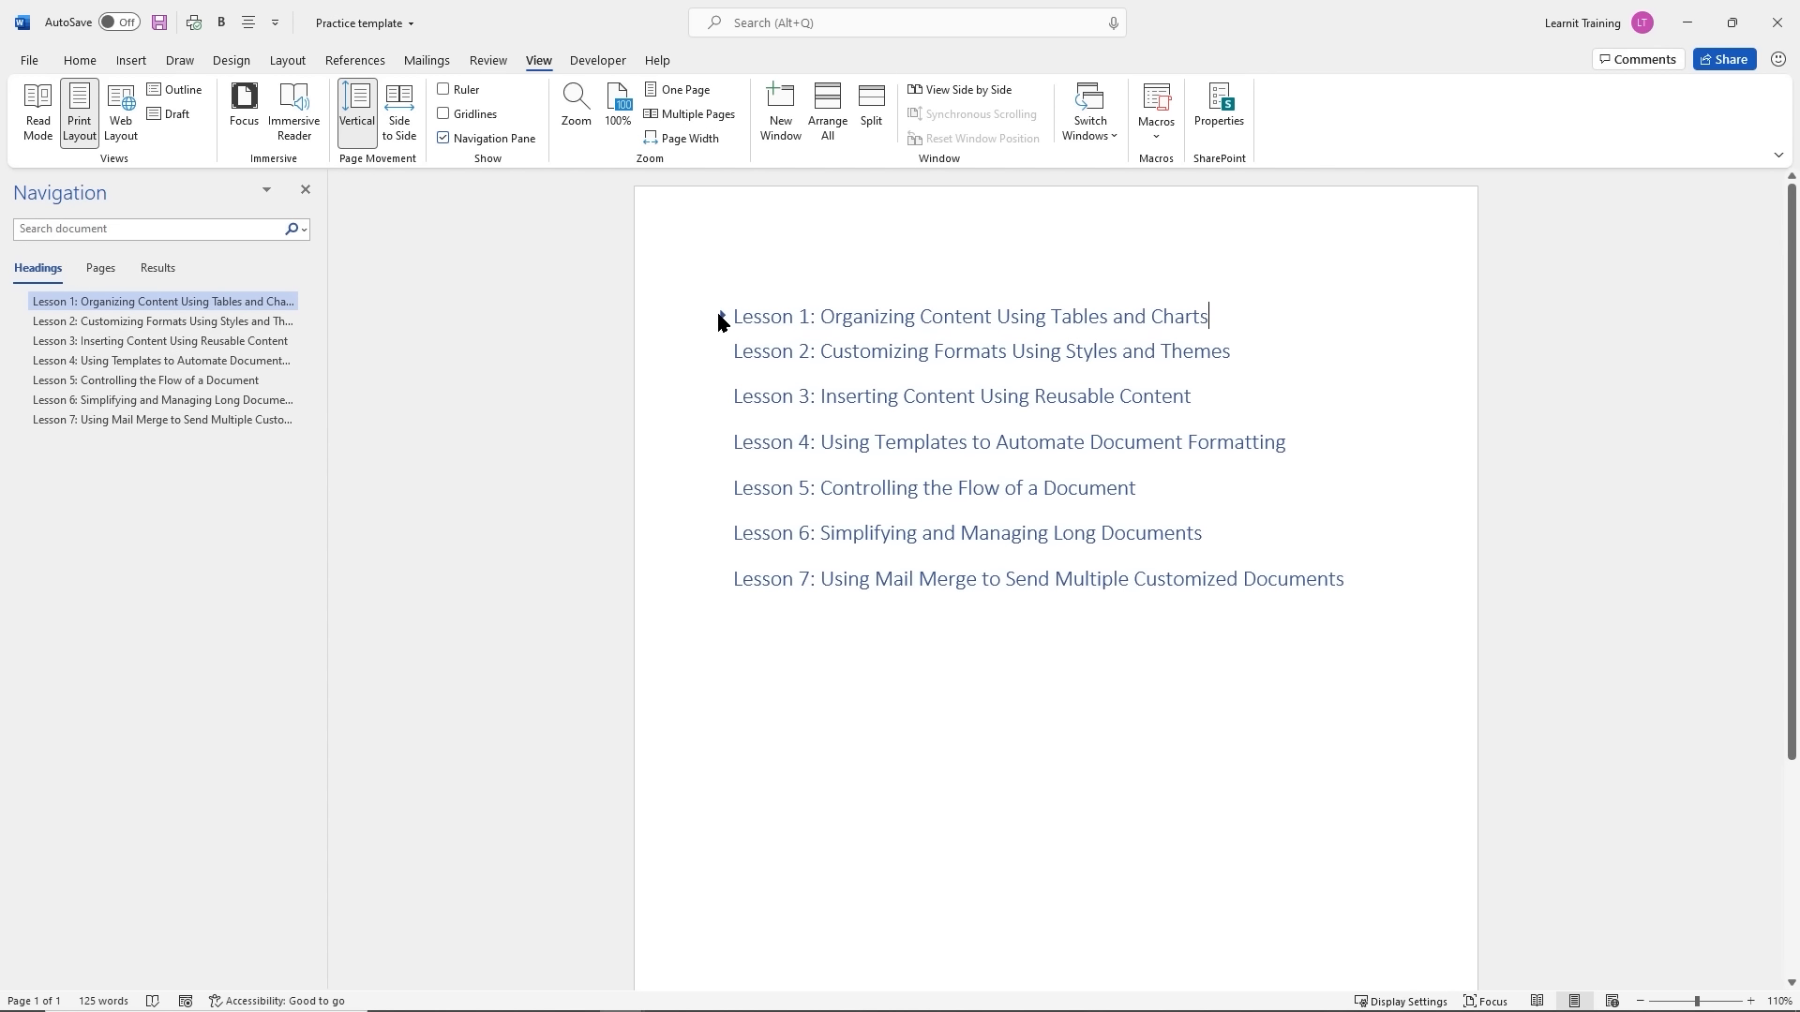
Expand the Lesson 1 heading and open the table layout tools for the college enrollment table
click(721, 317)
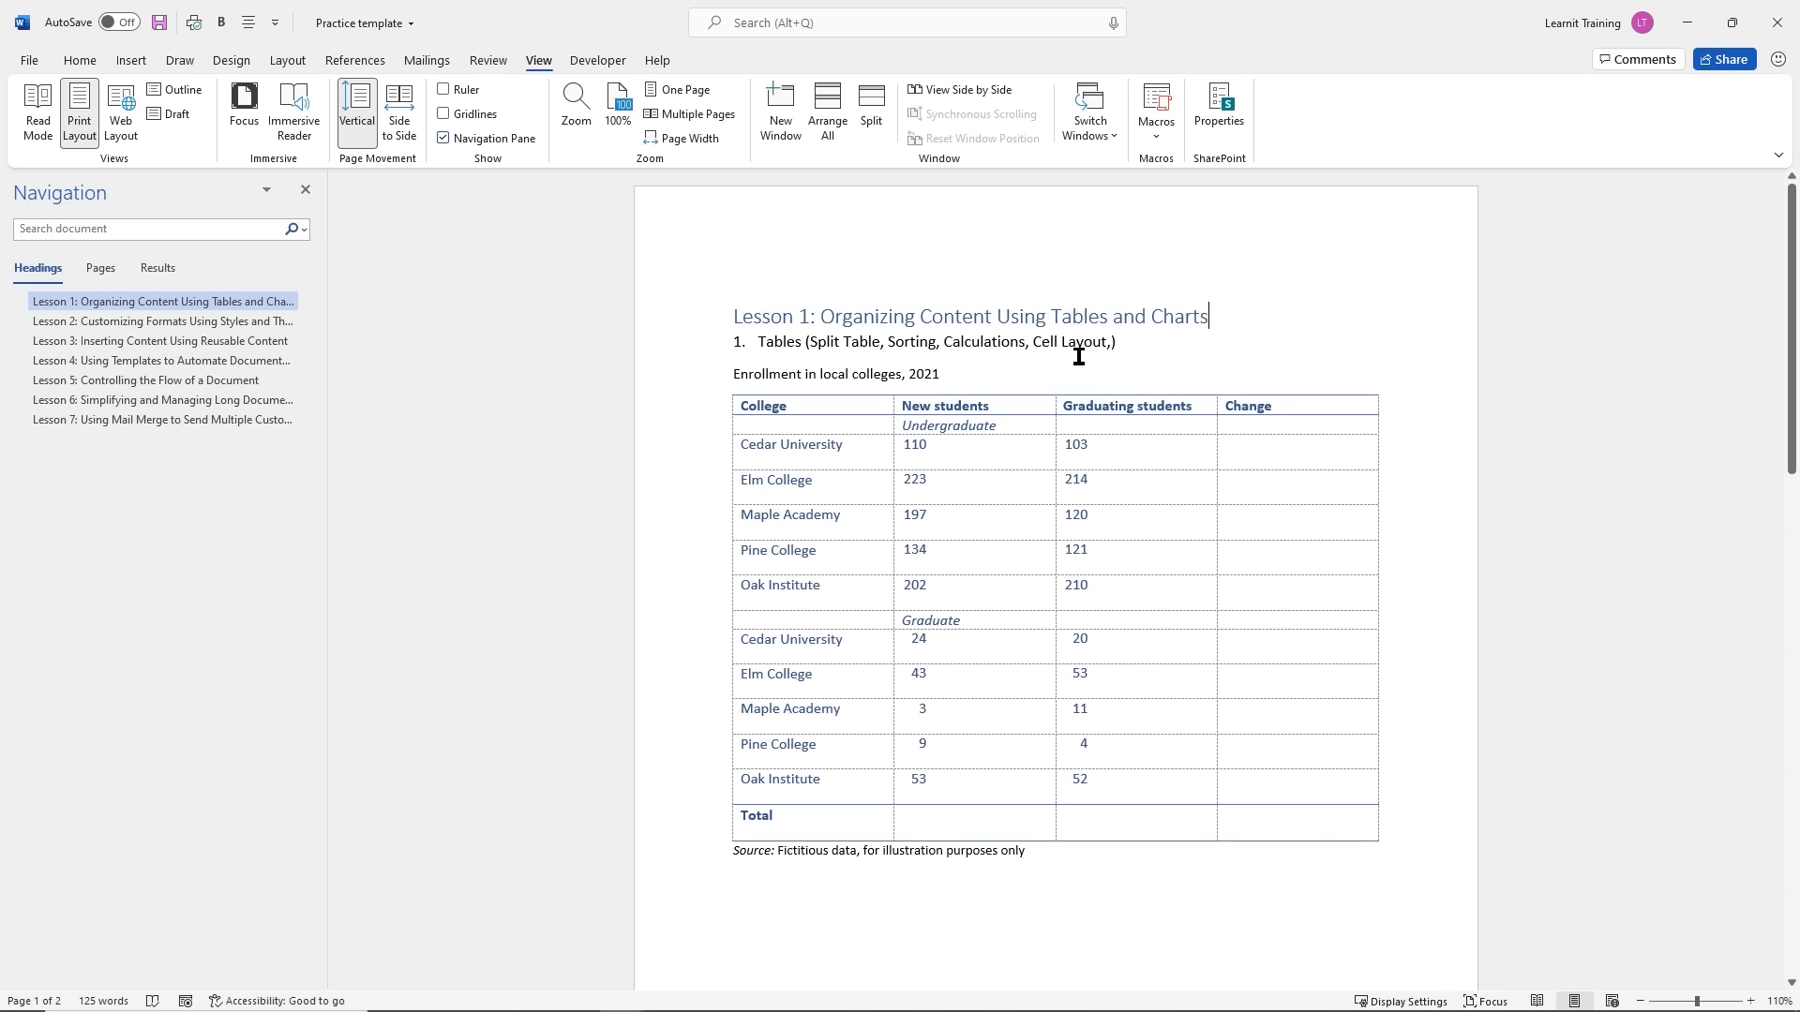
click(987, 458)
mouse_move(678, 50)
mouse_down()
mouse_move(855, 76)
mouse_move(813, 73)
mouse_move(838, 75)
mouse_up()
click(802, 62)
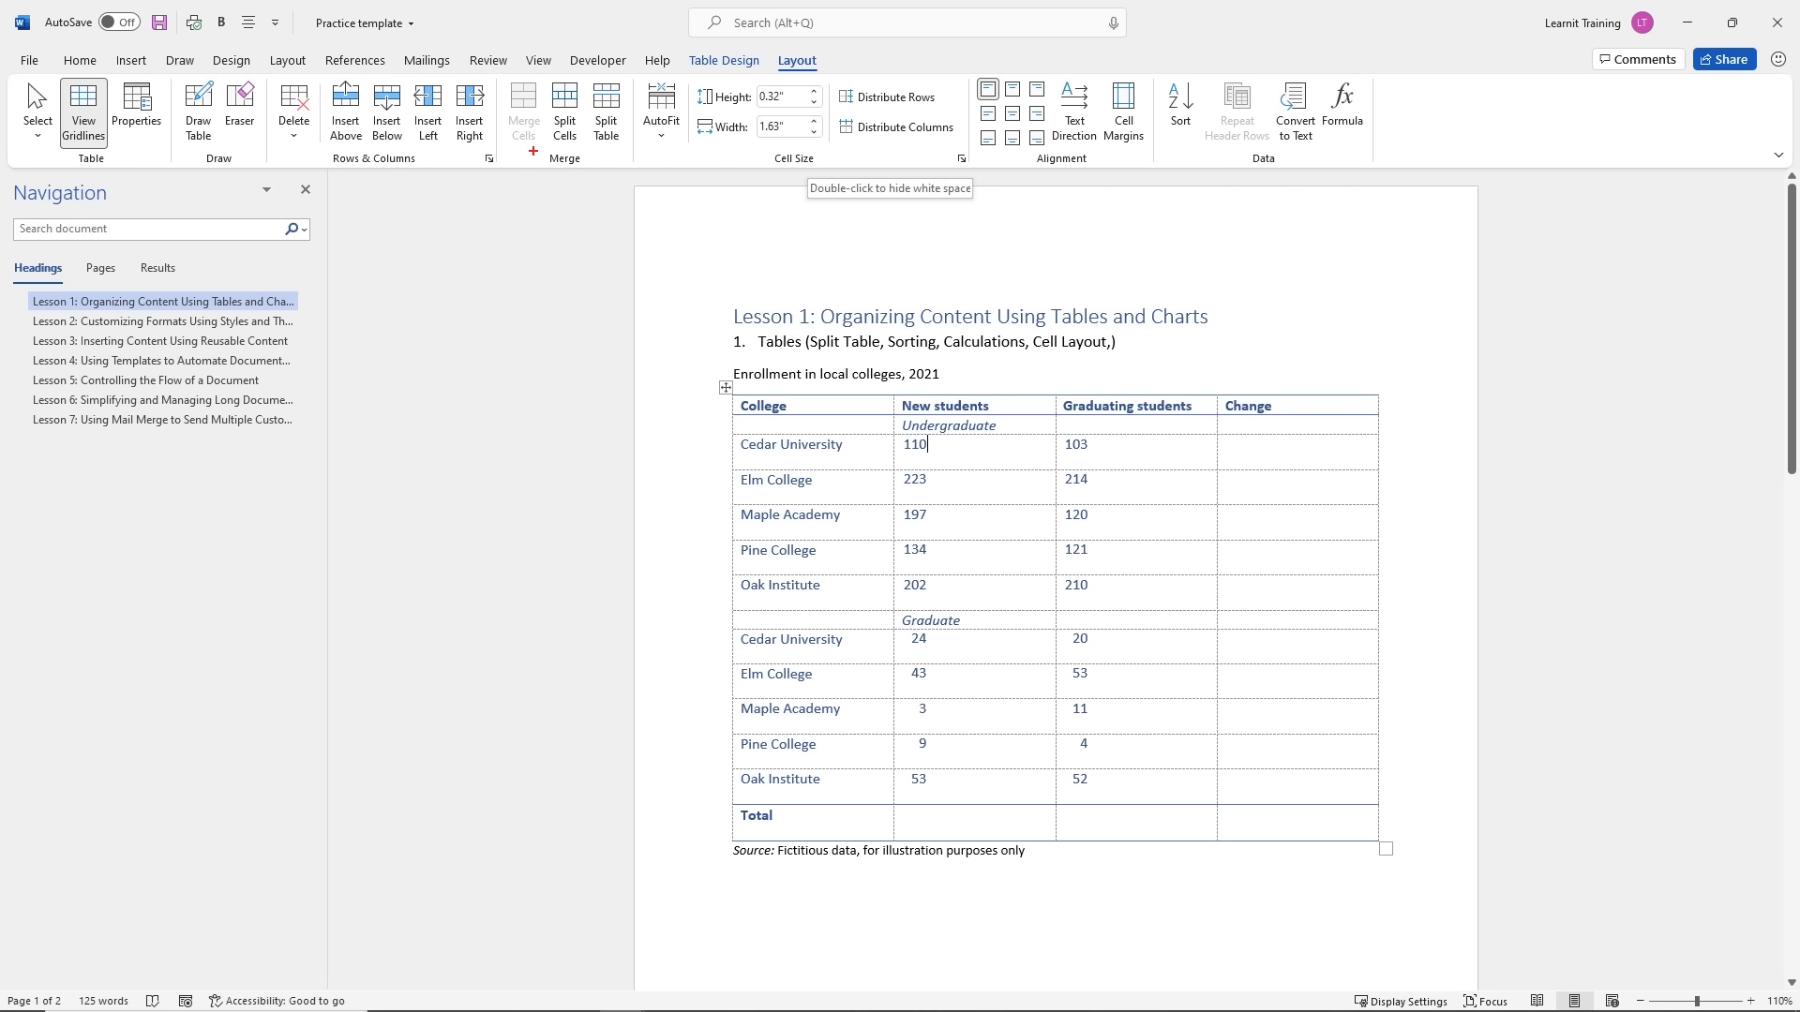
drag(532, 147, 601, 179)
drag(1234, 150, 1309, 176)
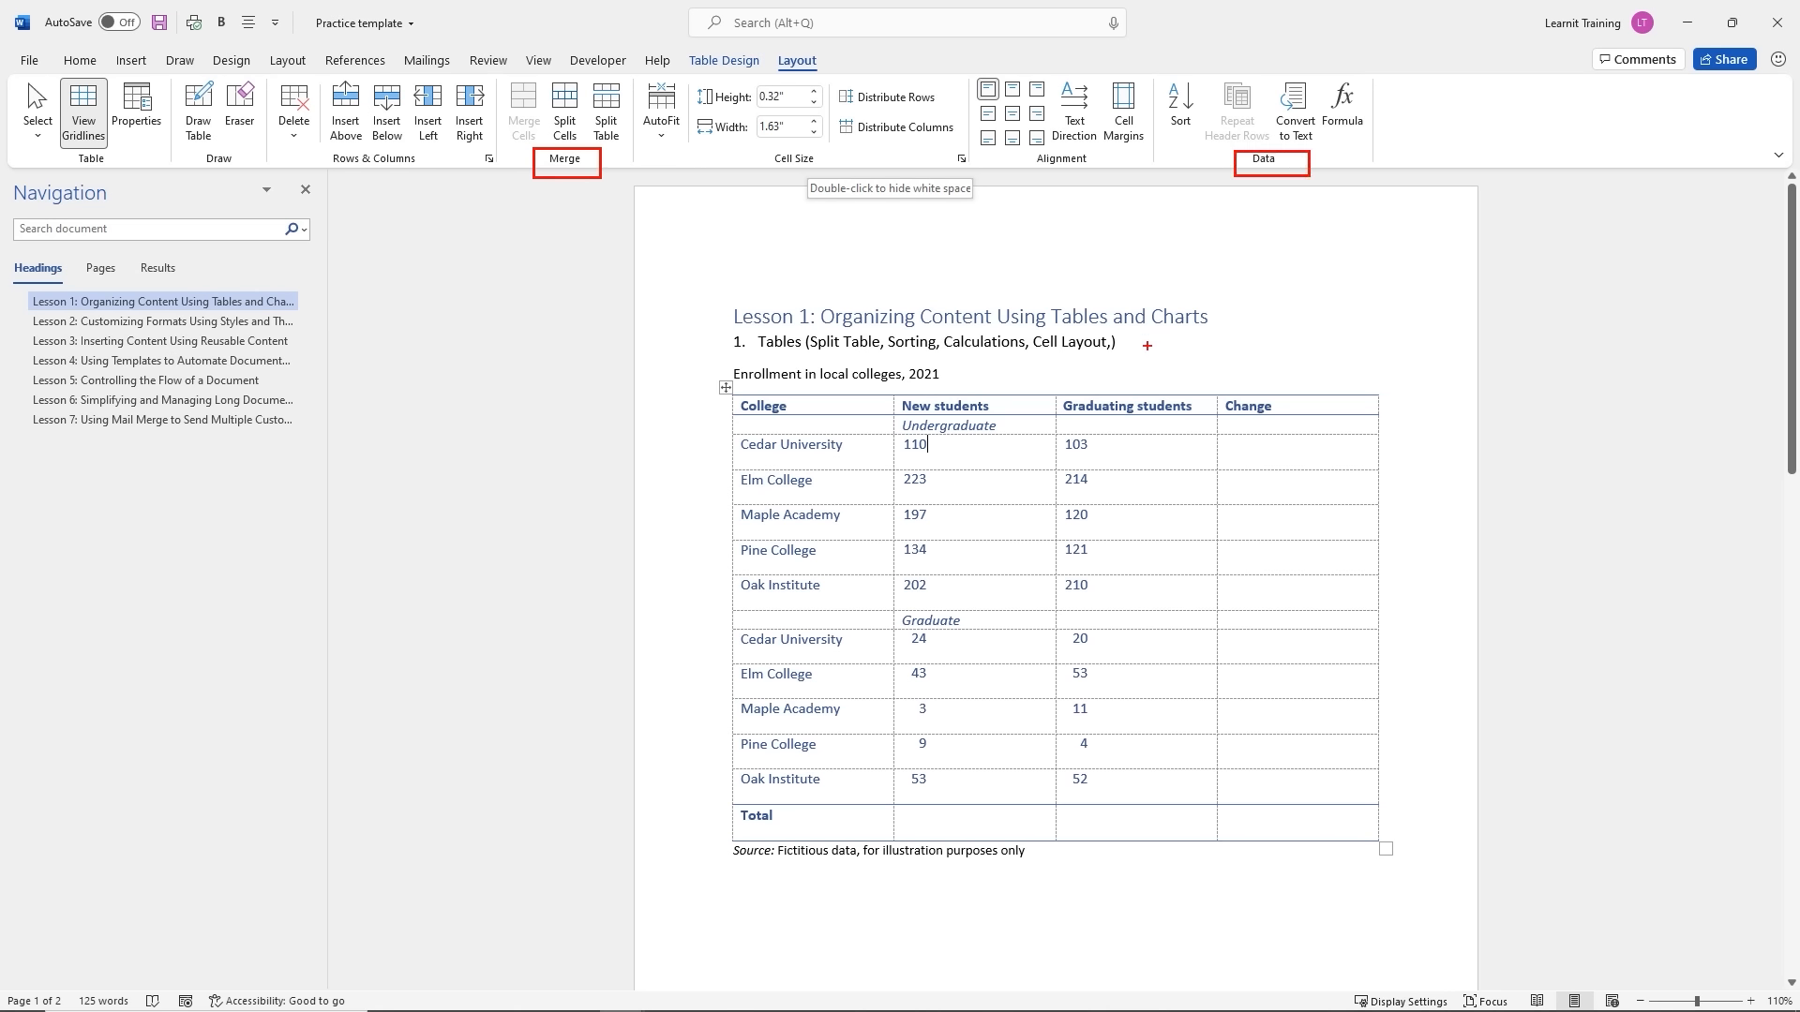
key(Escape)
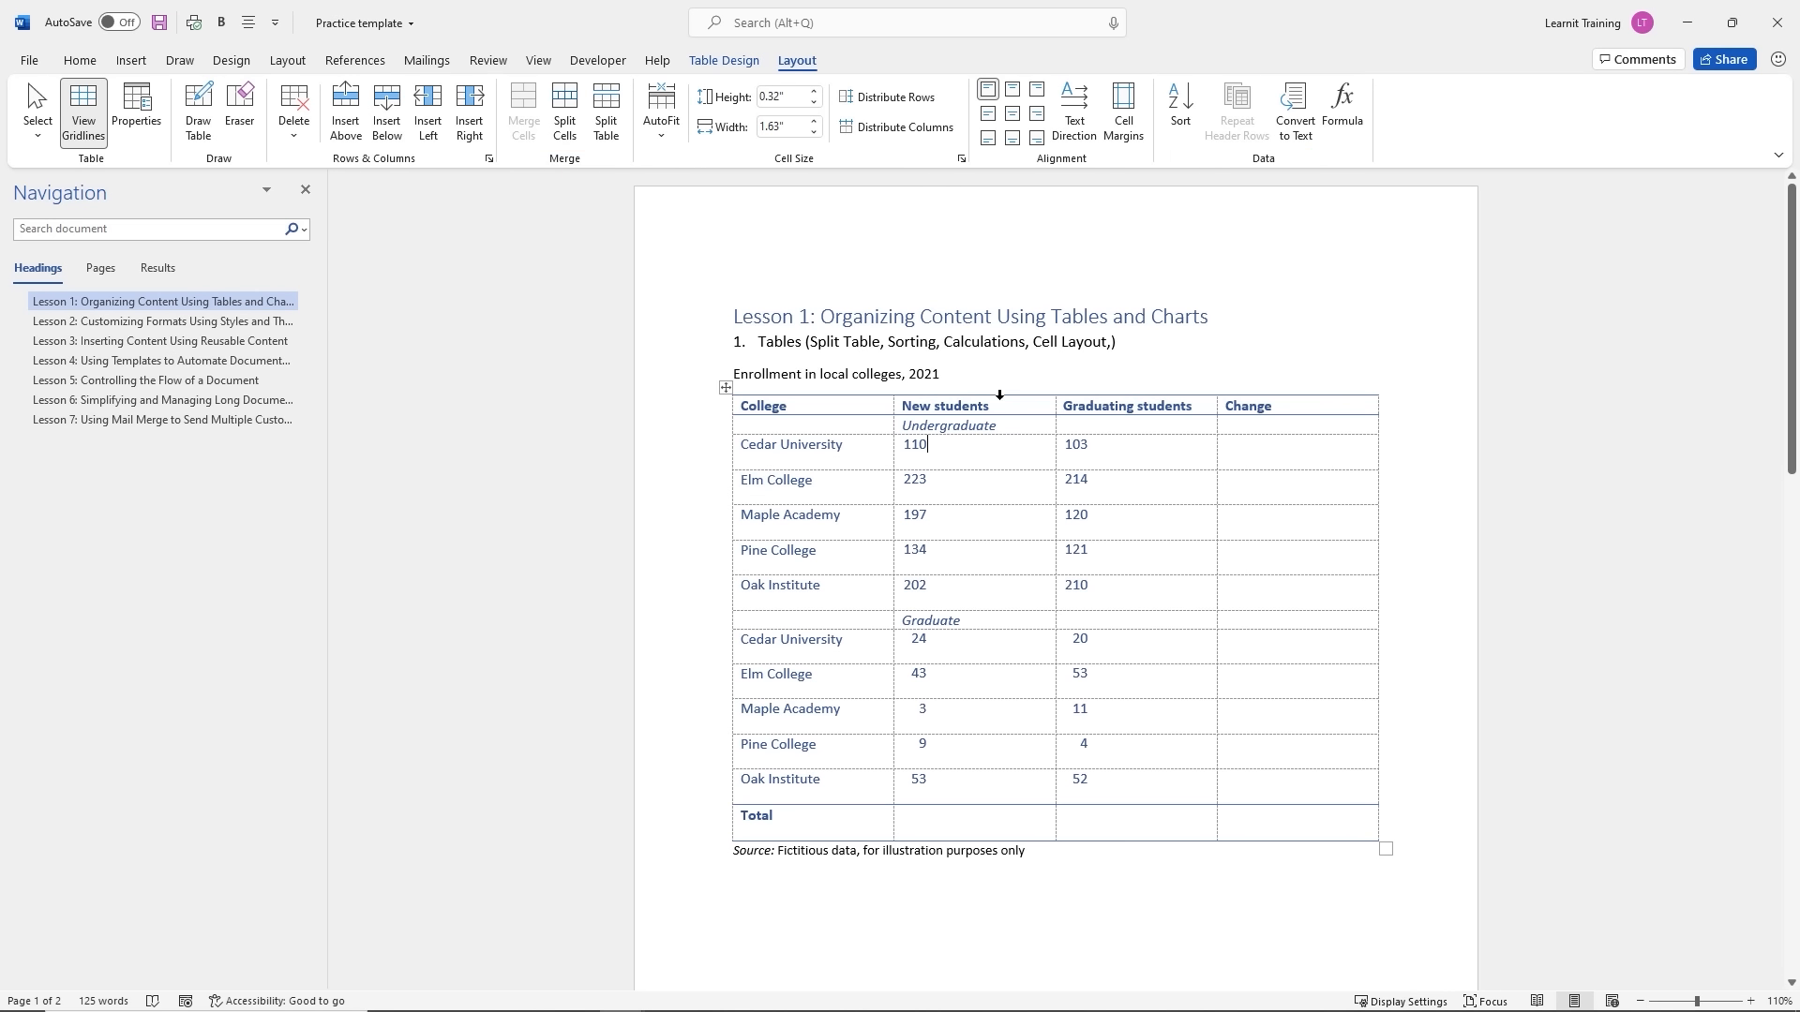
Examine the Undergraduate and Graduate sections of the enrollment table
click(993, 464)
double_click(946, 428)
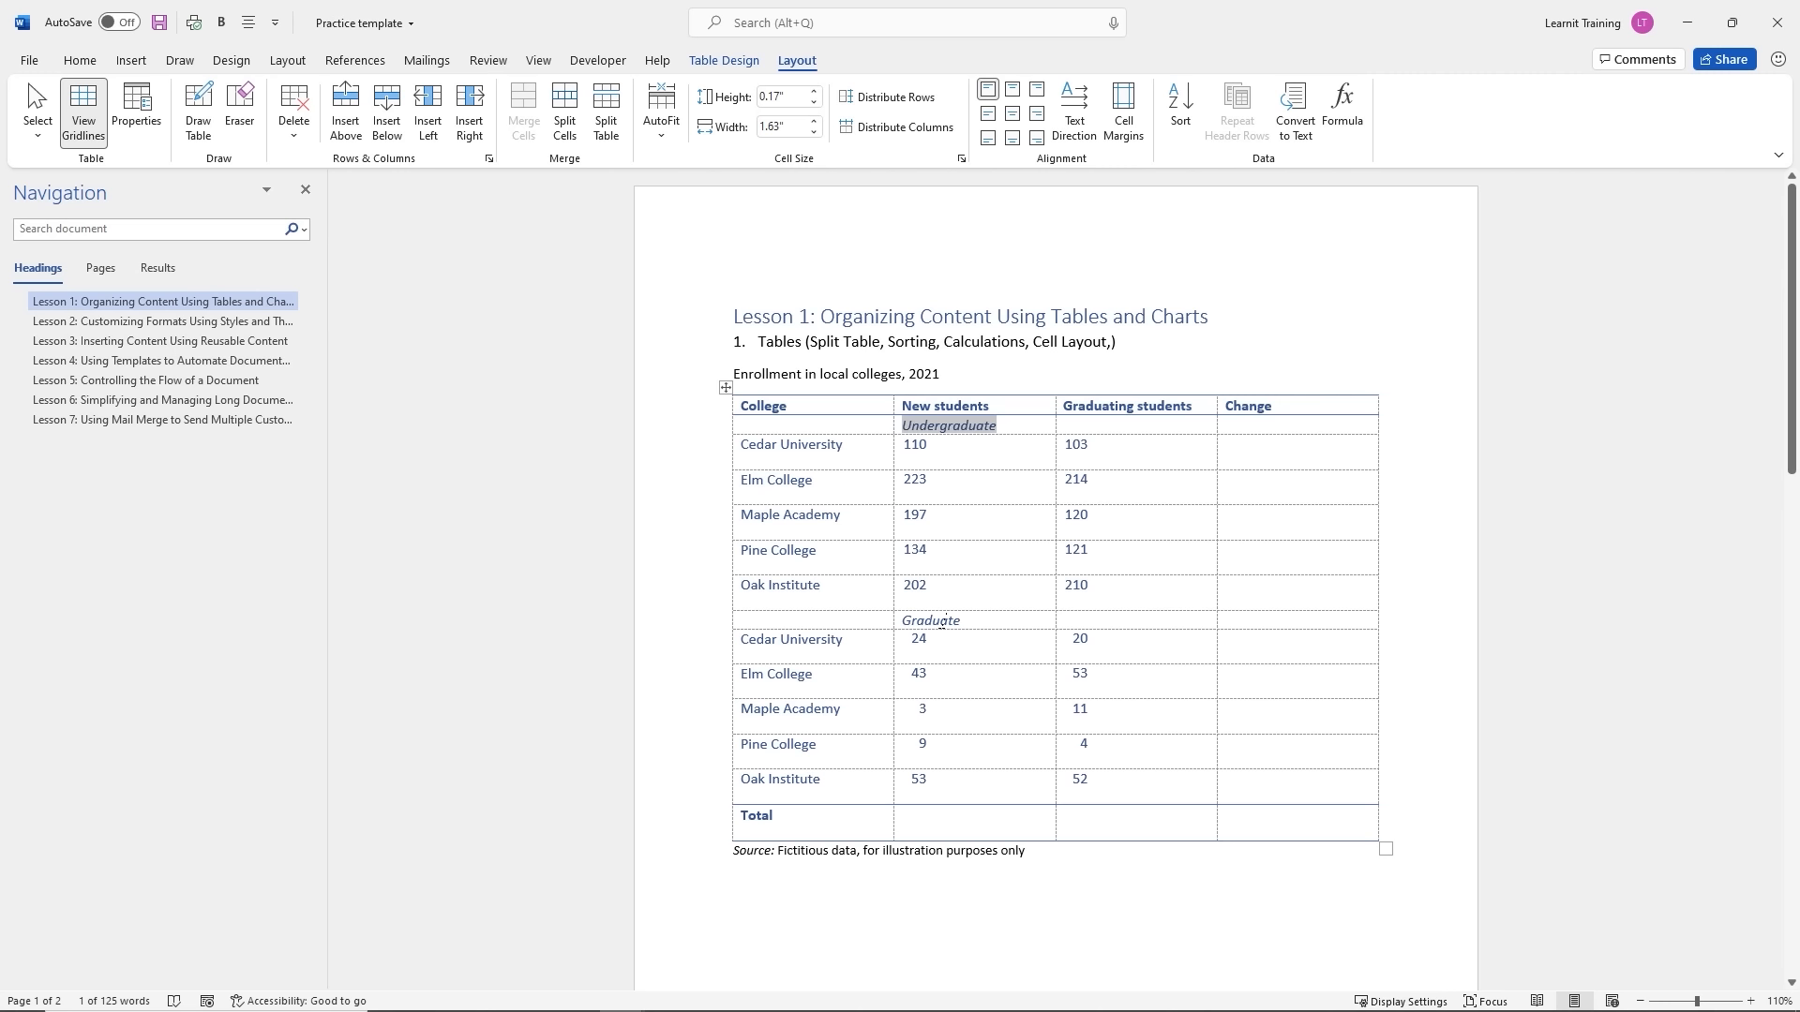
double_click(943, 620)
click(972, 643)
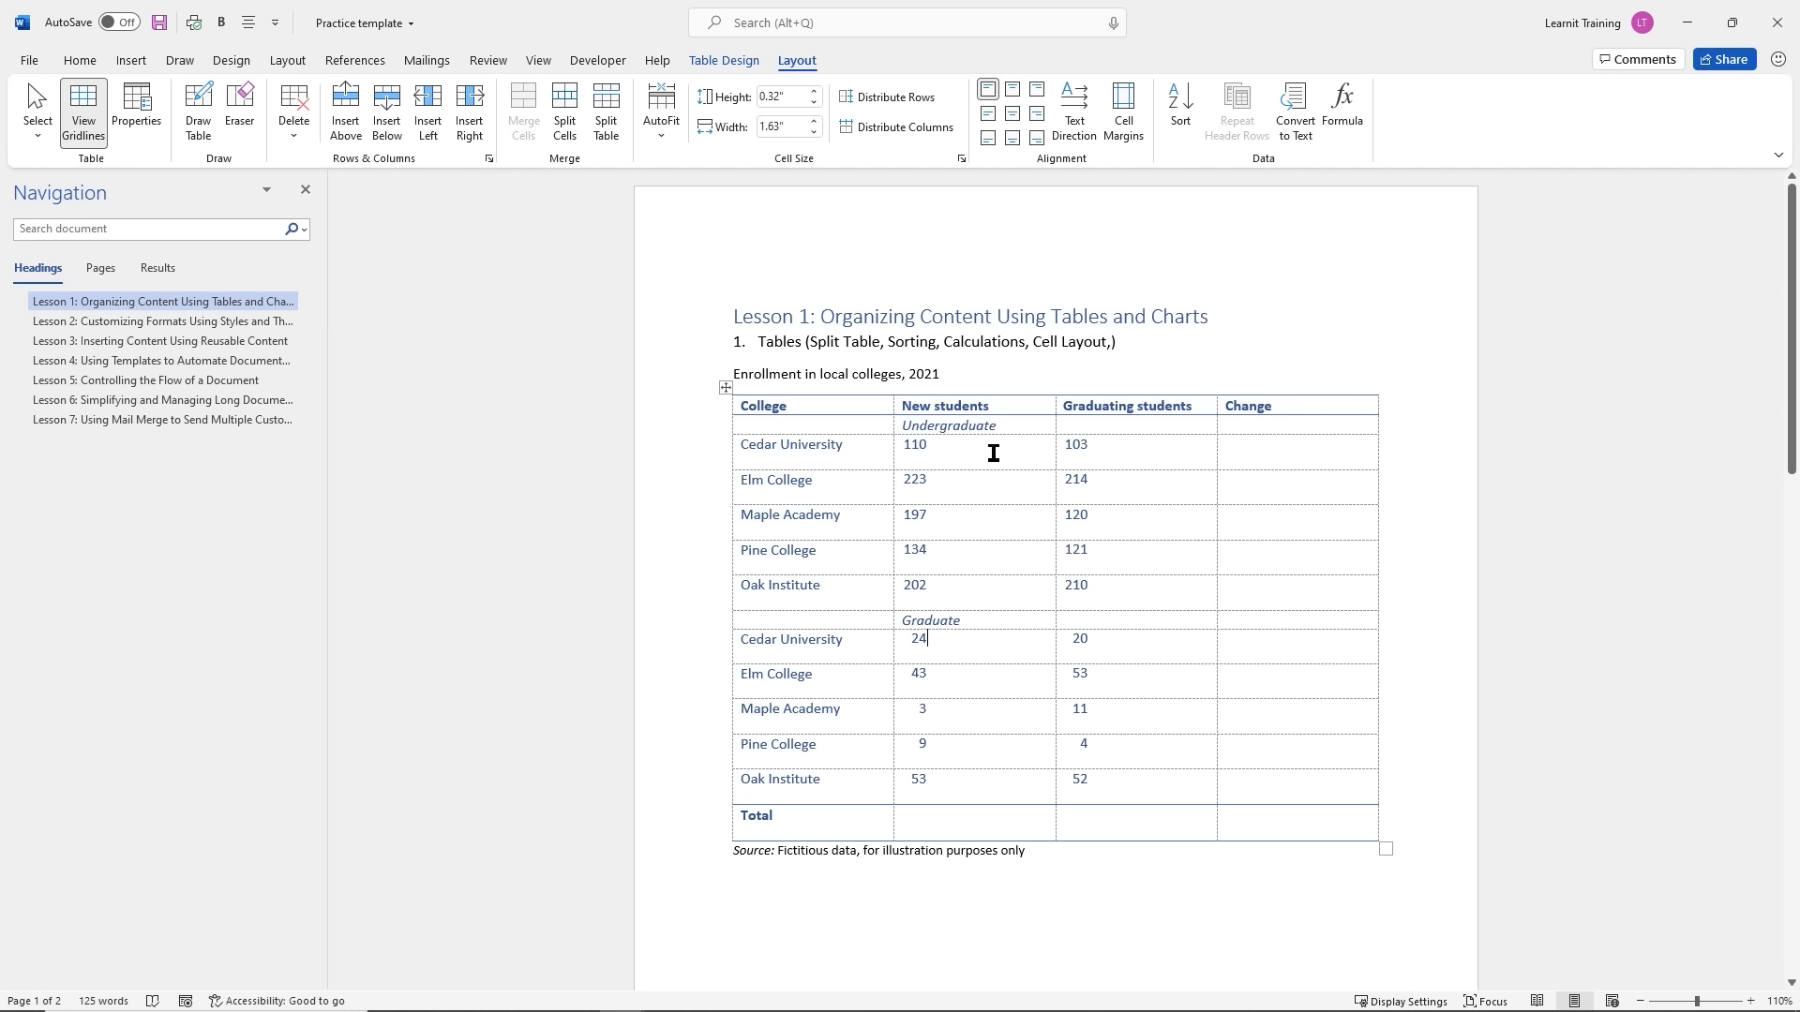
click(876, 618)
click(591, 236)
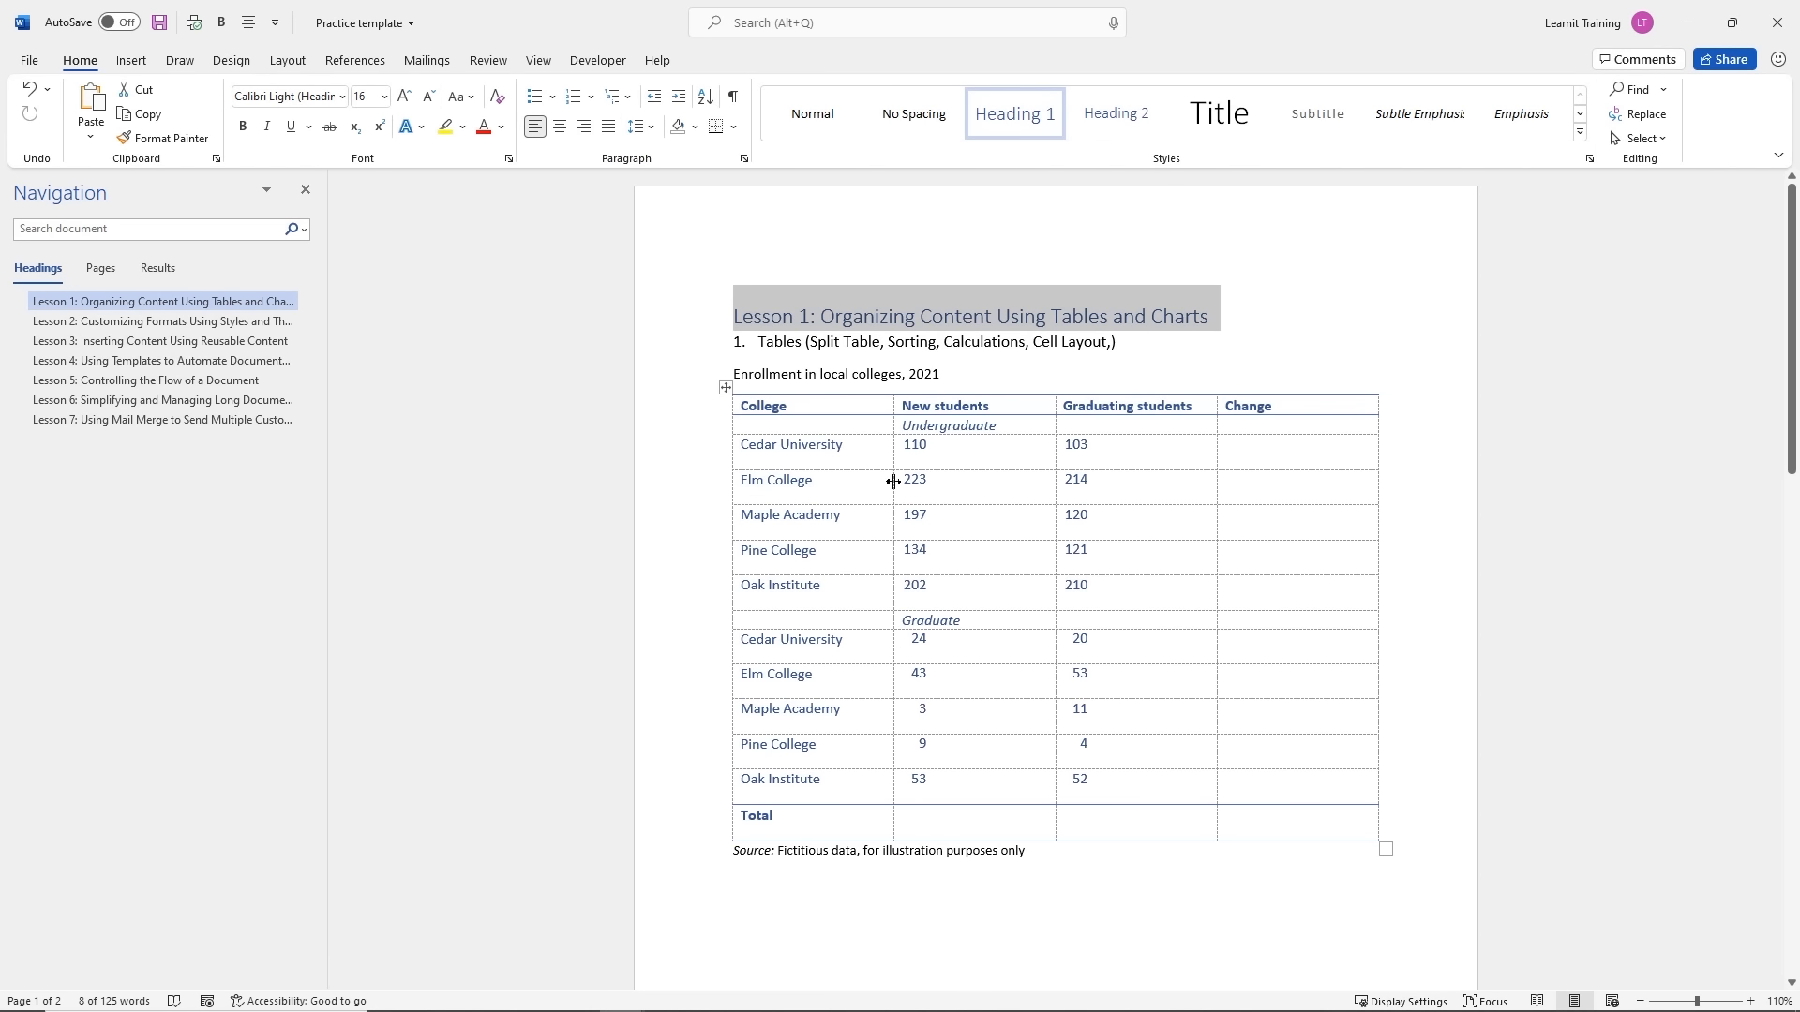
Split the enrollment table into two at the Graduate row
click(972, 453)
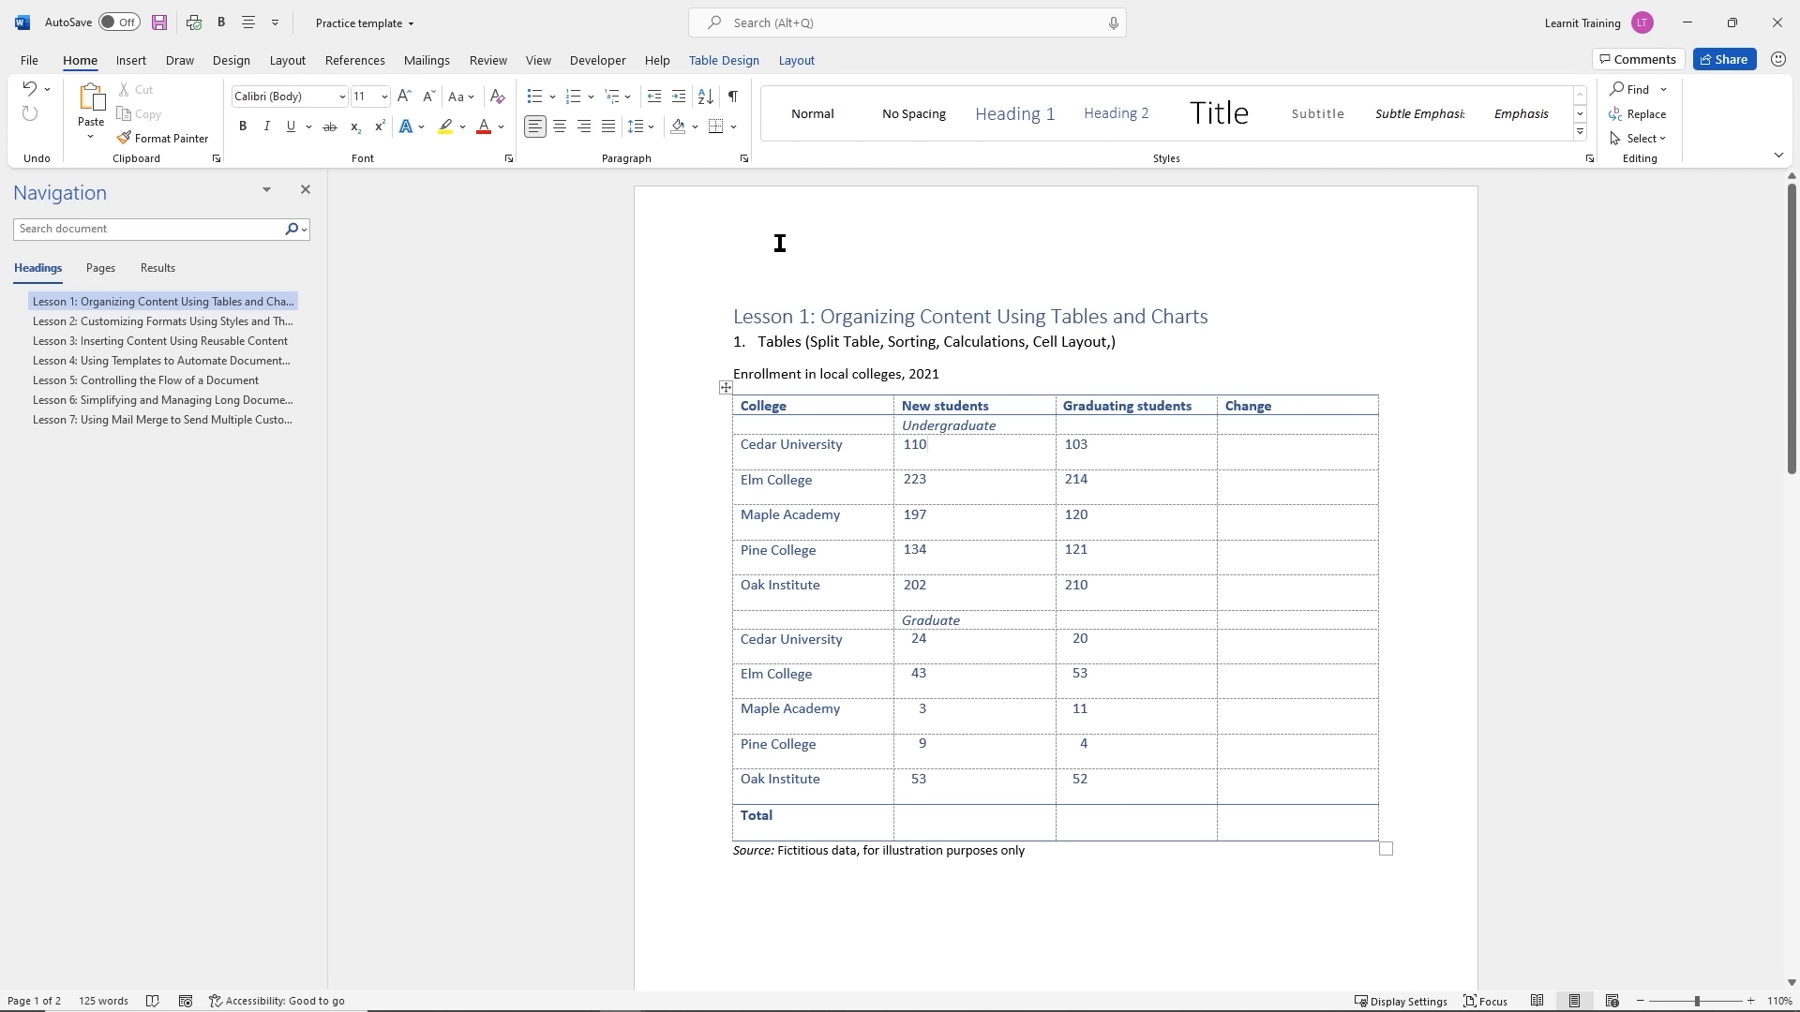
click(793, 60)
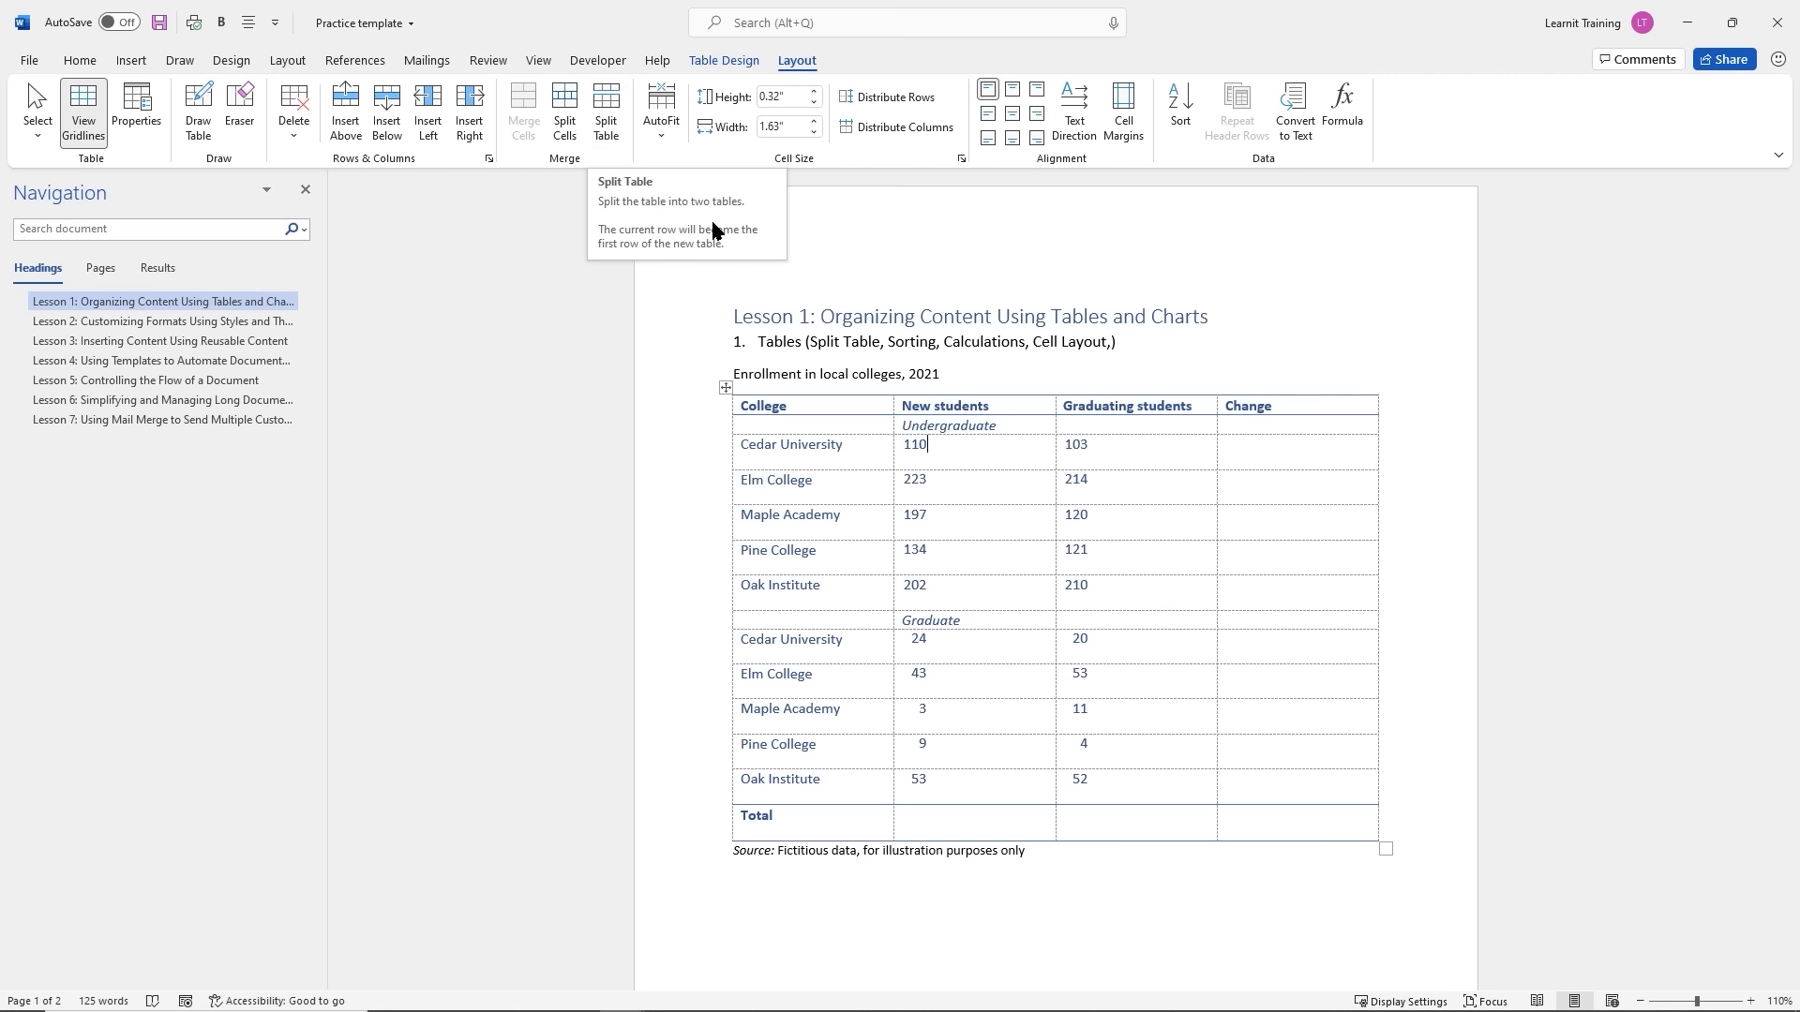
click(880, 624)
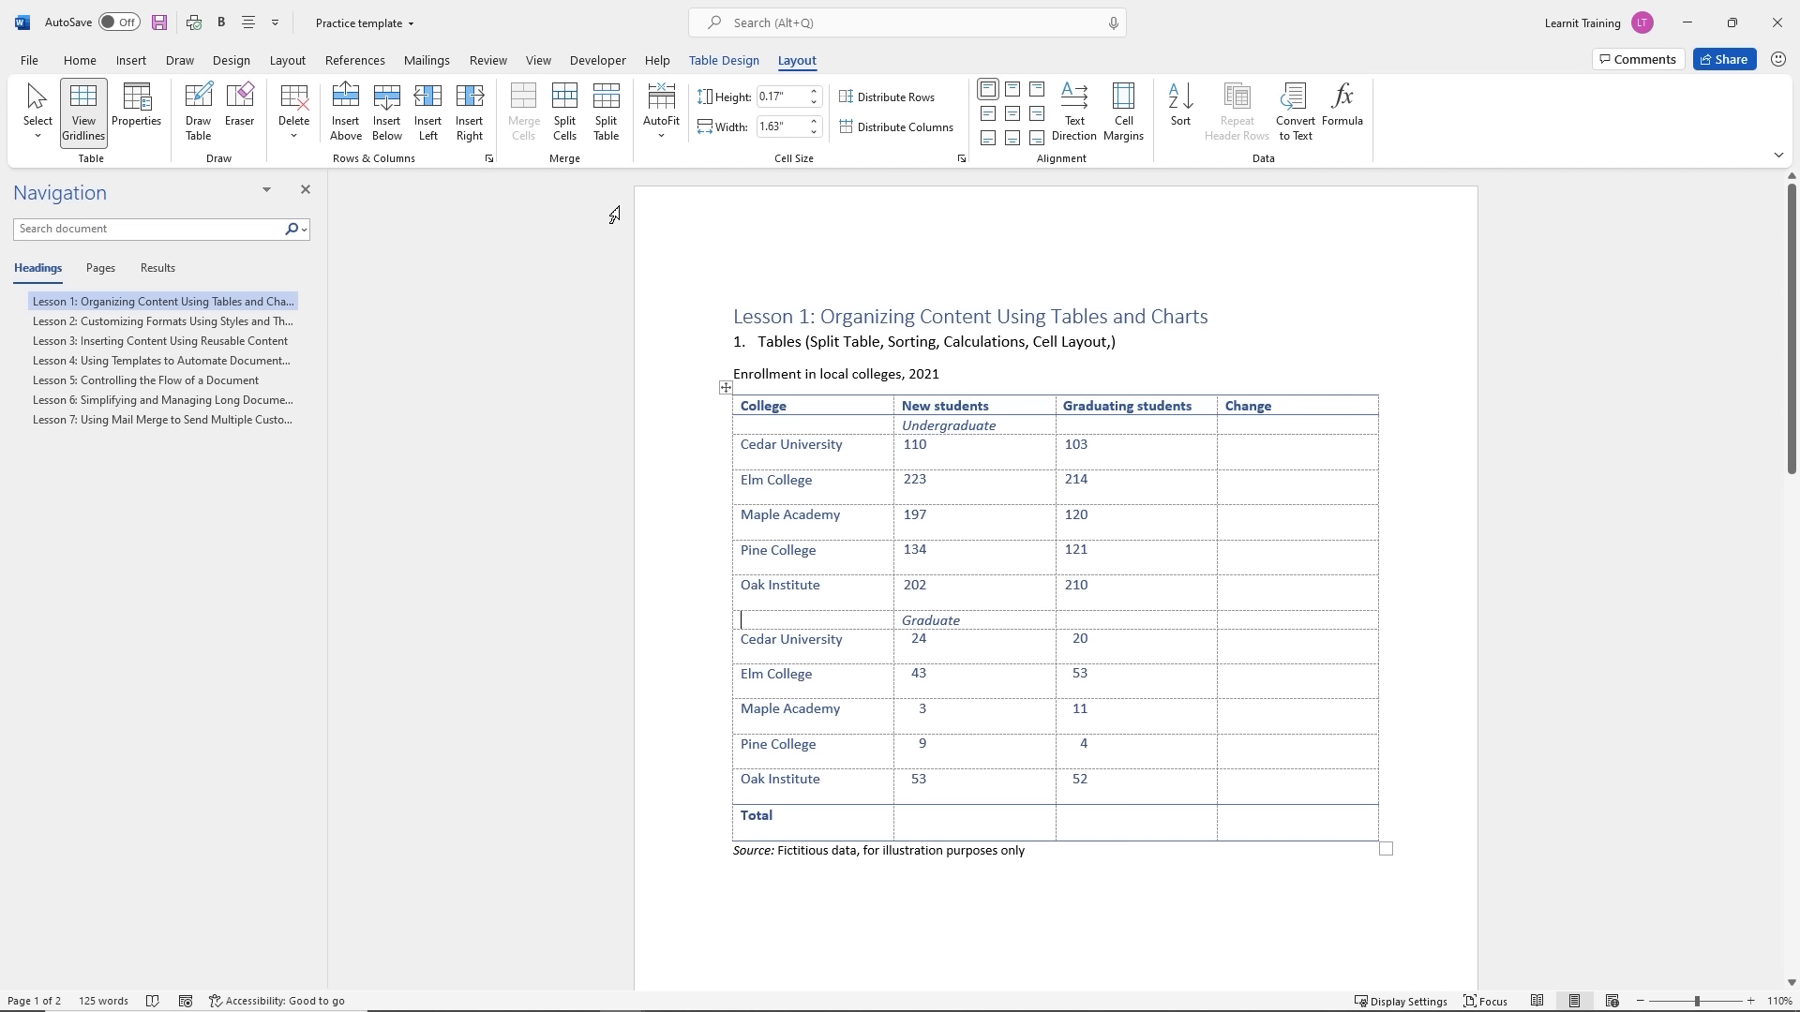
click(604, 124)
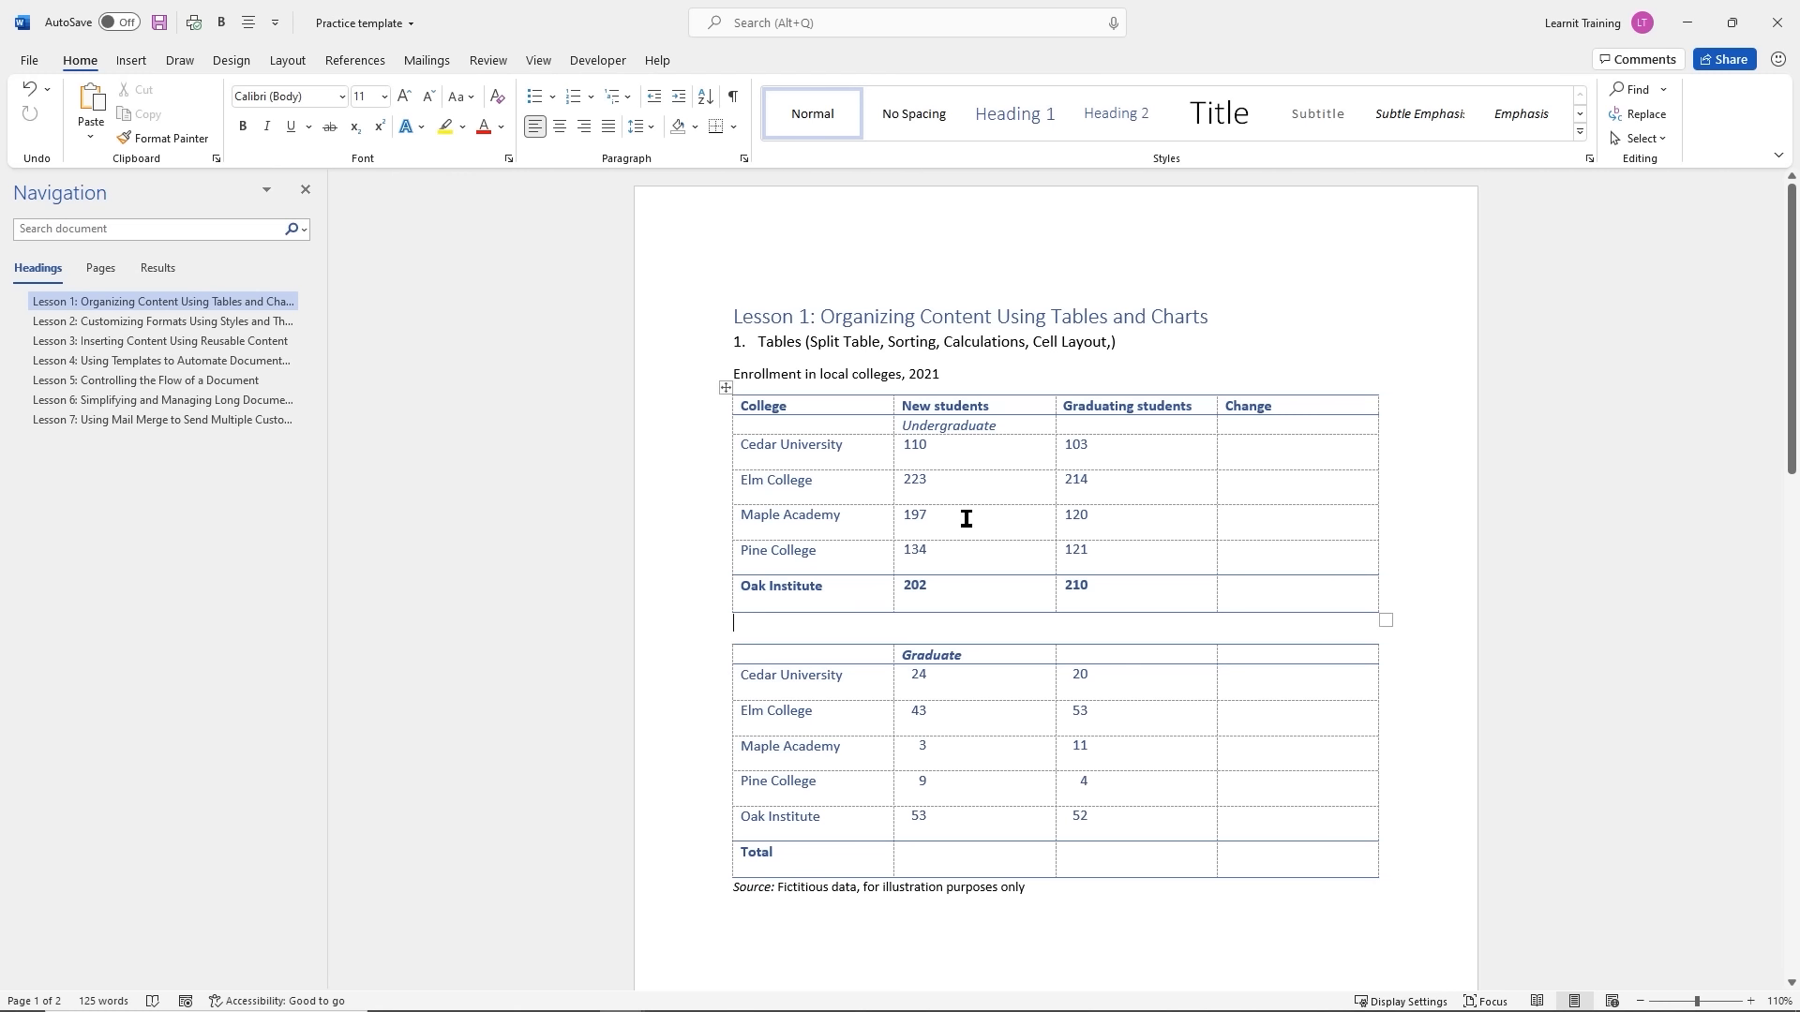
Delete the Undergraduate subheading row from the first table
click(952, 425)
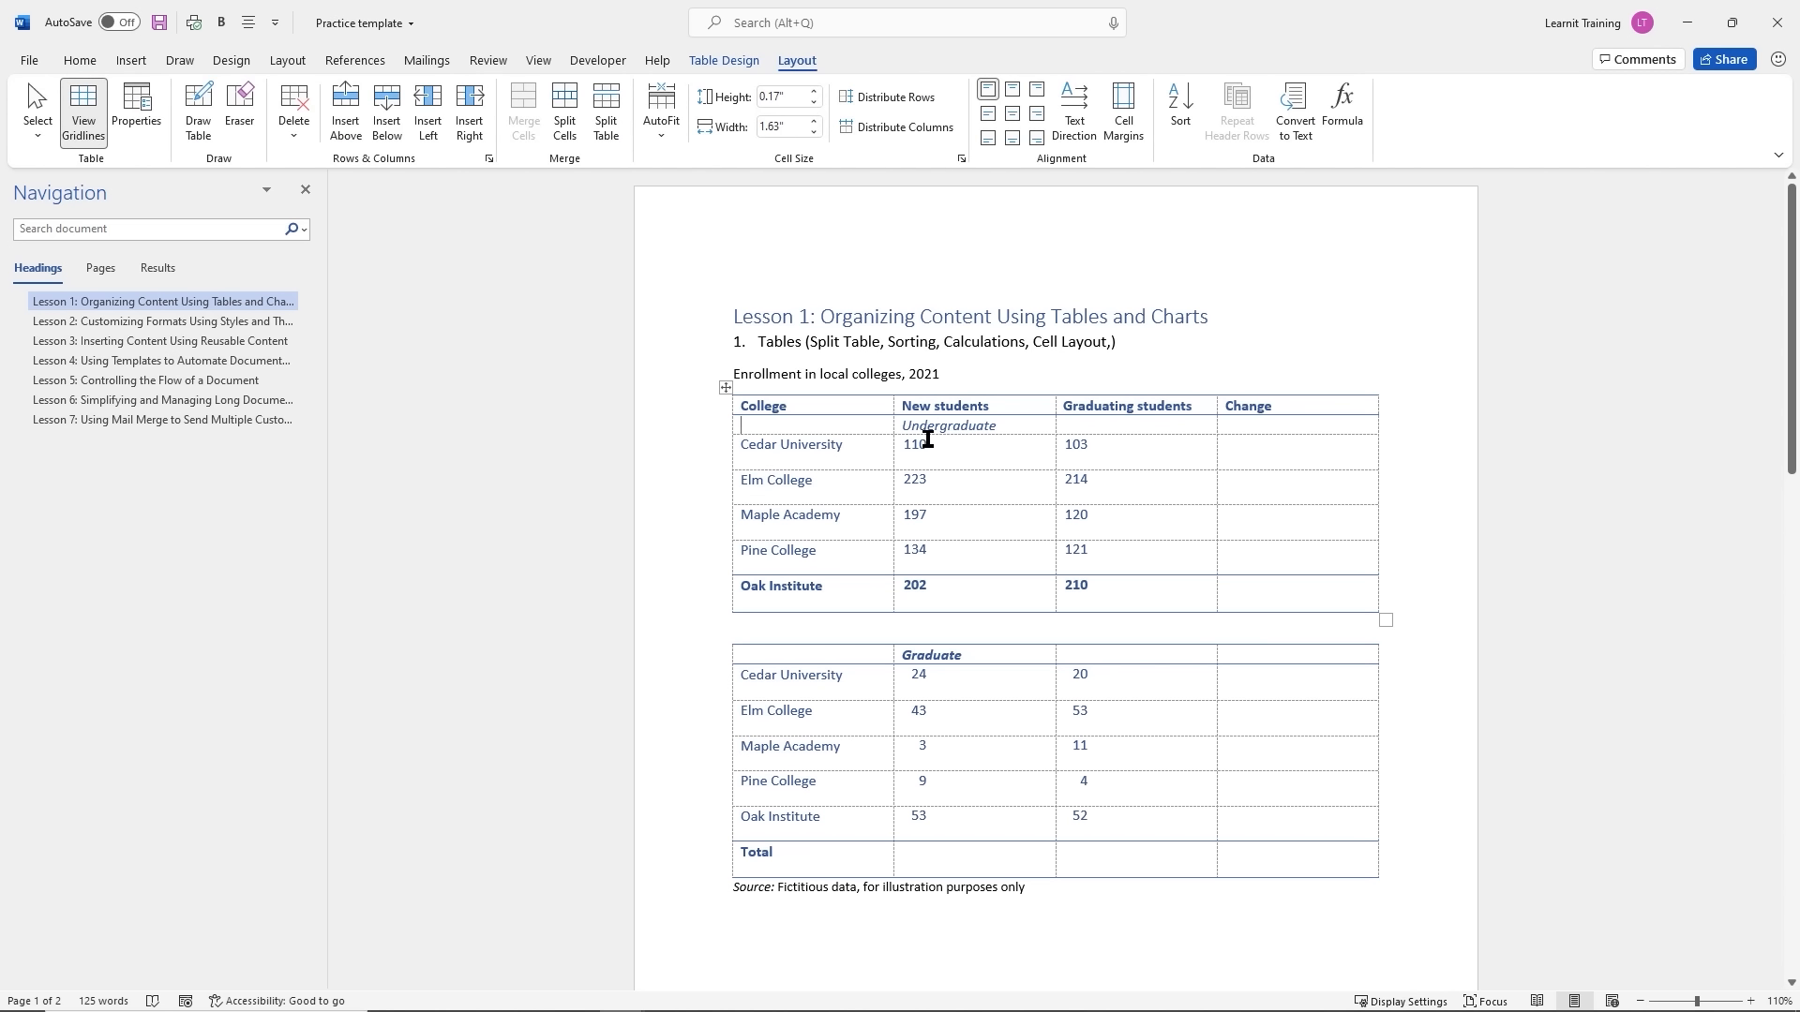
click(834, 424)
click(292, 138)
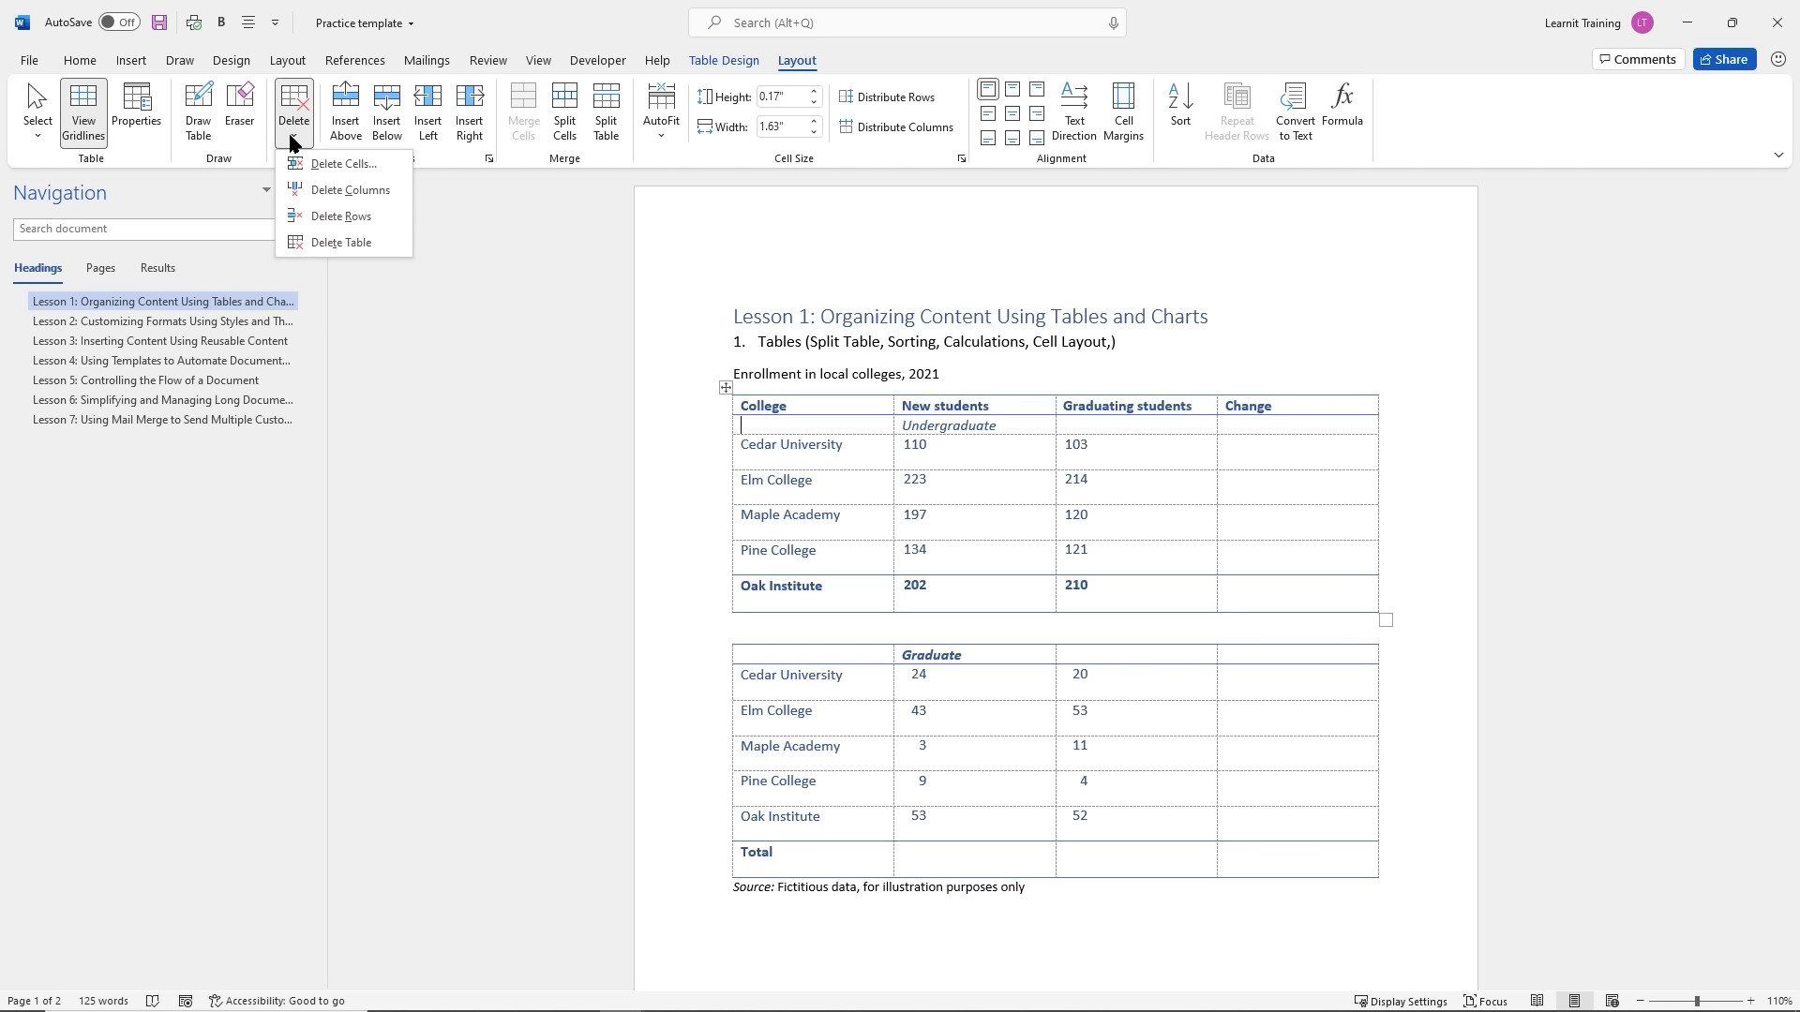
click(330, 218)
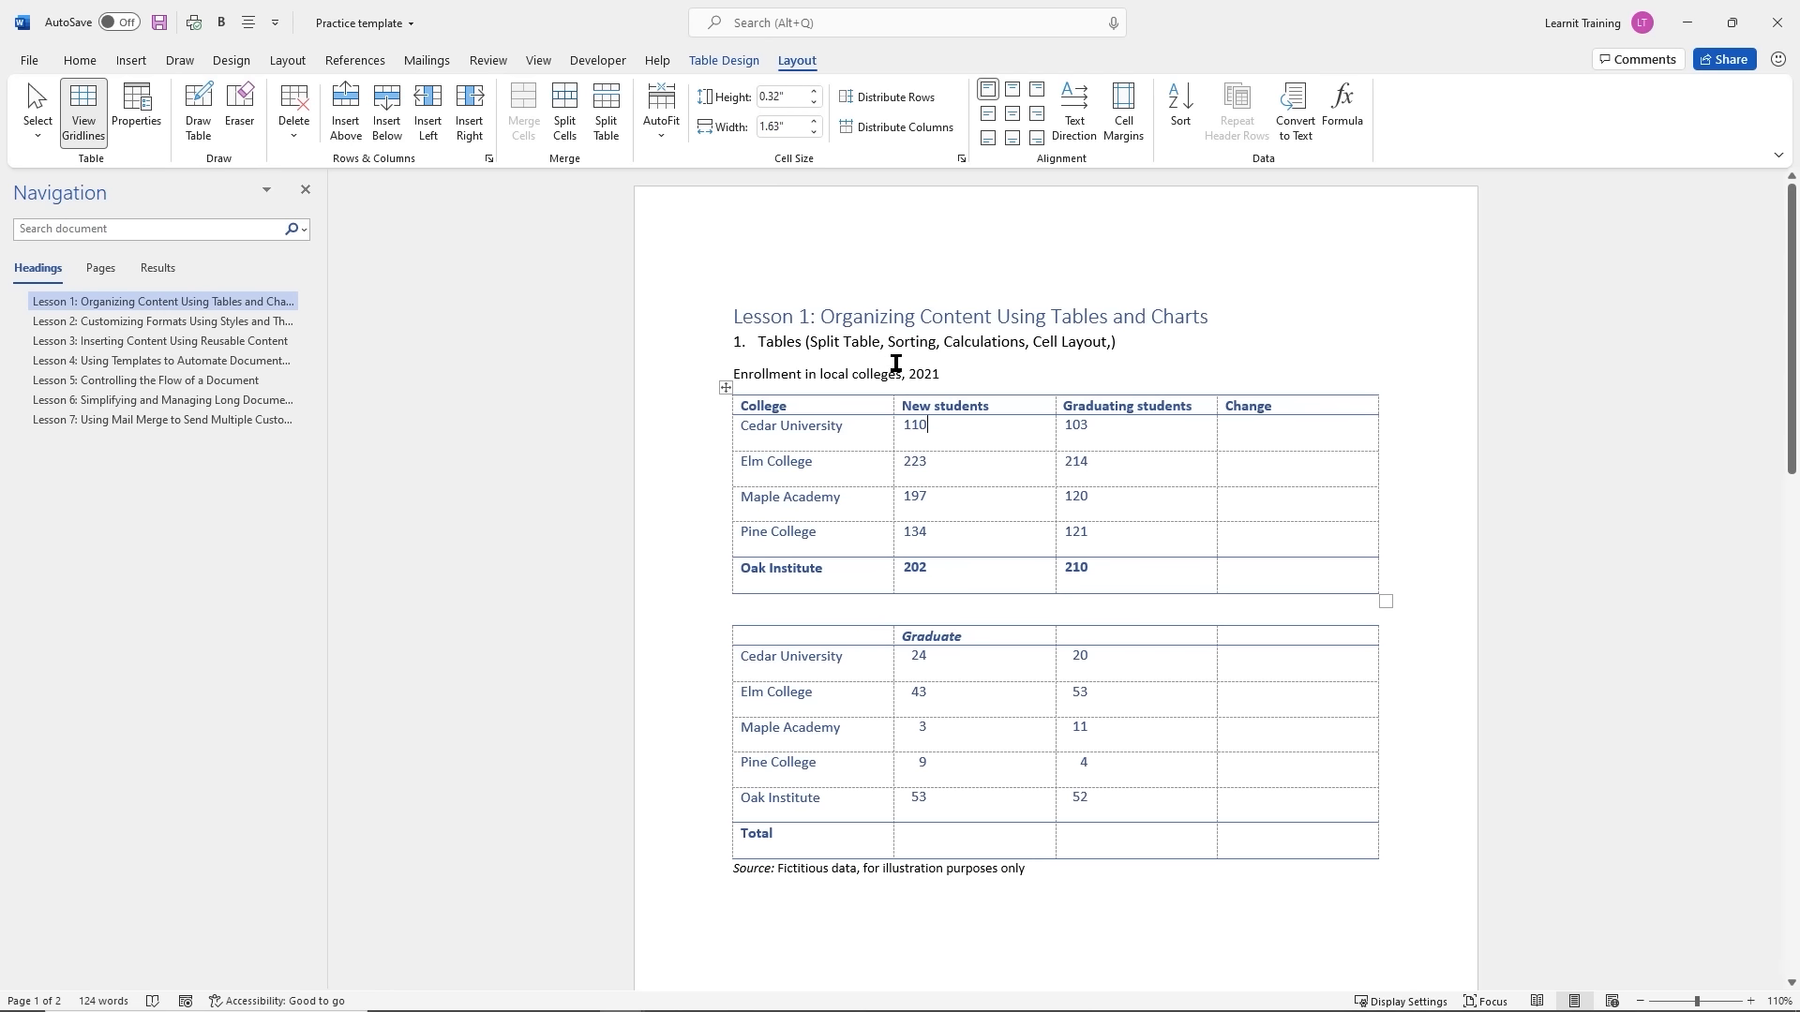
click(947, 366)
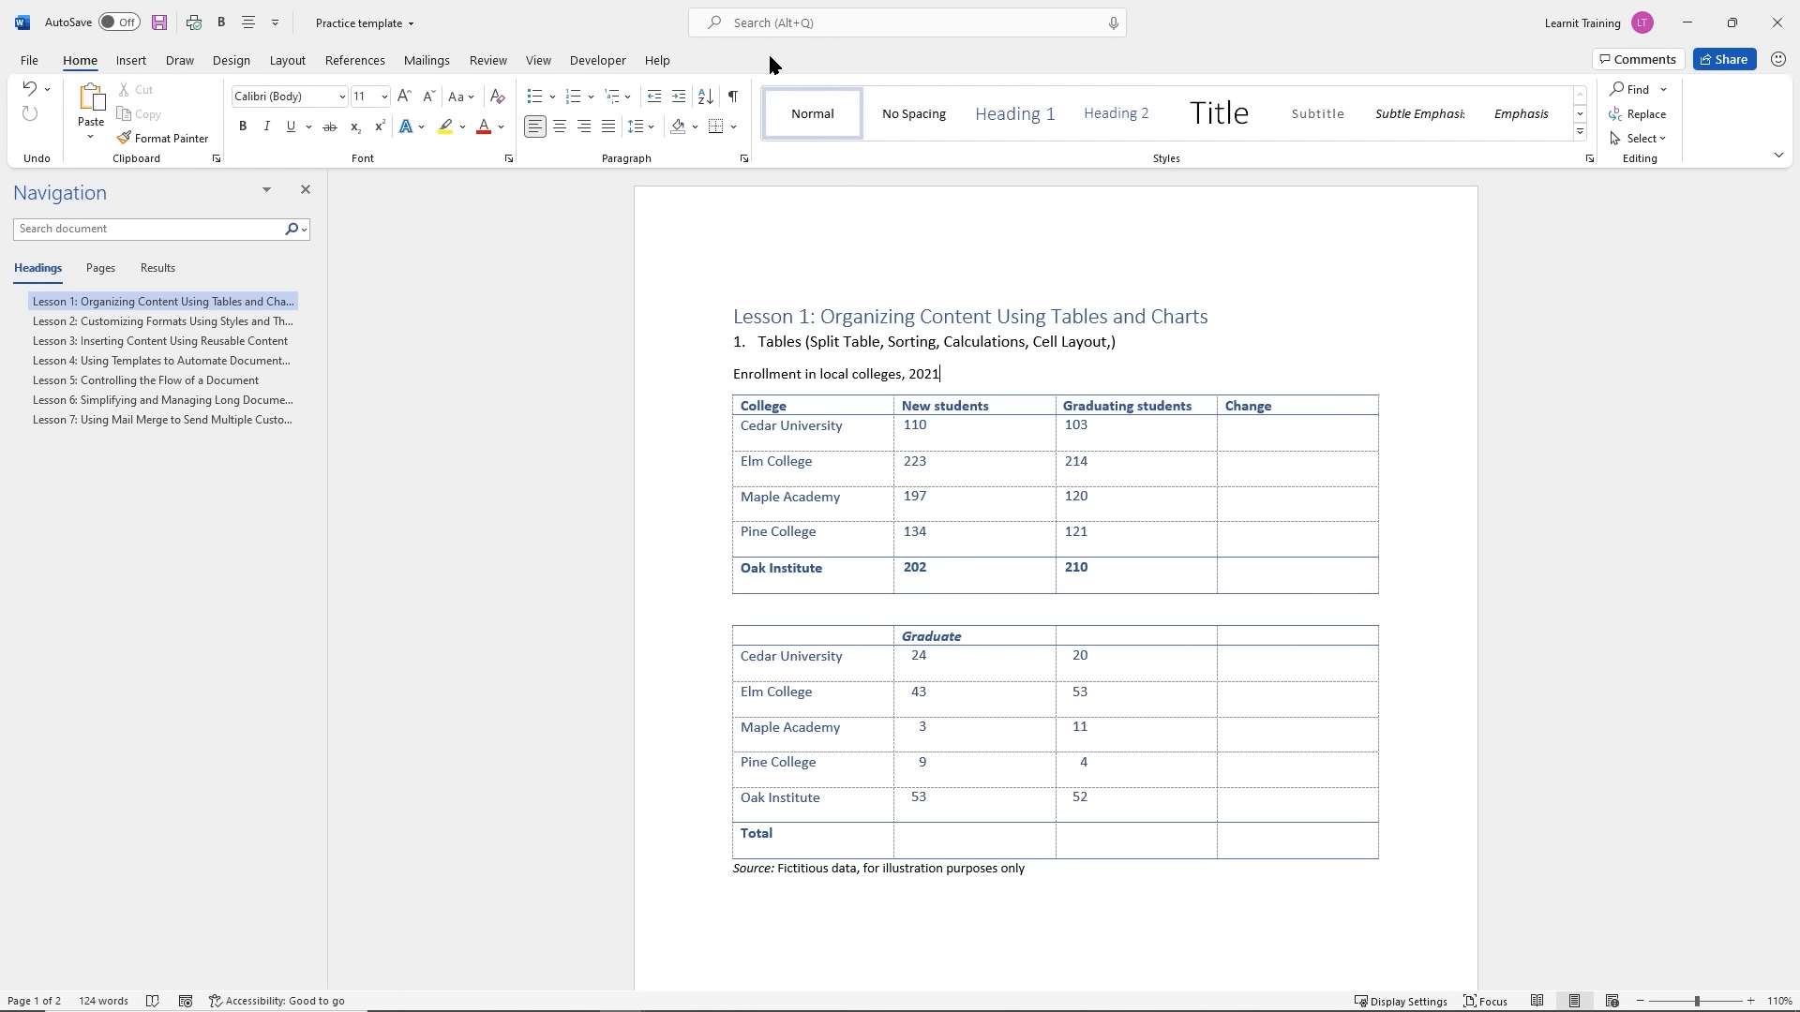
Sort the first table by College in ascending order as text, treating its first row as a header row
click(972, 439)
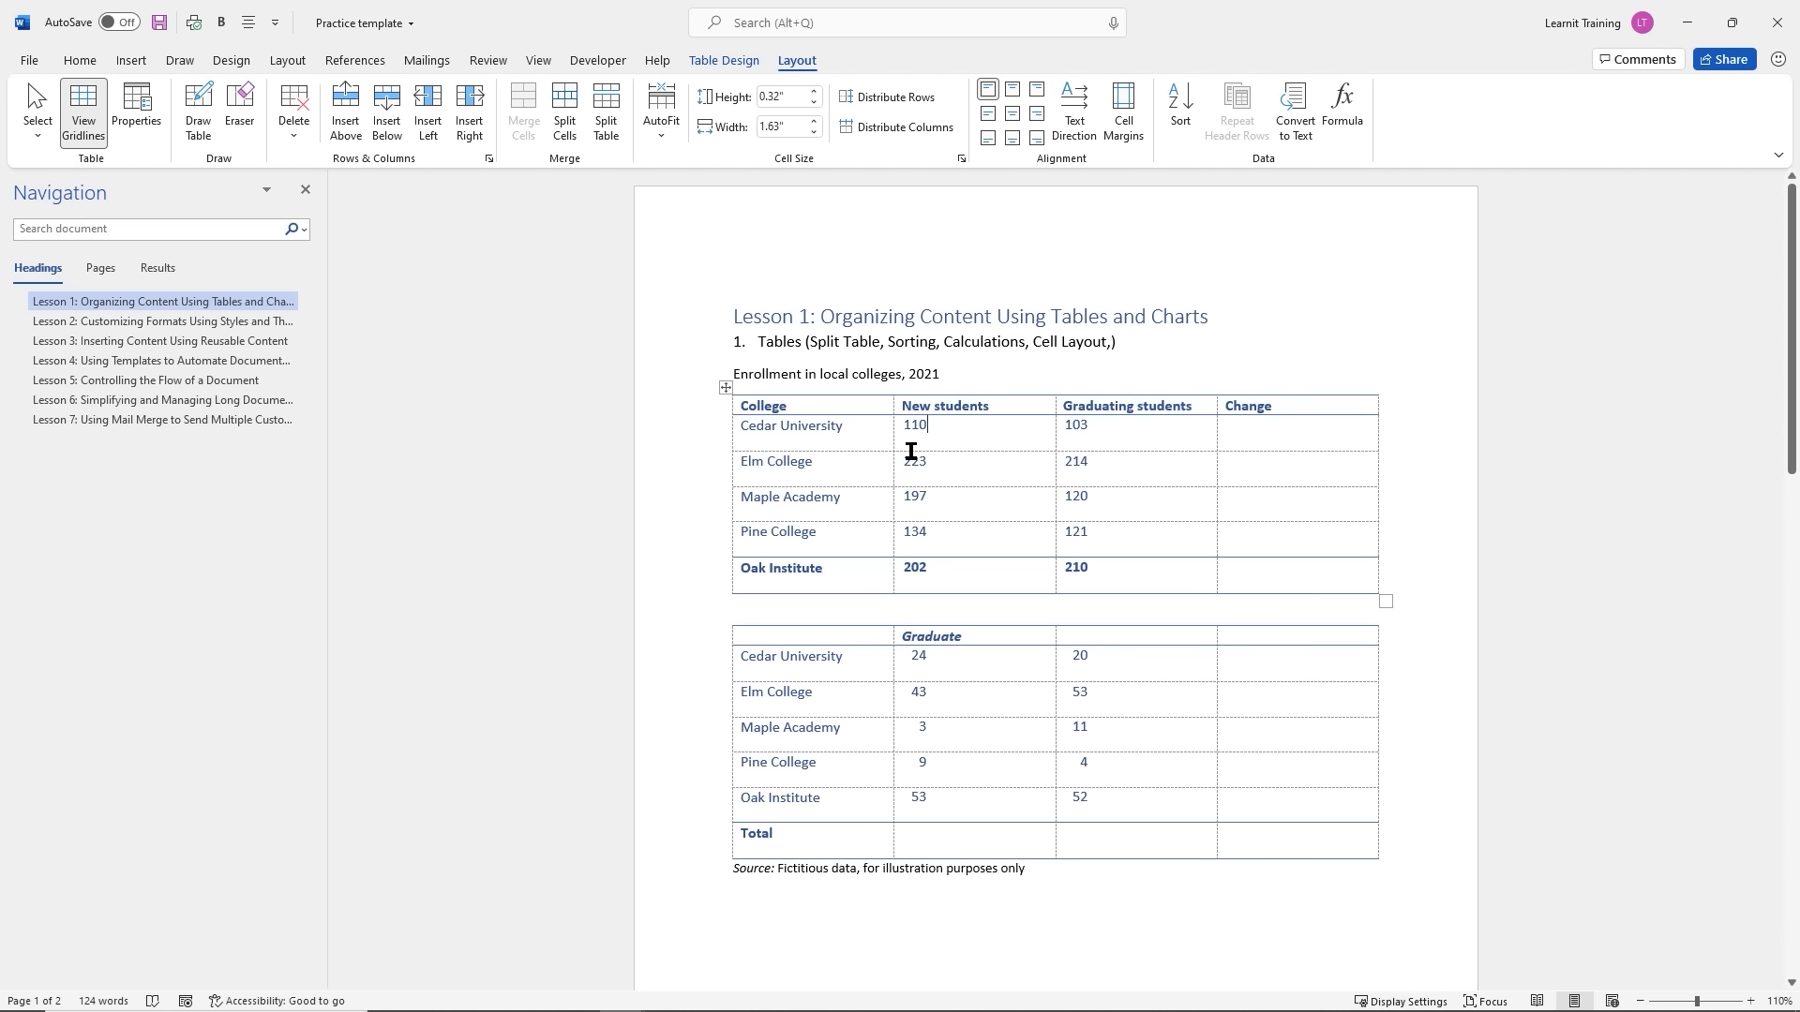
click(866, 433)
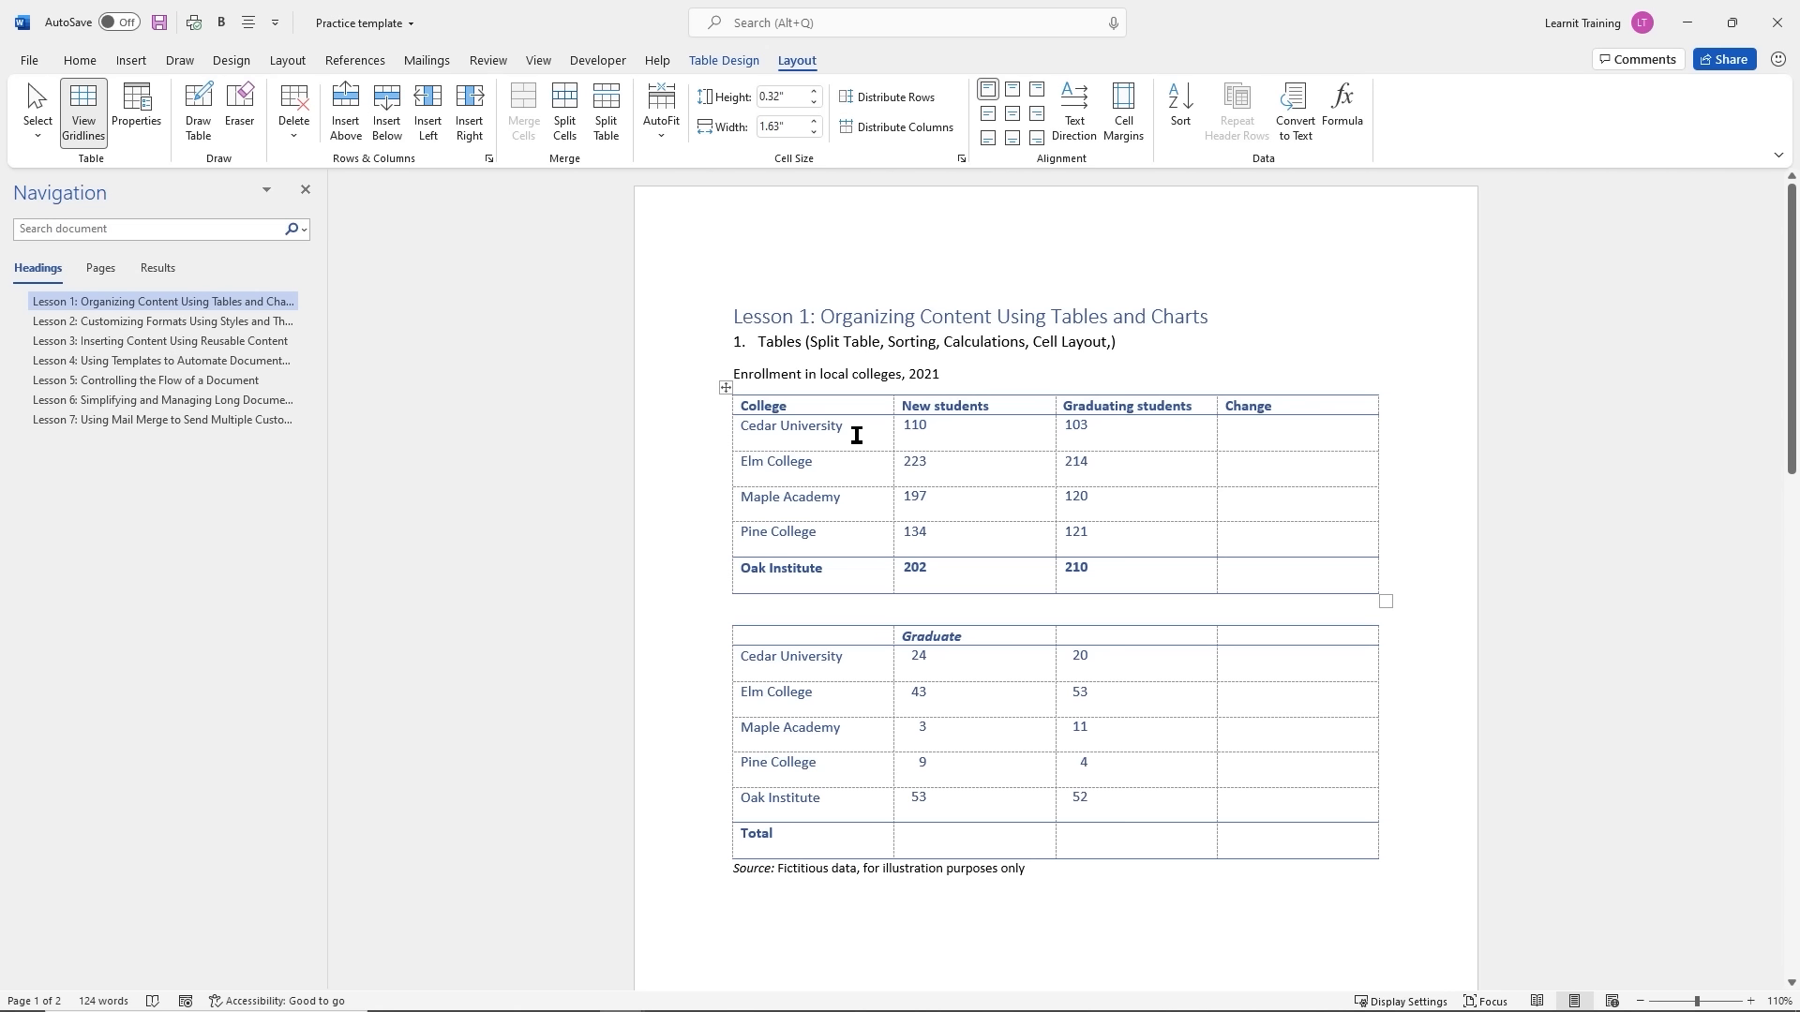
click(1178, 113)
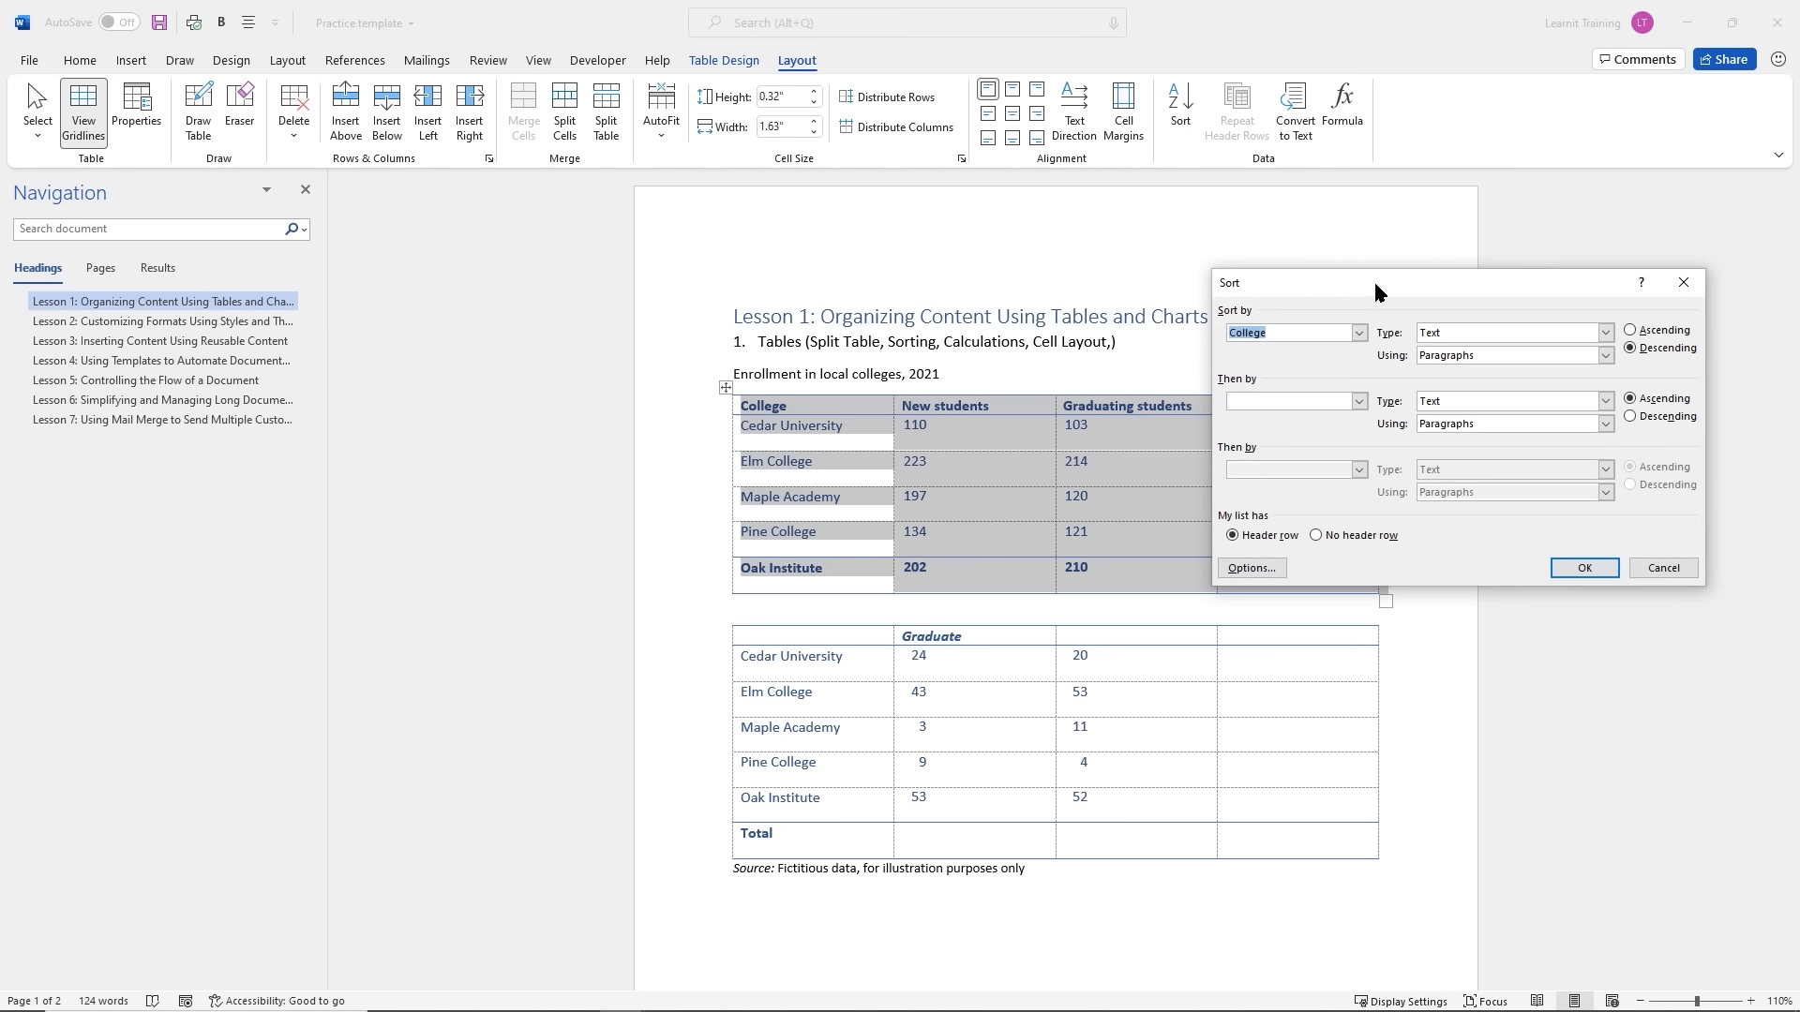
drag(1375, 279, 1413, 268)
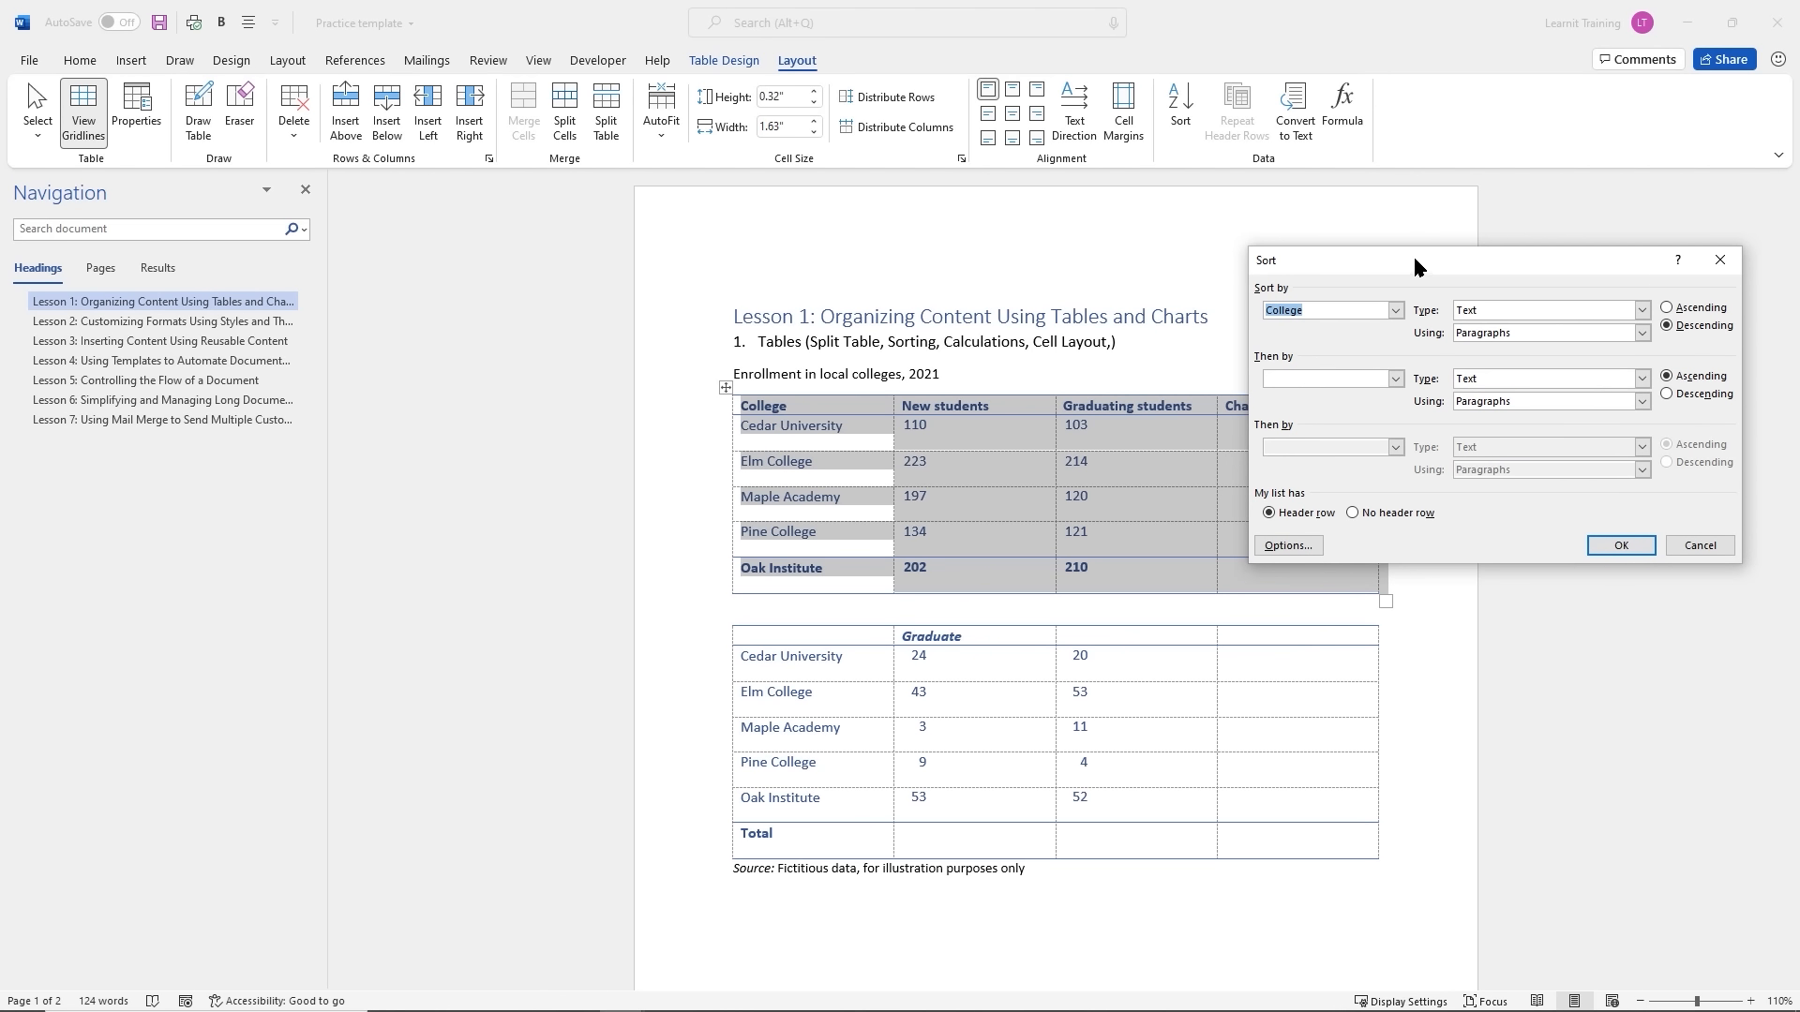
drag(1232, 486, 1342, 523)
drag(1234, 272, 1412, 339)
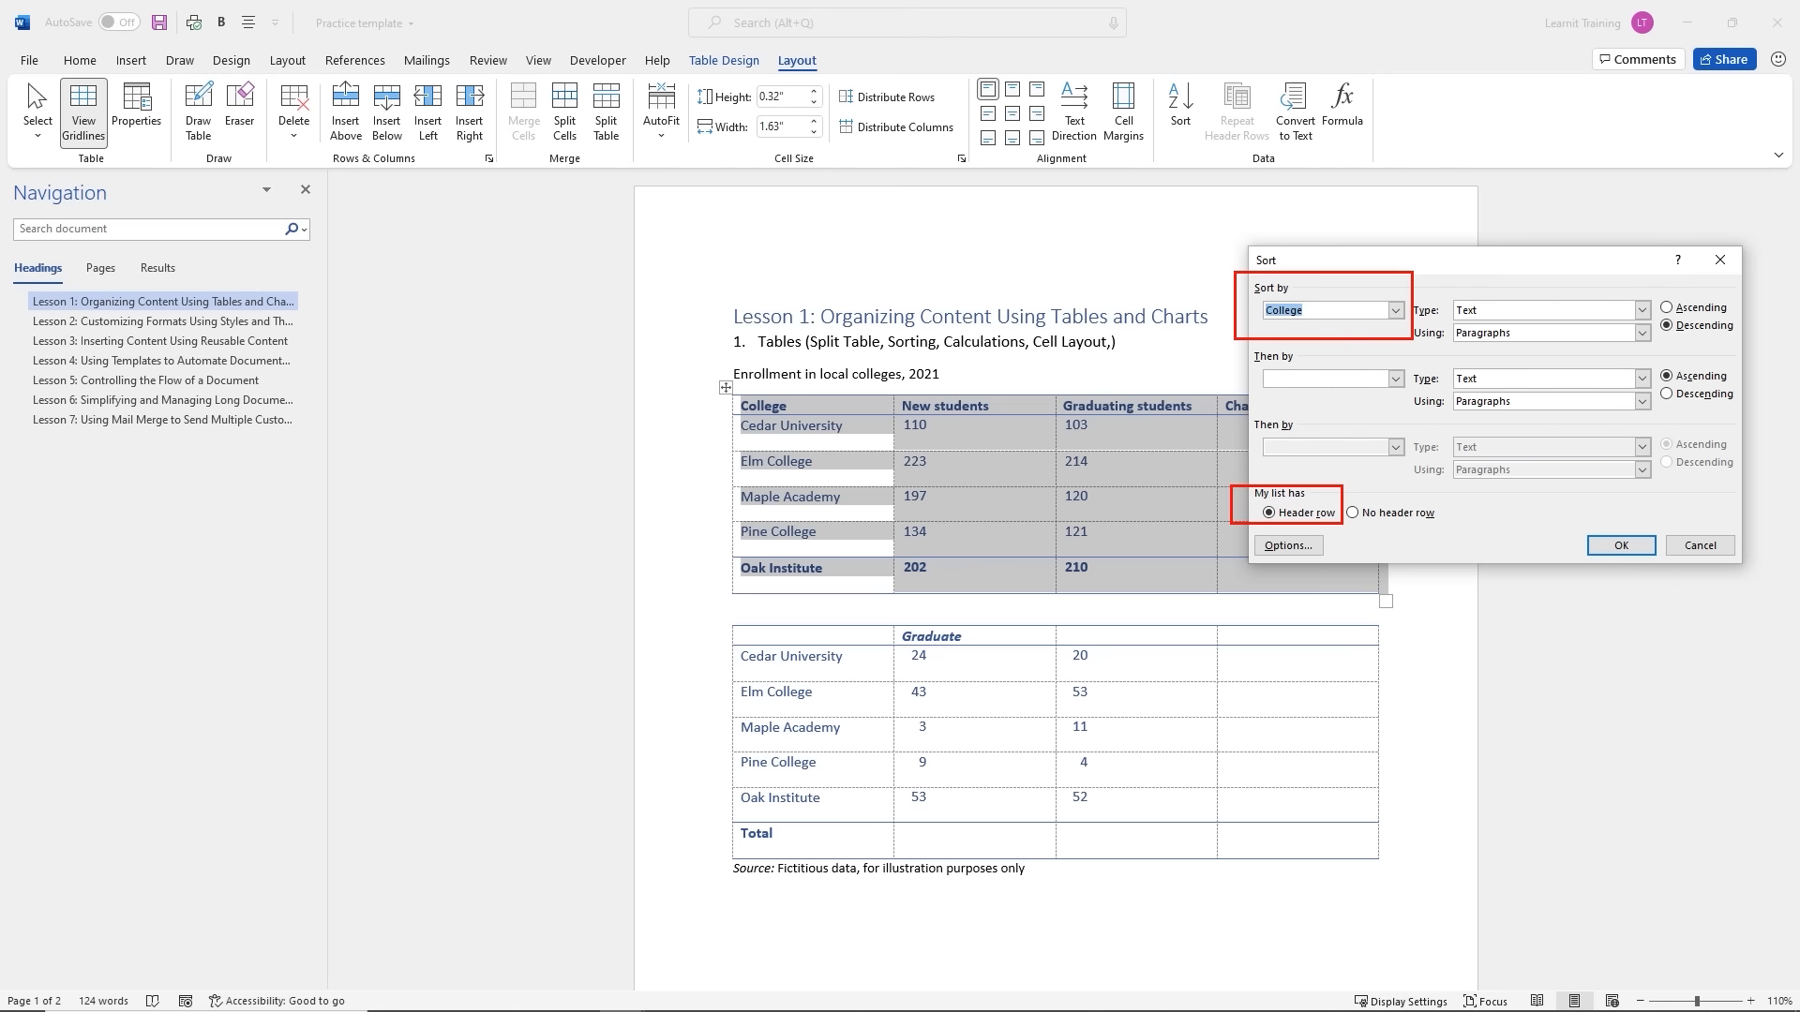
key(Escape)
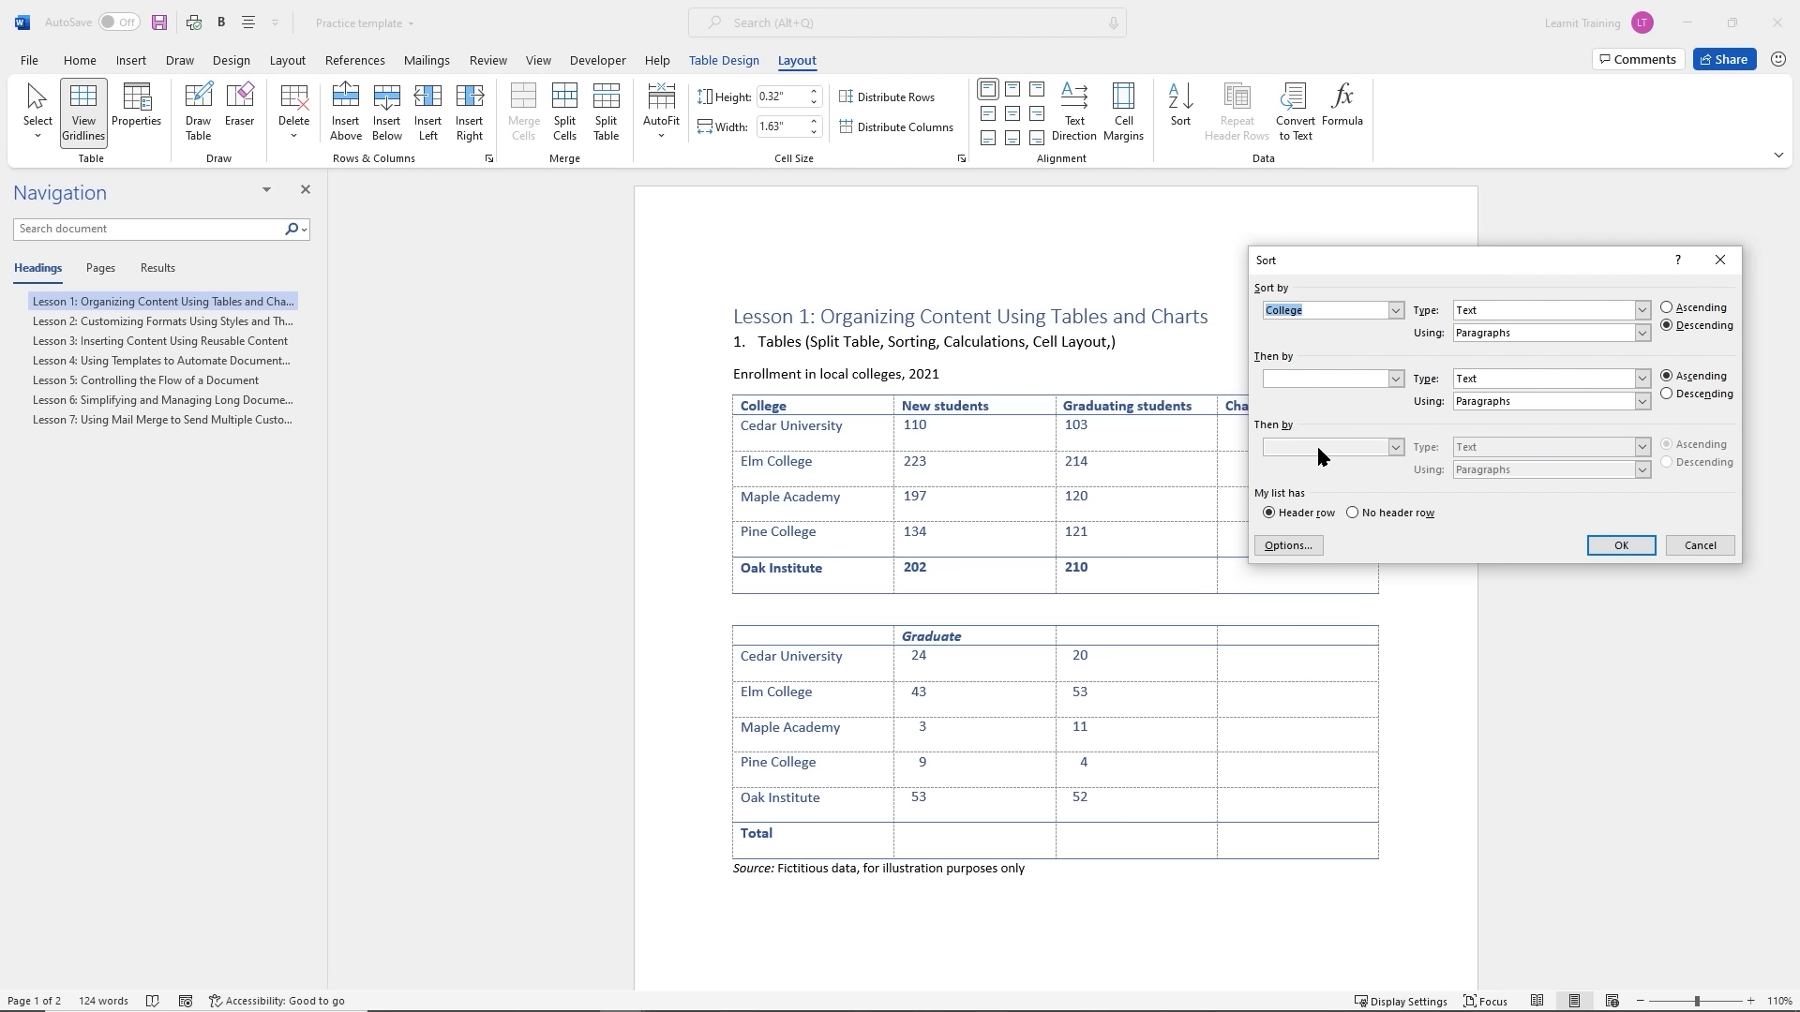
click(1364, 514)
click(1395, 310)
click(1395, 310)
click(1271, 514)
click(1670, 309)
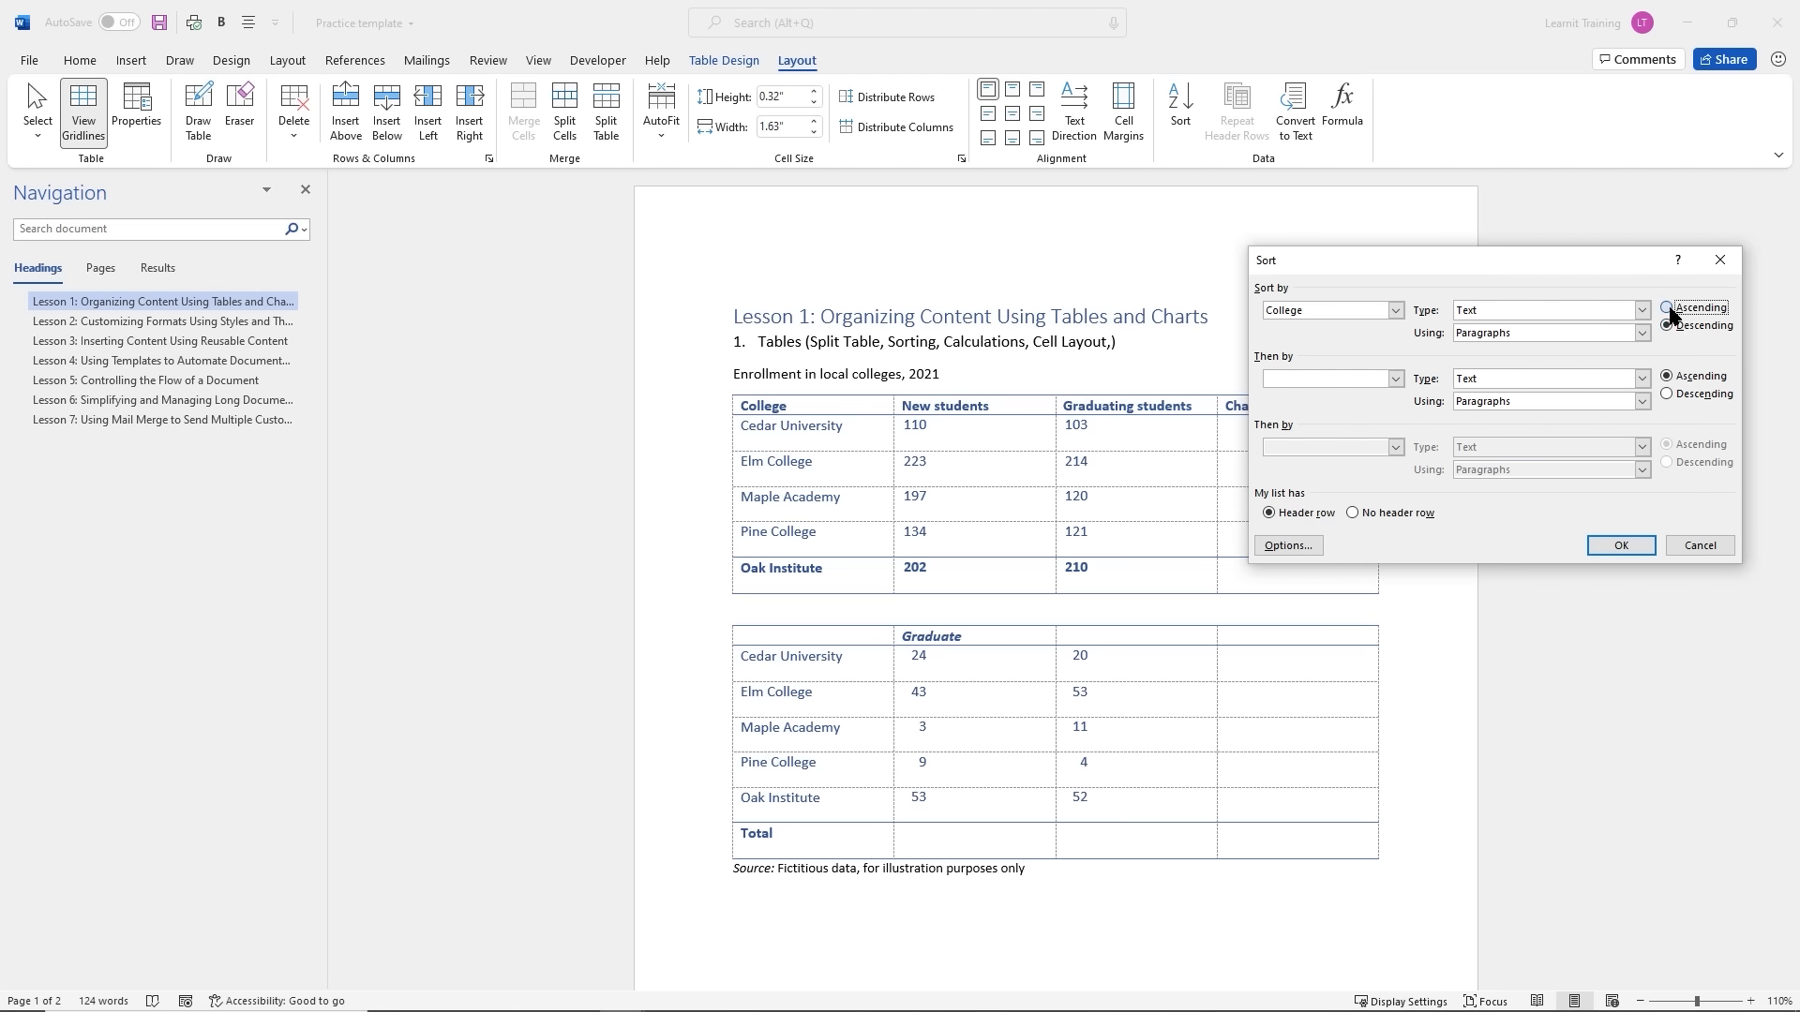
click(1629, 548)
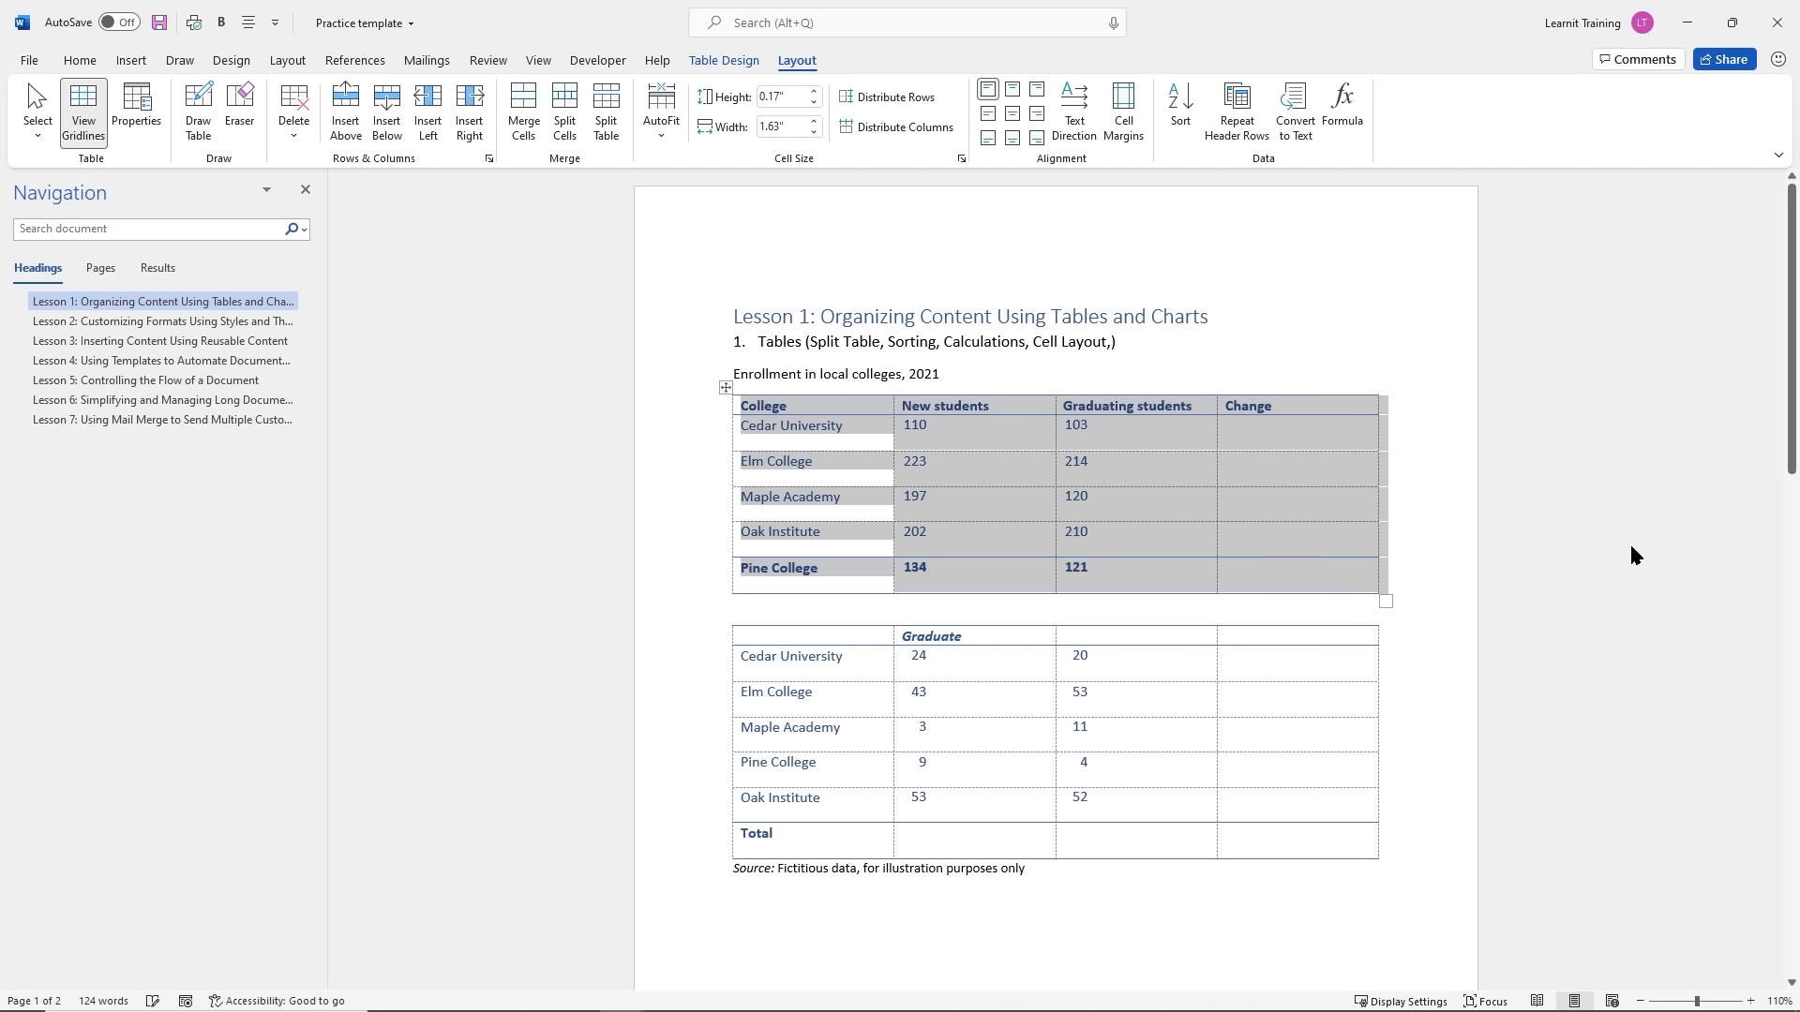
Sort the first table by College in descending order
click(1016, 461)
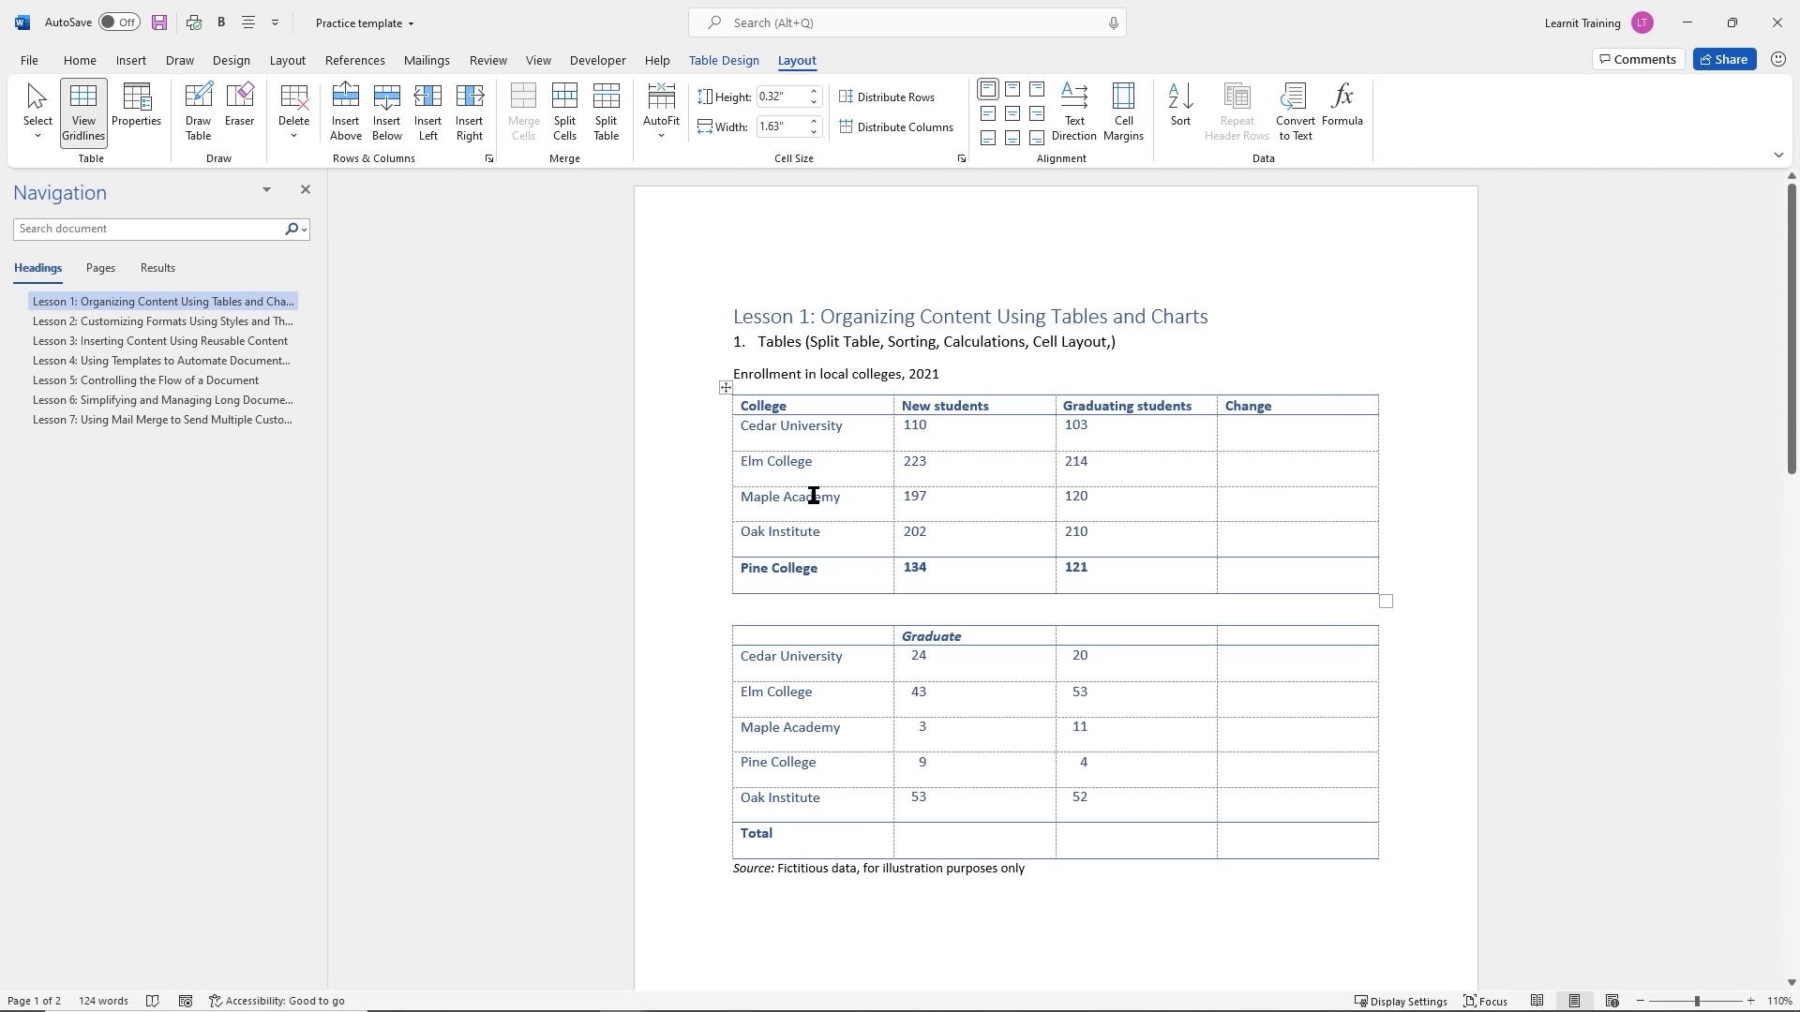
click(917, 569)
click(1180, 104)
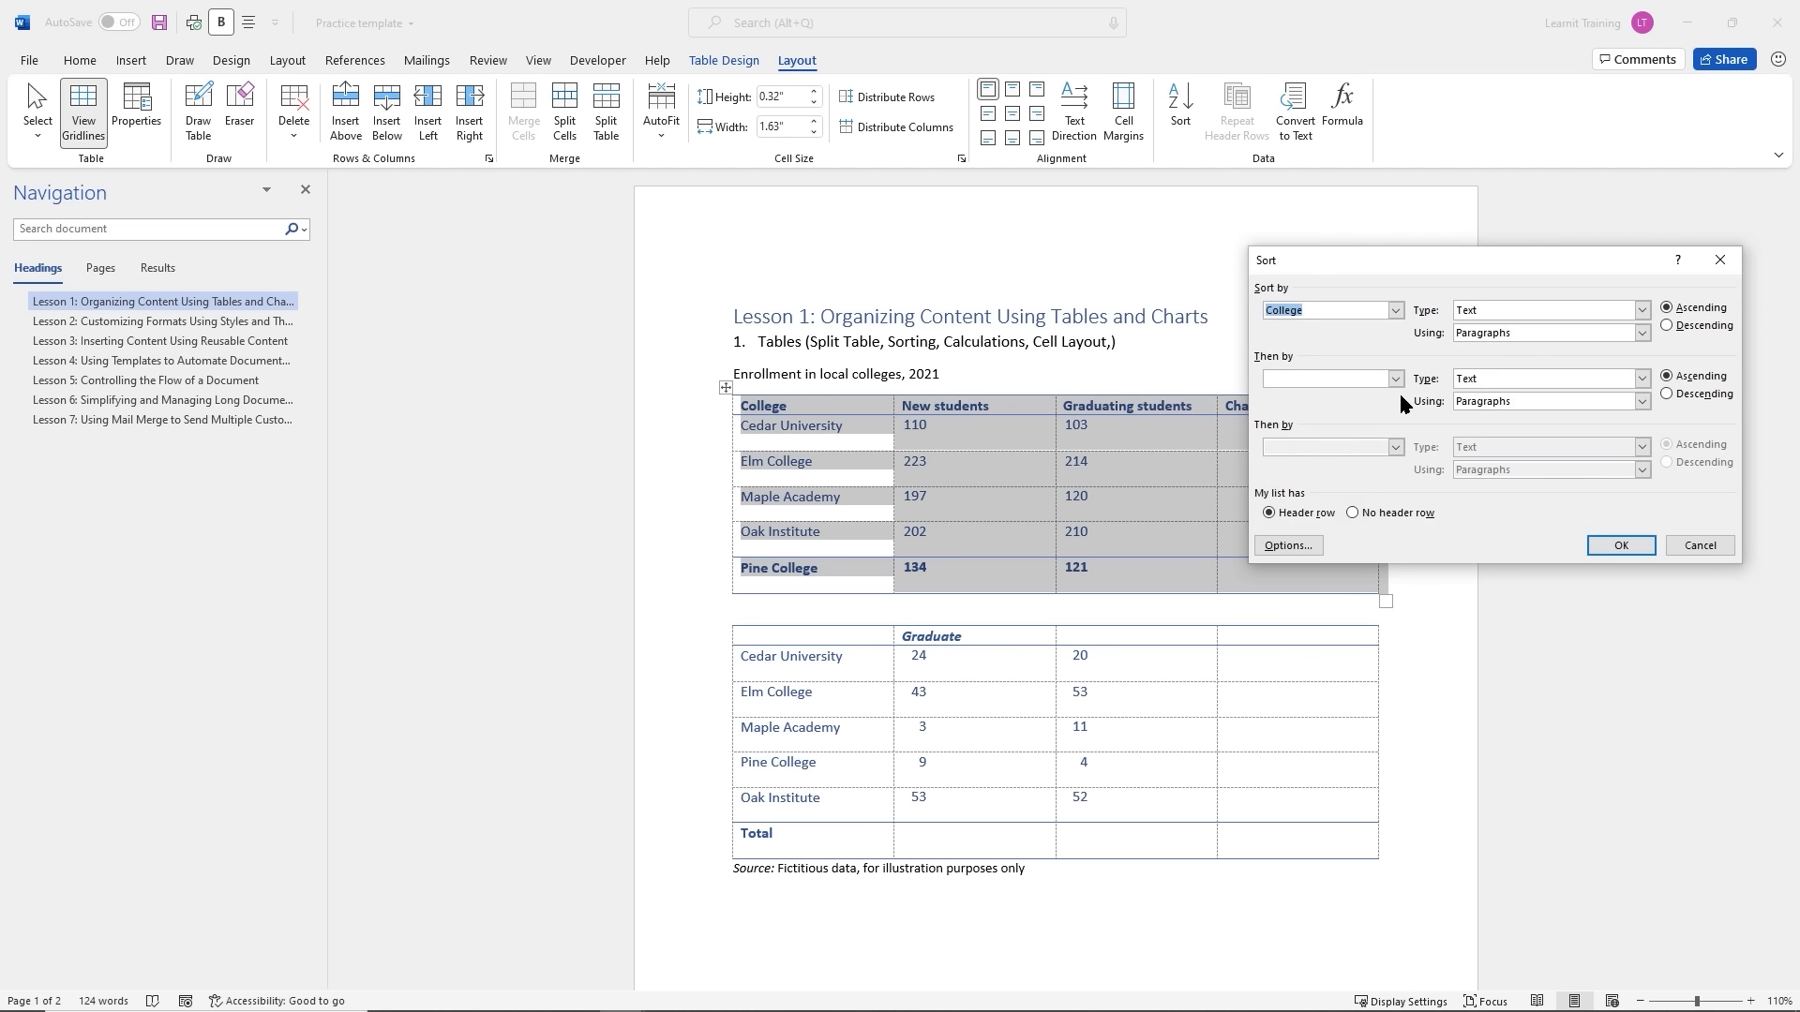
click(1670, 327)
click(1619, 551)
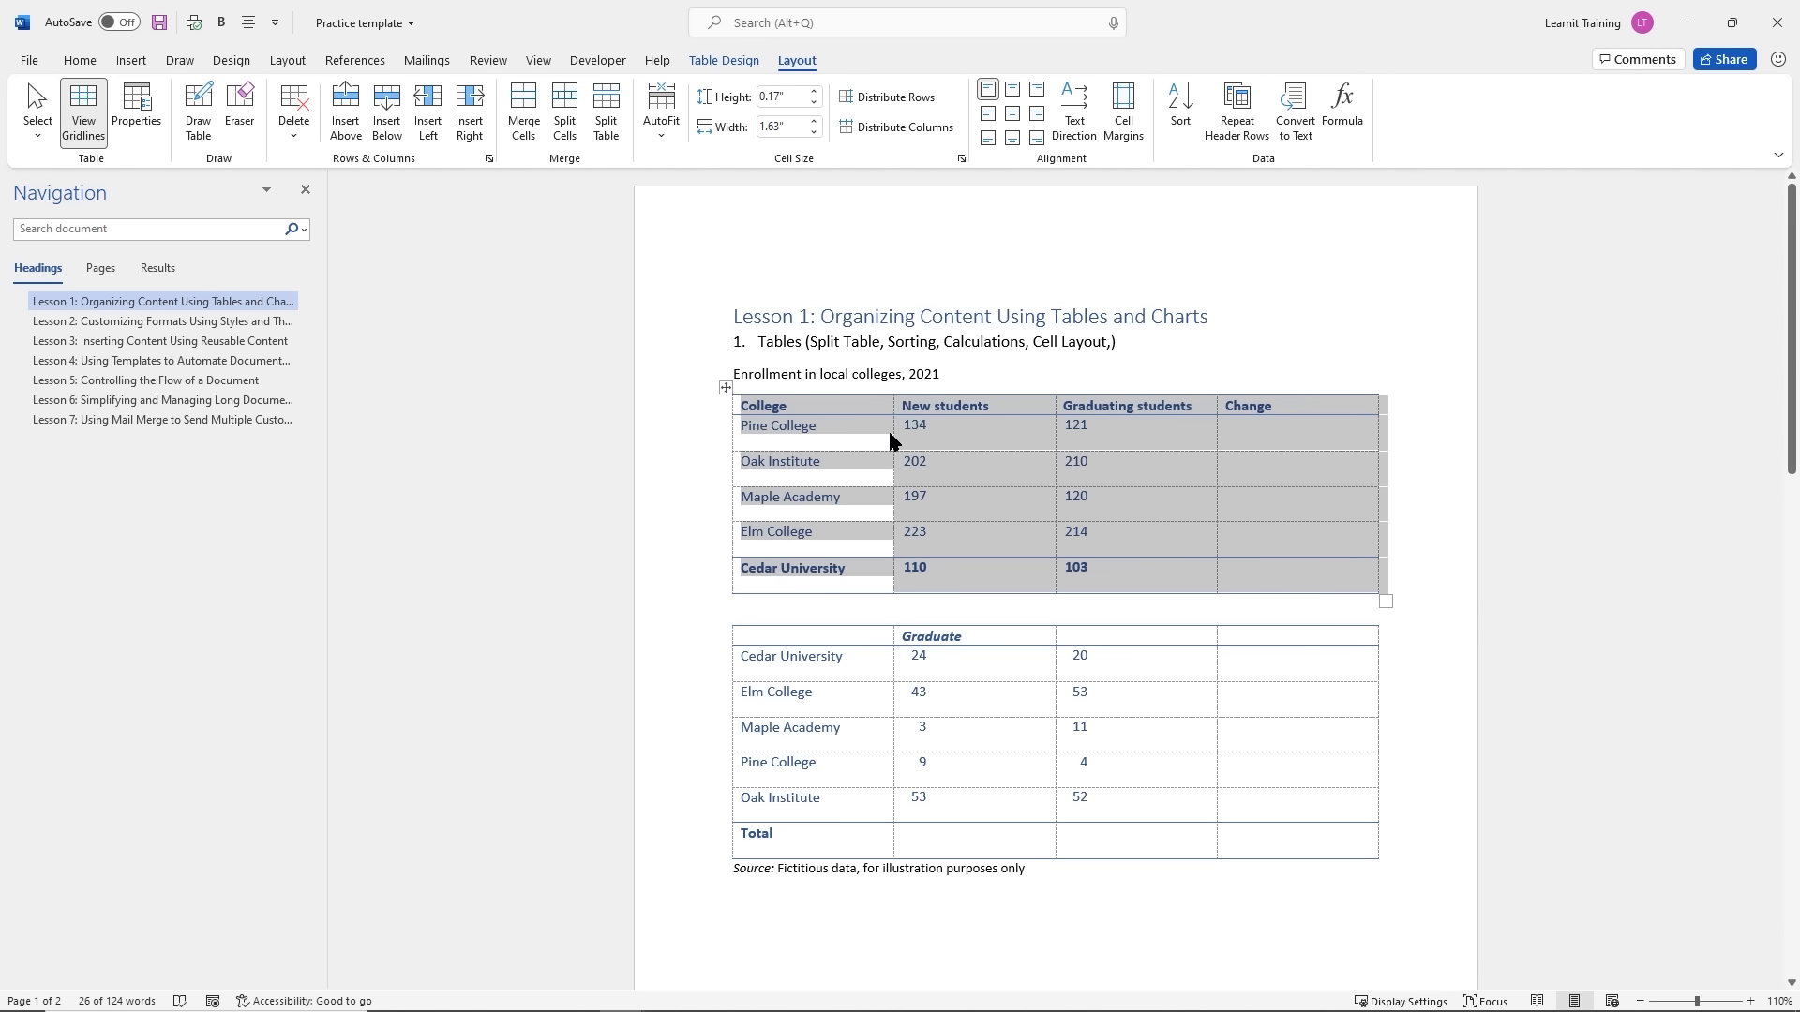
Re-sort the first table by College in ascending order
click(920, 427)
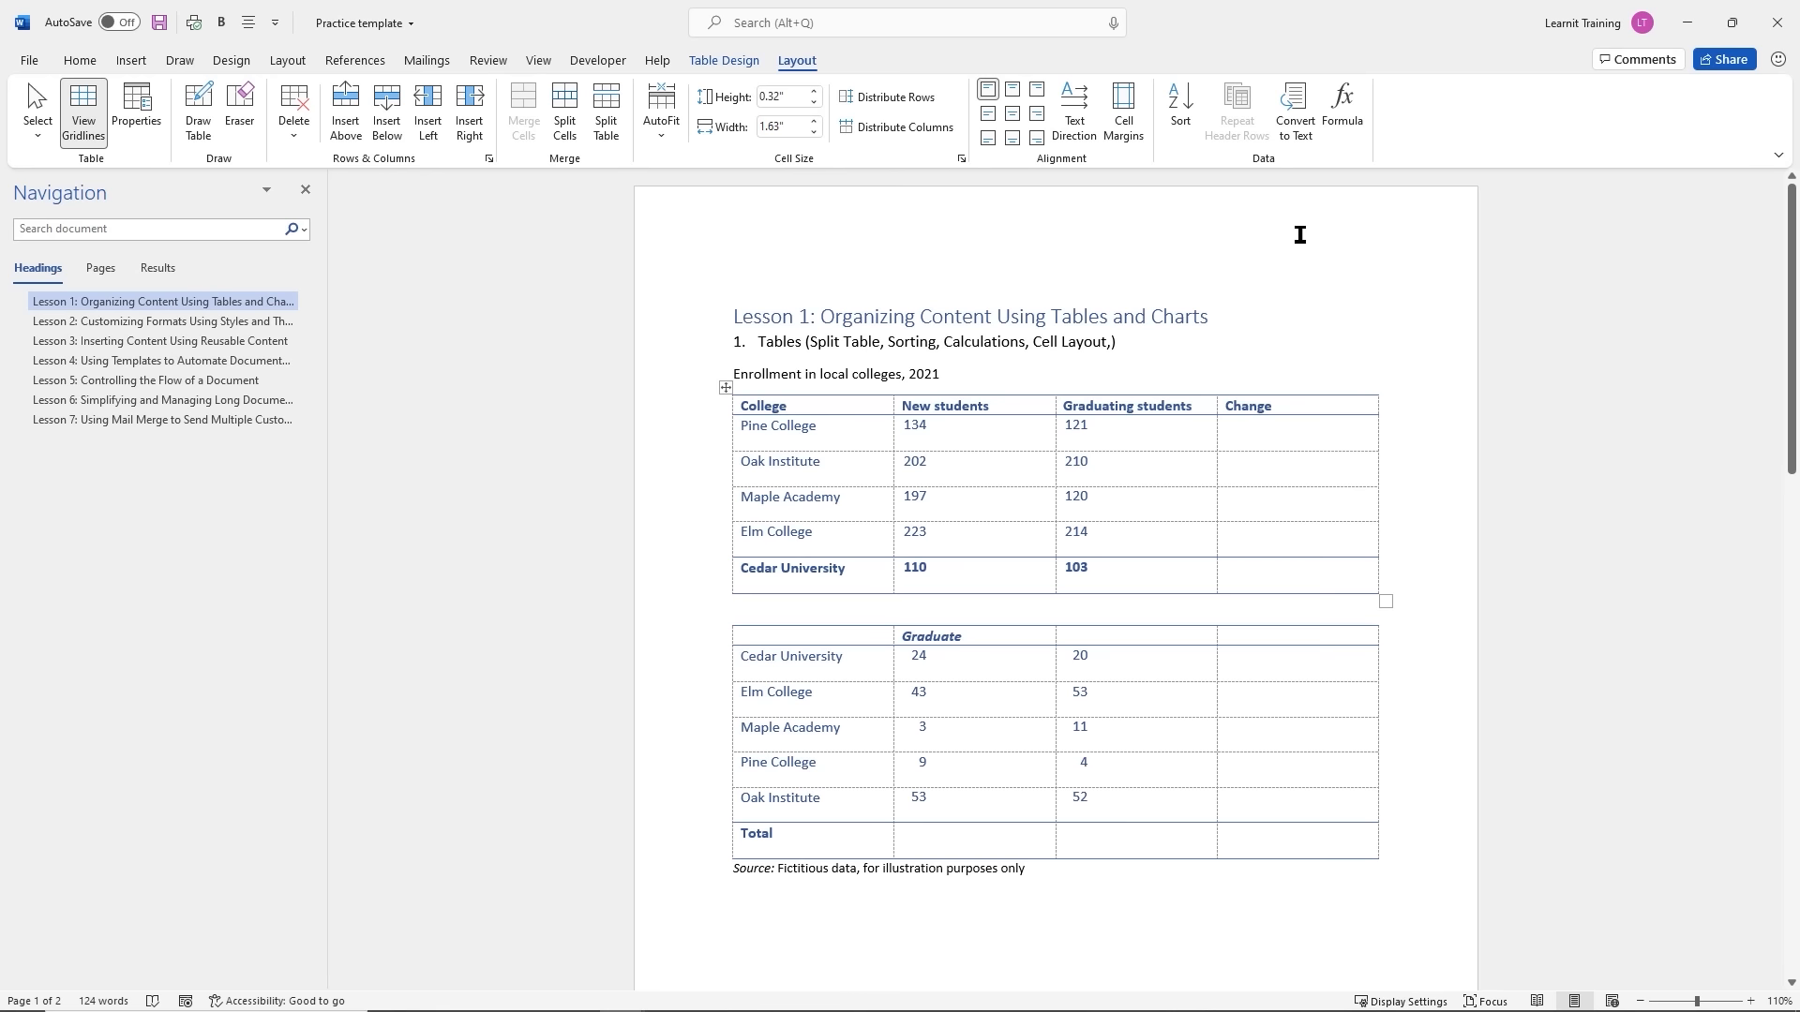
click(1181, 103)
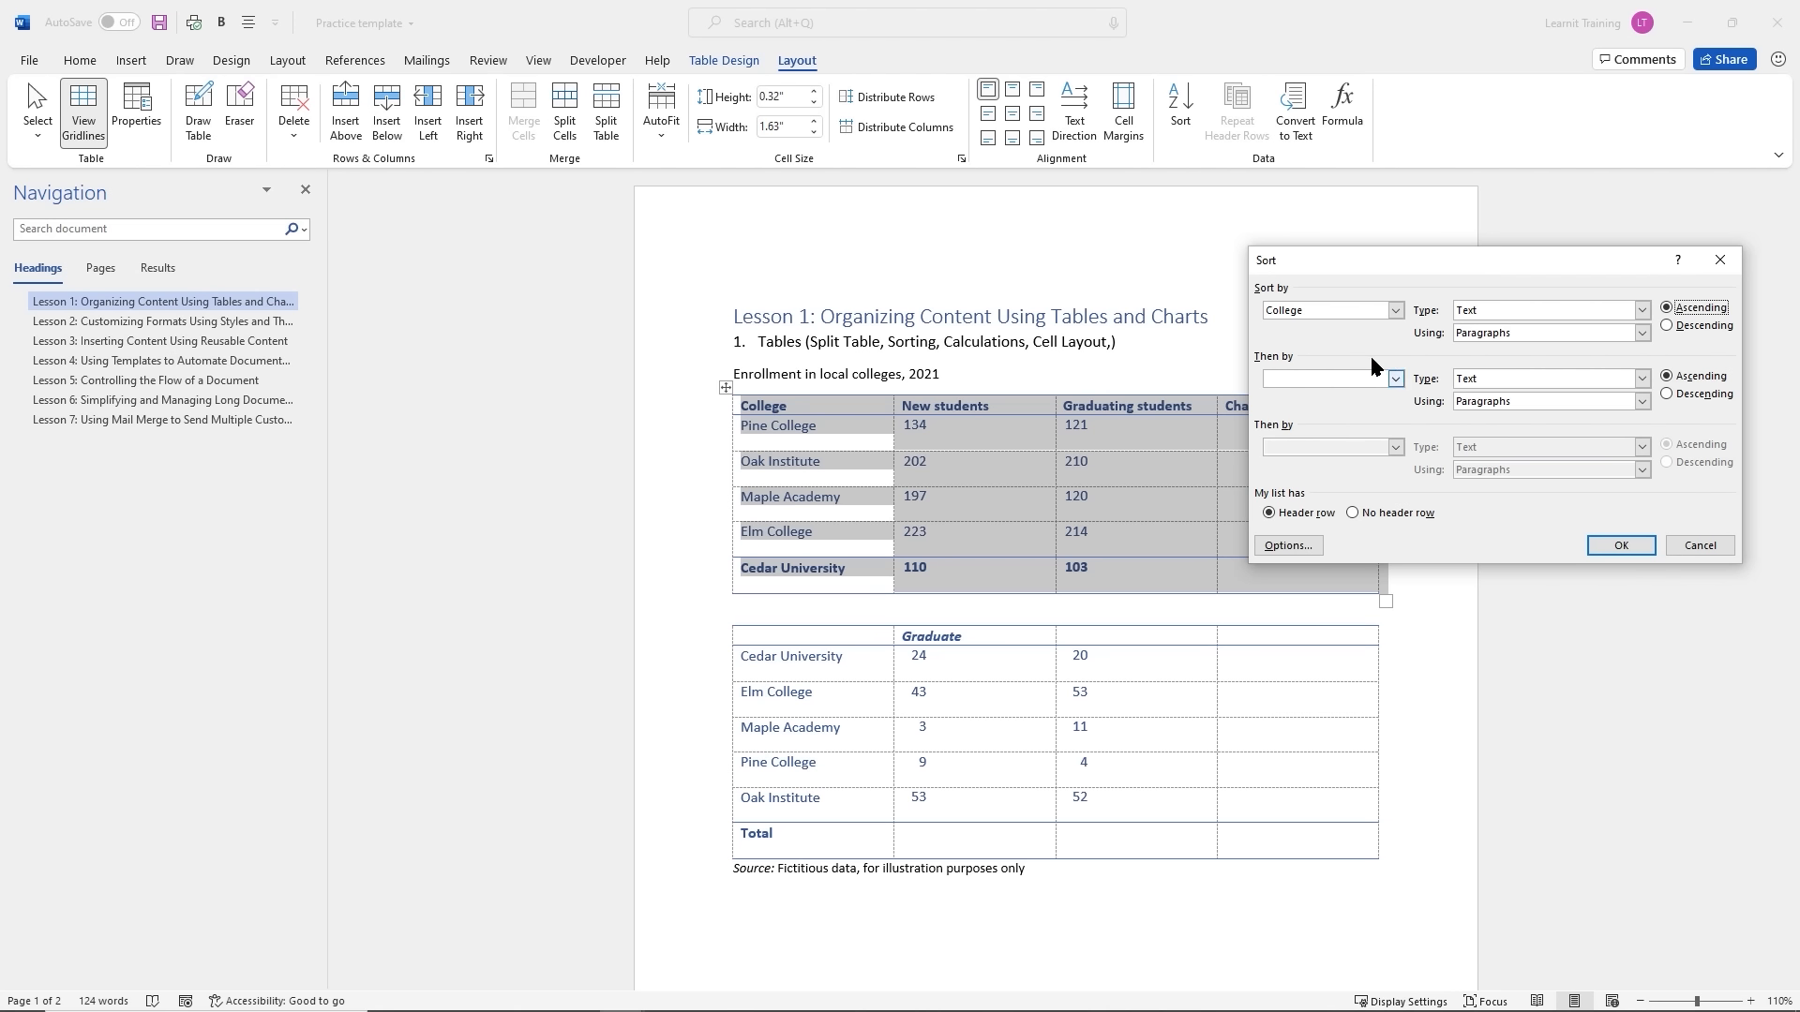
click(1621, 547)
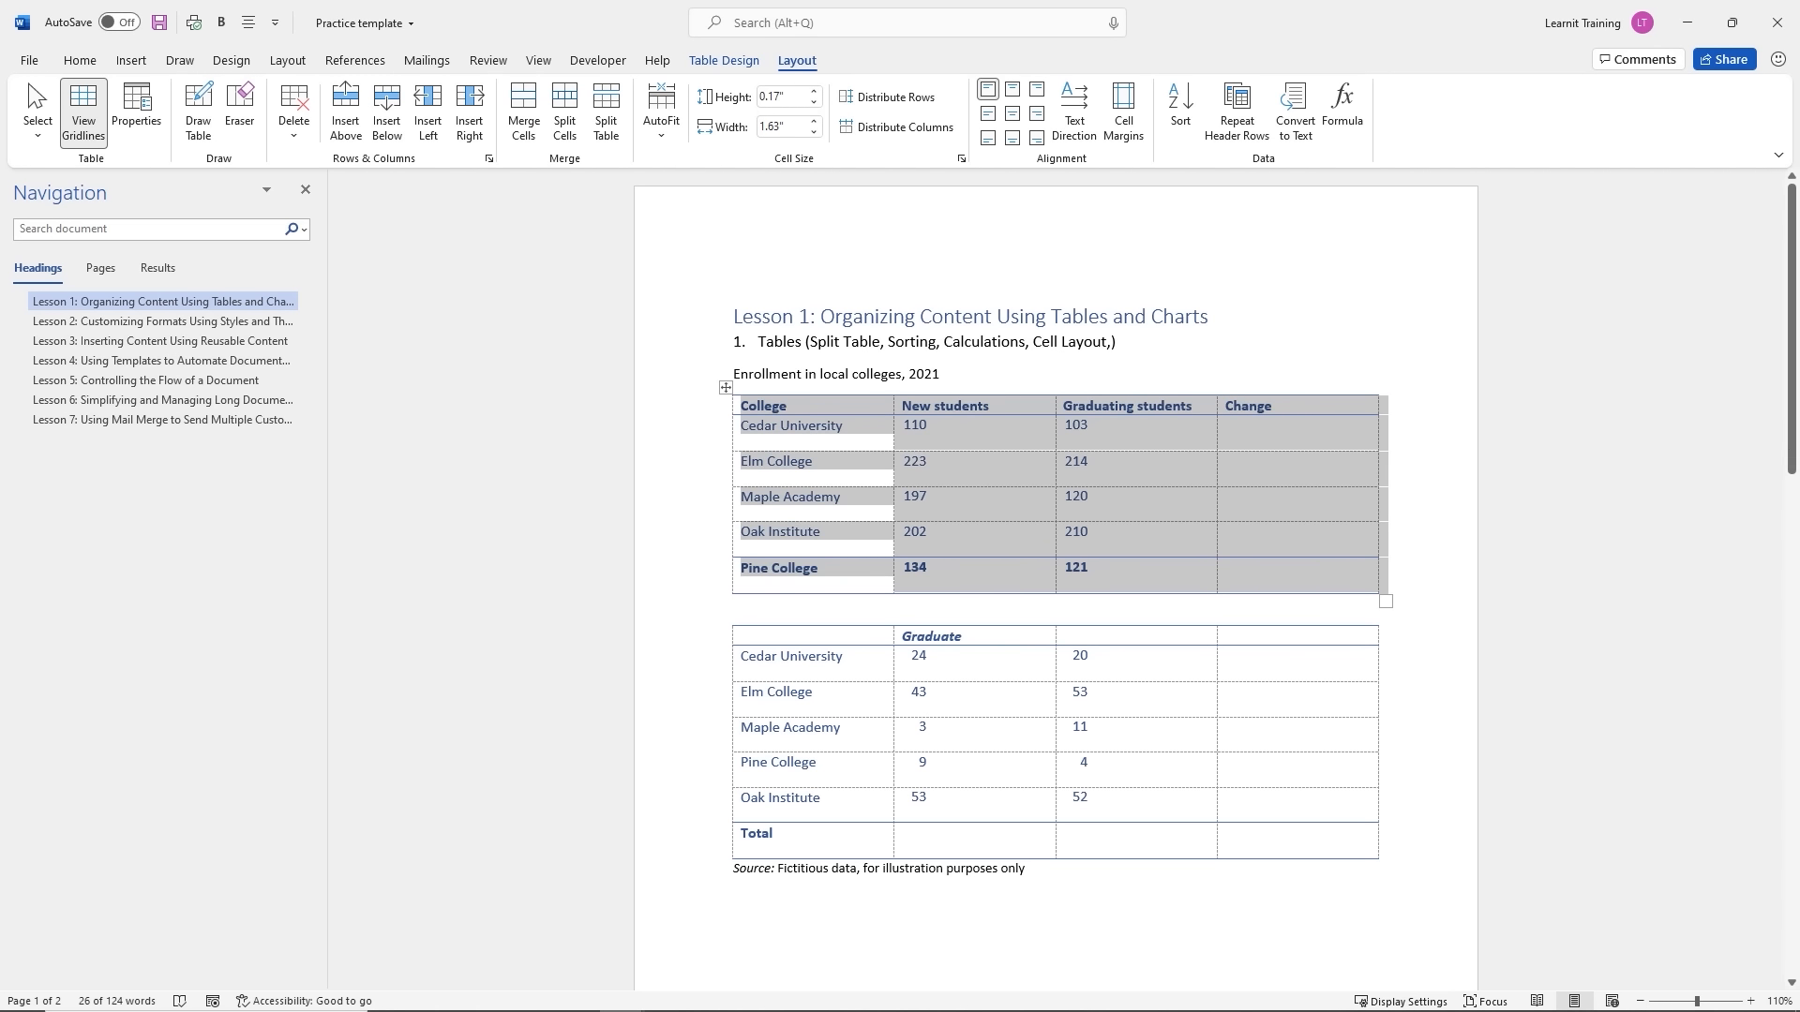
click(1411, 418)
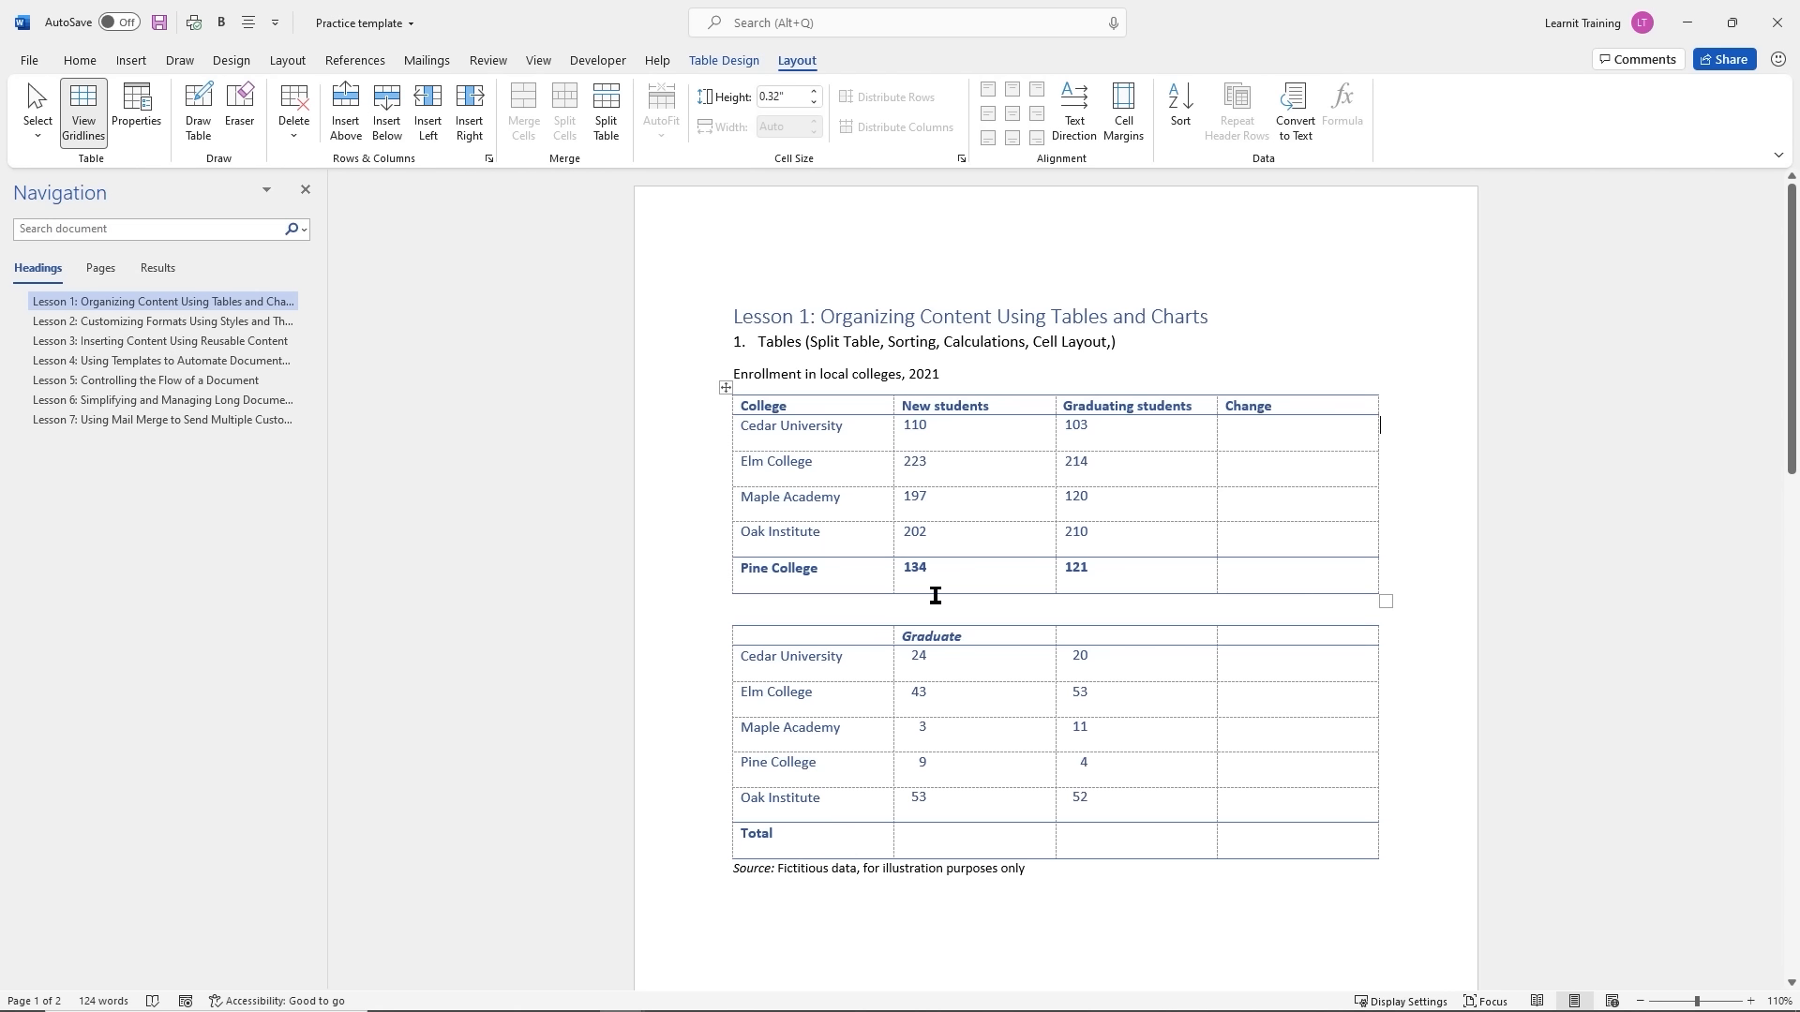
Insert a row below Pine College in the first table and label it Total
click(825, 575)
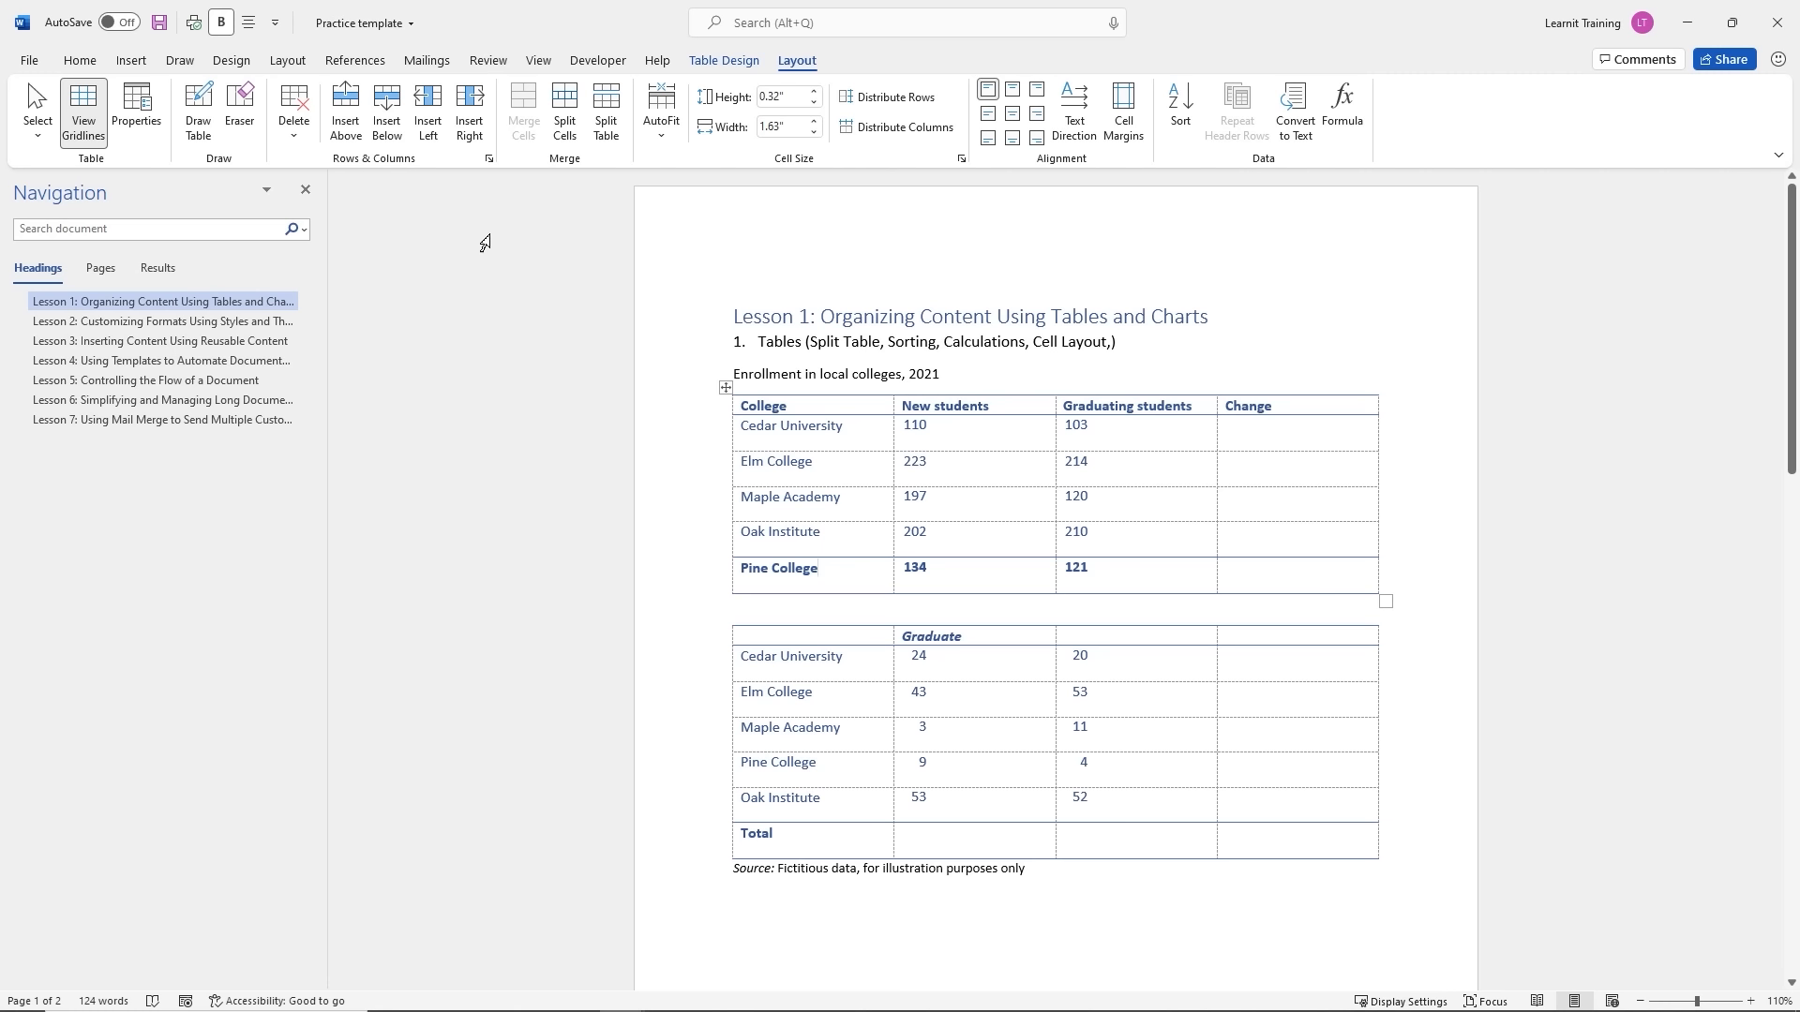
click(388, 127)
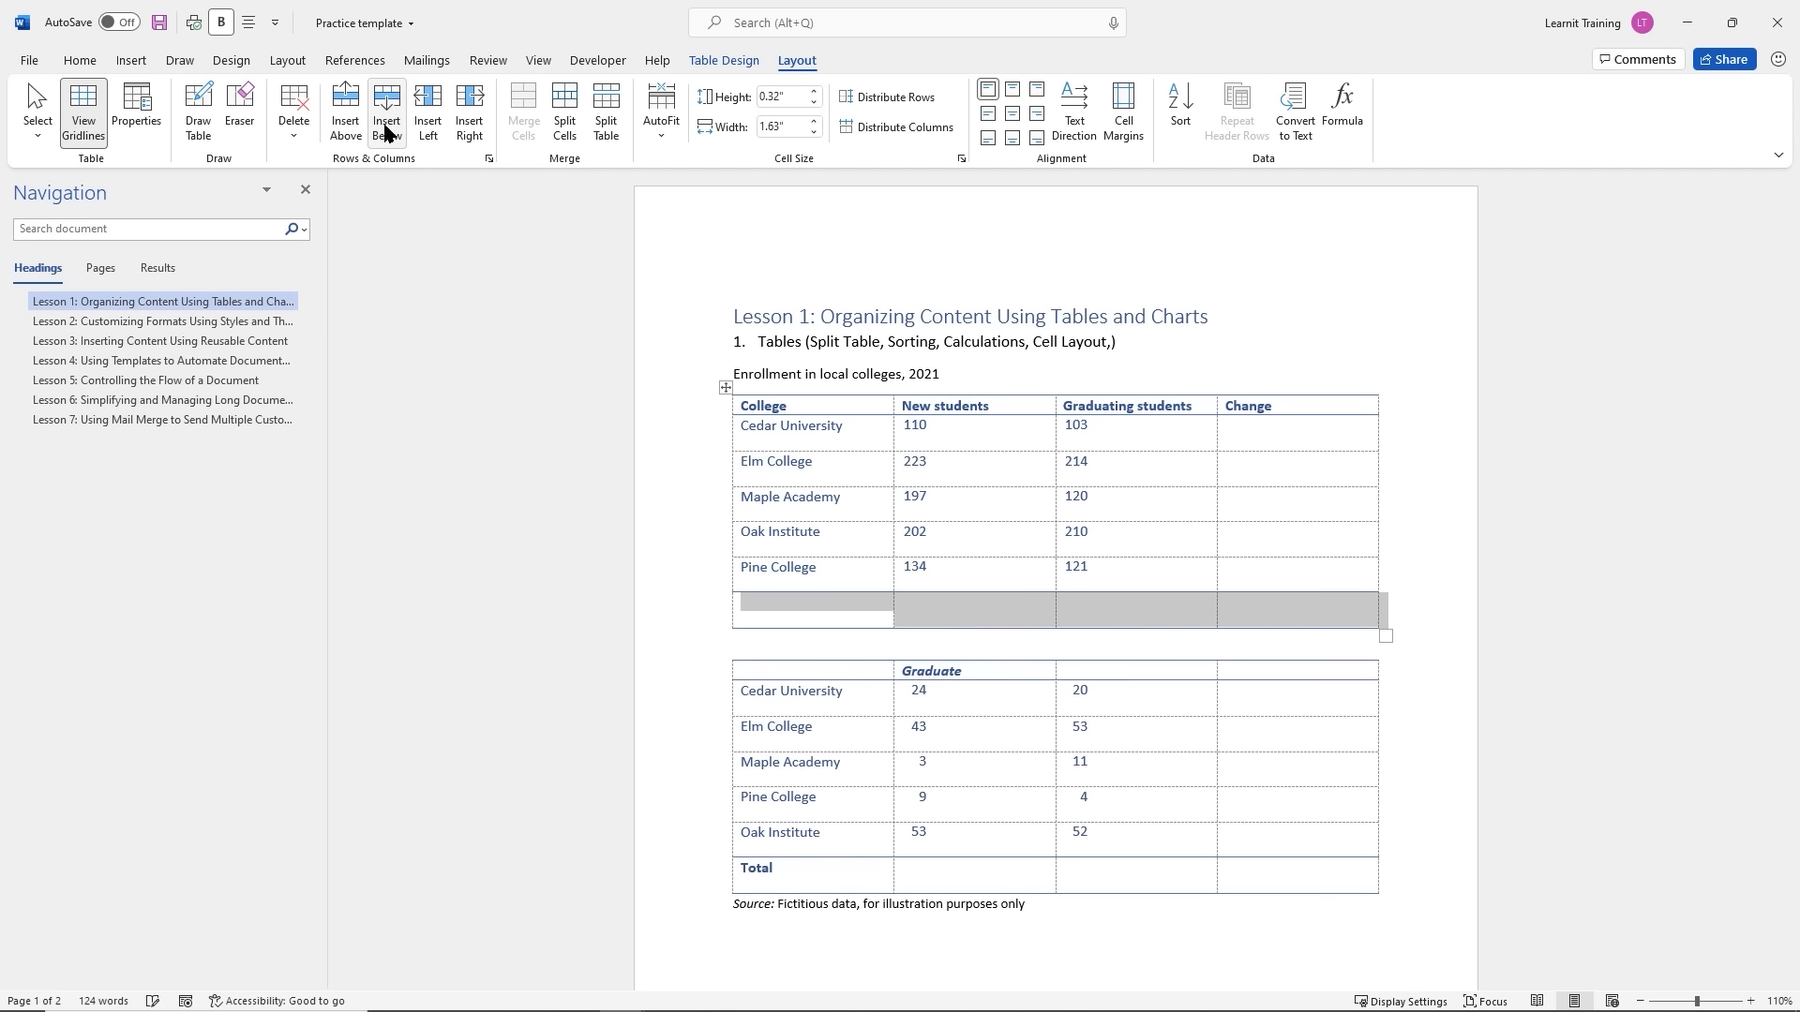
click(823, 610)
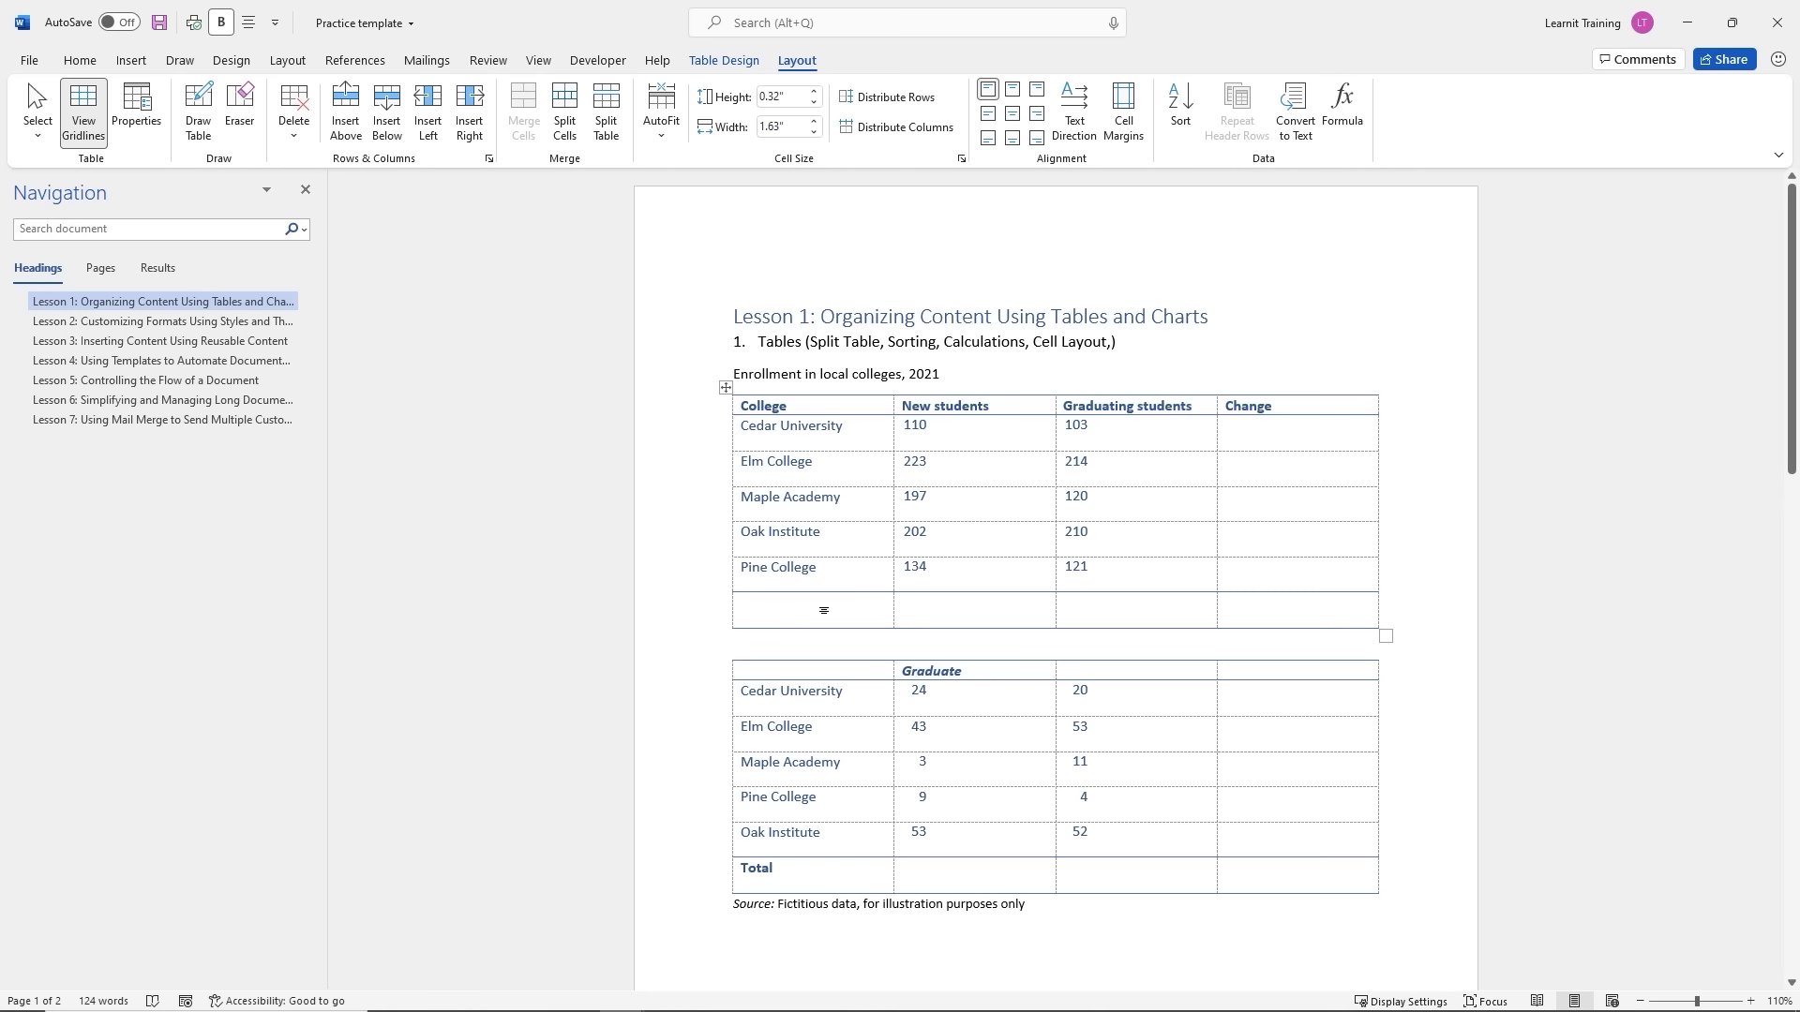
text(Total)
Total the New students column in the first table's Total row with the formula =SUM(ABOVE)
drag(1316, 74, 1387, 152)
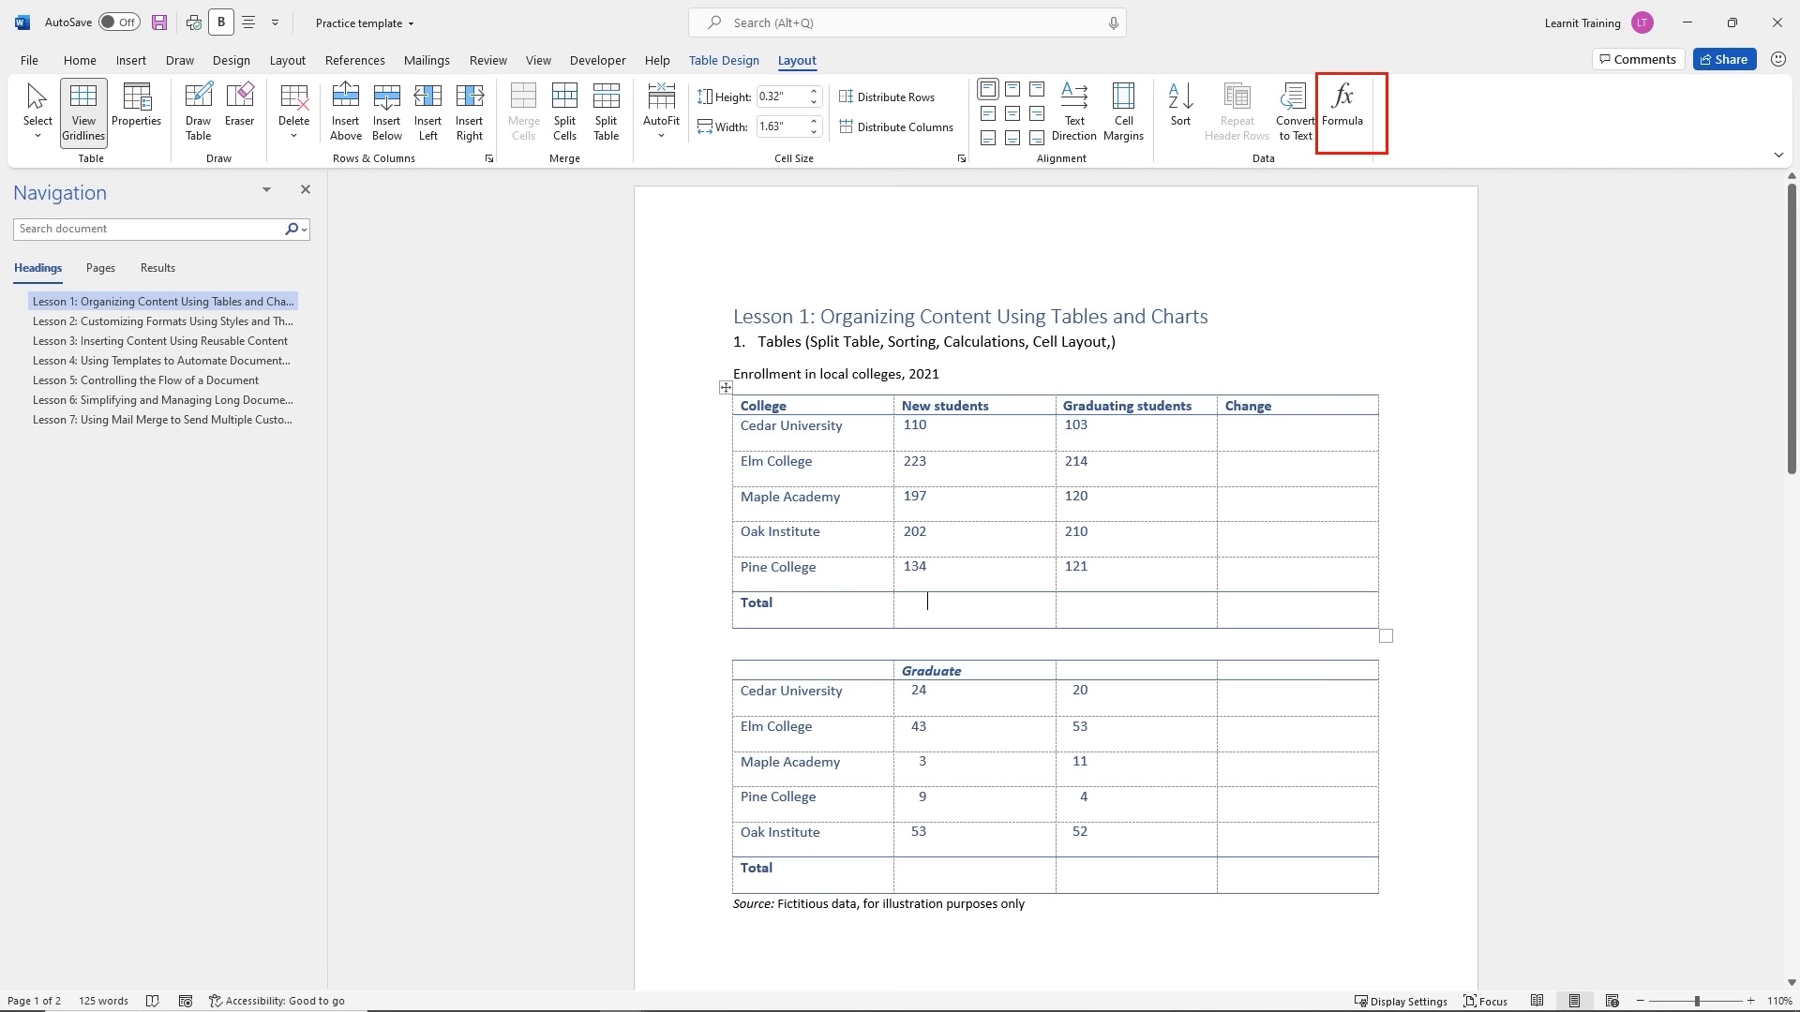
click(1350, 103)
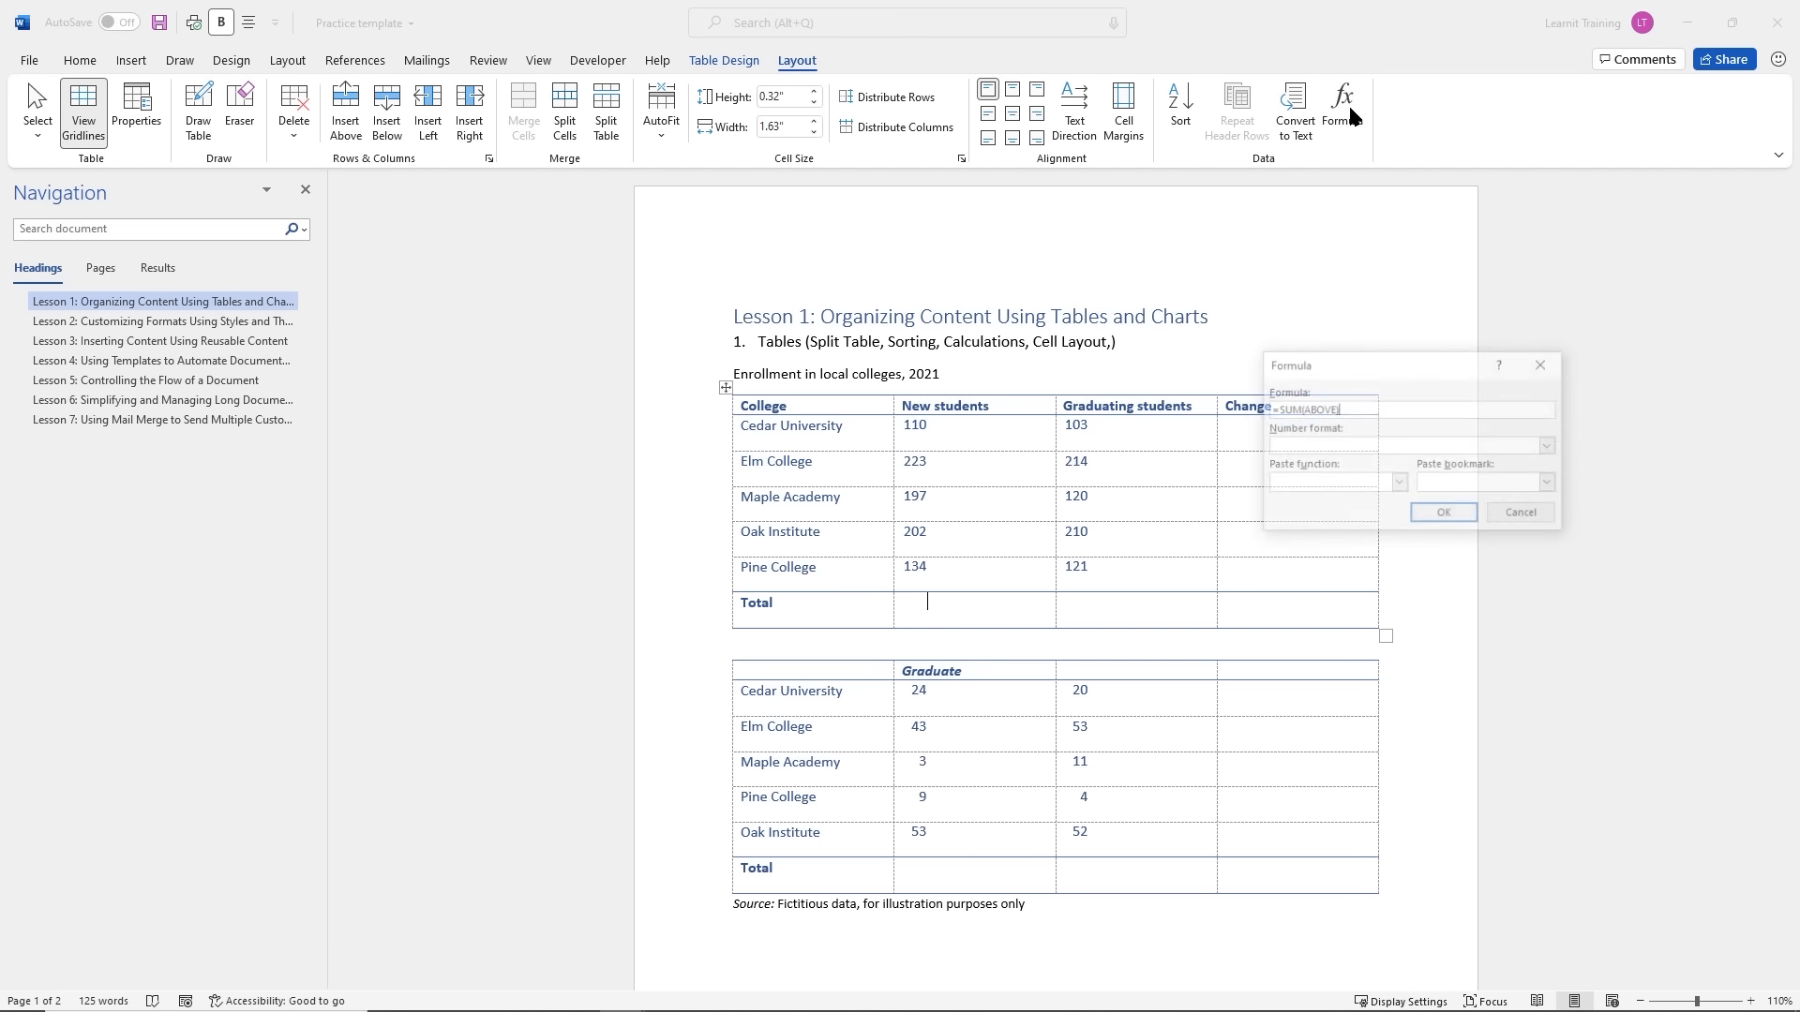
drag(1380, 367, 1361, 436)
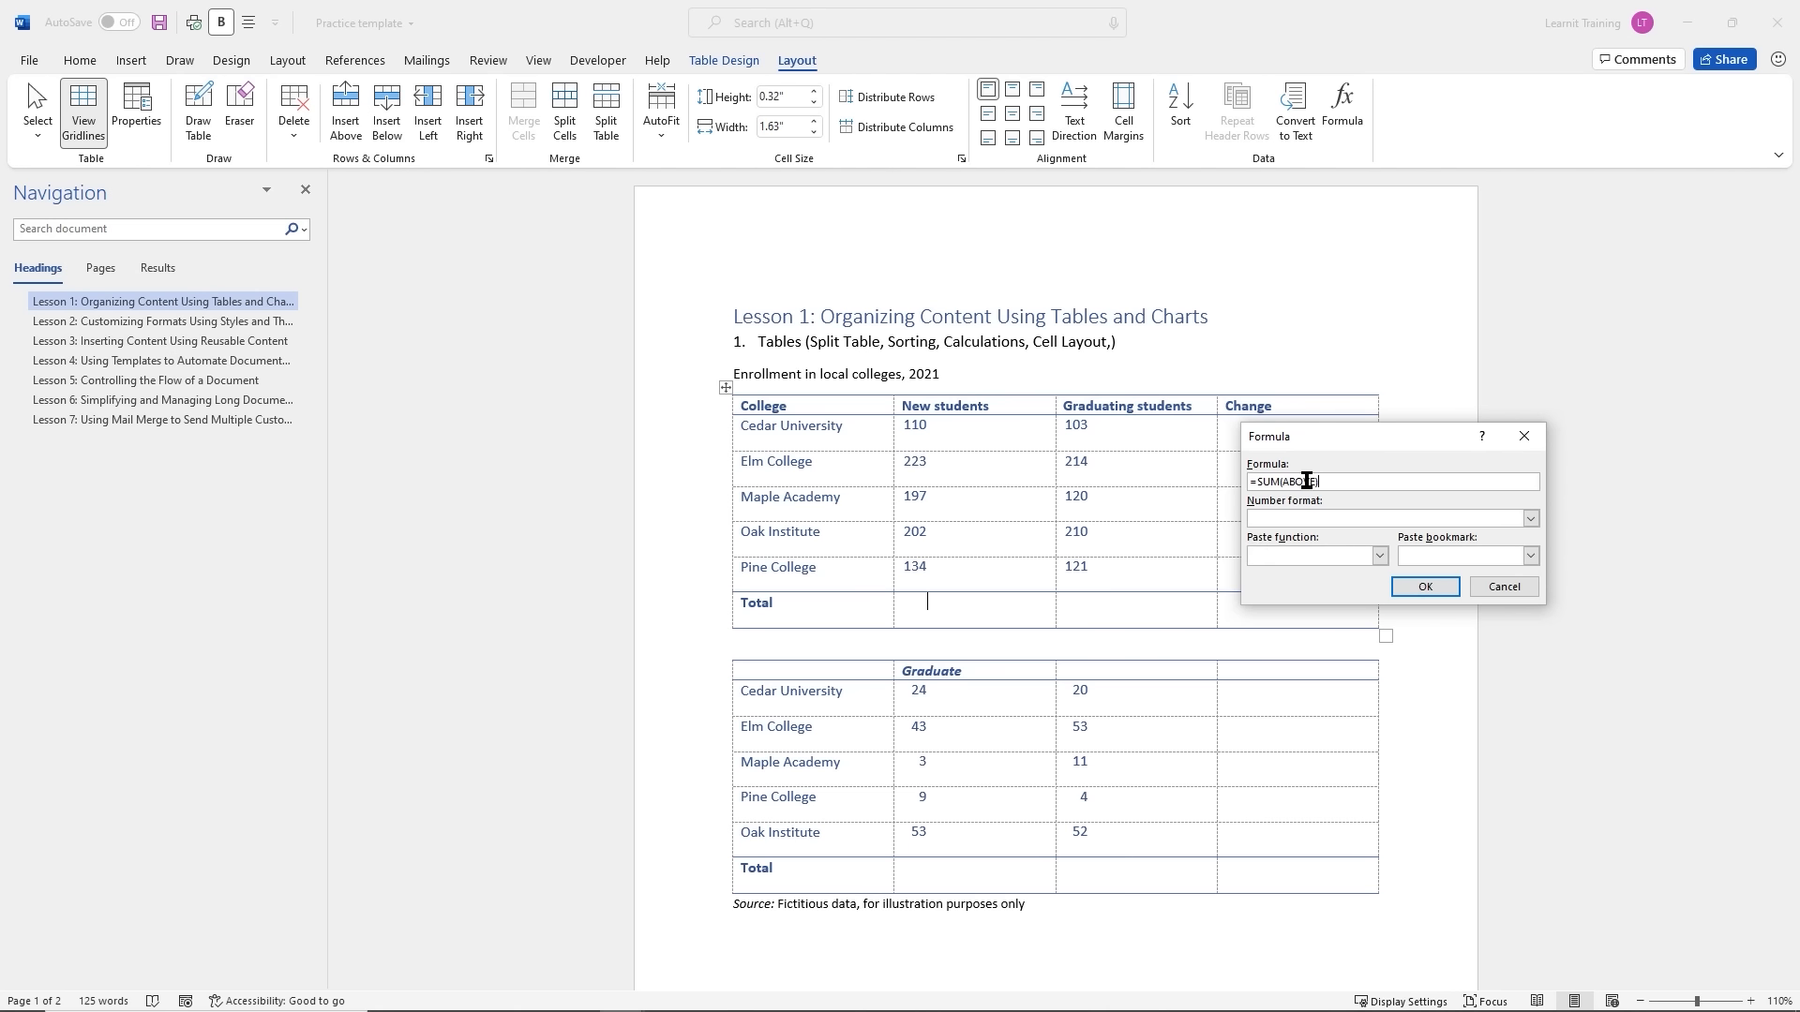
click(1423, 589)
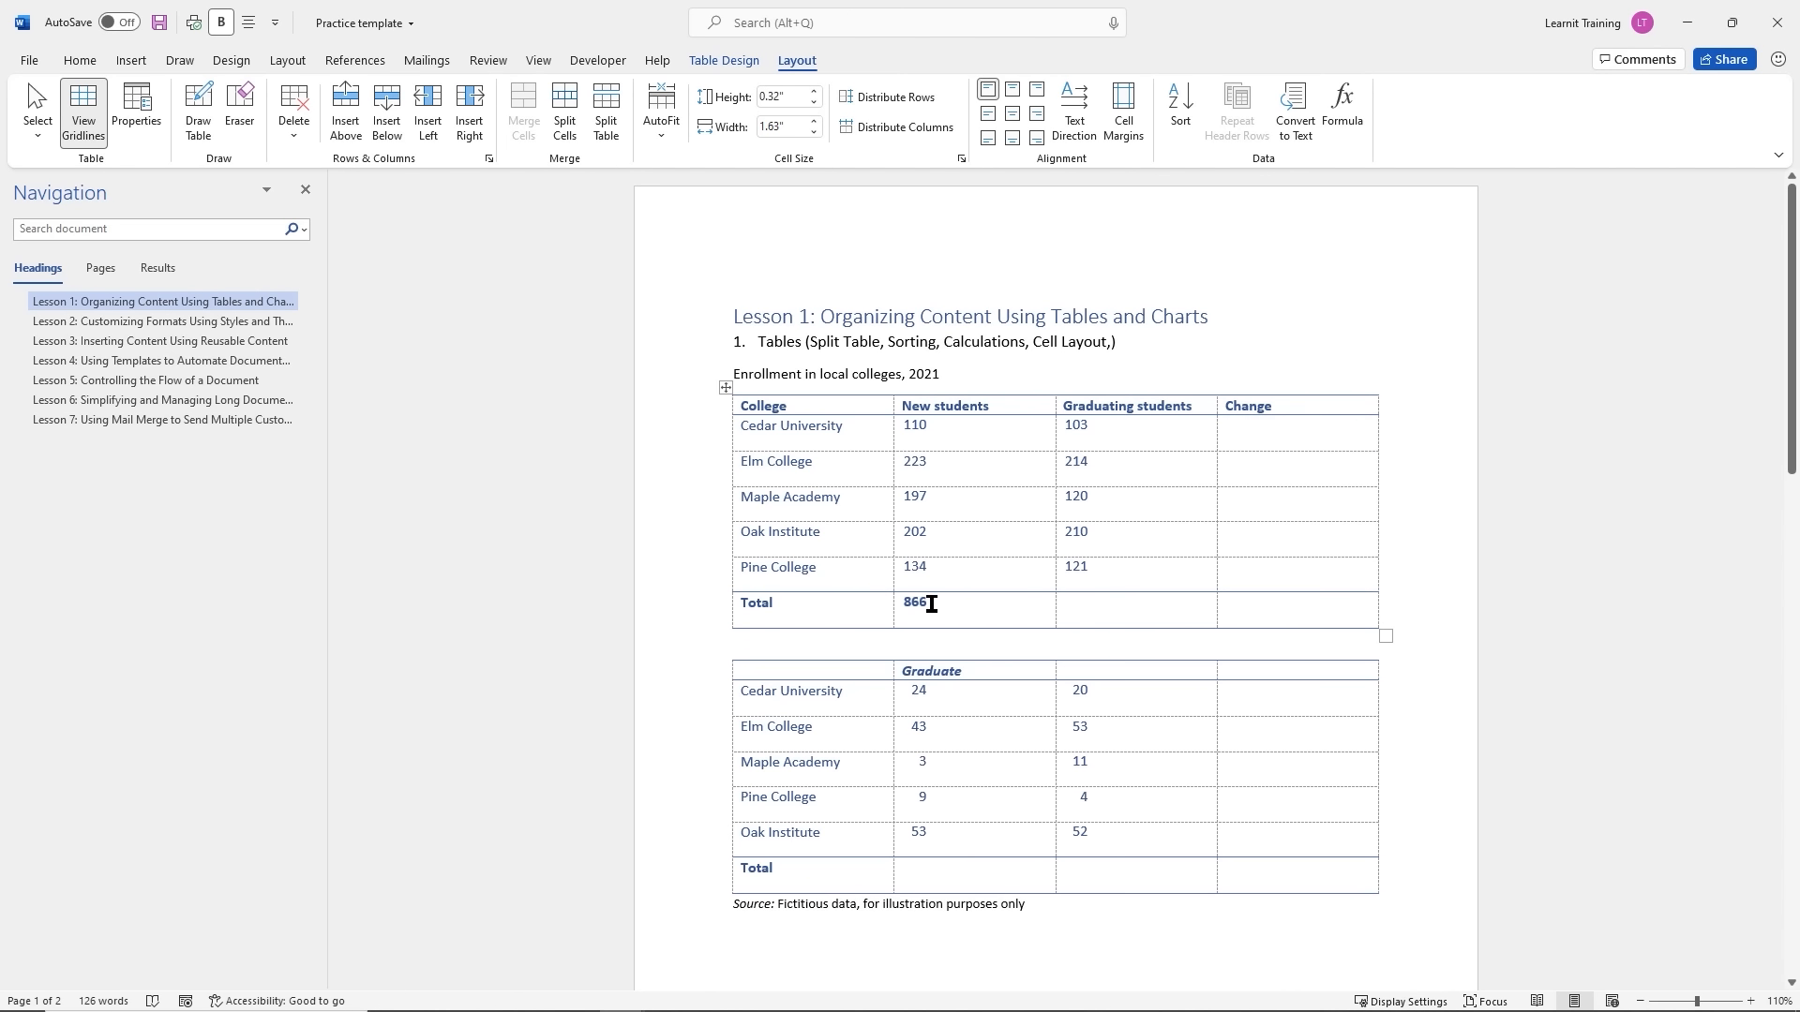
Total the Graduating students column in the first table's Total row with the formula =SUM(ABOVE)
click(1095, 604)
click(1343, 110)
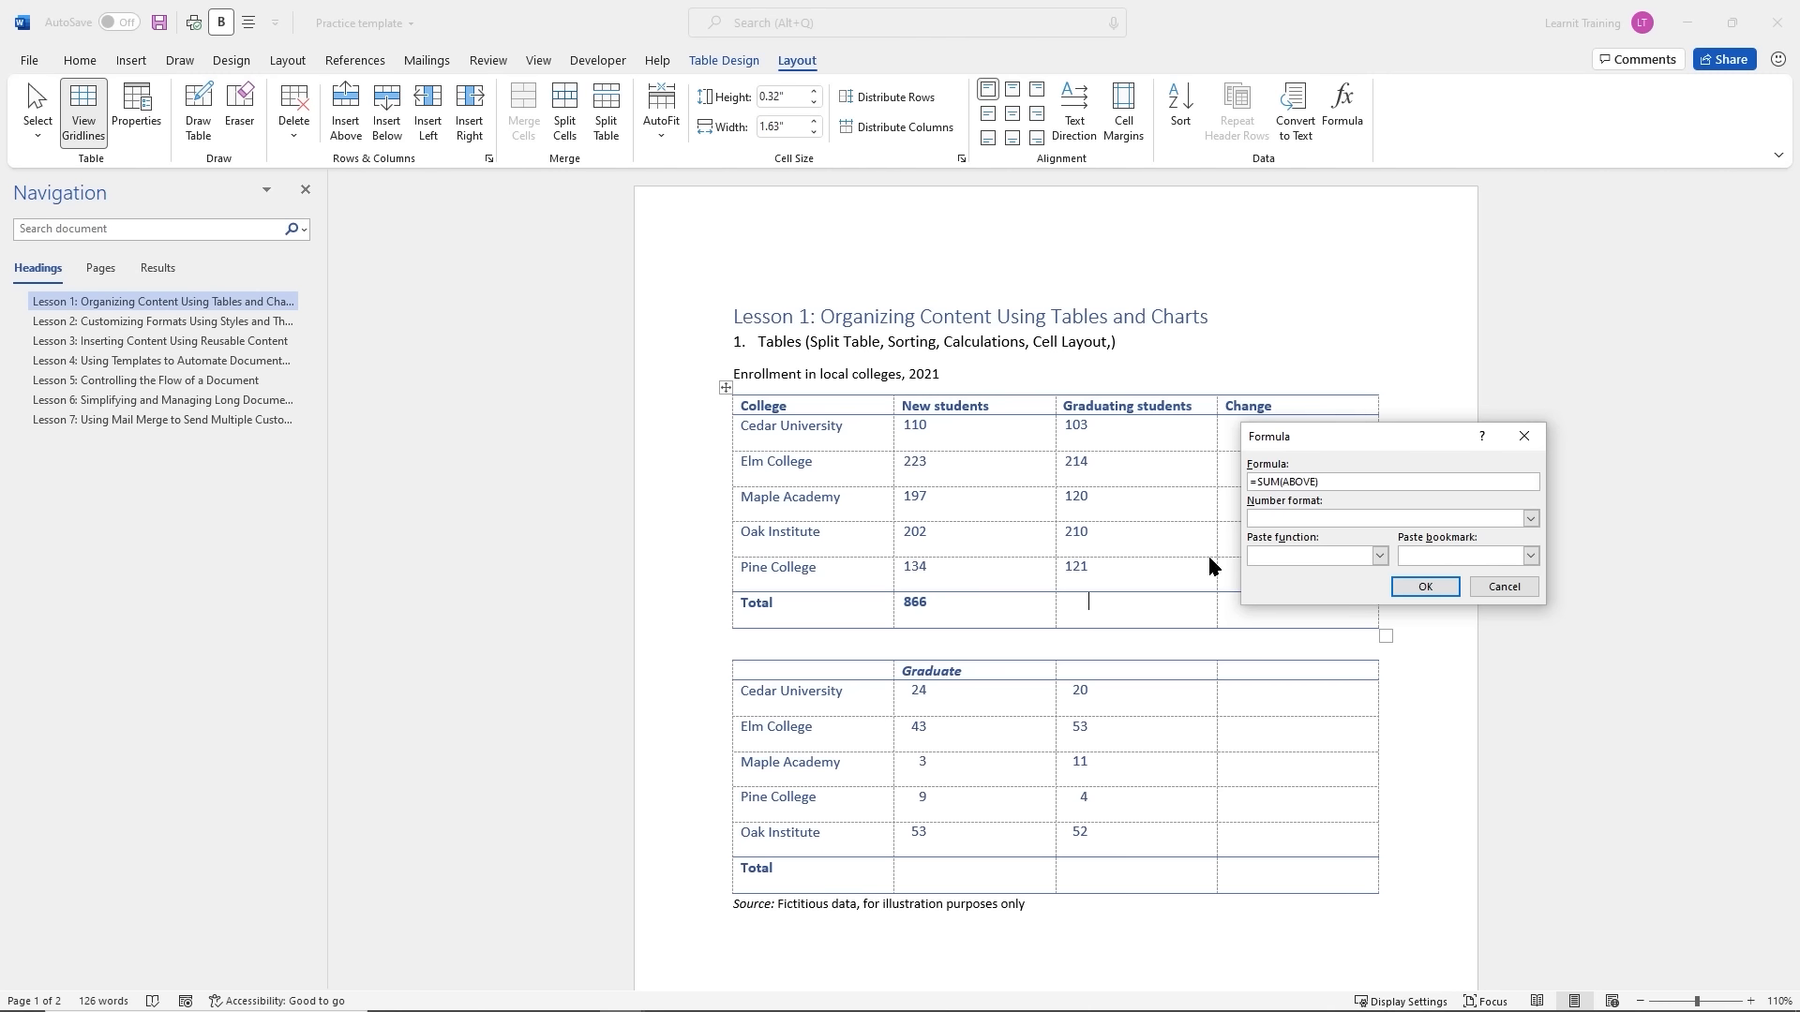
click(1423, 587)
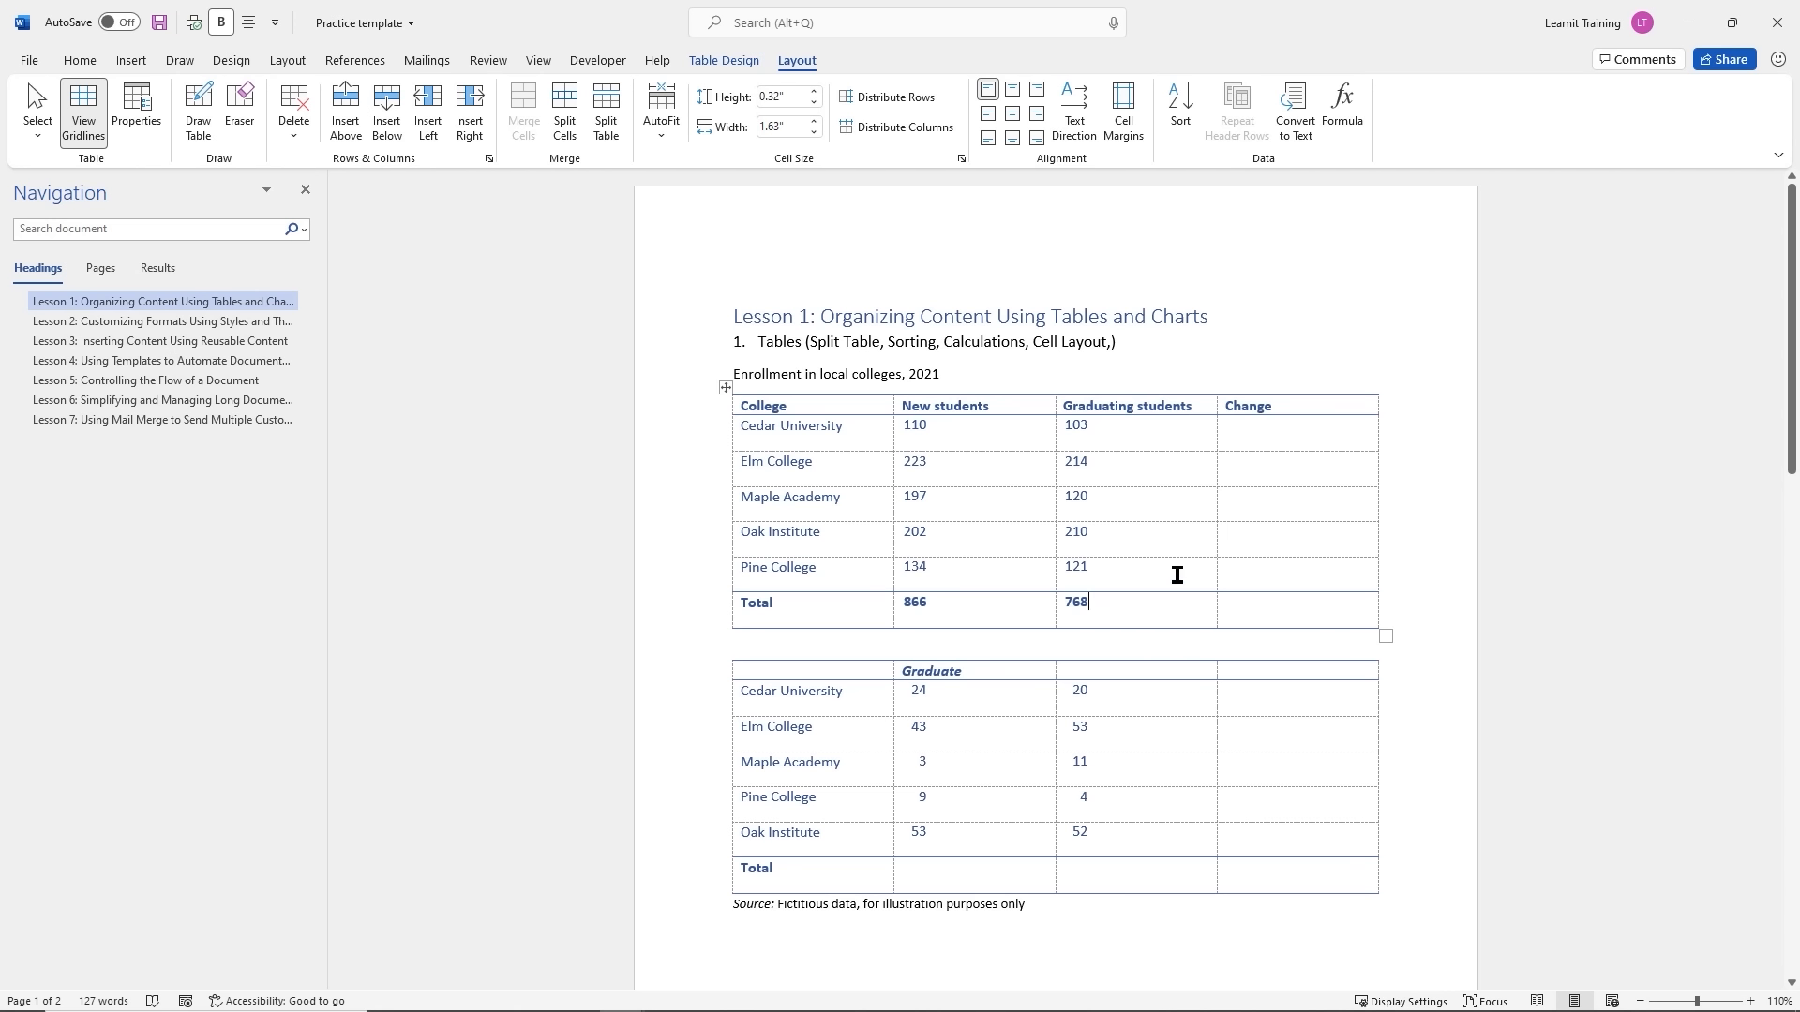
Calculate Cedar University's Change cell in the first table with the formula =B2-C2
click(1271, 435)
click(1345, 101)
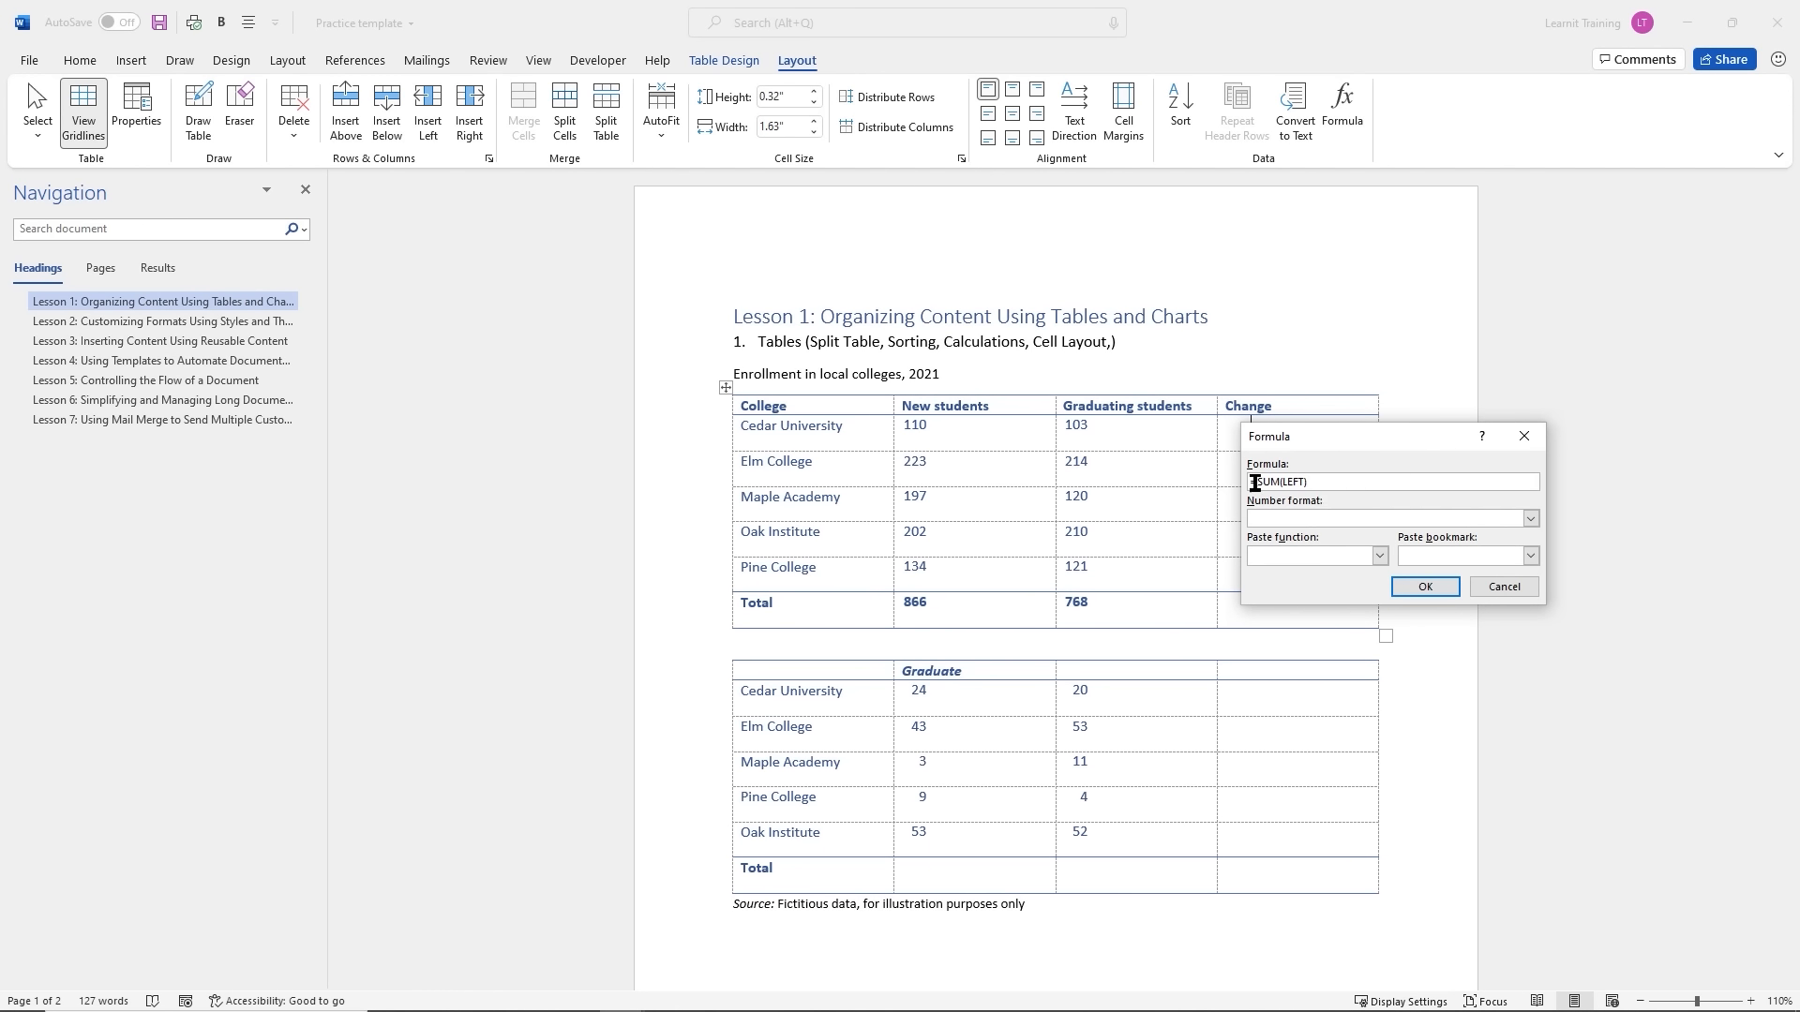
drag(1259, 481, 1316, 480)
key(BackSpace)
text(B2-C2)
click(1422, 588)
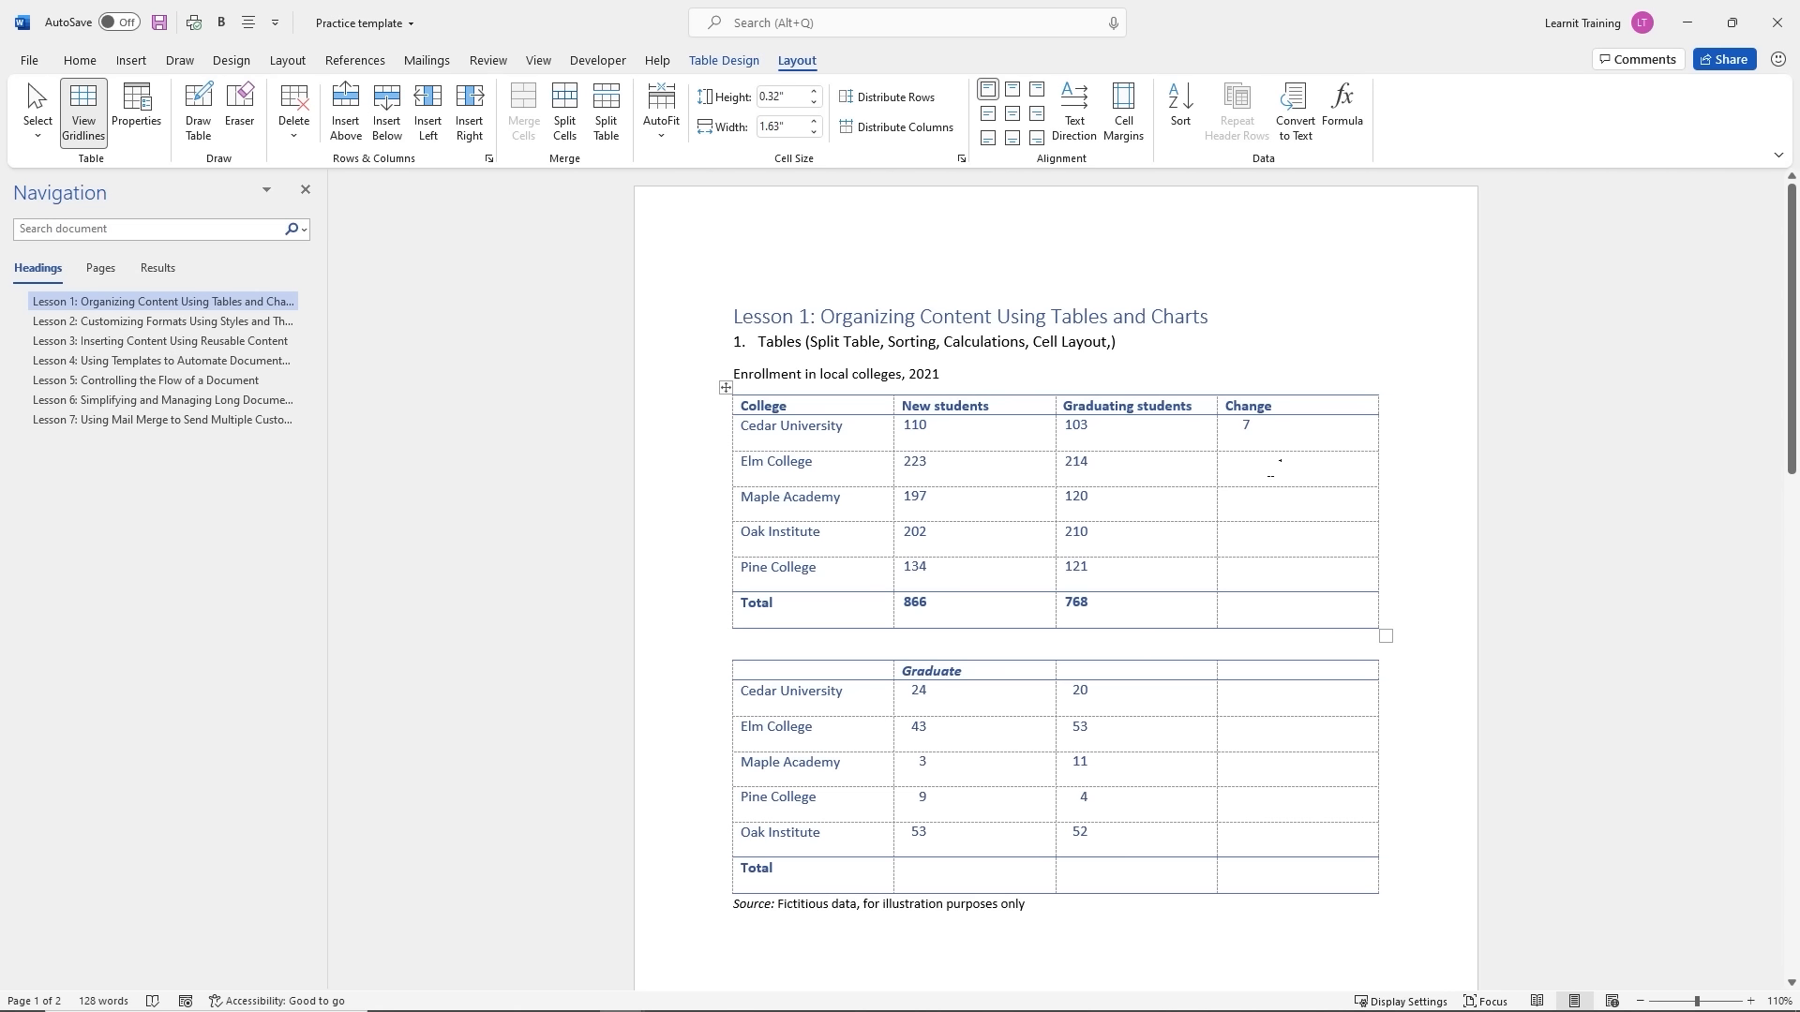
Replace the Total label in the second table's last row with Average
double_click(763, 871)
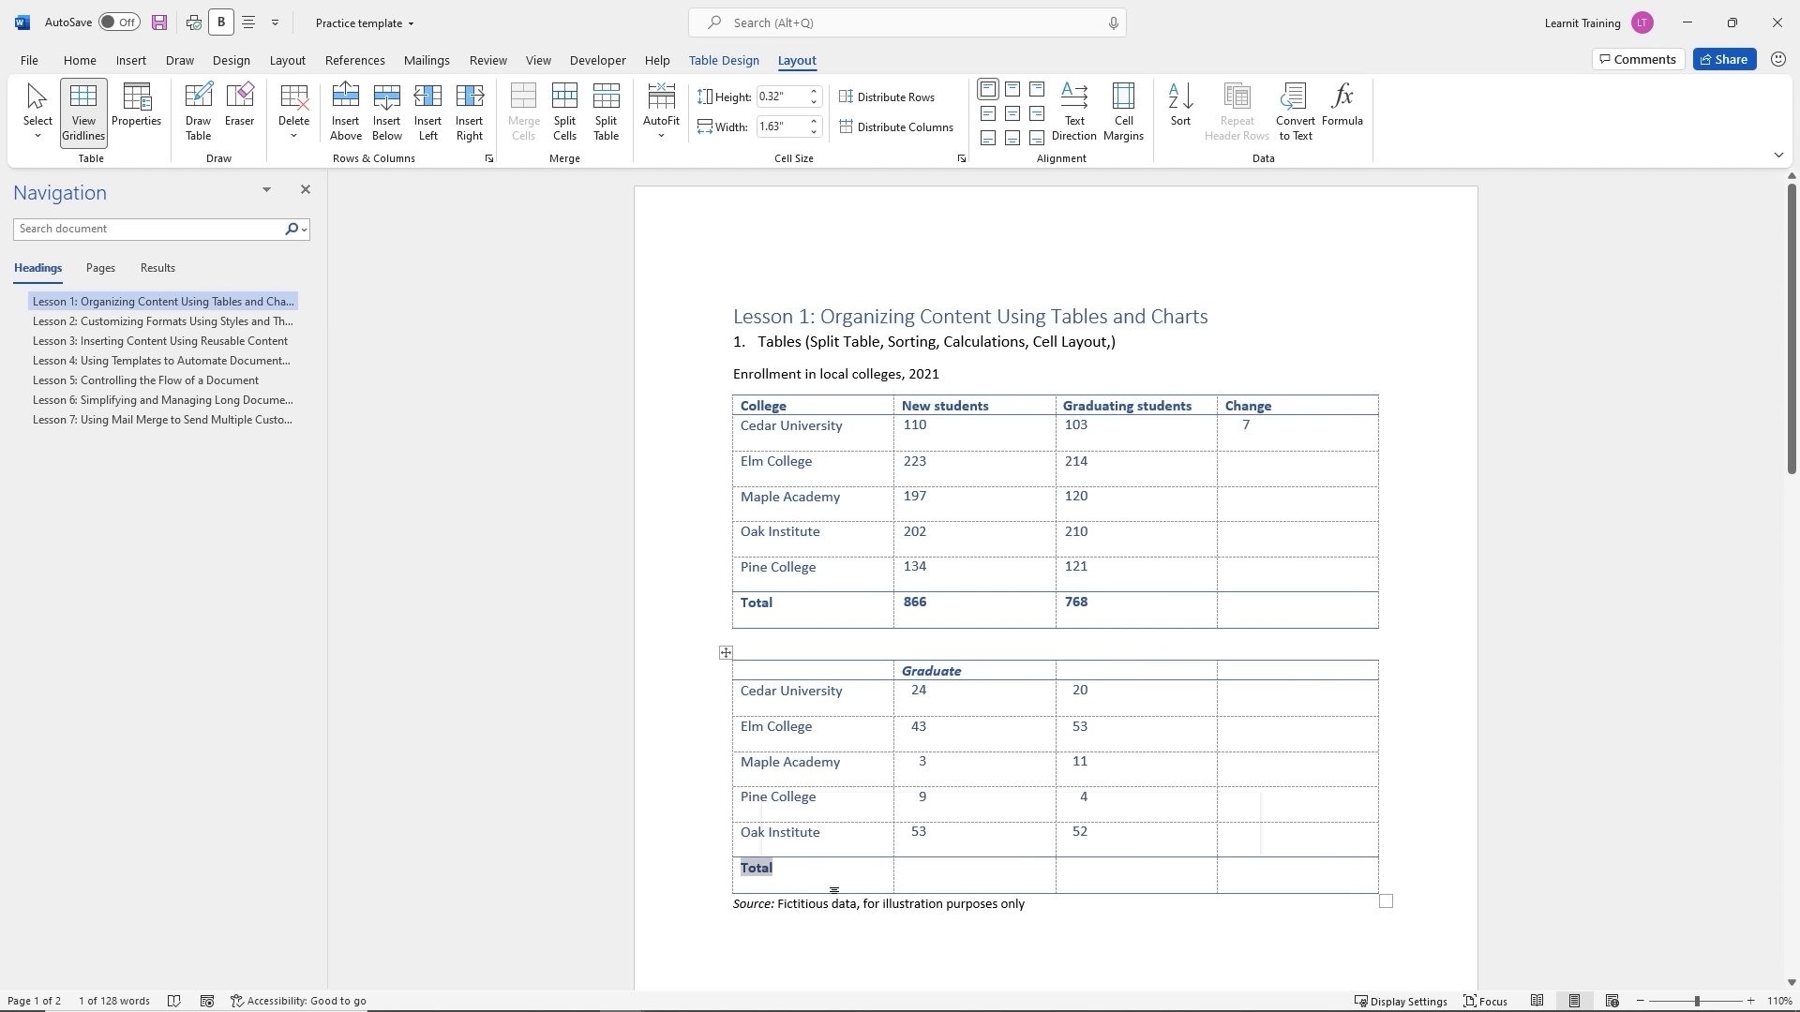
text(Aver)
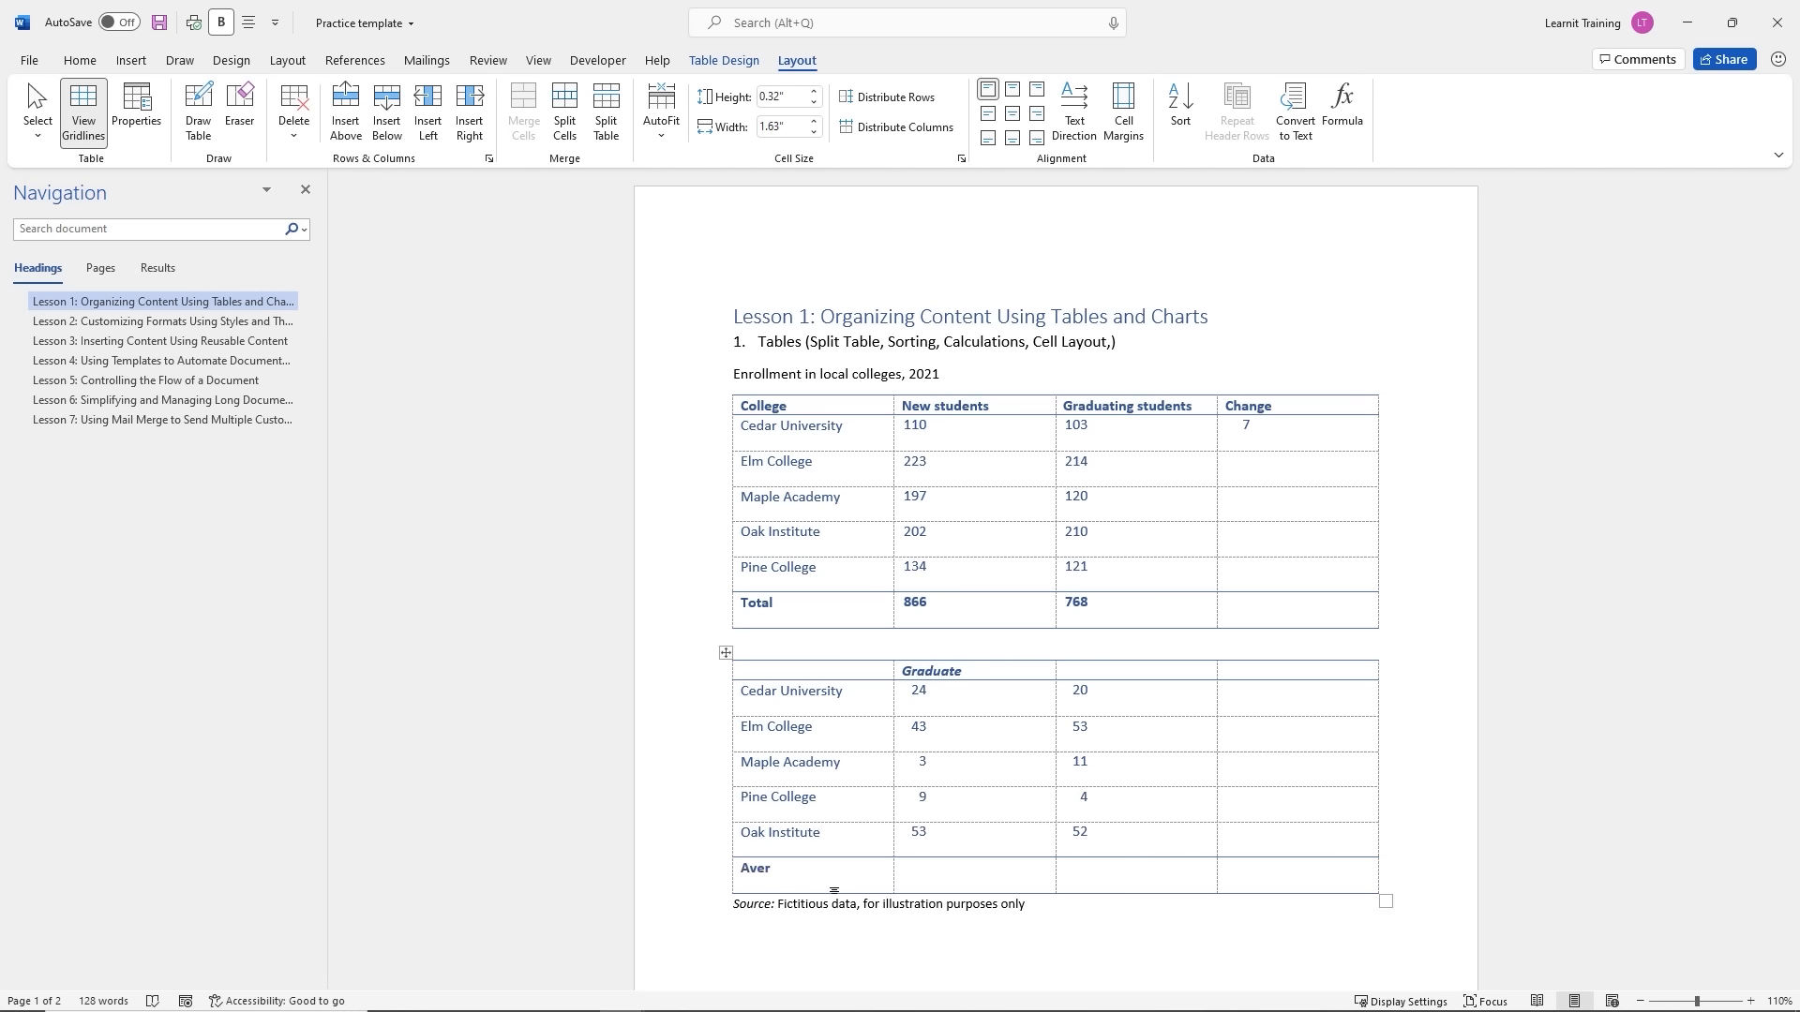
text(age)
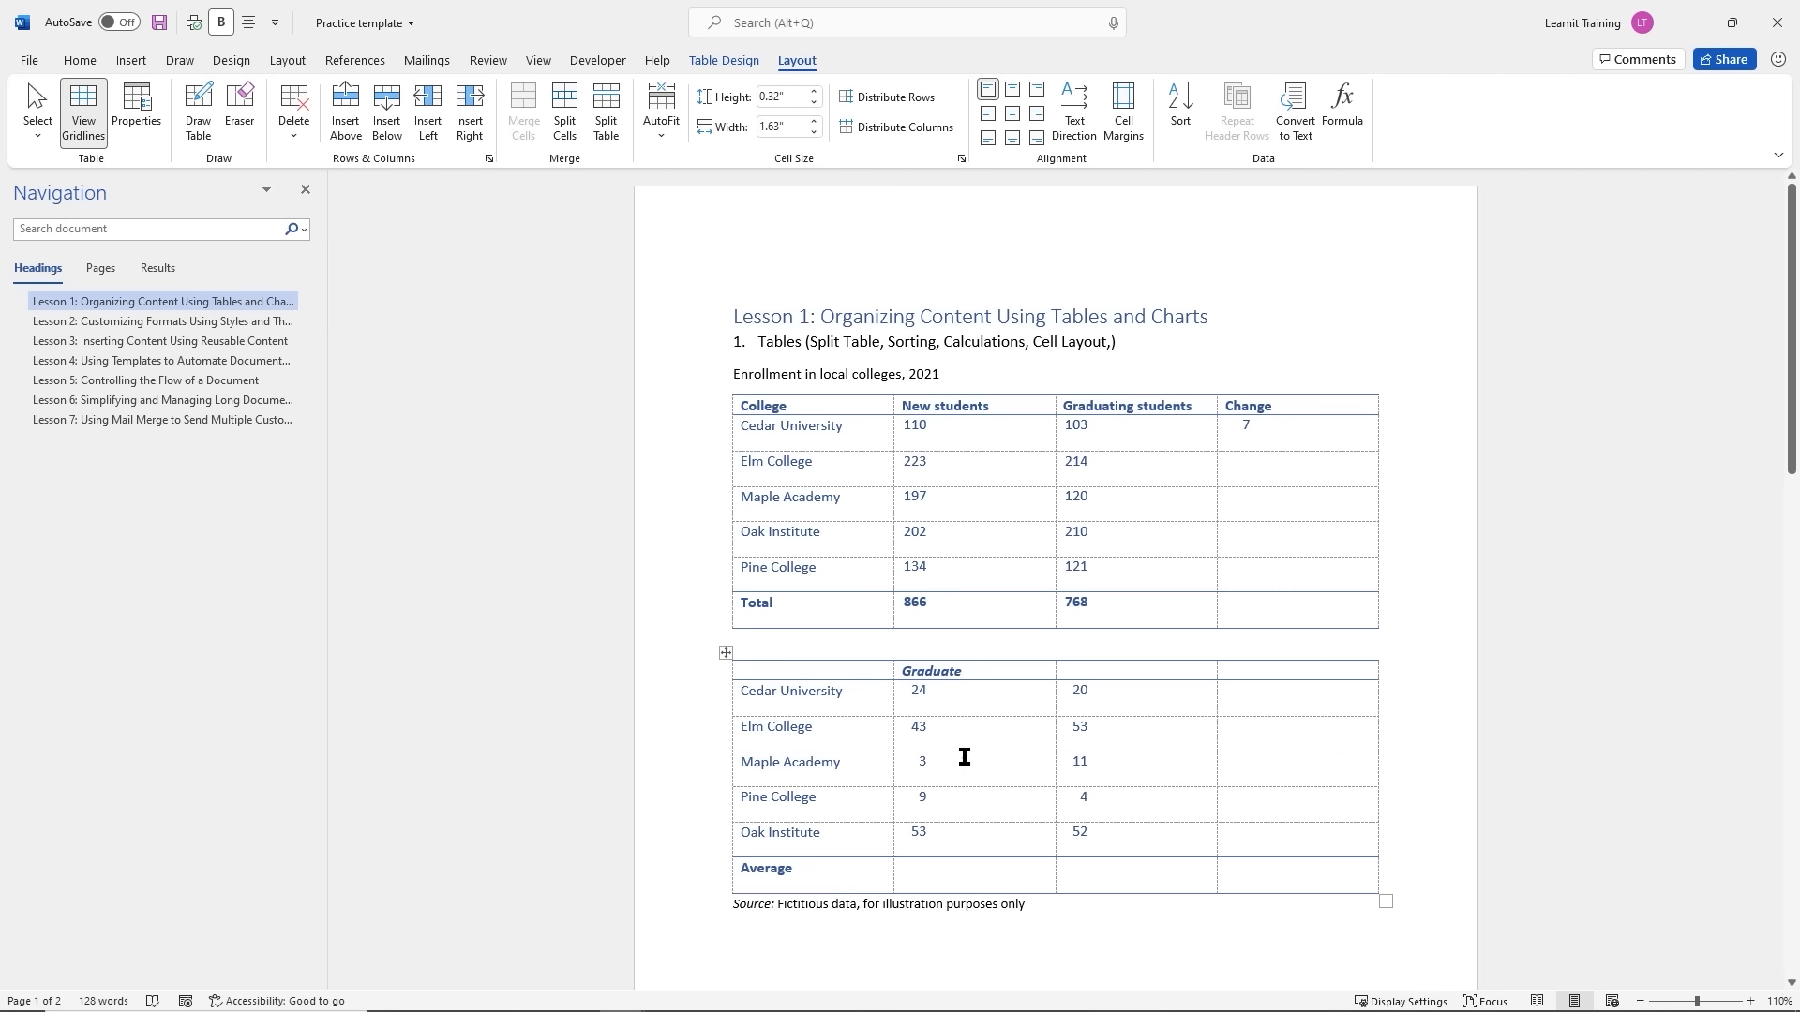
Calculate the average of the second table's first number column in the Average row using the AVERAGE function in place of SUM
click(927, 868)
click(1350, 122)
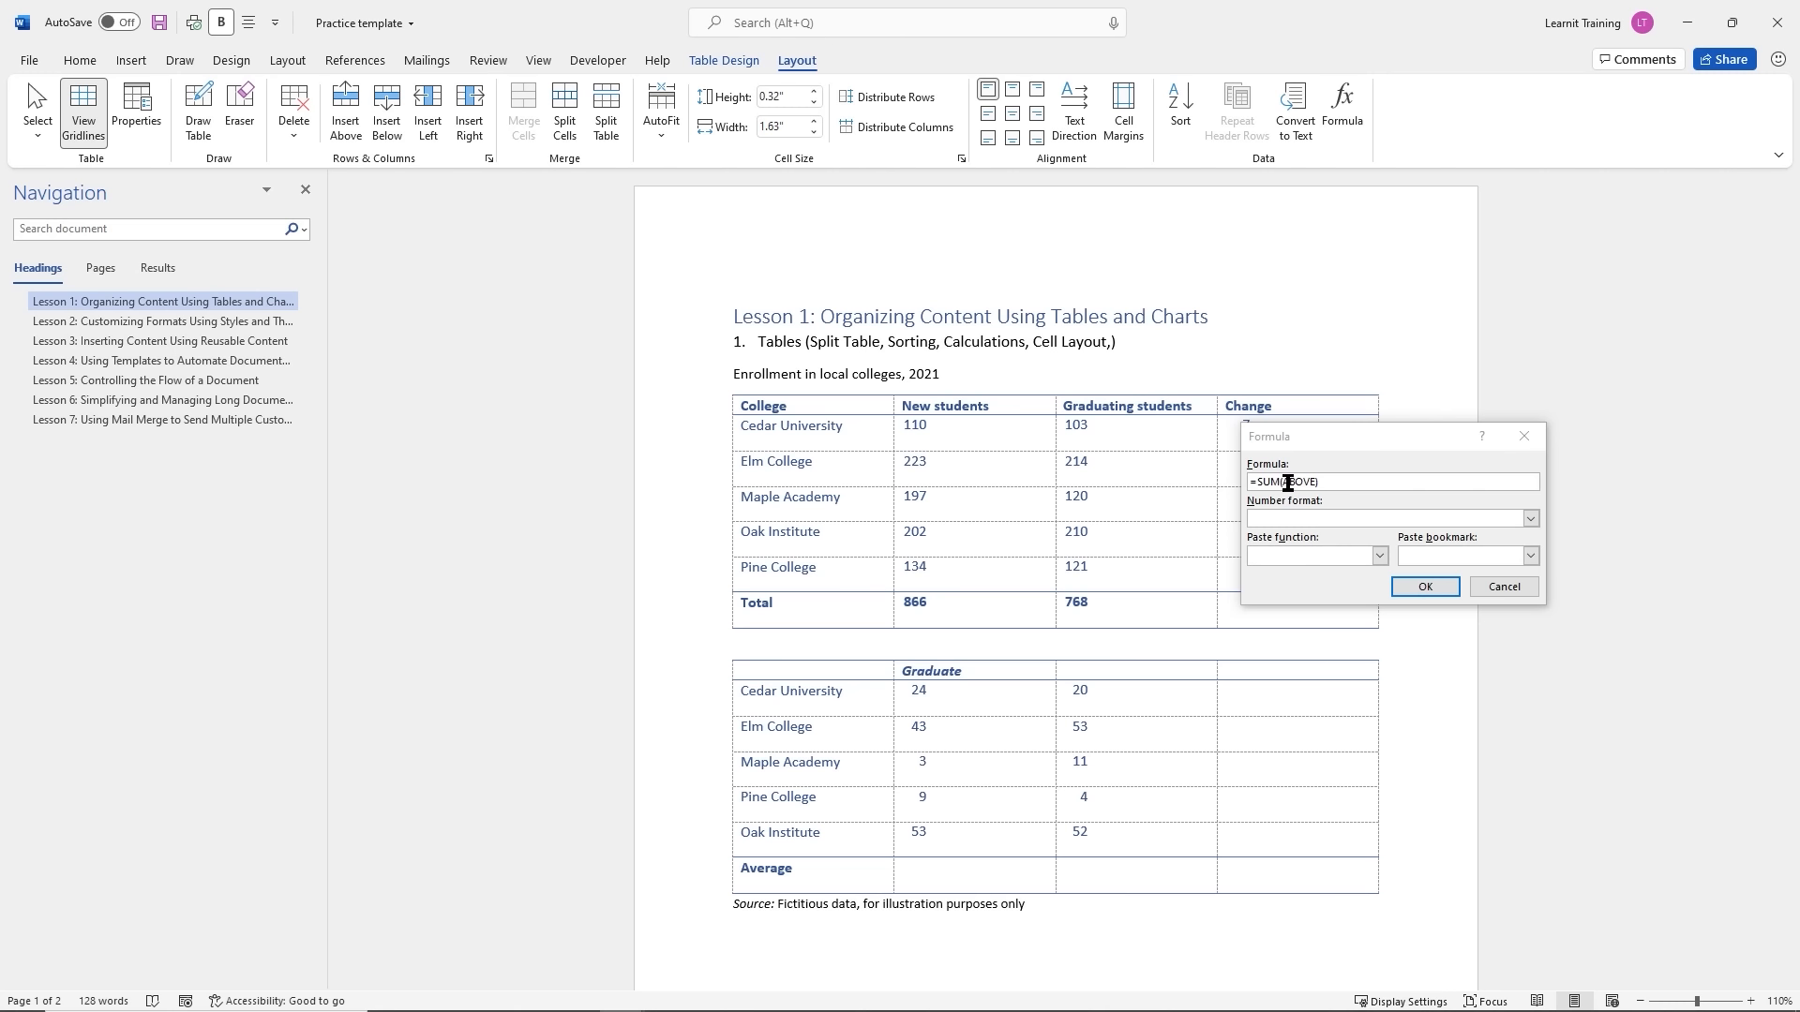
click(1380, 557)
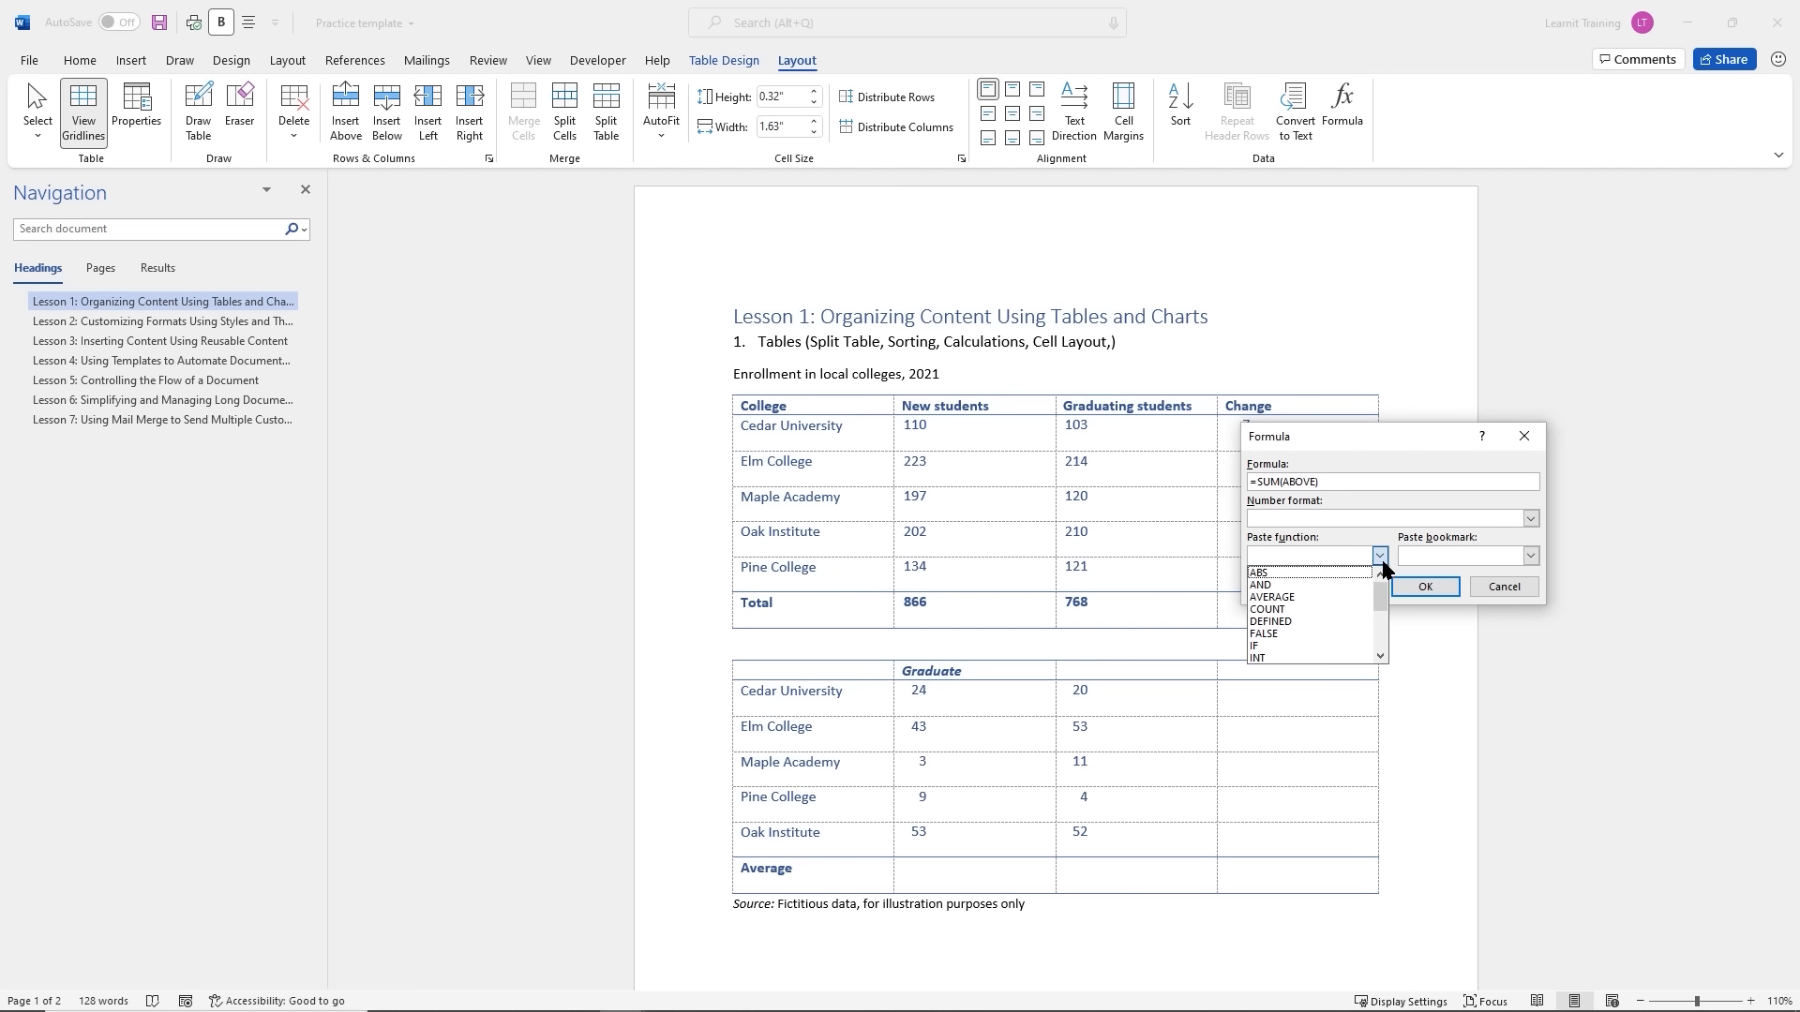
click(1277, 598)
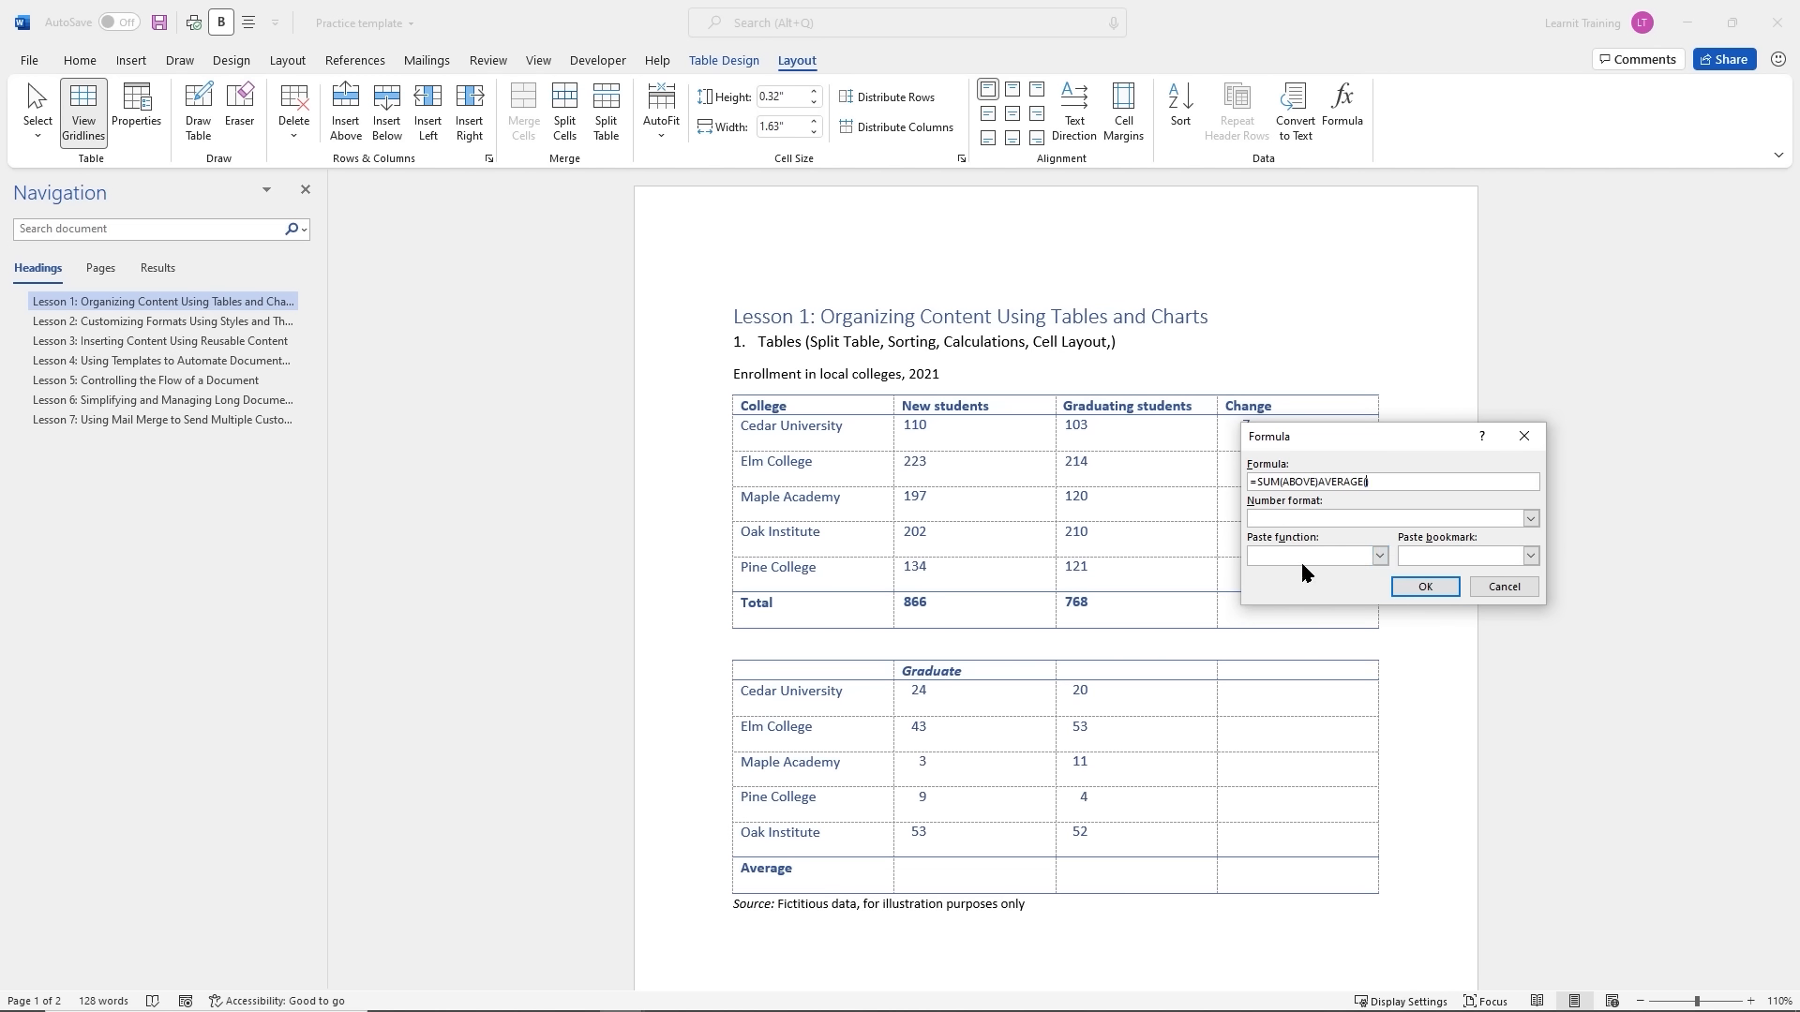
drag(1378, 483, 1257, 481)
key(BackSpace)
click(1380, 556)
click(1313, 597)
click(1425, 588)
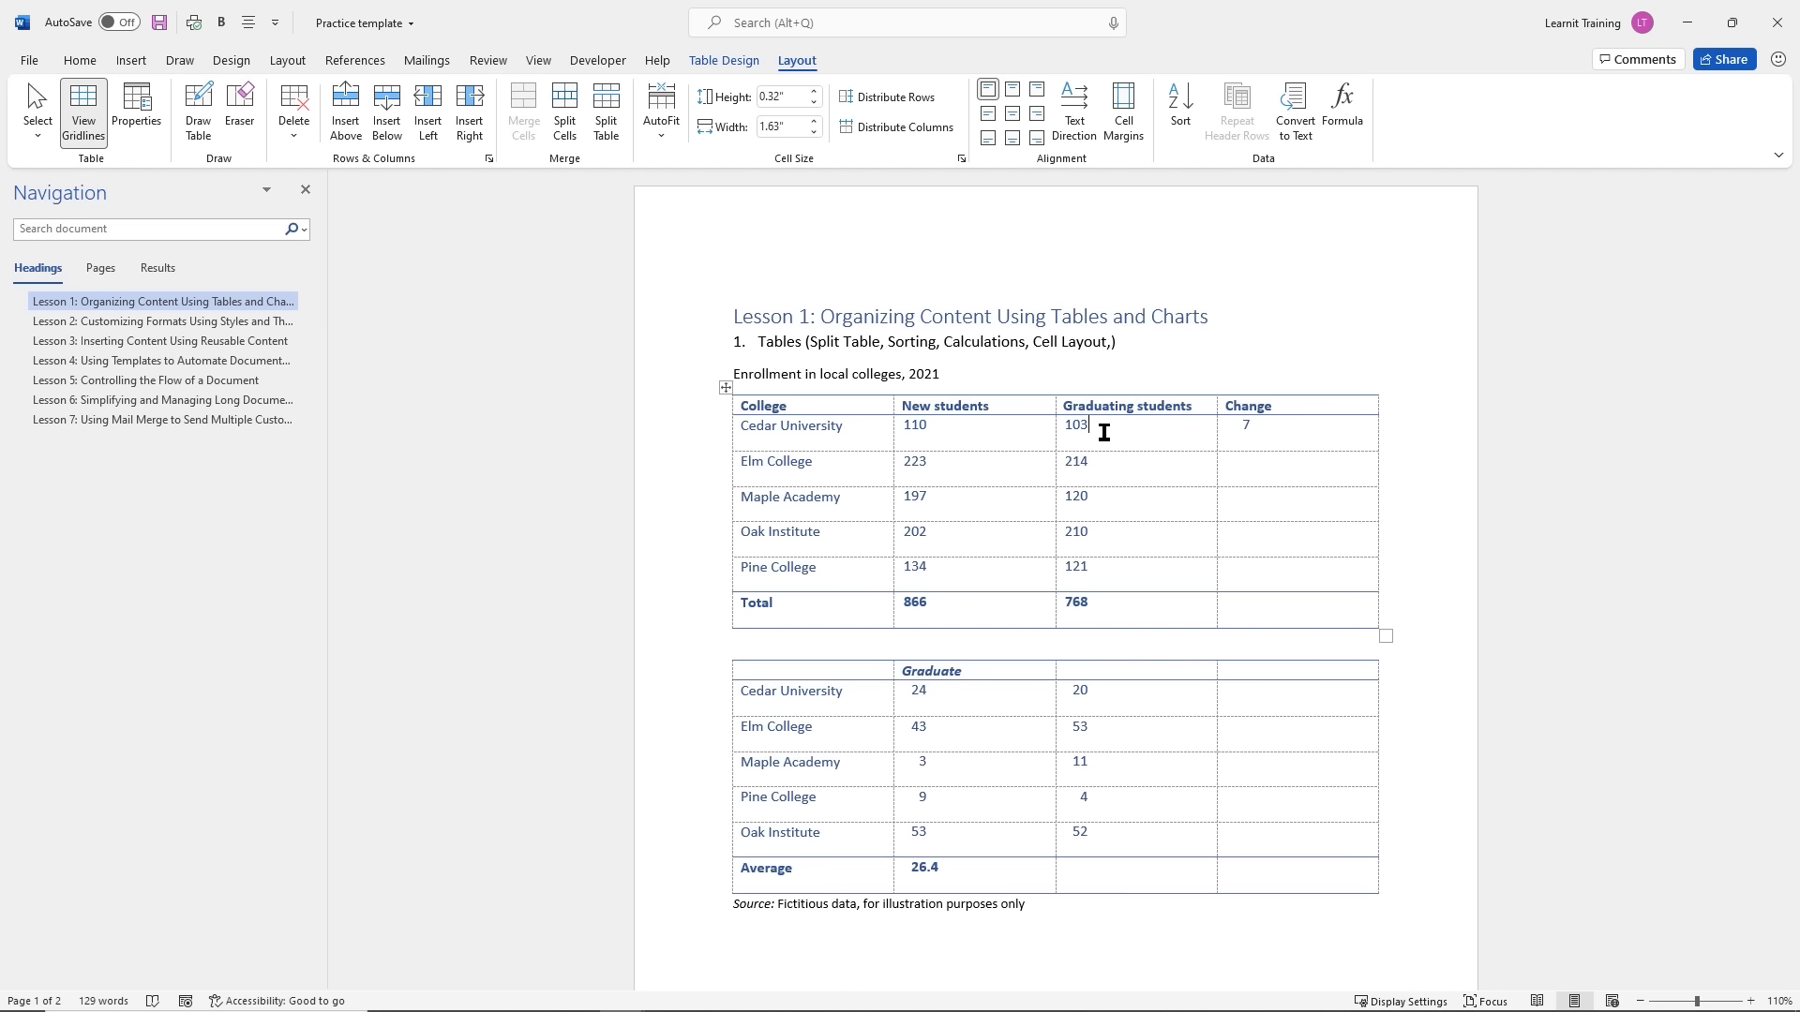
Split Cedar University's Graduating students cell in the first table into 2 columns and 1 row
click(568, 120)
drag(924, 436, 1379, 478)
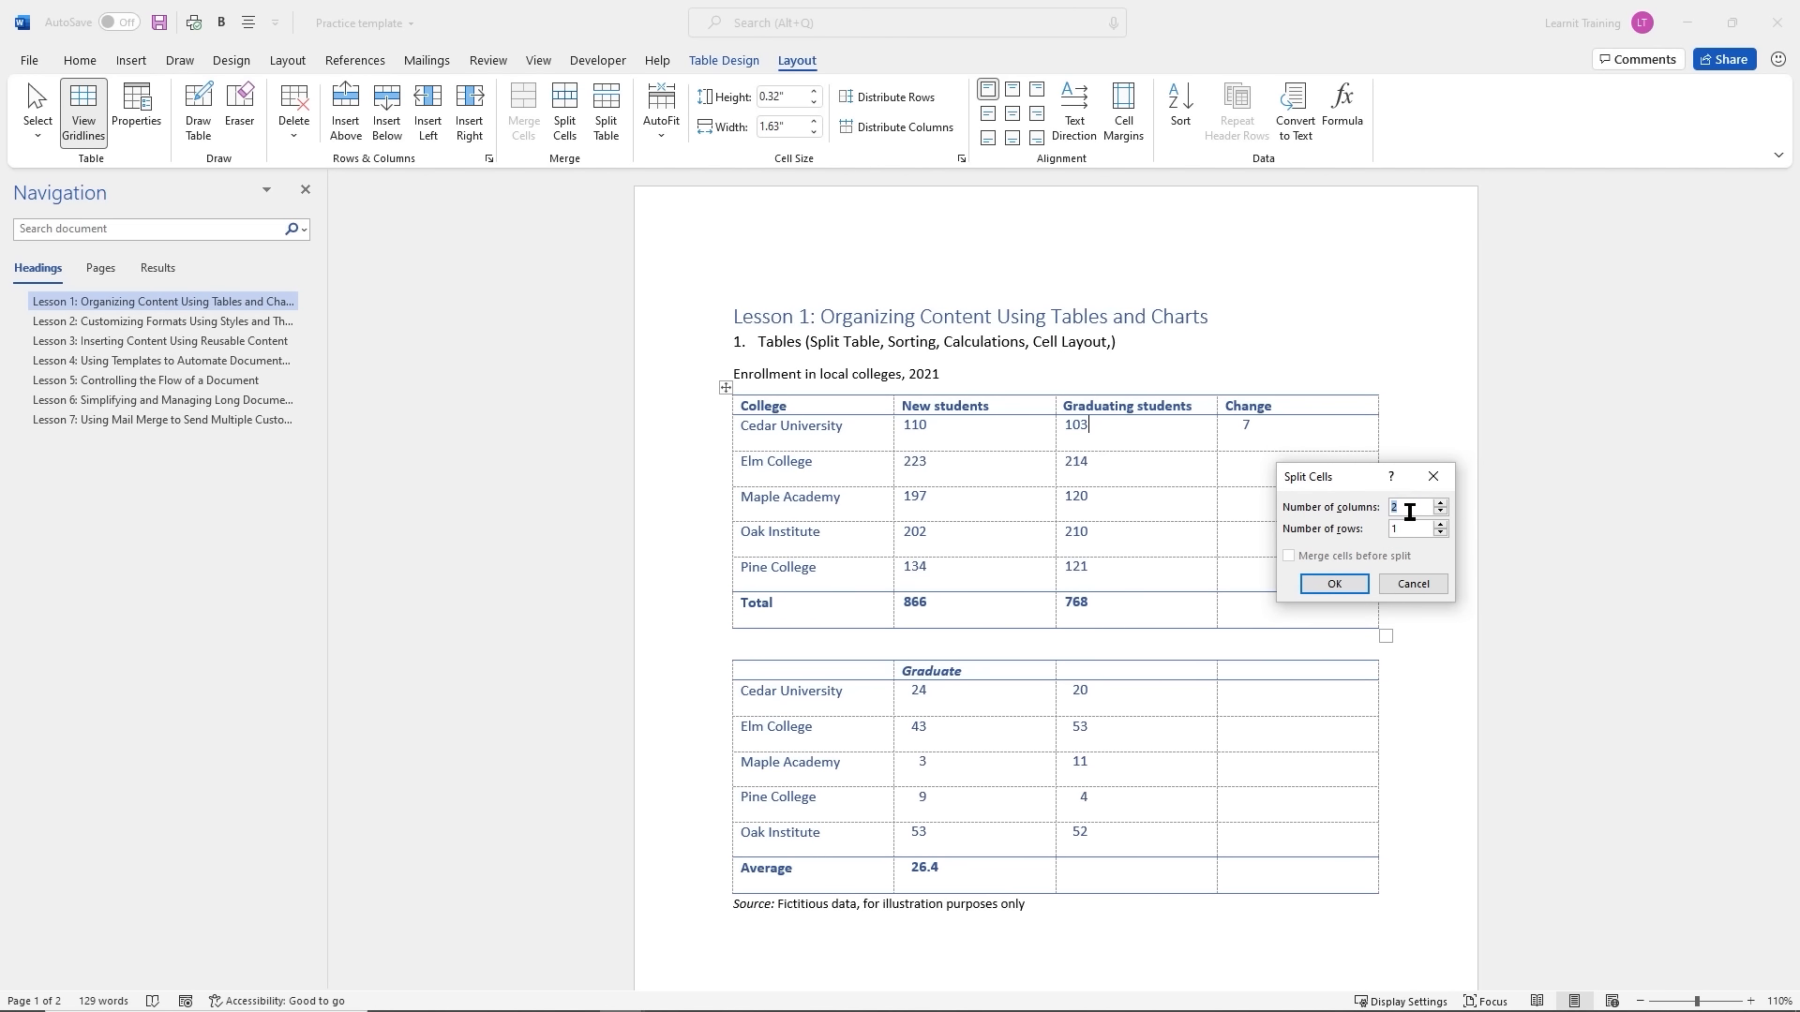
click(1344, 581)
Enter 110 in the new empty cell beside Cedar University's 103 graduating students
click(1168, 425)
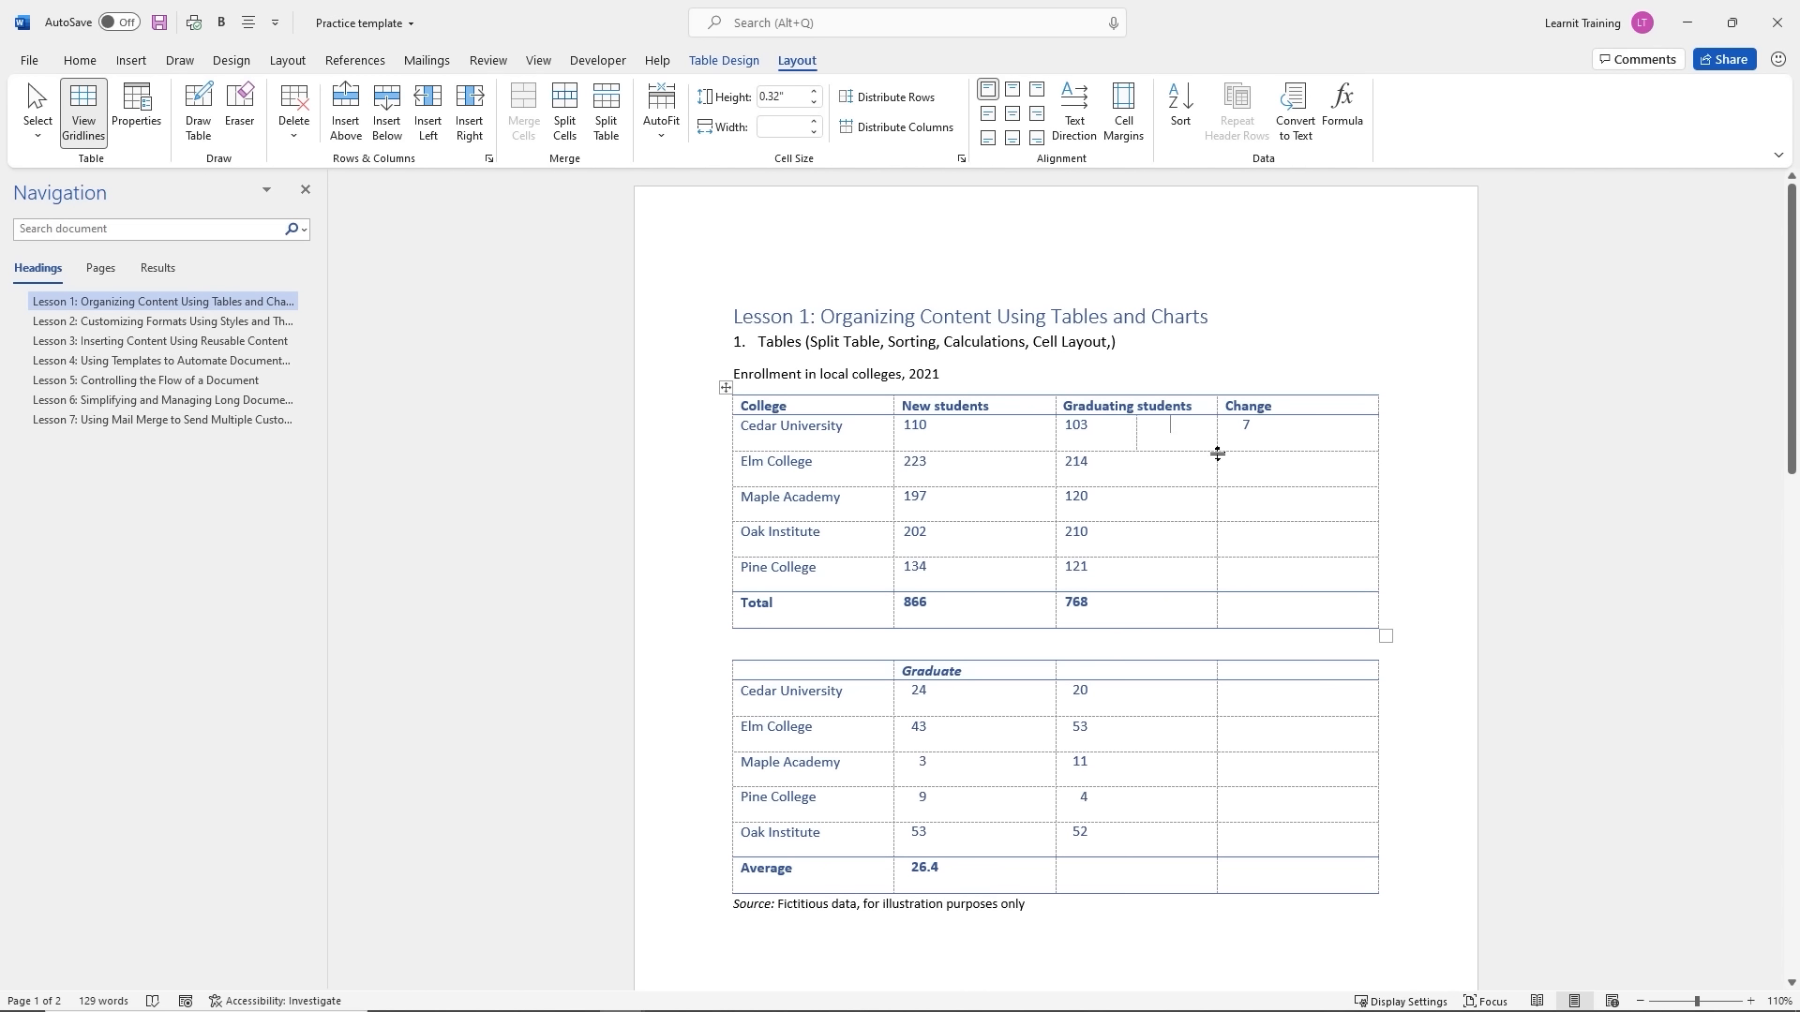
text(110)
key(Down)
click(1165, 468)
drag(1216, 426, 1260, 451)
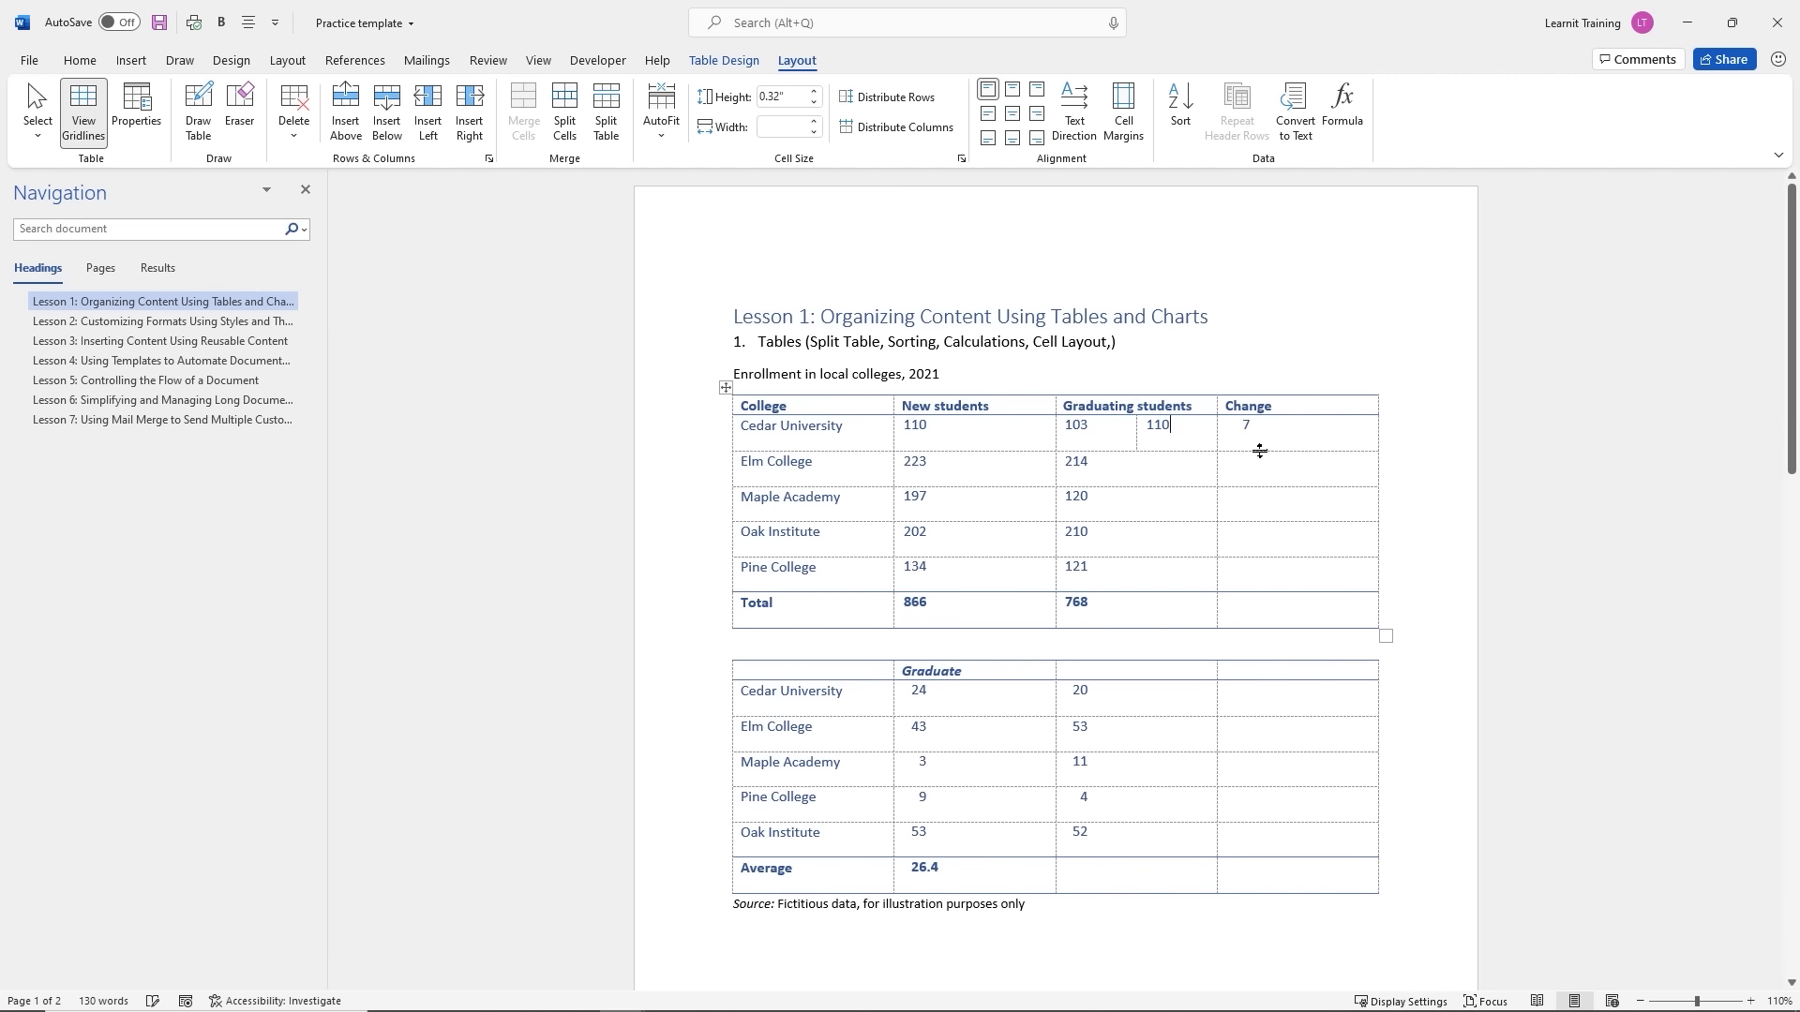
AutoFit the first table to its contents and refit it to the window width
click(664, 139)
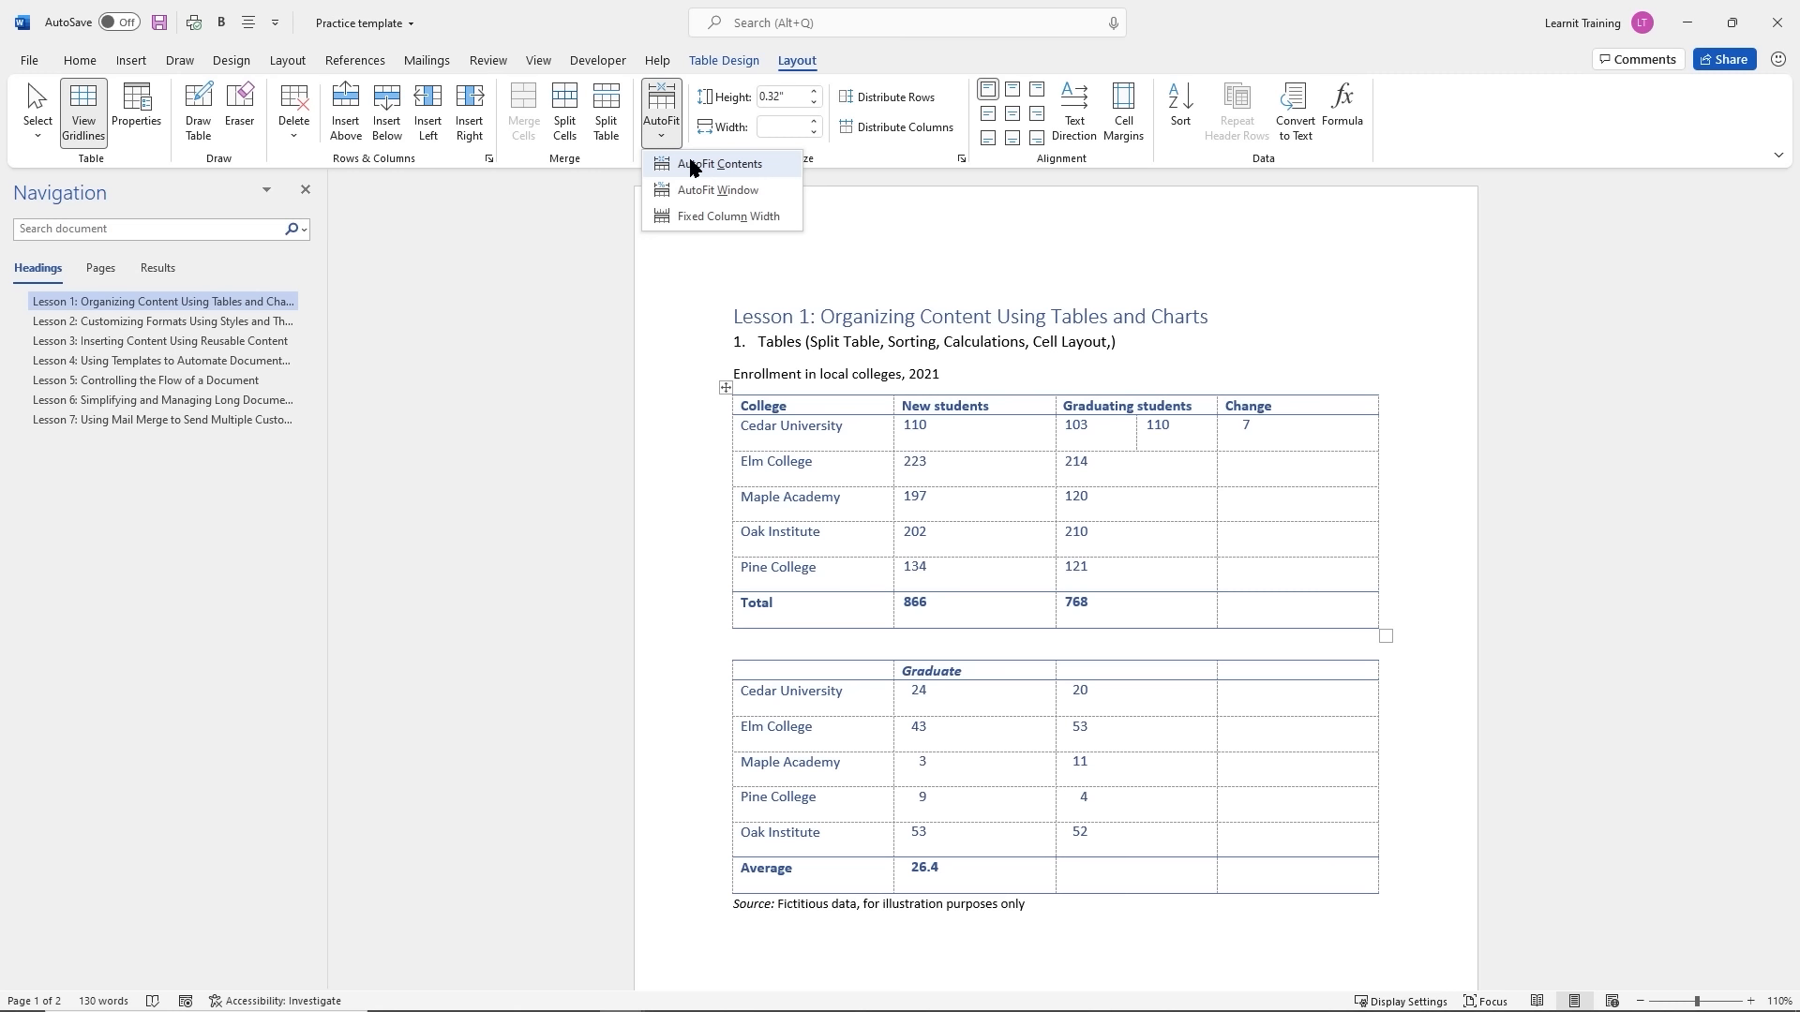
click(692, 165)
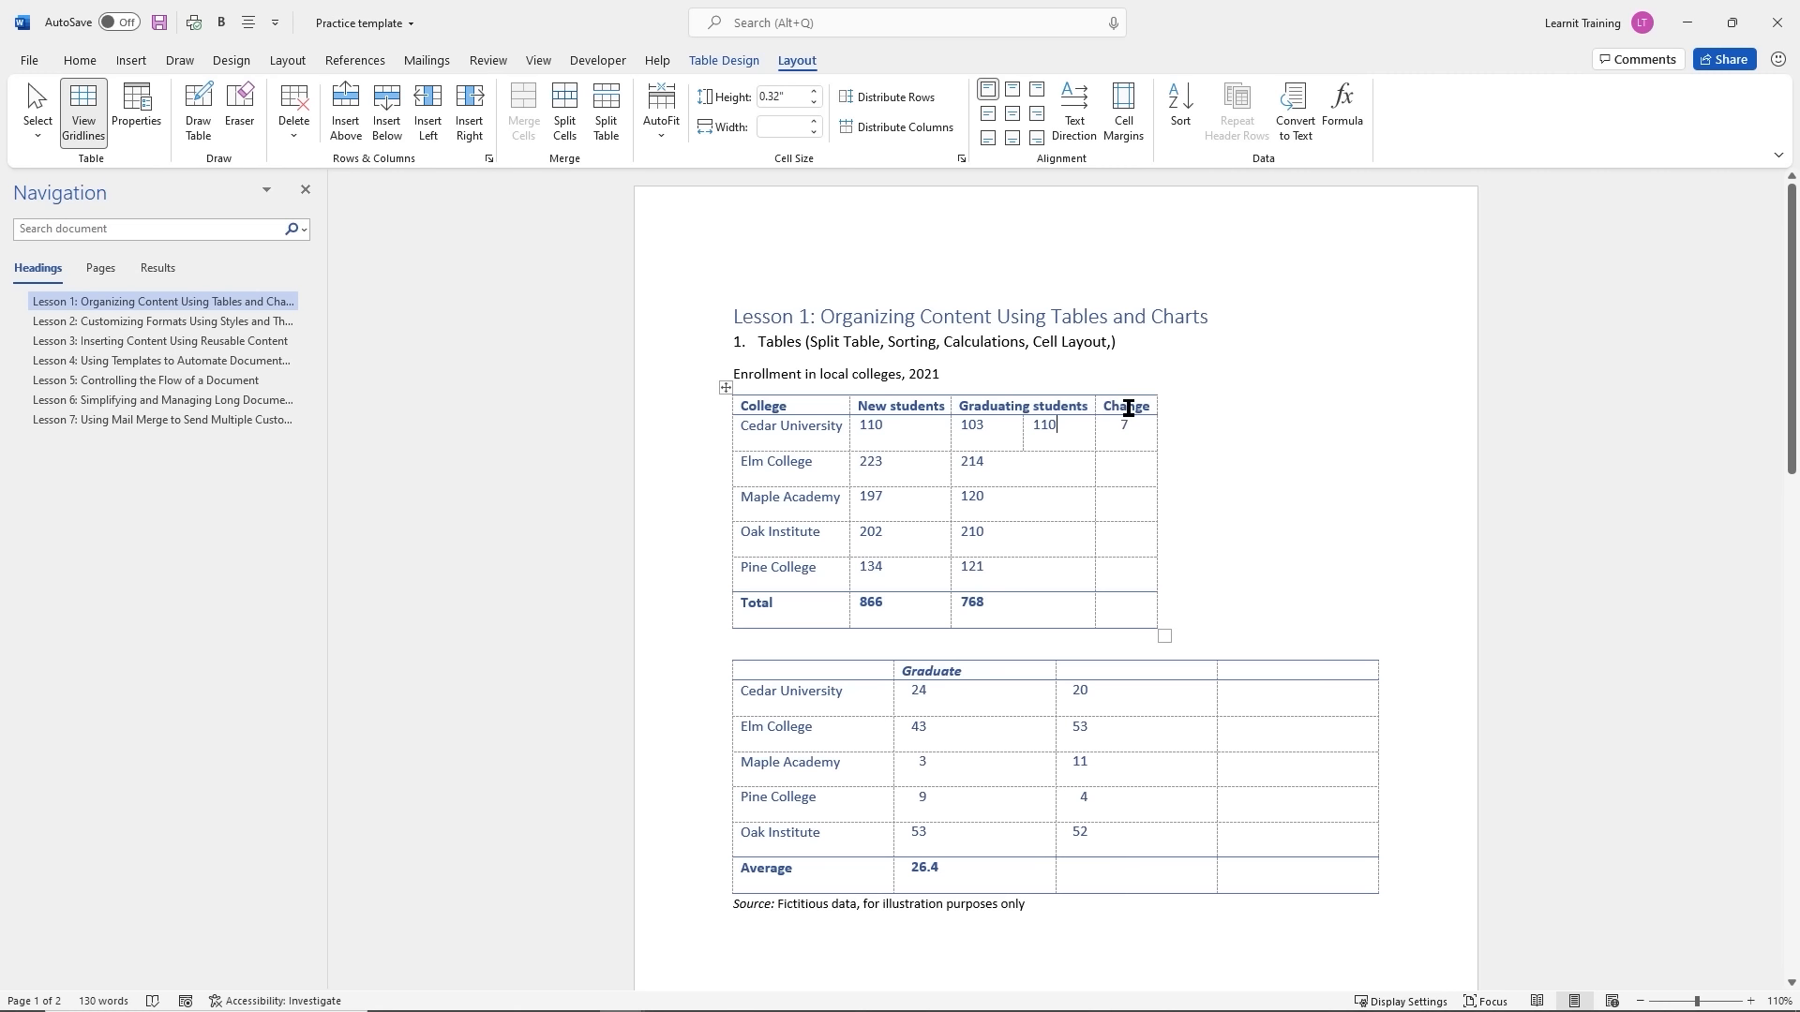
click(662, 131)
click(710, 196)
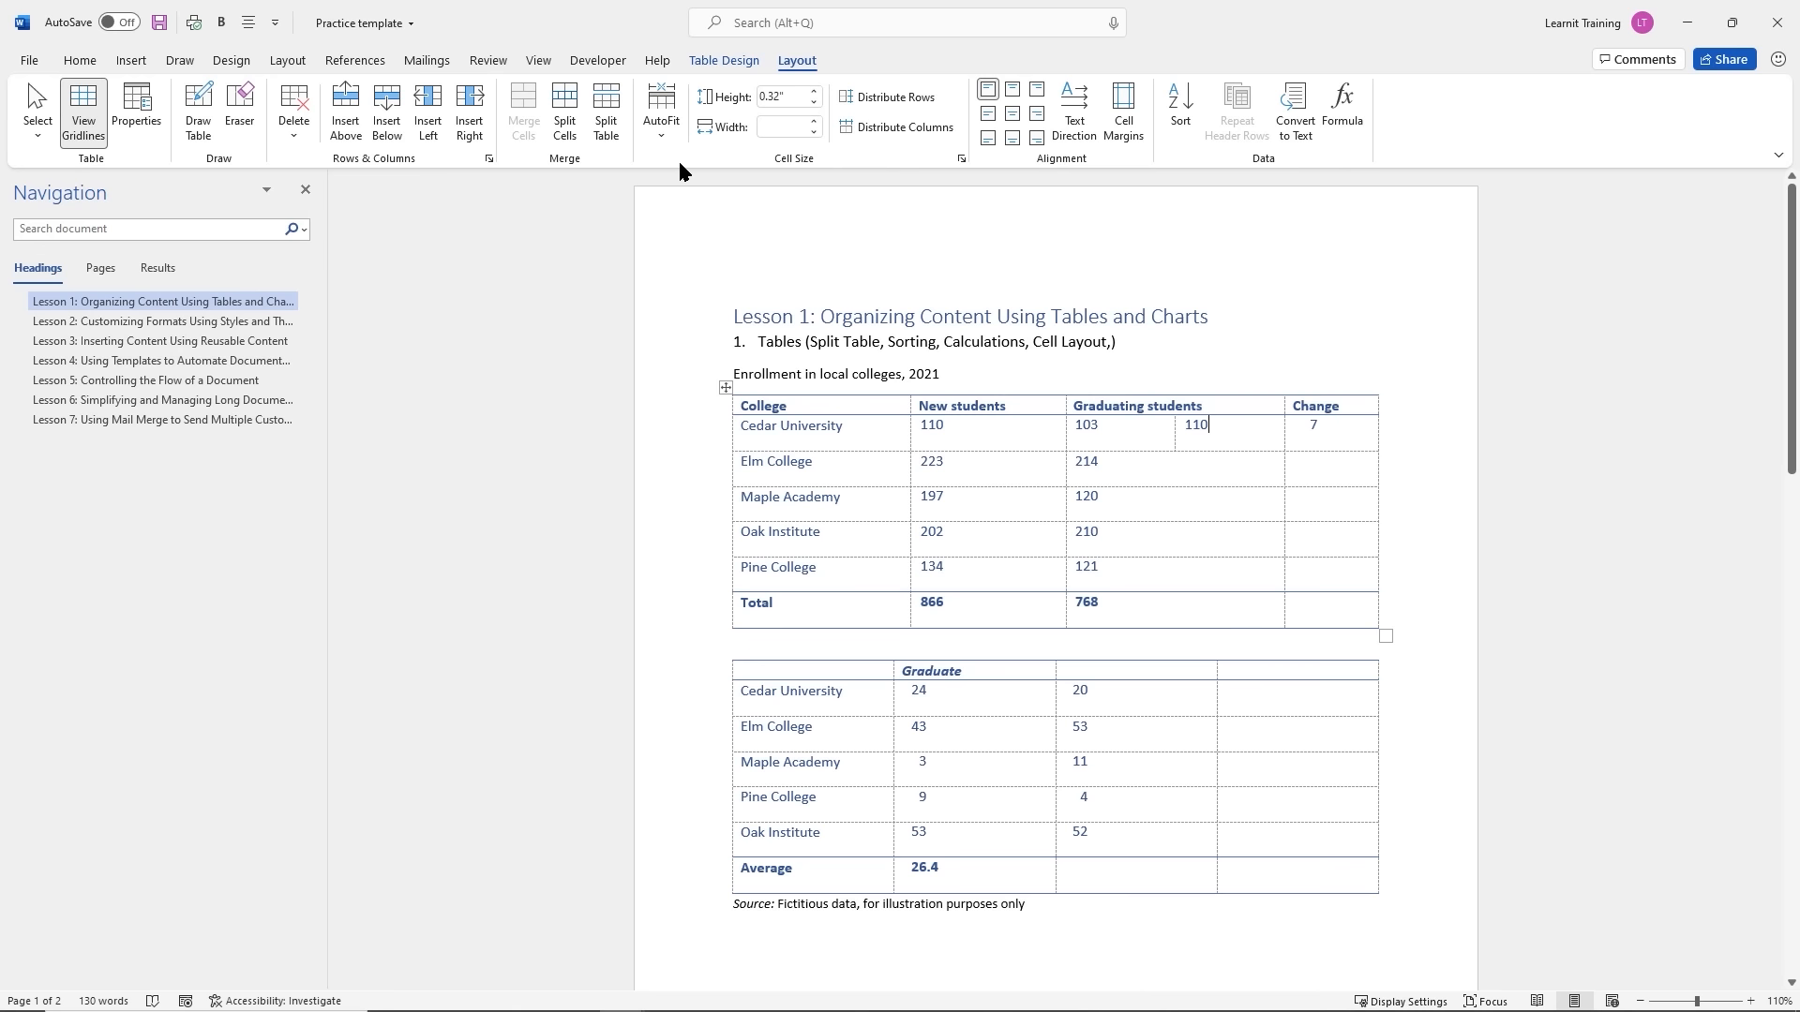
Set the first table to a fixed column width
click(661, 136)
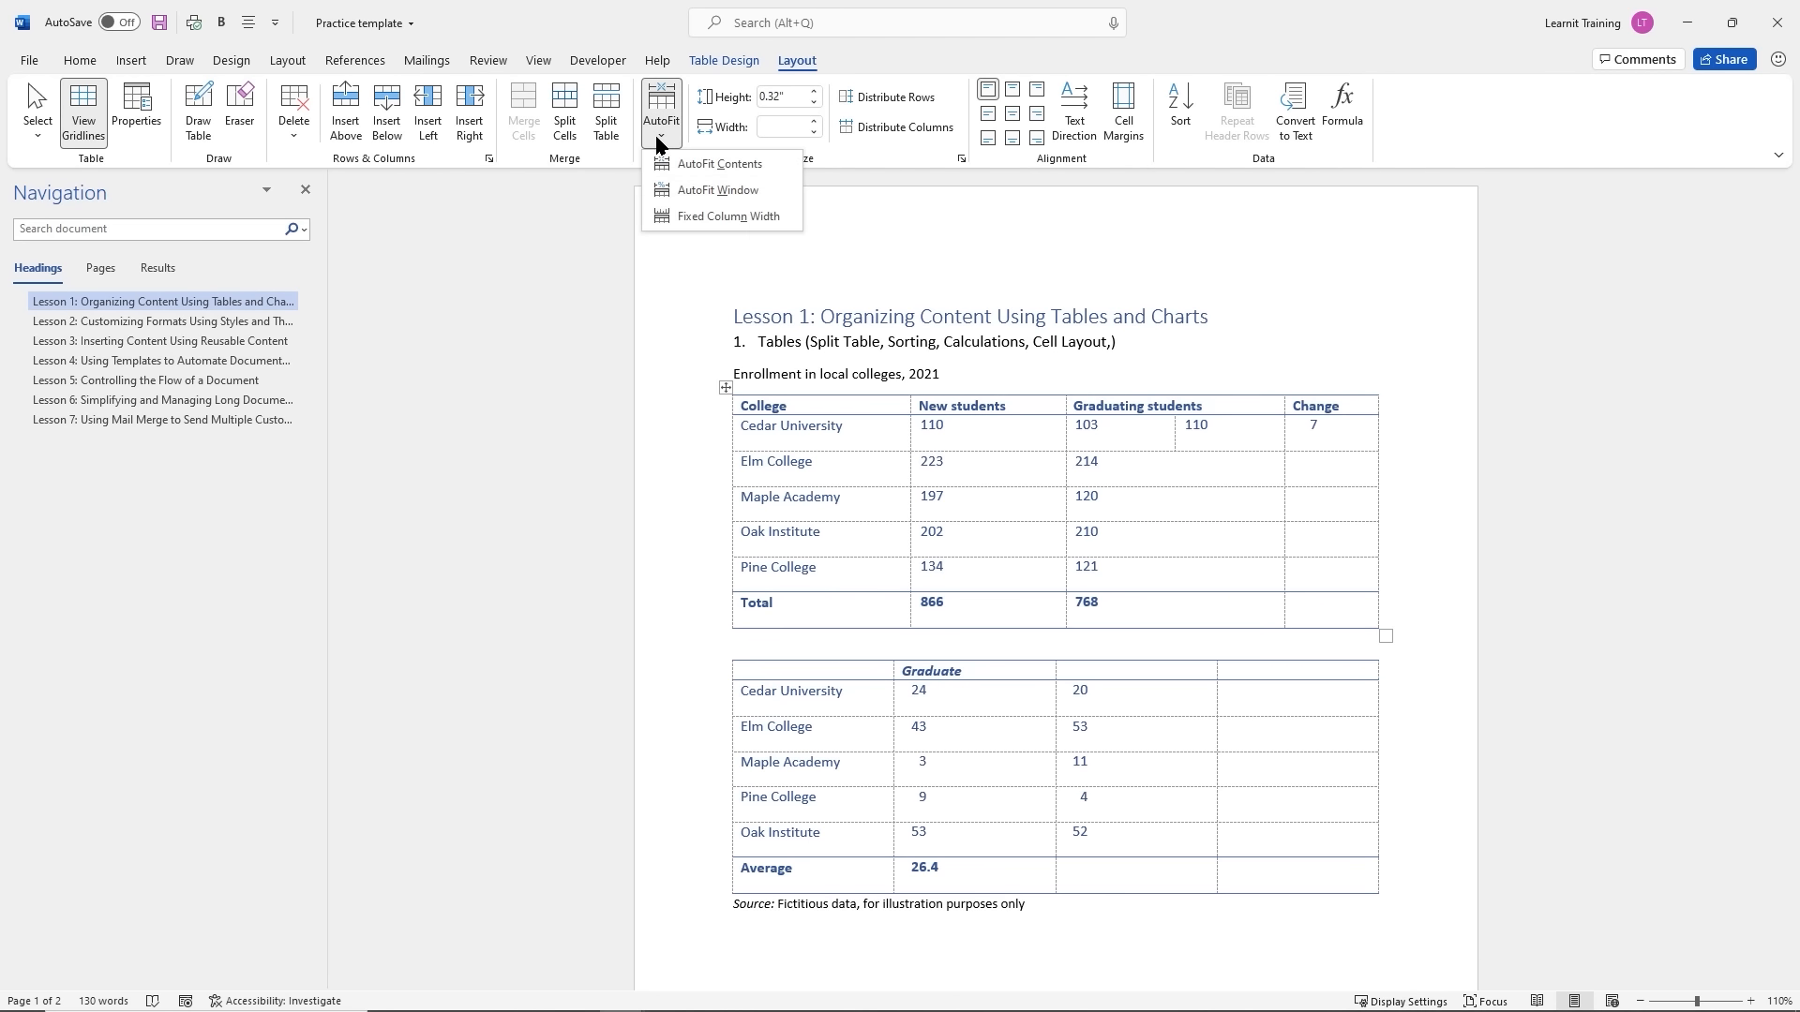
click(722, 217)
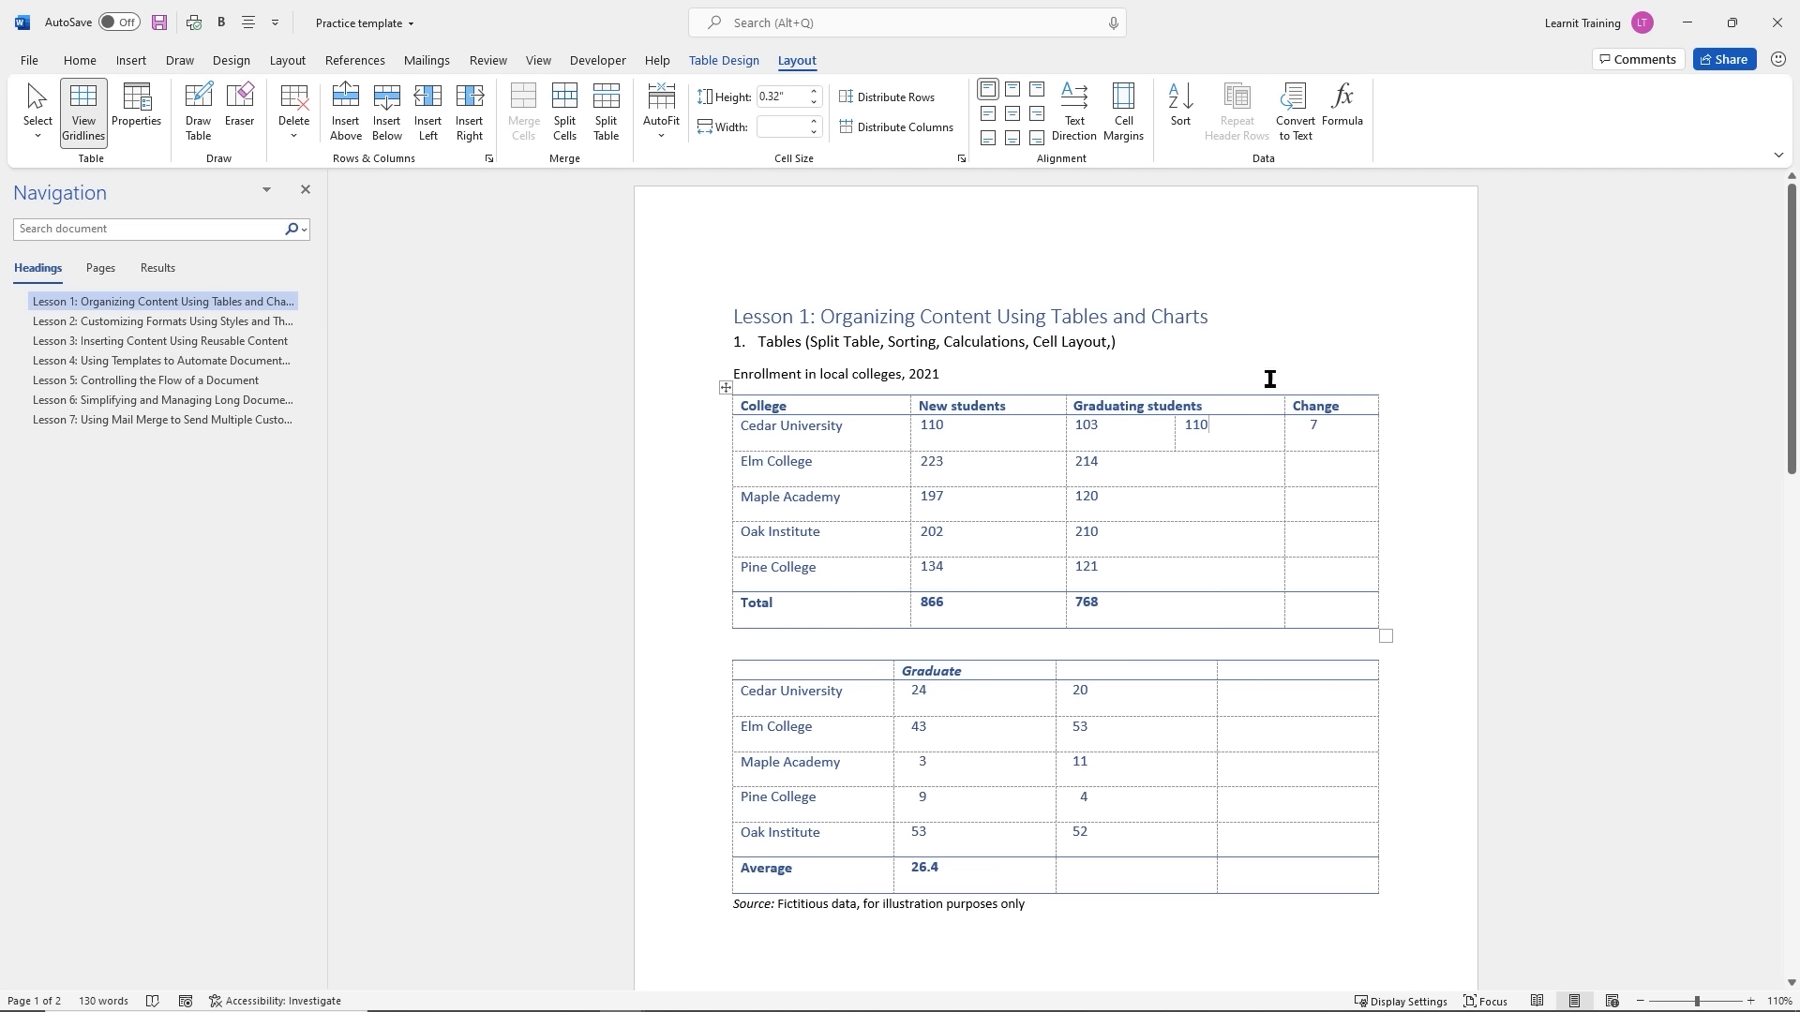
Fill in the first table's remaining Change cells with new minus graduating students, and the second number column's average in the second table
click(1325, 497)
click(1334, 571)
click(1122, 872)
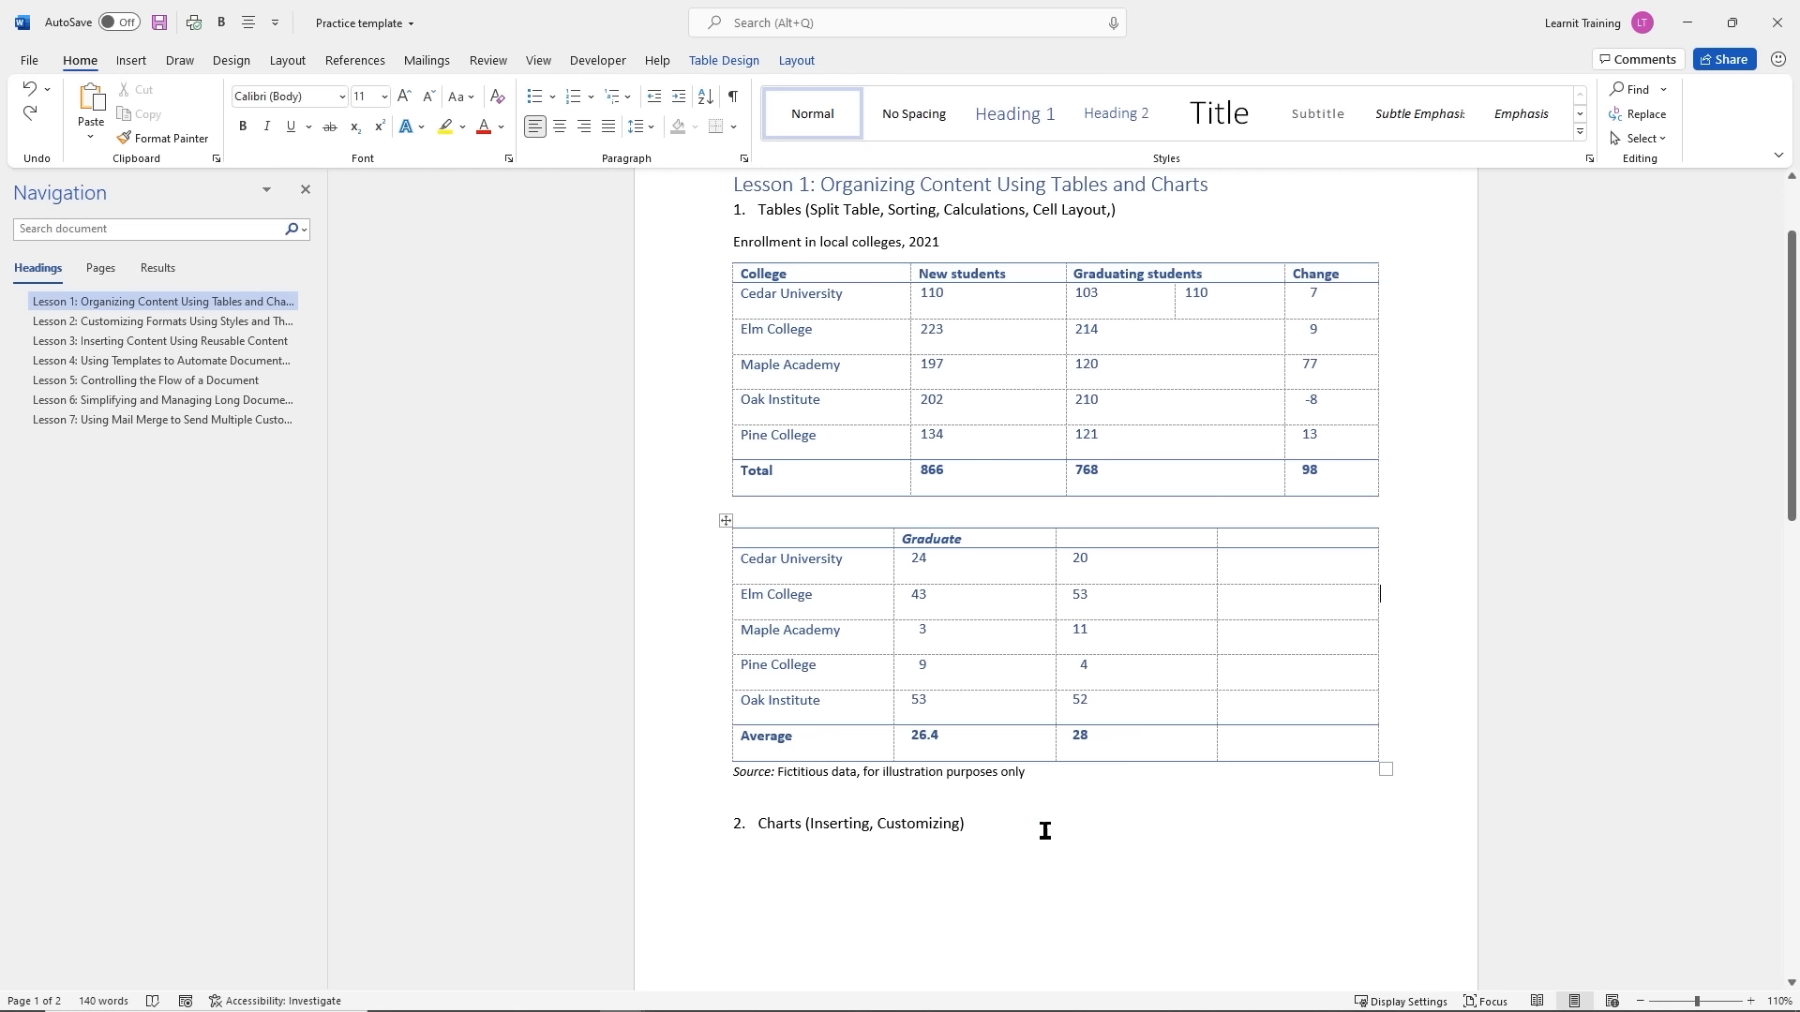
Delete the entire second table with the Graduate data
click(1009, 819)
scroll(1078, 576, down, 3)
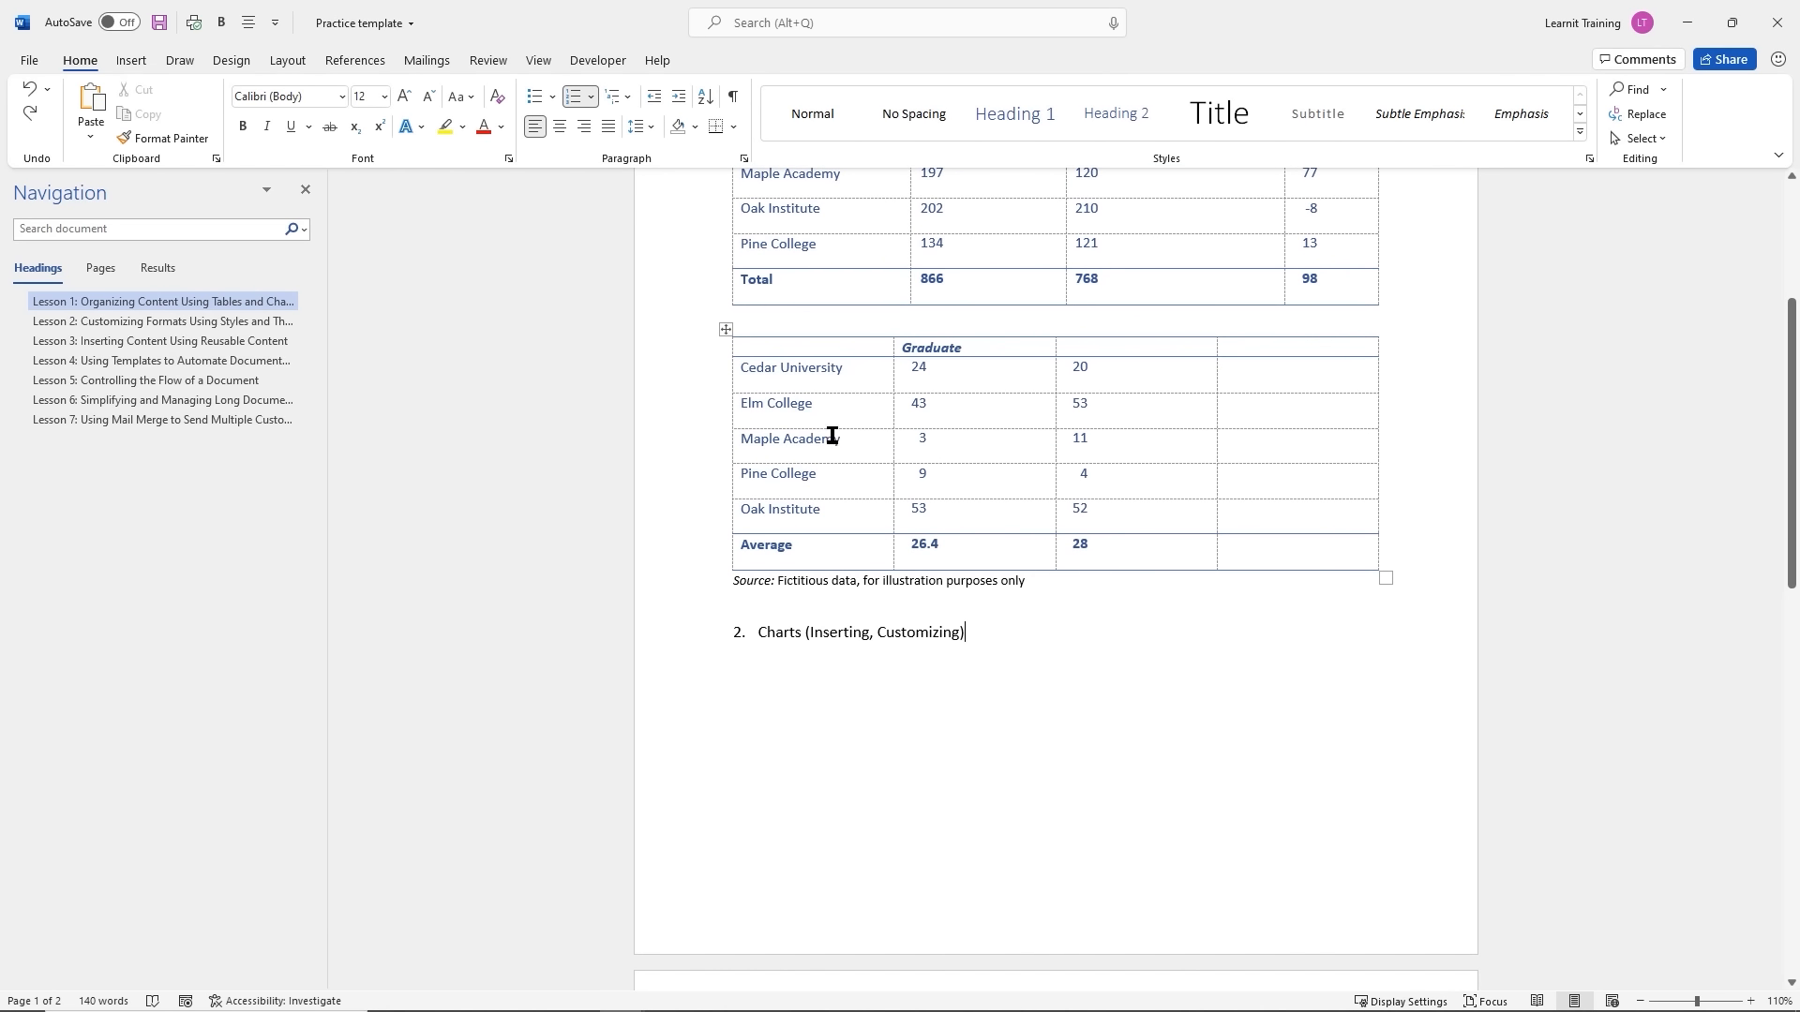
click(726, 330)
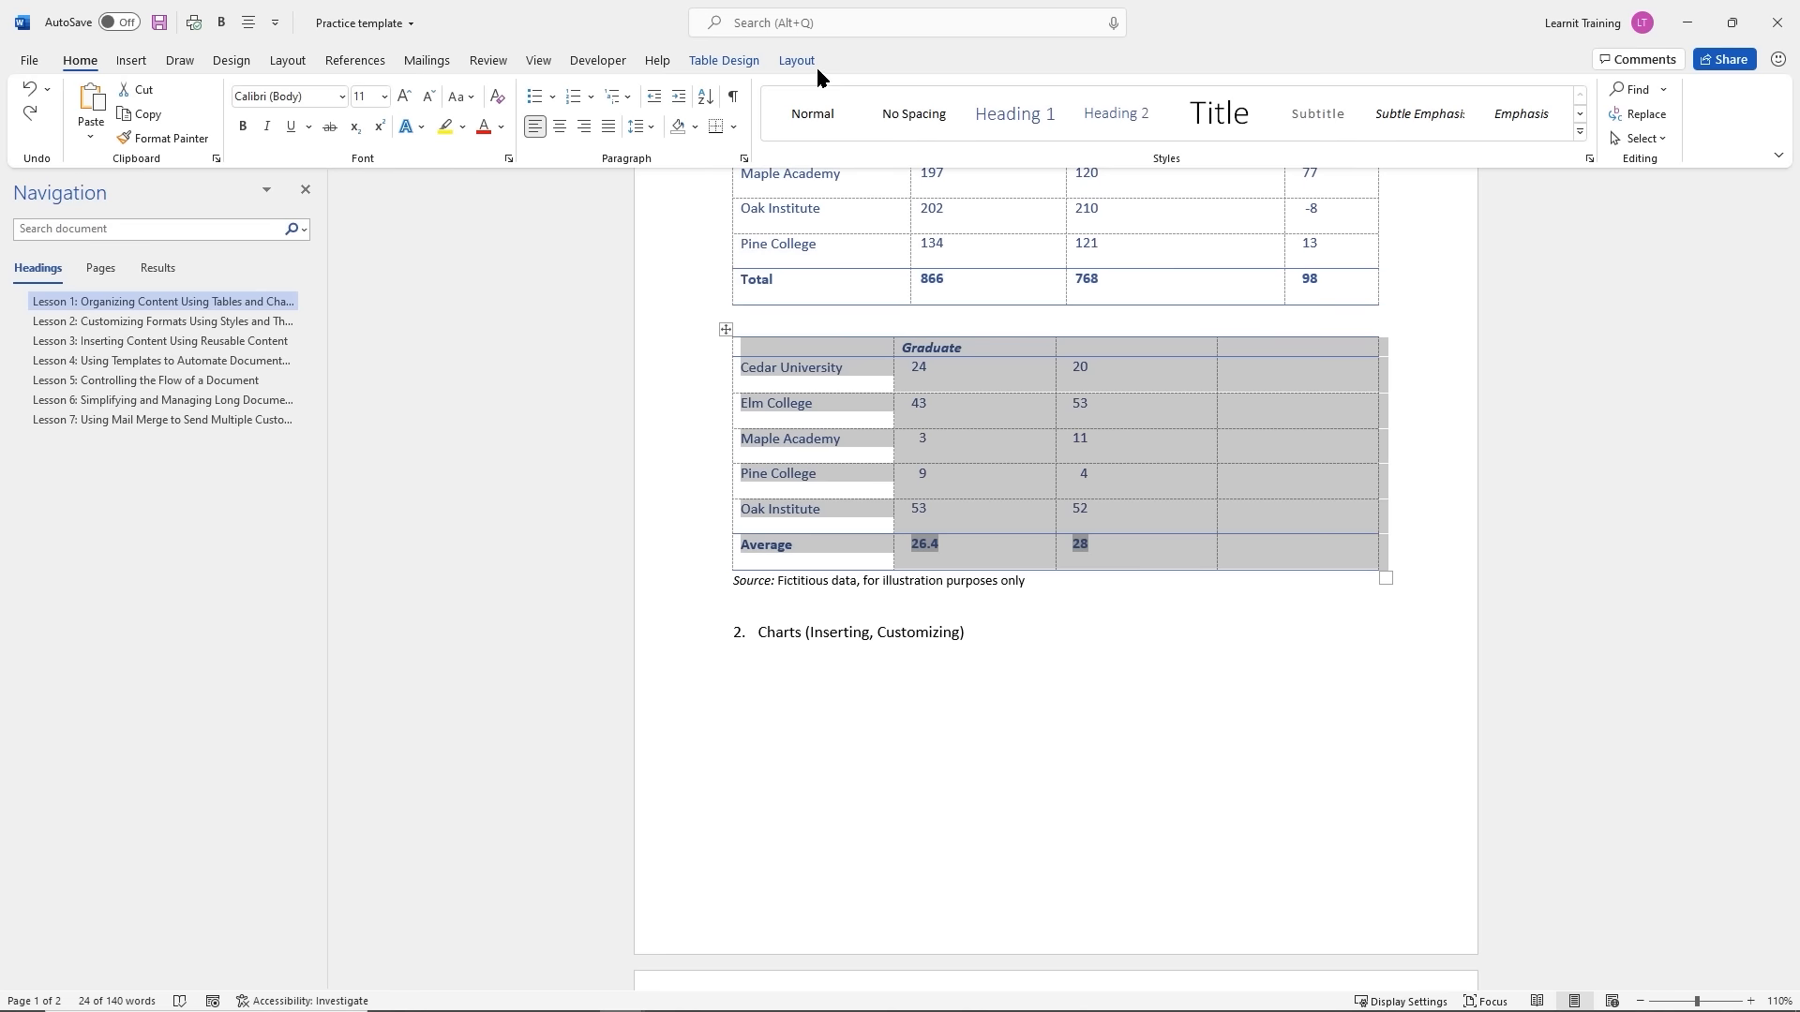
click(788, 62)
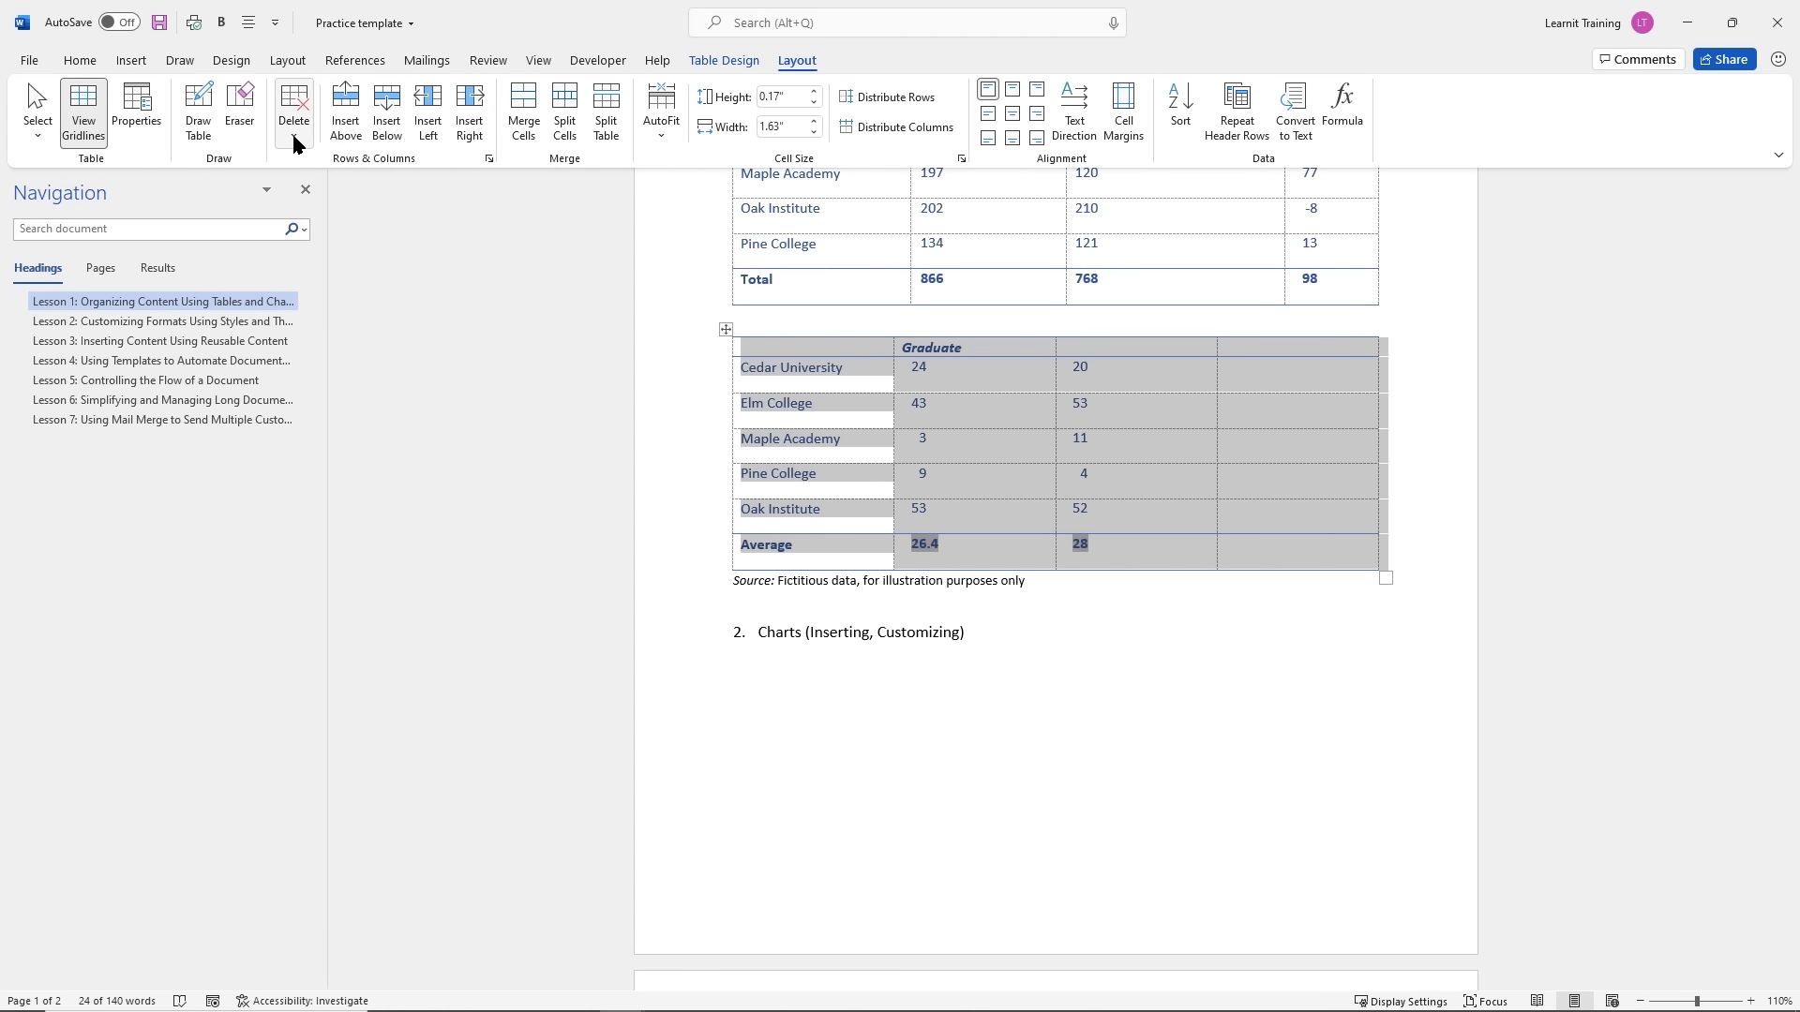
click(295, 141)
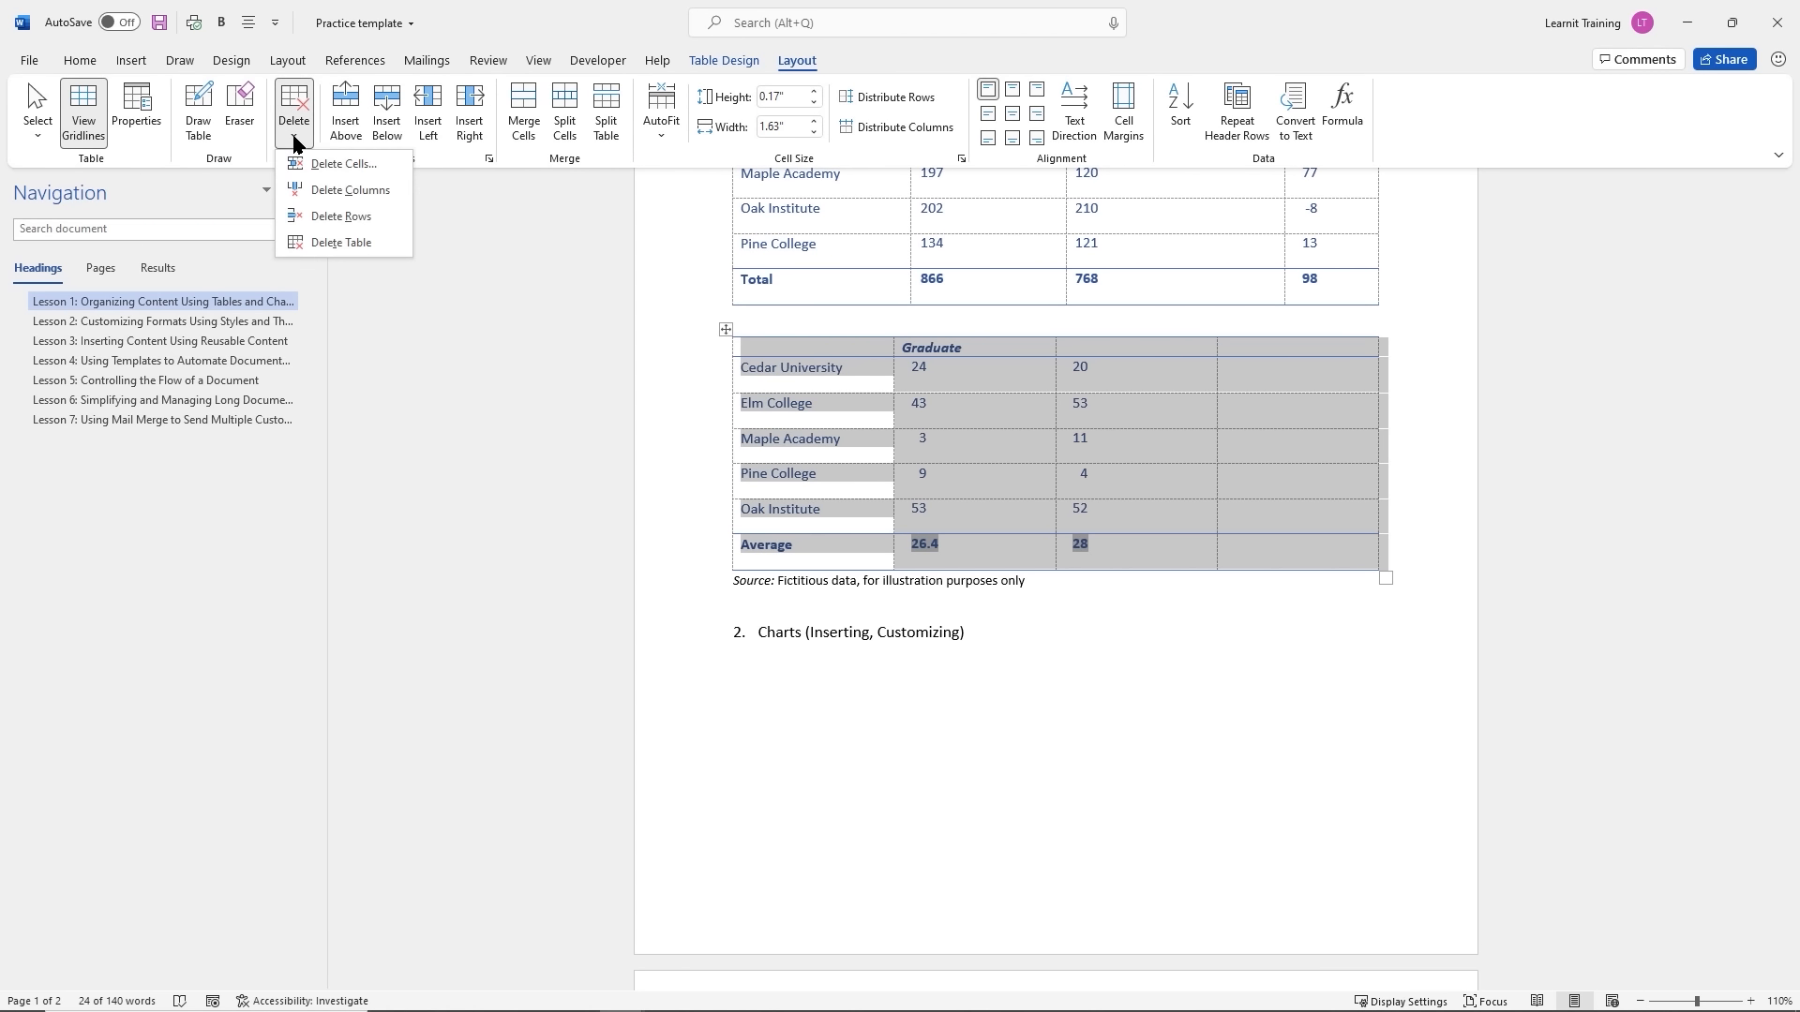
click(338, 246)
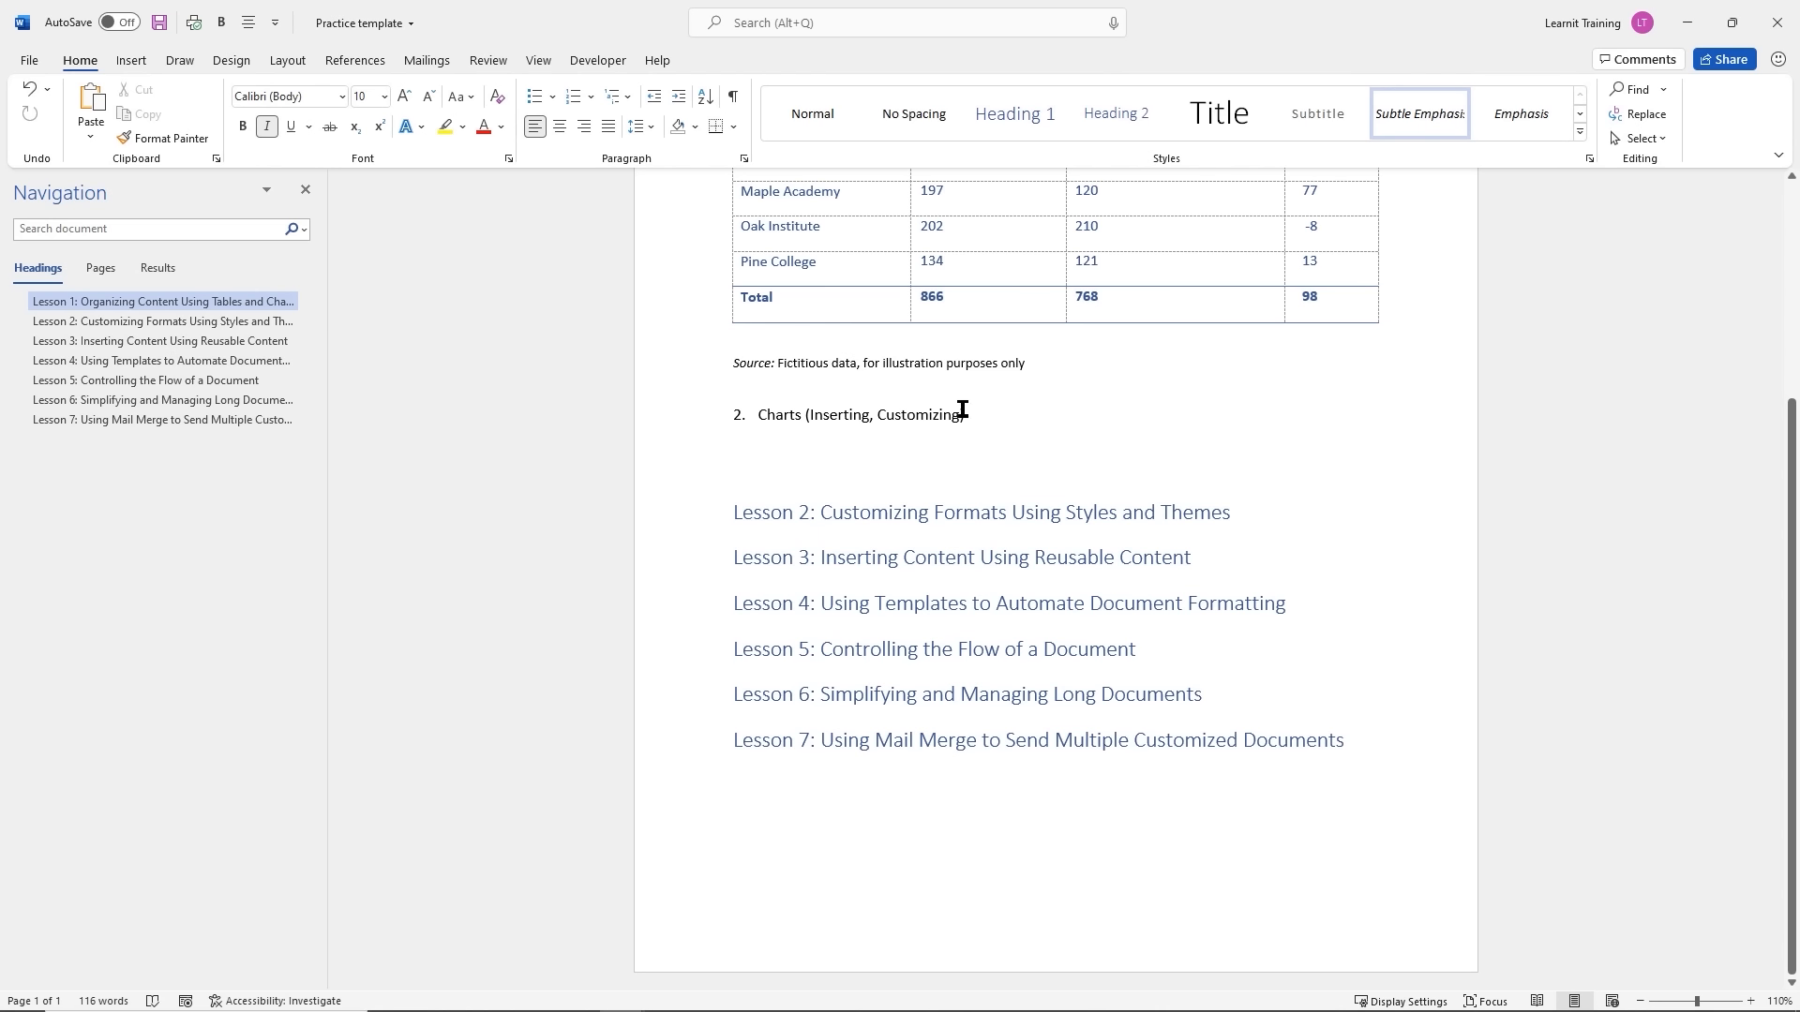
Turn the blank line below the Charts item into a plain Normal paragraph and bring up the commands for inserting a chart
click(856, 443)
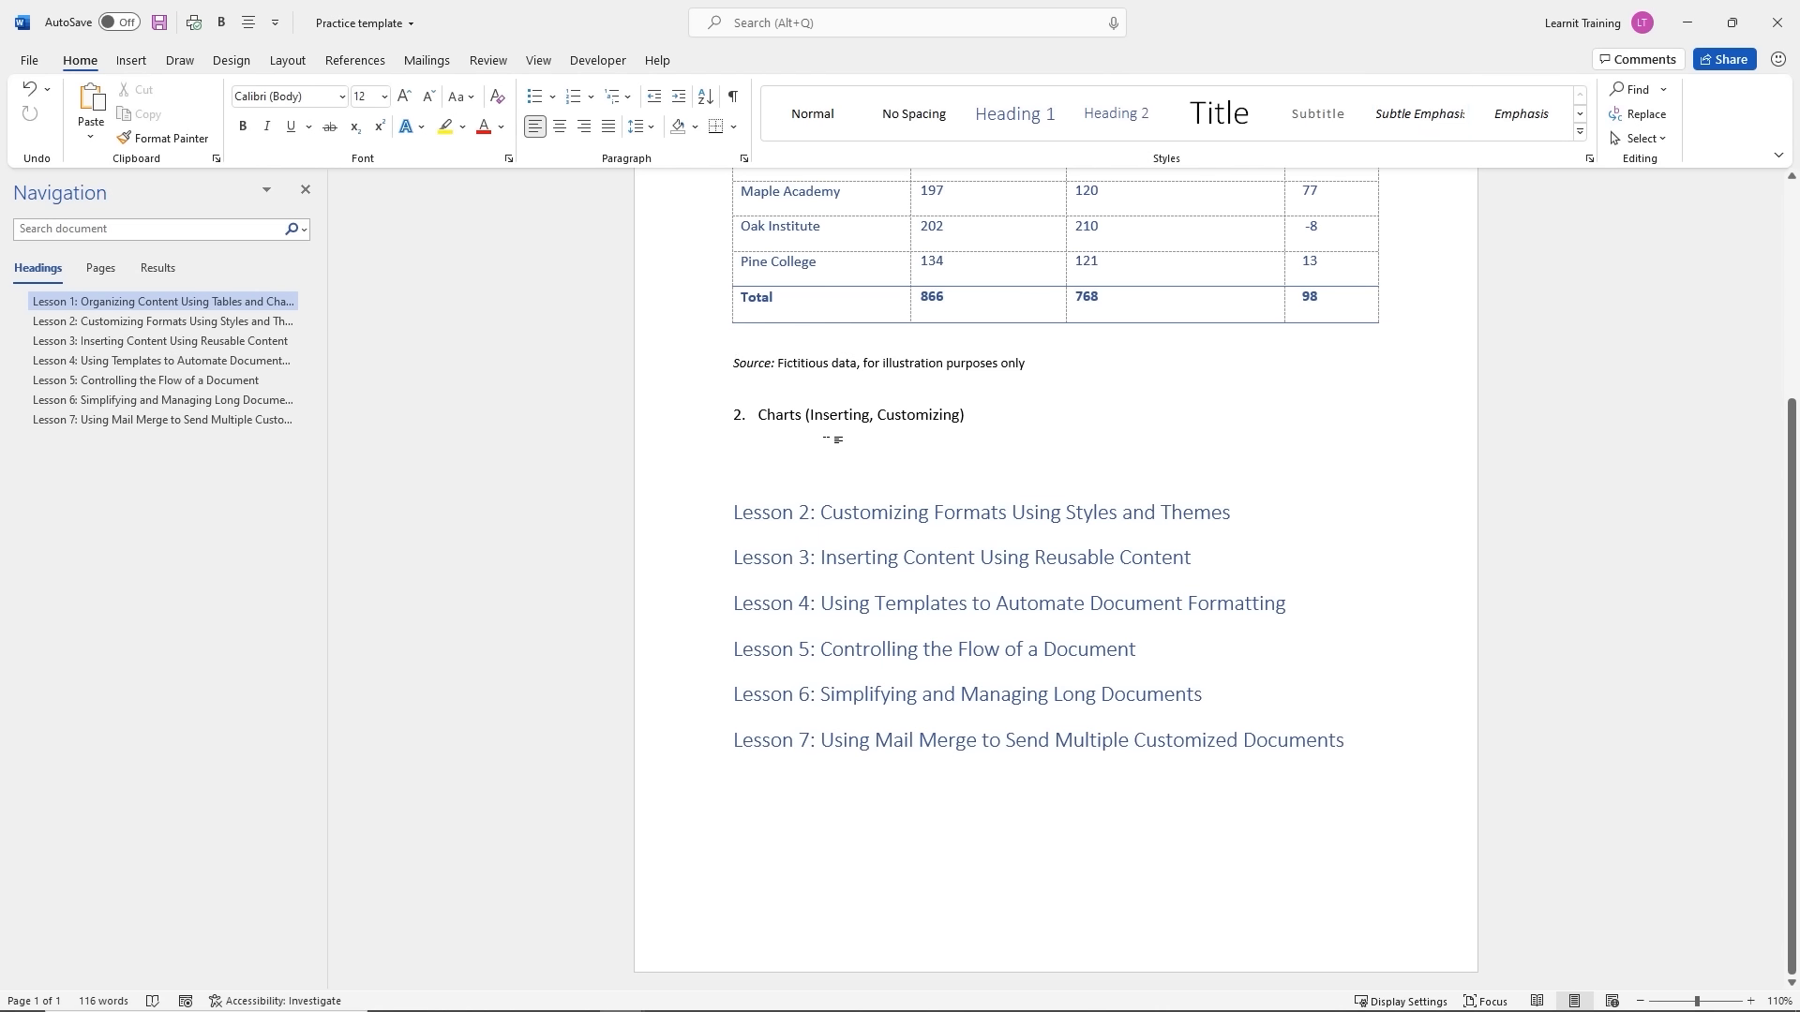
key(BackSpace)
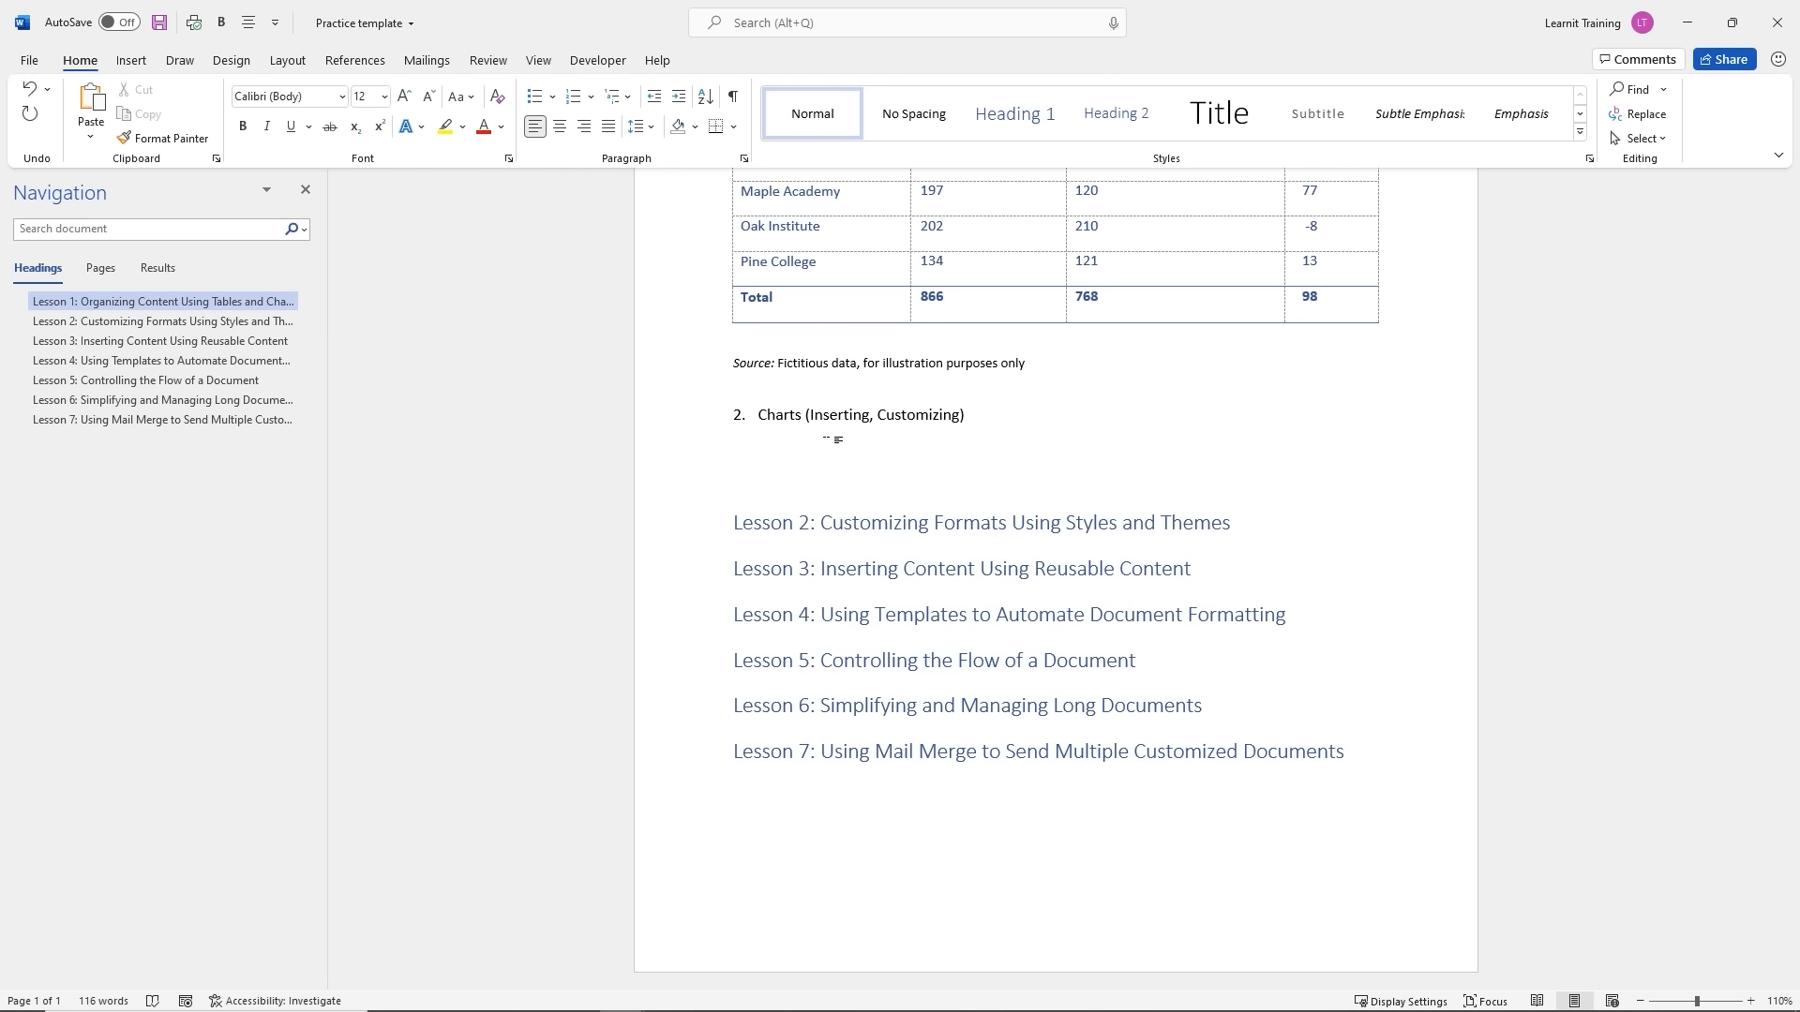
click(132, 62)
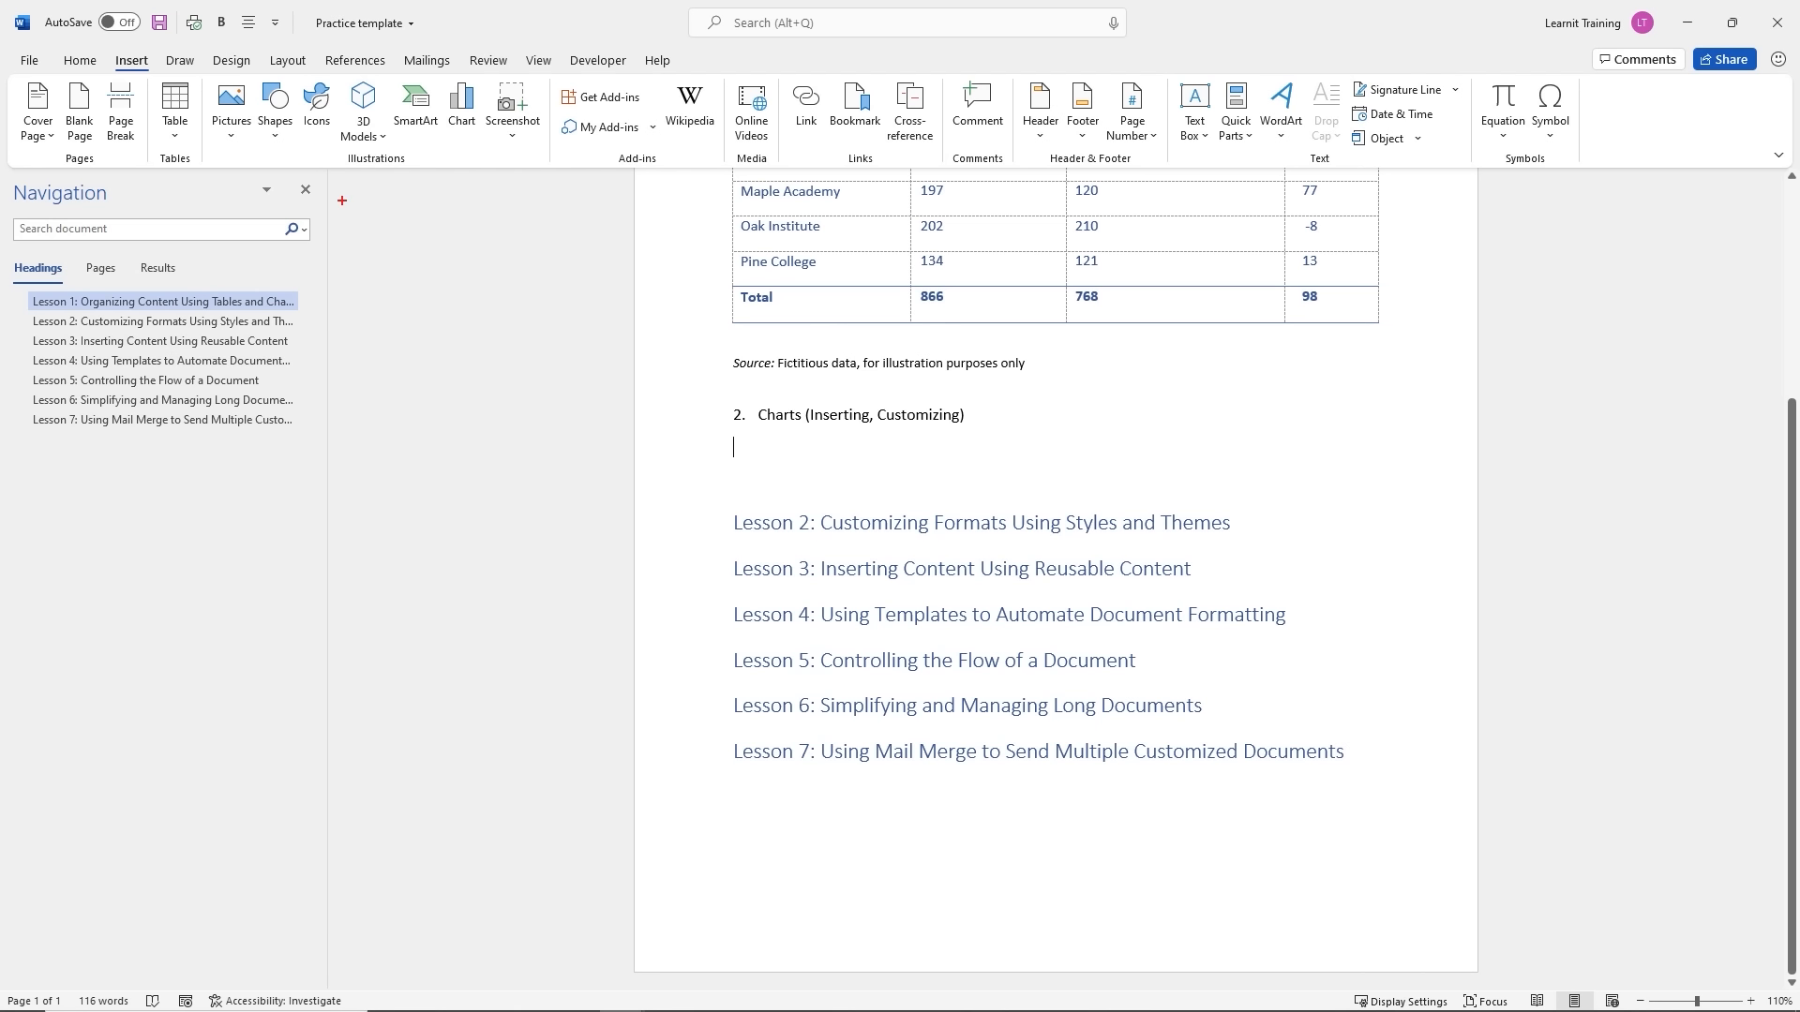
drag(104, 44, 160, 77)
drag(332, 147, 427, 174)
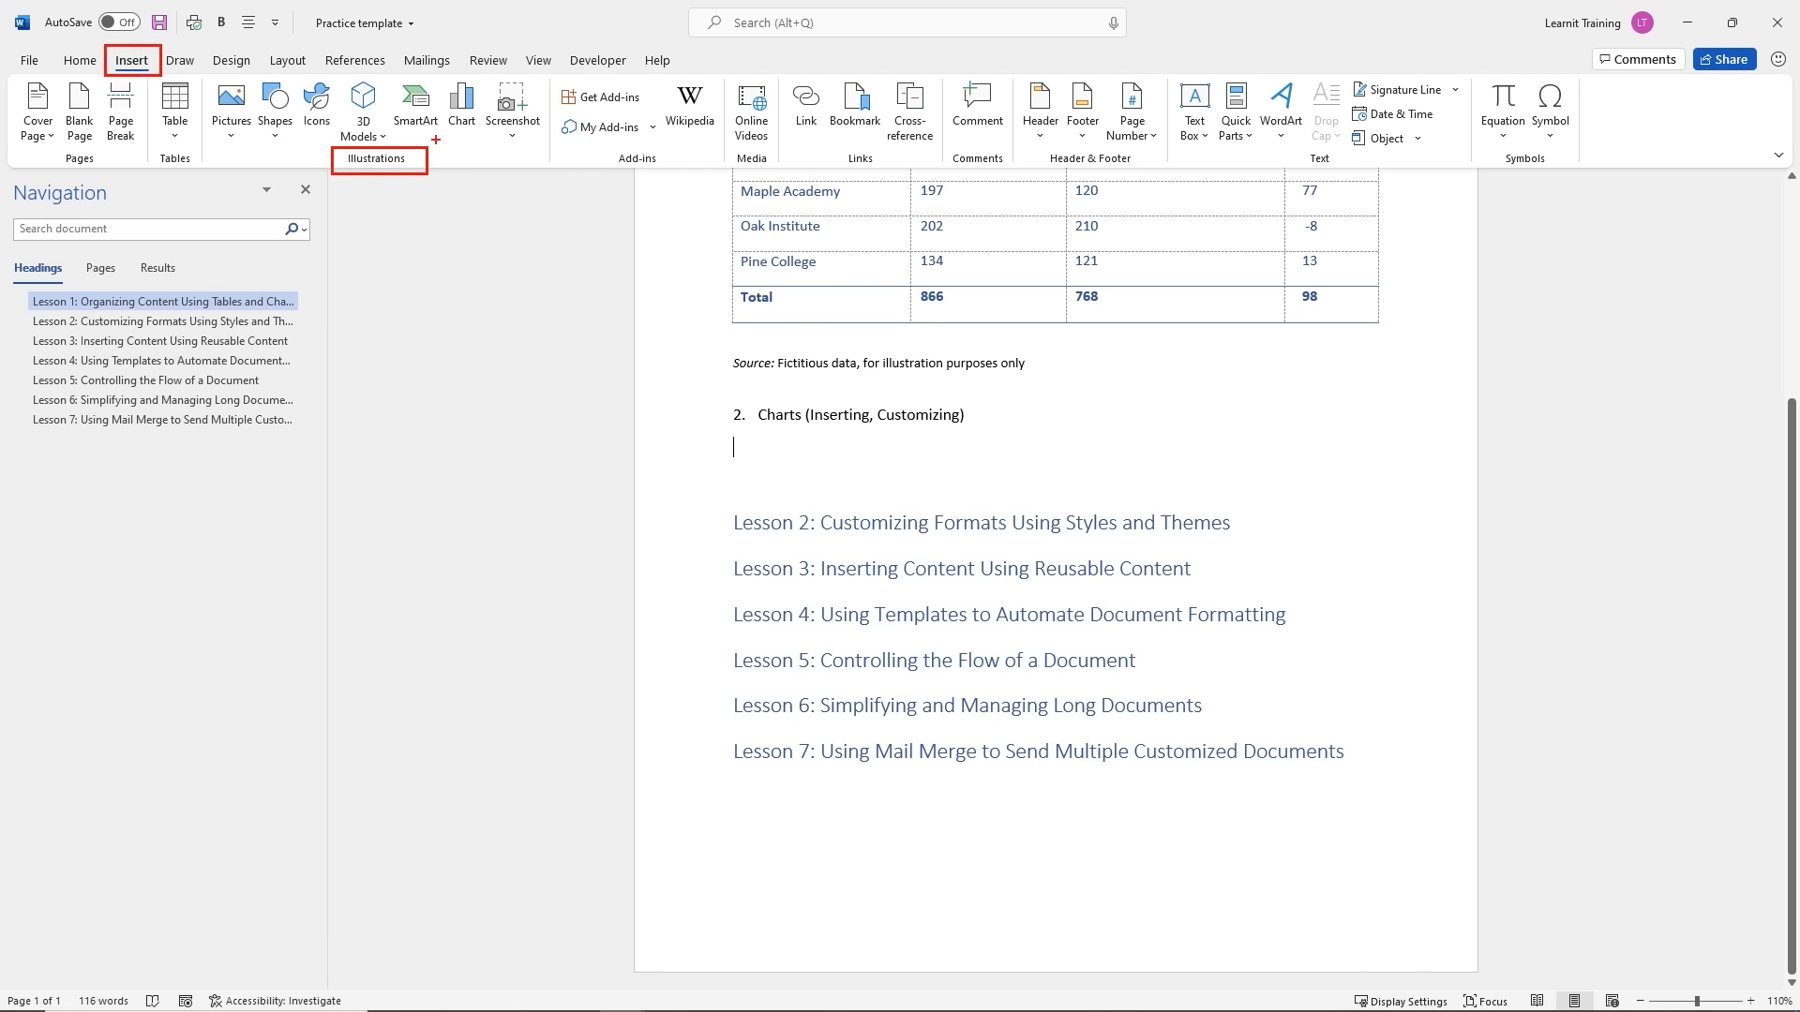
drag(438, 75, 480, 138)
key(Escape)
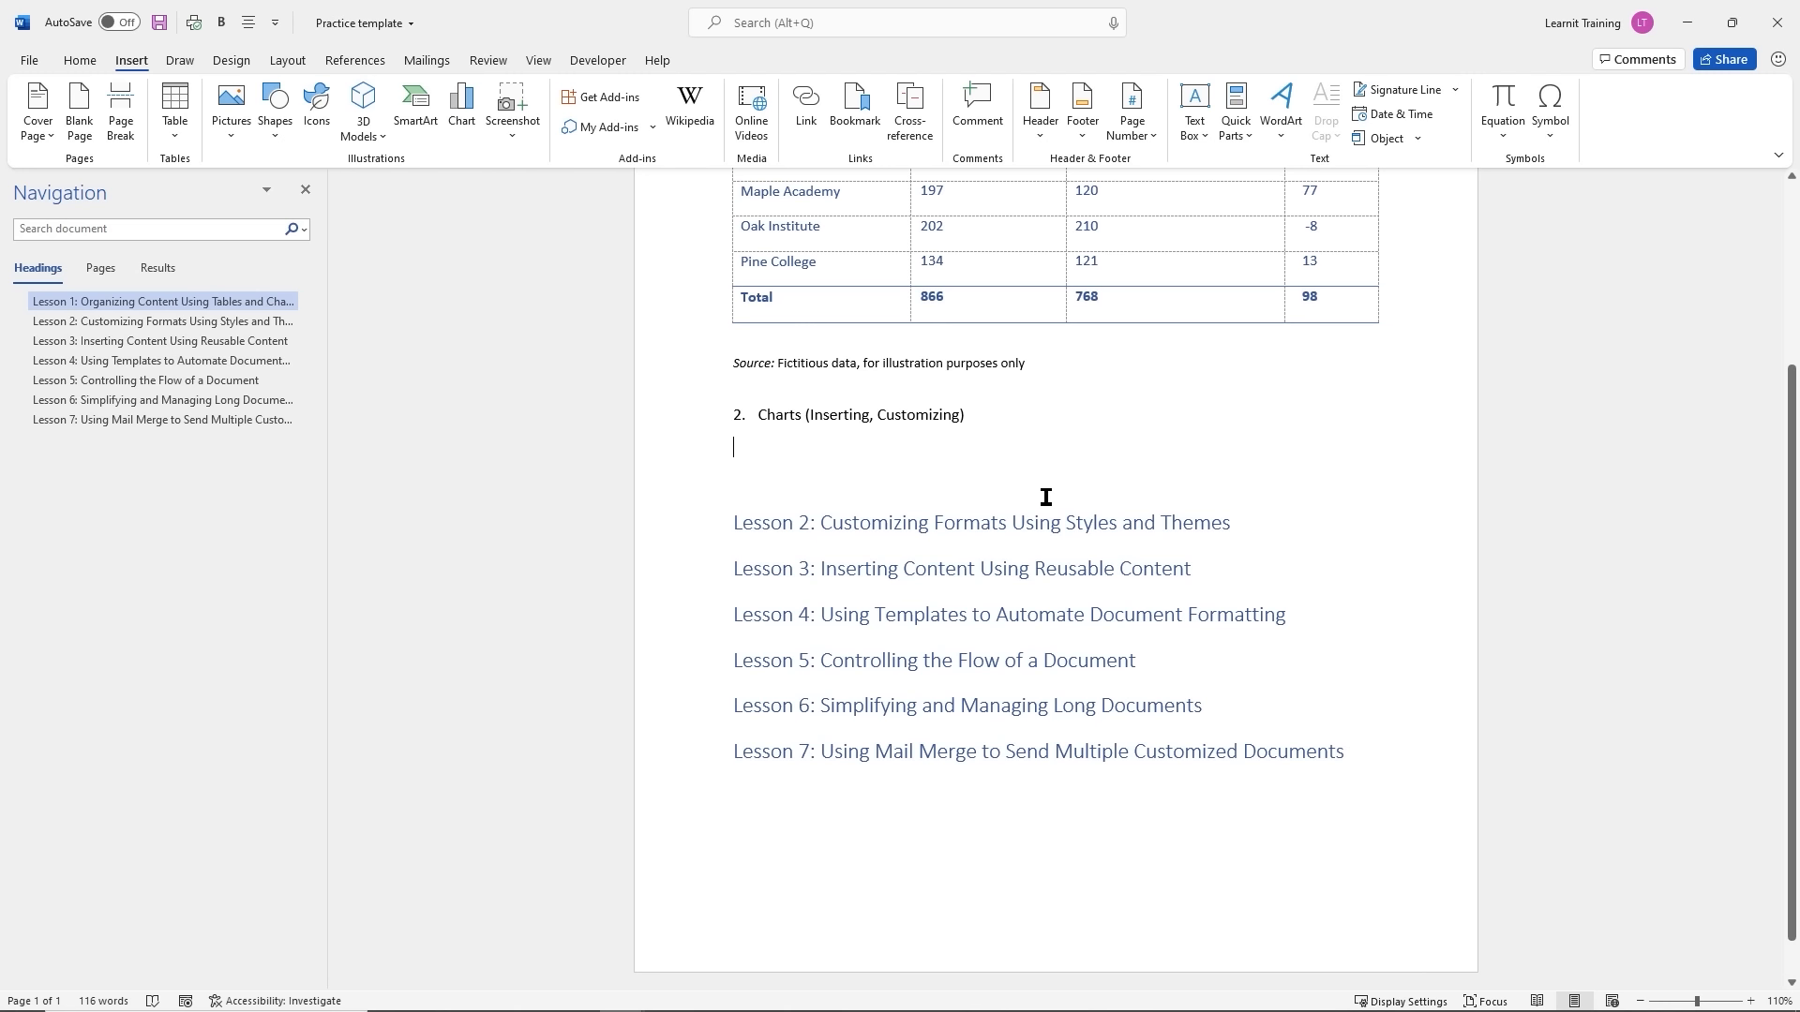
scroll(1044, 497, up, 3)
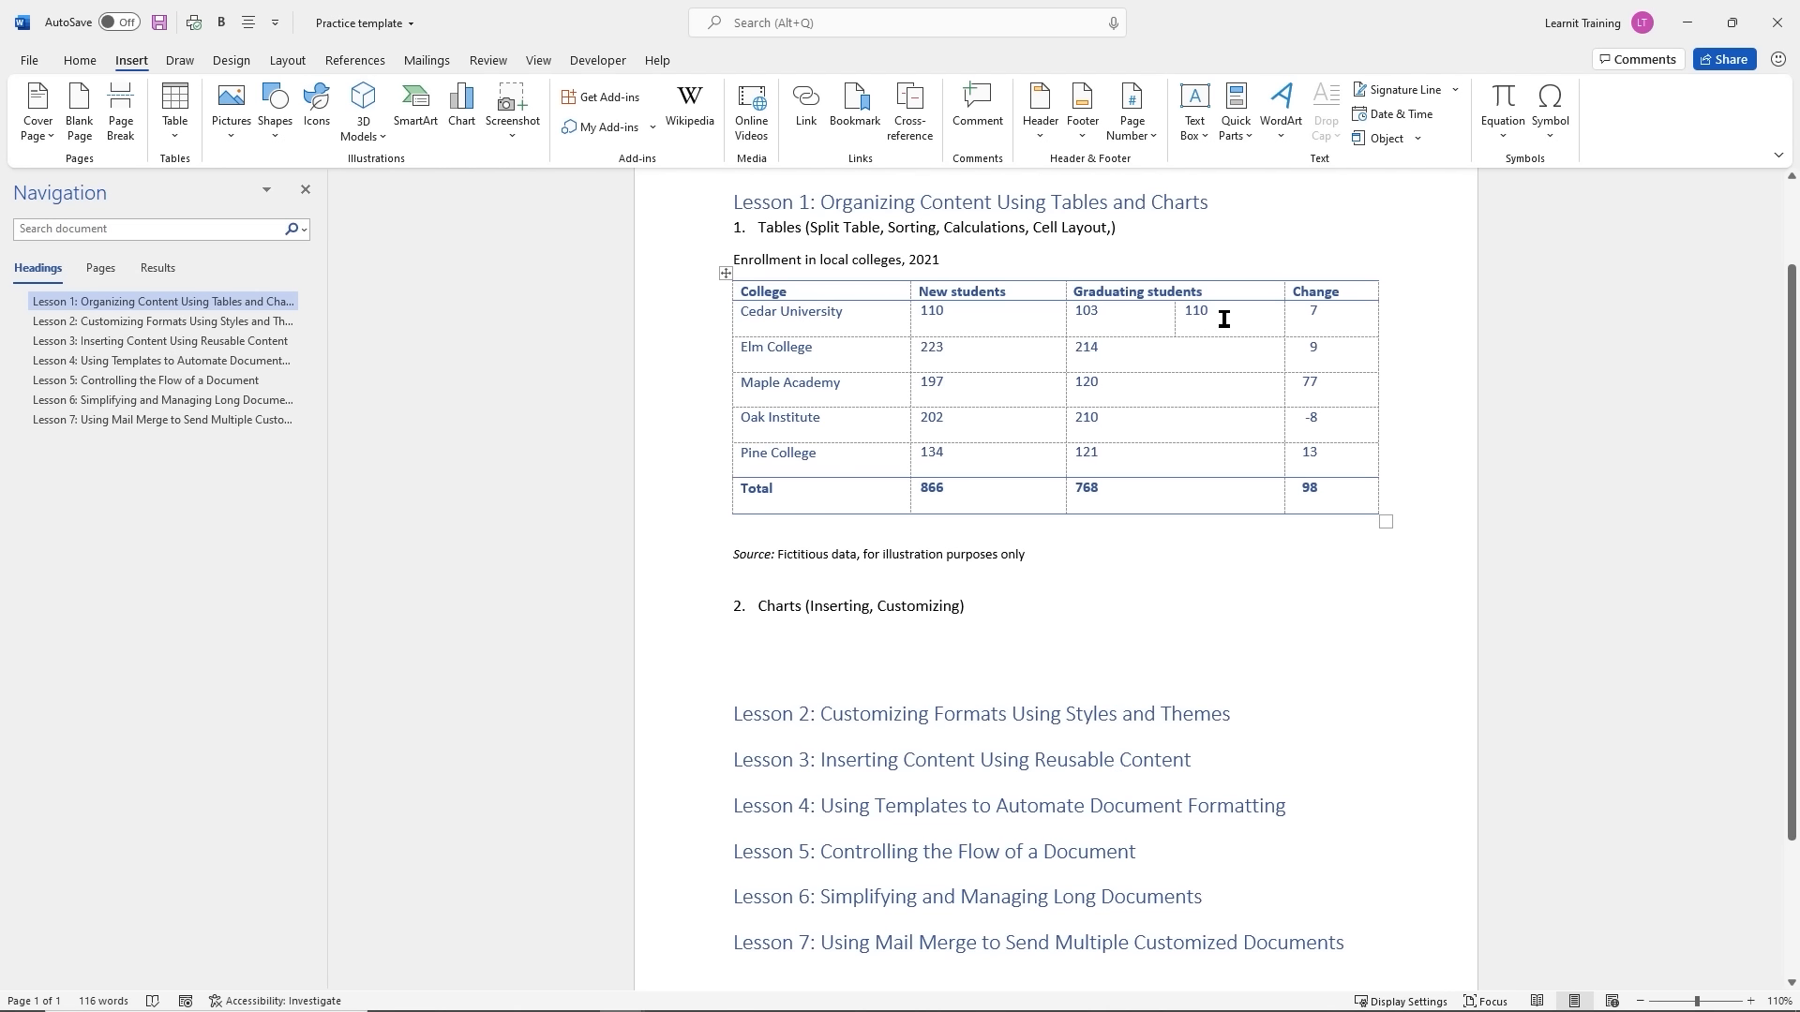
Merge the two Graduating students cells in the Cedar University row and remove the extra 110 from the merged cell
drag(1201, 314, 1128, 314)
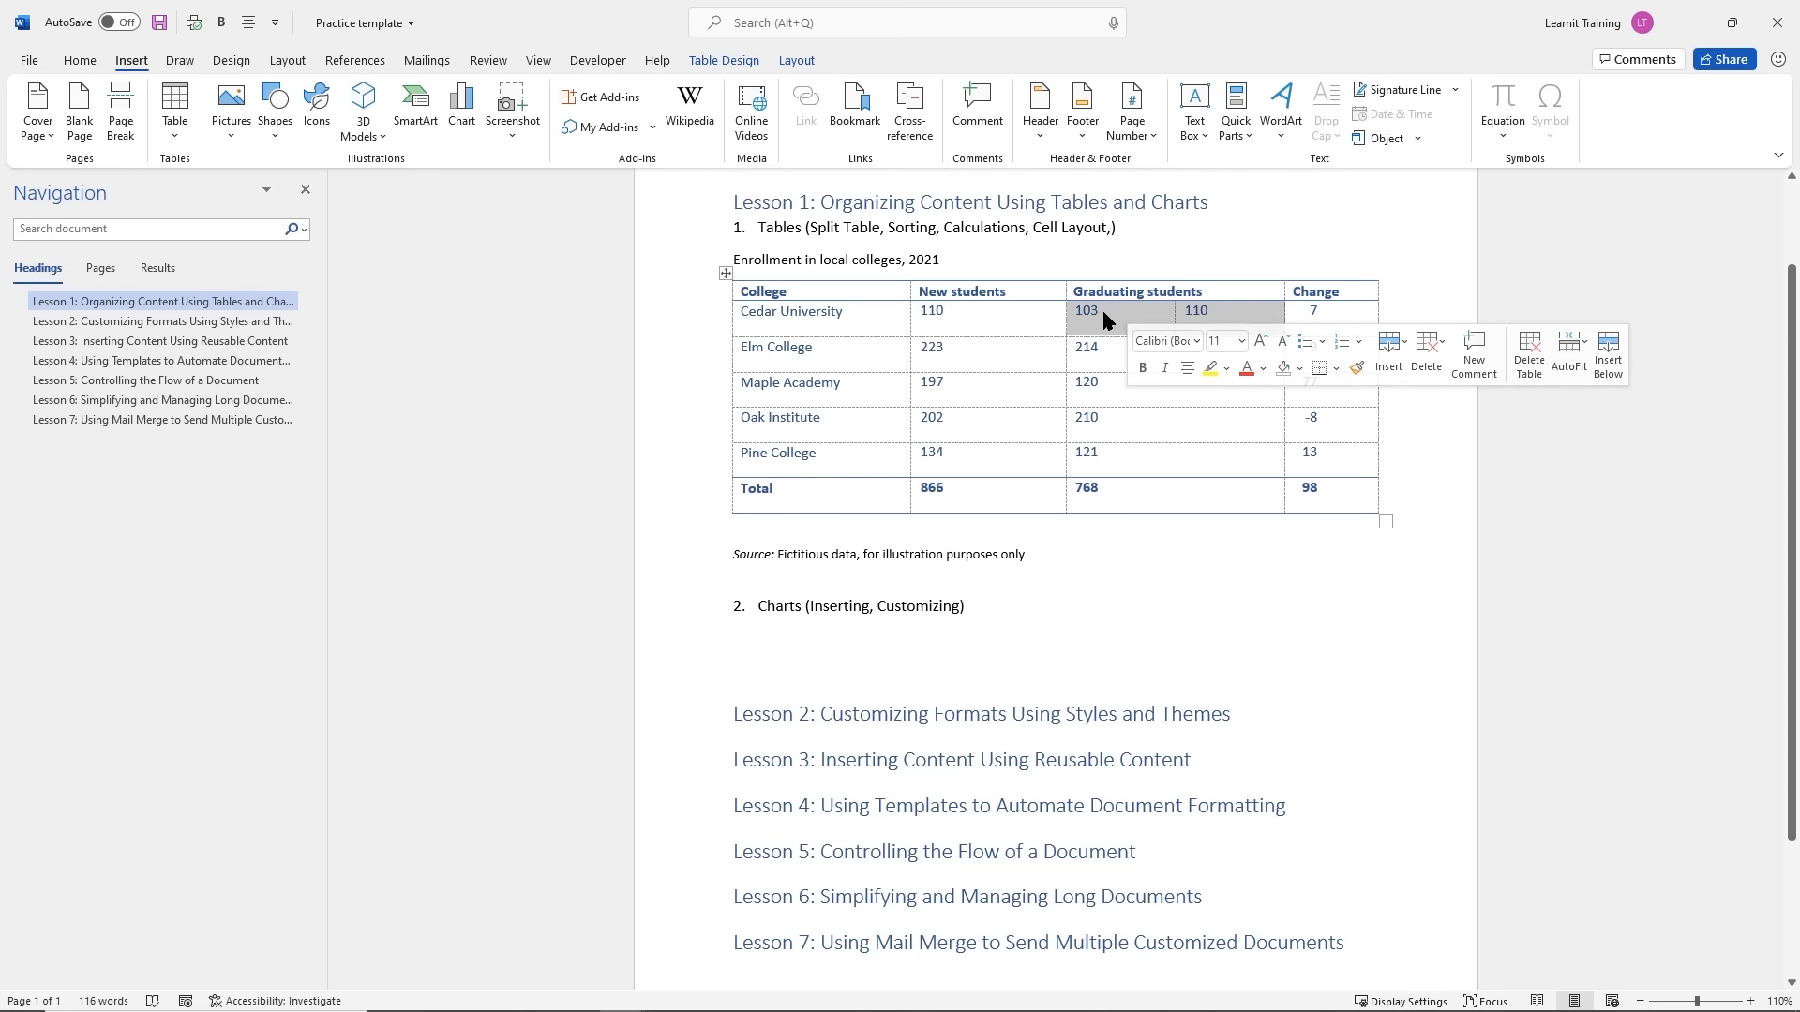
click(793, 64)
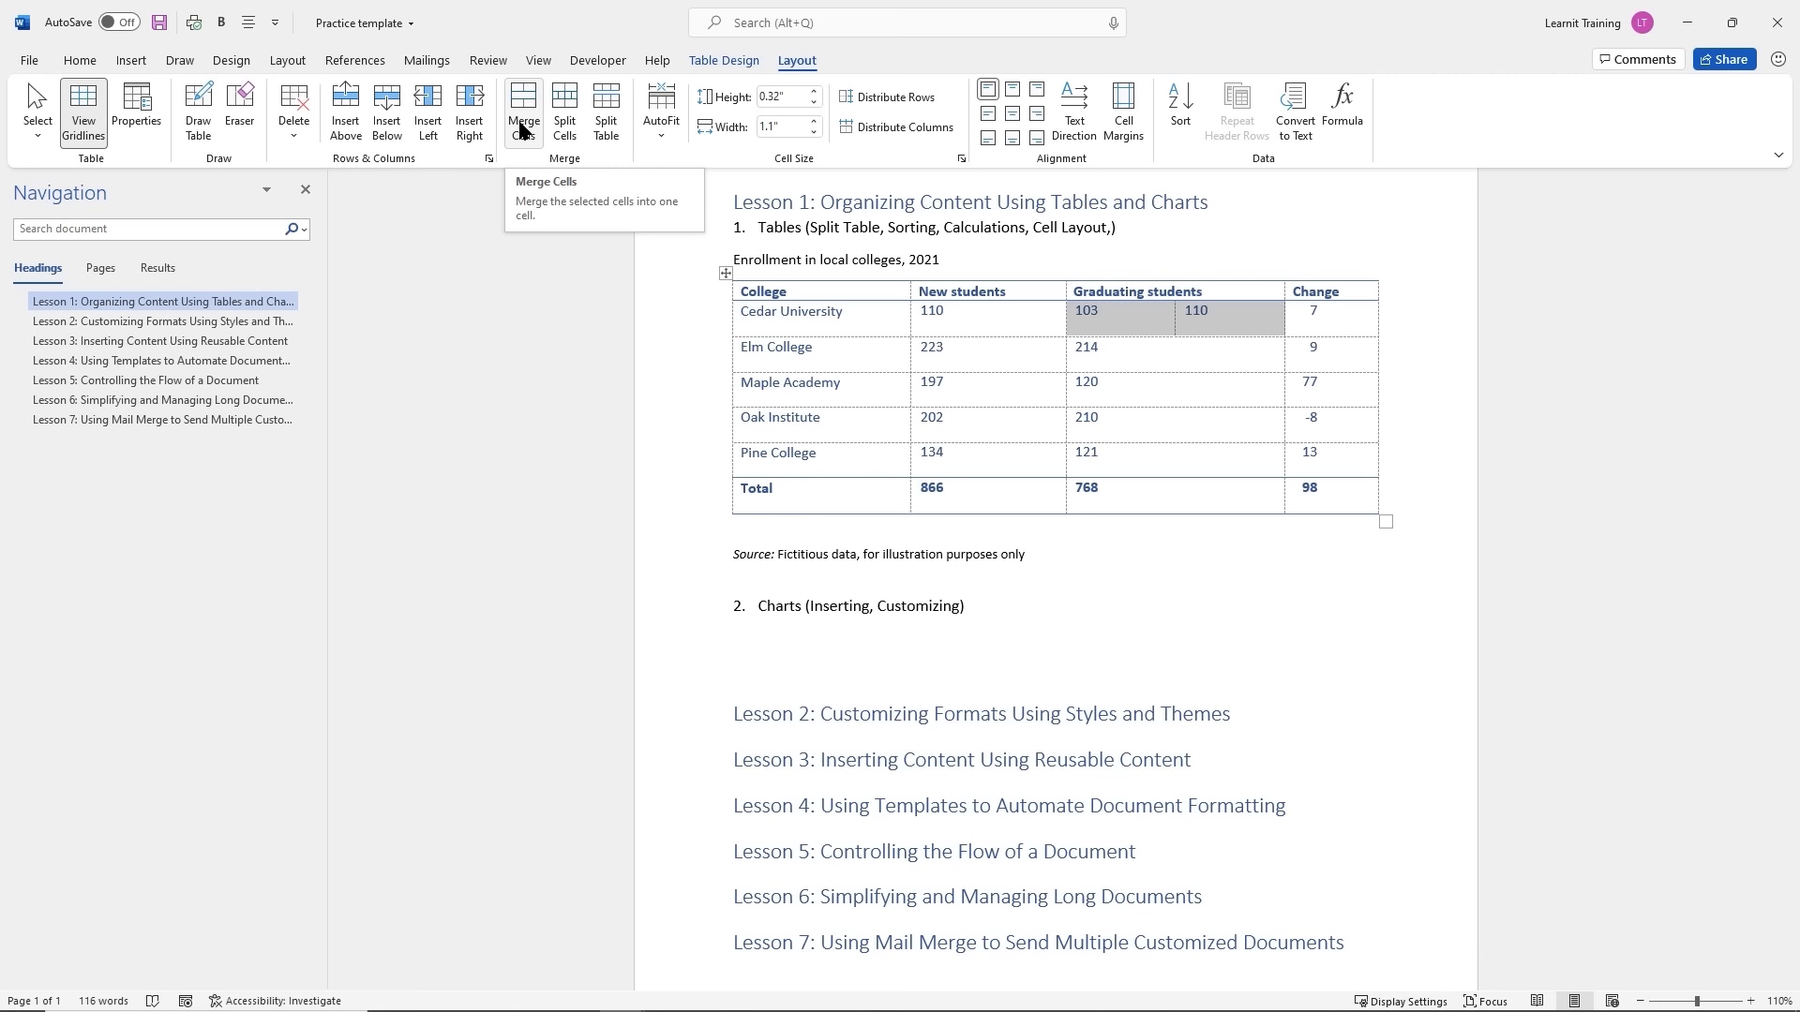
click(522, 128)
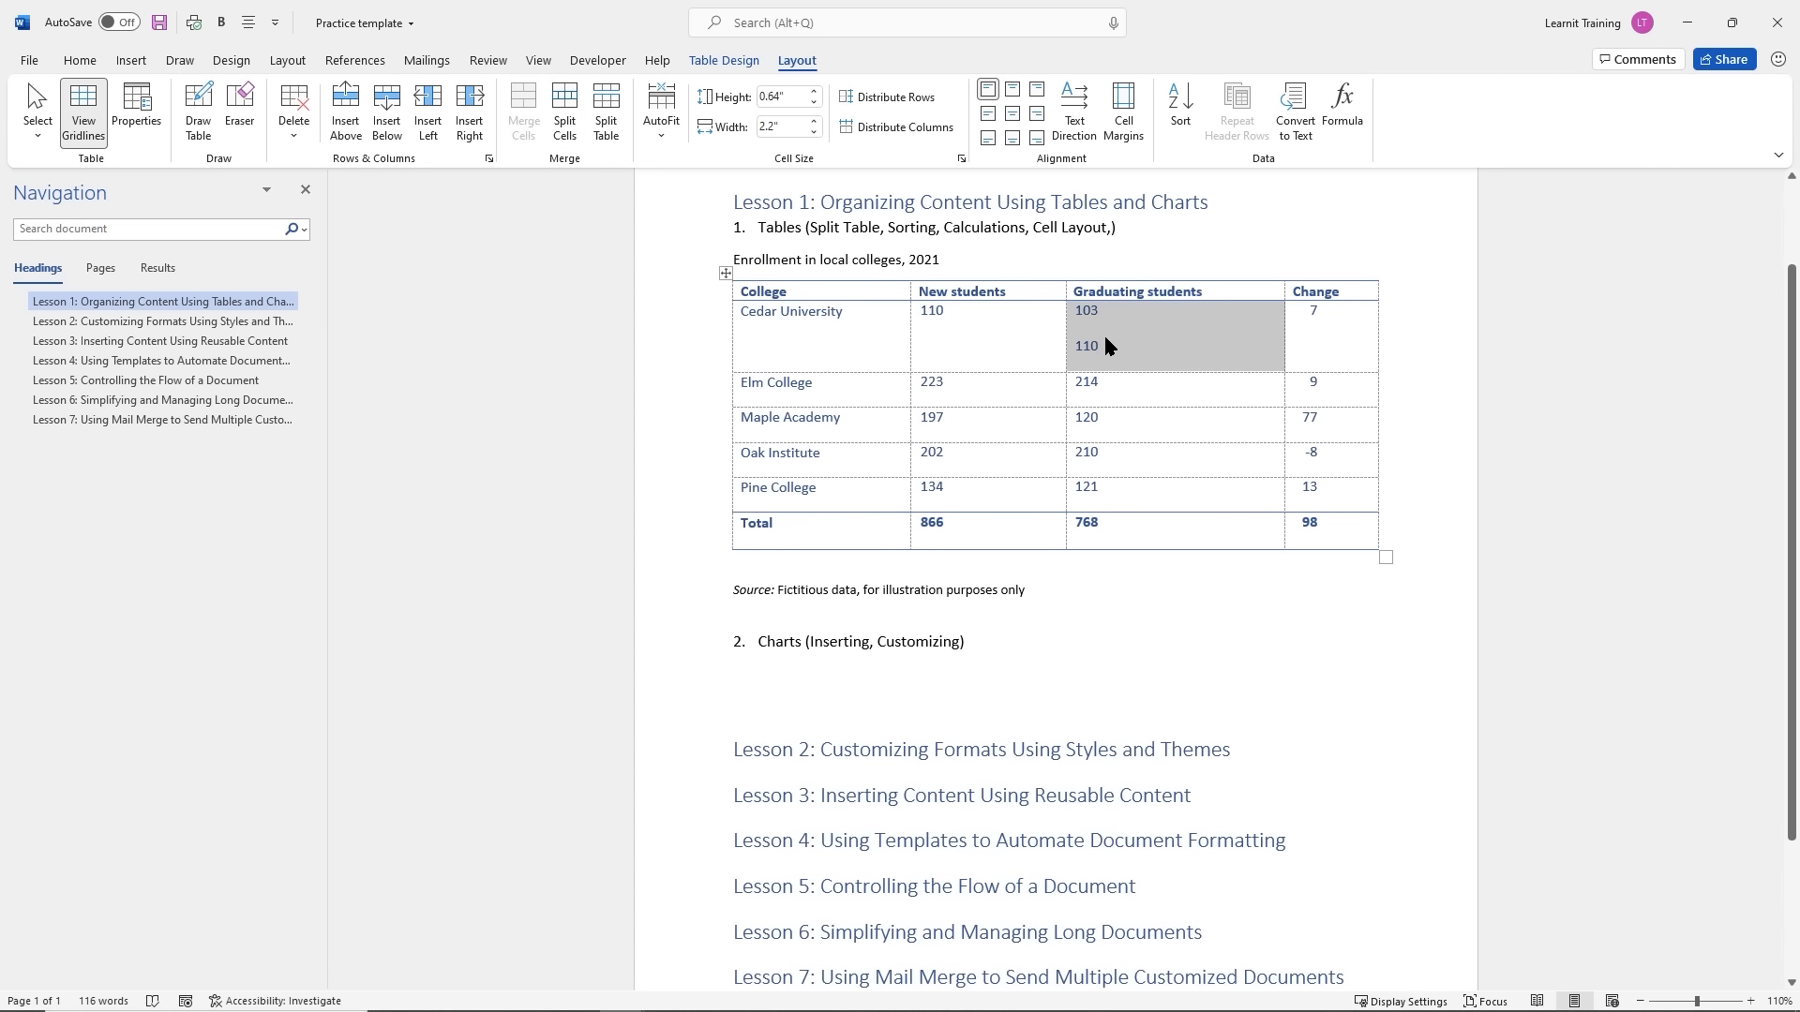
click(1120, 324)
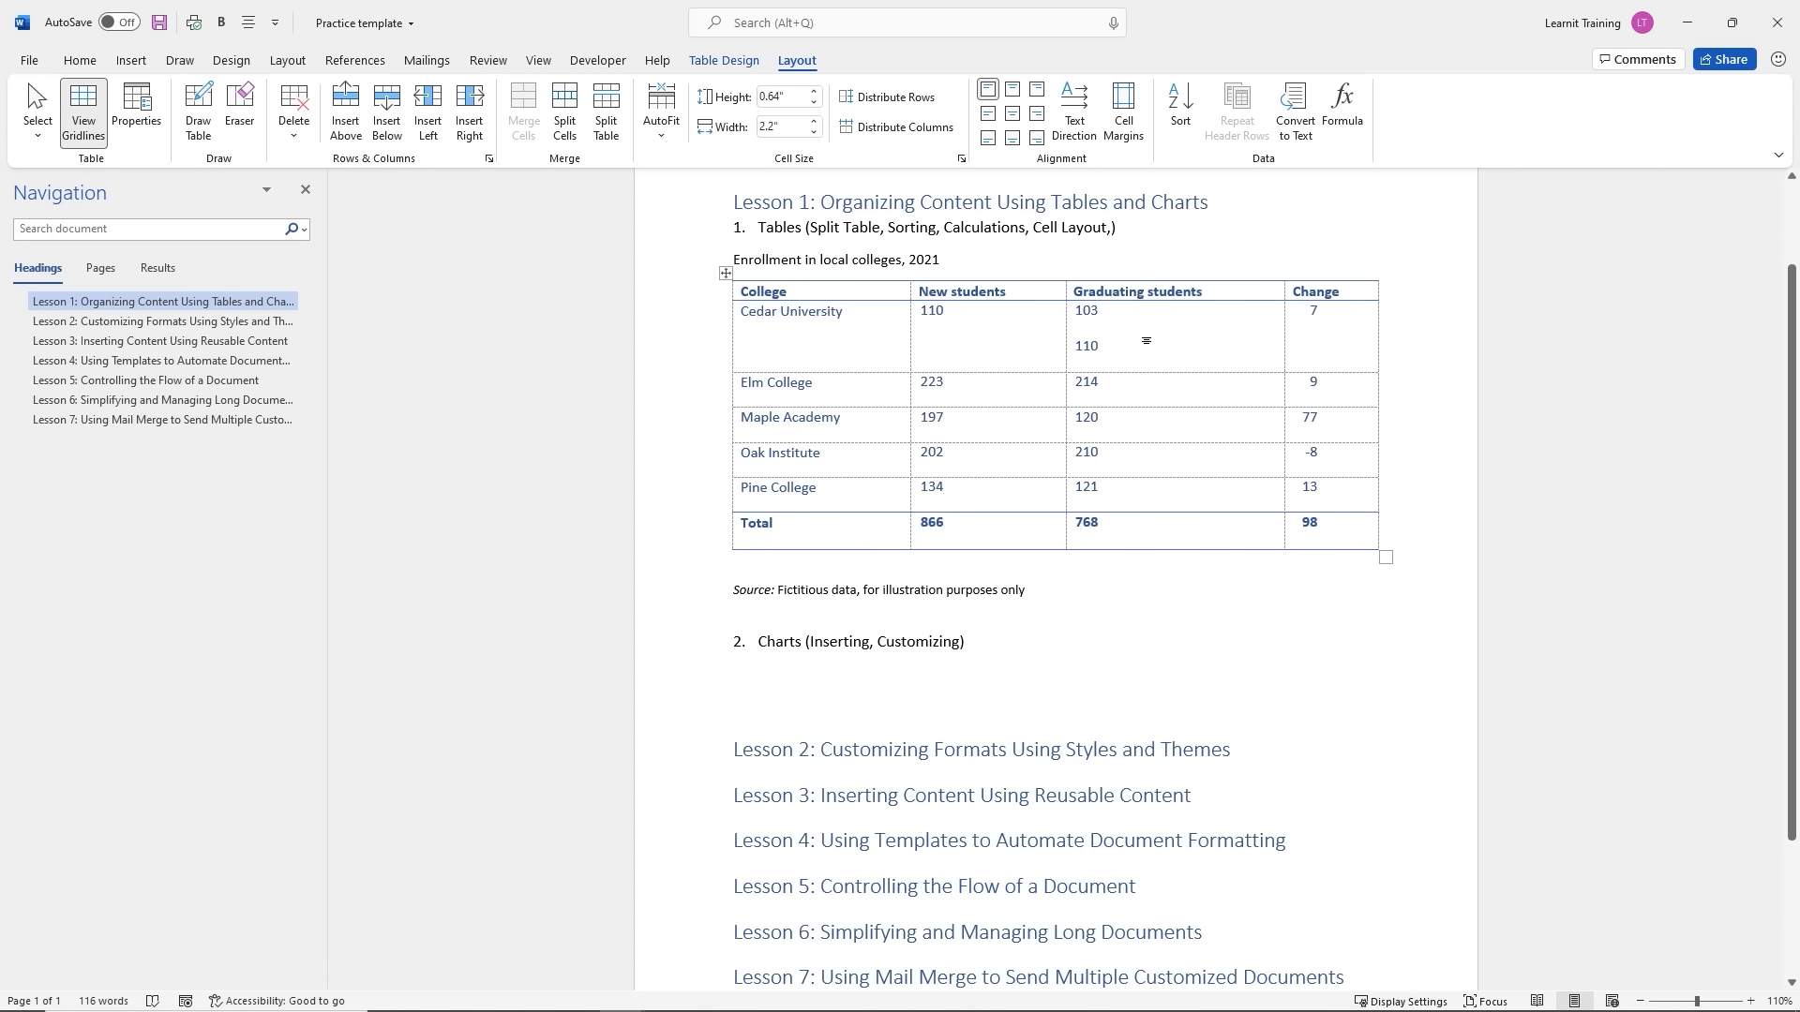
key(Delete)
key(Delete)
key(Delete)
key(Delete)
key(Delete)
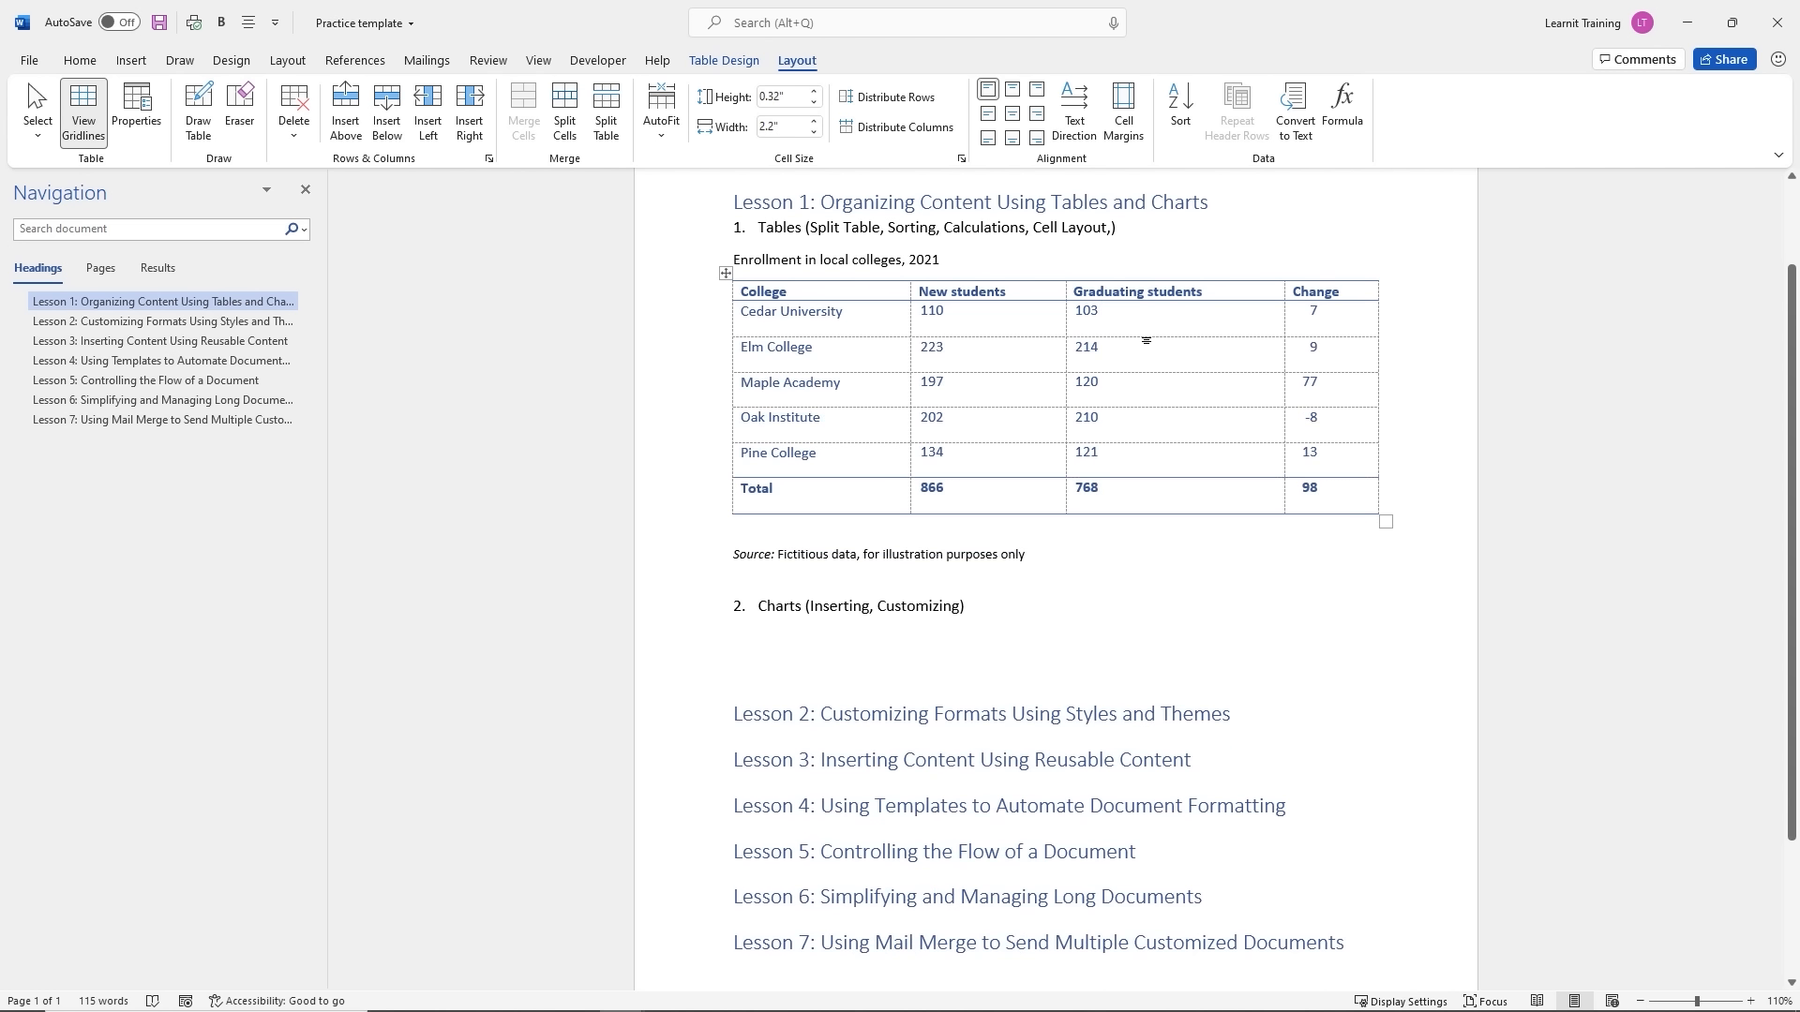
Start inserting a chart on the blank line below the Charts item
click(774, 640)
click(131, 61)
click(462, 105)
Preview the column chart subtypes and the line, pie, bar, area and combo chart types
click(1007, 288)
click(1056, 298)
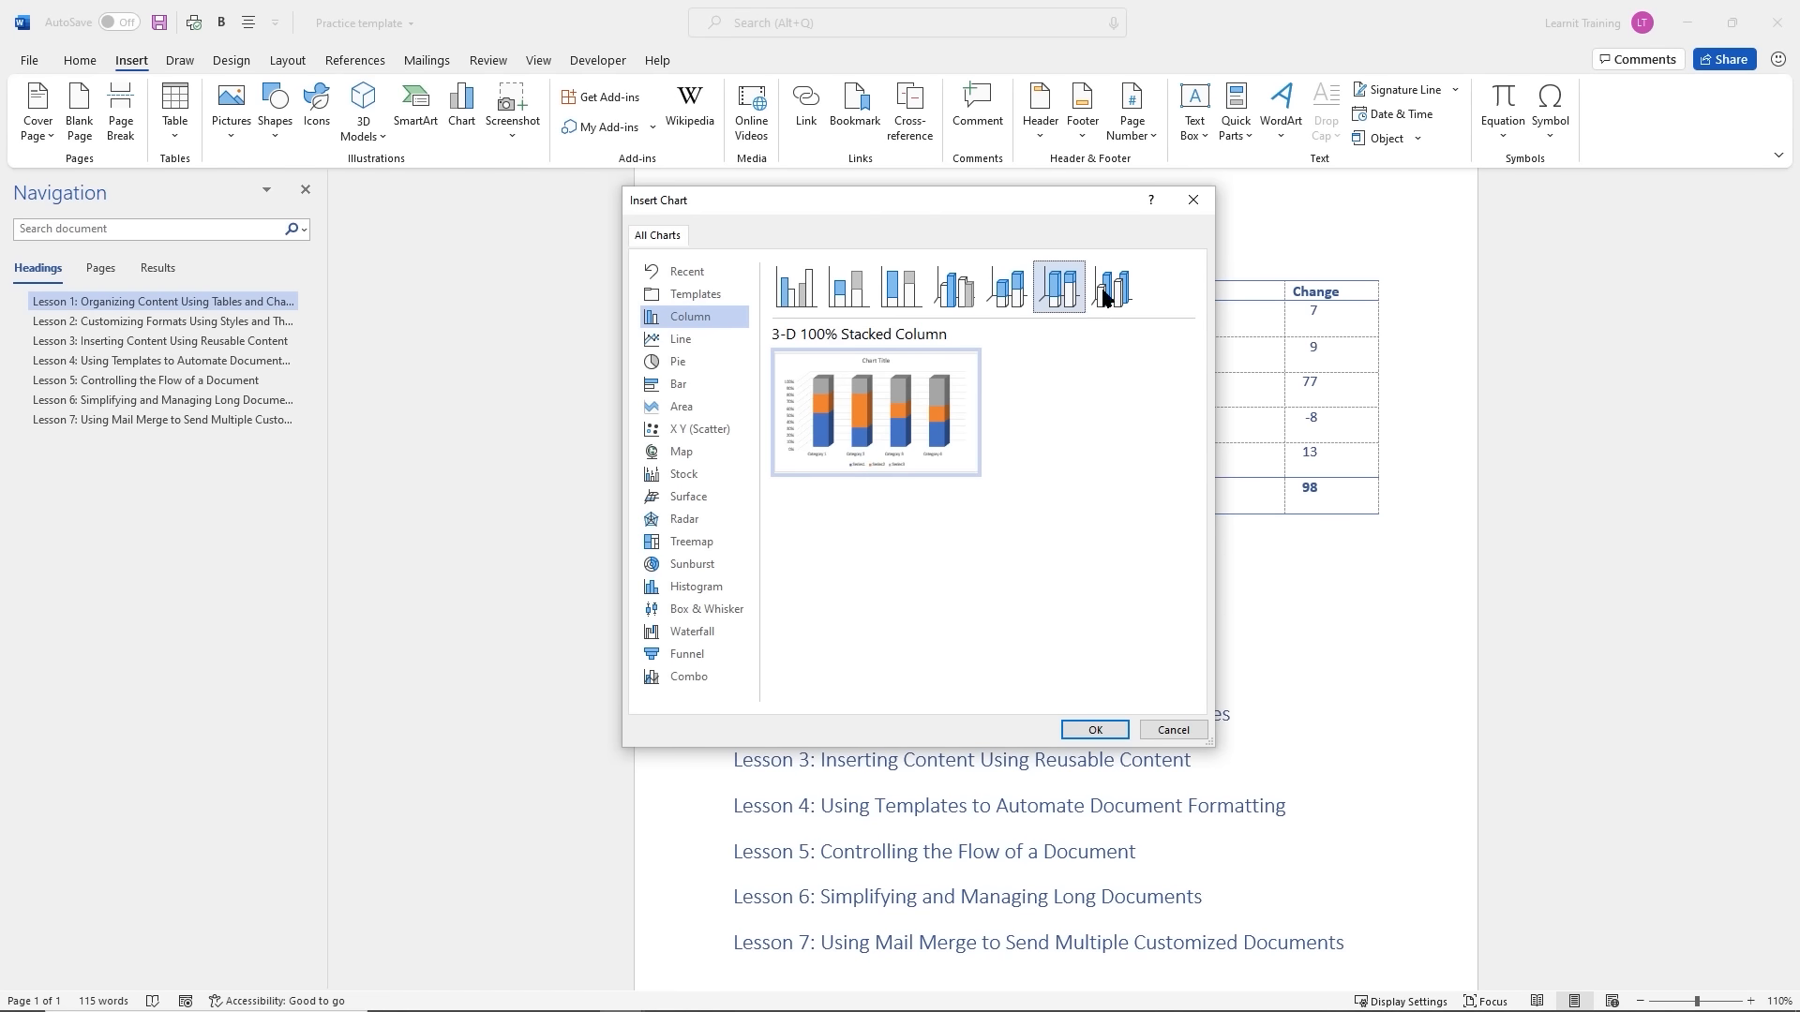
click(1114, 294)
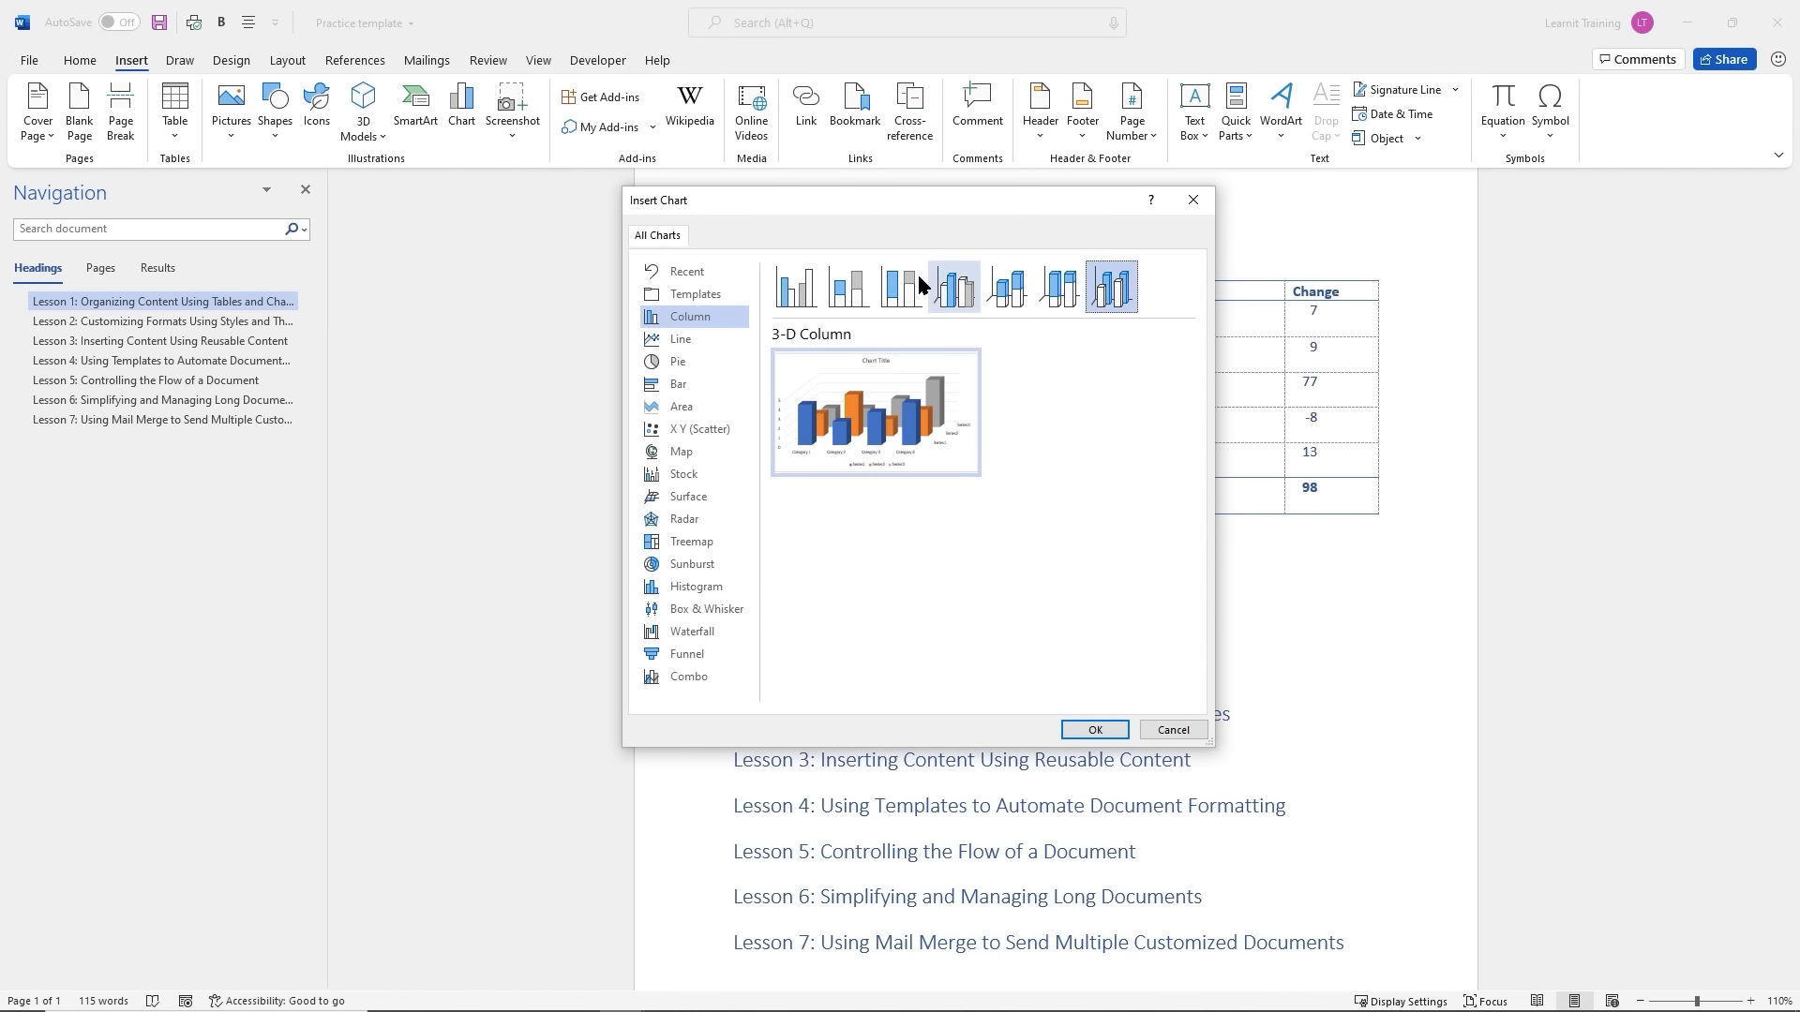
click(805, 294)
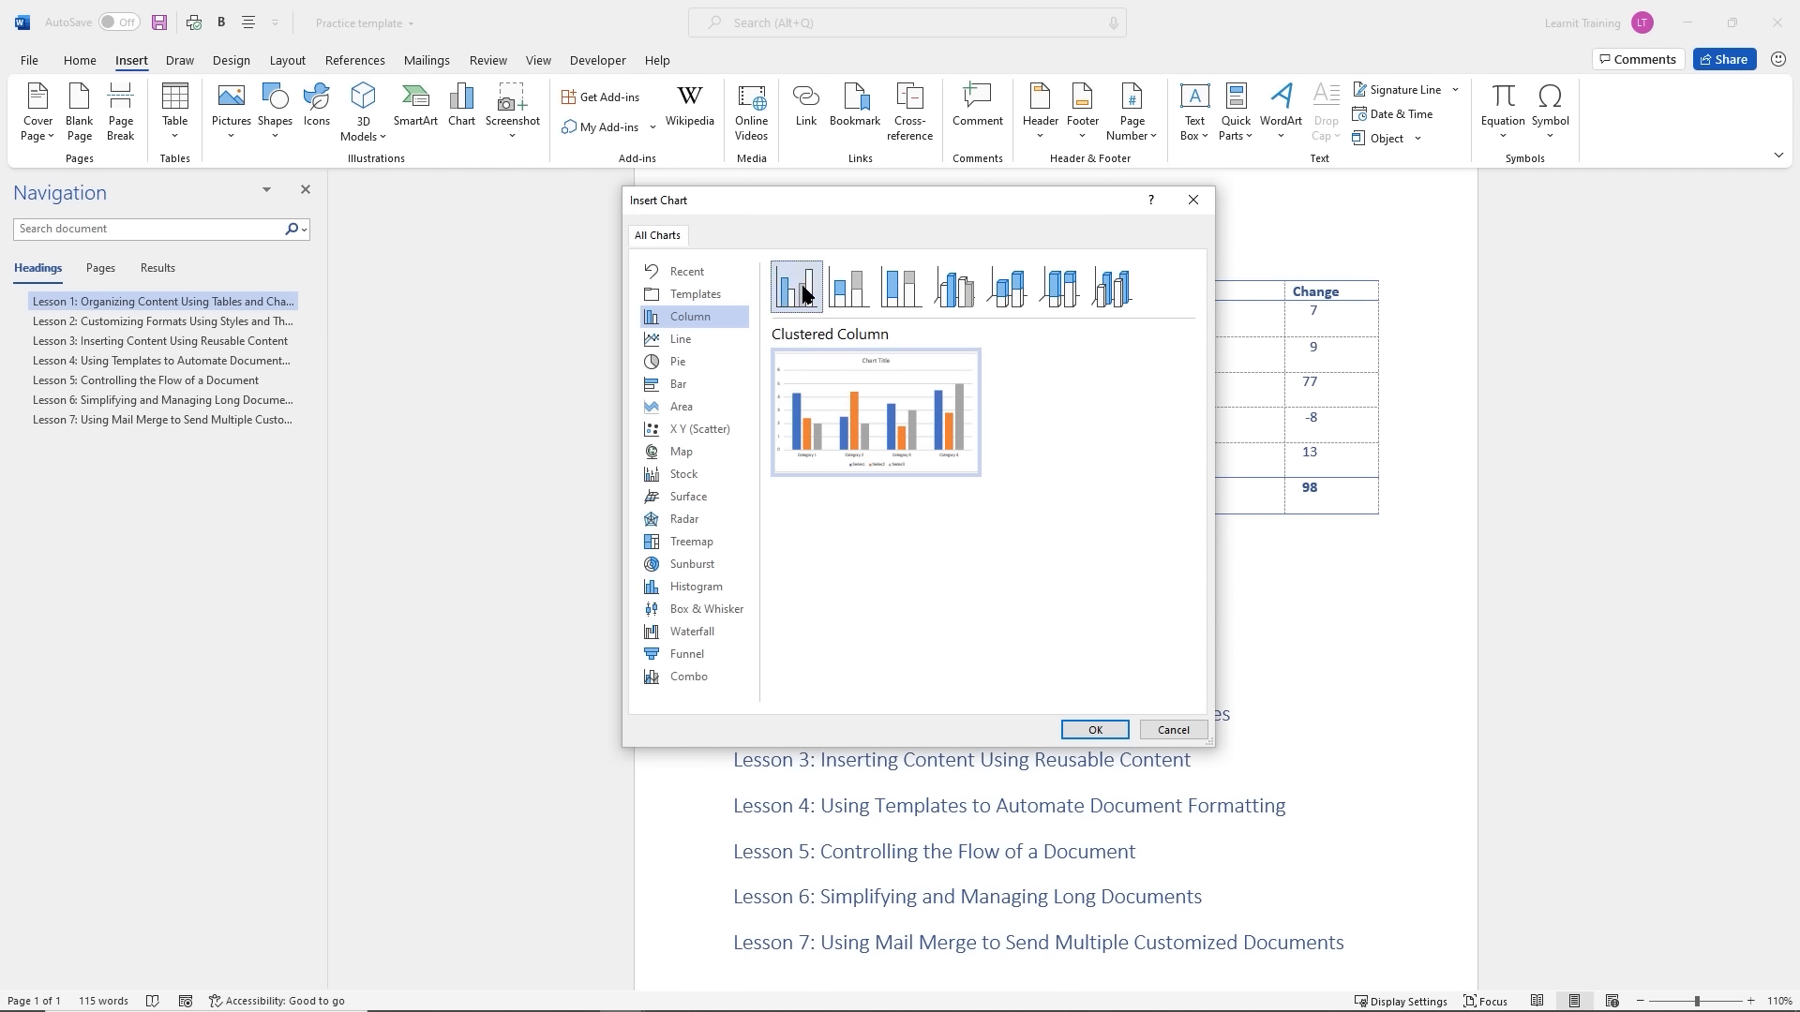
click(690, 343)
click(681, 363)
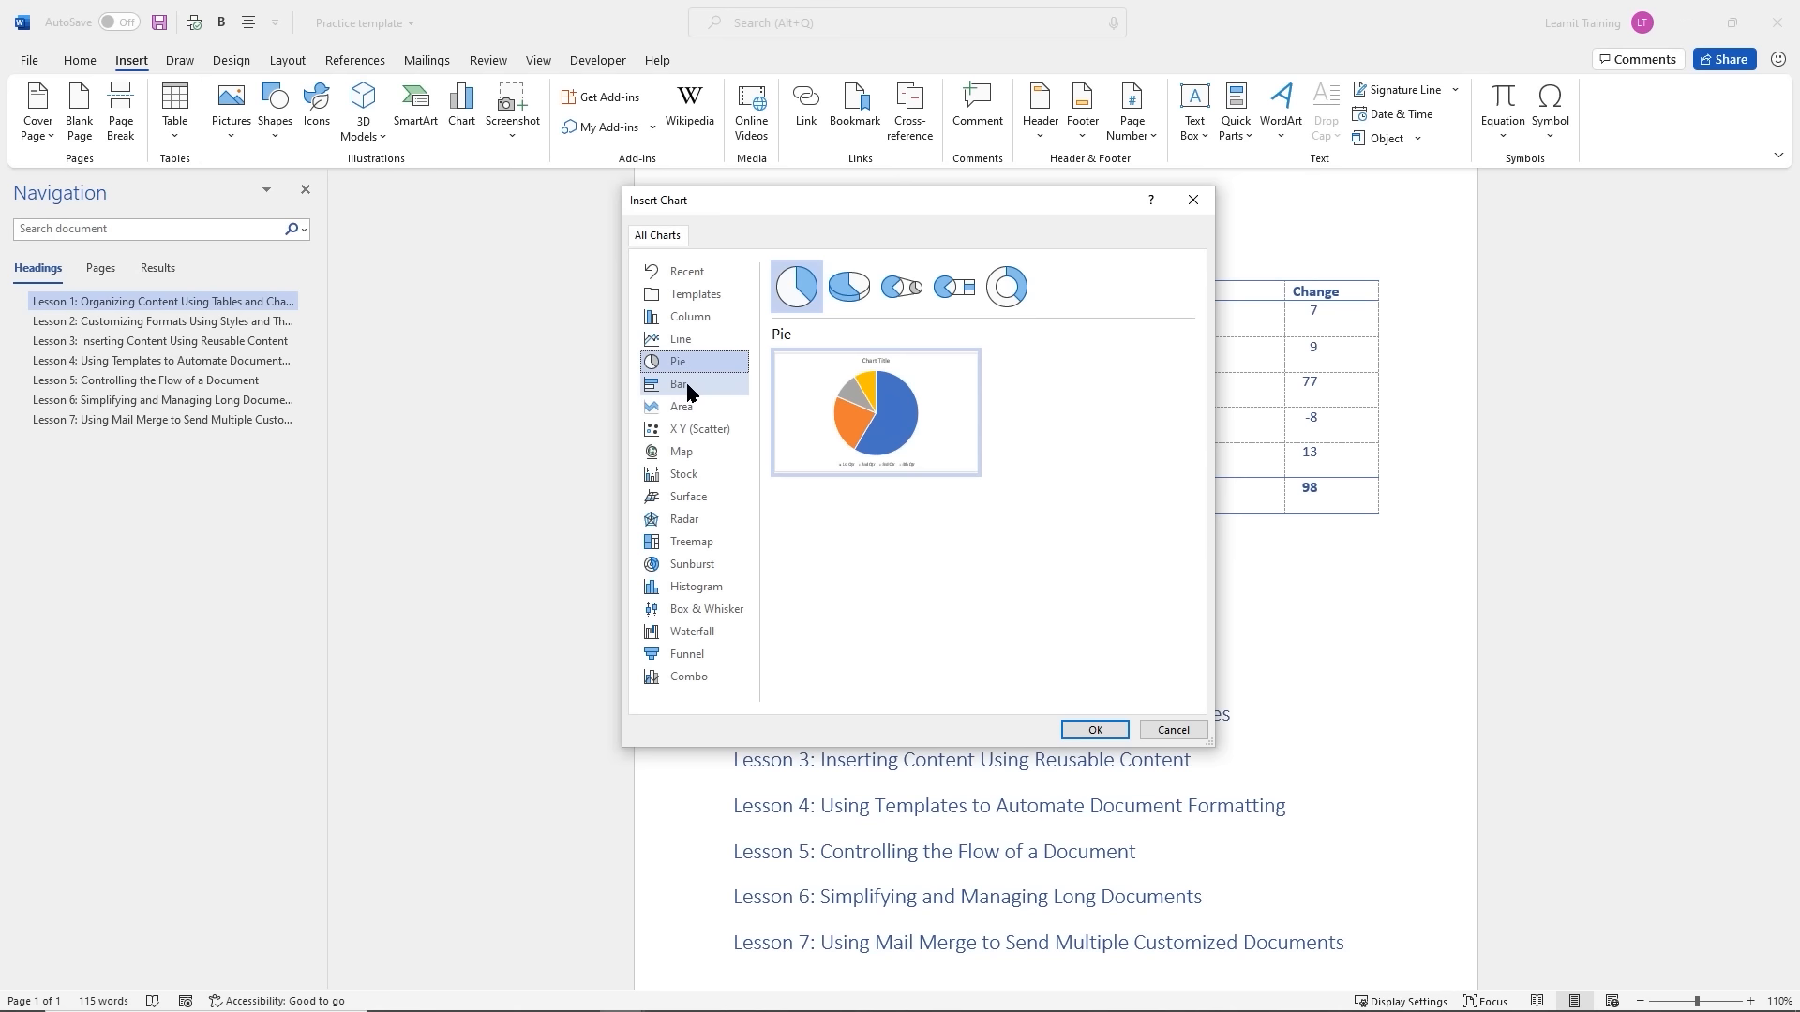
click(689, 390)
click(689, 410)
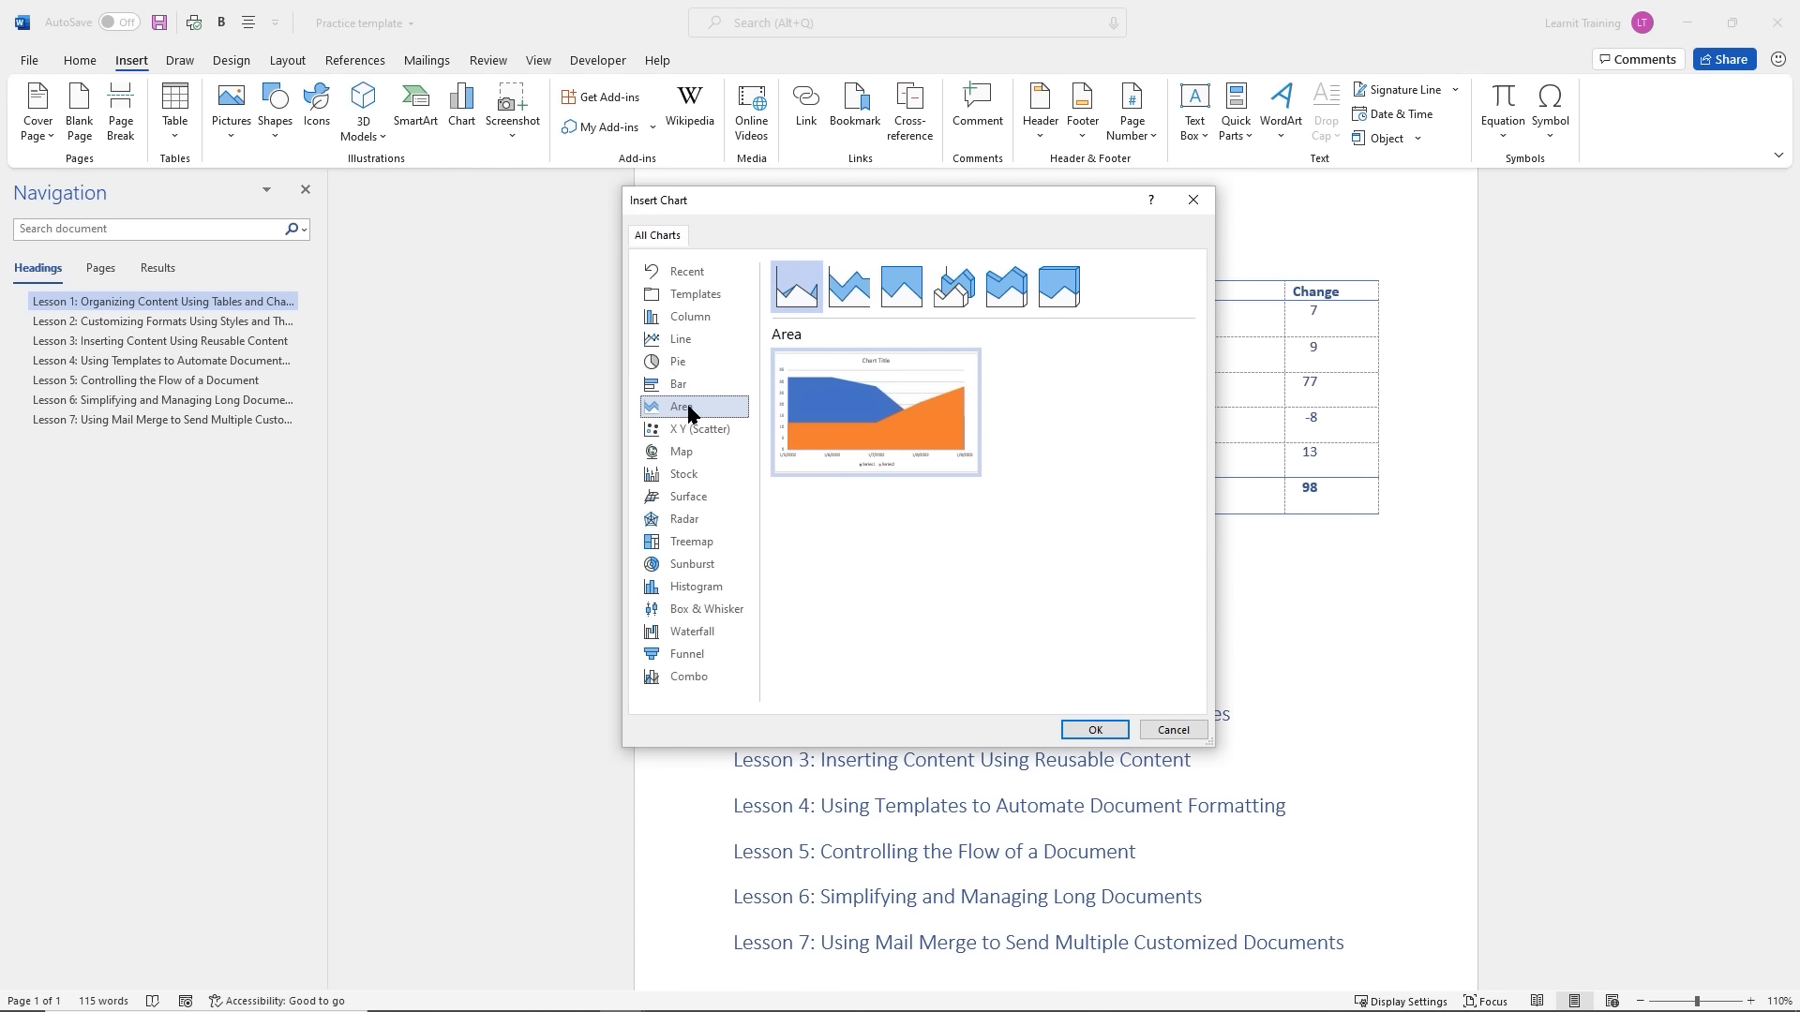
click(689, 677)
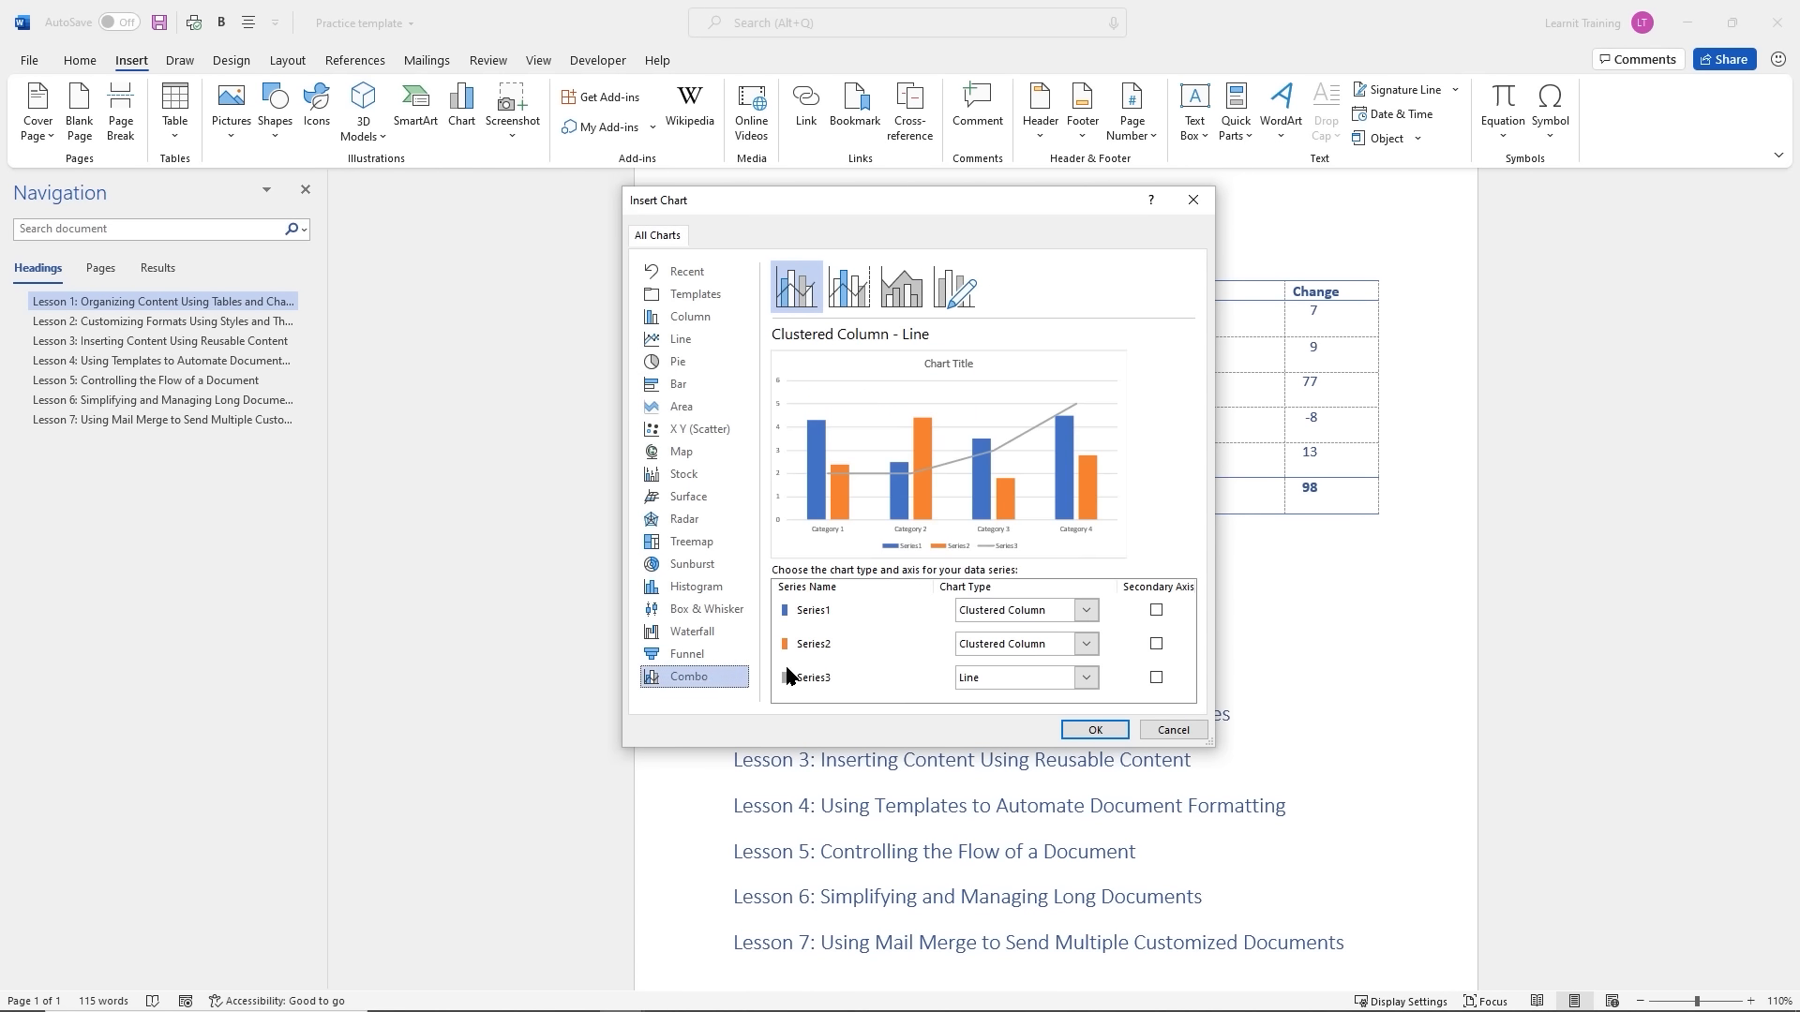
Insert a Clustered Column chart, move its data sheet clear of the document content, and enlarge the sheet to show all four categories
click(686, 323)
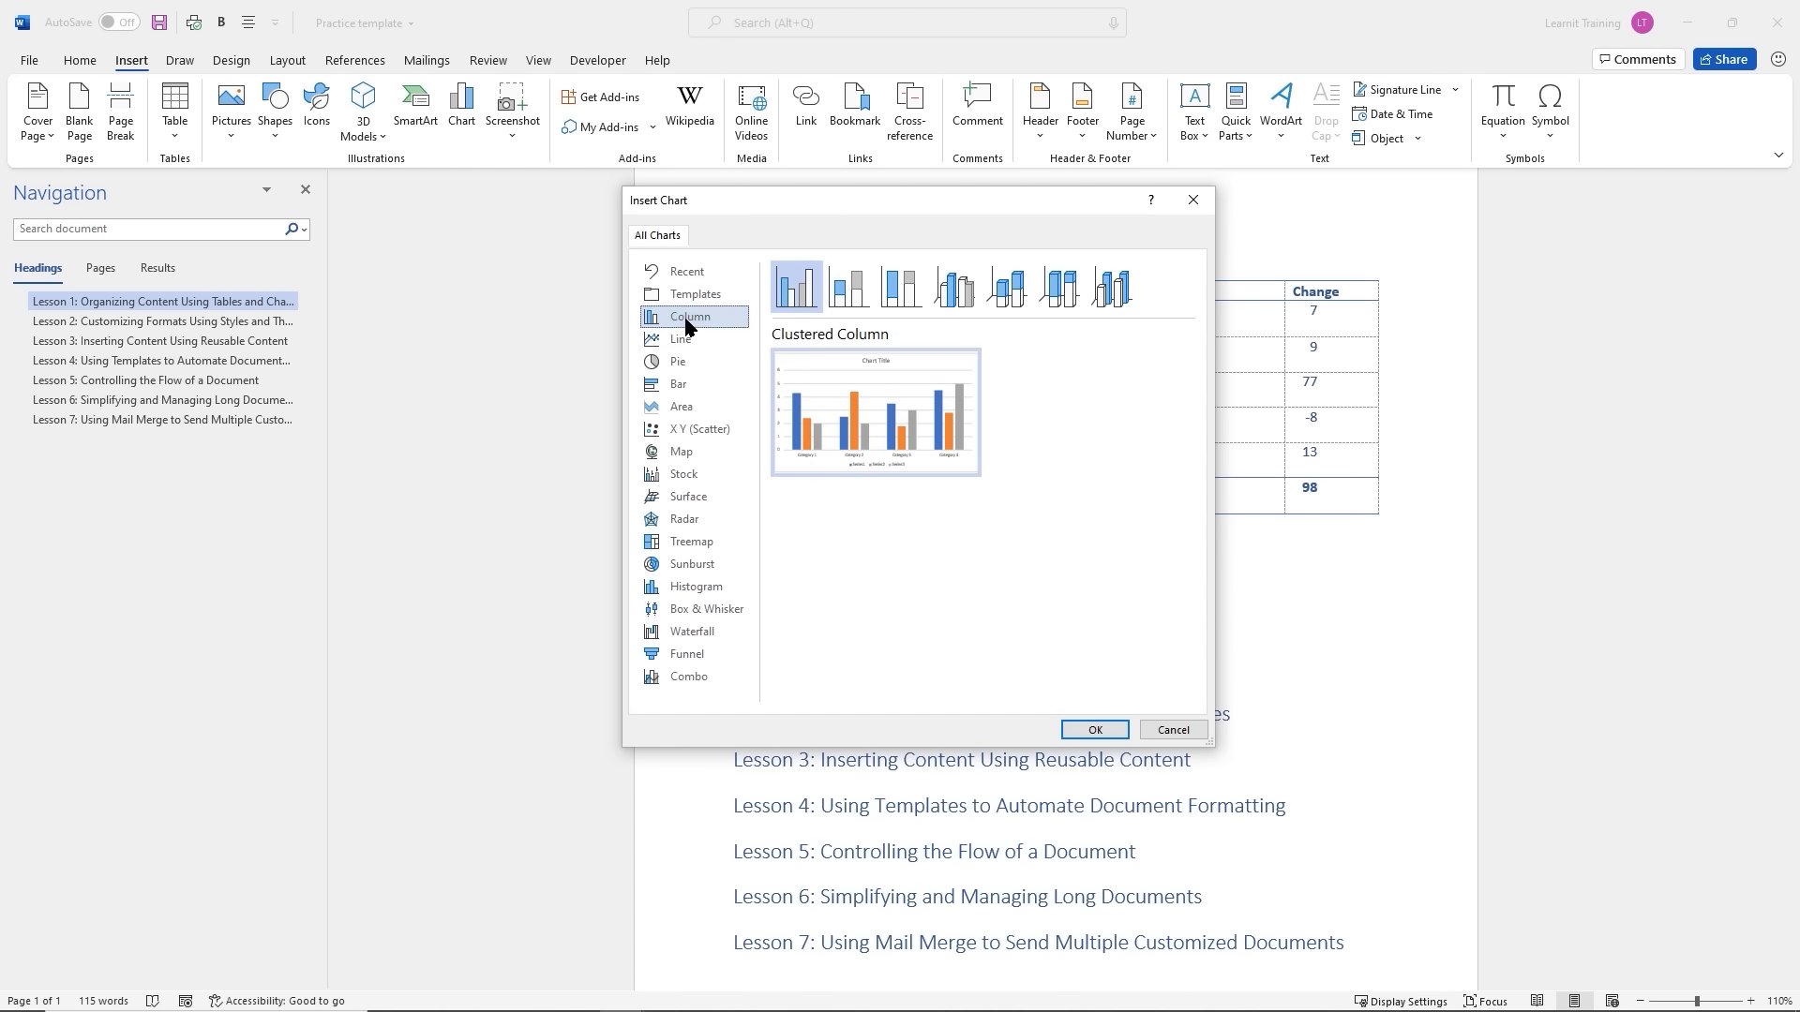
click(1095, 730)
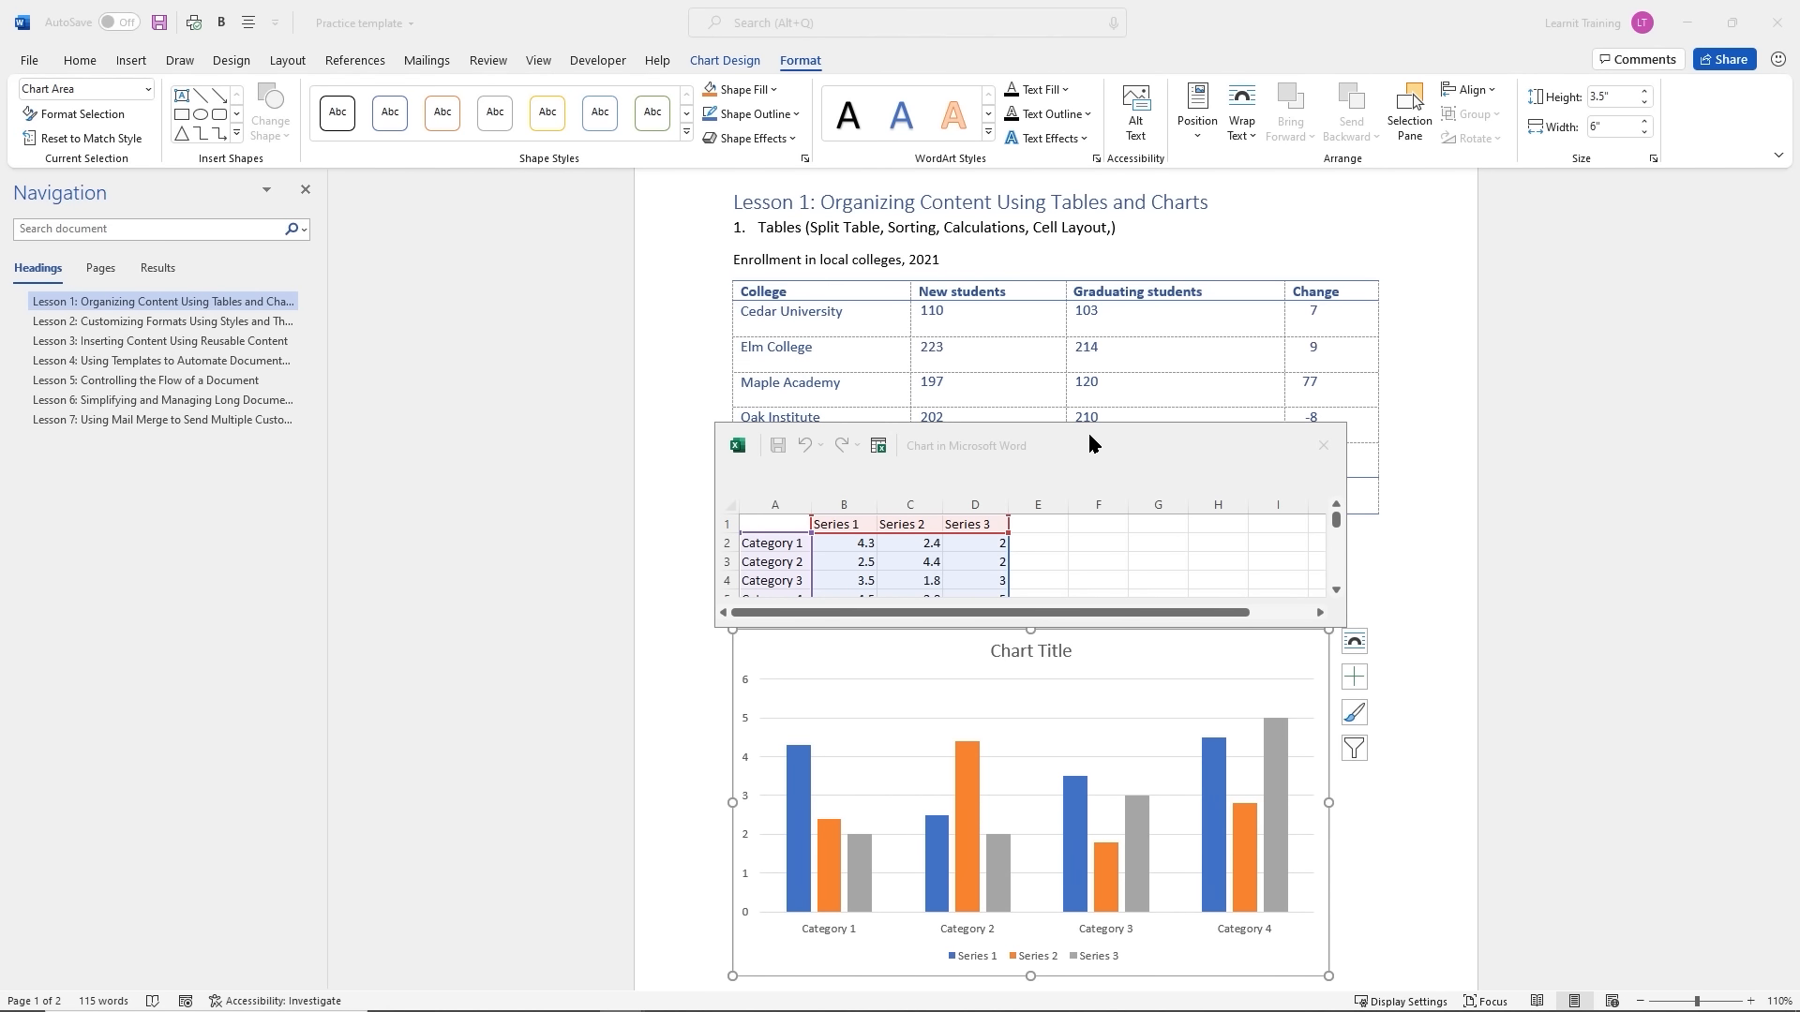
drag(1085, 435, 456, 380)
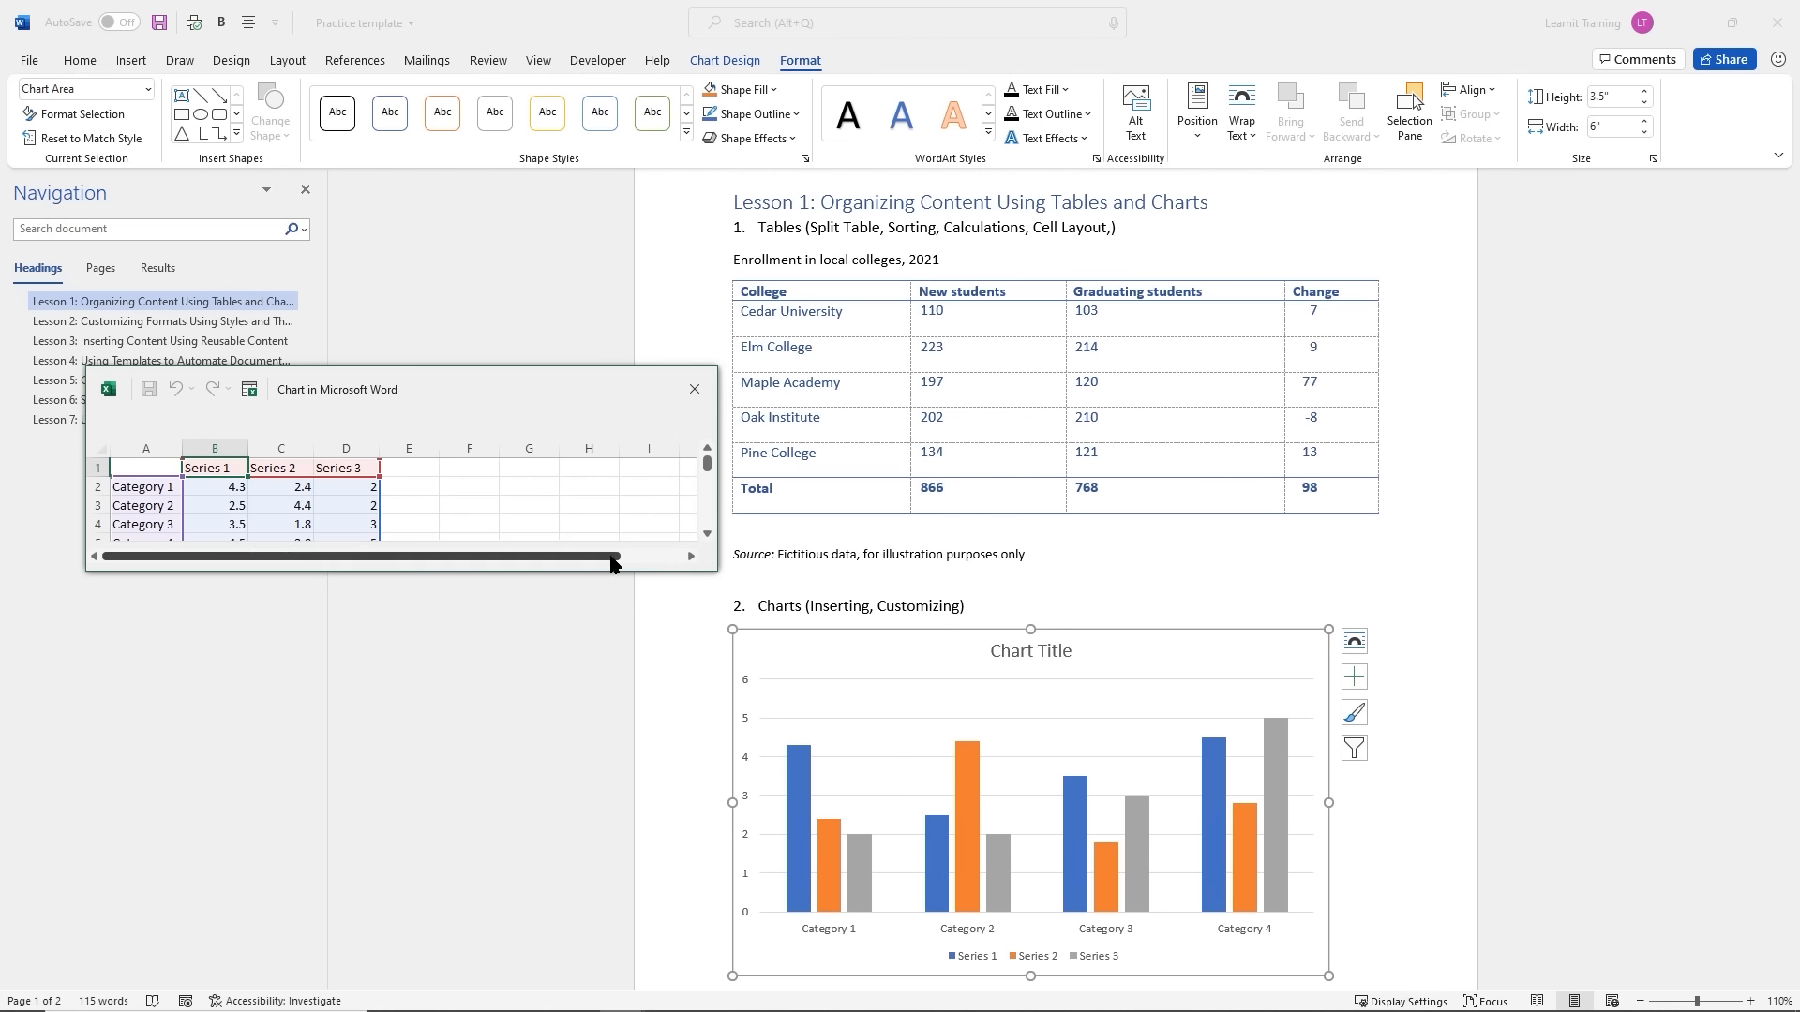
scroll(1142, 452, down, 5)
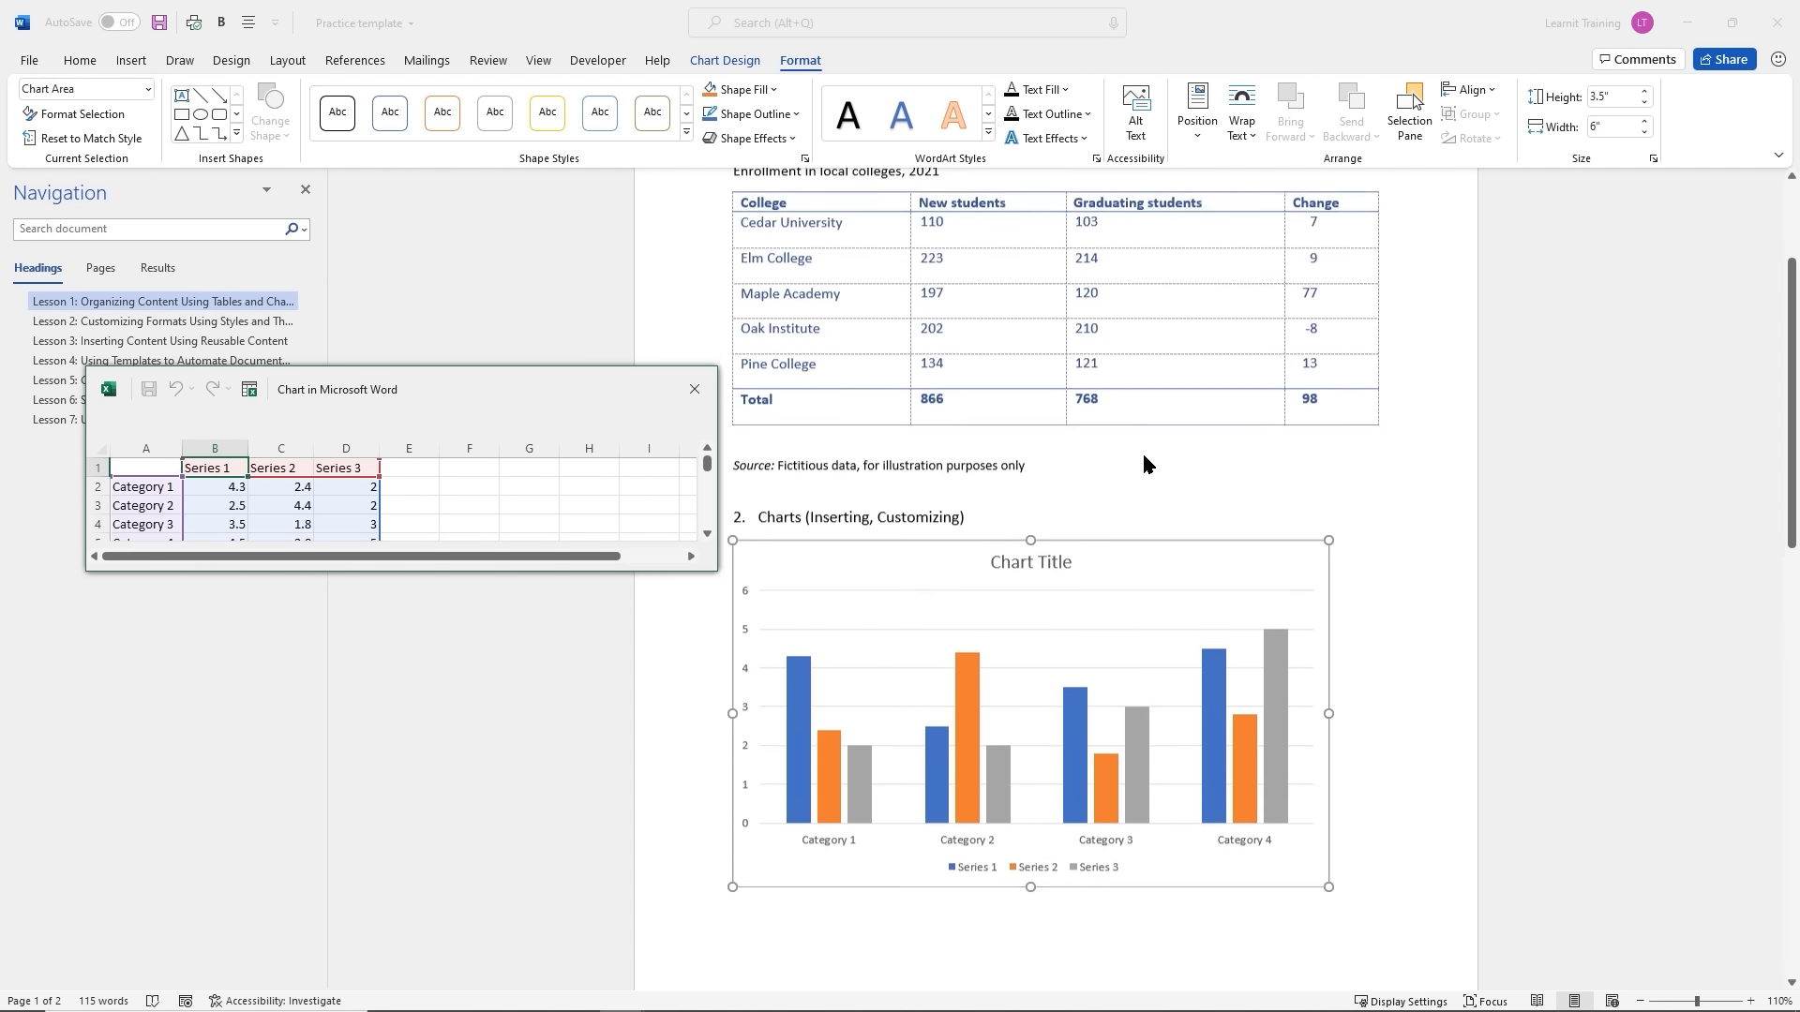
scroll(1142, 460, down, 2)
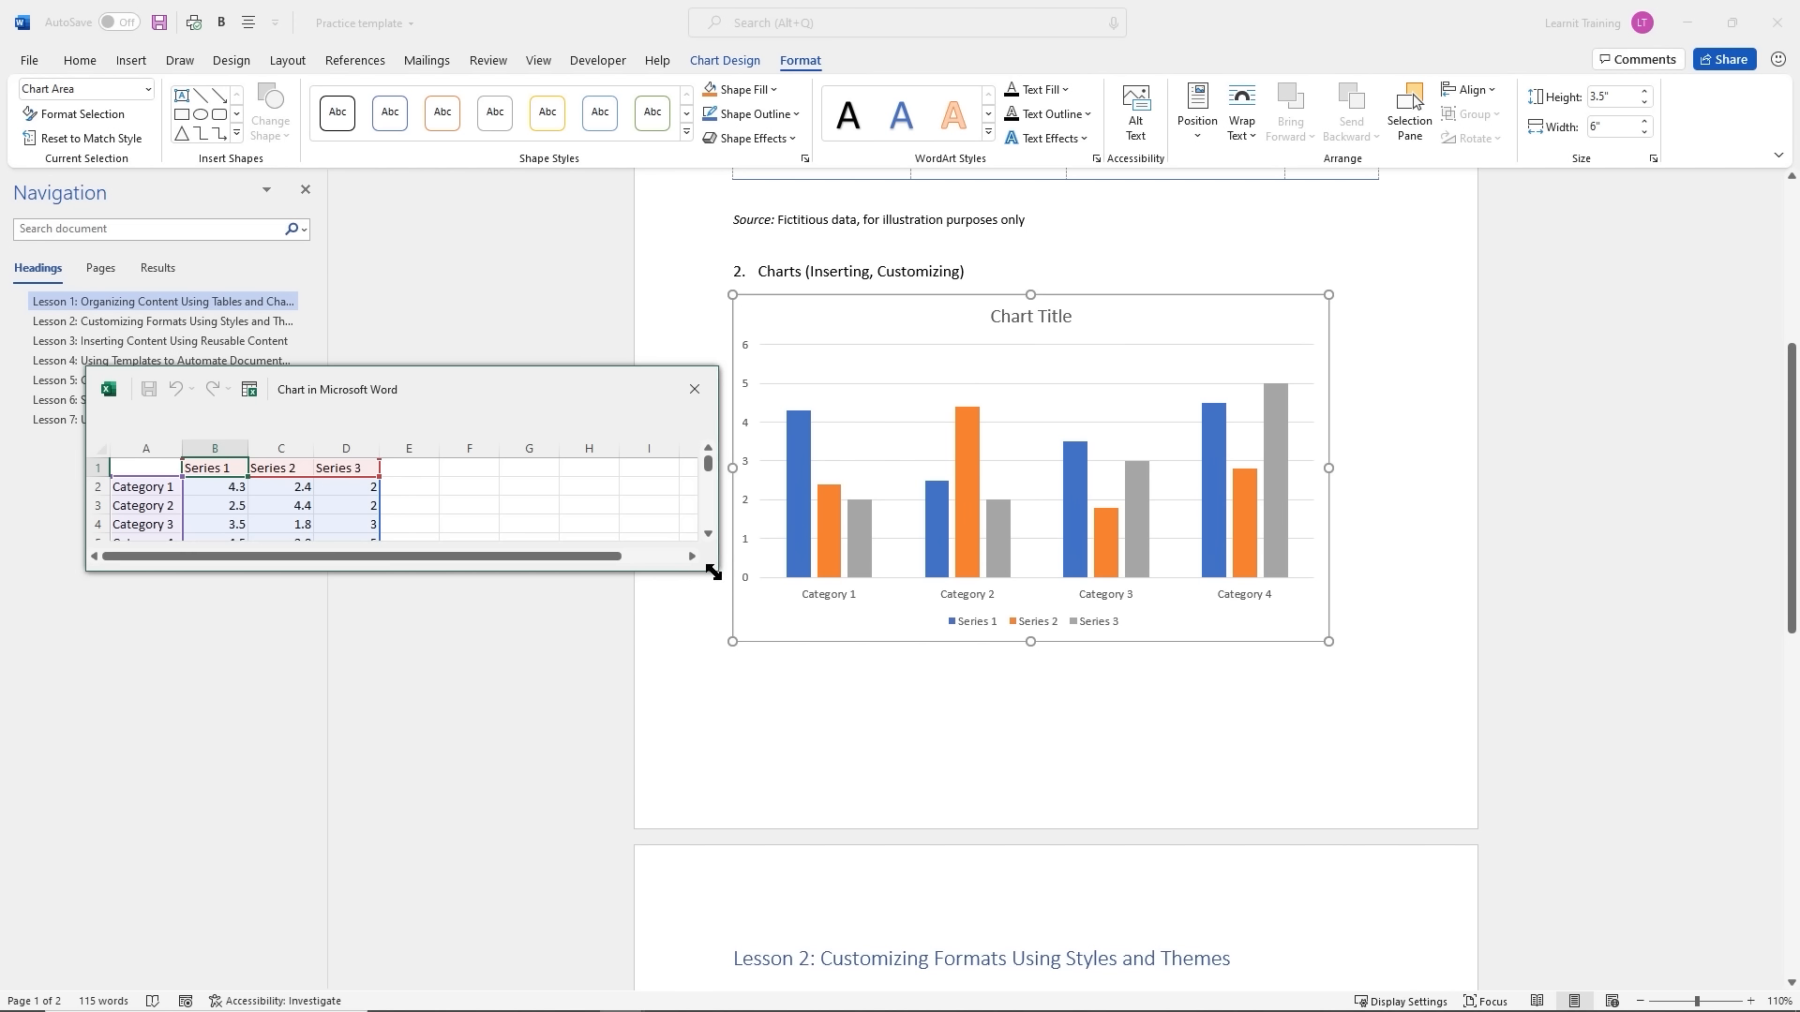
drag(711, 566, 706, 618)
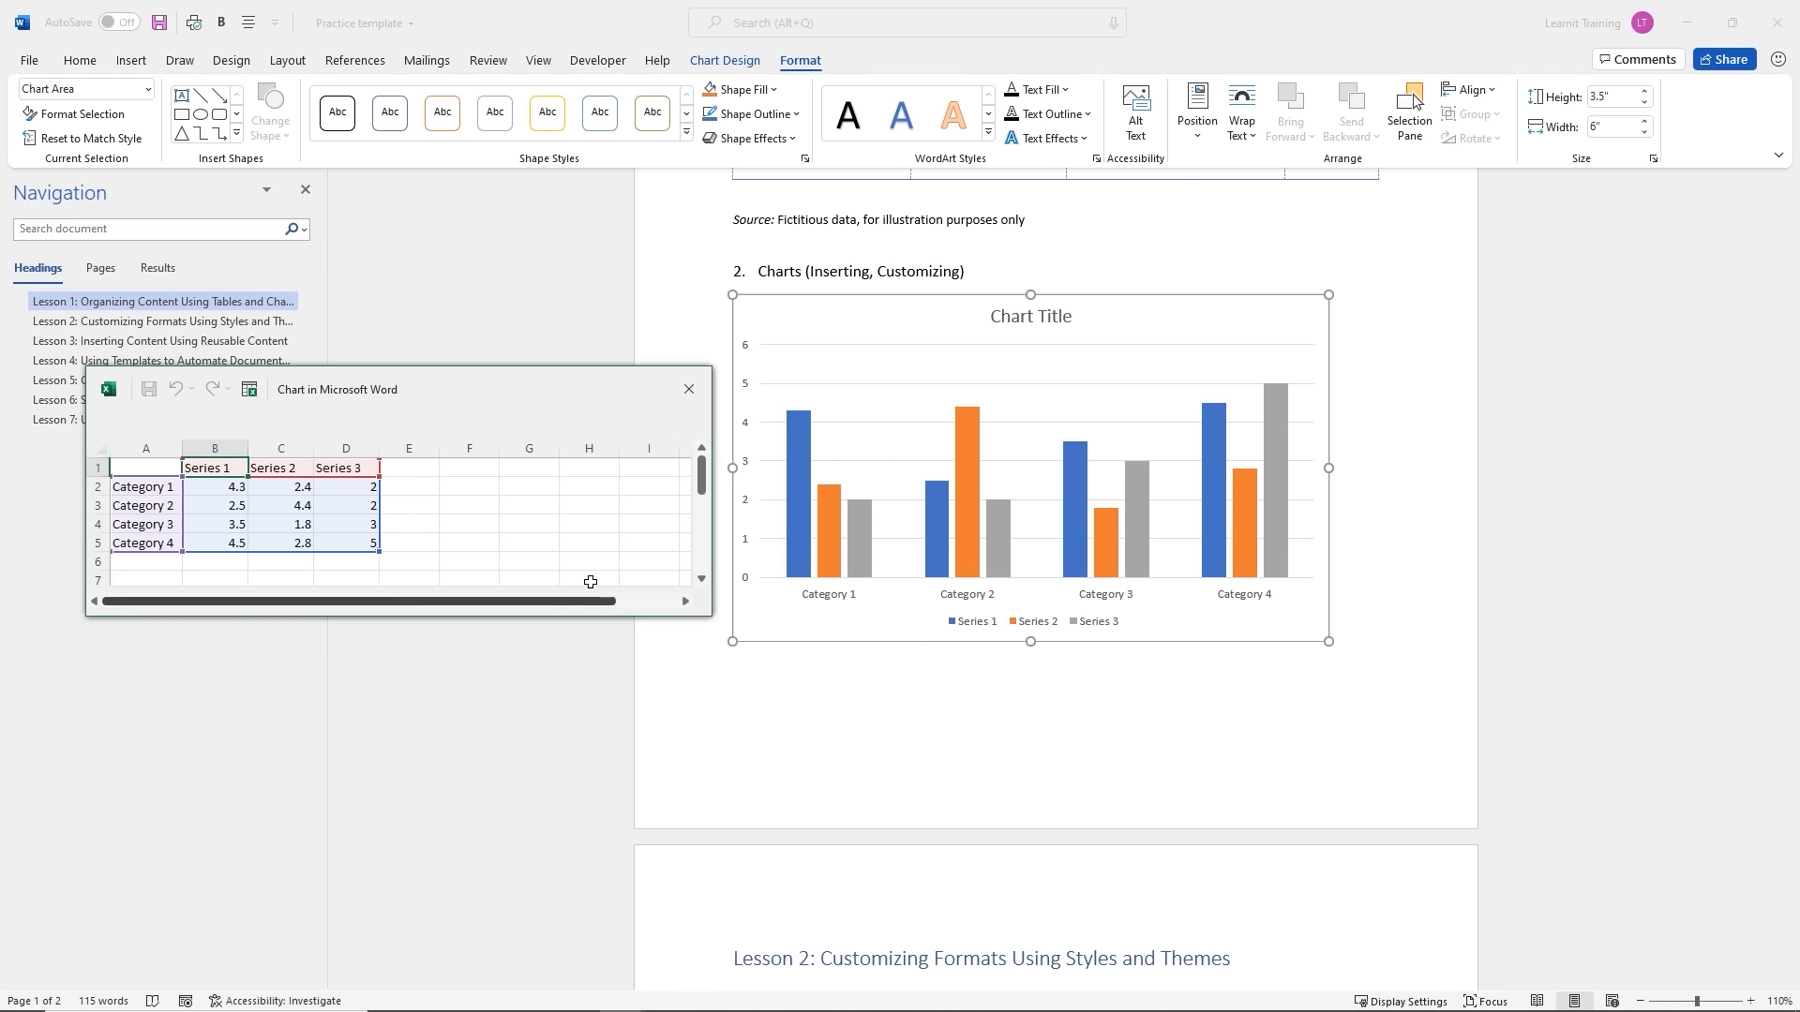
Replace the Category 1 label in the chart's data sheet with Cedar U
click(155, 488)
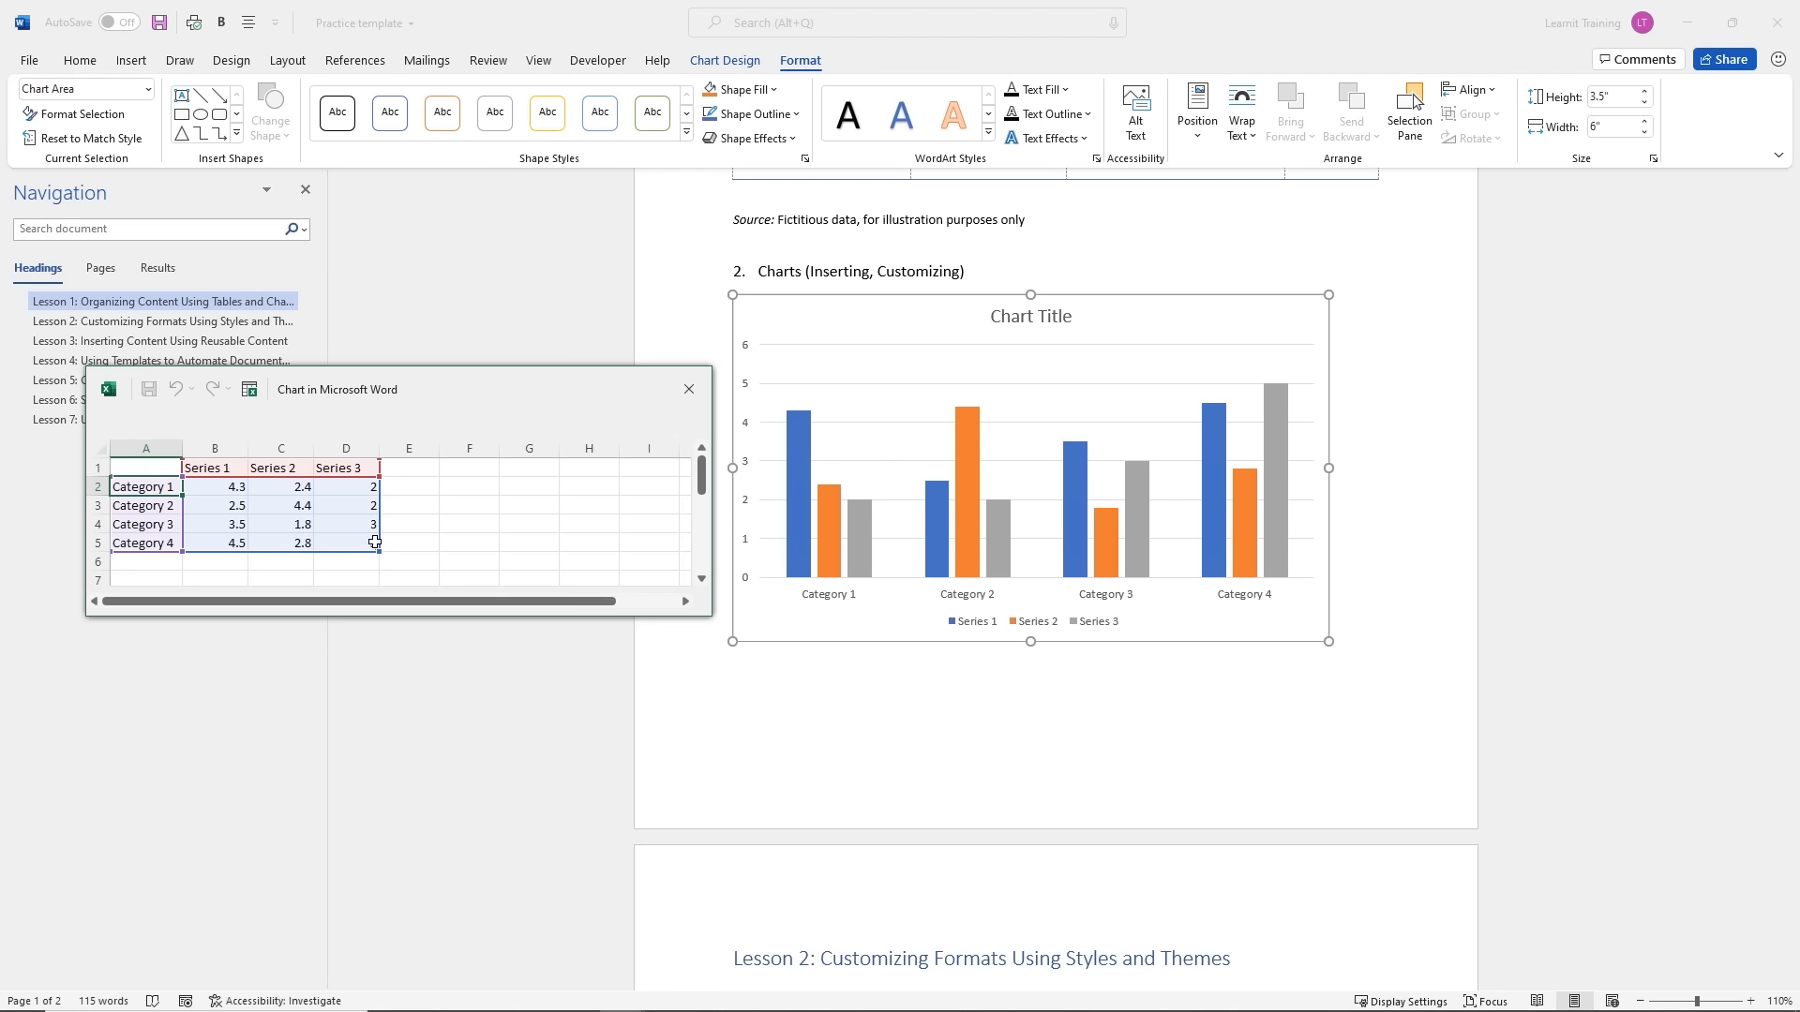
text(Cedar U)
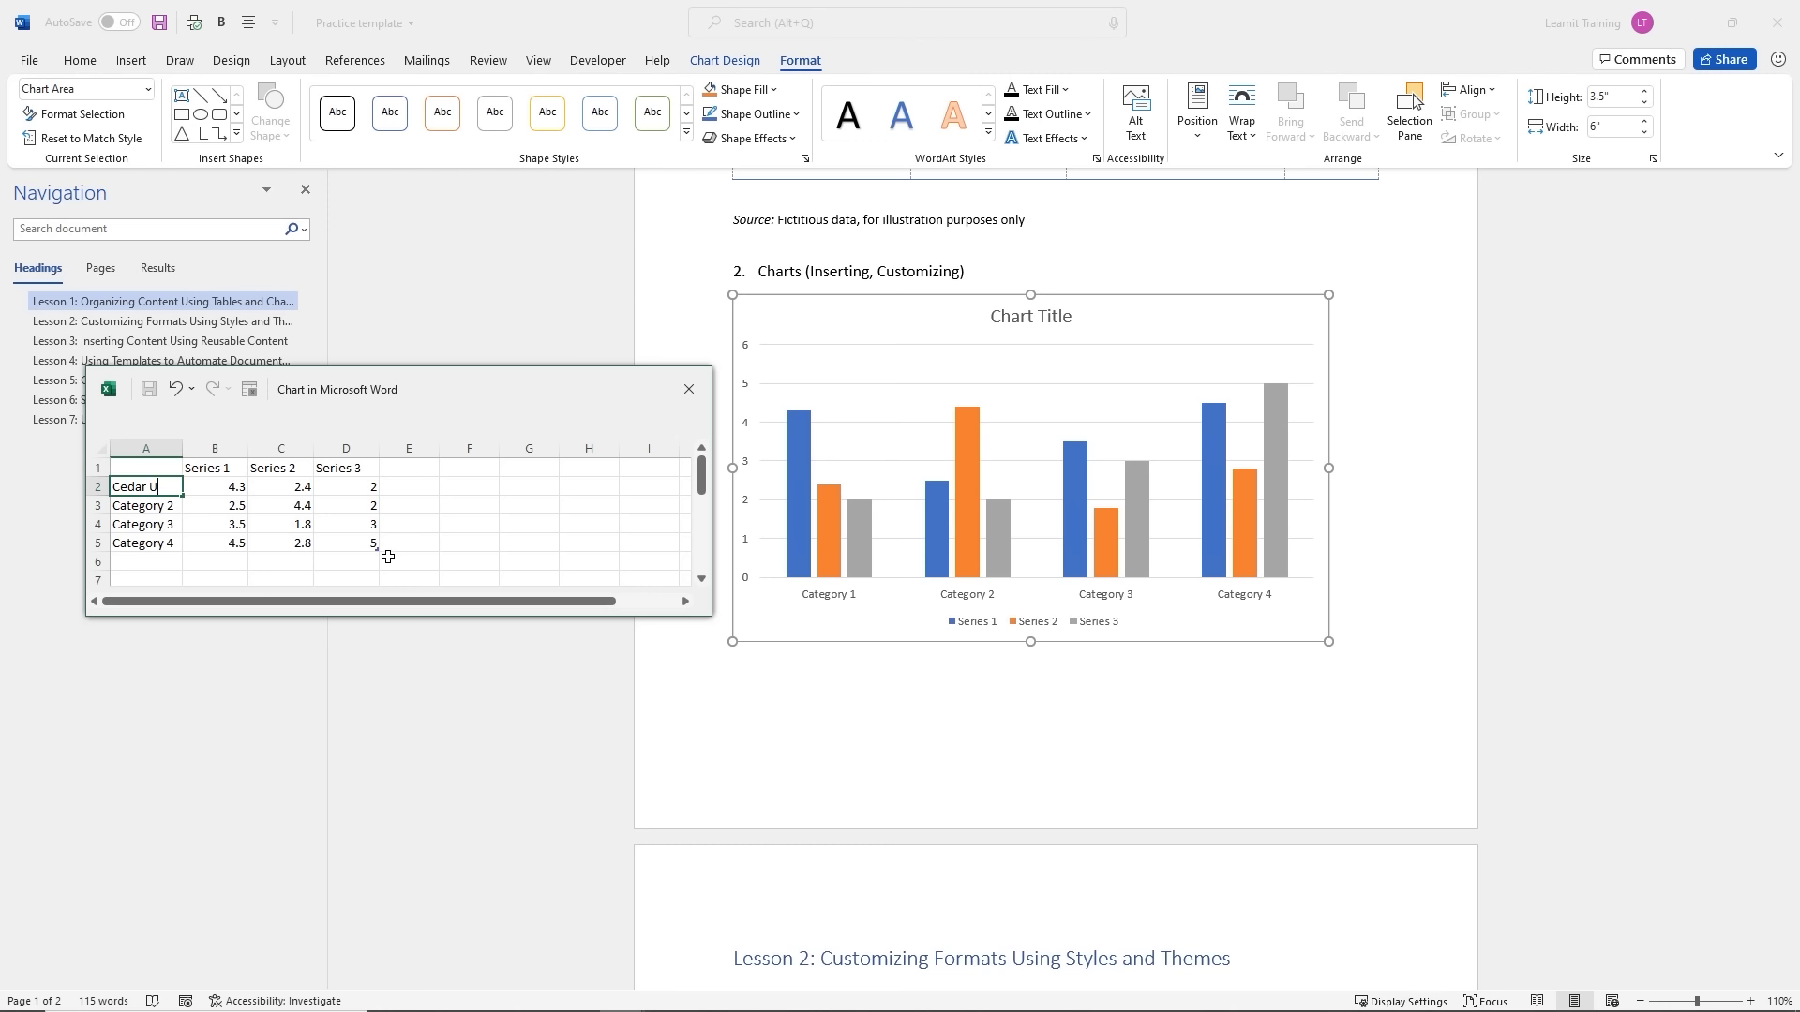
click(455, 525)
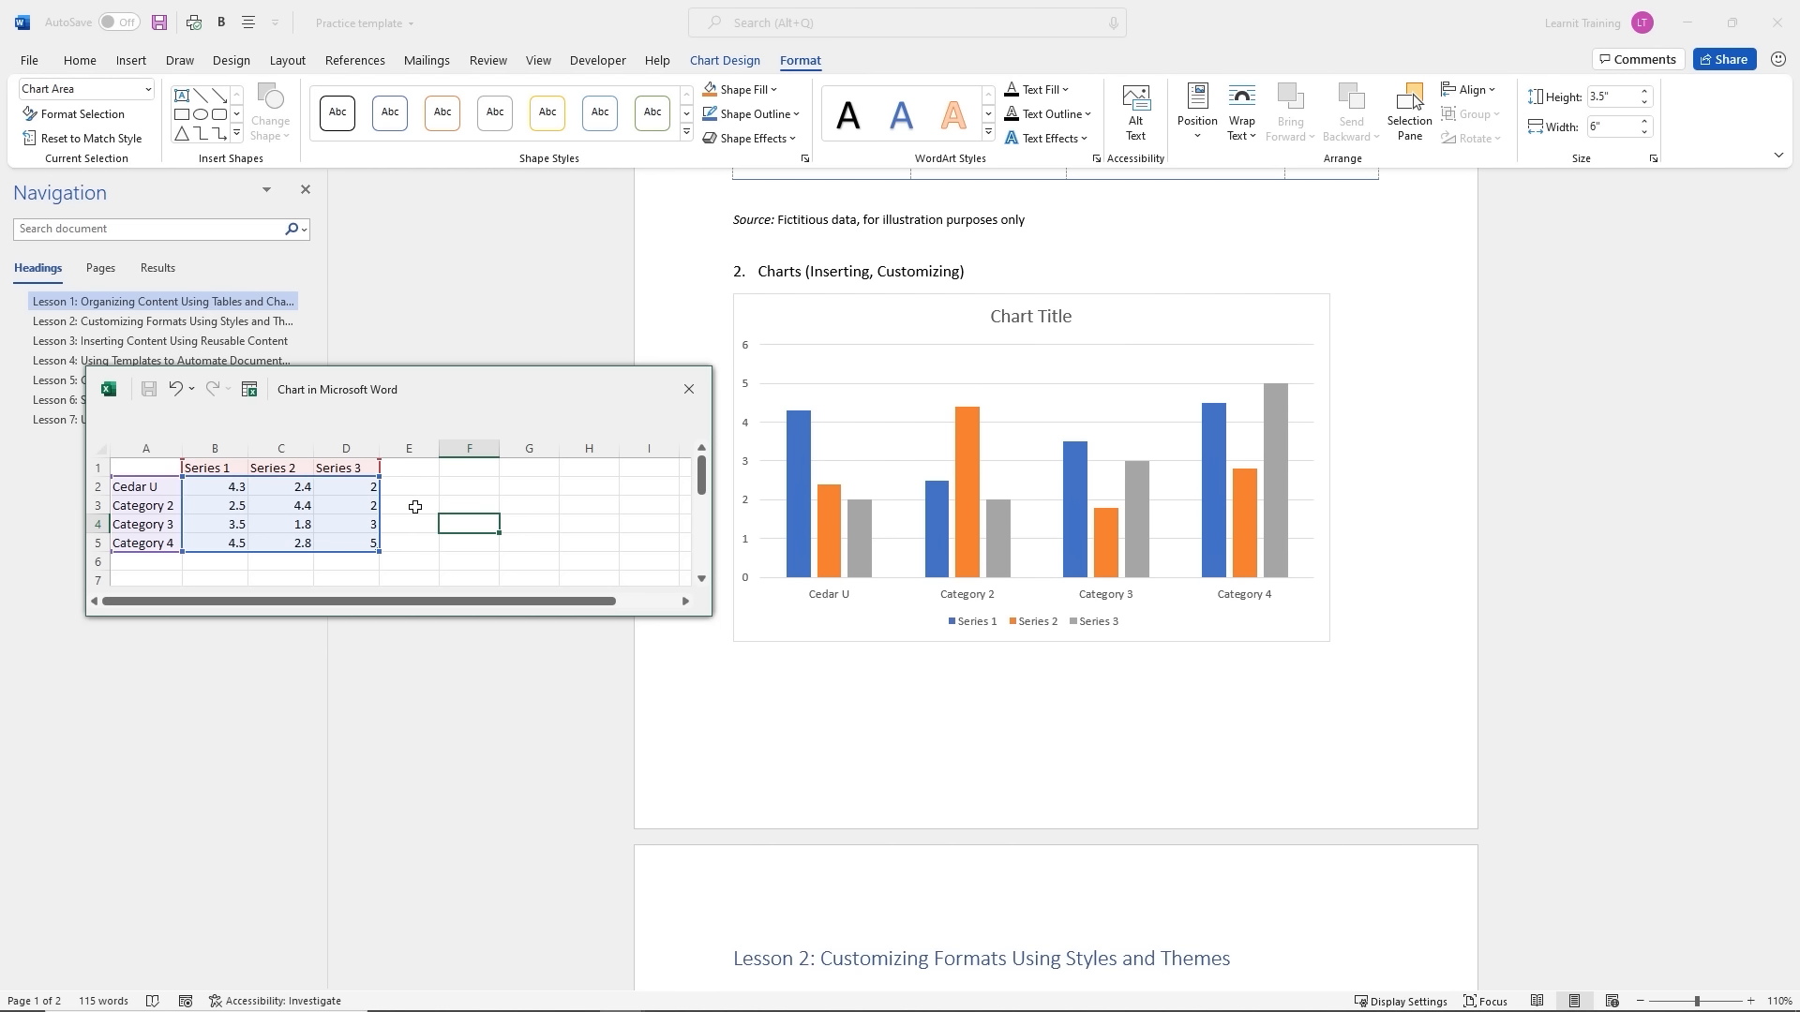
Paste the copied college enrollment data with its headings into the chart's data sheet from cell A1, enlarge the sheet to check it, and close it
click(136, 466)
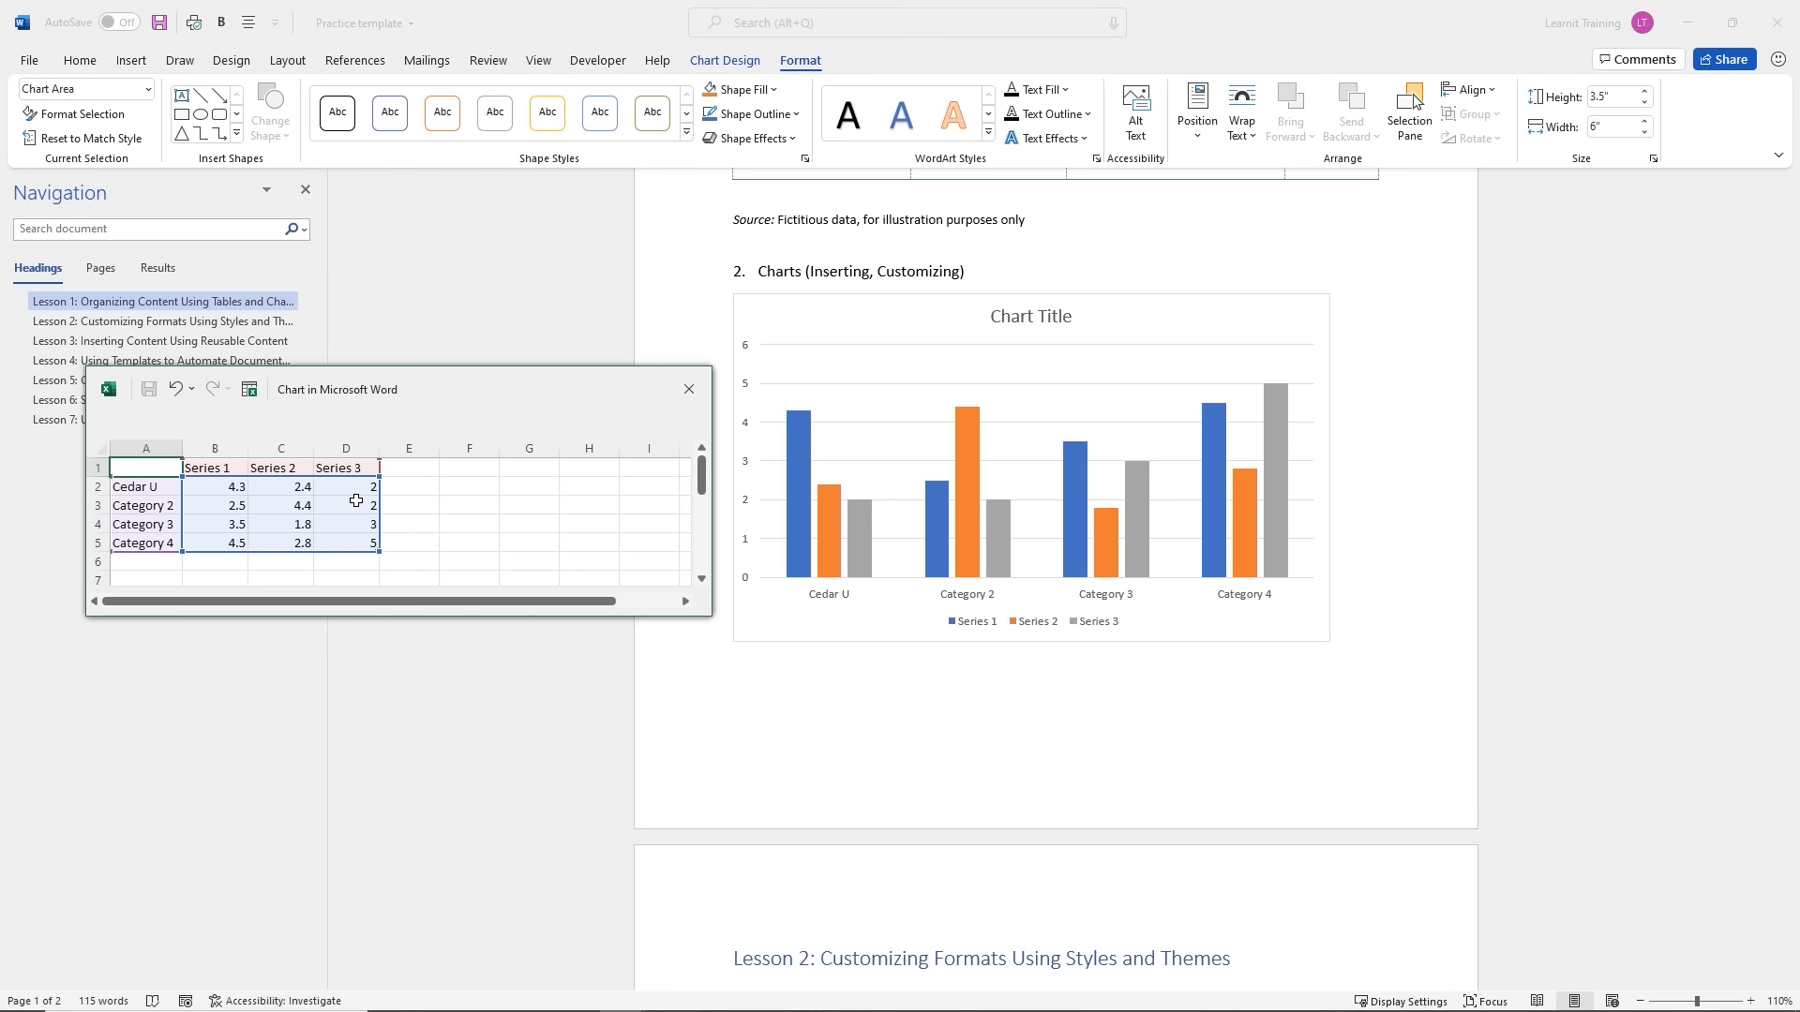
key(ctrl+v)
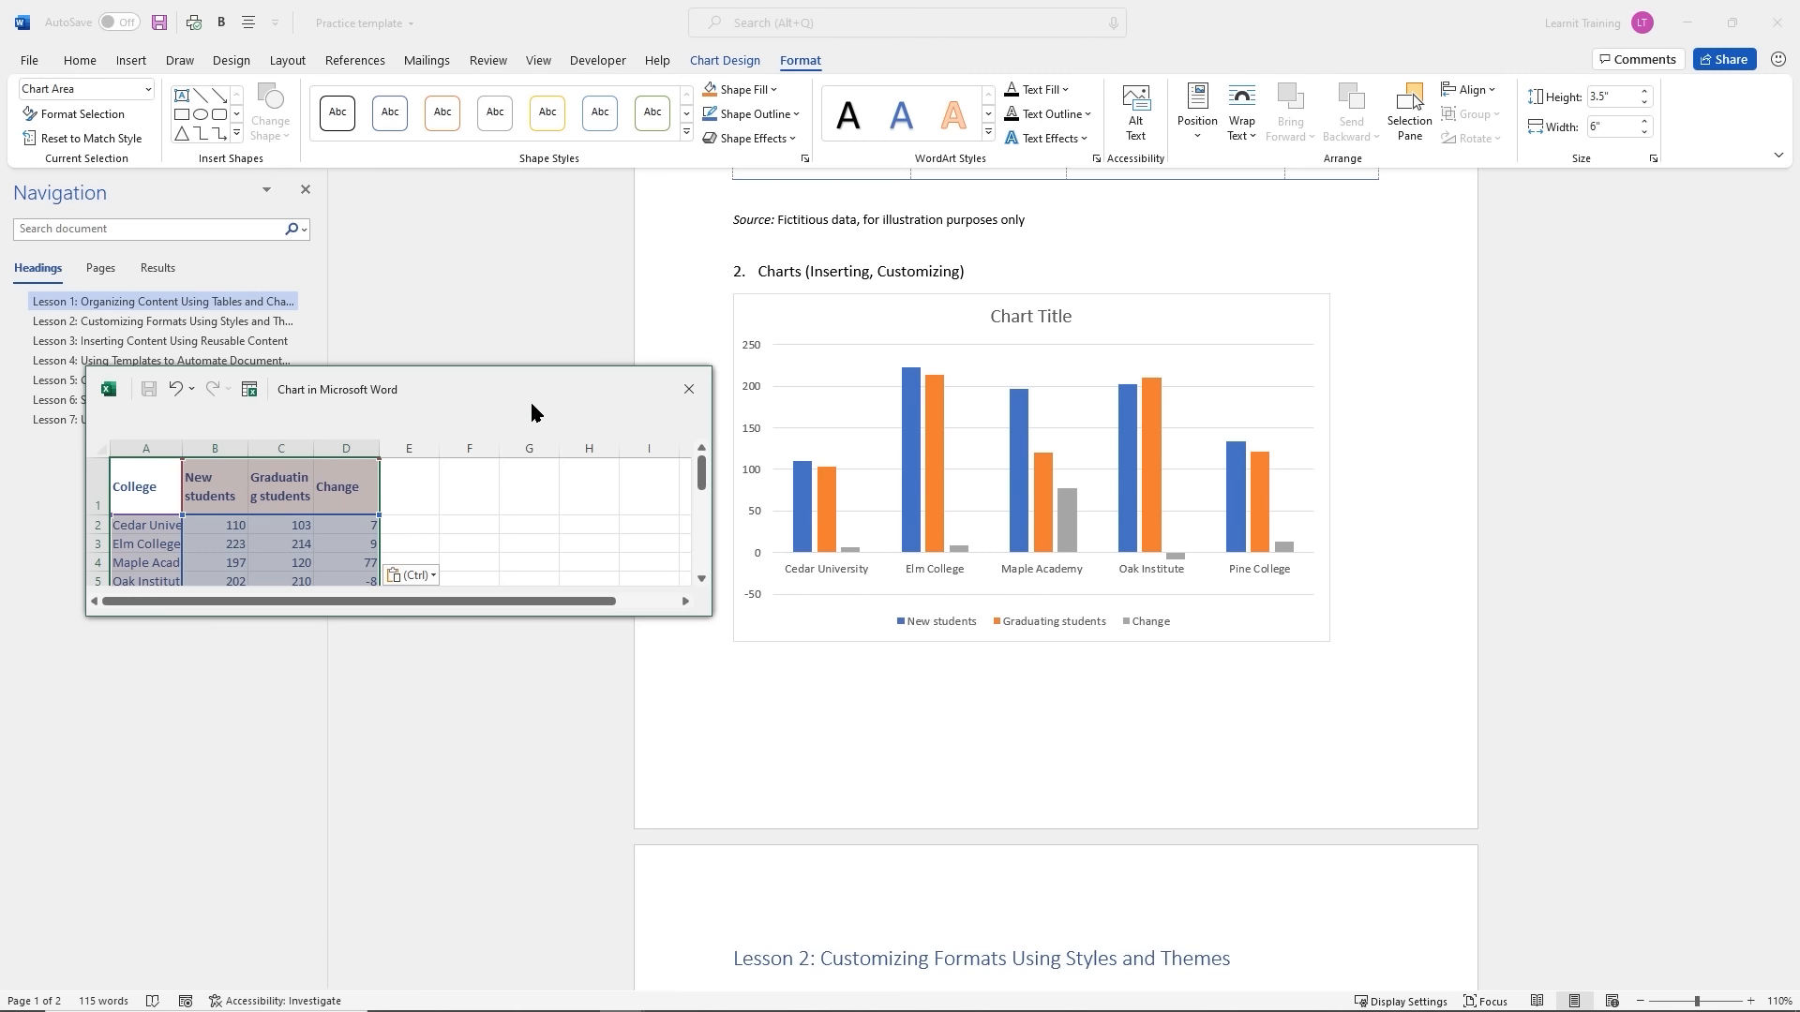
click(521, 543)
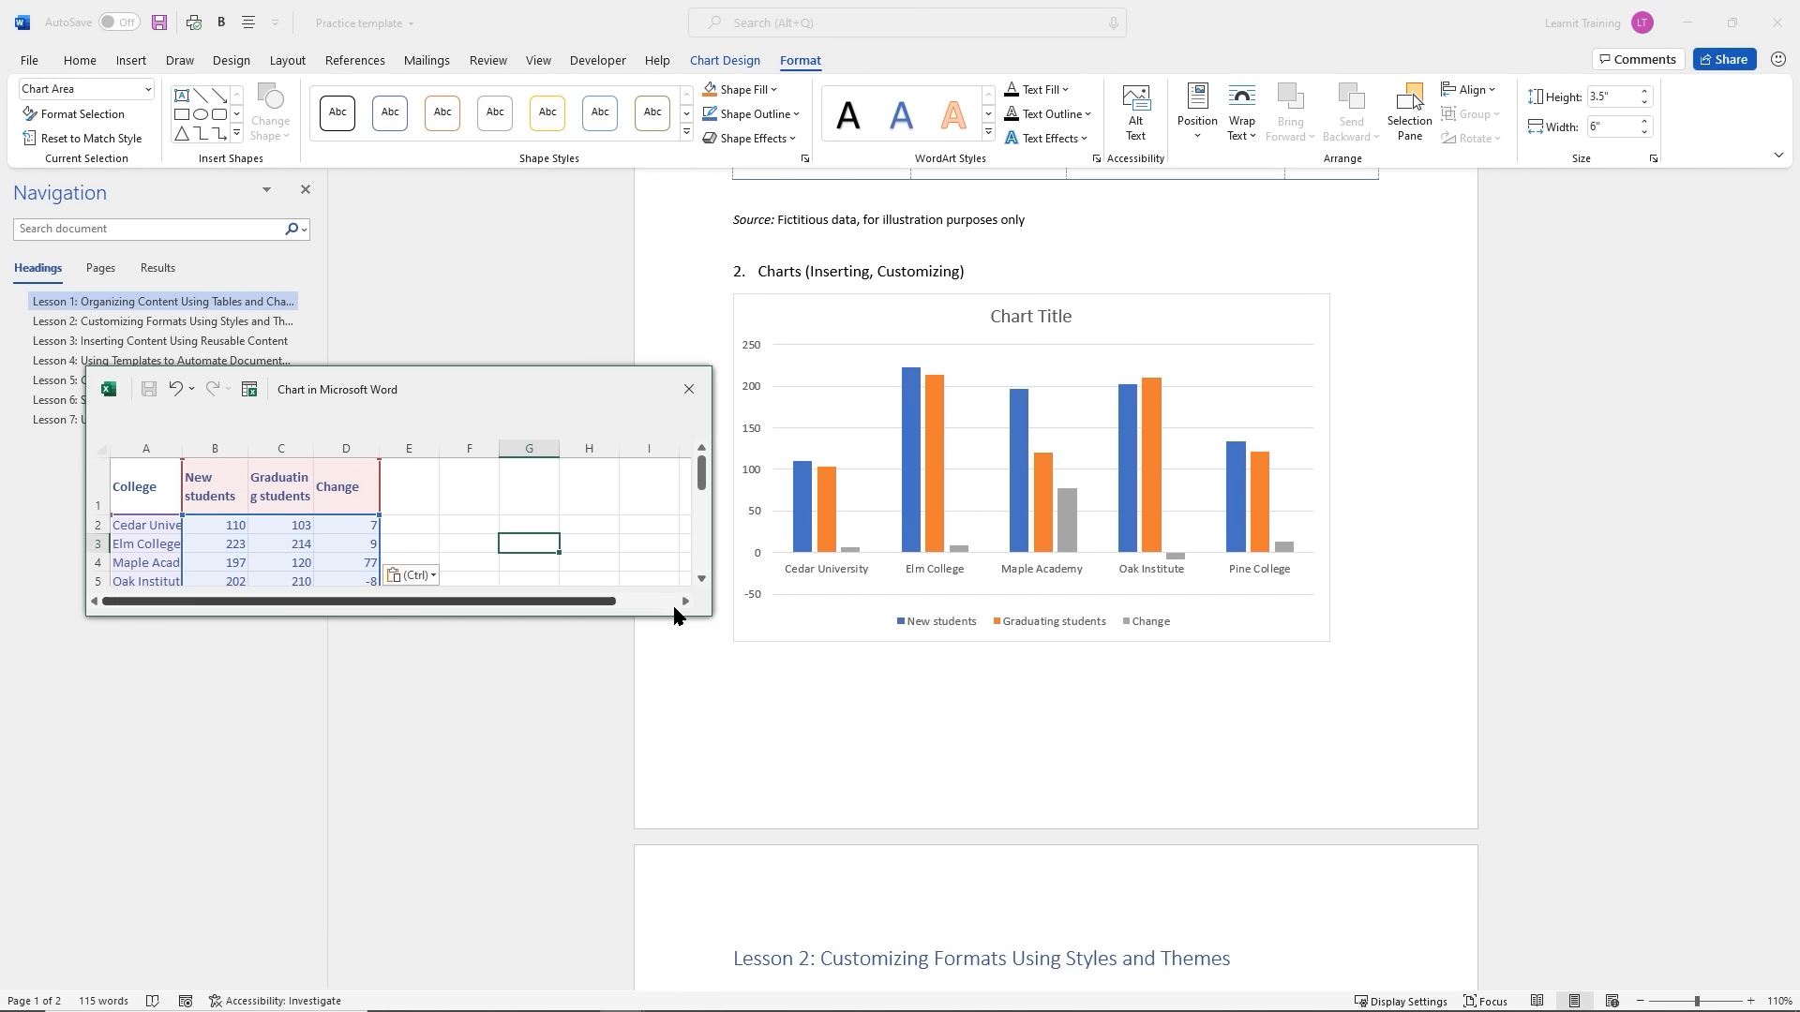
drag(714, 619, 728, 668)
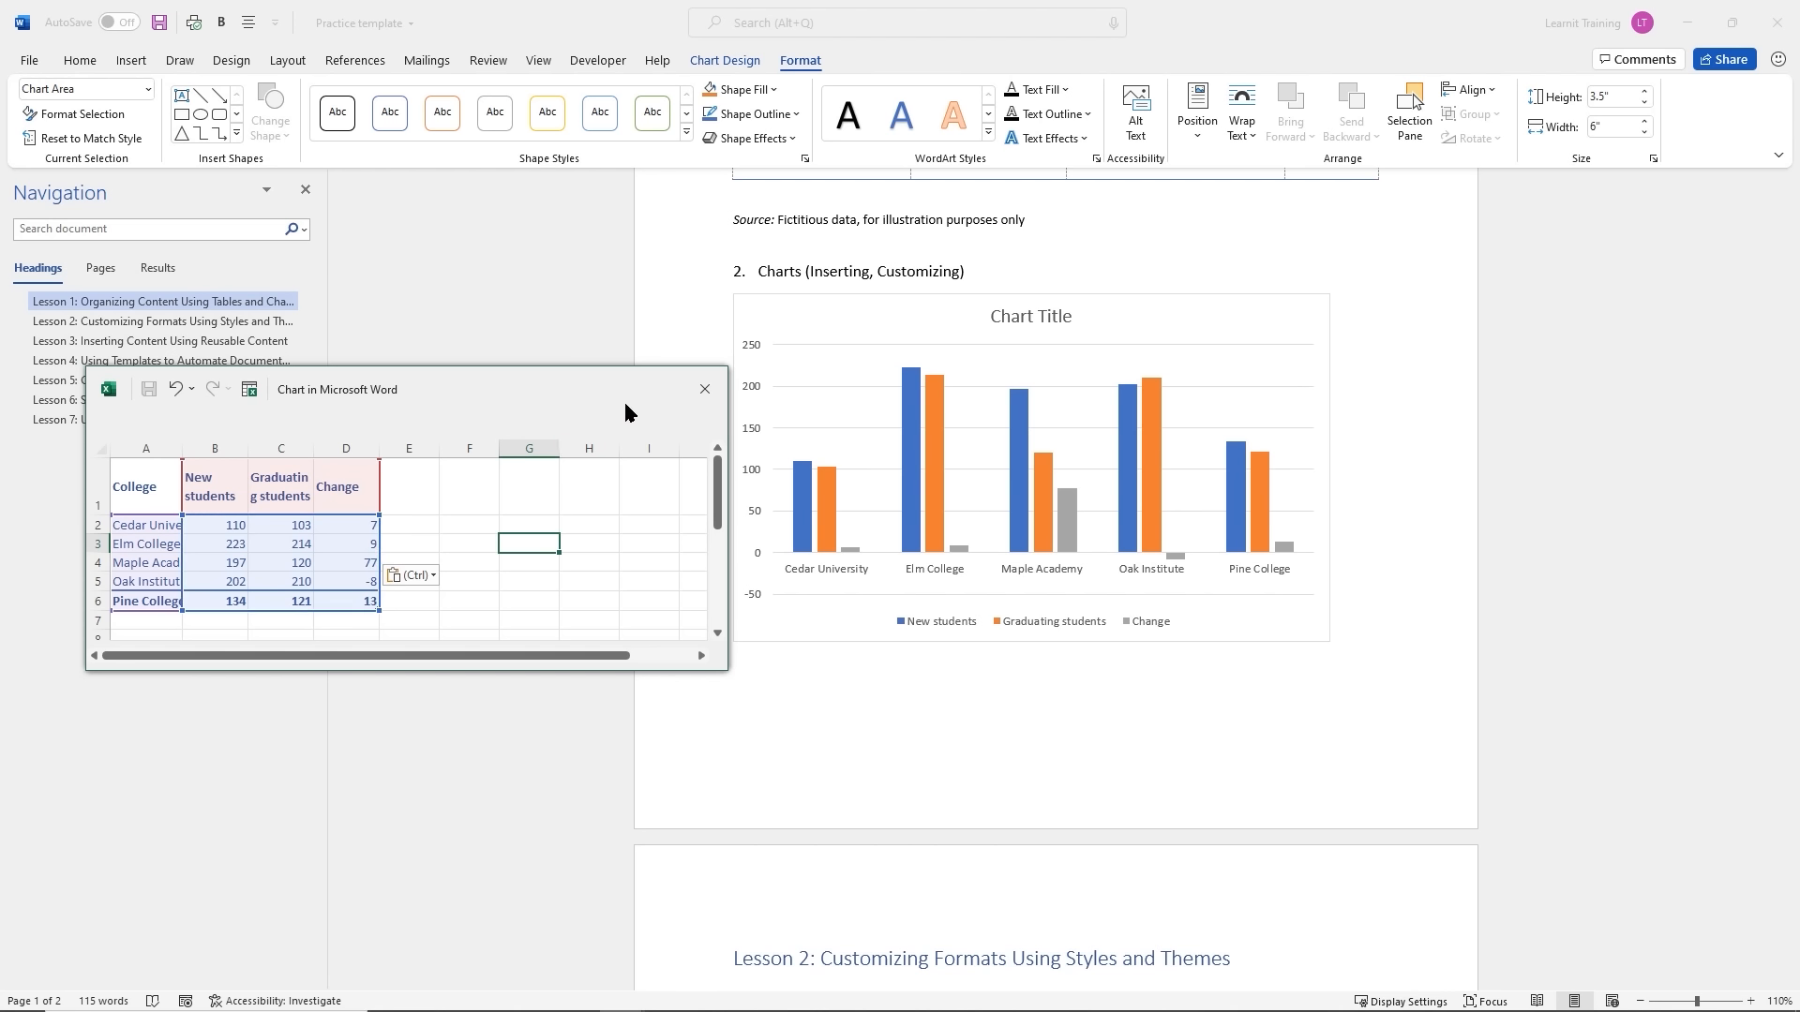
click(703, 396)
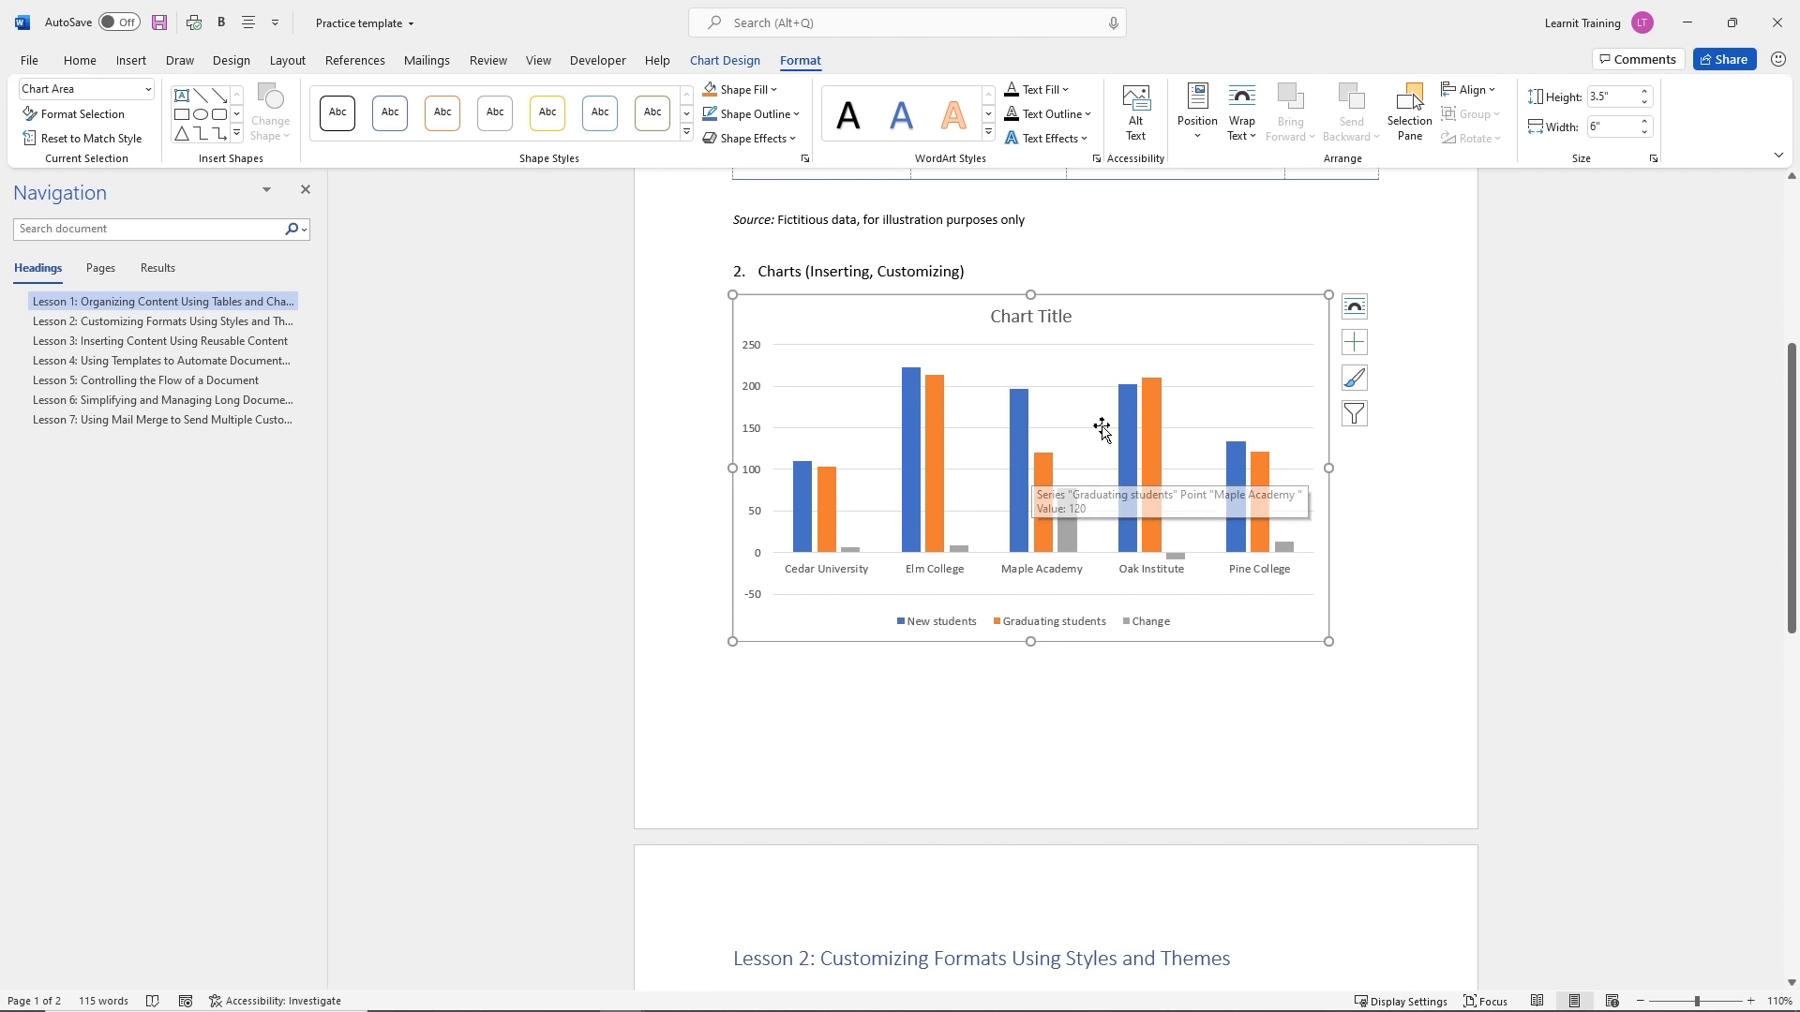
Examine the chart's design and format commands and its text-wrapping layout options
click(1033, 319)
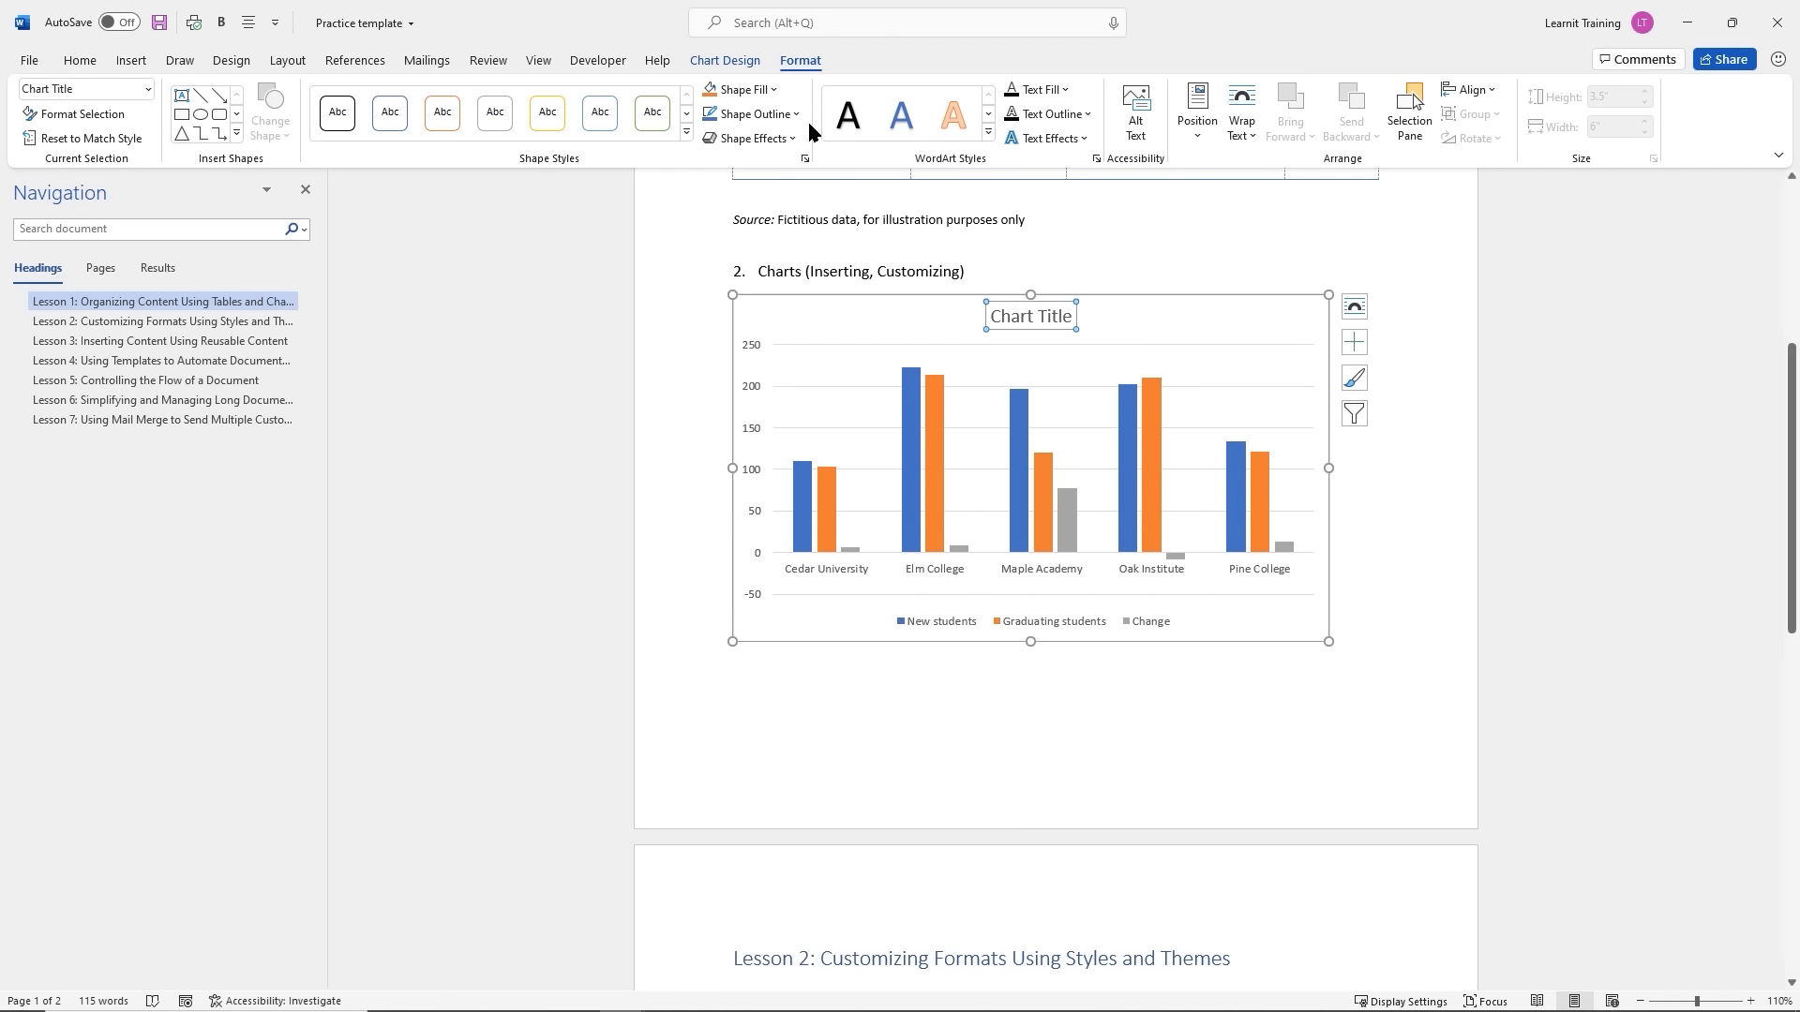
click(737, 64)
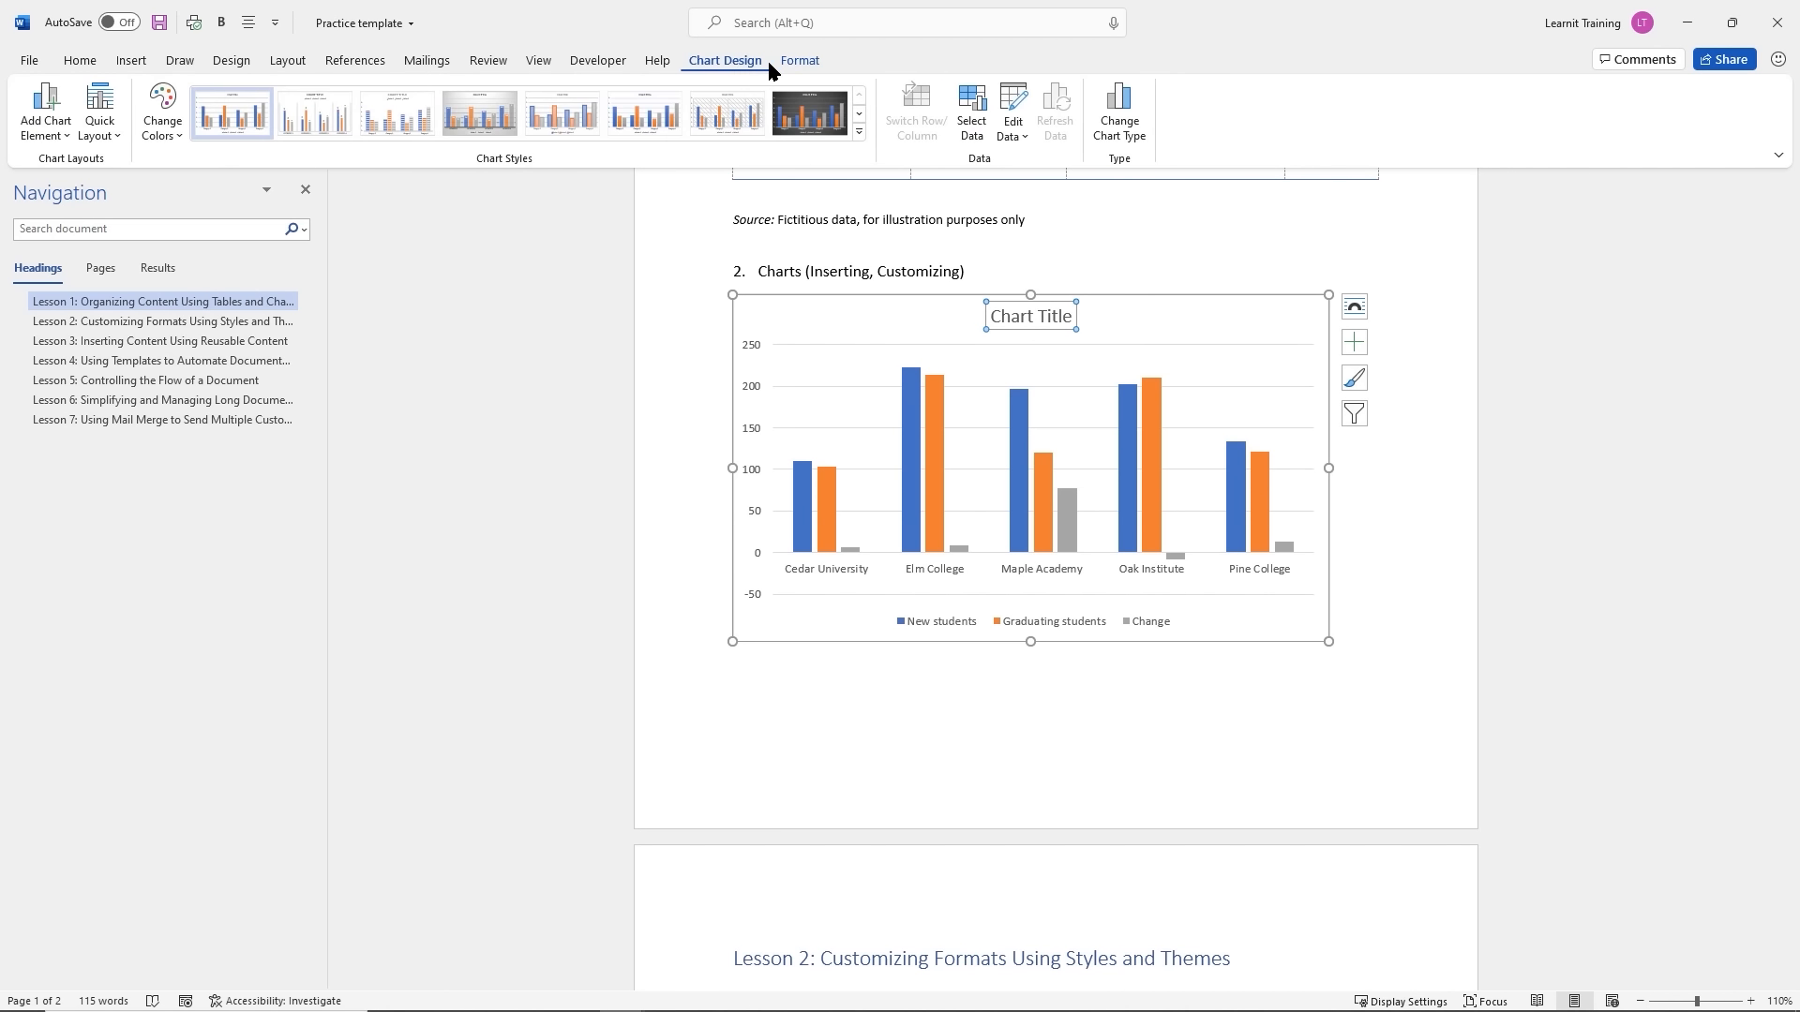
click(797, 63)
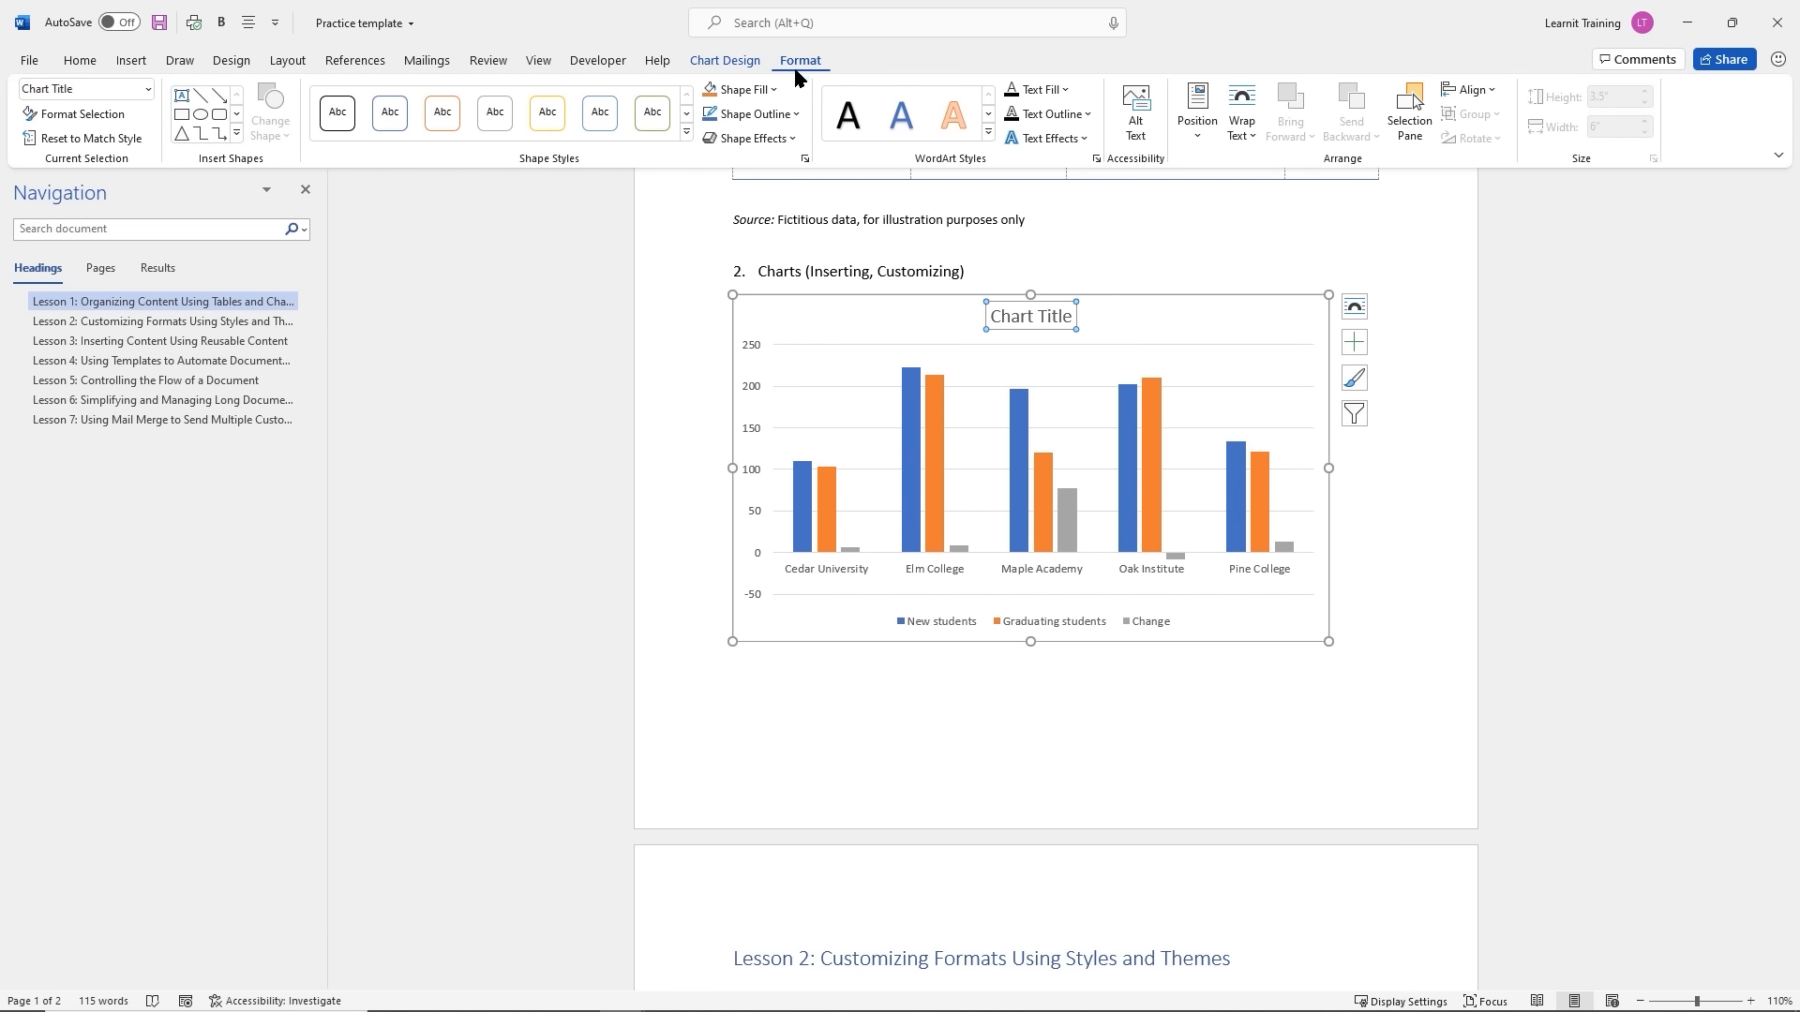
click(854, 279)
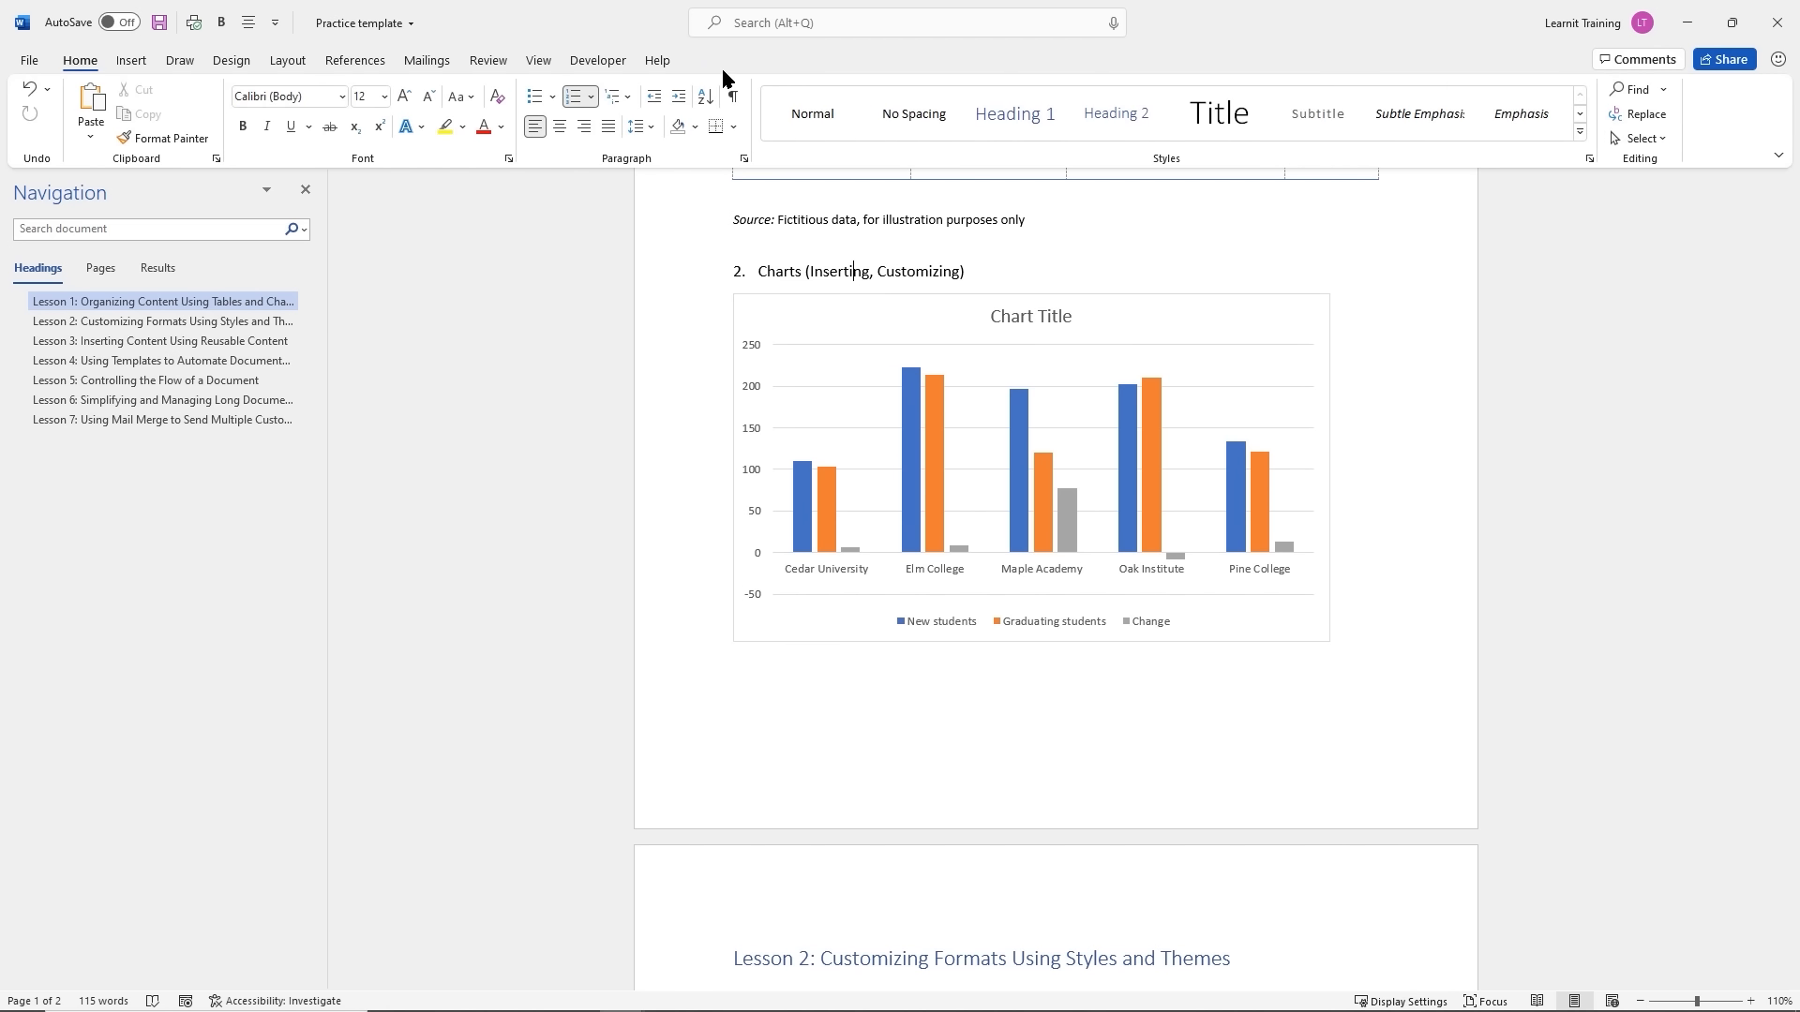
click(887, 298)
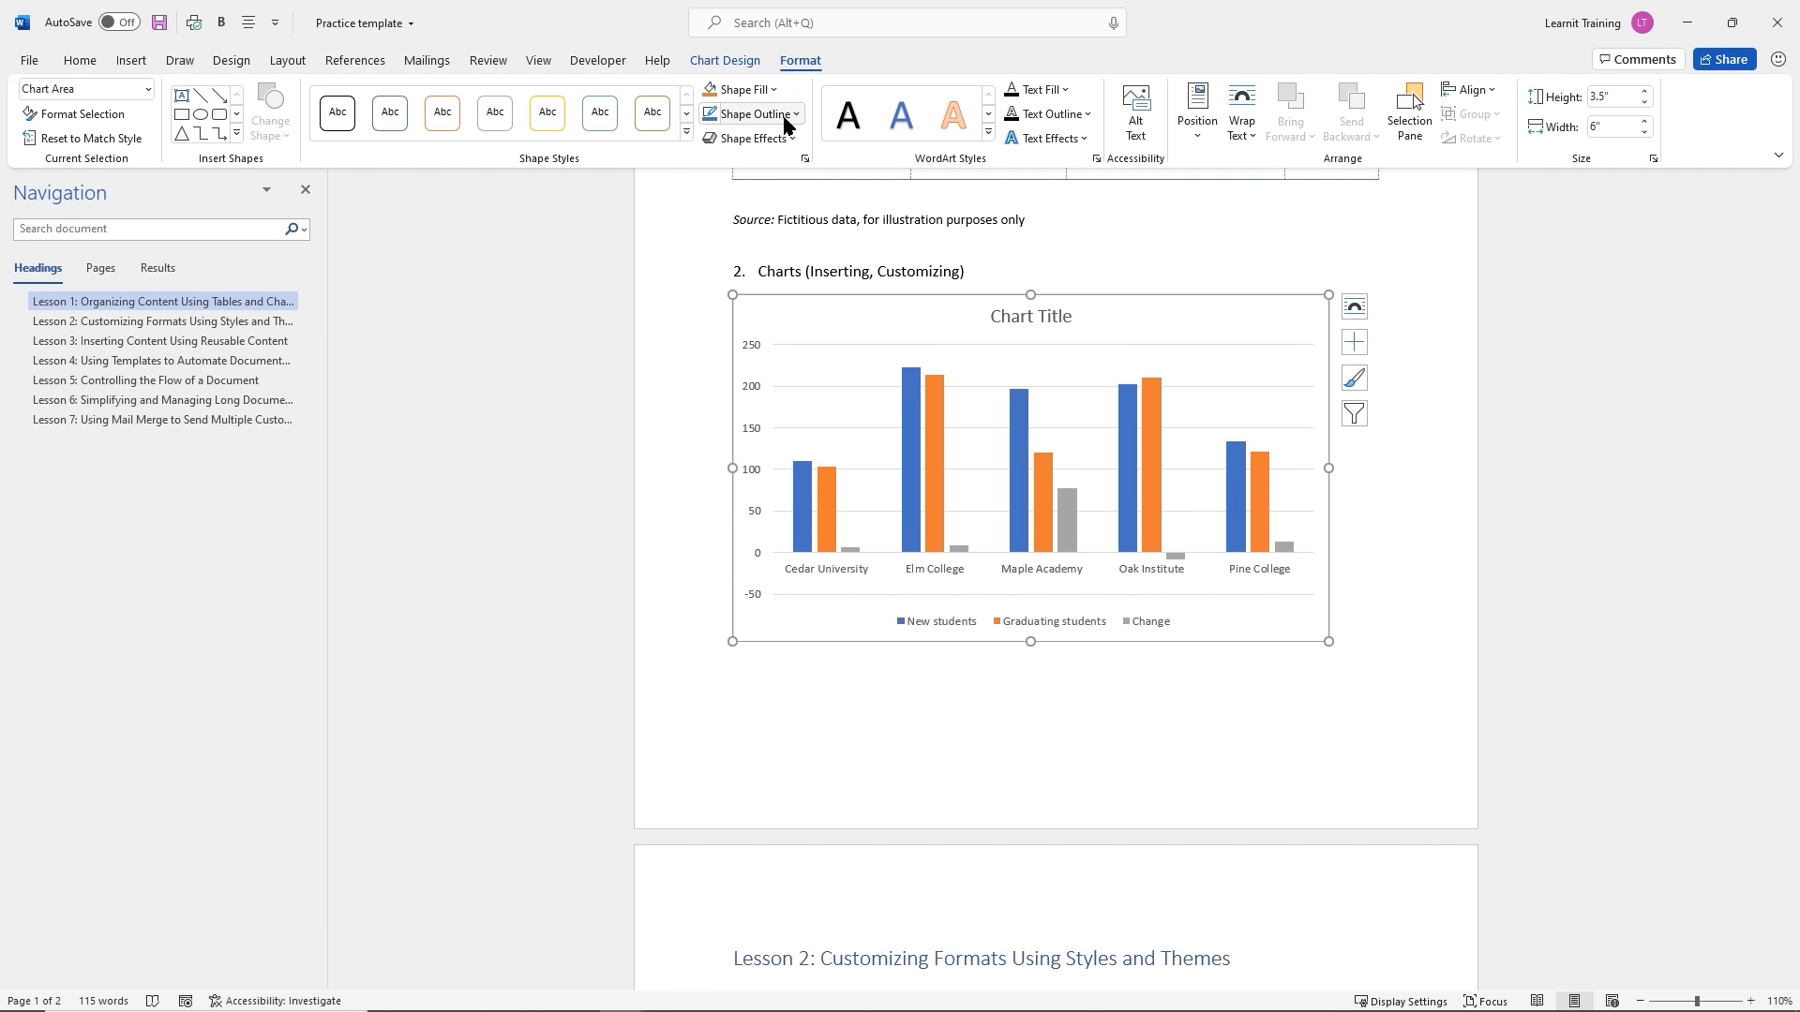
click(738, 62)
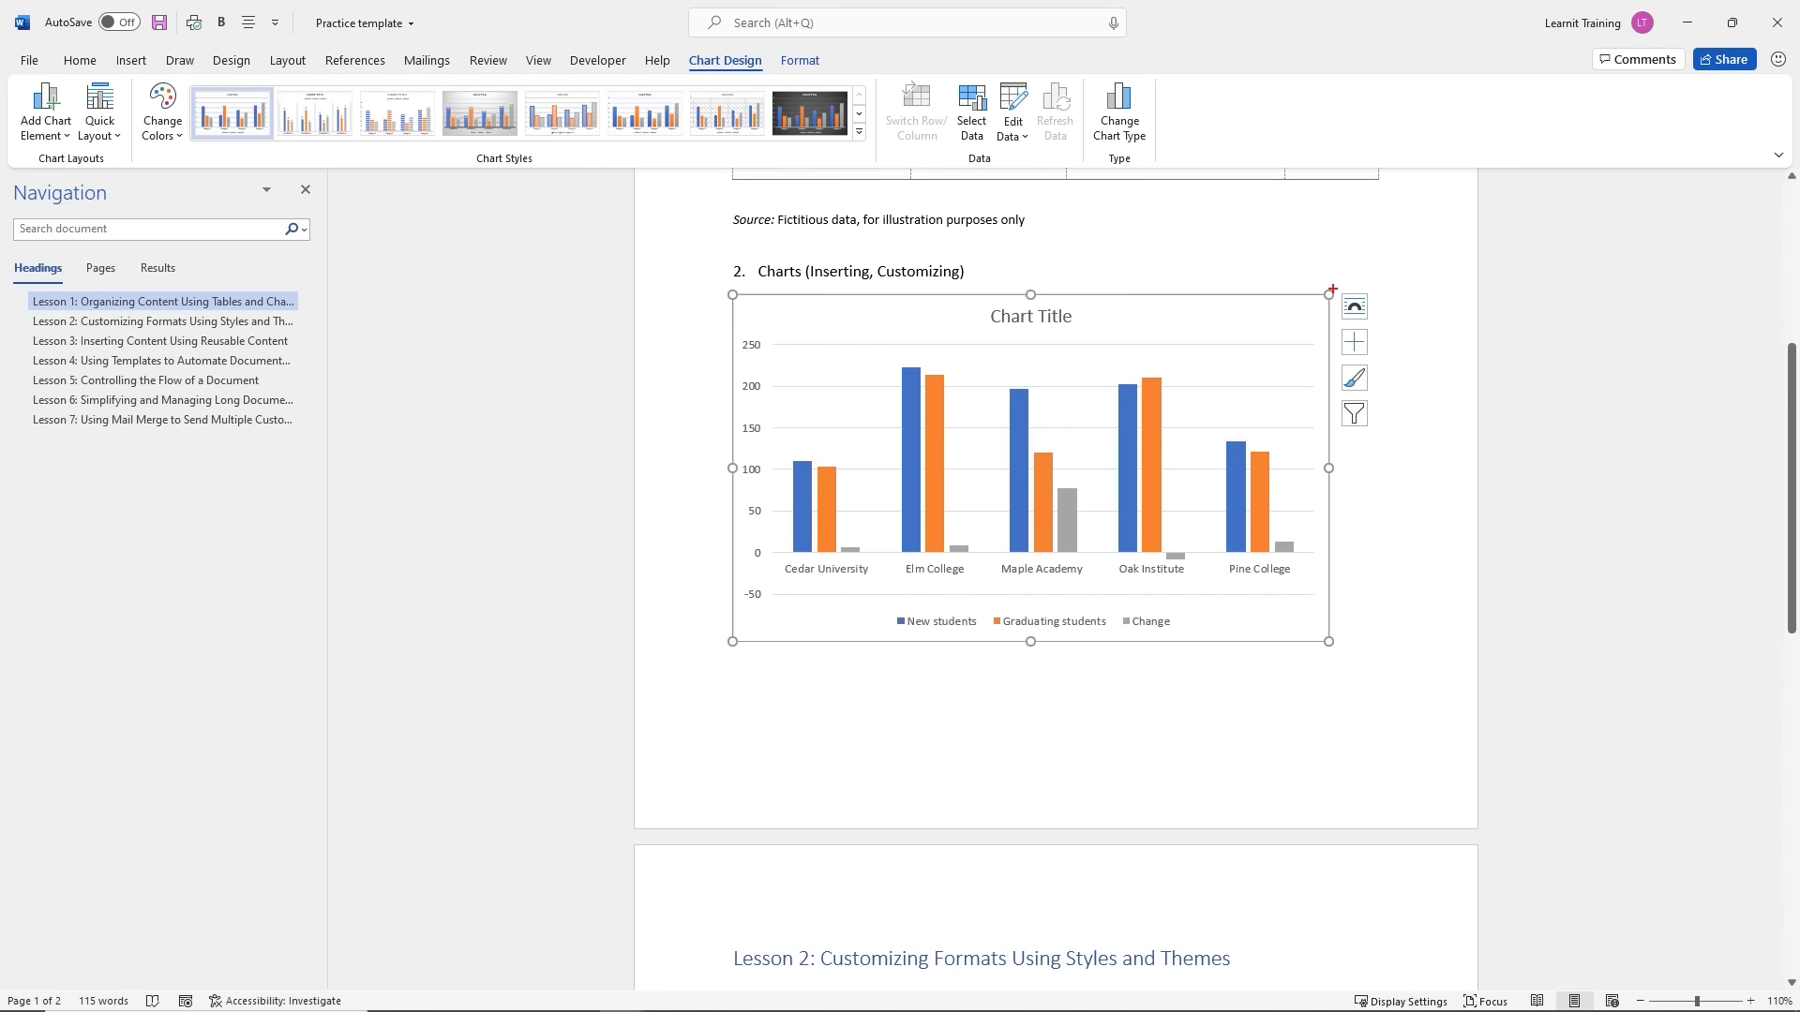
mouse_move(1335, 293)
mouse_down()
mouse_move(1363, 407)
mouse_move(1331, 313)
mouse_up()
key(Escape)
click(1356, 309)
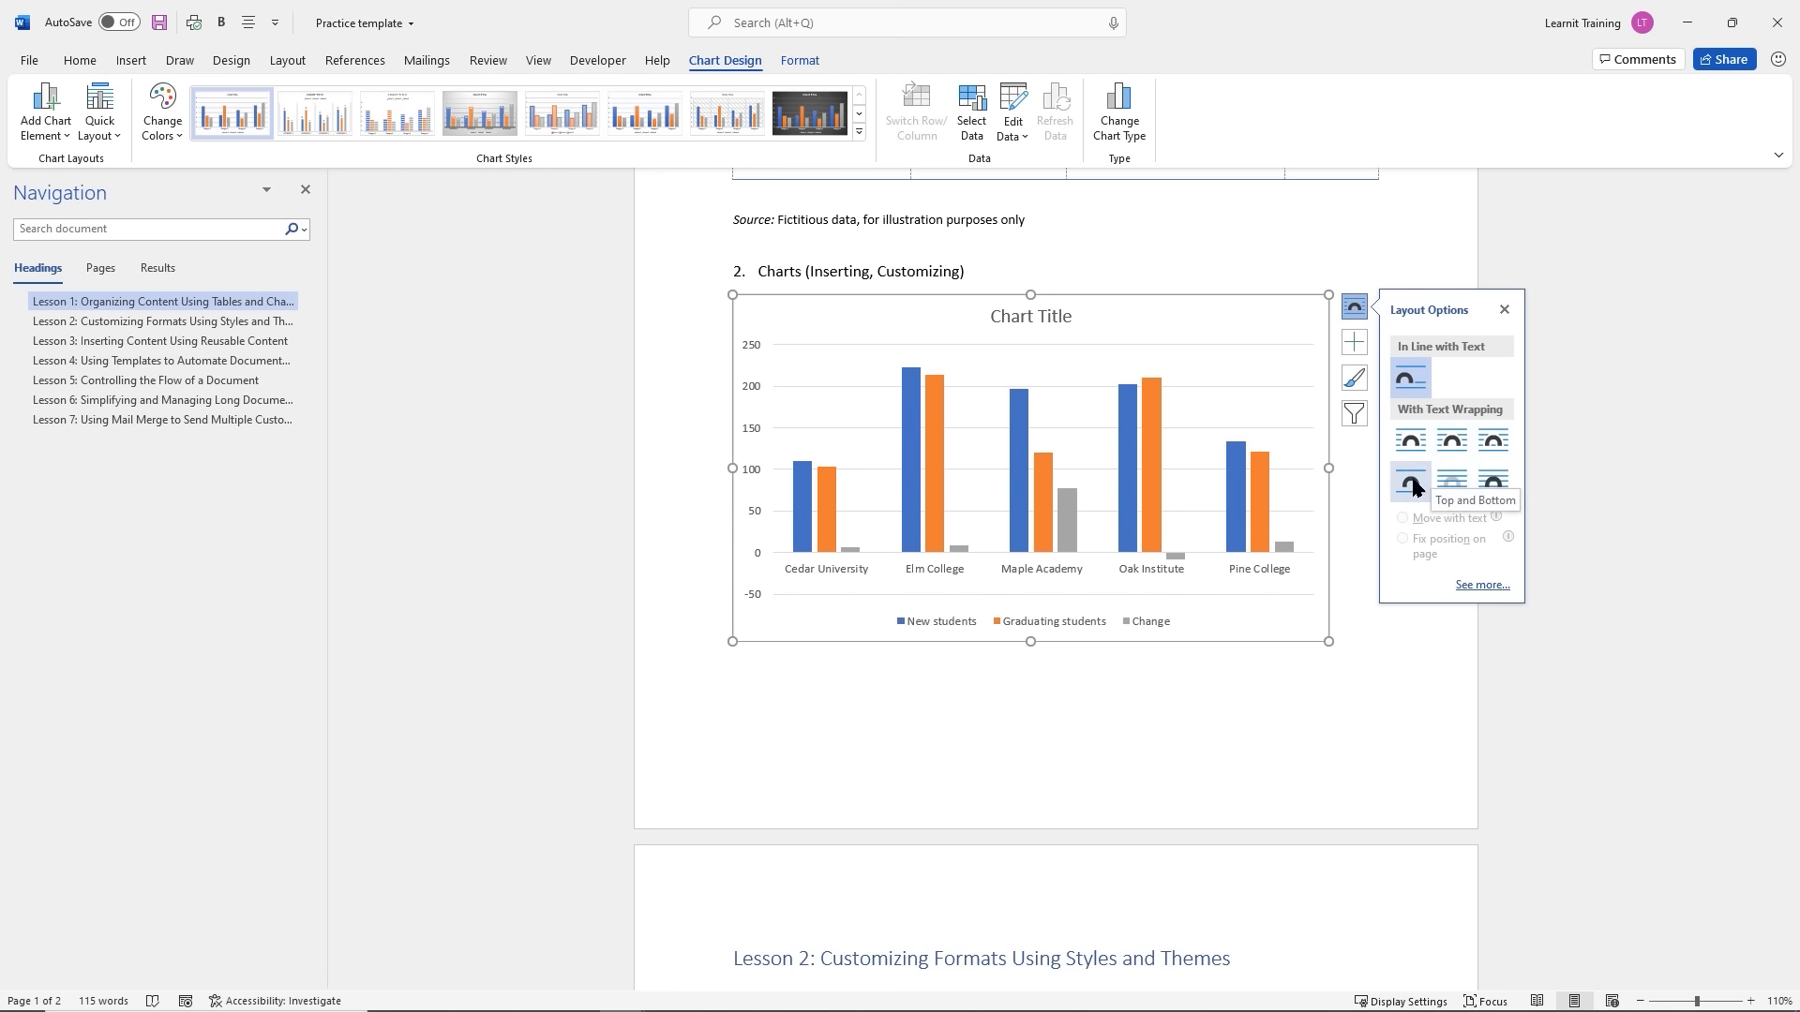
Hide the chart's axes and show them again
click(1356, 347)
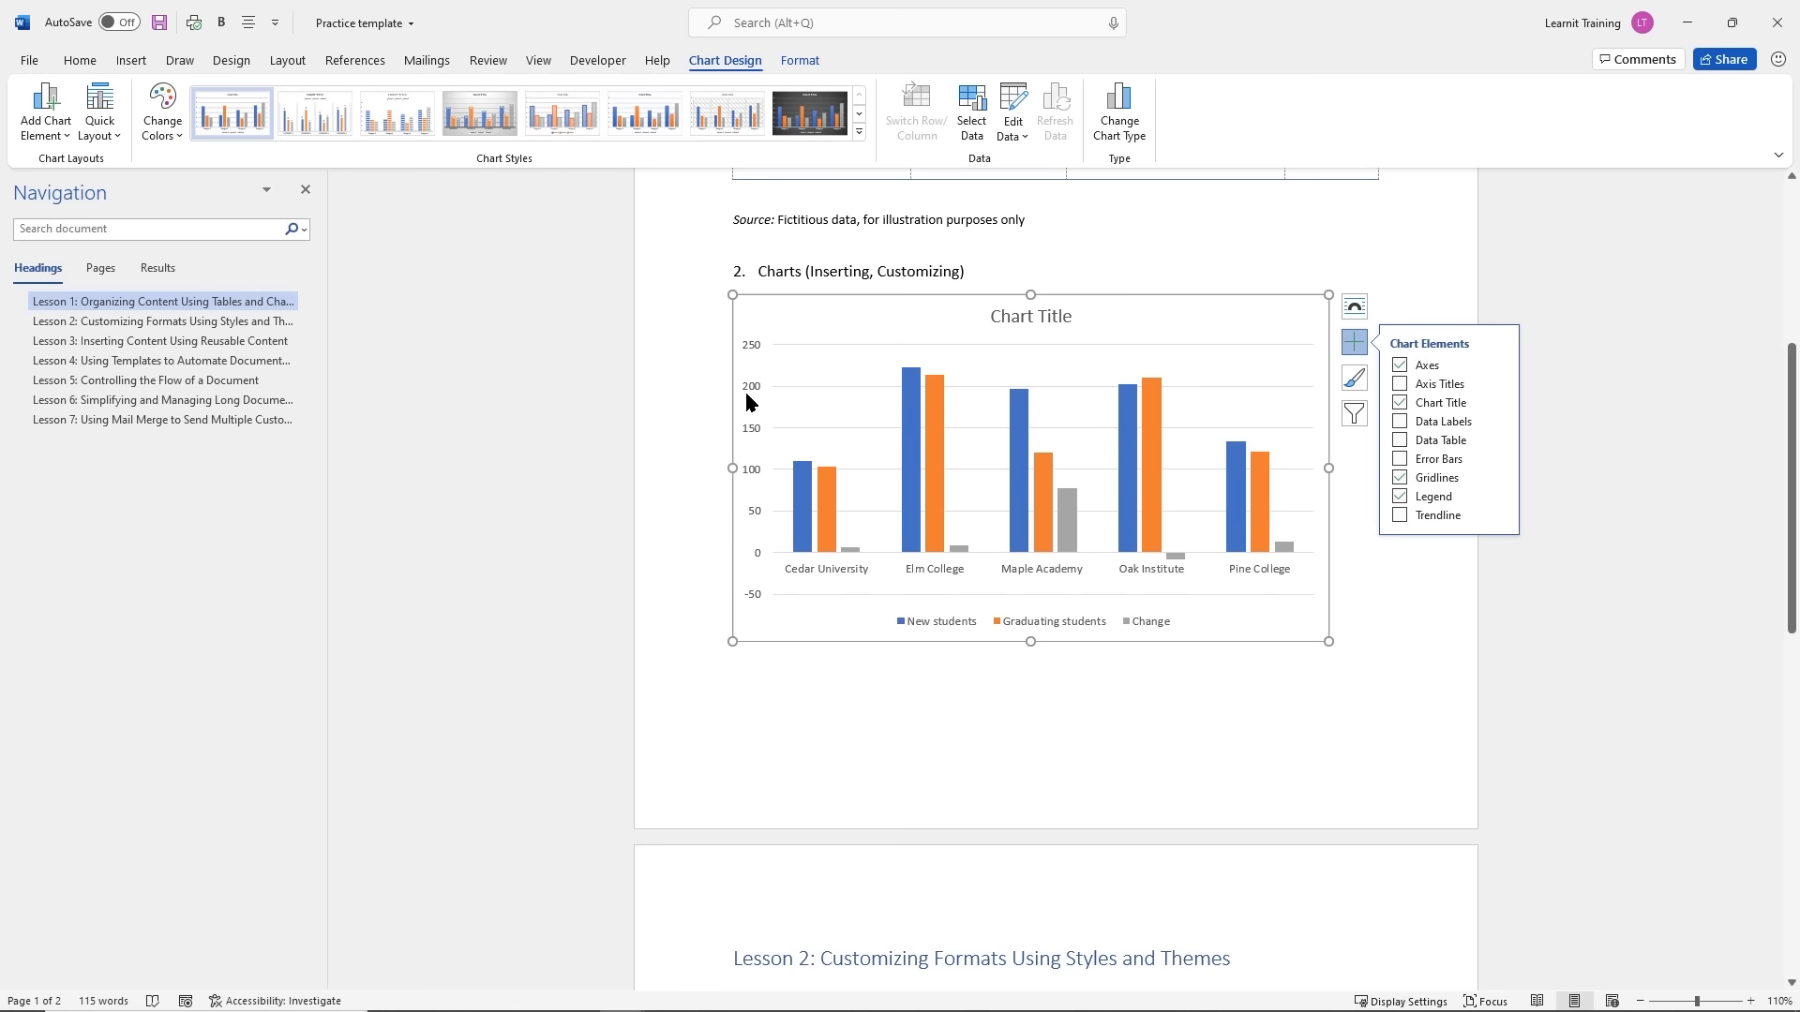
click(1400, 365)
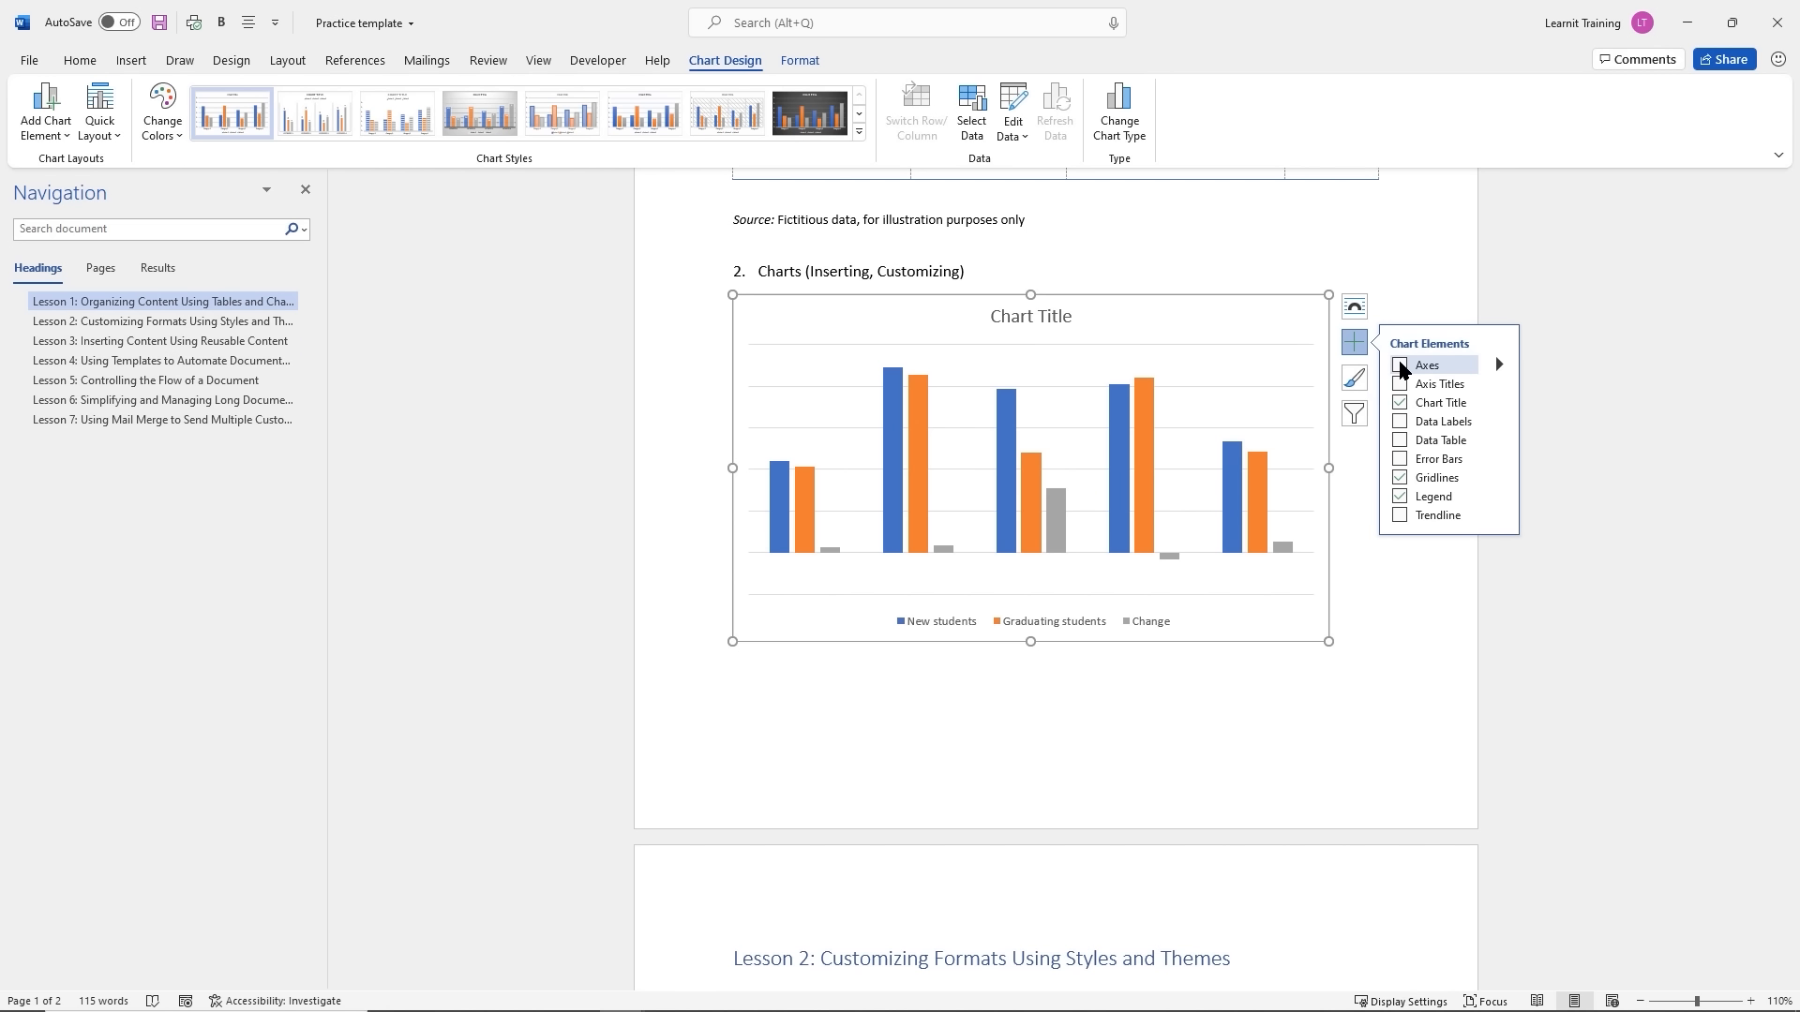
click(1400, 367)
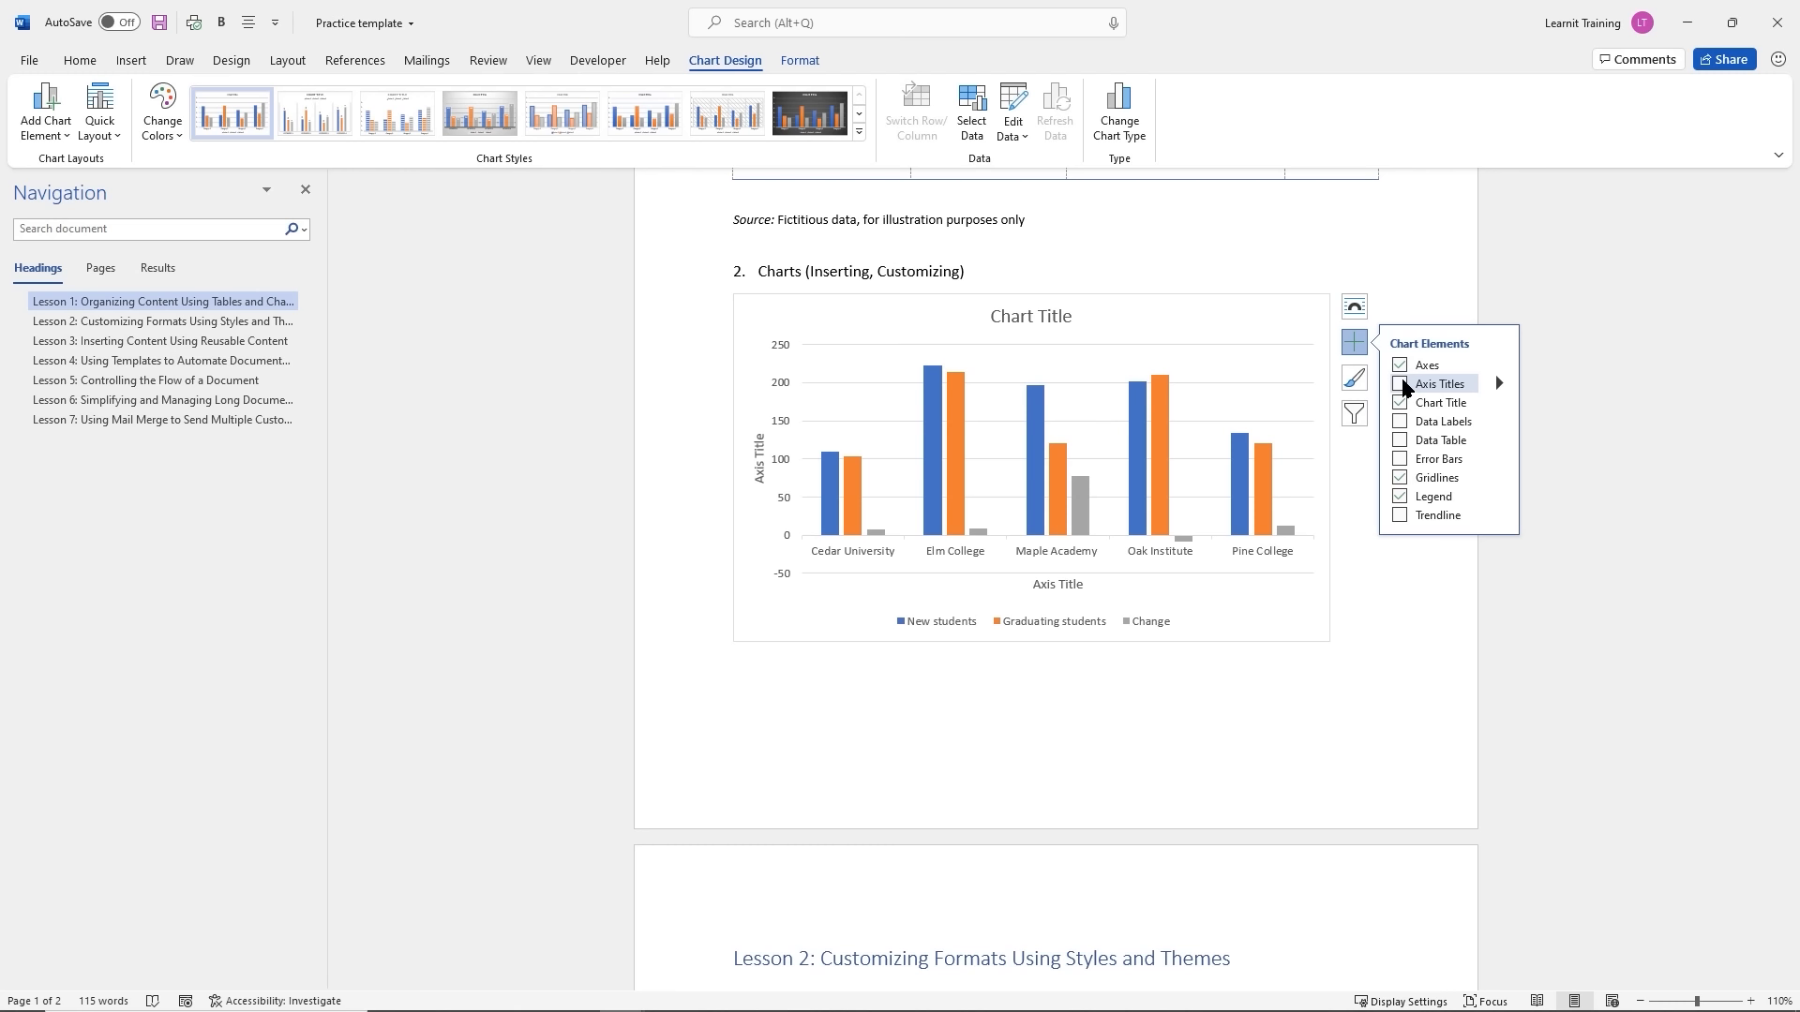
Add axis titles to the enrollment chart and try opening the horizontal axis title's text for editing
click(1401, 384)
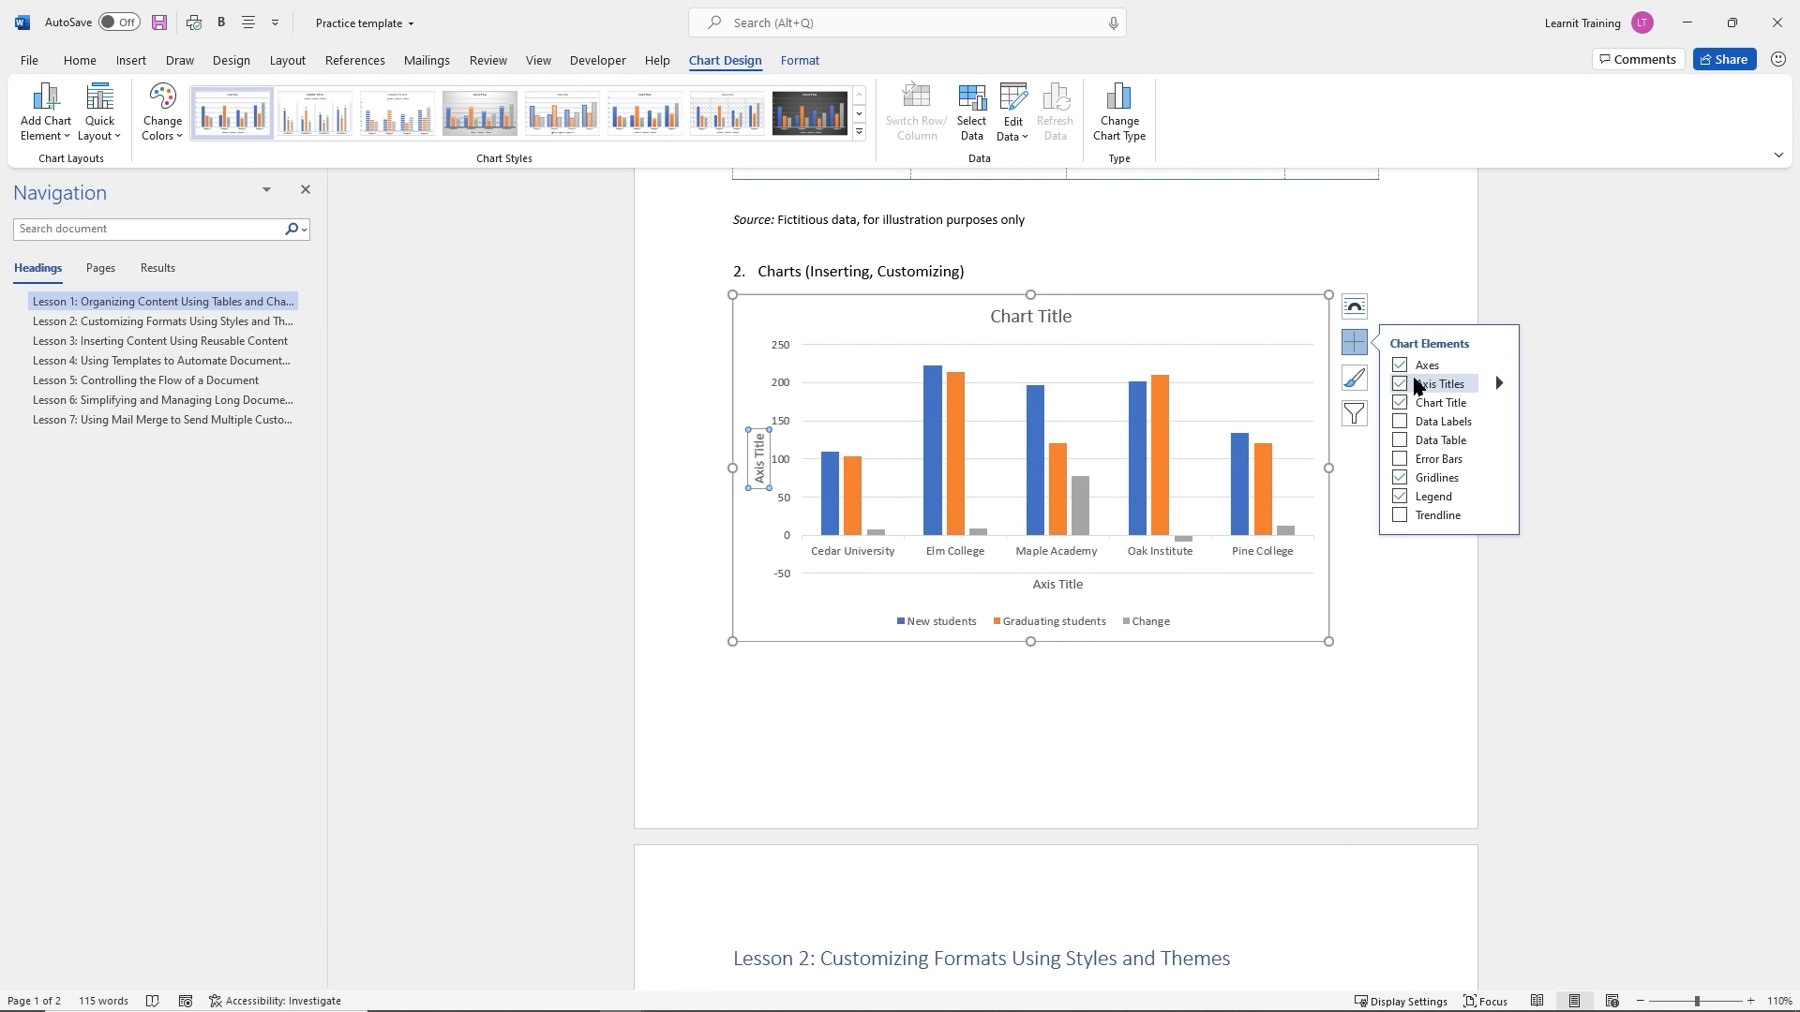
click(1050, 587)
double_click(1048, 585)
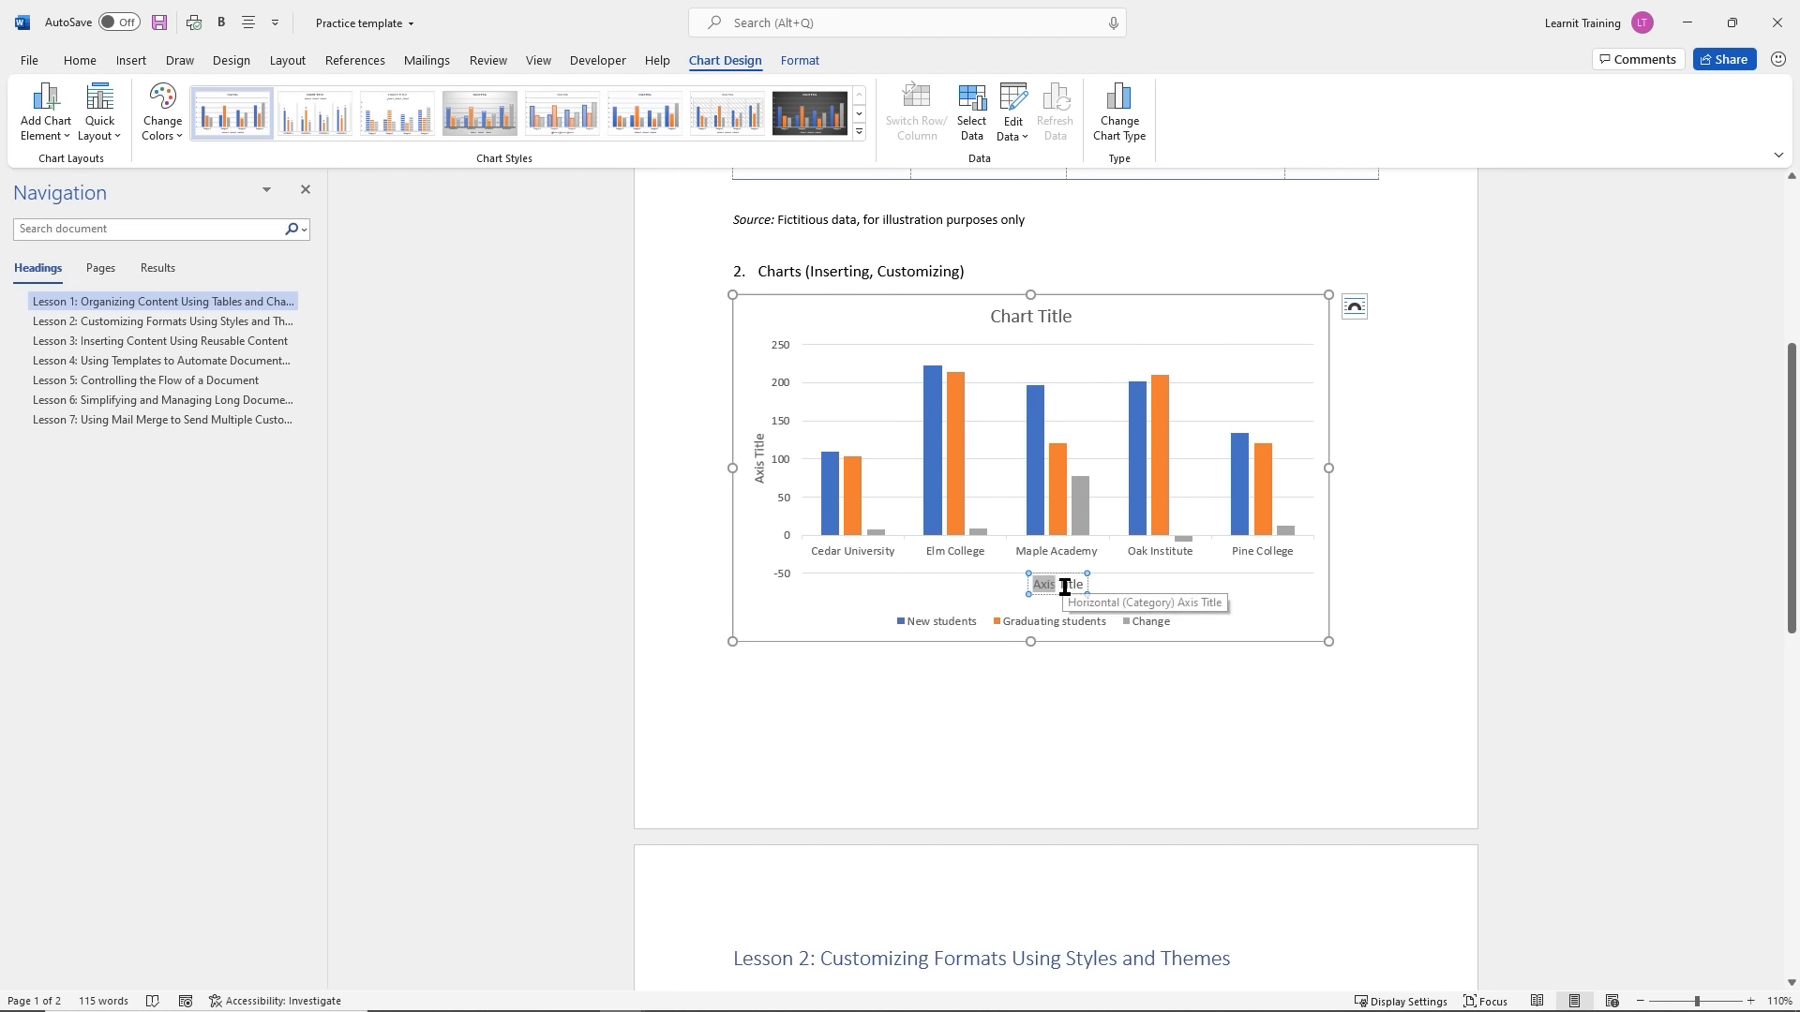
click(1277, 318)
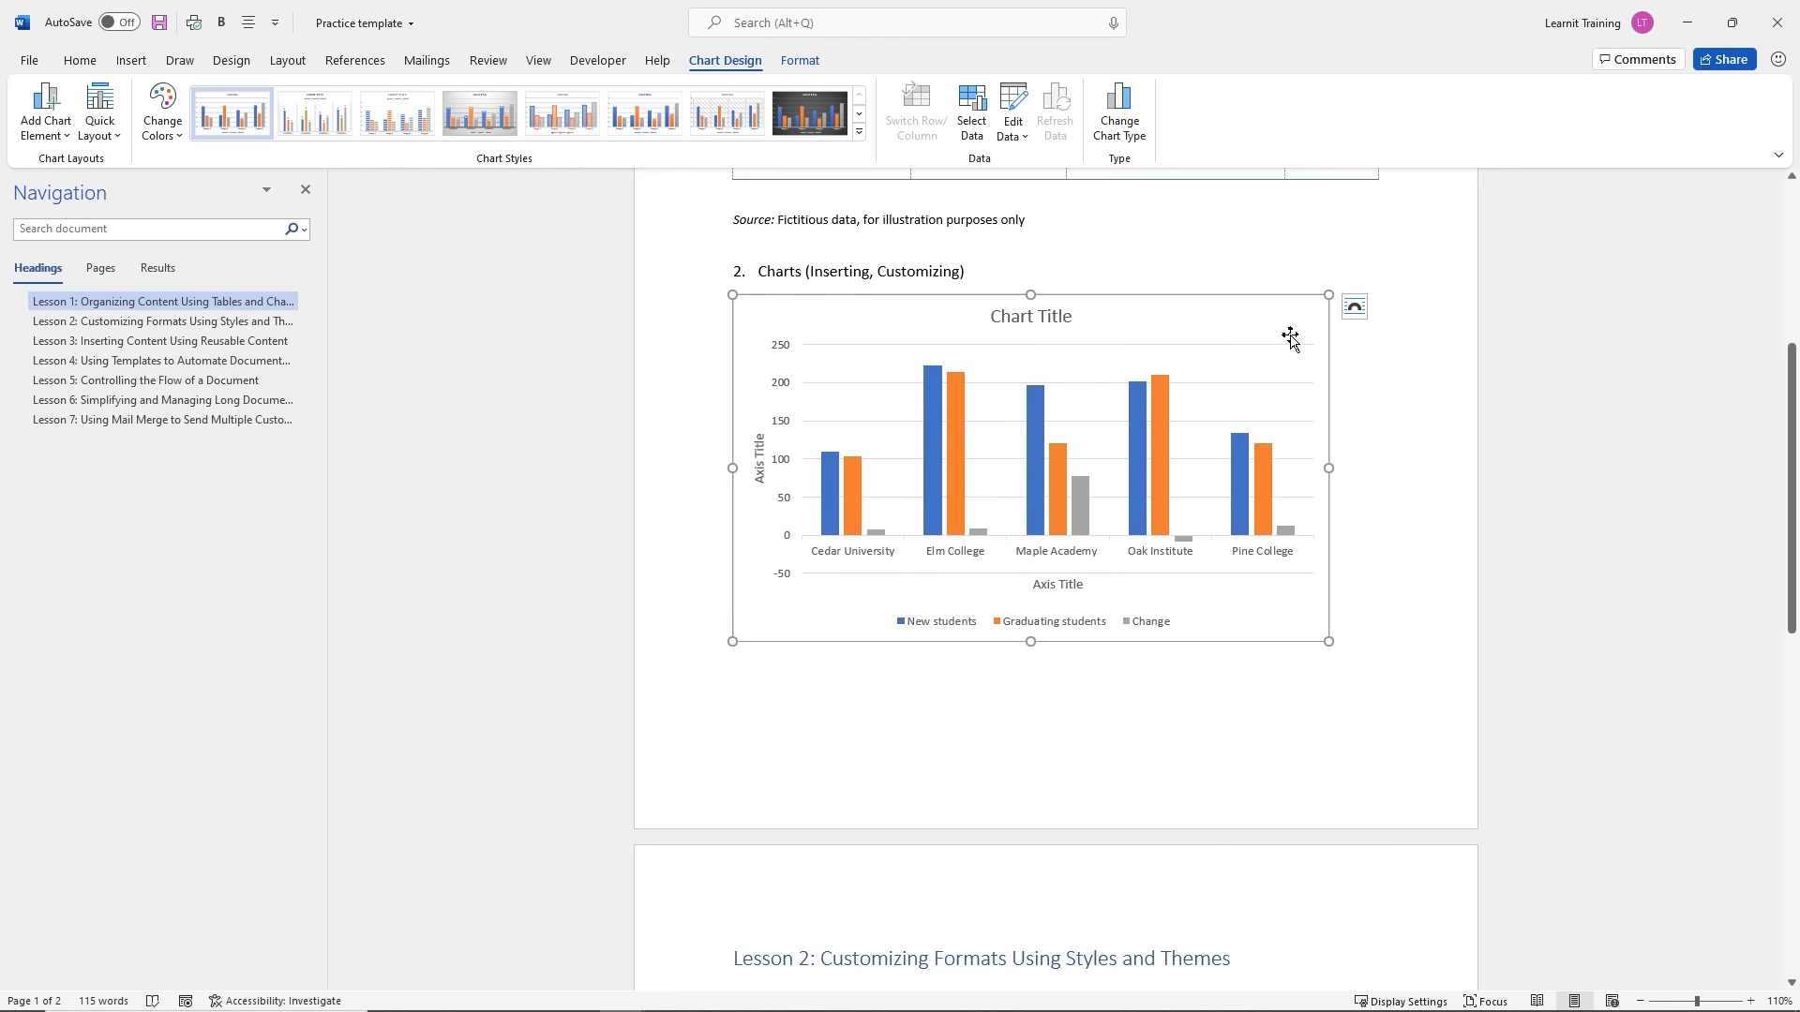
Check the chart title's placement options, then replace the chart's placeholder title with Enrollment
click(1356, 345)
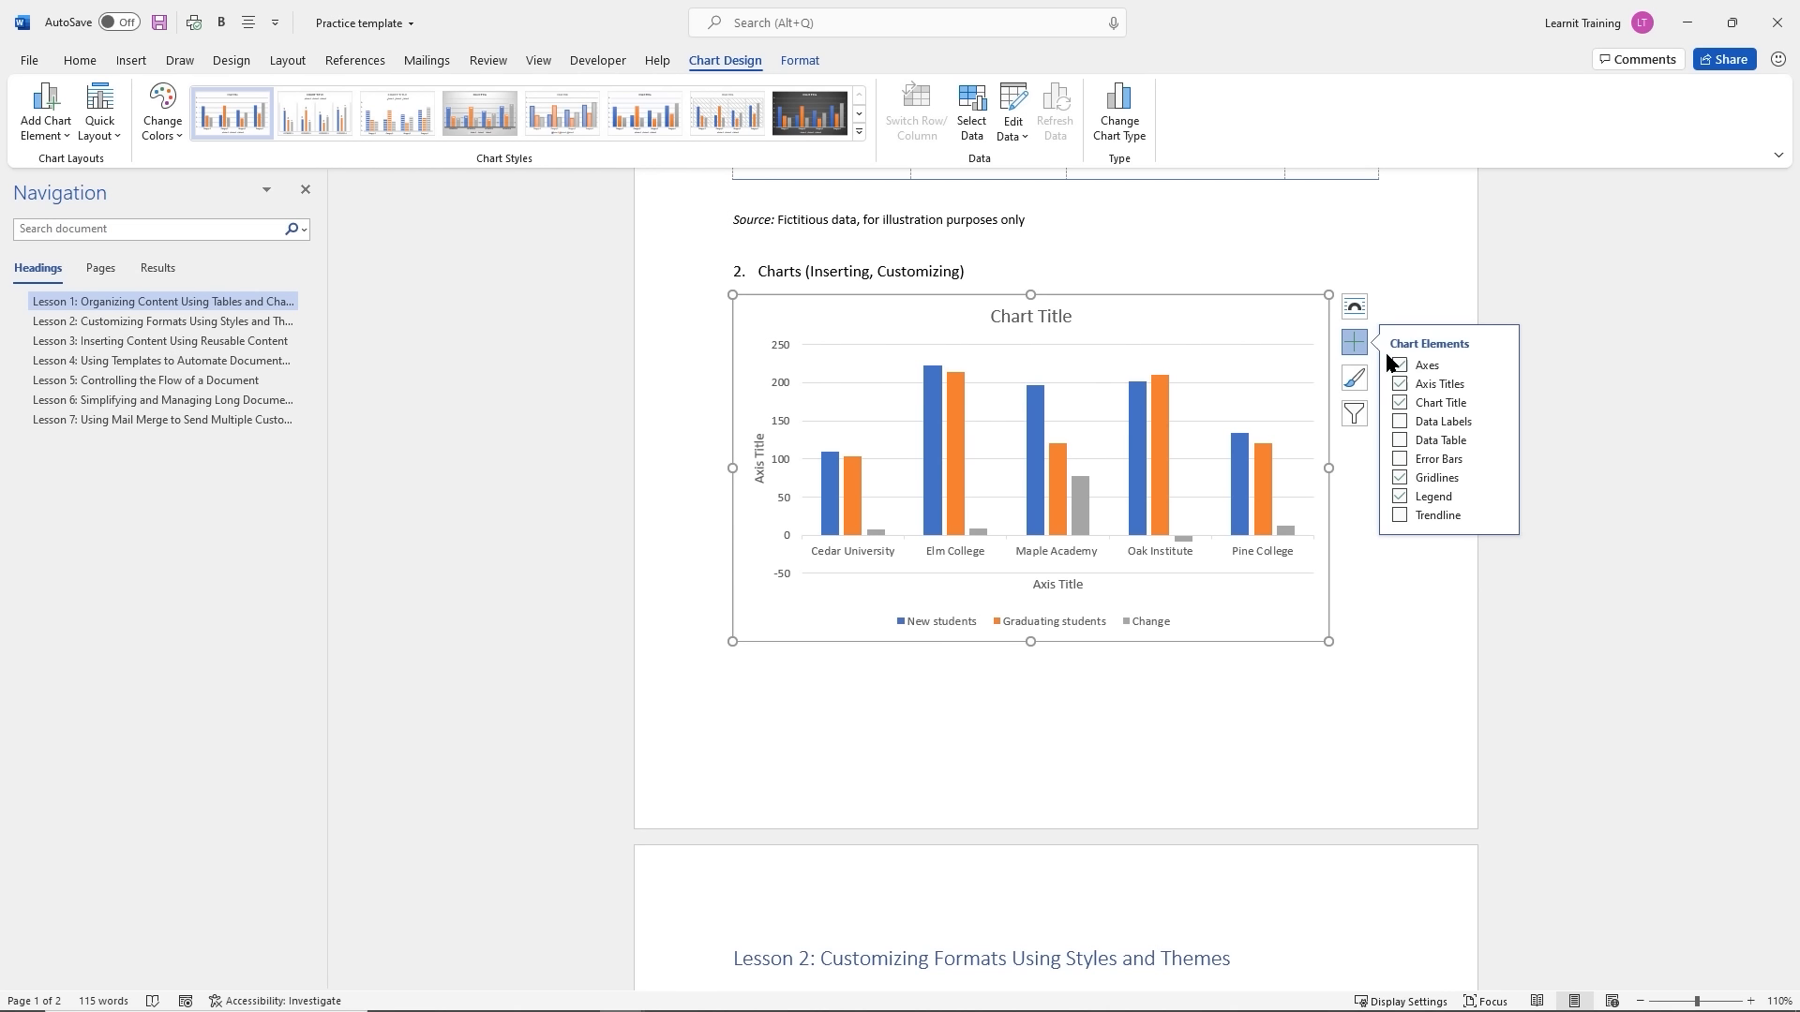
click(1499, 407)
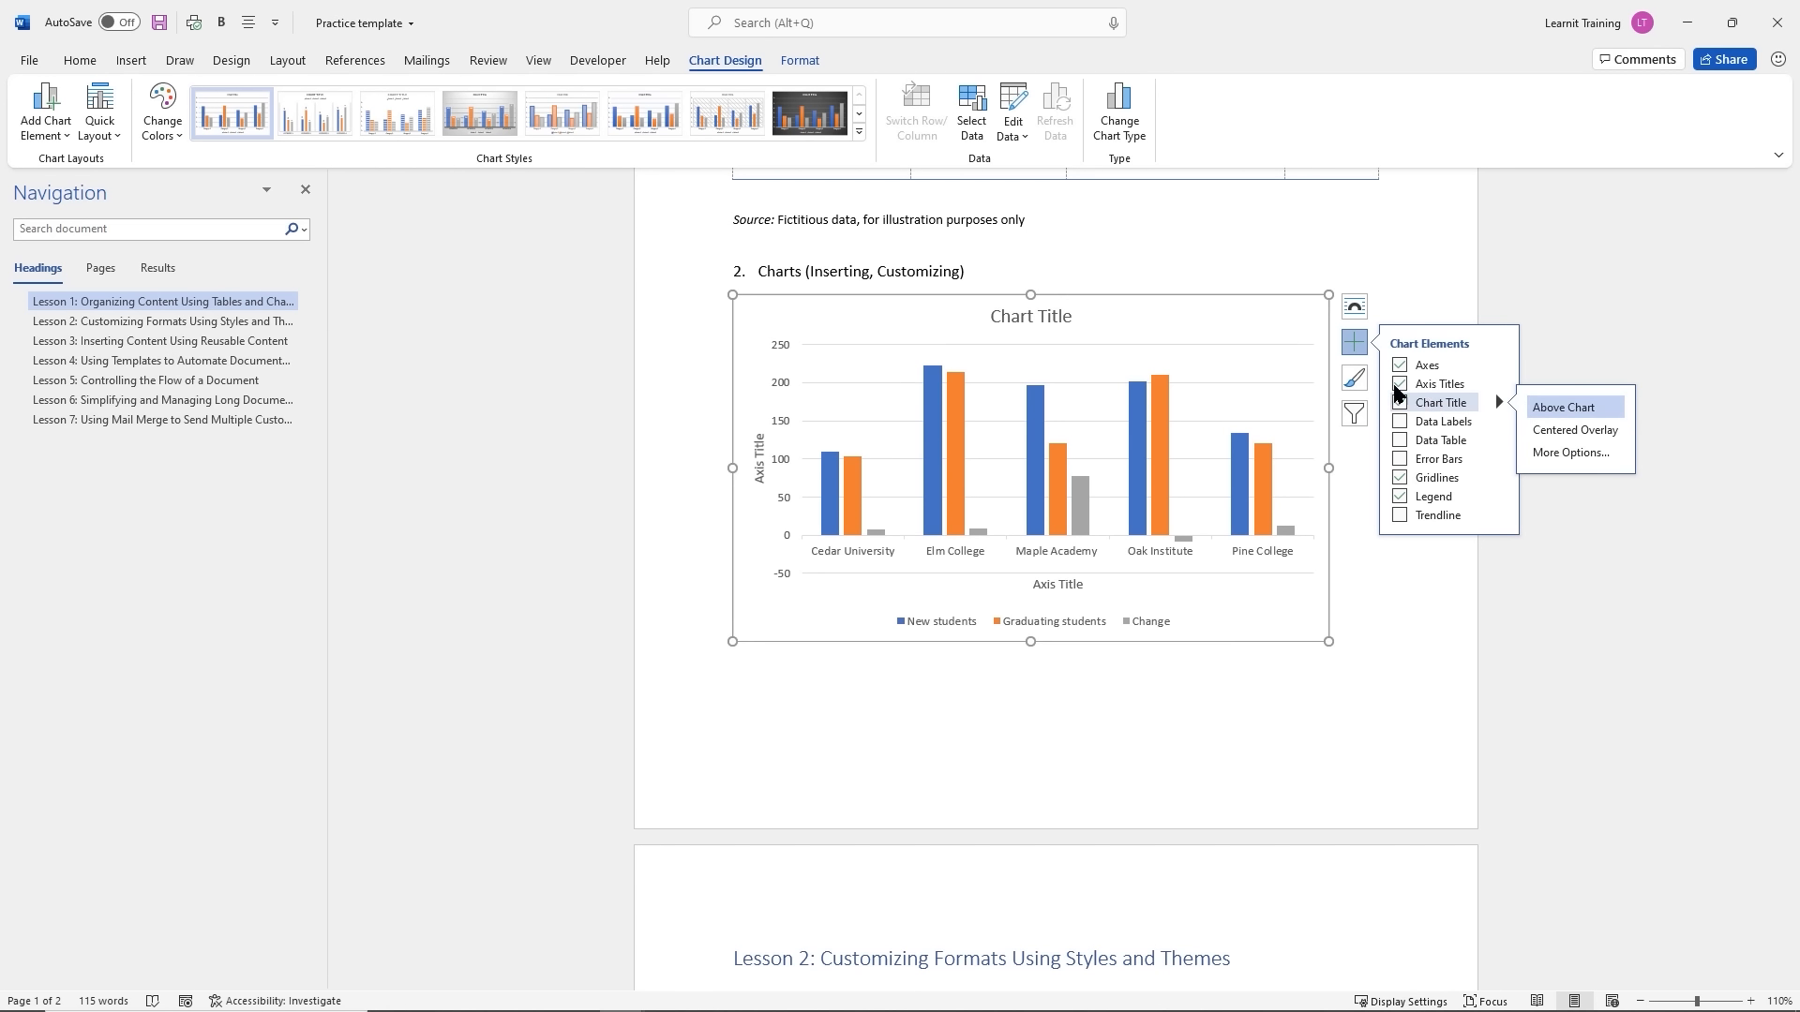
click(1025, 318)
click(1025, 318)
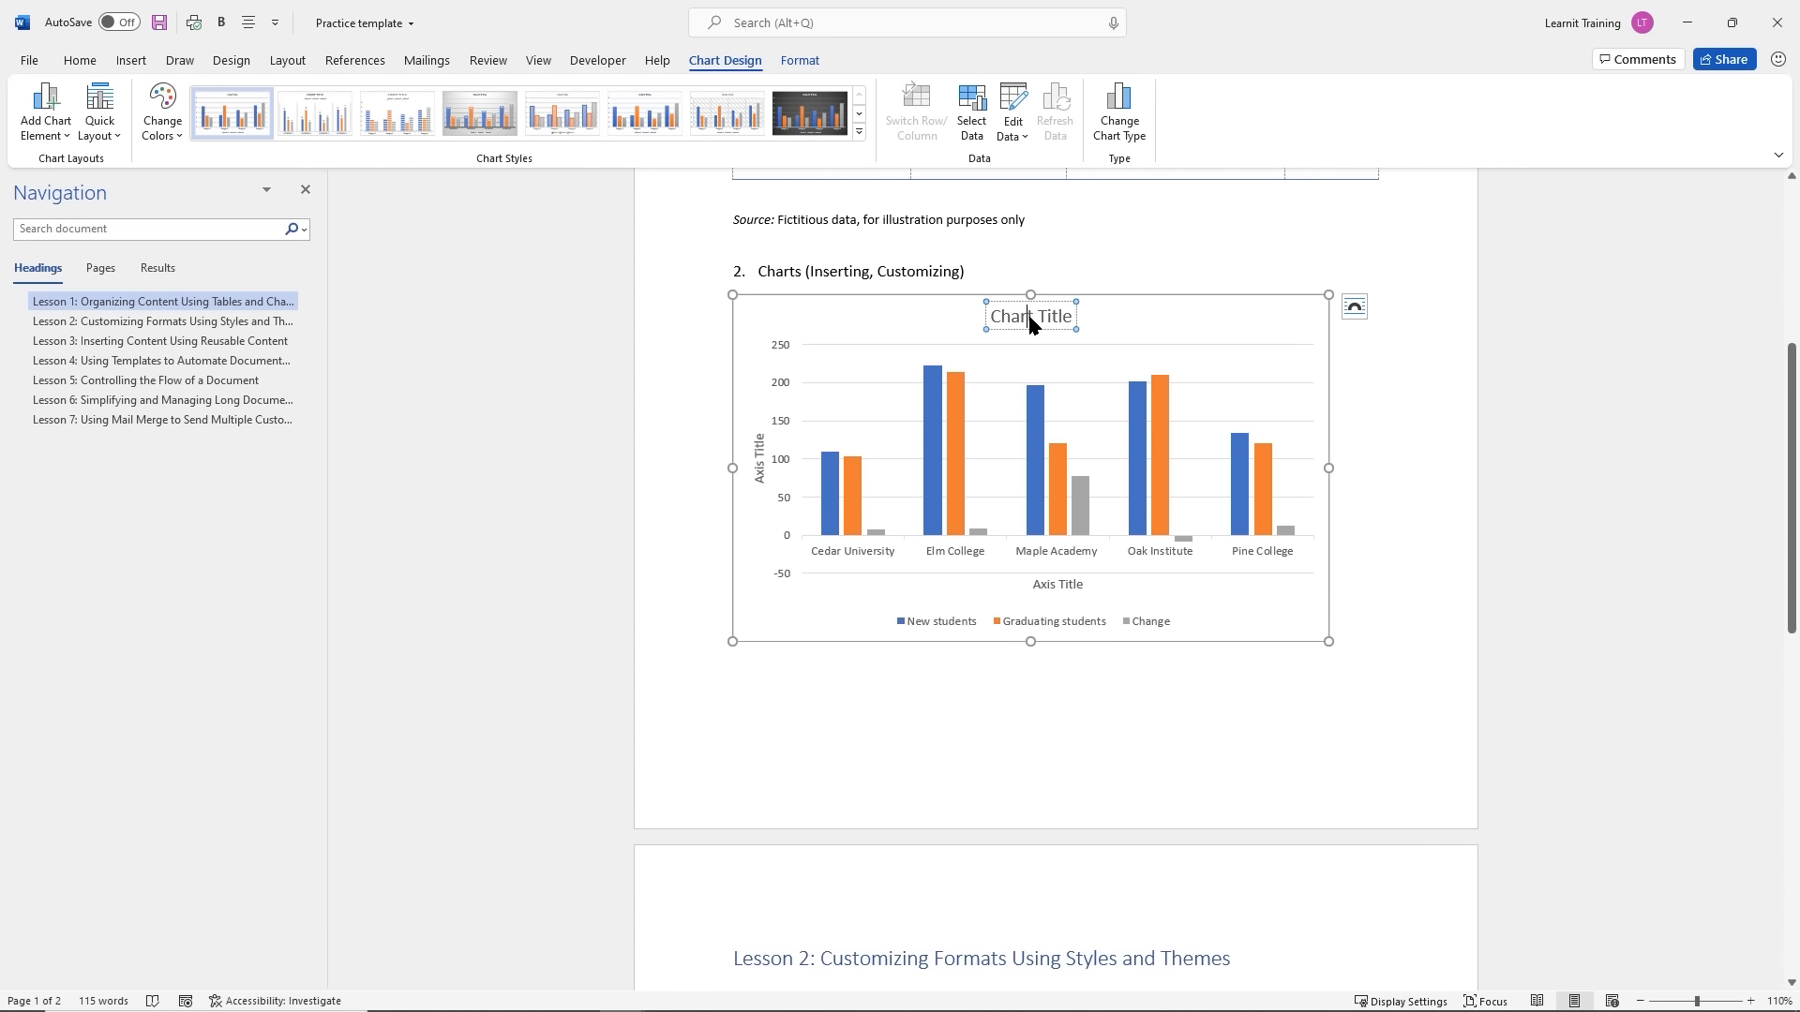
mouse_move(1076, 319)
mouse_down()
mouse_move(1010, 310)
mouse_move(999, 328)
mouse_move(1083, 324)
mouse_up()
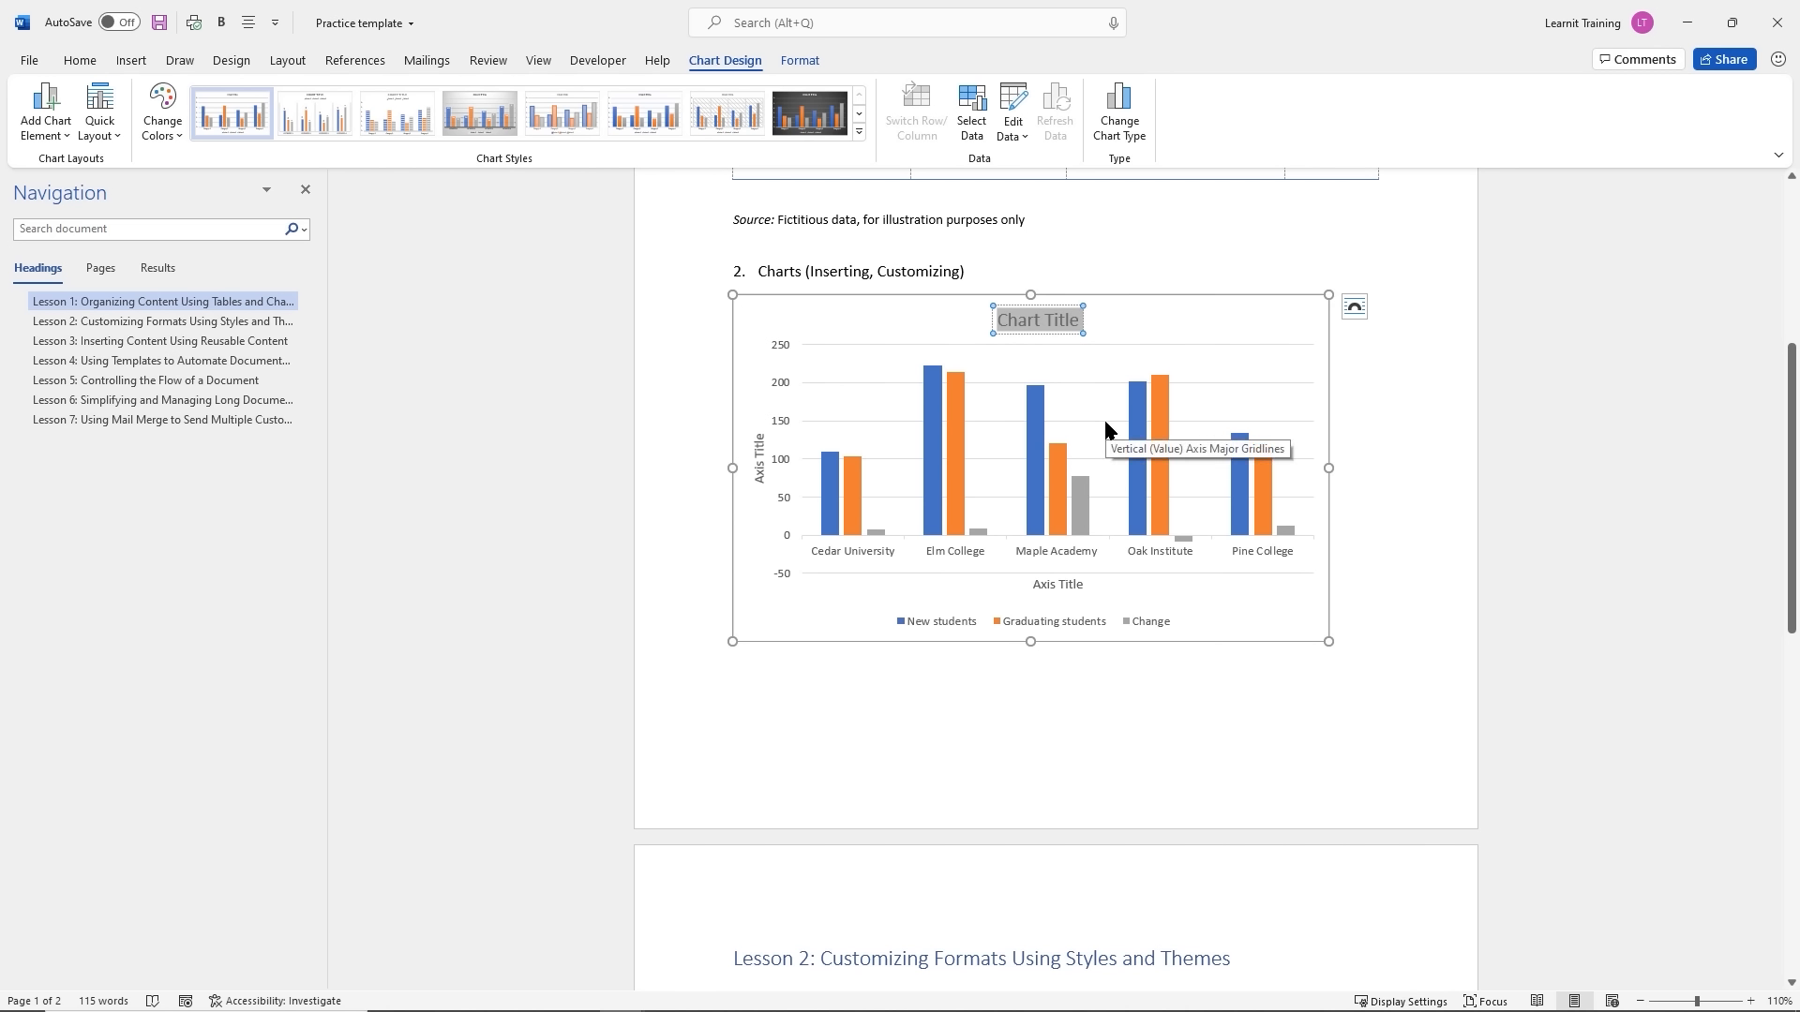
text(Enrollm)
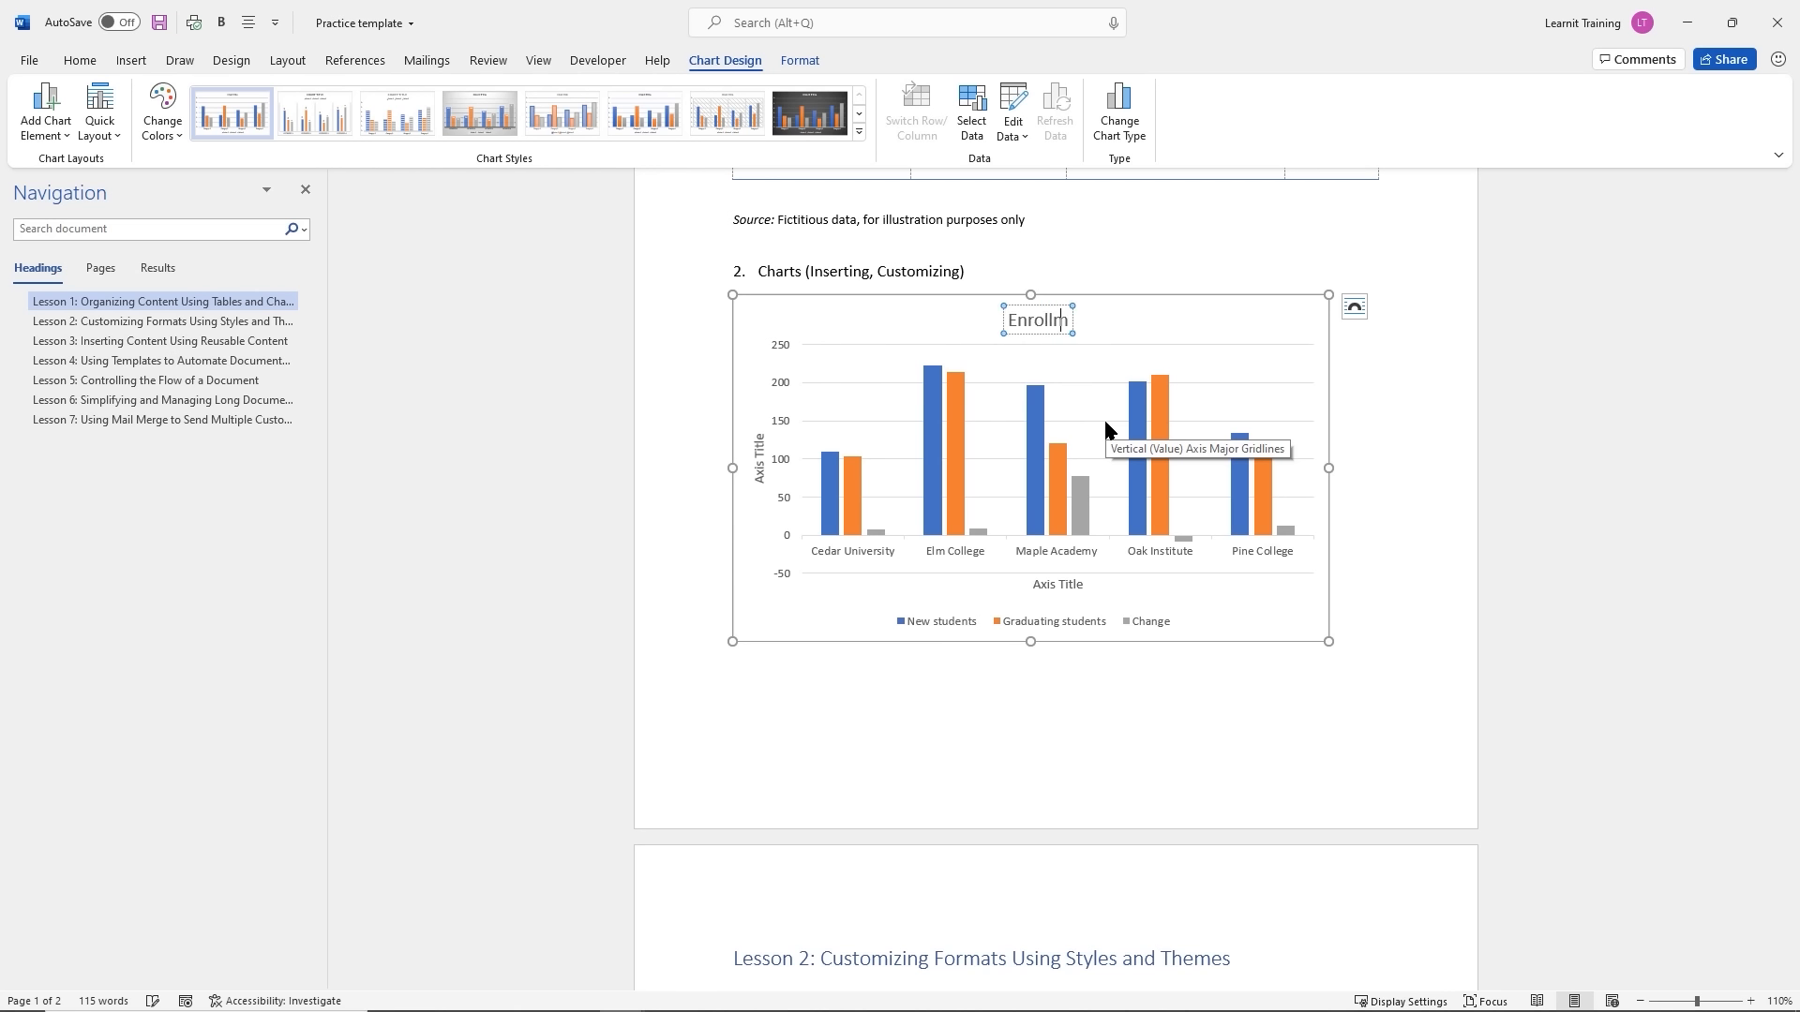
text(ent)
click(1203, 311)
Add data labels to all columns of the Enrollment chart
click(1354, 342)
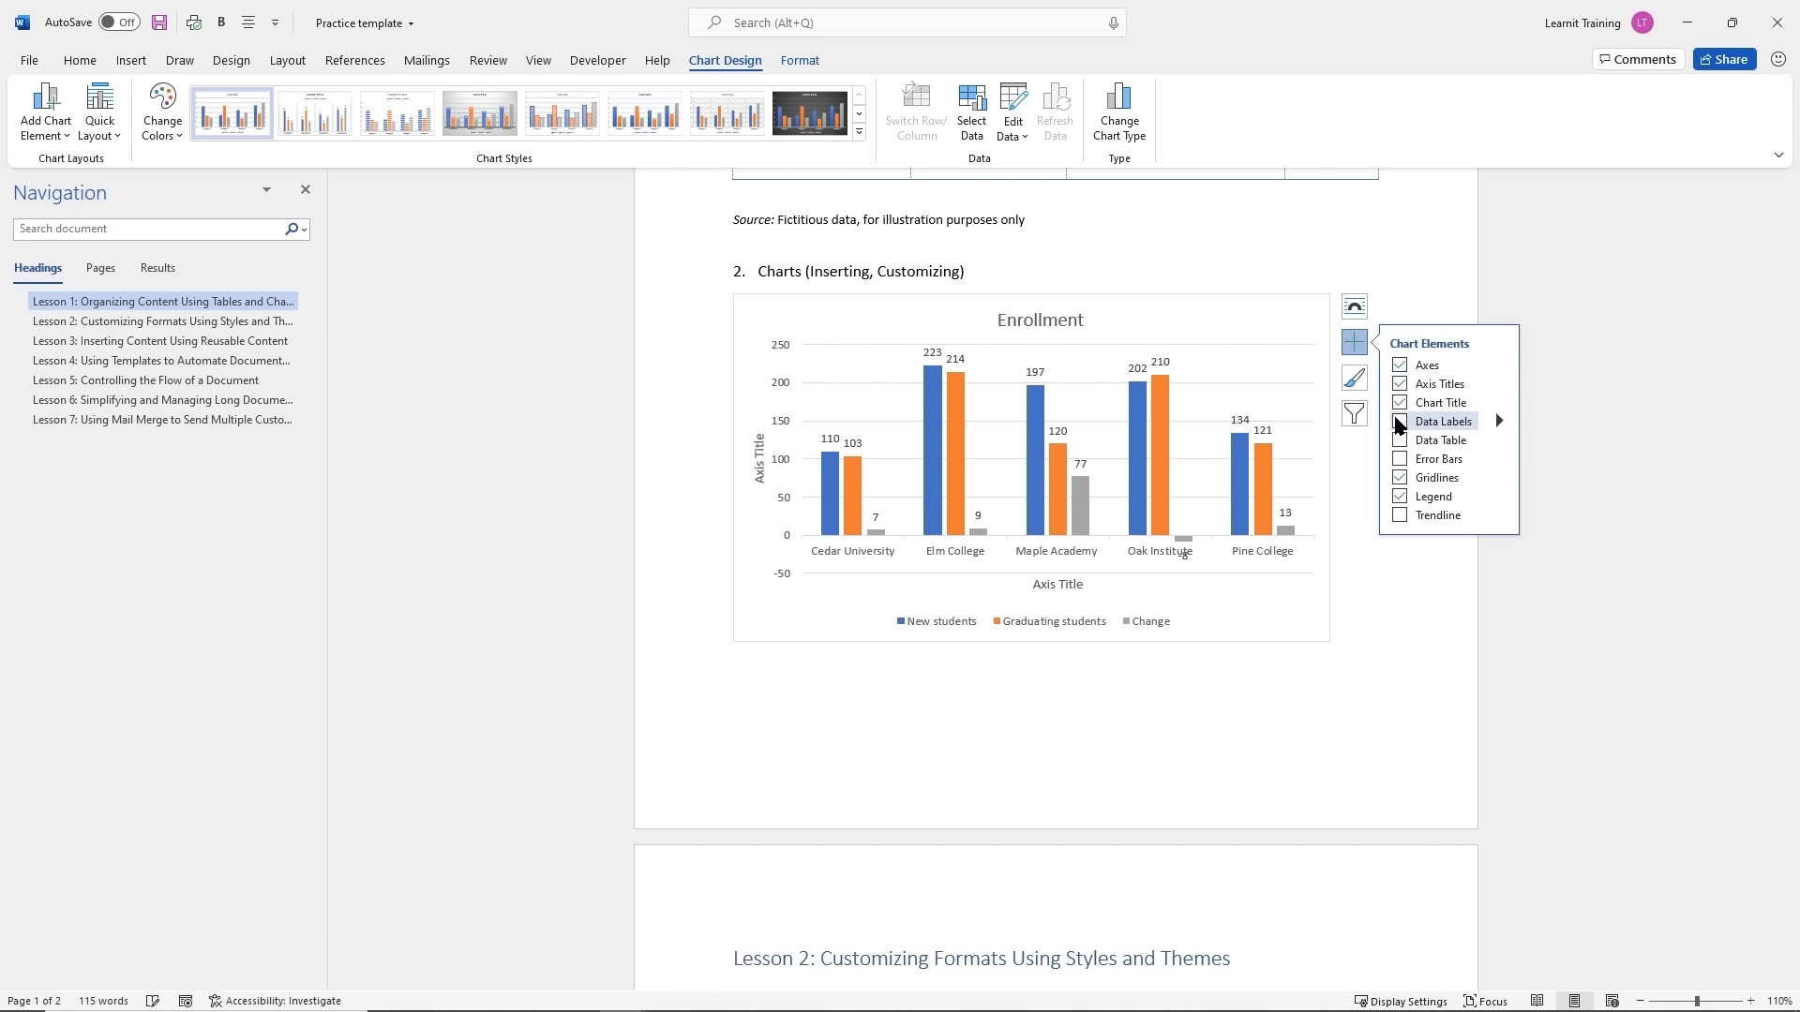
click(1399, 422)
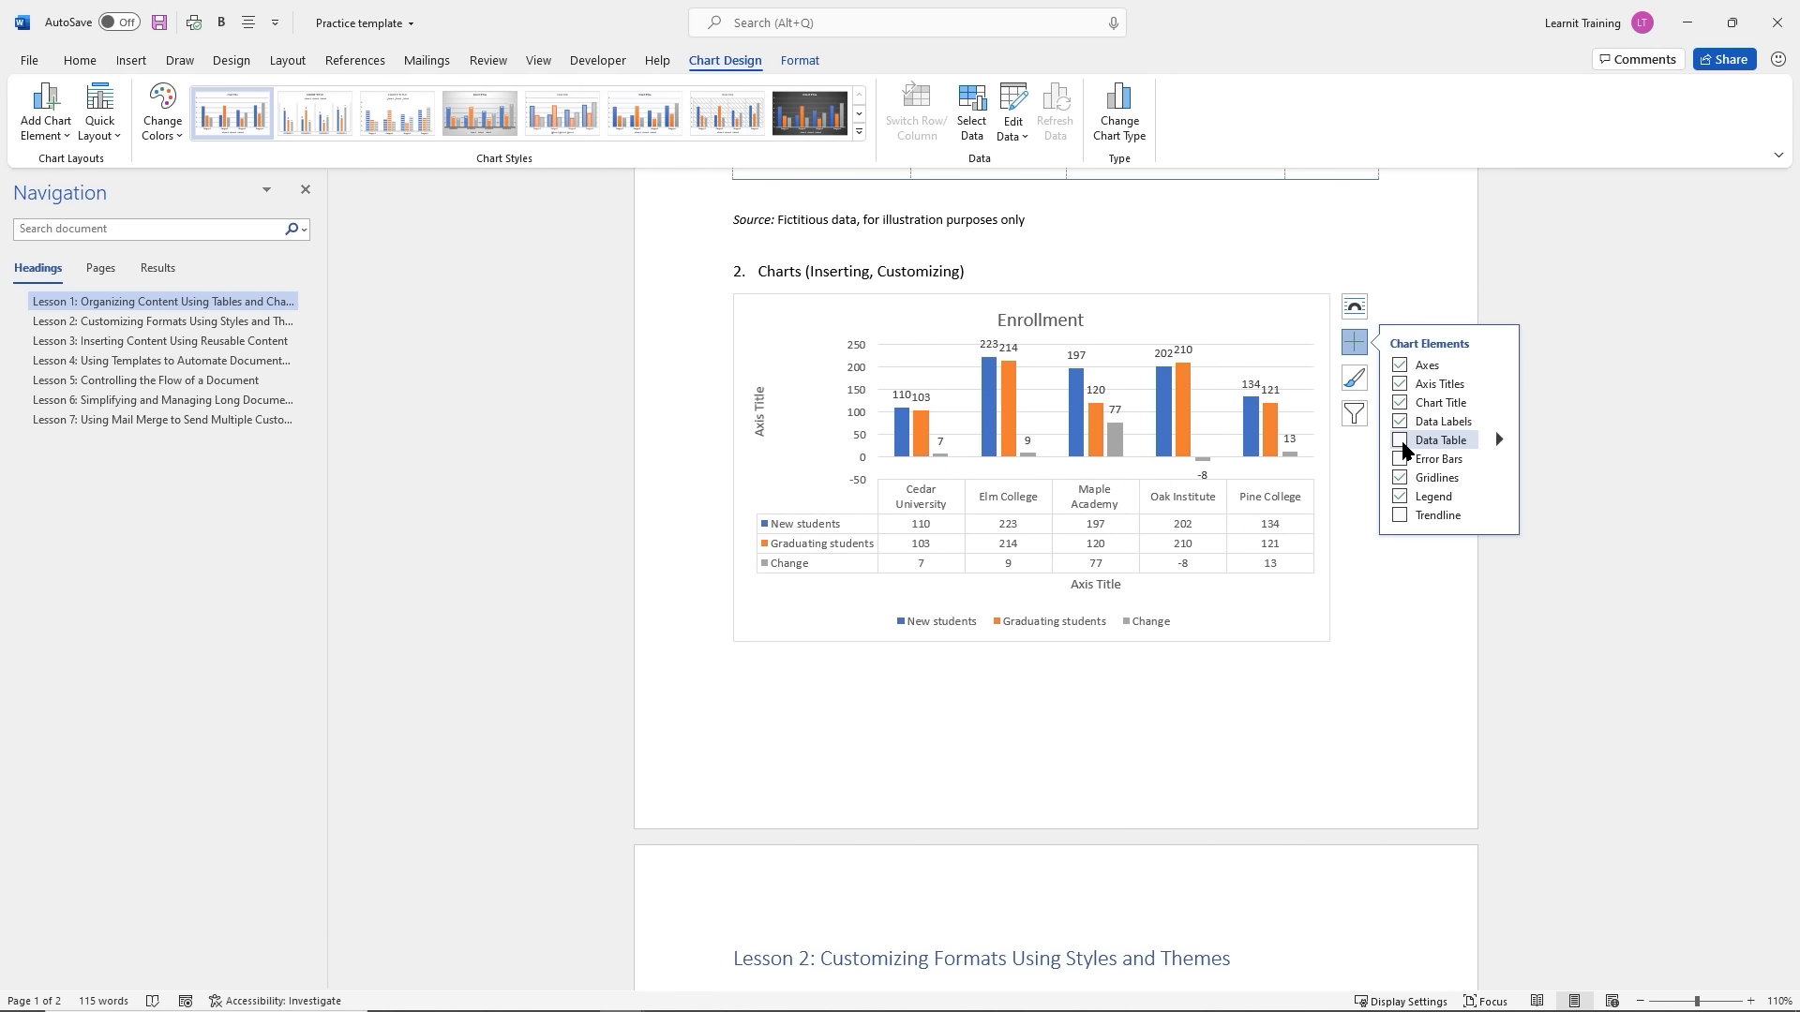
Show the chart's data table and hide it again, and try toggling the gridlines
click(1401, 441)
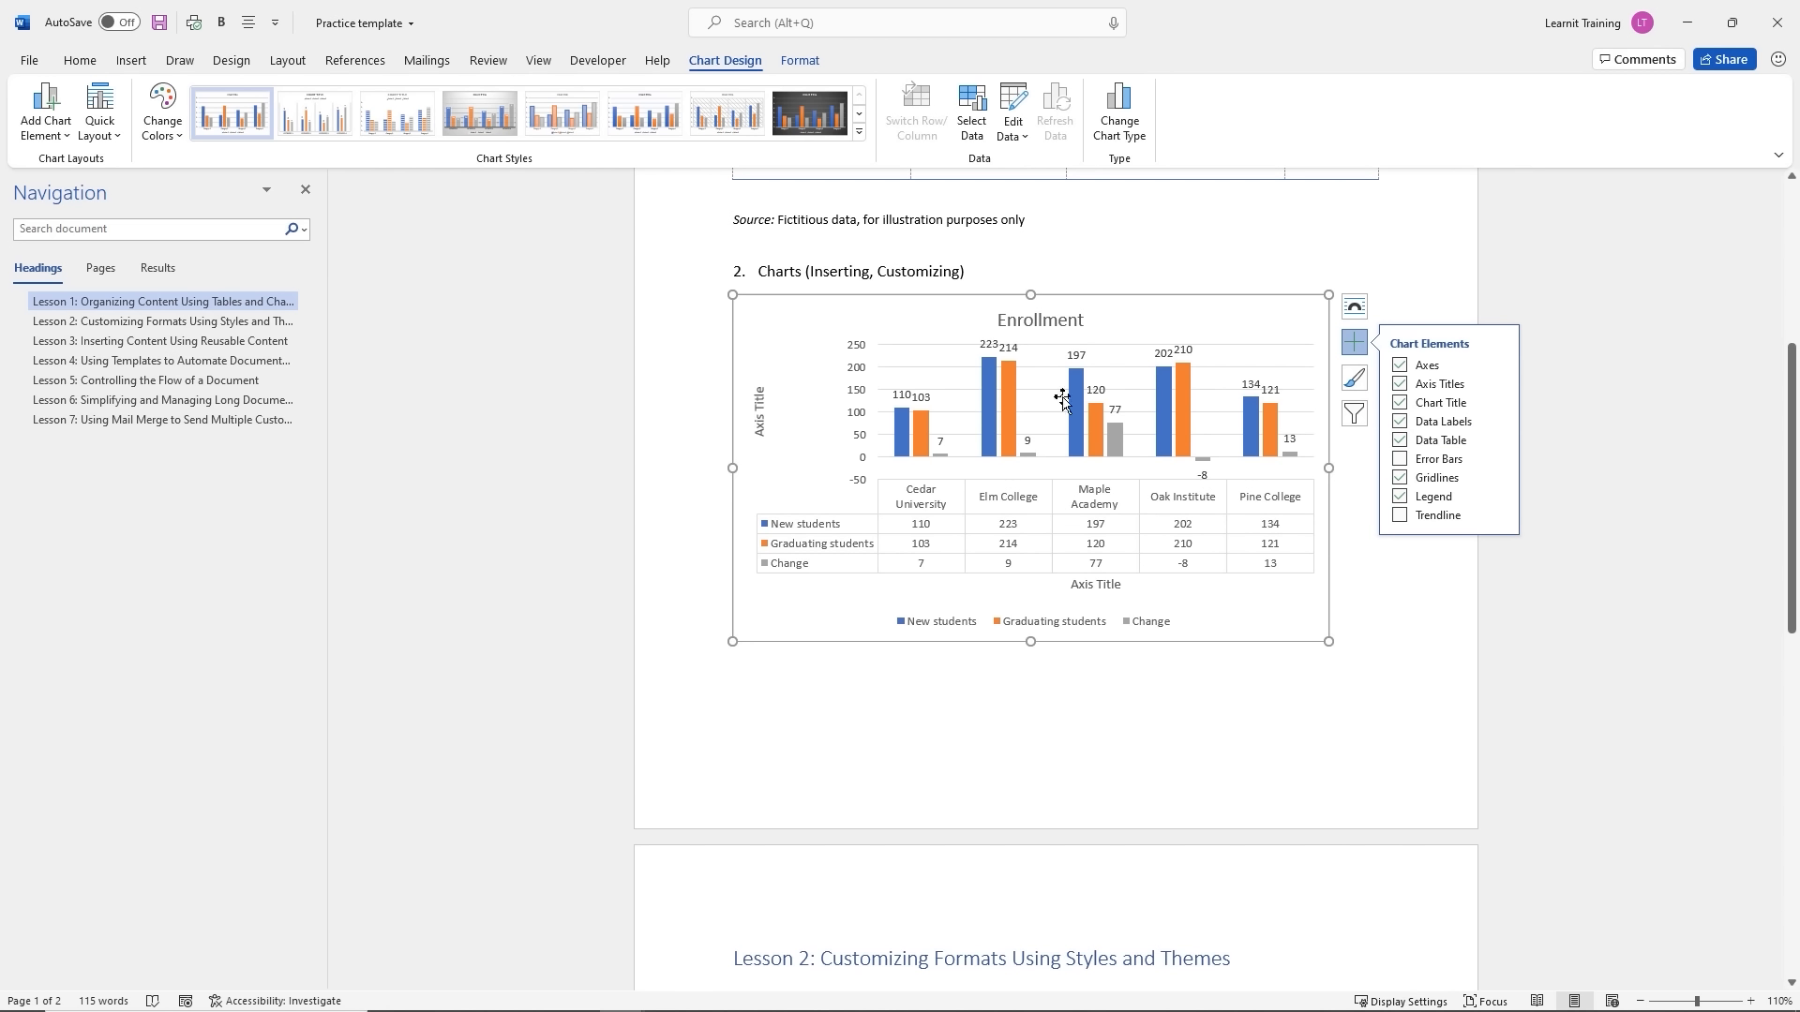
click(1402, 441)
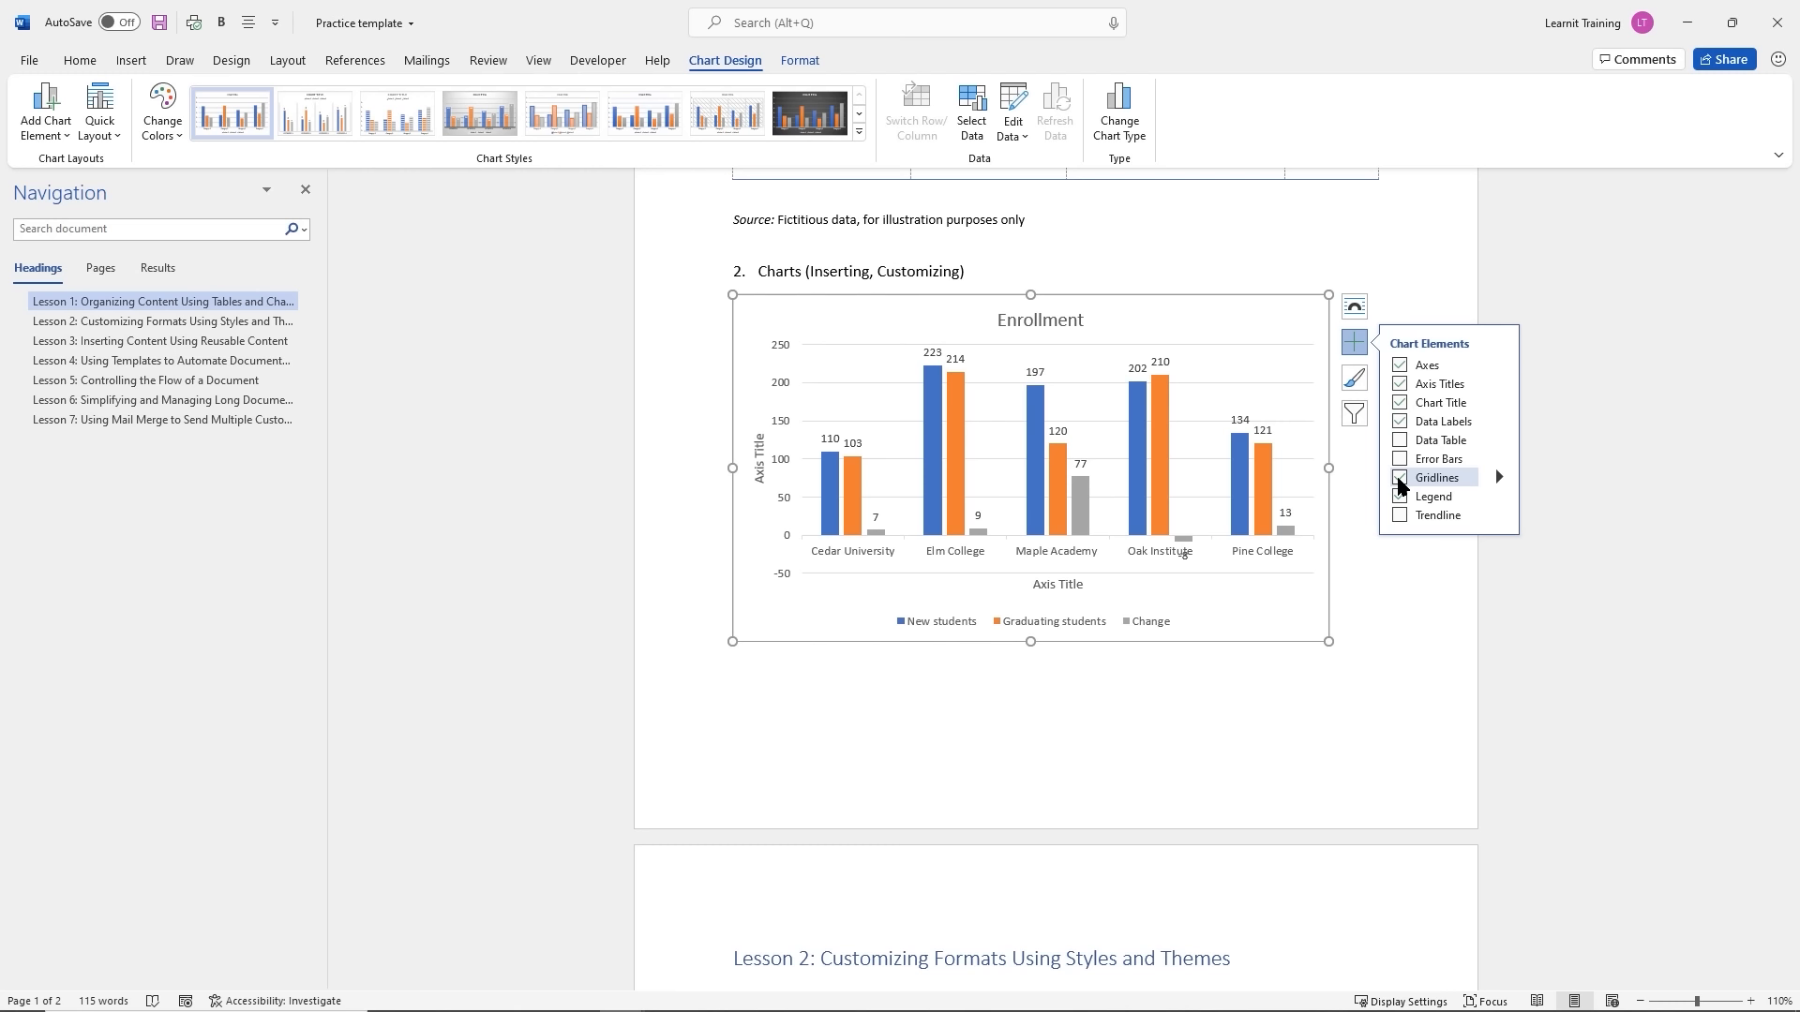
click(1400, 479)
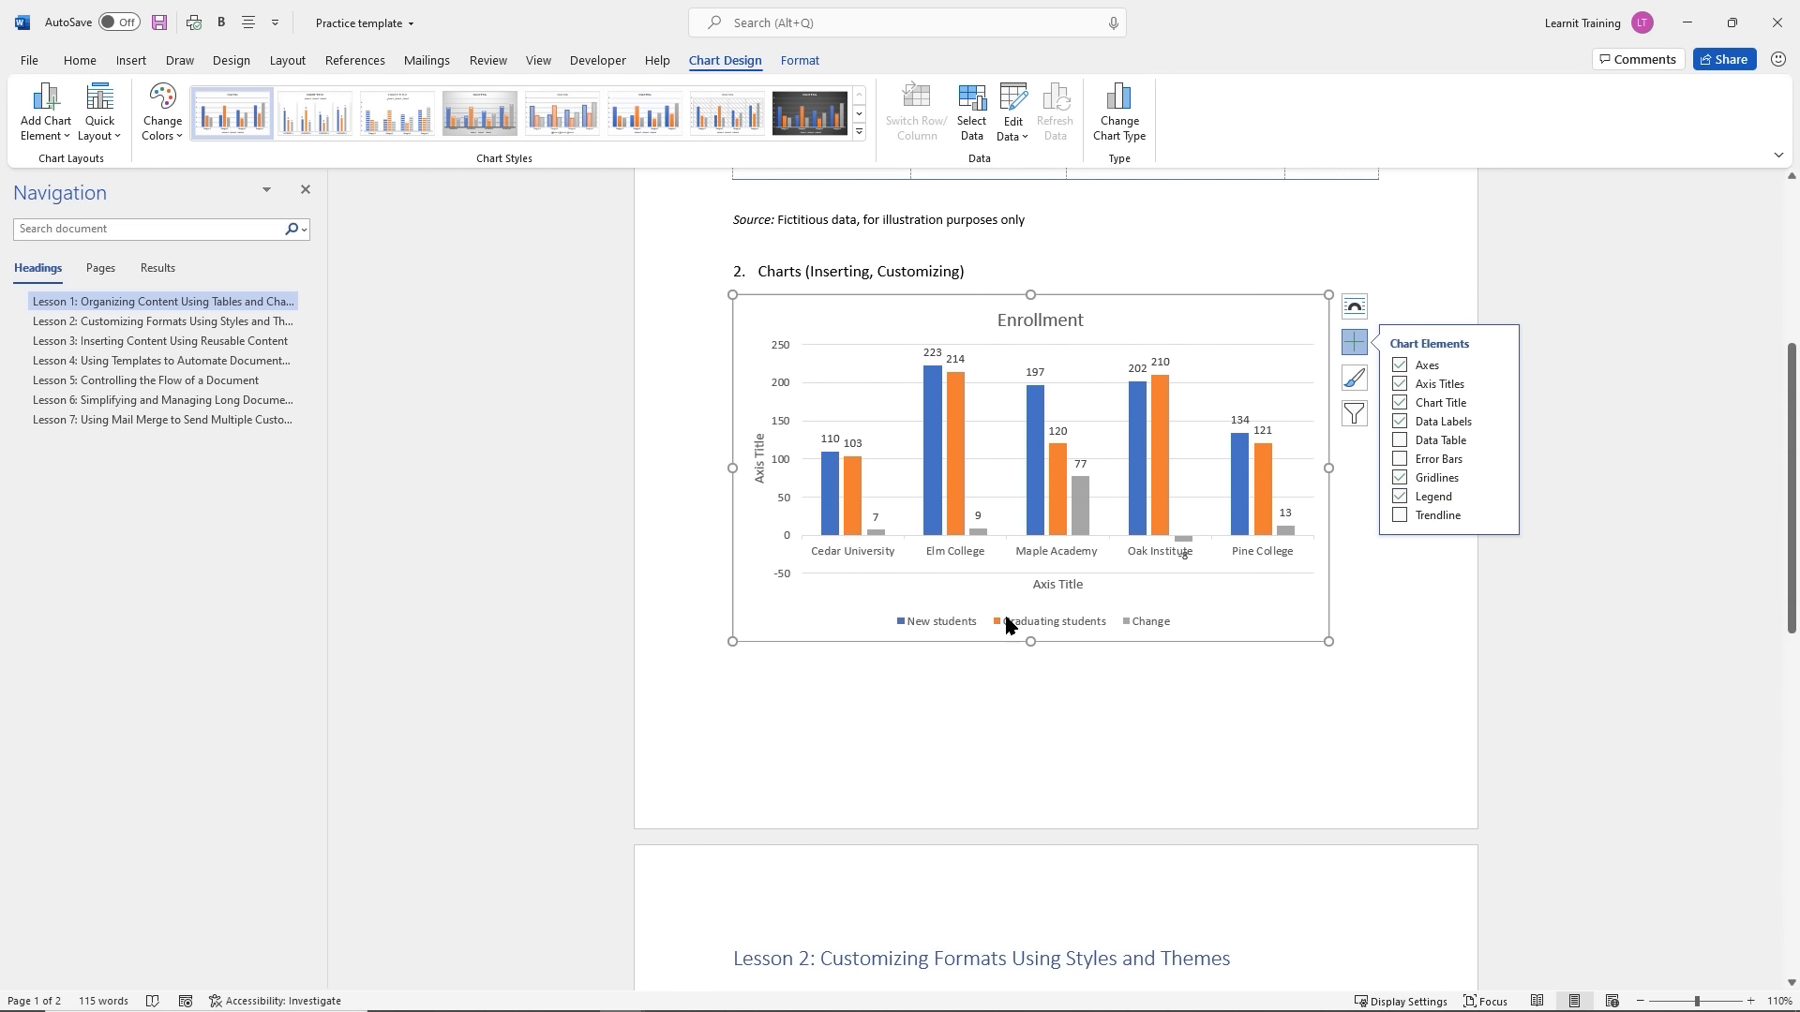
Turn the chart's legend off and on, try it at the Top, and set its position to Bottom
click(1400, 498)
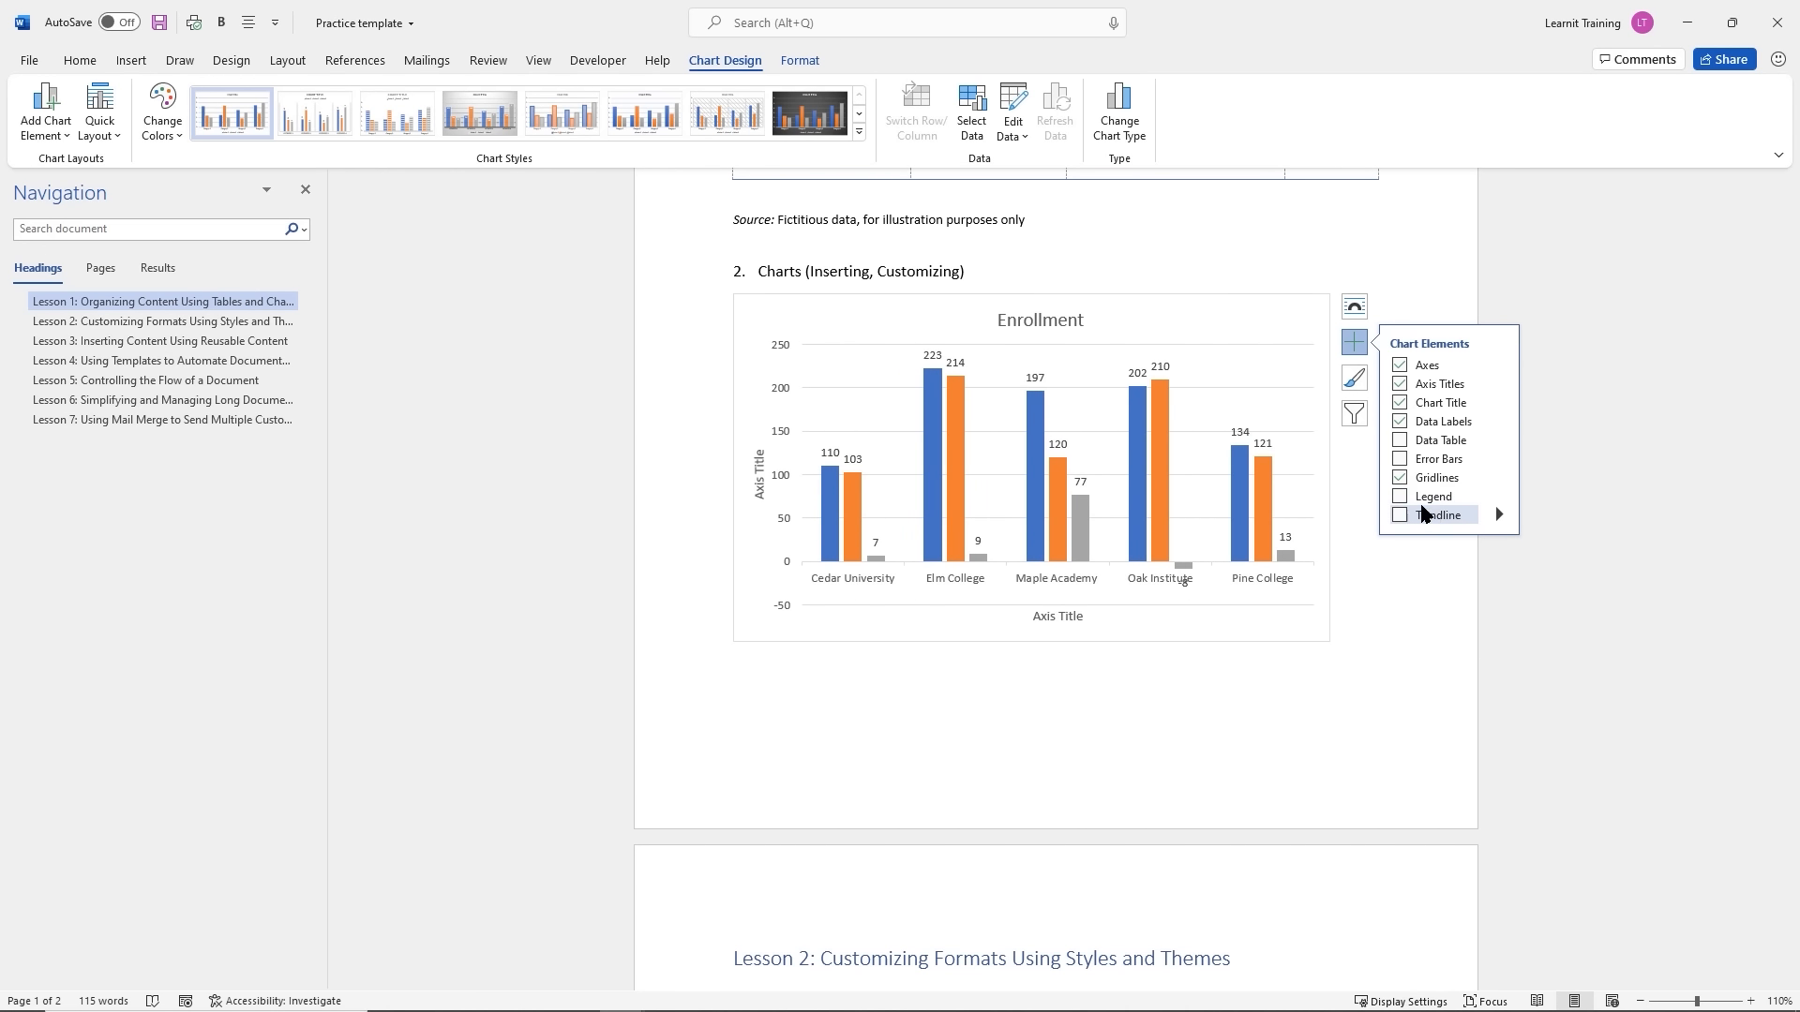
click(1401, 497)
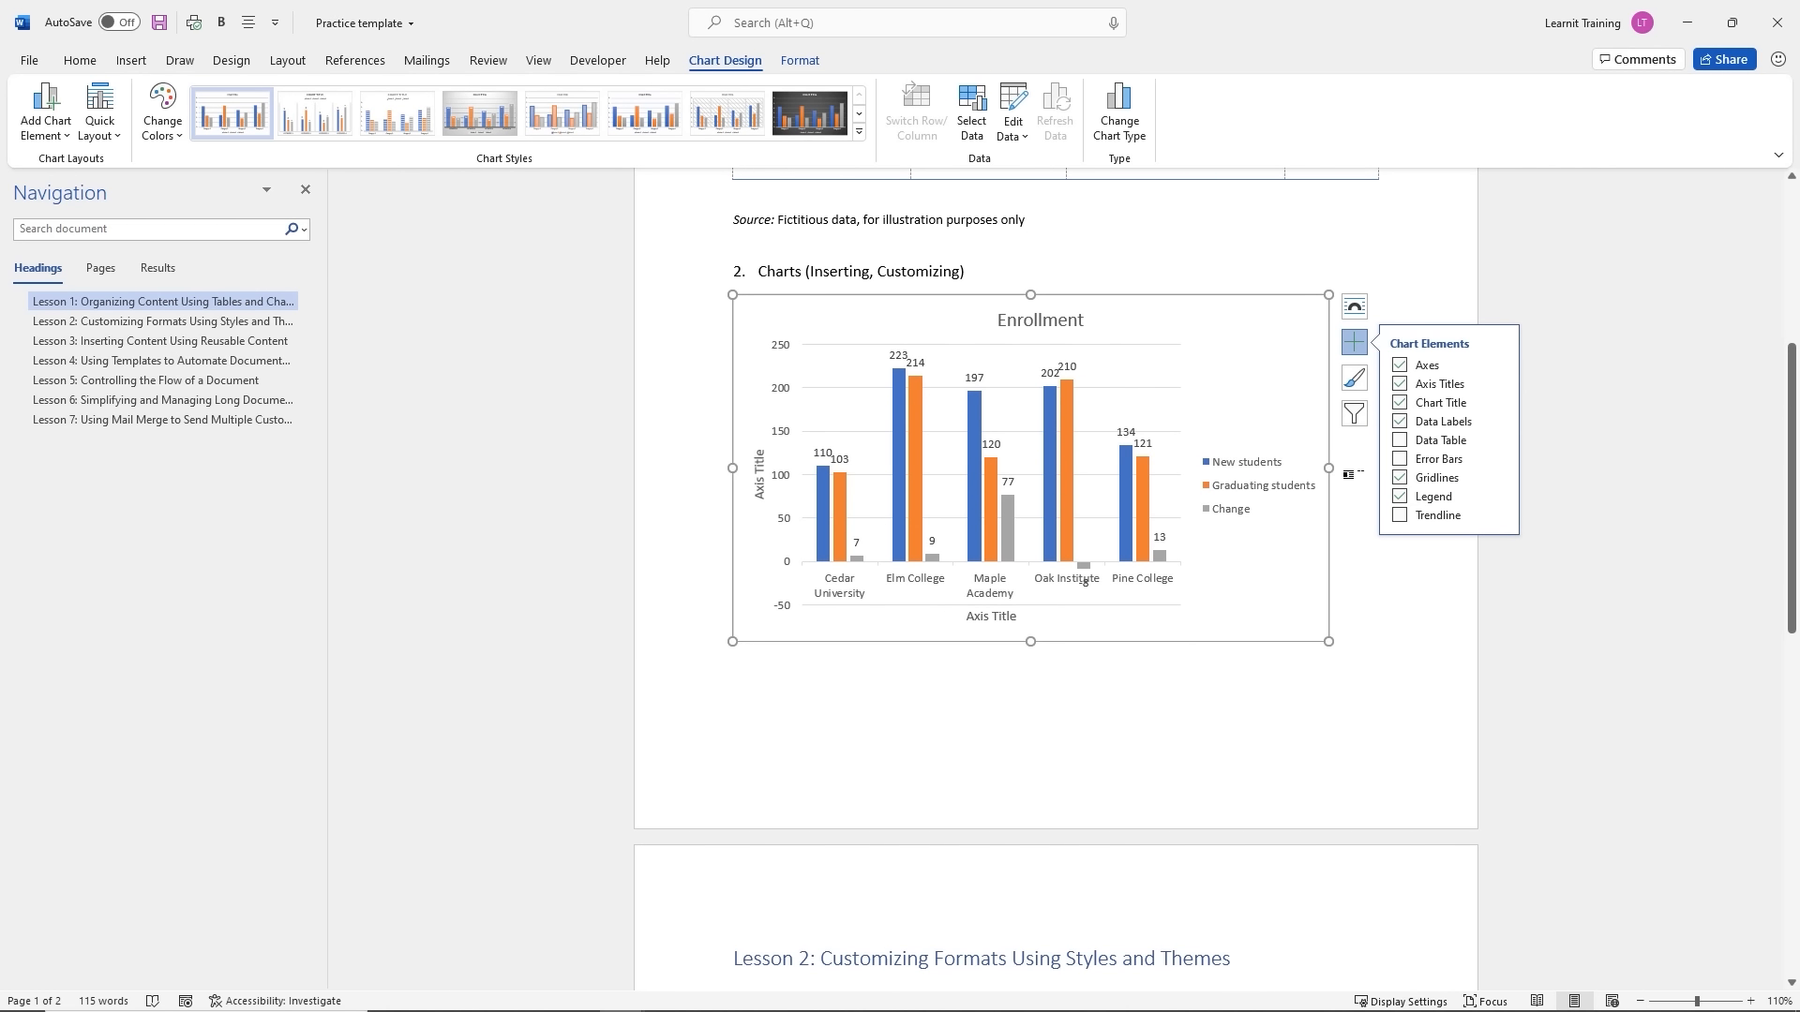
click(1499, 497)
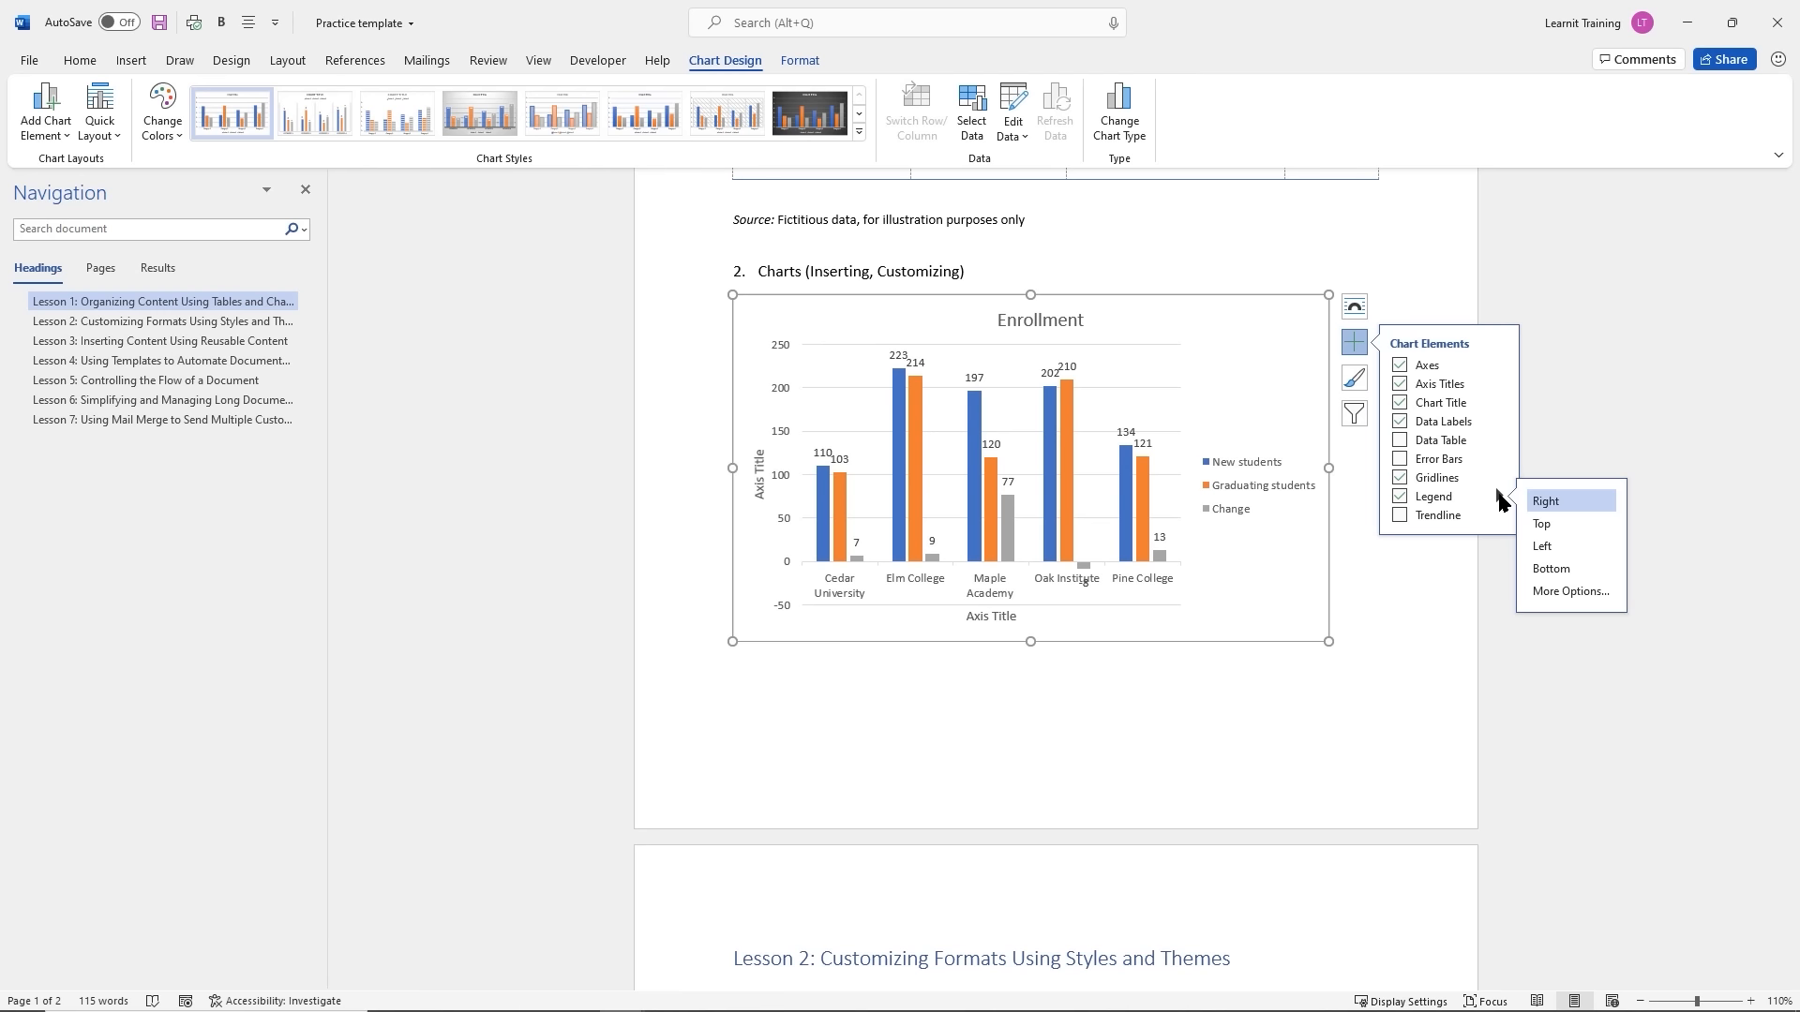
click(1542, 521)
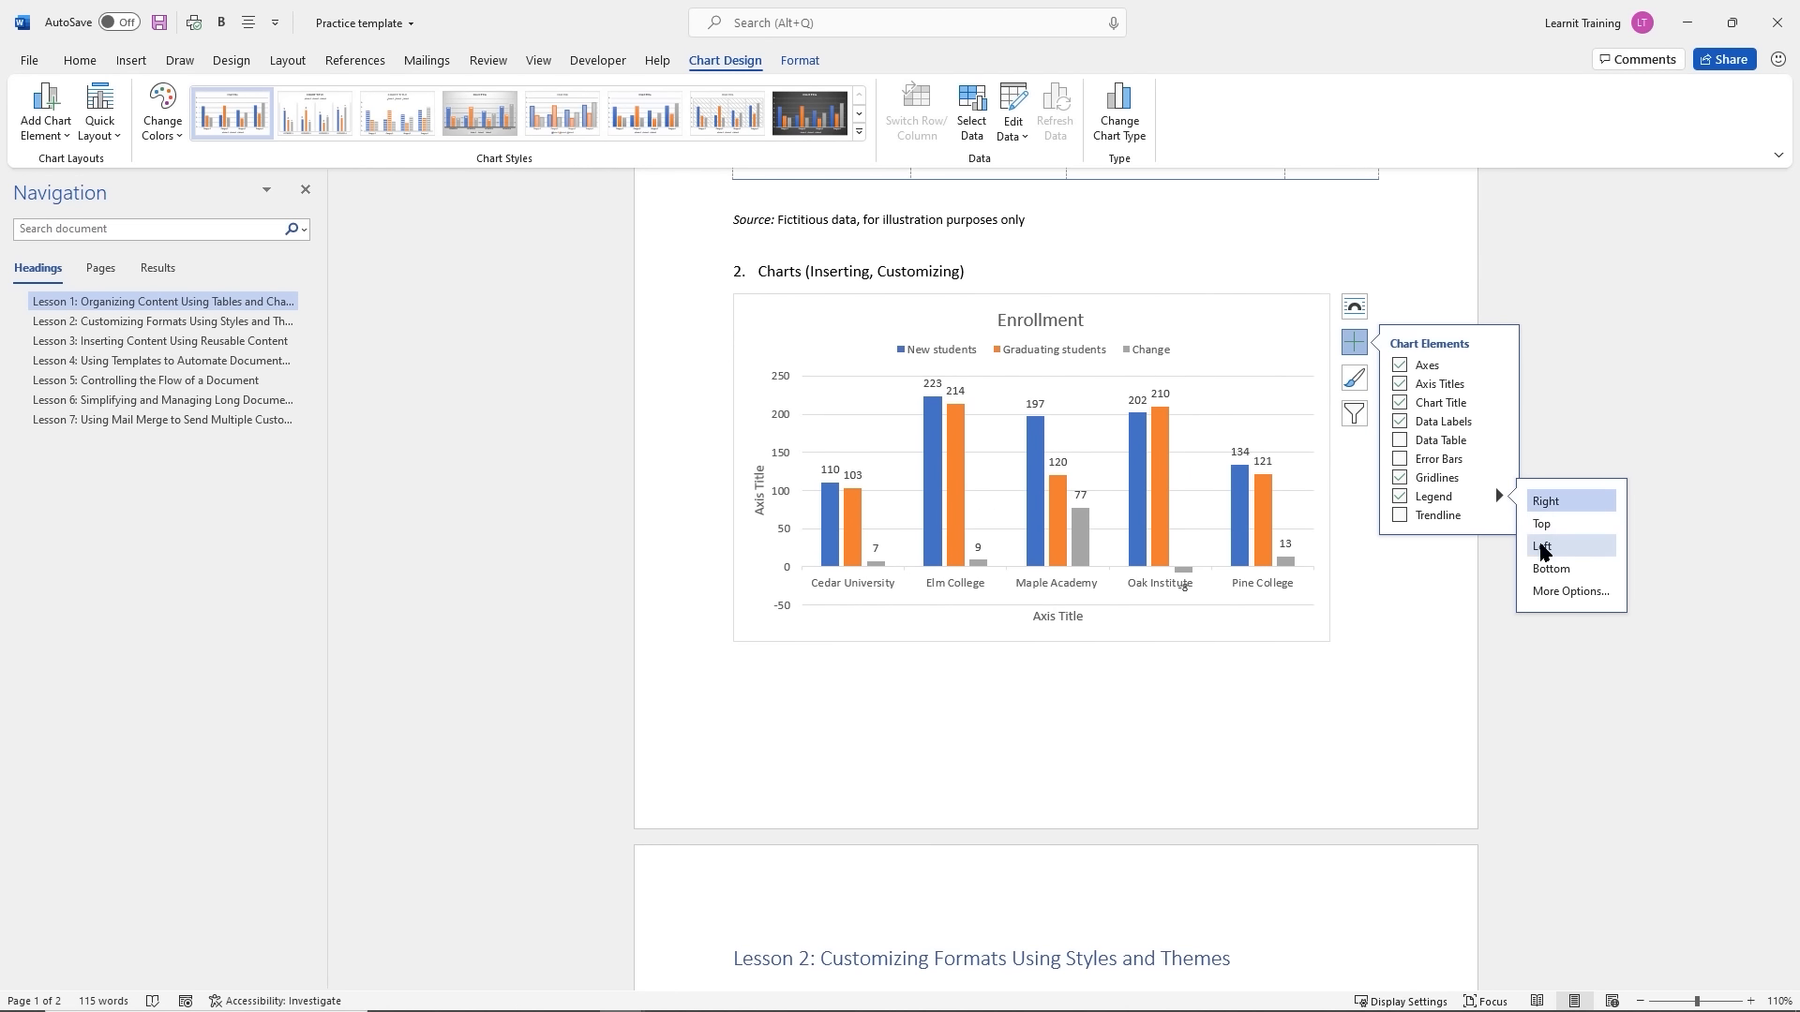
click(1549, 569)
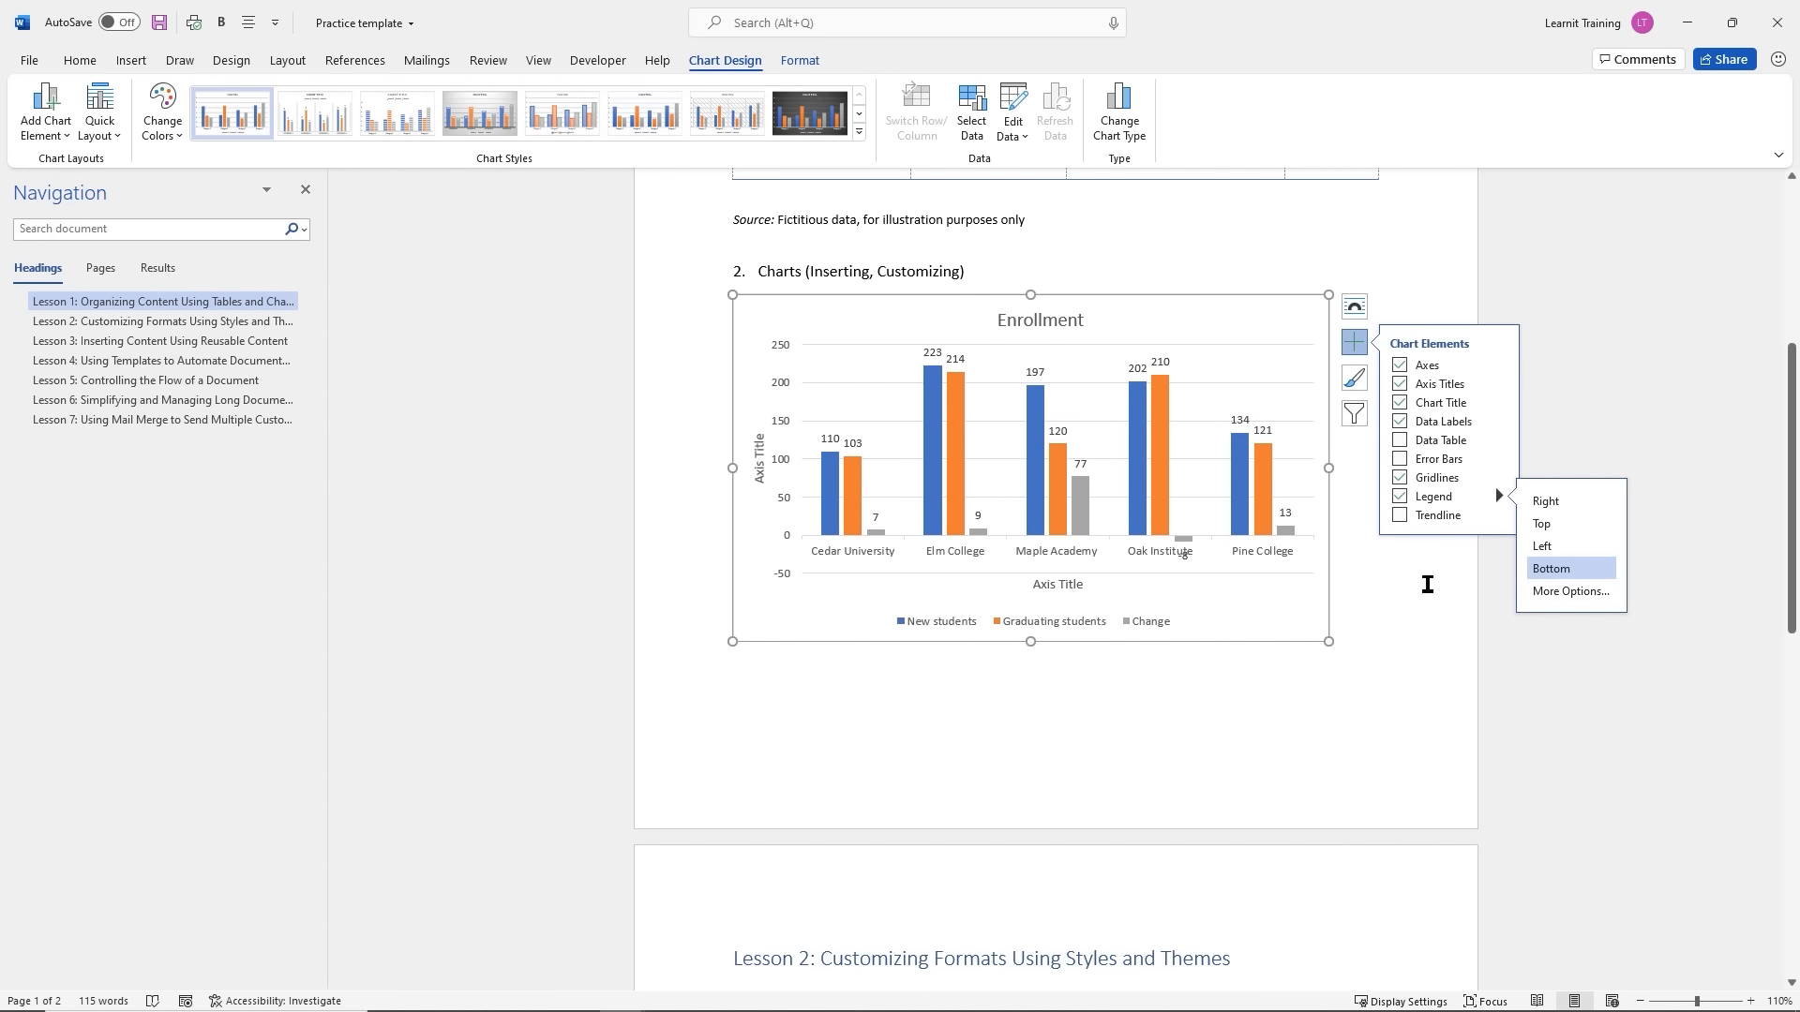
Browse the chart style previews and apply the last style, with a bold title and shaded, shadowed columns
click(1360, 415)
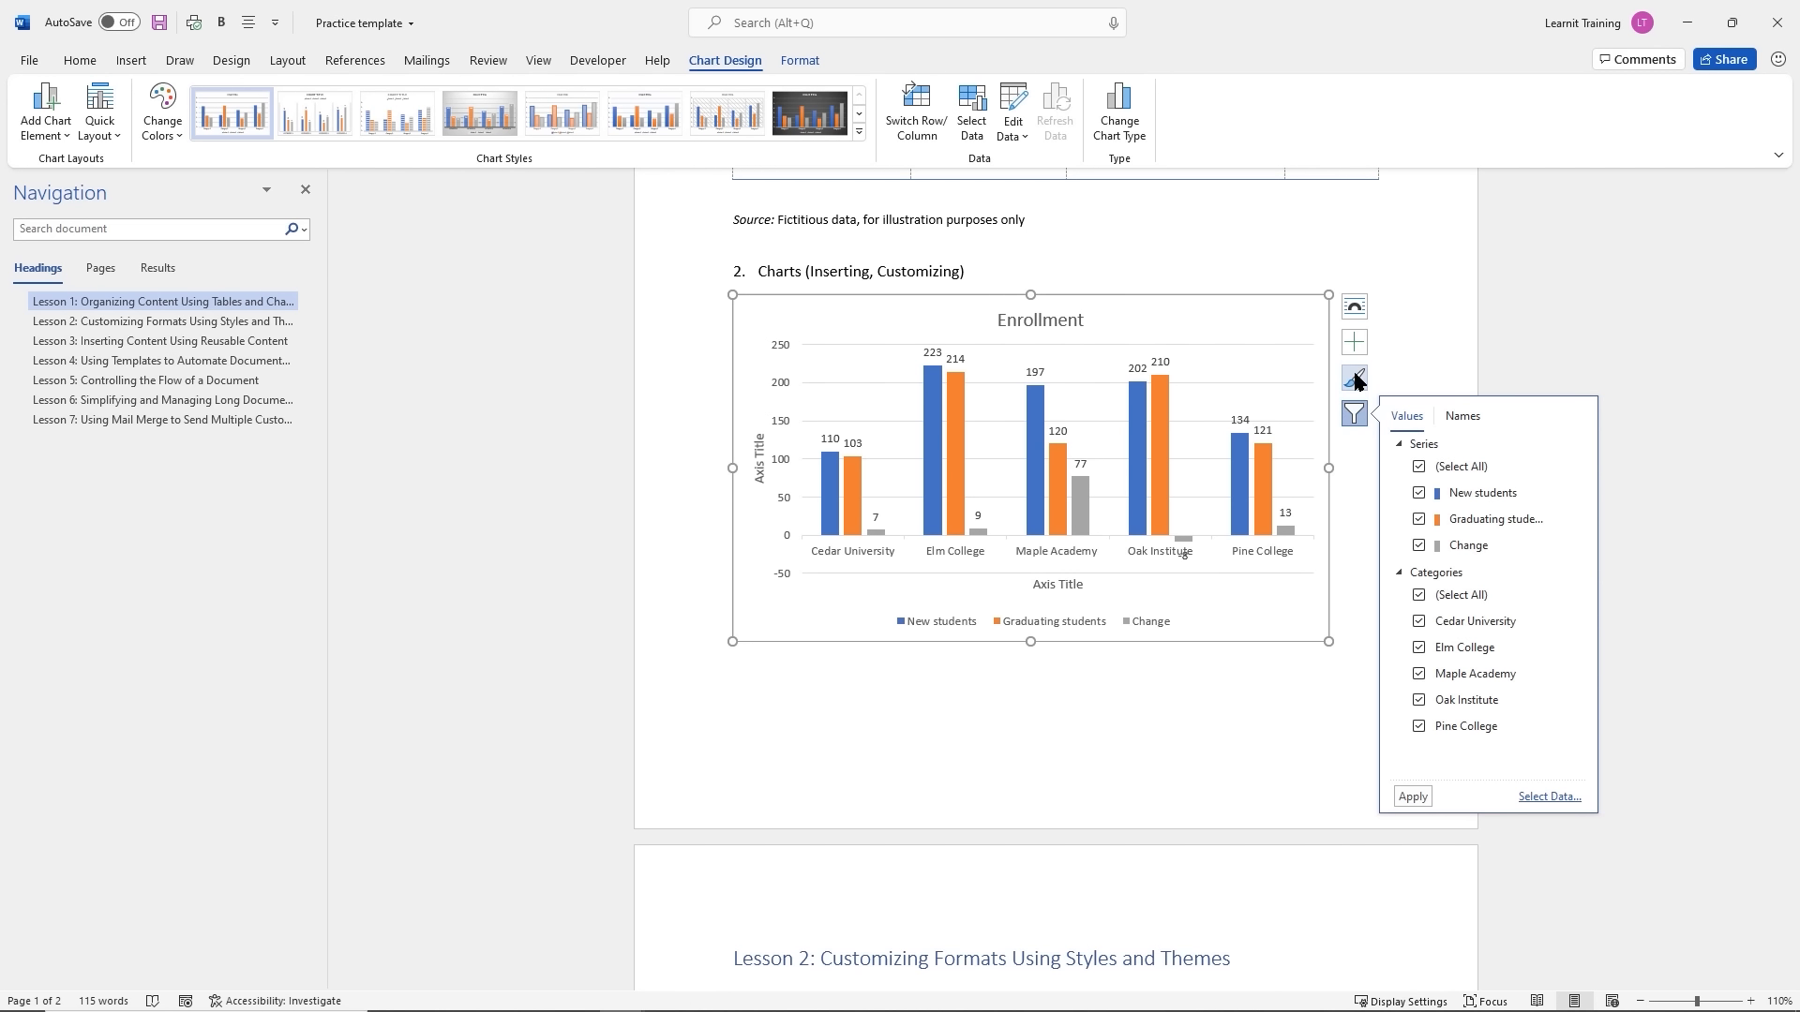
click(1353, 378)
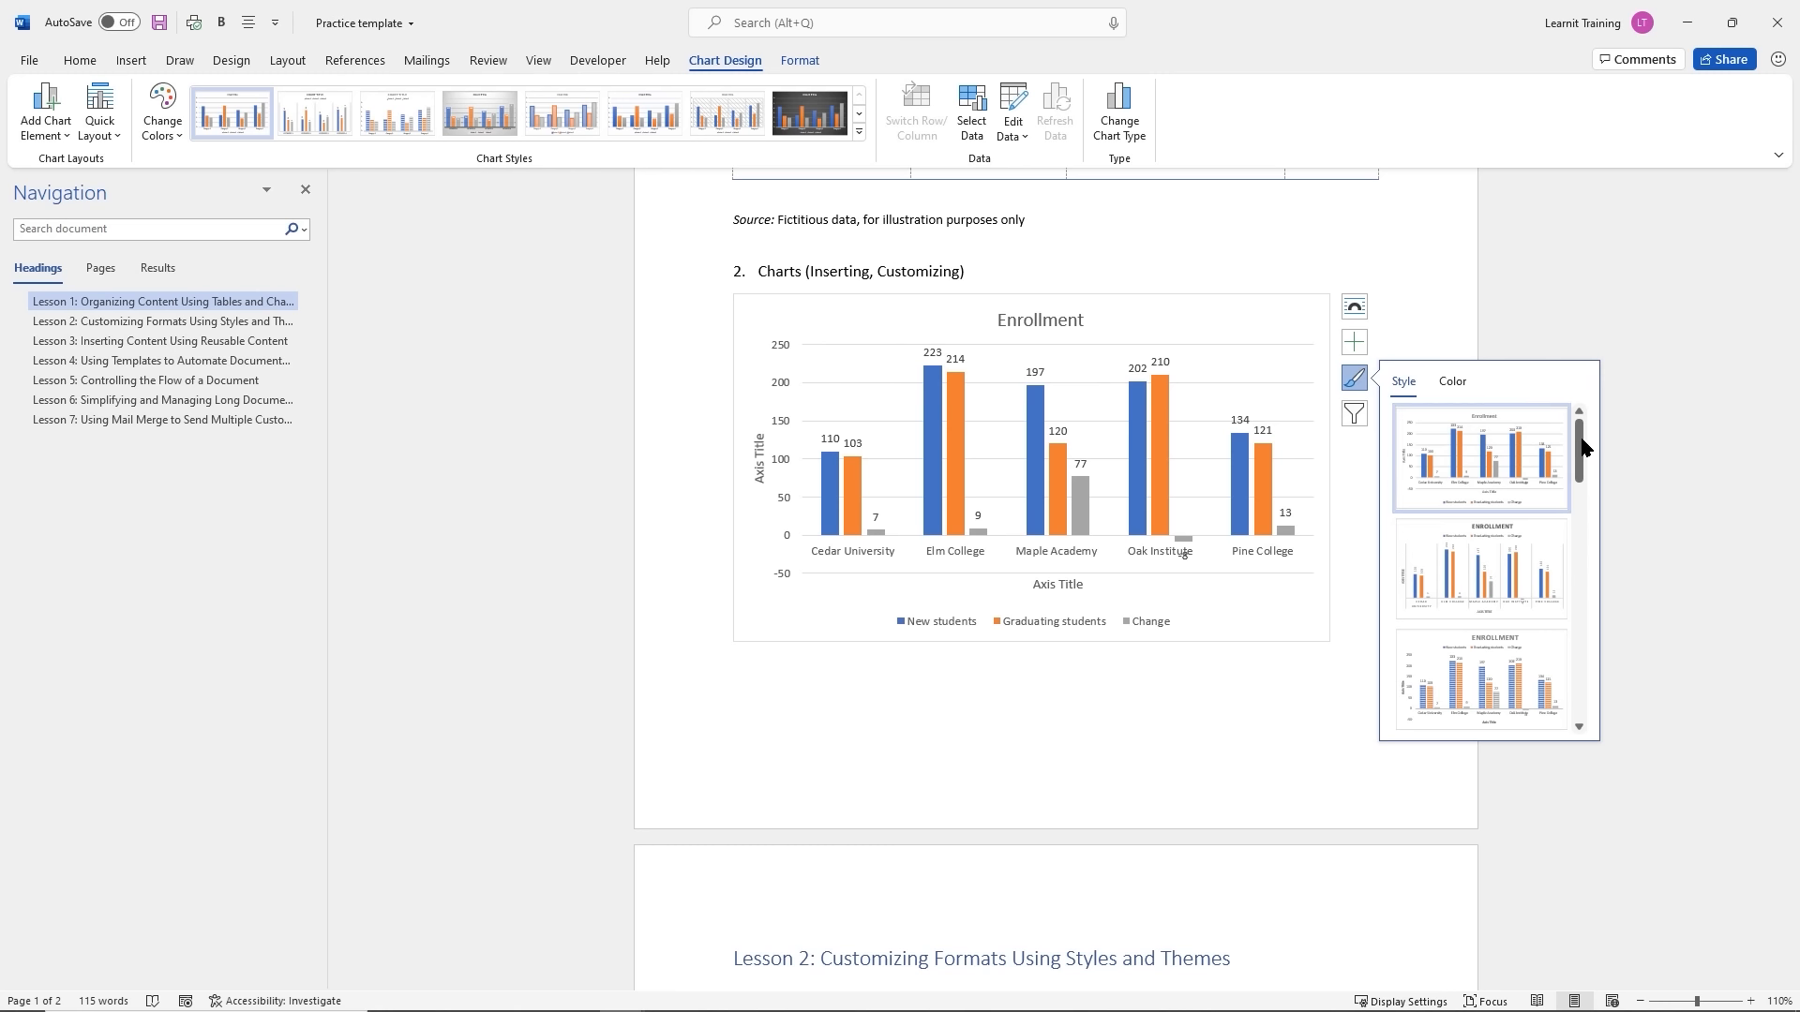
mouse_move(1582, 448)
mouse_down()
mouse_move(1590, 462)
mouse_move(1579, 446)
mouse_up()
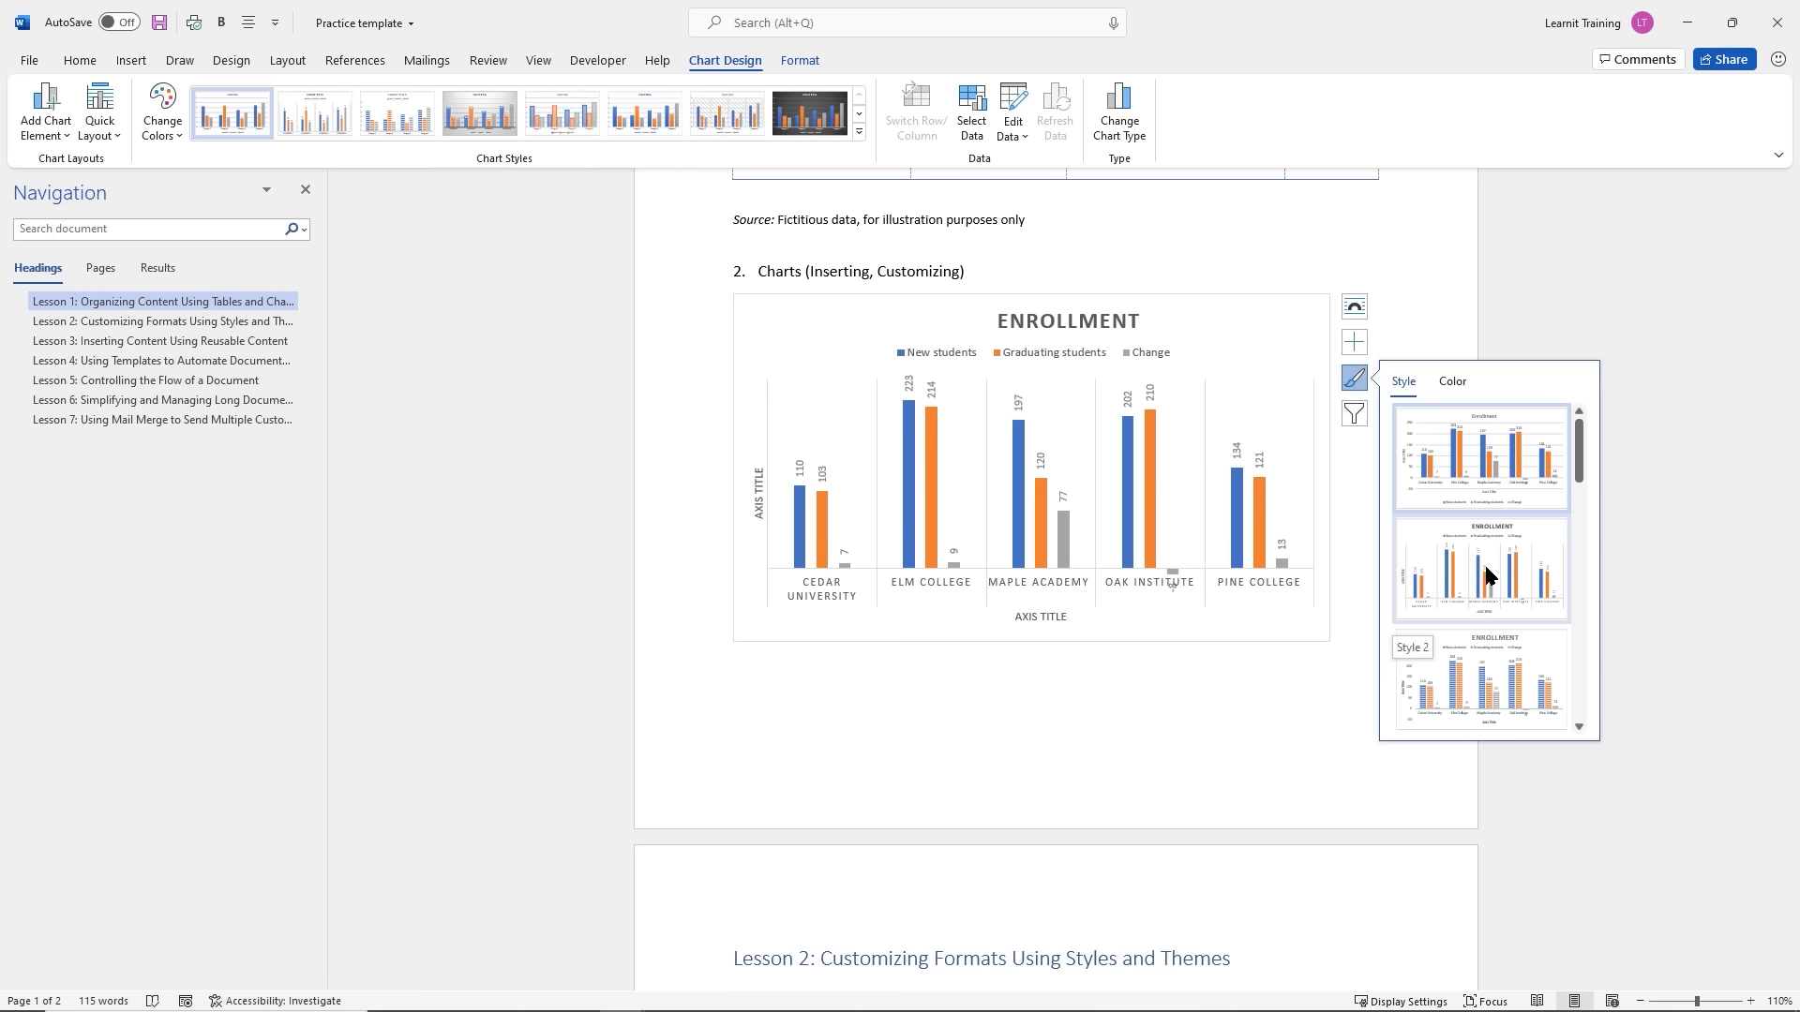
click(1495, 677)
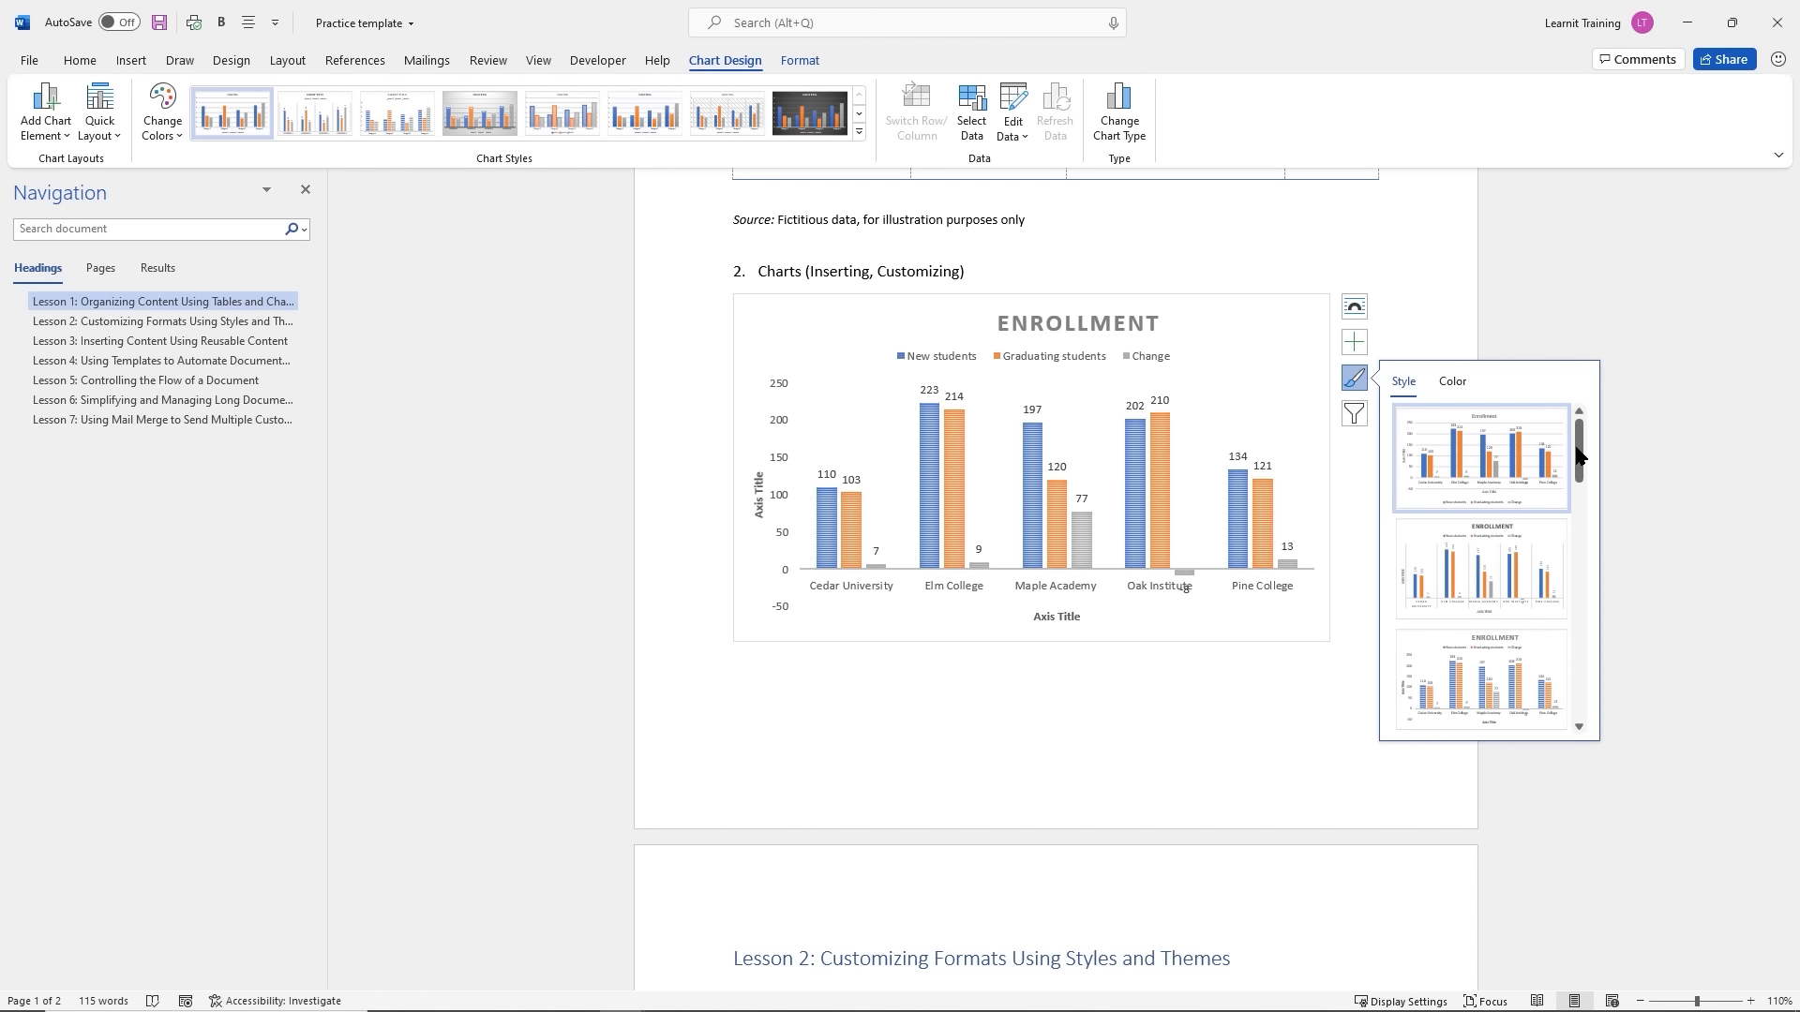
drag(1576, 454, 1580, 572)
click(1476, 600)
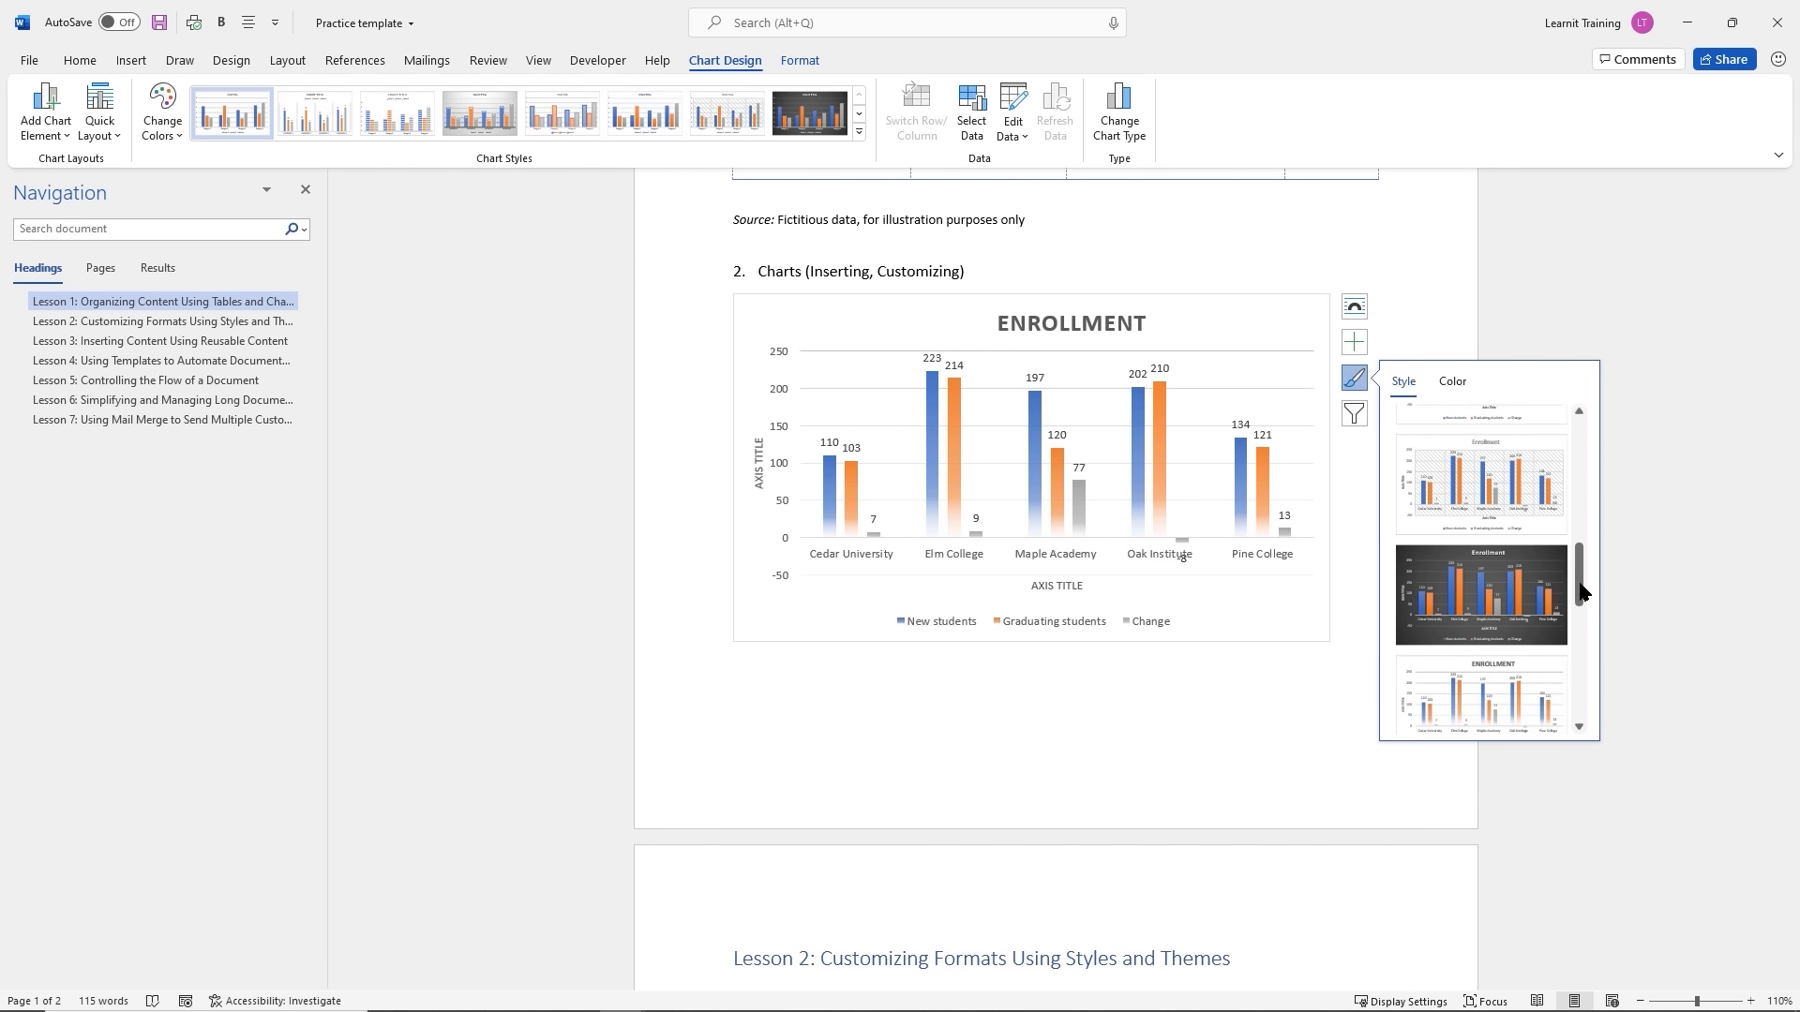
drag(1579, 586, 1579, 717)
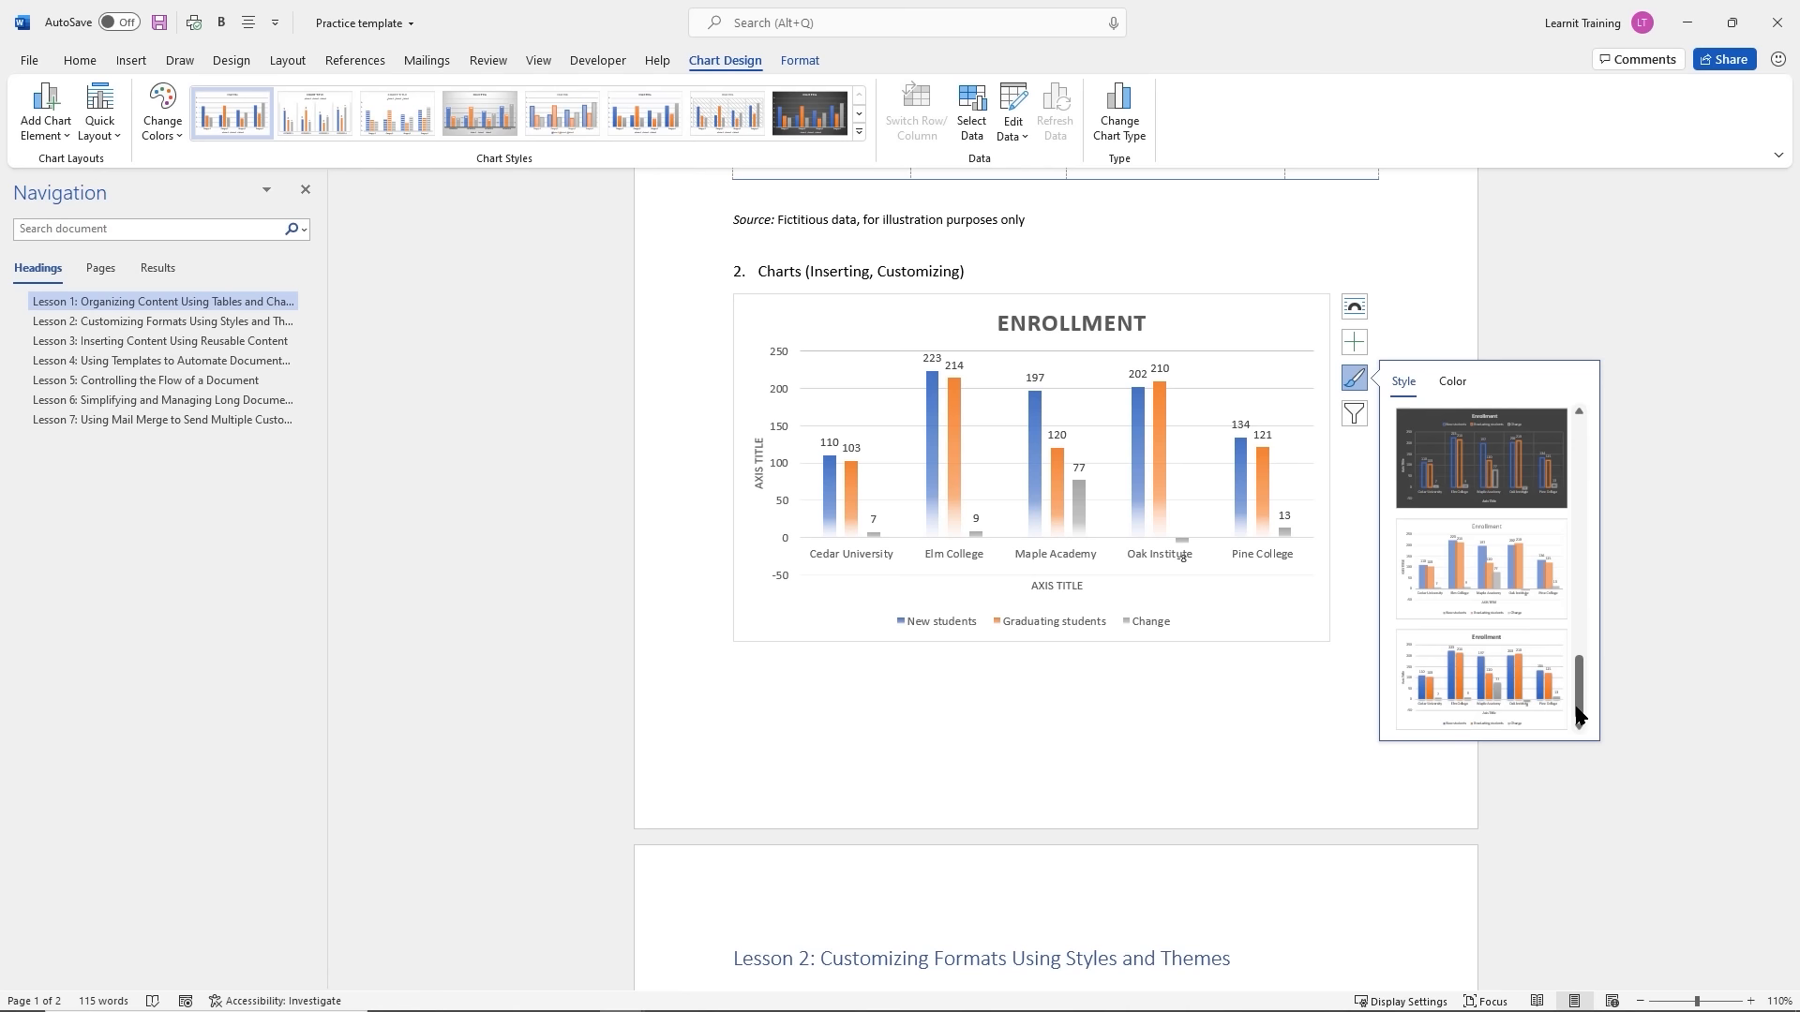
click(1491, 691)
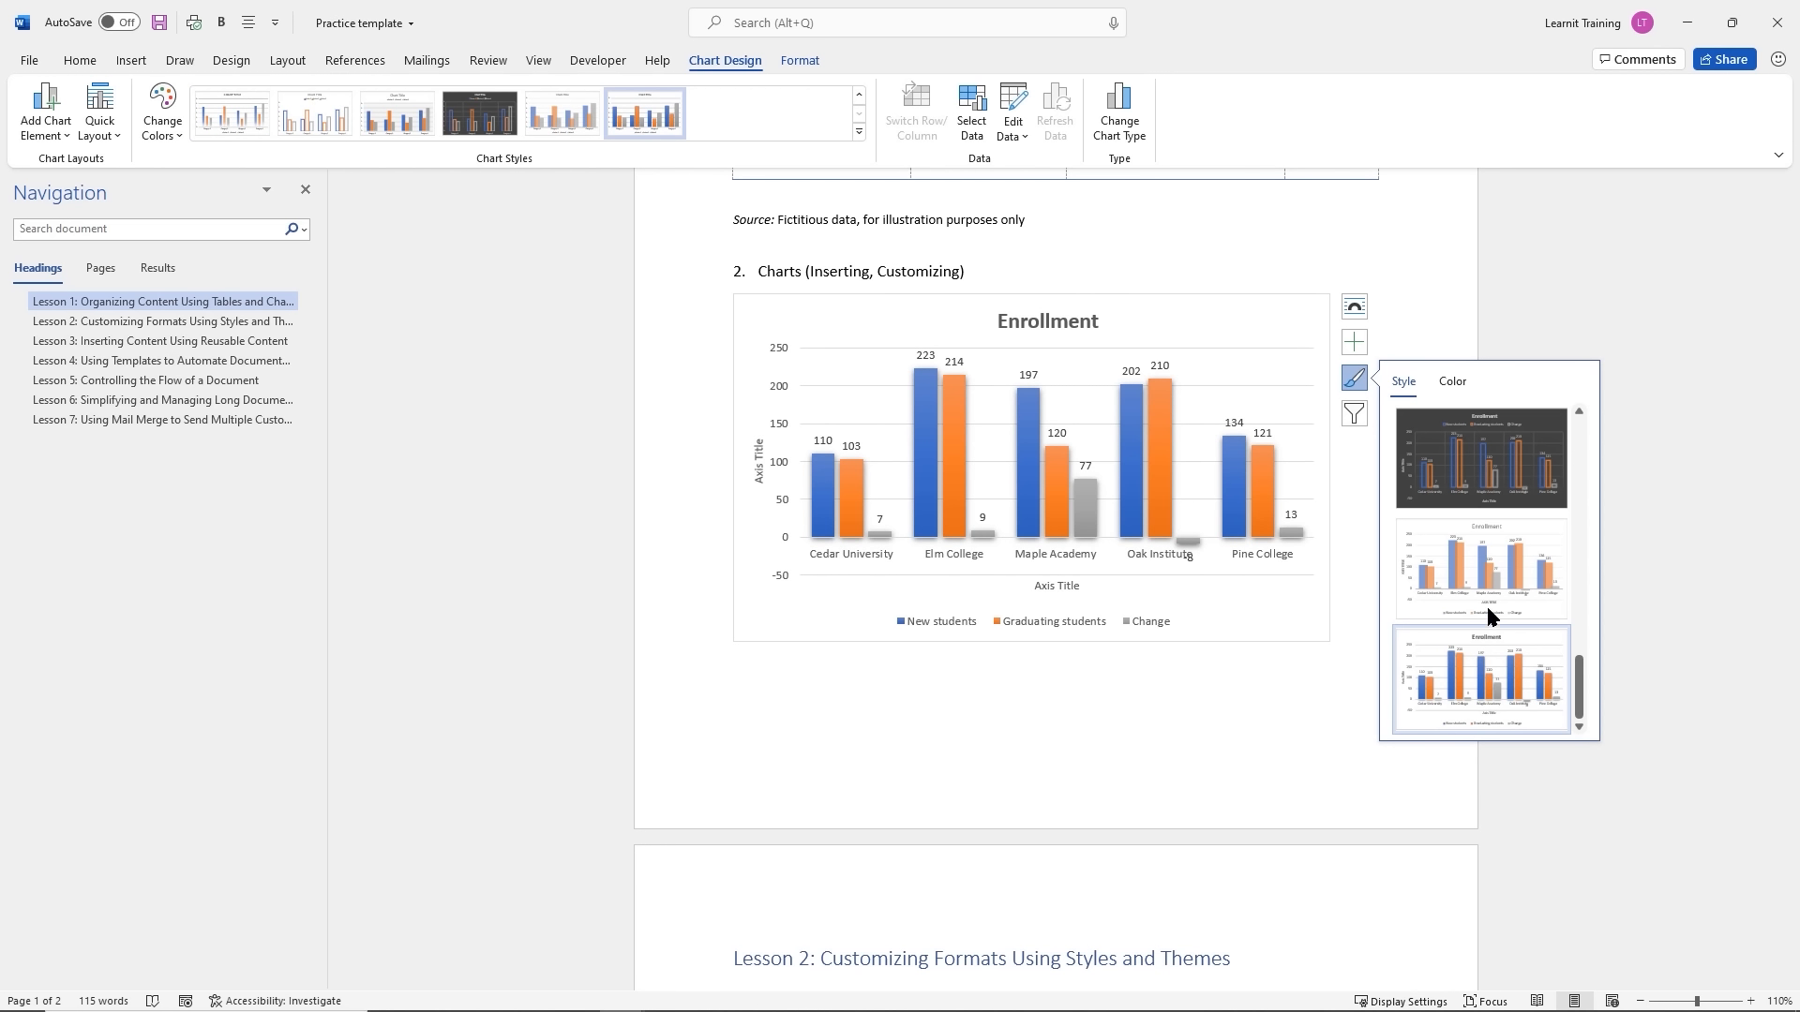
Preview the chart's colorful and monochromatic palettes, and examine its filters for series and categories
click(1454, 382)
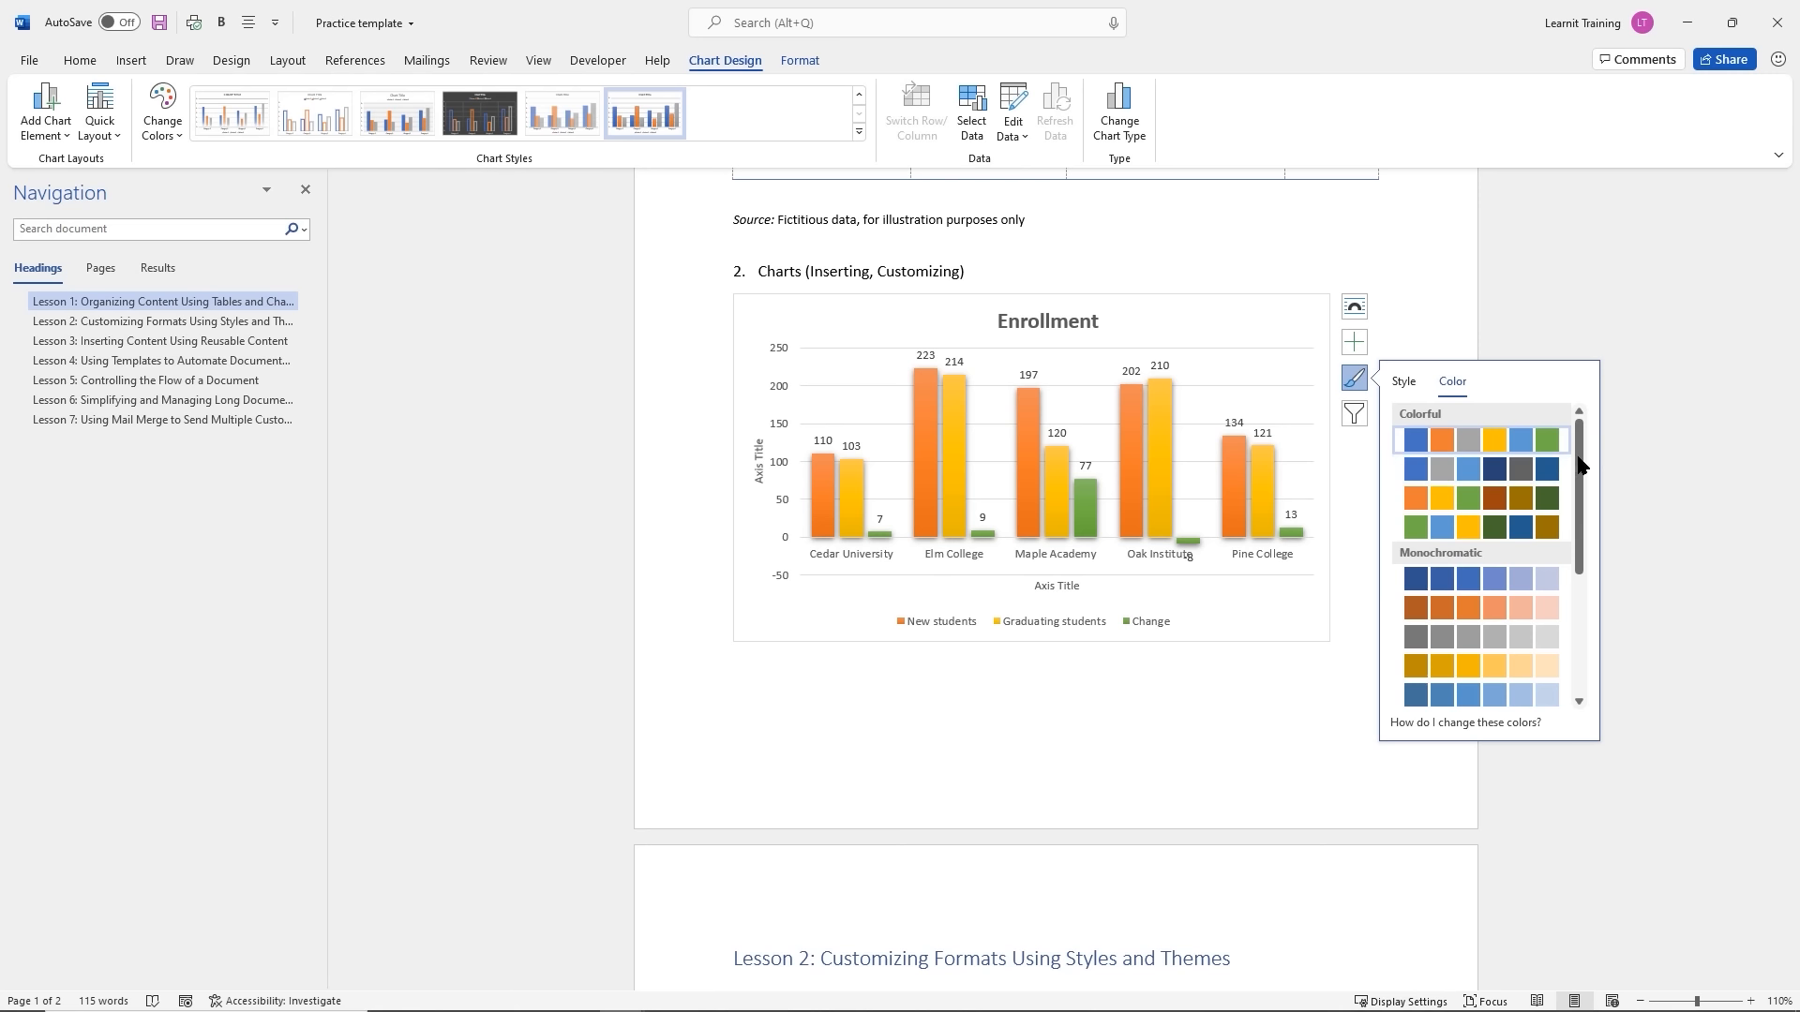
drag(1582, 466, 1576, 594)
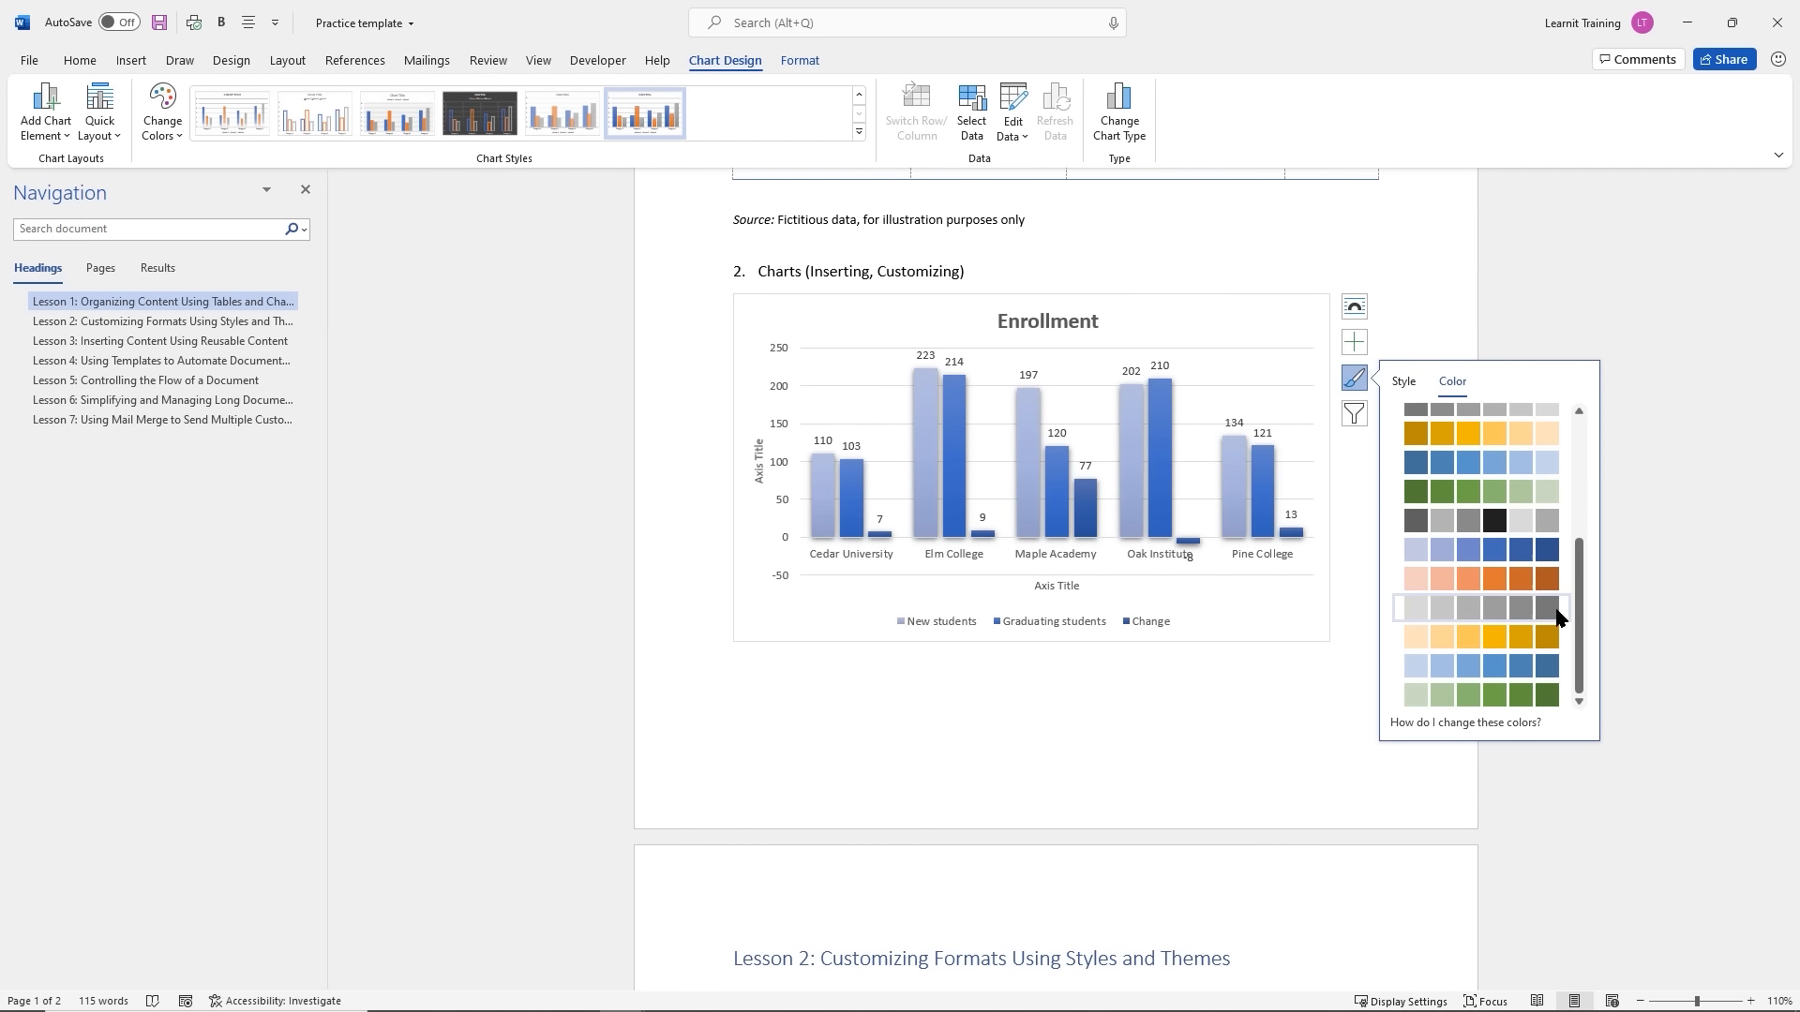
drag(1575, 594, 1576, 469)
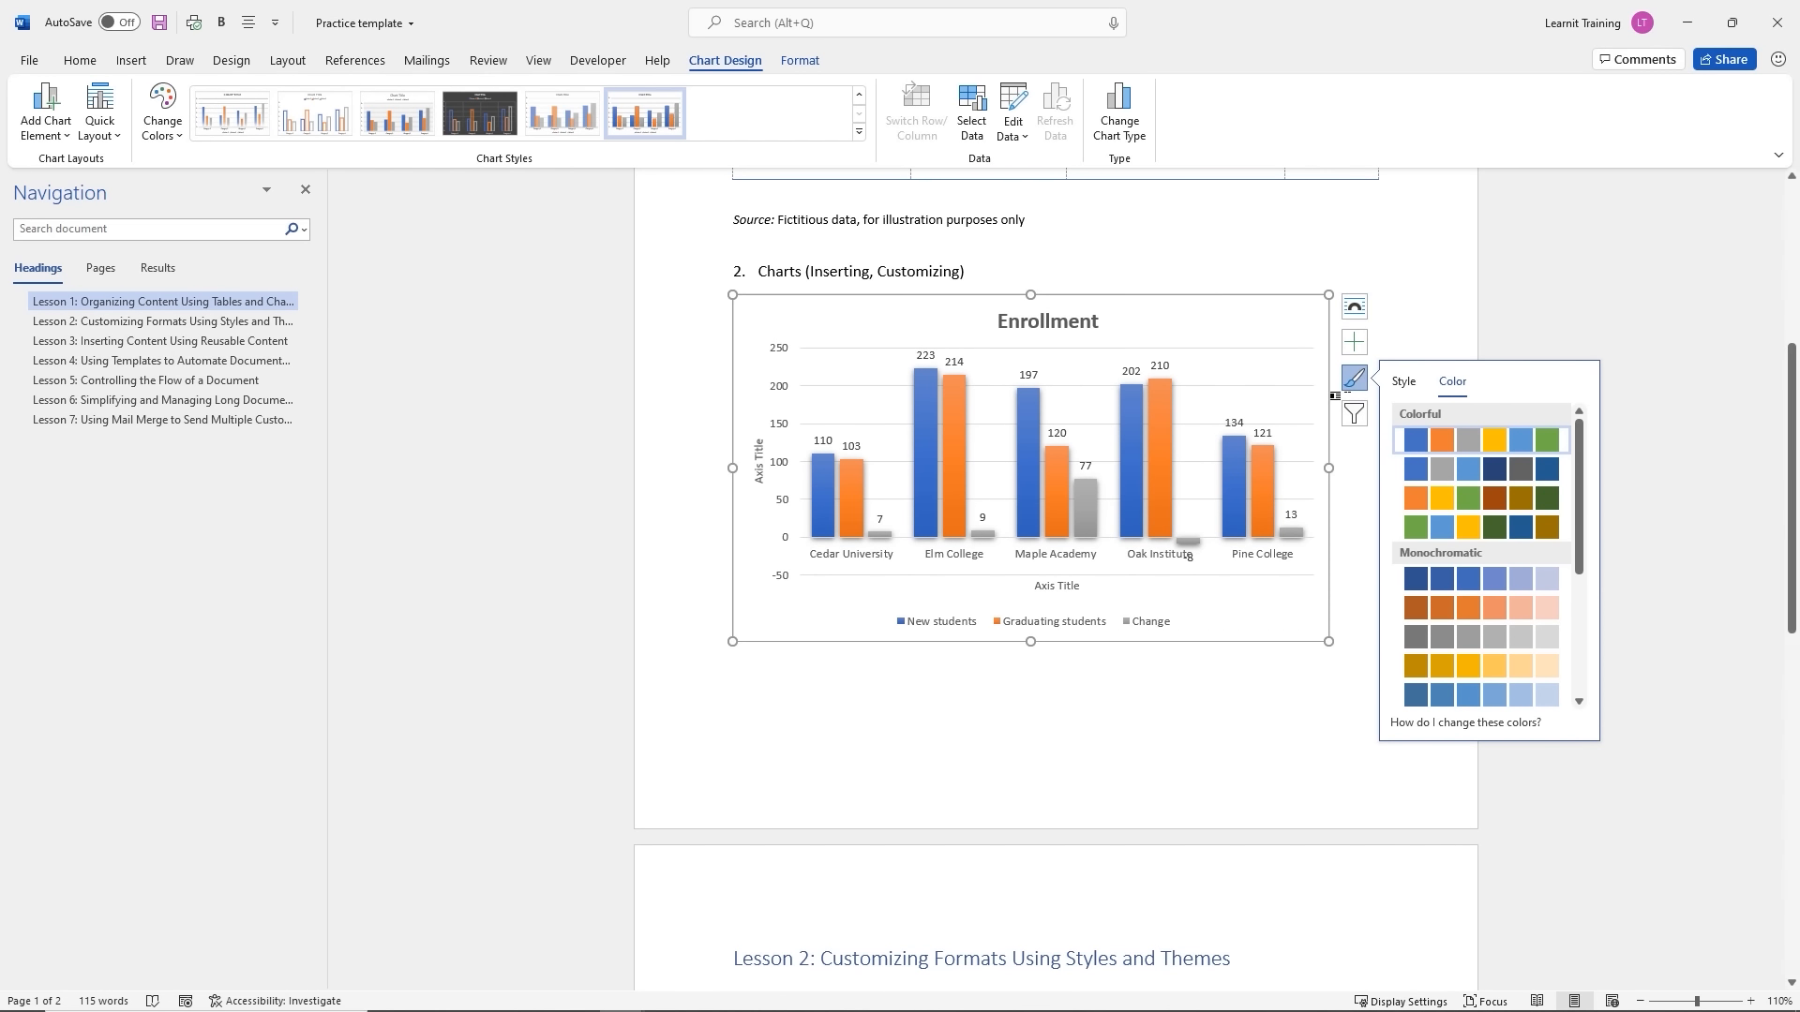
click(1357, 419)
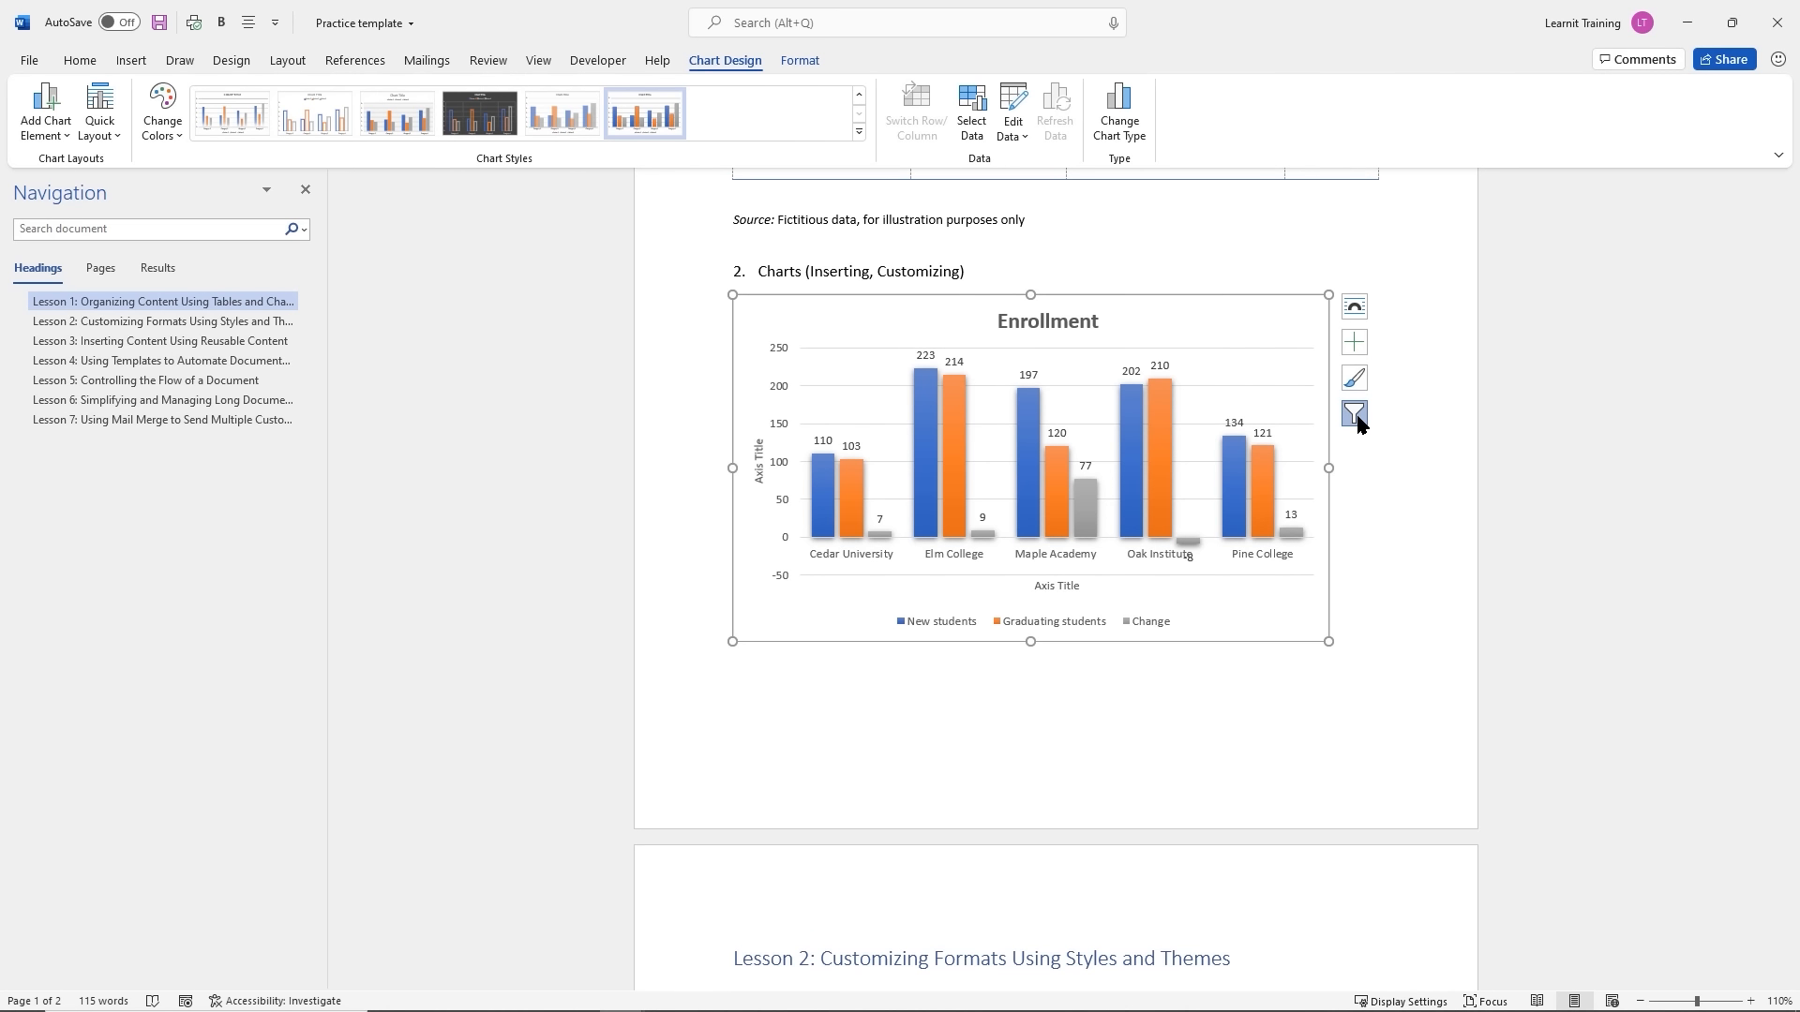
click(1356, 419)
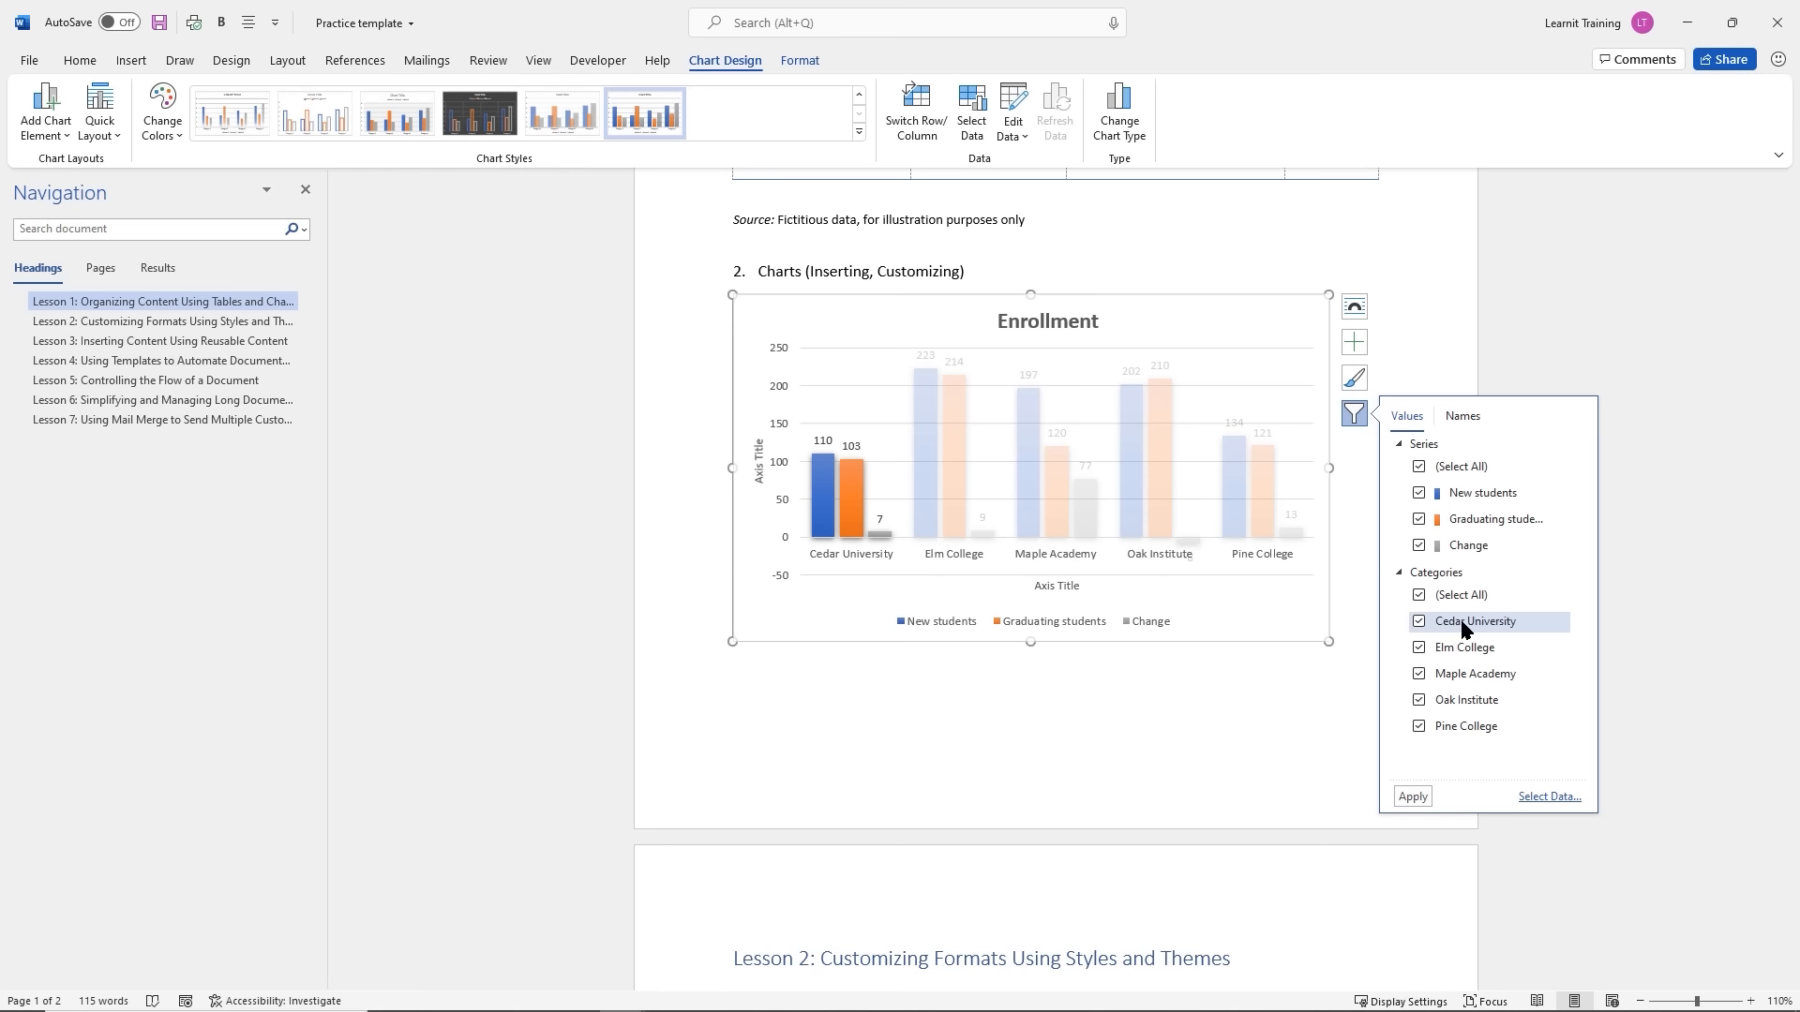
click(1647, 523)
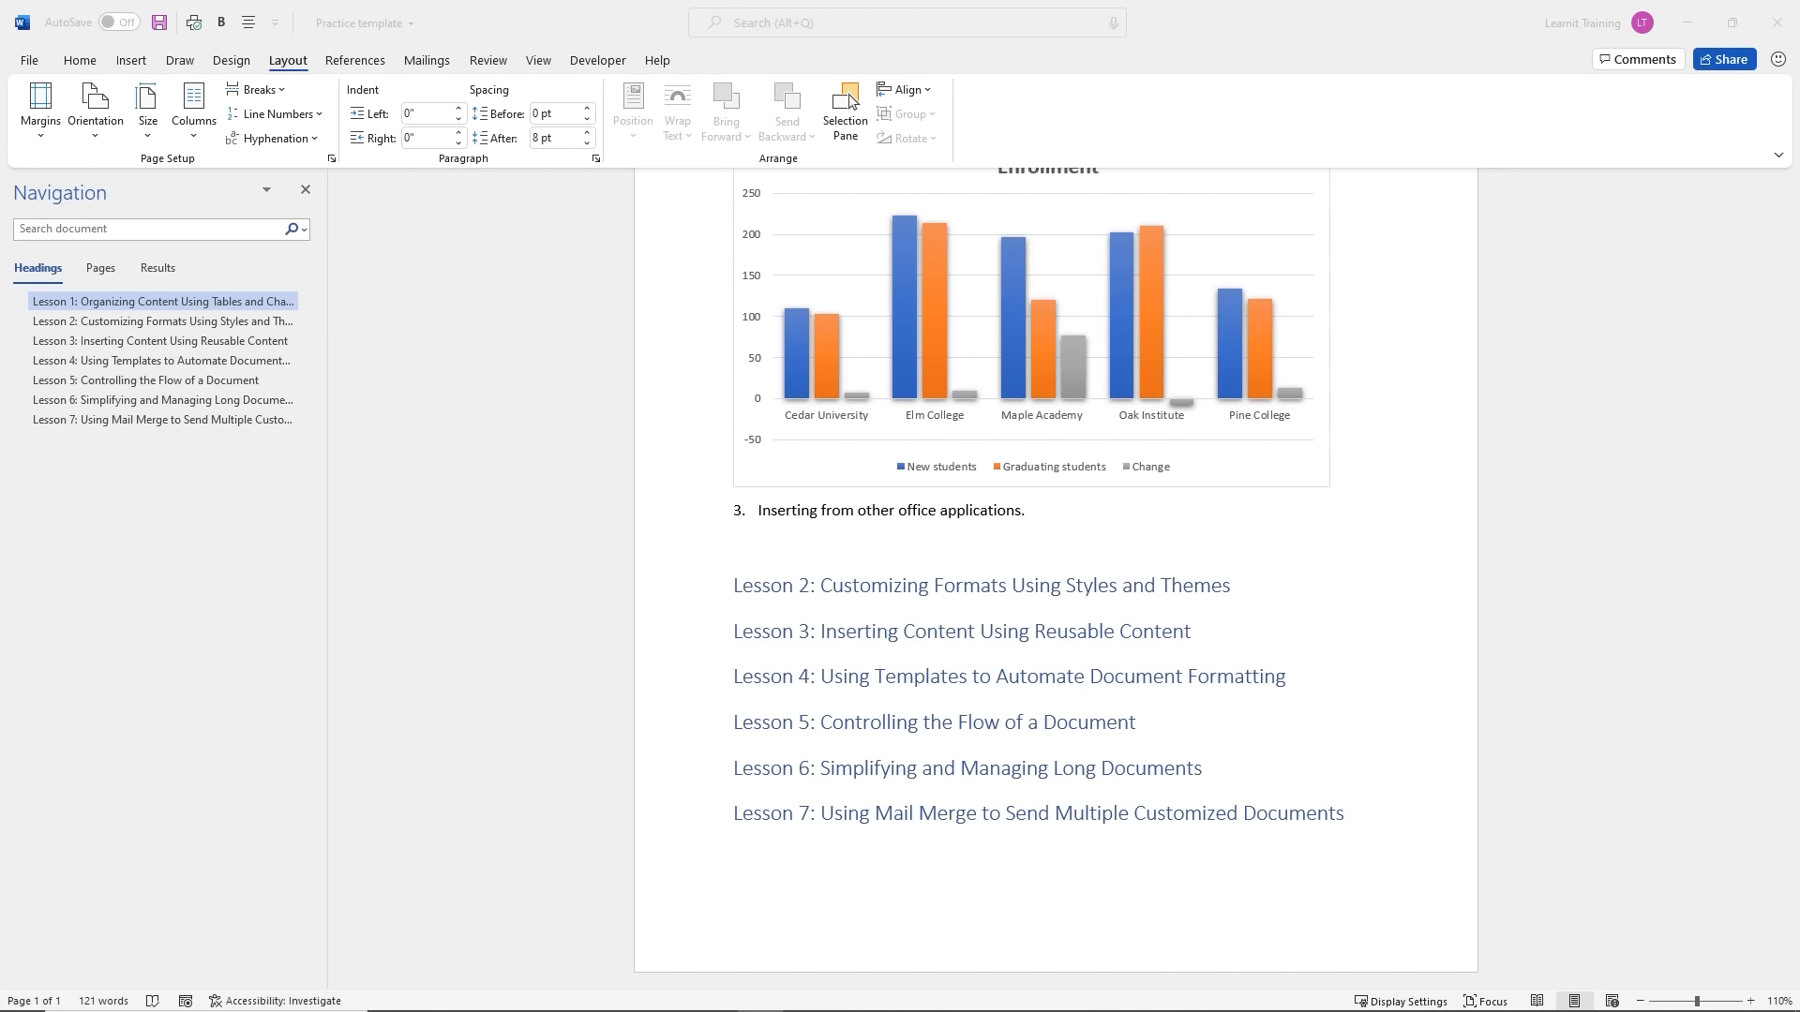
Place the insertion point on the empty line below "Inserting from other office applications." and bring Excel's Book1 window over the document
click(856, 523)
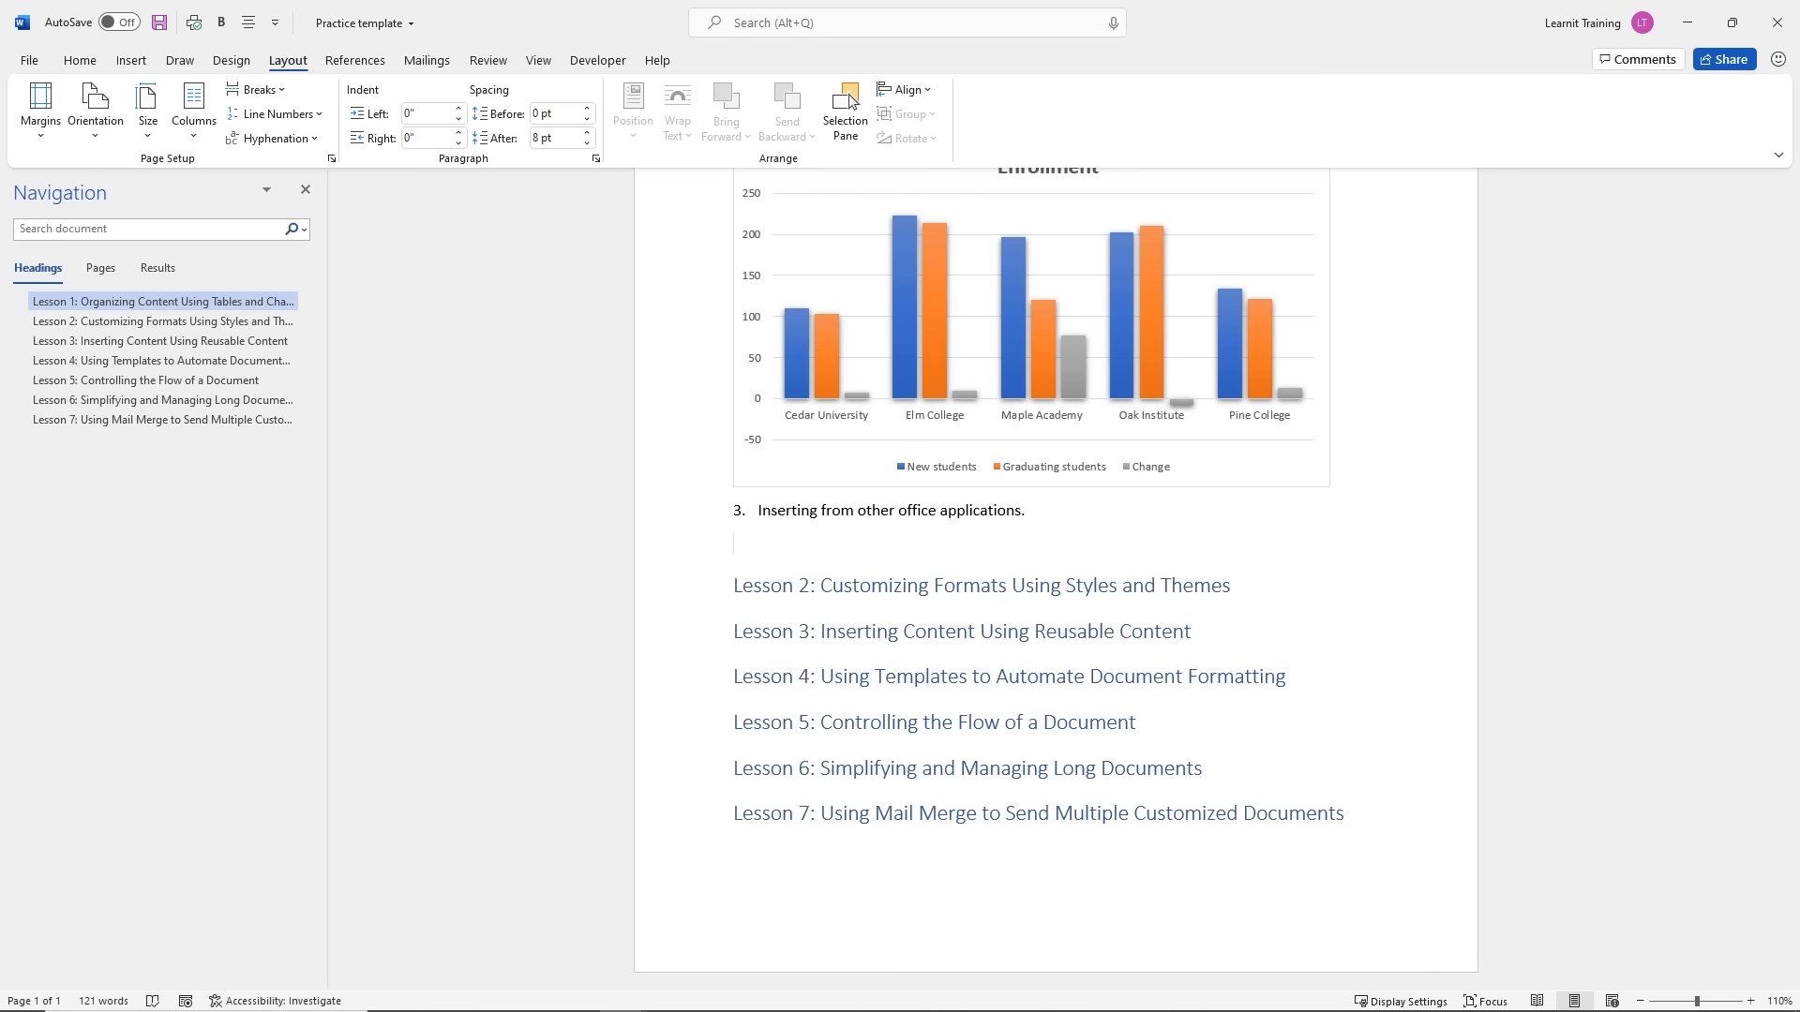
drag(1799, 188, 1263, 205)
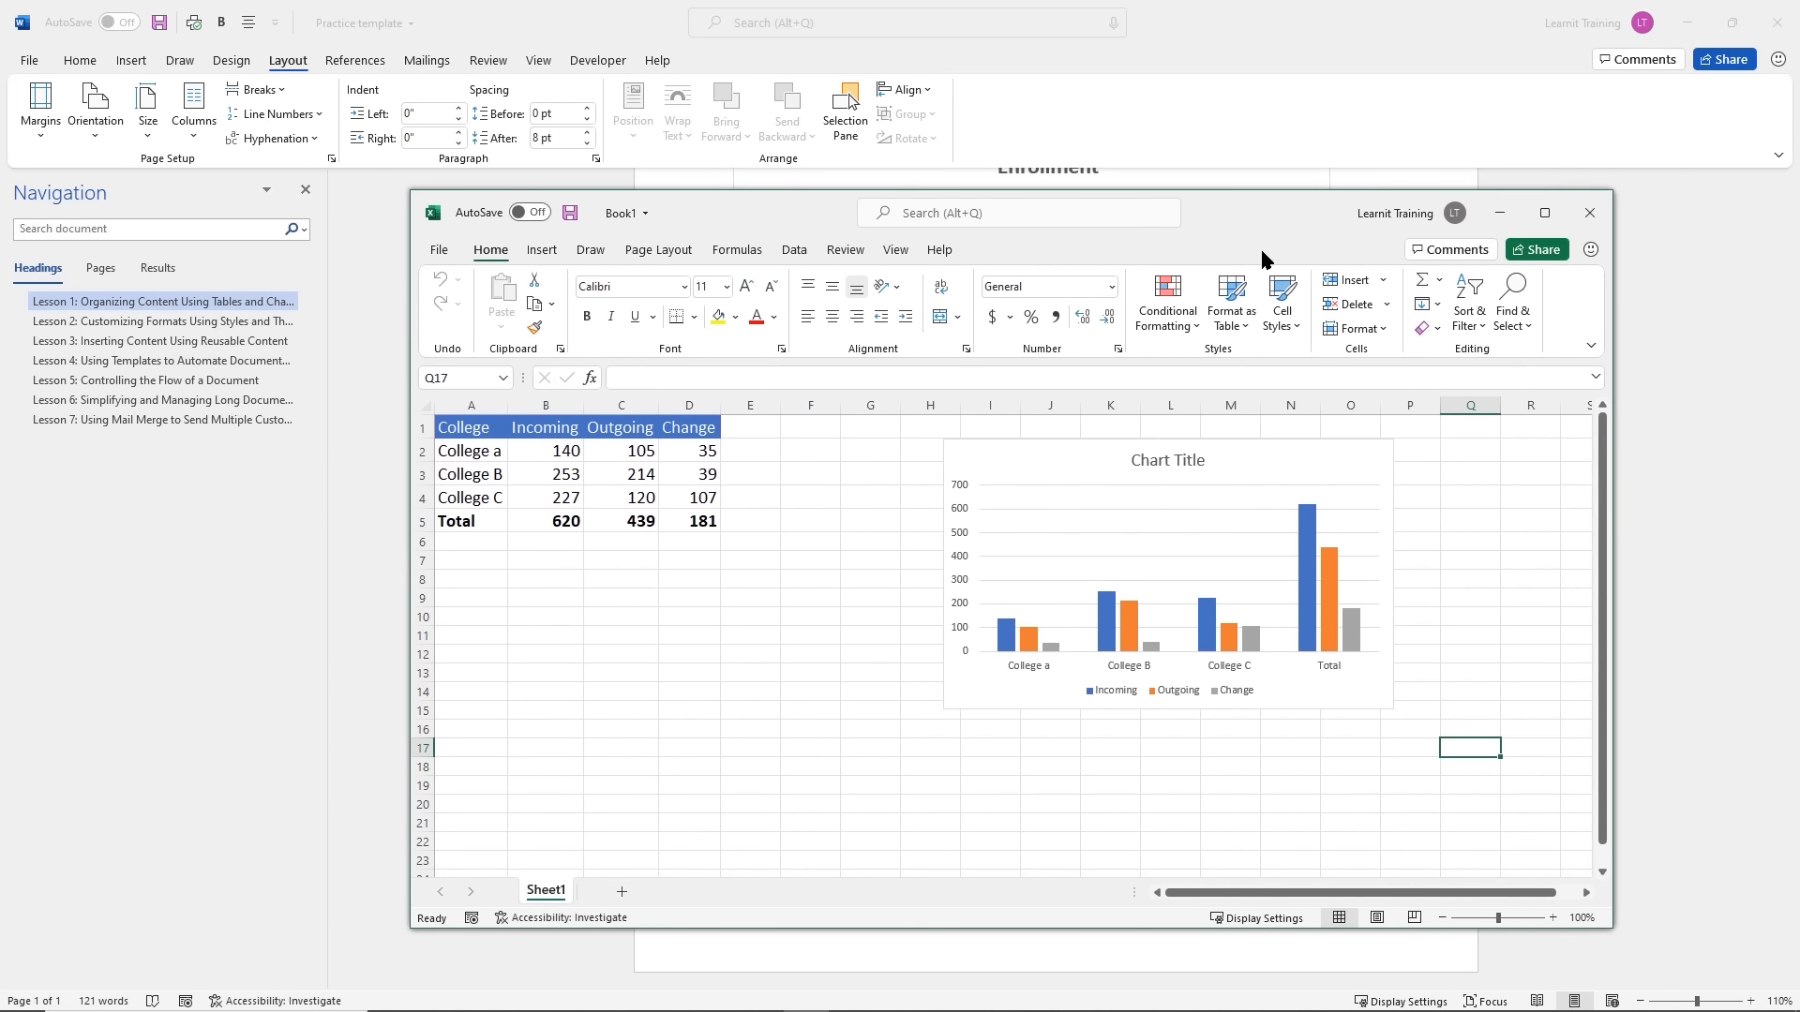
Save the Book1 workbook, highlight its college table in A1:D5, and clear the selection
click(571, 214)
drag(455, 426, 680, 521)
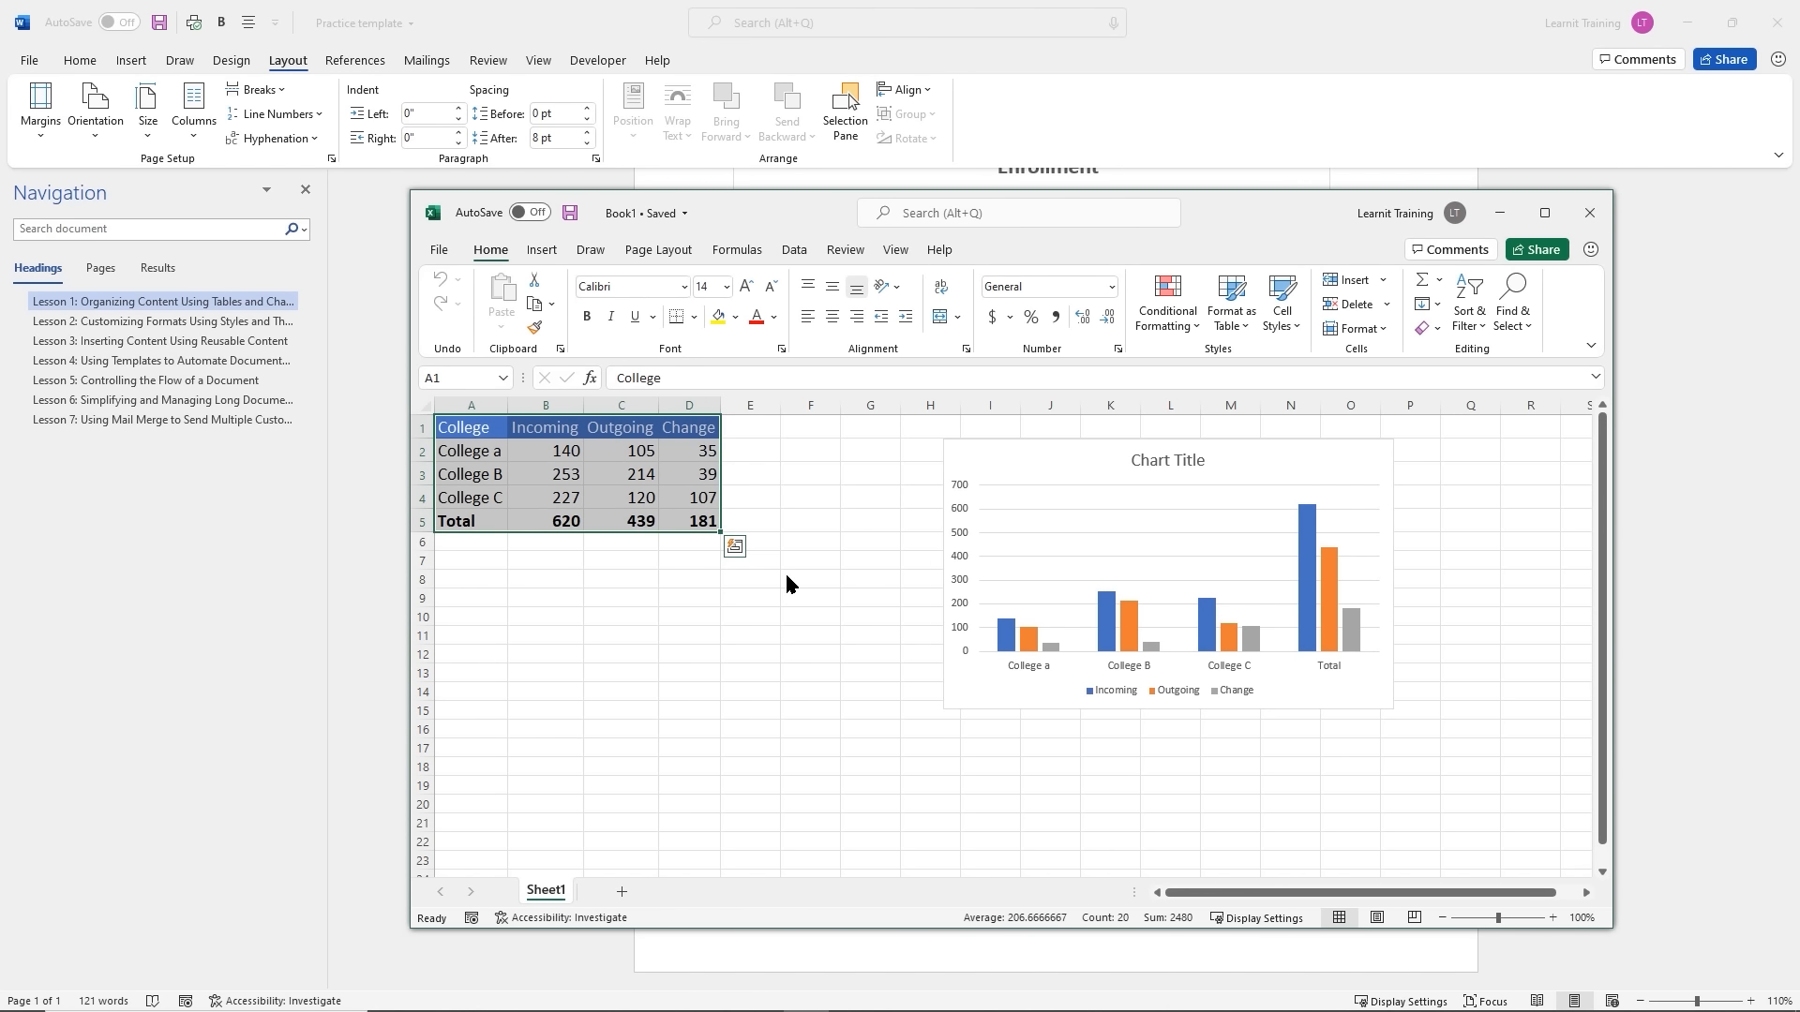
click(693, 654)
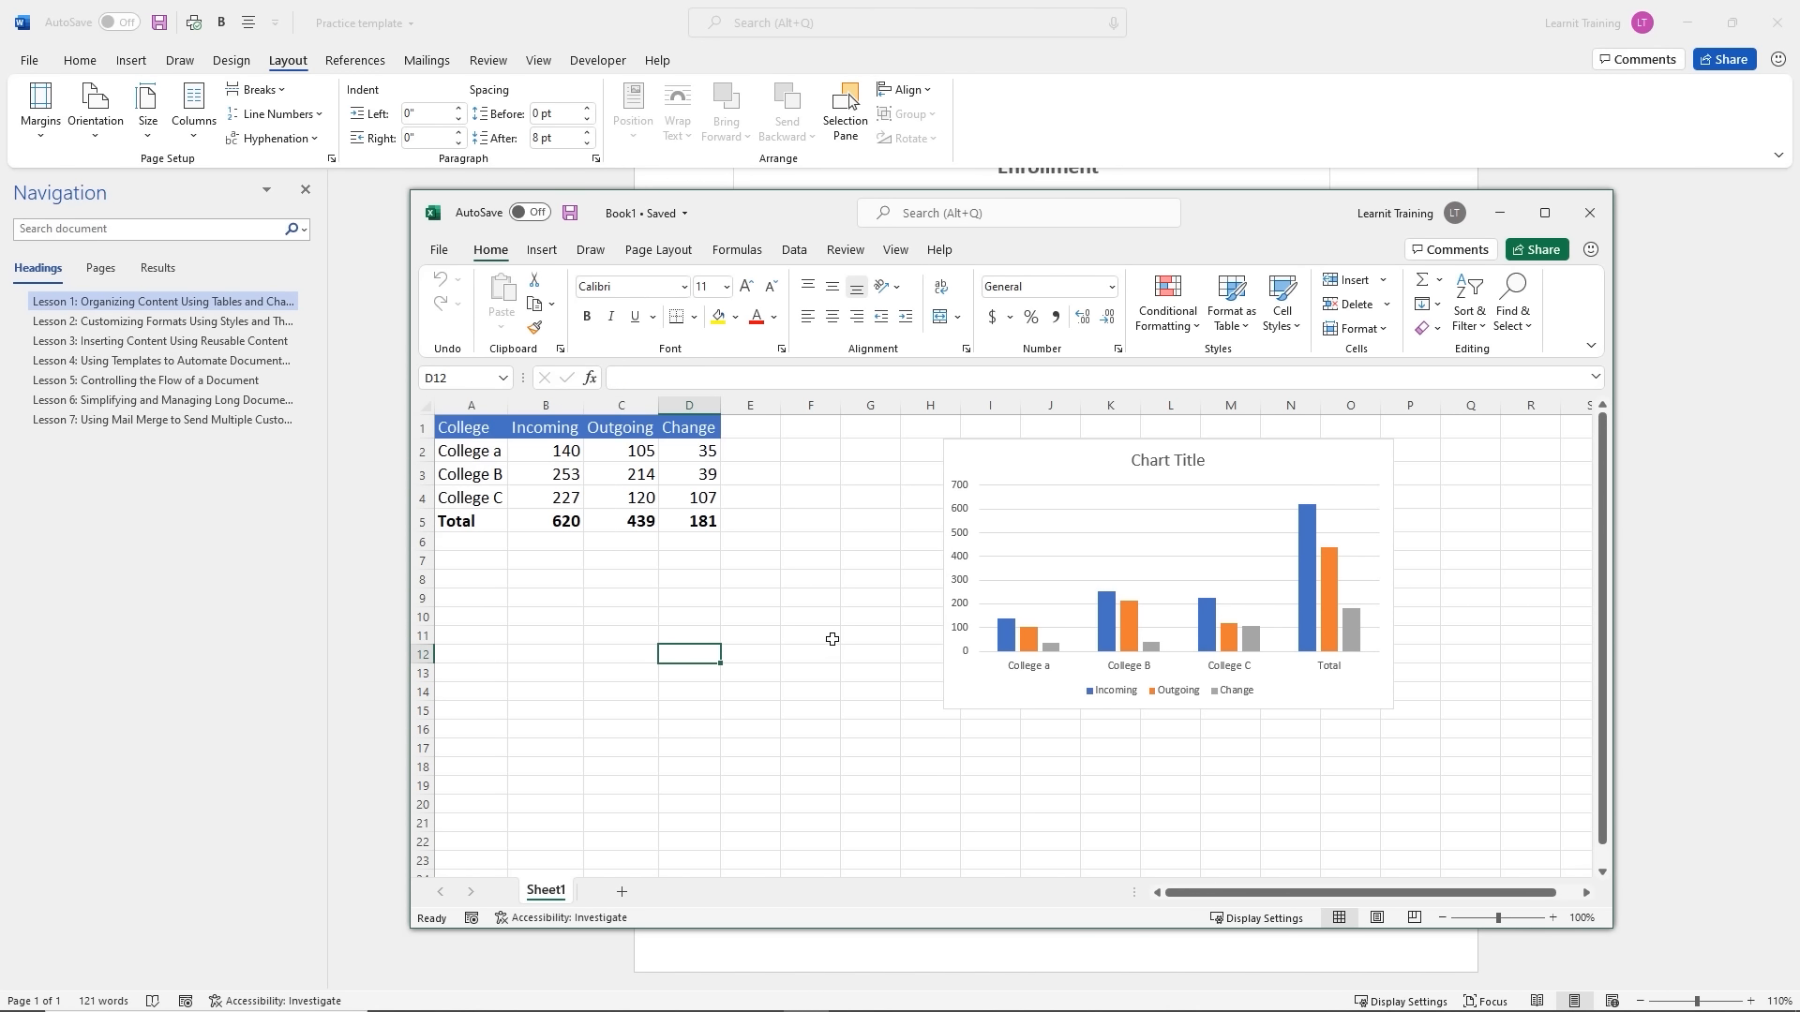
click(1223, 449)
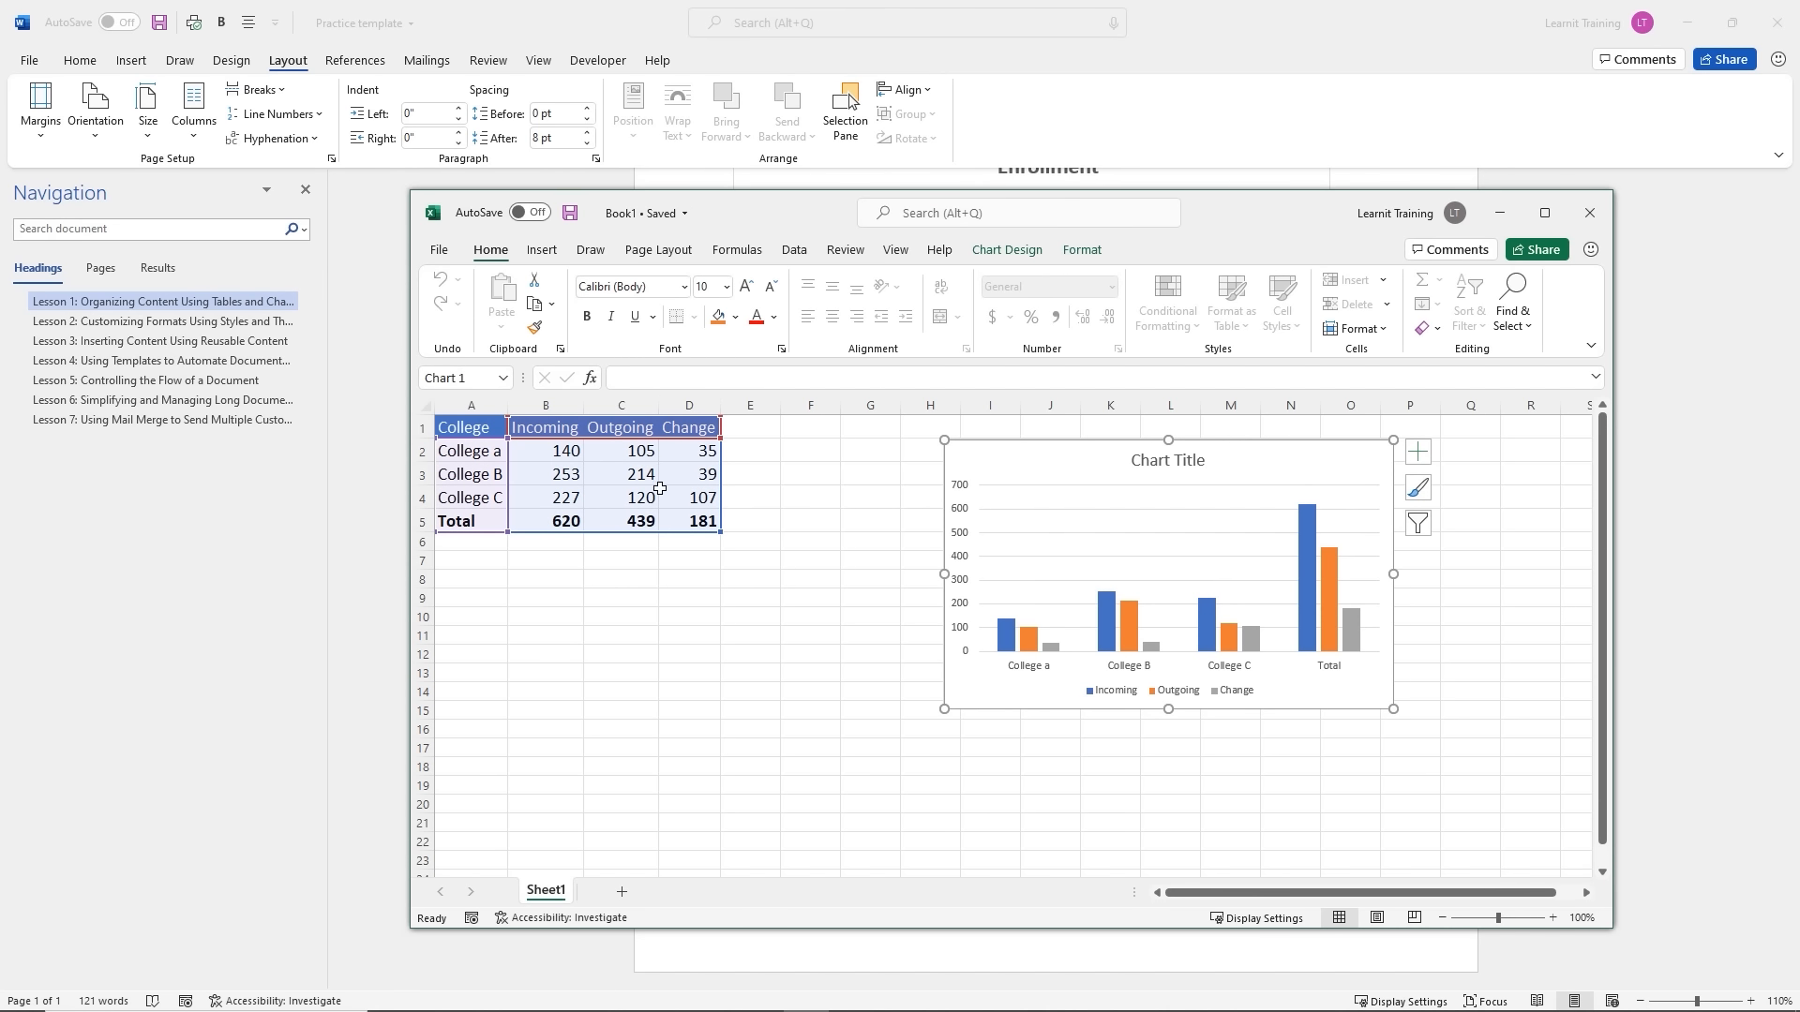
click(829, 579)
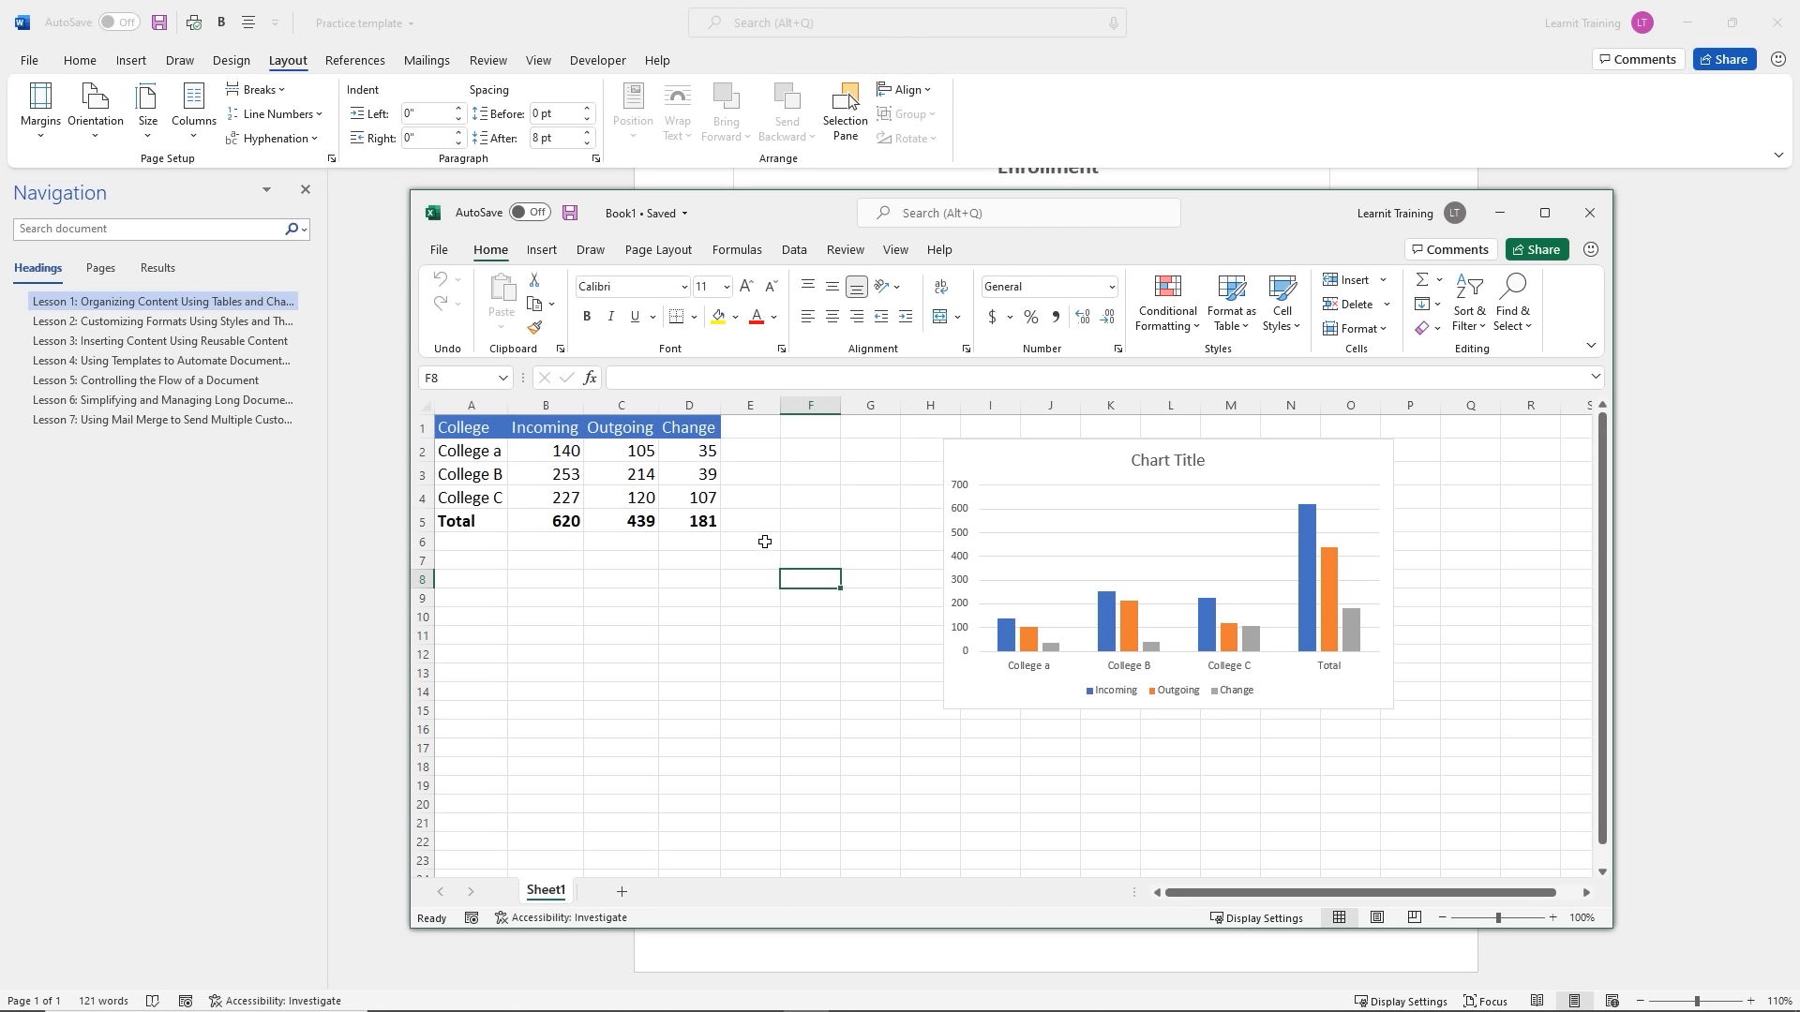
Copy the college table in A1:D5 of Book1 and move the workbook window off the Word document
click(705, 522)
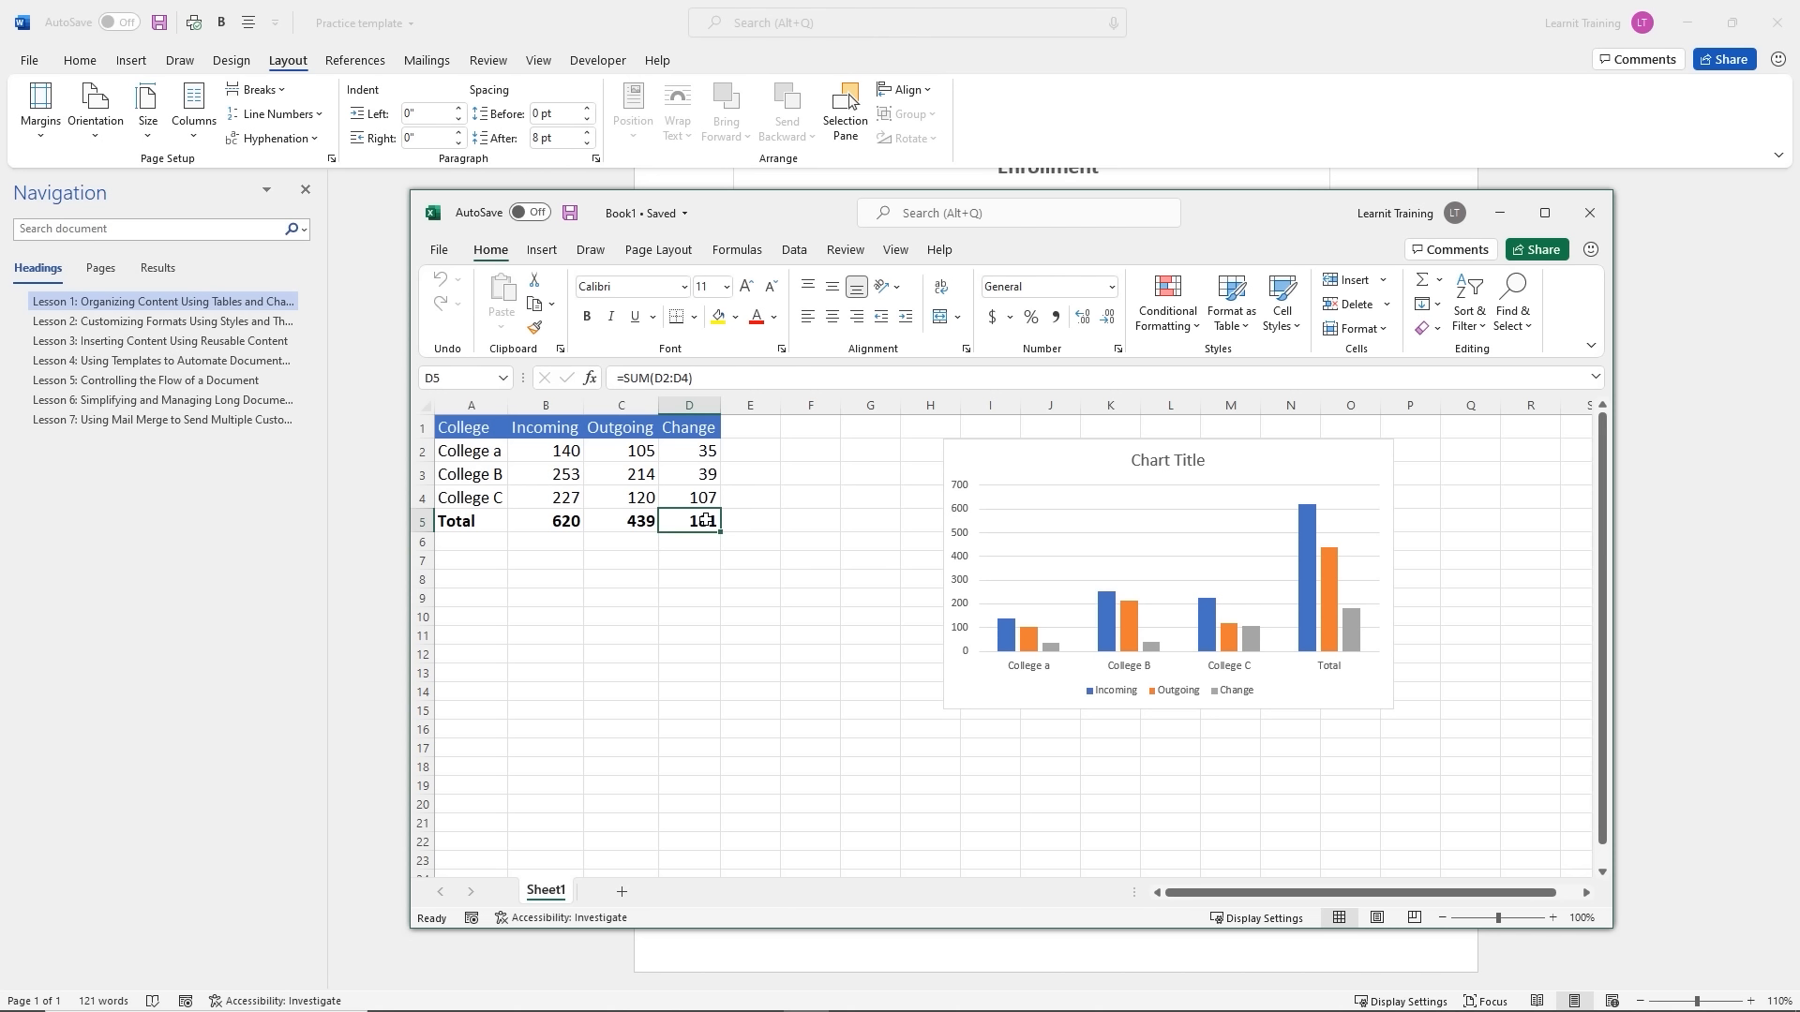
drag(705, 521, 456, 432)
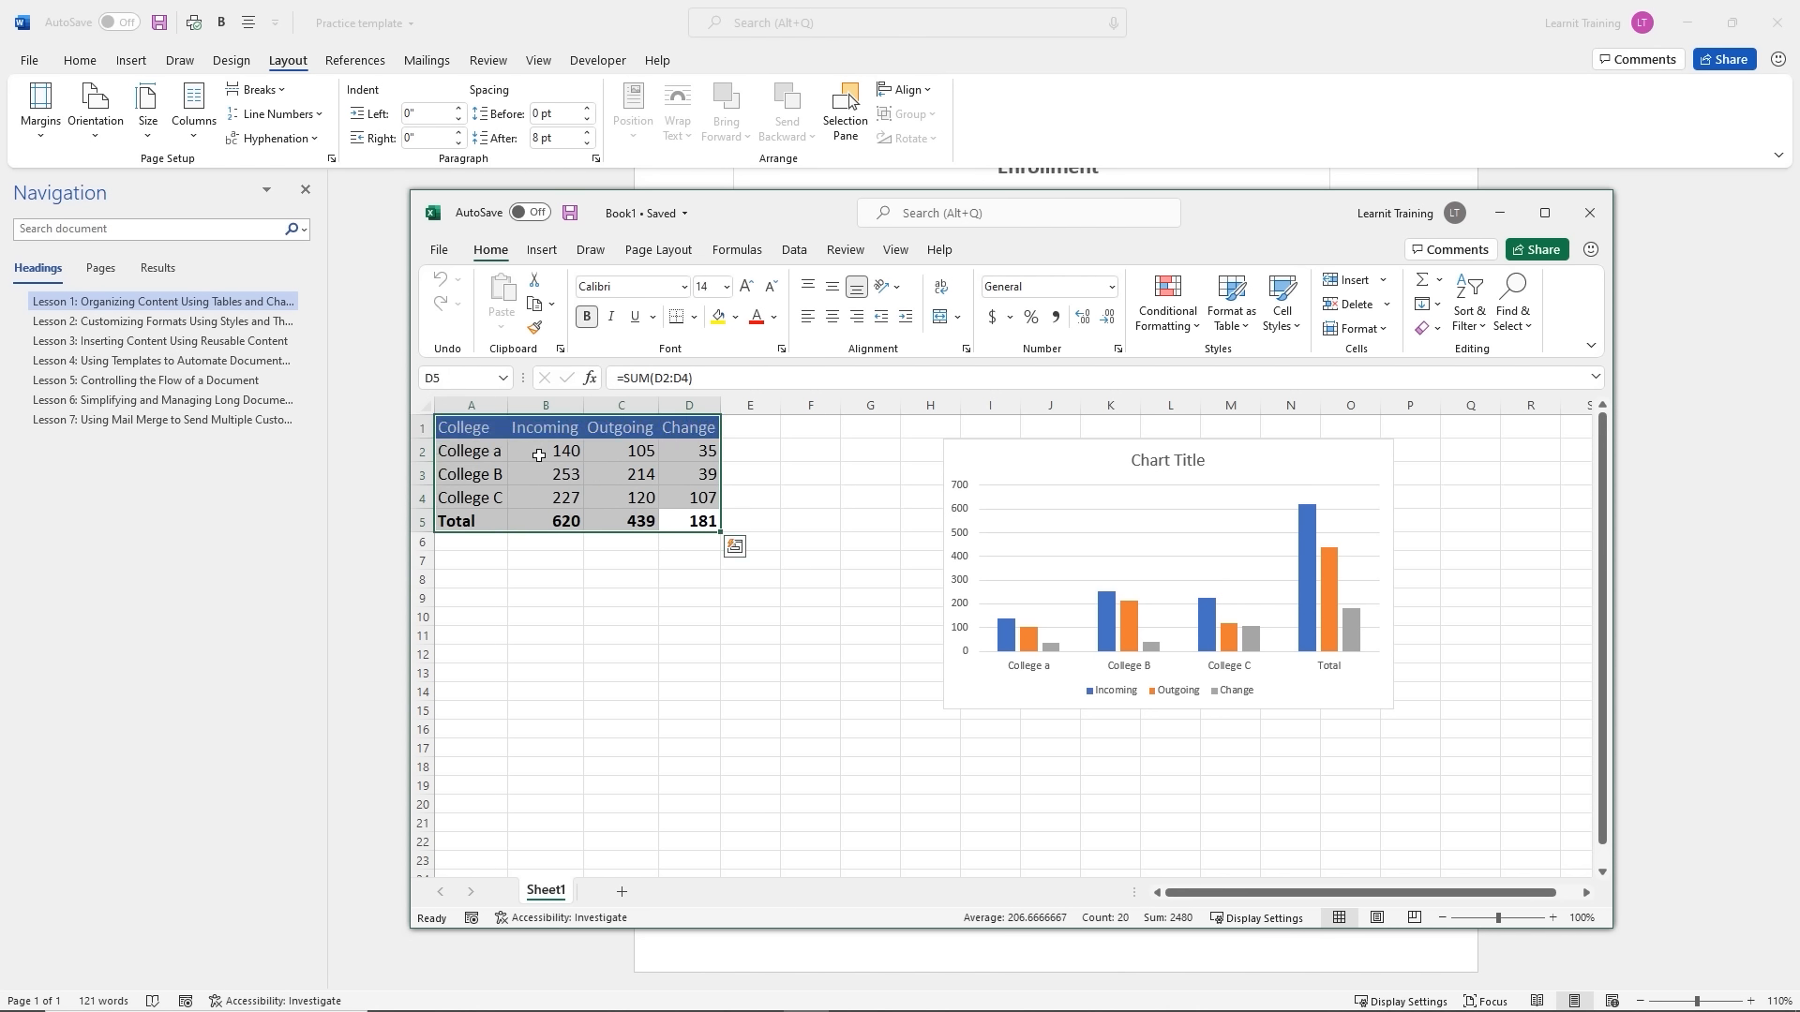
right_click(604, 455)
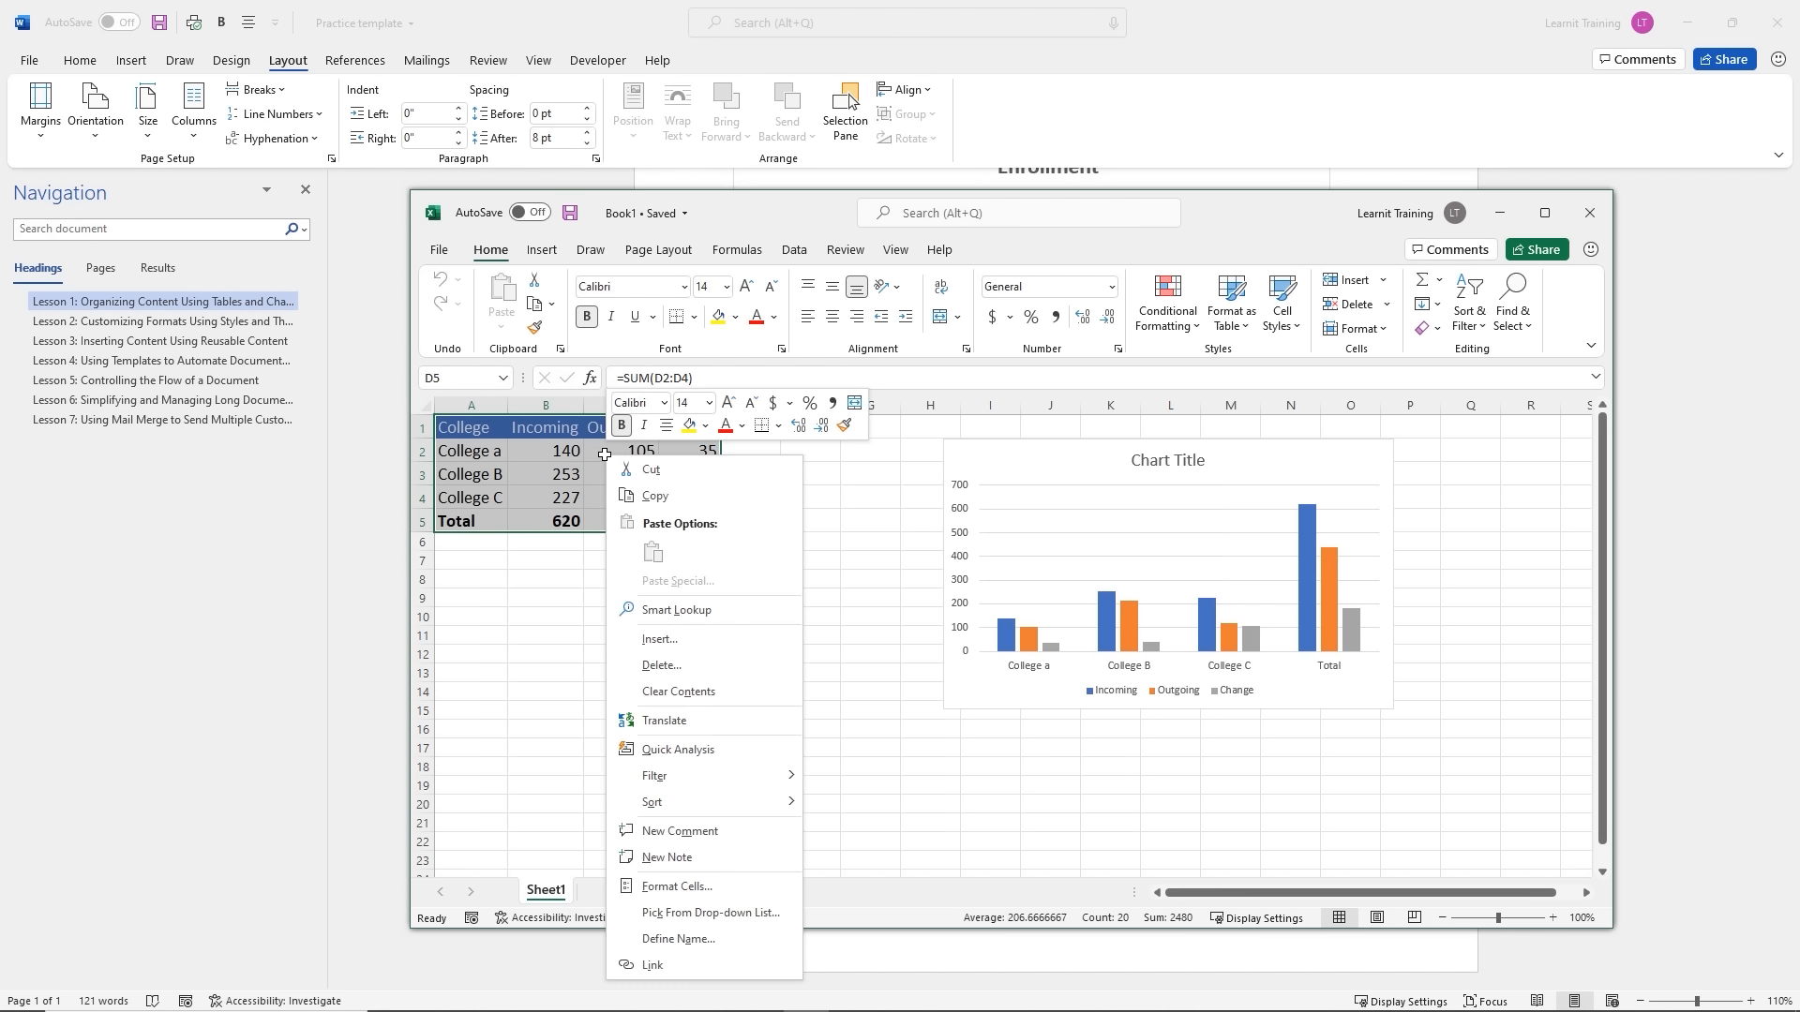
click(662, 500)
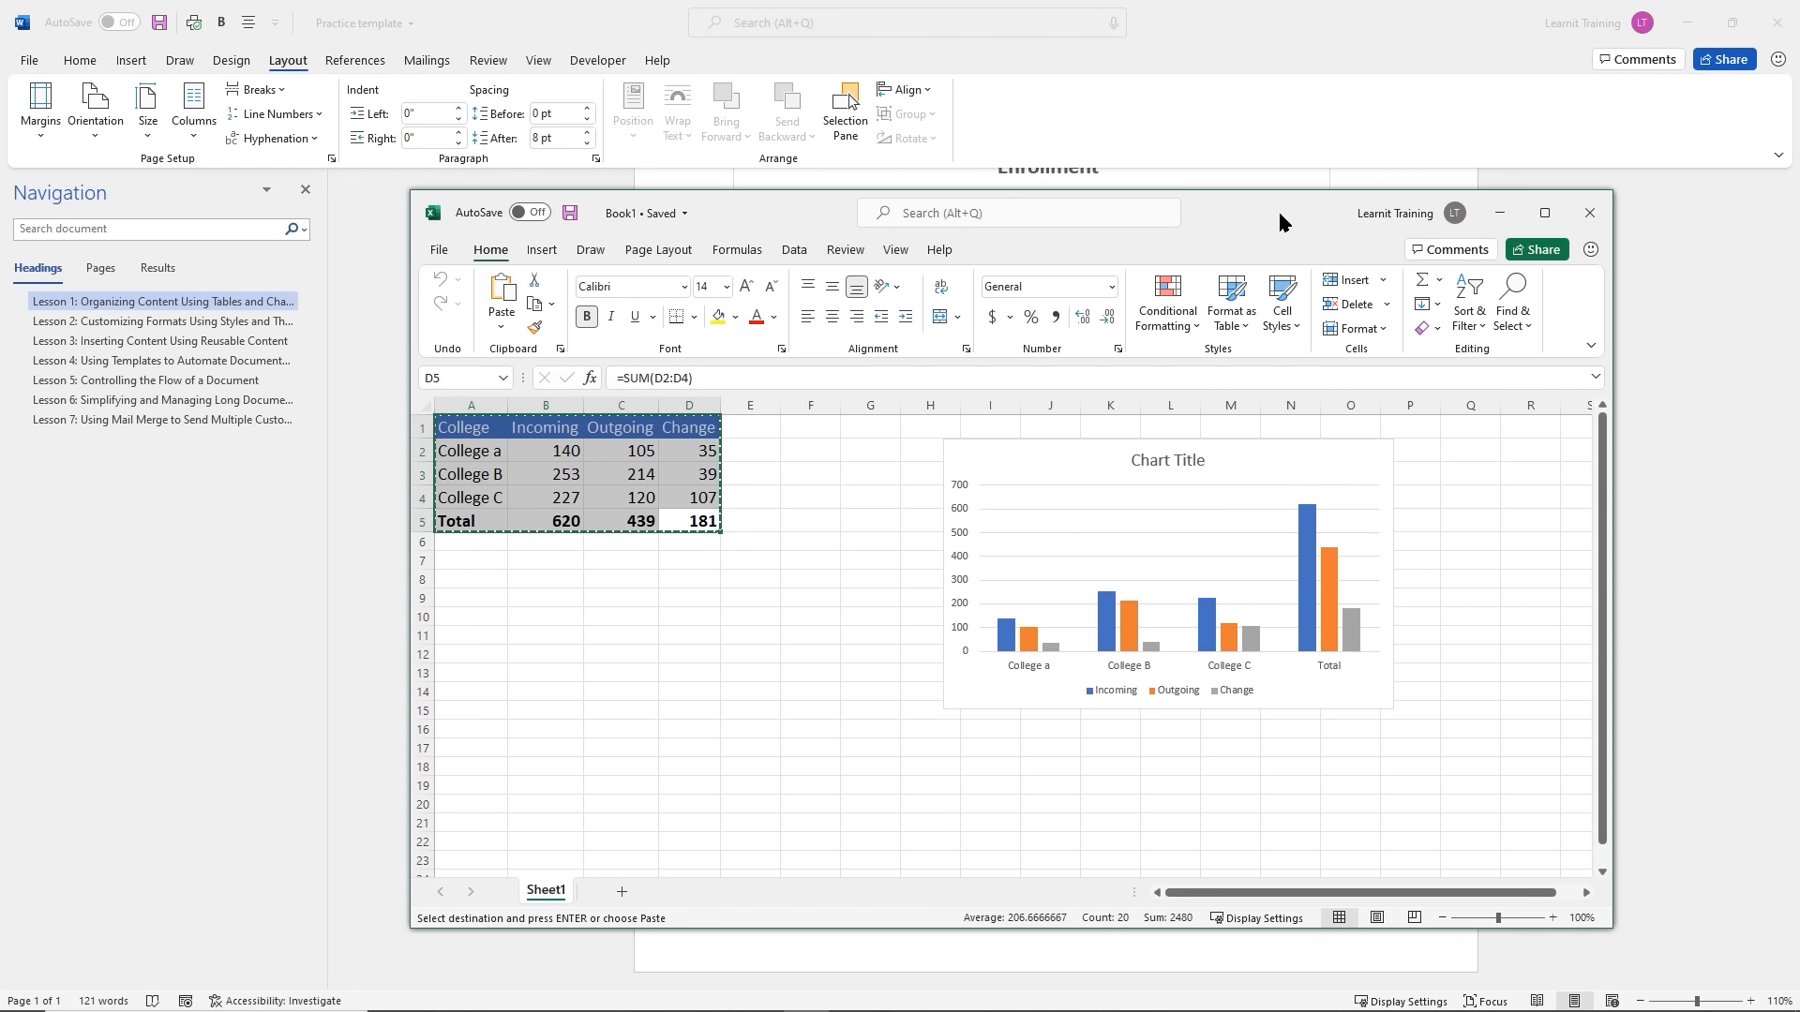
drag(1282, 218, 1799, 441)
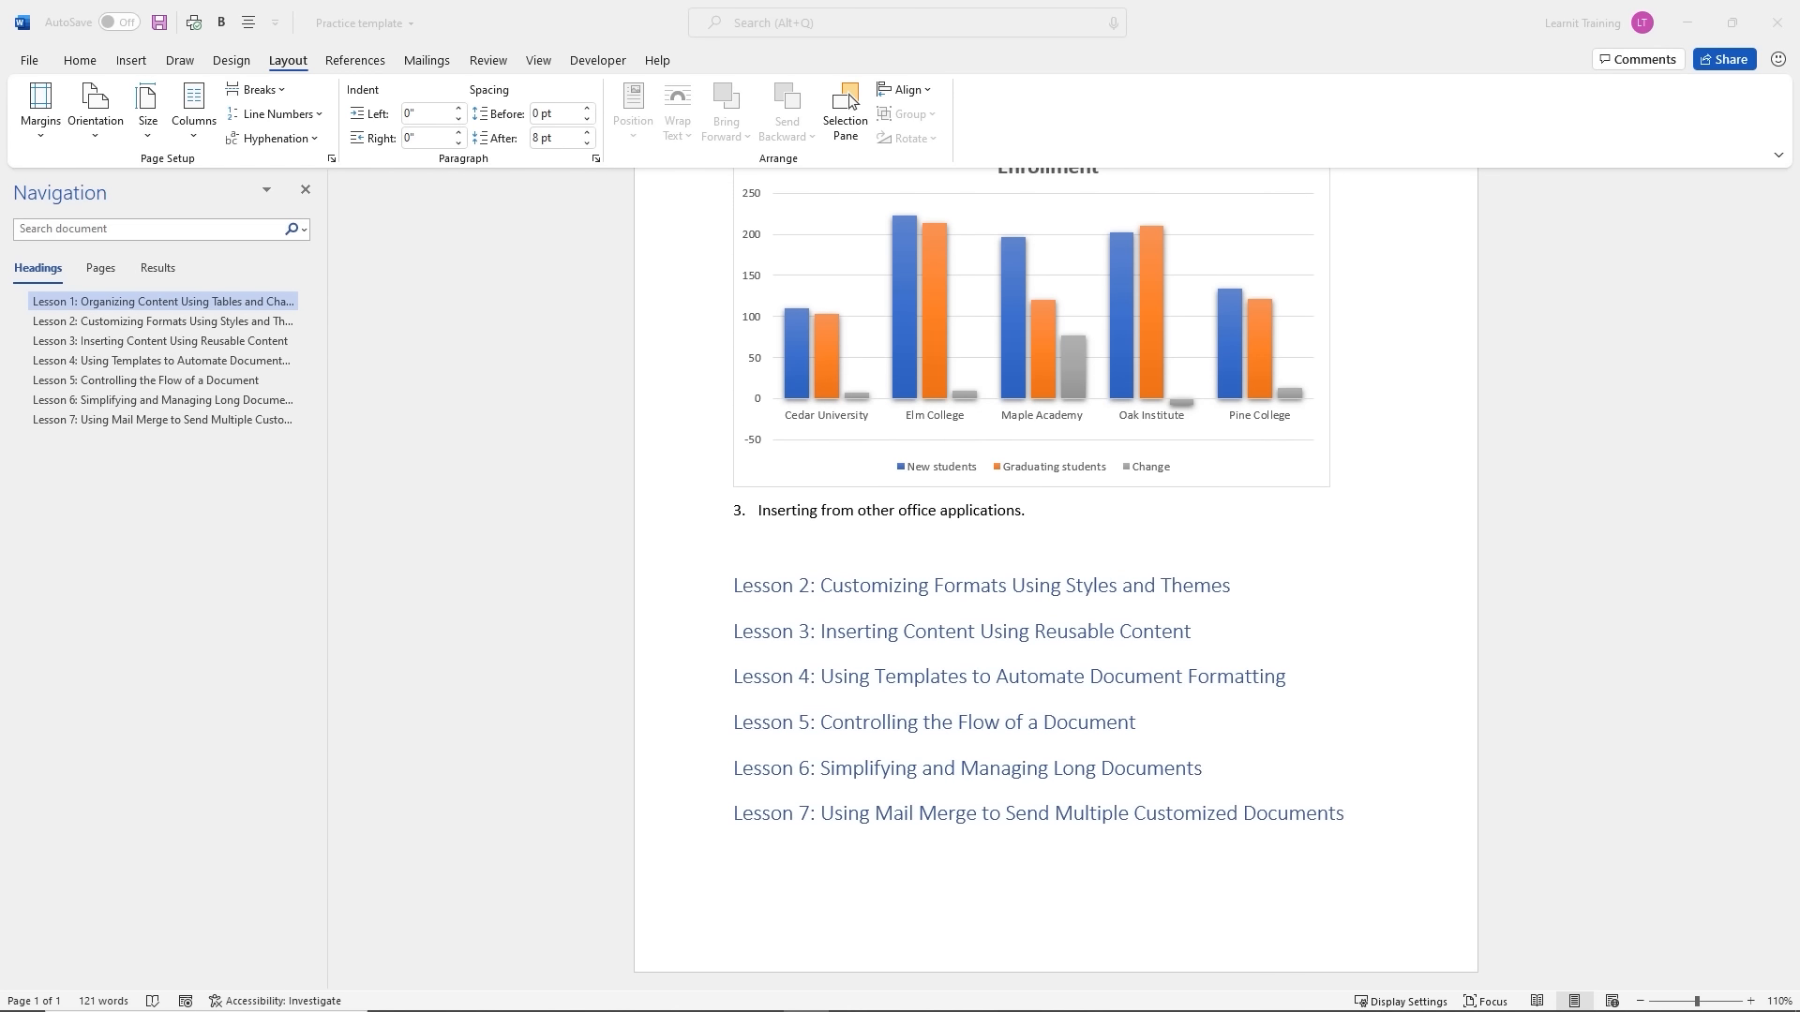
Paste the college table below "Inserting from other office applications." with the Link & Keep Source Formatting option
click(748, 521)
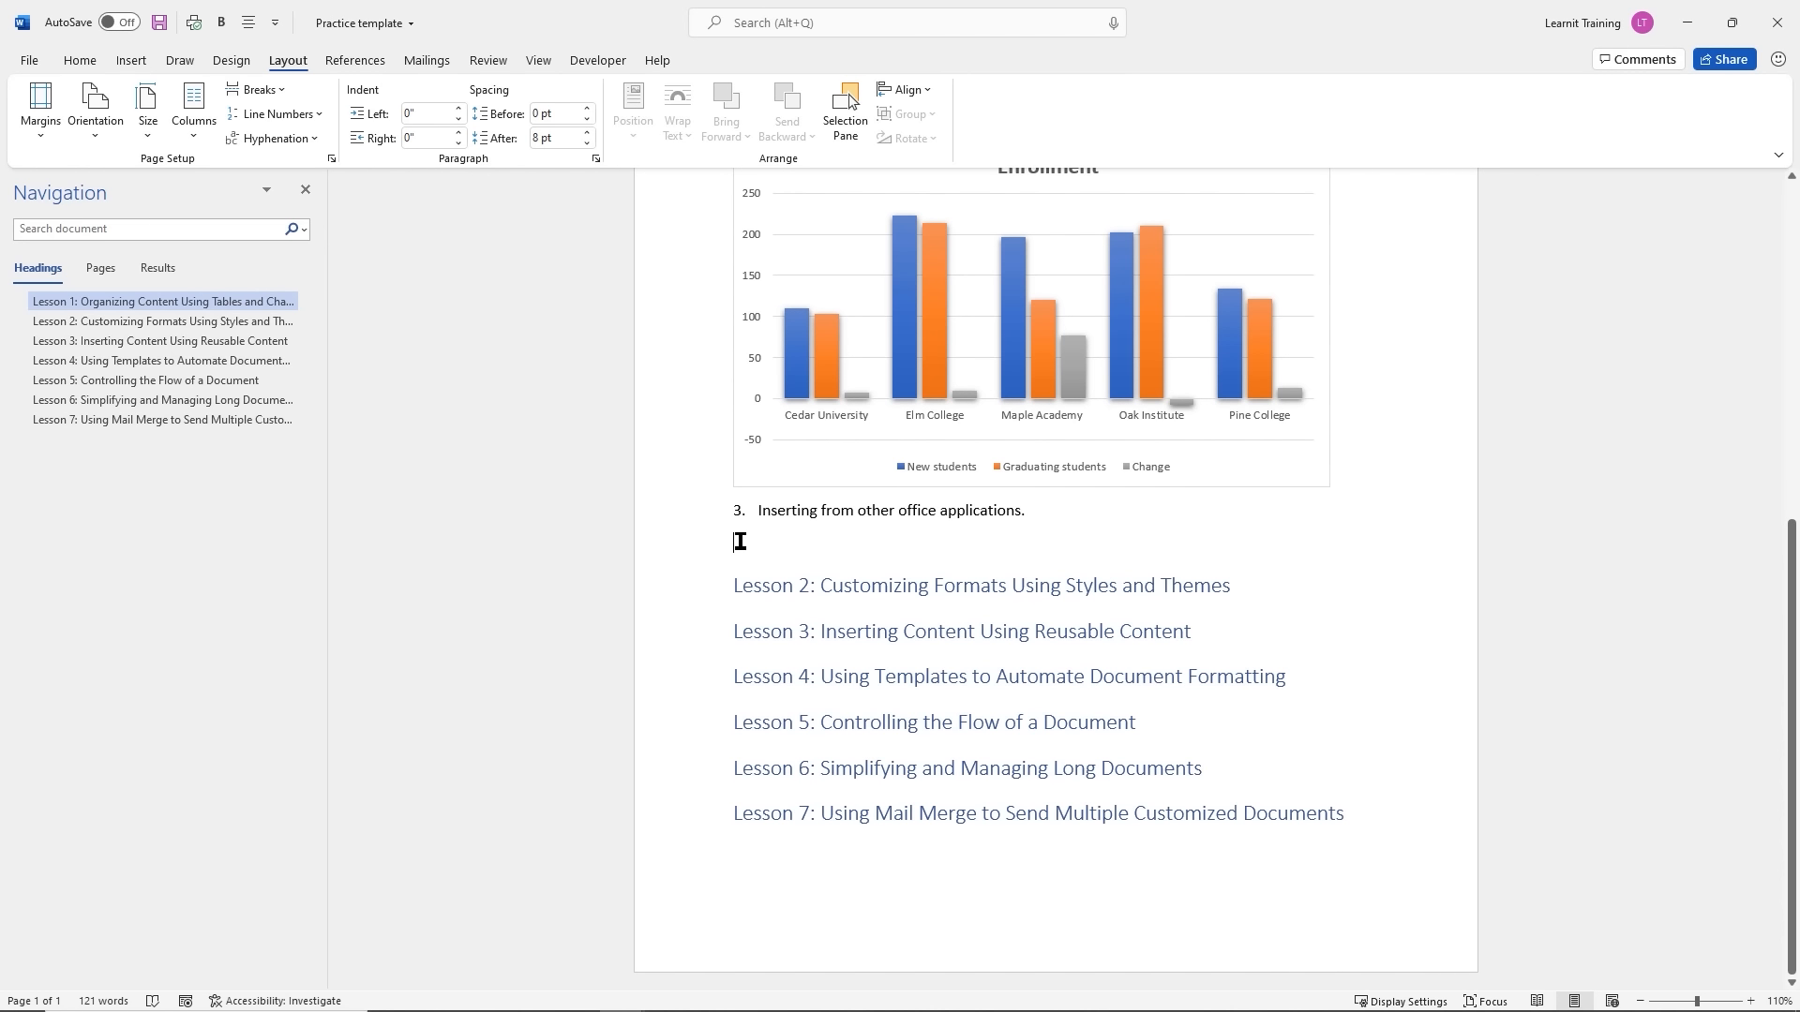
click(80, 61)
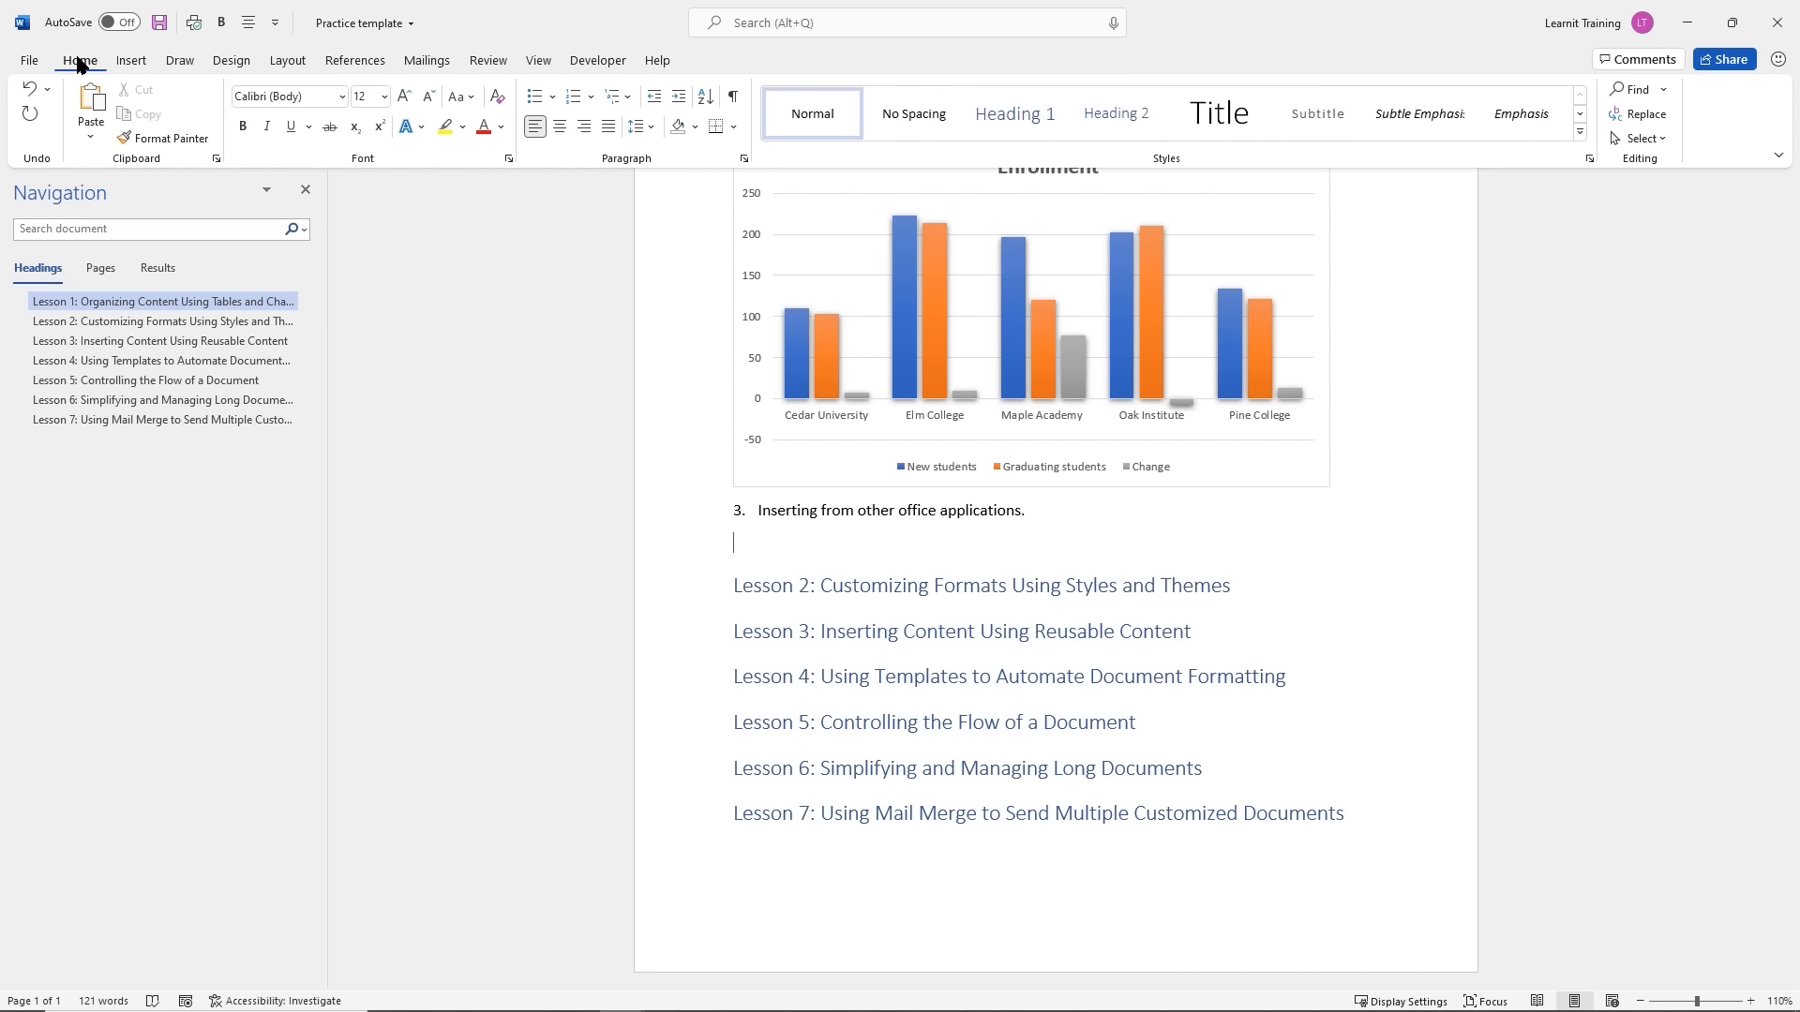
click(90, 142)
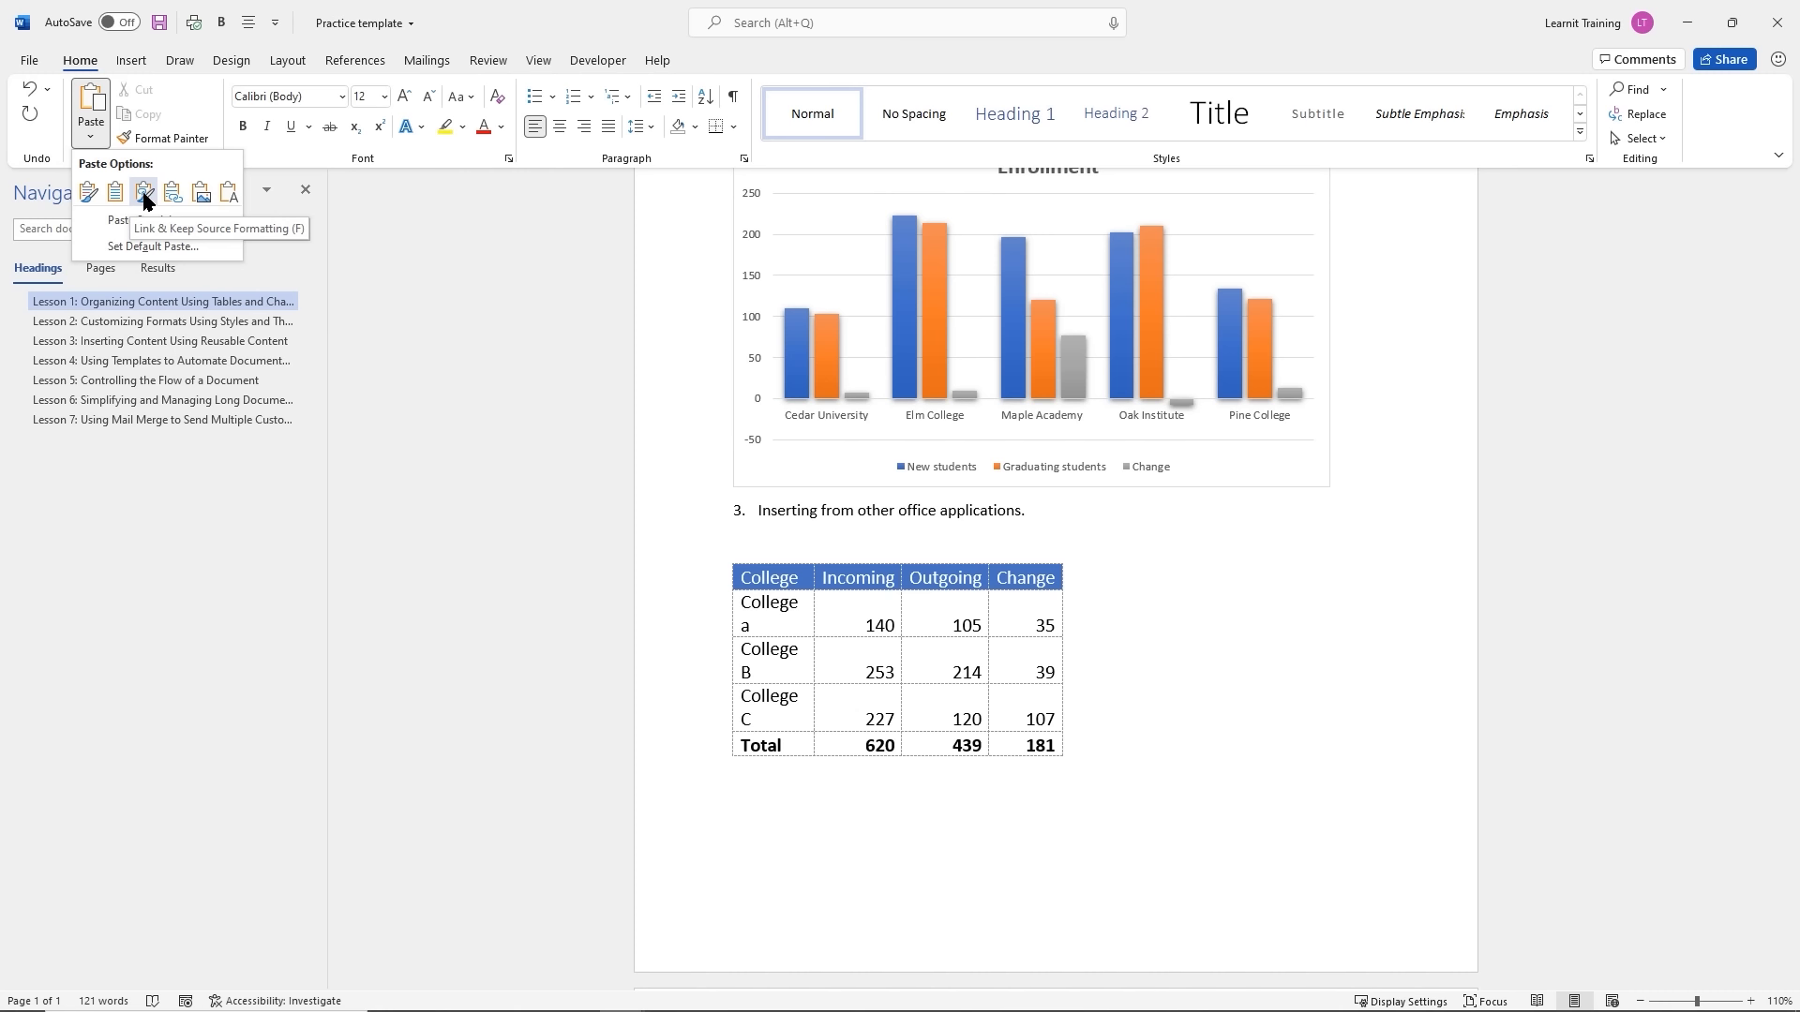
click(145, 199)
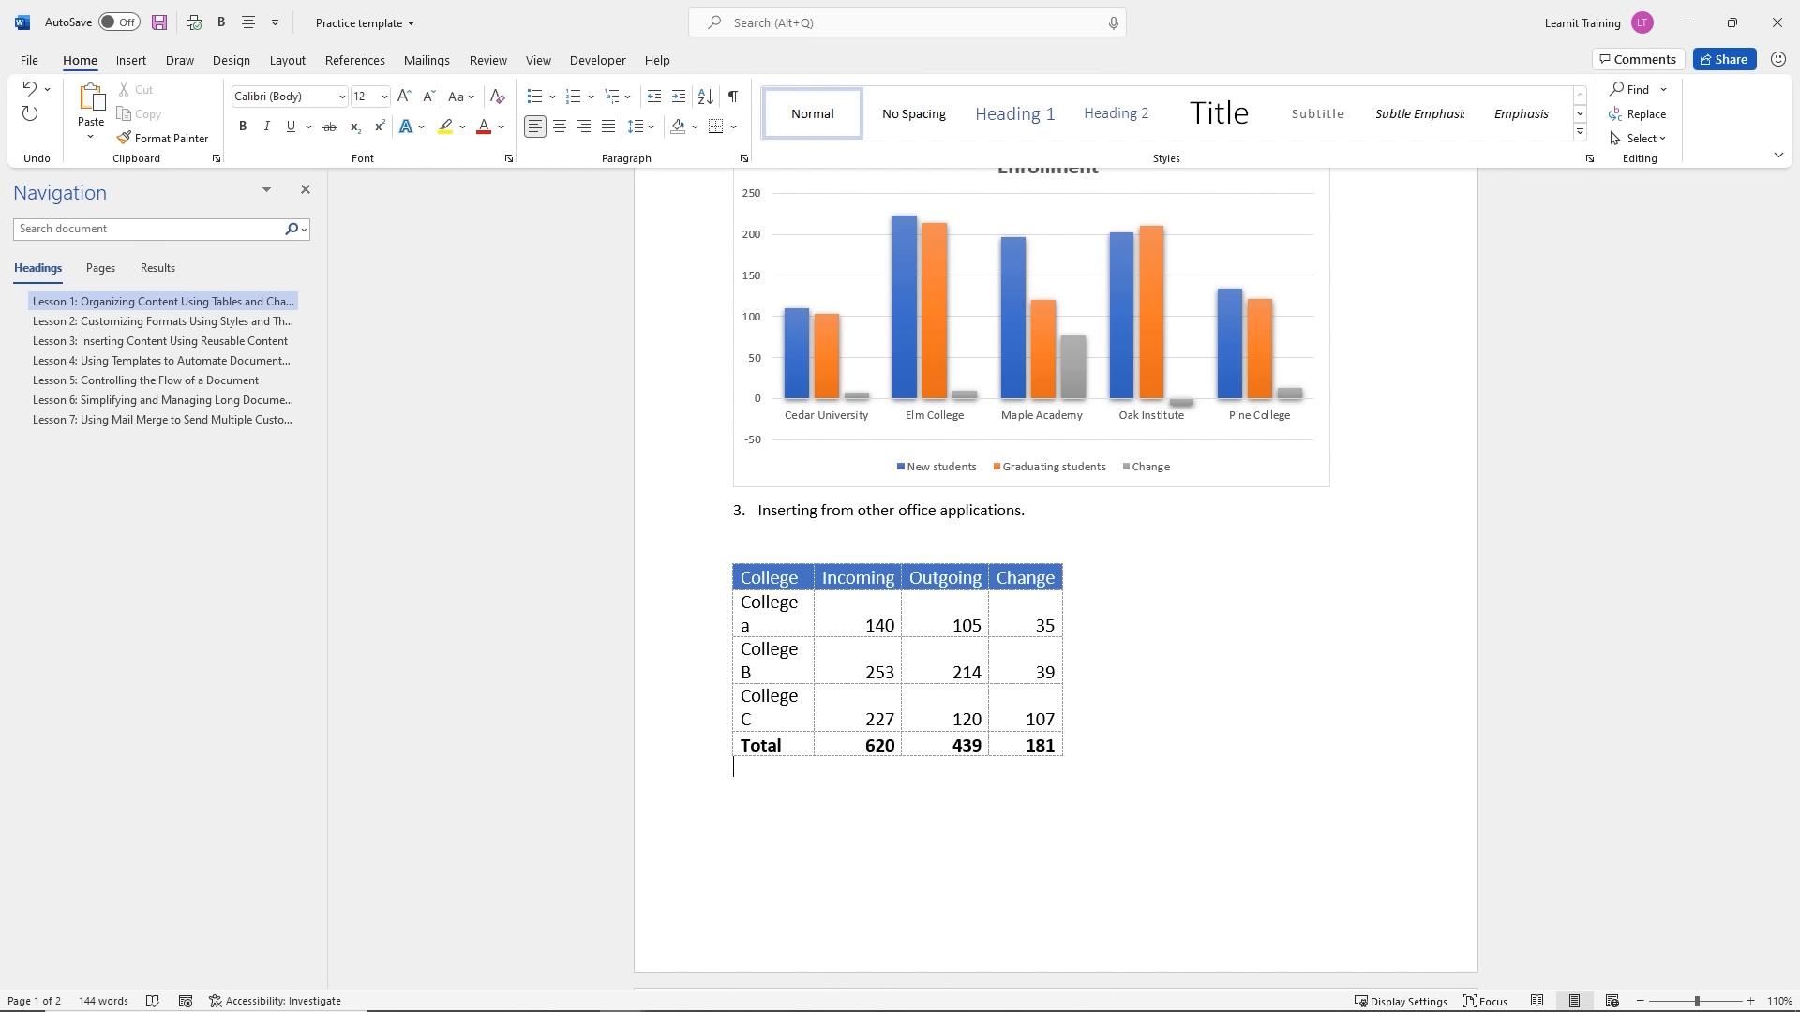
AutoFit the pasted college table to its contents
key(alt+Tab)
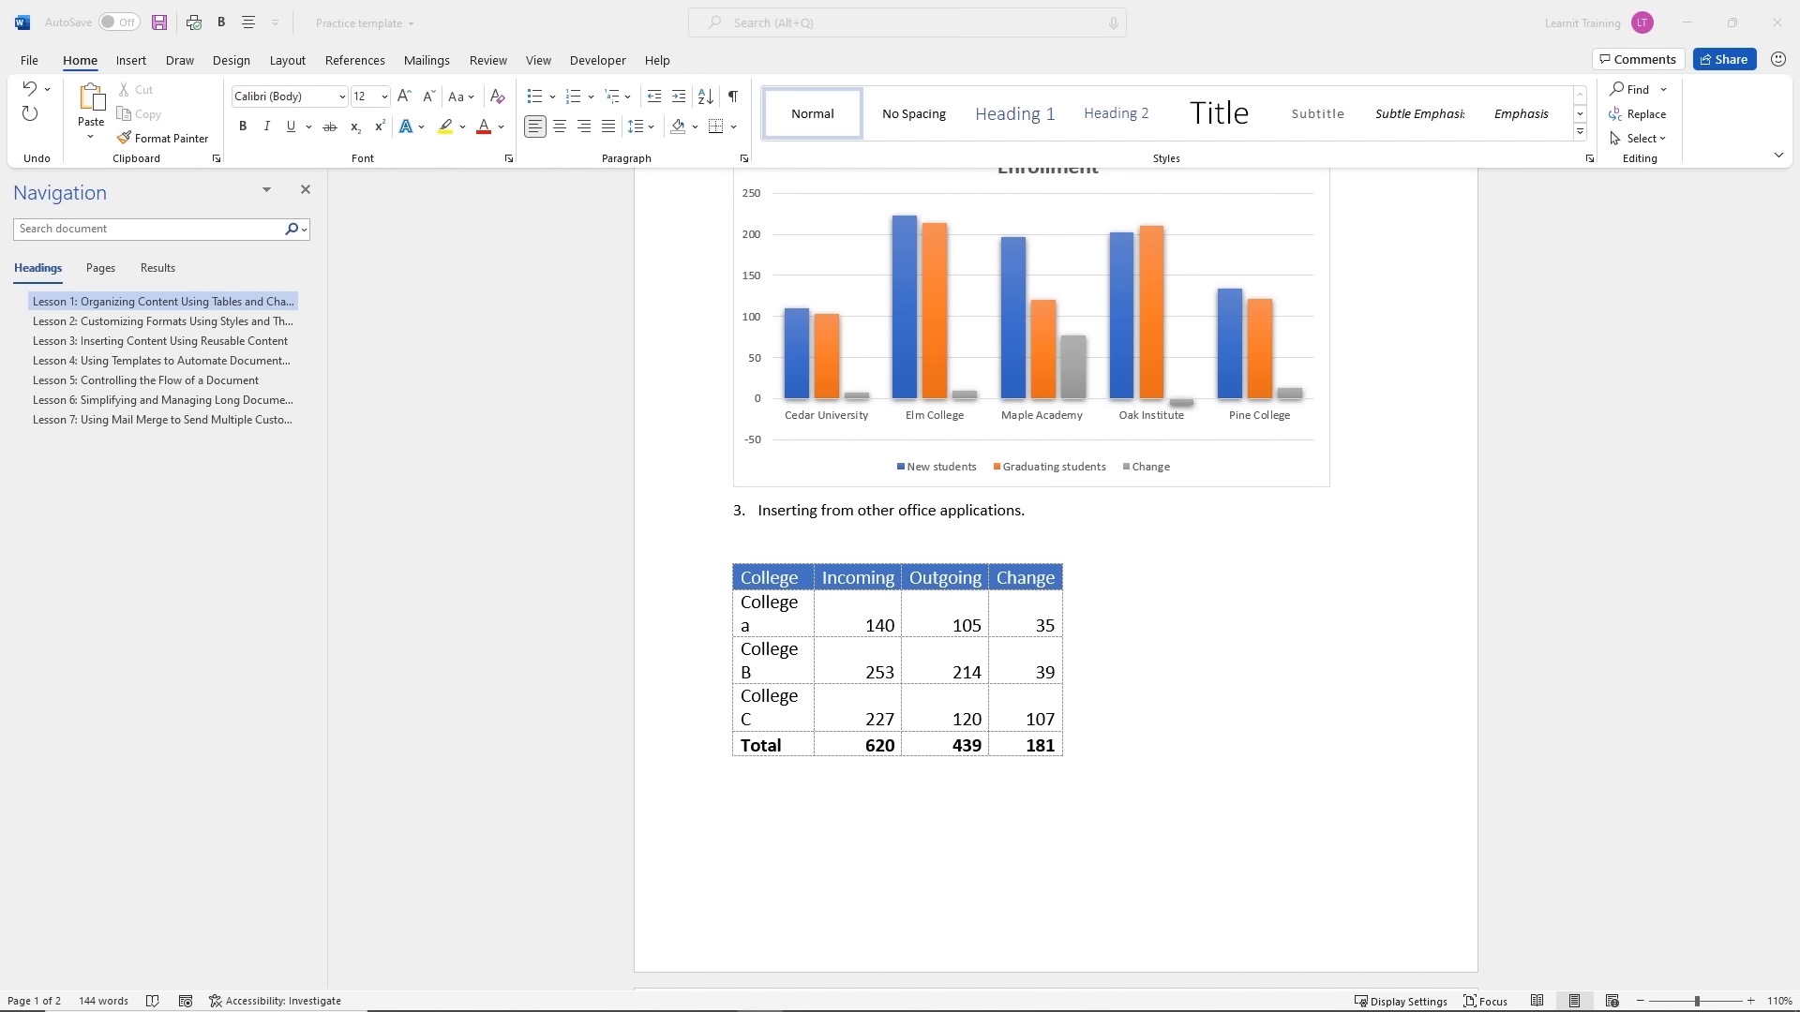
click(923, 621)
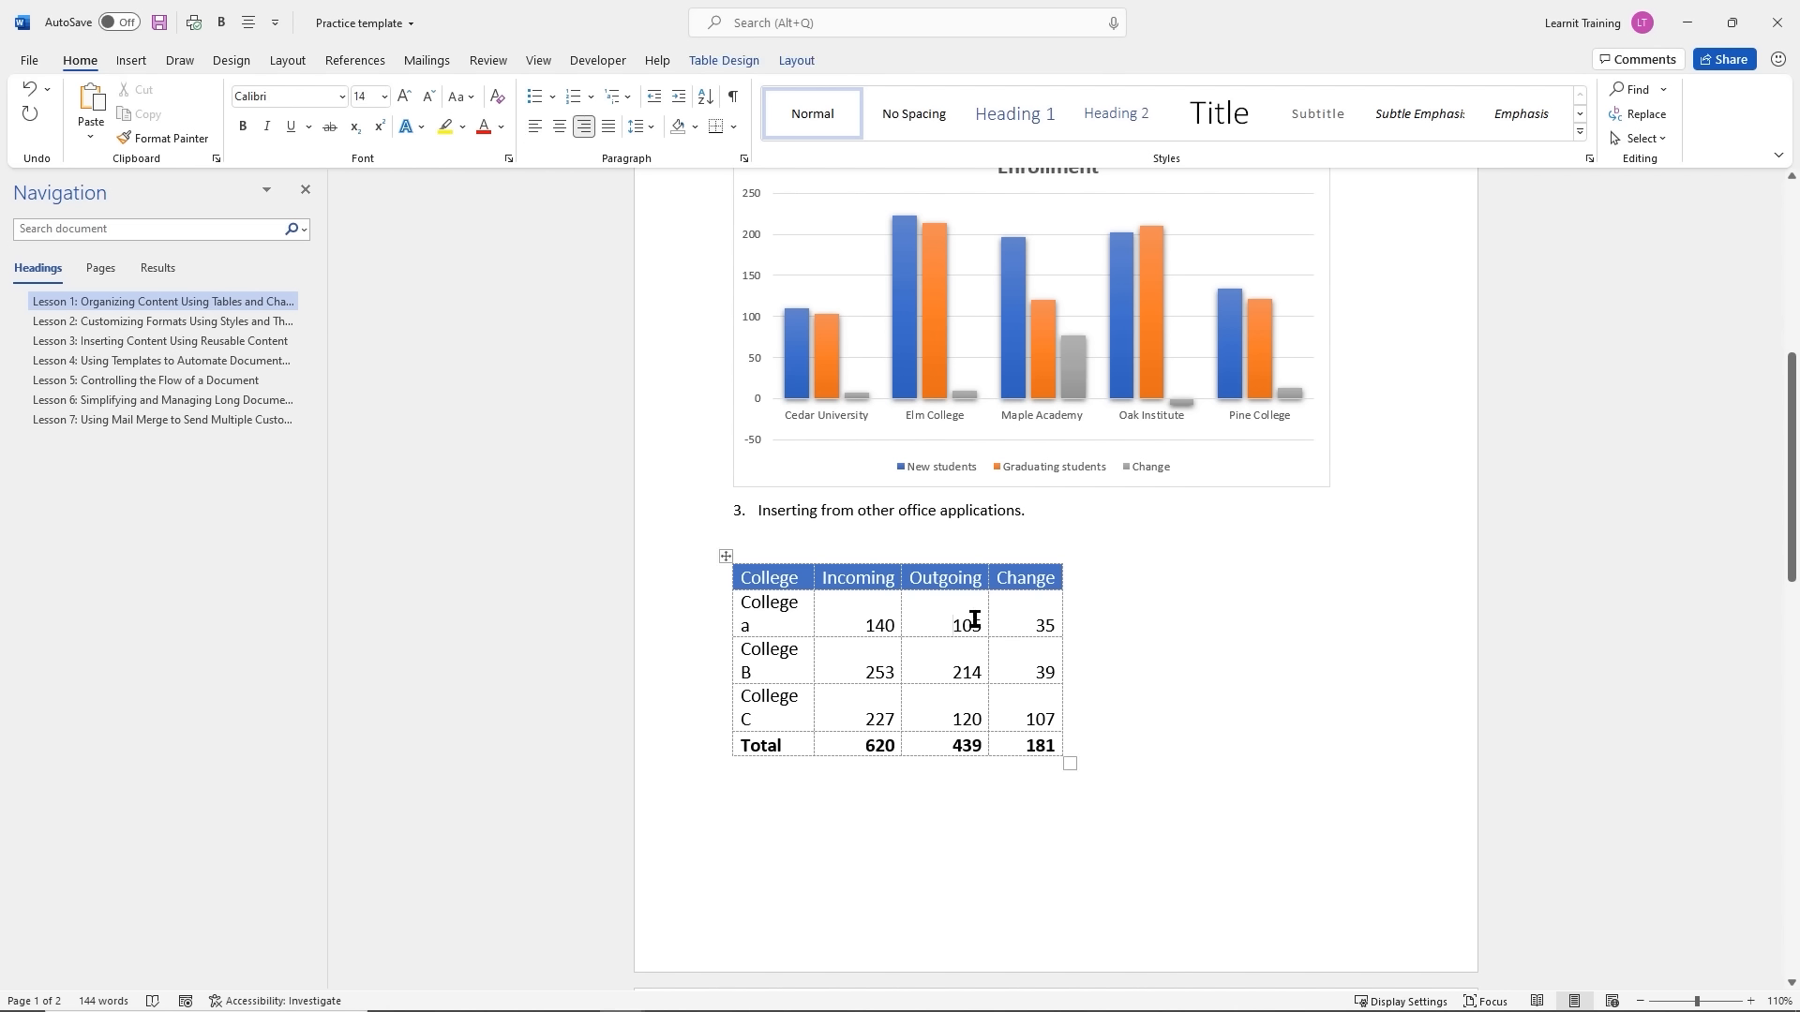
click(796, 60)
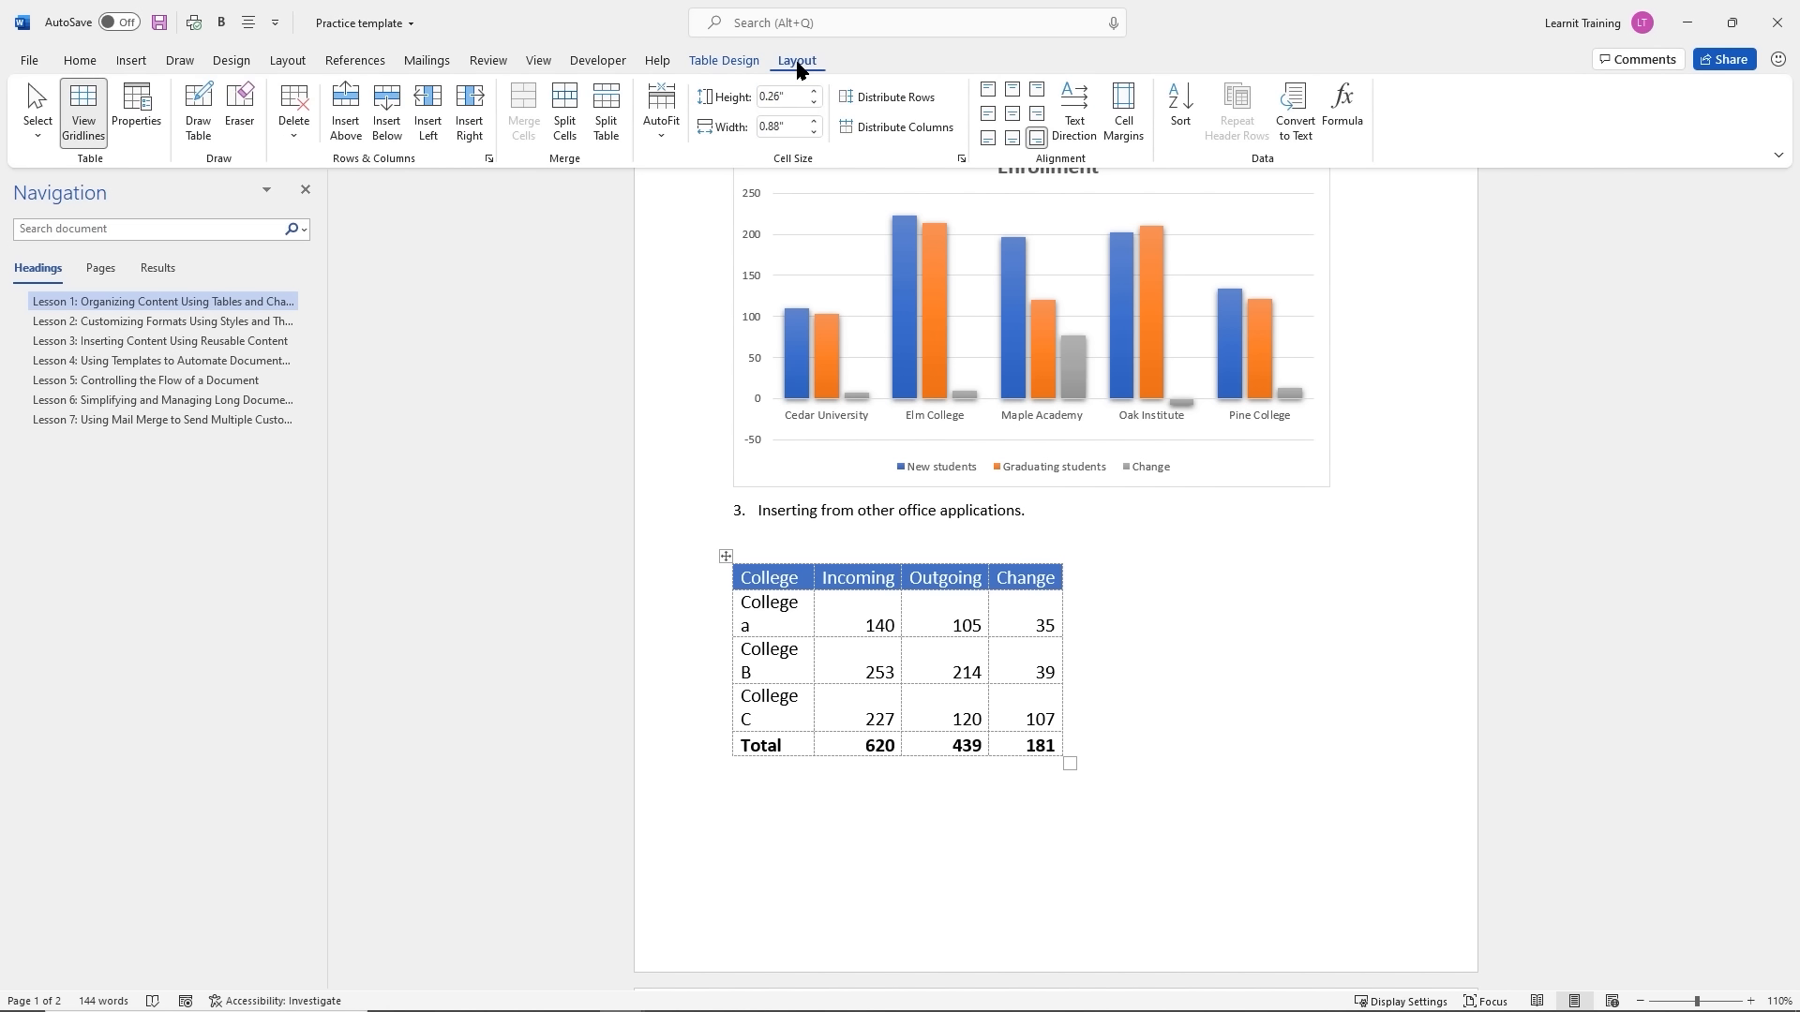
click(661, 131)
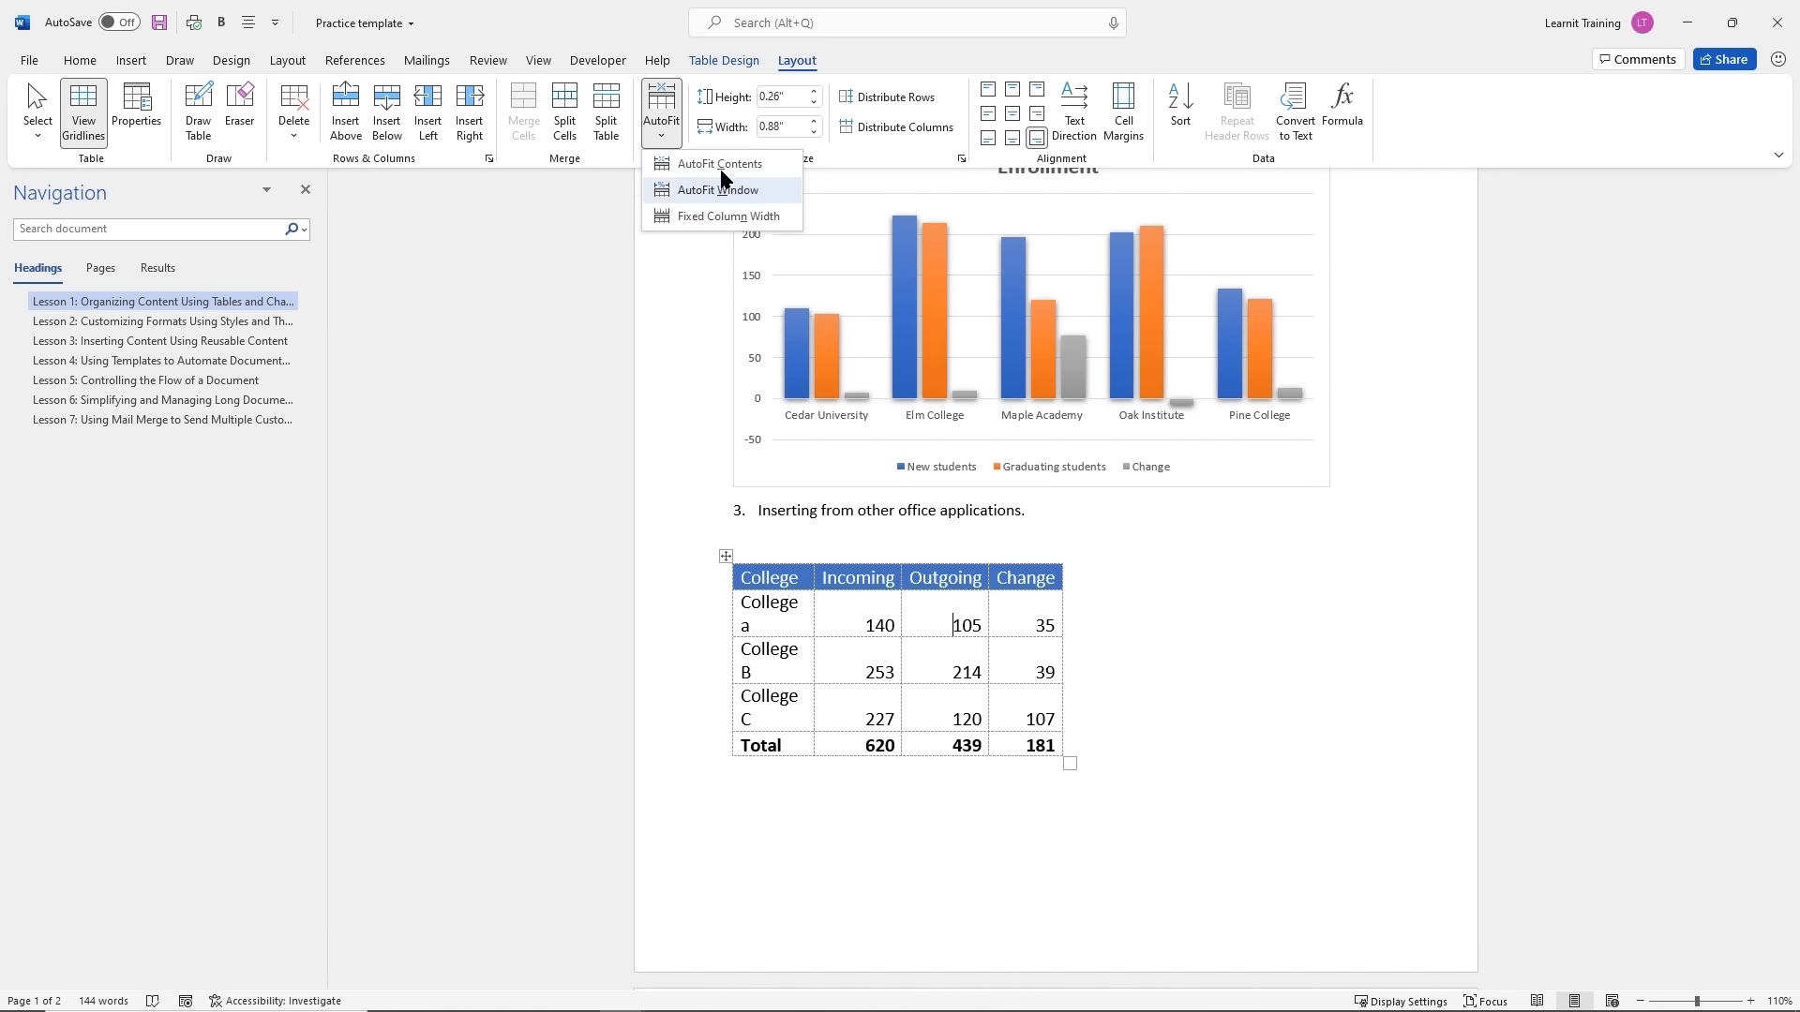
click(733, 173)
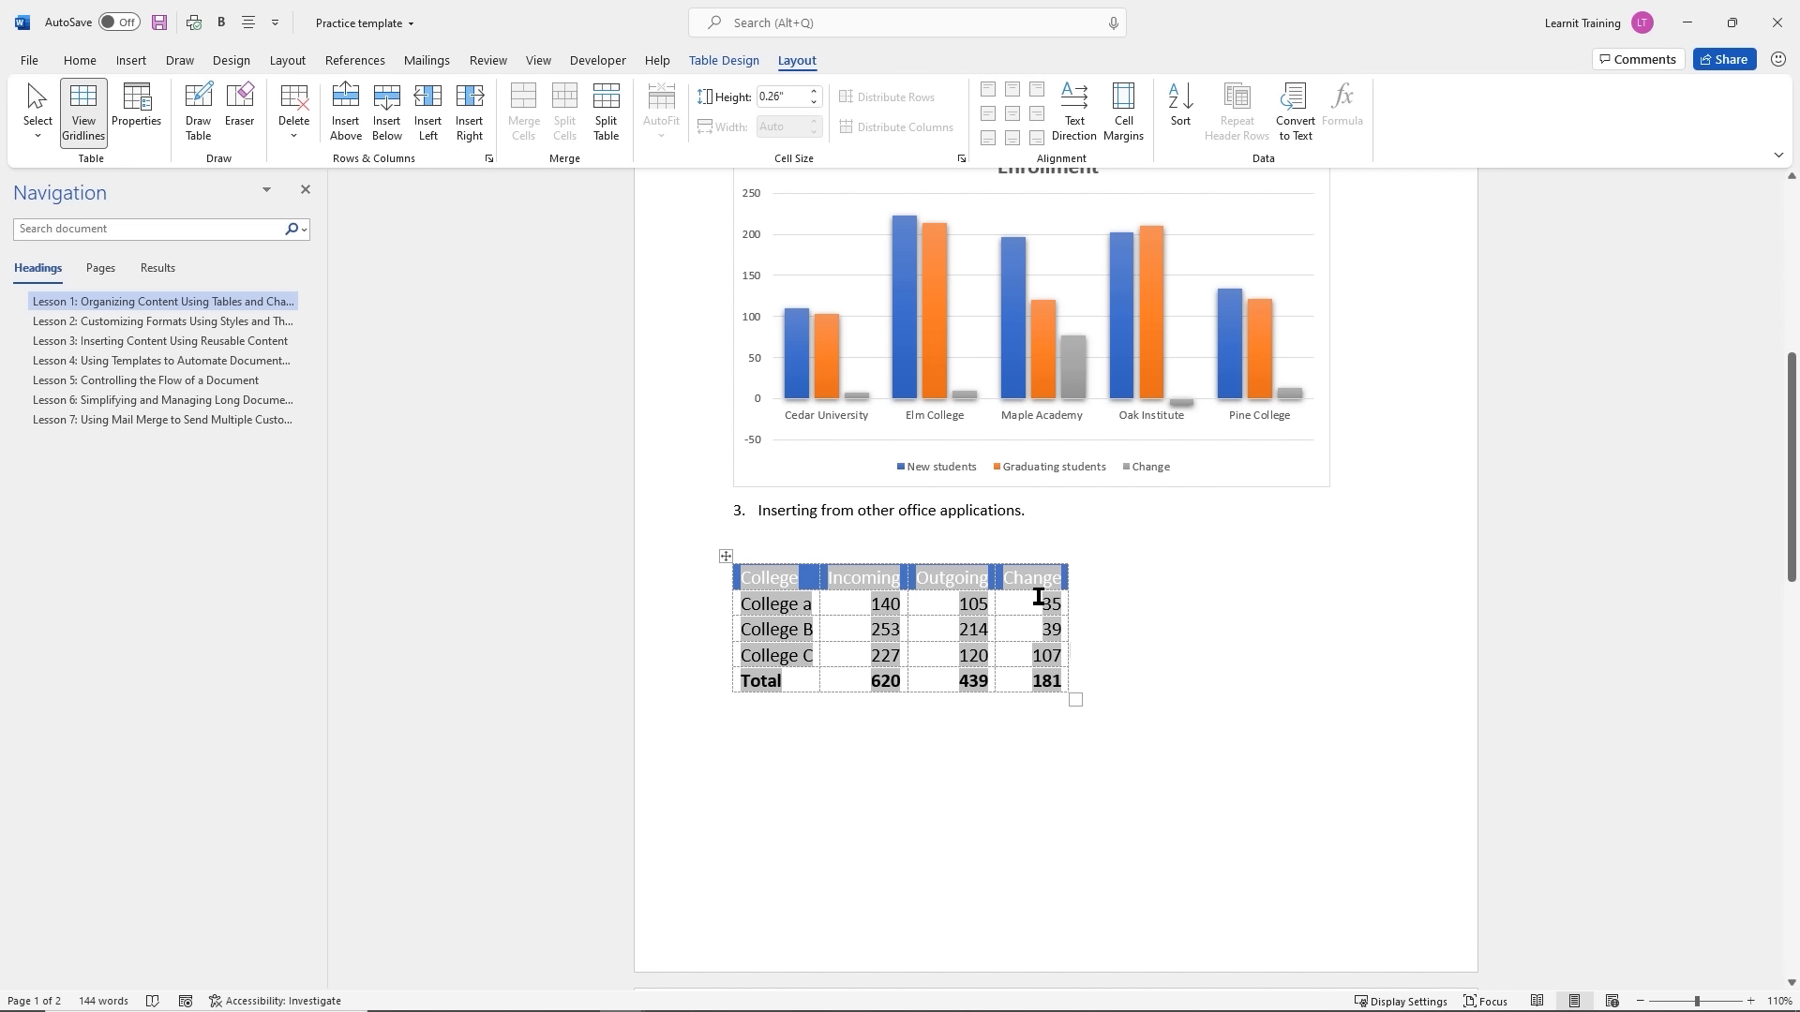
Try adding an empty column after the Change column of the college table, and undo the insertion
click(470, 112)
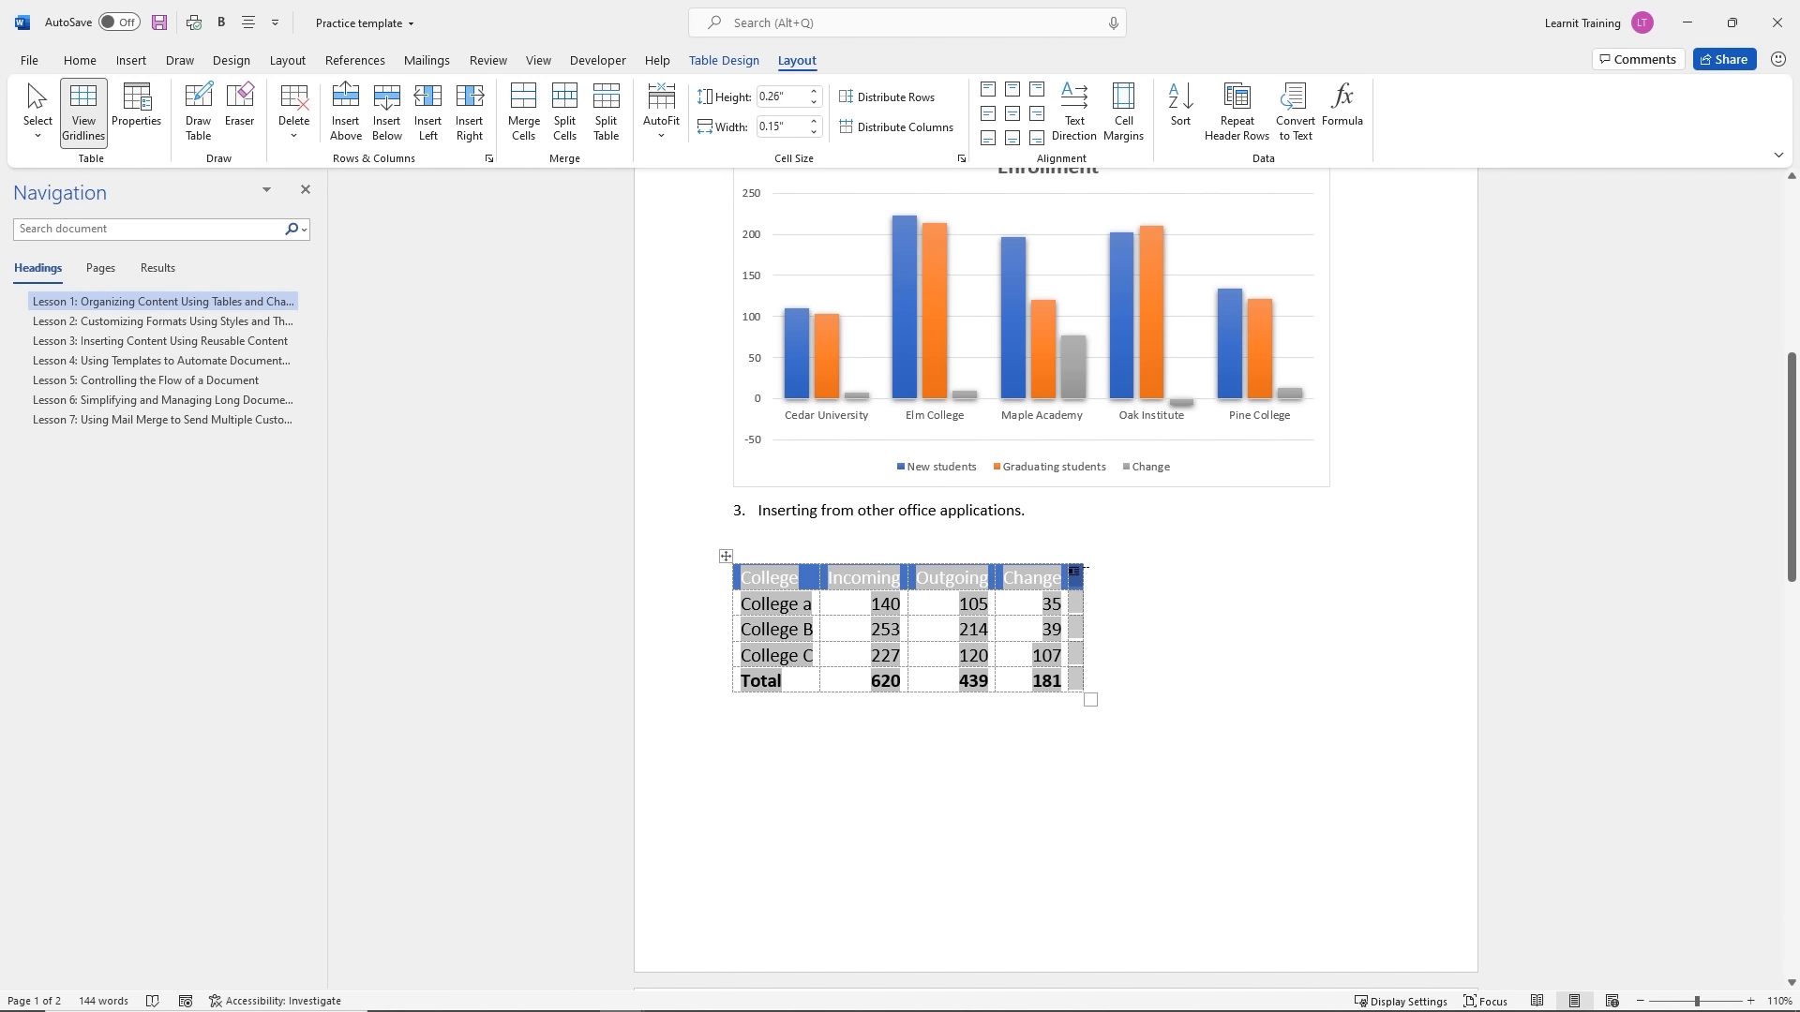
double_click(1102, 579)
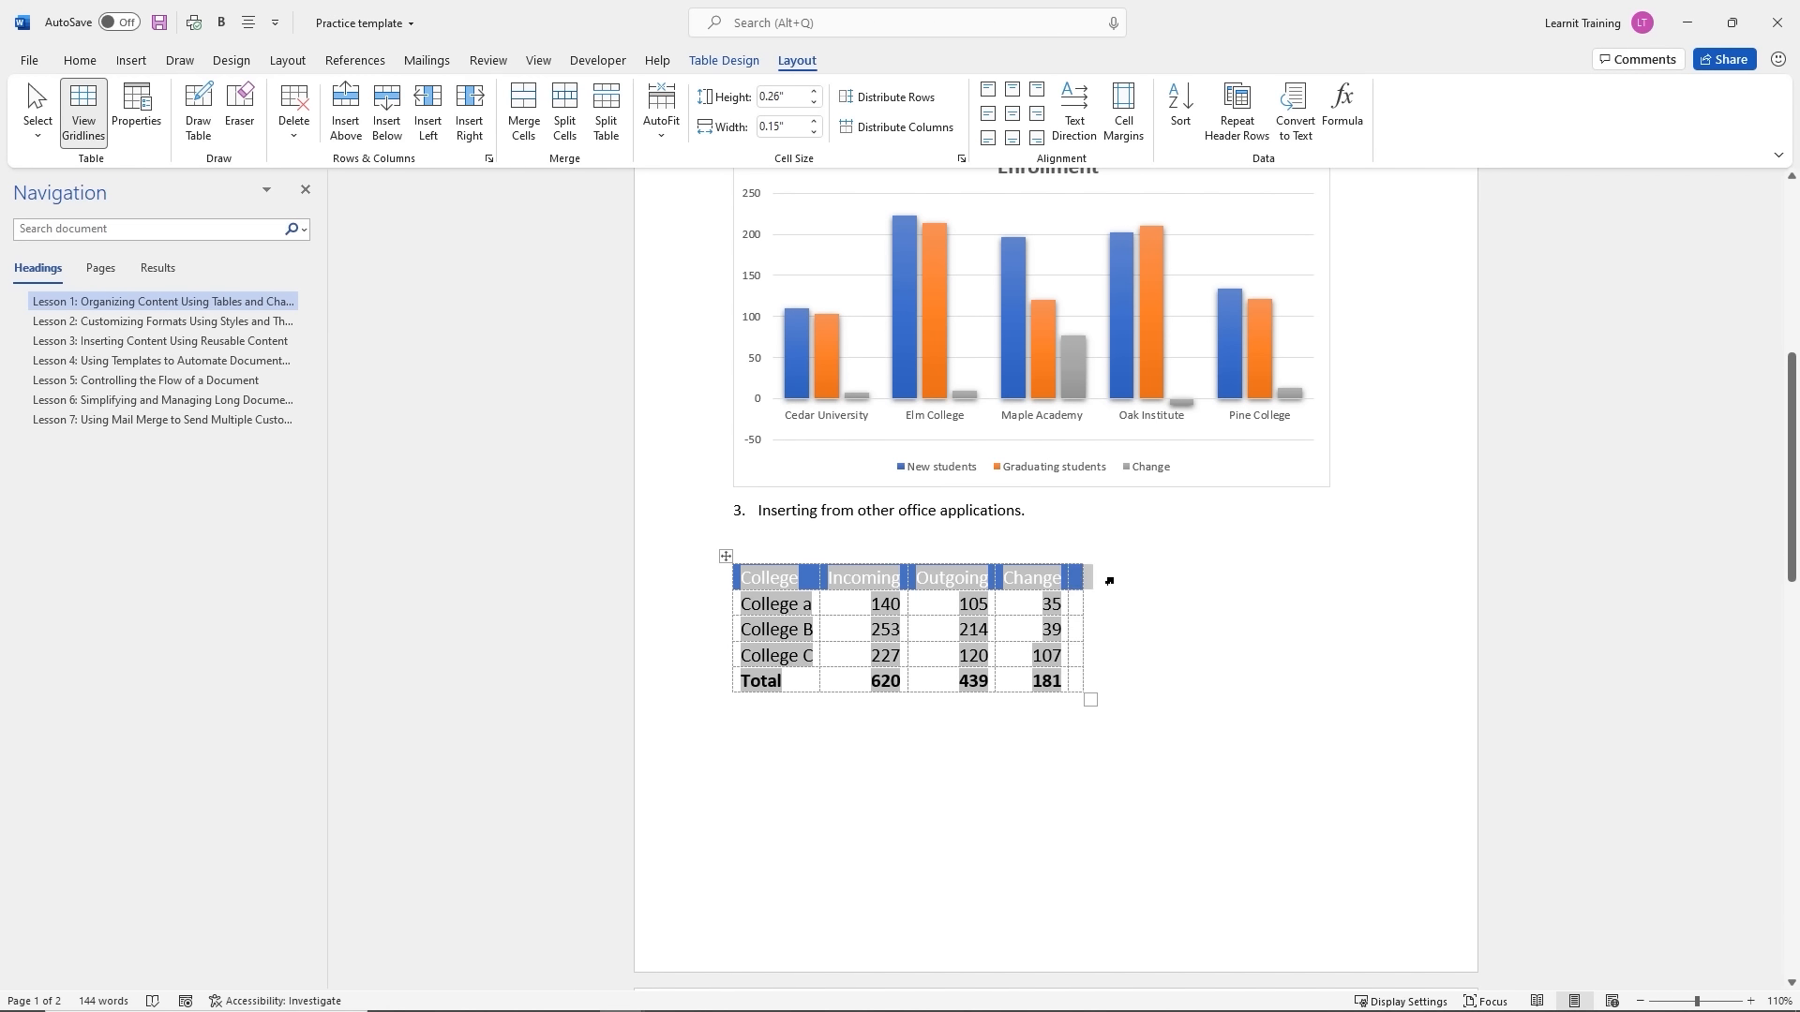
click(1078, 574)
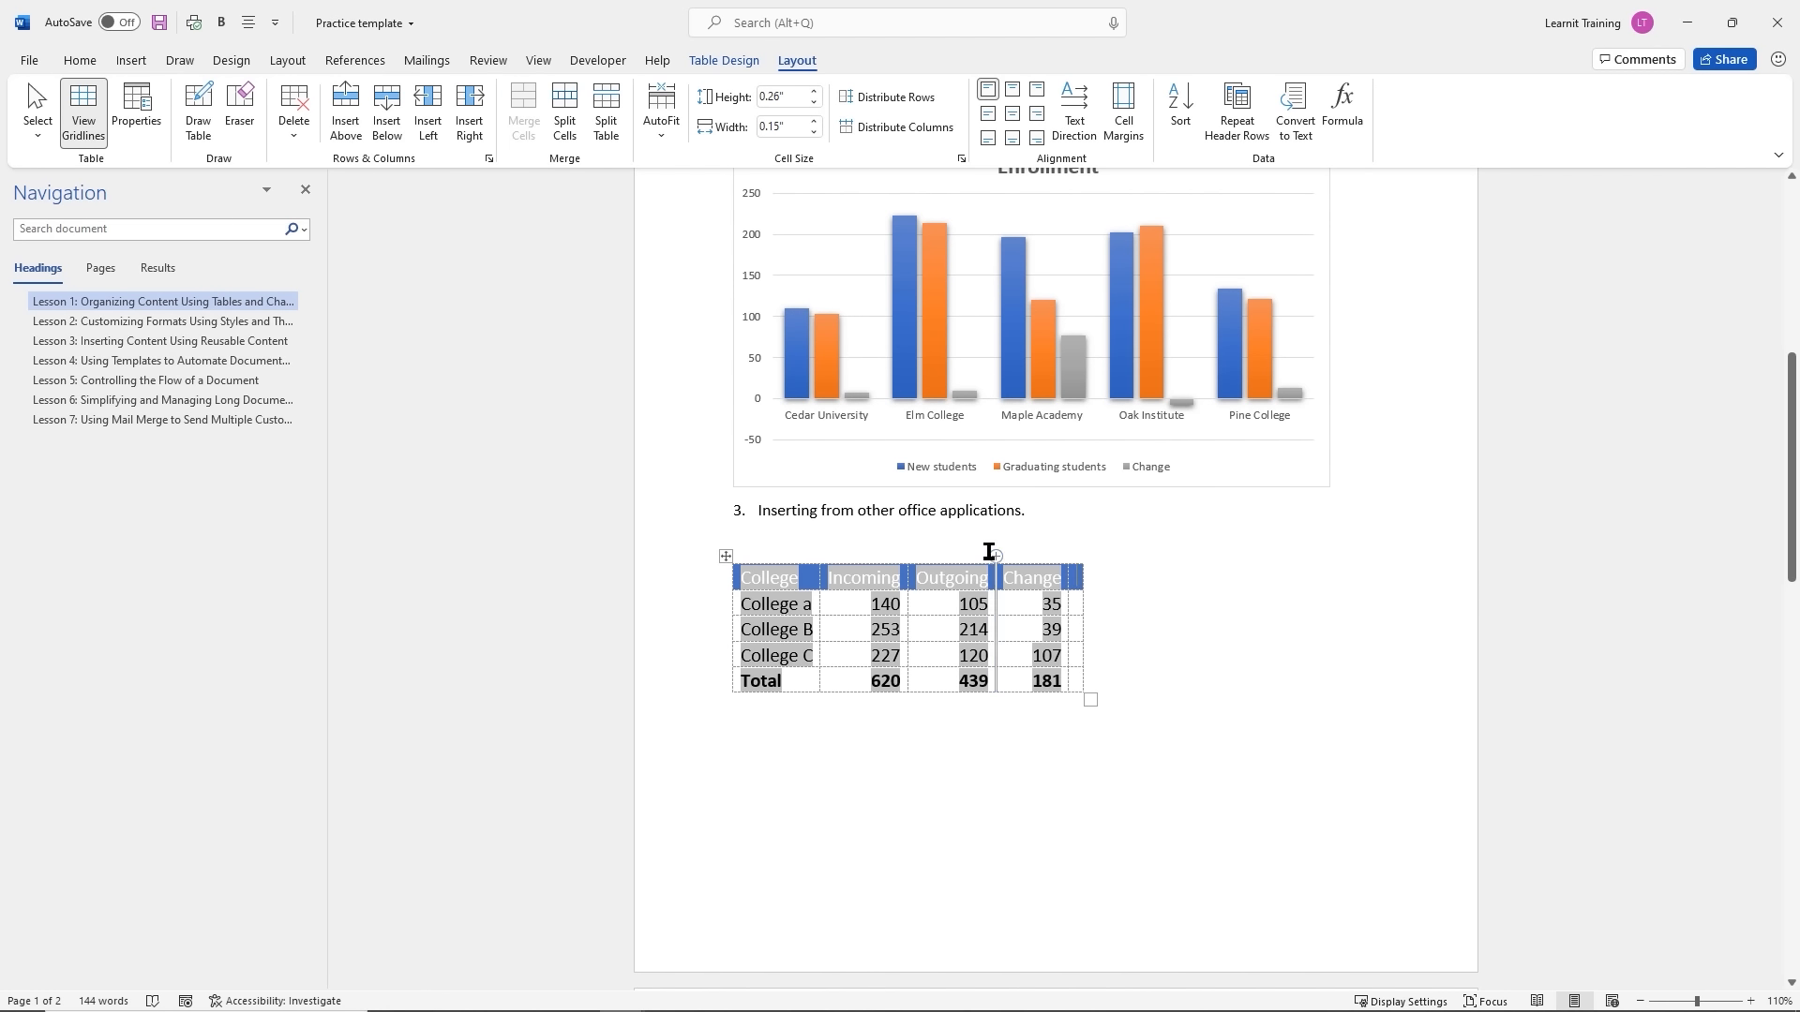
mouse_move(990, 542)
key(ctrl+z)
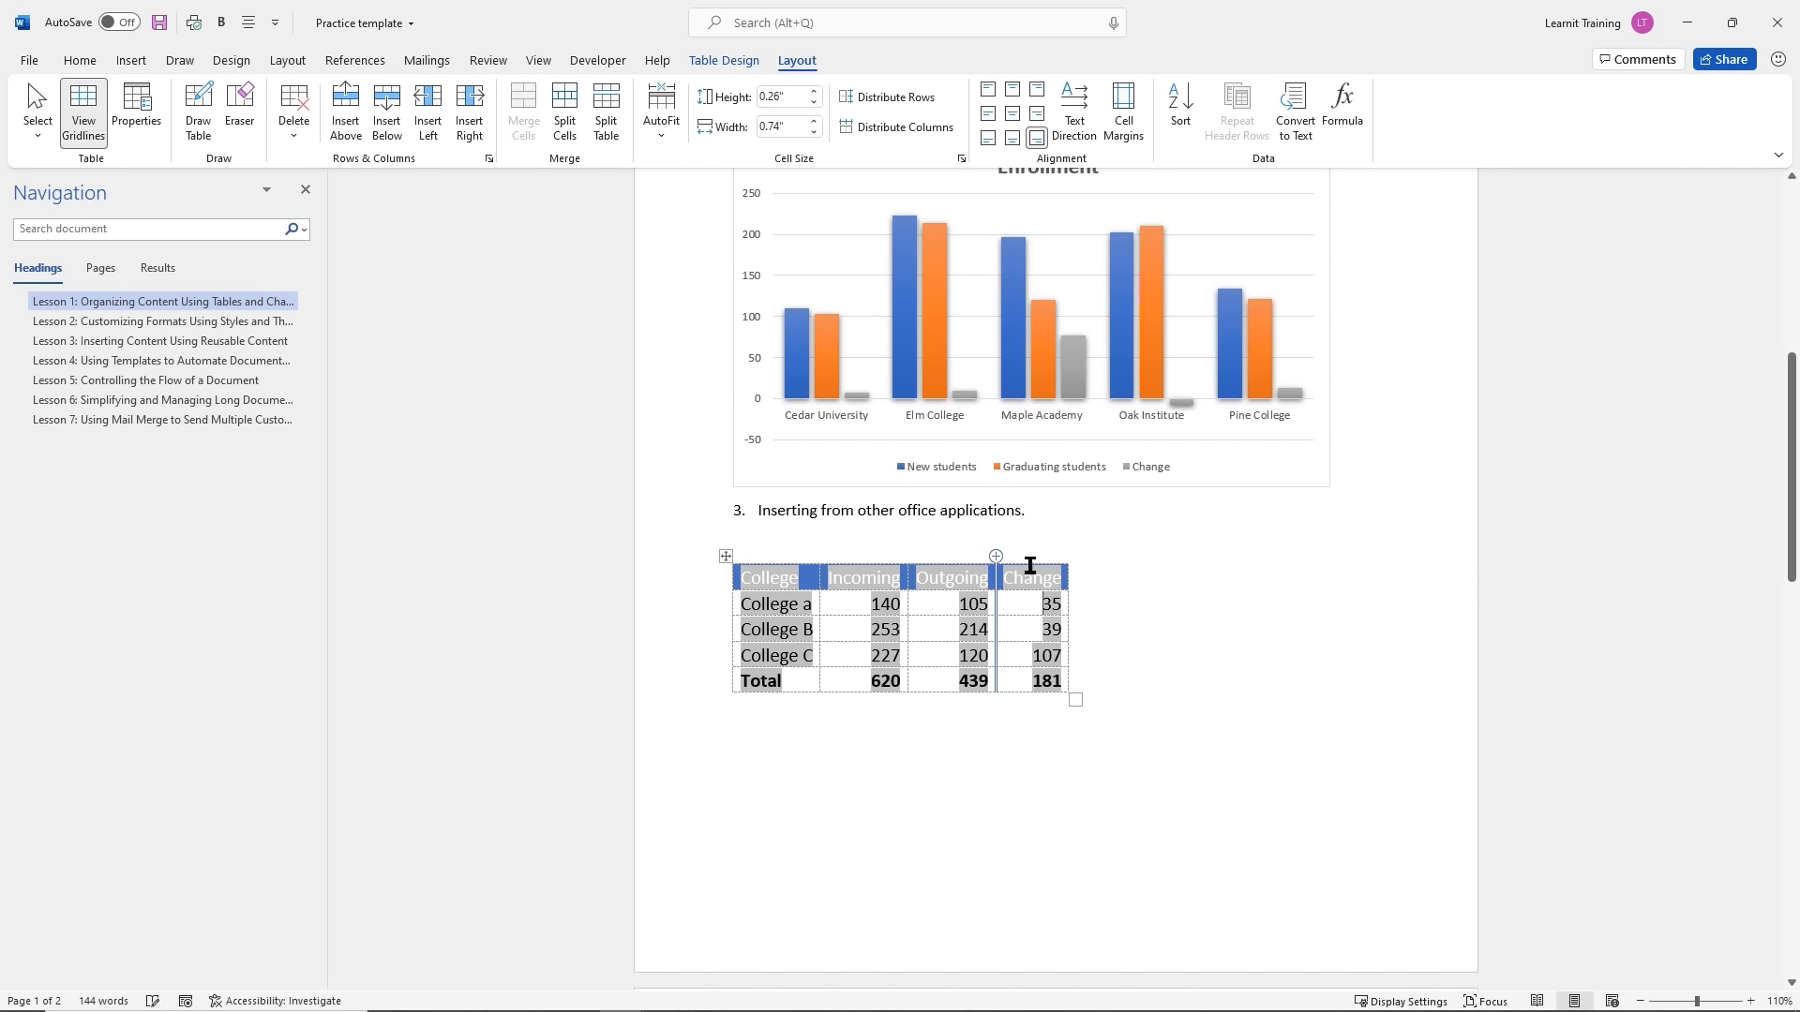
click(1125, 621)
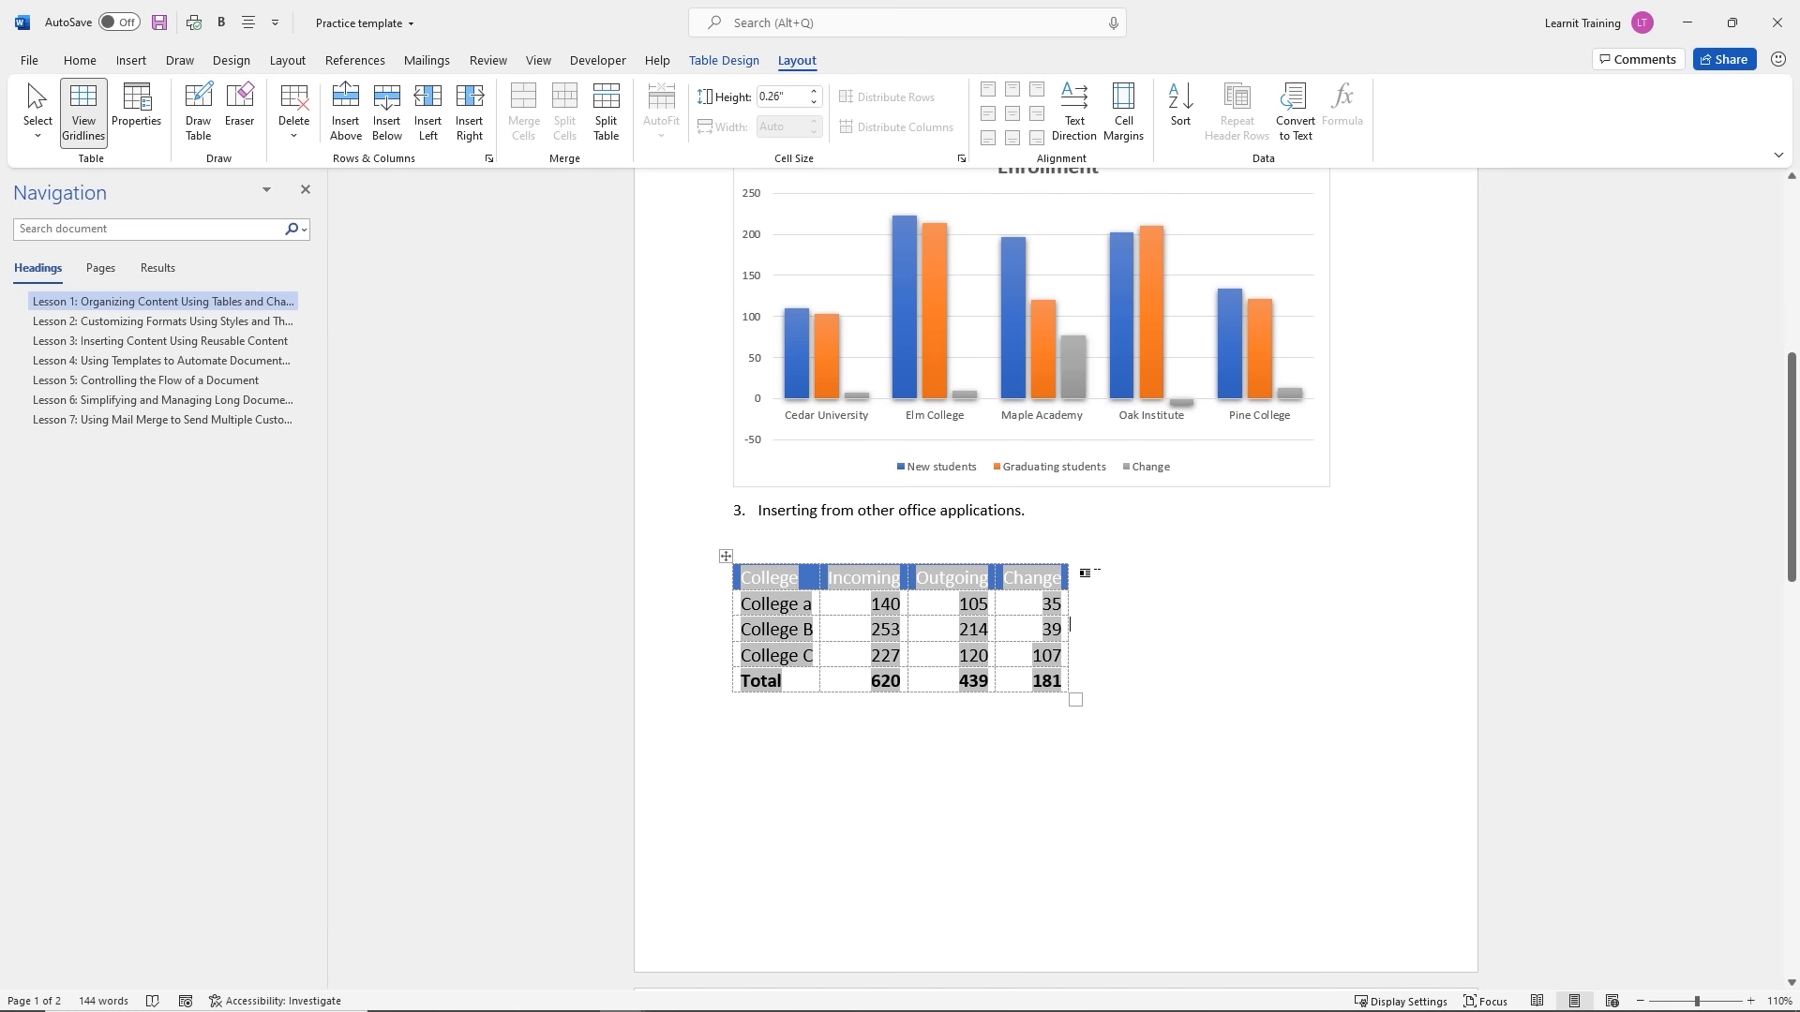
click(1090, 572)
click(1098, 681)
click(1098, 696)
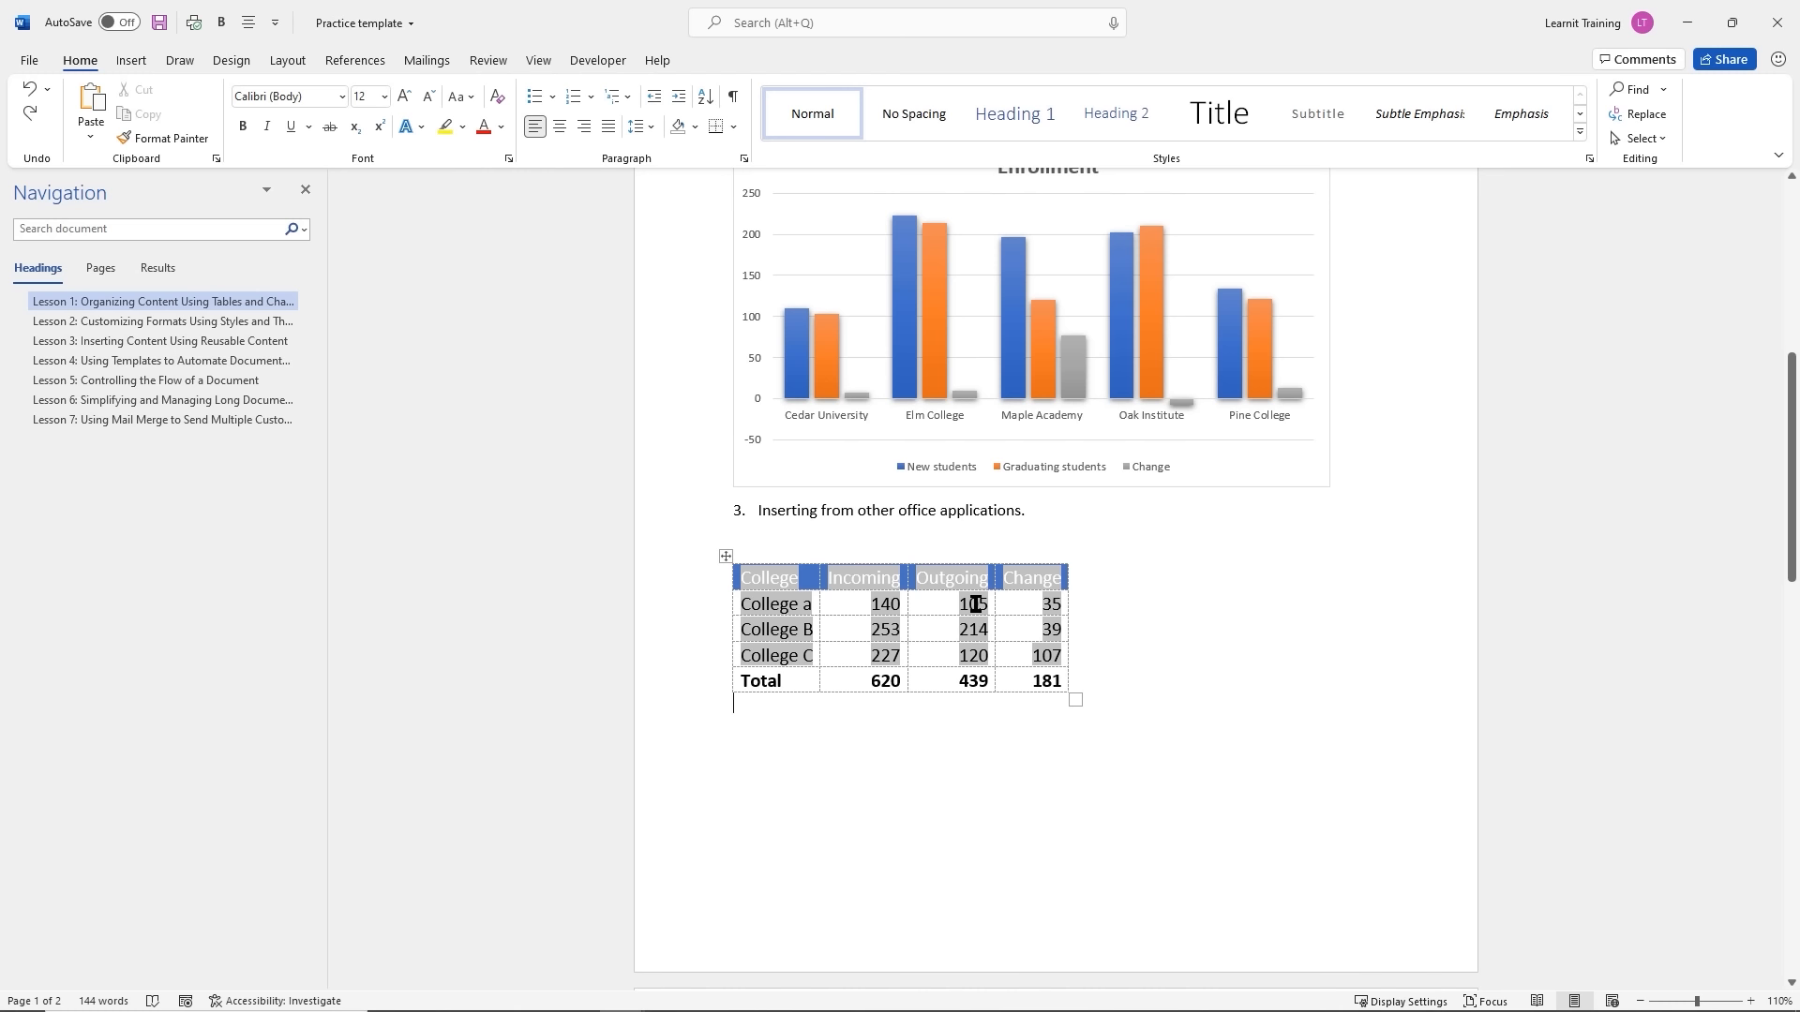
Check the linked table's Update Link option and bring Excel's Book1 window back over the document
right_click(1023, 630)
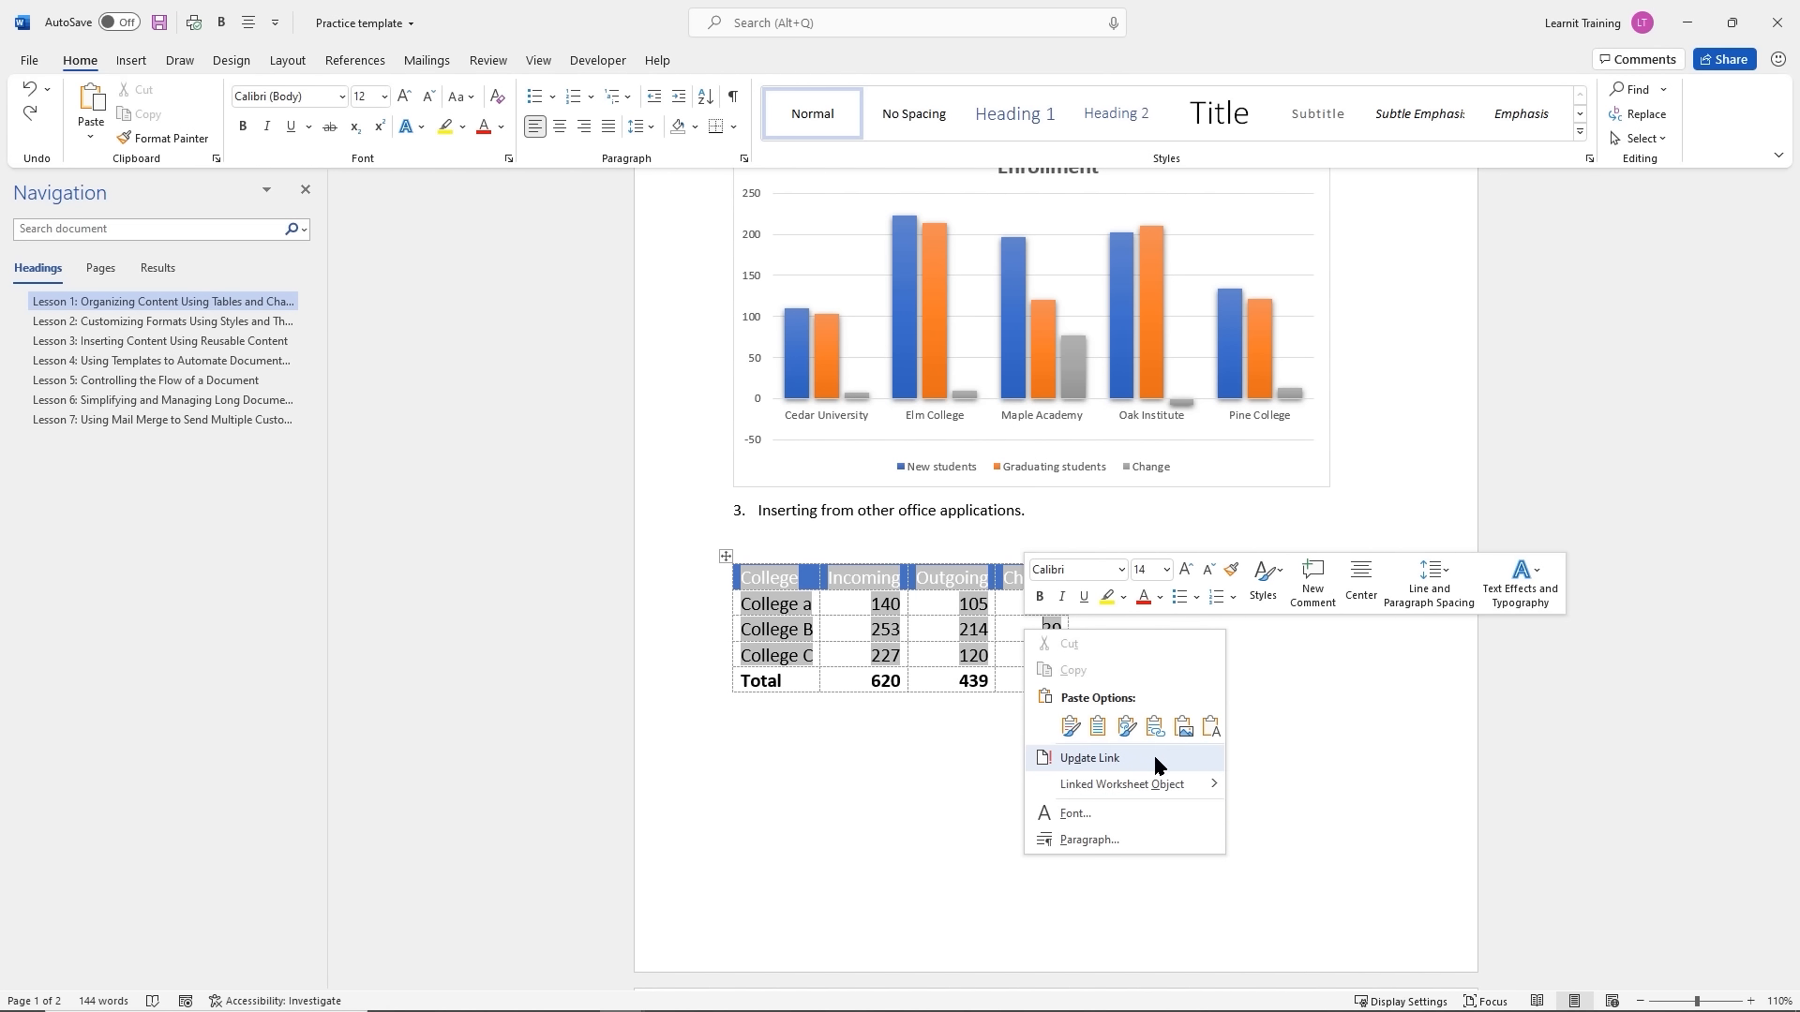
key(Return)
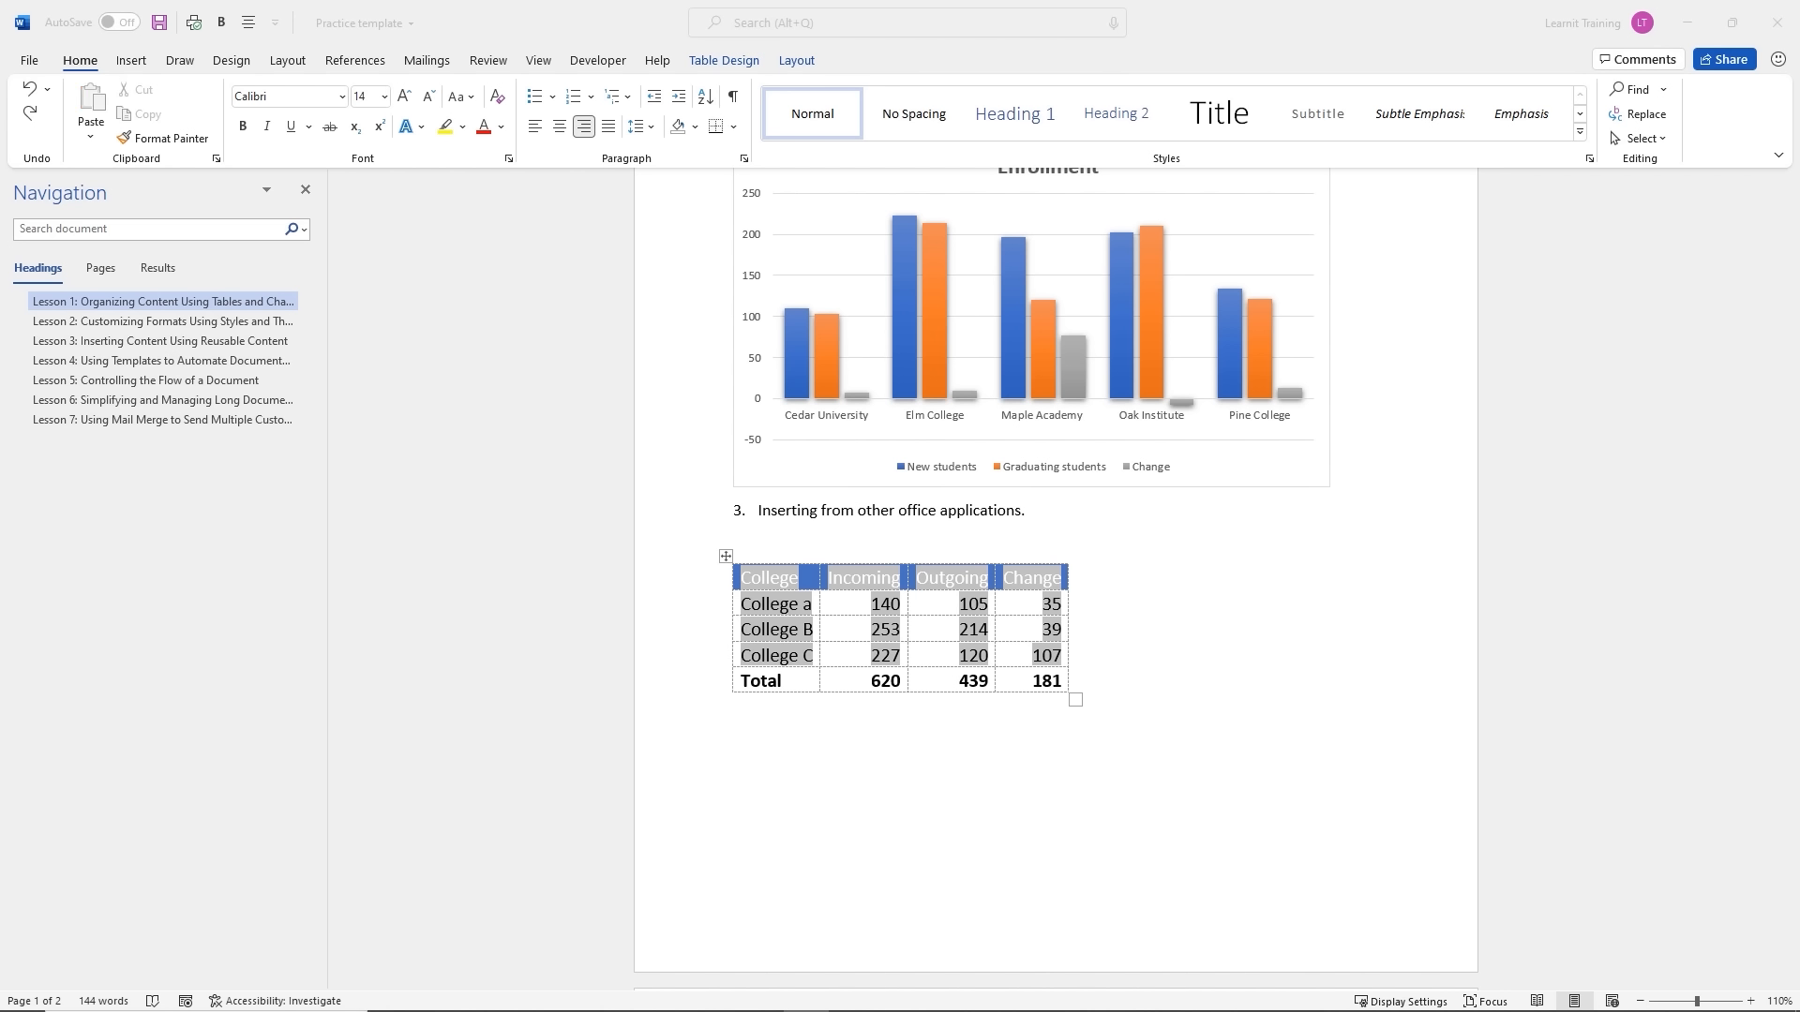
drag(1799, 202, 1338, 253)
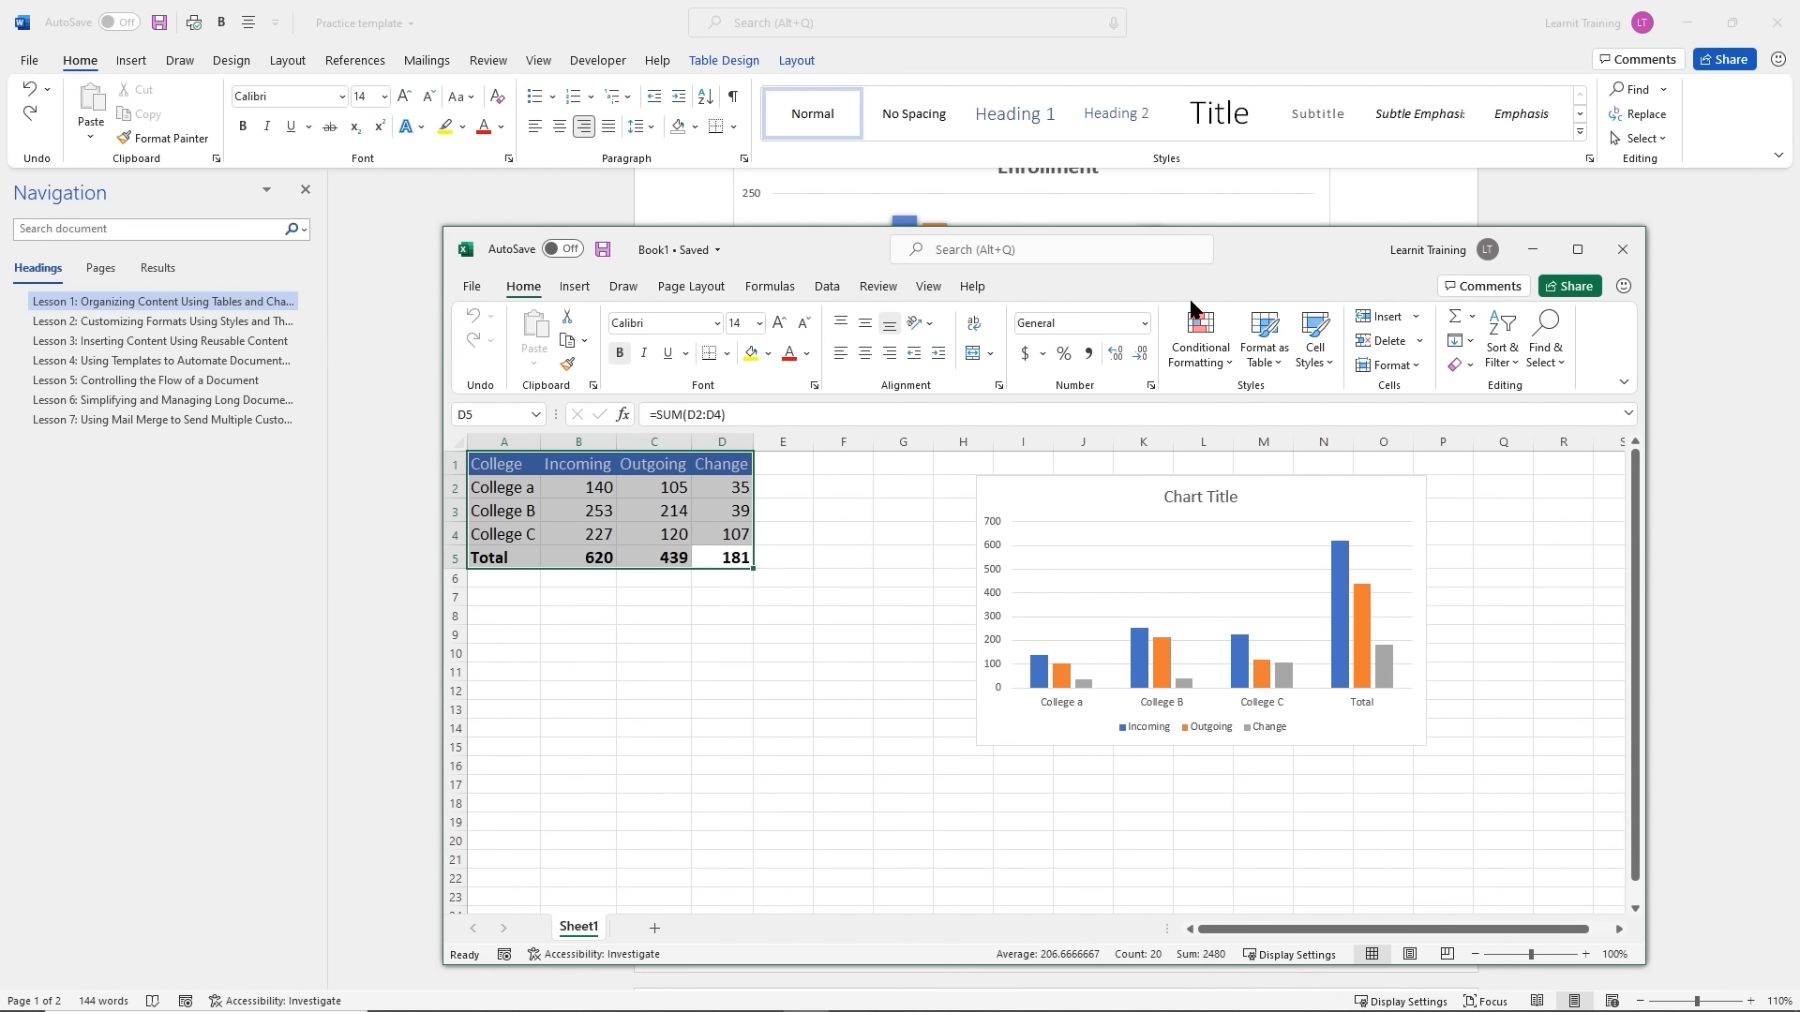
Set the Incoming value of College a in cell B2 to 150 and save the Book1 workbook
click(665, 495)
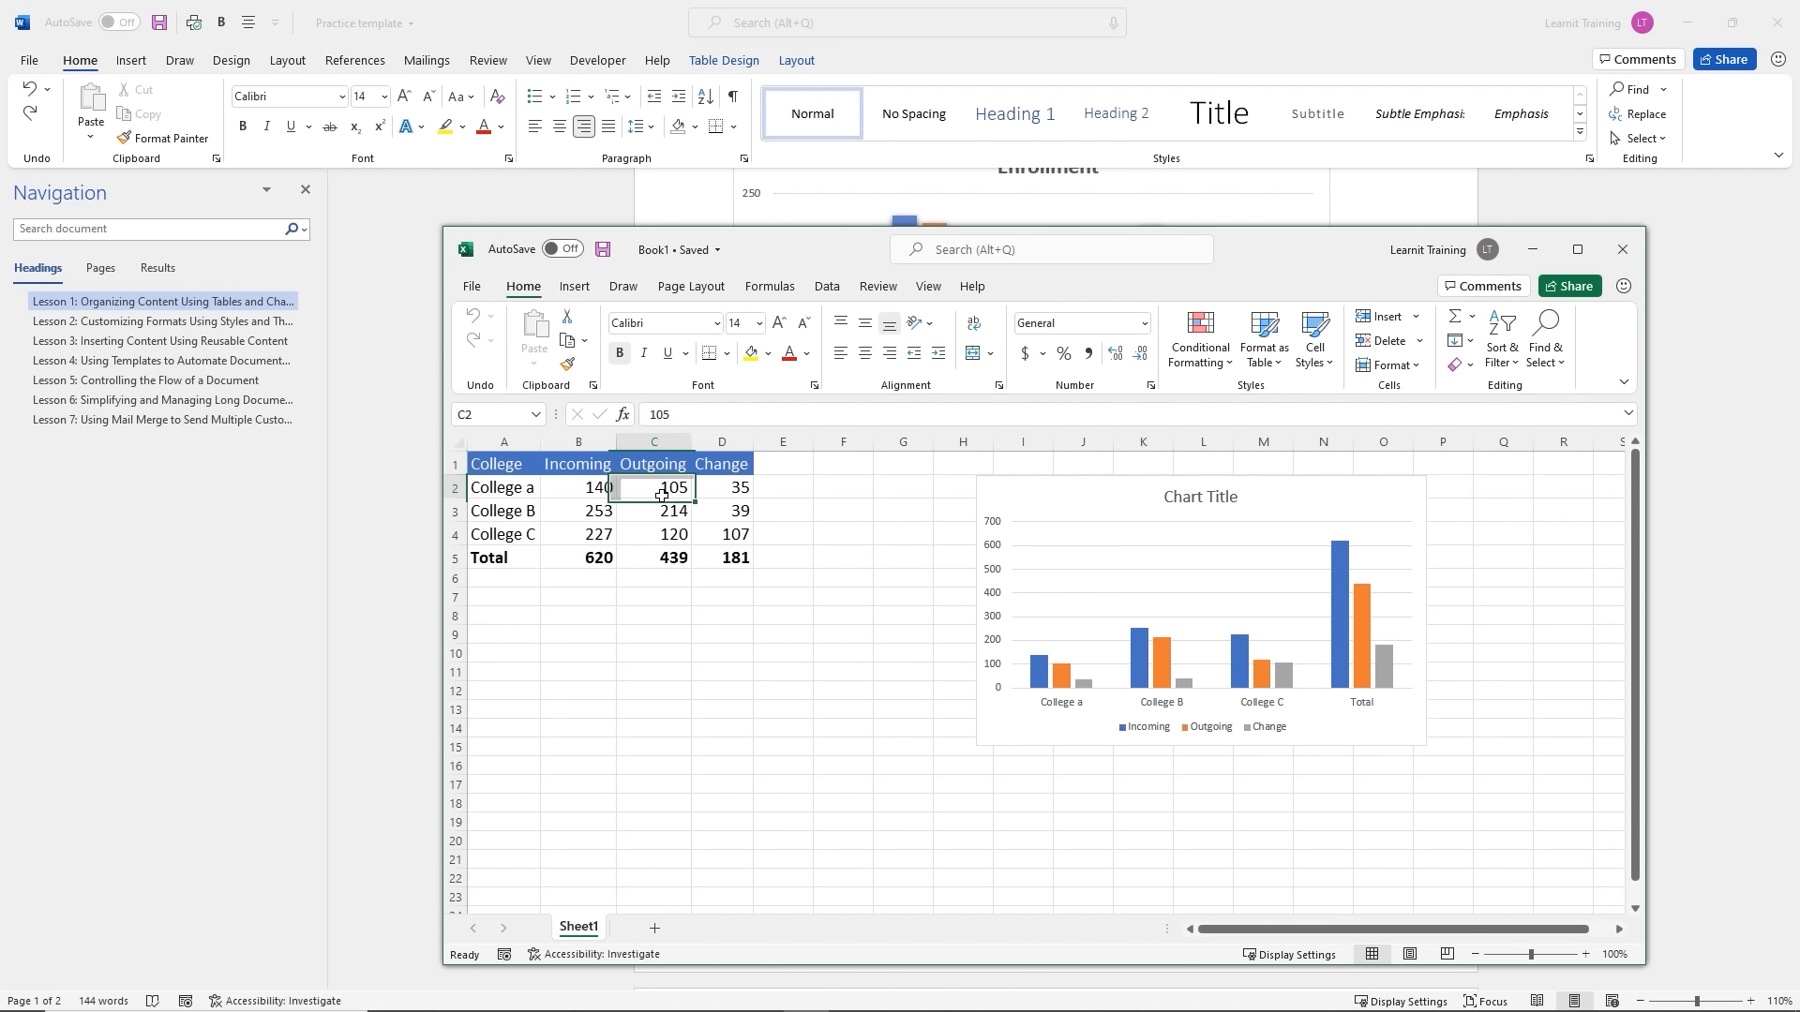
click(596, 489)
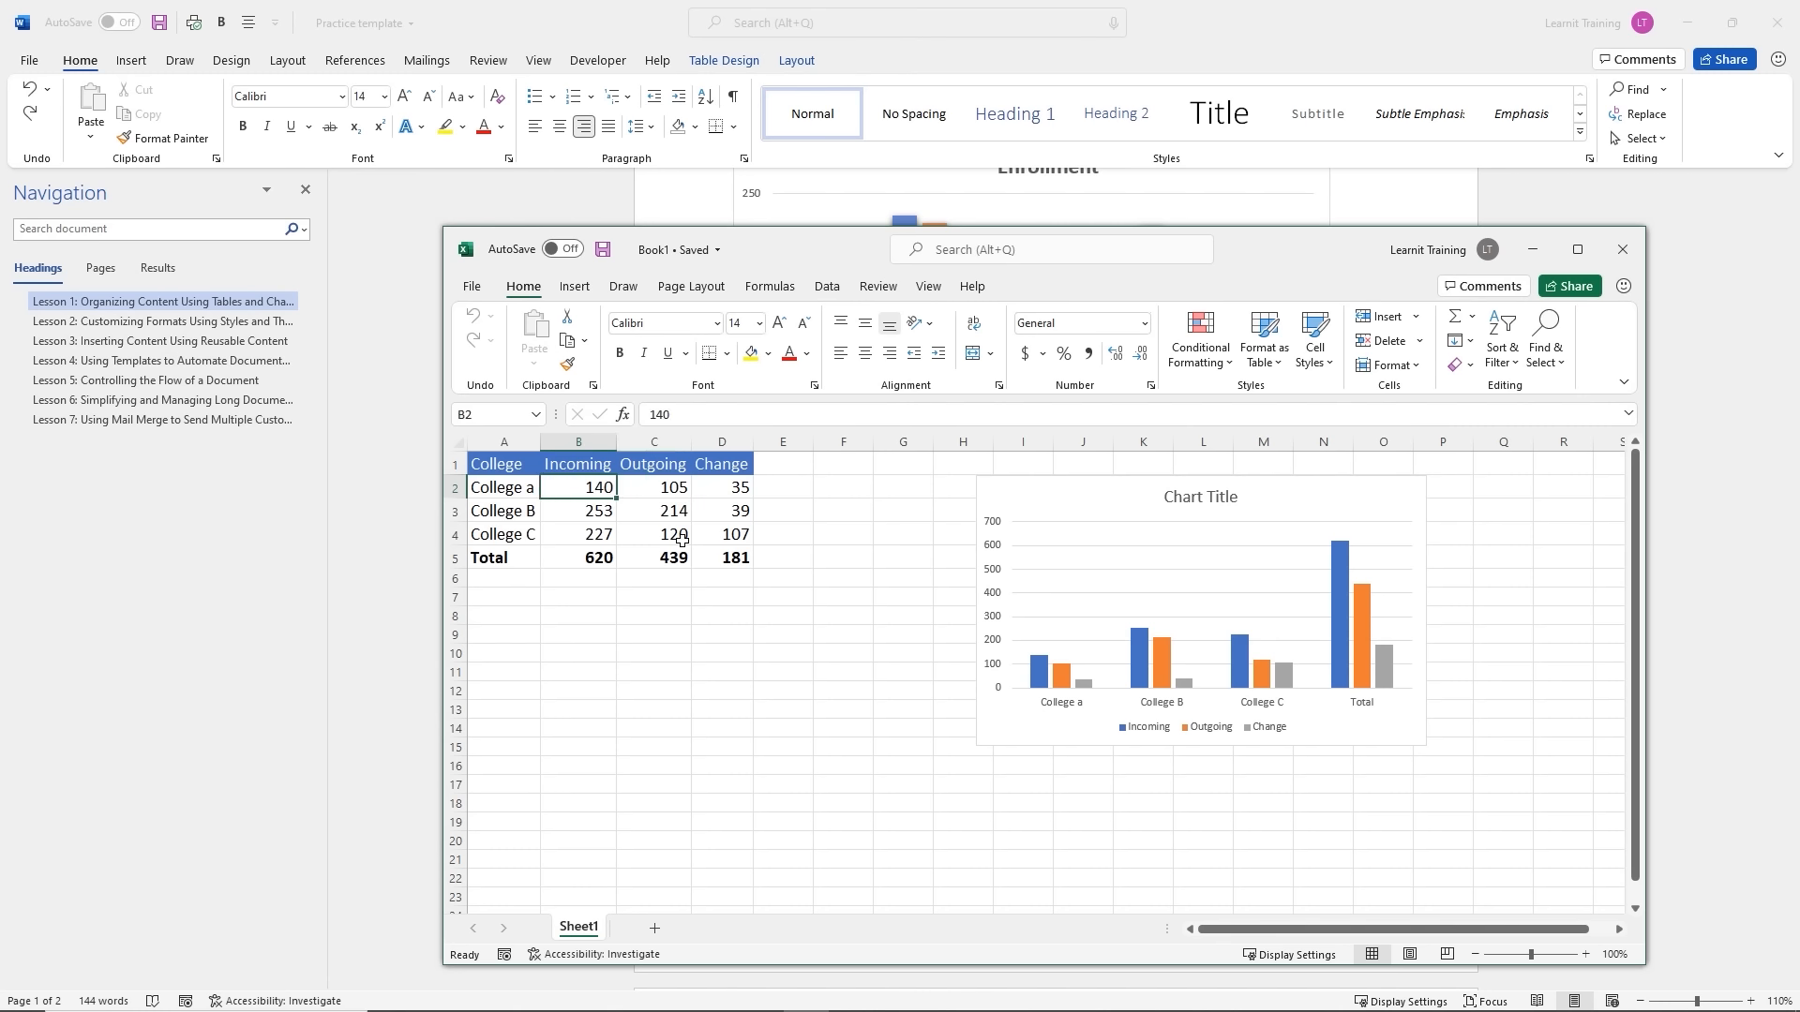
text(15)
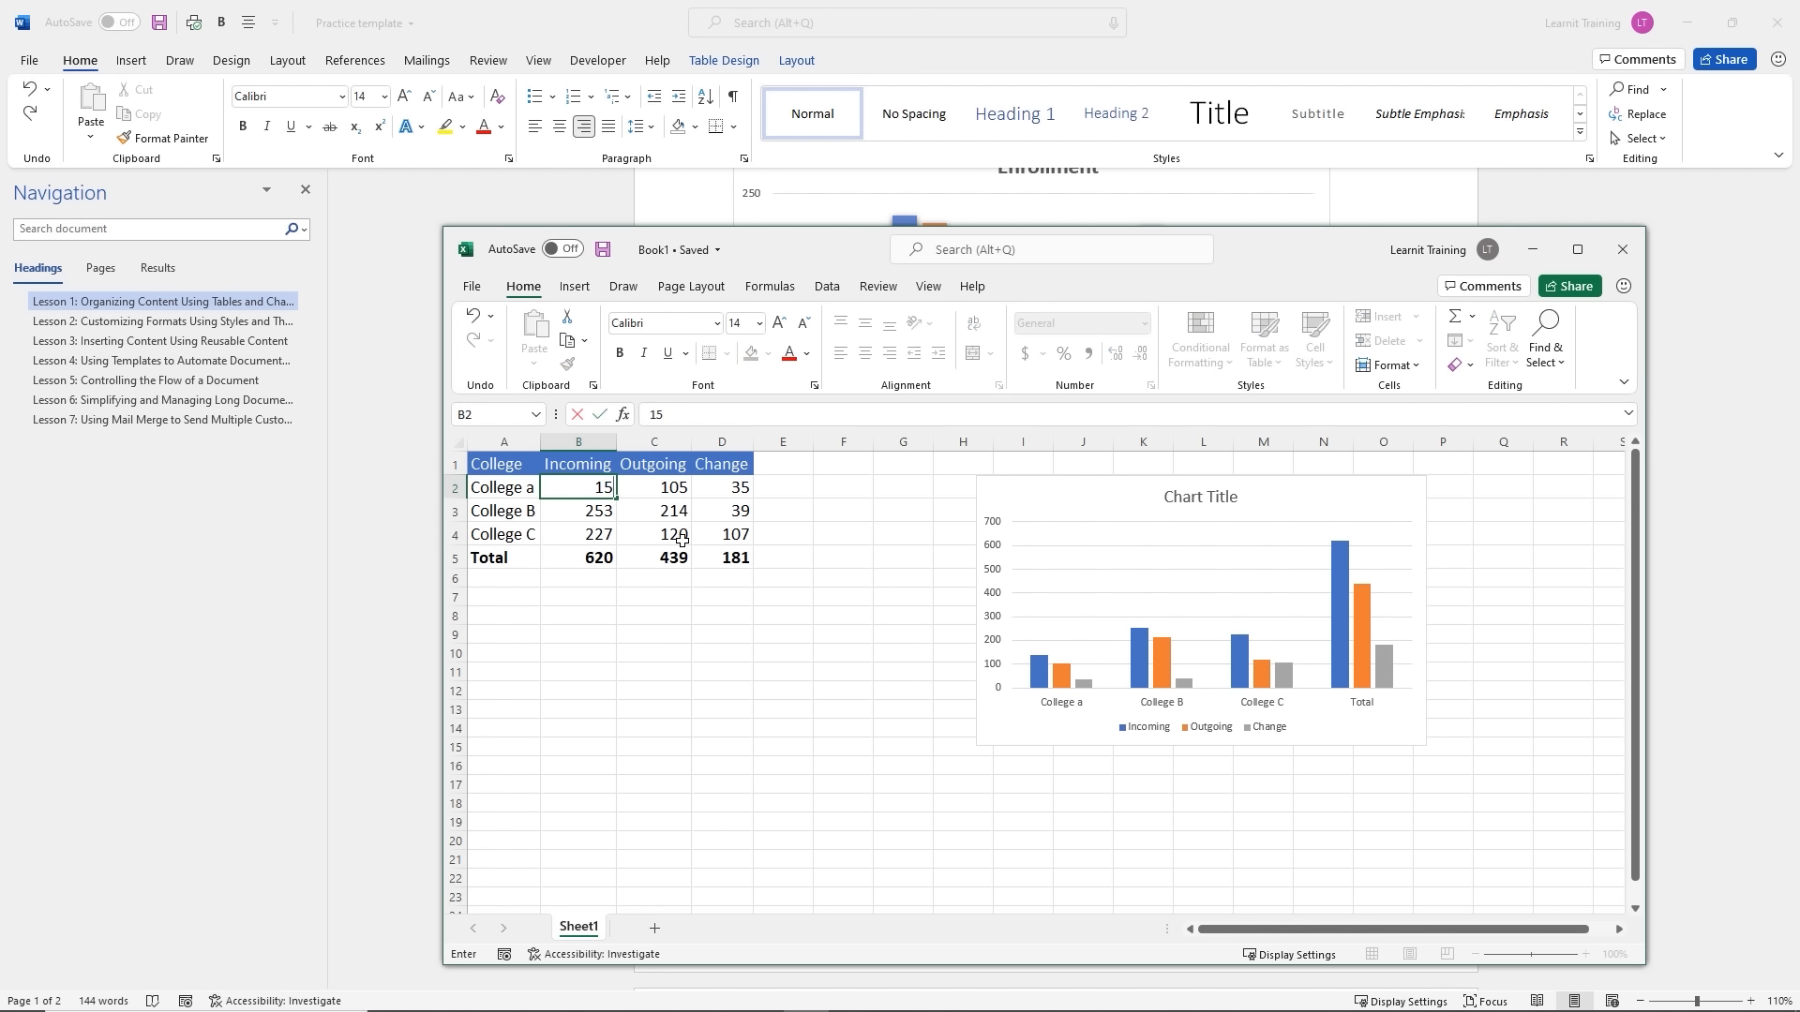
text(0)
click(779, 653)
click(603, 249)
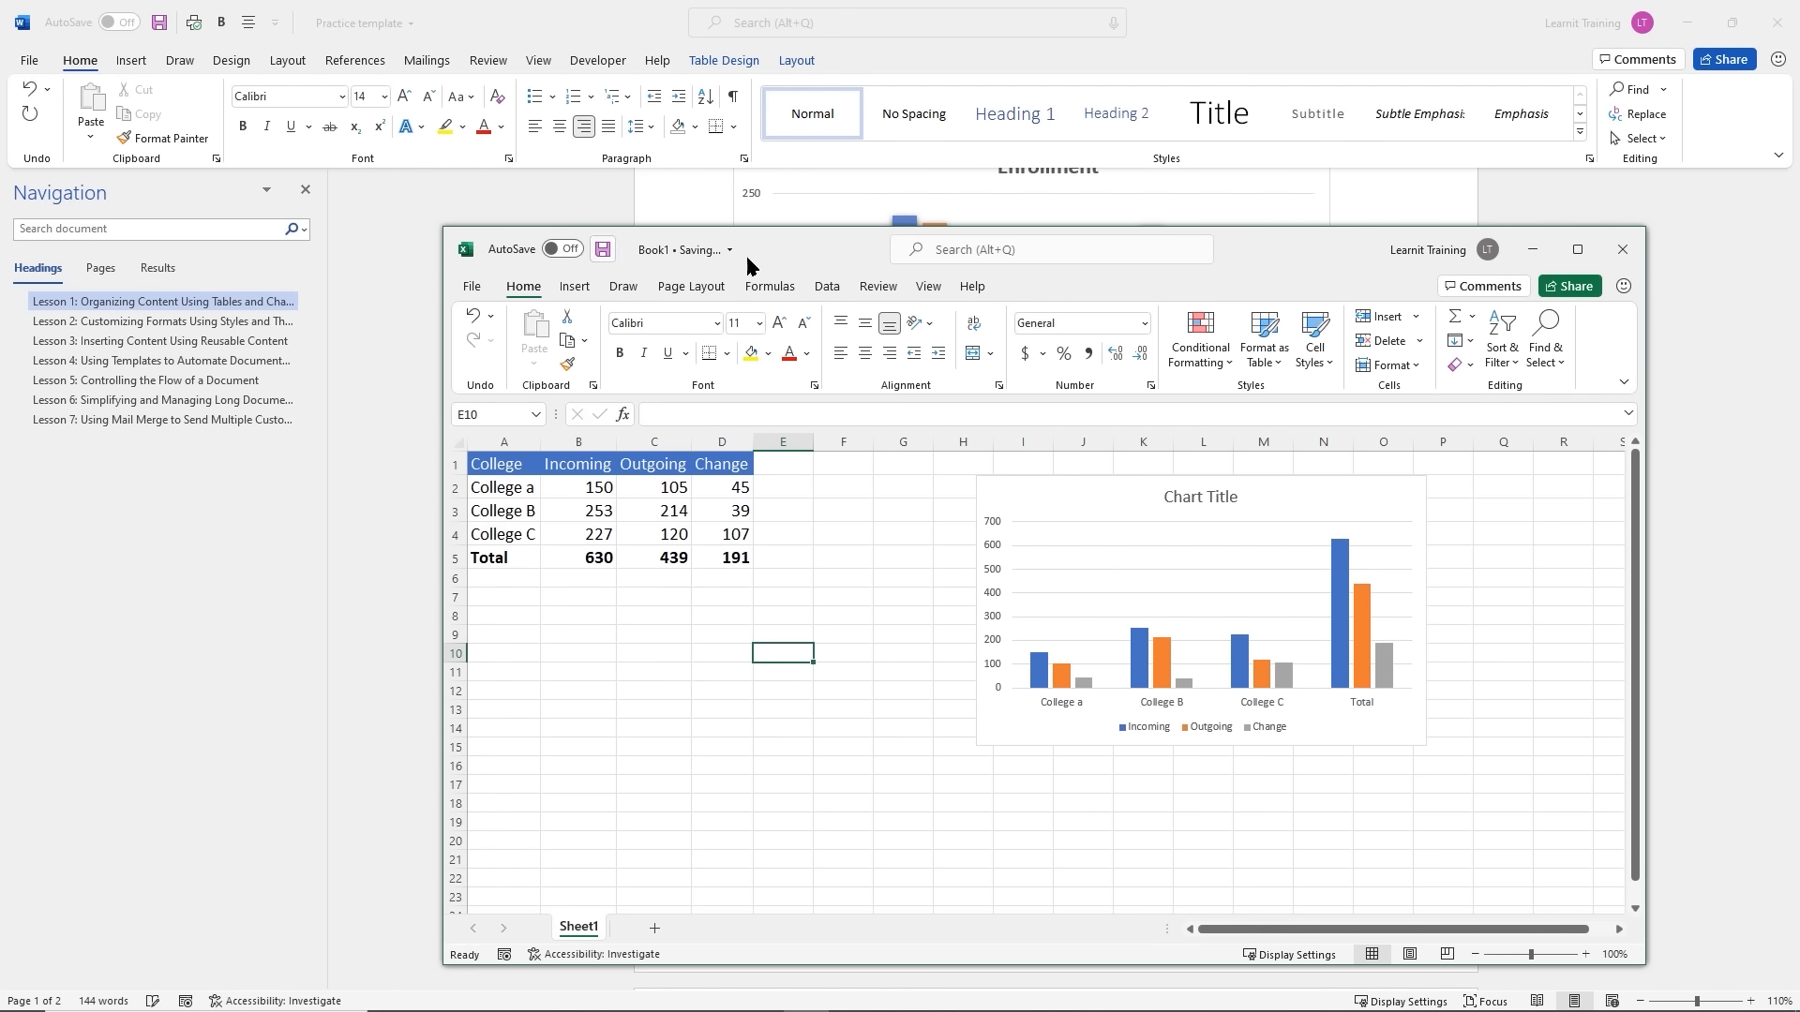
Move the Book1 window off the Word document and update the link of the pasted college table
drag(1301, 256, 1799, 391)
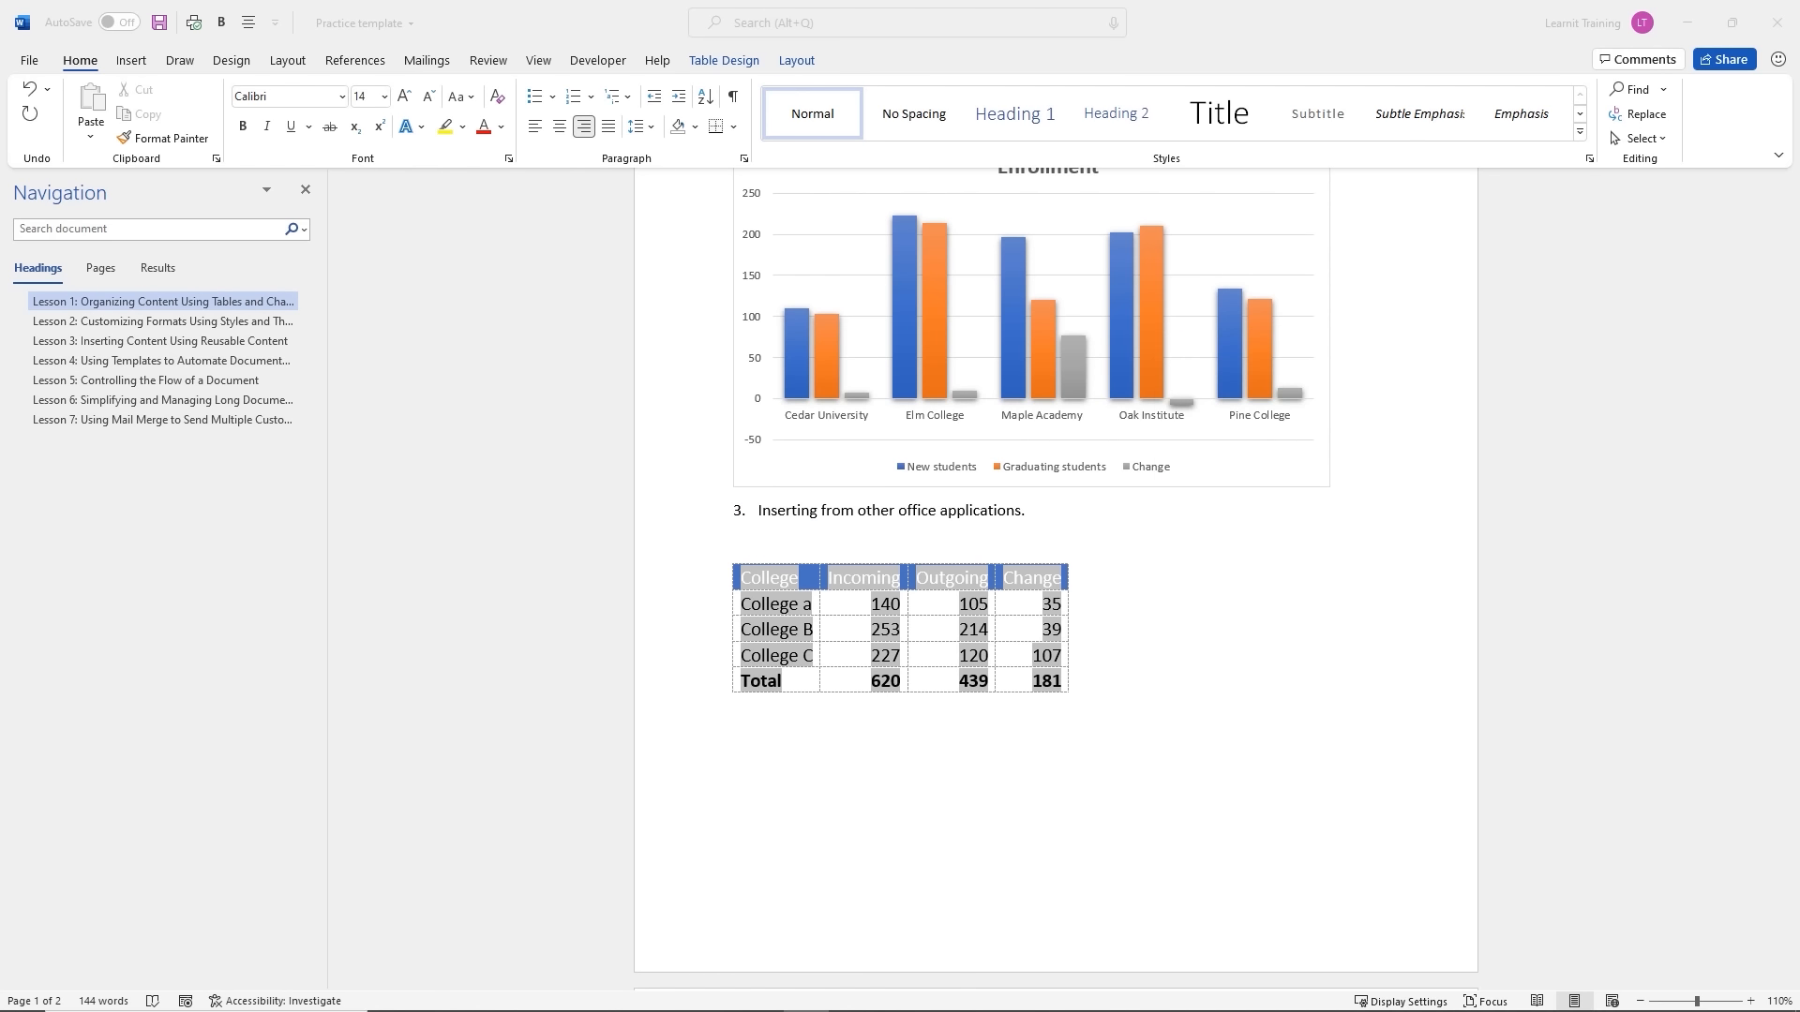
click(920, 612)
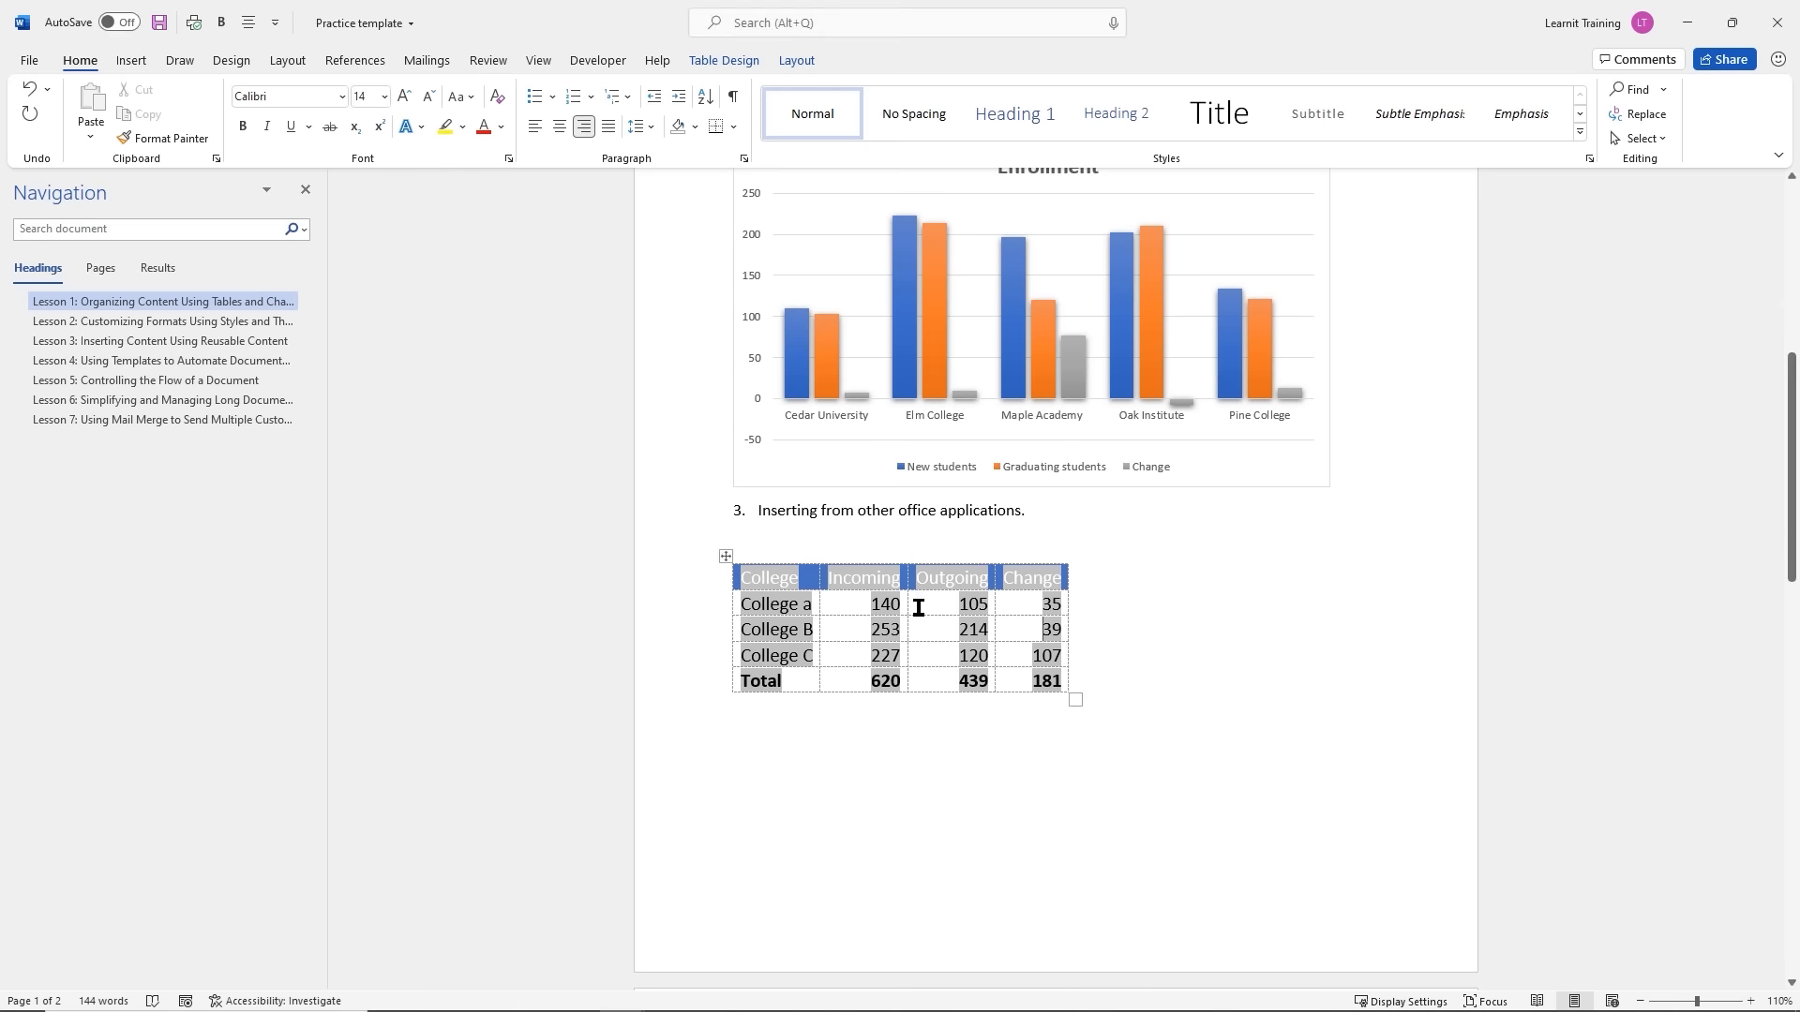
right_click(927, 607)
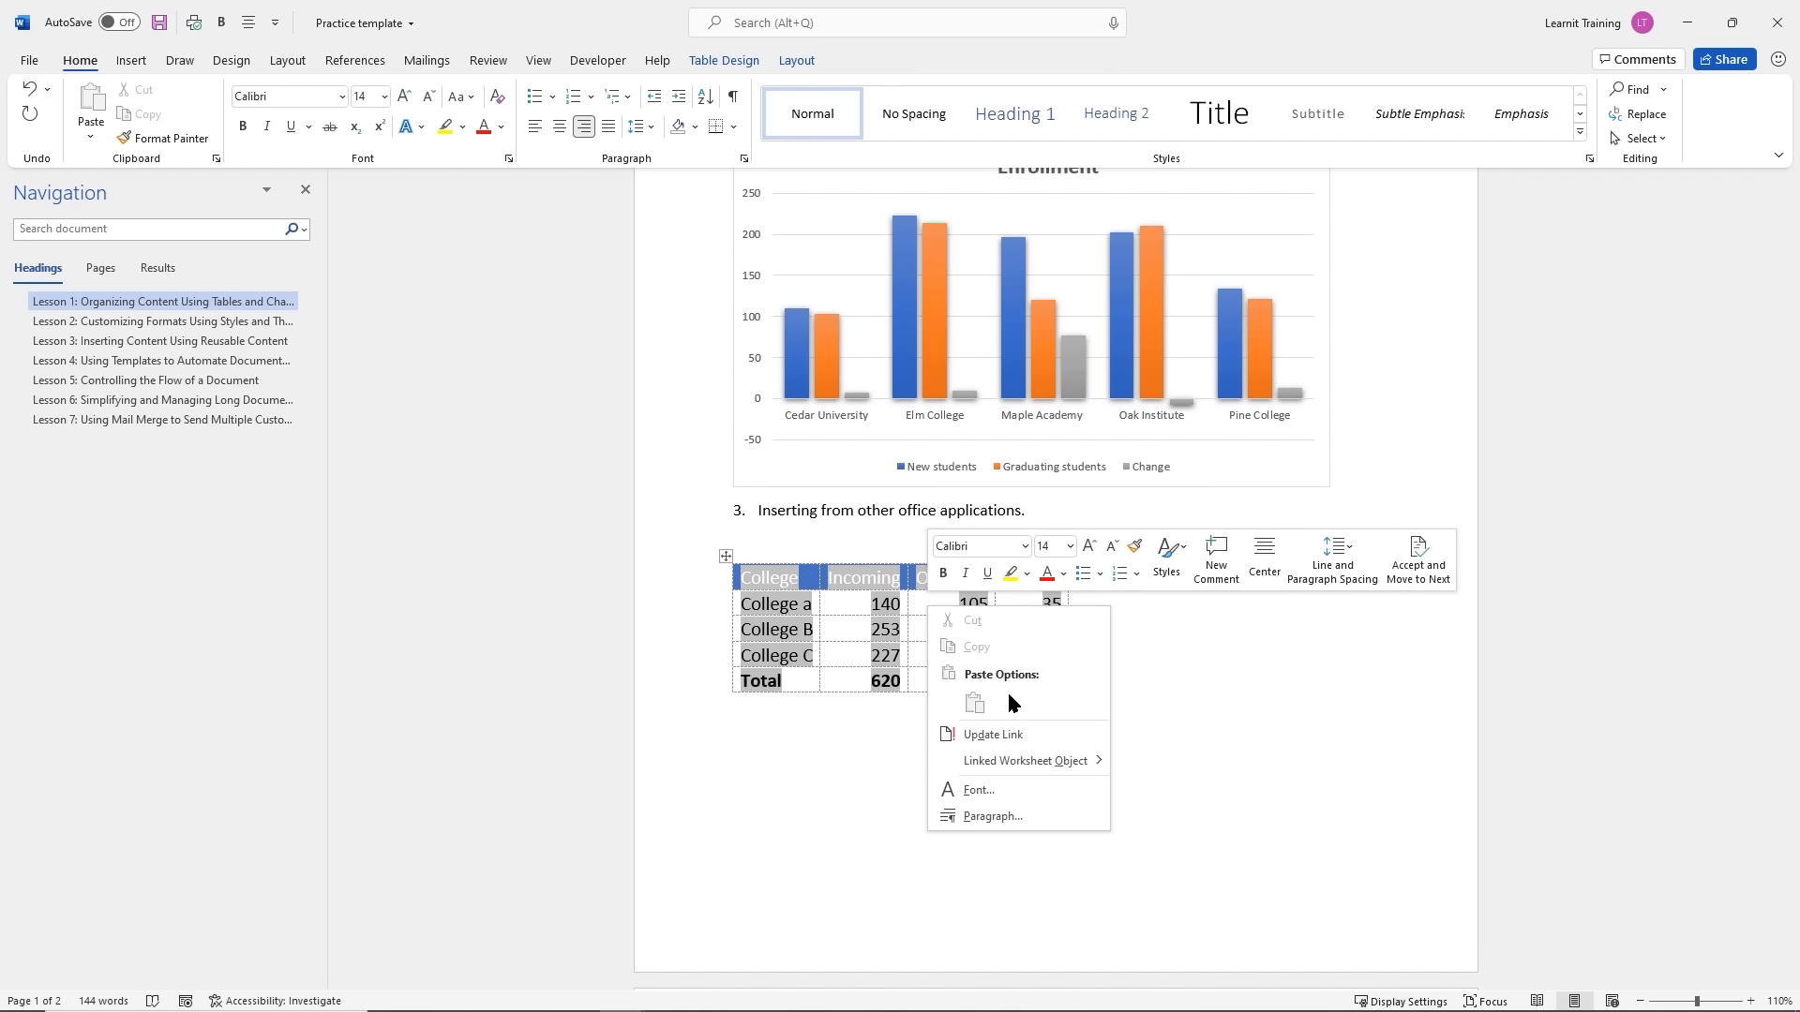
click(1005, 741)
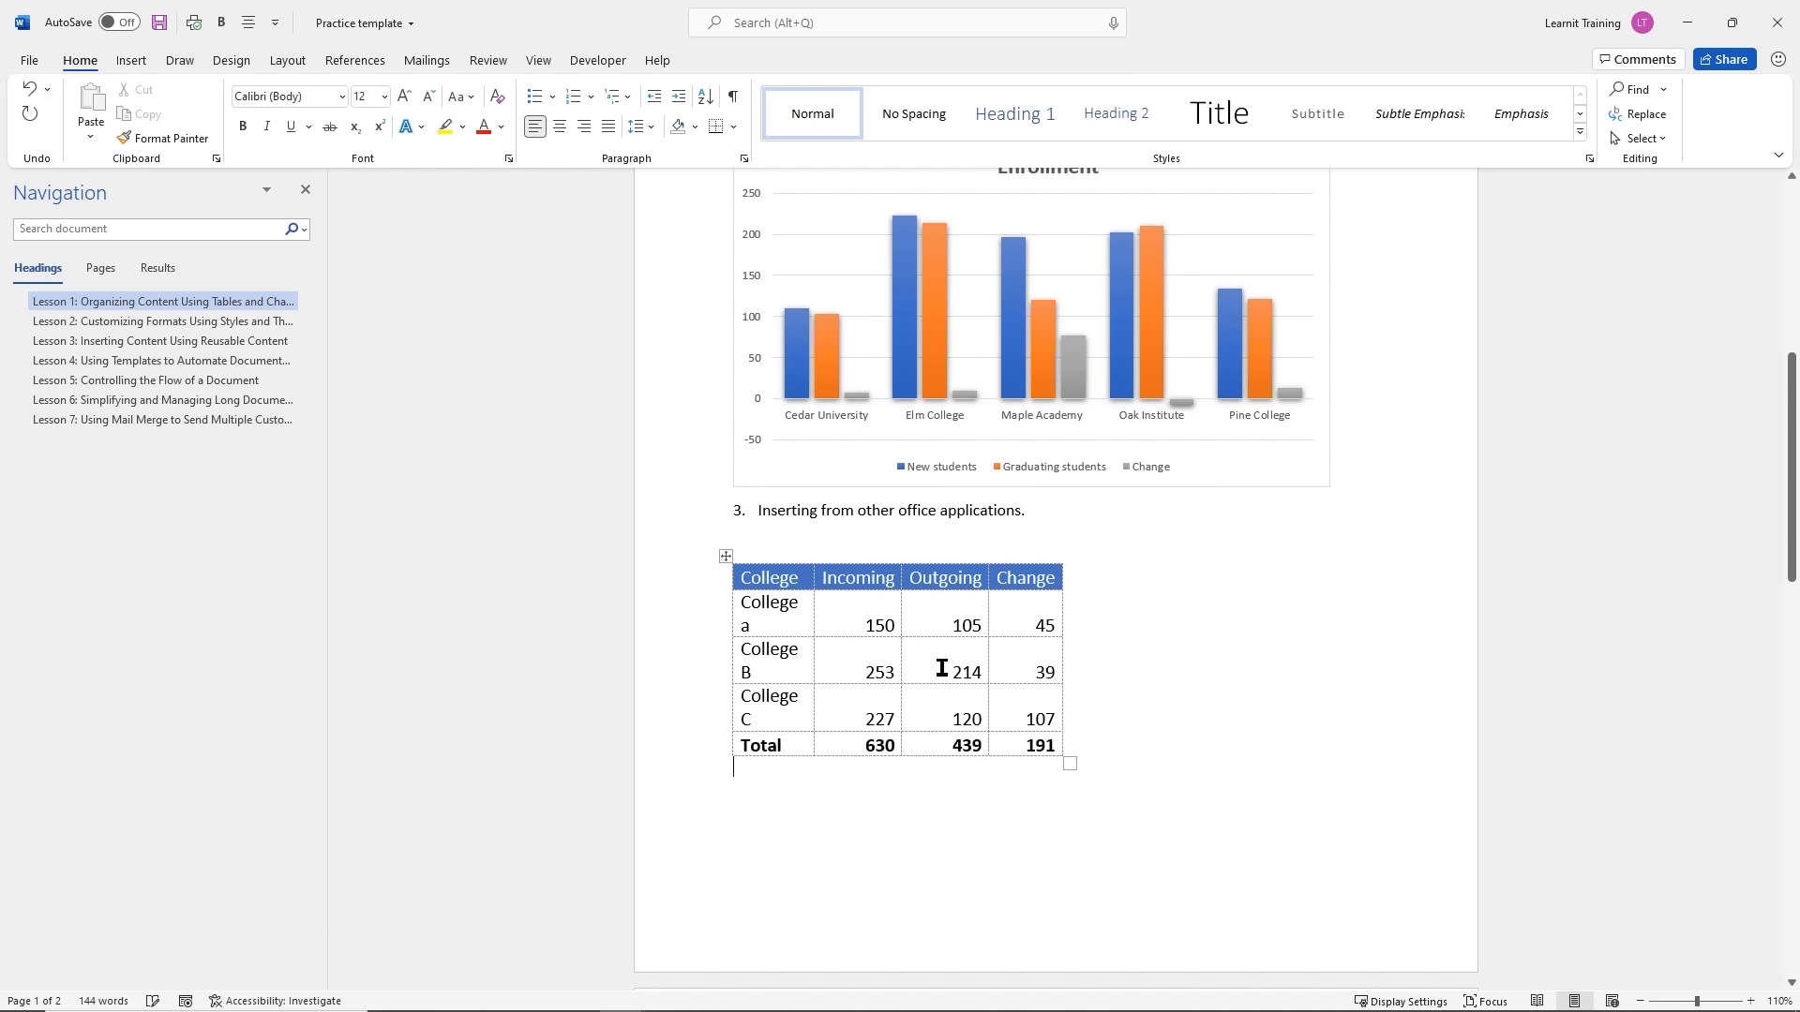
Autofit the linked college table's columns to their contents
double_click(880, 625)
click(960, 619)
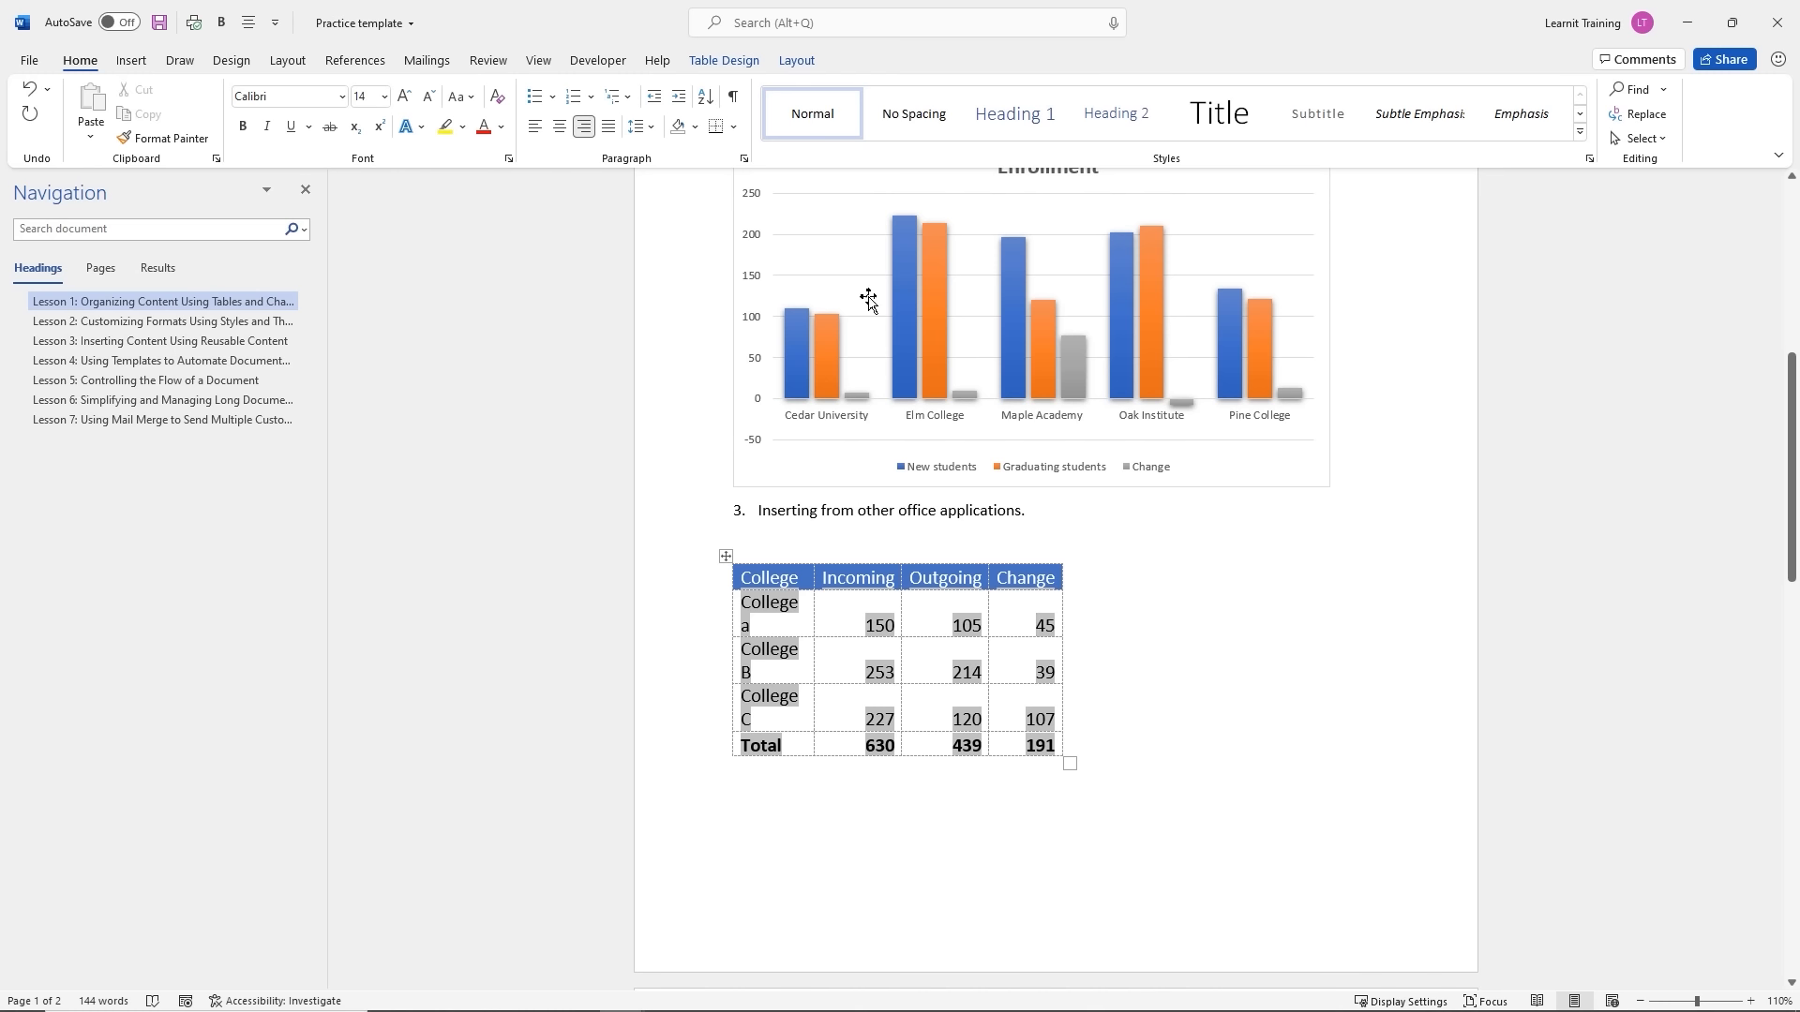
click(812, 61)
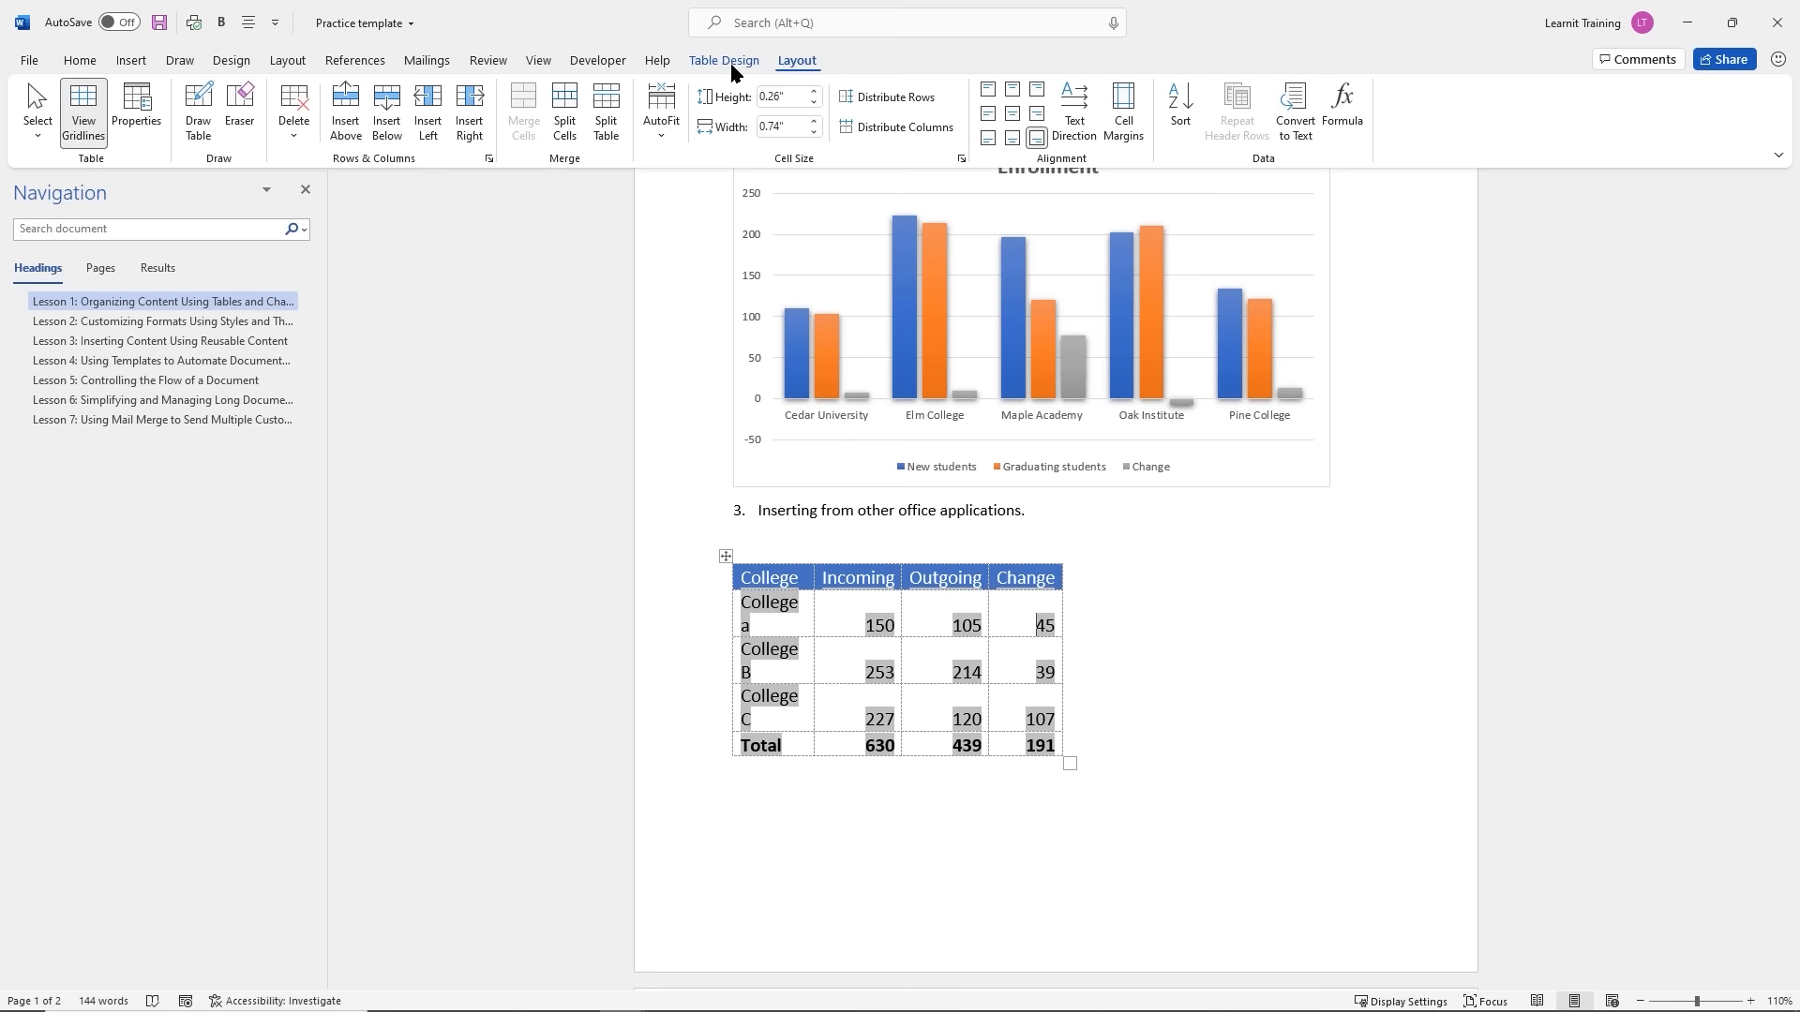
click(663, 121)
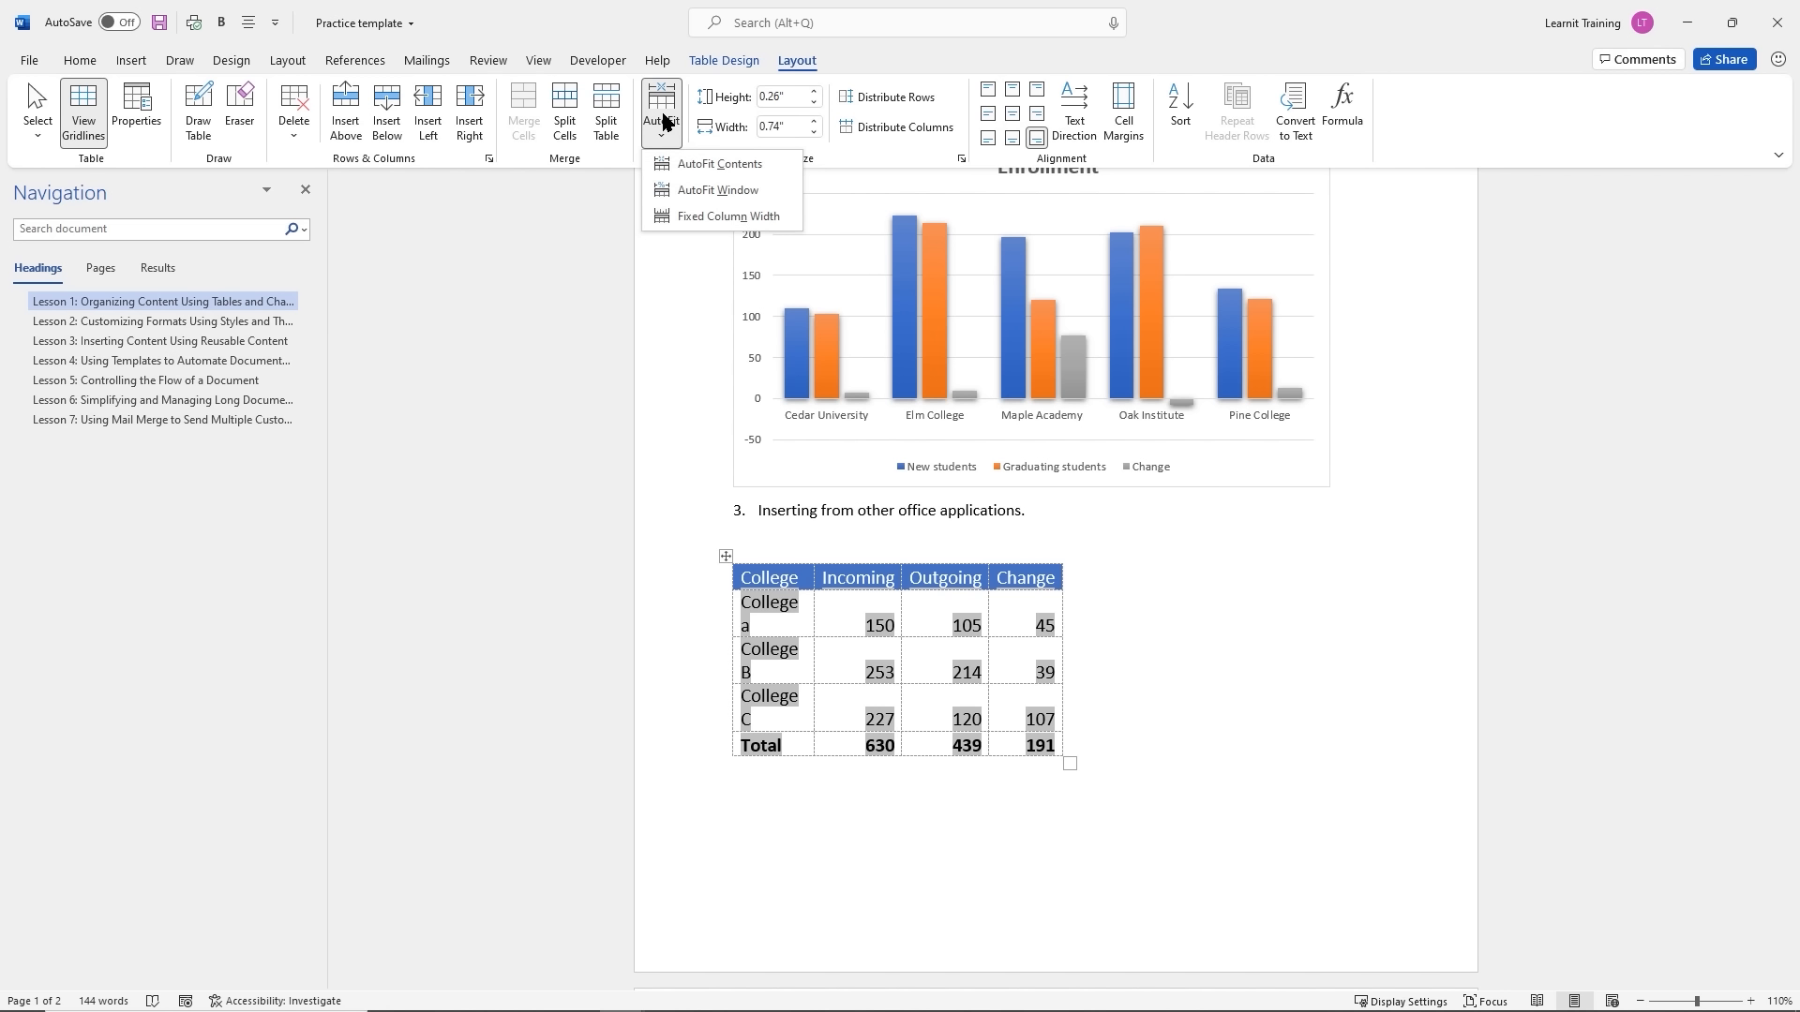
click(692, 163)
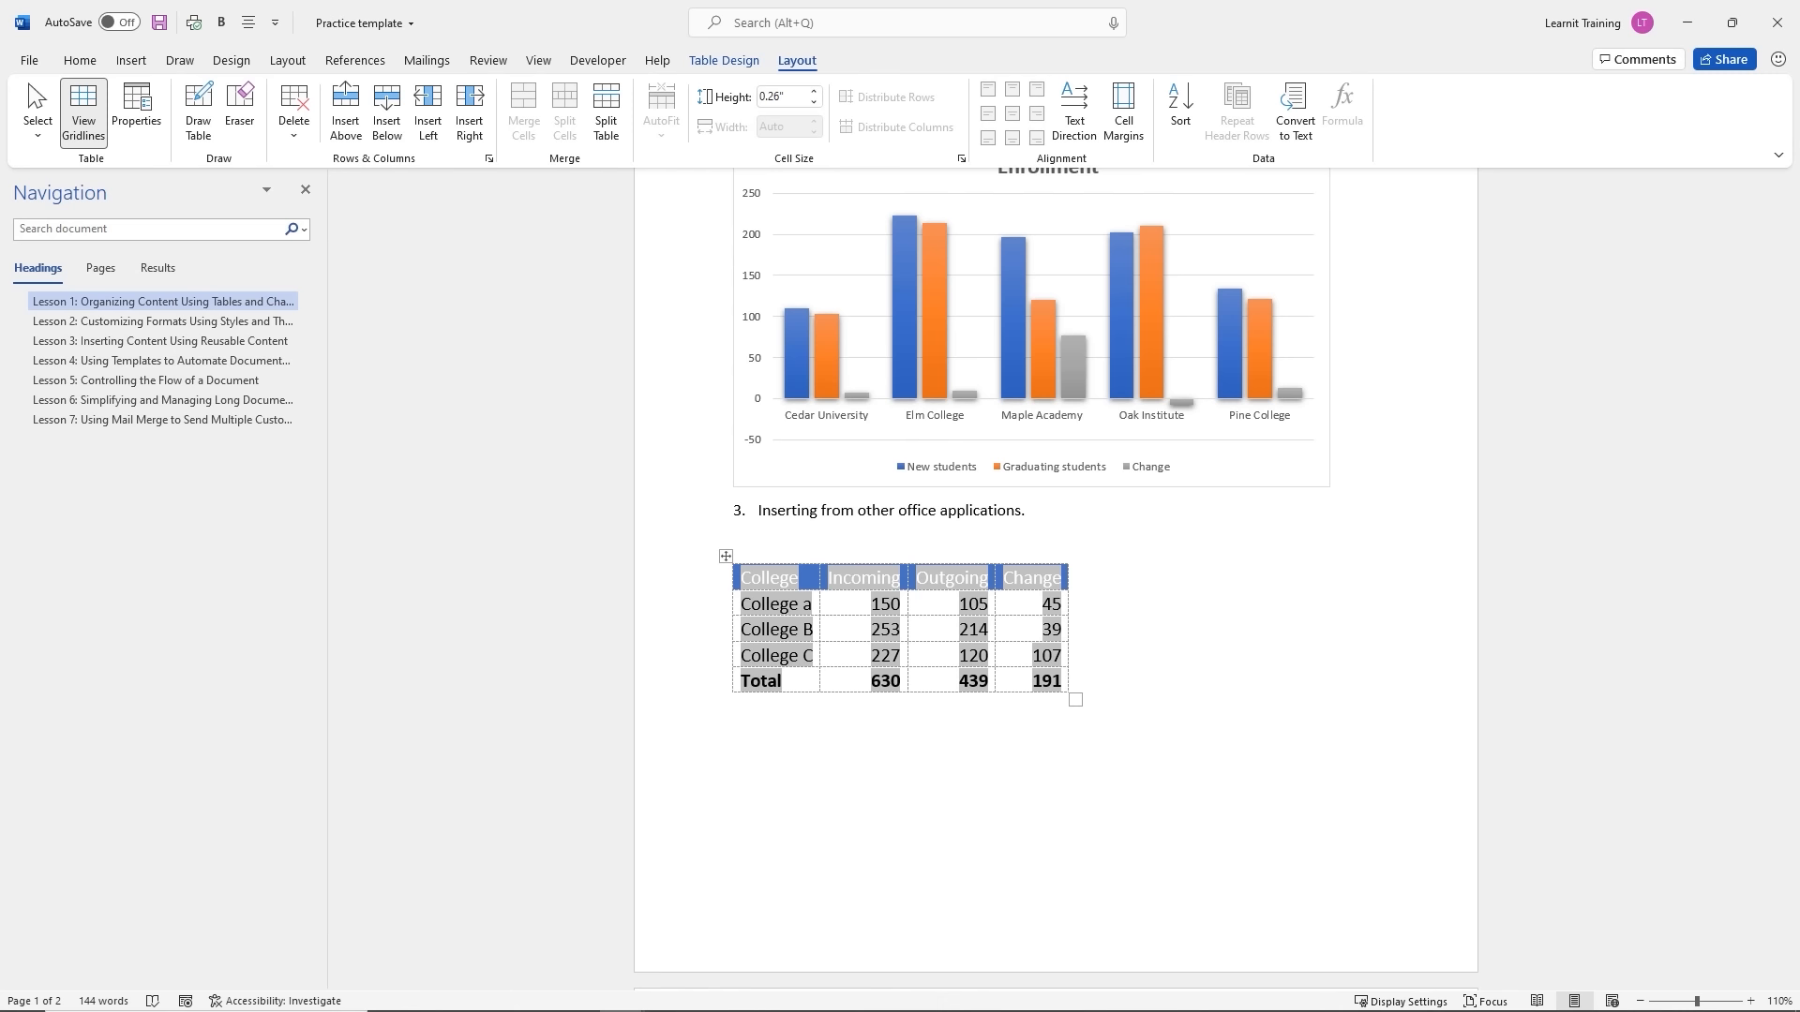
Switch to Excel's Book1 window, copy the college chart, and minimize the workbook to return to the Word document
key(alt+Tab)
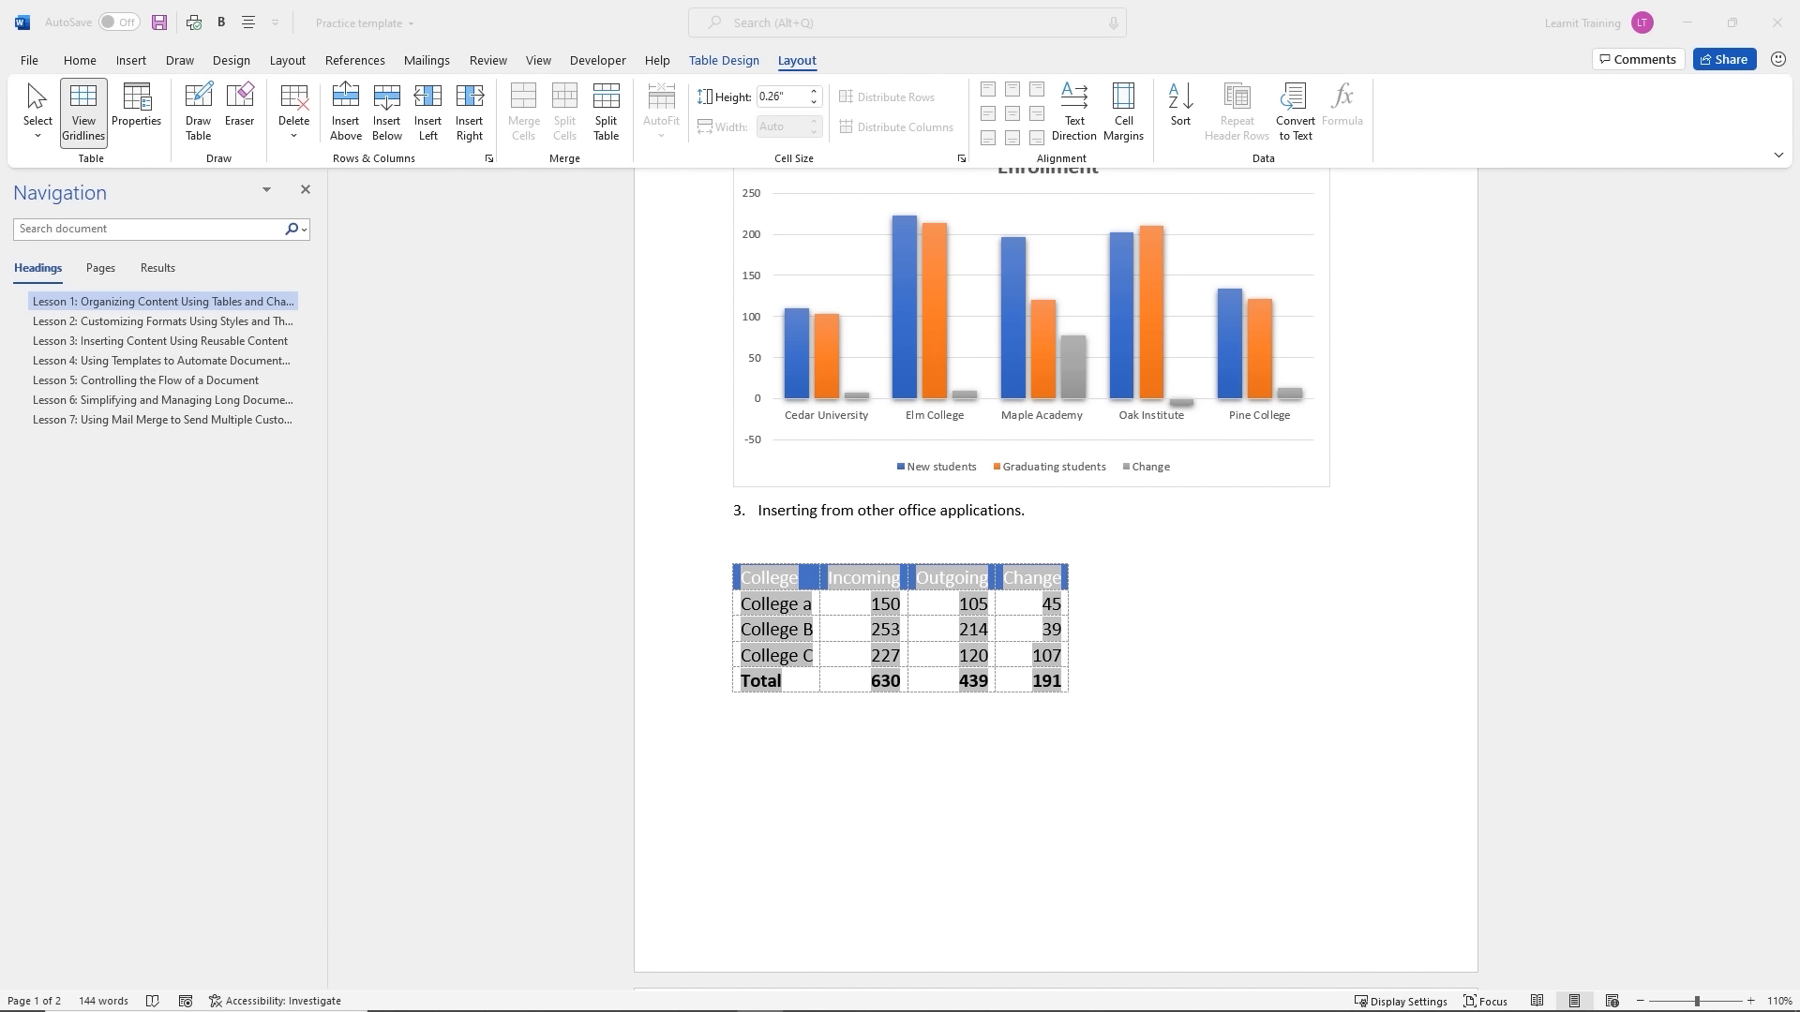
drag(1799, 225, 1224, 223)
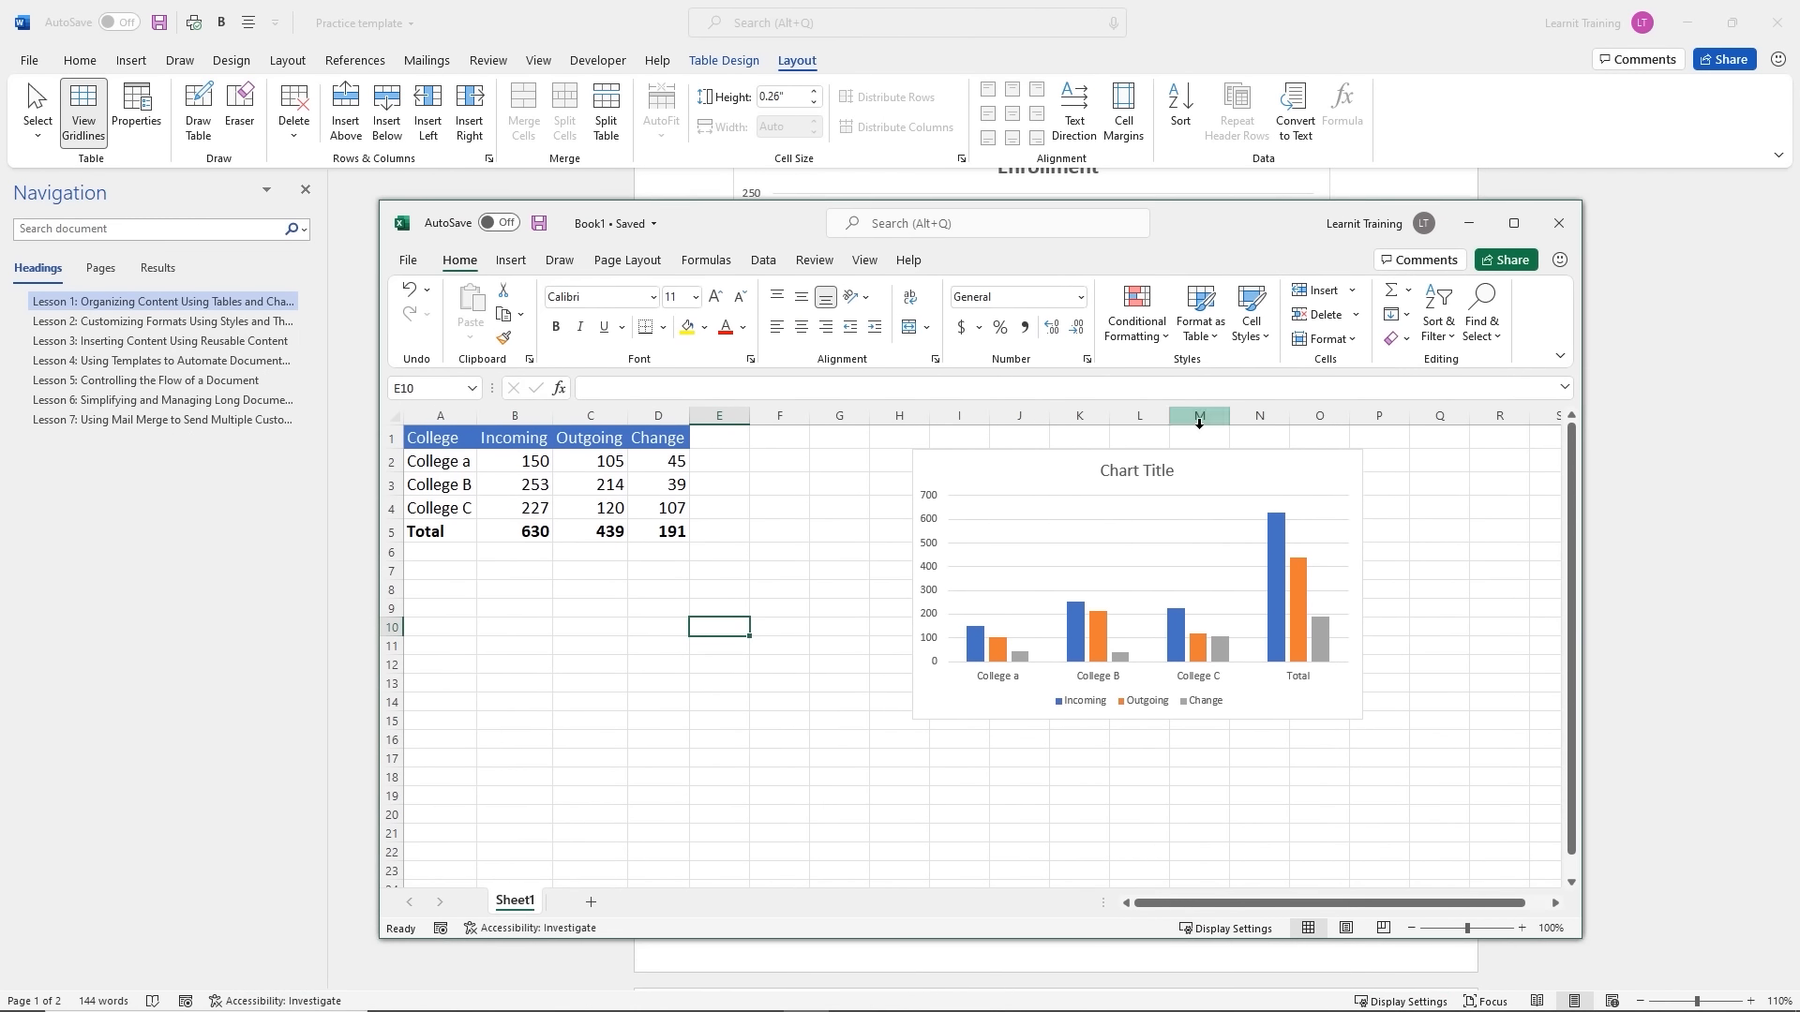
click(1275, 448)
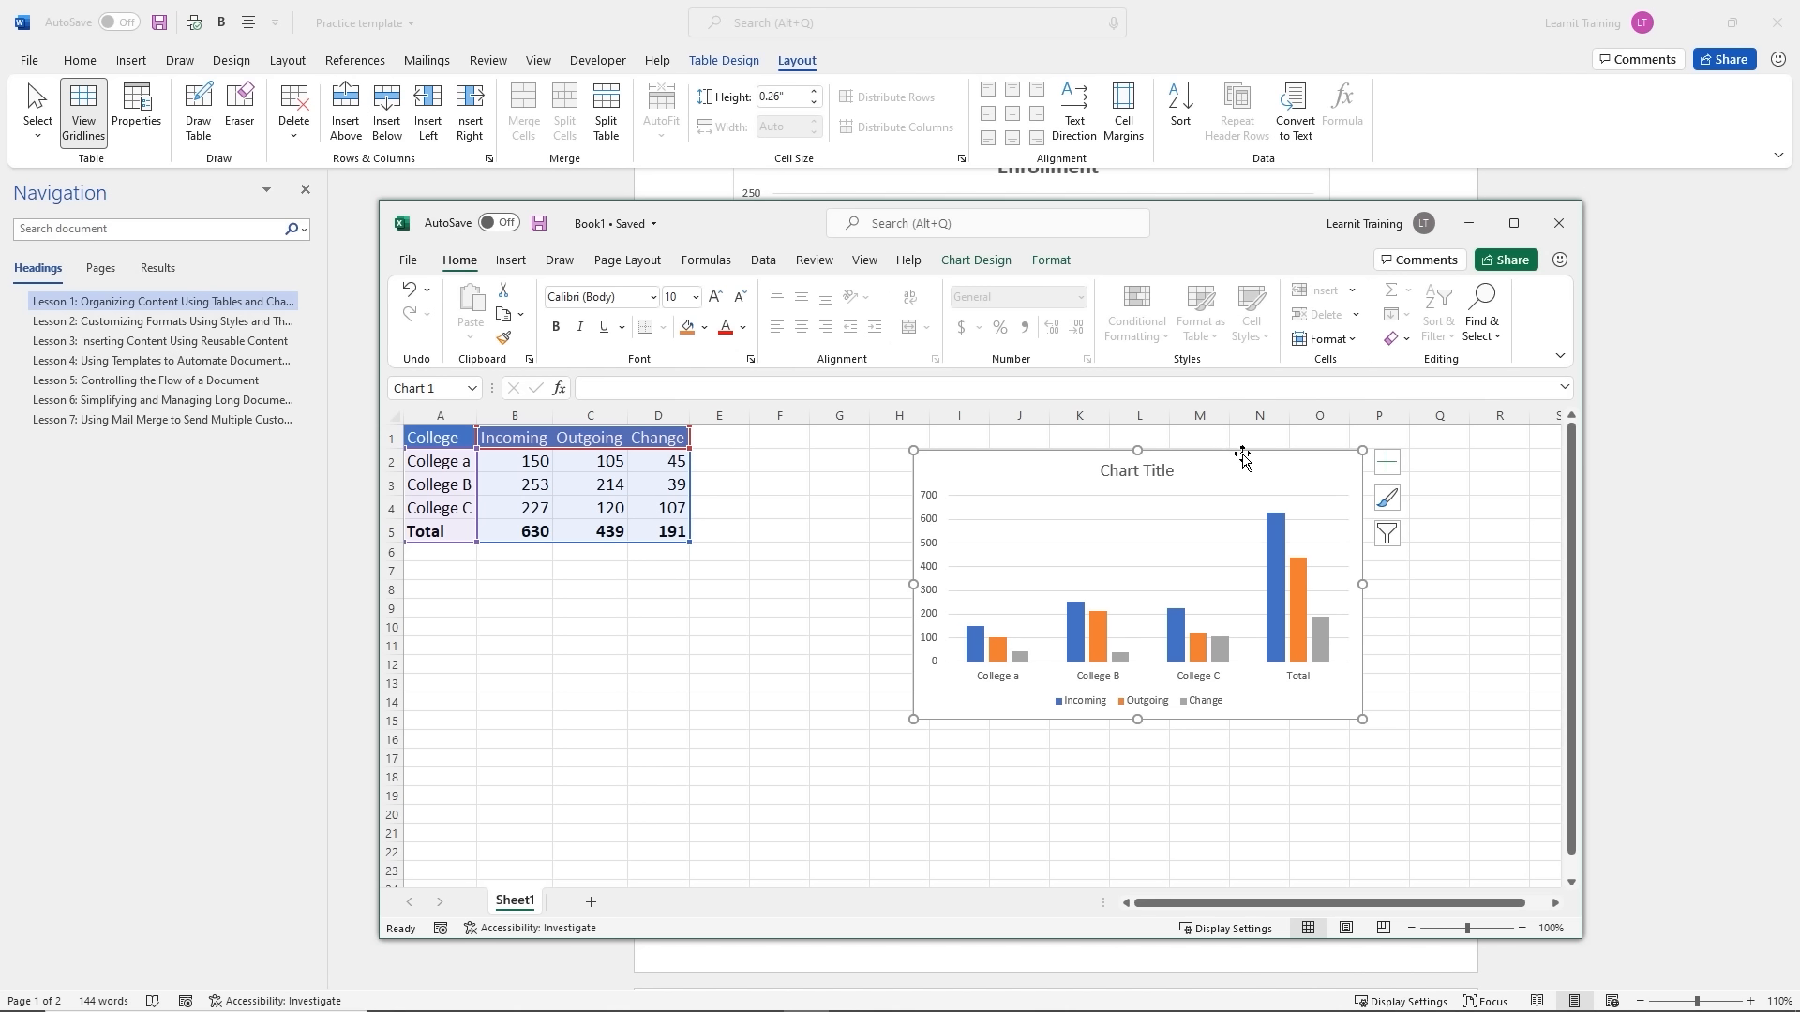
right_click(1242, 452)
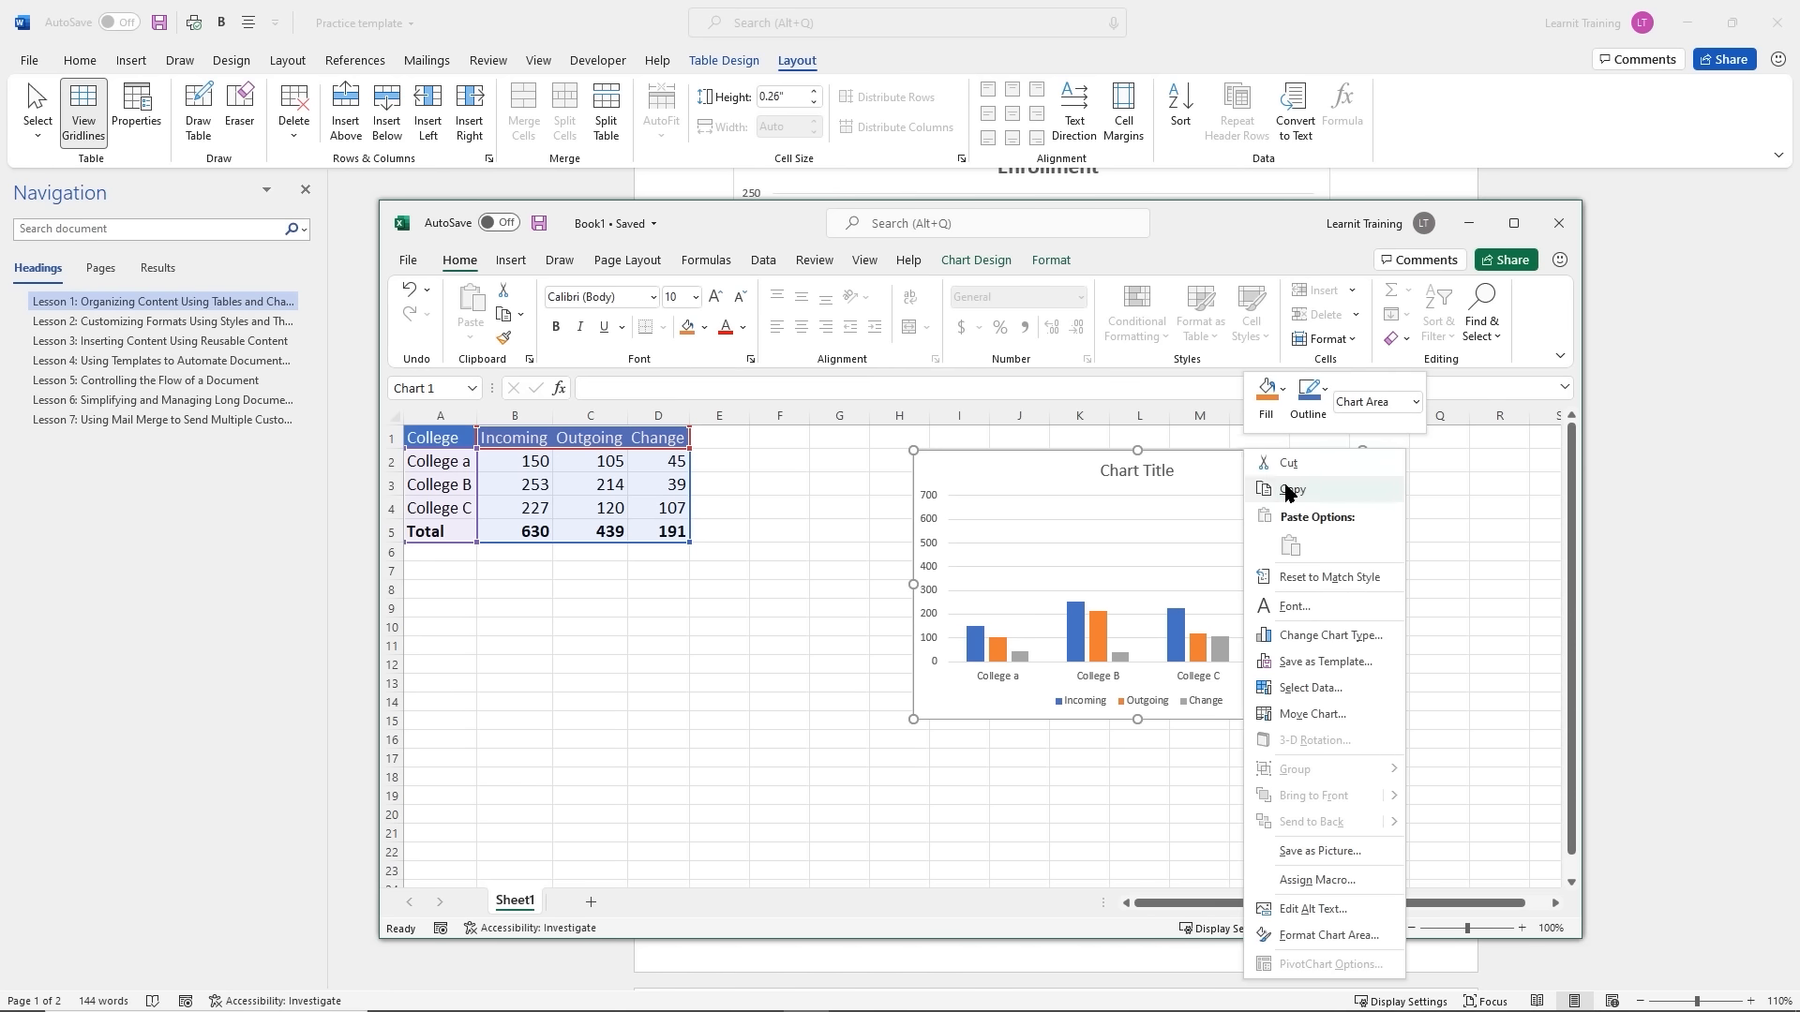
click(1290, 490)
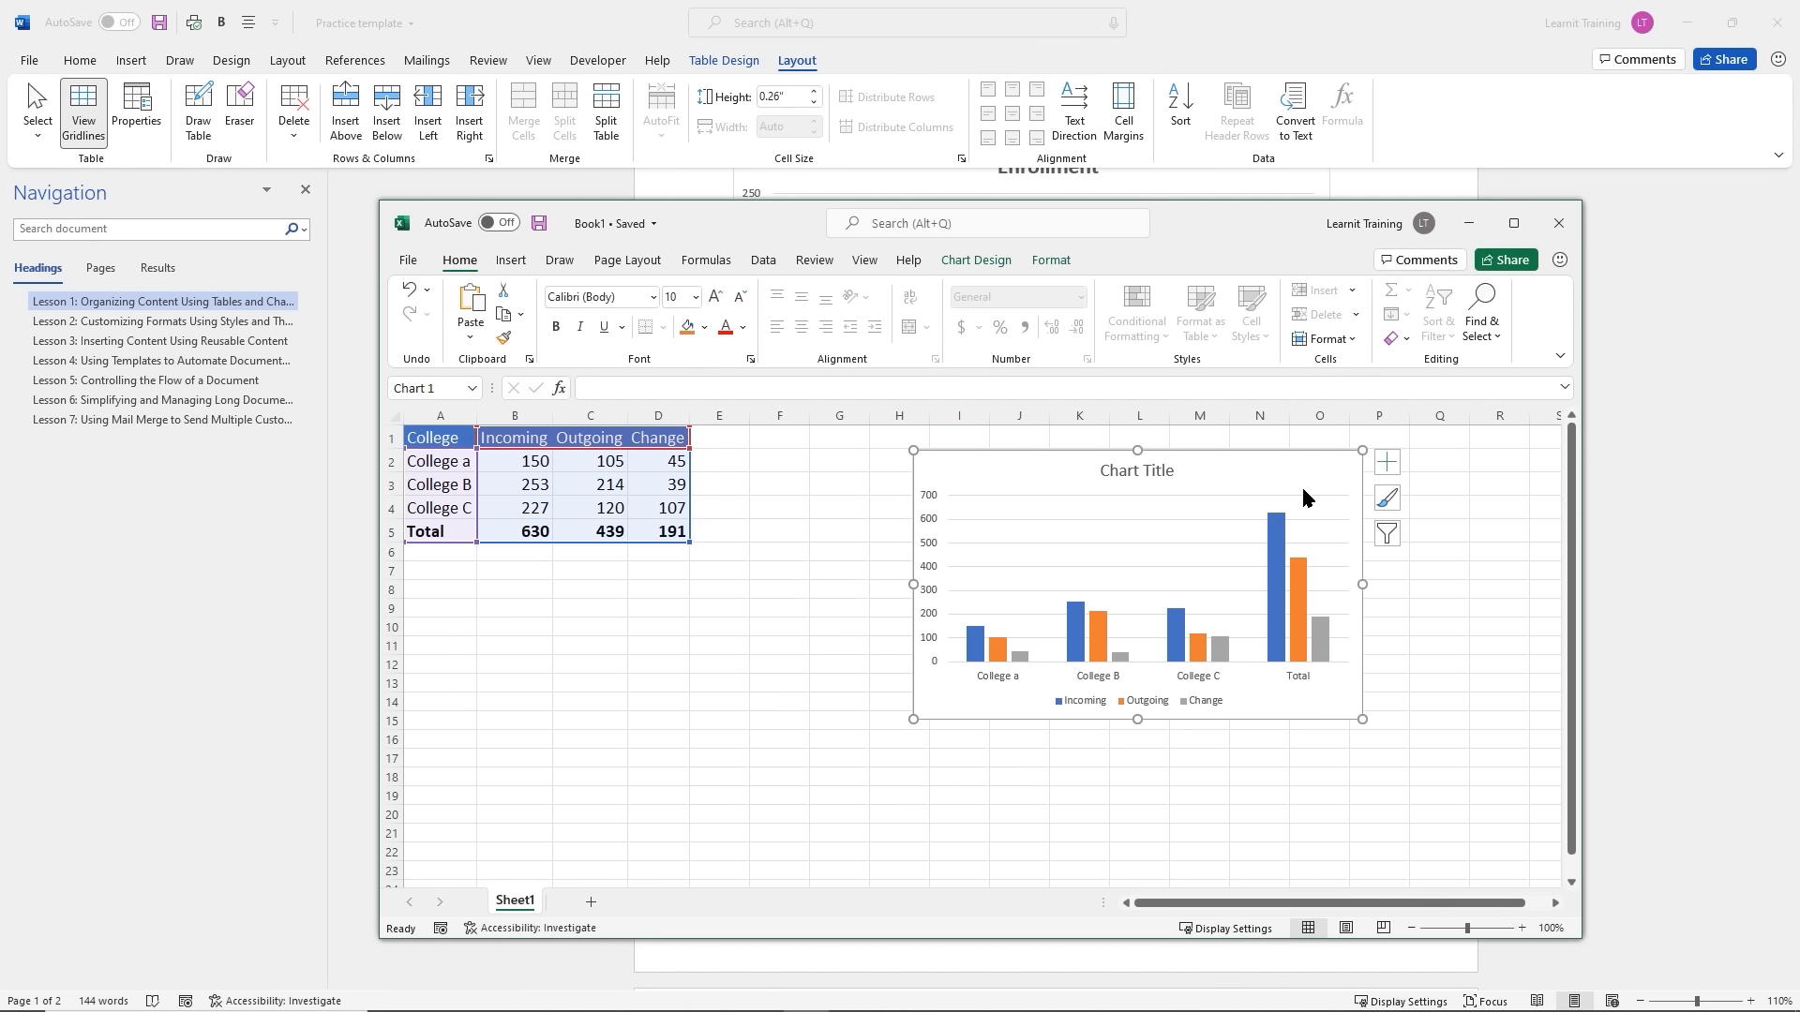
click(1468, 227)
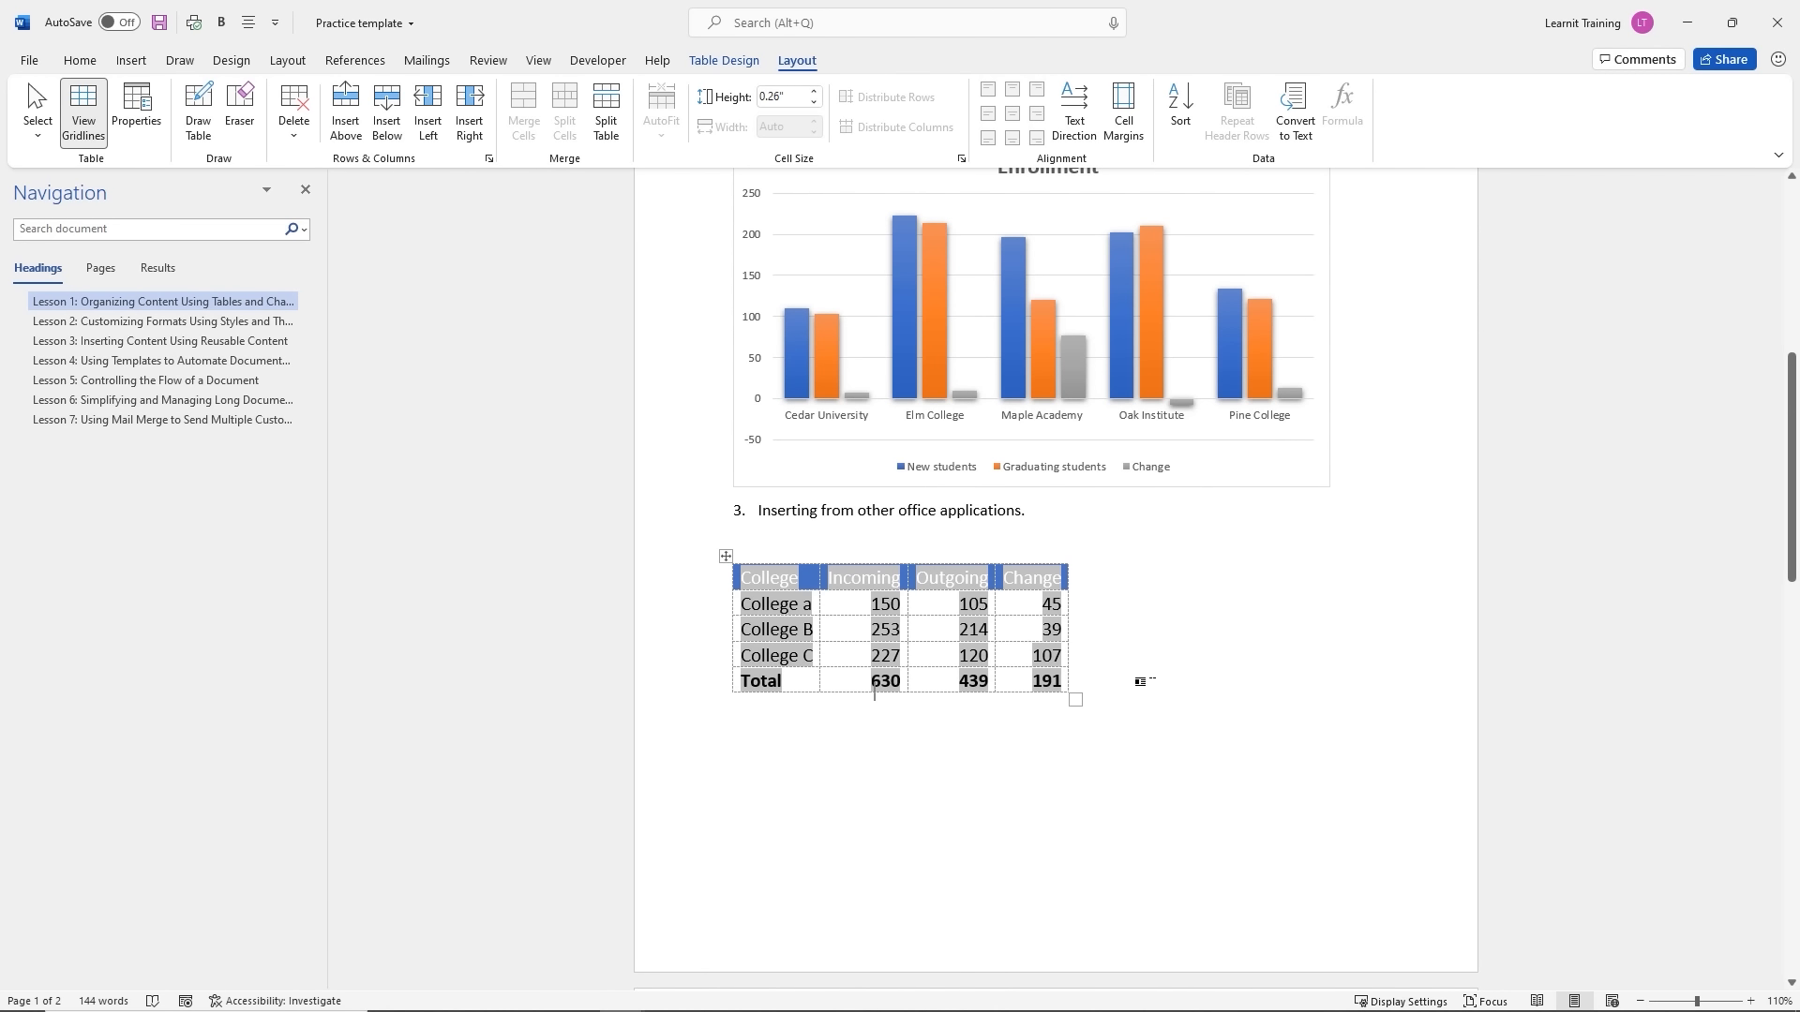
Paste the copied chart on a new line below the college table with Keep Source Formatting & Embed Workbook
key(Down)
key(Return)
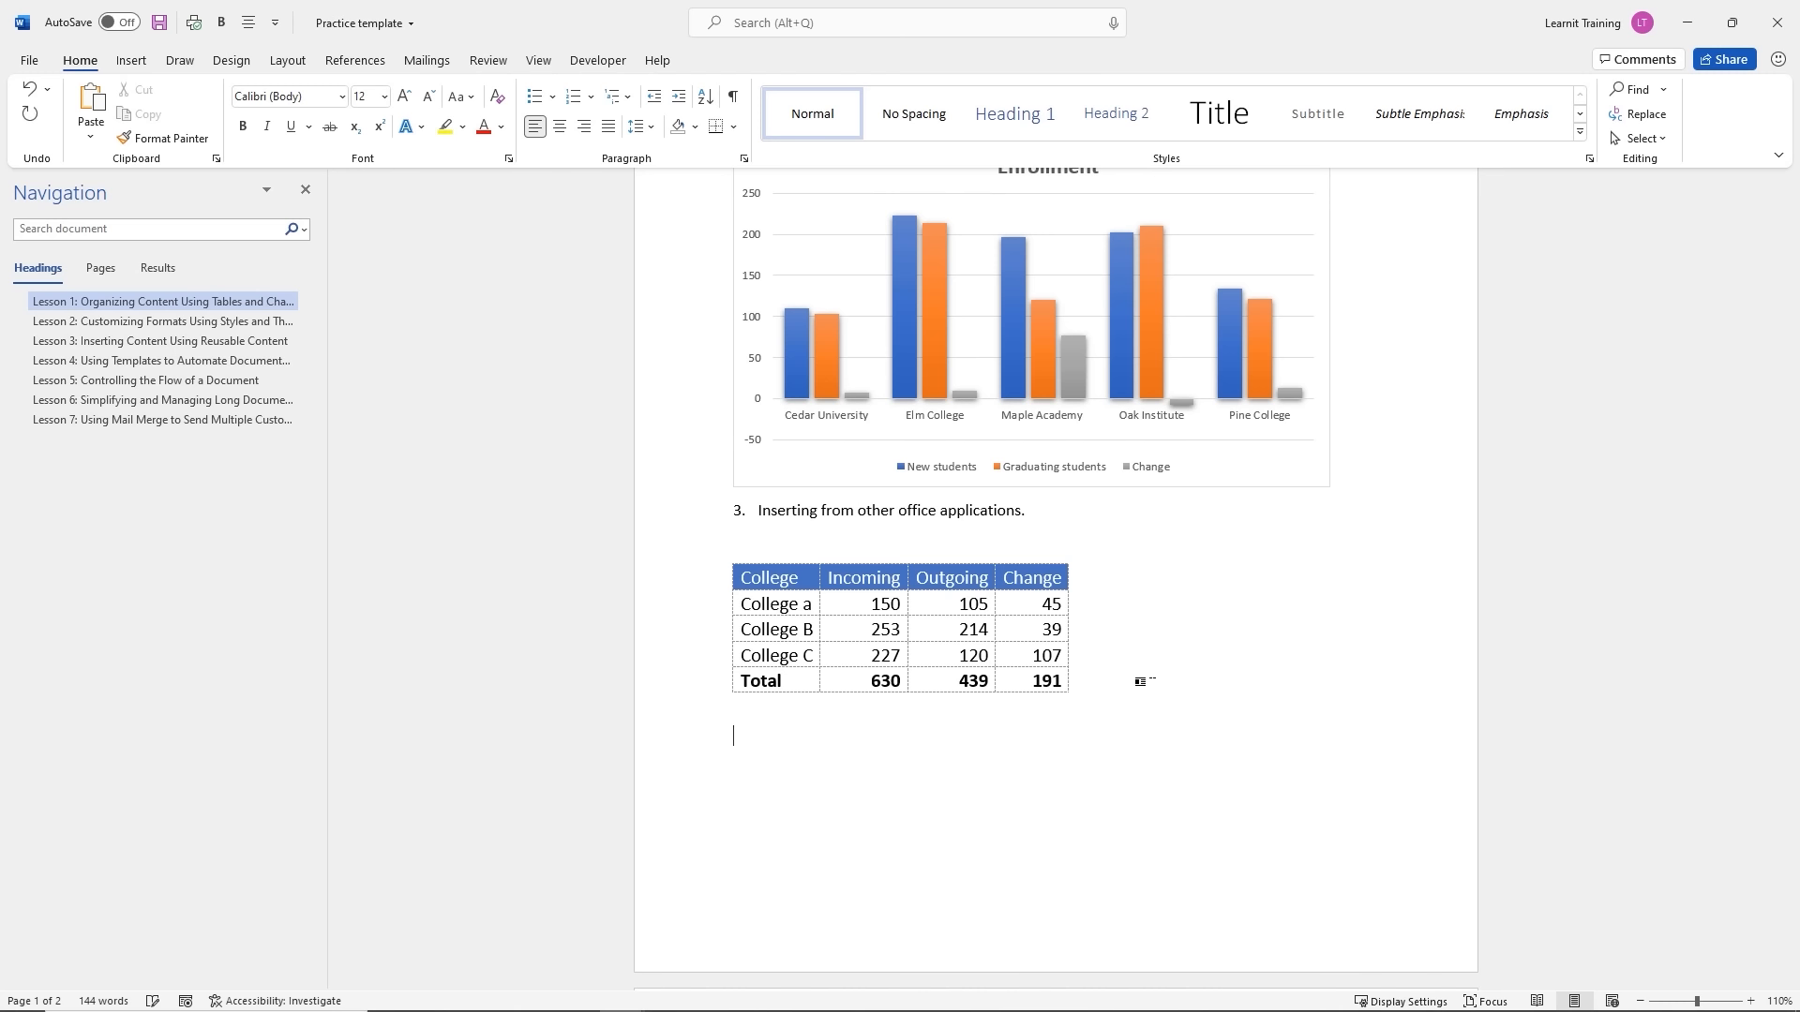
right_click(741, 737)
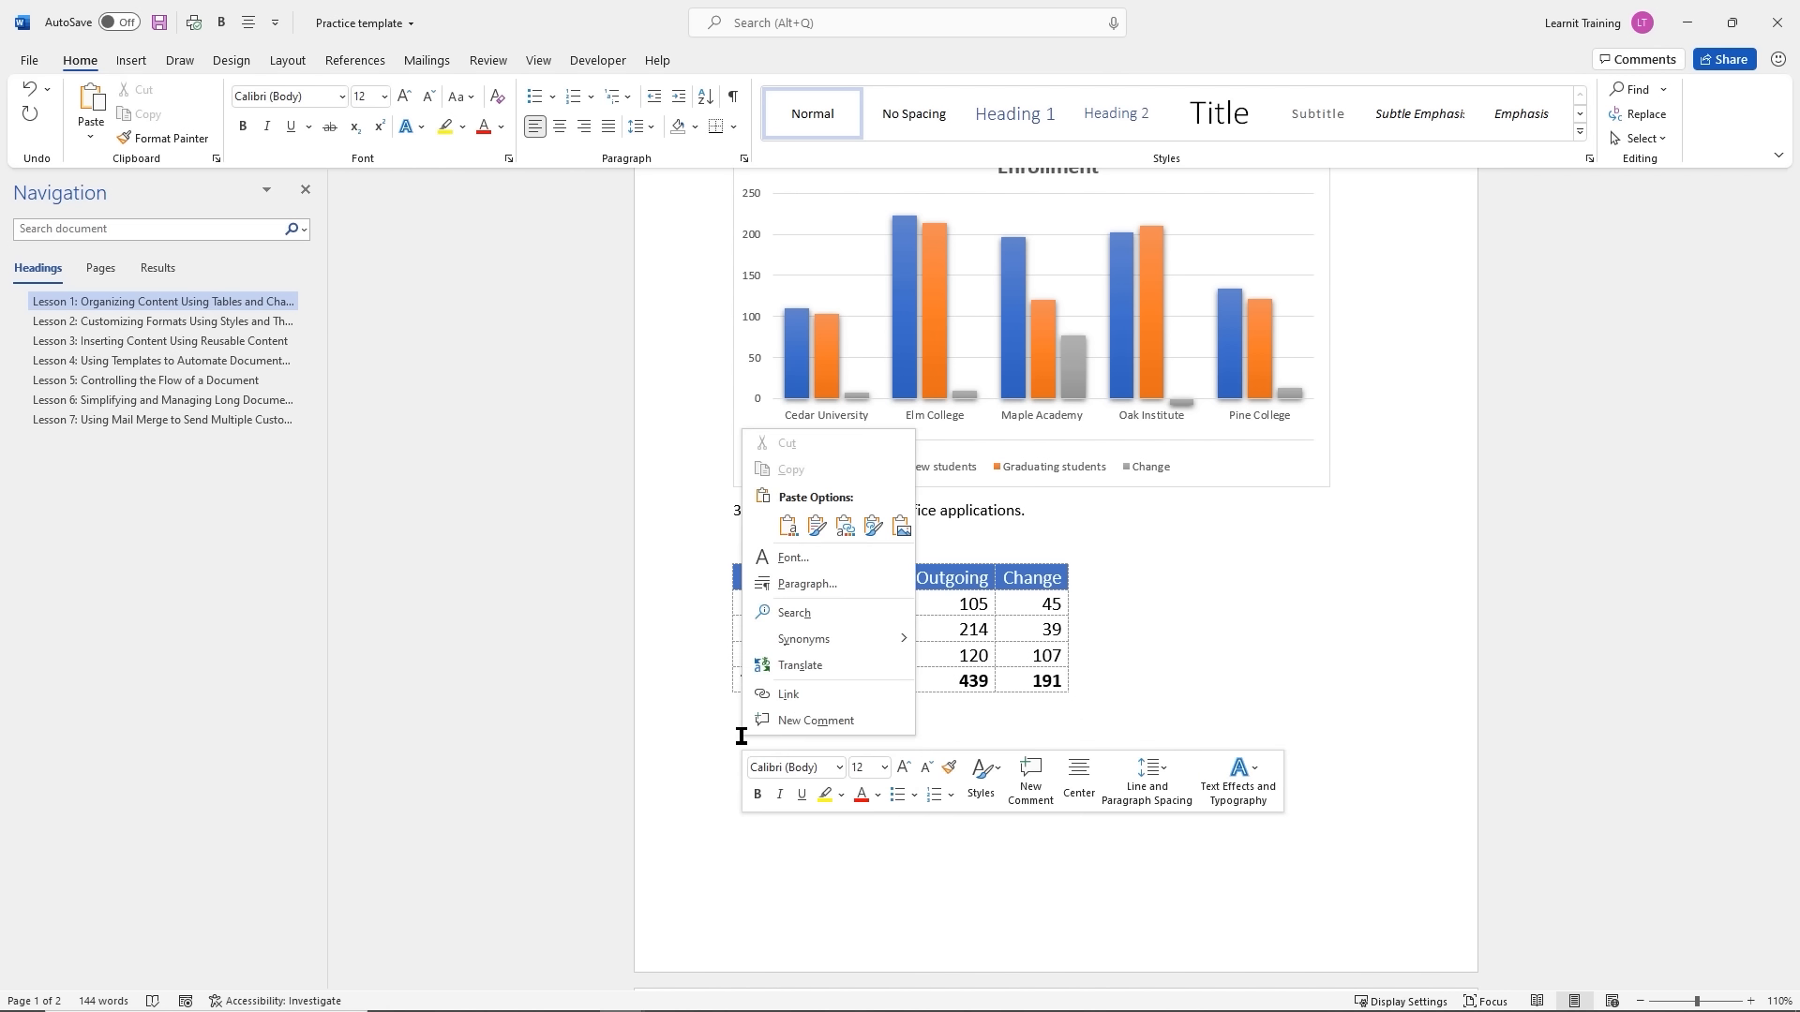
click(789, 533)
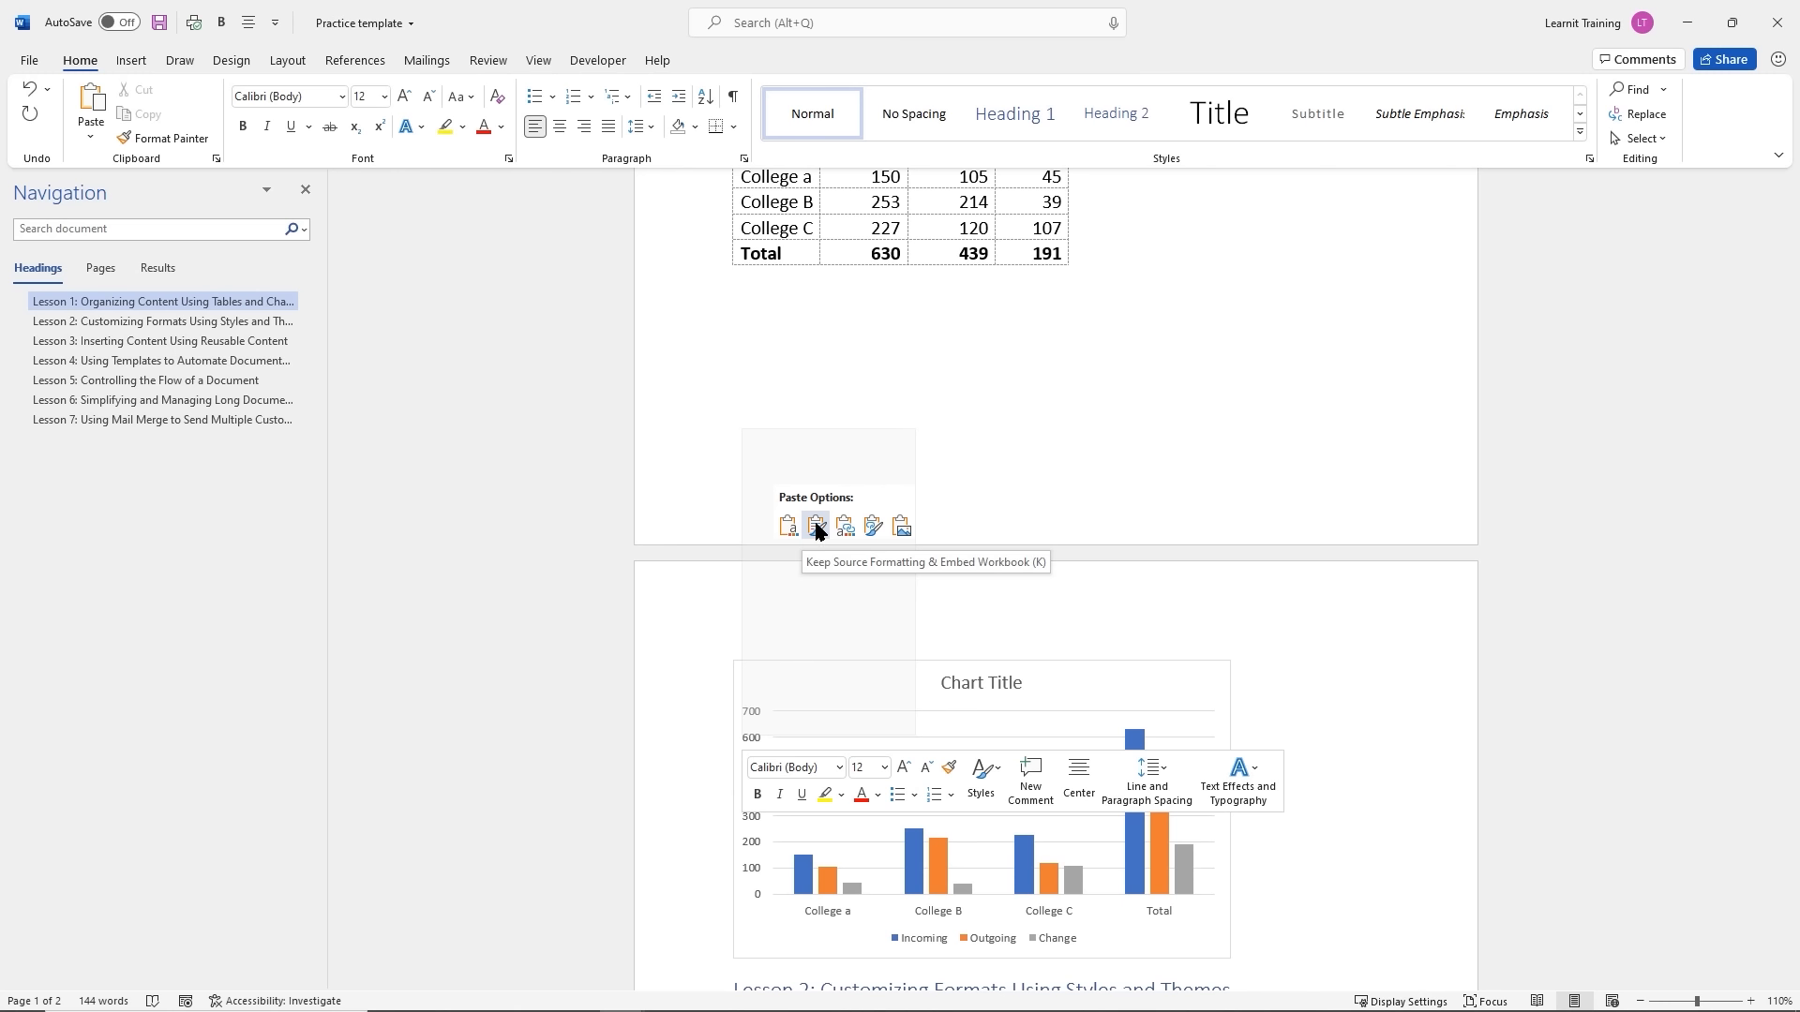
click(816, 527)
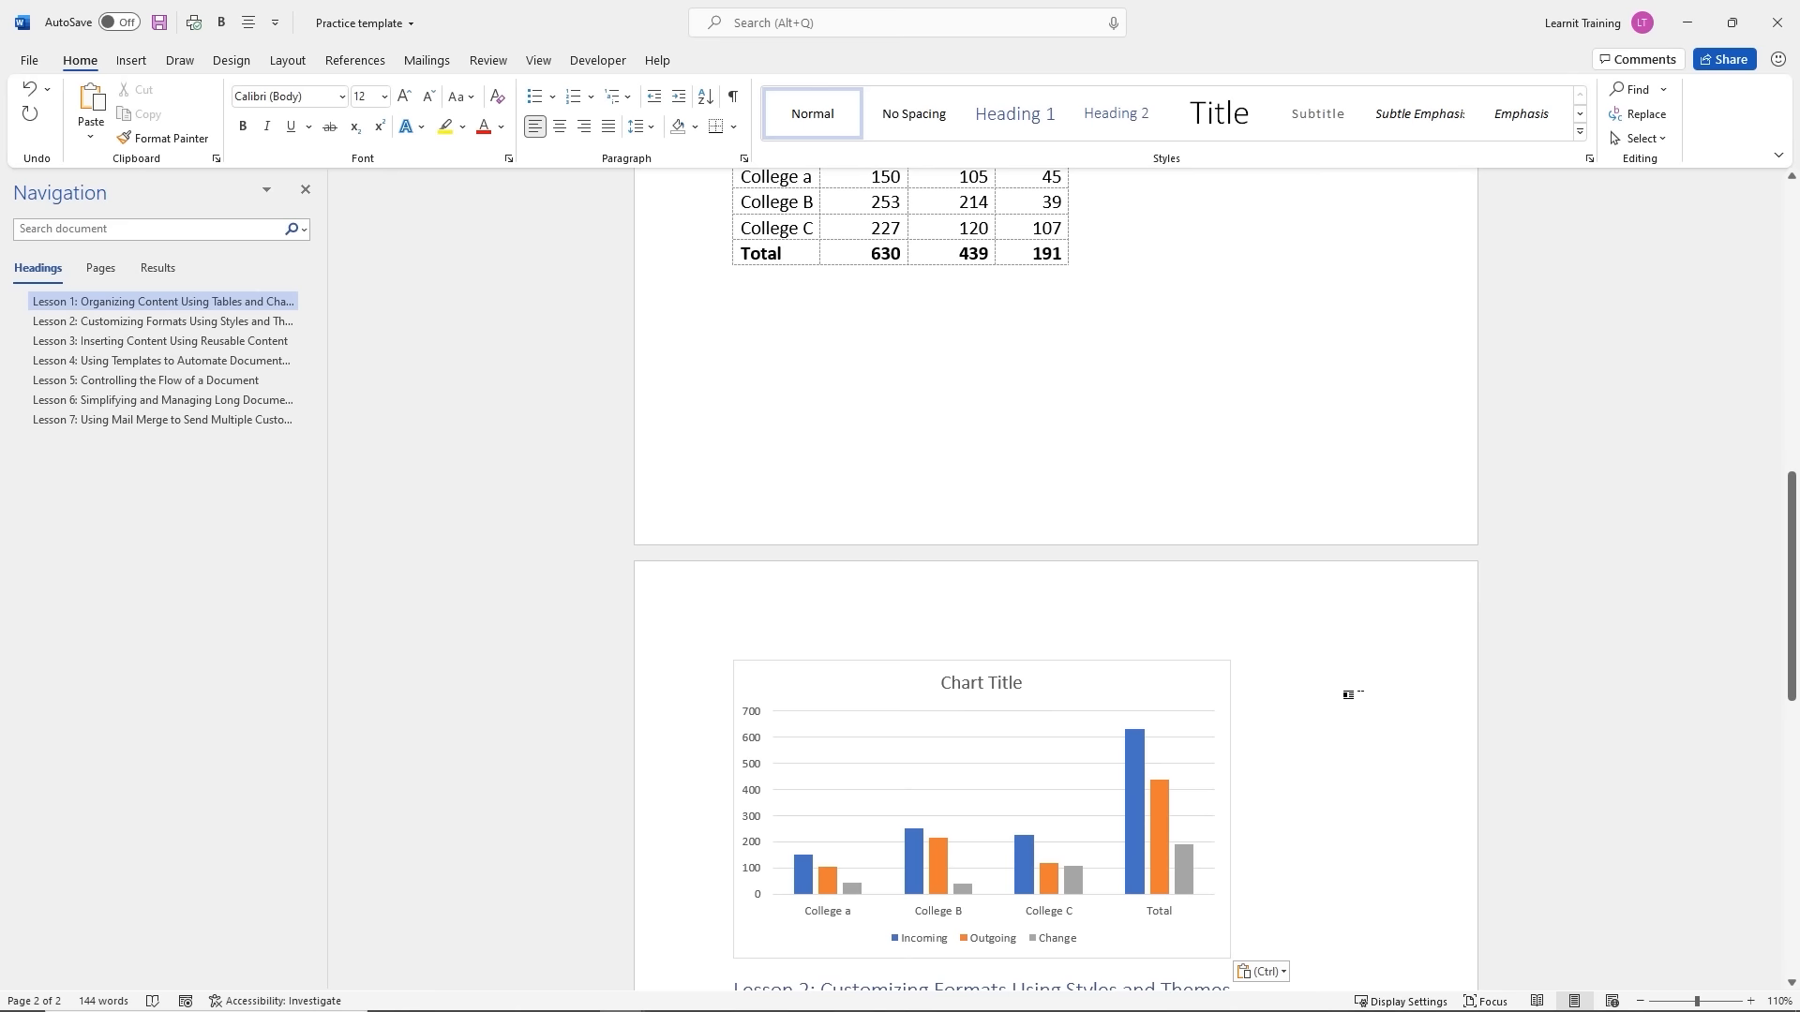
Check the pasted chart's data source and its embedded worksheet, cancelling without changes
scroll(1353, 691, down, 2)
click(1132, 720)
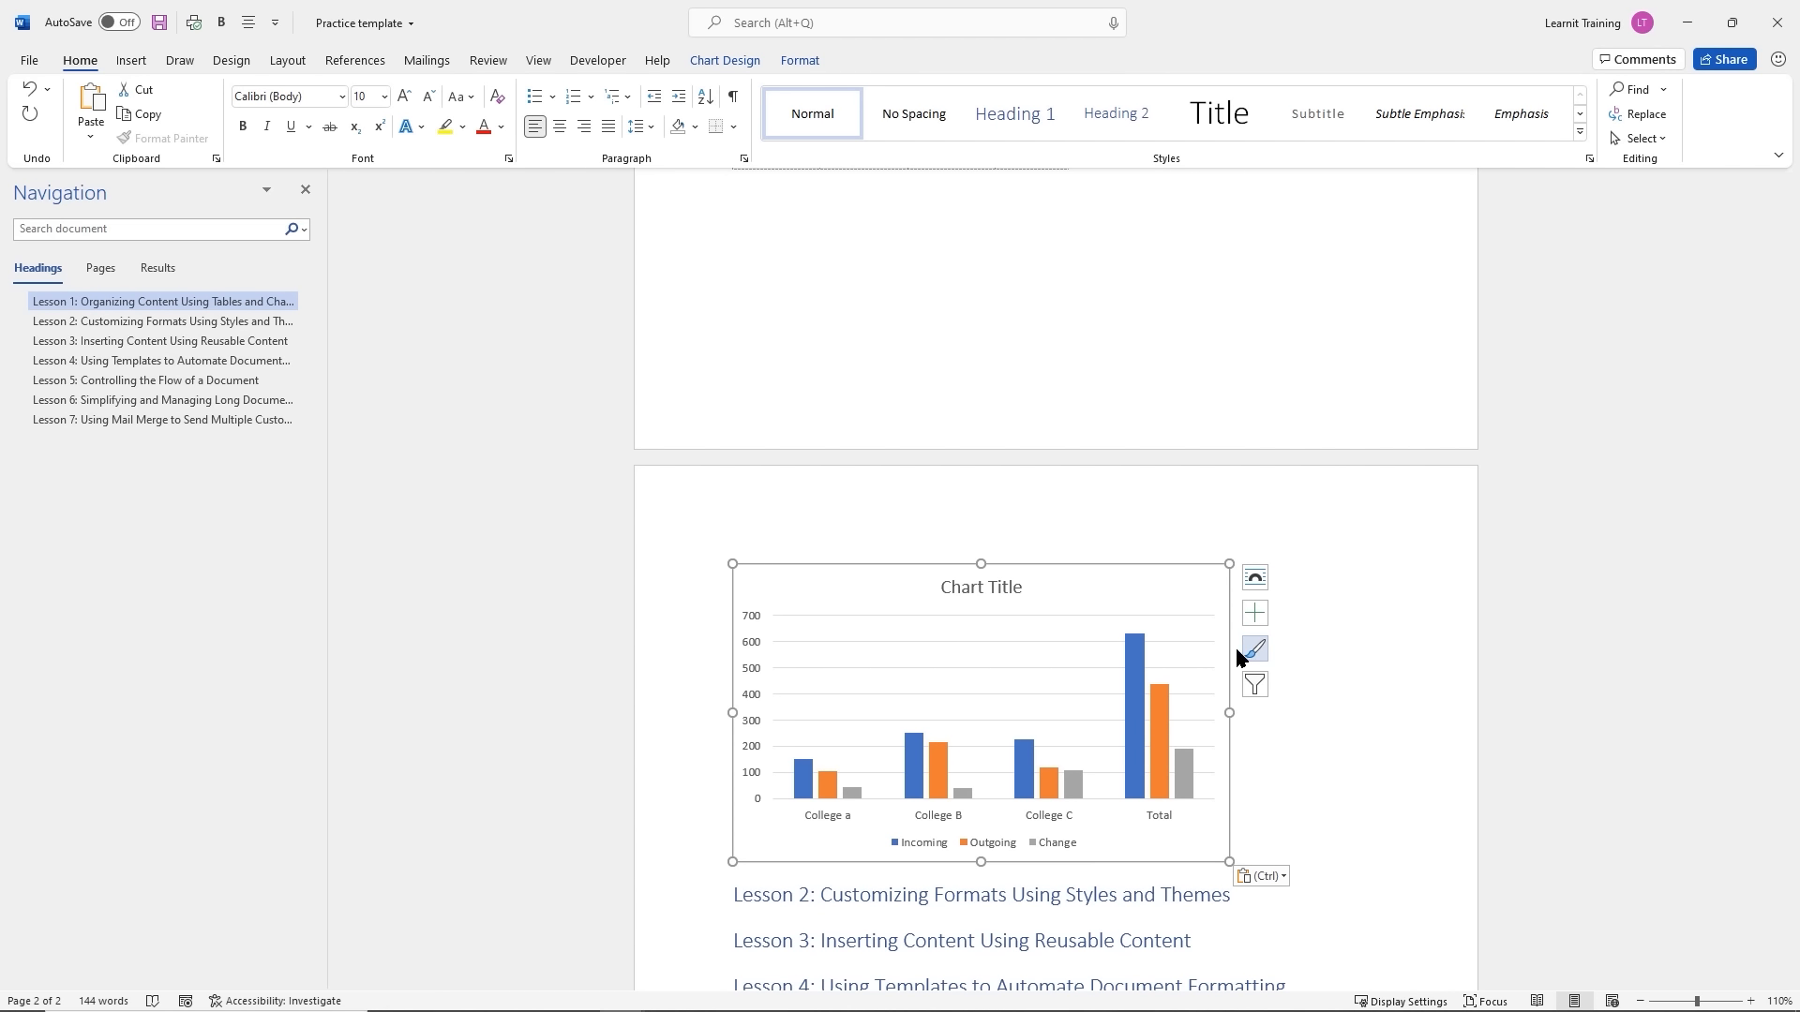
click(730, 62)
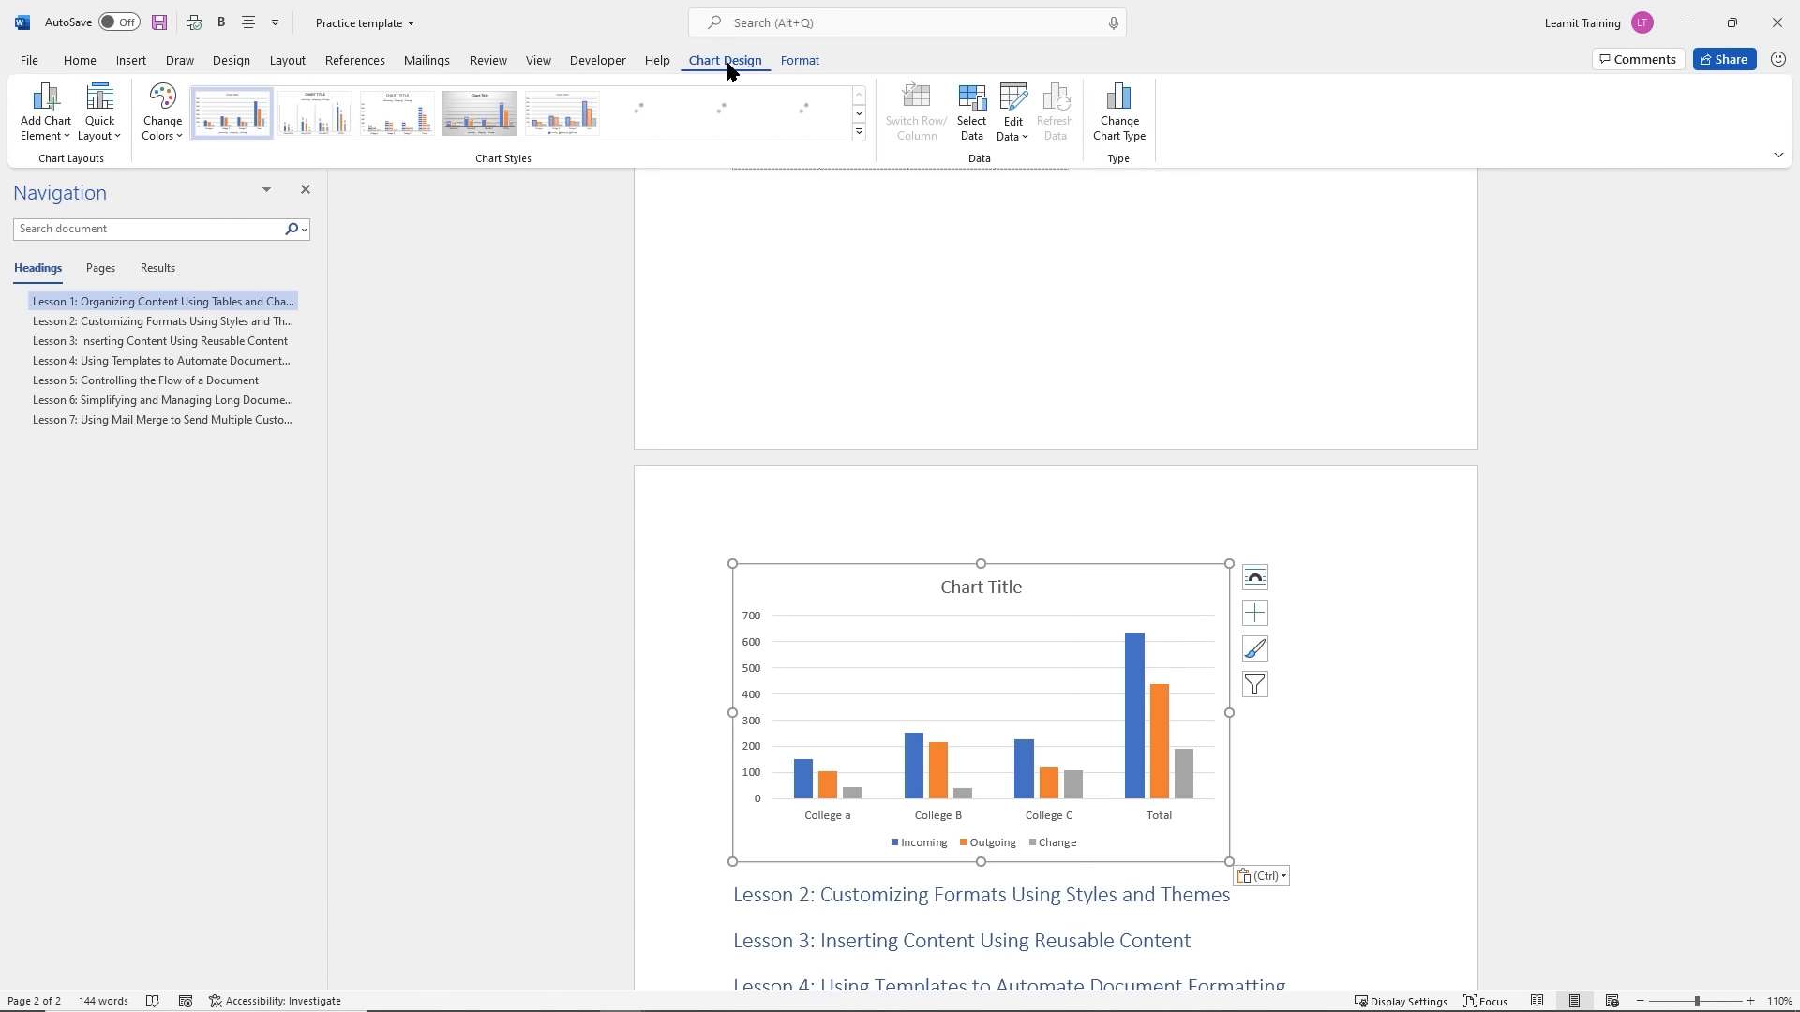
click(973, 118)
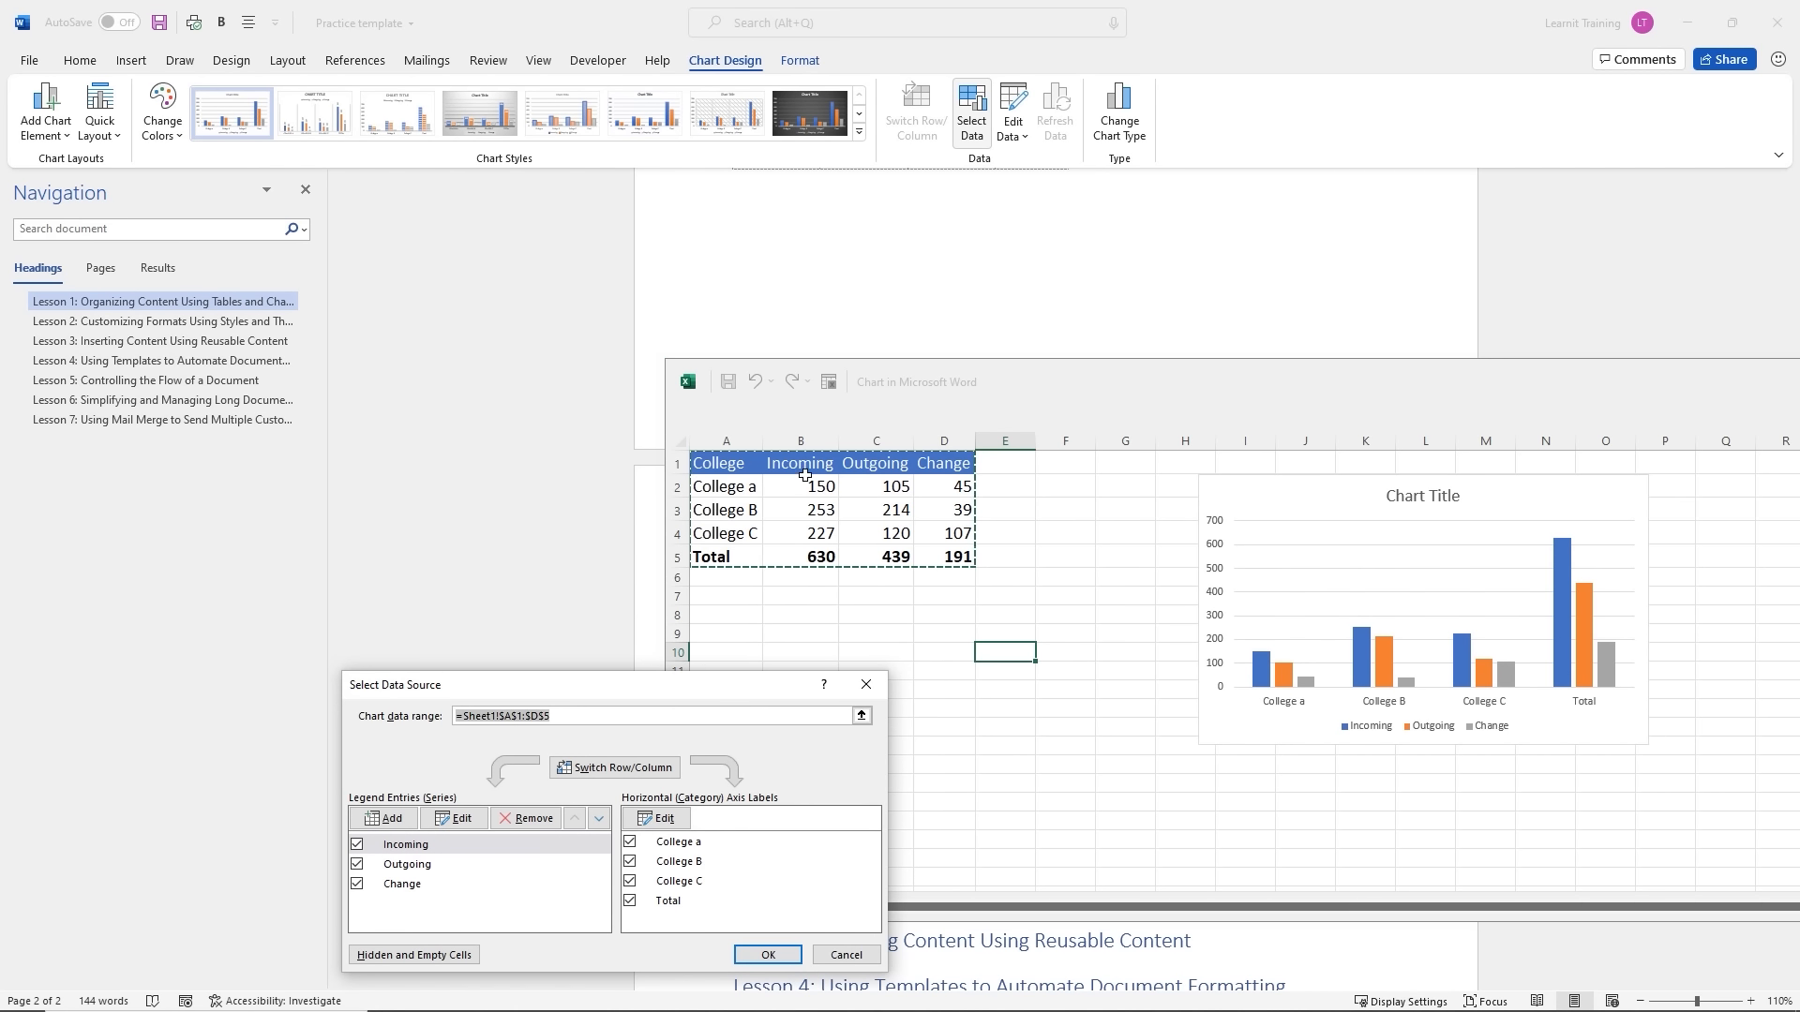
click(844, 954)
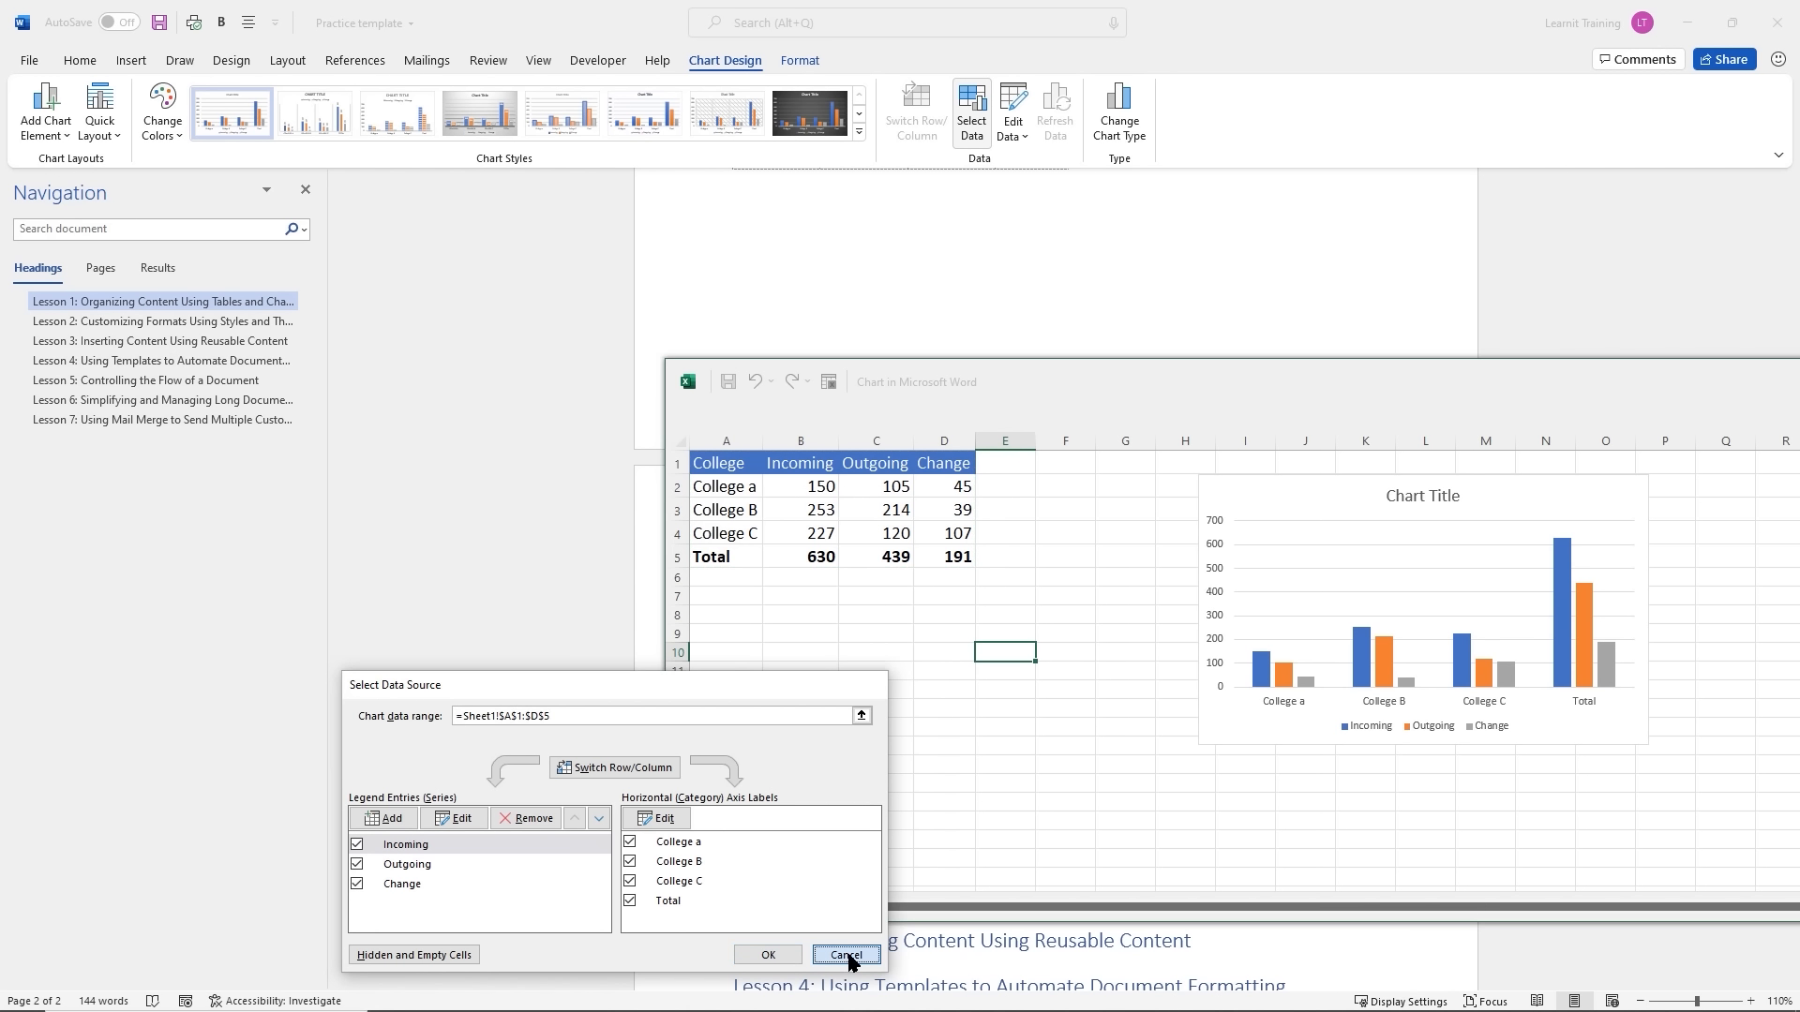
click(1273, 382)
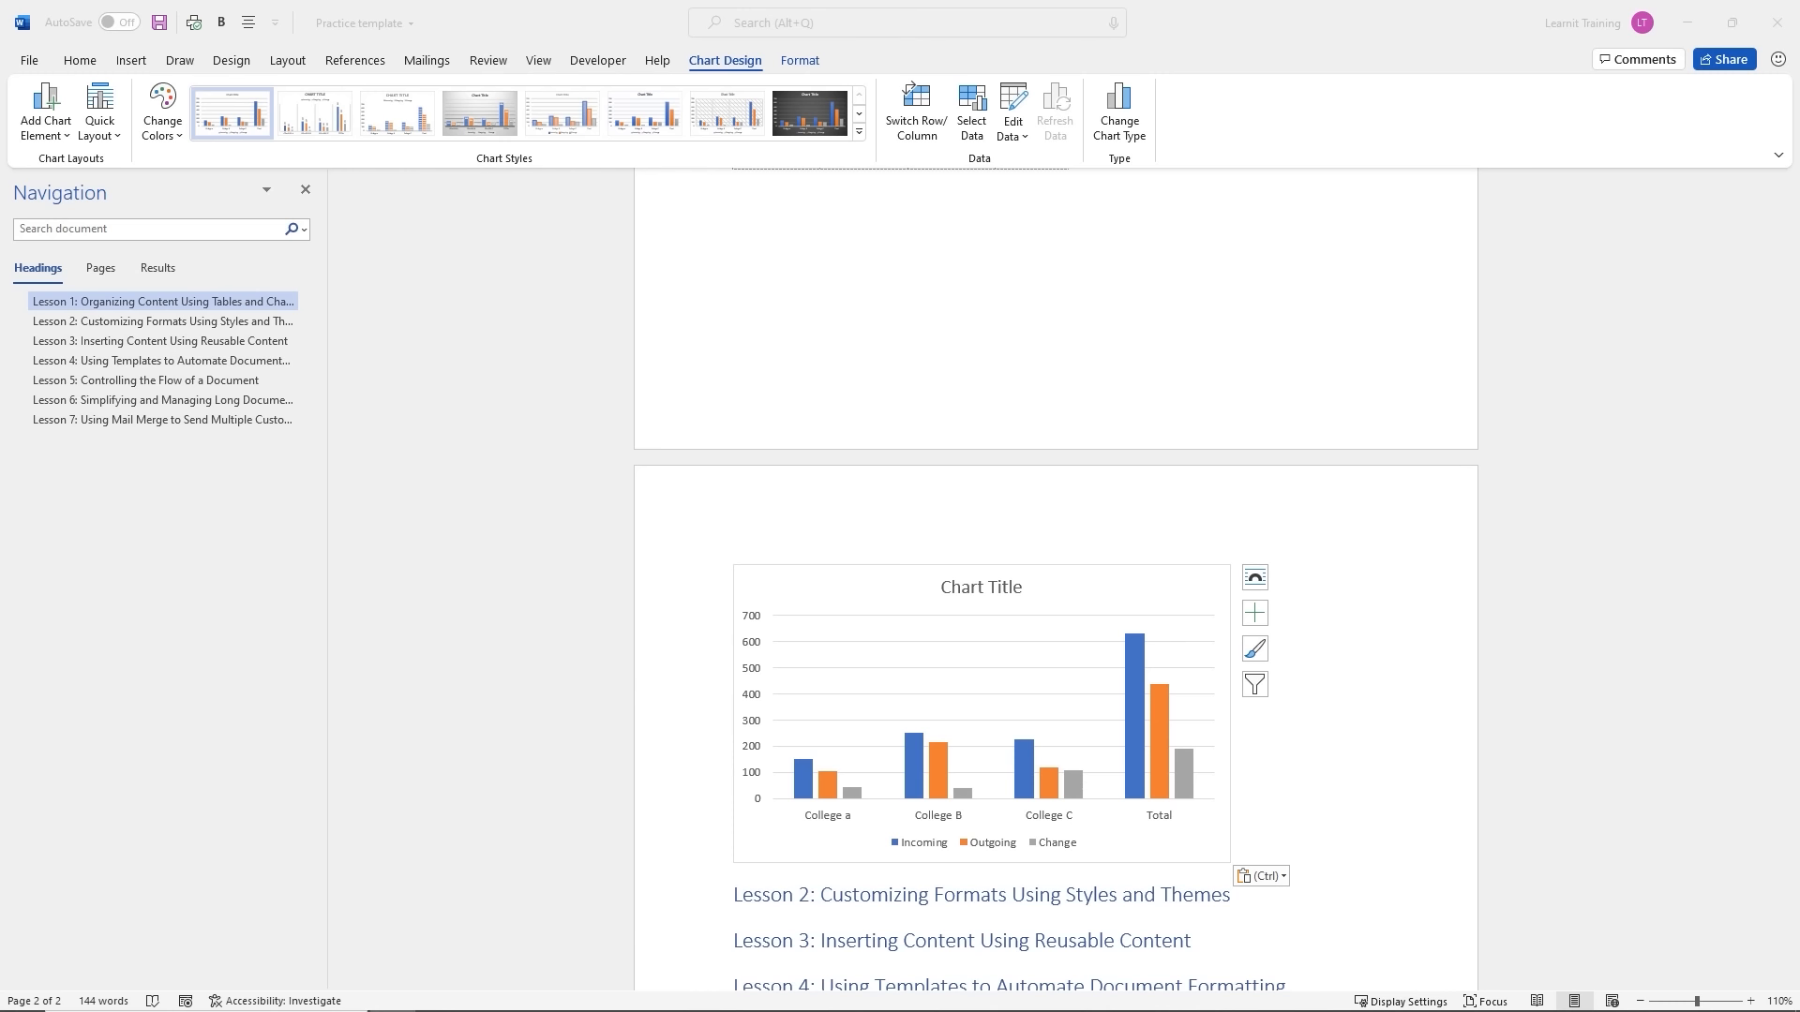
Expand the Lesson 2 heading's content and look through the full gallery of text styles
scroll(1568, 593, up, 3)
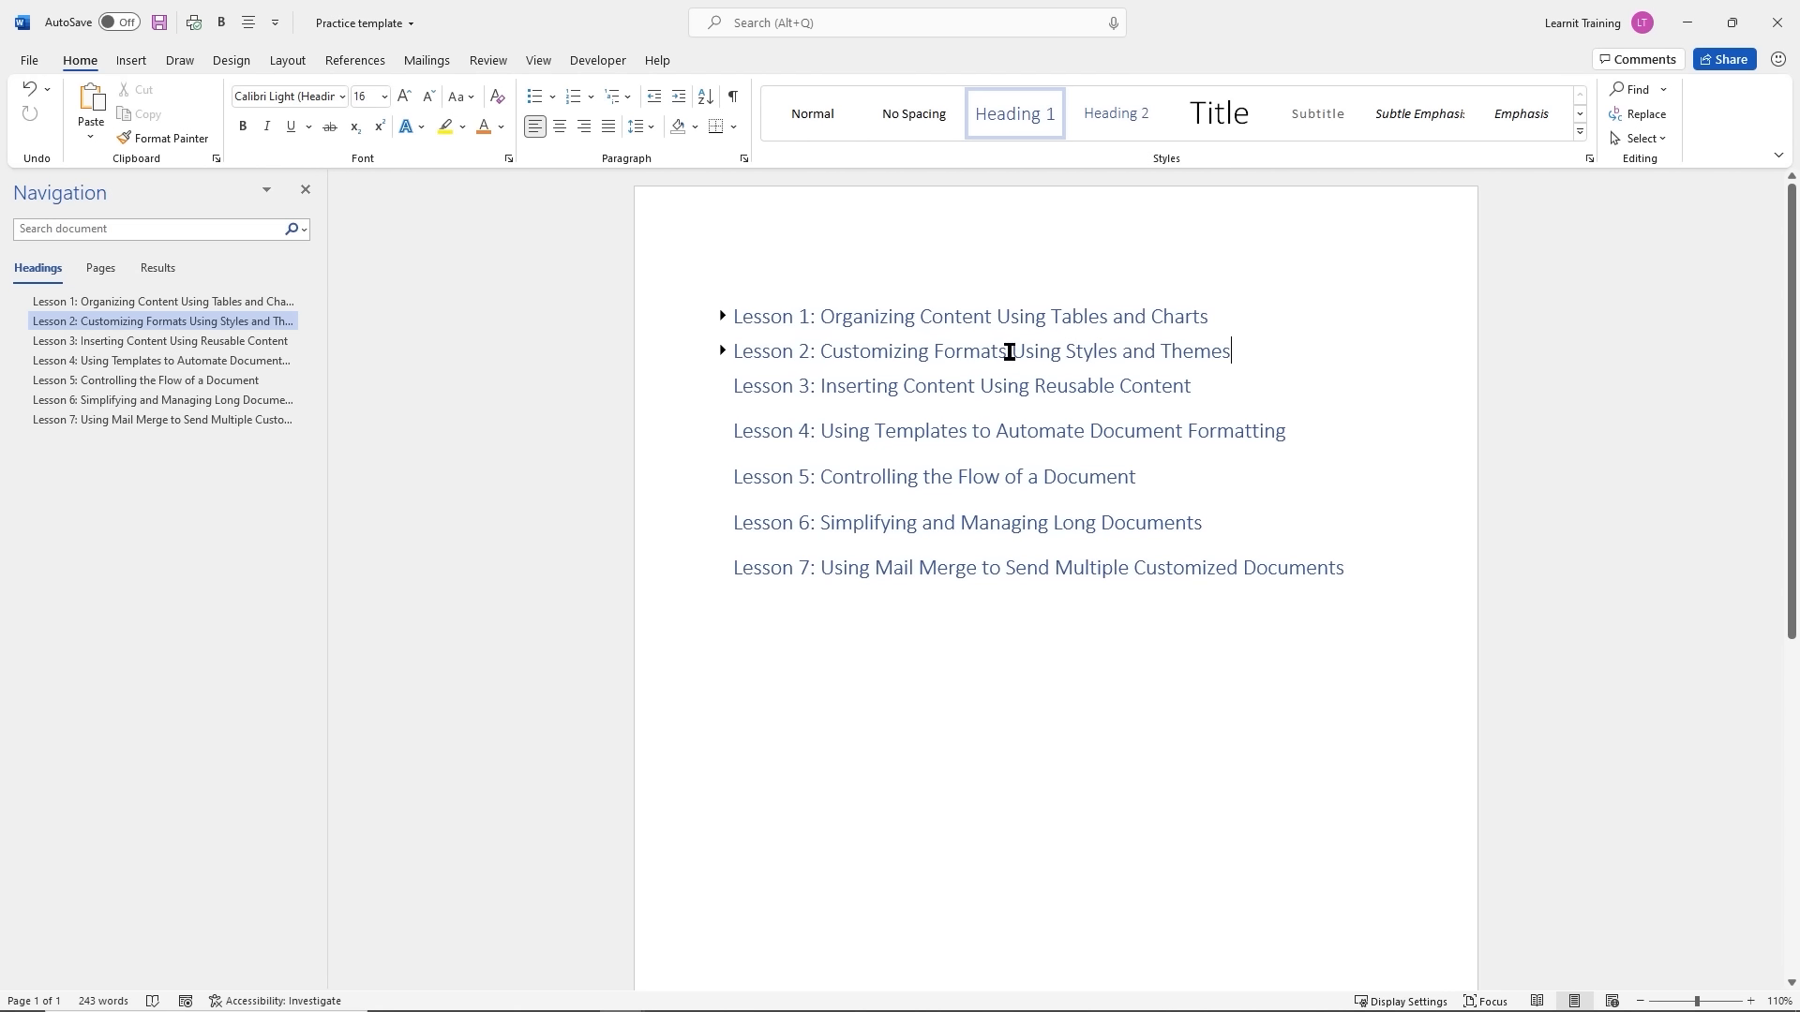
click(722, 352)
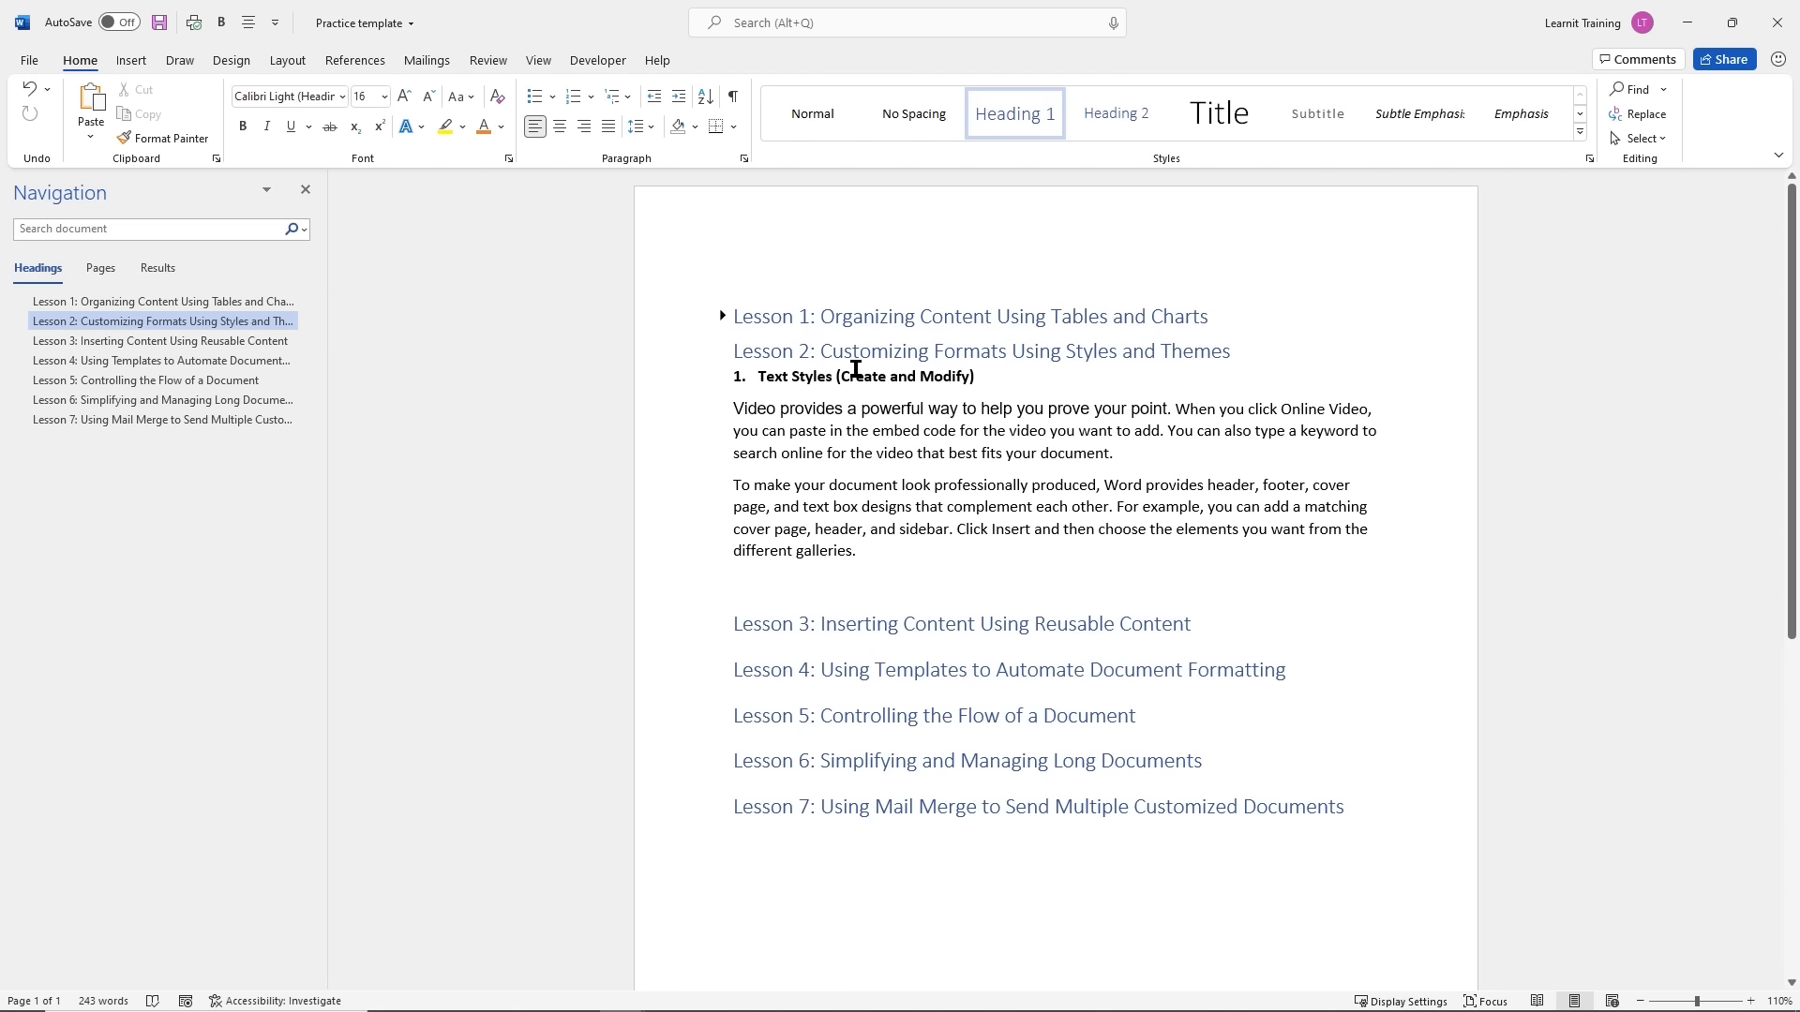
mouse_move(832, 354)
click(1581, 134)
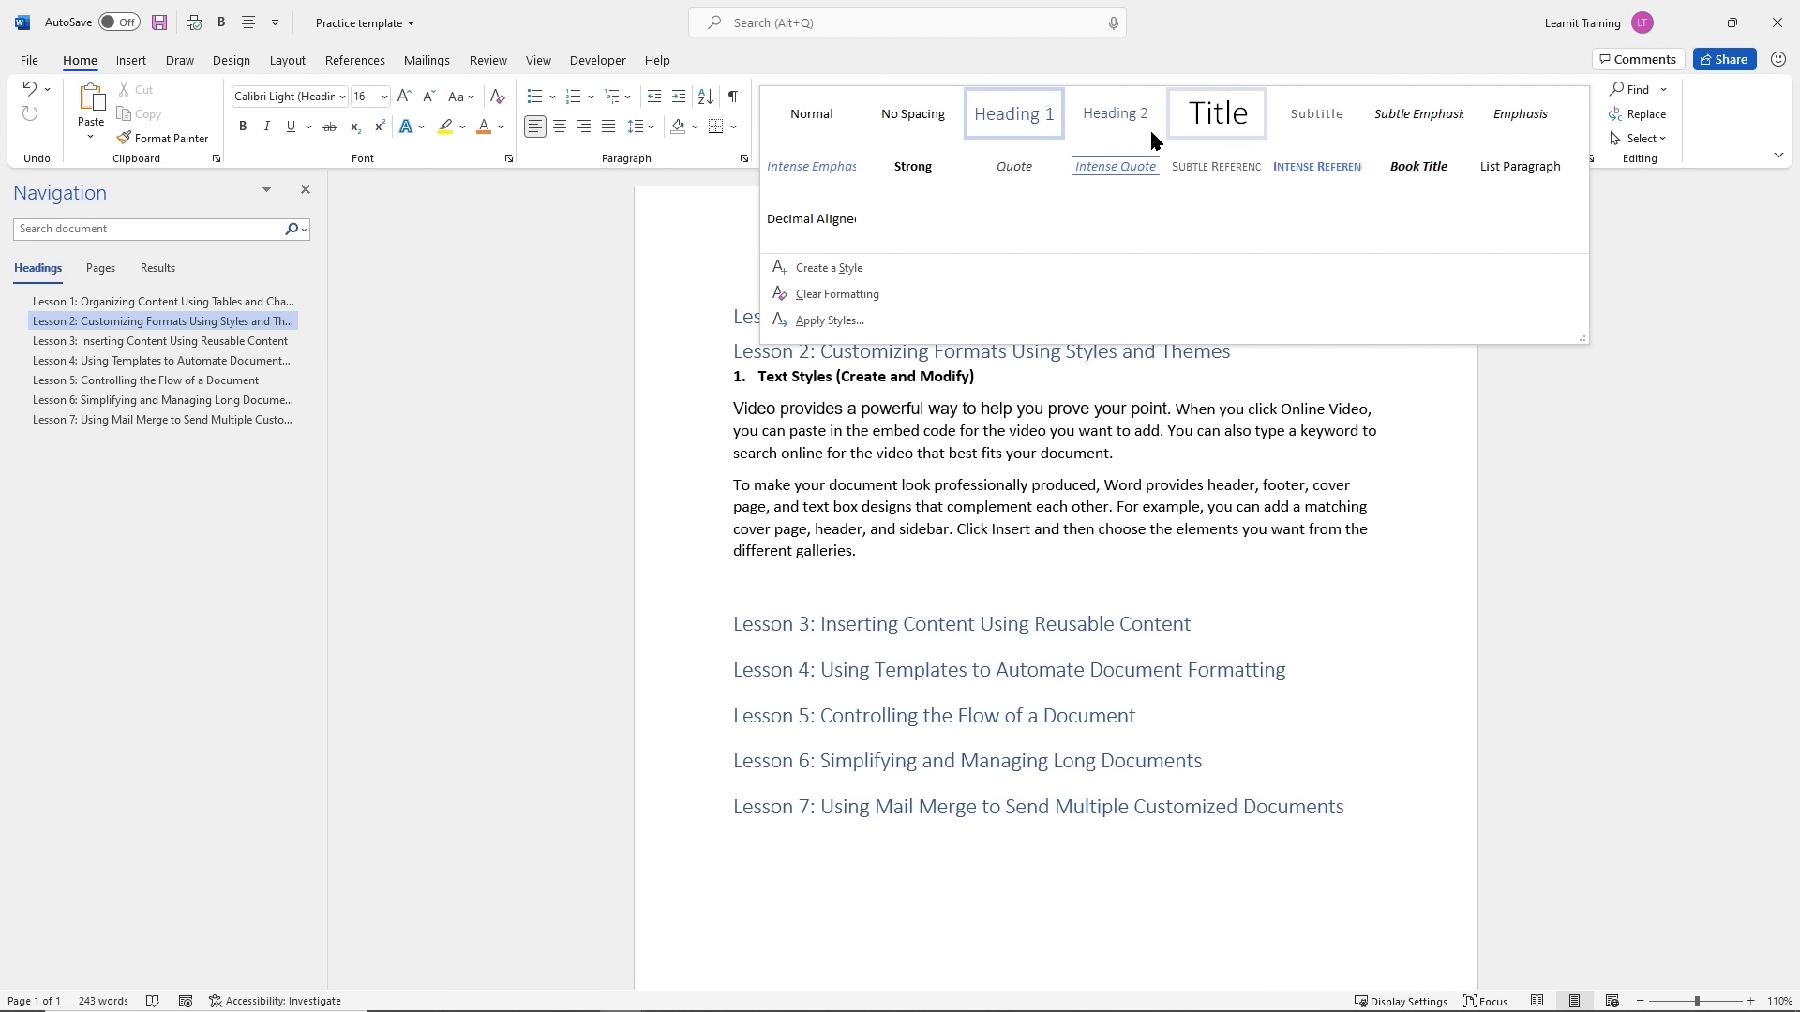
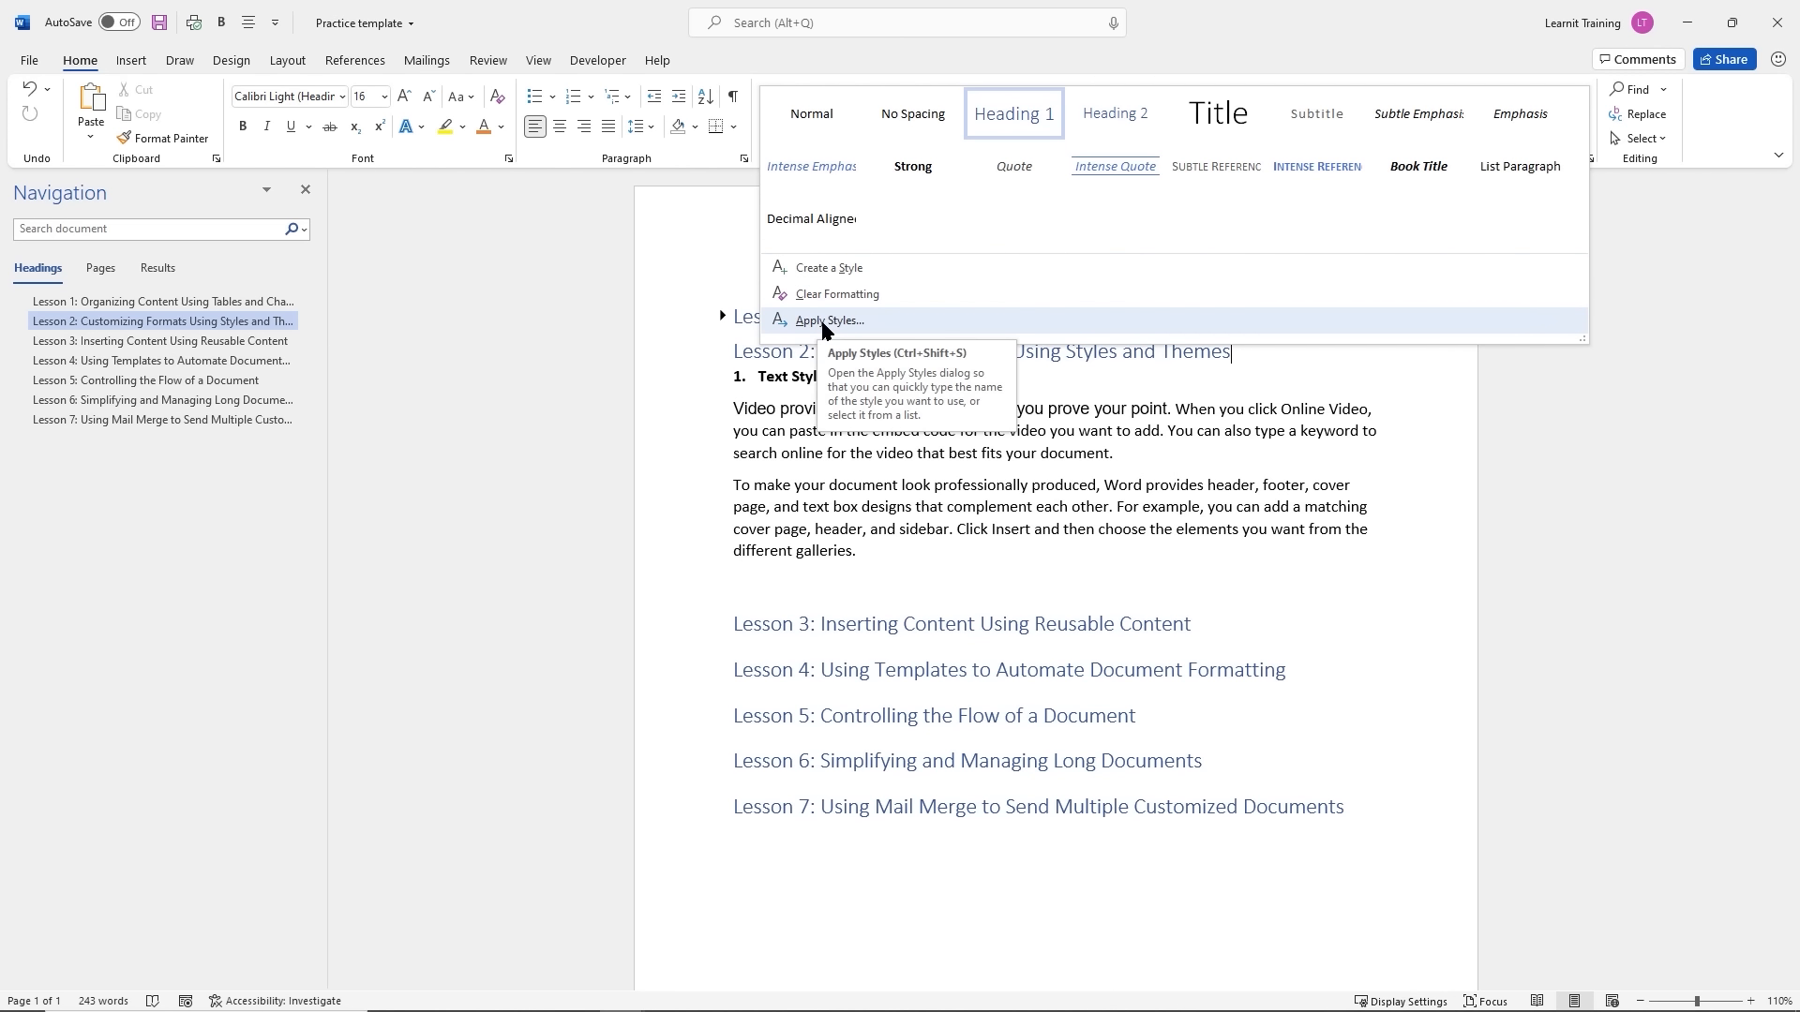
click(1179, 414)
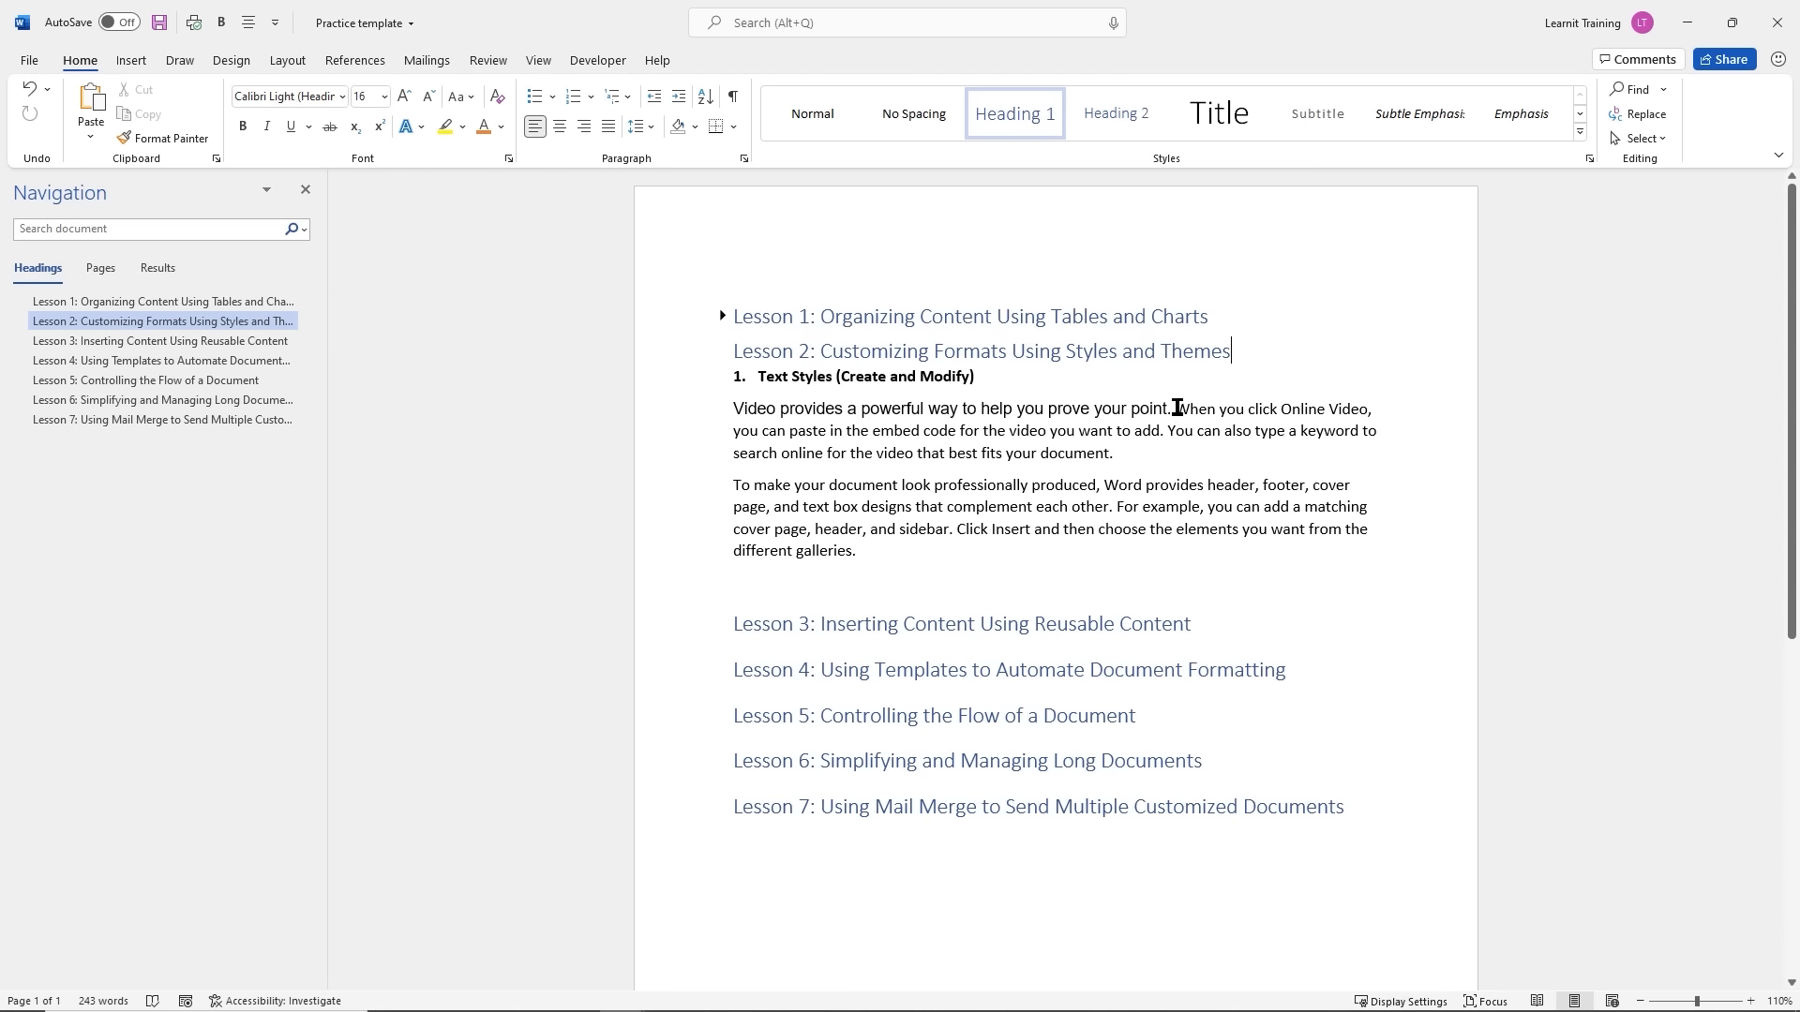
Split the first paragraph under Text Styles after "prove your point." to make its opening sentence a separate paragraph
click(1178, 409)
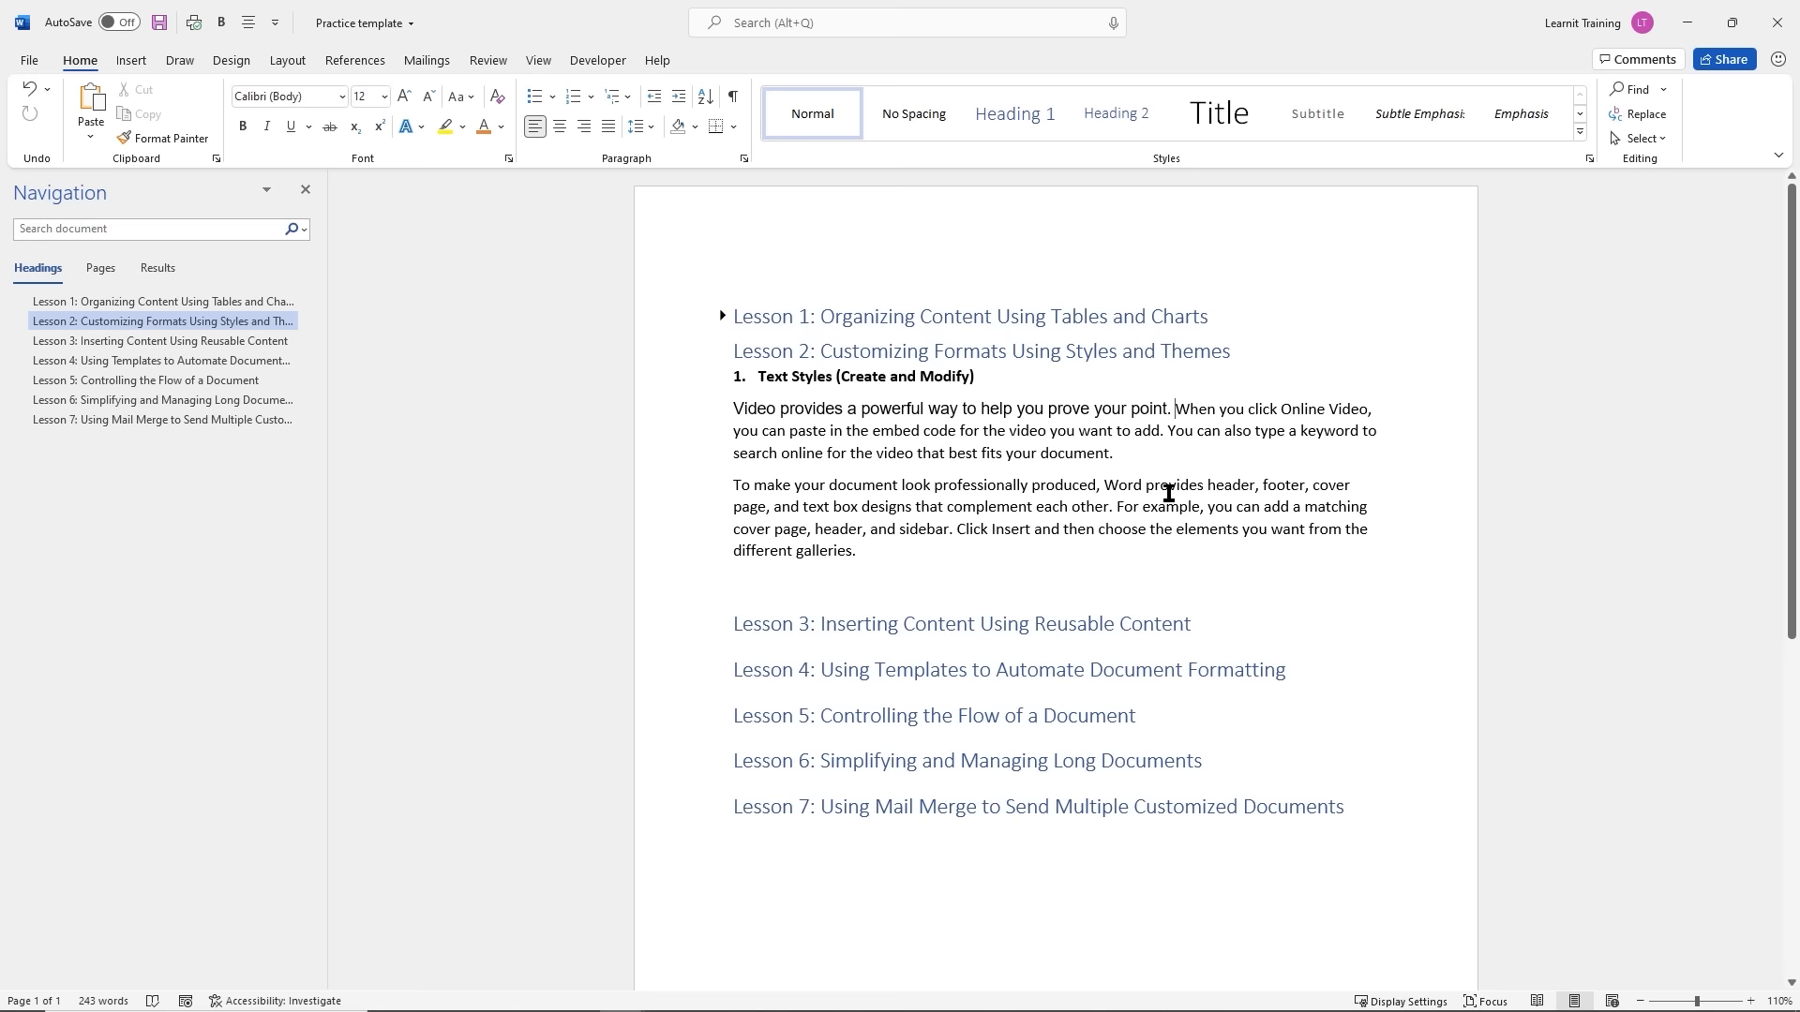
key(Return)
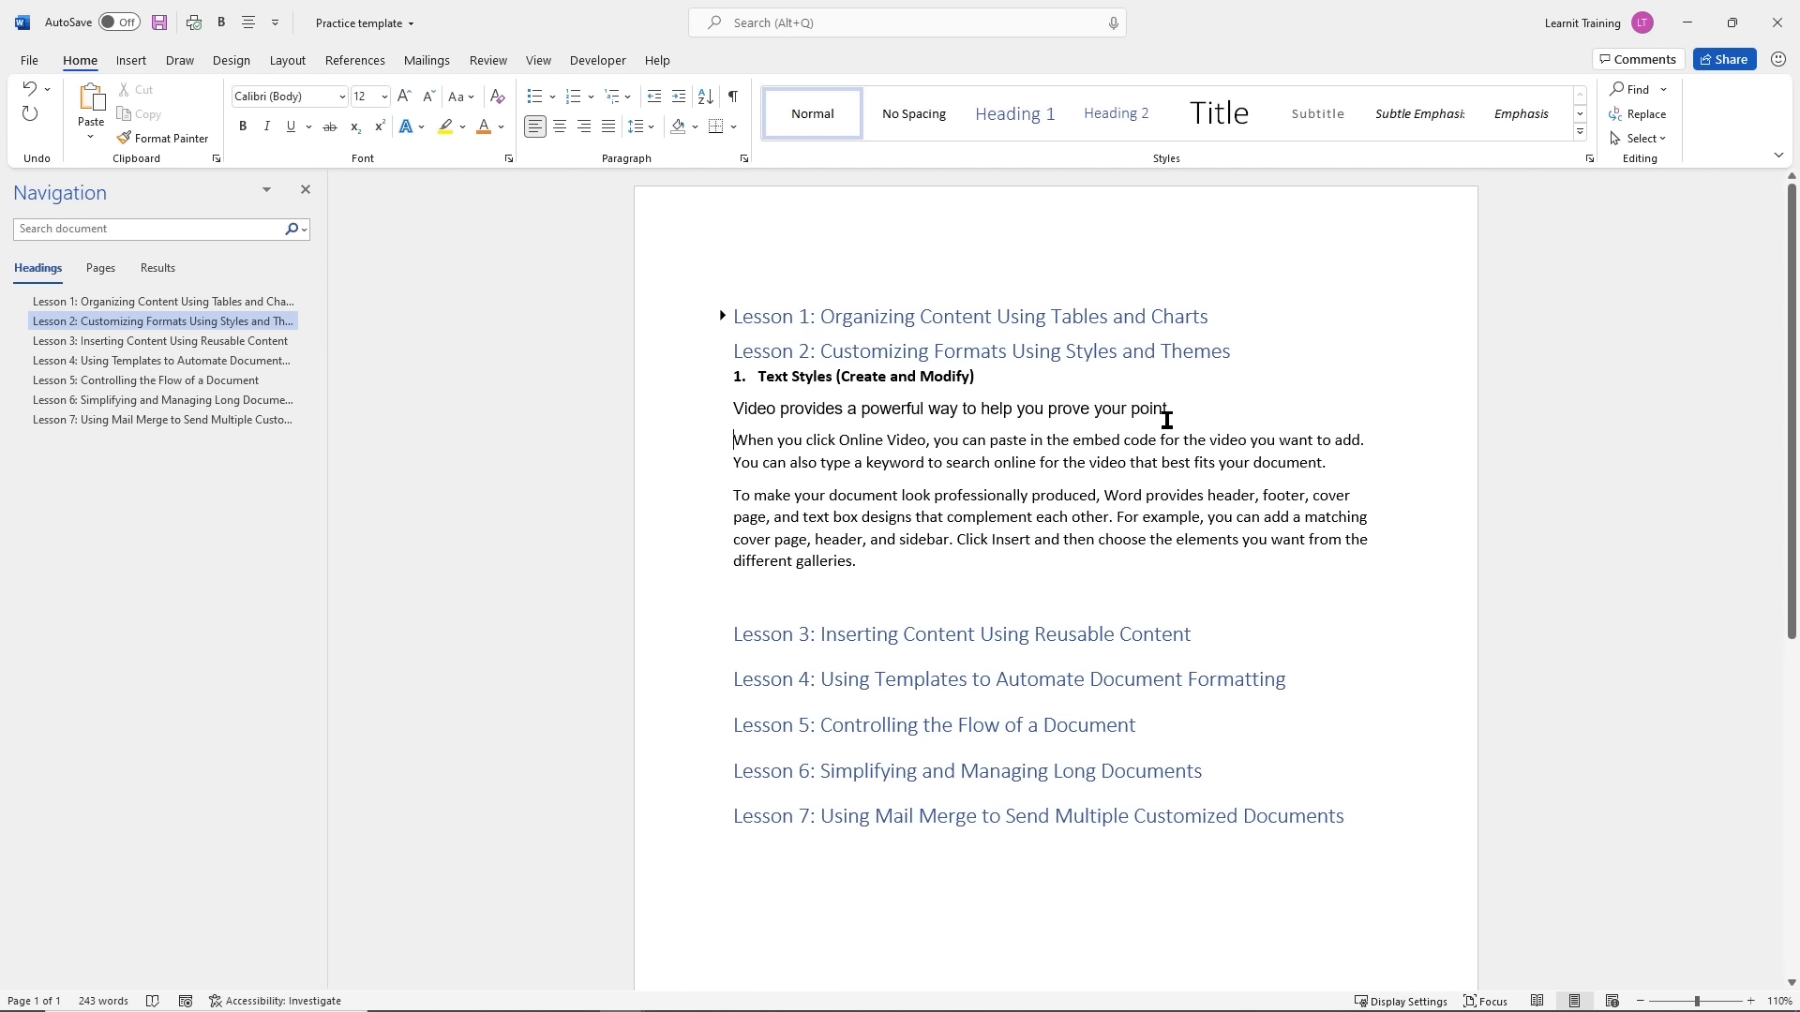
drag(1177, 410, 740, 410)
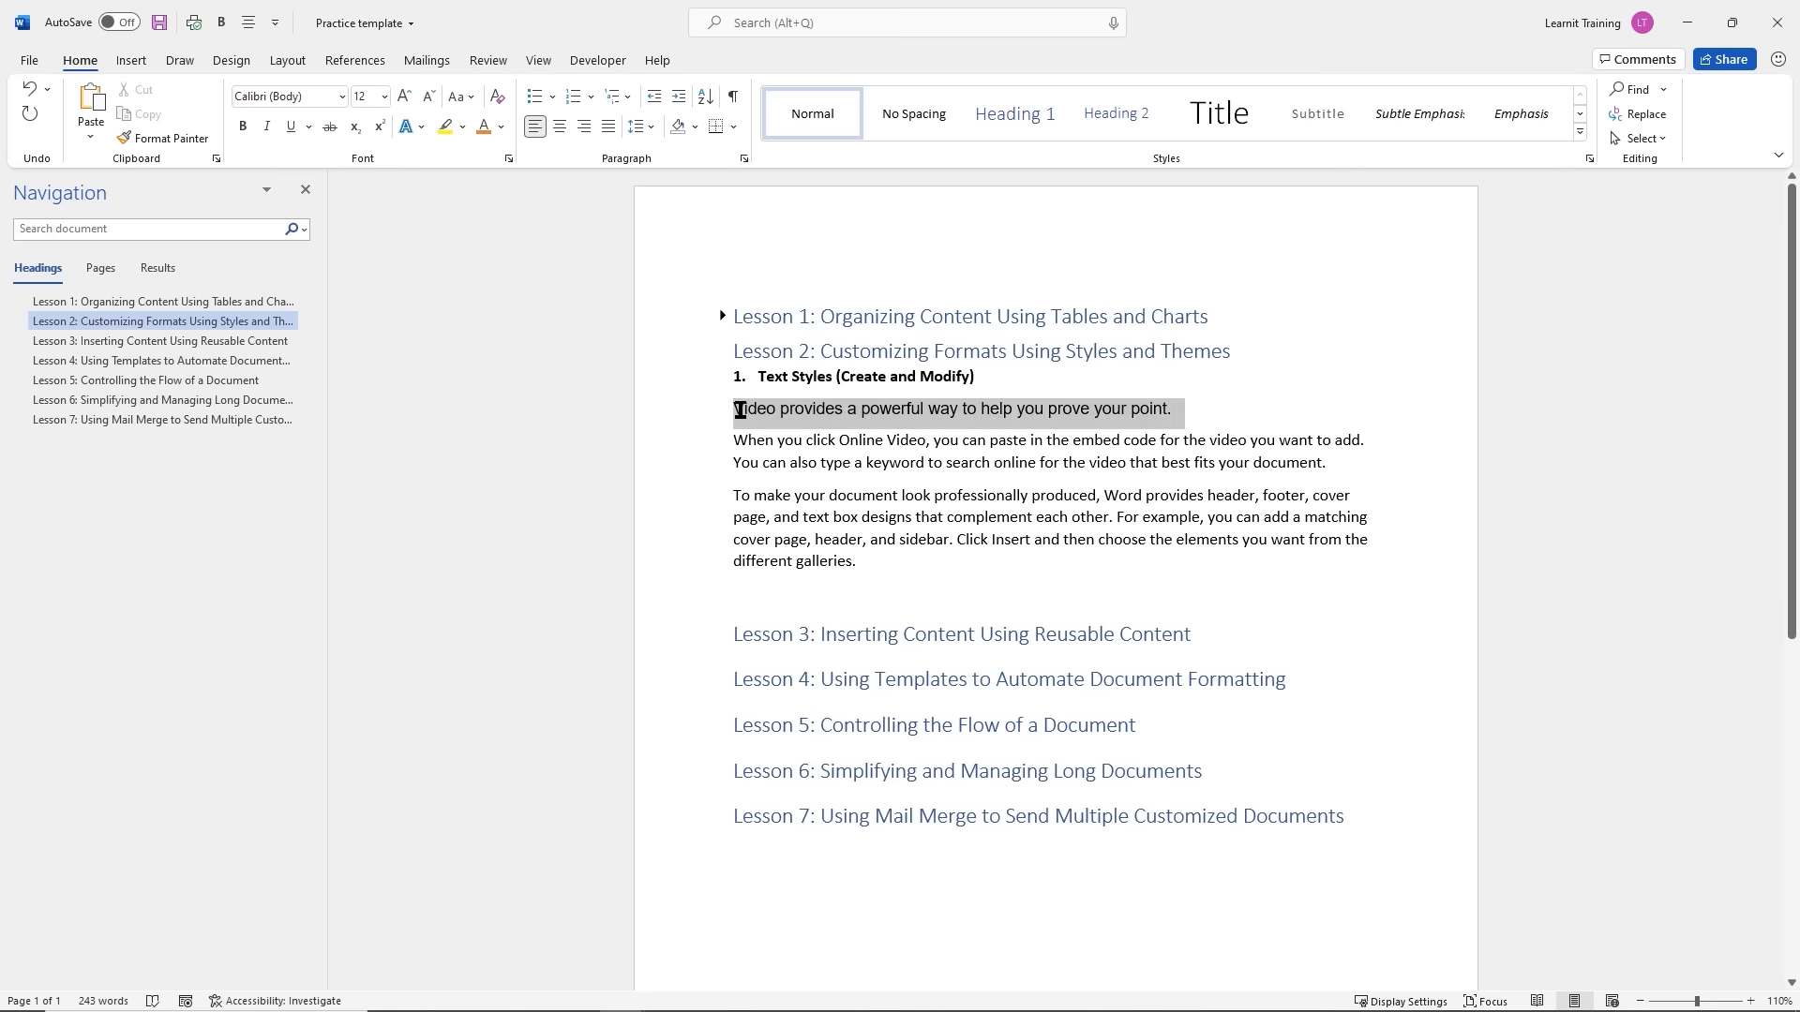
click(1078, 452)
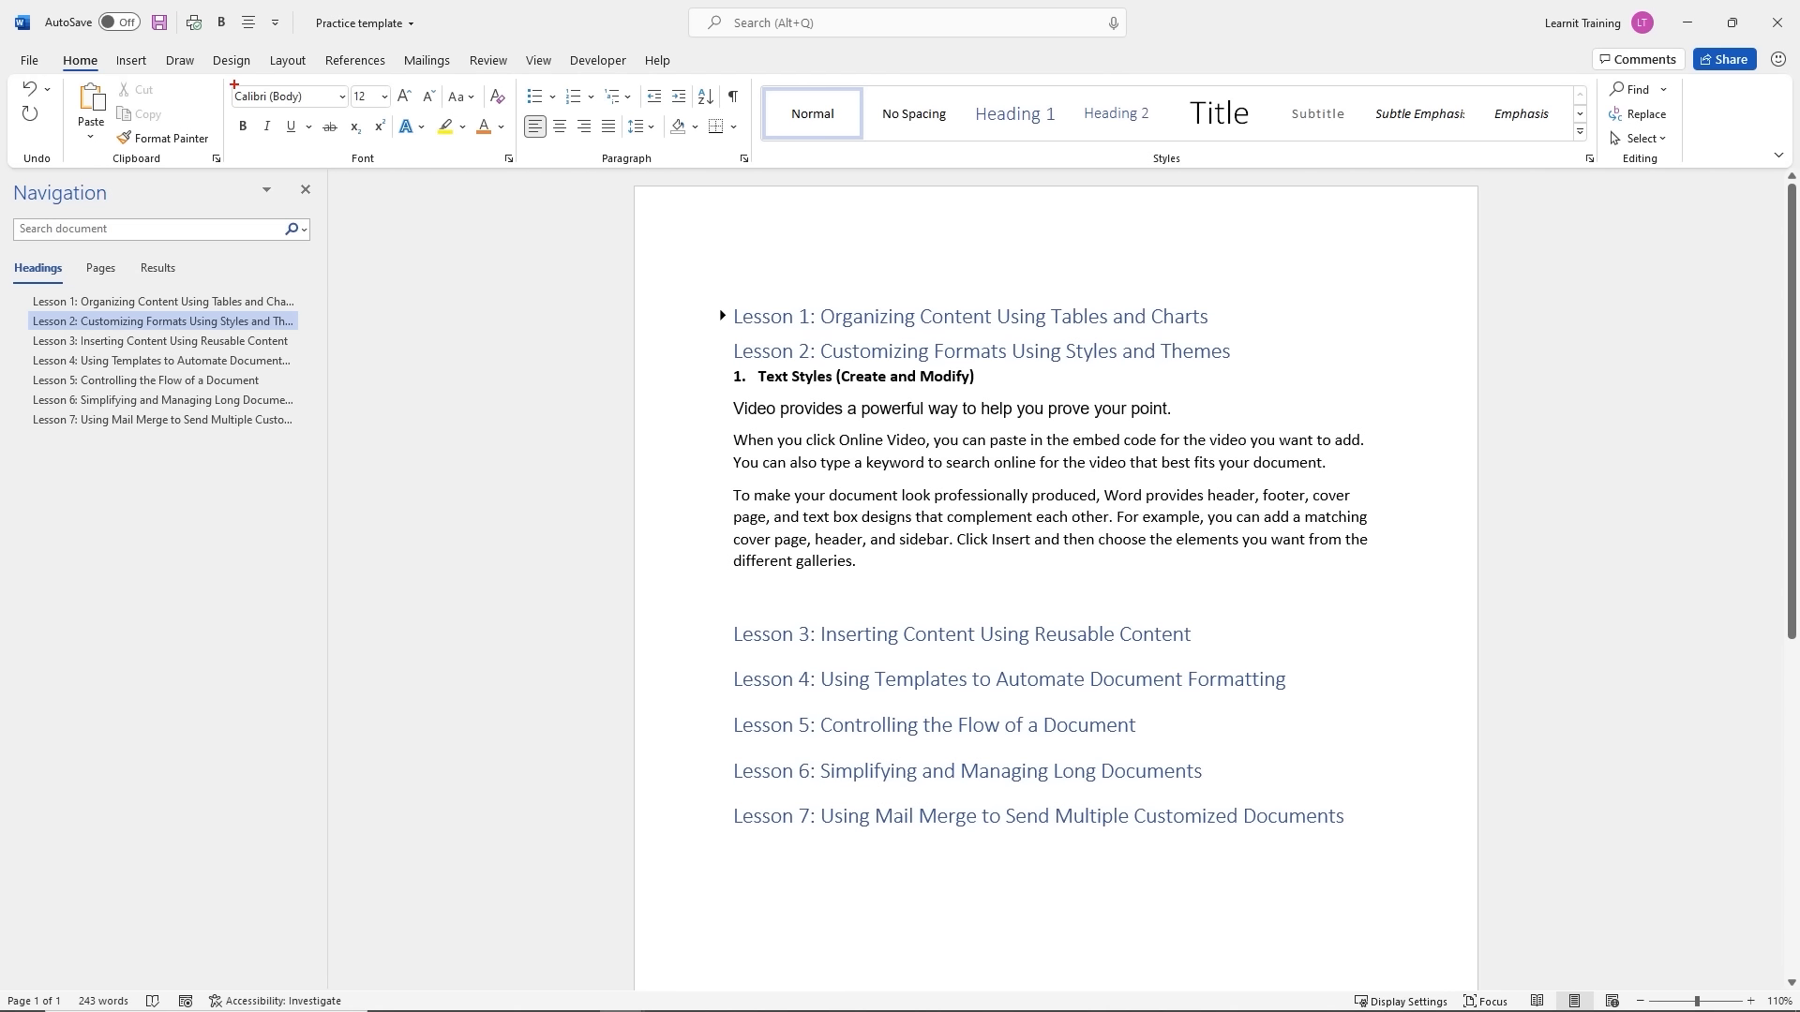
drag(230, 78, 398, 115)
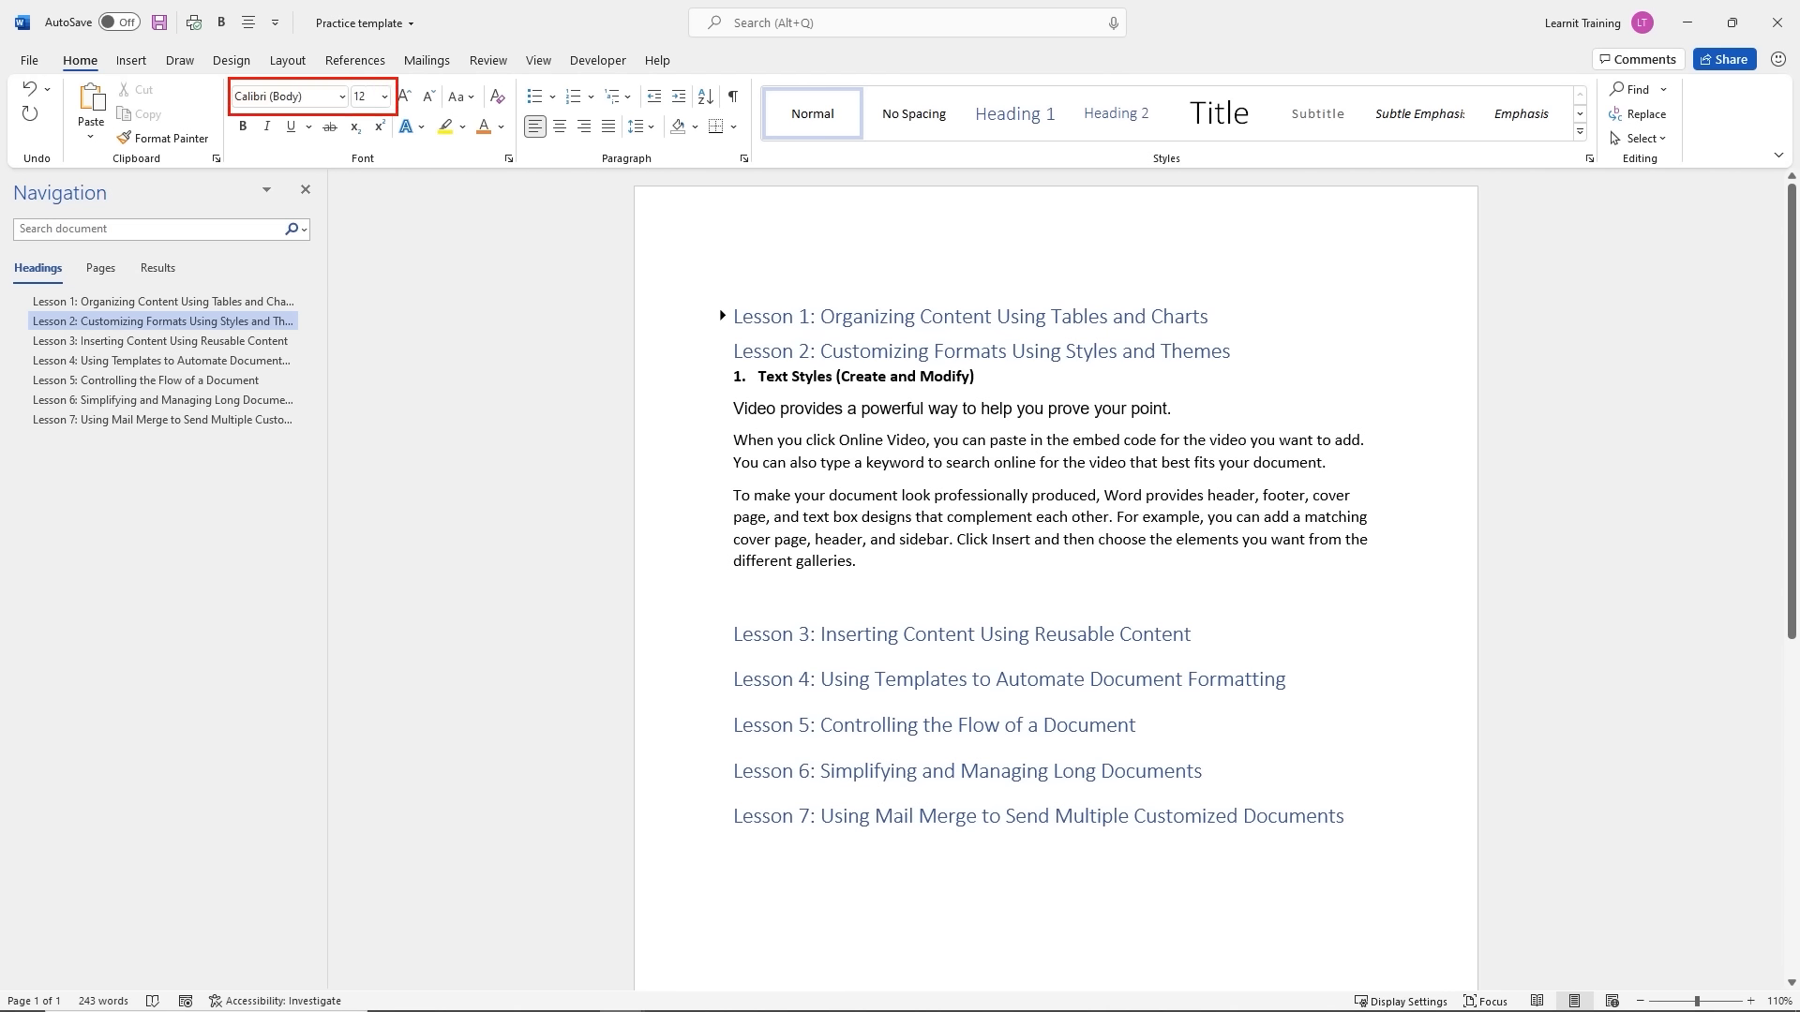
key(Escape)
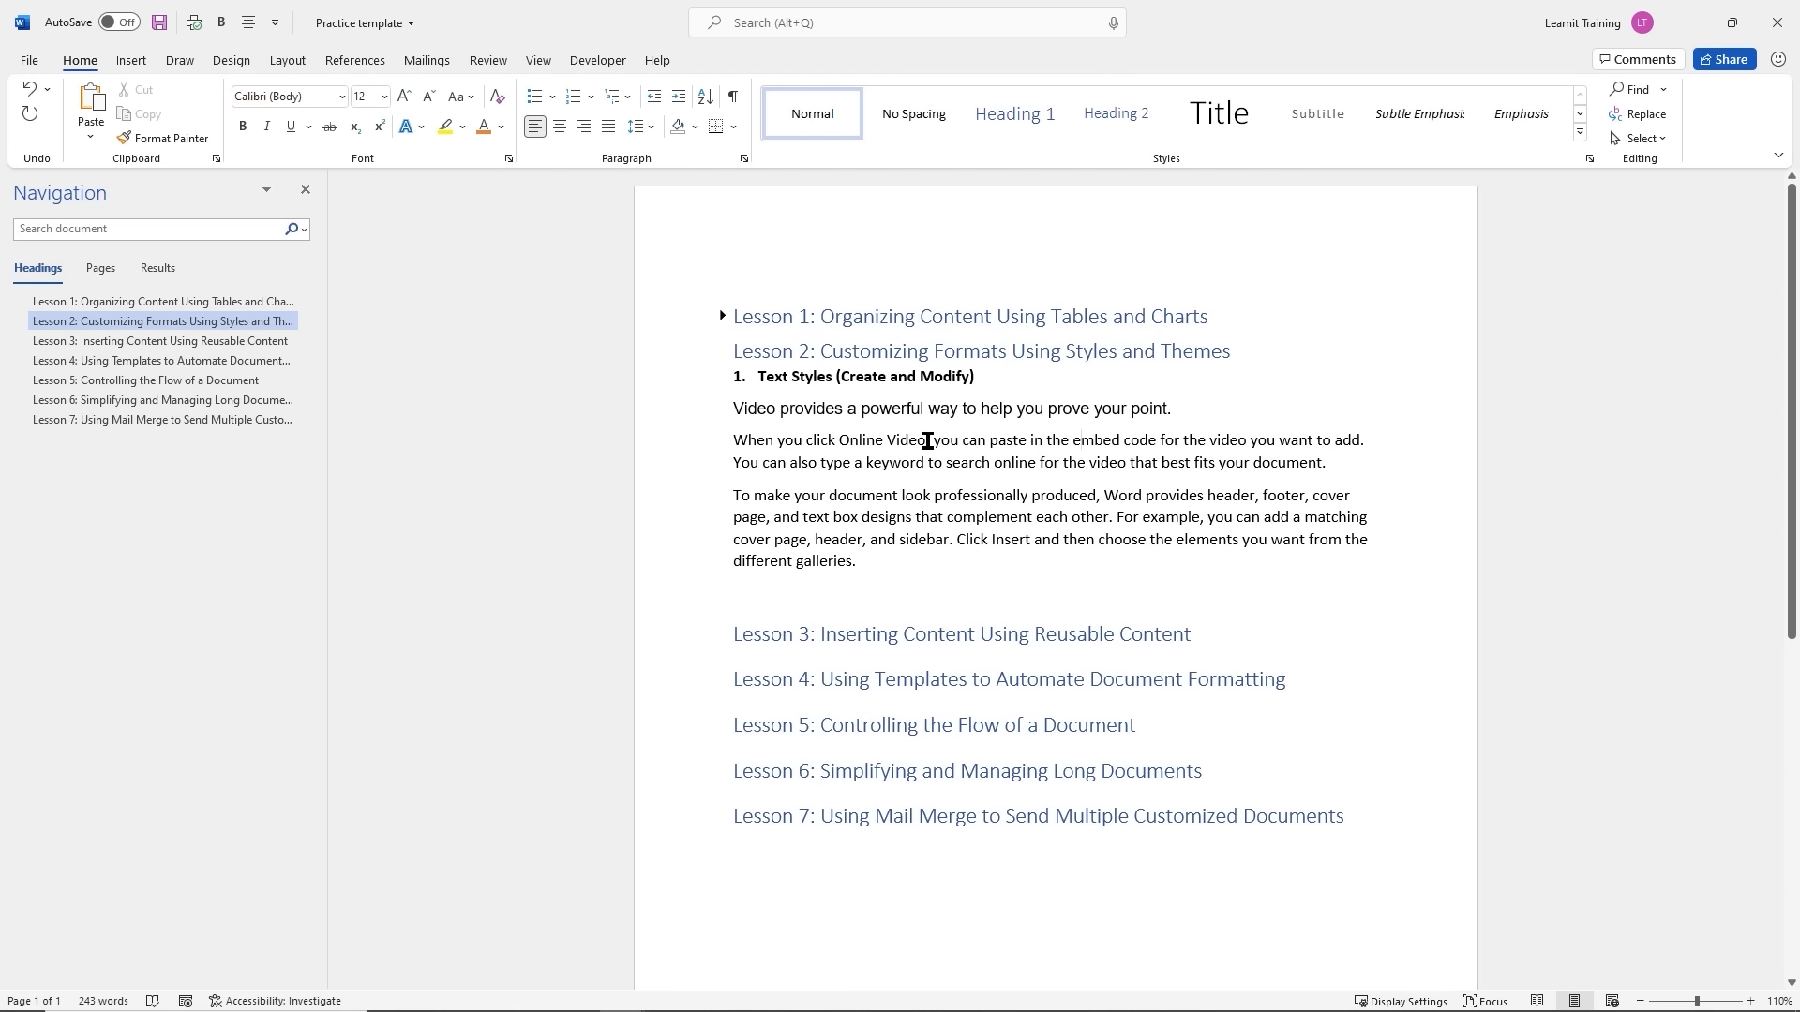
Format the sentence "Video provides a powerful way to help you prove your point." as Arial, 13 pt, orange and italic
drag(1172, 409, 736, 403)
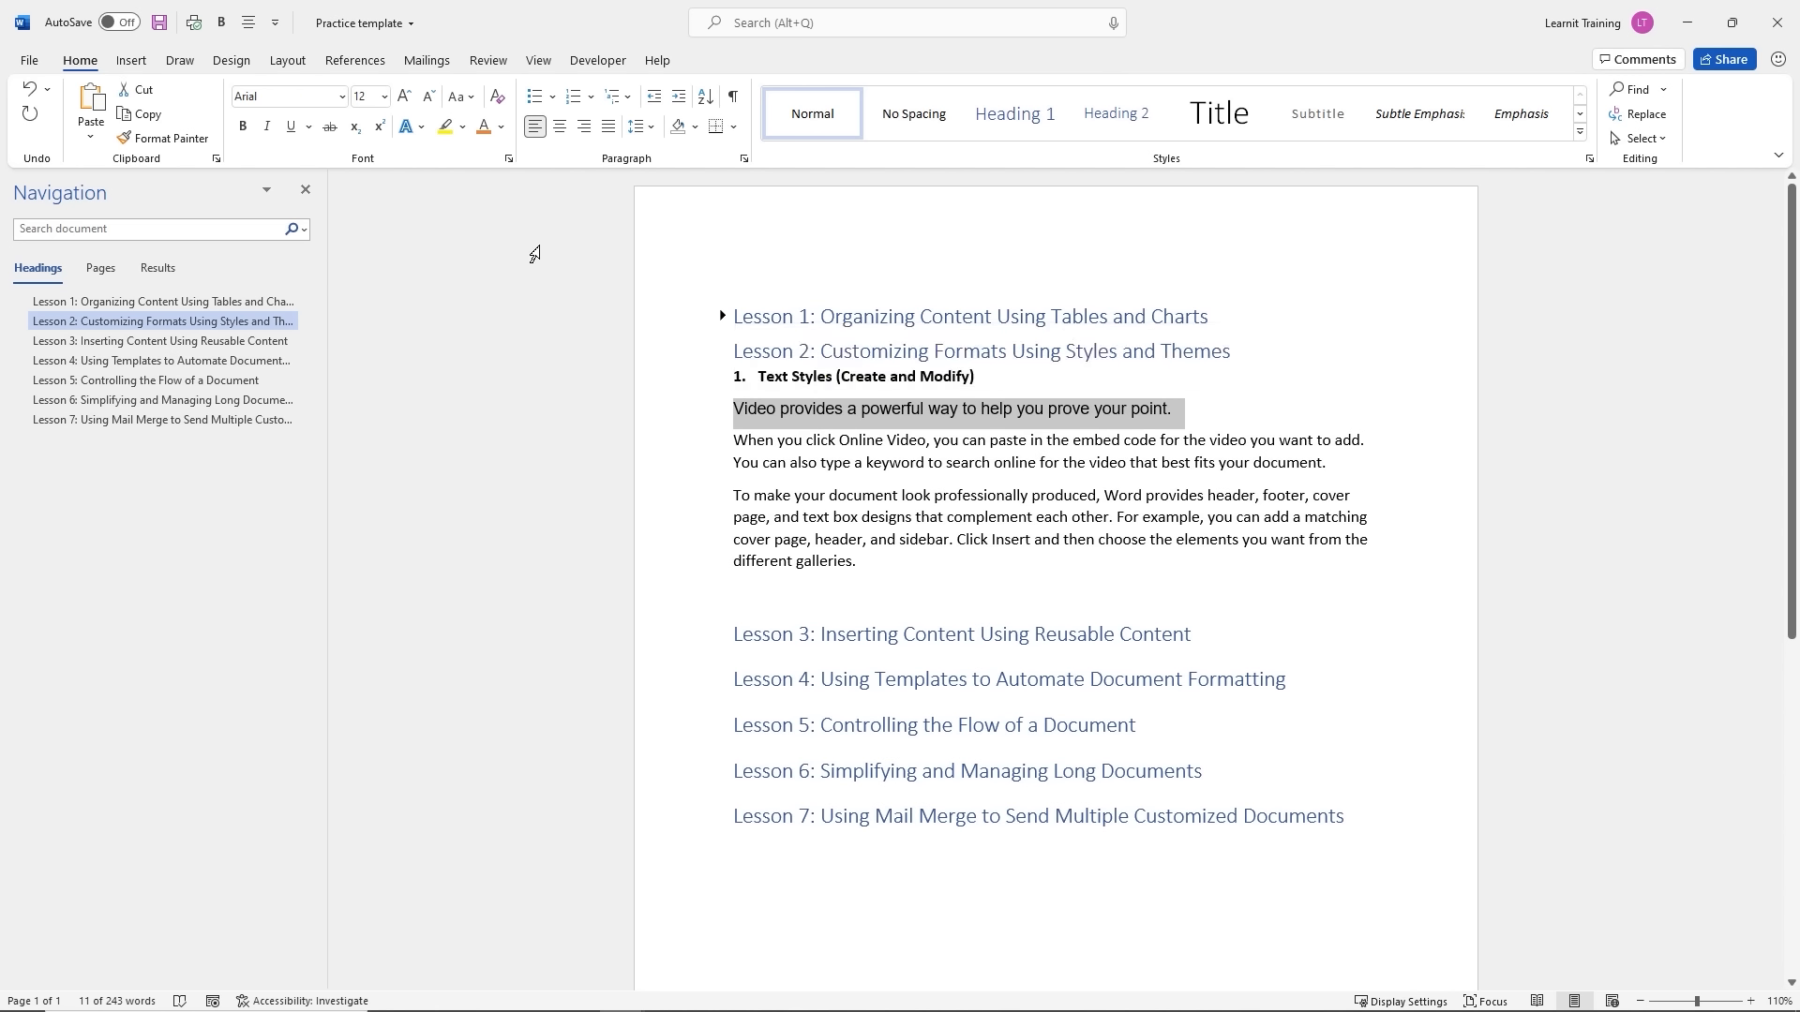
click(342, 98)
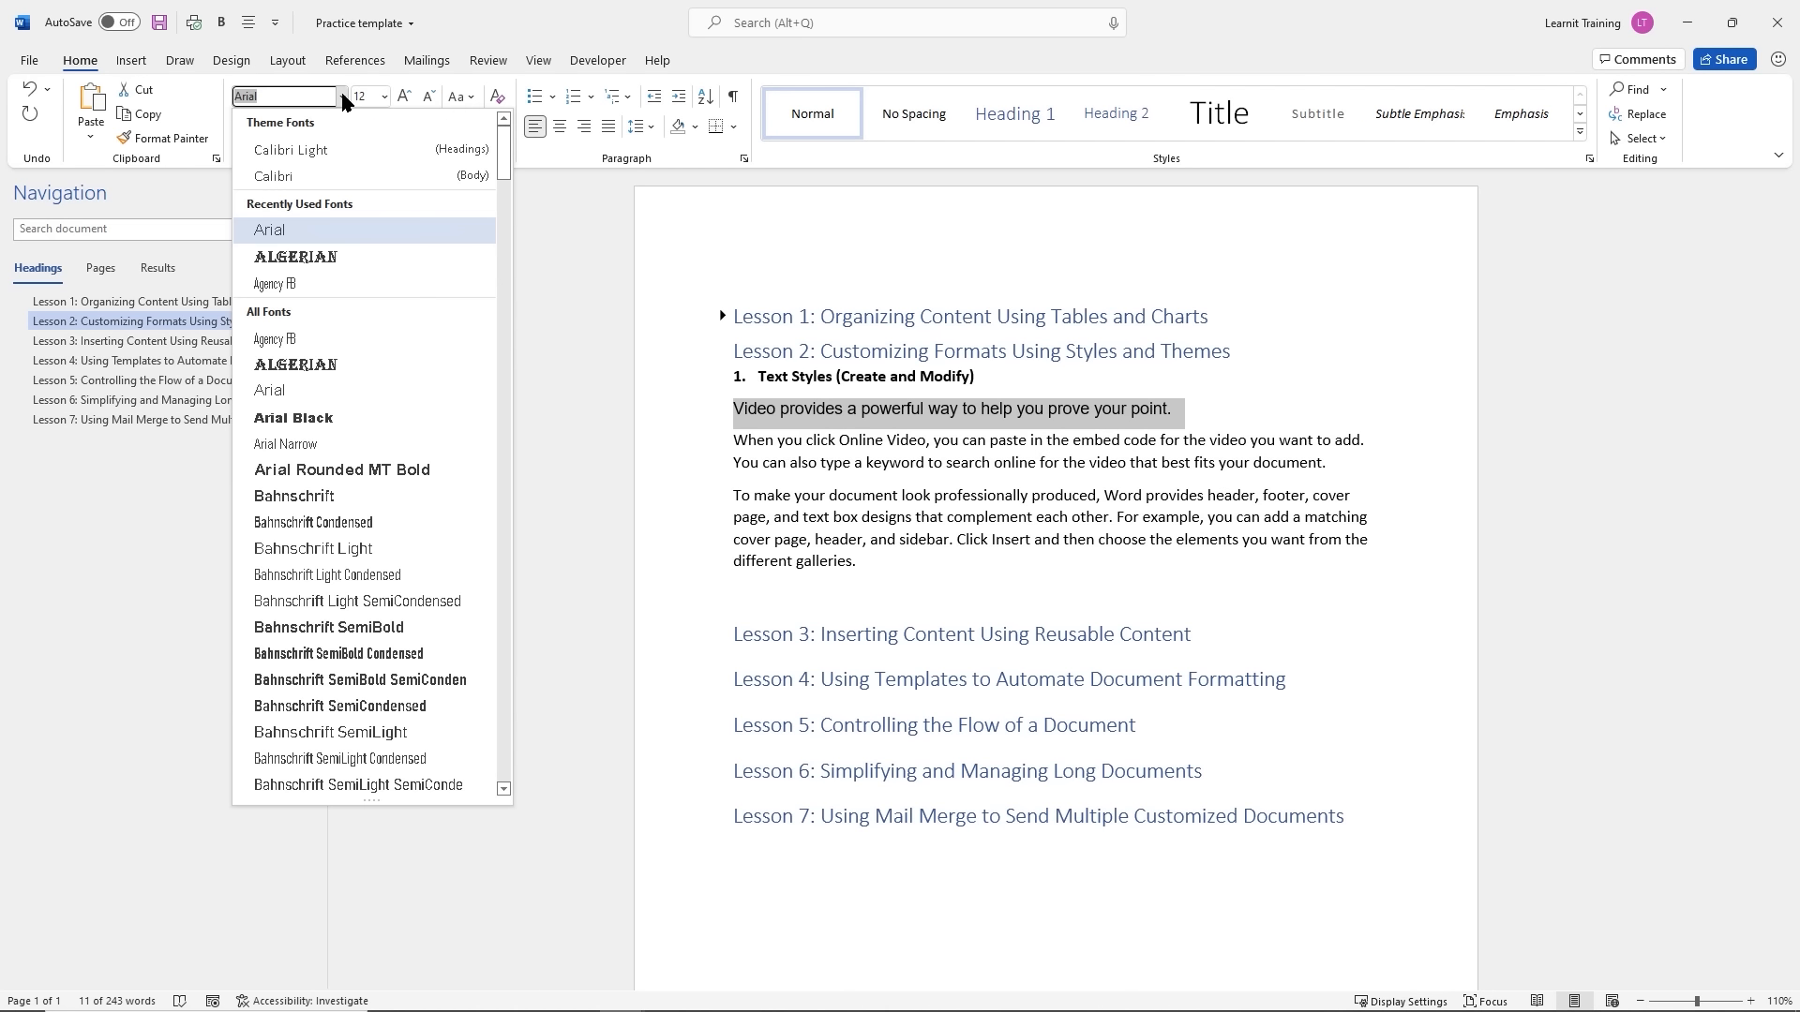
click(291, 233)
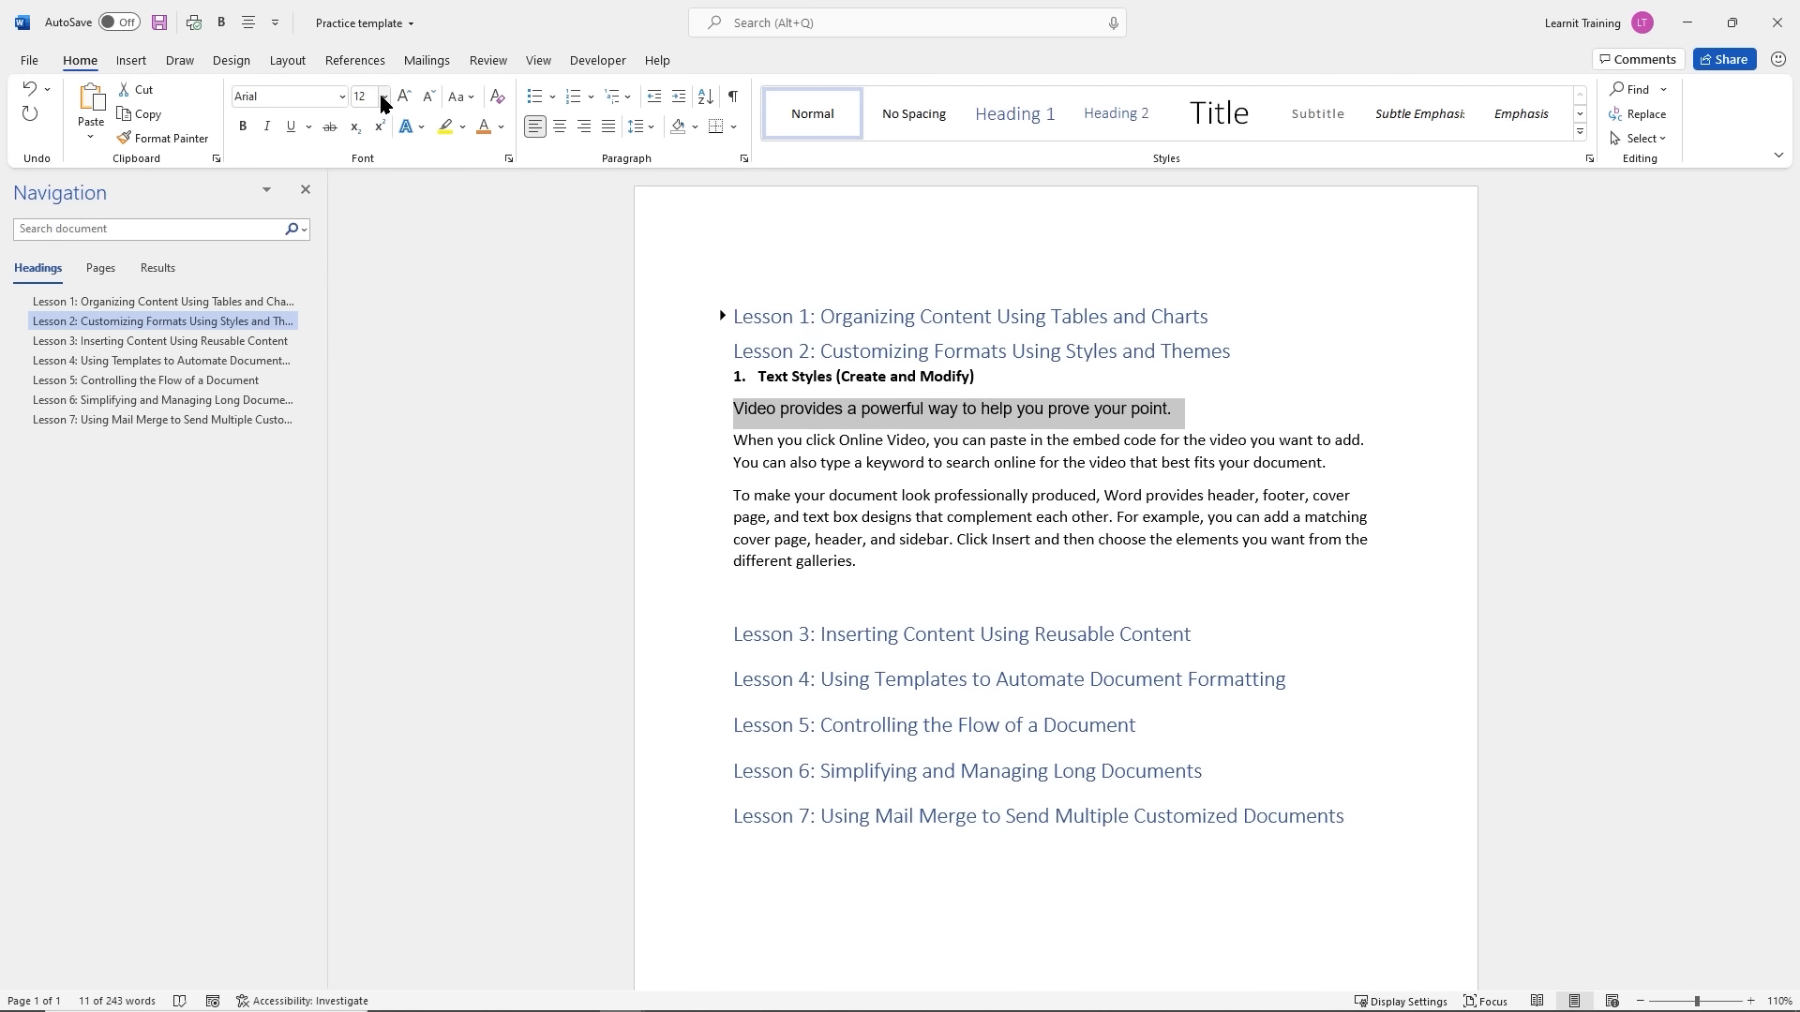
click(384, 97)
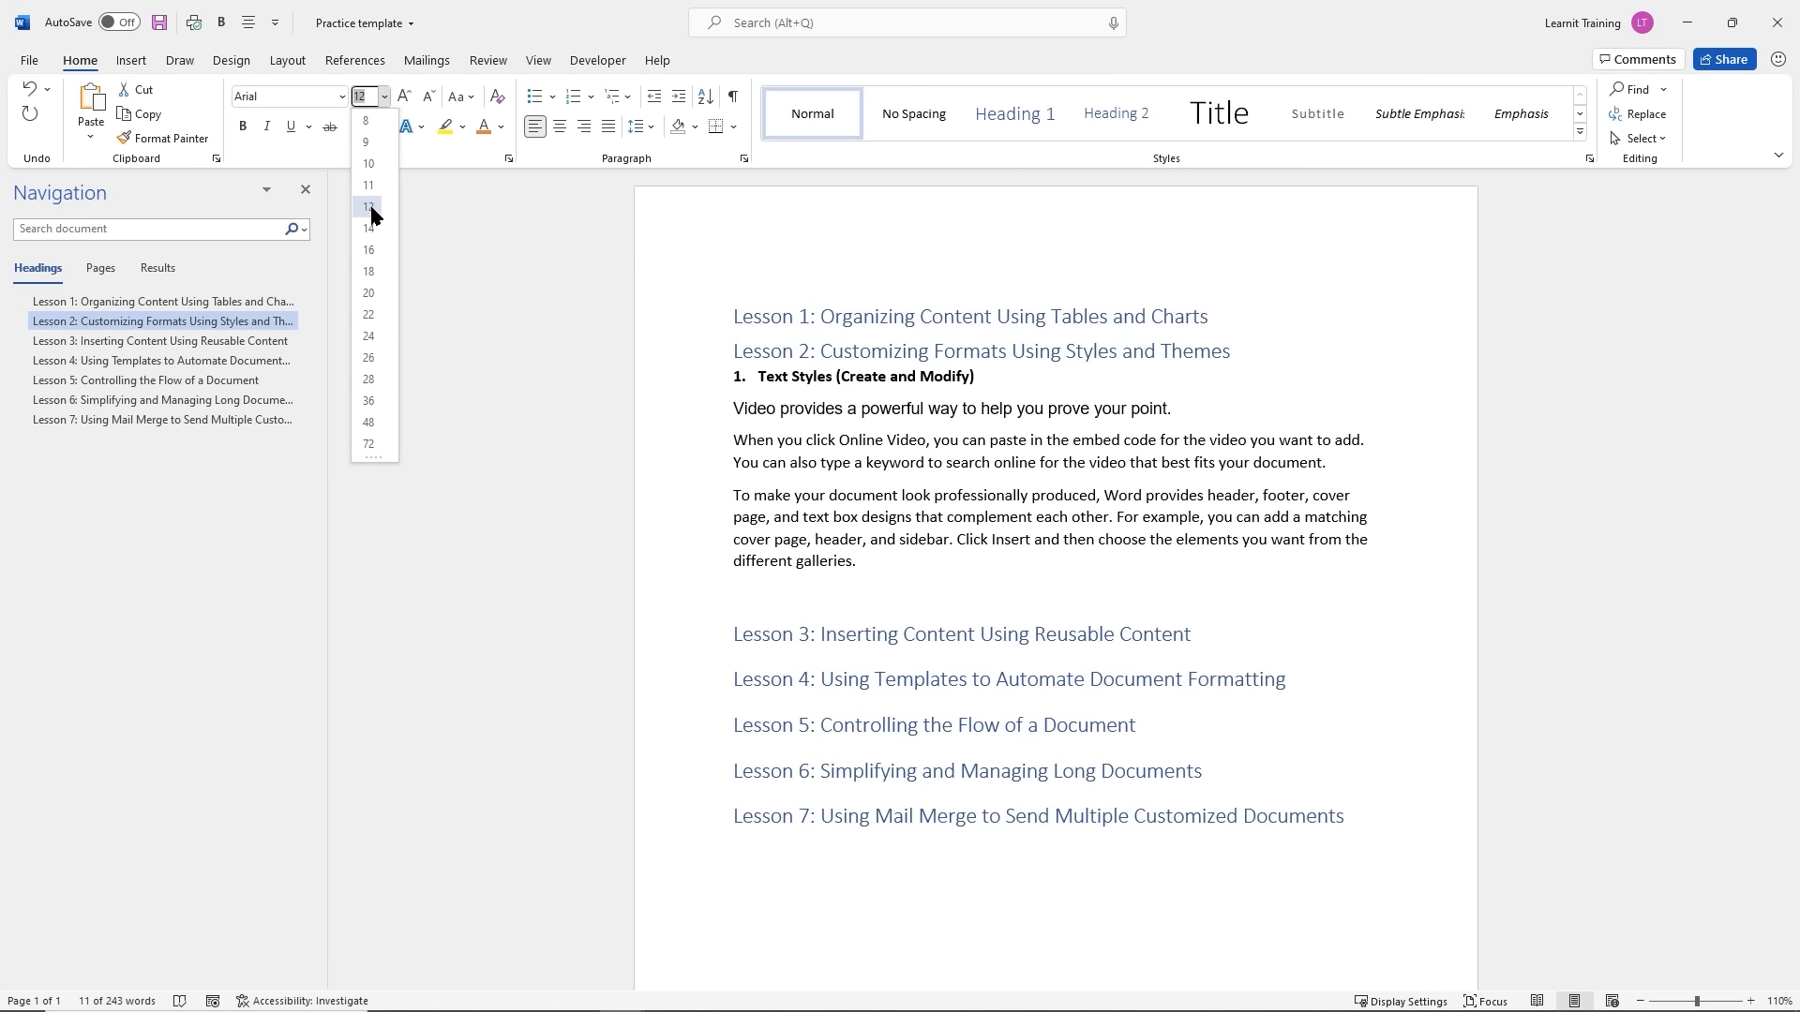
text(1)
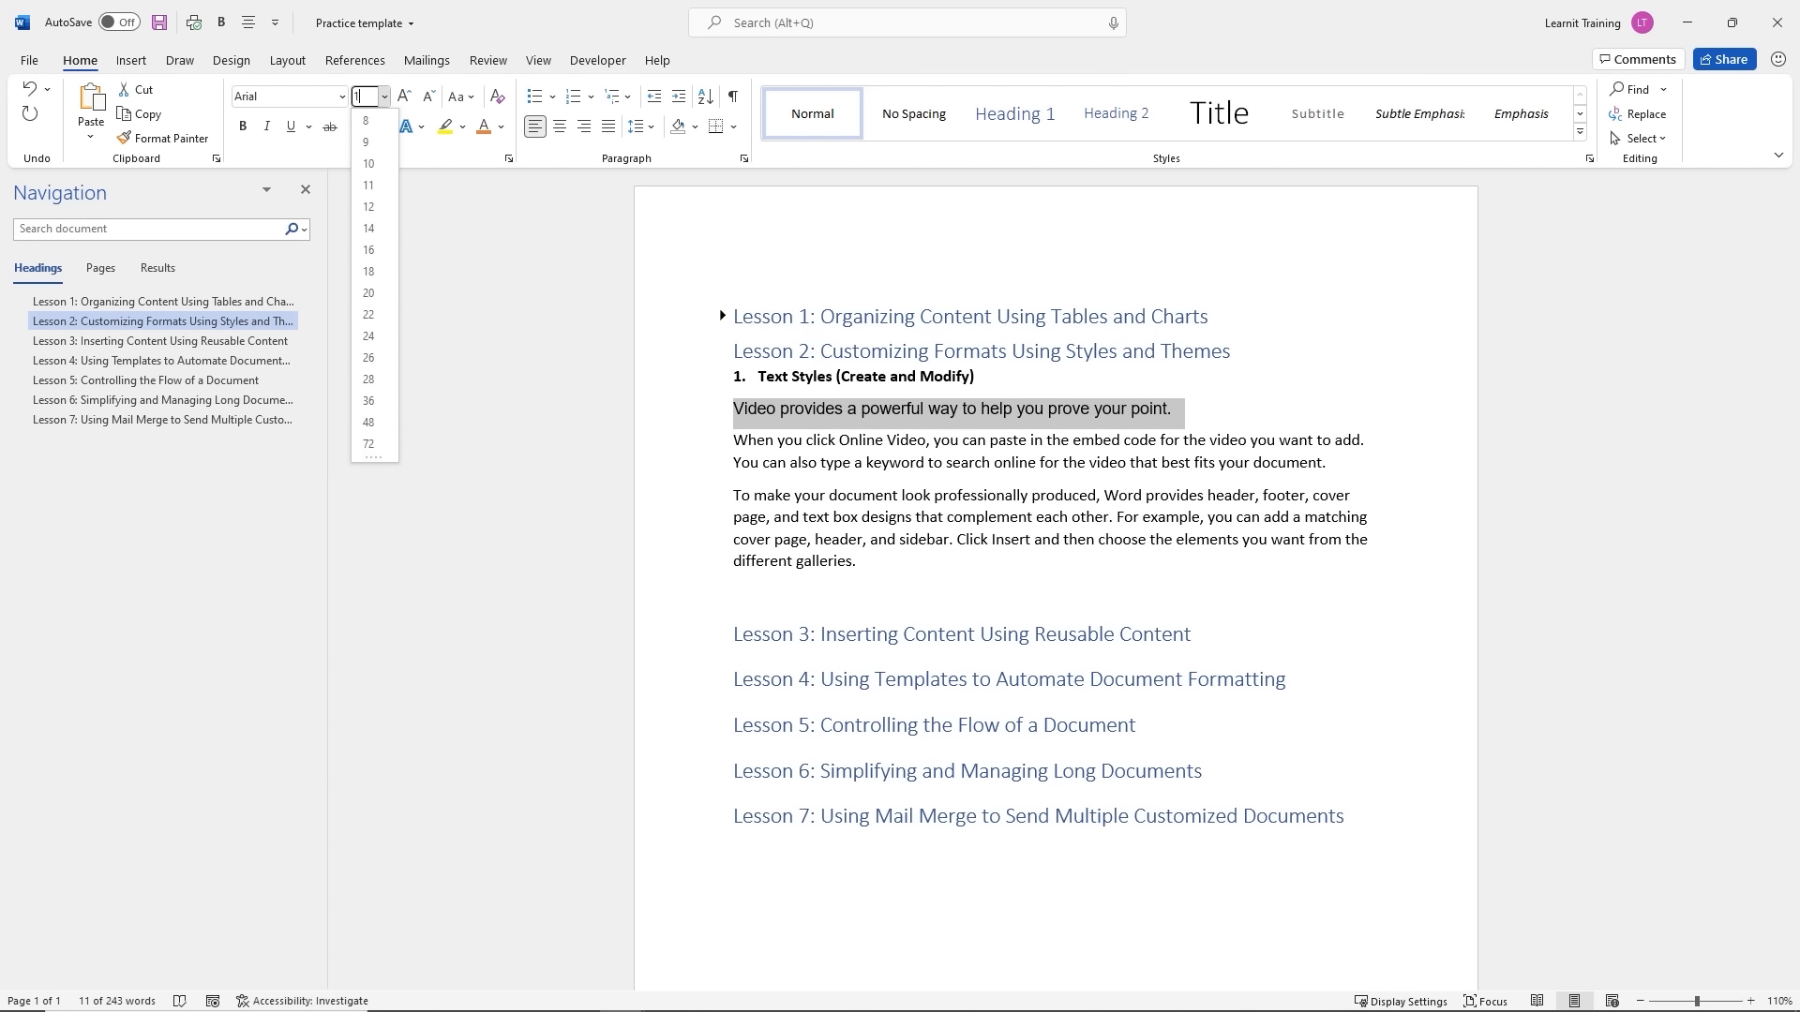
text(3)
key(Return)
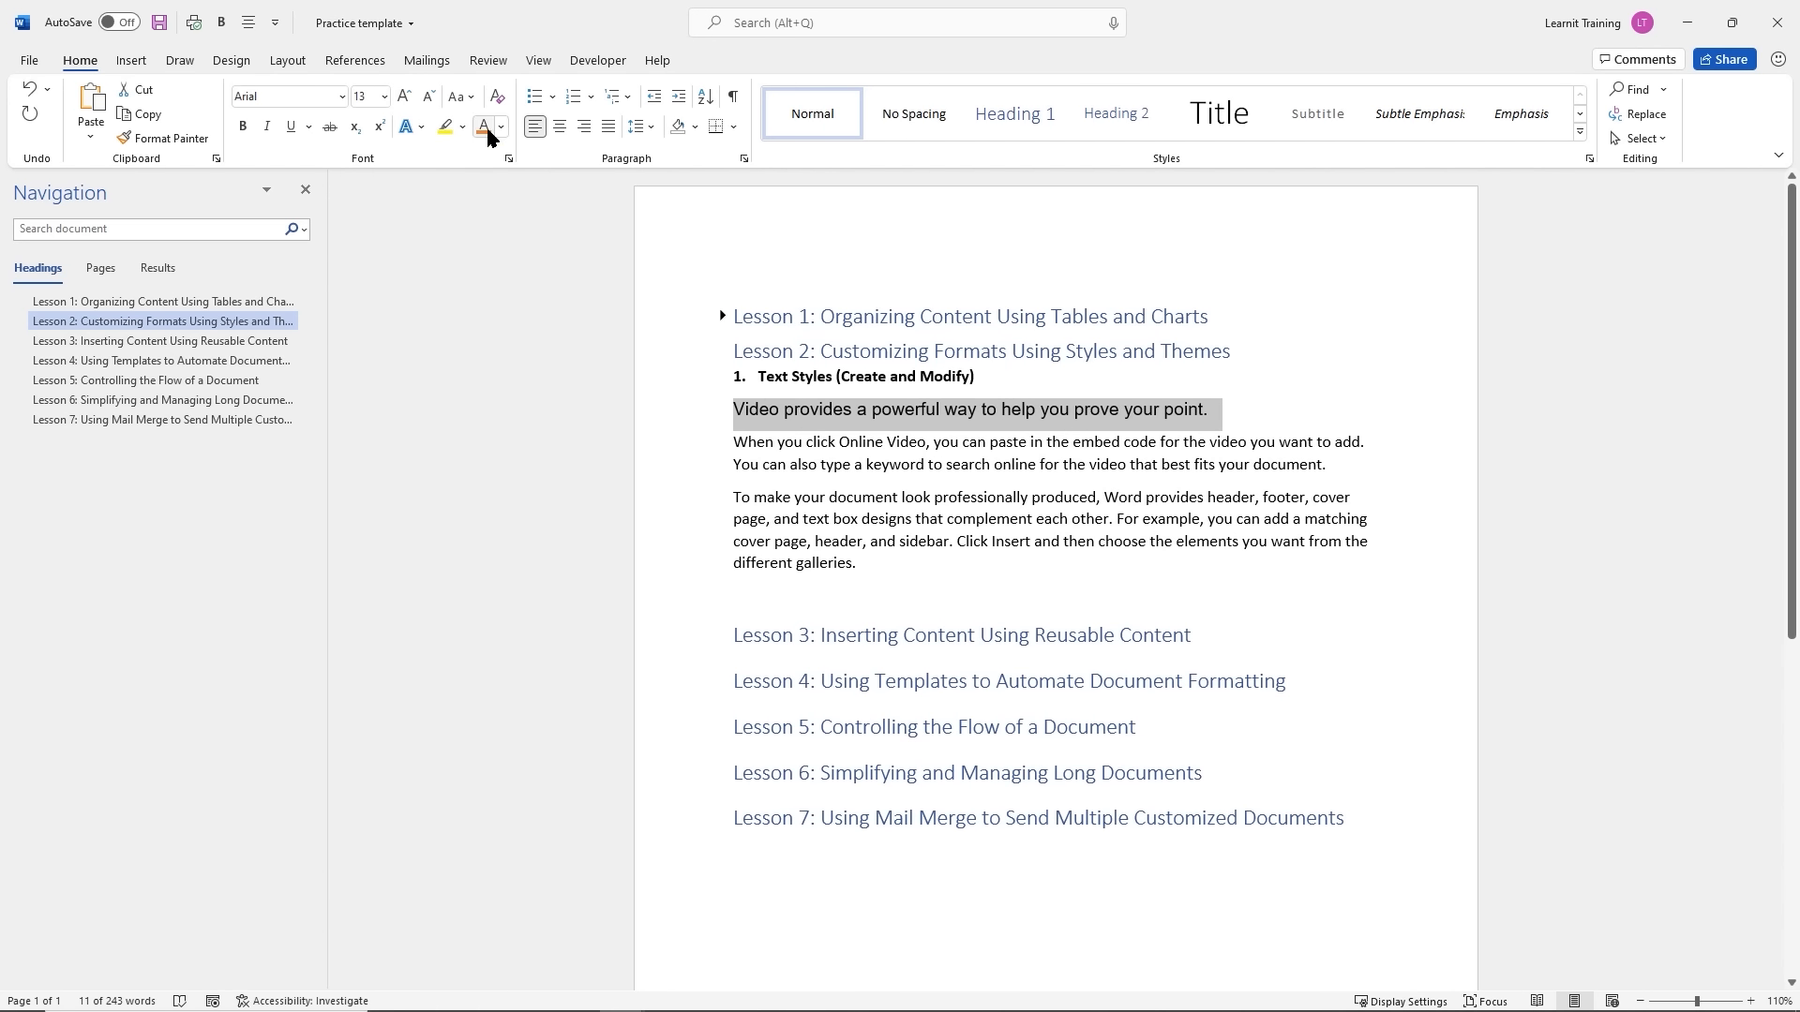
click(488, 137)
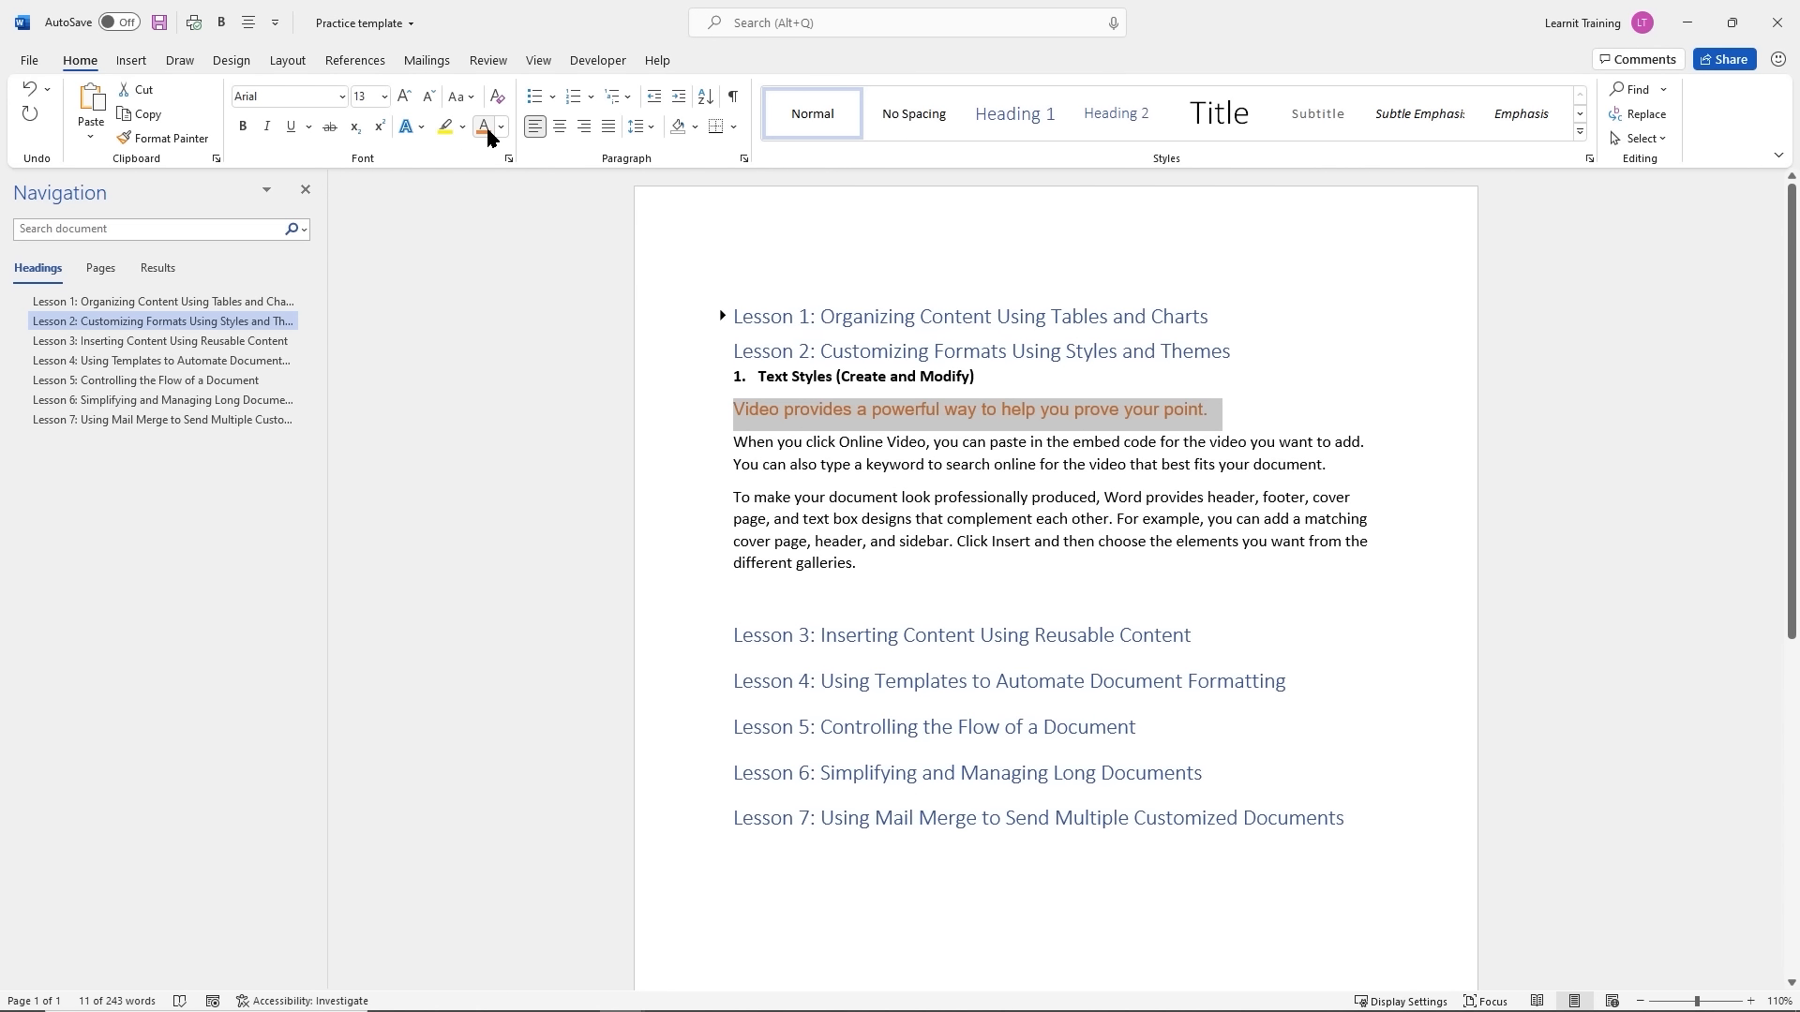
click(274, 136)
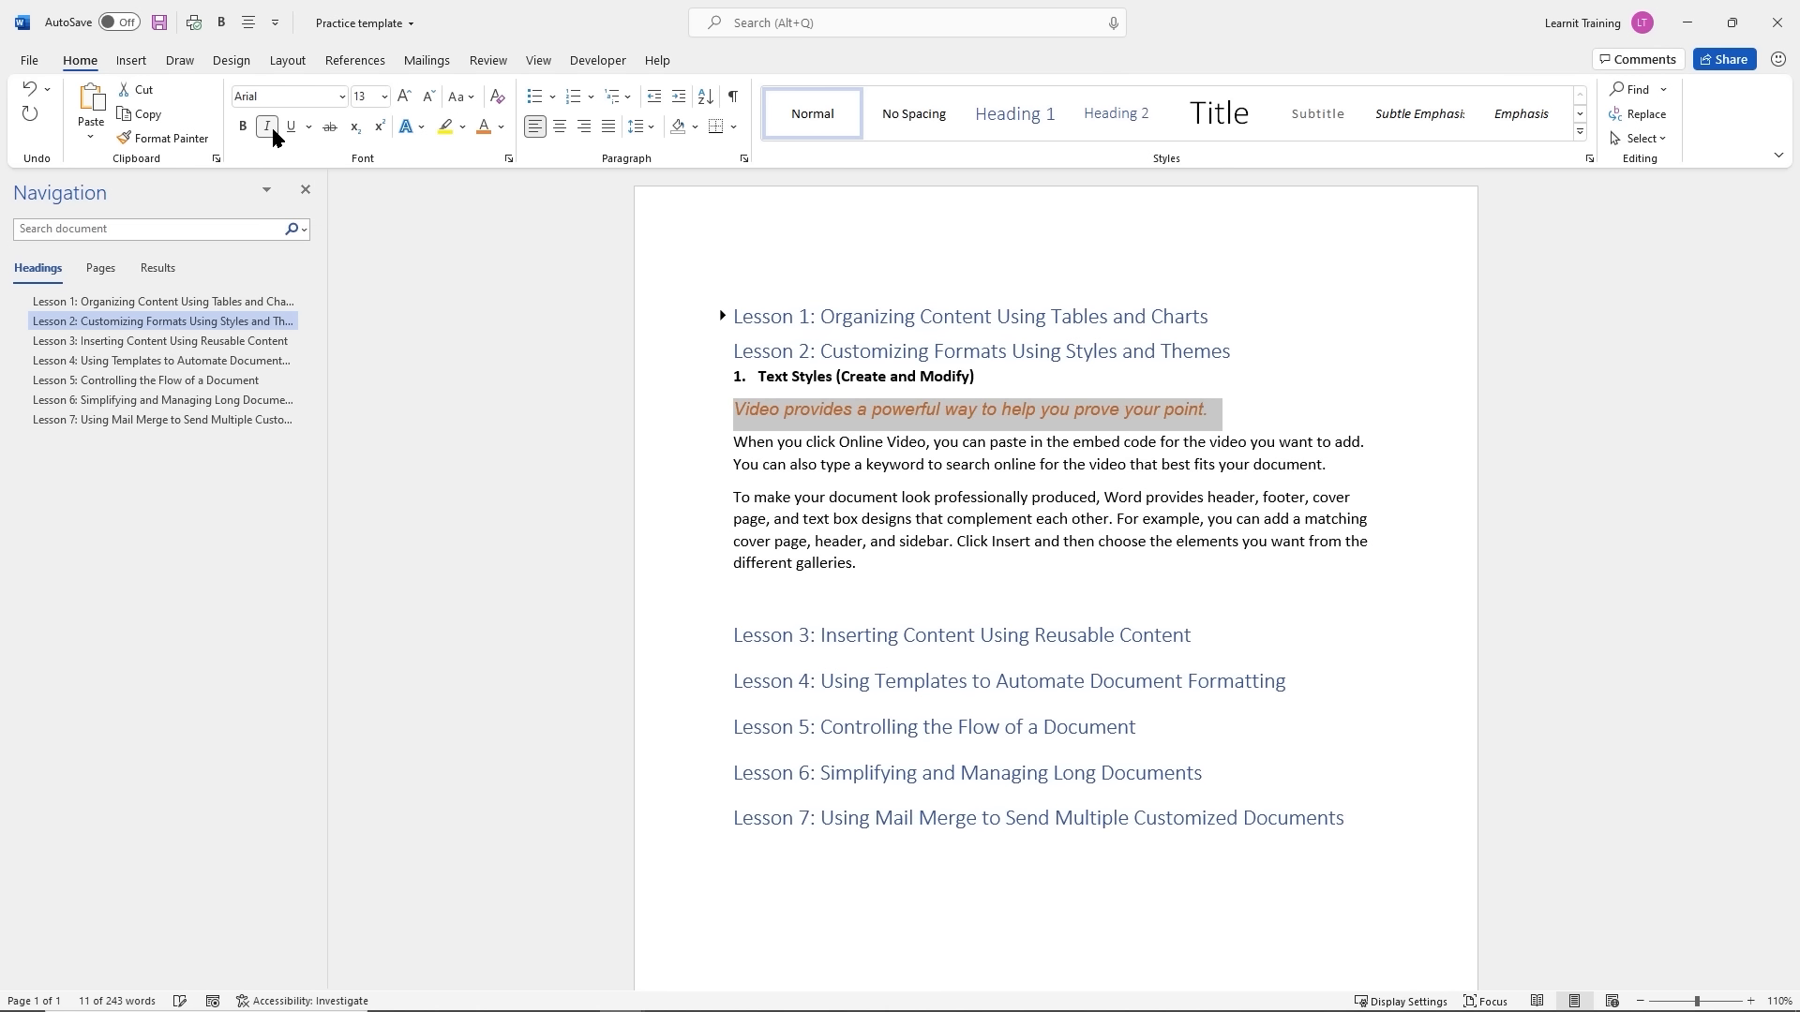
click(1215, 409)
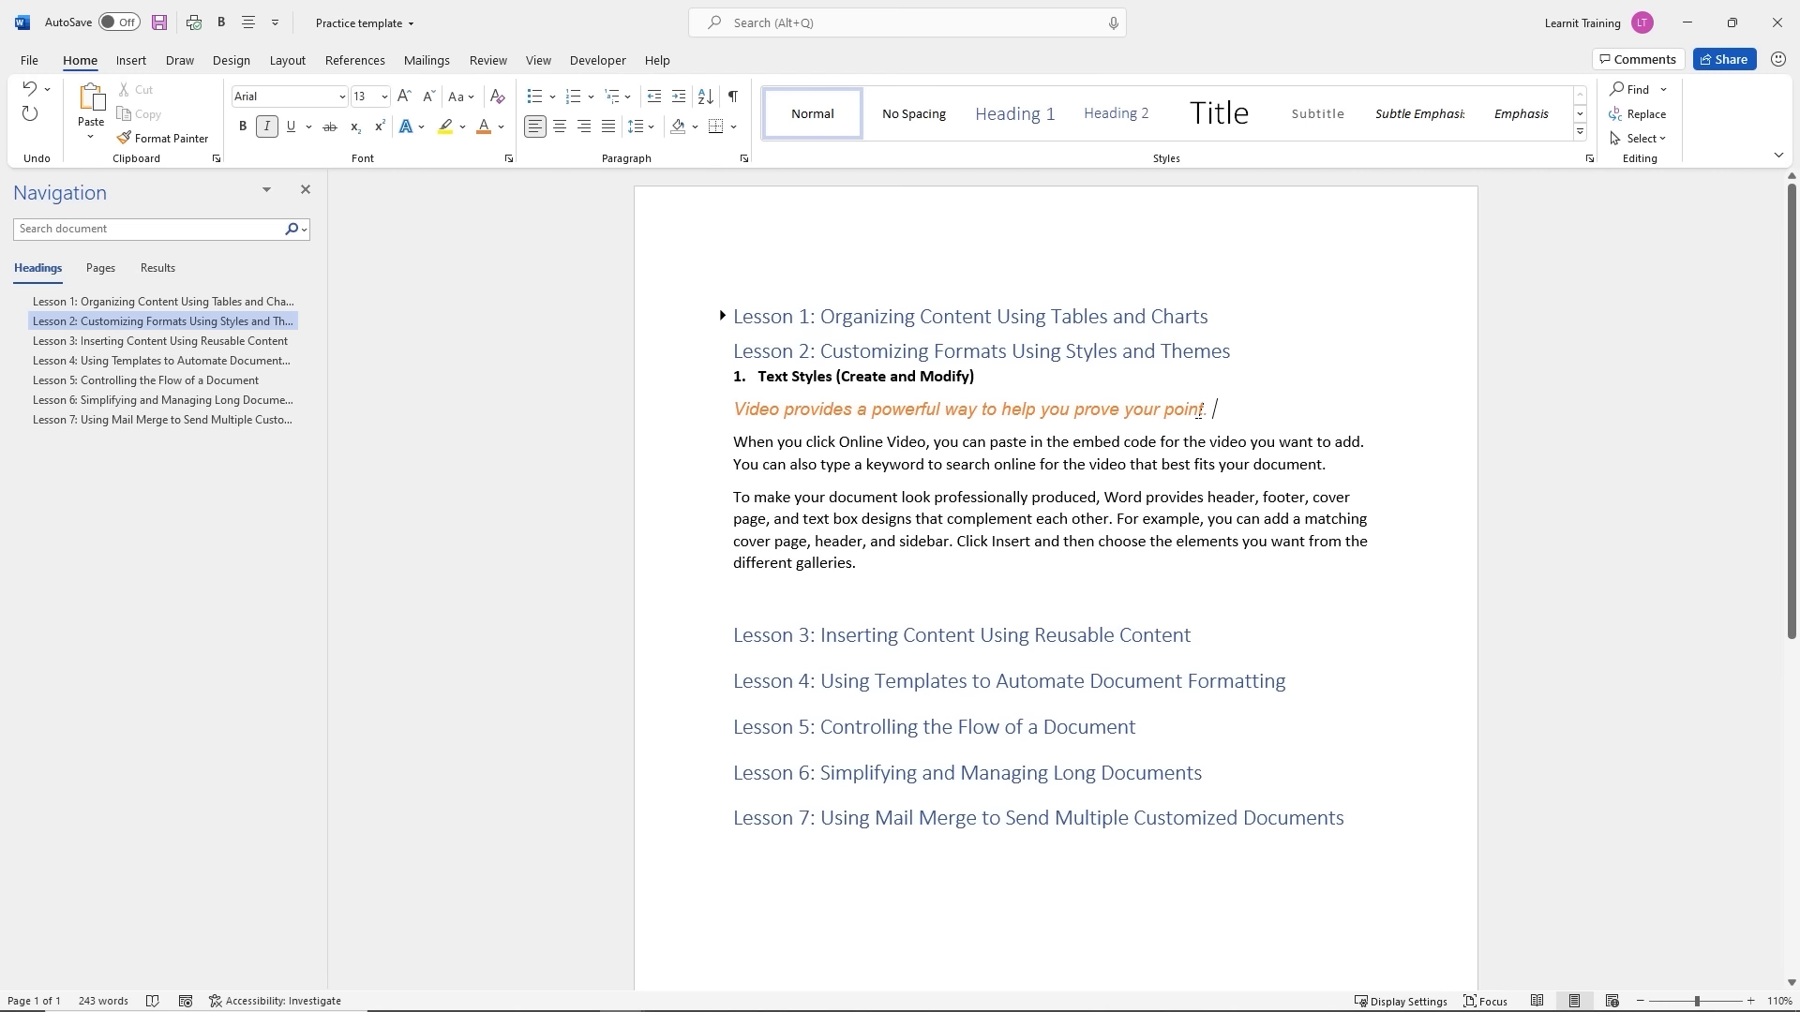
Create a new style from the orange sentence's formatting, keeping the suggested name and the option to add it to the Styles gallery
drag(1209, 409, 733, 412)
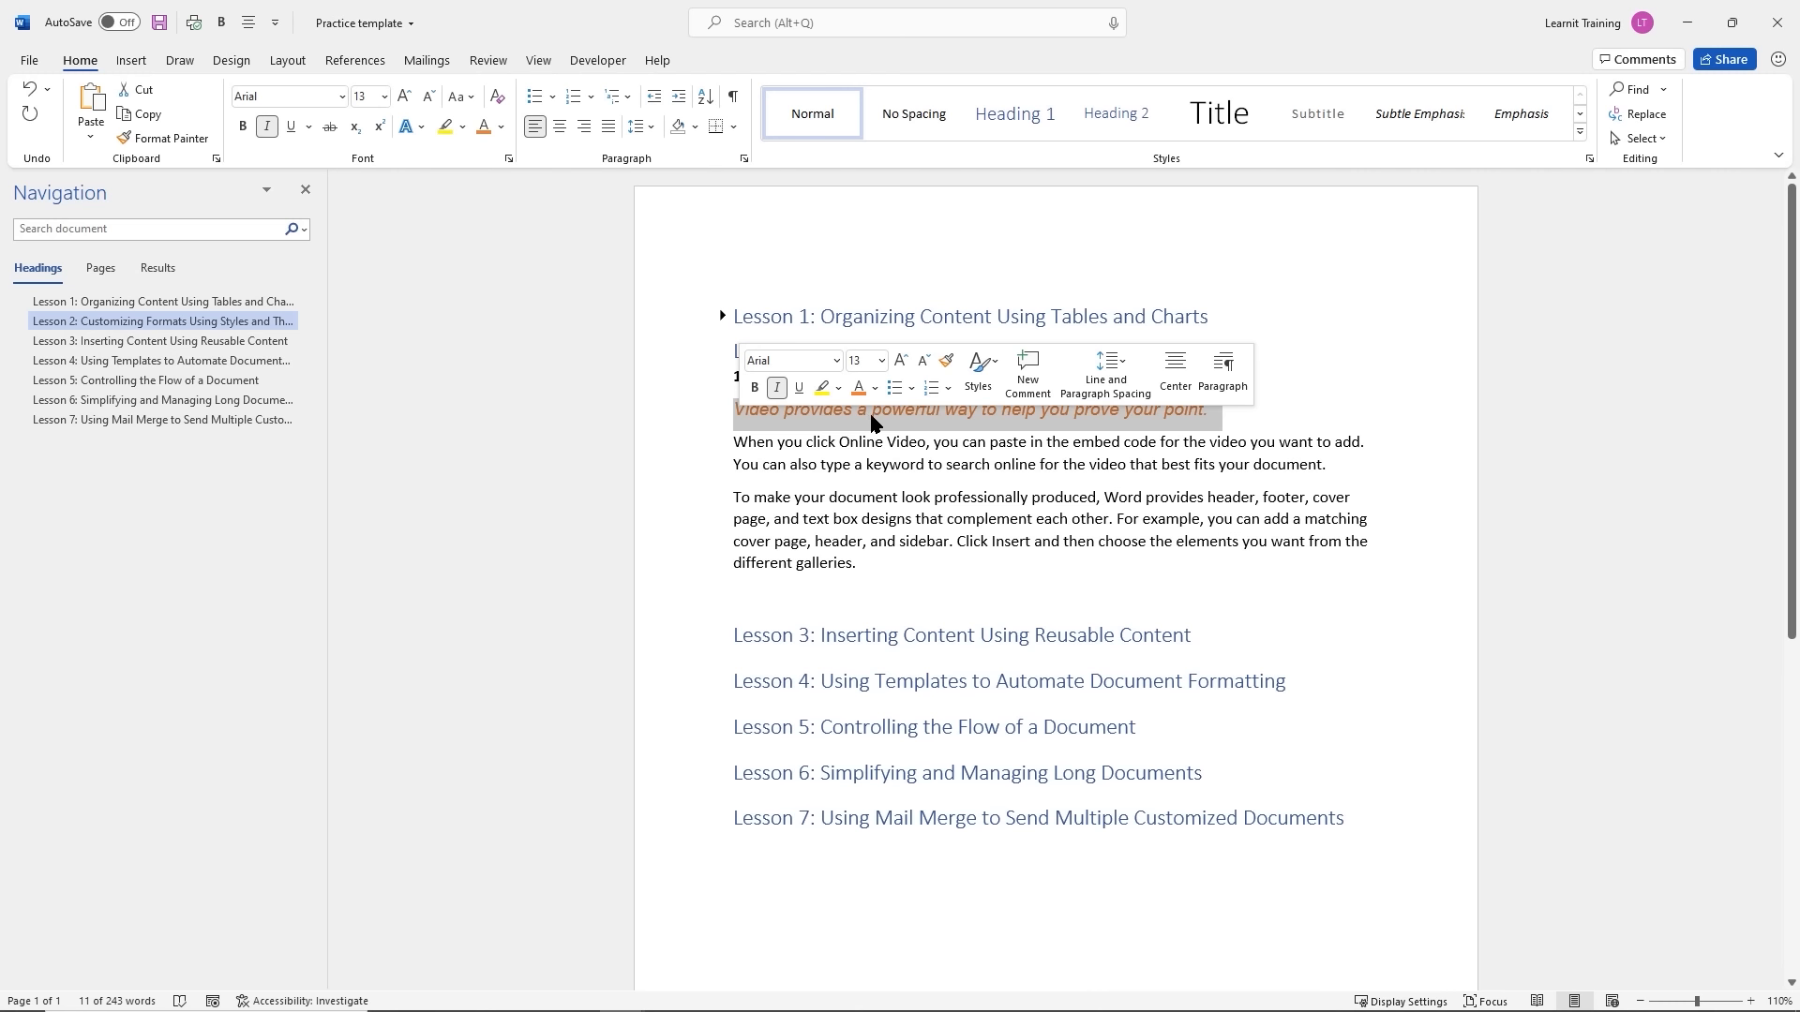
click(1584, 137)
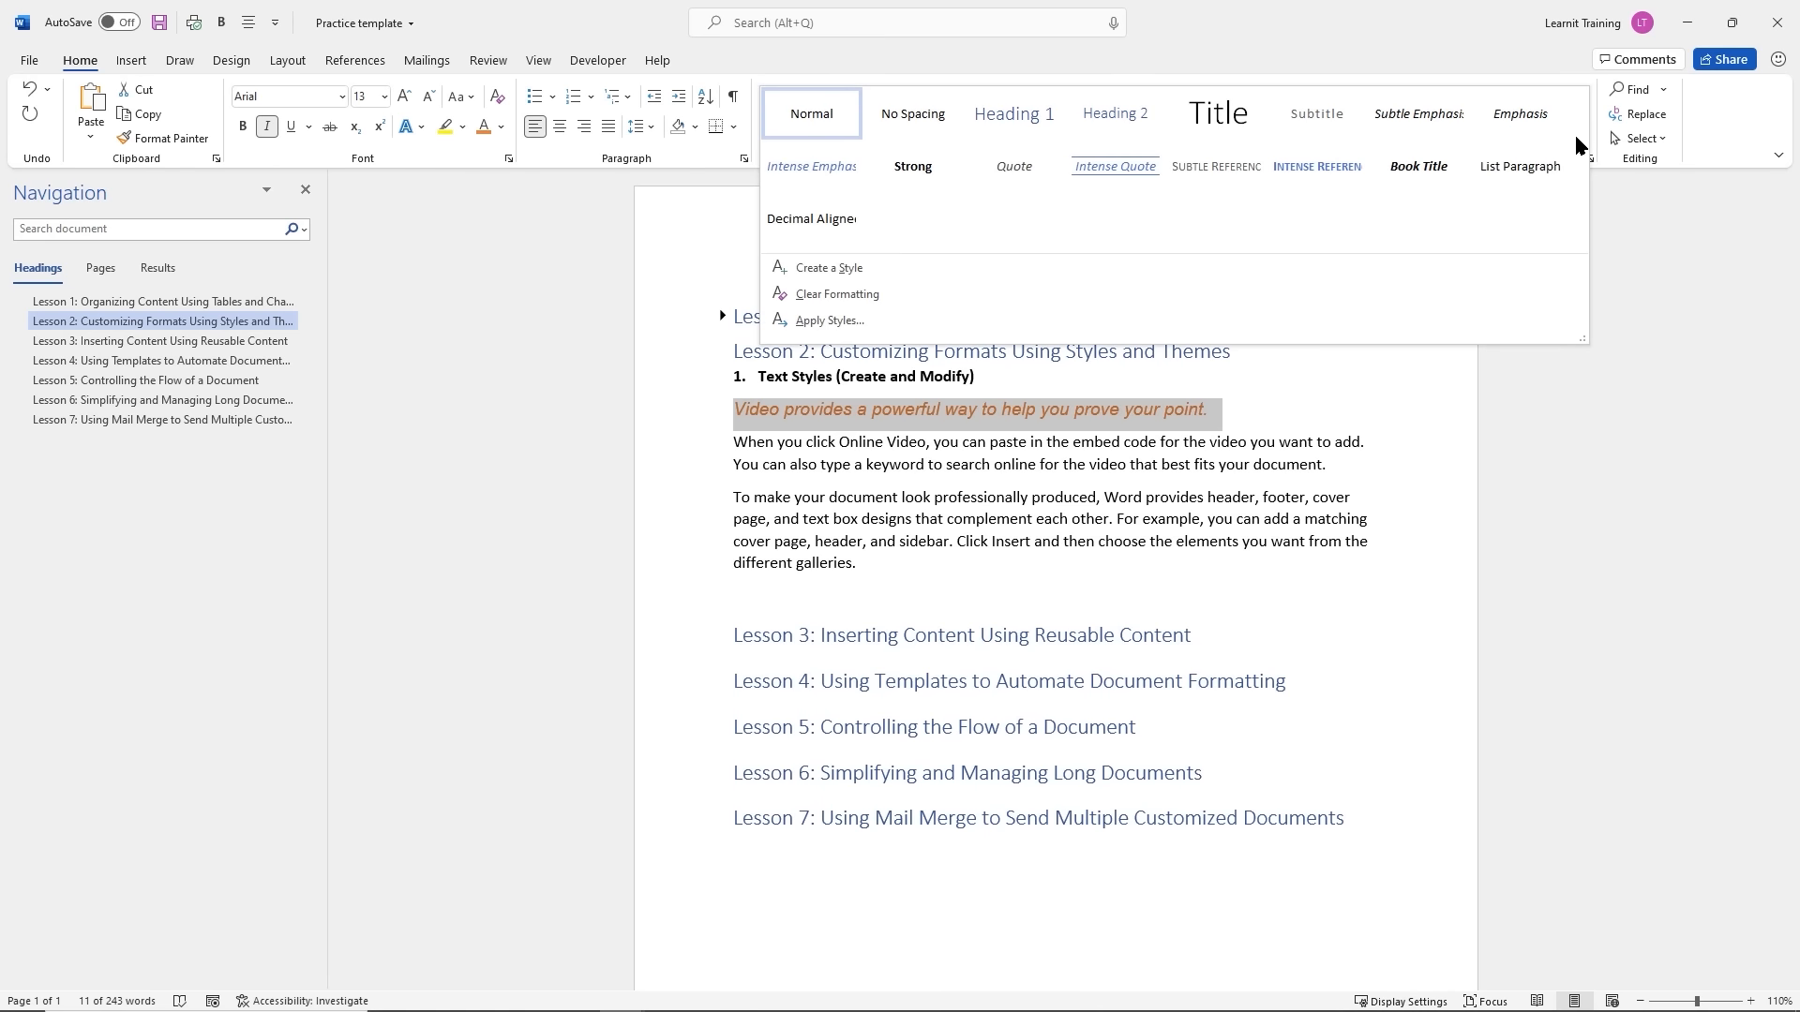
click(835, 269)
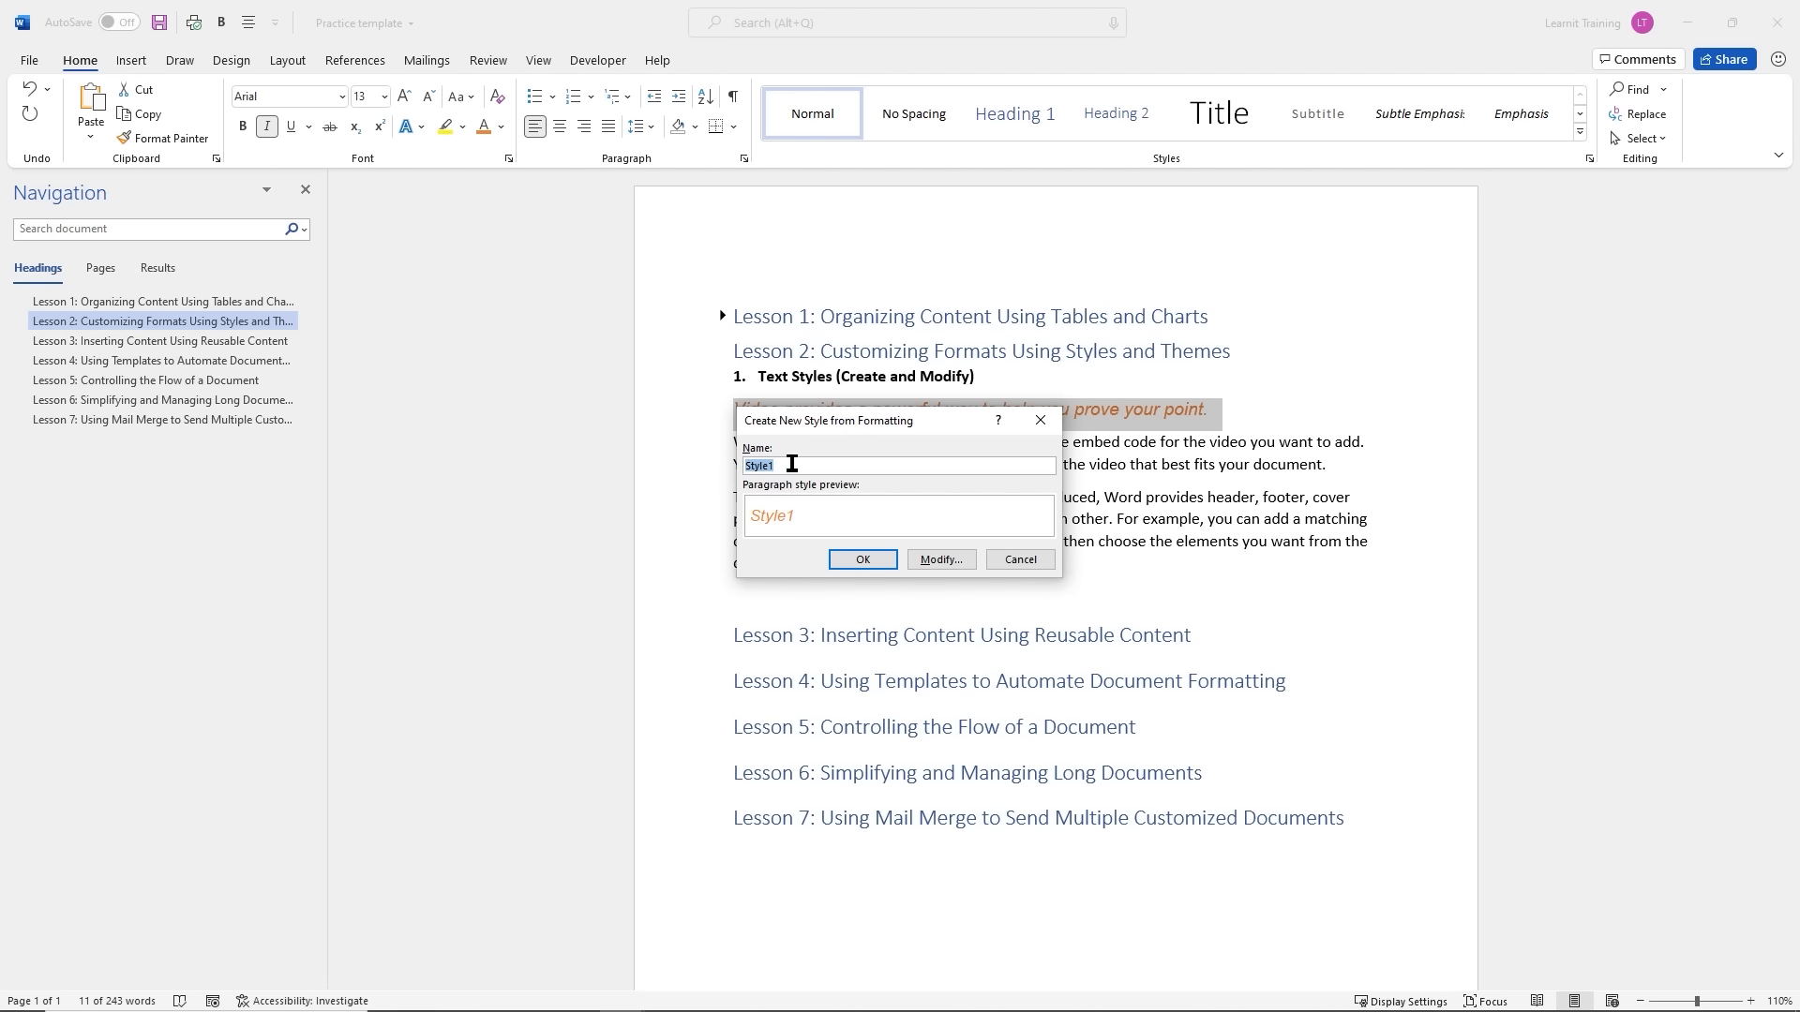
click(942, 560)
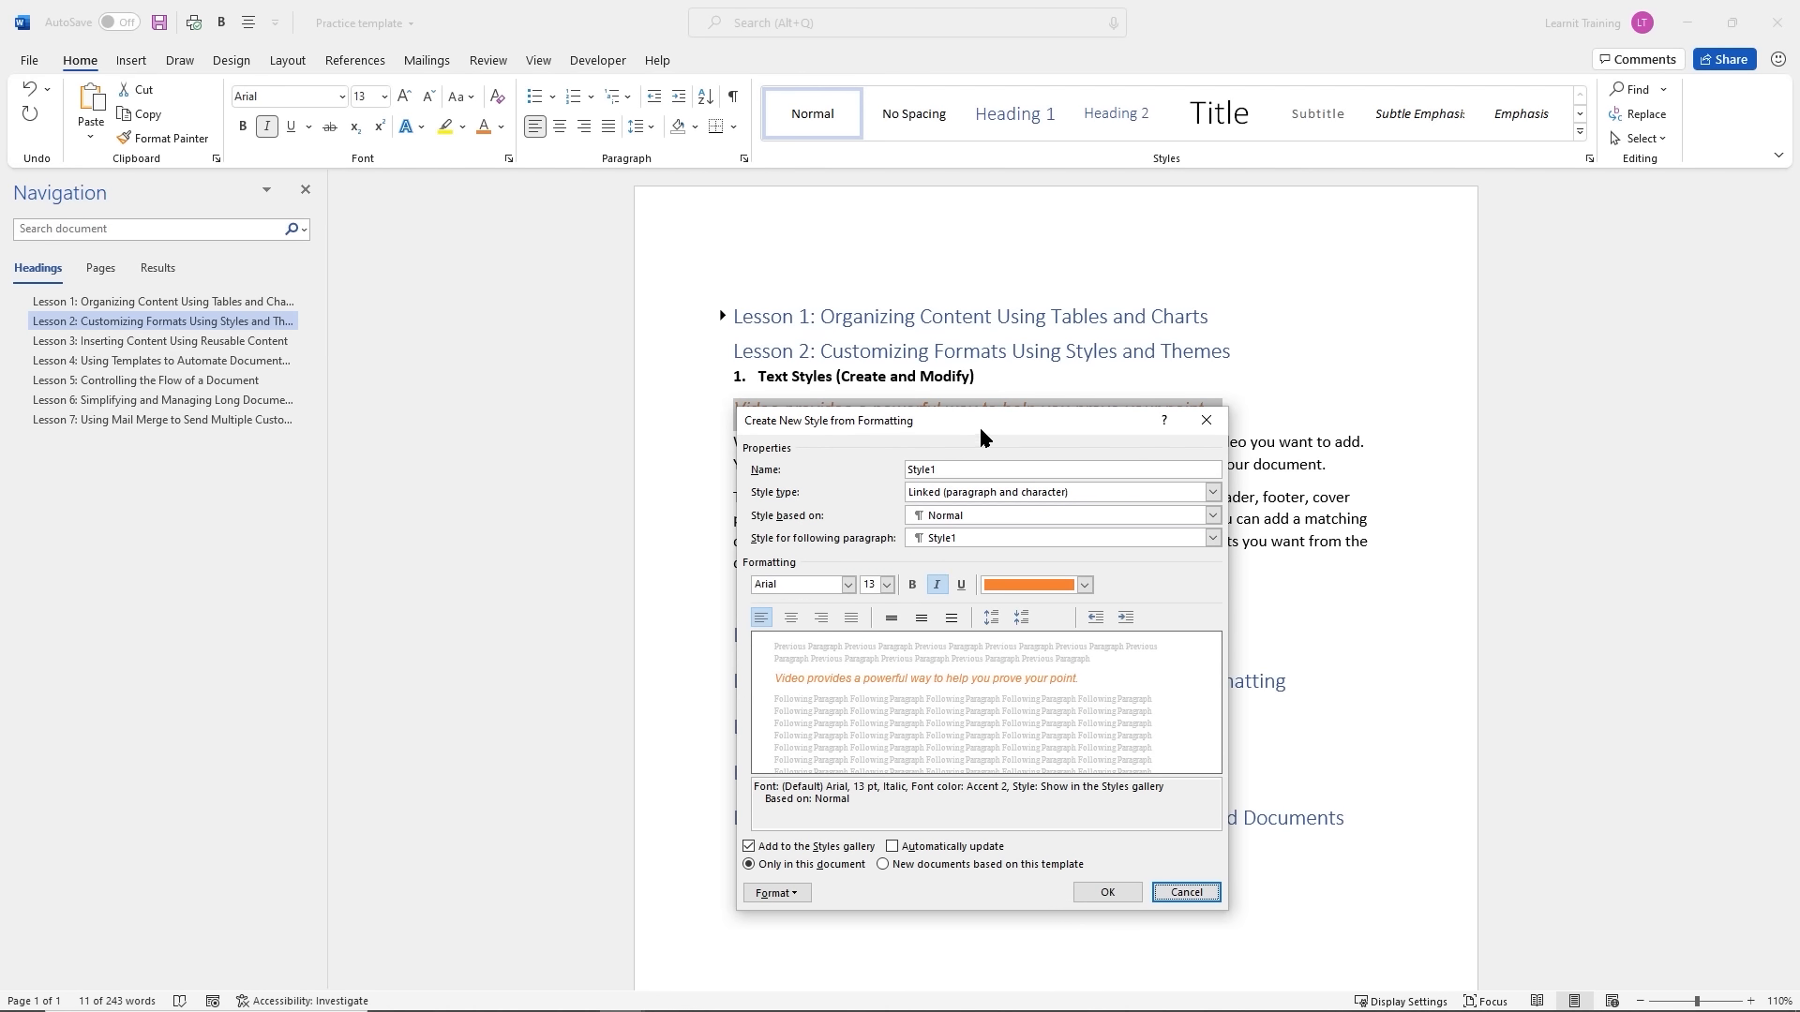
drag(992, 423, 975, 265)
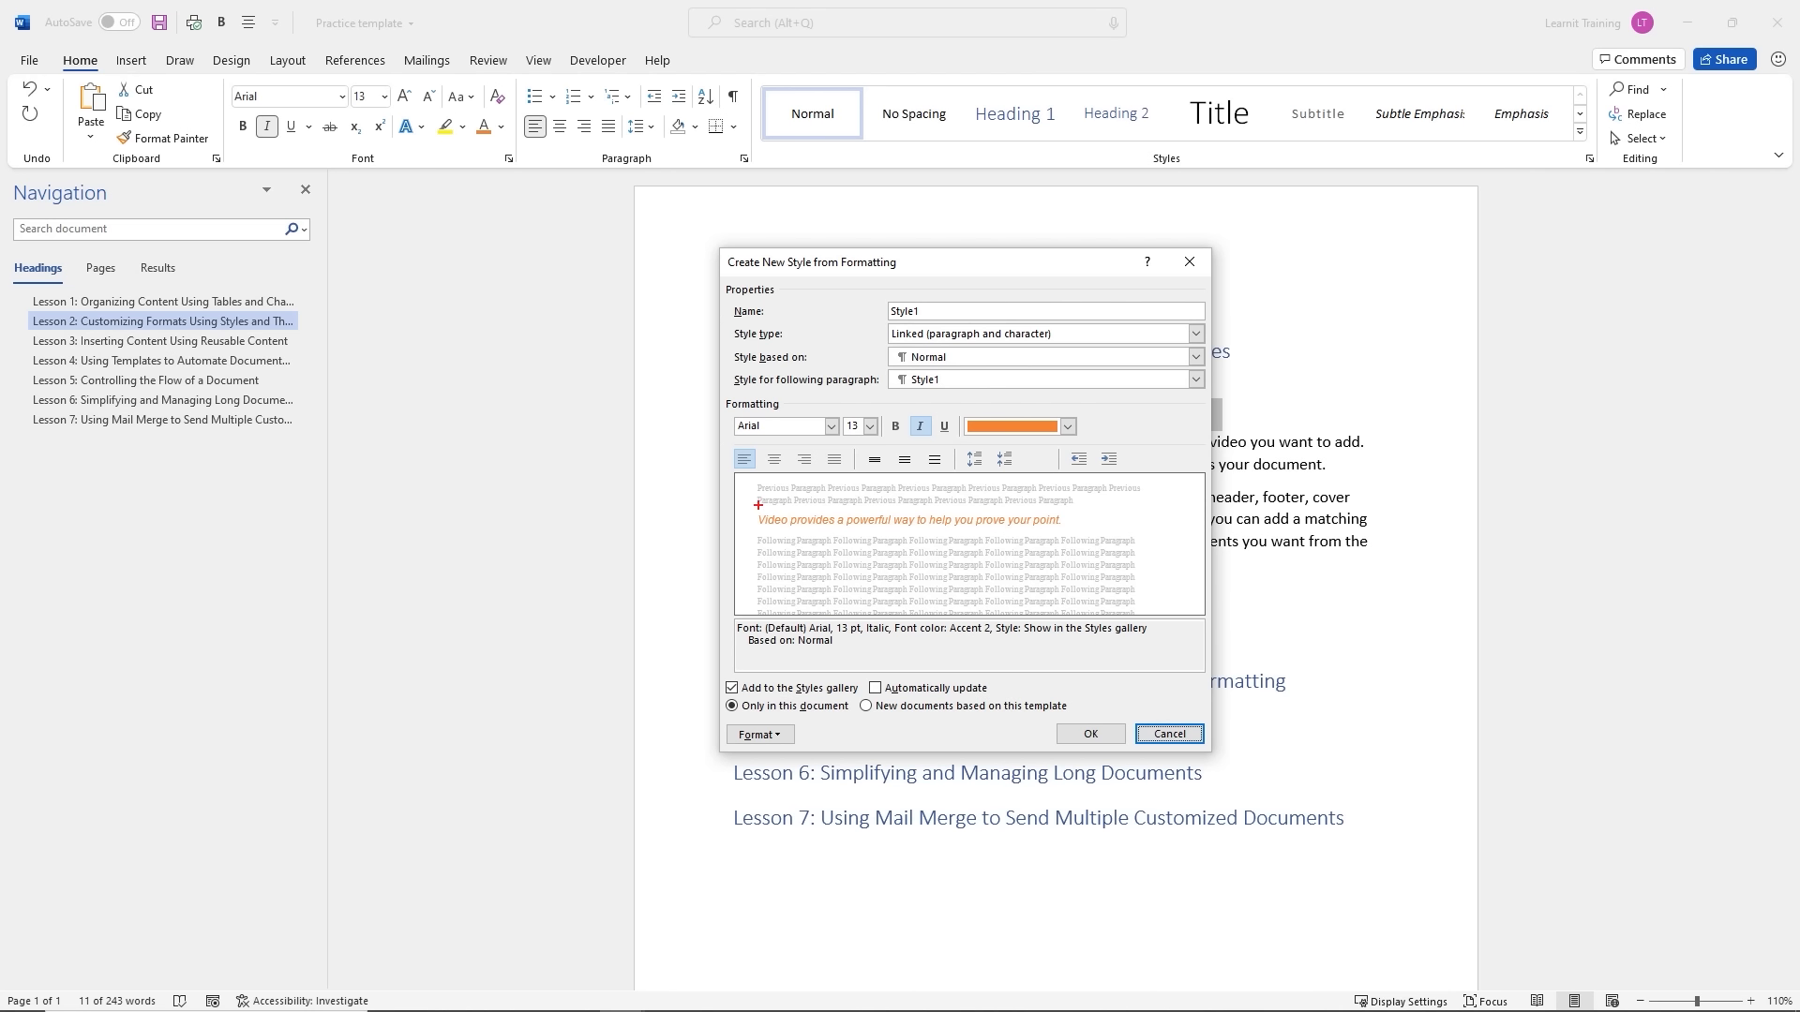
drag(738, 507, 1121, 534)
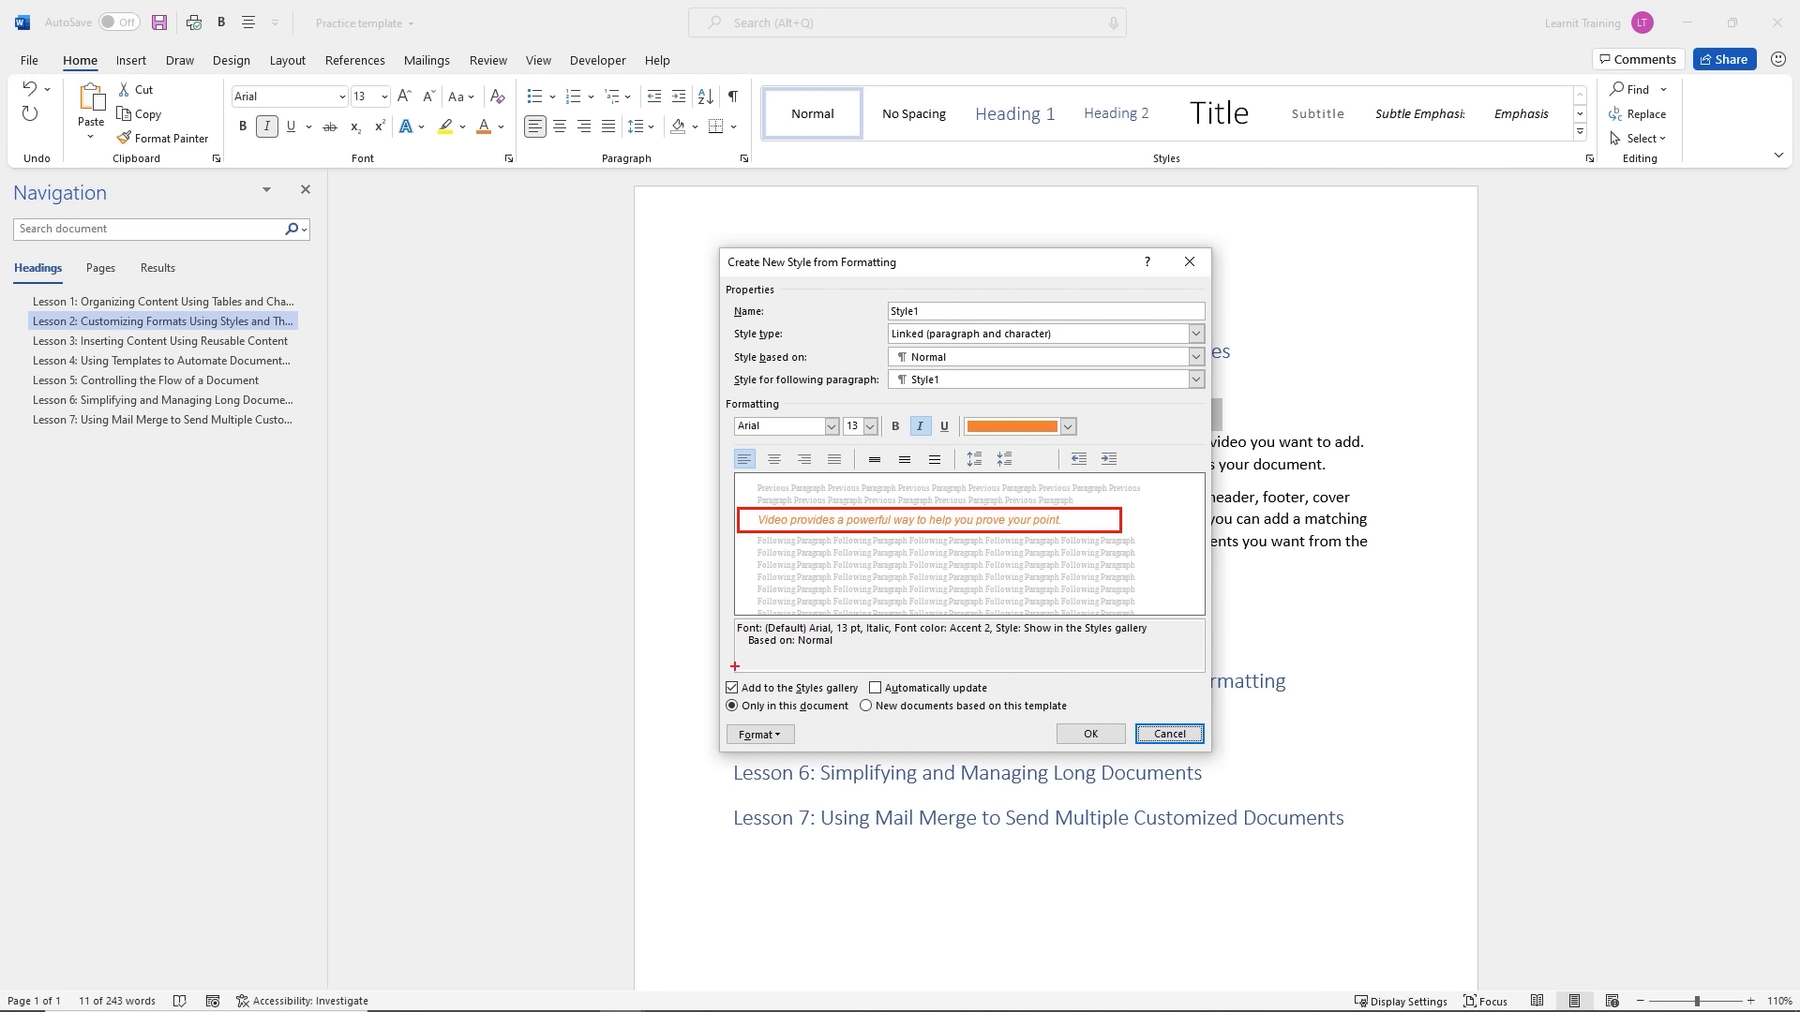
drag(706, 669, 864, 699)
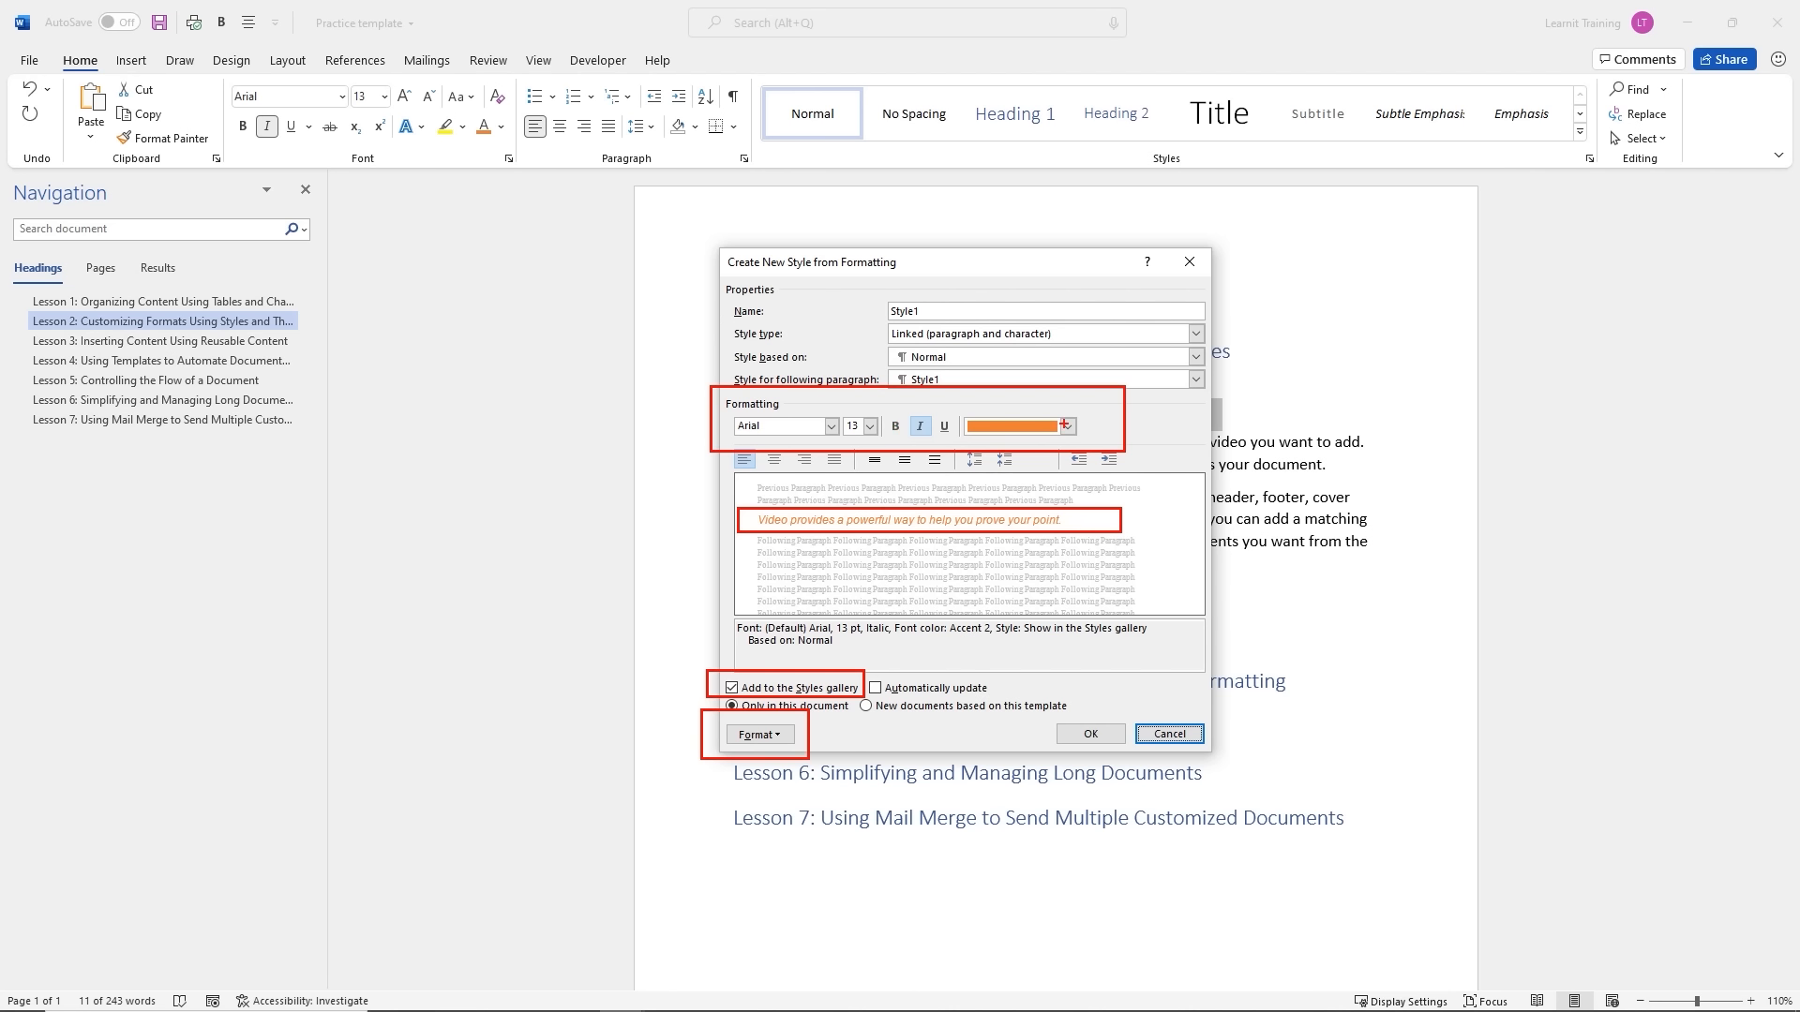
mouse_move(718, 442)
mouse_down()
mouse_move(847, 476)
mouse_move(1144, 478)
mouse_up()
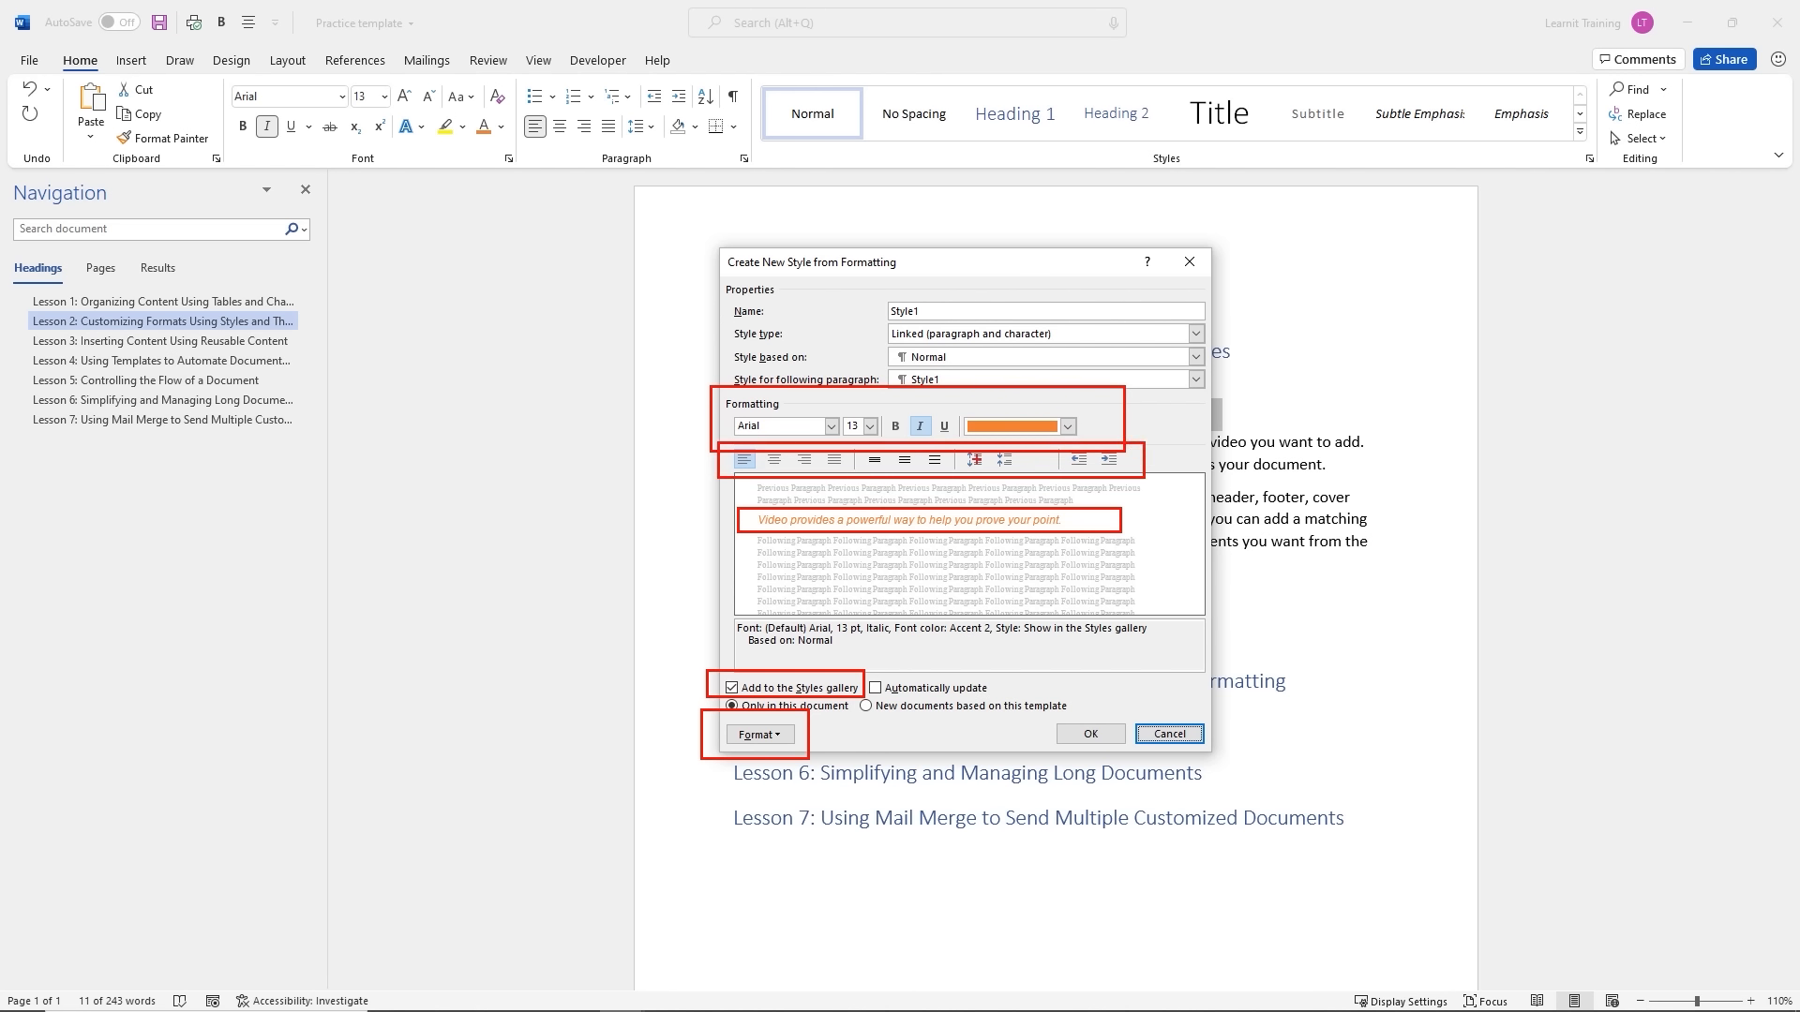
key(Escape)
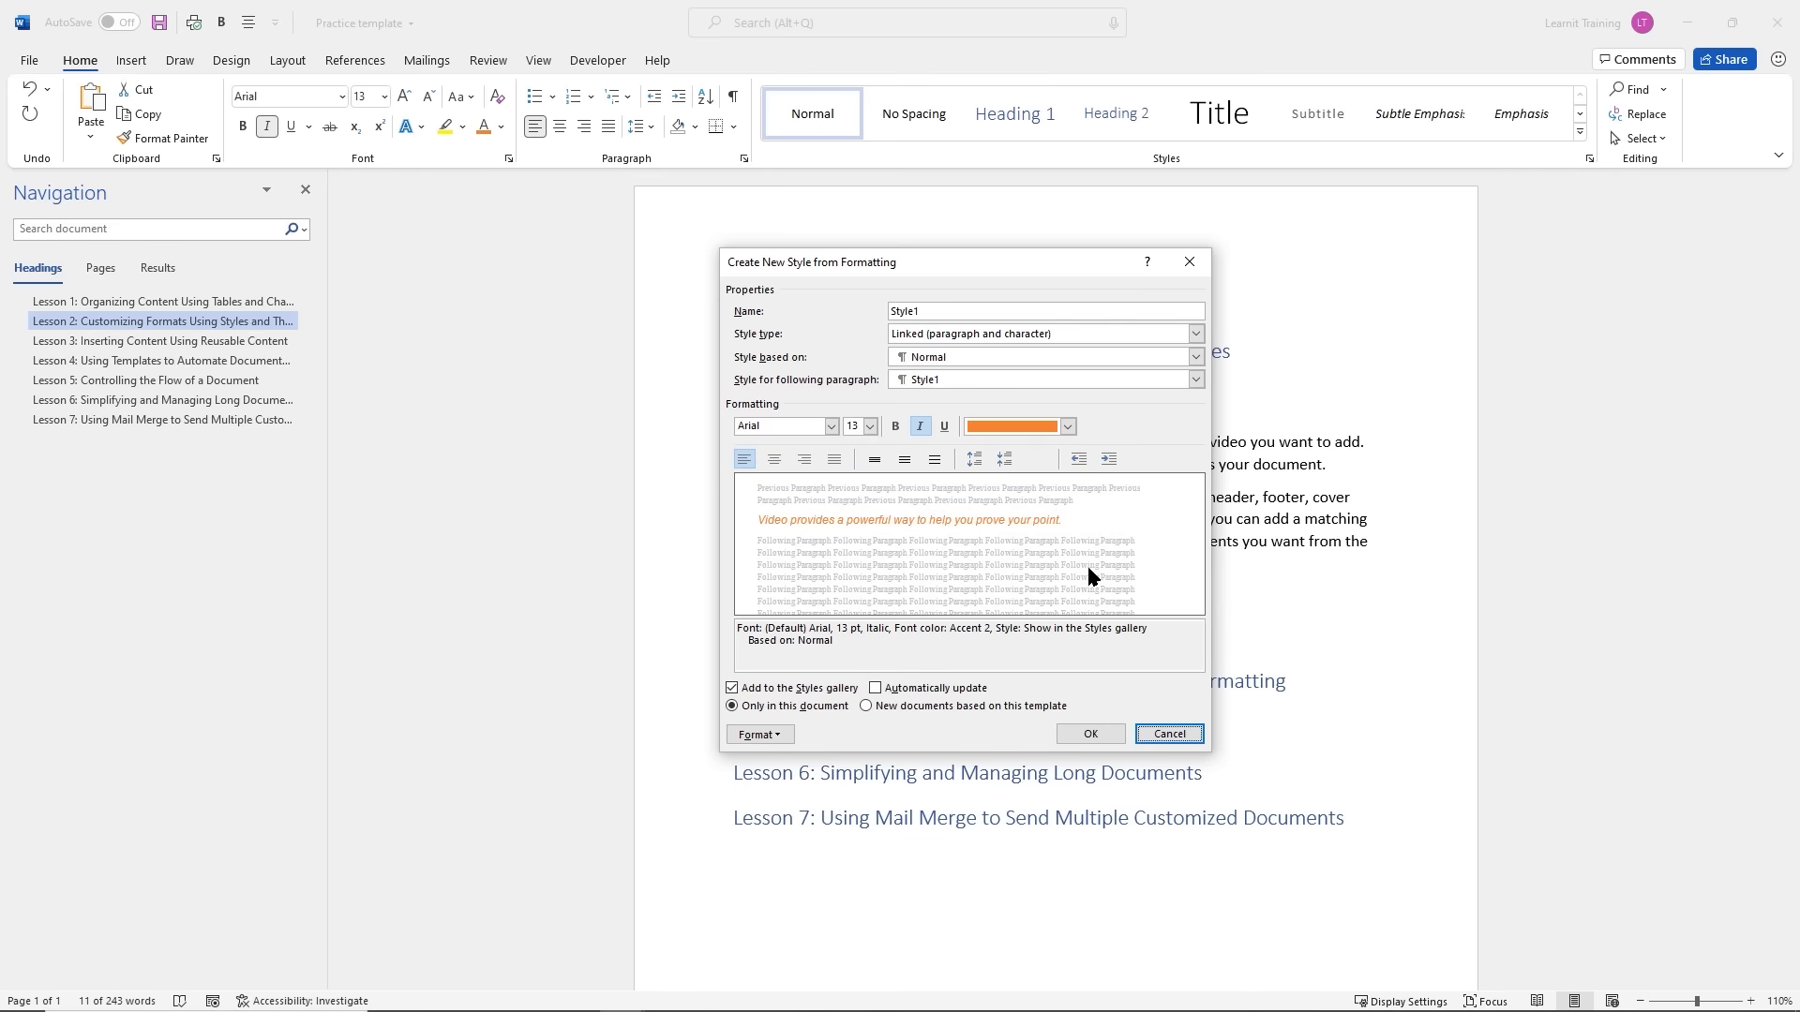
click(1091, 734)
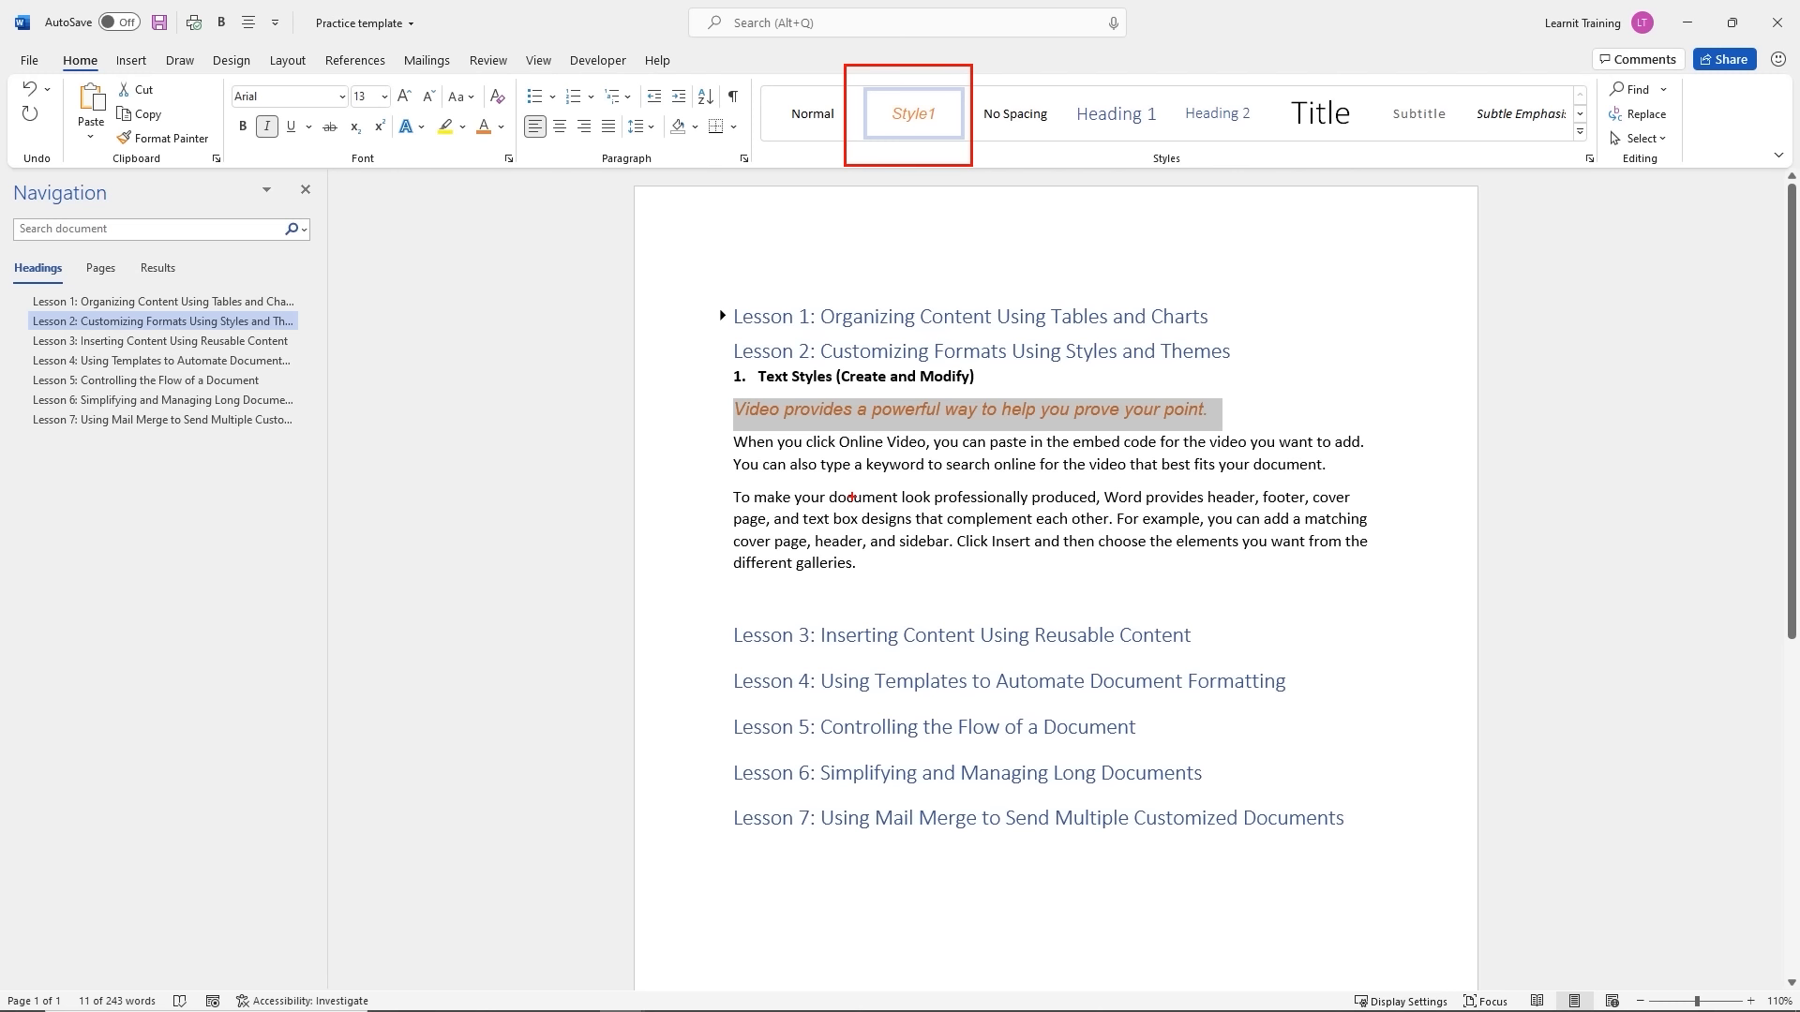
Apply Style1 to the sentence from "To make your document look" through "complement each other."
right_click(914, 497)
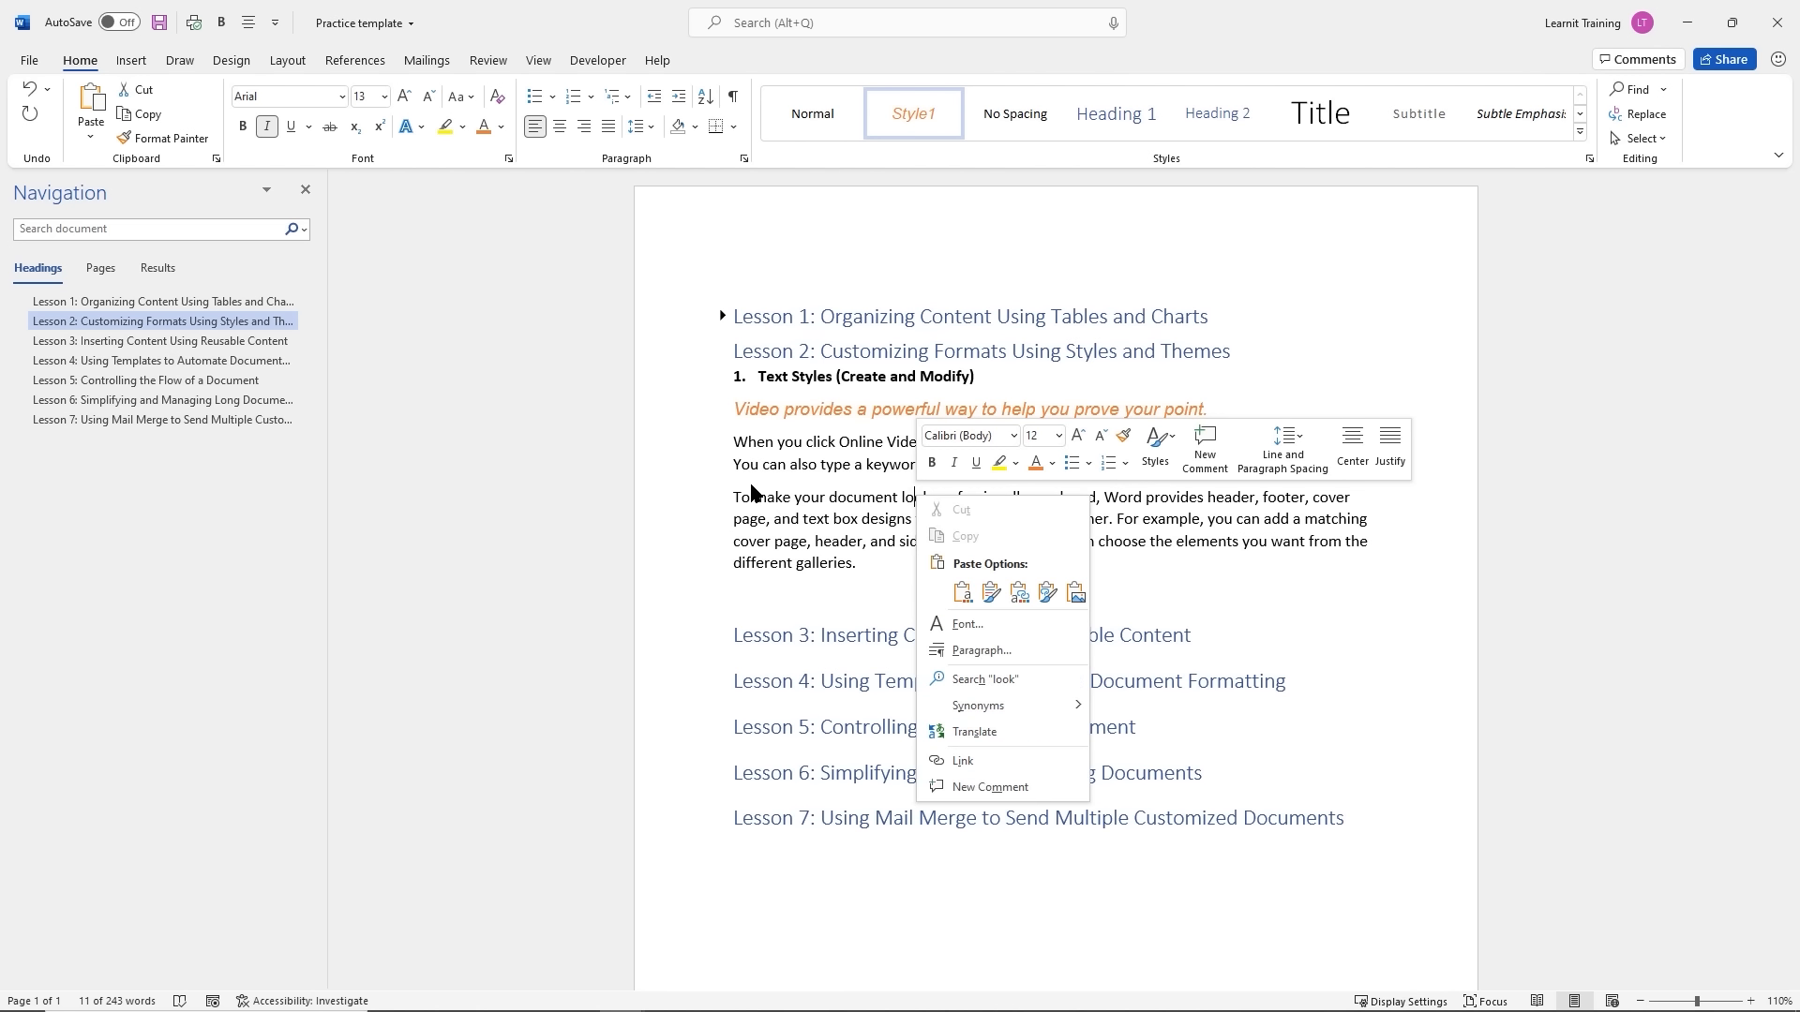
key(Escape)
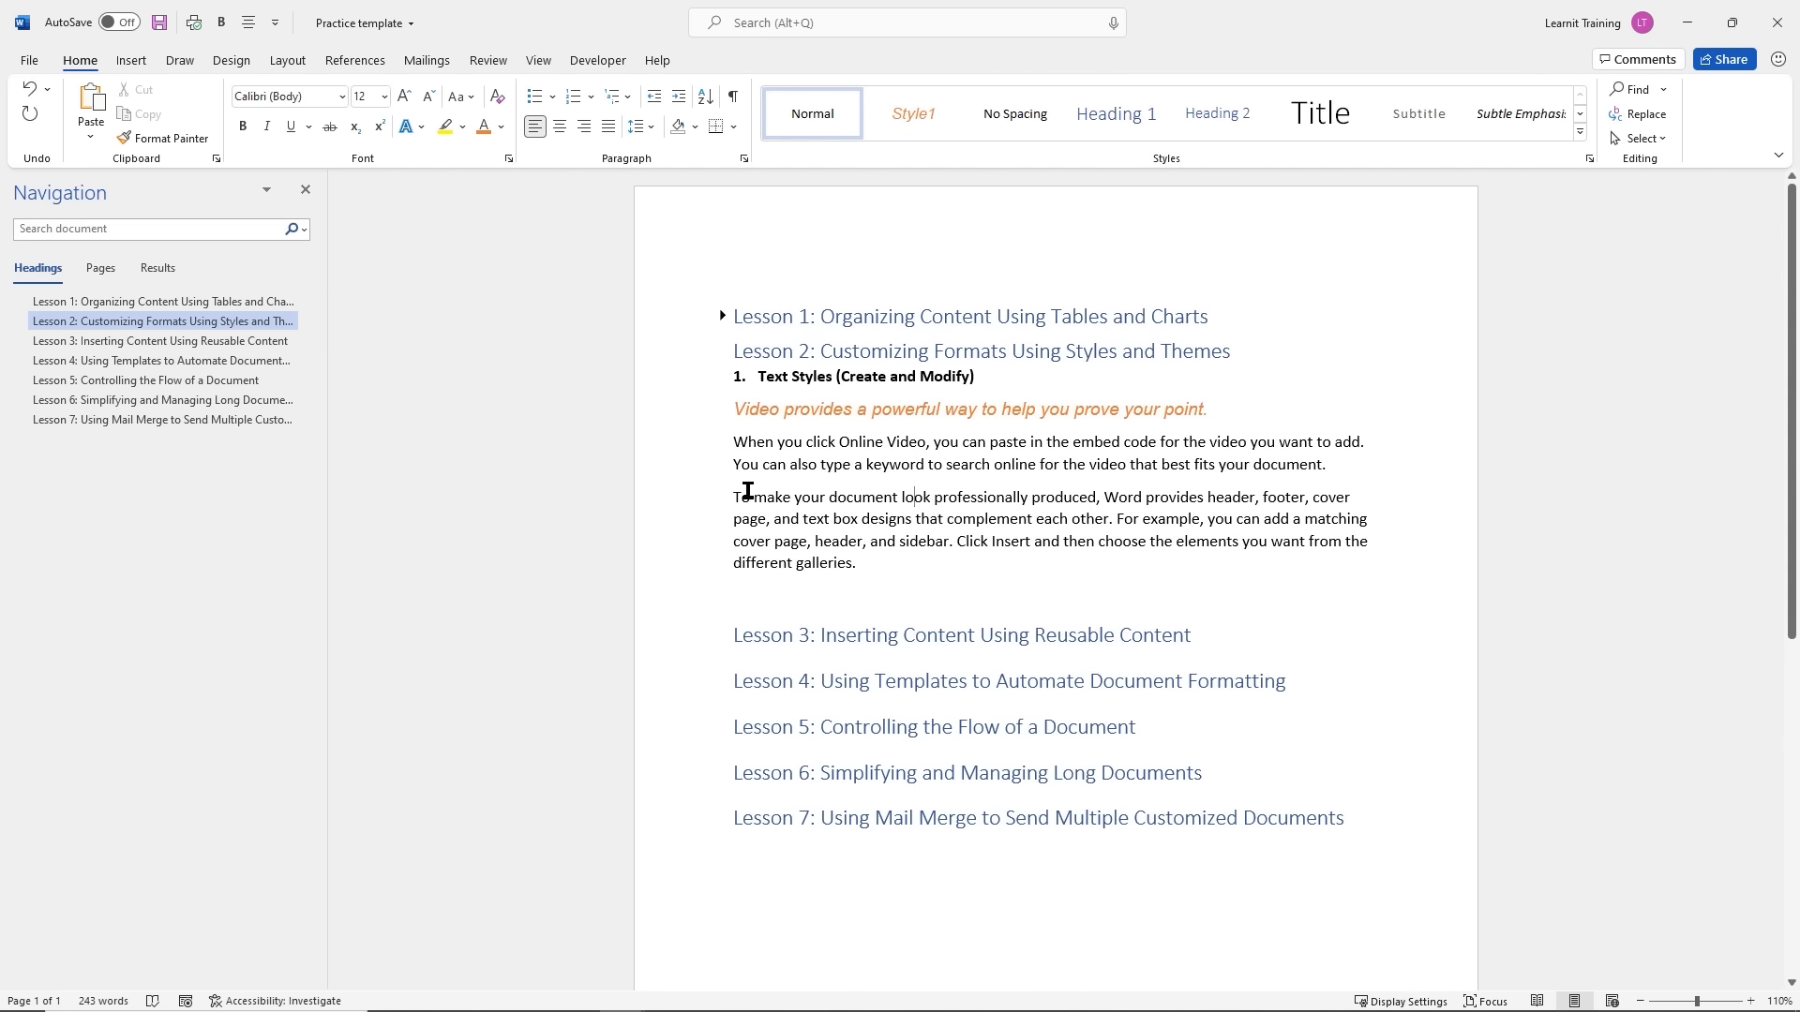
drag(734, 497, 1113, 519)
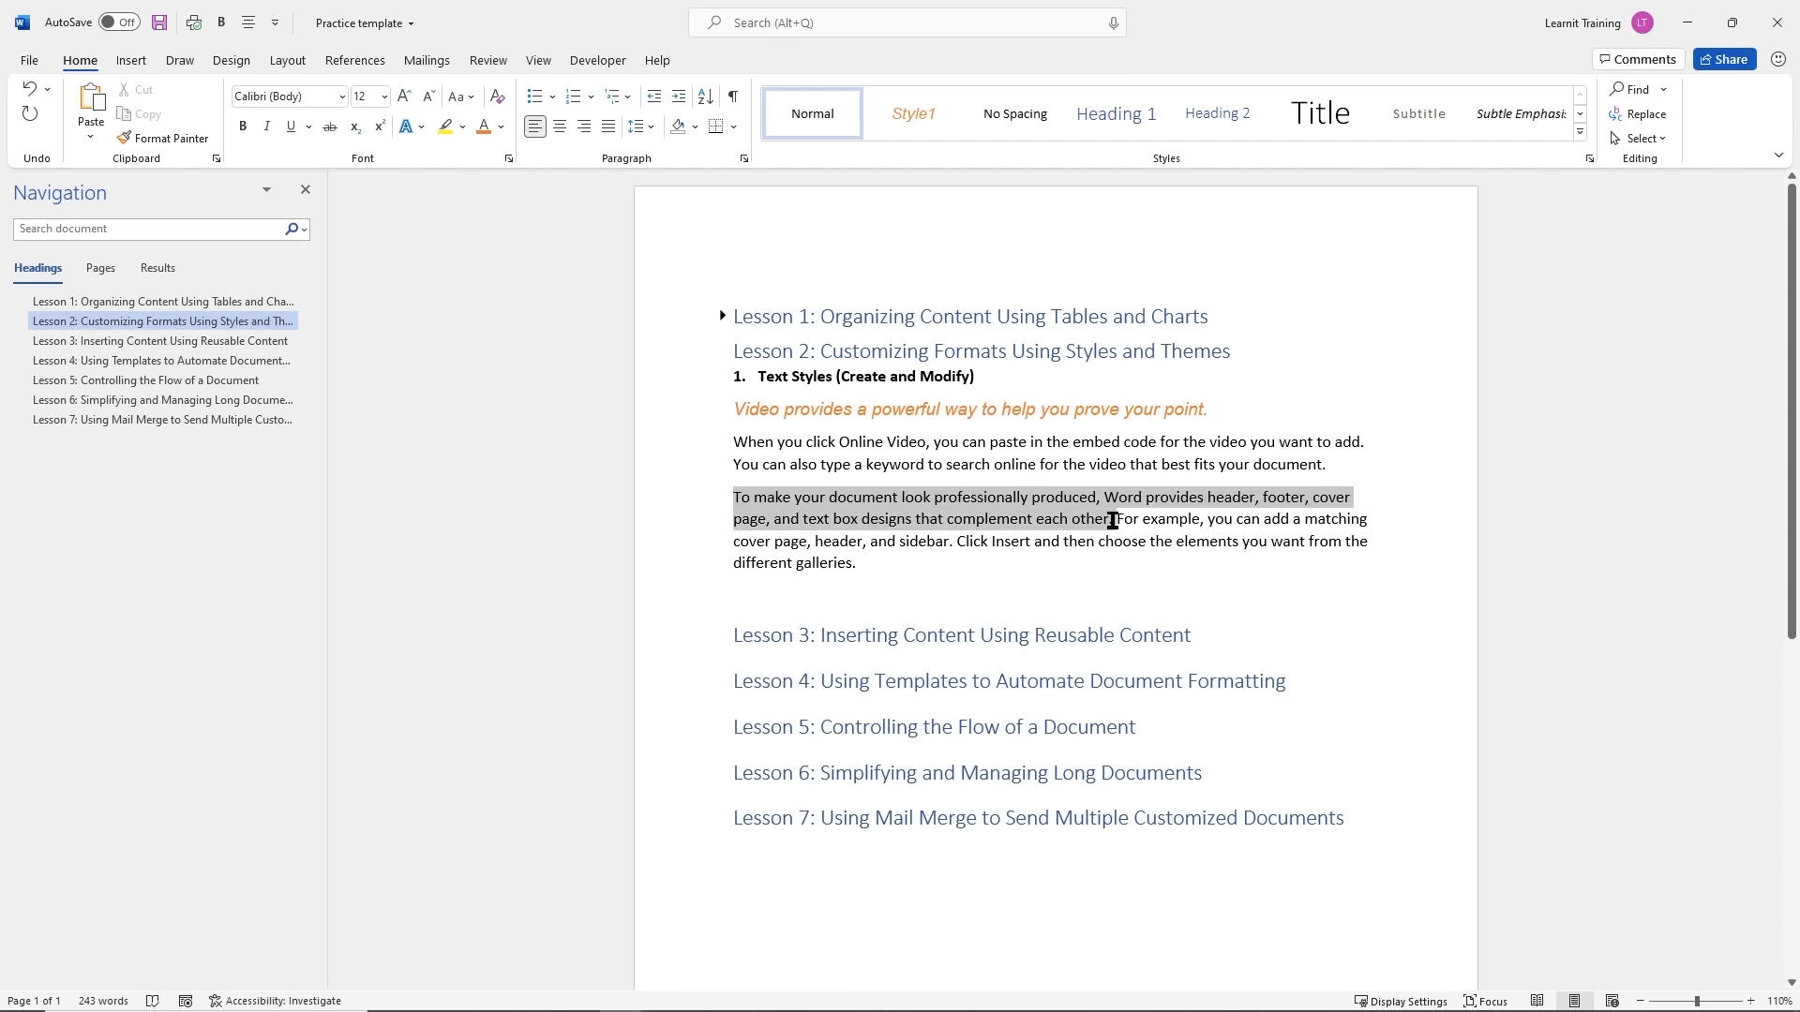
click(916, 114)
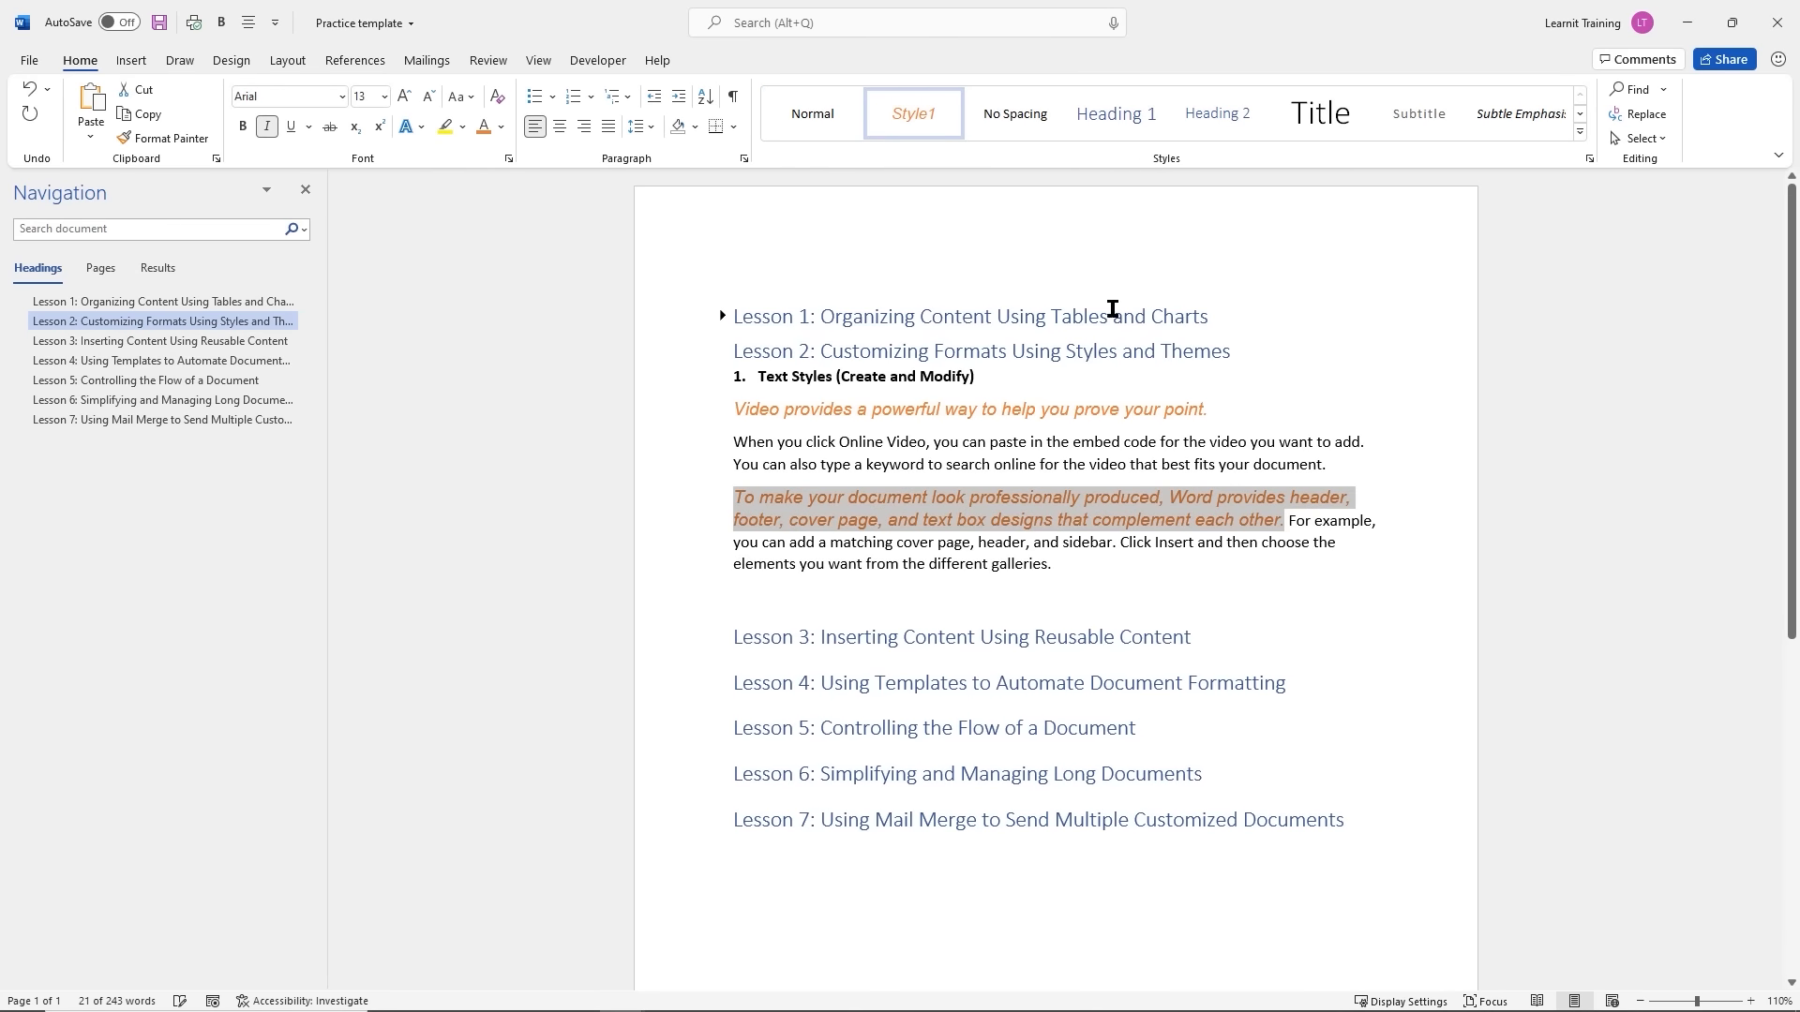
click(1092, 538)
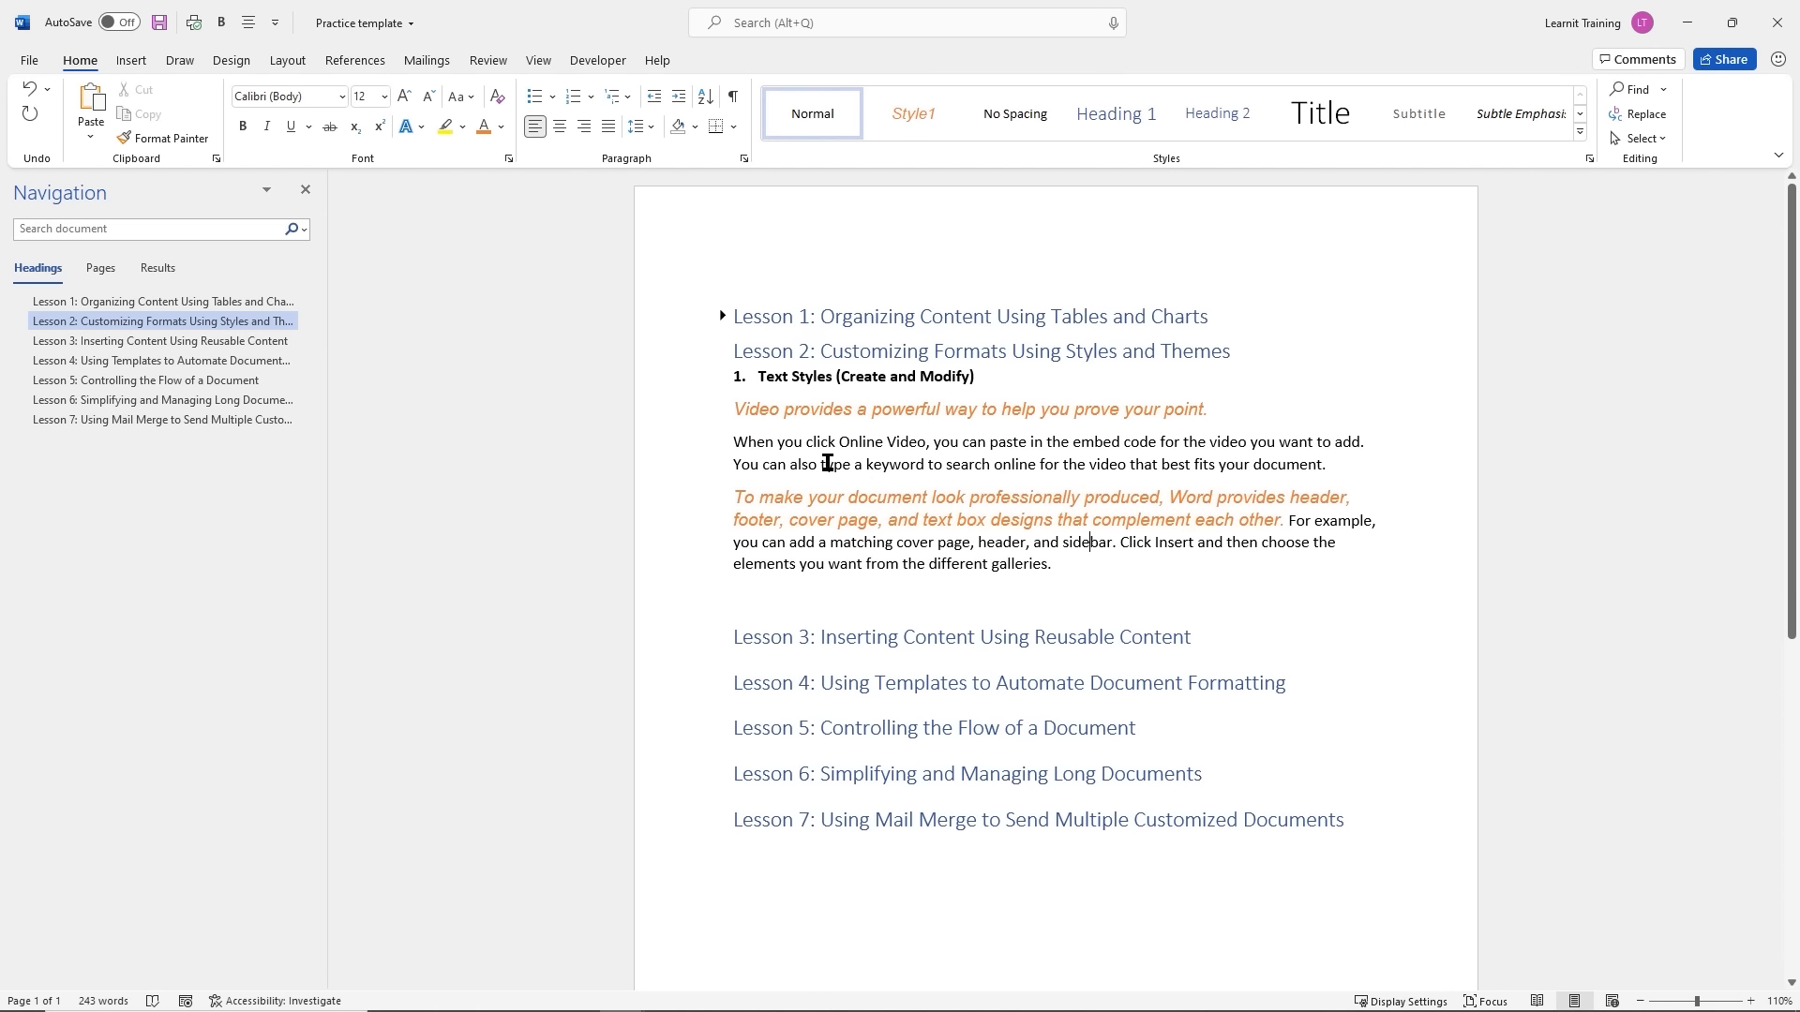
Format the sentence "When you click Online Video, you can paste in the embed code..." as Algerian, 14 pt, in standard light blue
drag(733, 442, 1366, 444)
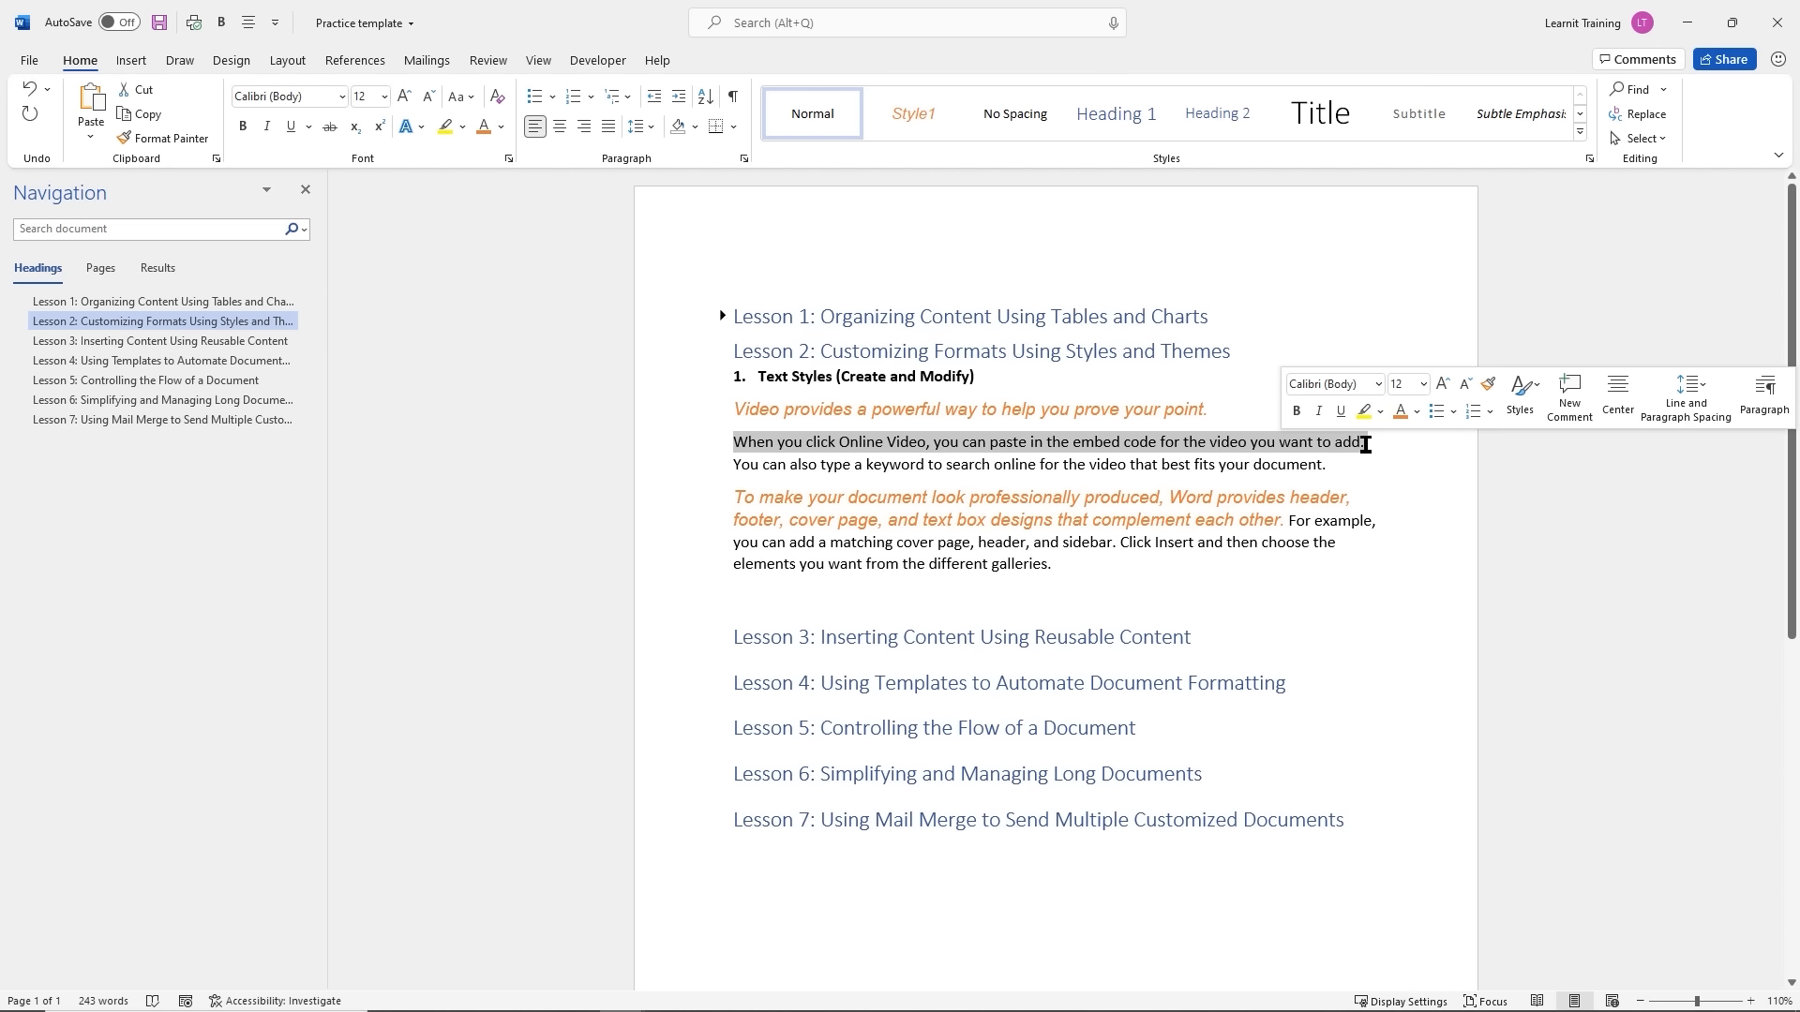
click(1379, 385)
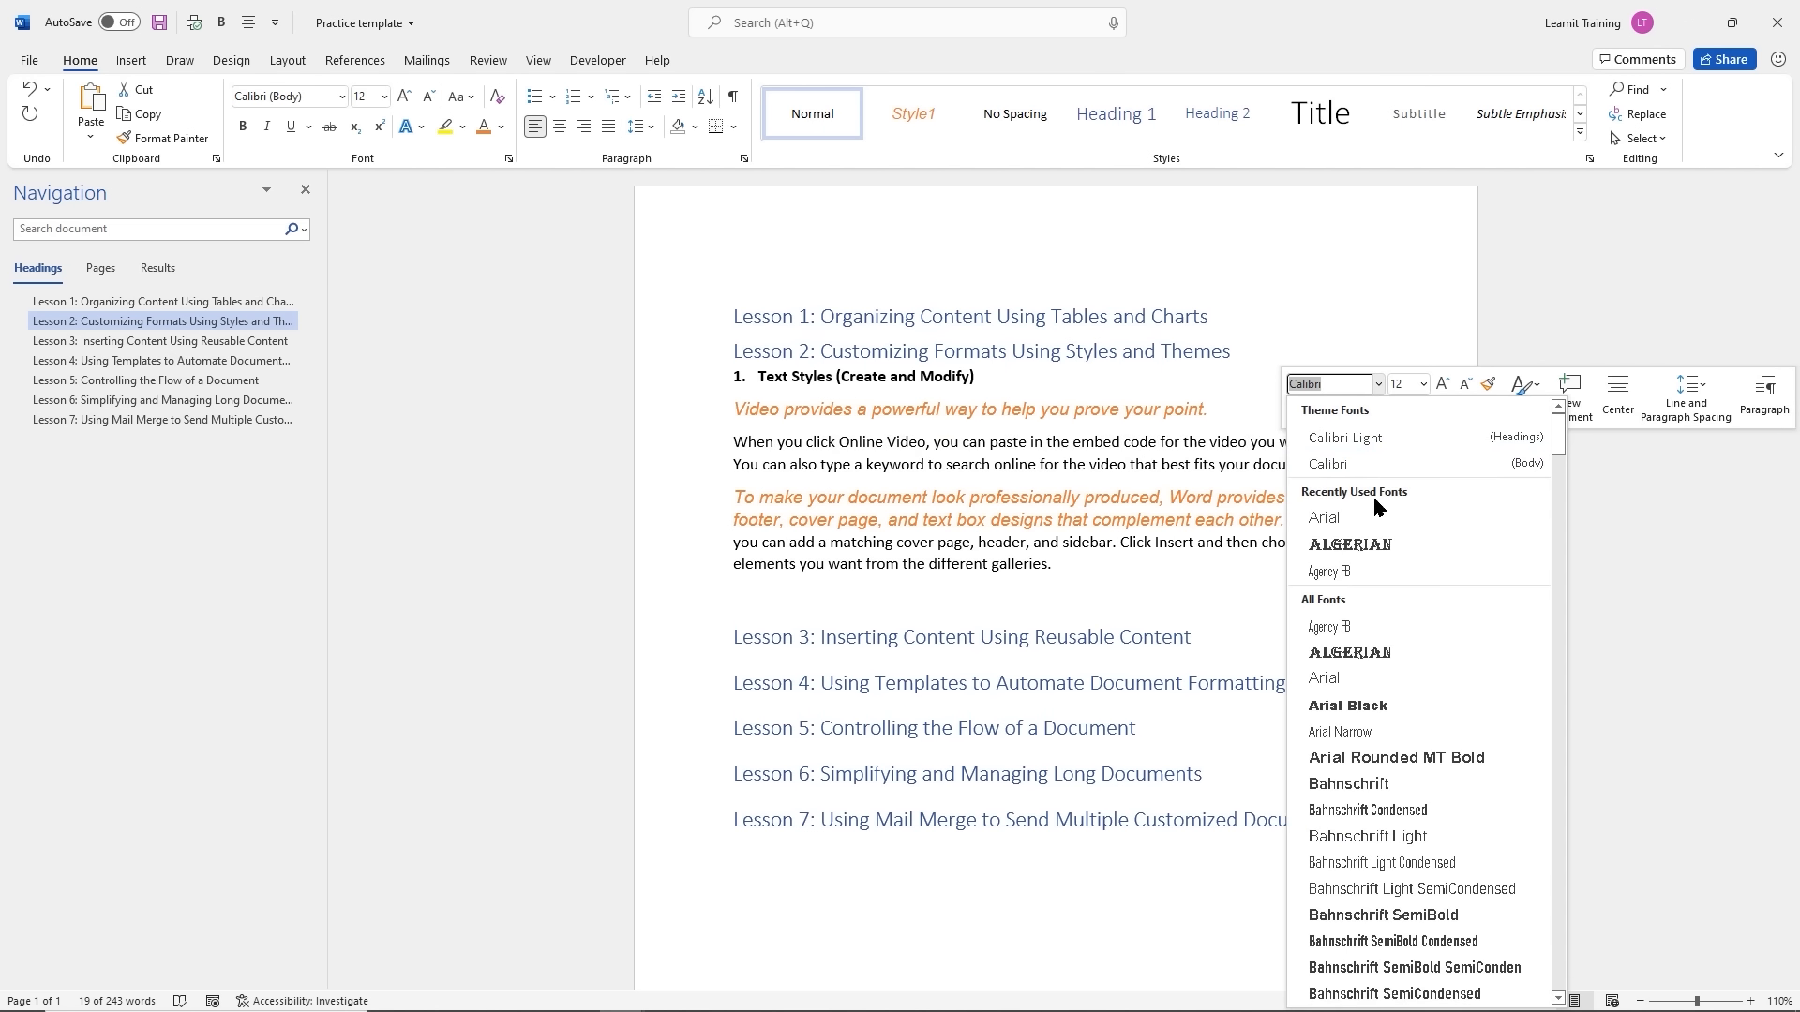
click(1357, 549)
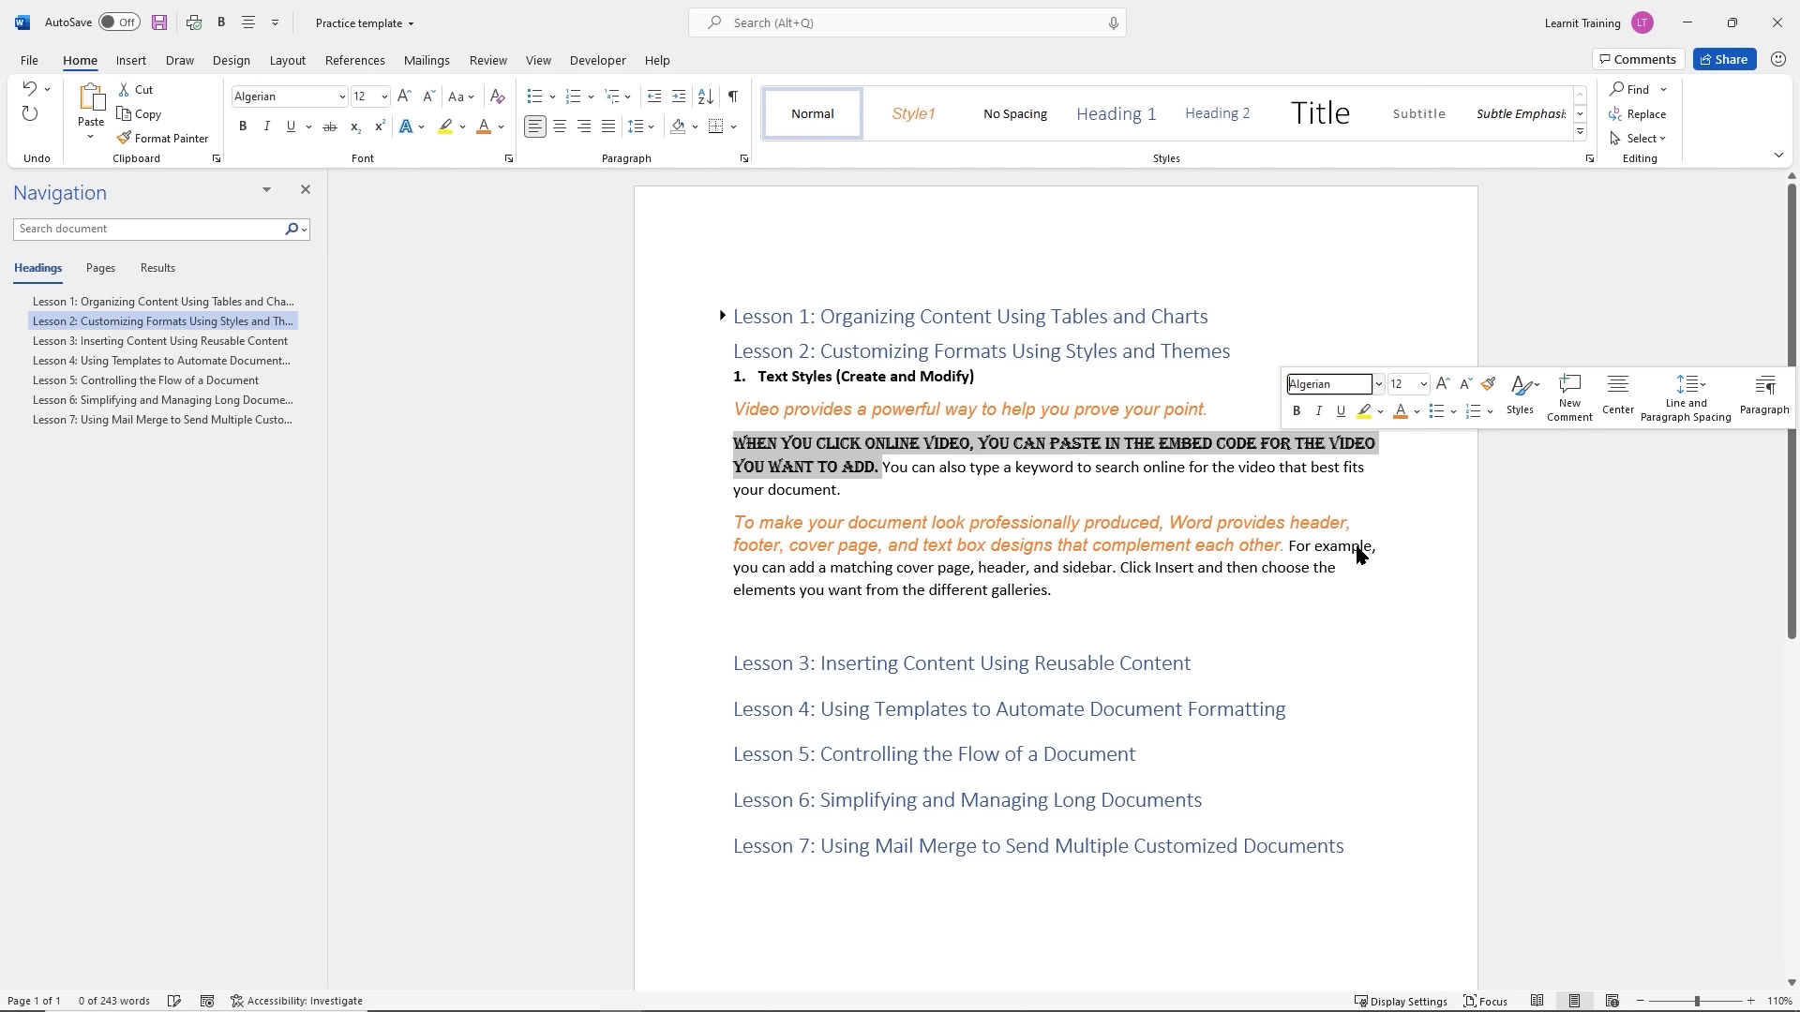
click(1424, 388)
click(1409, 512)
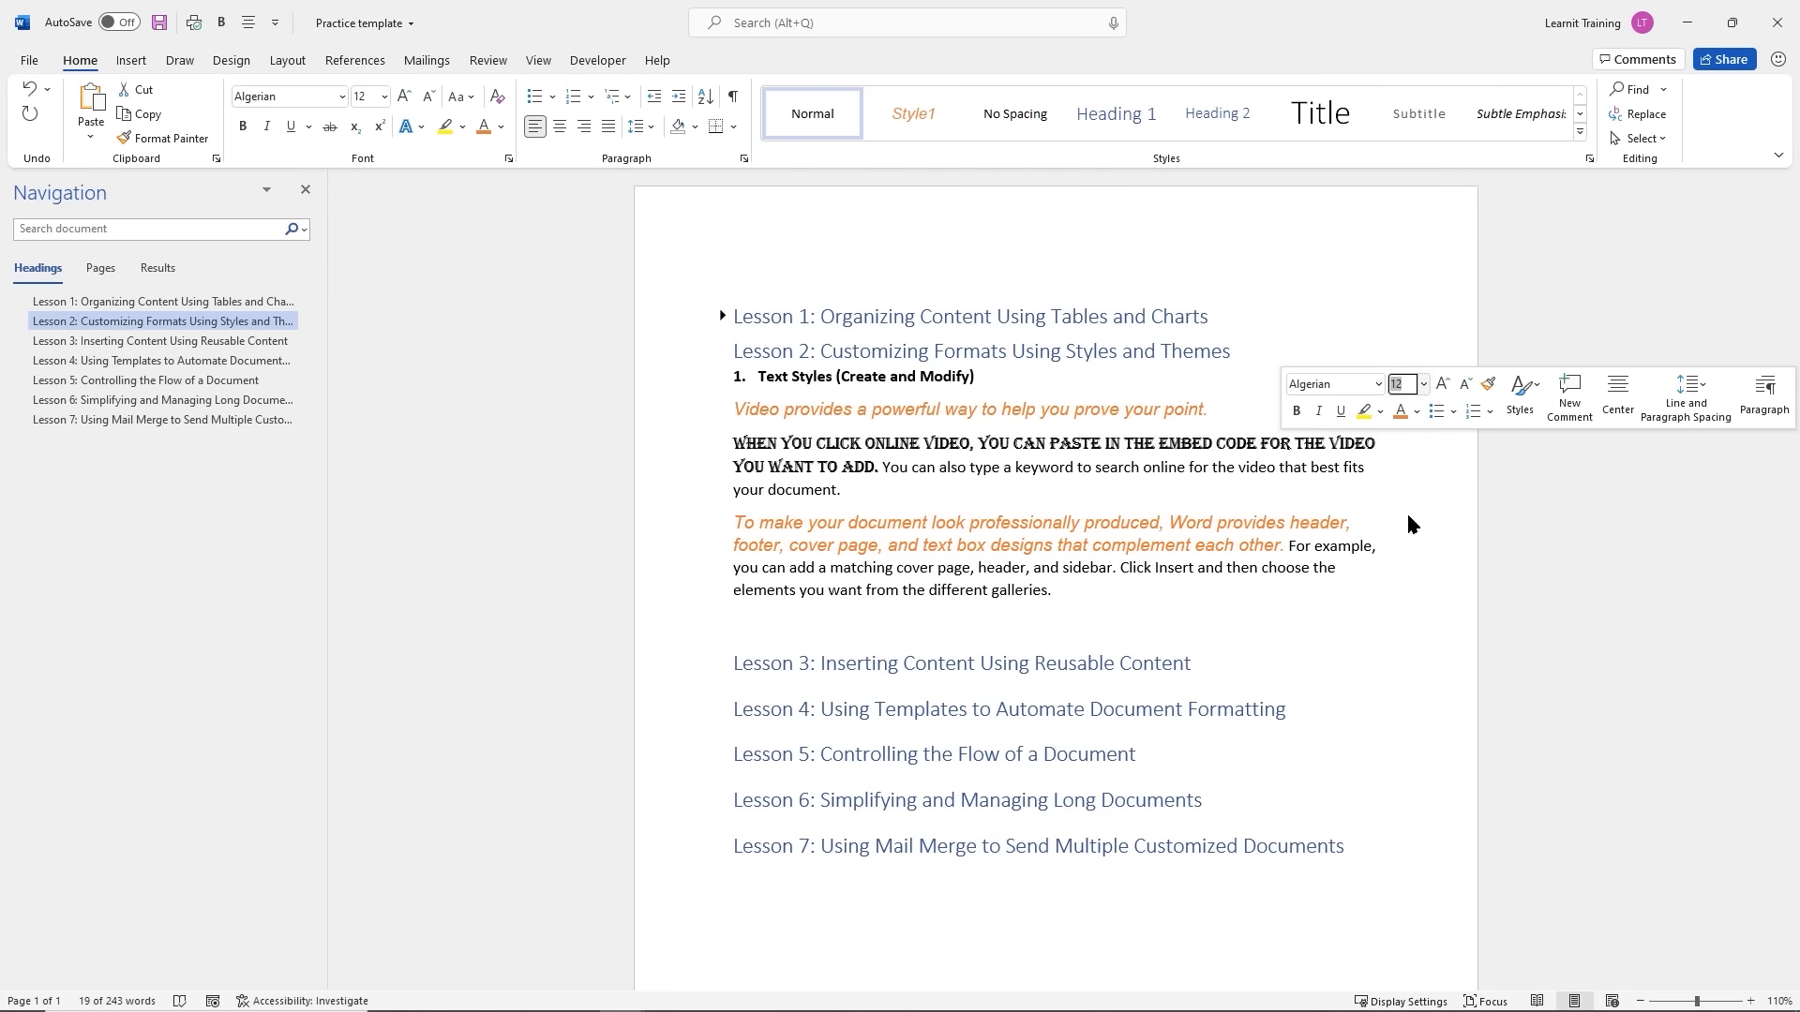
click(1417, 413)
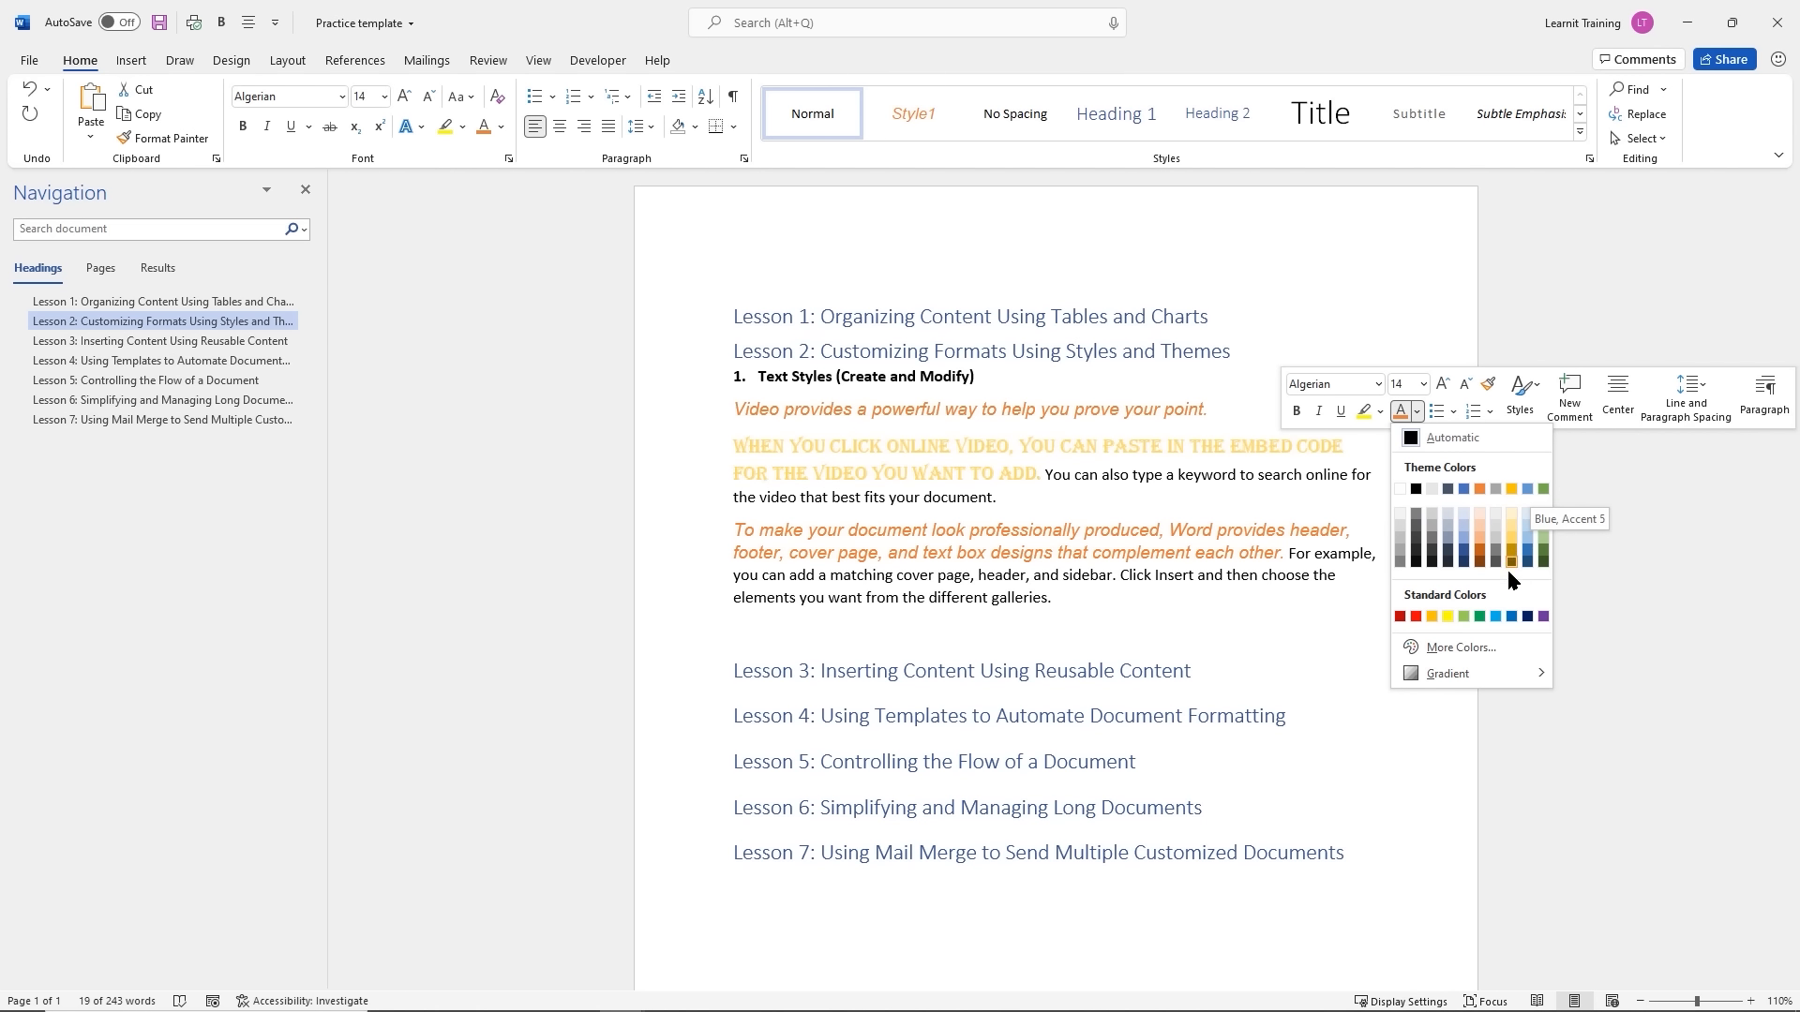
click(1496, 618)
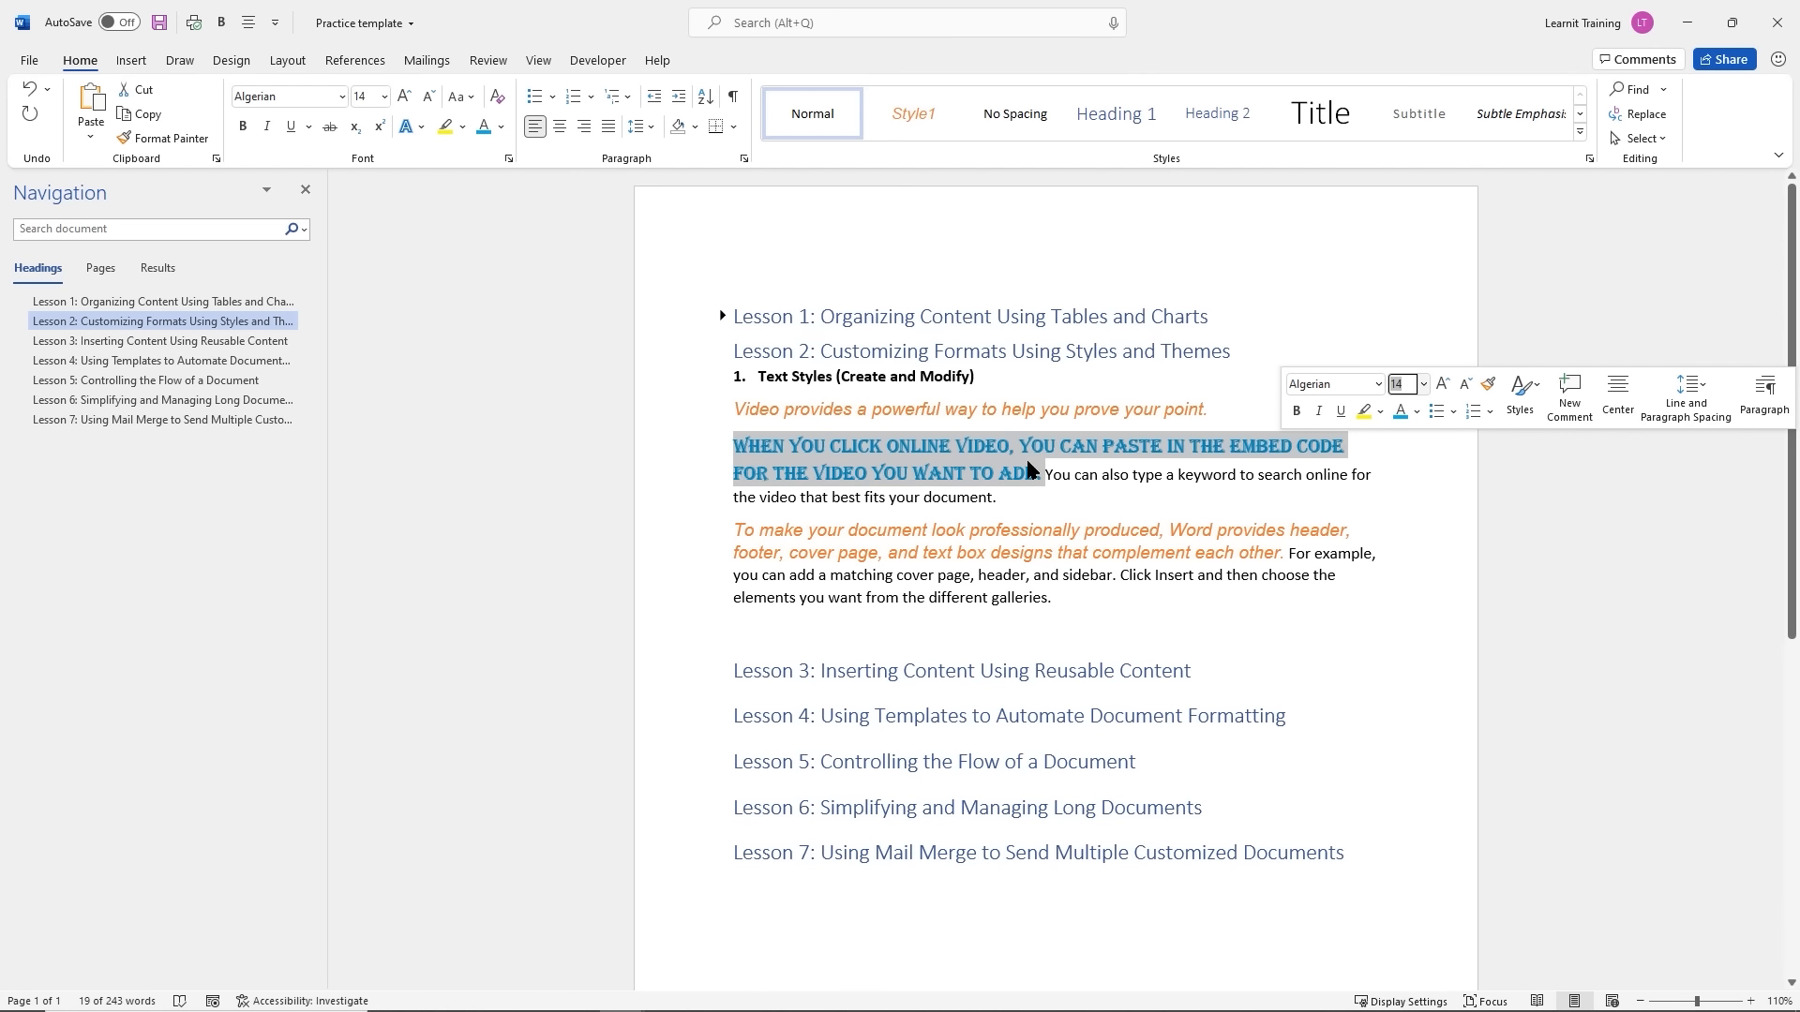
Create a new style from the light blue sentence's formatting, with centered alignment and the paragraph's space after reduced to 2 pt
click(1580, 133)
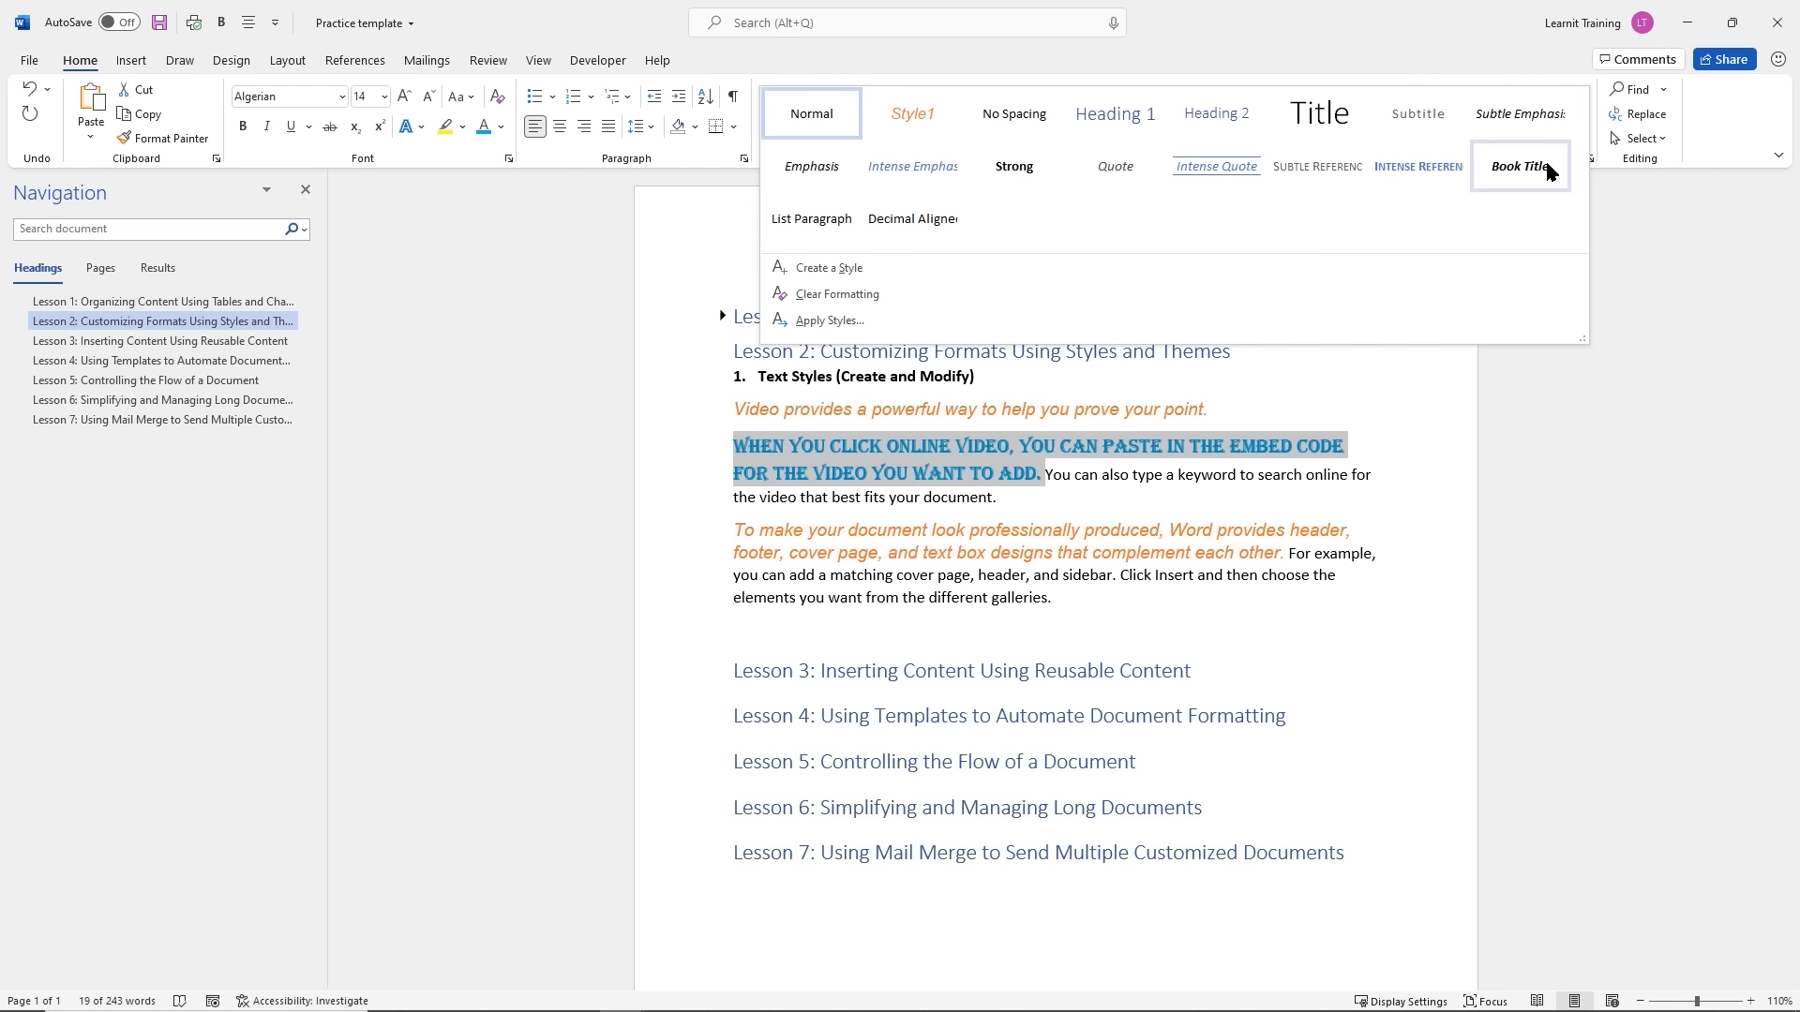
click(840, 270)
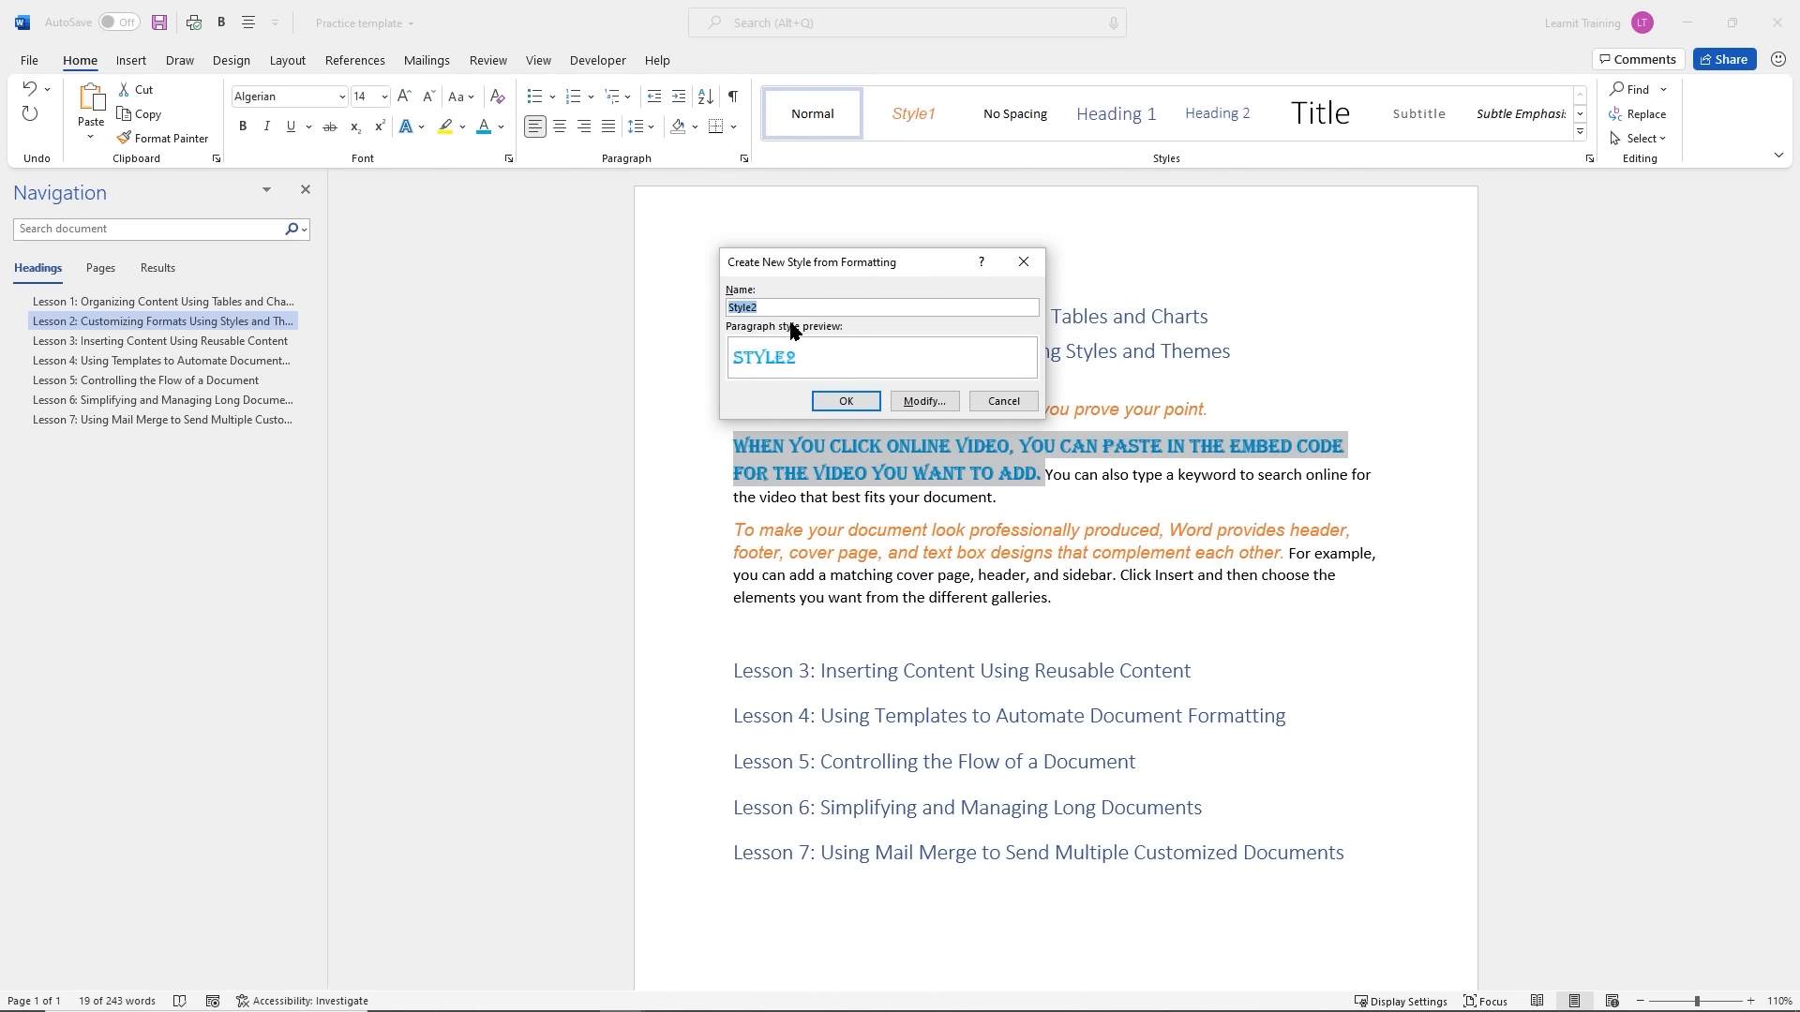
click(931, 404)
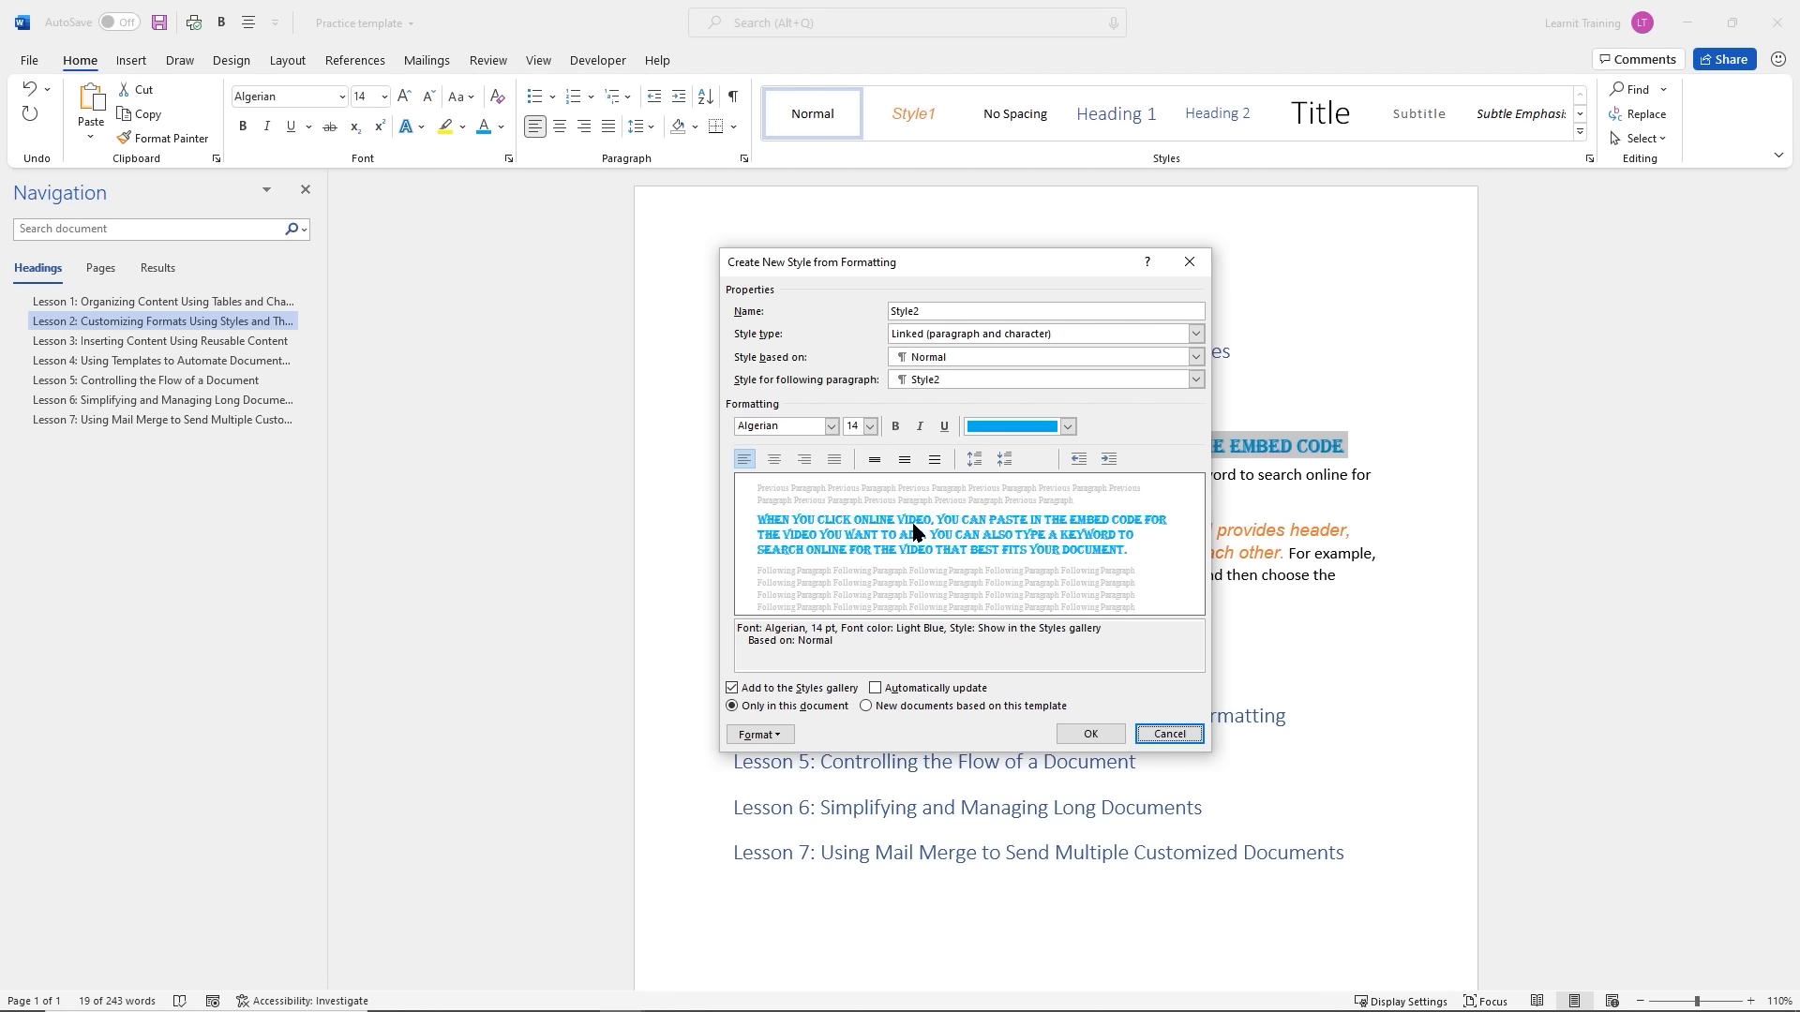
click(774, 459)
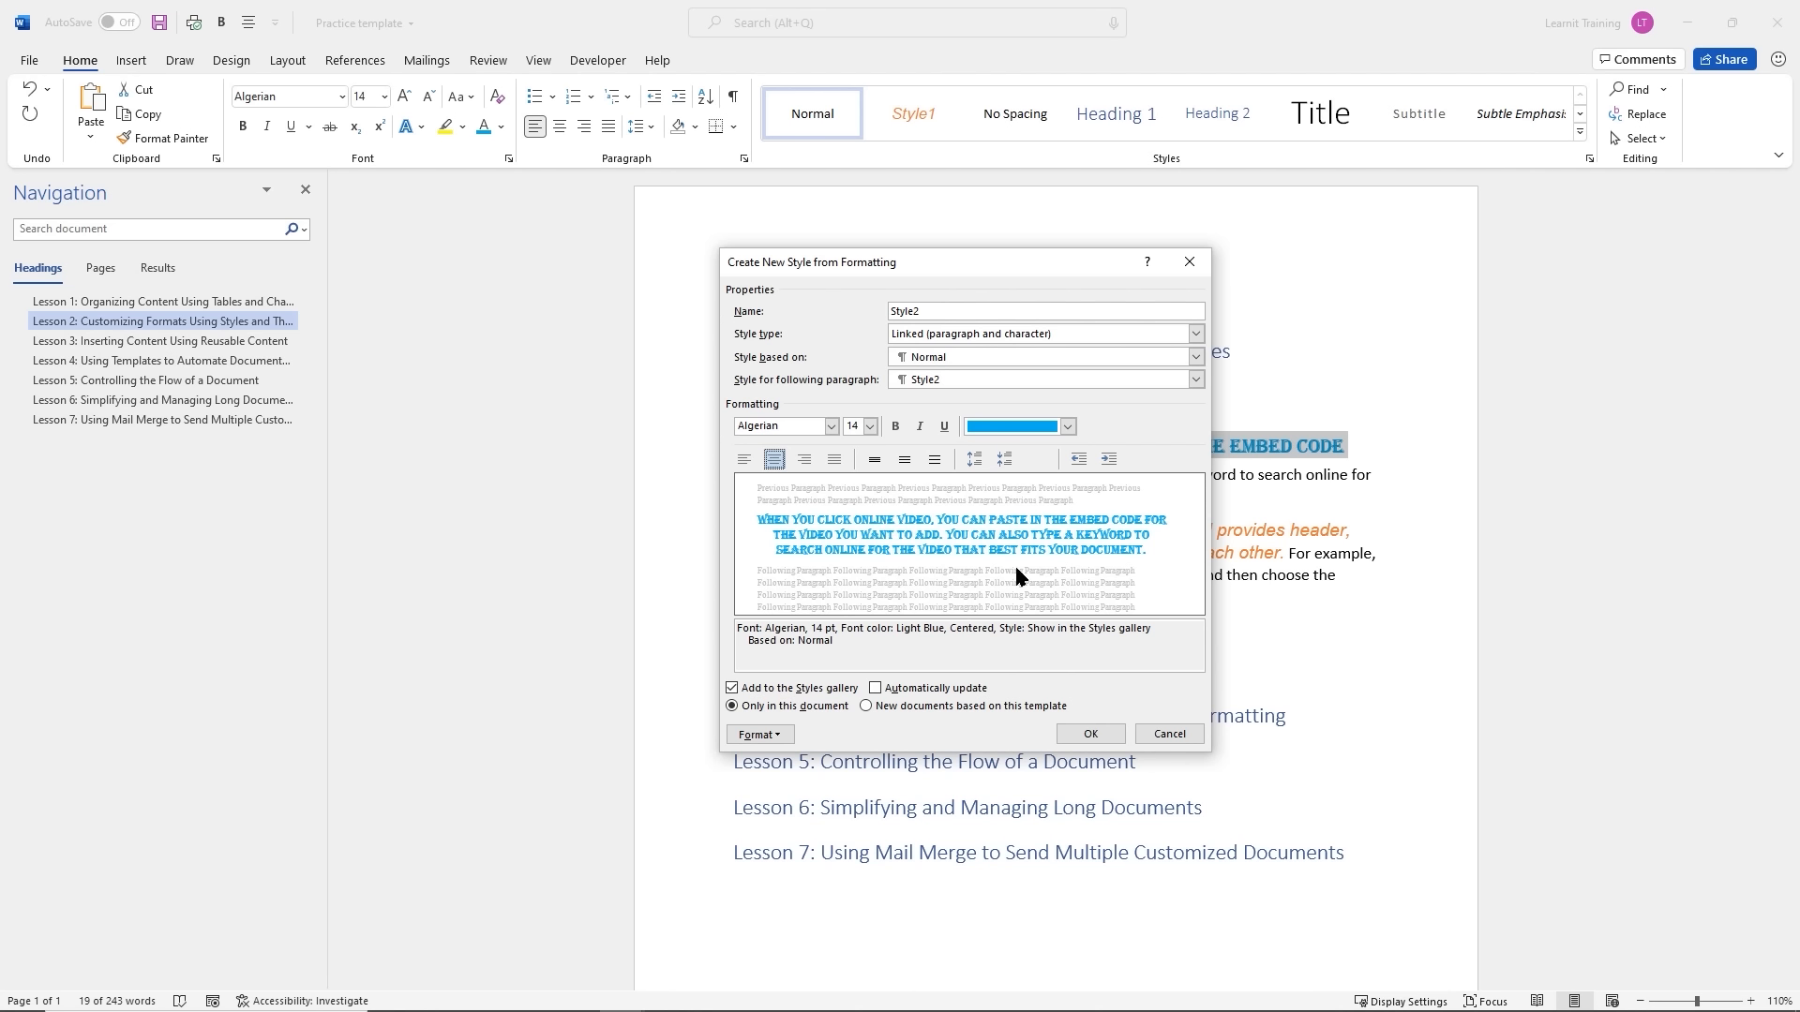
click(778, 736)
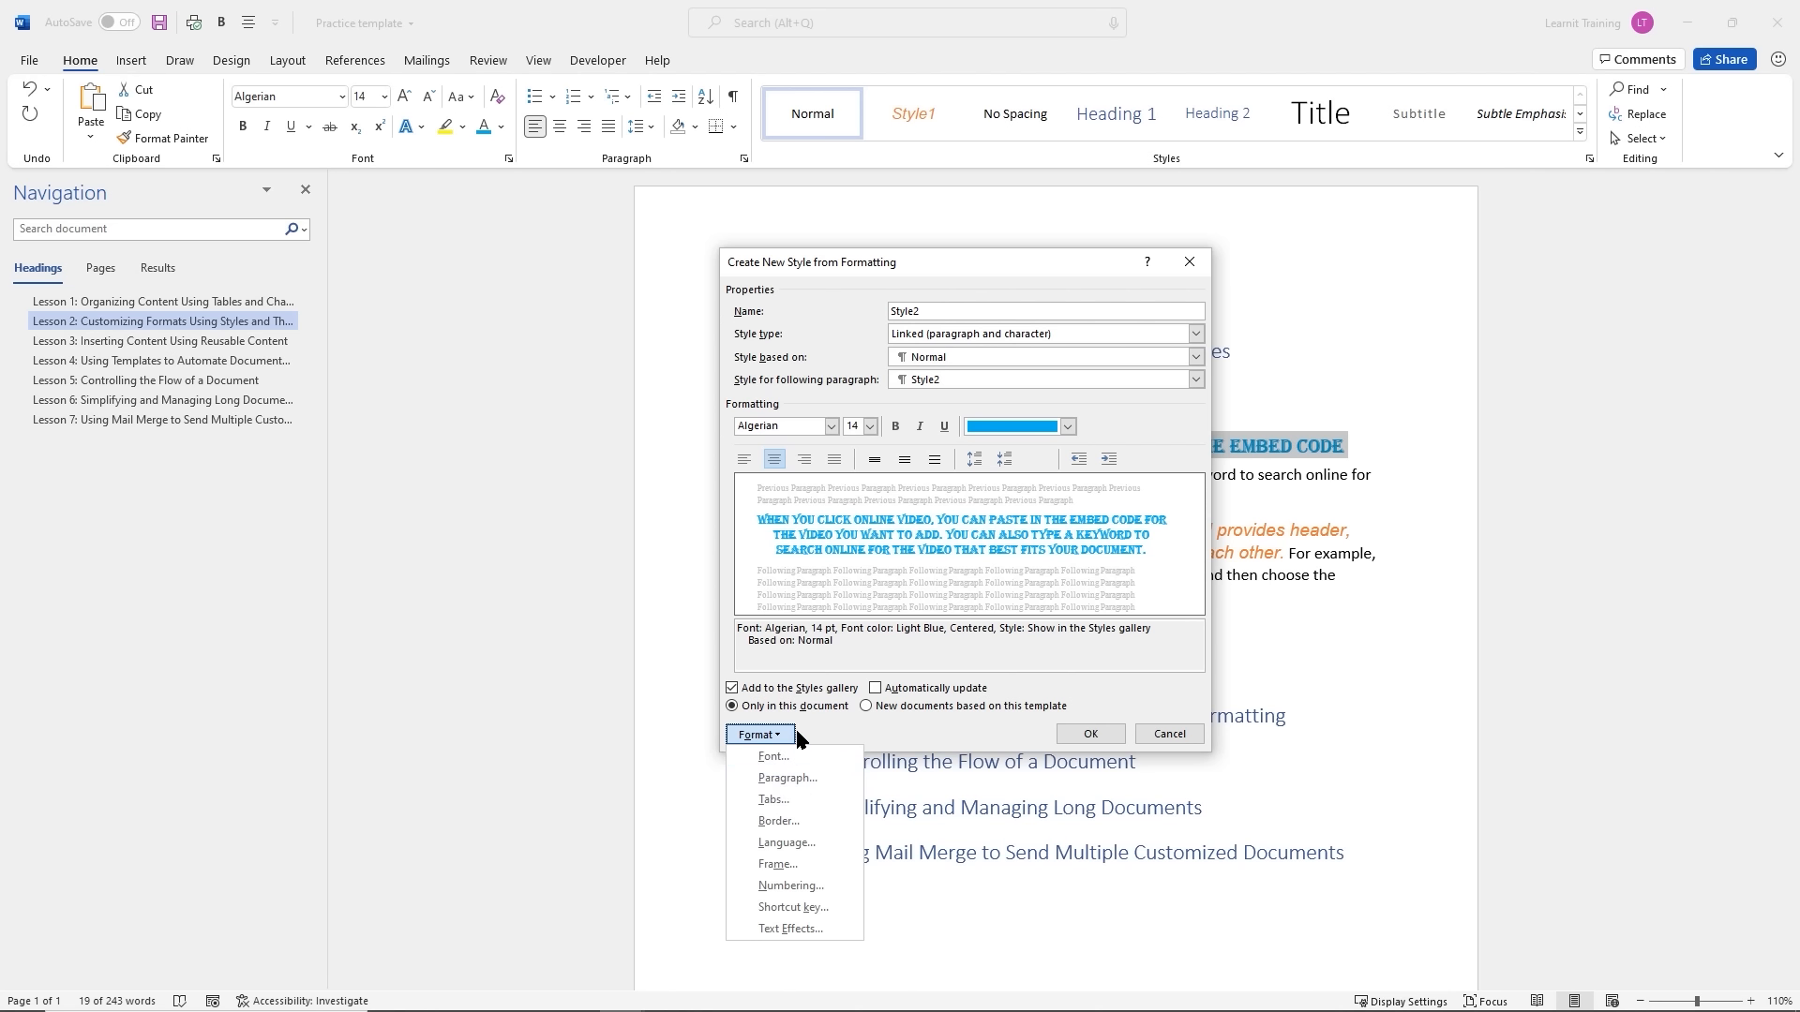
click(1146, 425)
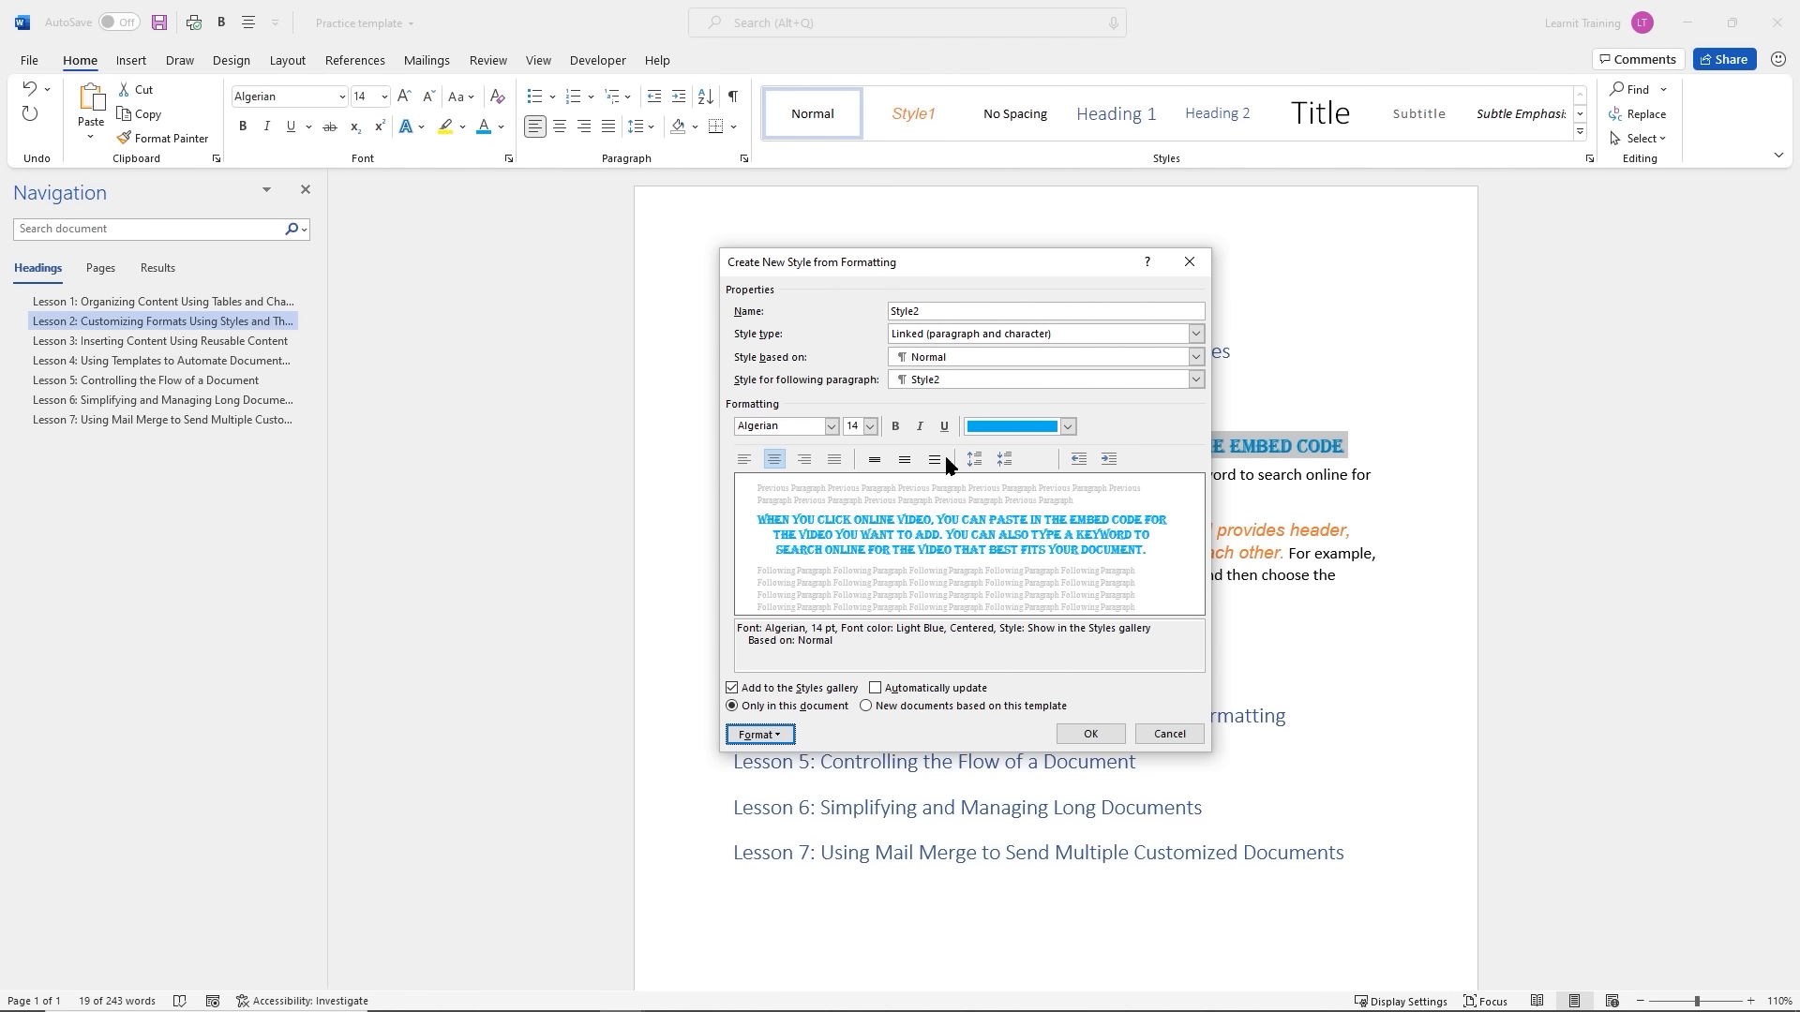
click(1006, 461)
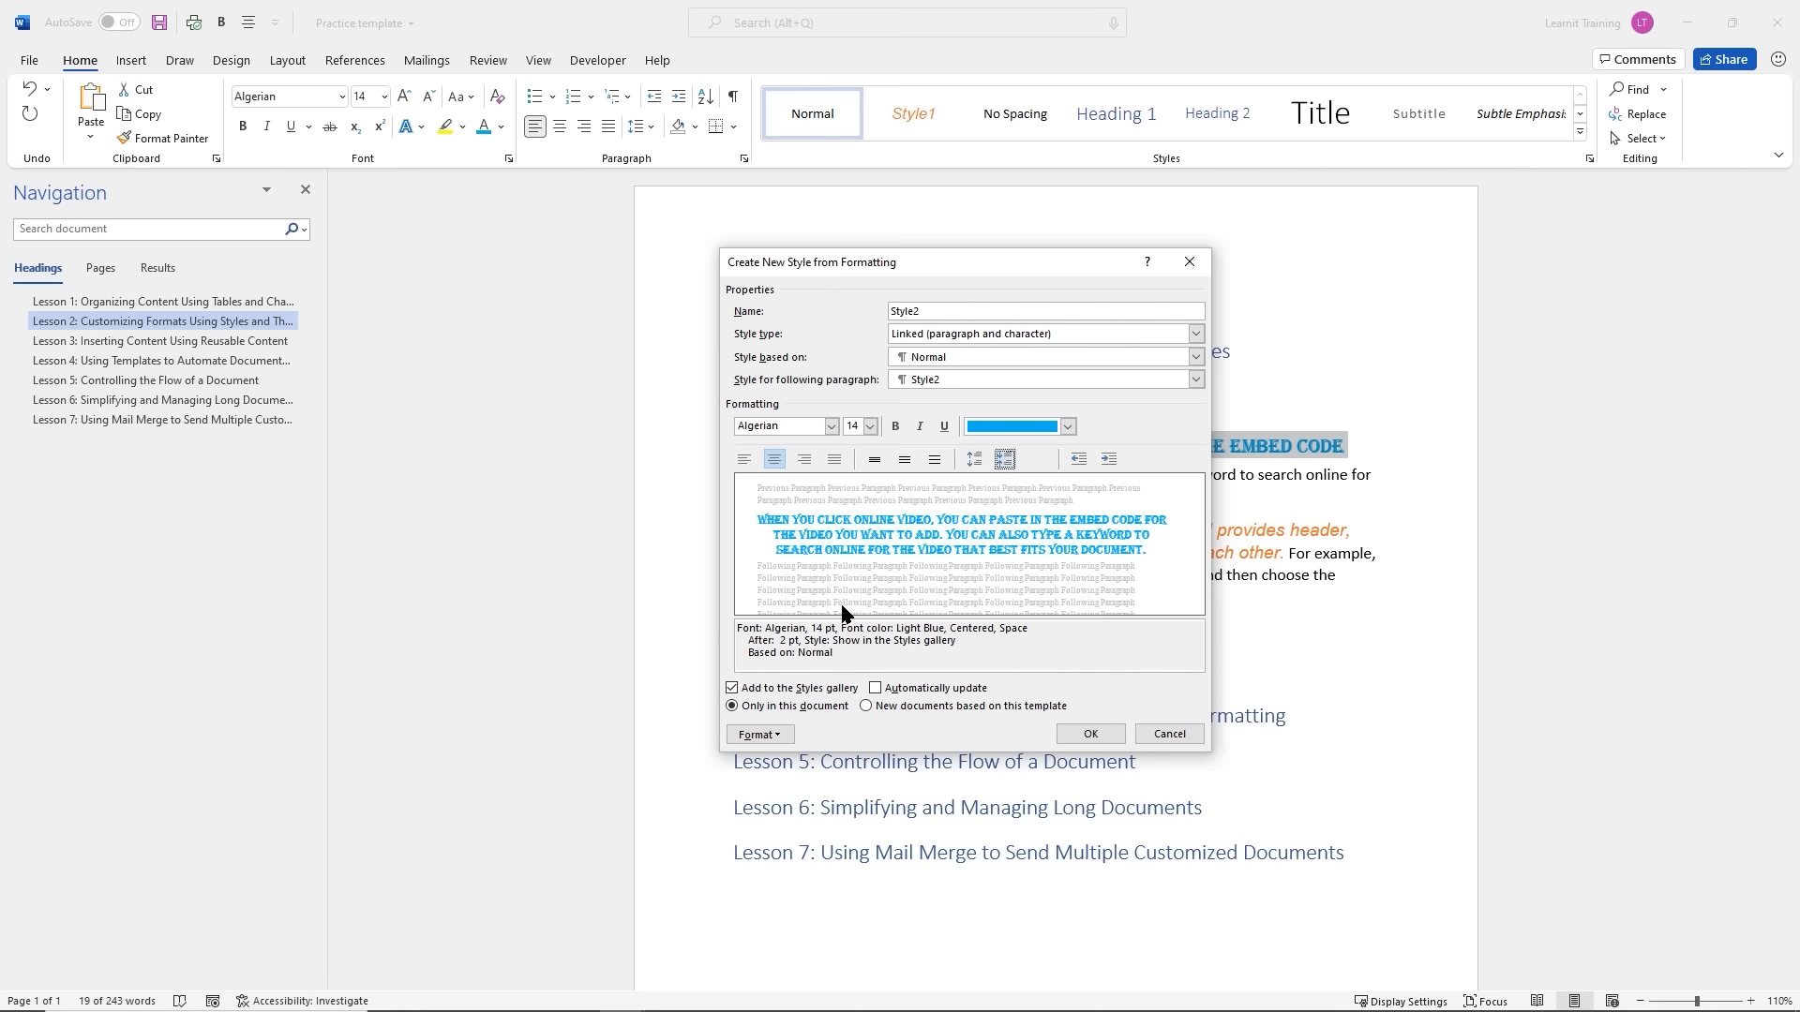
key(ctrl+2)
drag(727, 621, 1055, 666)
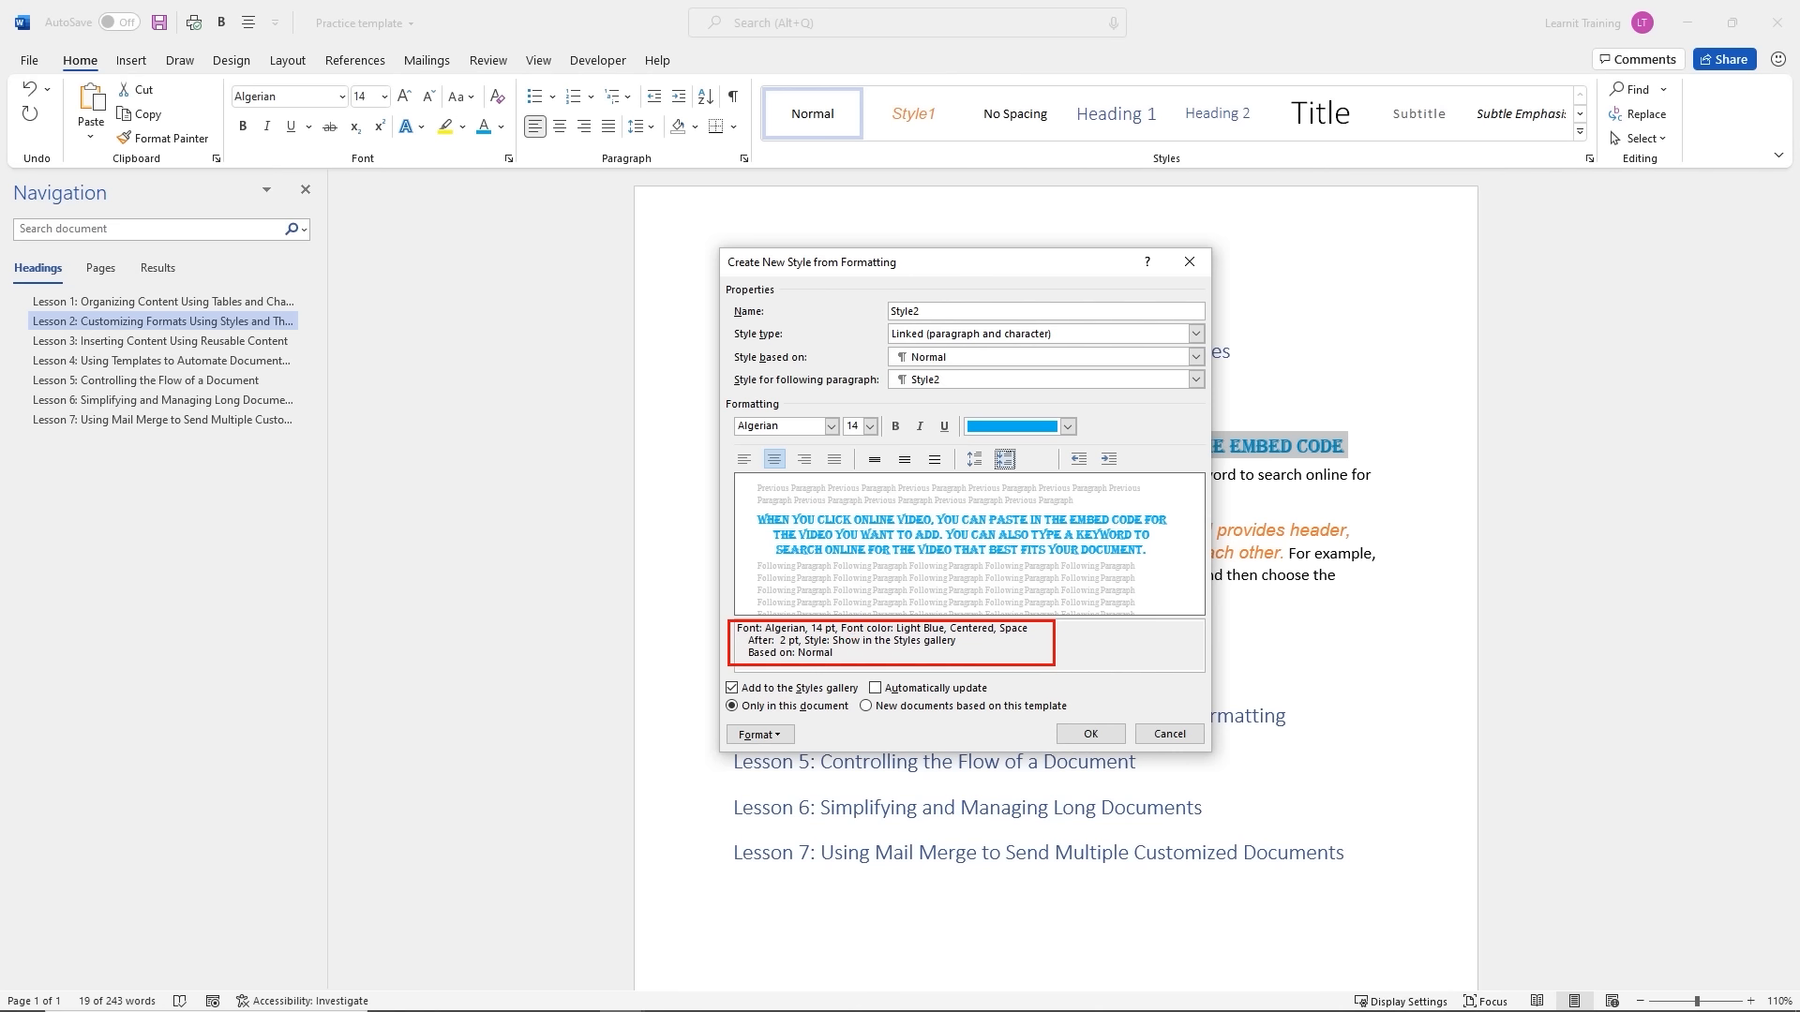
click(1090, 734)
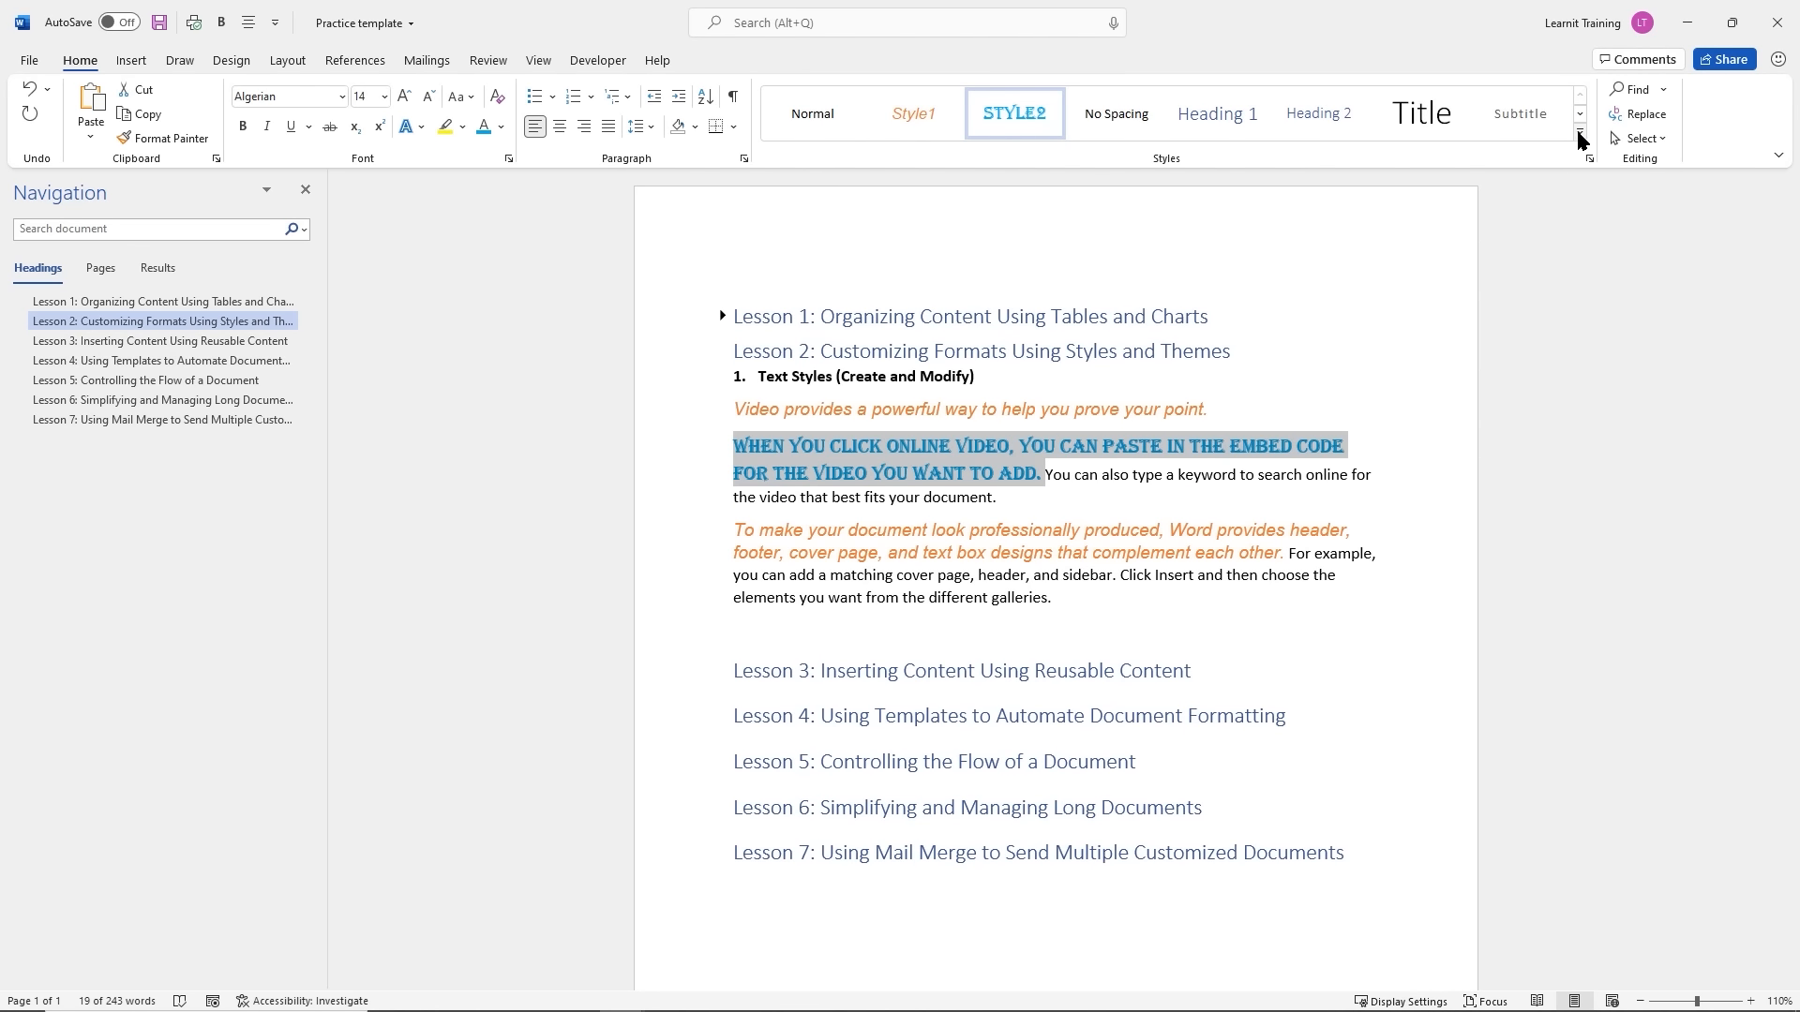
Apply Style2 to the sentence "For example, you can add a matching cover page, header, and sidebar."
click(1580, 131)
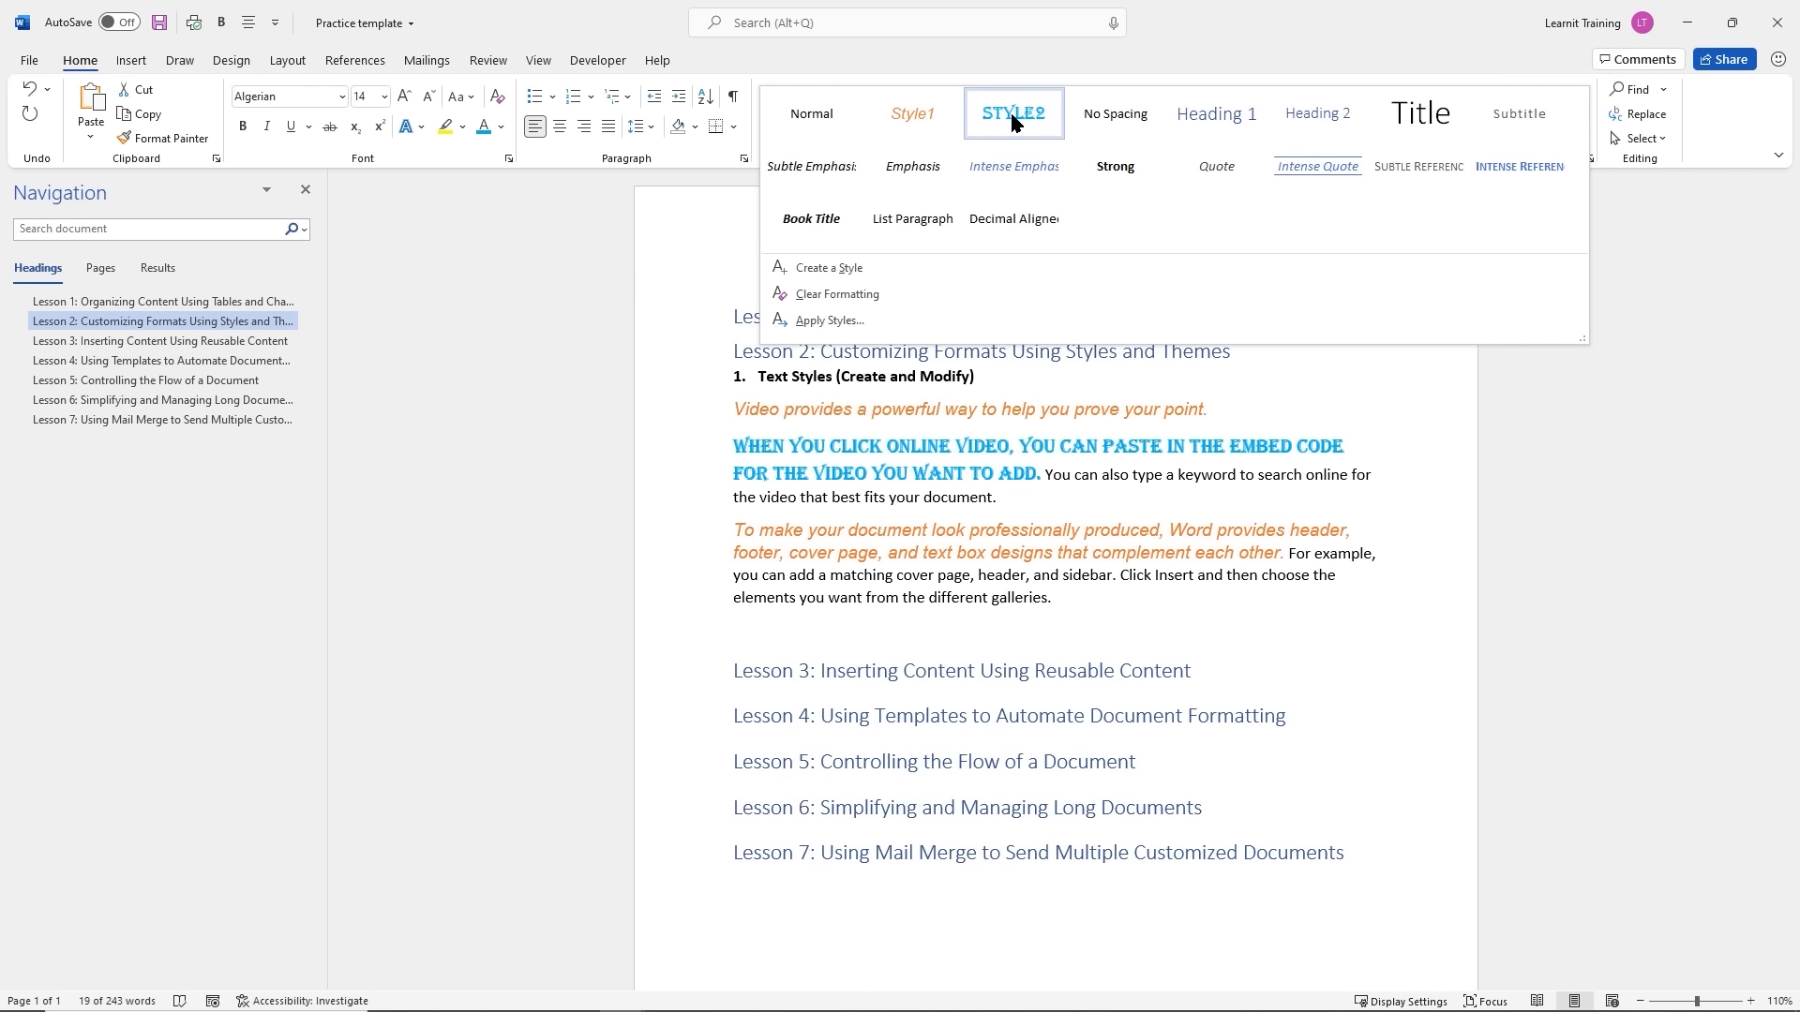
click(1051, 600)
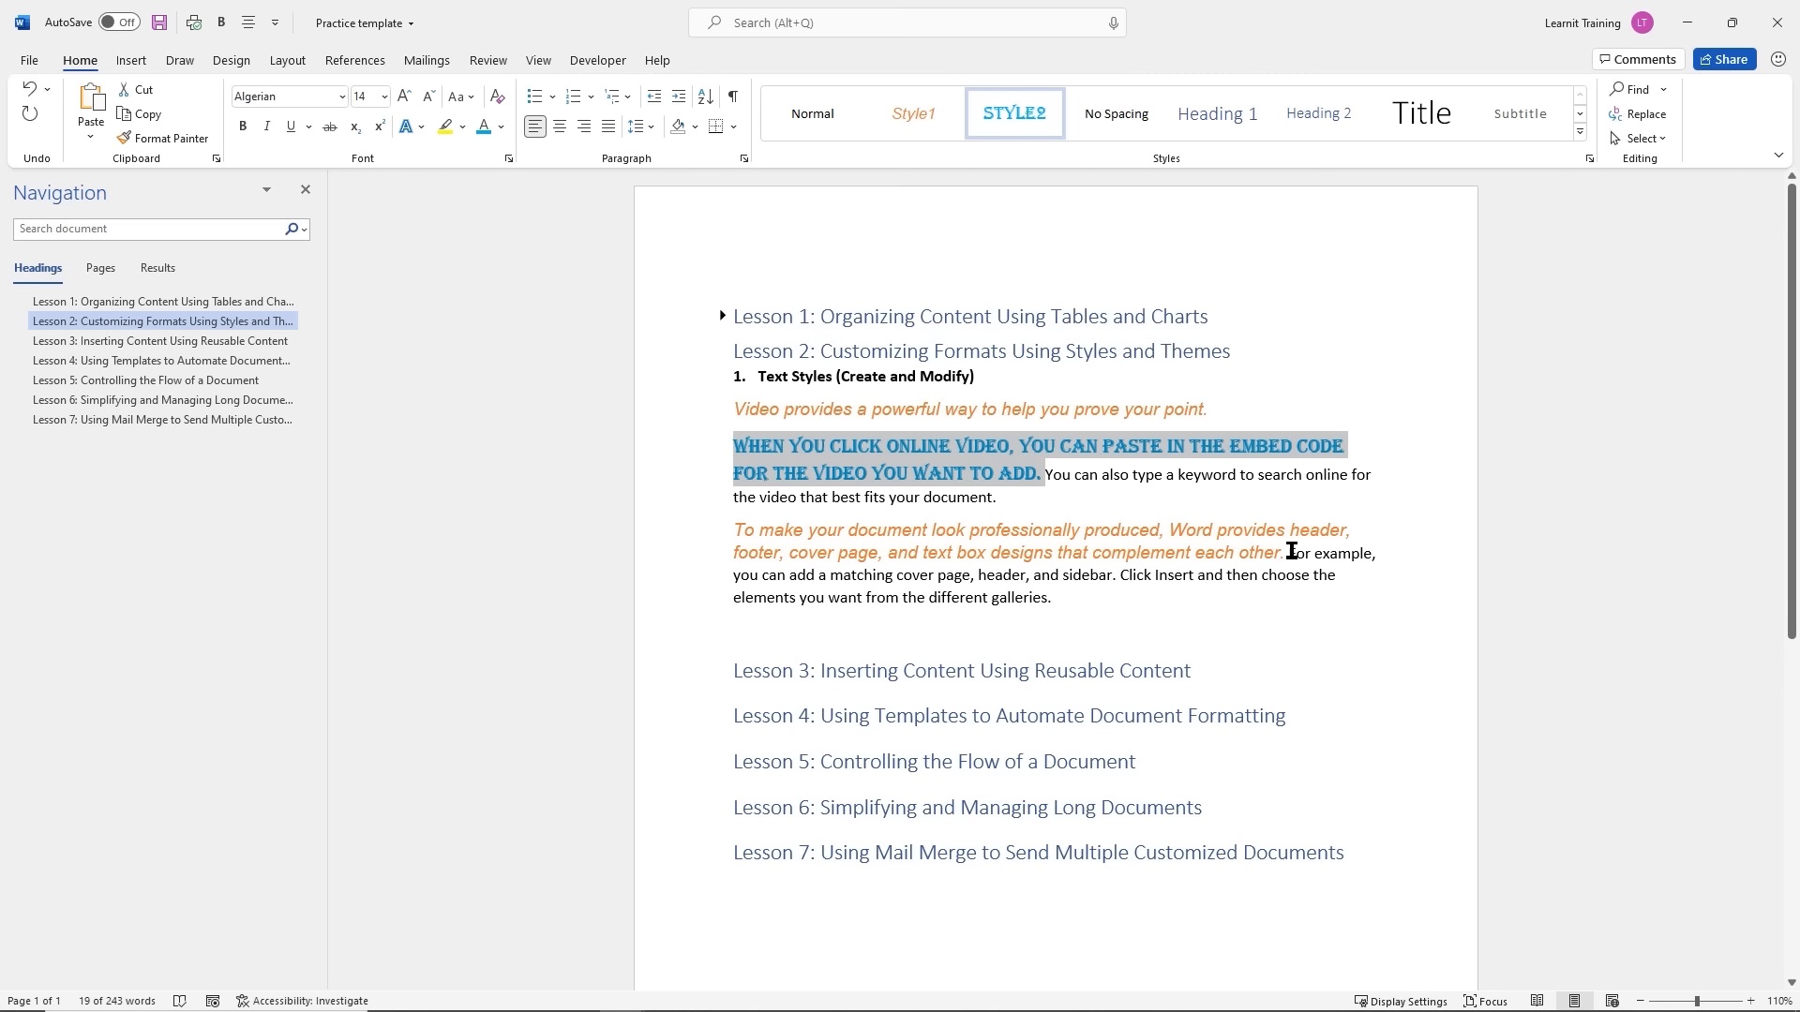
drag(1292, 554, 1115, 575)
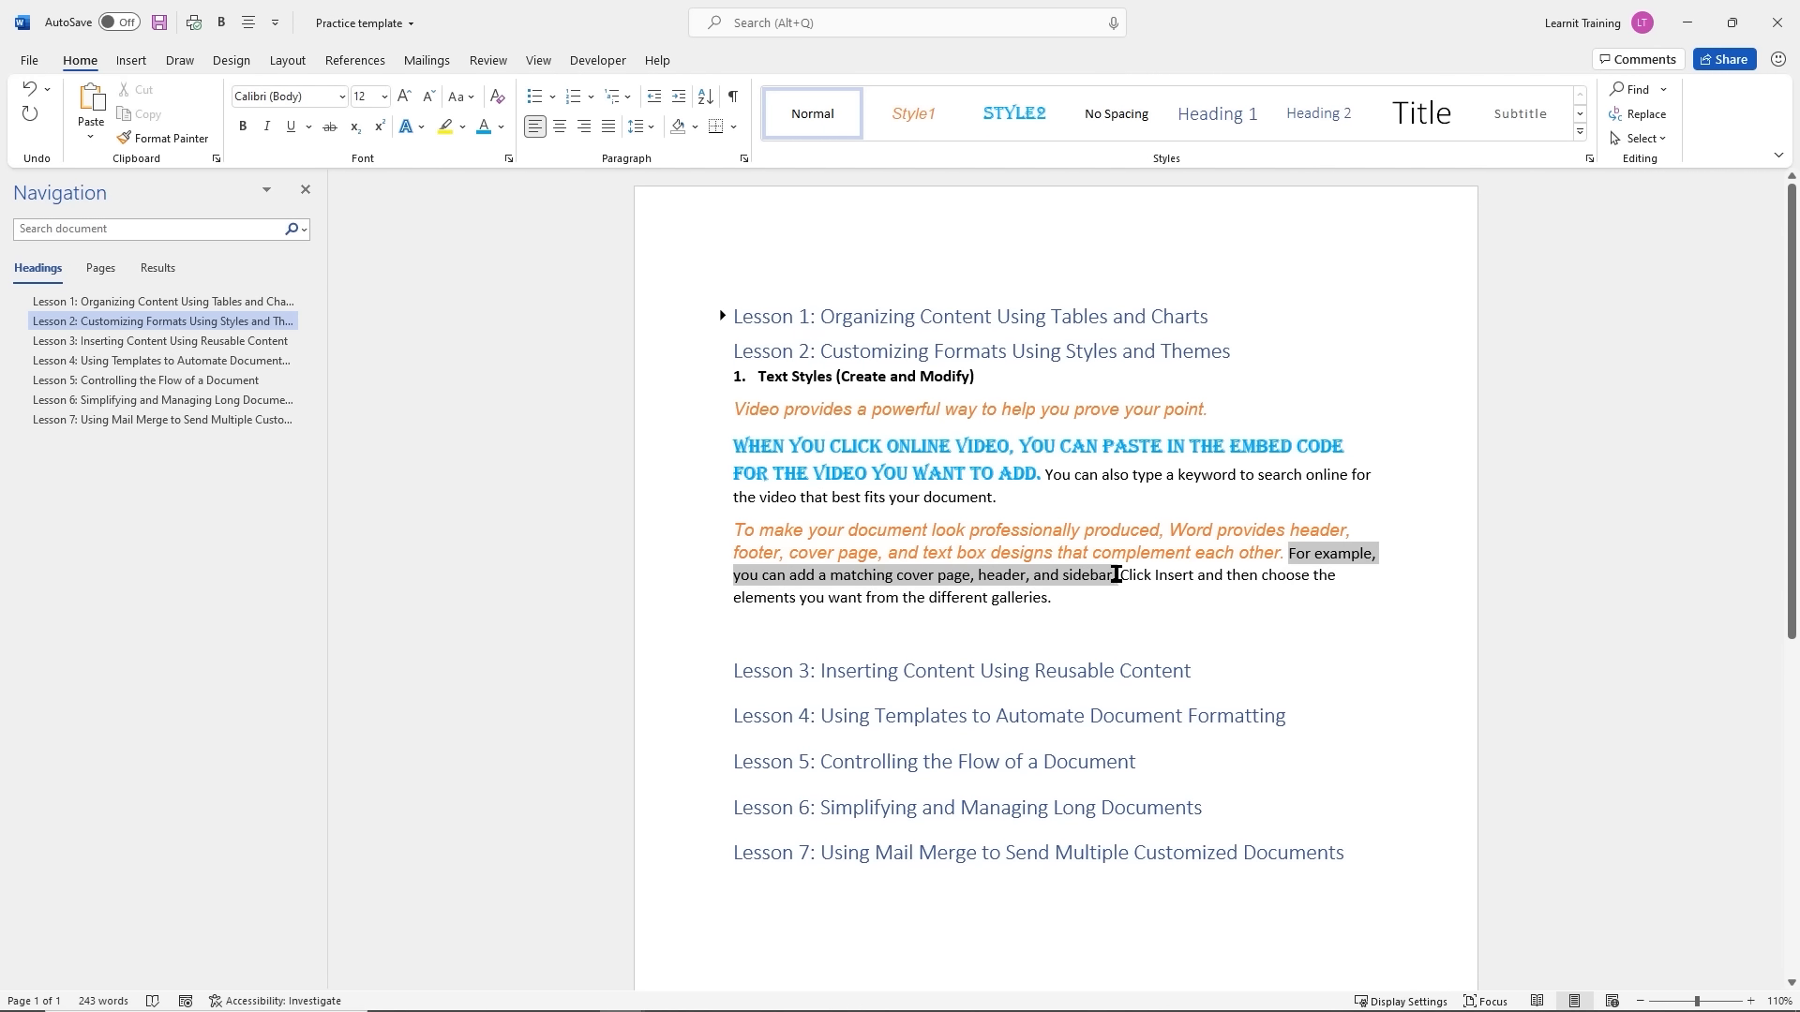
click(1008, 117)
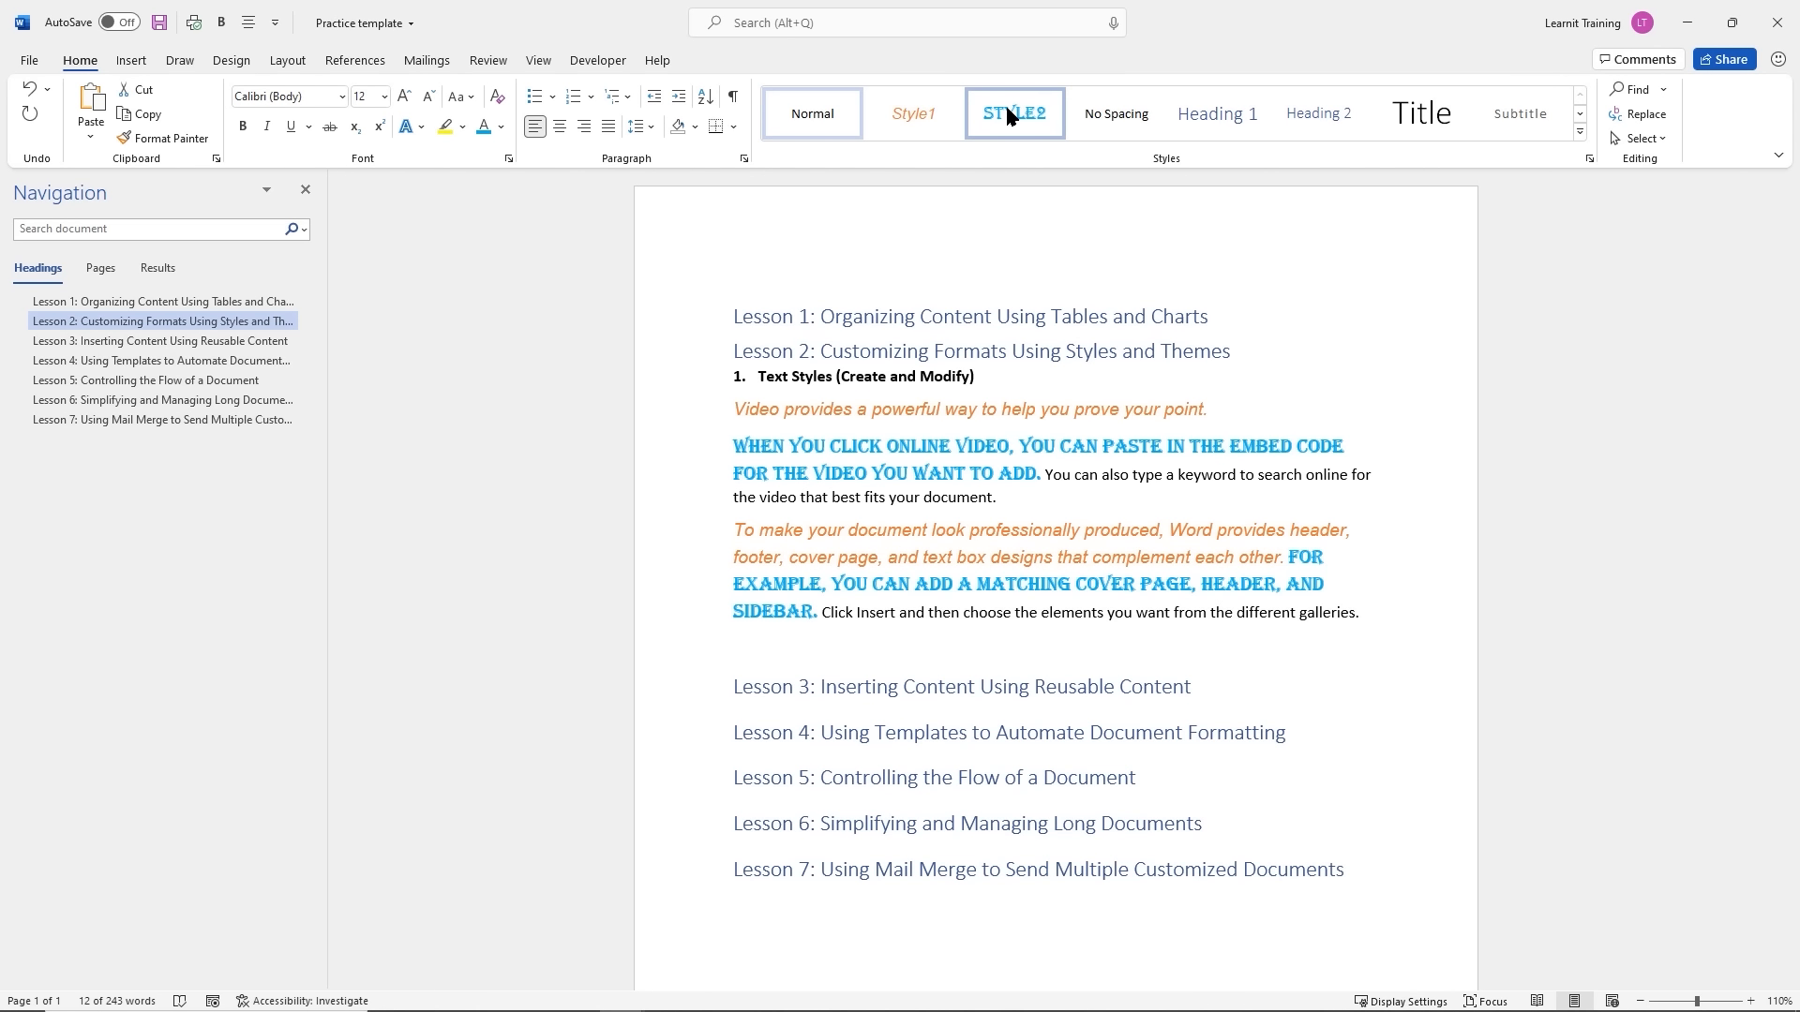
click(1063, 614)
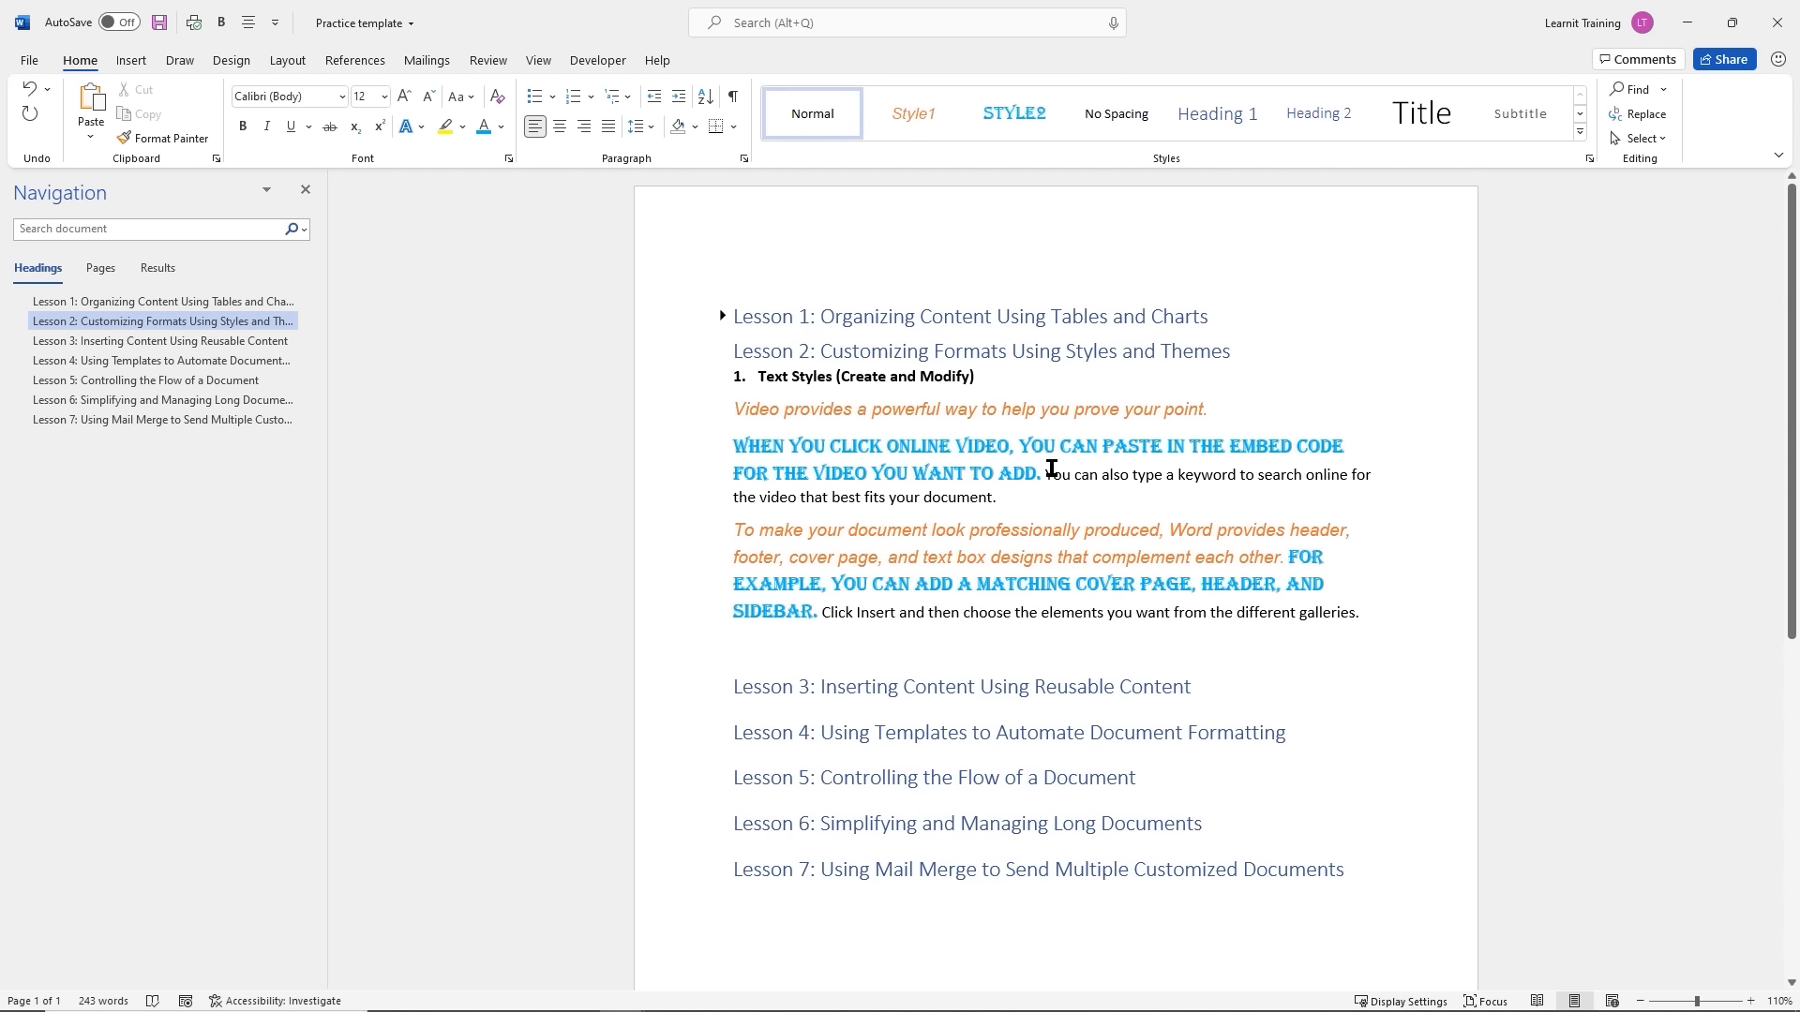
Format the sentence "You can also type a keyword to search online for the video that best fits your document." as Arial Black, 16 pt
drag(1046, 473, 1058, 492)
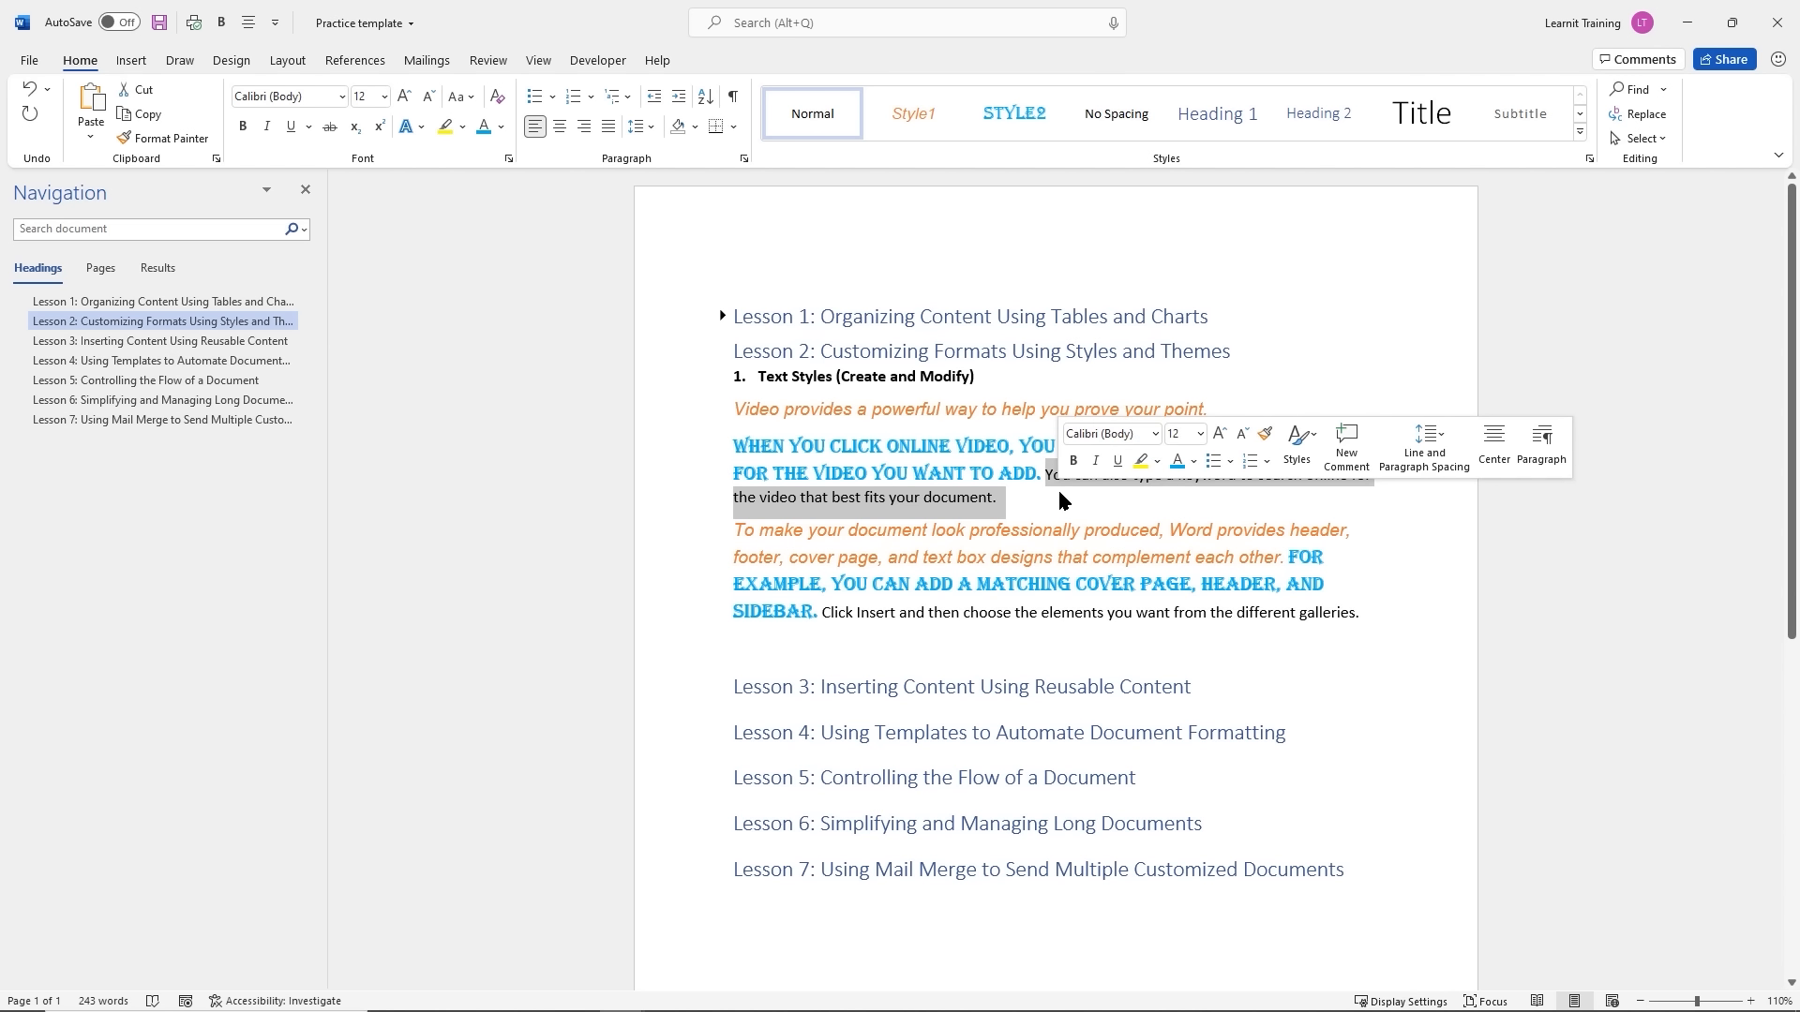
click(1155, 433)
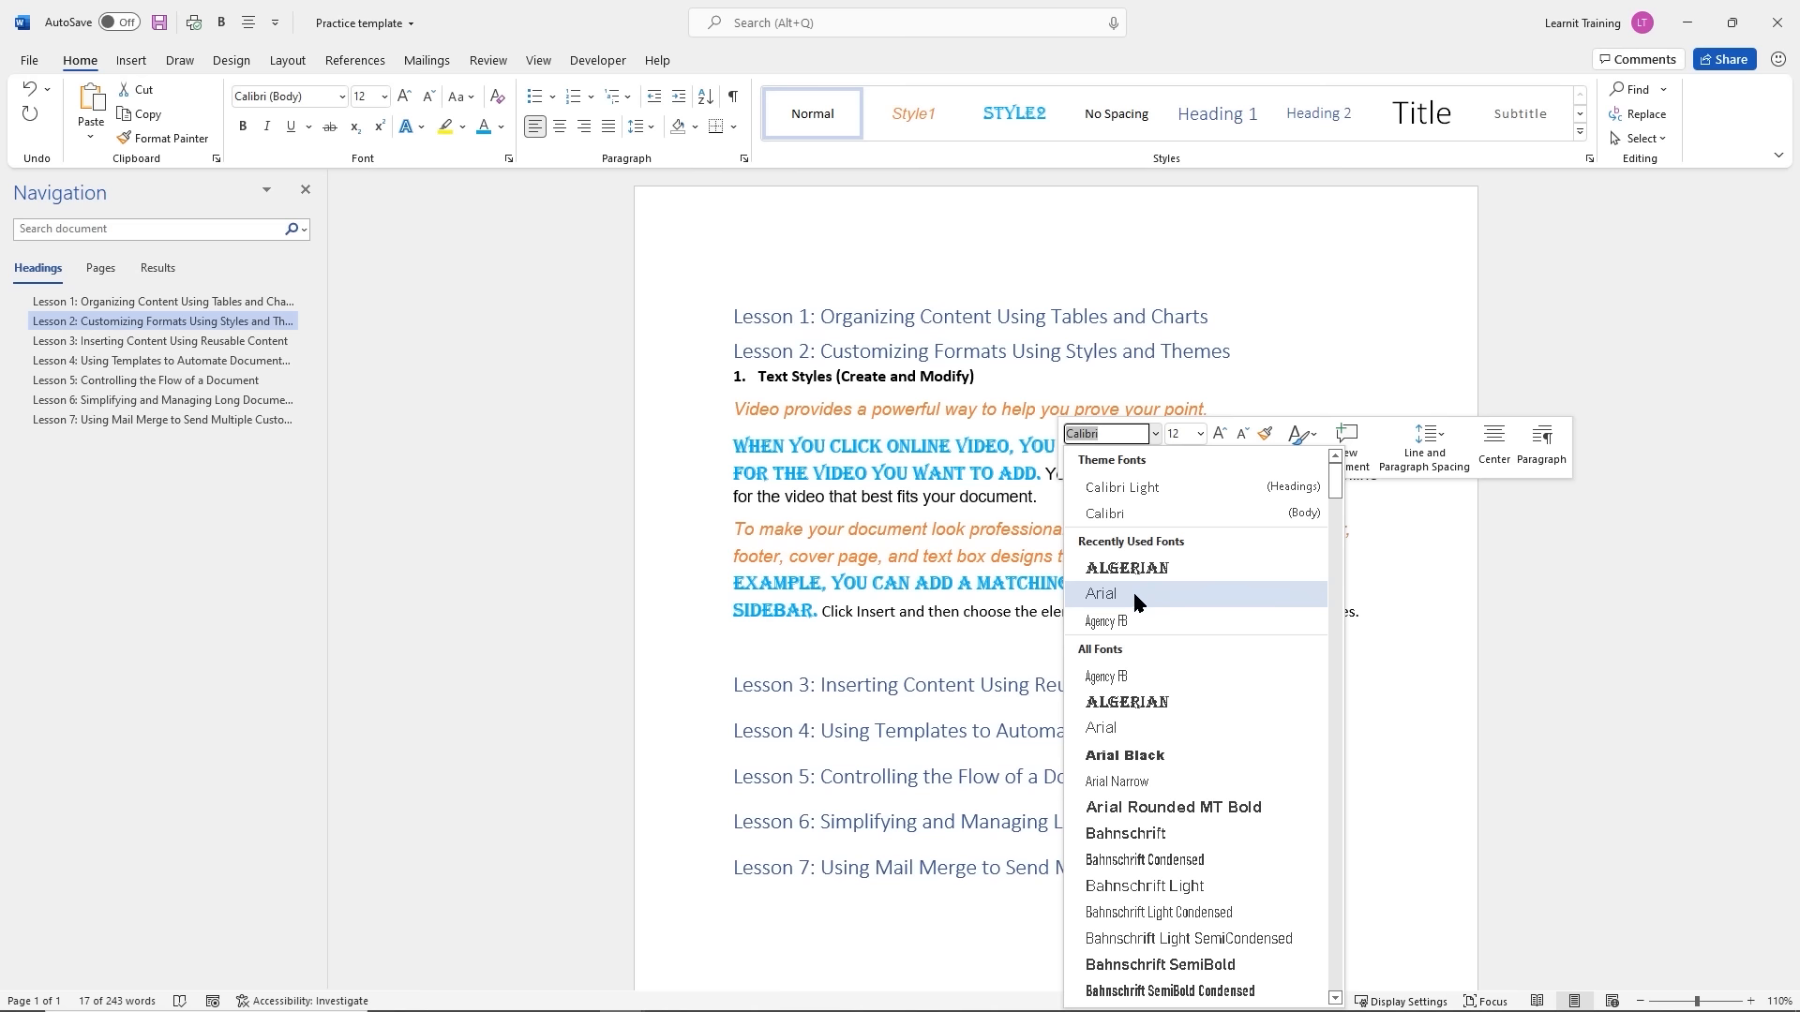
click(1130, 757)
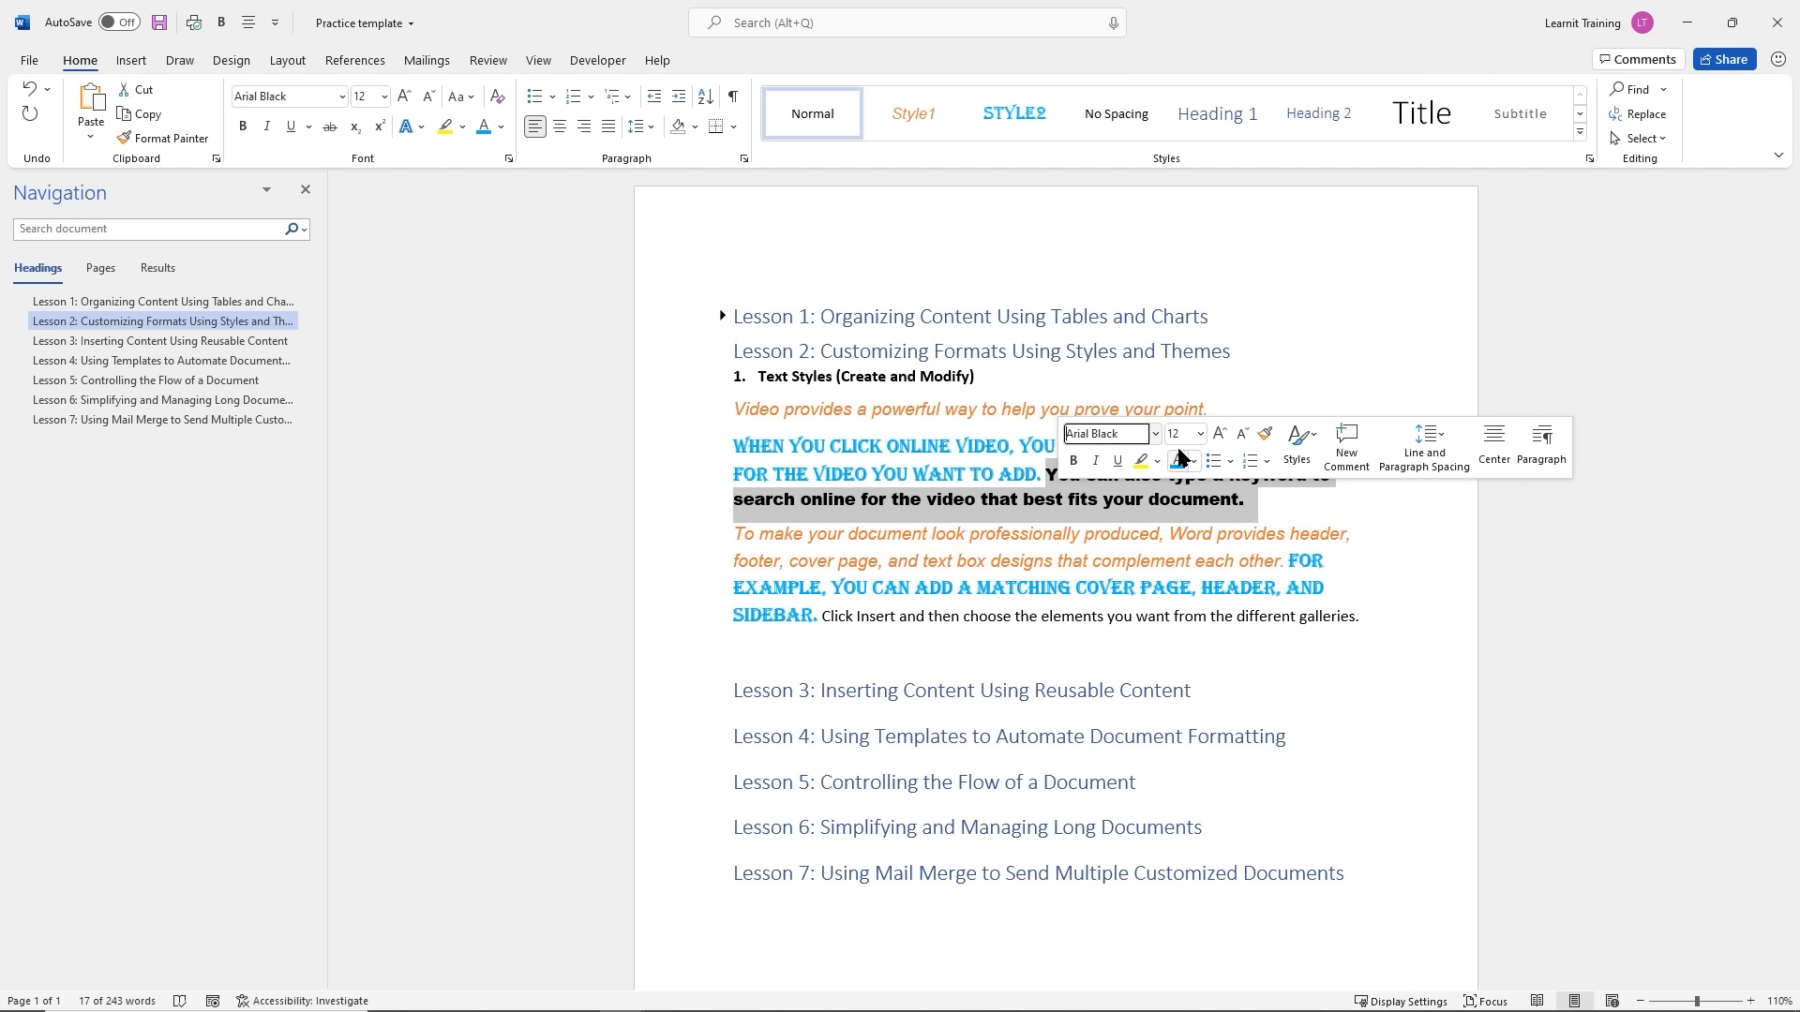
click(1200, 434)
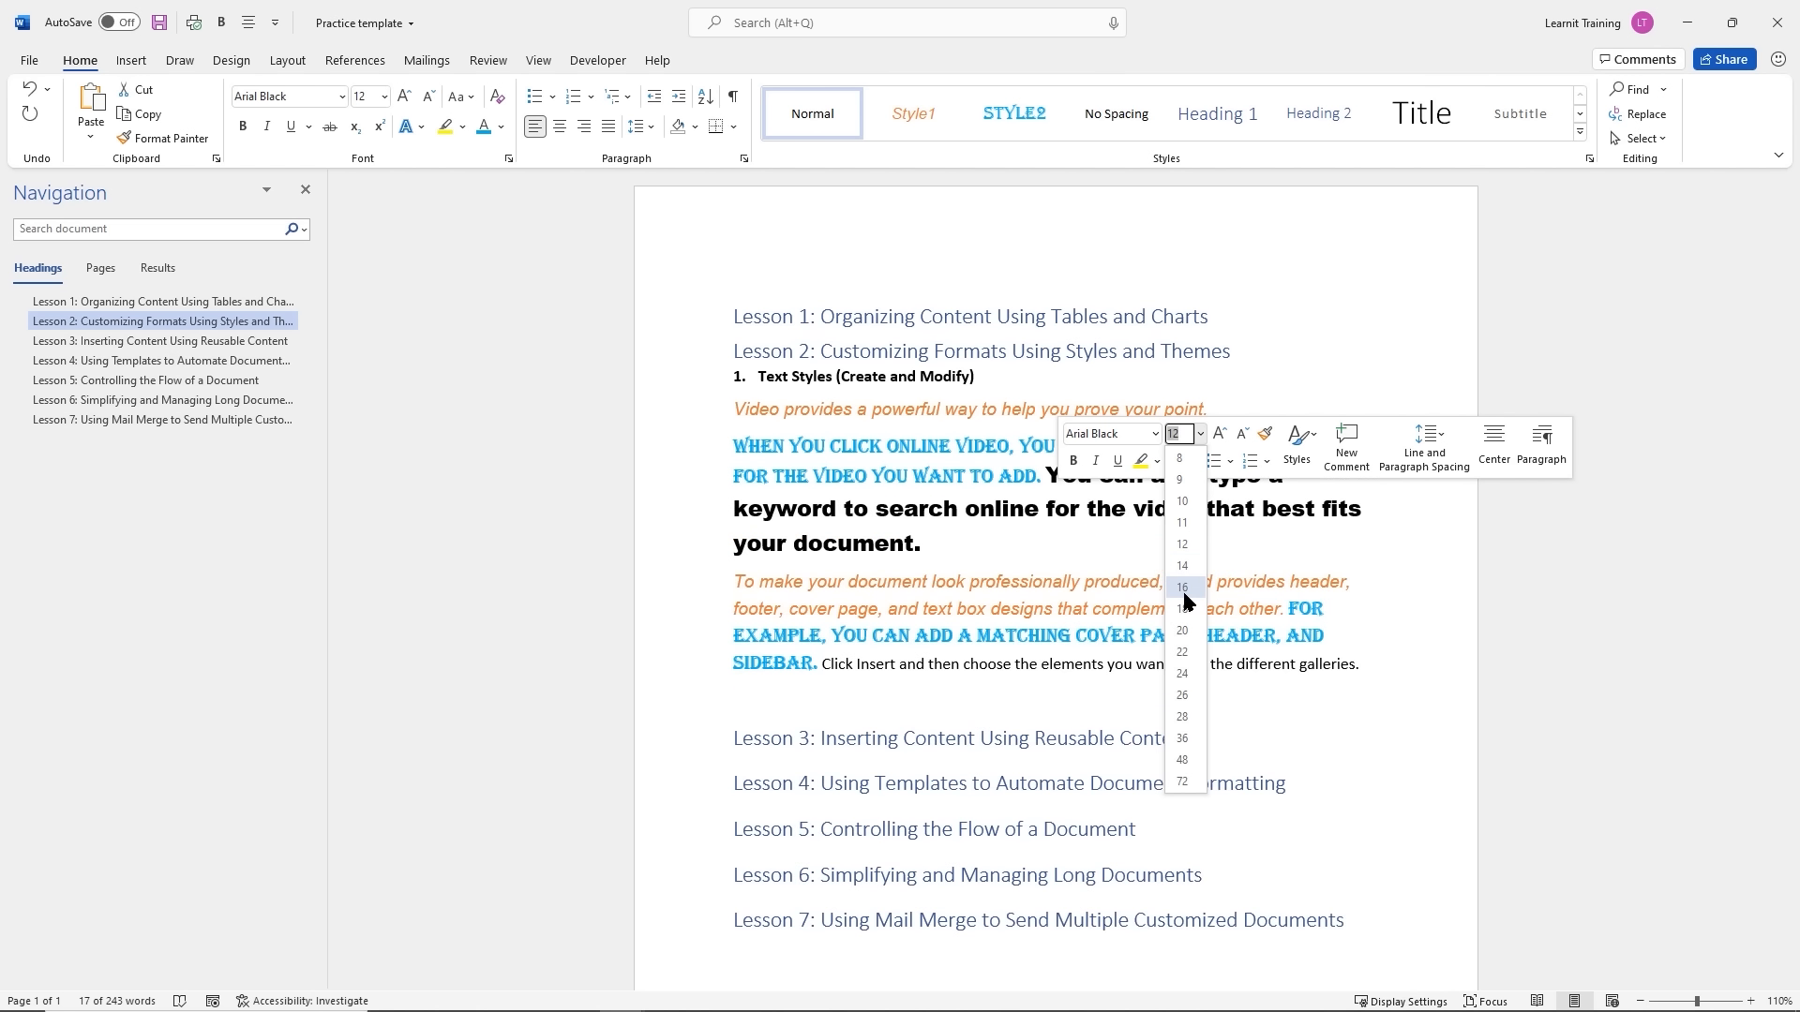
click(1183, 588)
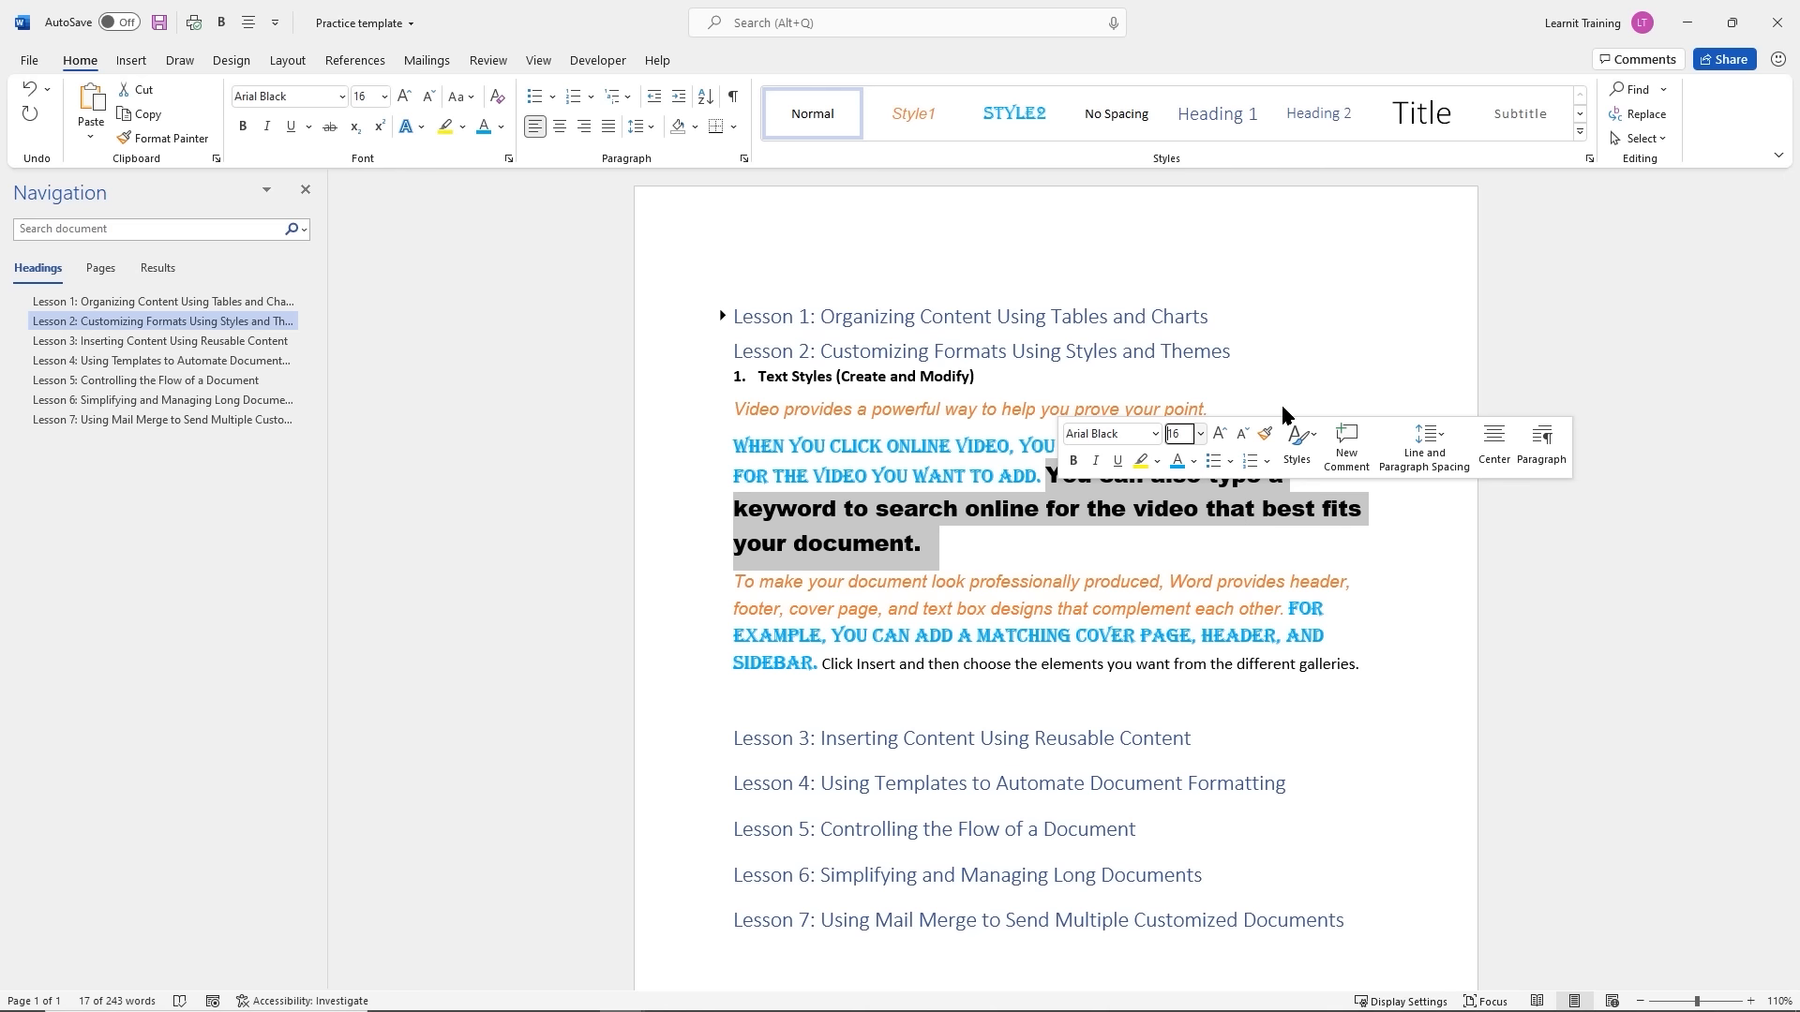
click(923, 529)
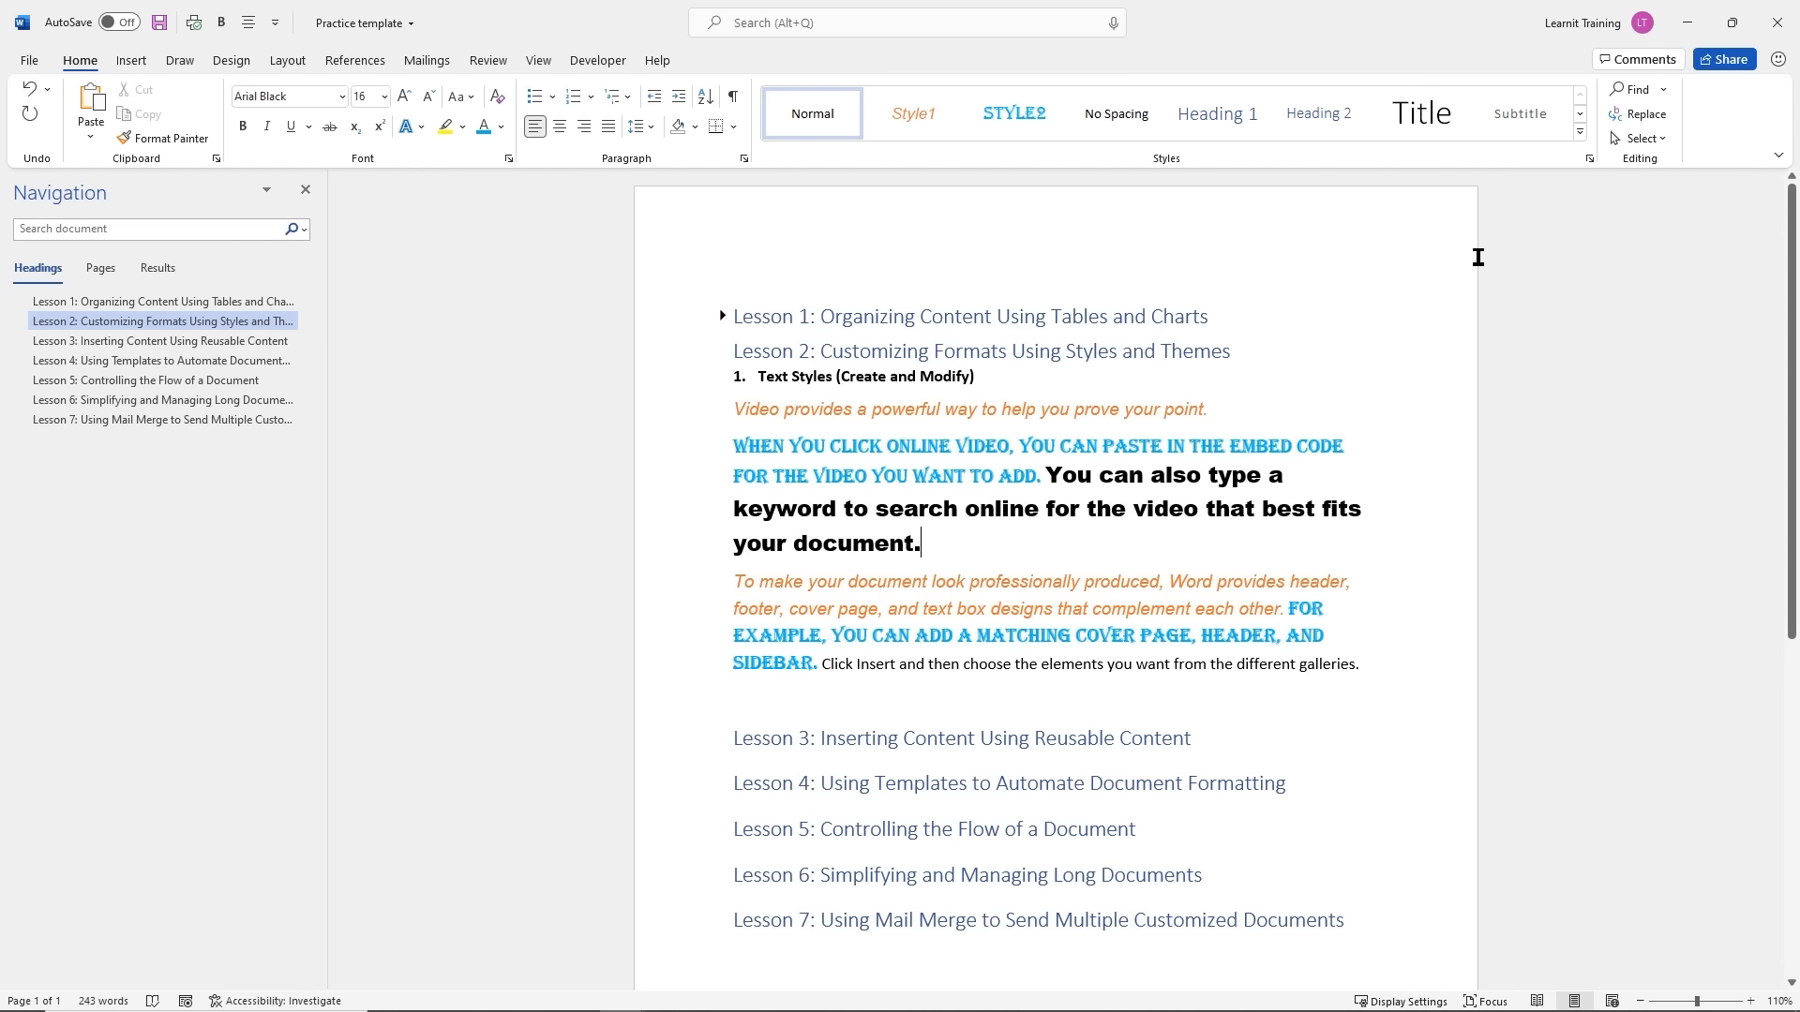
Create a new style from the Arial Black sentence's formatting, with right alignment and 1.5 line spacing
drag(926, 544, 1049, 475)
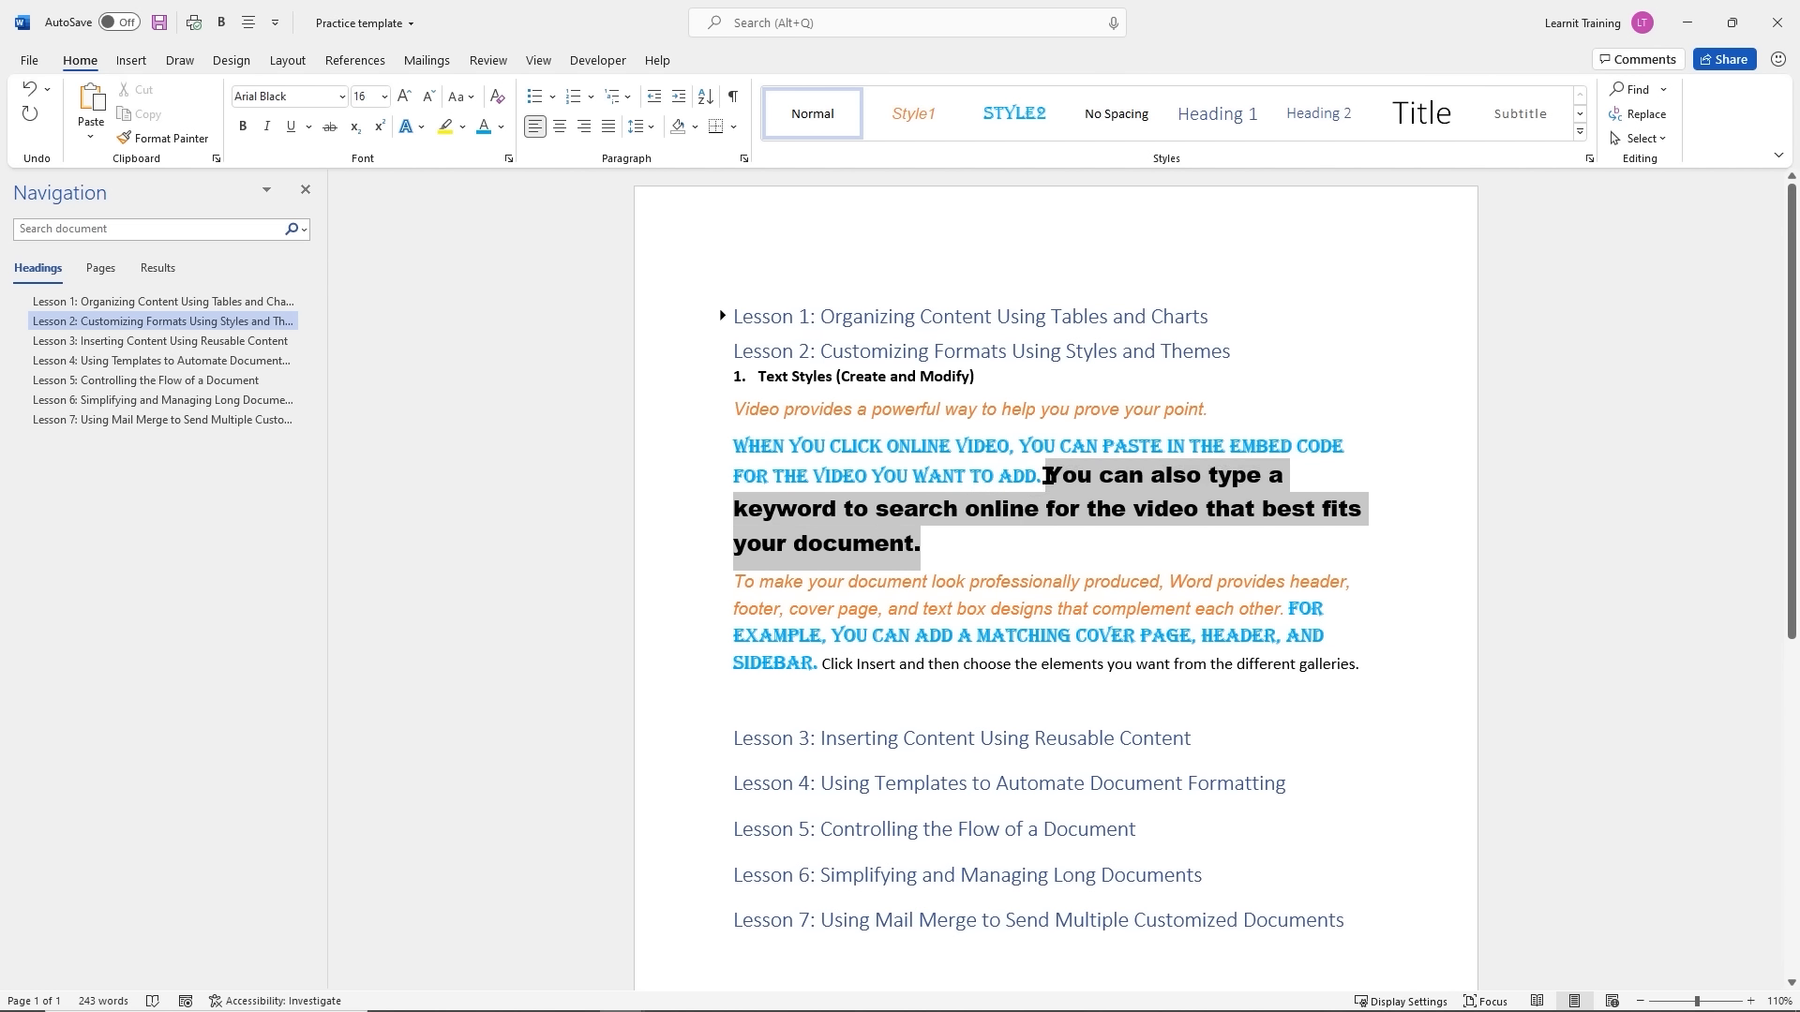
click(1580, 138)
click(839, 263)
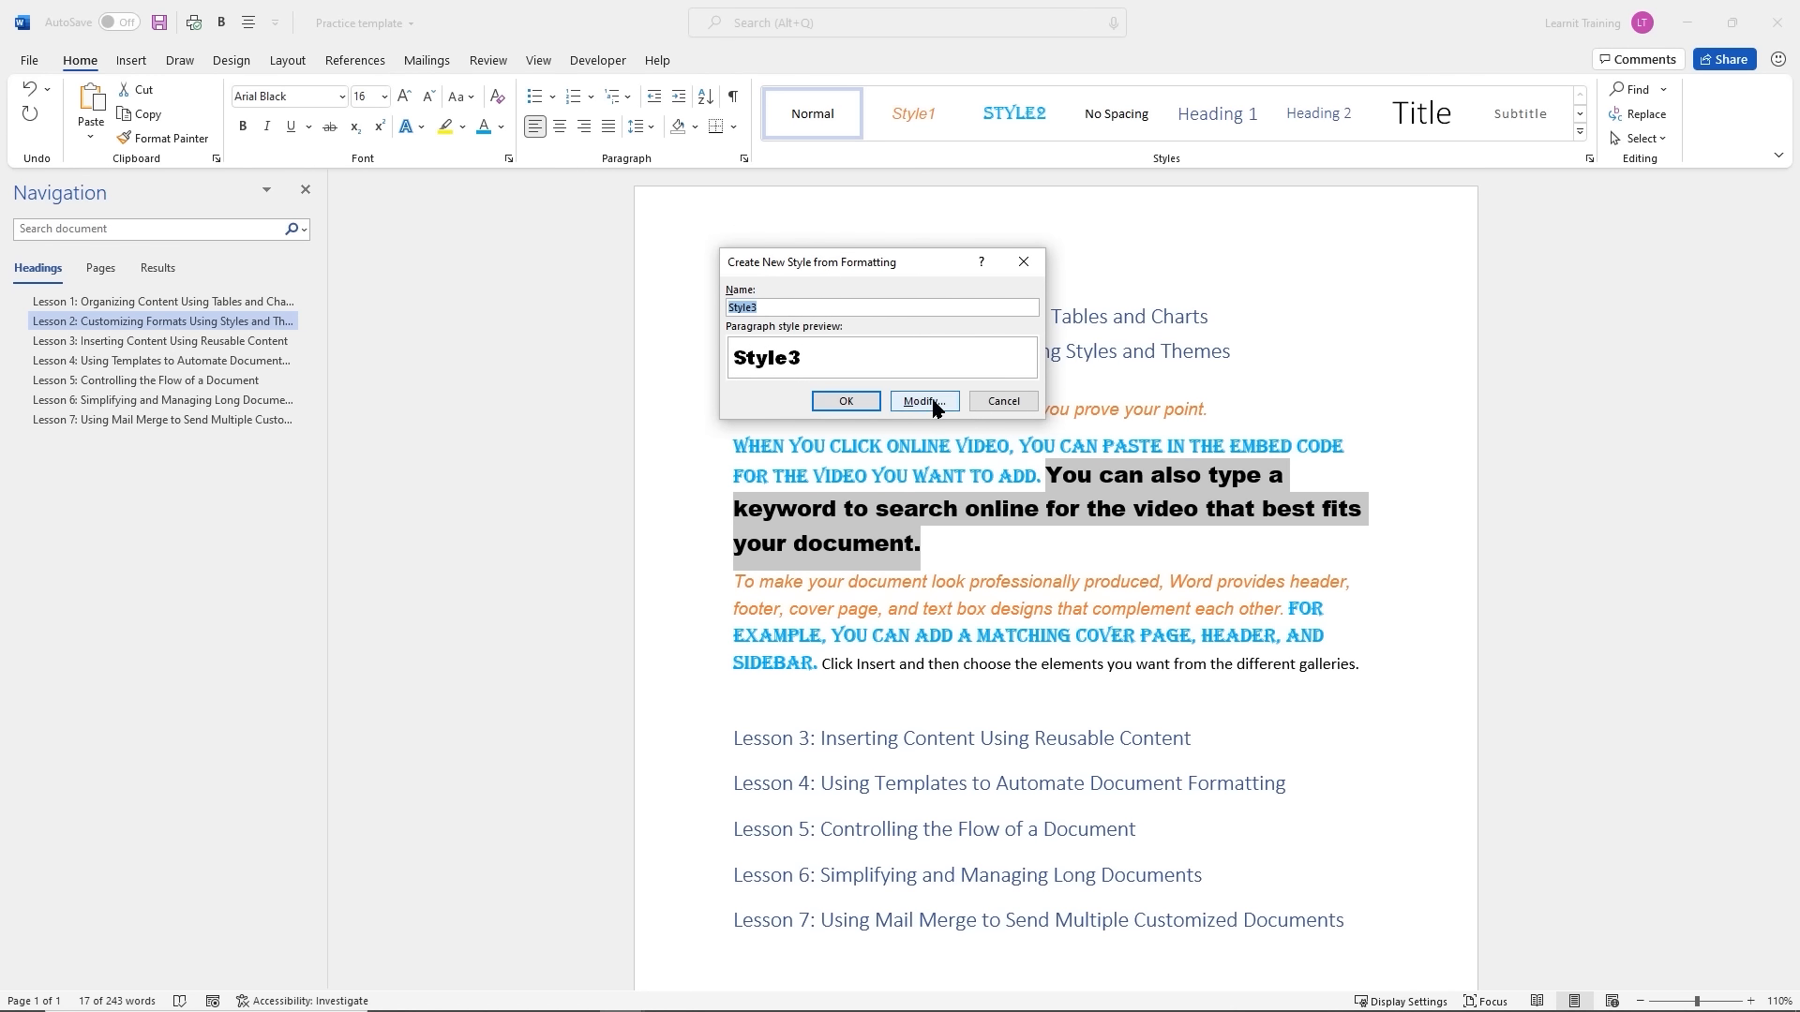
click(934, 408)
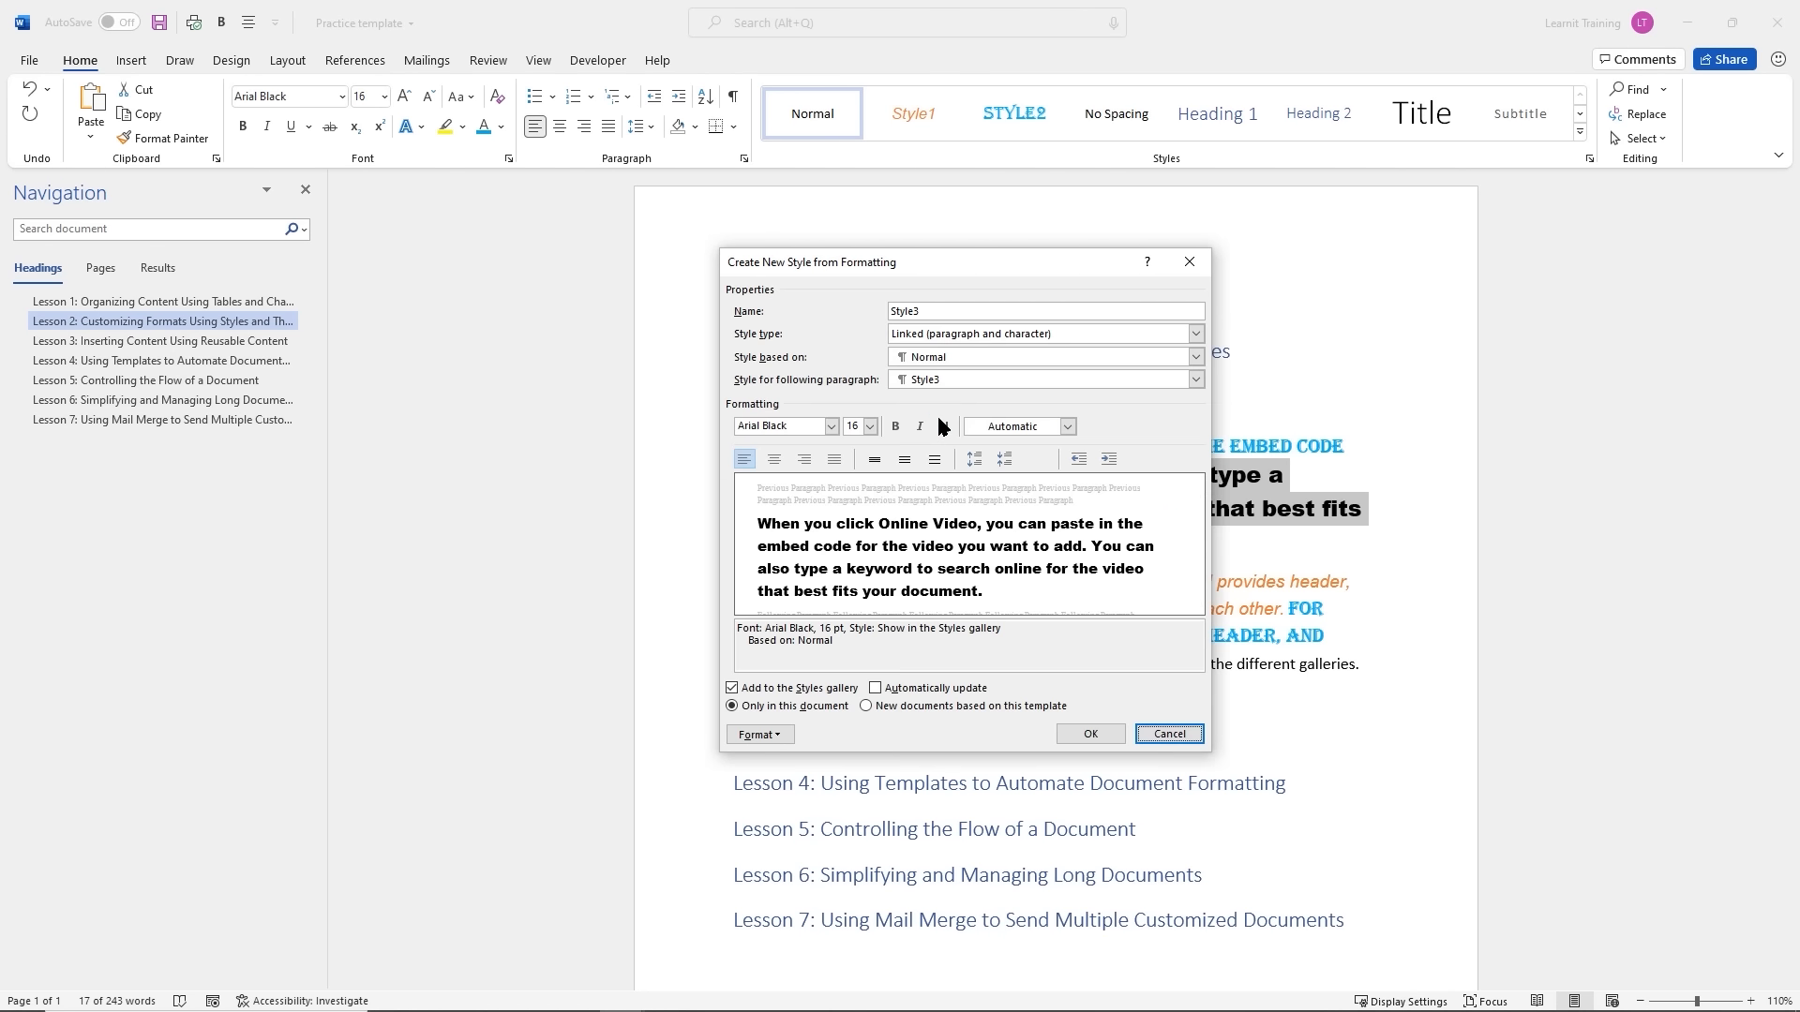
click(804, 460)
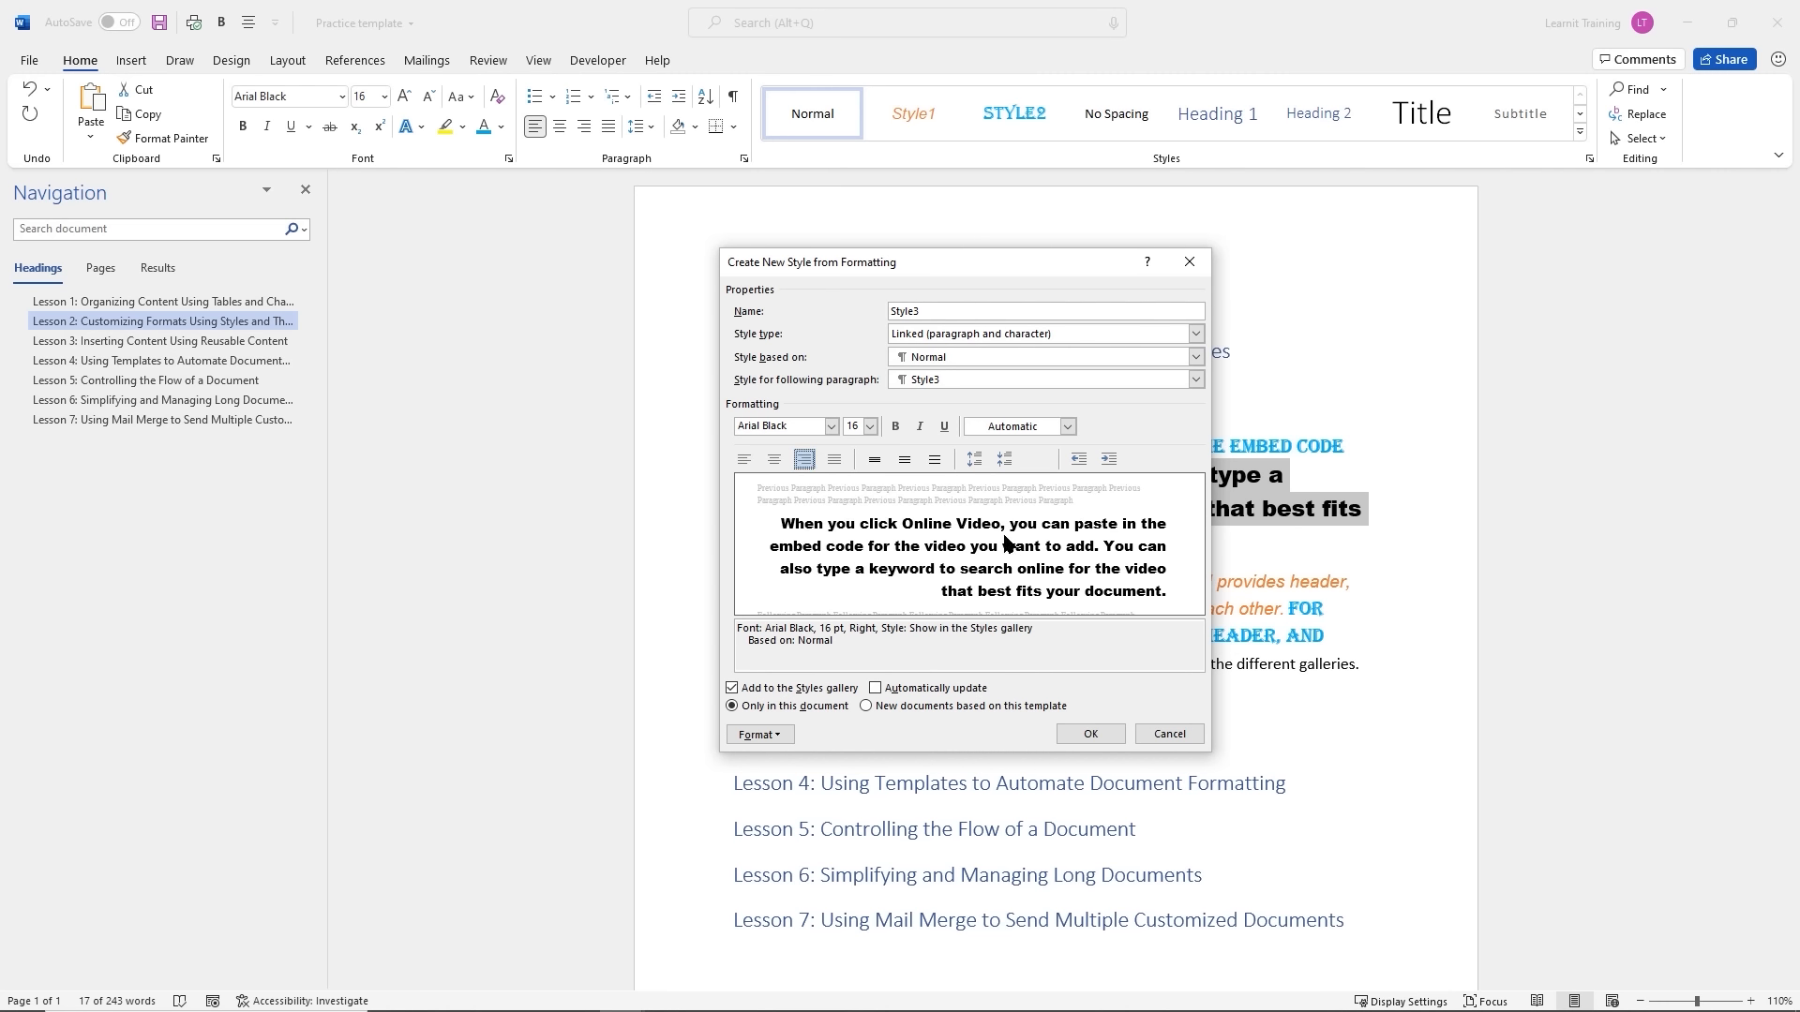
click(904, 460)
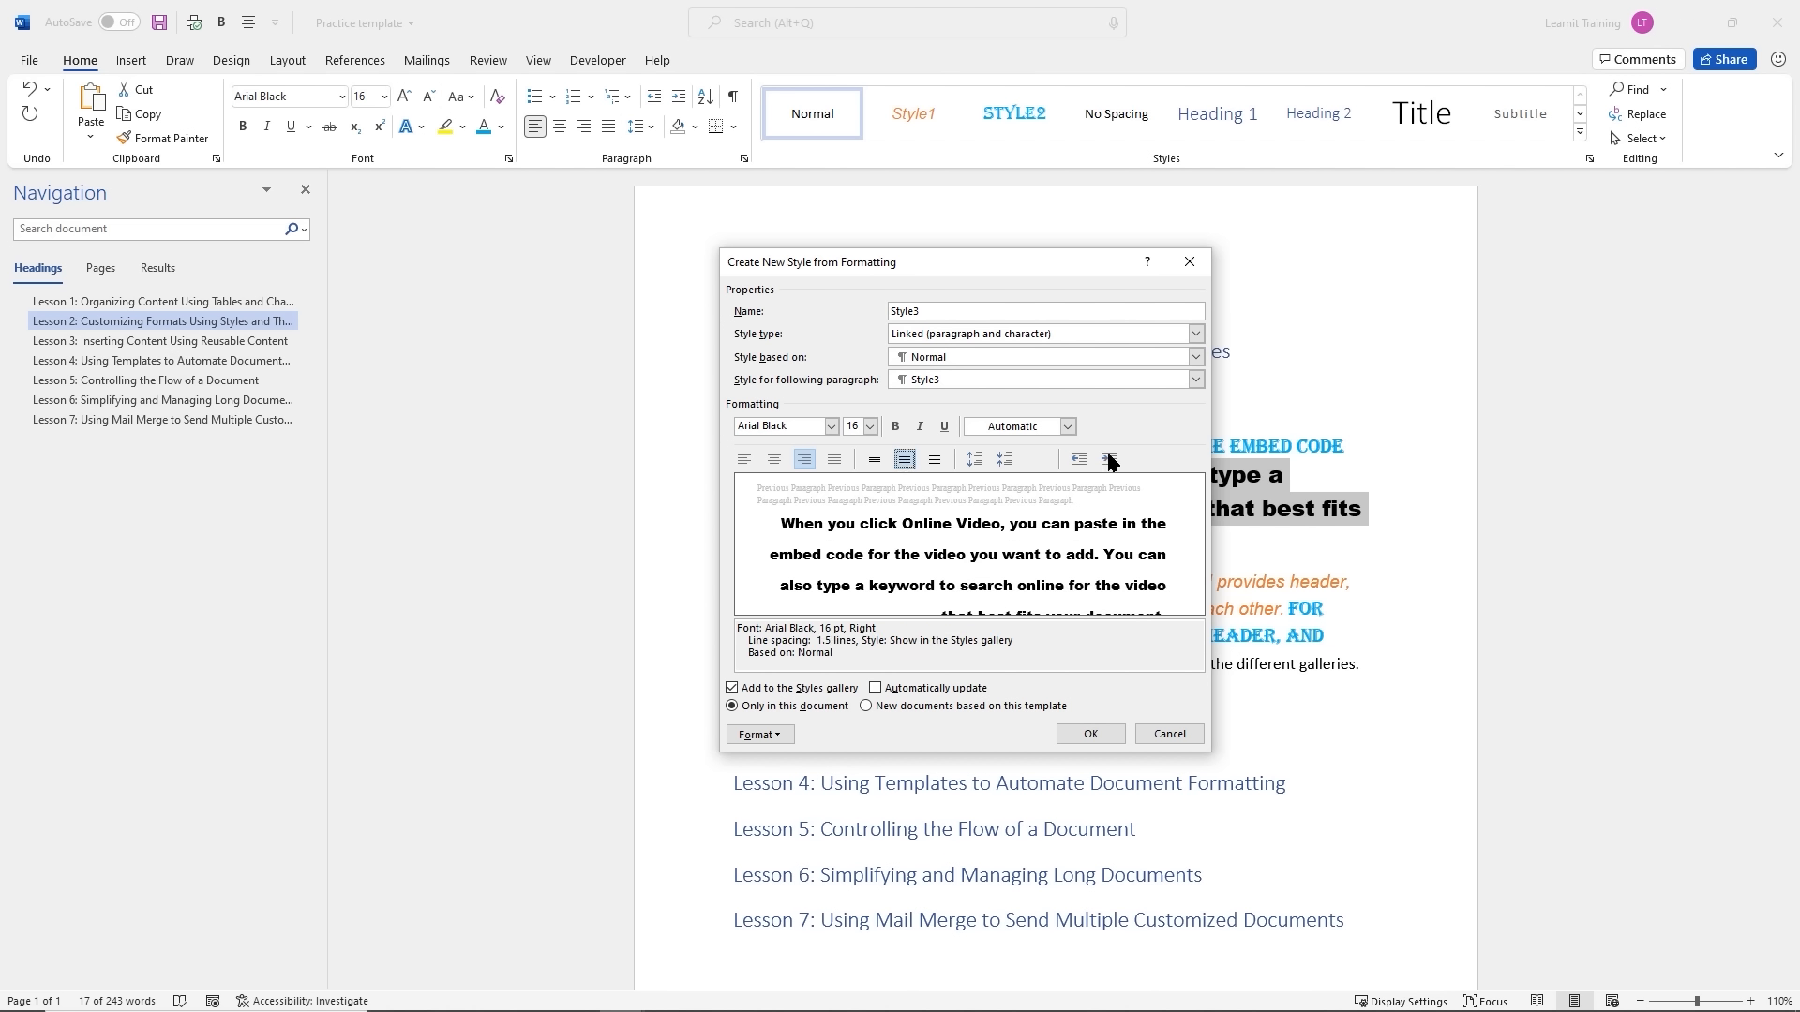
click(1099, 734)
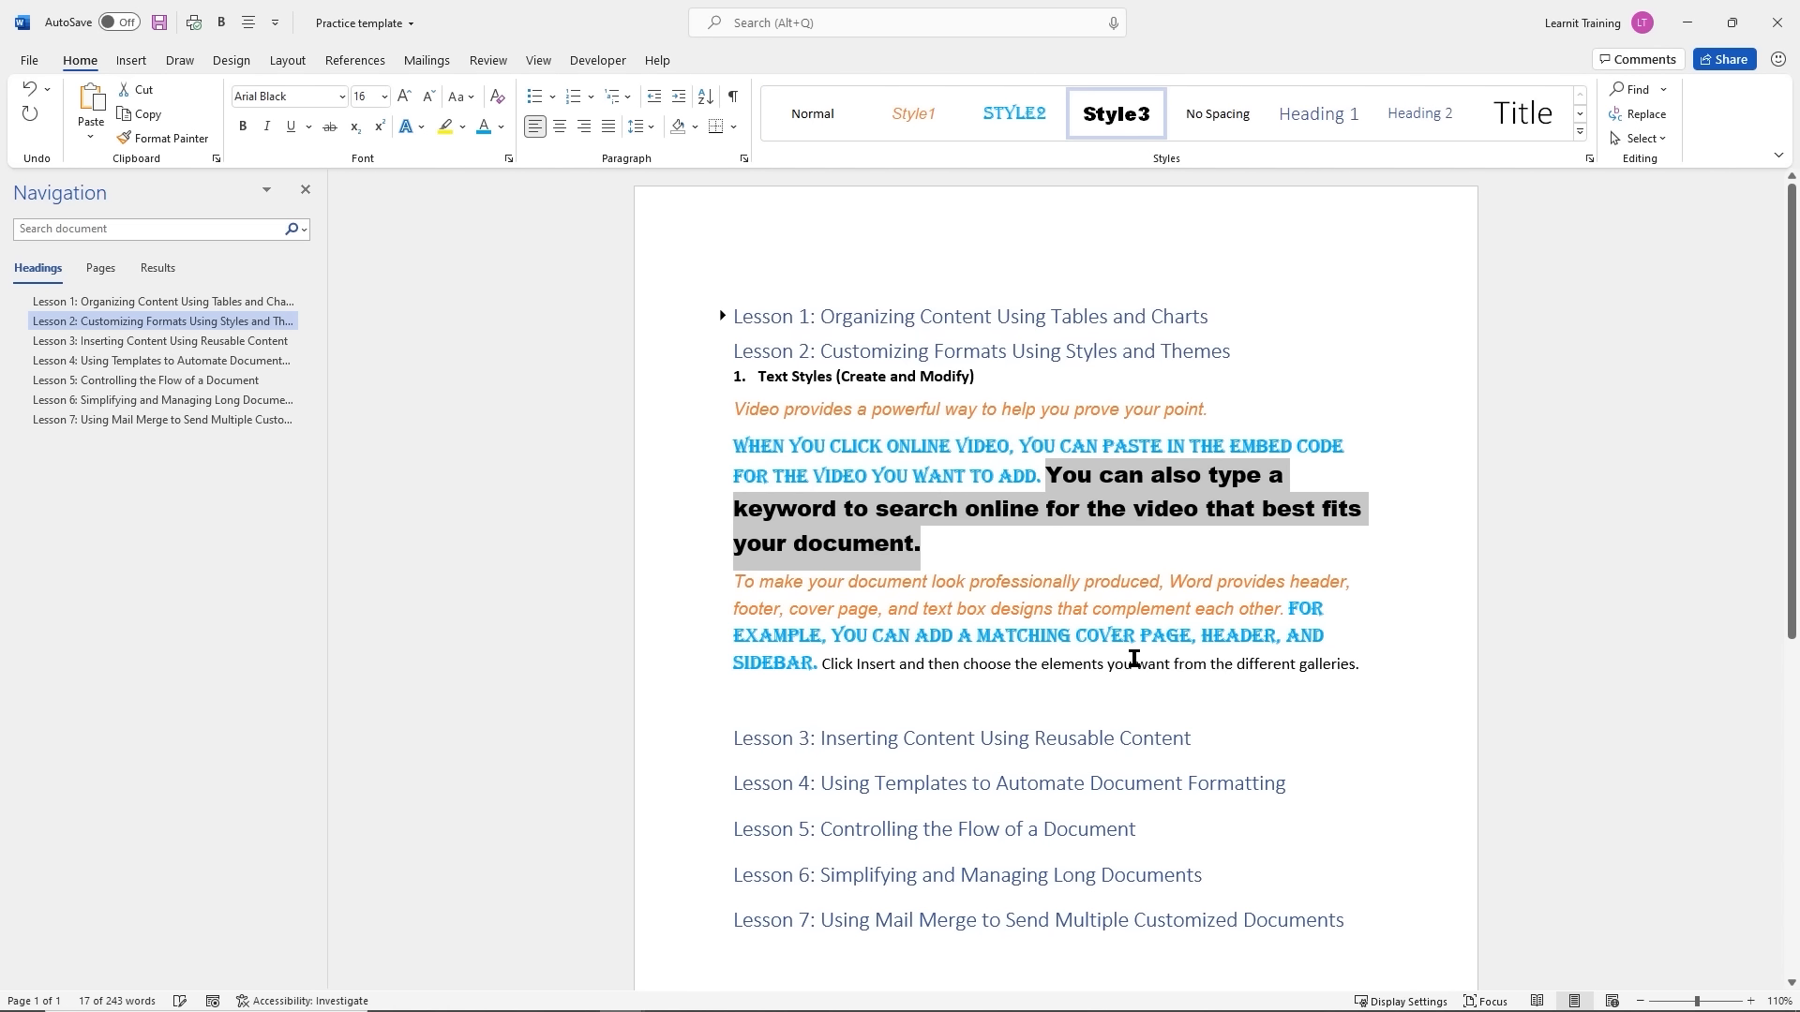
Apply Style3 to the sentence "Click Insert and then choose the elements you want from the different galleries."
click(847, 662)
drag(822, 661, 1361, 671)
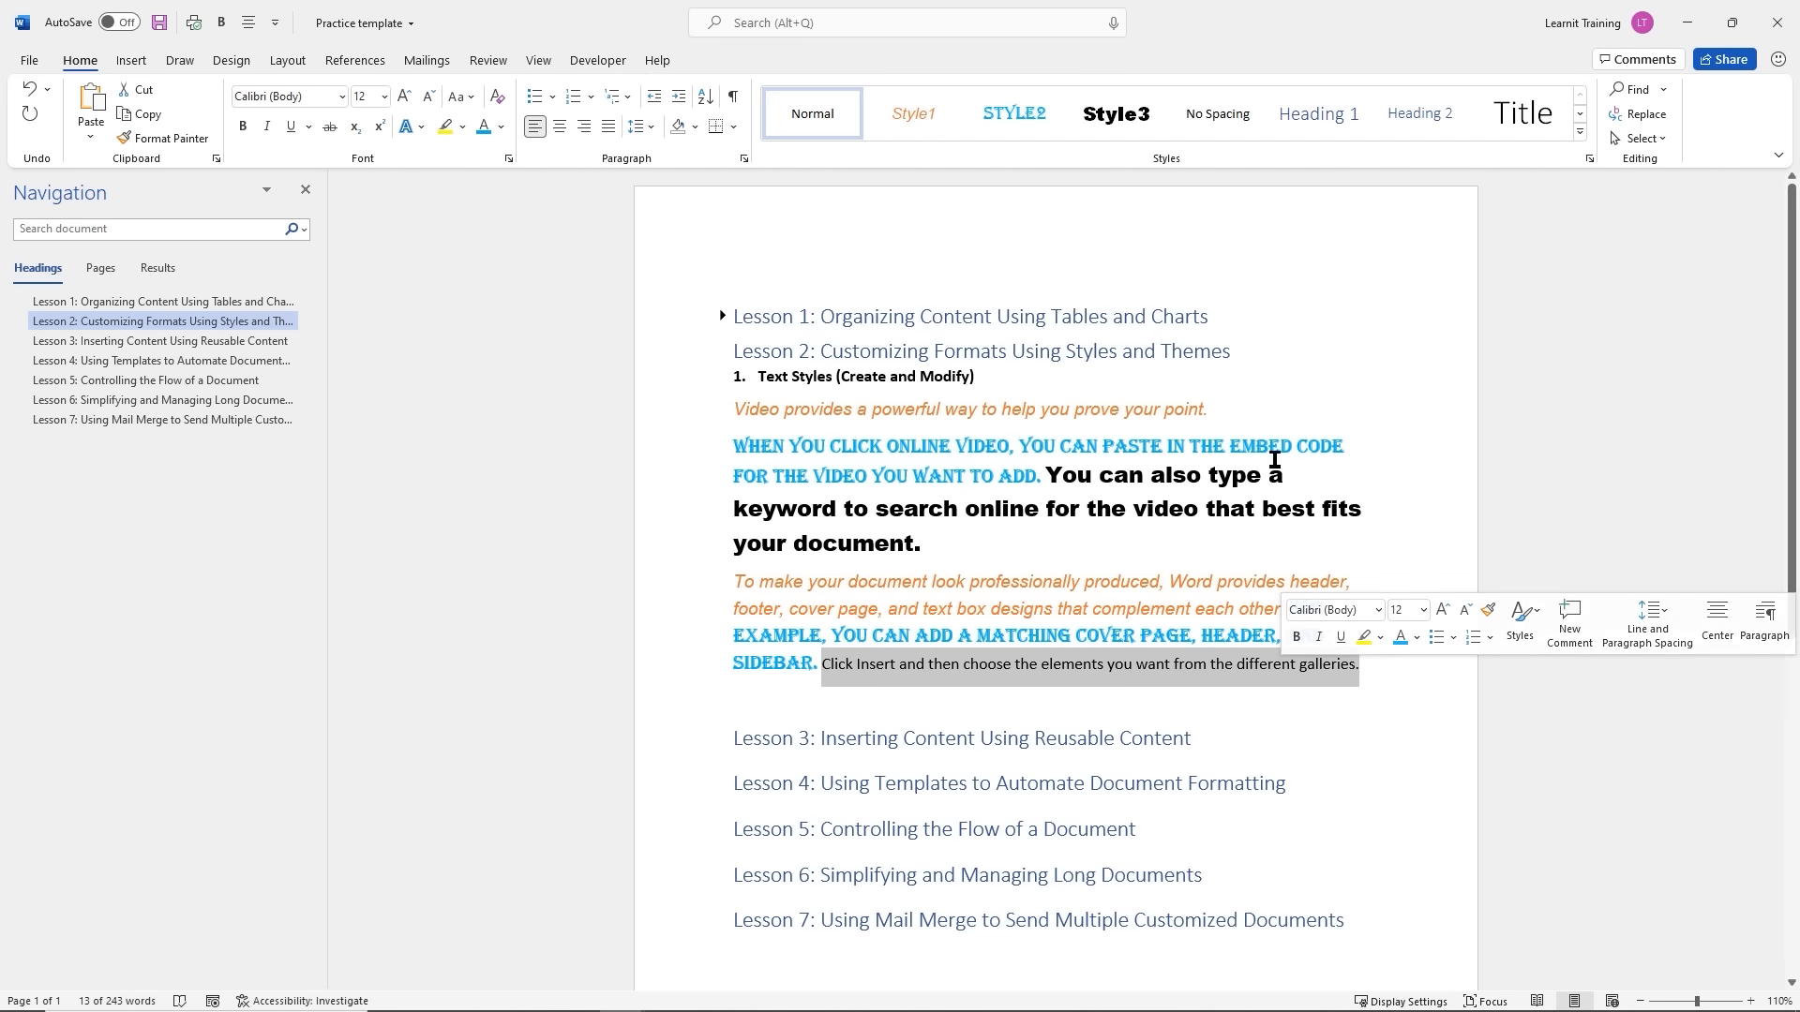
click(1124, 110)
click(1168, 608)
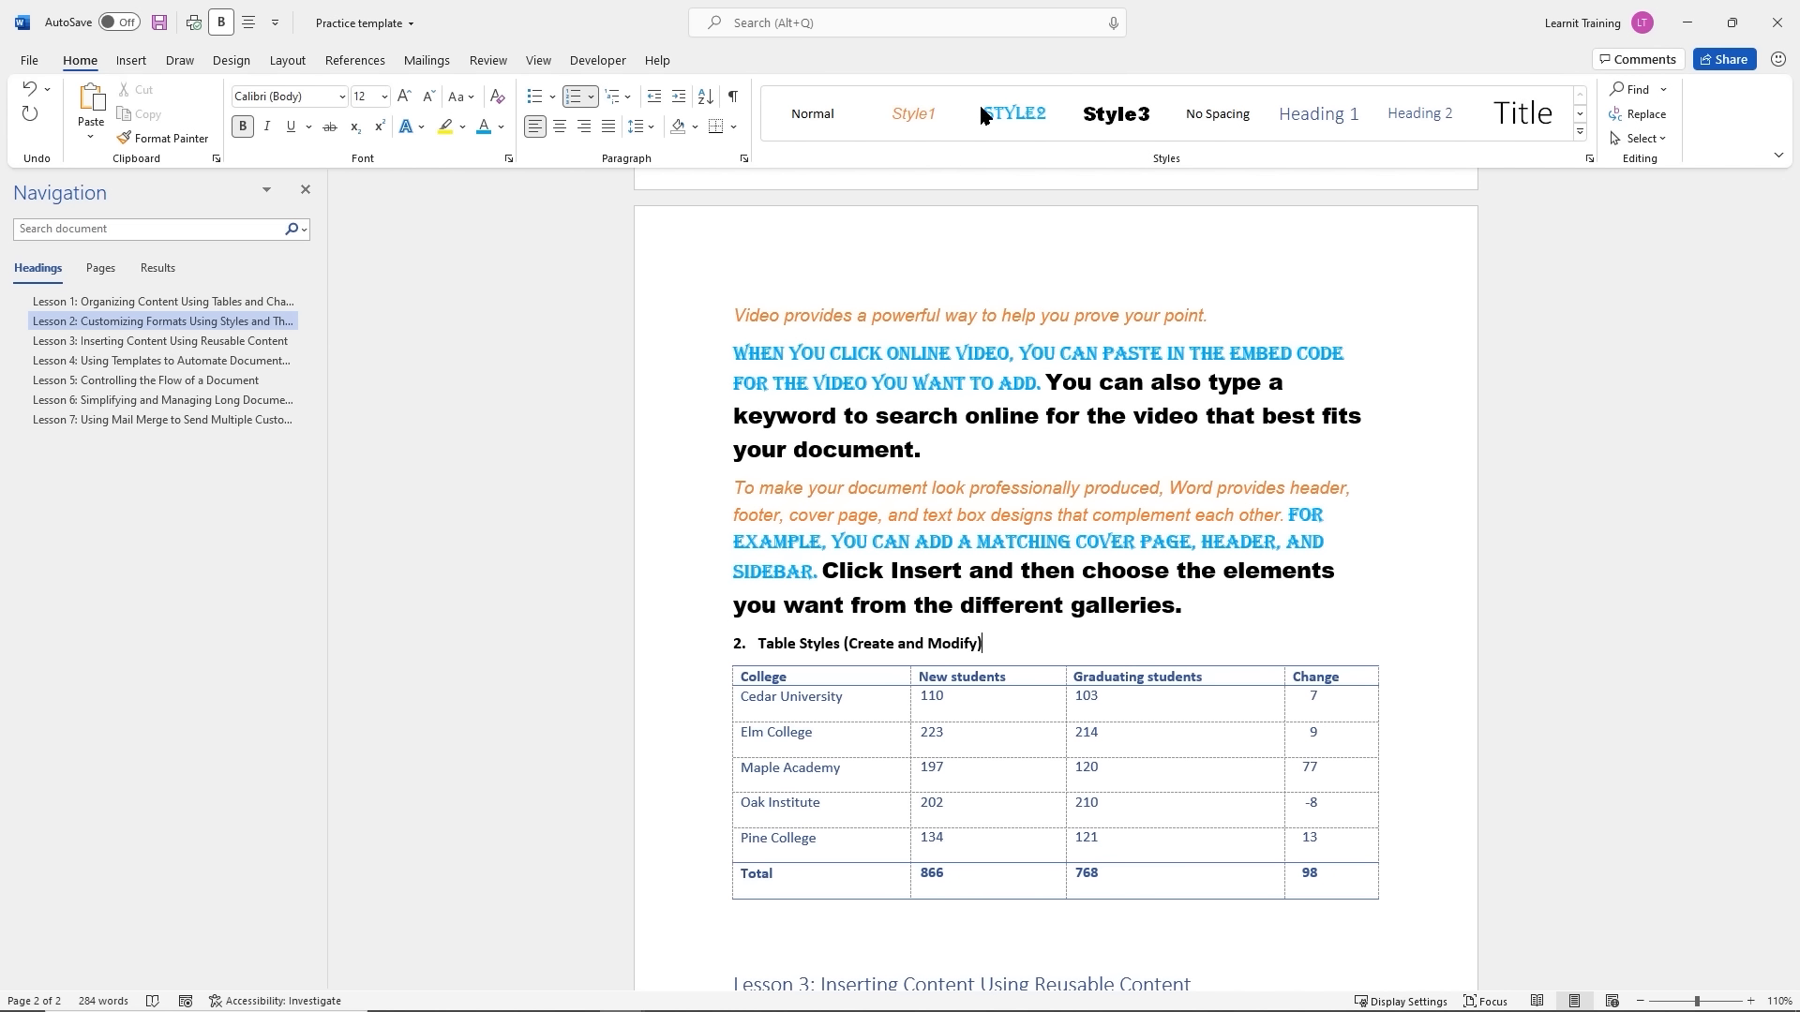
click(1115, 120)
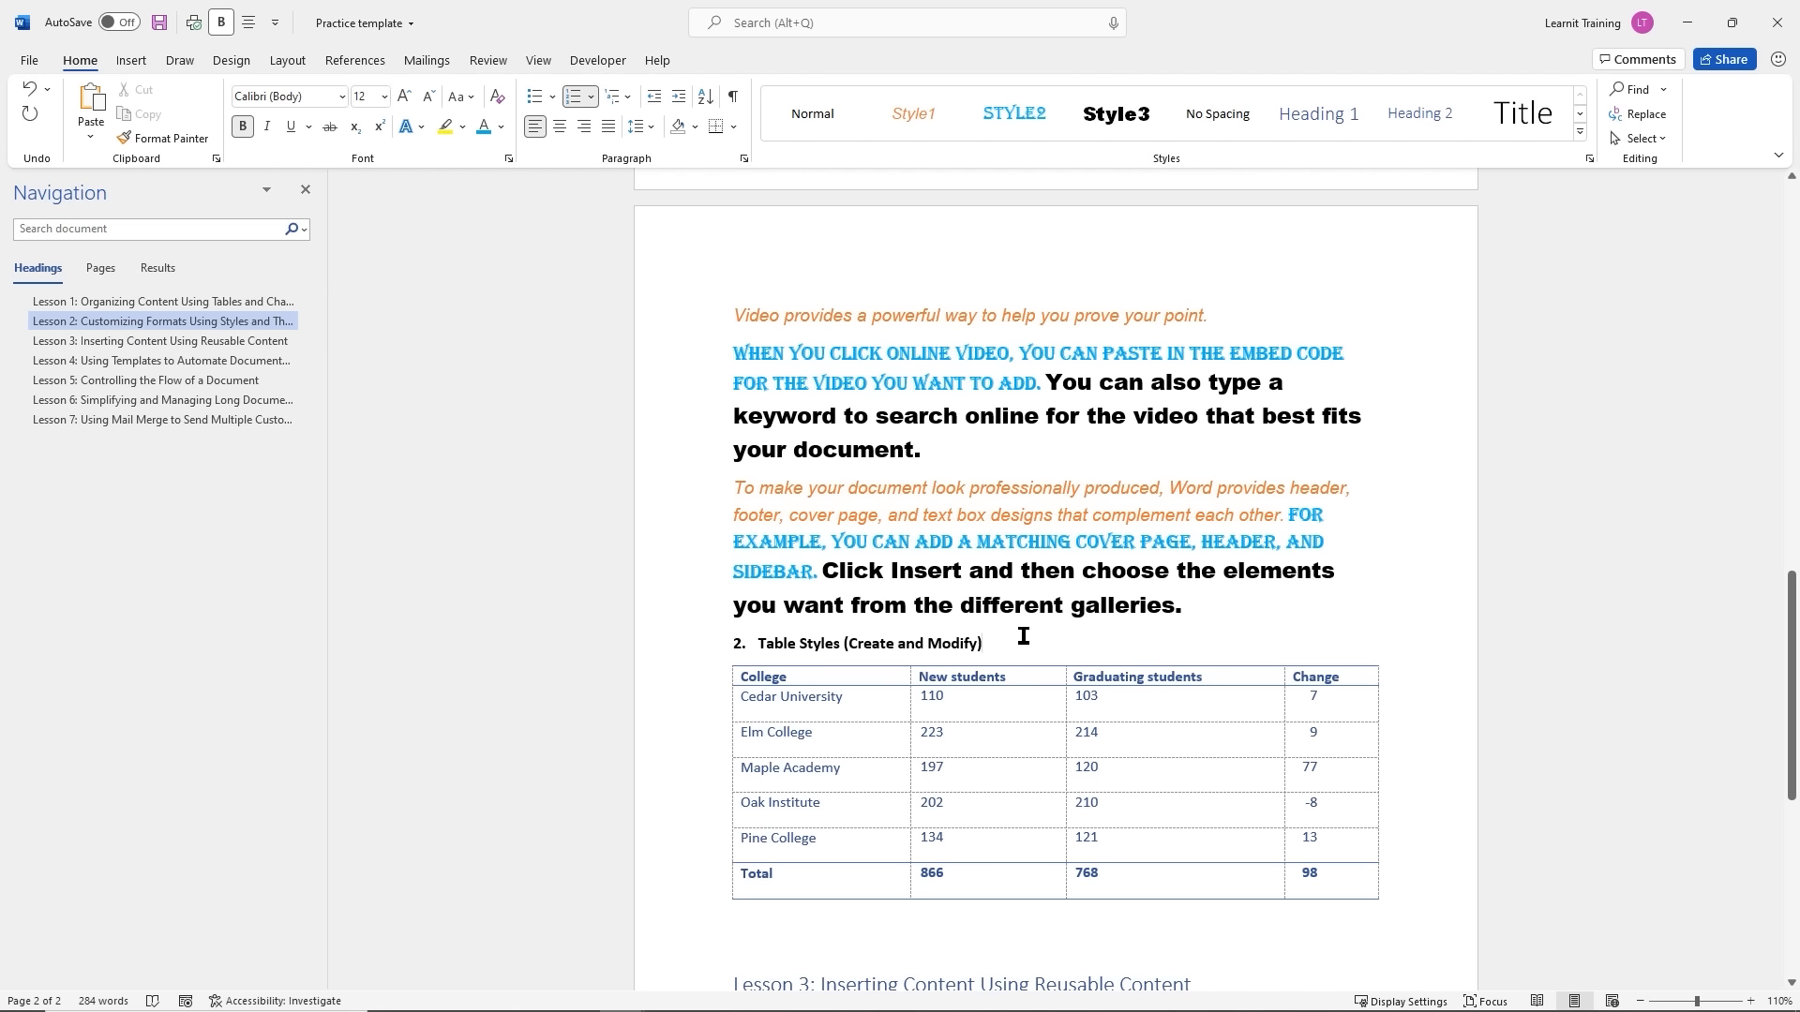
Apply the blue List Tables style with a solid blue header row to the college students table under Table Styles
click(1182, 740)
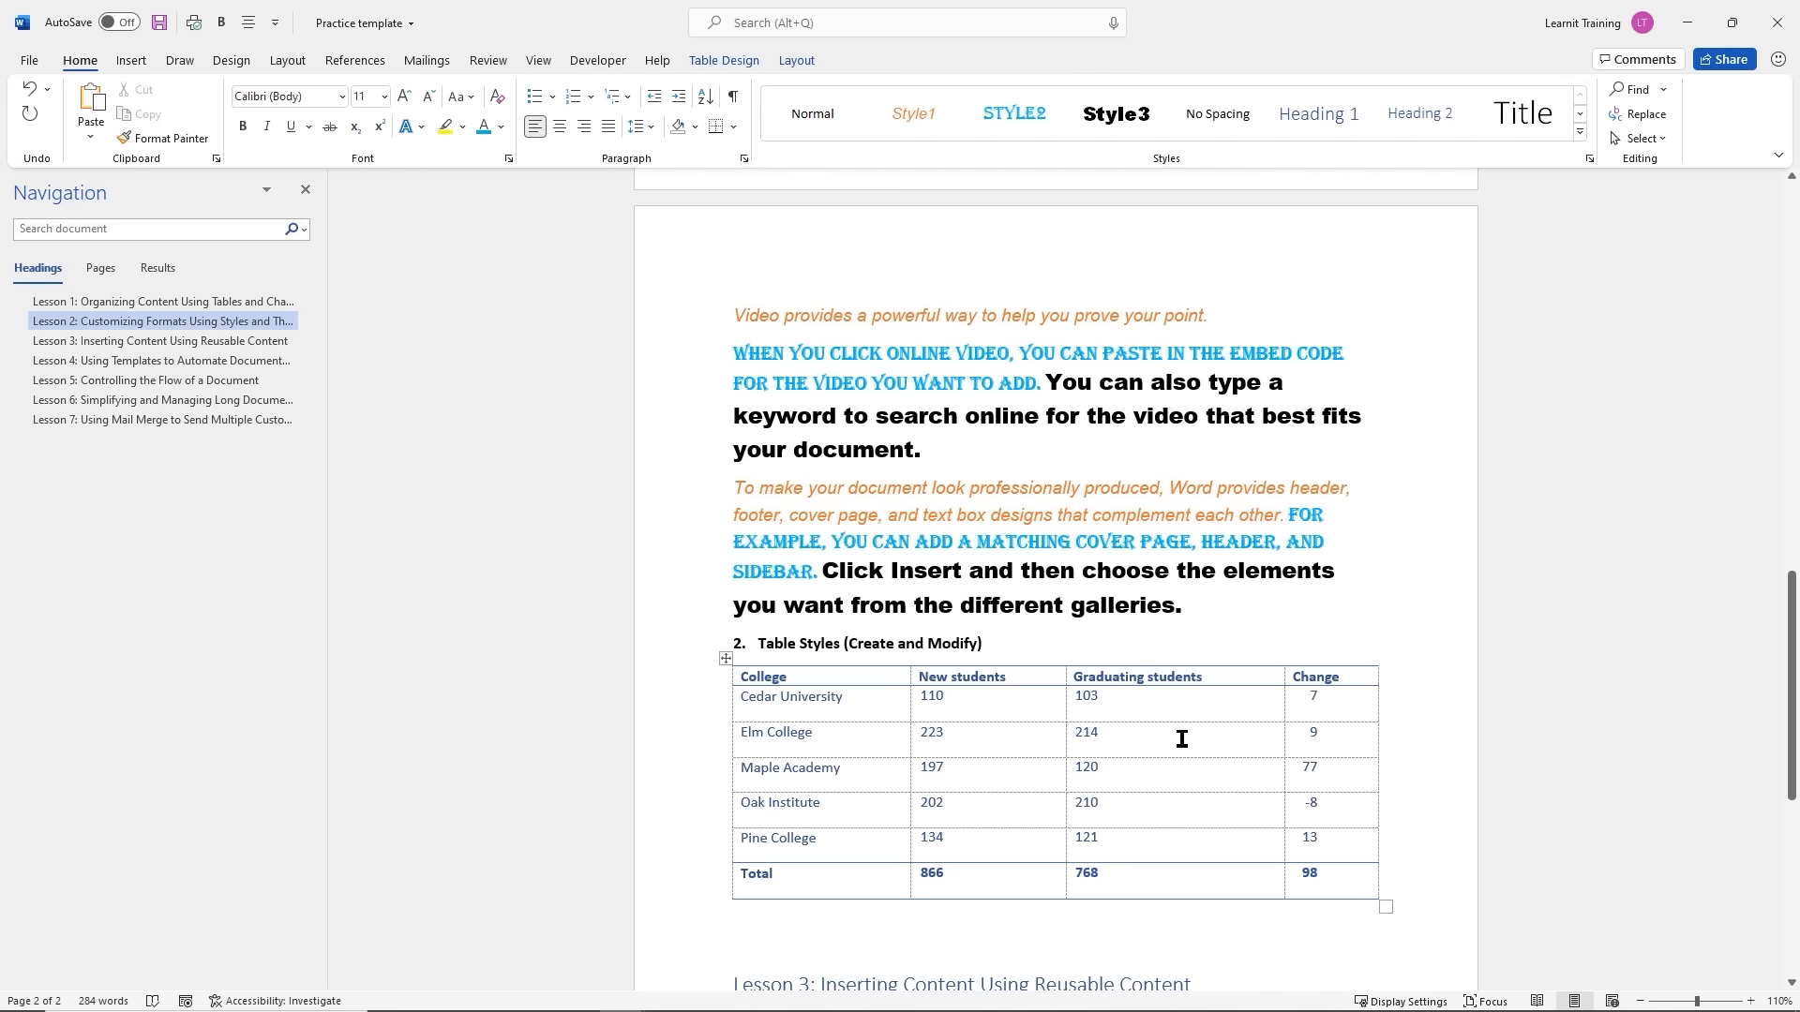
scroll(1193, 657, down, 4)
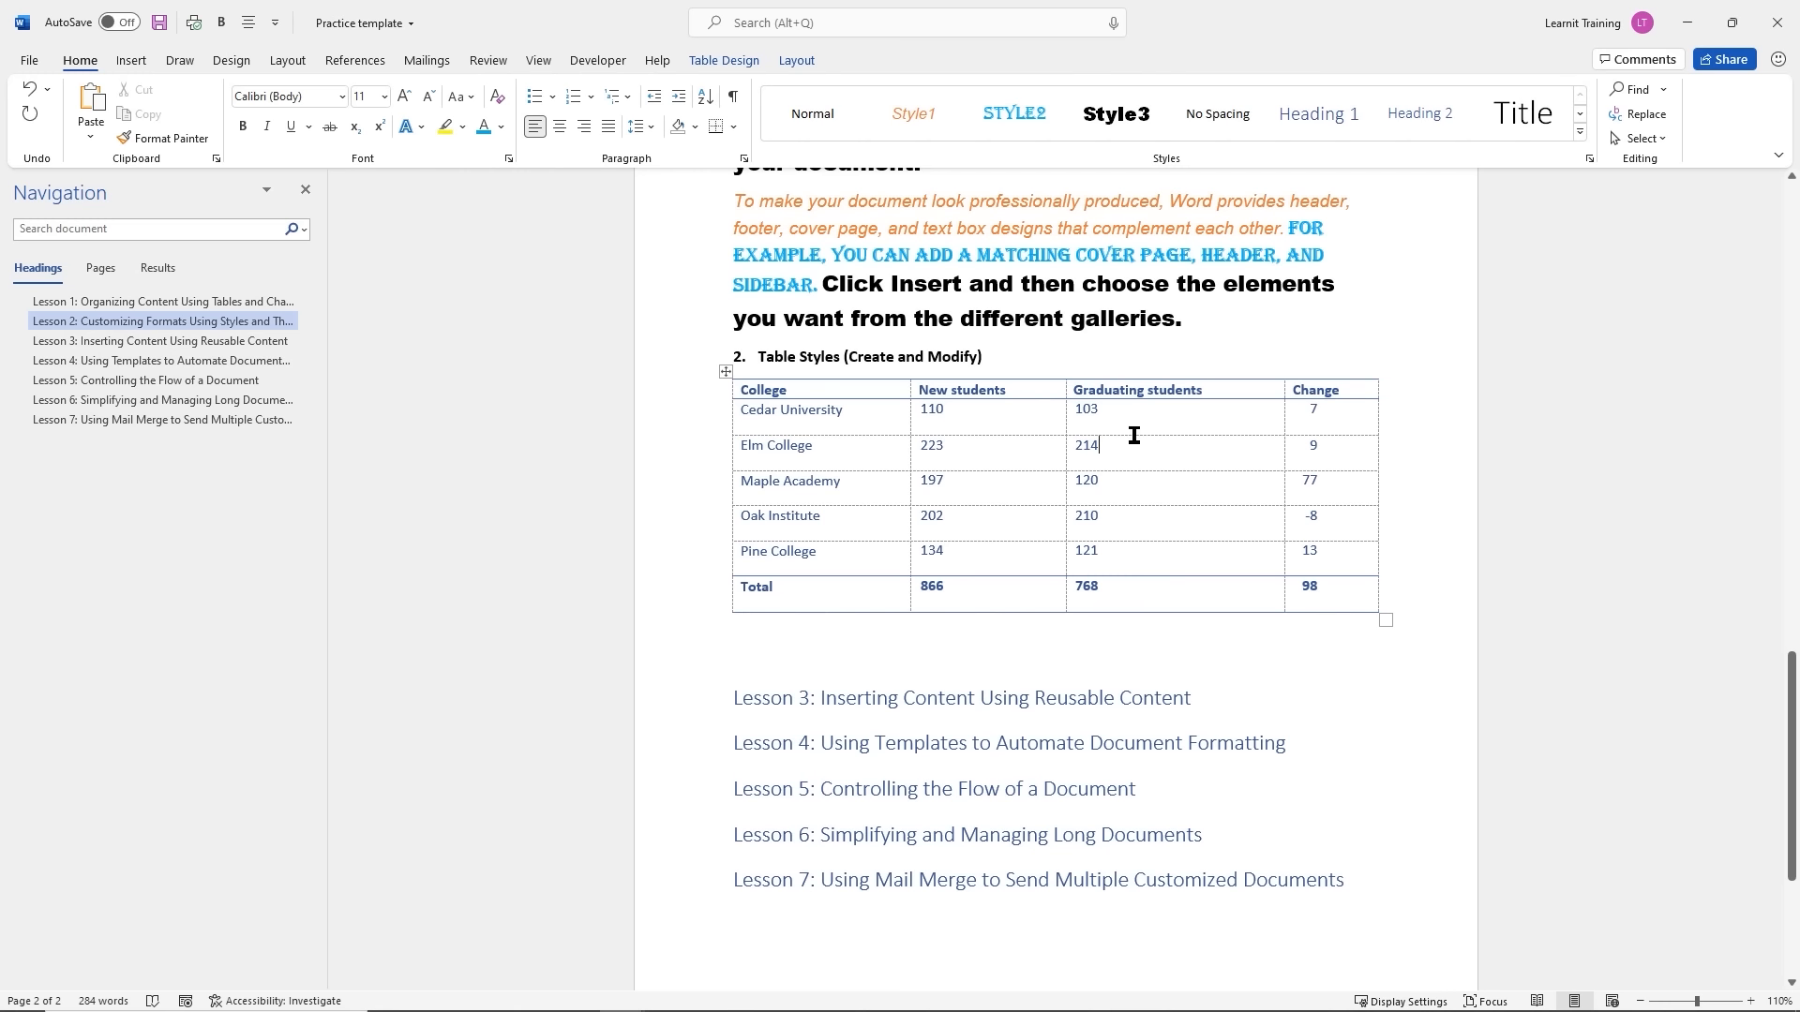
click(739, 63)
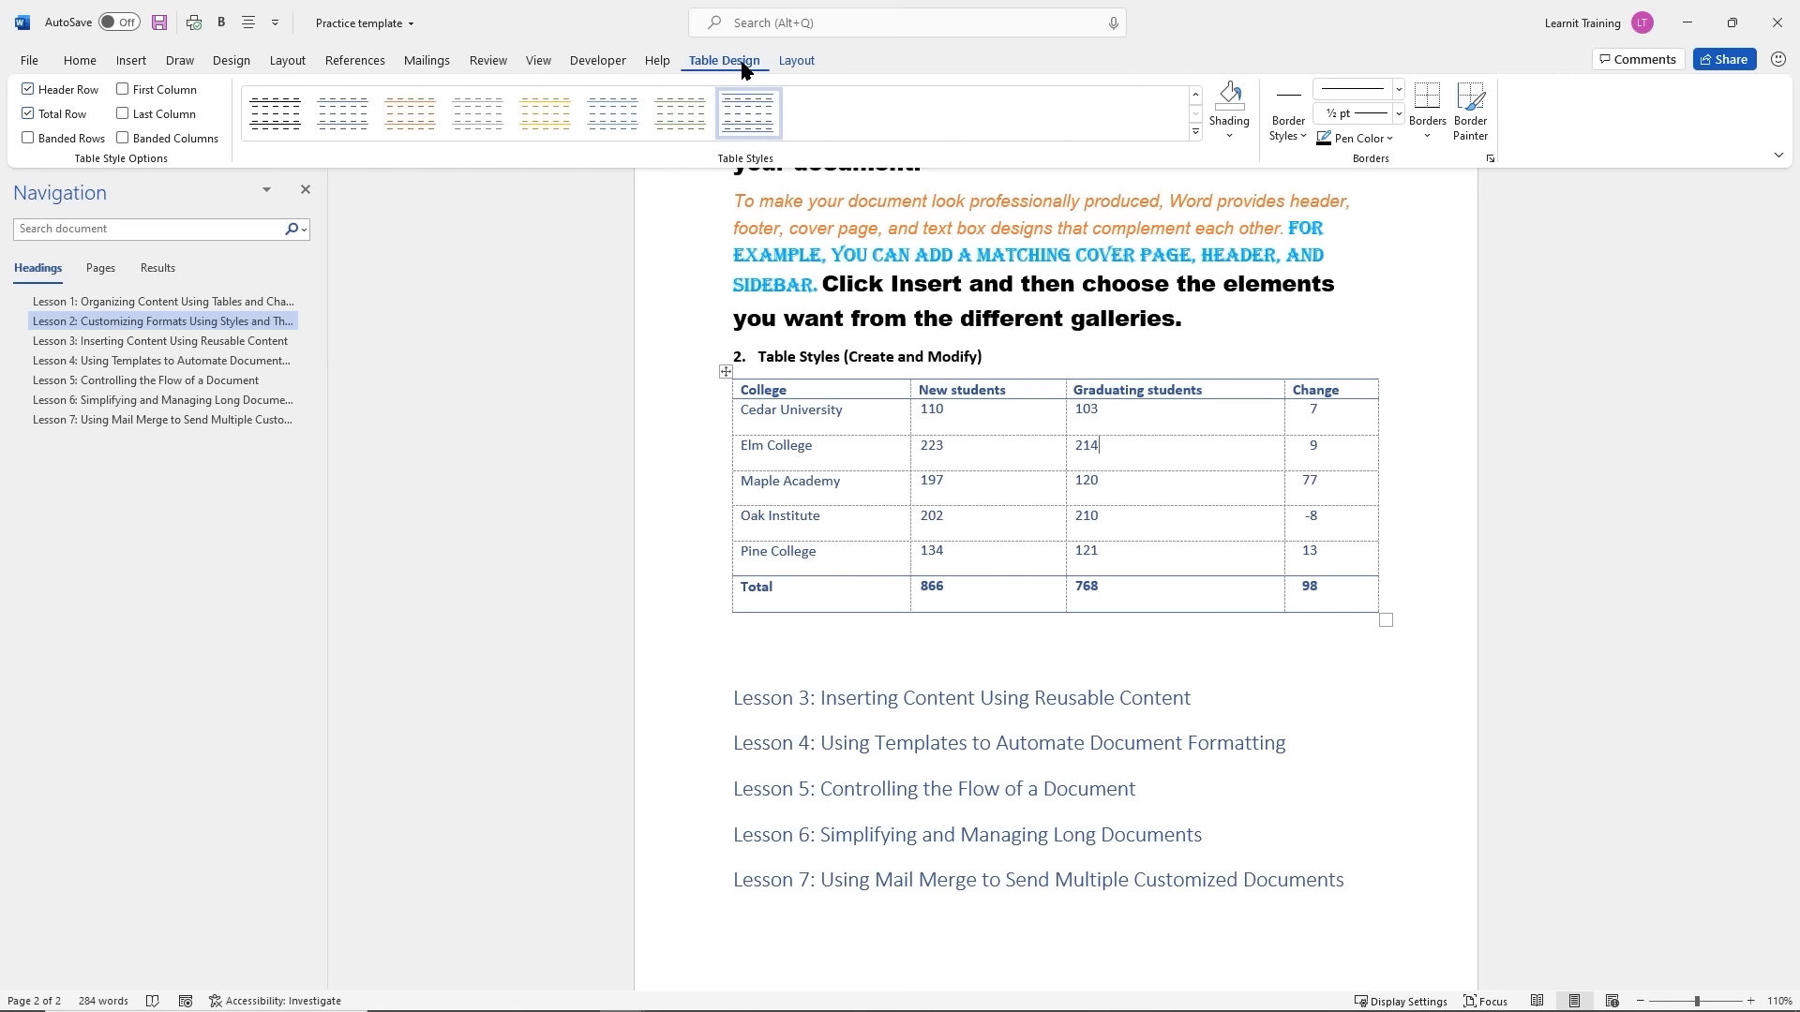
click(1195, 95)
click(1195, 95)
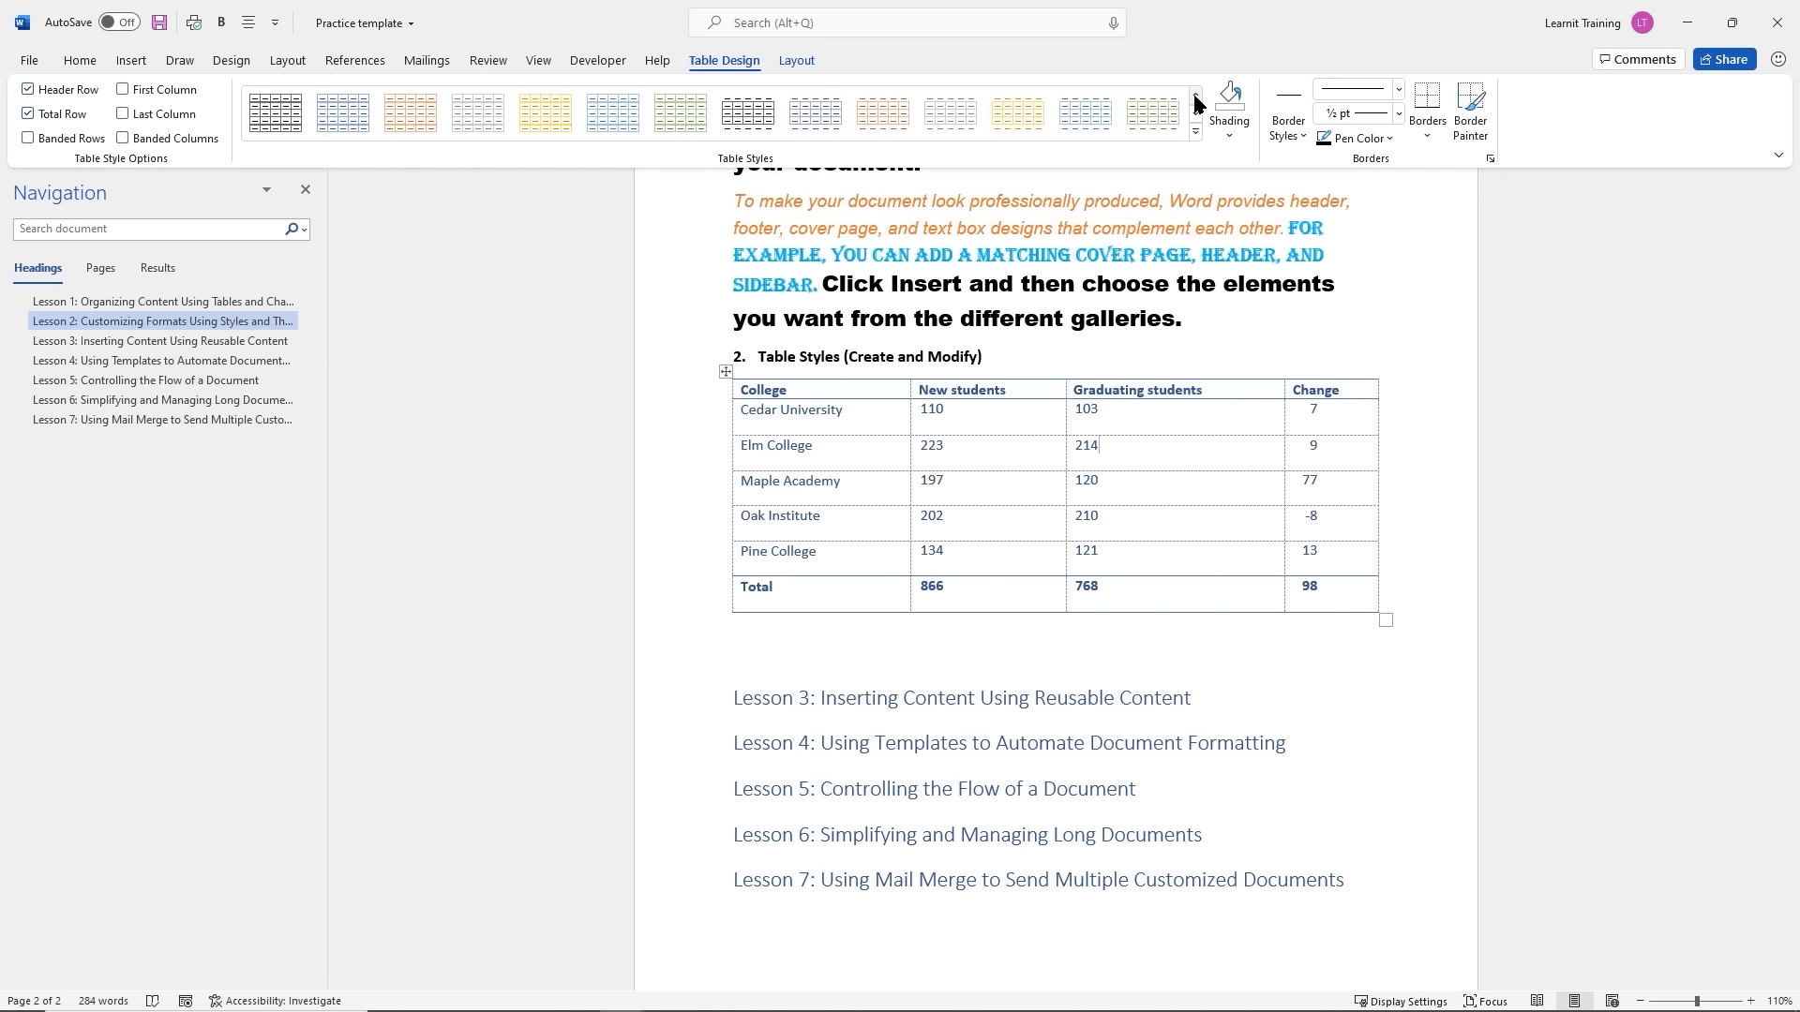
click(1194, 95)
click(1195, 94)
click(1195, 94)
click(1195, 130)
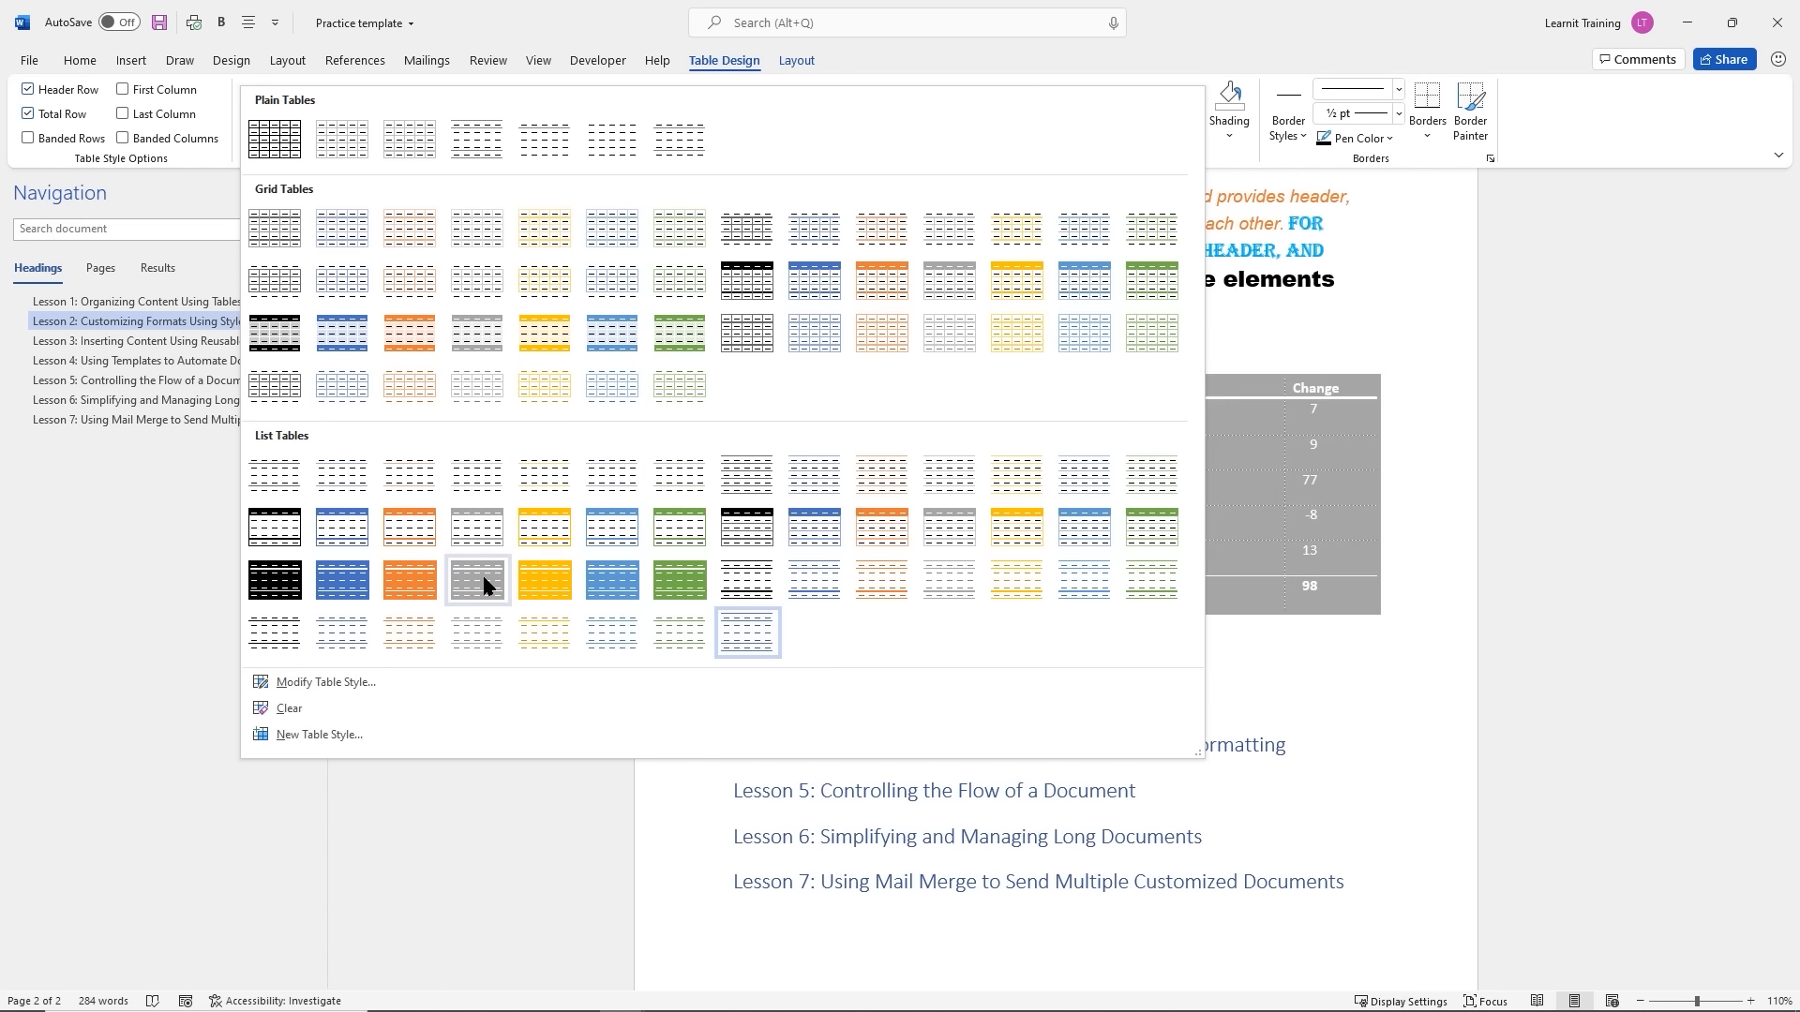
click(816, 530)
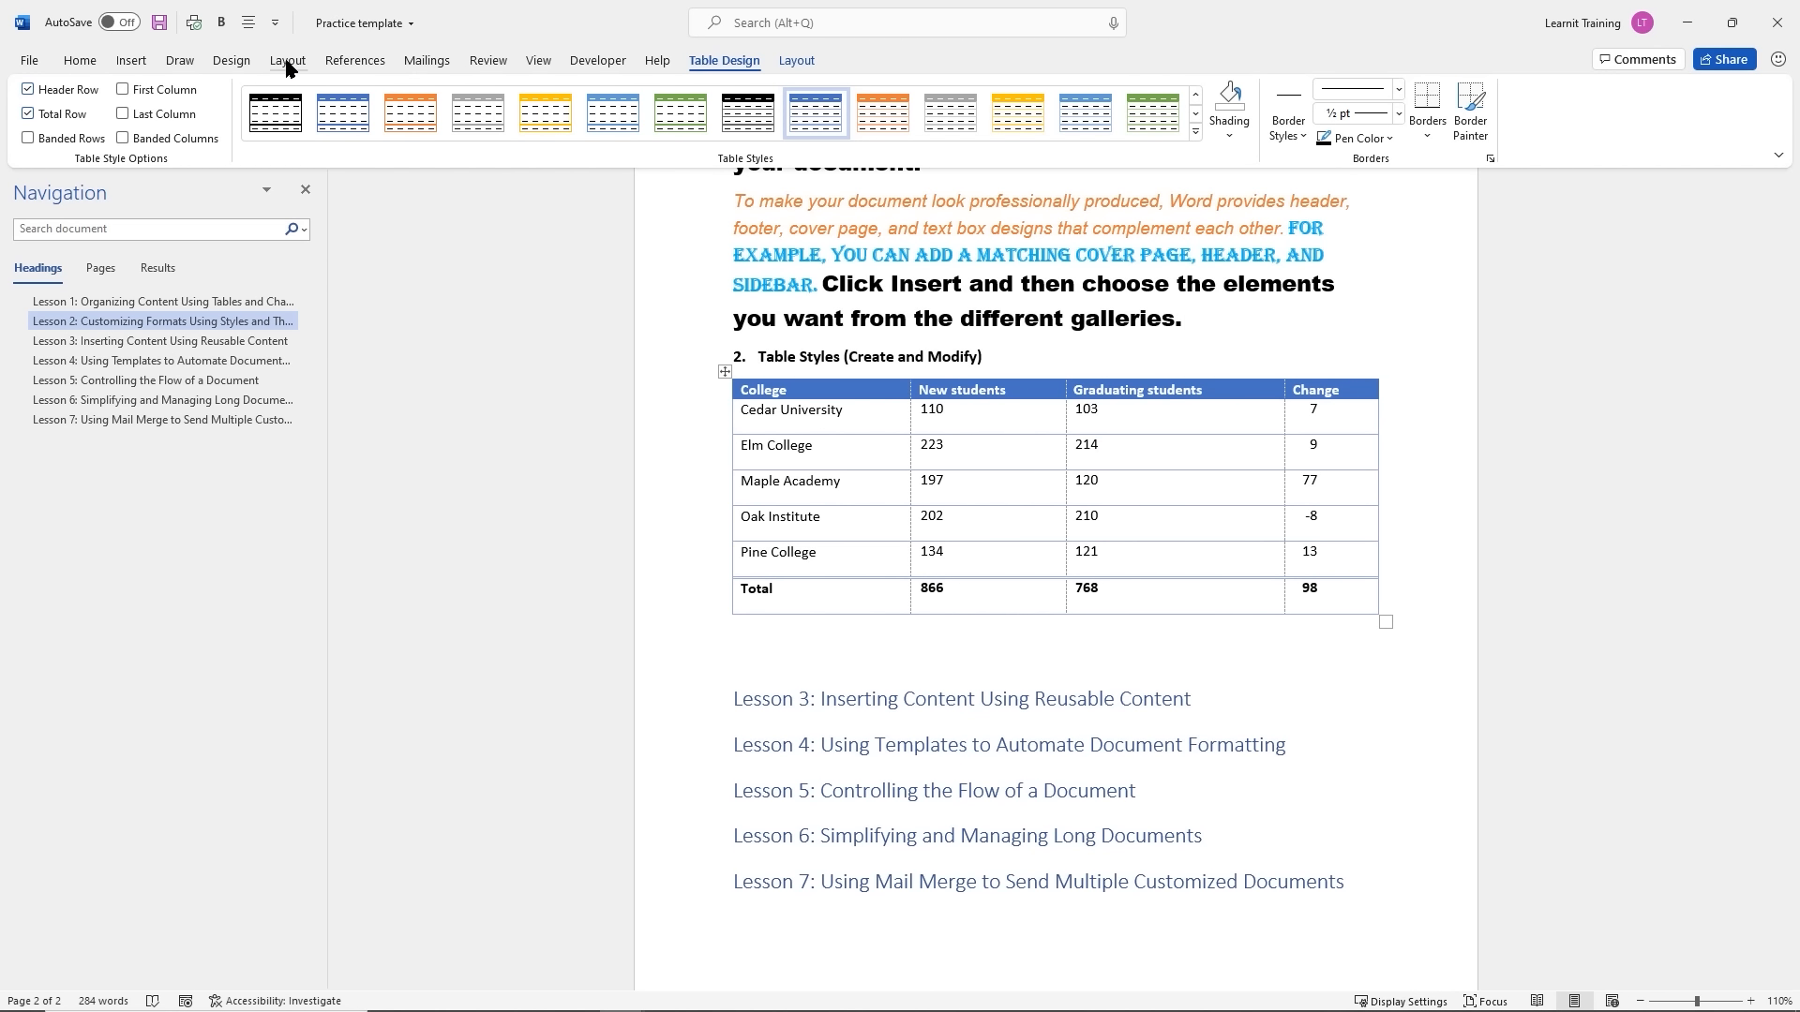
Apply the Banded theme to the document
click(240, 63)
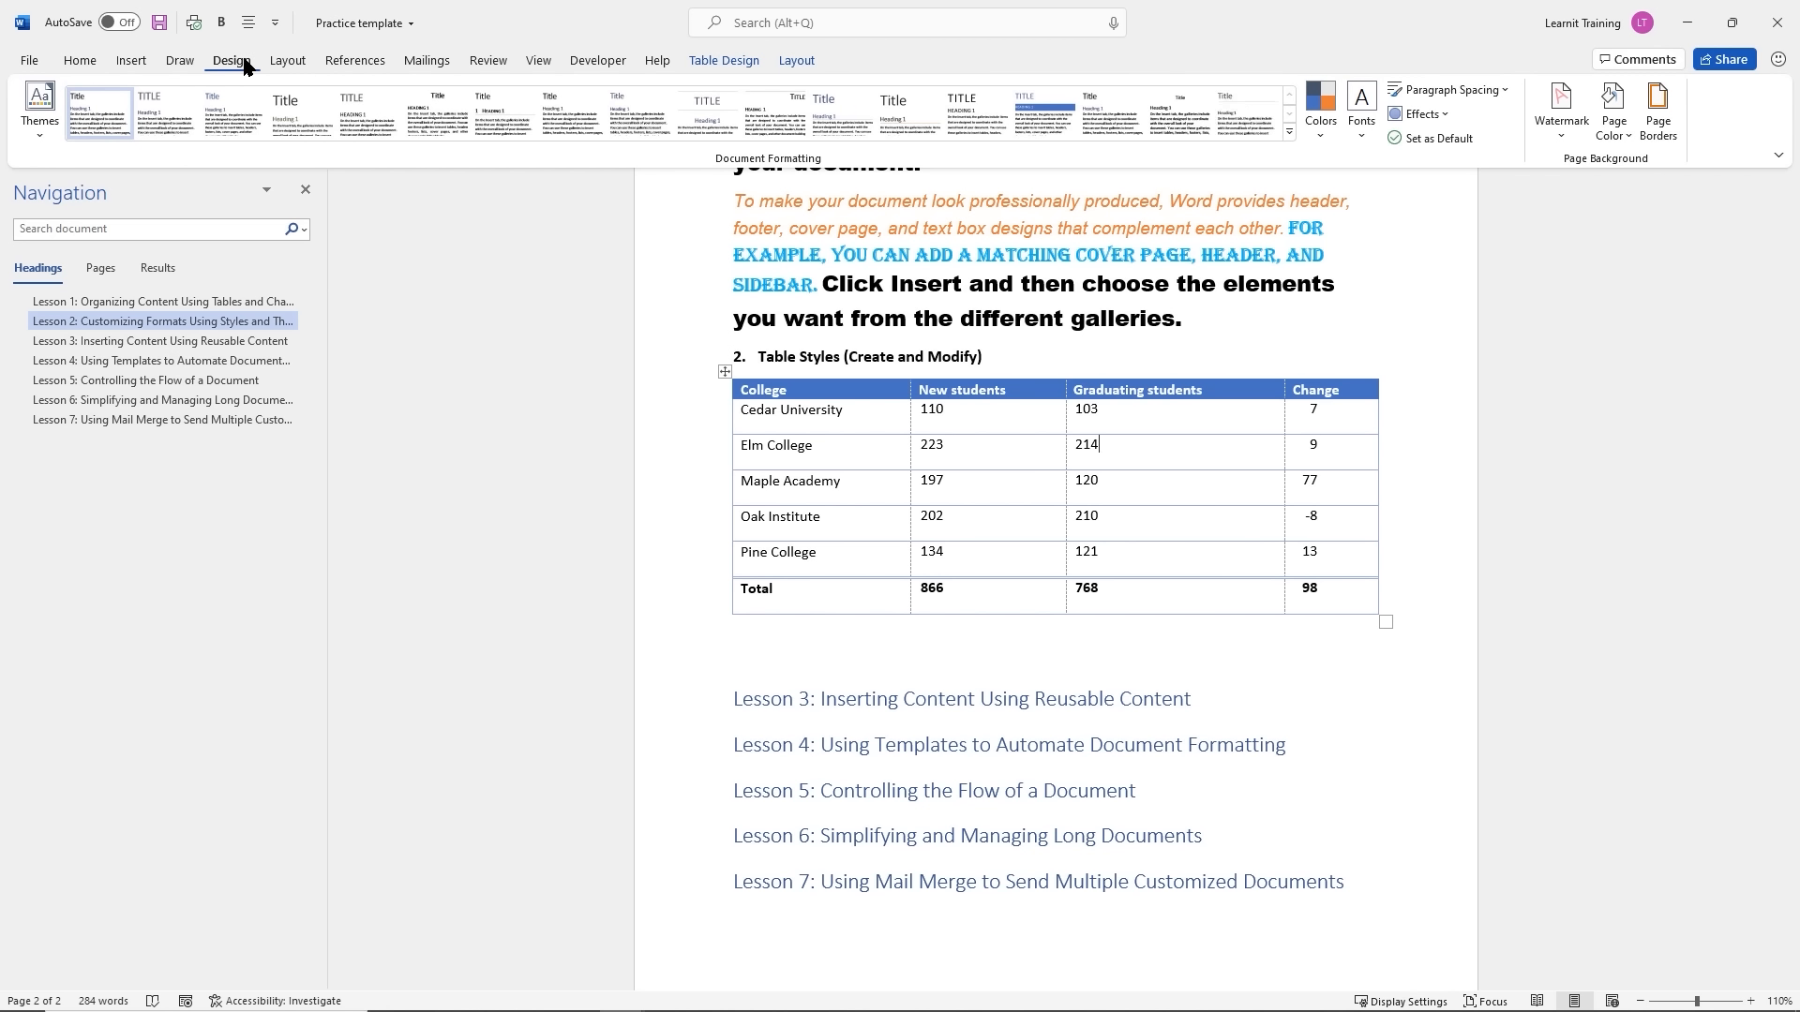
click(41, 140)
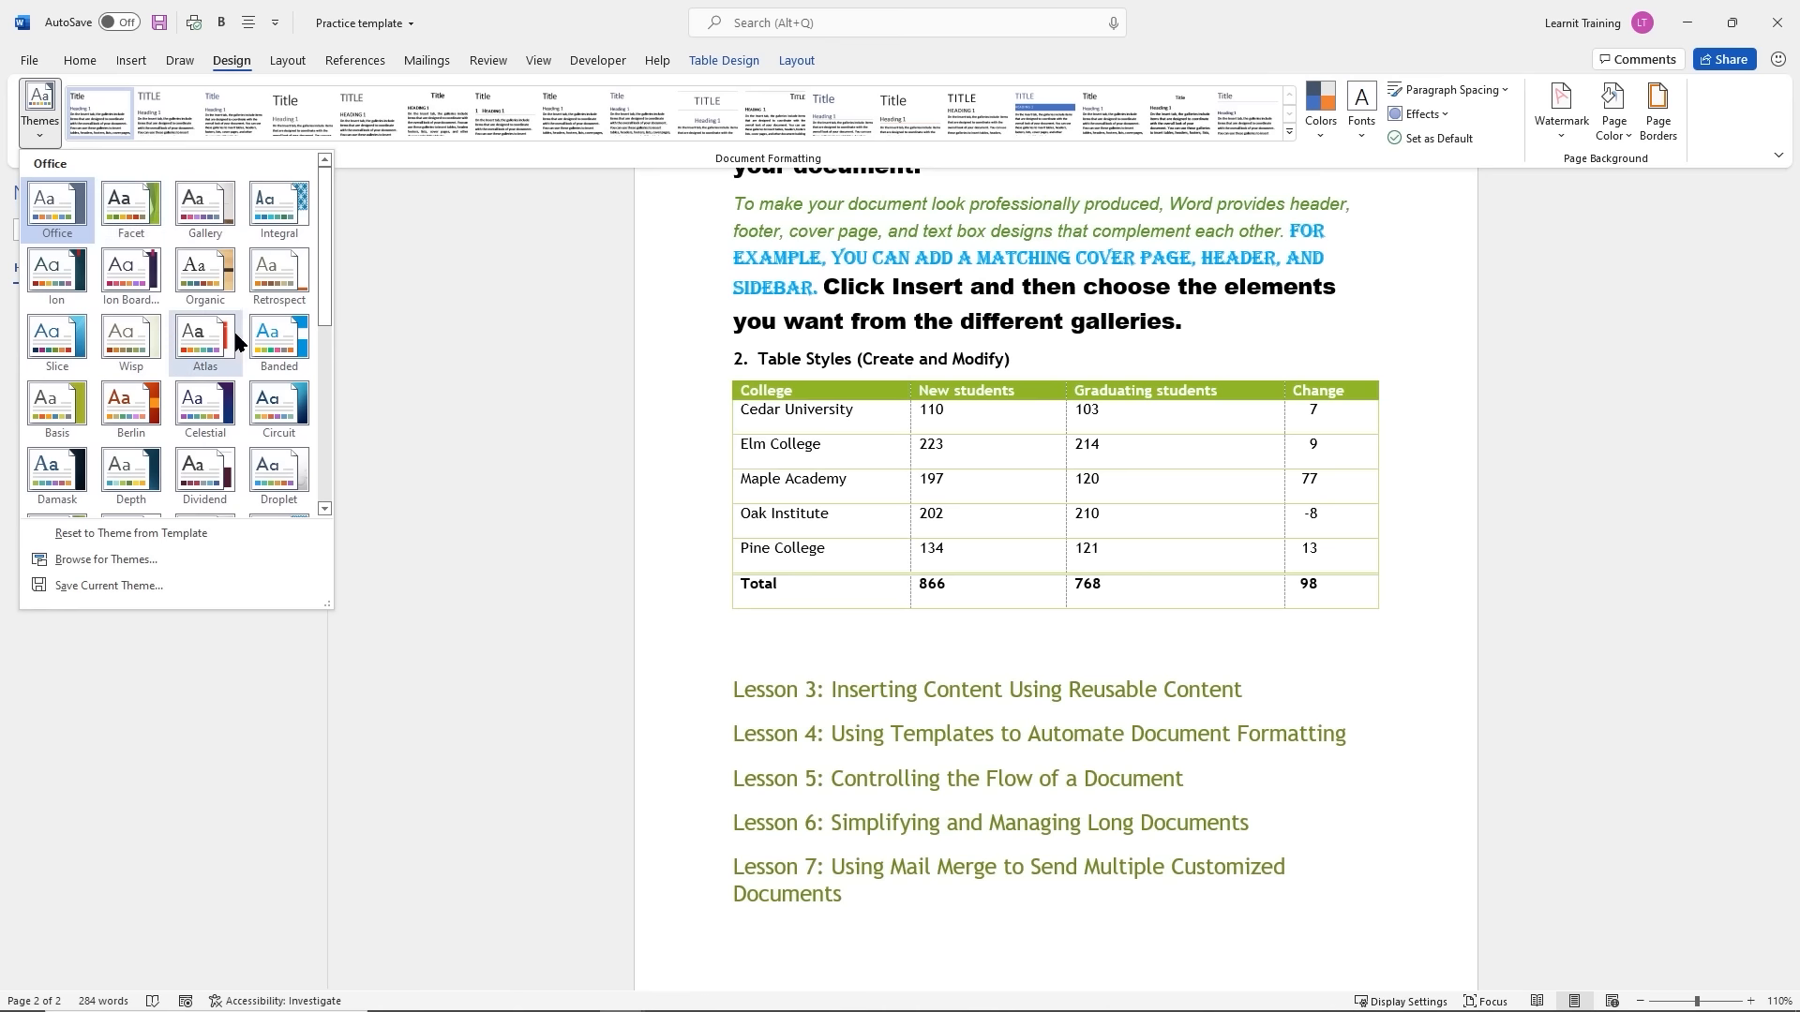
click(289, 330)
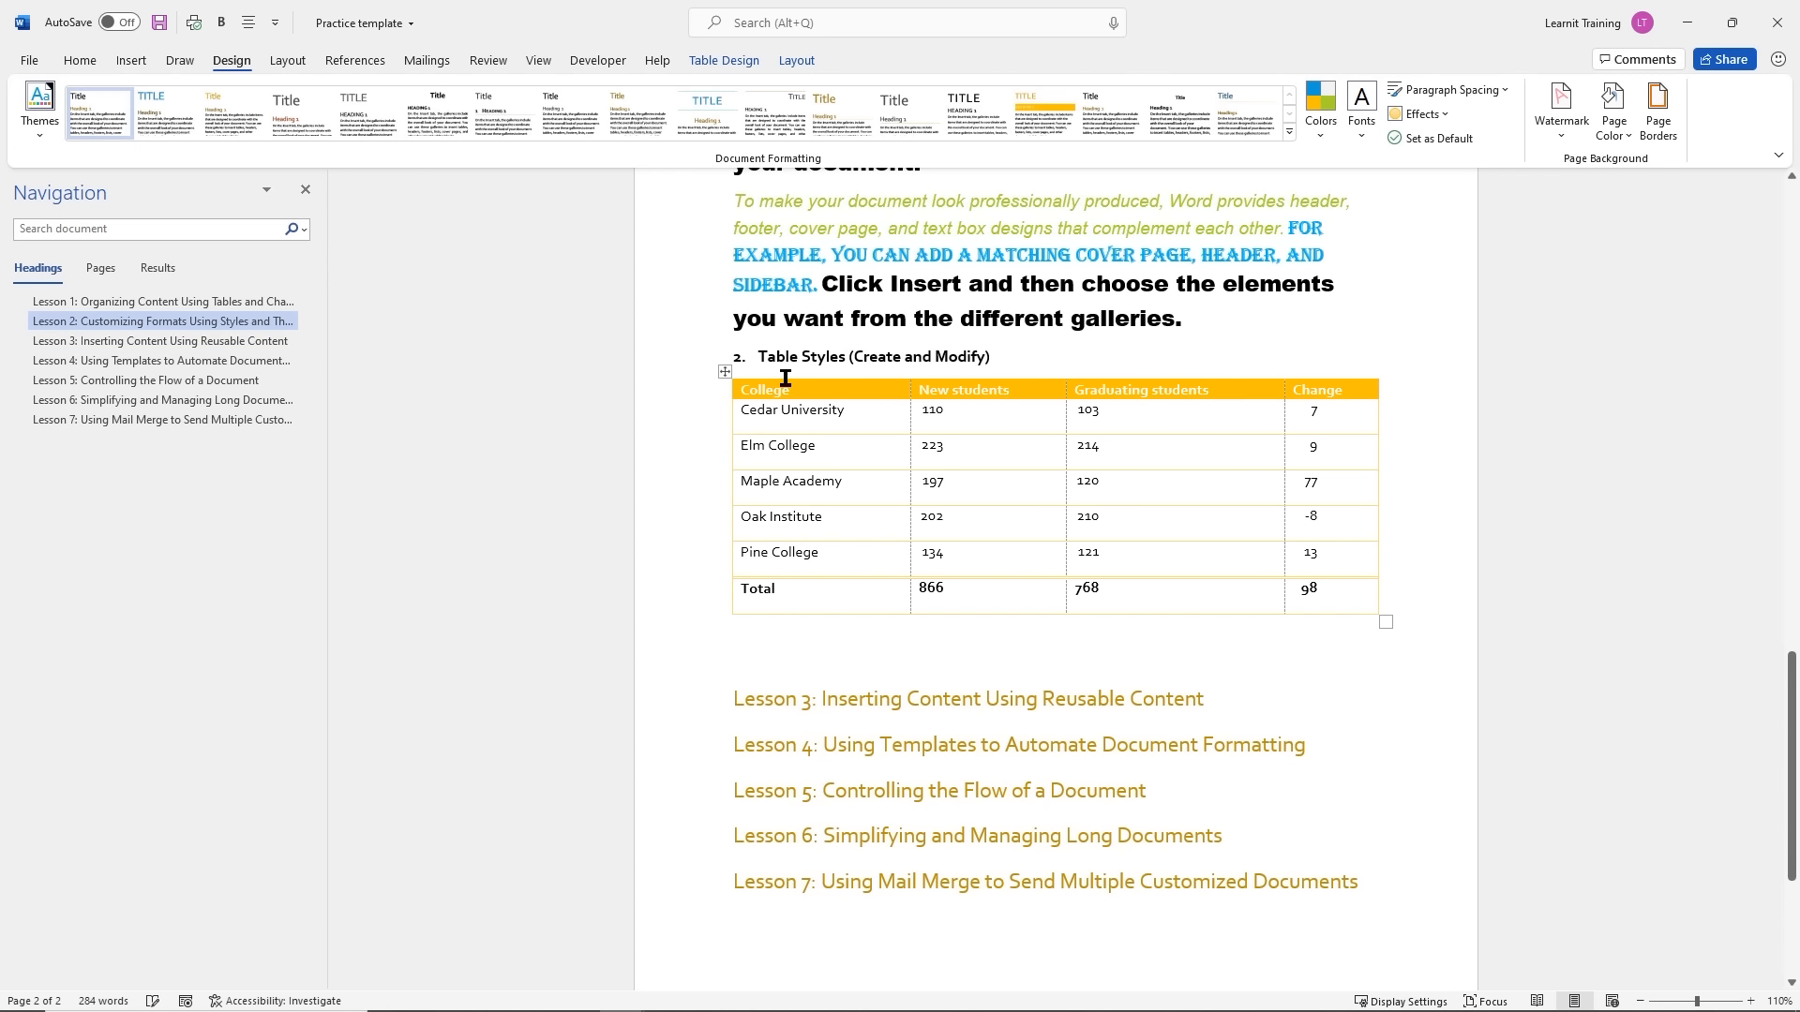
Look through the table styles available for the college students table under the Banded theme
click(1038, 410)
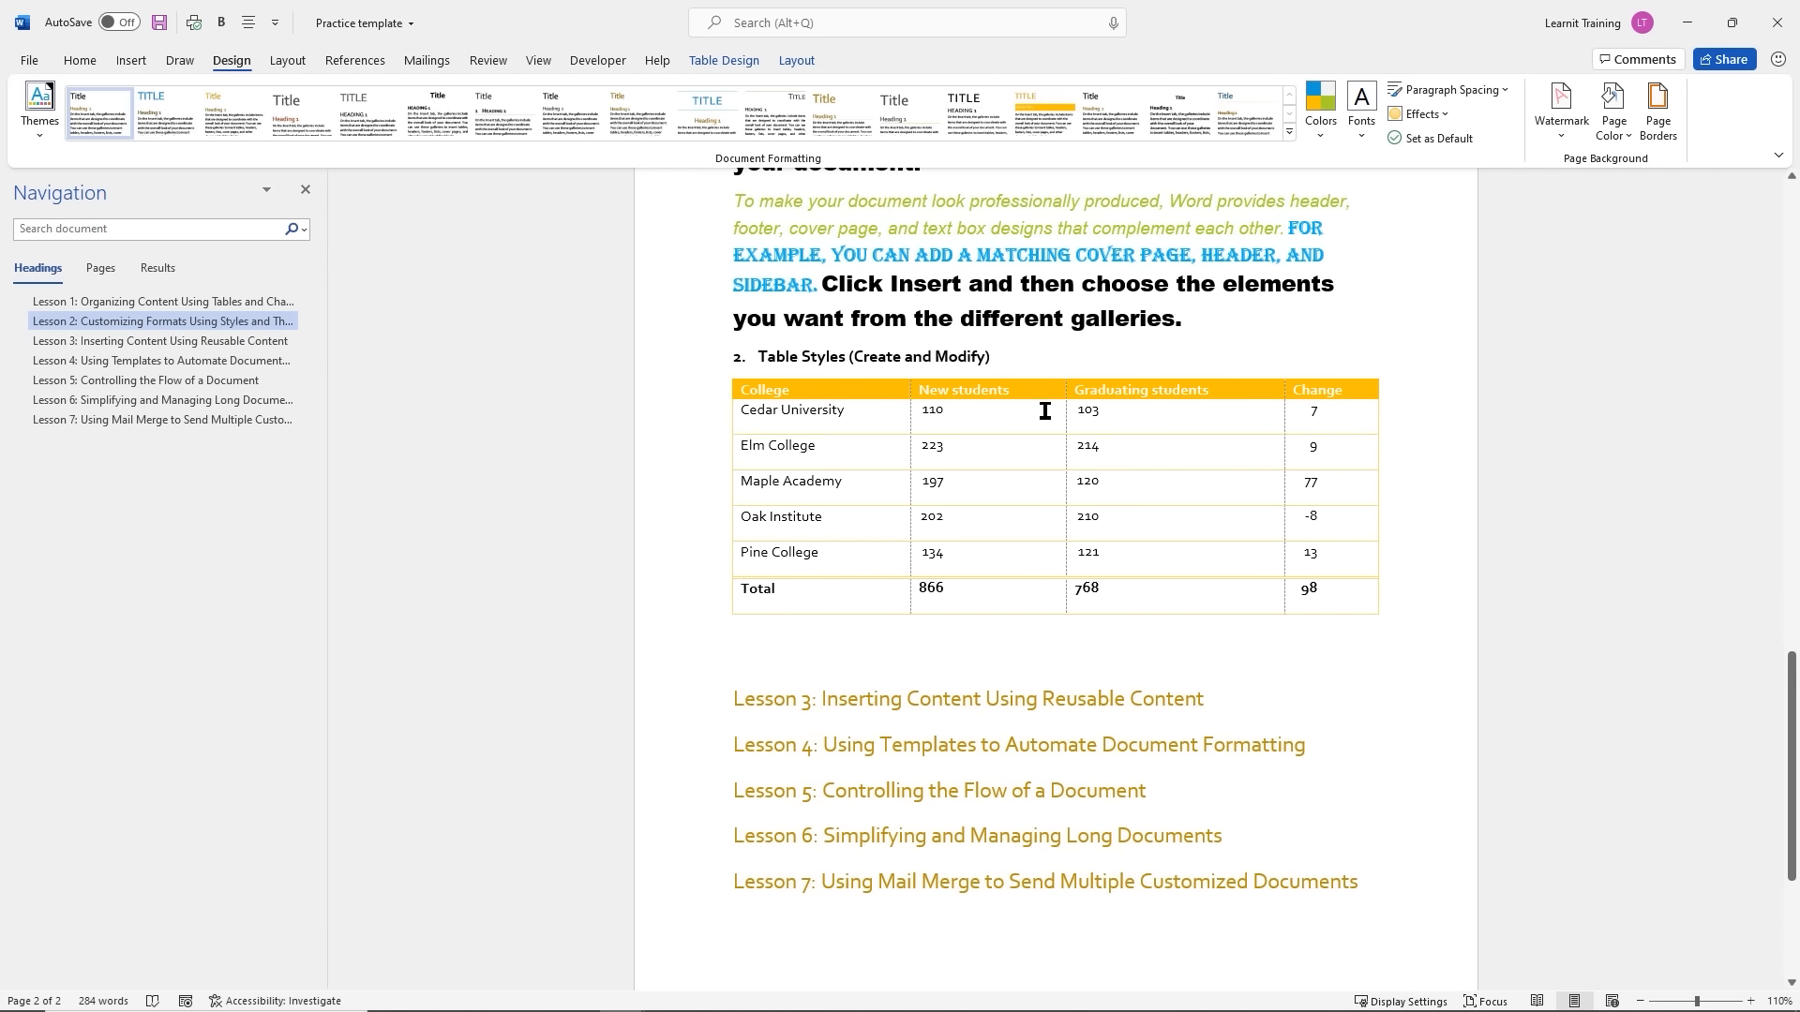
click(746, 62)
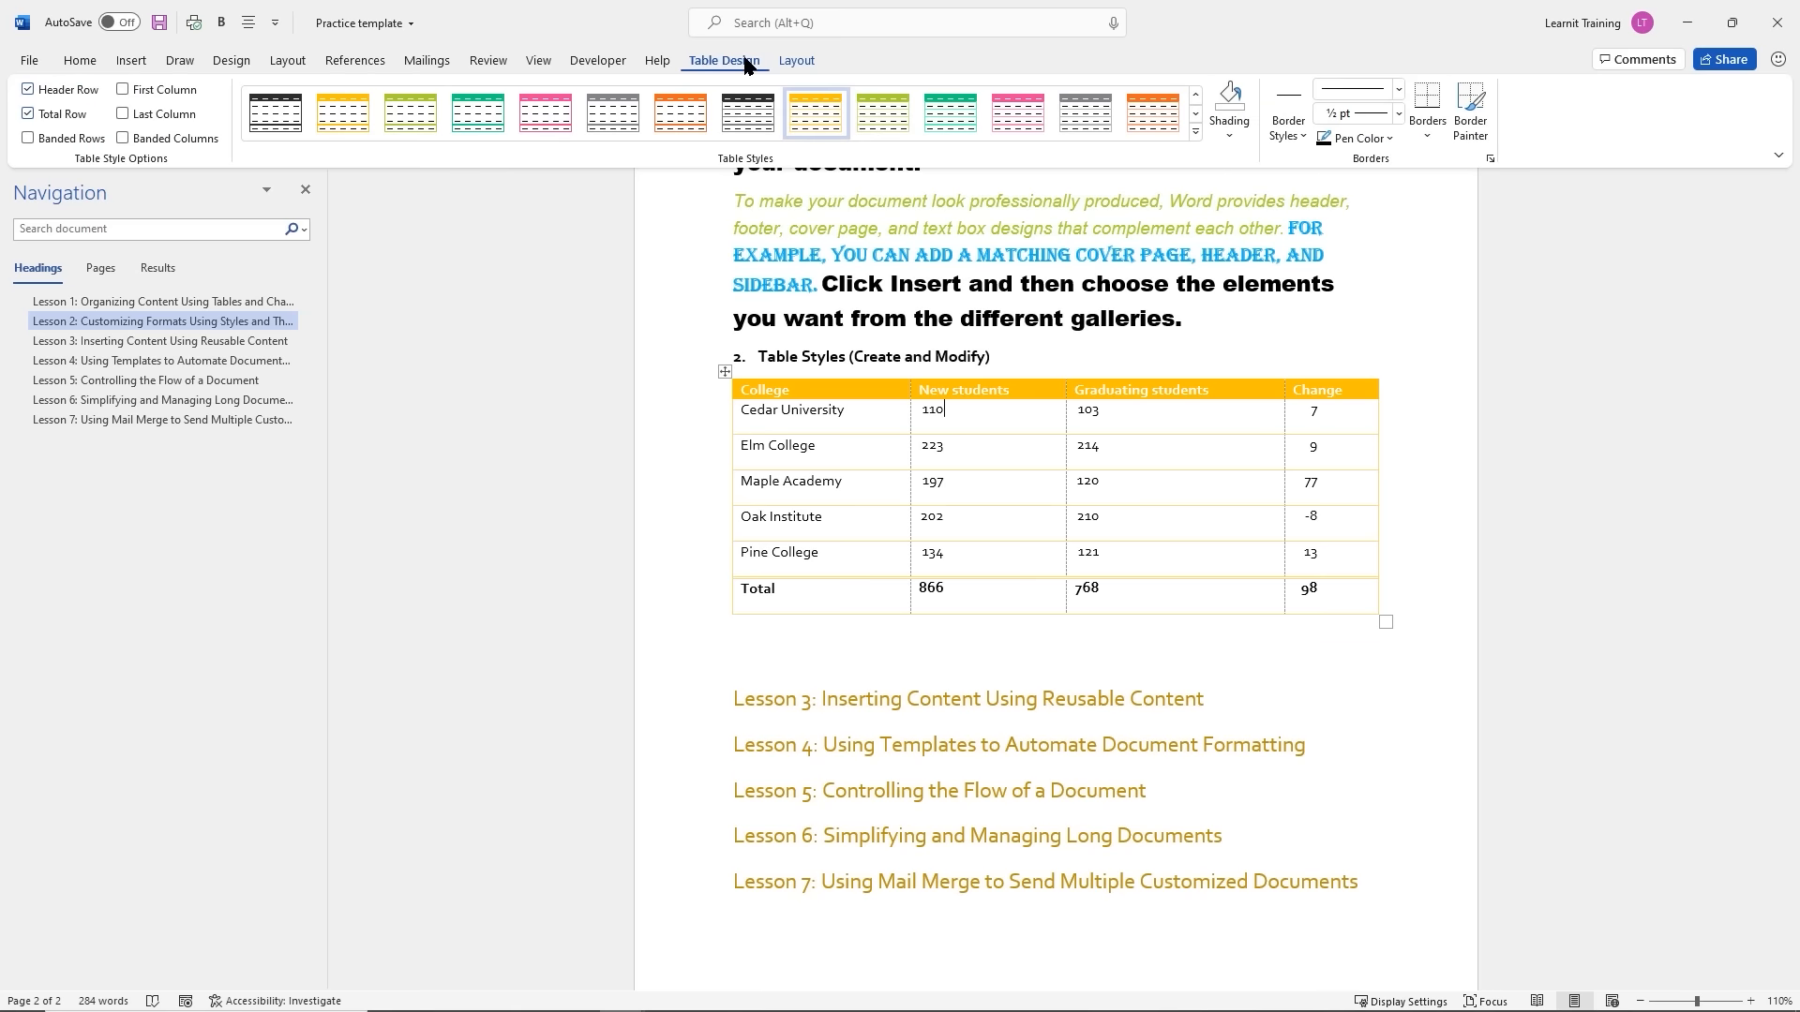
click(1195, 134)
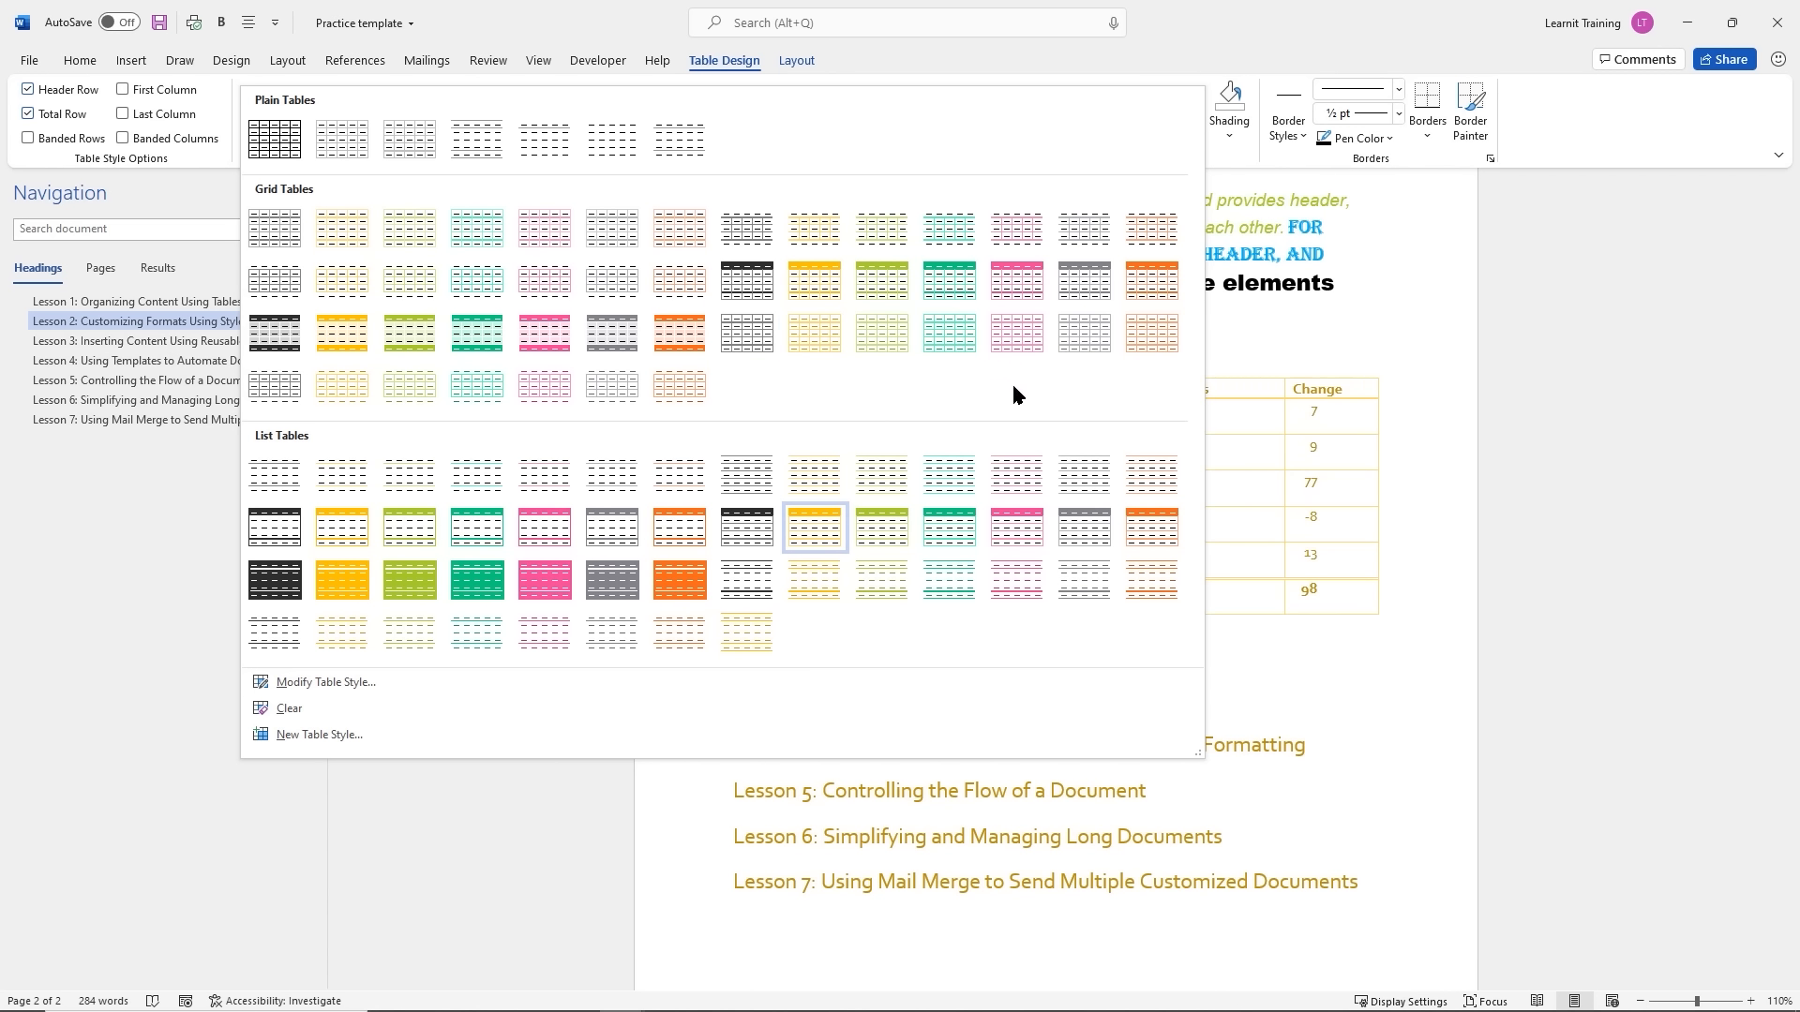
click(1420, 428)
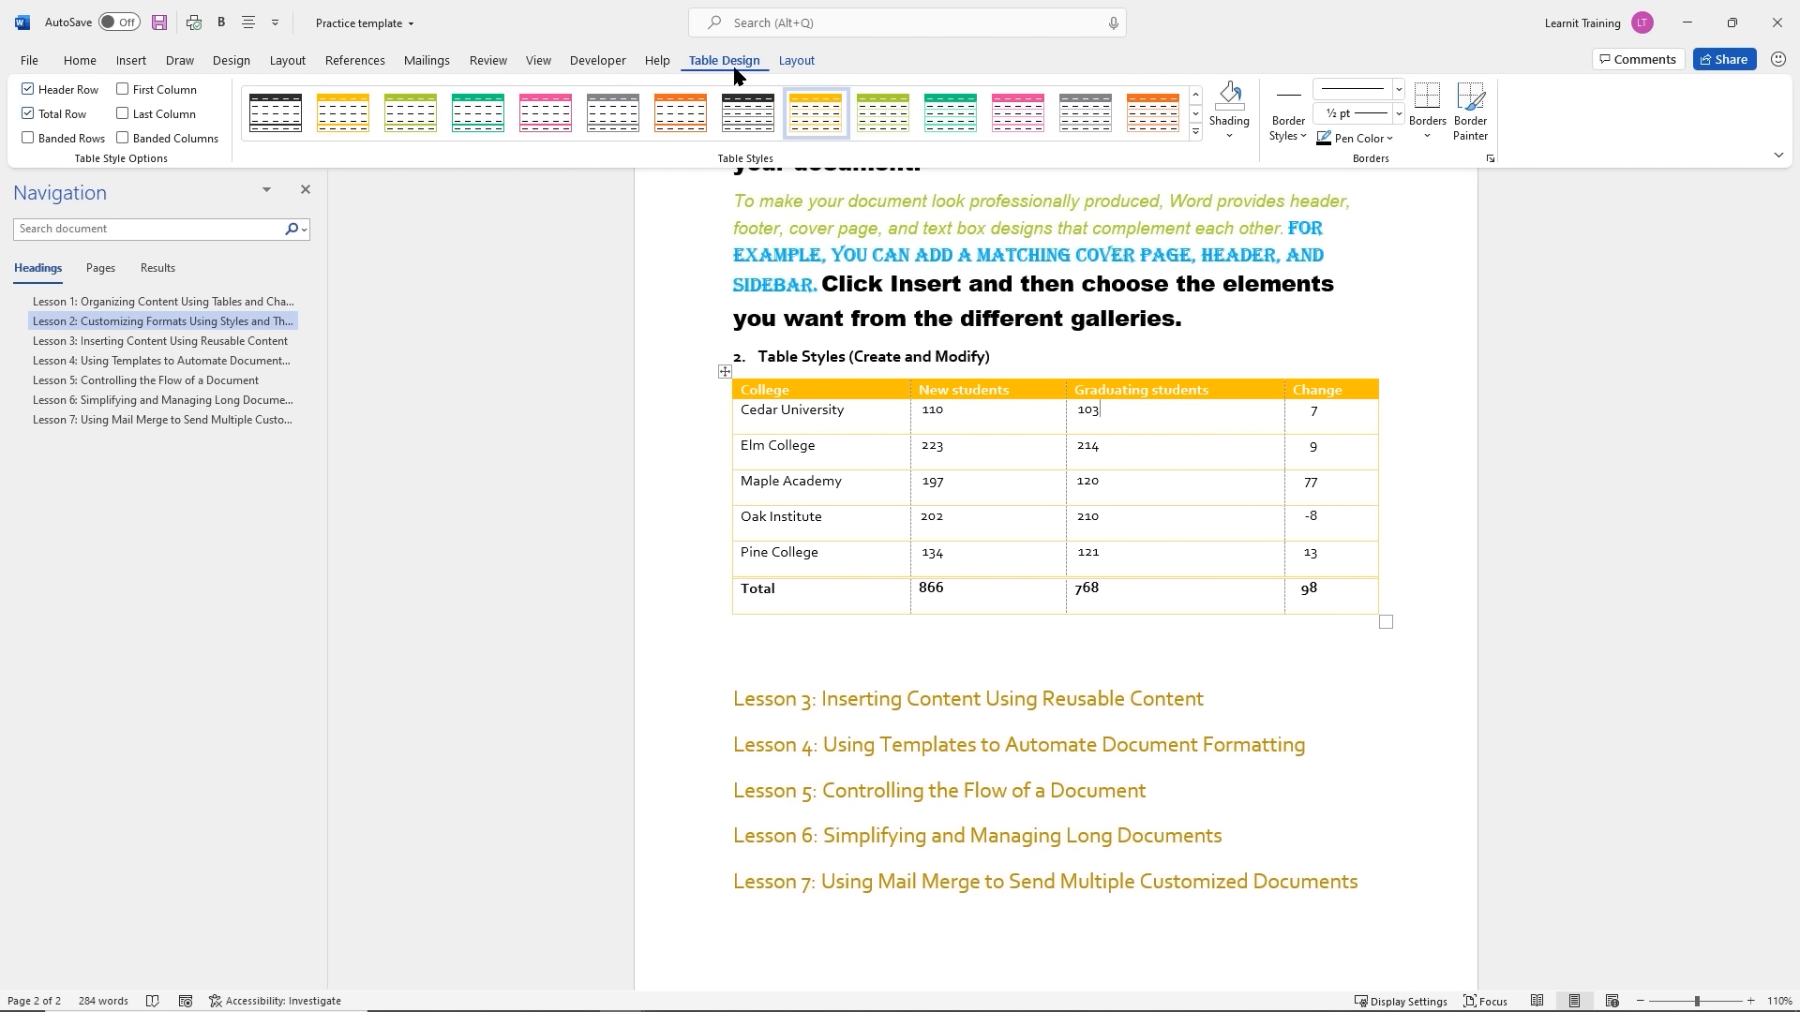
Start creating a new table style from the college students table
click(1197, 139)
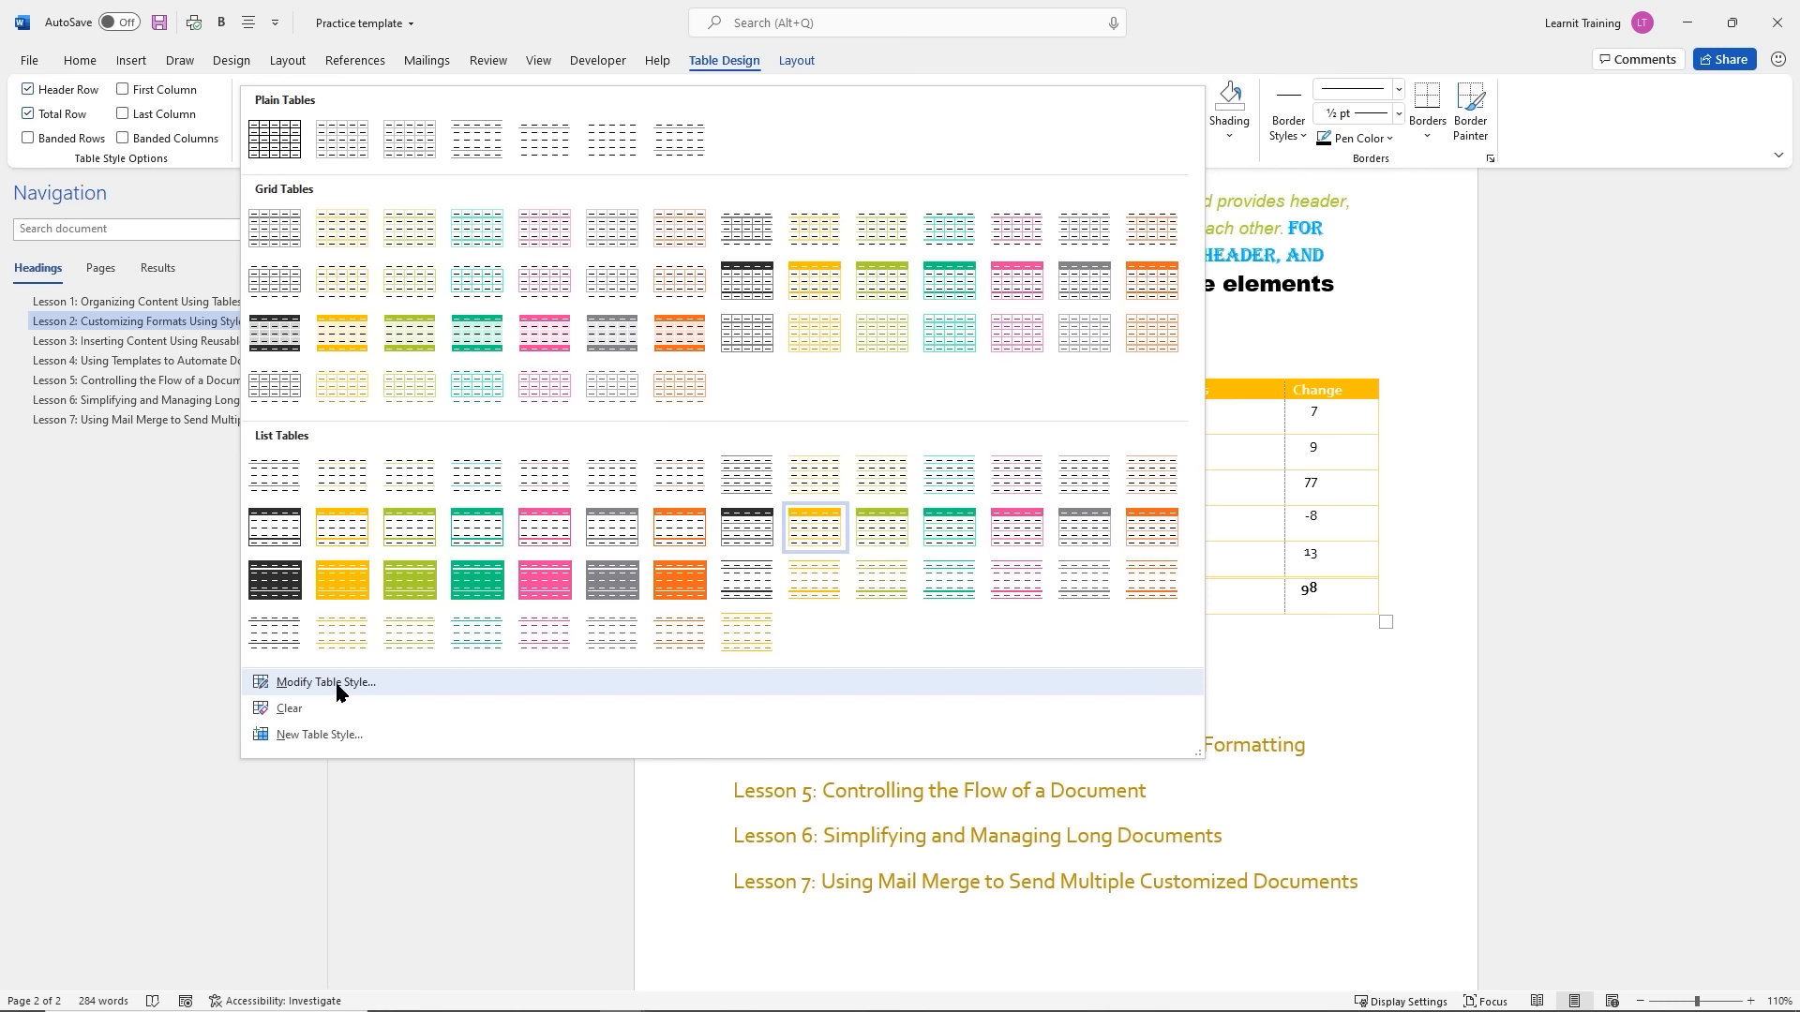
click(319, 735)
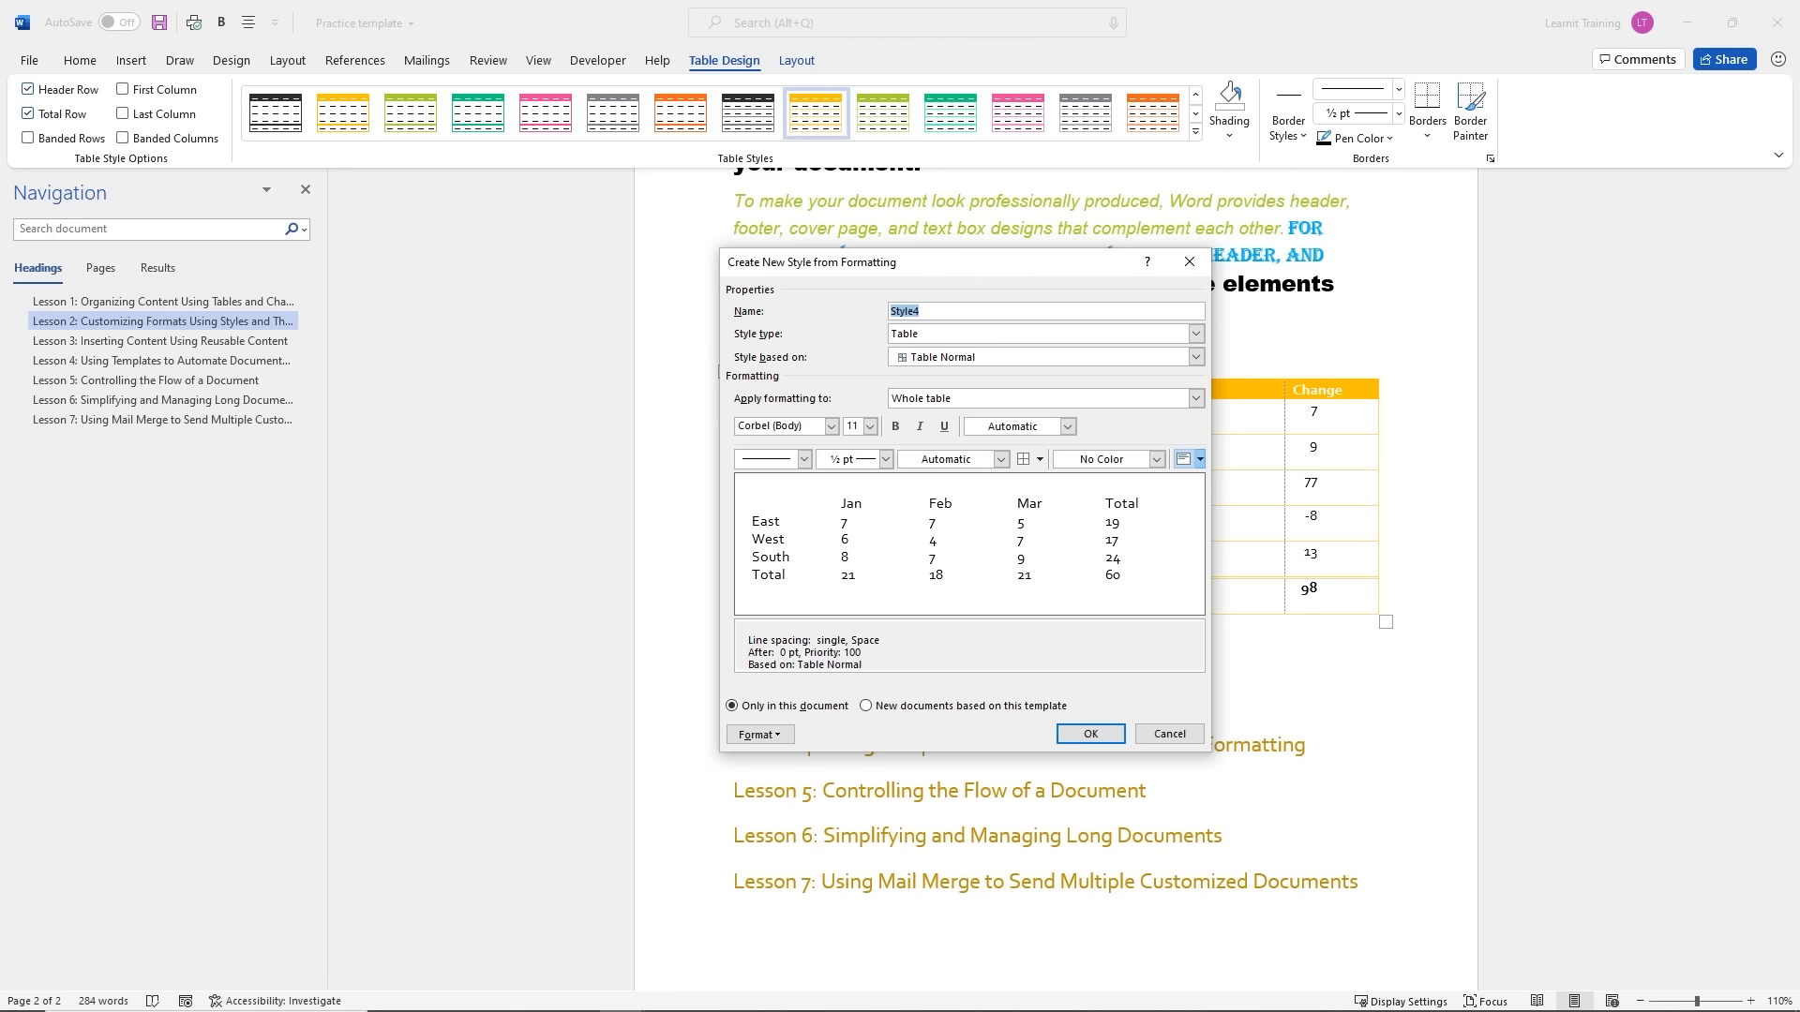
key(Escape)
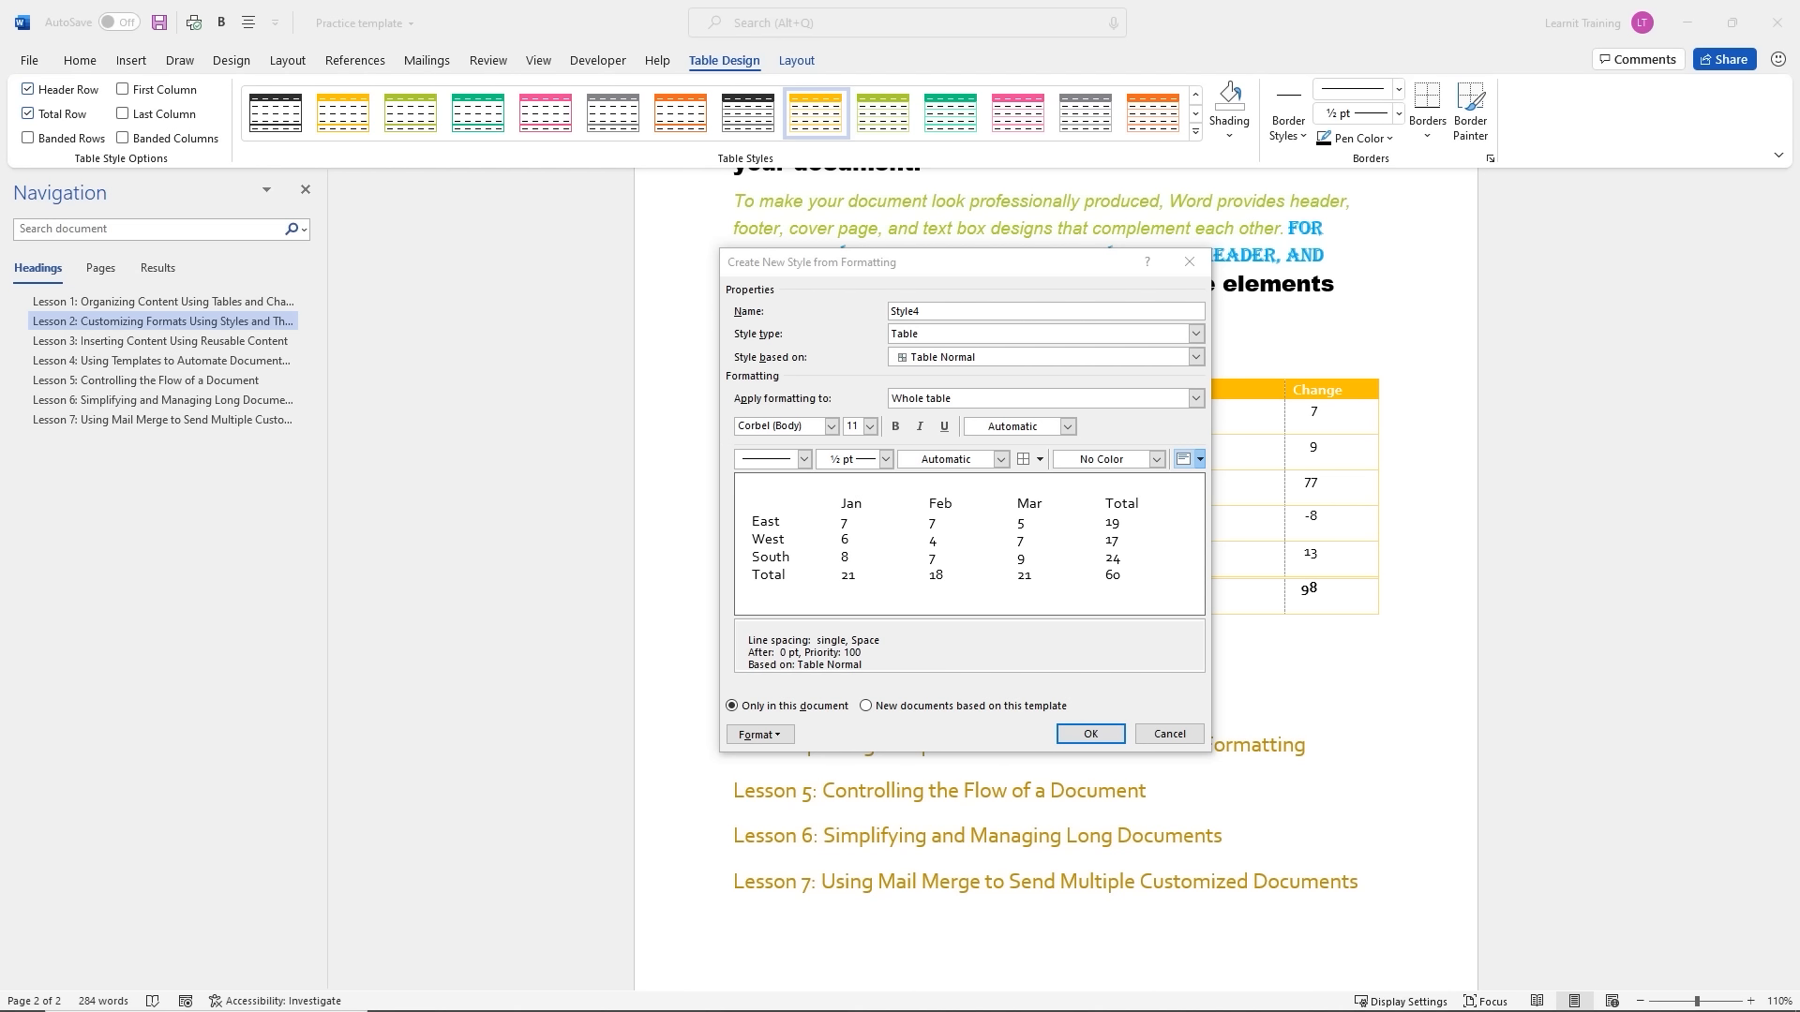
click(938, 314)
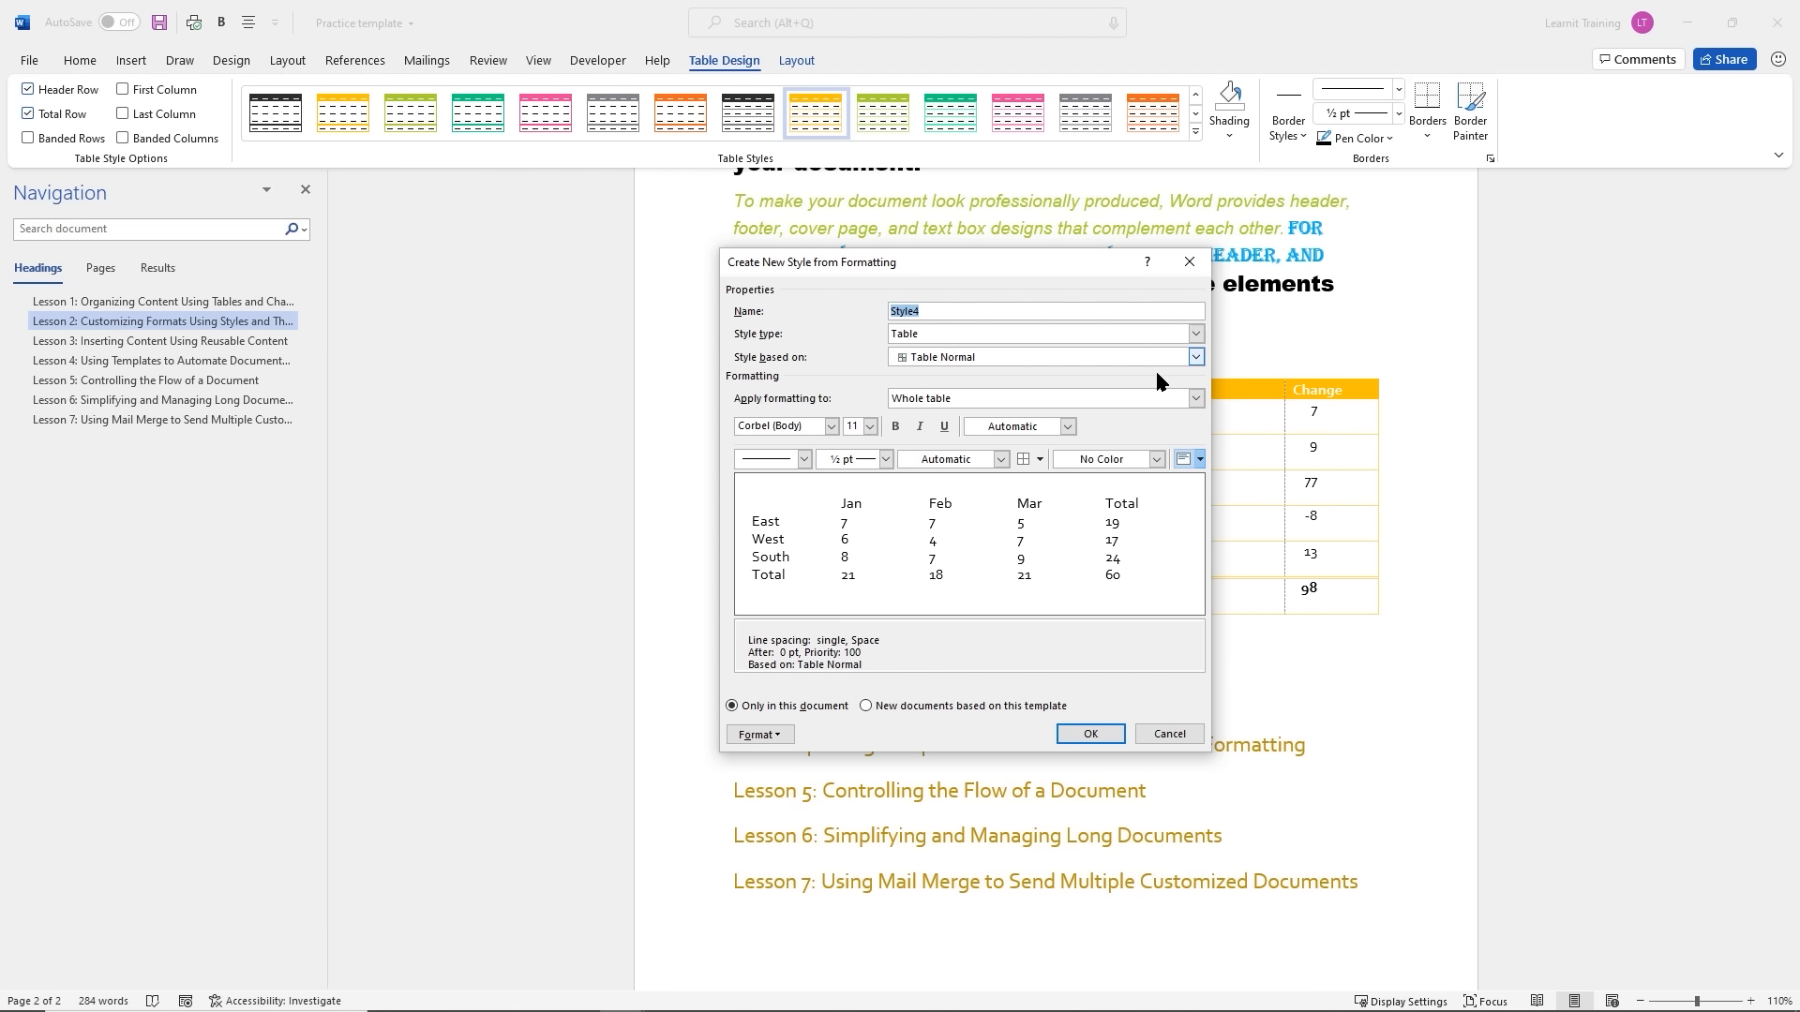
Examine the new table style's choices for base style, table part to format, font and font color
click(1195, 358)
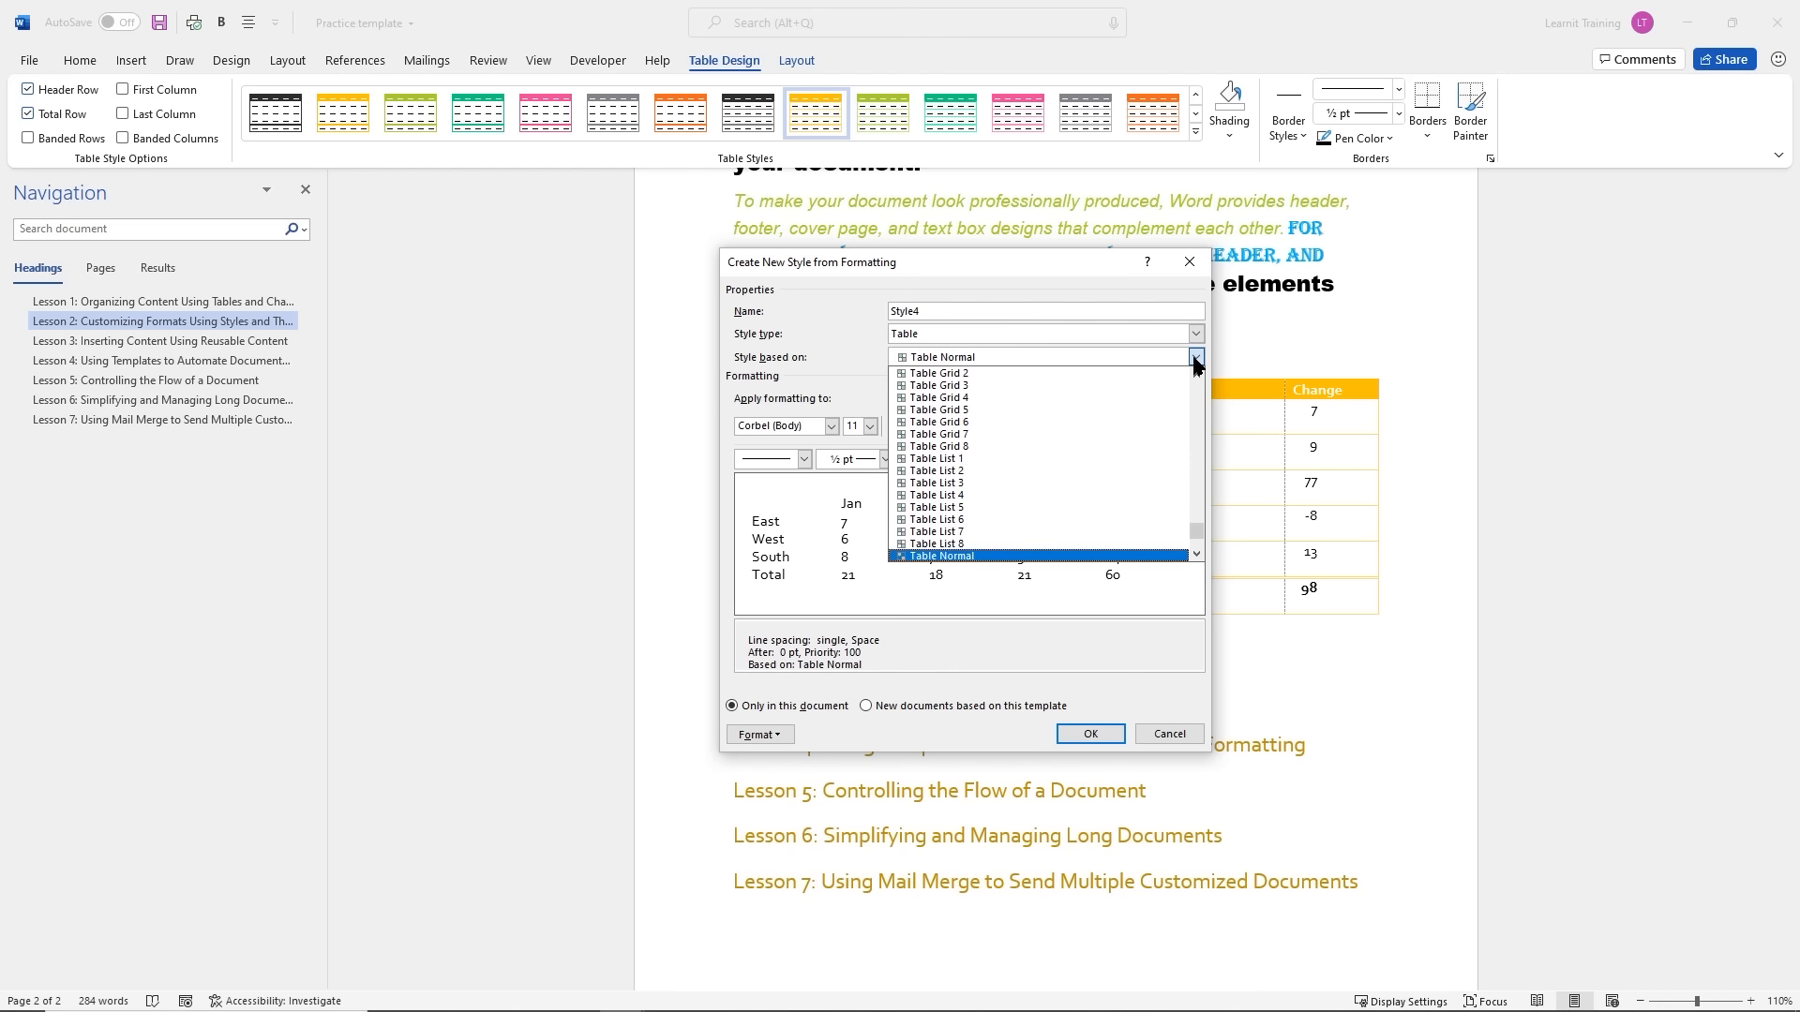
drag(1197, 532, 1207, 373)
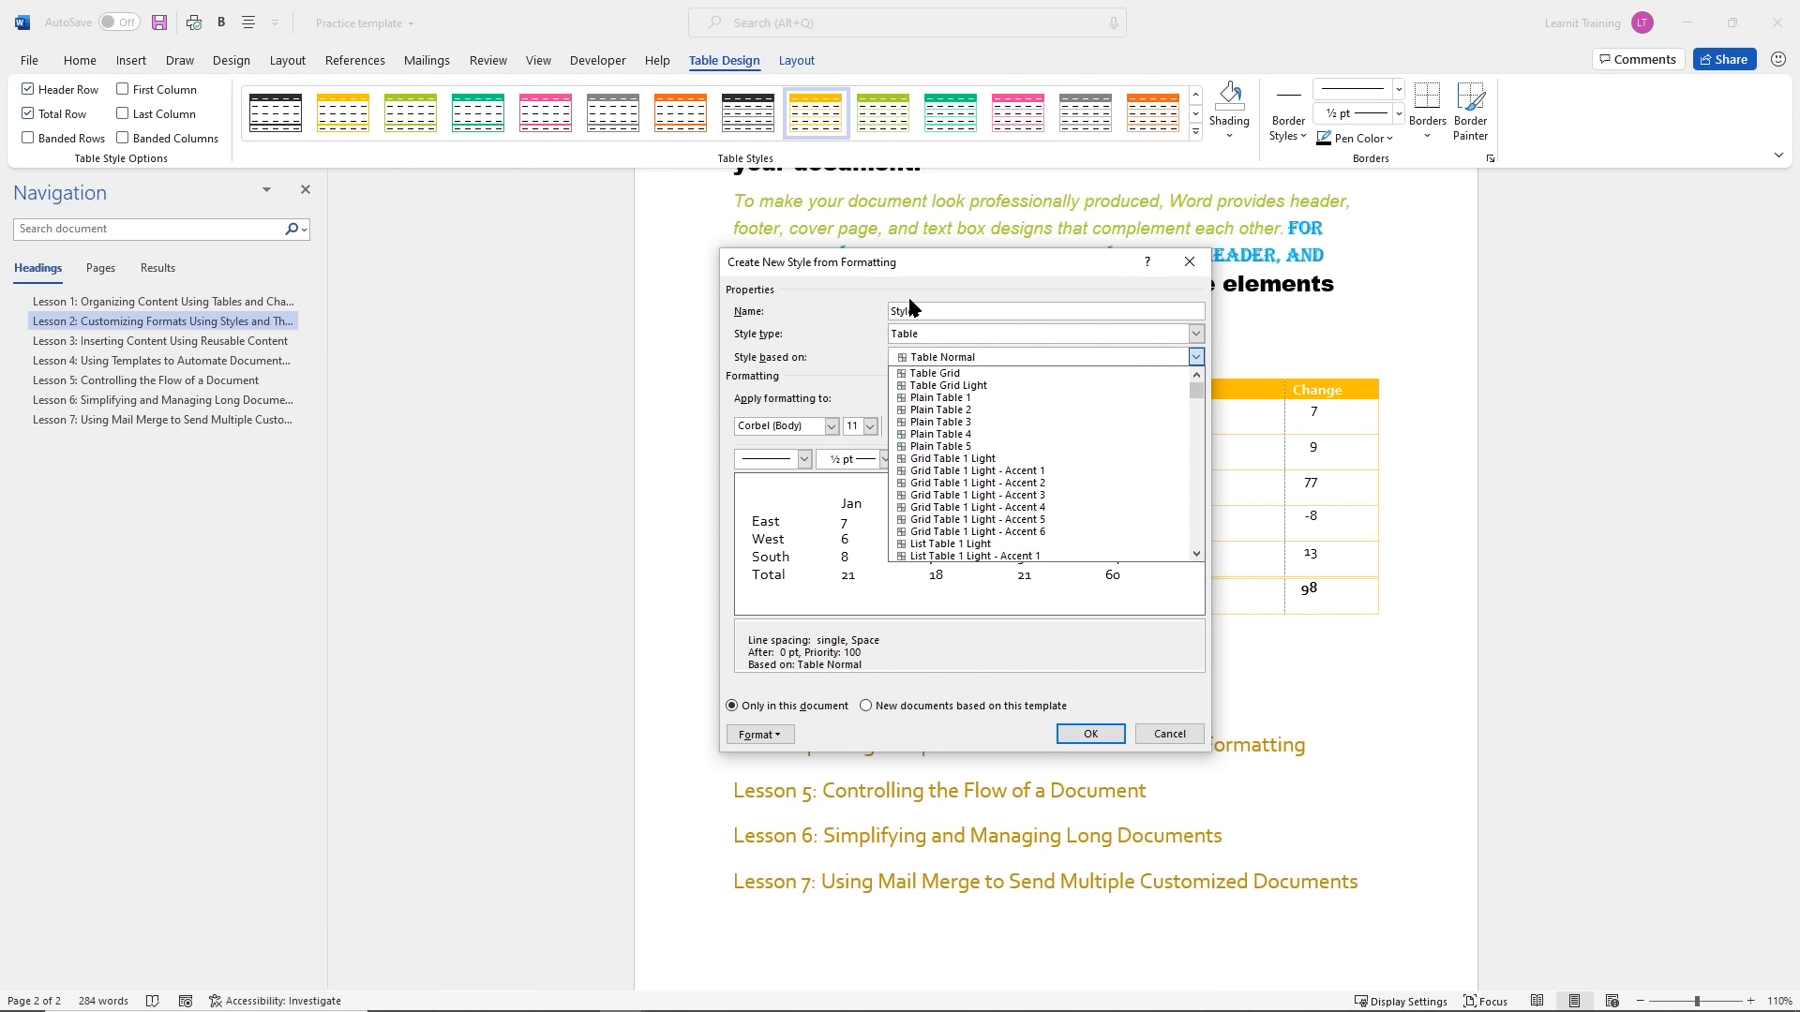
click(815, 317)
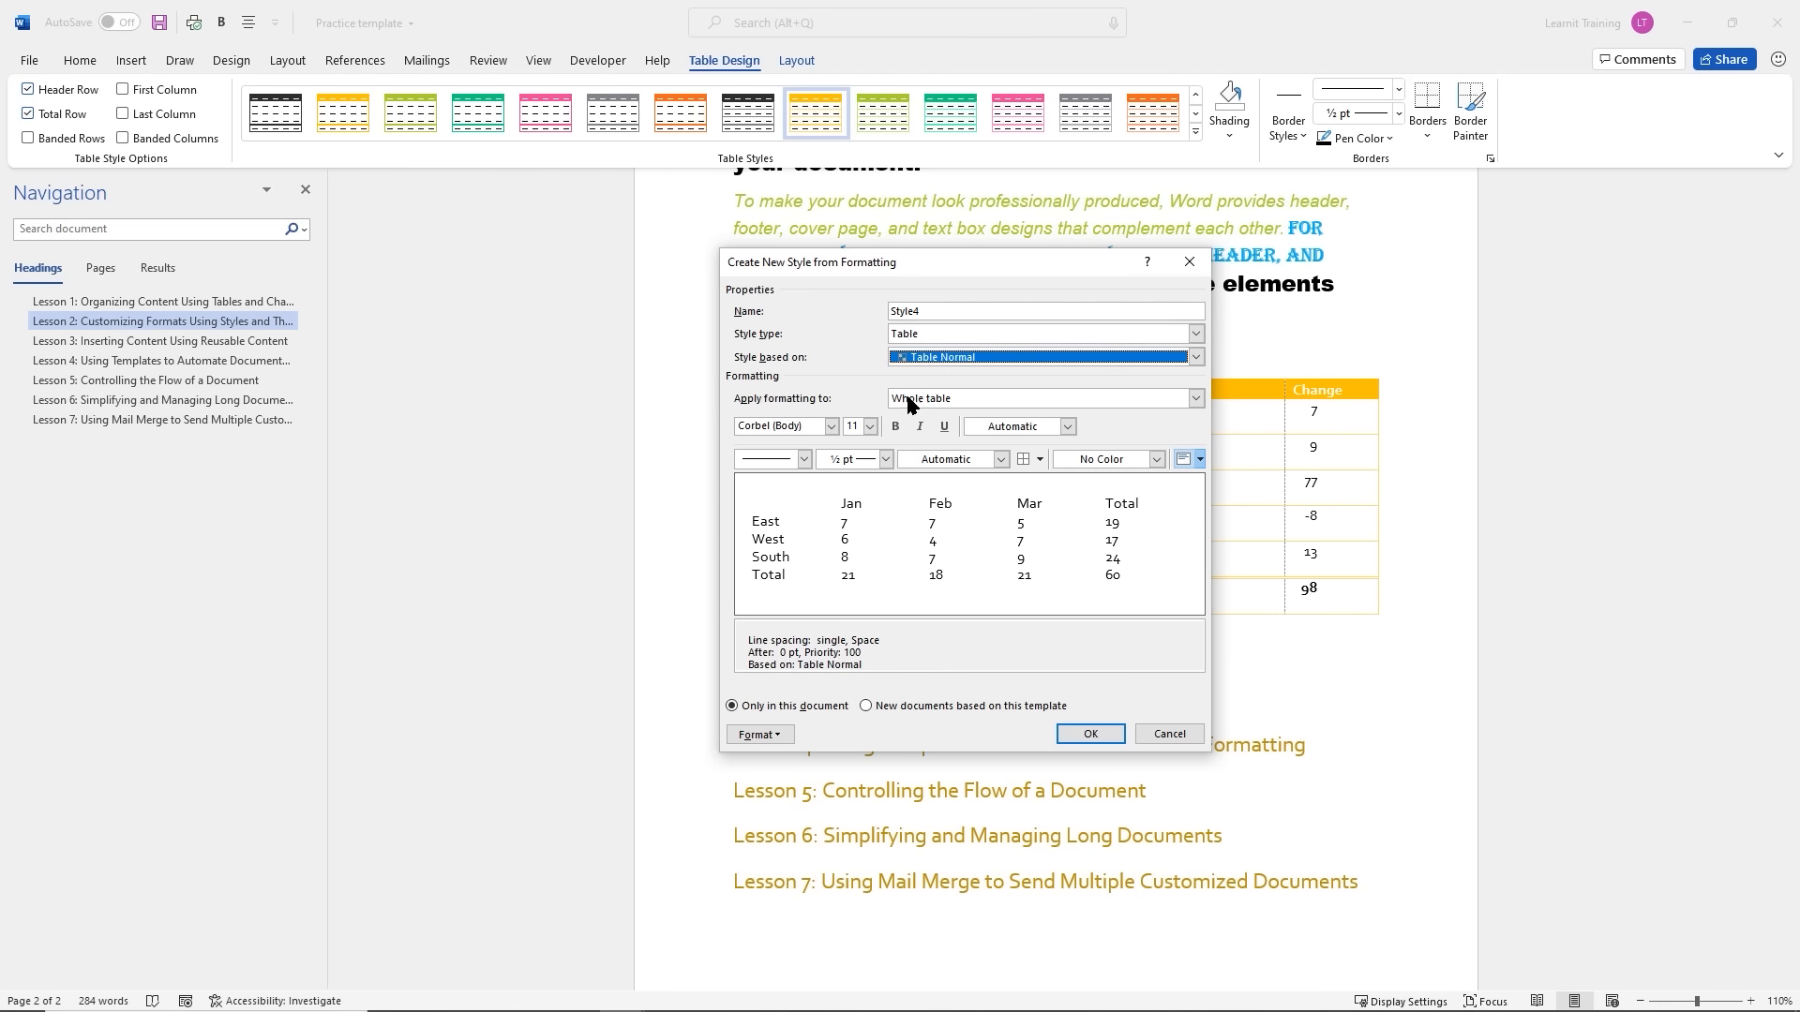
click(1196, 399)
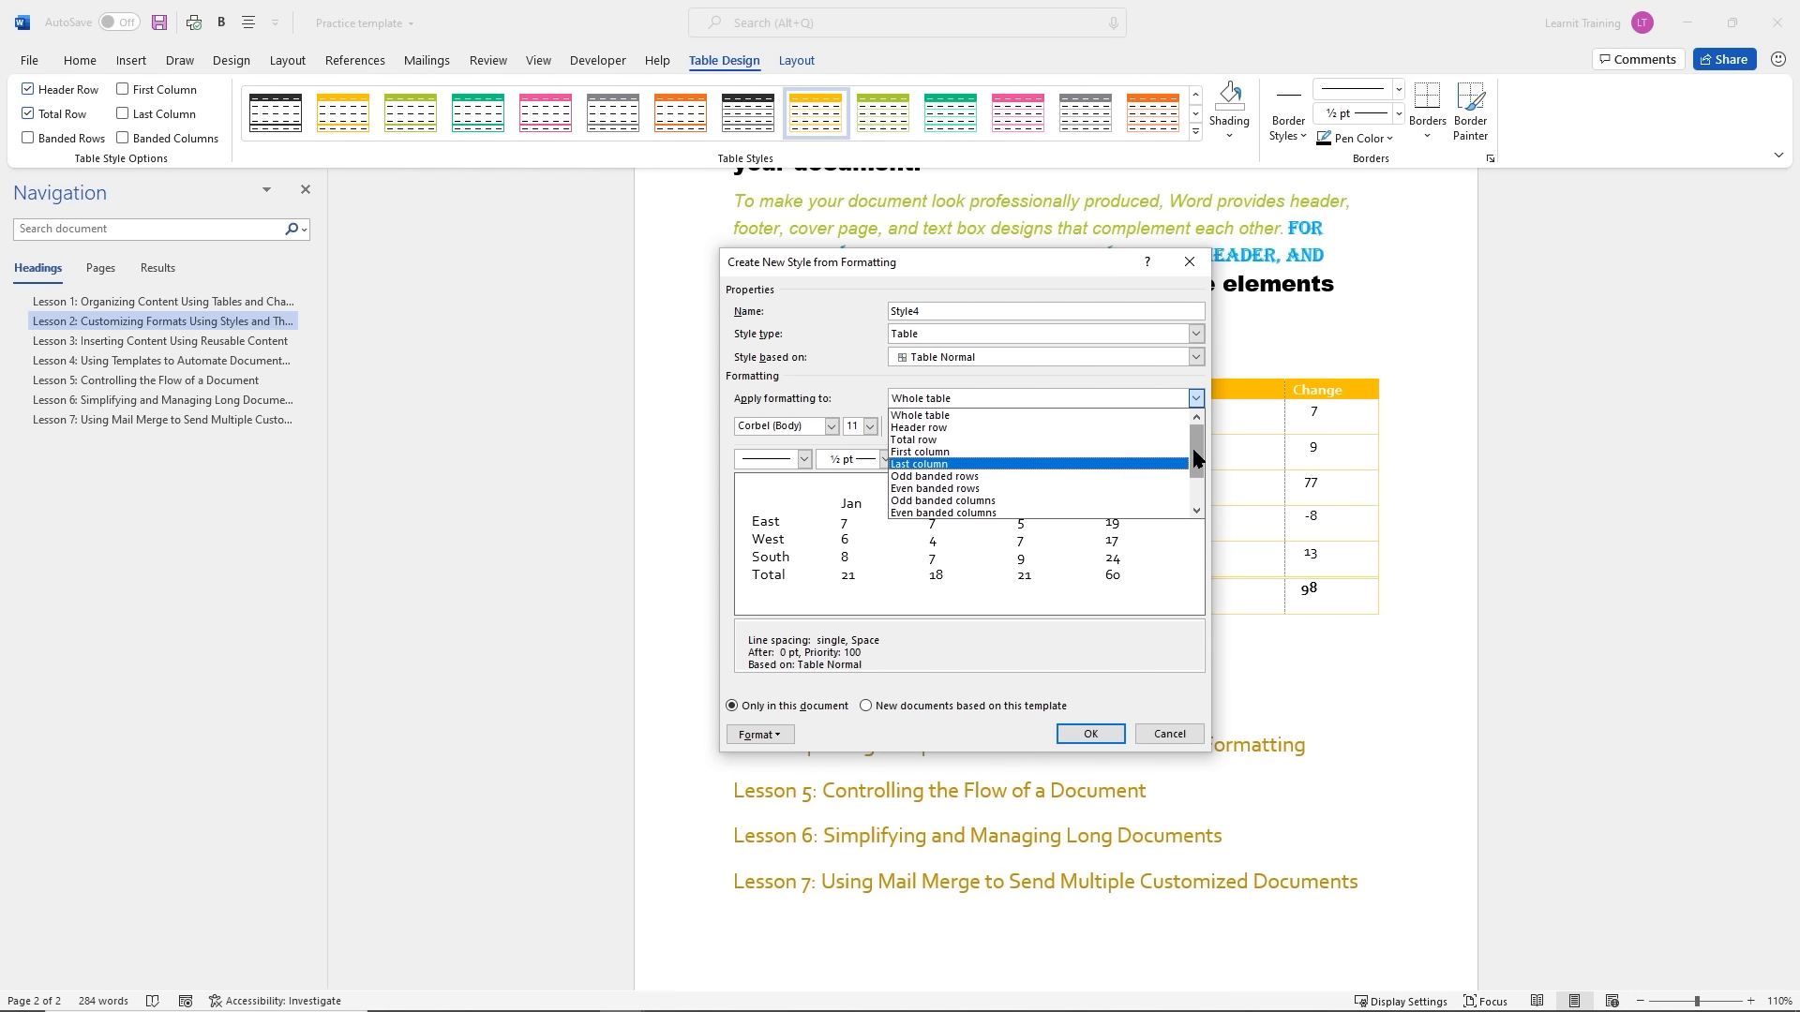
drag(1198, 468, 1196, 385)
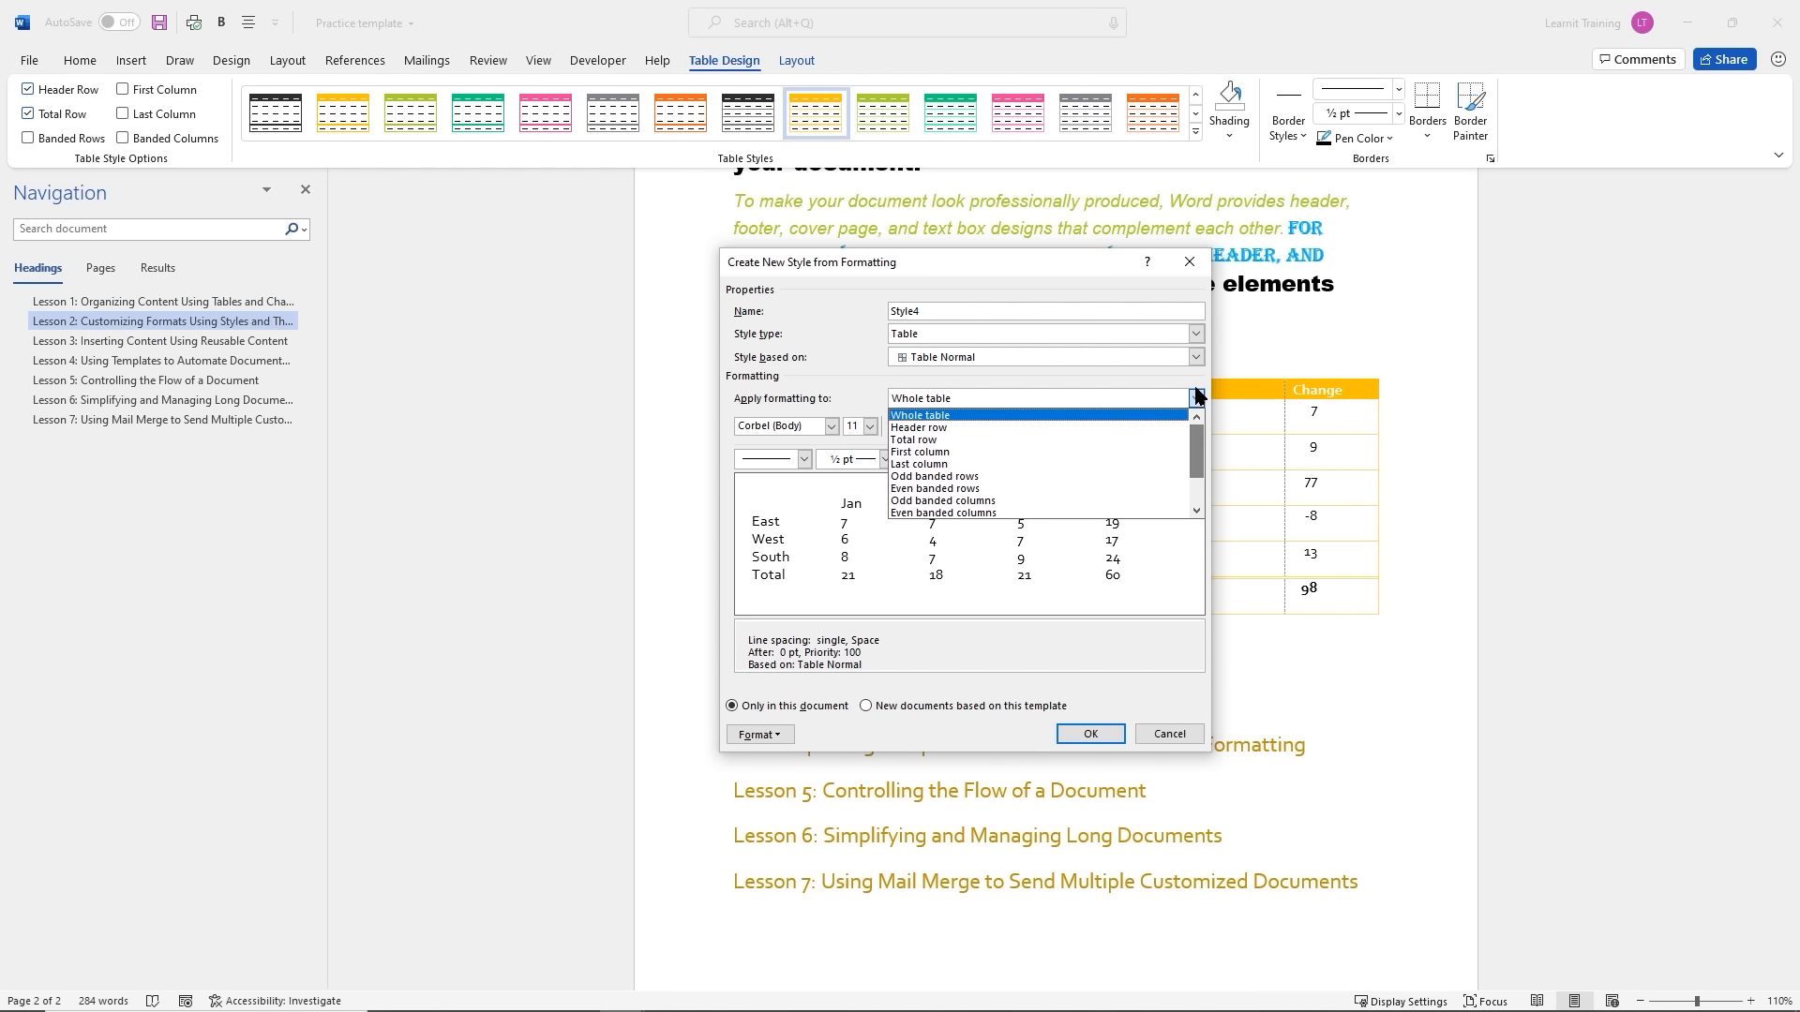
click(1193, 379)
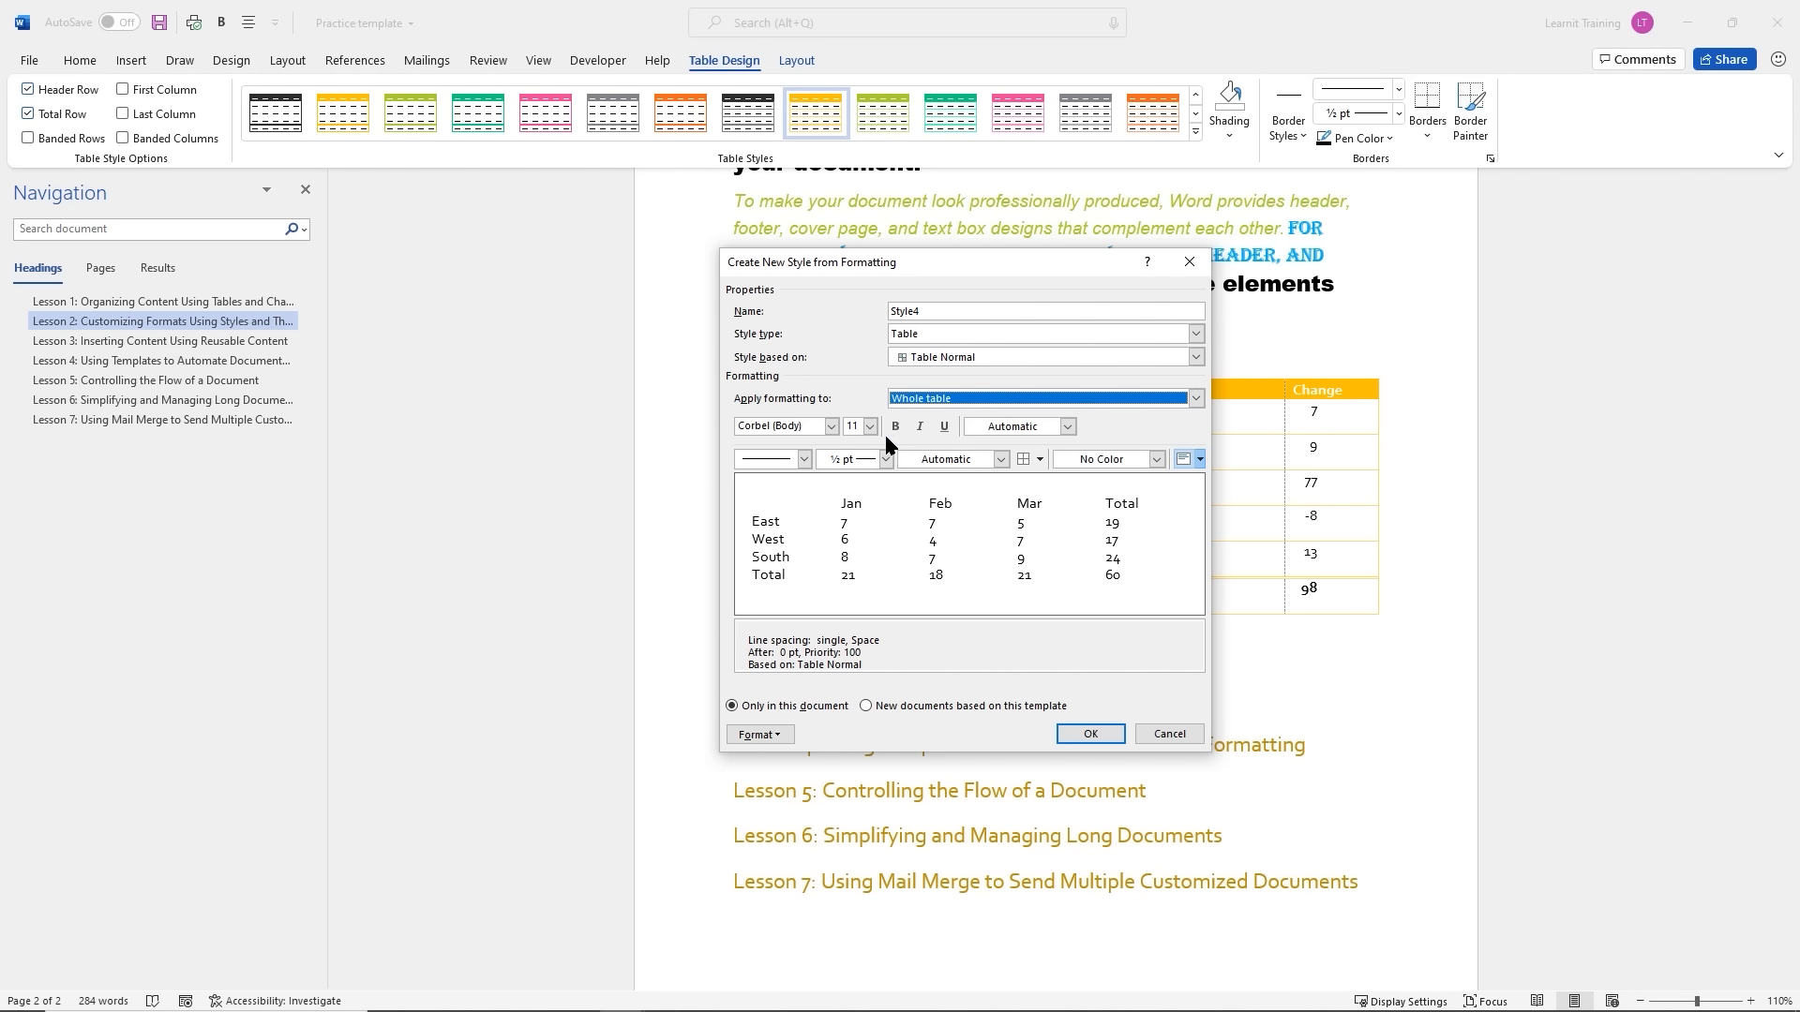
click(832, 427)
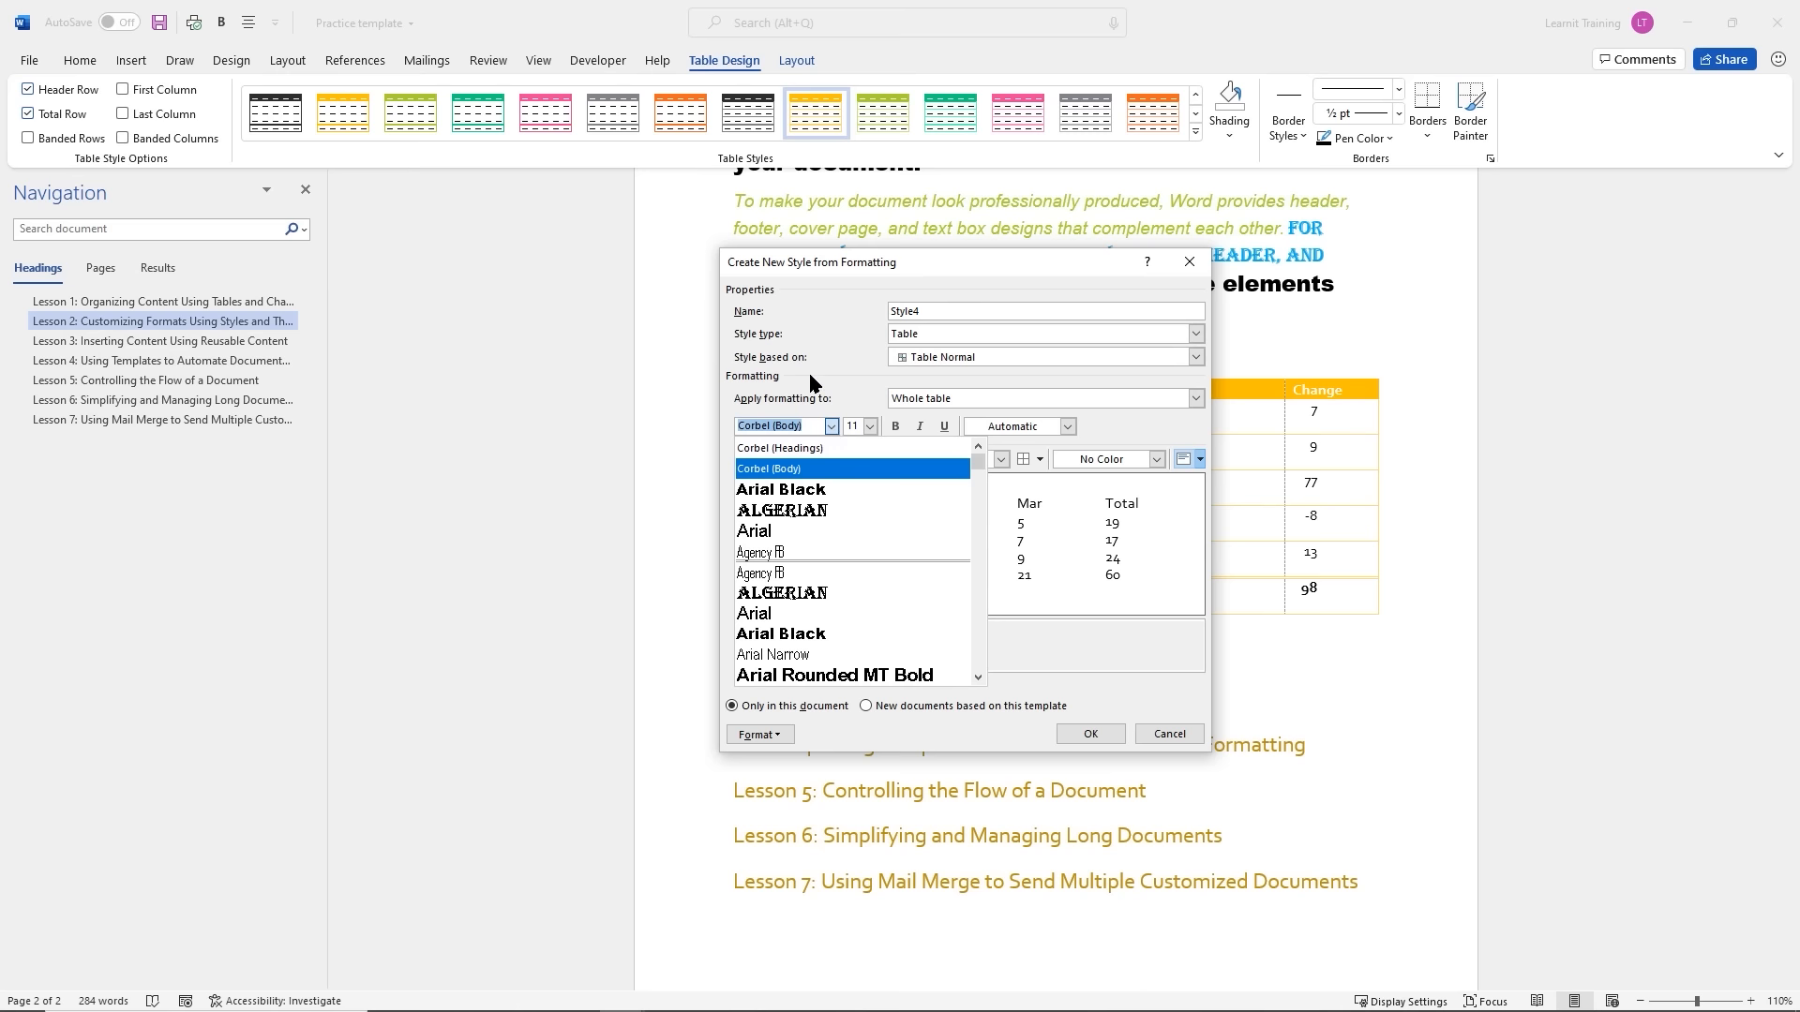
click(808, 373)
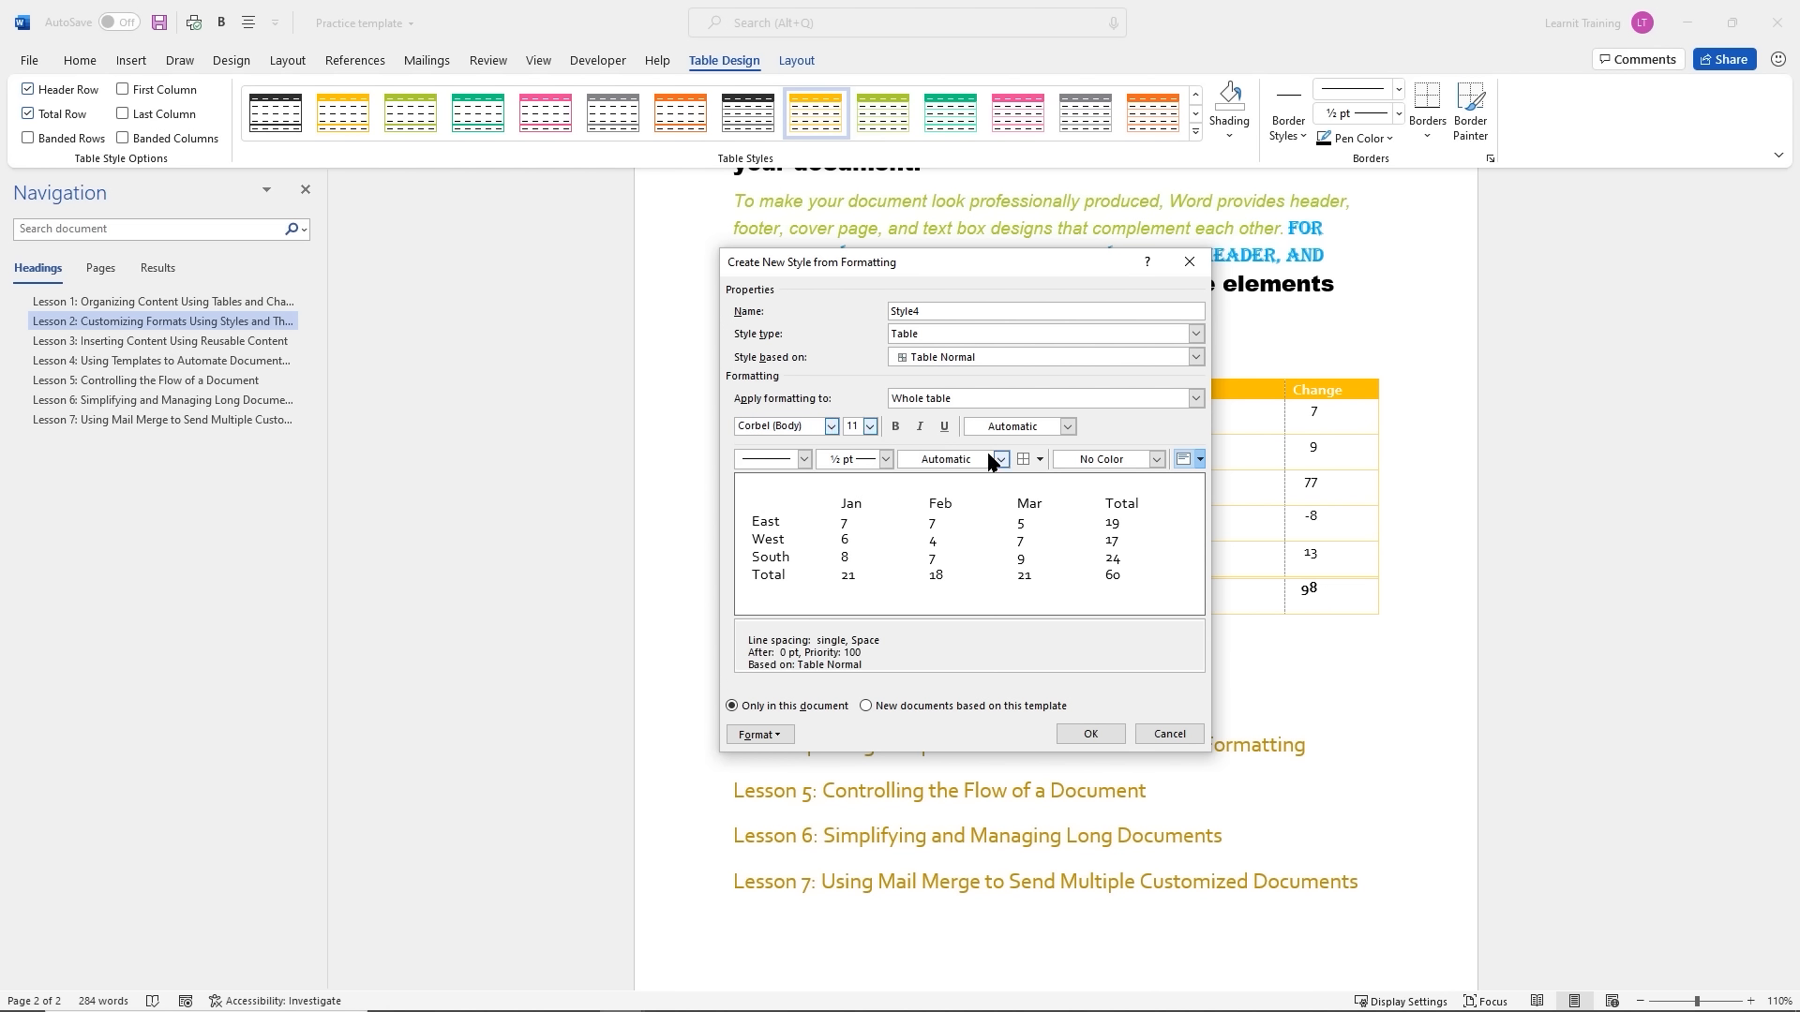
click(1067, 427)
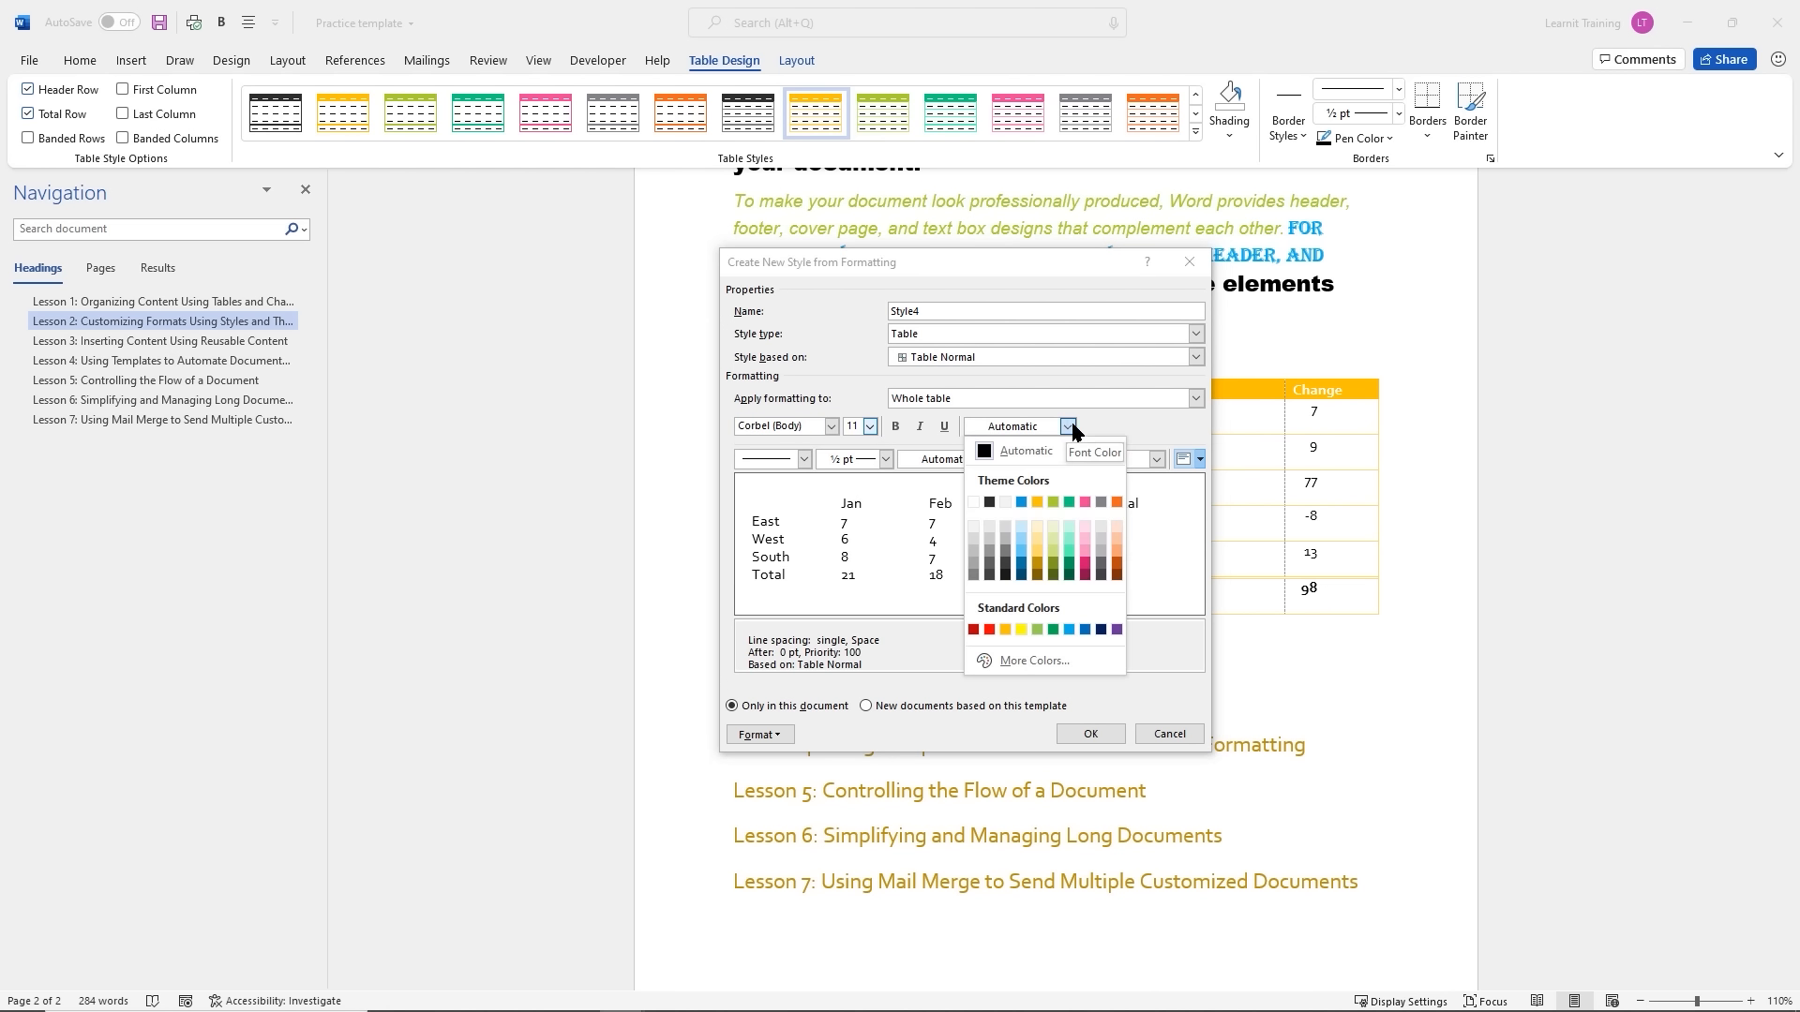
click(1144, 424)
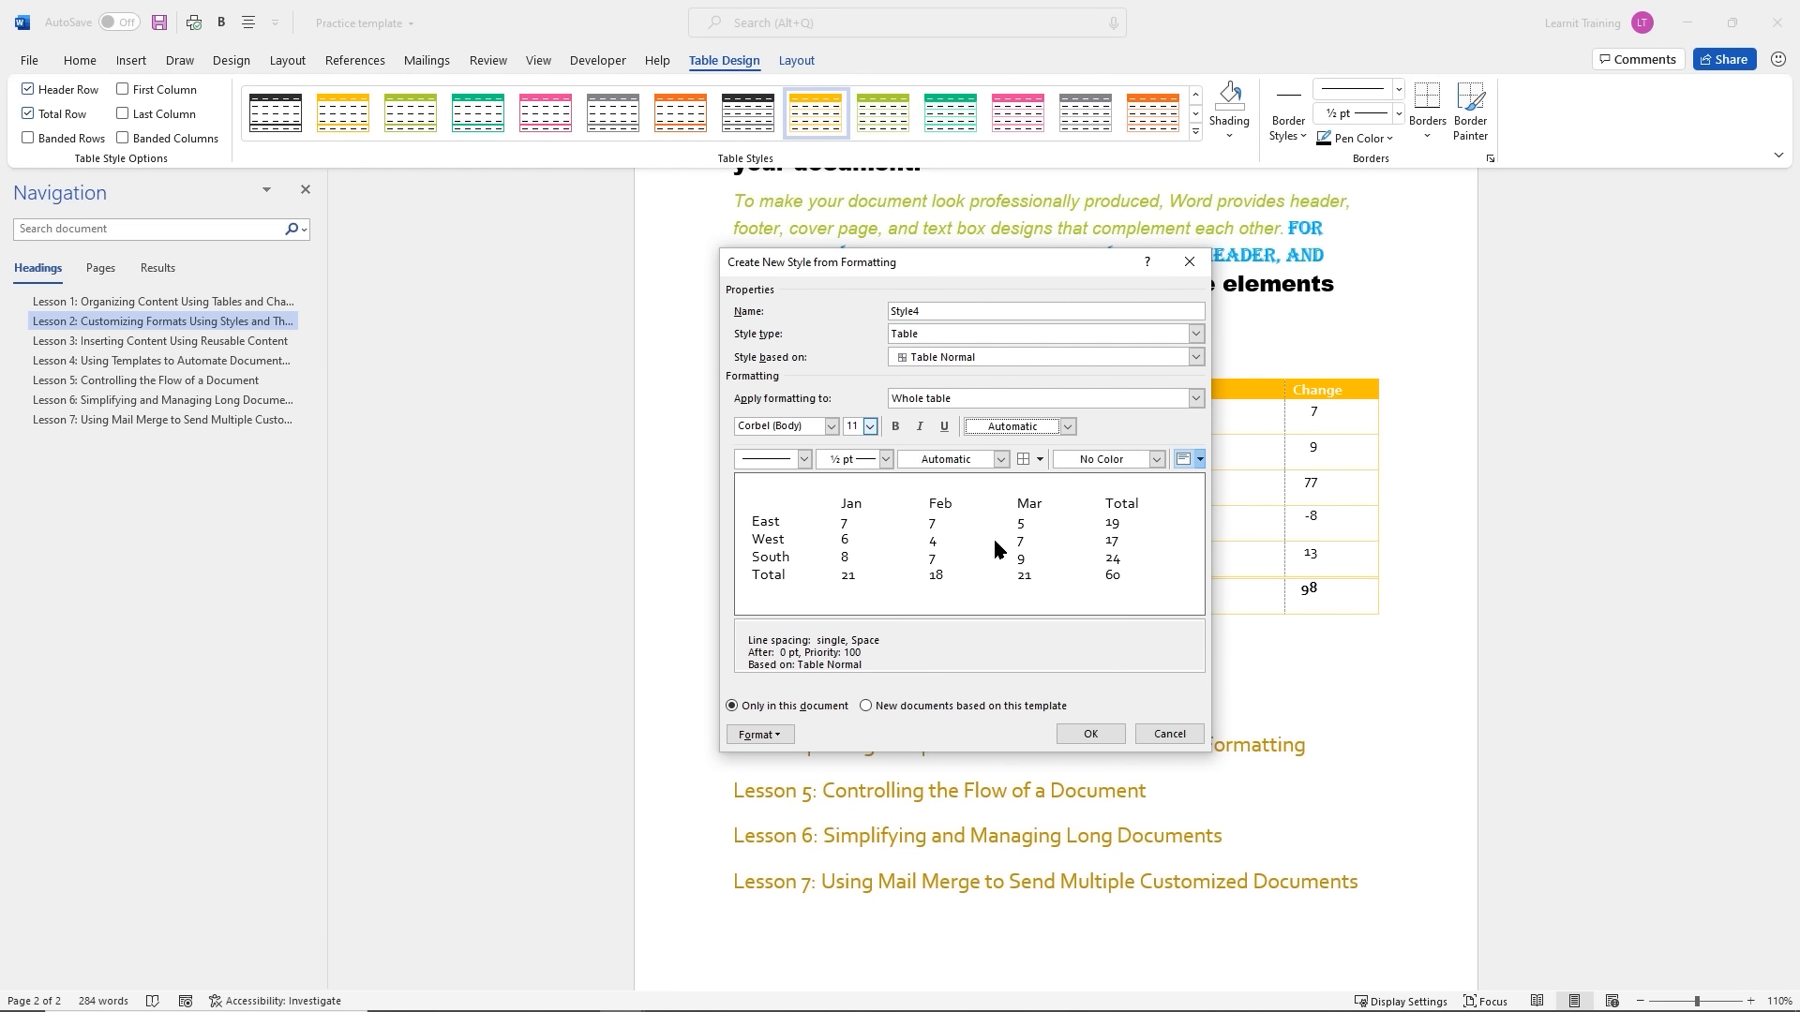
Base the new table style on Table Grid
click(1196, 358)
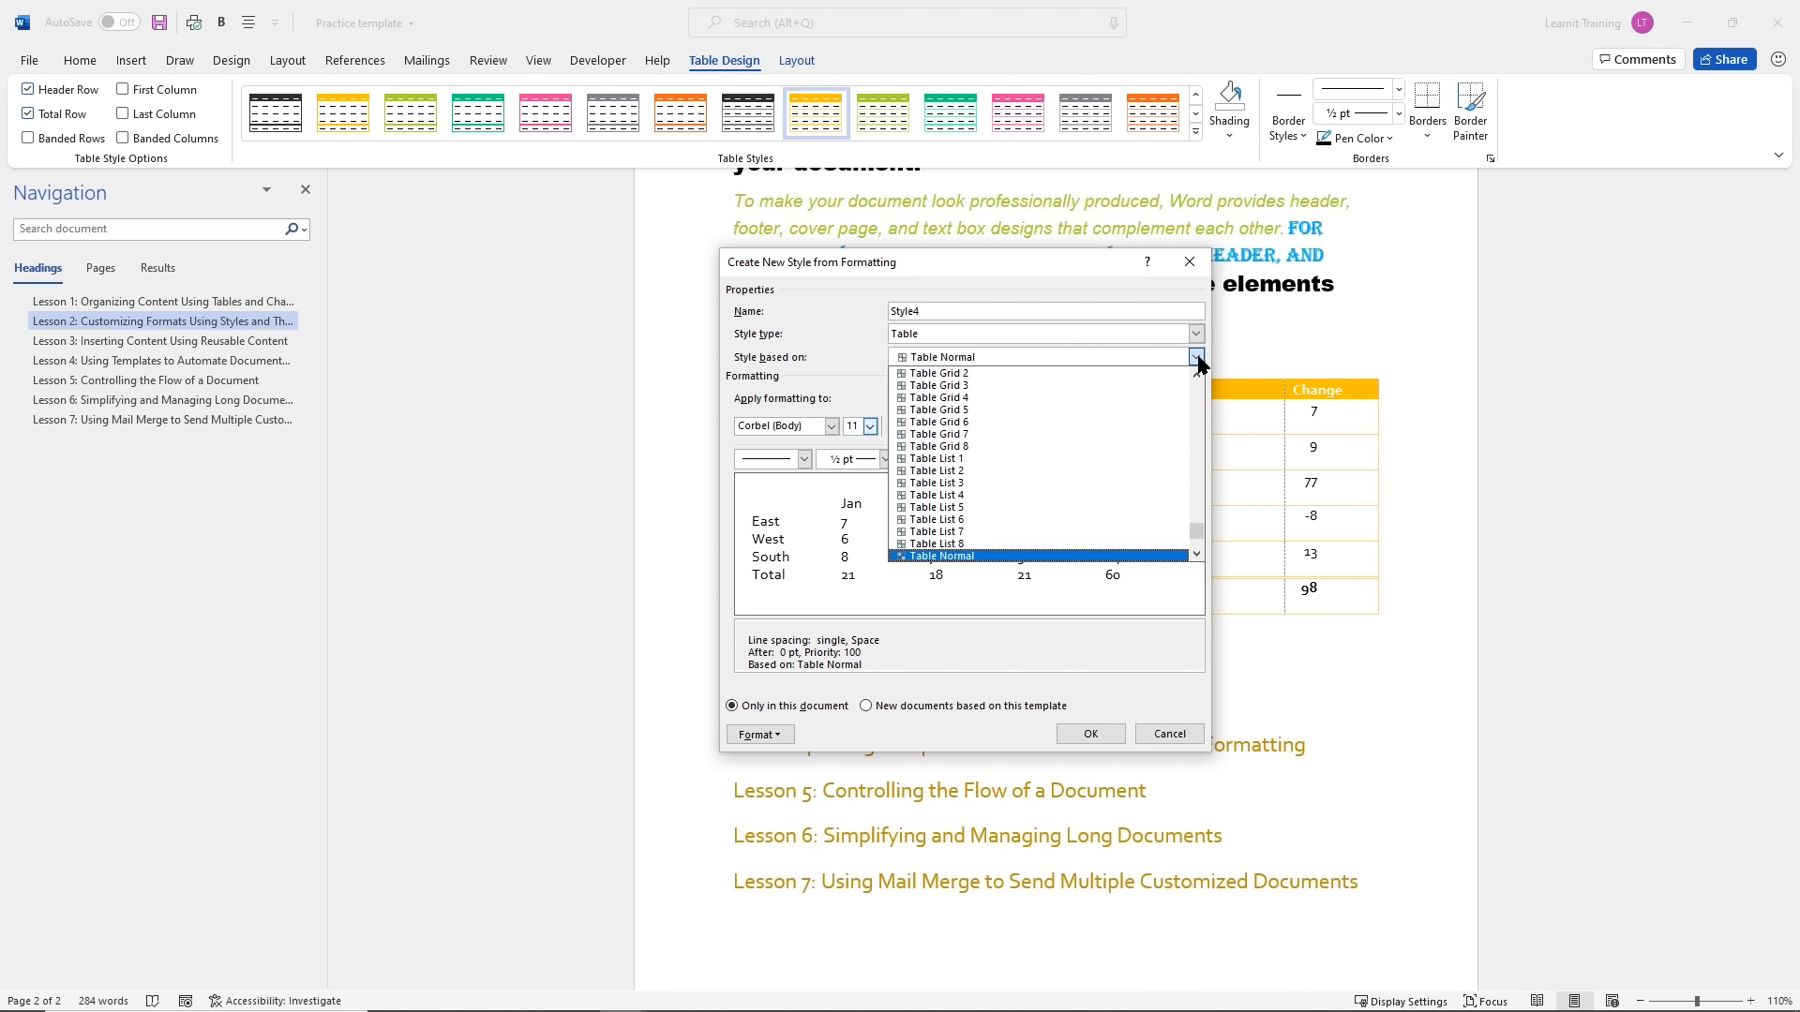
scroll(1198, 525, up, 3)
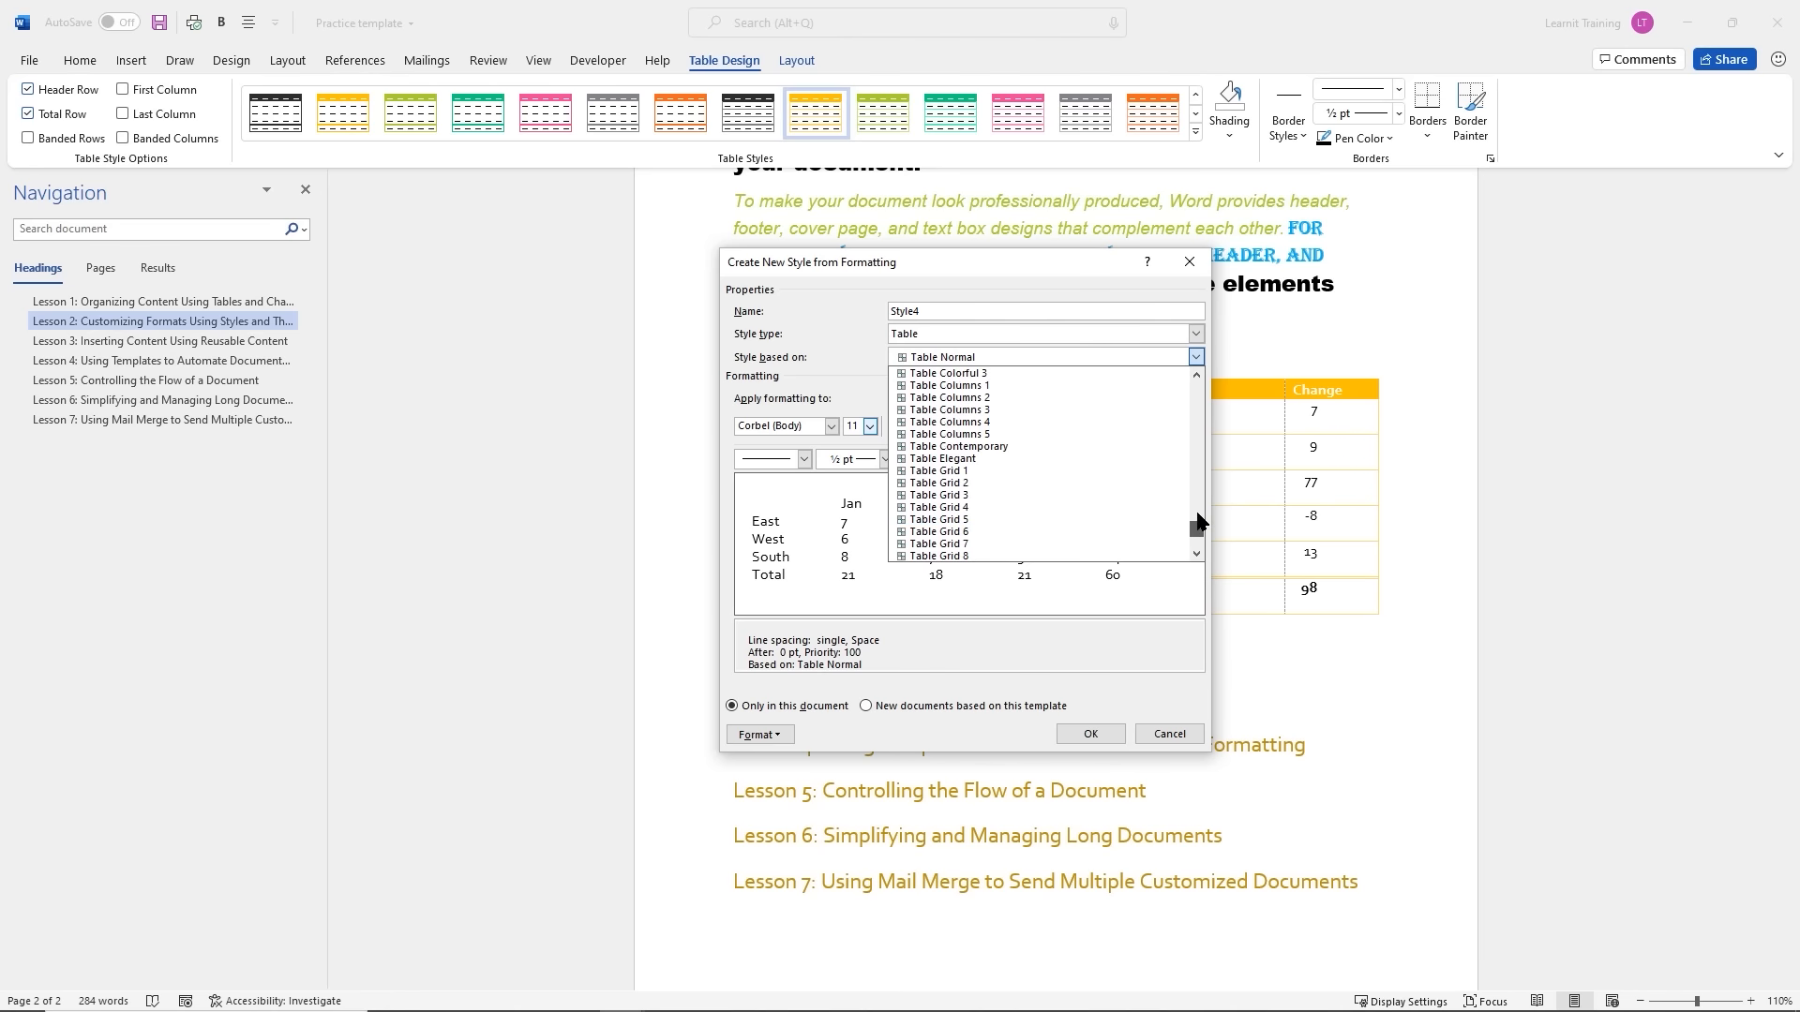
drag(1197, 522, 1200, 375)
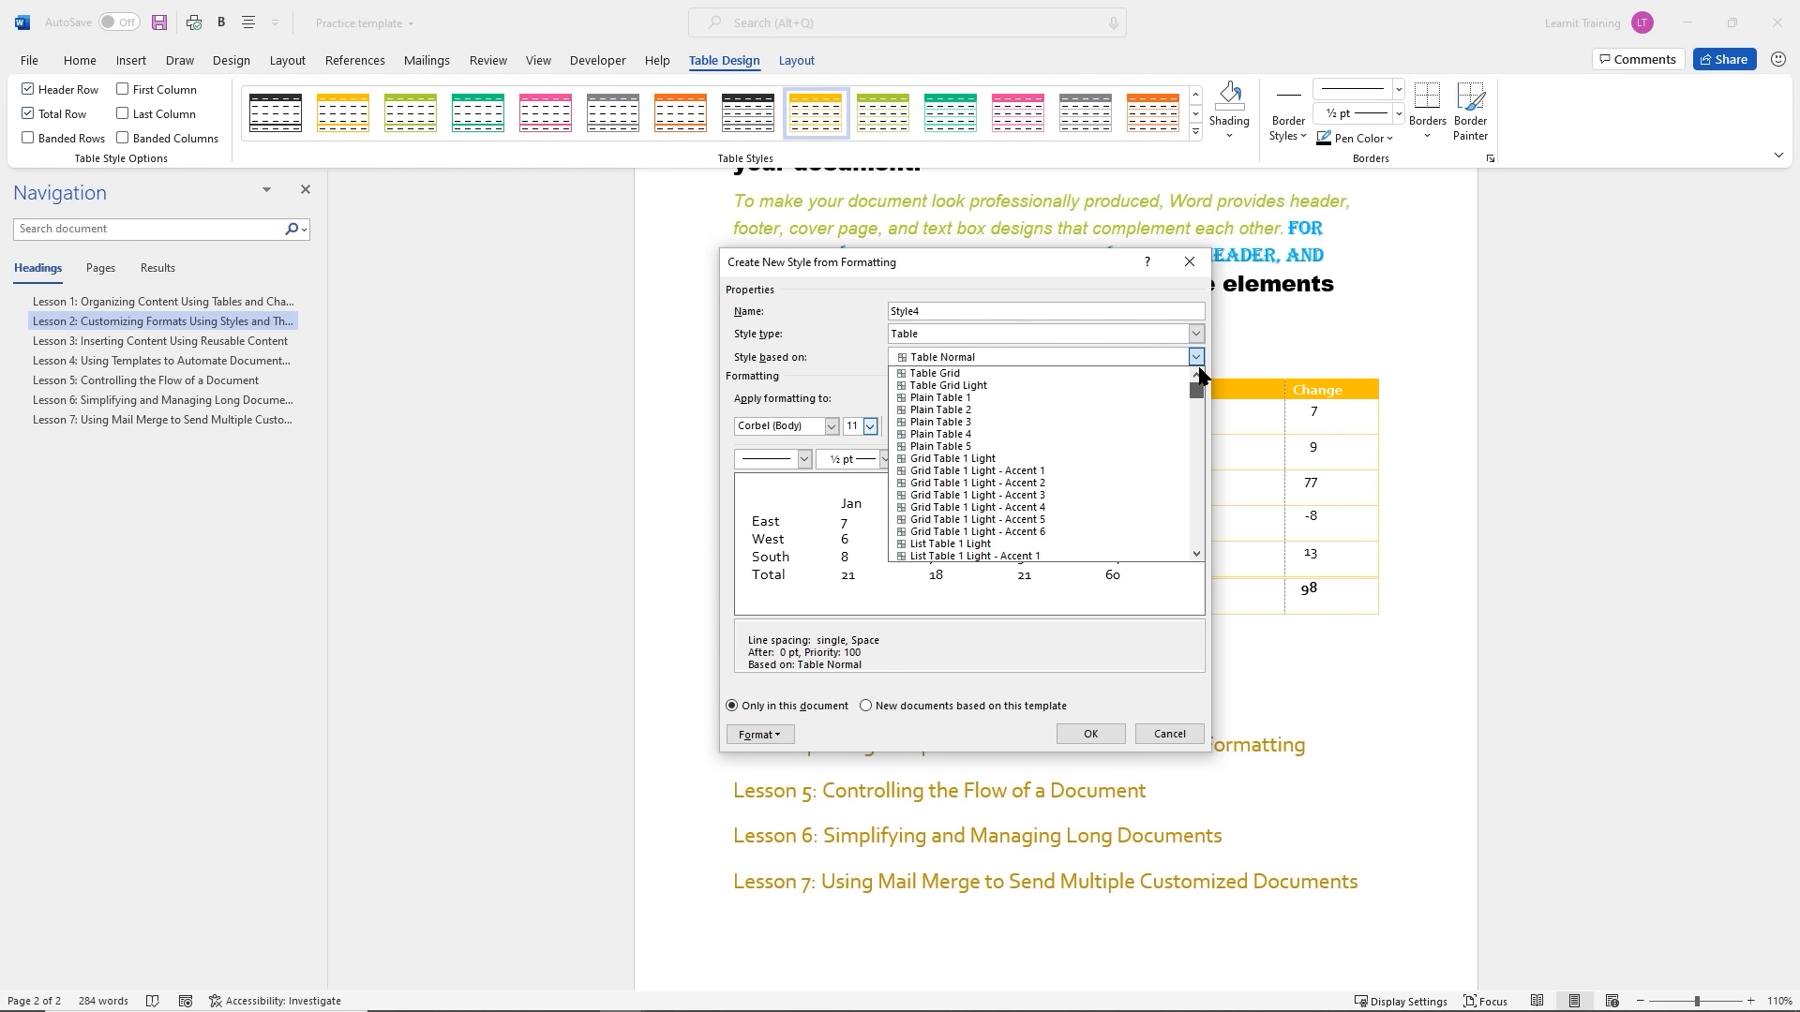
click(943, 375)
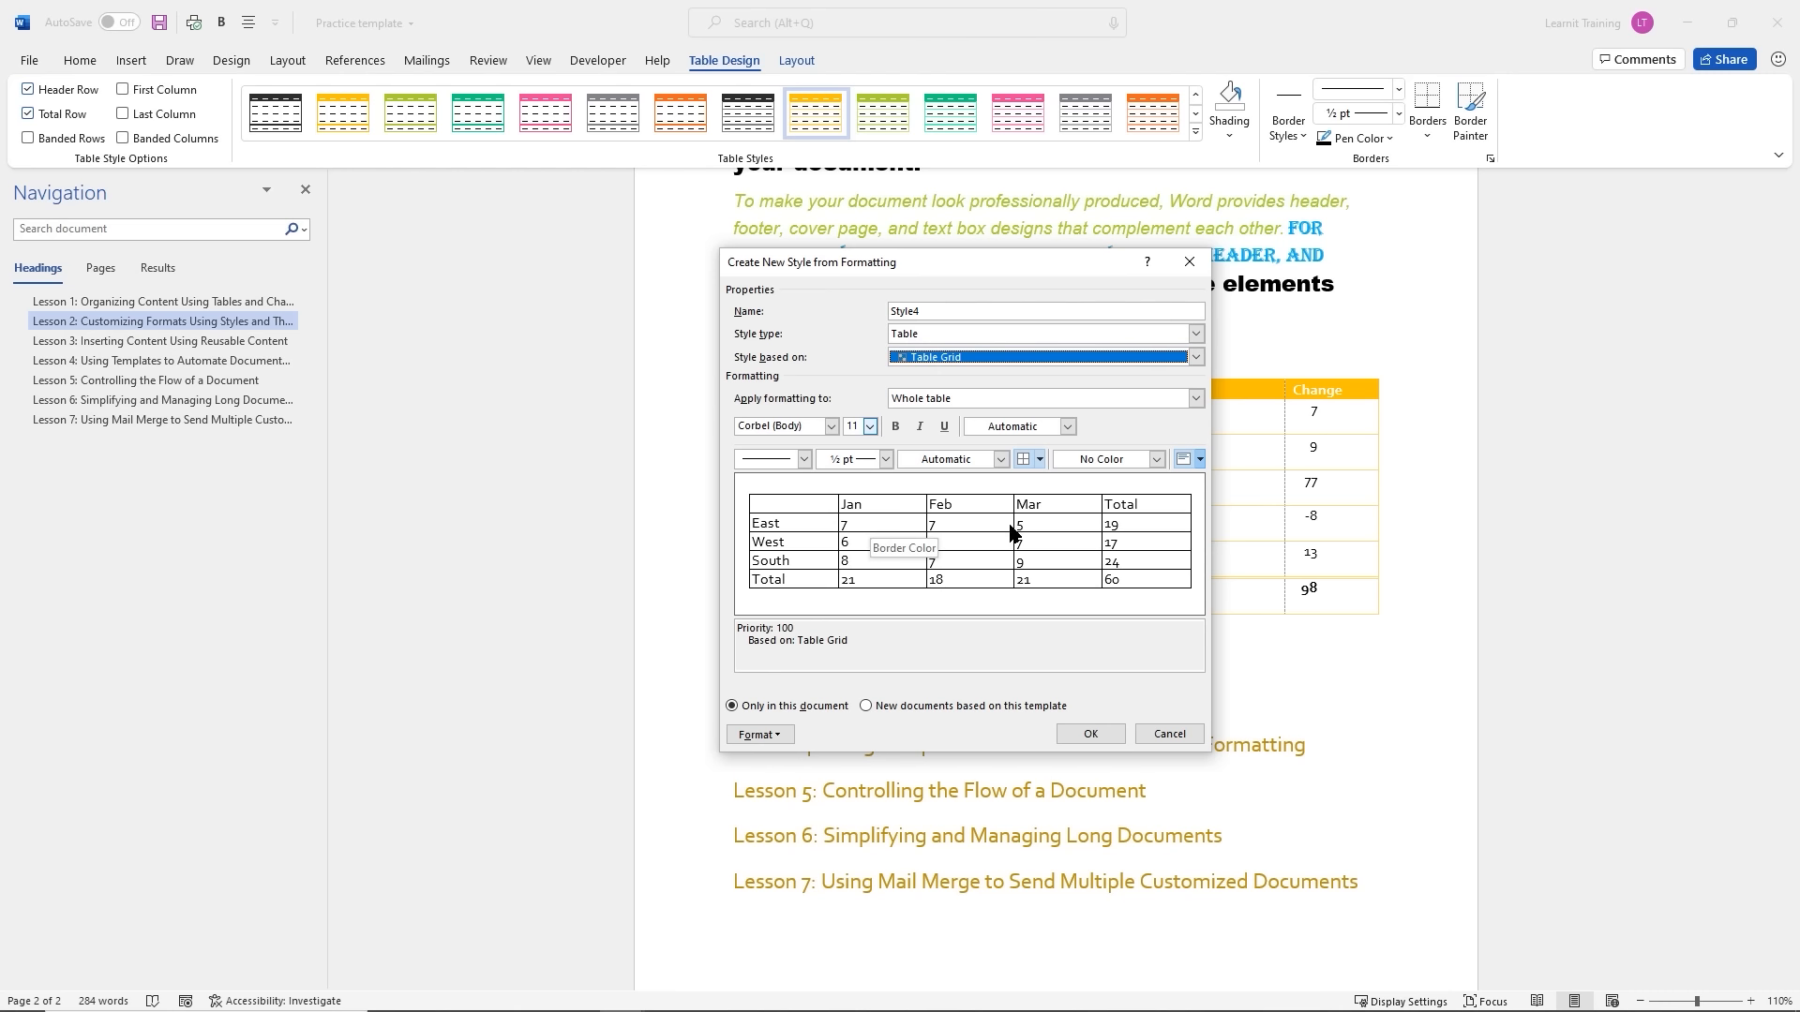
Set the new style's whole-table text to Arial Black, 12 pt, in the blue Text 2 theme color
click(831, 427)
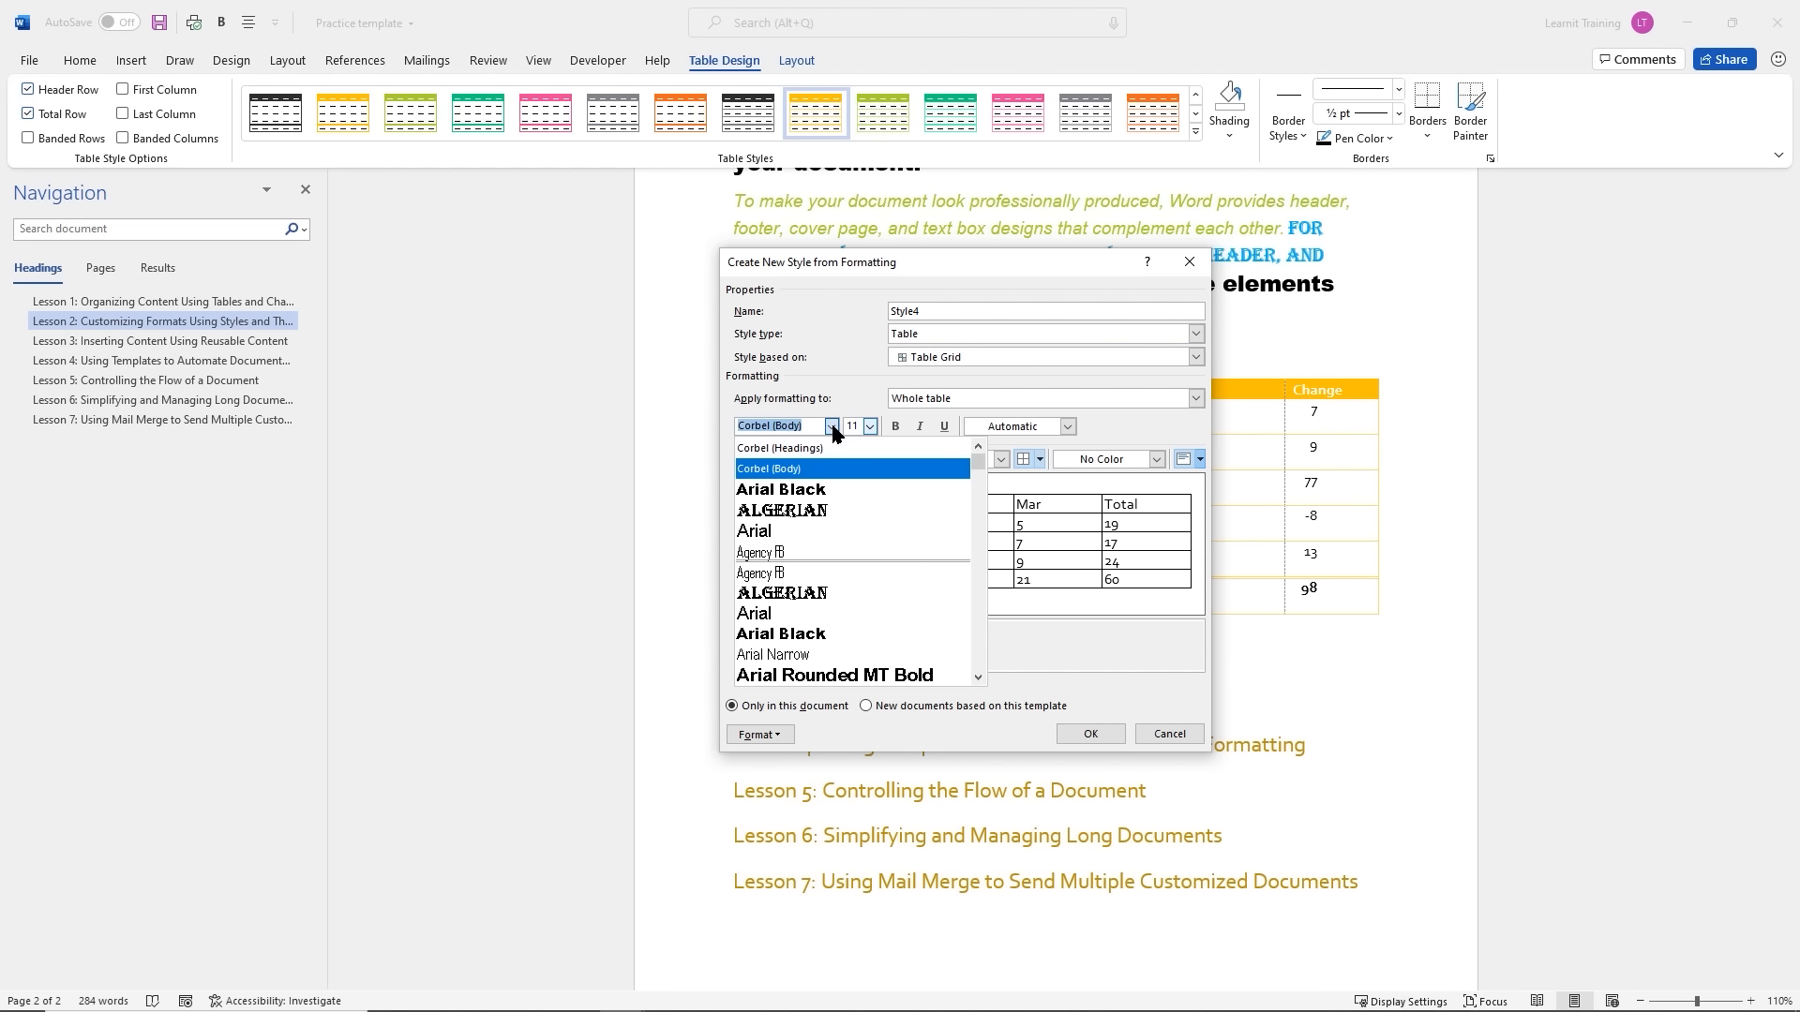
click(815, 489)
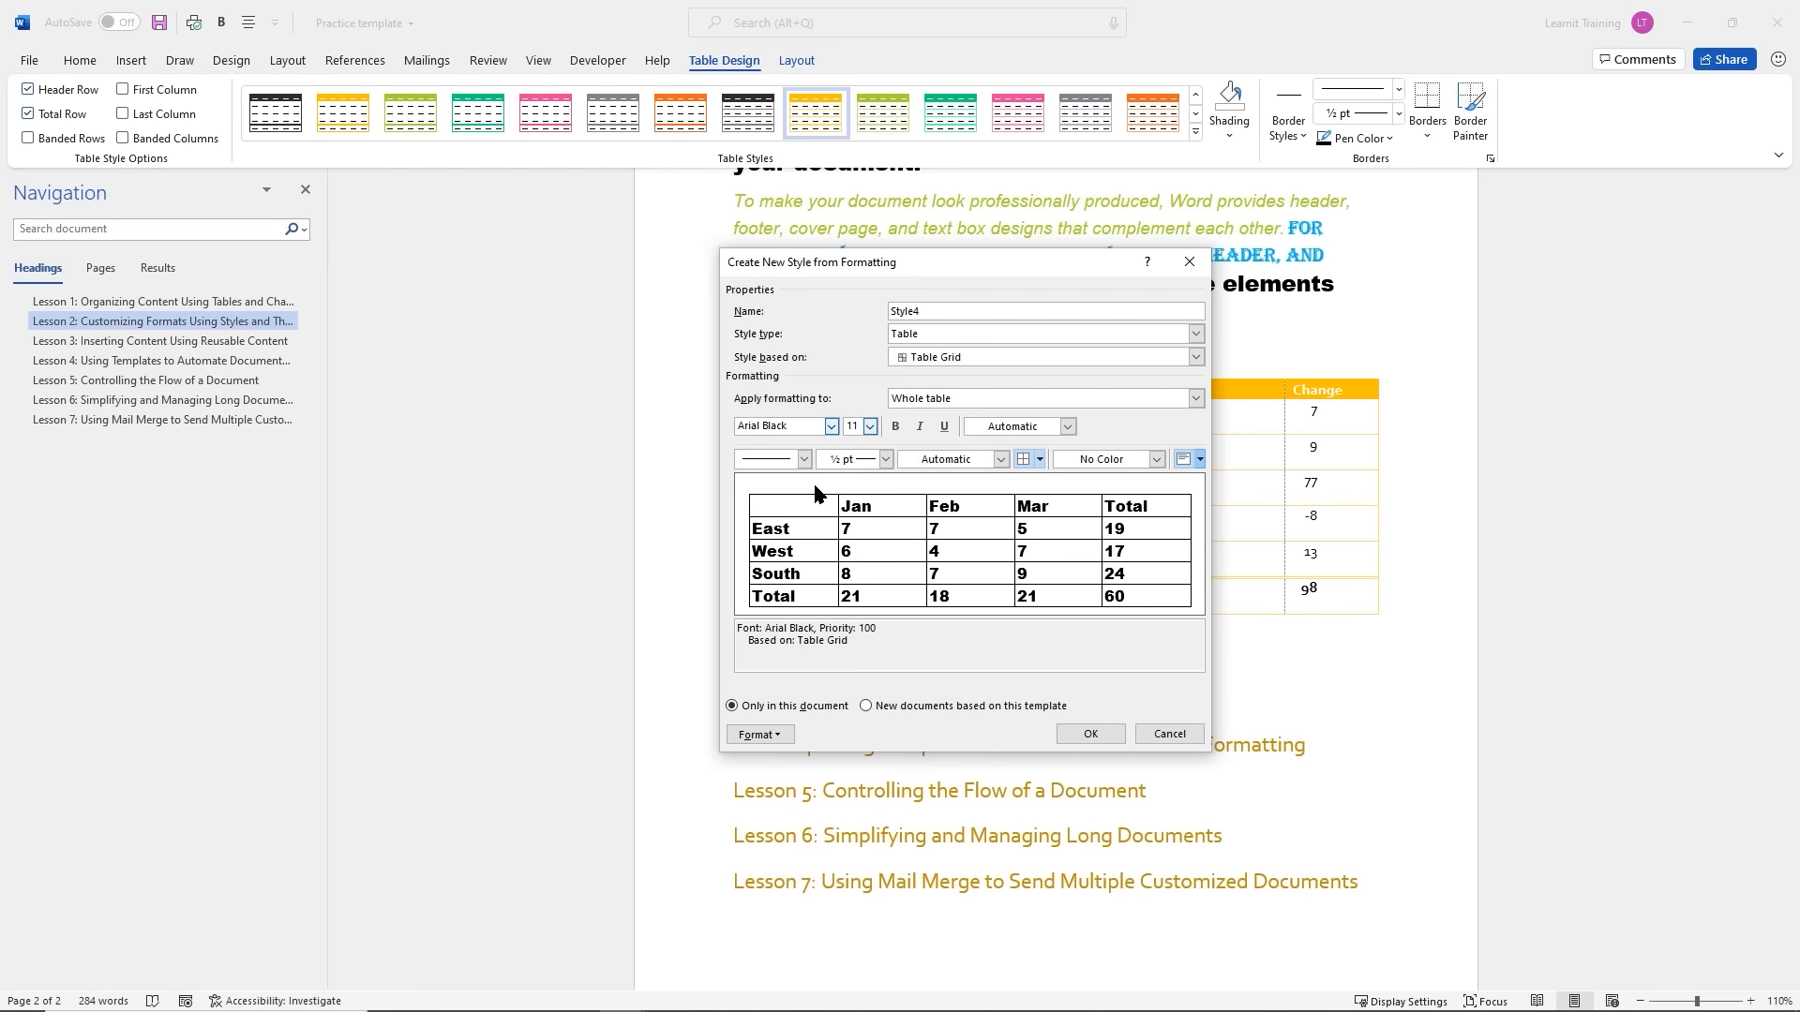
click(870, 426)
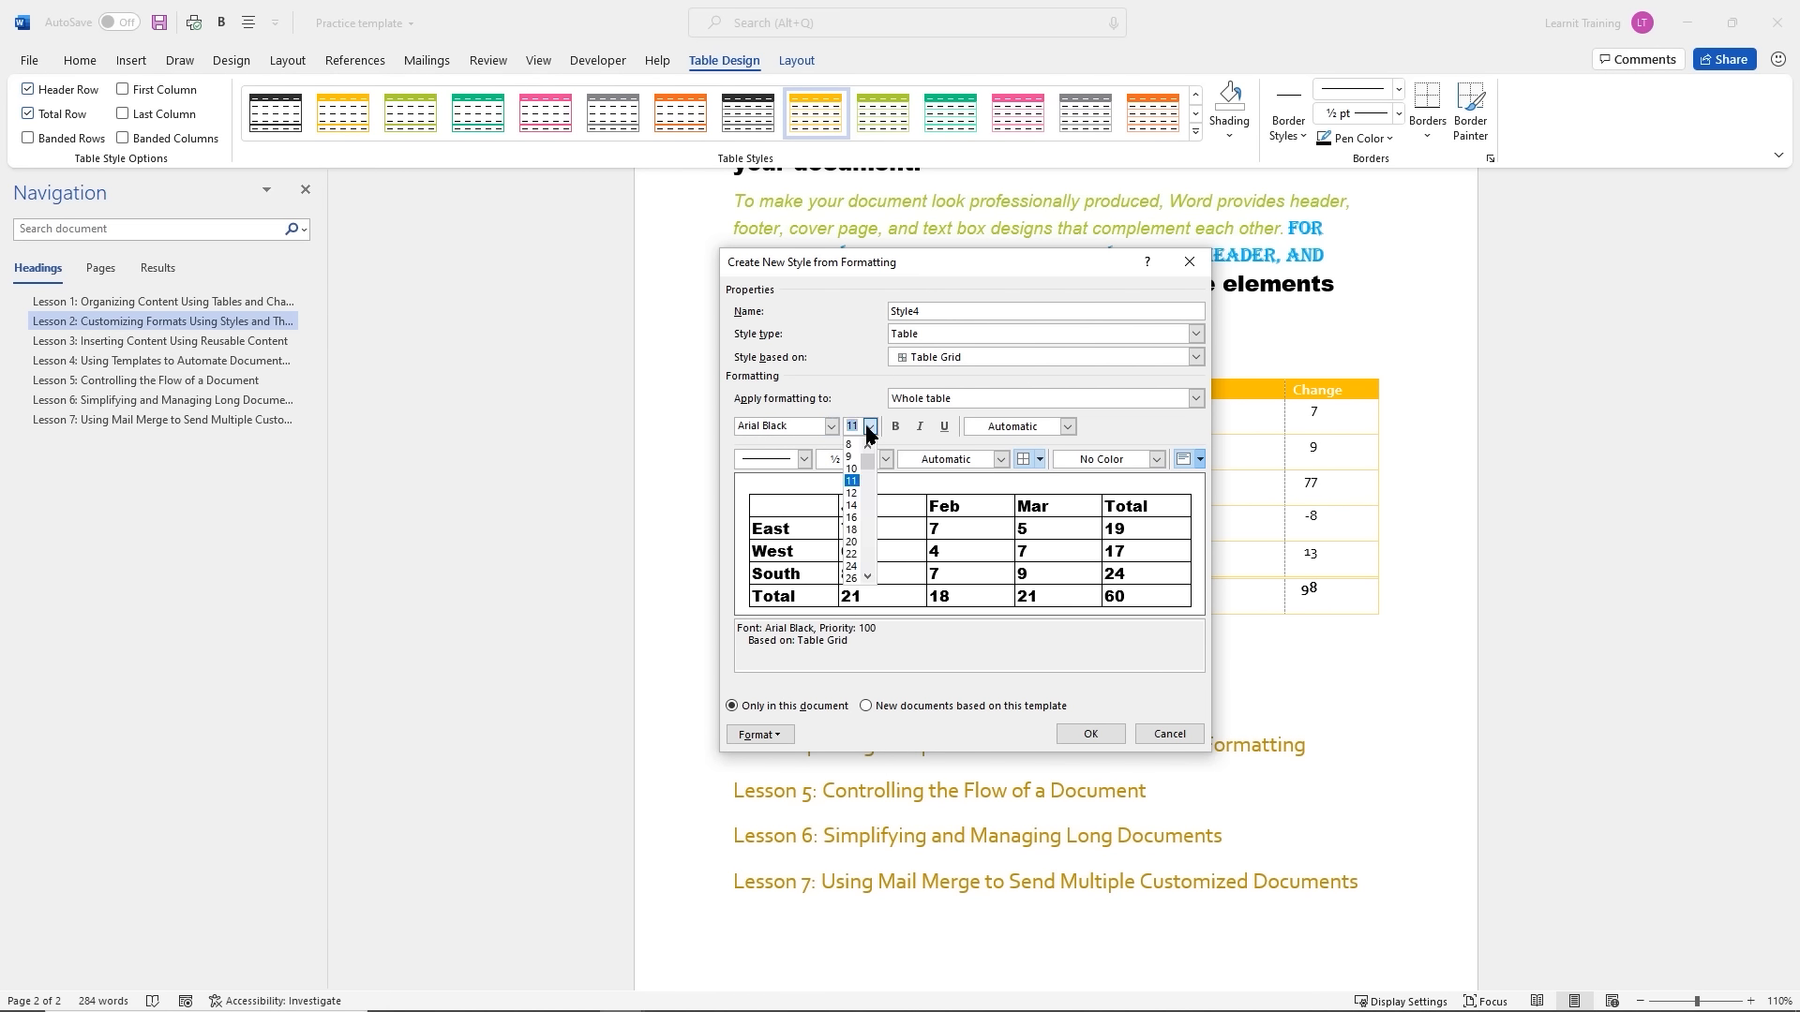
click(851, 494)
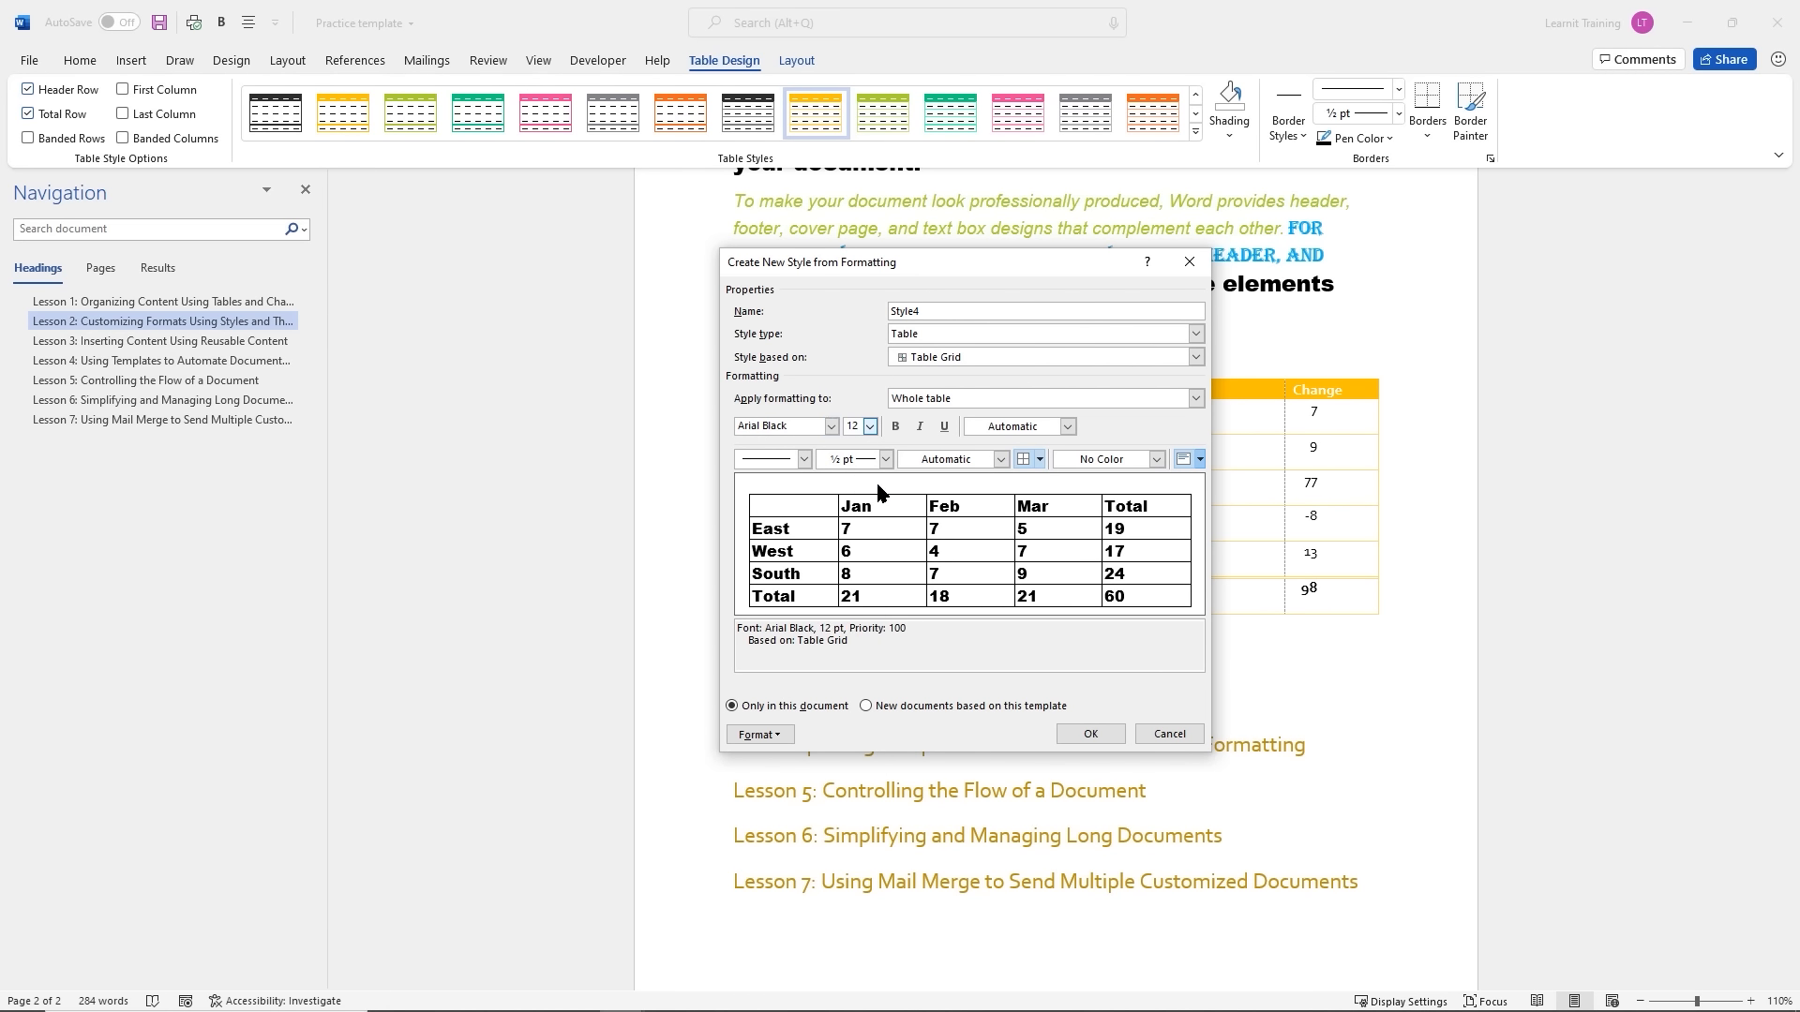
click(1067, 429)
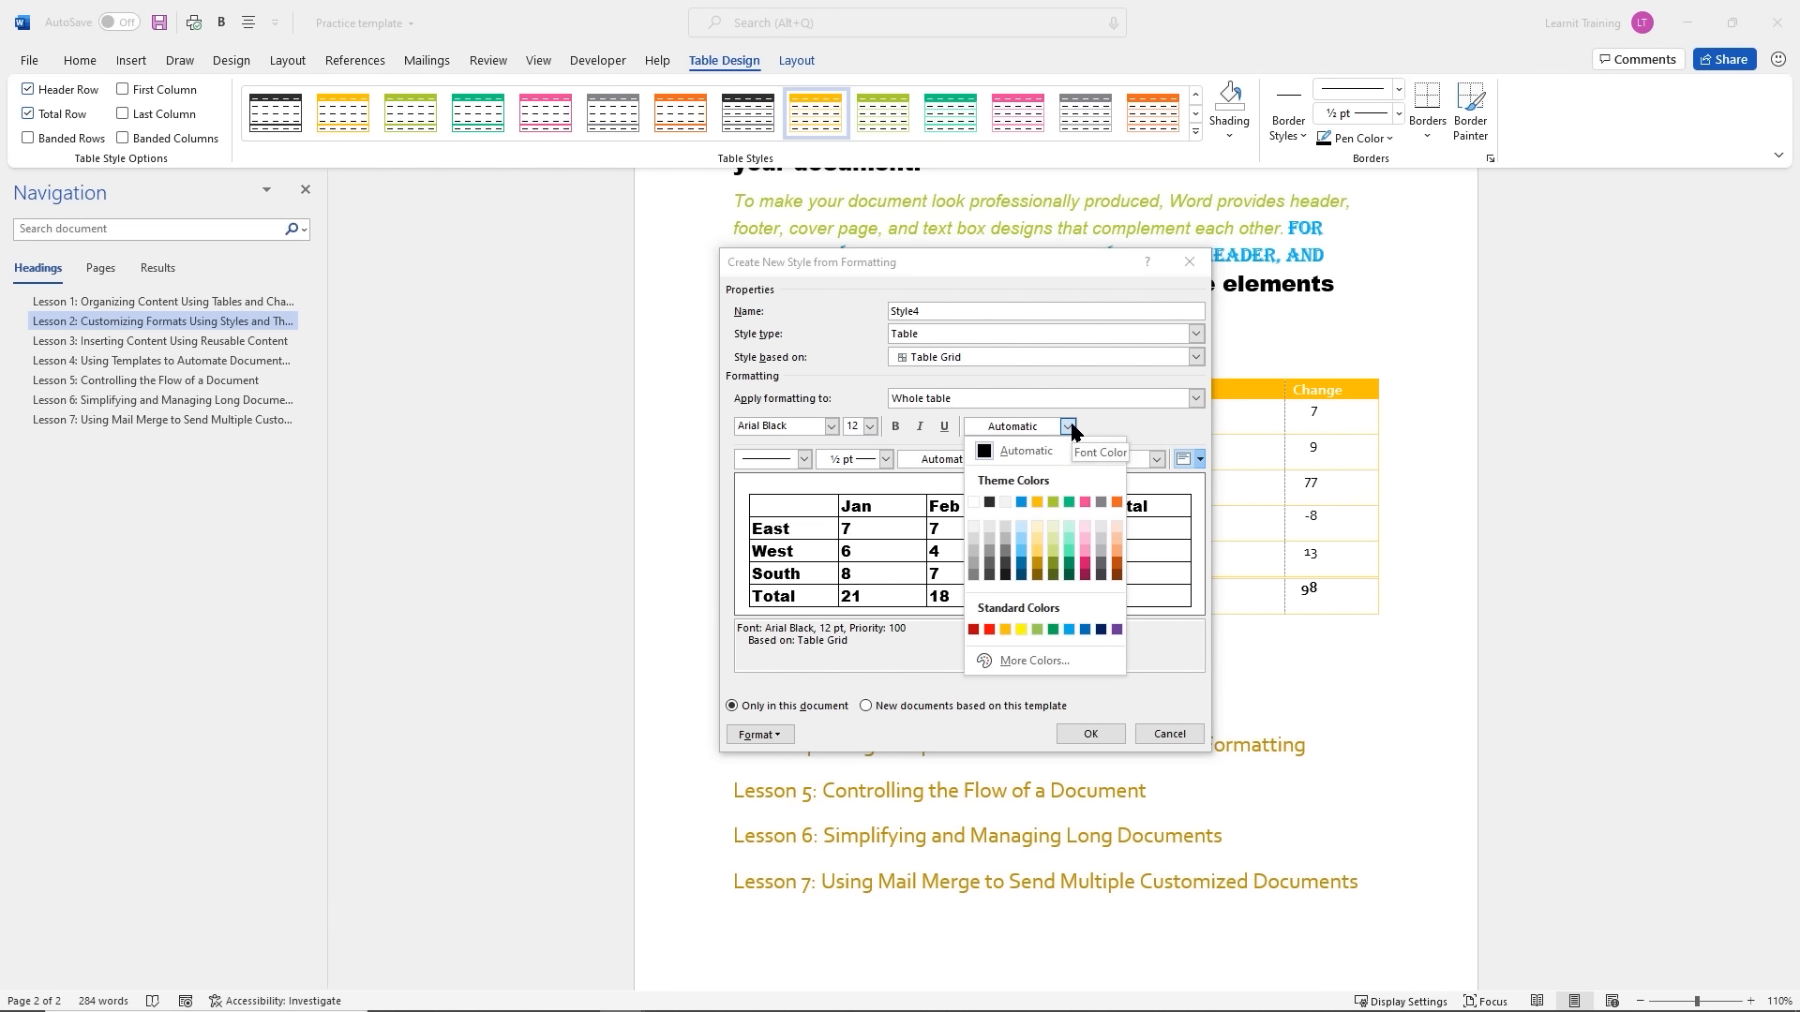
click(1022, 504)
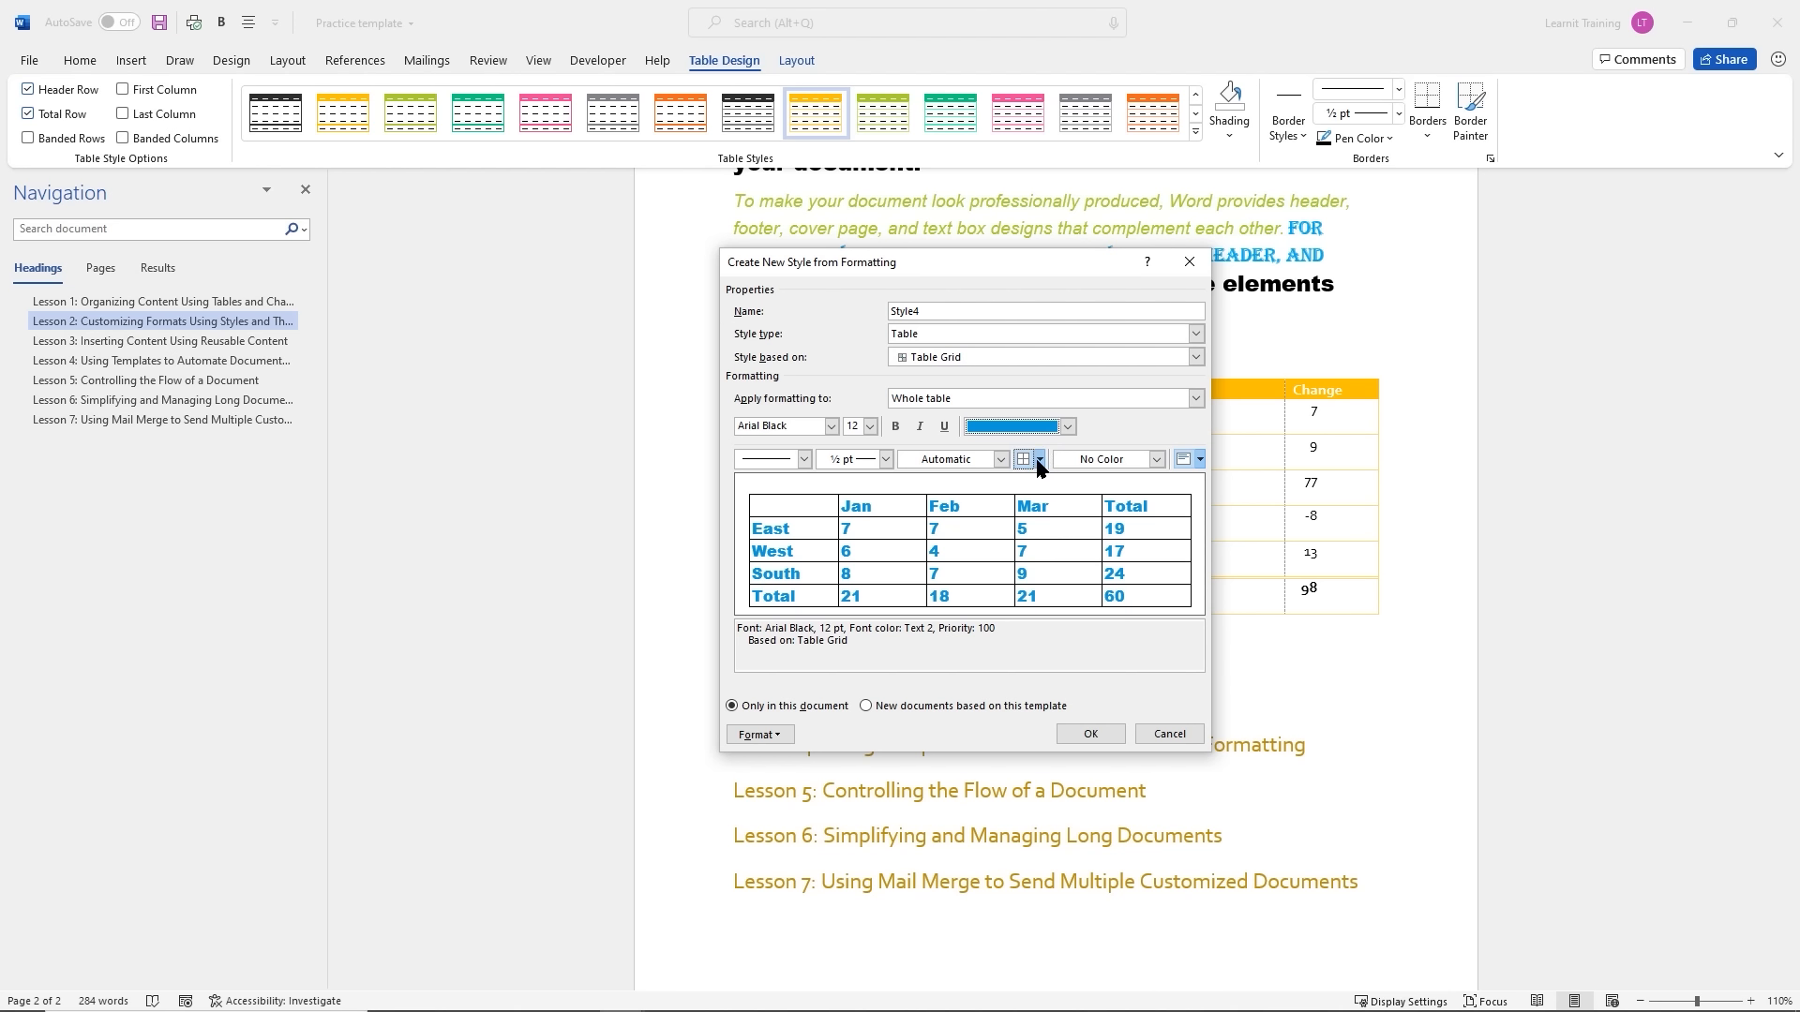
Set the new table style's border color to the orange Accent 6 theme color
click(803, 459)
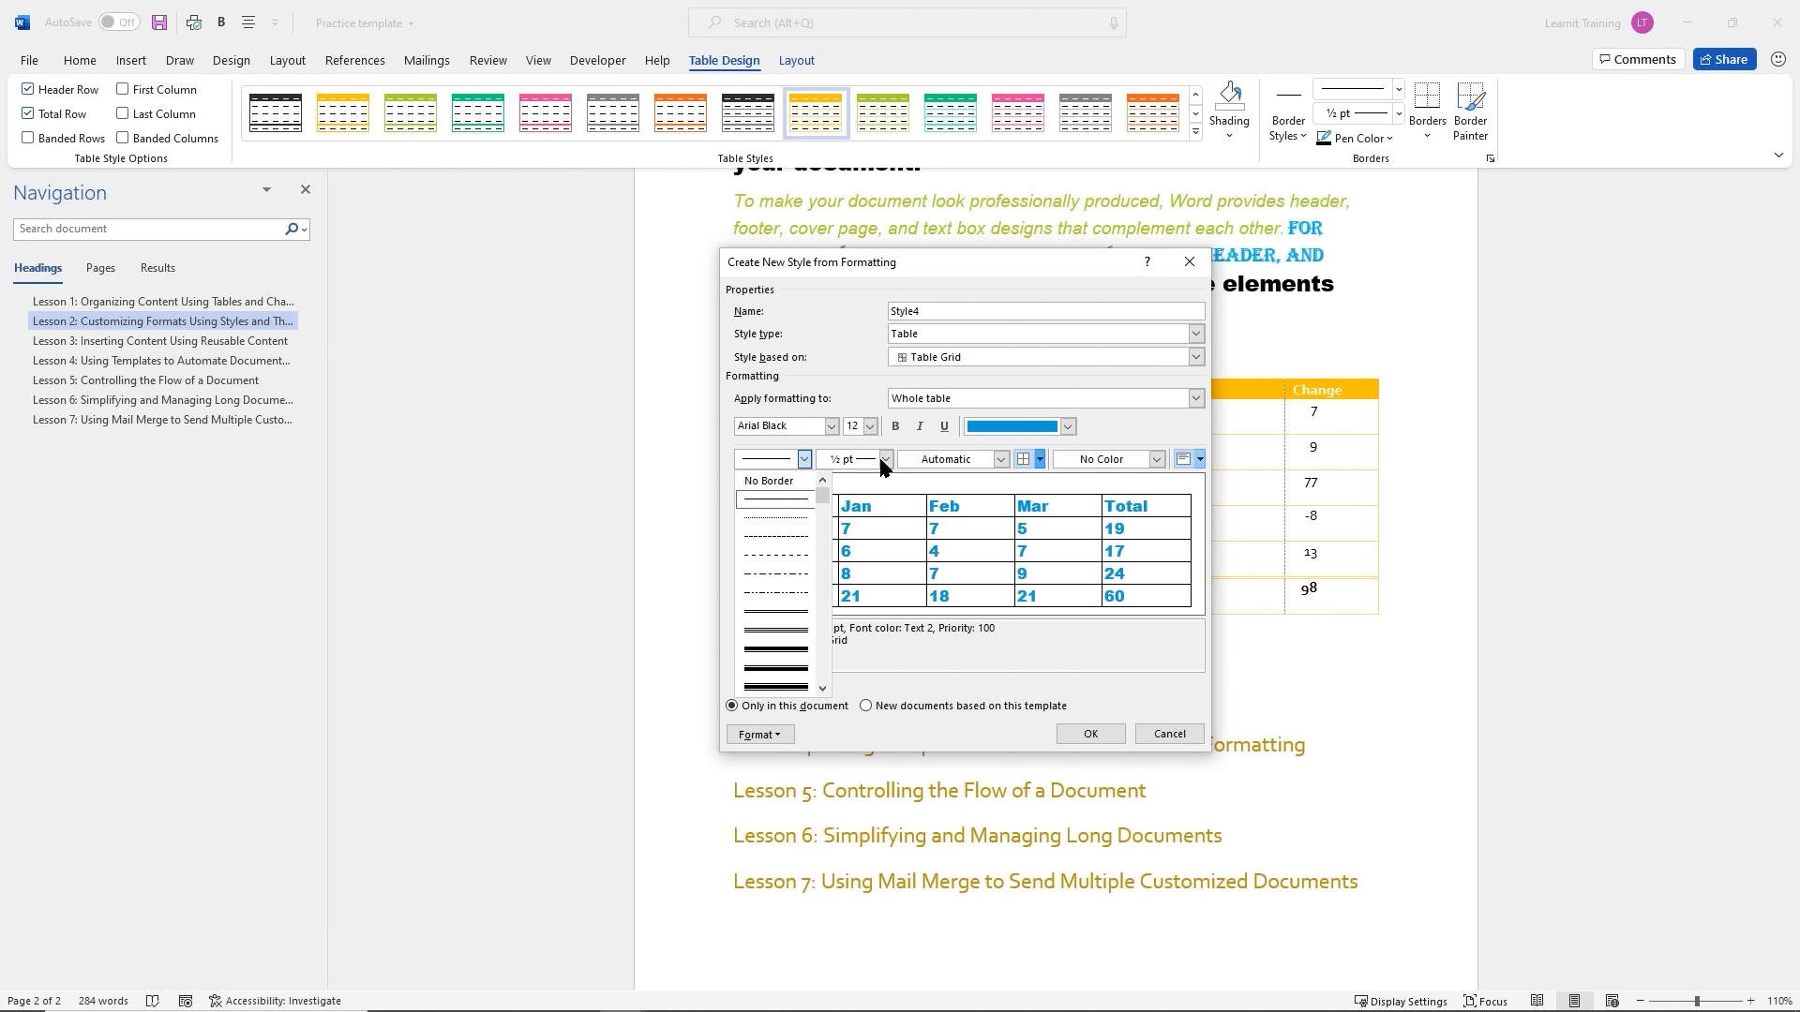
click(1001, 460)
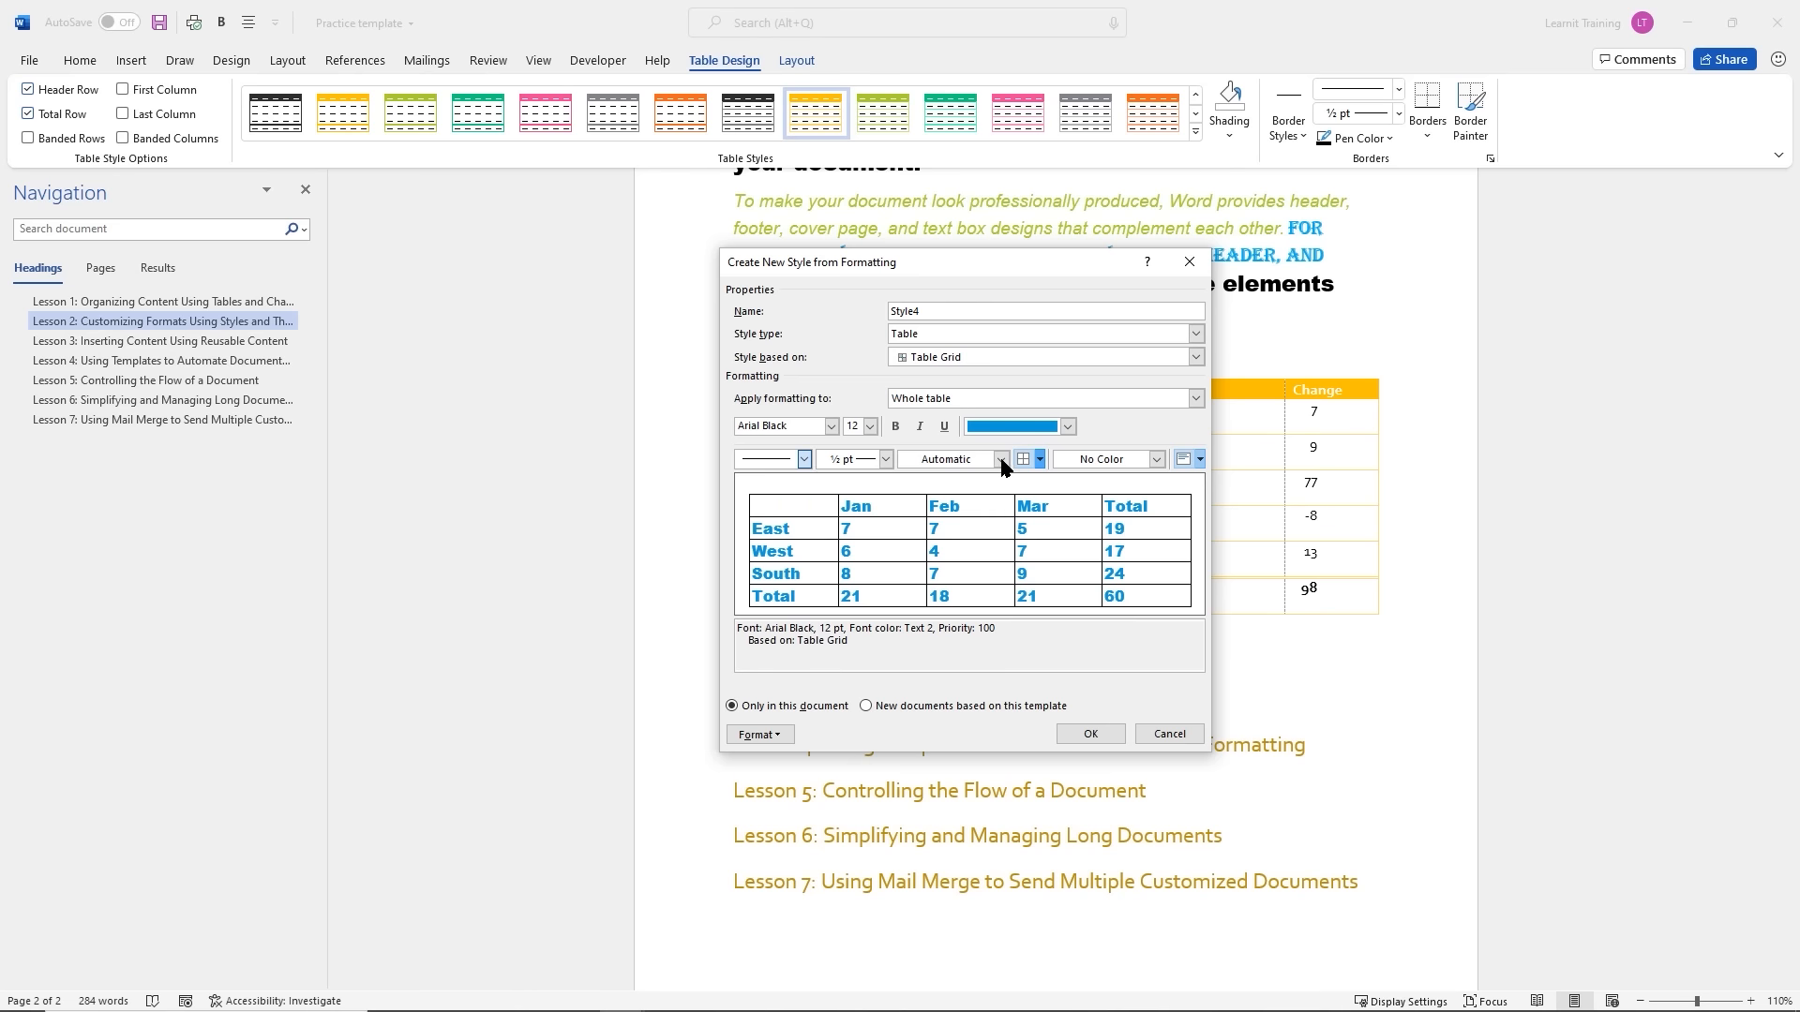
click(1002, 459)
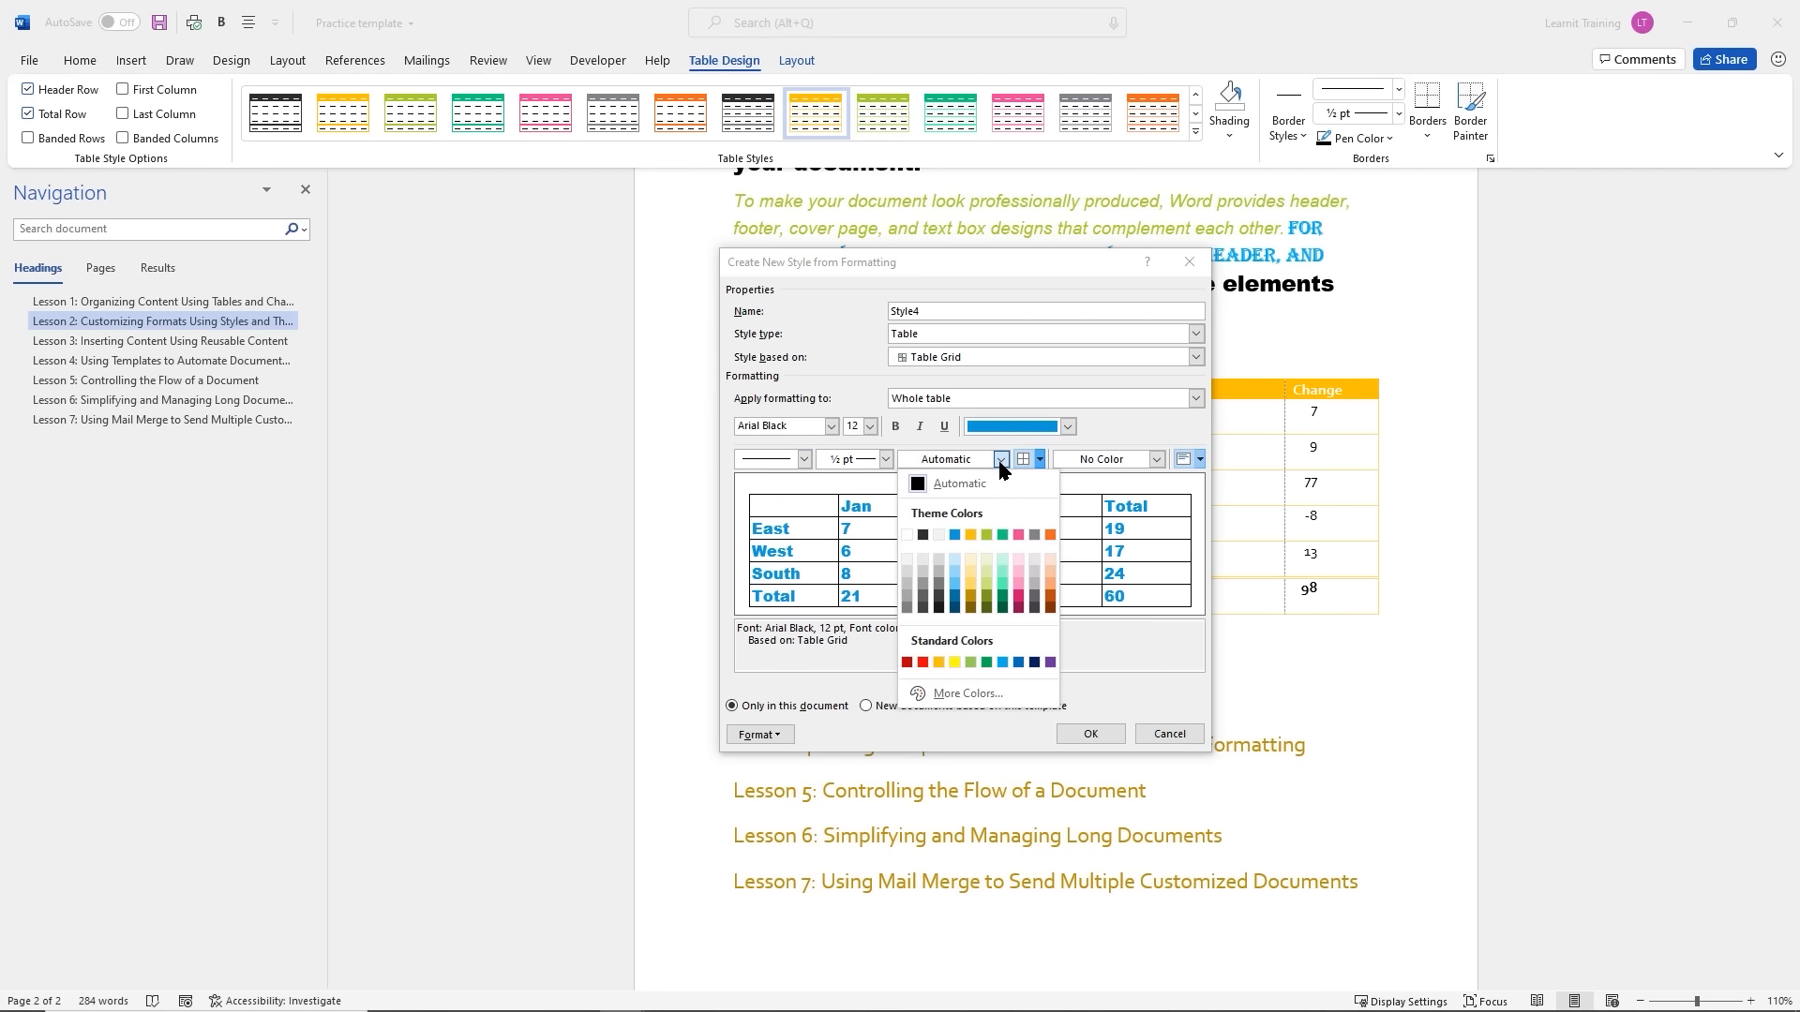
click(1051, 537)
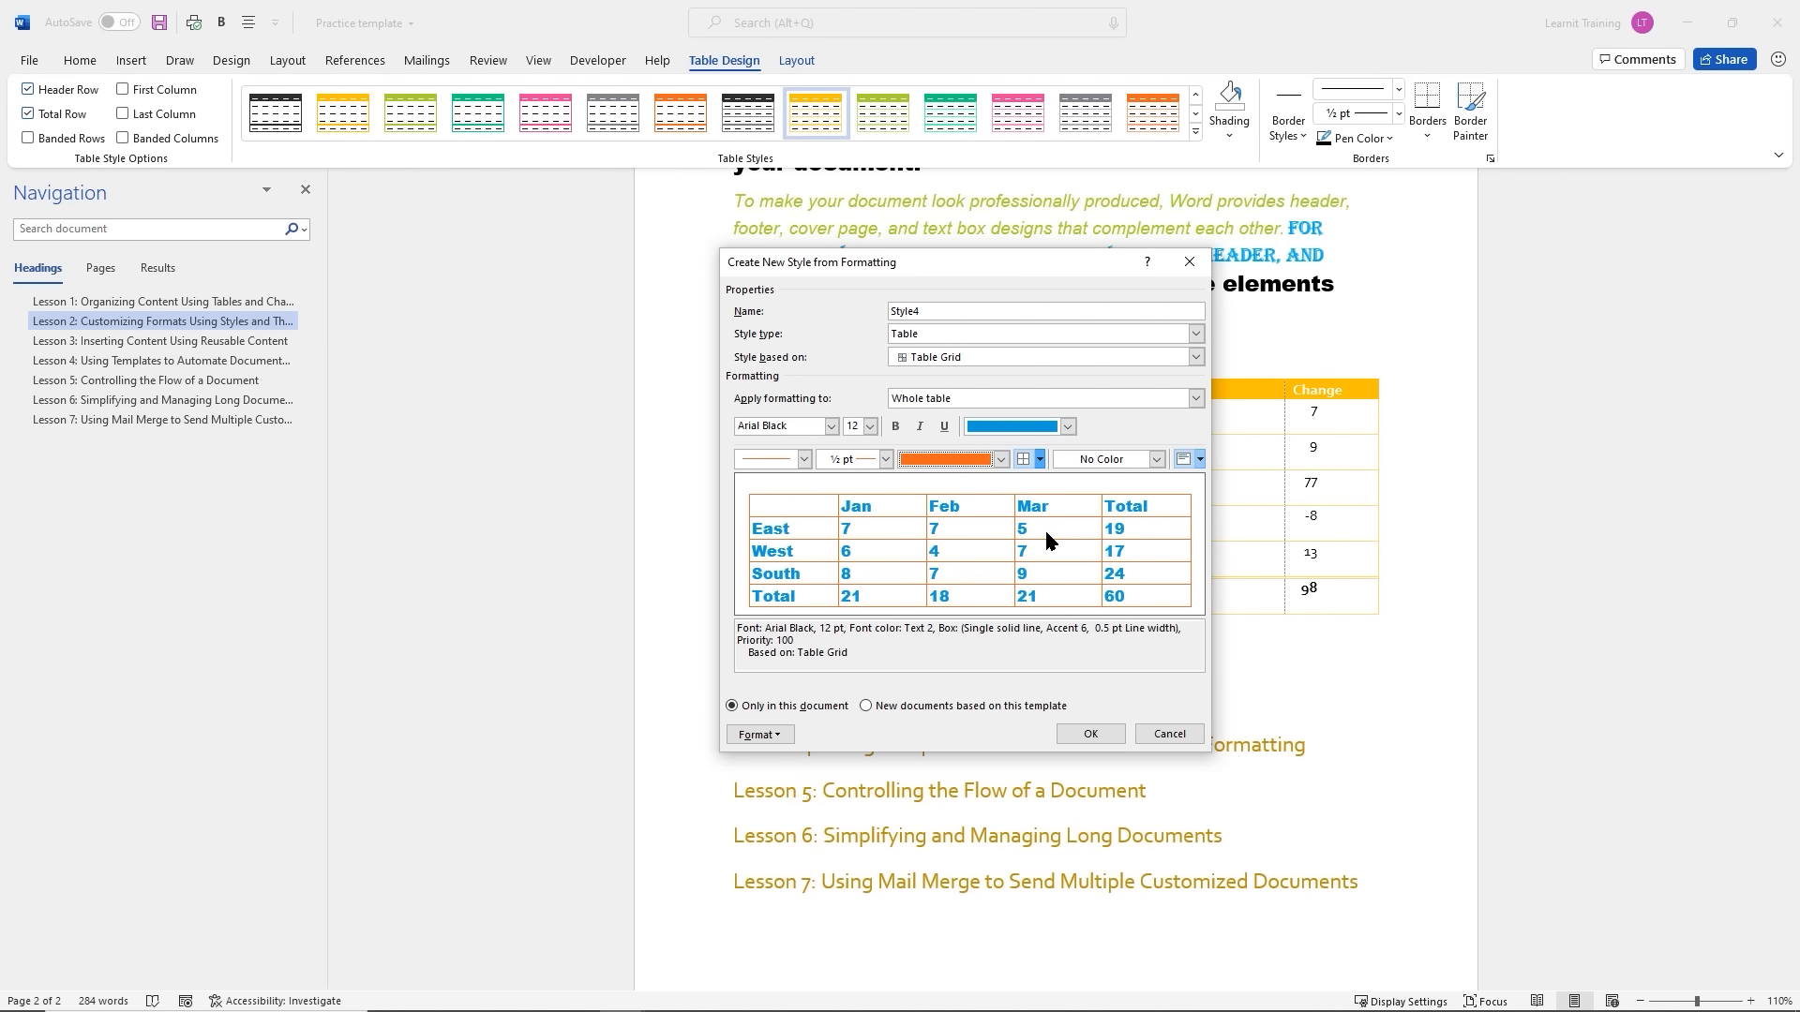
Review the new style's border choices and shade the whole table light gray with the lightest tint of the Text 1 theme color
click(1040, 459)
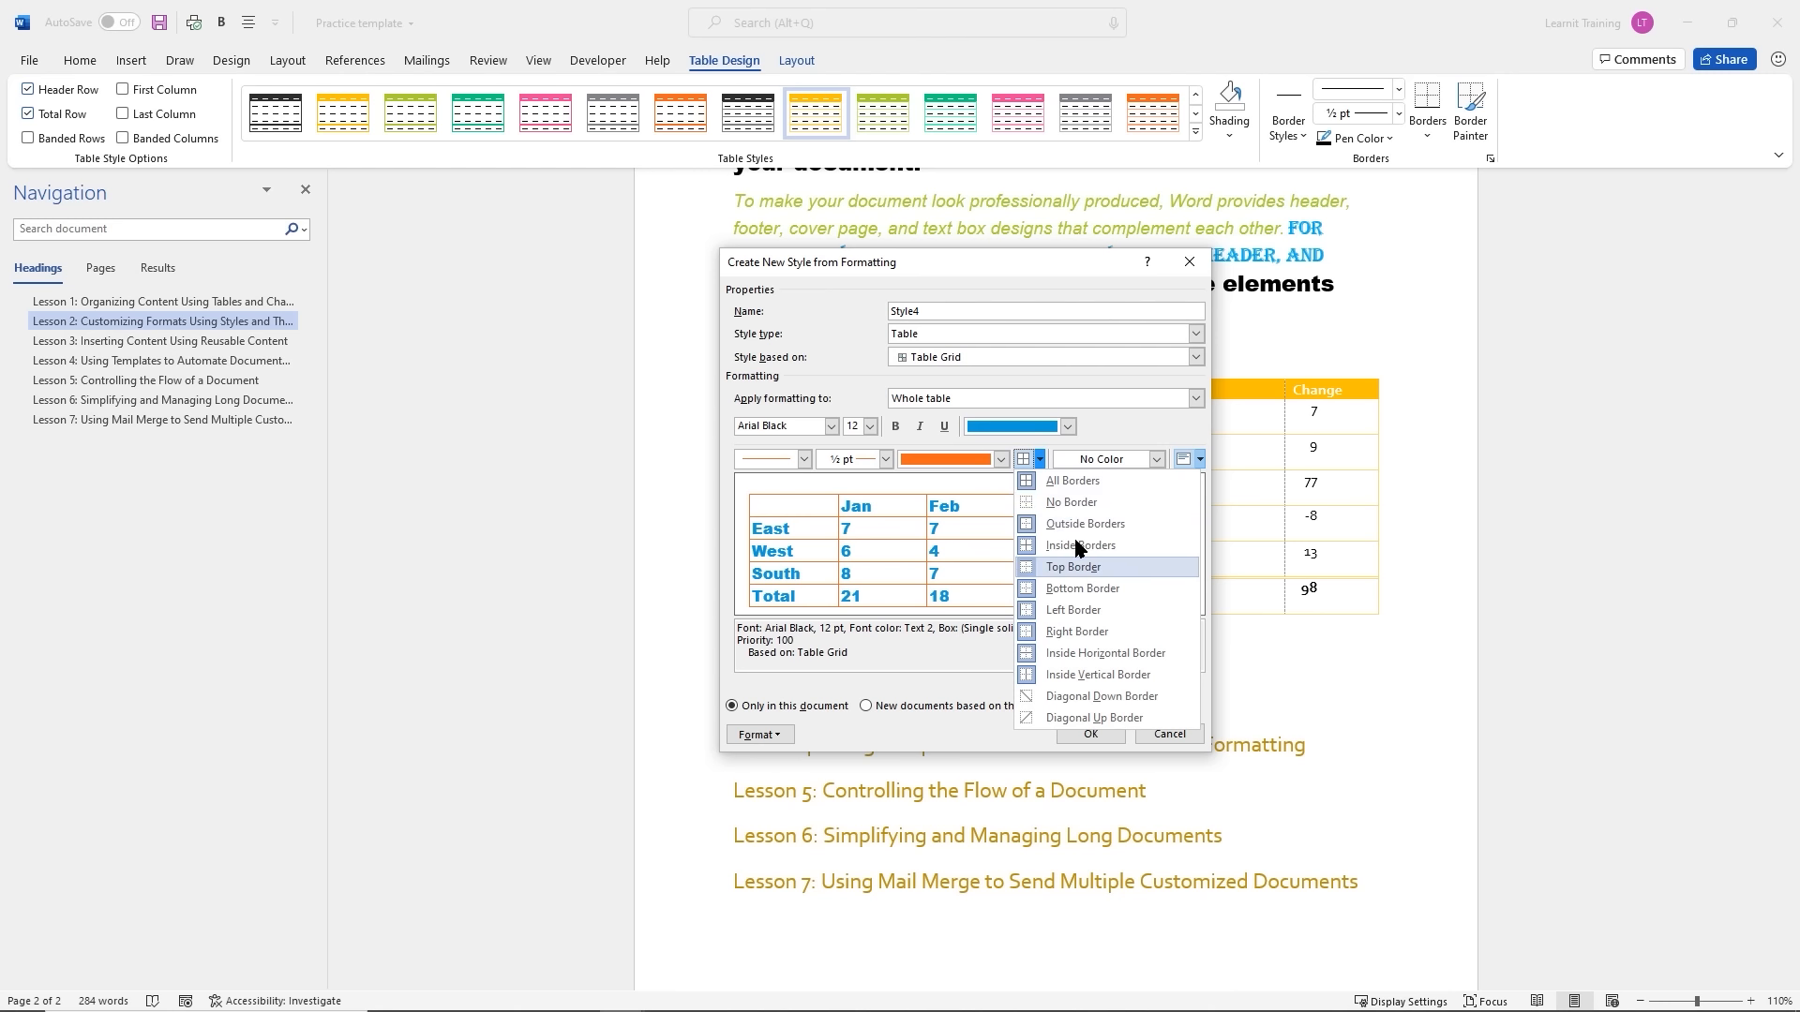
click(1135, 437)
click(1162, 459)
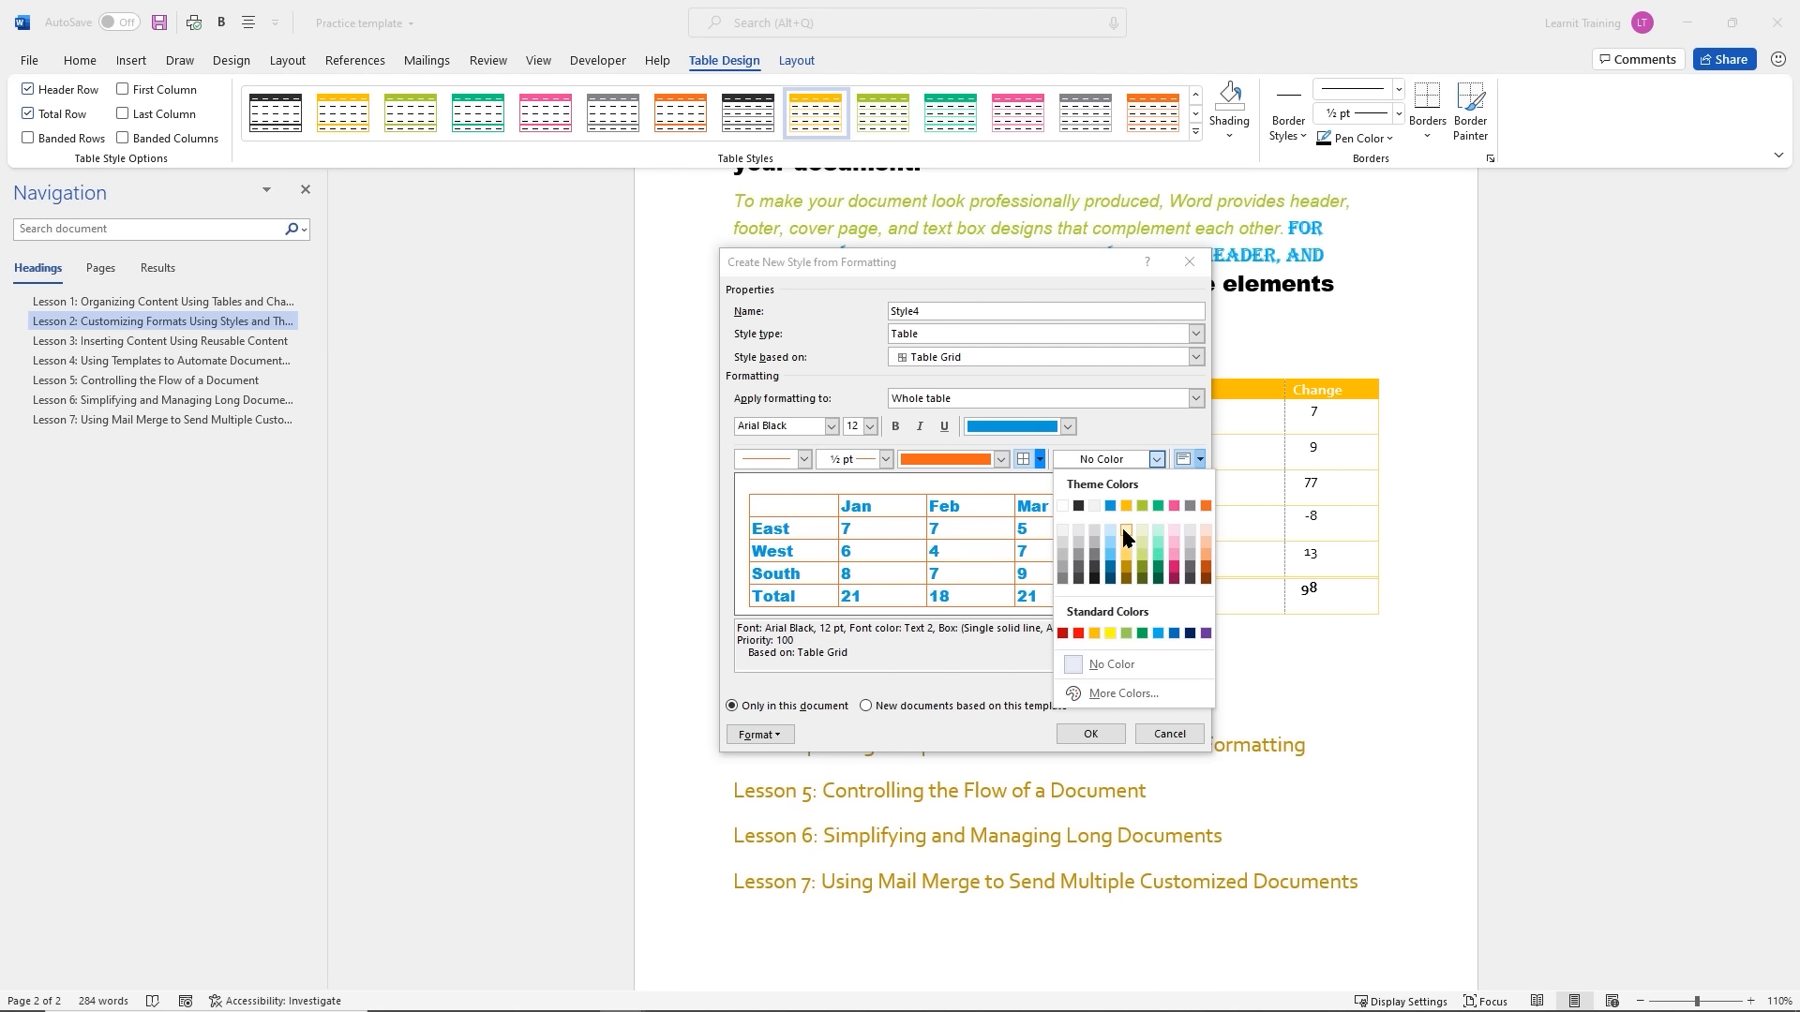
click(1078, 507)
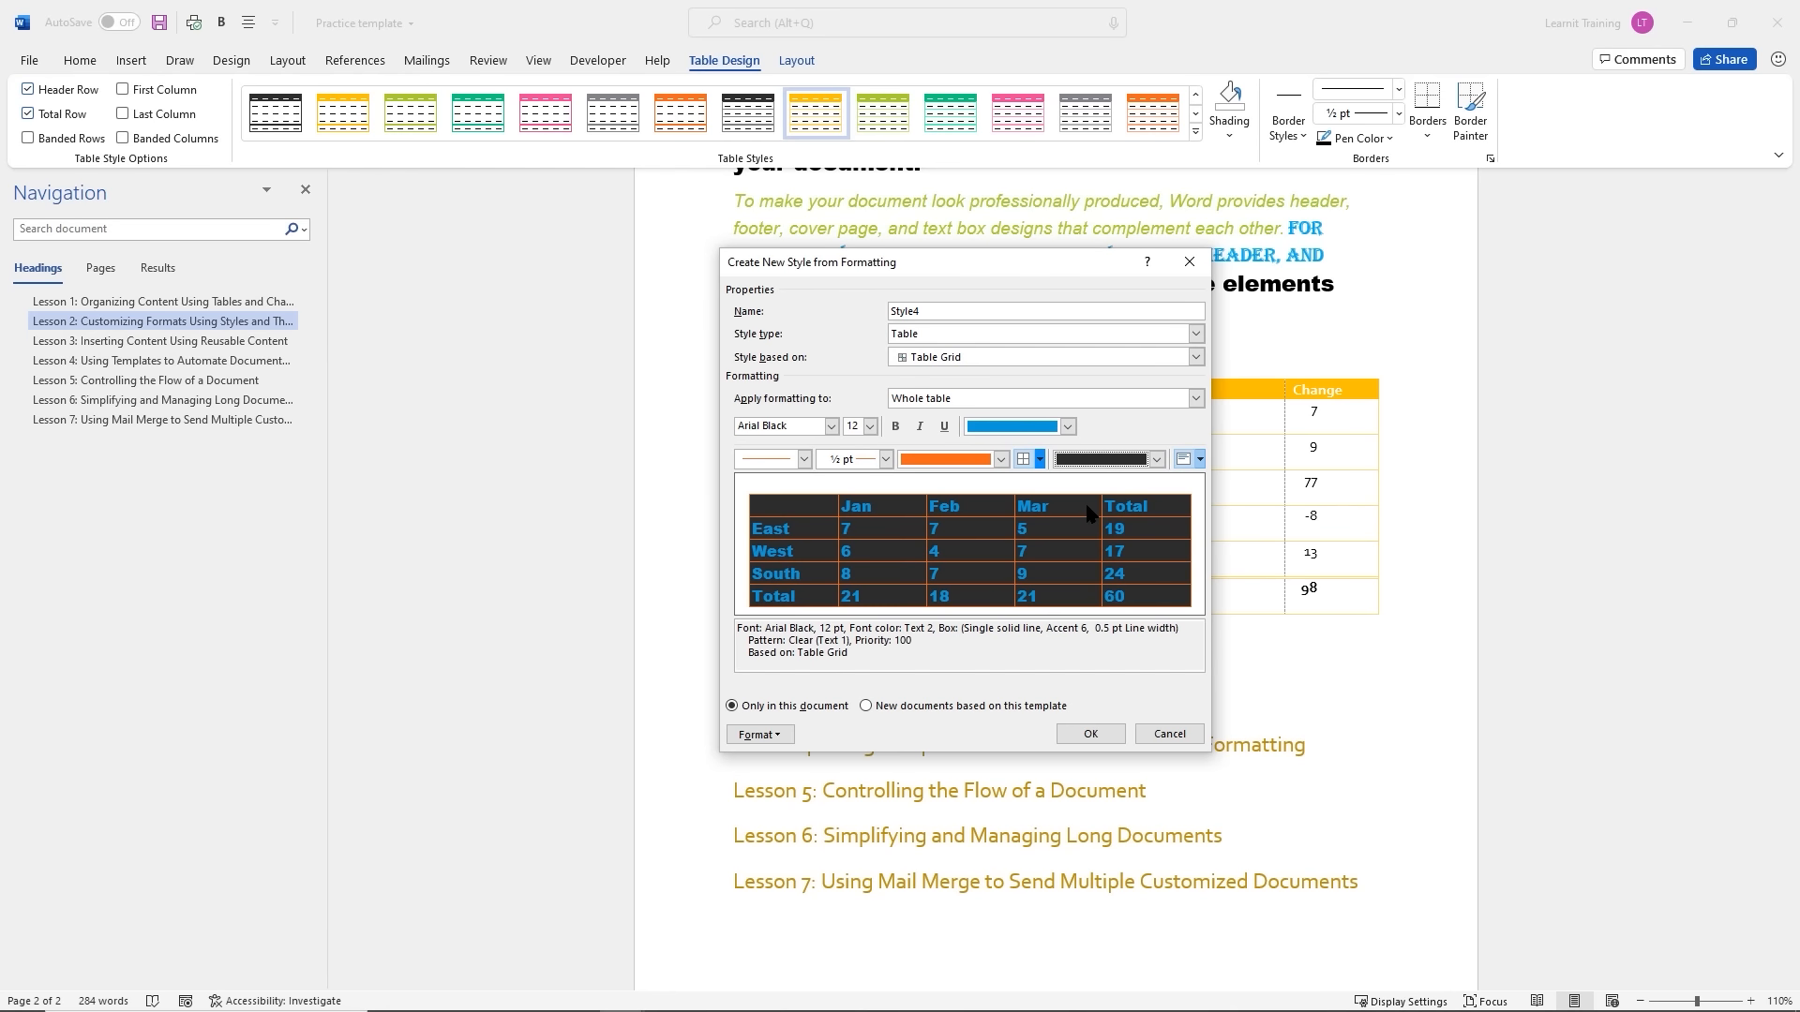
click(1157, 459)
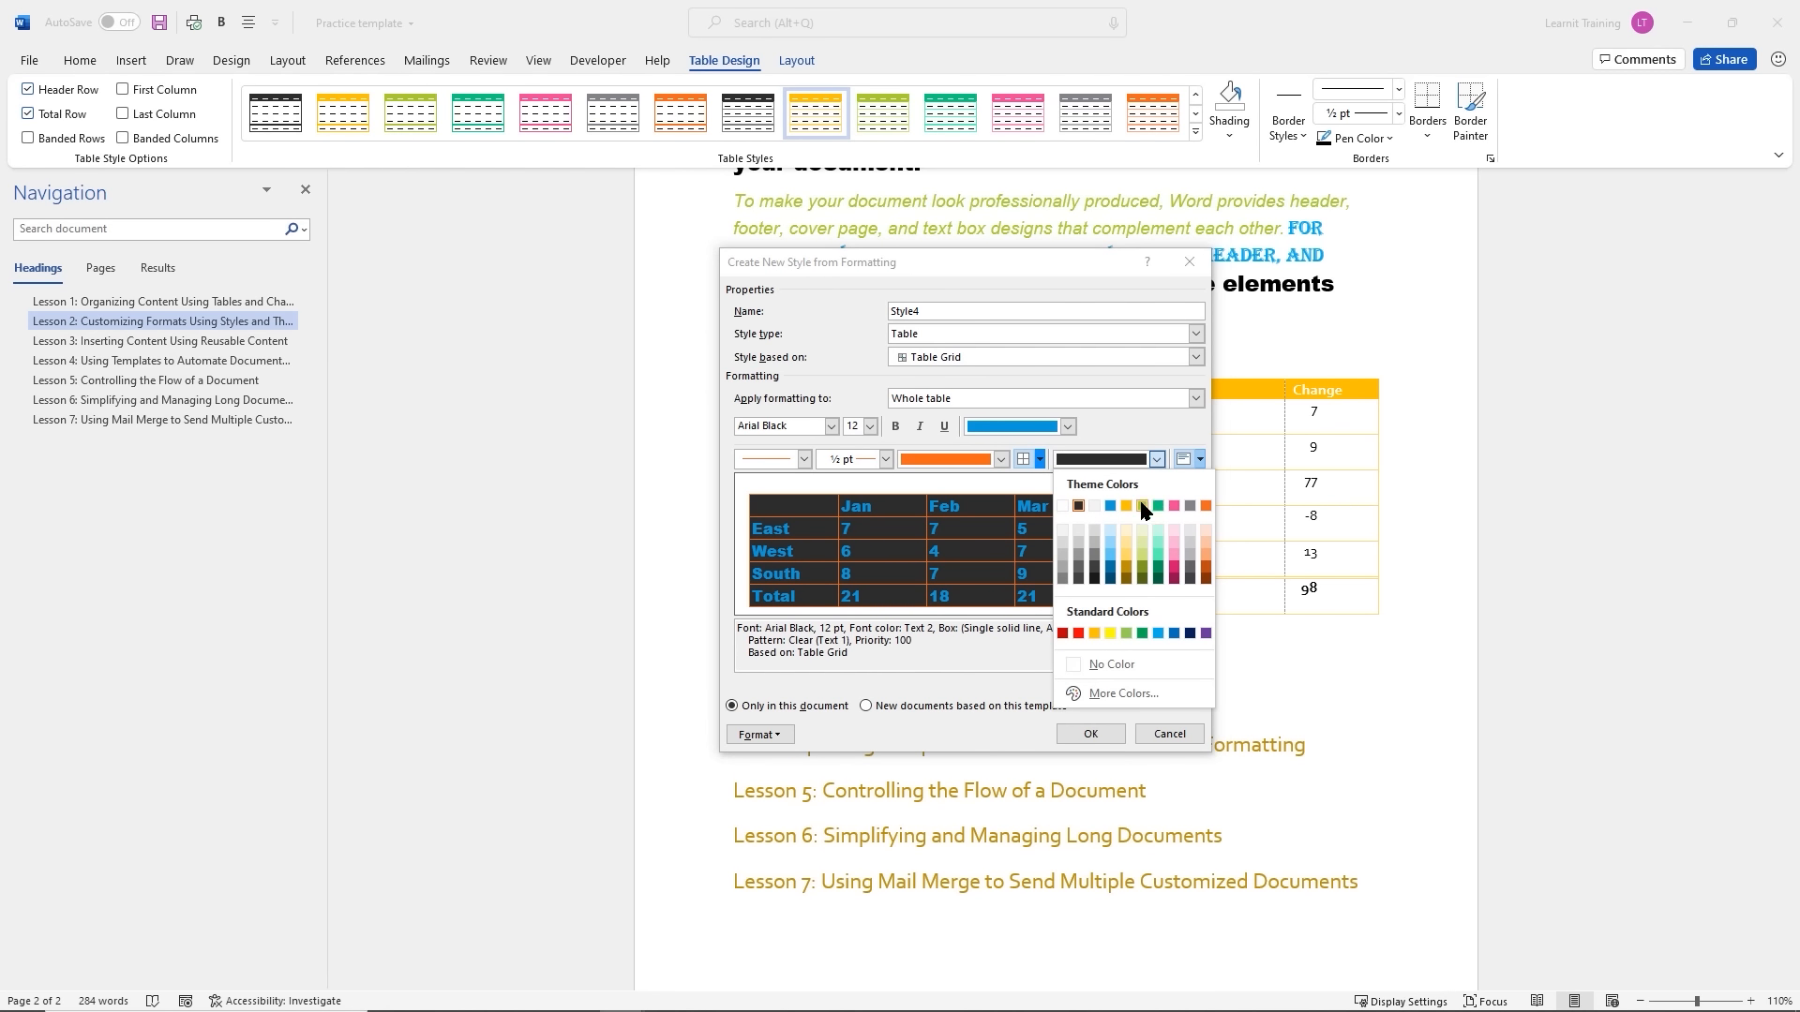
click(1078, 531)
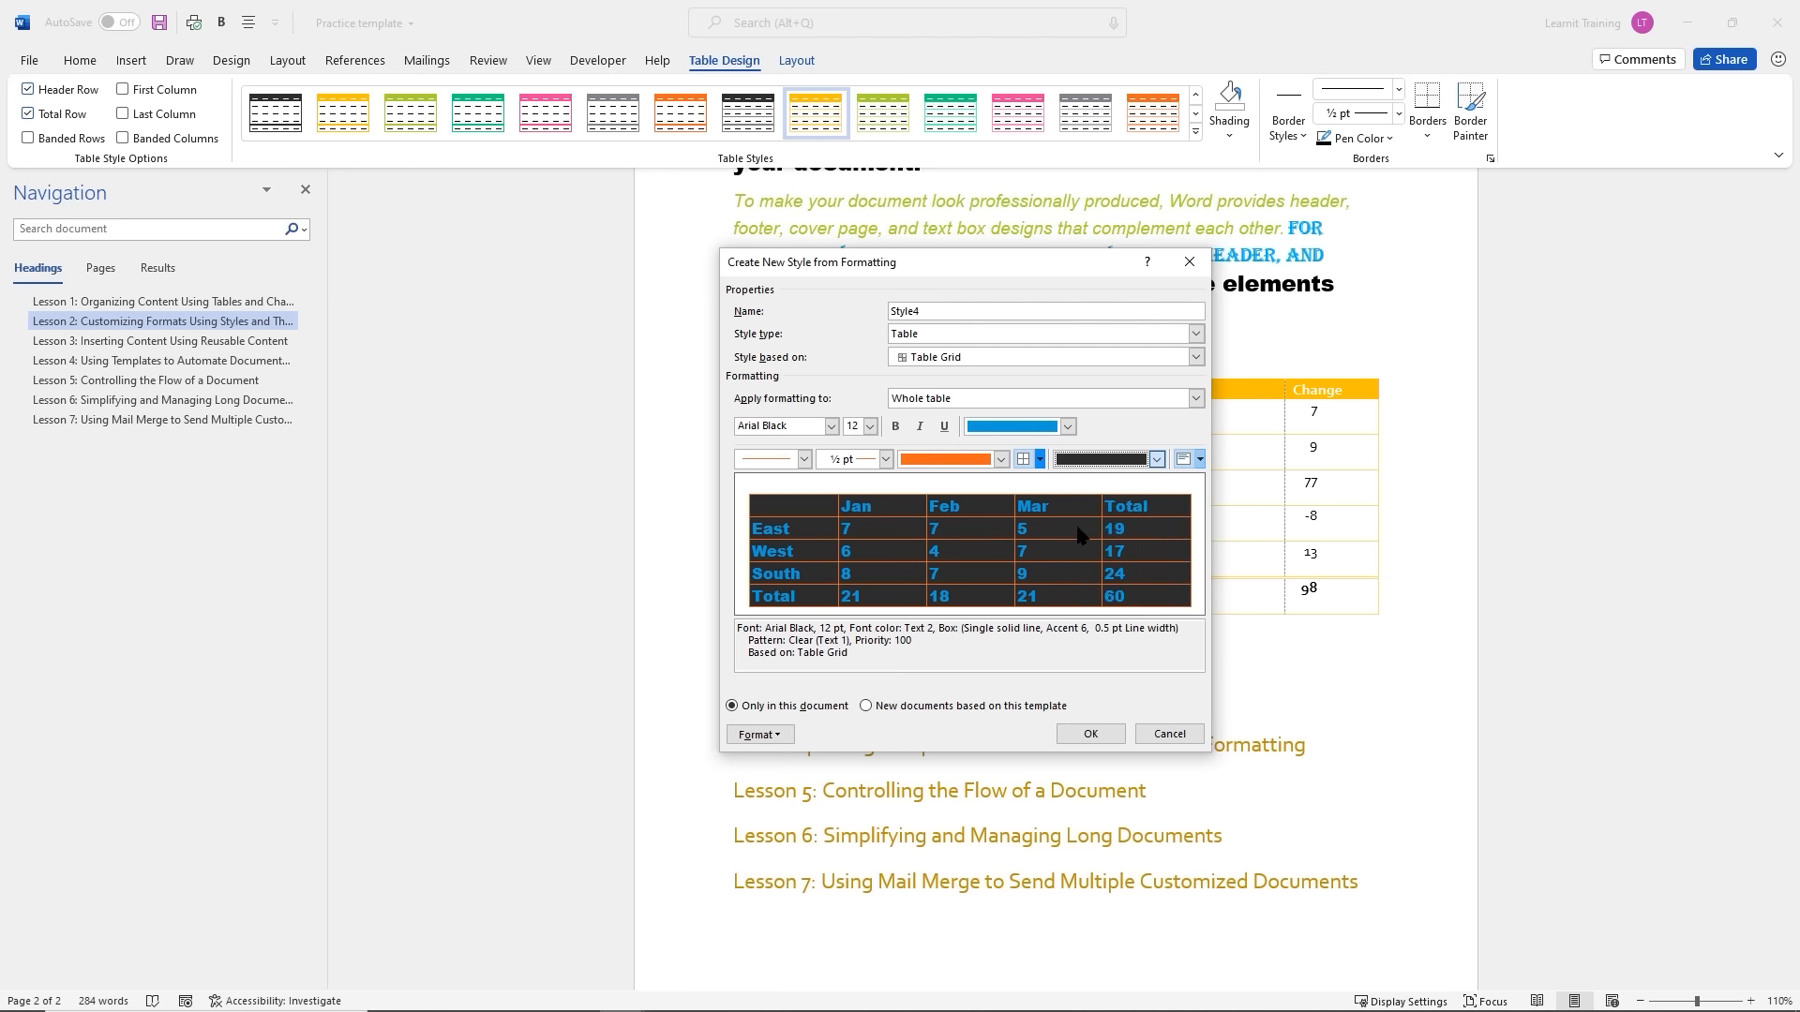
Set the new table style's cell alignment to Align Top Center
click(1200, 460)
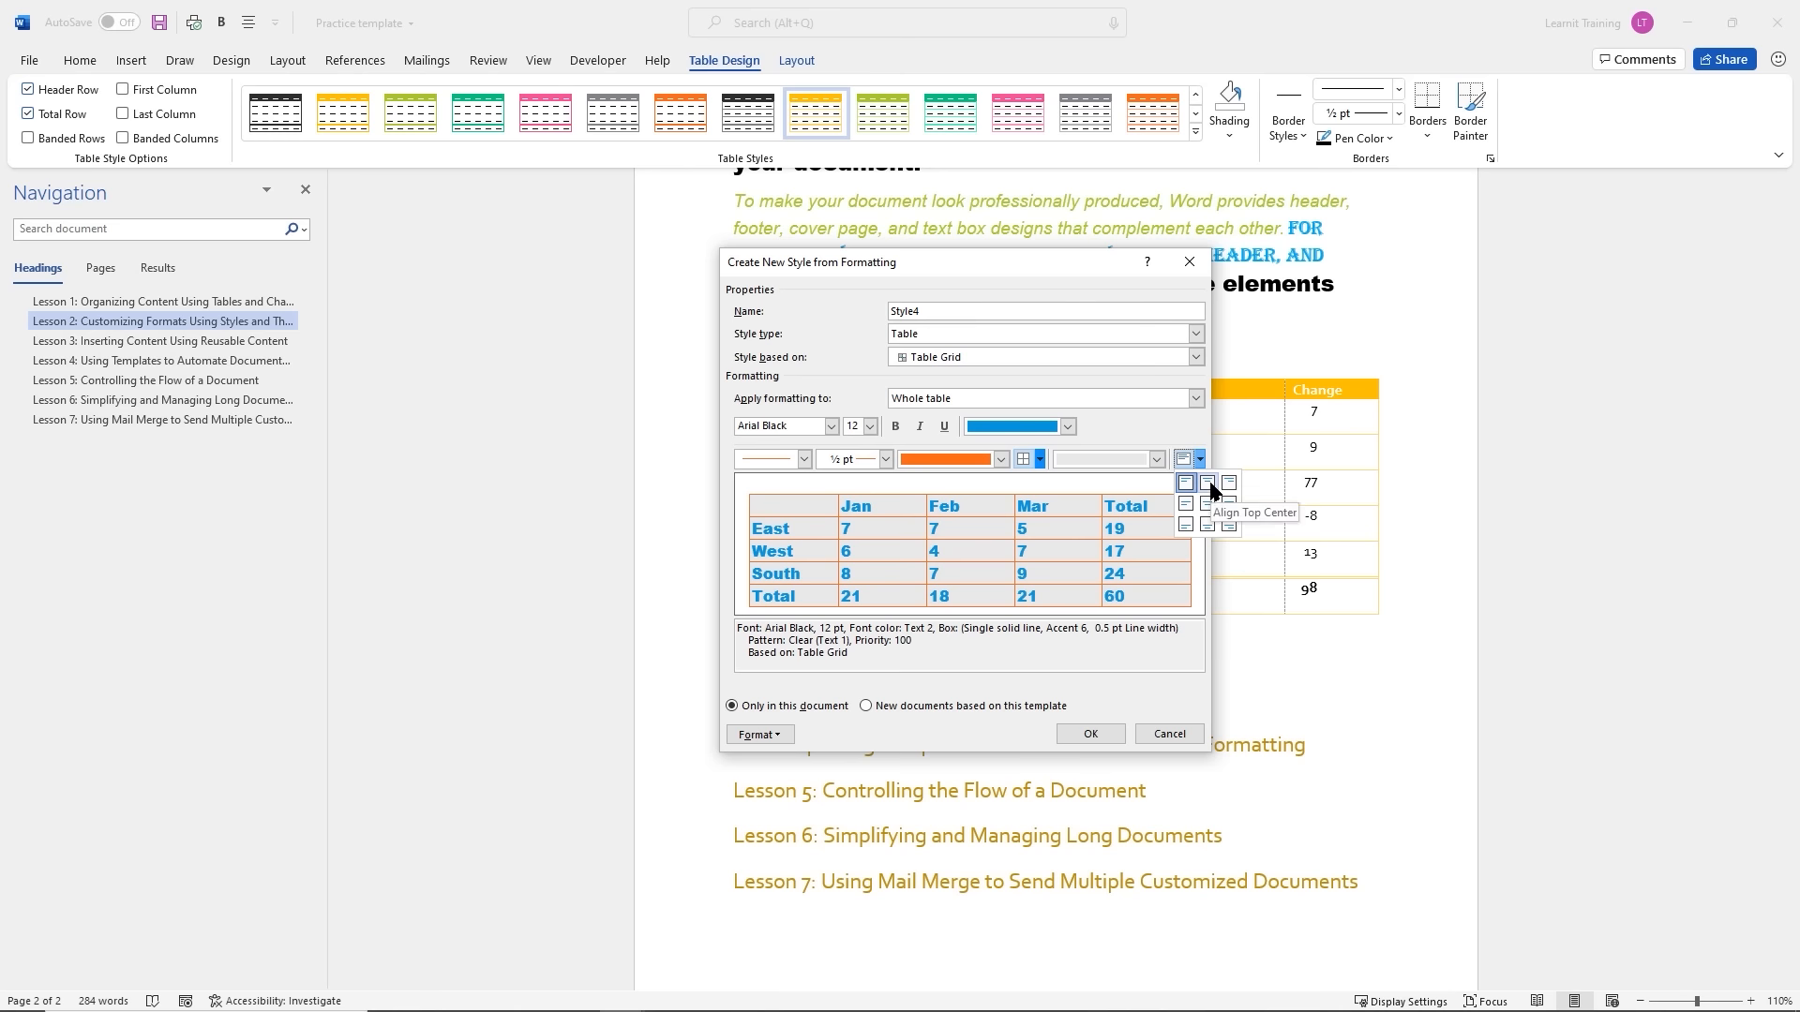
click(1208, 485)
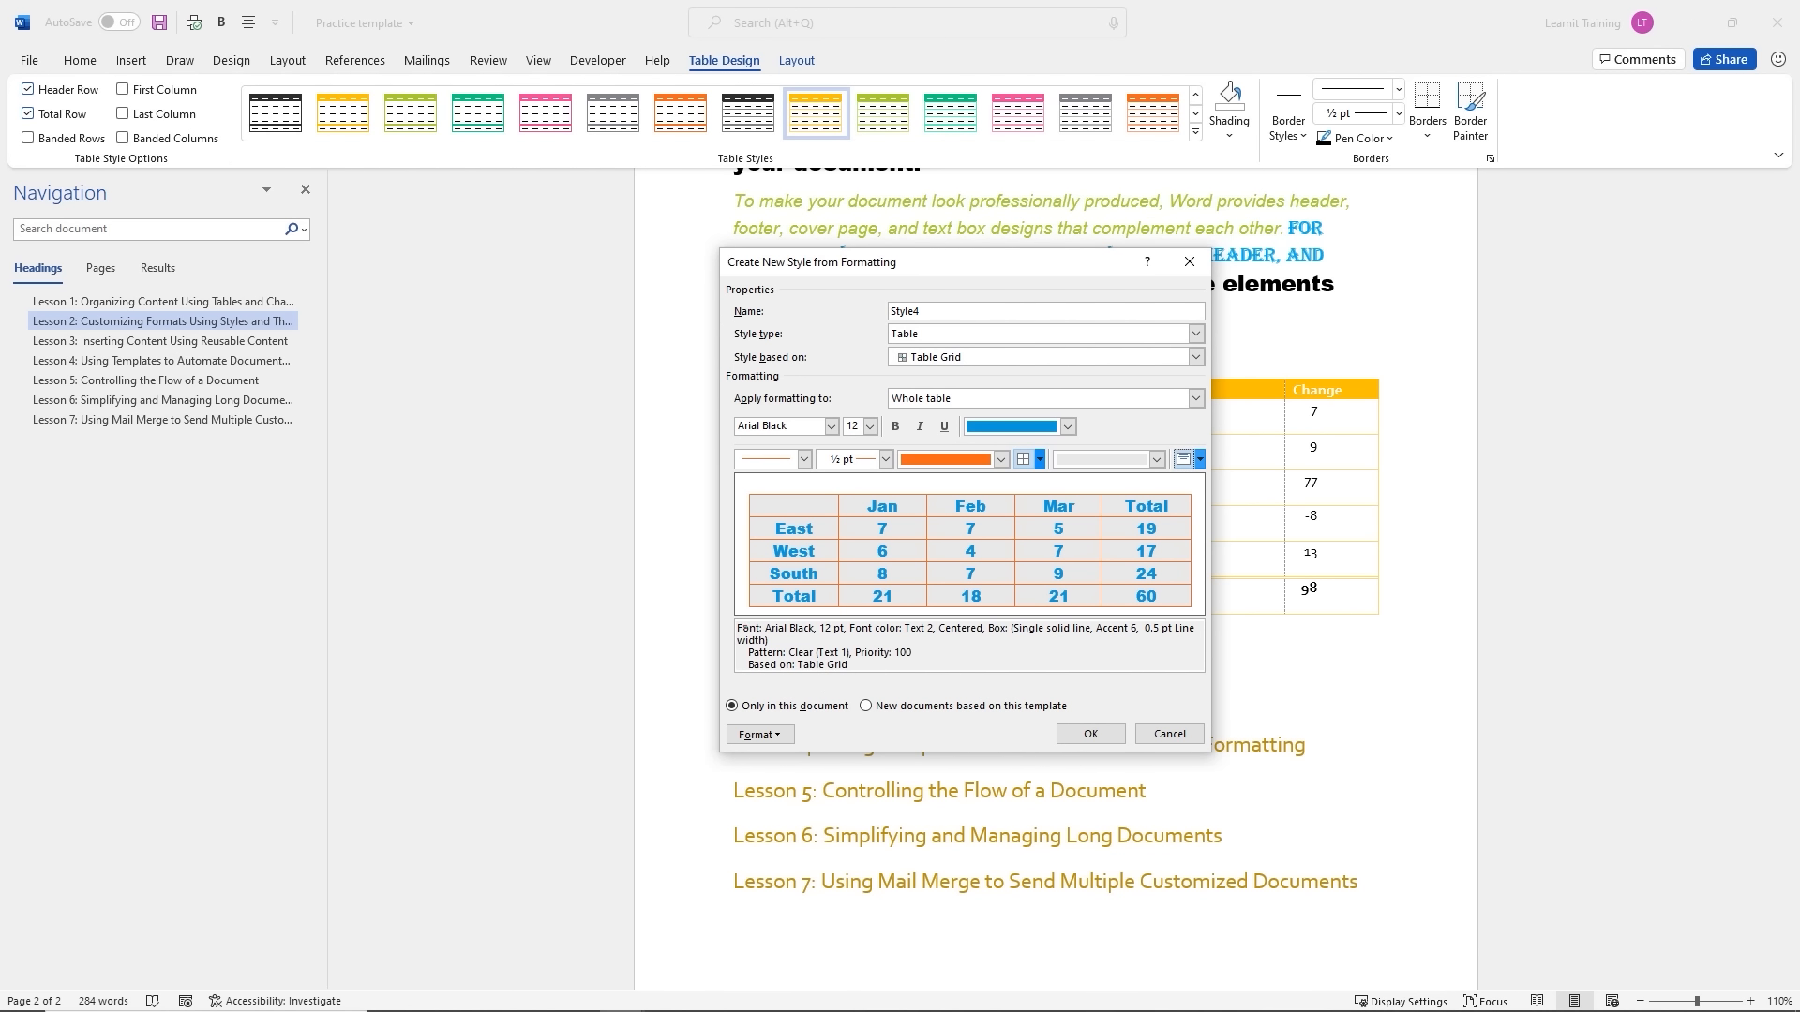
mouse_move(743, 625)
mouse_down()
mouse_move(828, 663)
mouse_move(1145, 669)
mouse_up()
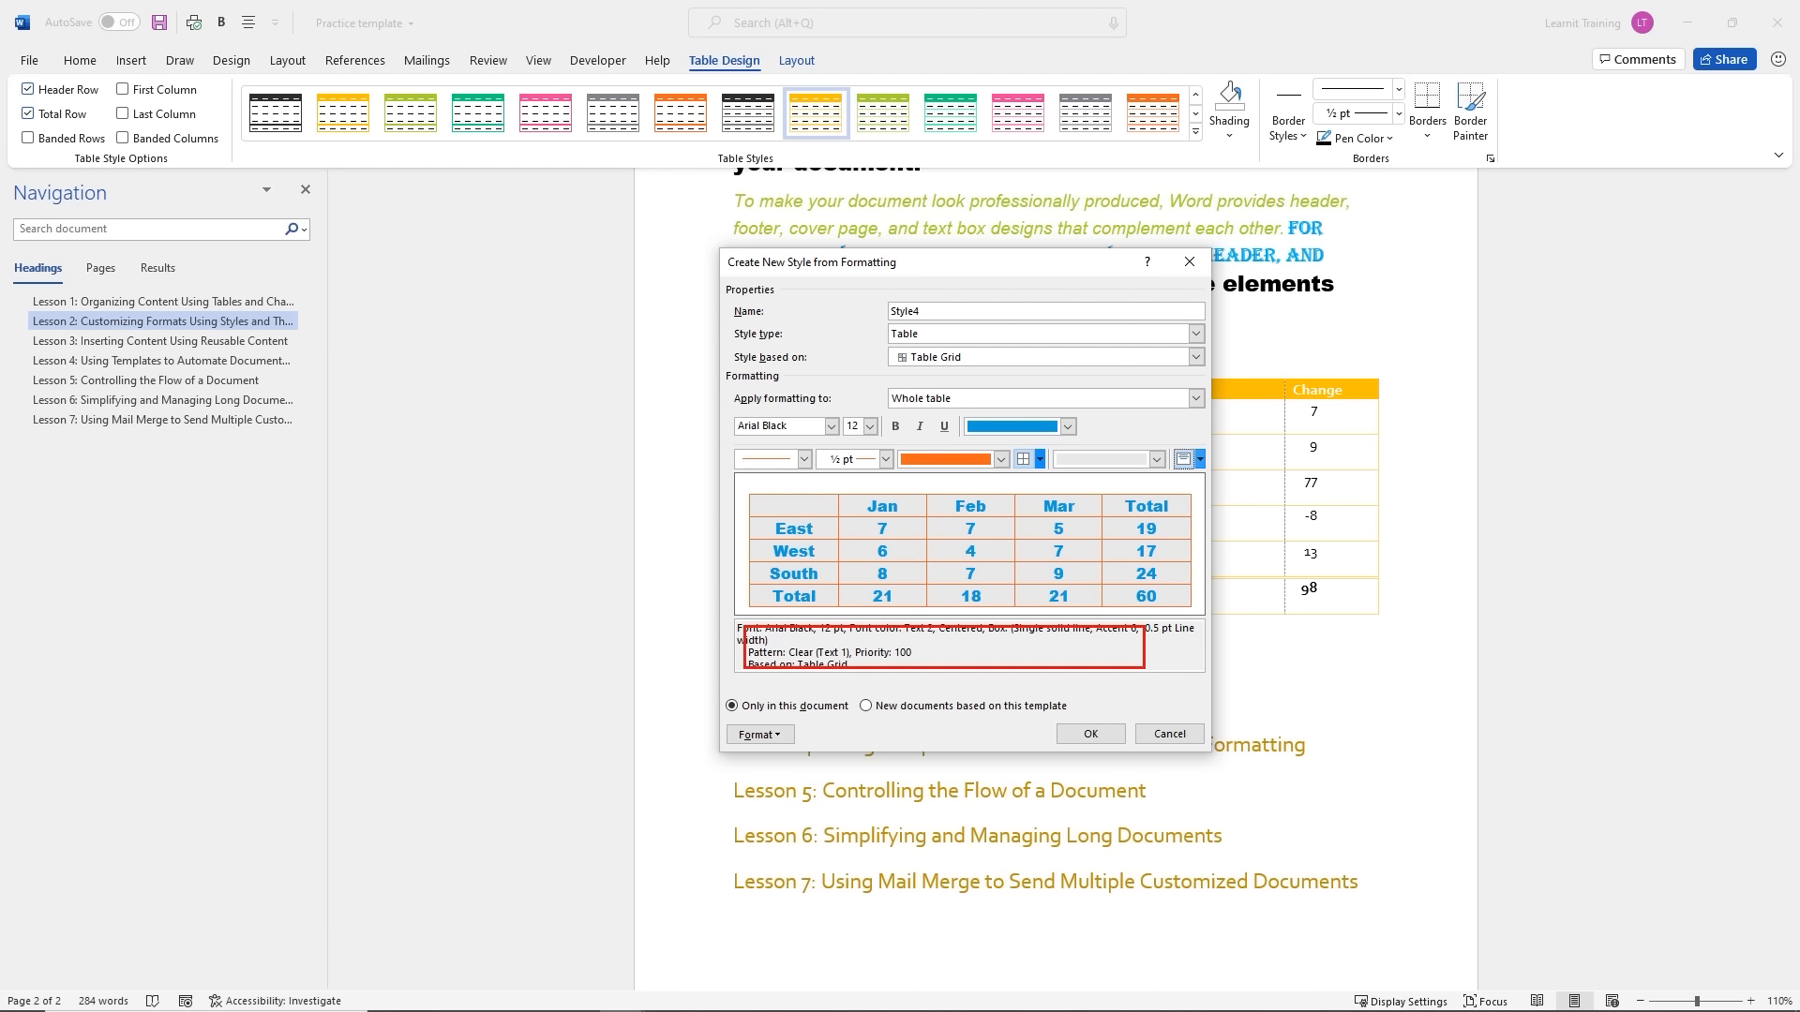
key(Escape)
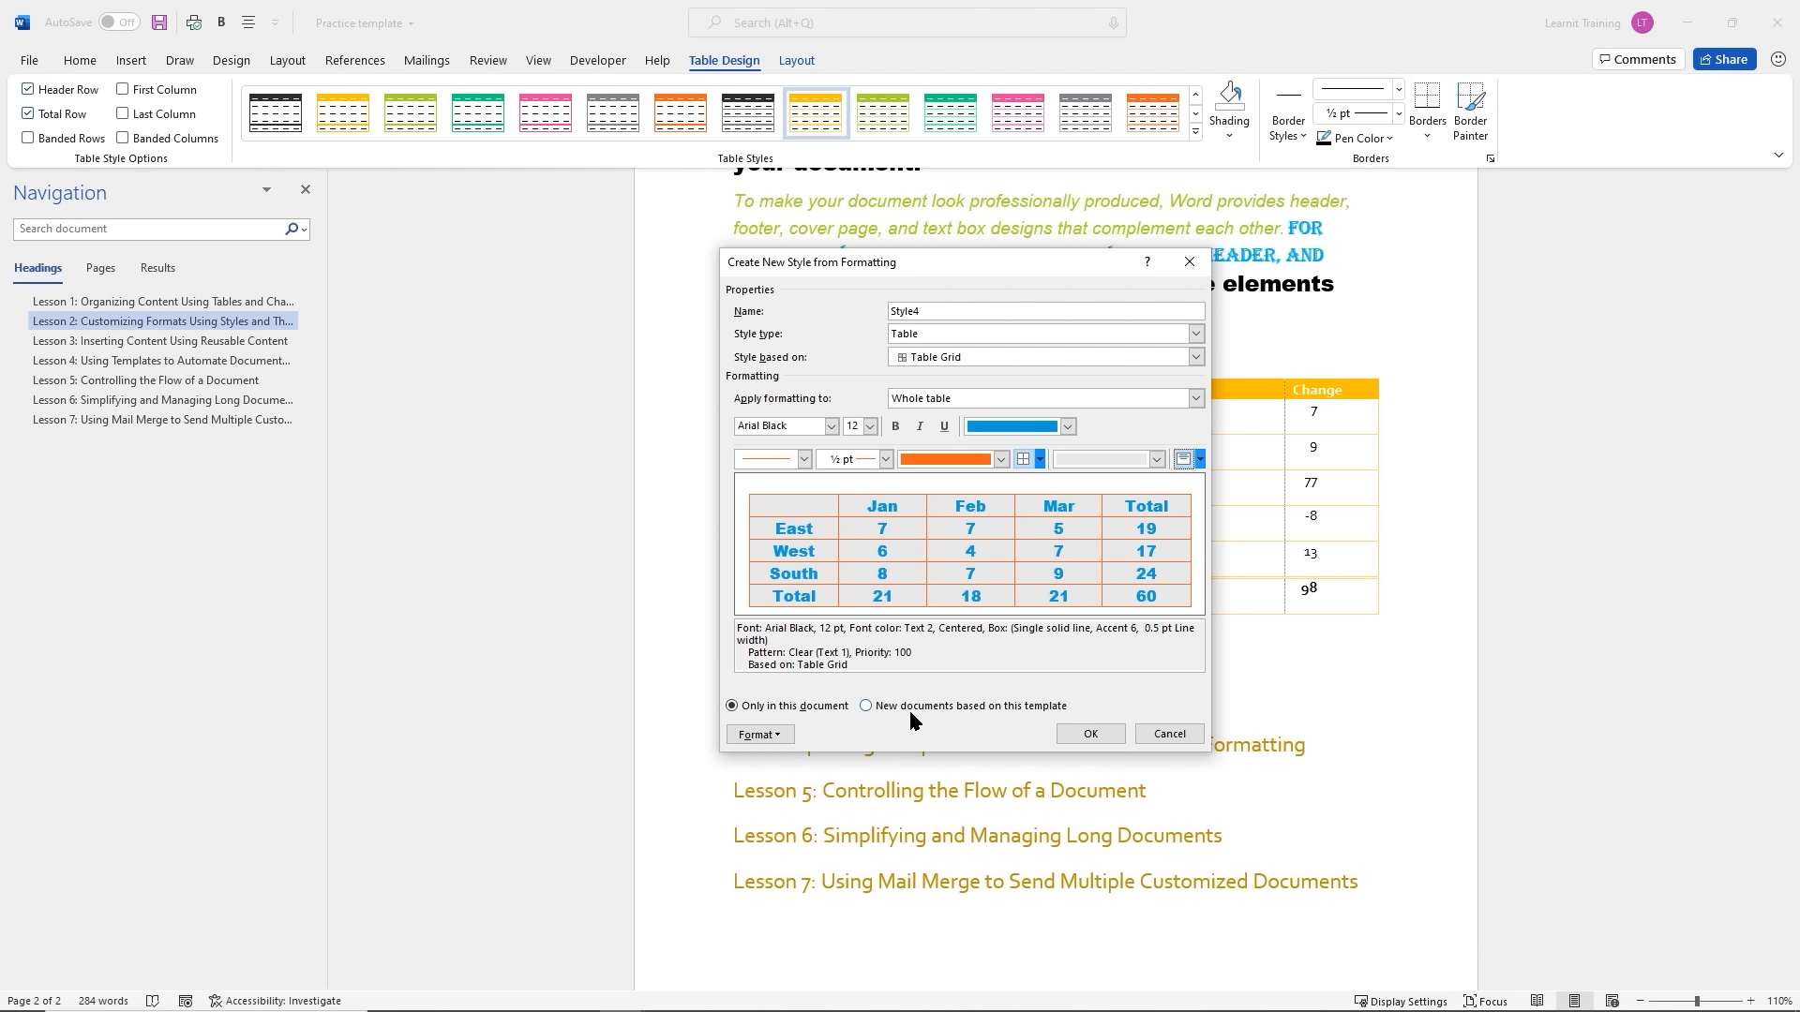
Finish creating the new table style and apply the custom style to the college students table
click(778, 736)
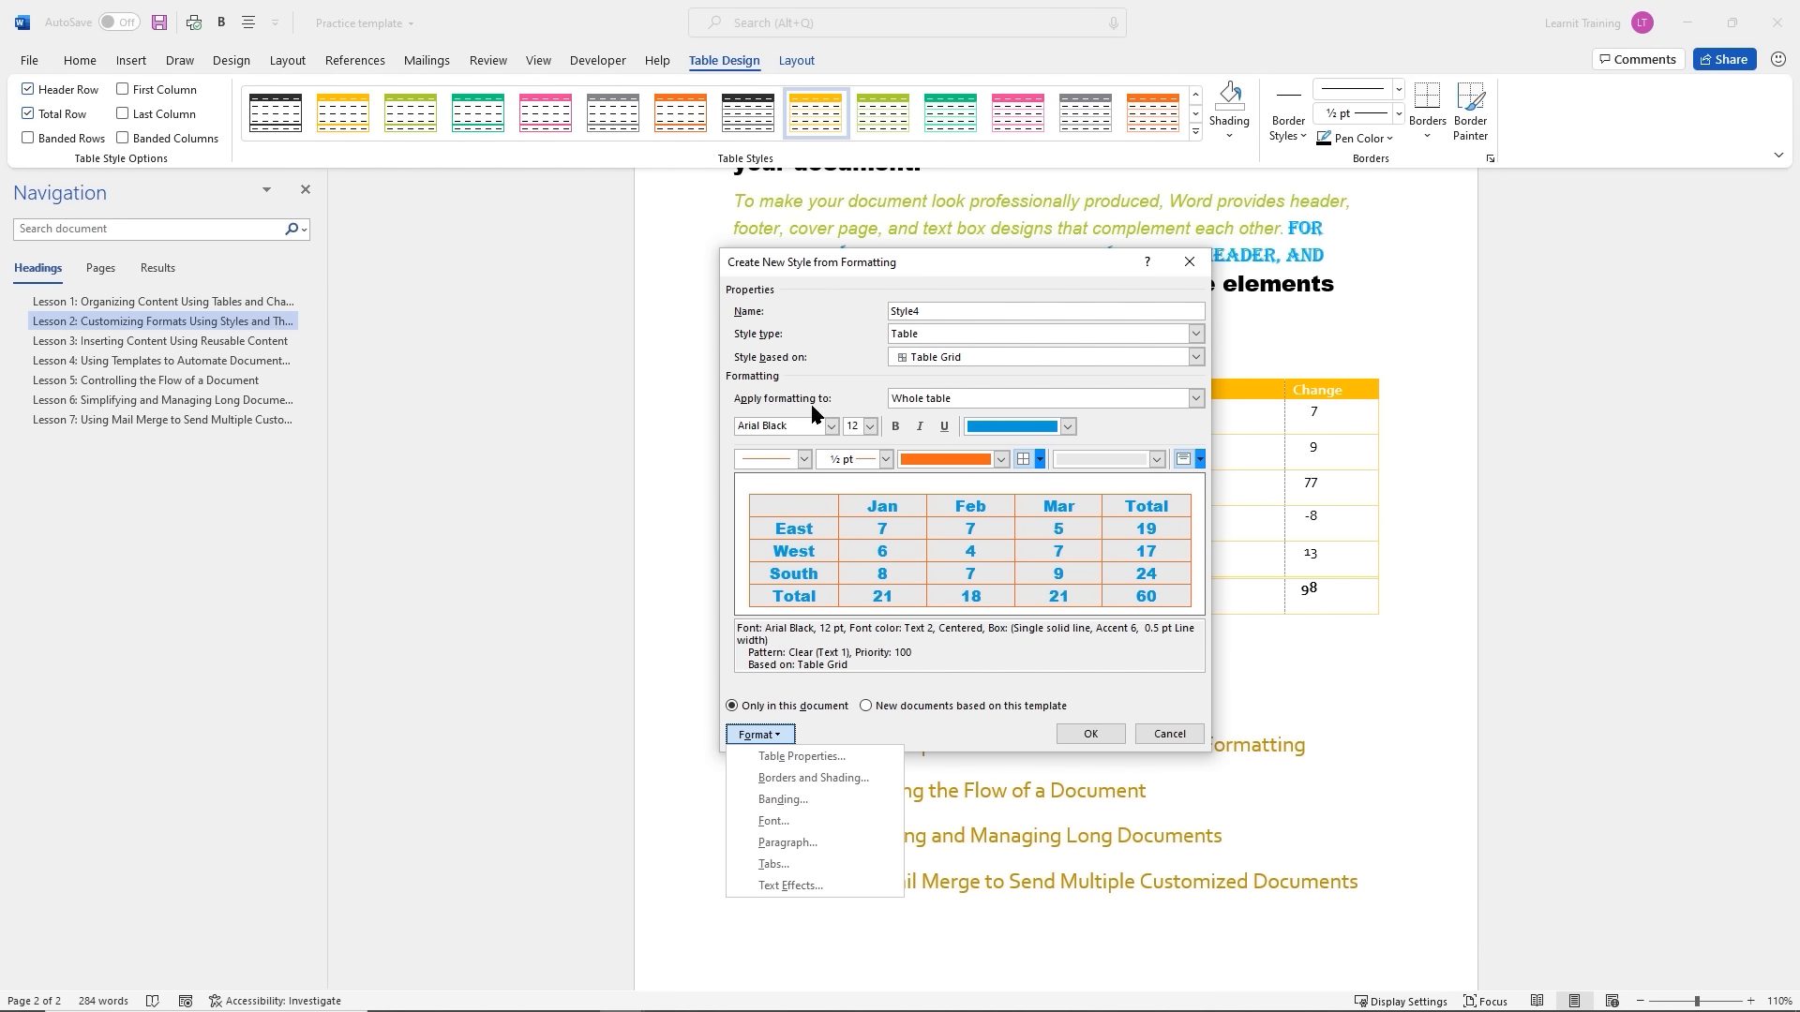
click(812, 339)
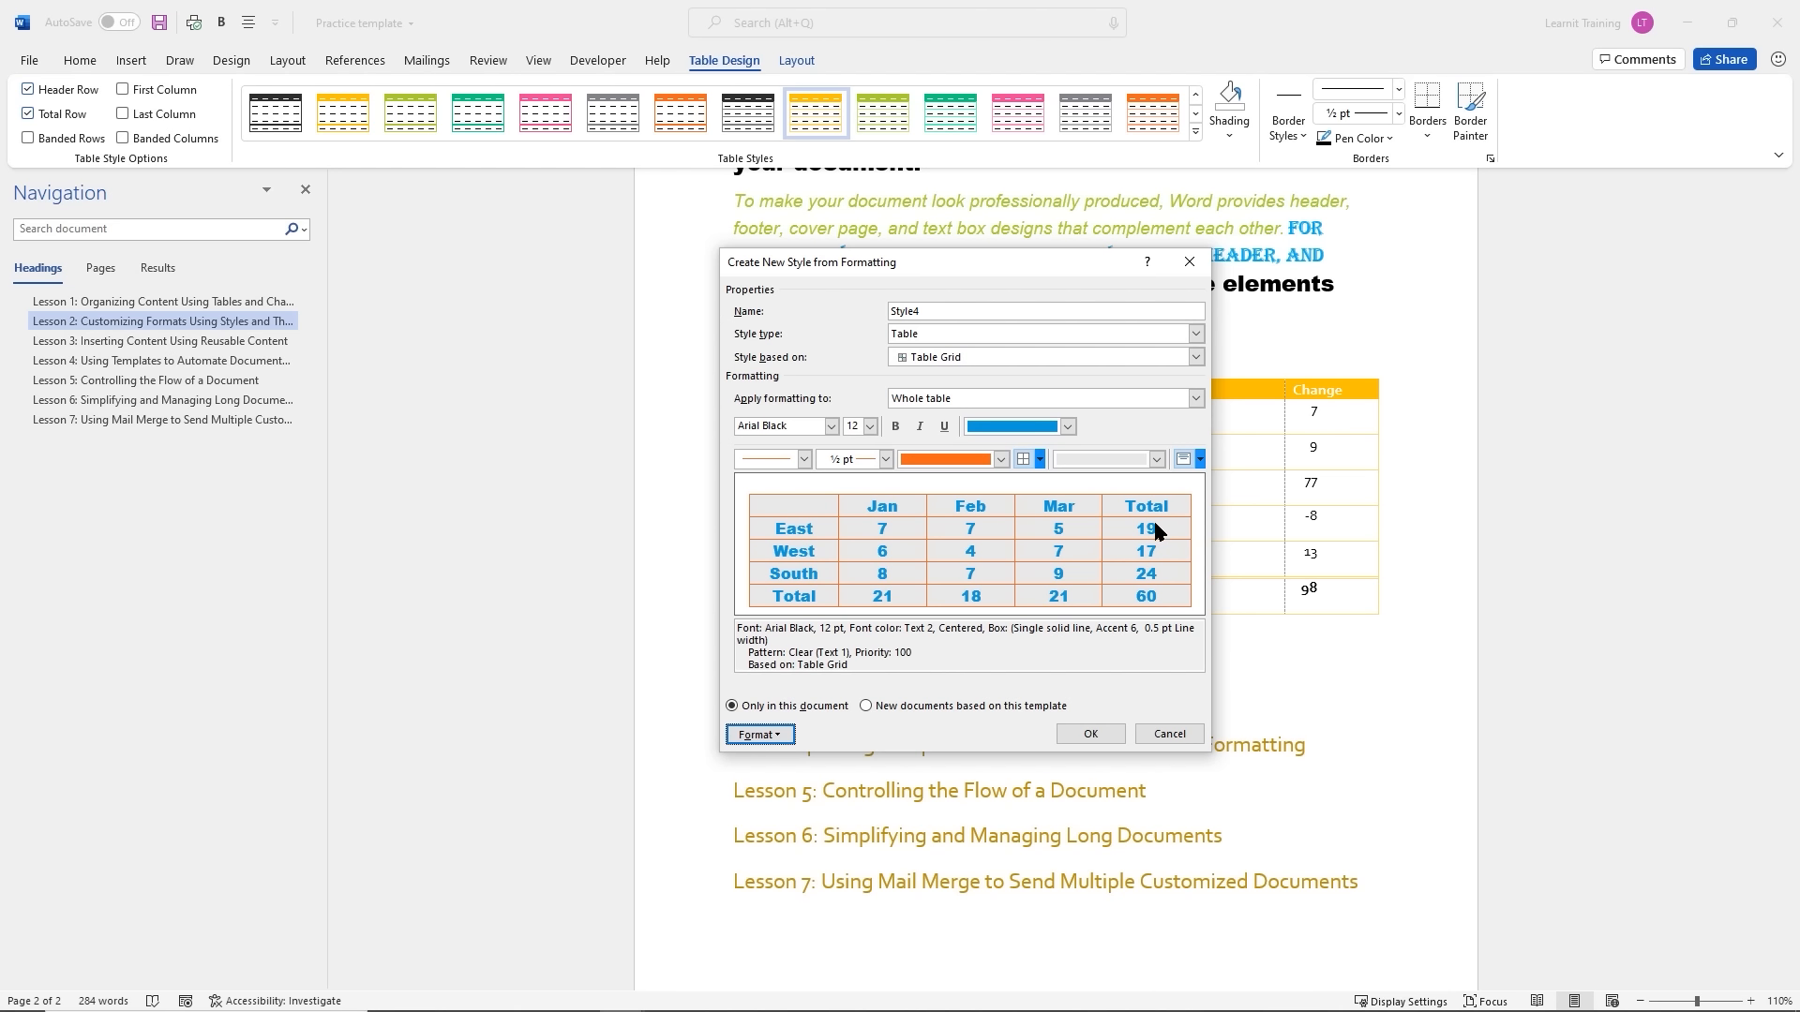
click(1090, 740)
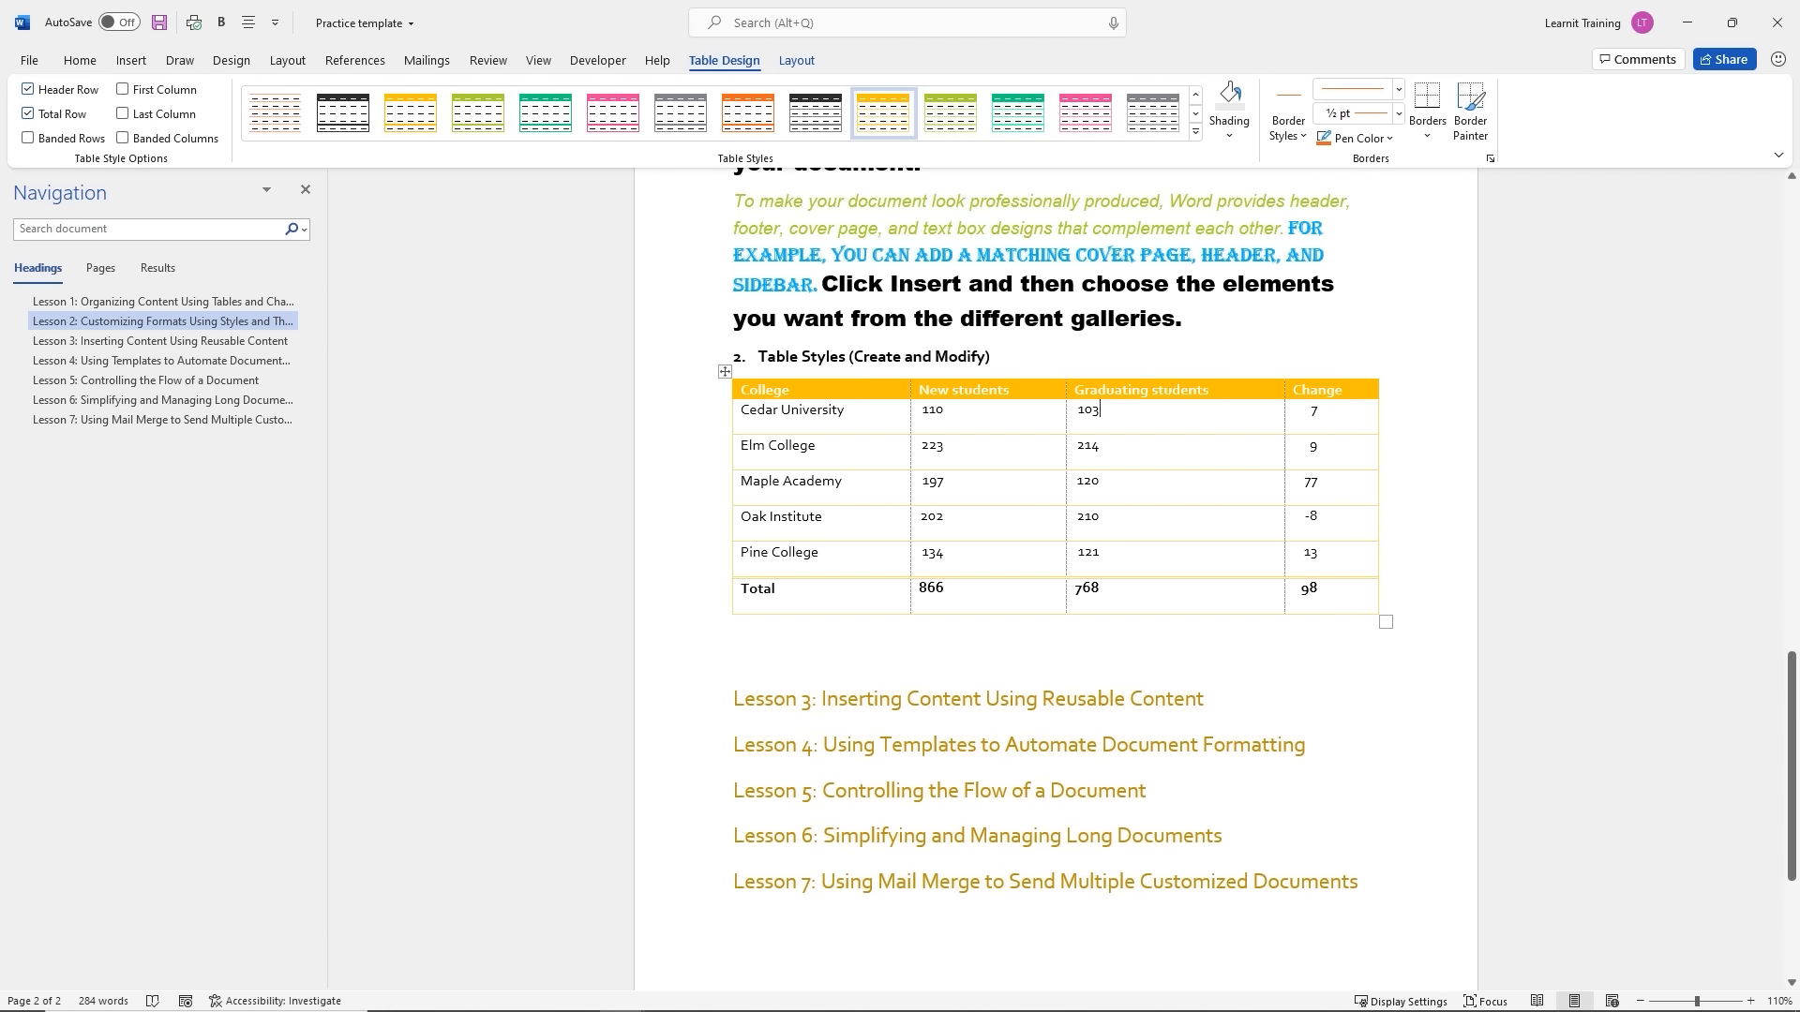
click(1196, 134)
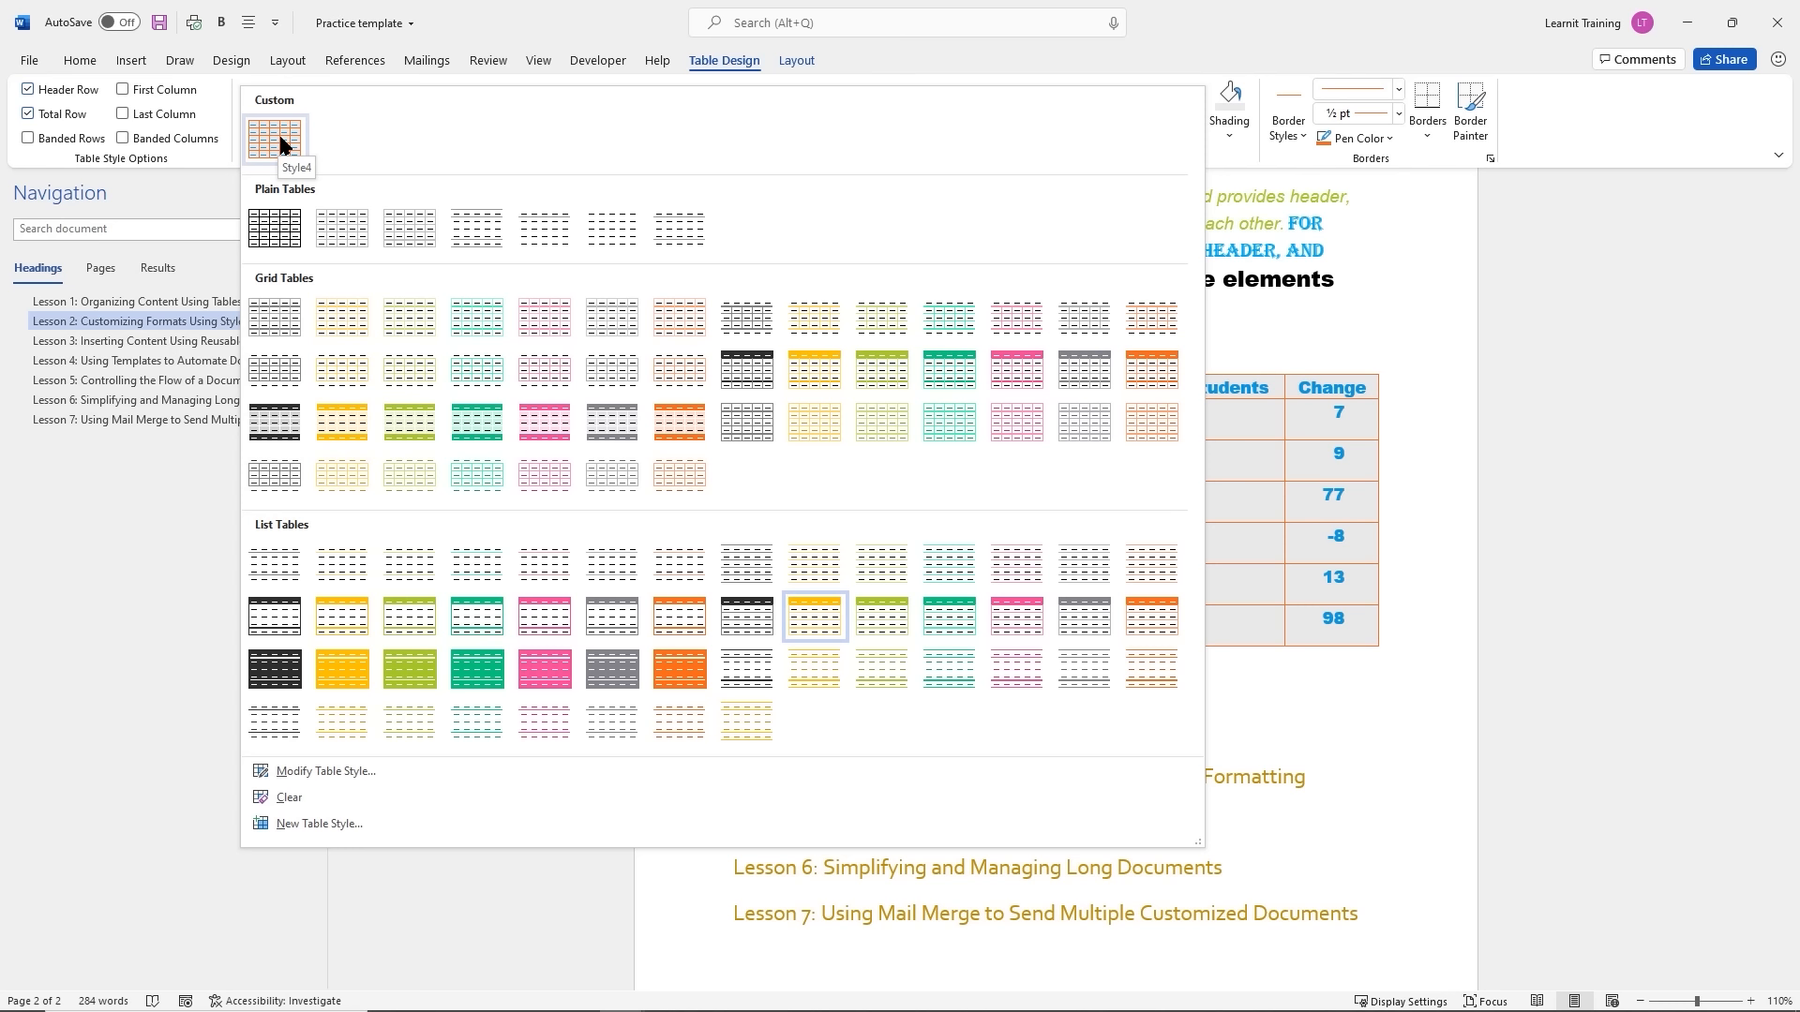
click(279, 142)
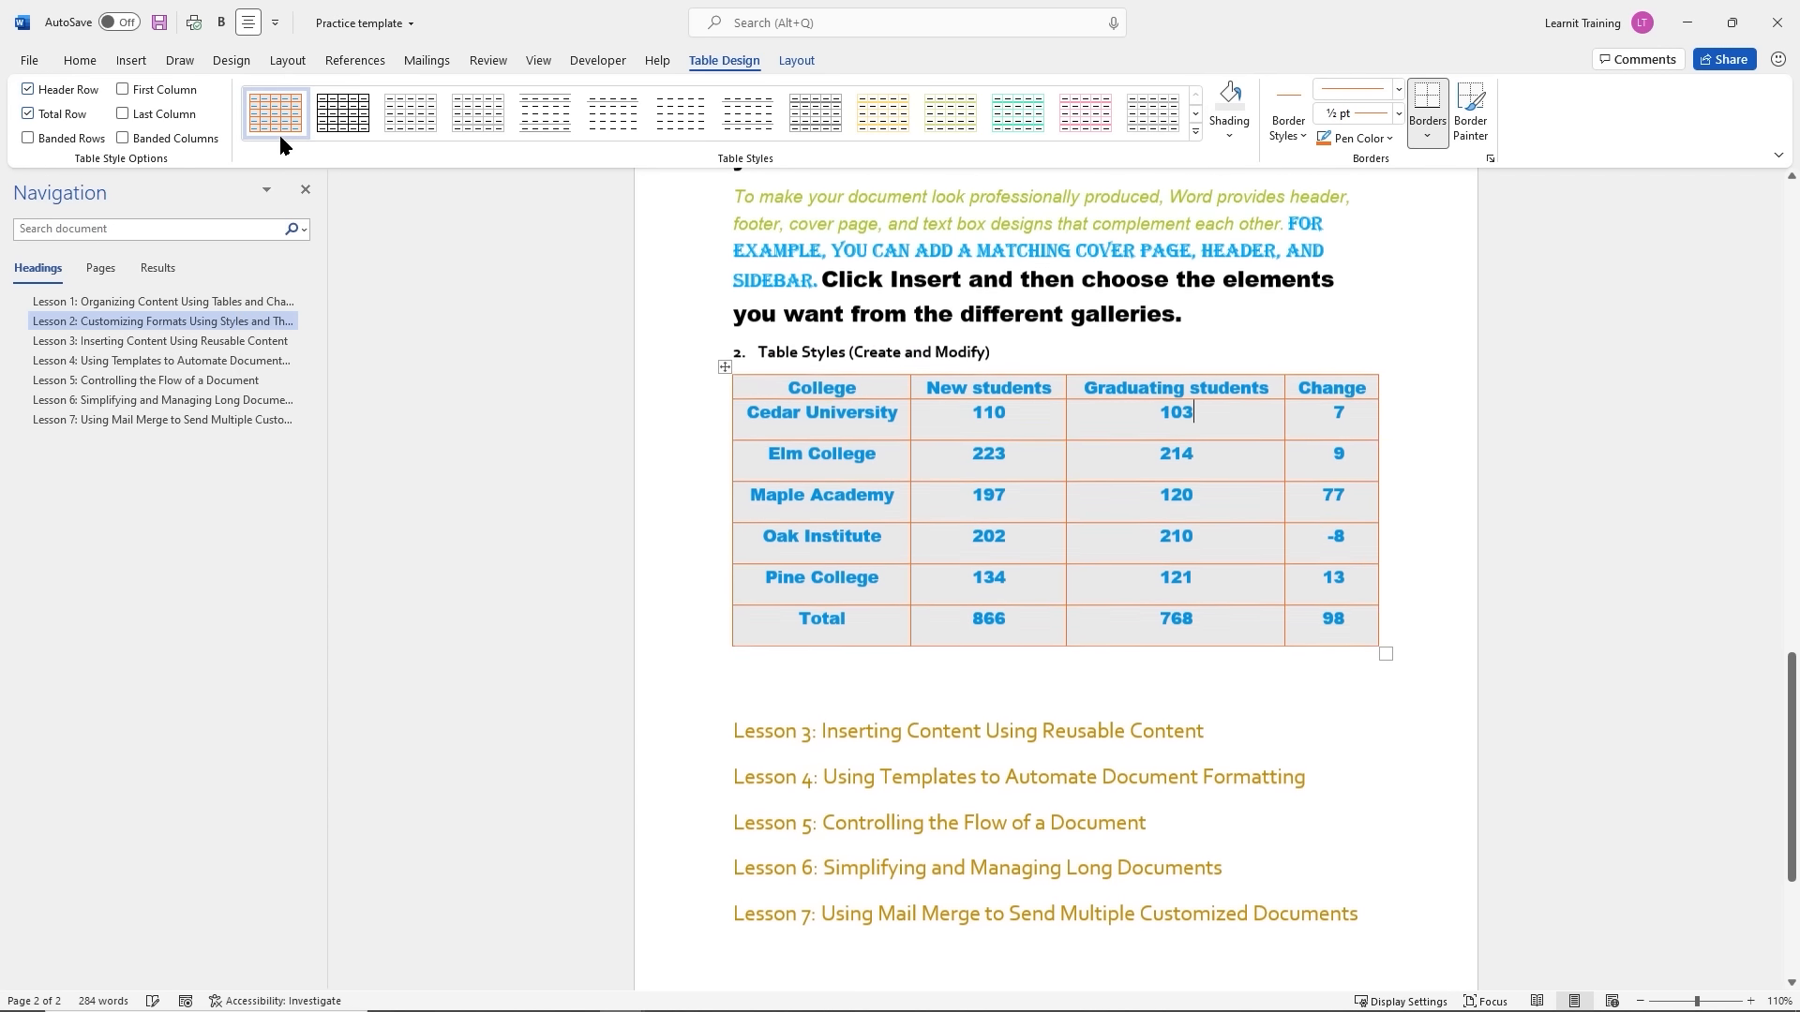
click(1217, 481)
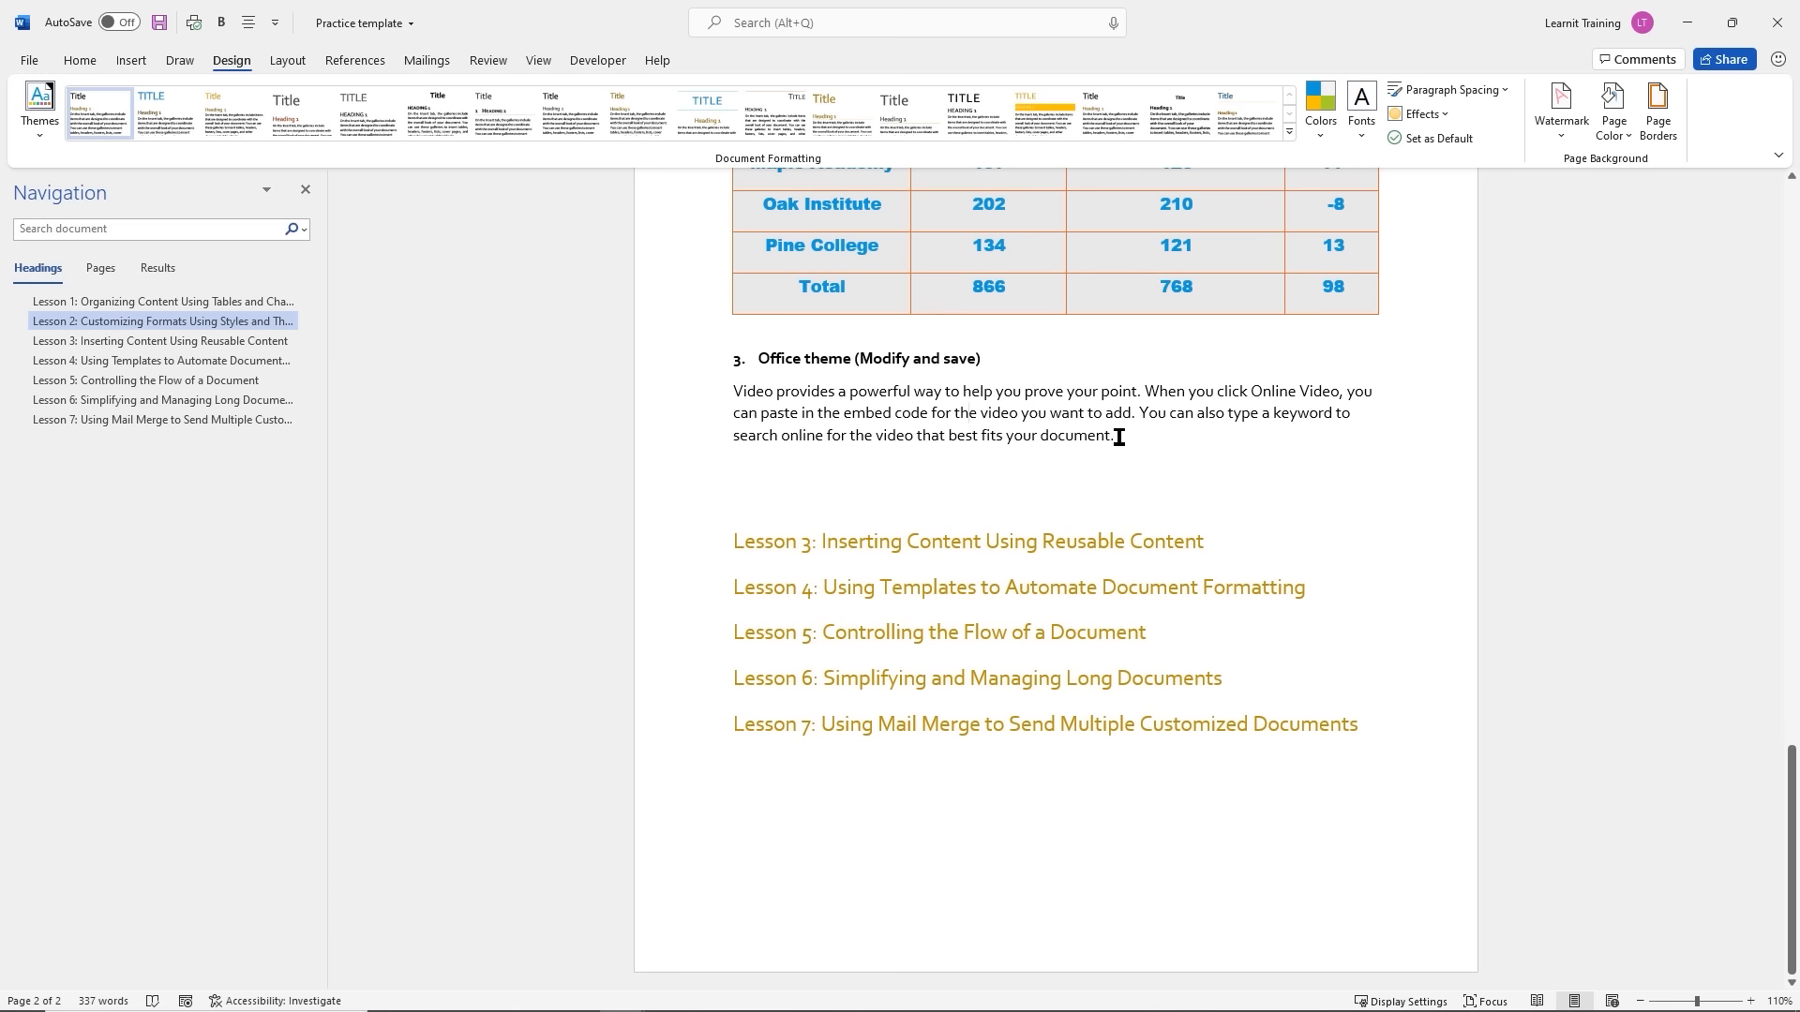
Select the paragraph under the "Office theme (Modify and save)" heading and check its font
drag(1061, 431, 739, 396)
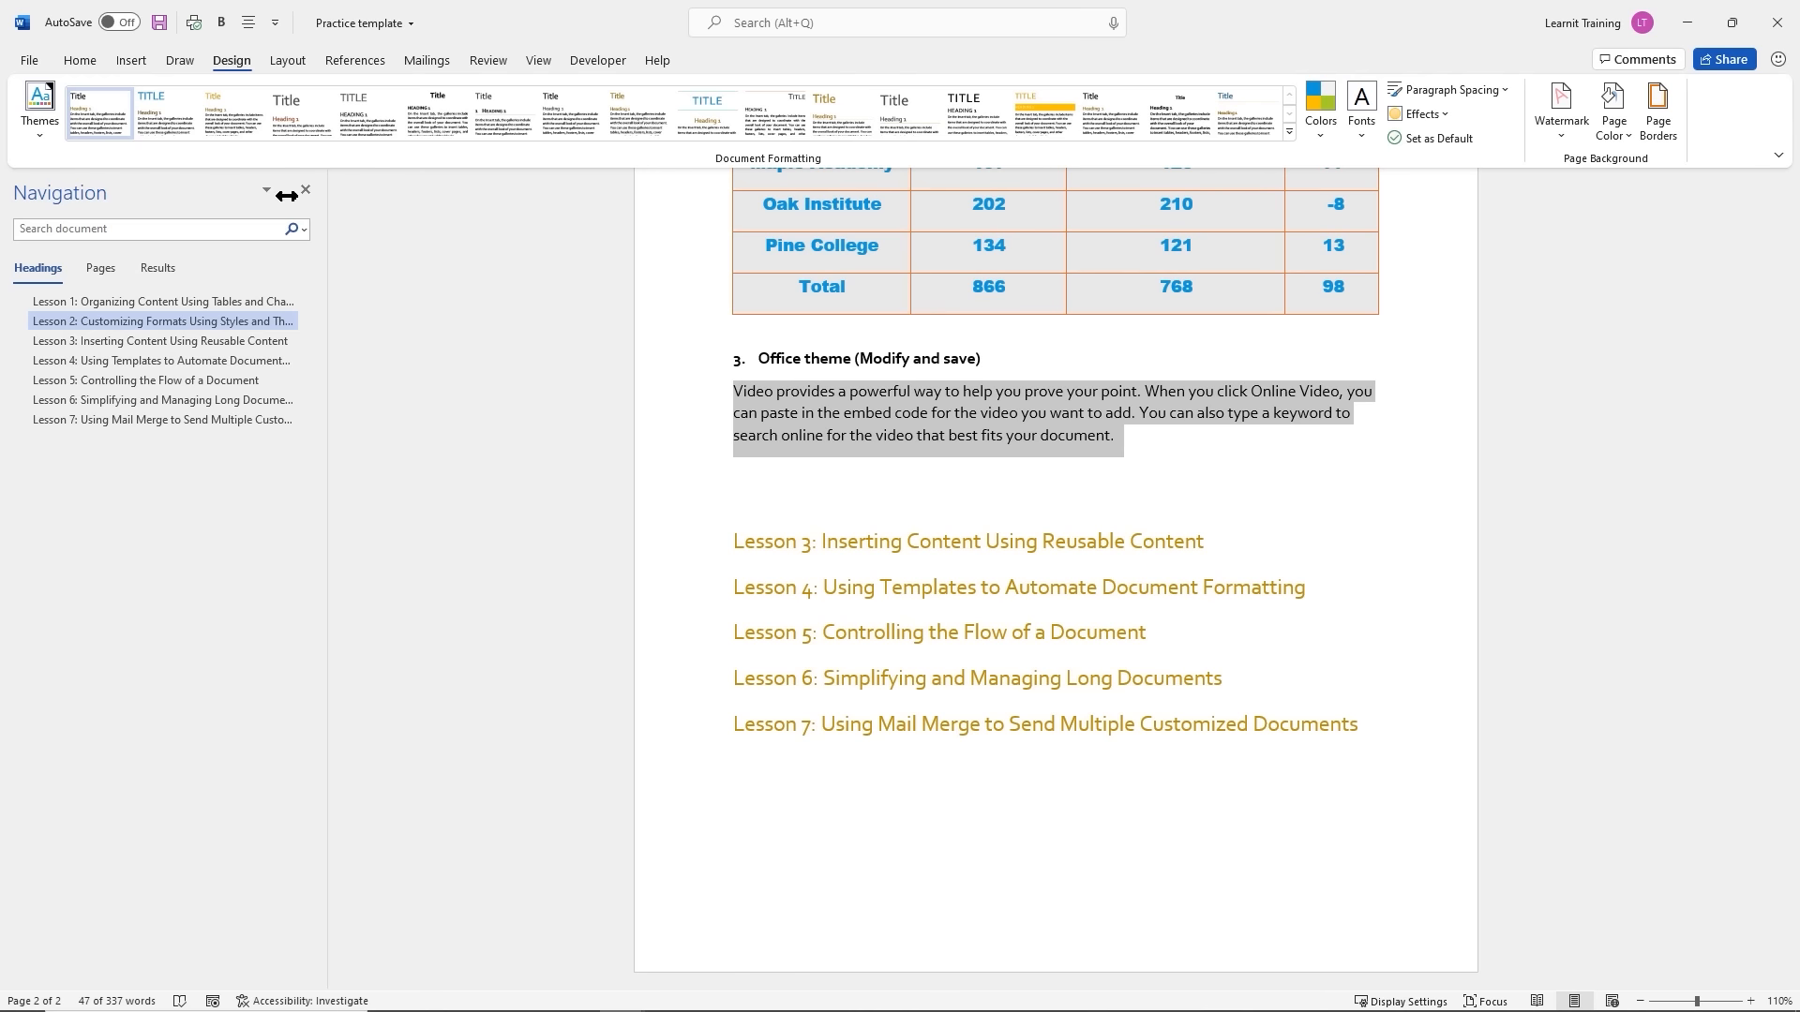
click(80, 62)
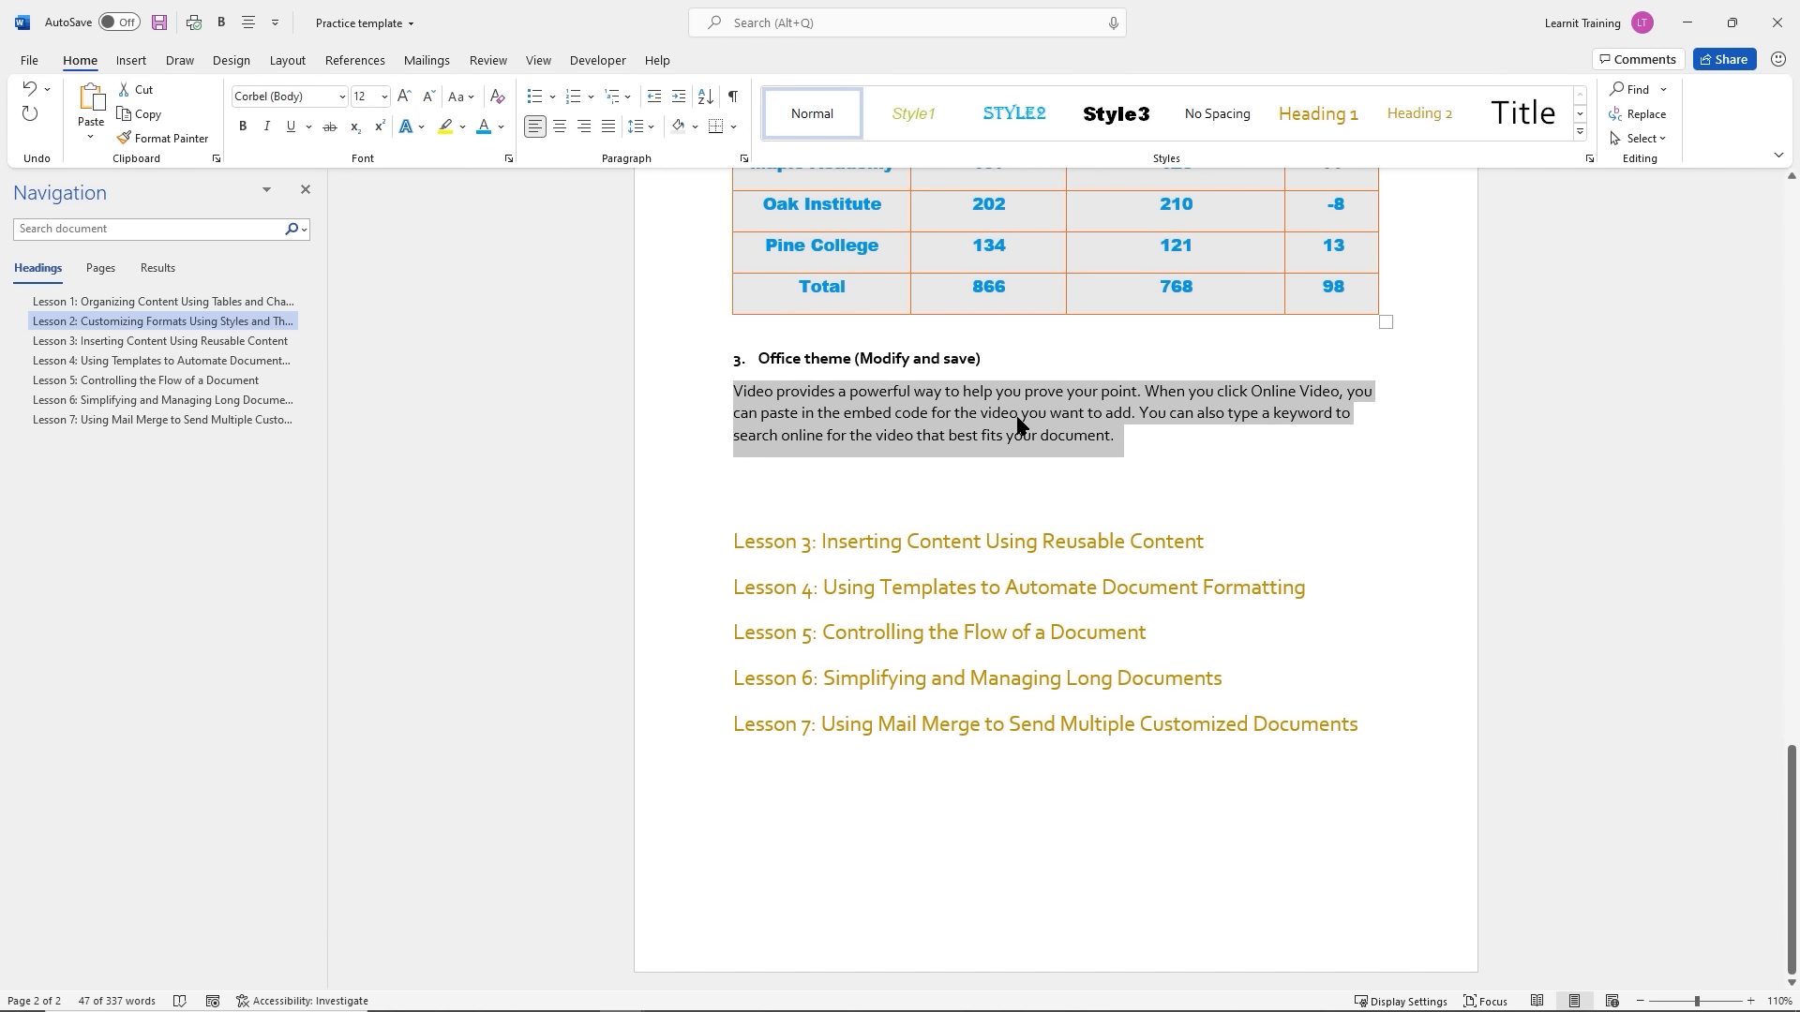
click(231, 60)
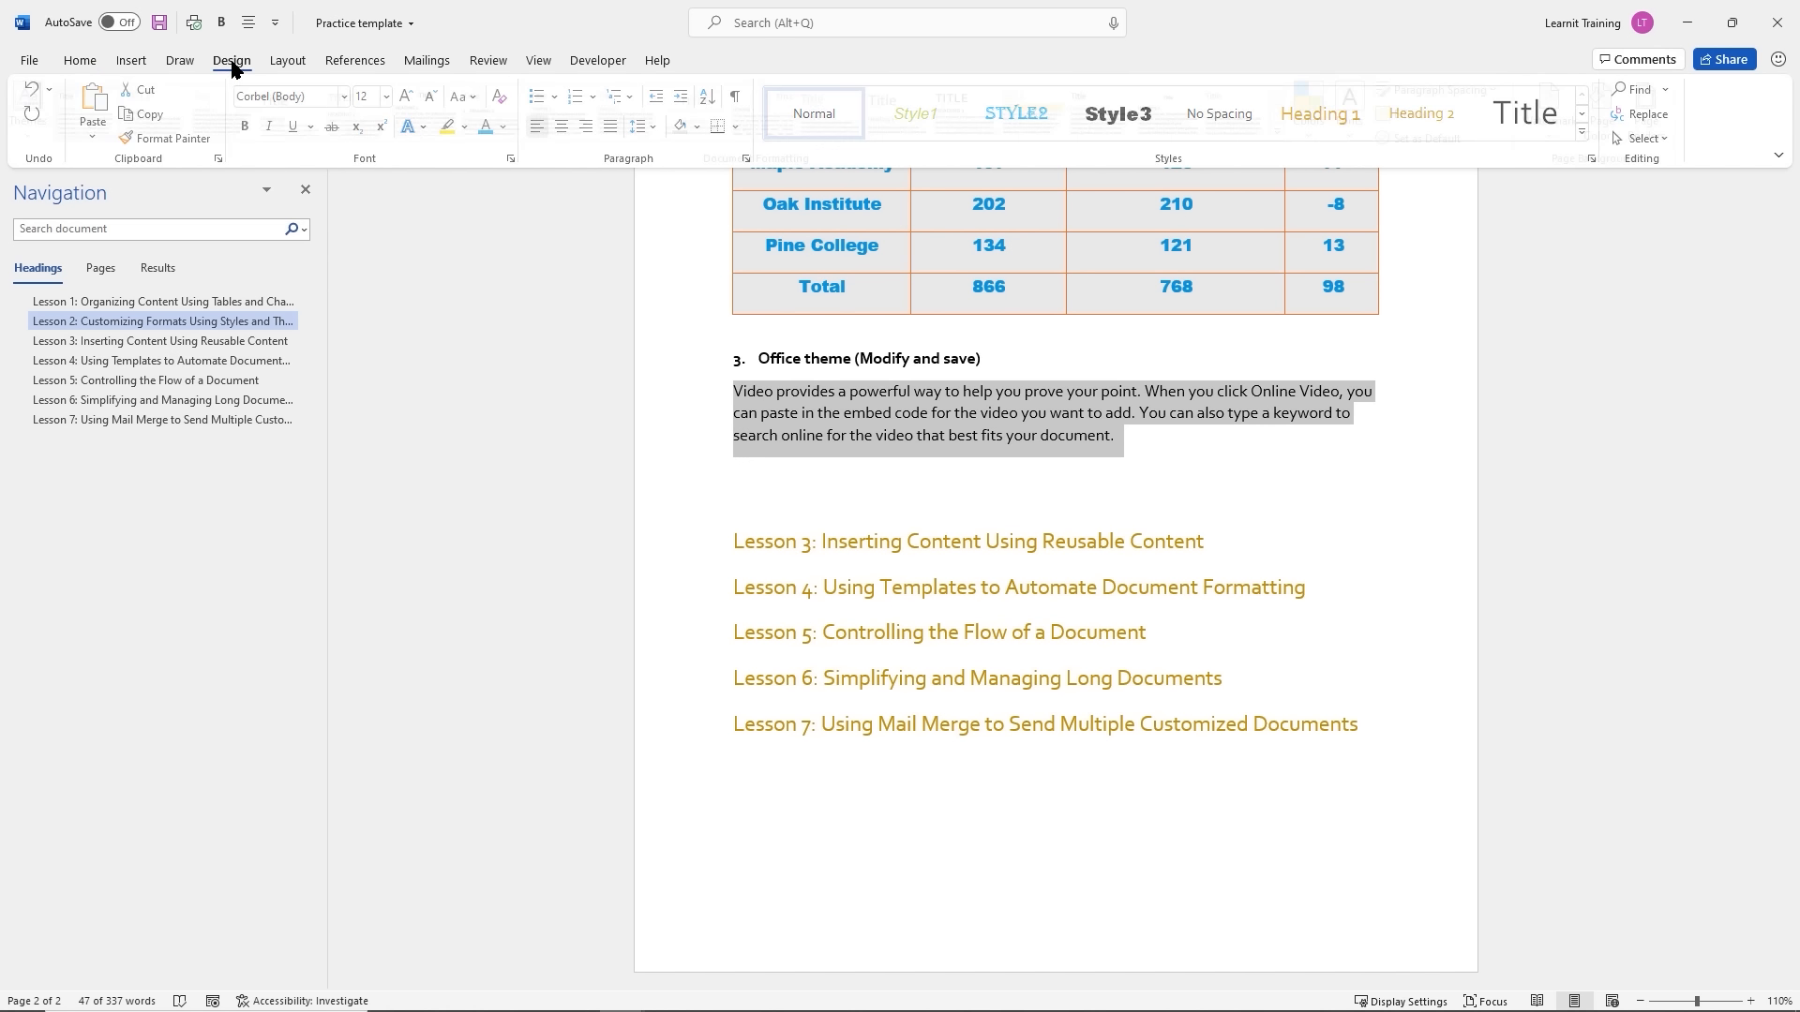
Apply the Gallery theme to the document and check the selected paragraph's font
click(37, 139)
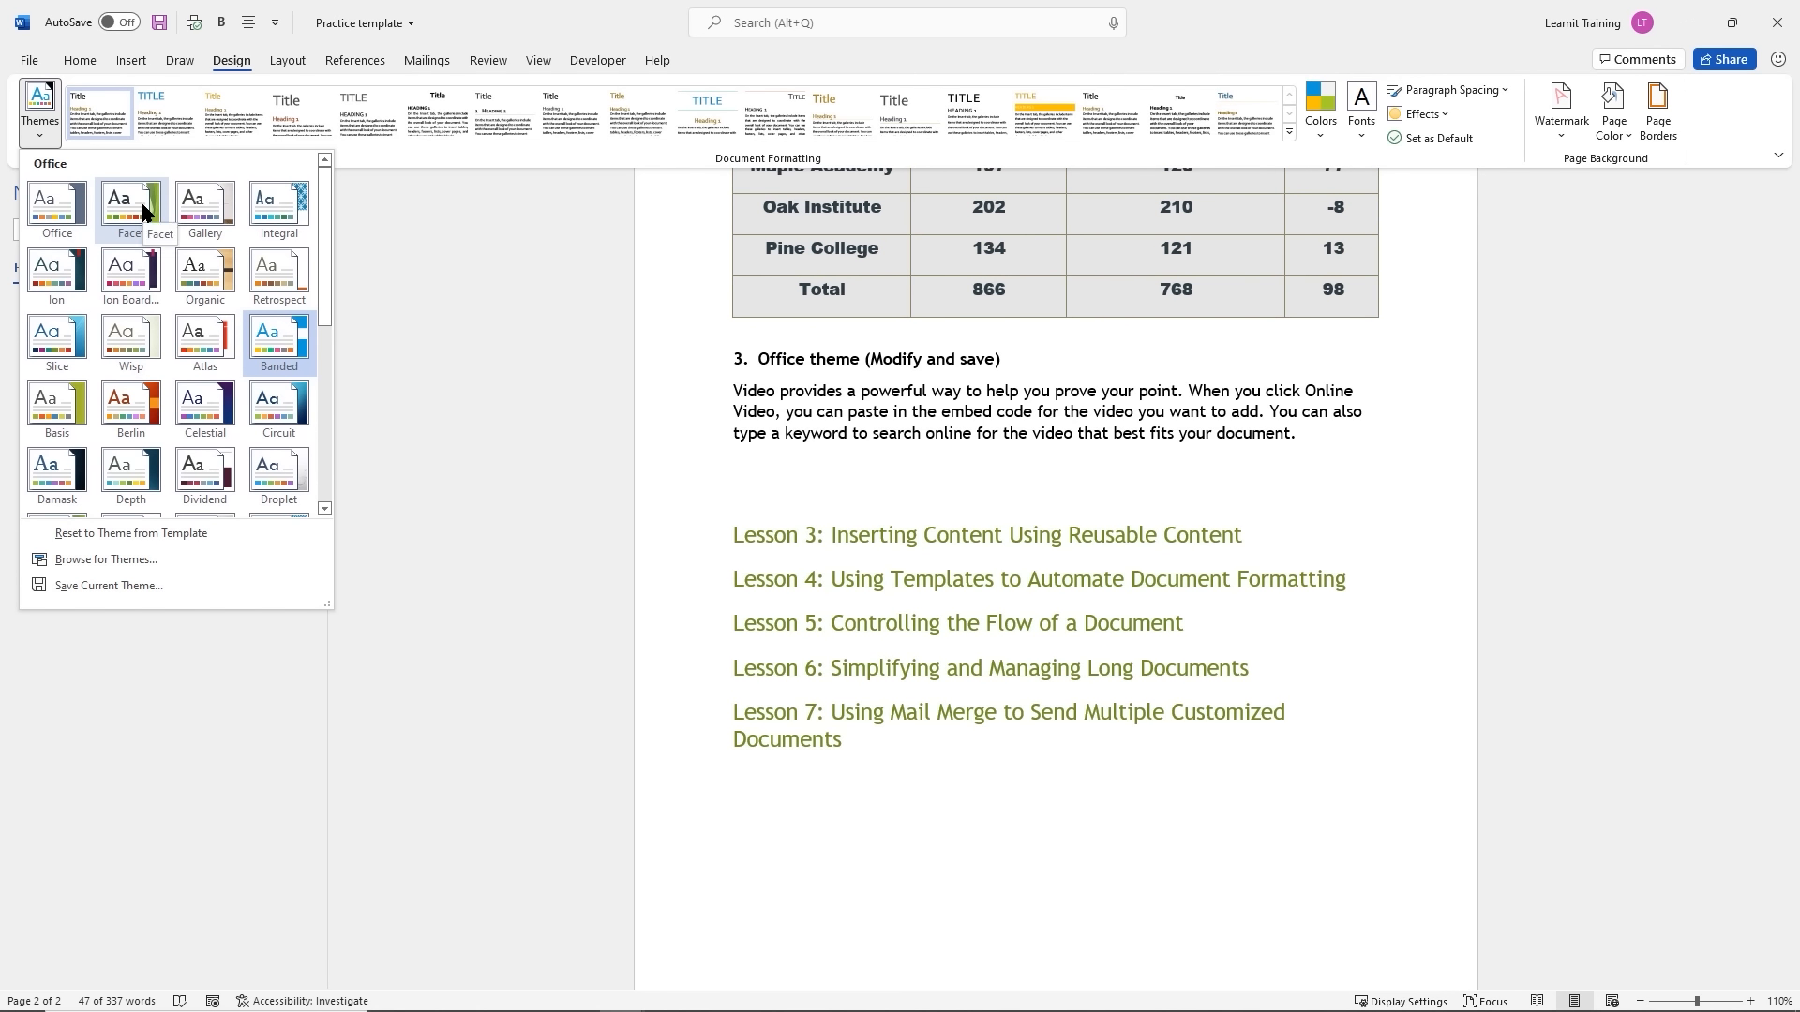
click(208, 217)
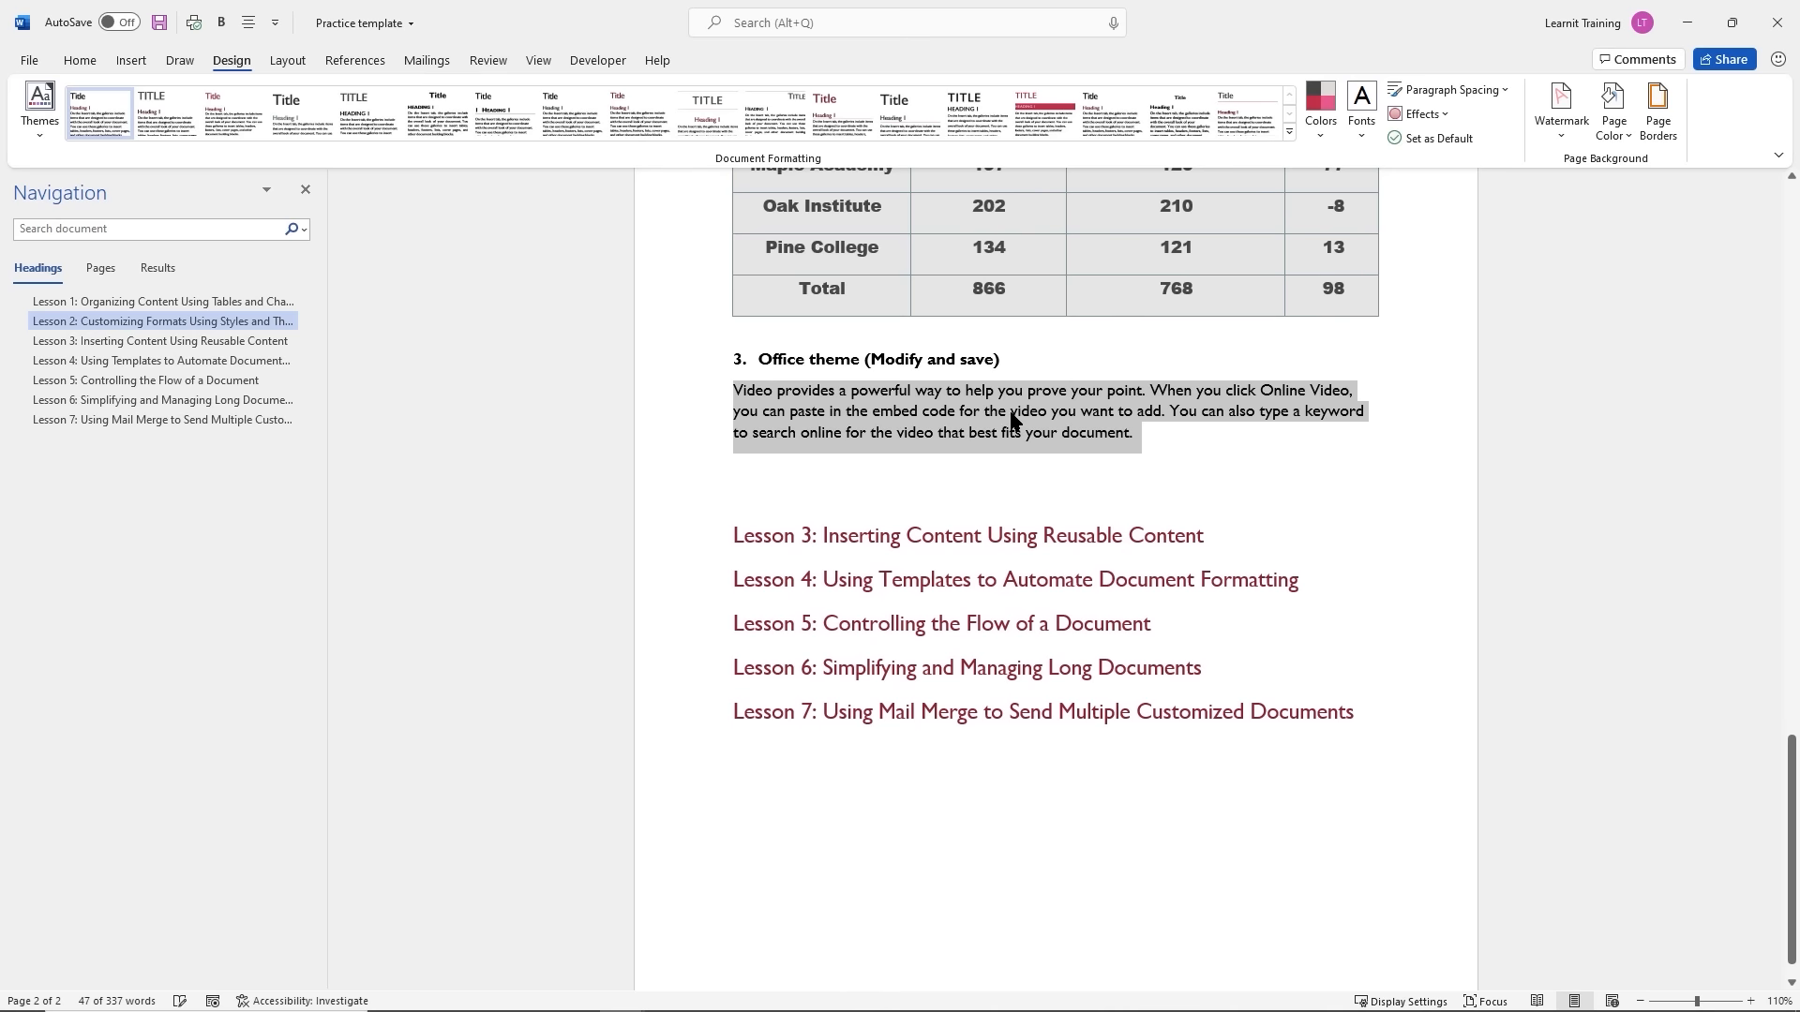
click(87, 62)
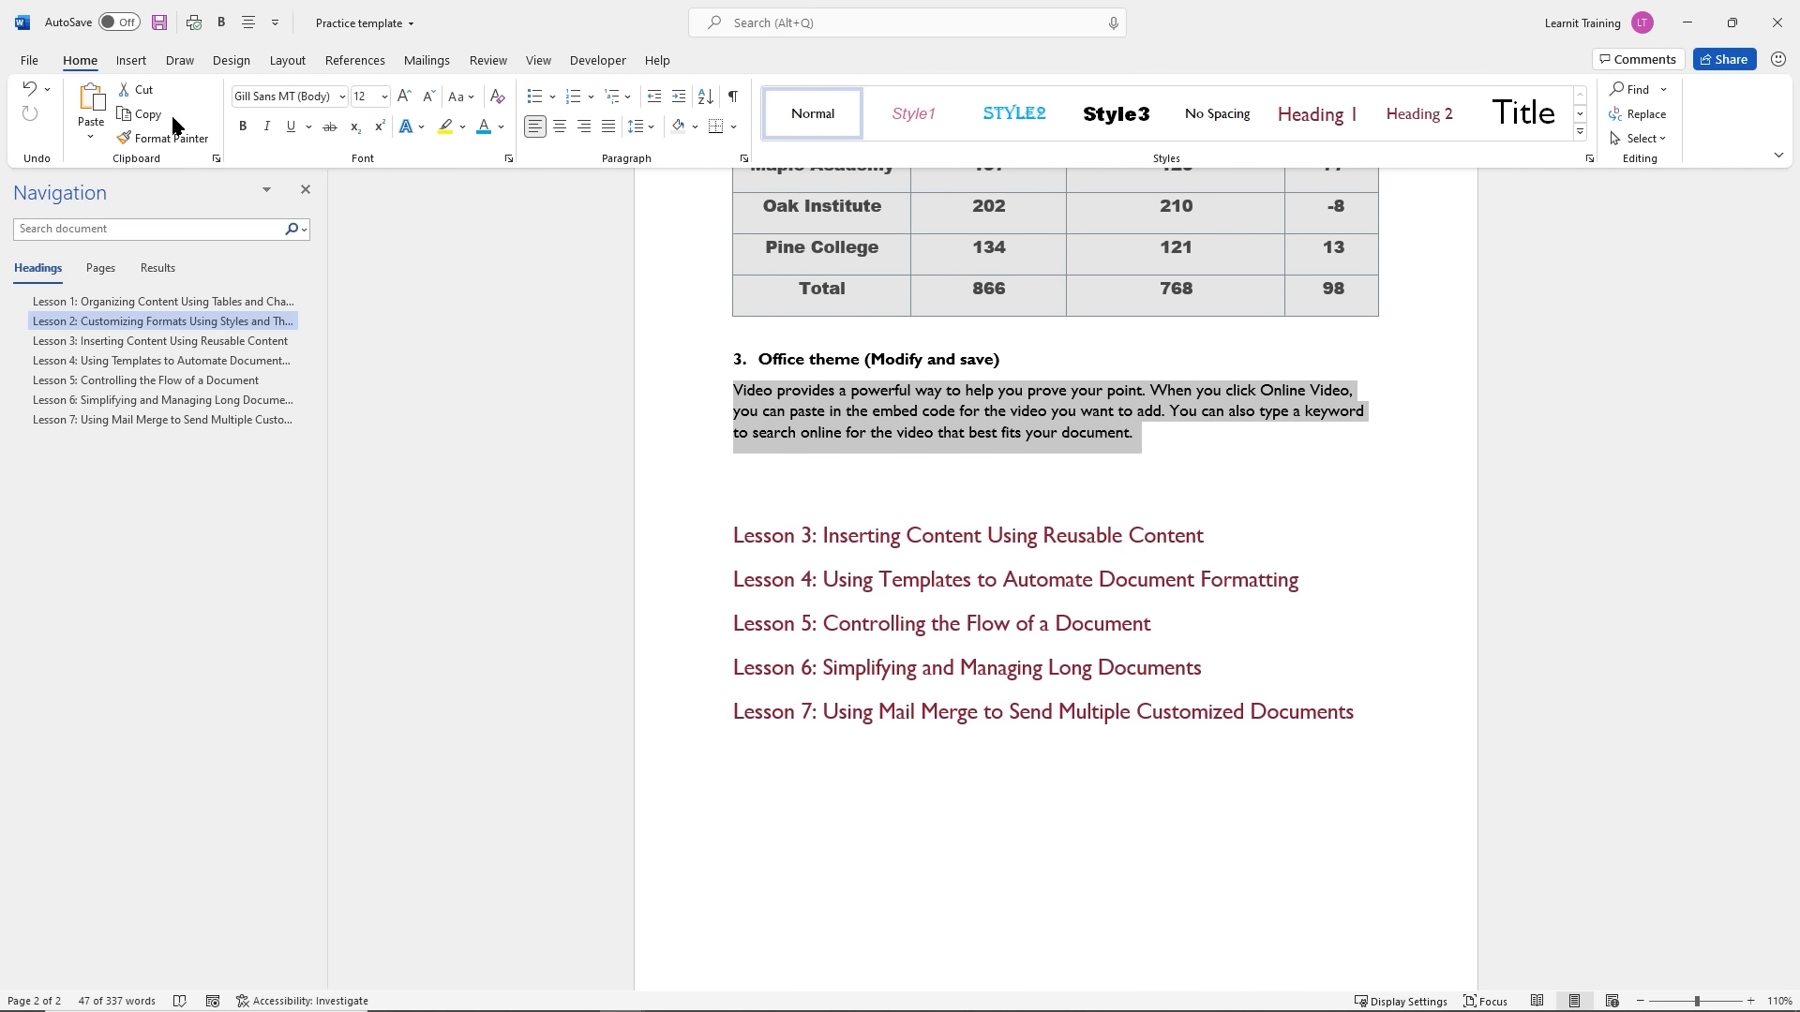
click(230, 62)
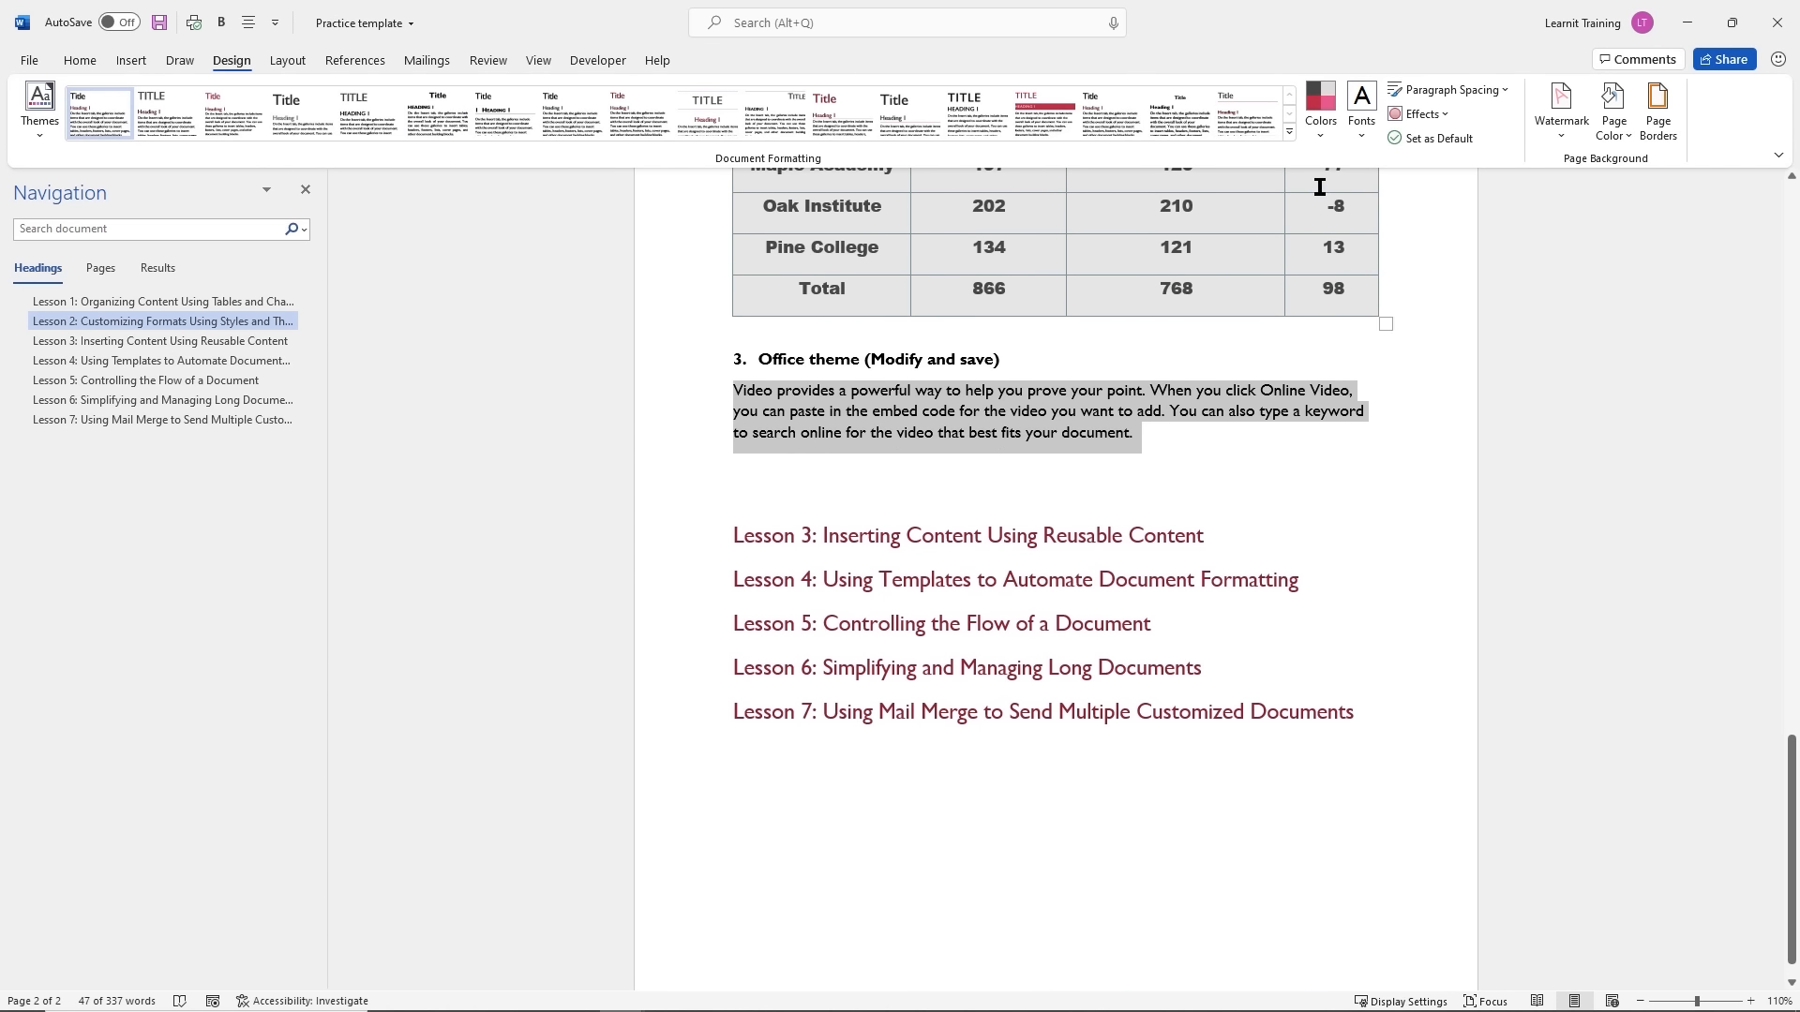
Change the document's theme colors to Blue and its theme fonts to Corbel
click(1326, 128)
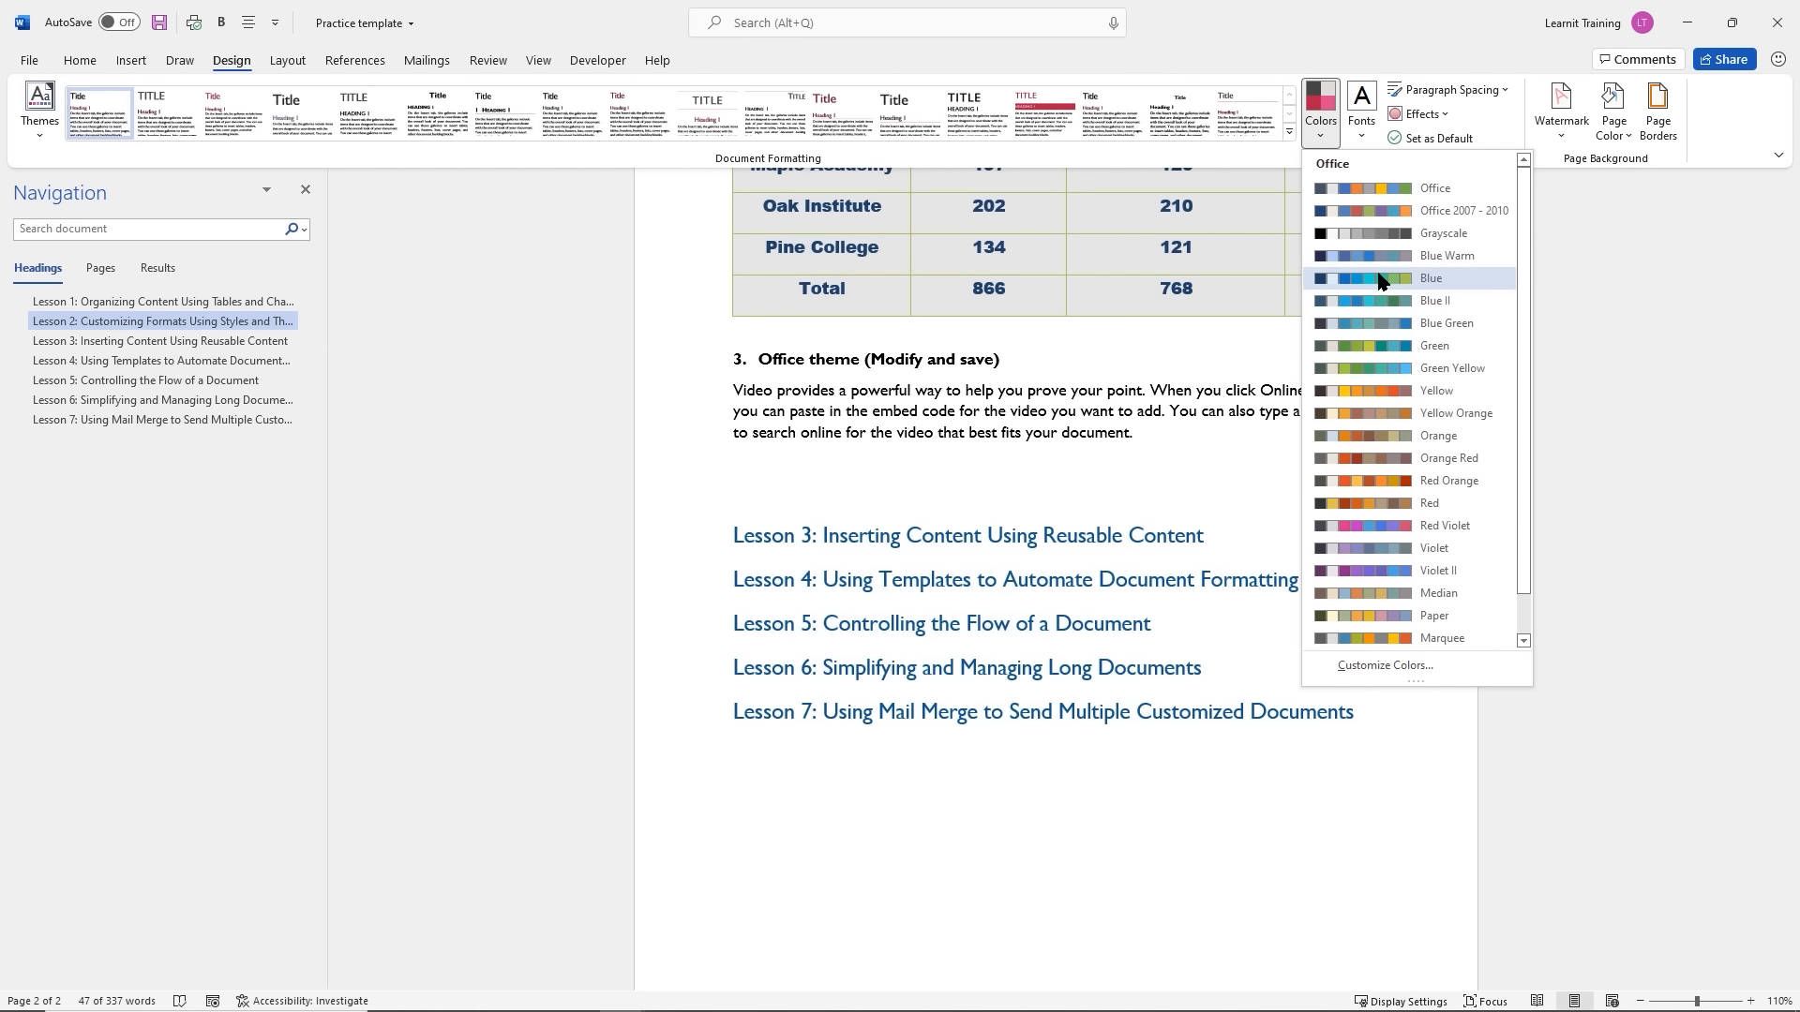
click(1379, 281)
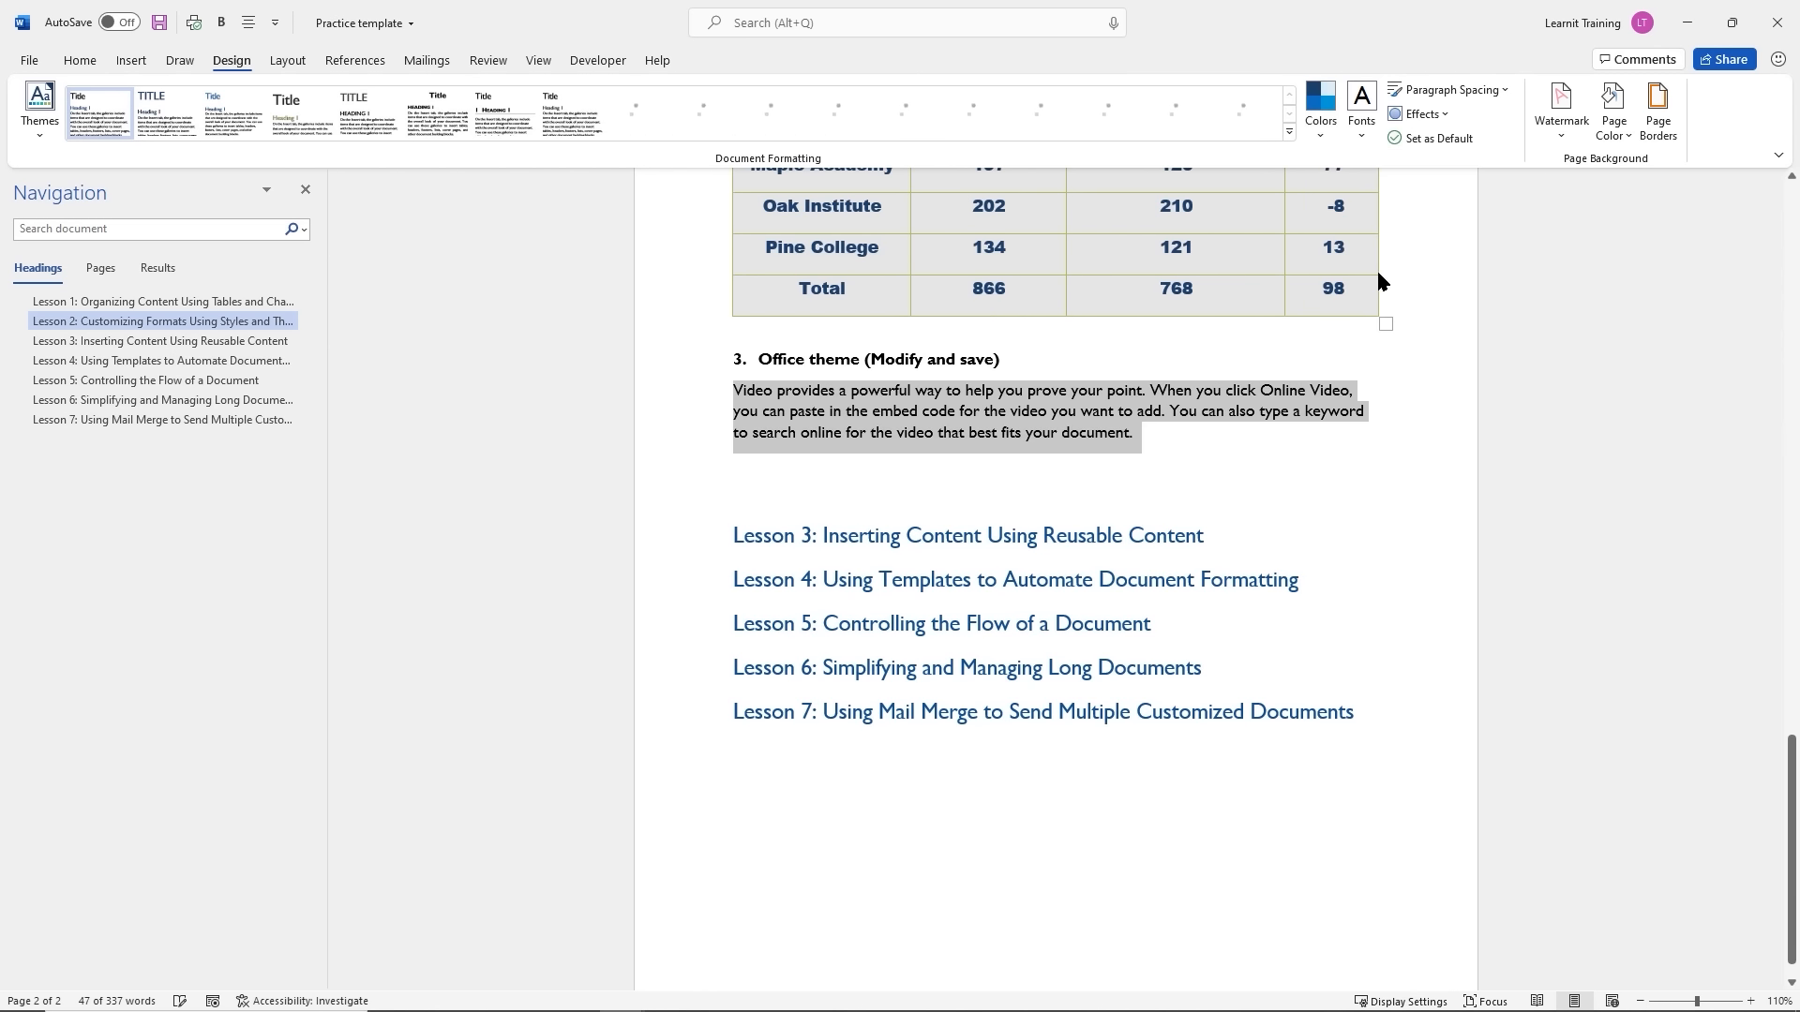
click(1364, 140)
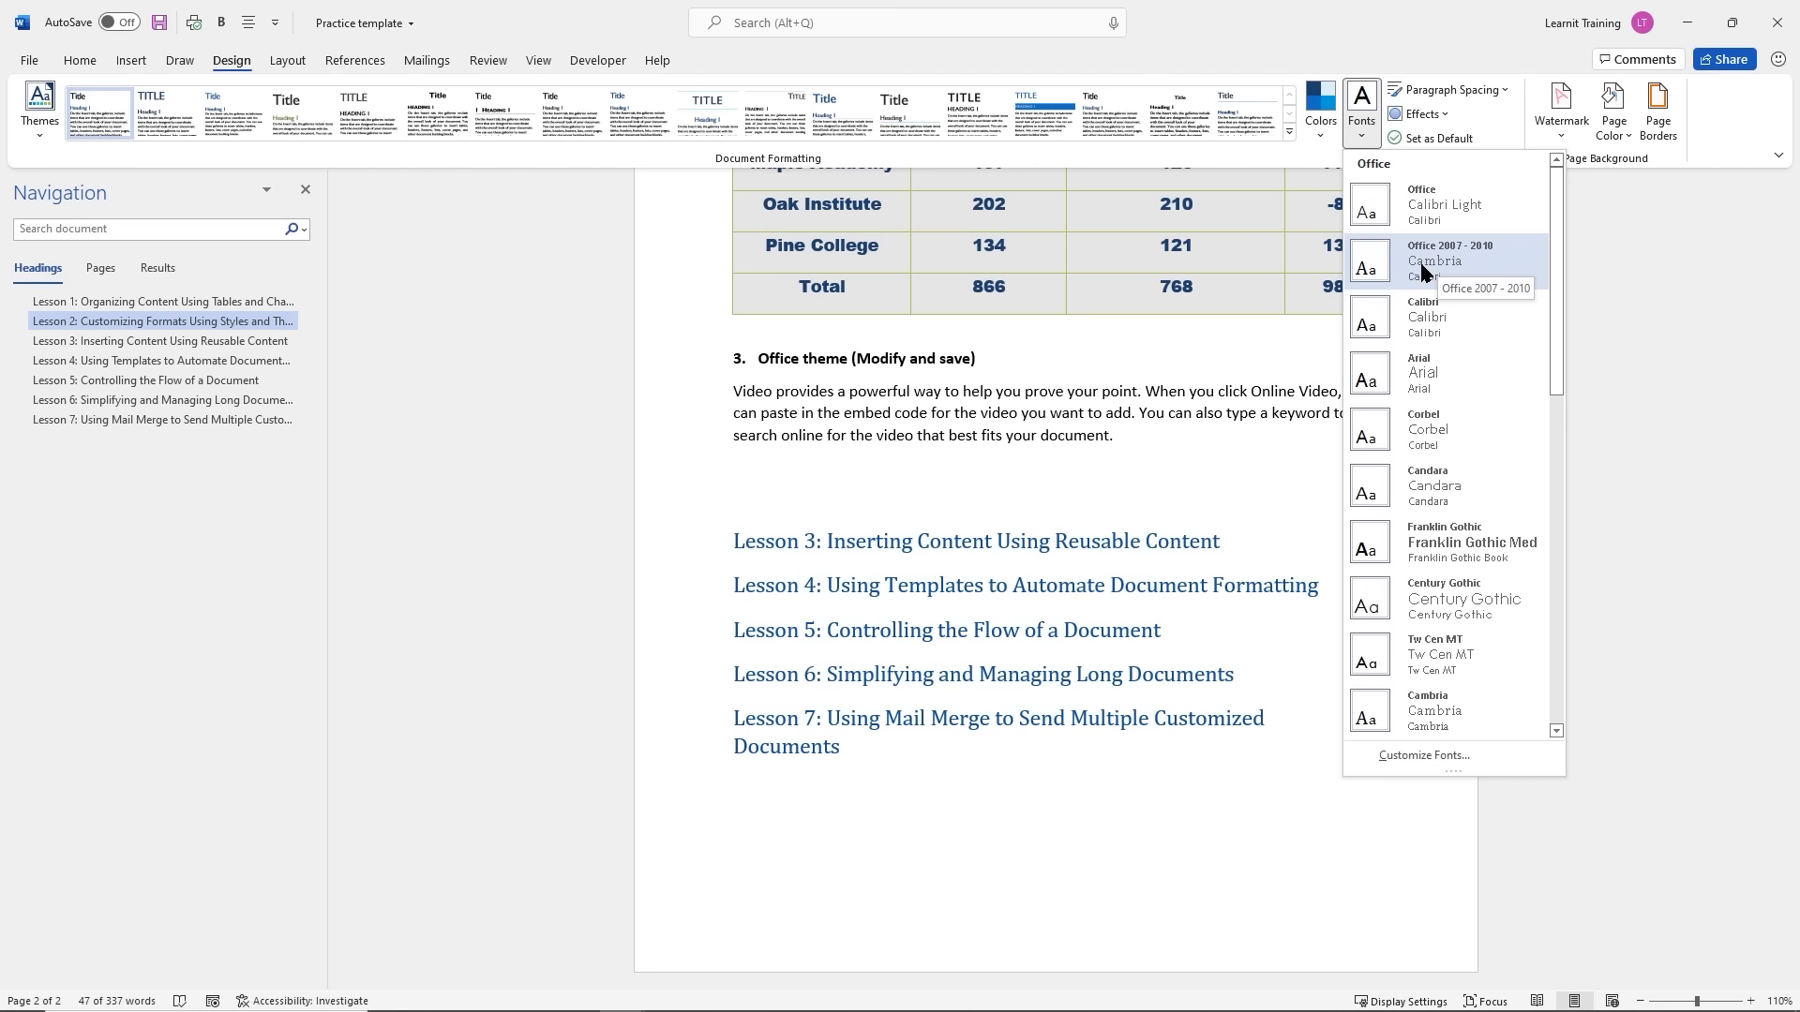
click(1428, 431)
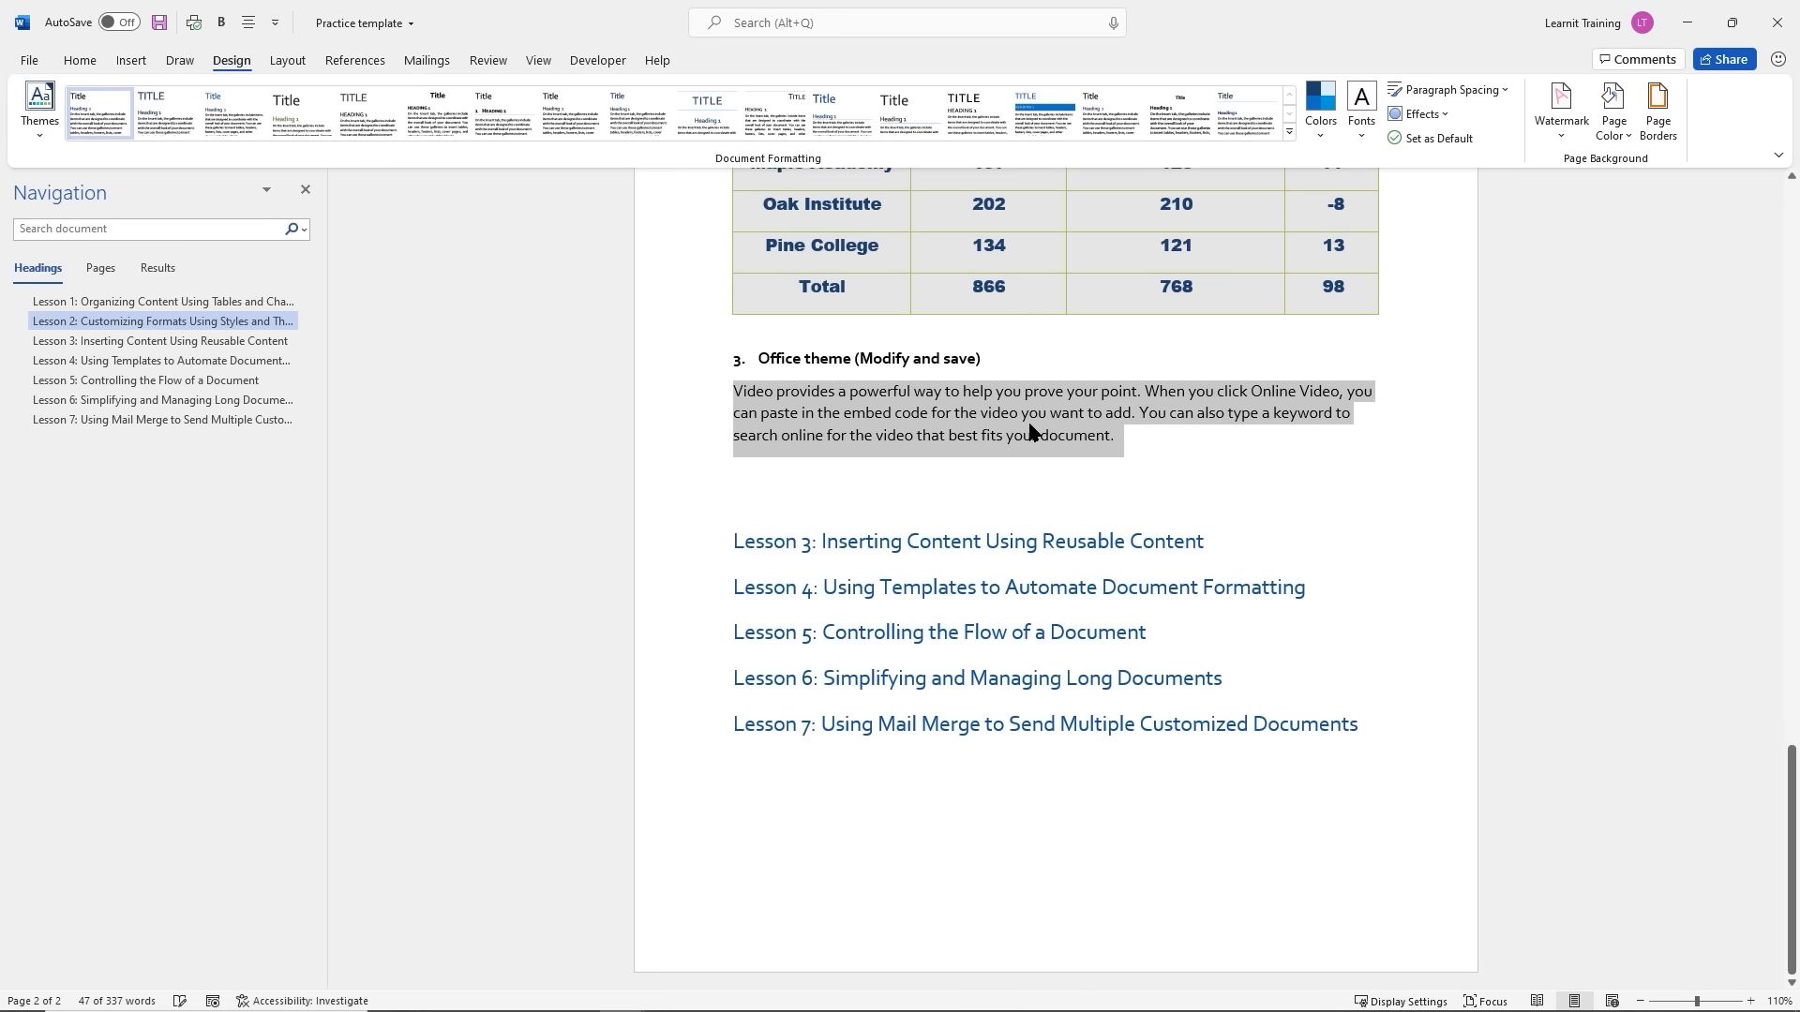
Apply the Glow Edge theme effects and reselect the sample paragraph under the Office theme item
click(1421, 113)
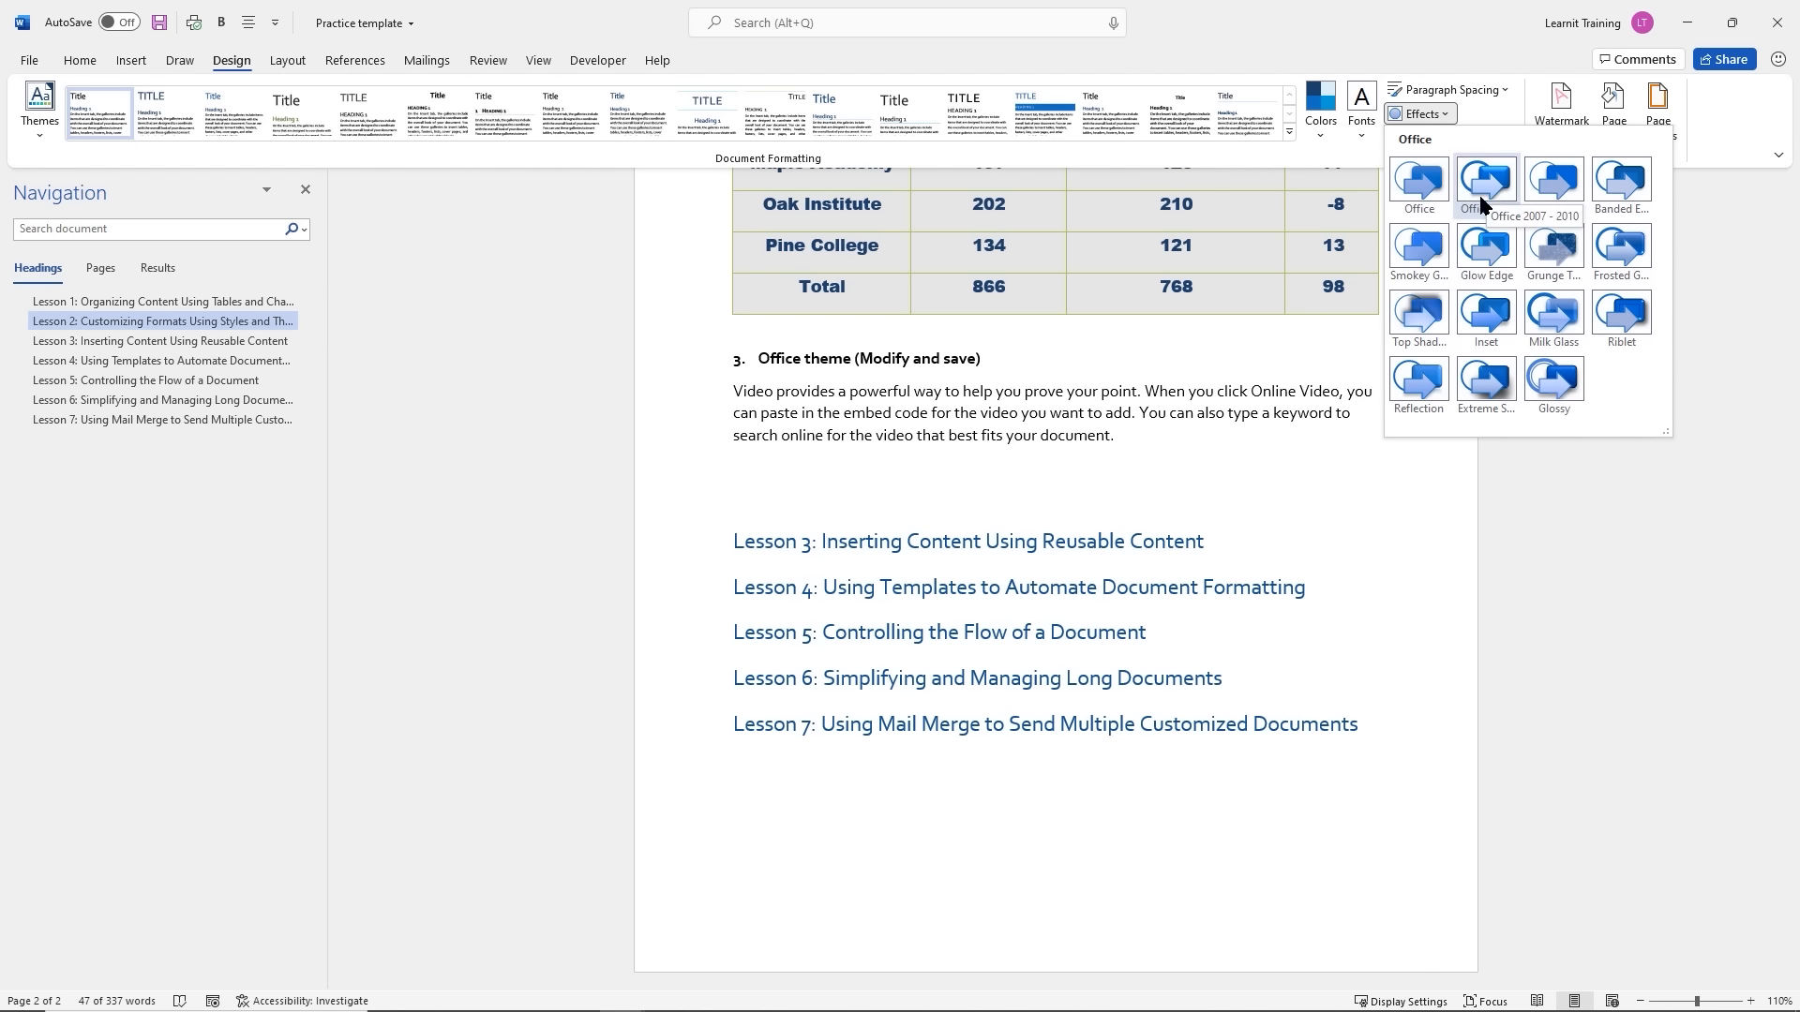
click(1485, 249)
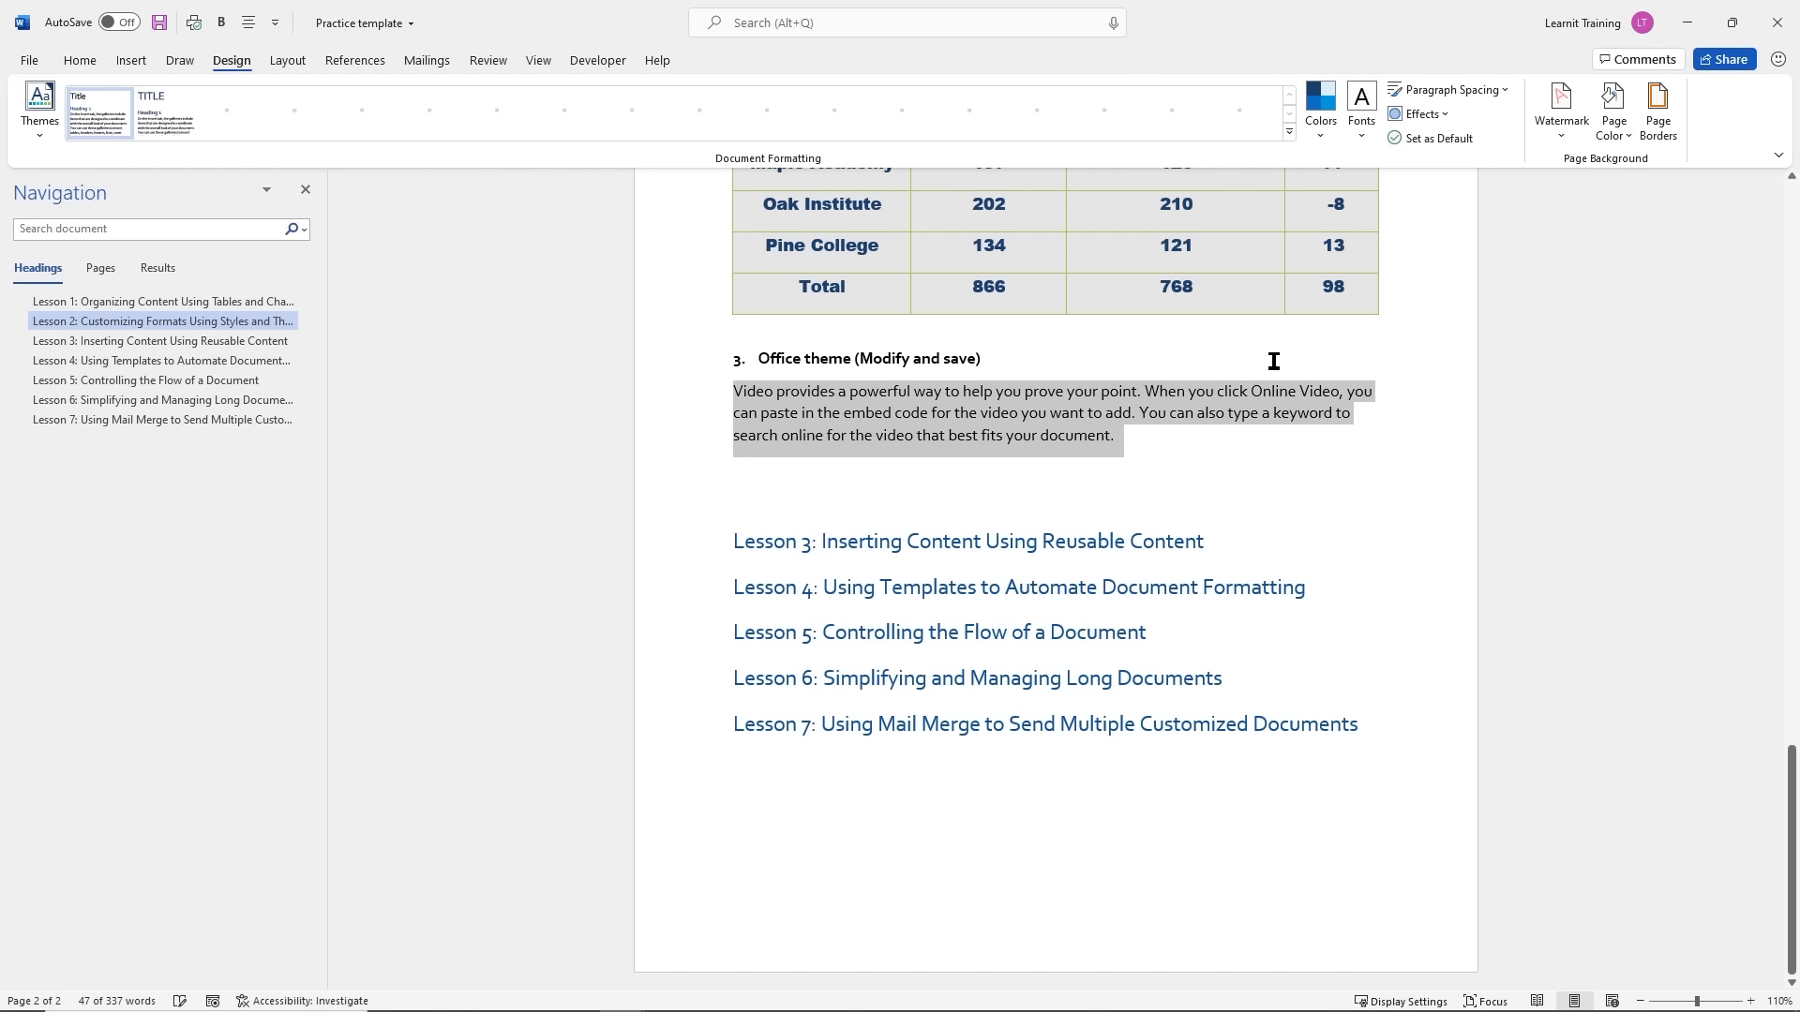
click(1122, 439)
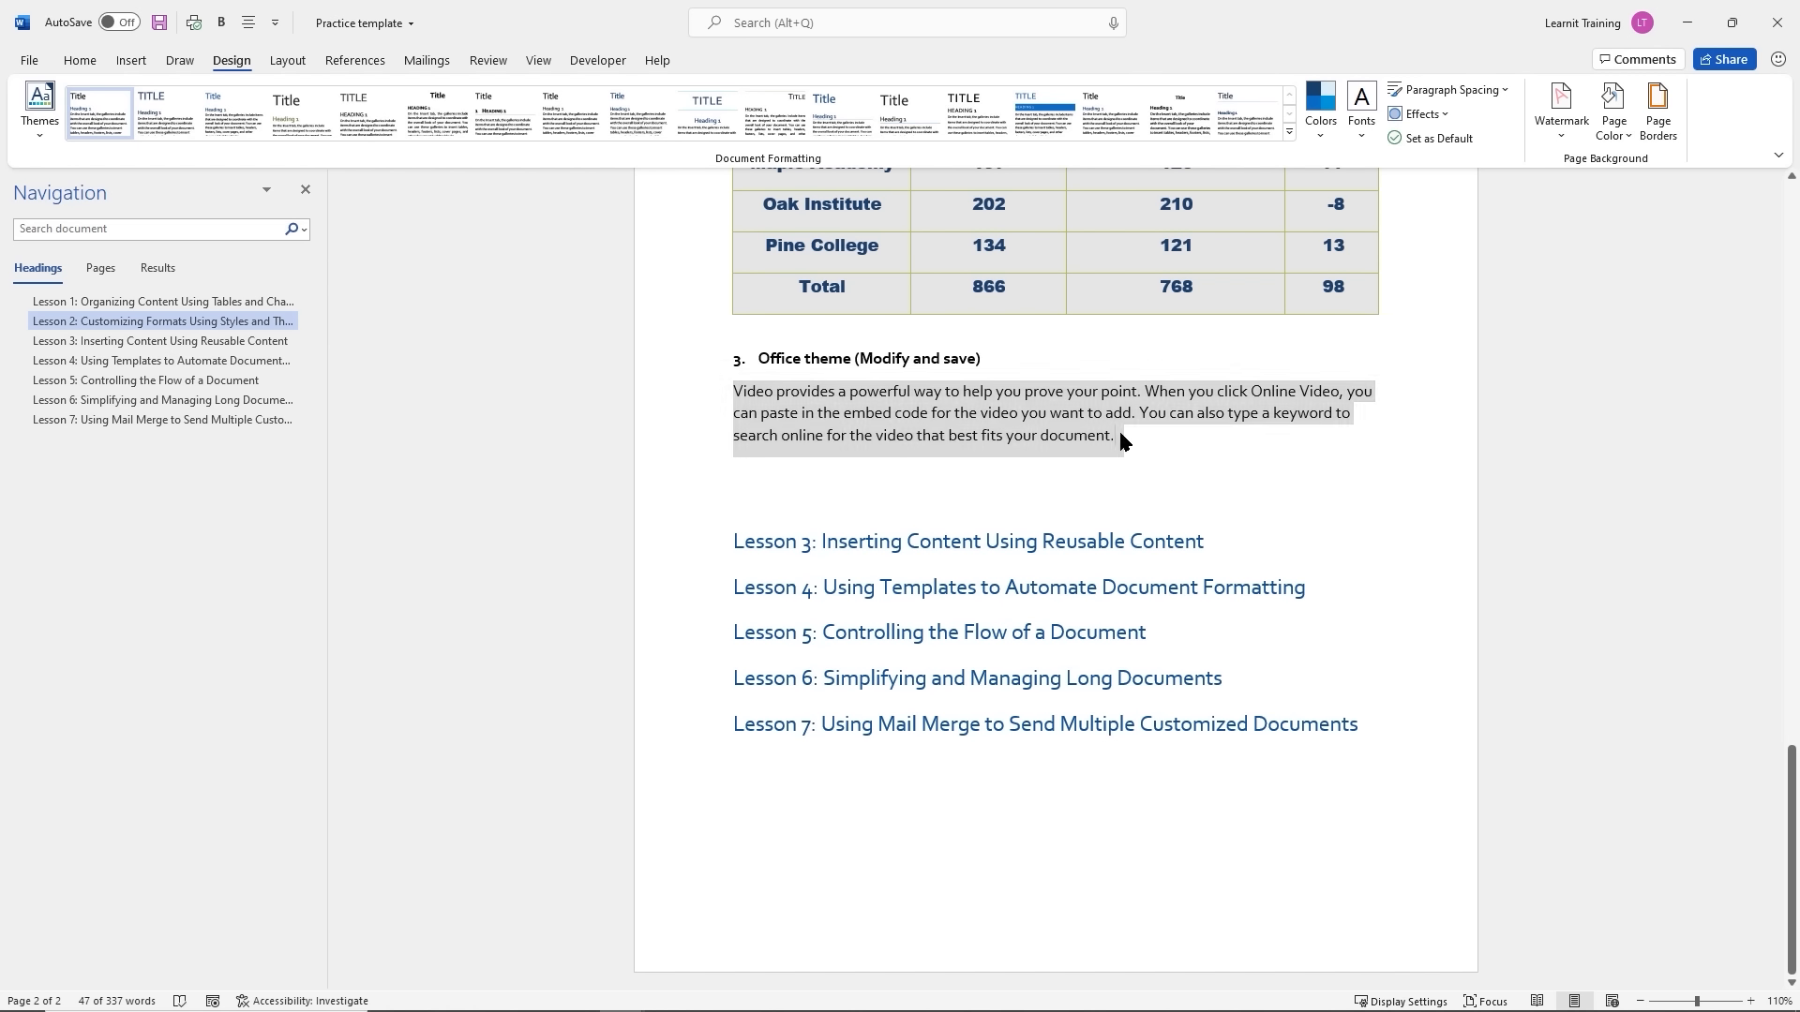
drag(1120, 435, 747, 390)
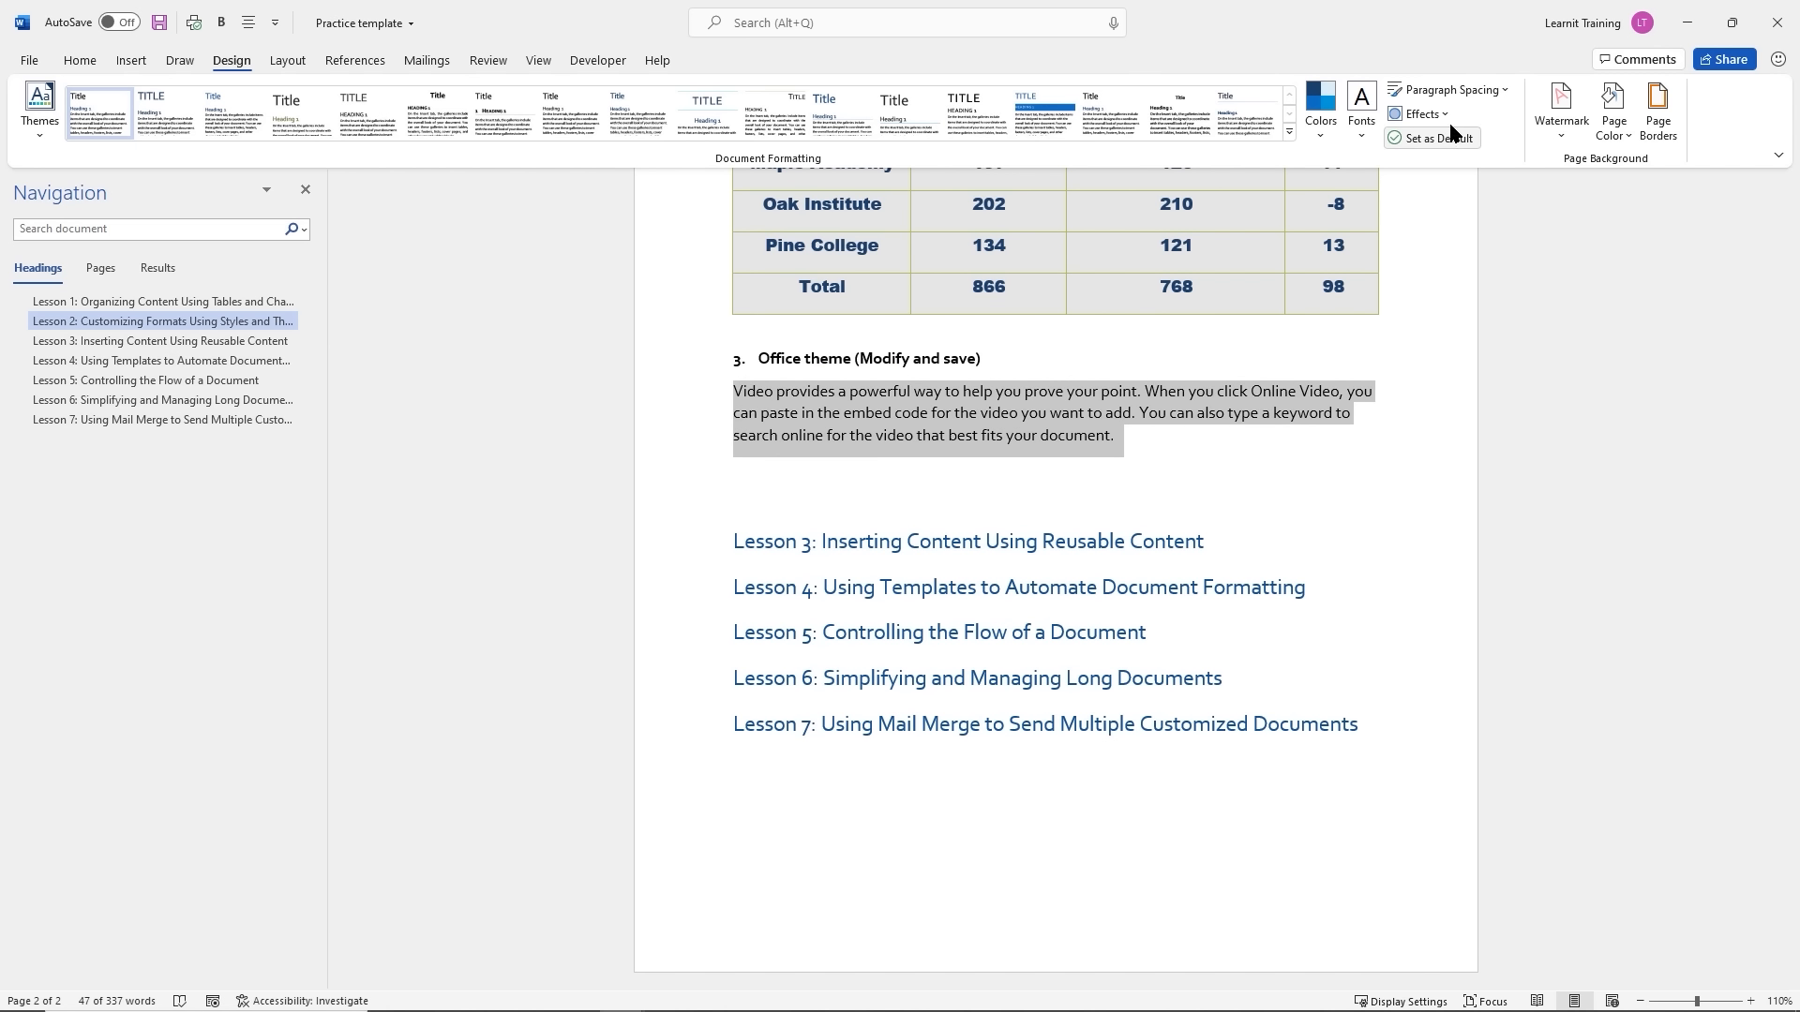
click(1504, 90)
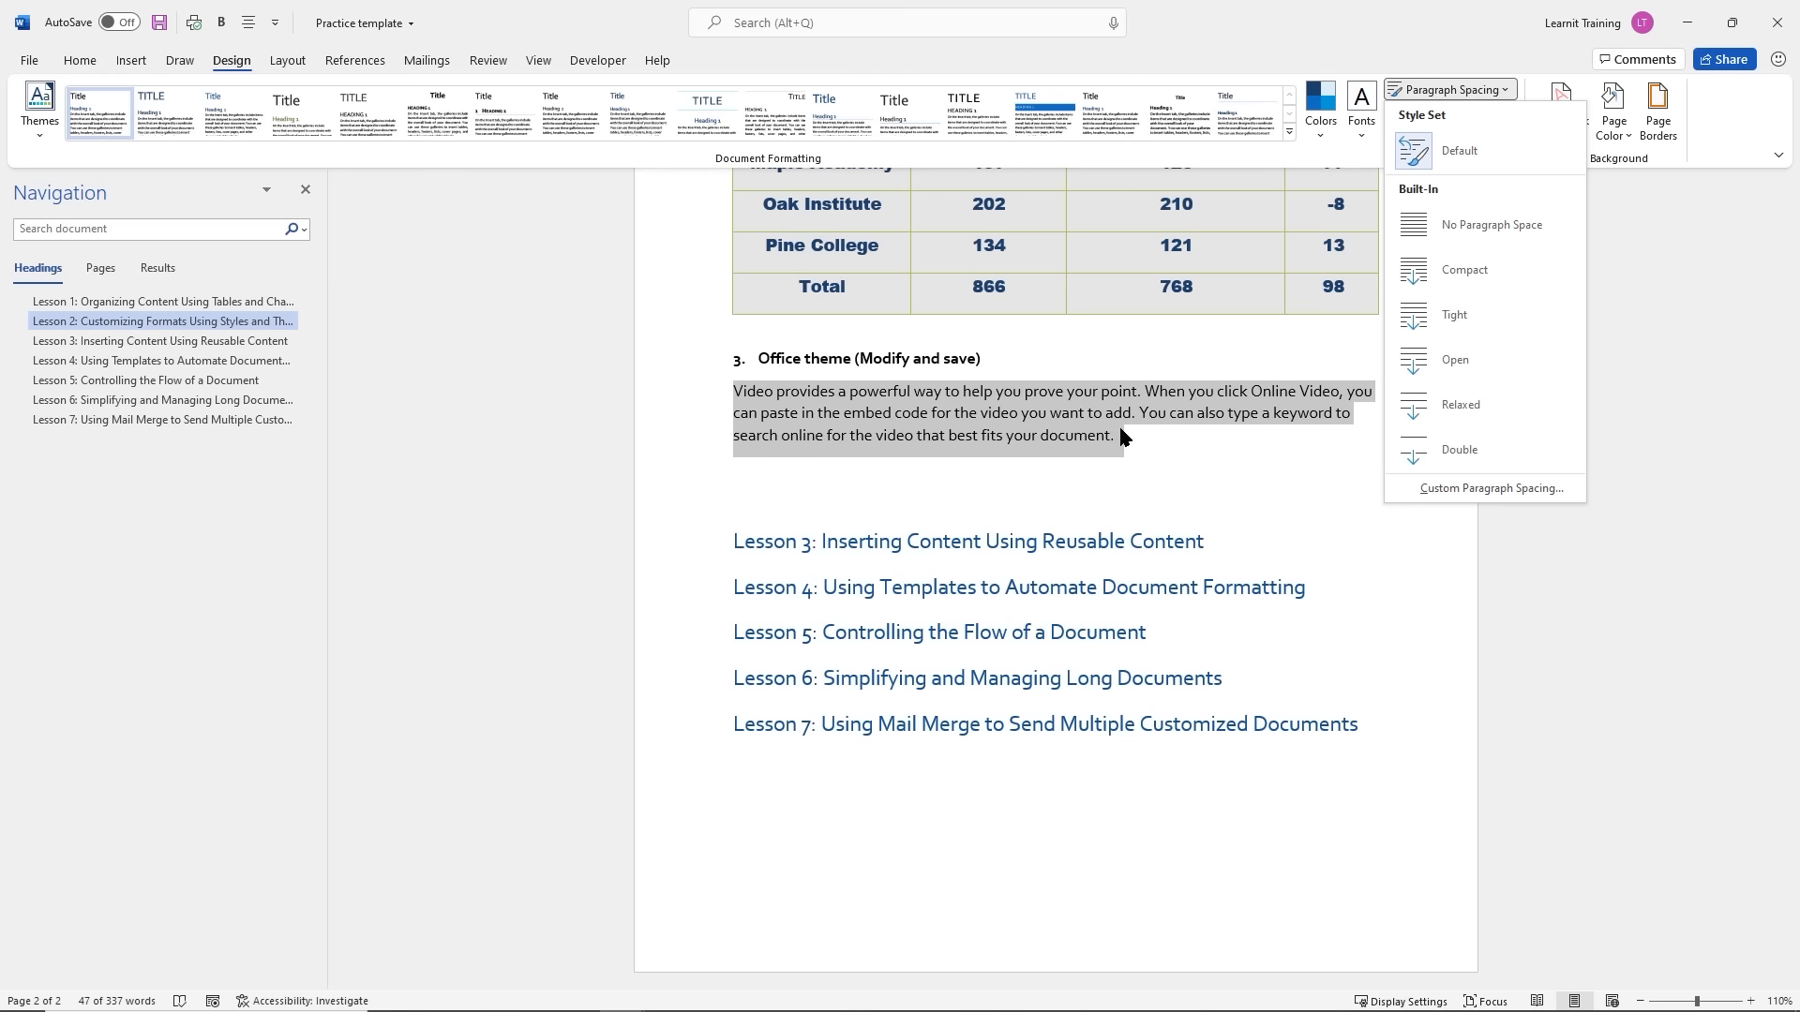
click(1121, 430)
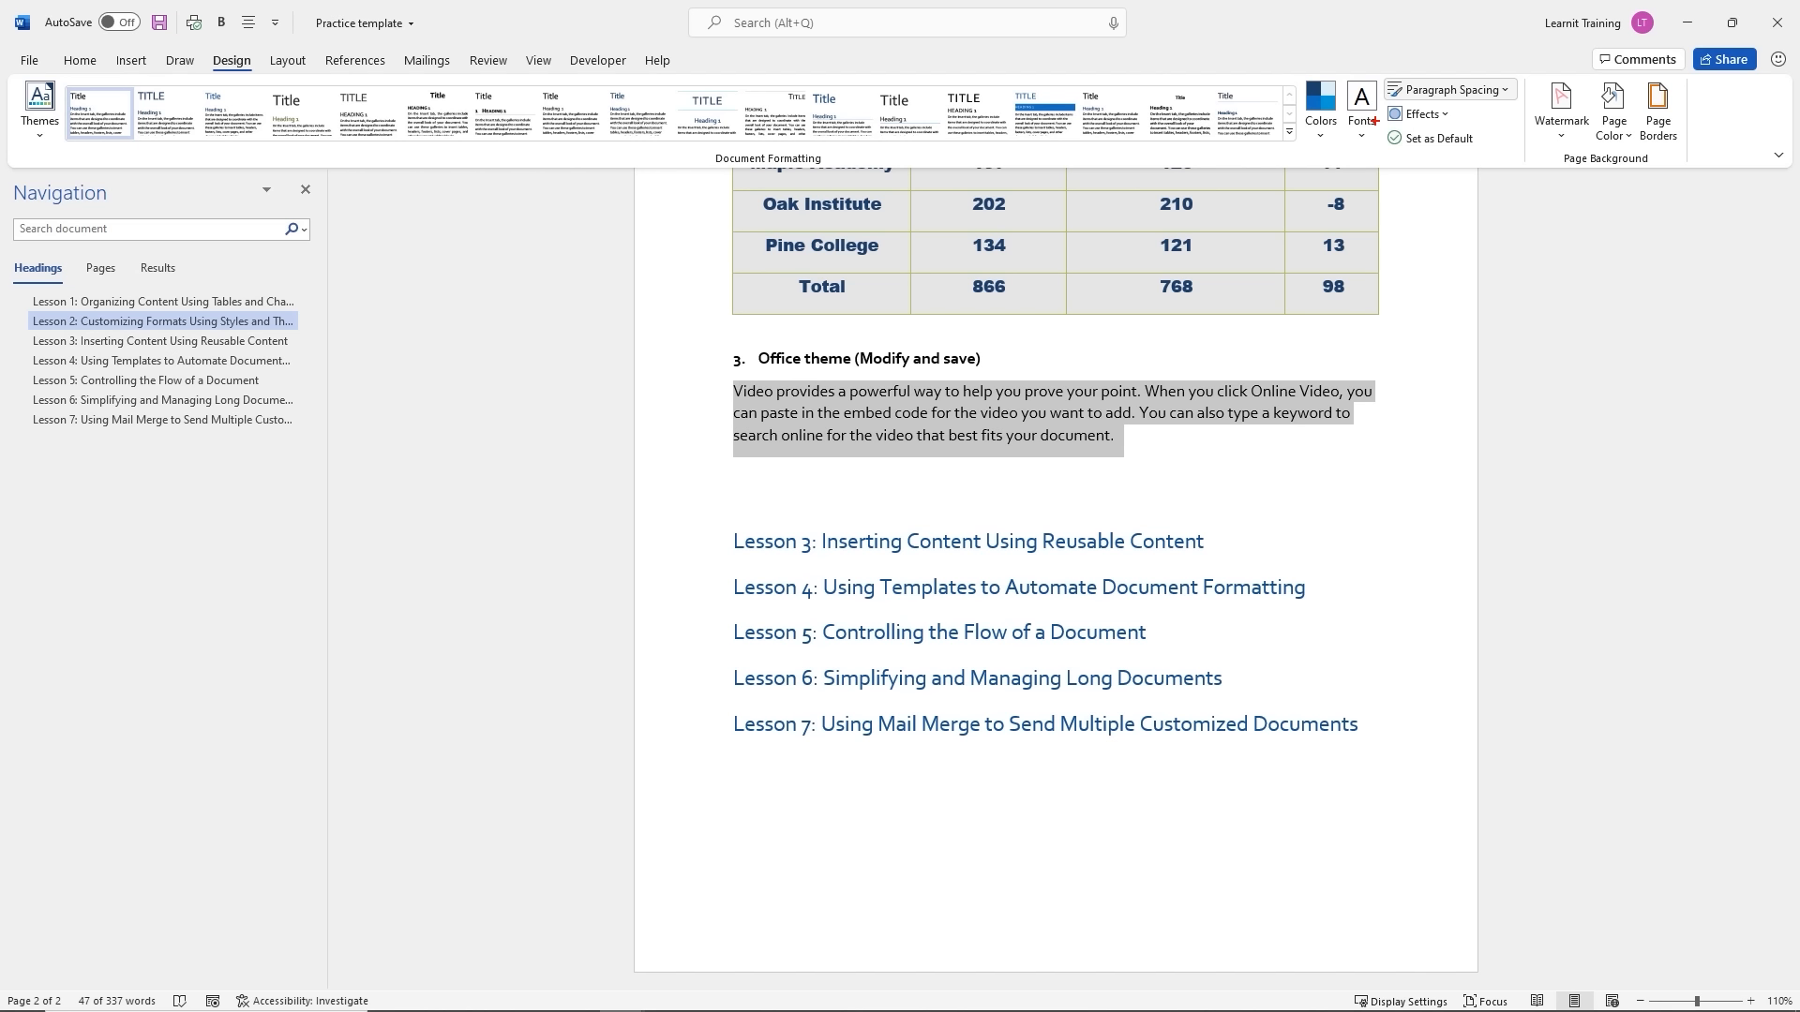
drag(1374, 129, 1490, 151)
right_click(1101, 388)
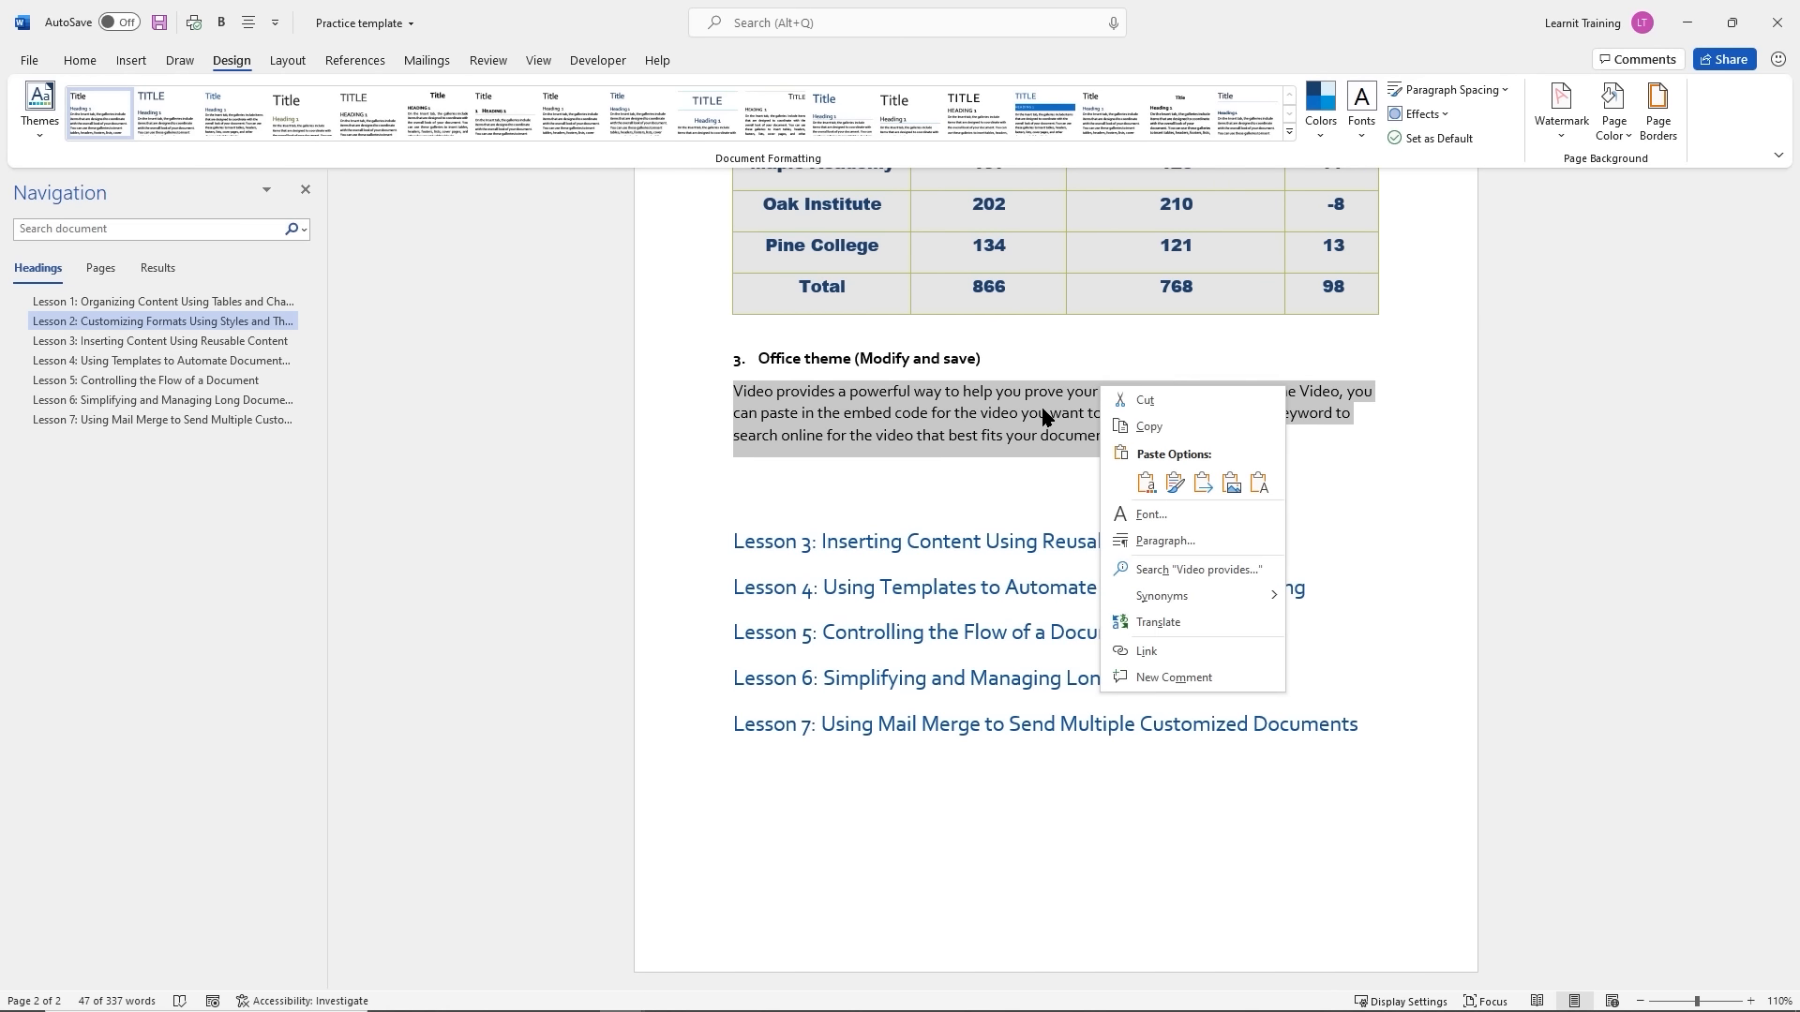
key(Escape)
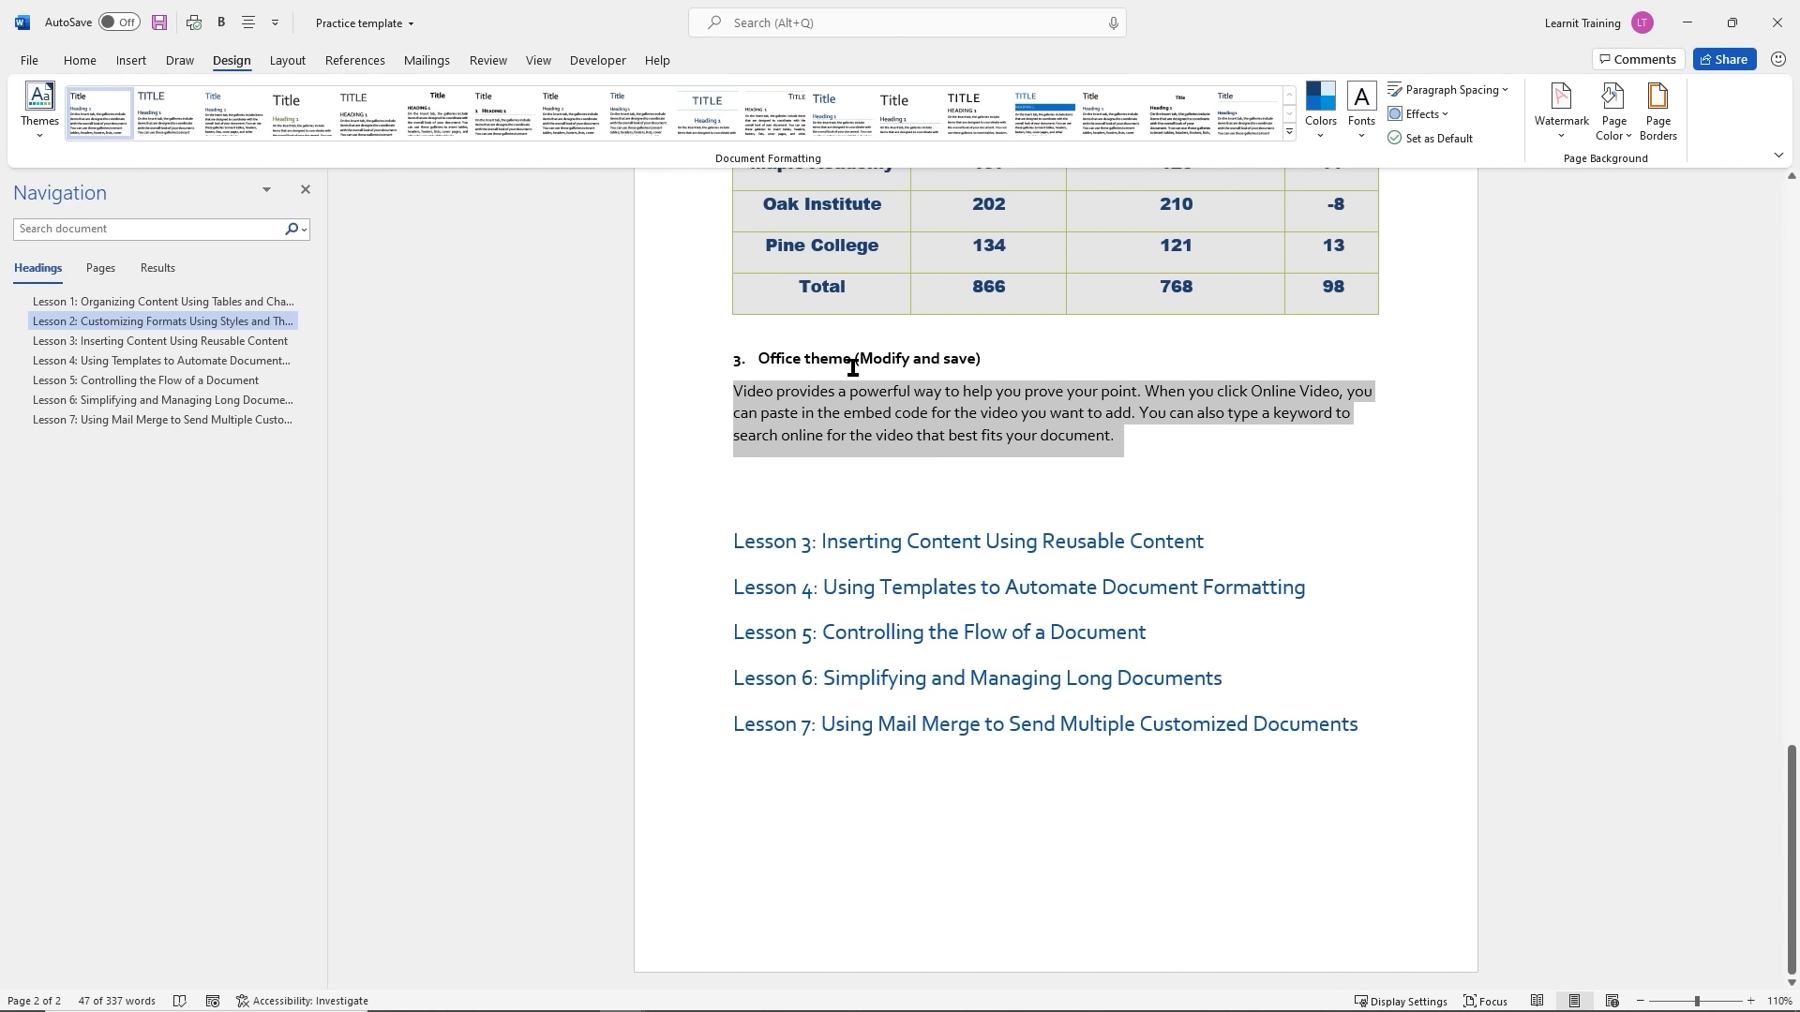
Save the current theme as an Office Theme file named Theme1 in the Document Themes folder
click(45, 141)
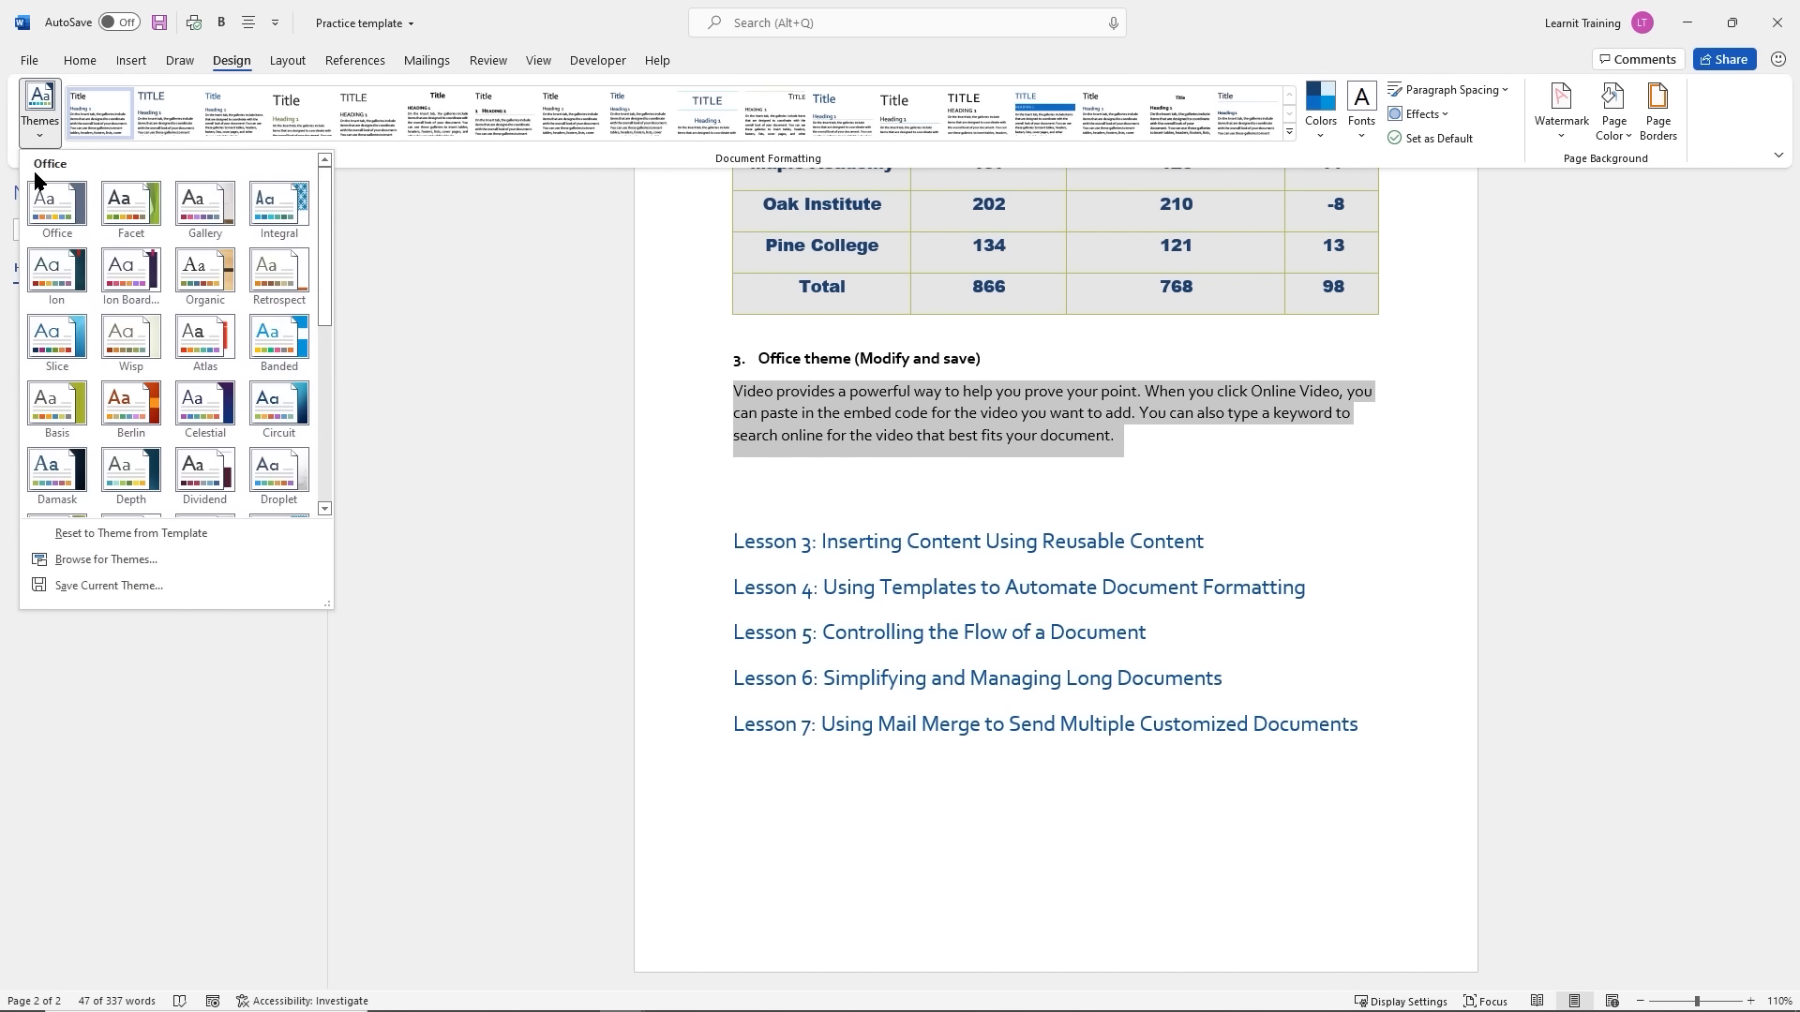
click(139, 588)
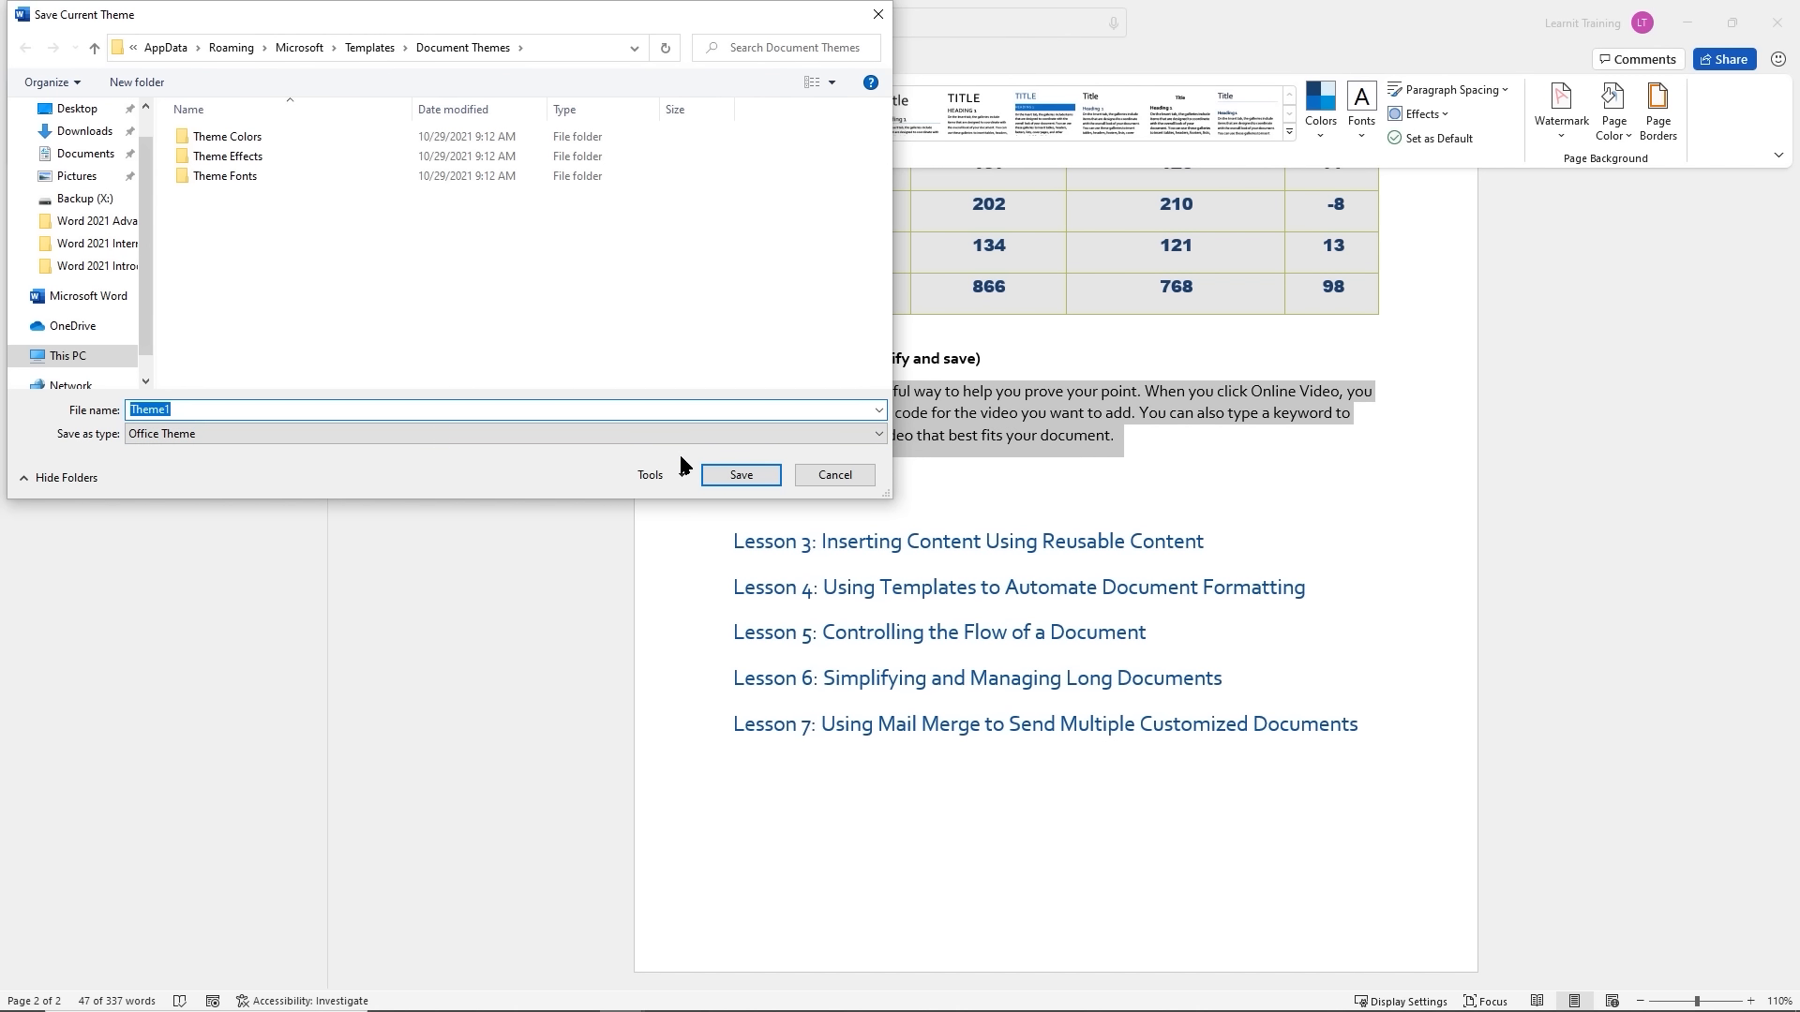
click(757, 478)
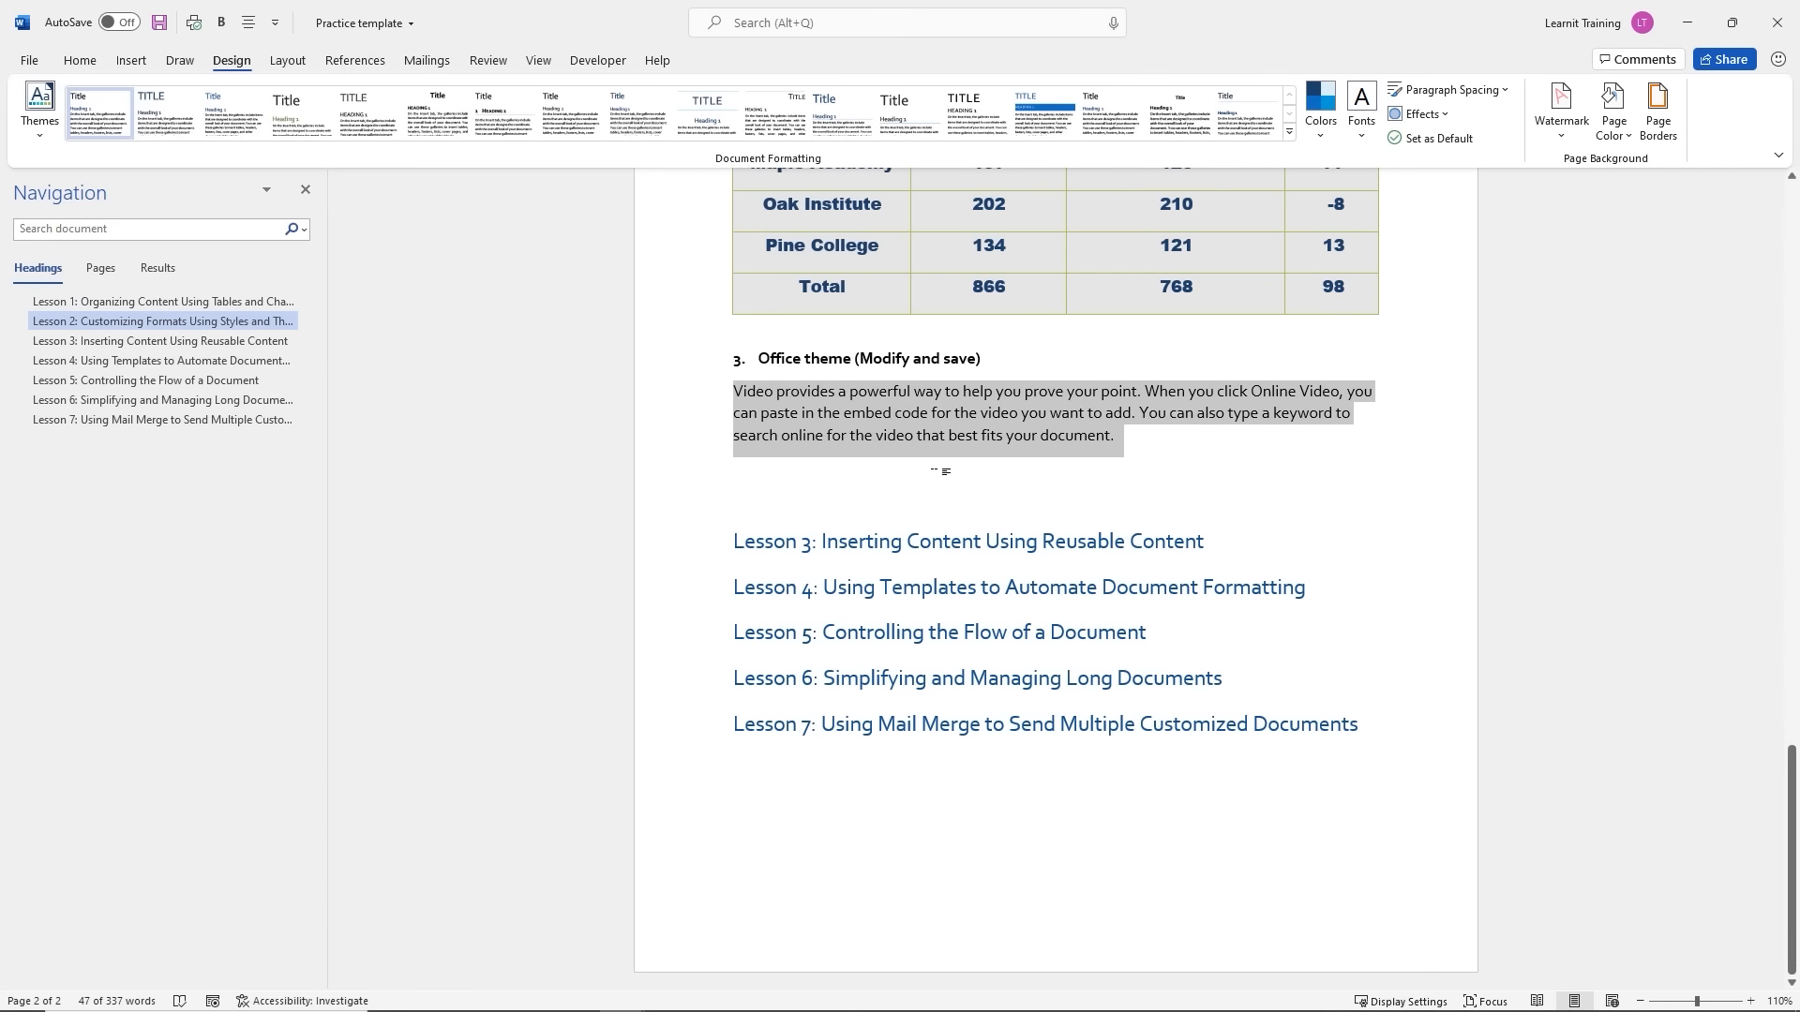
click(1118, 440)
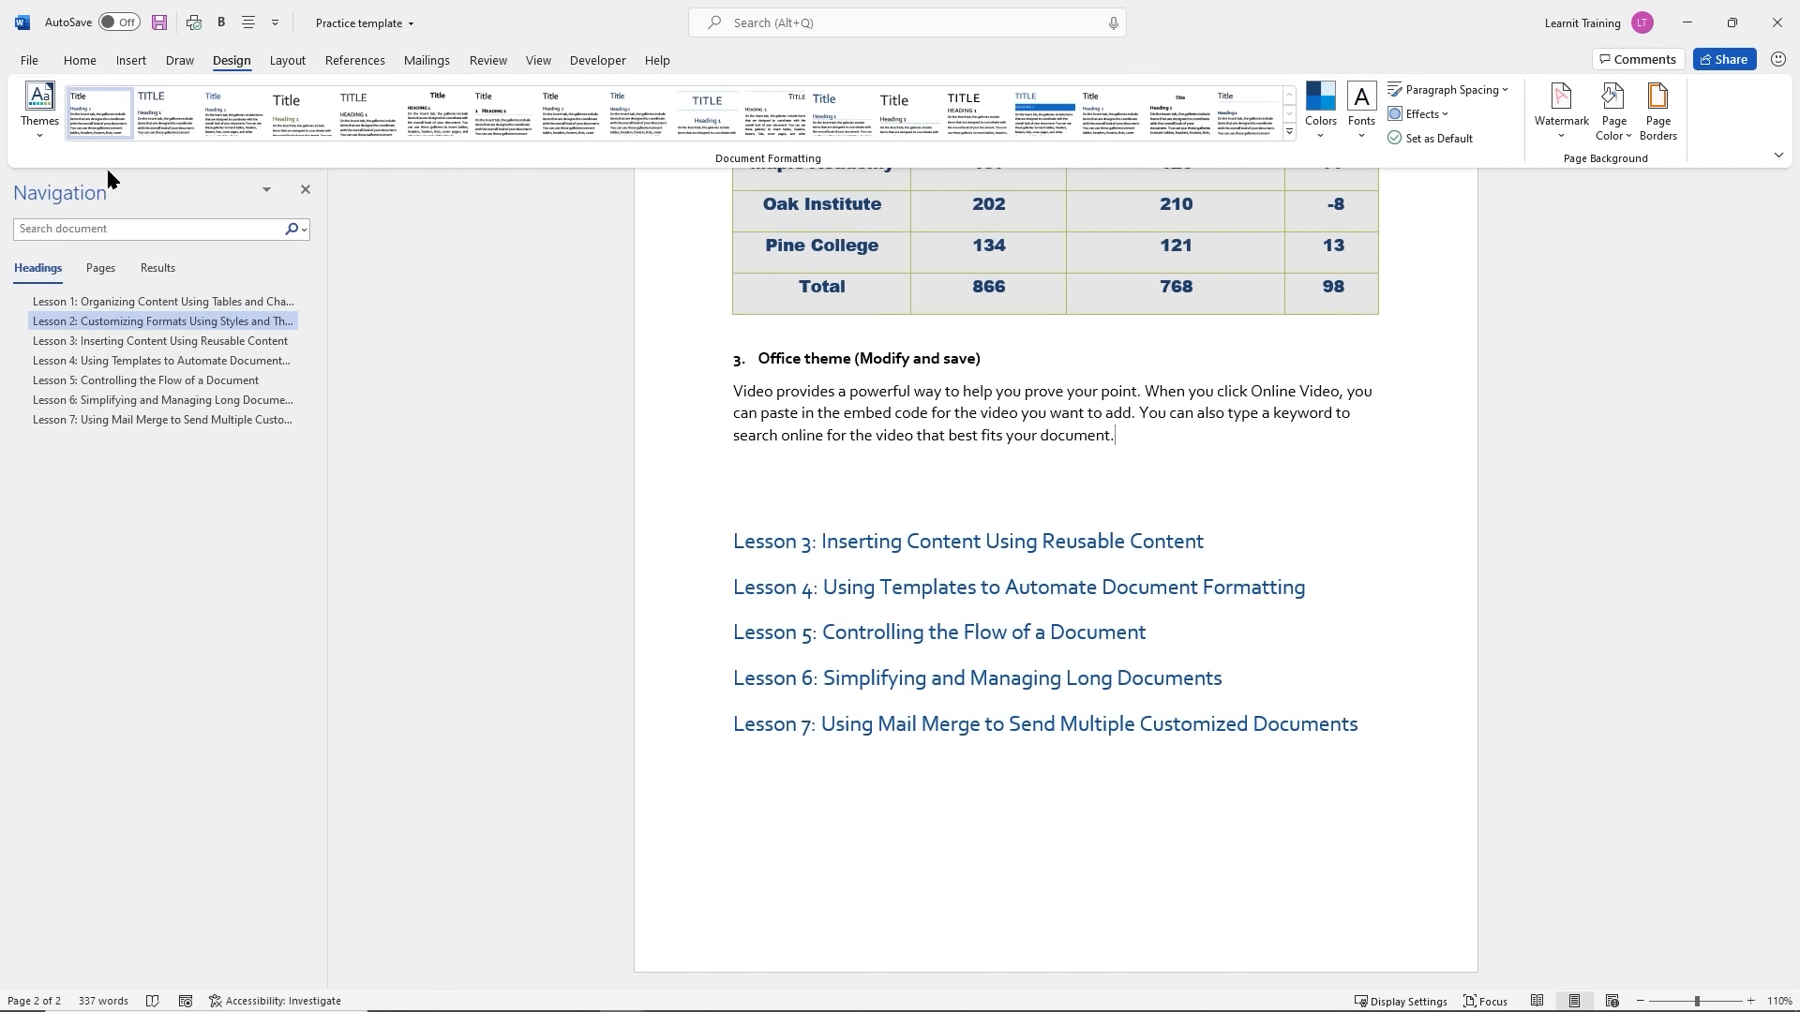
Reset the document to the theme from its template
click(40, 120)
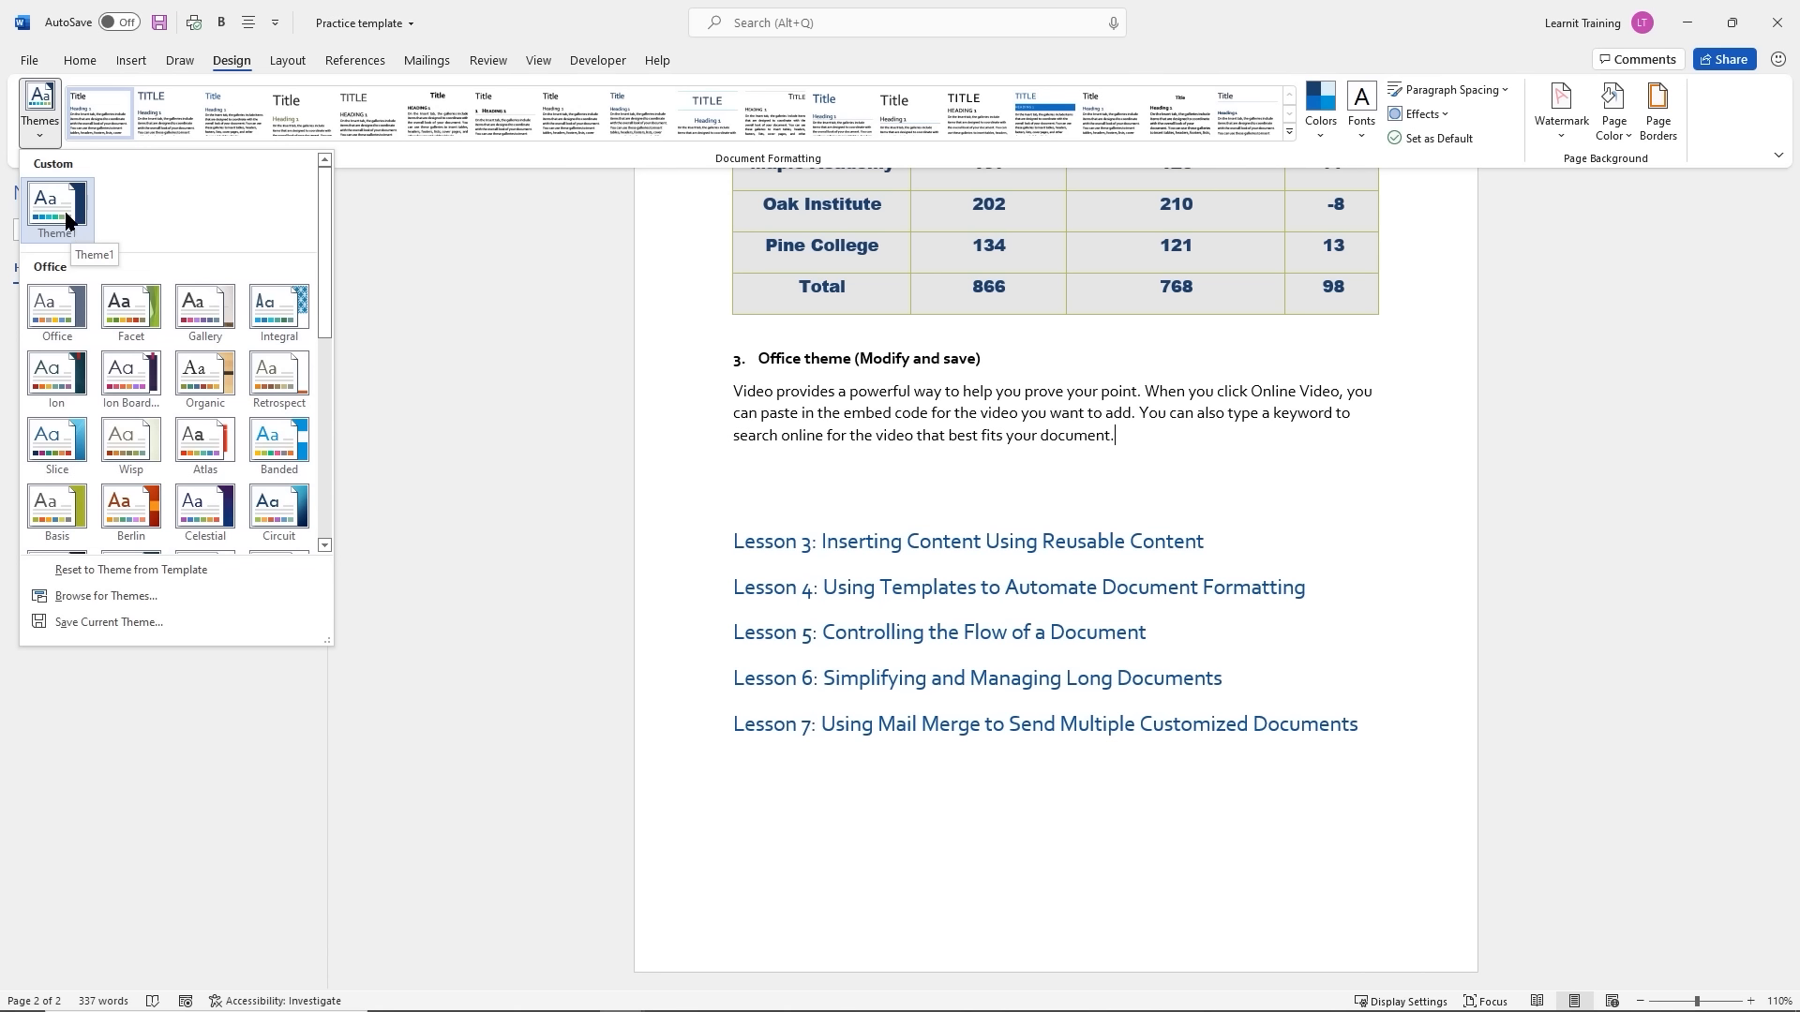
click(161, 570)
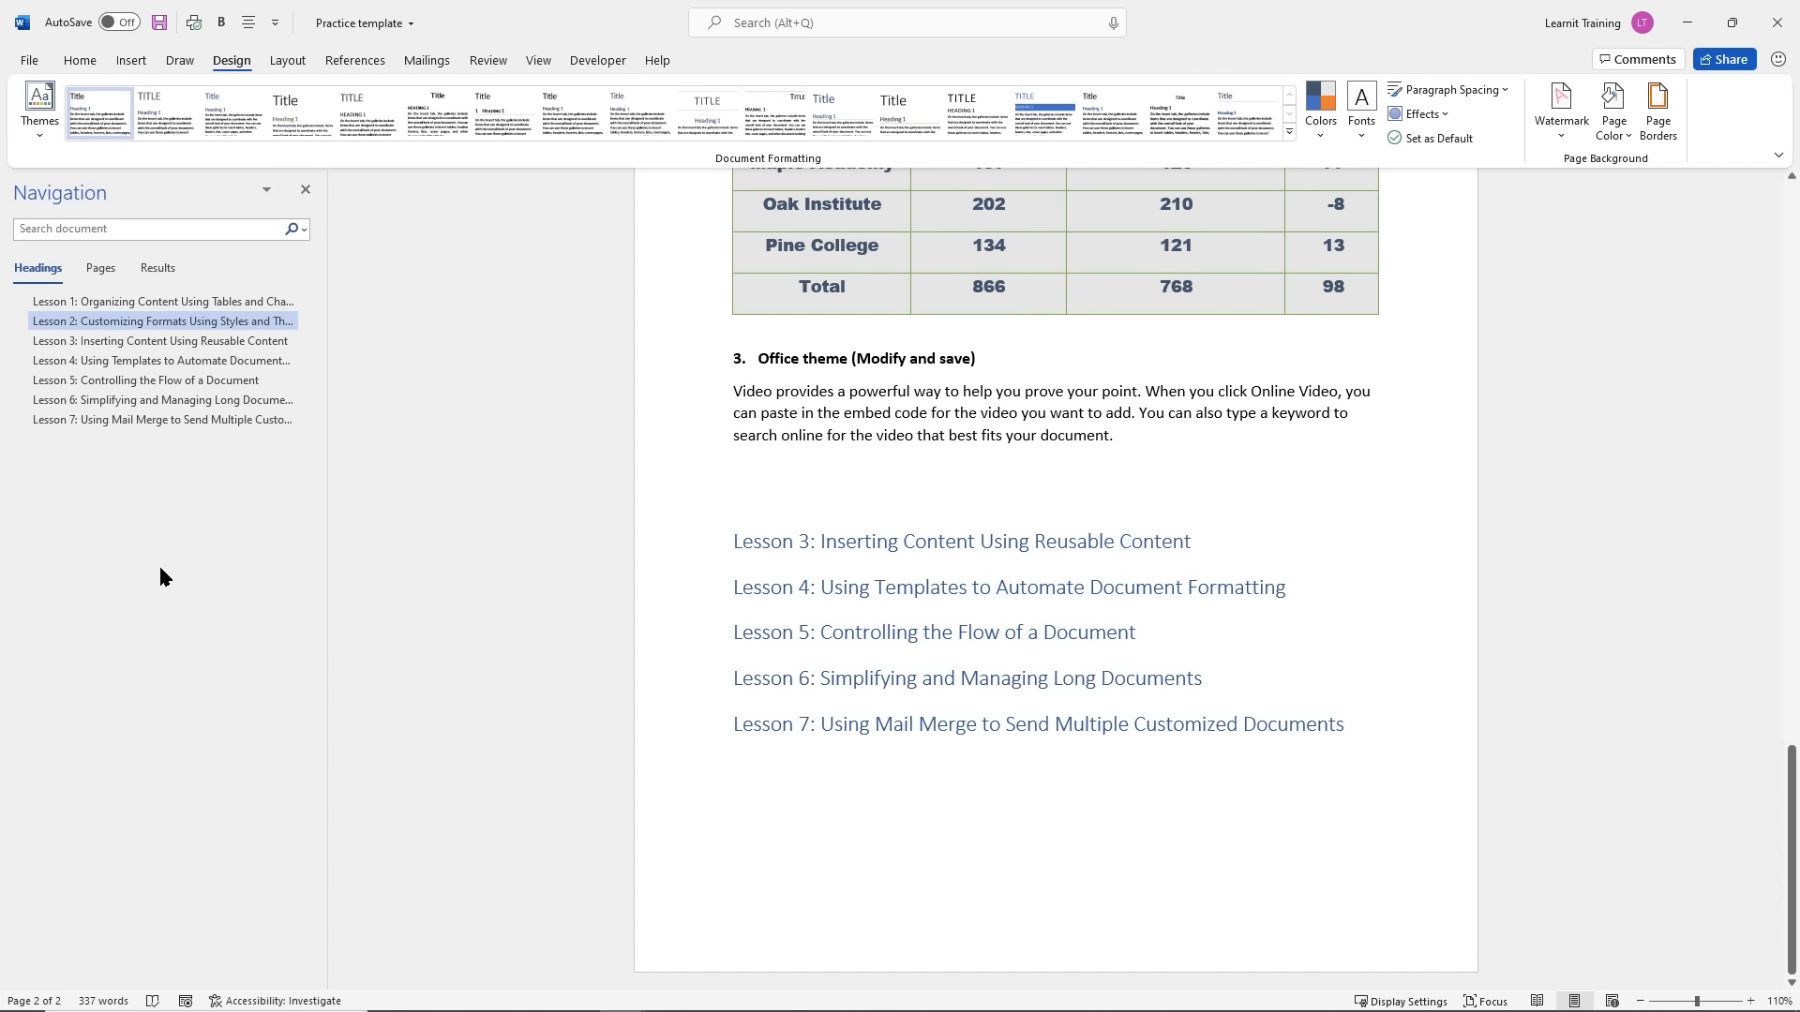
scroll(917, 401, up, 3)
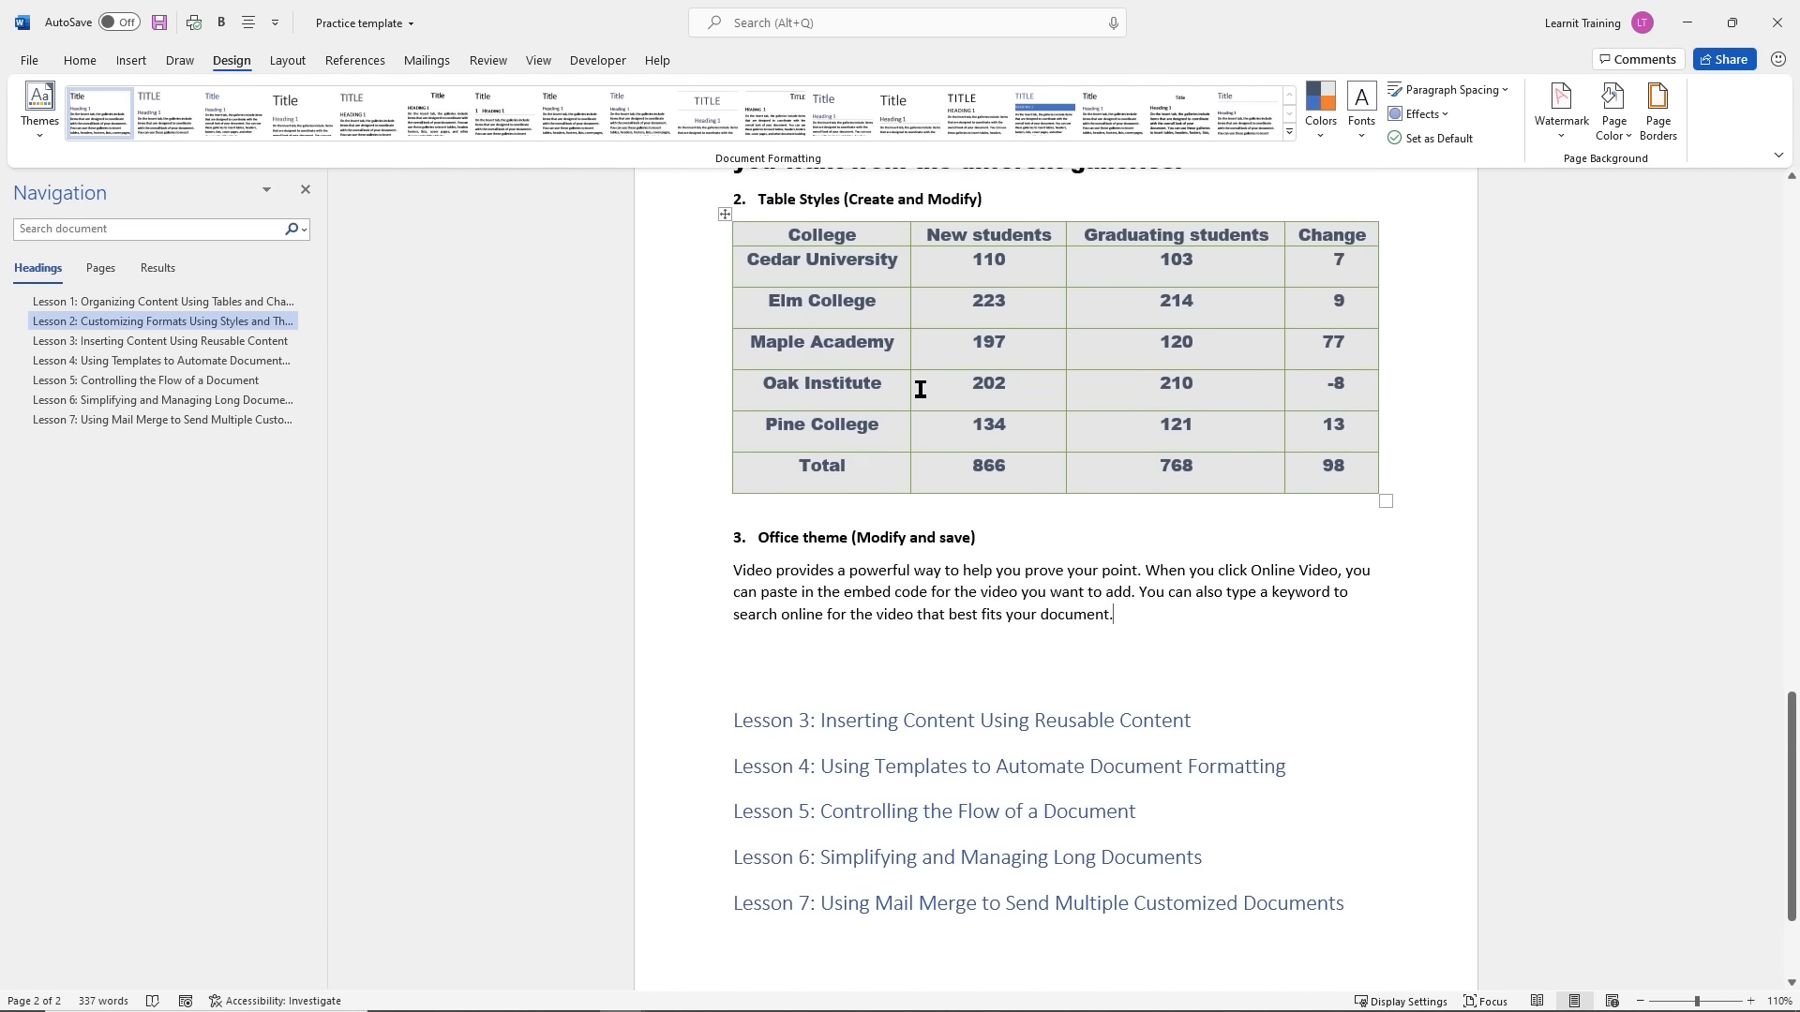
scroll(949, 349, down, 2)
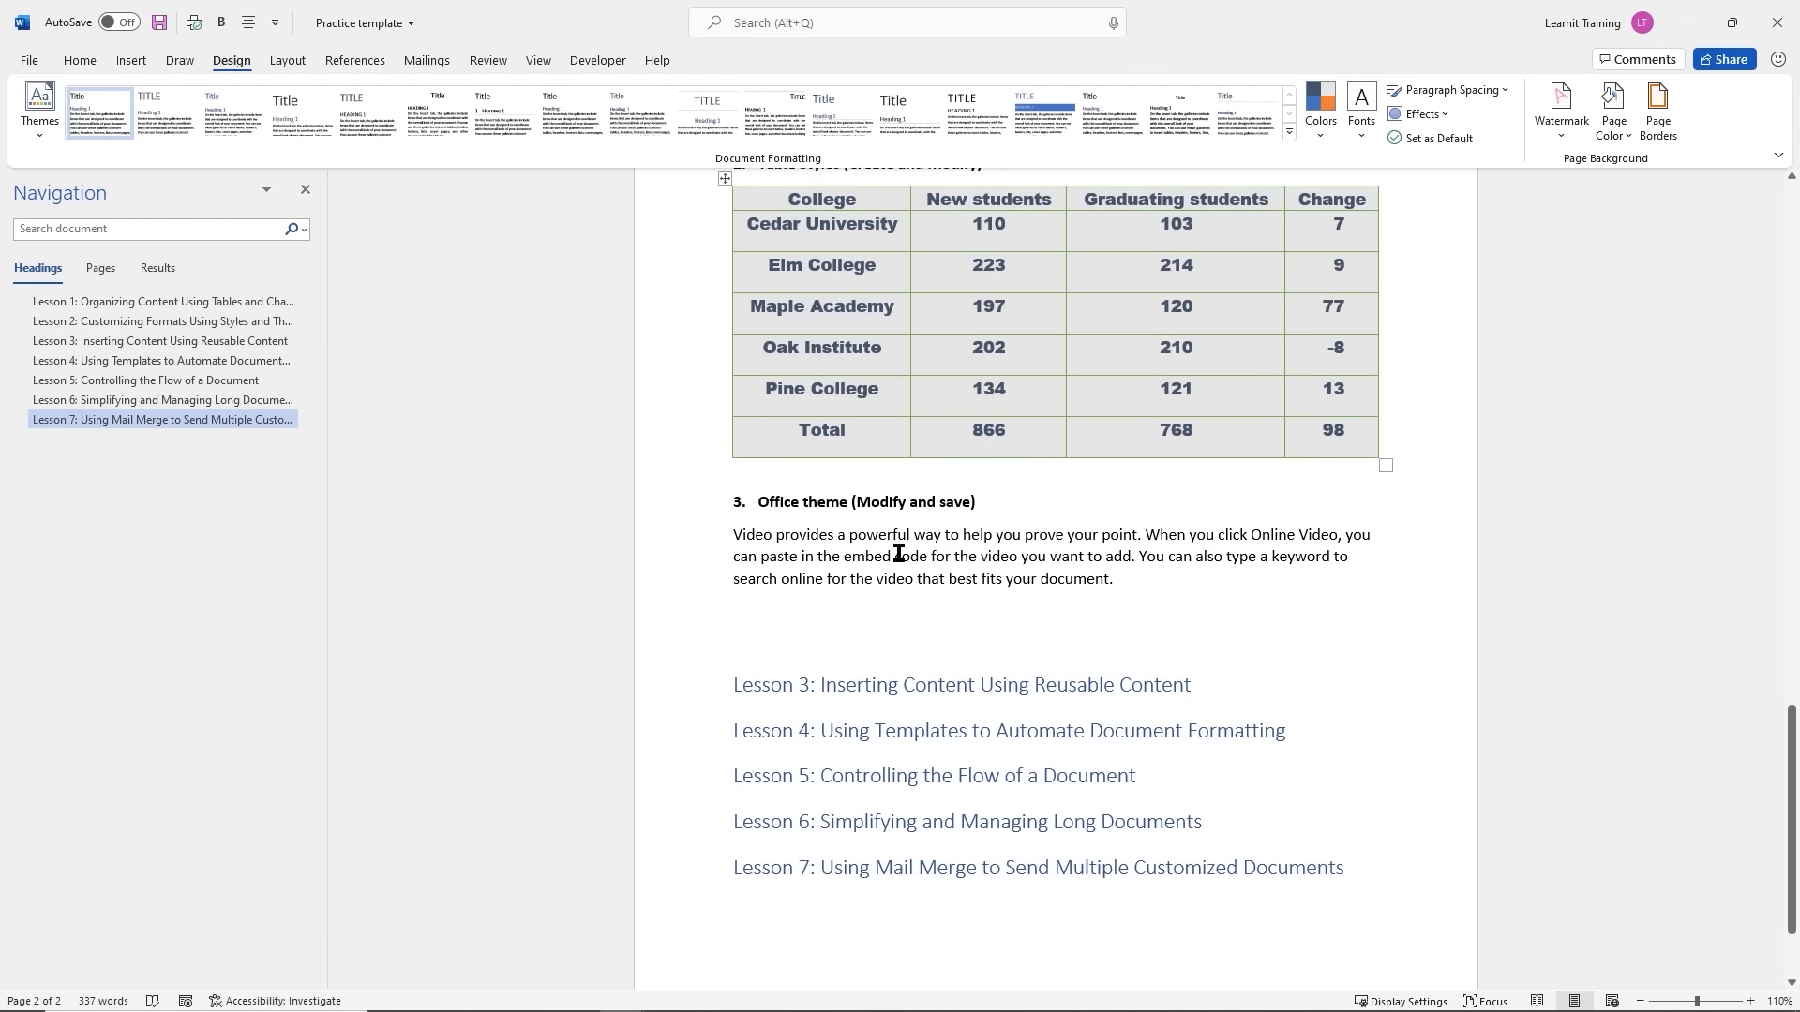
Apply the built-in Office theme to the document
click(42, 146)
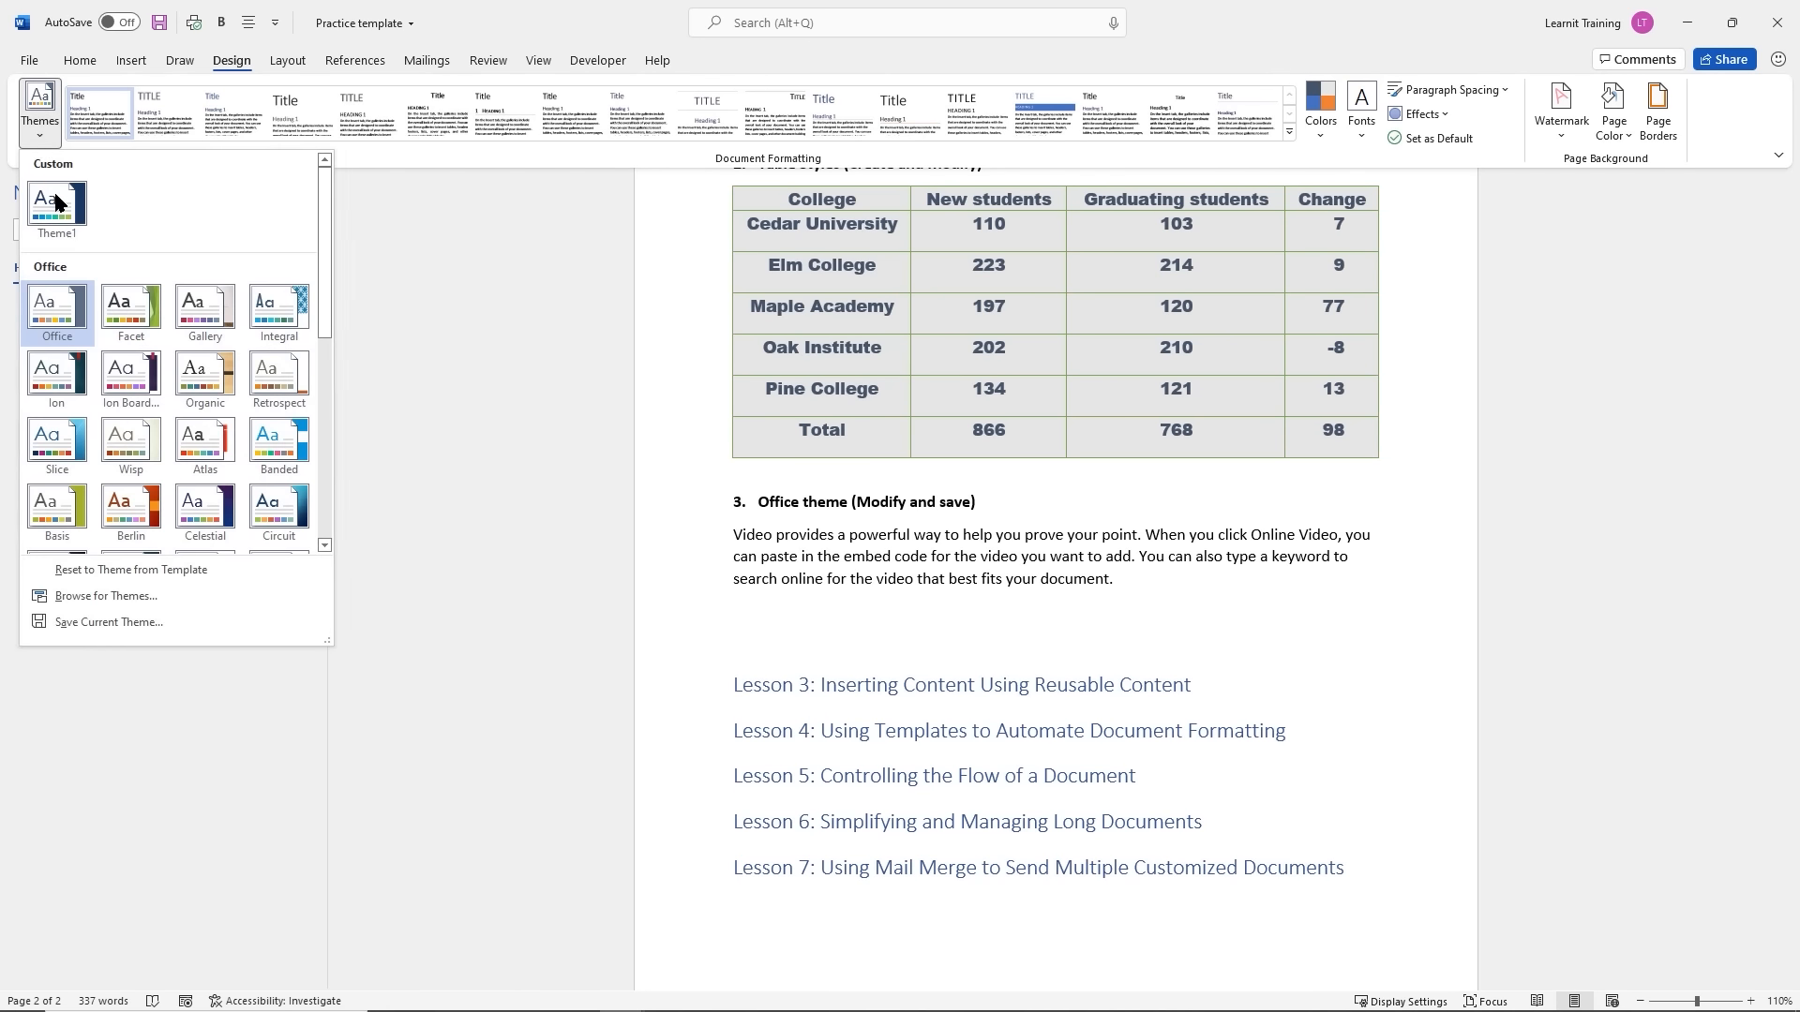
click(54, 314)
scroll(993, 543, up, 4)
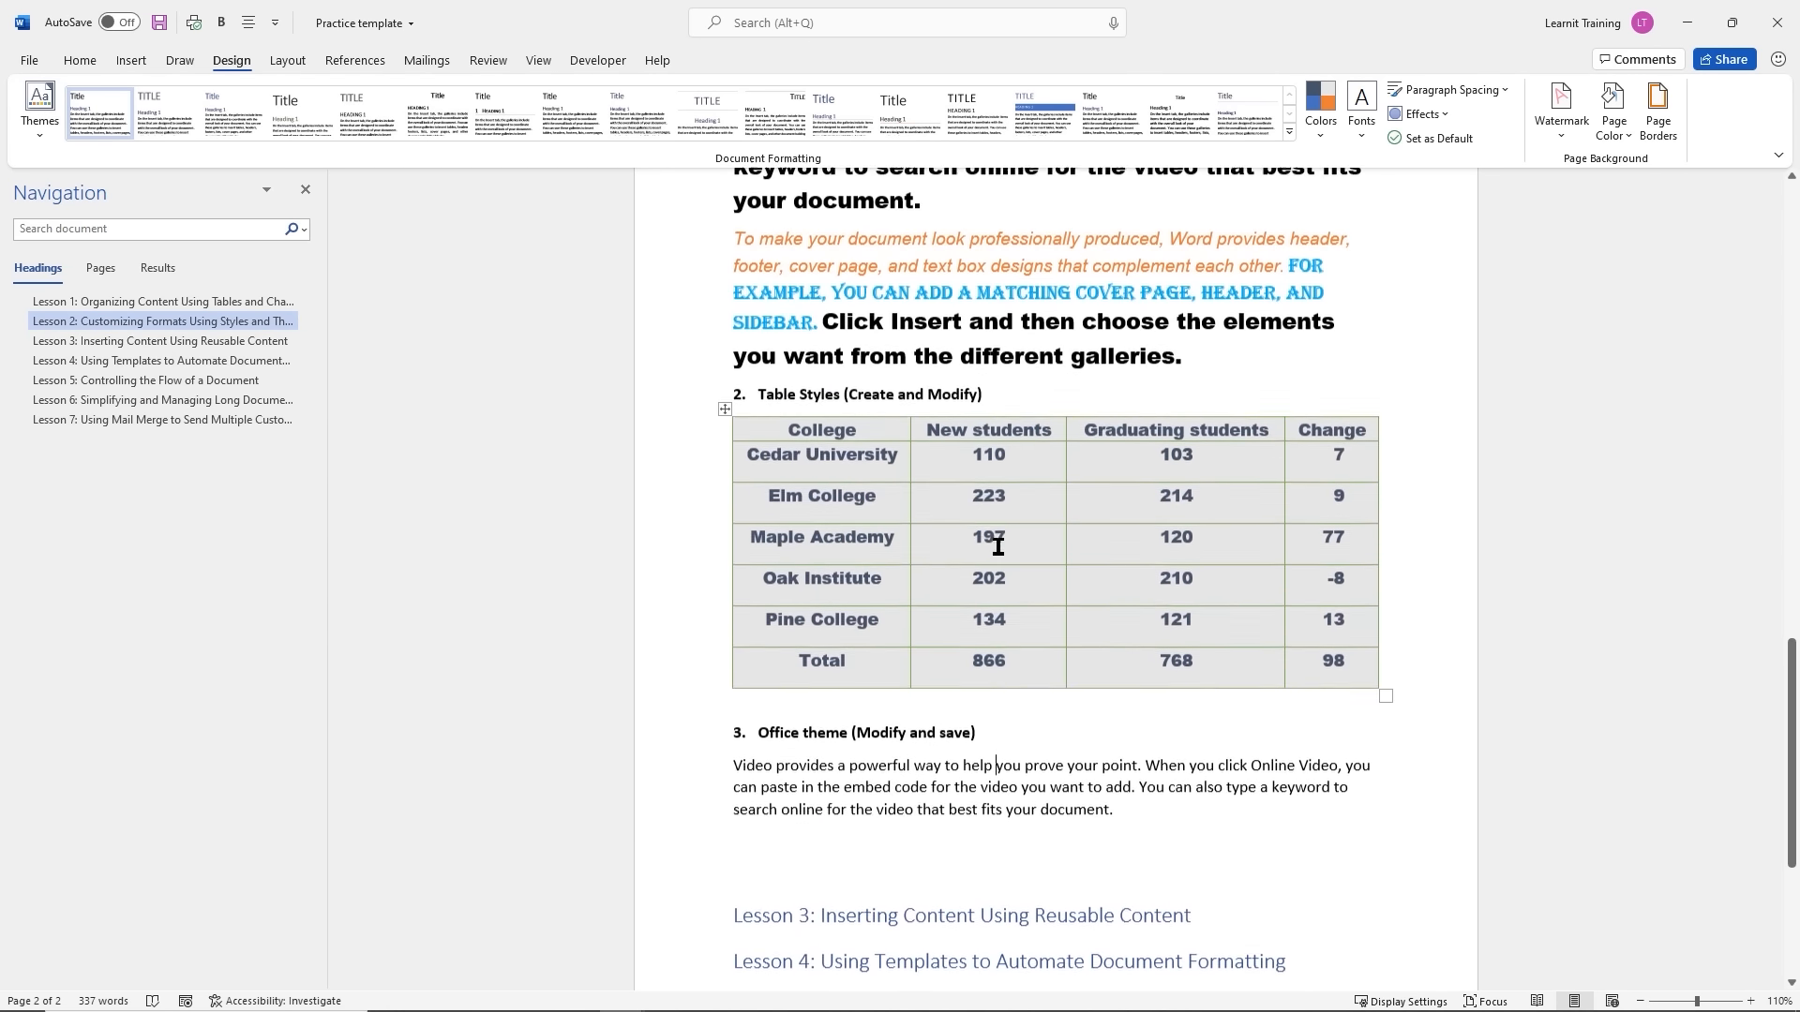
scroll(998, 547, down, 4)
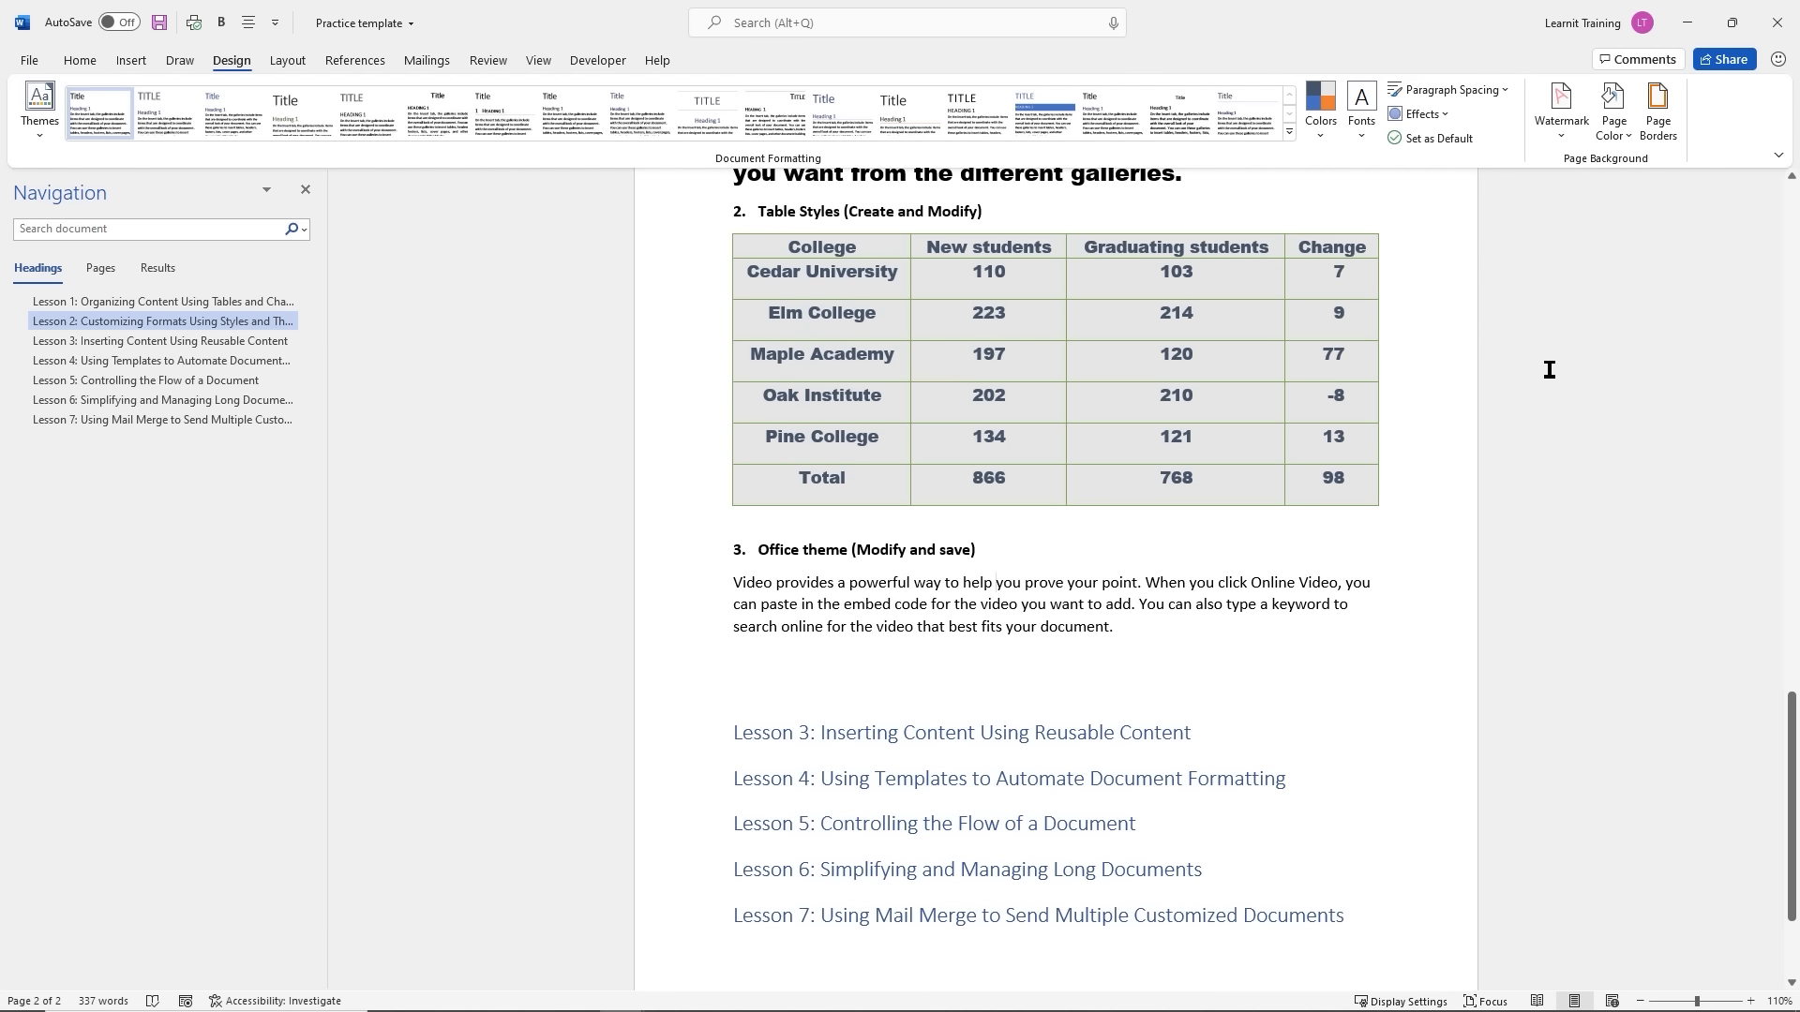
click(41, 139)
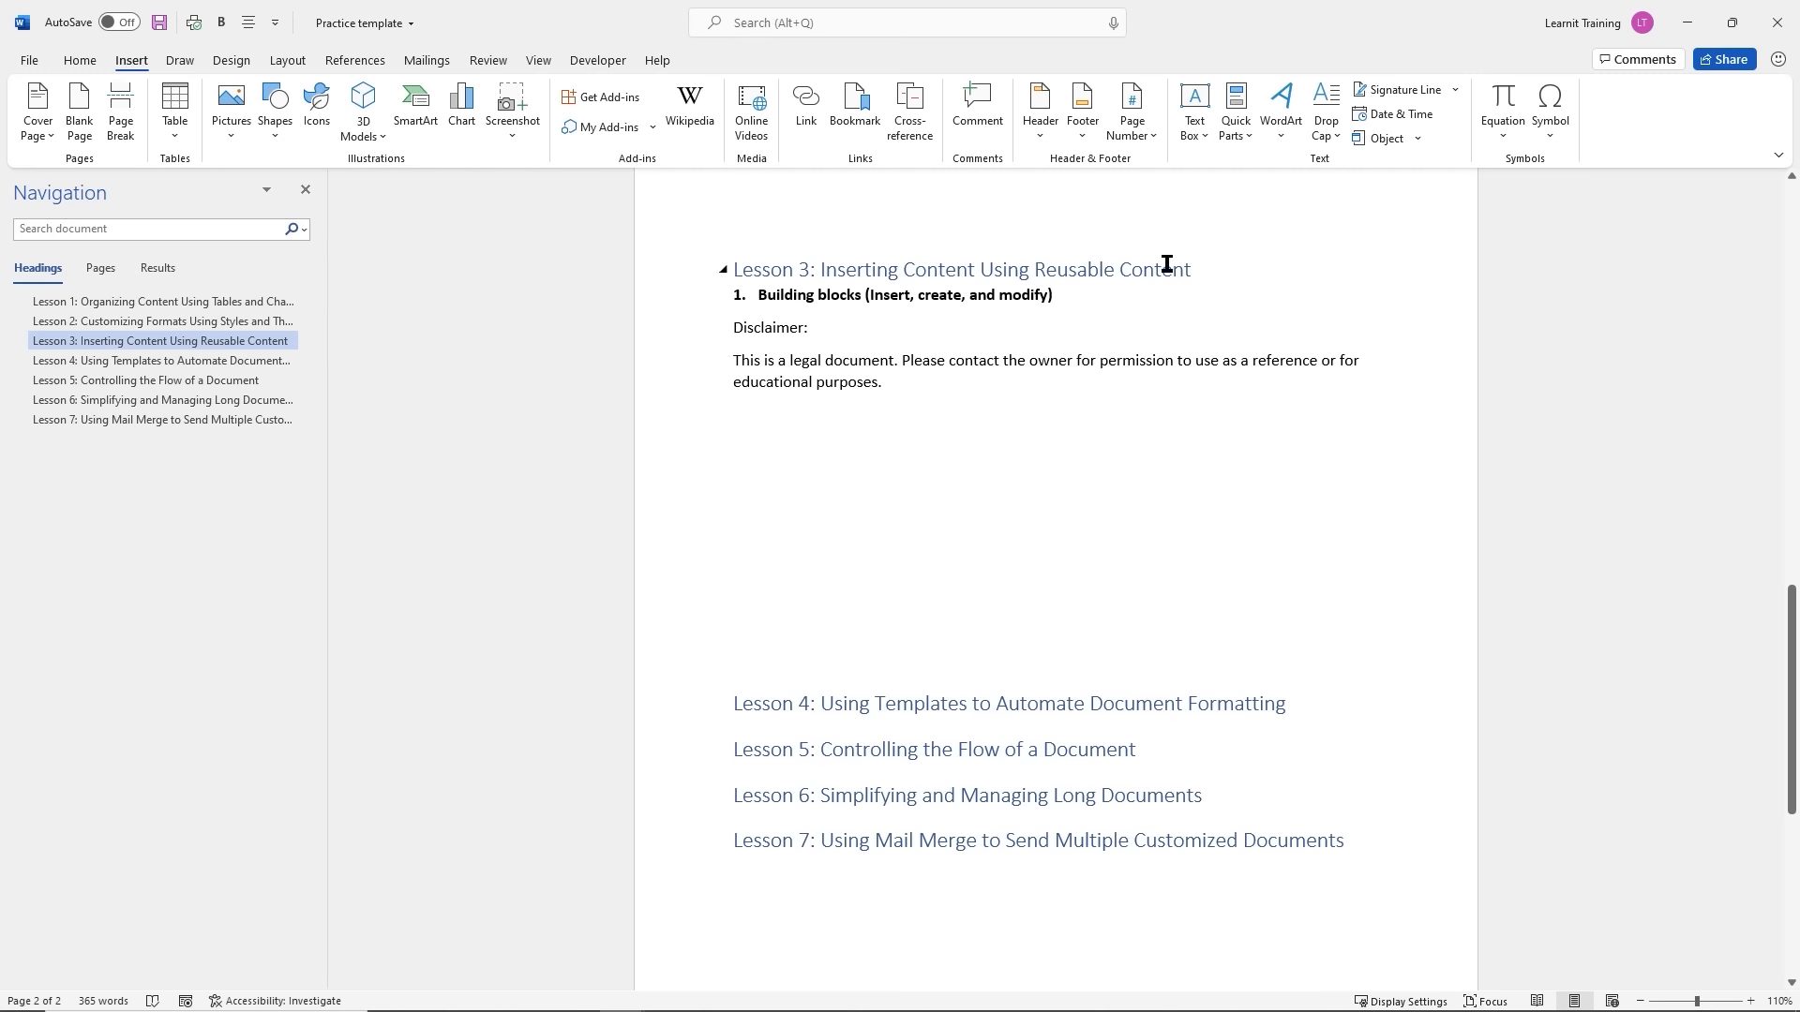
drag(1201, 269, 883, 261)
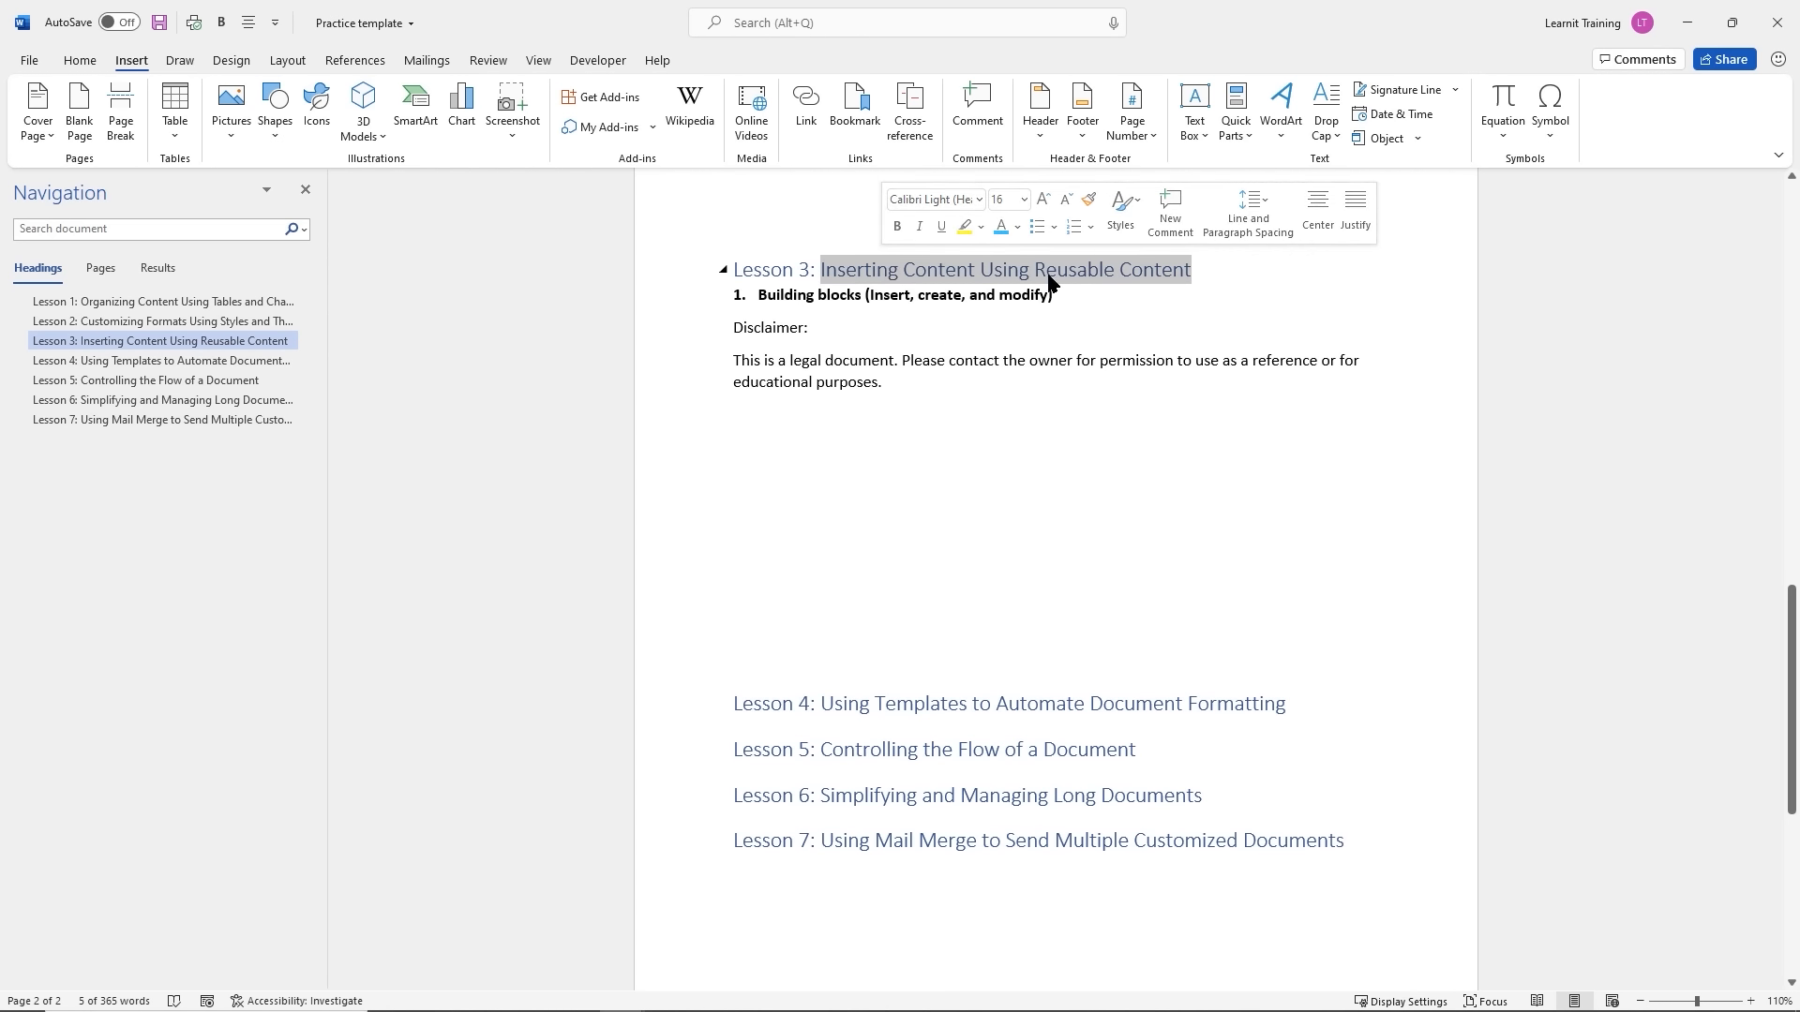
click(1079, 296)
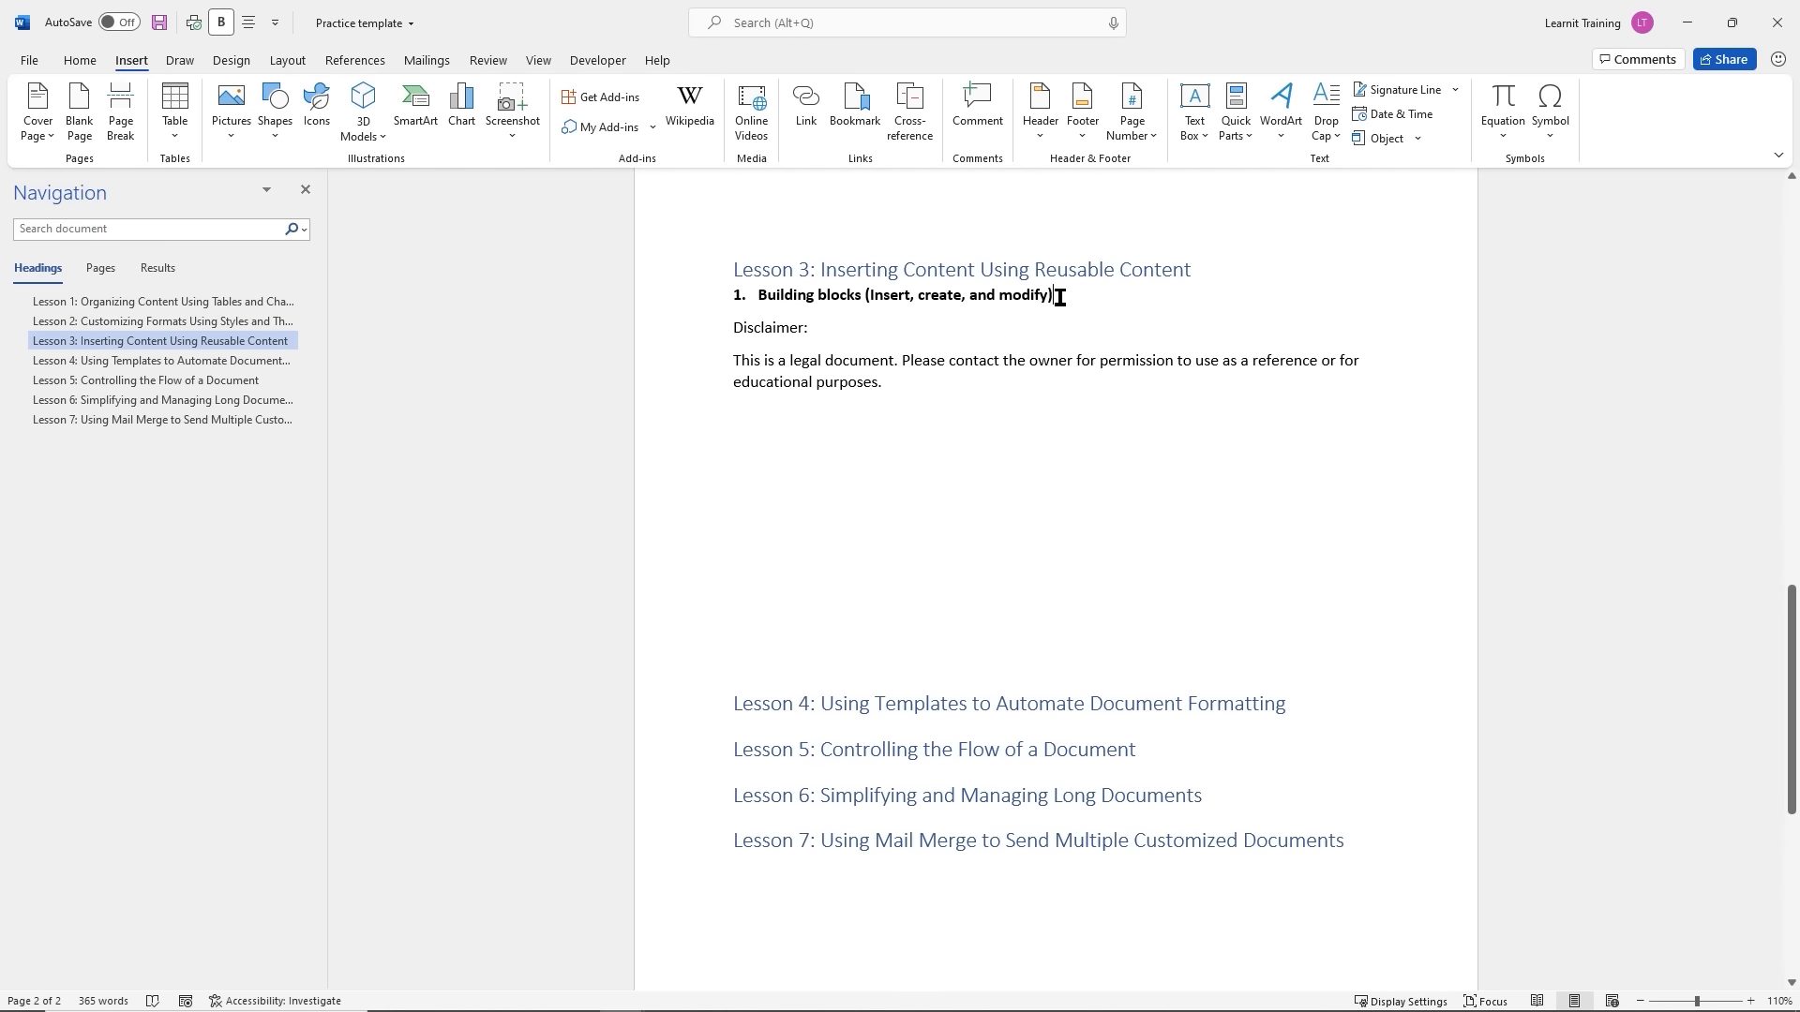
drag(108, 46, 162, 74)
drag(1297, 147, 1344, 168)
drag(1214, 75, 1258, 155)
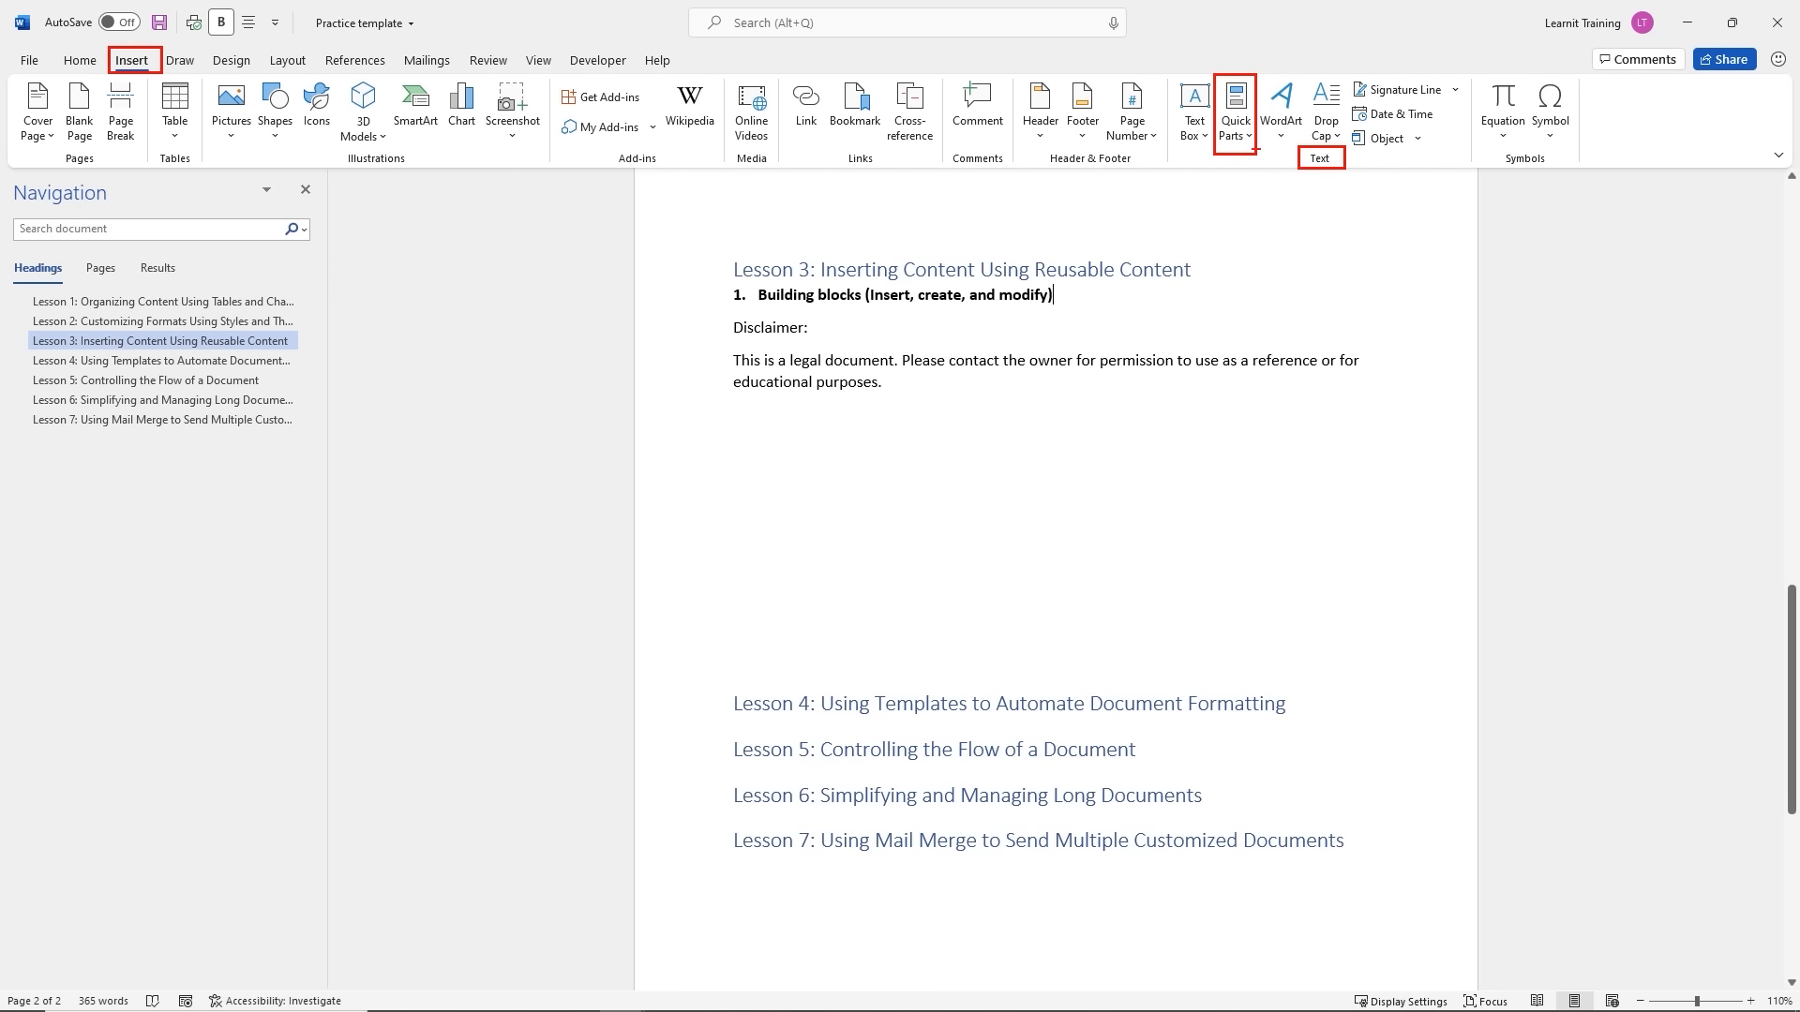
key(Escape)
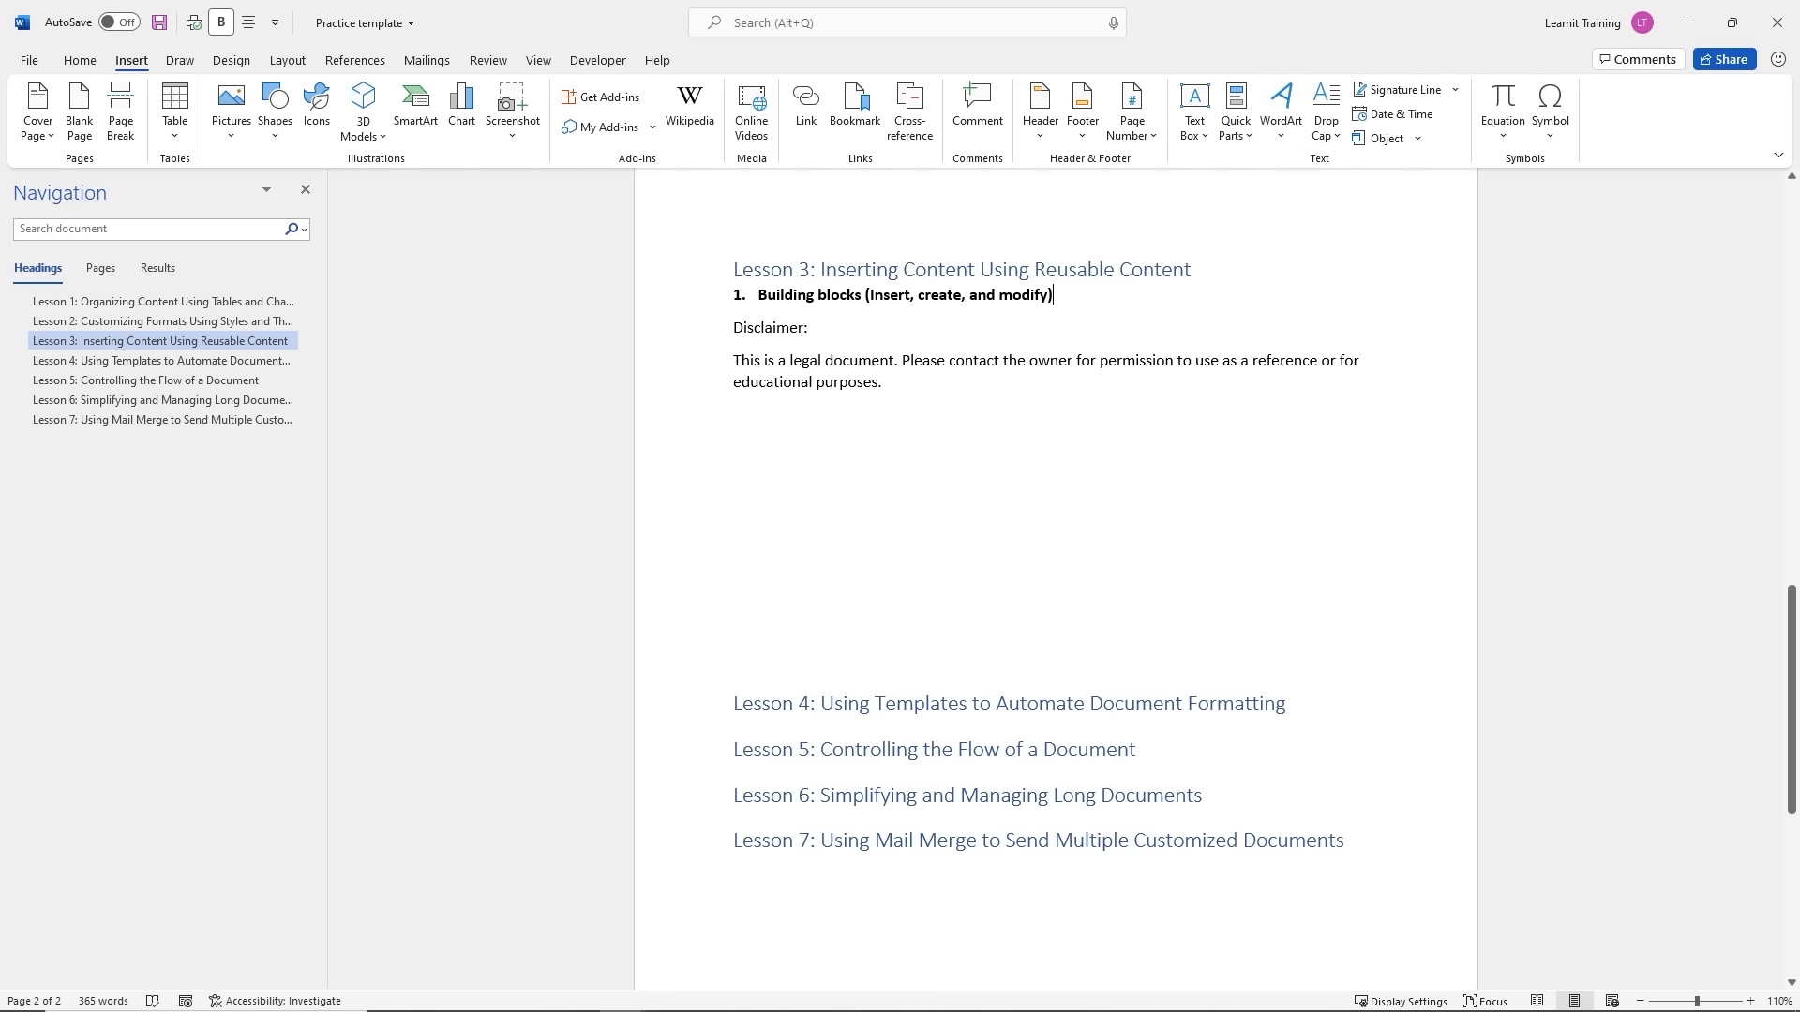
Open the Building Blocks Organizer and preview the L2 AutoText entry and the Works Cited, References and Bibliography blocks
click(1250, 139)
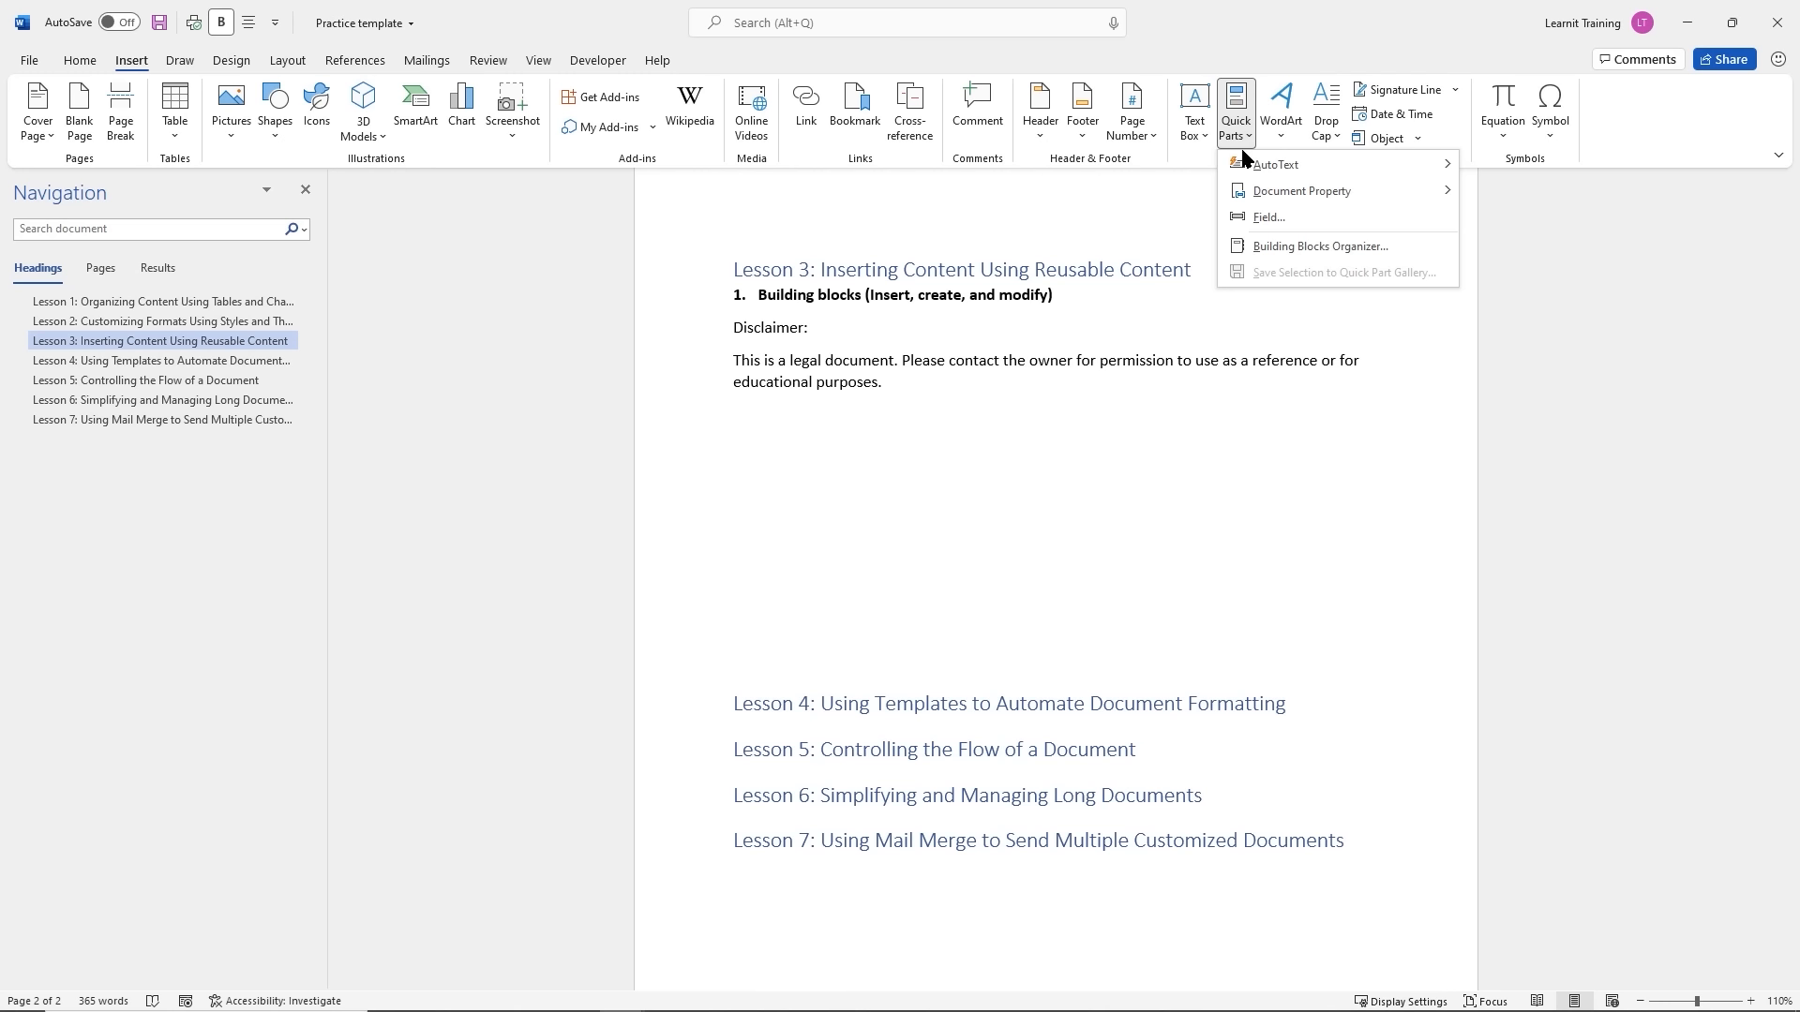
mouse_move(1276, 168)
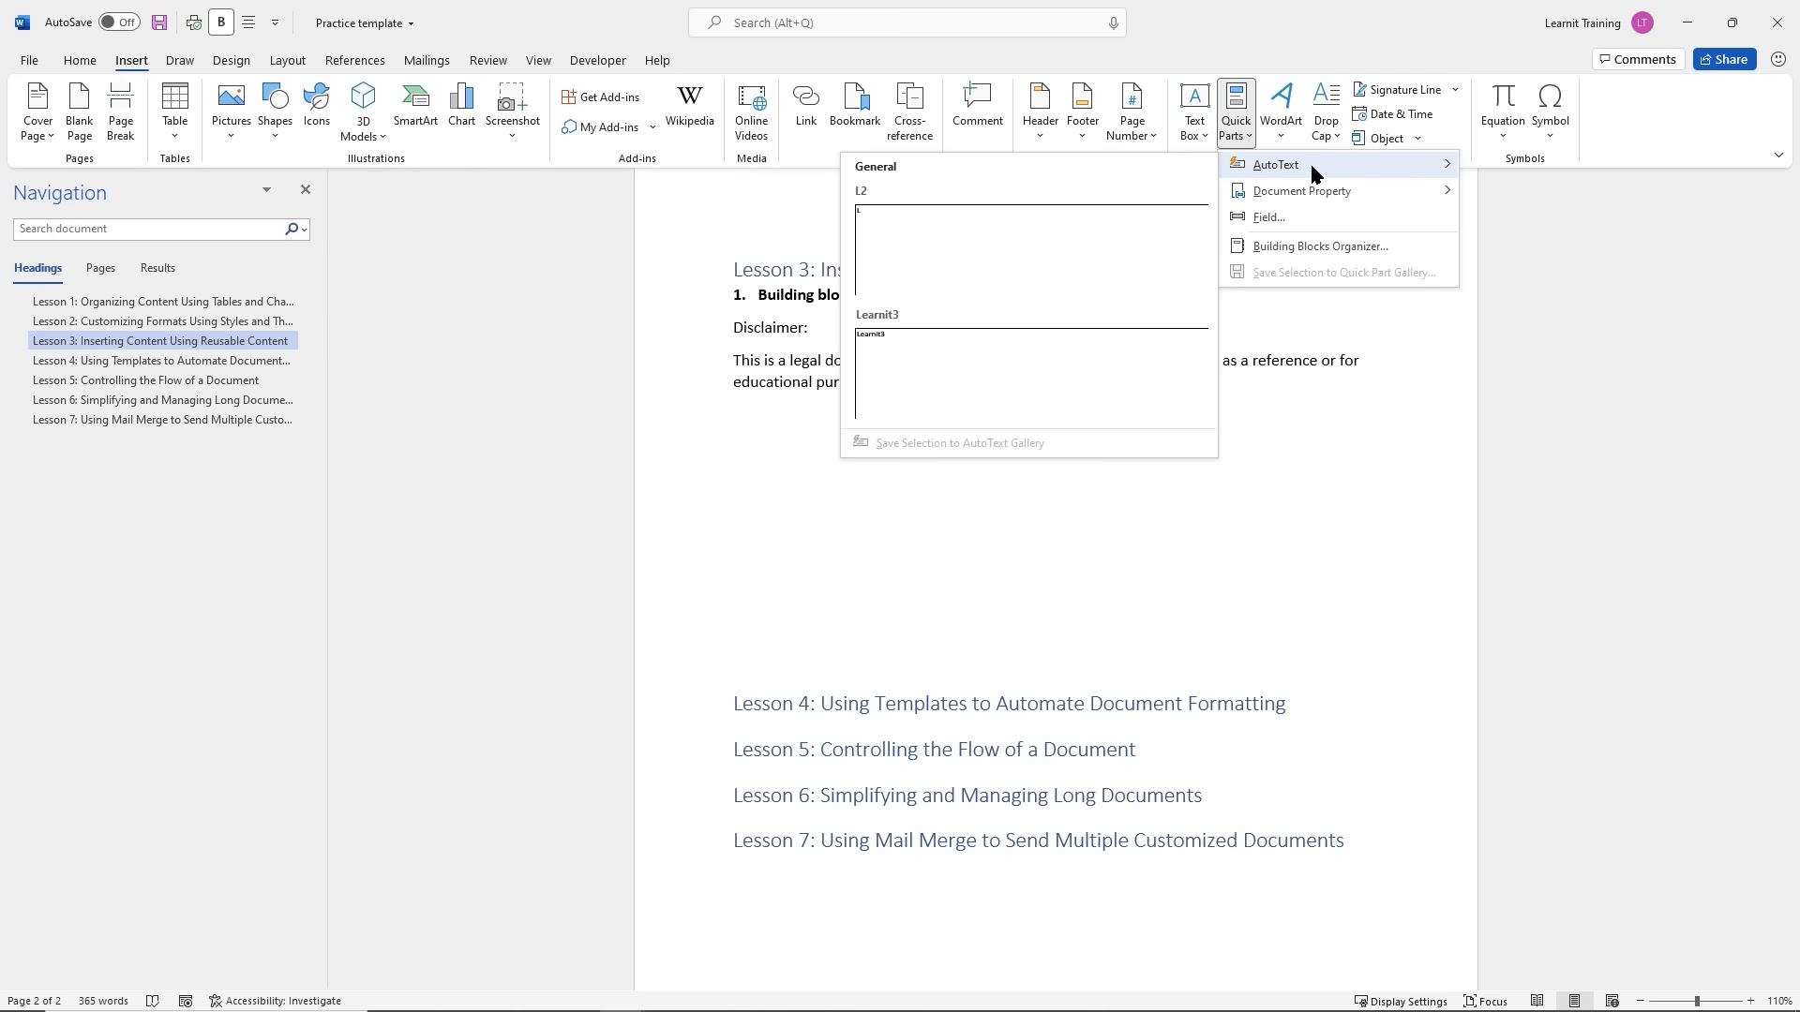
click(1322, 246)
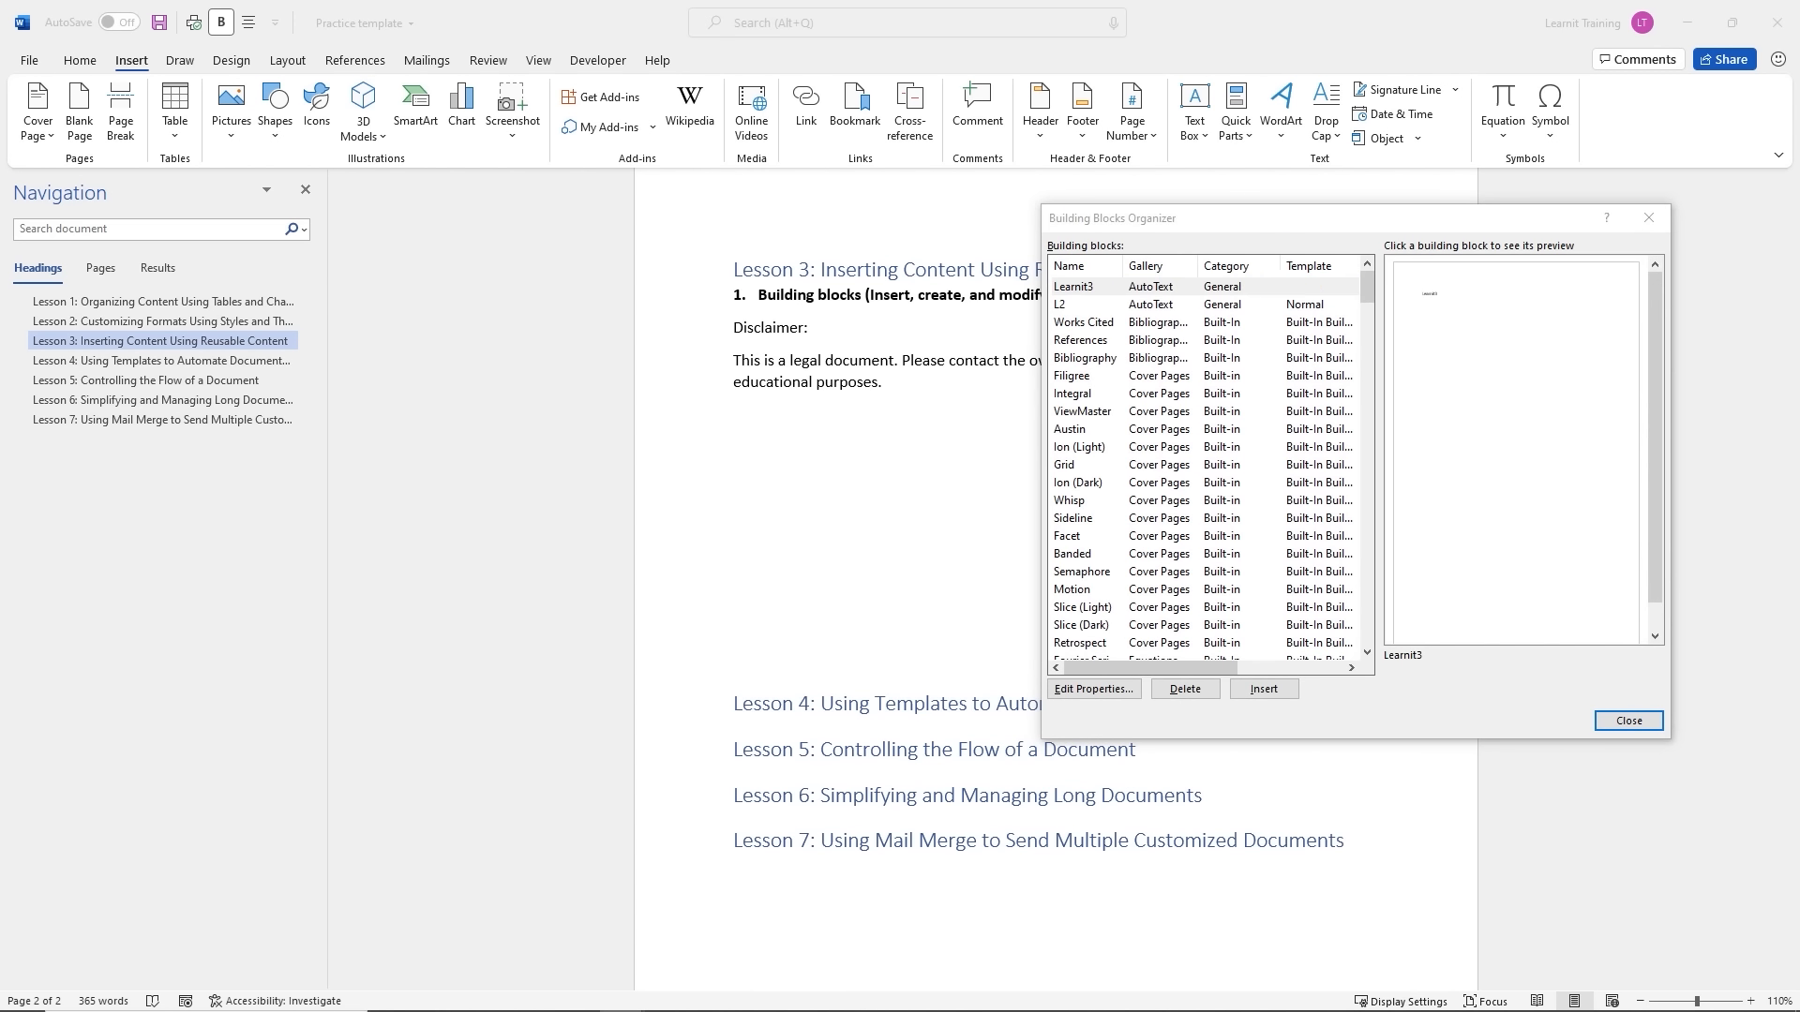
click(1387, 247)
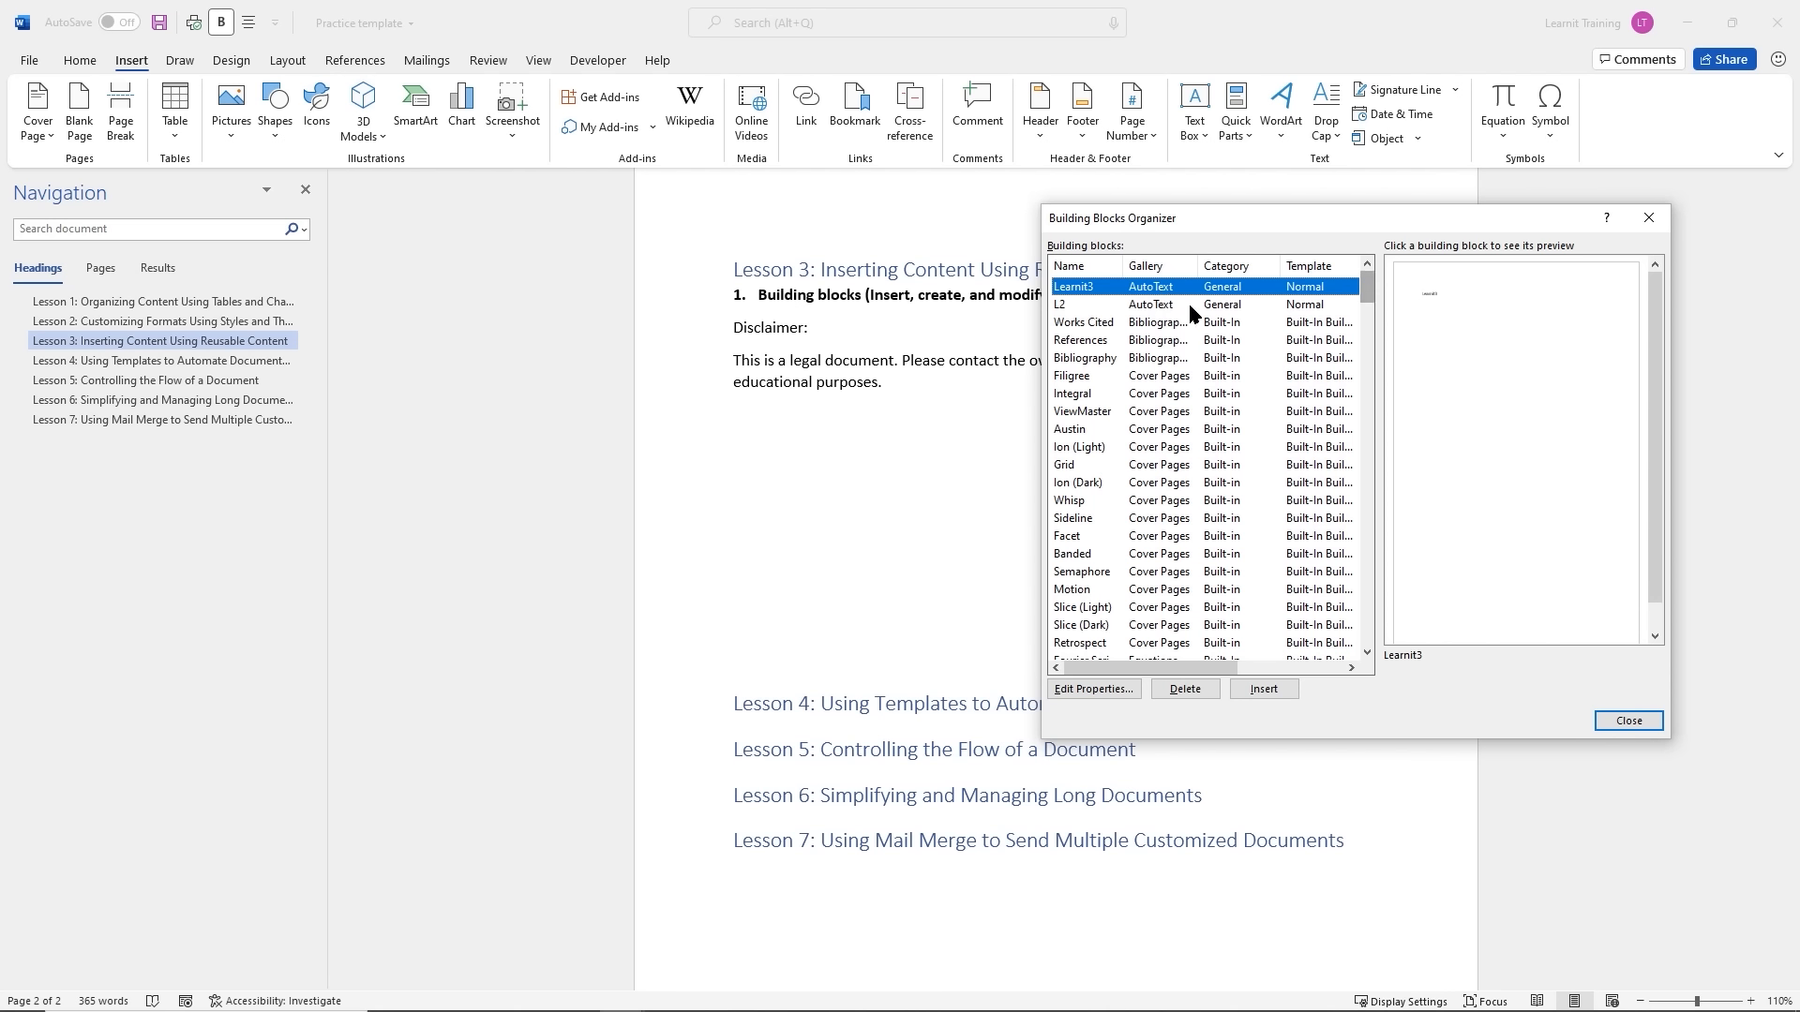
click(1156, 306)
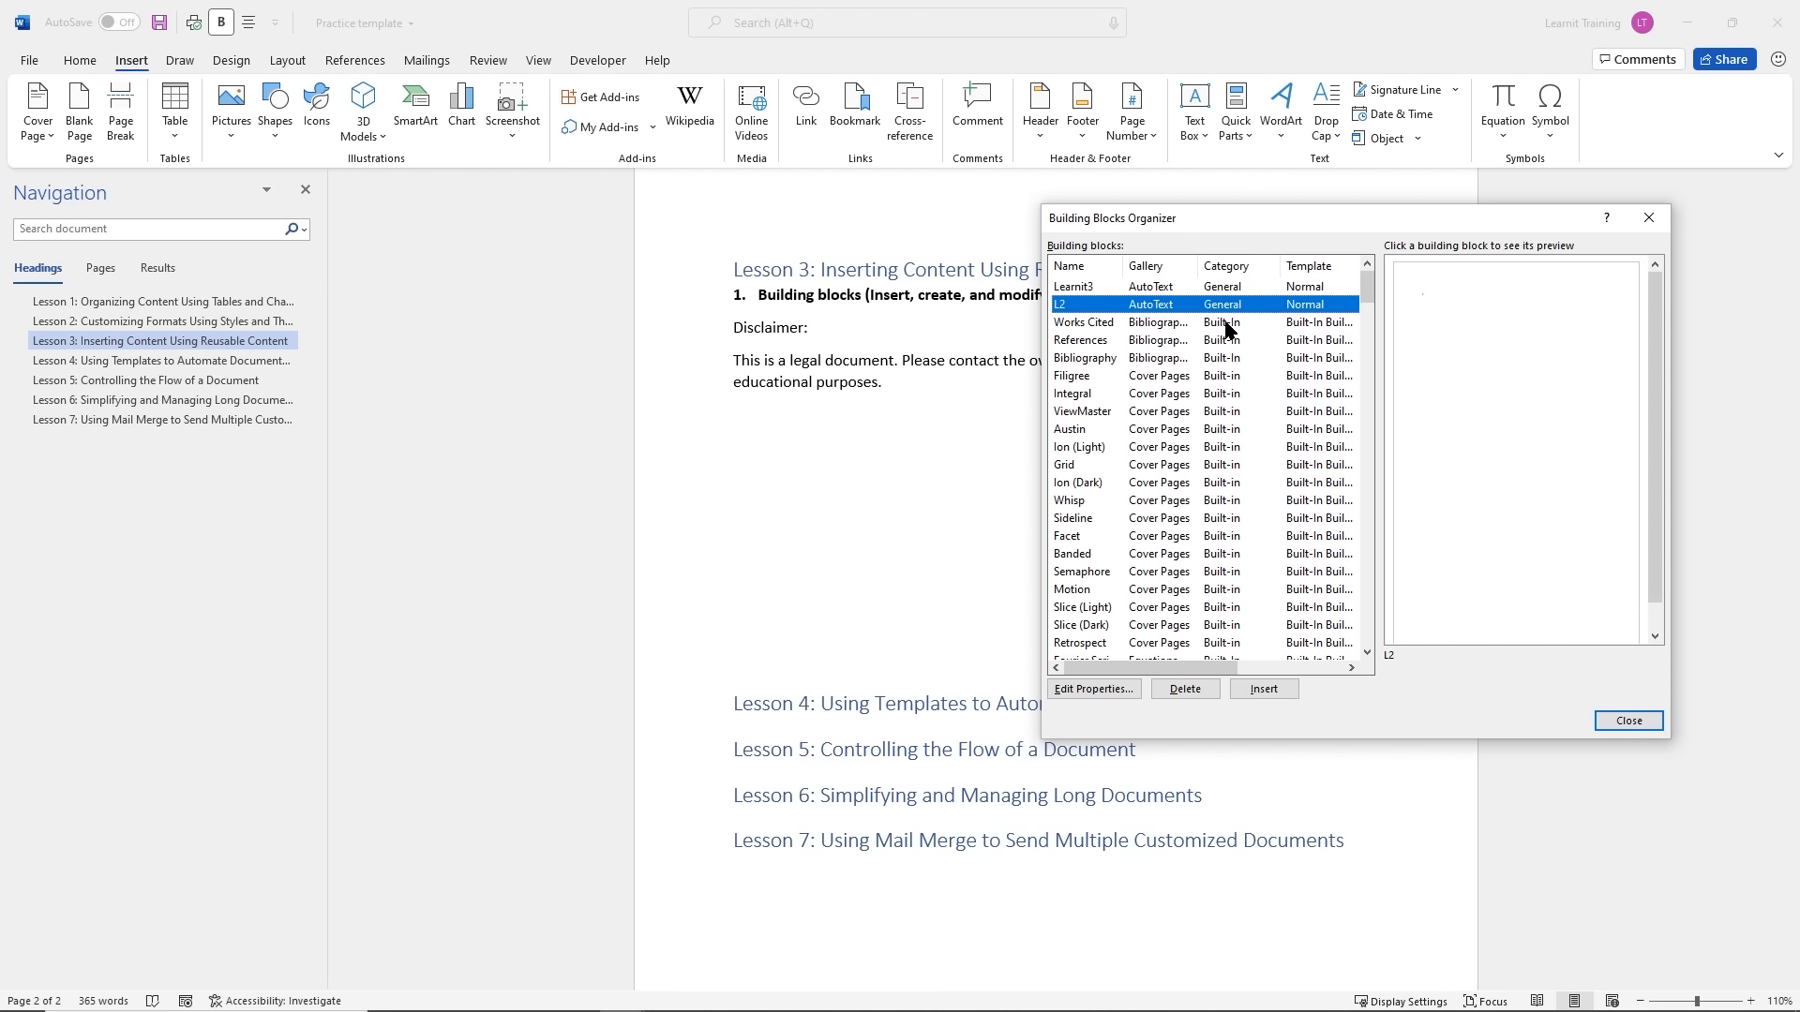
click(1163, 324)
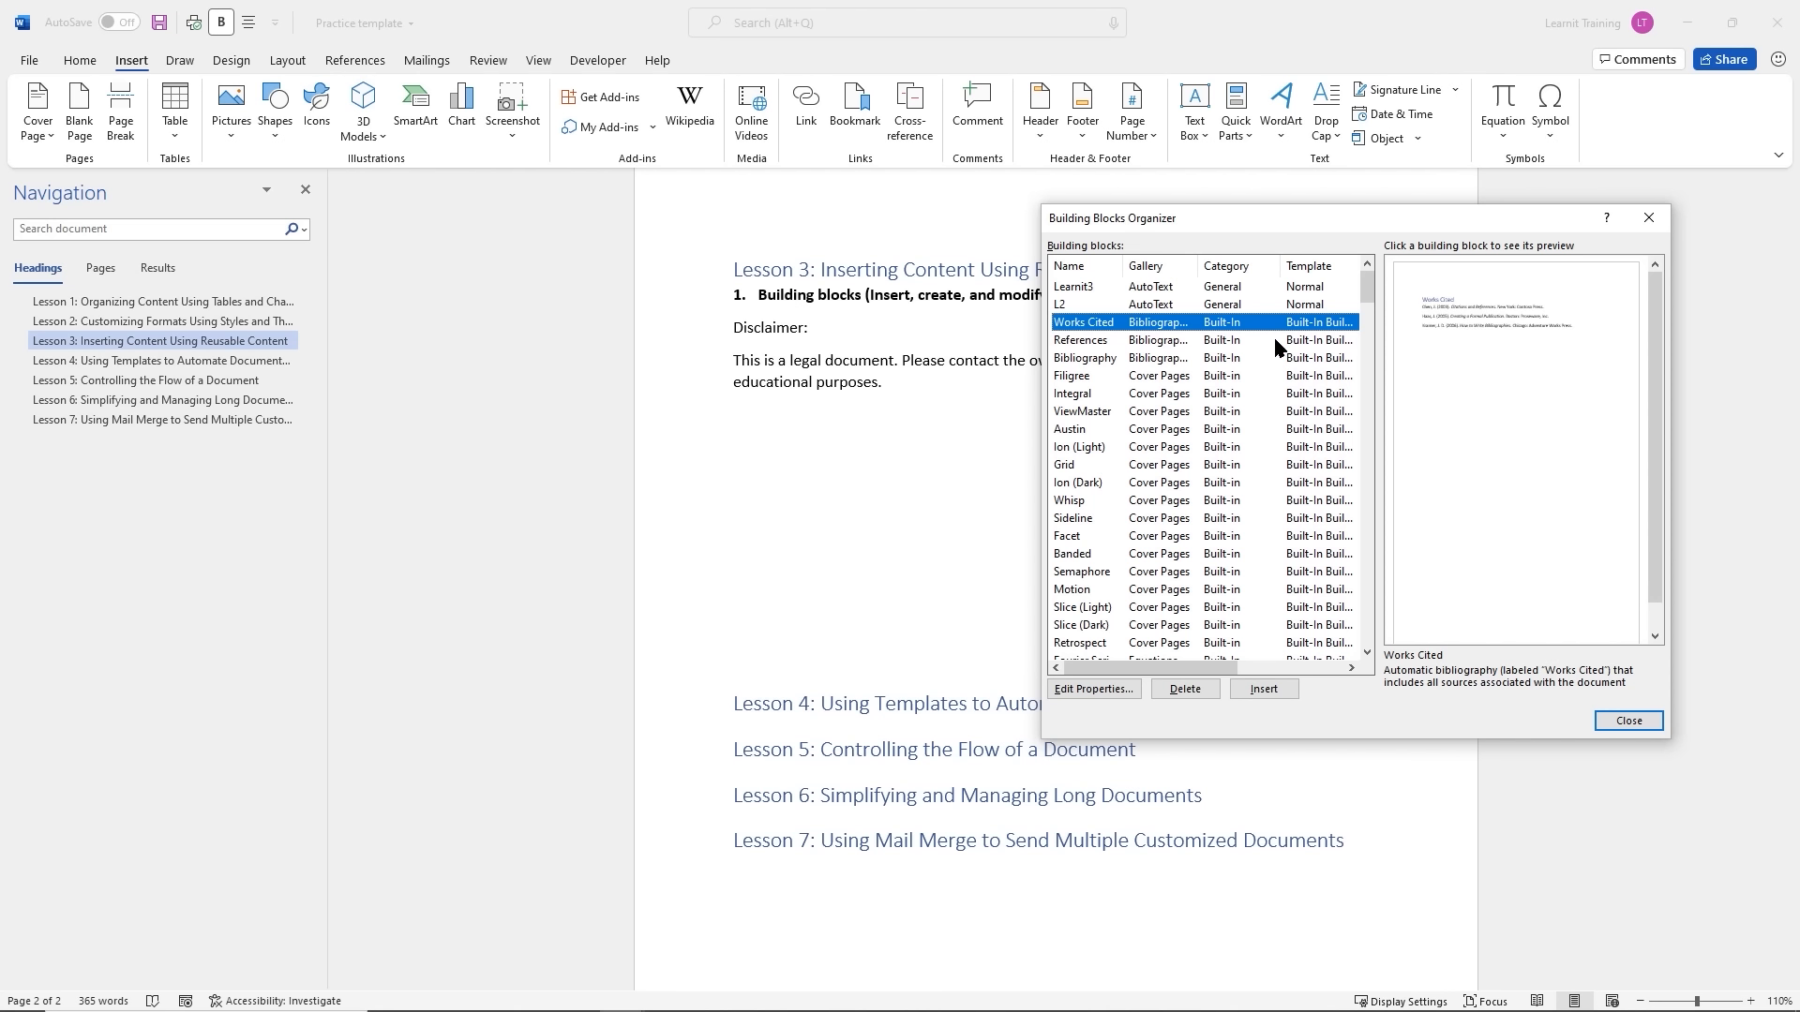
click(1162, 343)
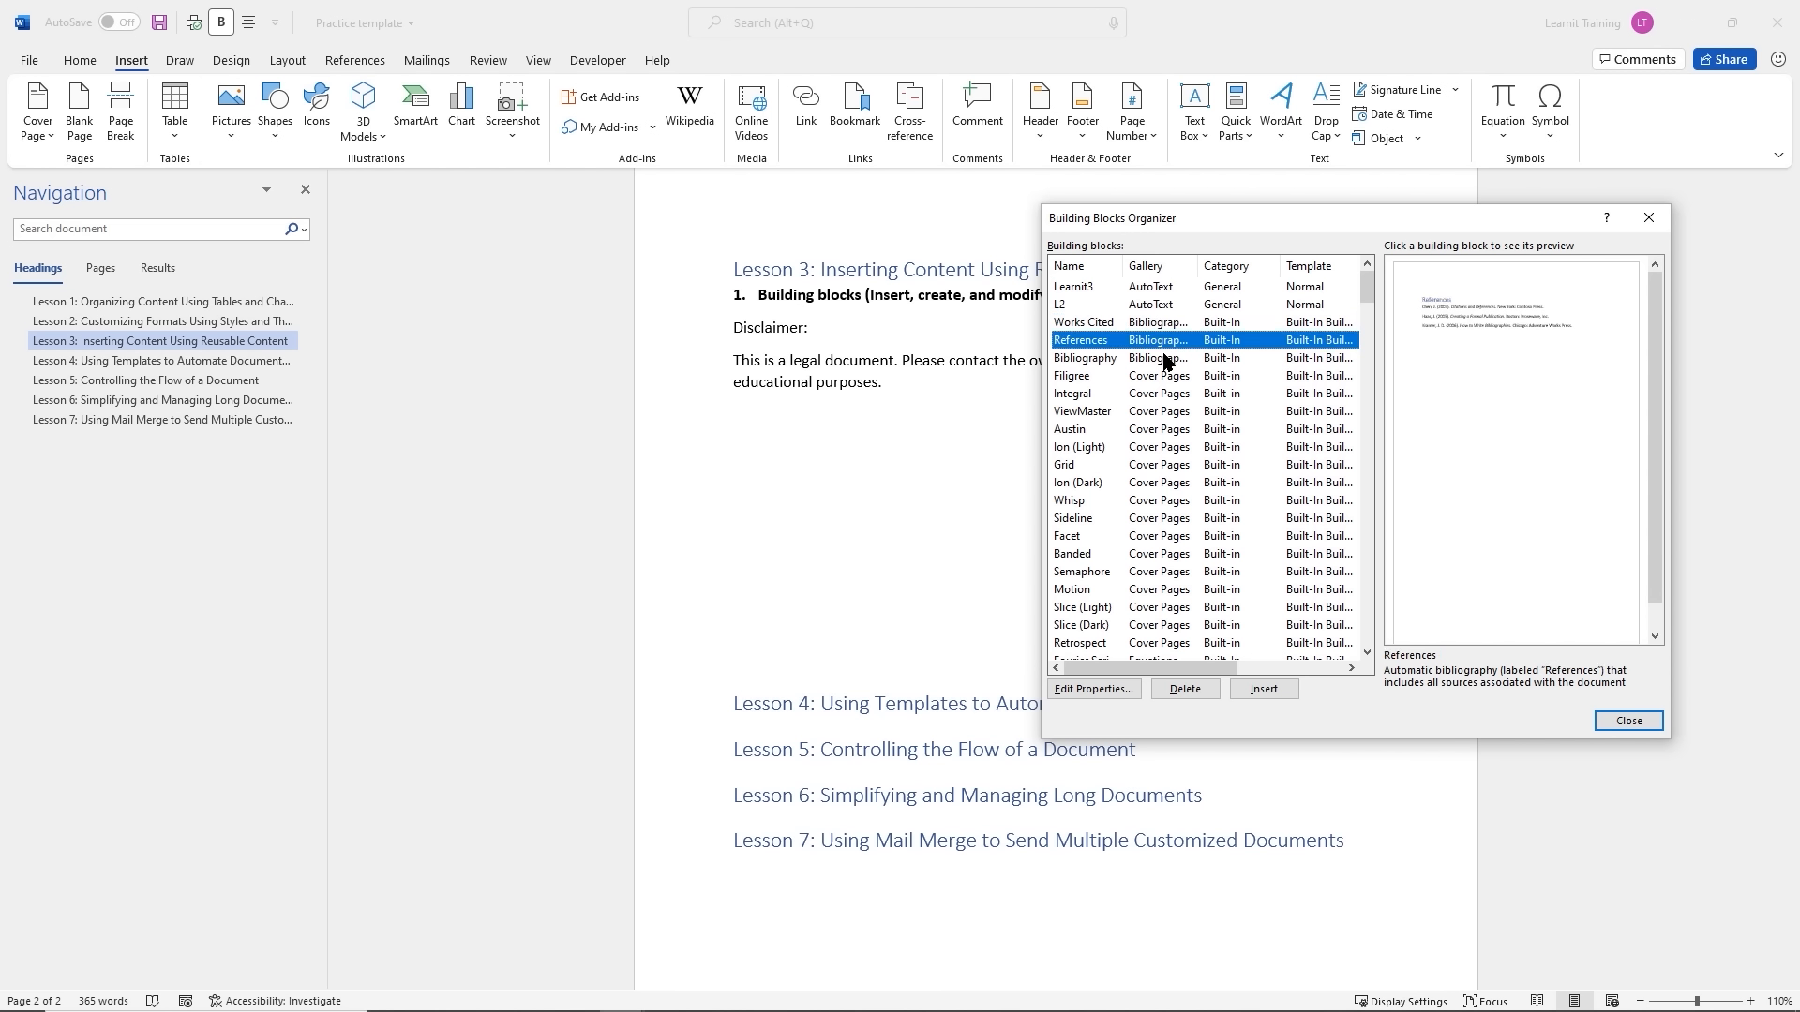
click(1167, 362)
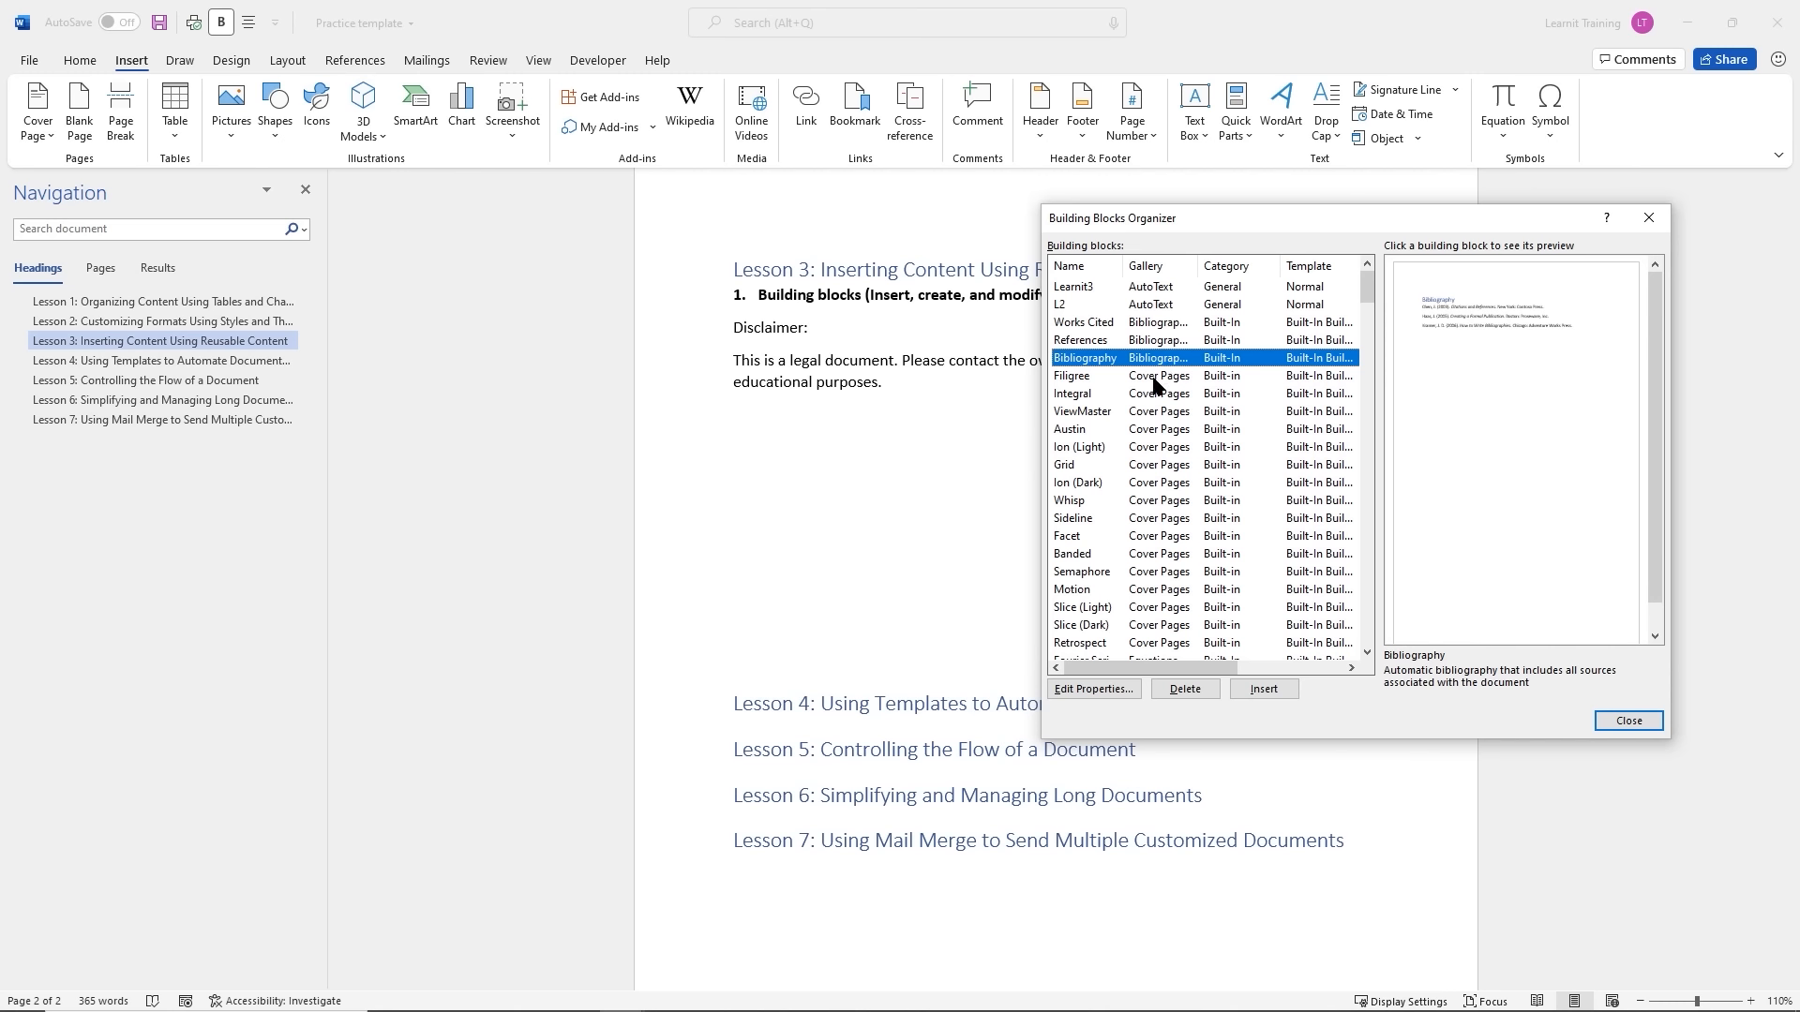
Preview the Filigree, Integral, ViewMaster and Austin cover page building blocks
click(1155, 379)
click(1163, 398)
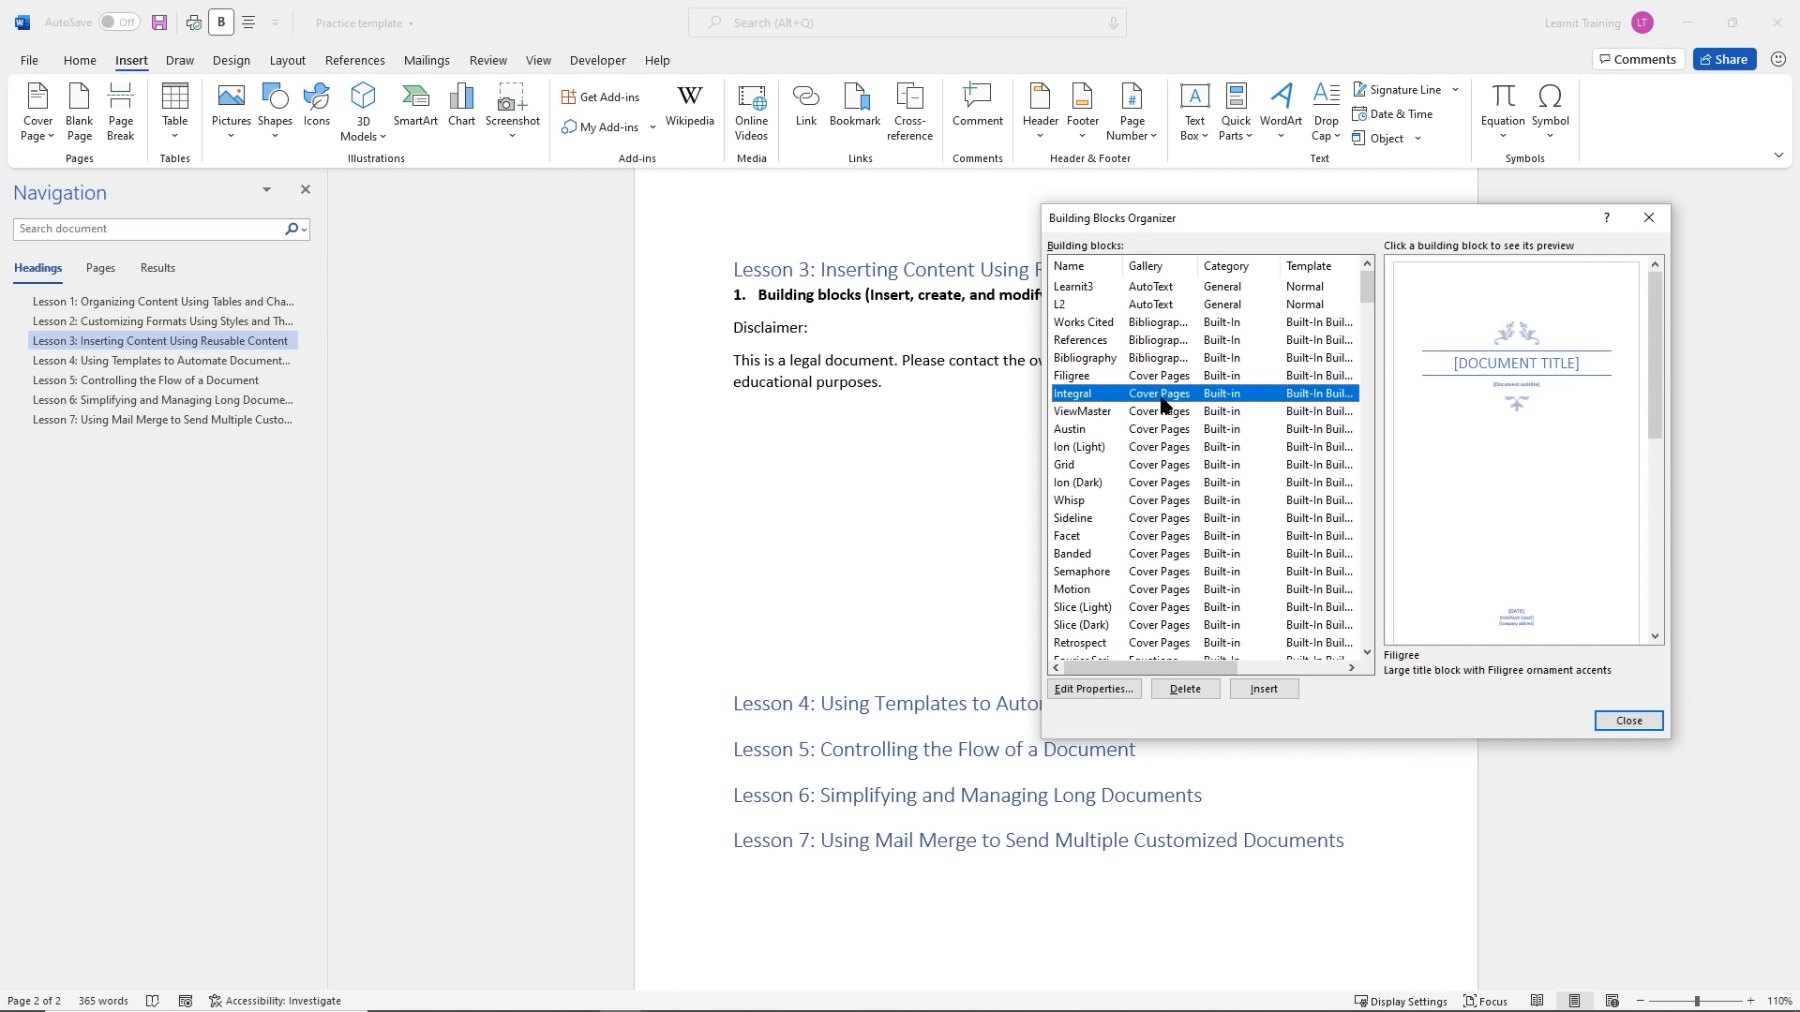
click(1162, 412)
click(1172, 431)
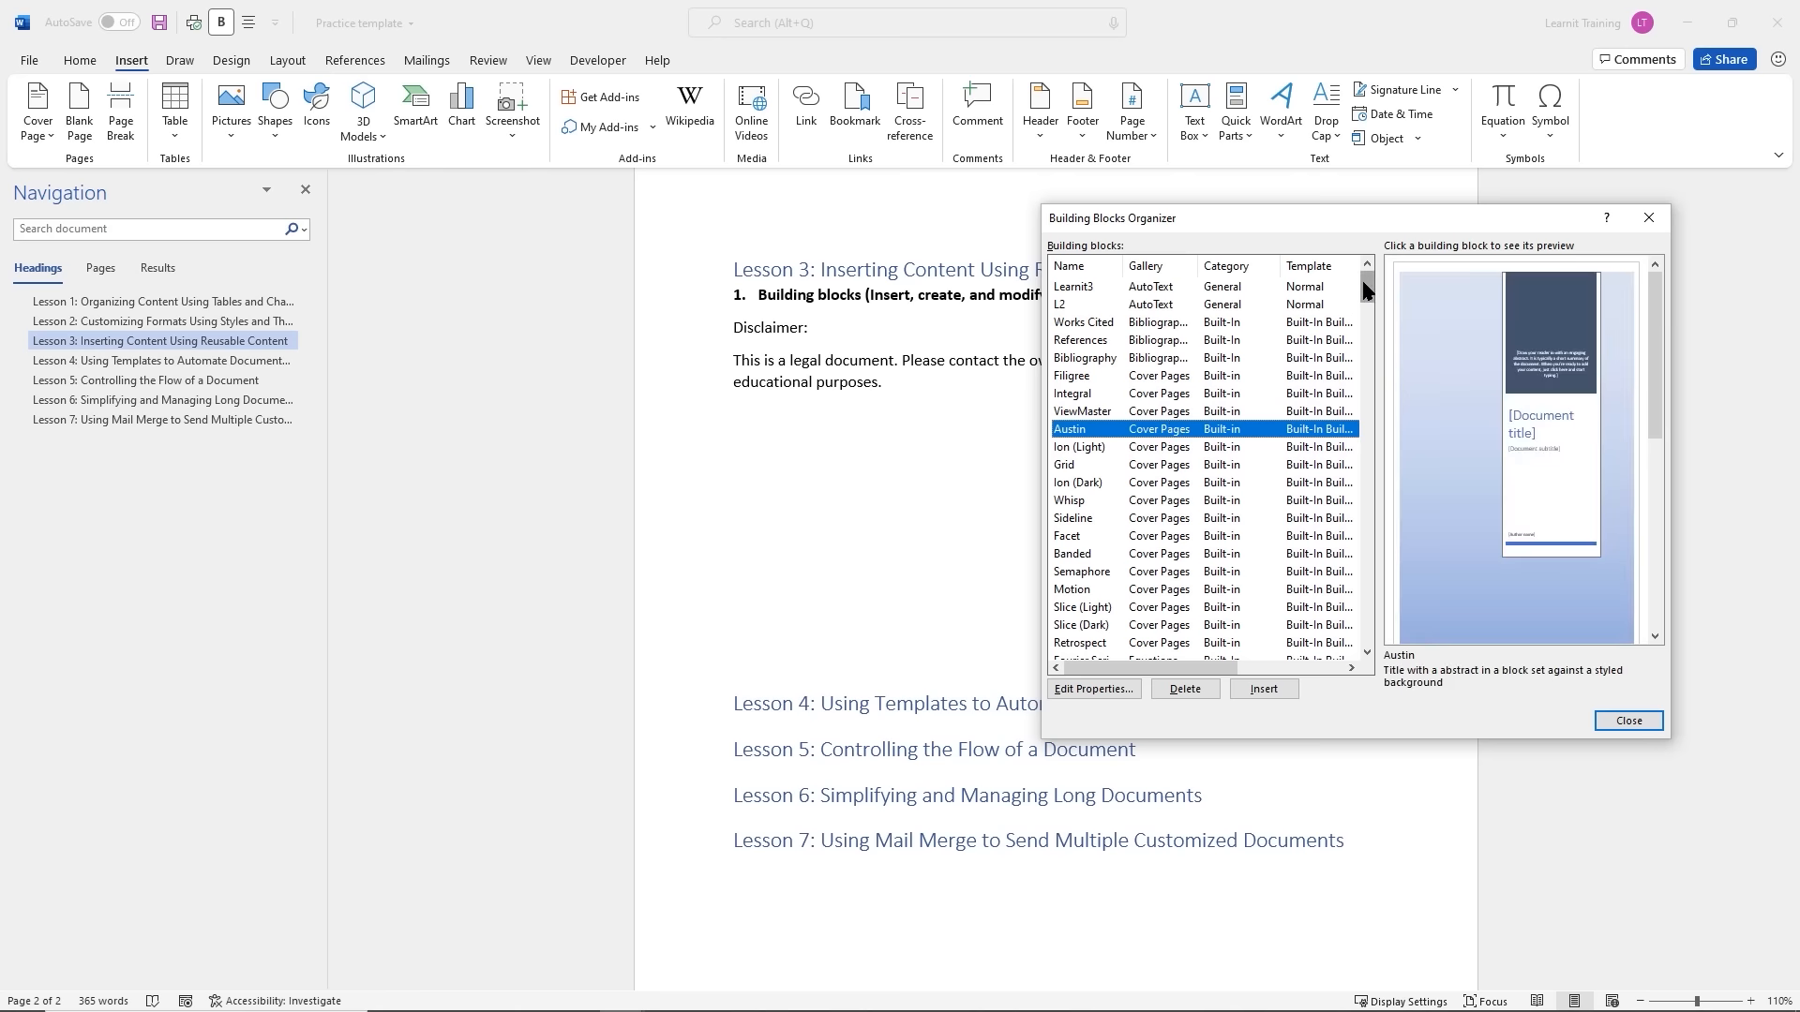
Preview the Area of Circle equation and the Banded, Facet and Semaphore footer building blocks
drag(1363, 283, 1377, 324)
click(1226, 394)
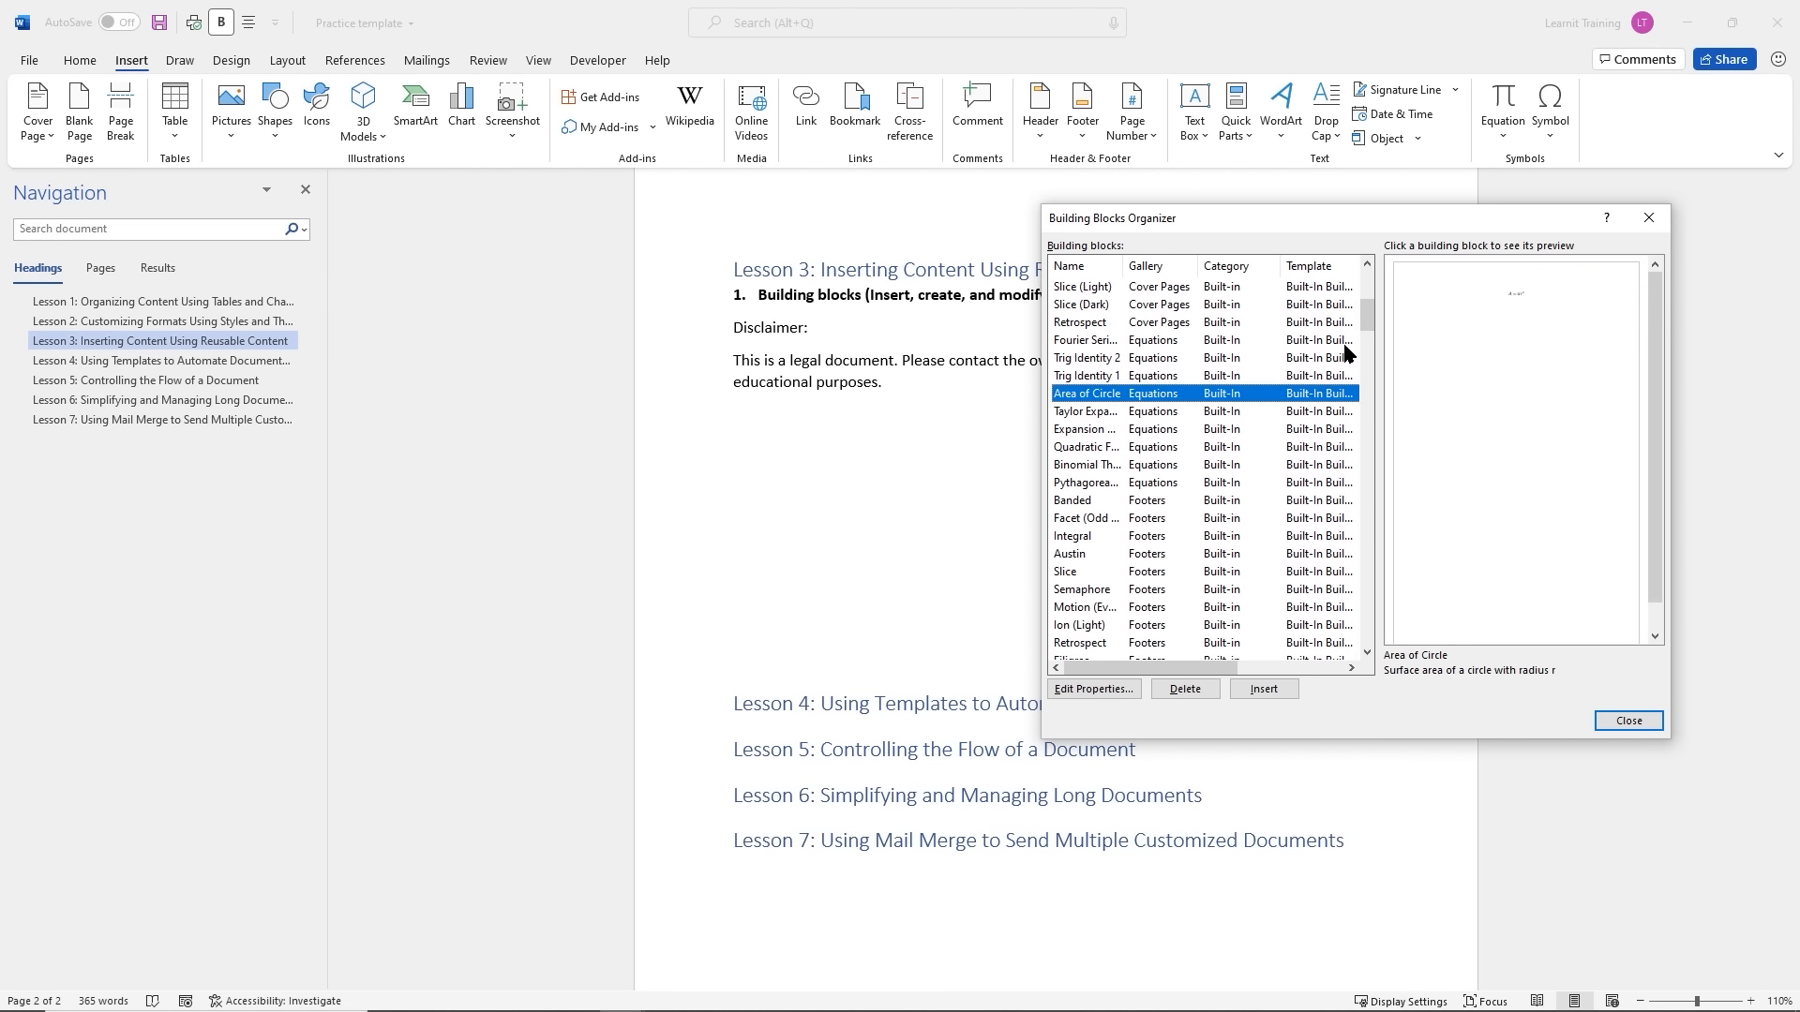
drag(1371, 325, 1370, 337)
click(1230, 394)
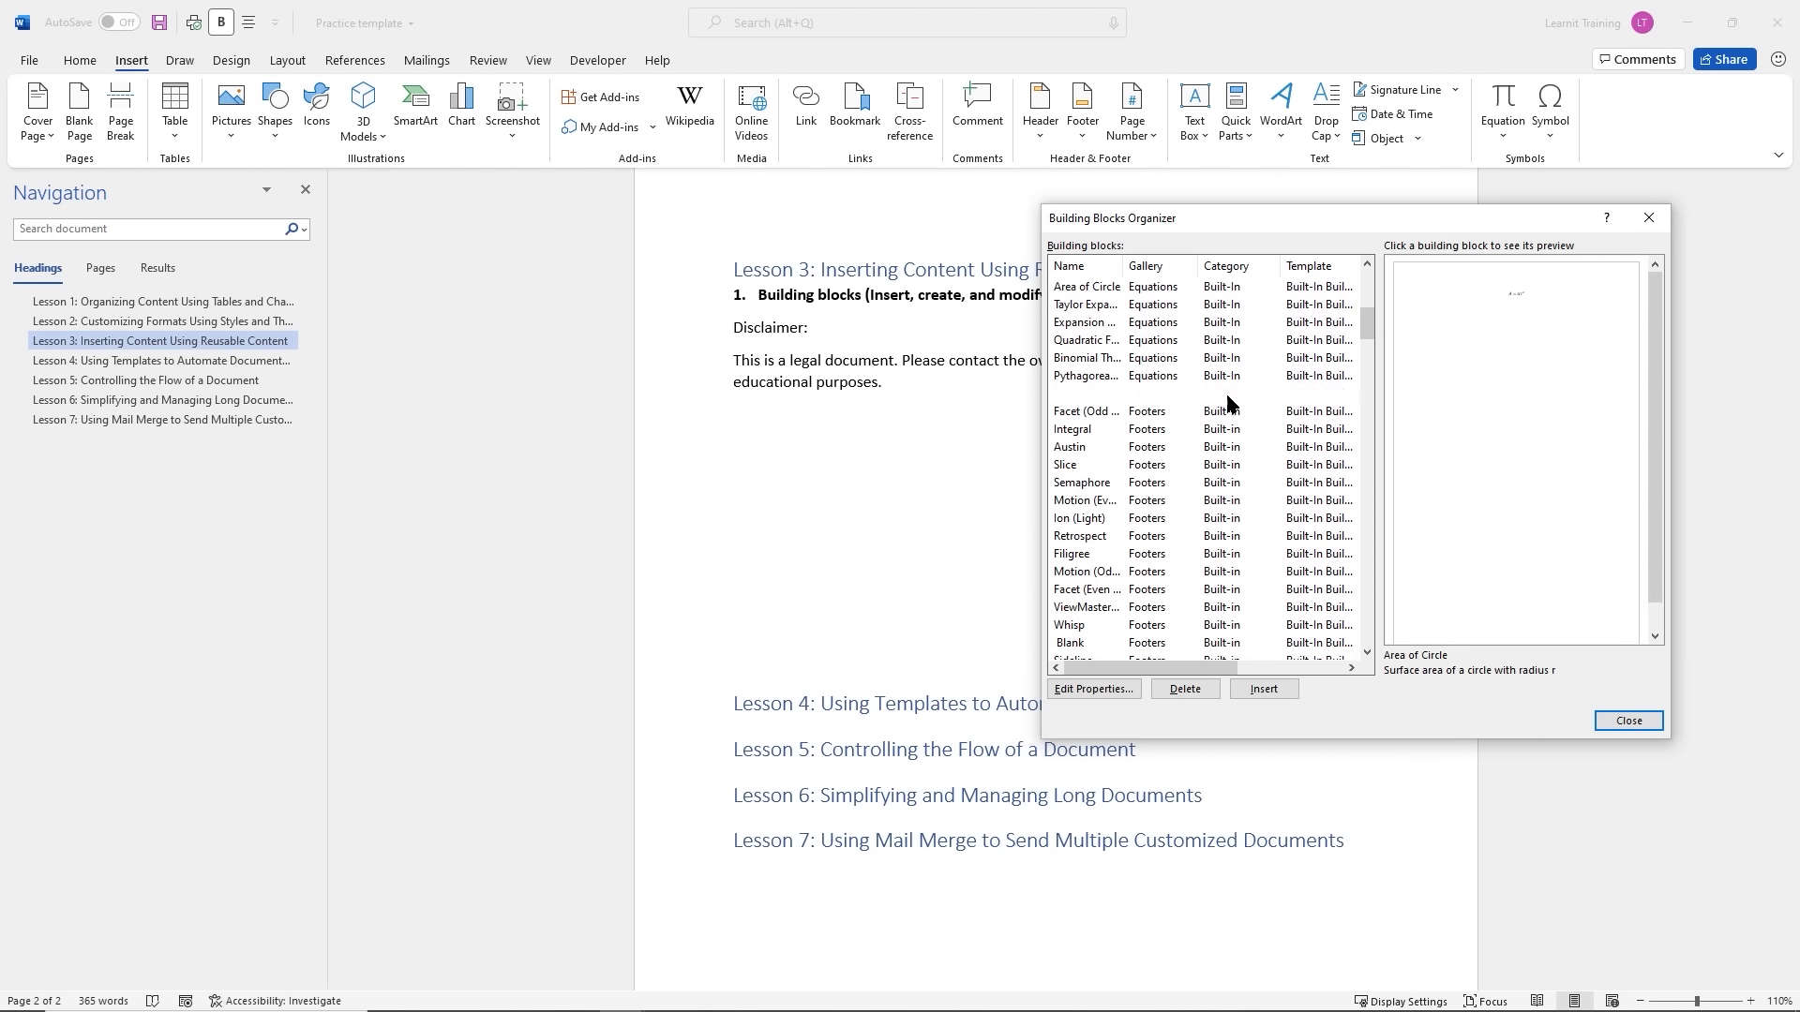
click(1226, 415)
click(1229, 482)
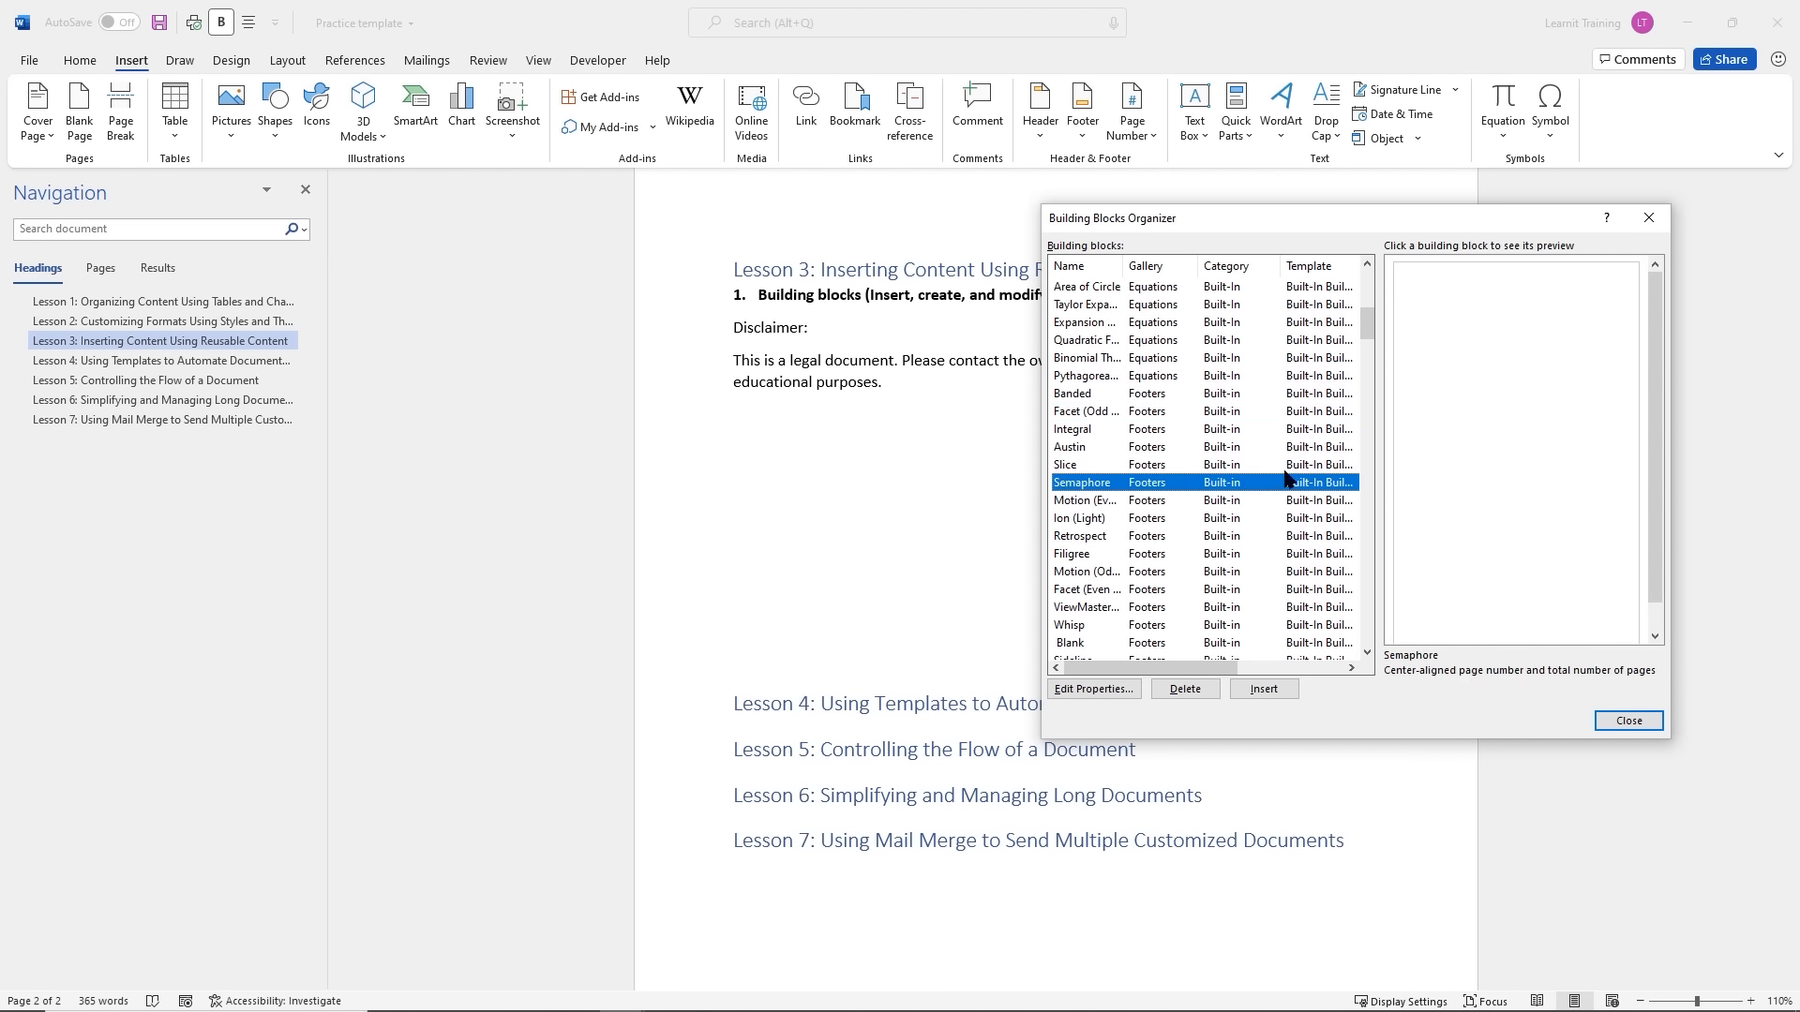
Preview the Retrospect, Integral and Ion (Dark) header building blocks
drag(1371, 337, 1366, 354)
click(1231, 396)
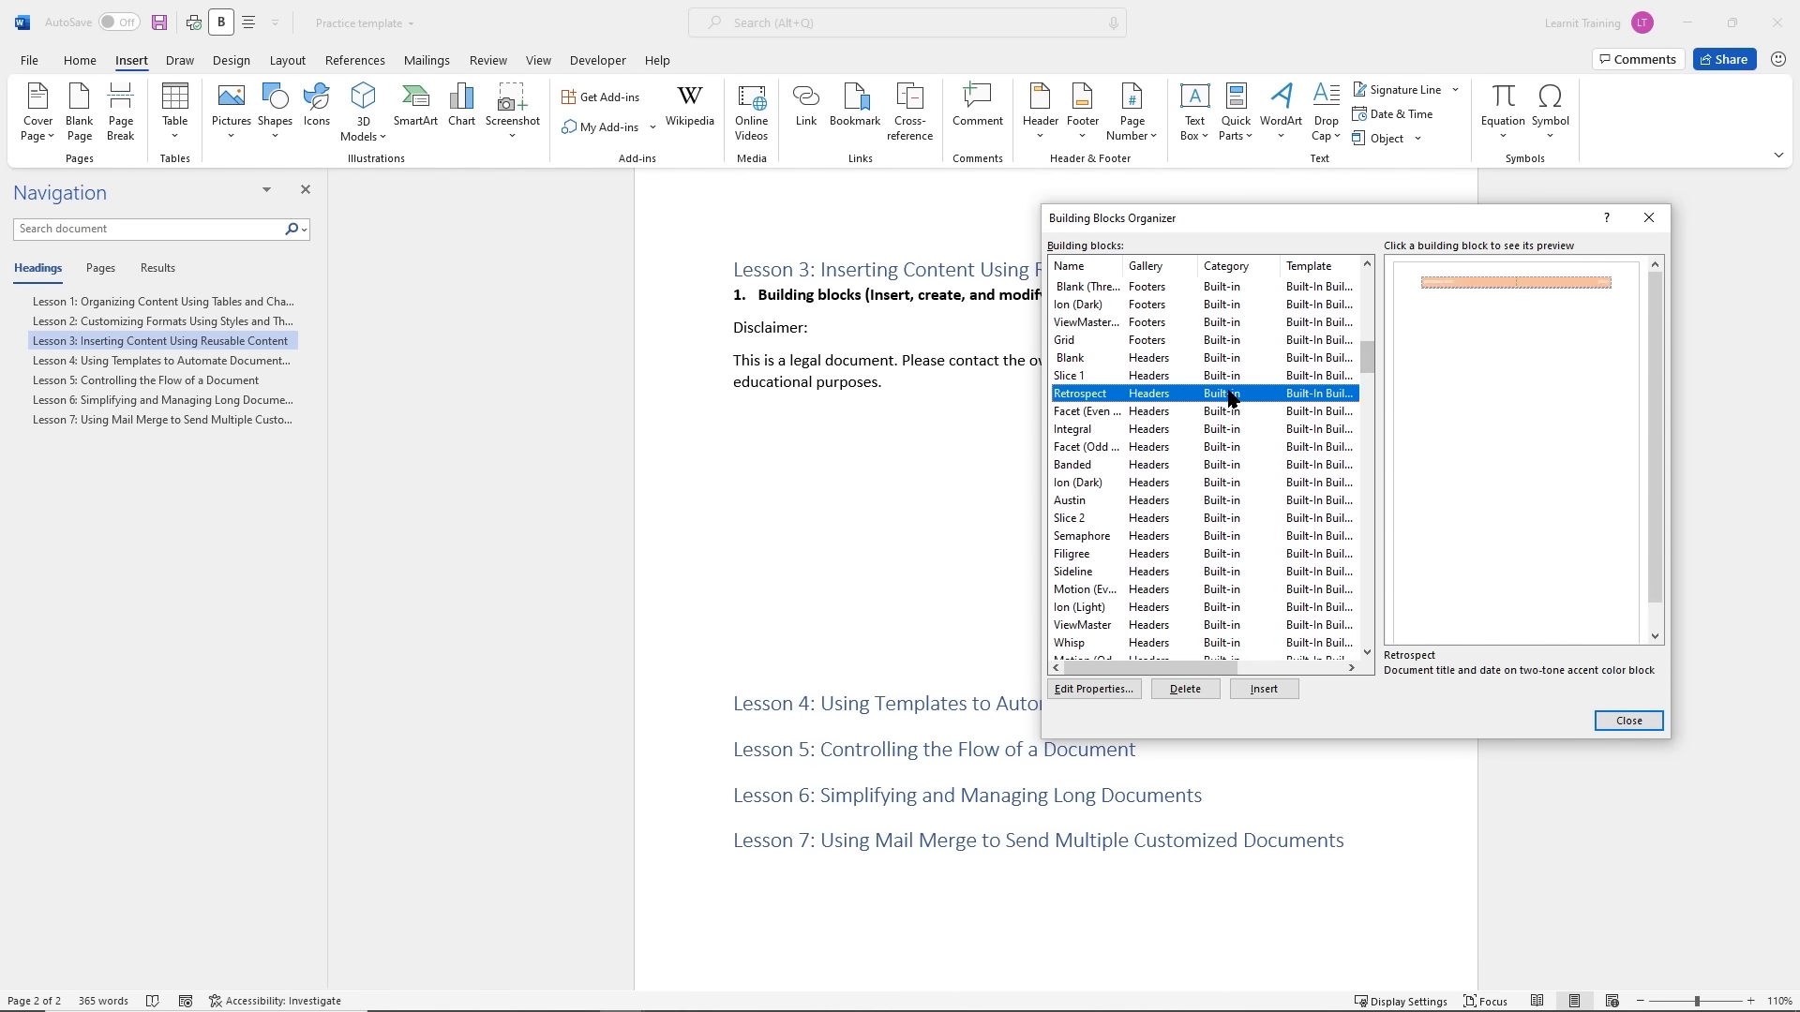
click(1226, 431)
click(1225, 483)
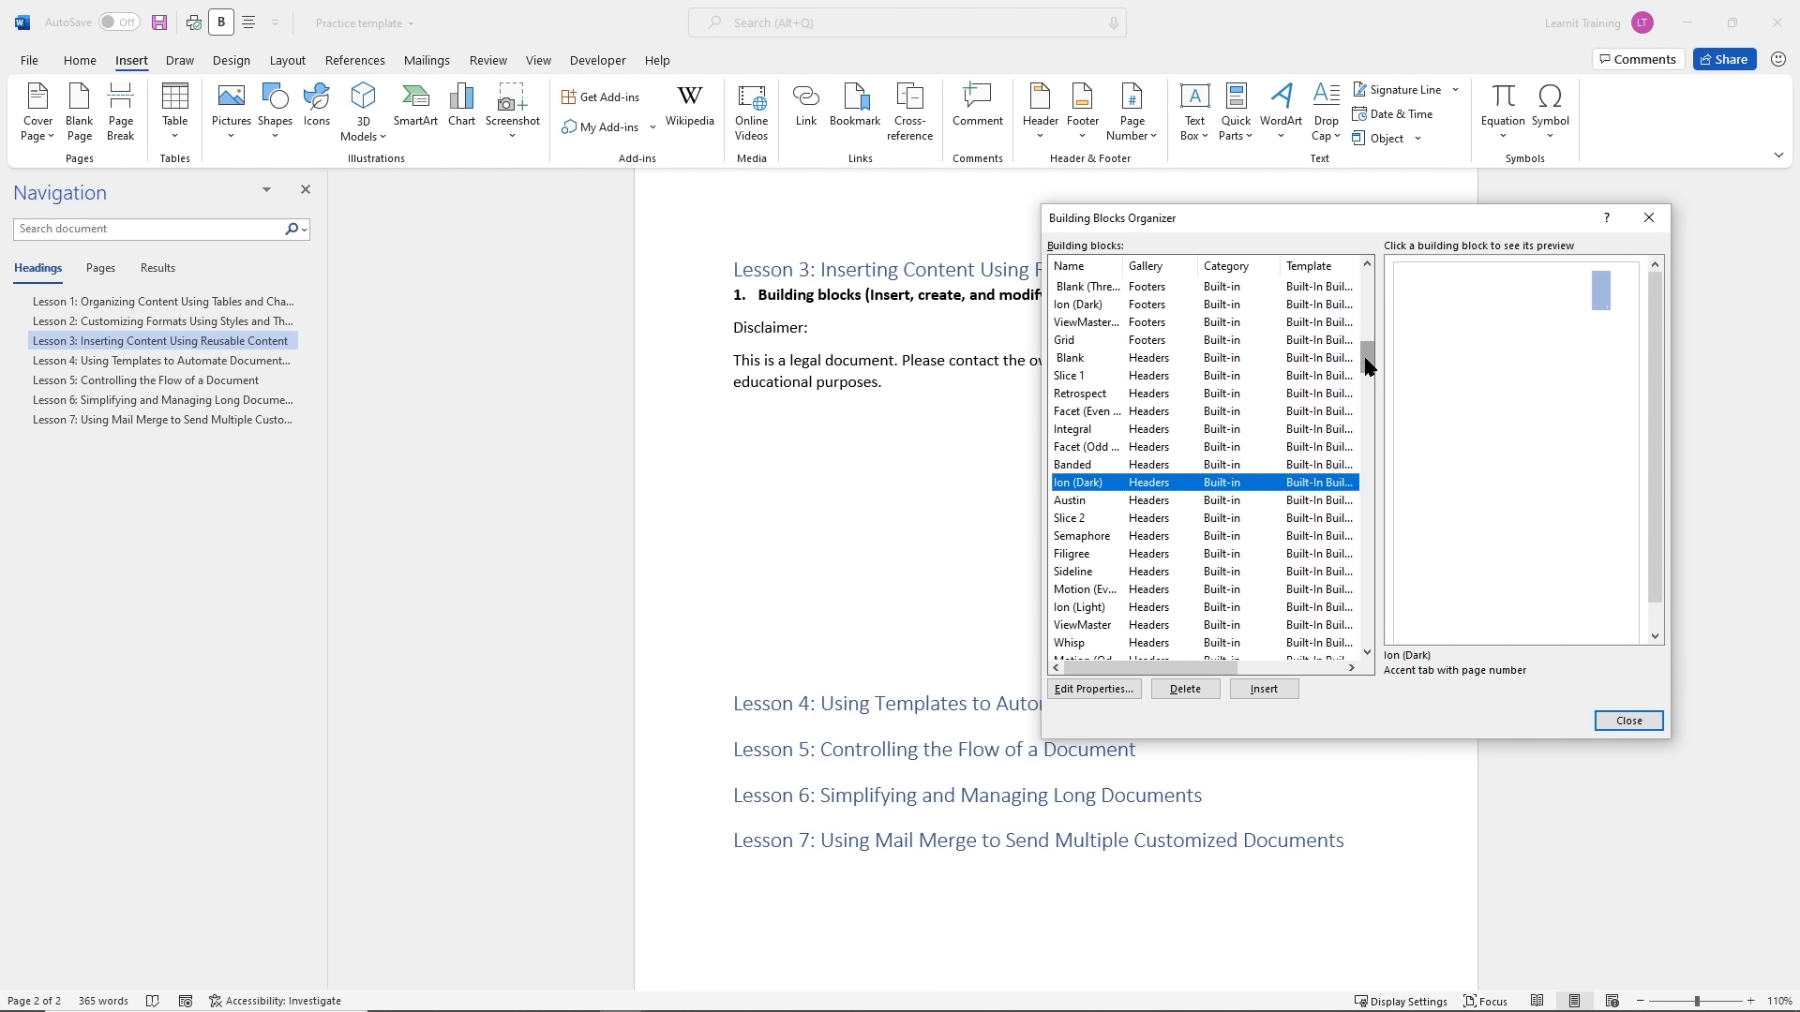
Preview the Double Table block and the Calendar 1 to Calendar 4 table building blocks
scroll(1364, 377, down, 3)
drag(1370, 387, 1362, 574)
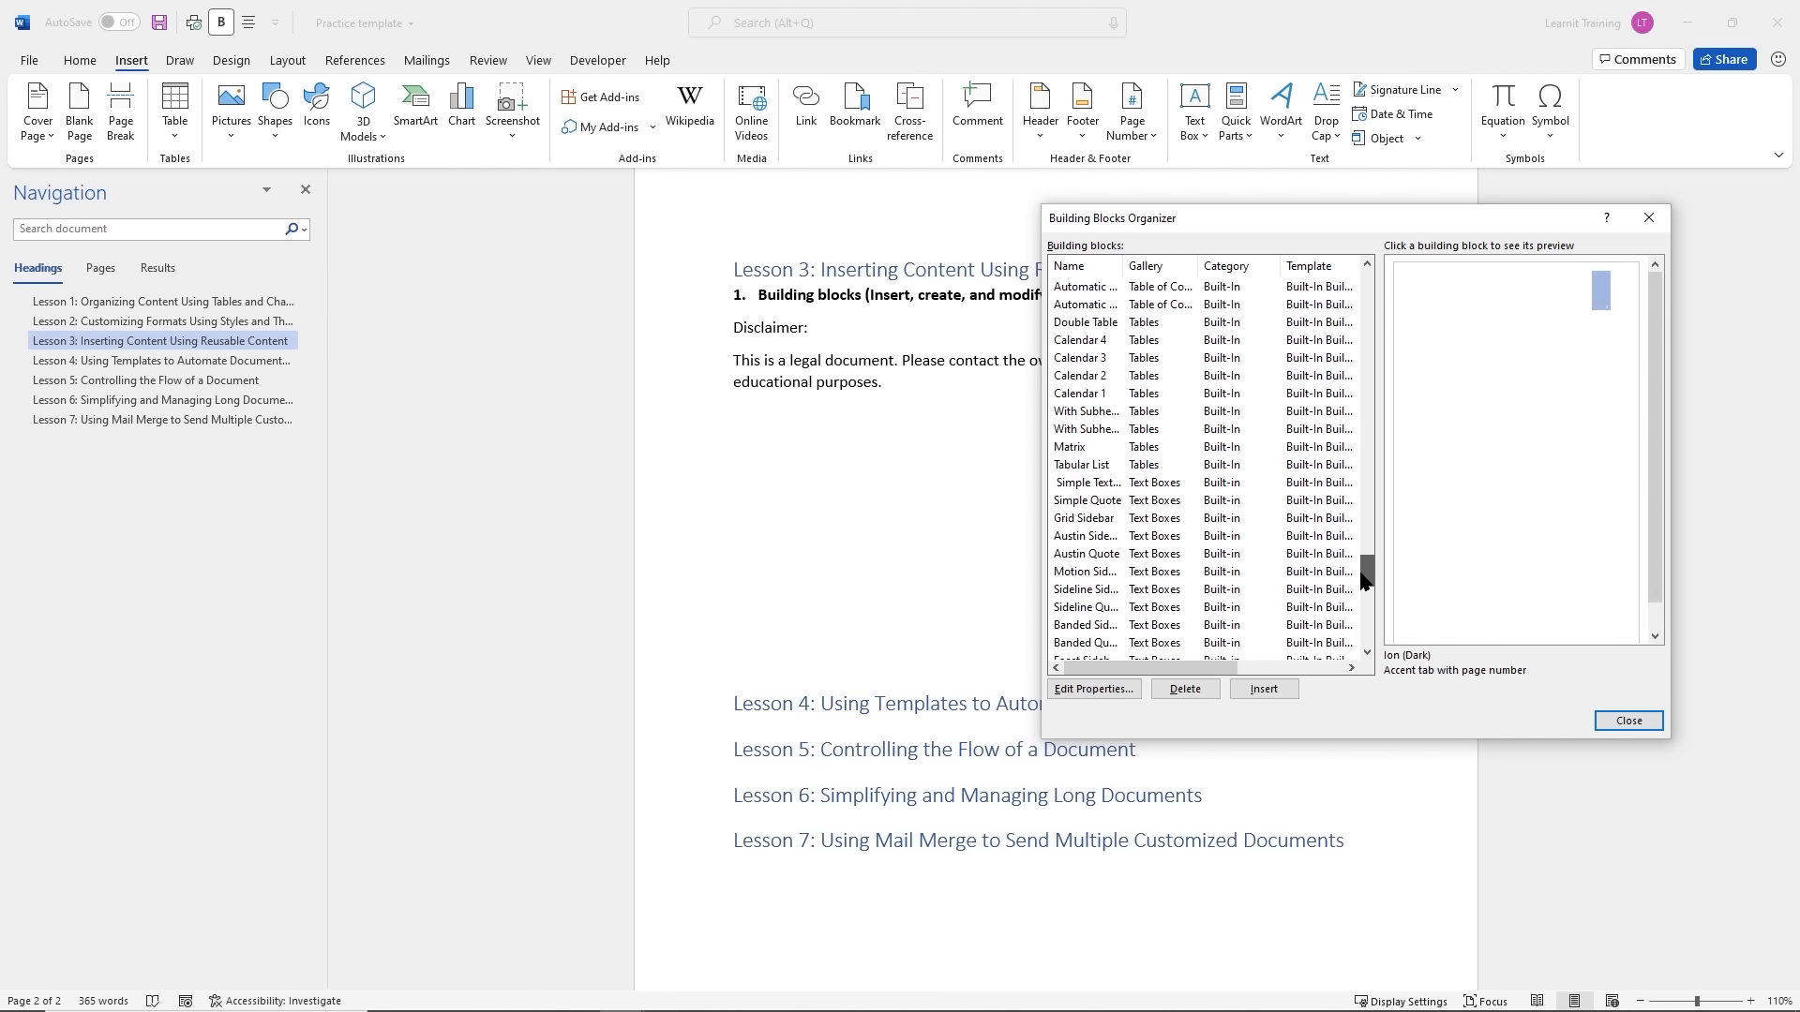
click(1234, 324)
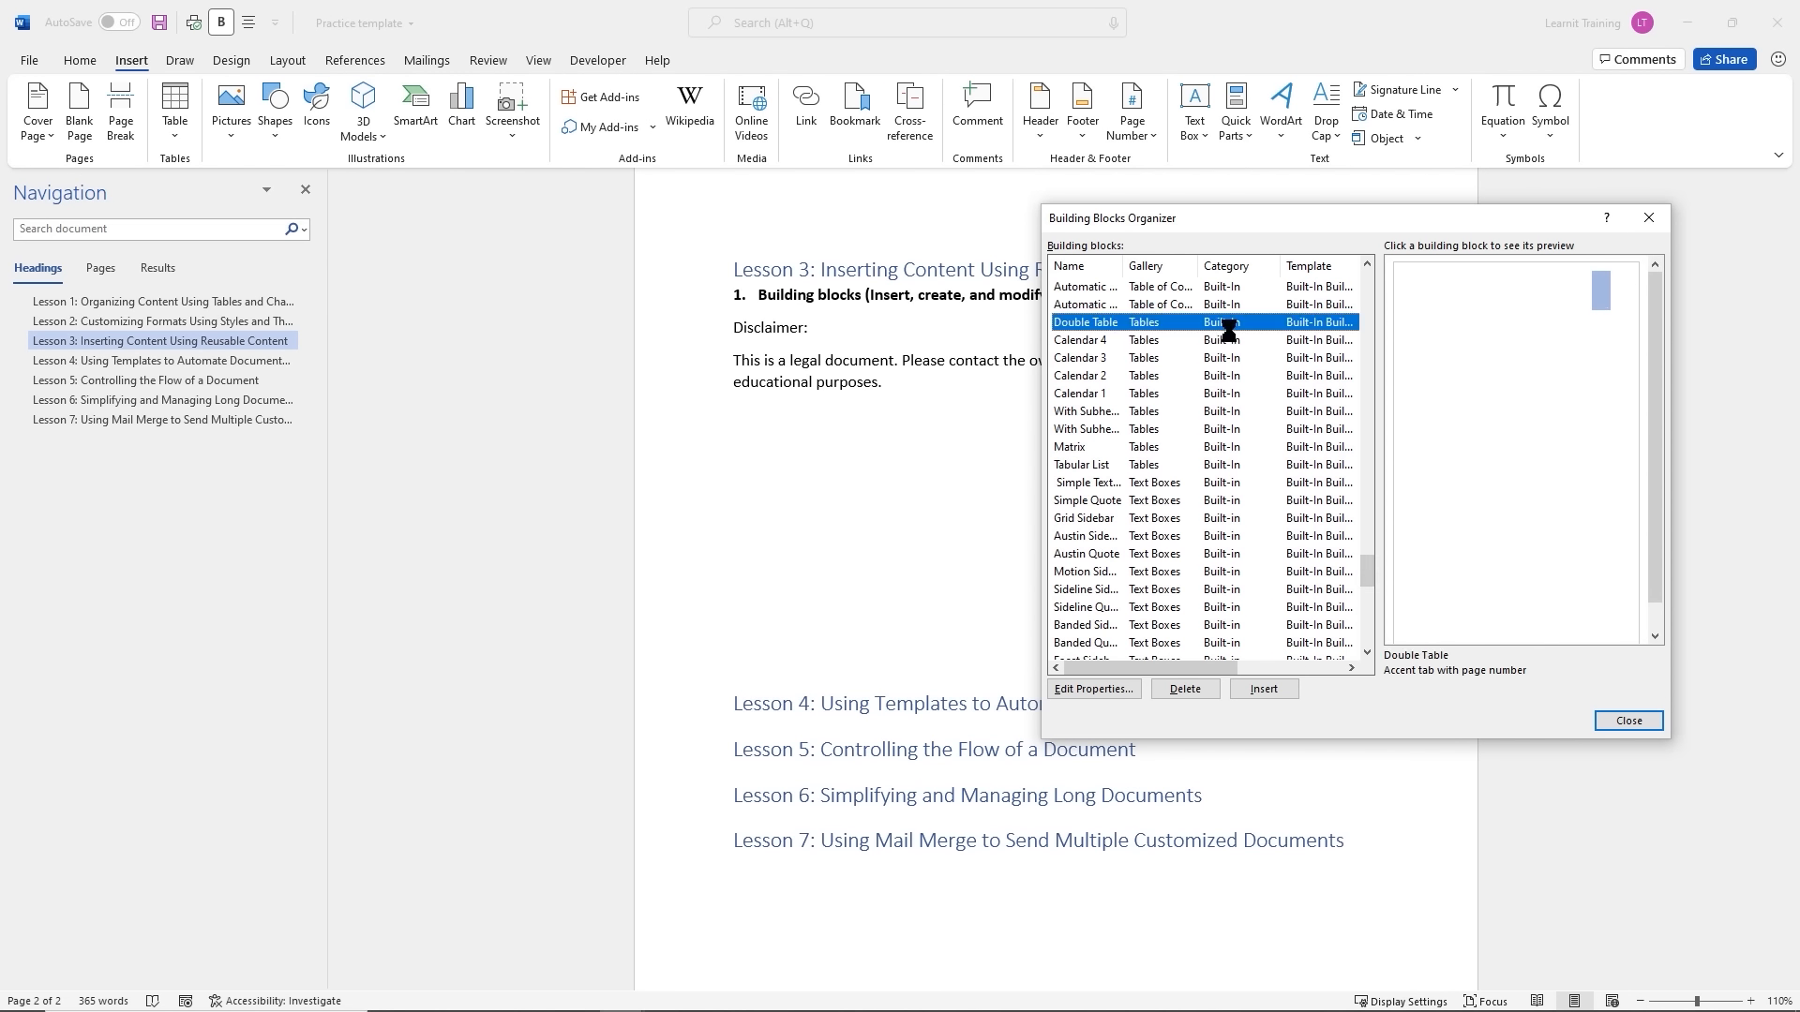
click(1227, 340)
click(1230, 375)
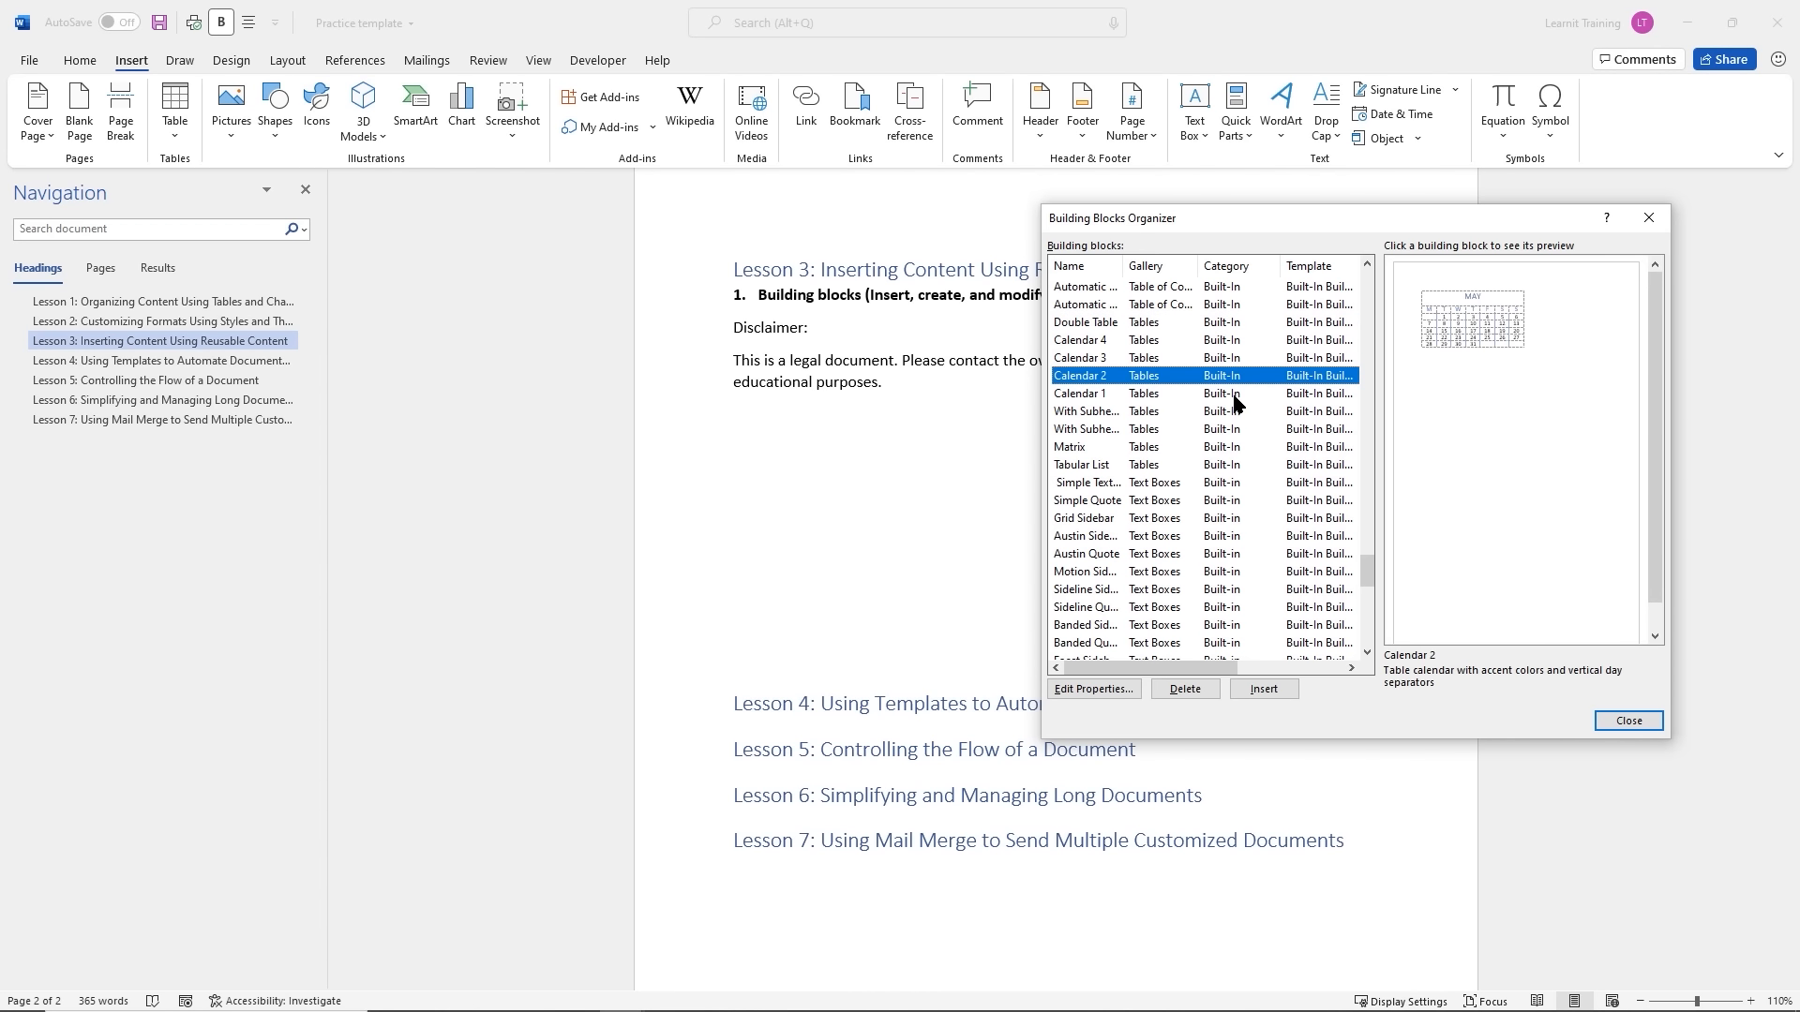
click(1238, 395)
click(1235, 361)
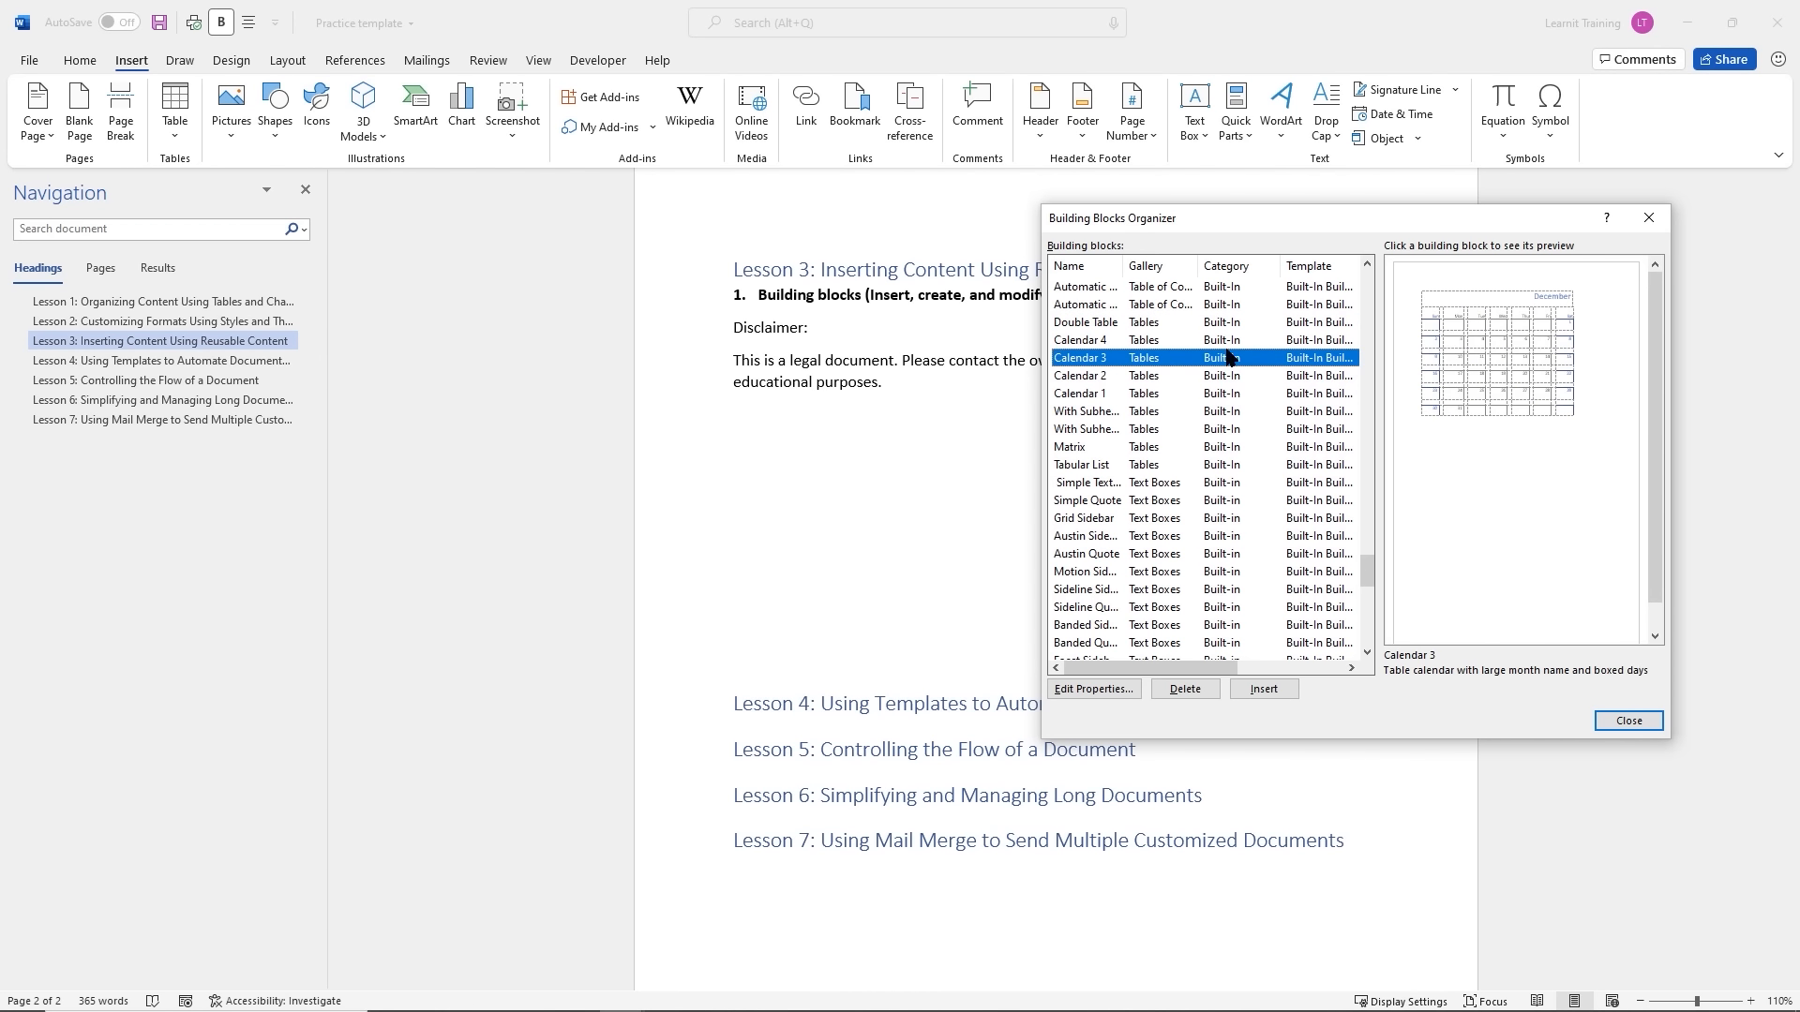
click(1228, 341)
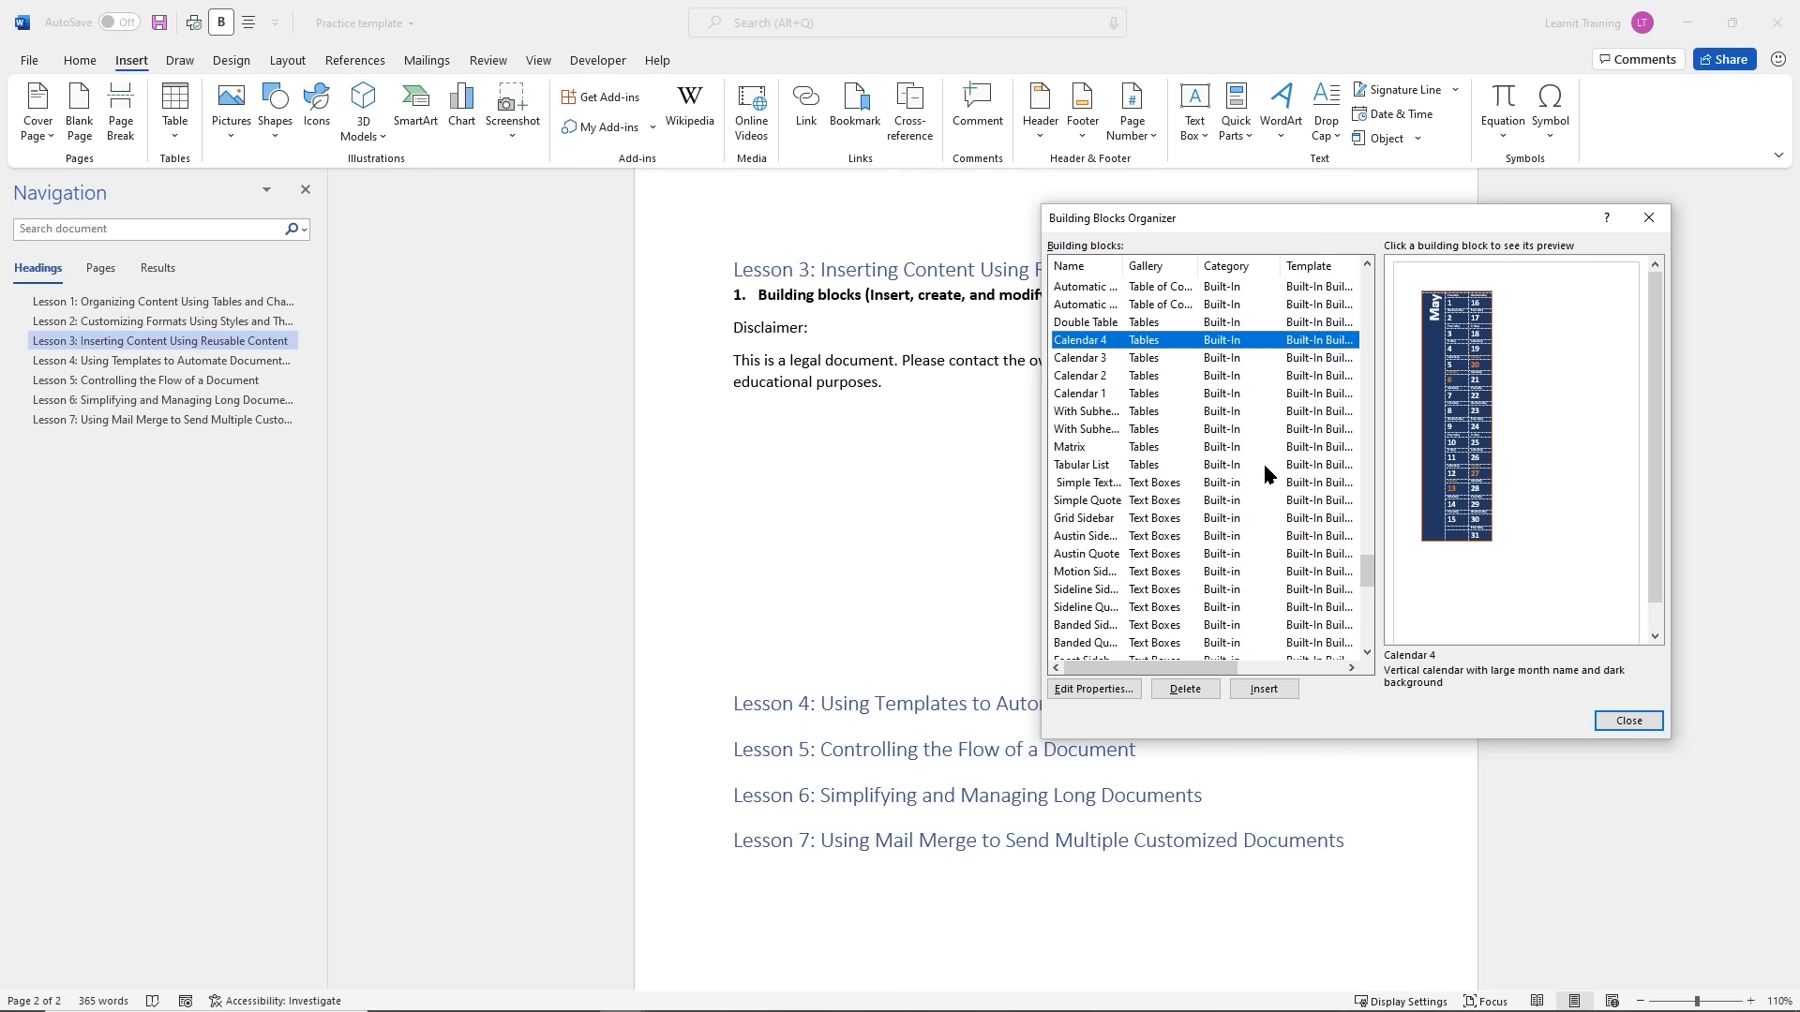
Insert the Simple Quote text box building block and place it below the disclaimer paragraph in Lesson 3
click(1170, 484)
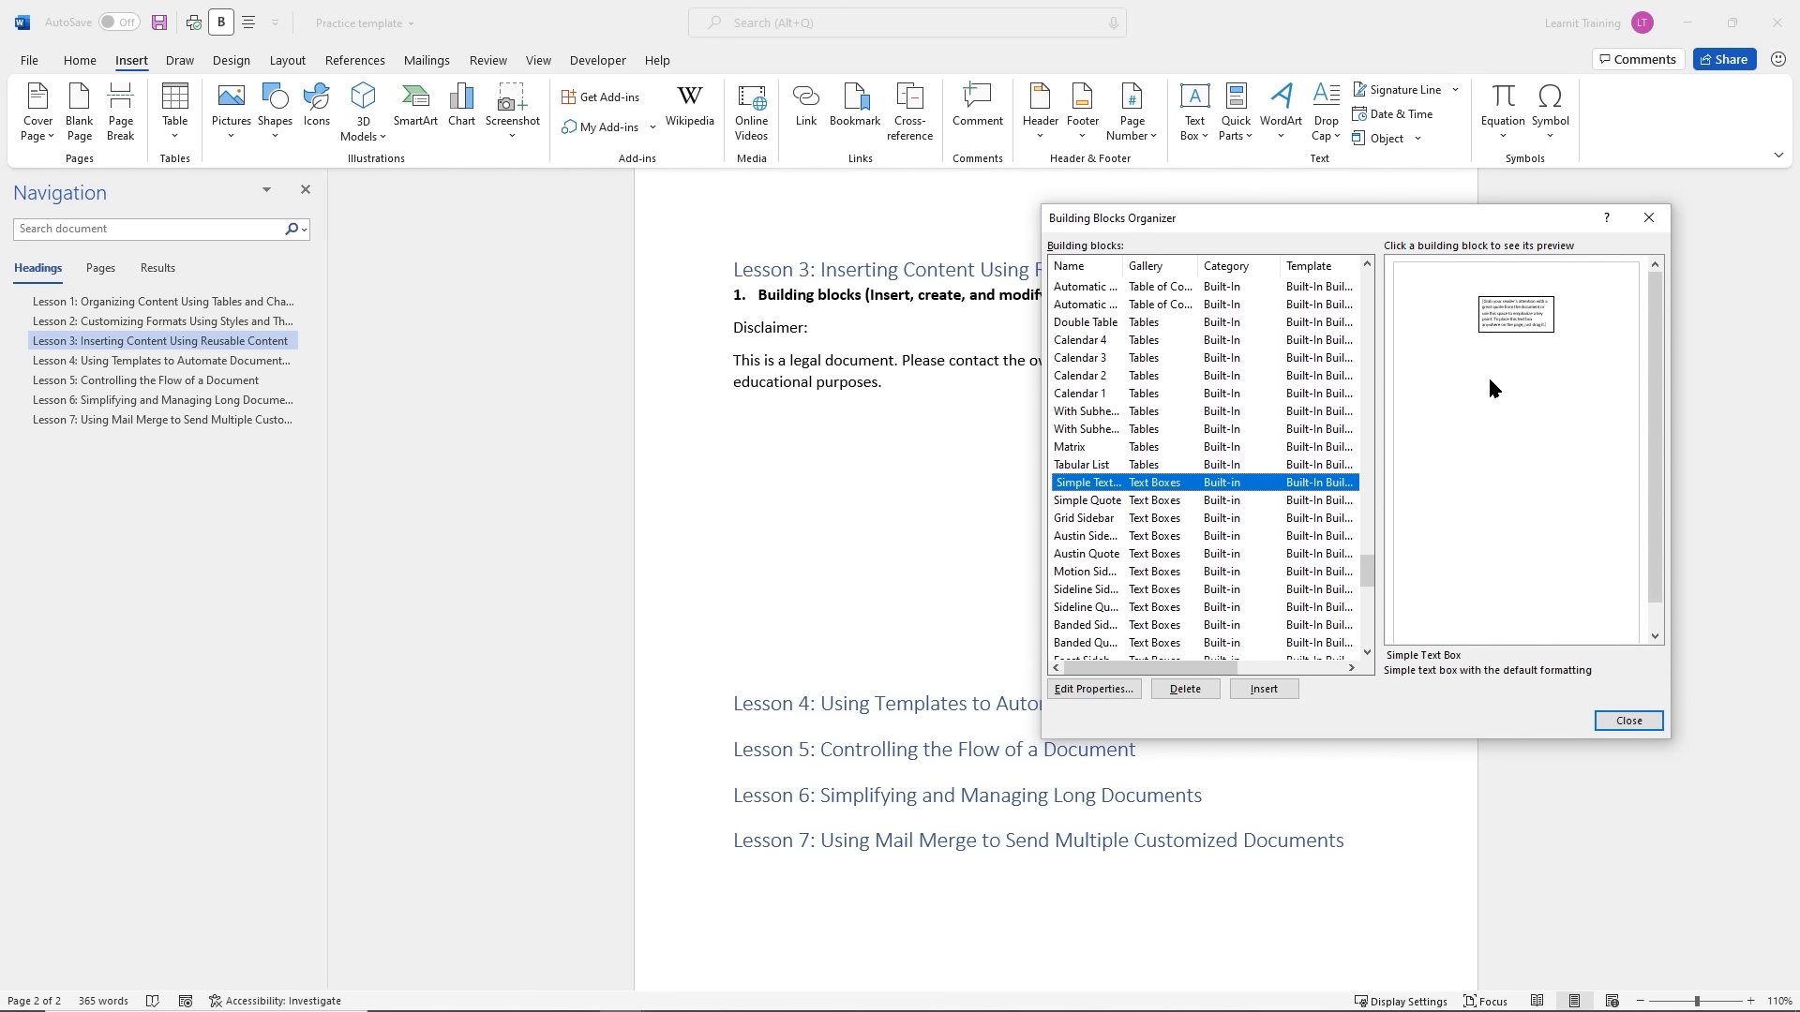
click(1163, 507)
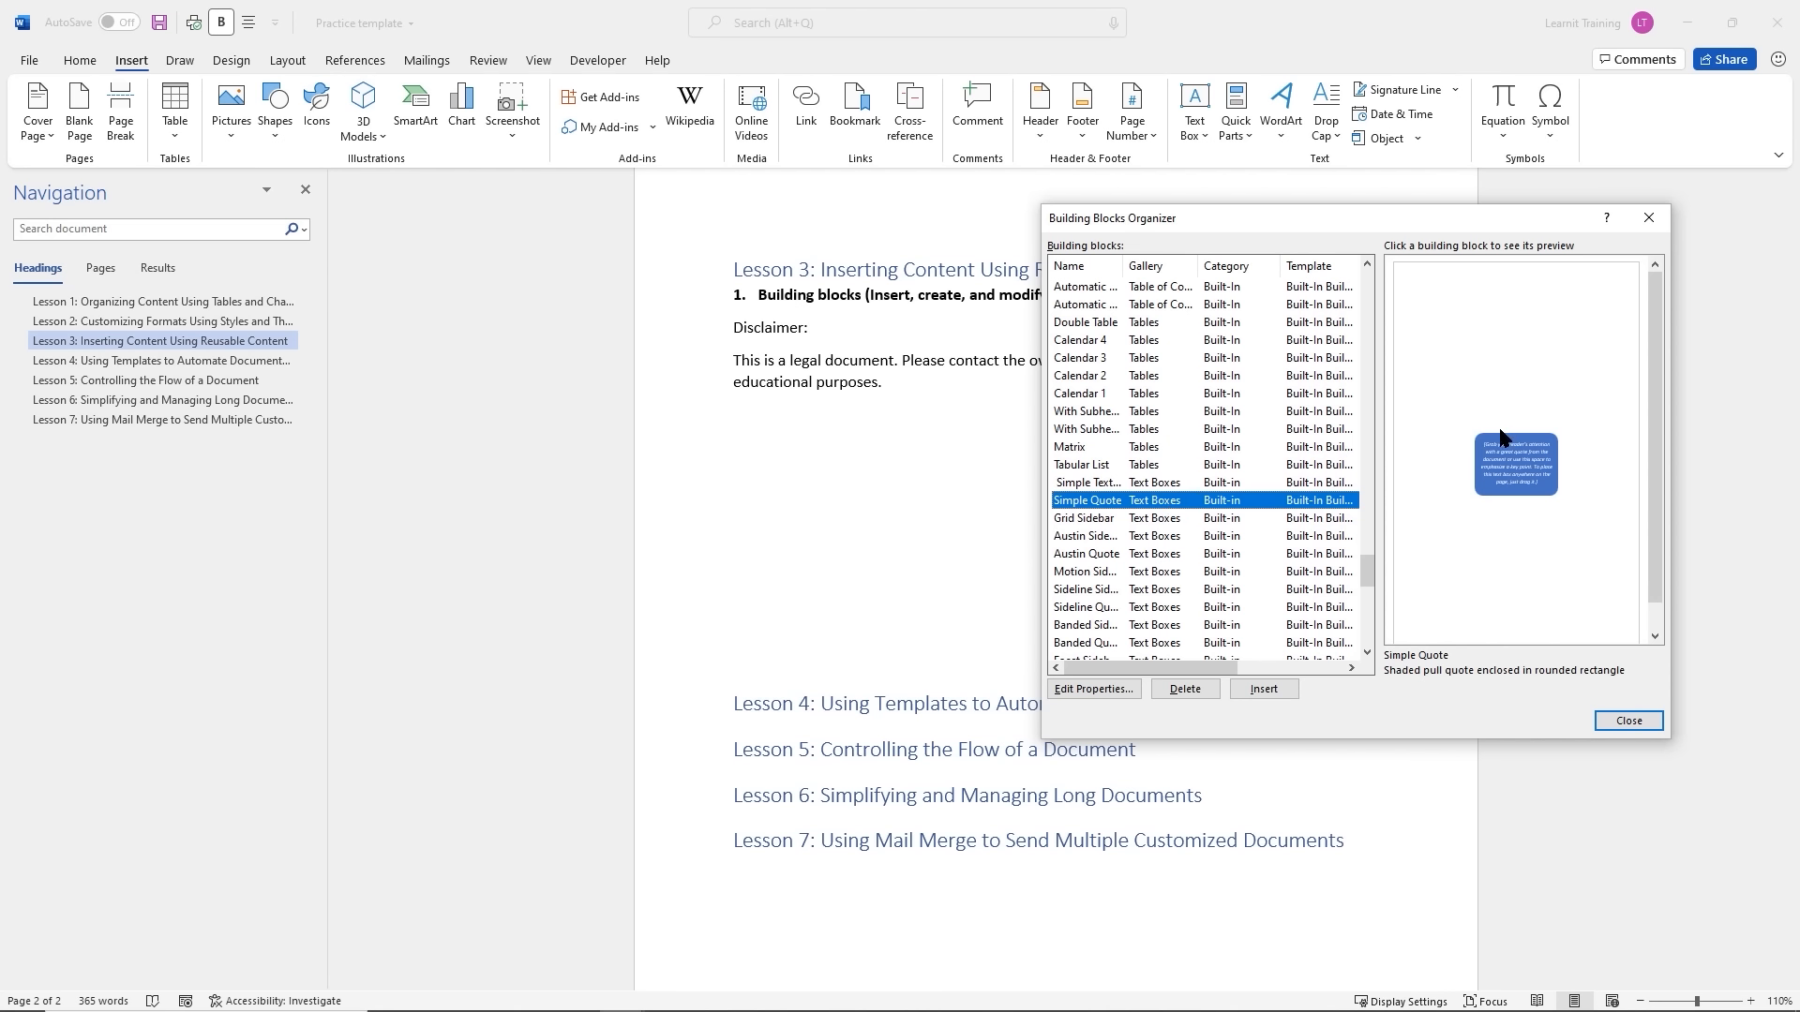
click(1265, 691)
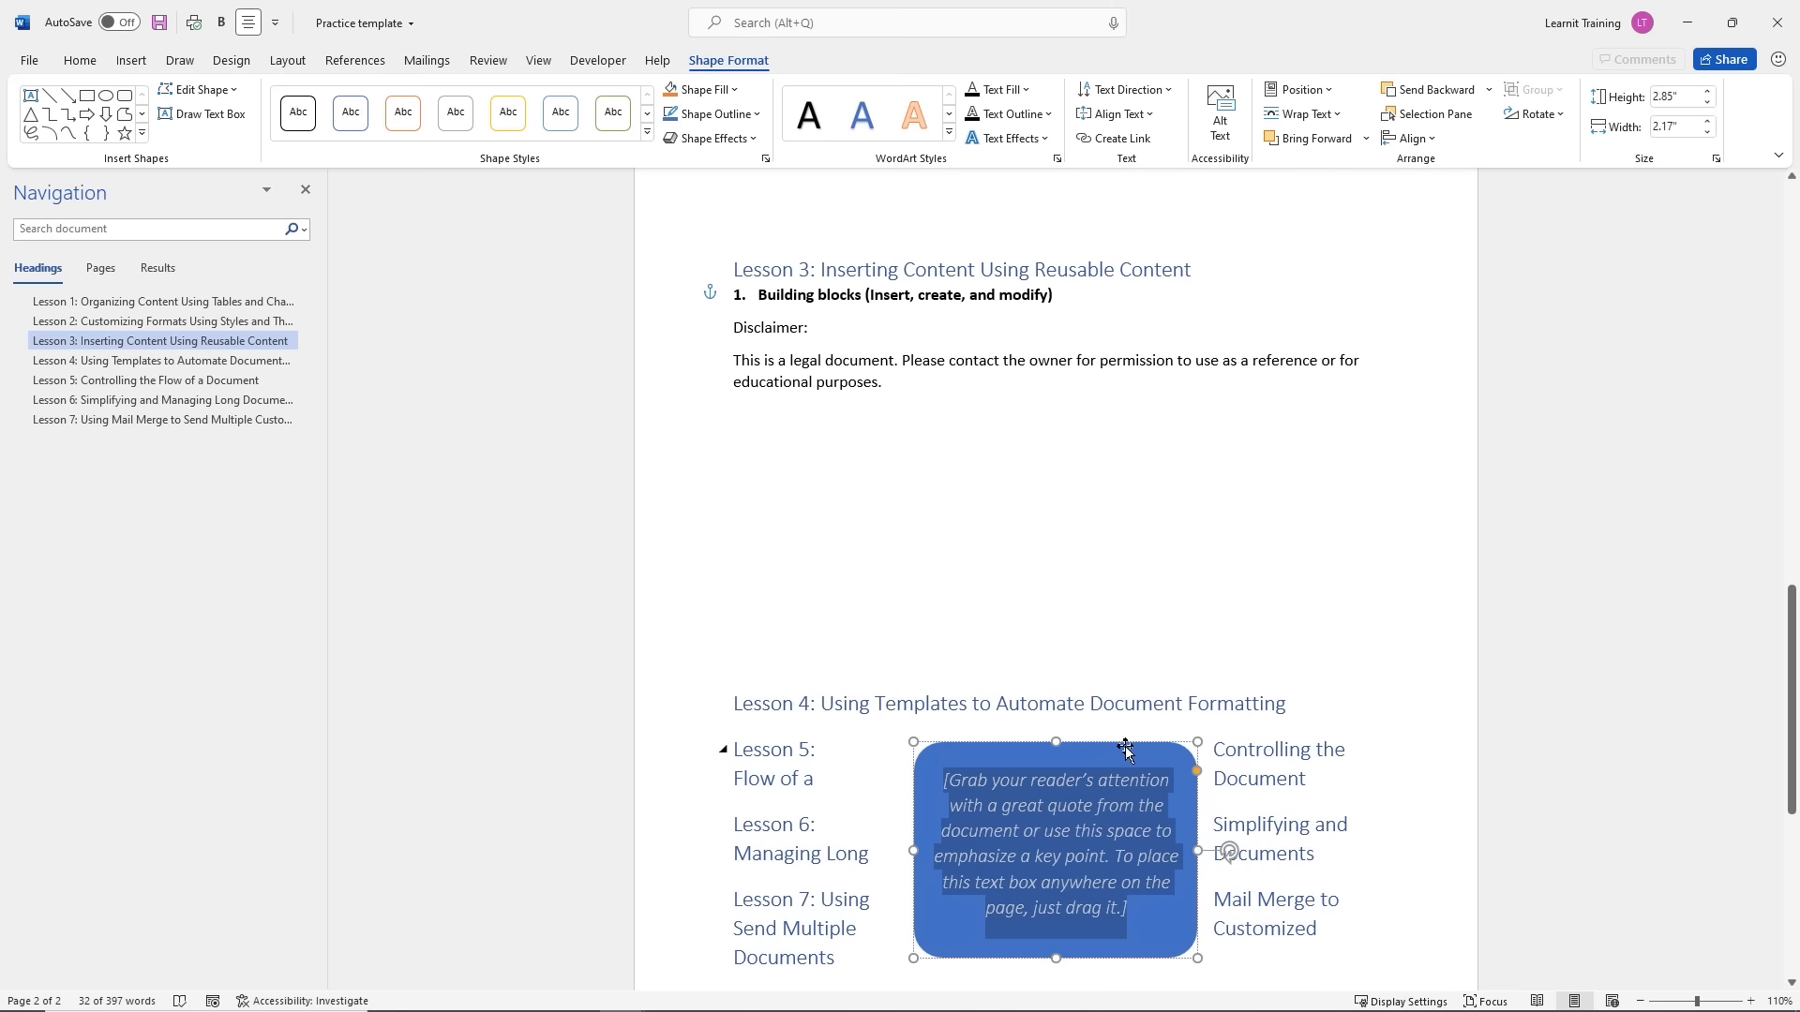
drag(1129, 751, 934, 415)
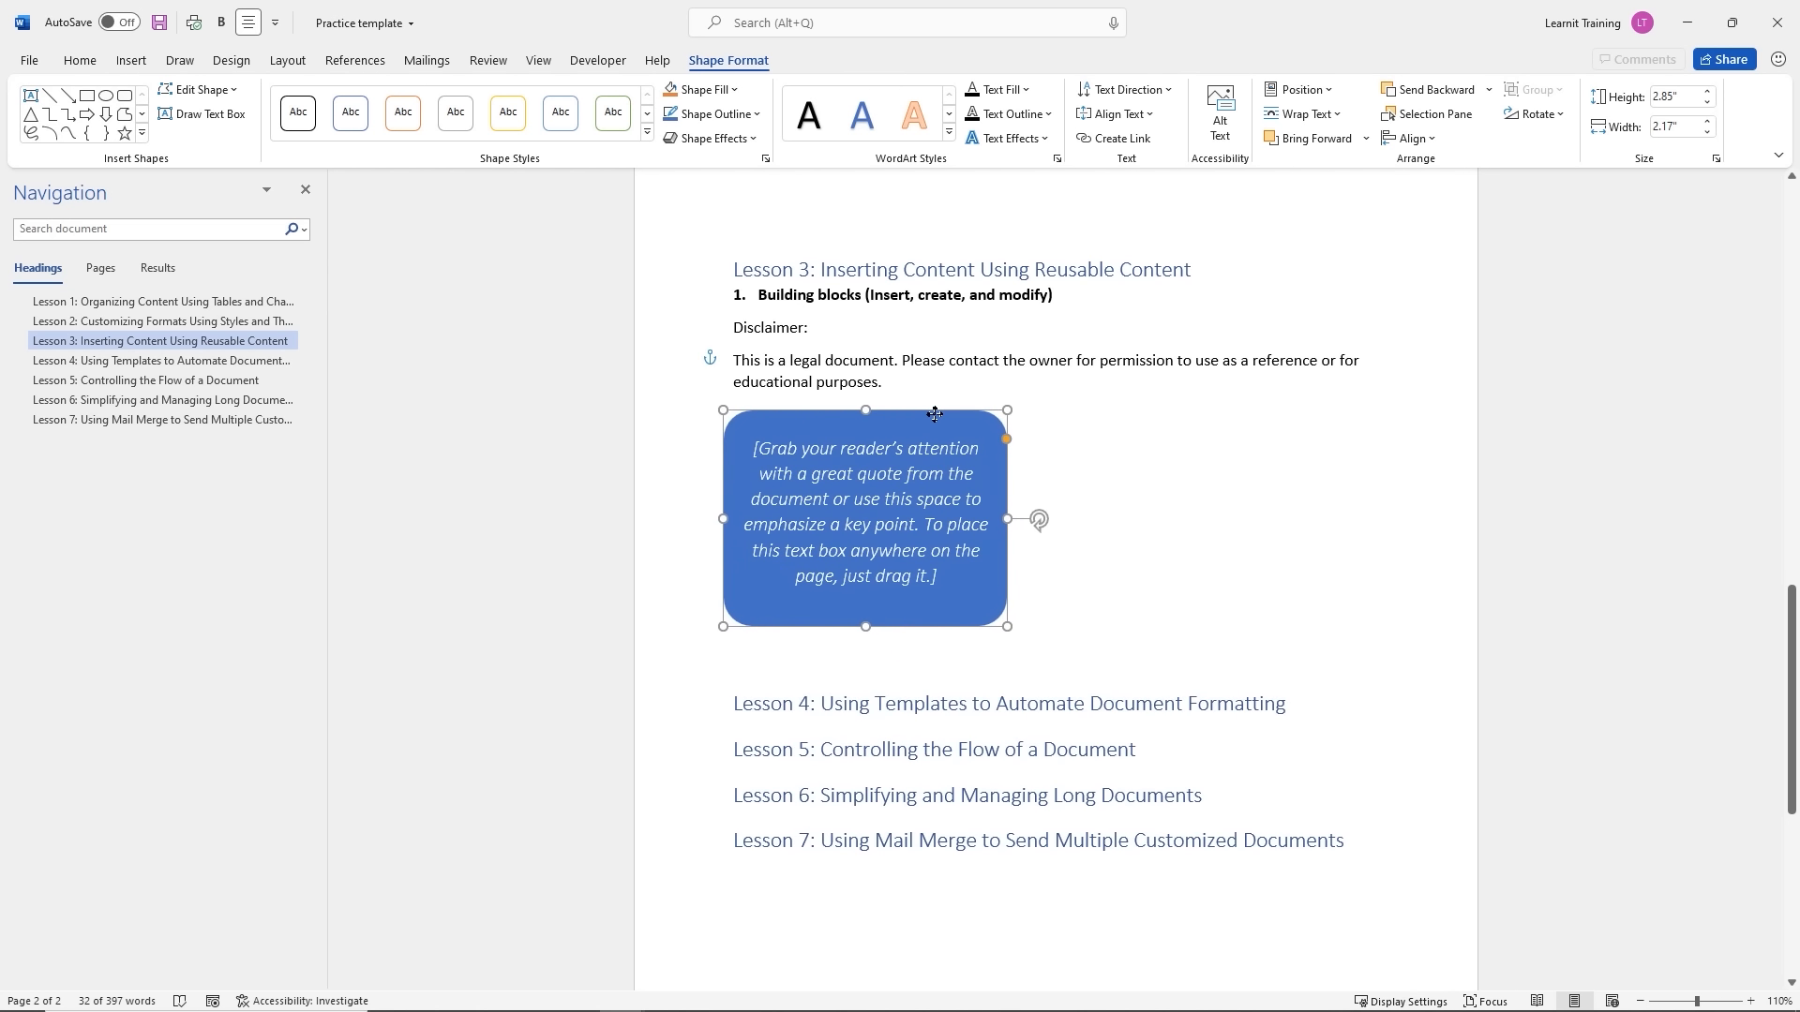
click(1242, 542)
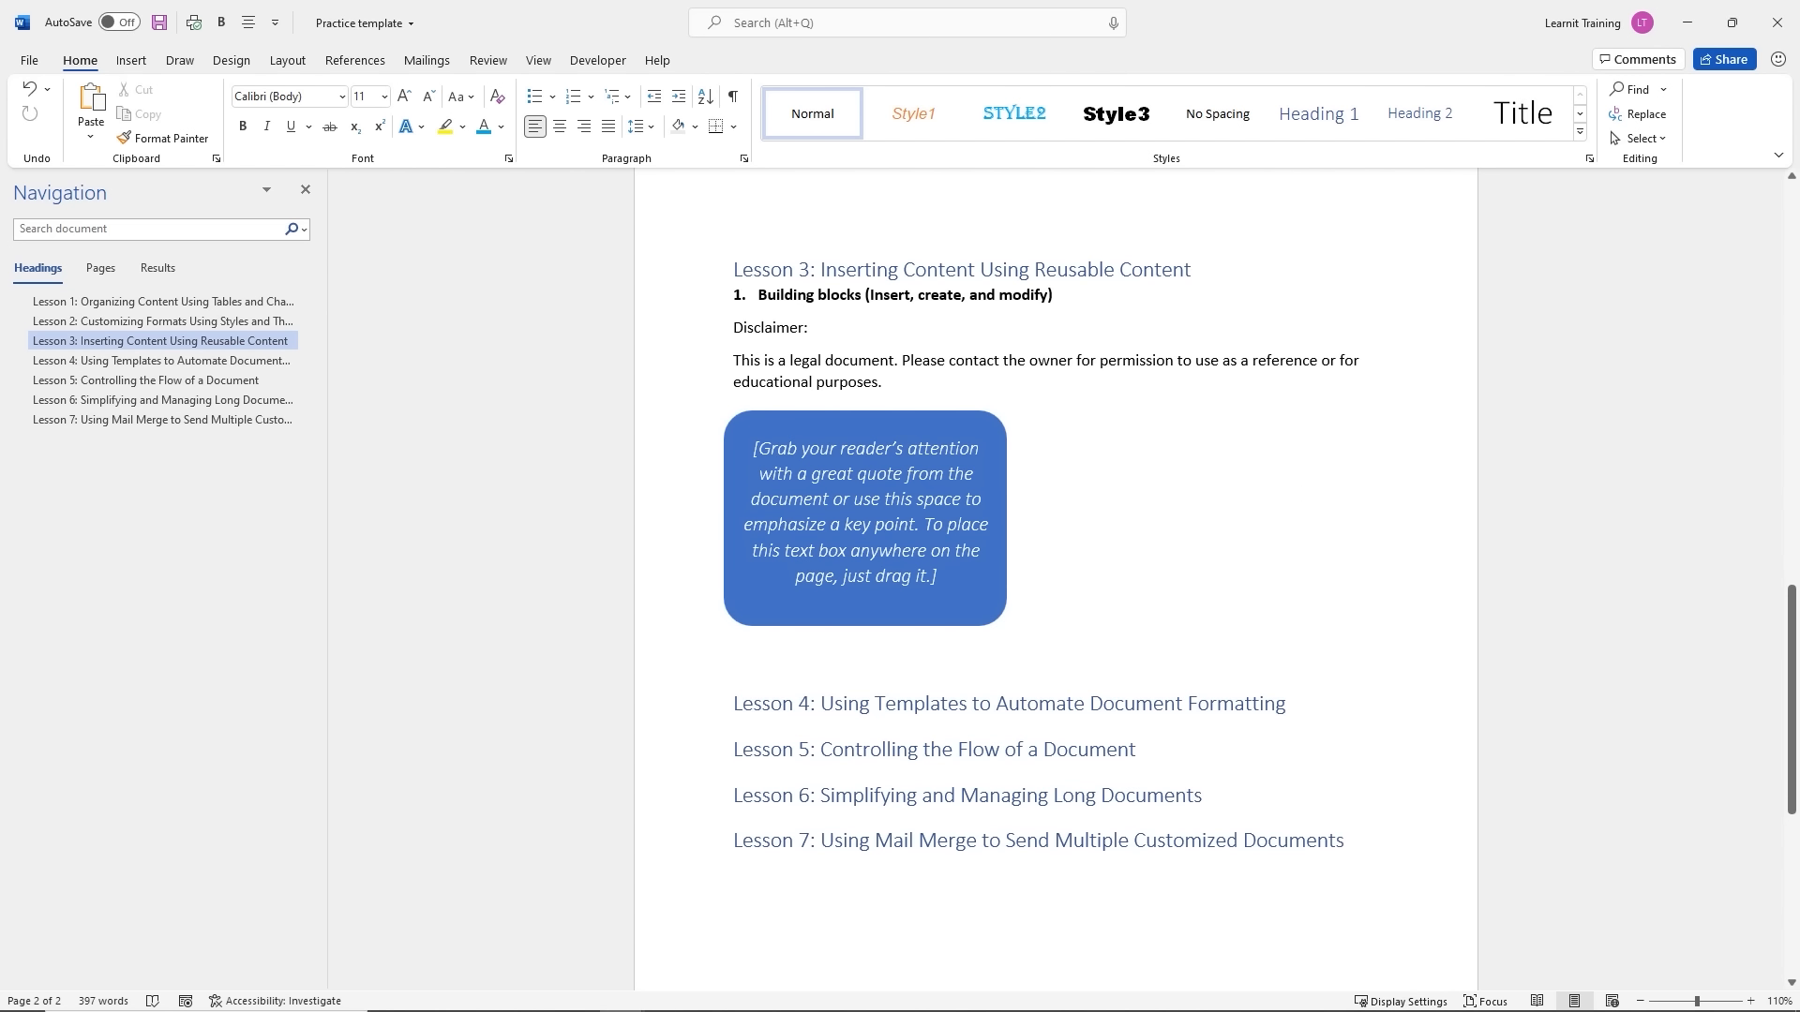
Open the properties of the Works Cited building block from the Building Blocks Organizer
click(132, 62)
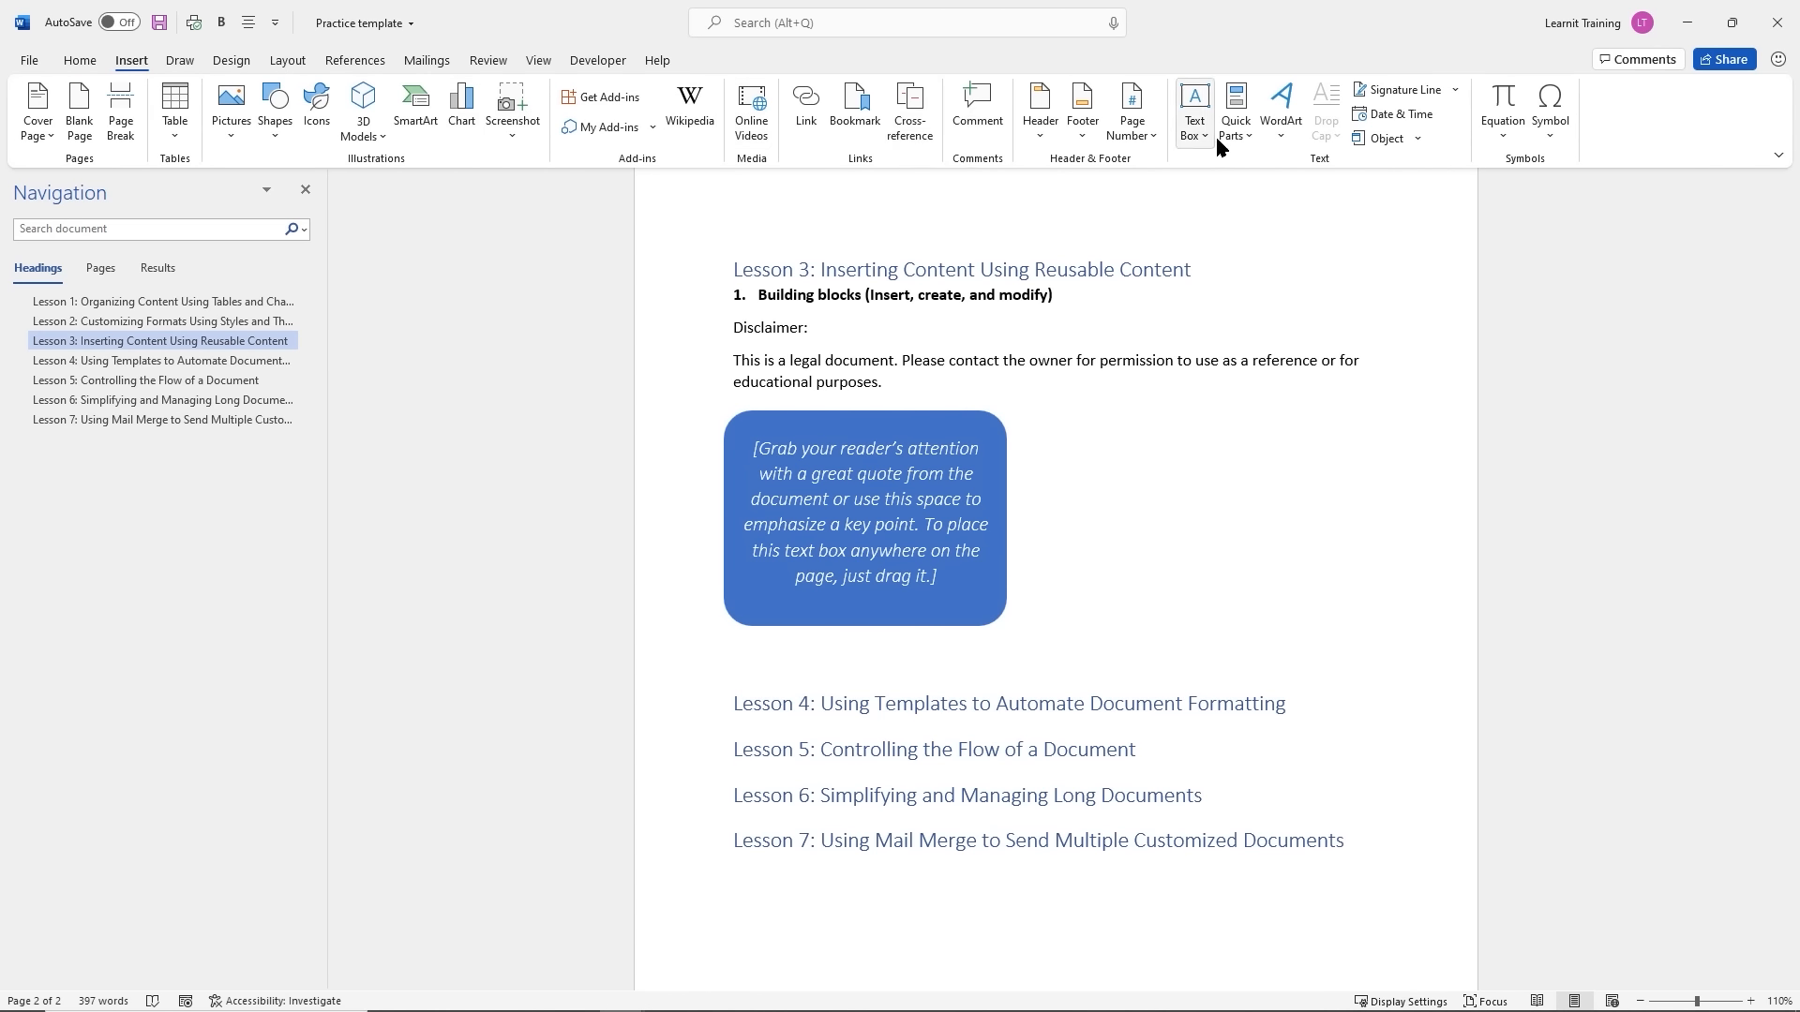
click(1238, 120)
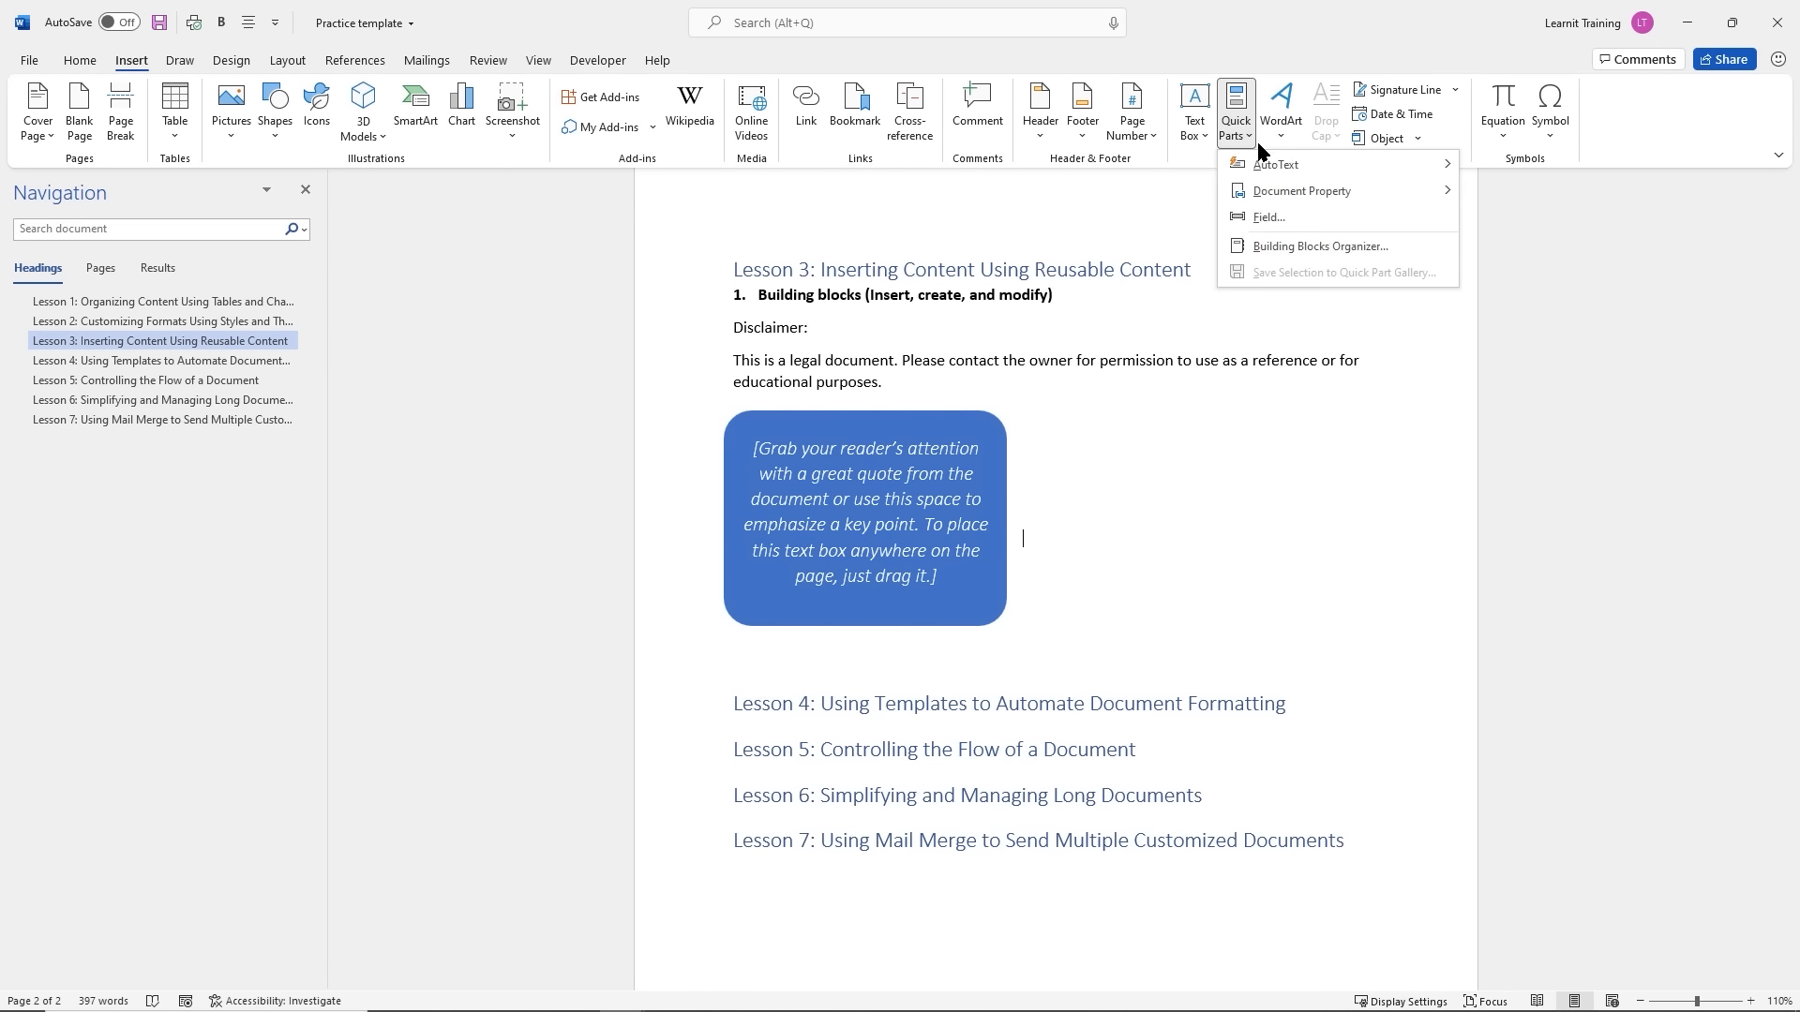
click(1306, 246)
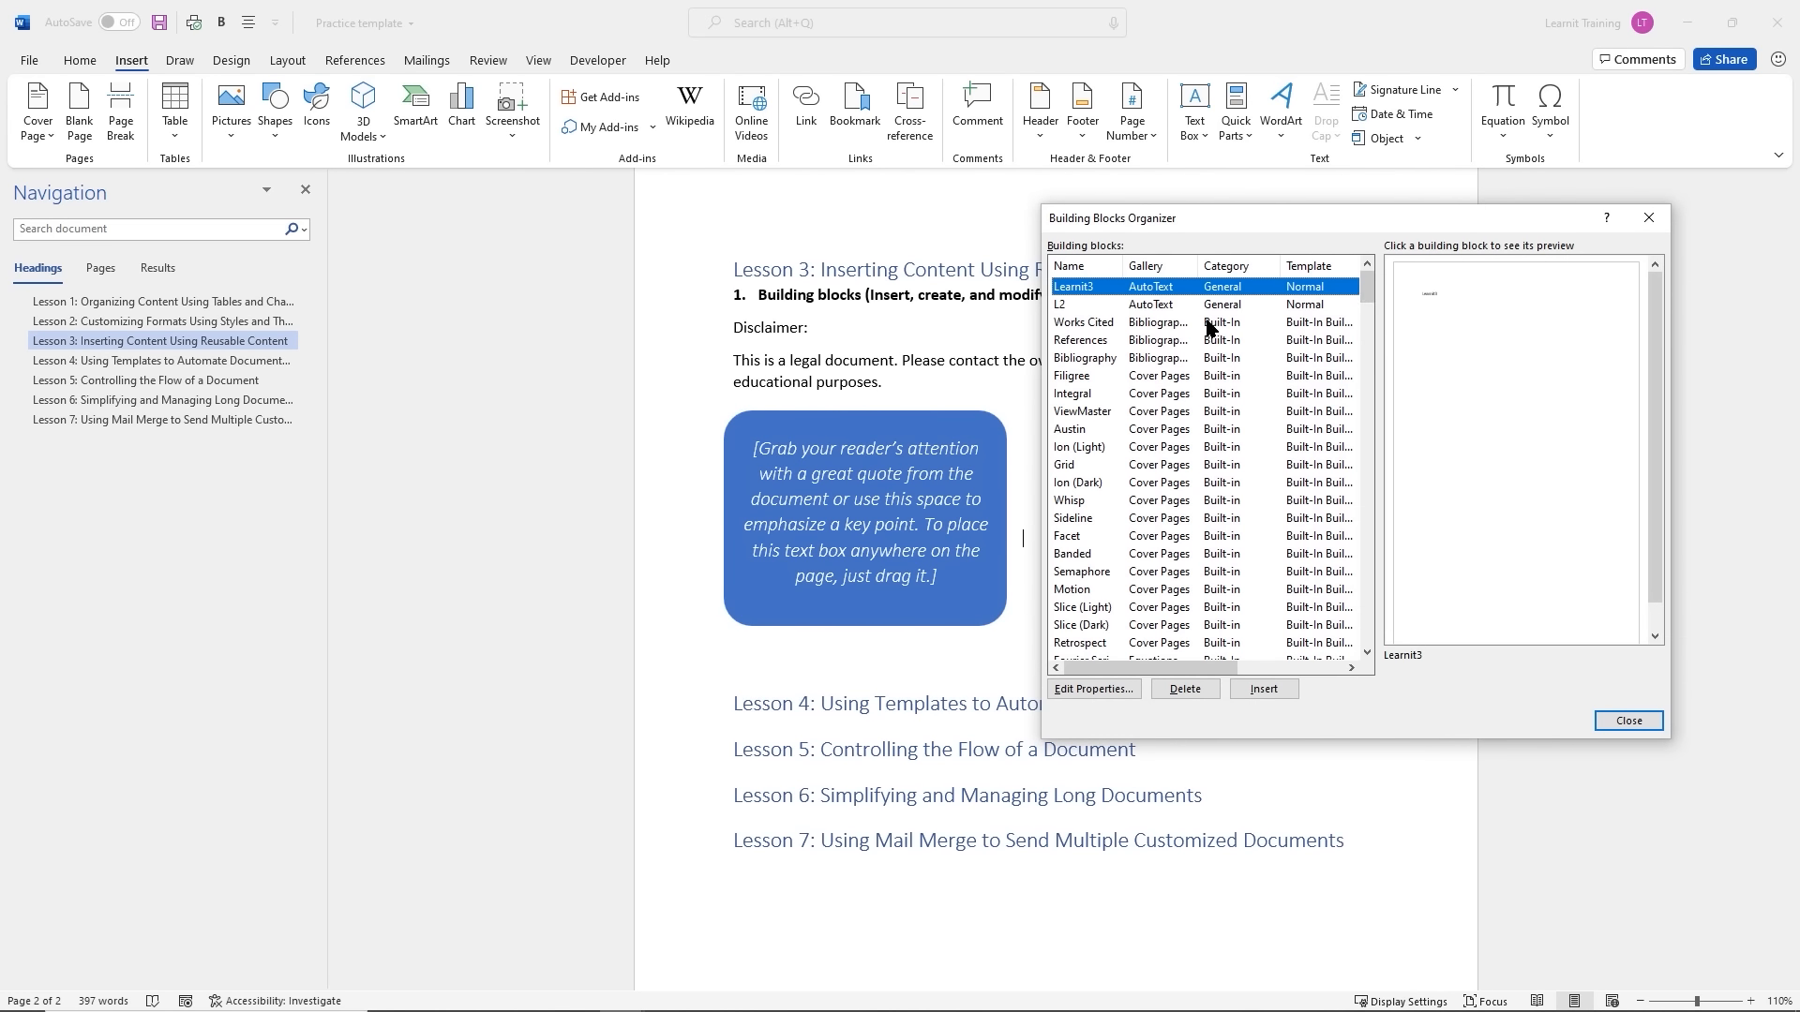
click(1170, 325)
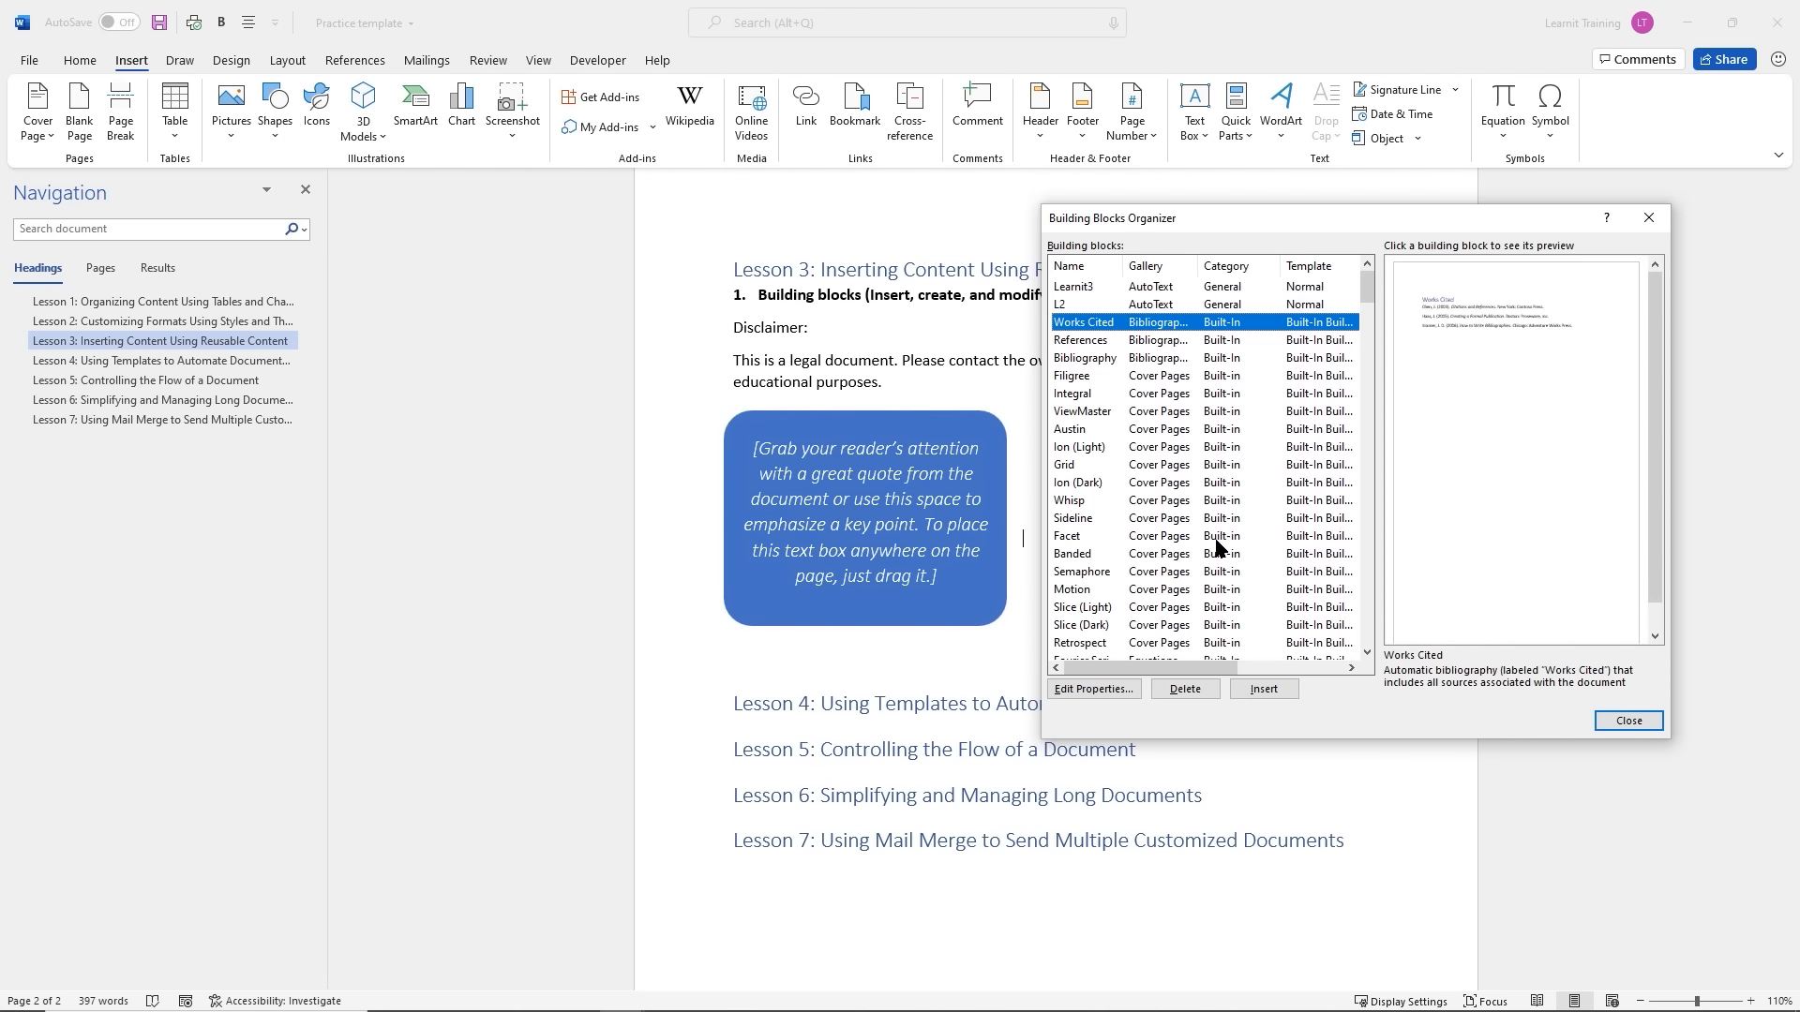
click(1094, 689)
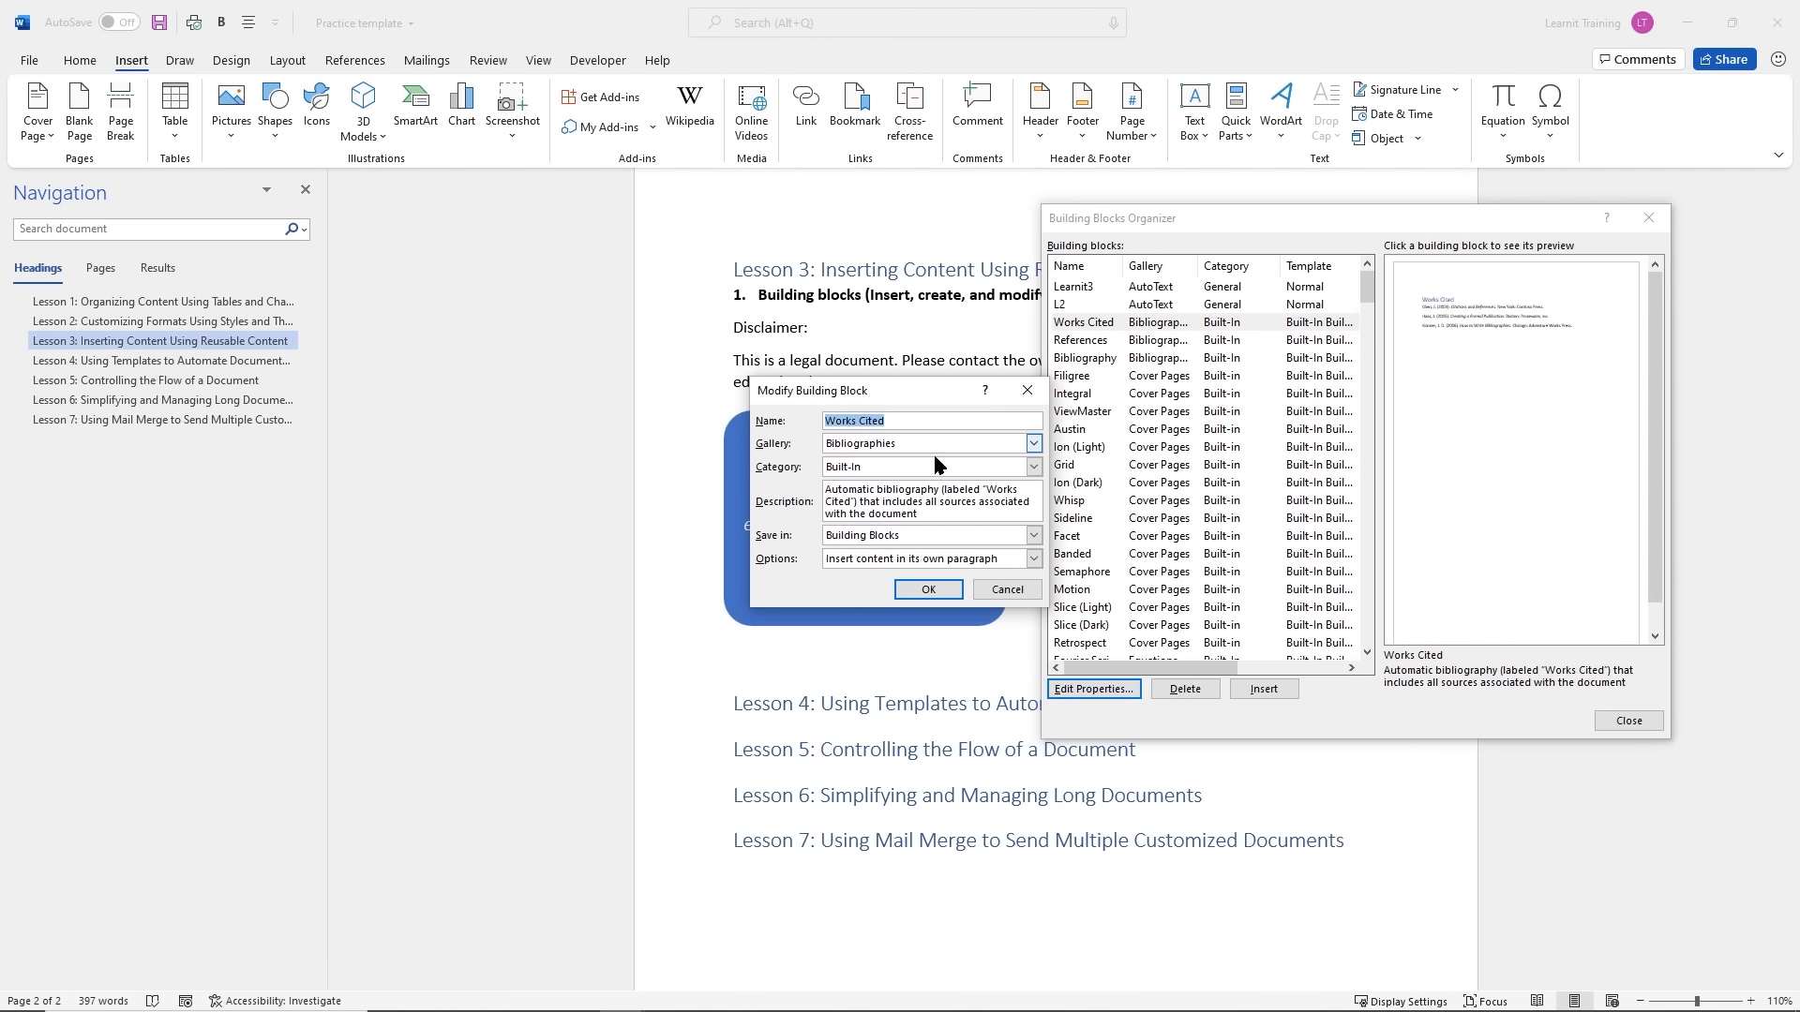
Review the available gallery, category and save location choices for the Works Cited building block without changing them
click(1033, 443)
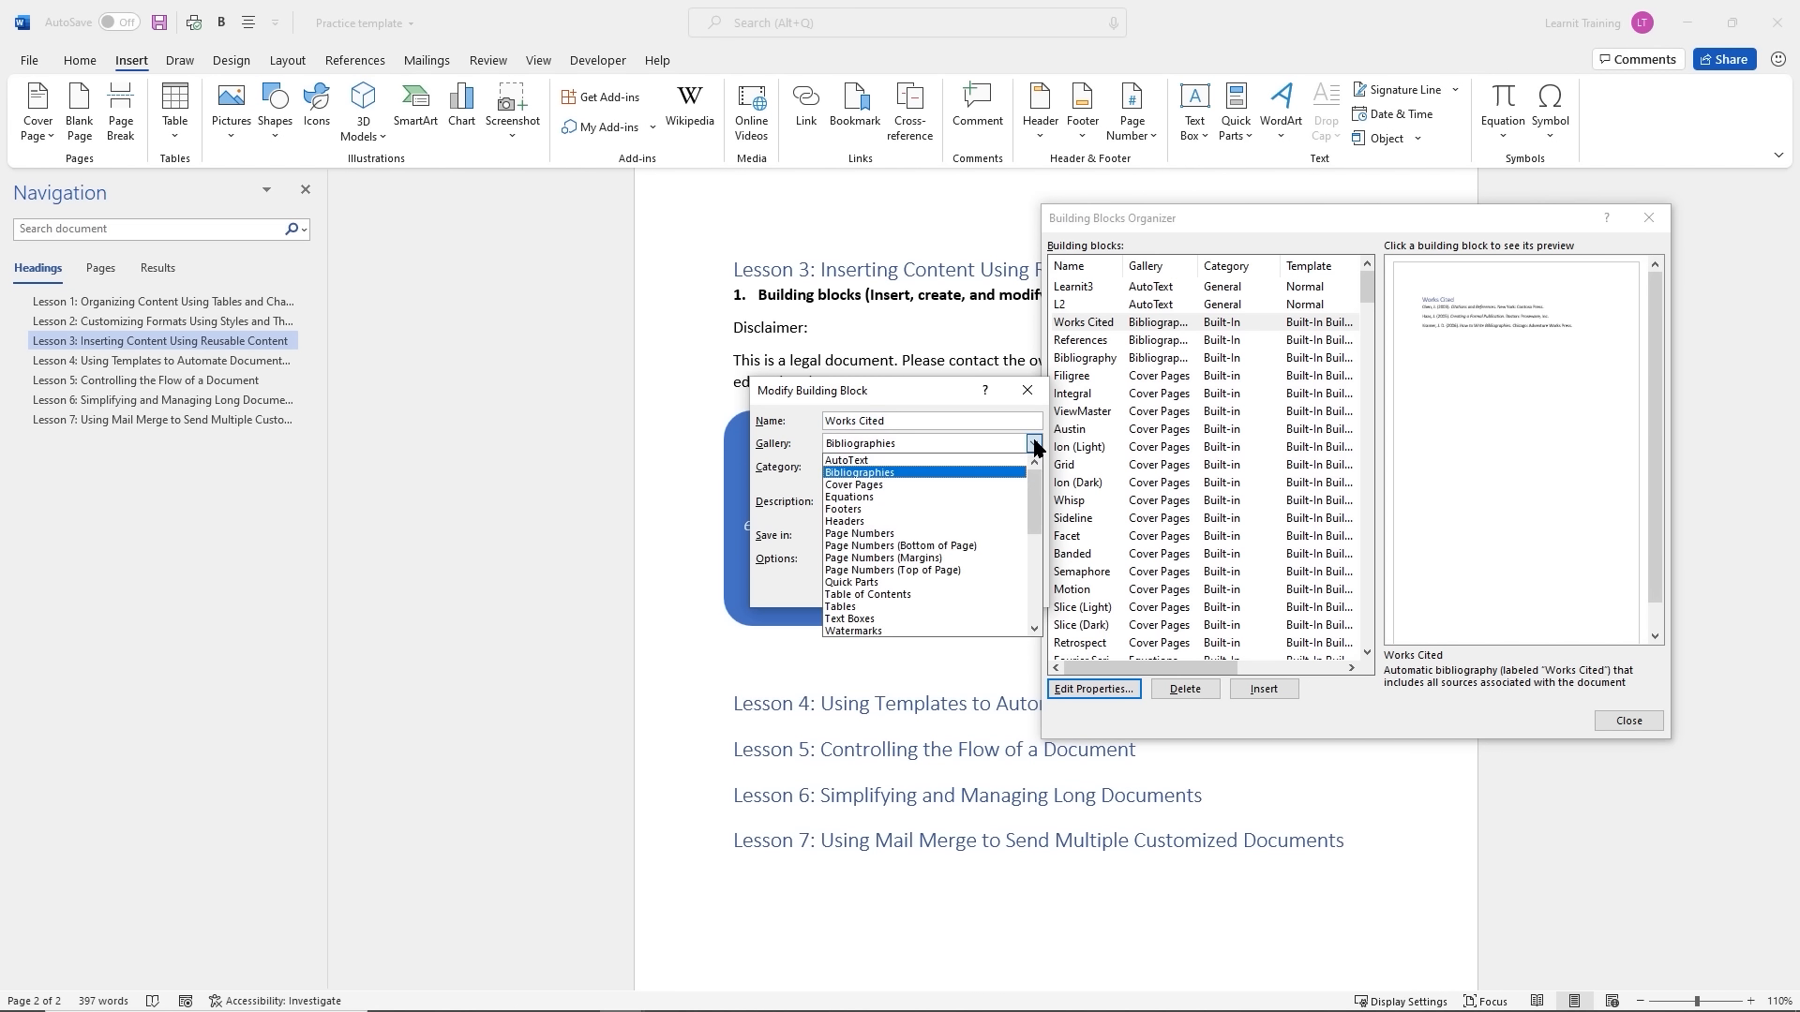
click(916, 391)
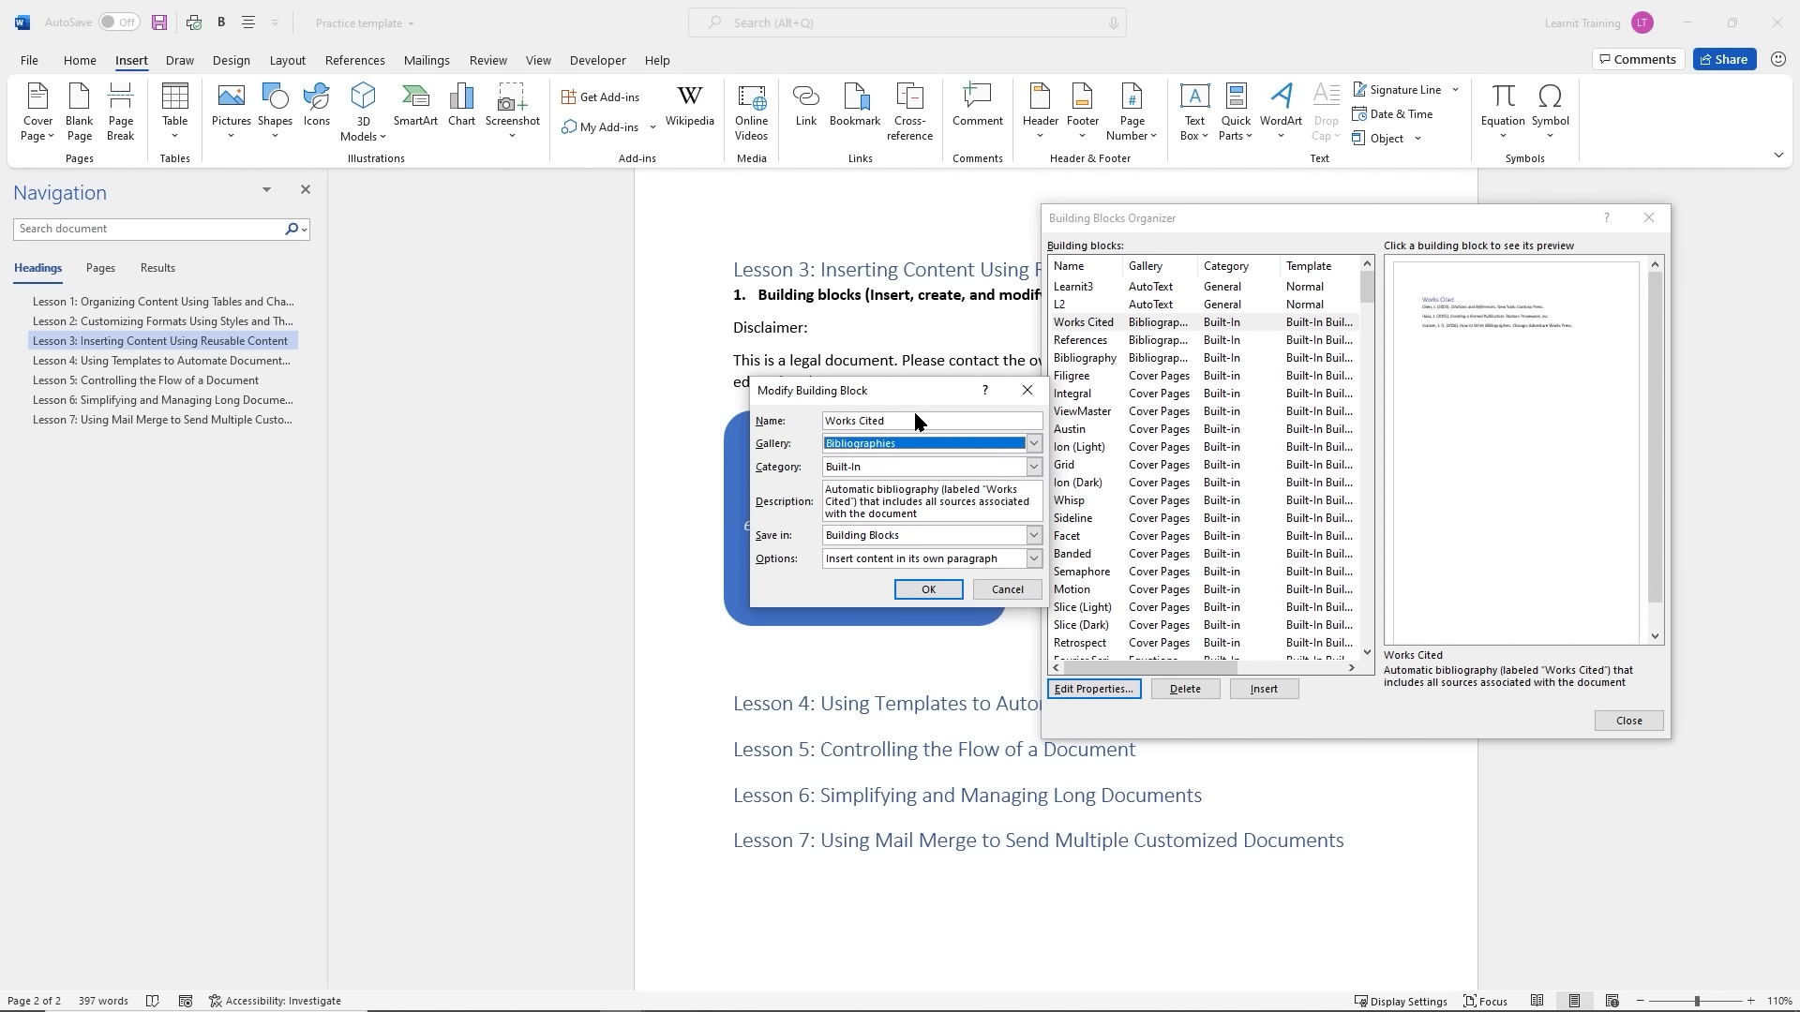
click(1033, 468)
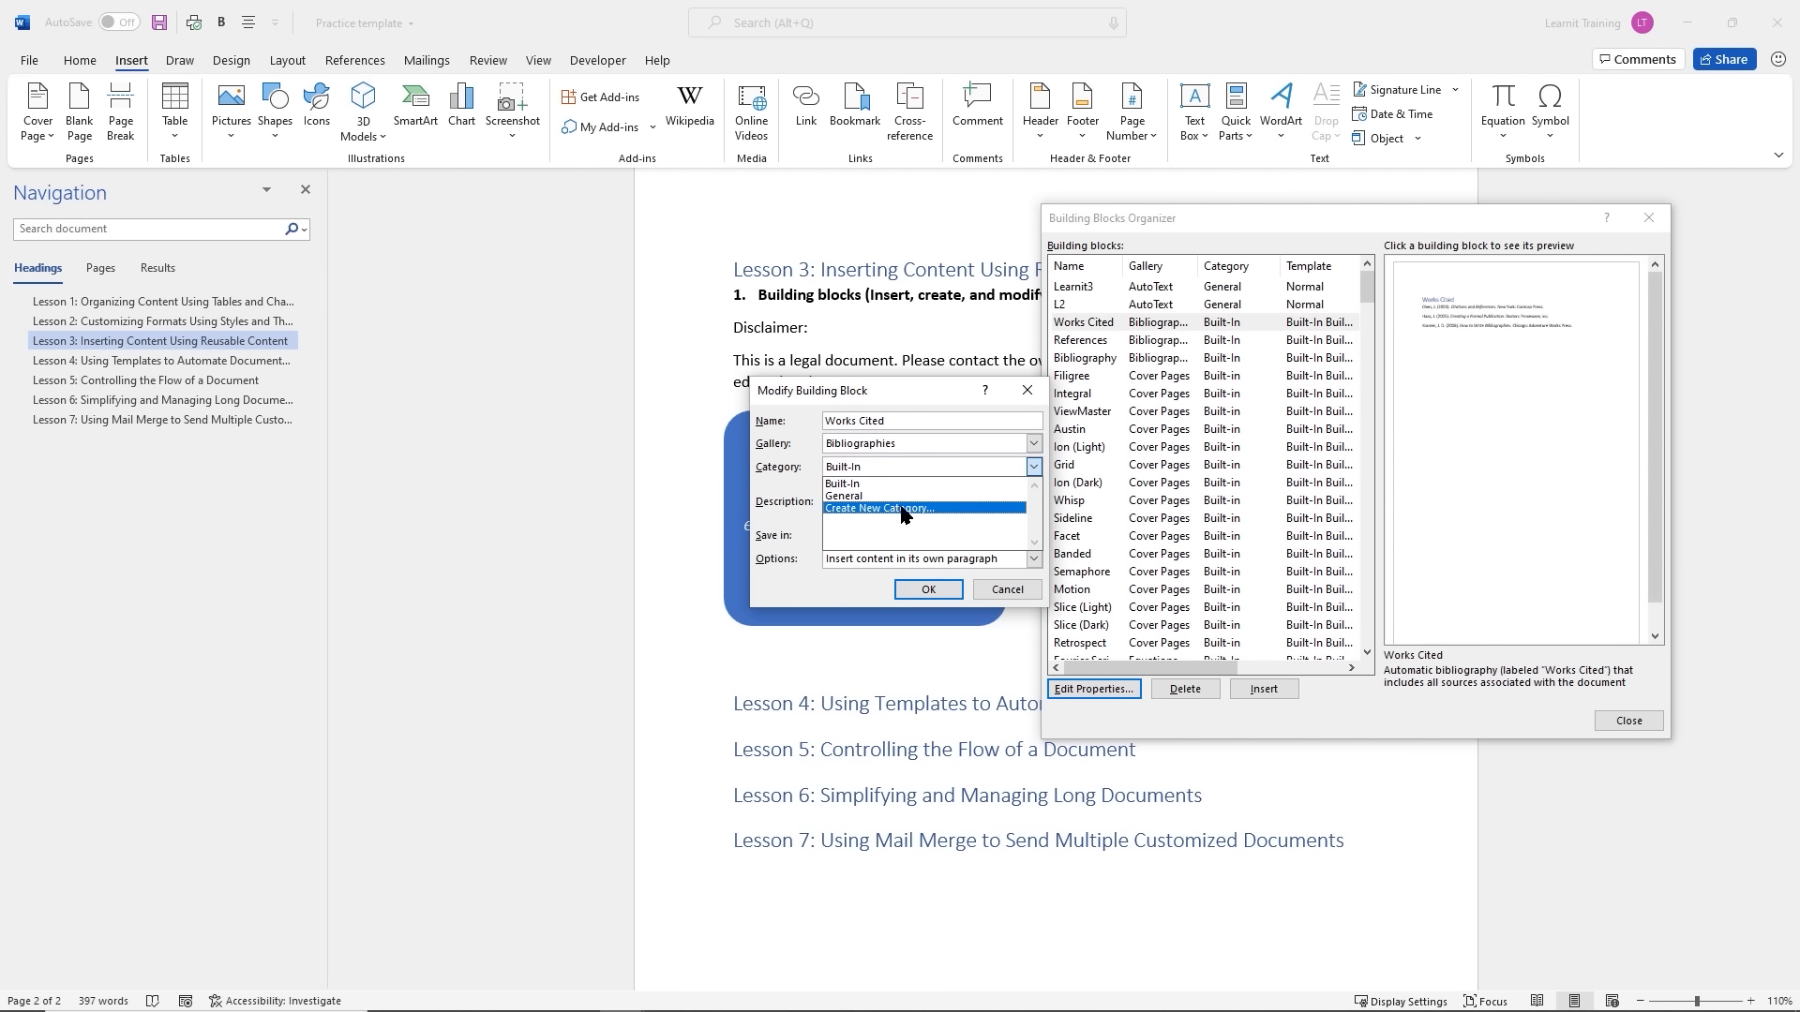
click(902, 392)
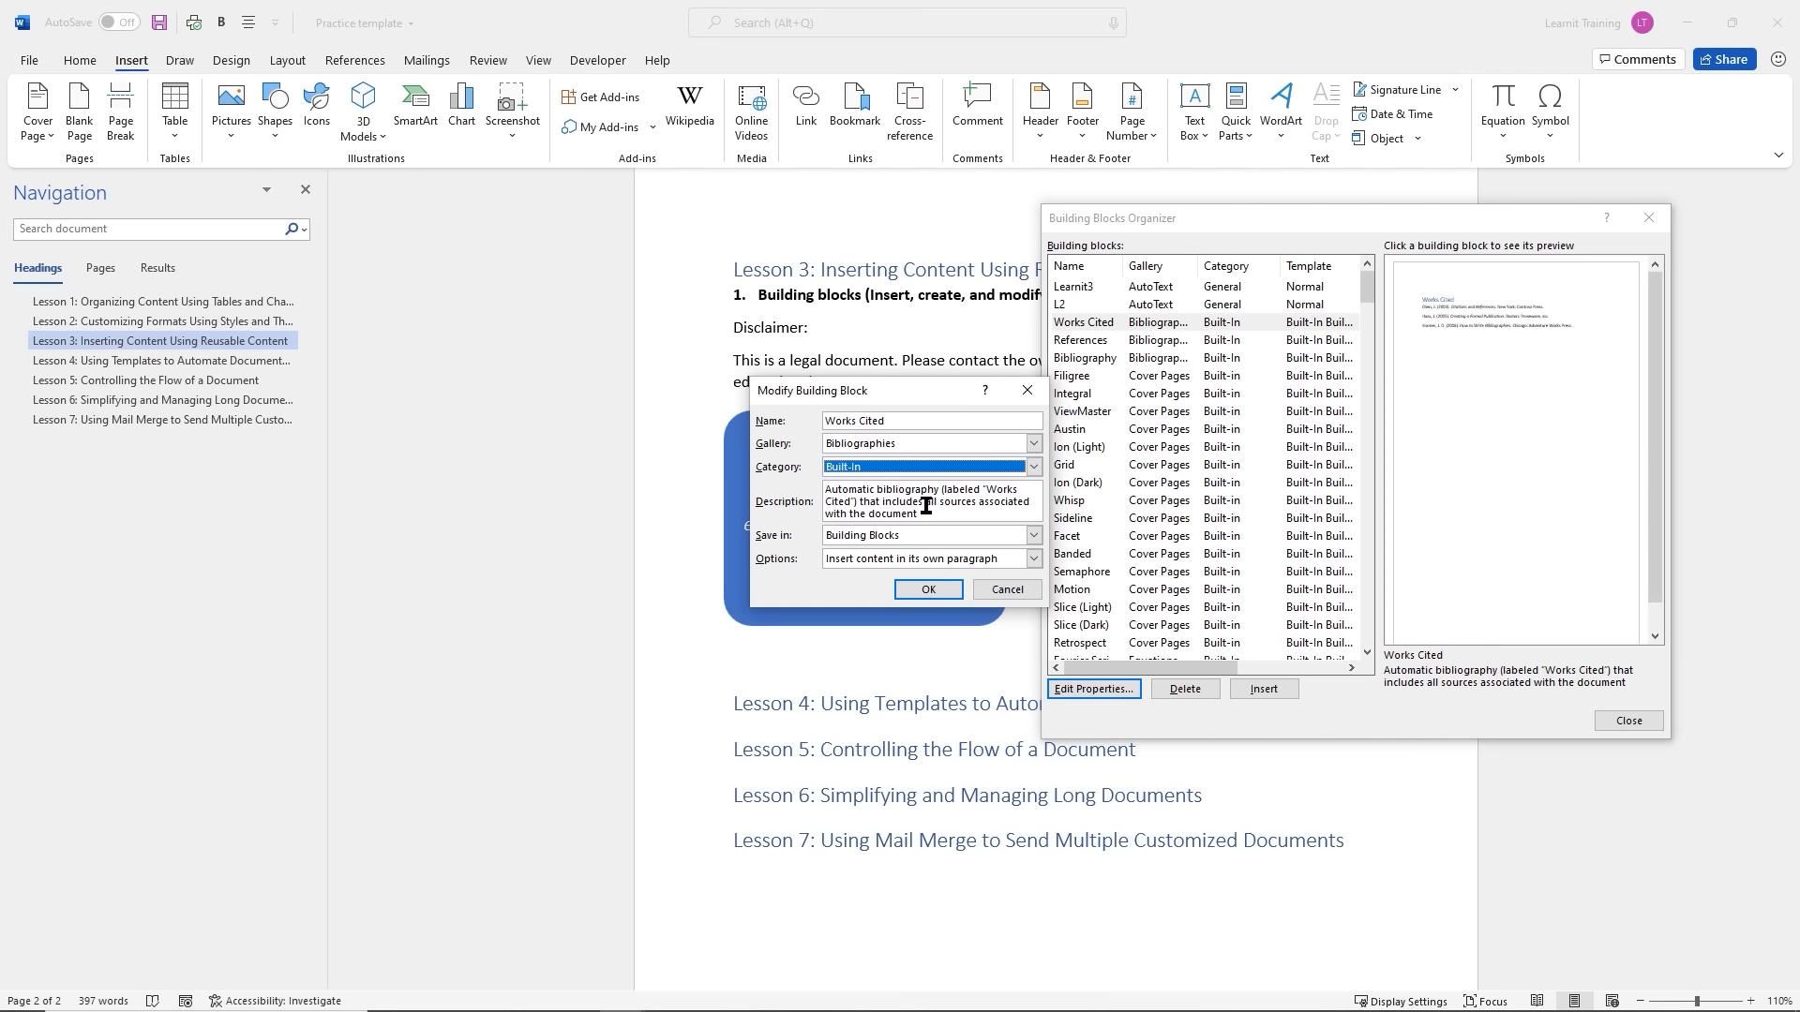
click(1039, 534)
click(845, 504)
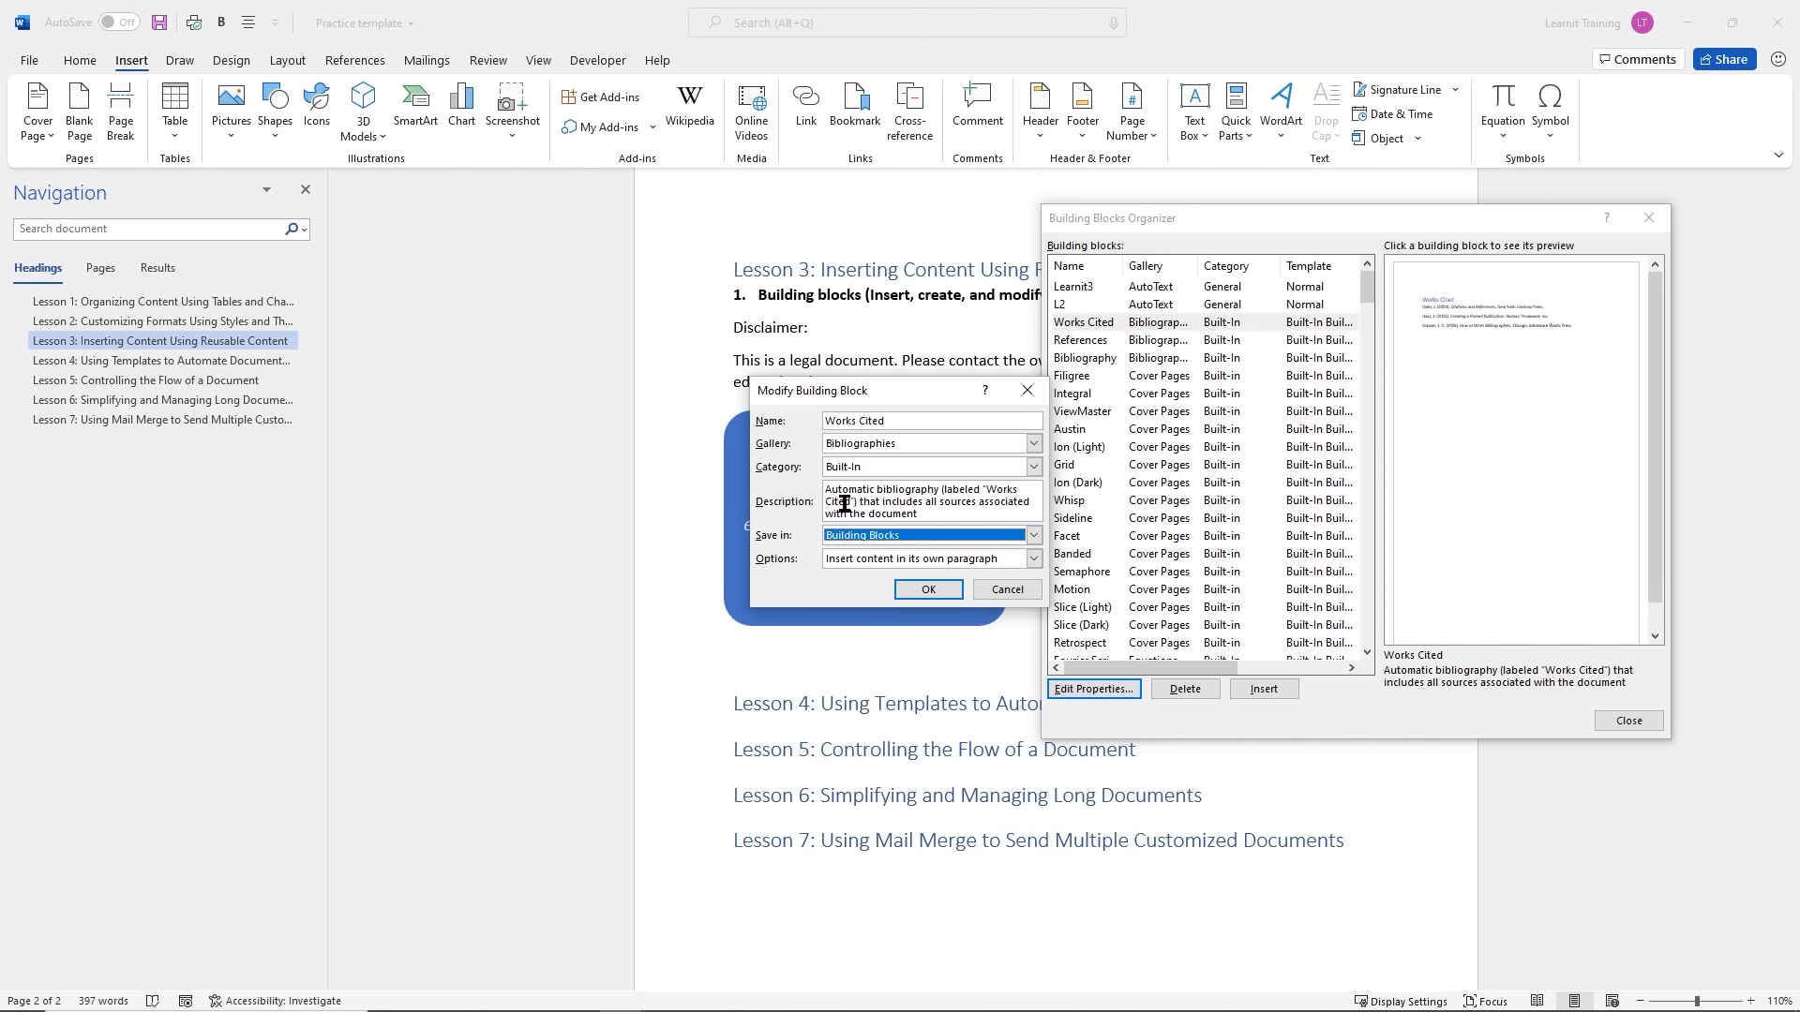
Review the insert options available for the Works Cited building block, and close its properties and the Building Blocks Organizer without changes
click(1034, 560)
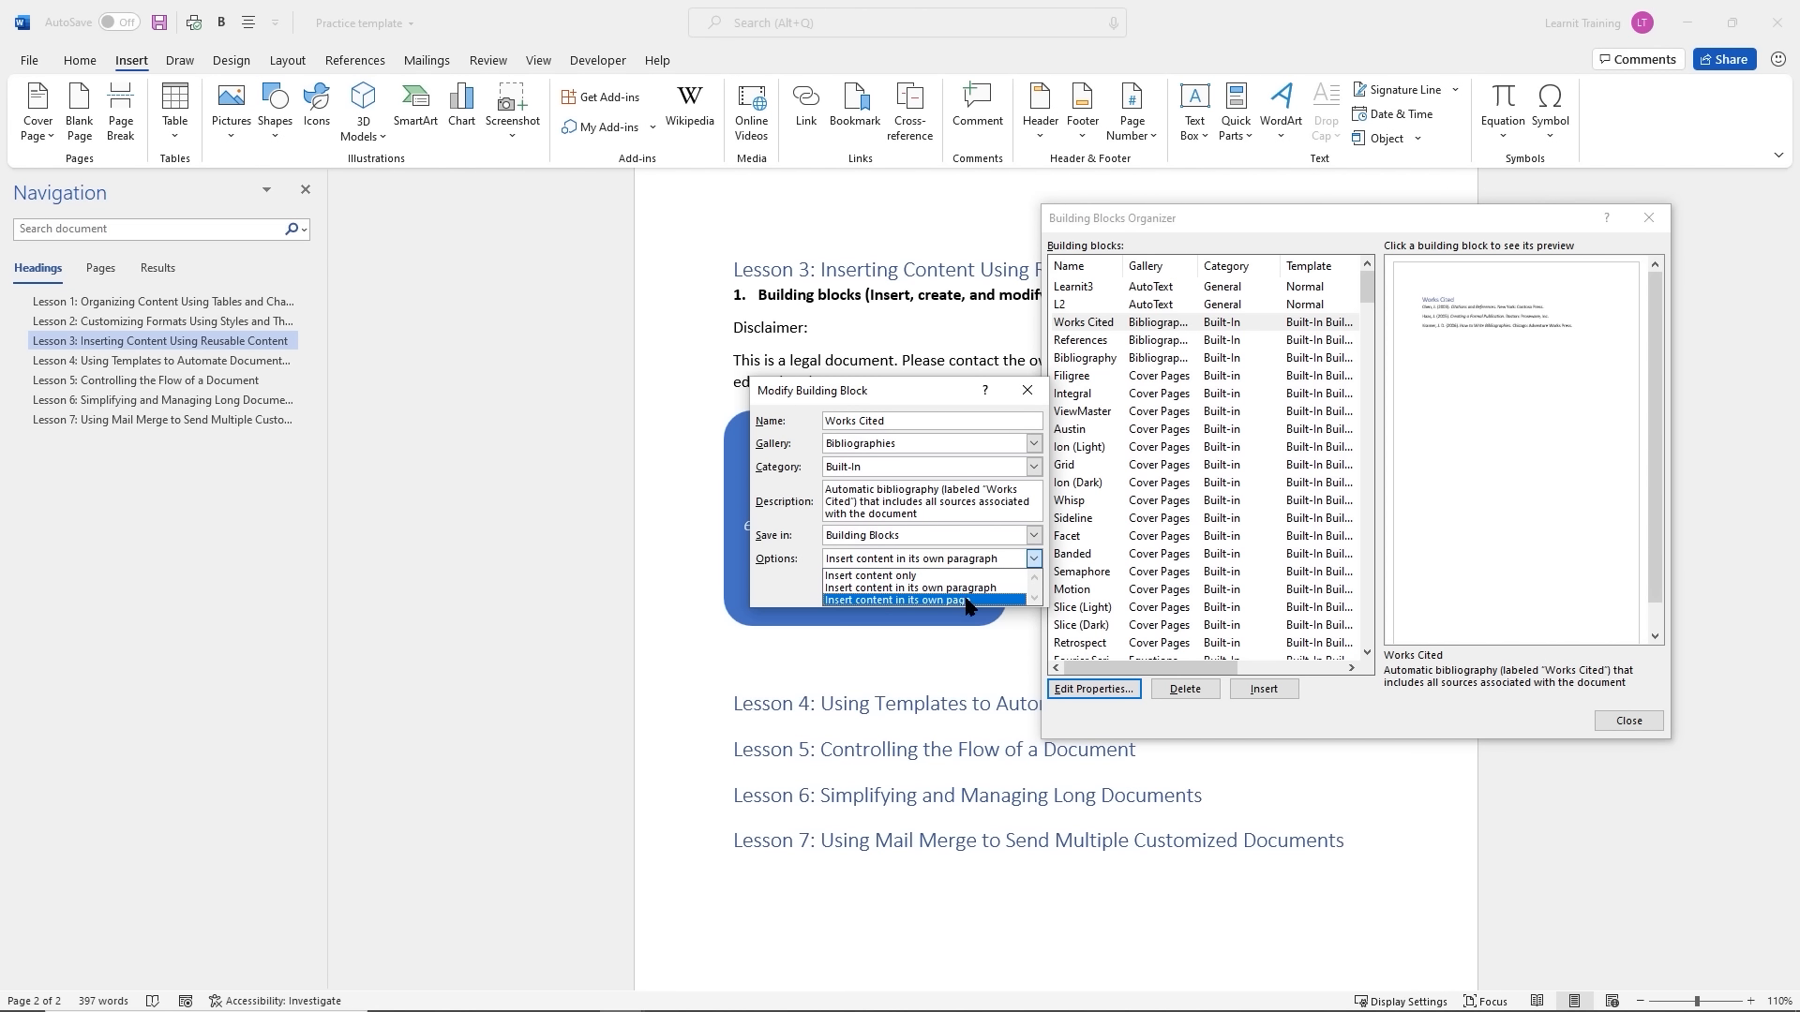
click(807, 459)
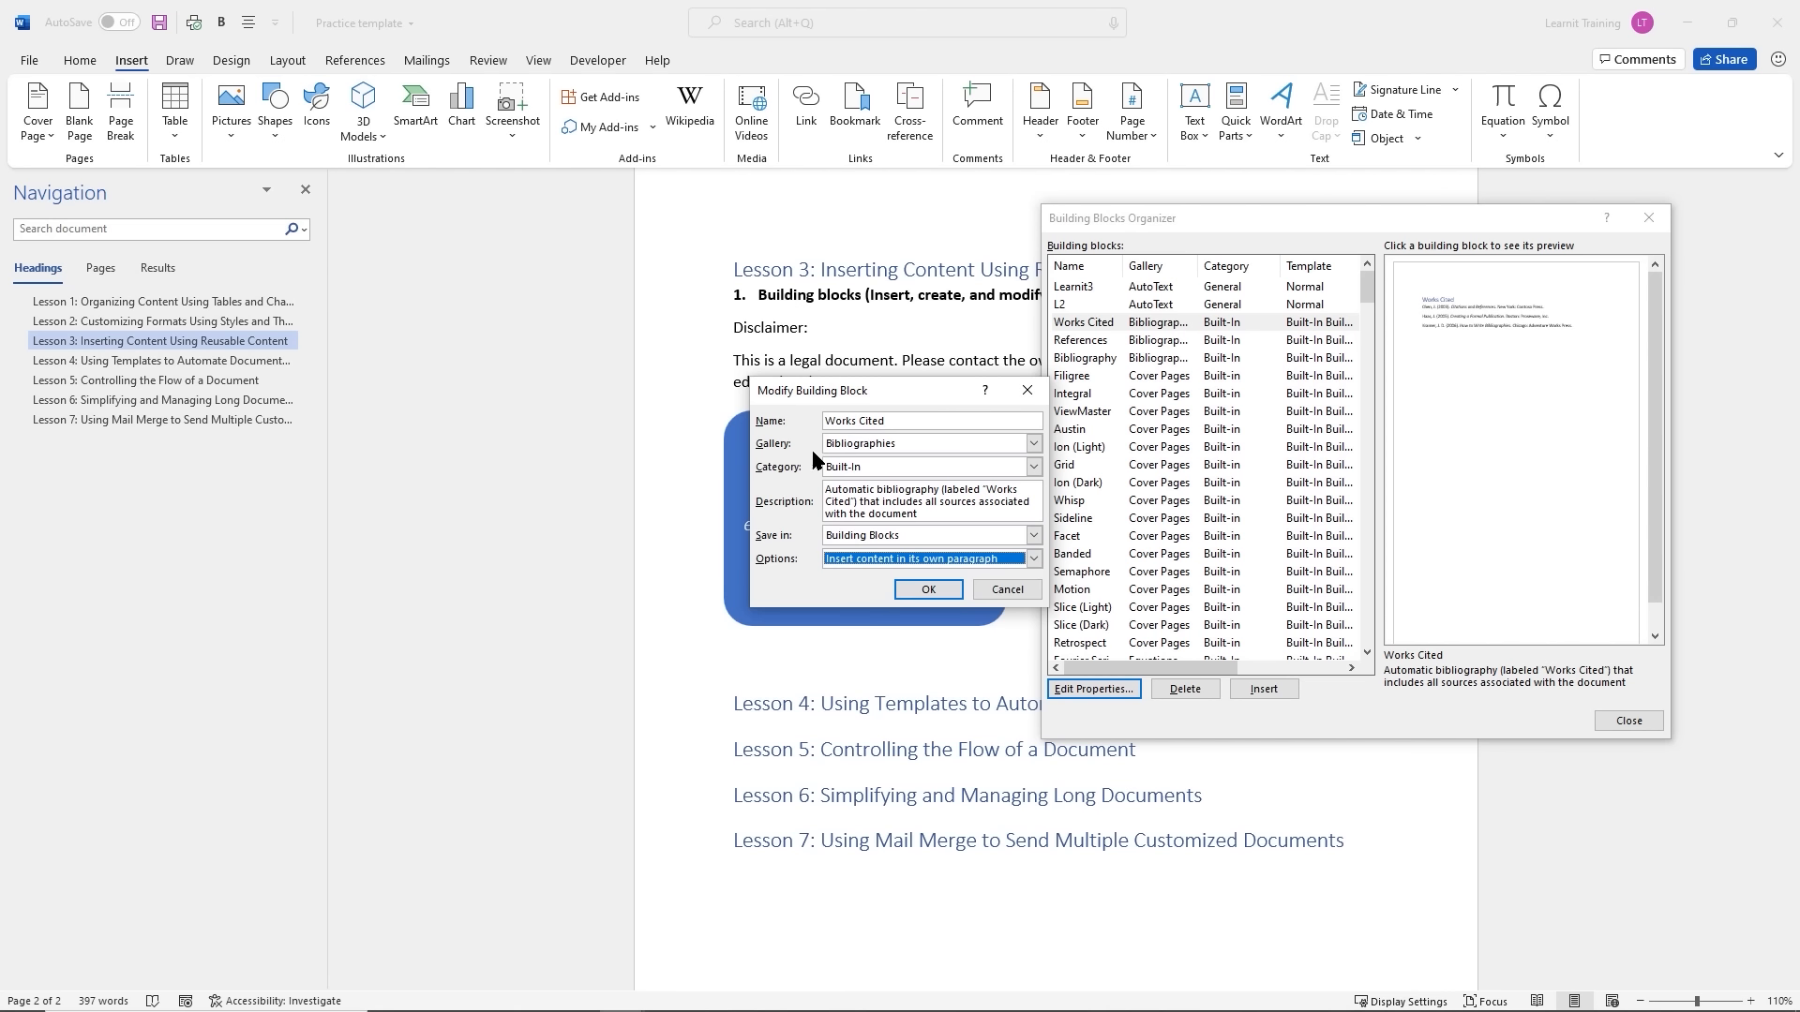
click(1008, 592)
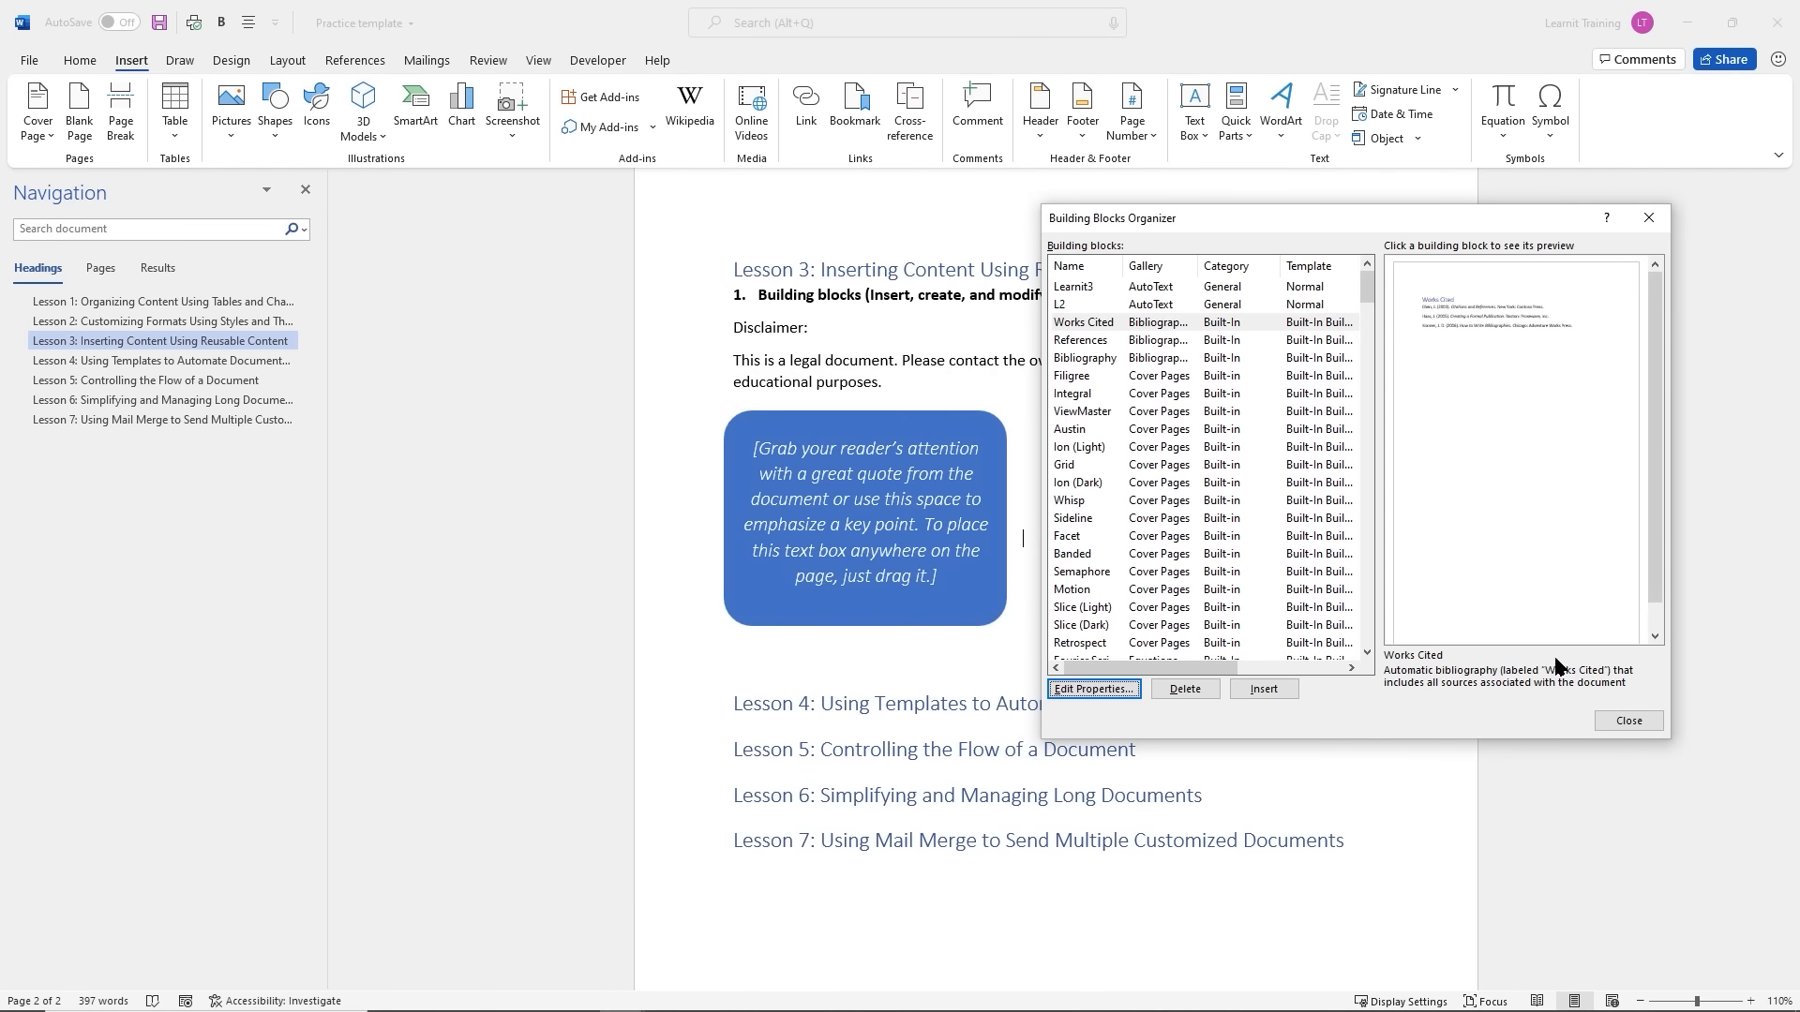
click(1629, 721)
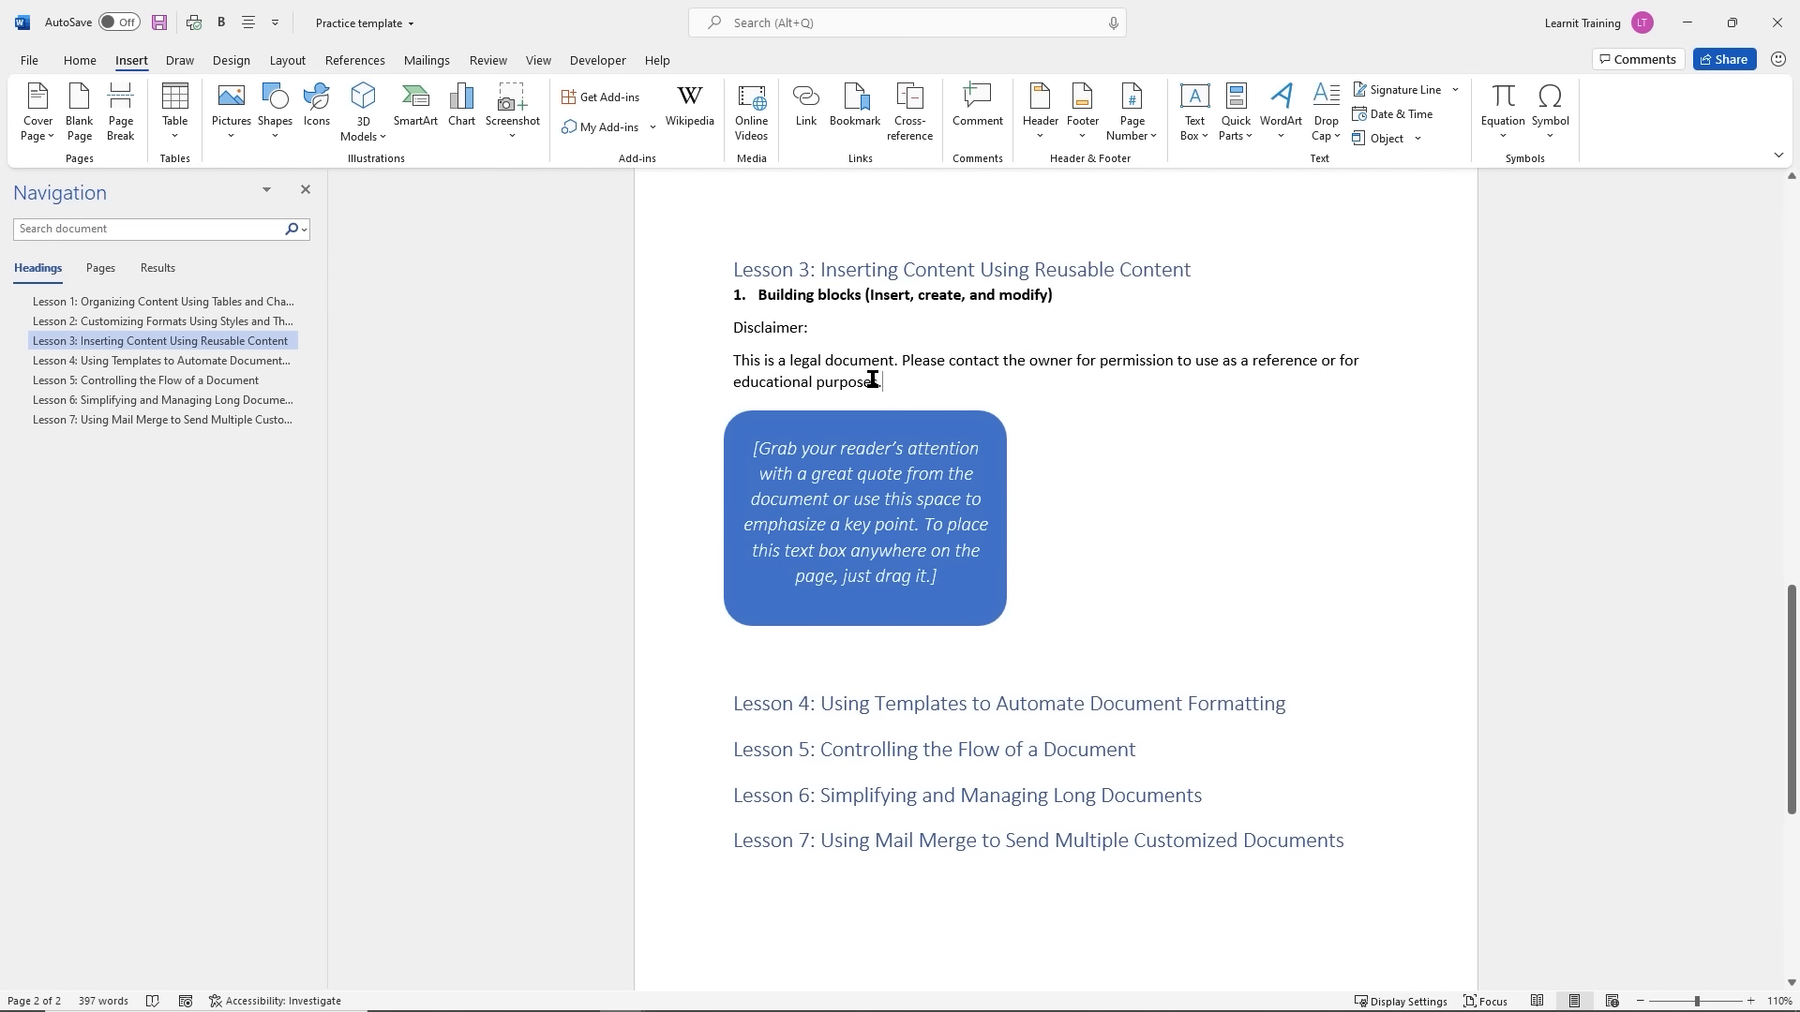
Delete the Simple Quote text box below the disclaimer paragraph in Lesson 3
mouse_move(881, 383)
mouse_down()
mouse_move(745, 334)
mouse_move(881, 375)
mouse_up()
click(824, 353)
click(923, 396)
click(985, 455)
click(953, 415)
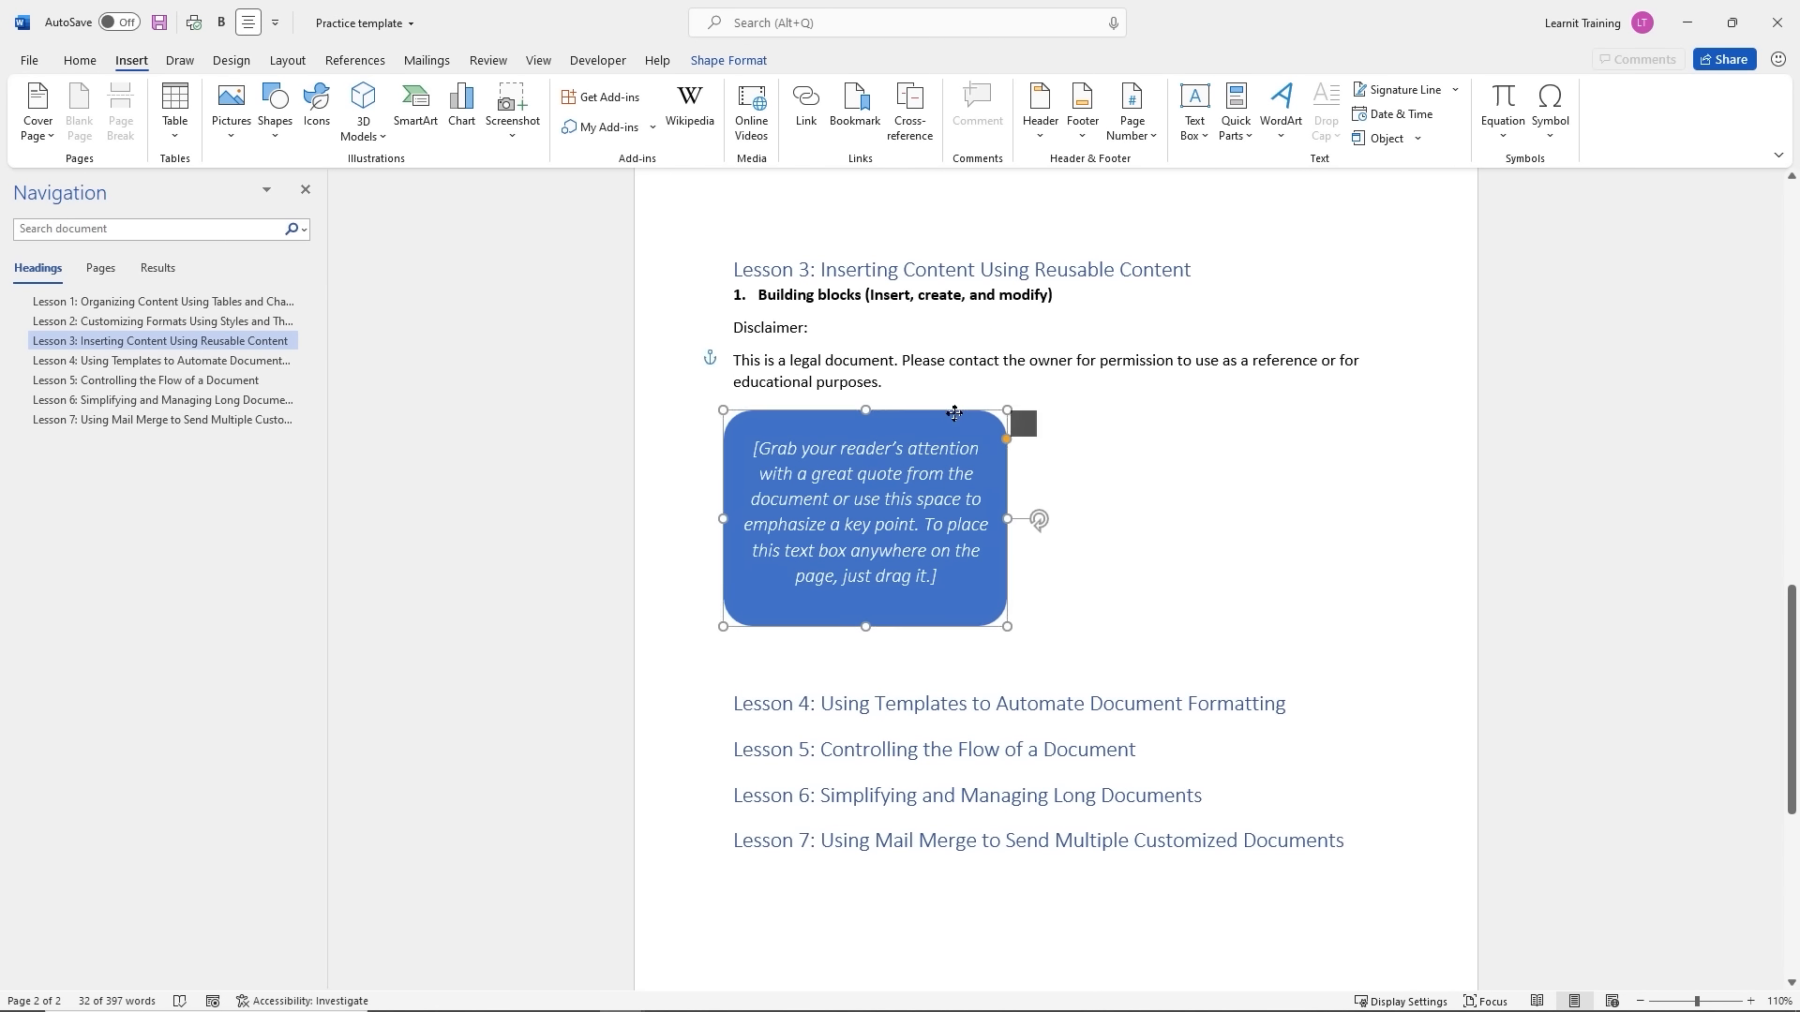
drag(953, 415, 953, 428)
click(893, 382)
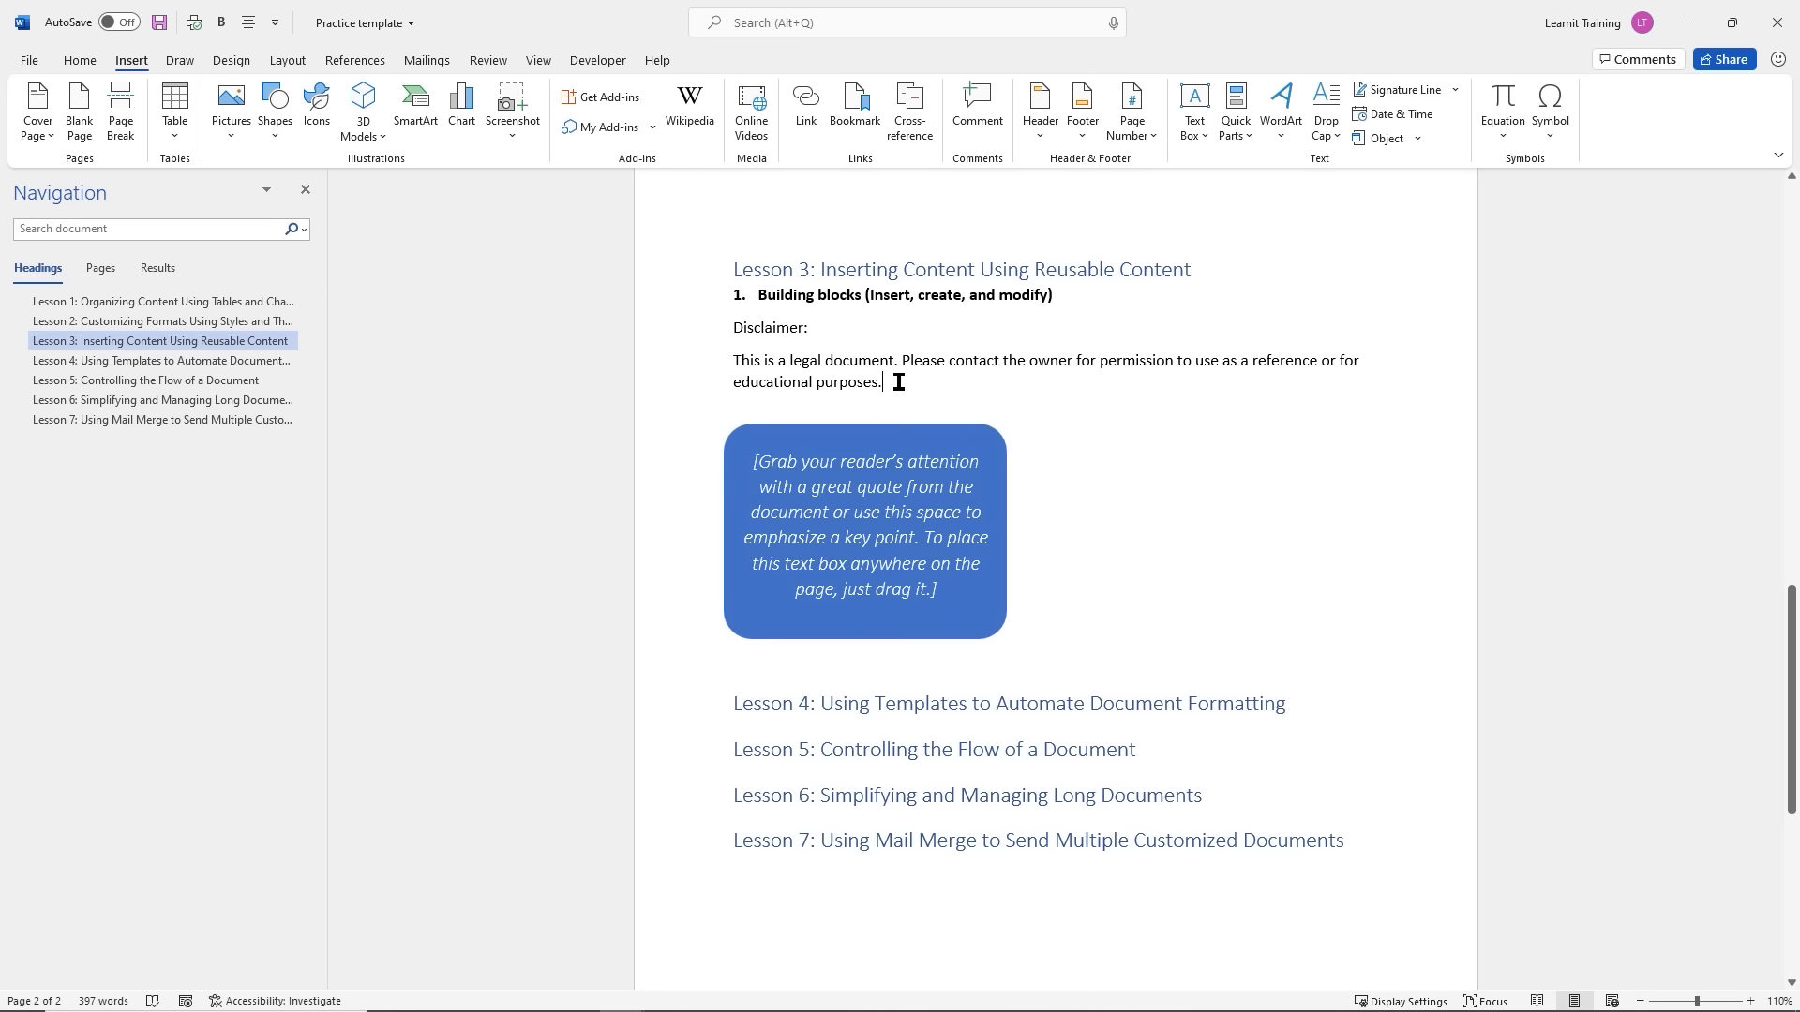
drag(860, 364, 768, 337)
click(998, 433)
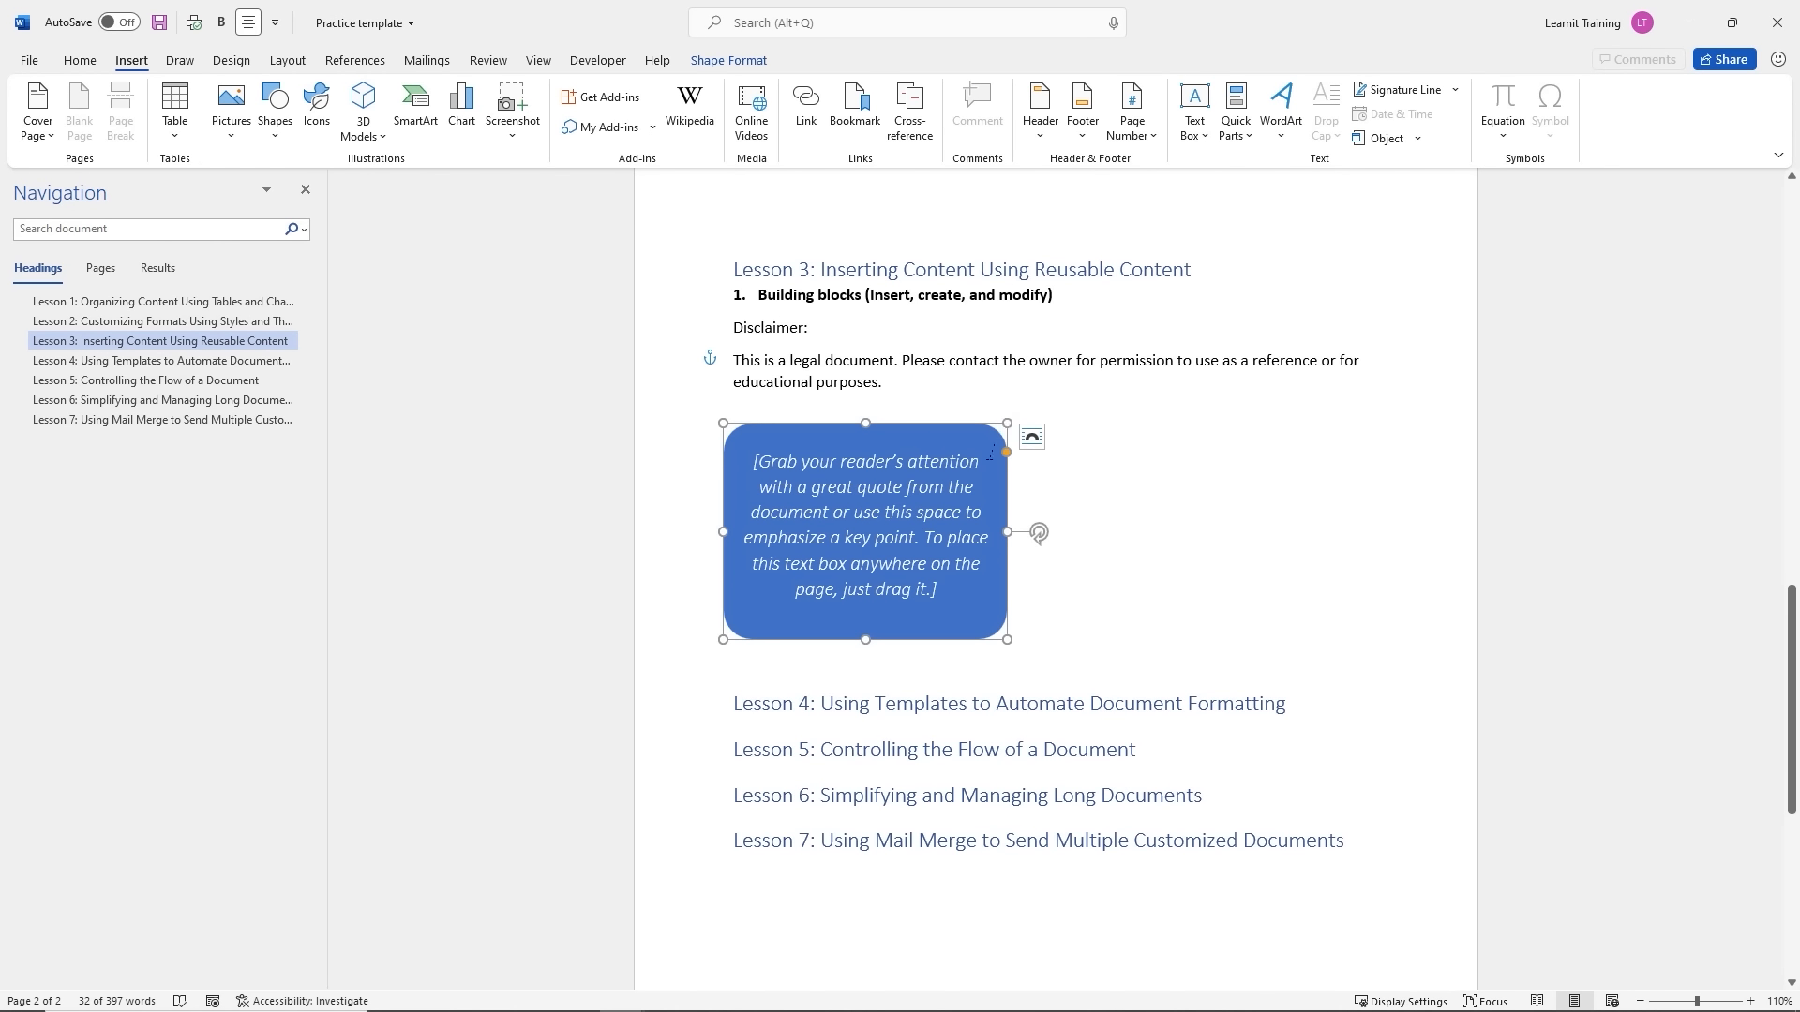
key(Delete)
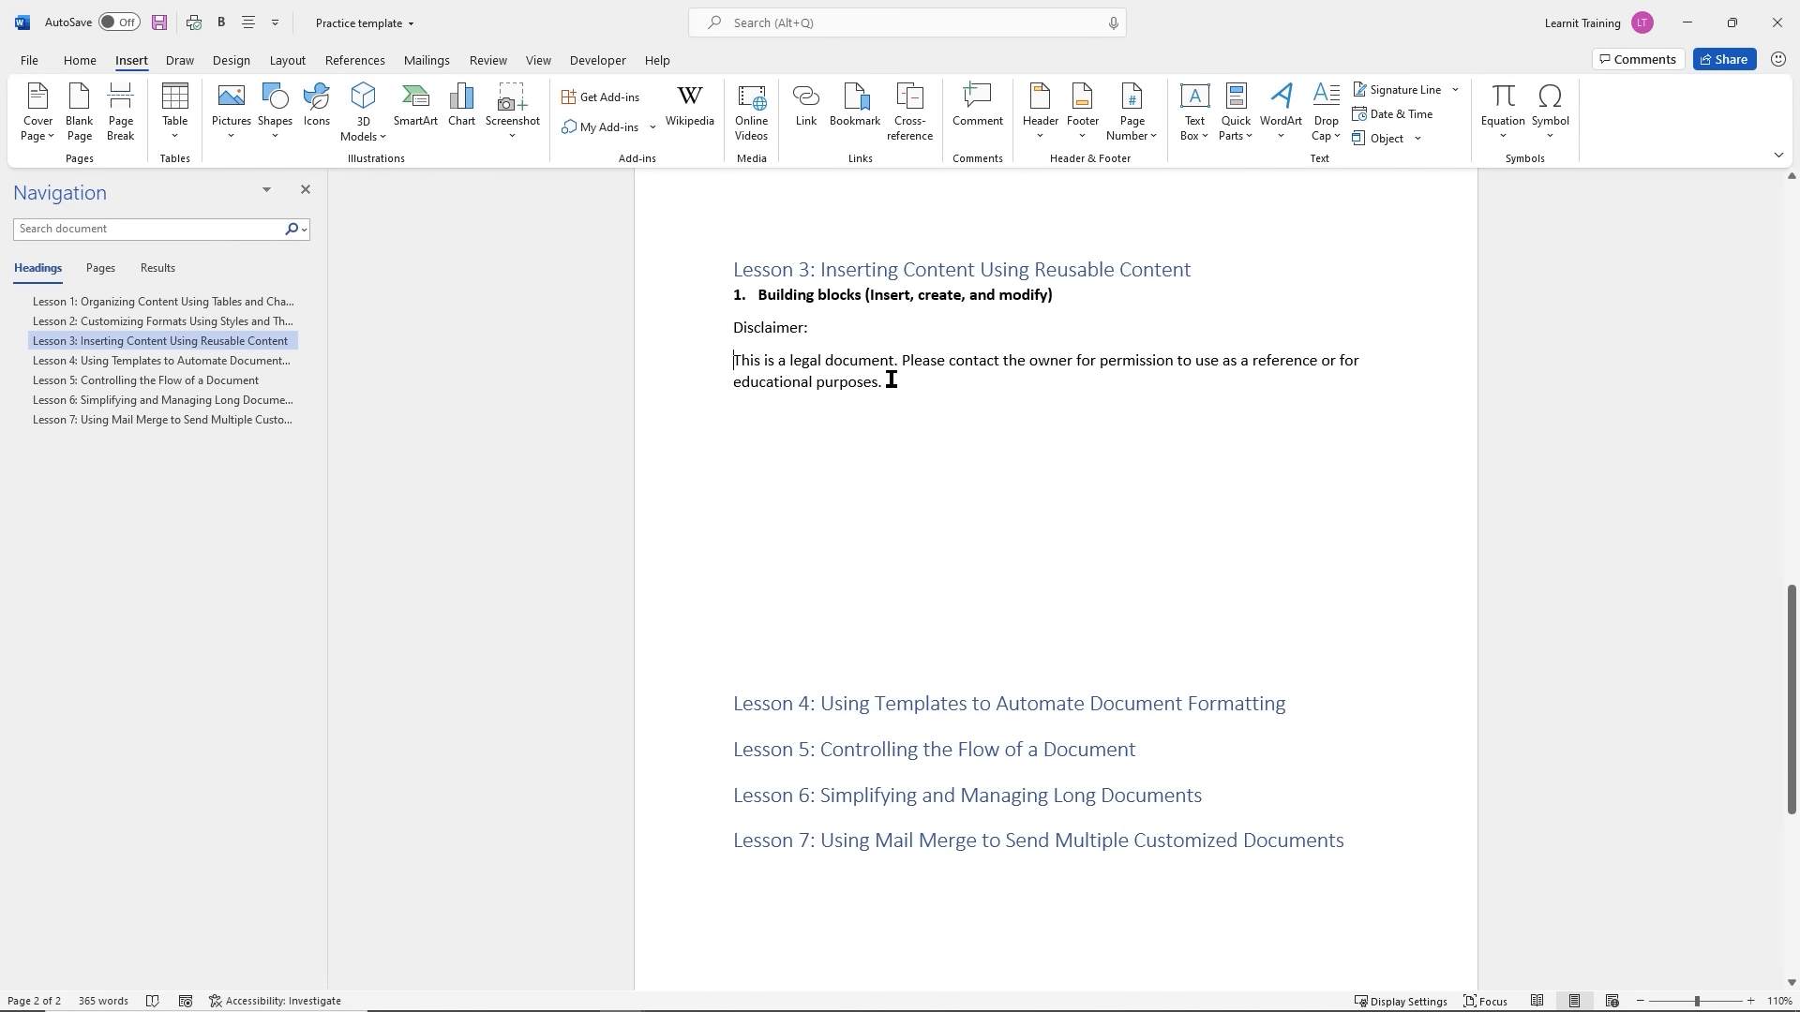
Apply Style1 to the Disclaimer heading line and the legal document paragraph in Lesson 3
drag(851, 382, 741, 329)
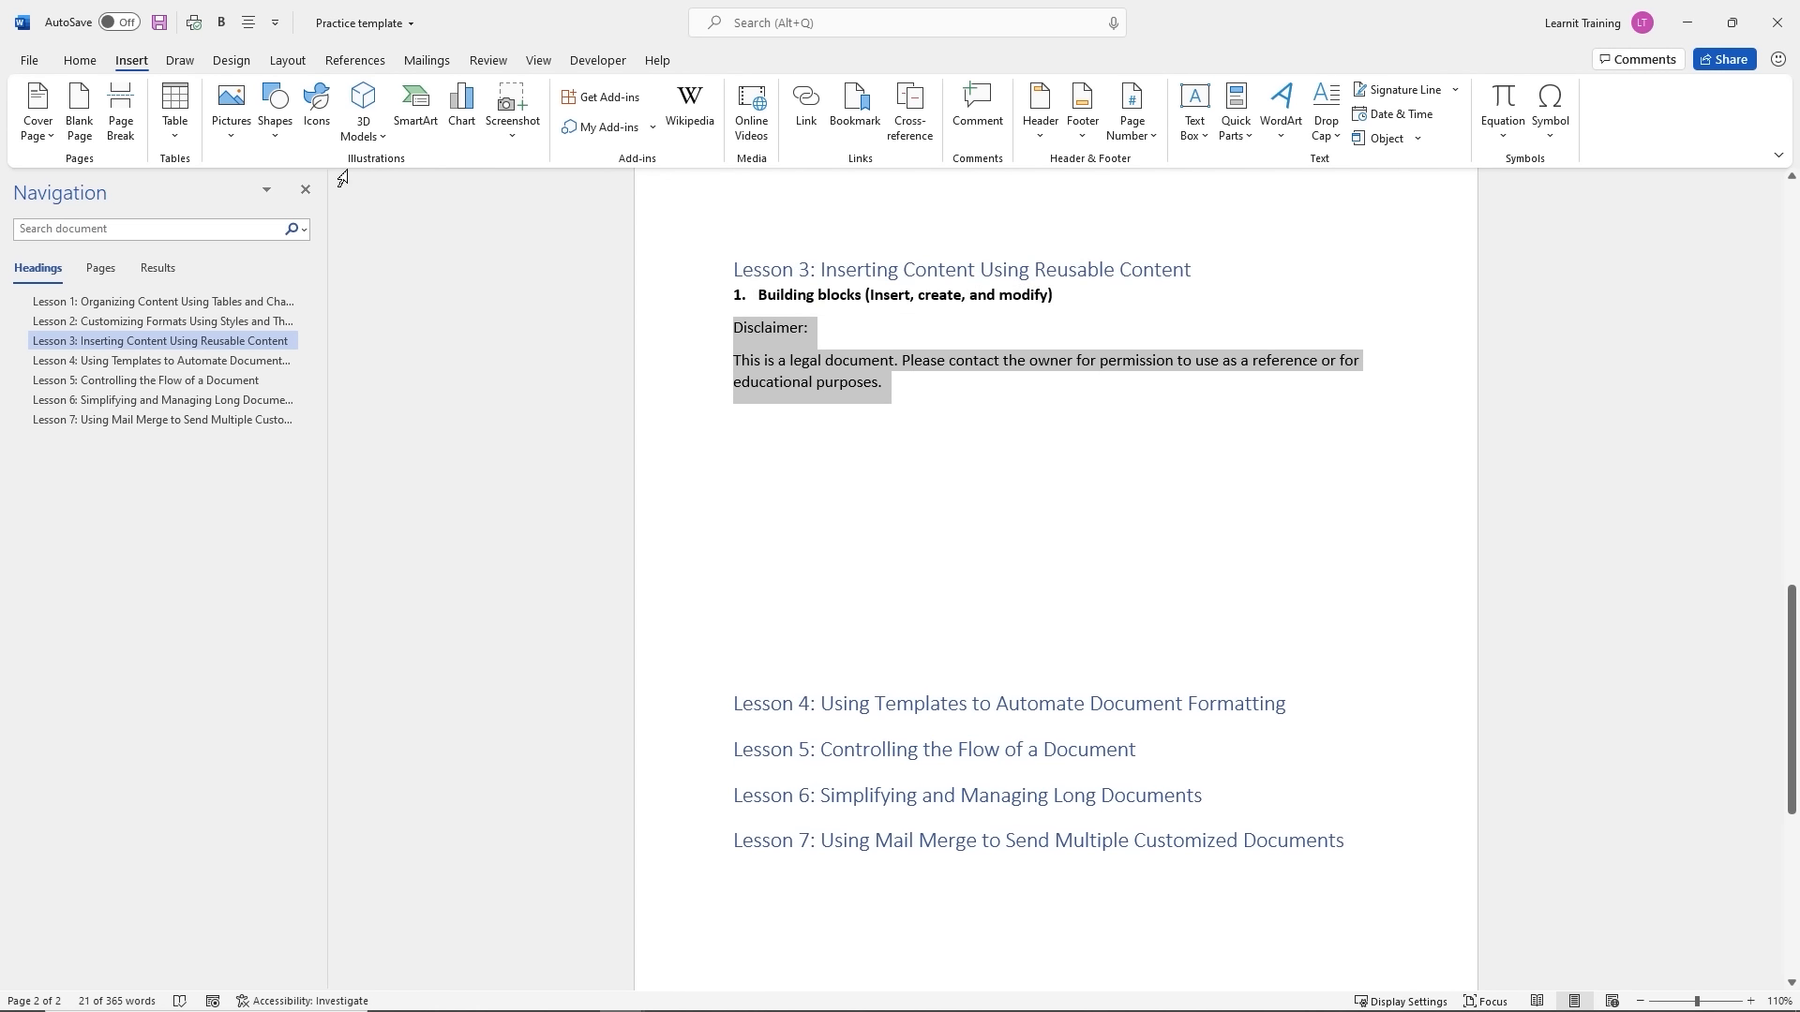
click(80, 60)
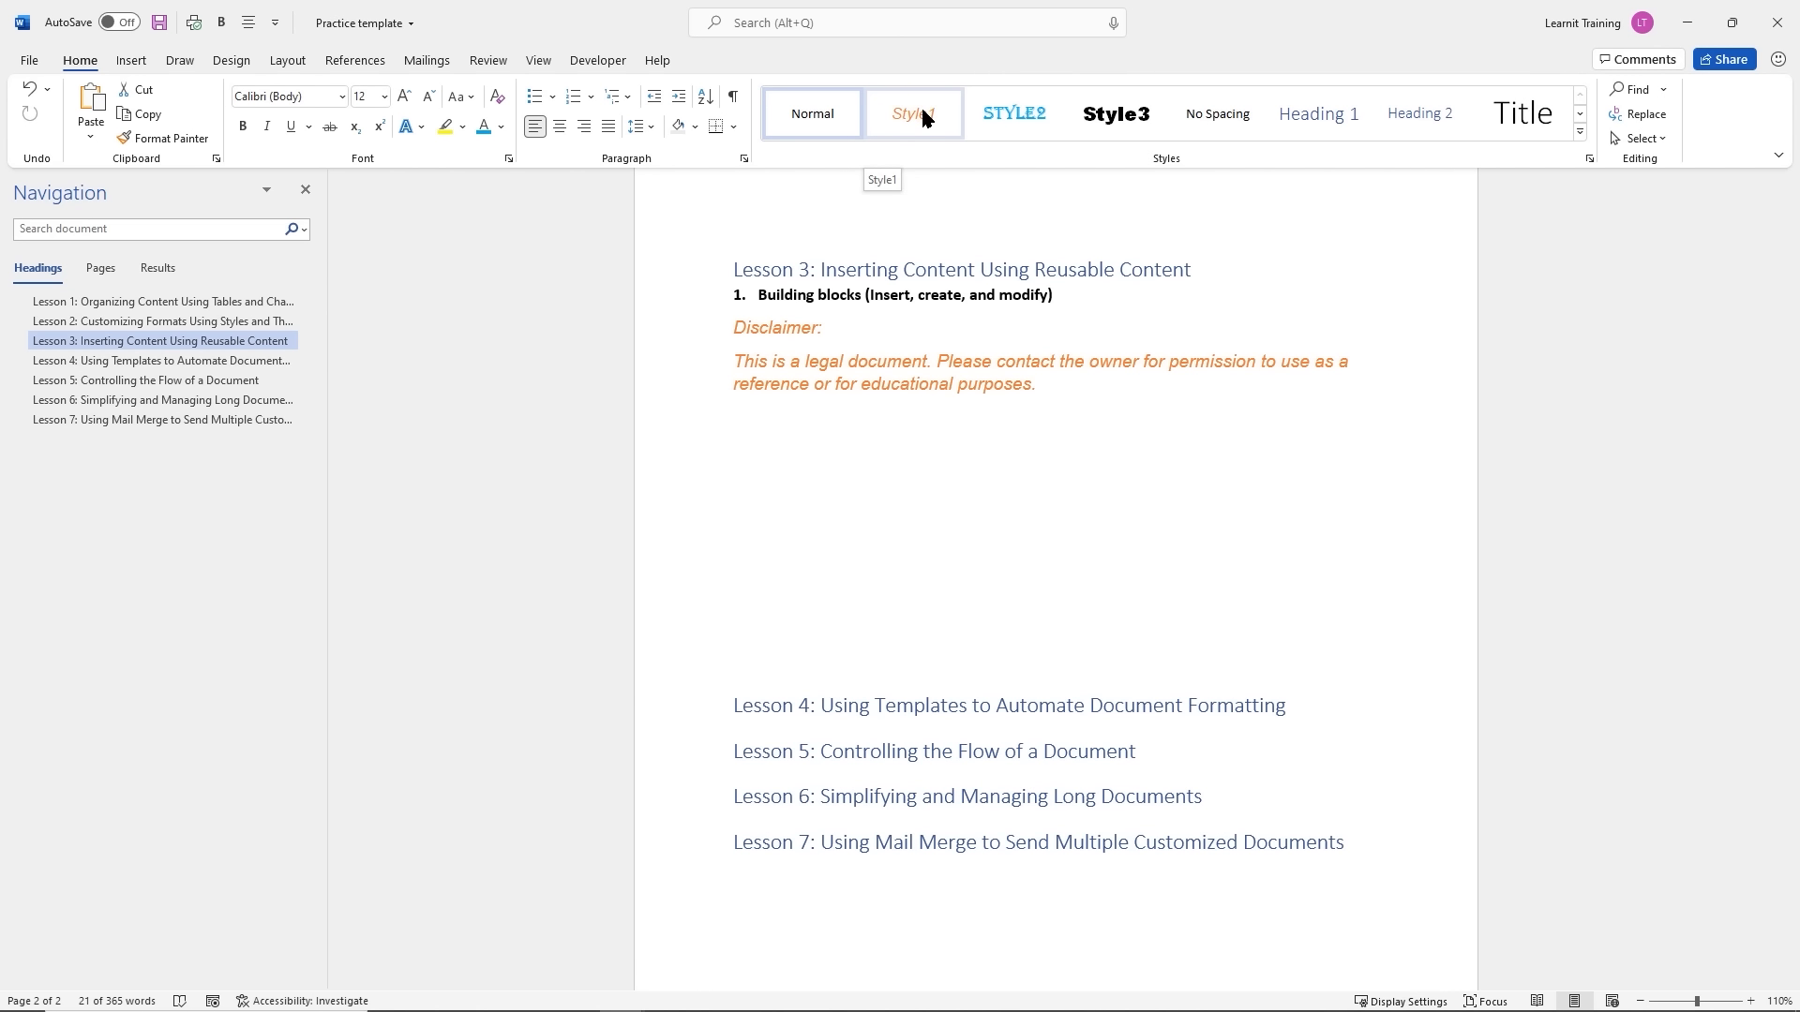
click(924, 116)
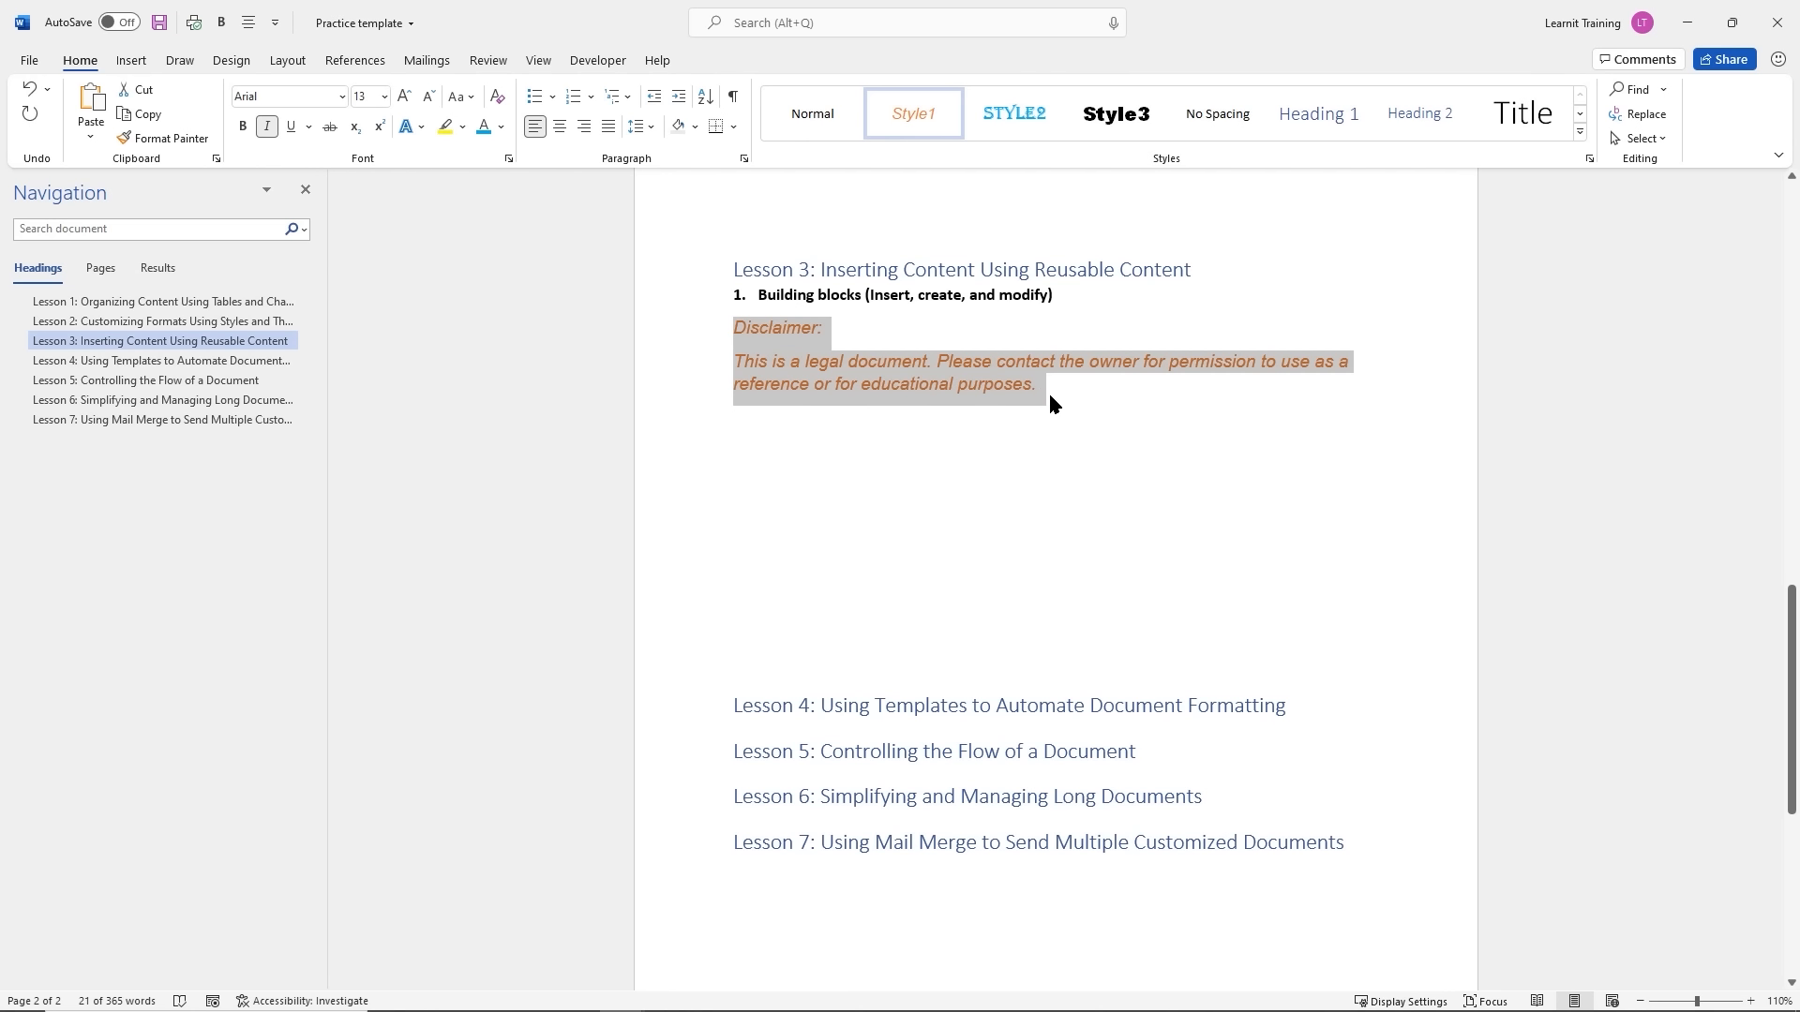
click(1038, 384)
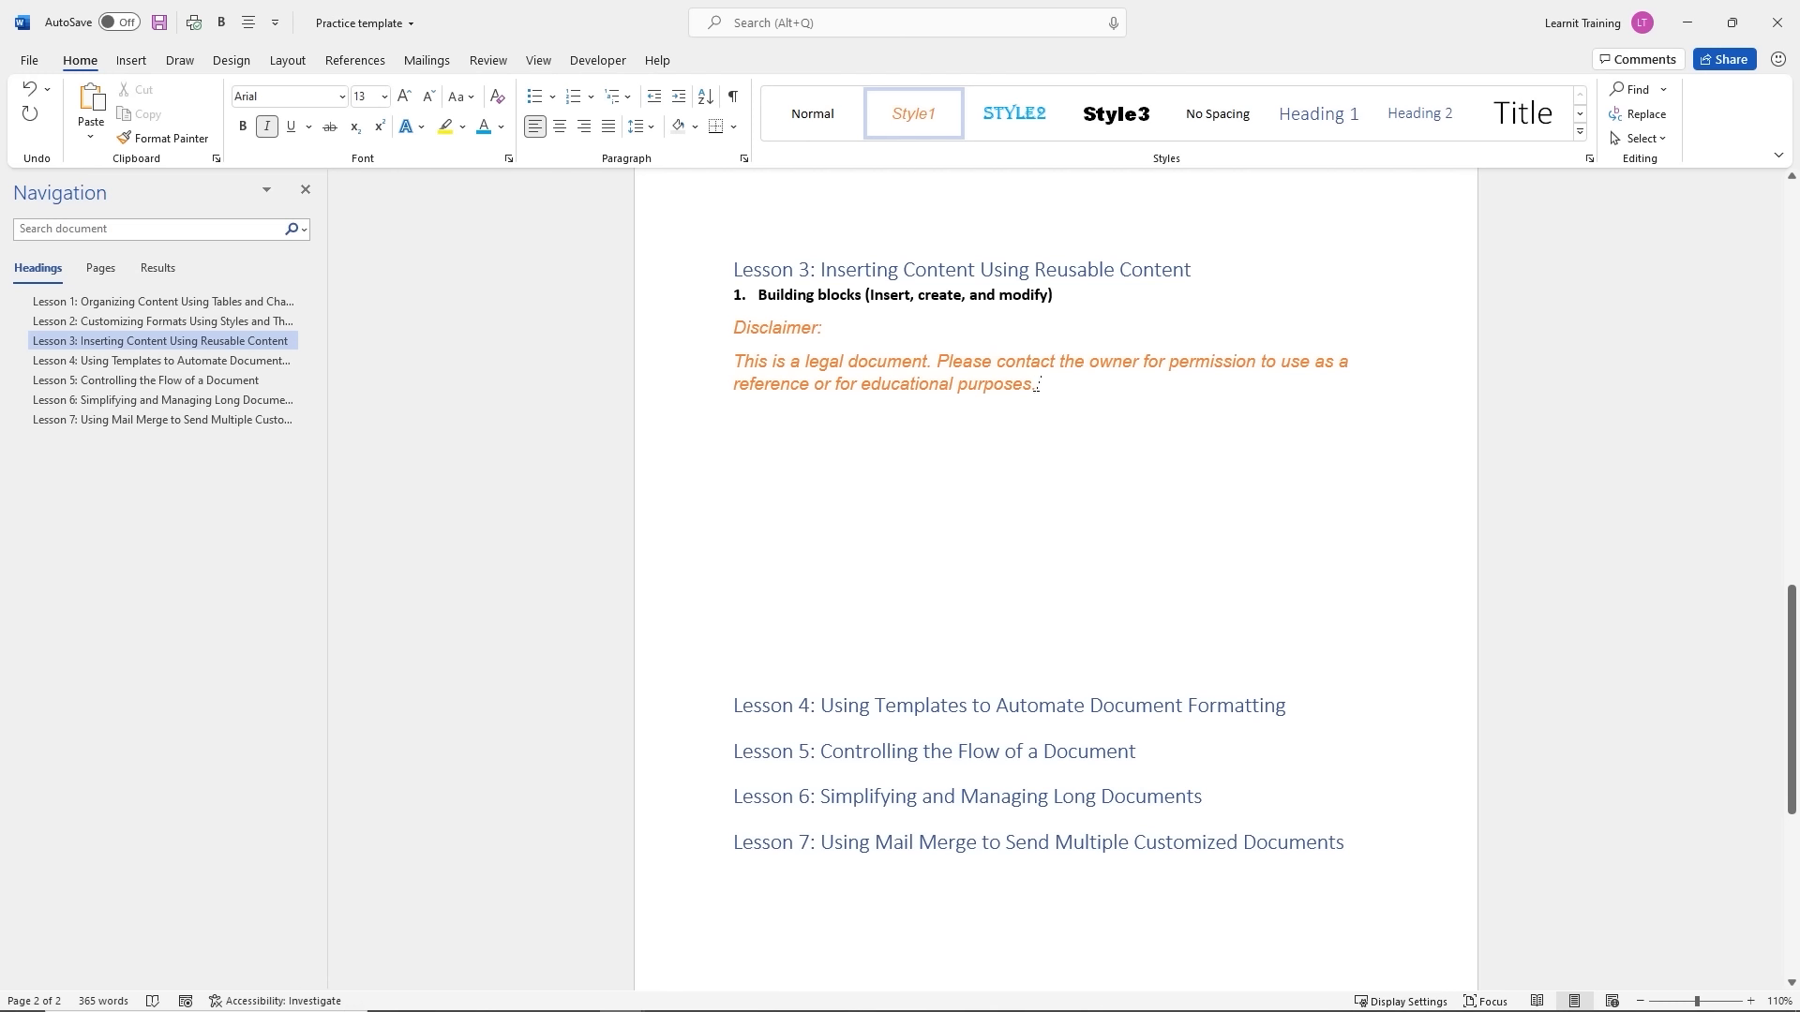
drag(1038, 385, 757, 338)
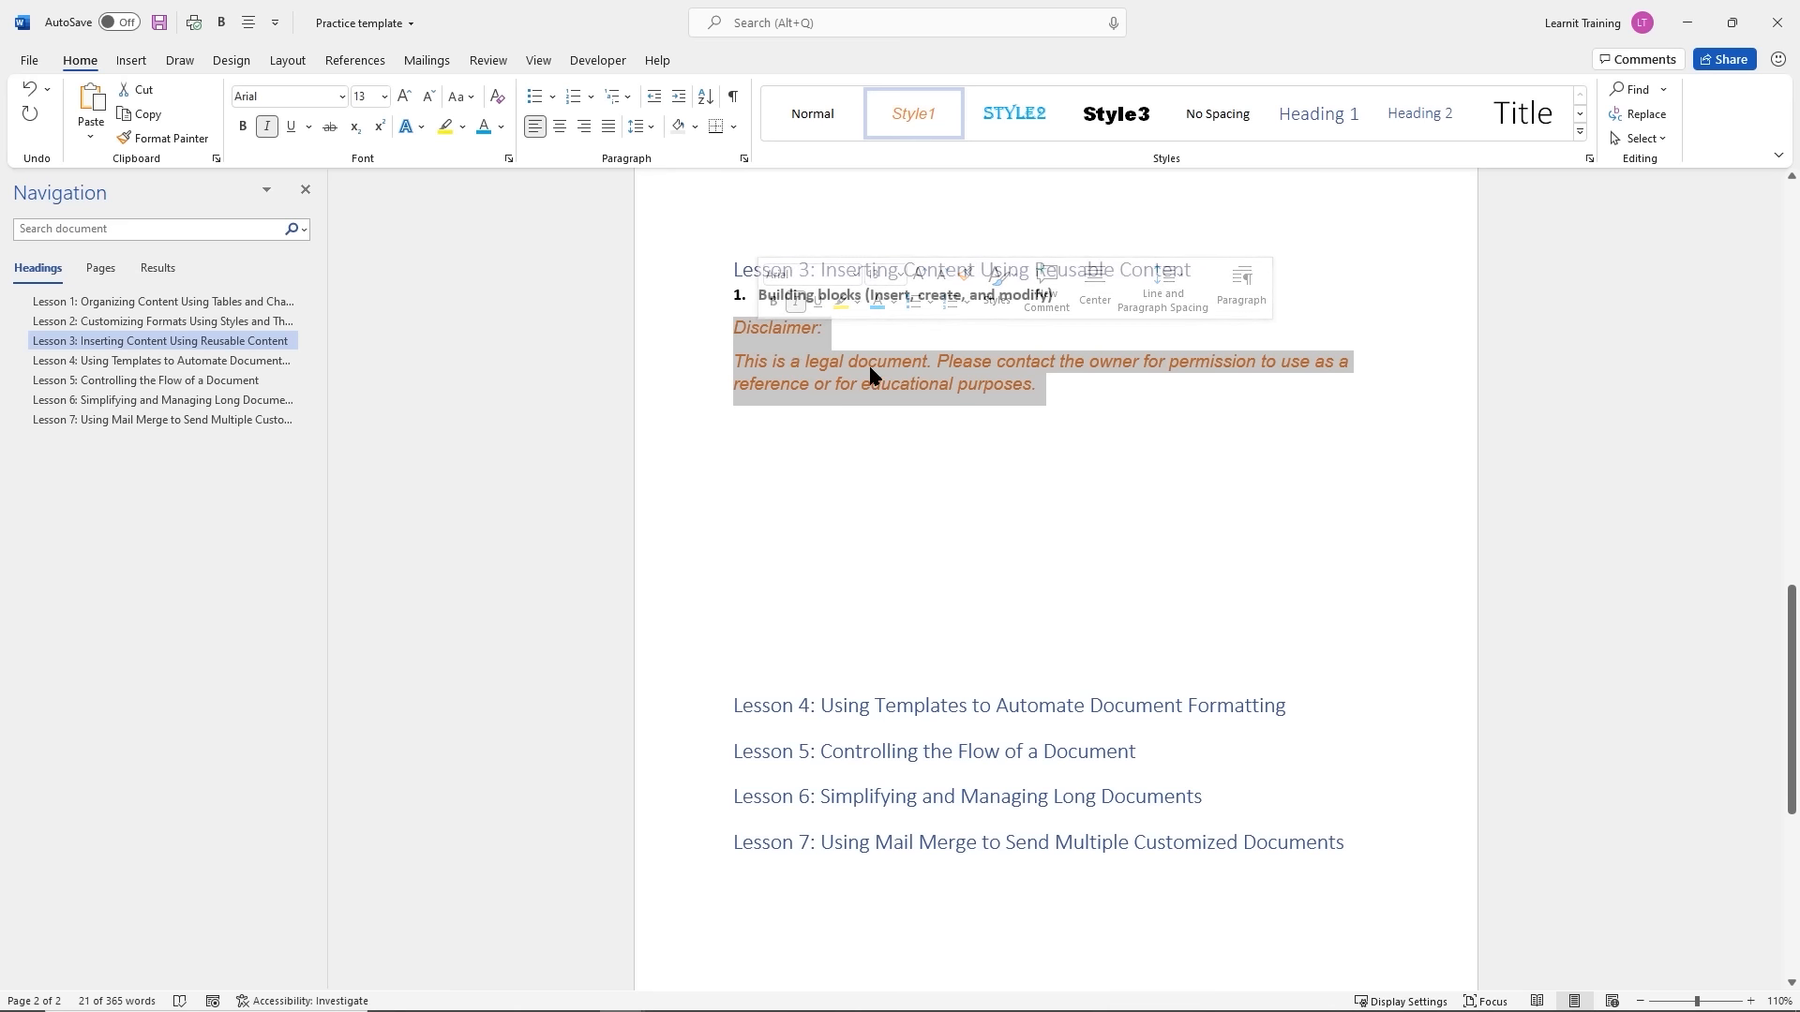
click(131, 61)
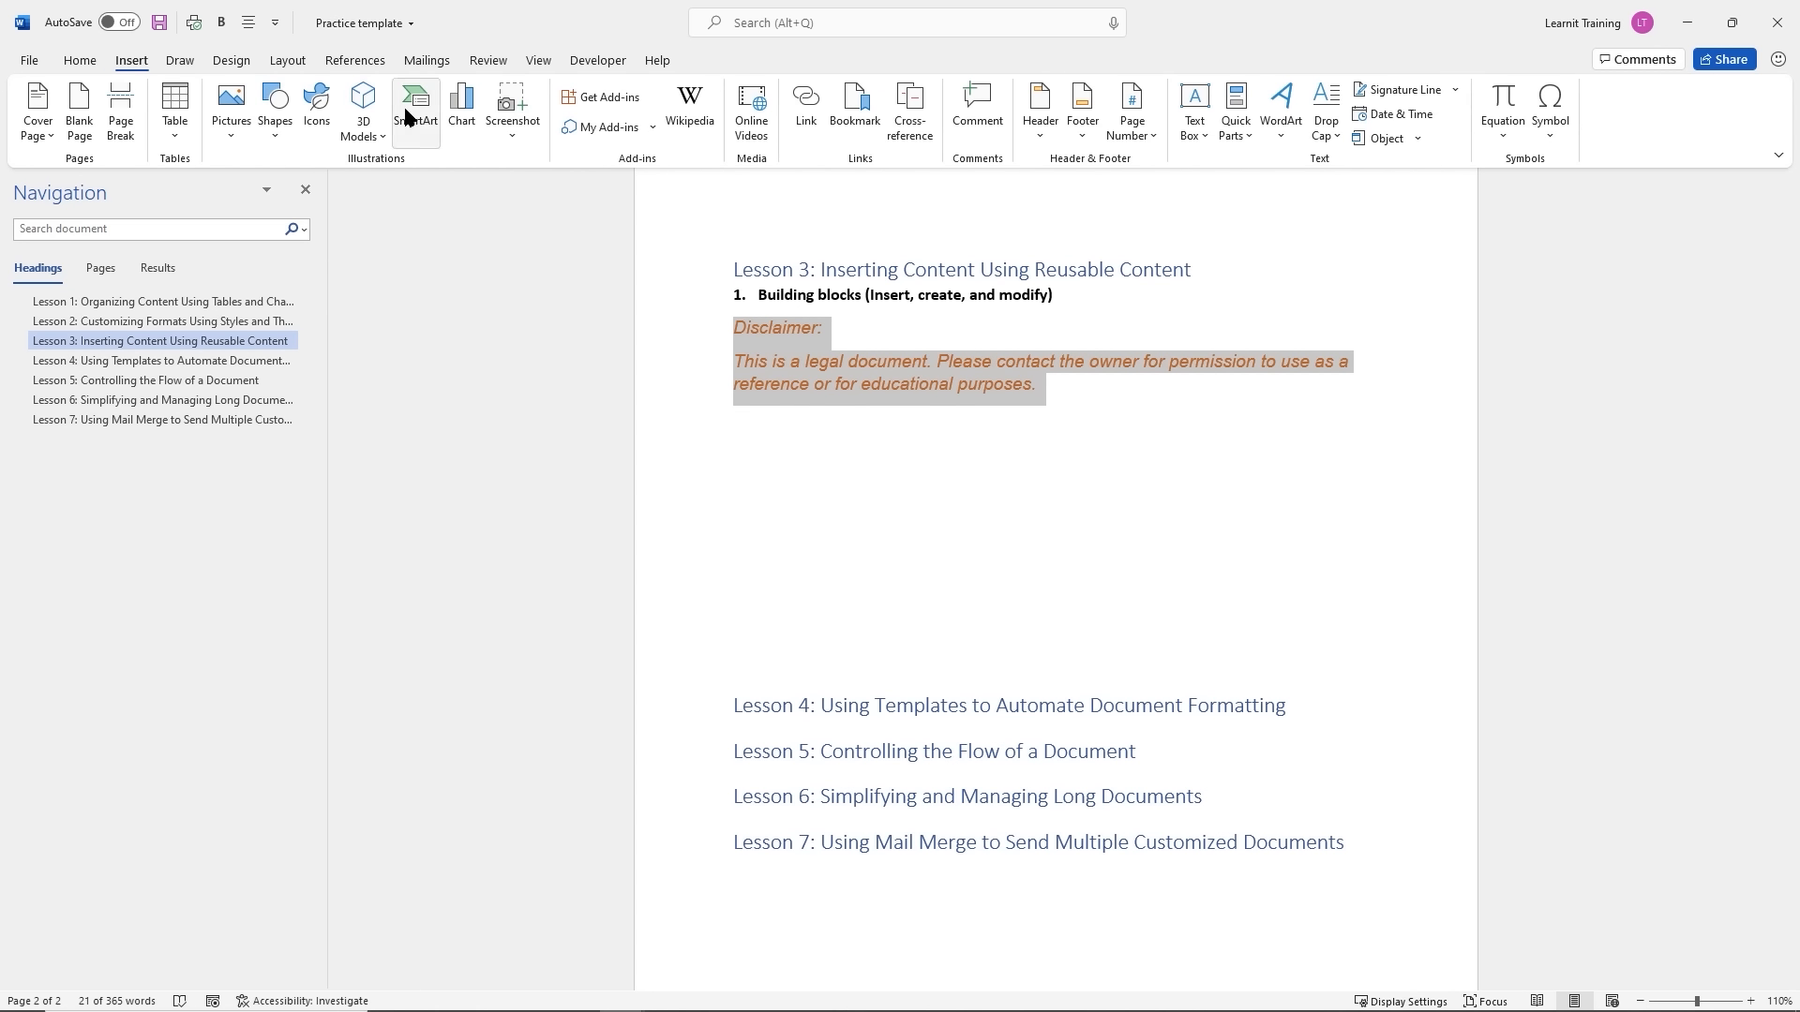
click(1245, 137)
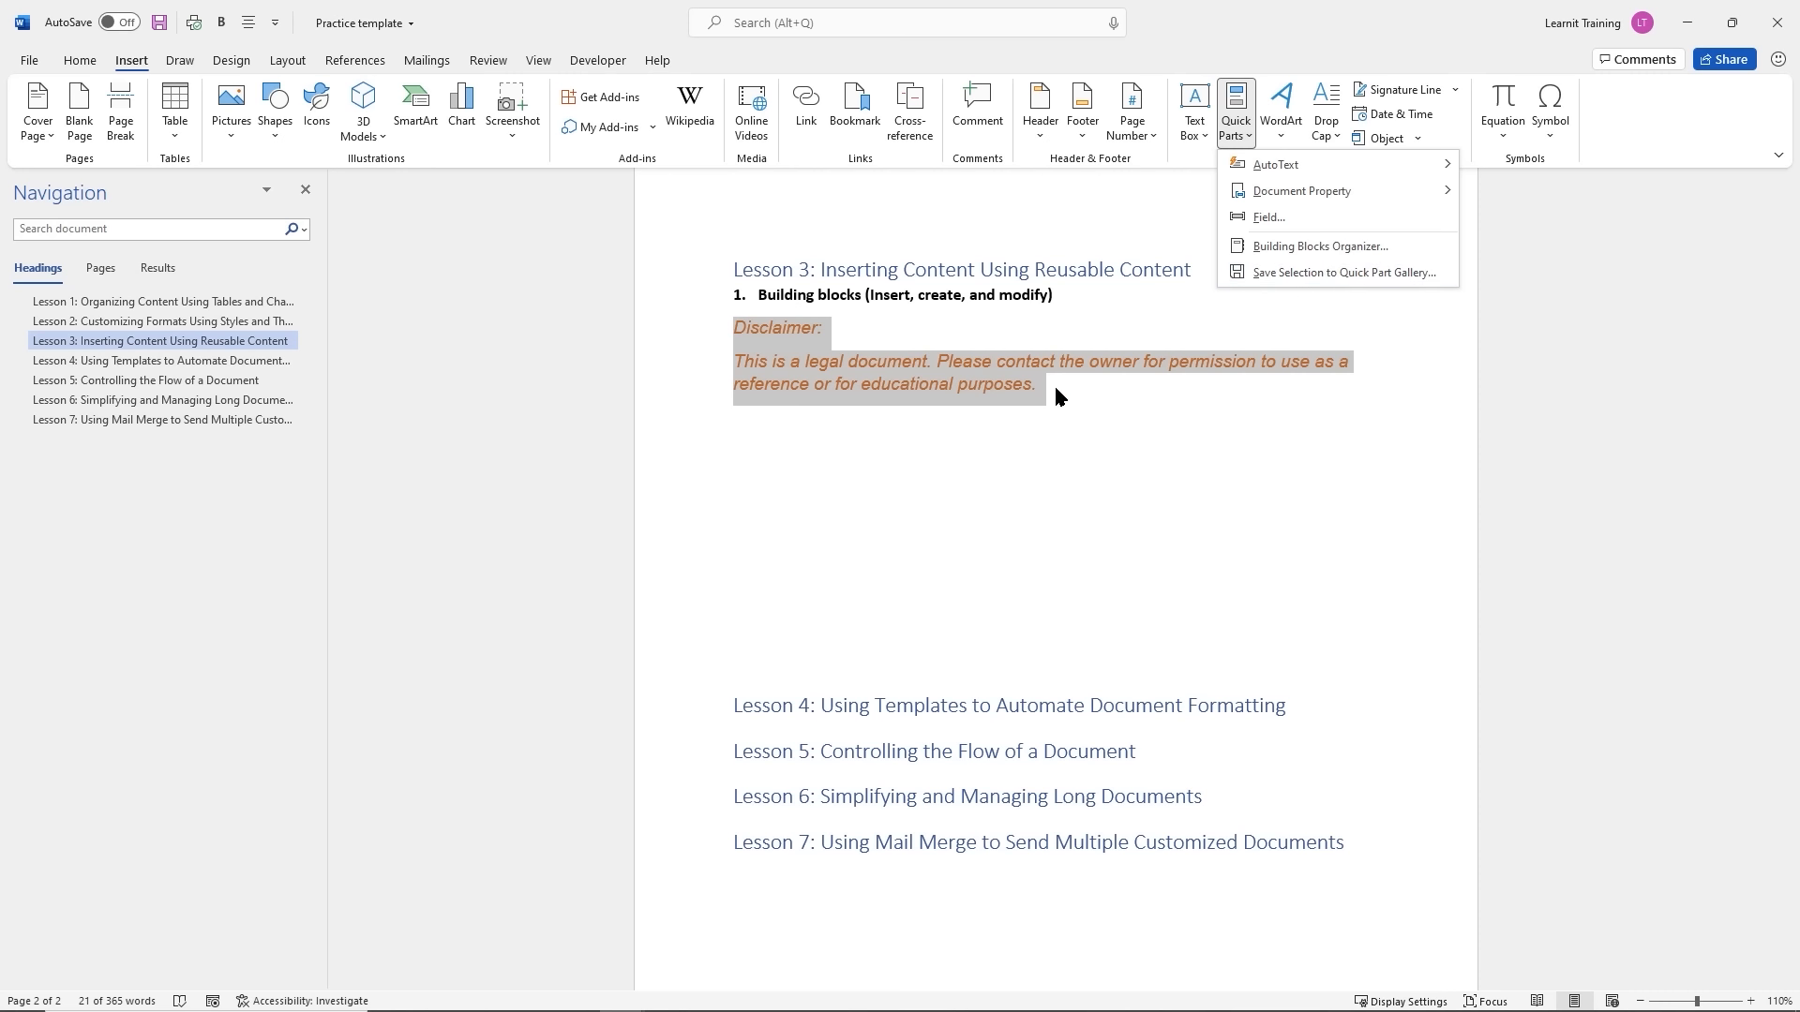
key(Escape)
Add outside borders around the Disclaimer line and its paragraph in Lesson 3
drag(1047, 392, 769, 340)
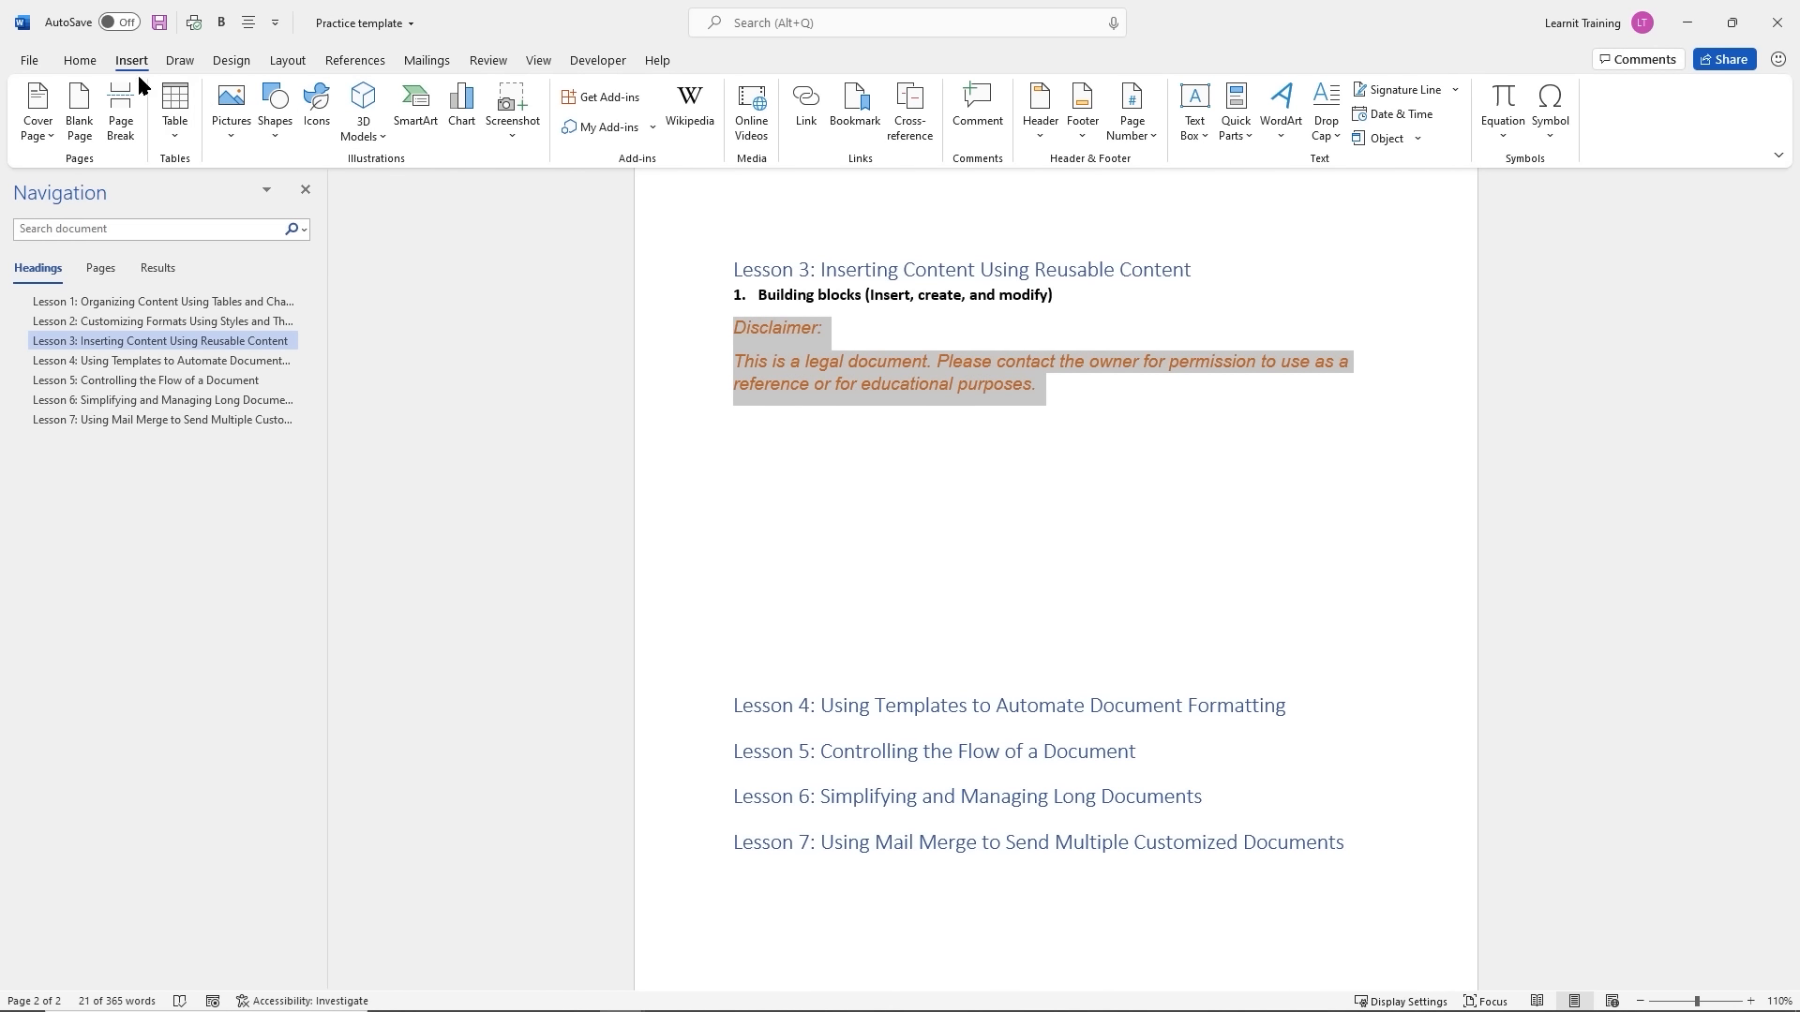
click(78, 61)
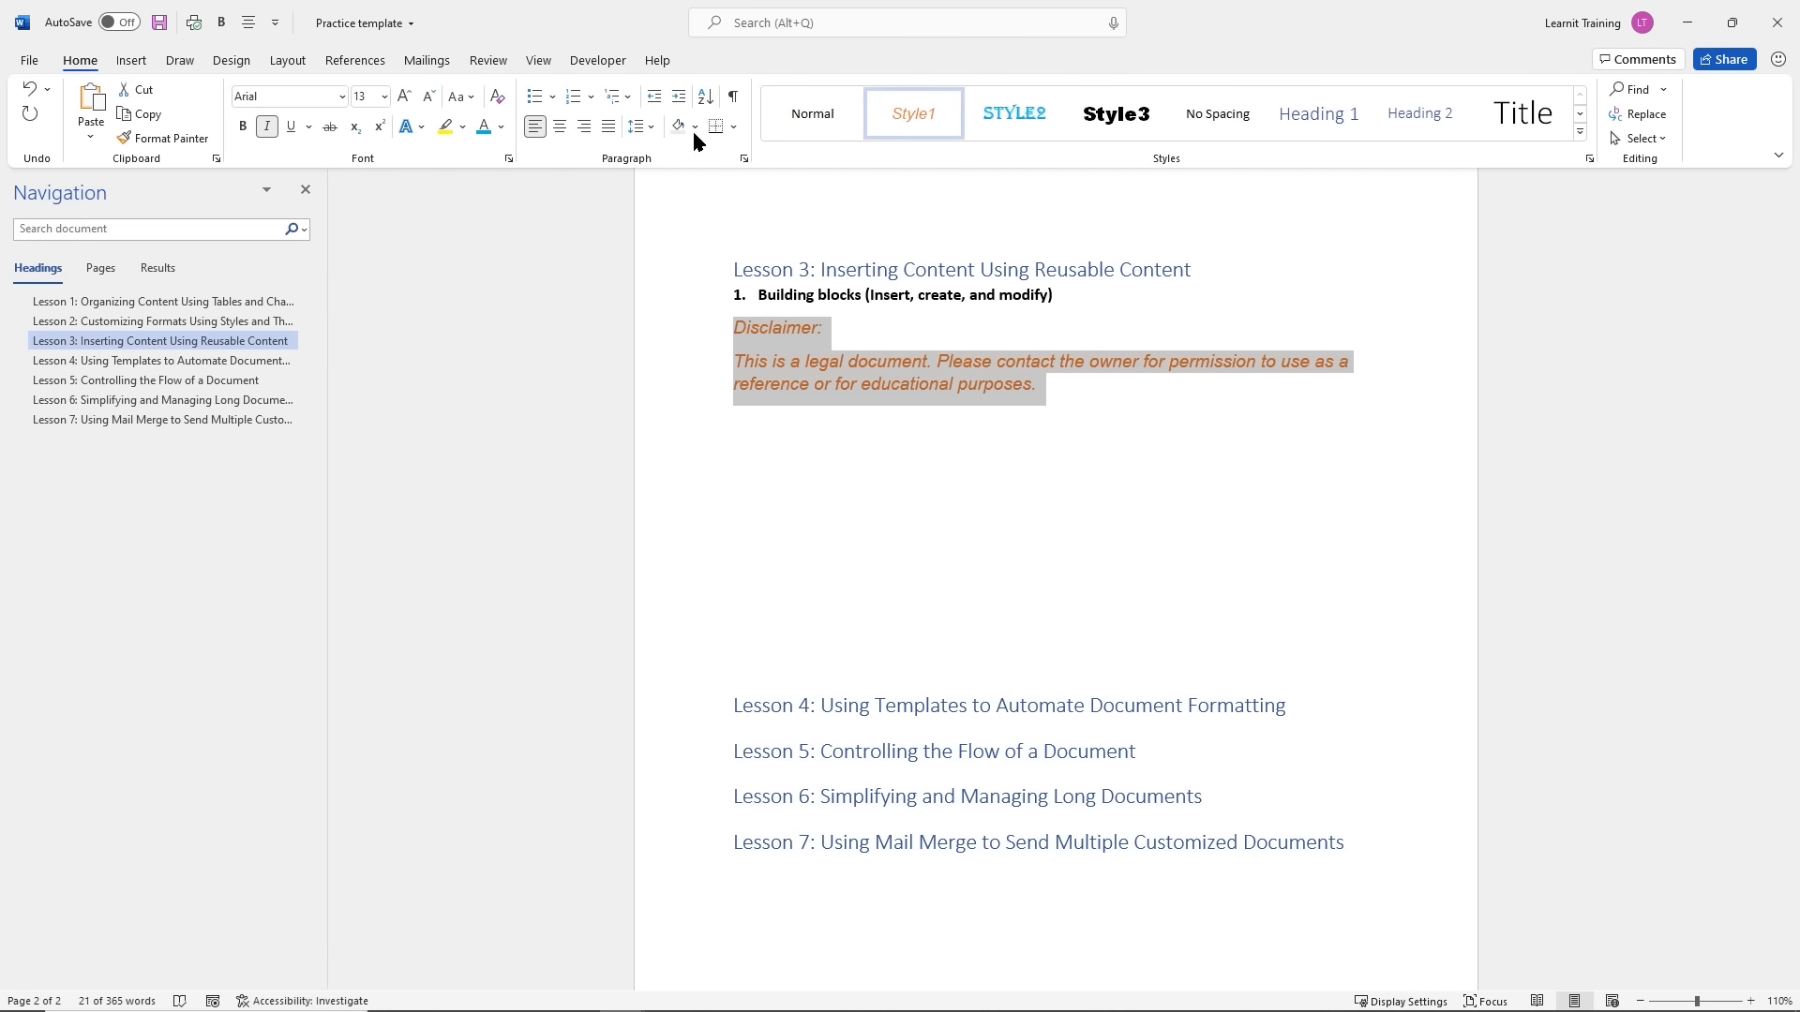
click(733, 126)
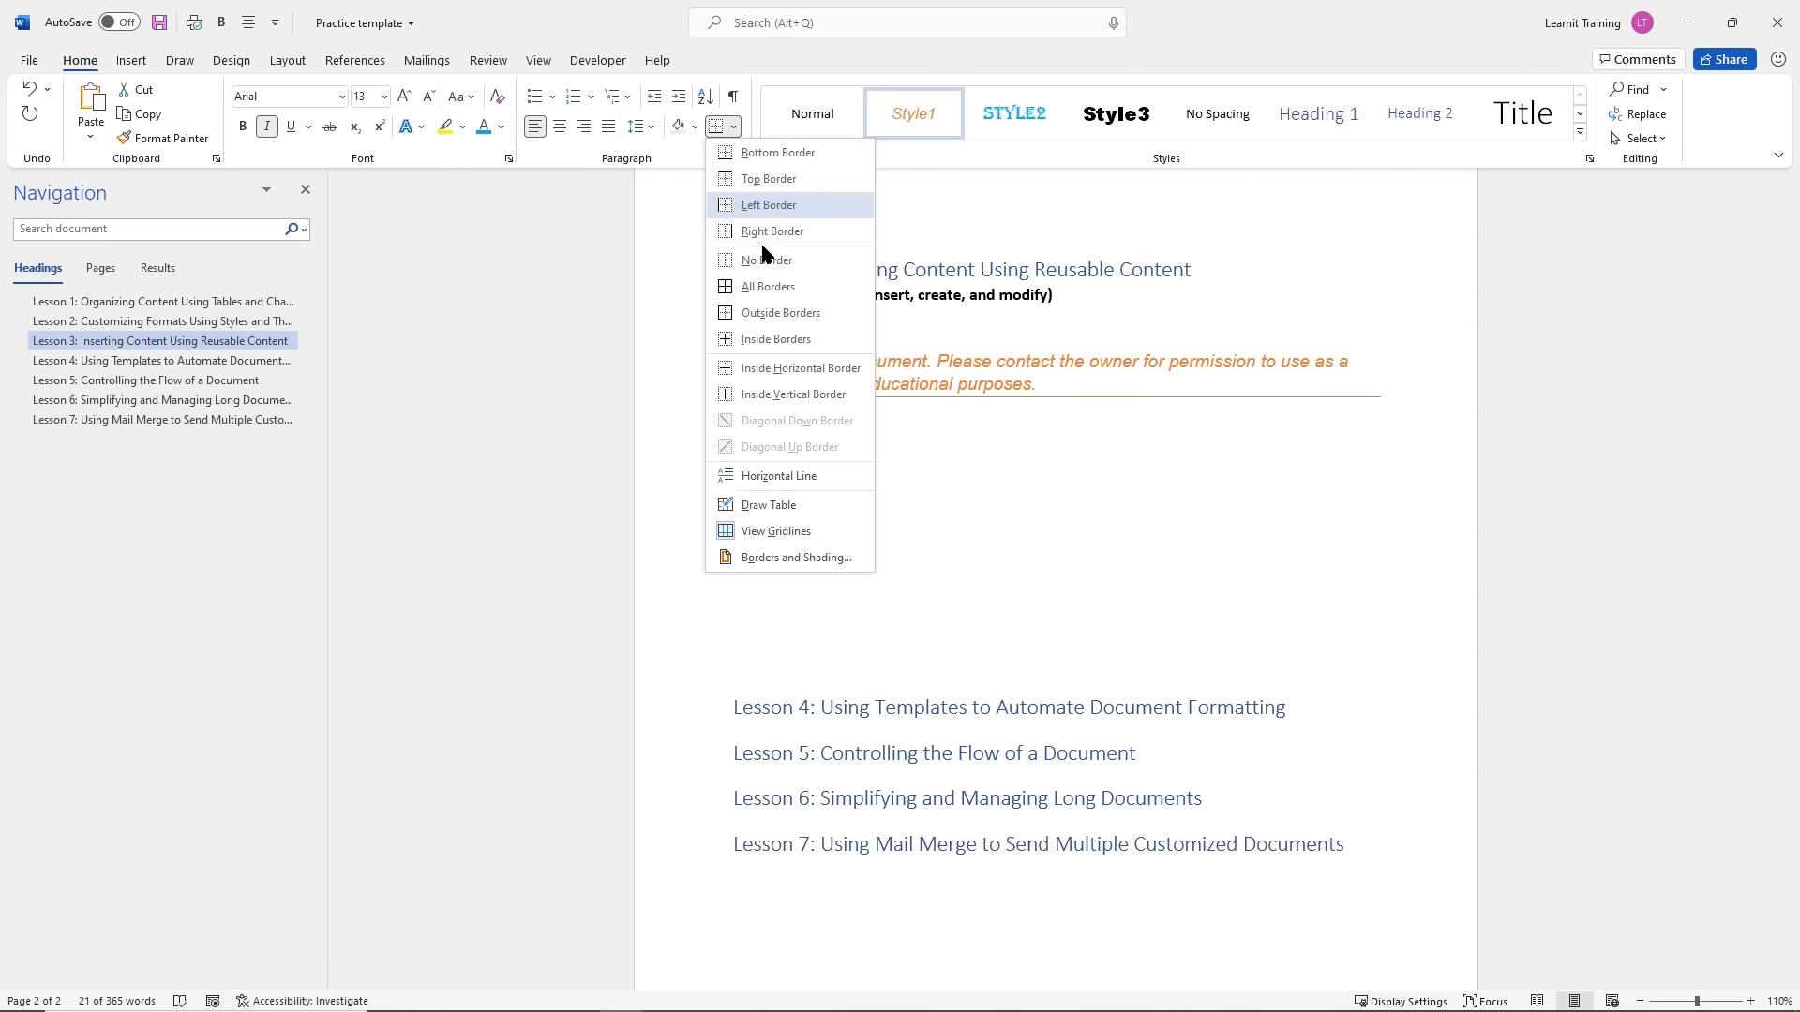
click(783, 315)
click(1059, 406)
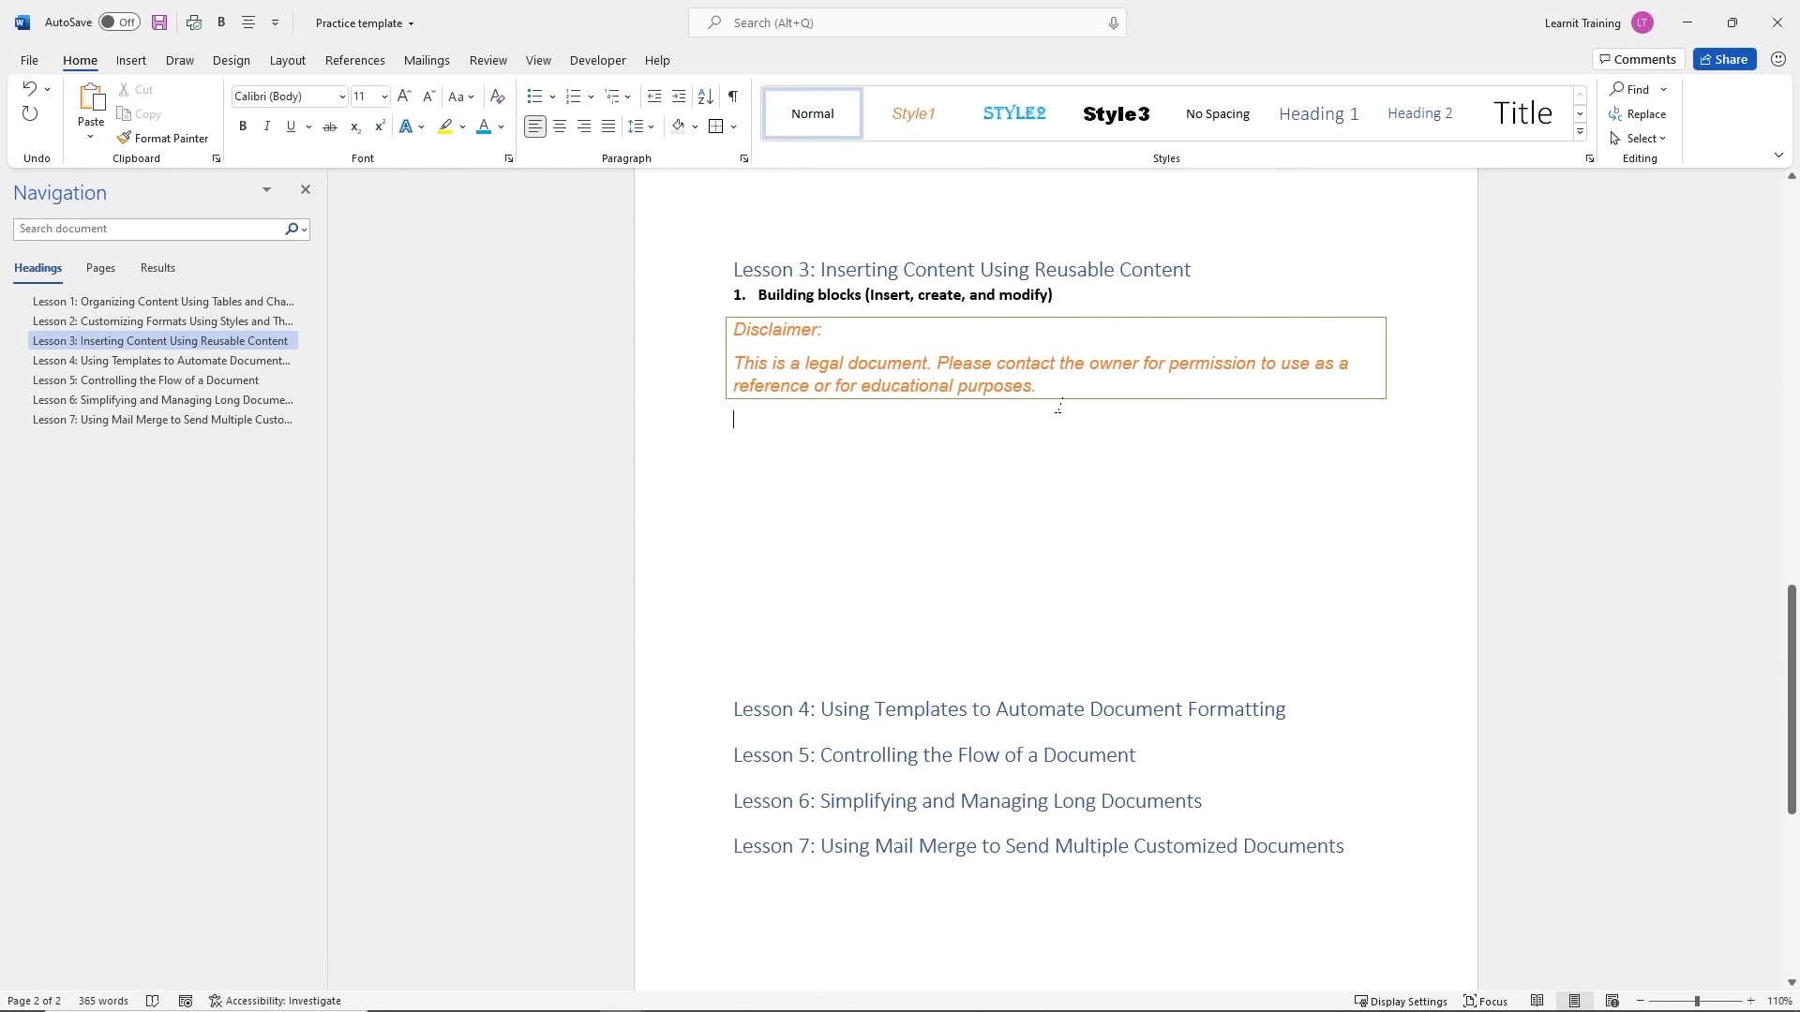
Save the bordered disclaimer text to the Quick Parts gallery as "Disclaimer:" in the General category, stored in Building Blocks with Insert content only
drag(1047, 391, 764, 332)
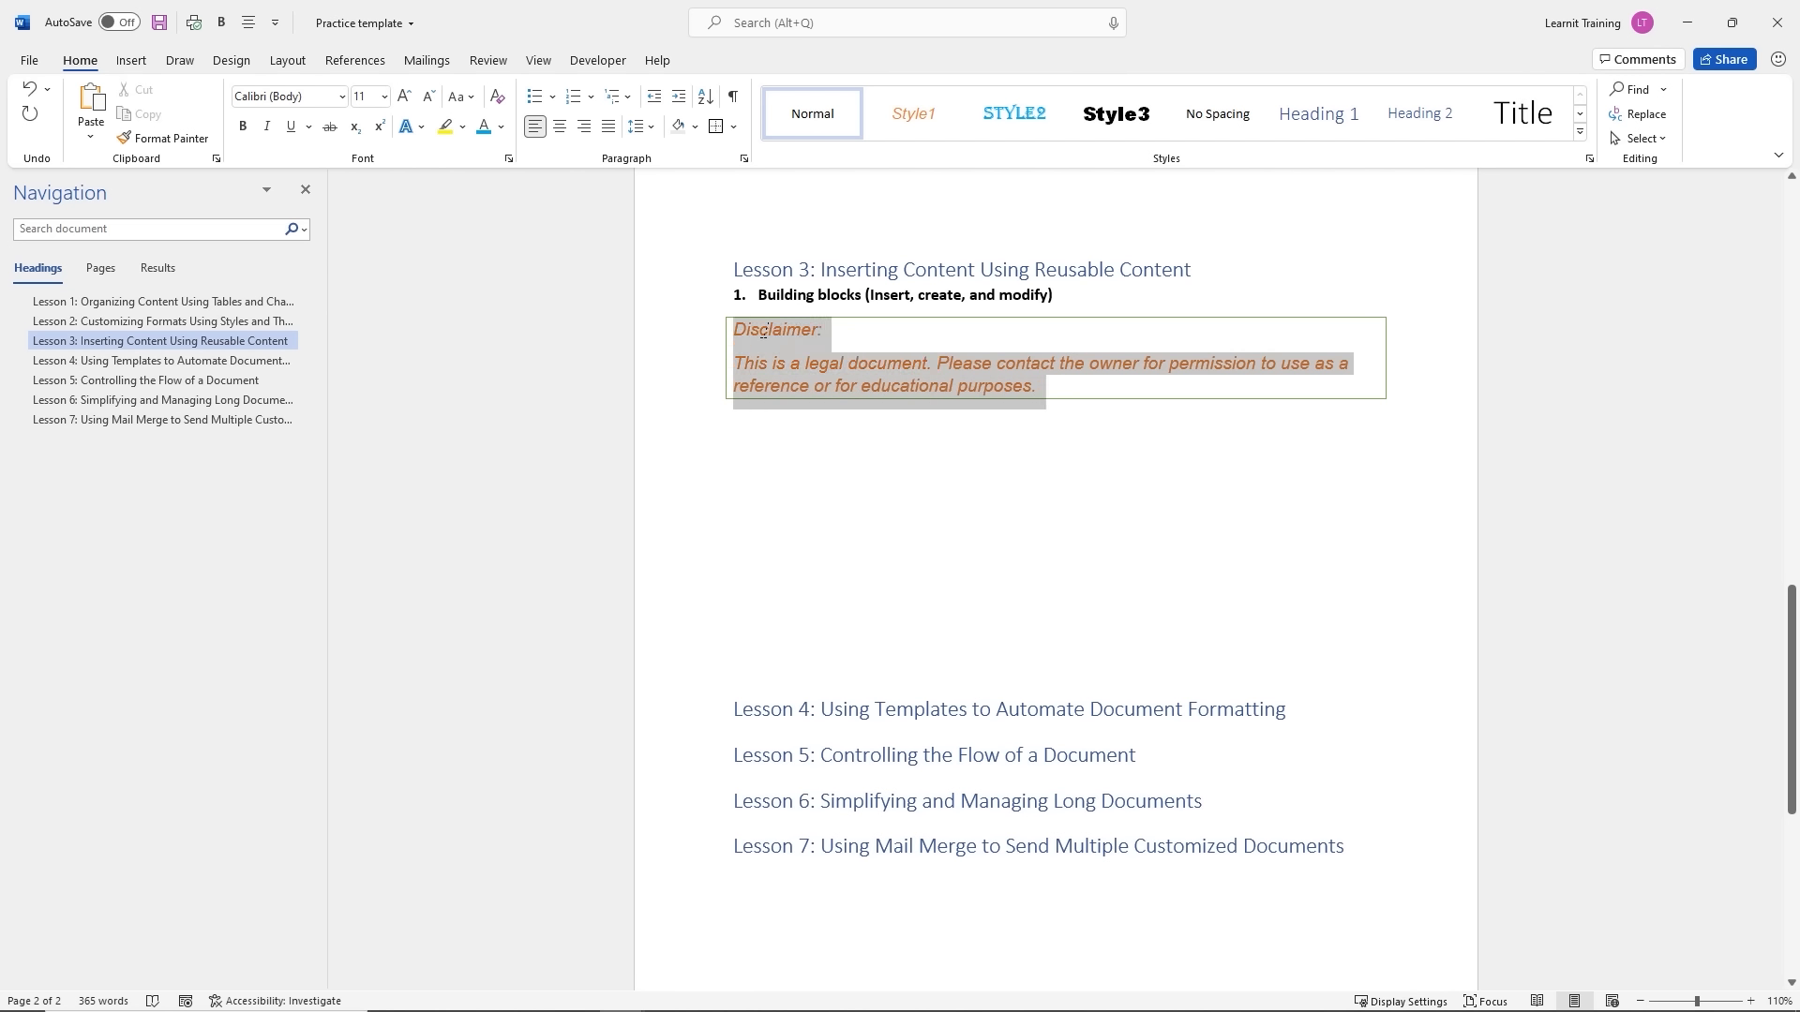
click(136, 62)
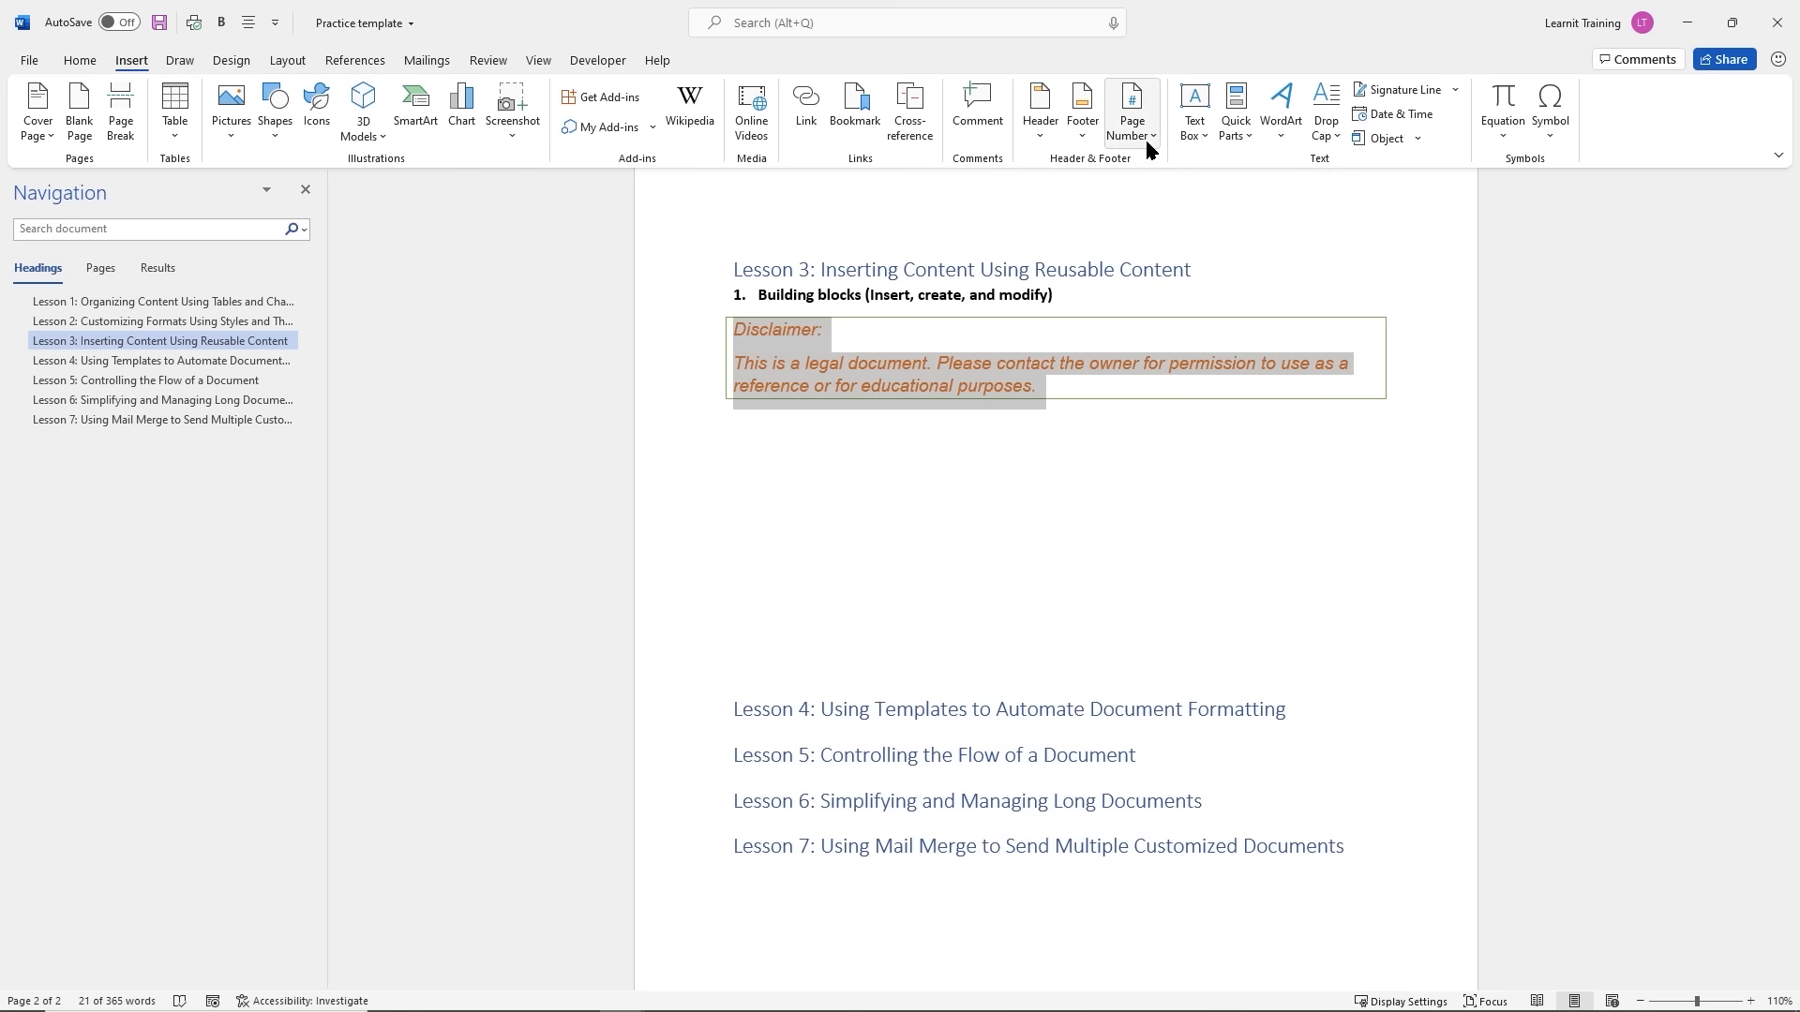
click(1237, 126)
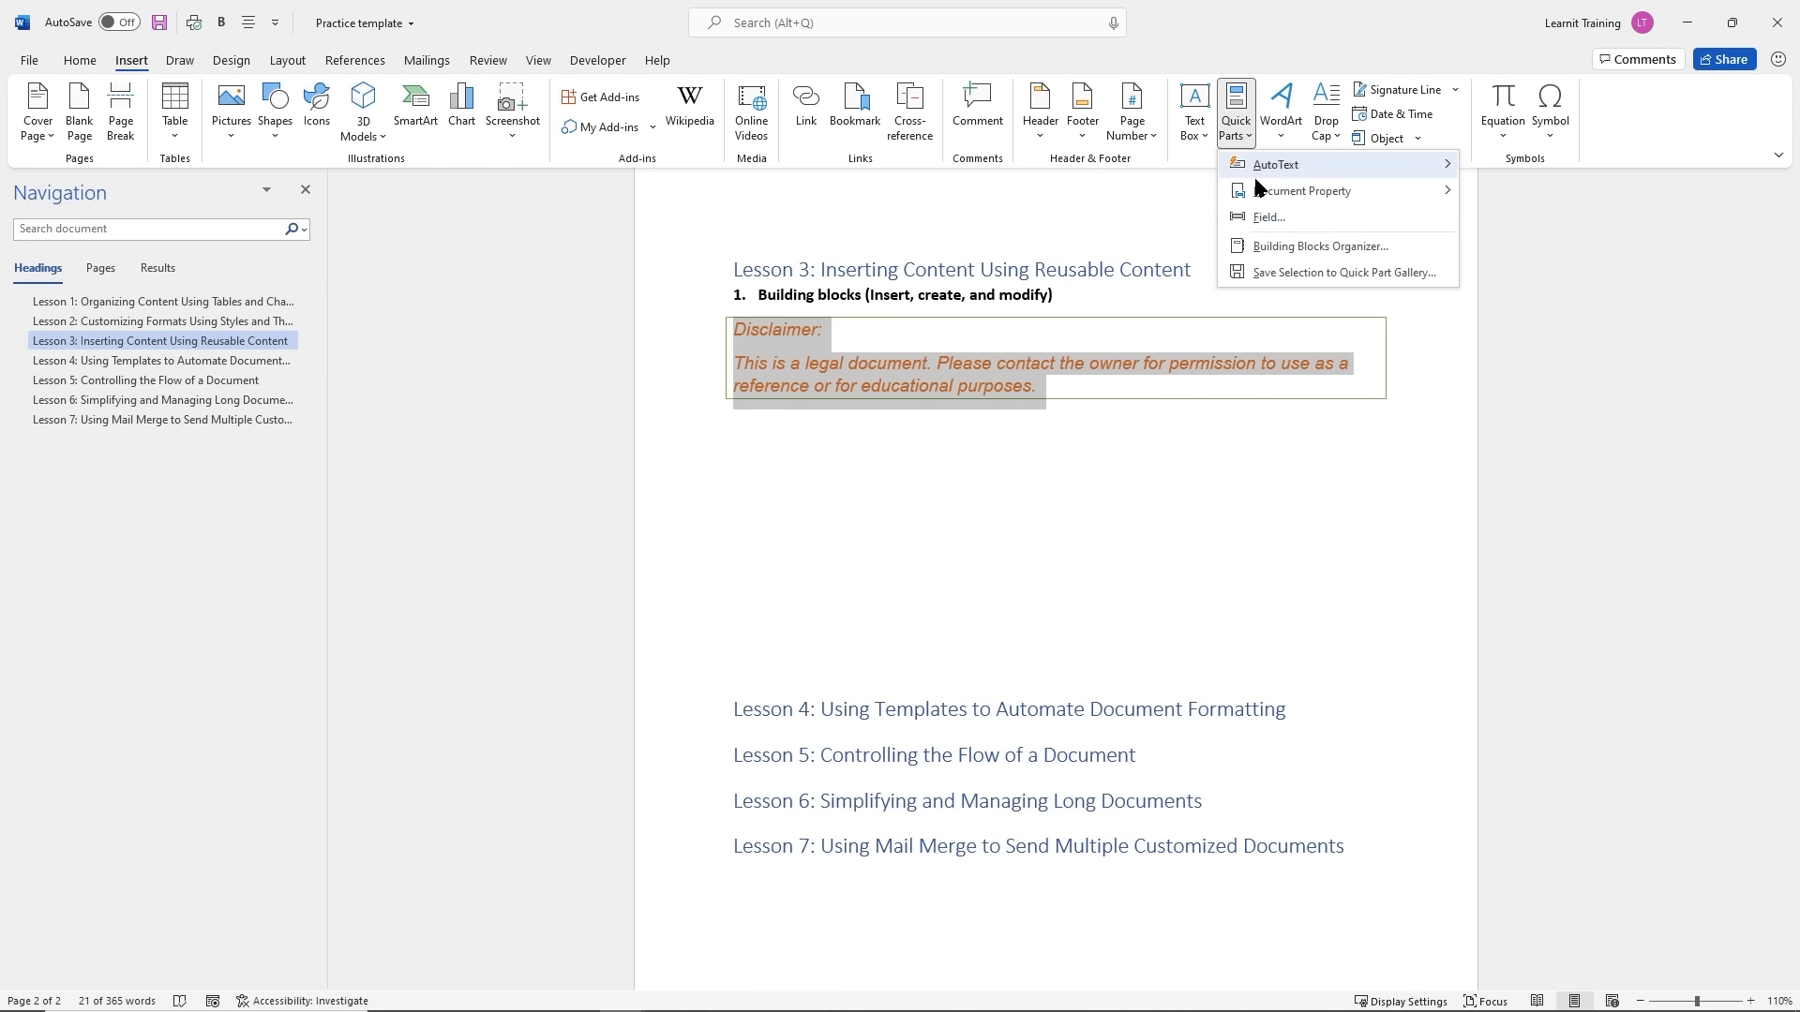
click(1333, 274)
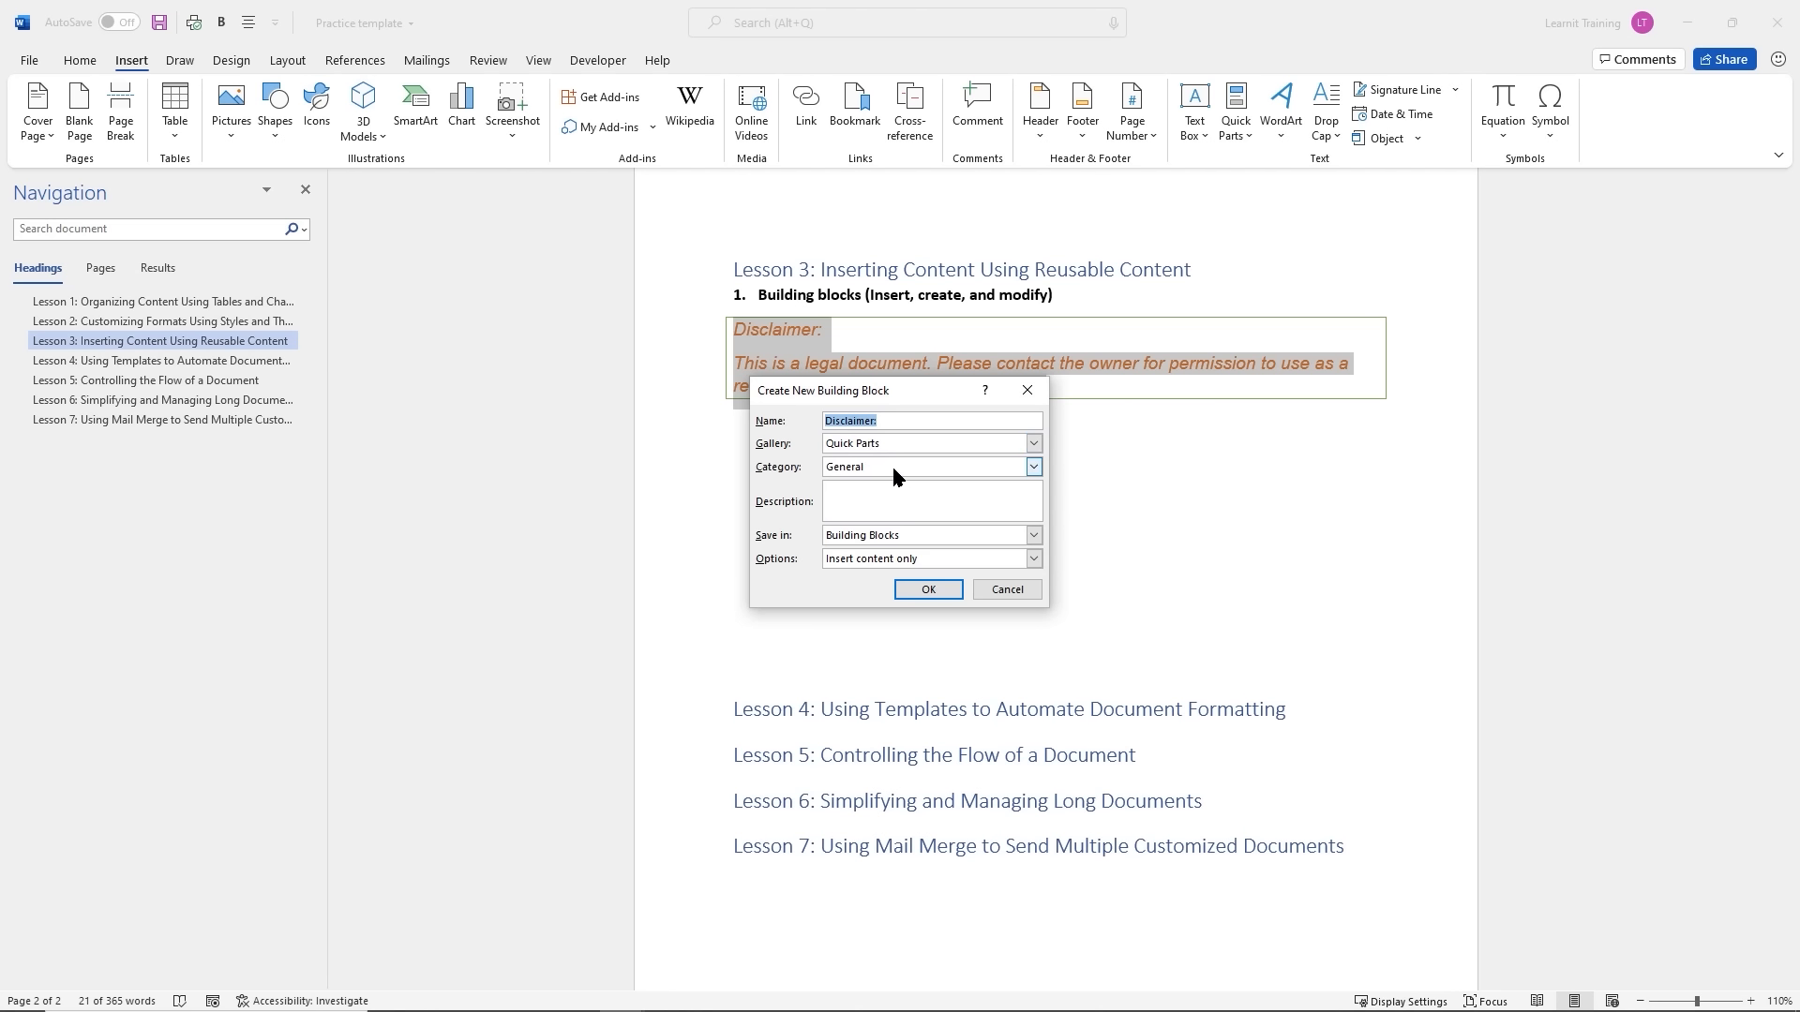
click(1032, 475)
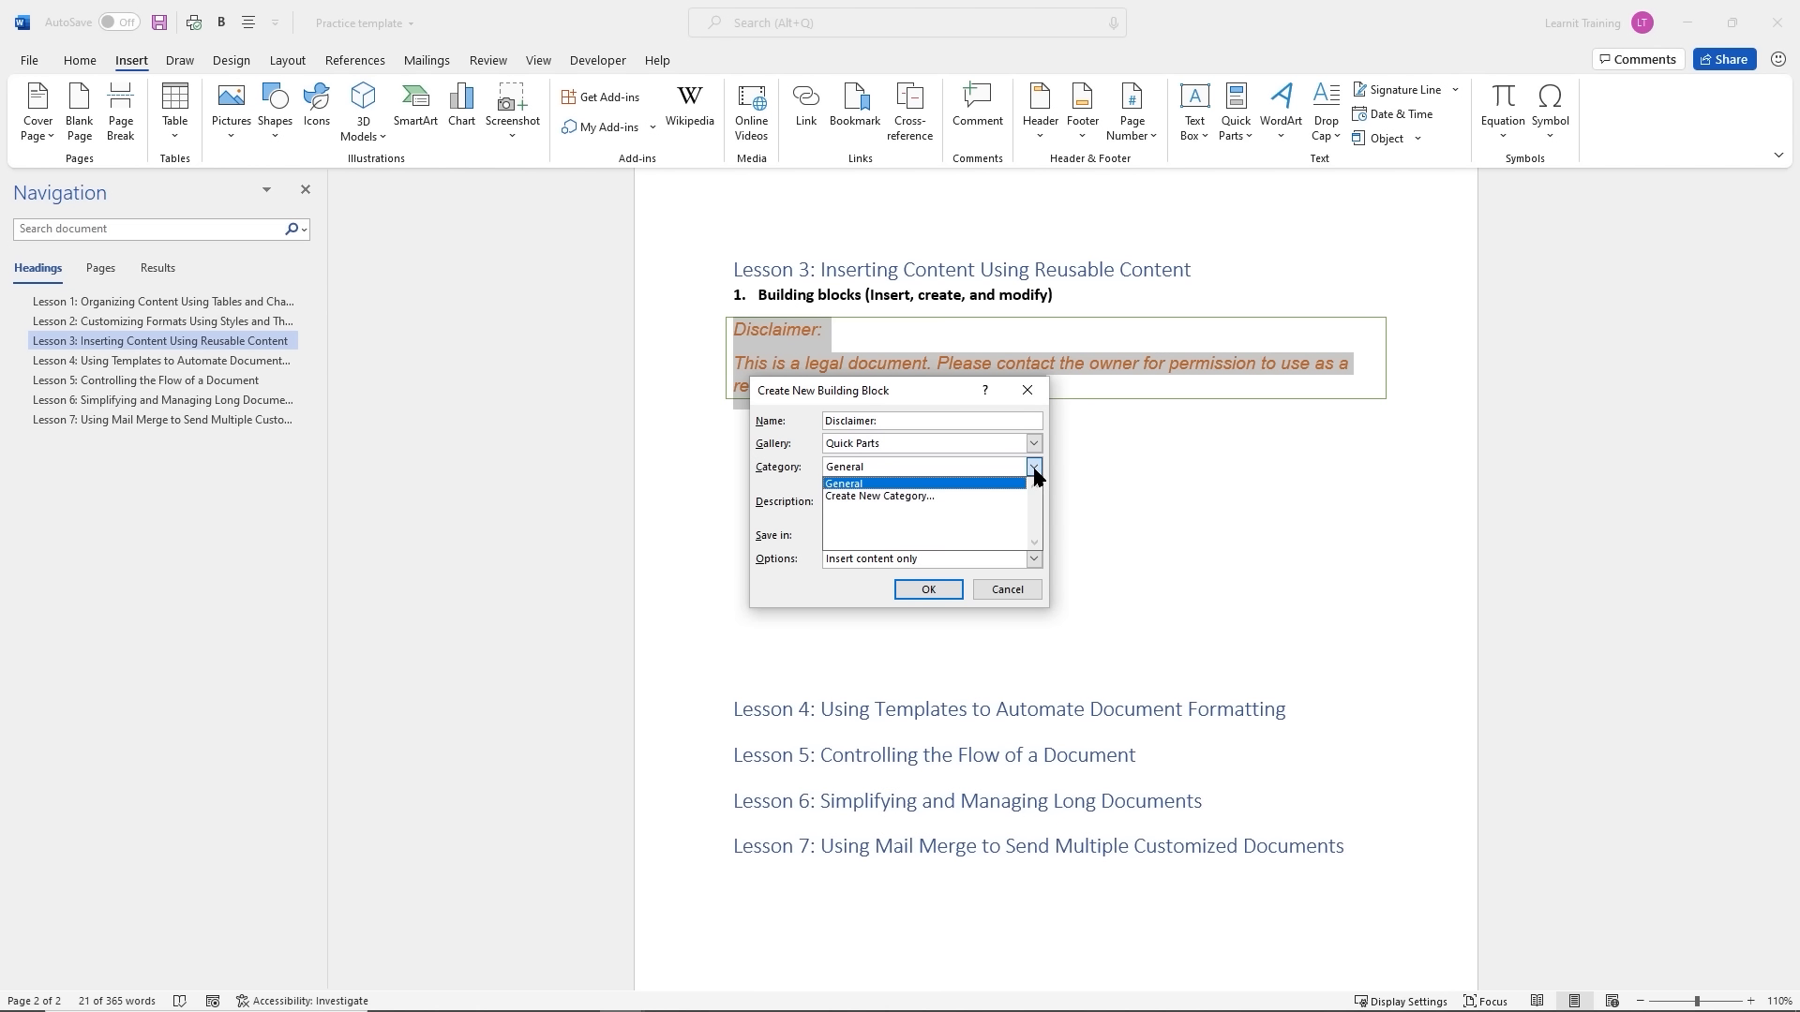
click(794, 422)
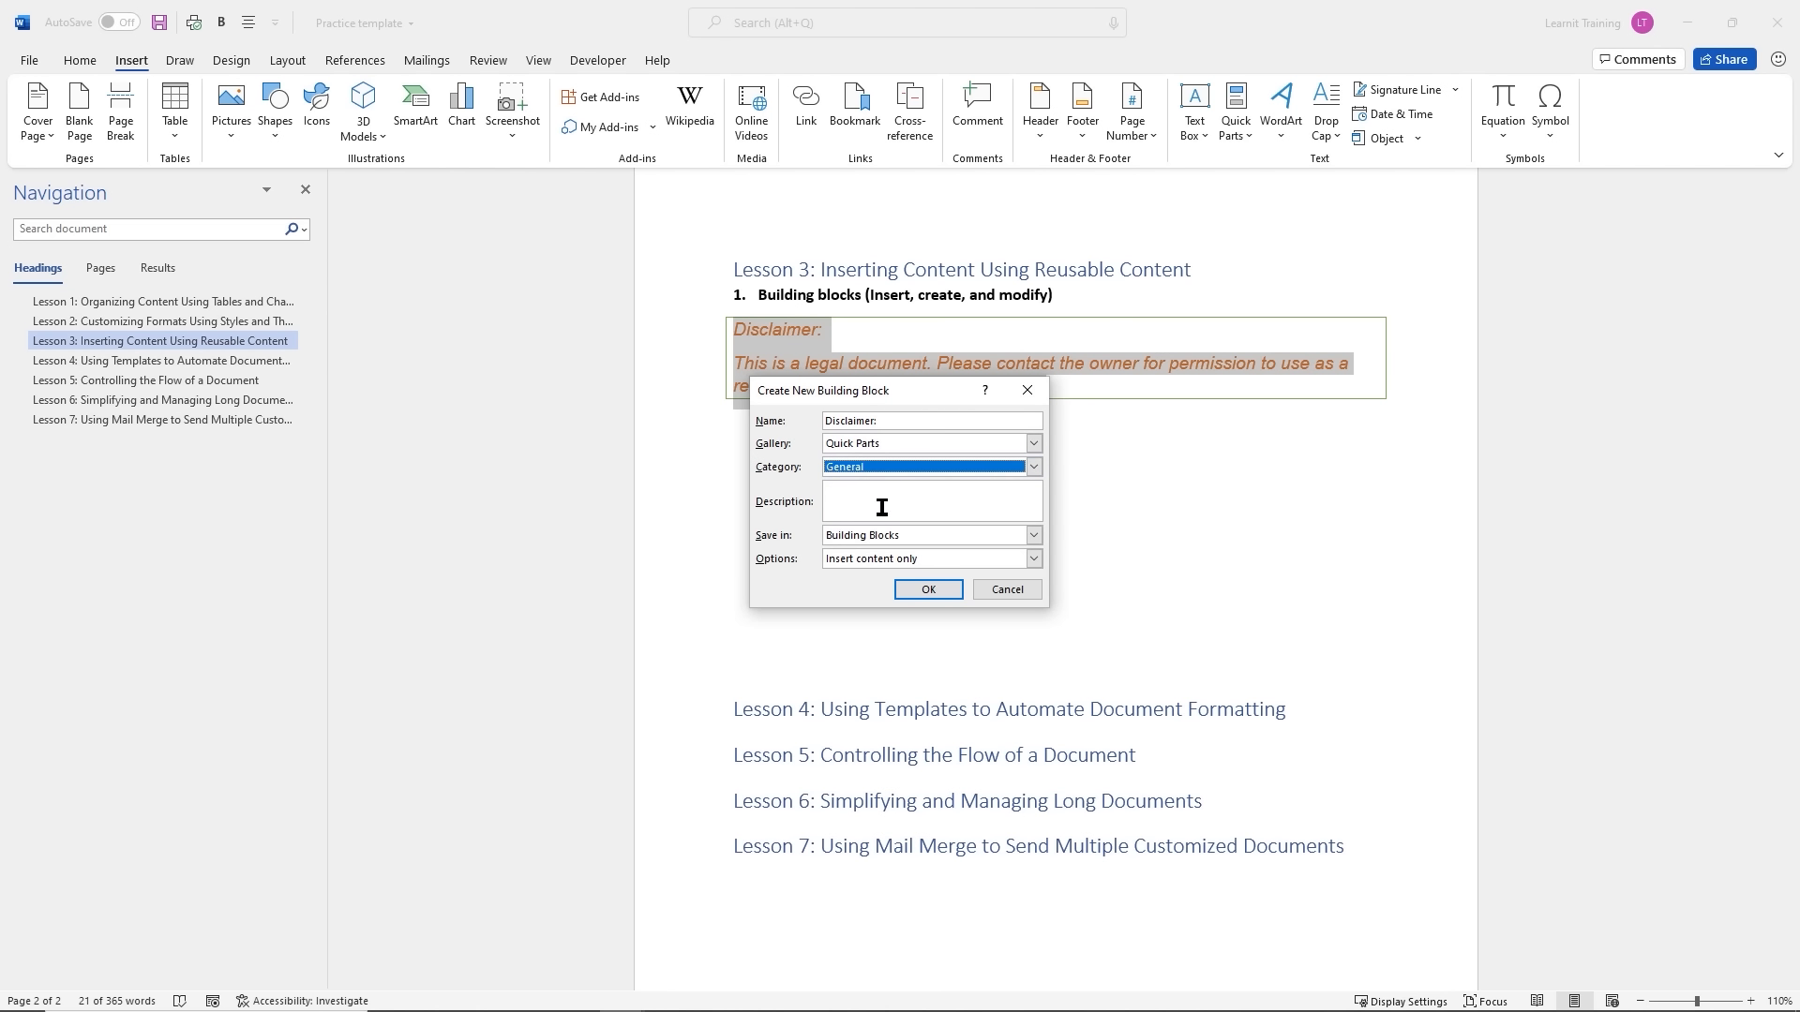
click(927, 593)
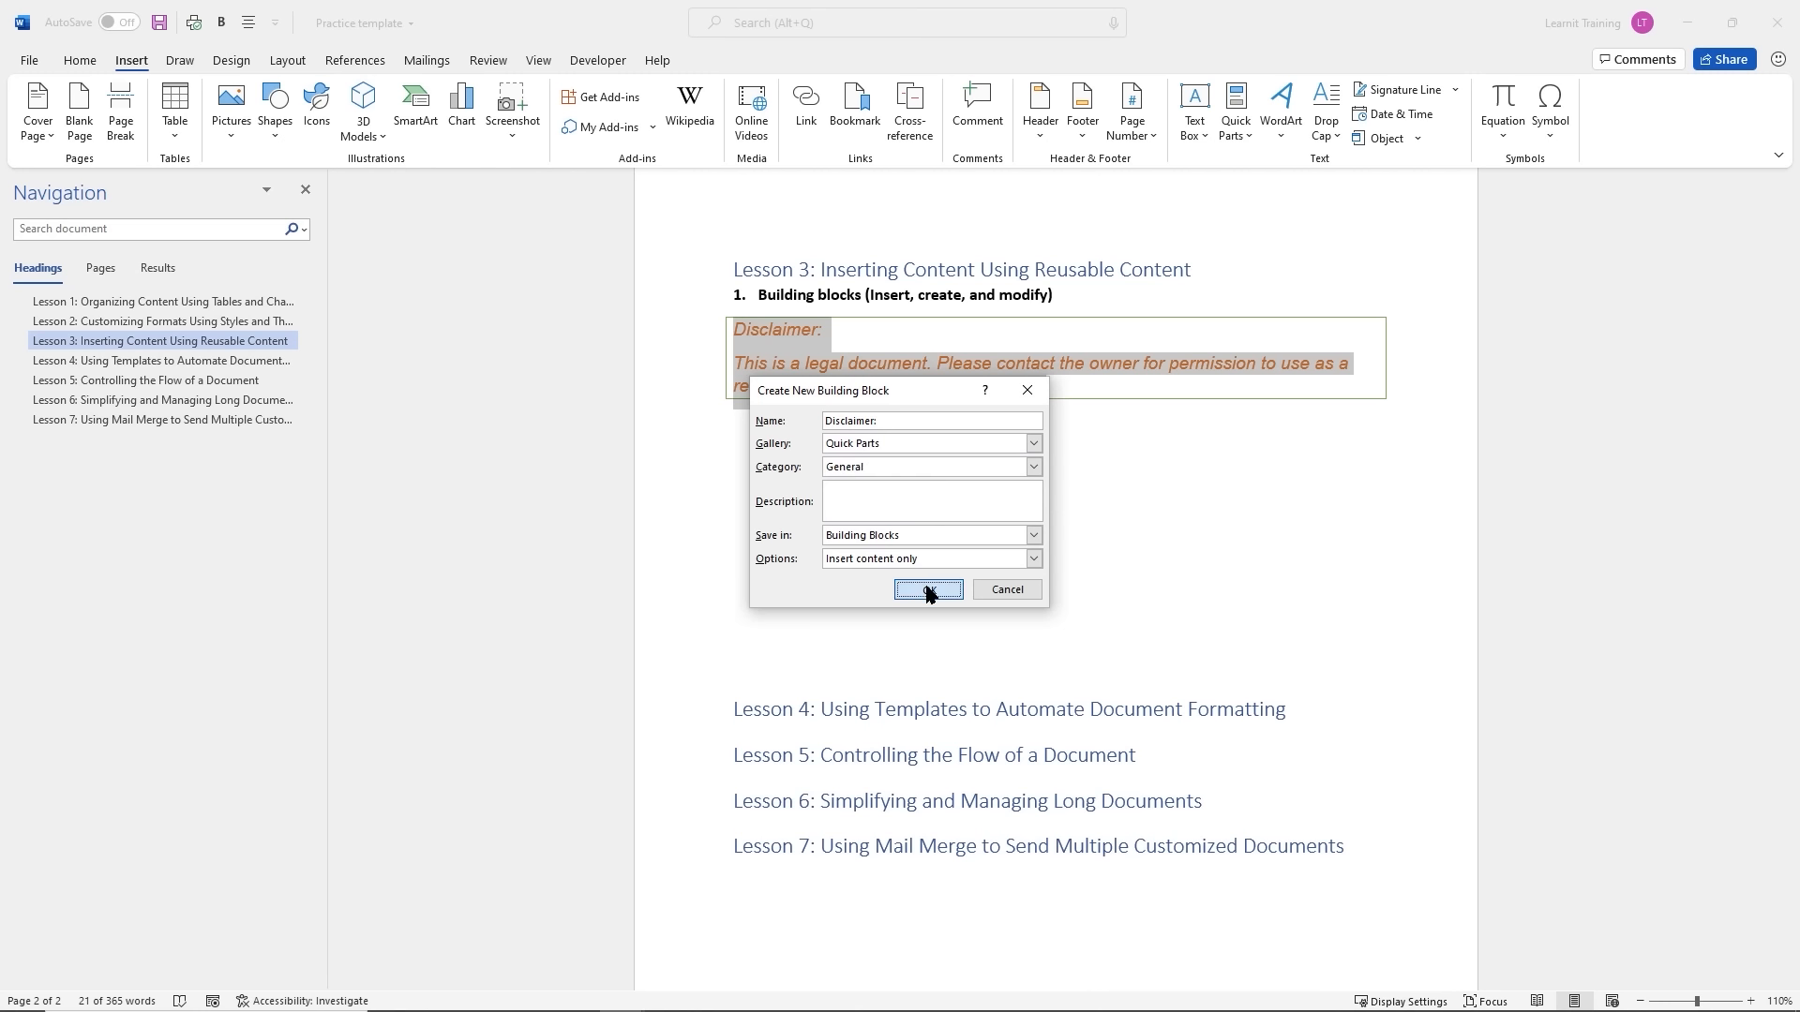
Insert the saved Disclaimer quick part below the bordered disclaimer text and undo the insertion
click(1076, 446)
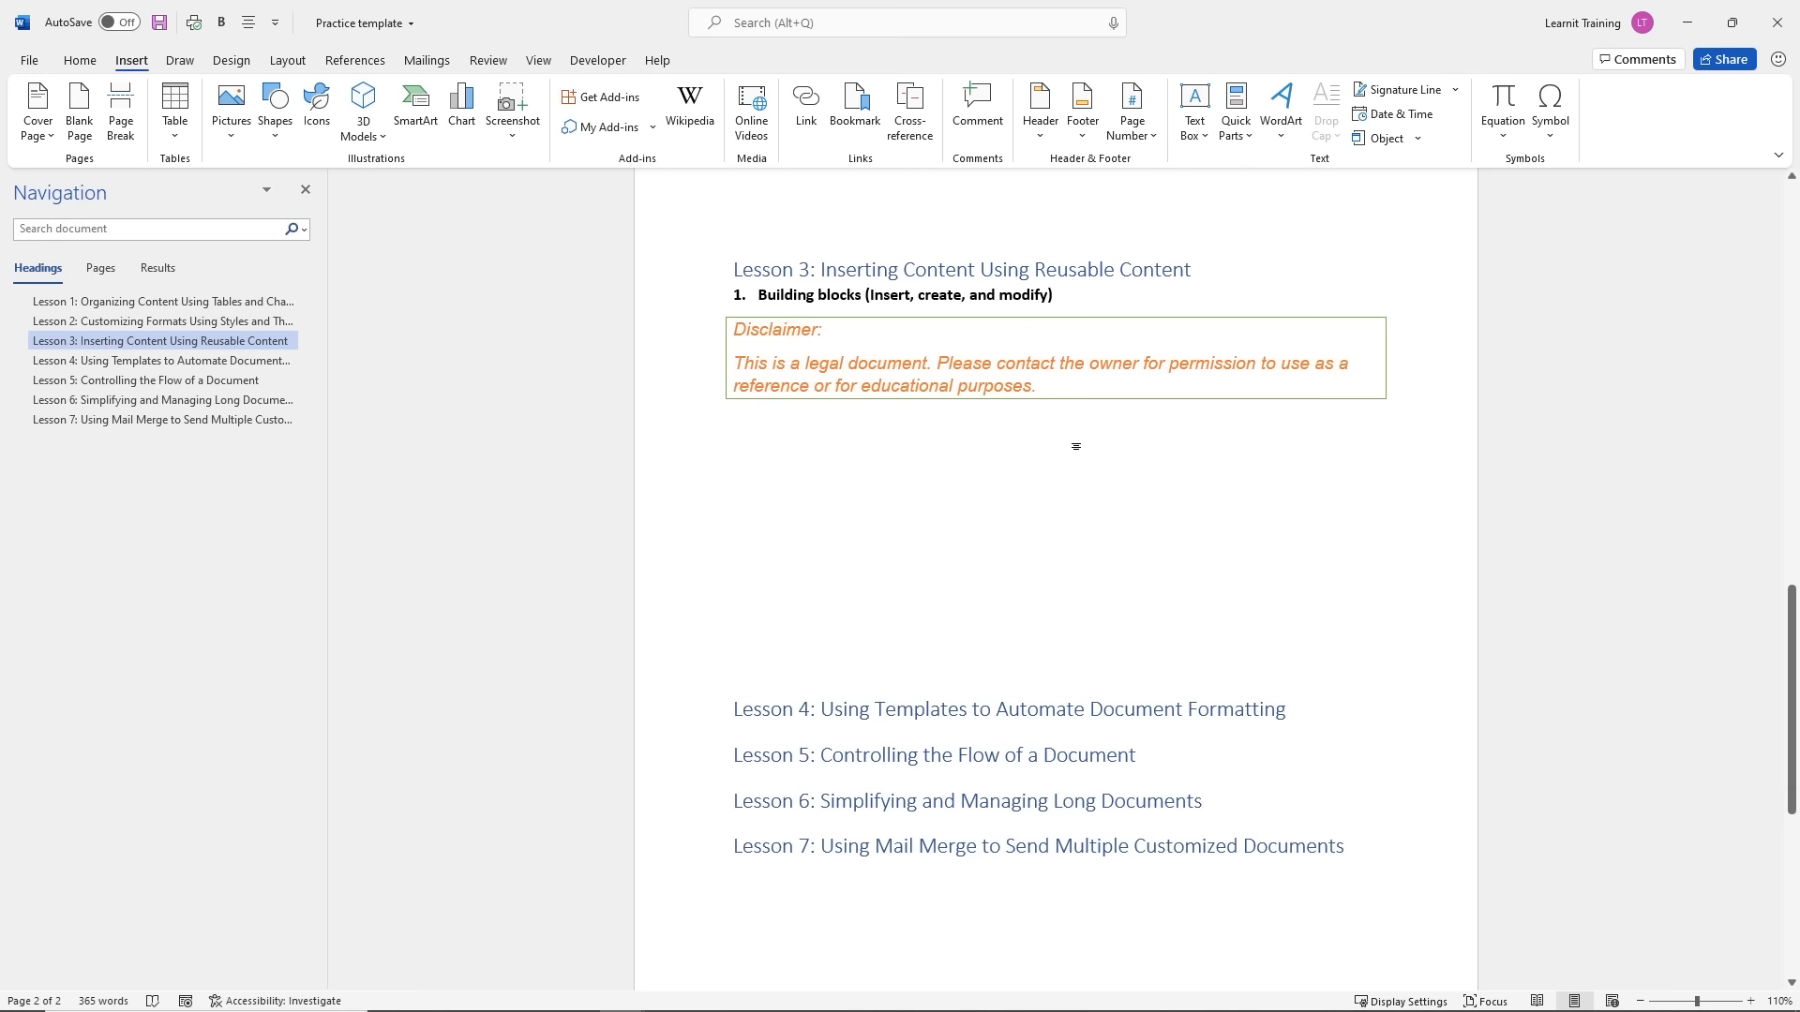
click(1250, 141)
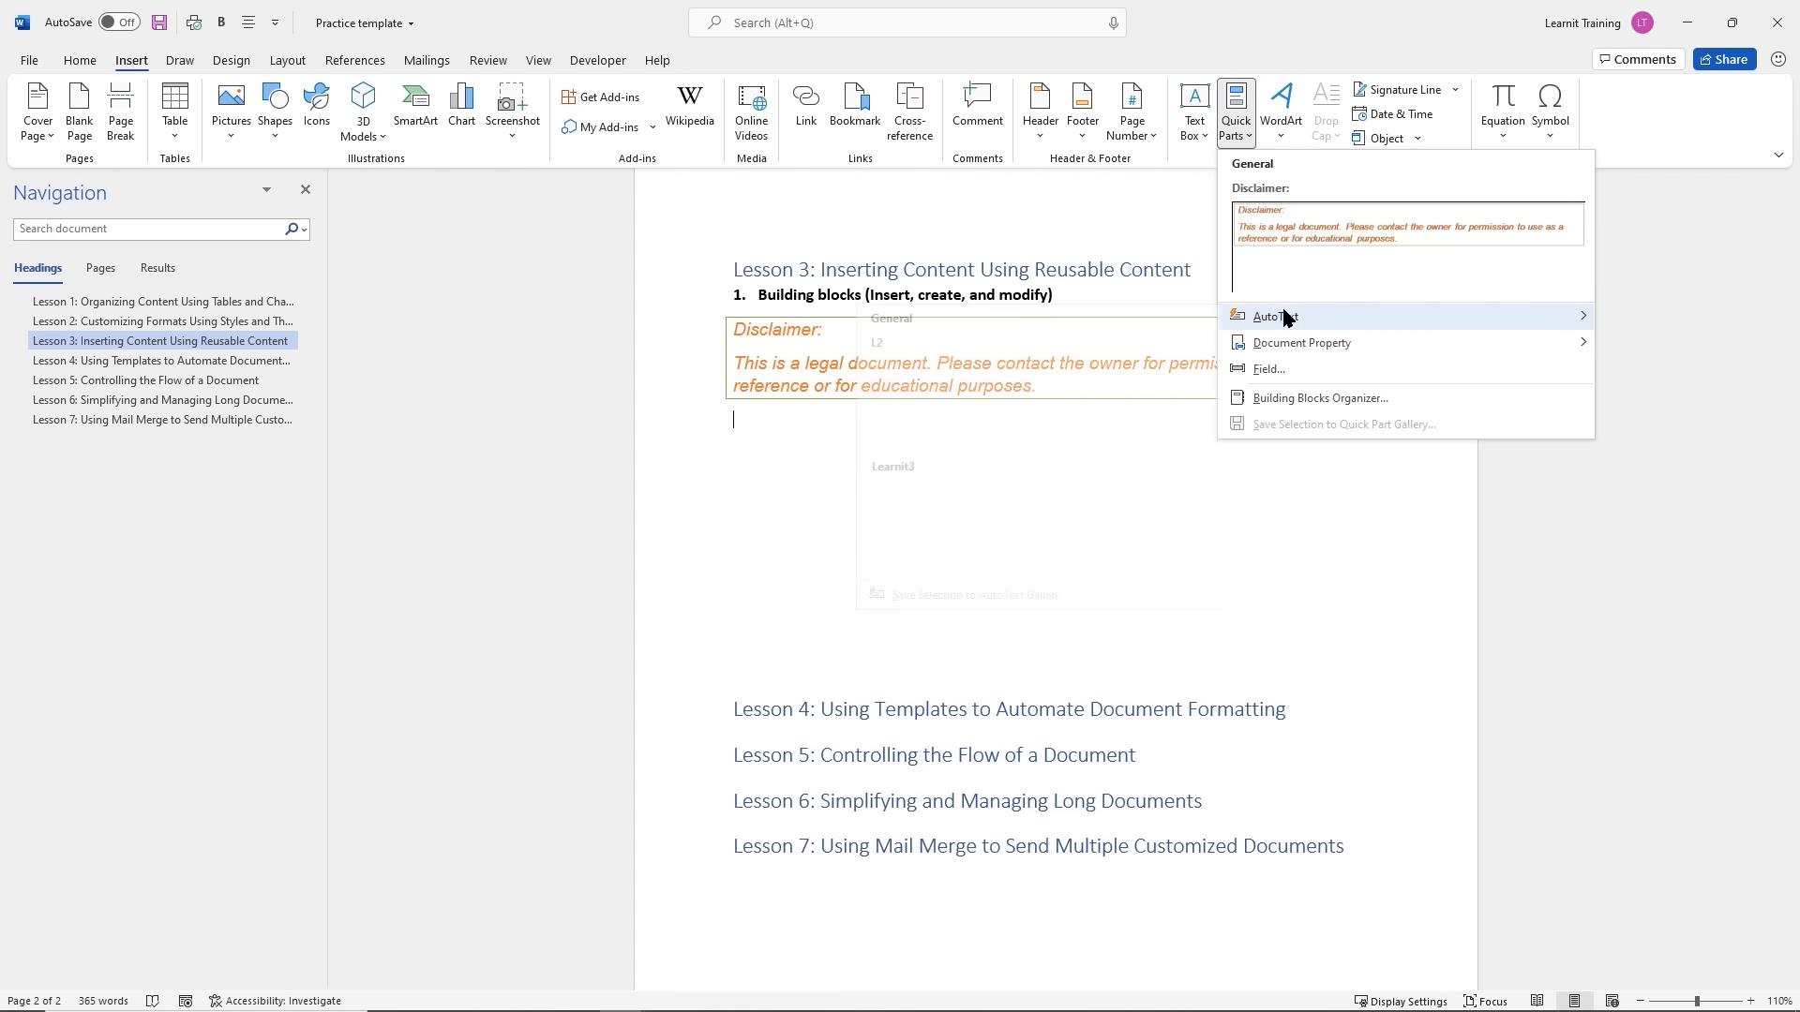
click(1292, 236)
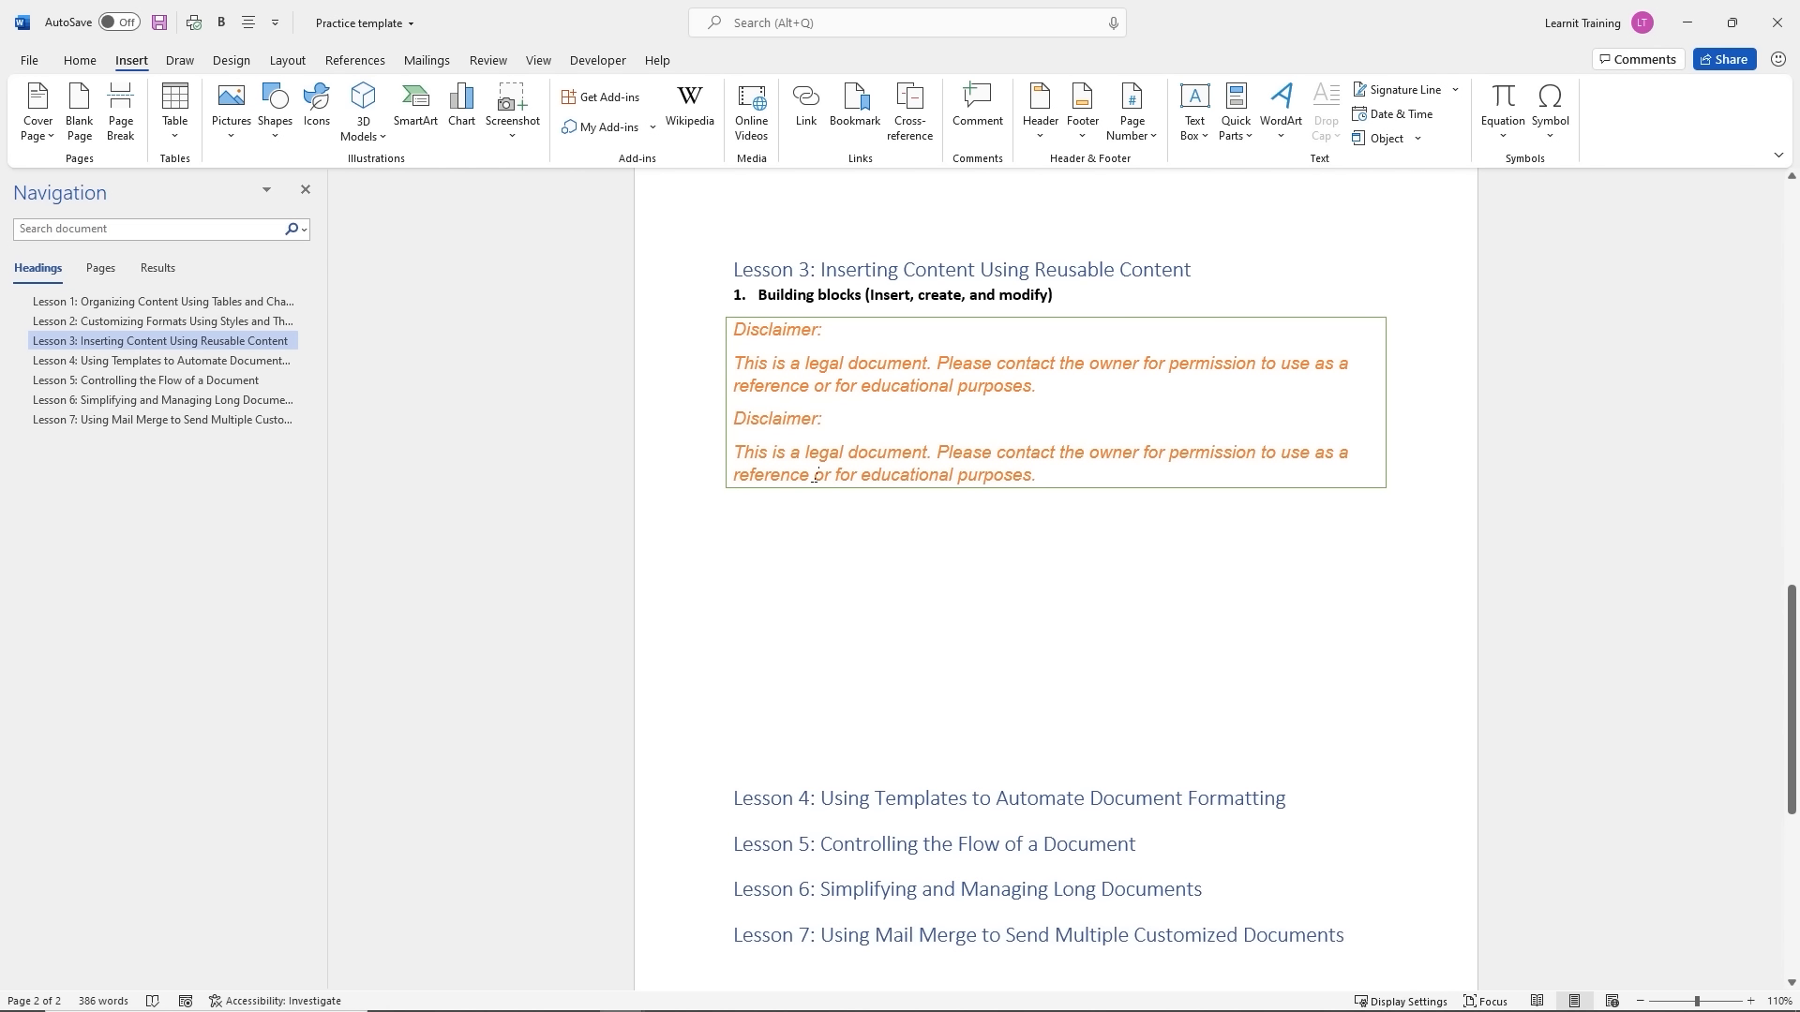
key(ctrl+z)
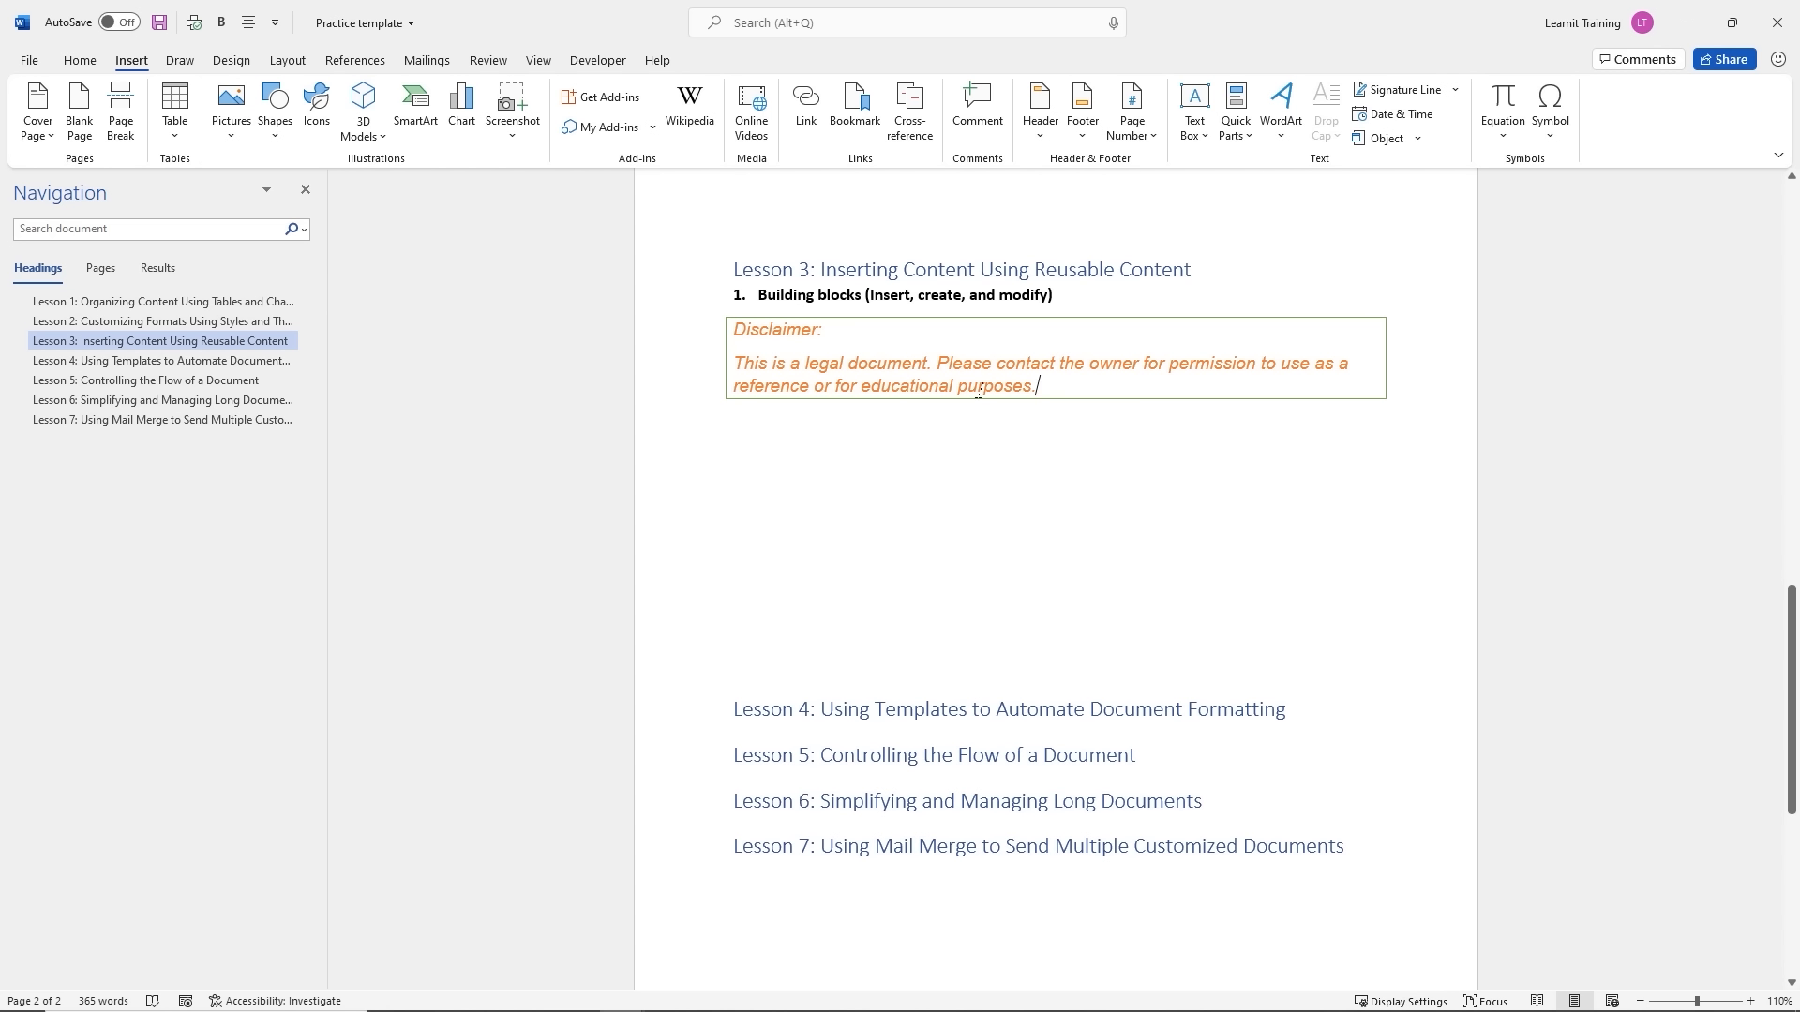
Save the bordered disclaimer text to the AutoText gallery as "Disclaimer2" in the General category, stored in Normal with Insert content only
drag(1038, 387, 892, 328)
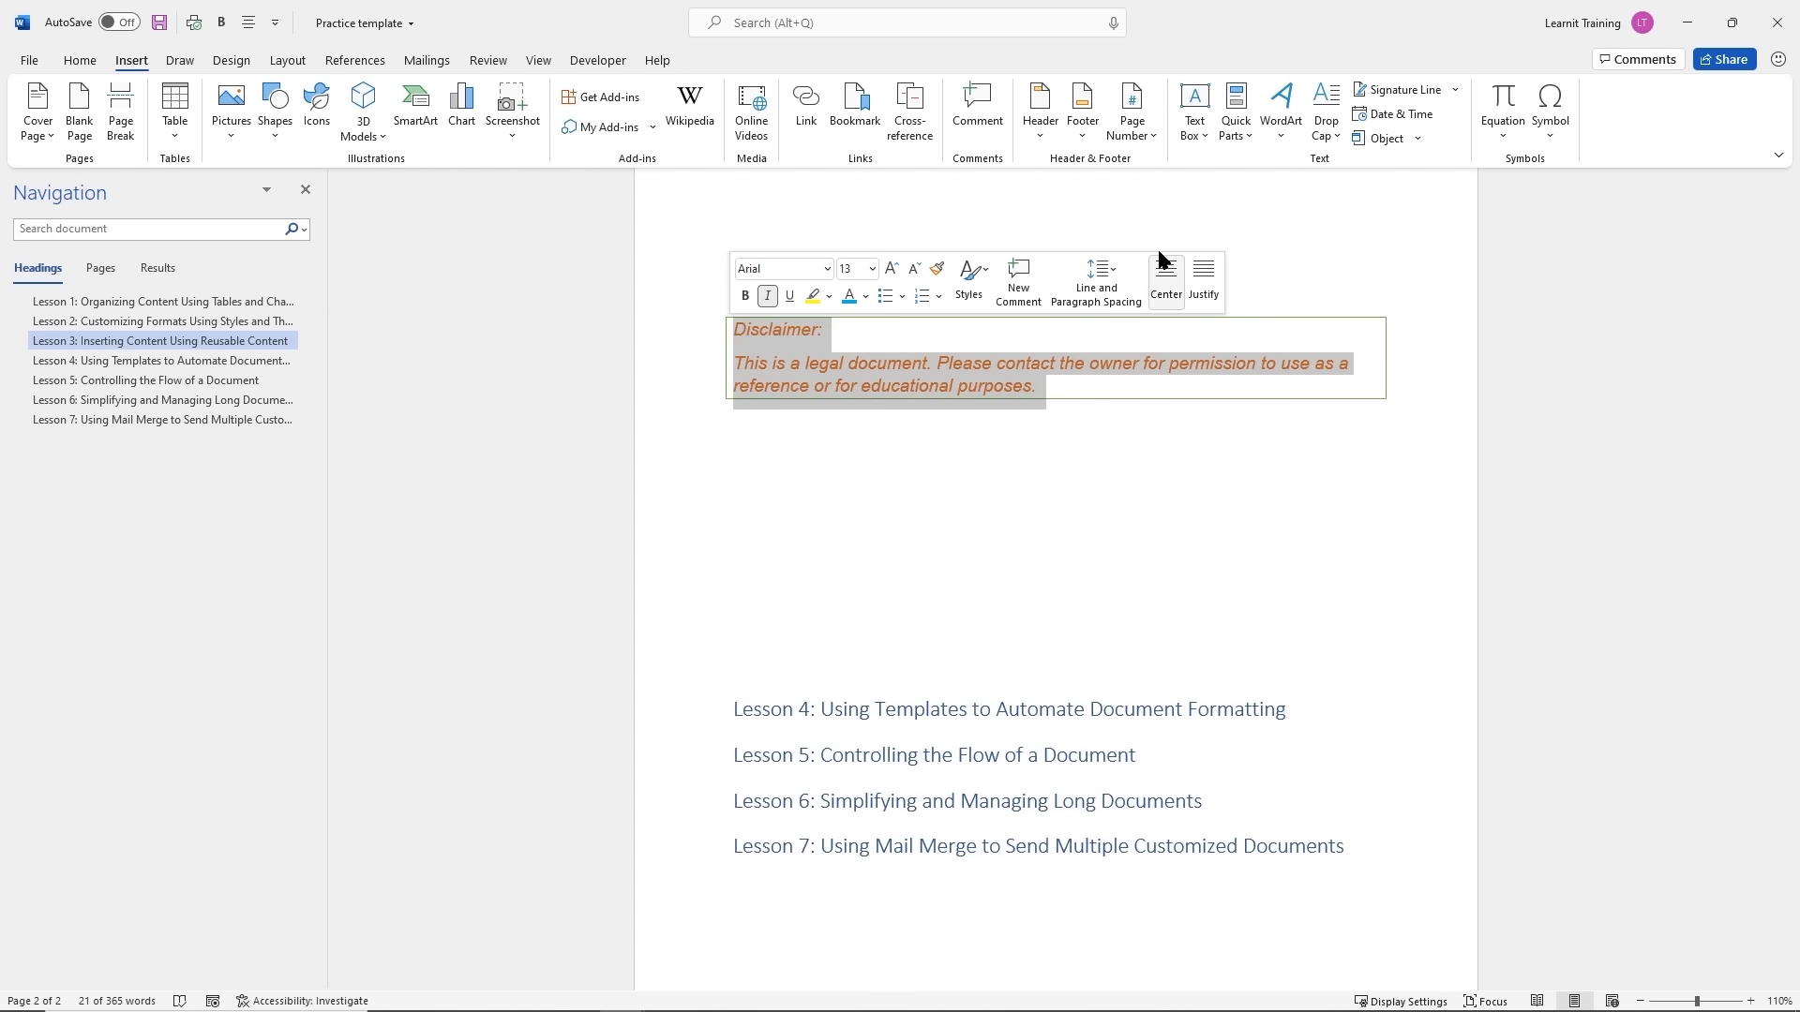
click(1251, 141)
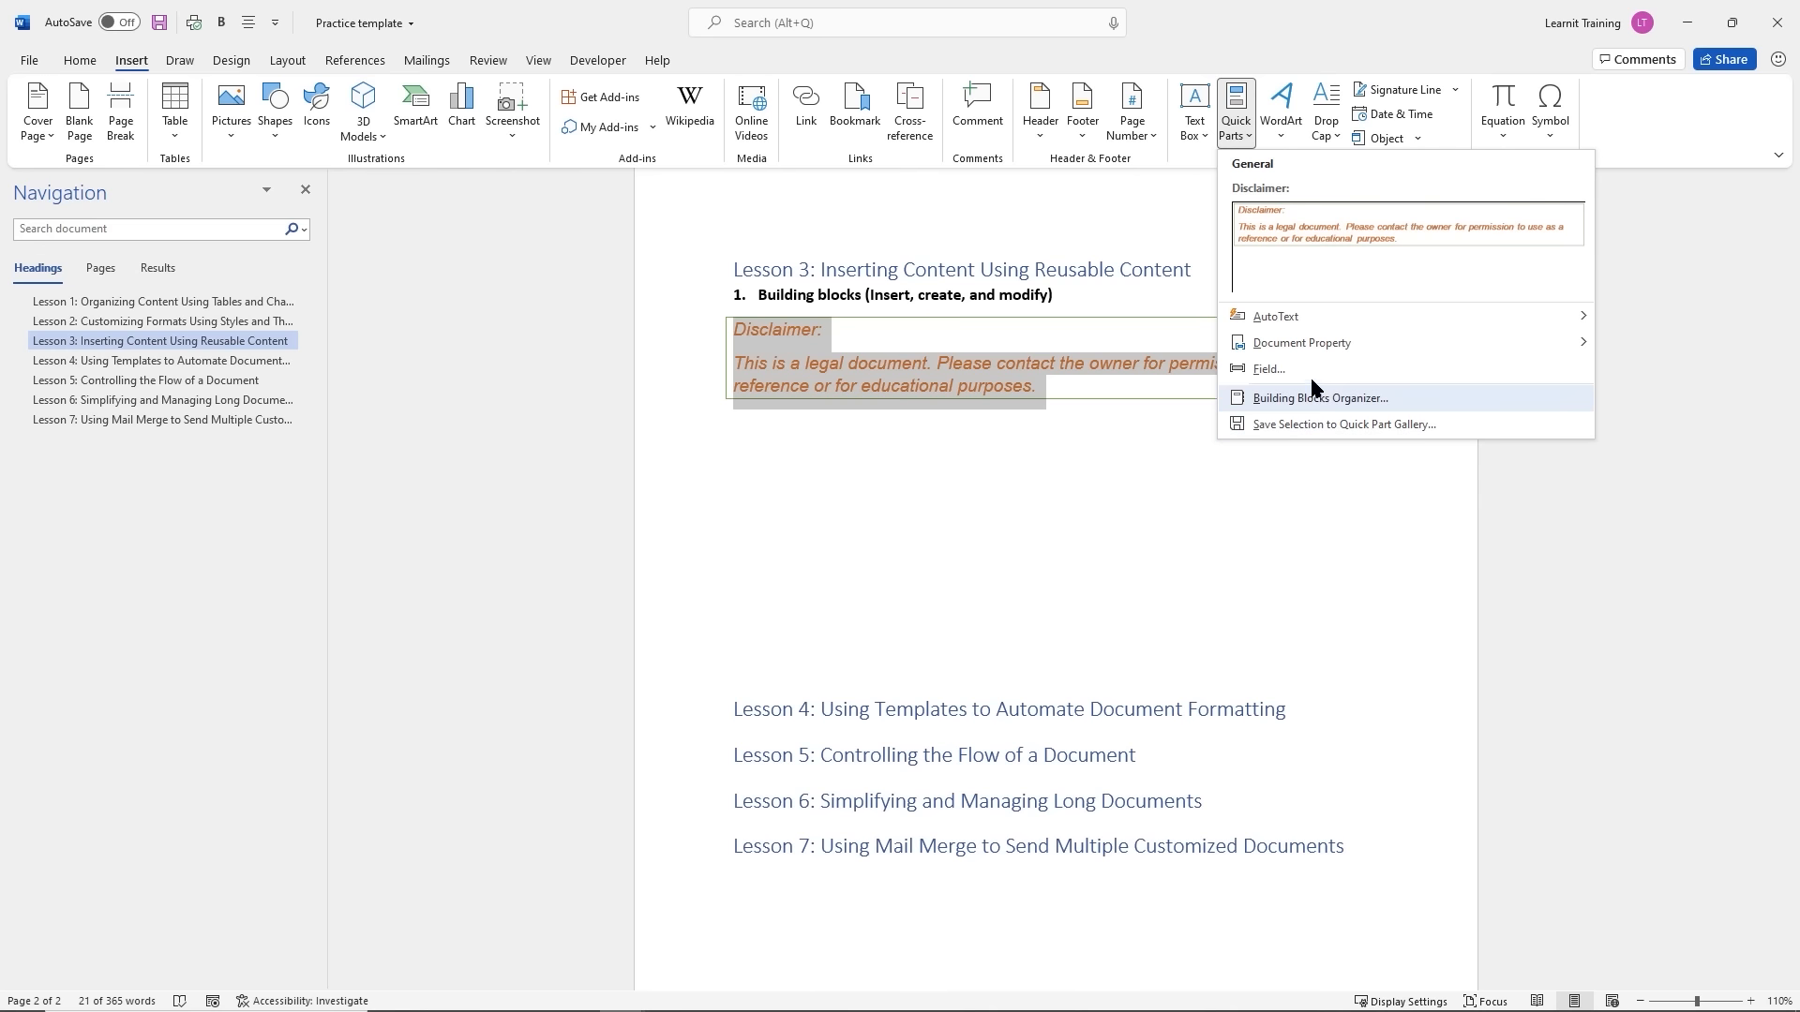
mouse_move(1310, 317)
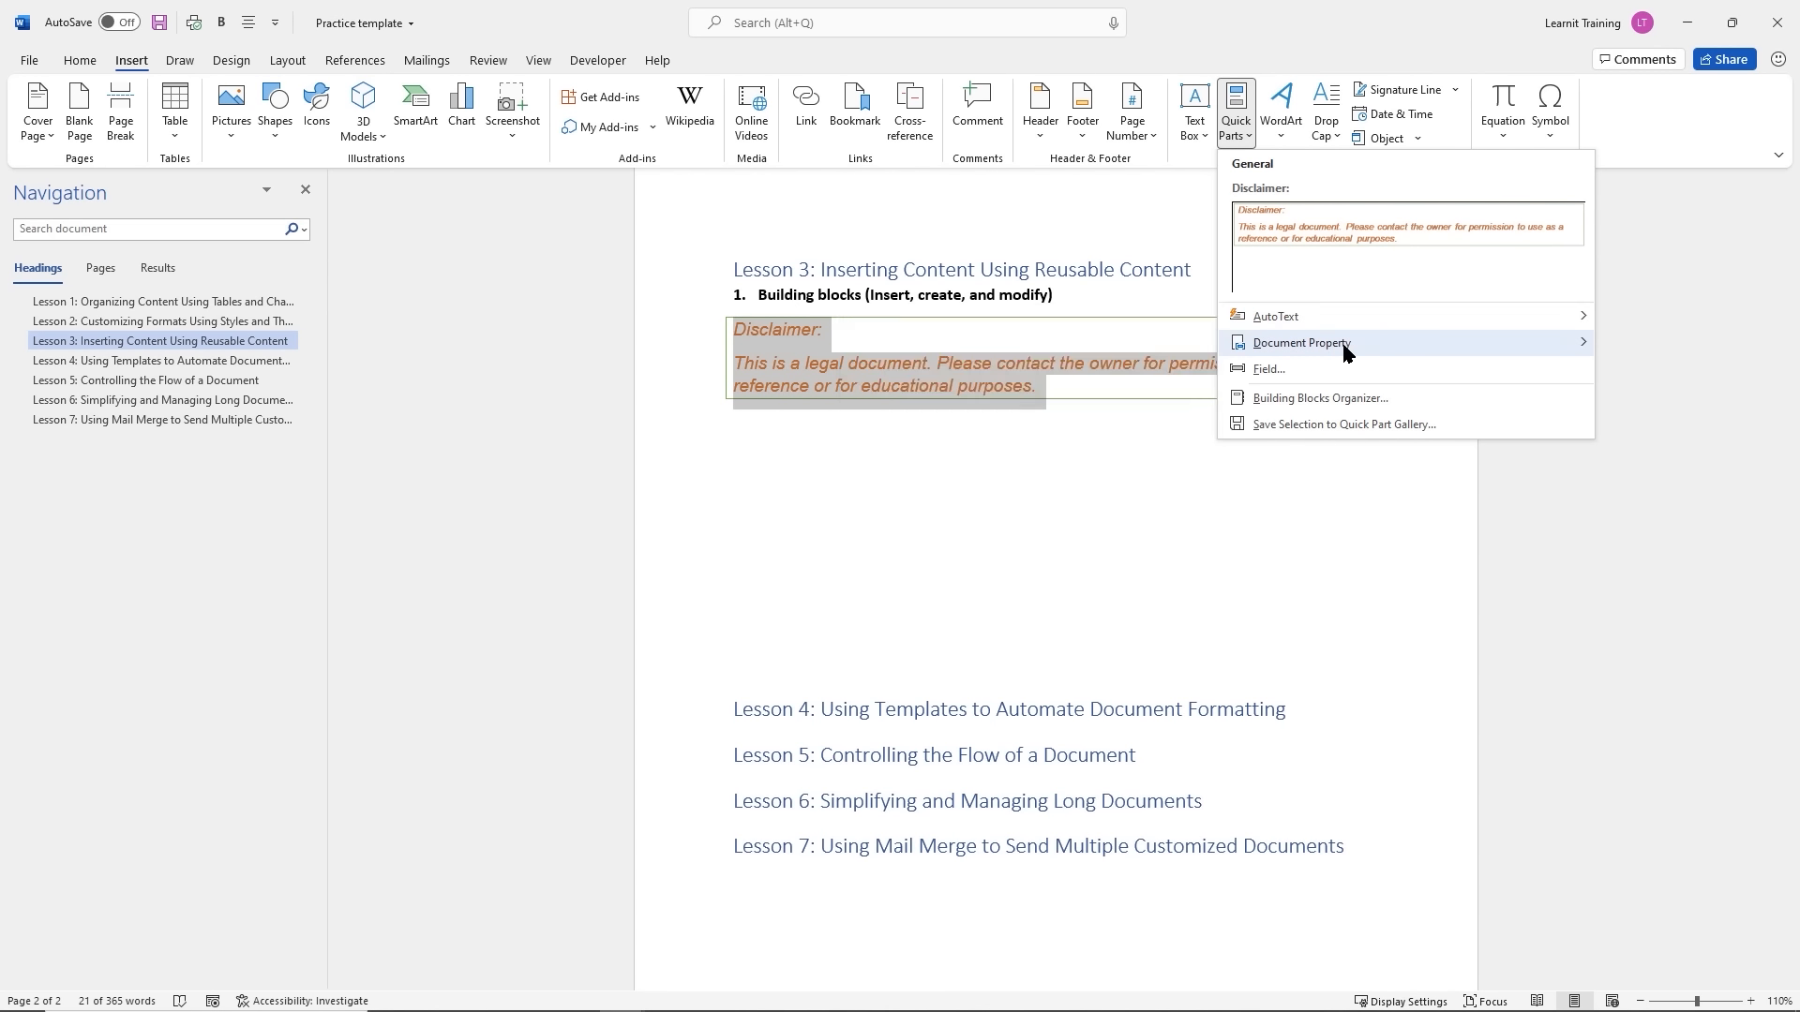
mouse_move(1350, 345)
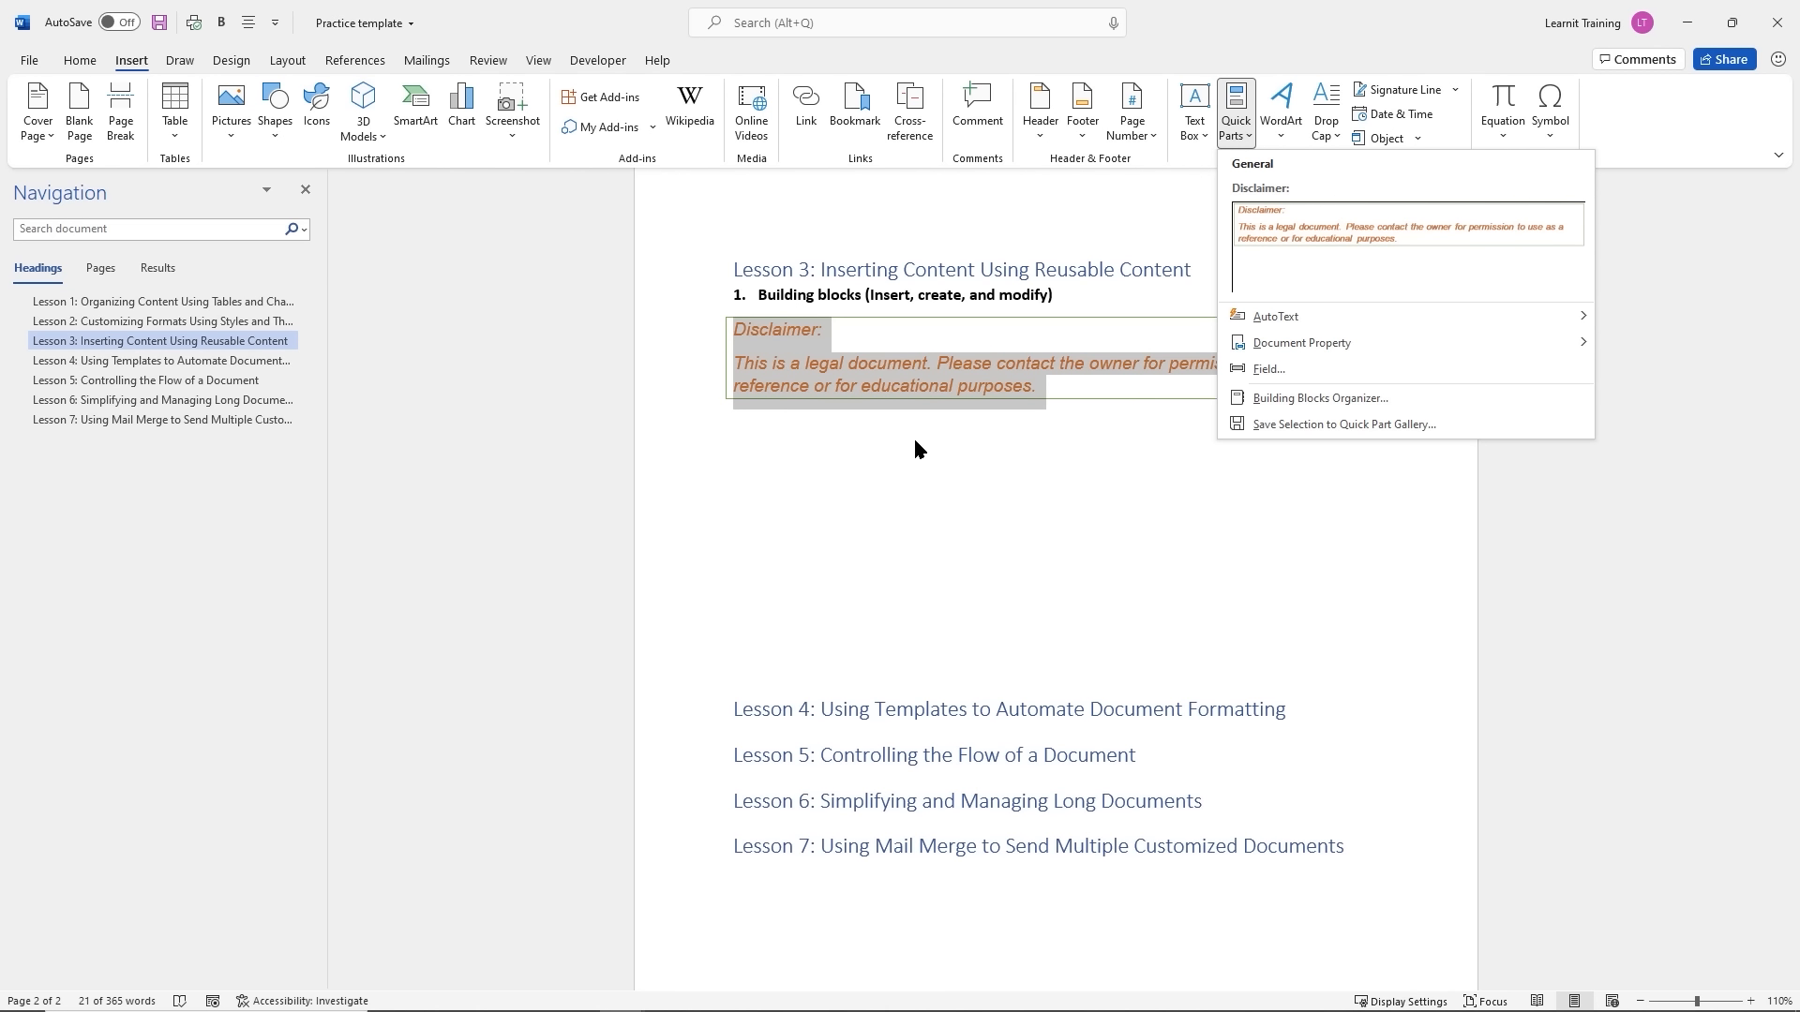
click(1302, 424)
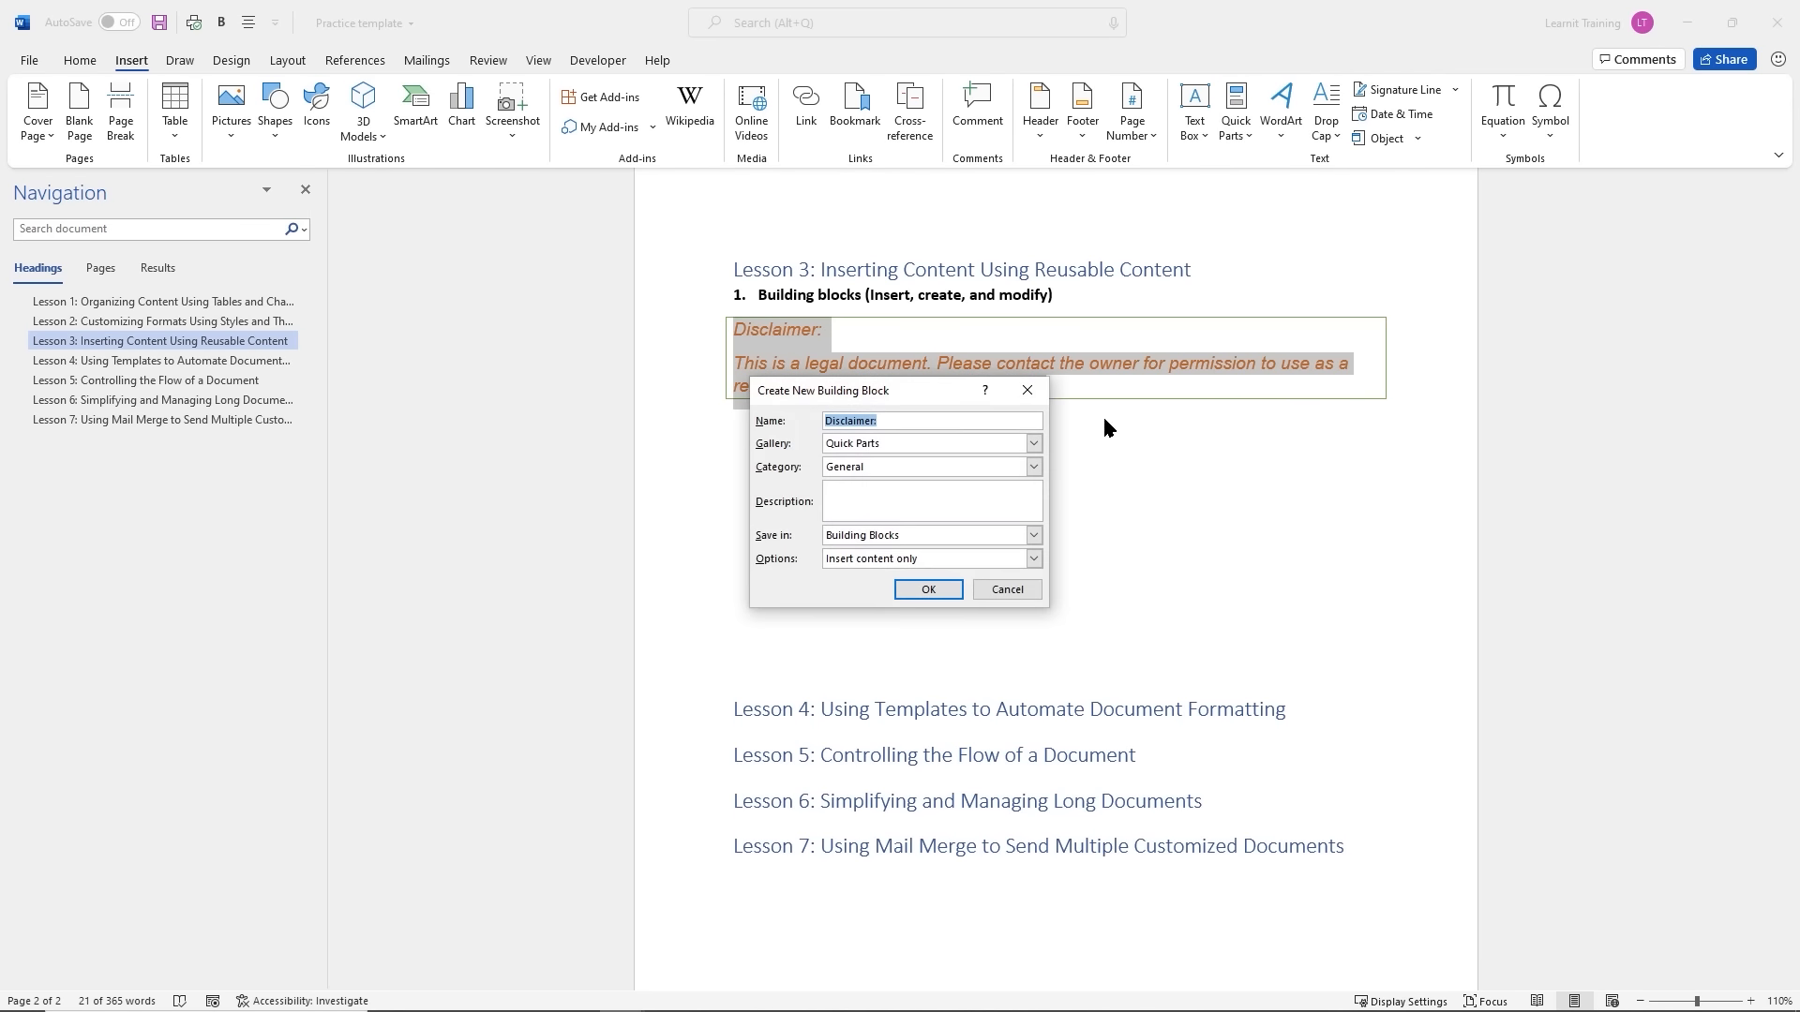
click(893, 421)
text(2)
click(1034, 444)
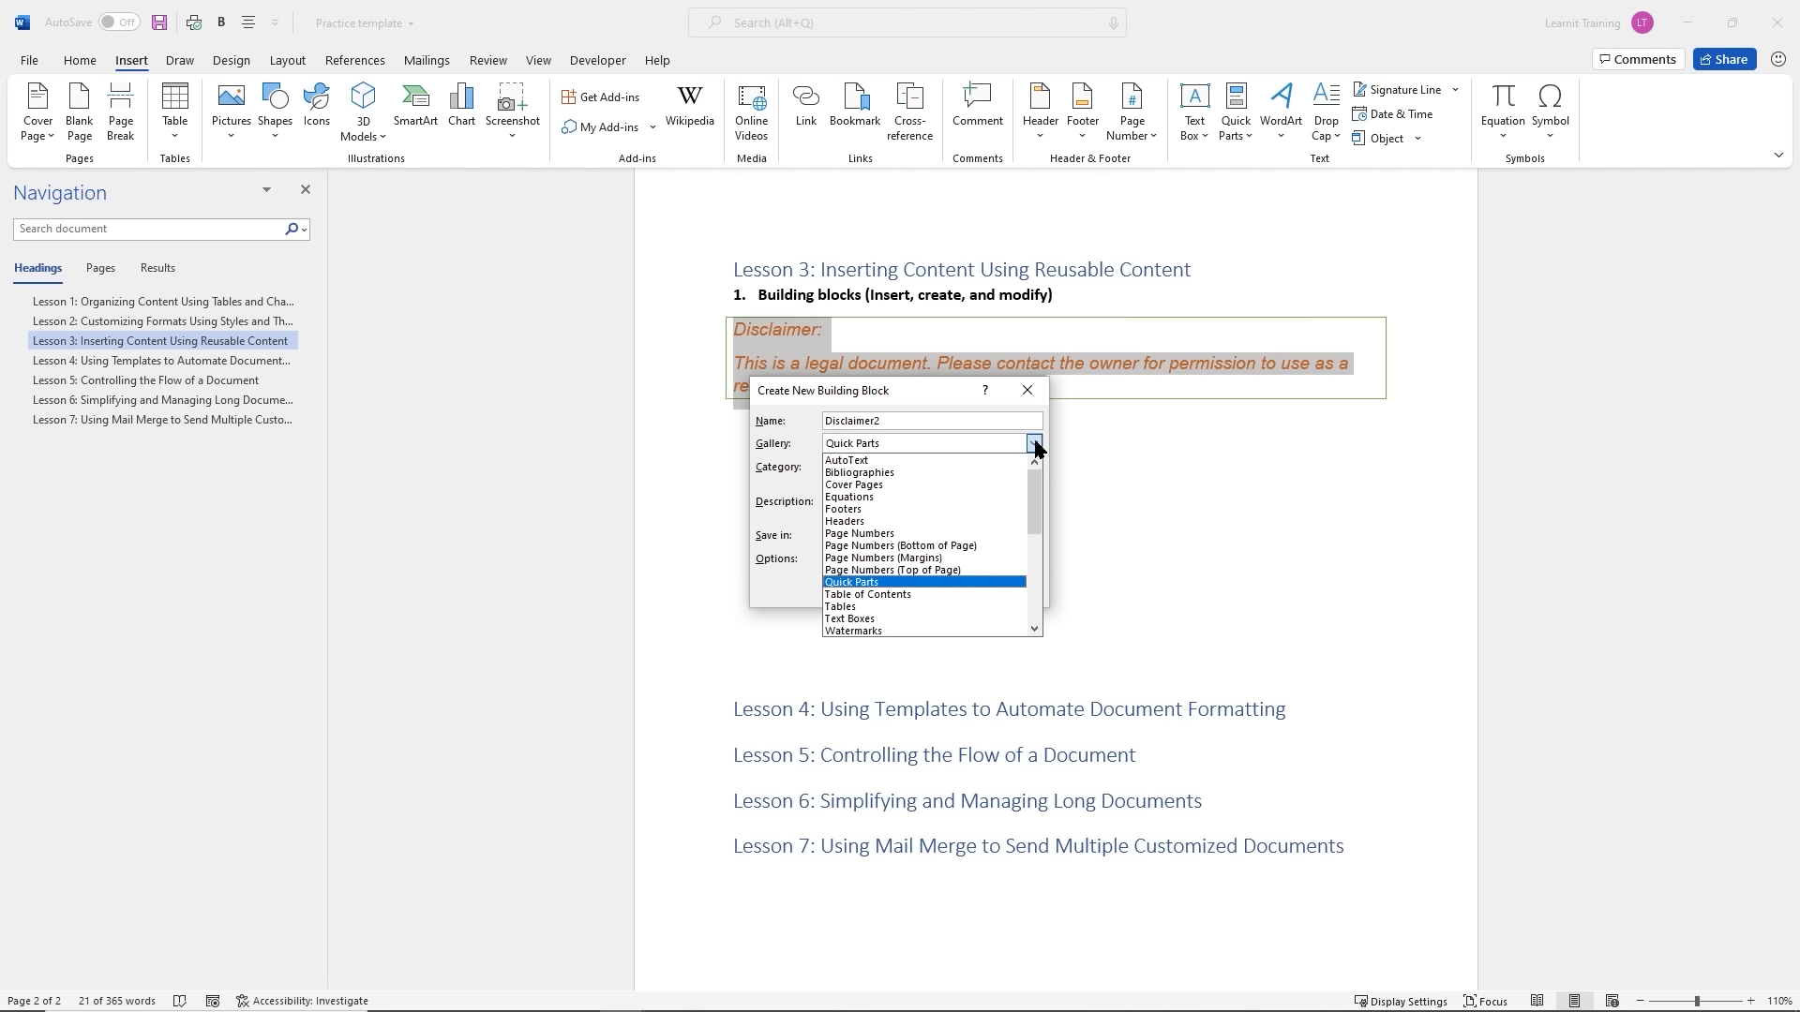
key(Escape)
click(868, 458)
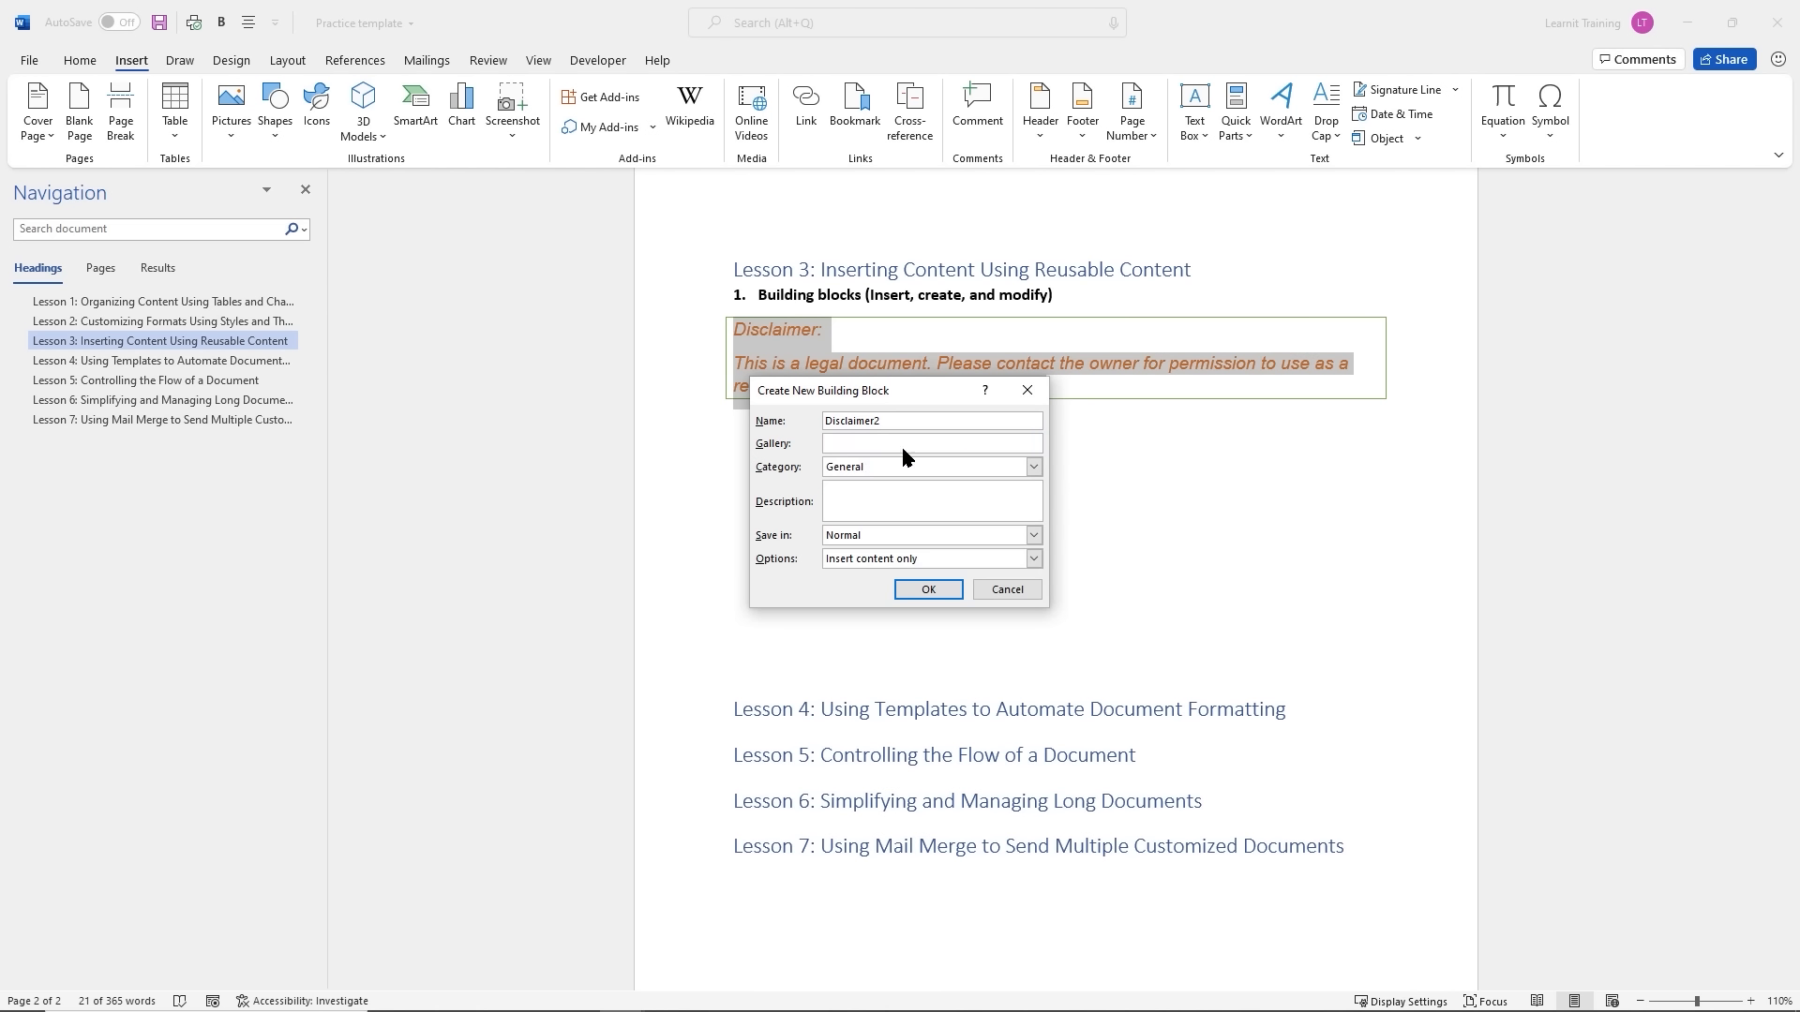
click(931, 594)
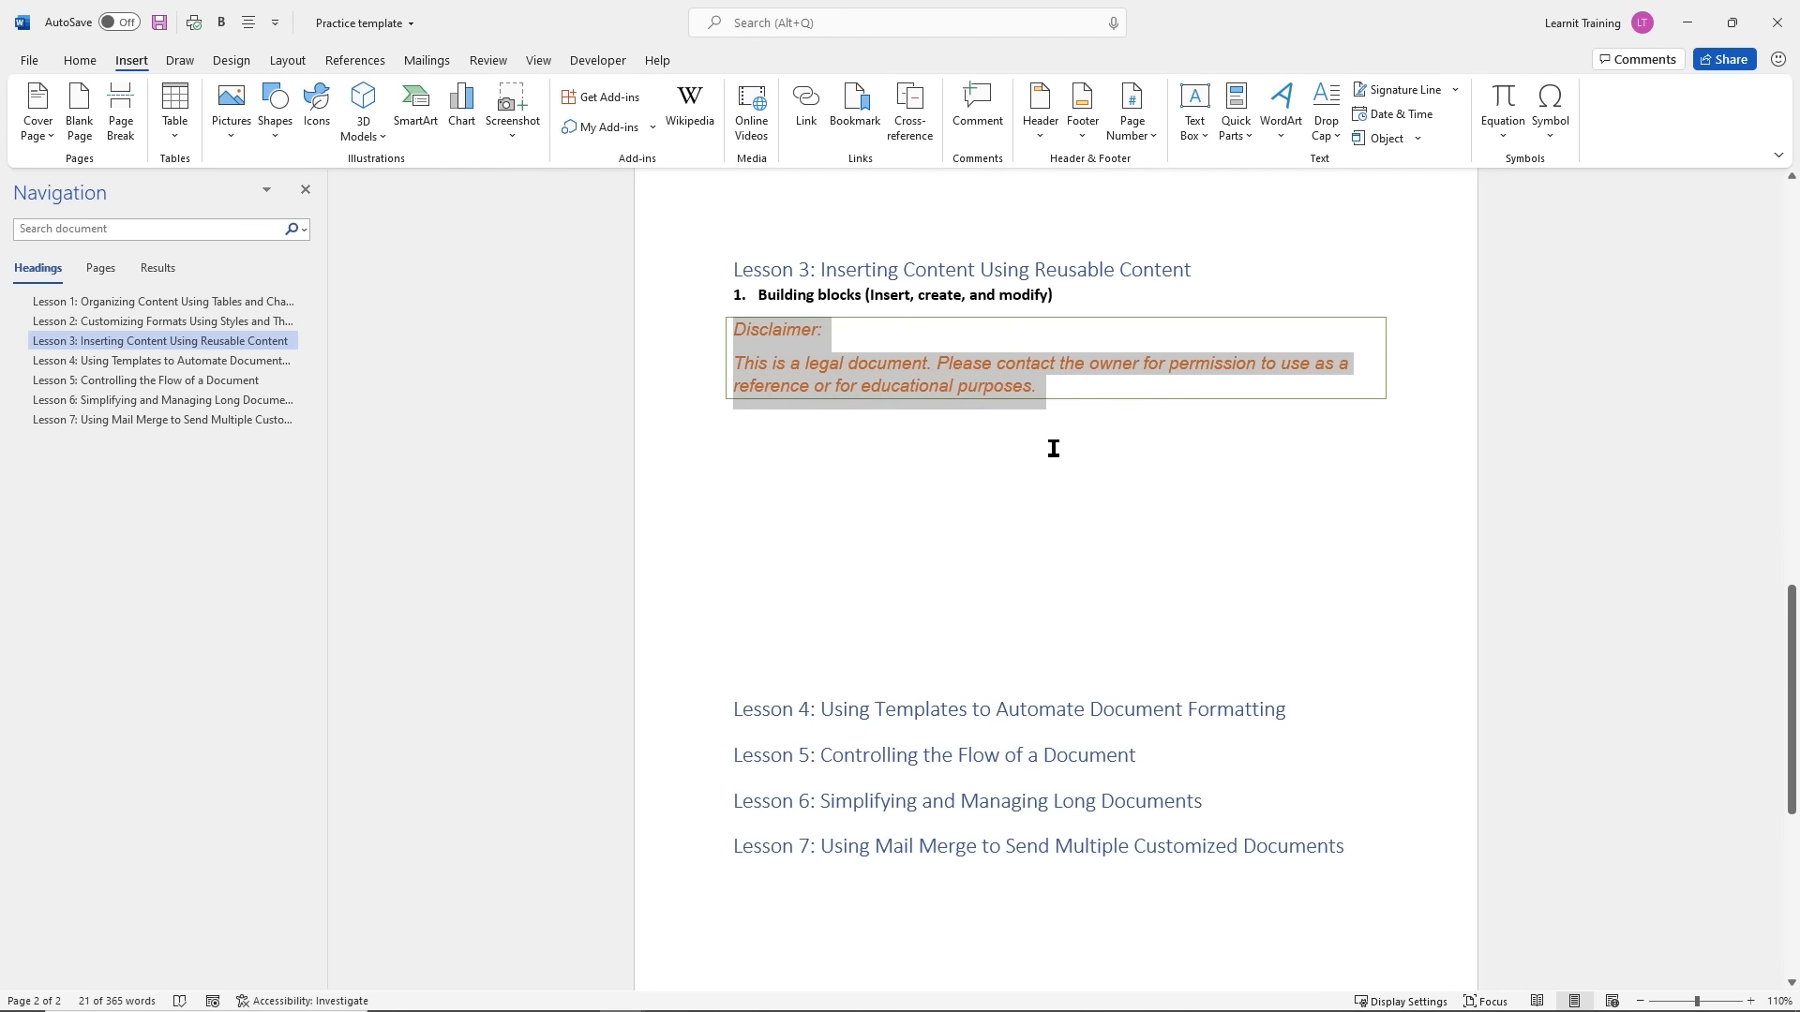
Insert the Disclaimer2 AutoText entry below the bordered disclaimer text in Lesson 3
click(898, 448)
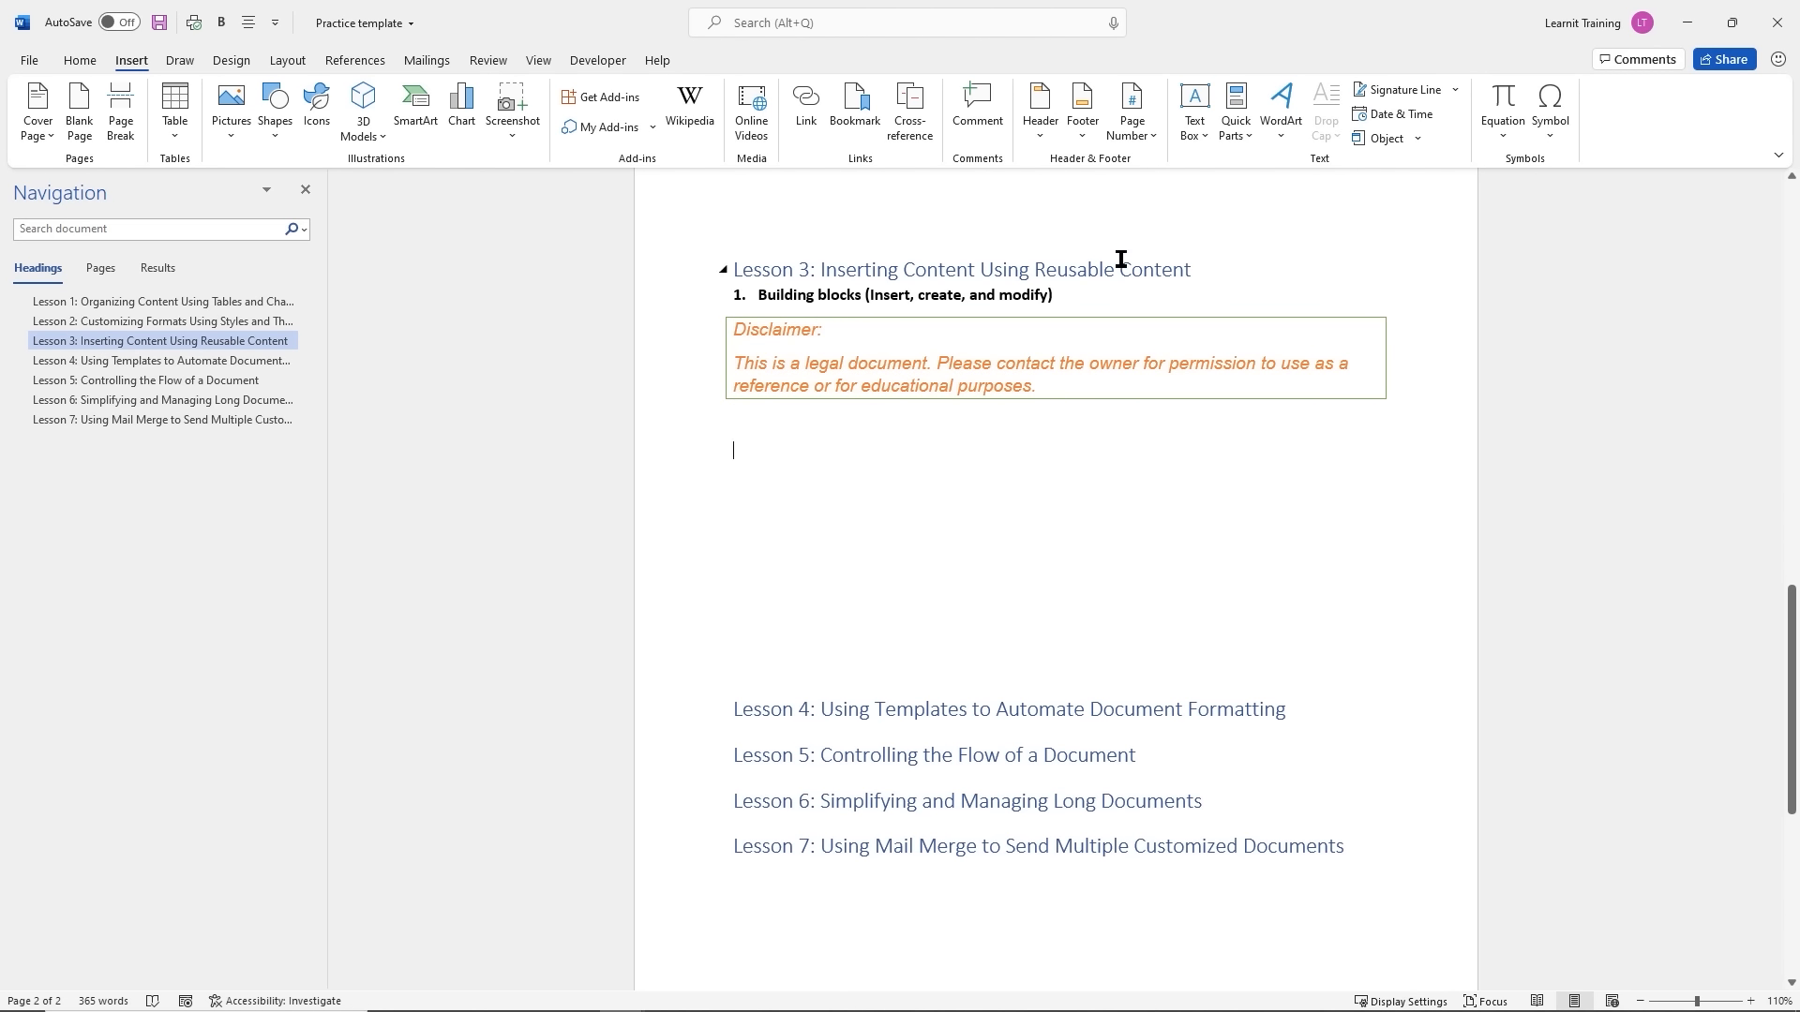
click(1243, 133)
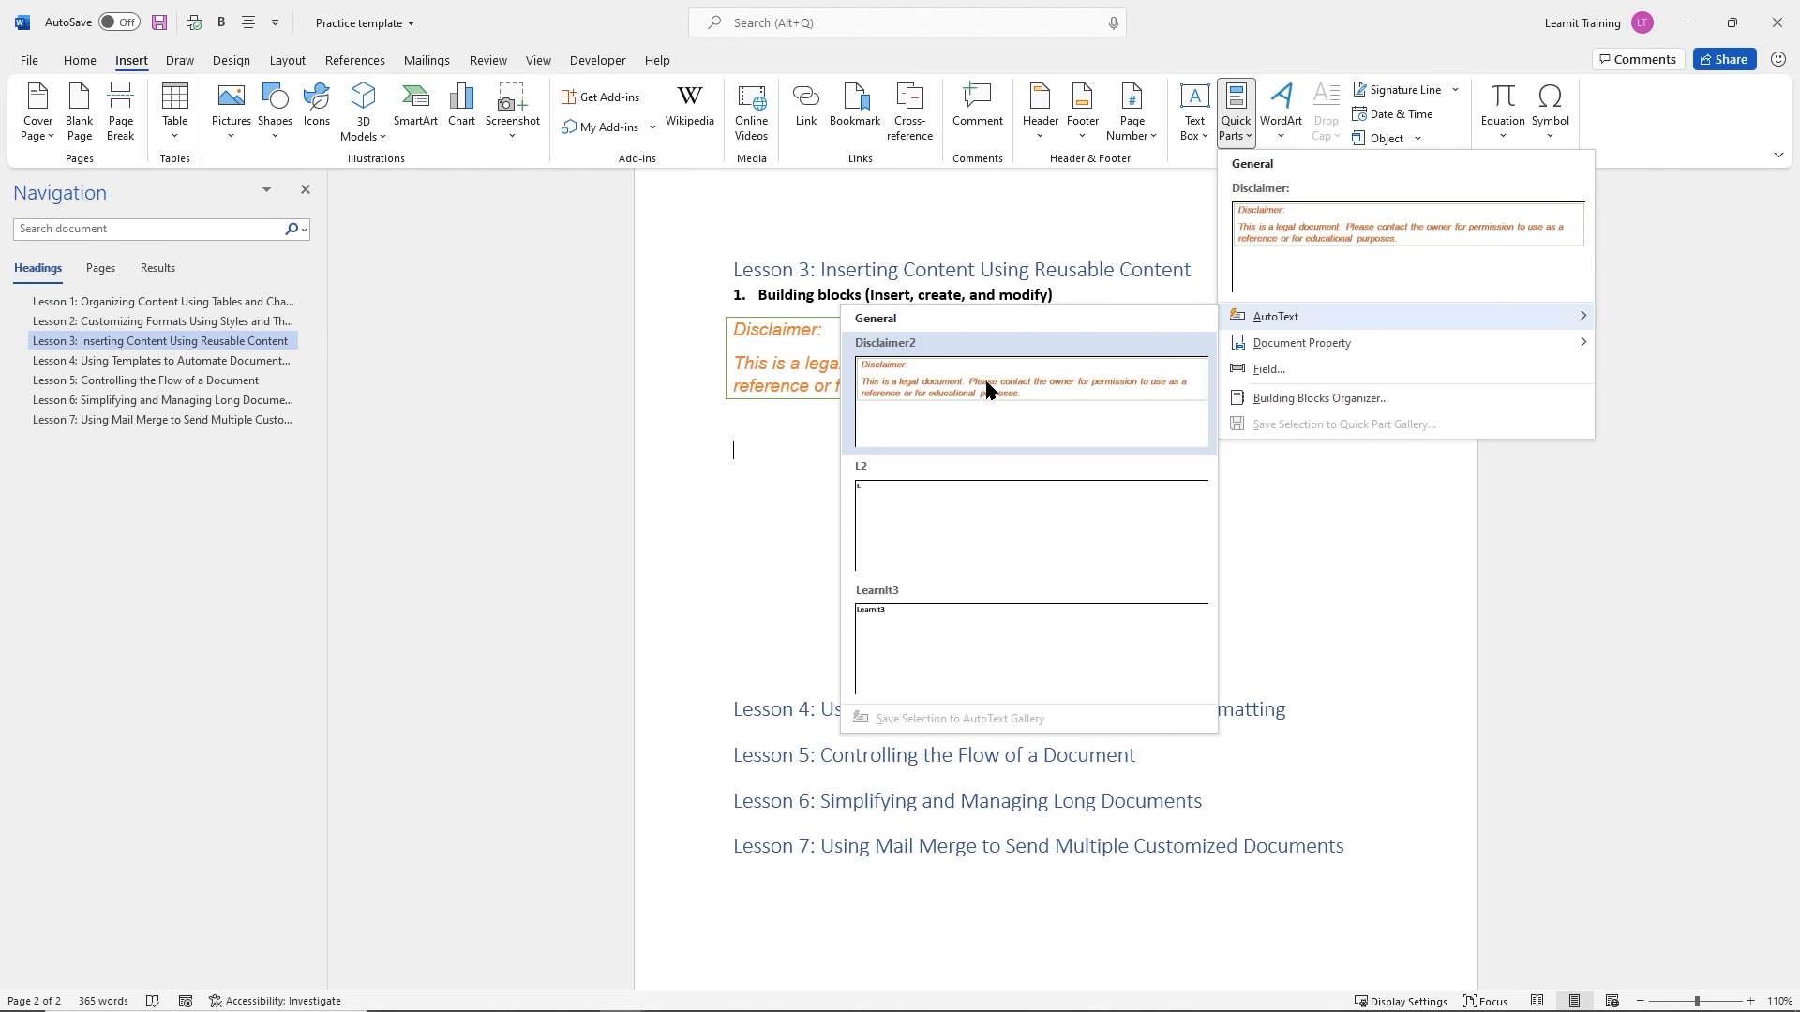
click(987, 388)
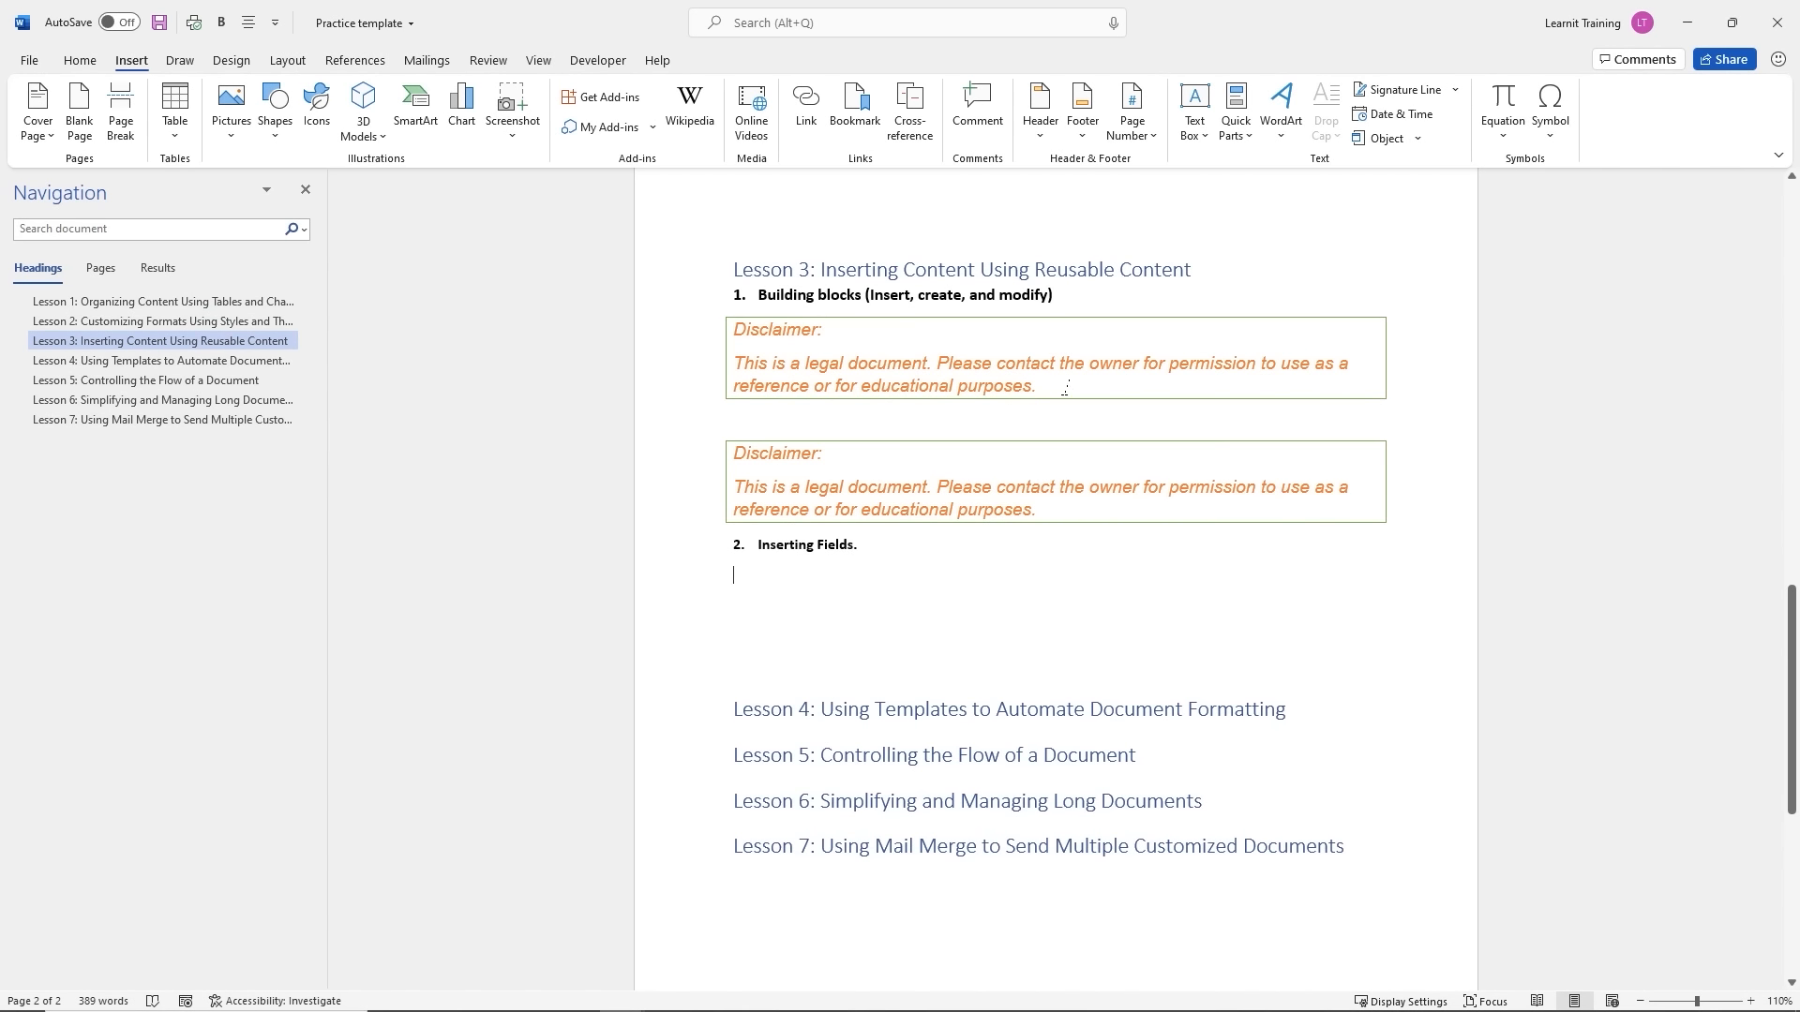
Insert the Author document property below the "Inserting Fields." item in Lesson 3
click(1251, 147)
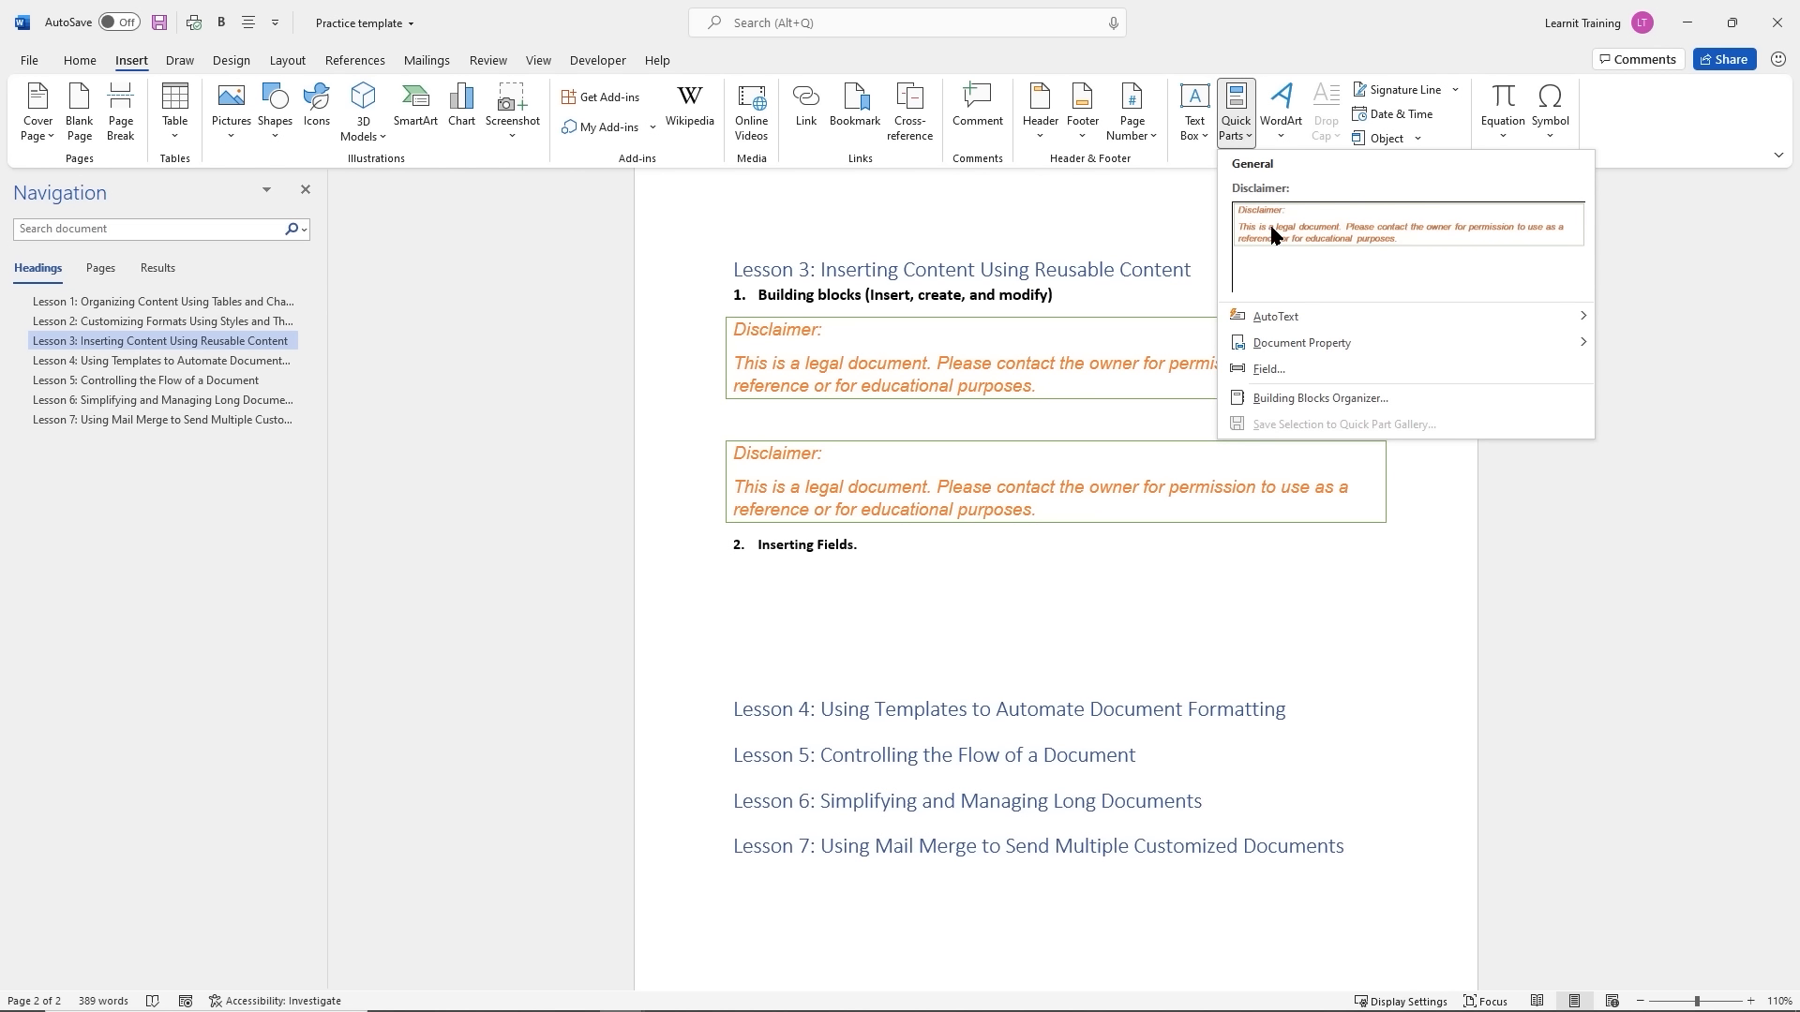
mouse_move(1275, 319)
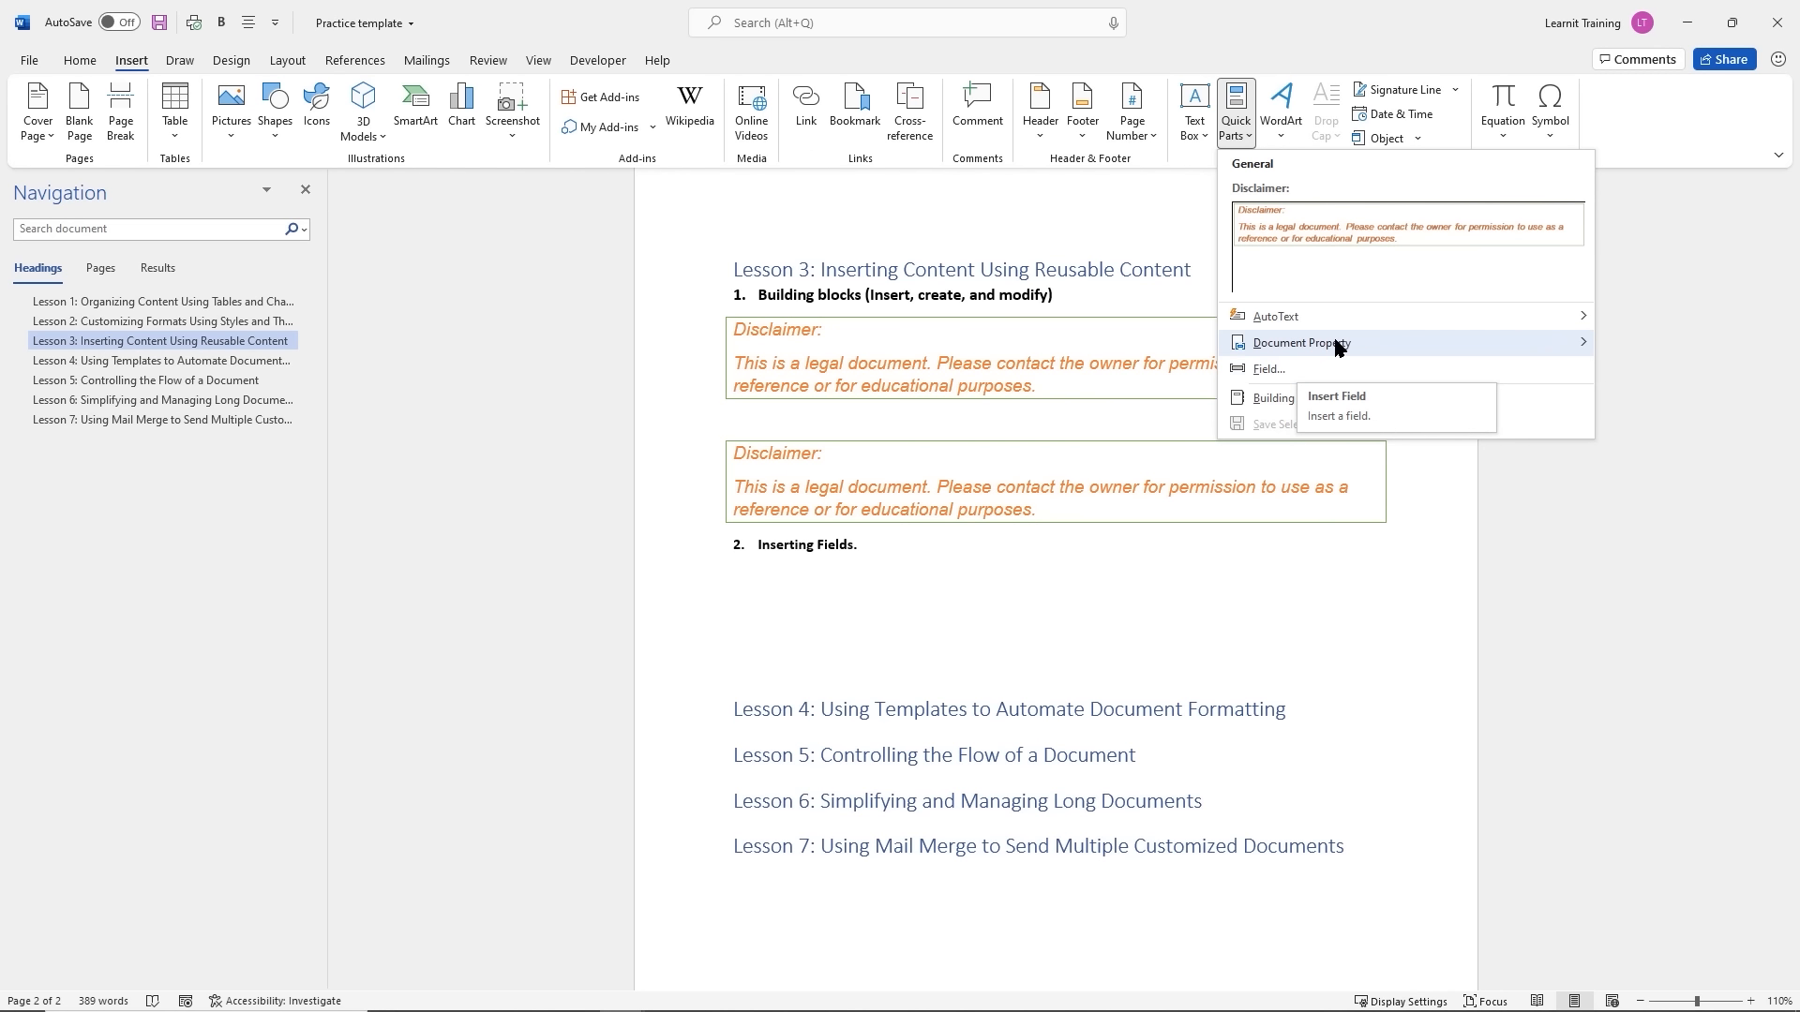
mouse_move(1340, 347)
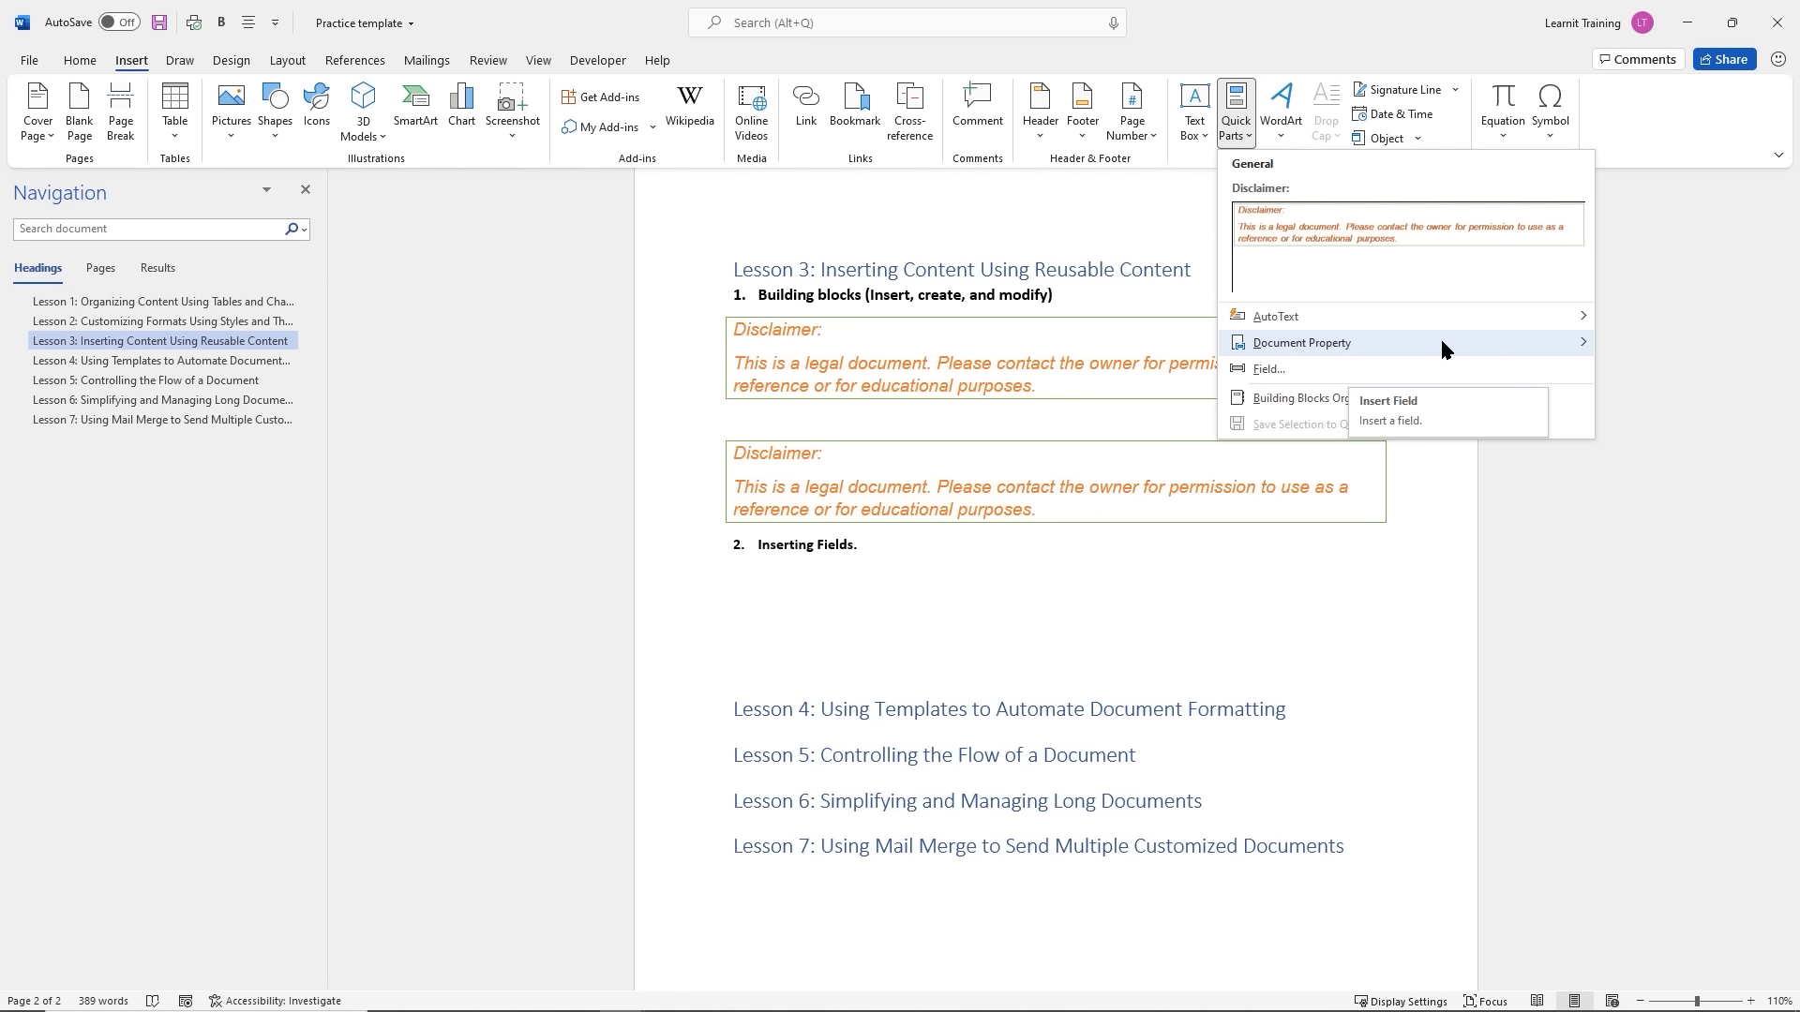
mouse_move(1468, 340)
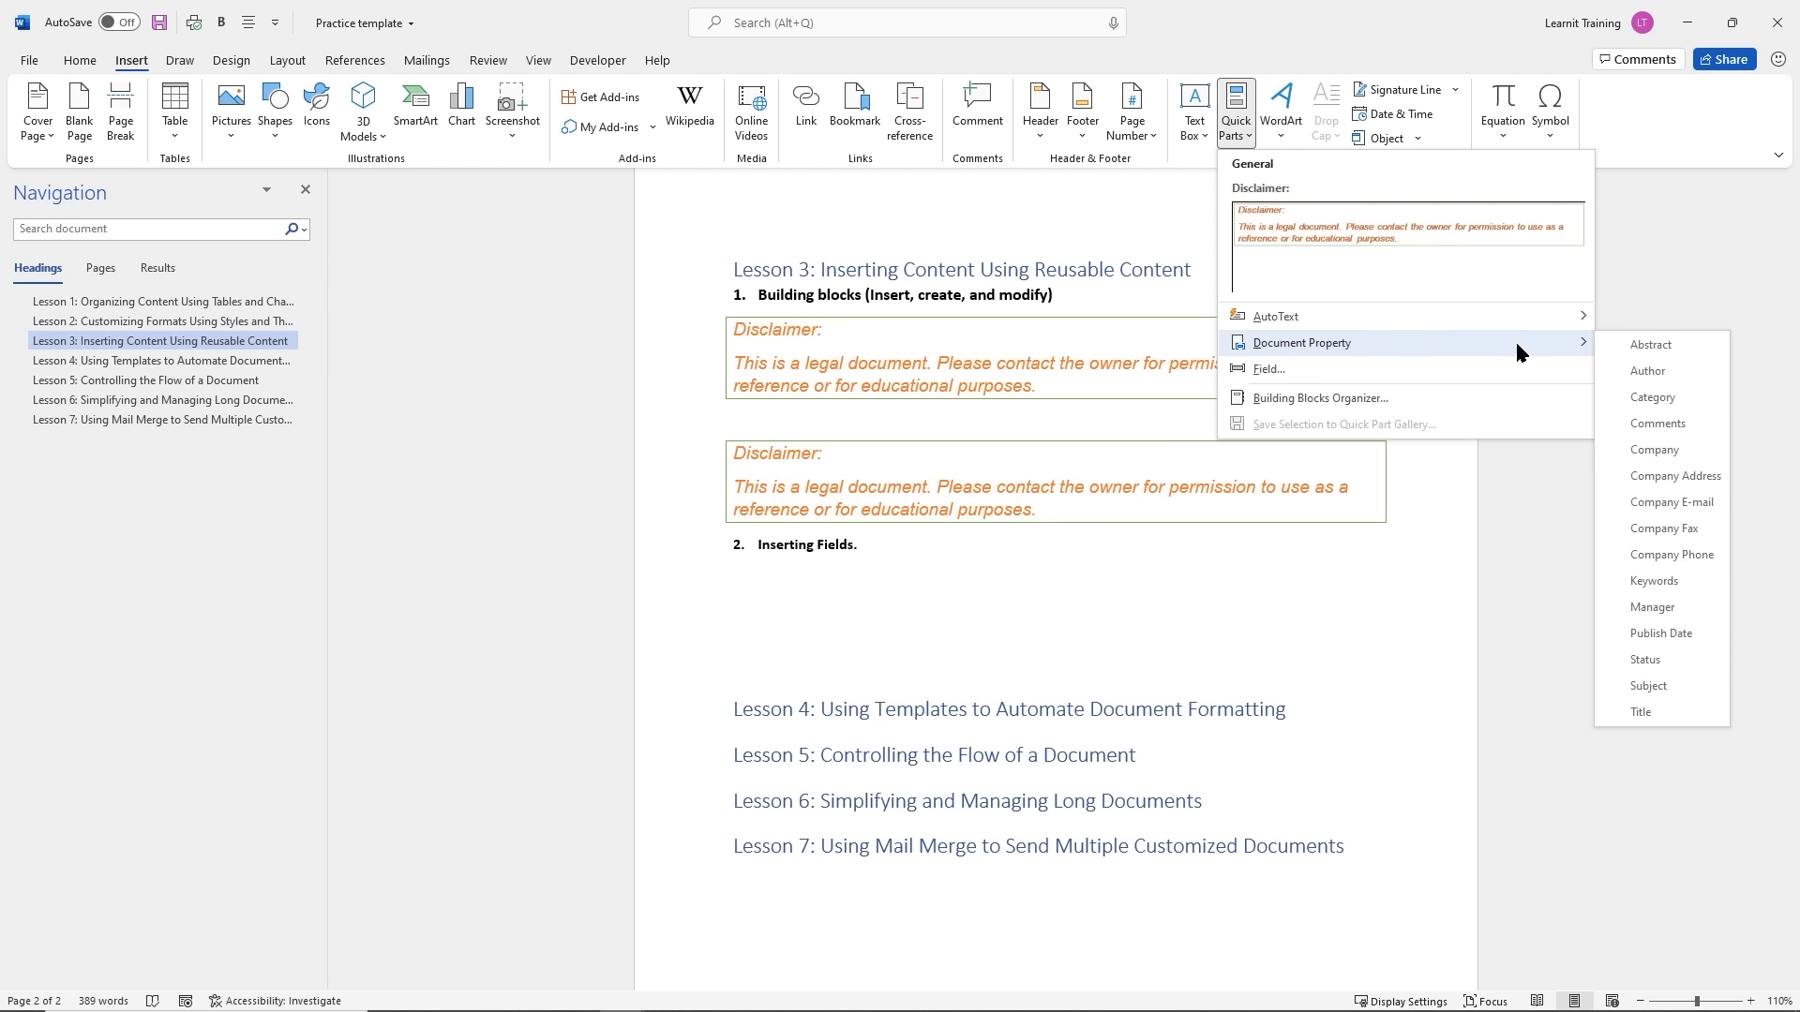
click(1656, 372)
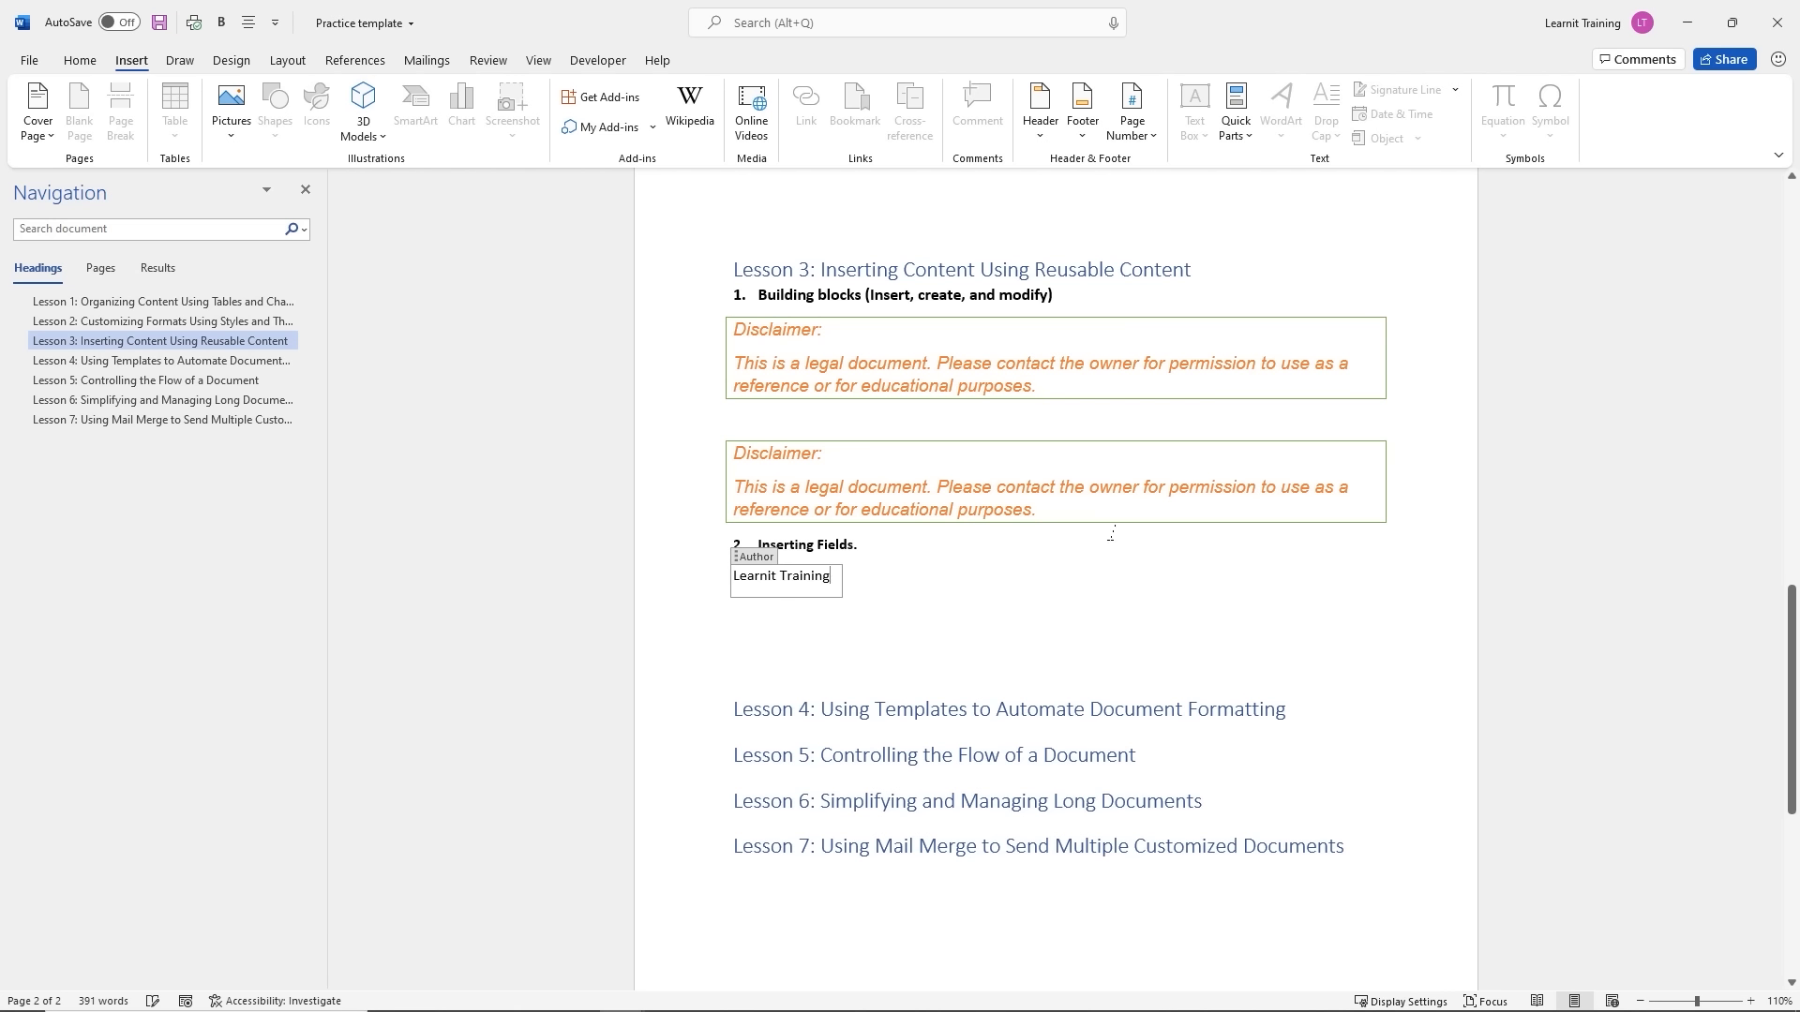
Insert the Publish Date document property on the line below the author and set its date to 12/7/2021
click(788, 616)
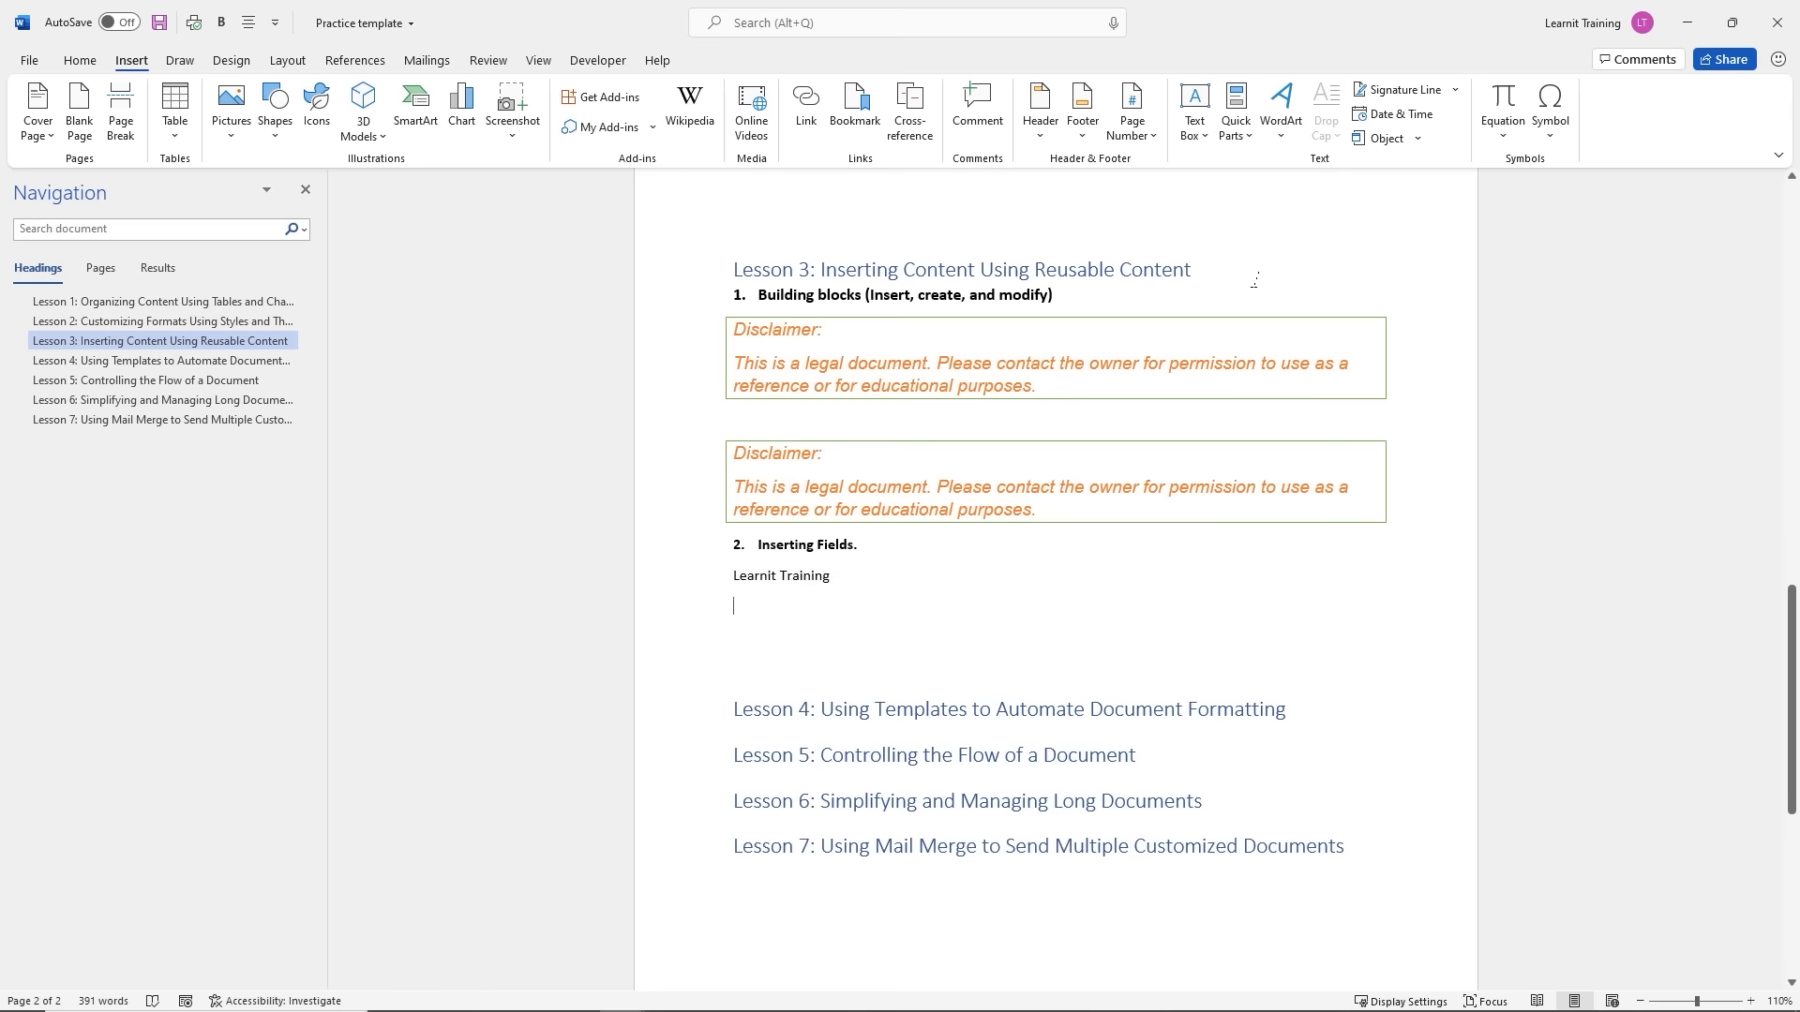
click(1250, 133)
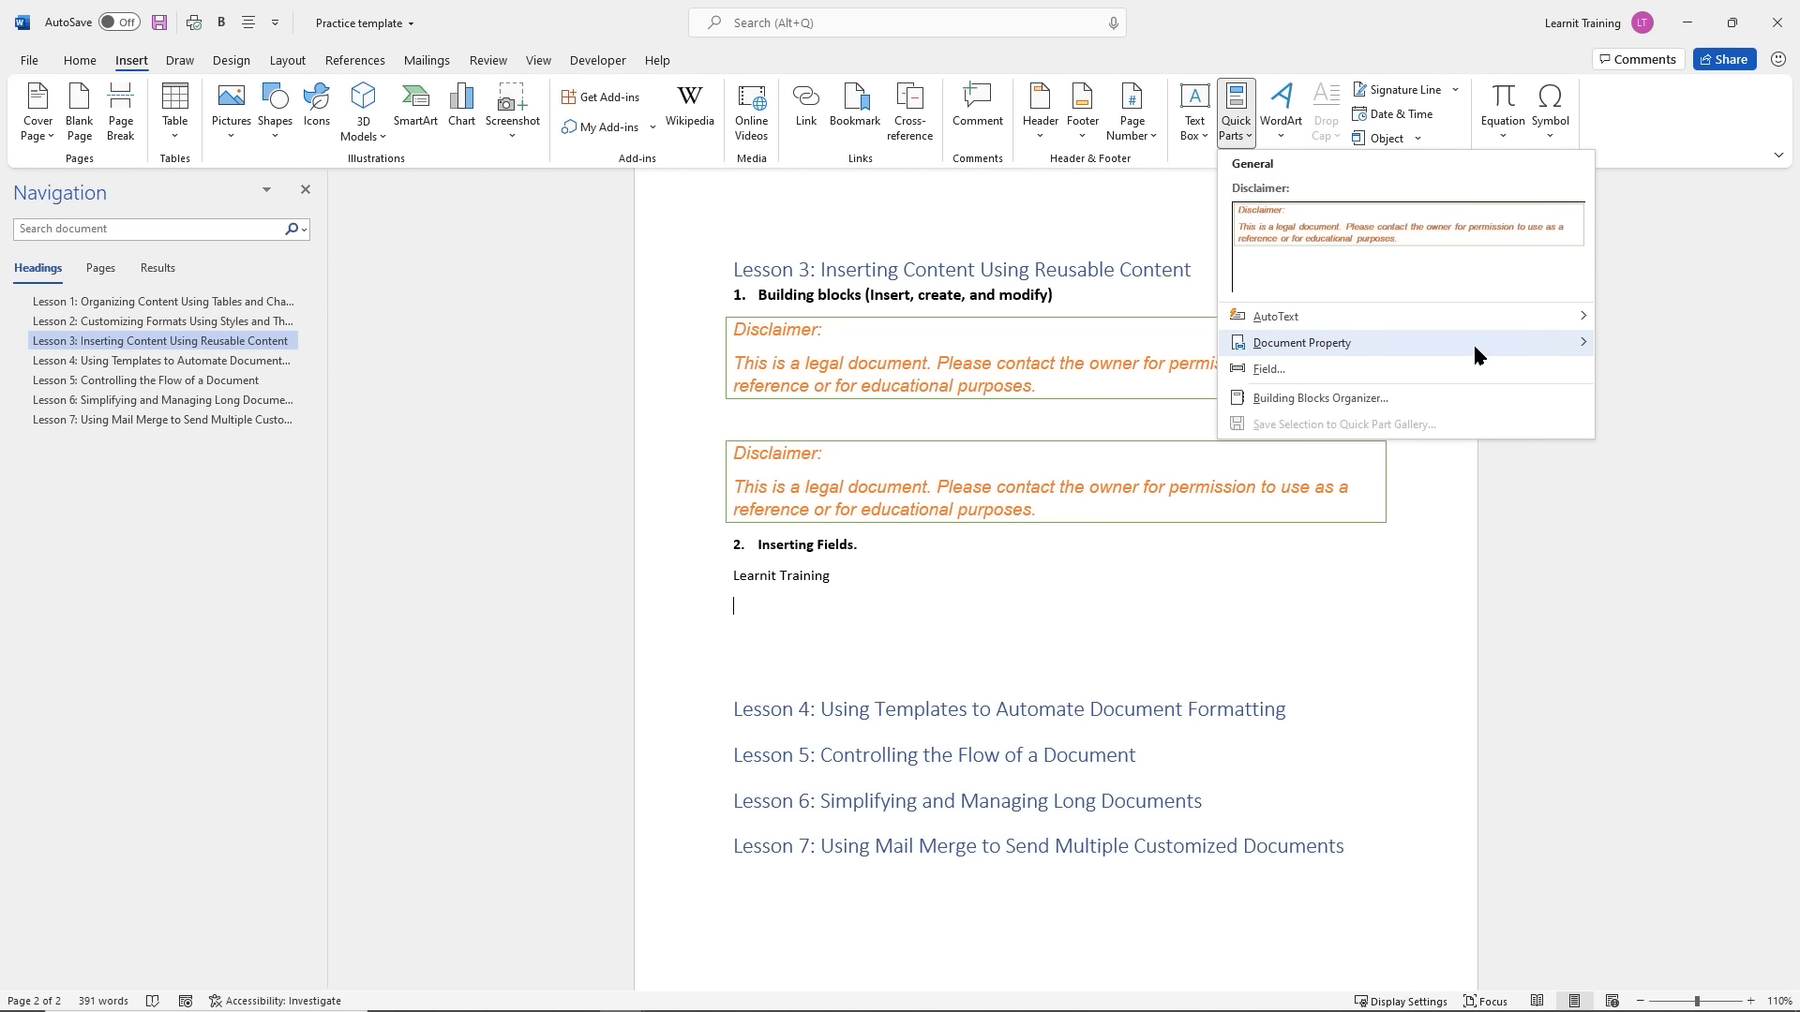
mouse_move(1538, 349)
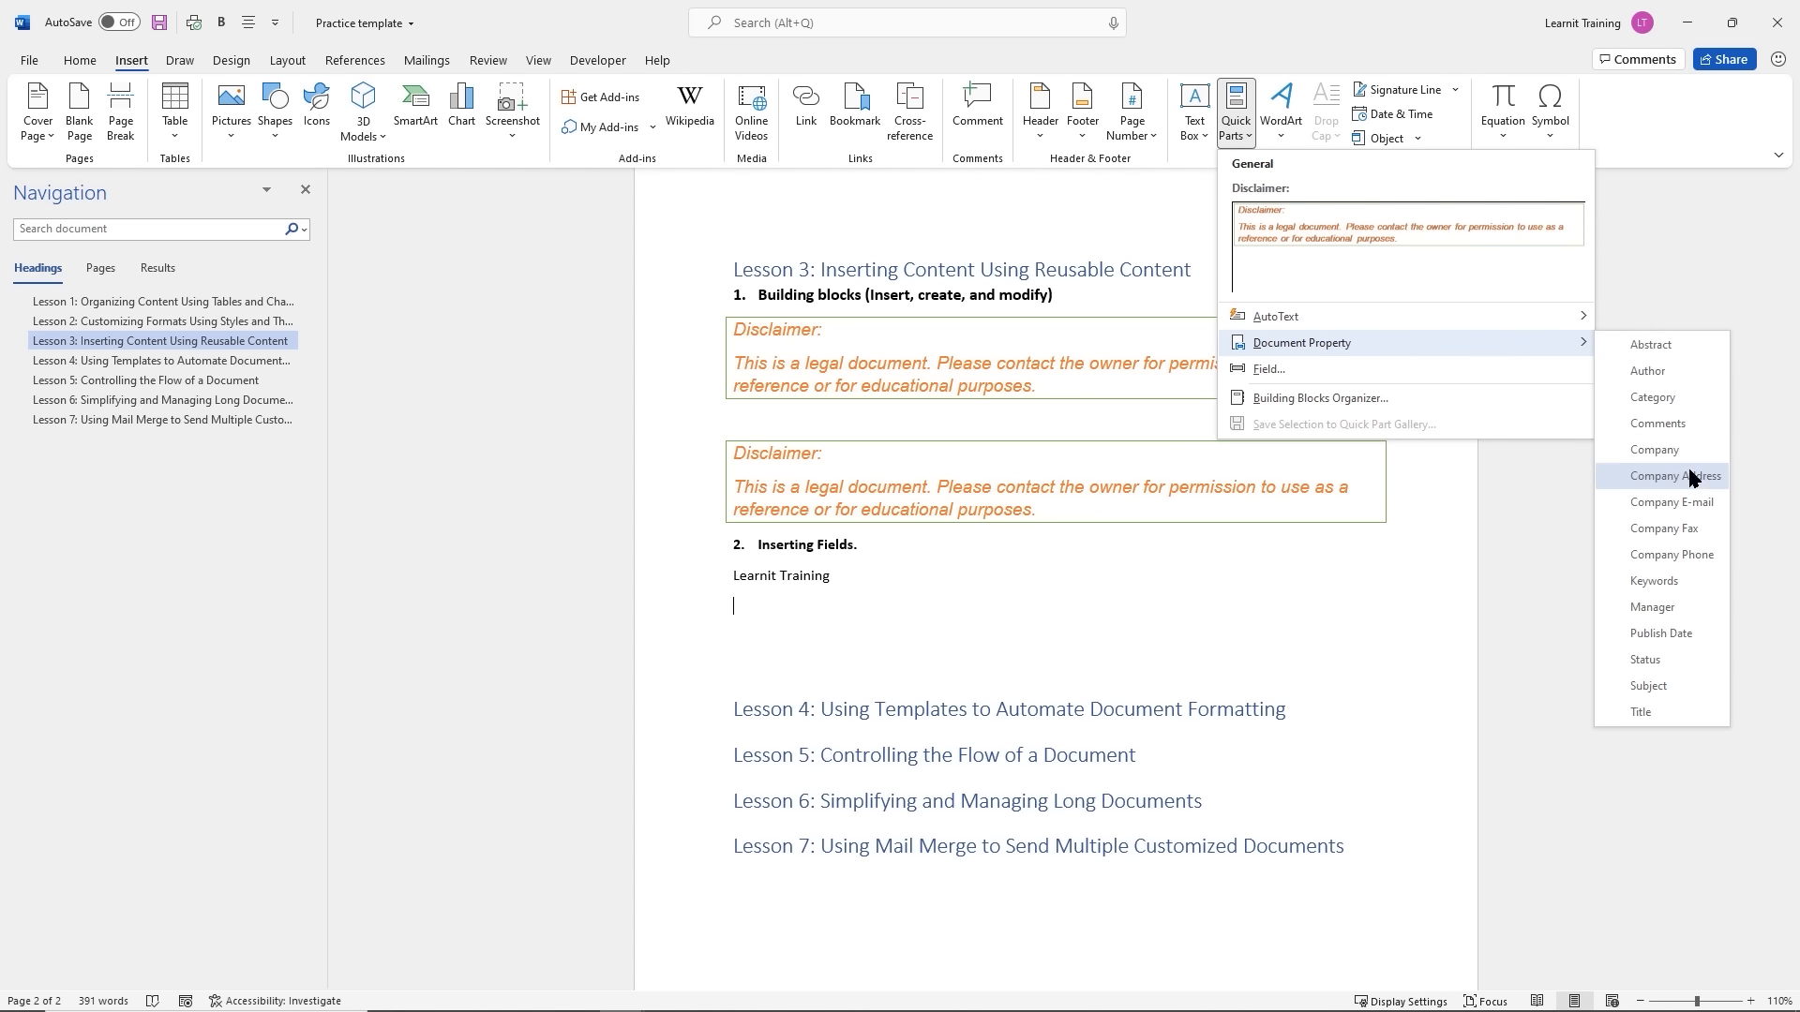
click(1654, 637)
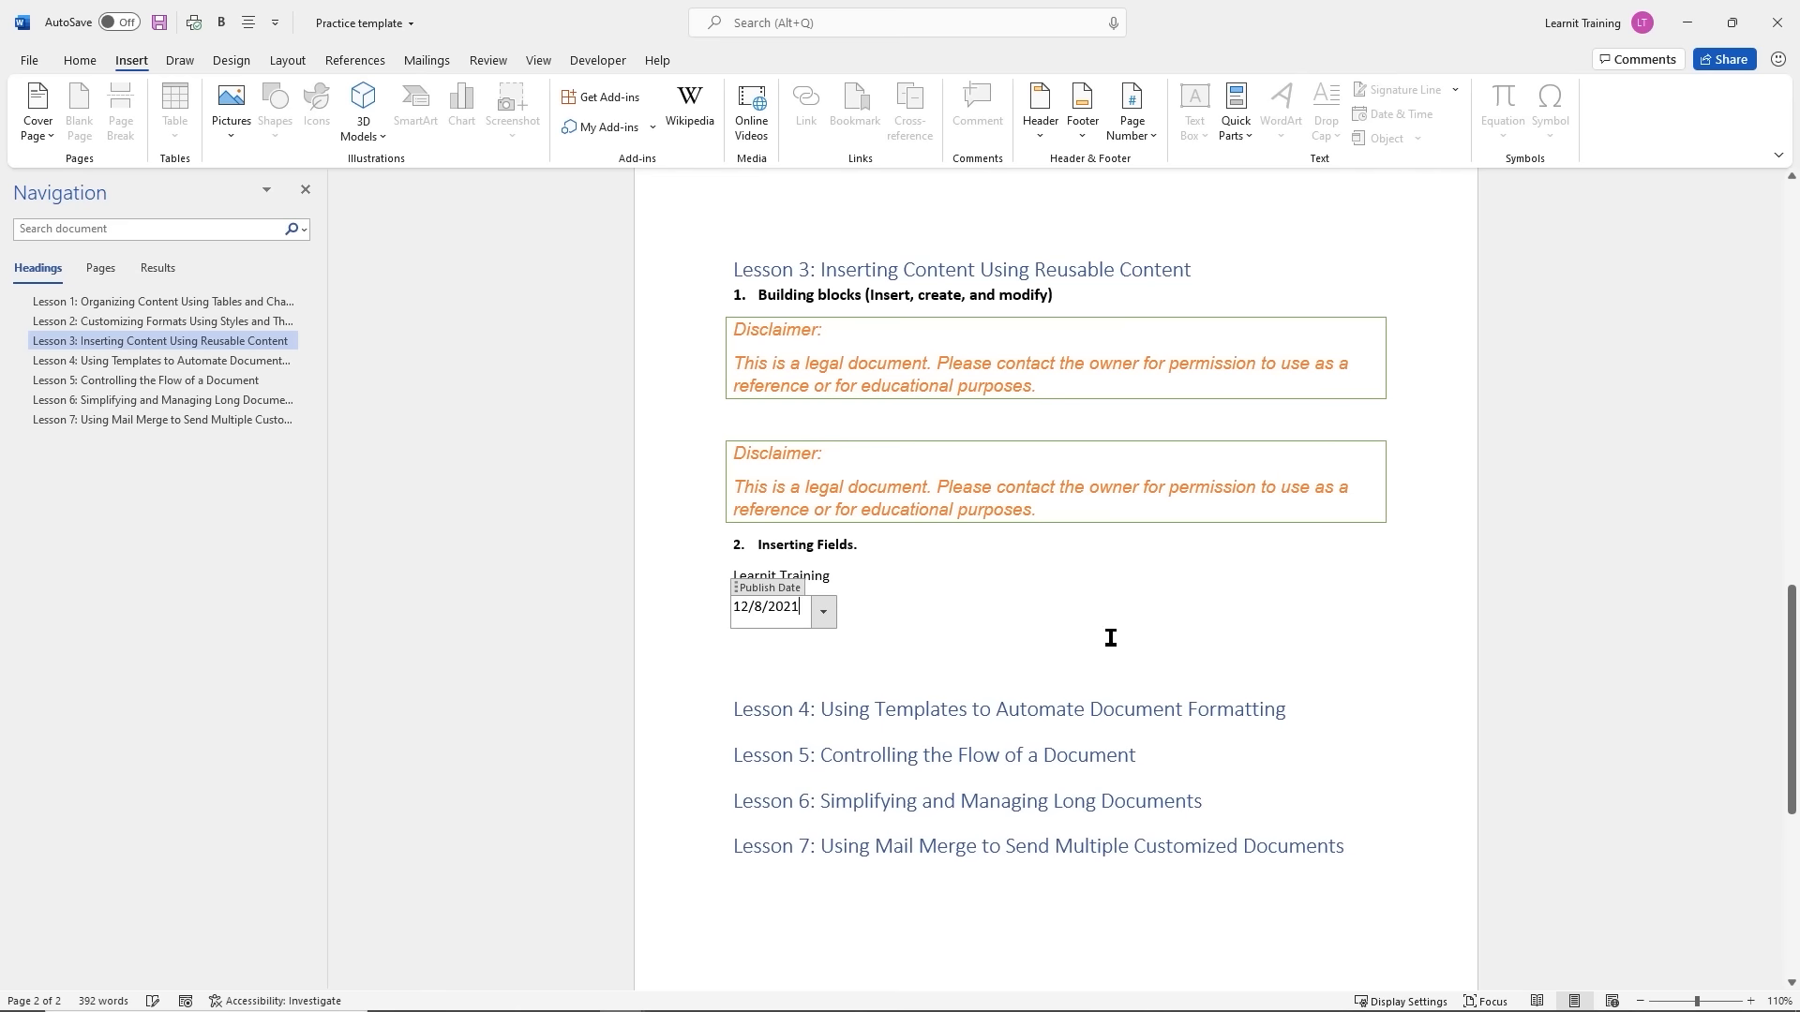
click(824, 614)
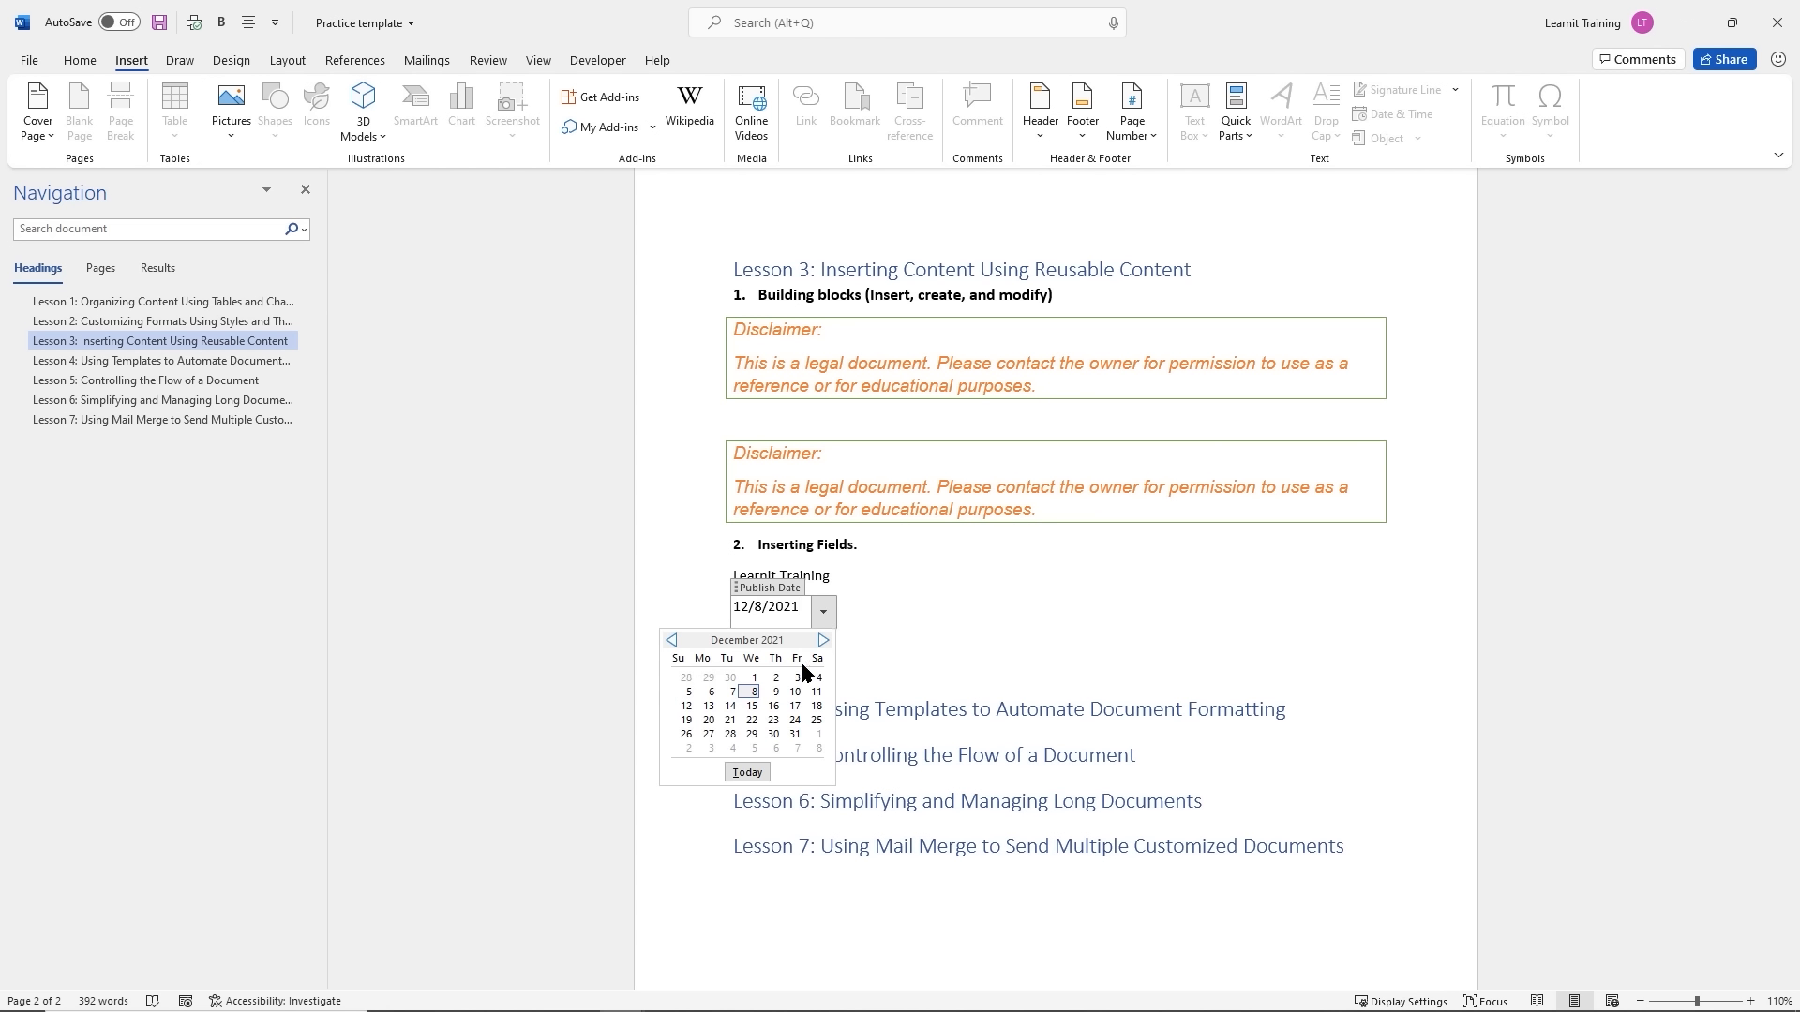
click(729, 692)
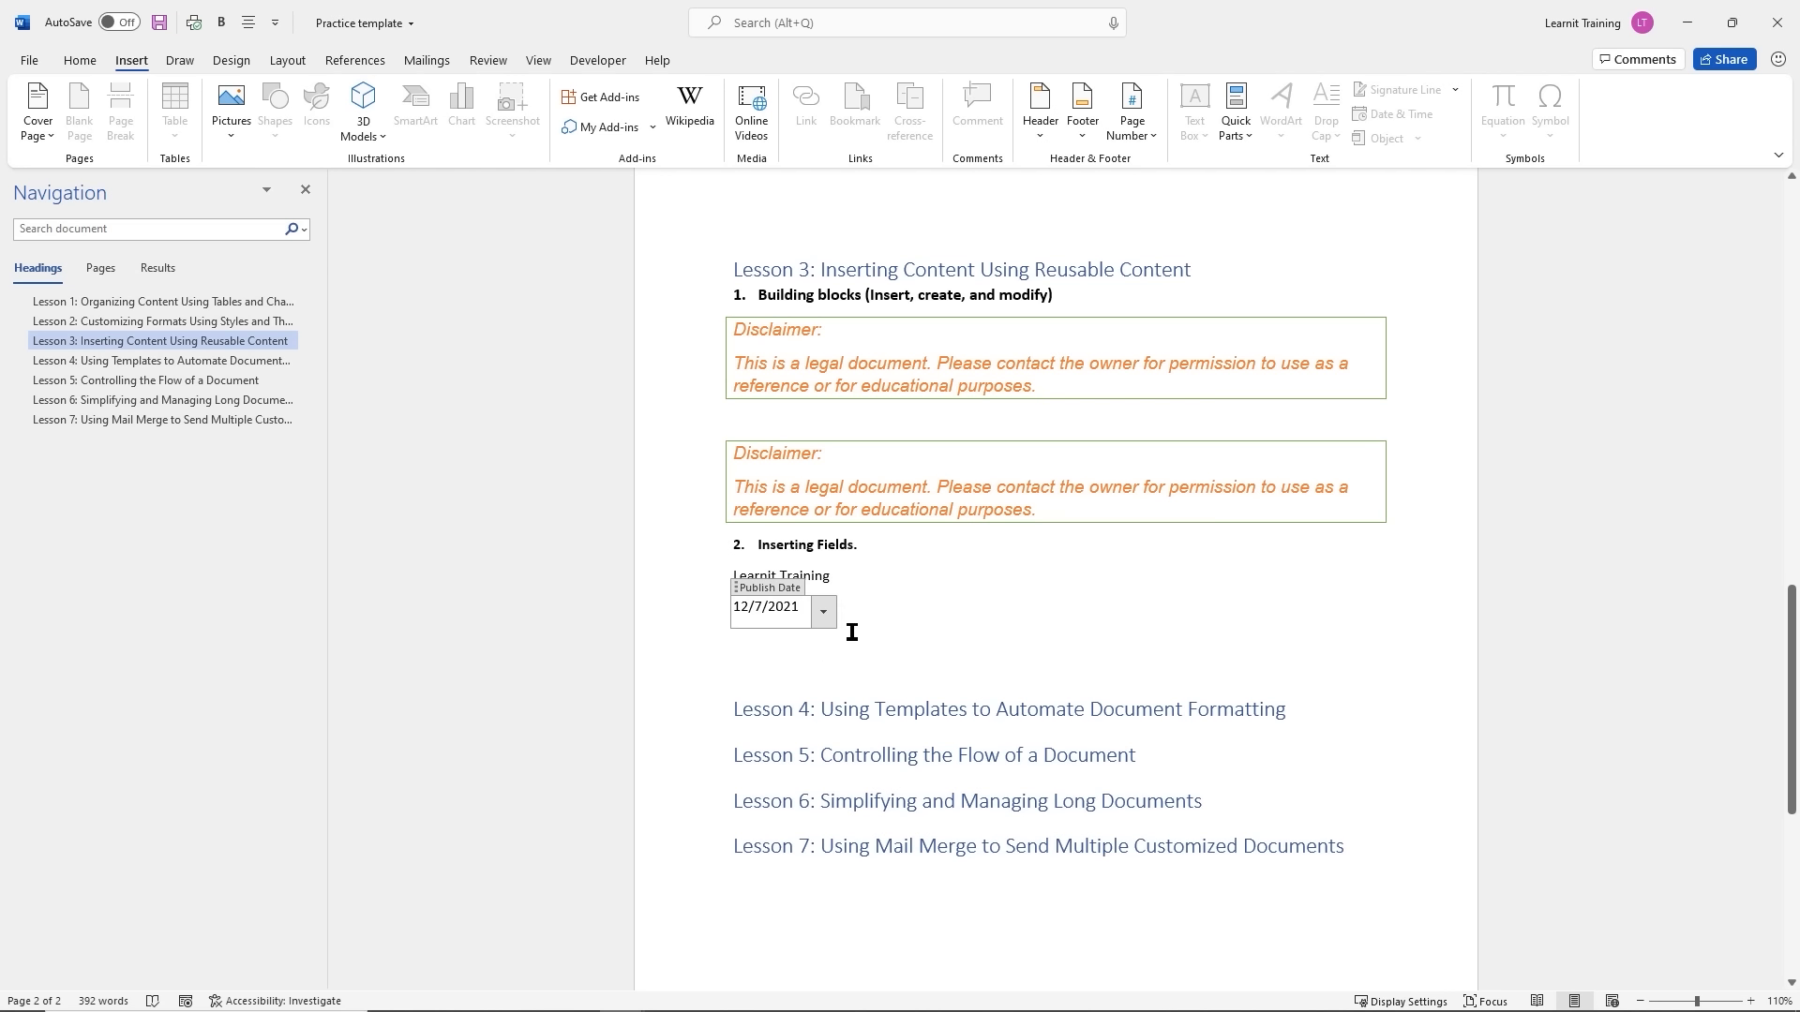
Start inserting a field below the publish date in Lesson 3 and examine the CreateDate, Date and EditTime fields in the Date and Time category
click(806, 650)
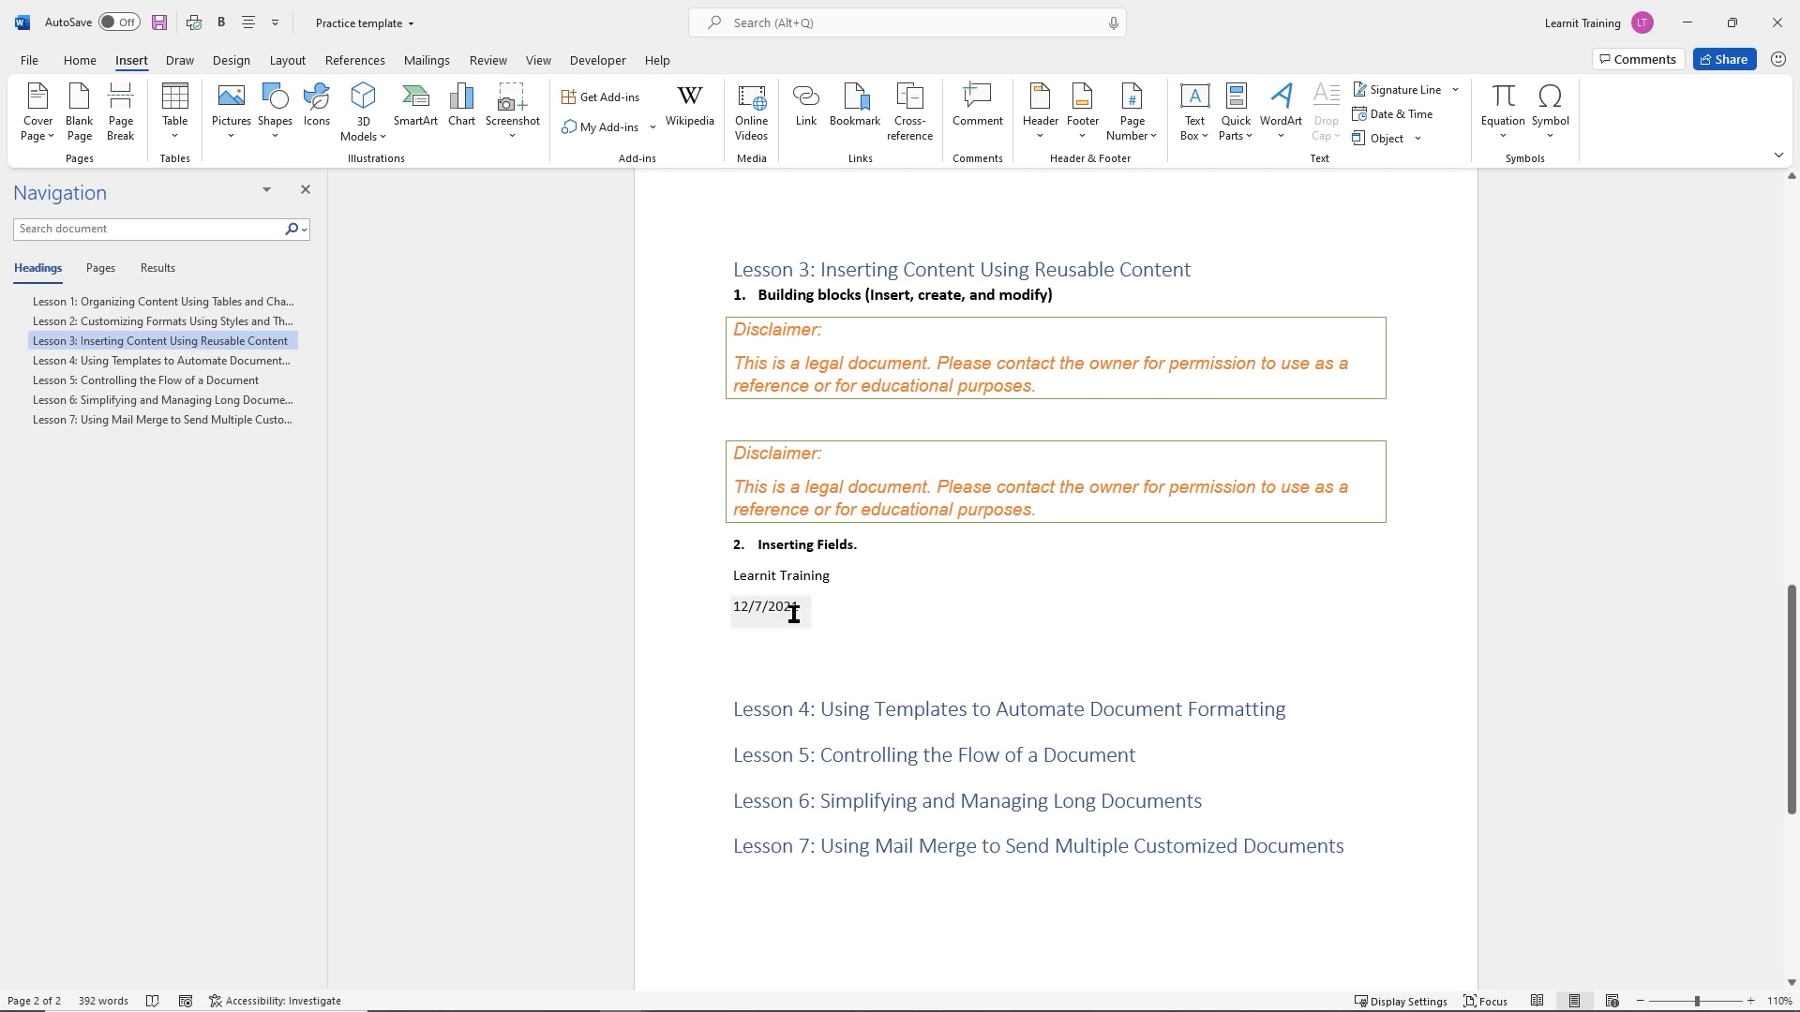
click(1245, 131)
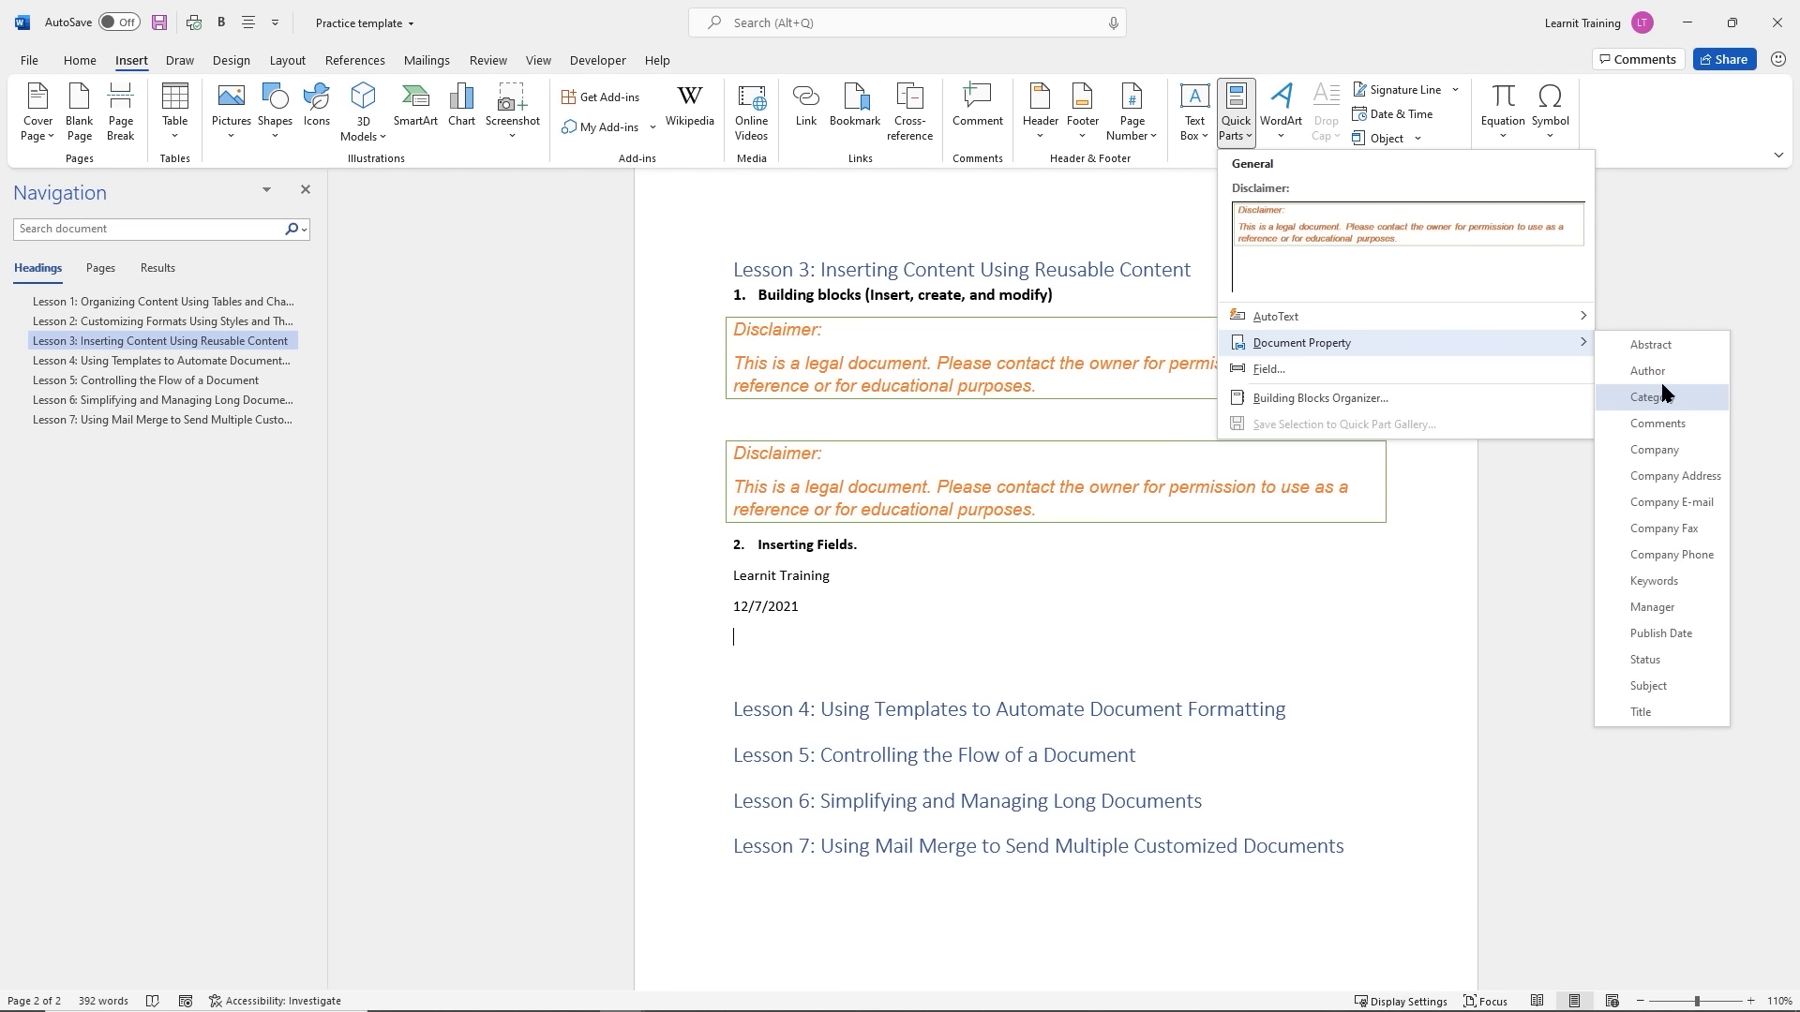
click(1276, 369)
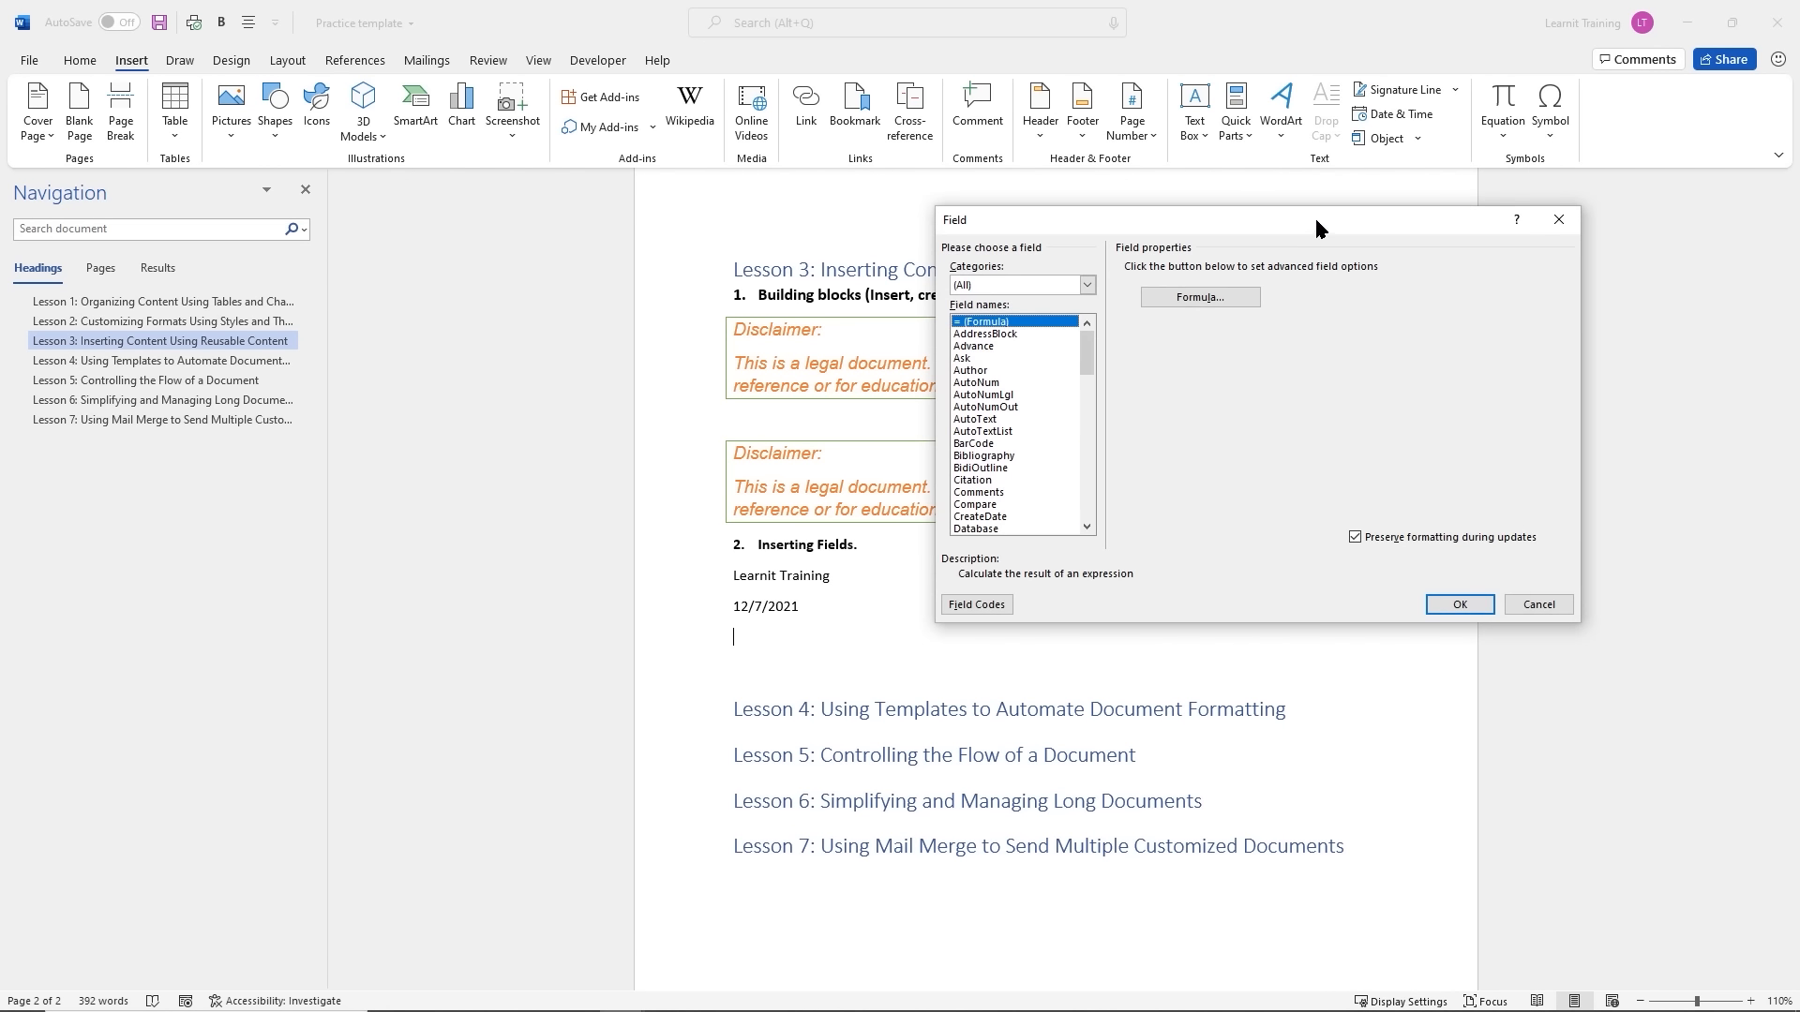
drag(1325, 225, 1369, 234)
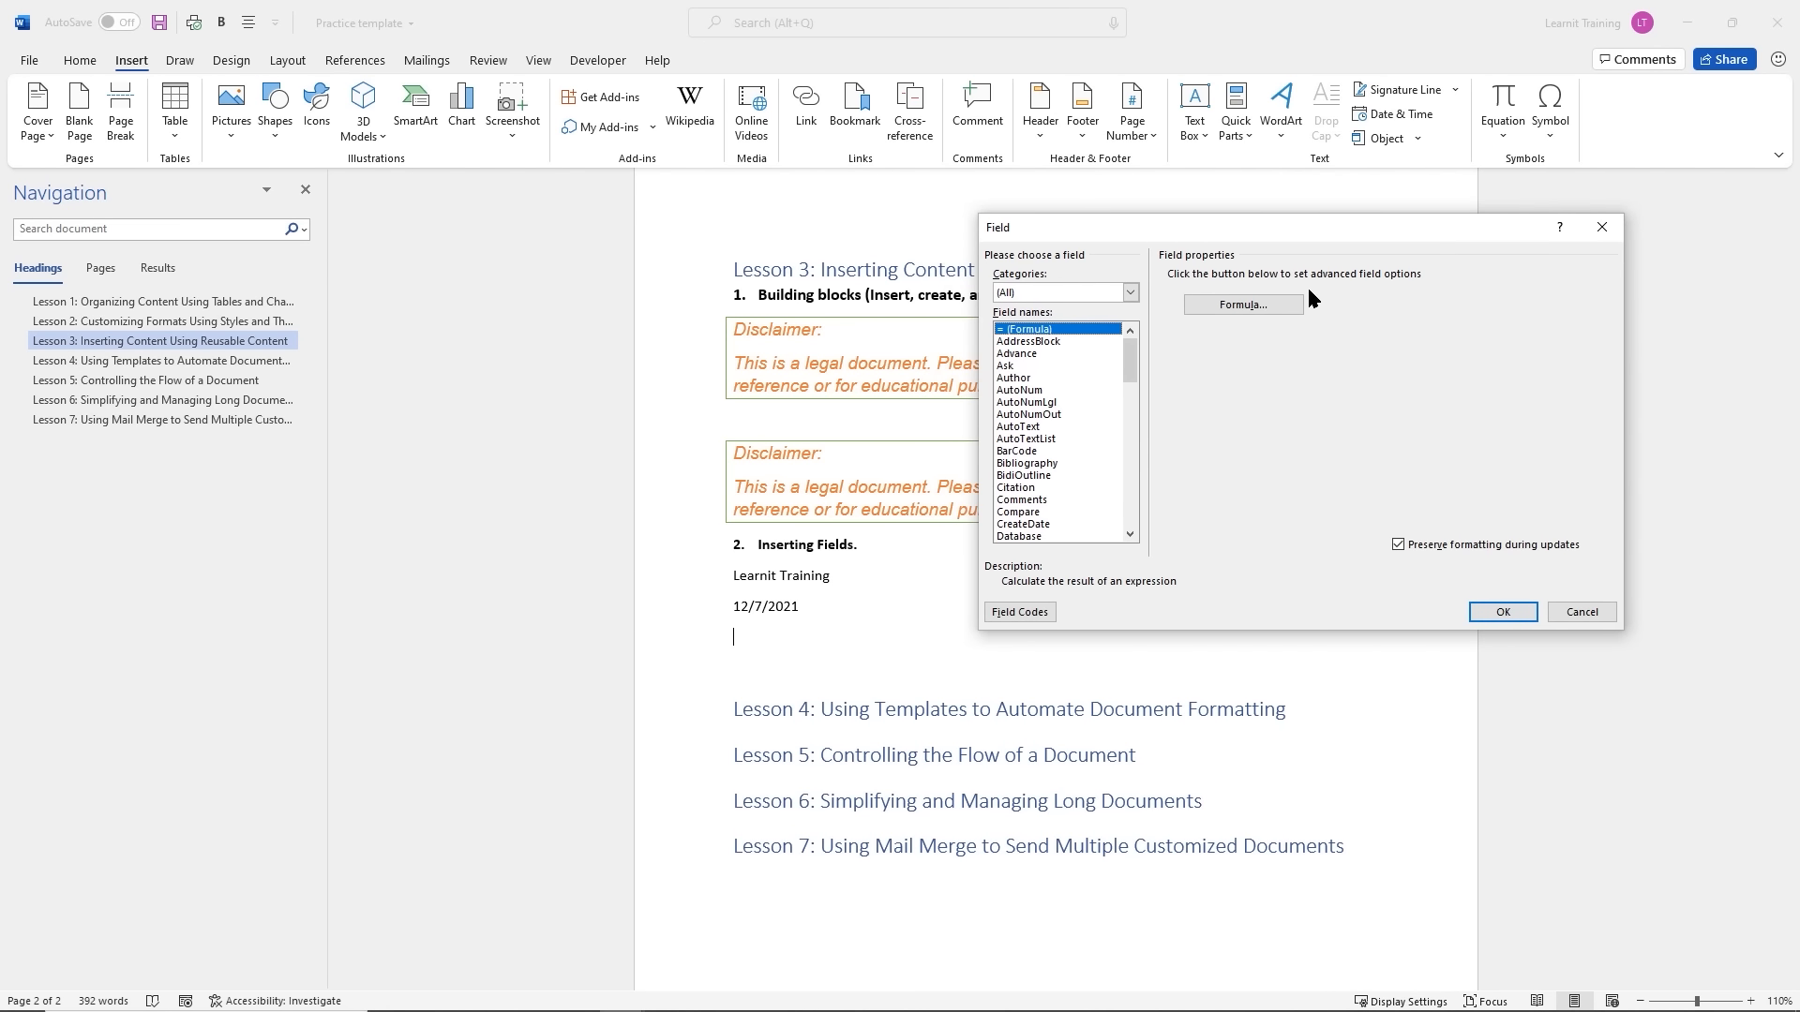
click(1132, 293)
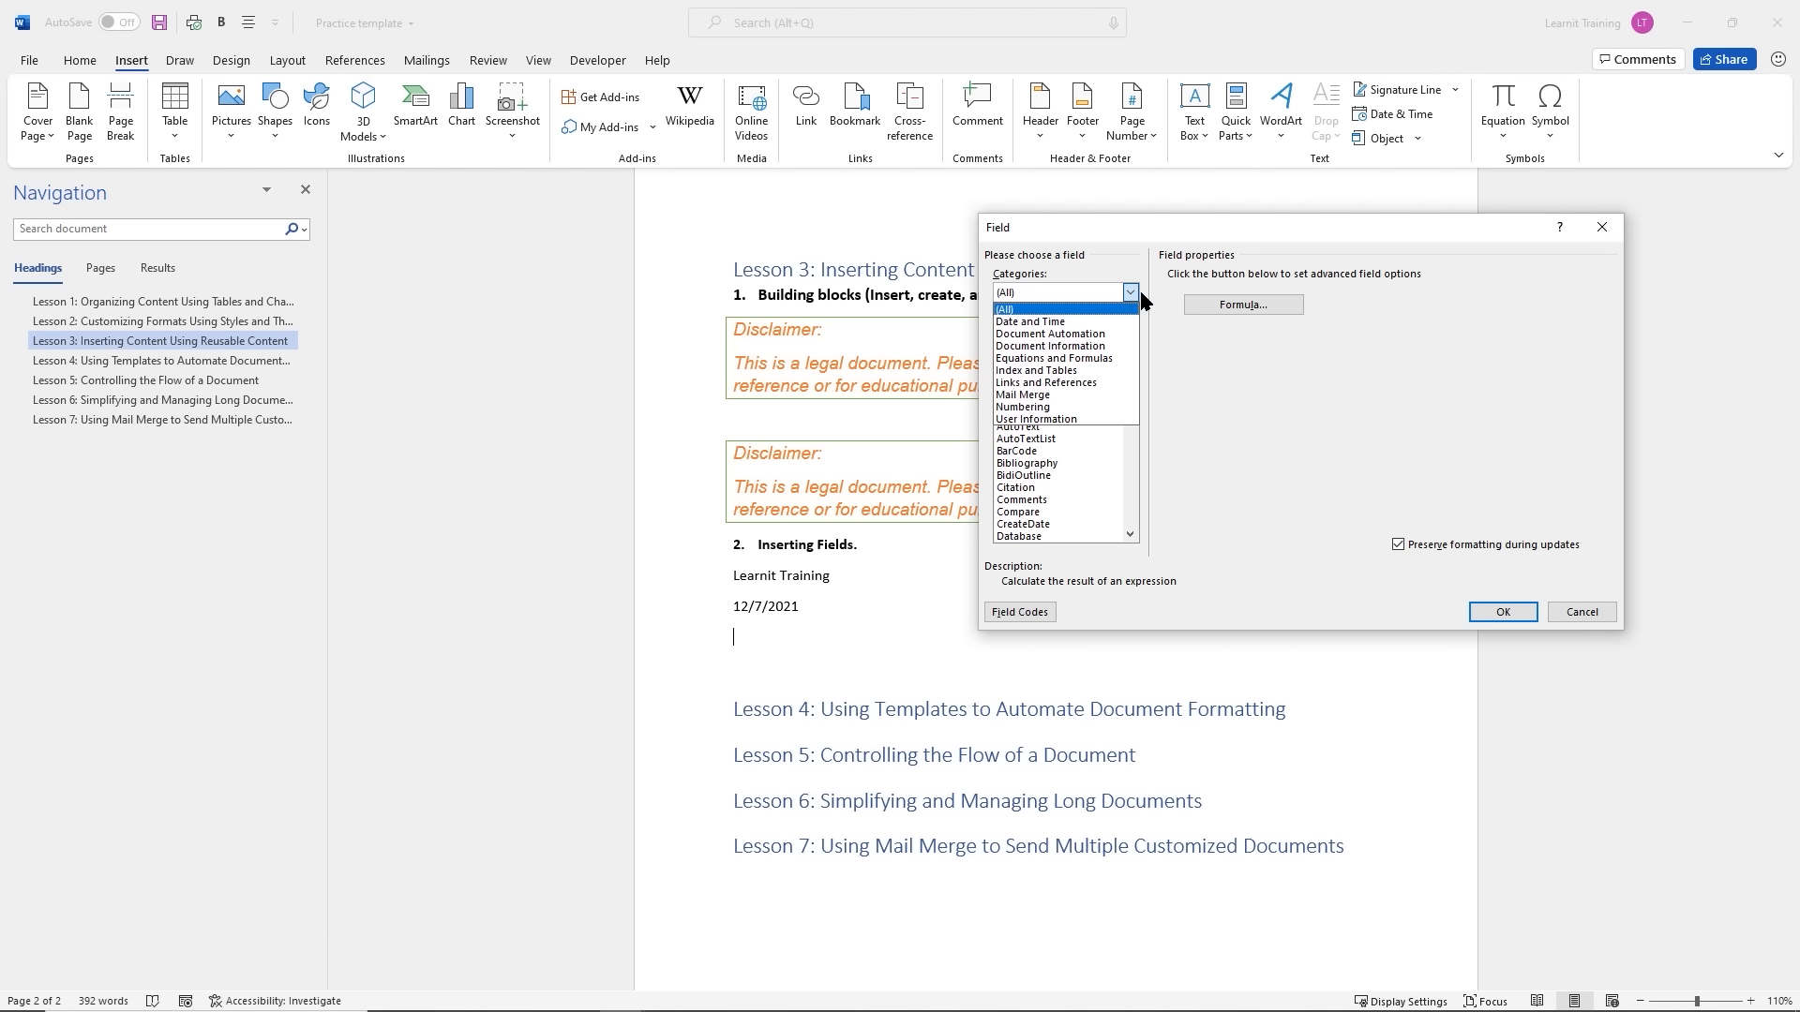
click(1103, 323)
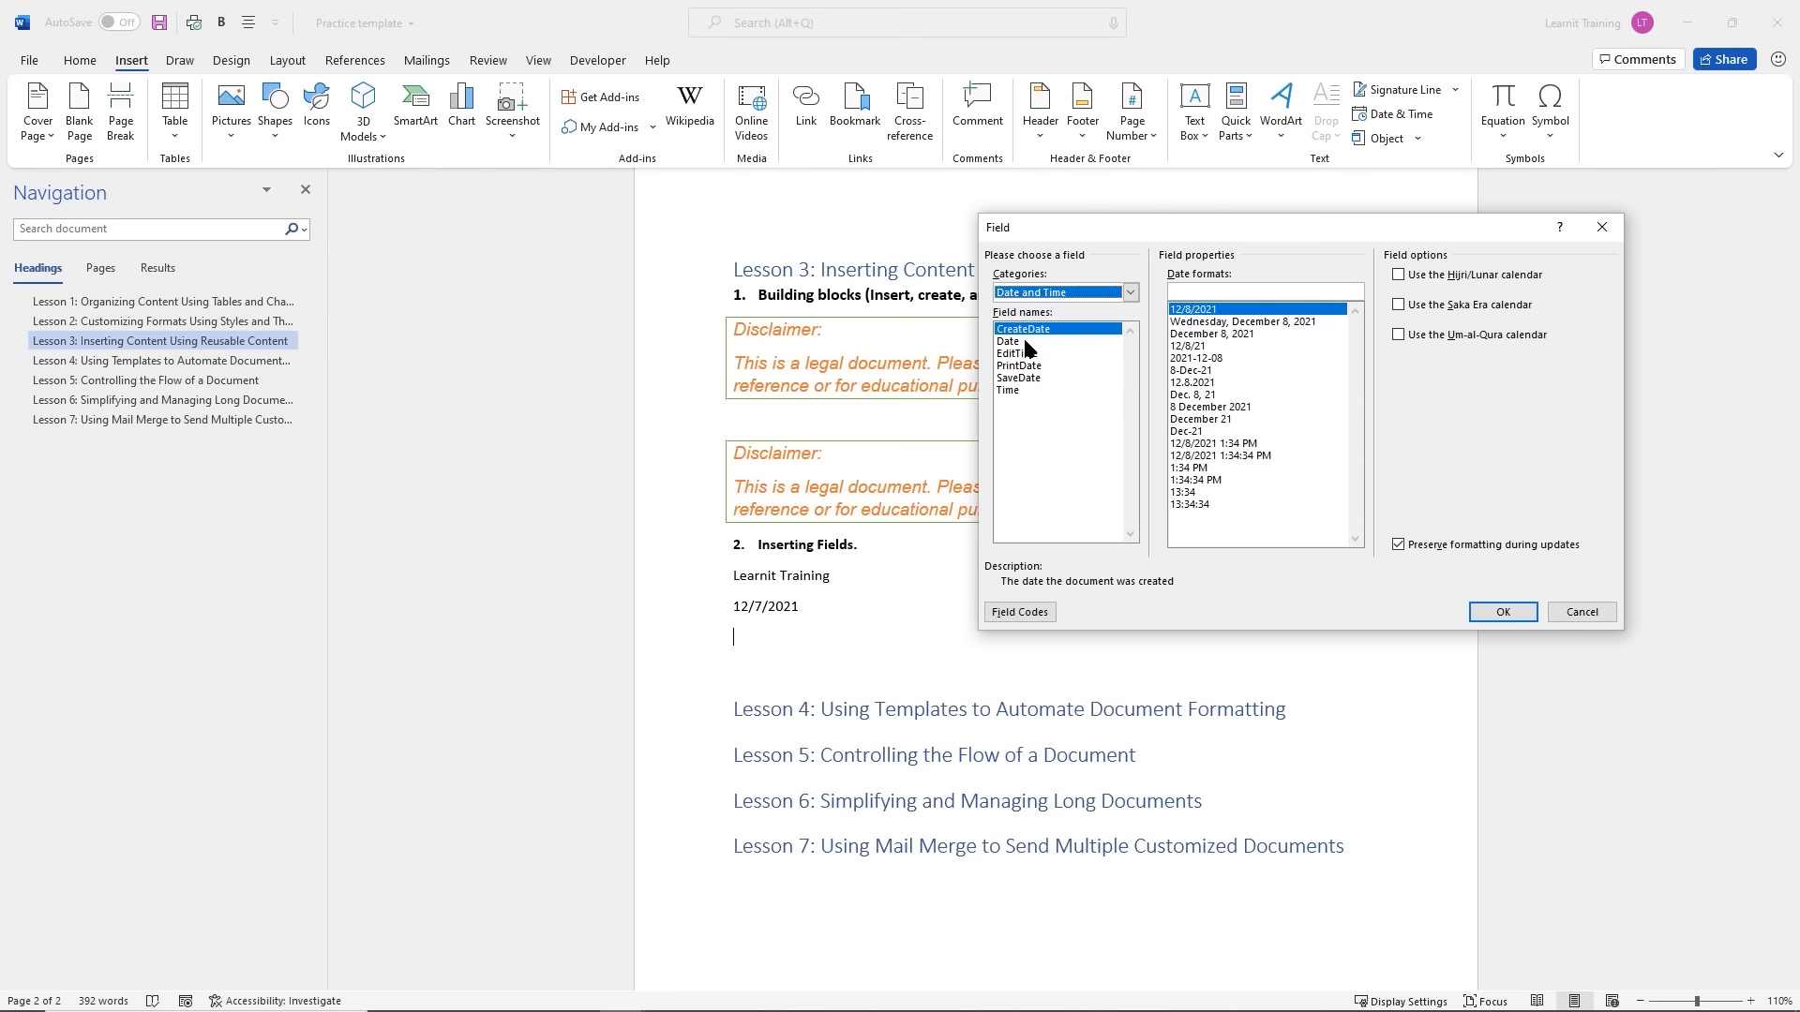
click(1028, 341)
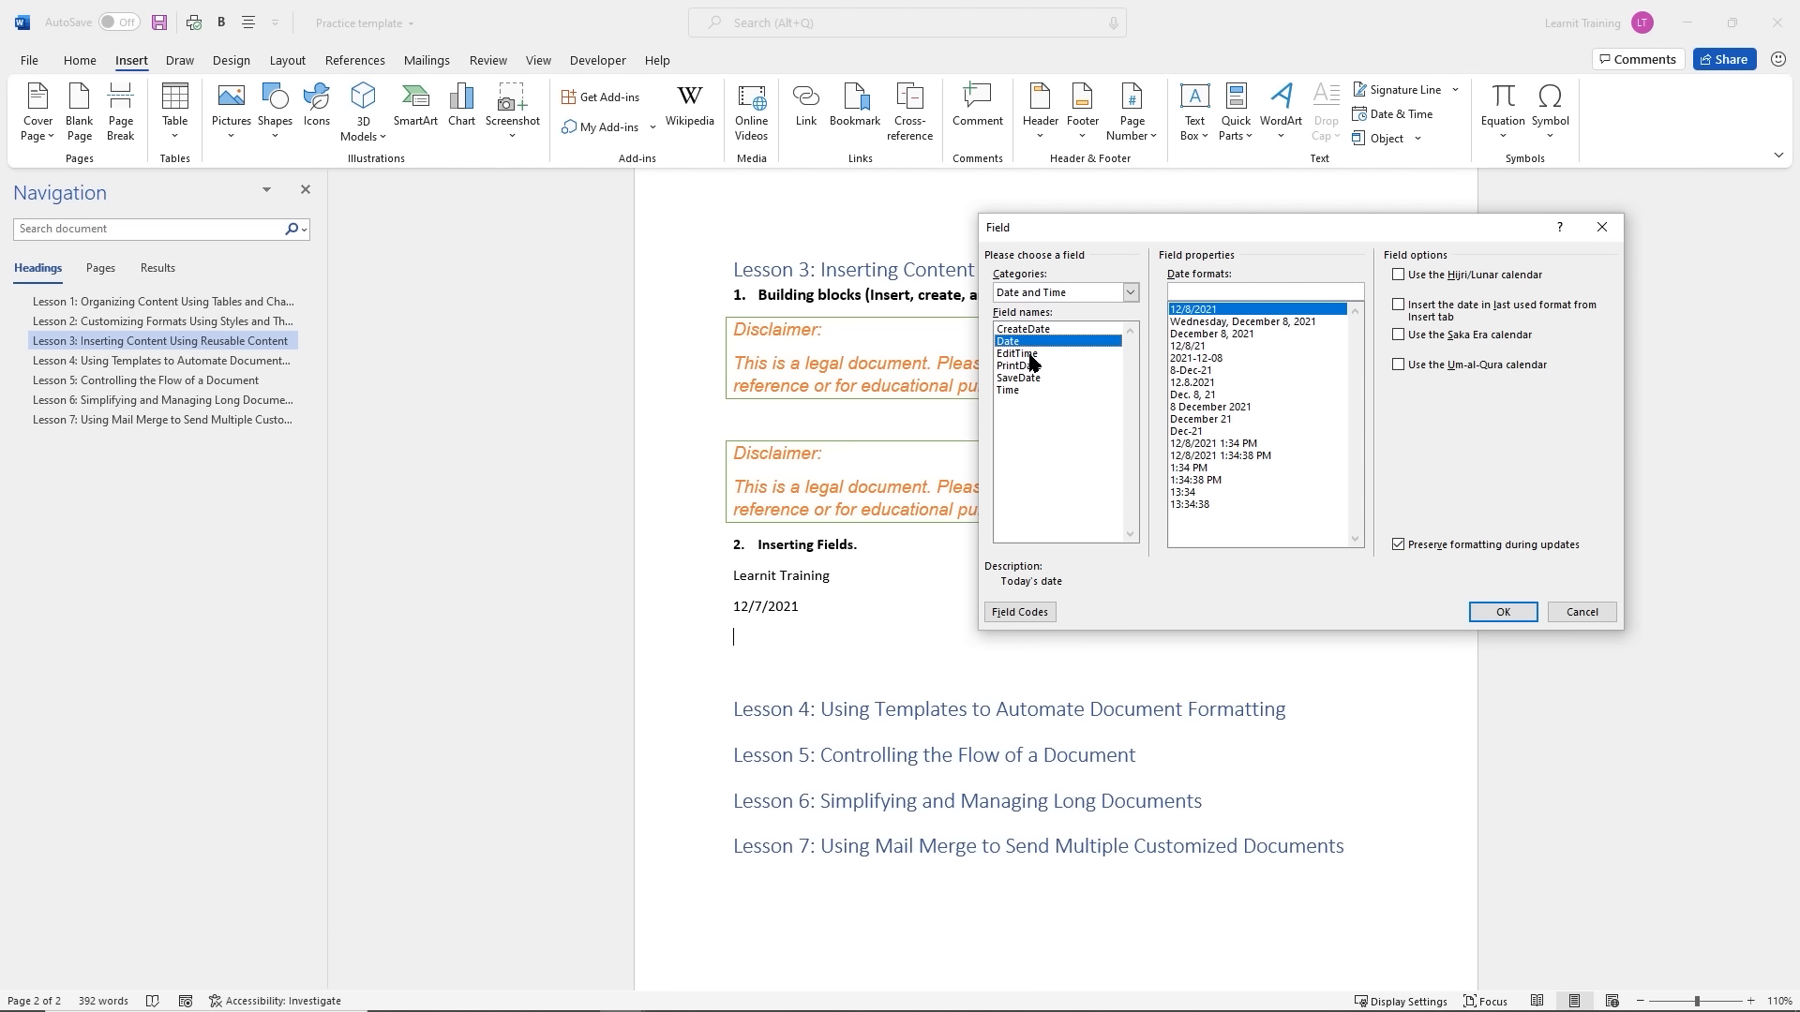
click(1026, 353)
Review the fields in the Document Automation, Equations and Formulas, Index and Tables, and Mail Merge categories
click(1129, 294)
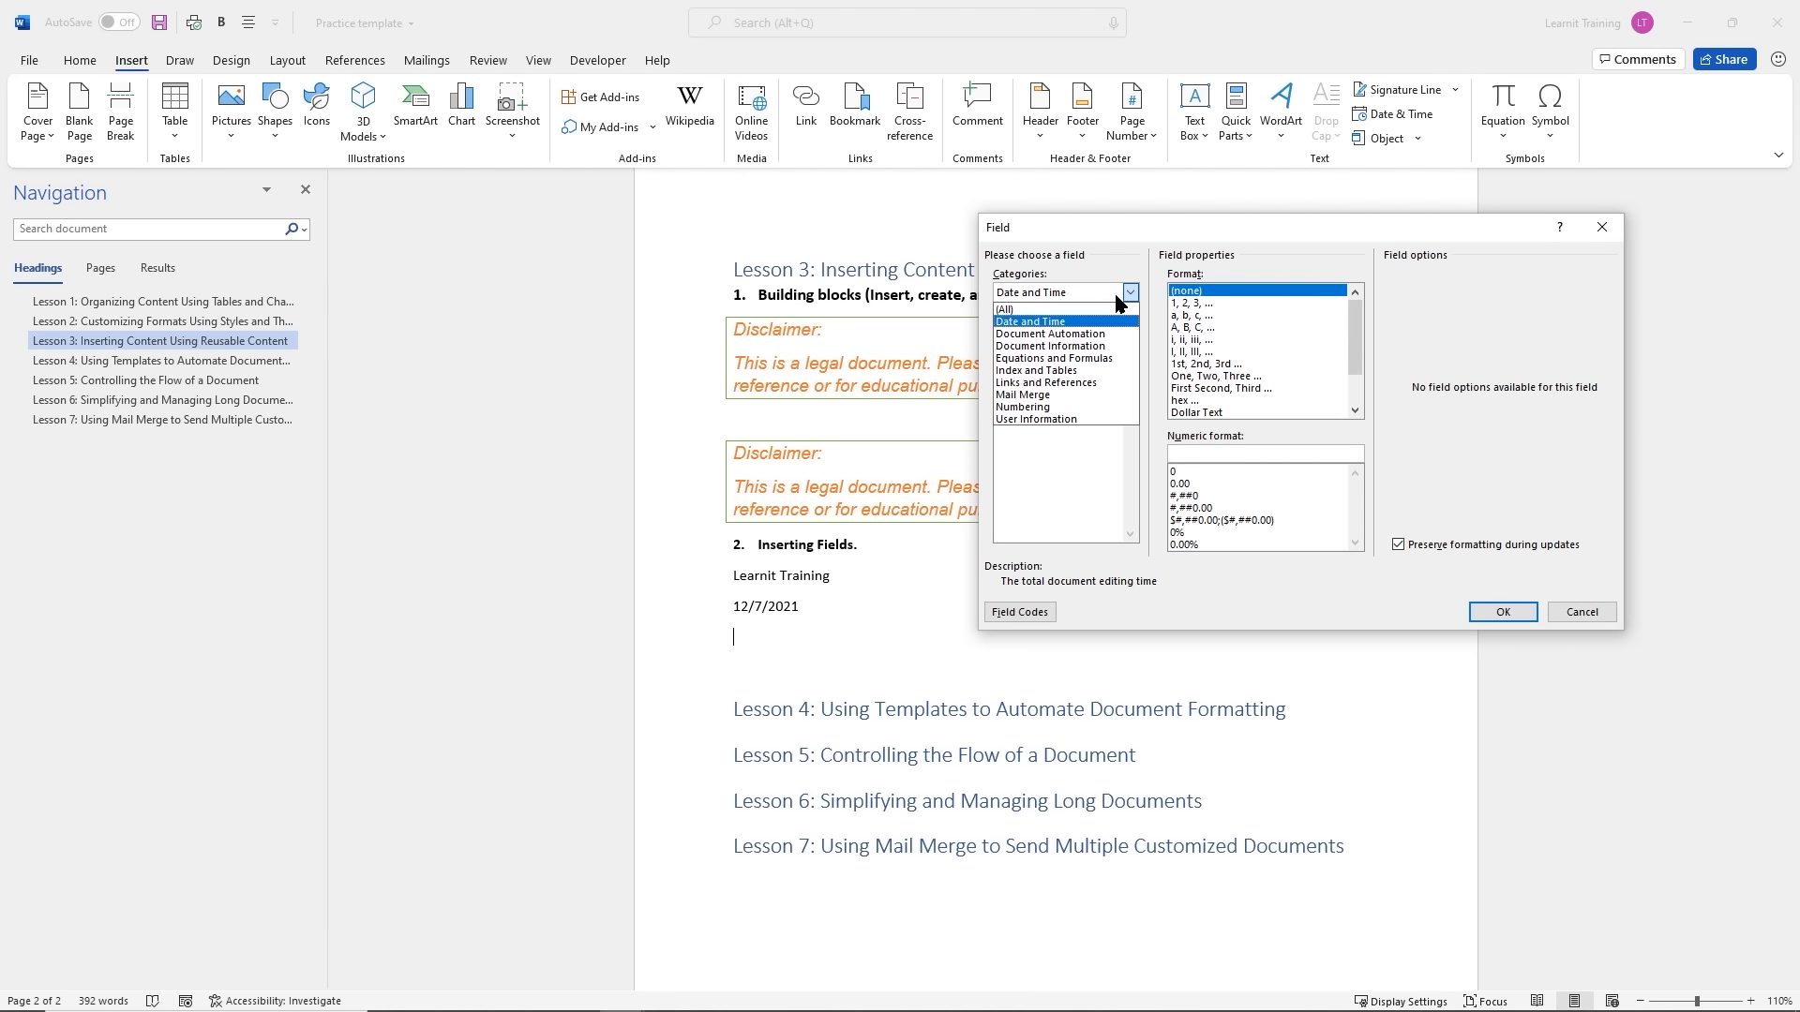
click(1069, 335)
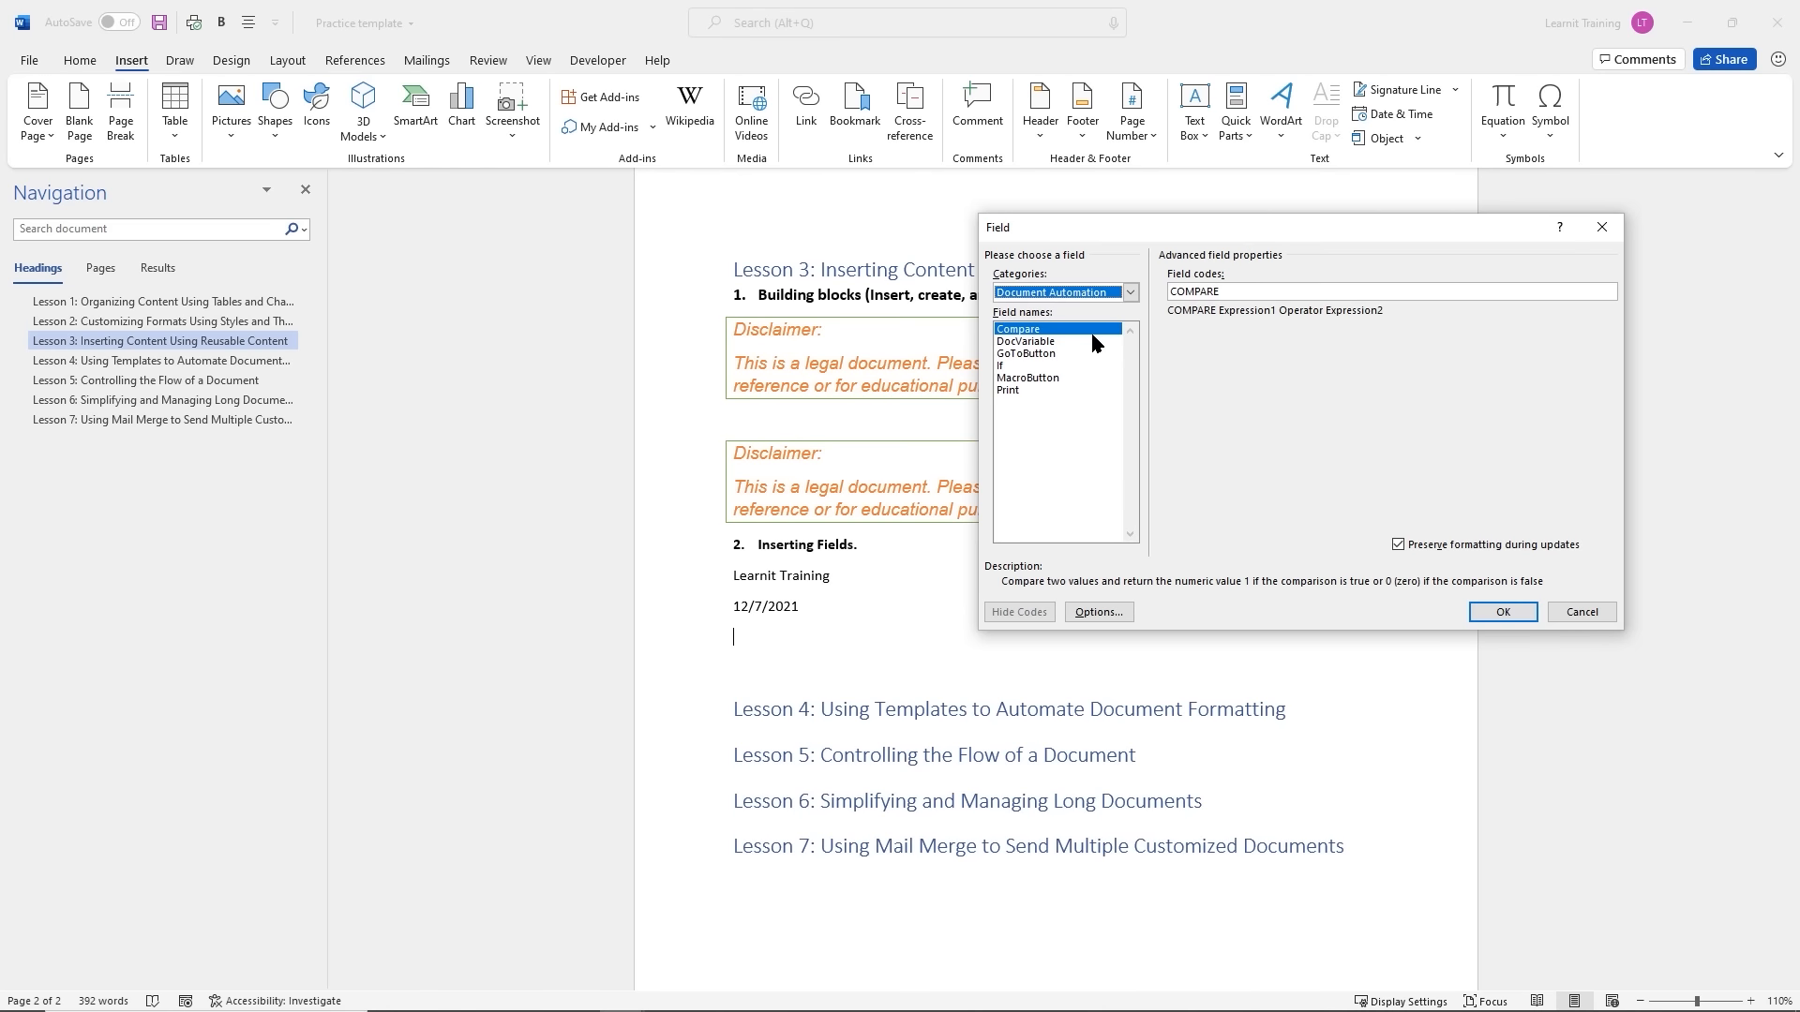
click(1130, 292)
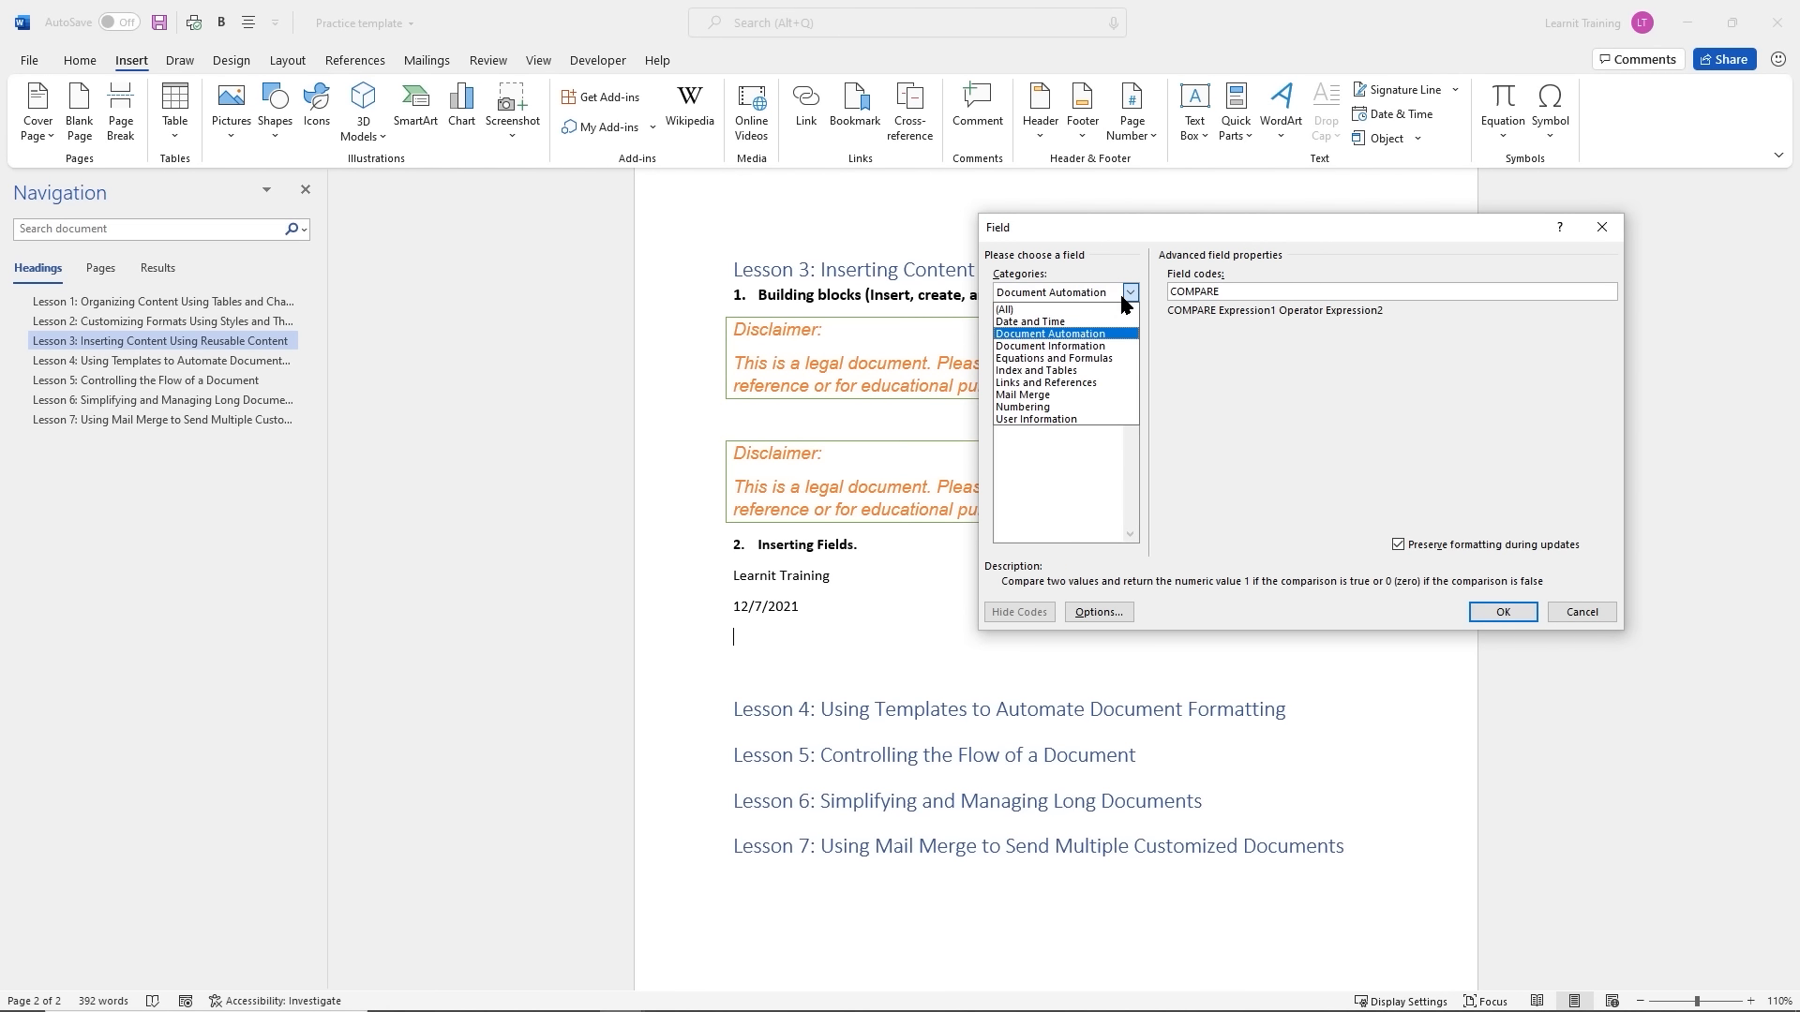
click(1078, 358)
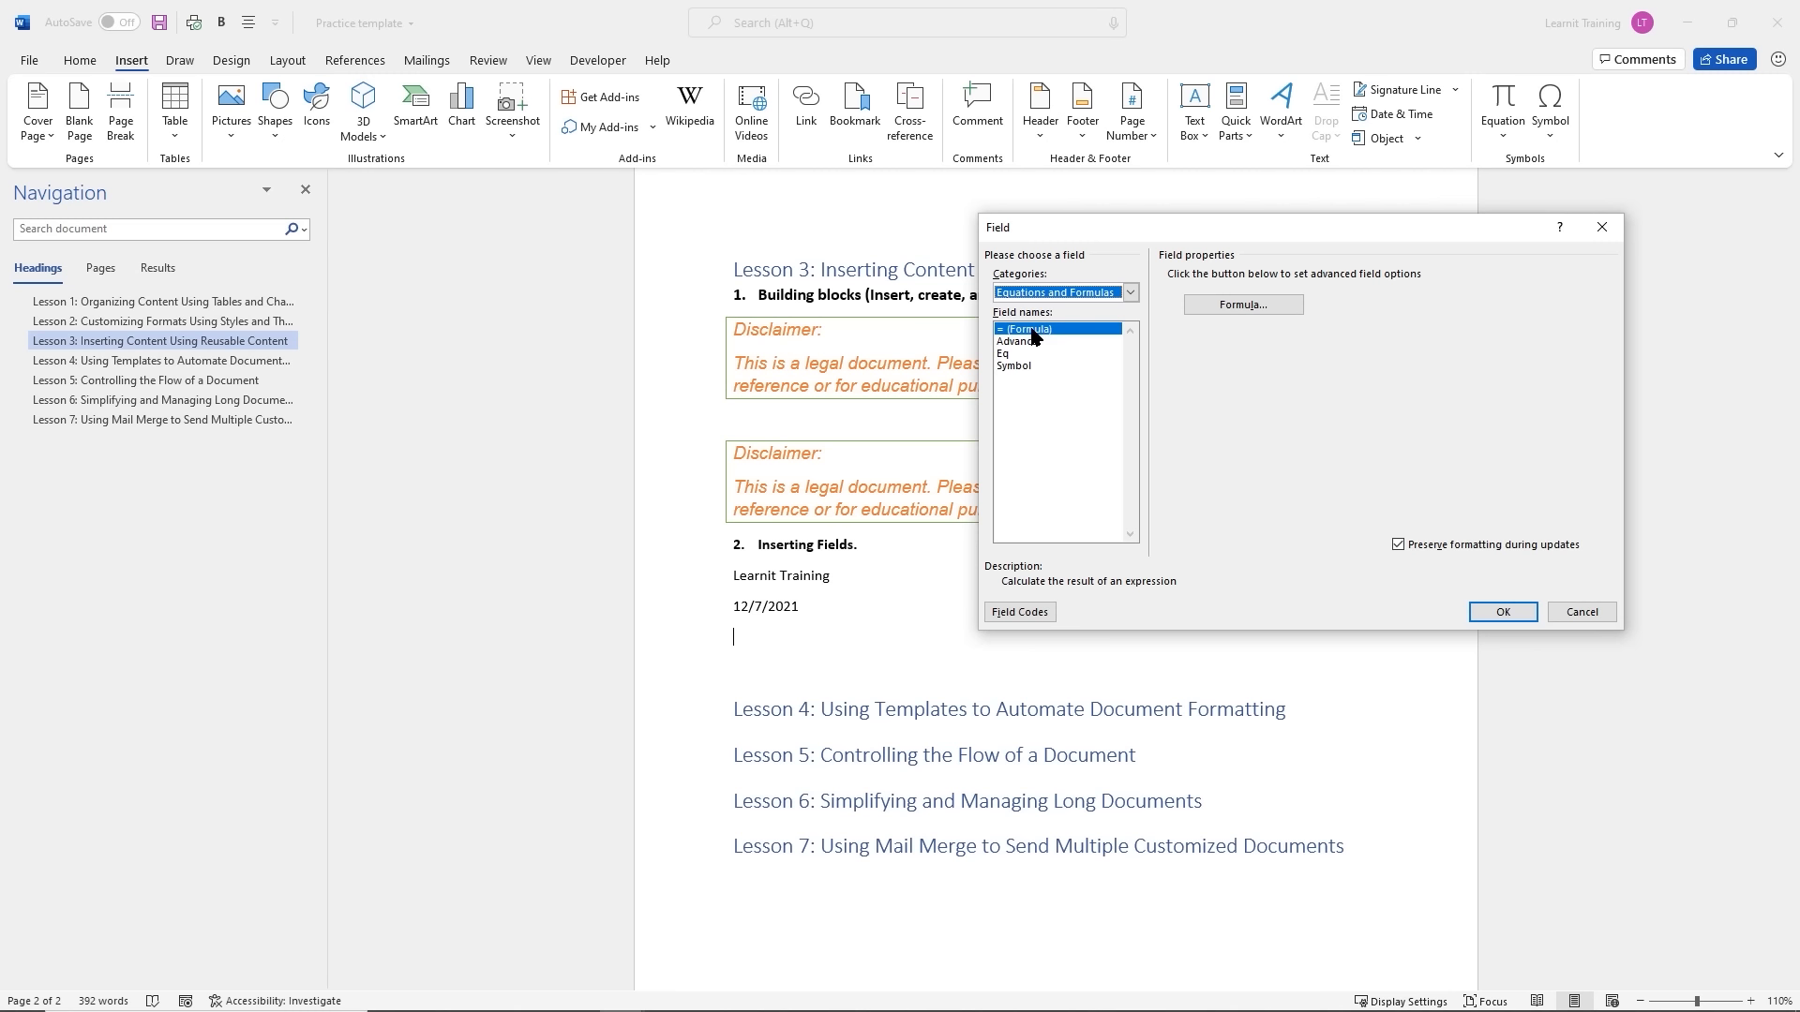
click(1134, 296)
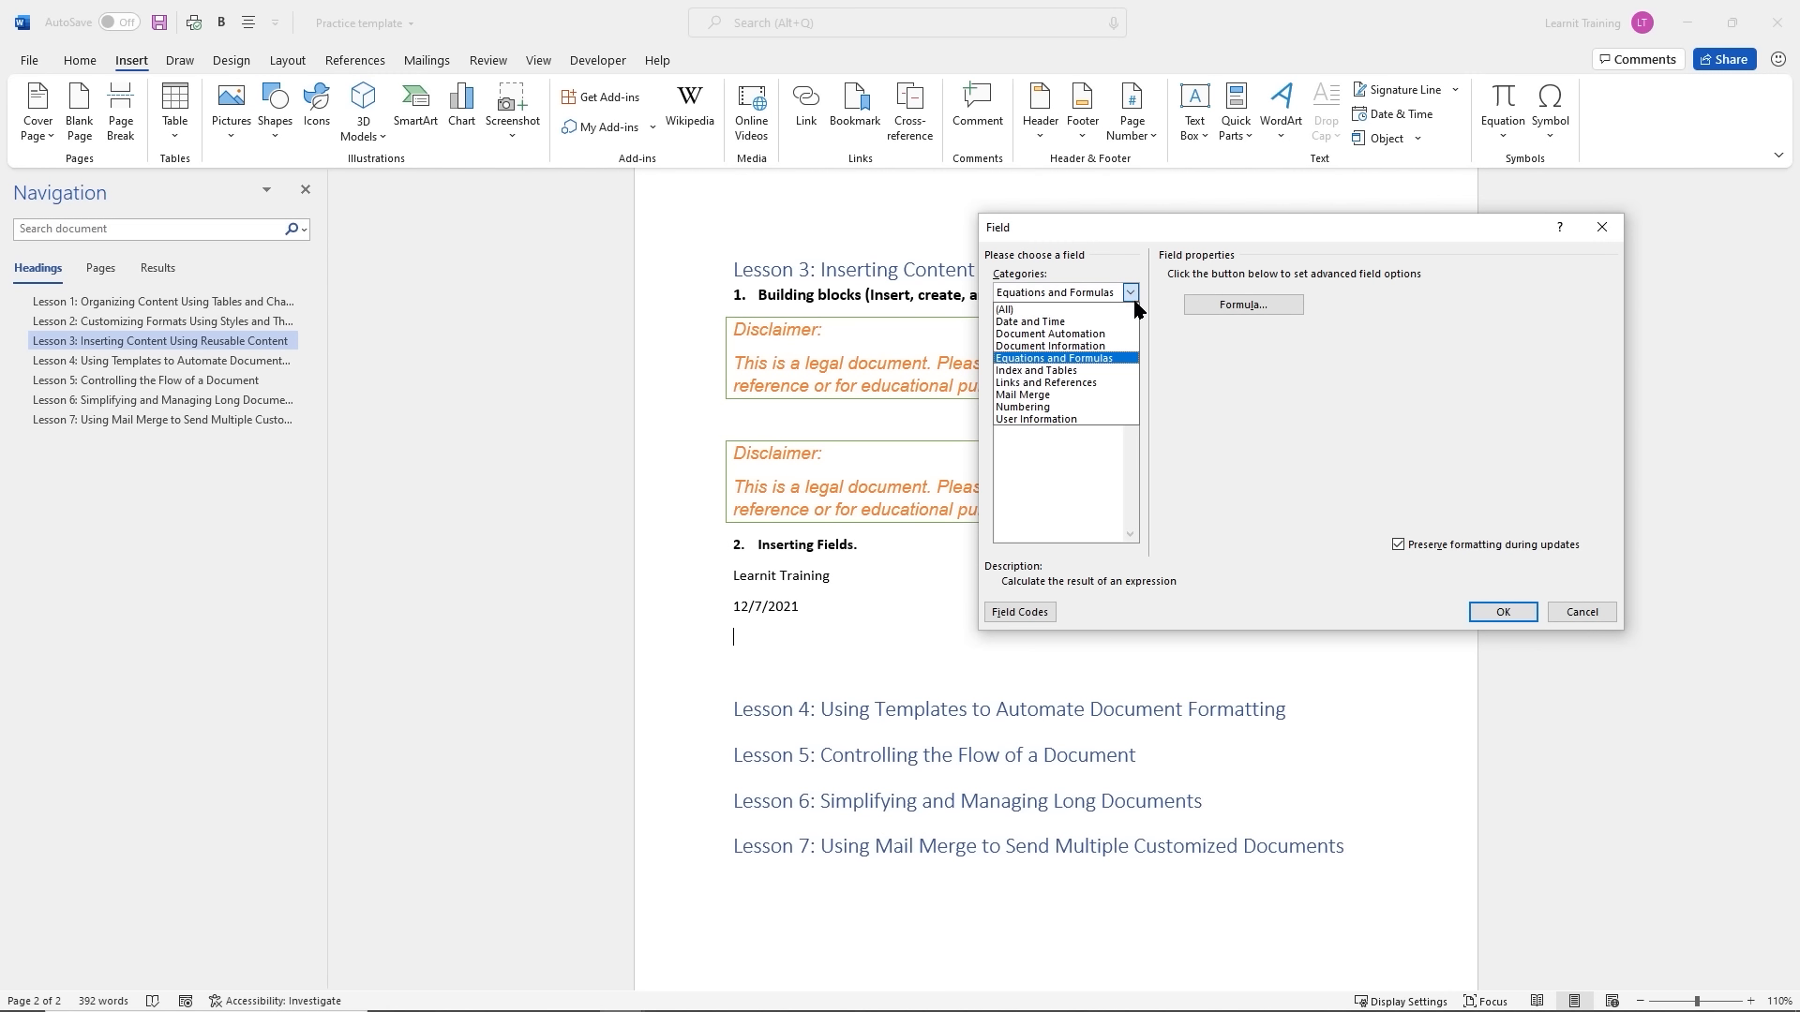
click(1075, 374)
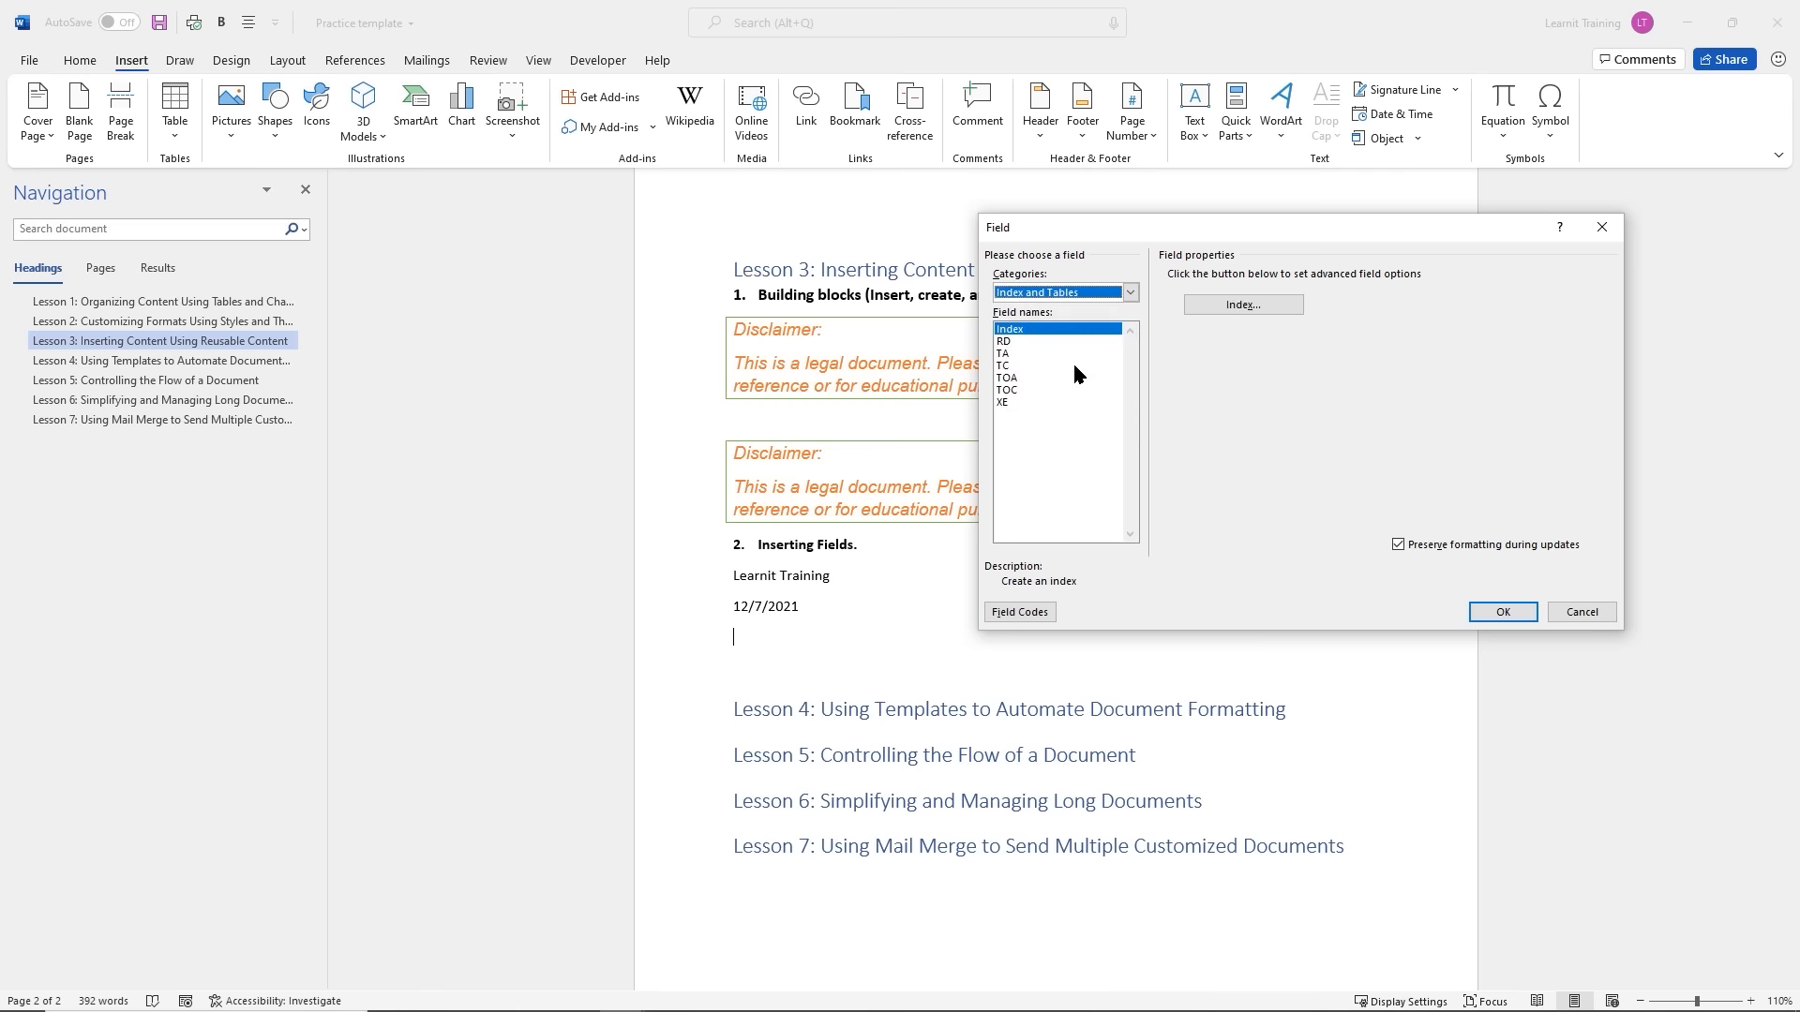
click(1133, 294)
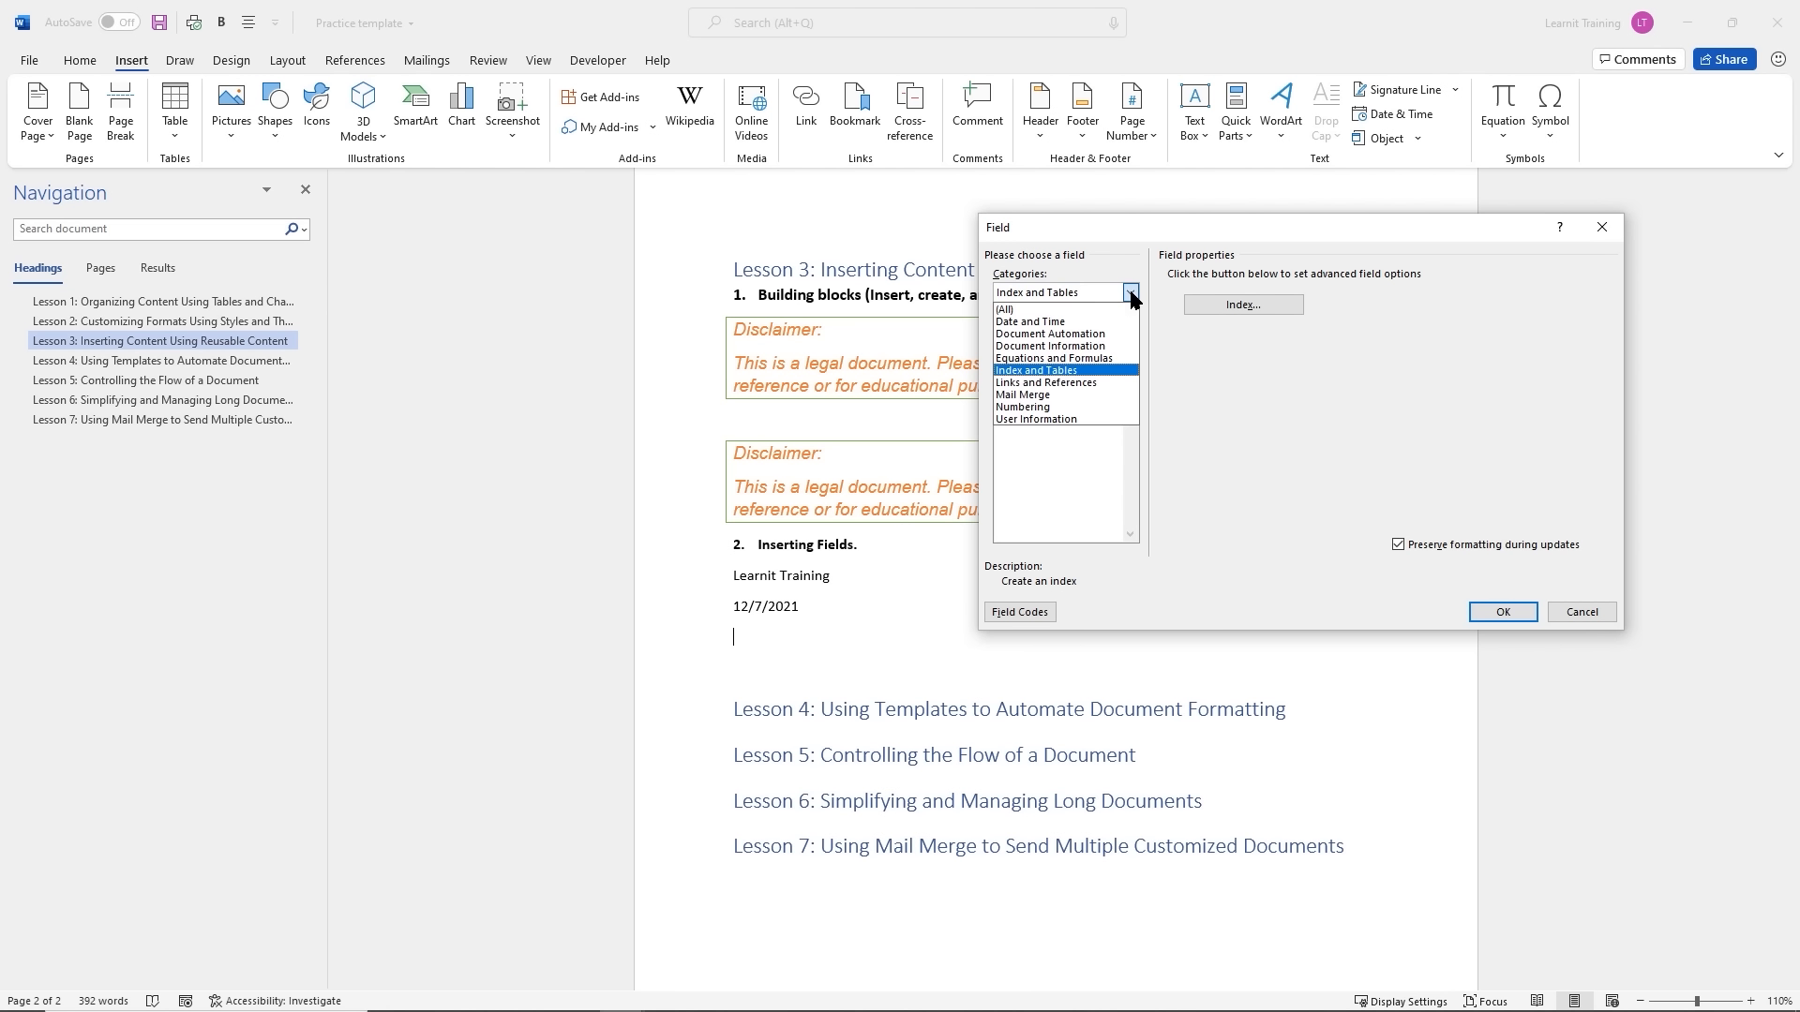
click(1081, 395)
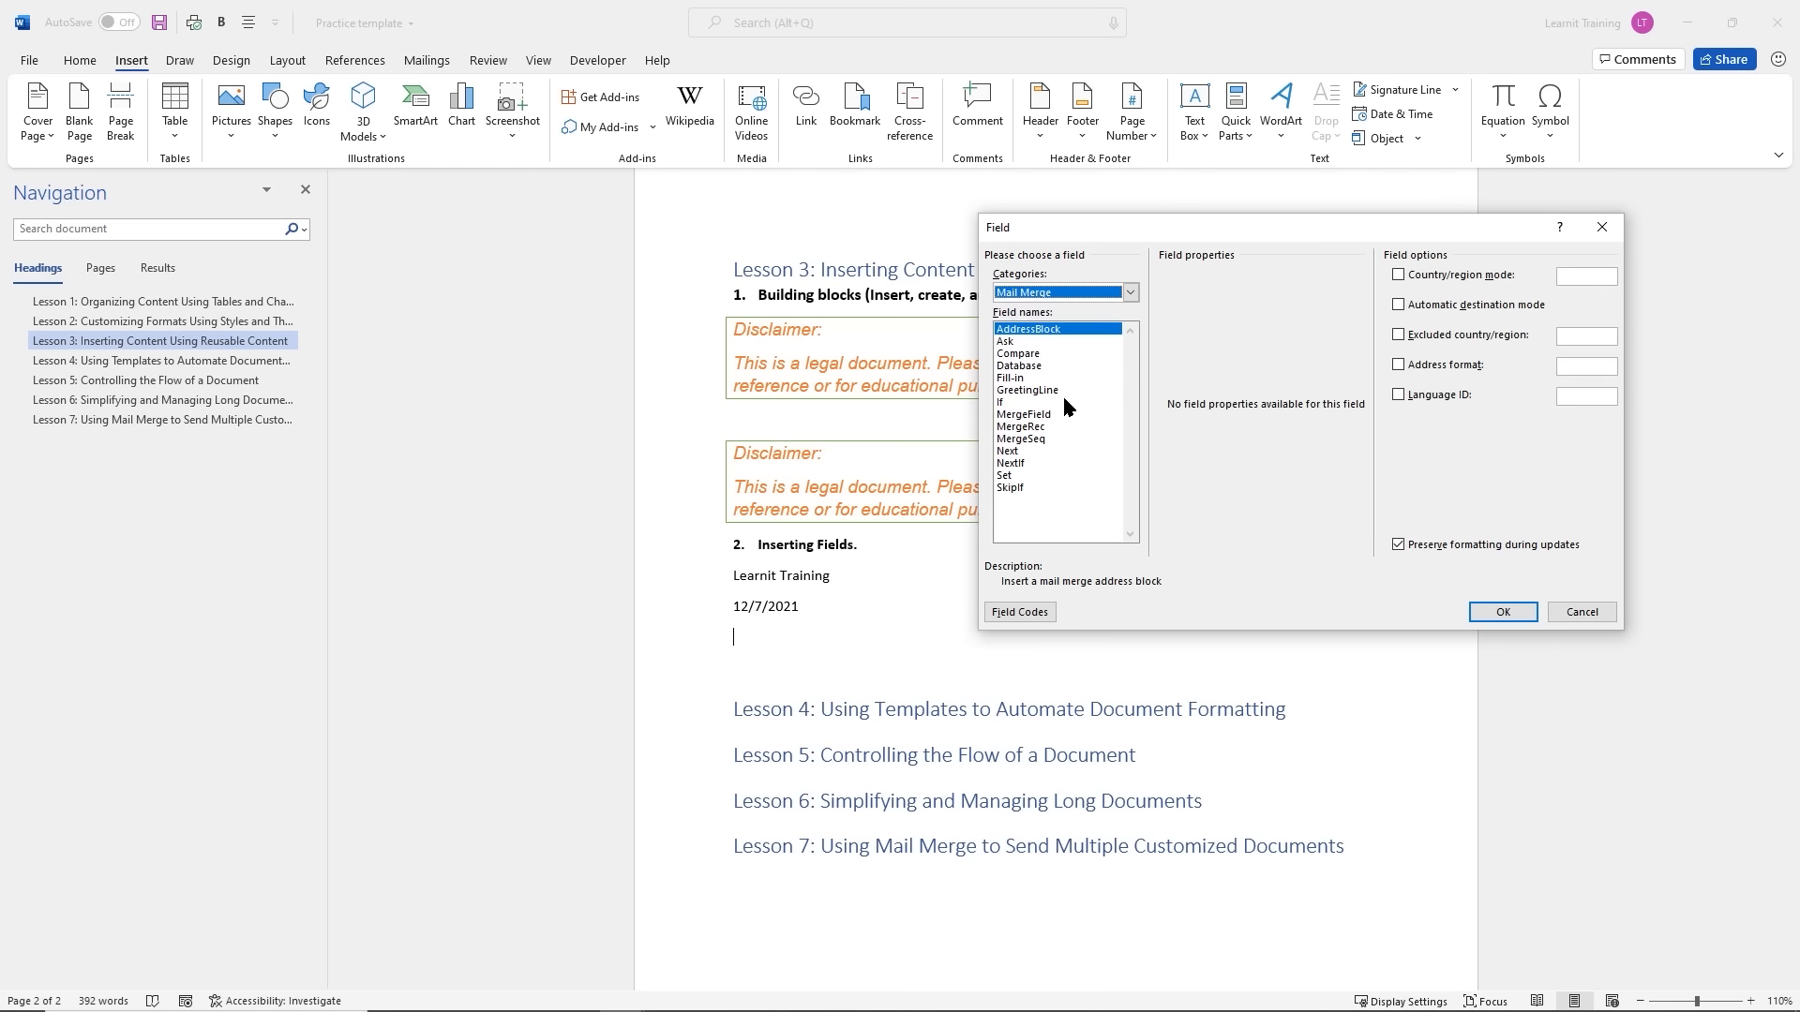
Show the fields of all categories and examine the properties of the AddressBlock, AutoText and Comments fields
click(1132, 294)
click(1078, 305)
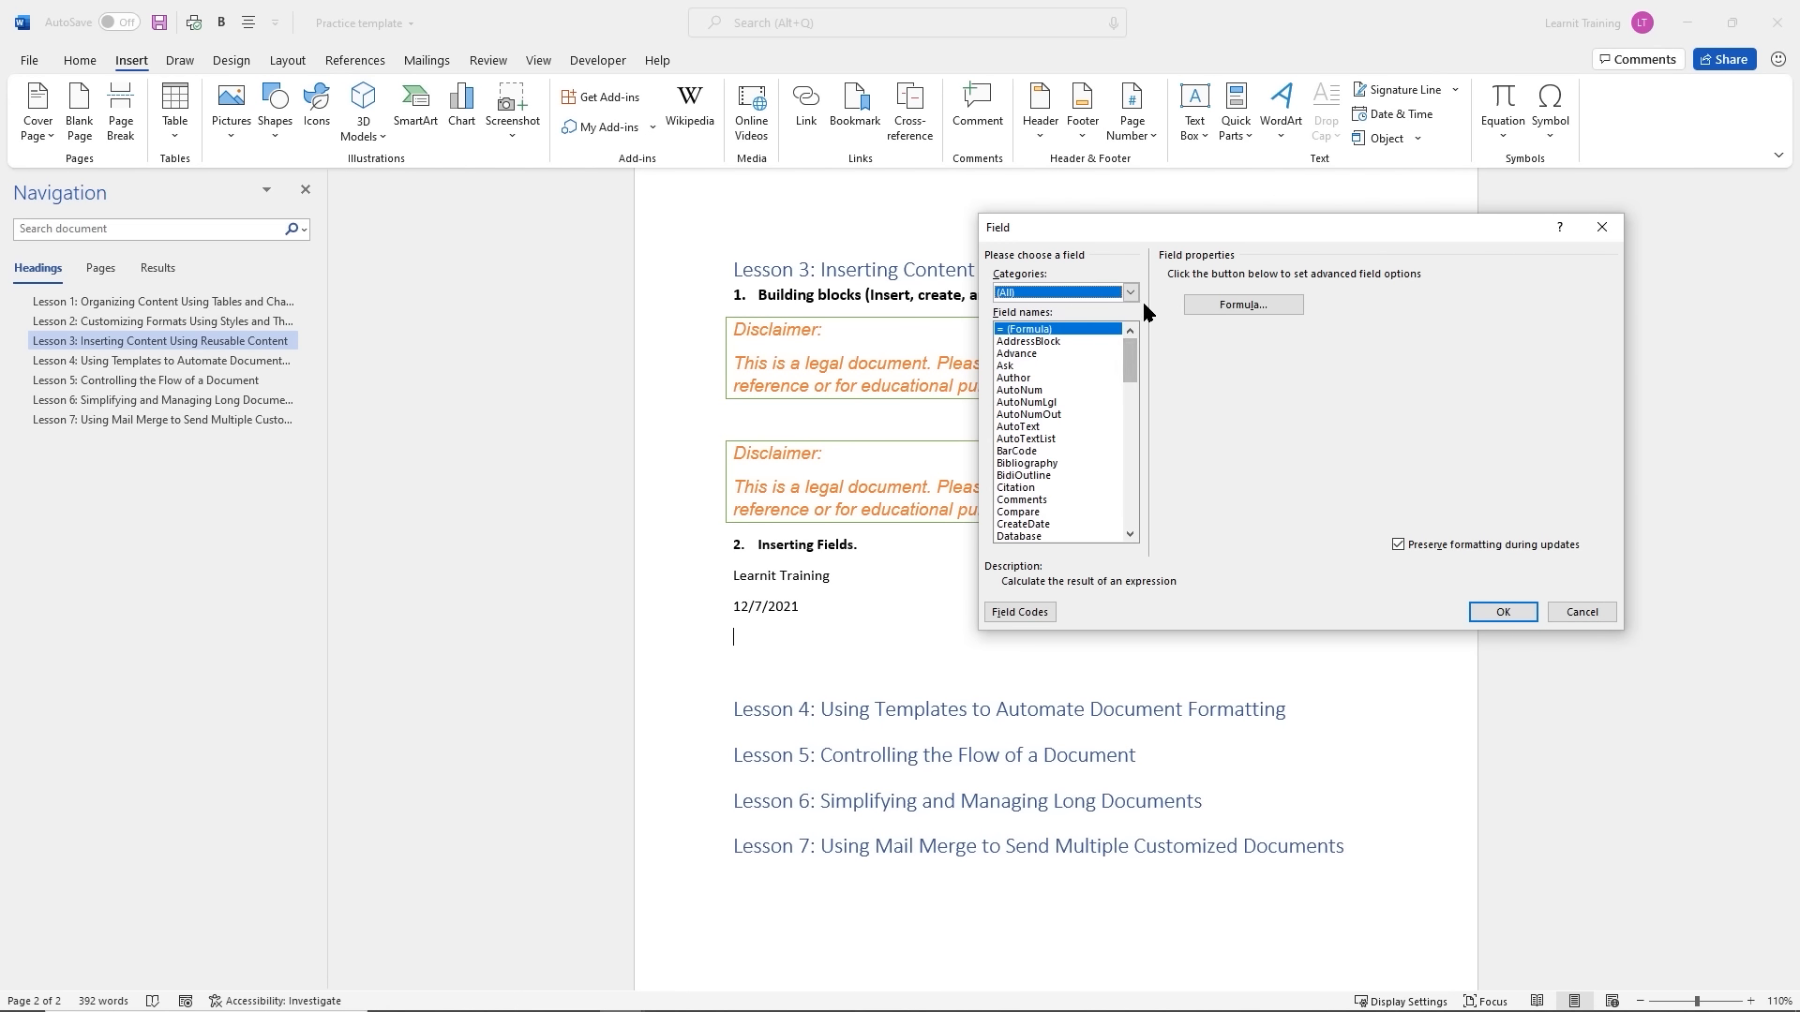
click(1045, 343)
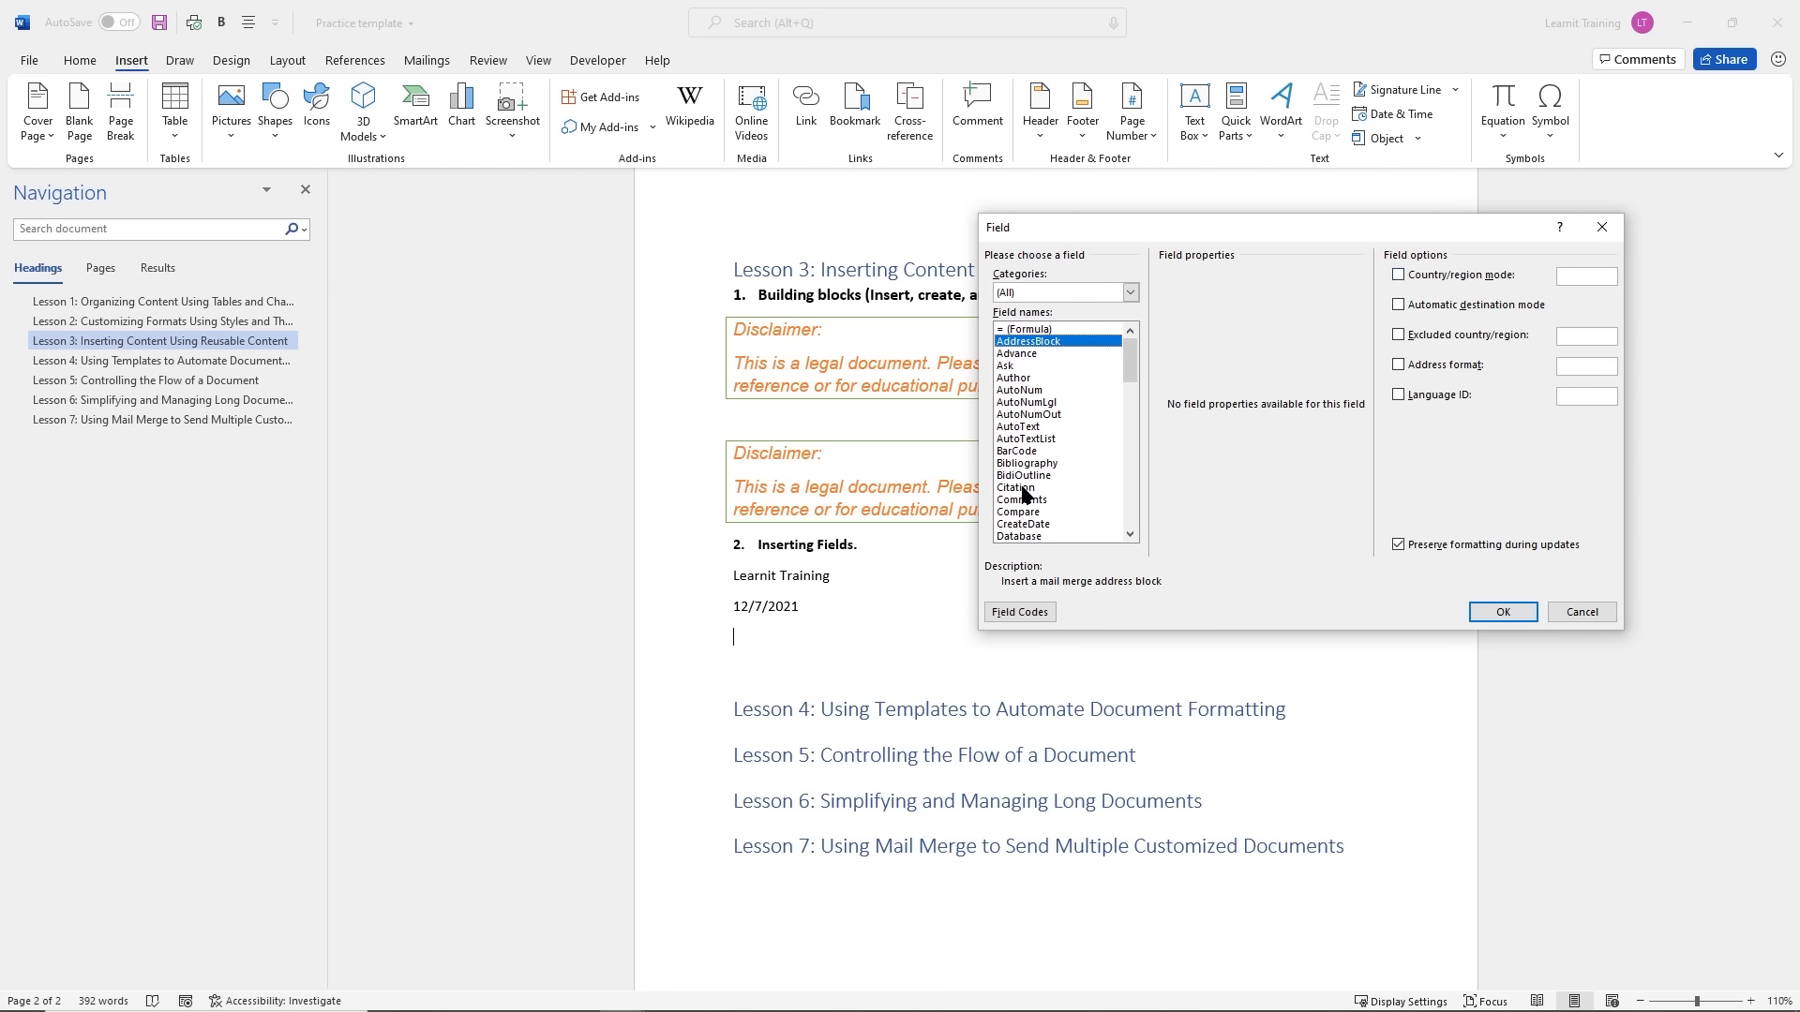
click(1022, 428)
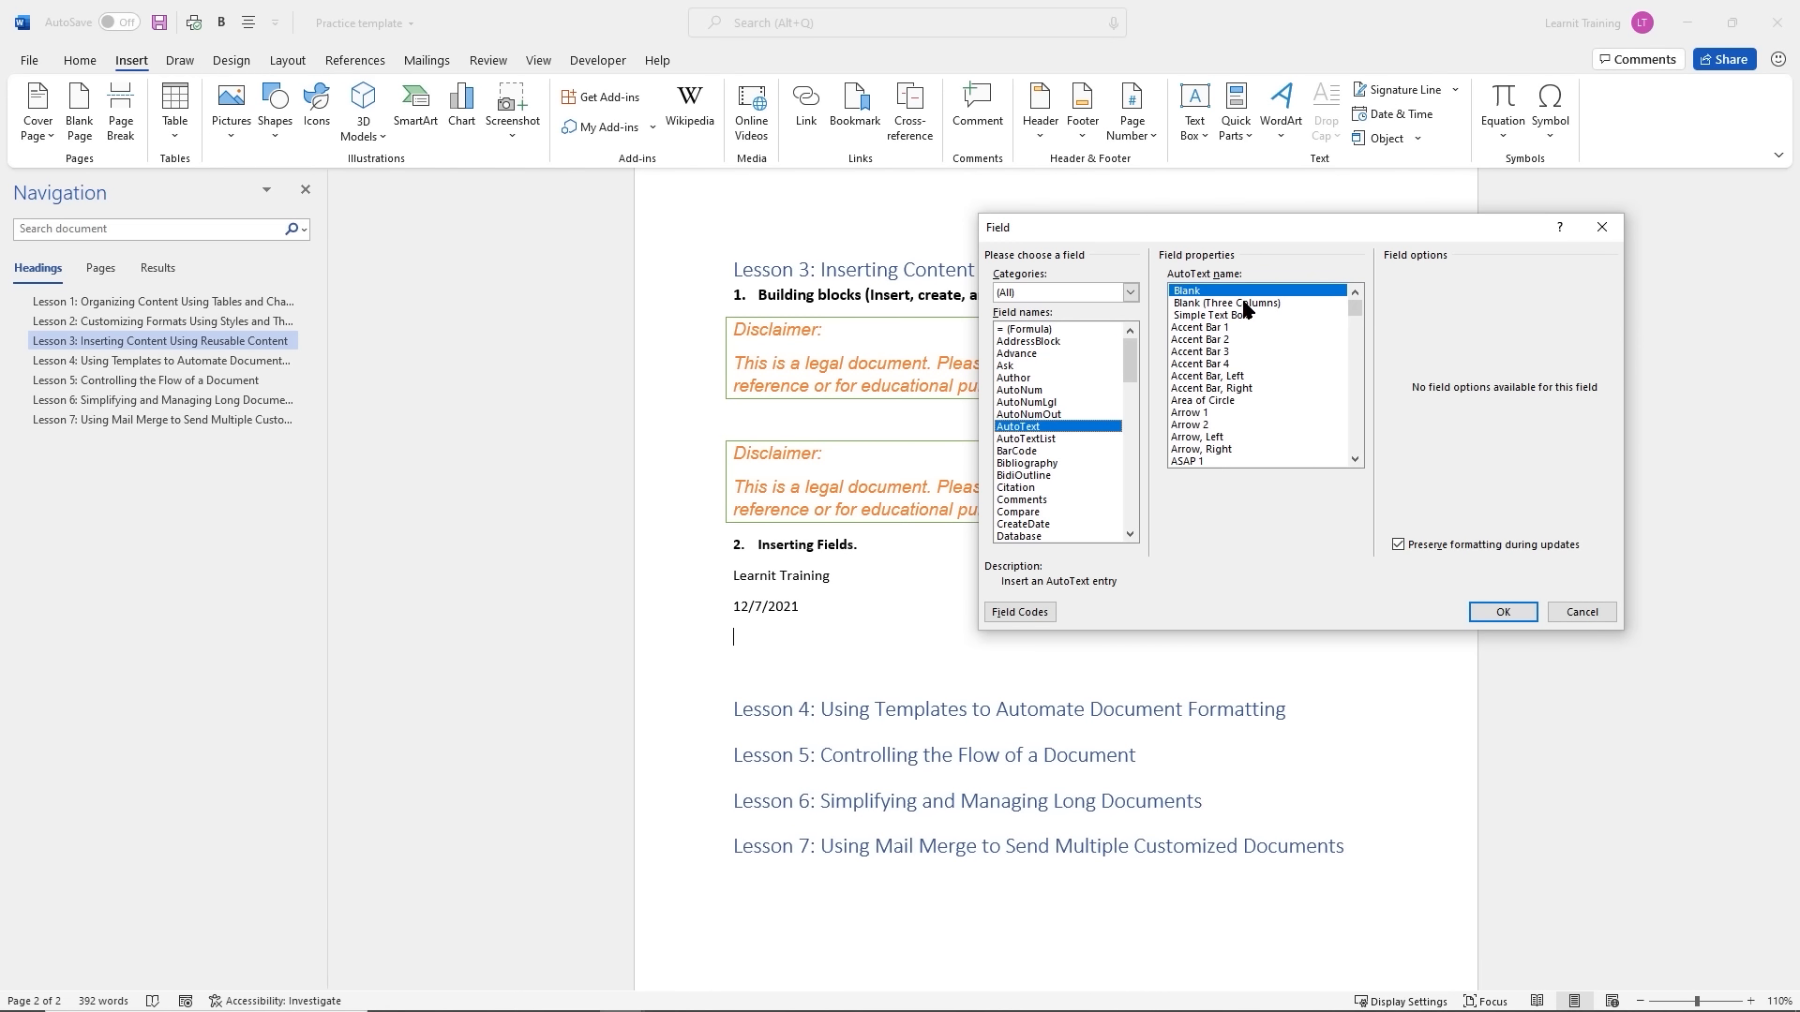
click(1207, 352)
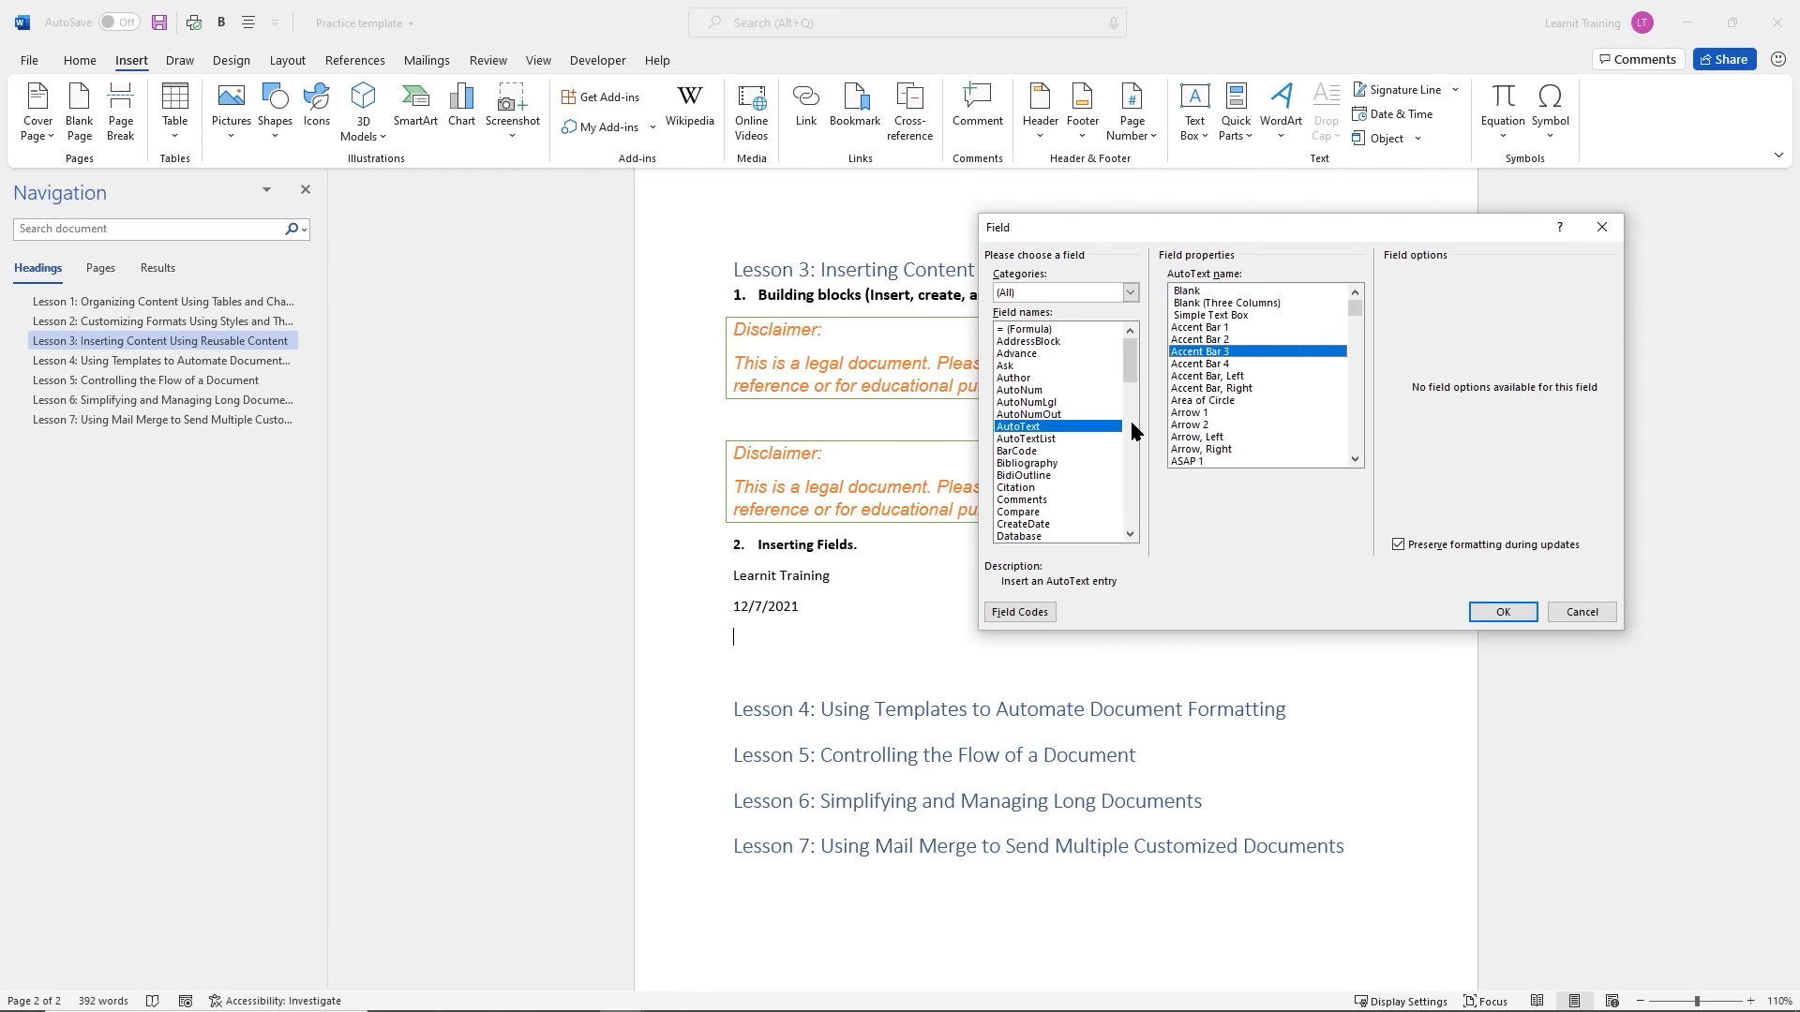
click(1029, 500)
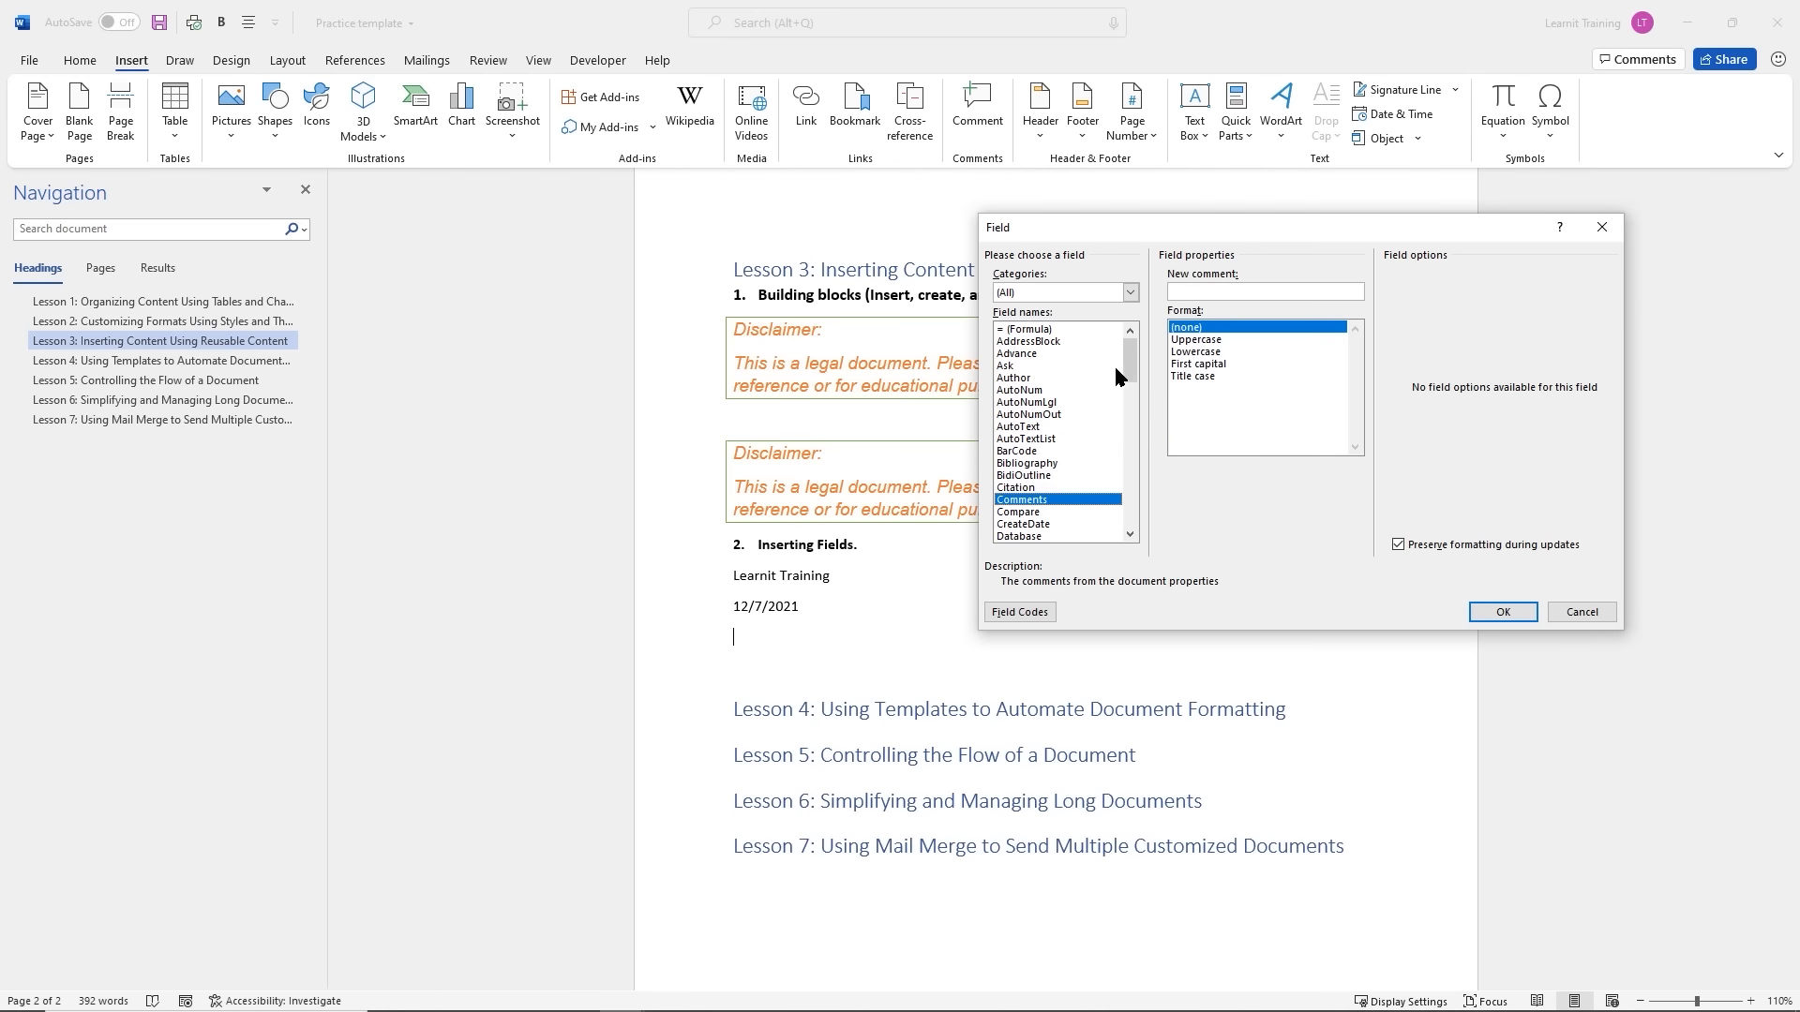
Examine the date formats offered for the Date field, including yyyy-MM-dd and d MMMM yyyy, and close the dialog without inserting a field
drag(1133, 354, 1133, 373)
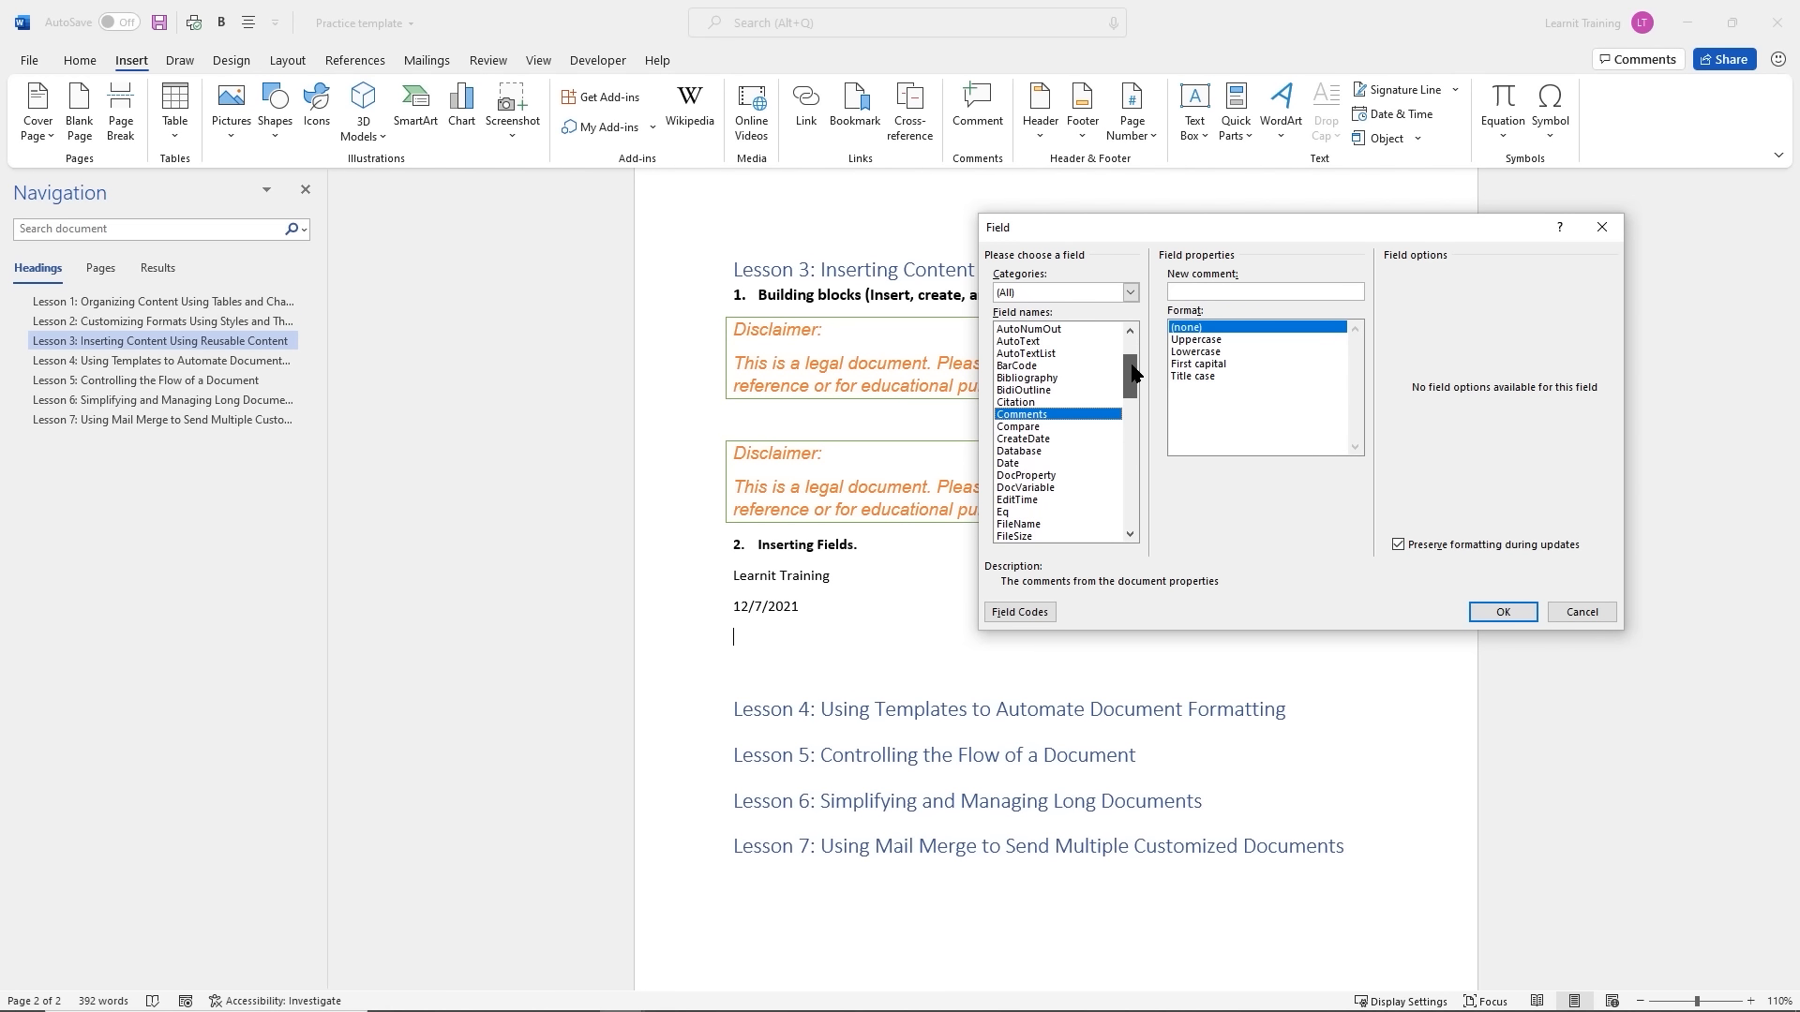
click(1053, 463)
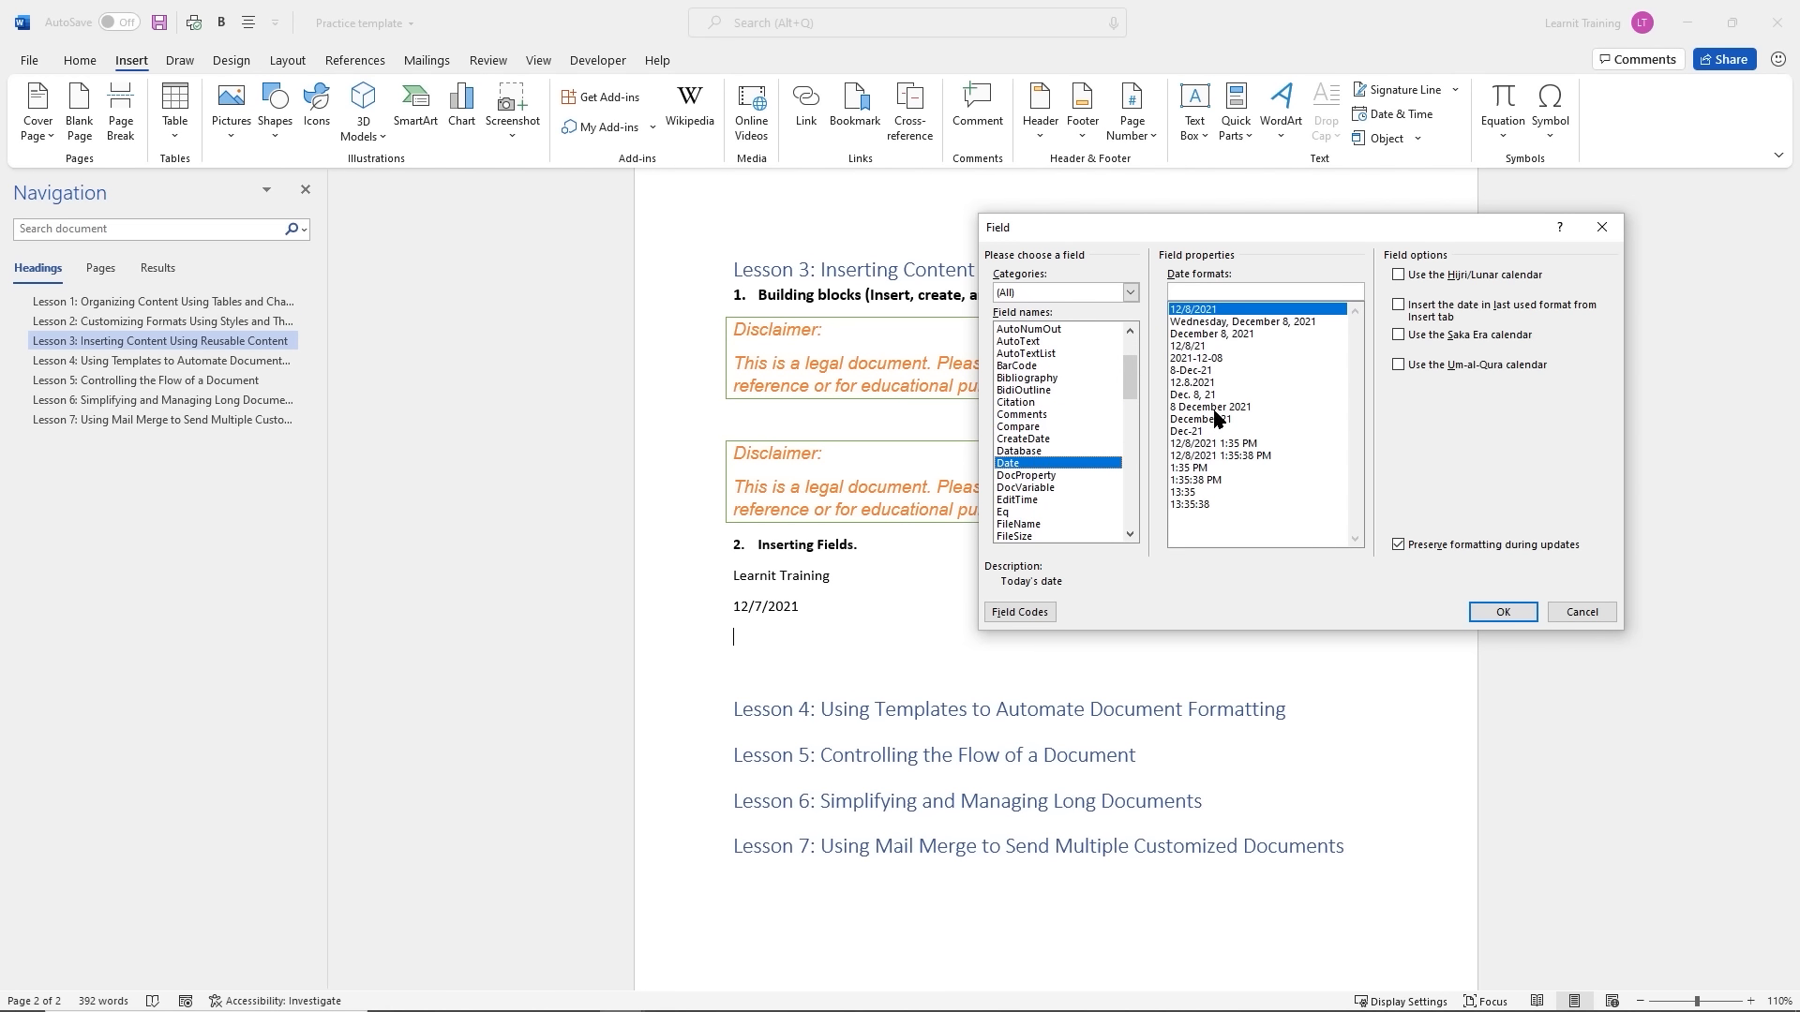
click(1247, 323)
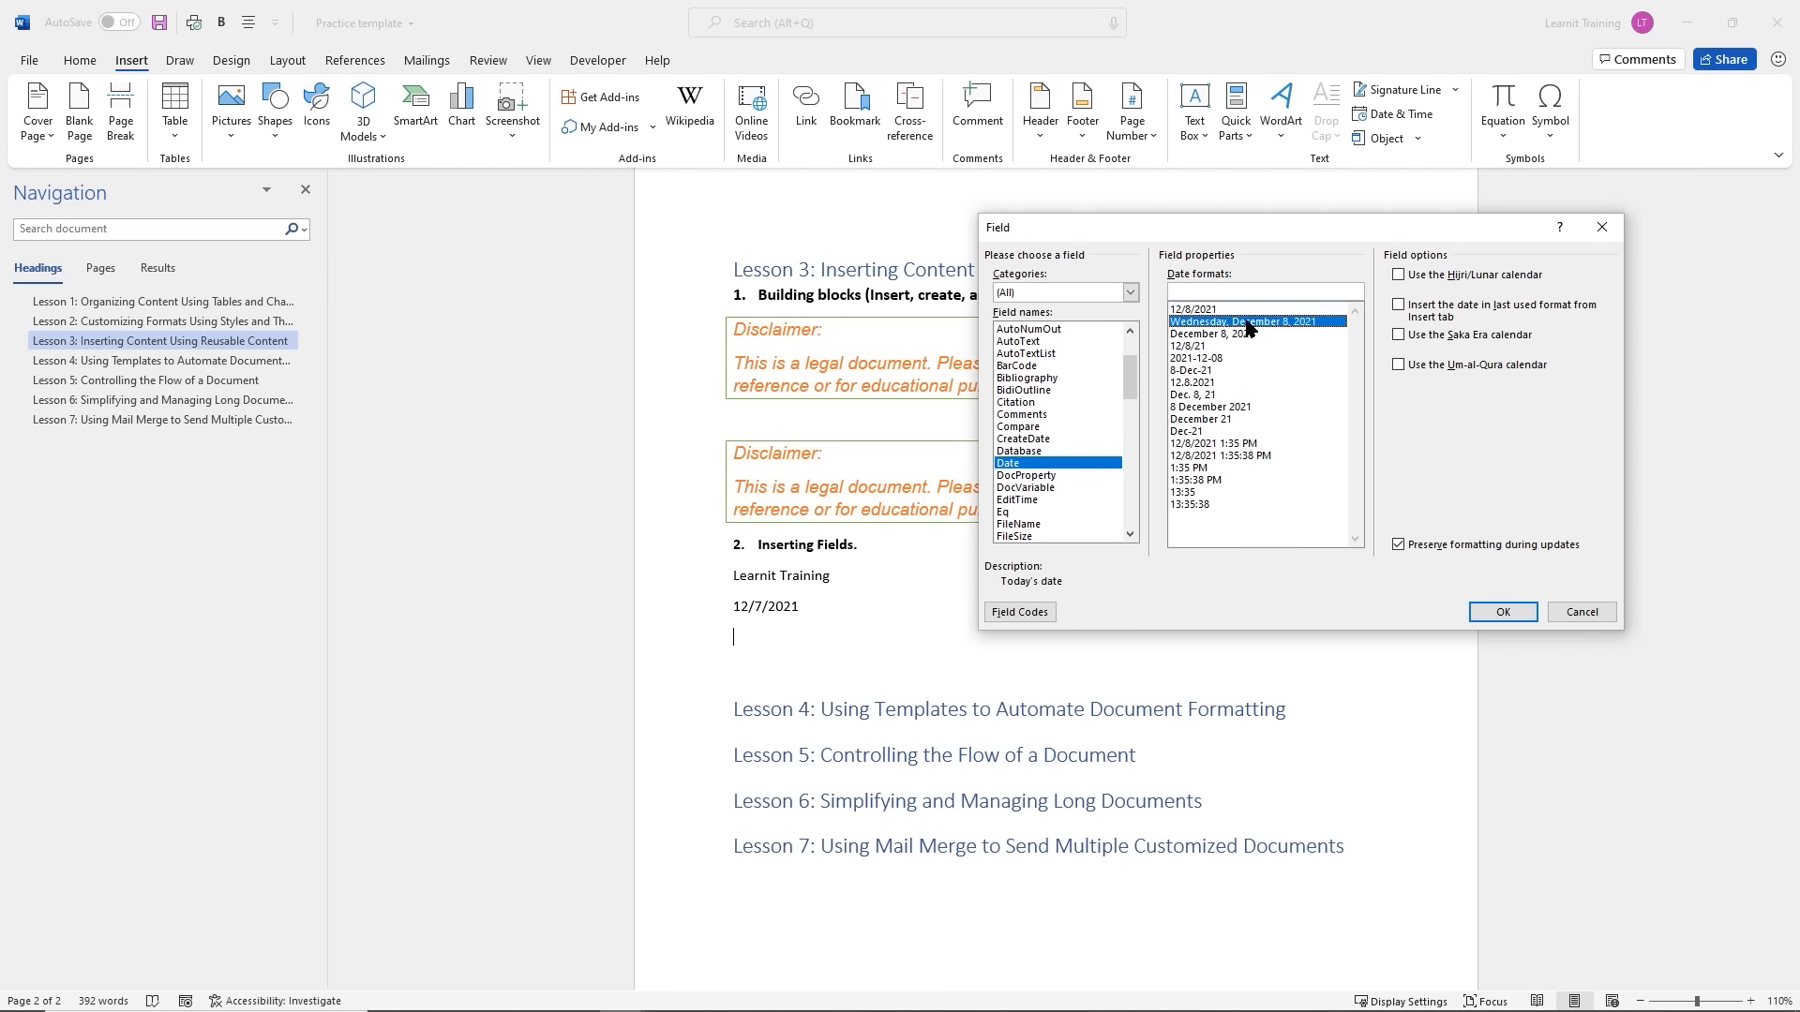
click(1221, 334)
click(1209, 347)
click(1209, 358)
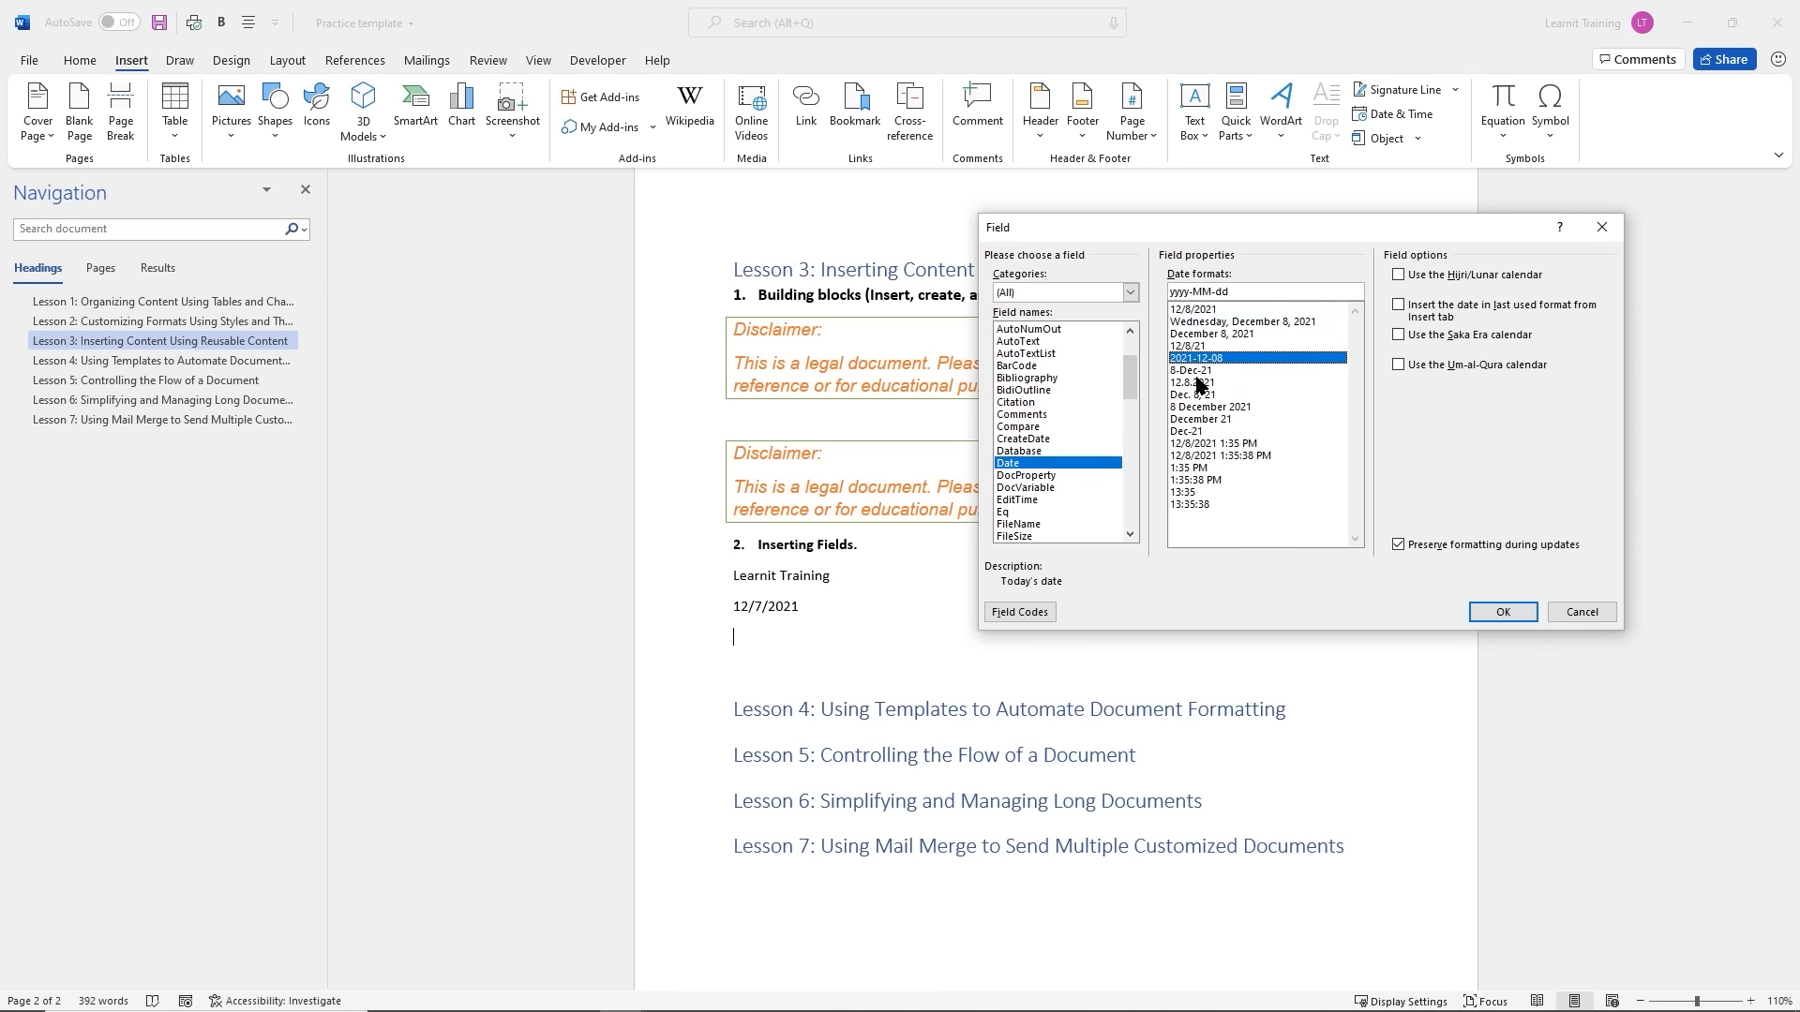
click(1200, 382)
click(1200, 408)
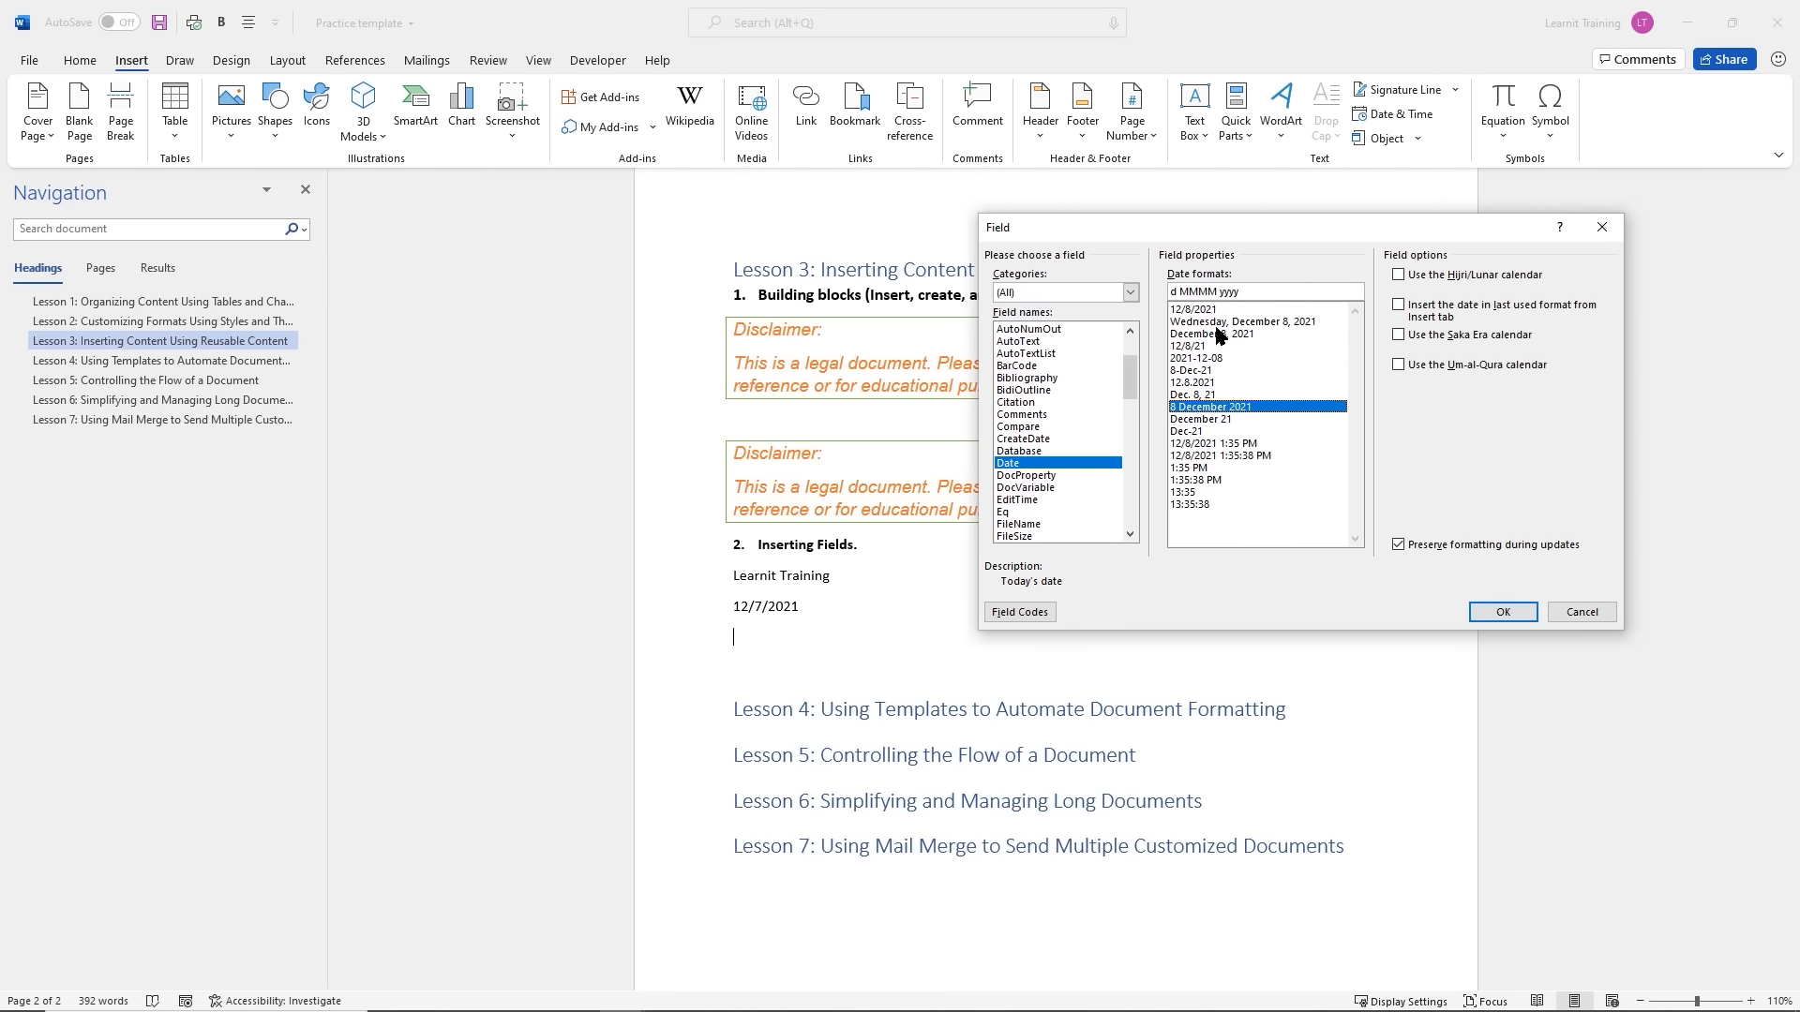
click(1584, 612)
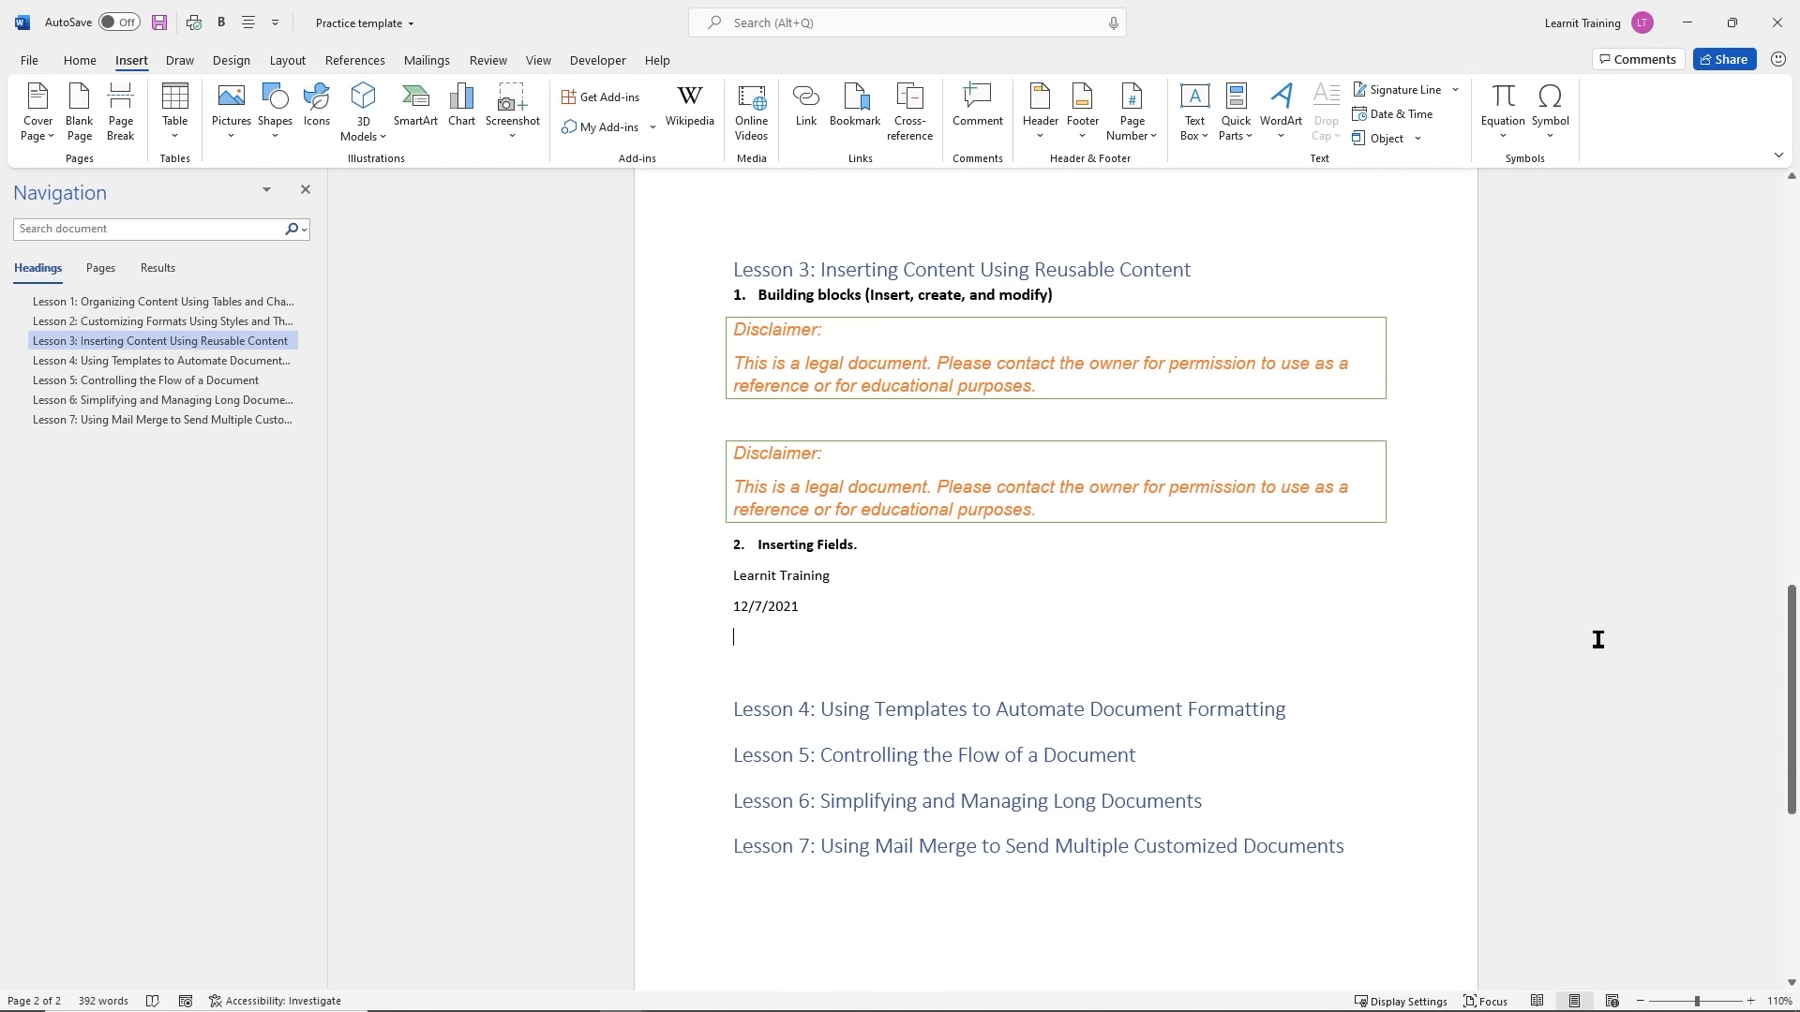
Review the document properties that can be inserted below the publish date in Lesson 3
click(1247, 136)
mouse_move(1554, 349)
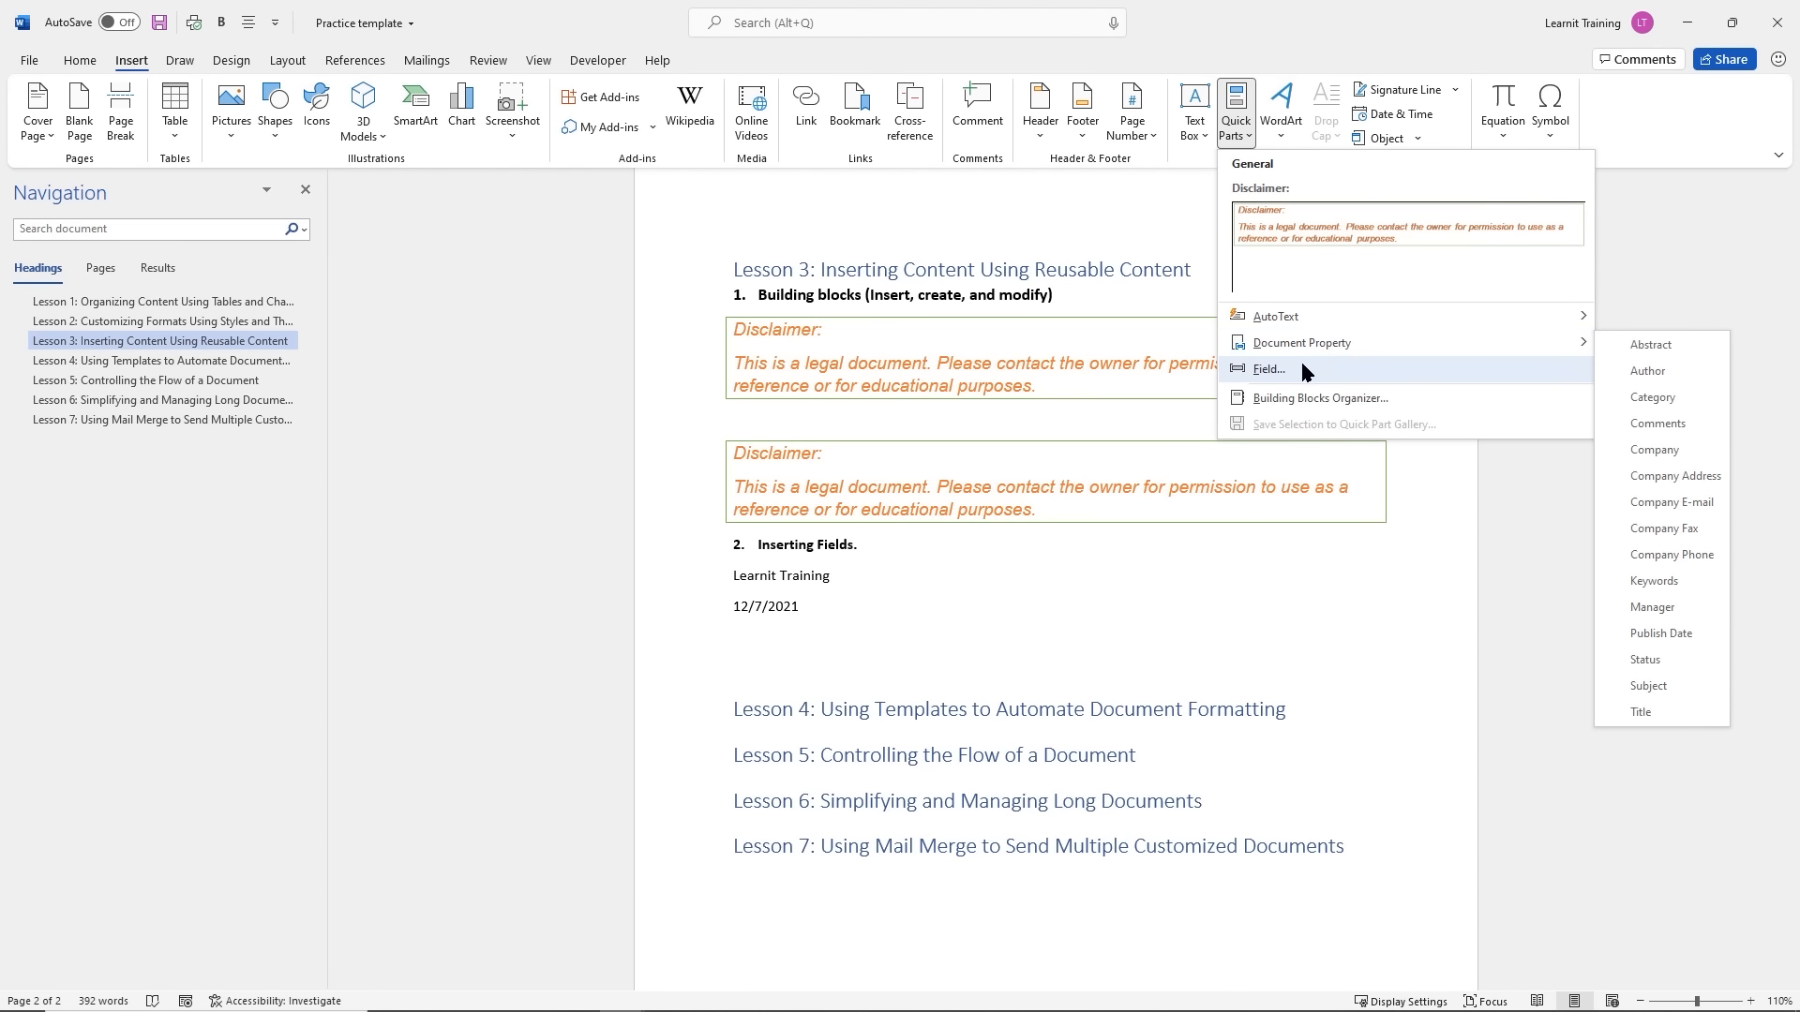
click(1661, 581)
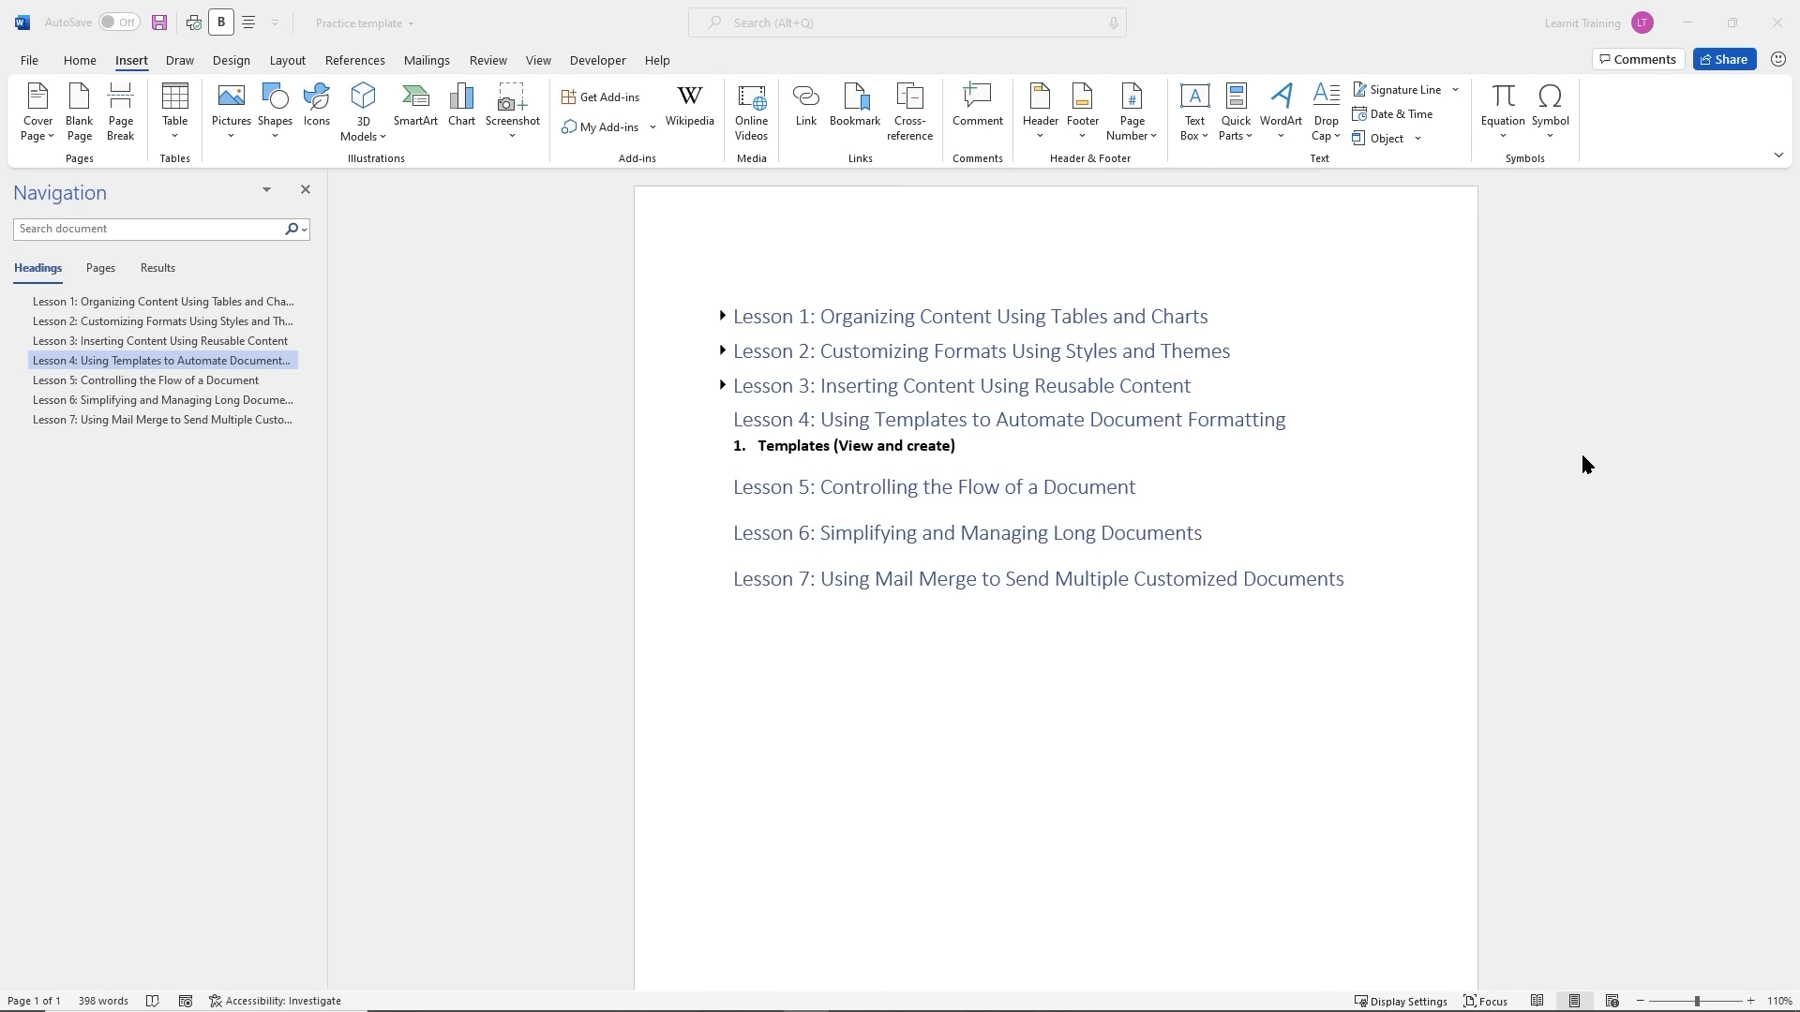
Place the cursor after "Templates (View and create)" in Lesson 4 and look through the built-in cover page designs without inserting one
click(953, 448)
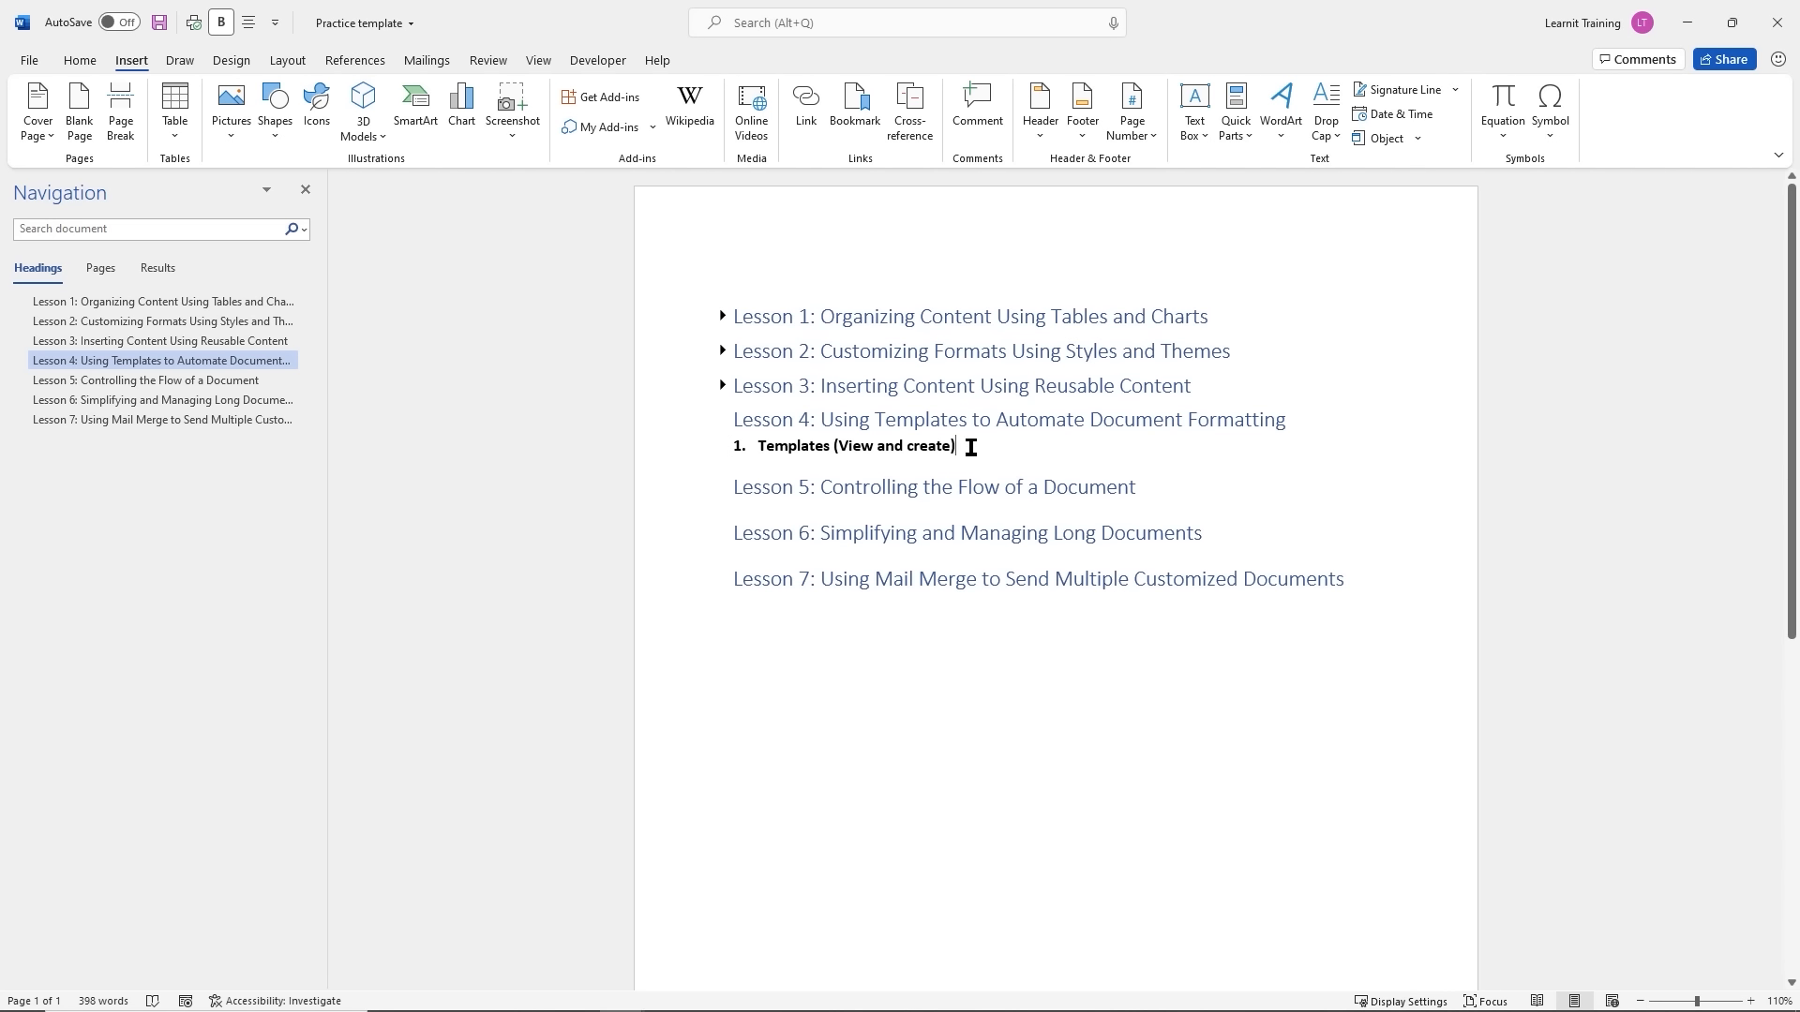
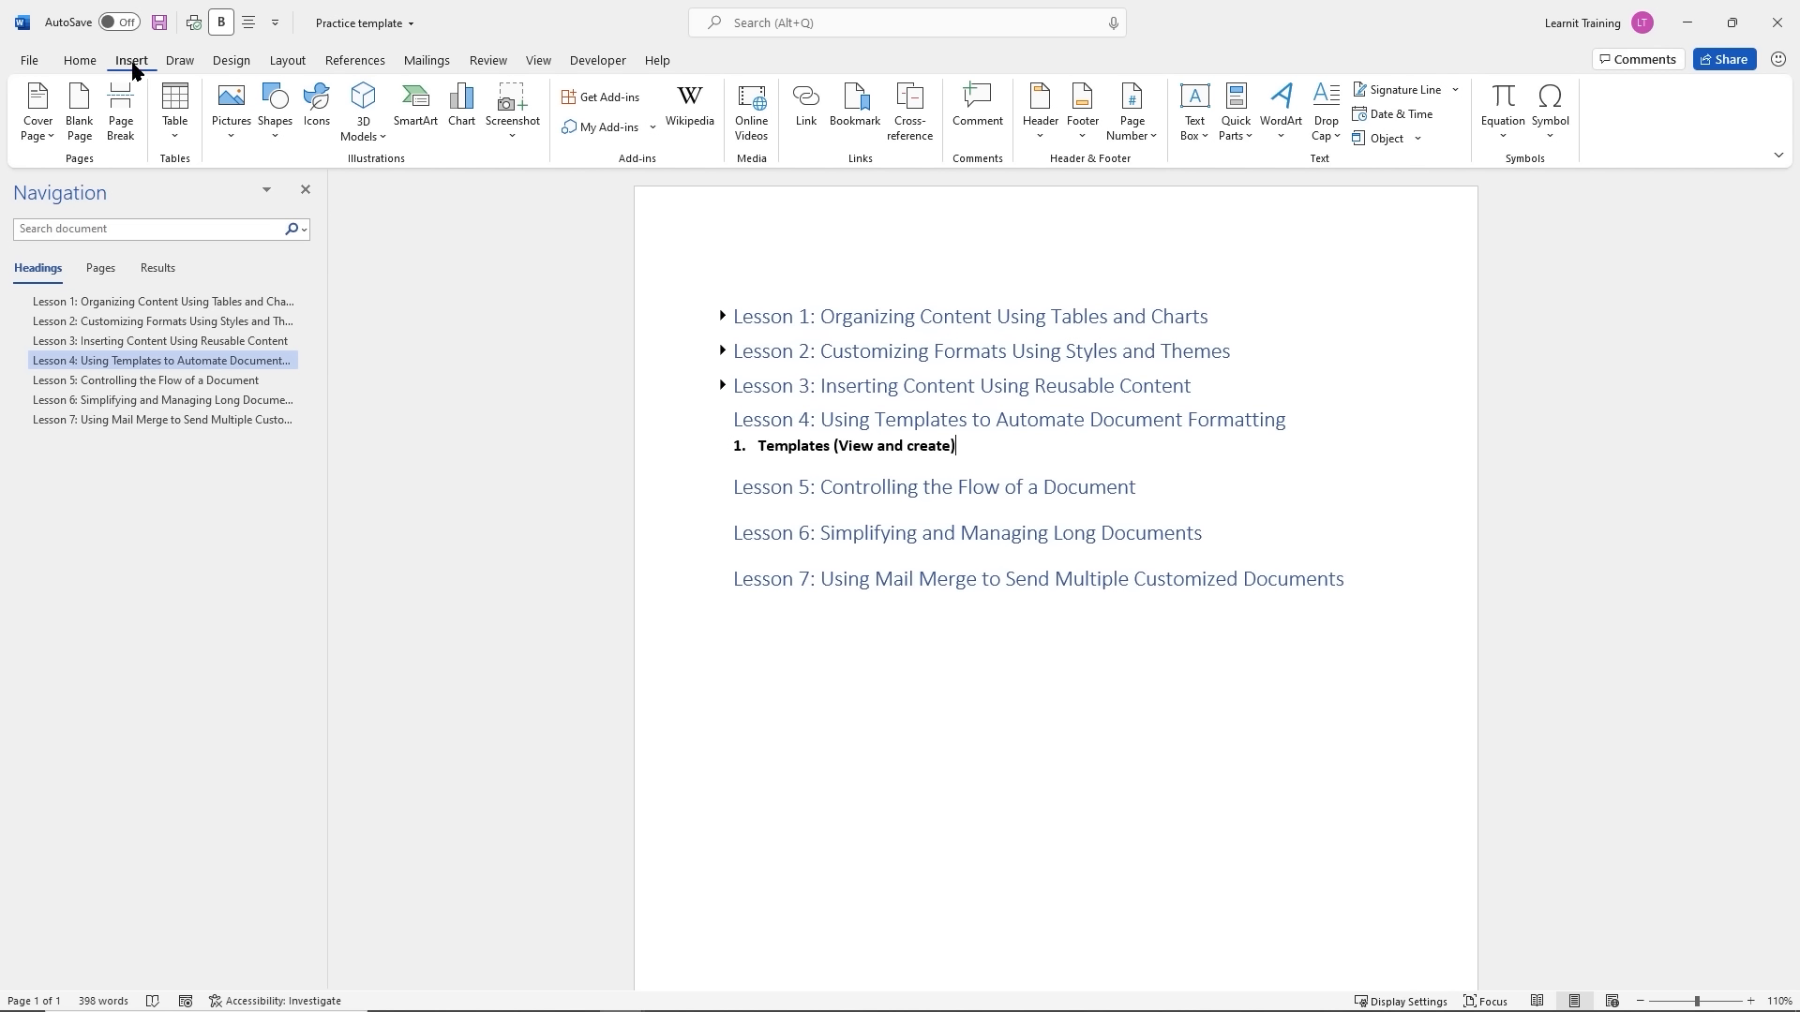
click(52, 139)
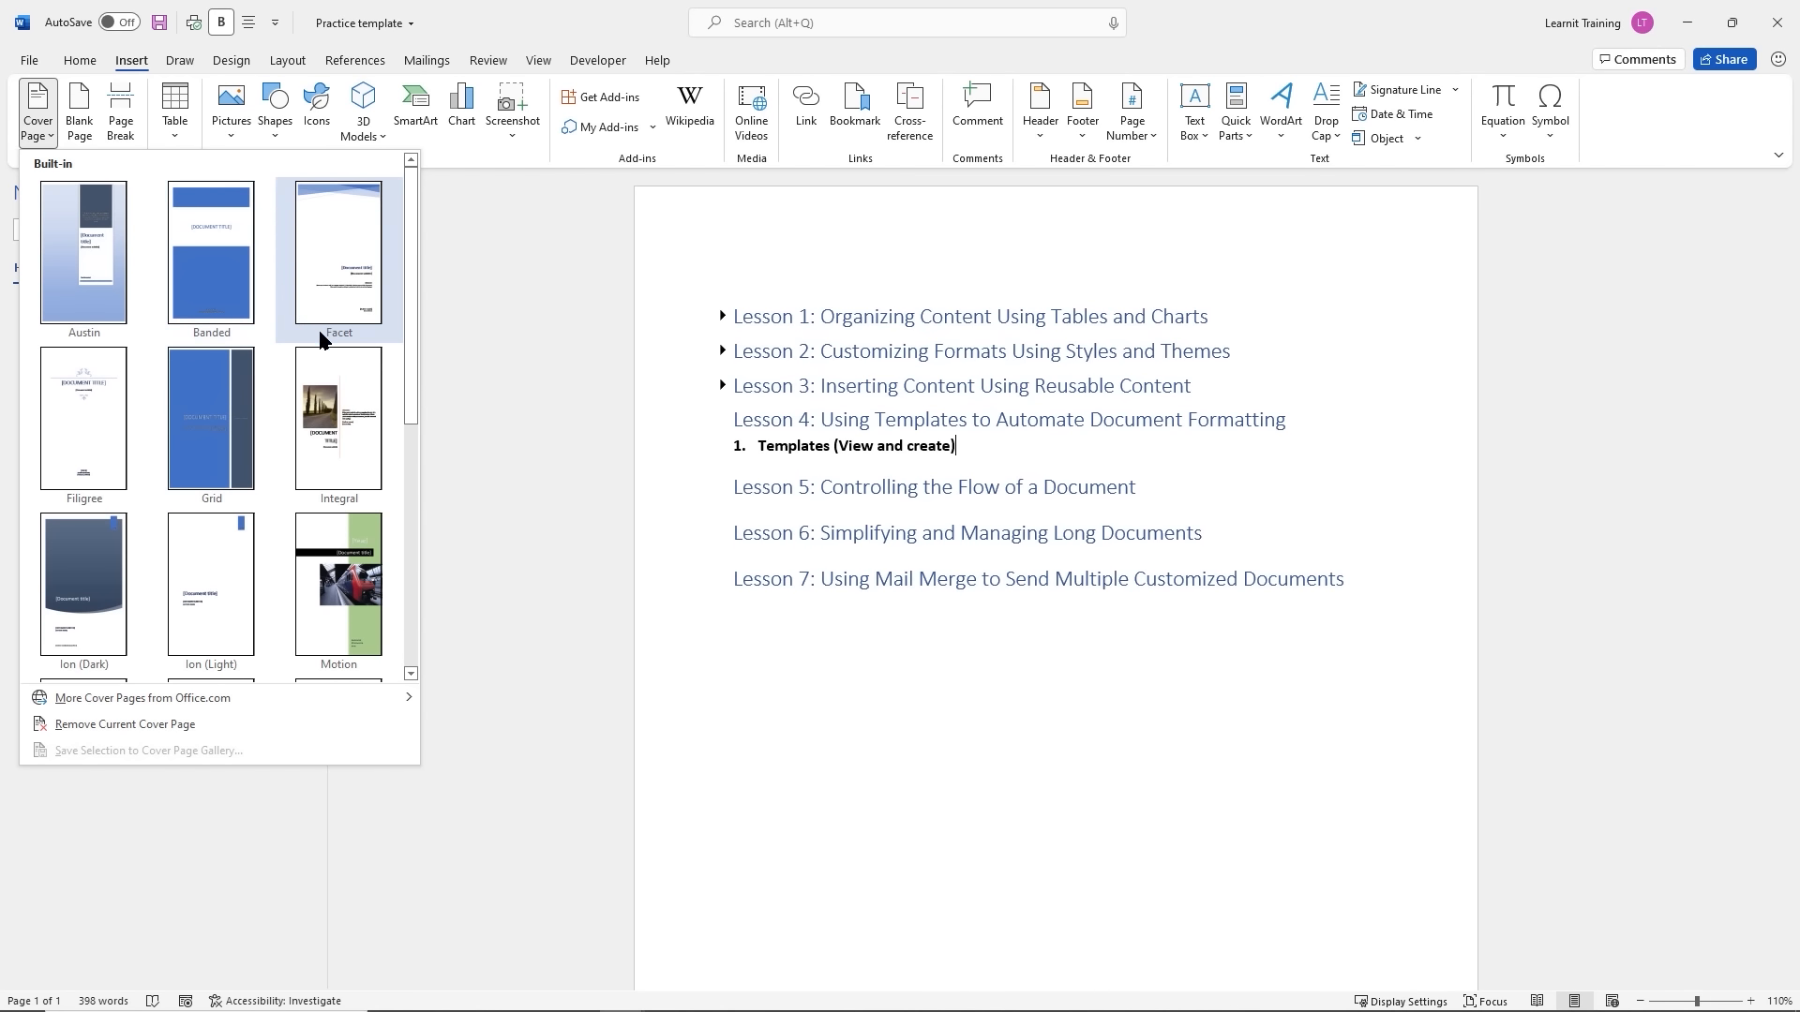
mouse_move(410, 359)
mouse_down()
mouse_move(406, 570)
mouse_move(424, 332)
mouse_up()
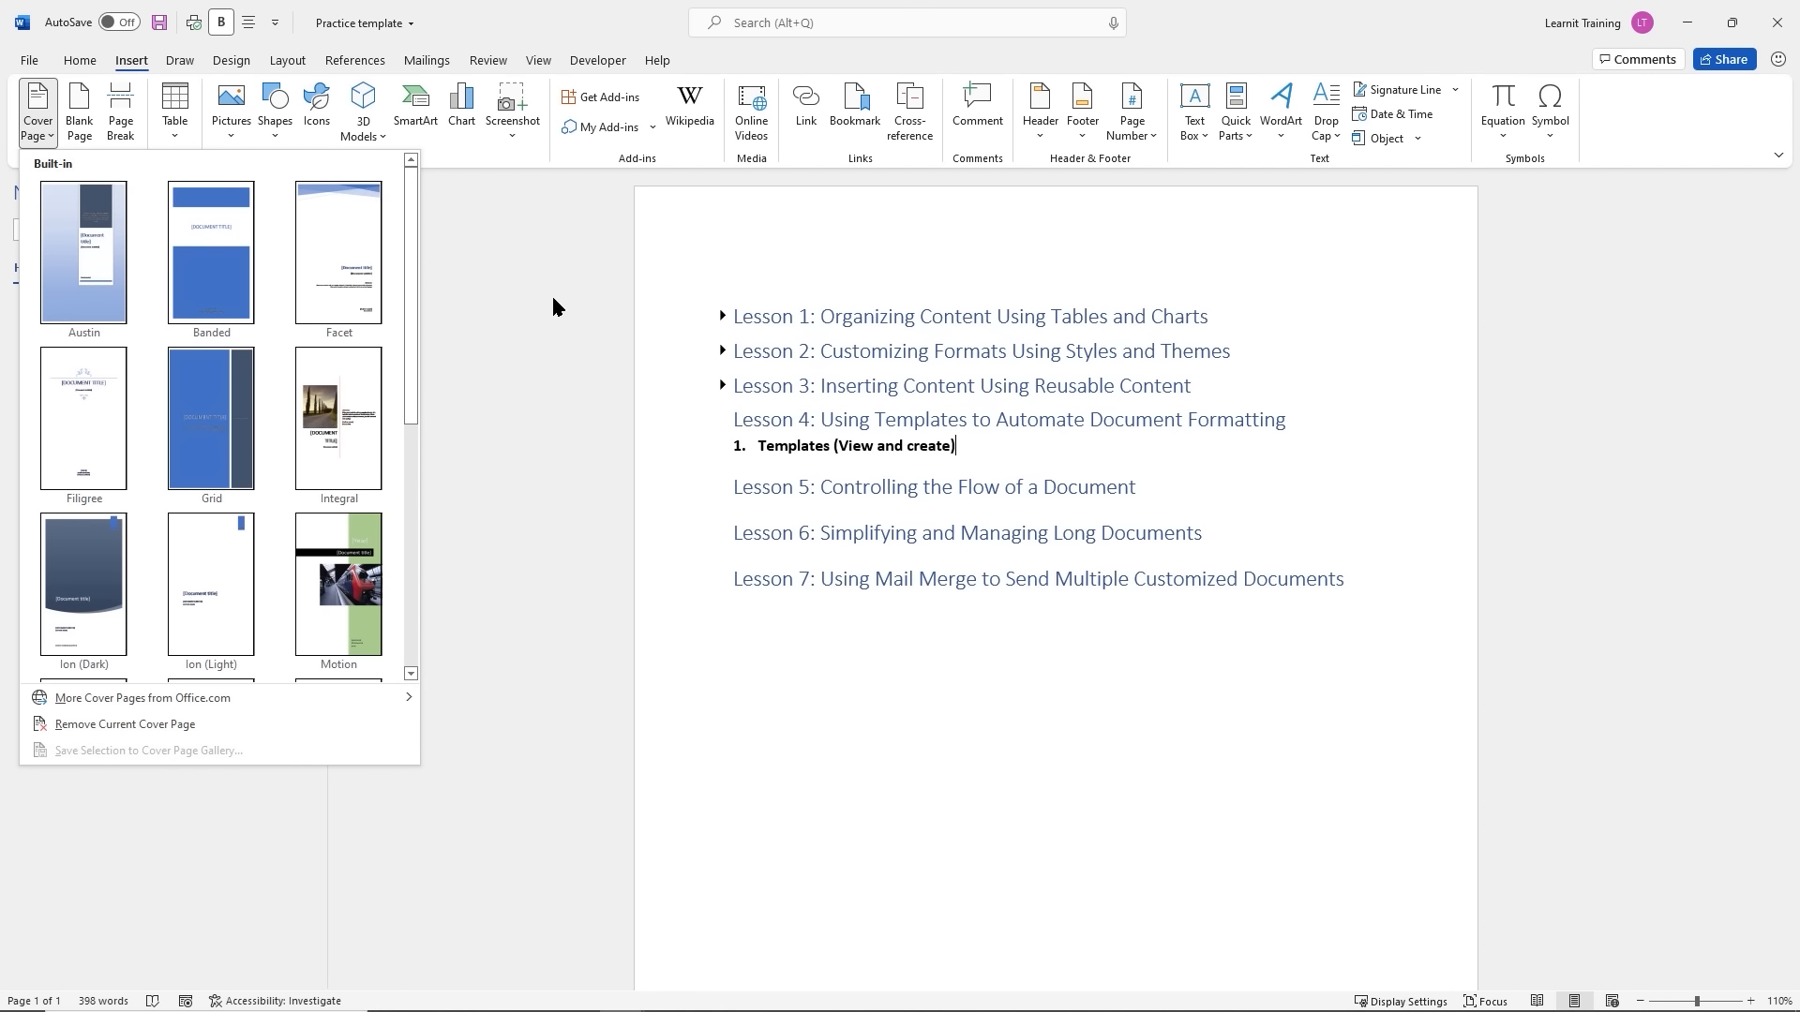
click(551, 294)
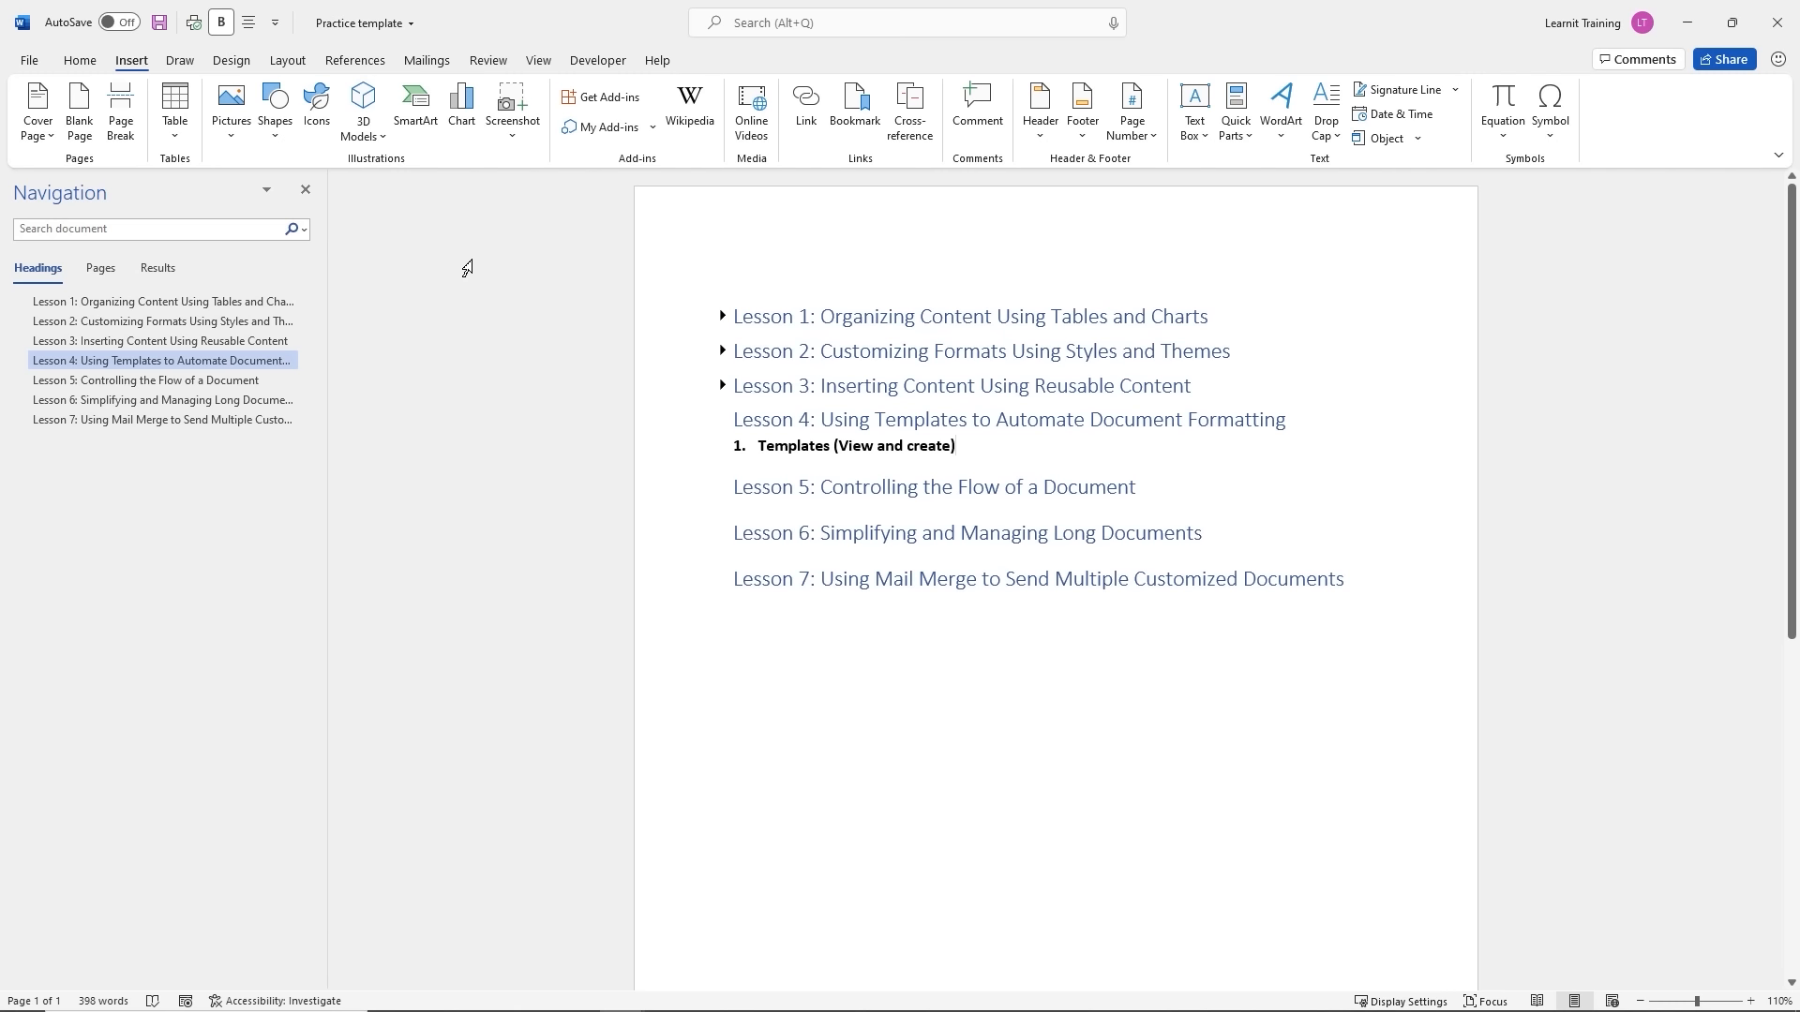
Create a new document from the Report template in the Business category of the online templates
click(29, 62)
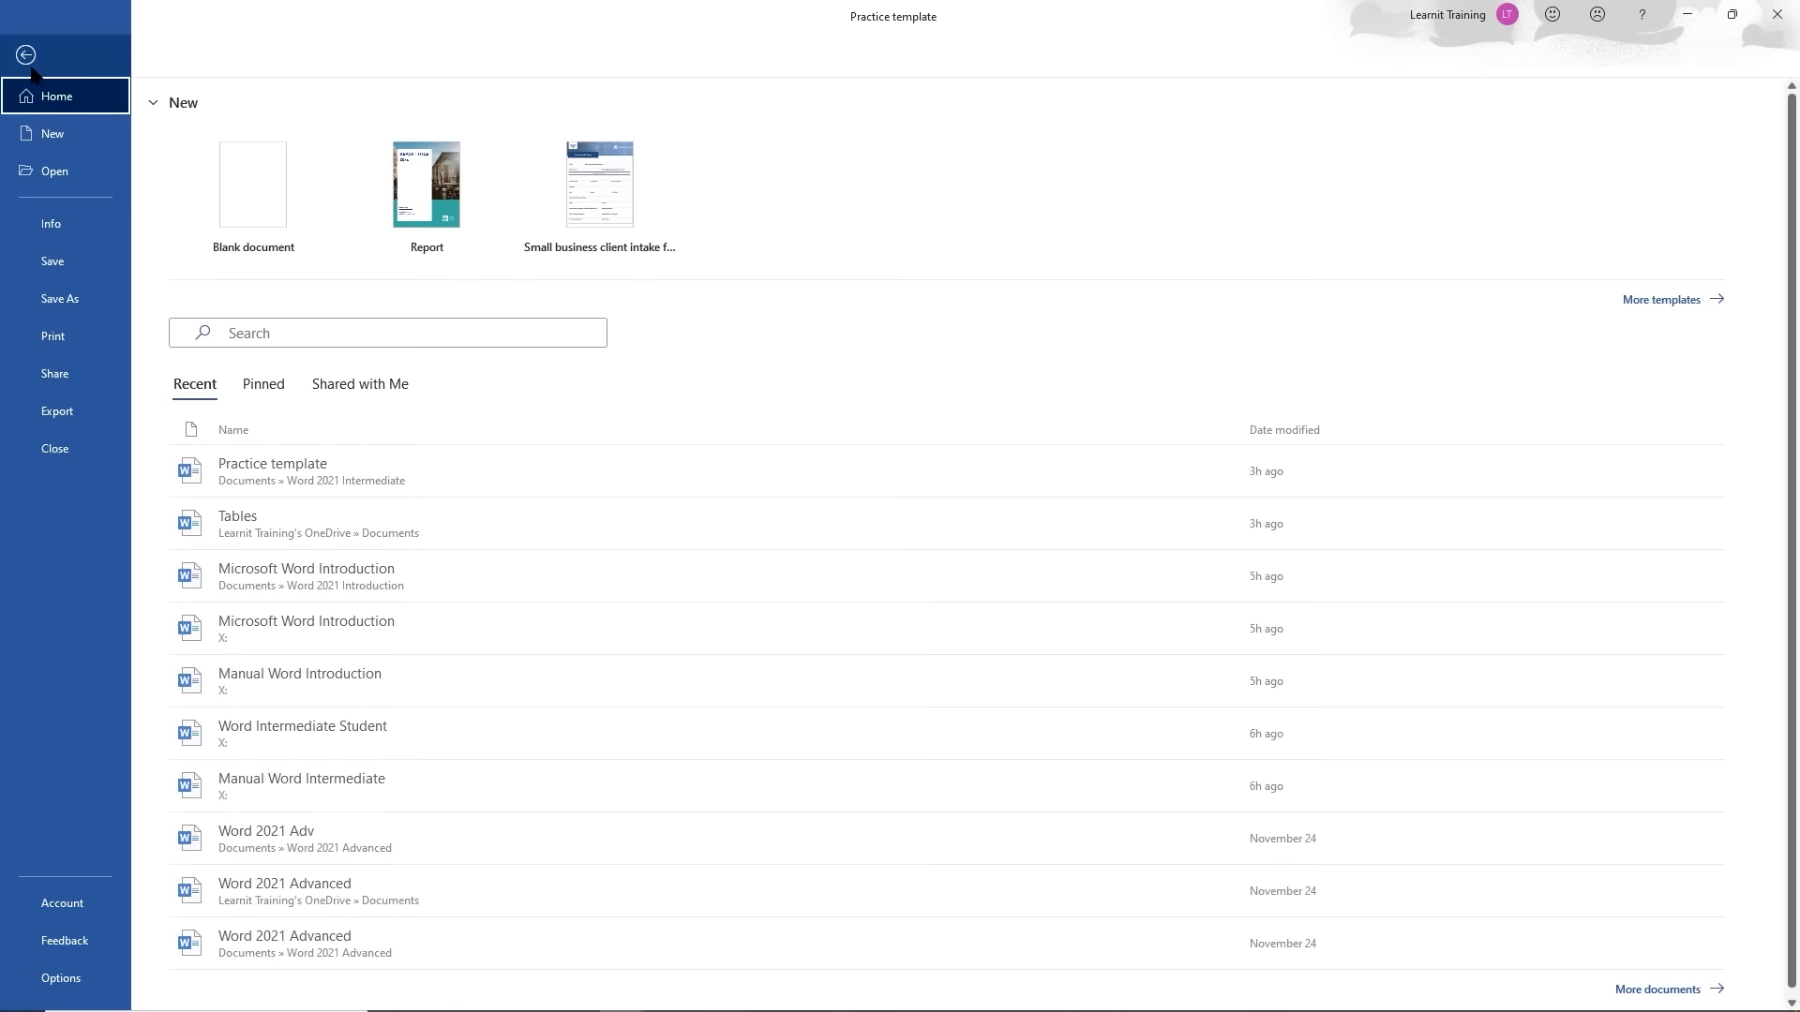
click(62, 134)
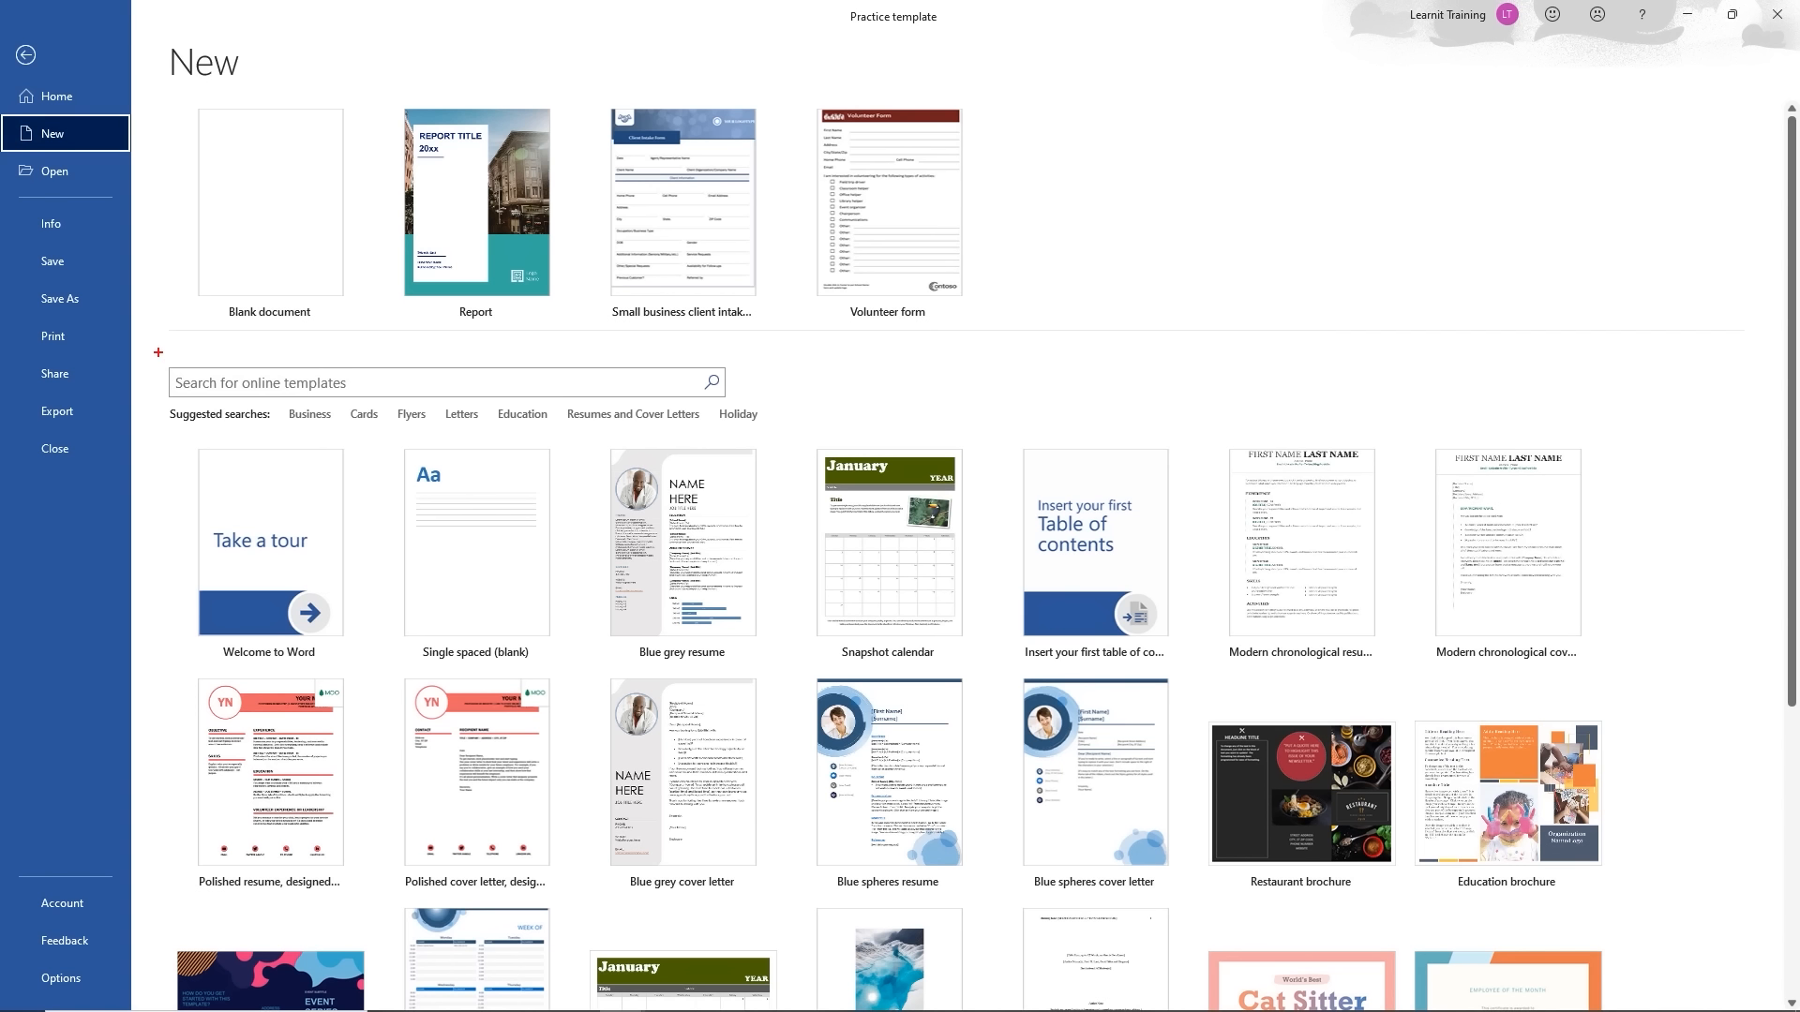
drag(157, 353, 655, 386)
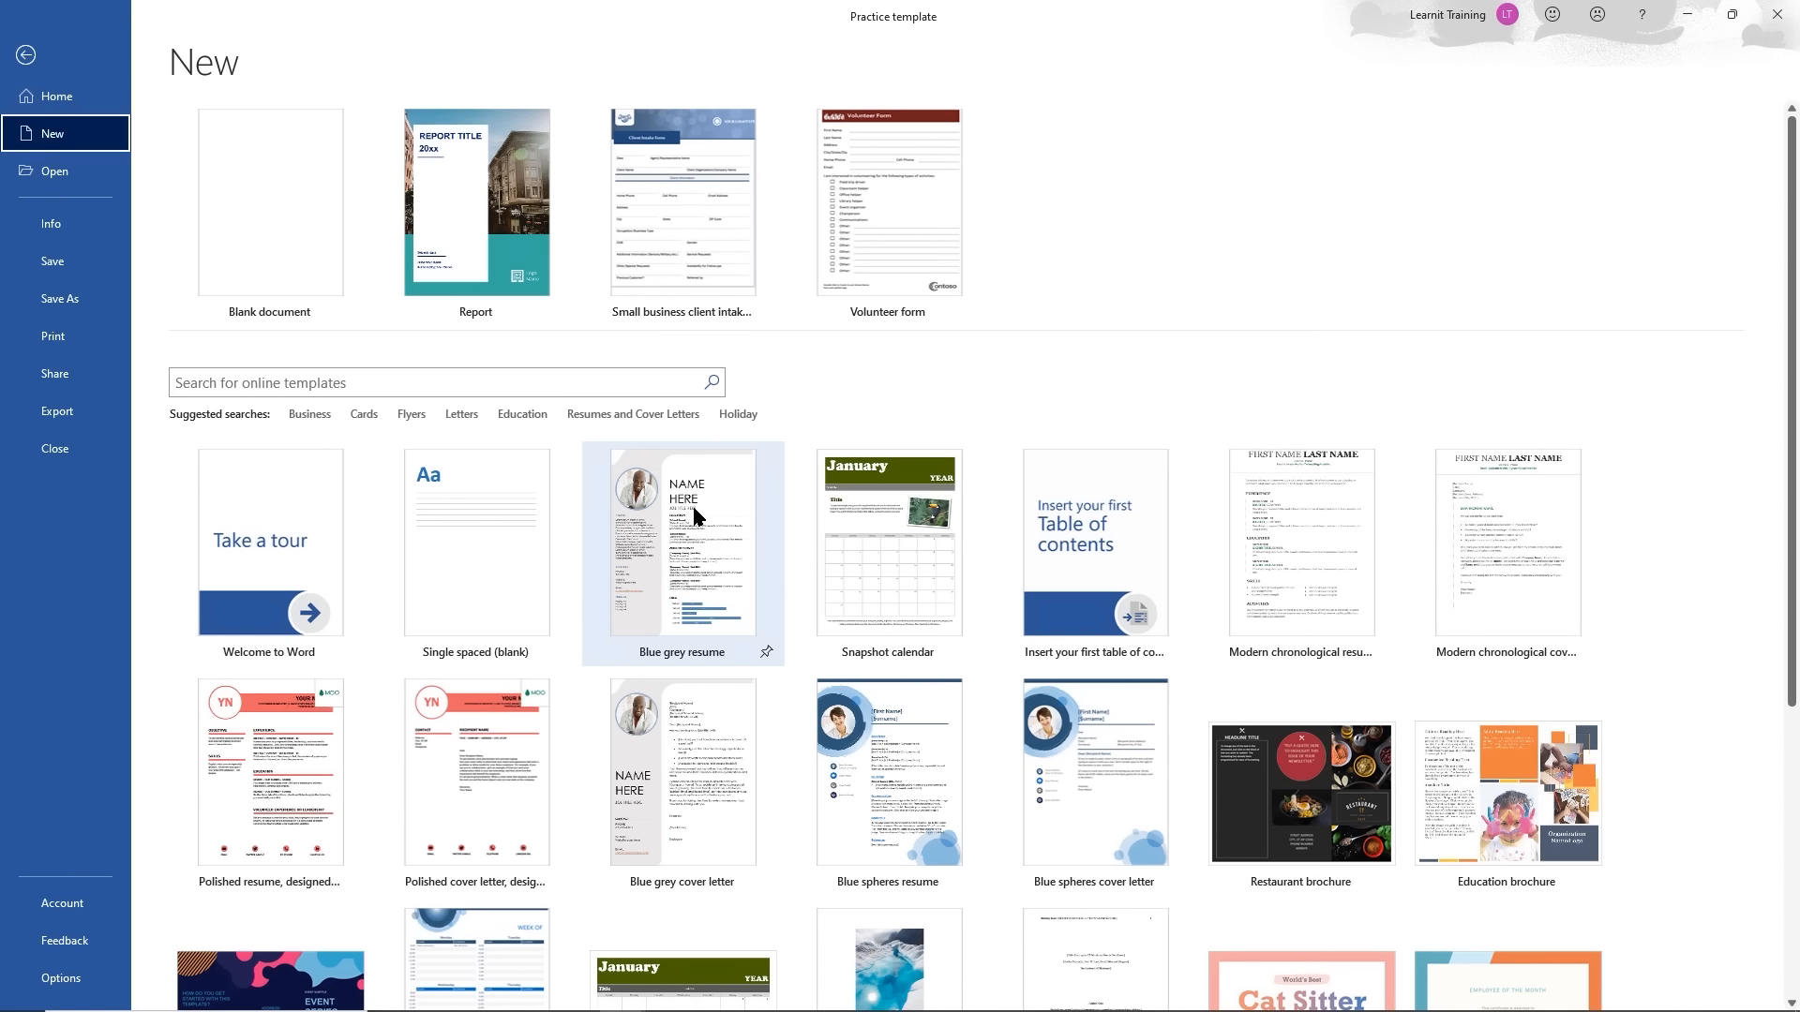
click(311, 416)
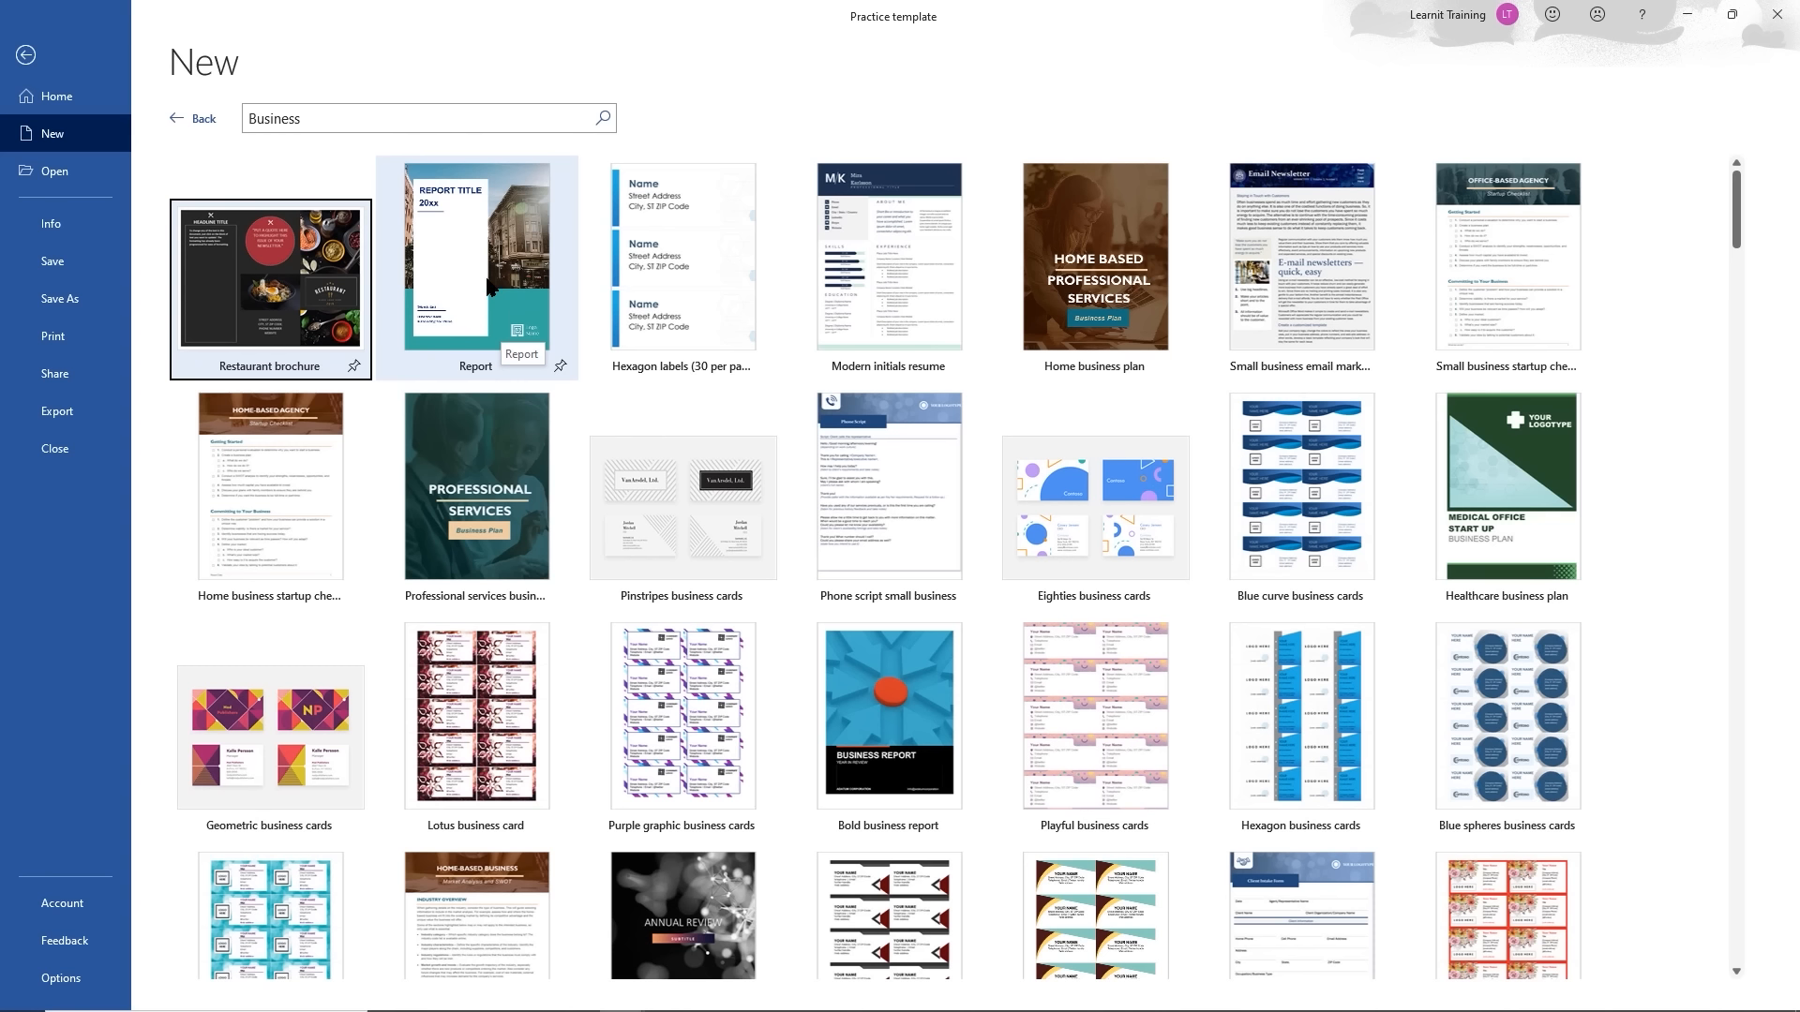
click(487, 286)
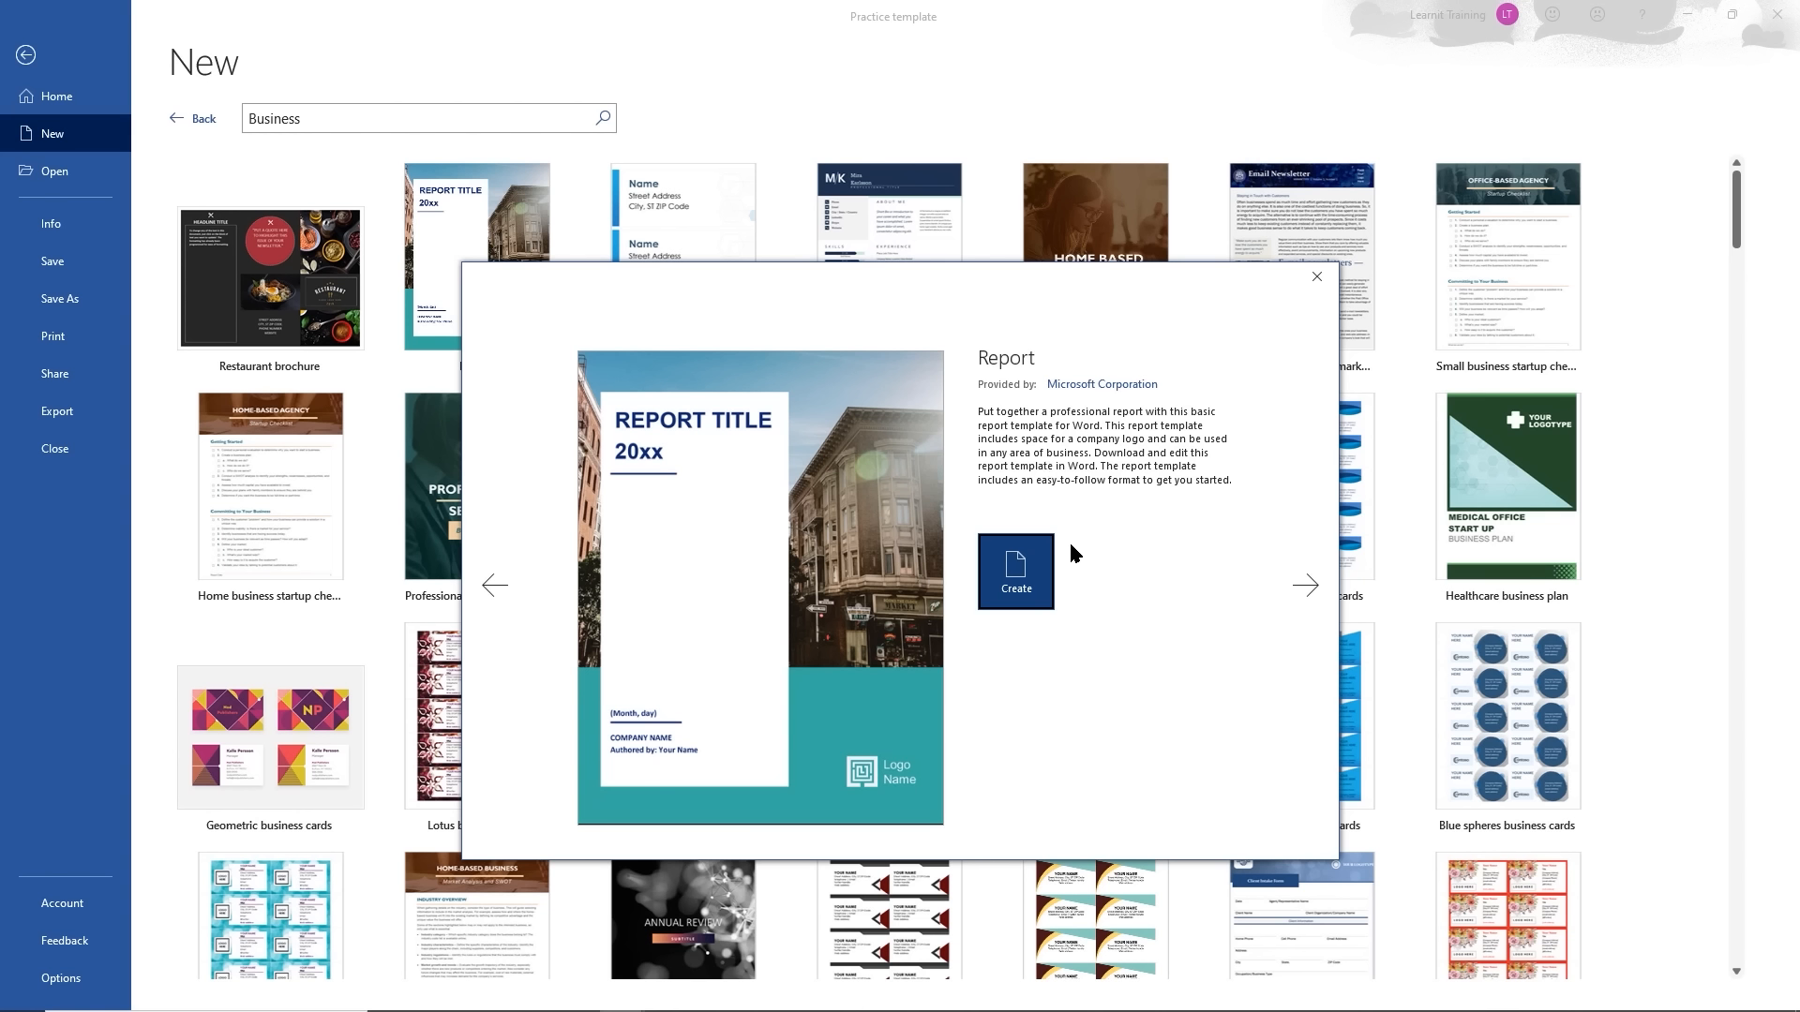
click(1023, 582)
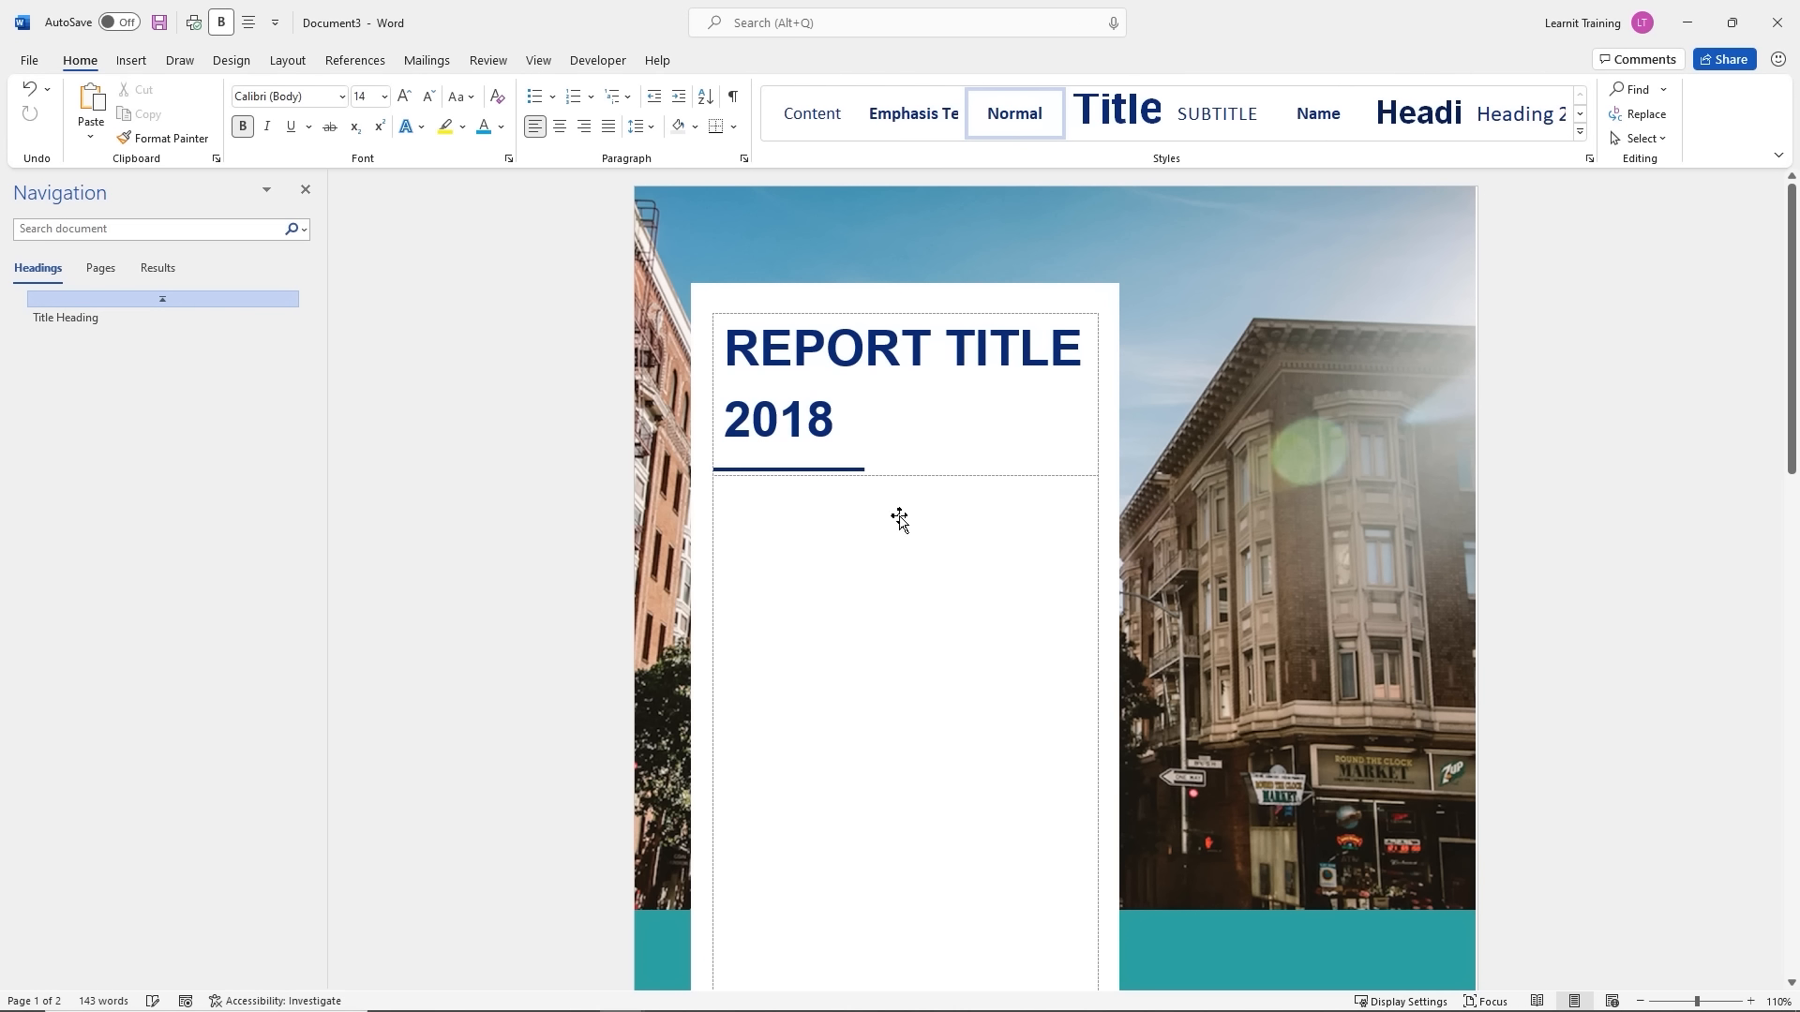
Change the year in the report's cover title to 2021
click(795, 422)
drag(795, 422, 841, 426)
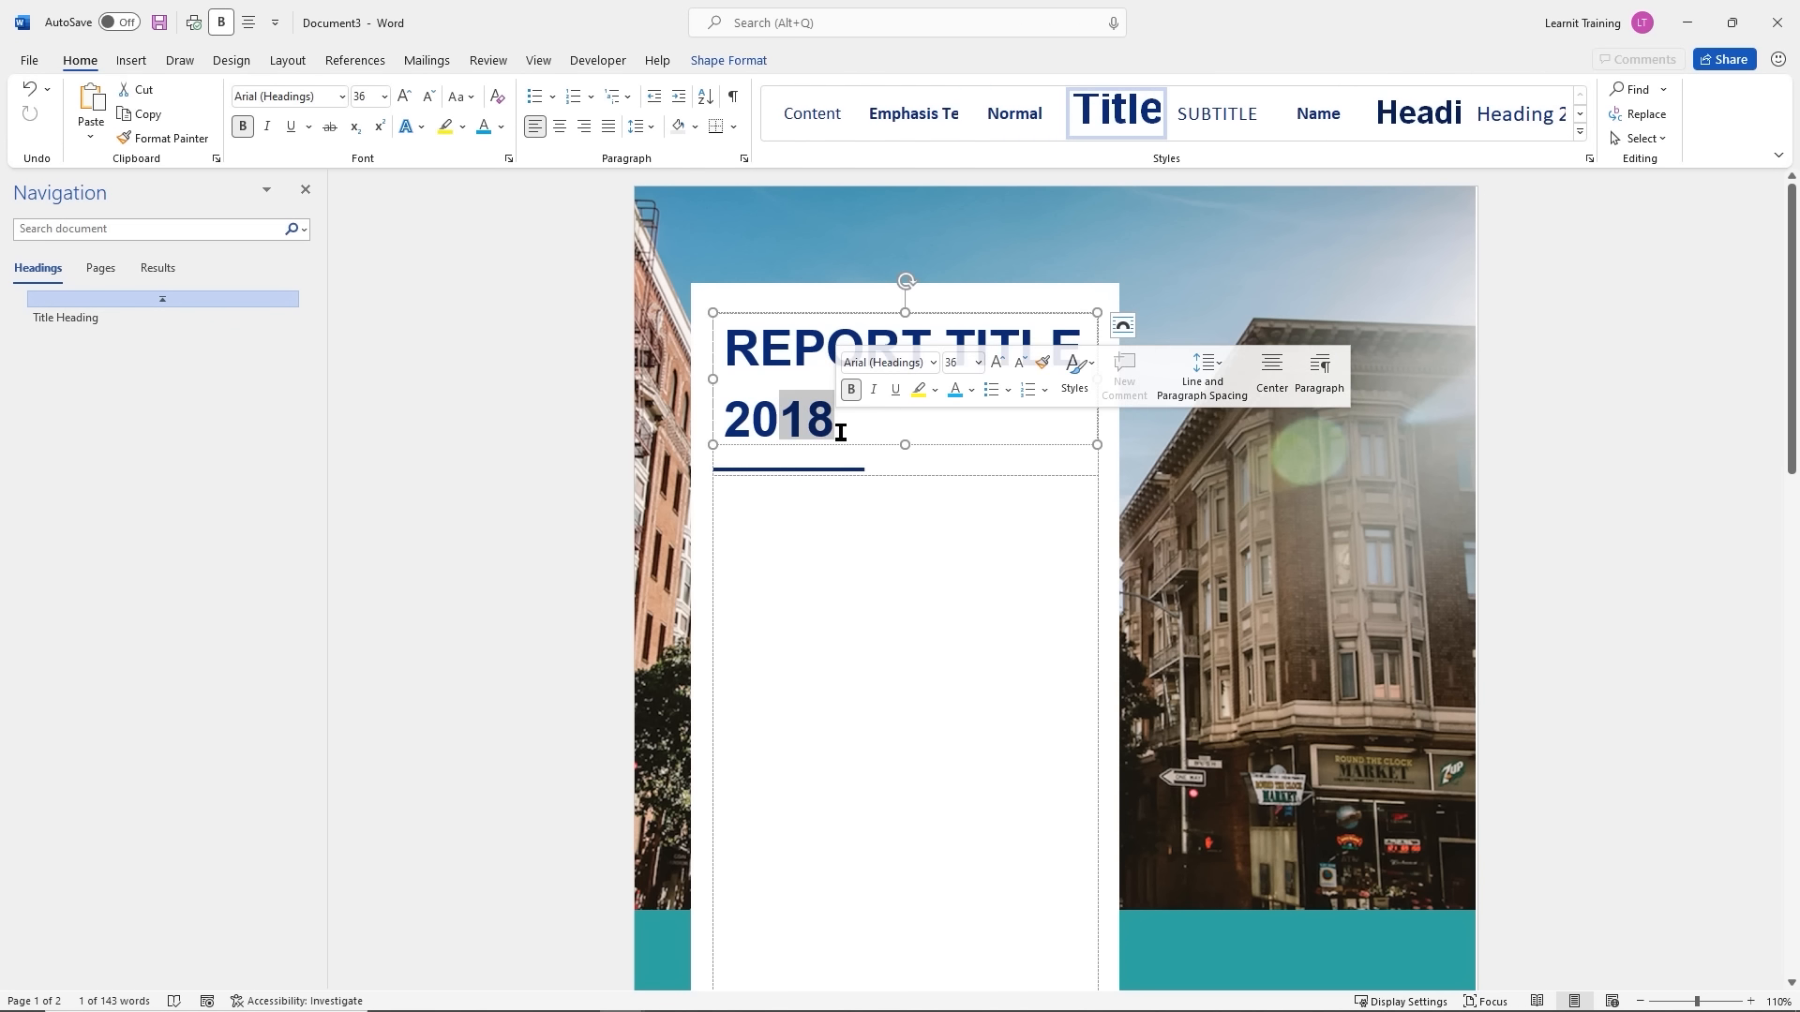
text(21)
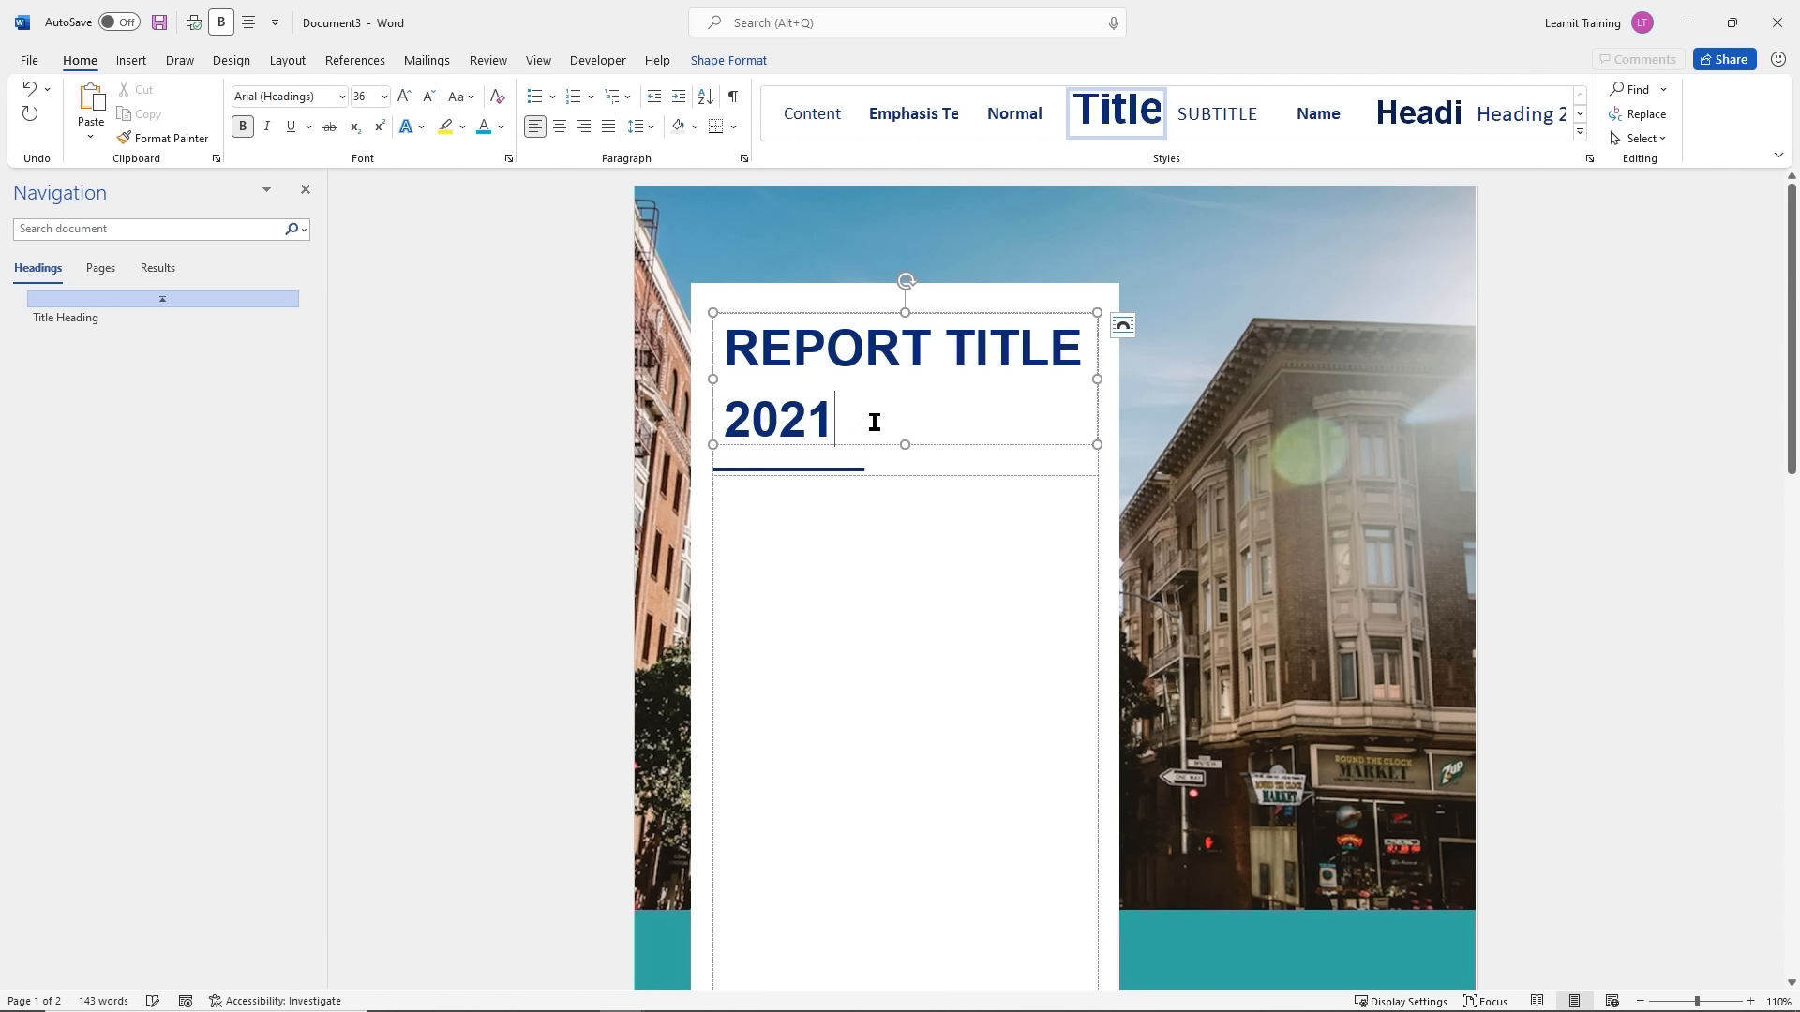
click(737, 345)
click(975, 410)
Look at the stock images offered as a replacement for the cover photo and close the gallery without choosing one
click(1331, 396)
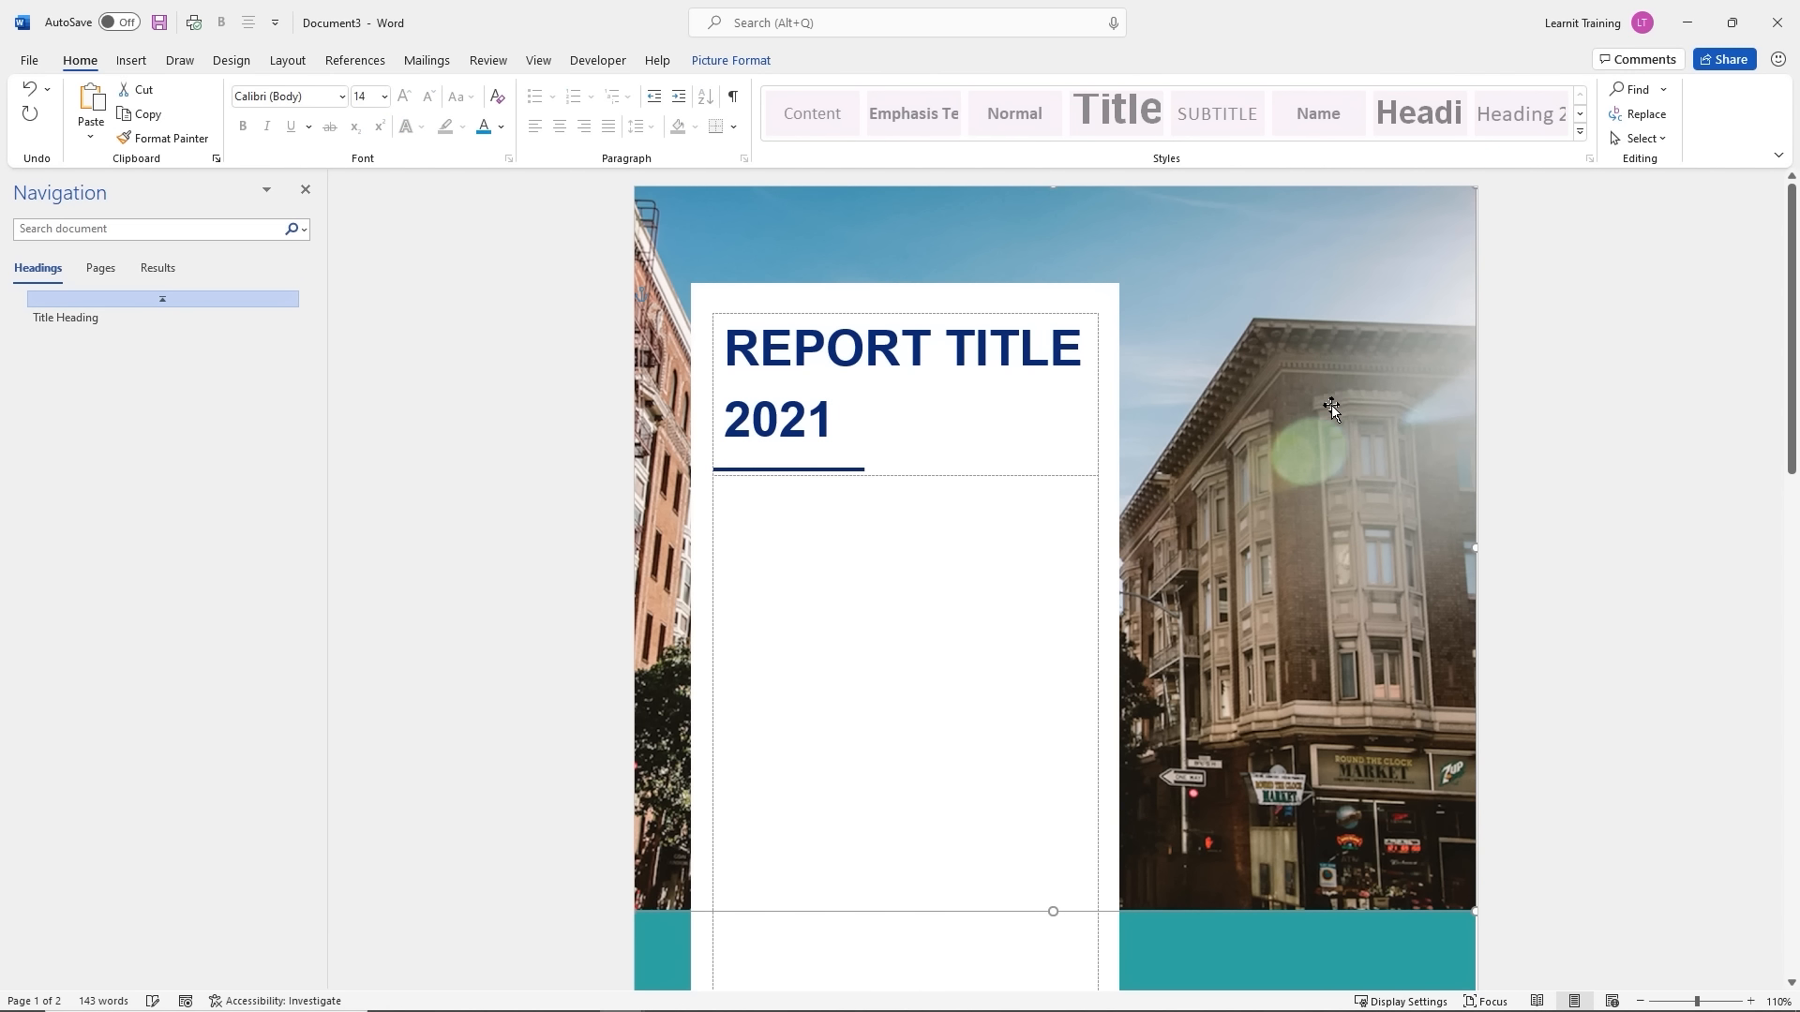
right_click(1352, 422)
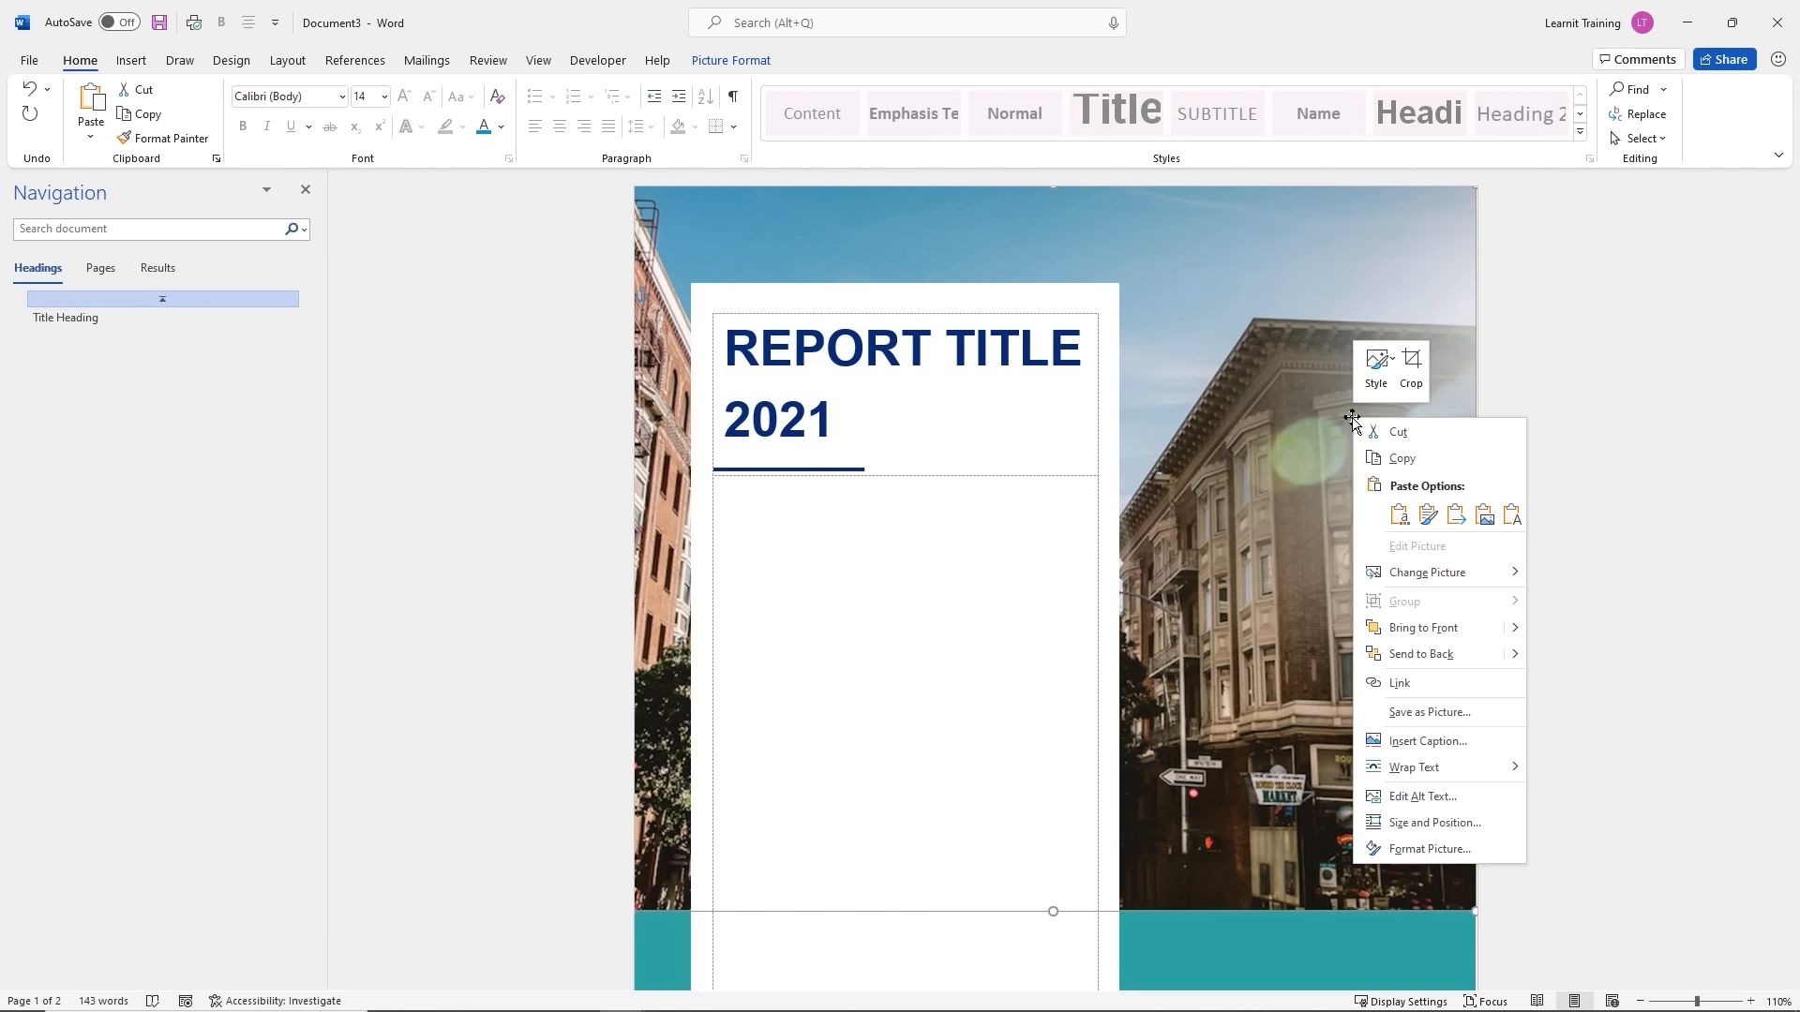
mouse_move(1512, 581)
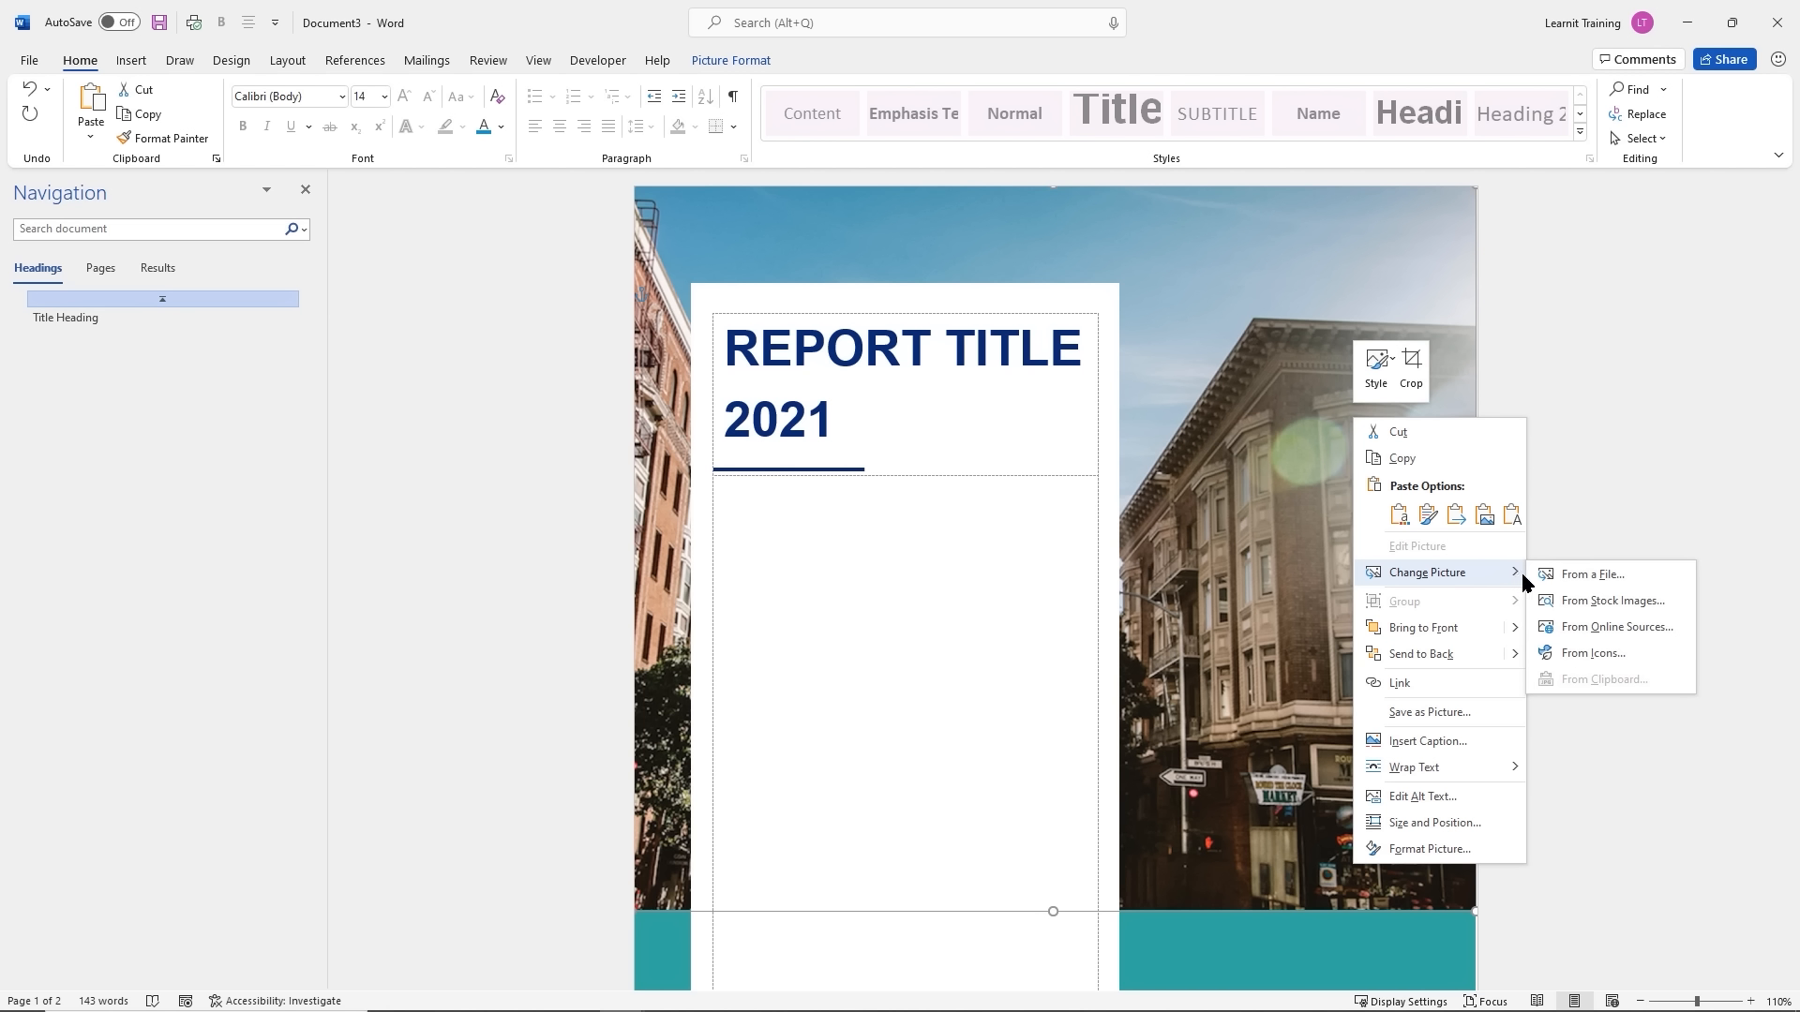
click(1593, 605)
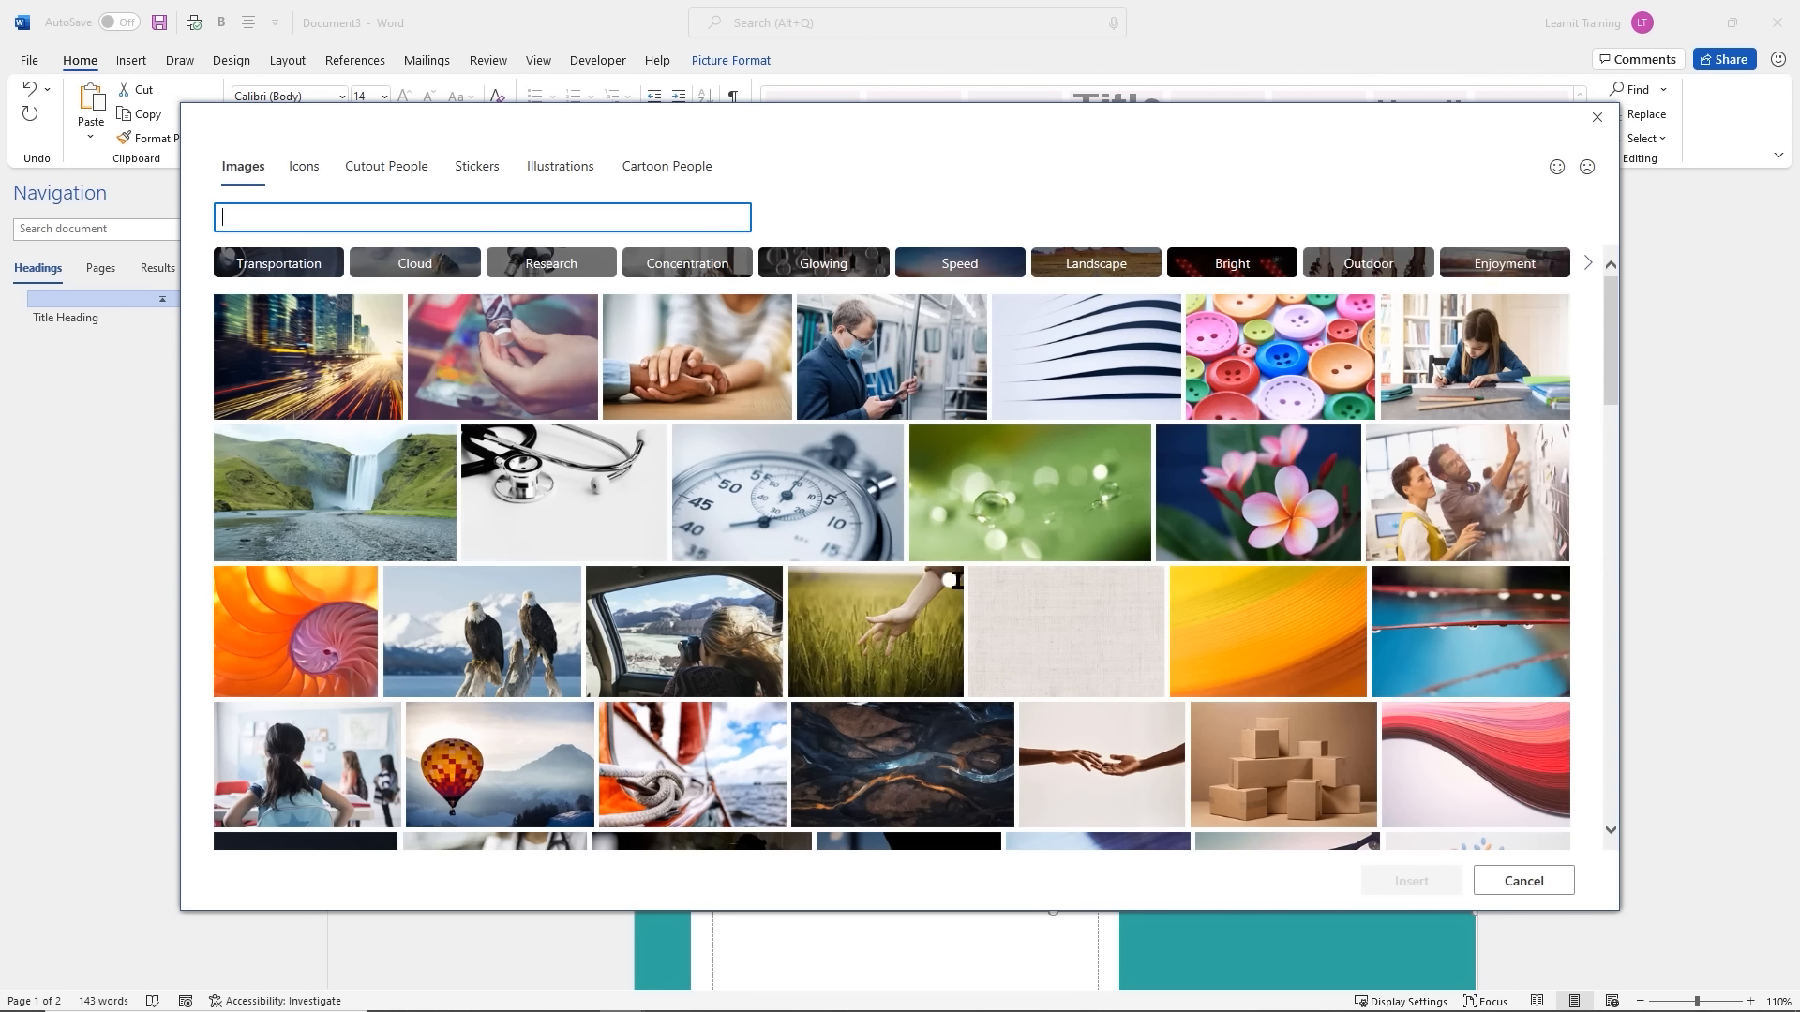
click(1595, 120)
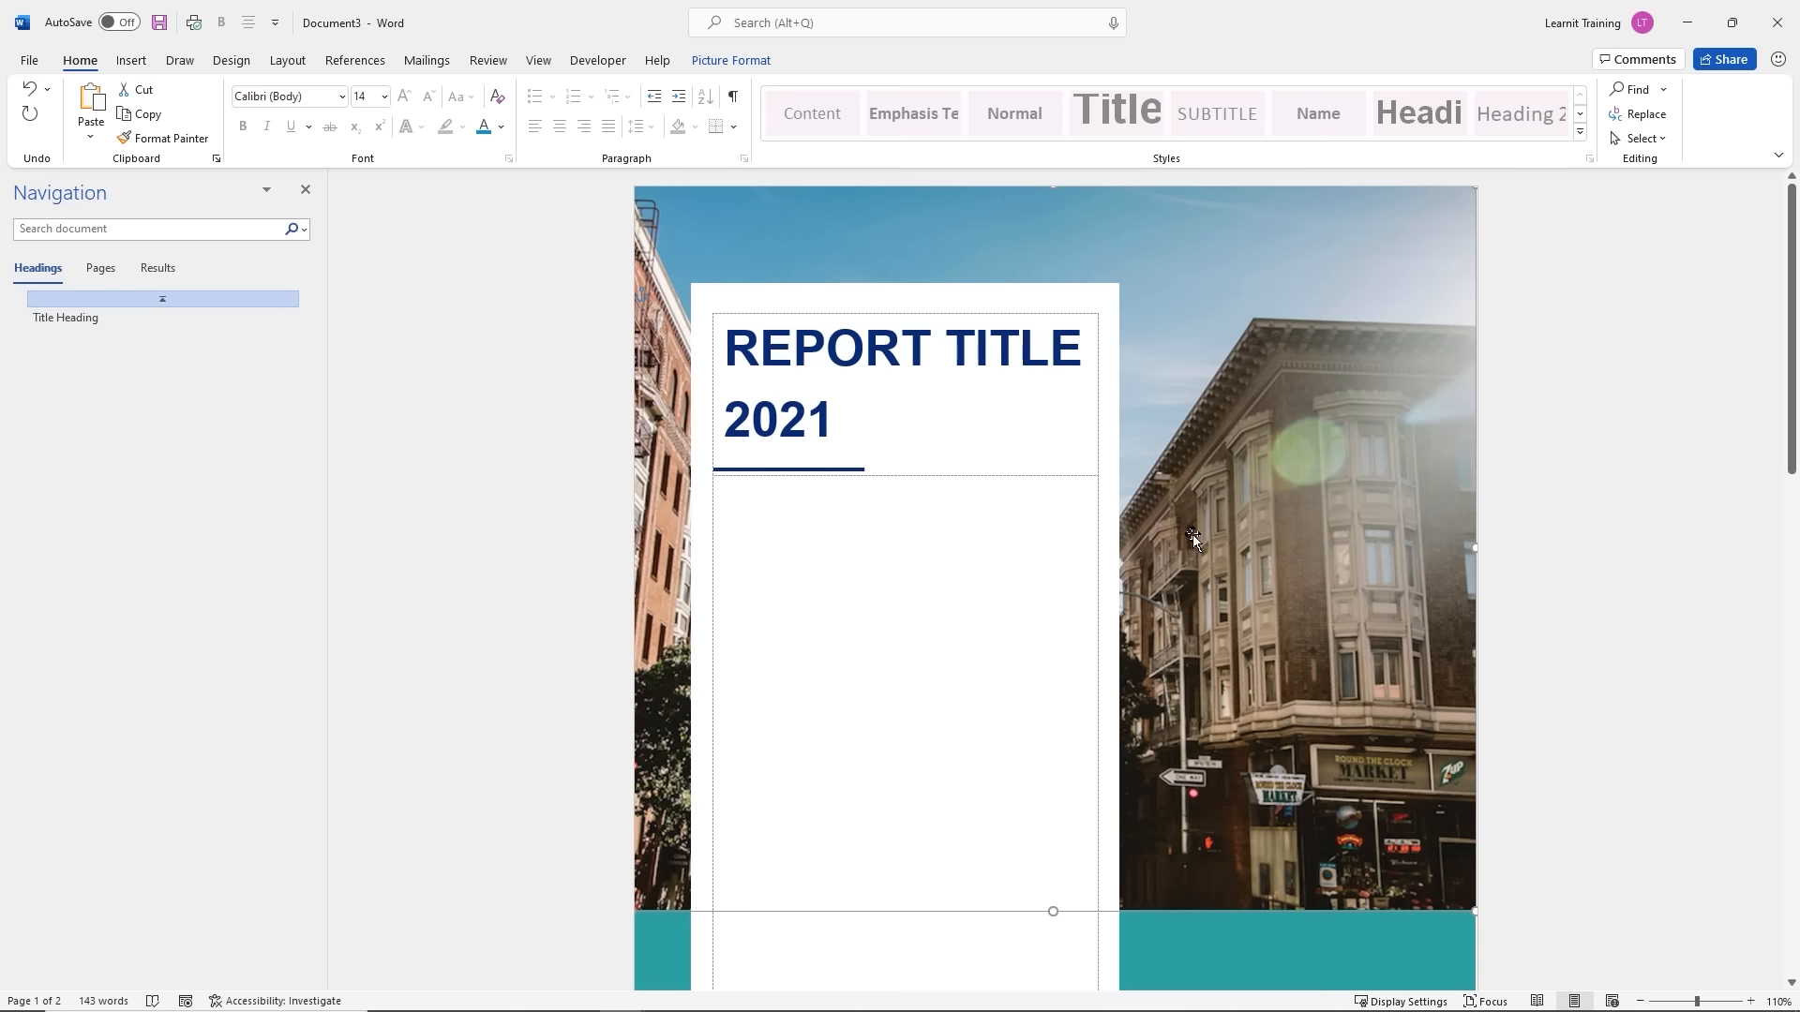
Replace the company name placeholder on the cover page with Learnit and fill in the author's name
scroll(1193, 534, down, 5)
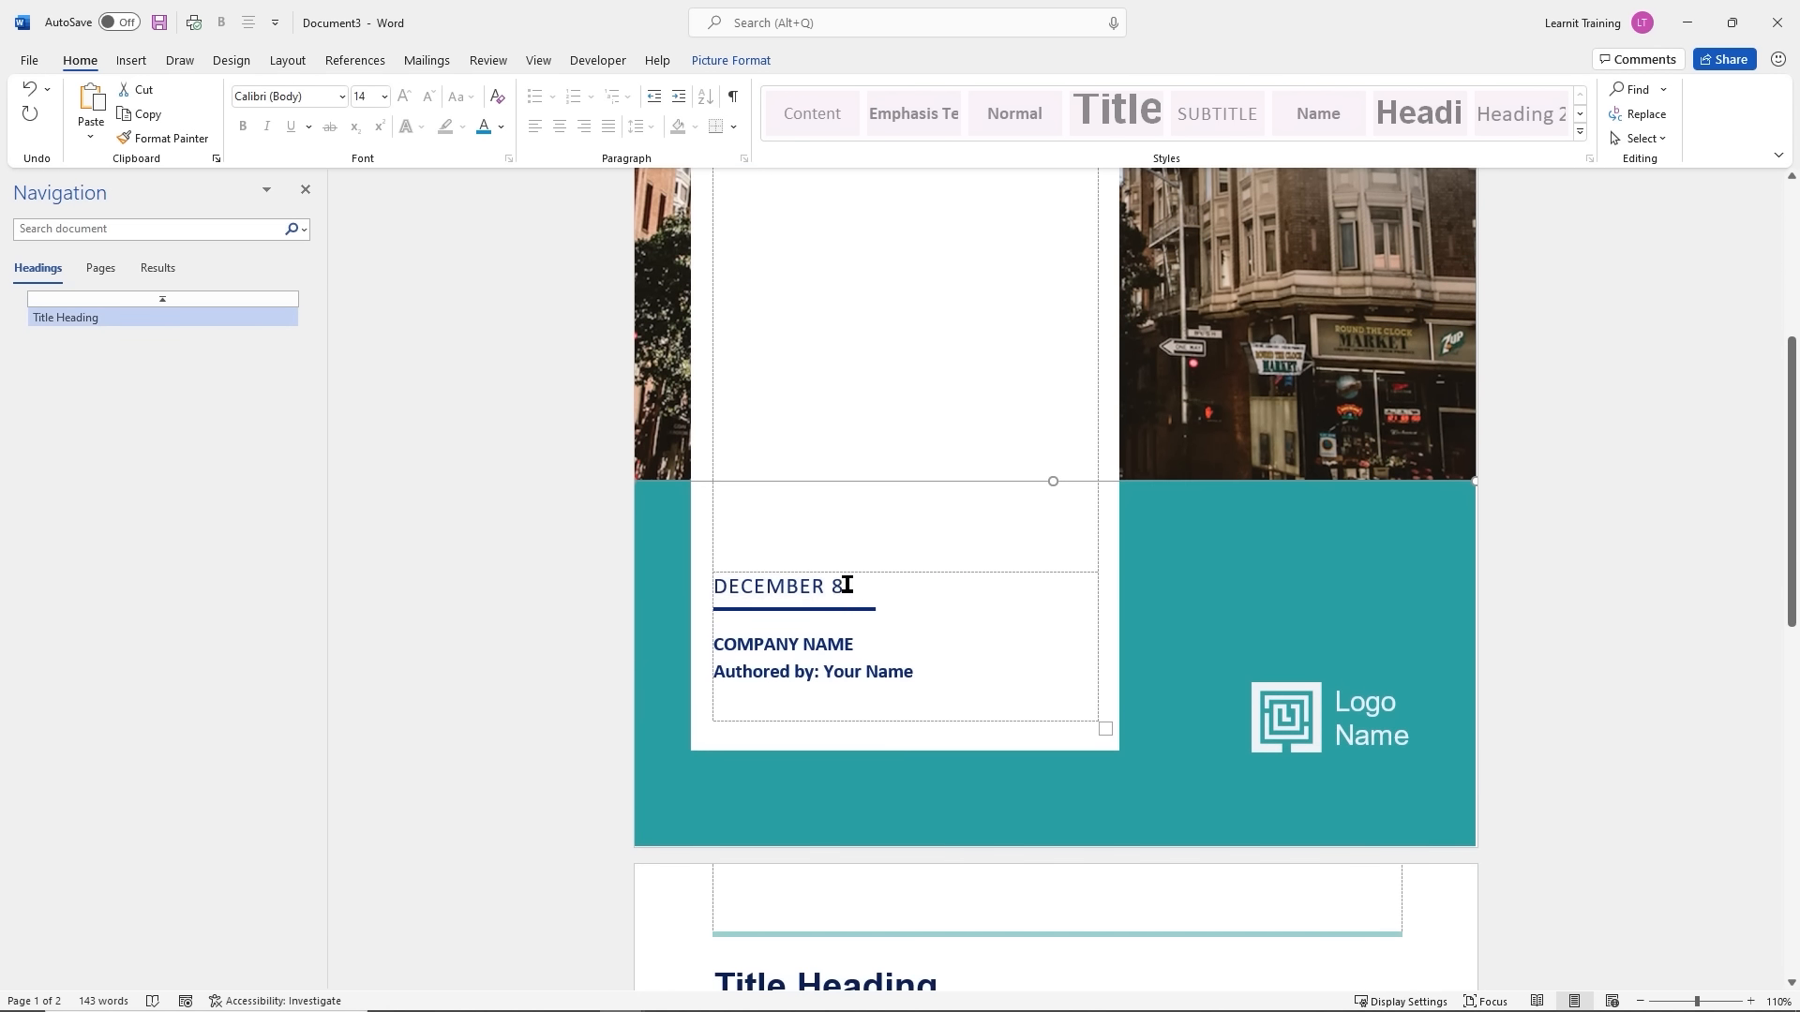
click(812, 647)
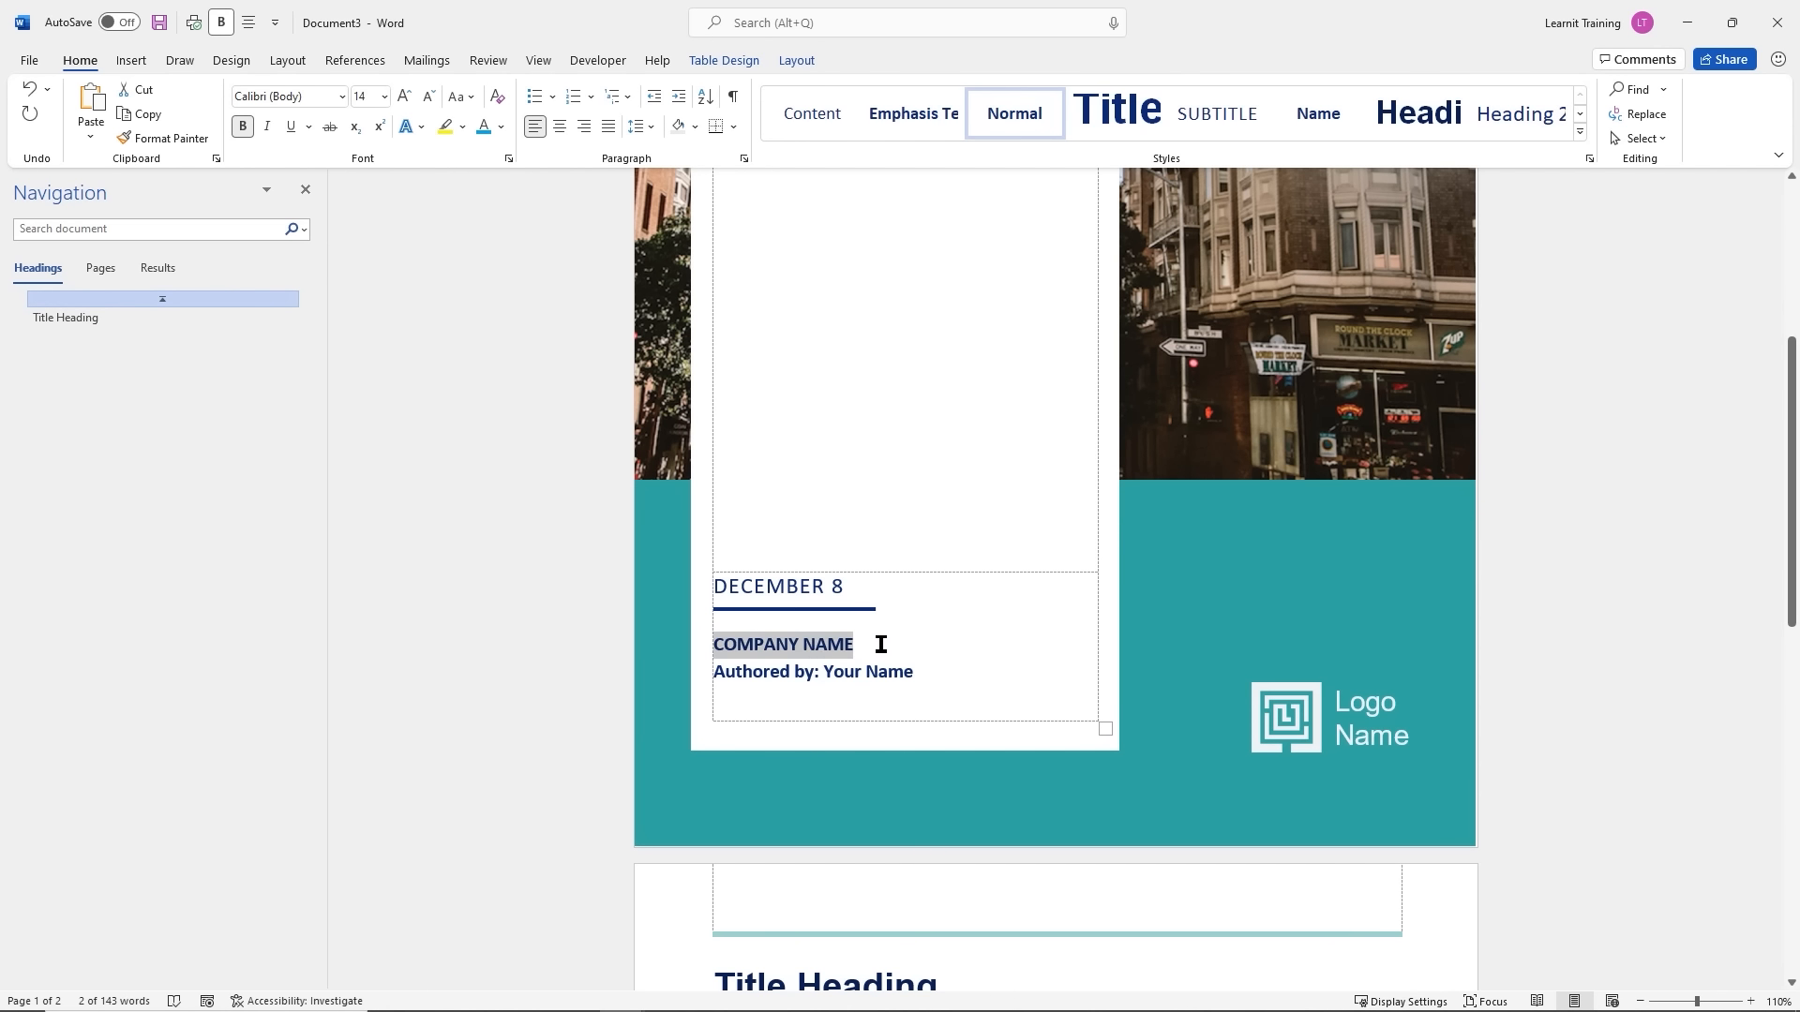
text(Lea)
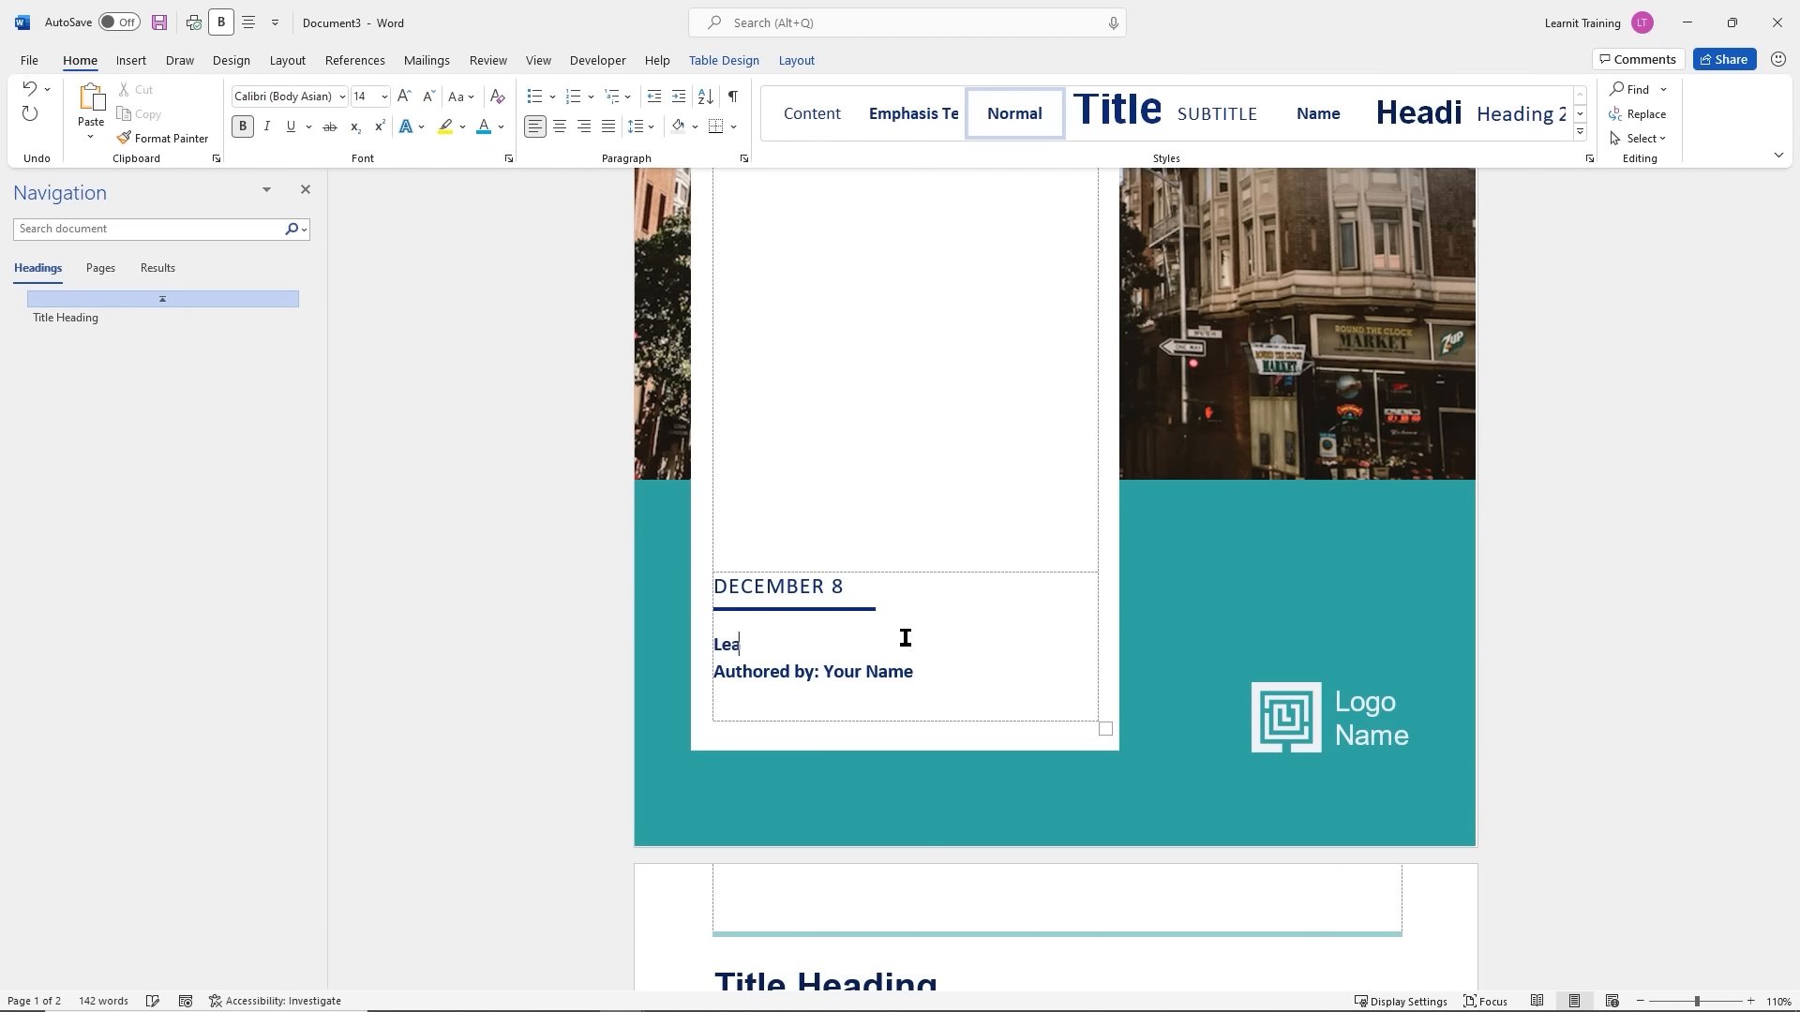
text(rnit)
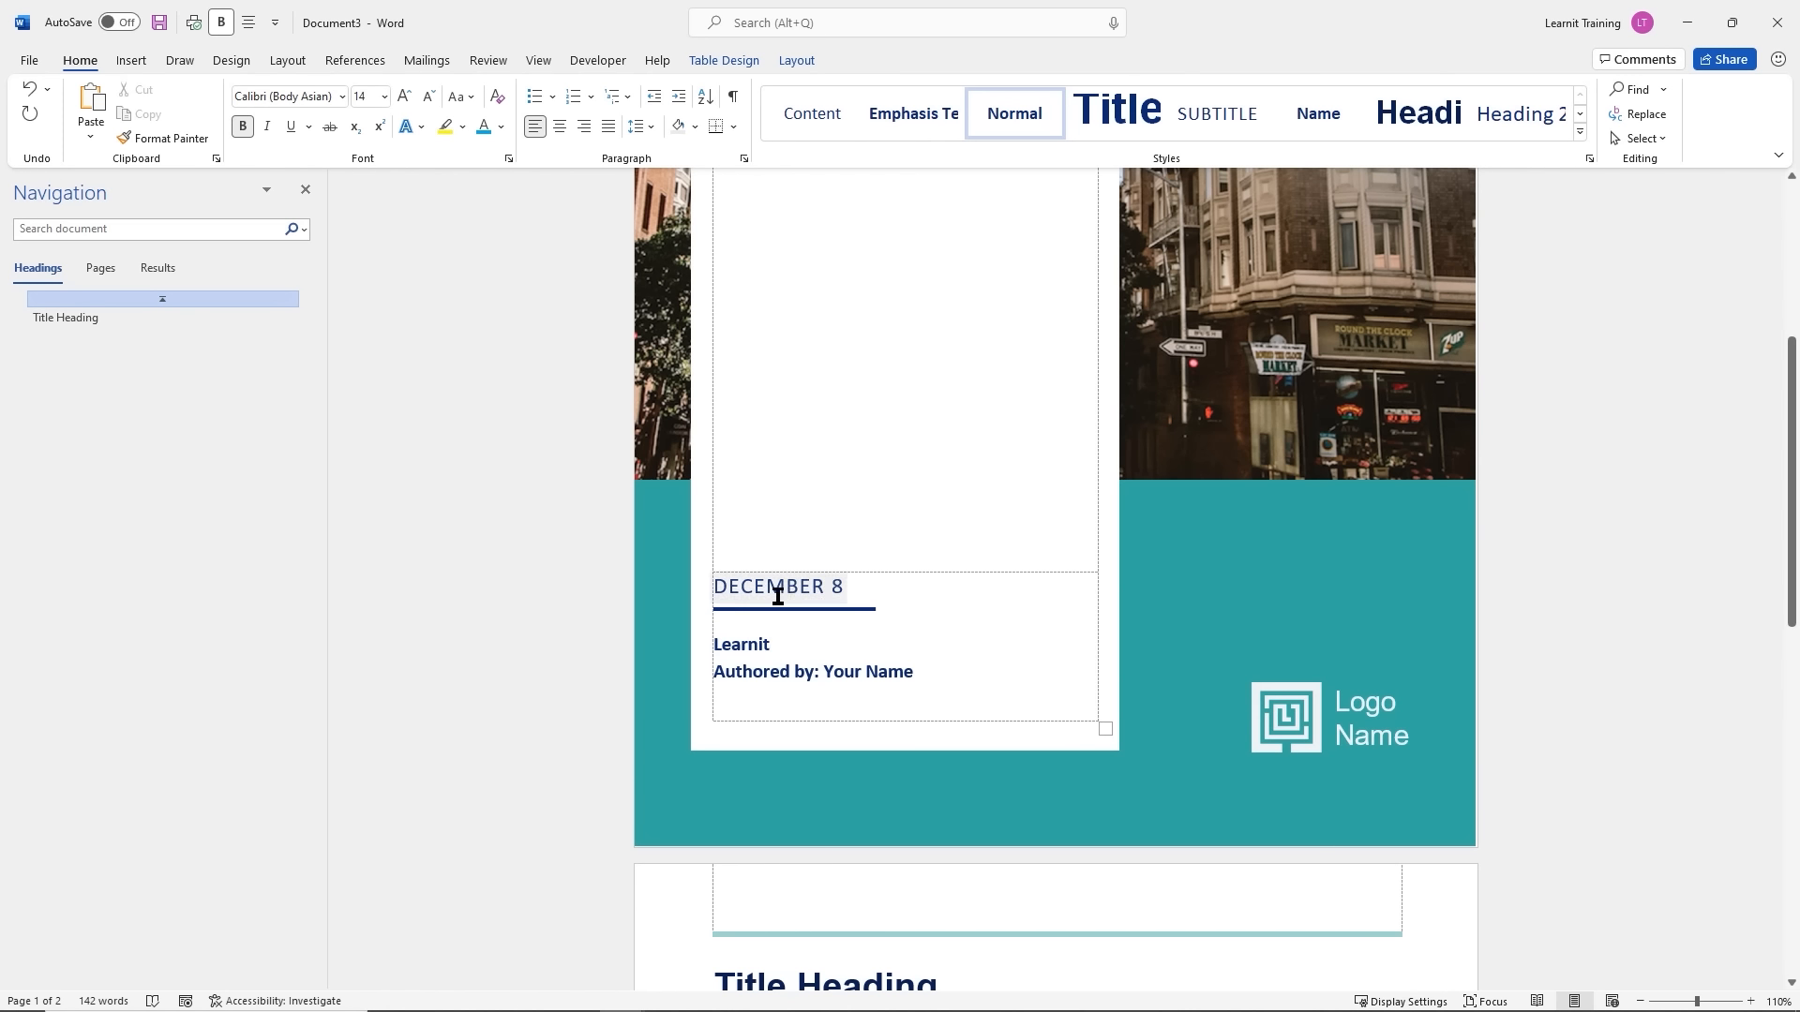
click(831, 671)
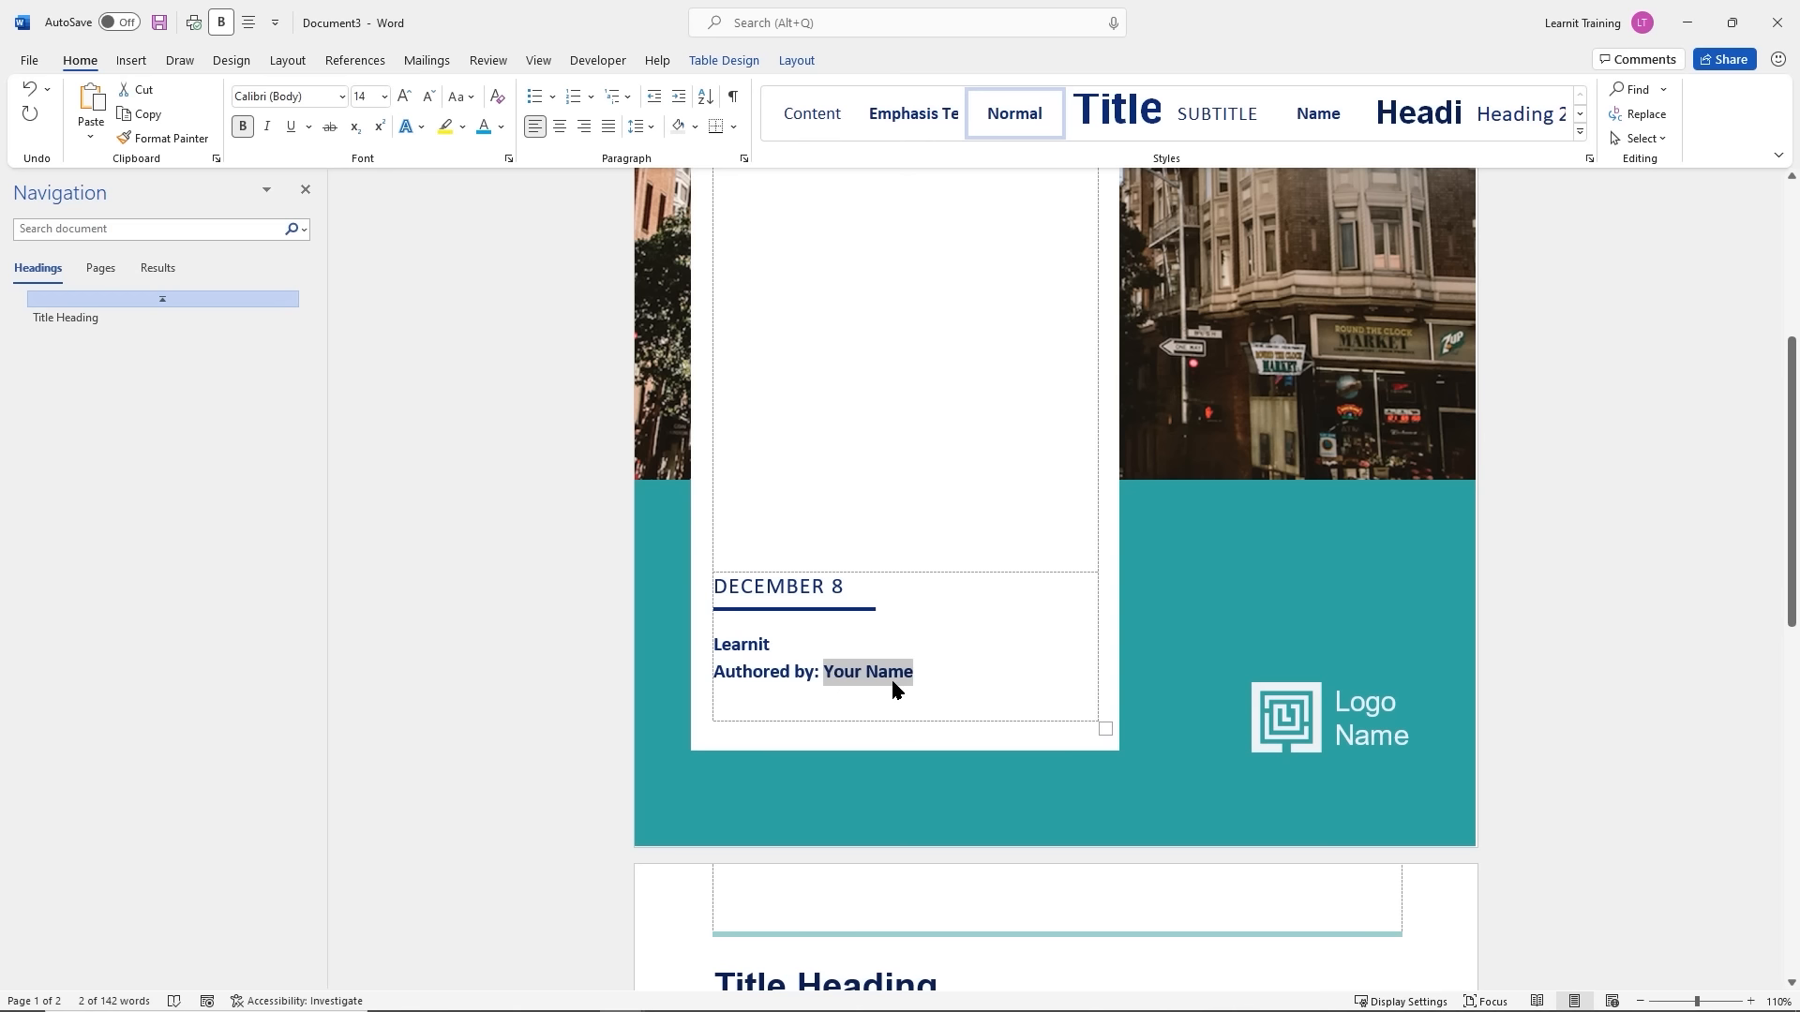
text(MJ)
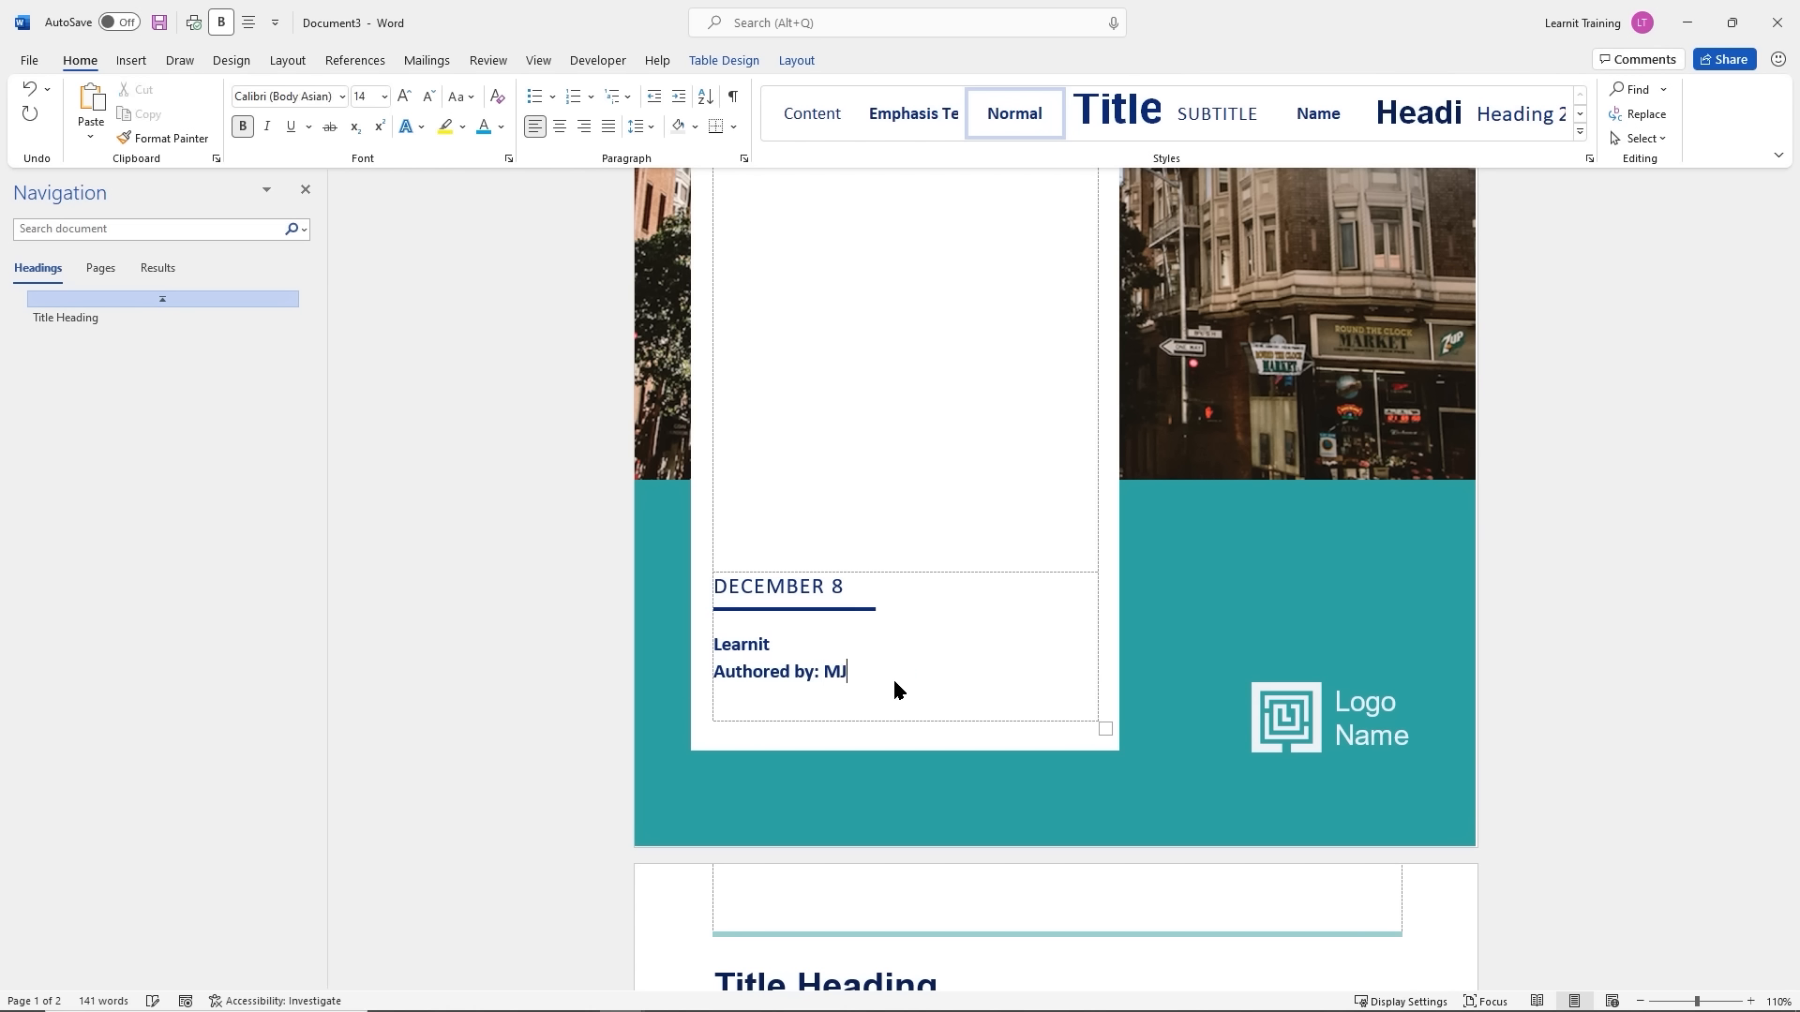
Examine the placeholder paragraphs and quote box on the report's second page, then return to the cover
scroll(585, 670, down, 3)
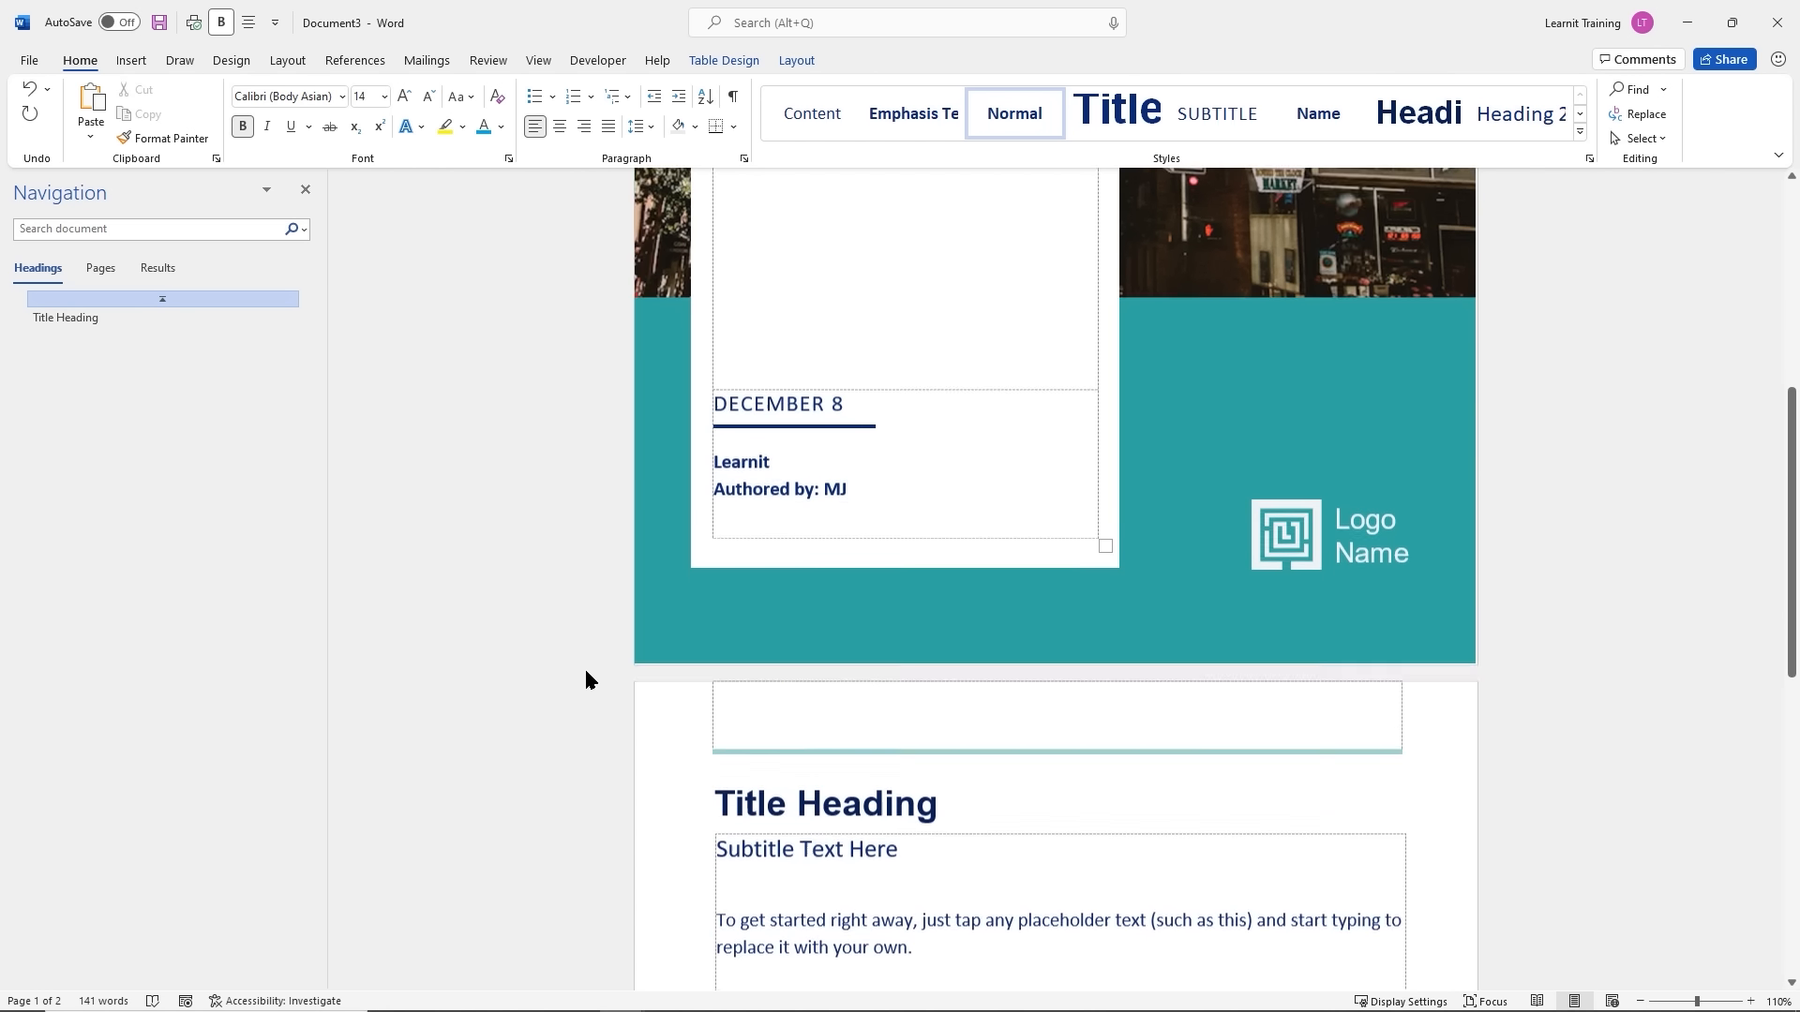
scroll(587, 677, down, 4)
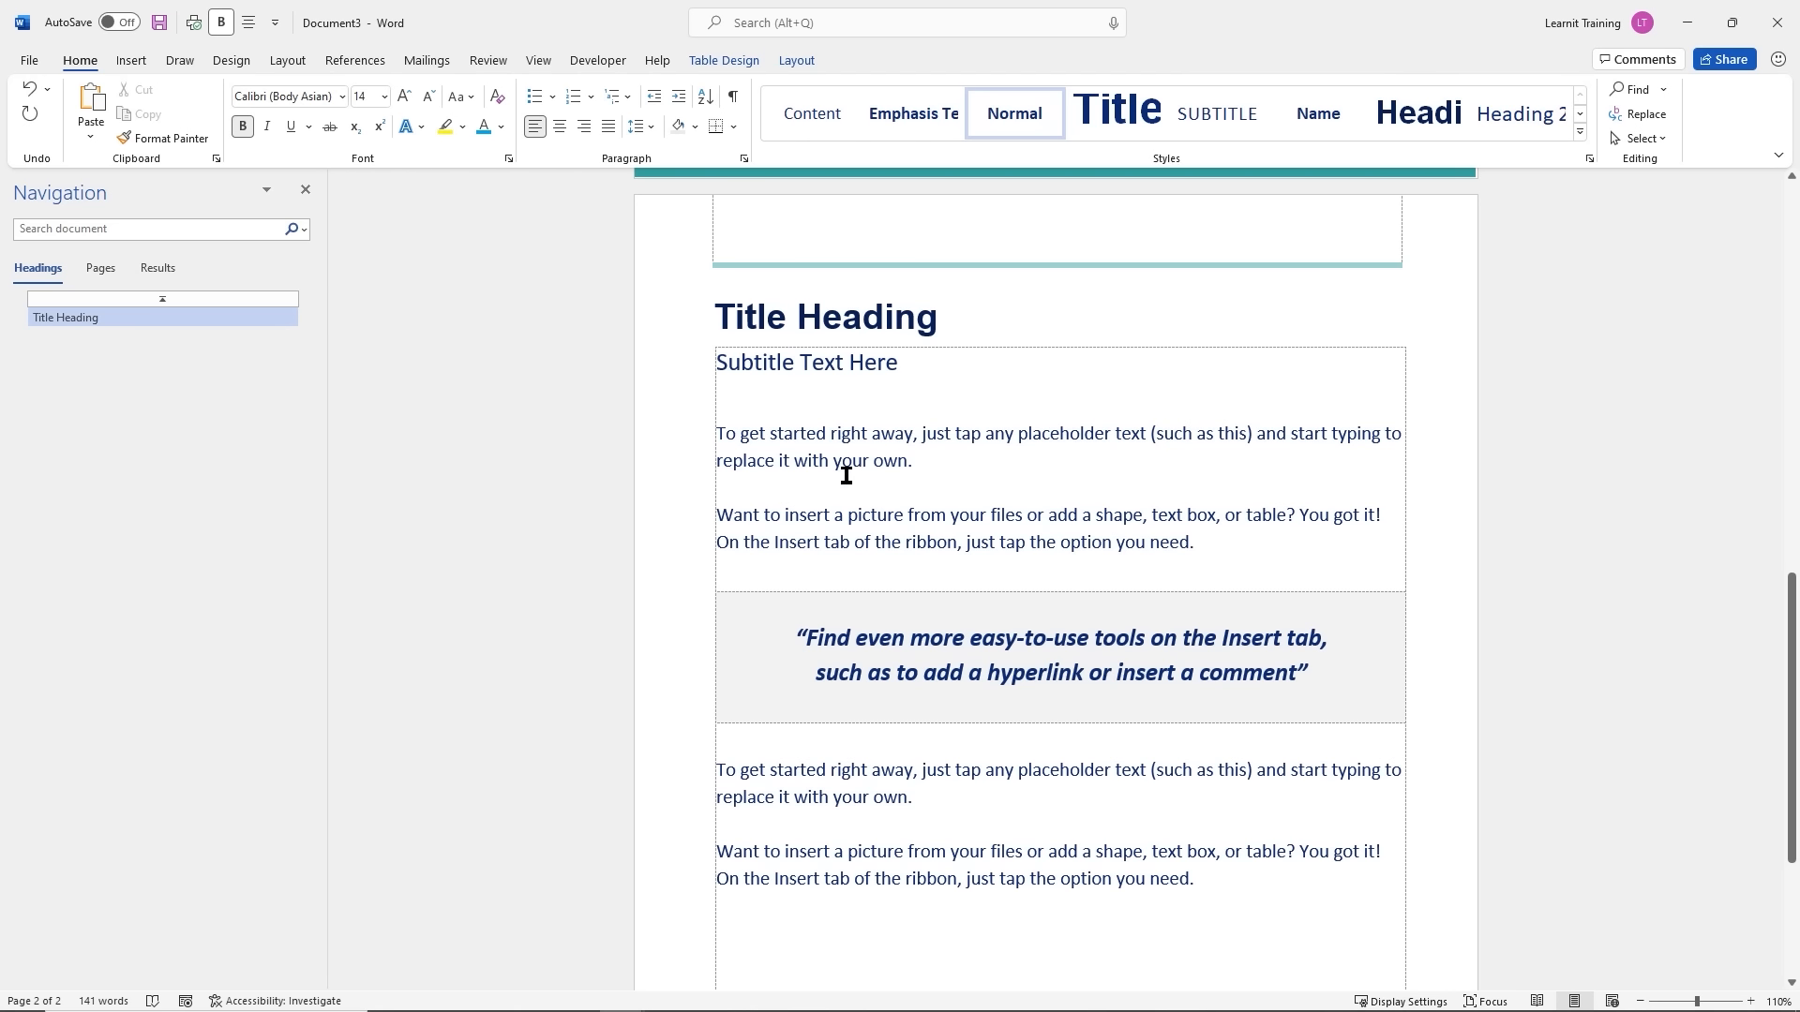
triple_click(910, 521)
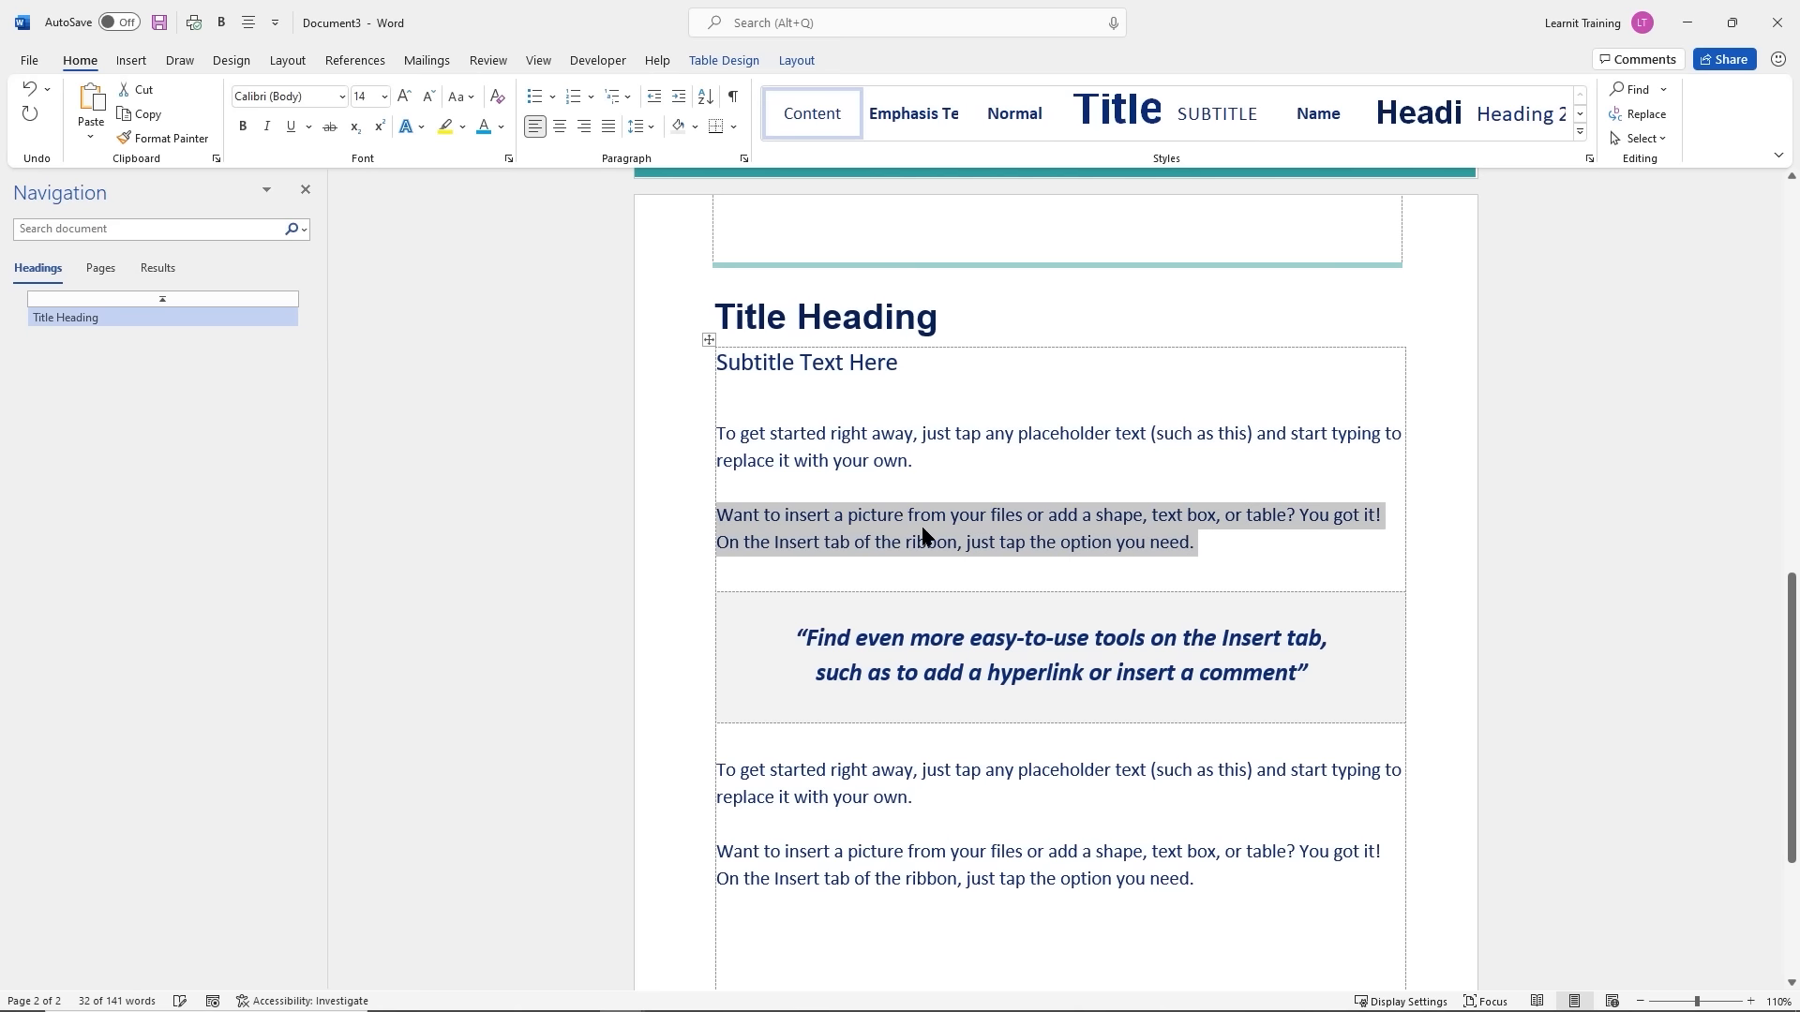
scroll(1125, 495, down, 3)
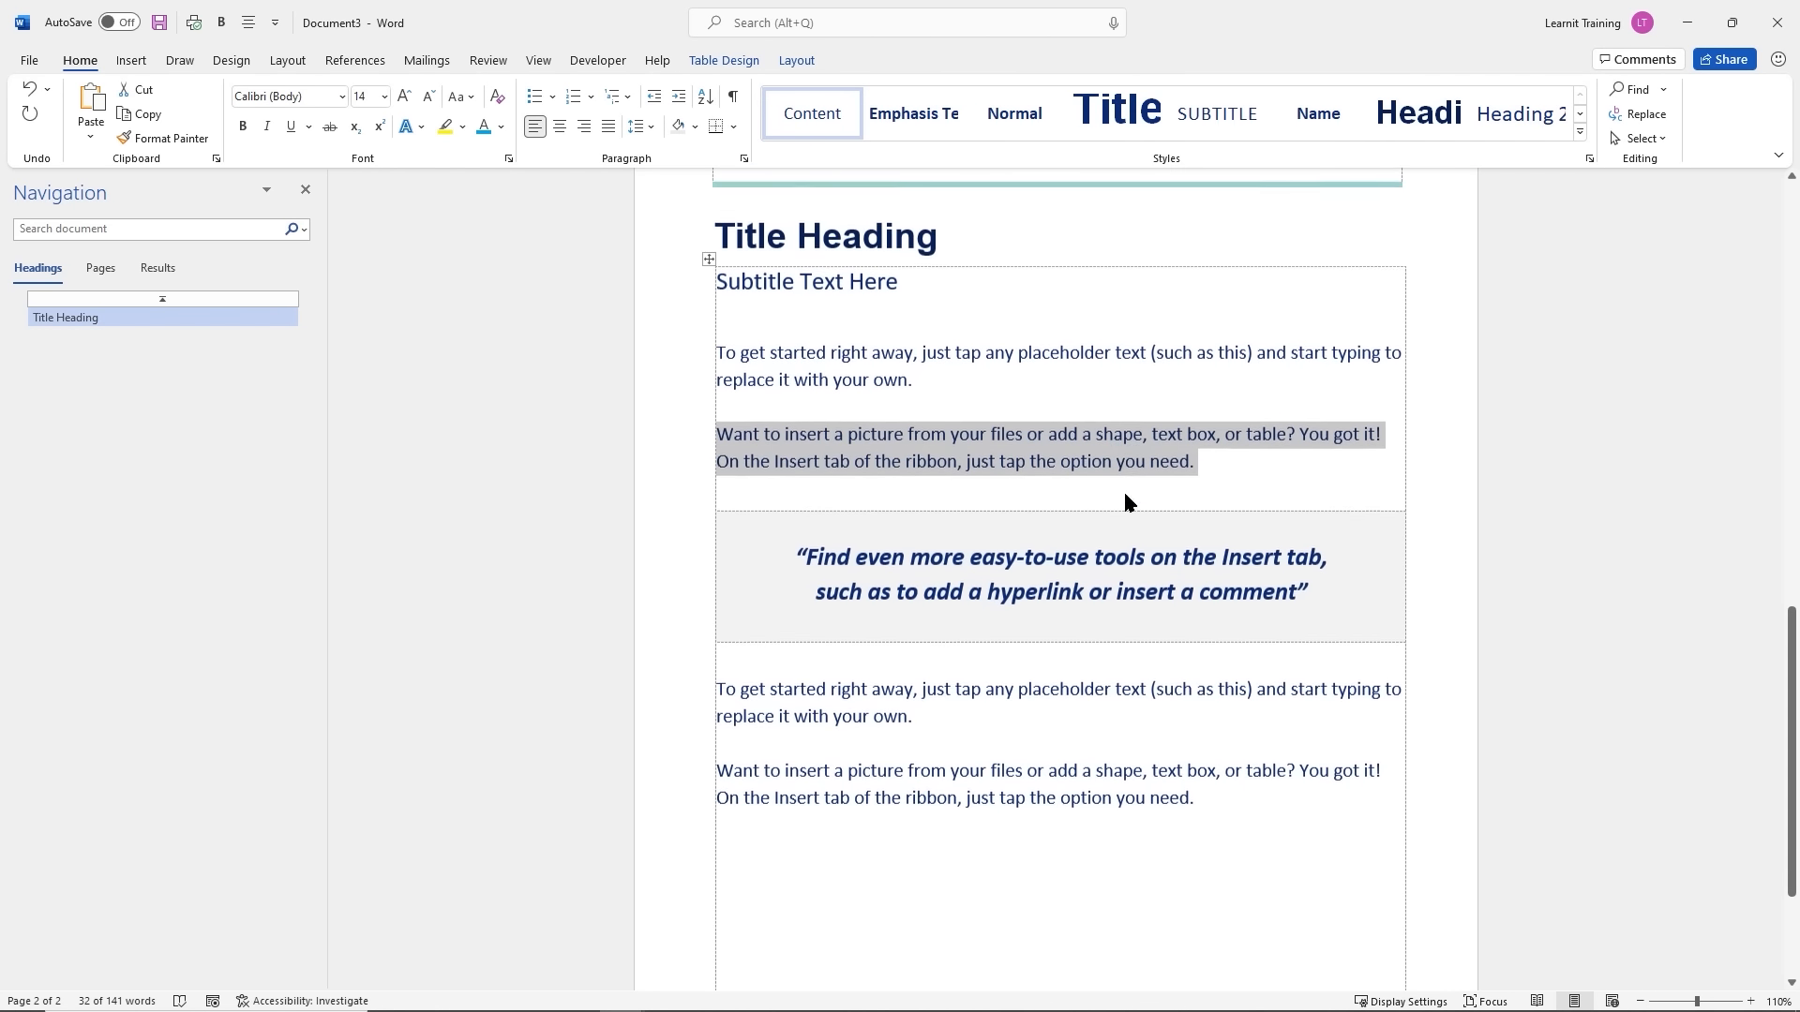
click(1048, 479)
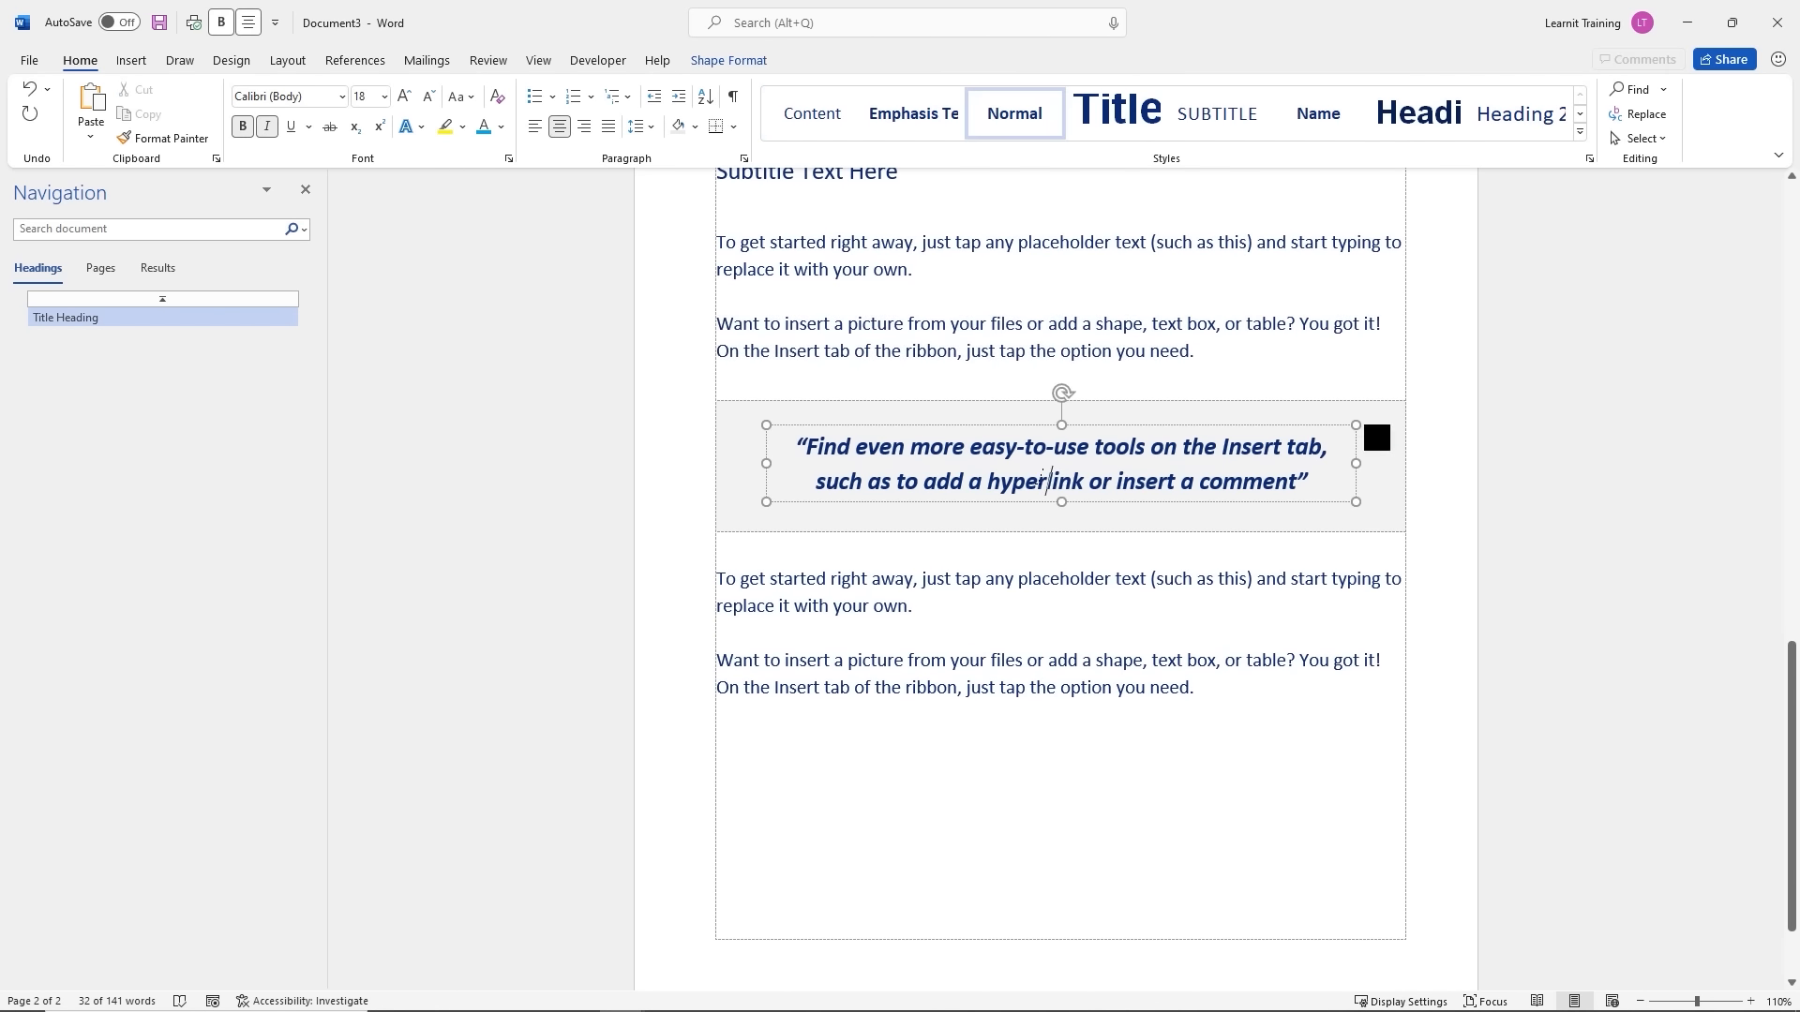
scroll(1040, 482, down, 2)
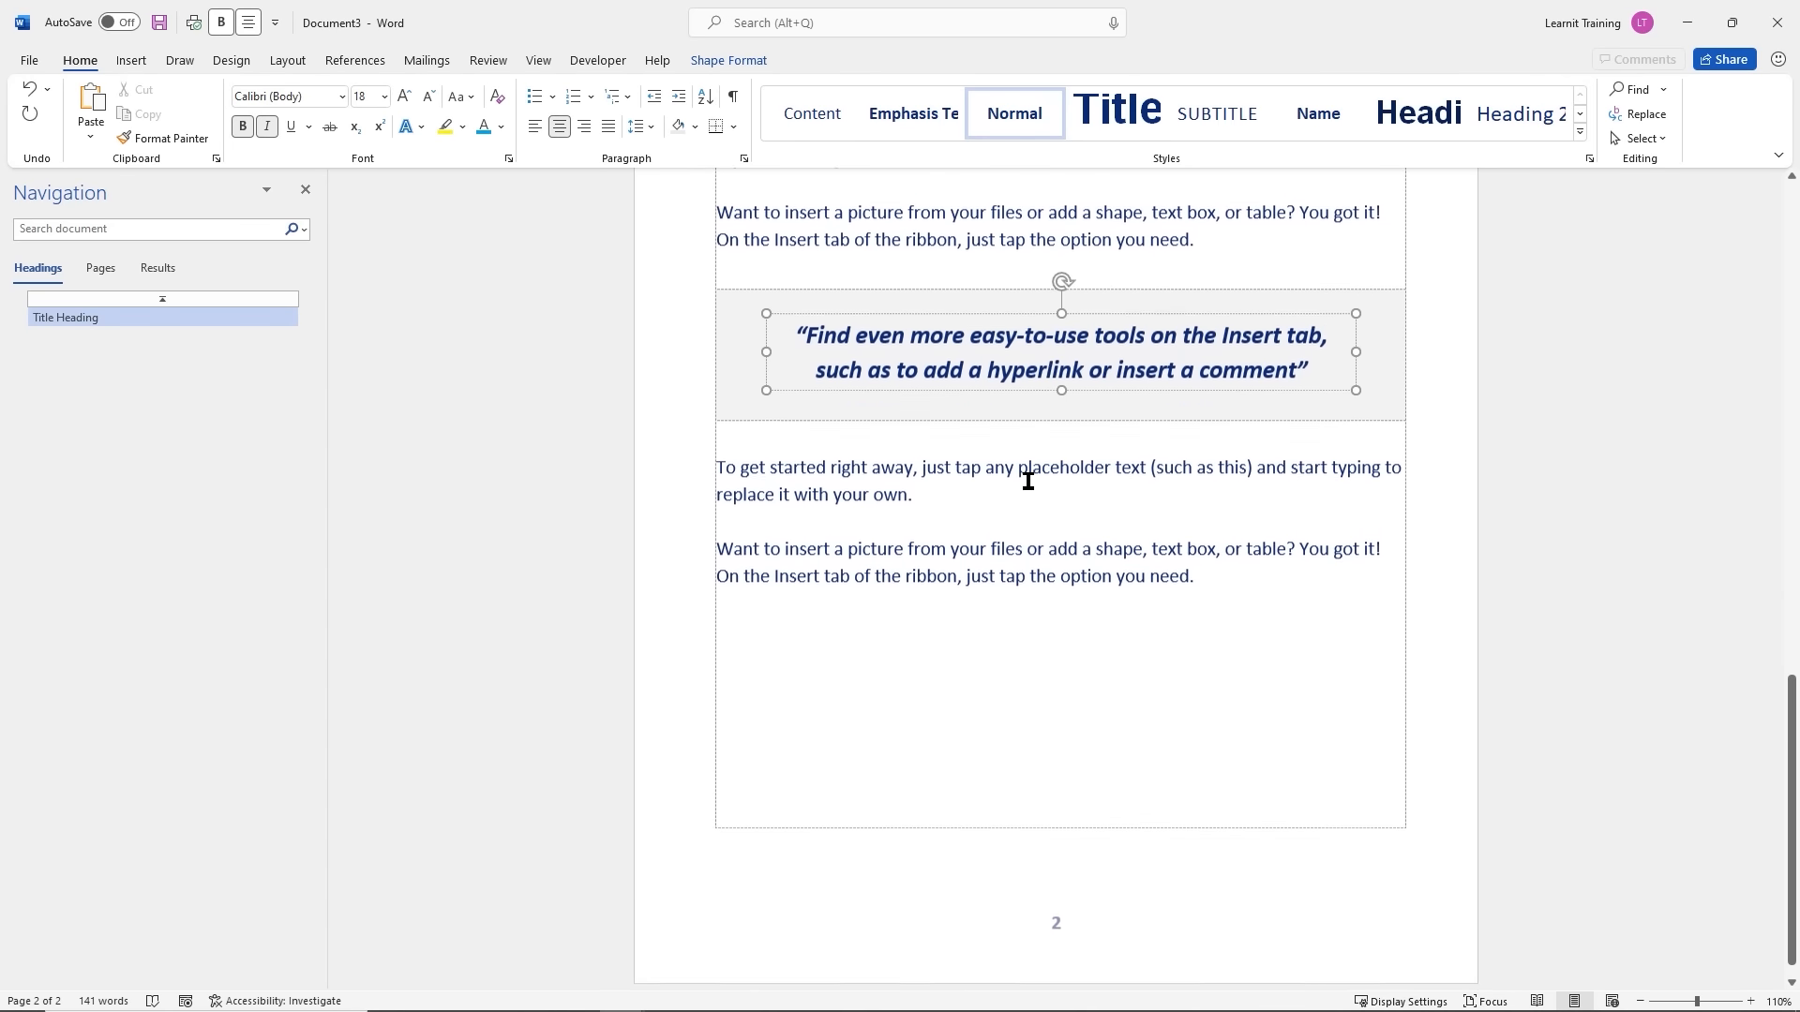
triple_click(1045, 554)
scroll(976, 562, up, 5)
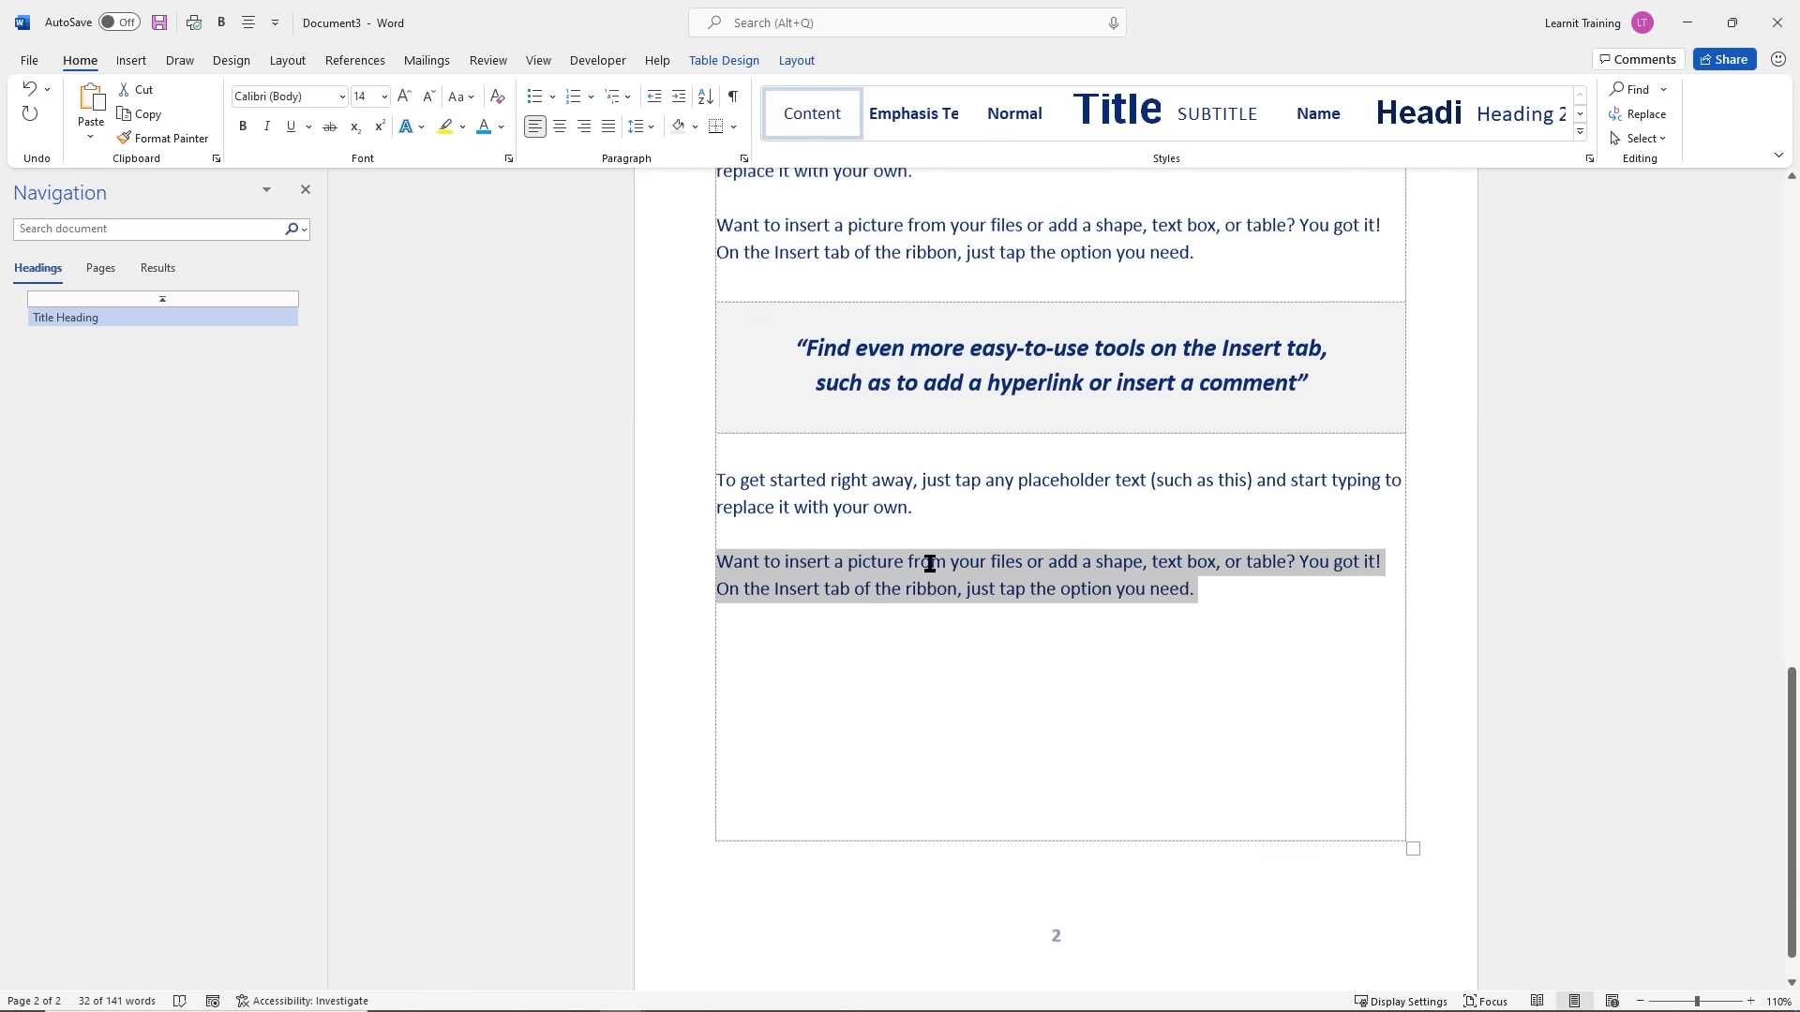
scroll(922, 557, up, 5)
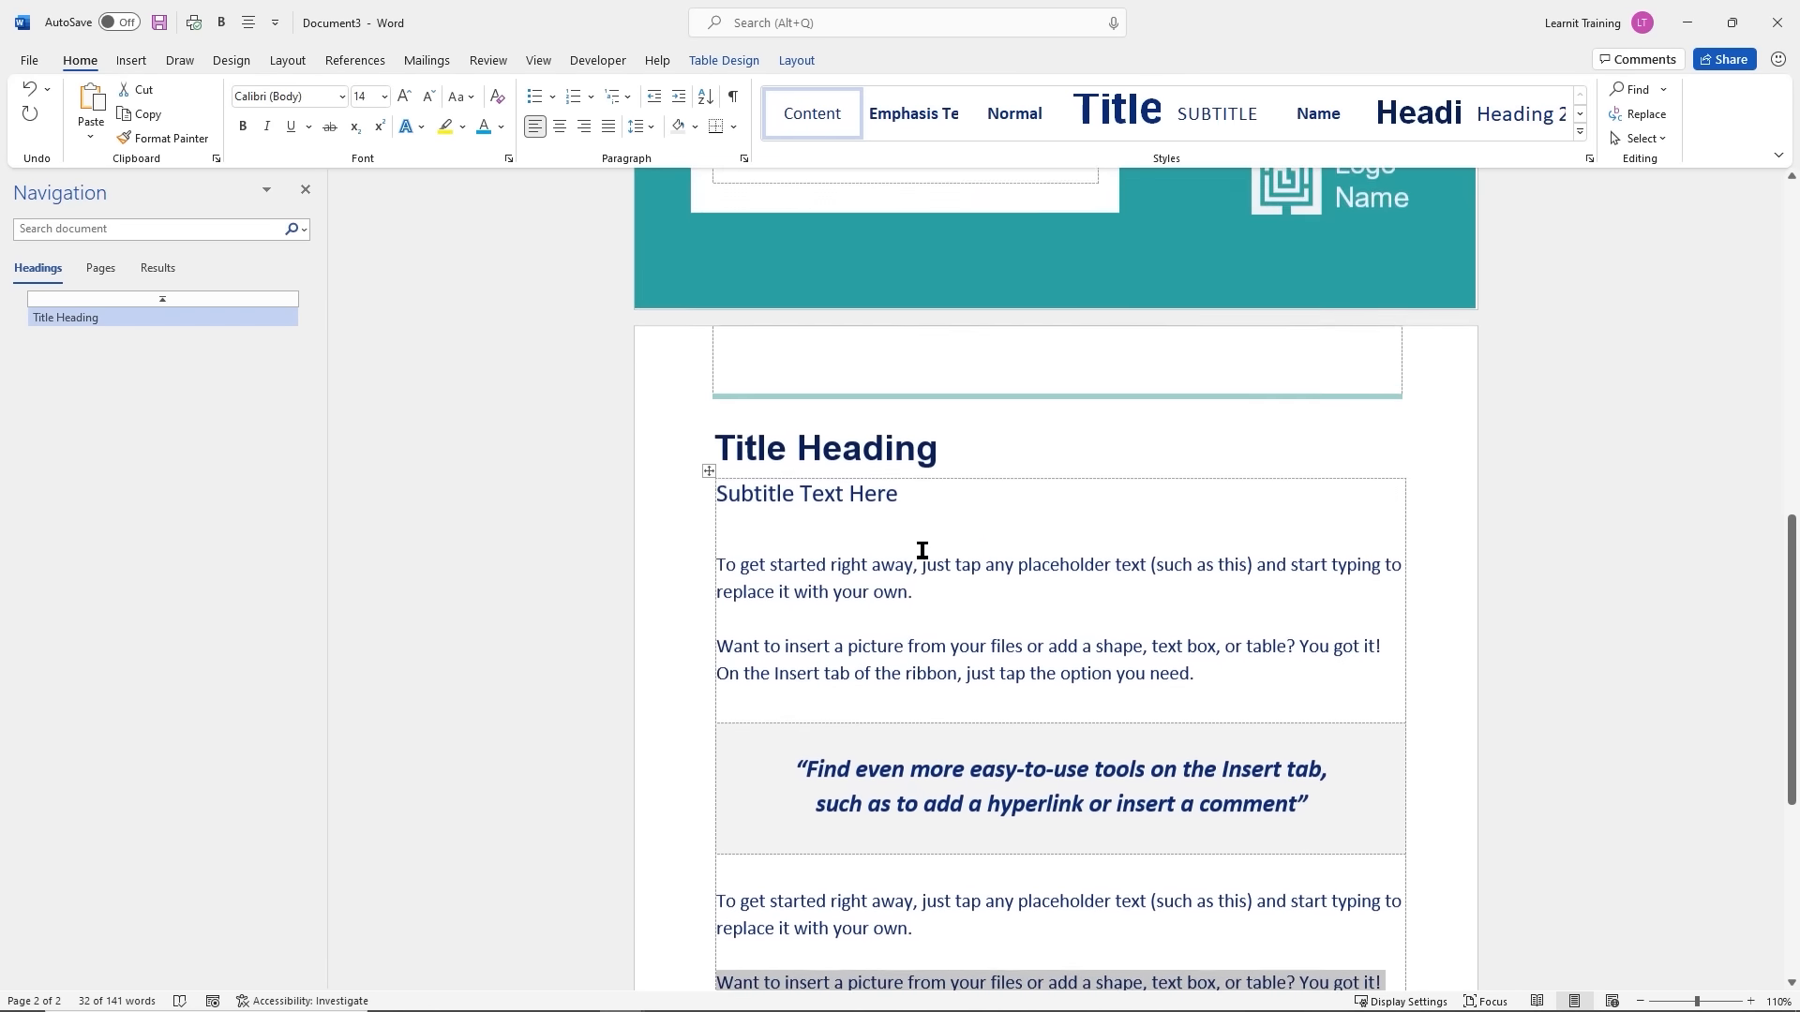
scroll(922, 551, up, 2)
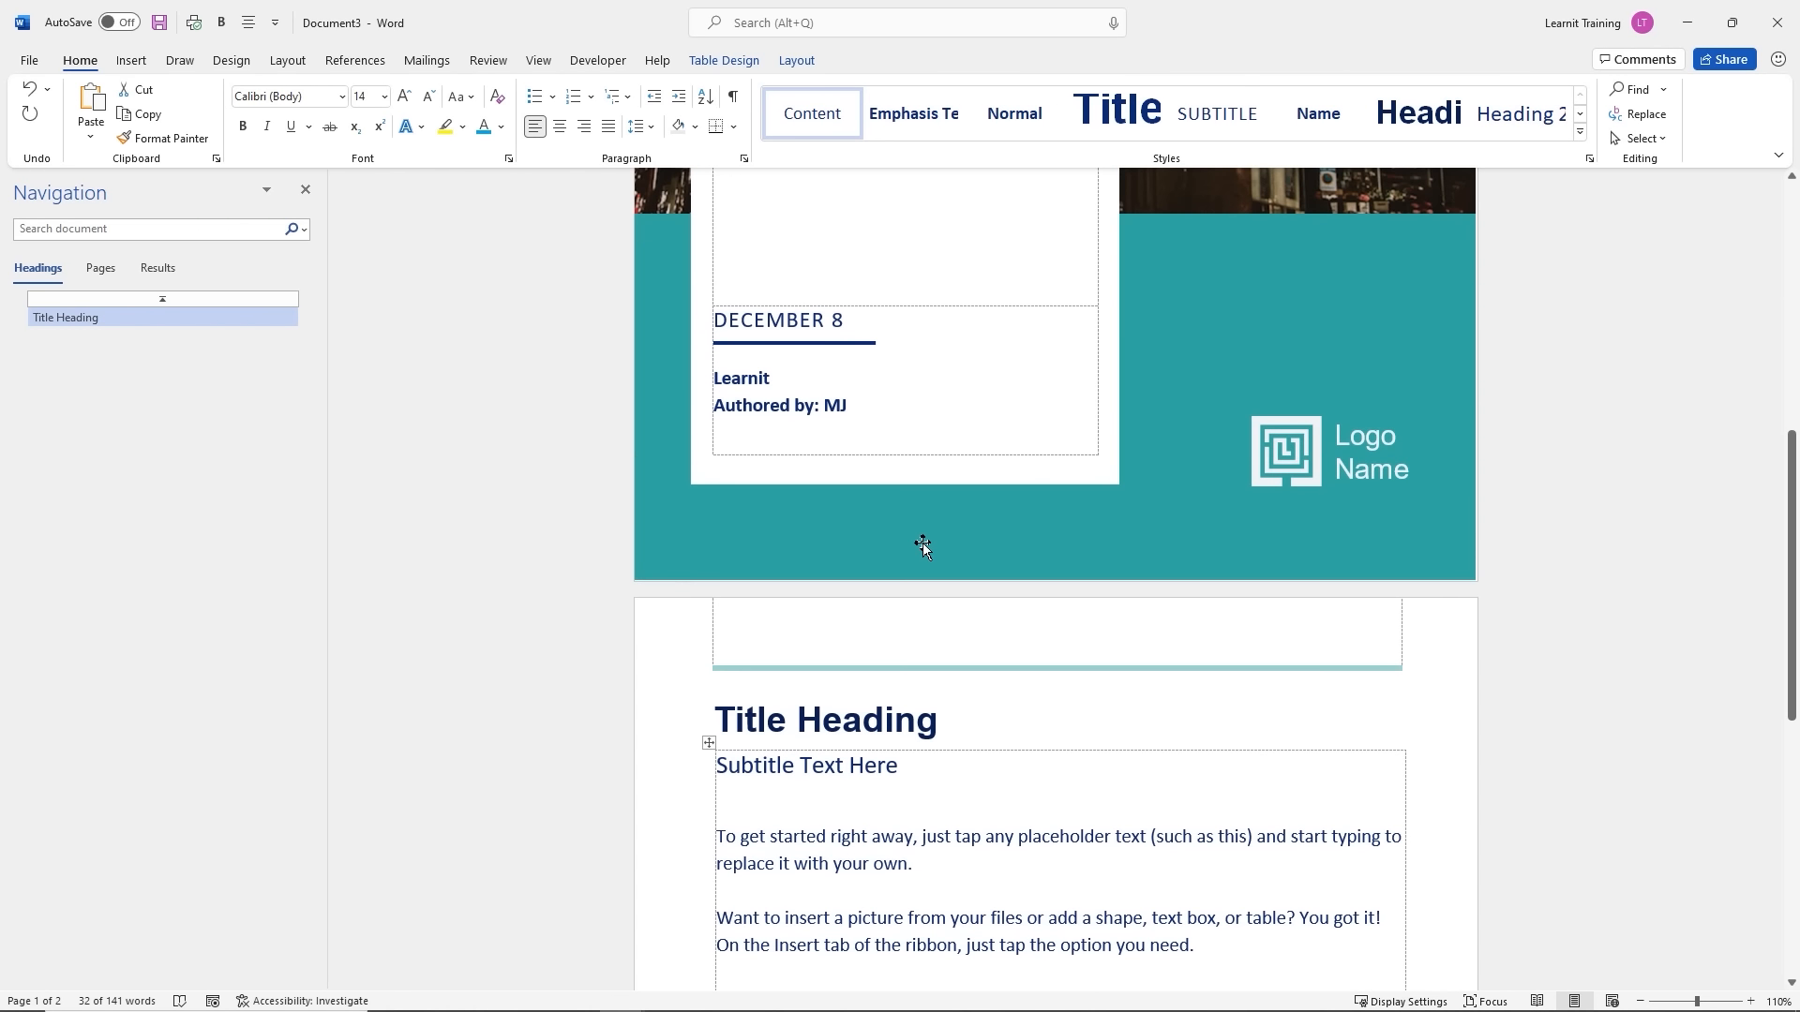
scroll(923, 543, up, 4)
scroll(923, 546, up, 5)
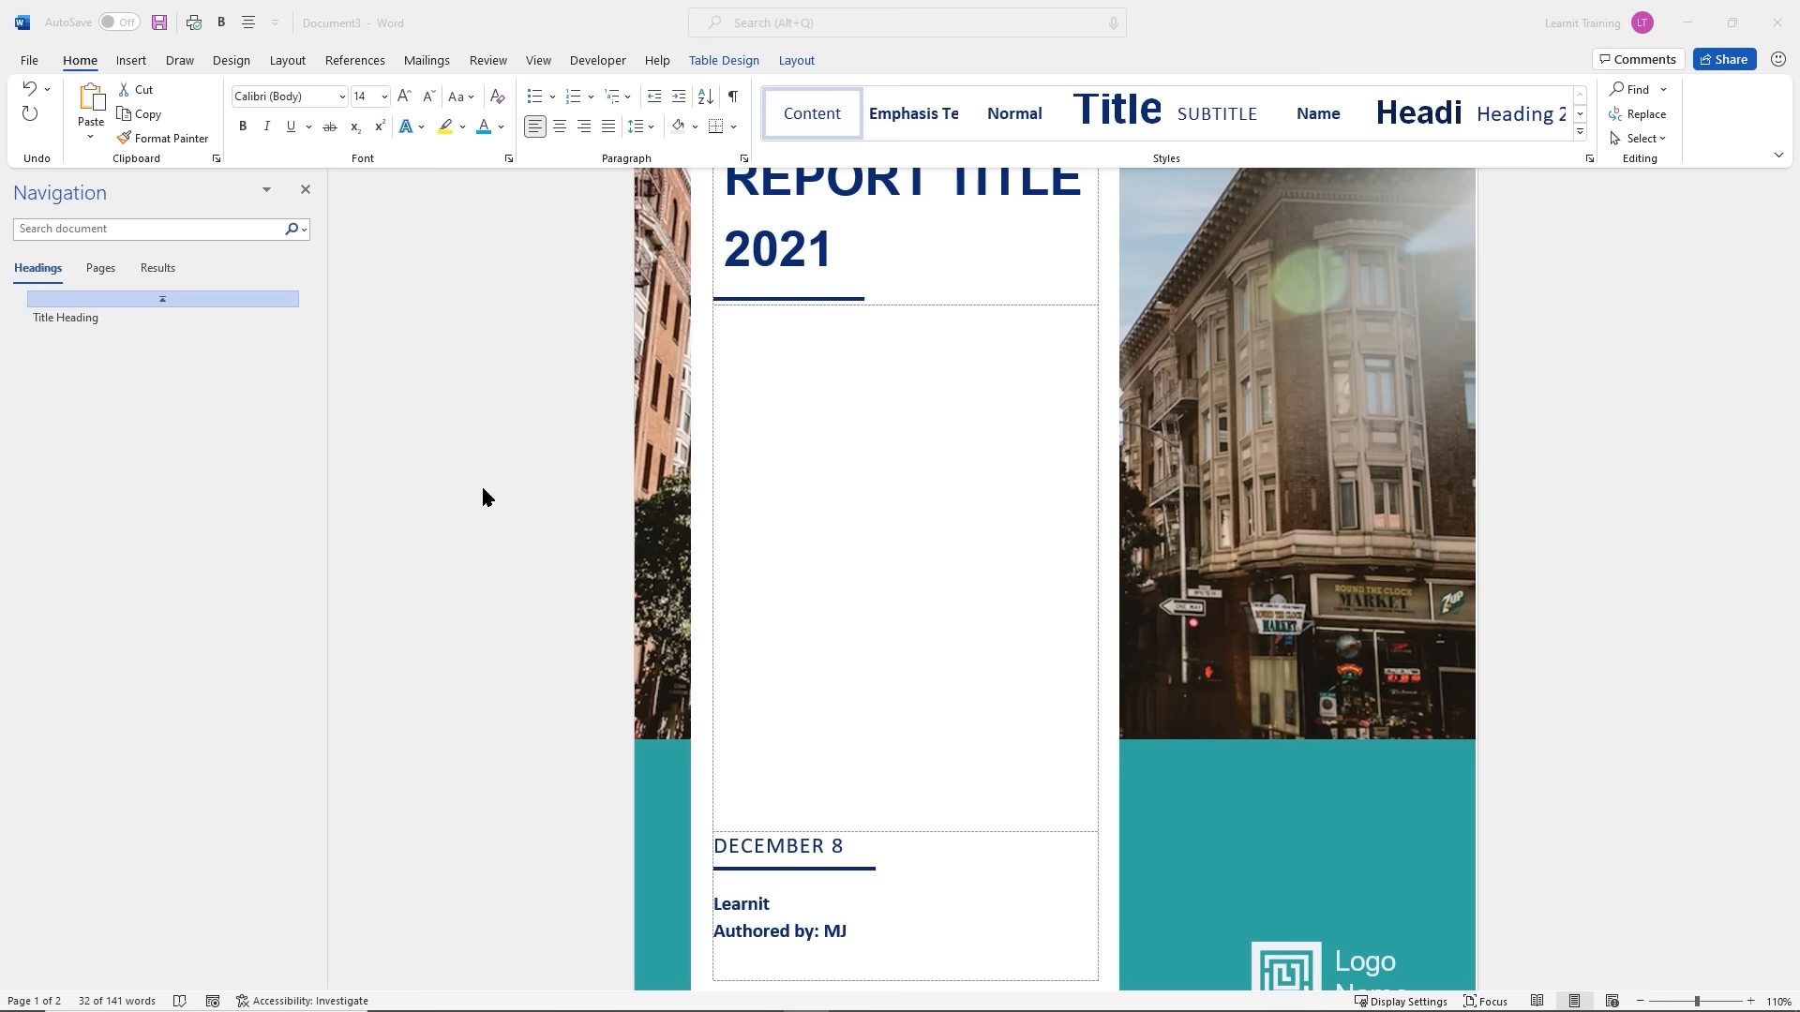
scroll(496, 490, up, 2)
scroll(496, 496, up, 1)
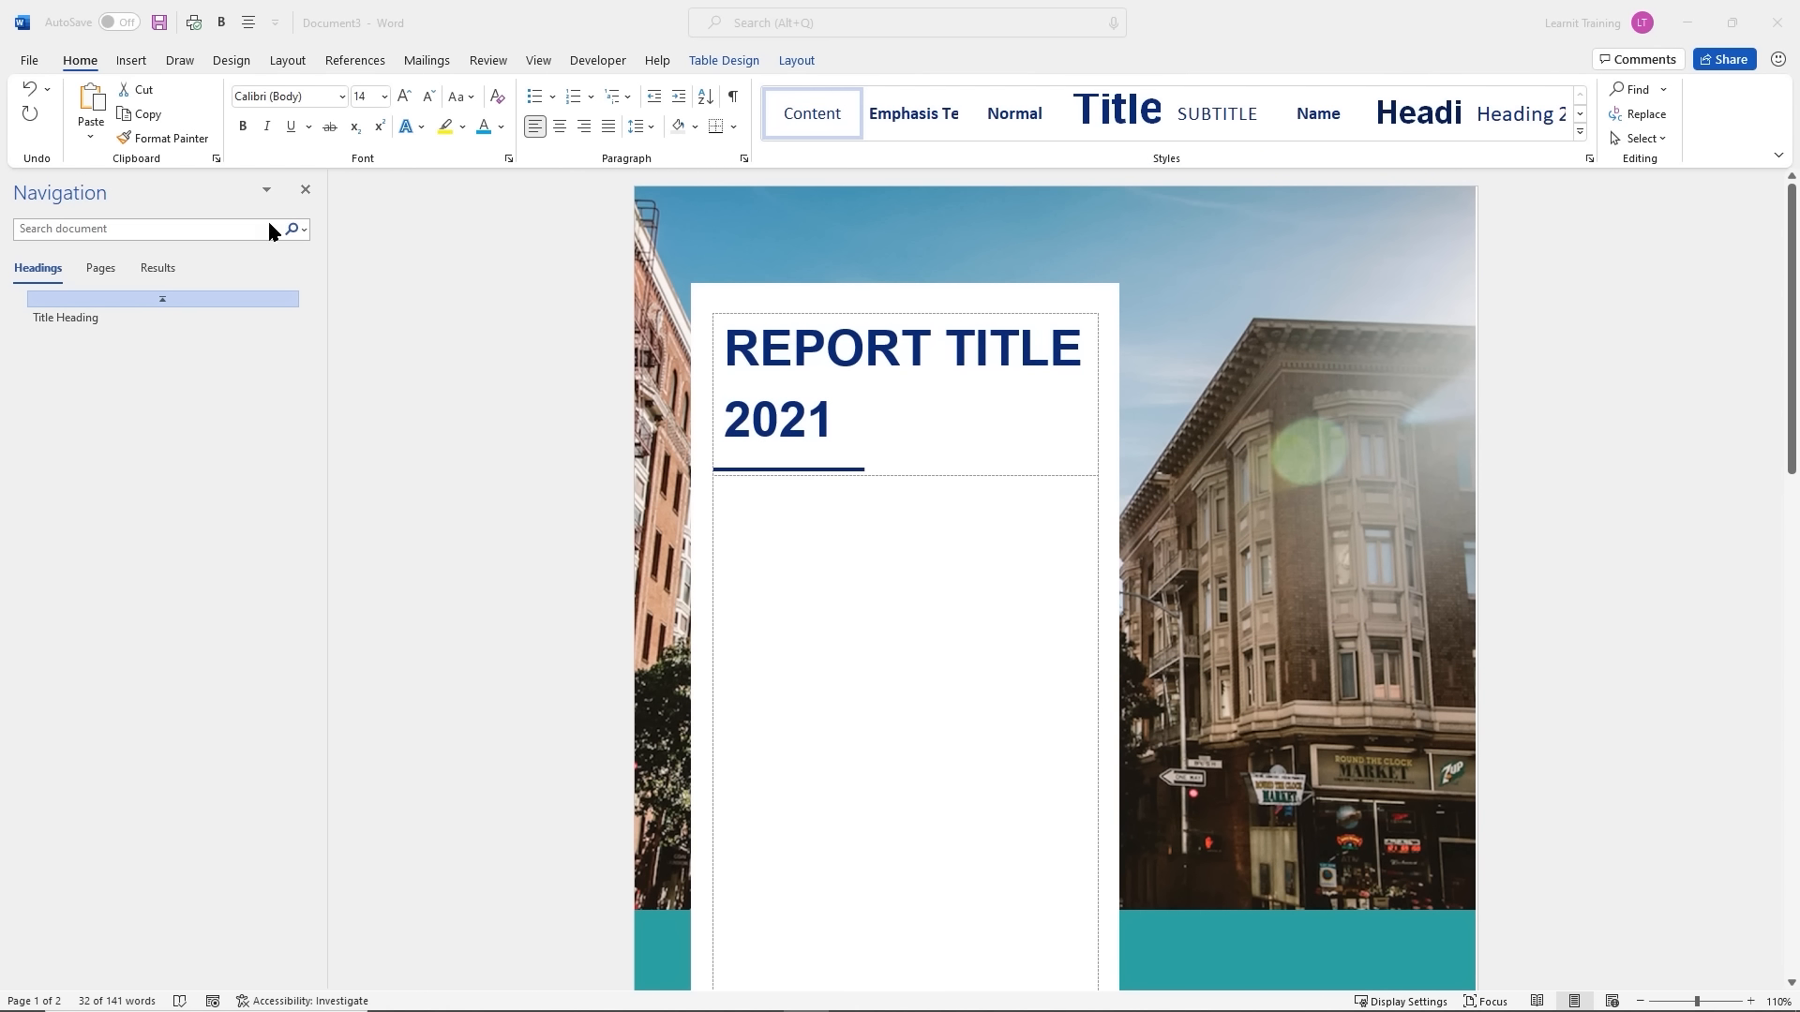
Create a new blank document and open the Building Blocks Organizer for it
click(30, 62)
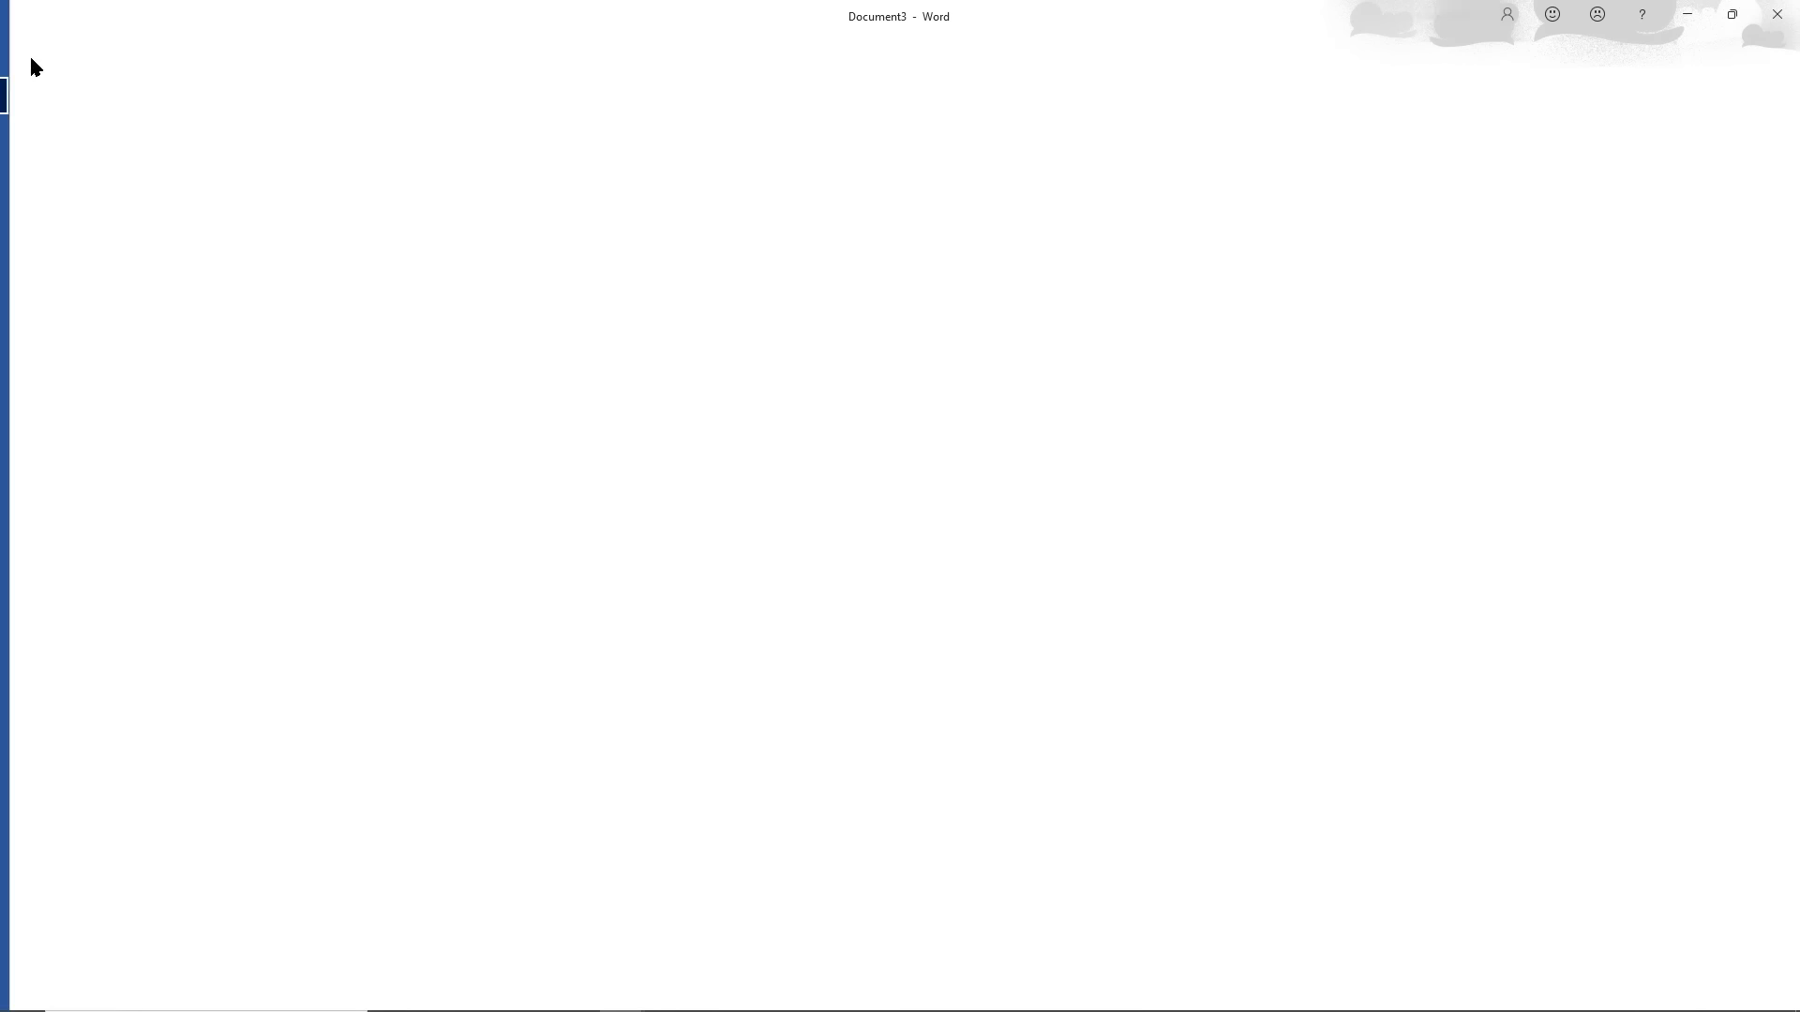
click(249, 181)
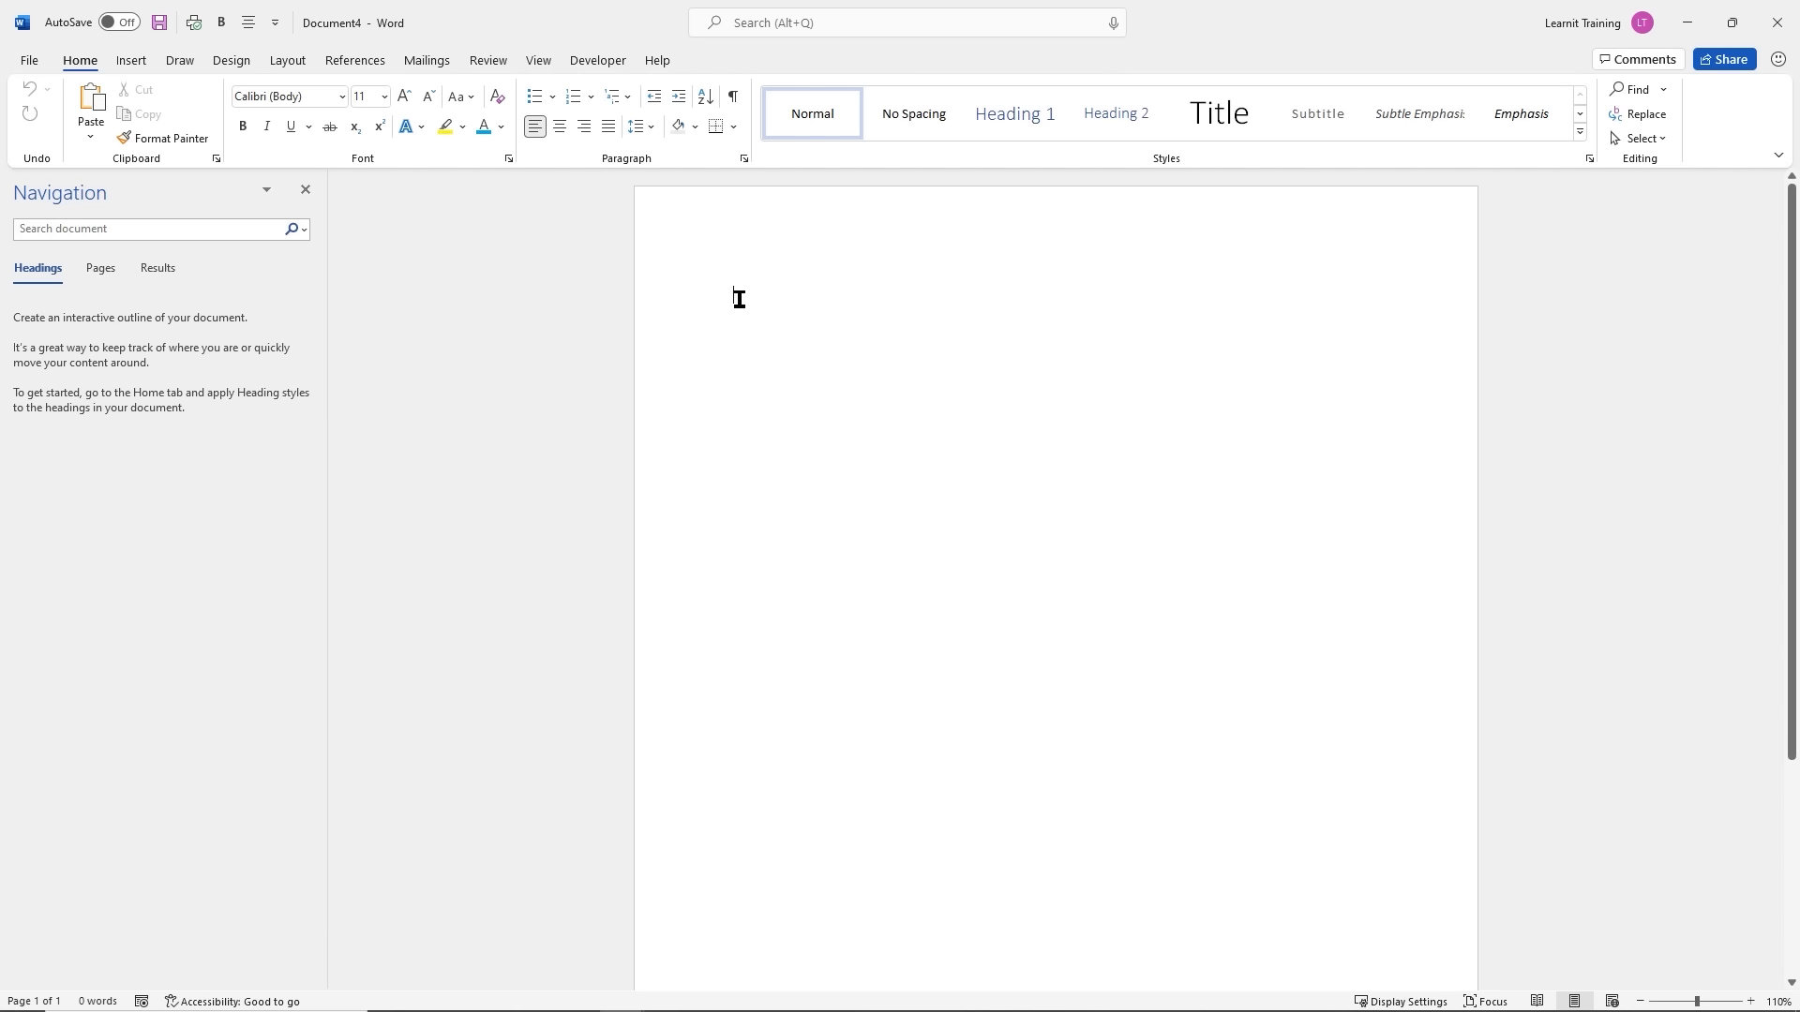
click(131, 62)
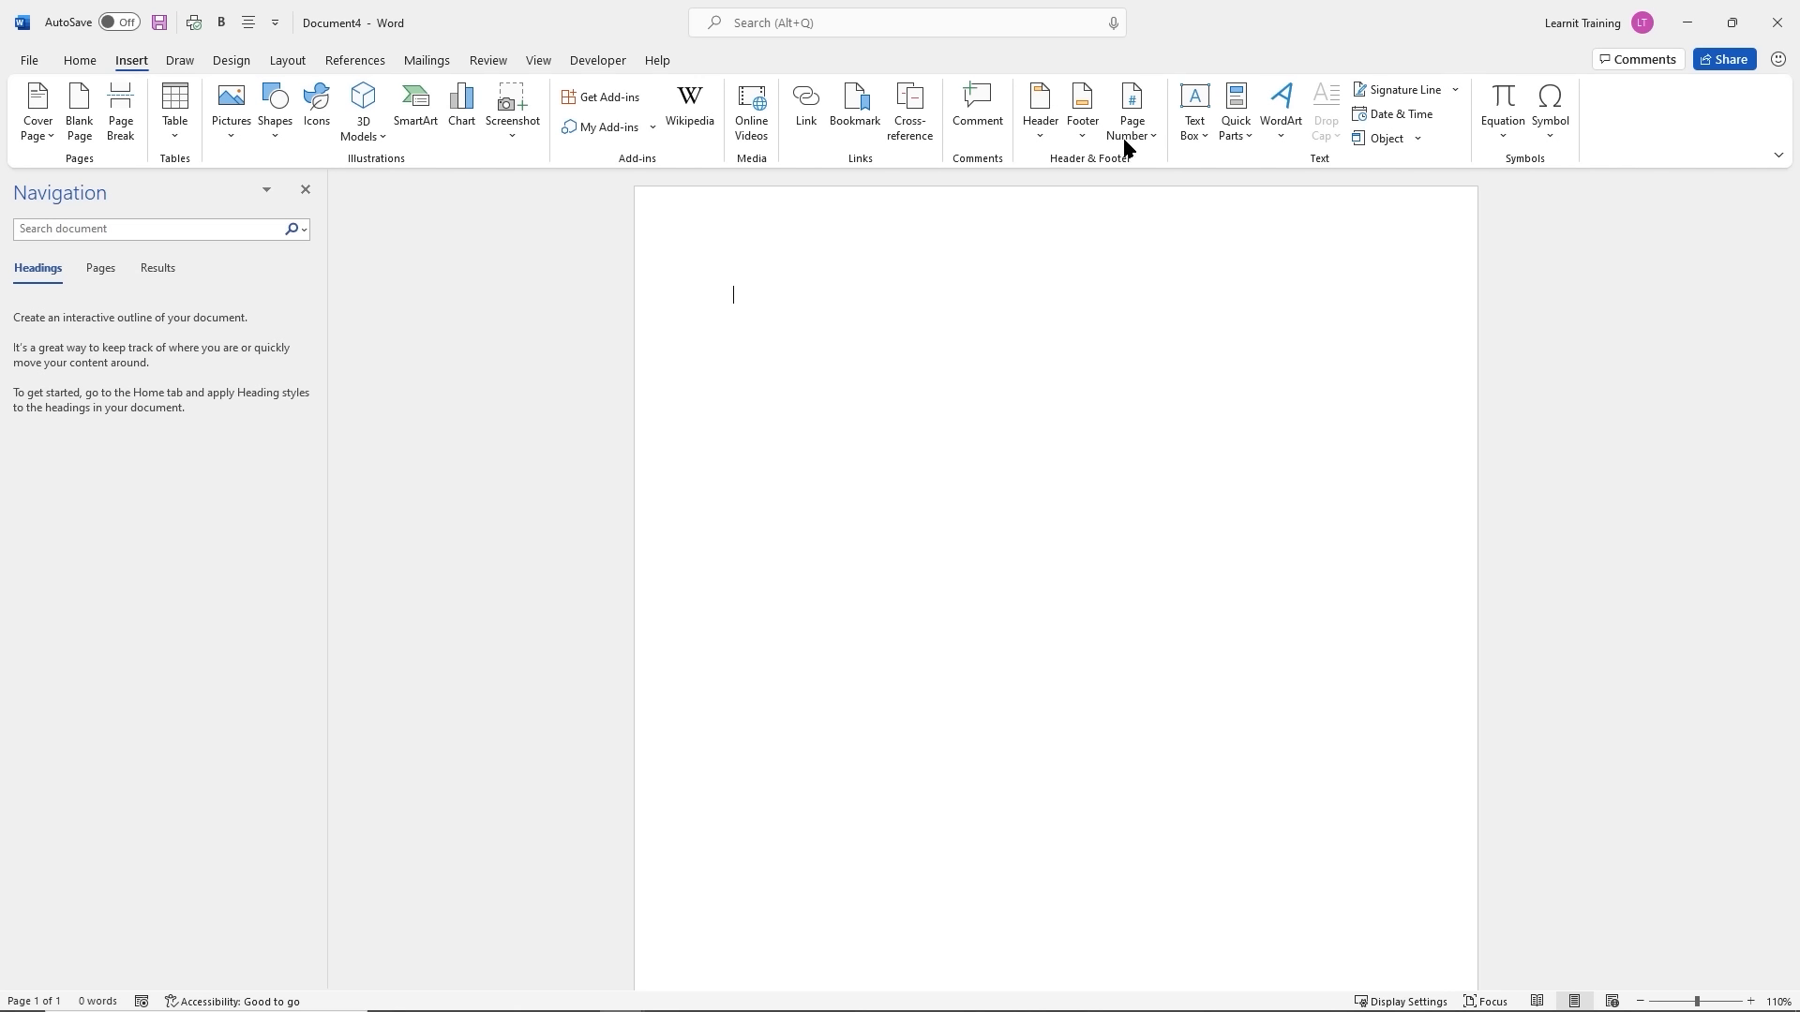
click(1252, 142)
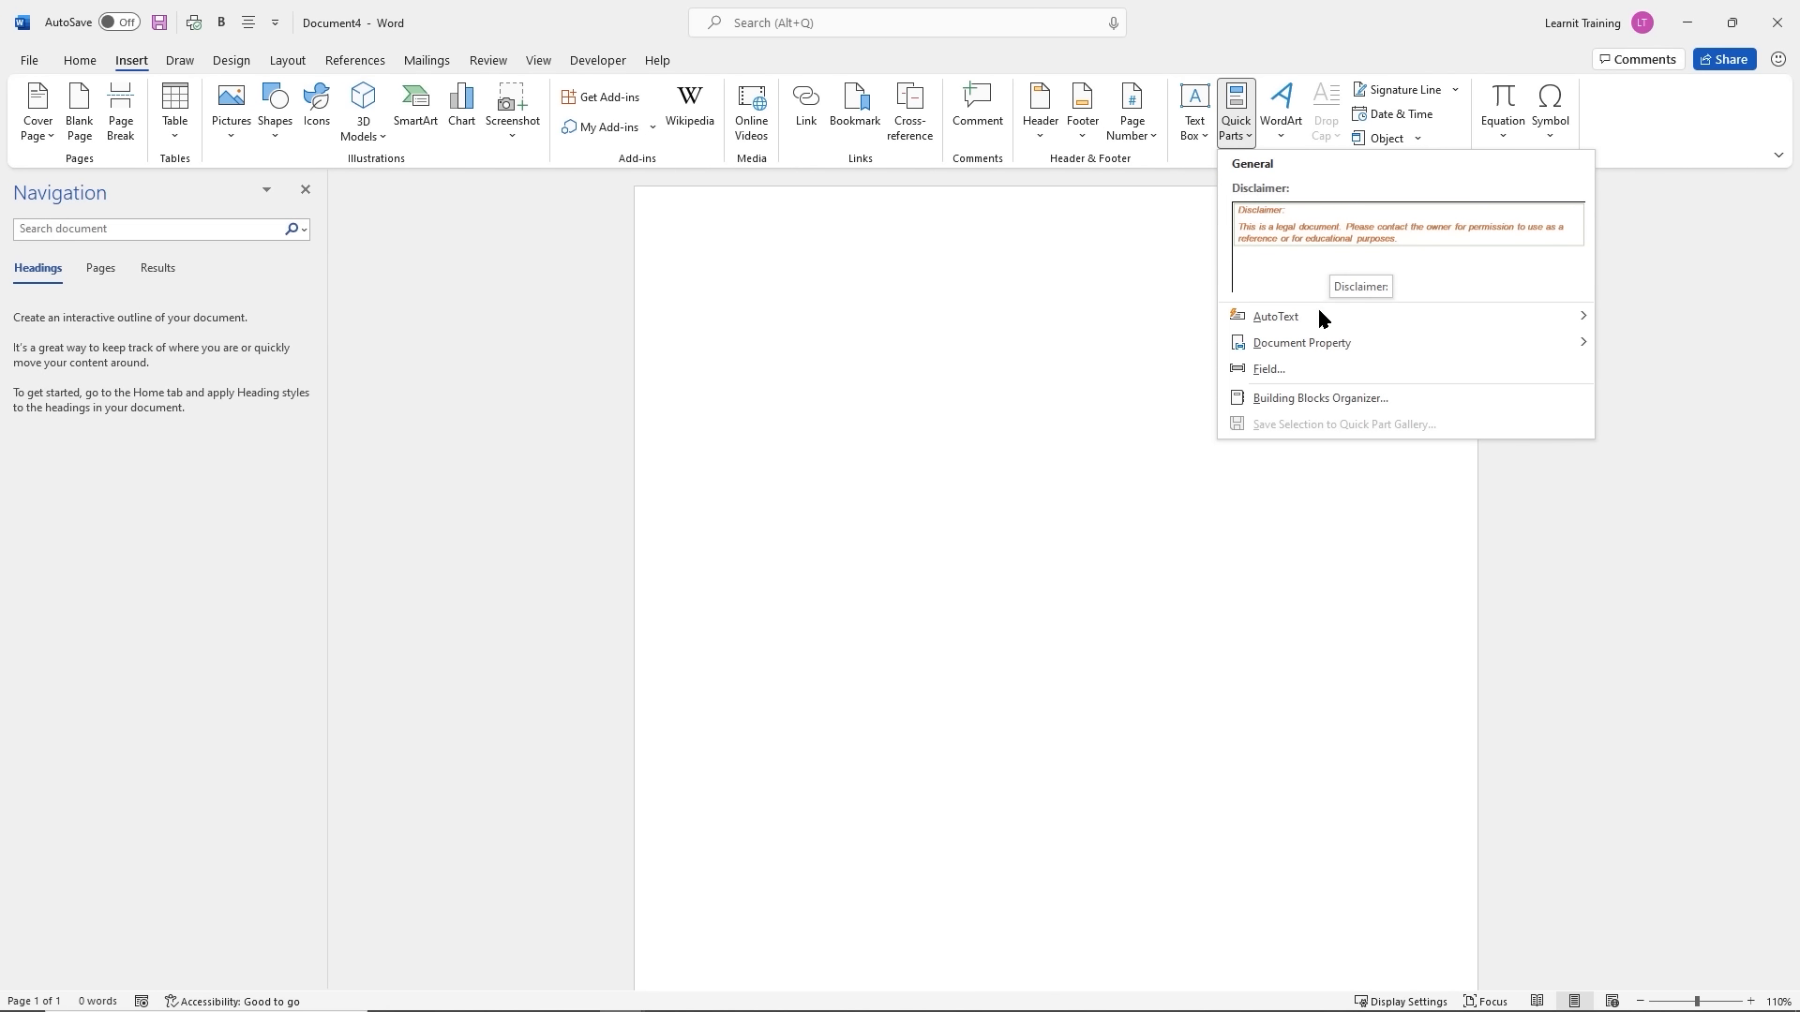
click(1333, 398)
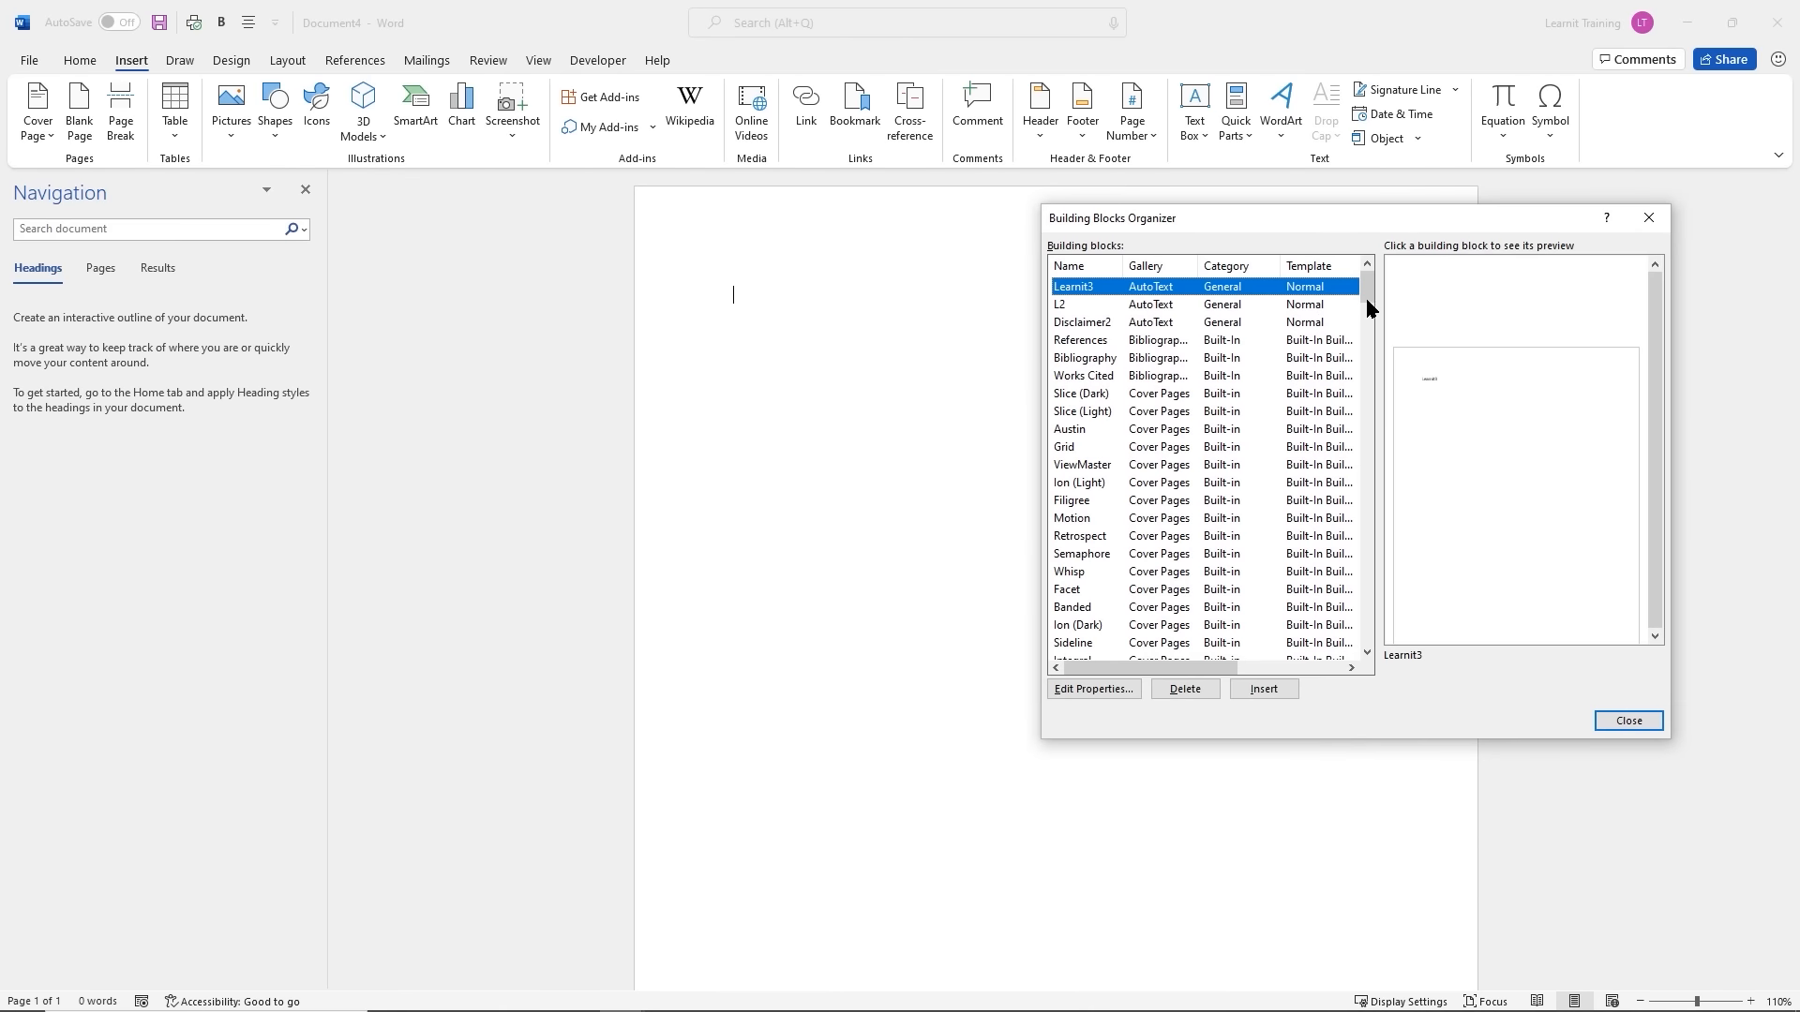
Compare the Simple Text Box, Grid Sidebar and Grid Quote building blocks in their previews and insert Grid Quote into the page
drag(1367, 301, 1359, 581)
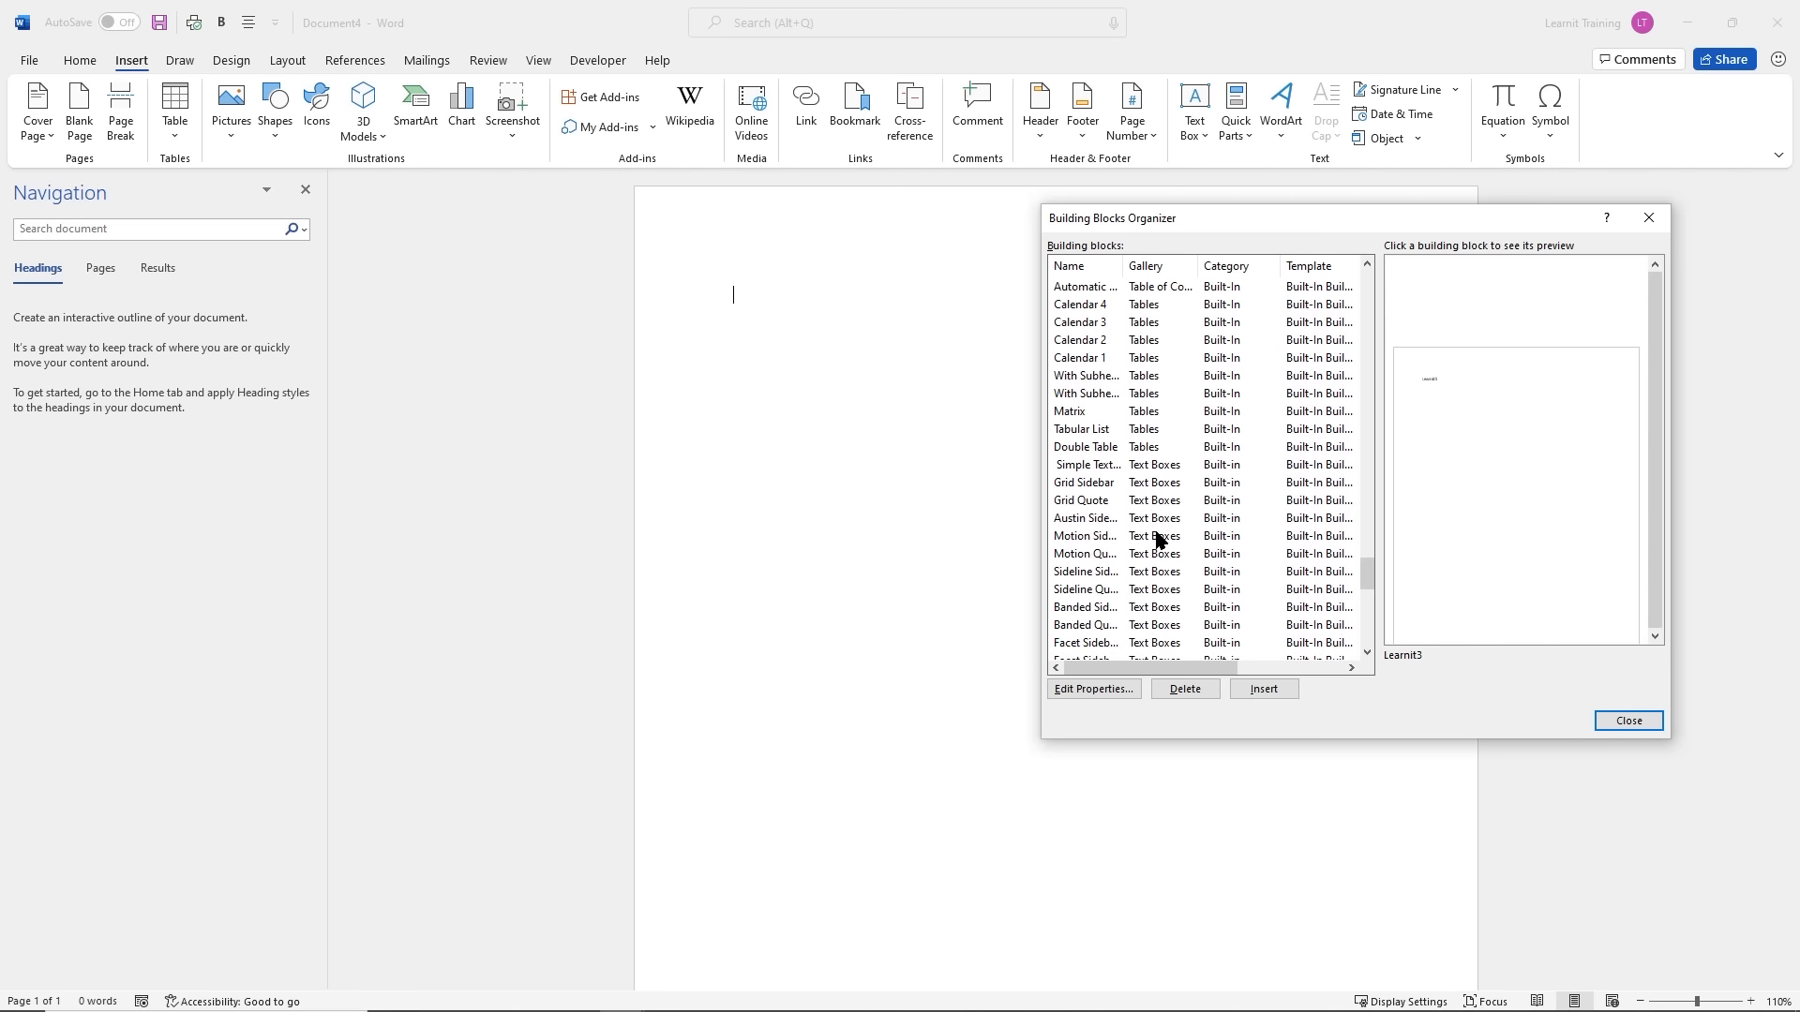
click(1162, 466)
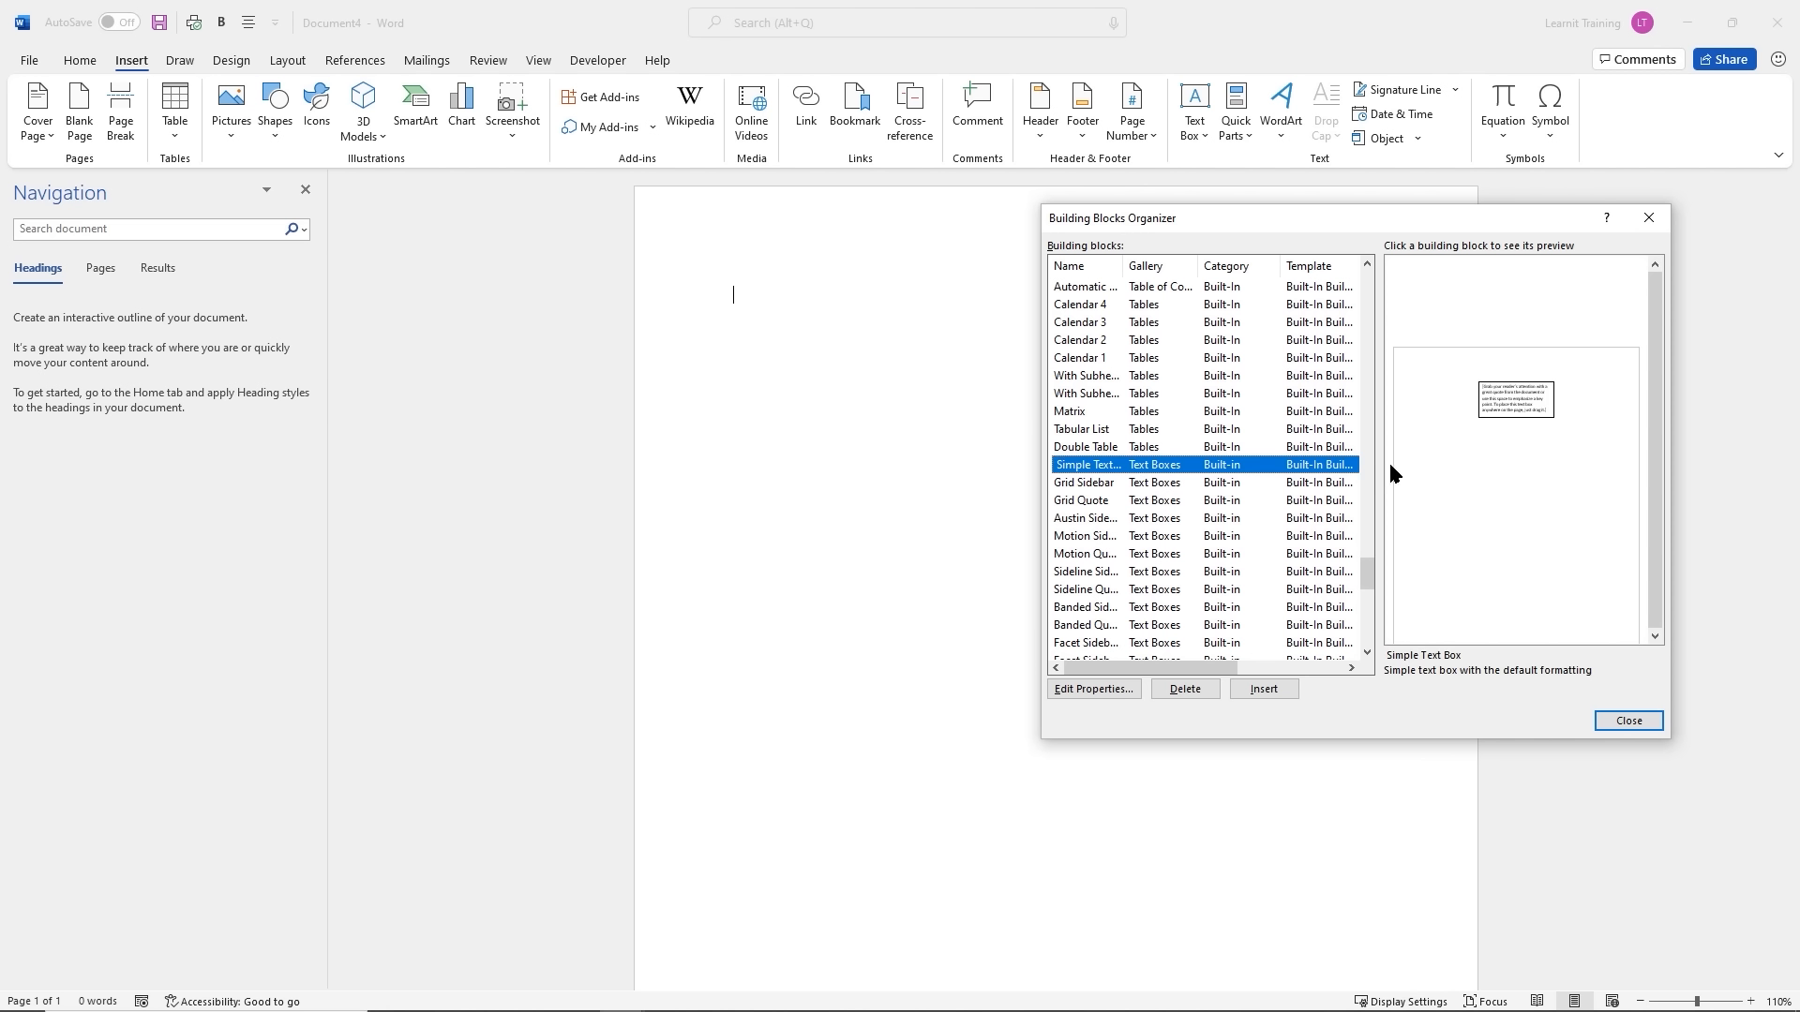
click(1163, 484)
click(1154, 503)
click(1205, 484)
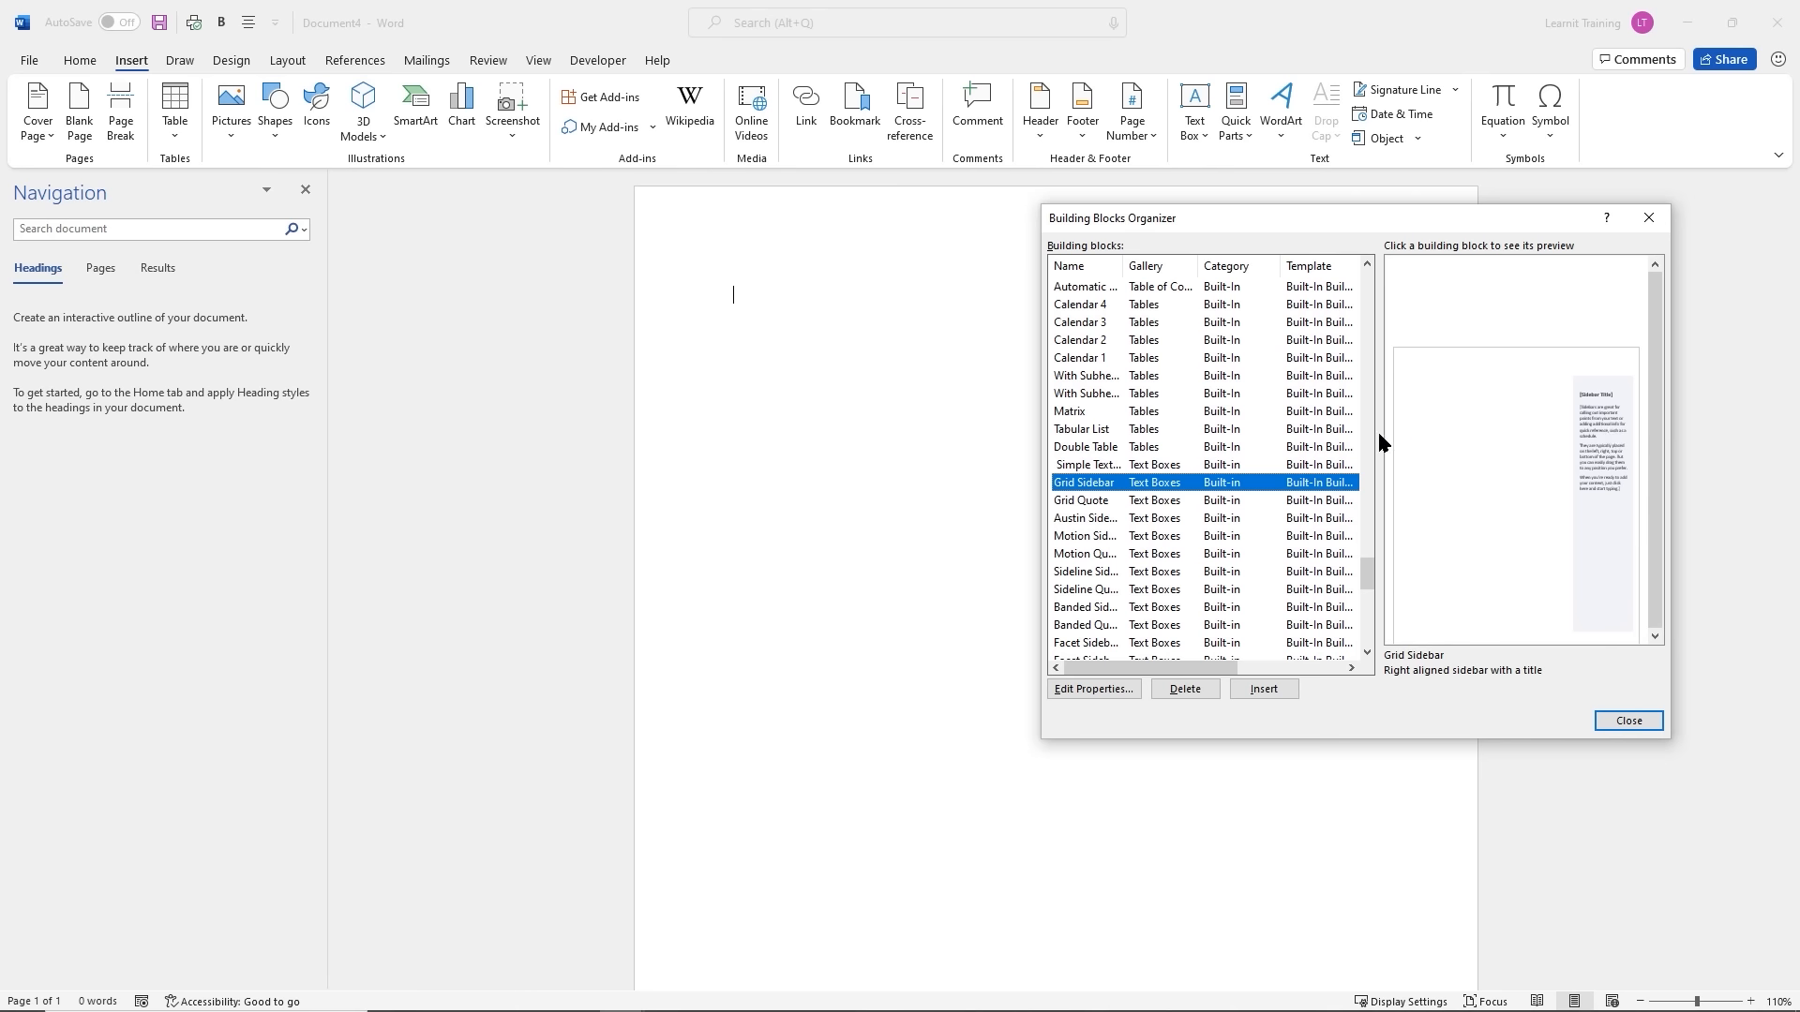
click(1203, 472)
click(1174, 486)
click(1160, 501)
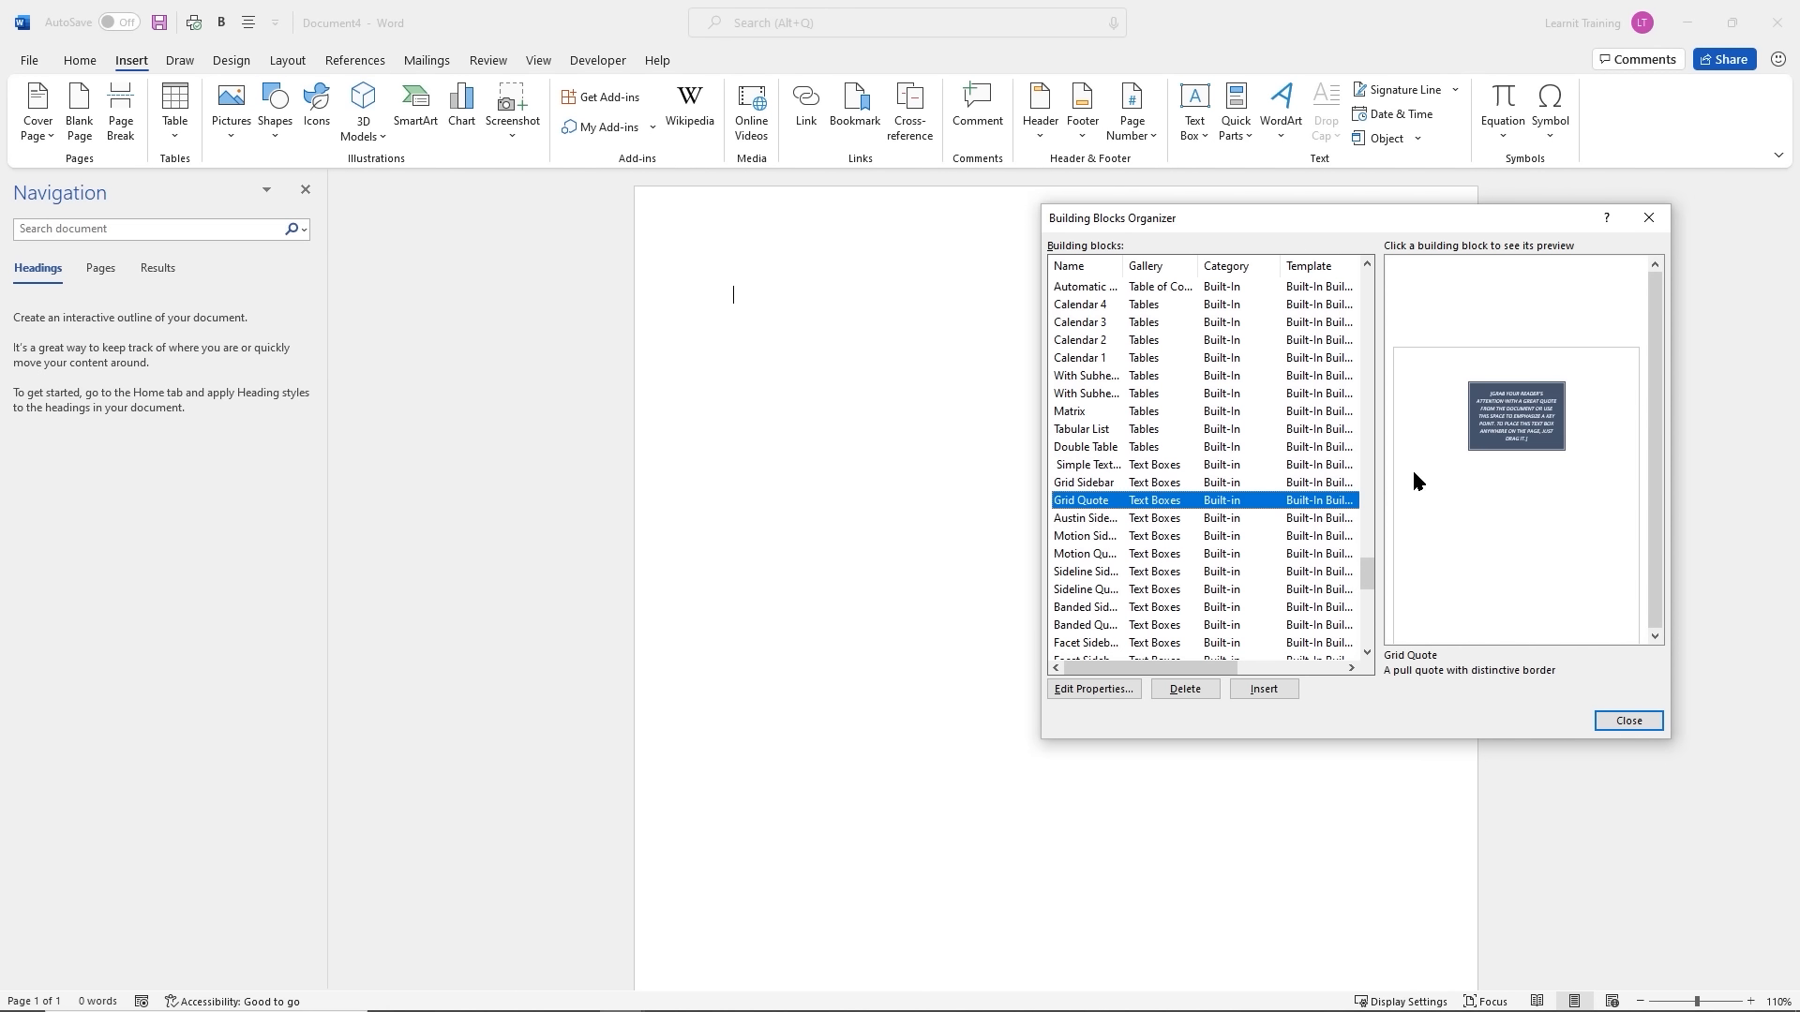
click(1263, 690)
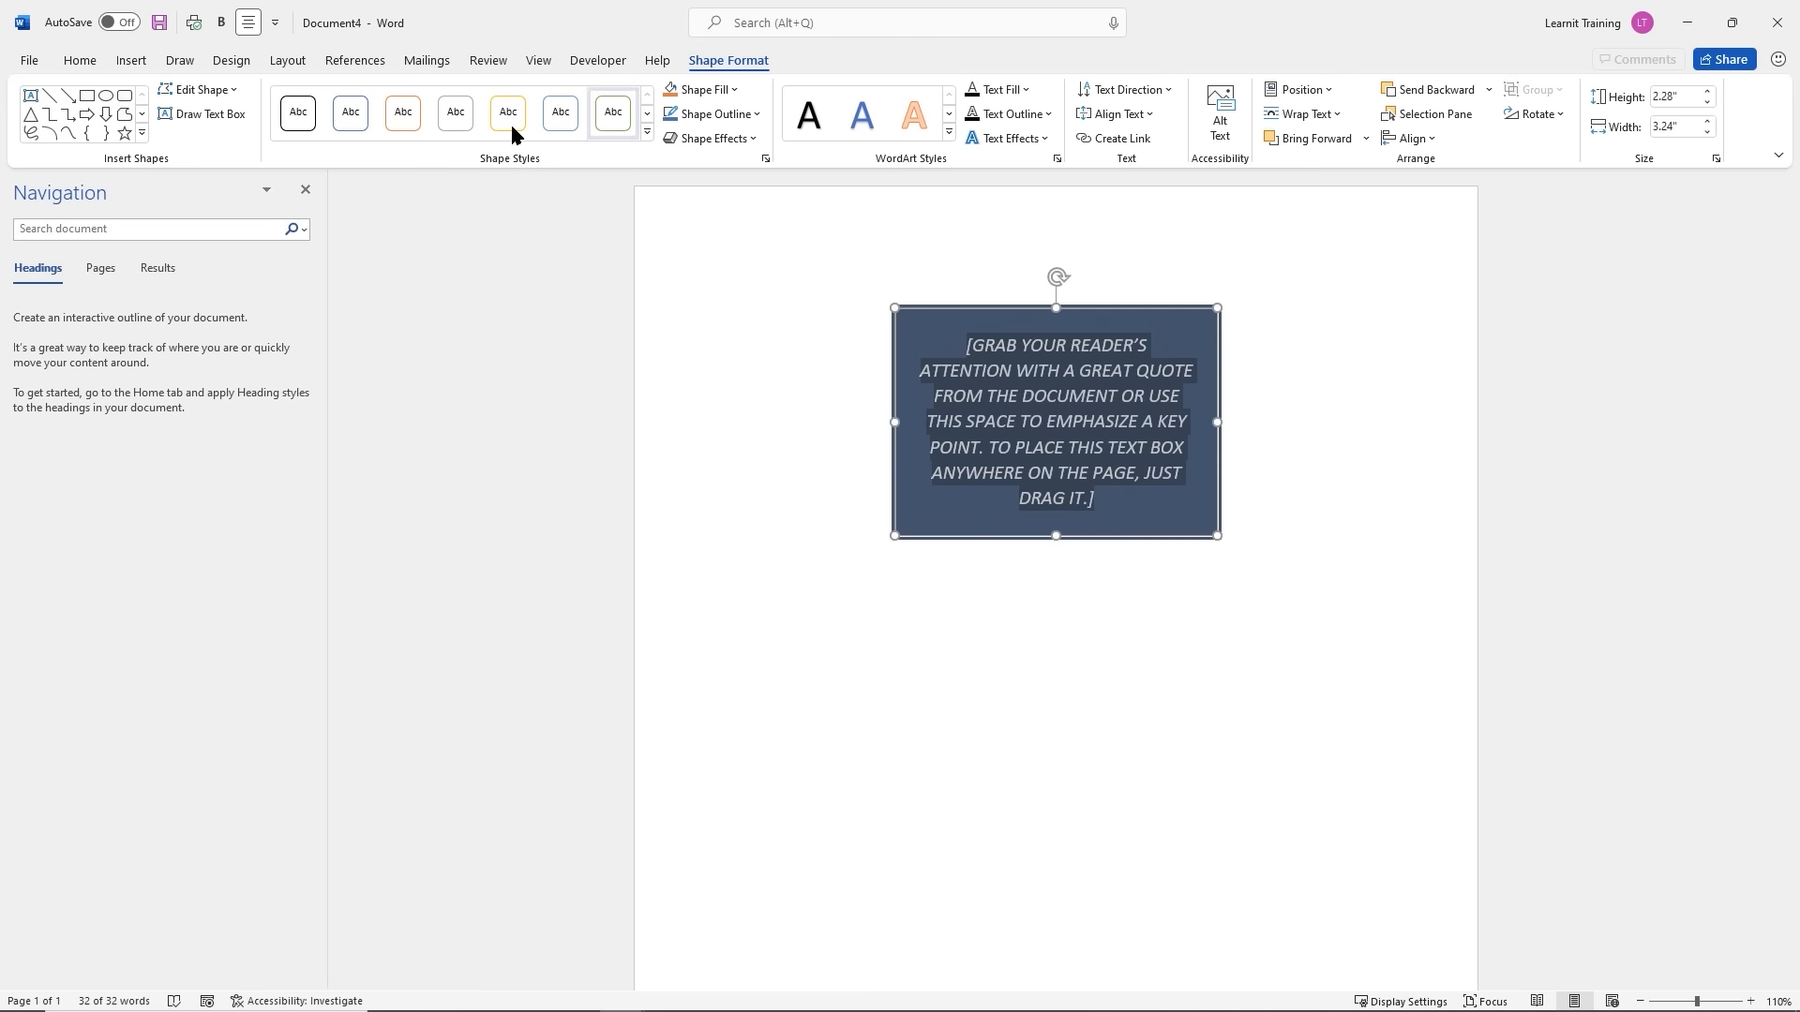
Look at the text box options with the quote box selected, and move the box slightly up and to the left on the page
click(133, 62)
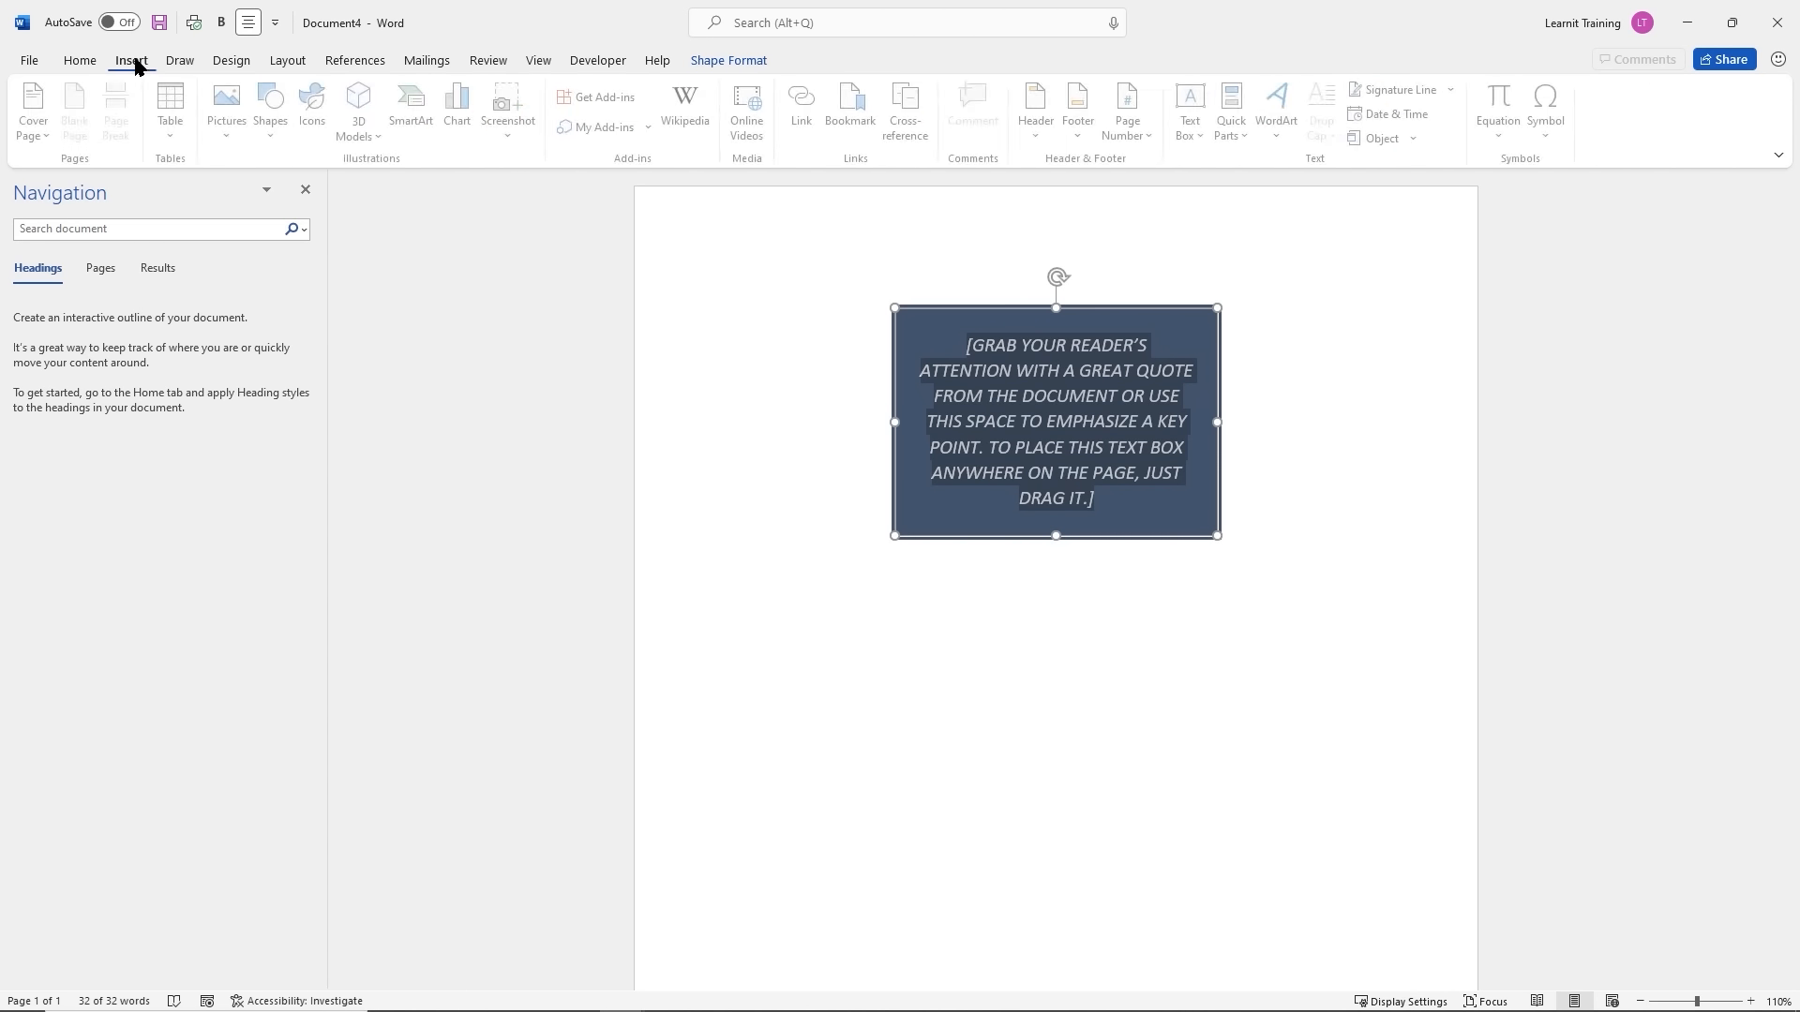
click(1206, 137)
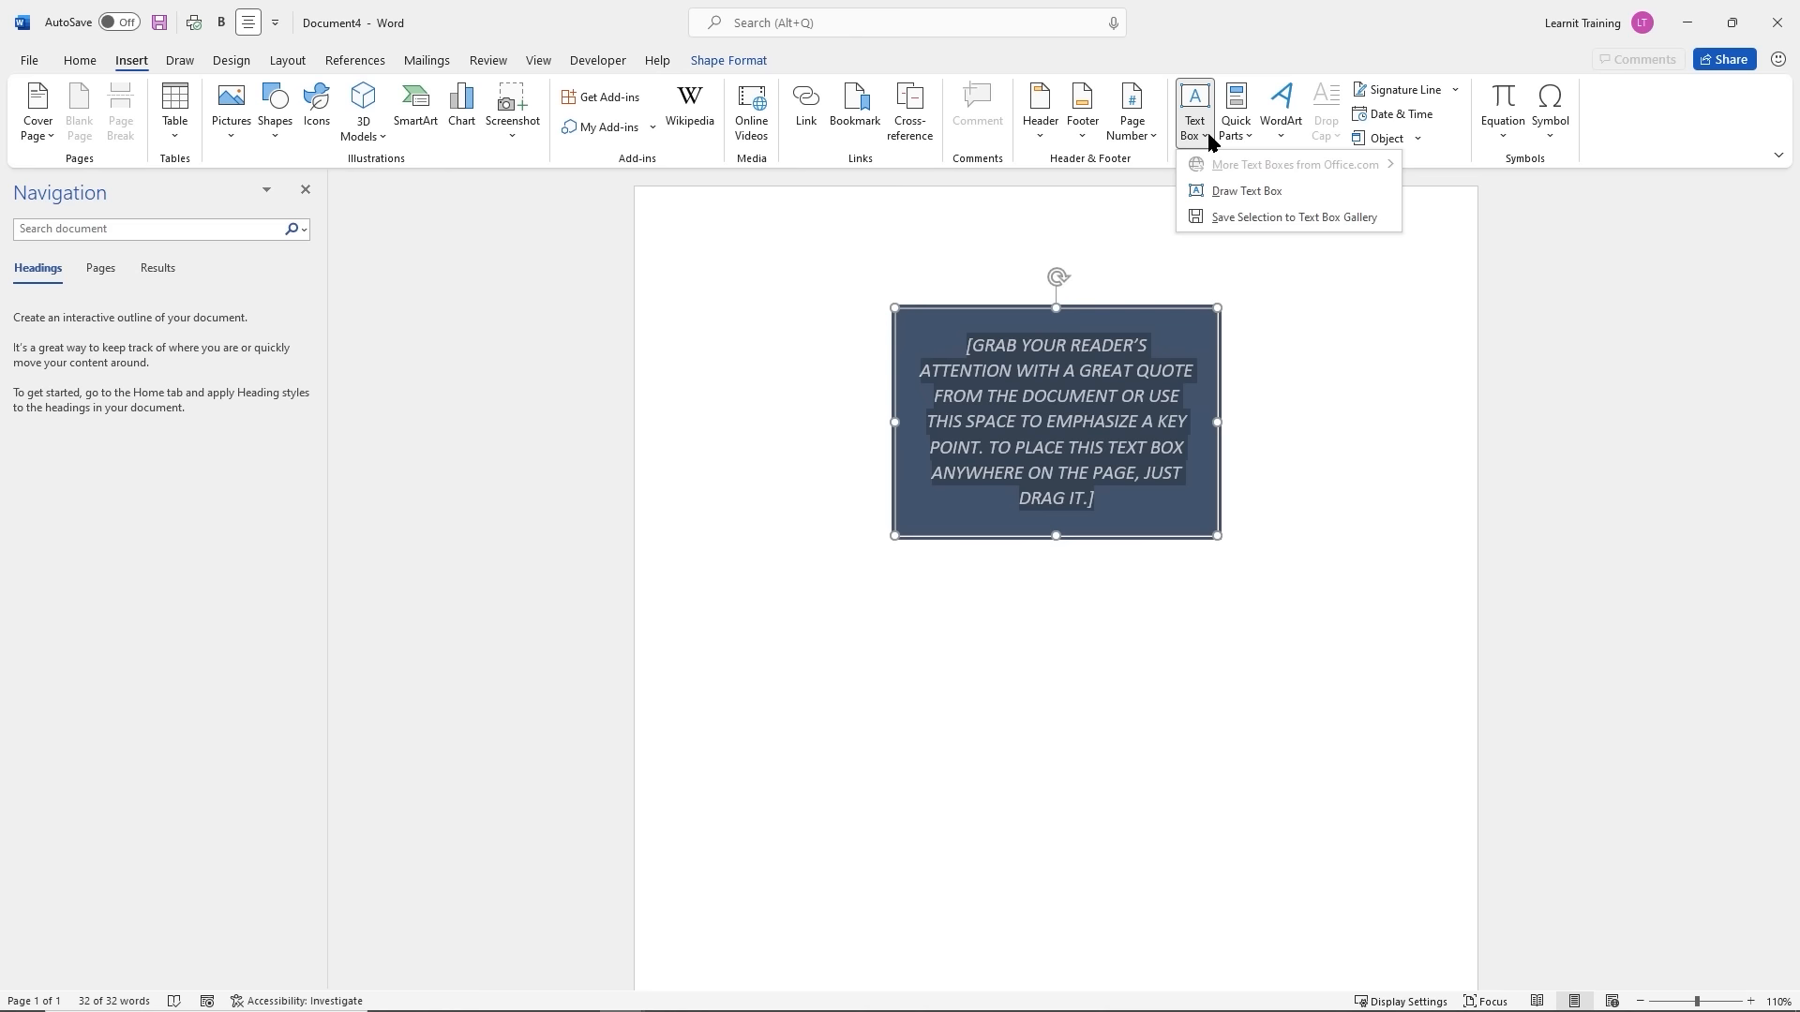
click(1208, 137)
click(1208, 138)
click(1246, 603)
click(1217, 643)
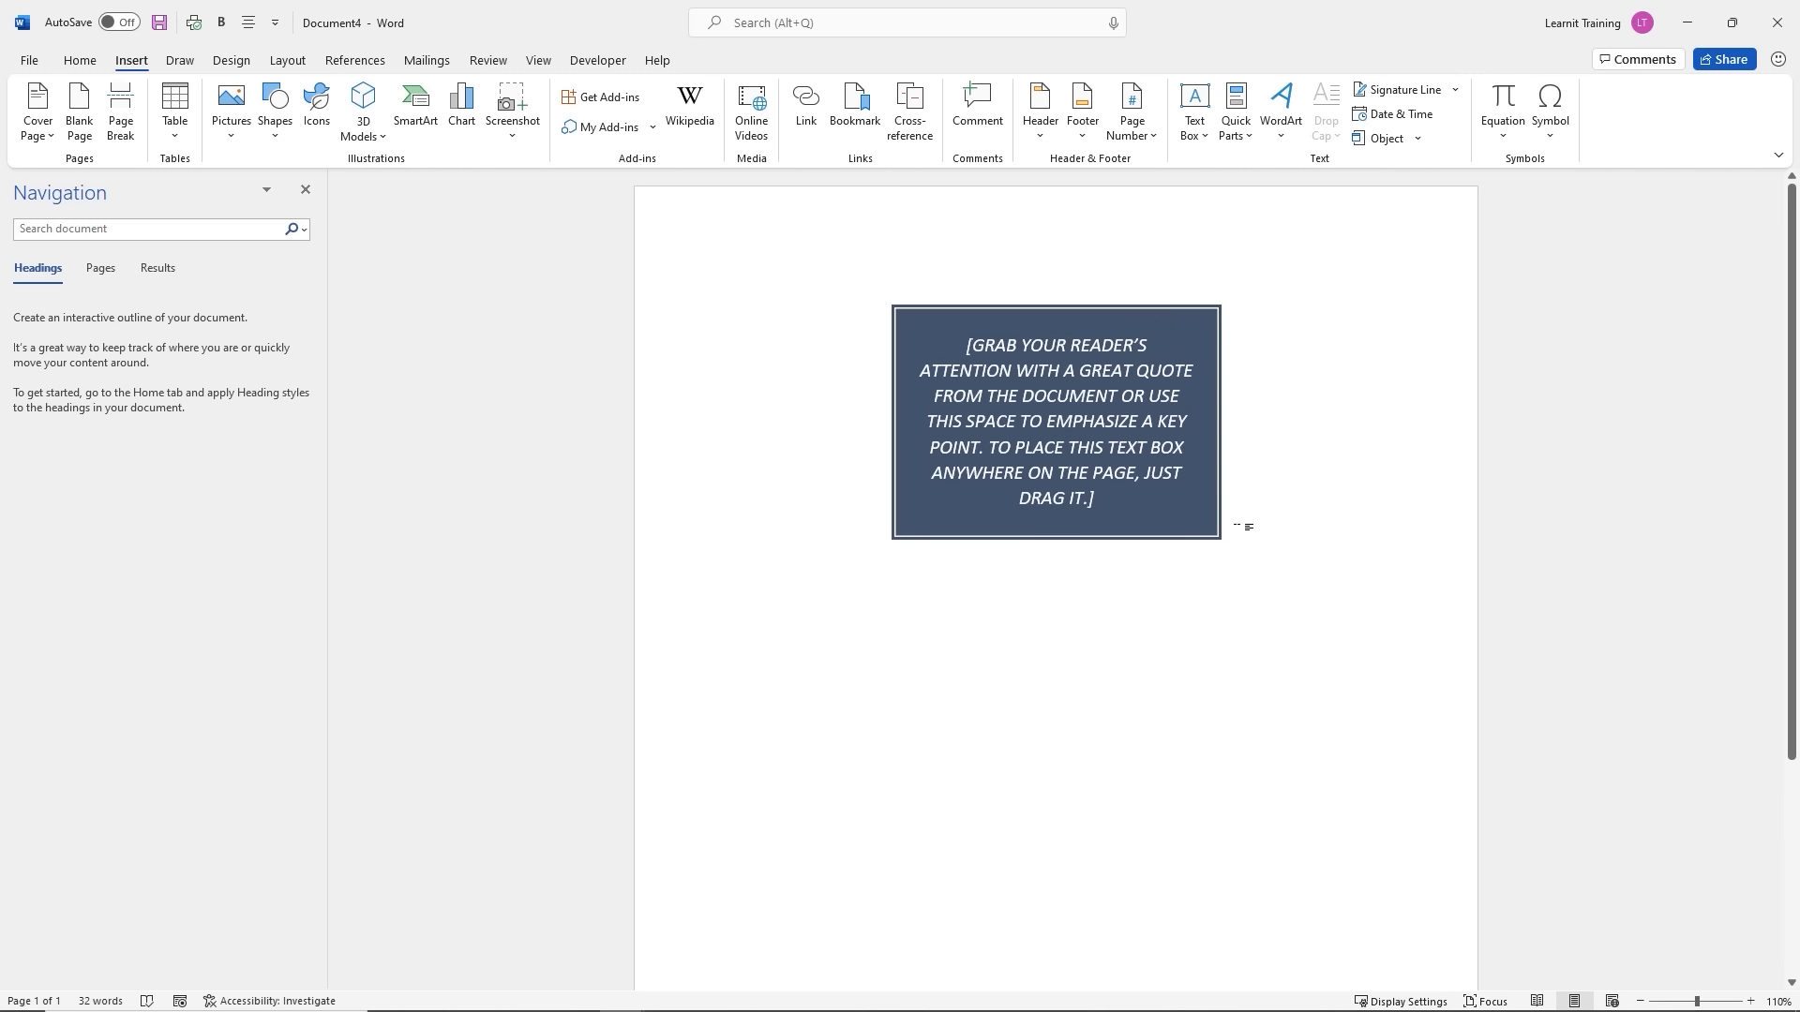
drag(1125, 305, 1087, 280)
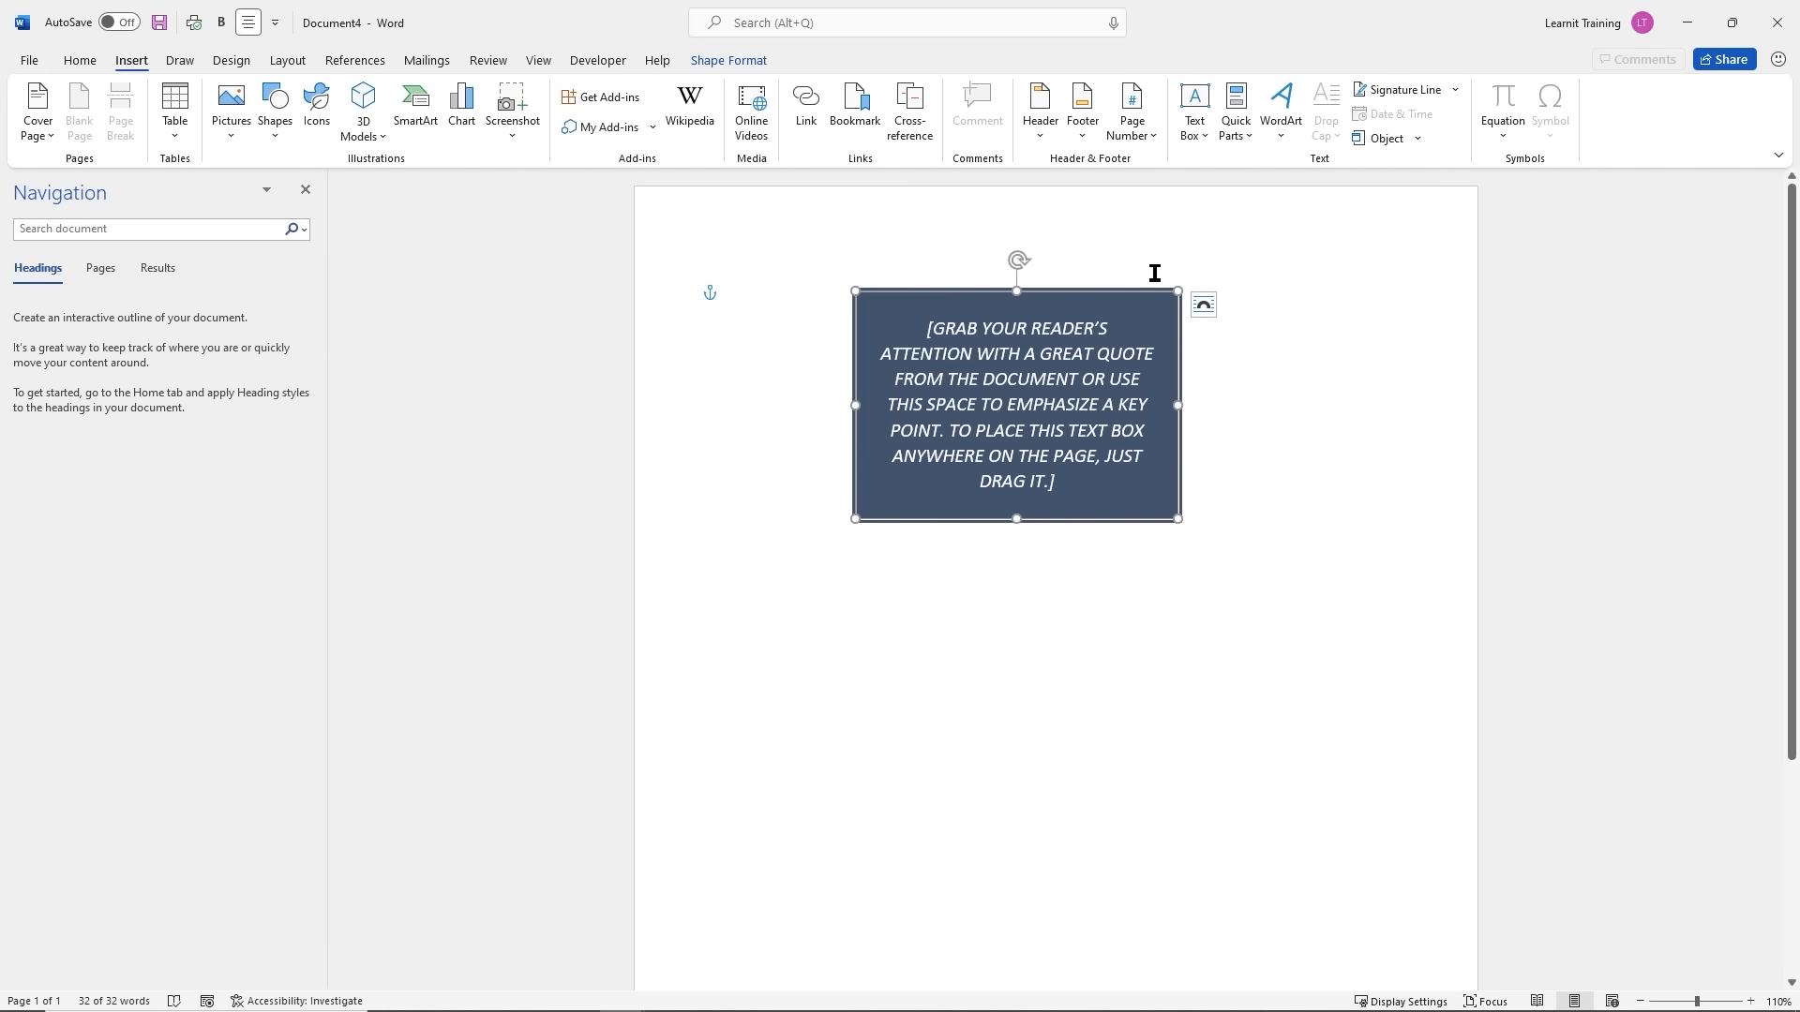
click(1171, 602)
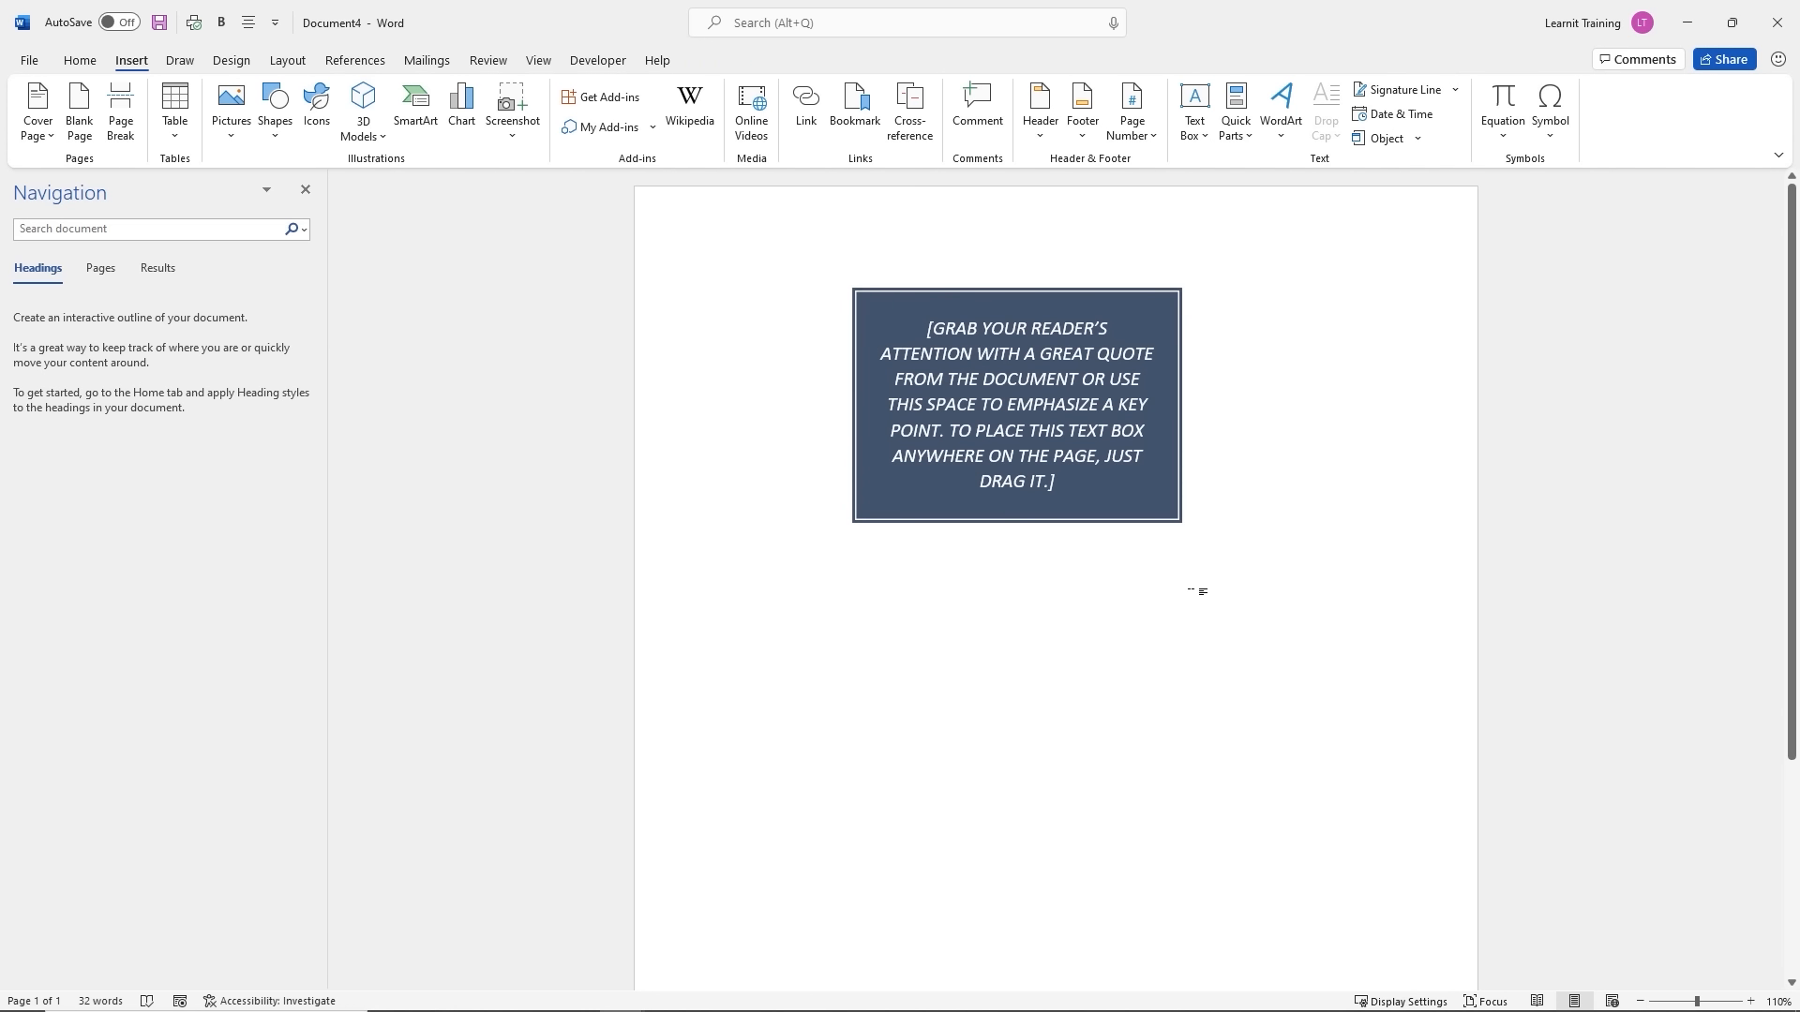
Insert the built-in orange sidebar text box with a blue edge and place it along the page's right side, beside the quote box
click(1204, 134)
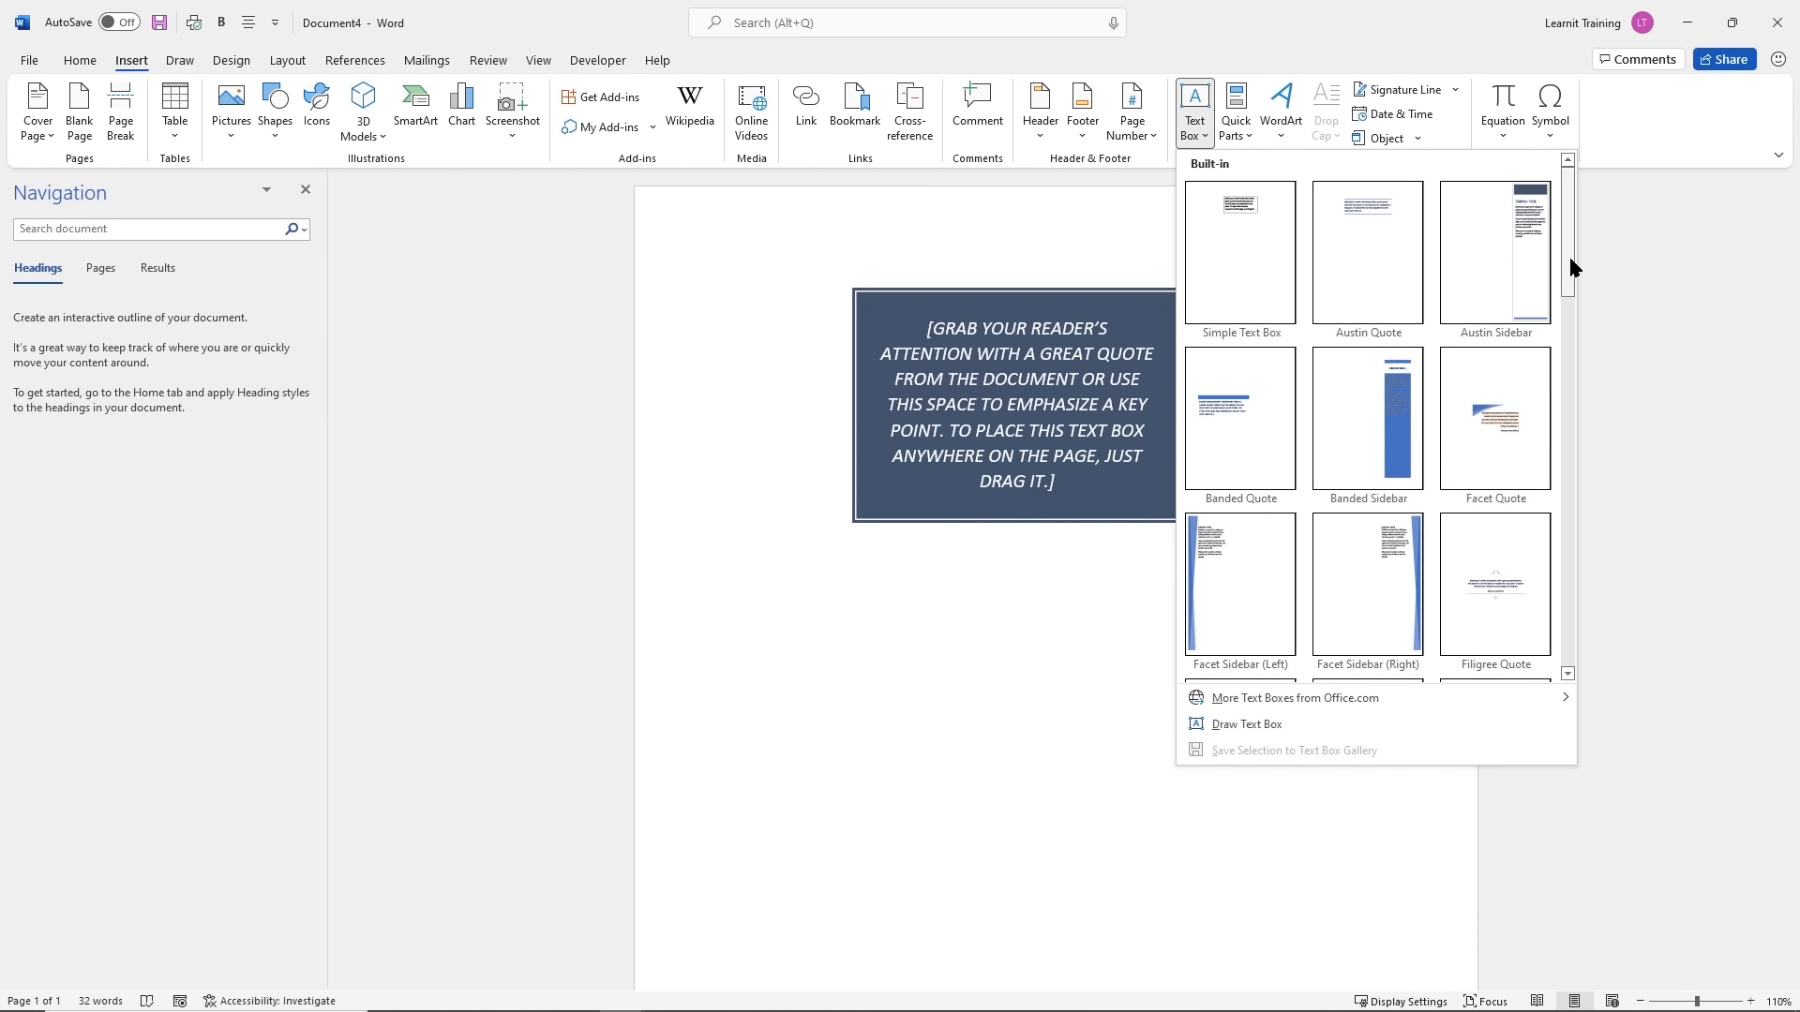
drag(1567, 255, 1567, 497)
click(1252, 477)
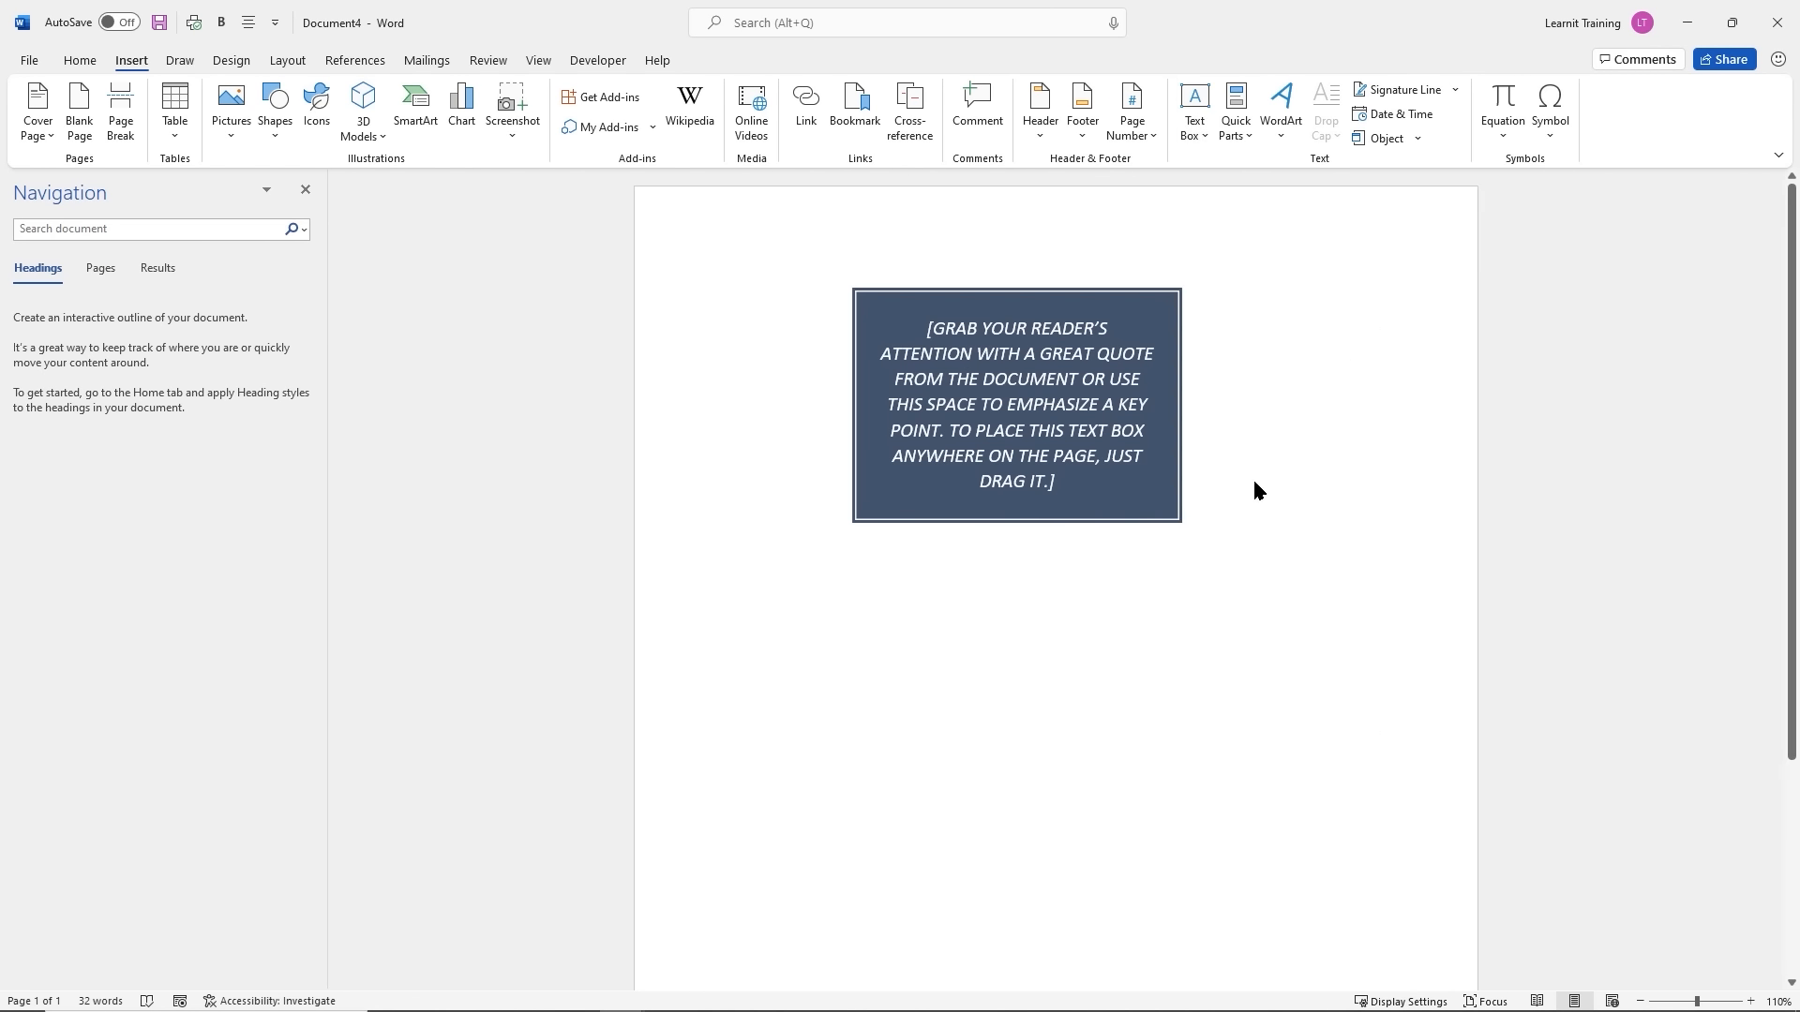
drag(1319, 333, 1398, 277)
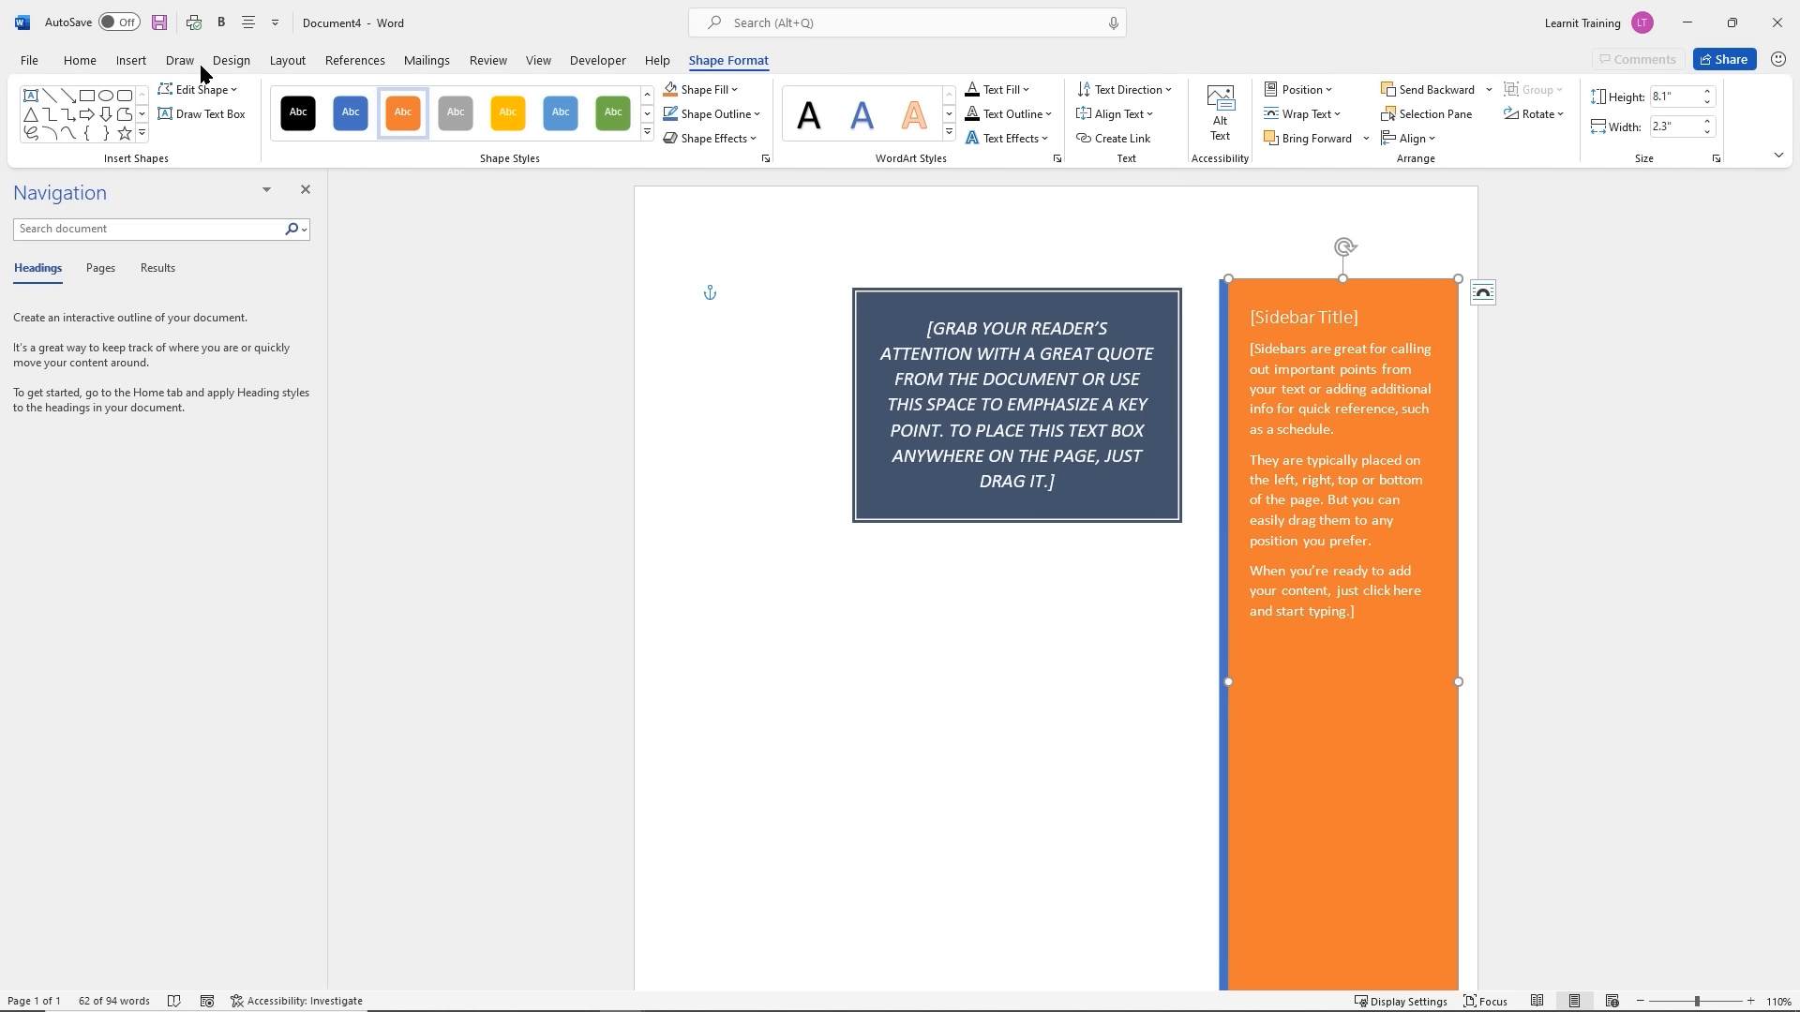
Insert a built-in Simple Text Box and move it down the page, directly above the dark blue quote box
click(130, 62)
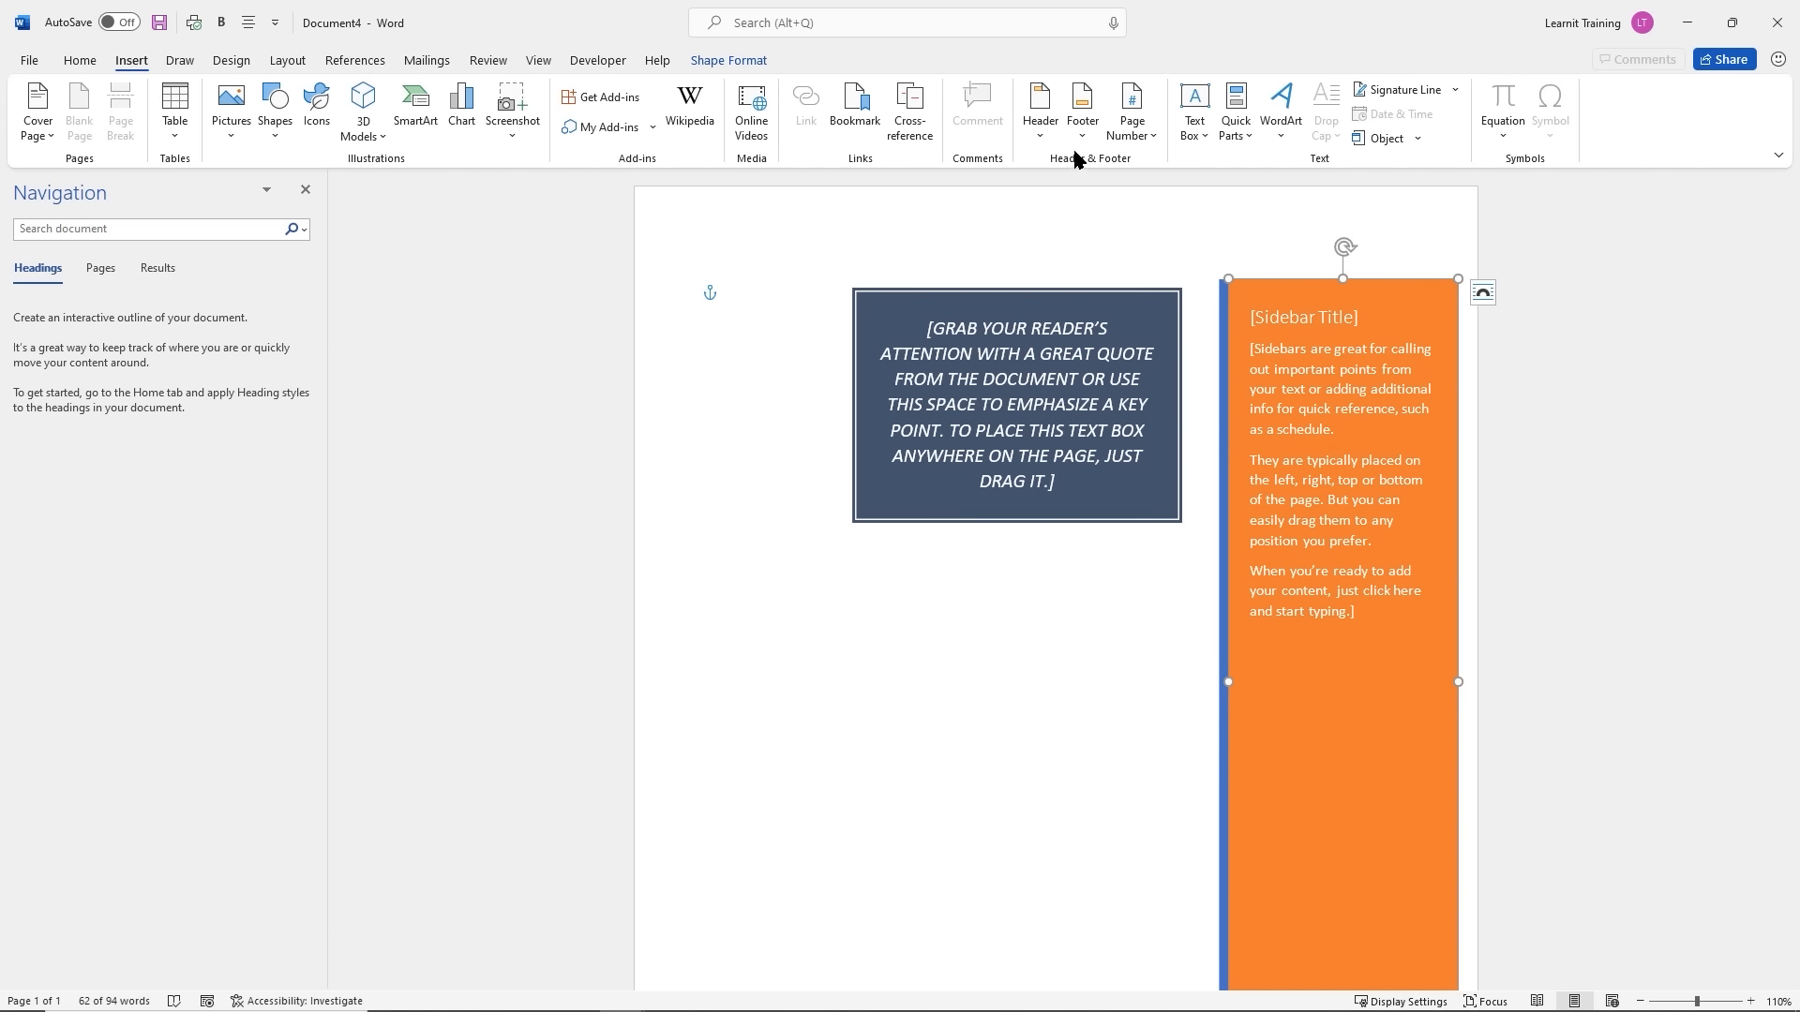
click(1206, 142)
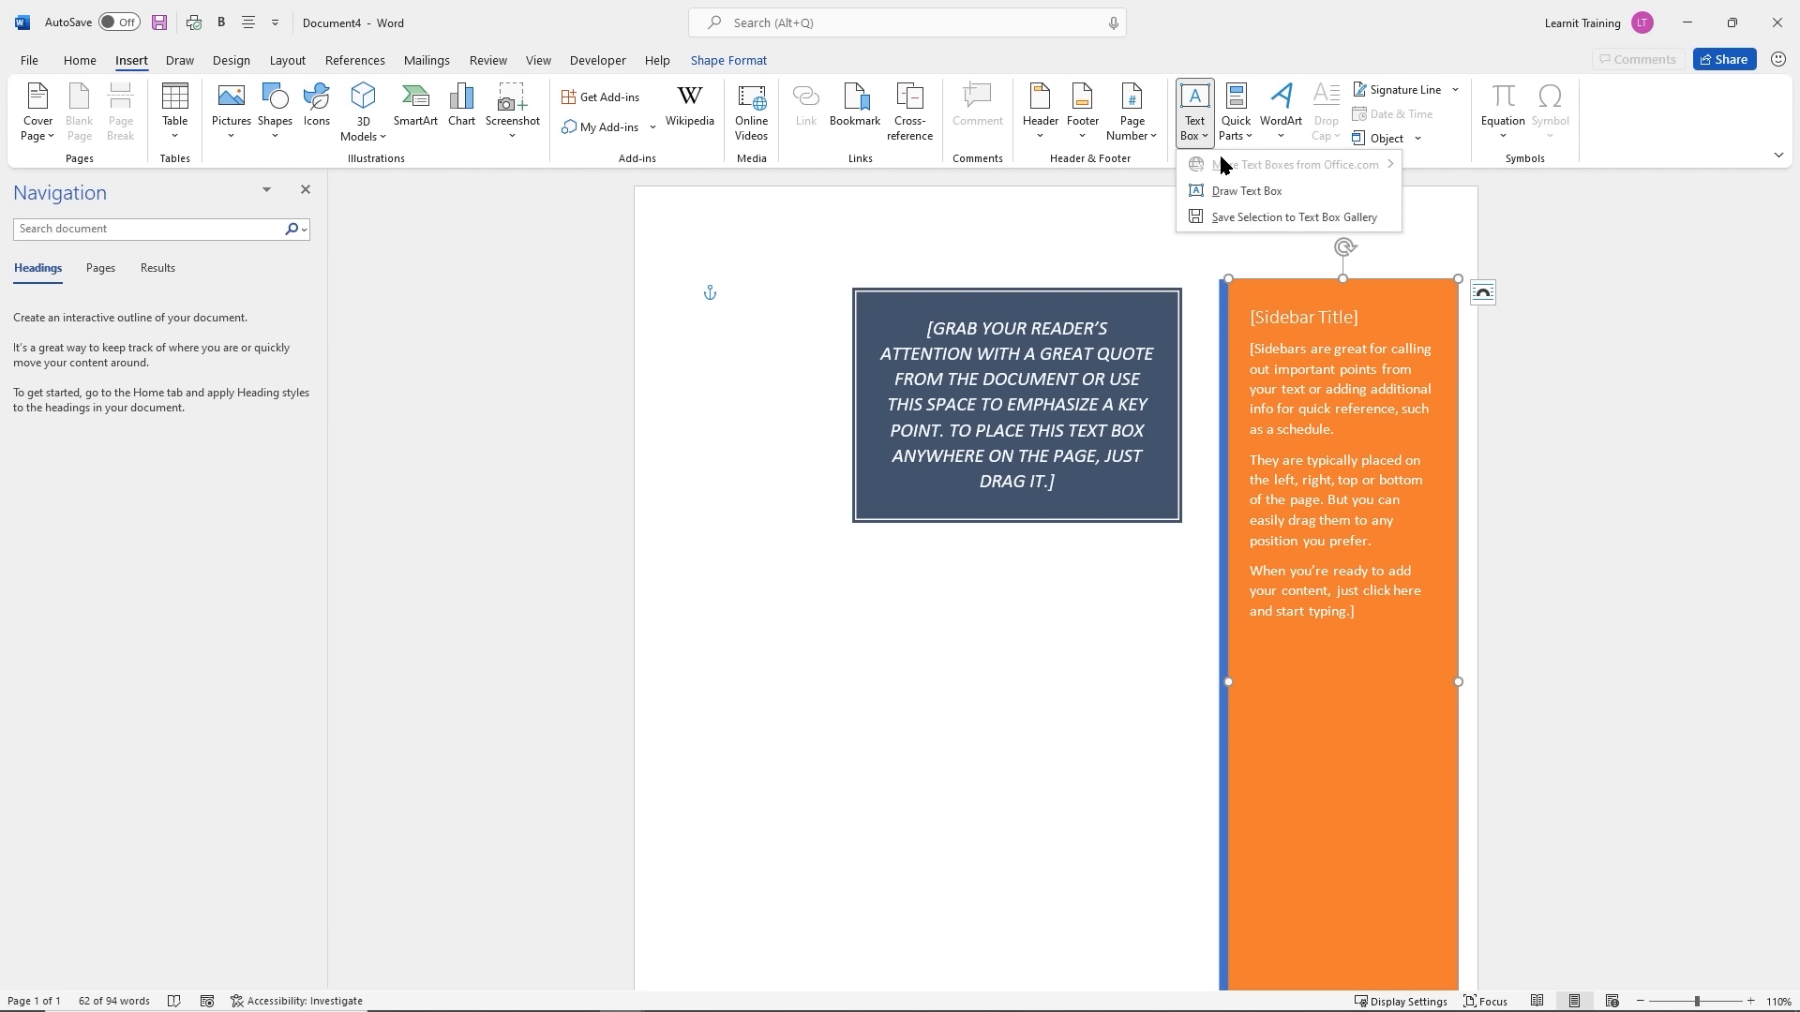
click(1151, 233)
click(1137, 566)
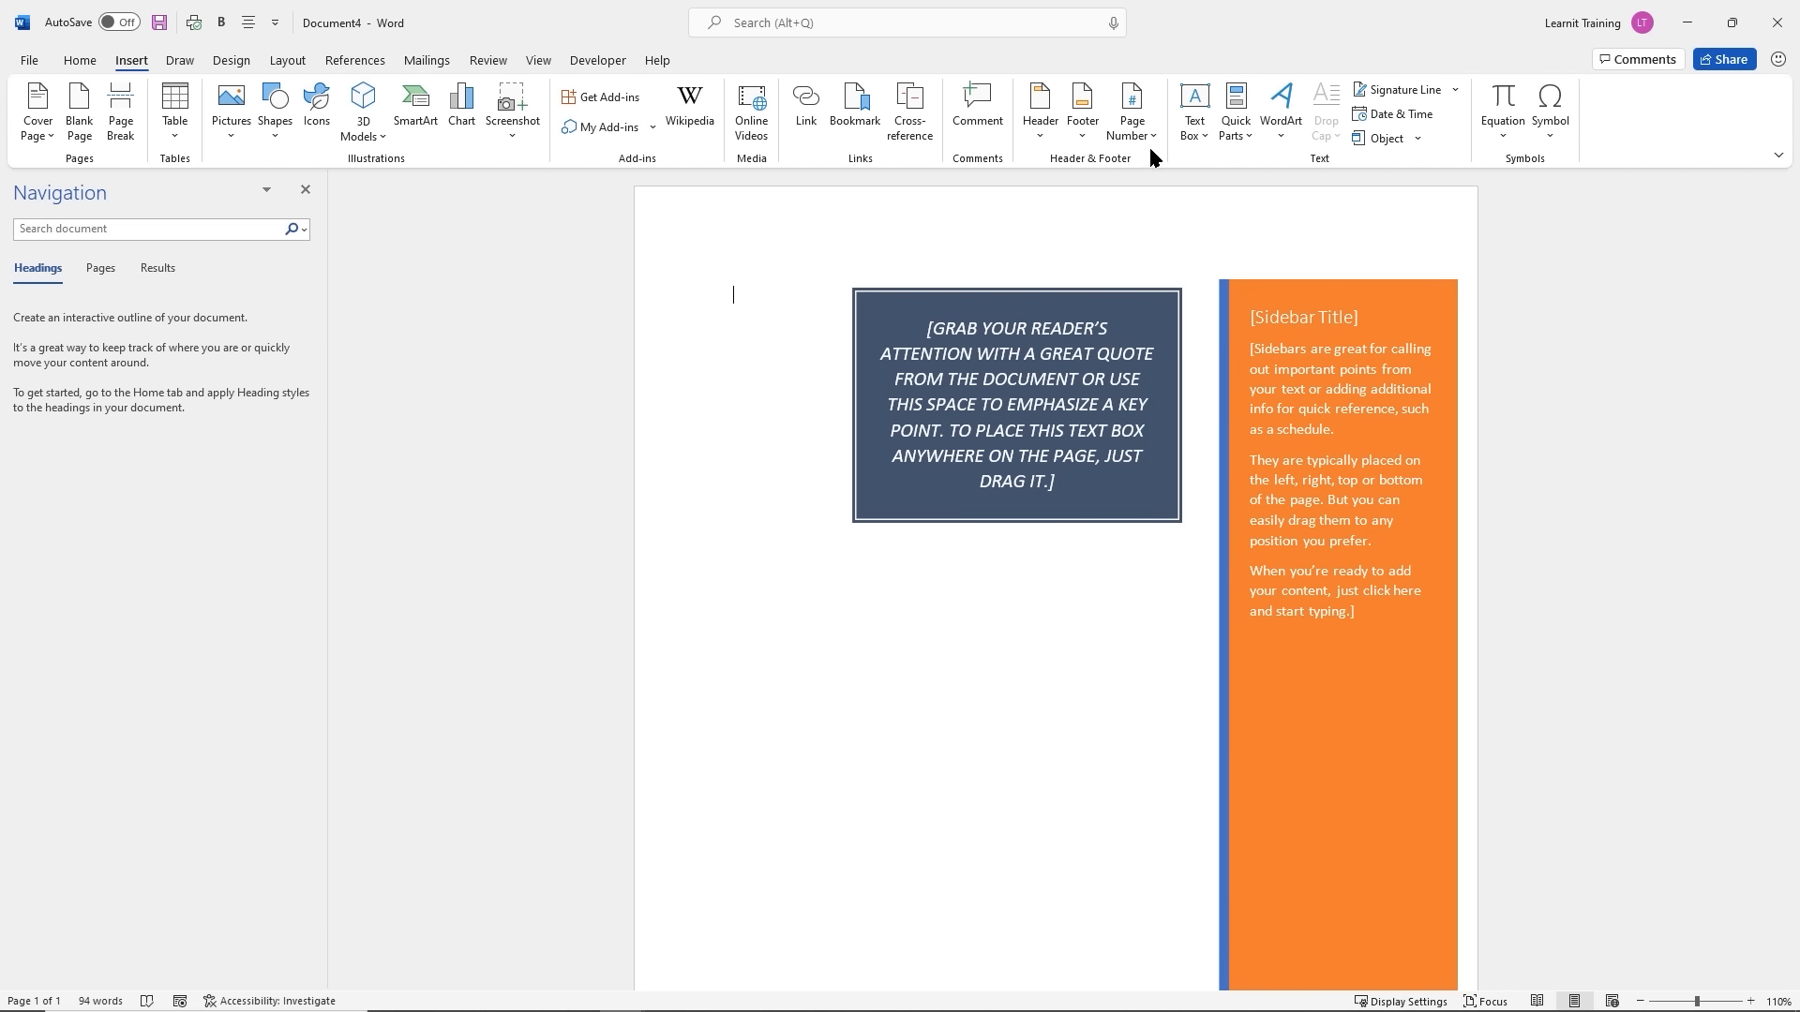
click(1205, 137)
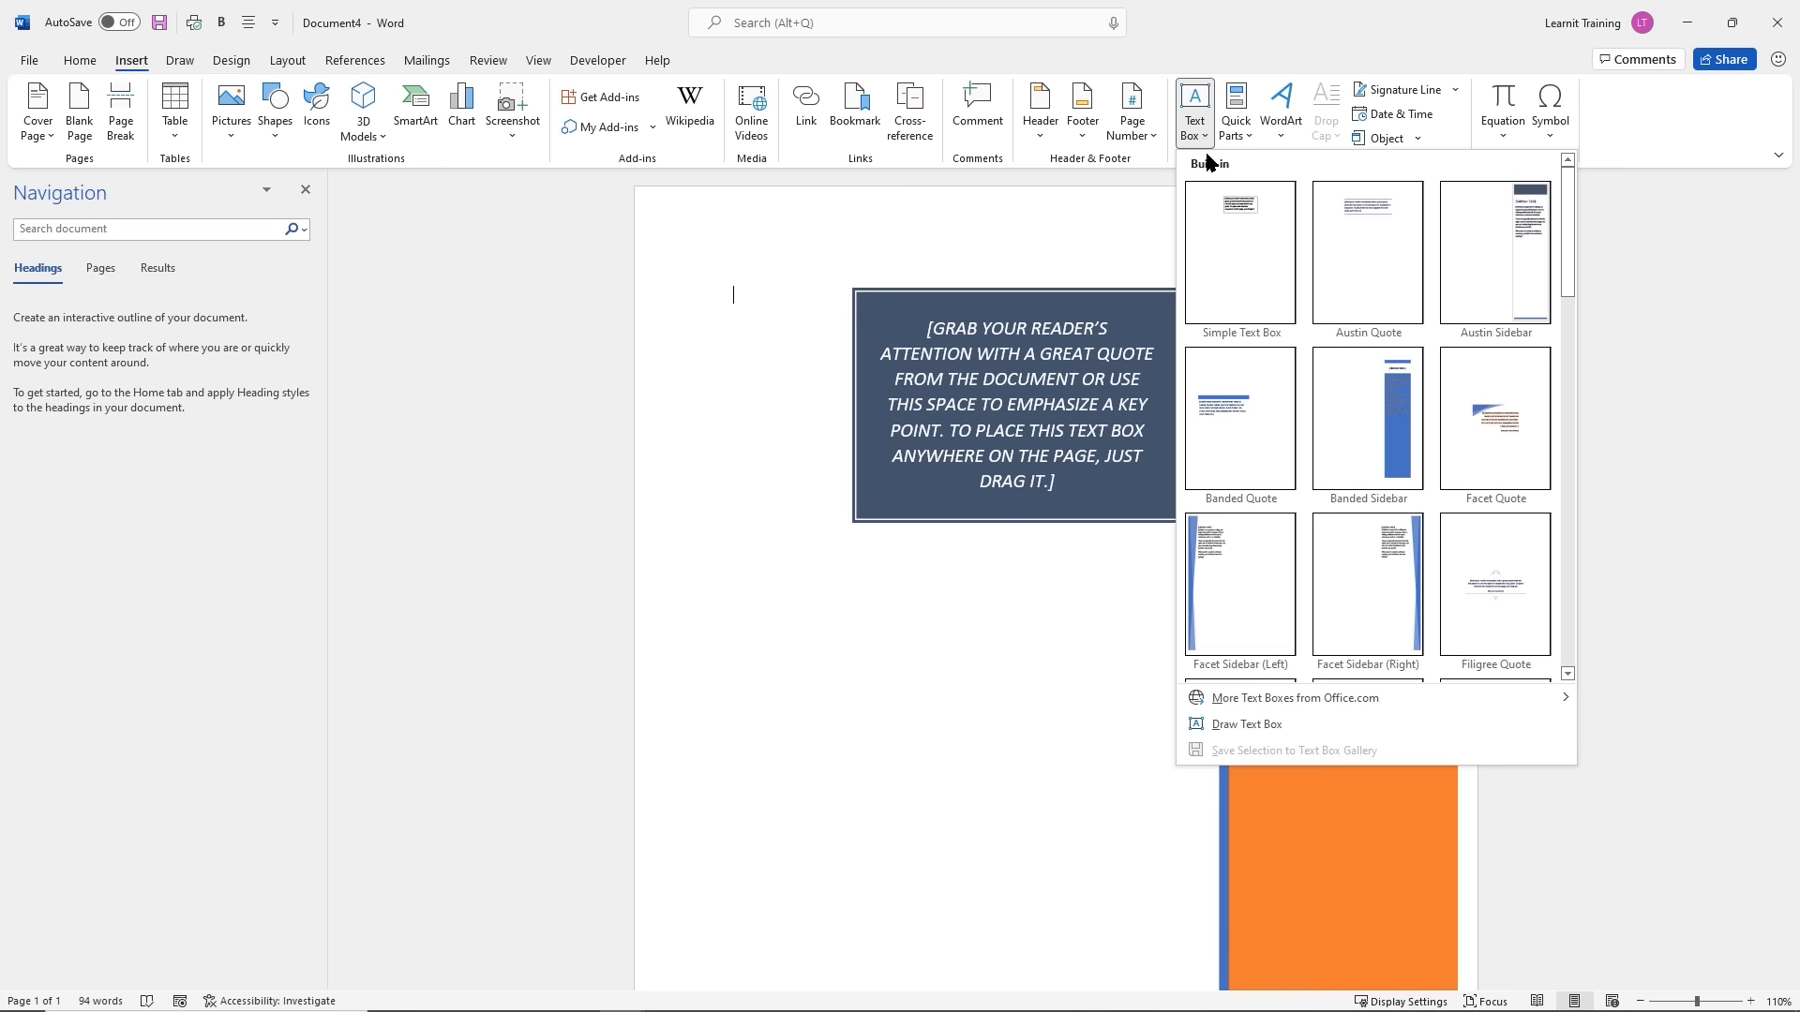
click(1235, 253)
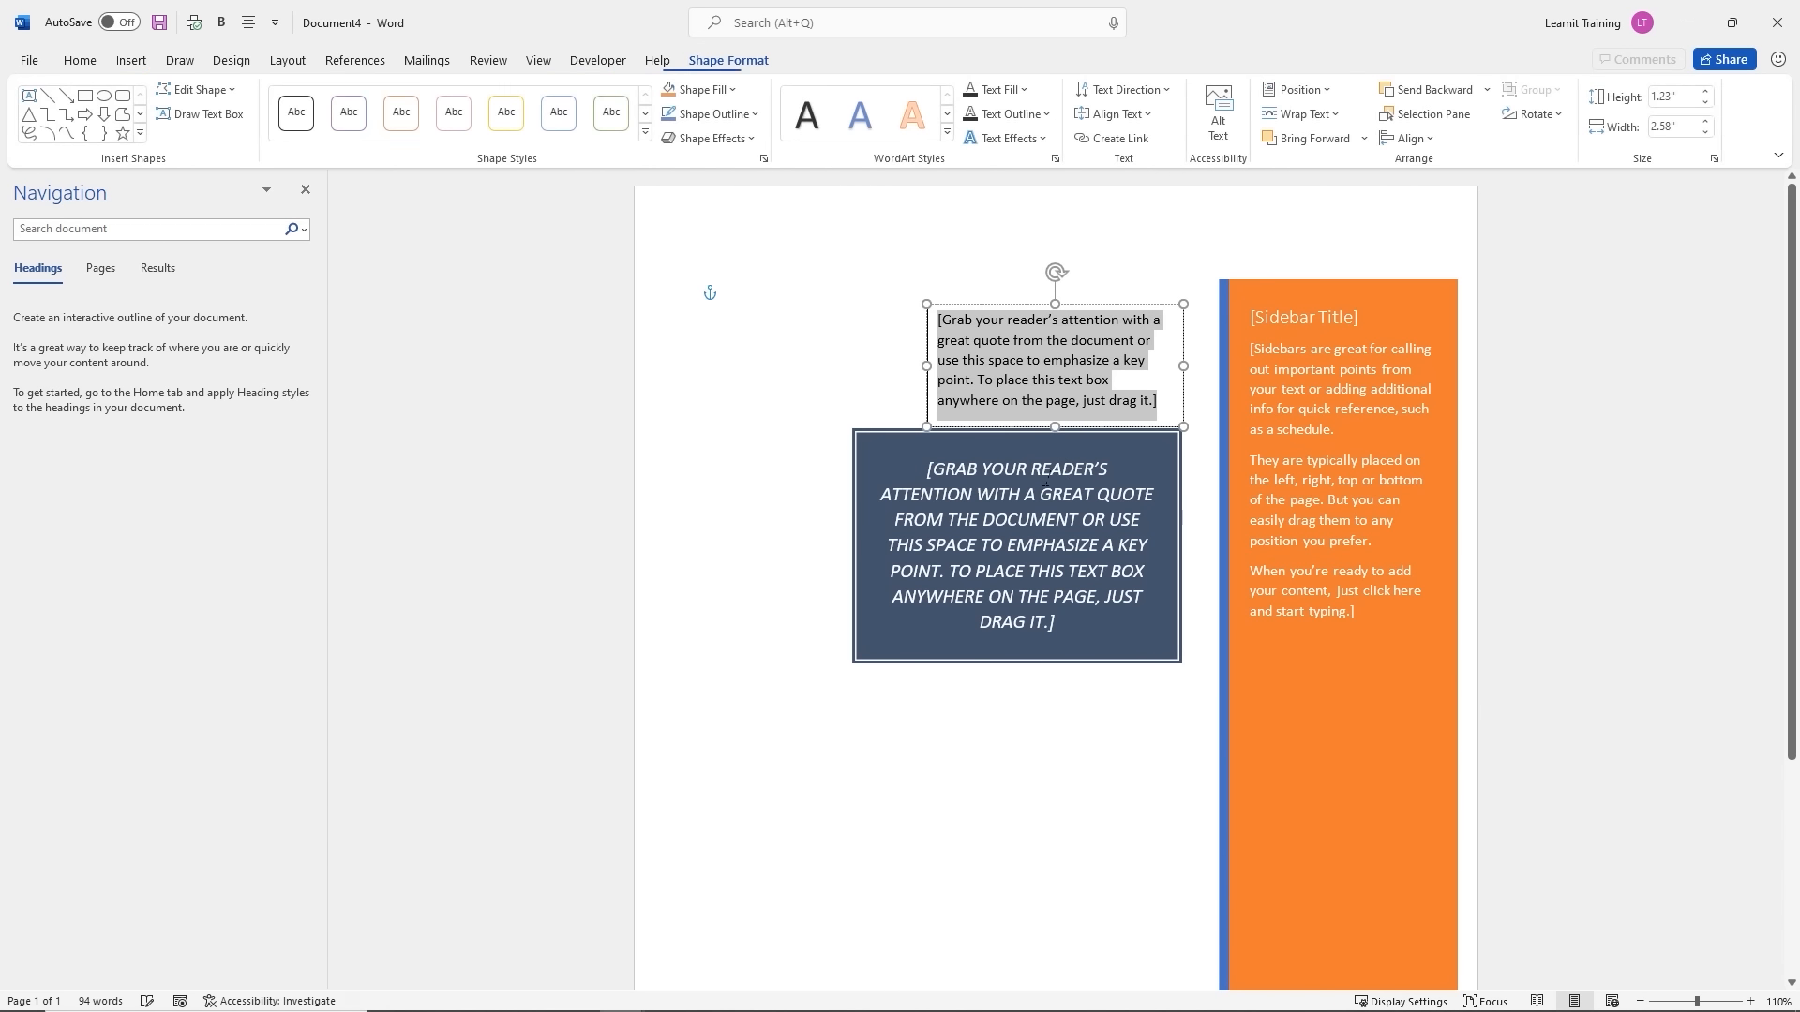
drag(1094, 302, 1033, 482)
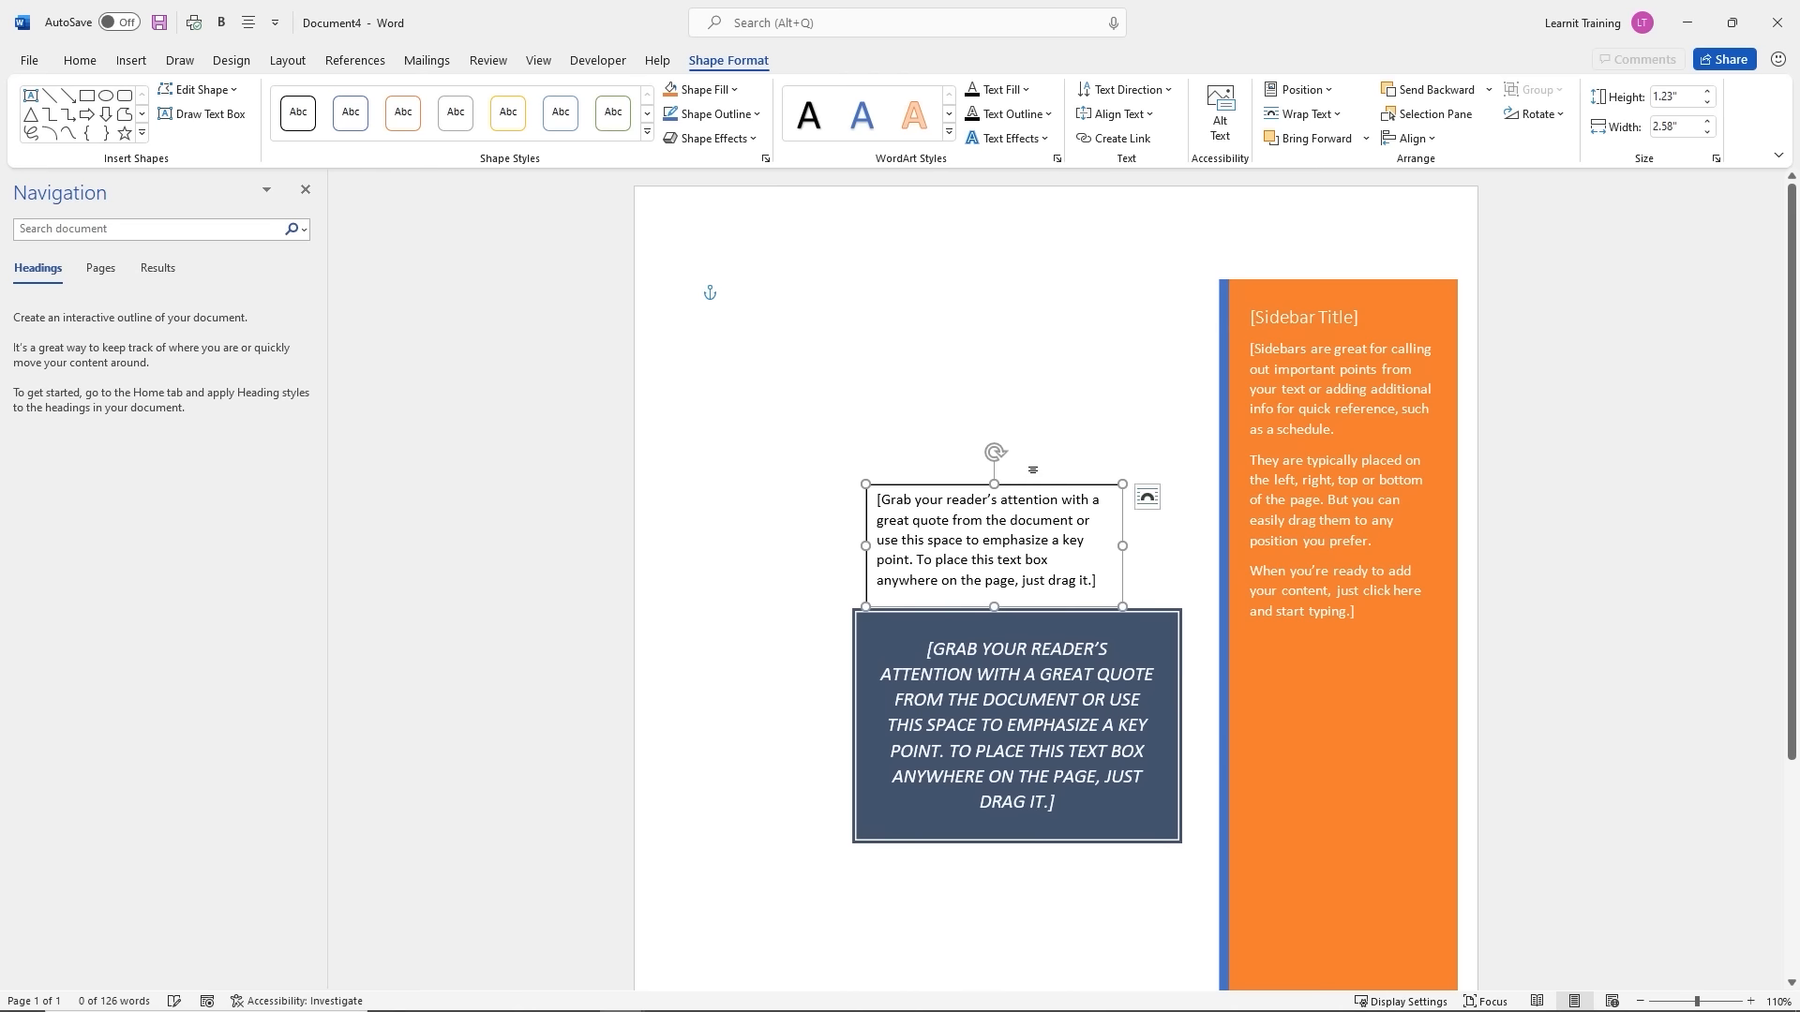
Replace the placeholder text in the simple text box with the stock icon of a long-haired person
triple_click(1092, 579)
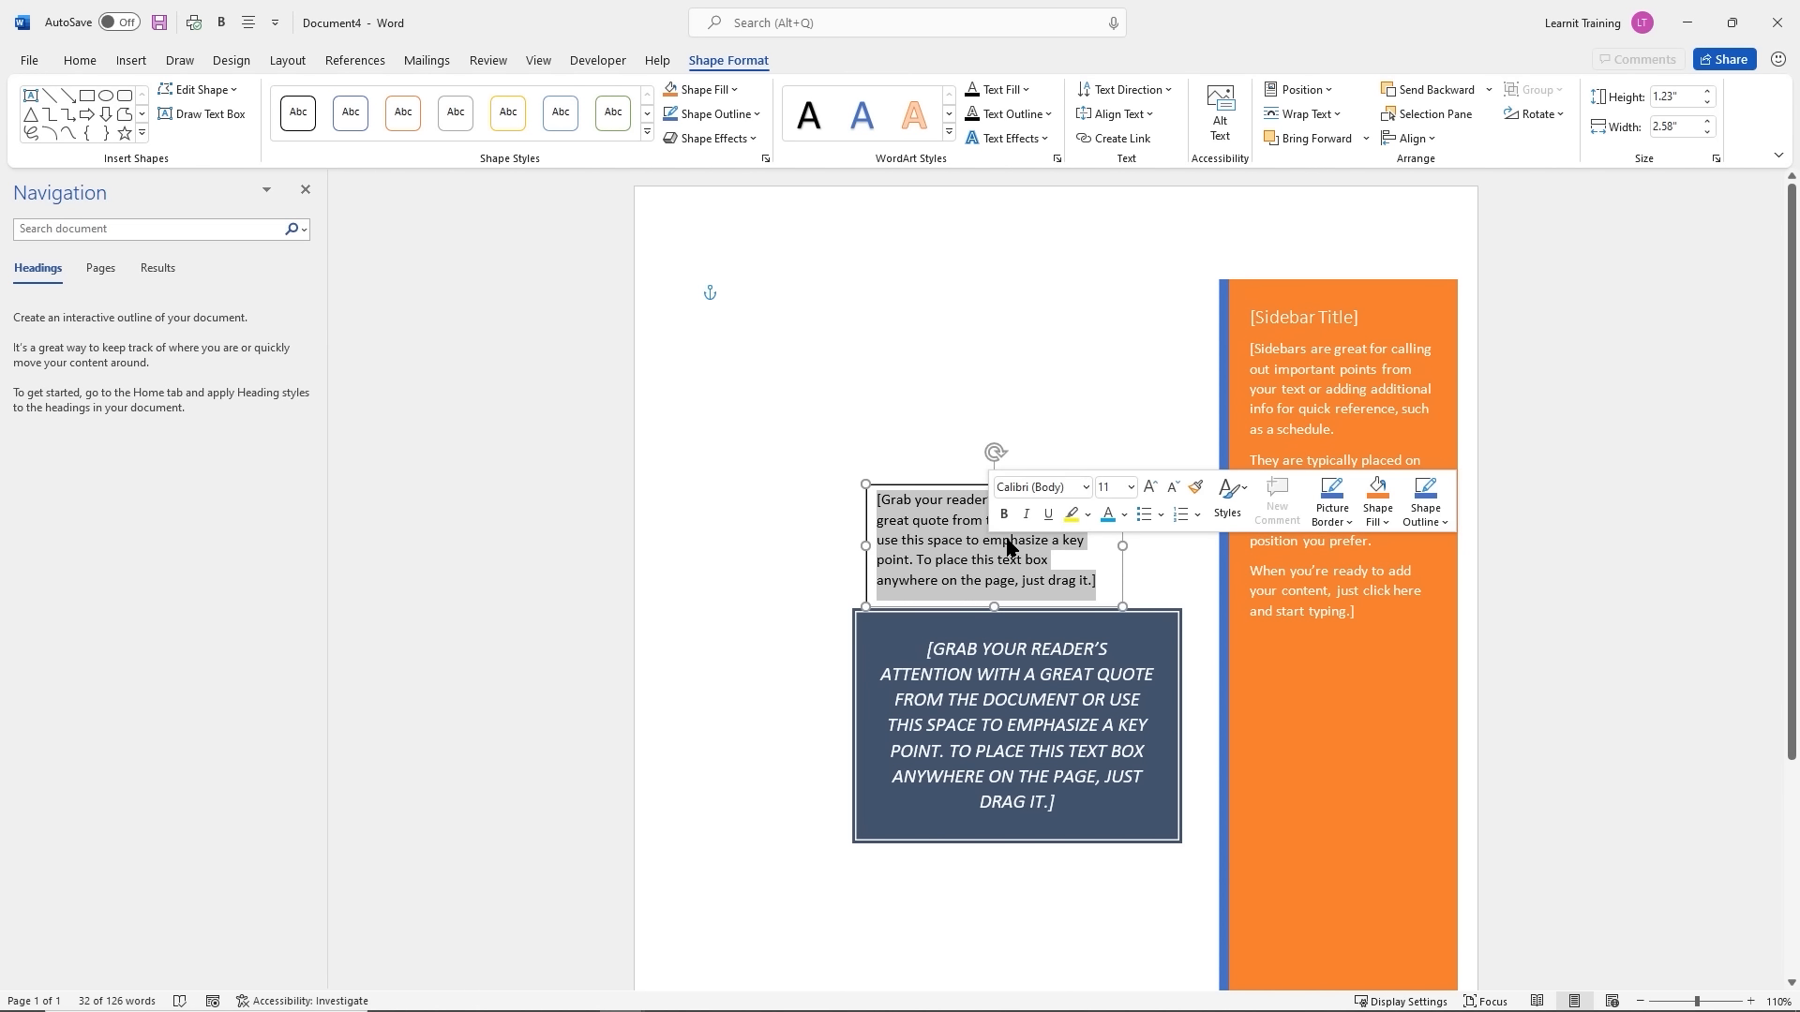
key(Delete)
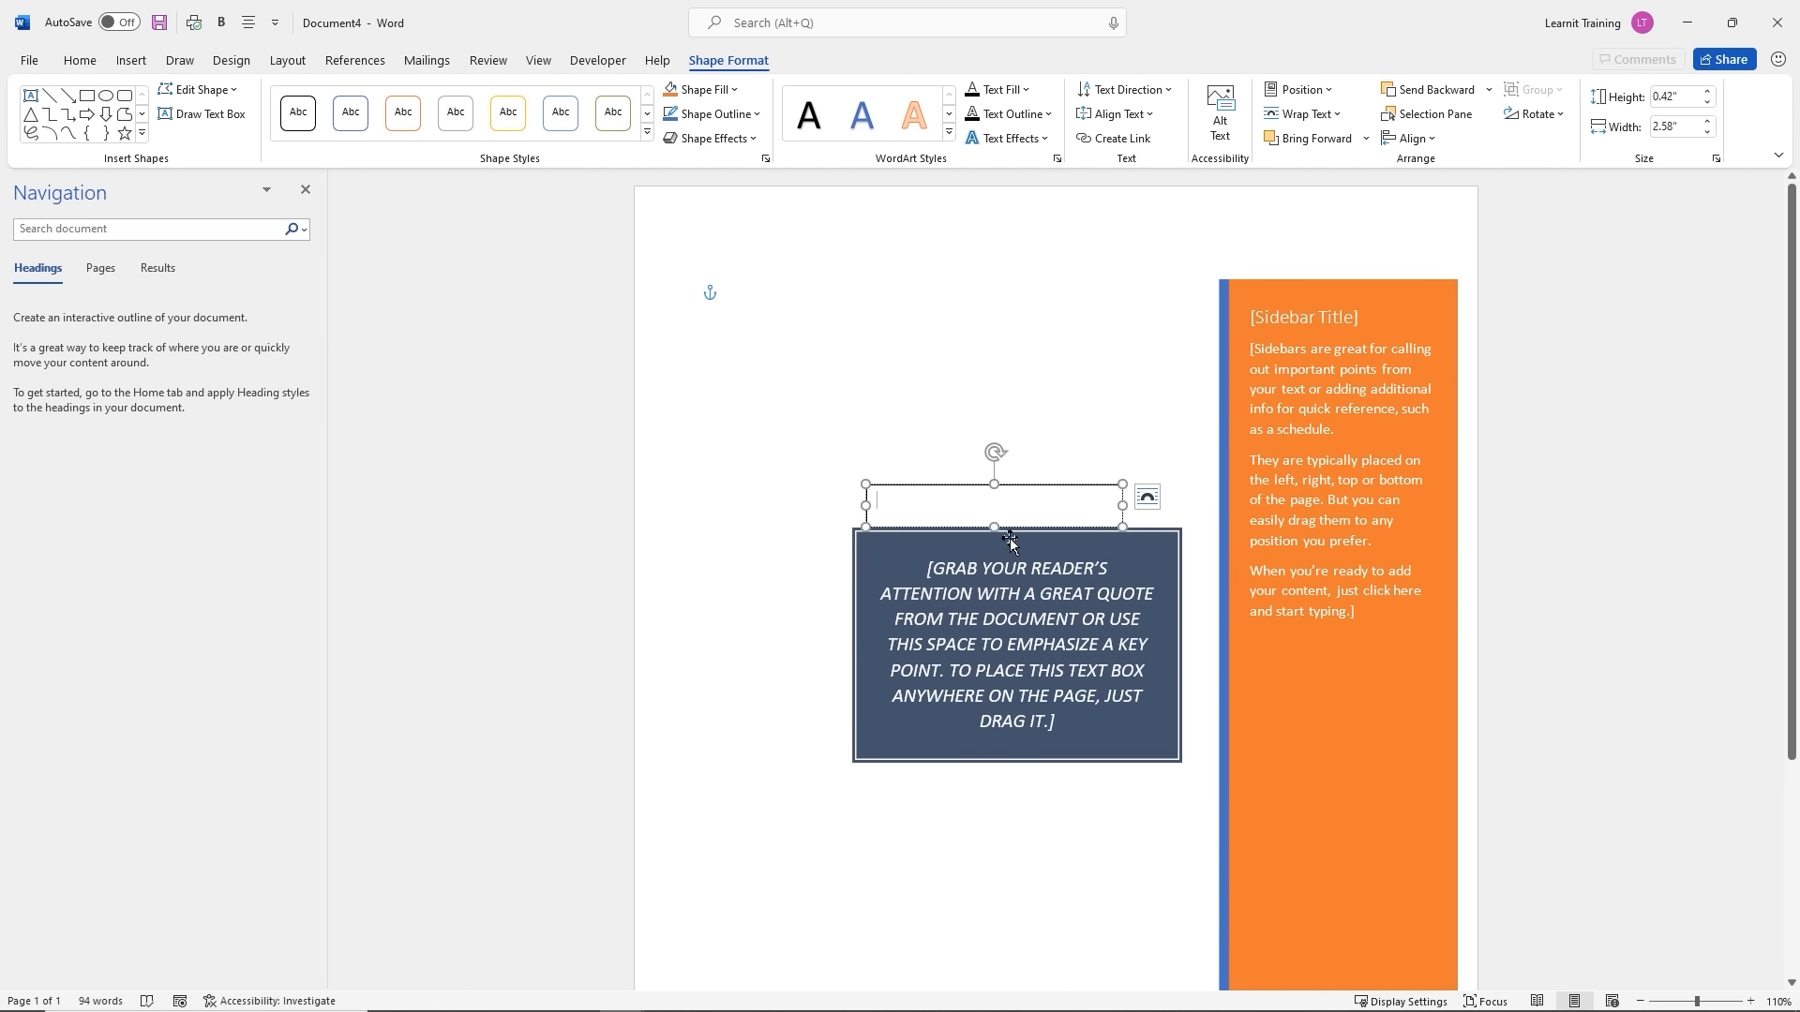
click(131, 60)
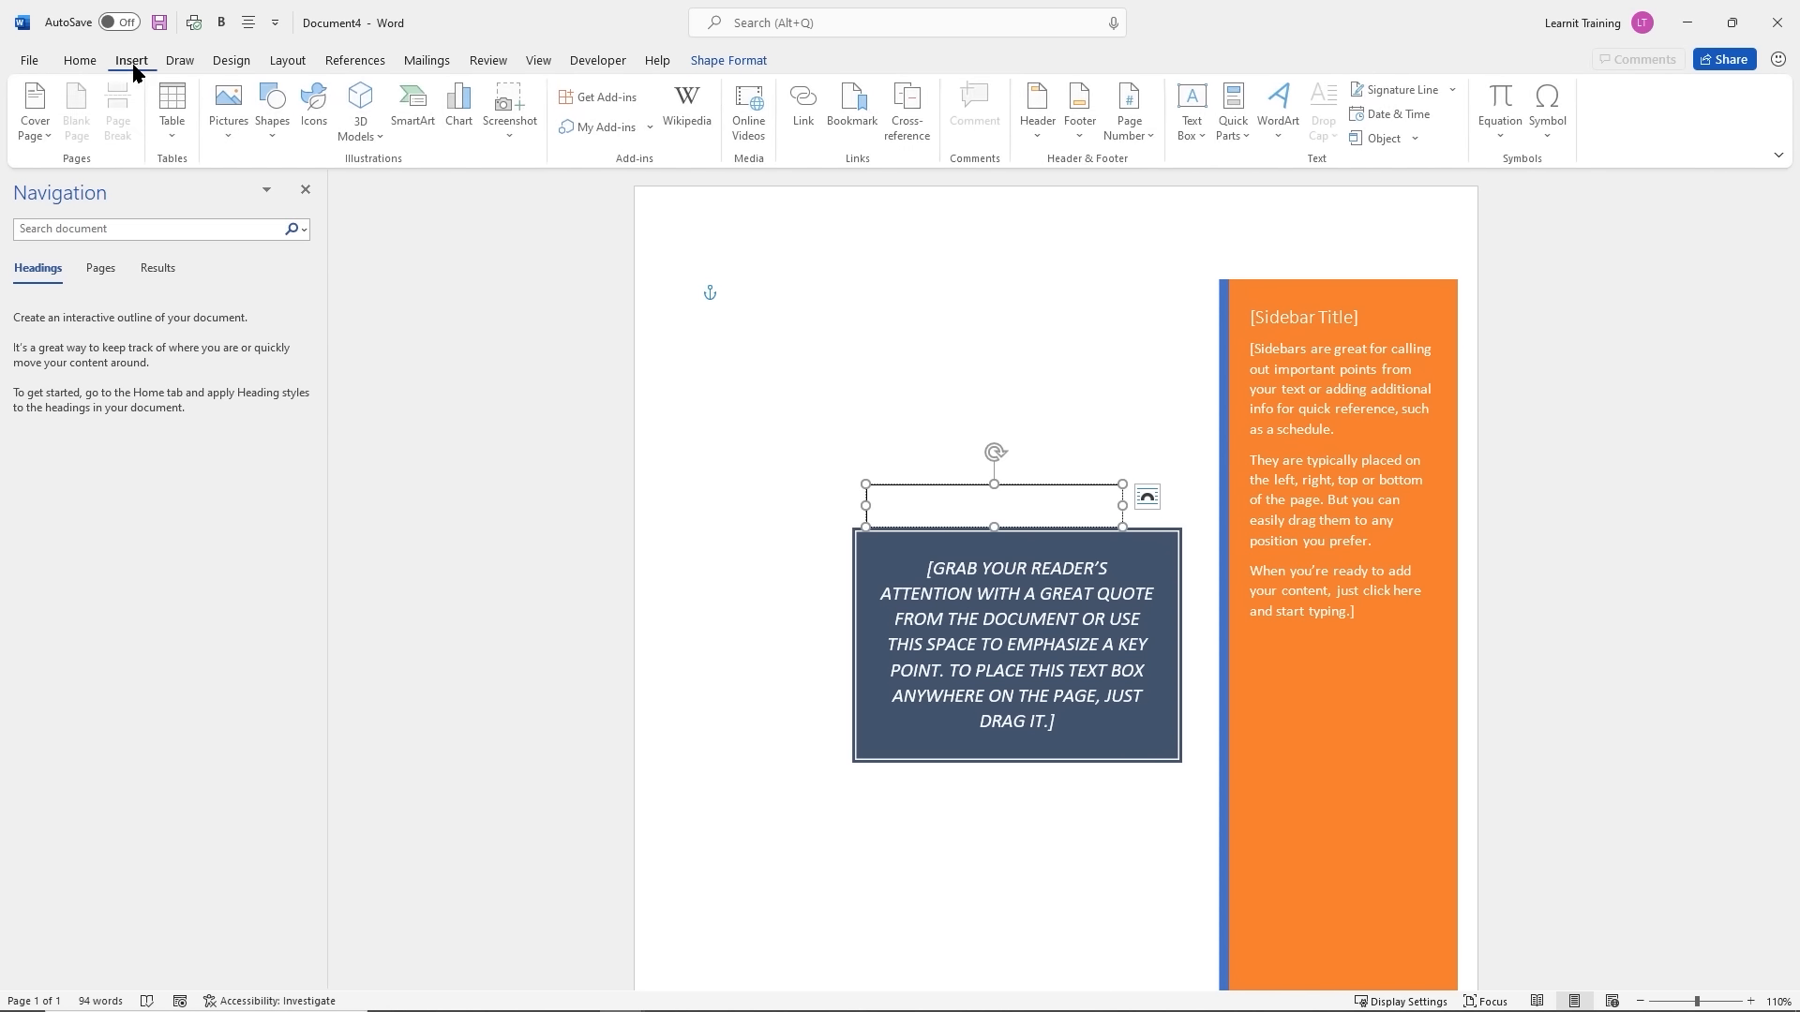
click(230, 138)
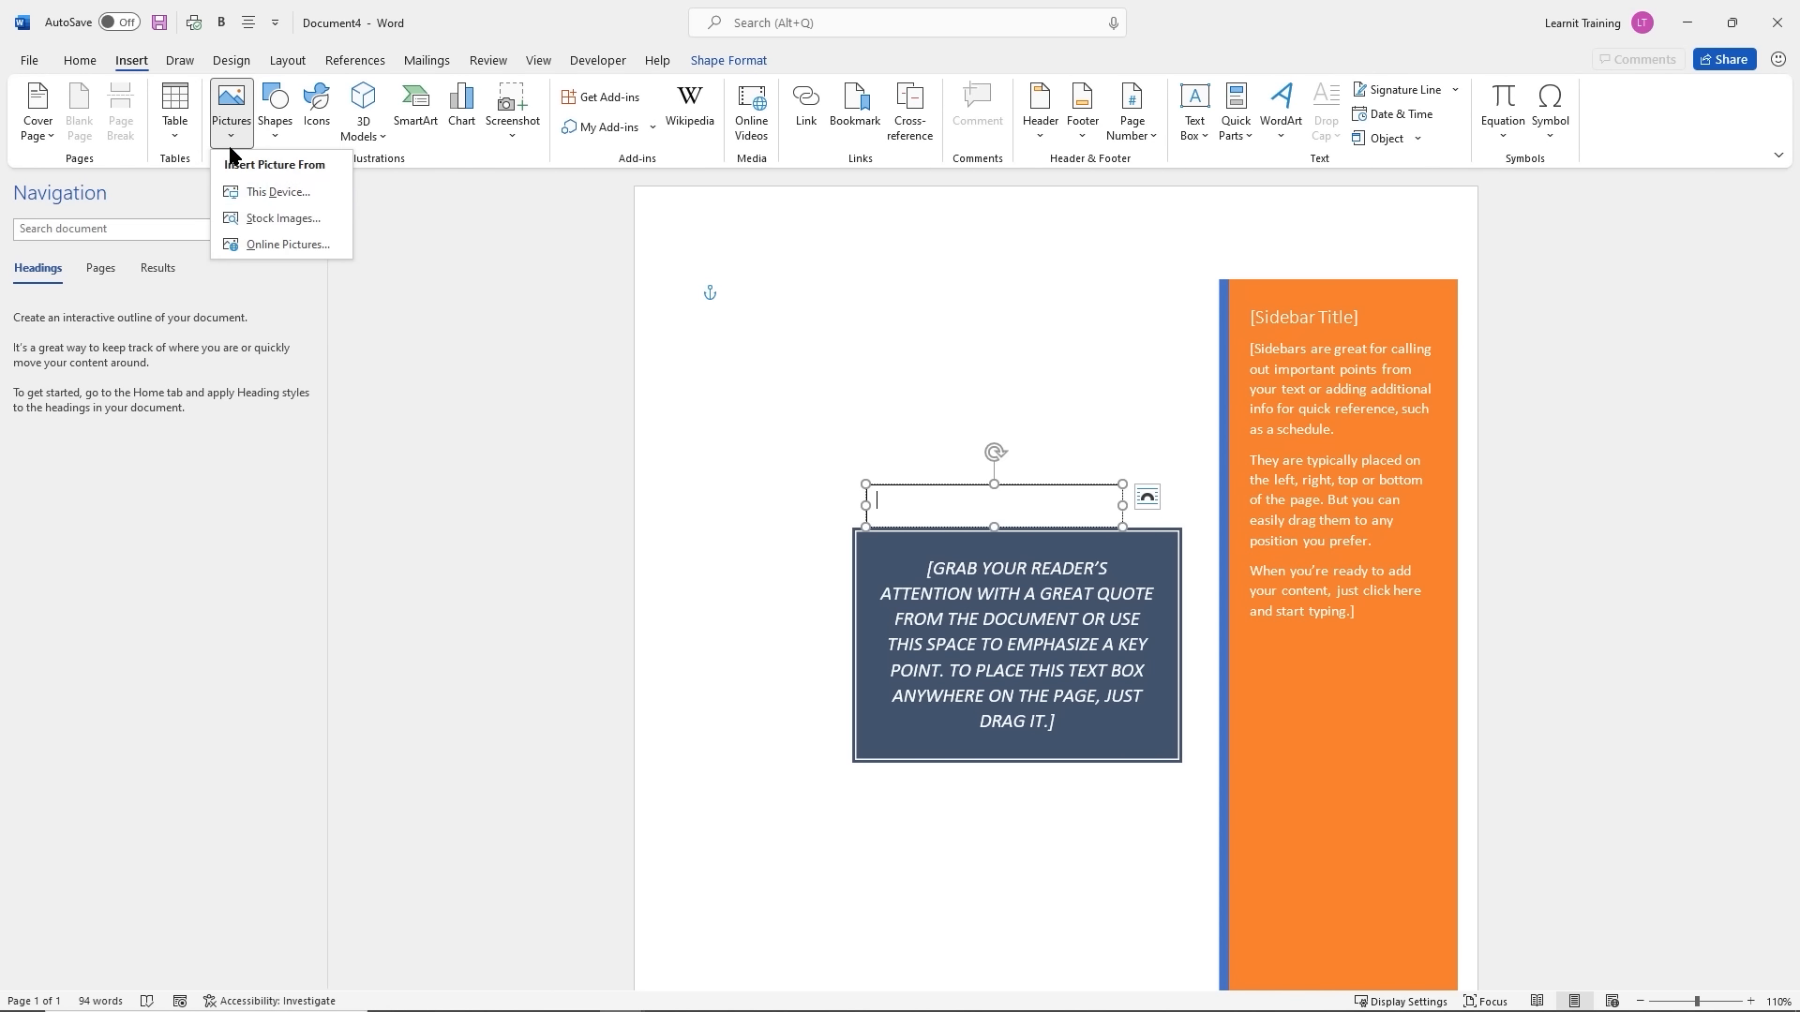
click(262, 219)
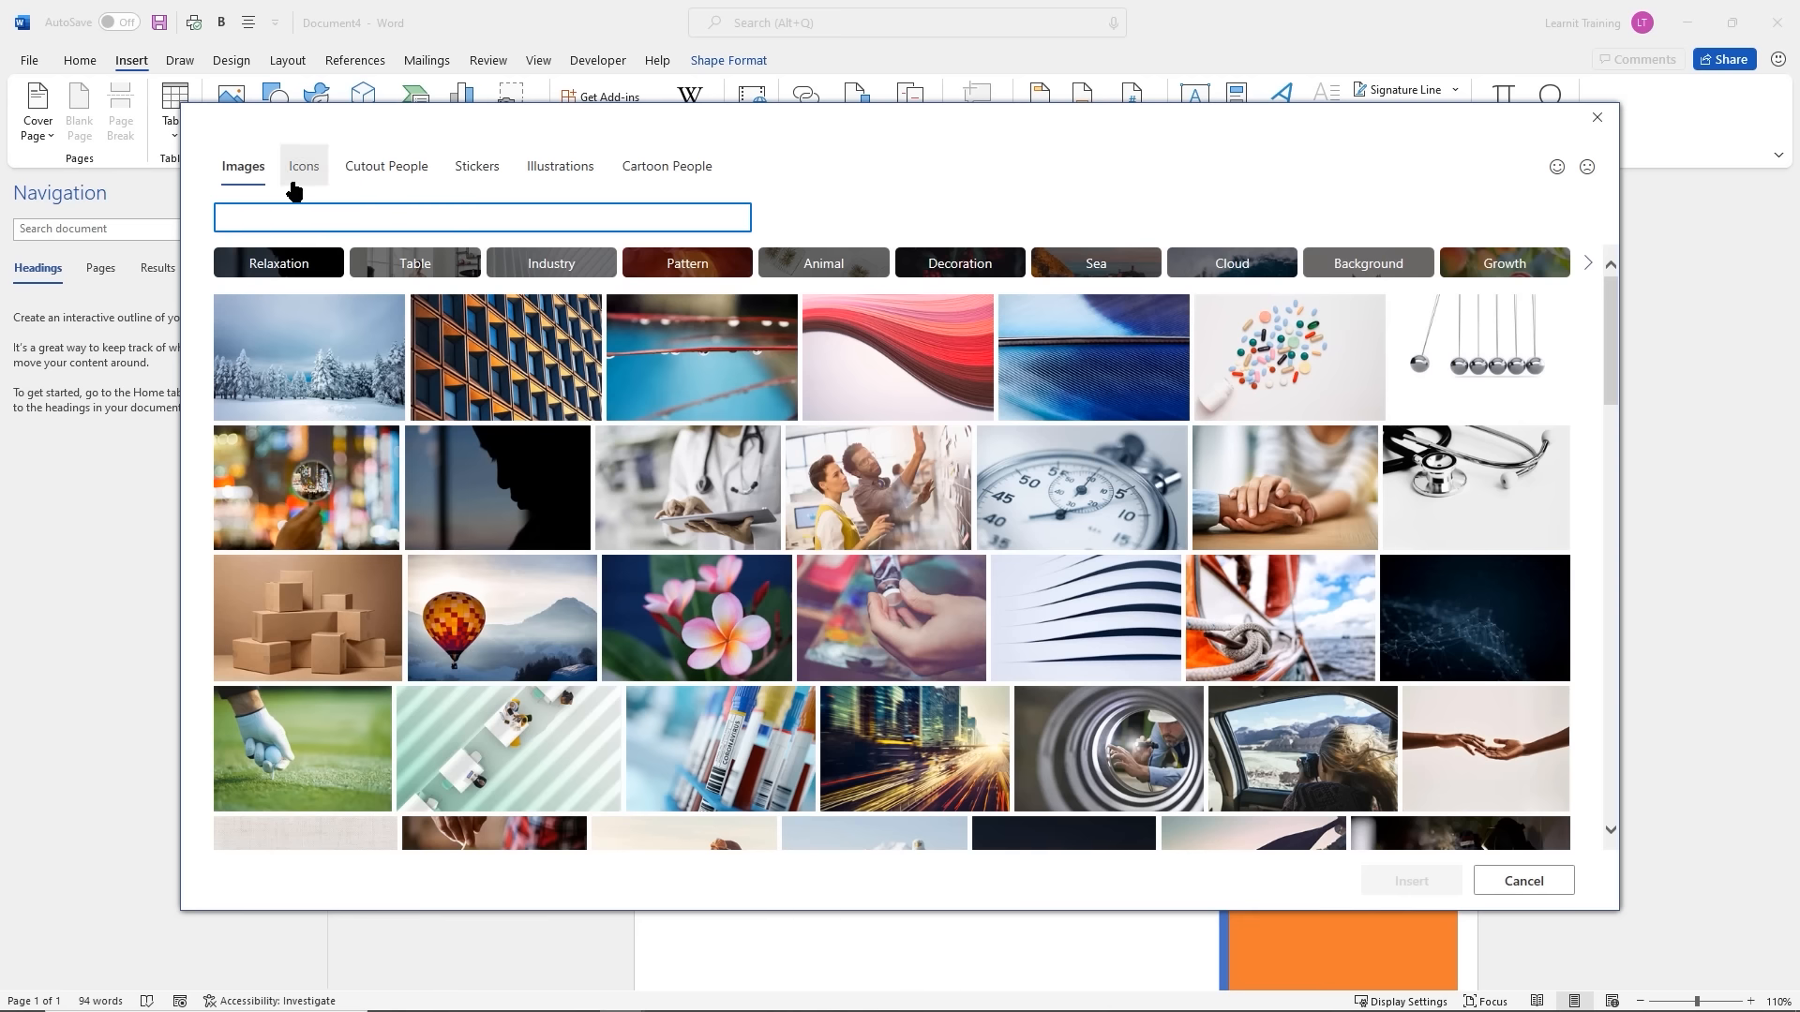
click(302, 174)
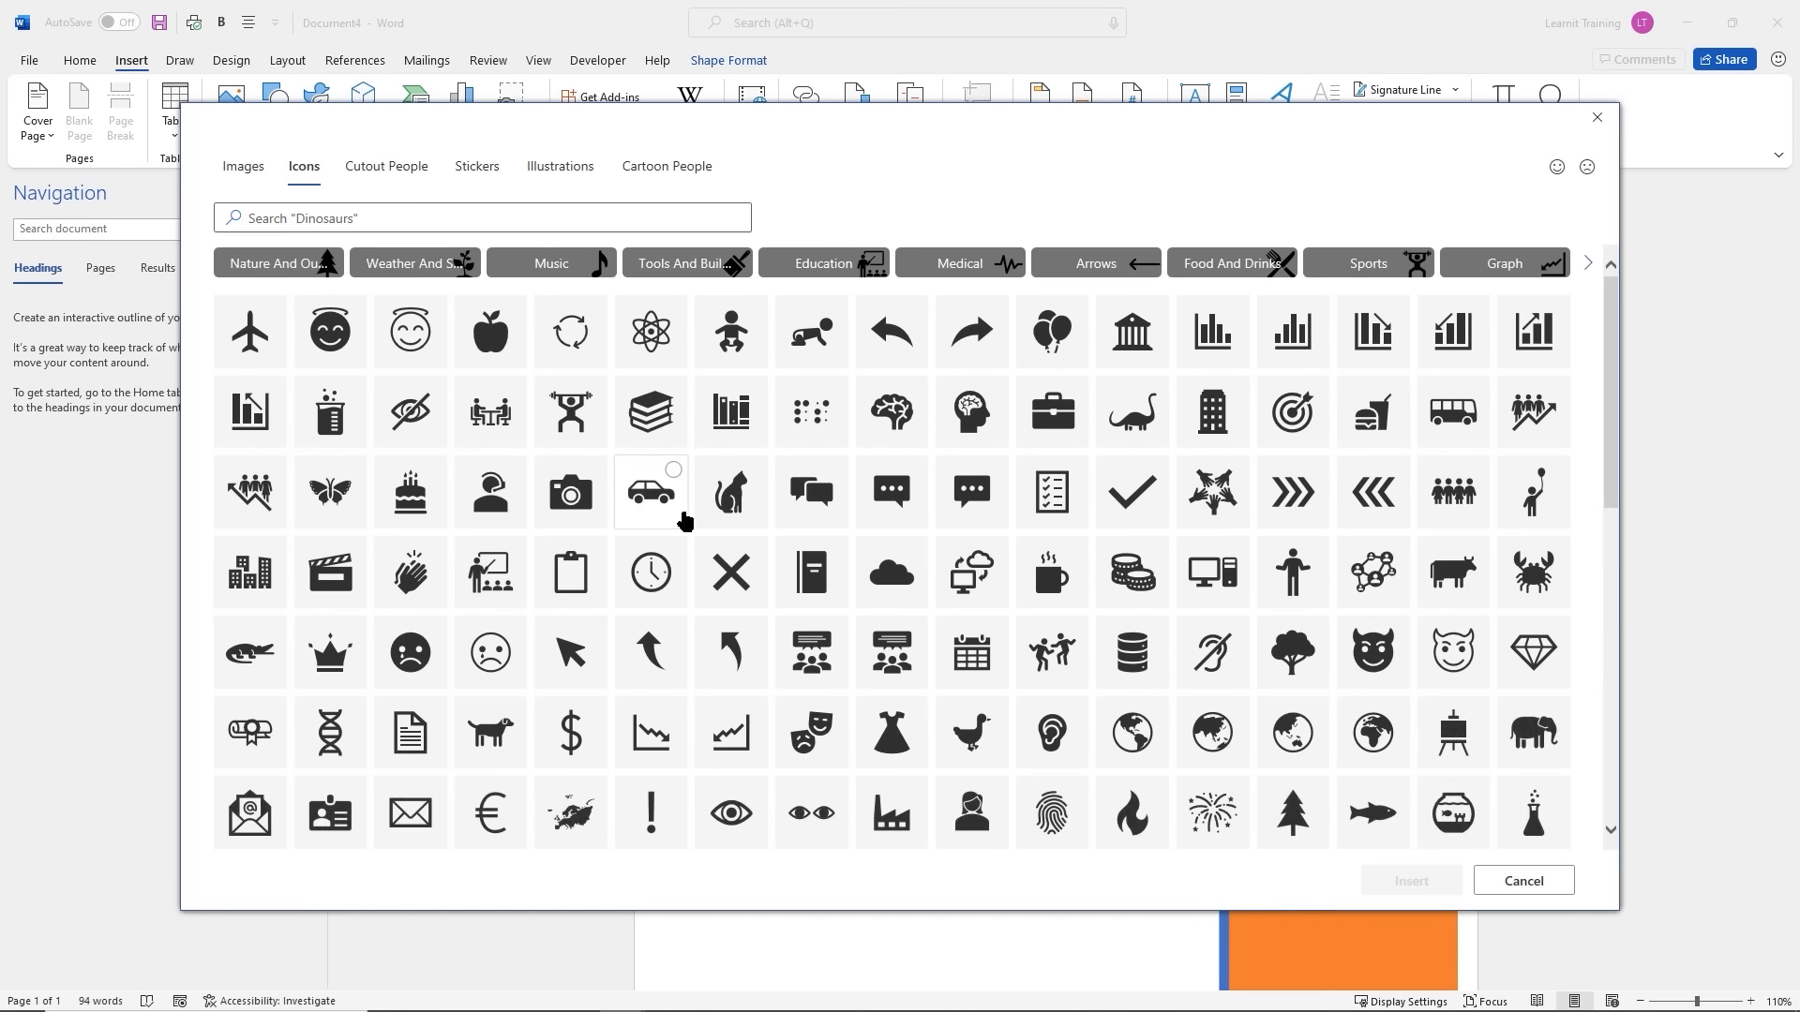
click(969, 813)
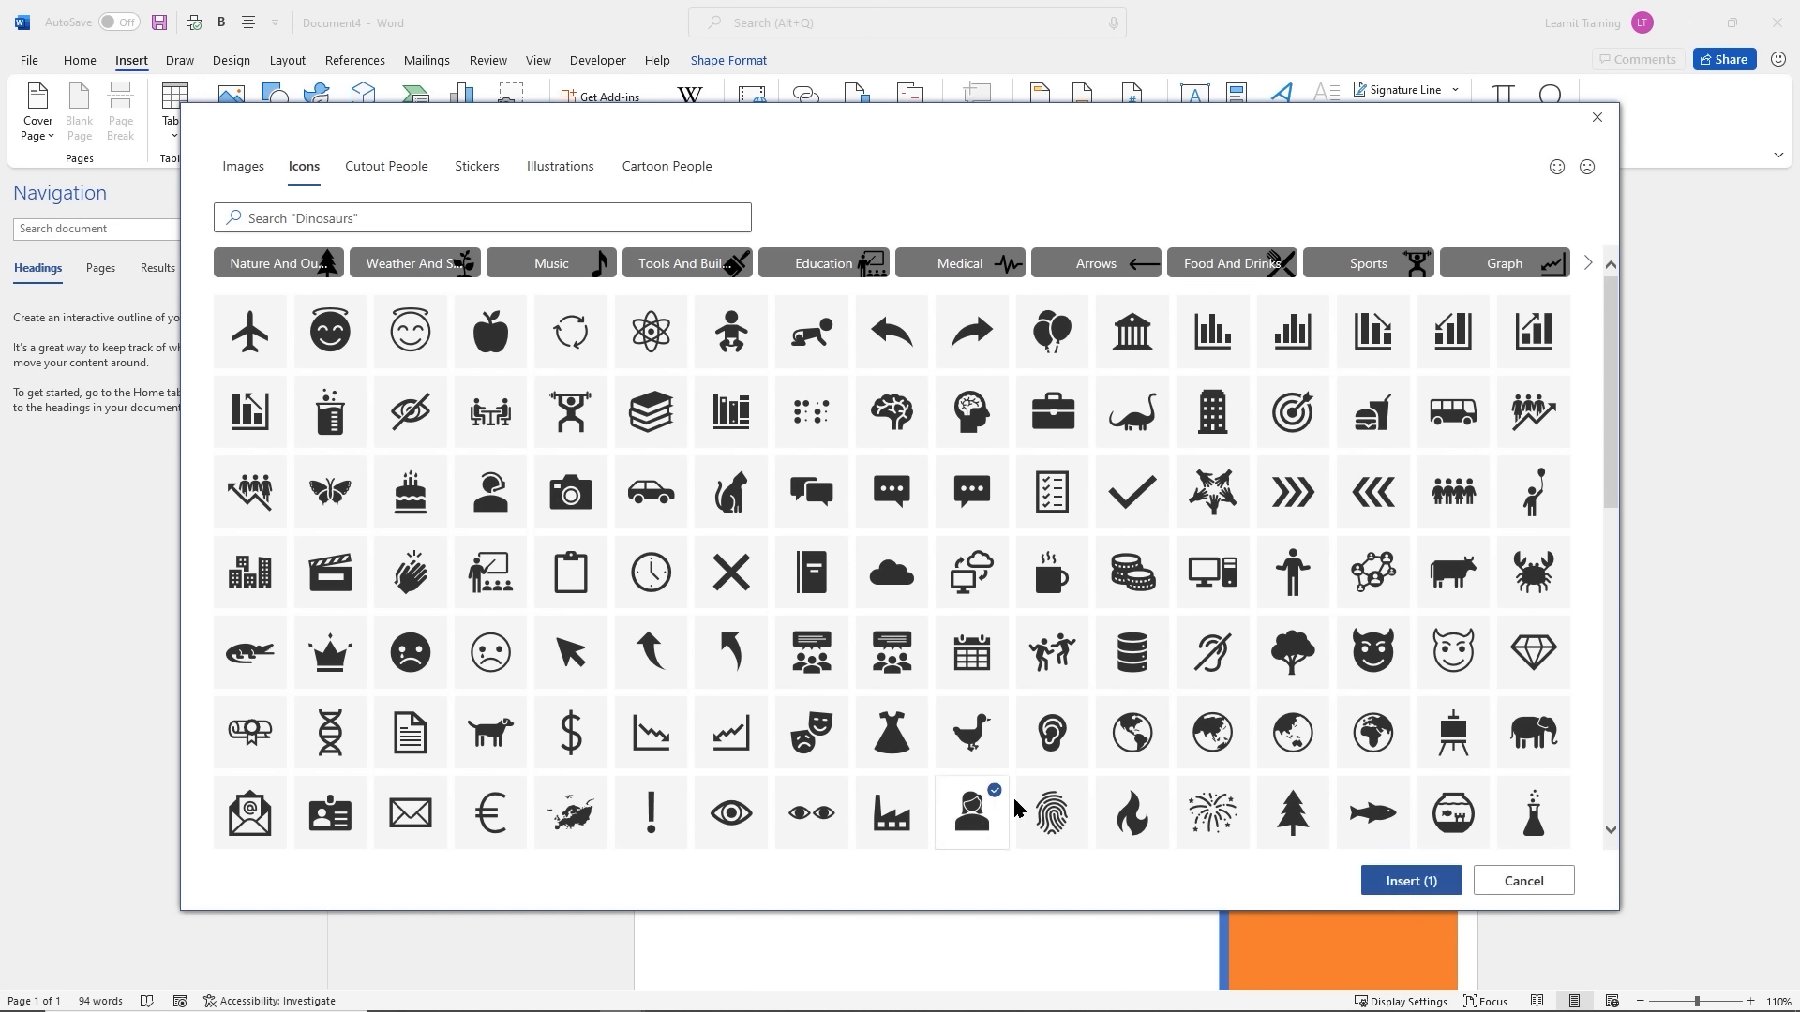
click(1411, 881)
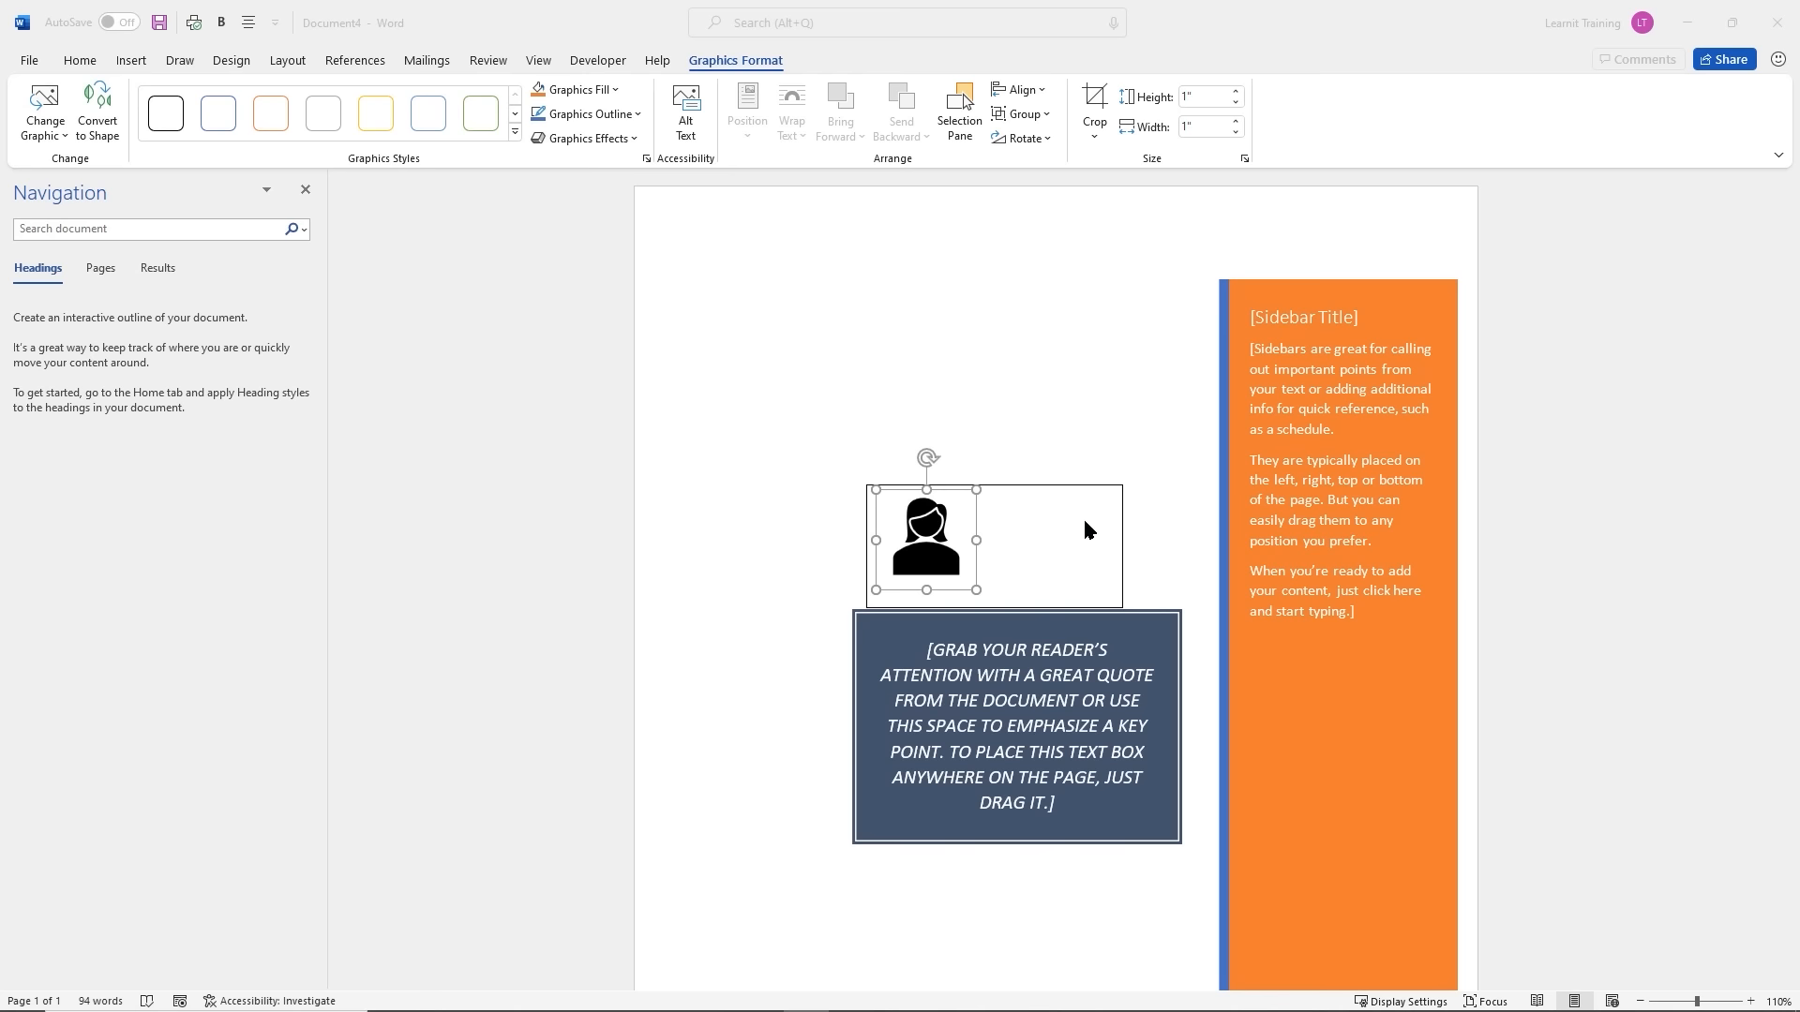
Set the layout of the text box holding the icon to Fix position on page
click(1078, 492)
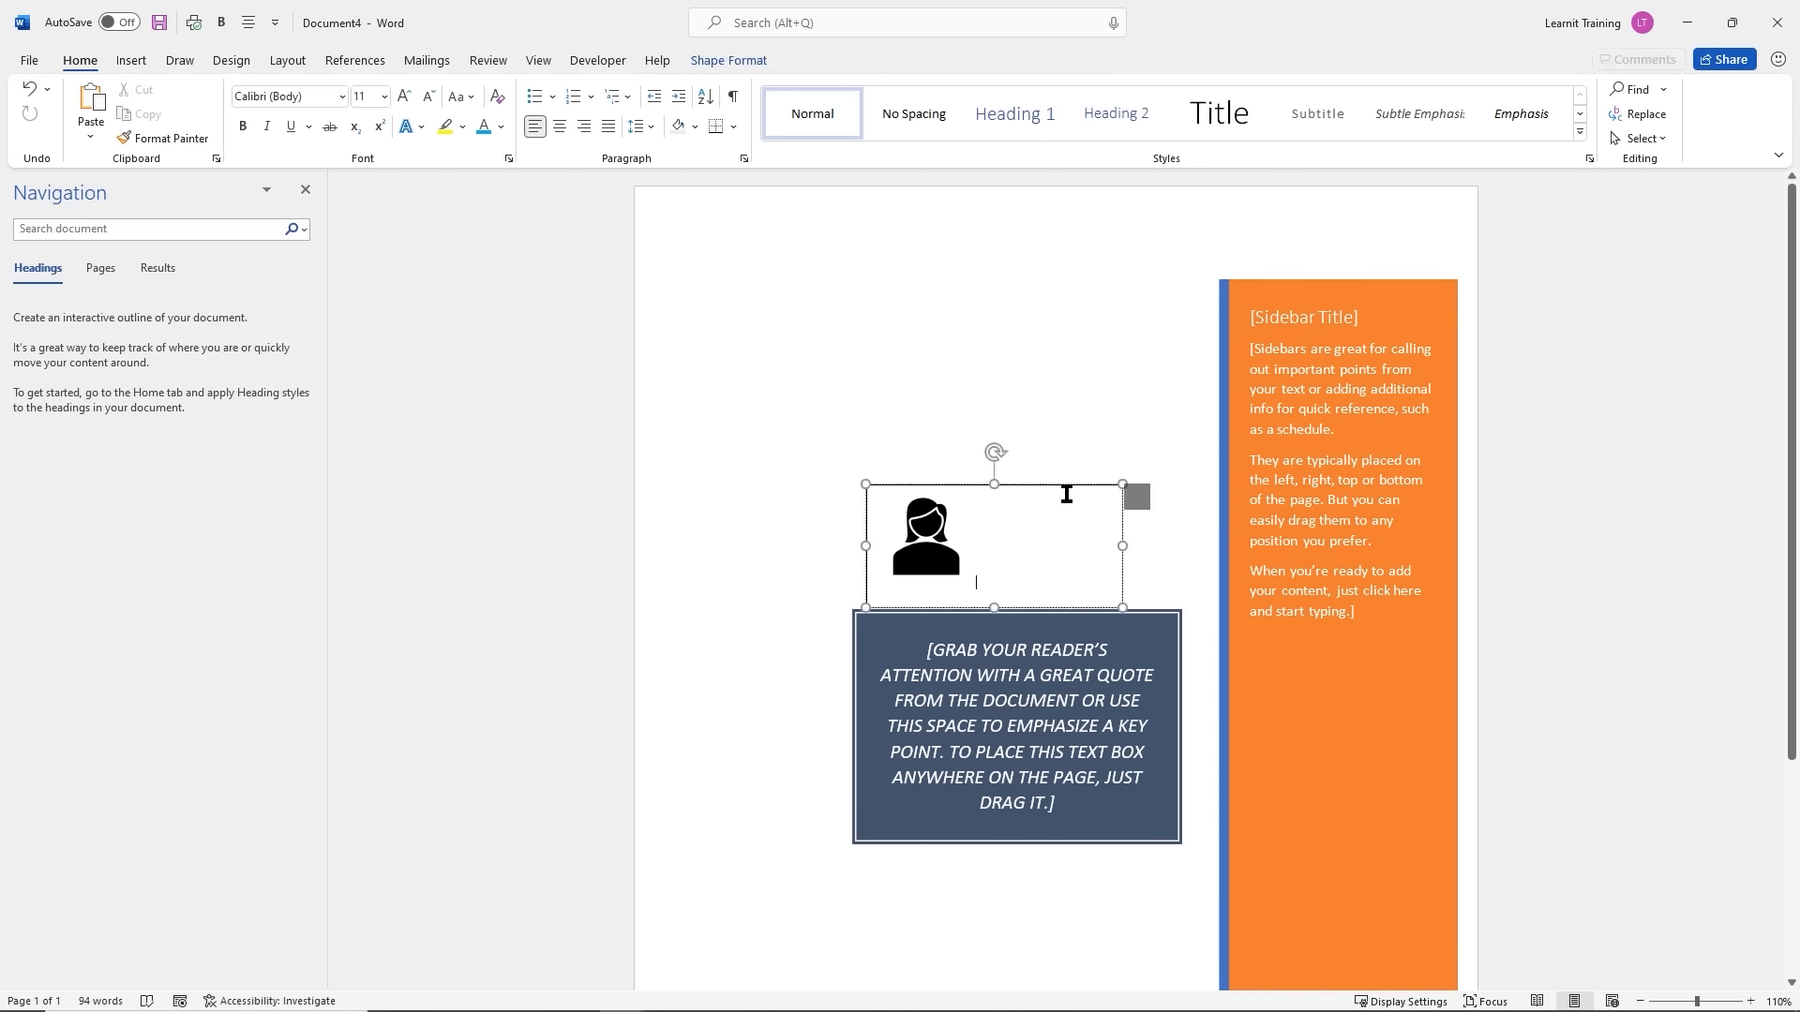
click(1147, 500)
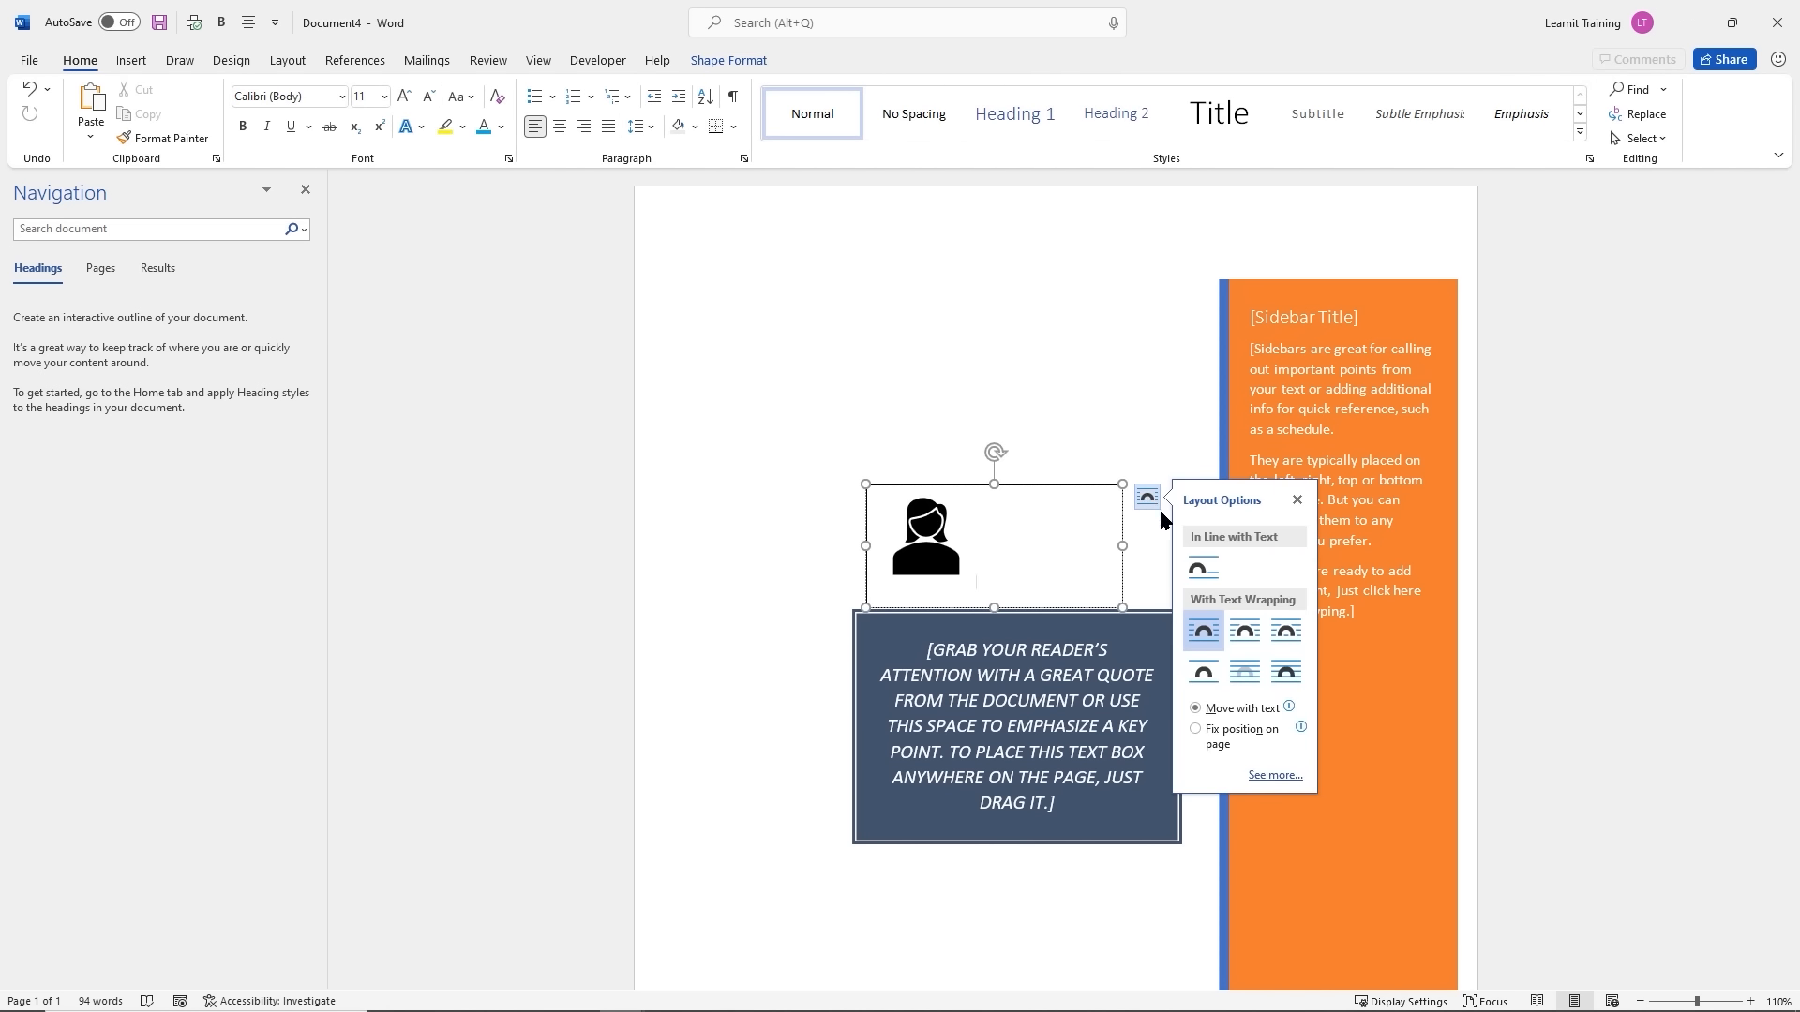
click(1198, 732)
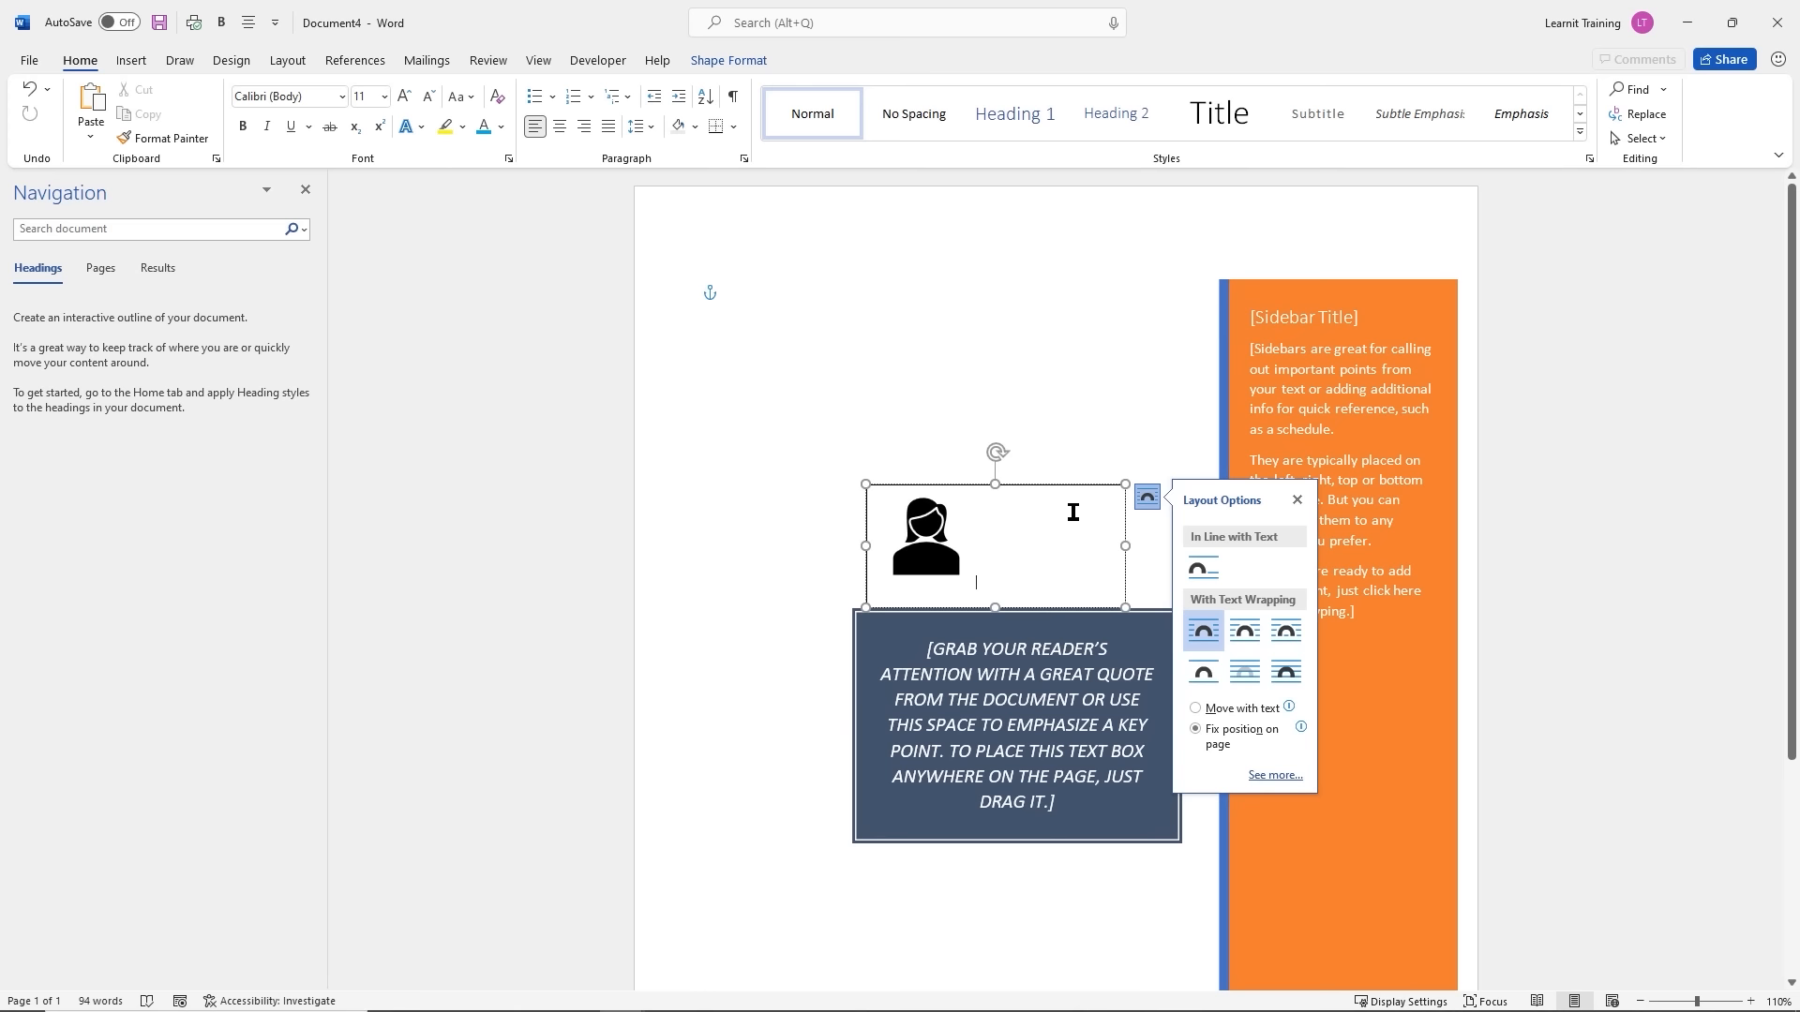
Set the layout of both the dark blue quote box and the orange sidebar to Fix position on page
click(1161, 616)
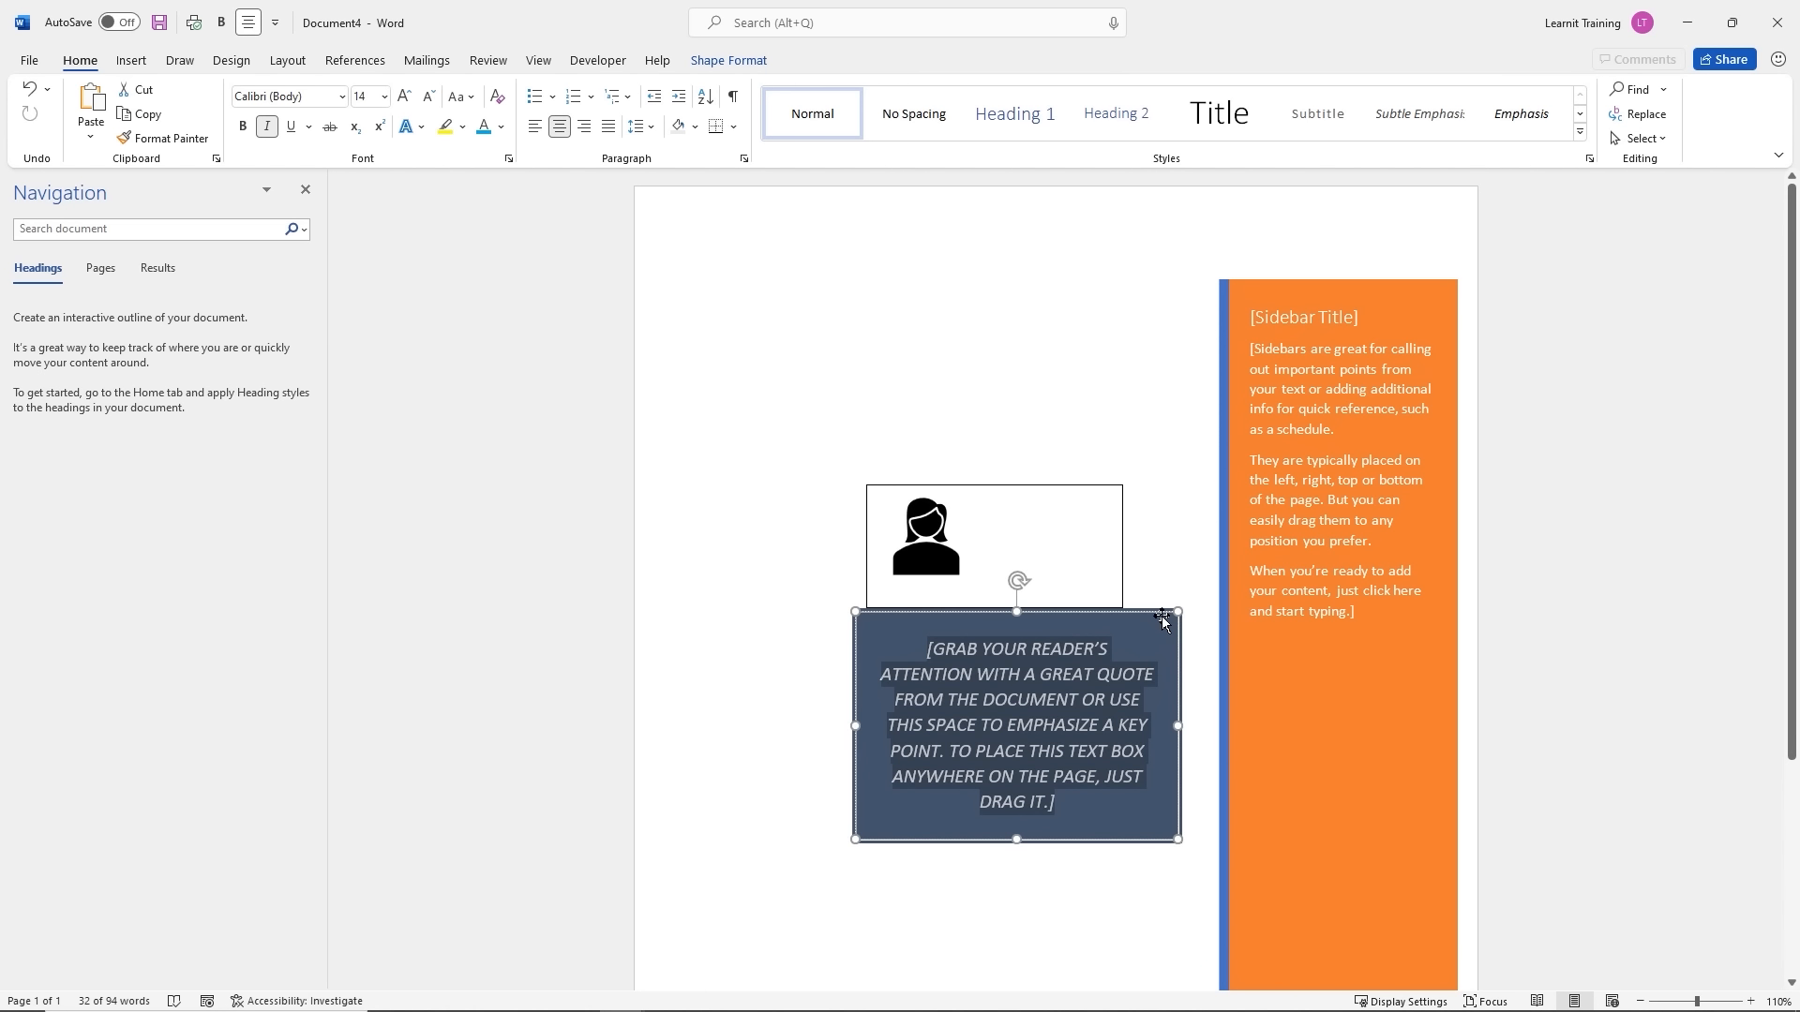
click(1204, 625)
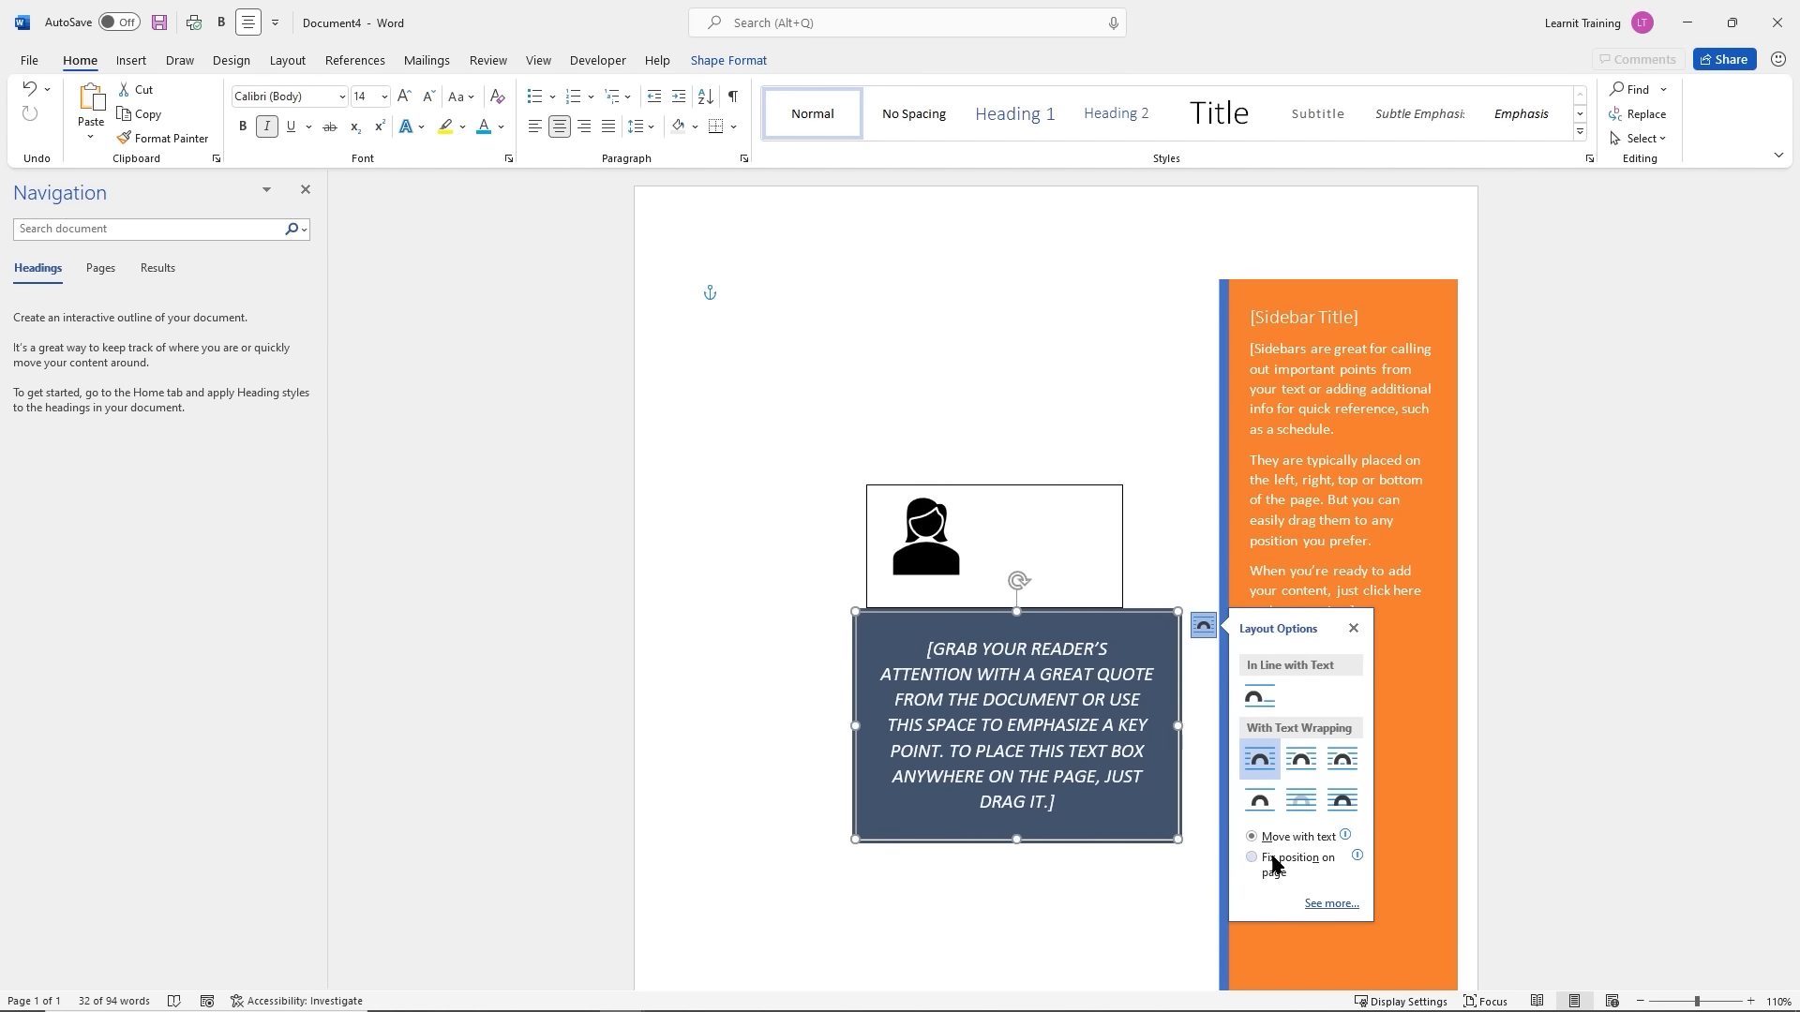
click(1392, 412)
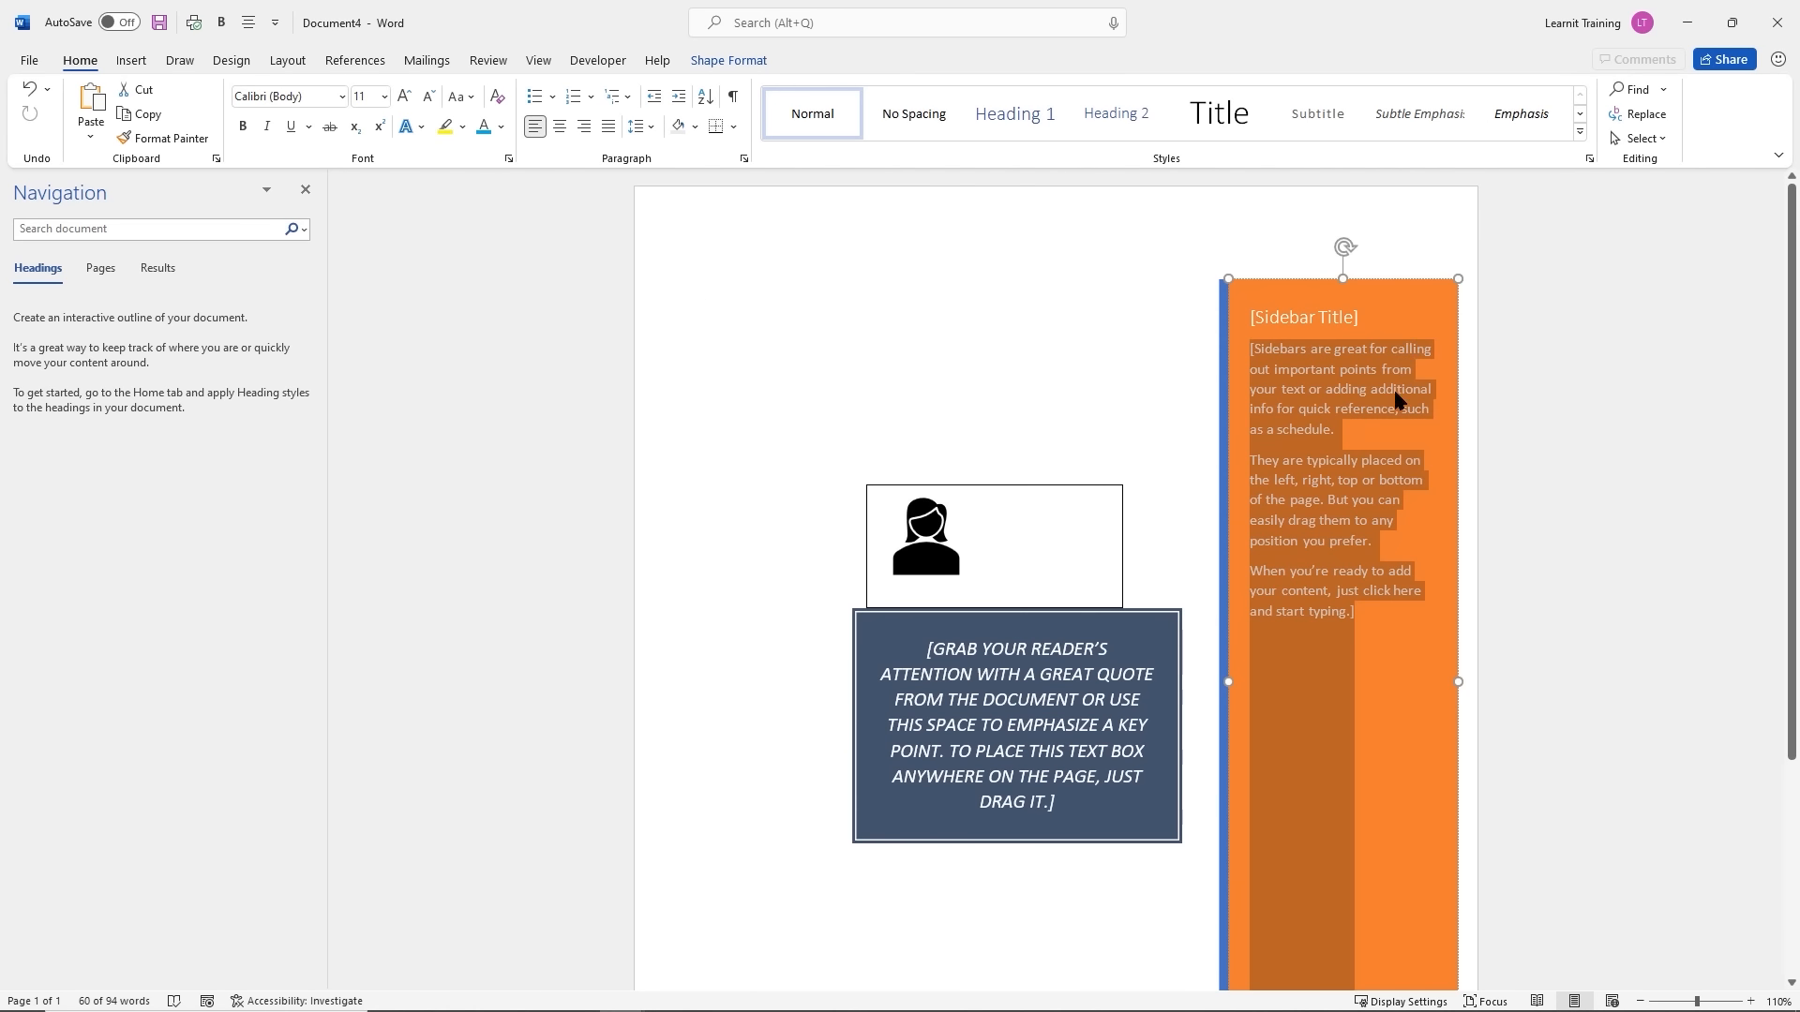
click(1430, 274)
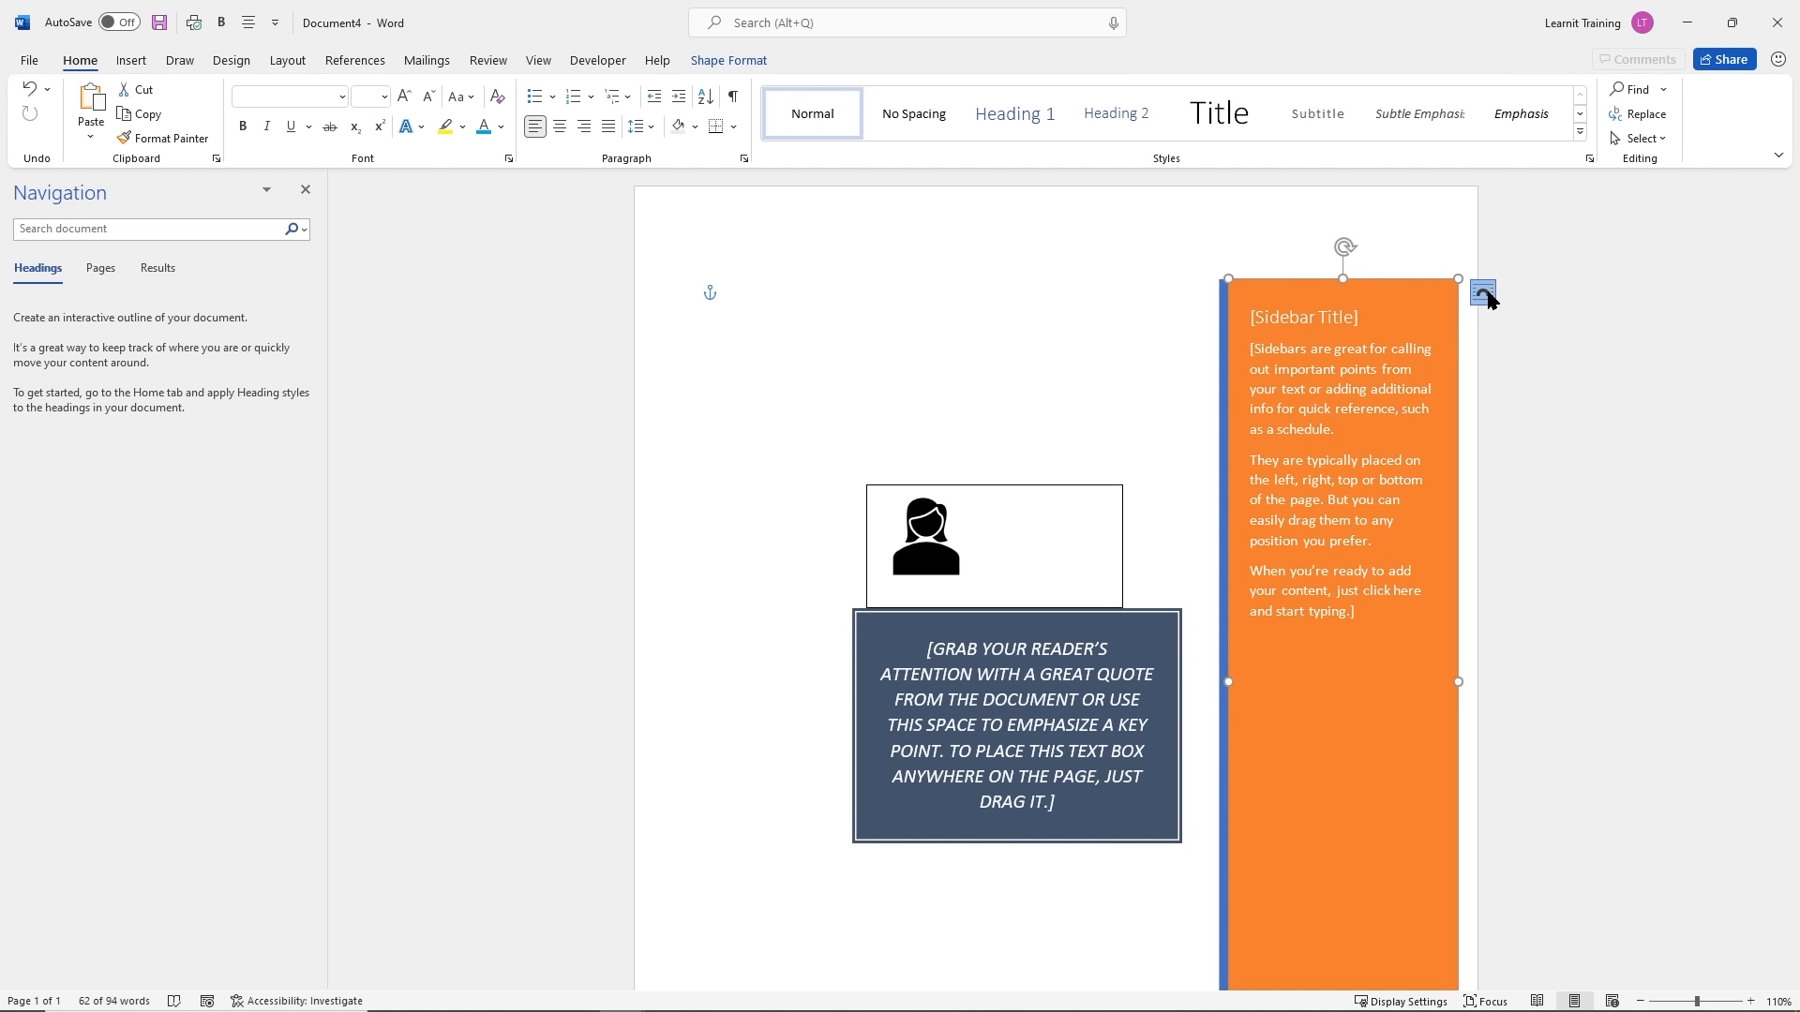
click(1482, 293)
click(1350, 323)
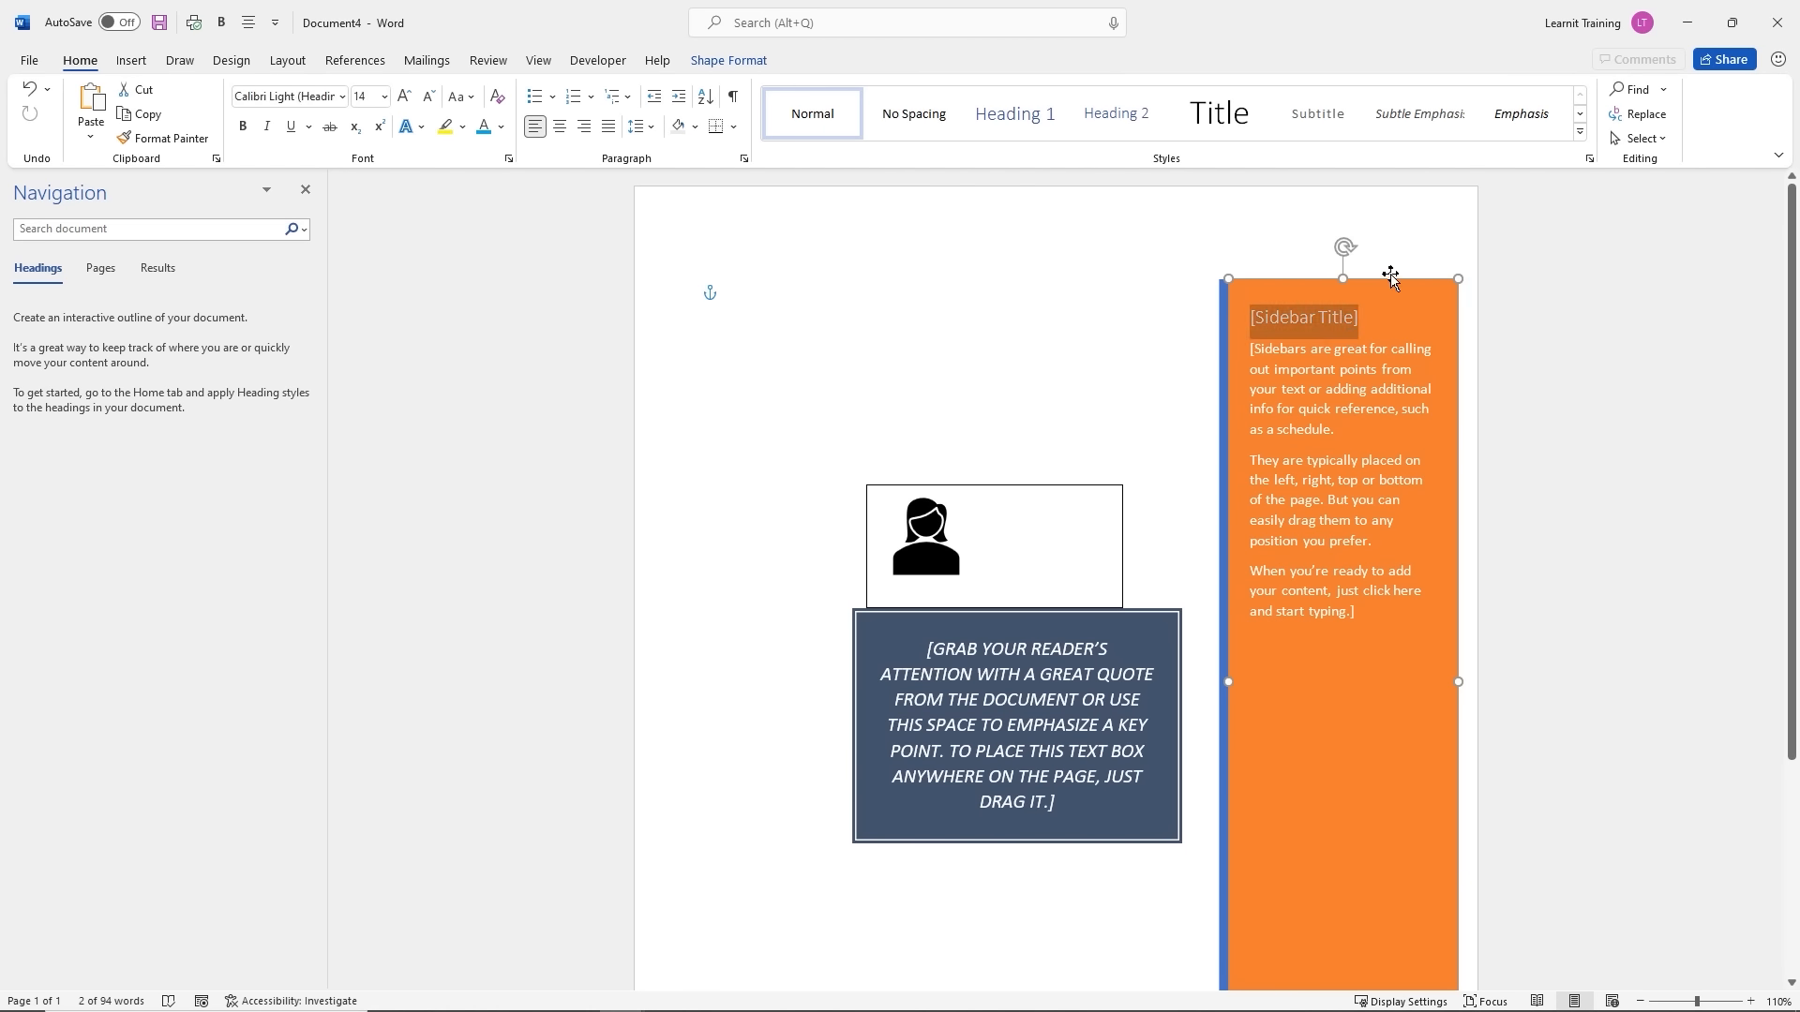
Rearrange the page with the sidebar in the upper-left corner, the quote box at the top beside it, and the icon box below the quote
drag(1391, 278, 1176, 309)
drag(804, 621, 1188, 484)
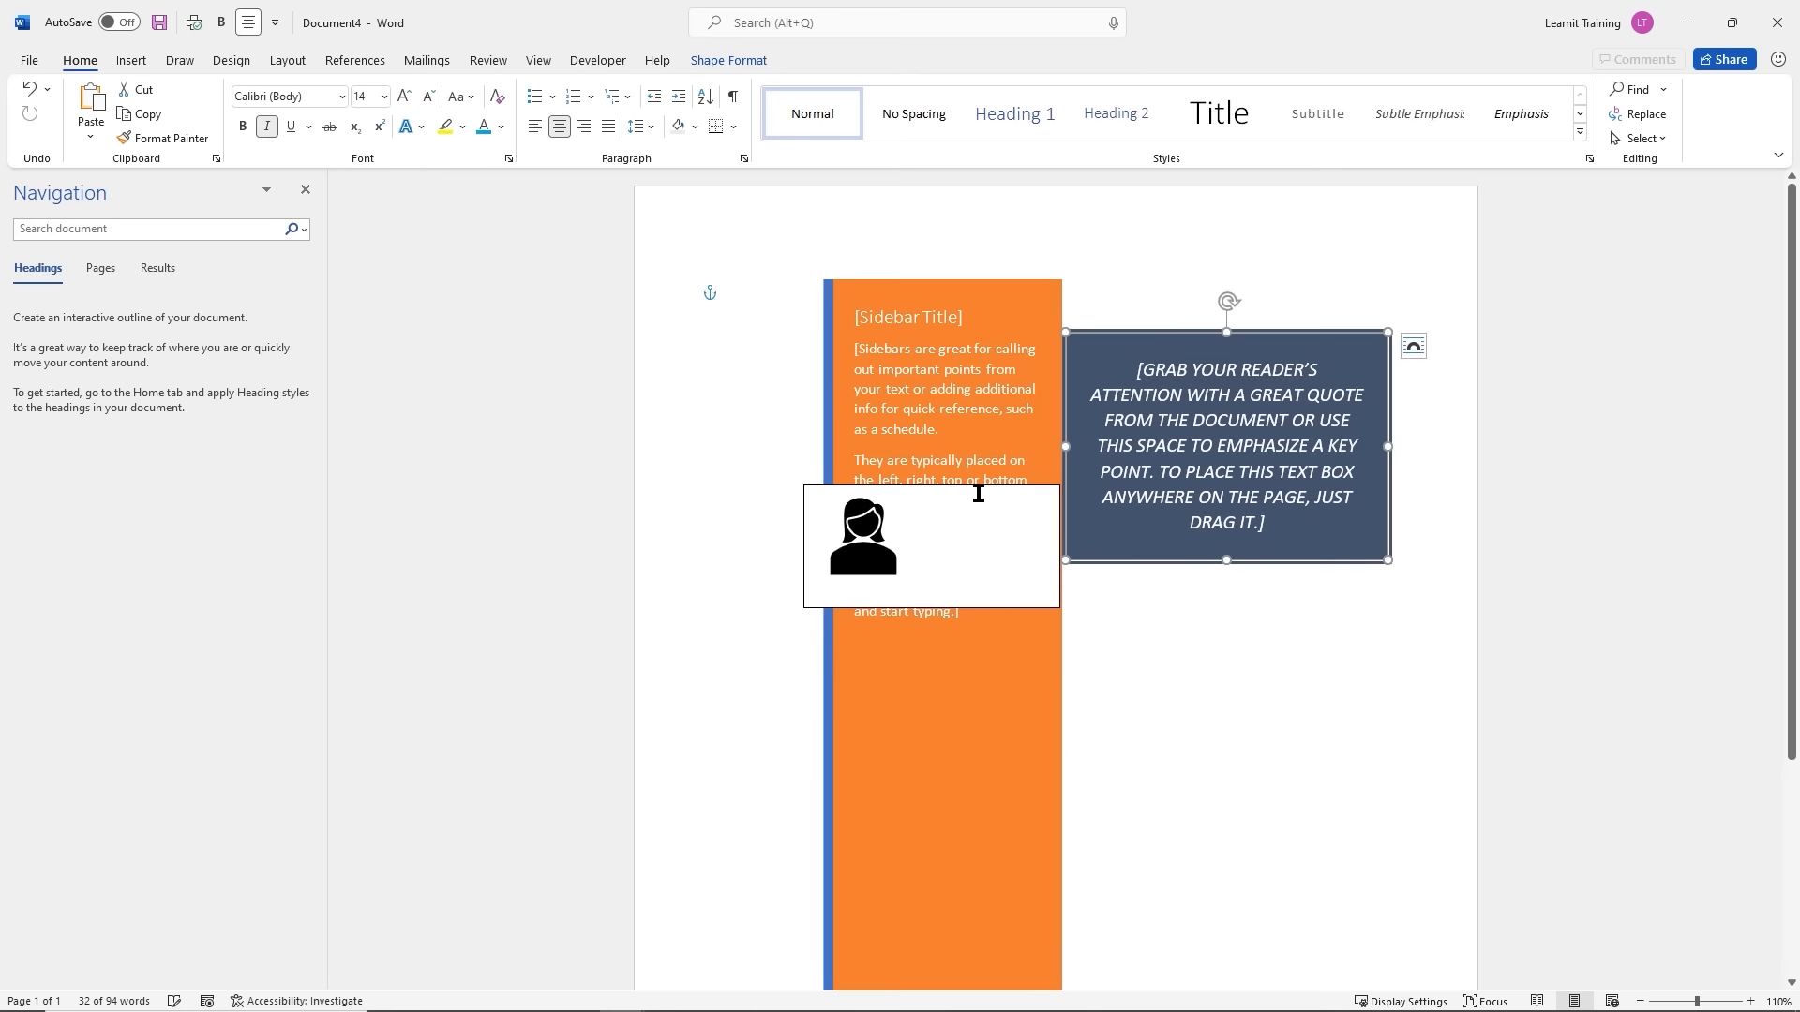
drag(996, 504, 1281, 602)
drag(948, 283, 788, 196)
drag(1221, 335, 1081, 209)
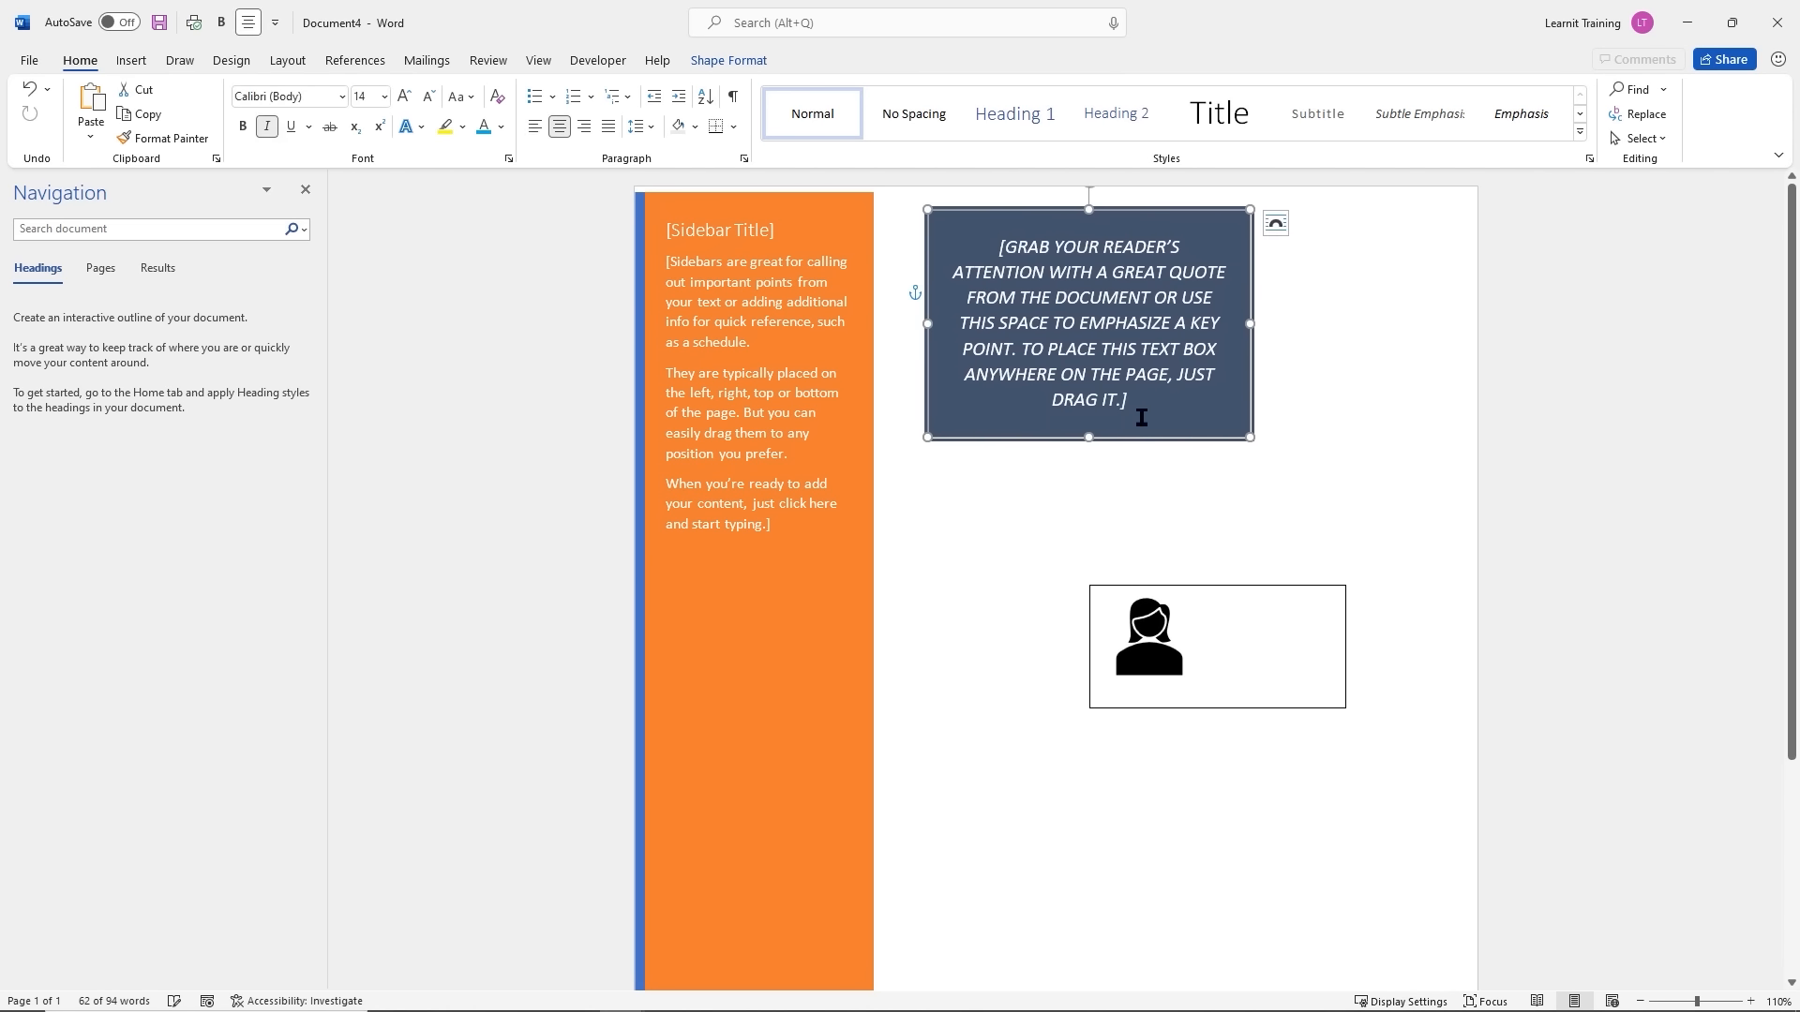
drag(1204, 587, 1041, 479)
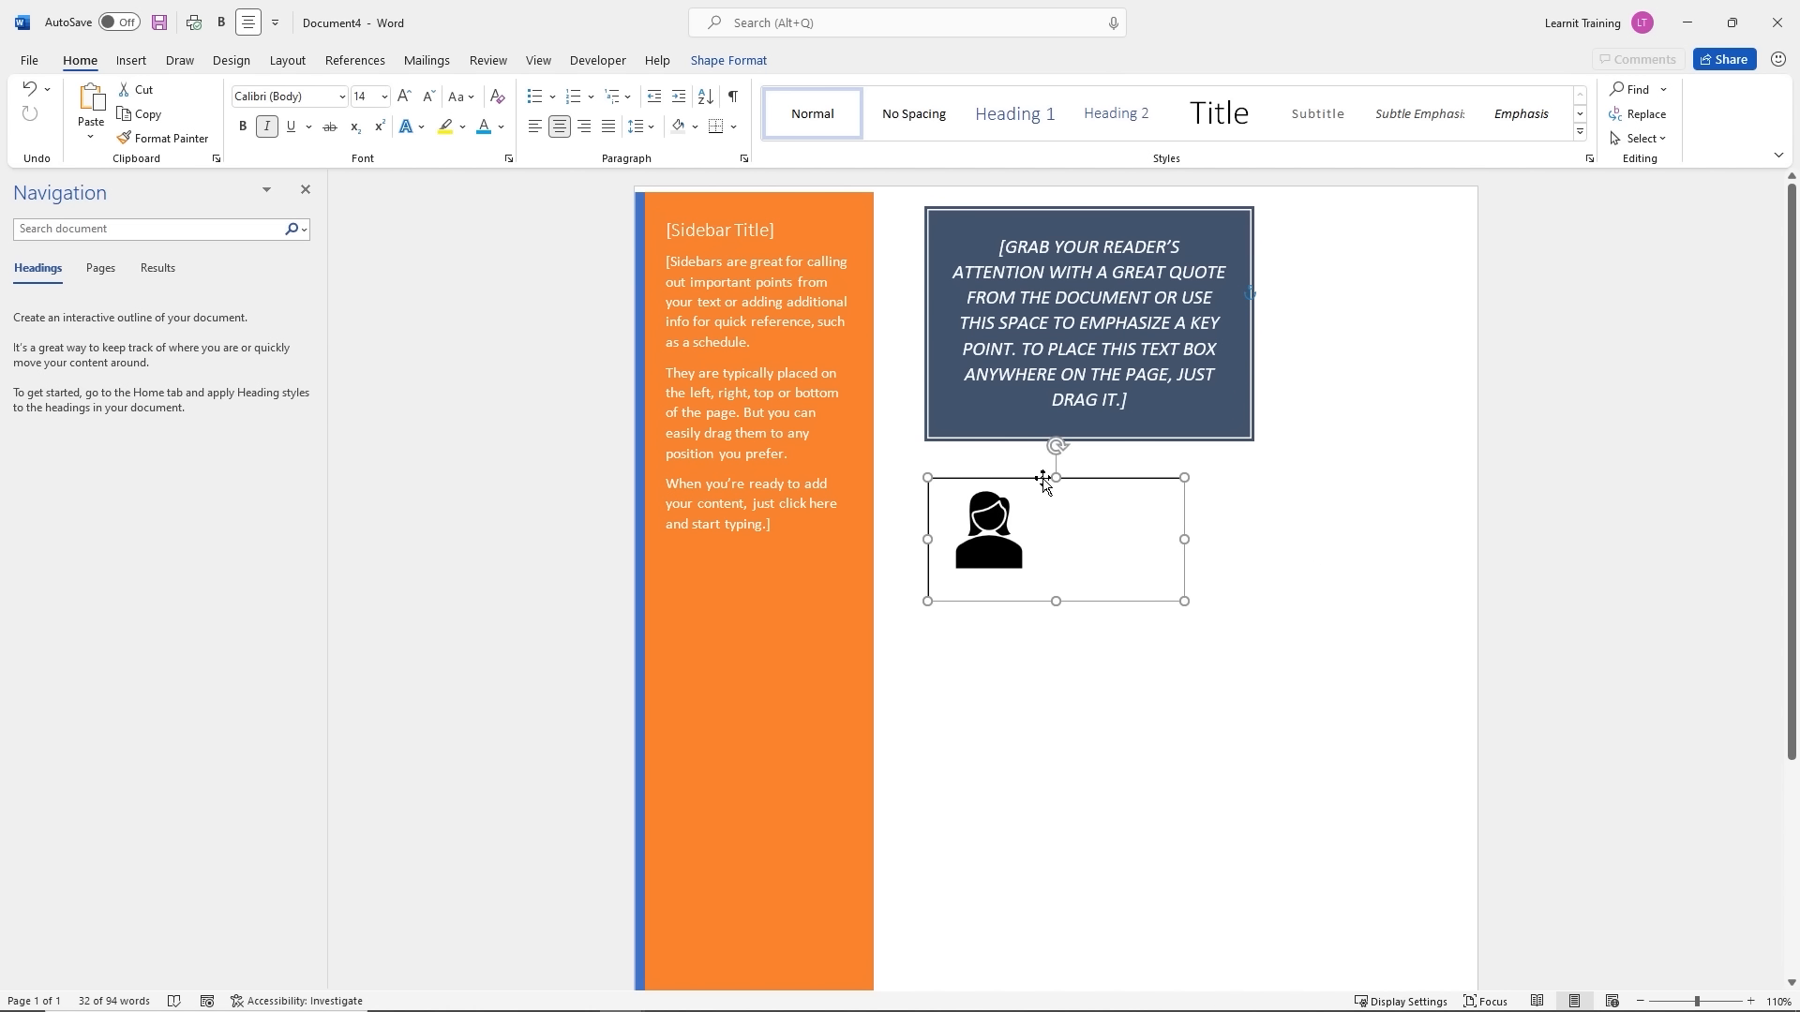
Add the text "Change picture" beside the person icon and enlarge its text box to about the width of the quote box
click(1123, 568)
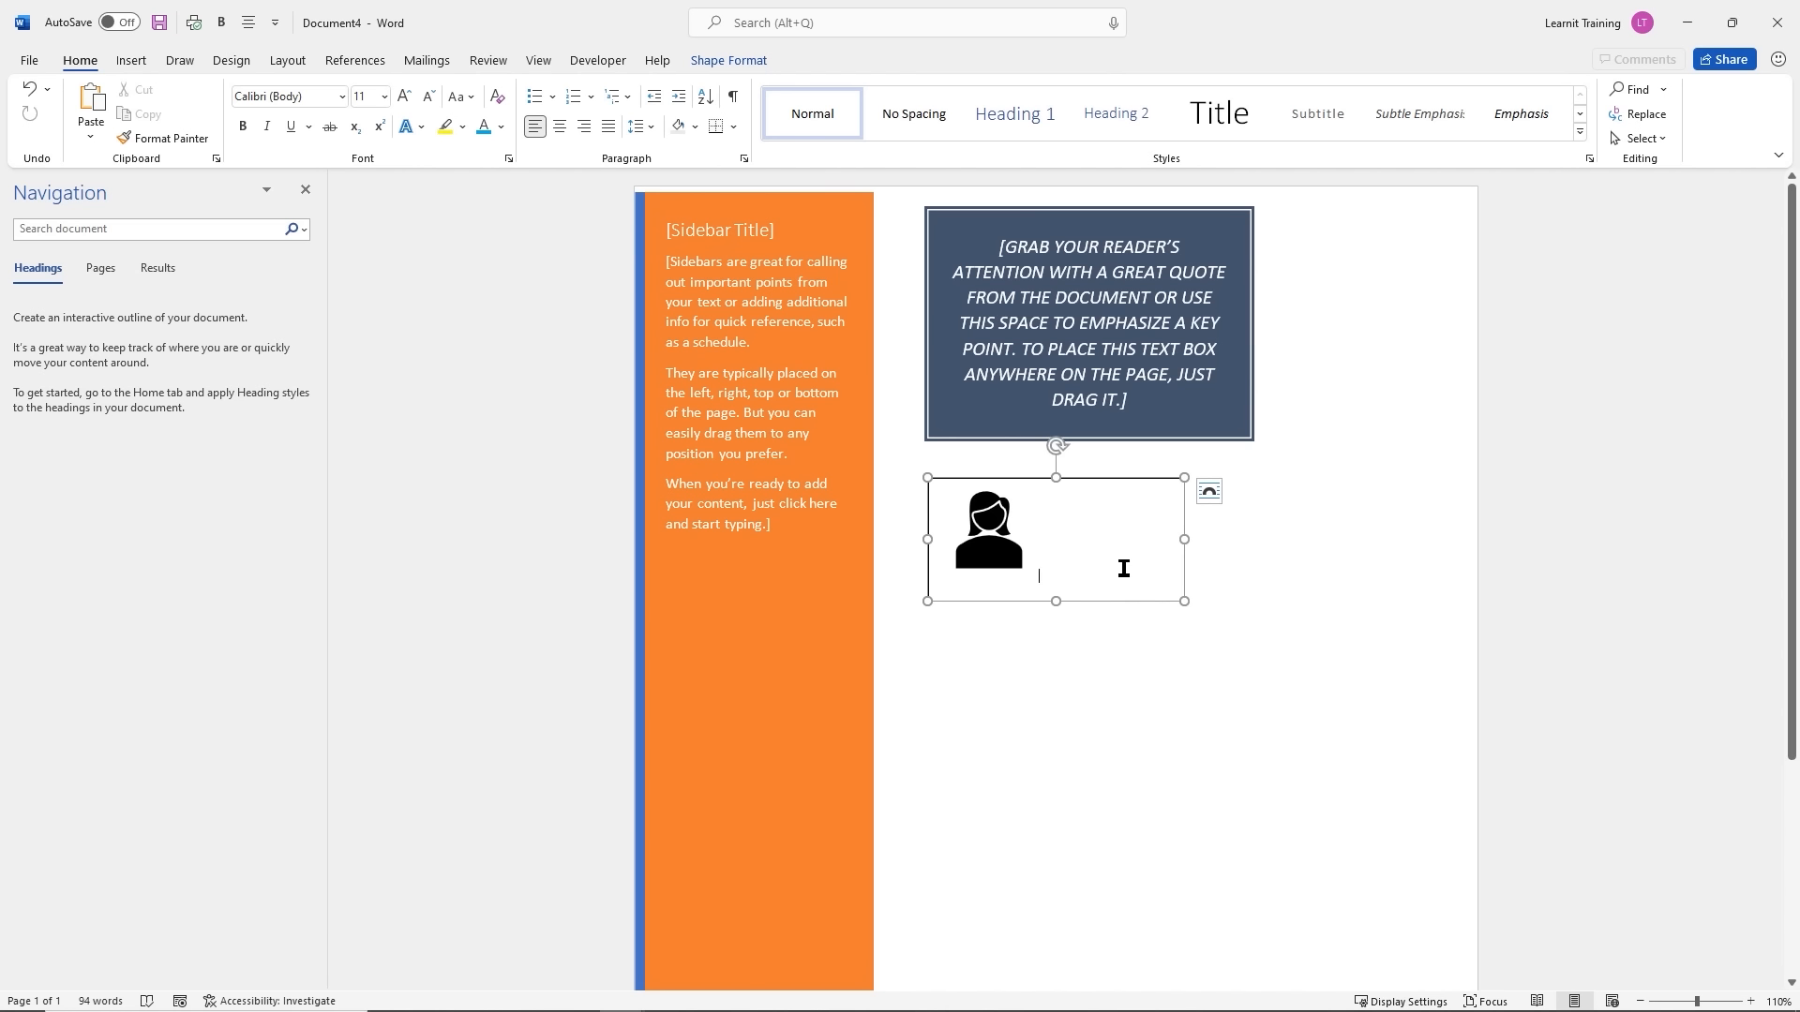
text(Change picture)
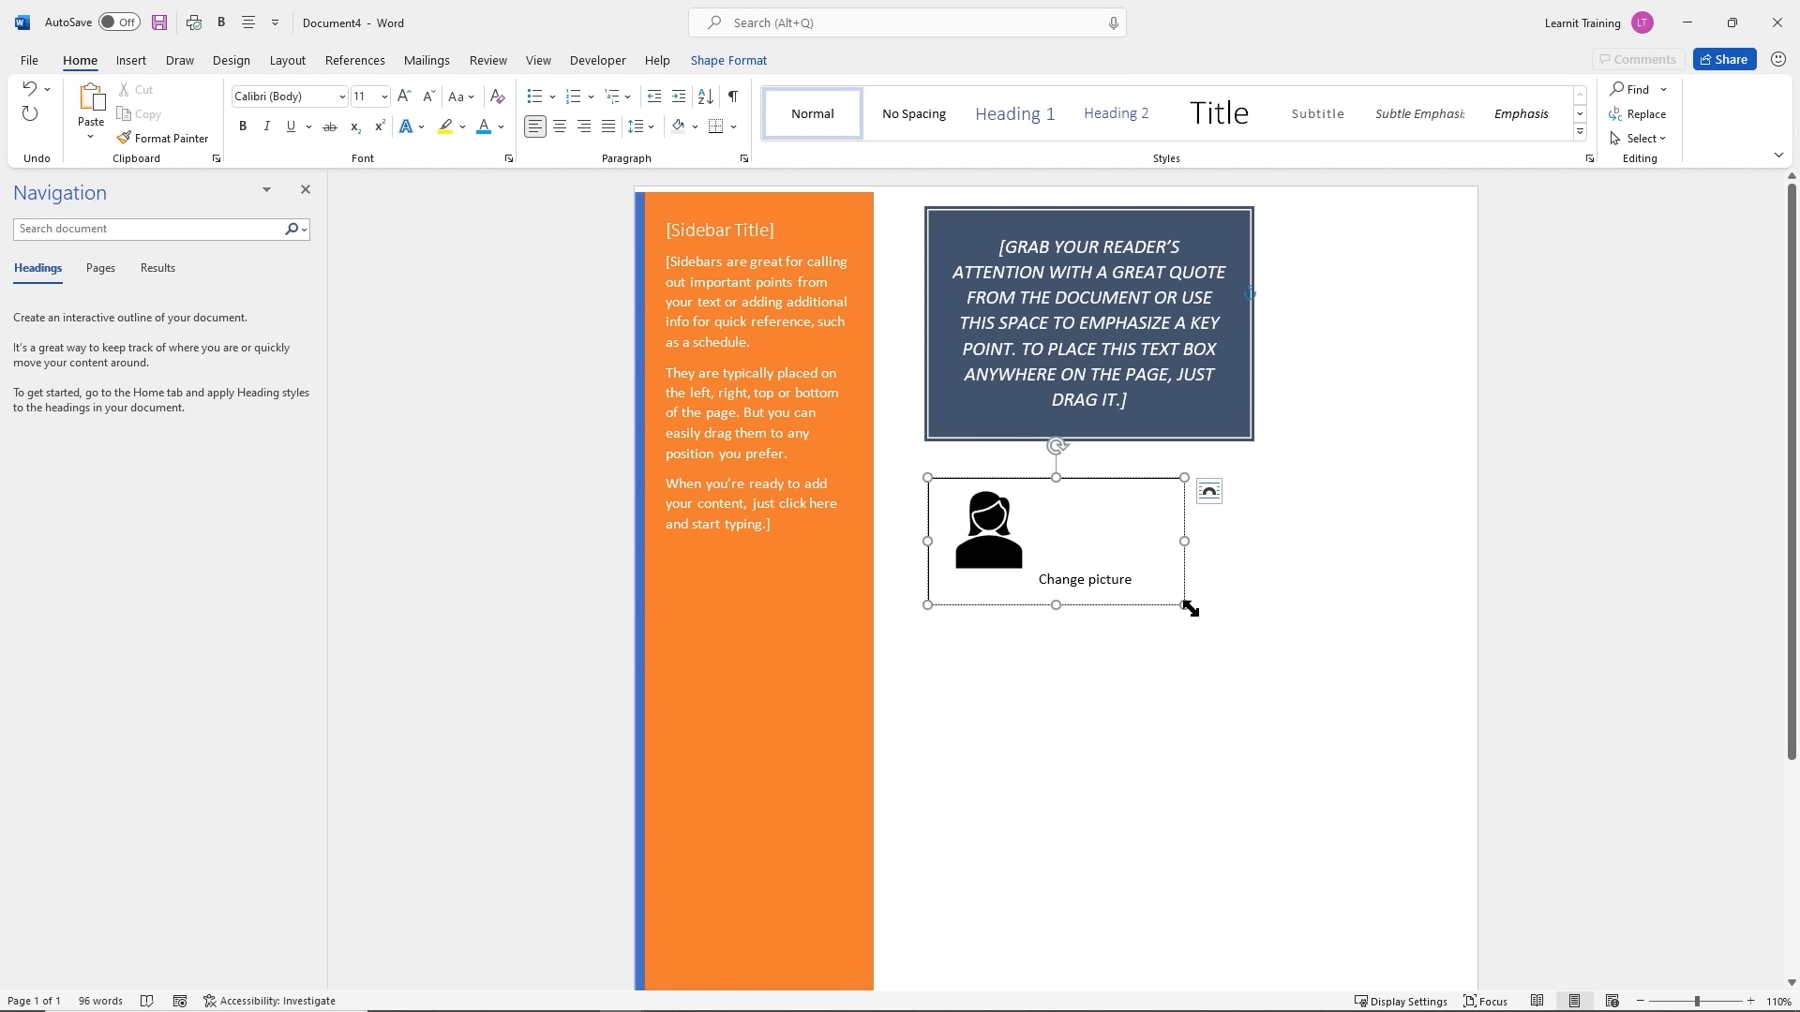
drag(1188, 607, 1259, 733)
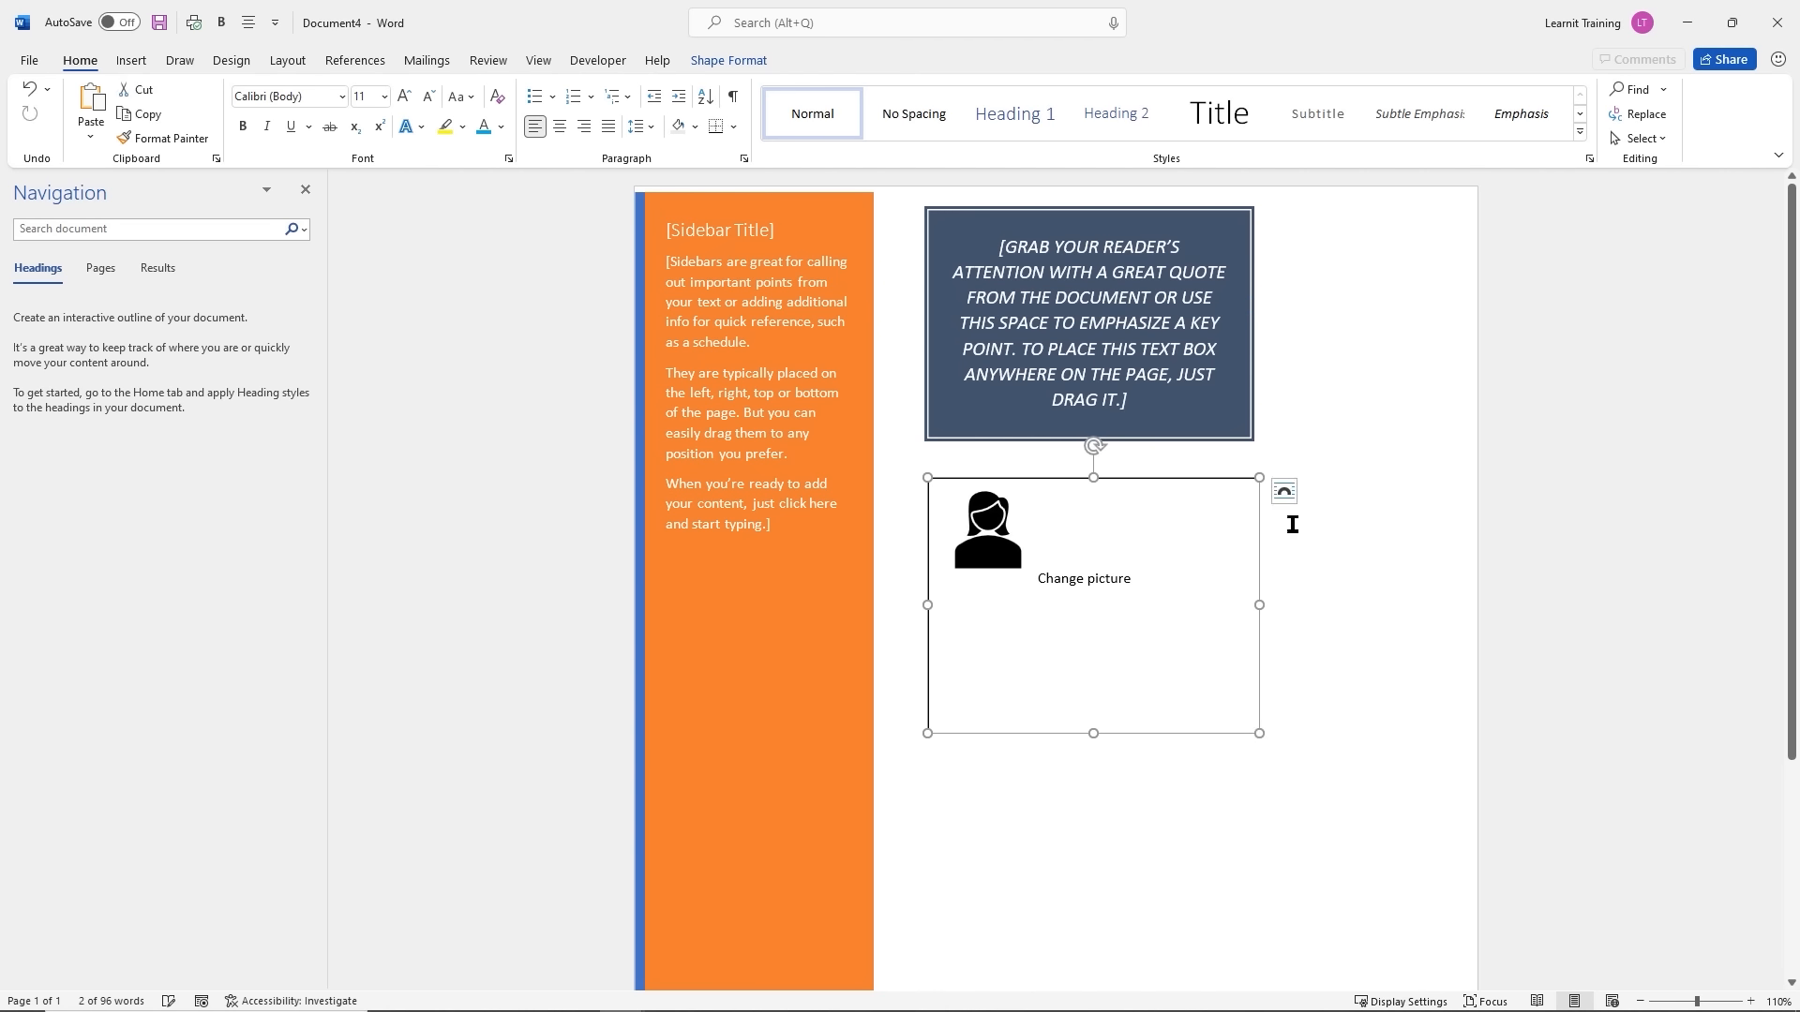
Duplicate the orange sidebar and place the copy against the page's right edge, near the top
click(871, 317)
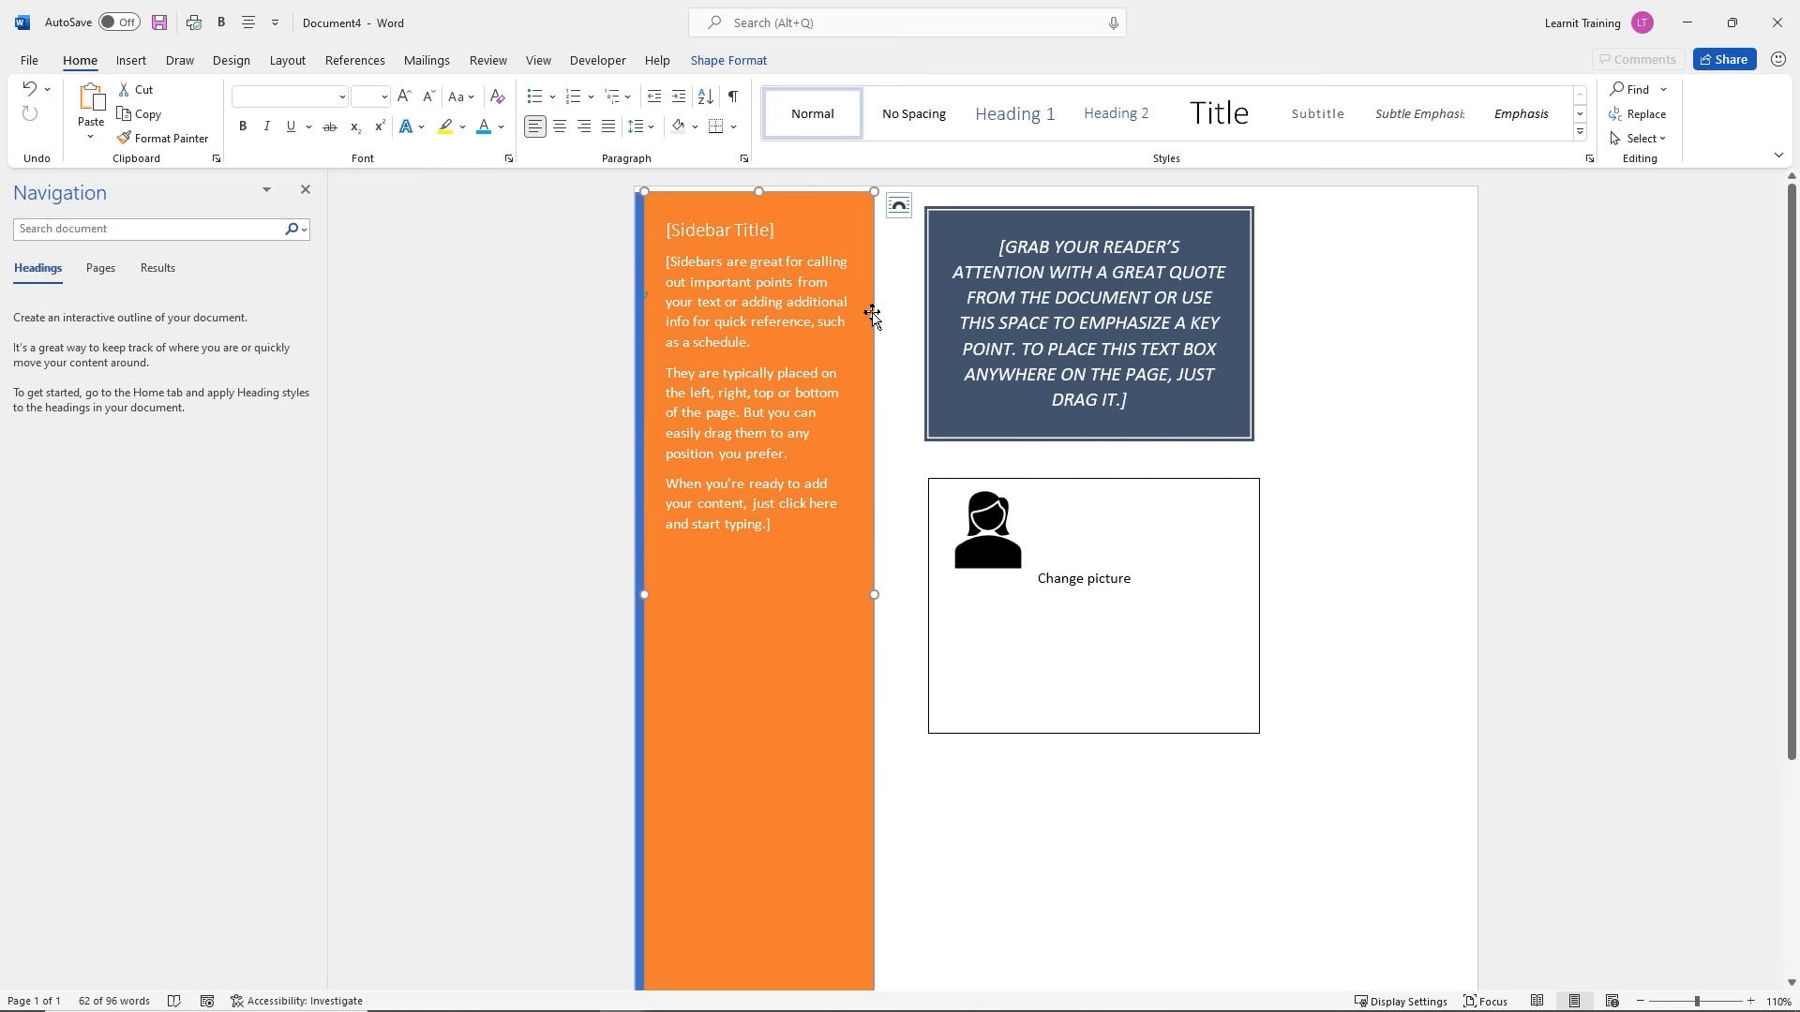
key(ctrl+d)
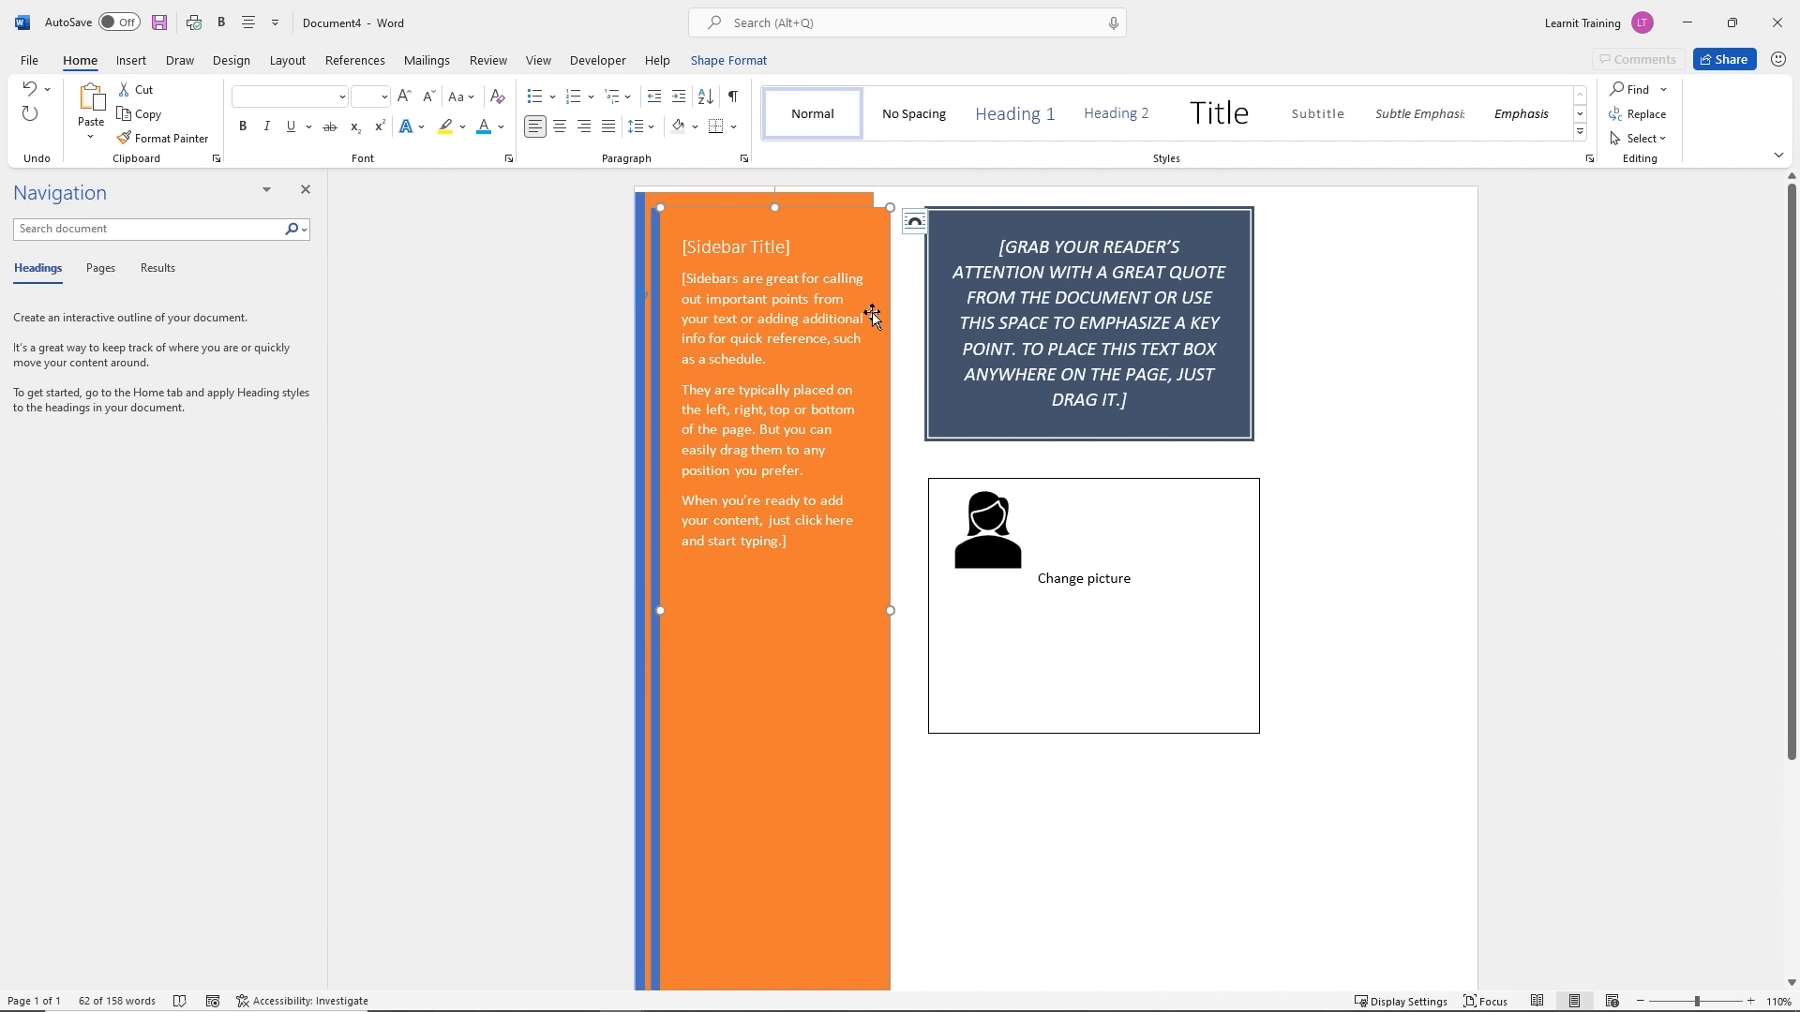
click(914, 222)
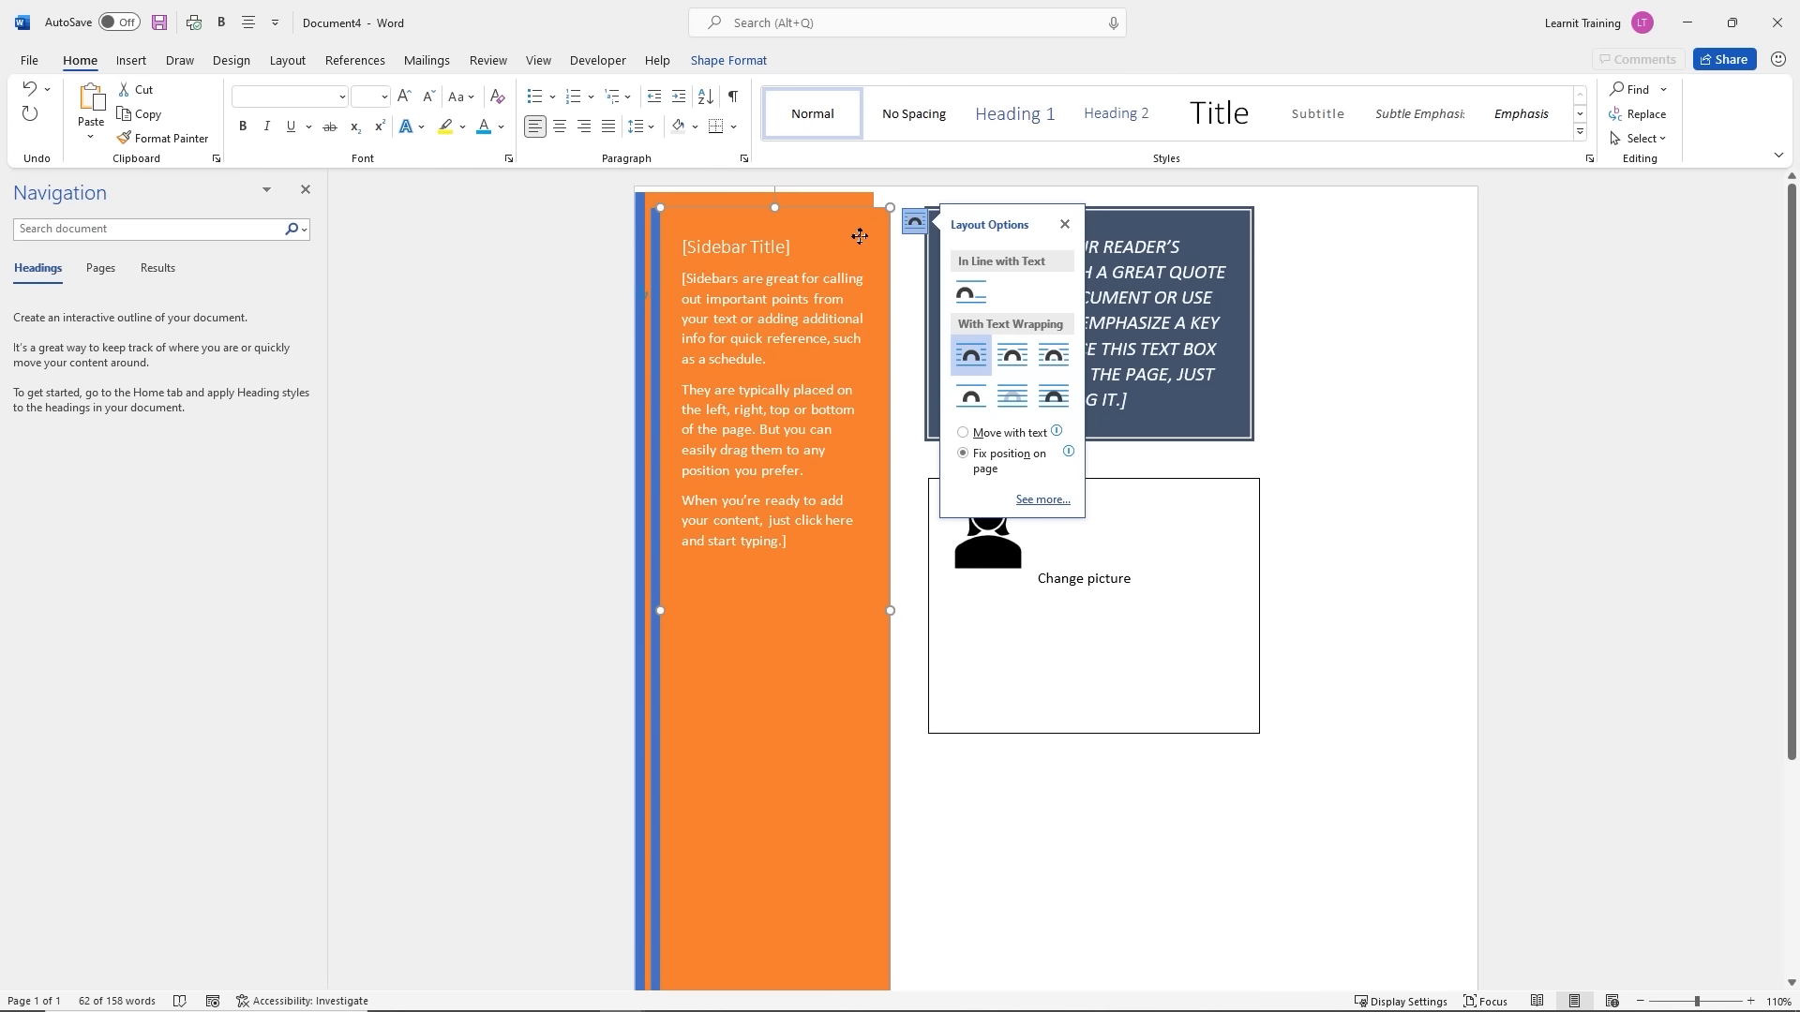
drag(851, 216, 1304, 274)
drag(1405, 258, 1444, 202)
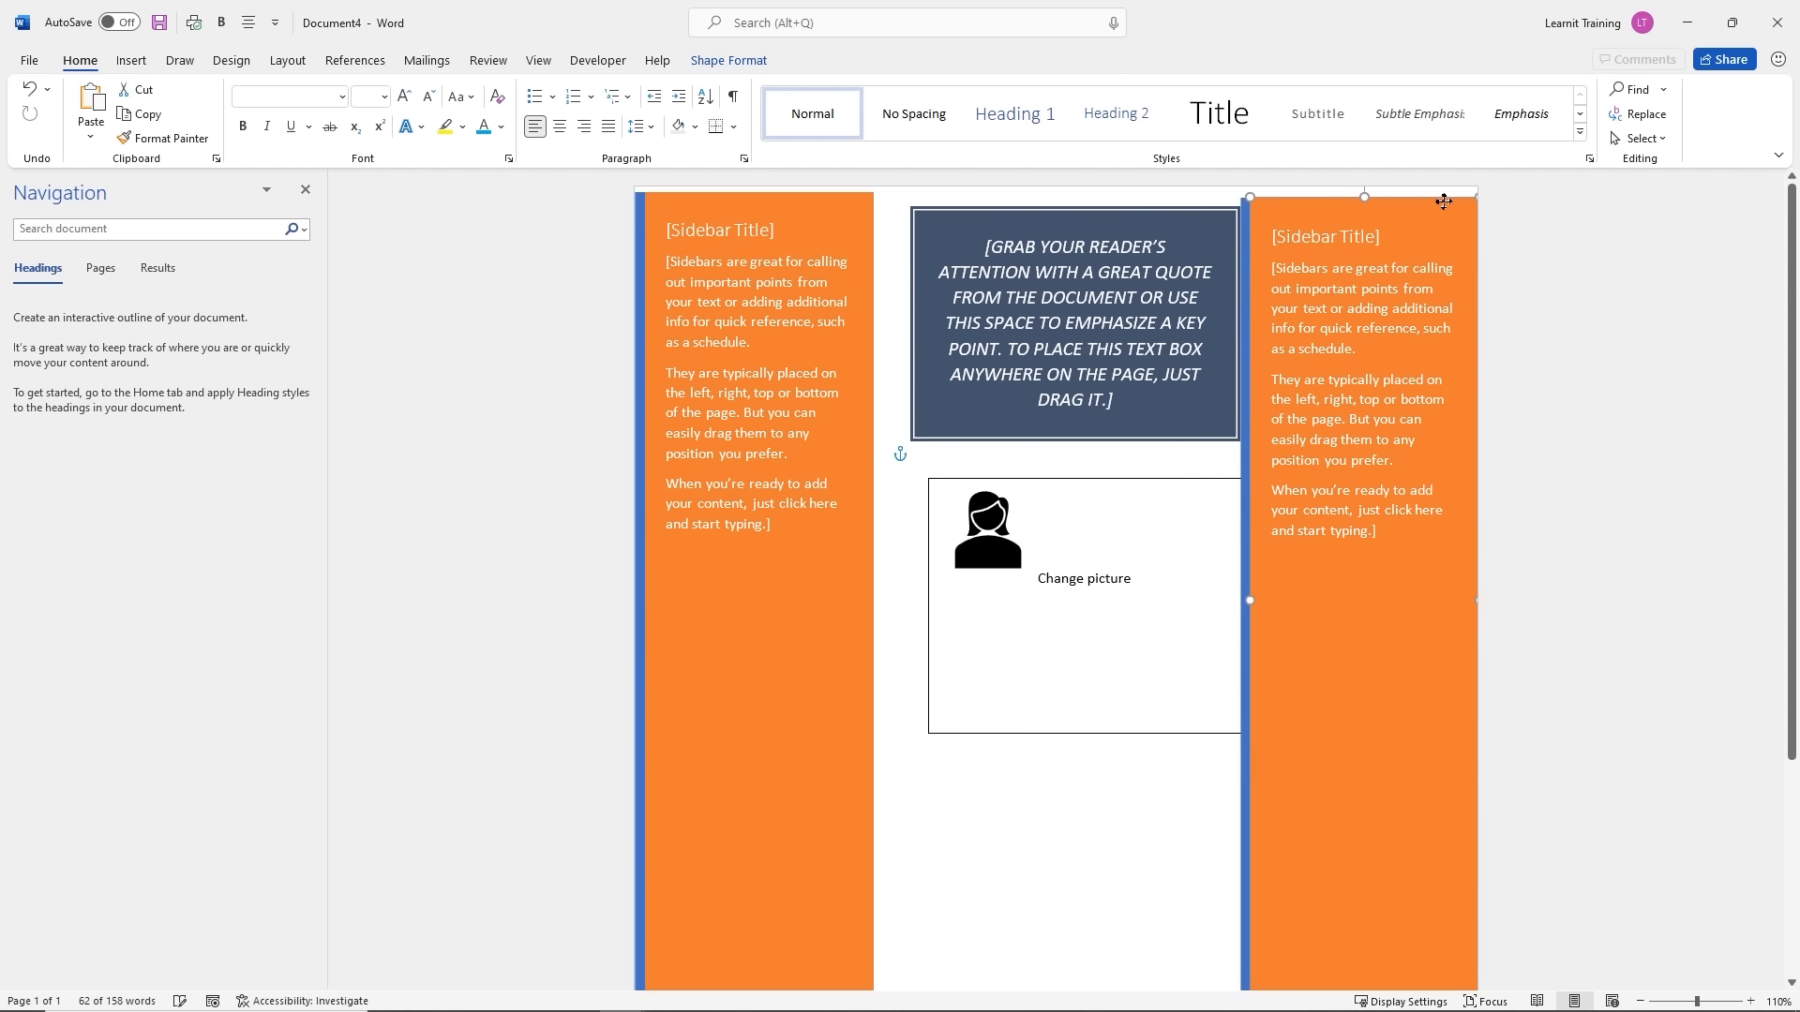
Shift the icon box and the dark blue quote box left so both fit between the two orange sidebars
click(1137, 824)
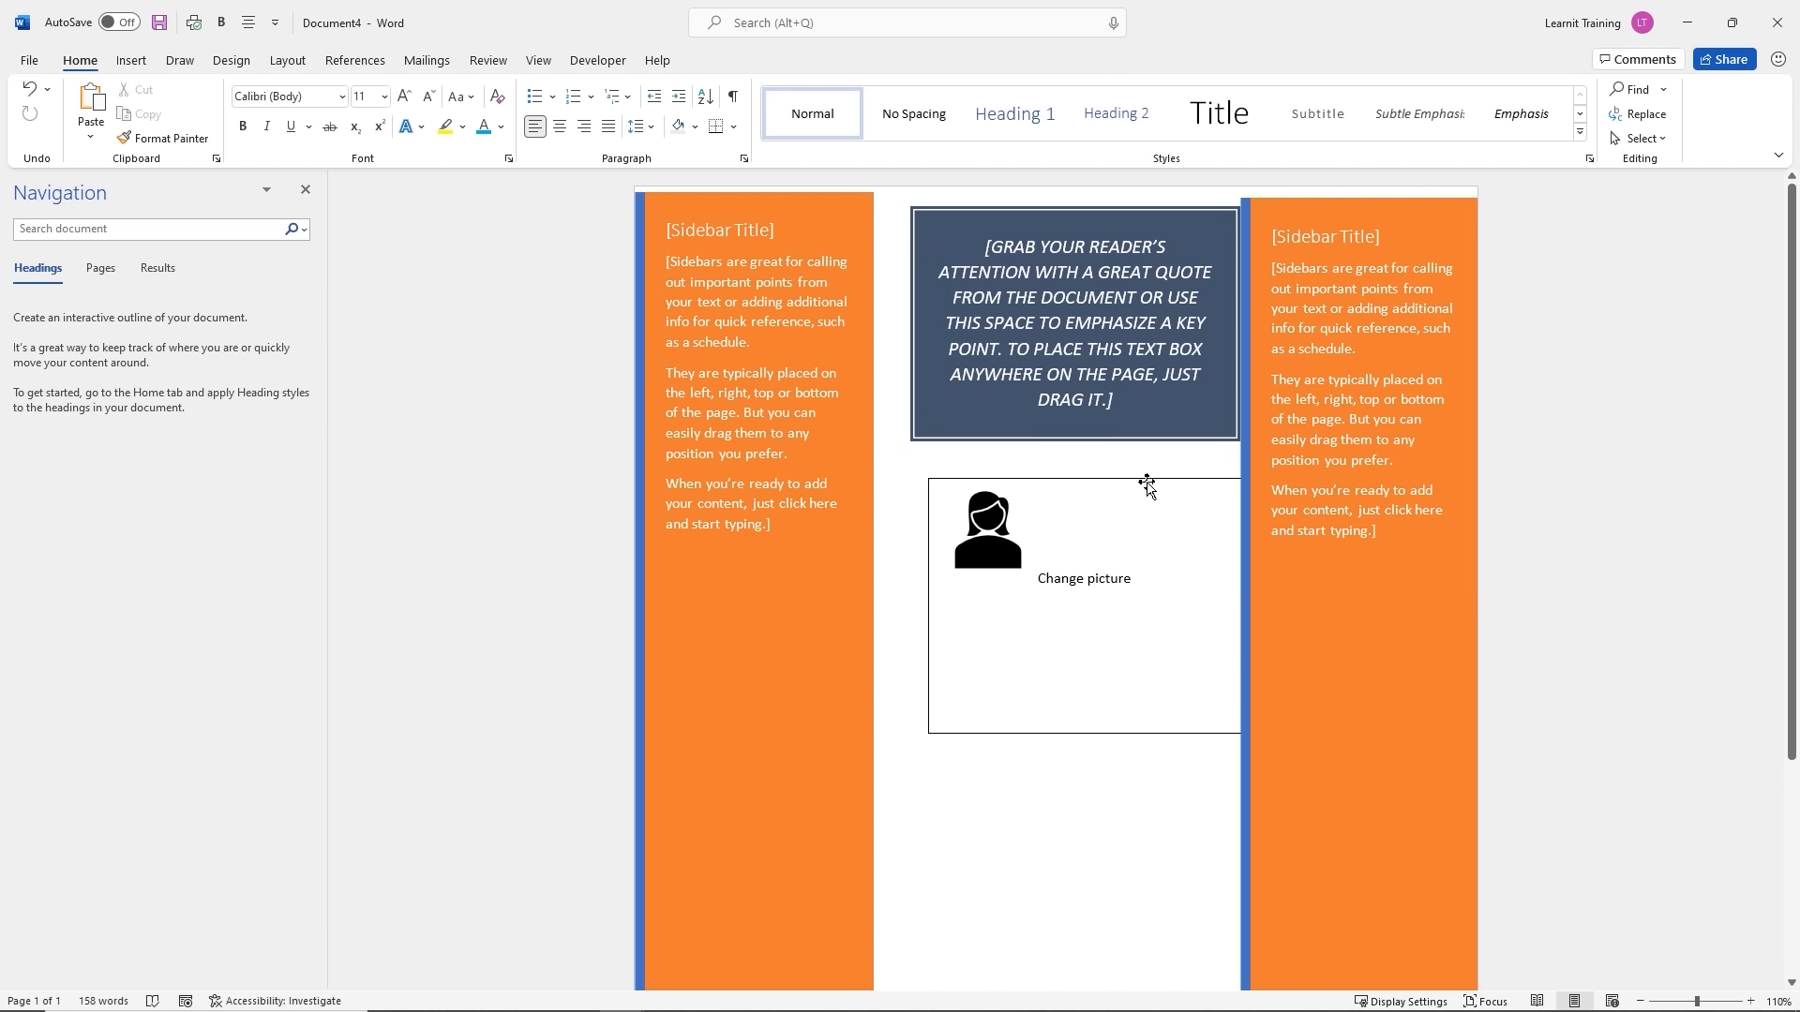
click(1145, 478)
drag(1145, 478, 1089, 433)
Insert the built-in blue quote text box with rounded corners and position it directly below the icon box
click(1078, 821)
click(133, 61)
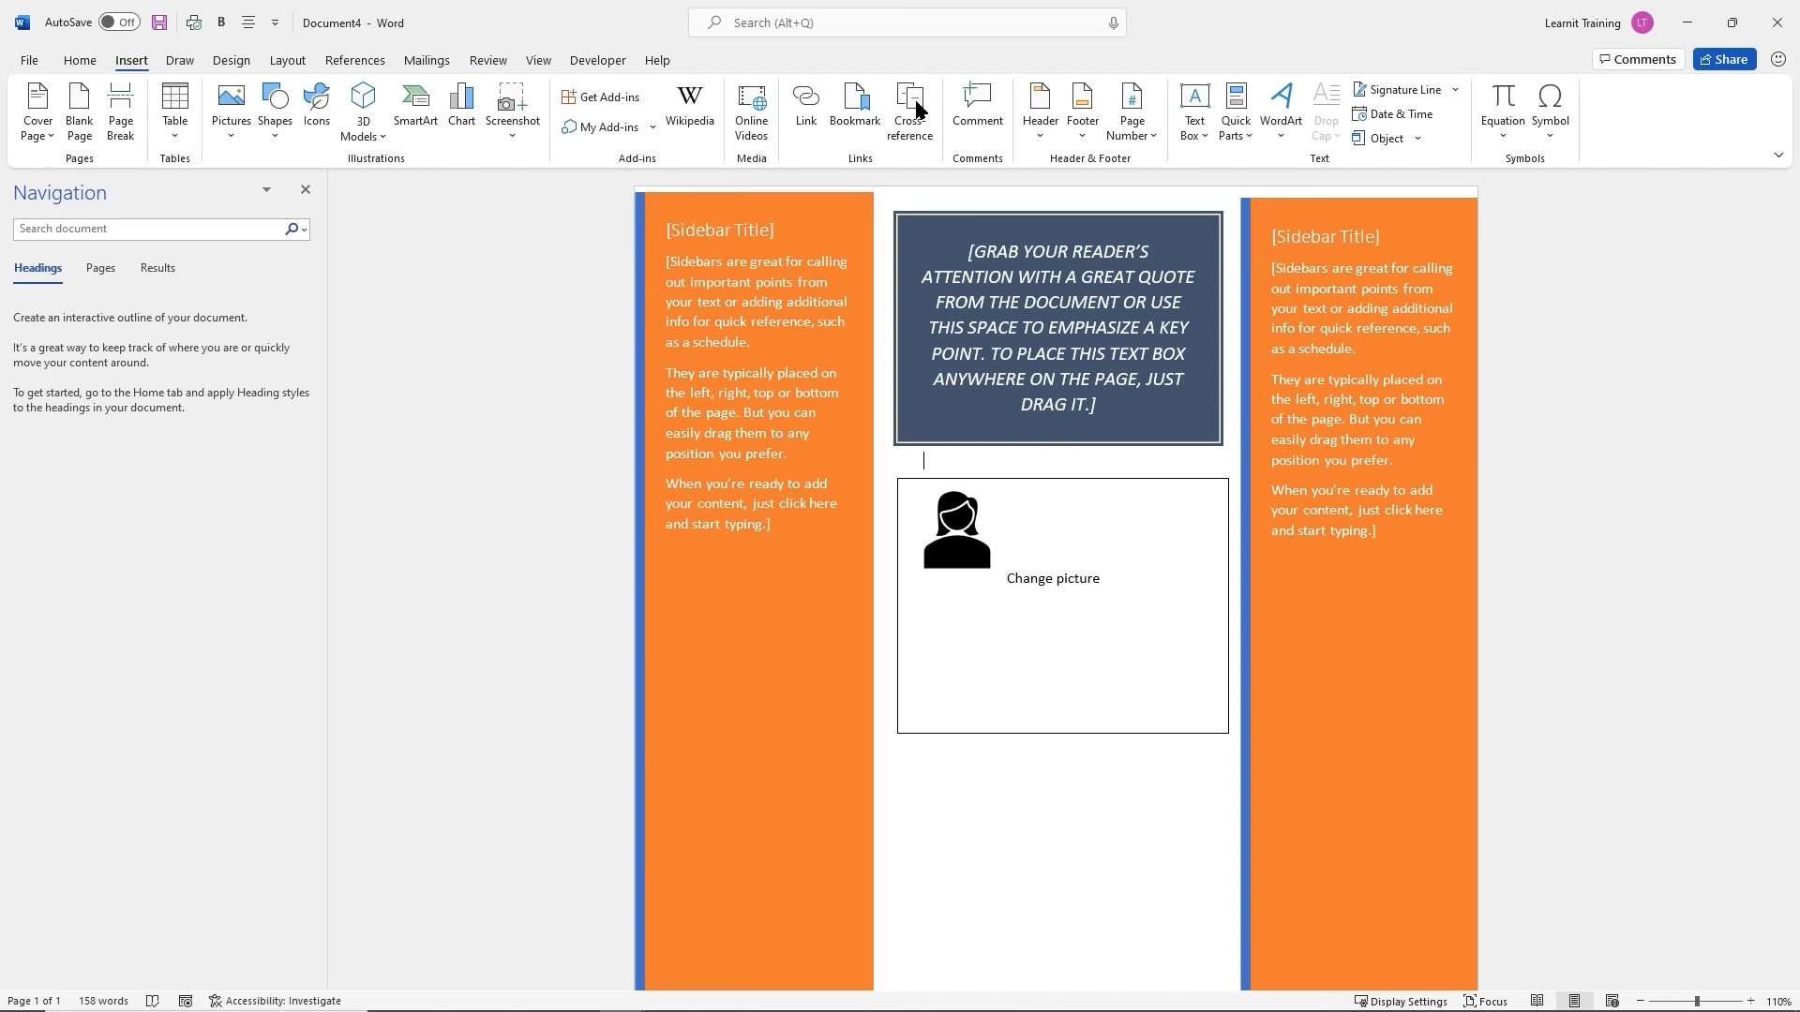
click(1196, 130)
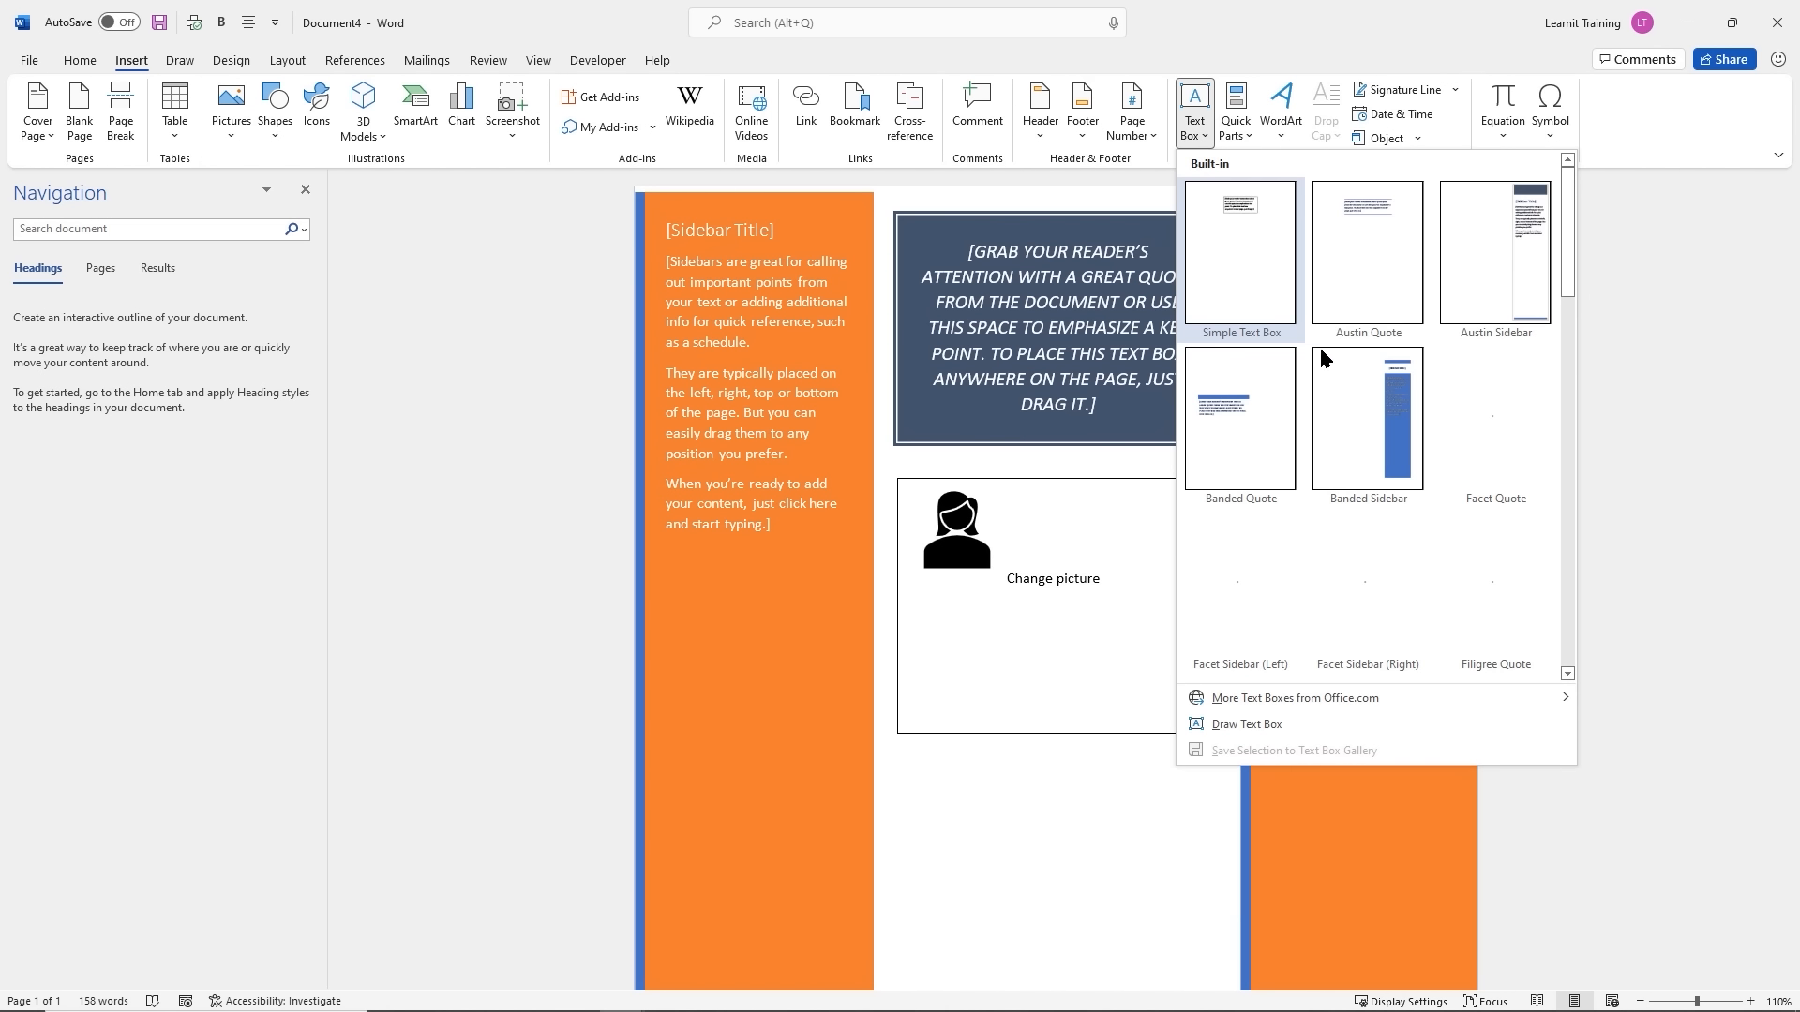
drag(1567, 234, 1567, 506)
click(1496, 500)
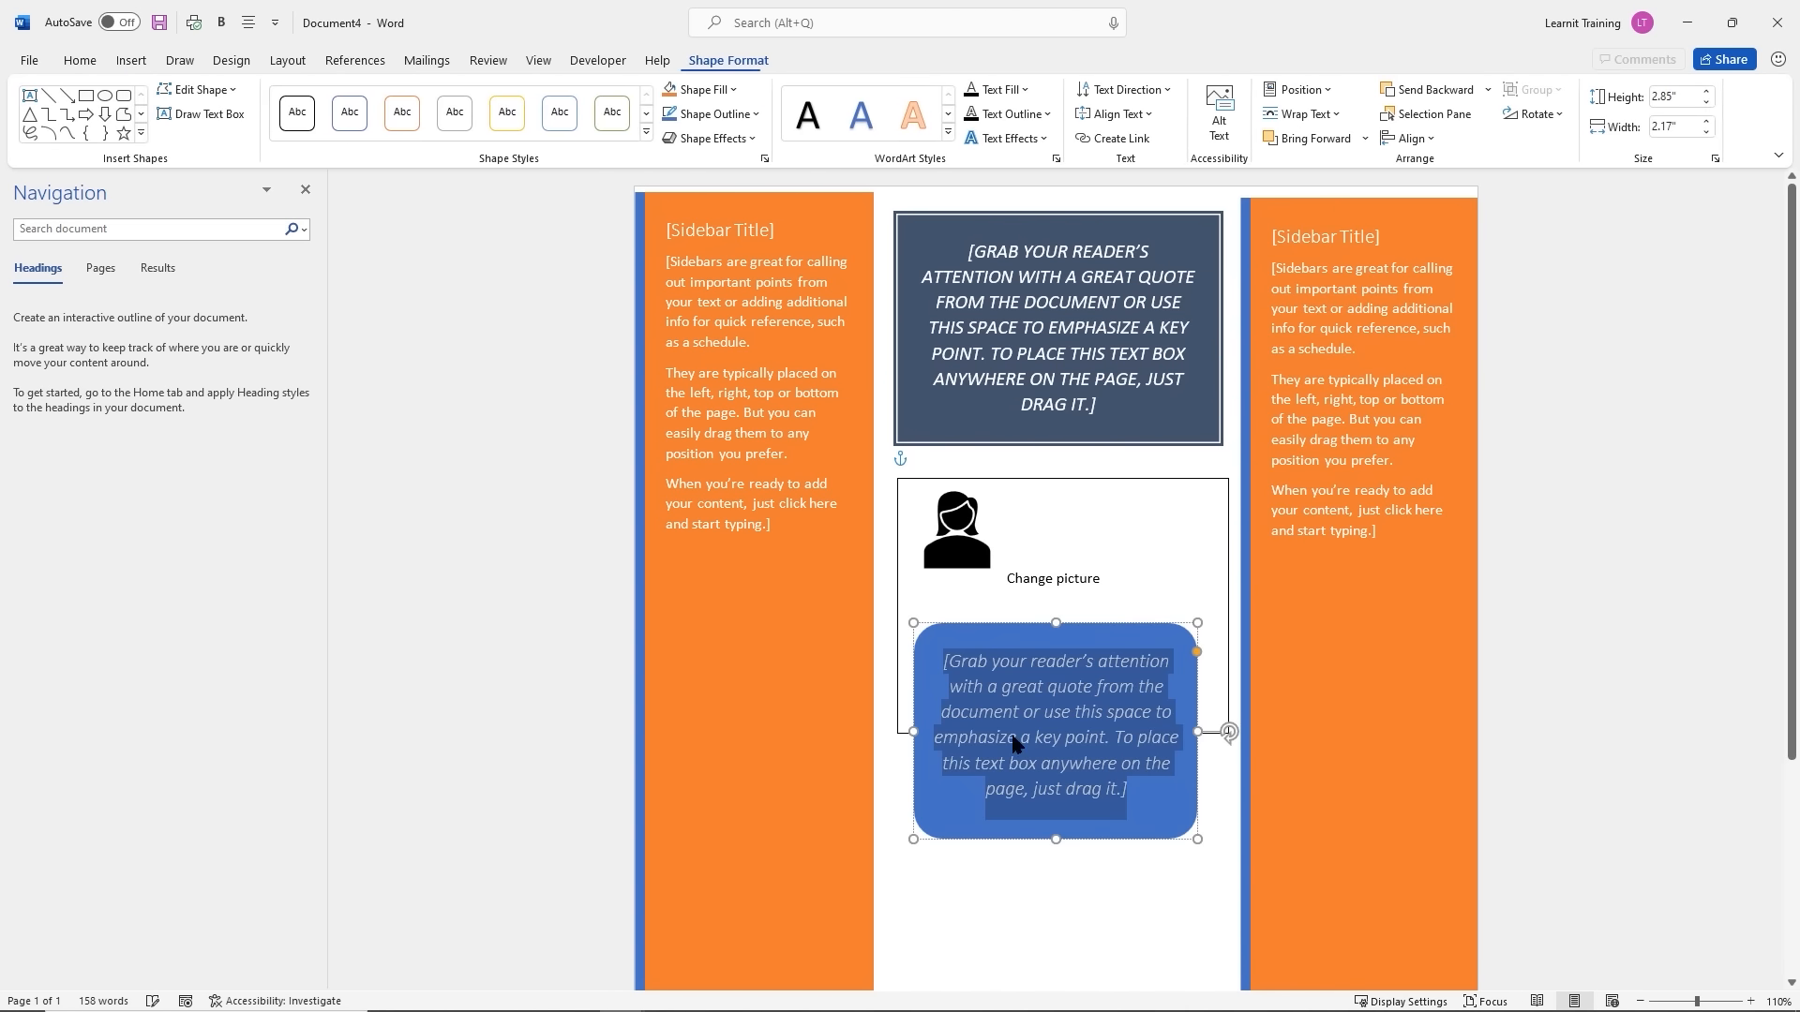
drag(1086, 619, 1086, 745)
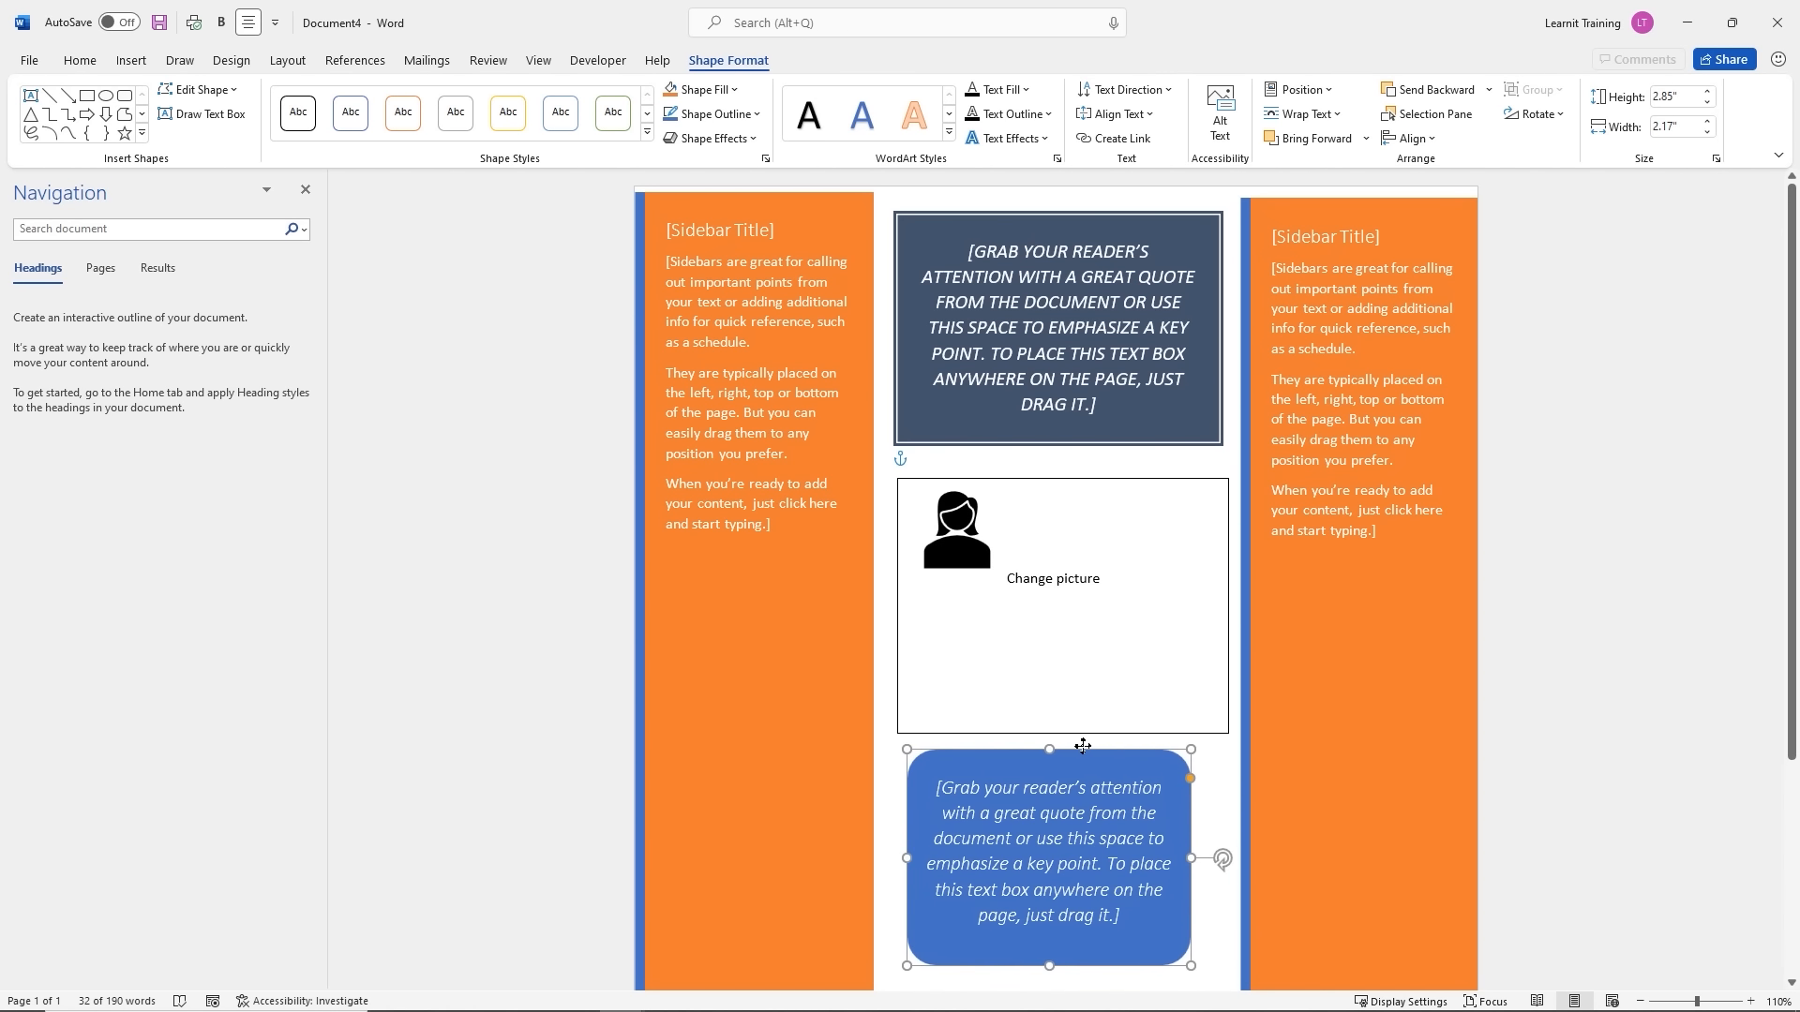
Title the left sidebar "Bio" and replace the dark blue box's placeholder quote with "TAGLINE"
click(739, 235)
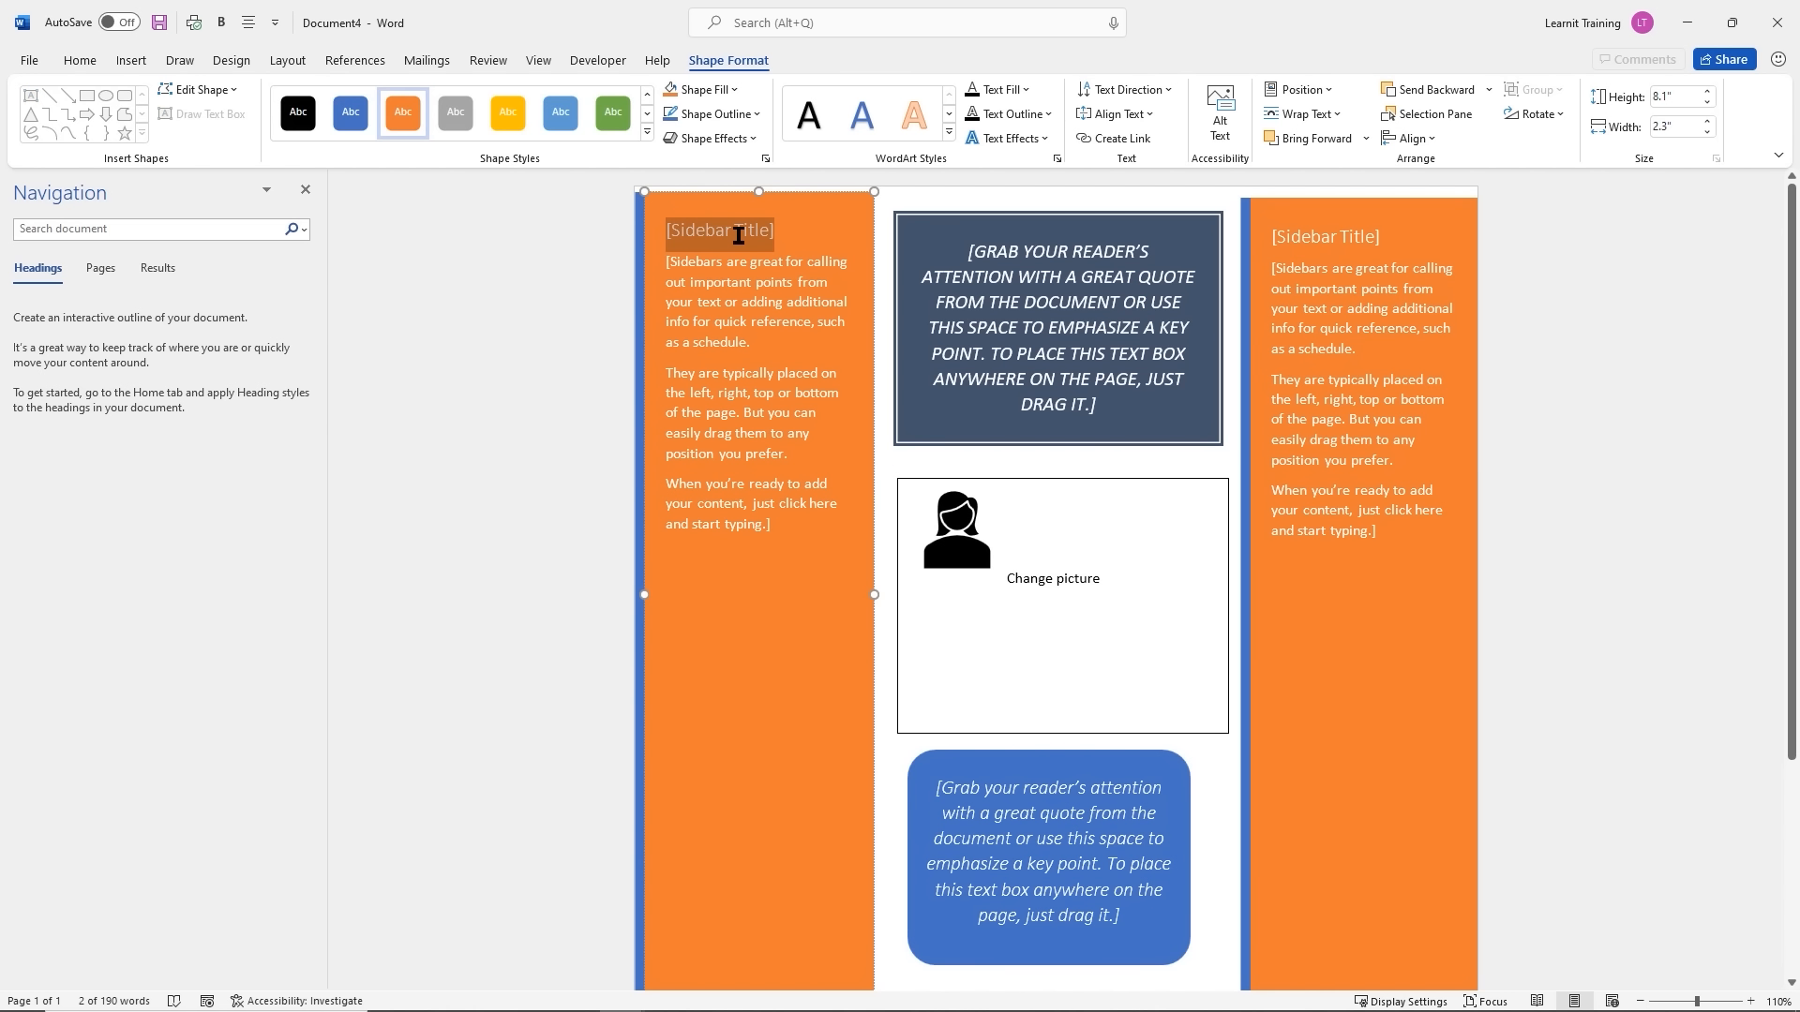
text(B)
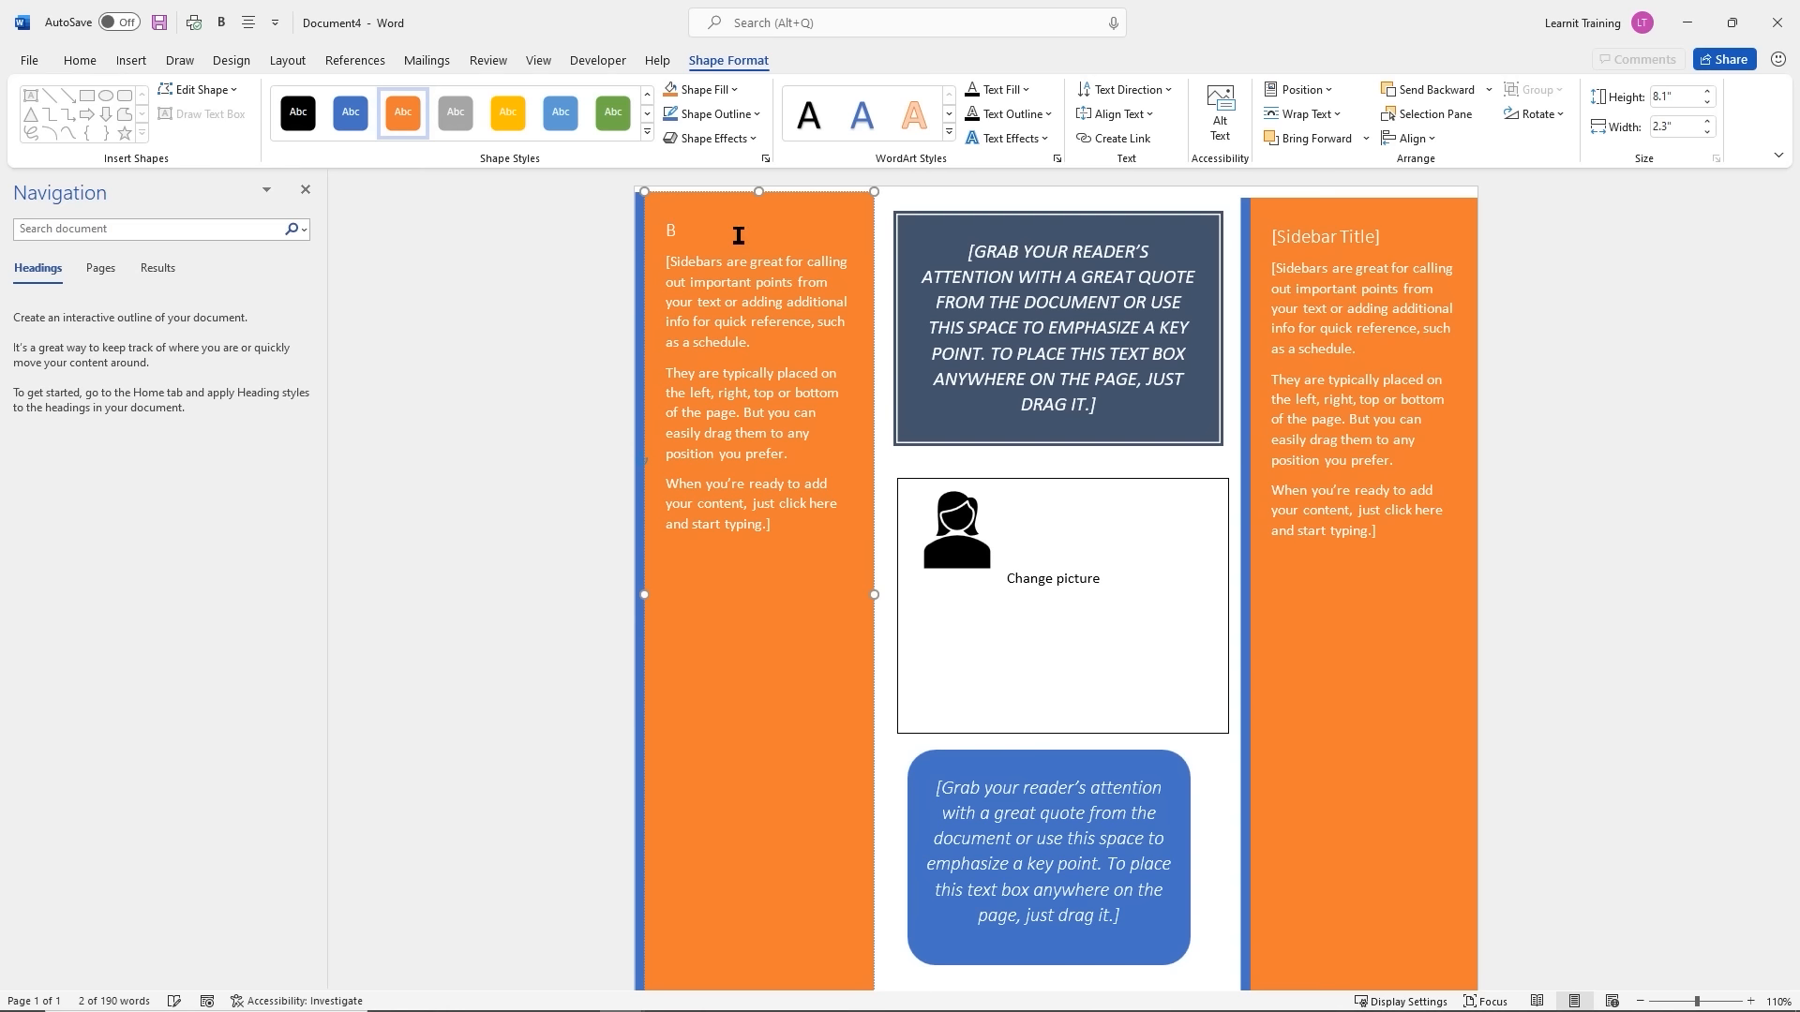
text(io)
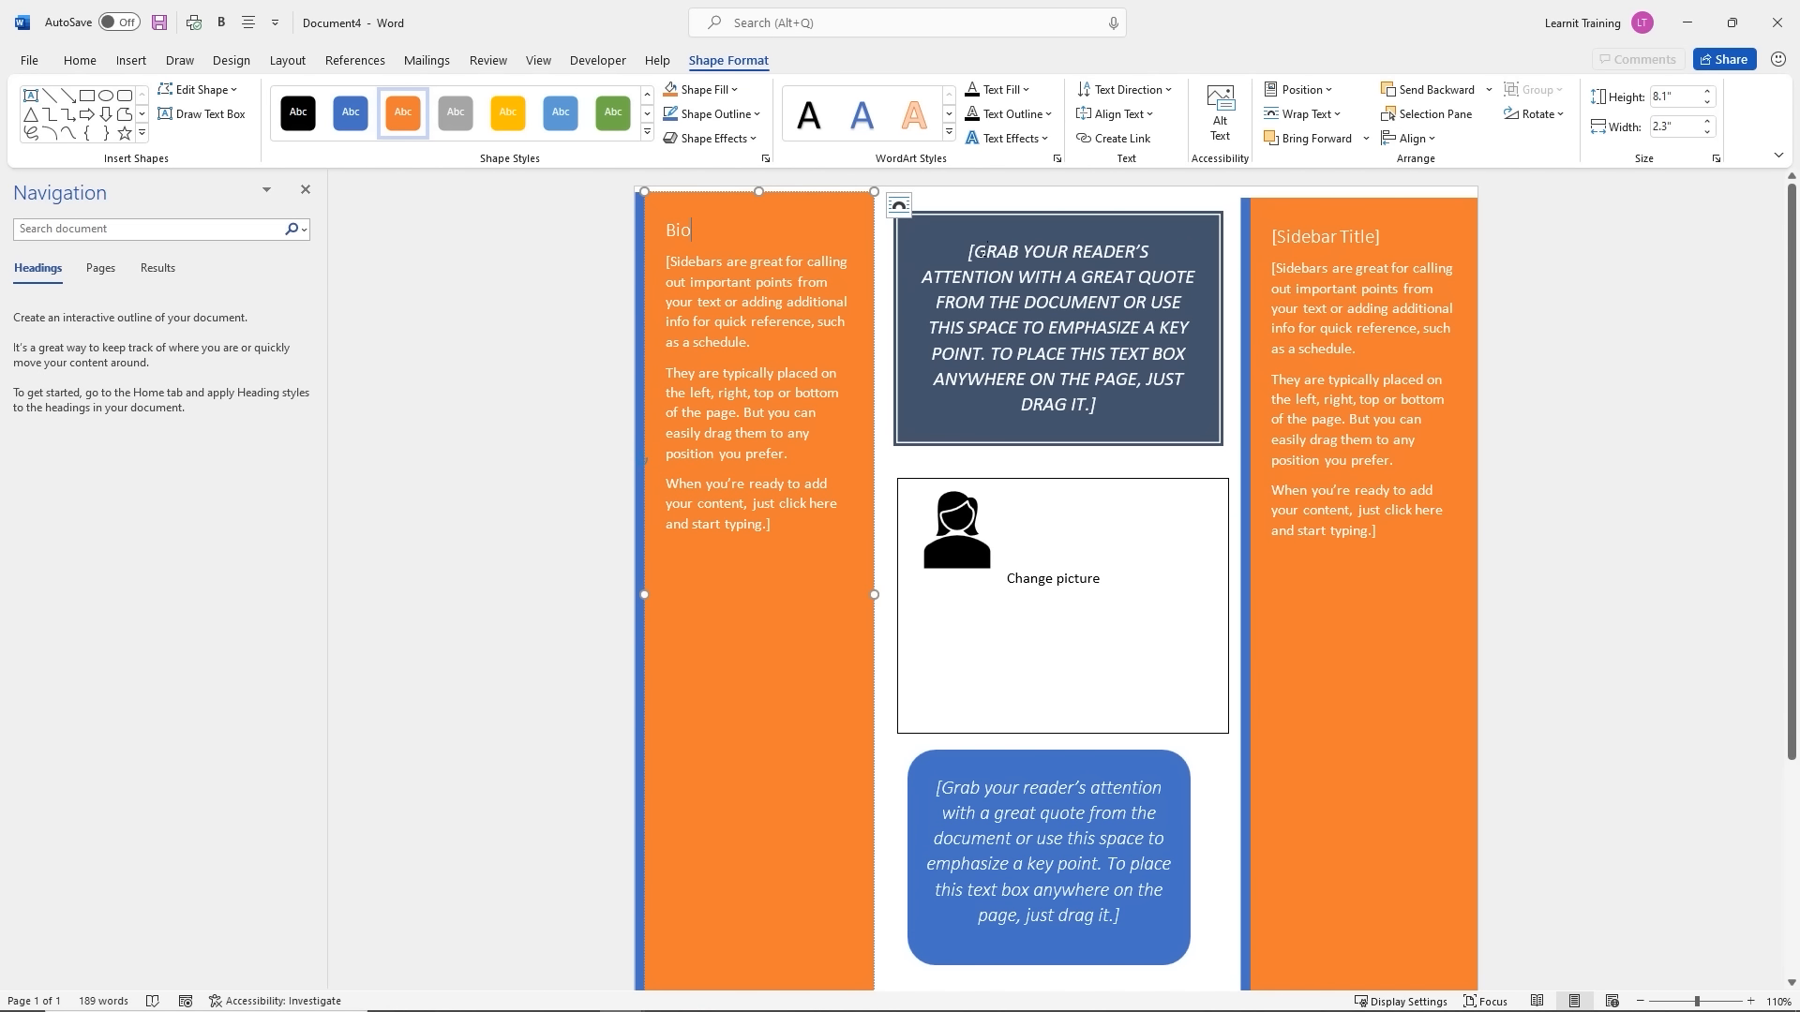
click(1015, 269)
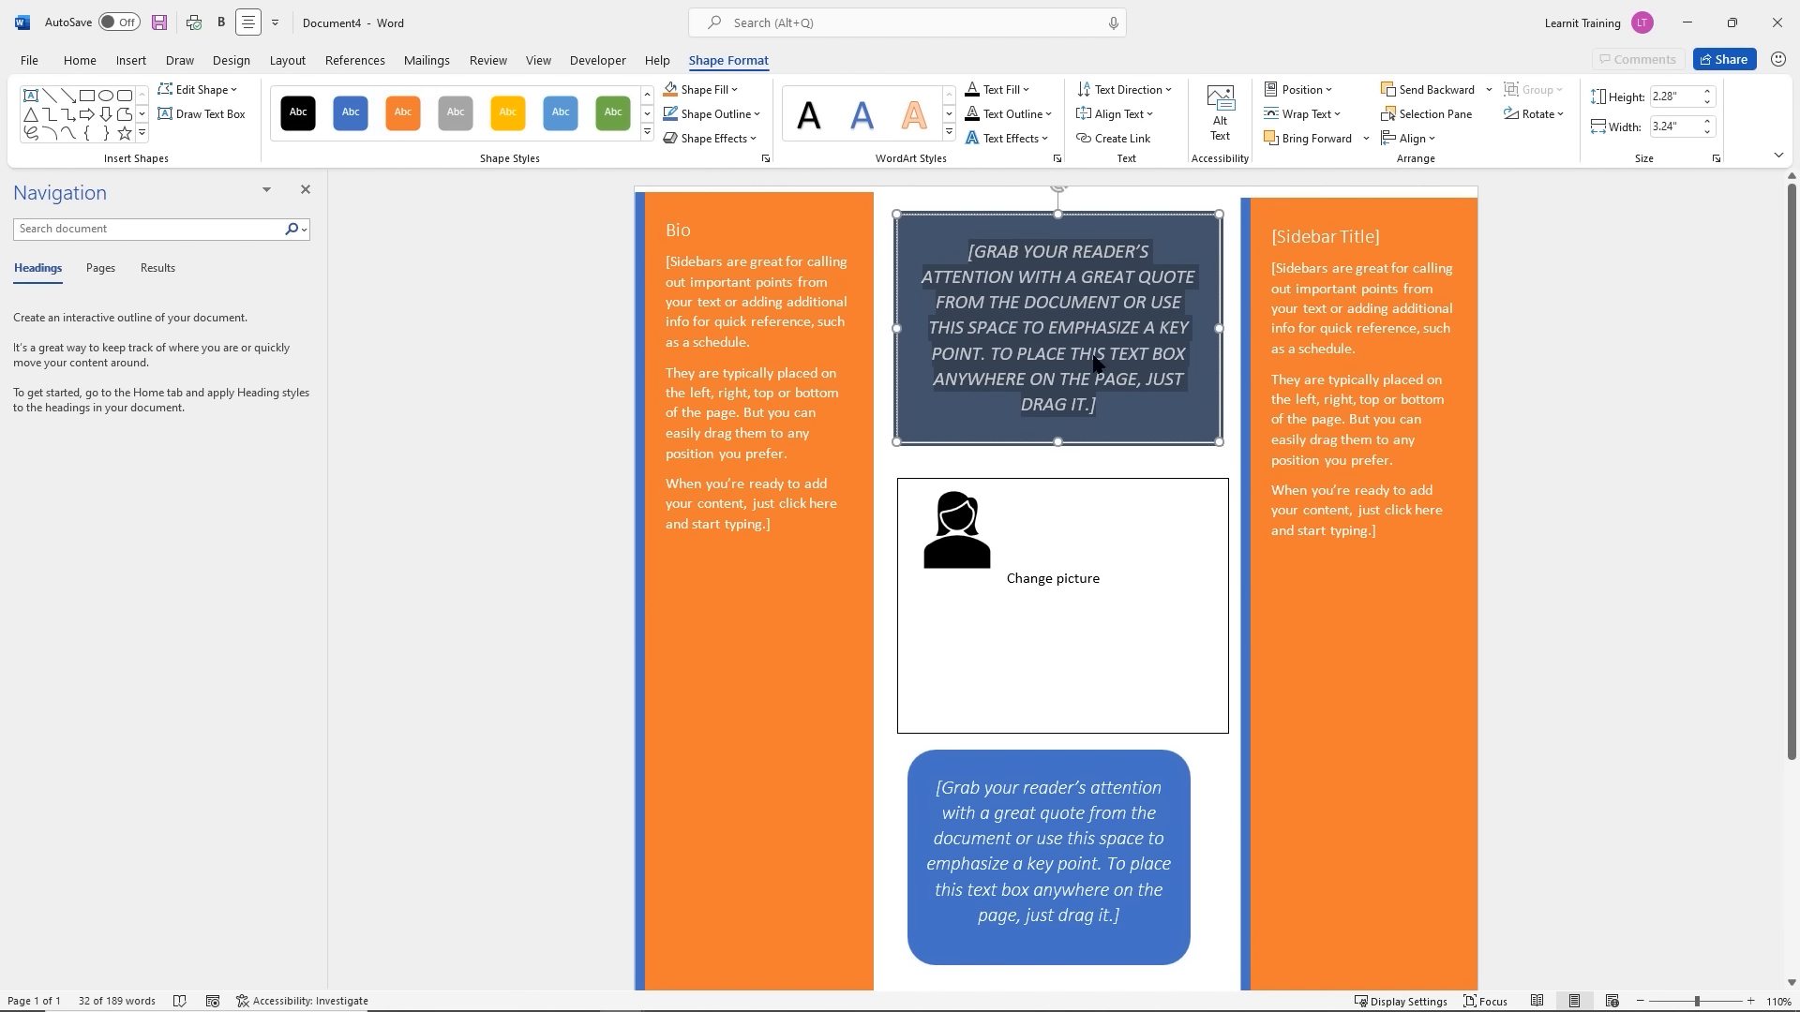
text(T)
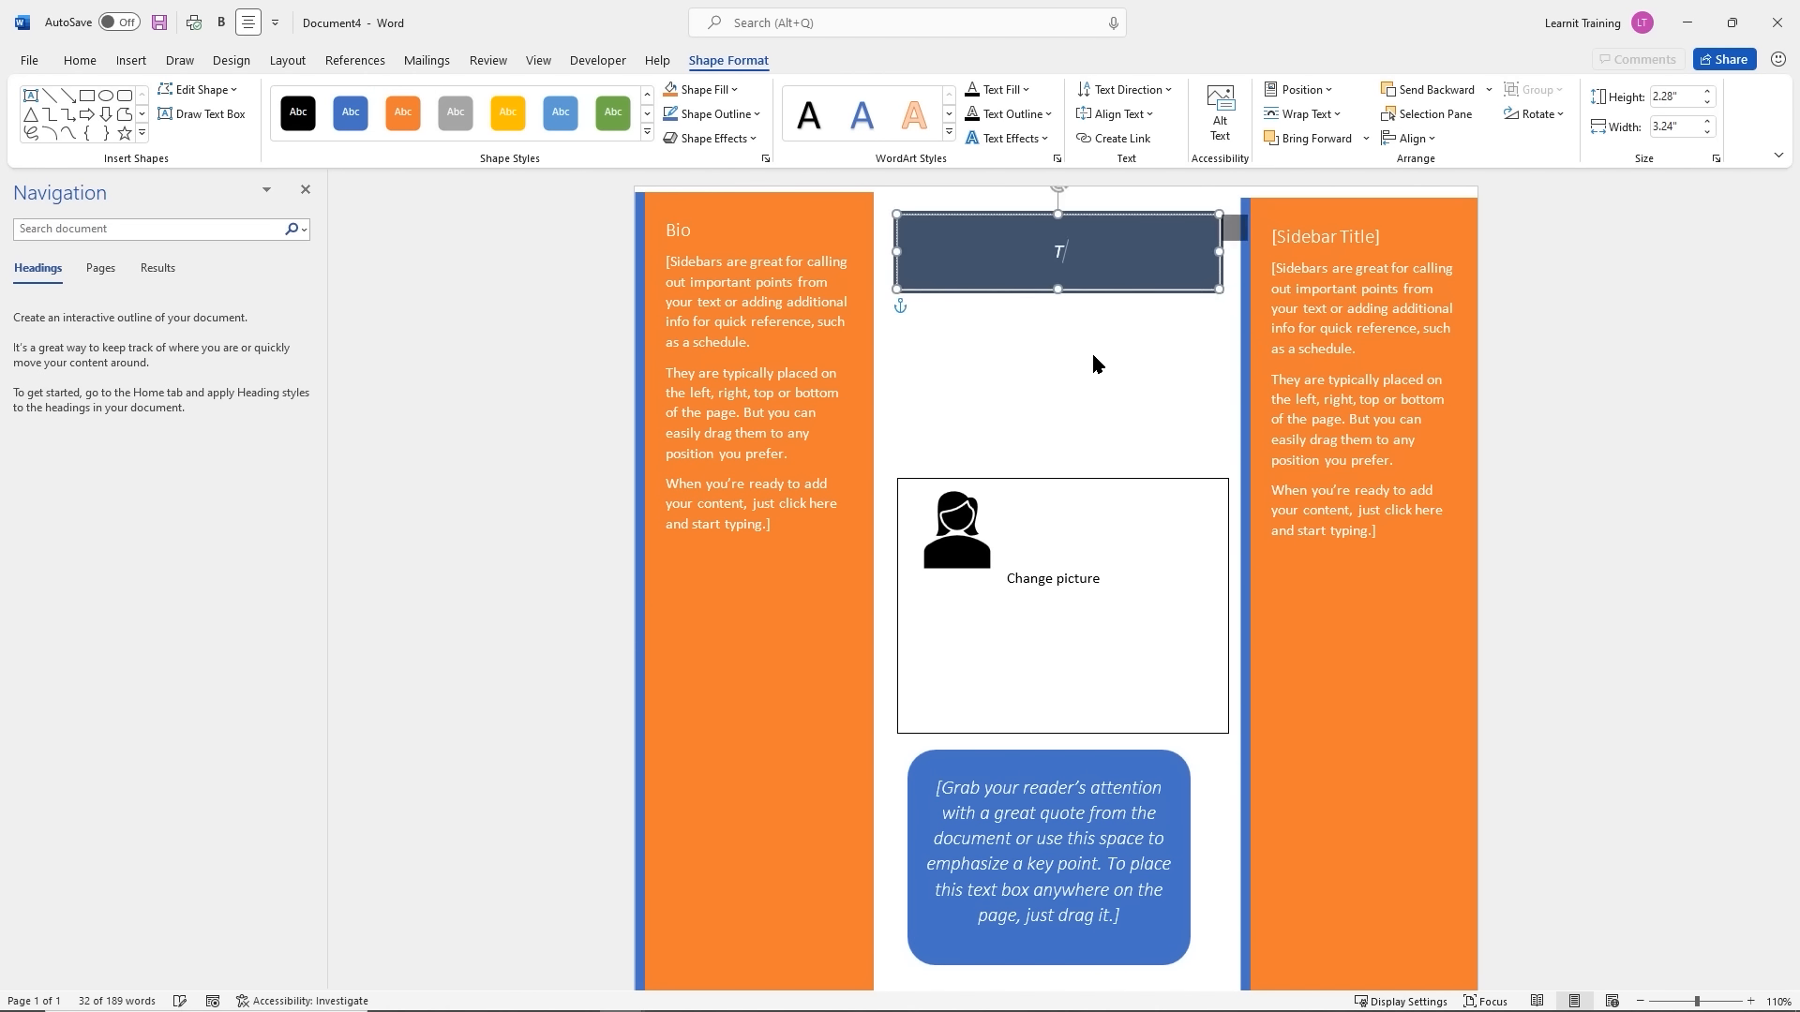
text(AGLINE)
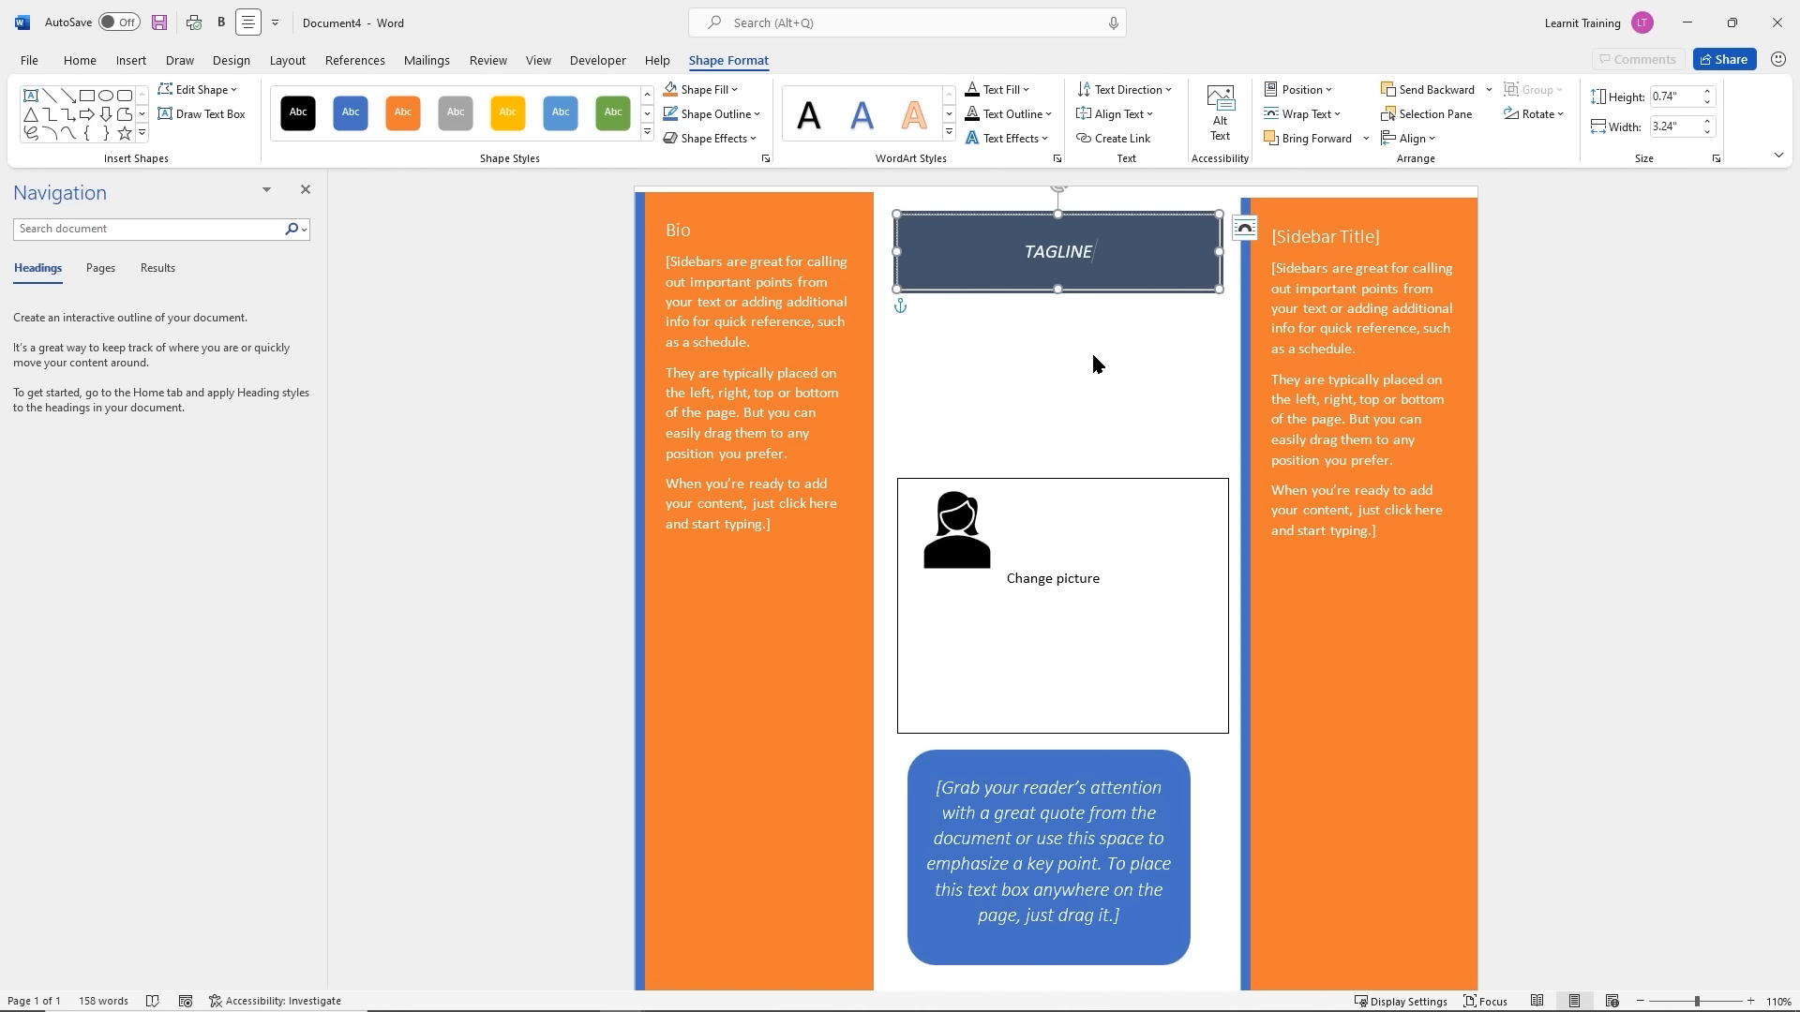
Replace the right sidebar's title placeholder with "CEO Statement"
click(1316, 246)
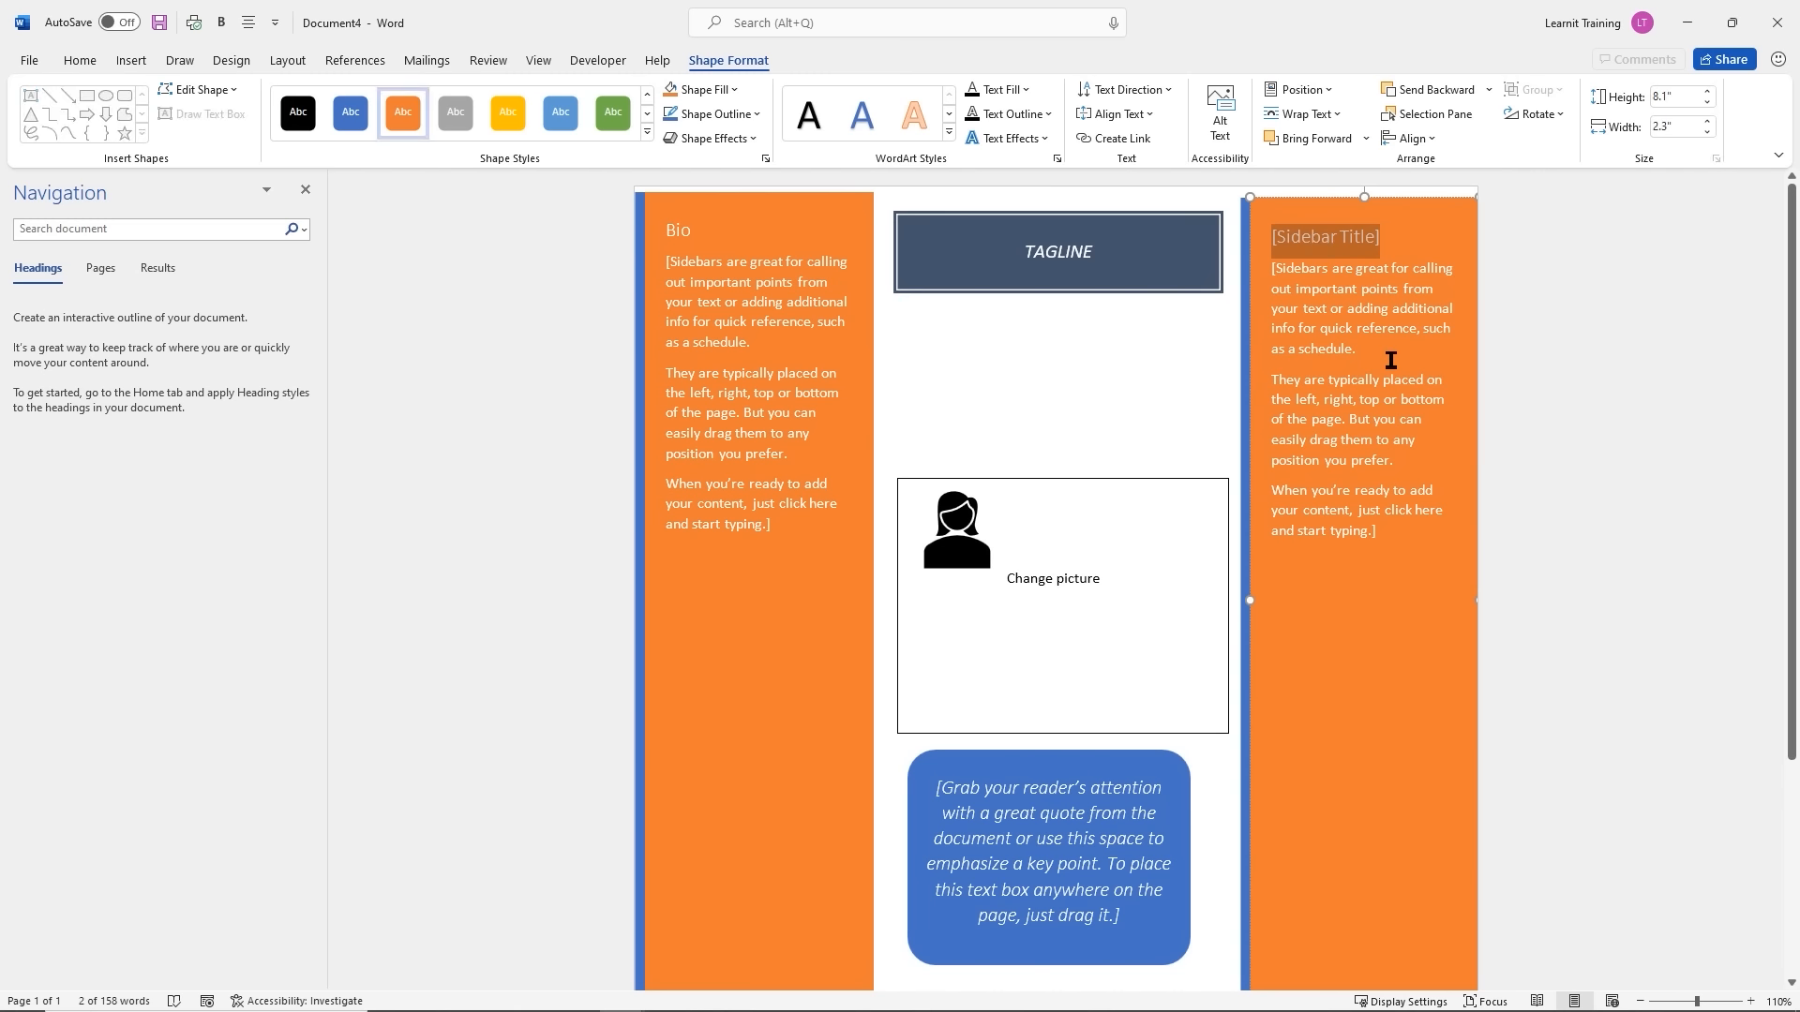
text(CEO)
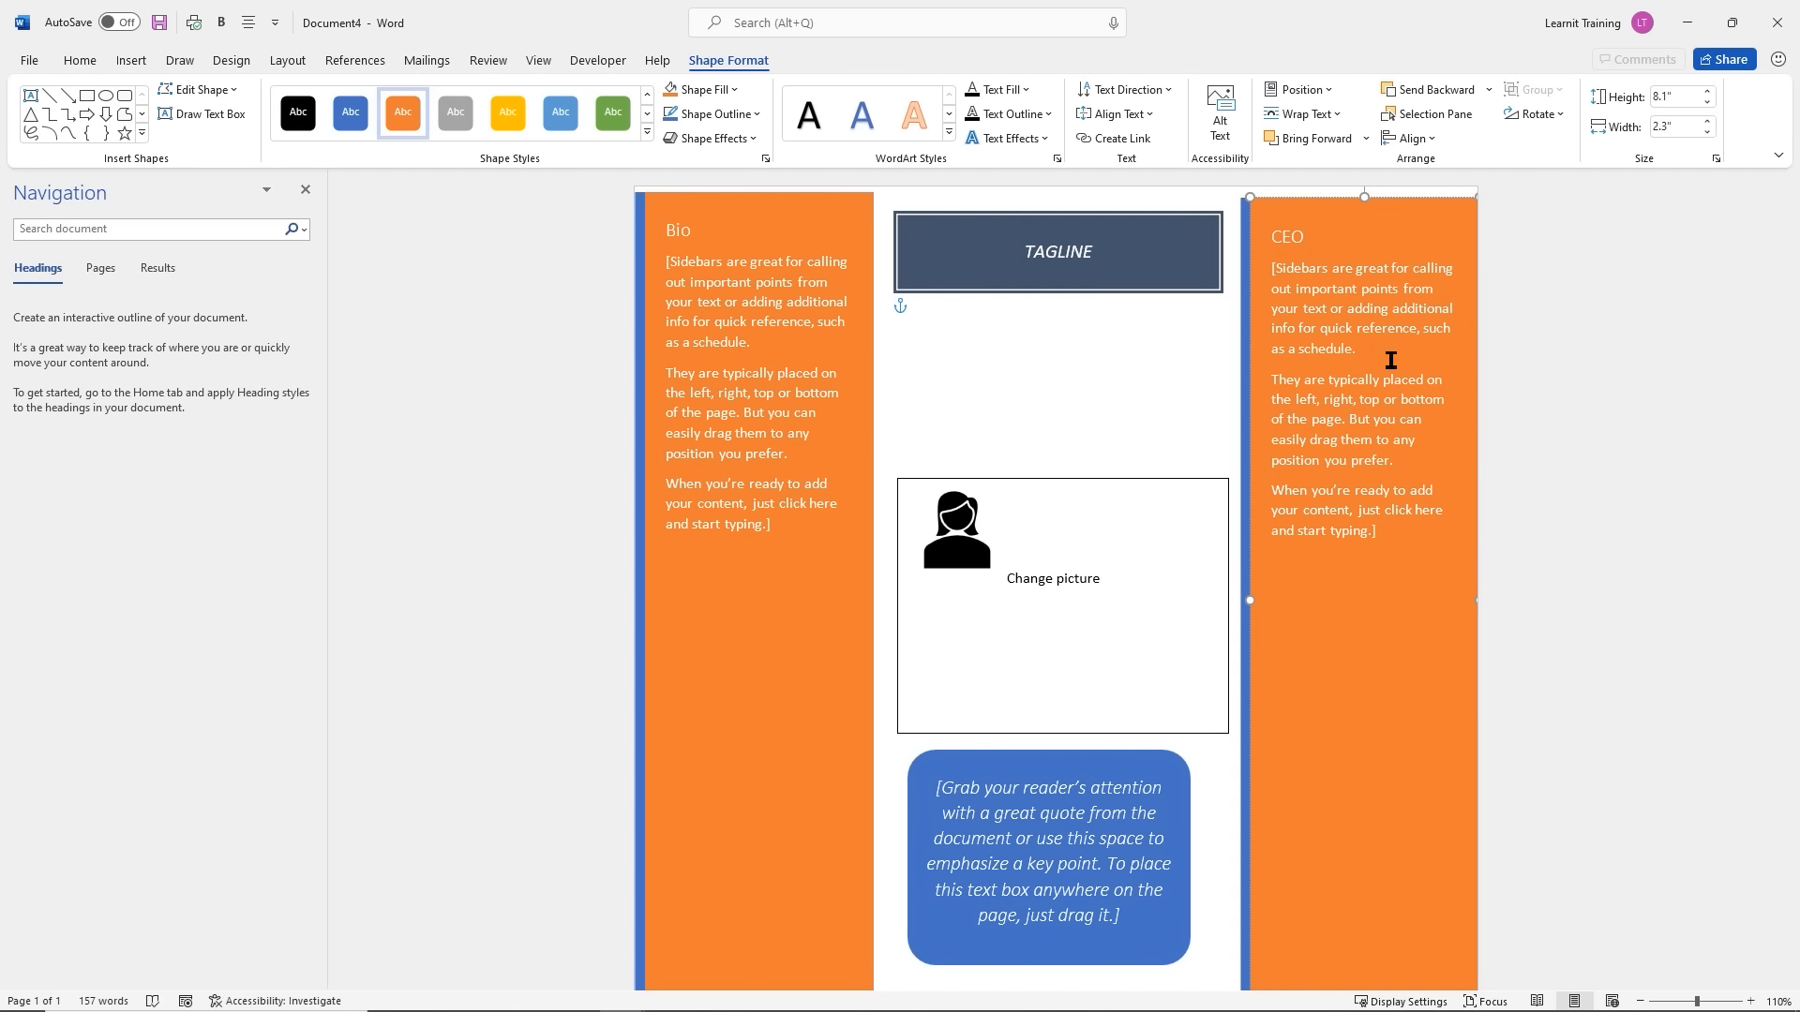
text( Statement)
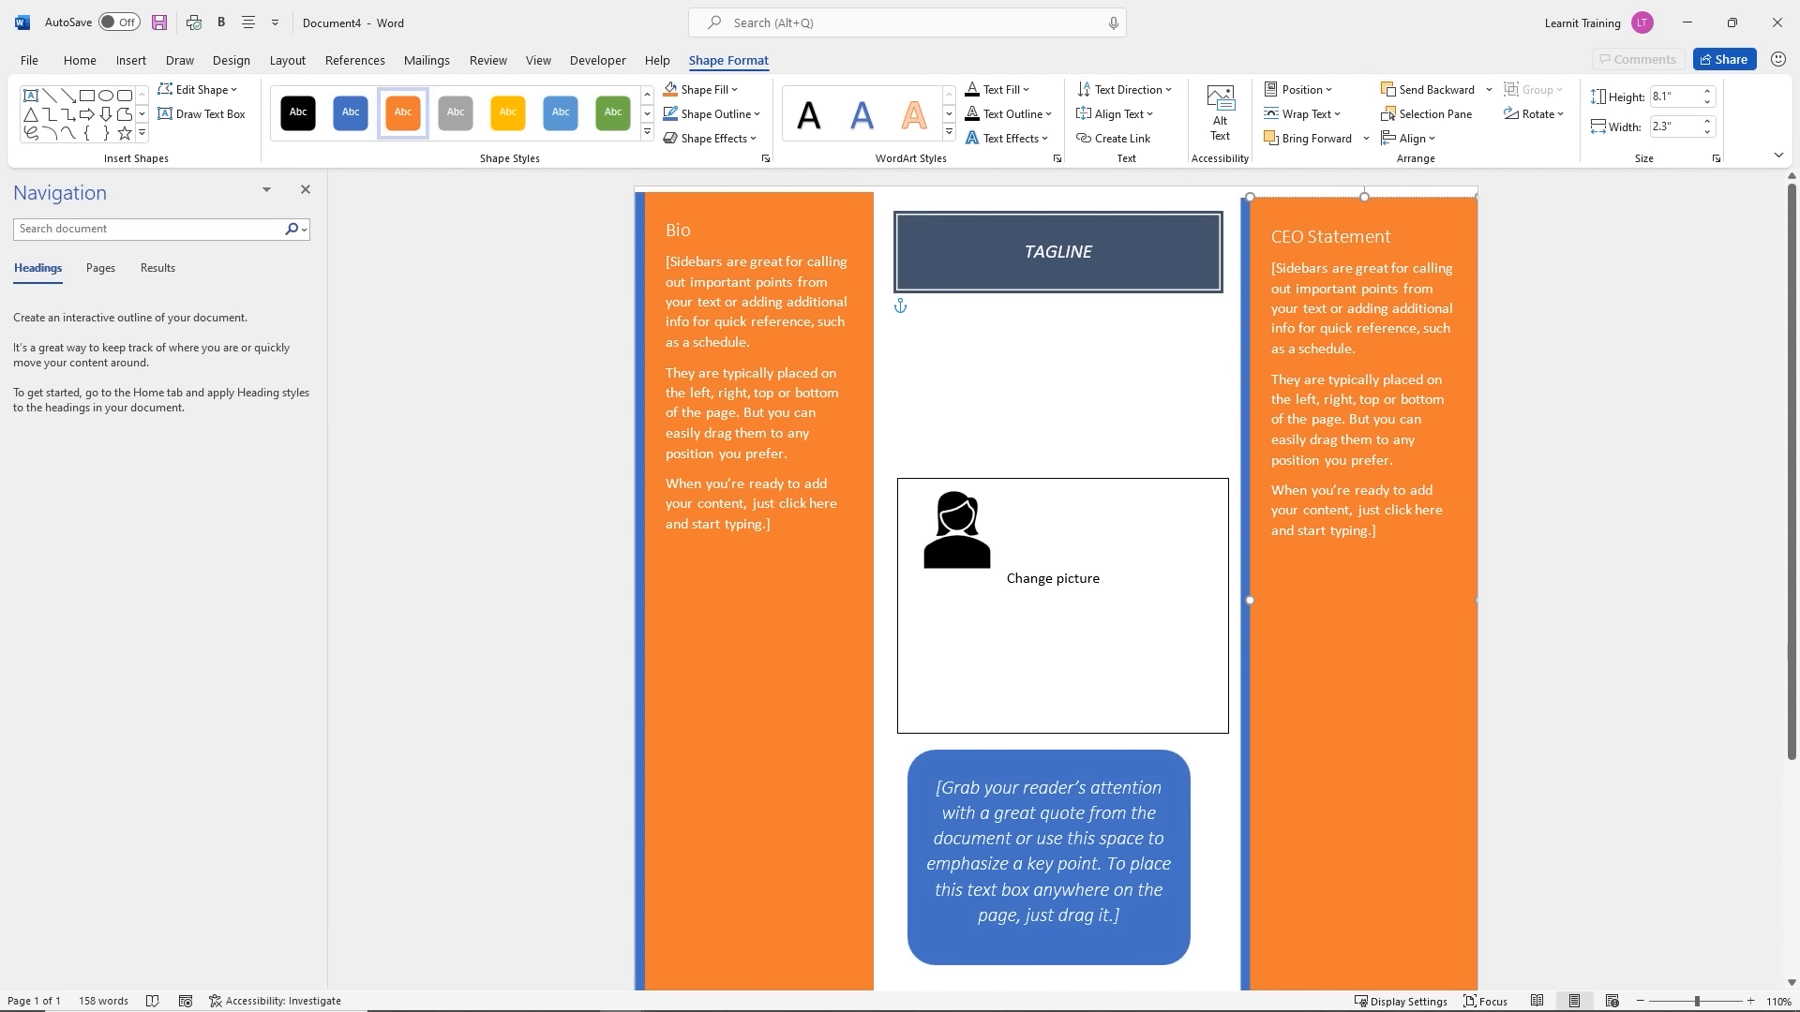
Replace the placeholder quote in the rounded blue box with "Employees favorite things to do." and leave the box
click(981, 812)
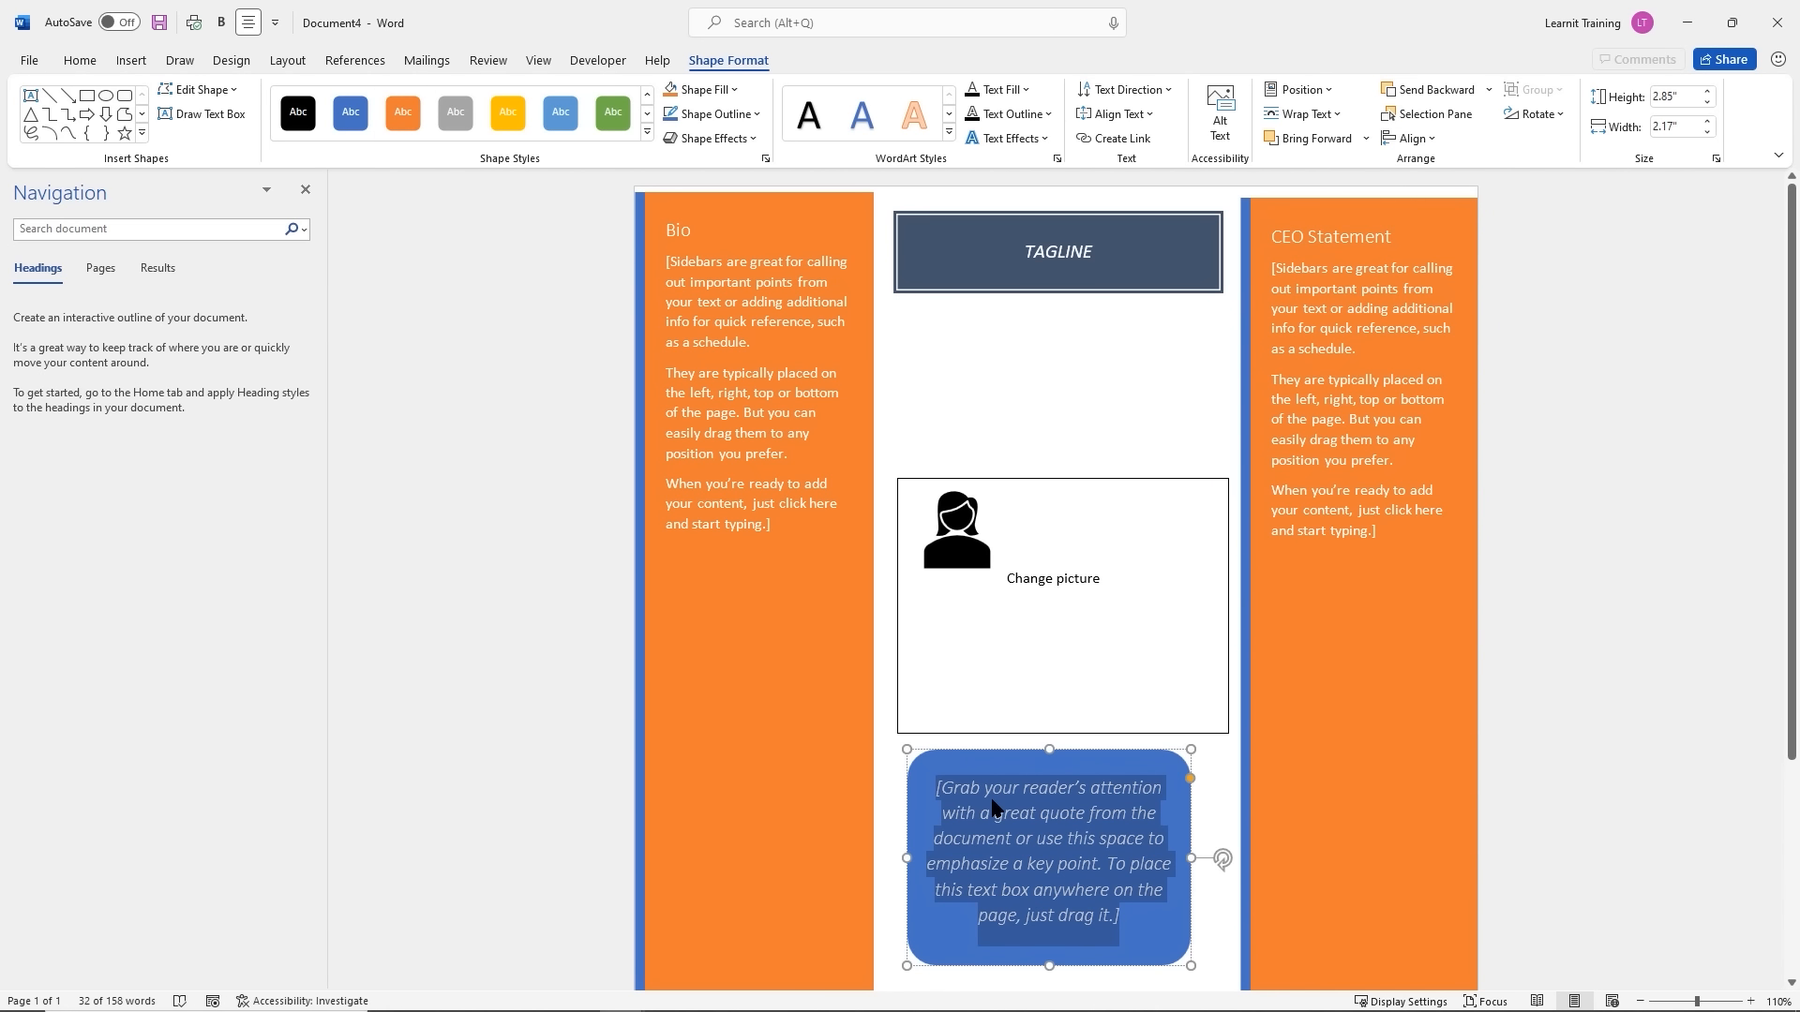
text(E)
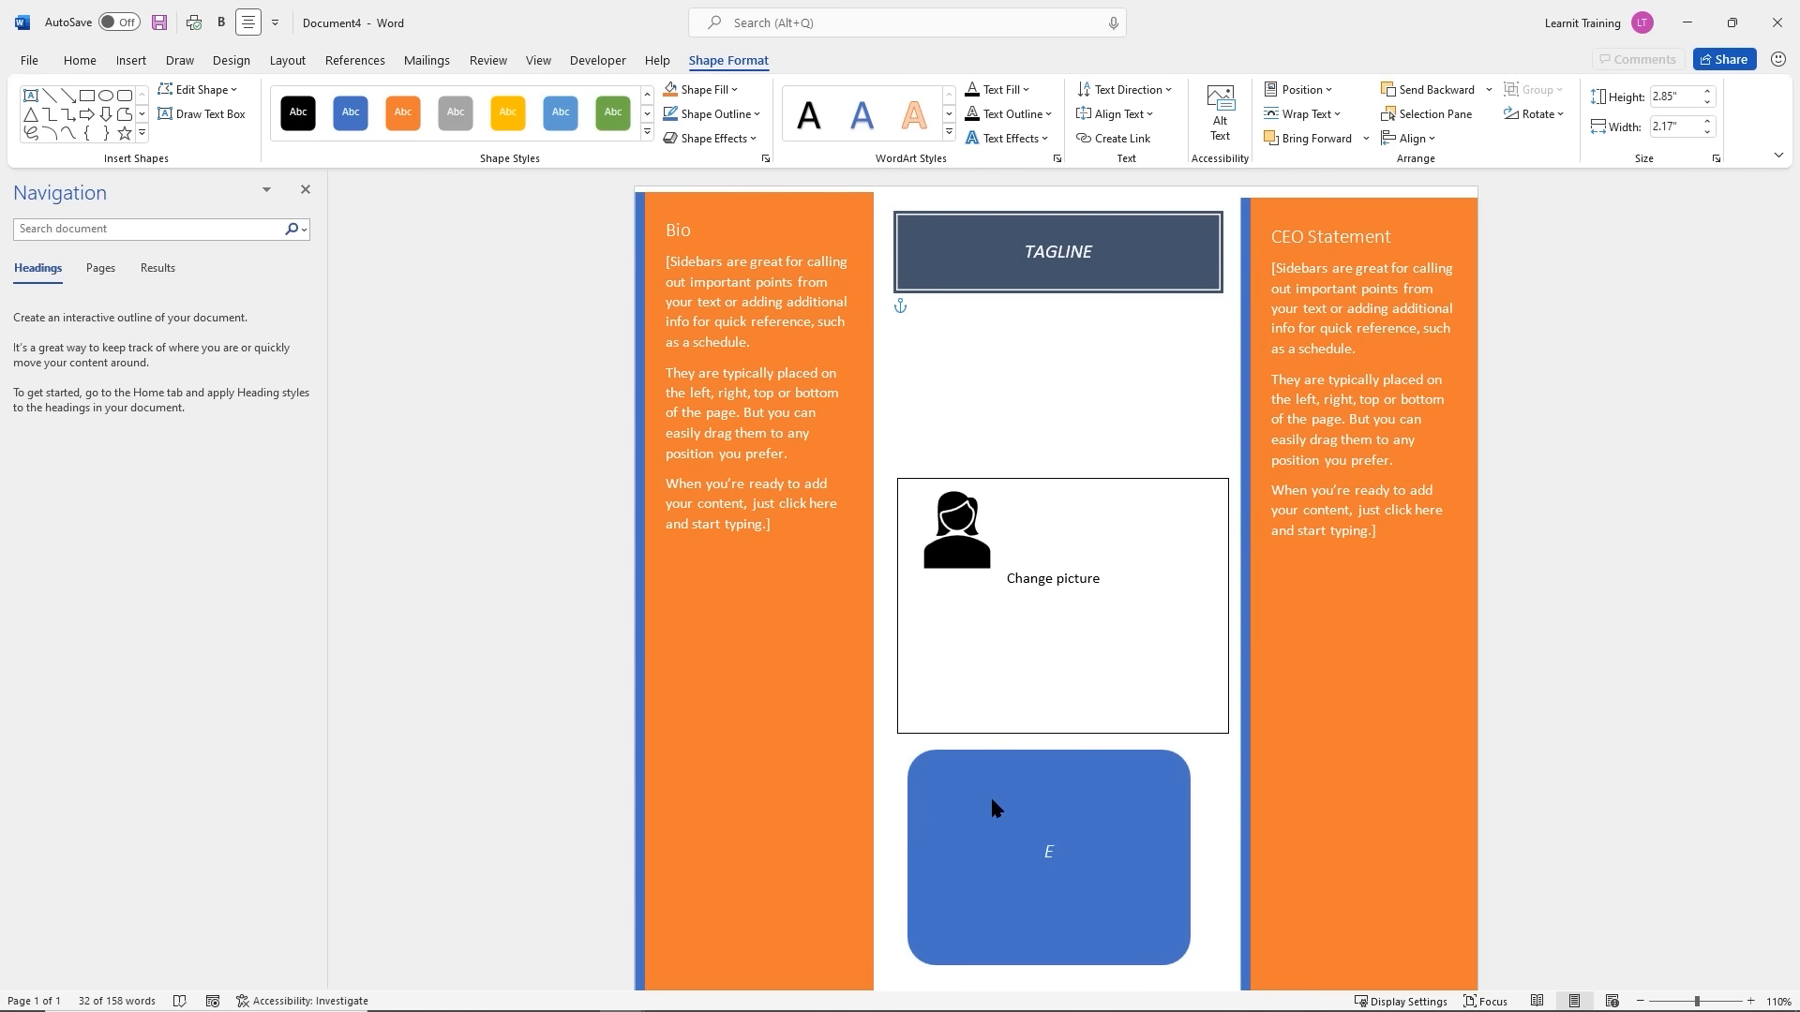
text(mployees)
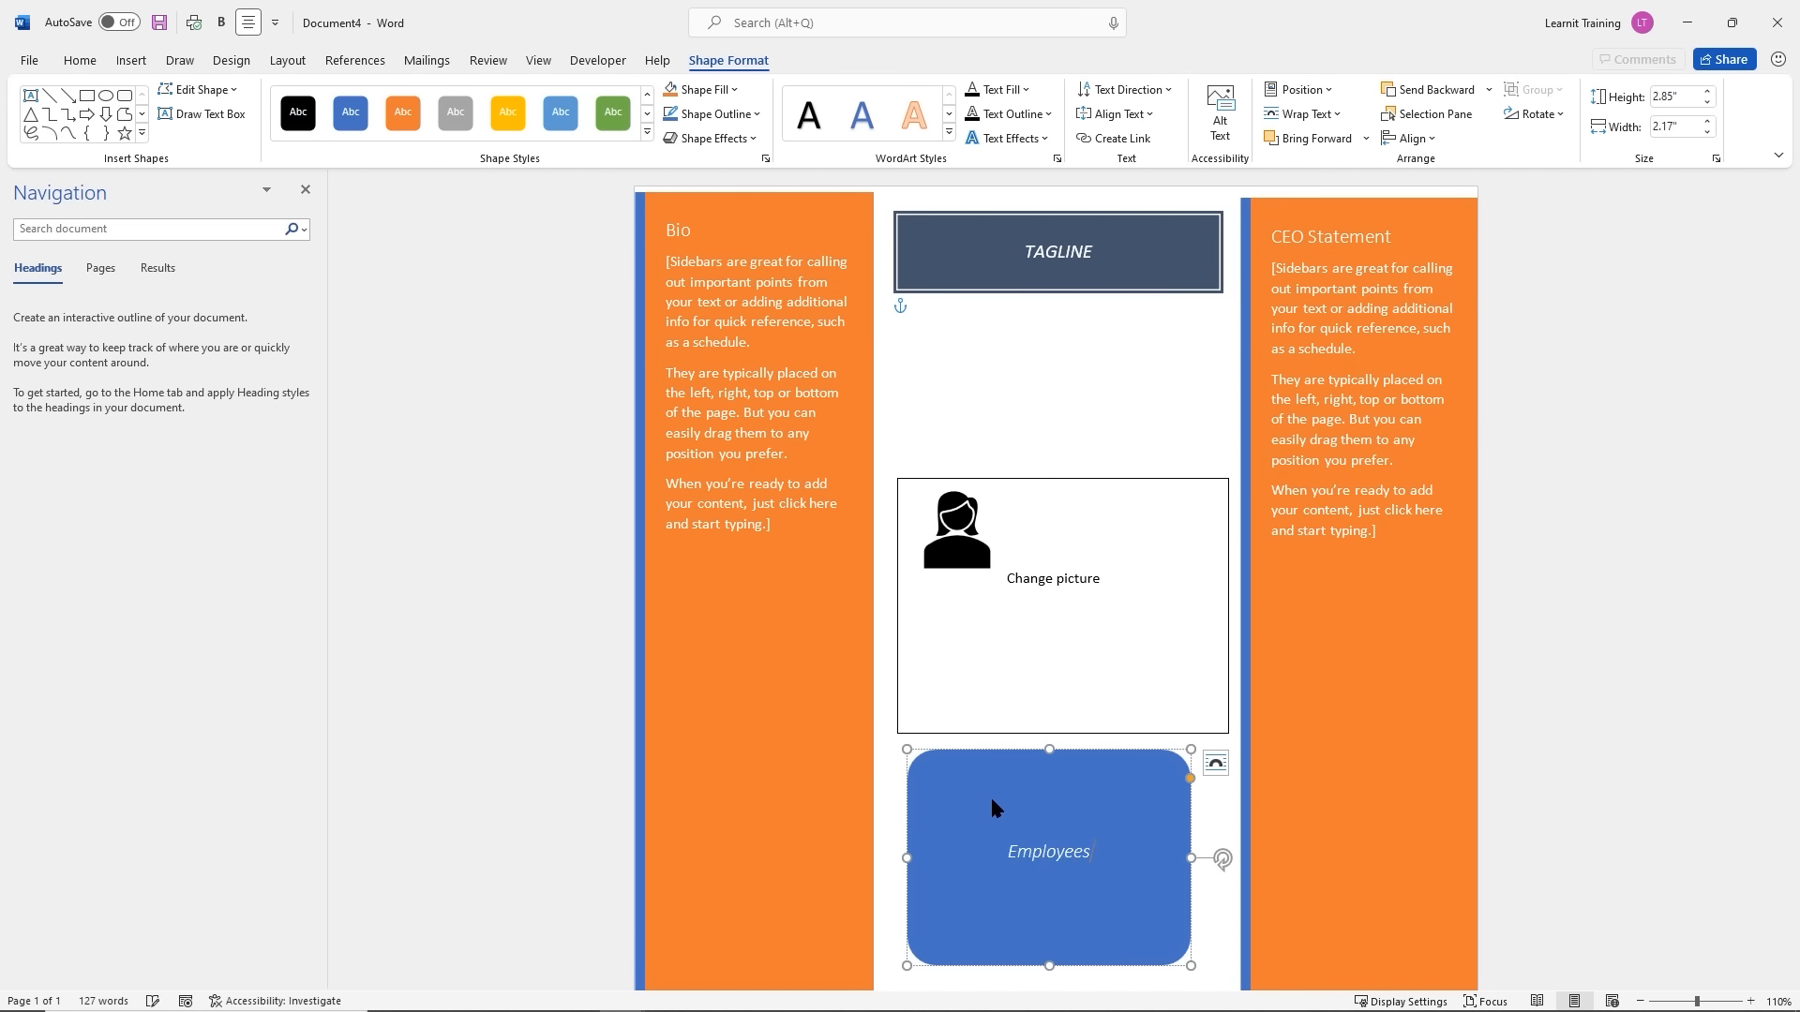
text( favorite things)
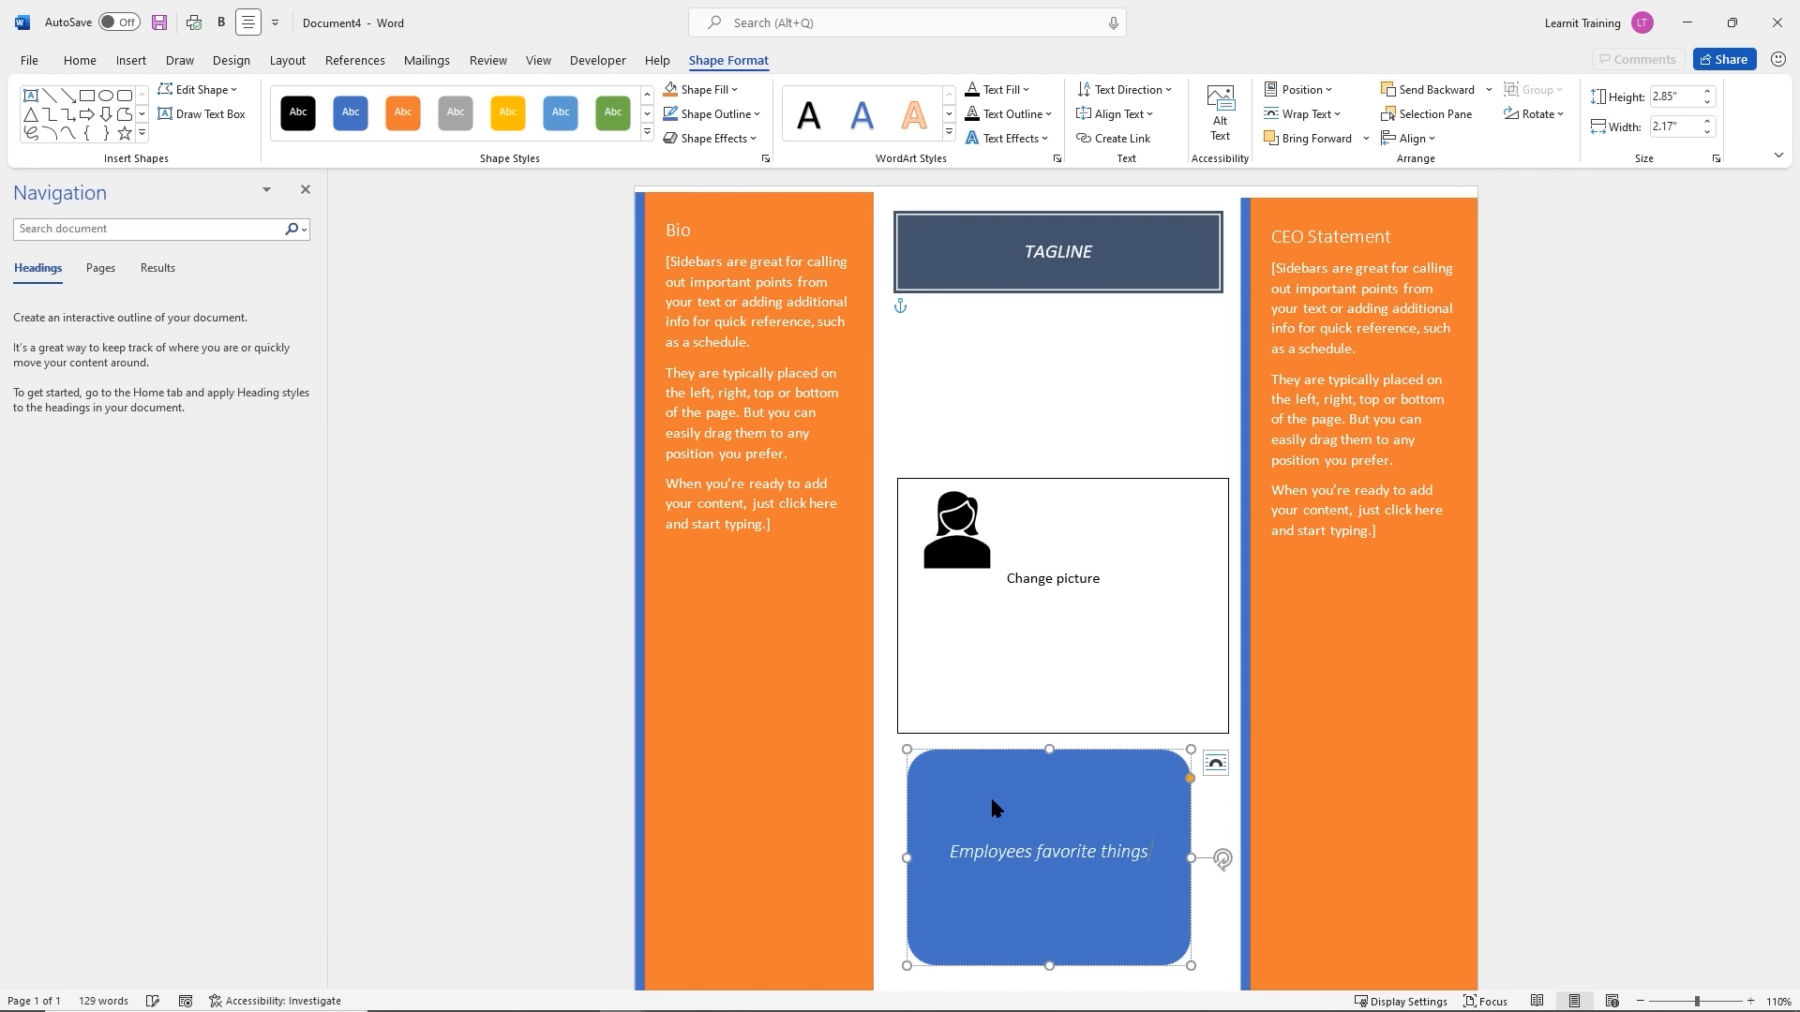
text( to do.)
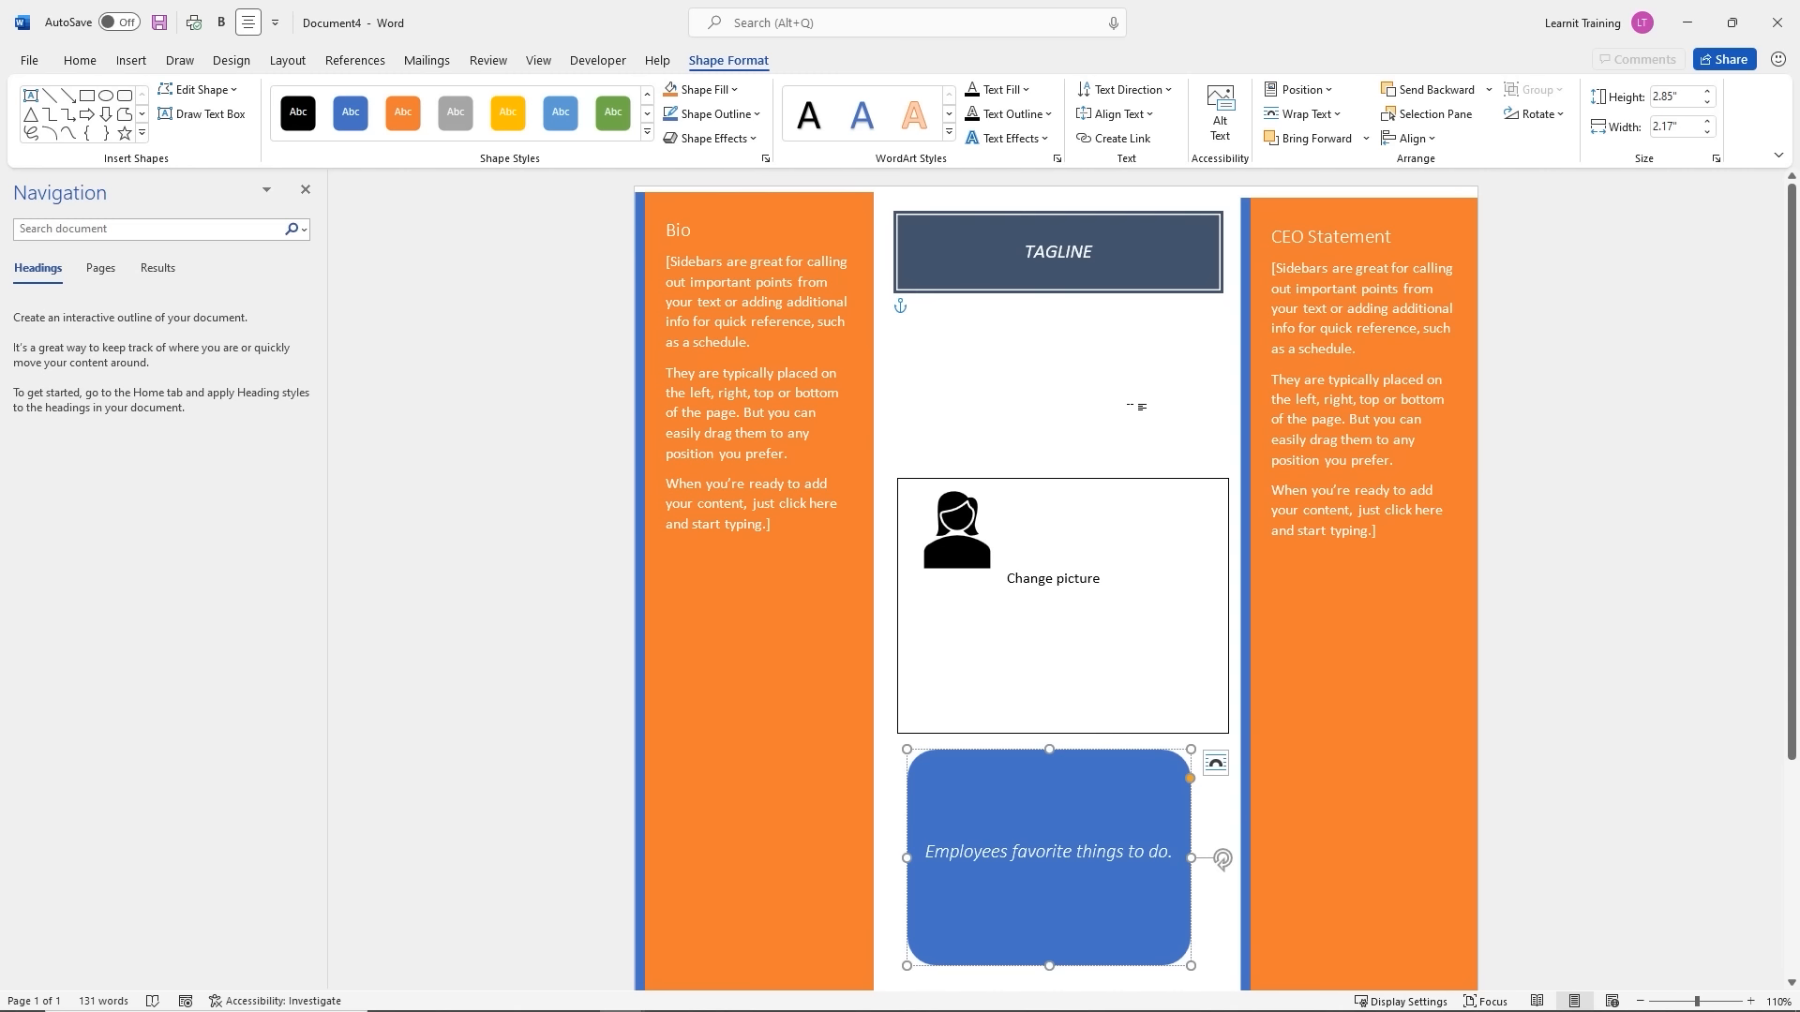
click(1140, 407)
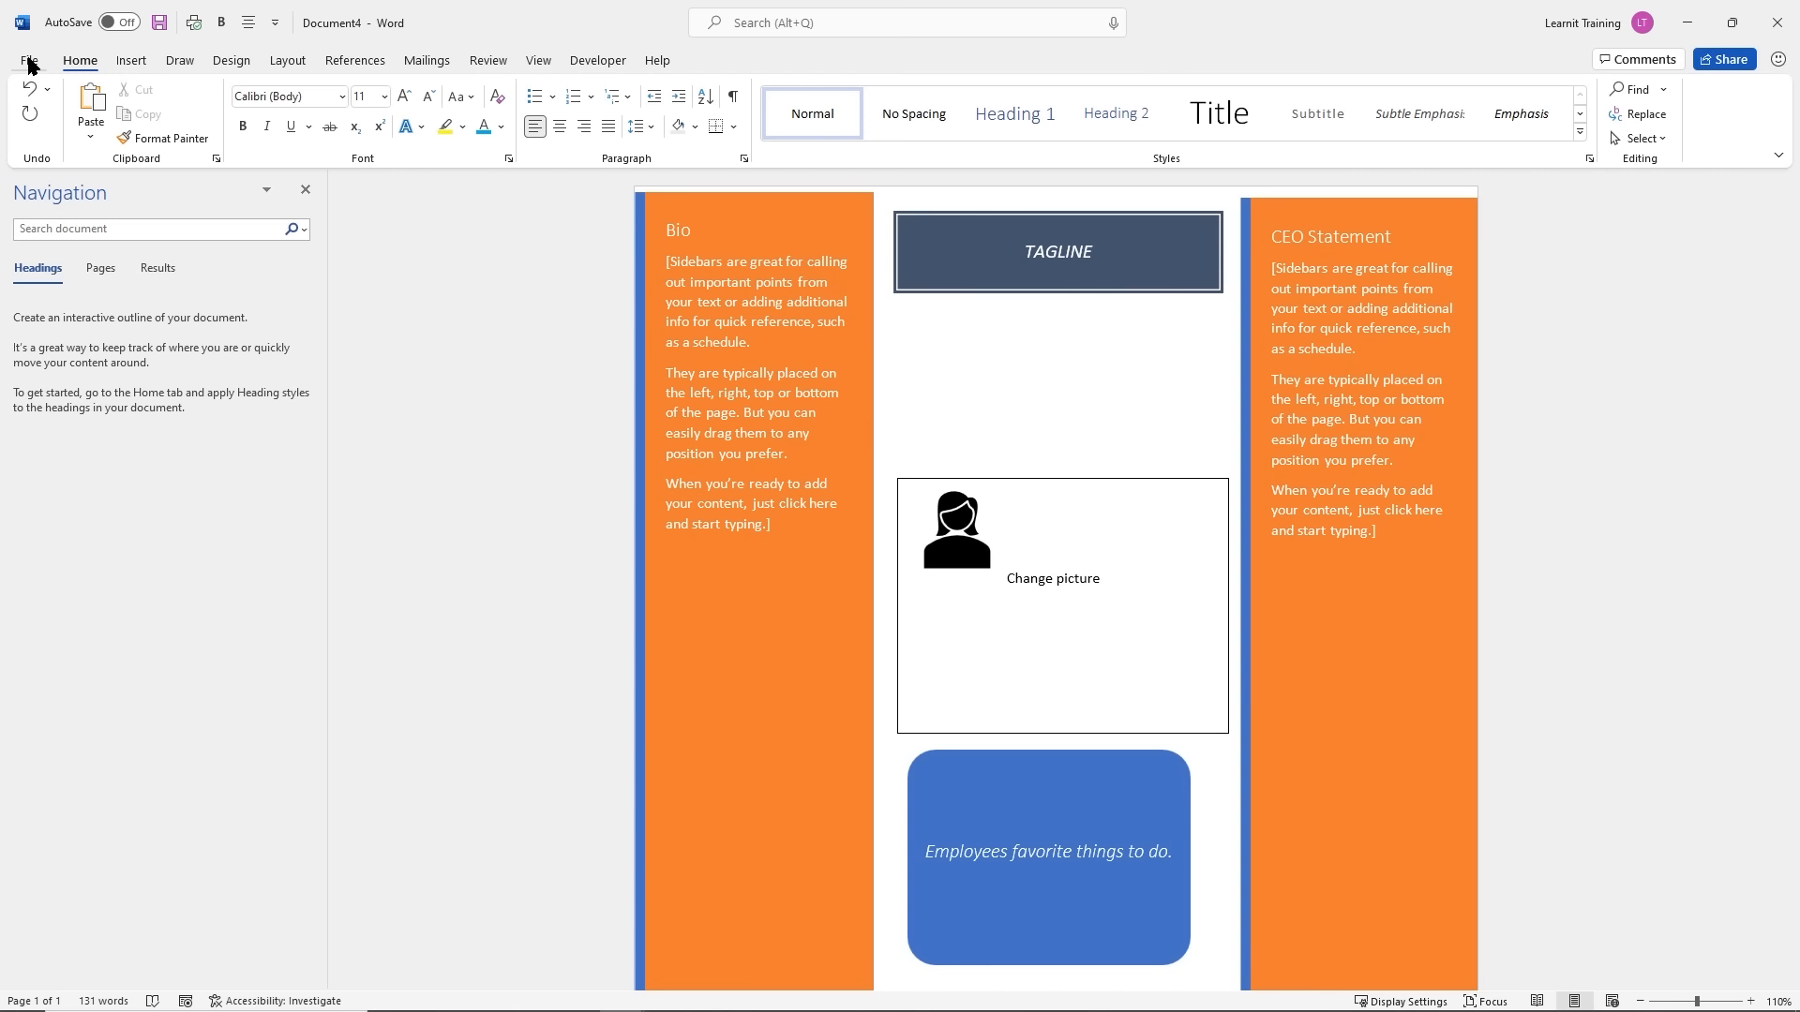
Preview the filled shape styles on the icon text box and leave the box
click(1041, 483)
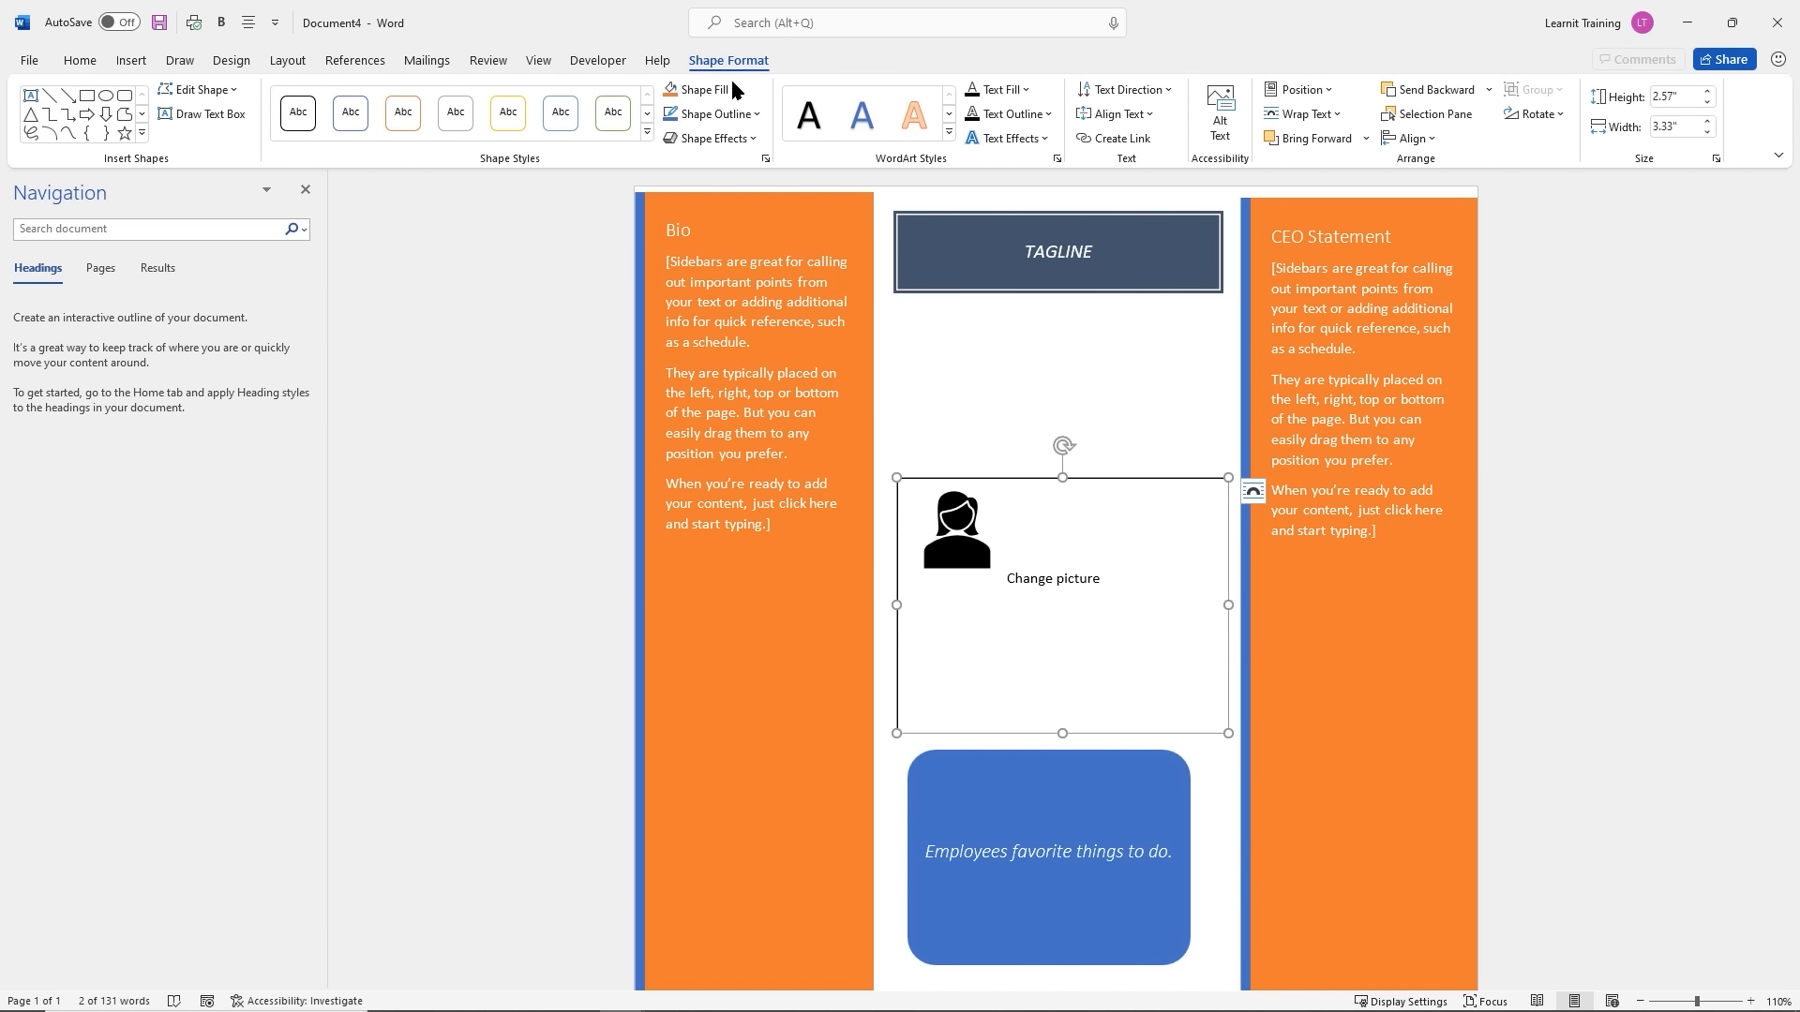
click(647, 114)
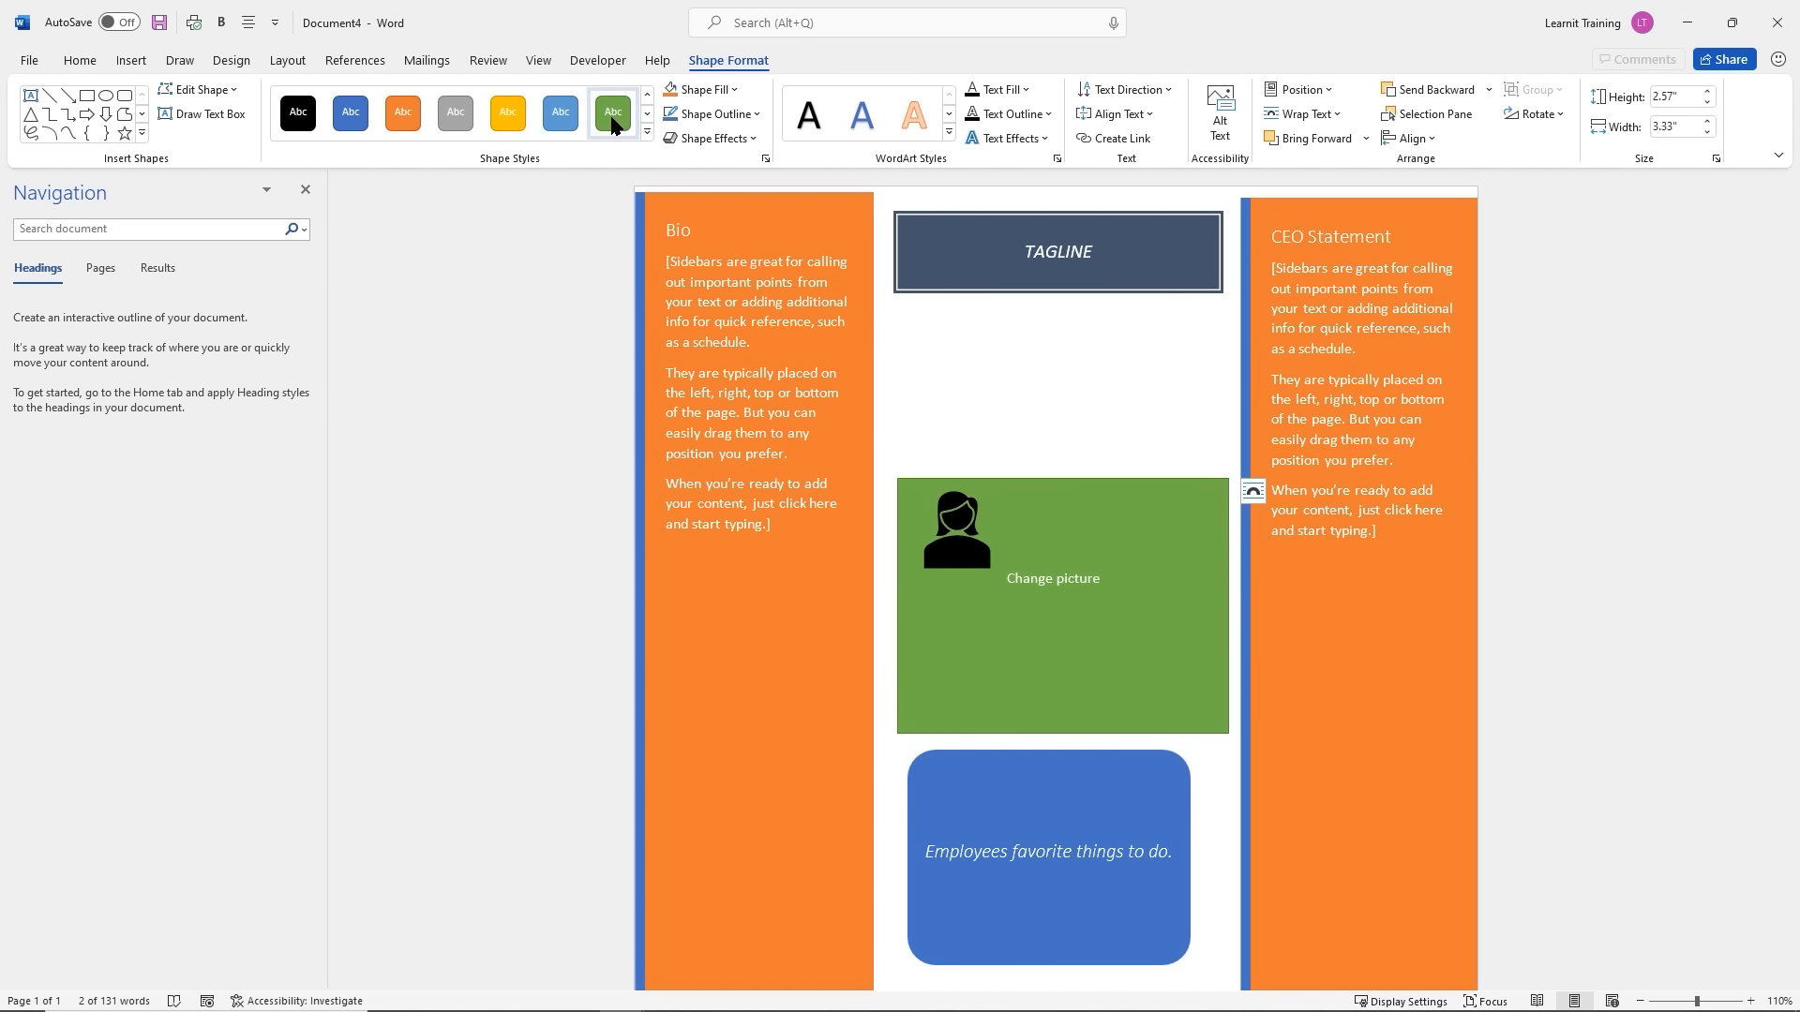
click(1084, 381)
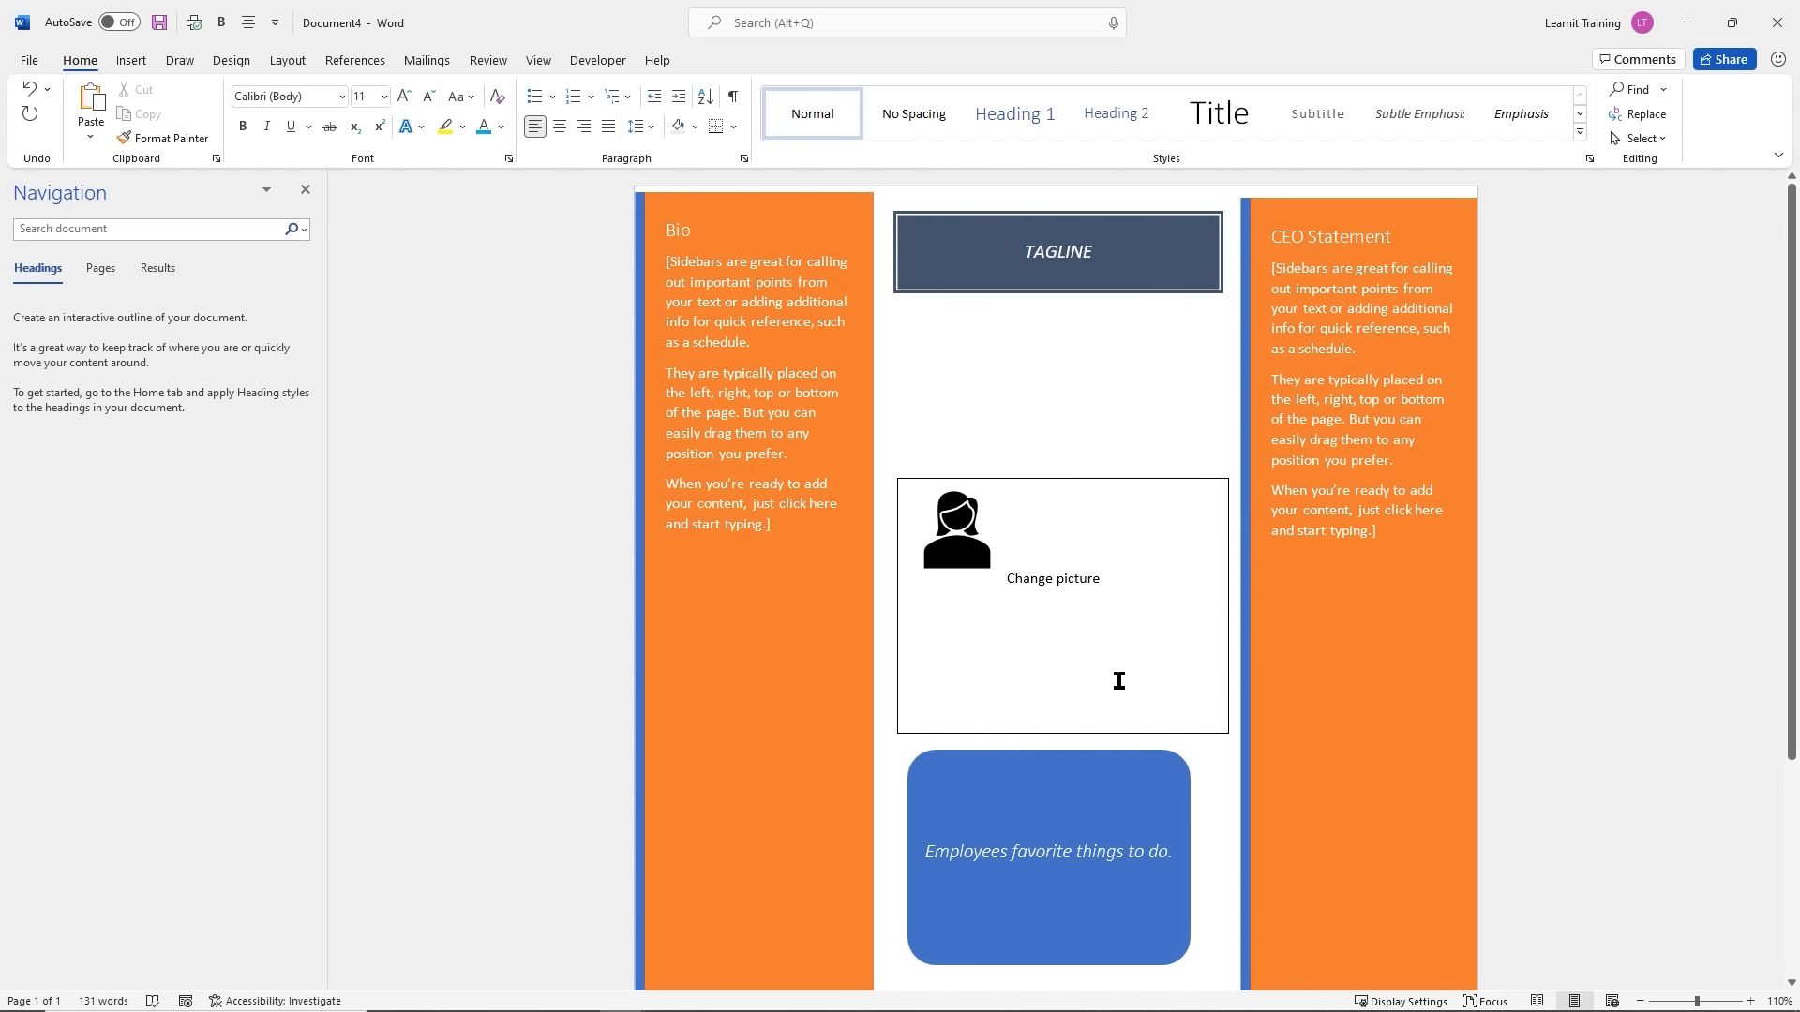
Enlarge the rounded blue box to about 3.13" high and 2.27" wide, then deselect it
click(1134, 868)
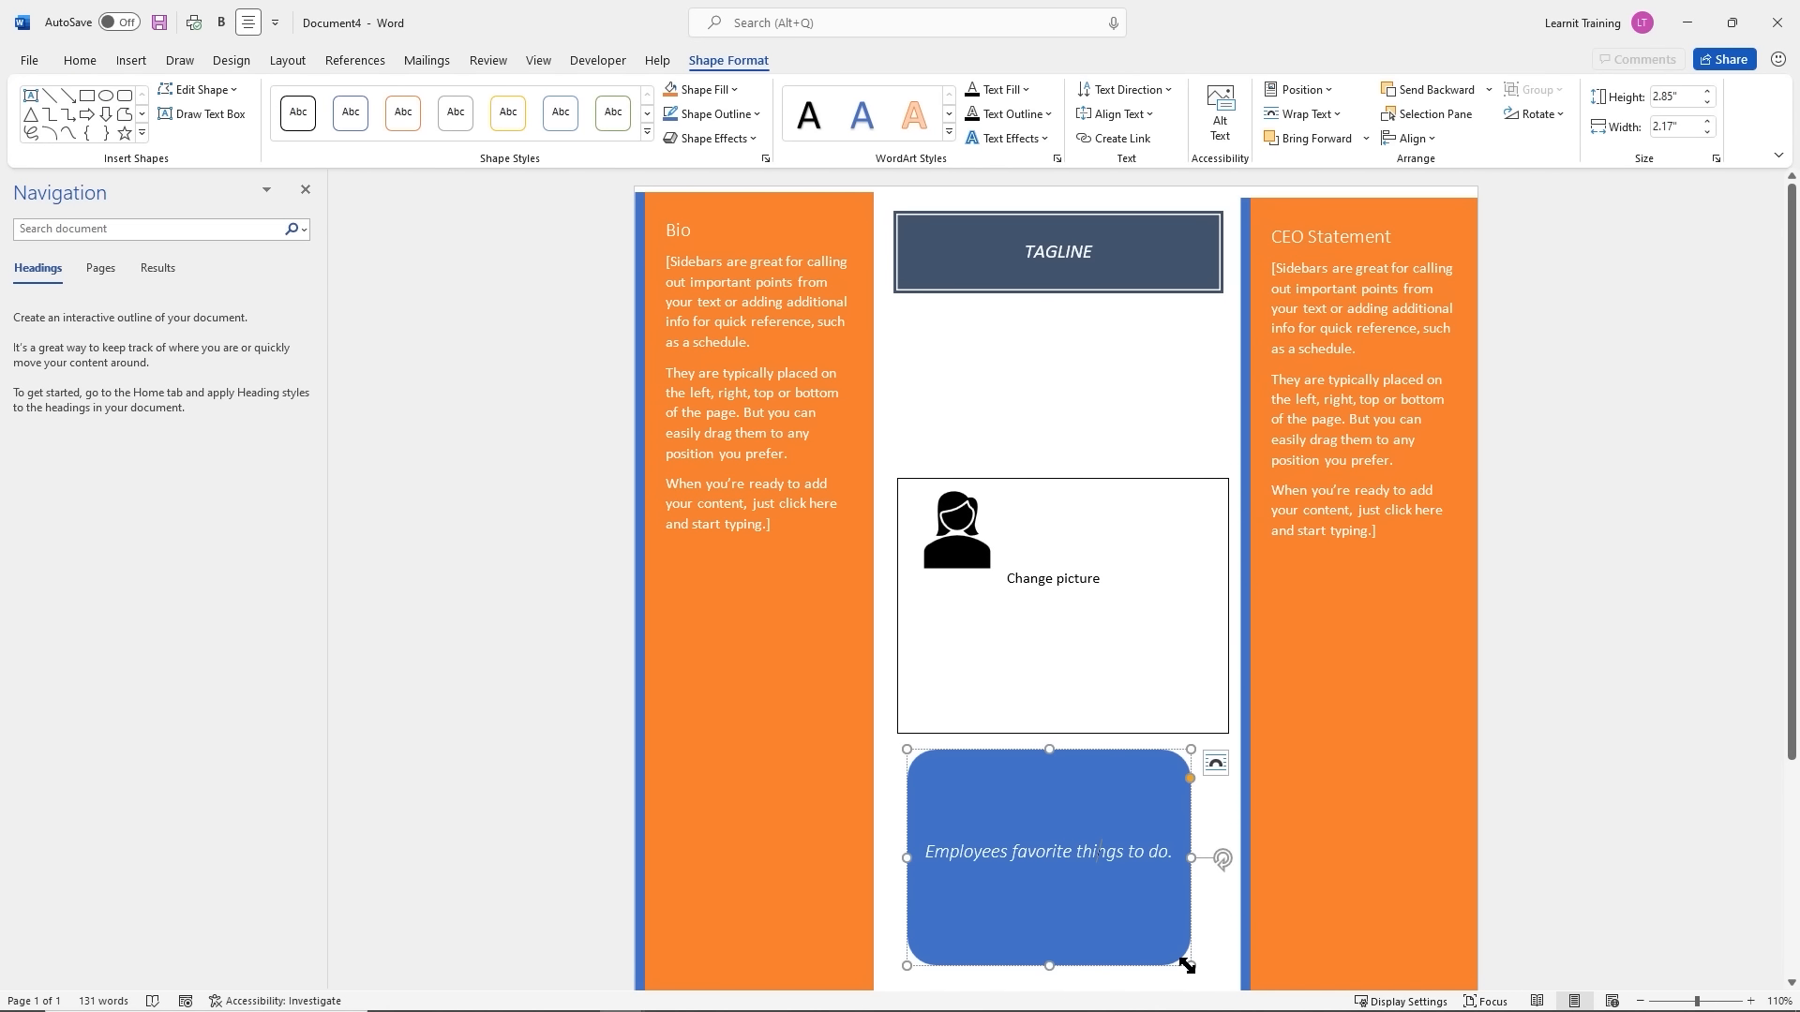
drag(1189, 965, 1218, 976)
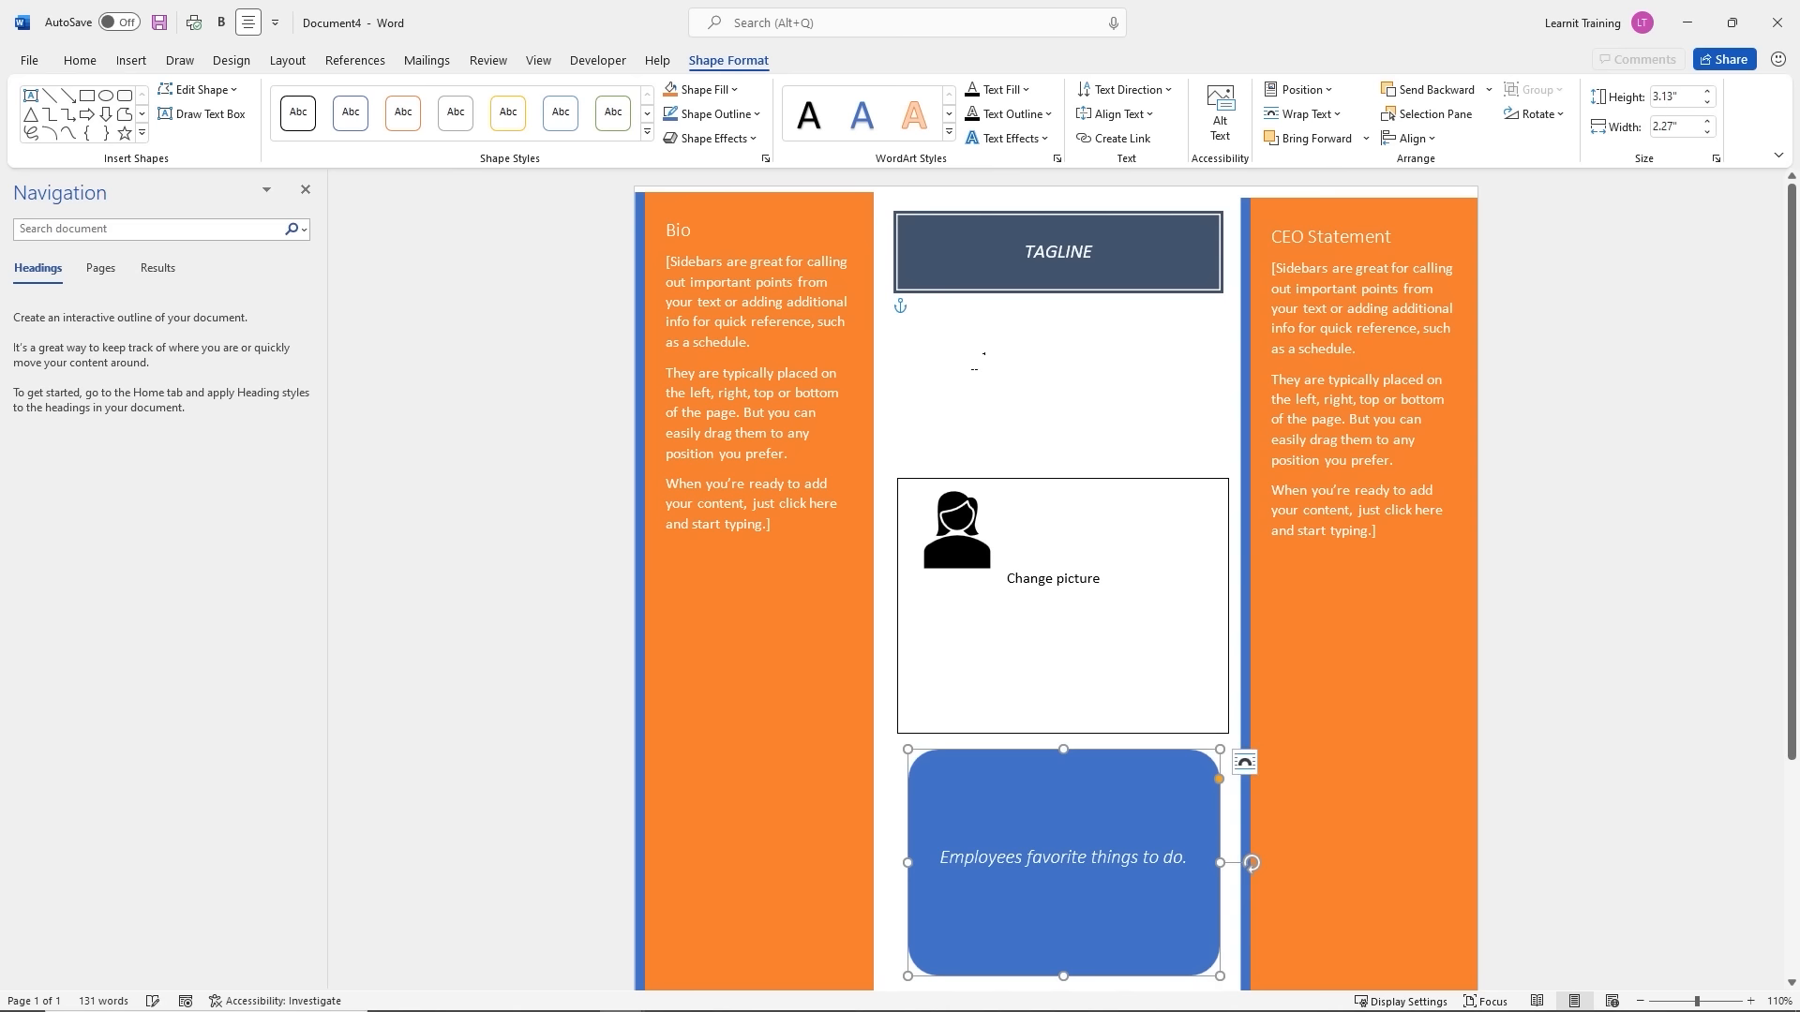
click(976, 384)
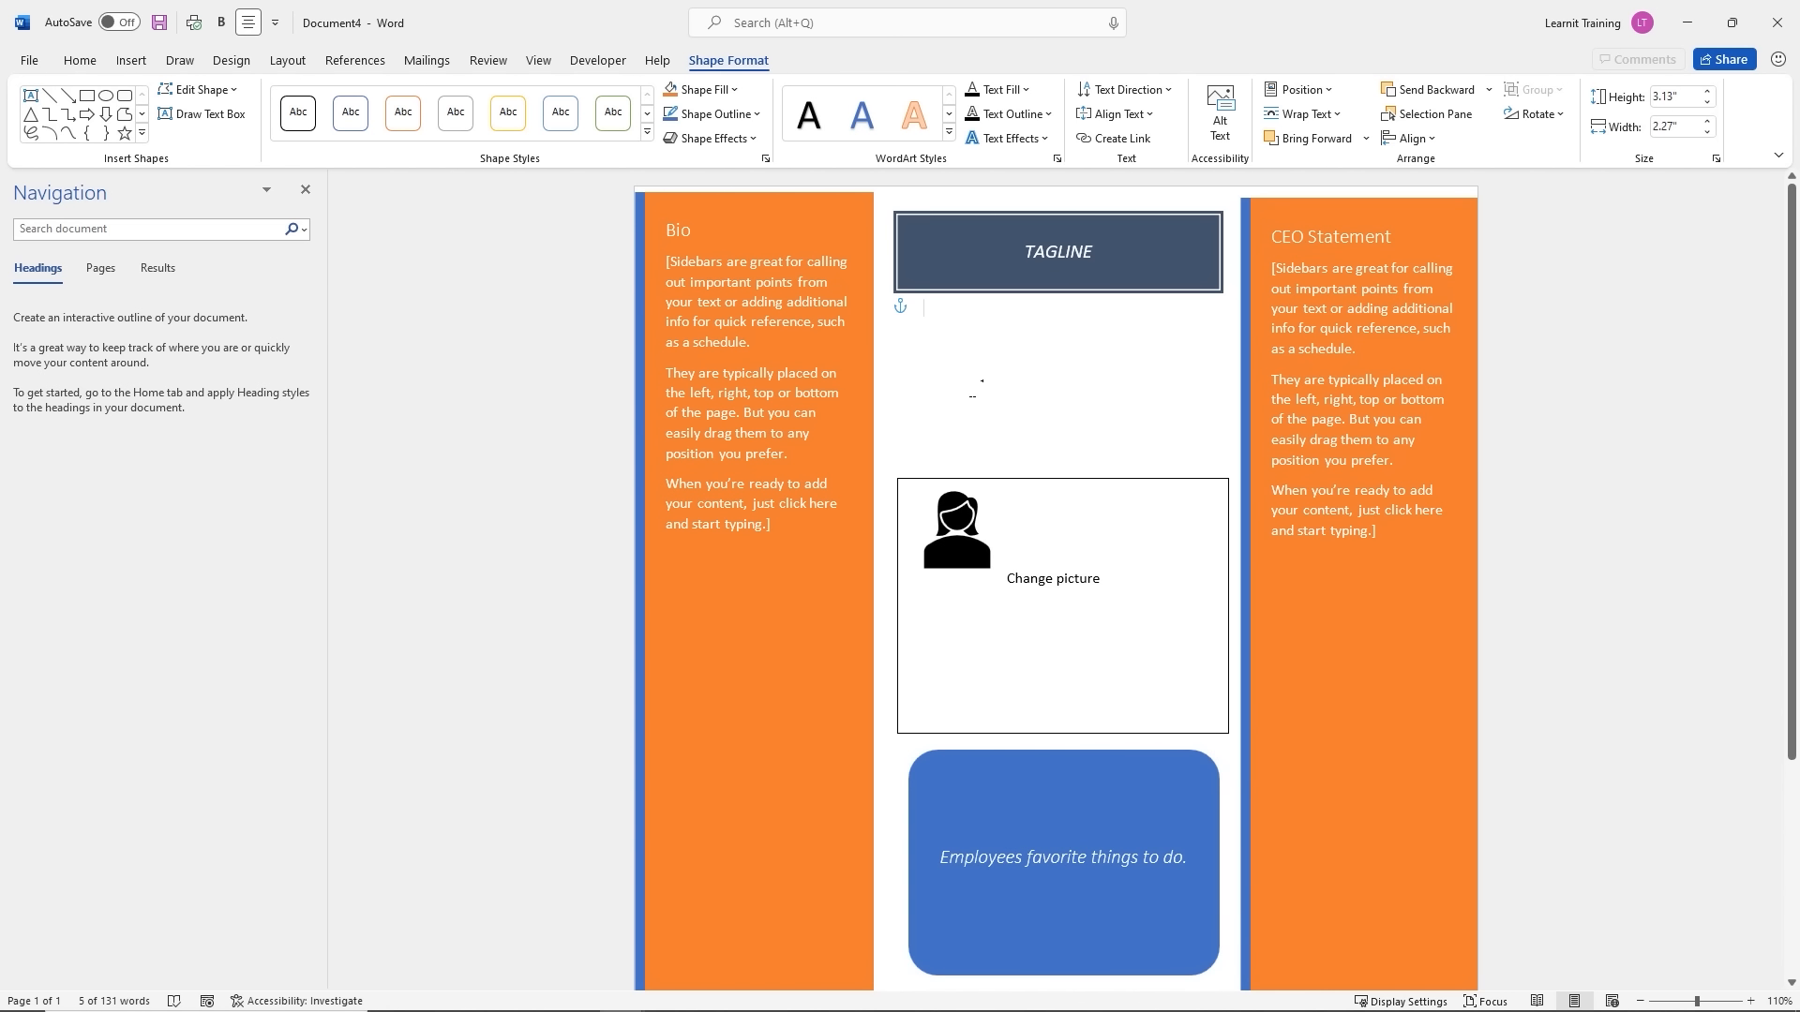
Start saving the document as a new file on this PC and set its file type to Word Template
click(29, 62)
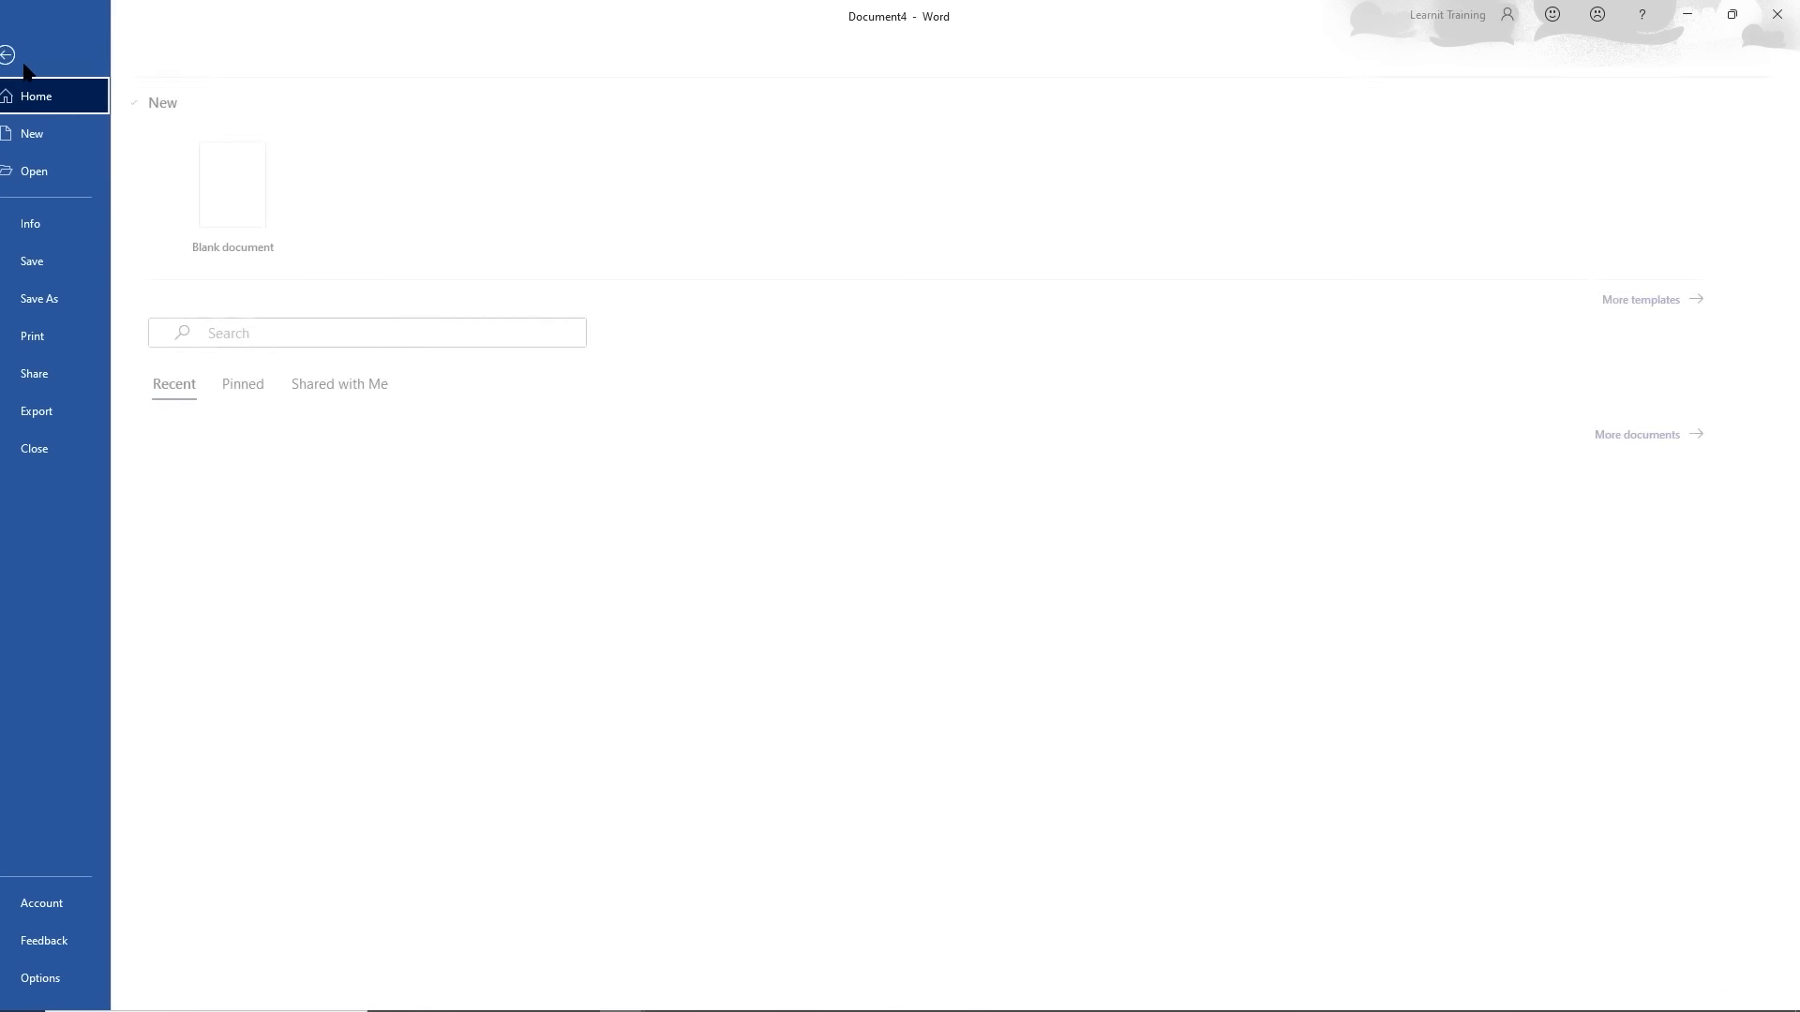
click(62, 300)
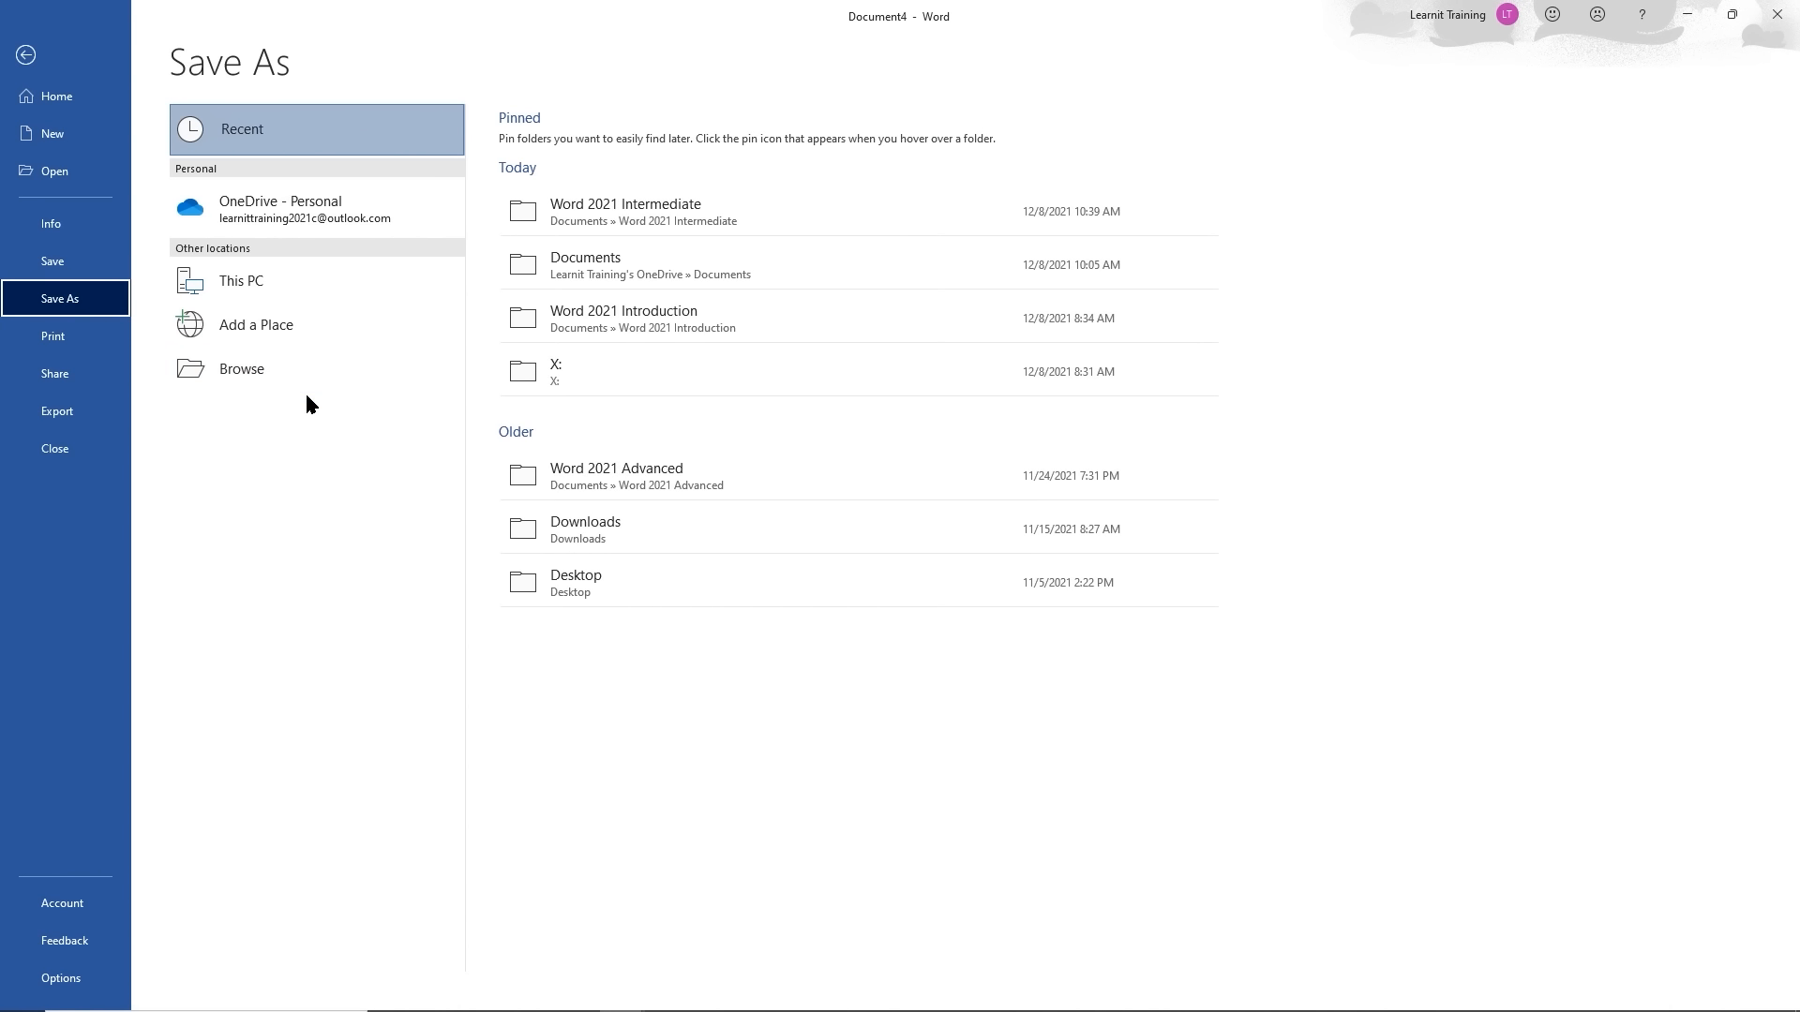
click(257, 286)
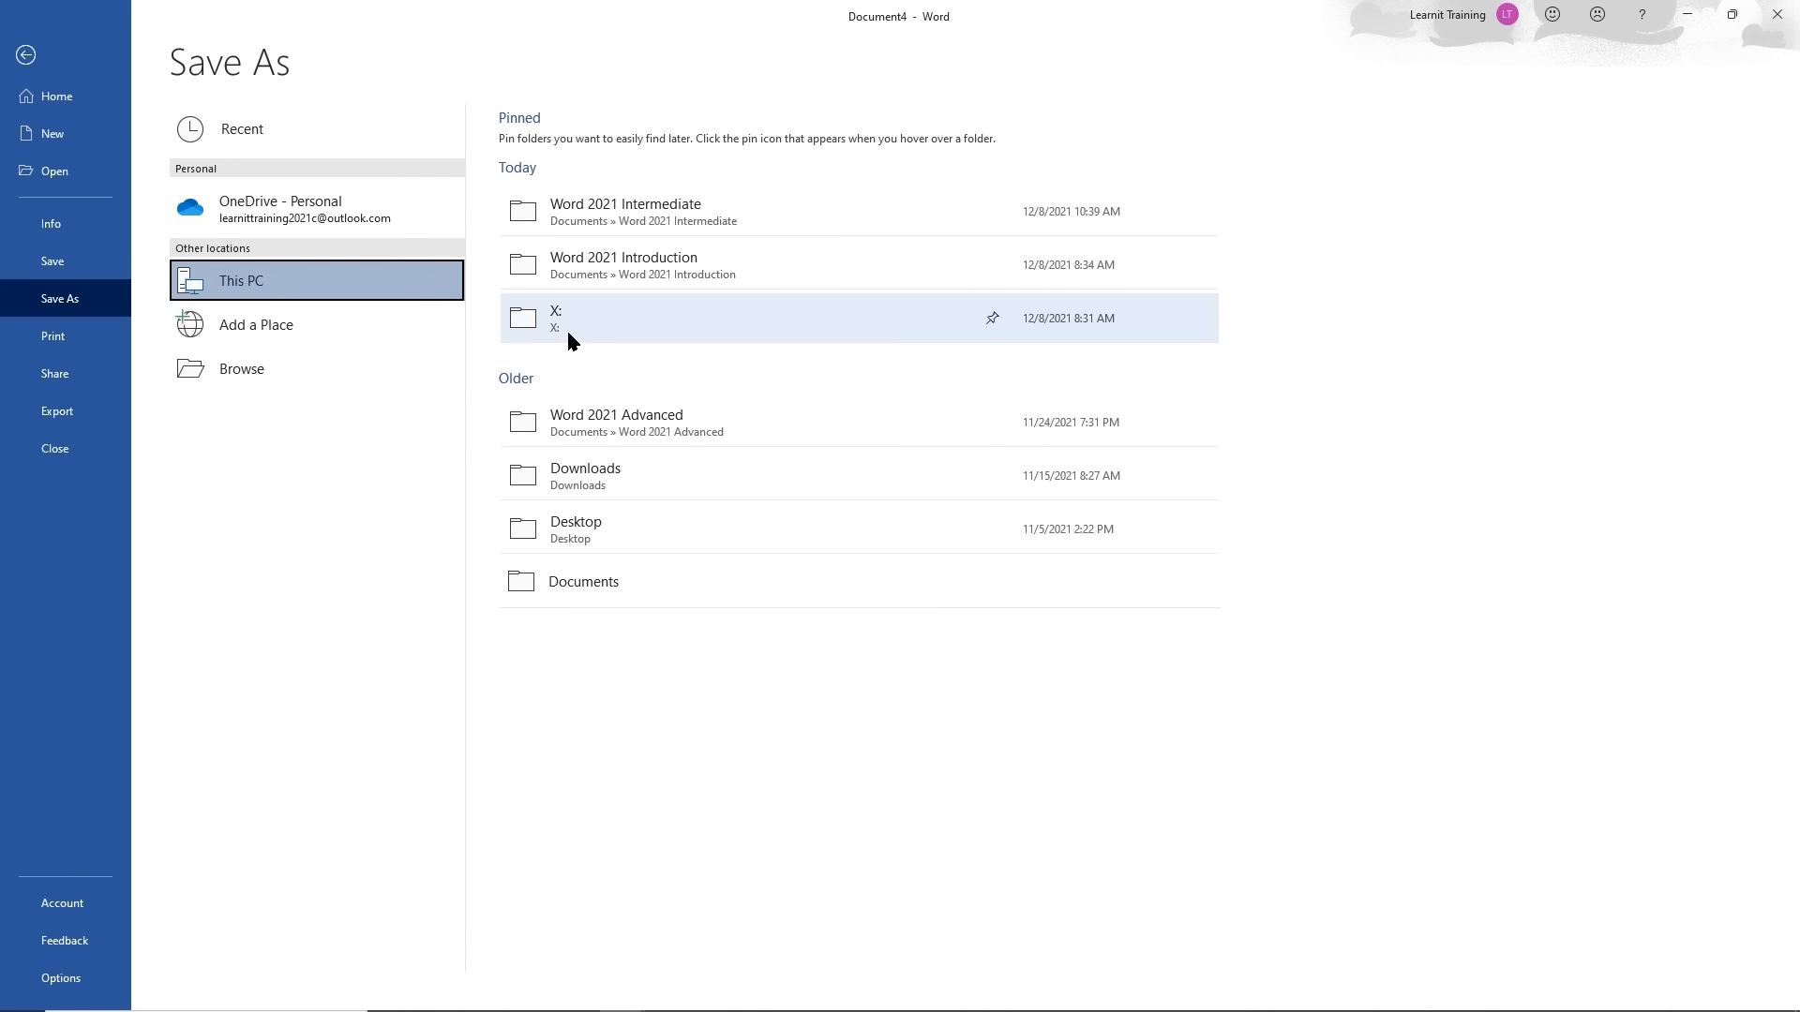
click(595, 526)
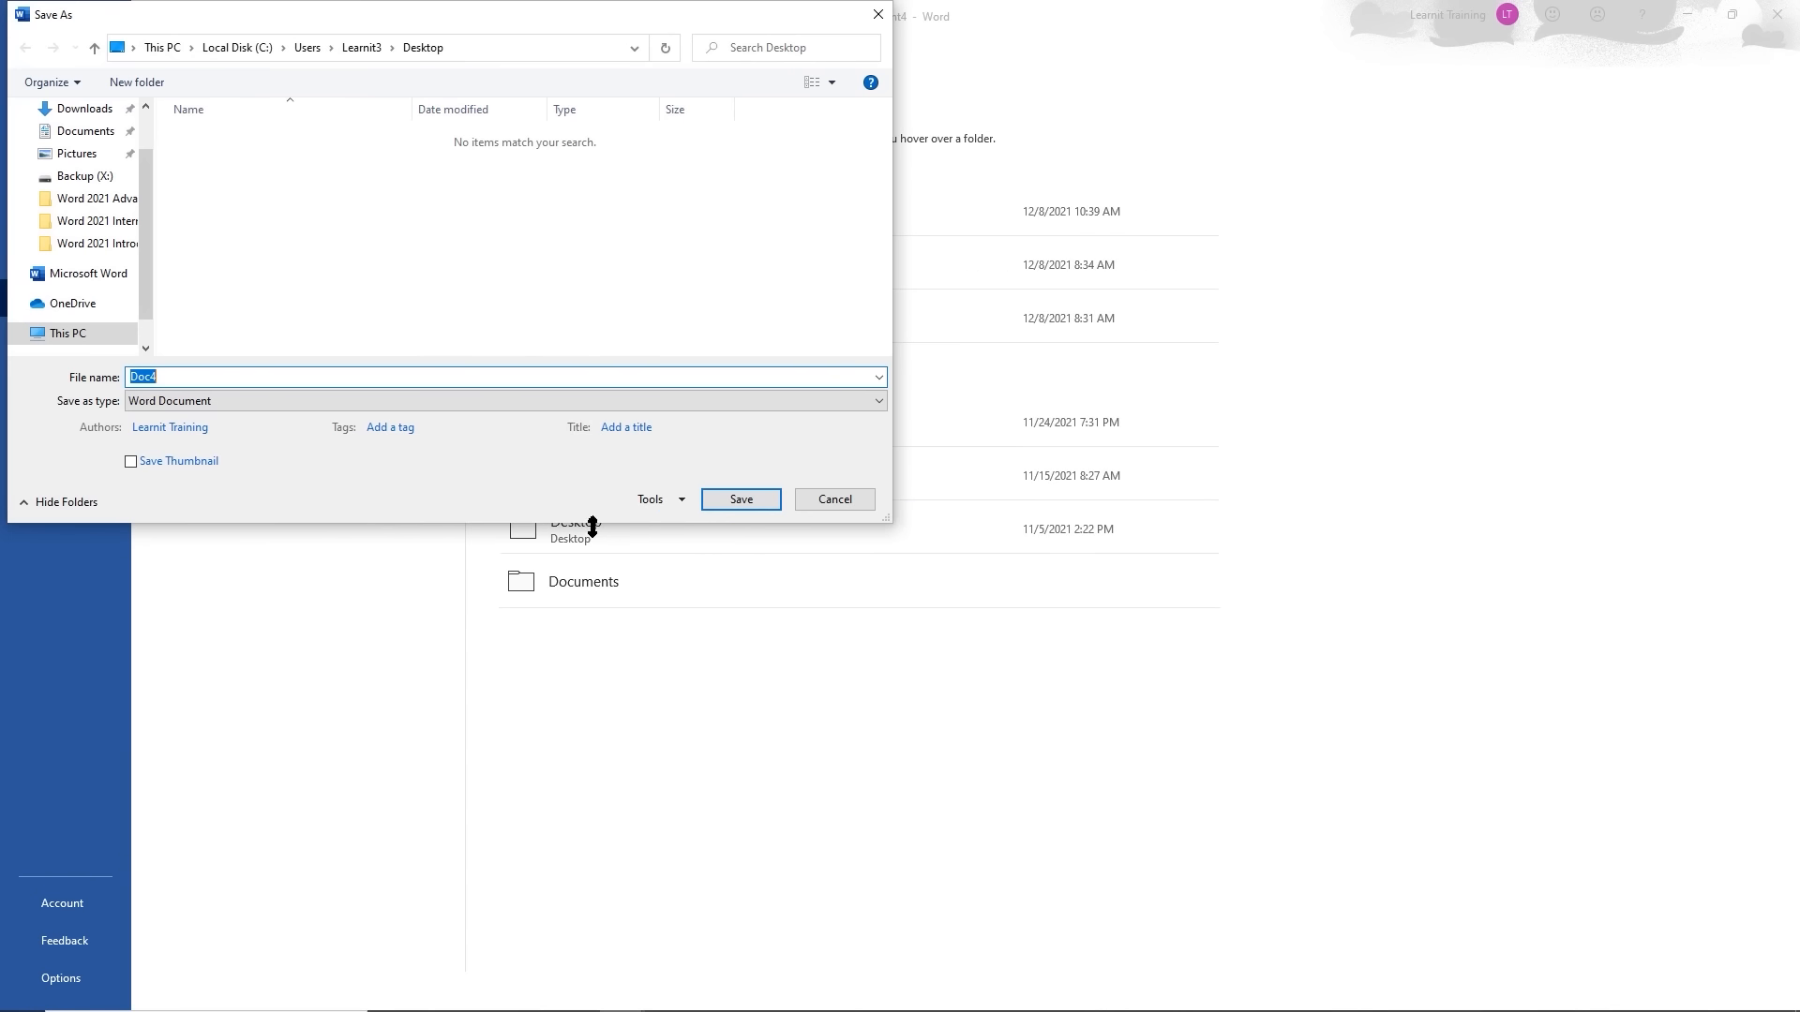
click(872, 403)
click(872, 403)
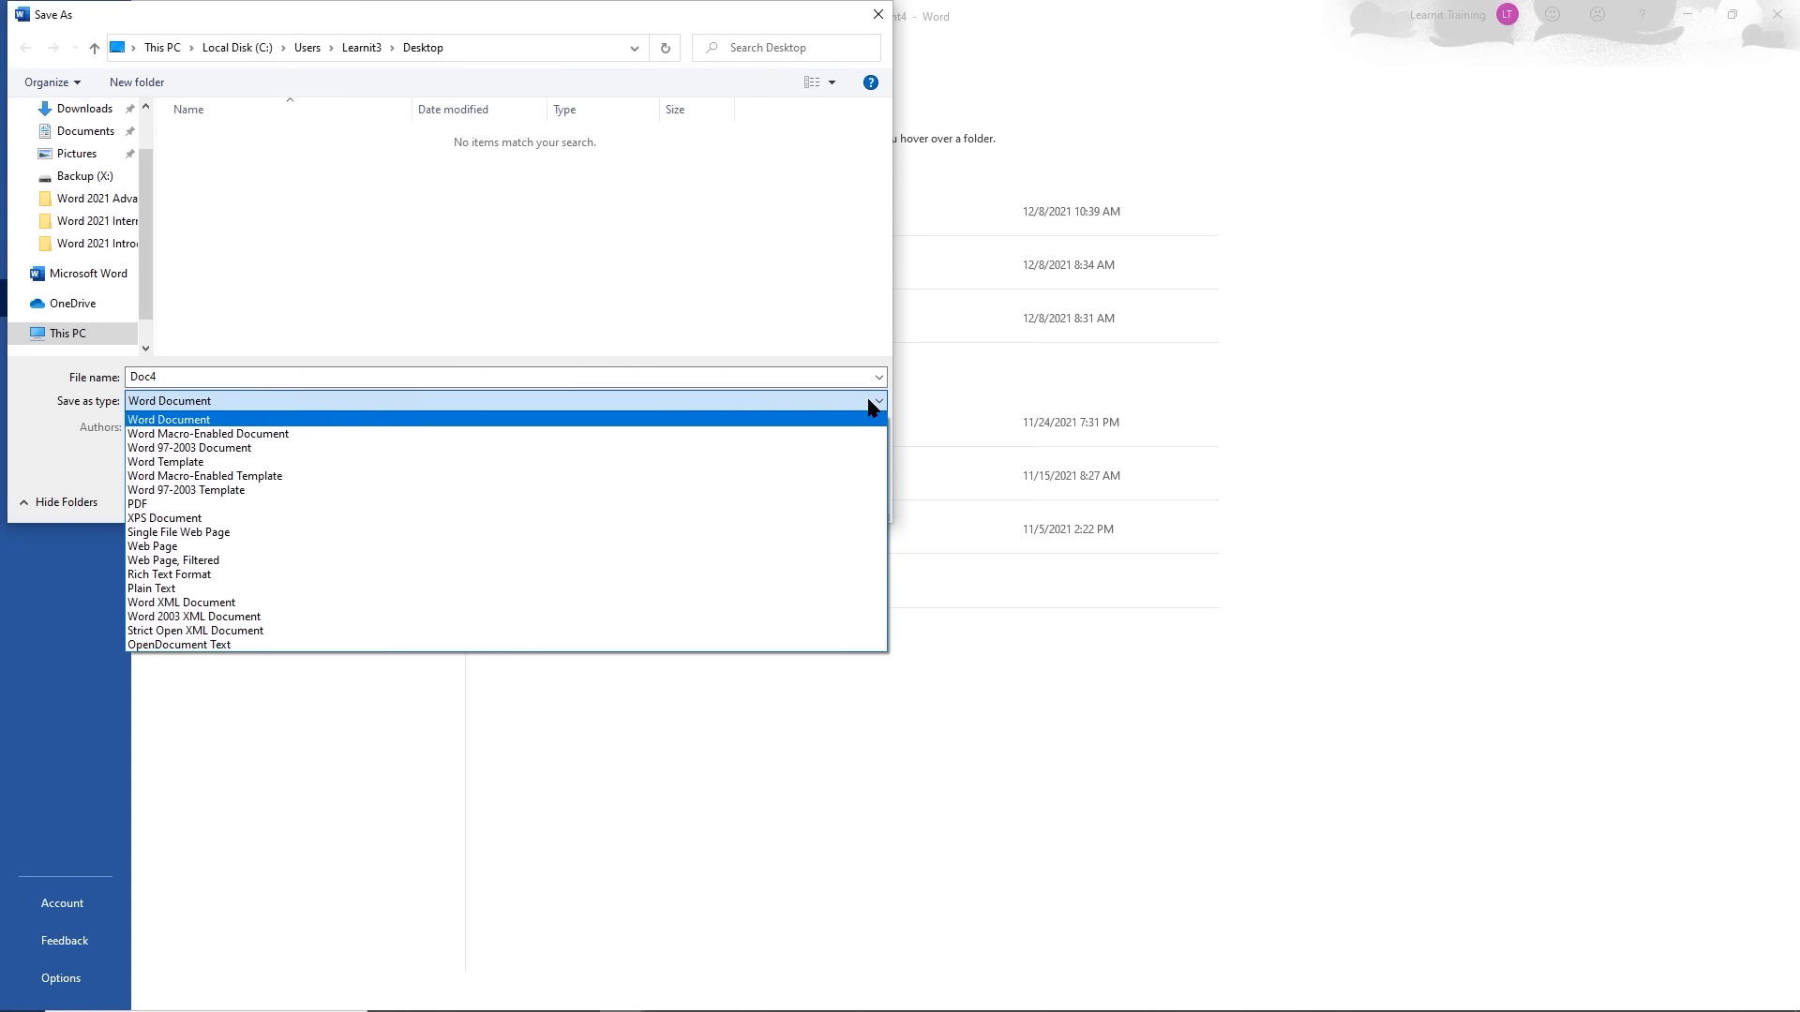
click(200, 463)
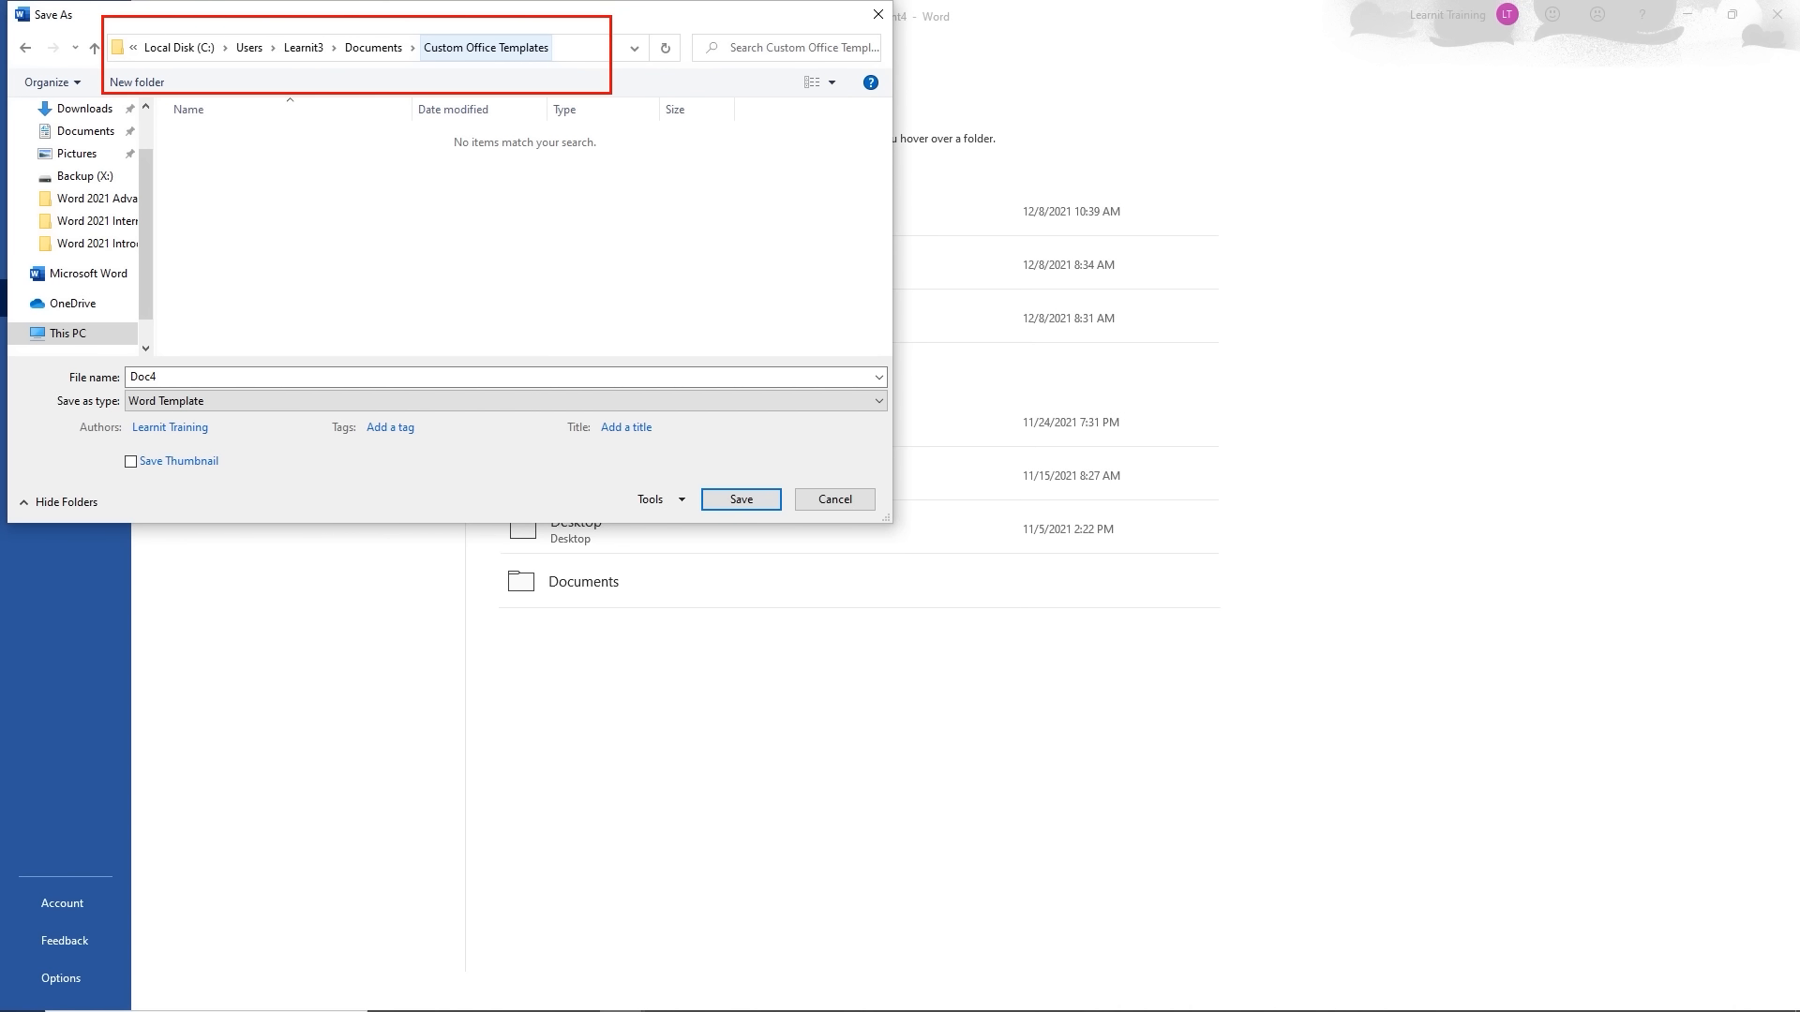
Name the template "Employee day" and save it in the Custom Office Templates folder
double_click(182, 373)
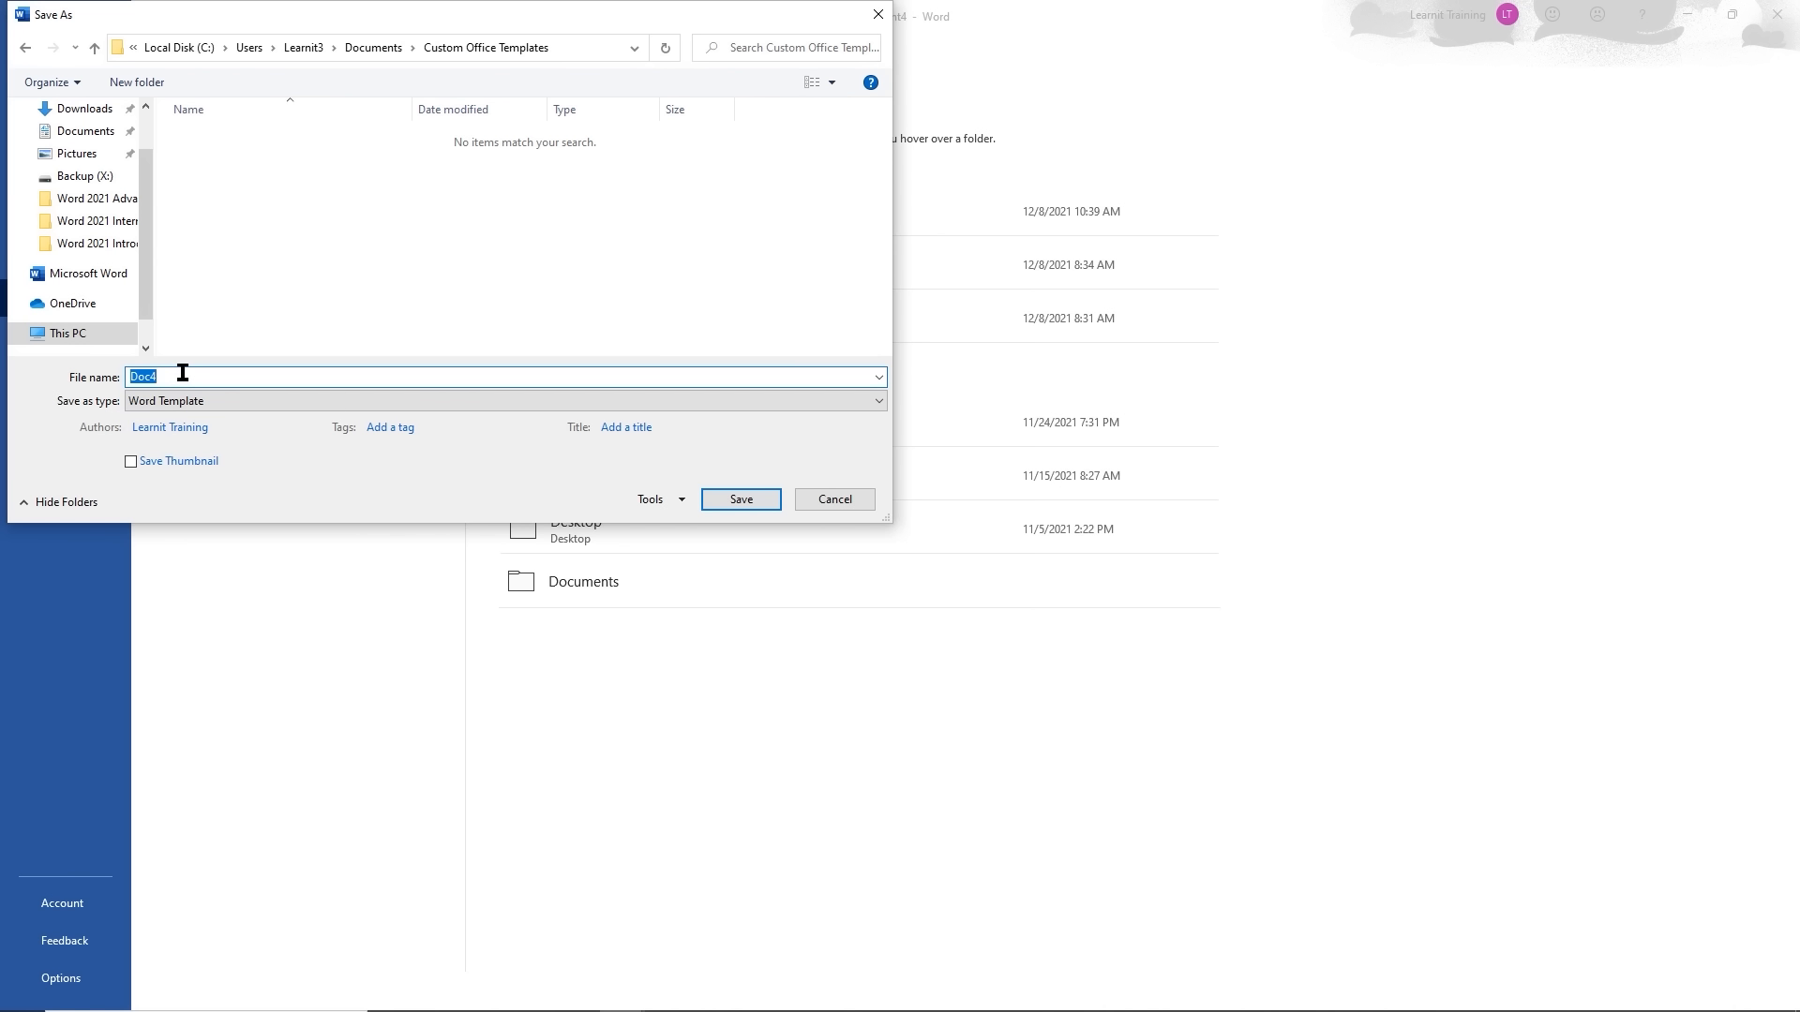
text(Employ)
text(ee)
text( Pay)
click(752, 507)
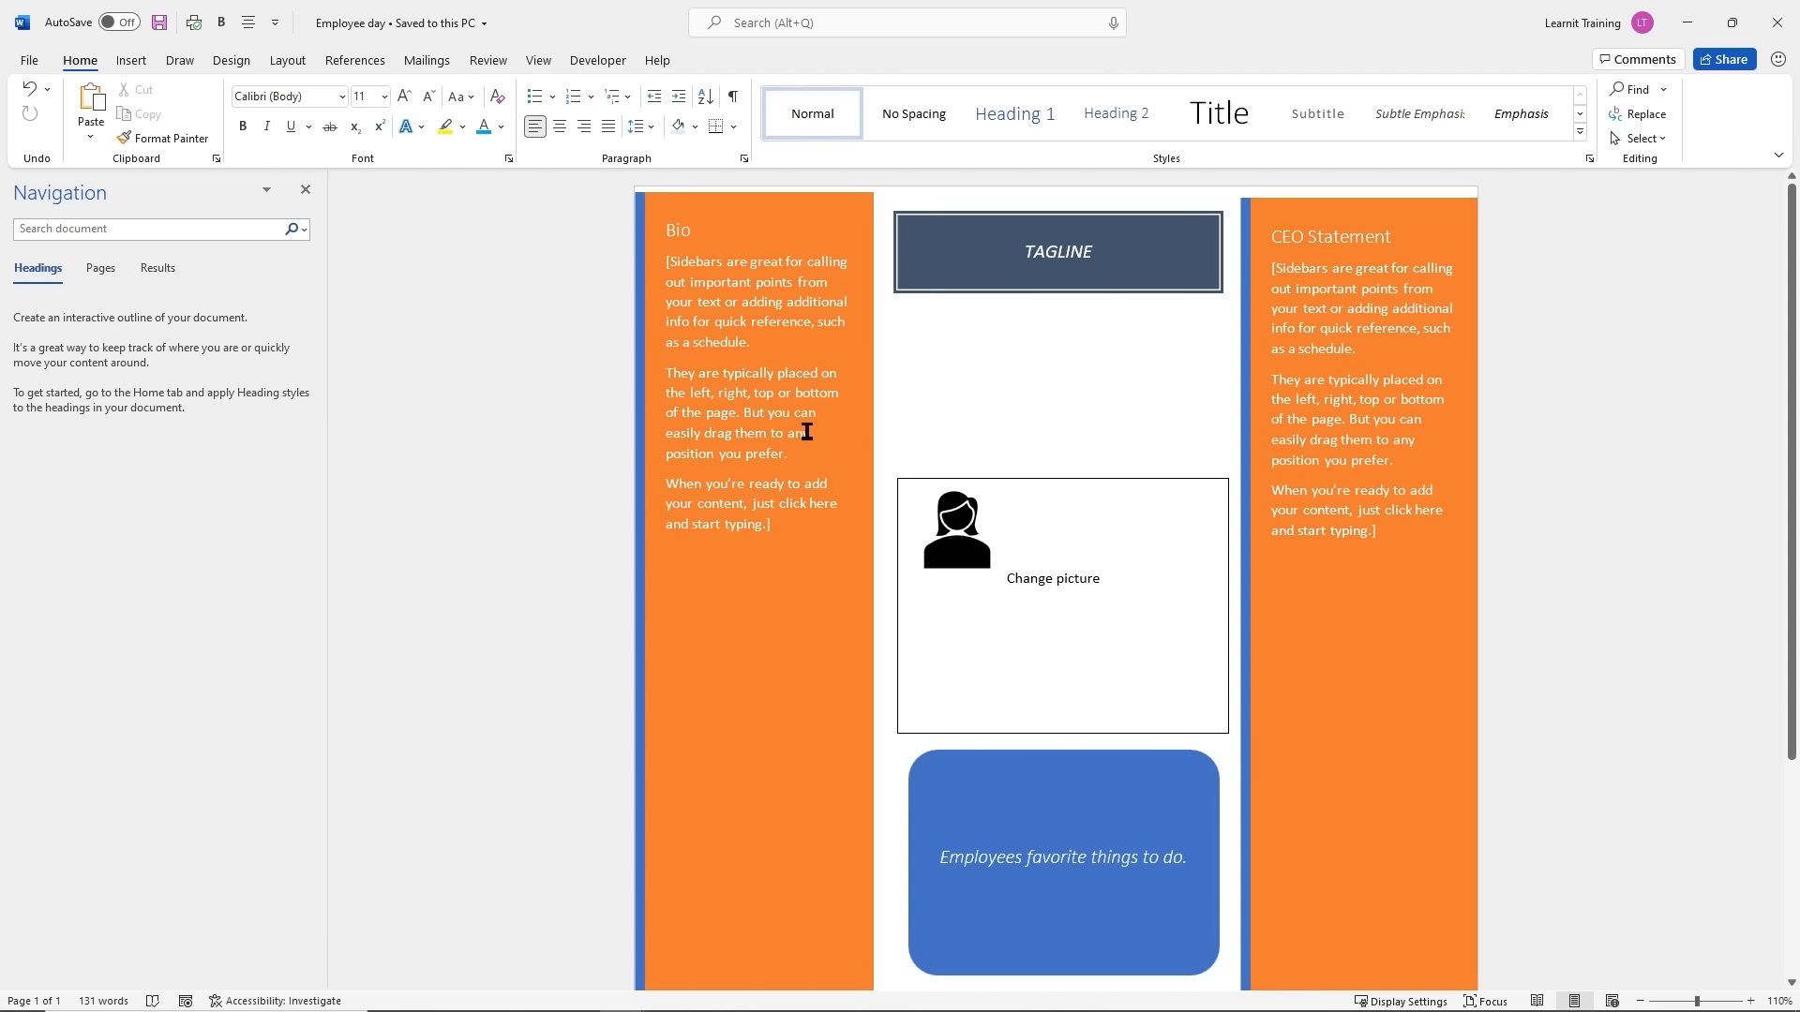
Return to the Practice template document and choose the personal Employee day template for a new document
click(1685, 27)
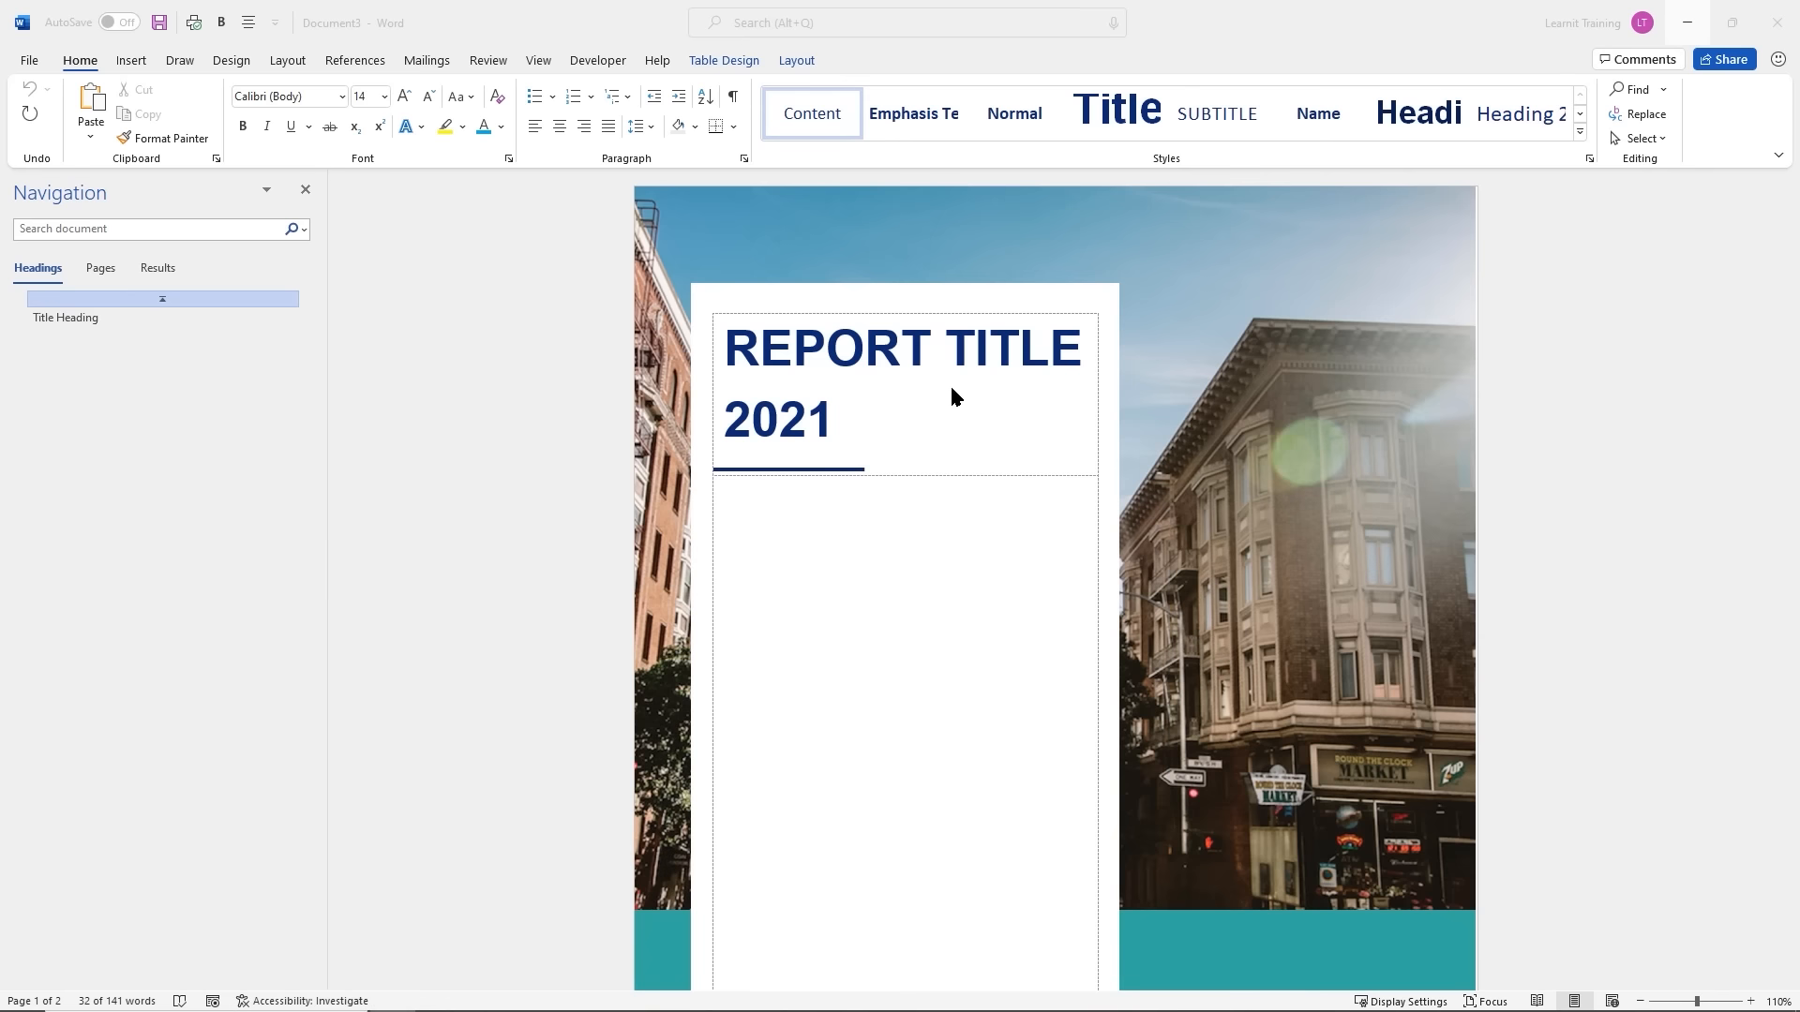
click(1686, 22)
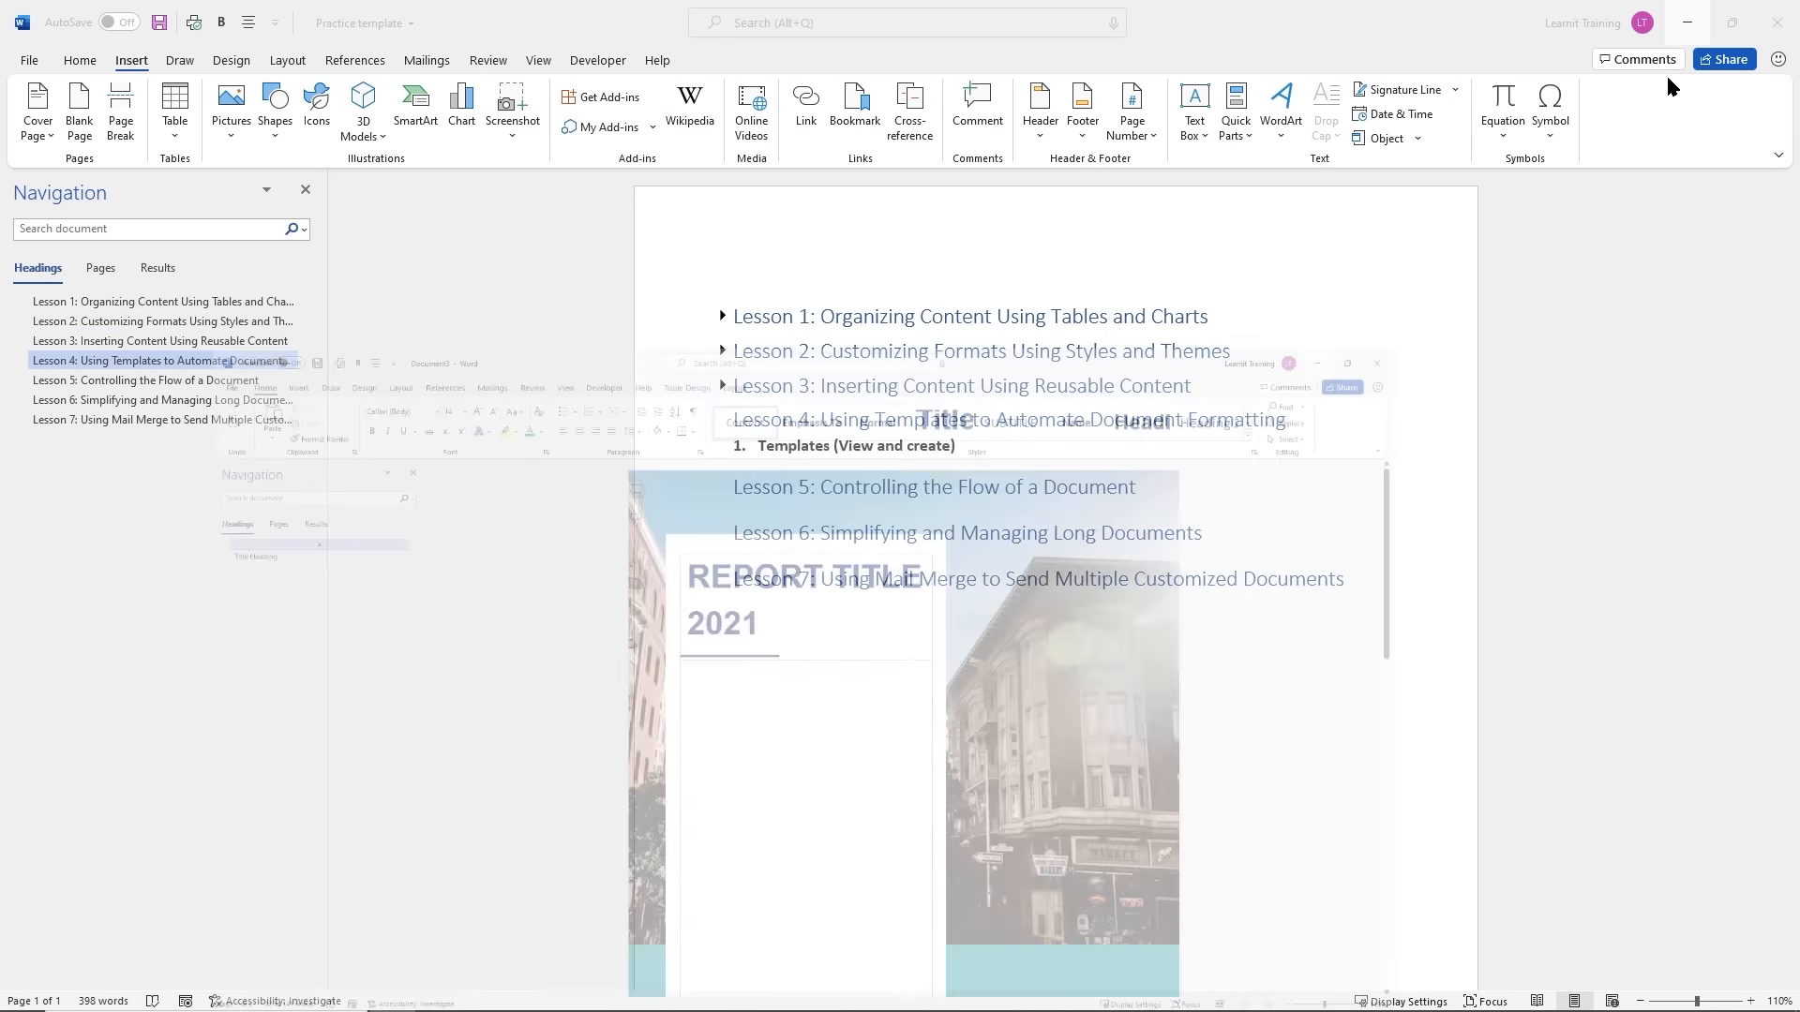
click(31, 63)
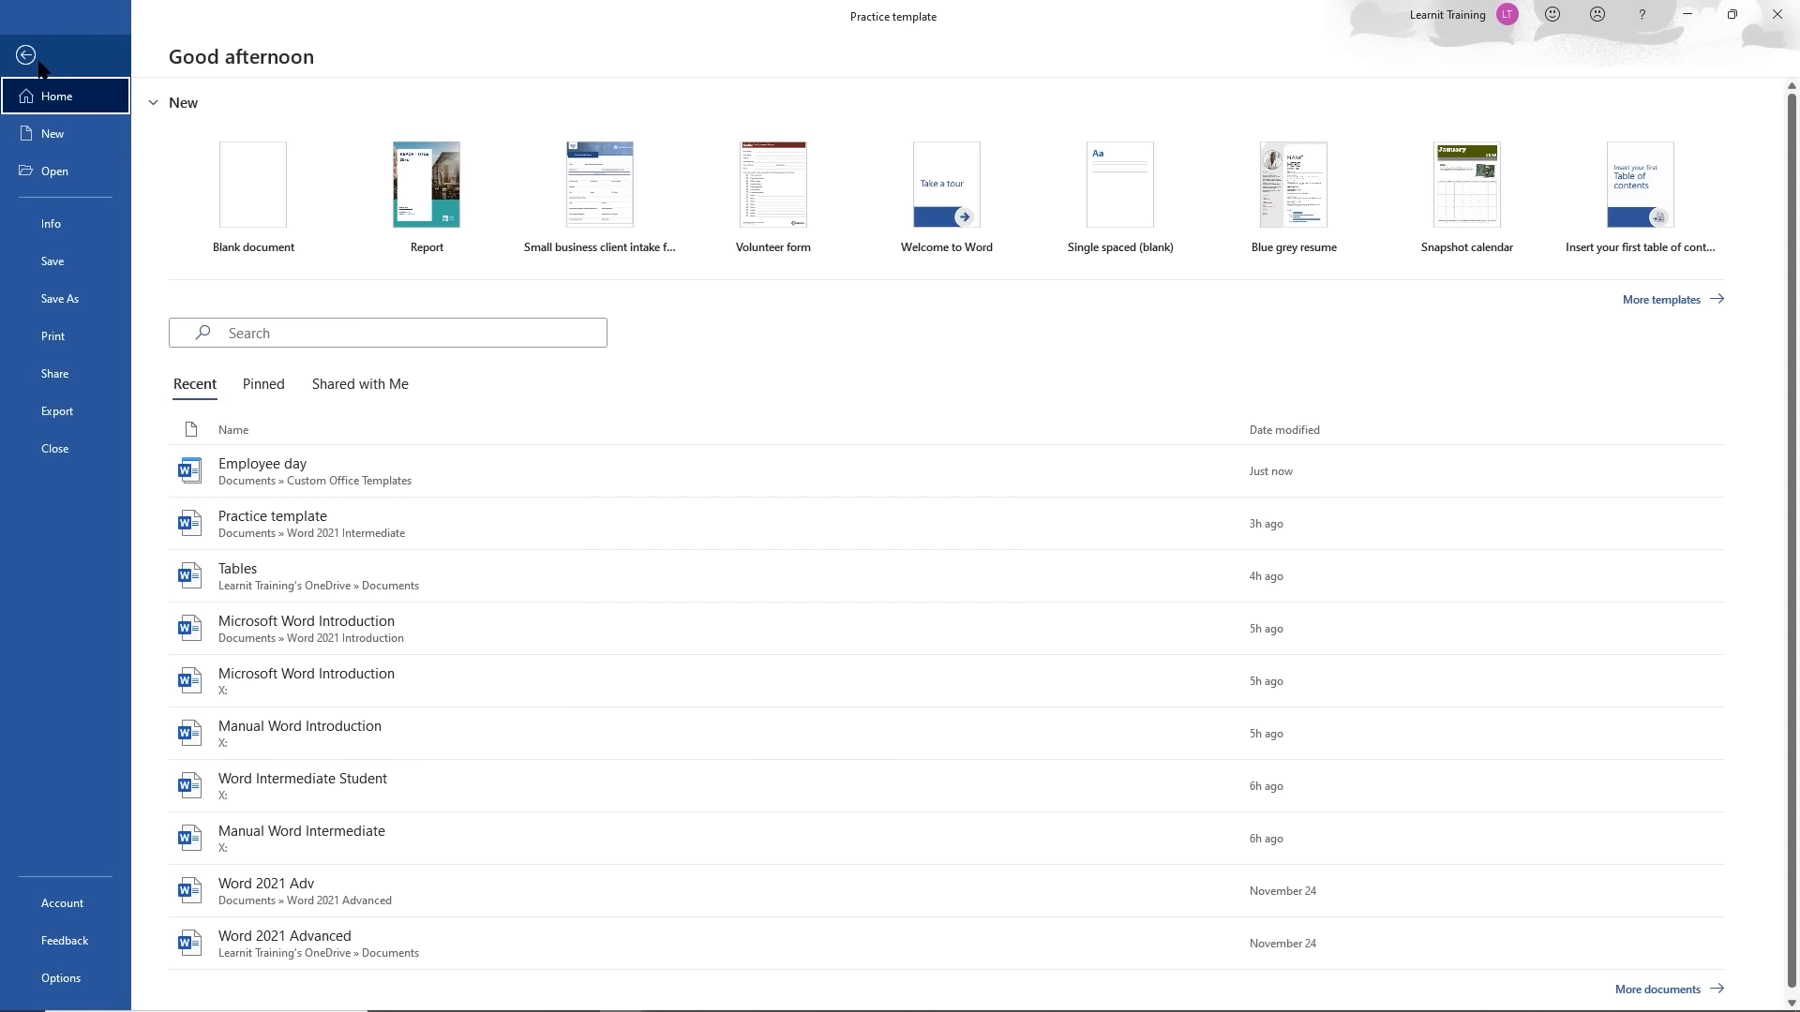
click(57, 139)
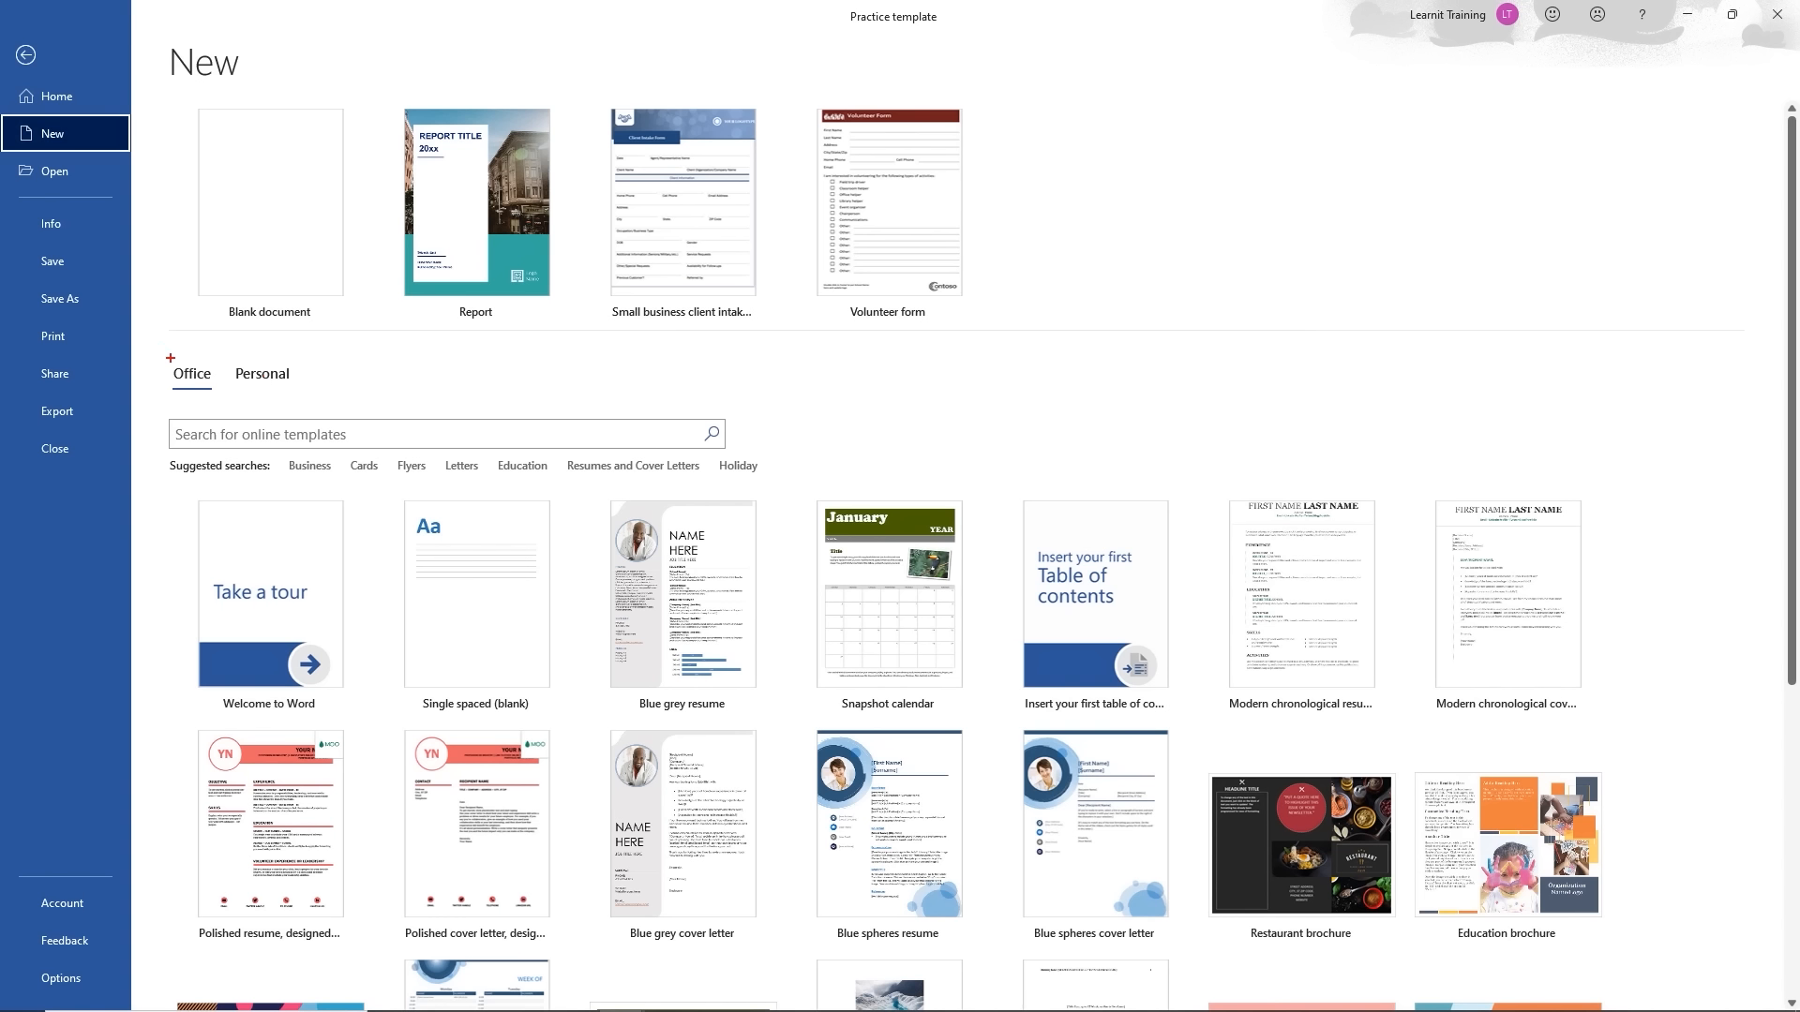
drag(164, 353, 338, 401)
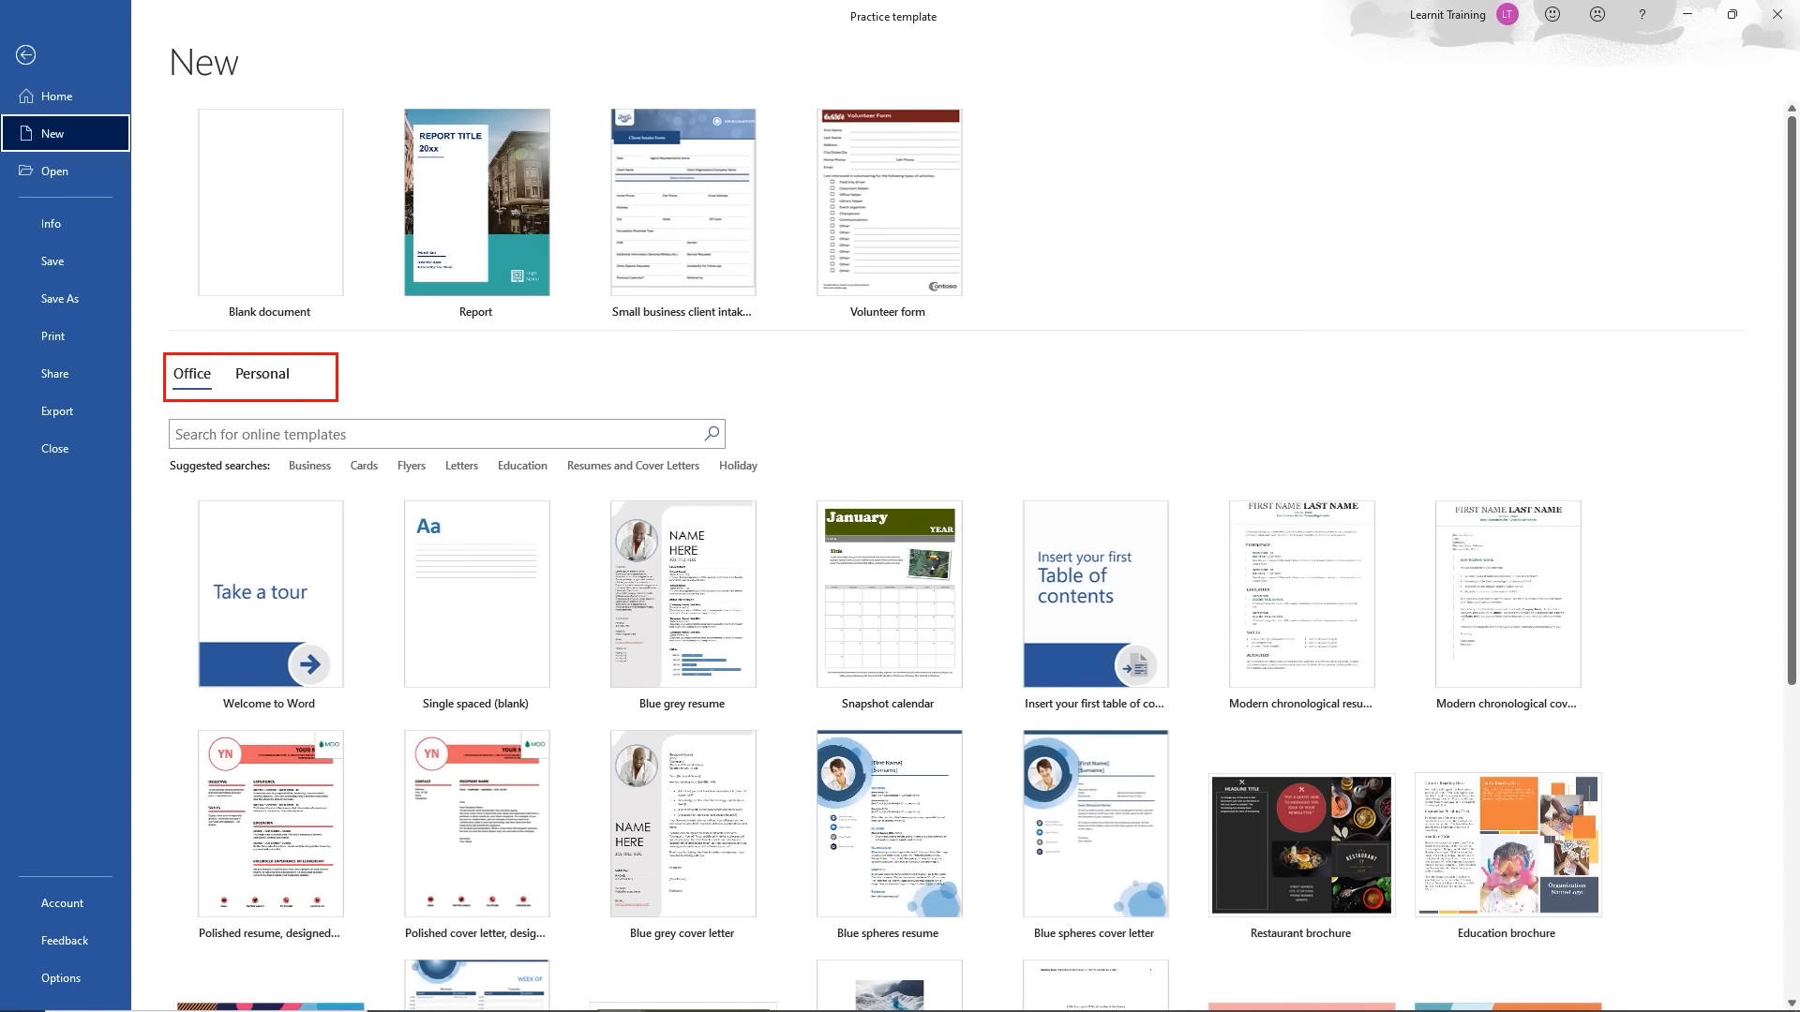
click(266, 373)
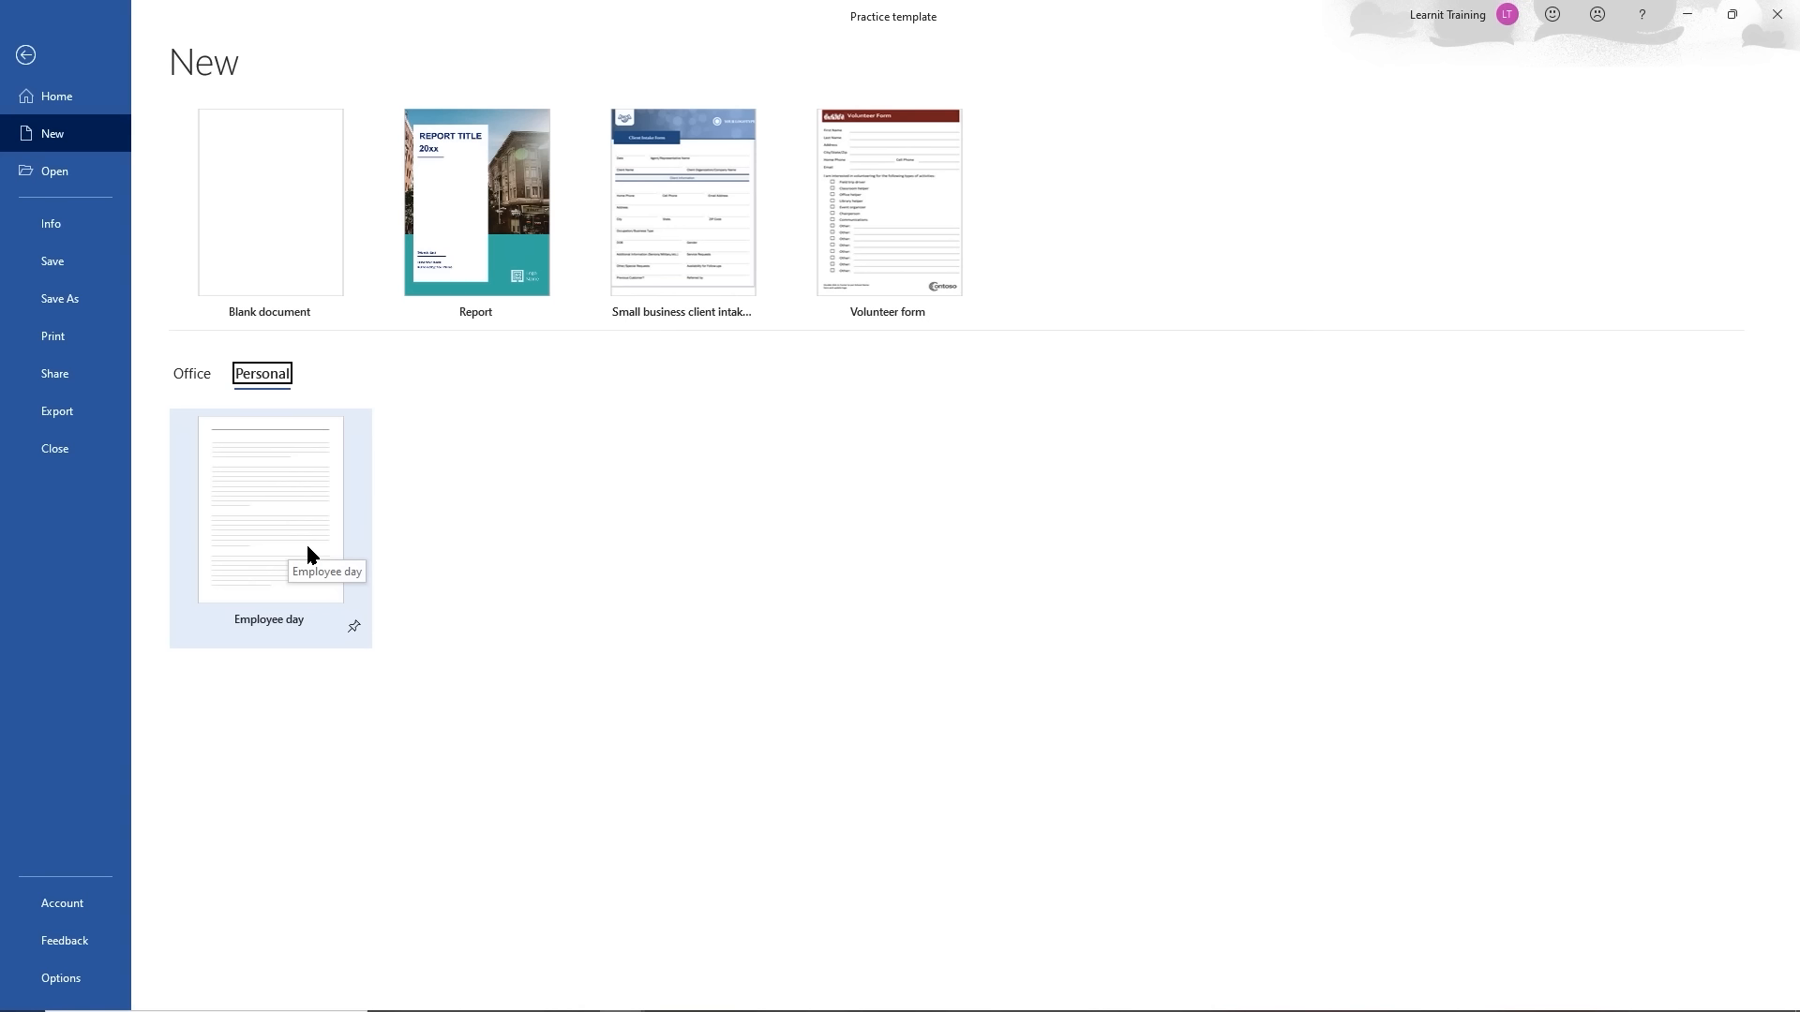
click(310, 540)
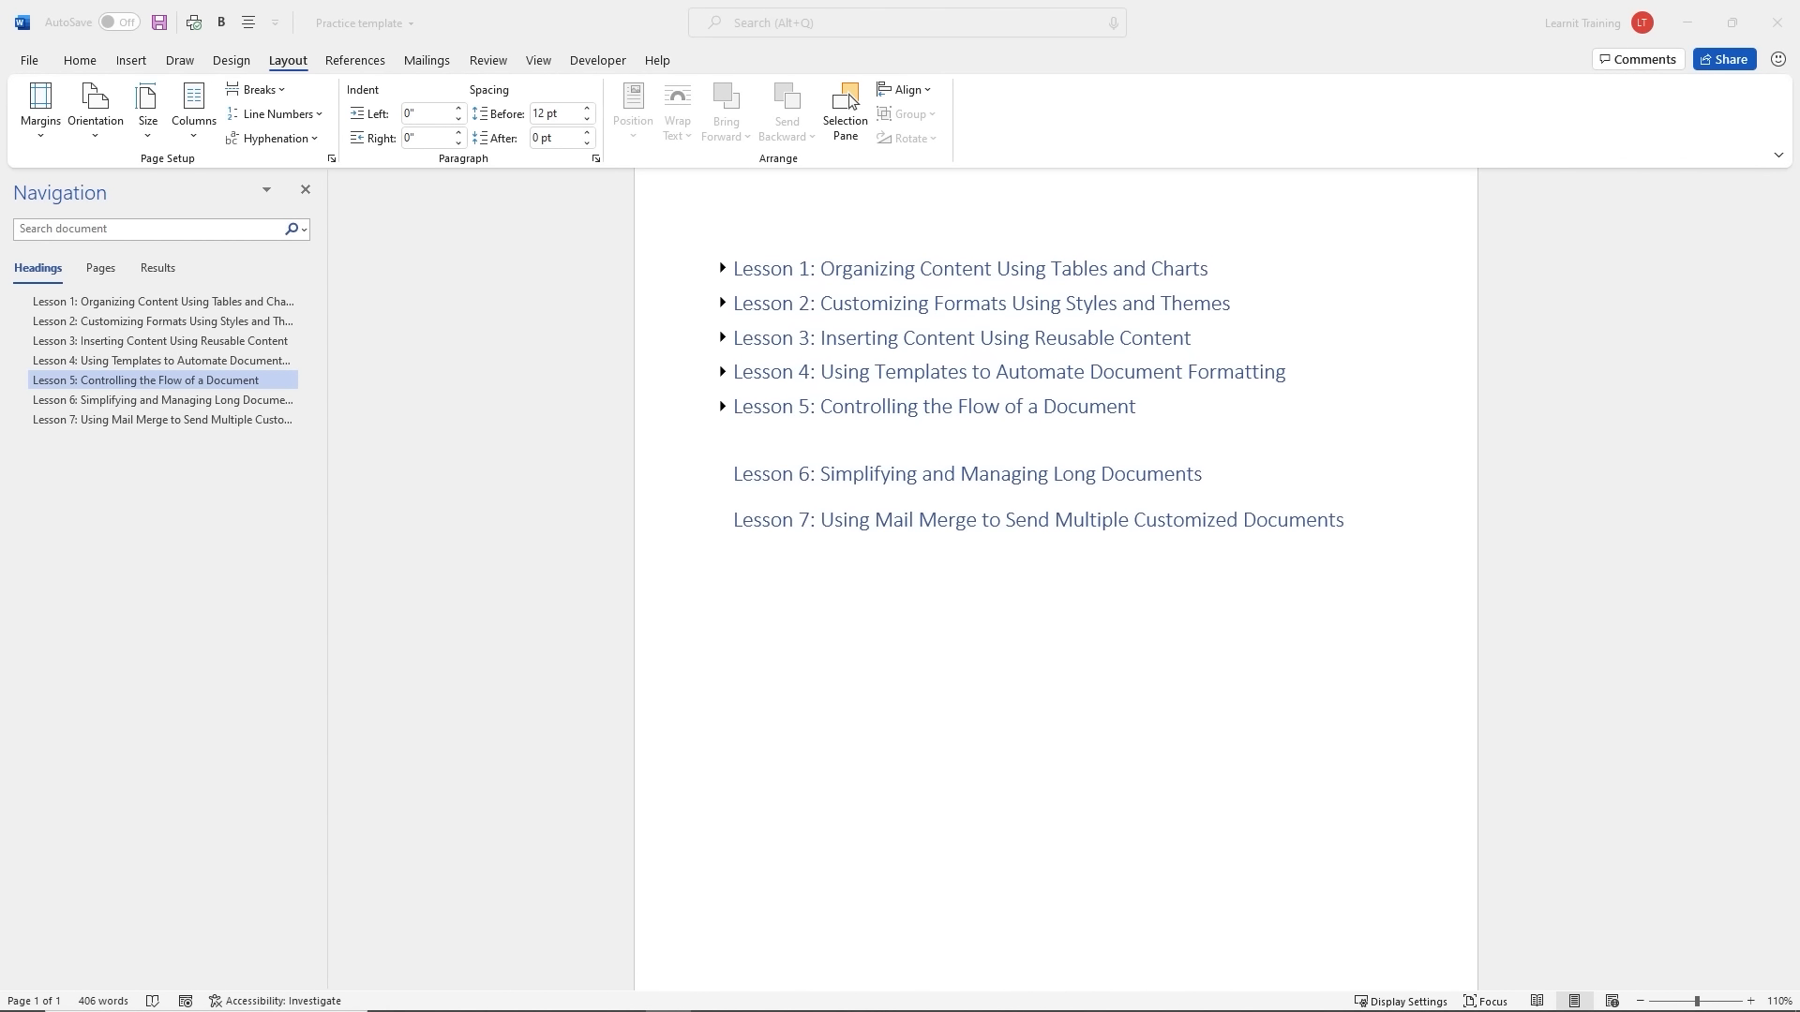
Expand the Lesson 5 heading in the outline and switch to the Section breaks practice document
click(726, 410)
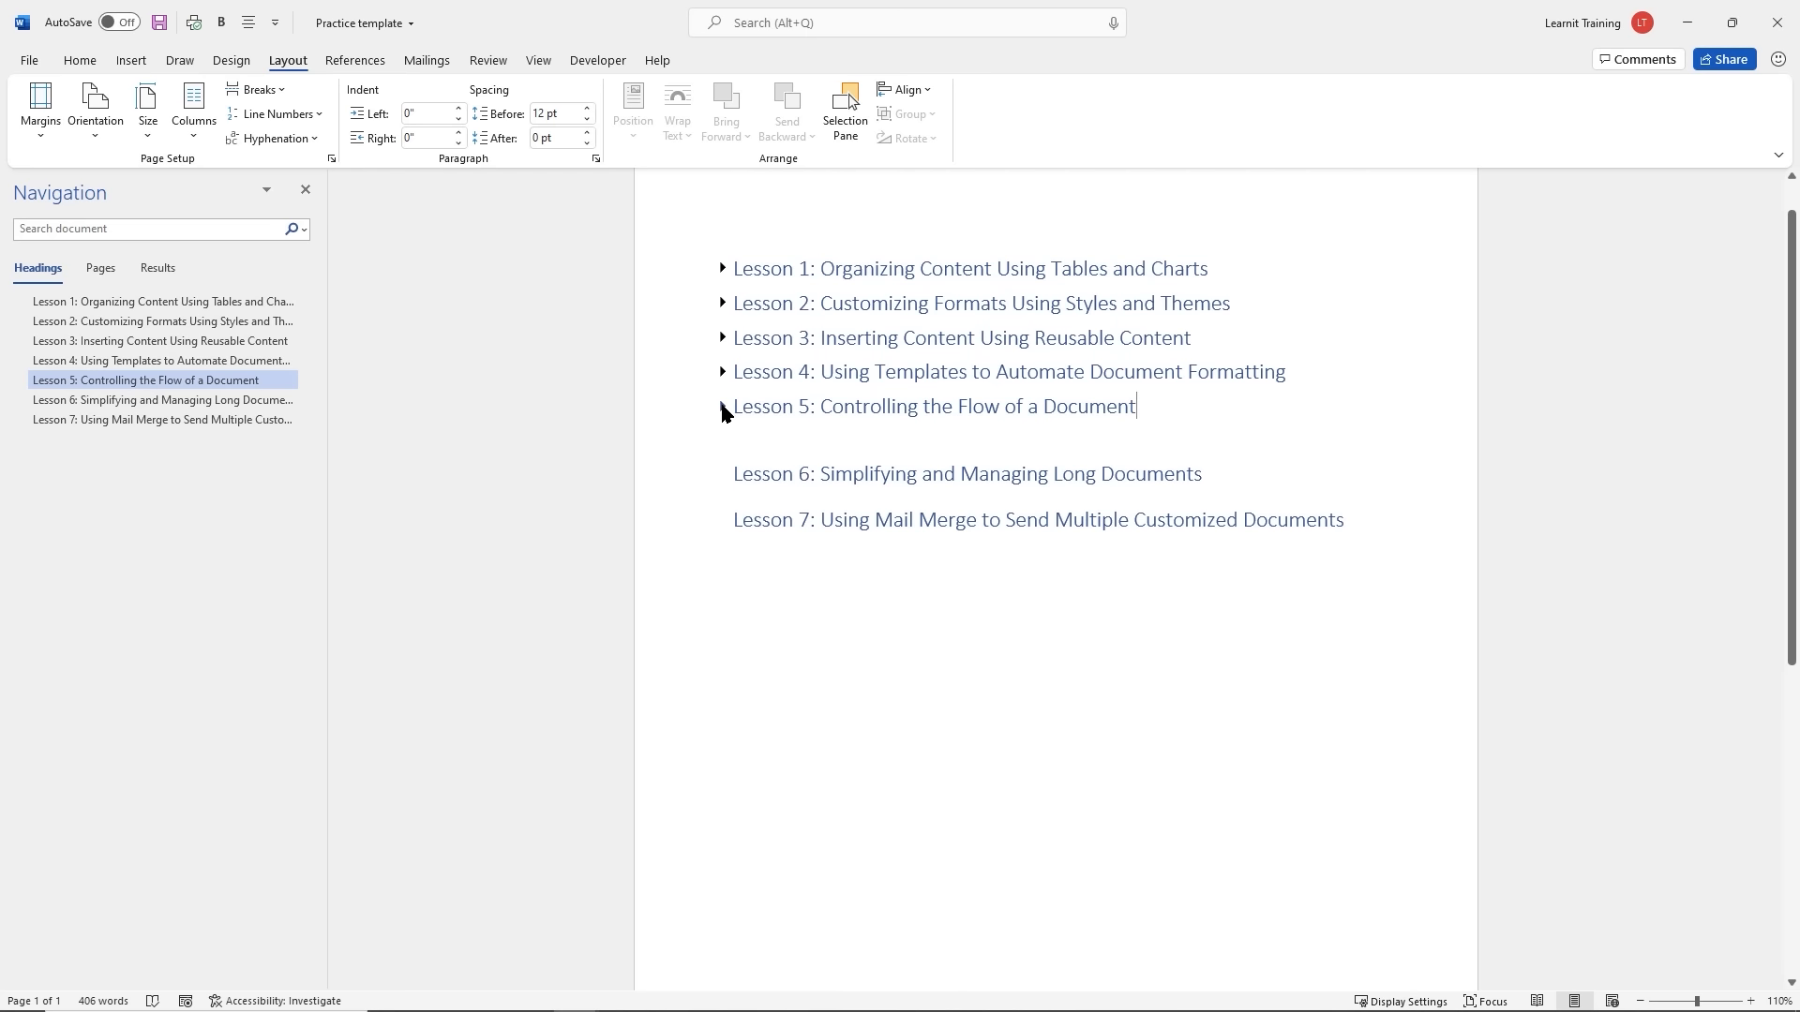
click(723, 407)
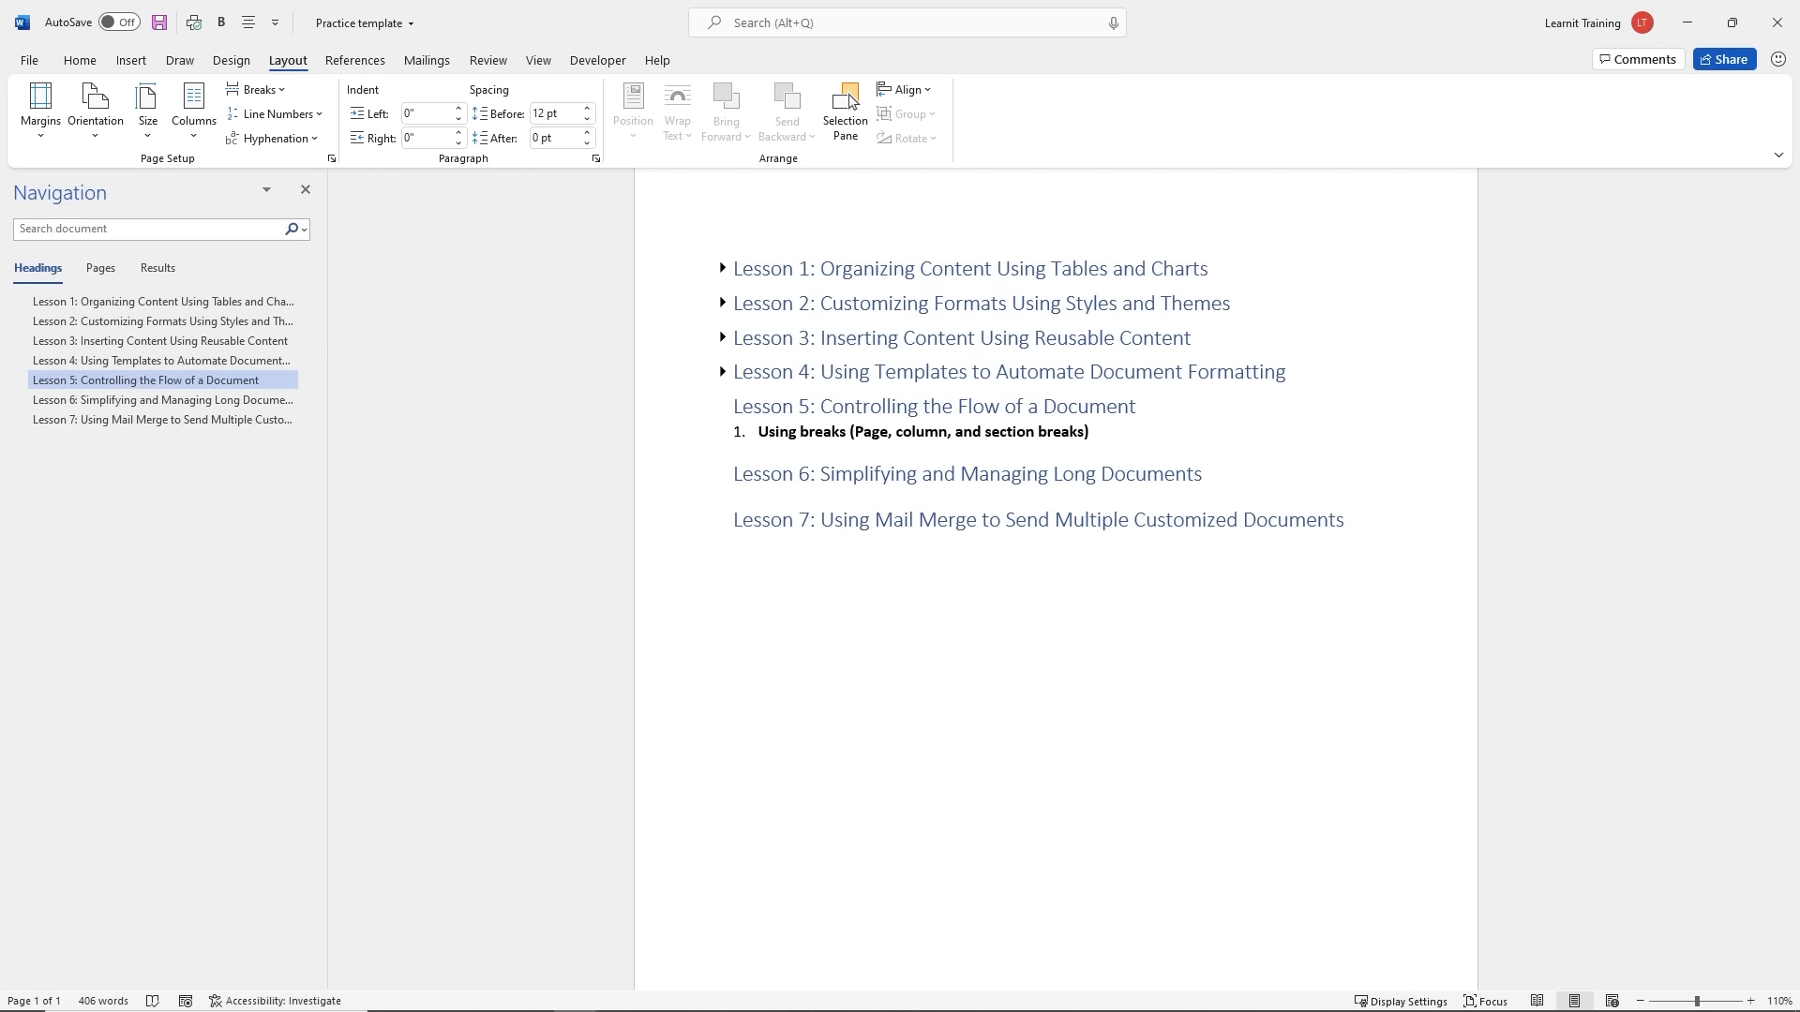
mouse_move(816, 1003)
mouse_move(579, 1001)
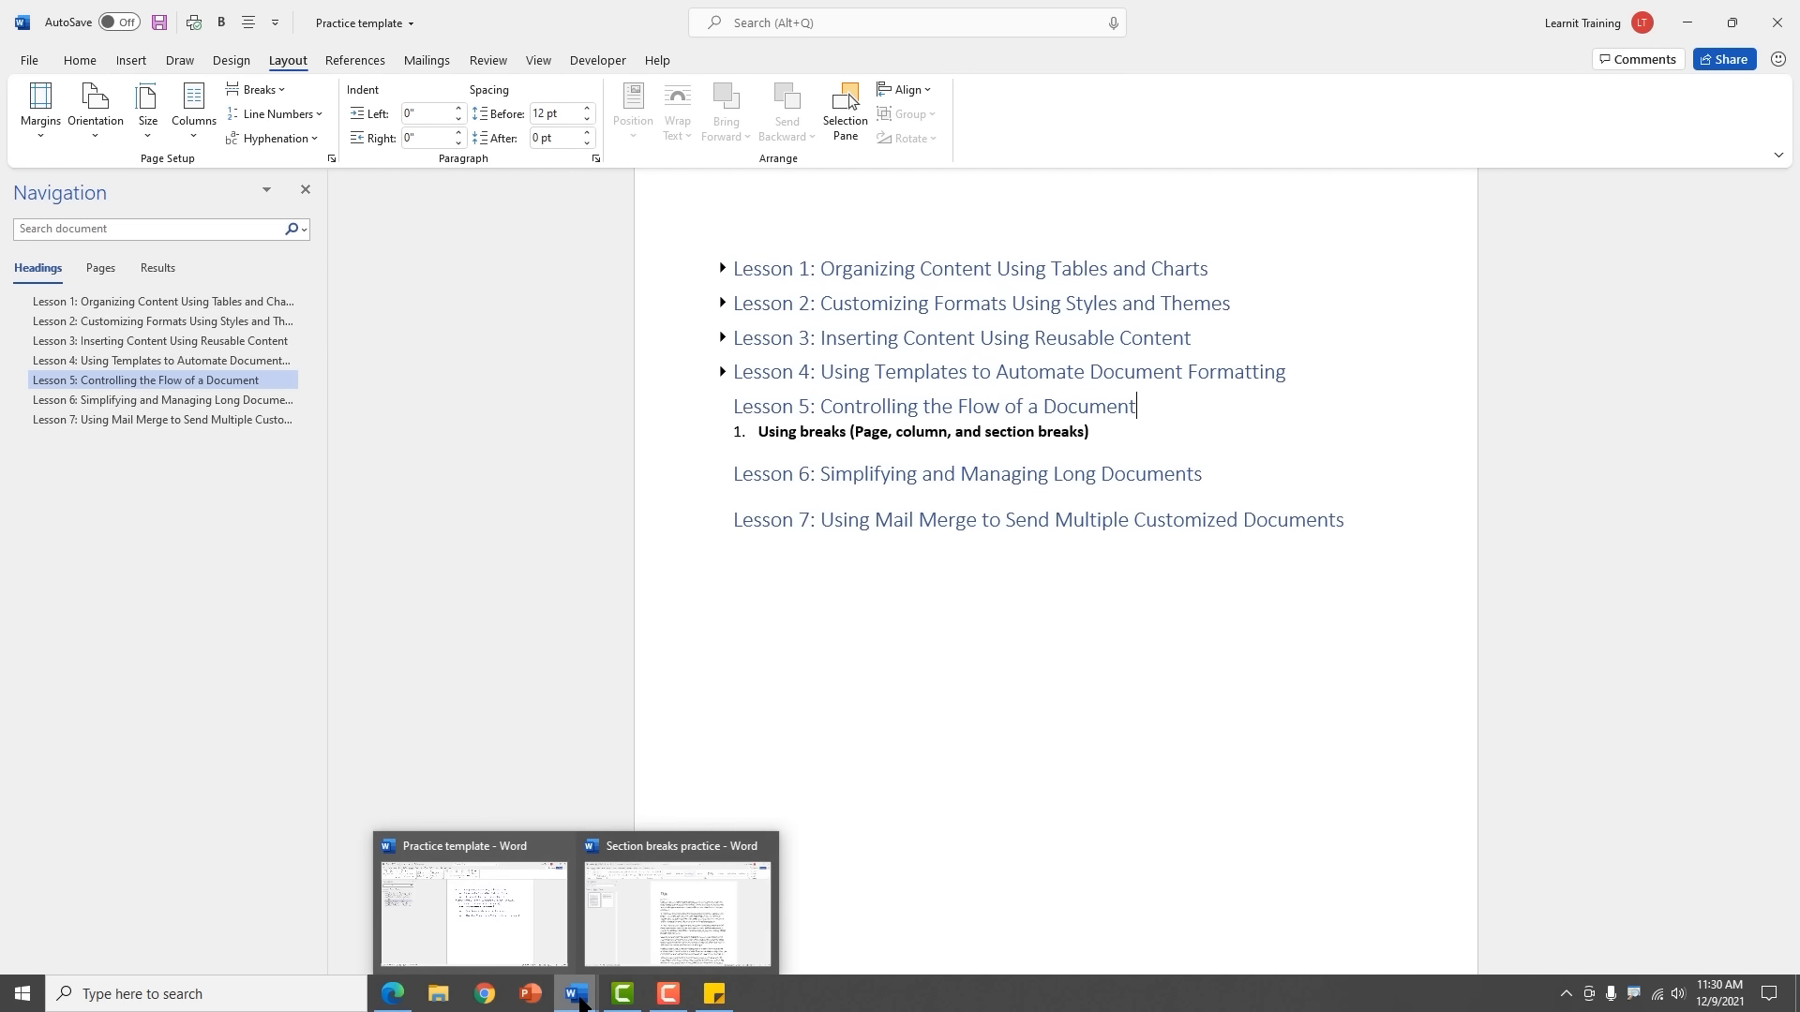
click(677, 933)
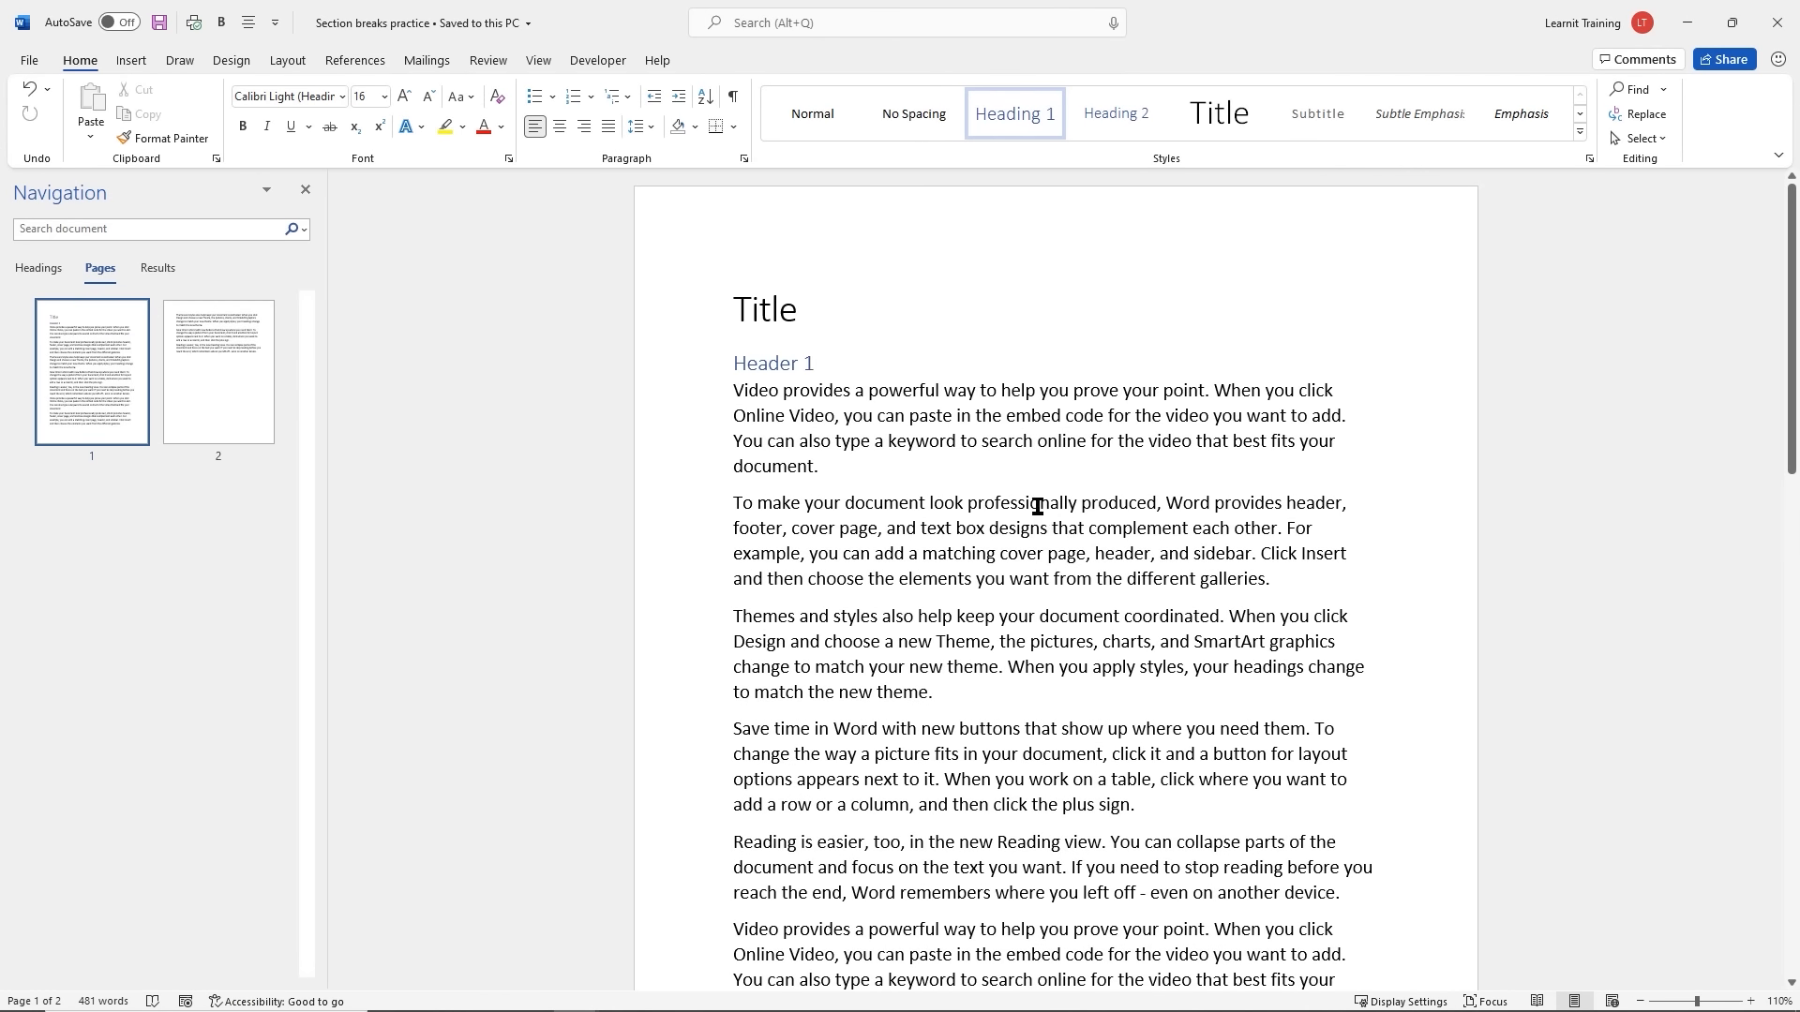
Review the available page and section break types without inserting one
click(286, 60)
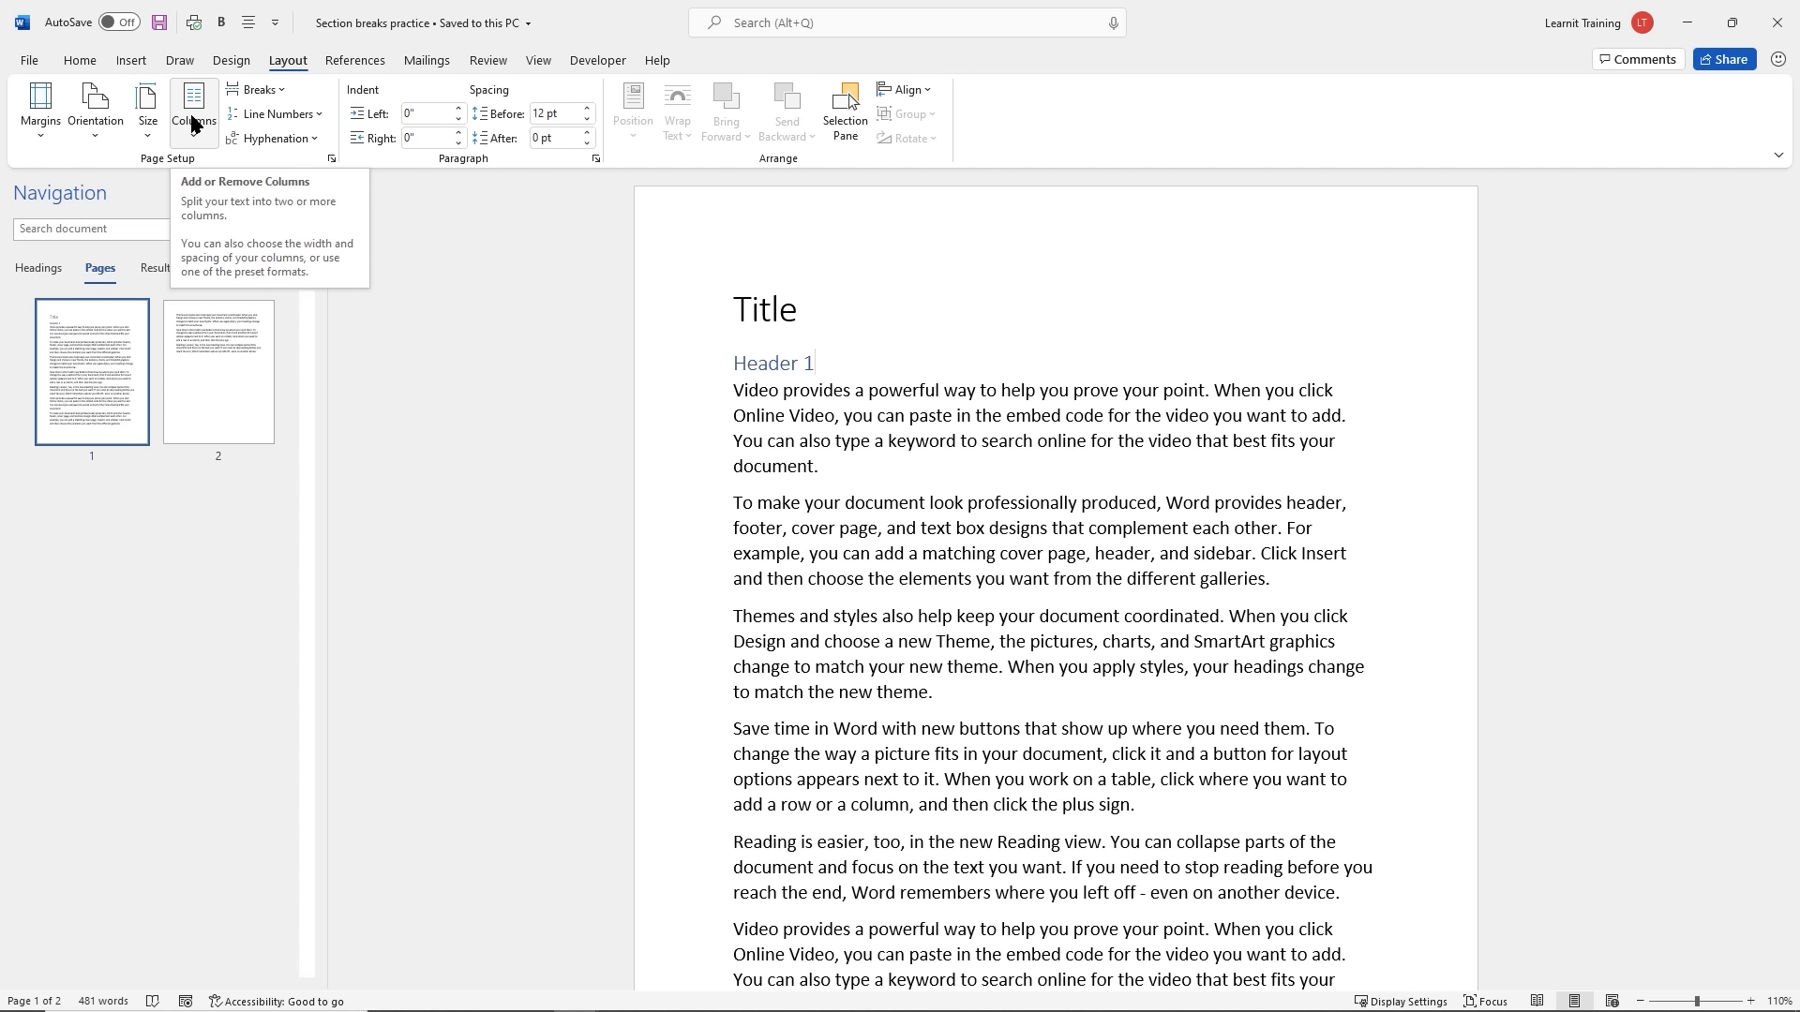
click(277, 91)
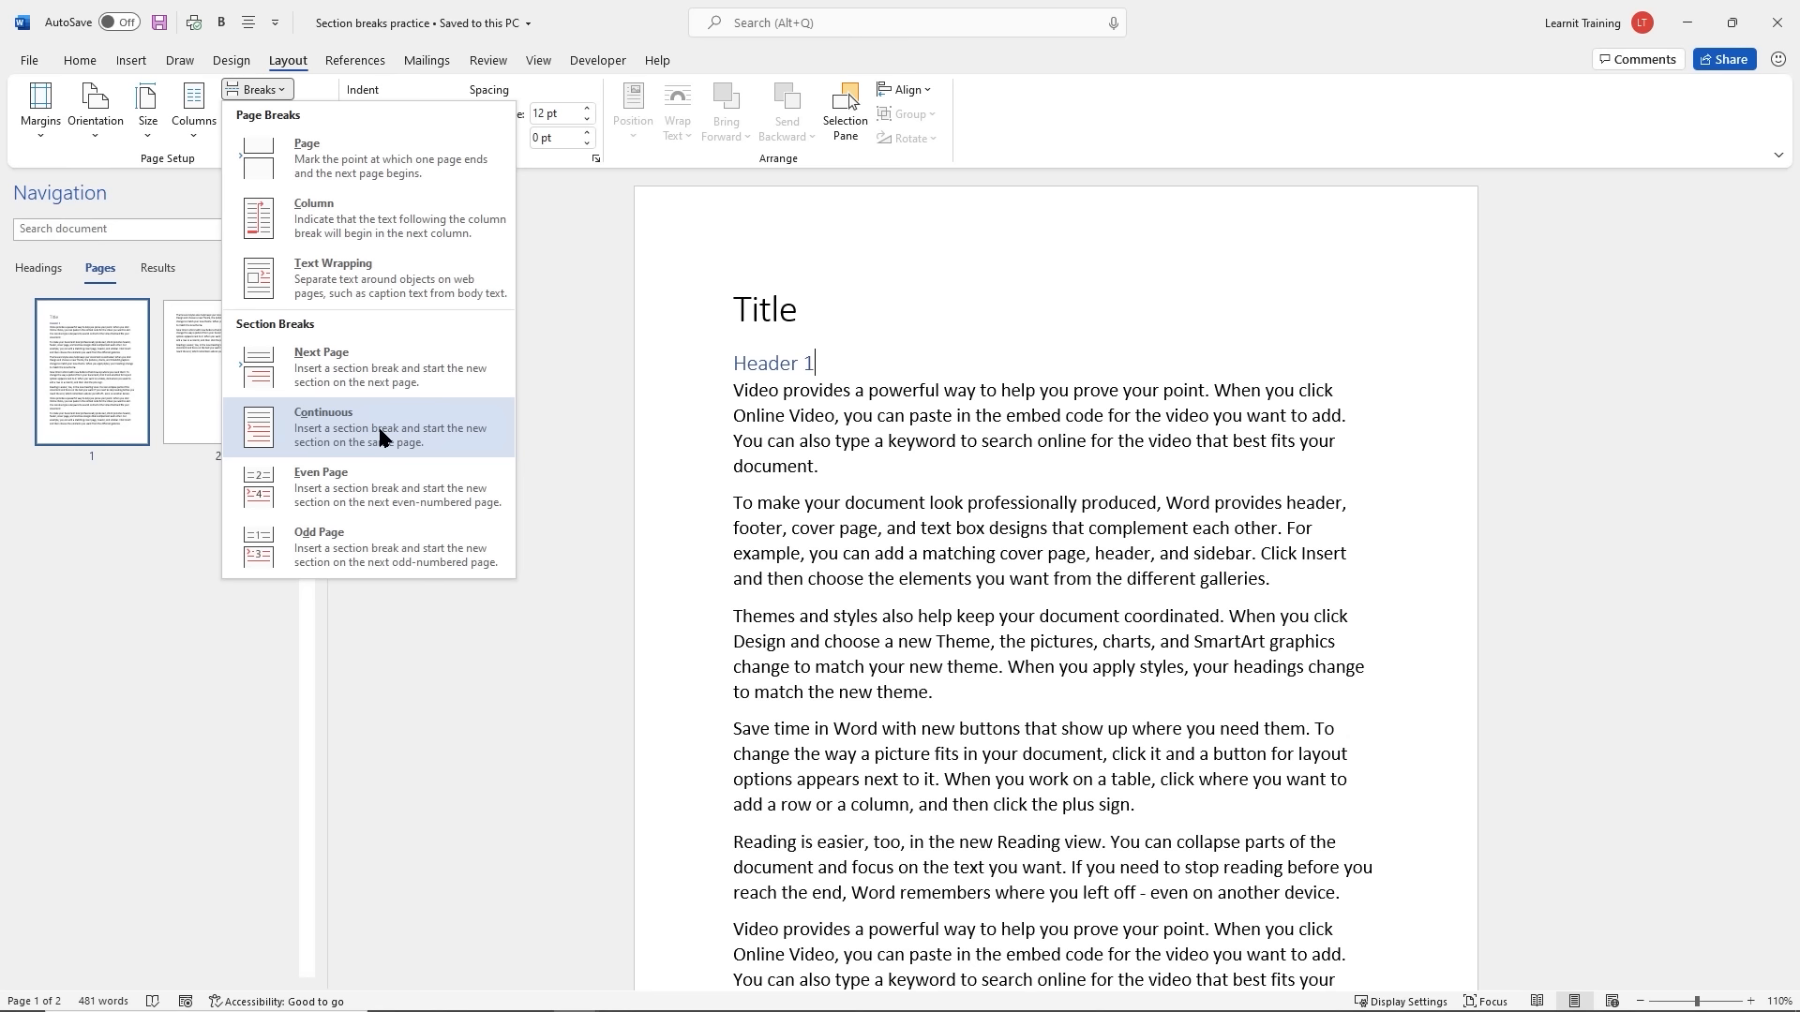
click(827, 439)
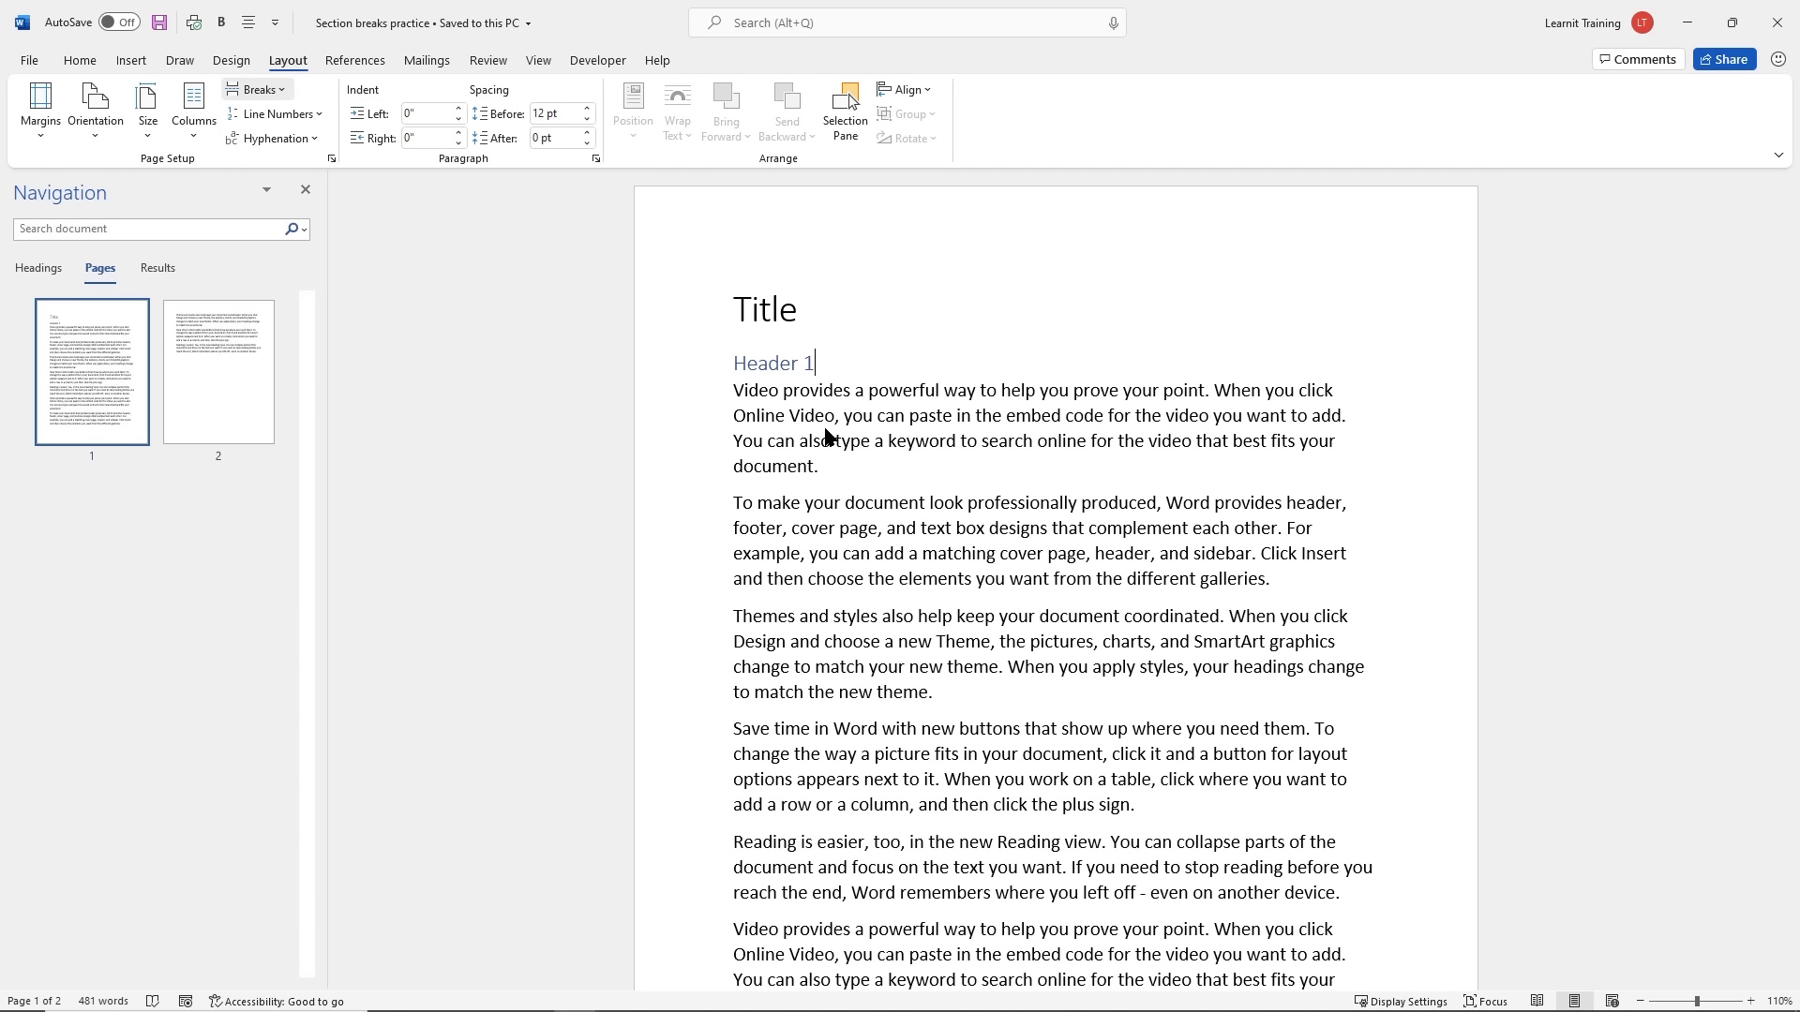
Look over pages 1 and 2 to examine where the text passes from one page to the other
click(116, 375)
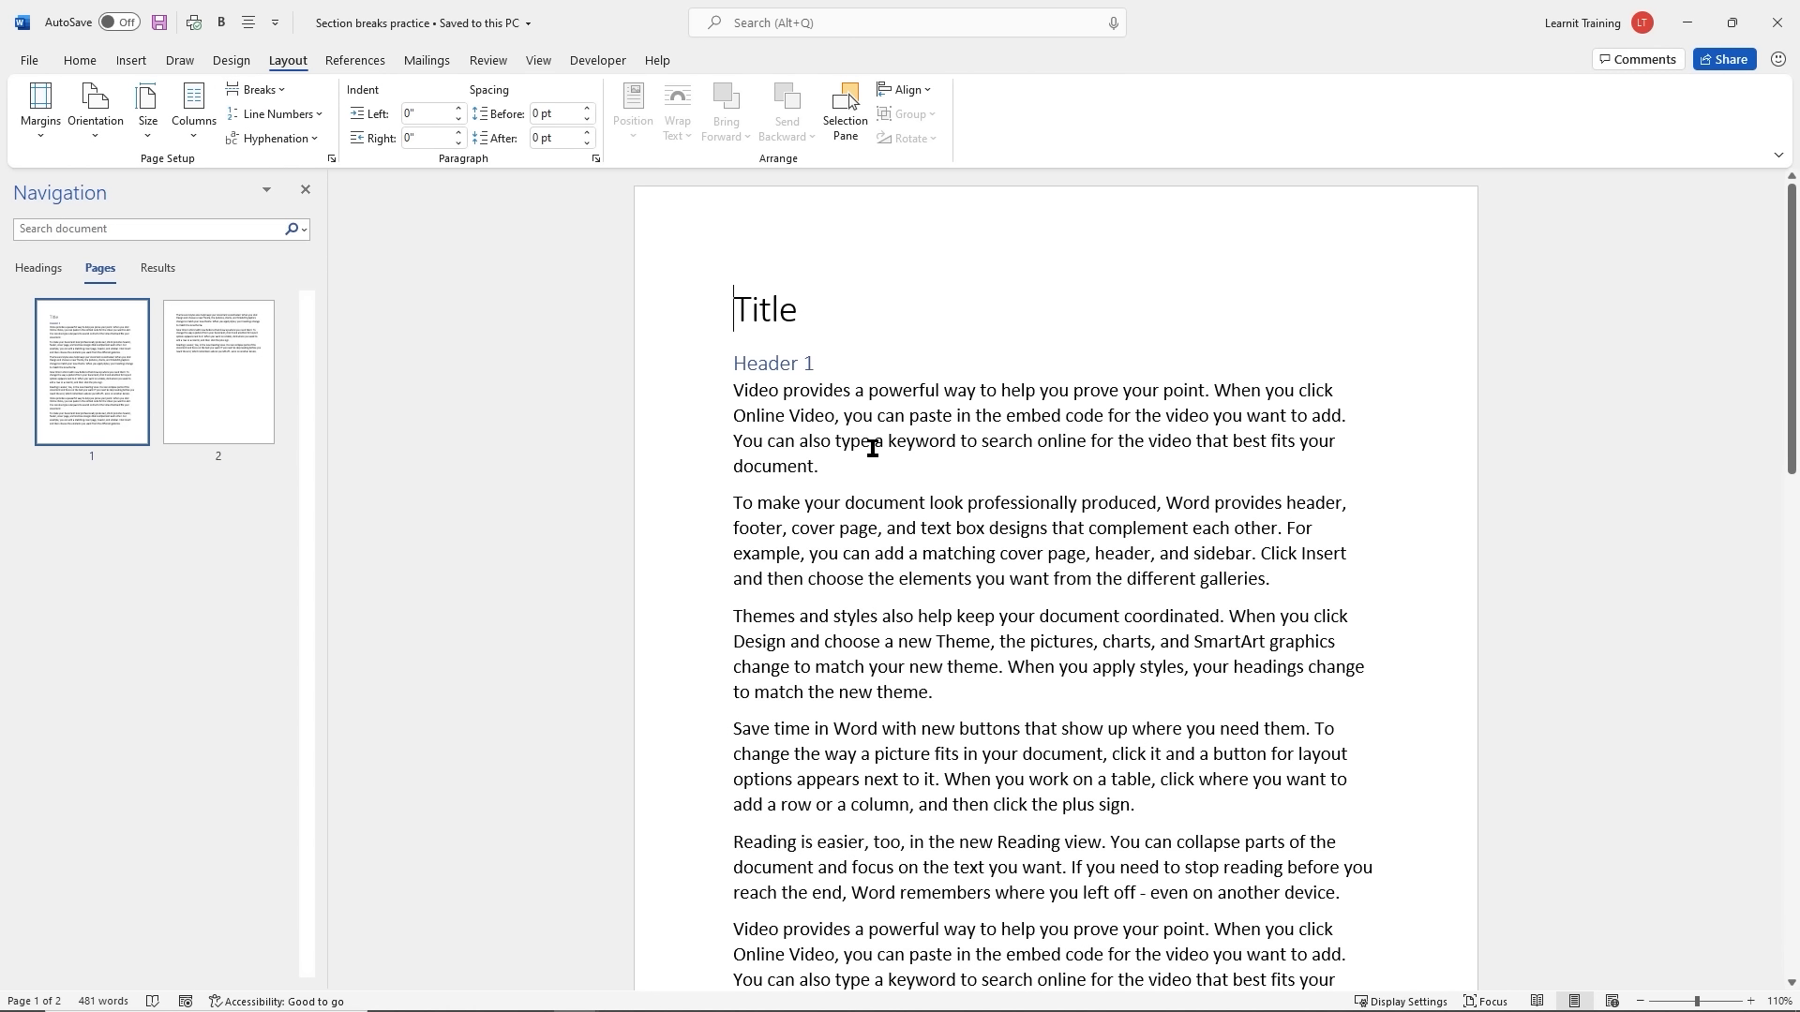
click(244, 352)
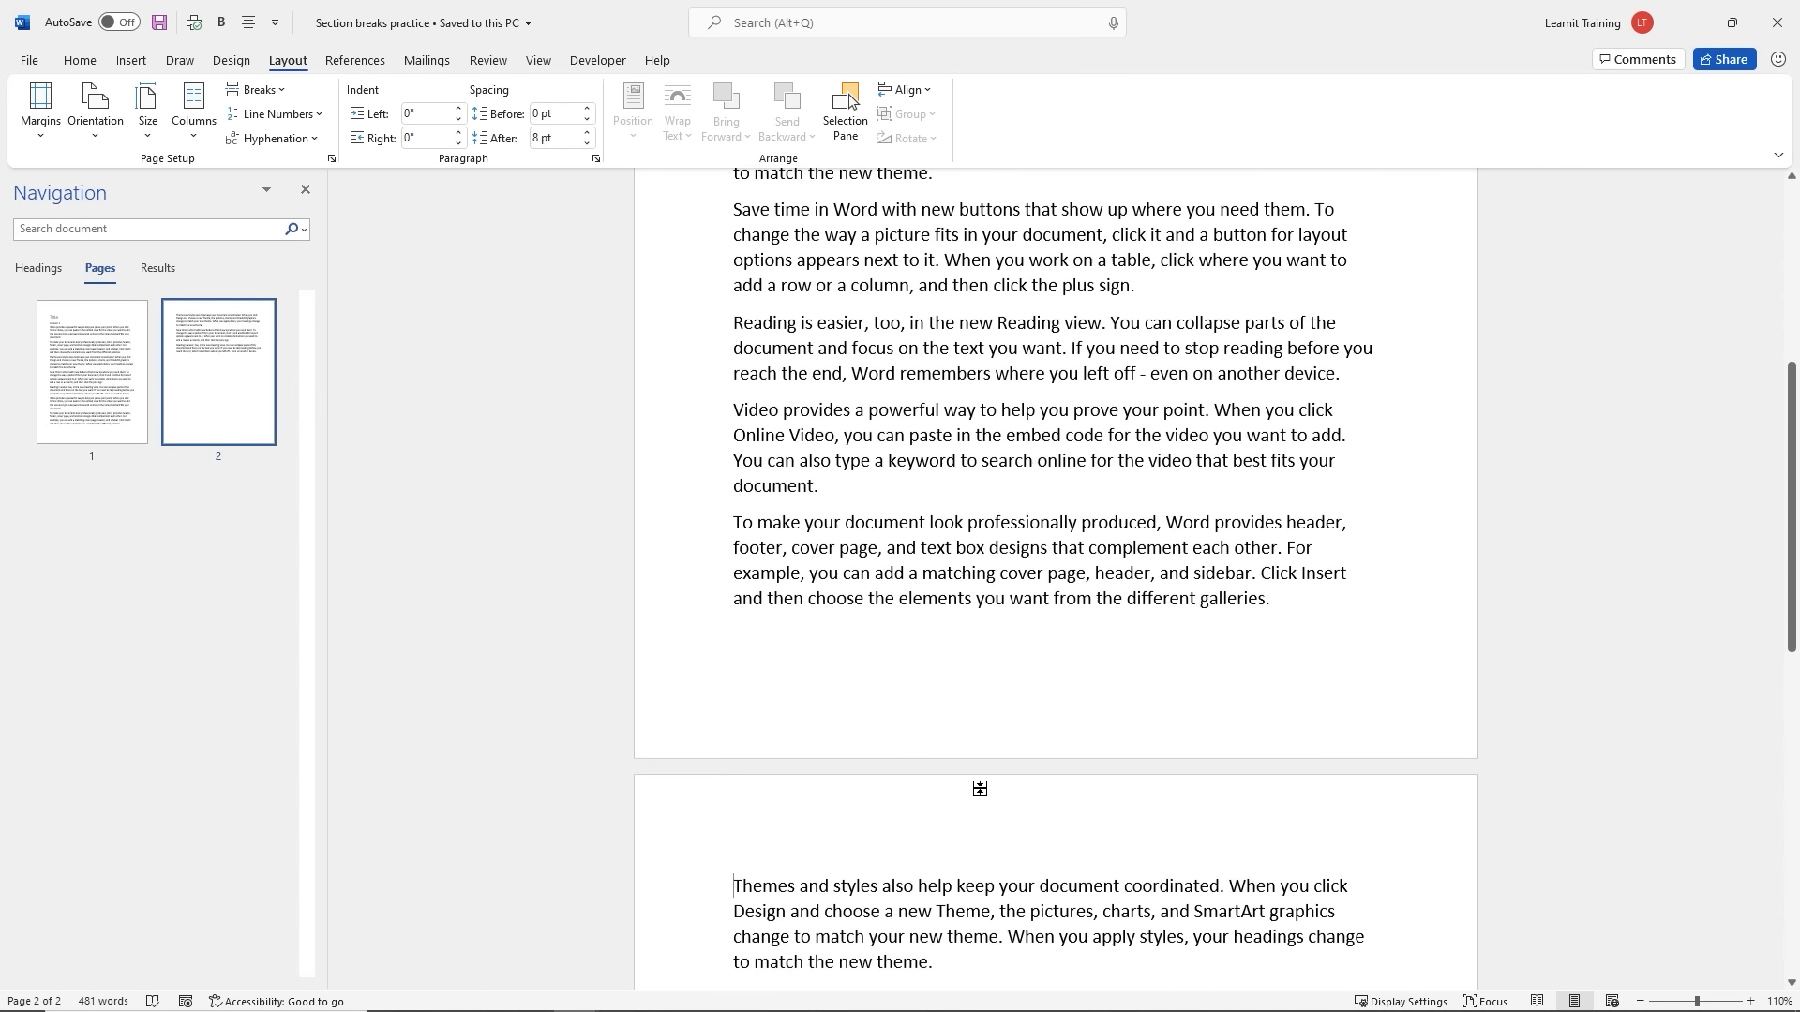
scroll(980, 788, down, 4)
scroll(991, 787, up, 2)
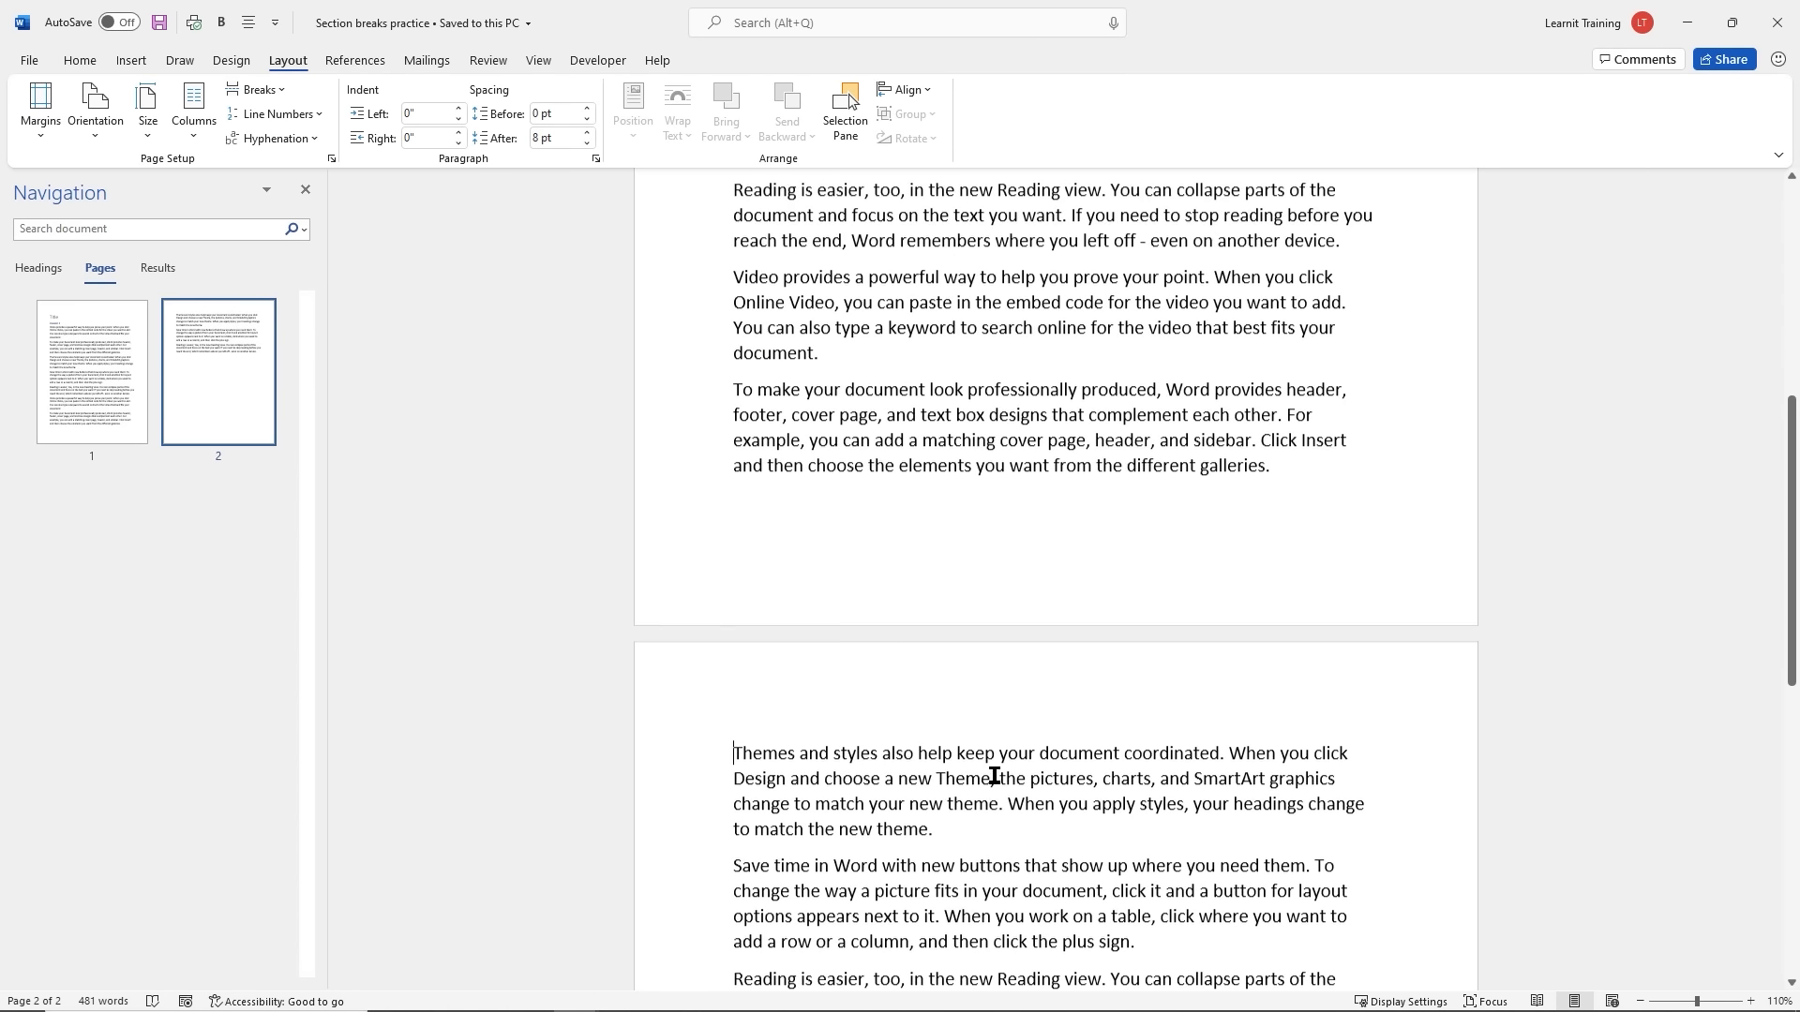
scroll(995, 776, up, 10)
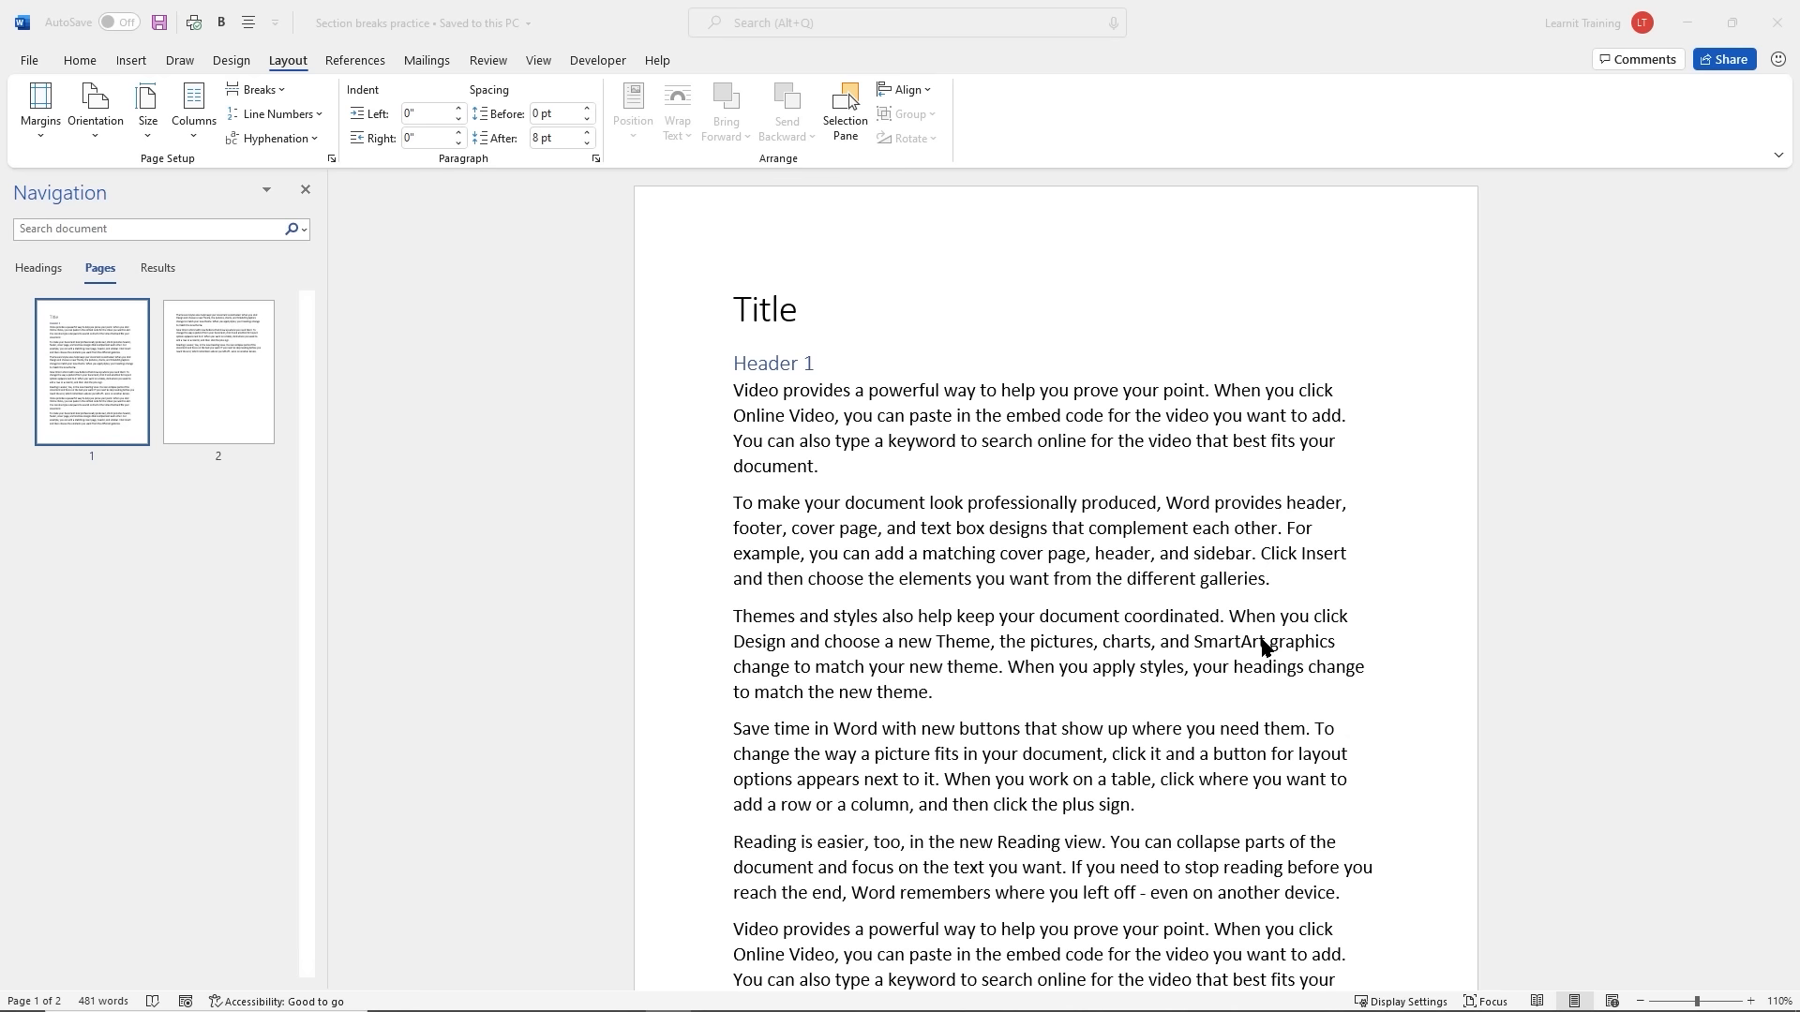
Lay out the document's text in two columns, working from the start of the first paragraph under Header 1
click(754, 403)
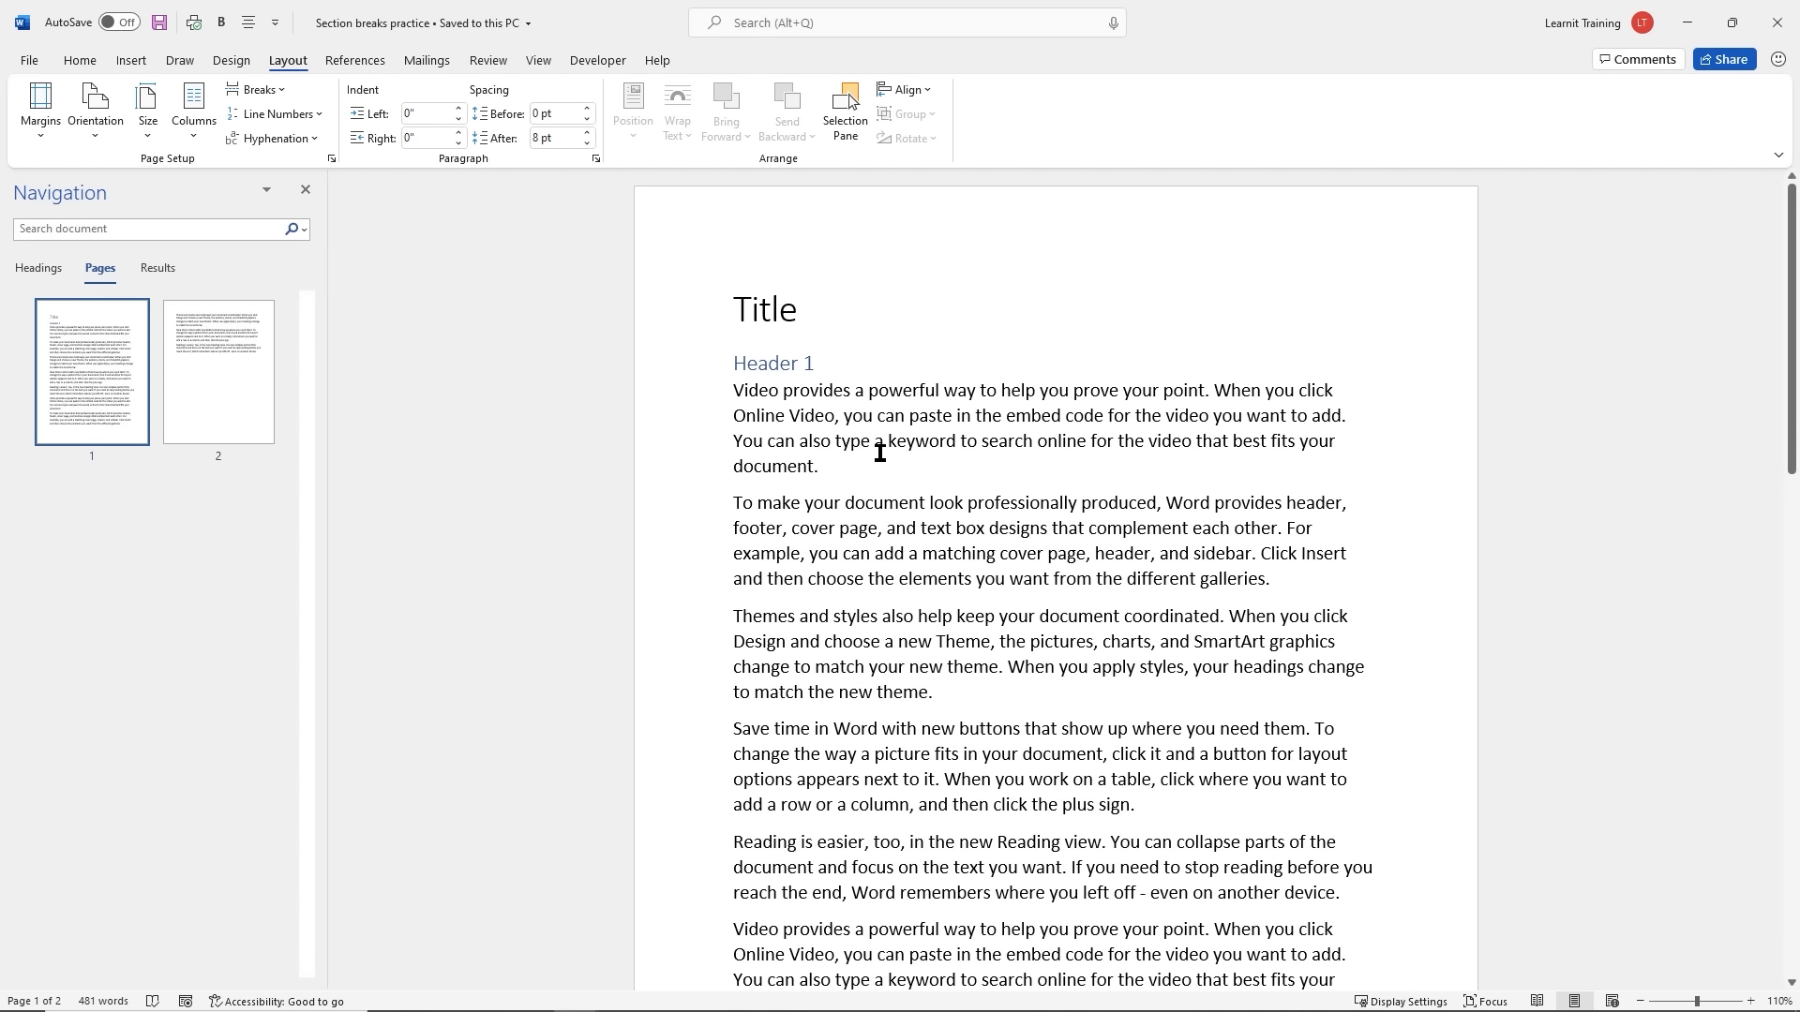
click(200, 141)
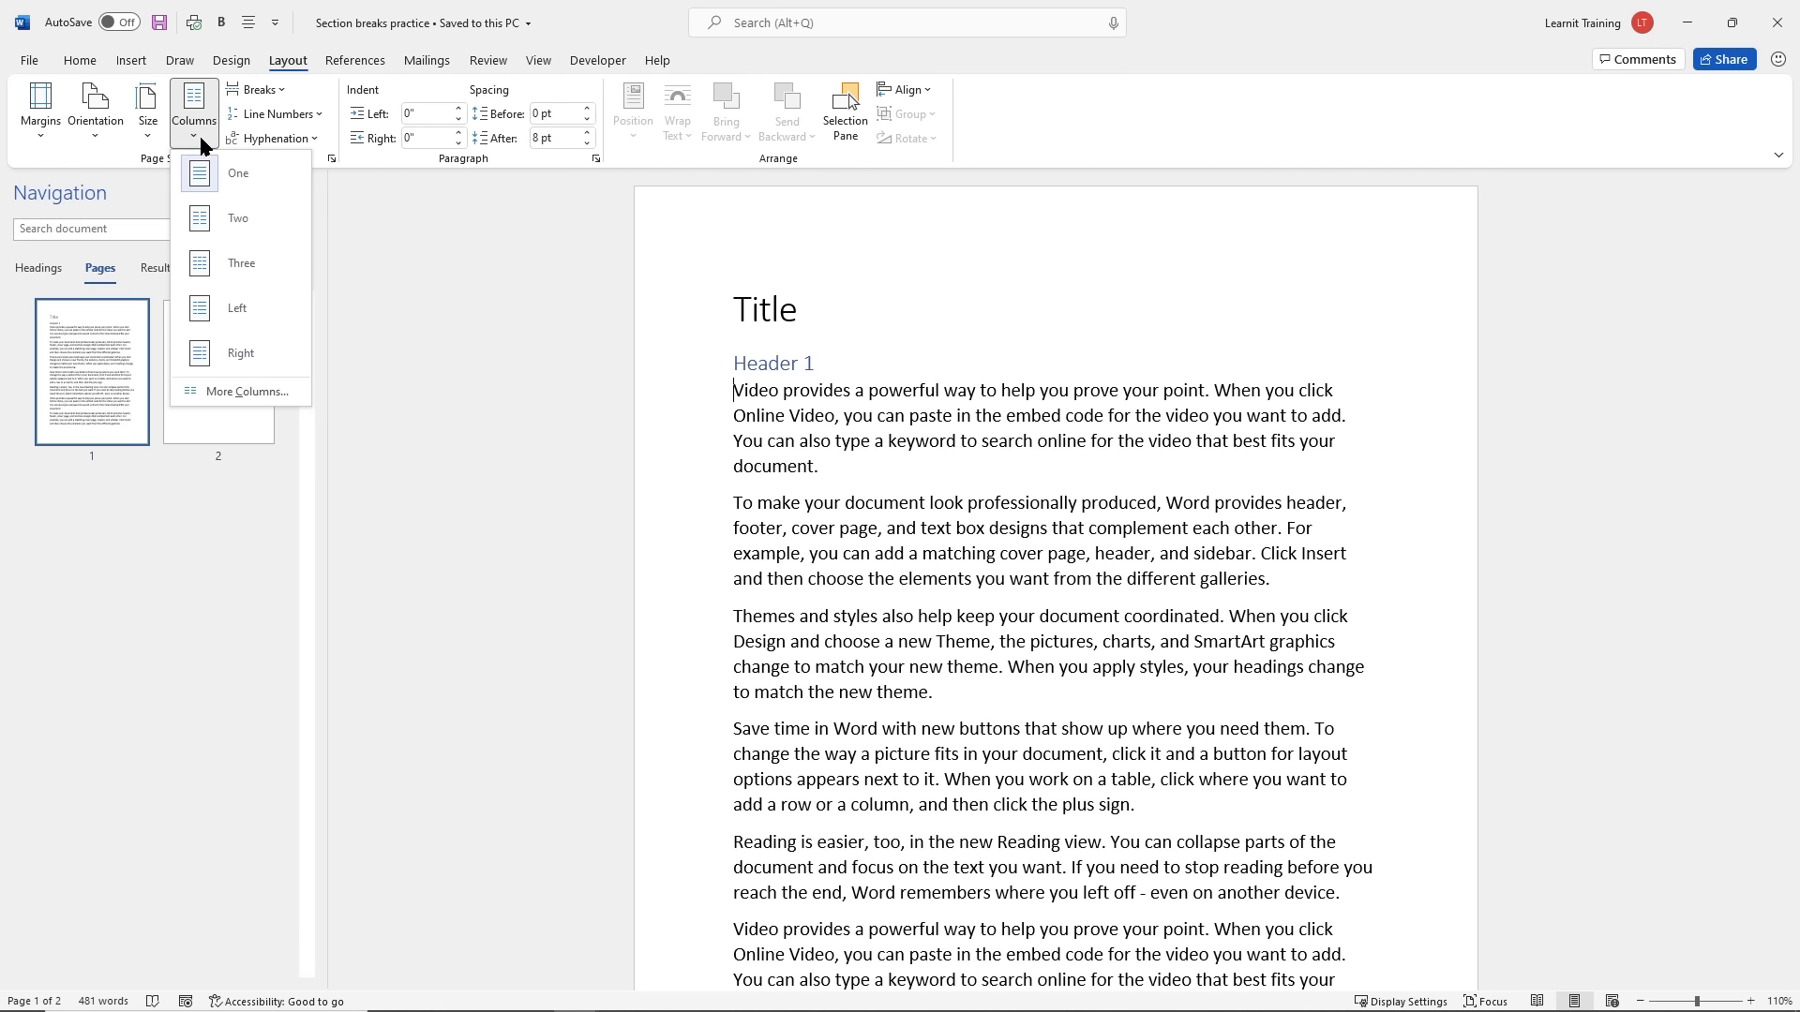
click(233, 221)
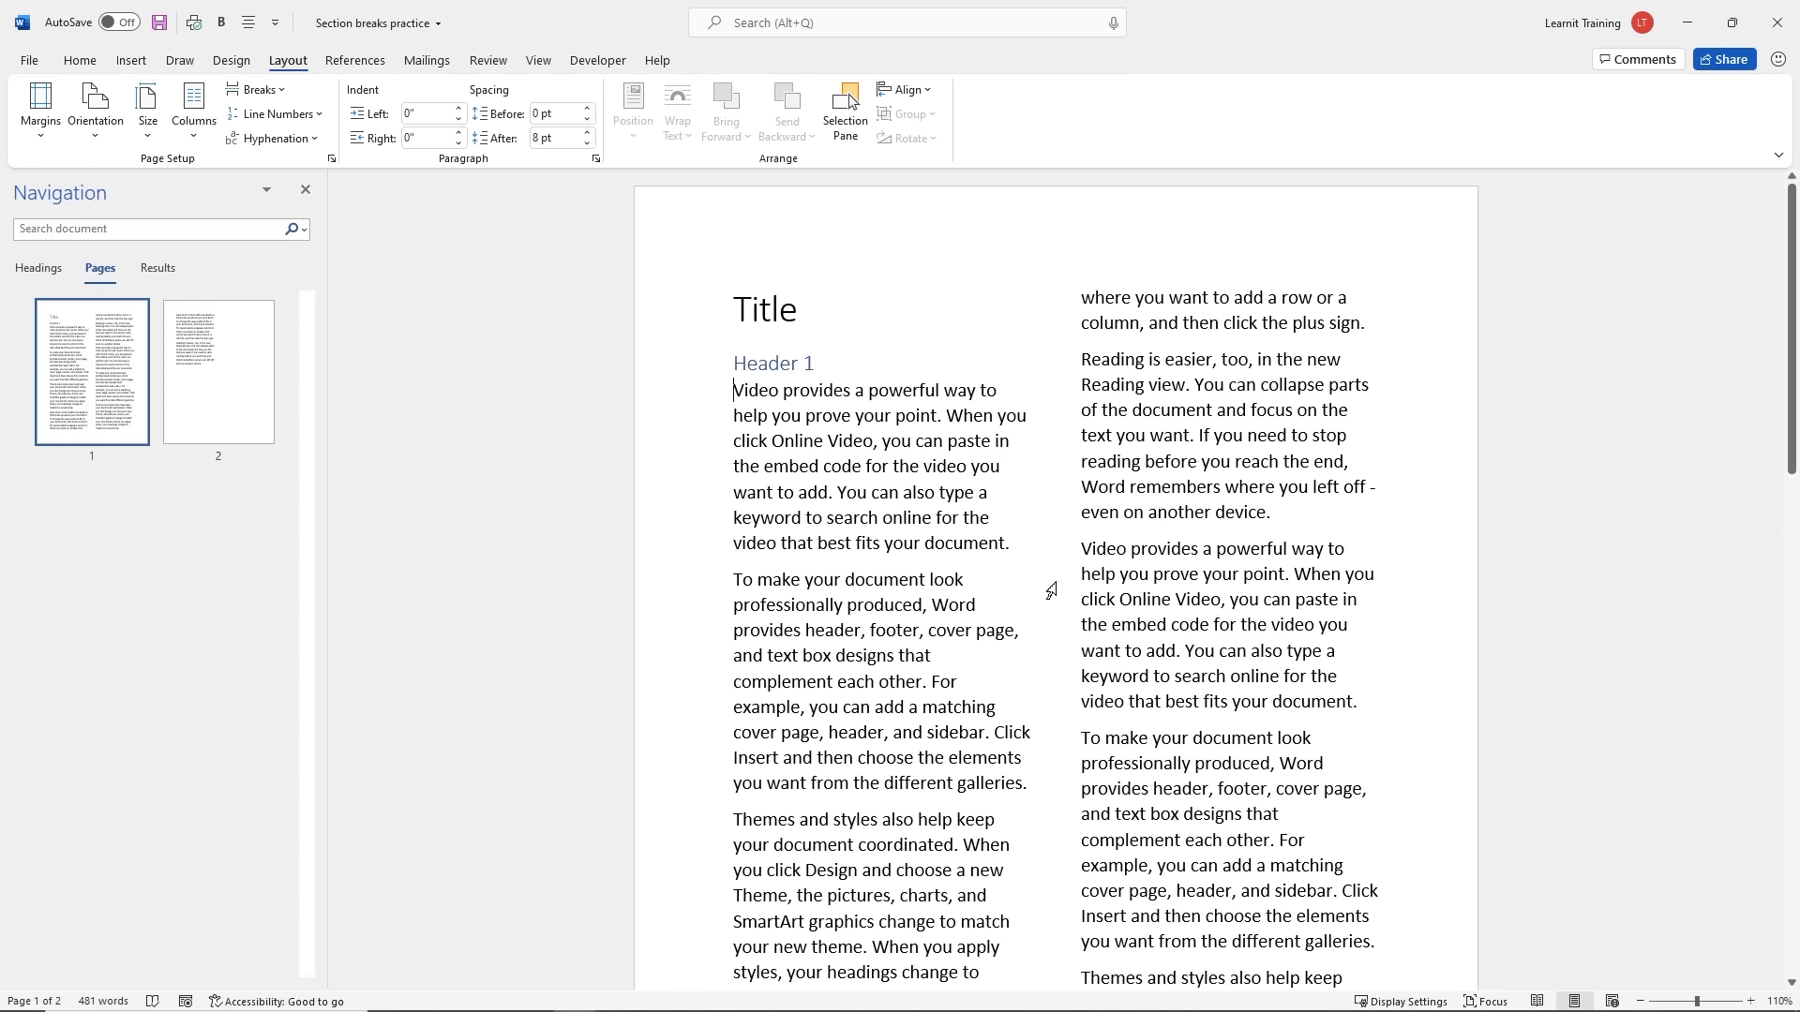
Review how the two-column text runs across both pages, and undo the two-column layout
scroll(1109, 619, down, 8)
scroll(1125, 619, up, 3)
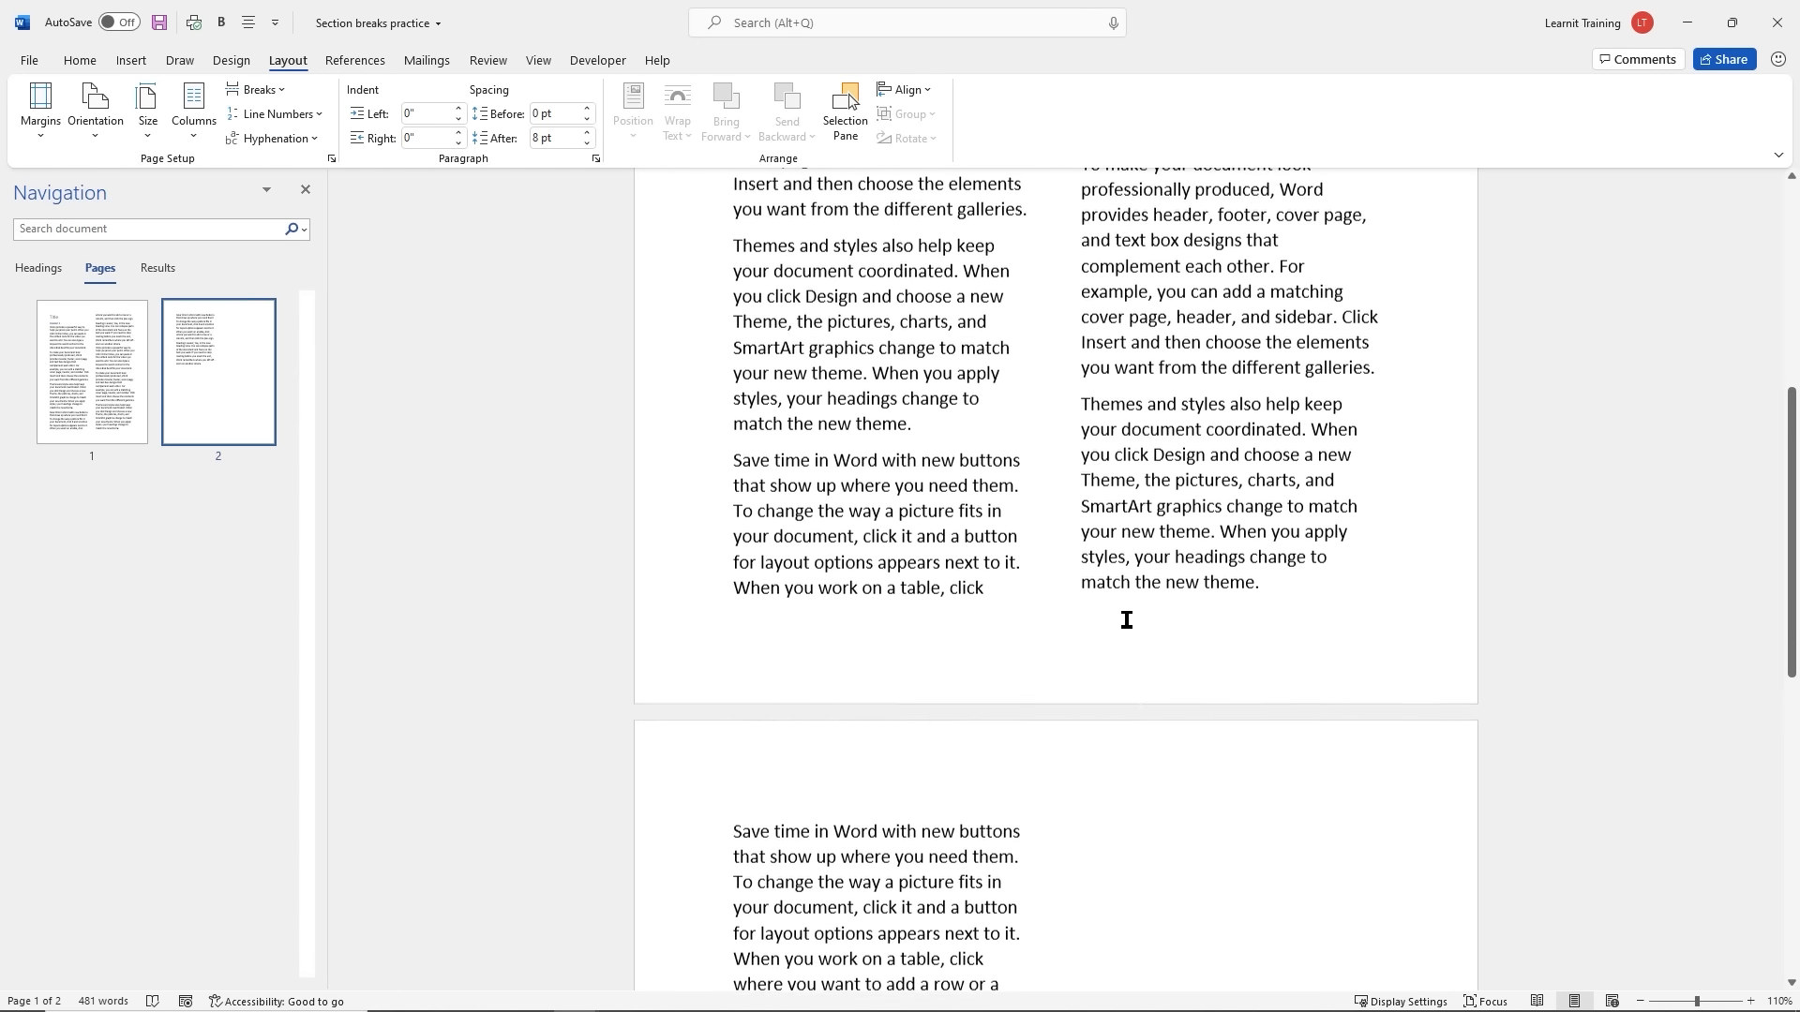
scroll(1126, 619, up, 7)
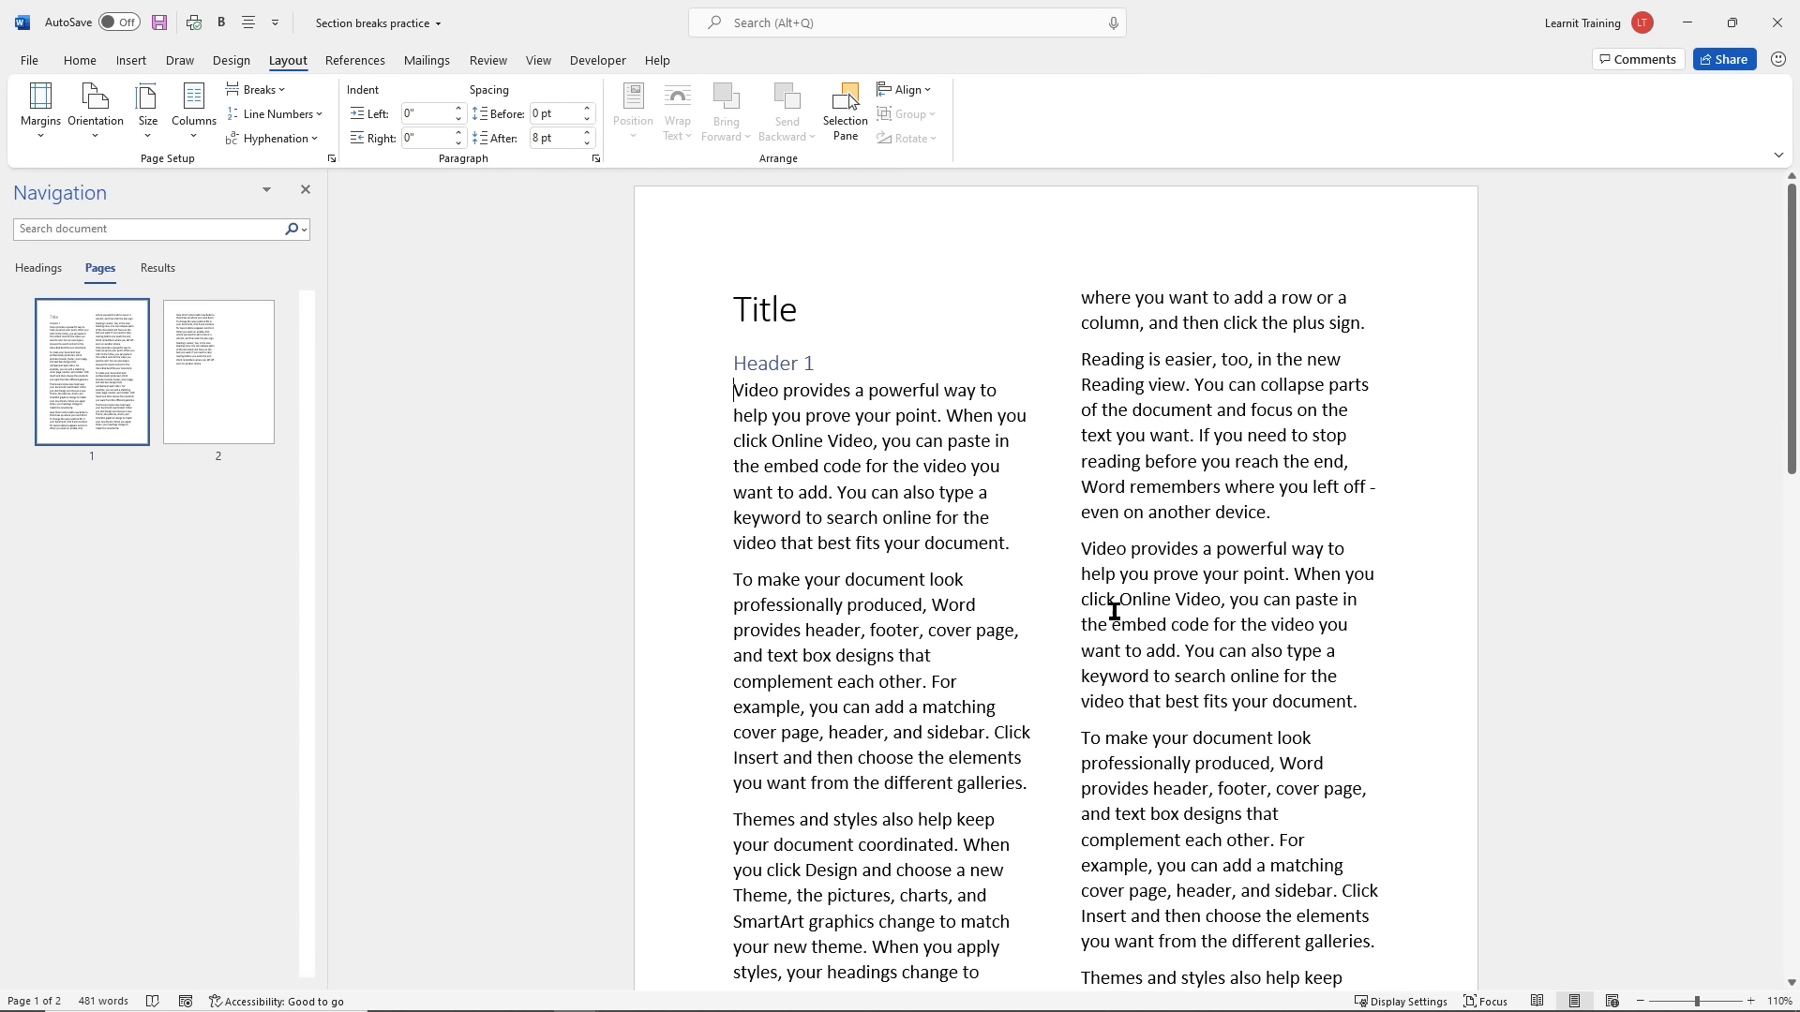
click(1034, 540)
key(ctrl+z)
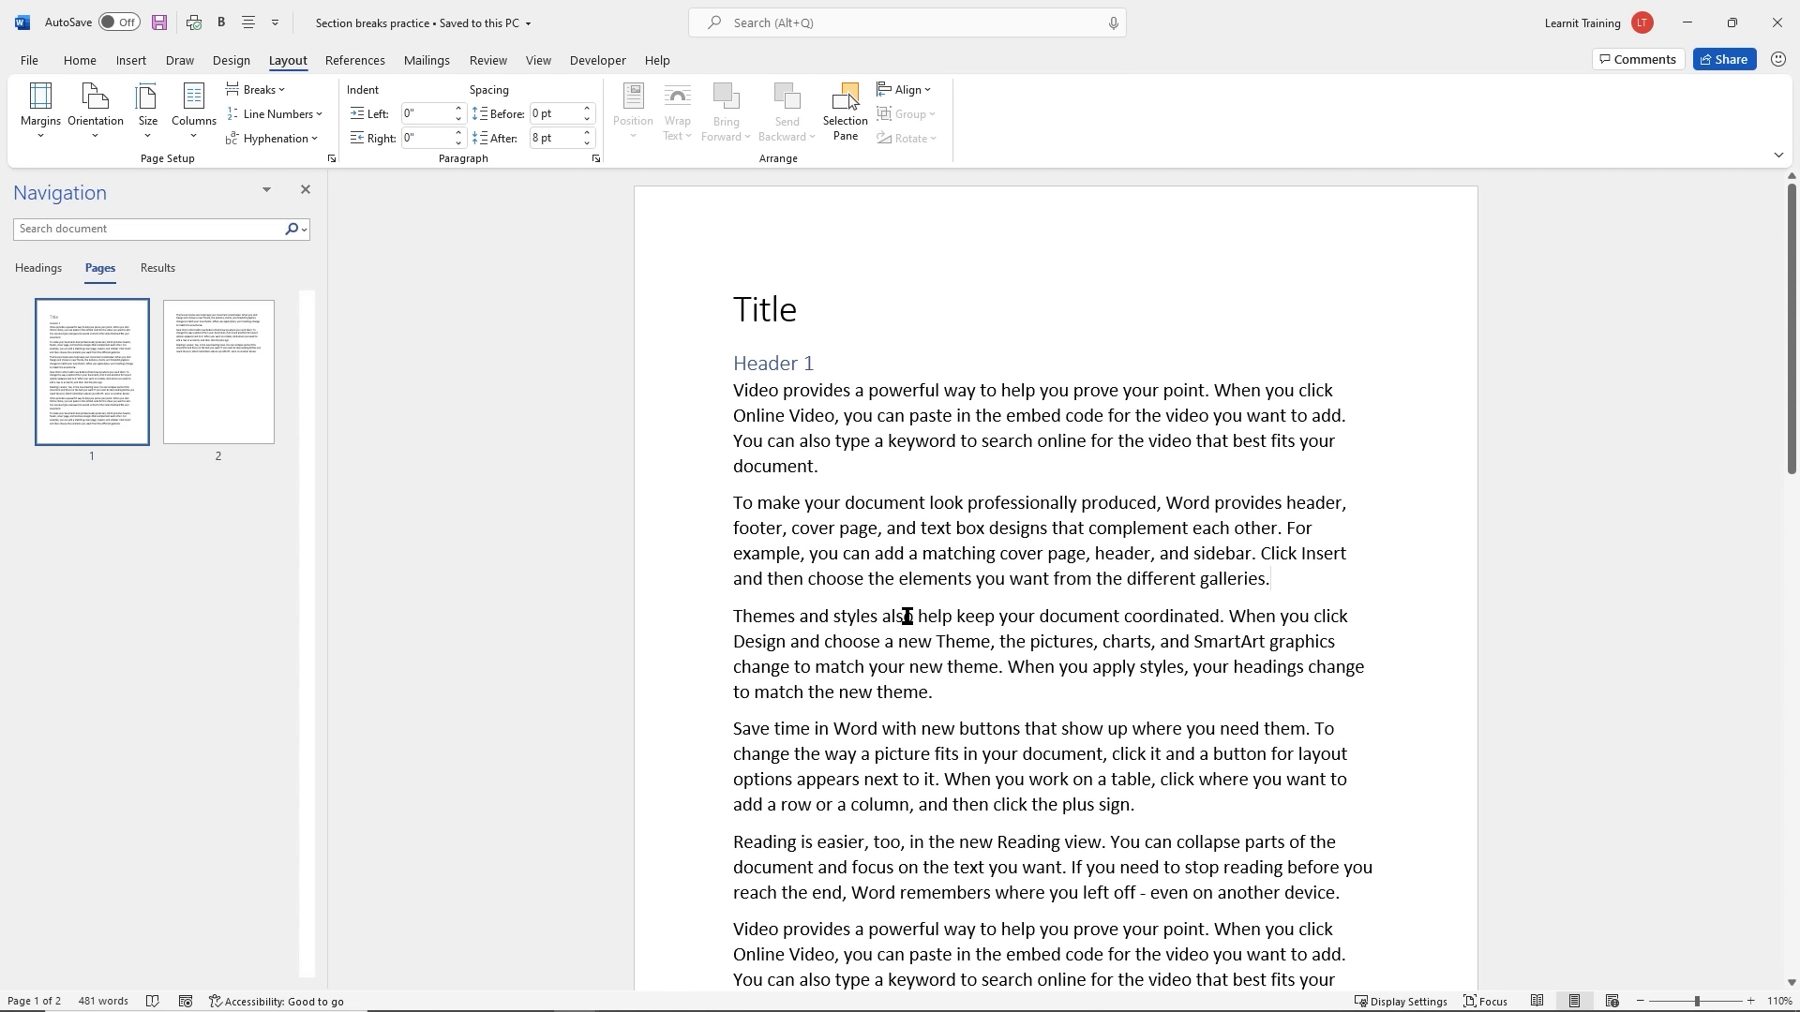
Insert a page break at the end of the second paragraph under Header 1
drag(764, 619, 1140, 687)
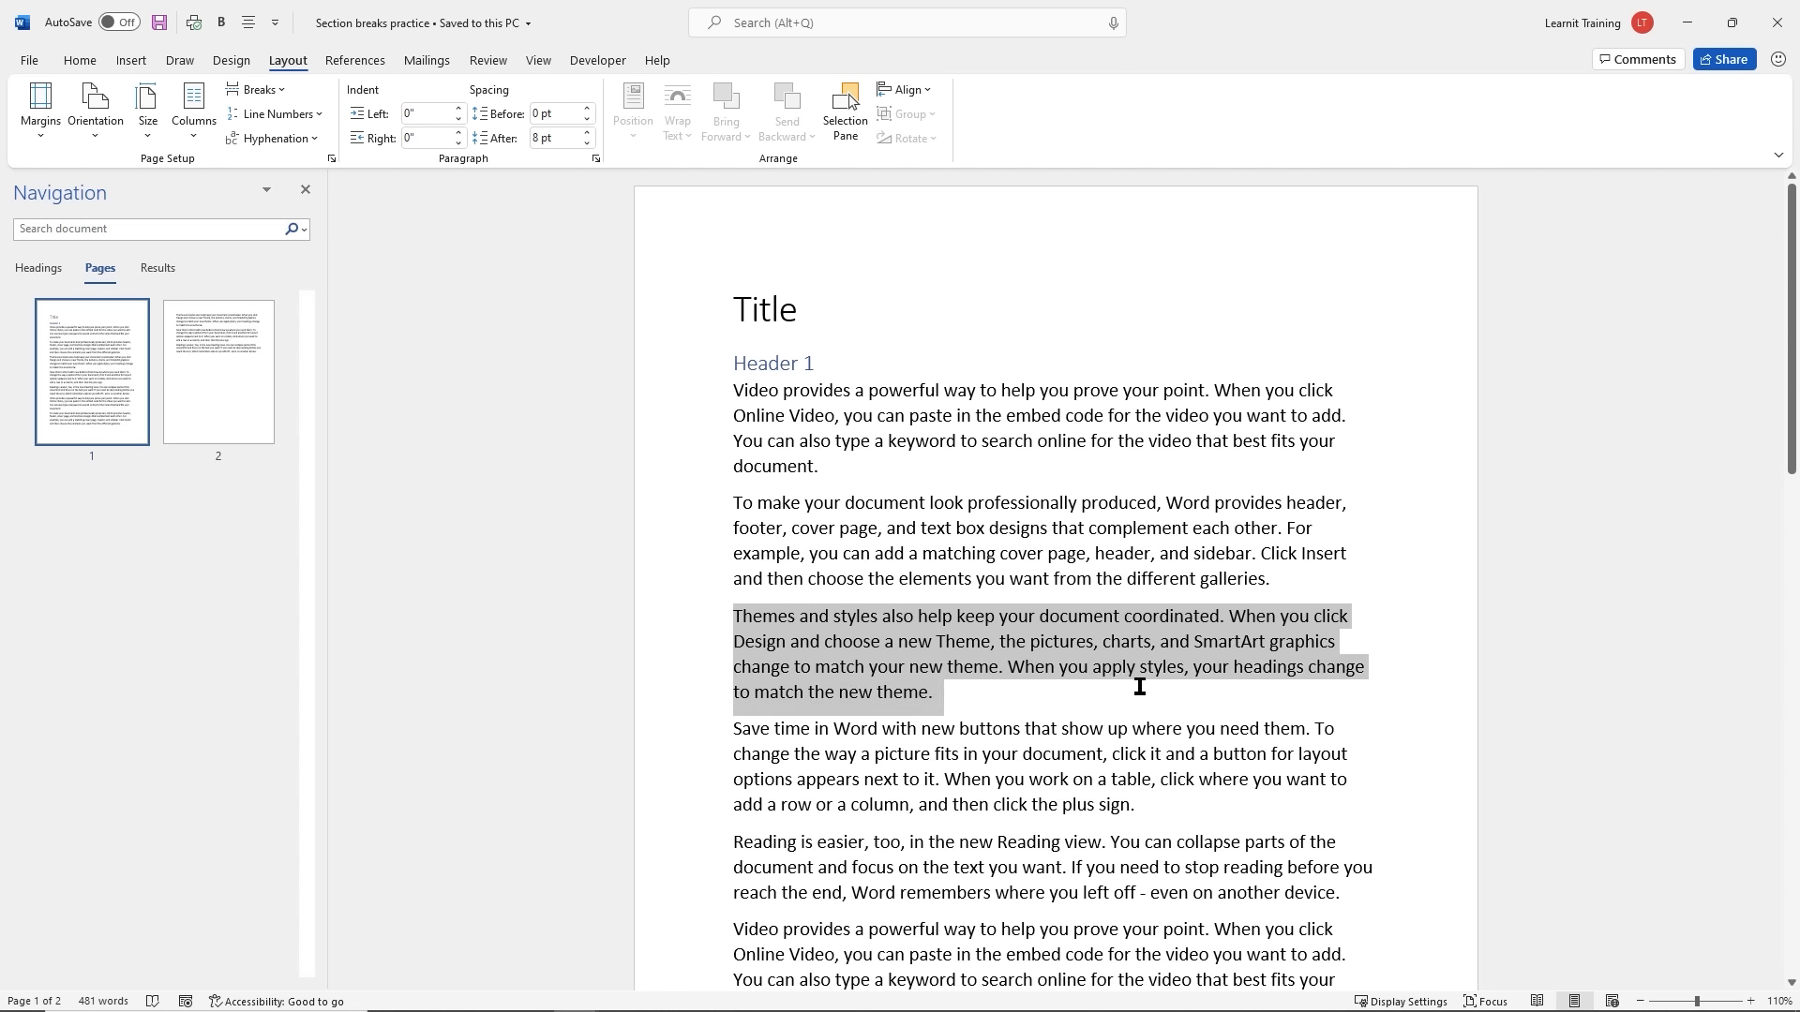
click(1223, 638)
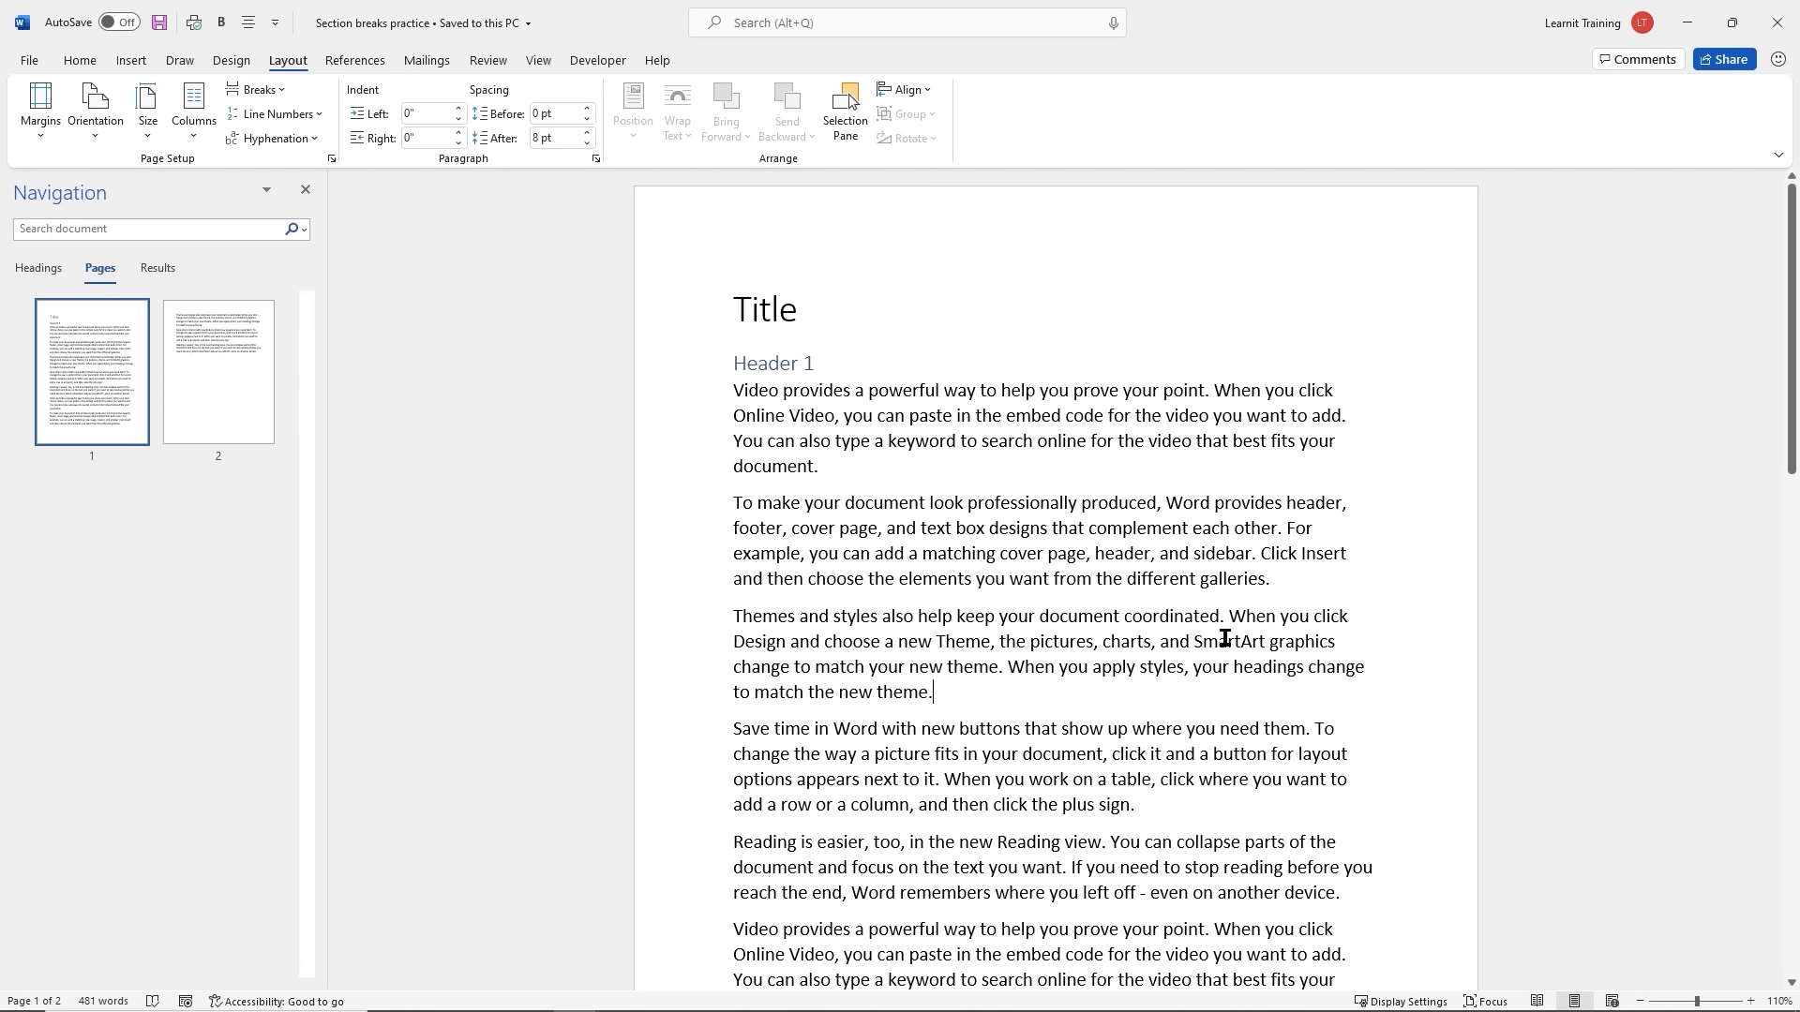
drag(1277, 582, 735, 393)
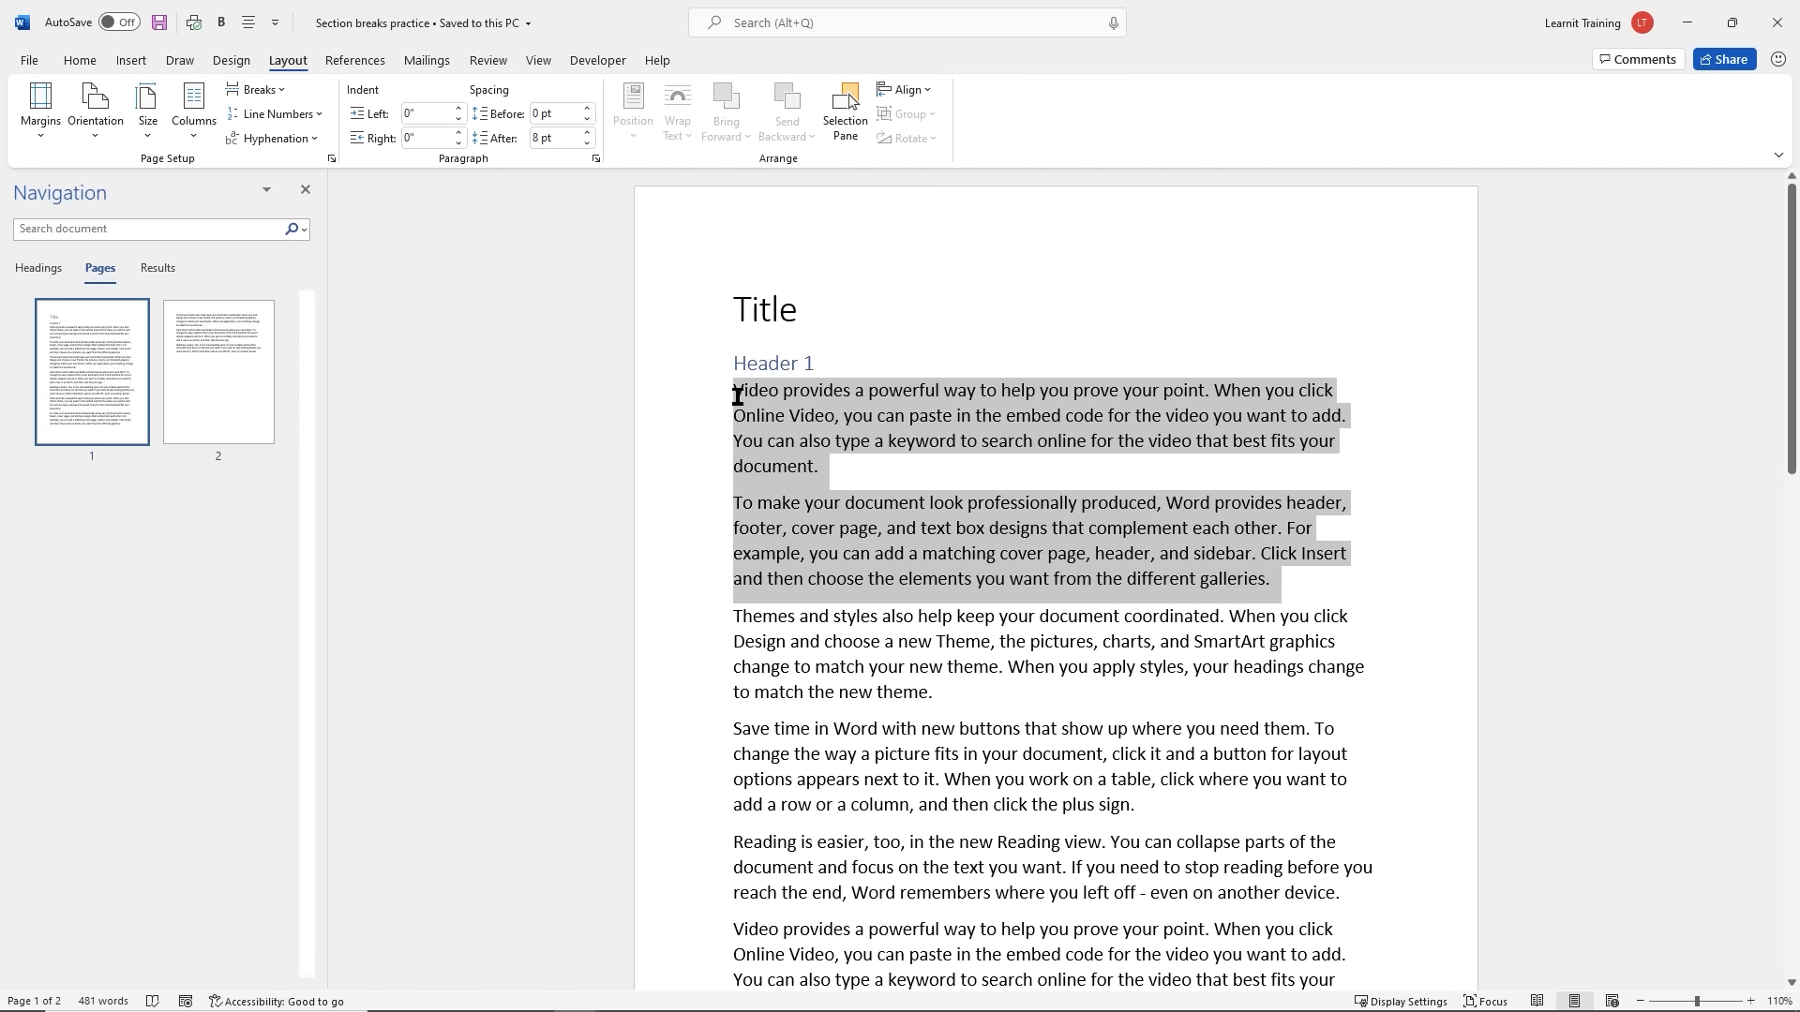
click(1294, 596)
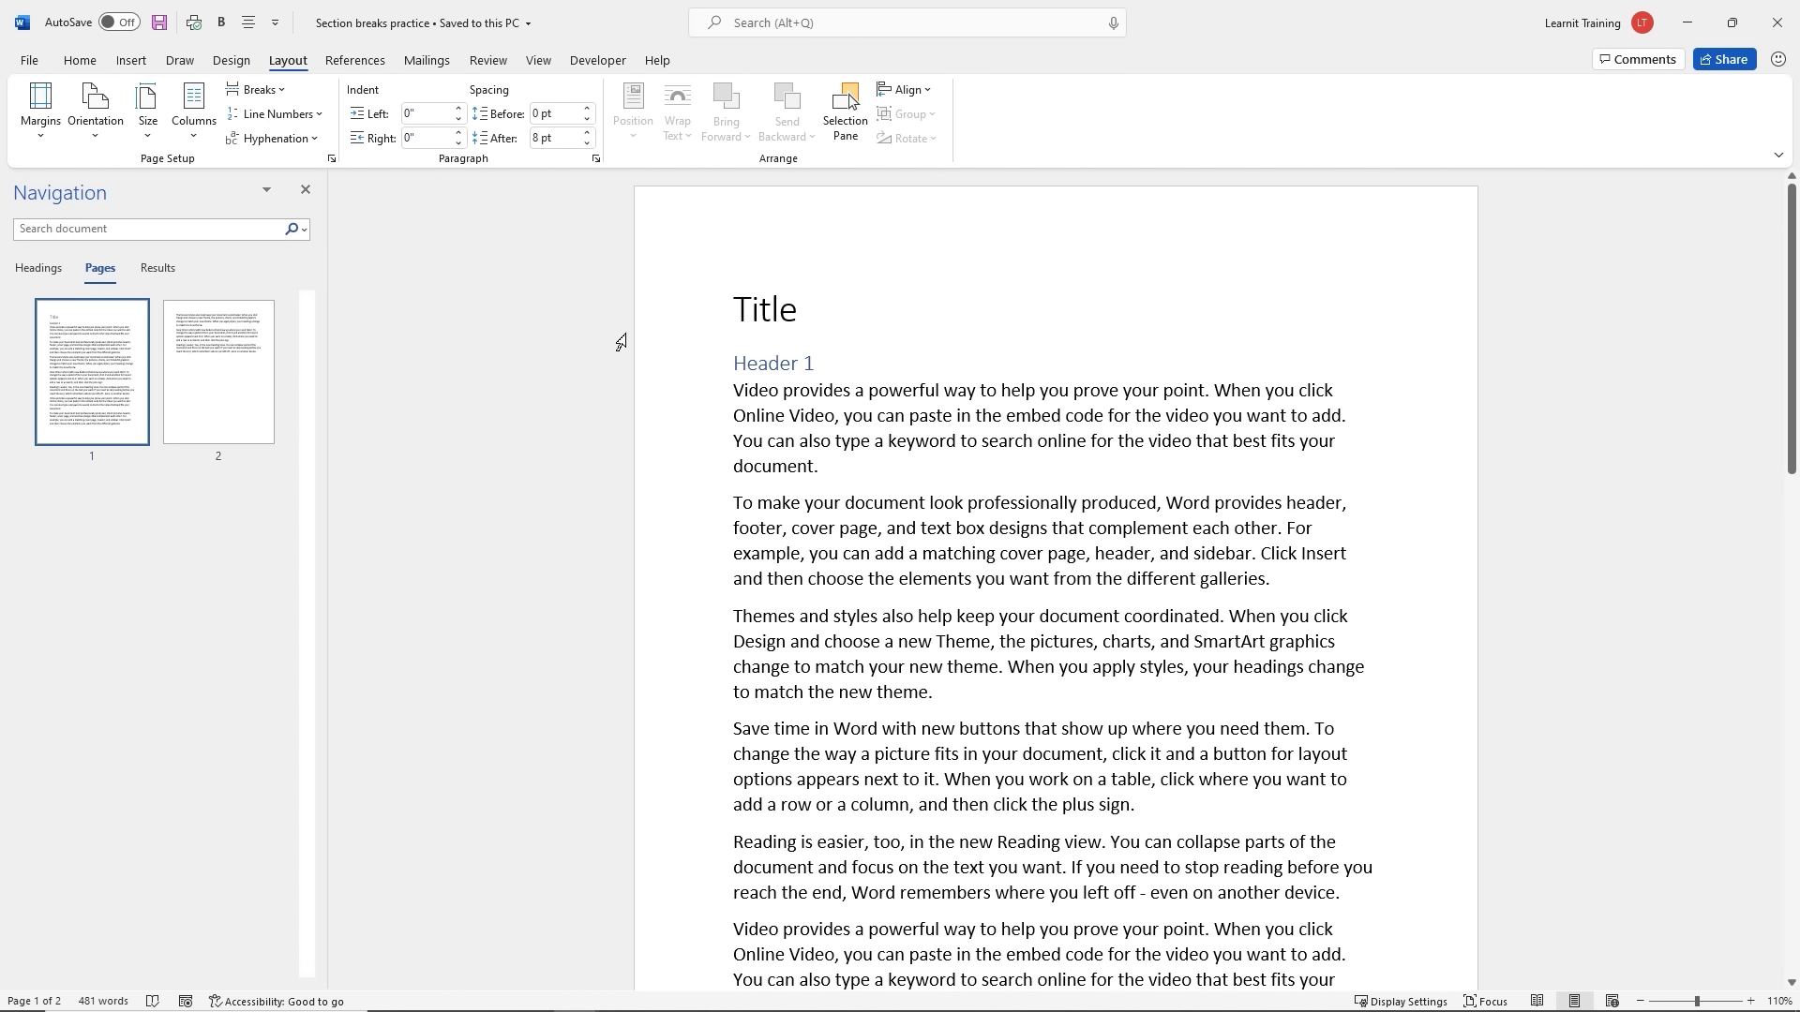
click(282, 90)
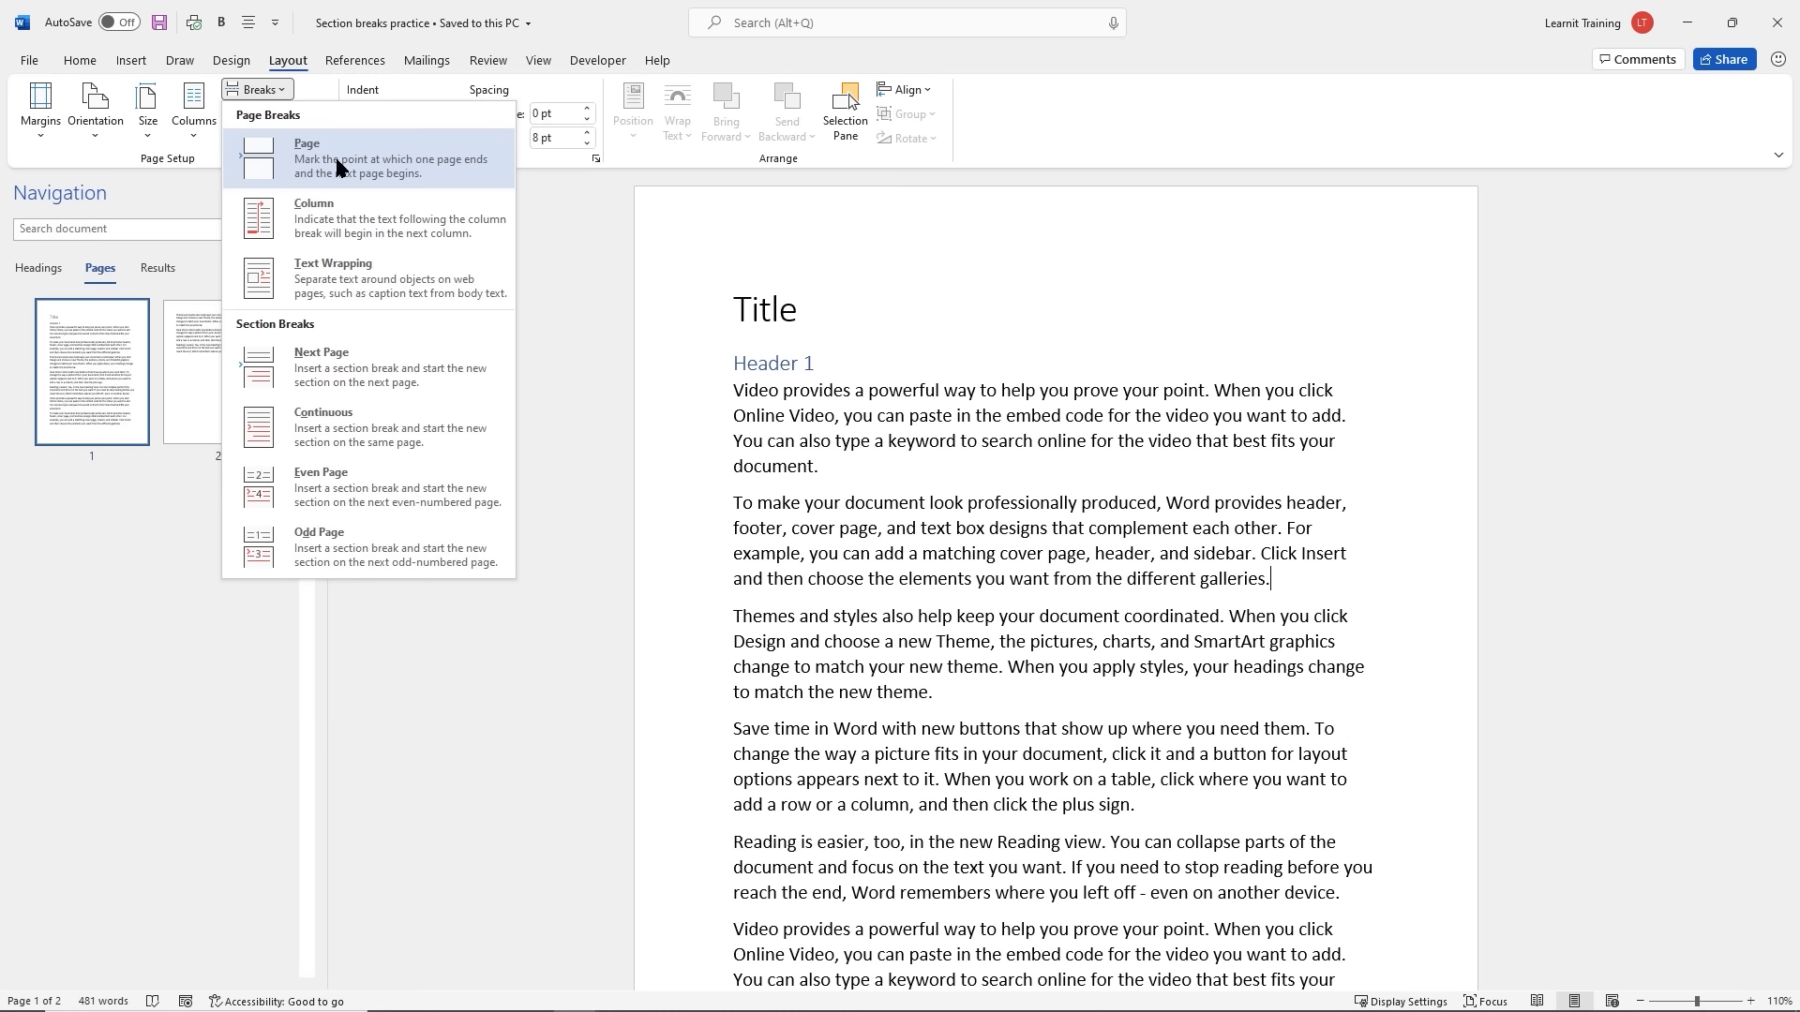
click(133, 62)
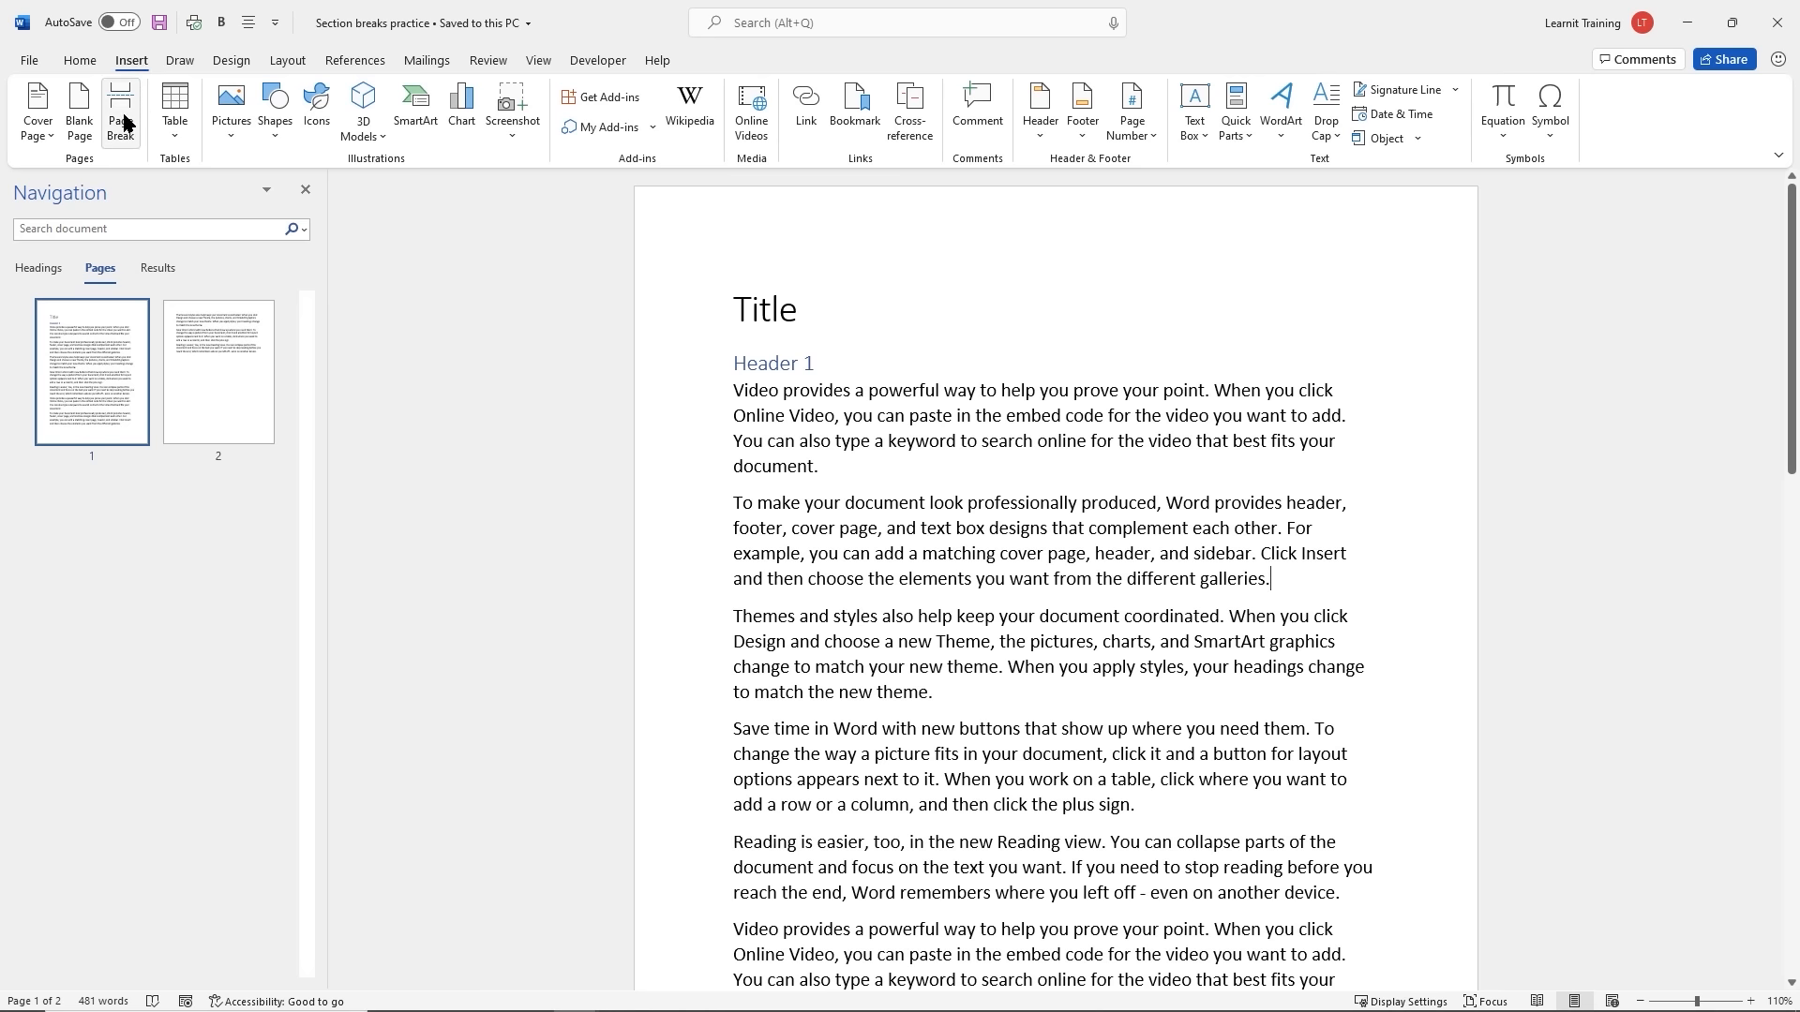
click(287, 63)
click(258, 90)
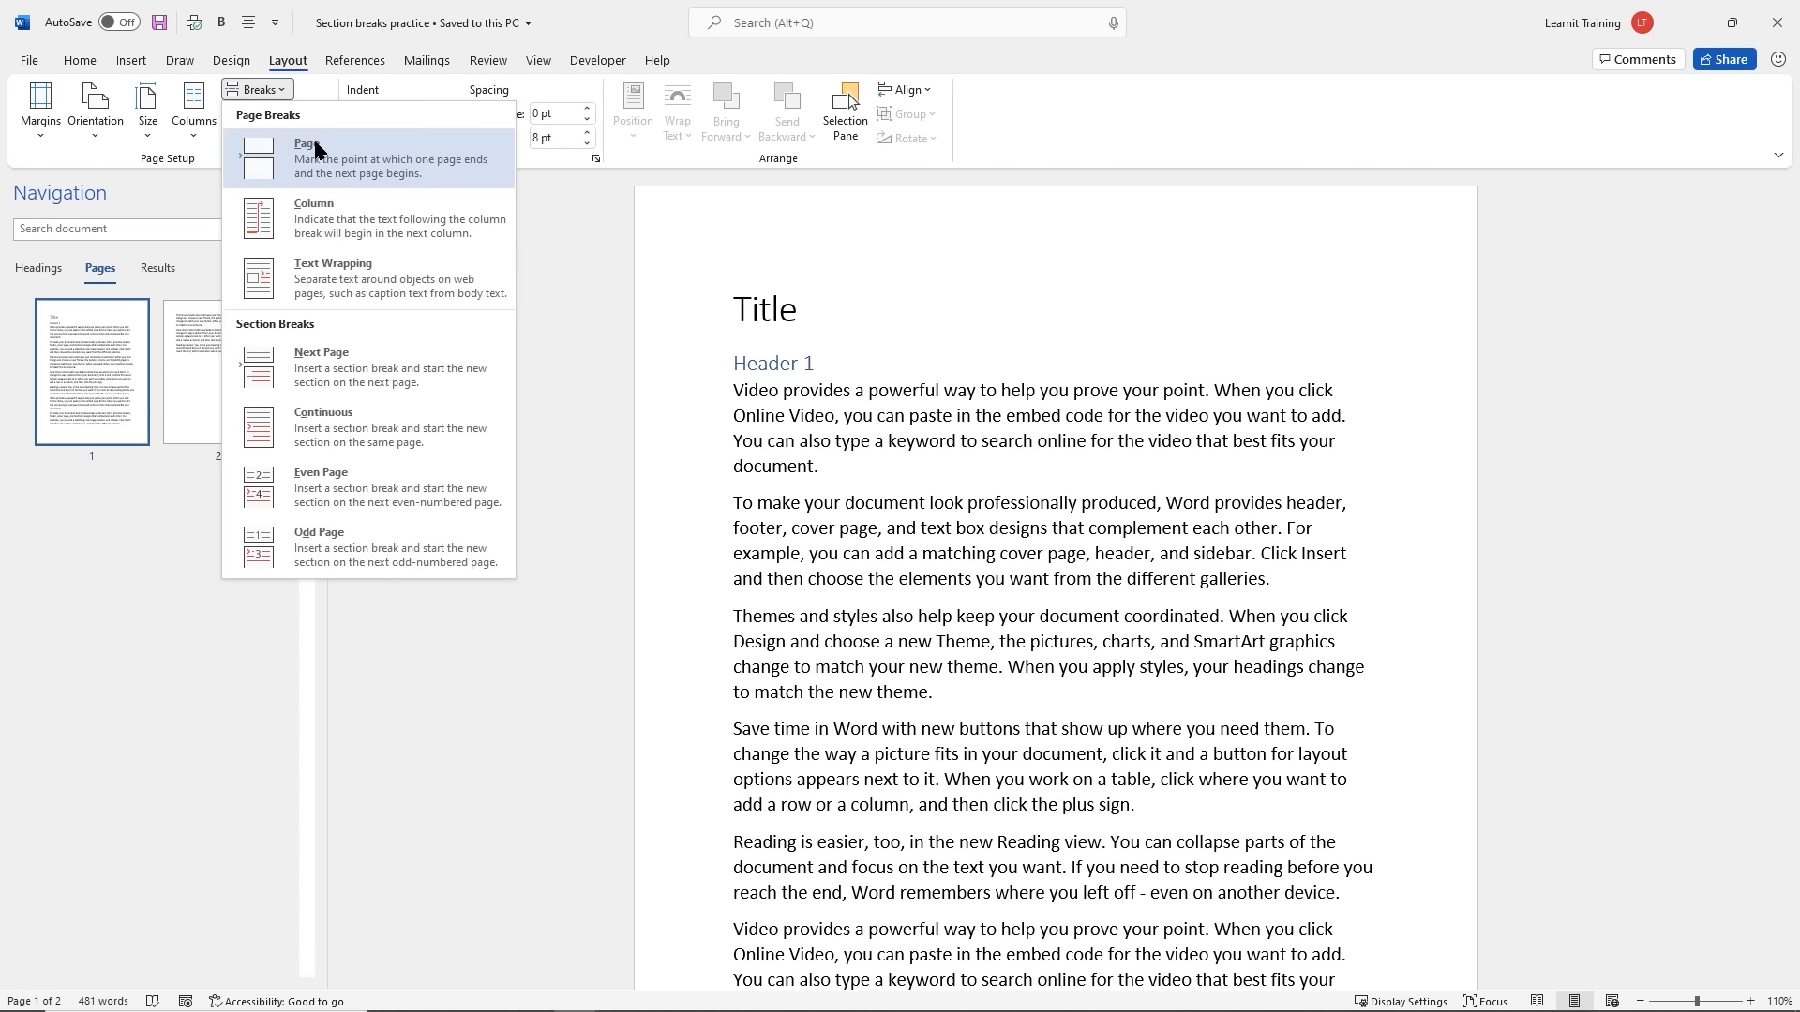
click(319, 153)
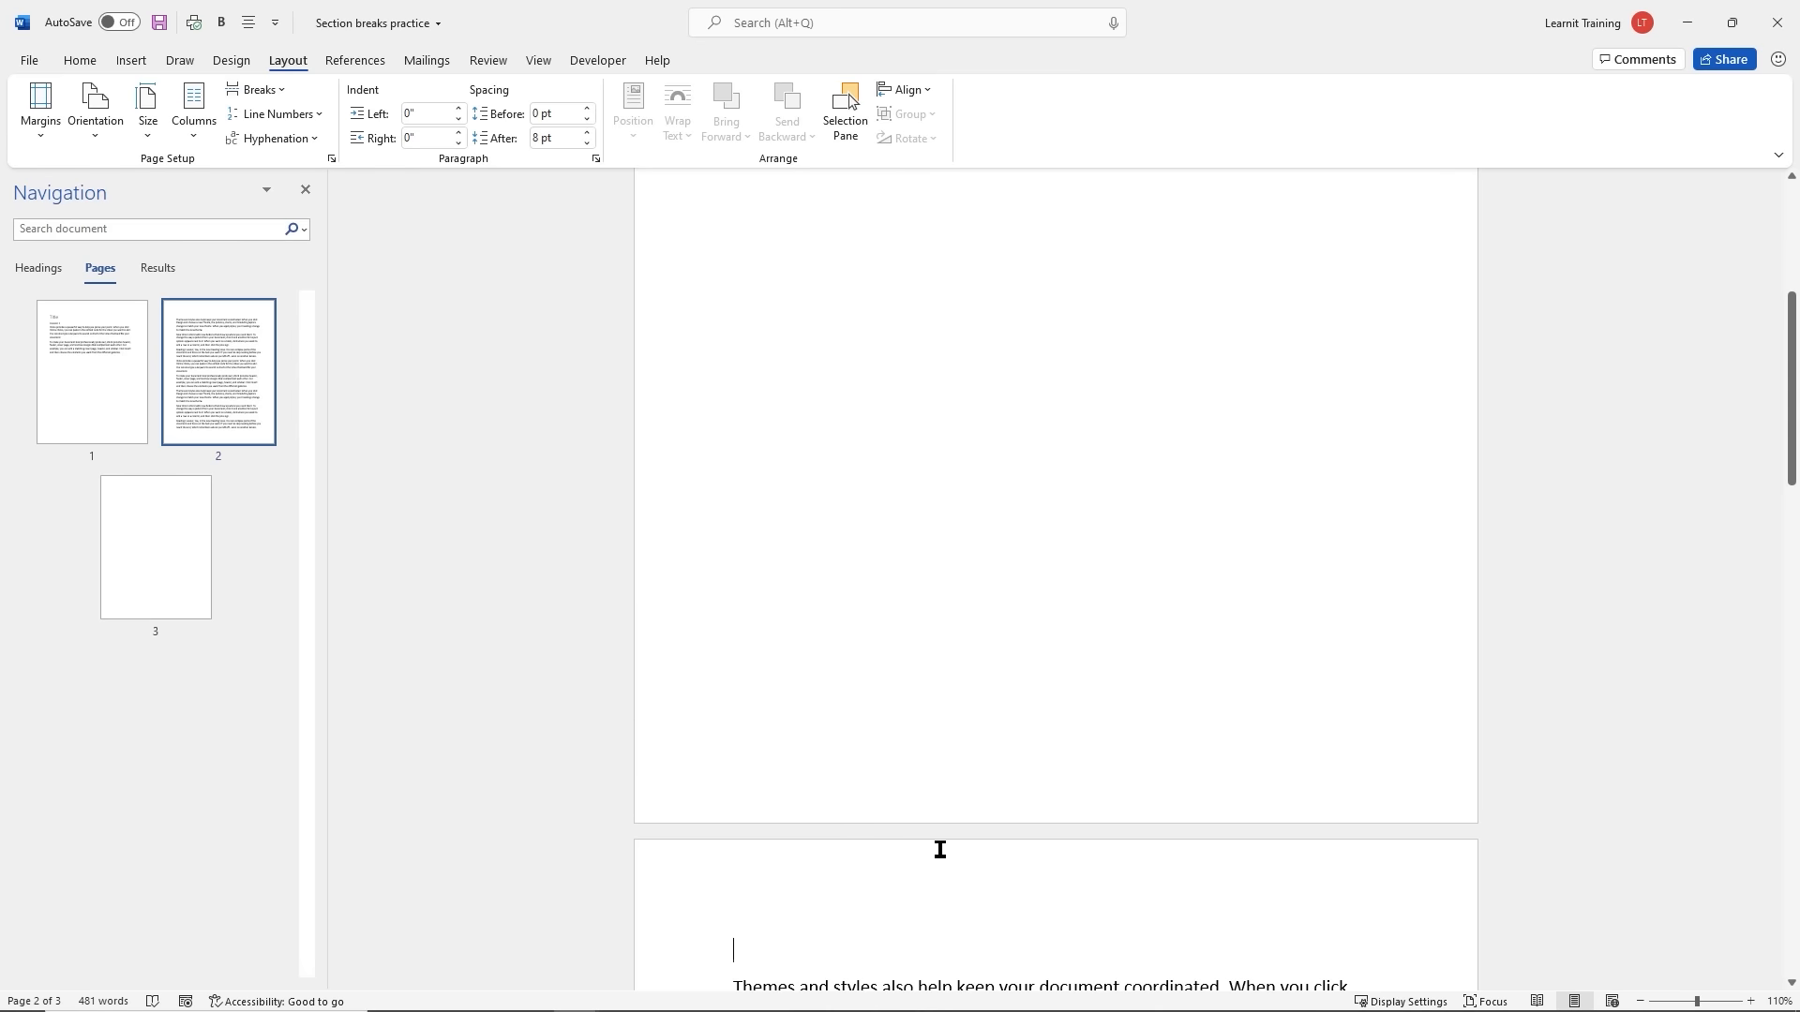
scroll(928, 862, down, 4)
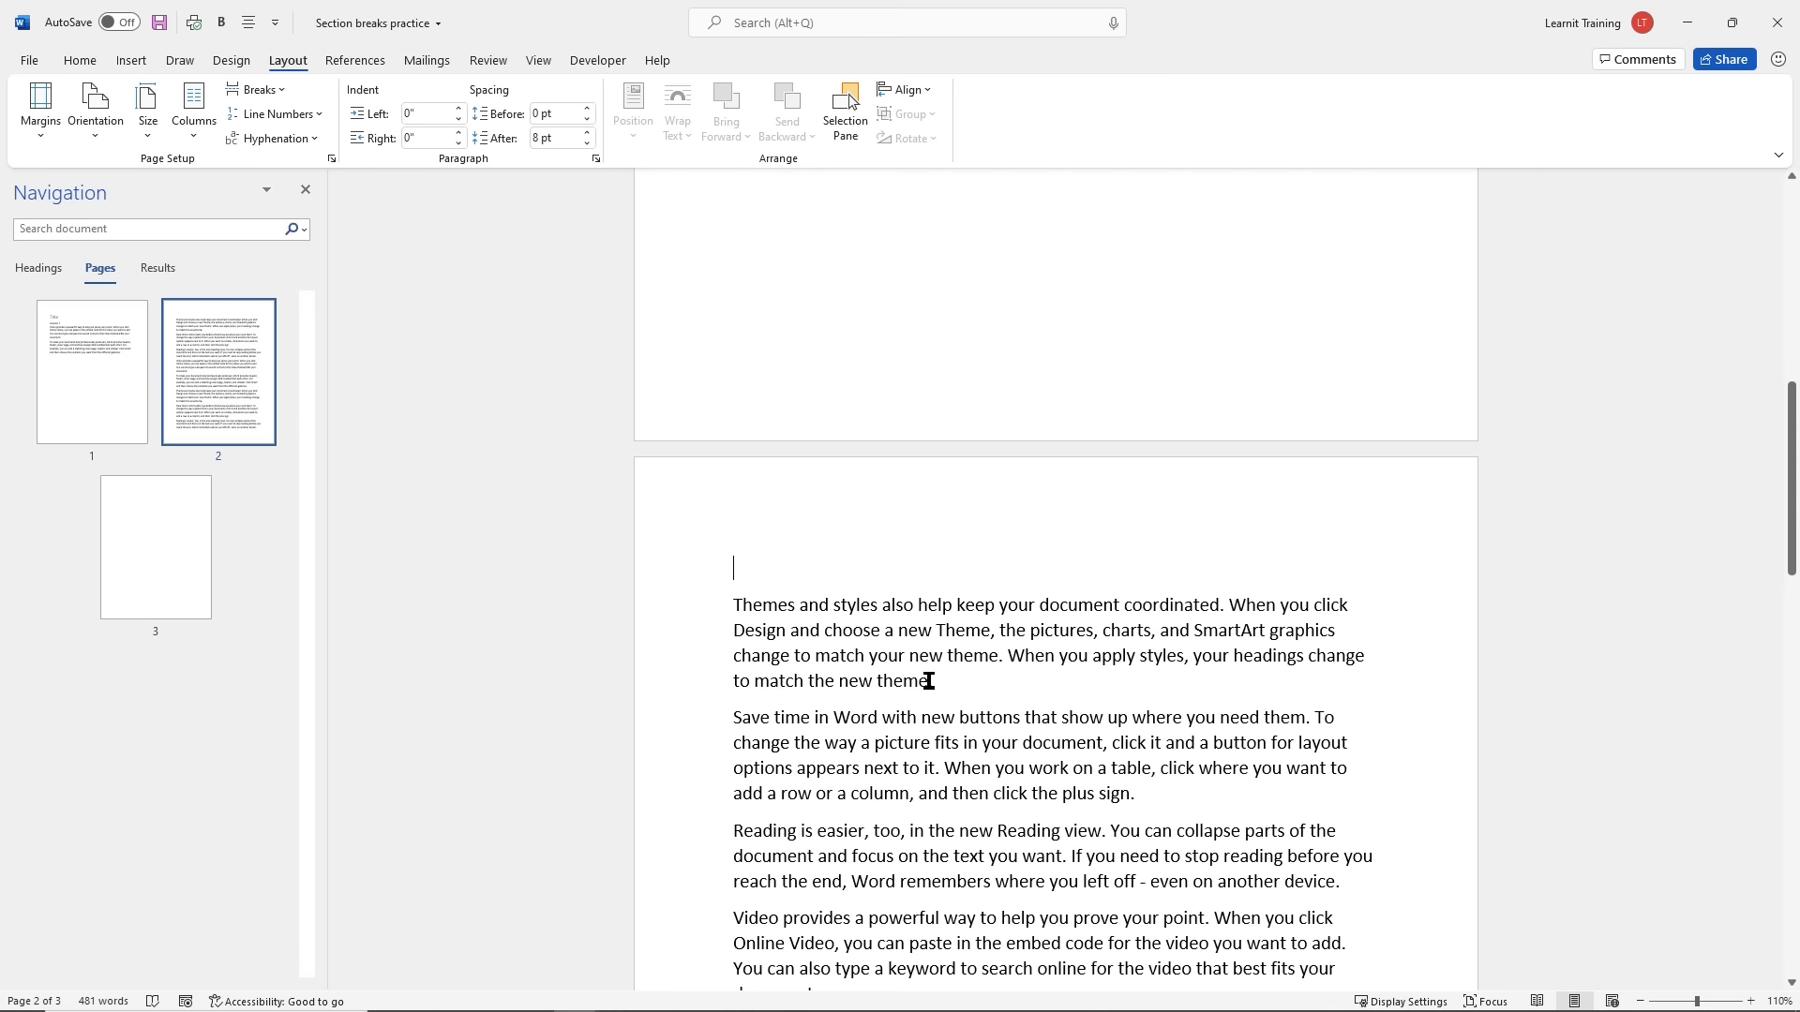
scroll(928, 681, up, 10)
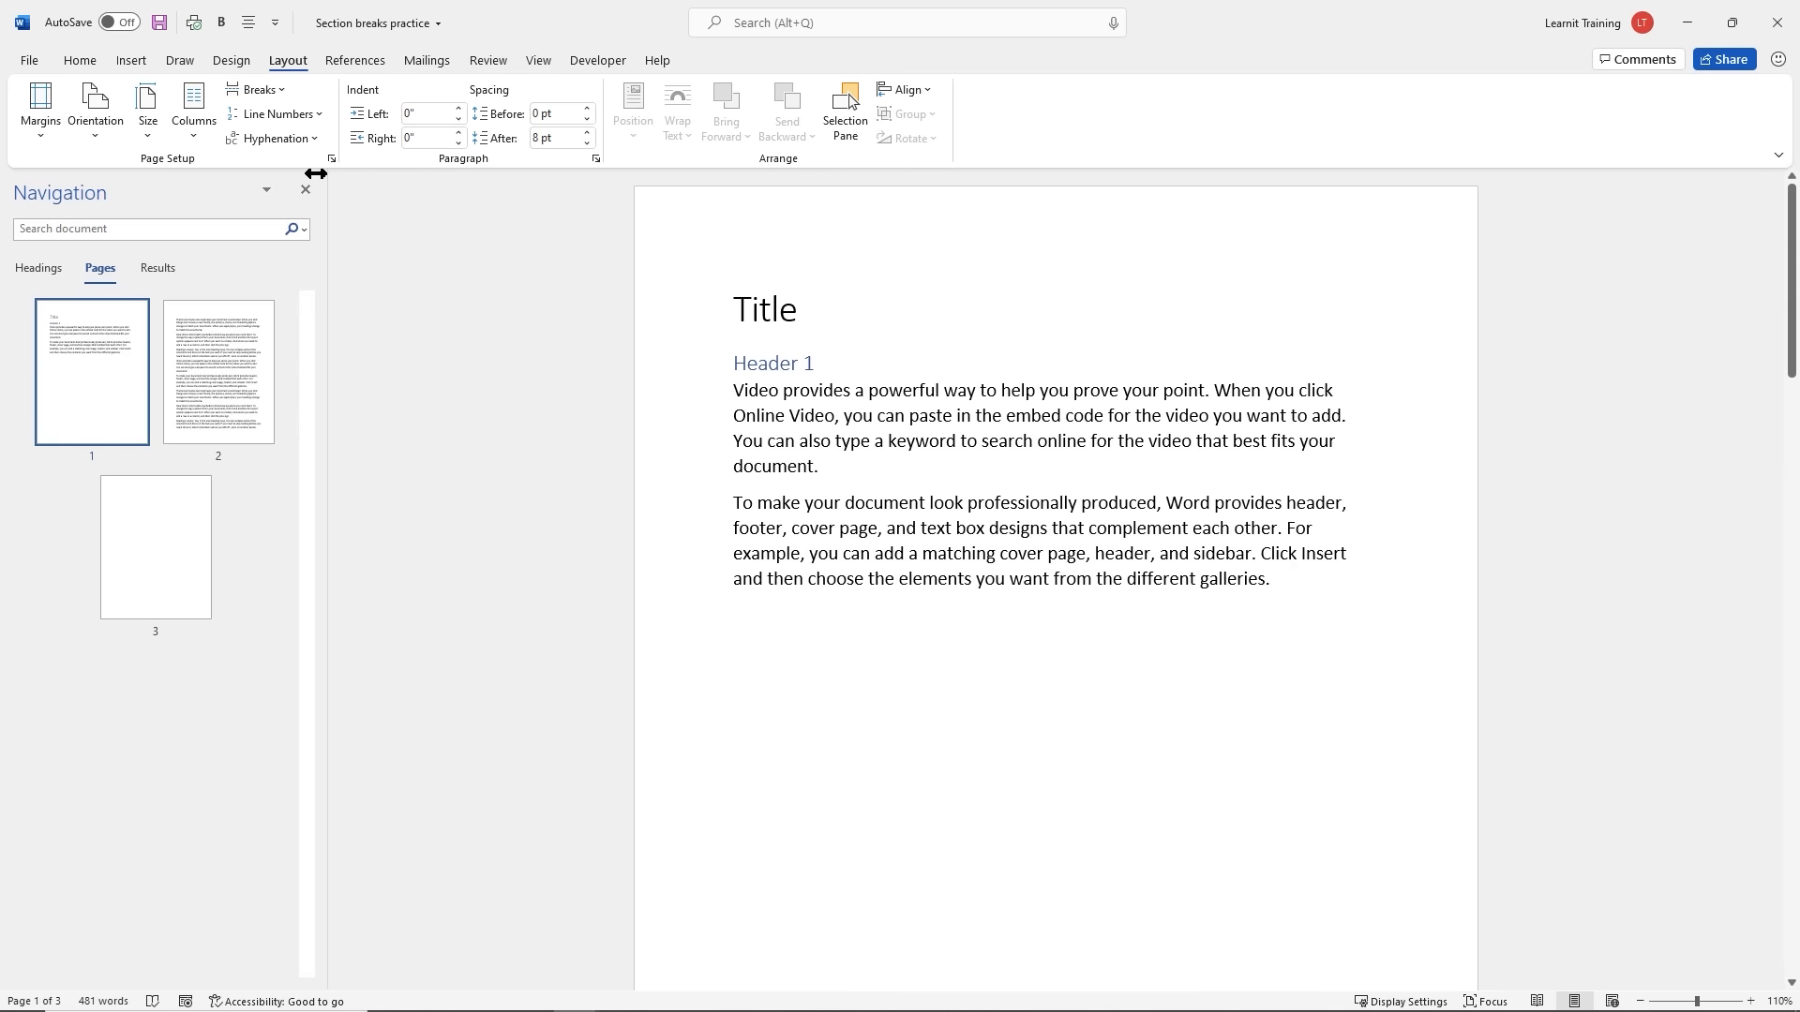
Set the text to two columns and check the layout on both sides of the page break
click(196, 141)
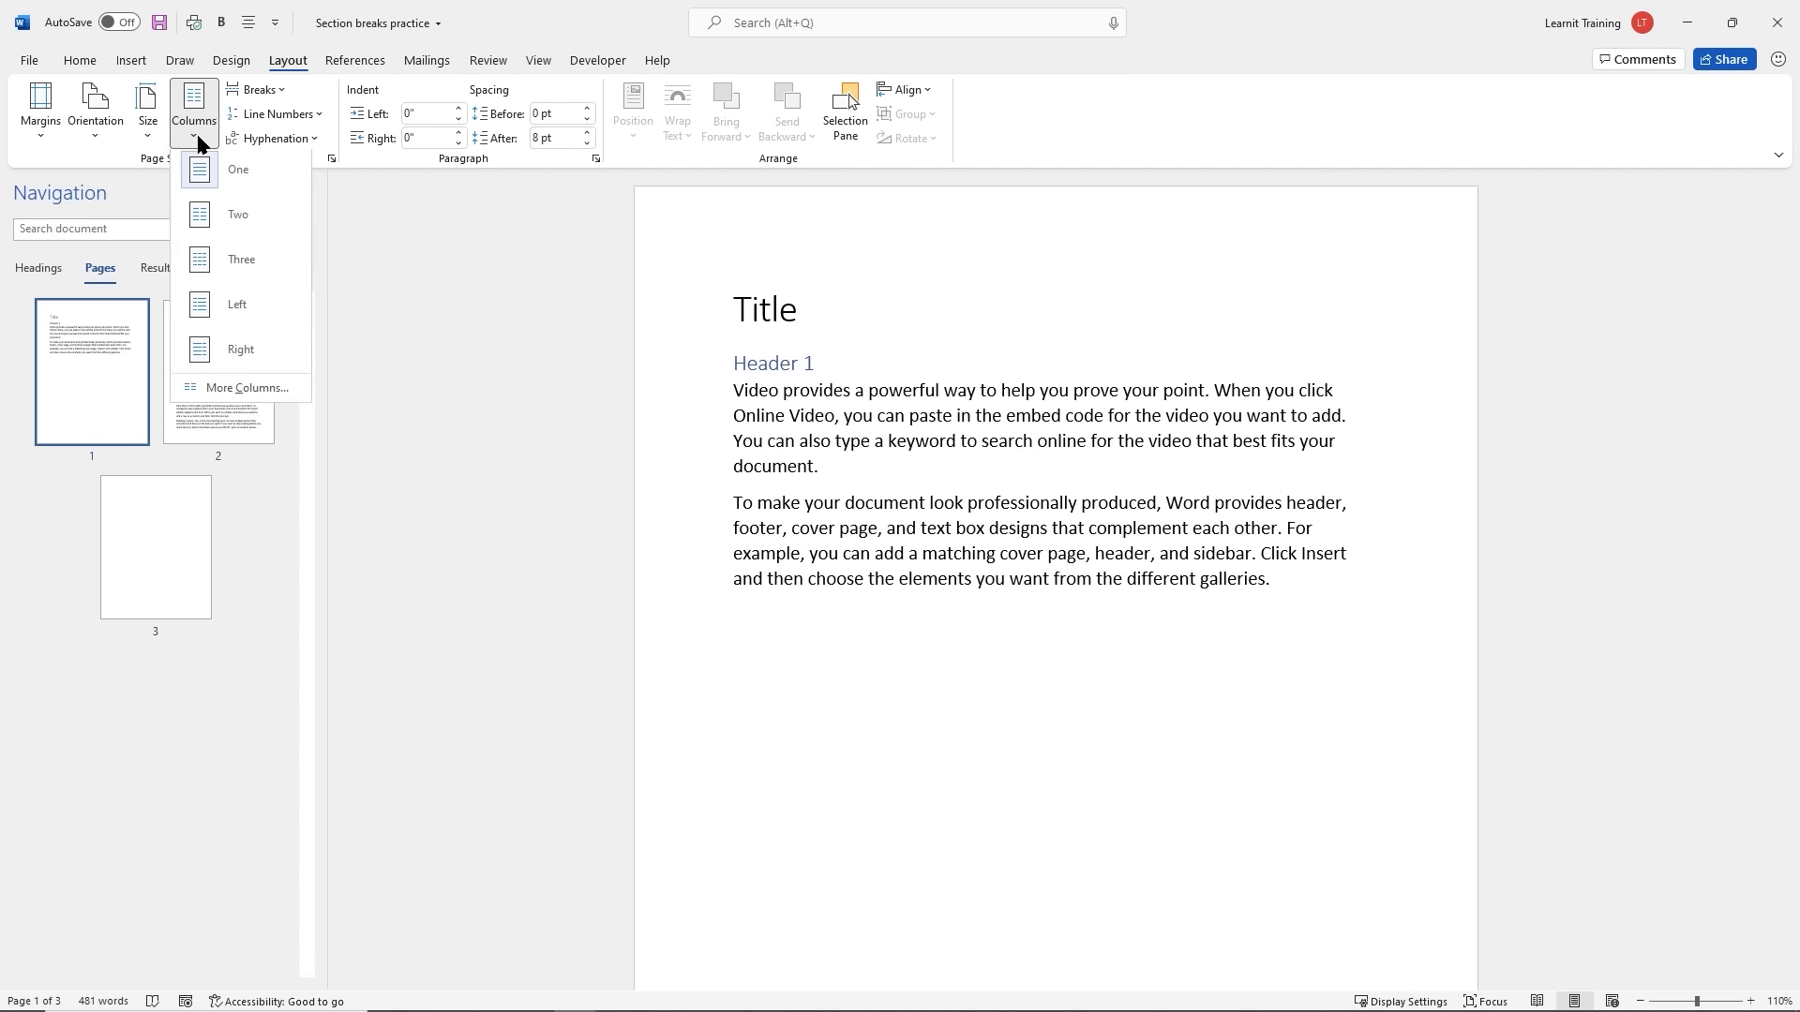
click(231, 221)
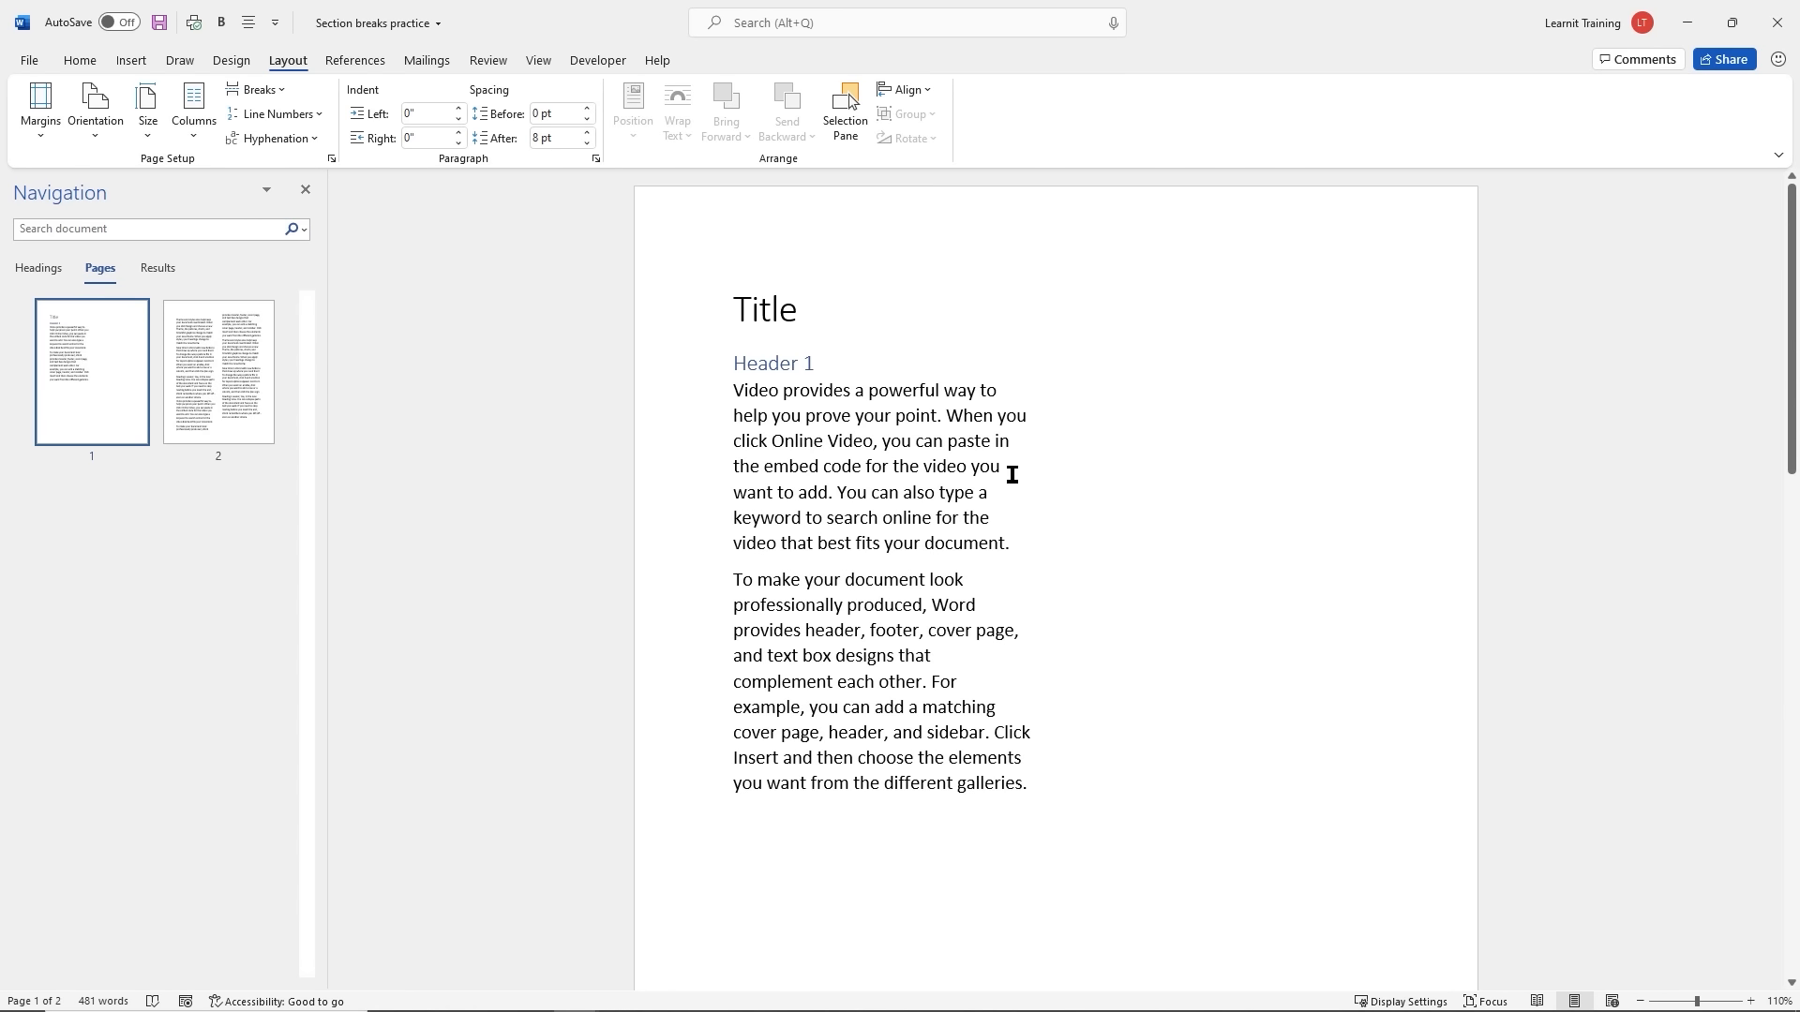
scroll(1012, 474, down, 8)
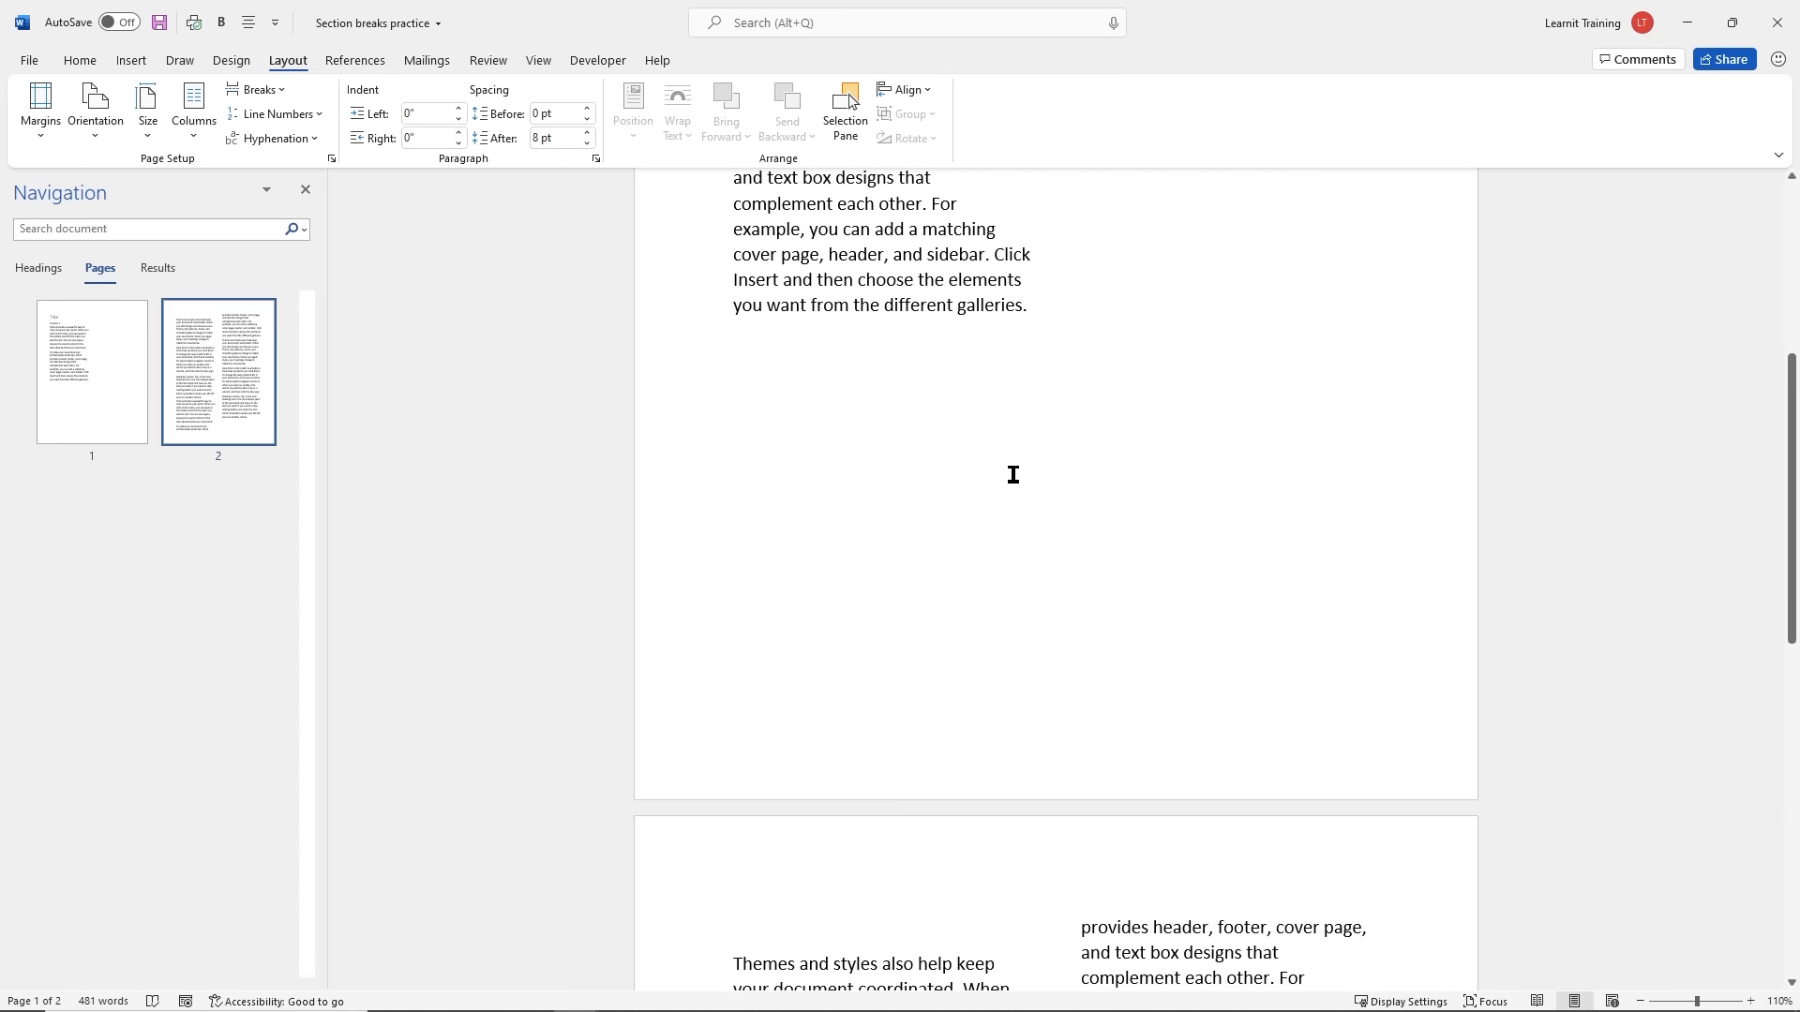
scroll(1013, 474, down, 5)
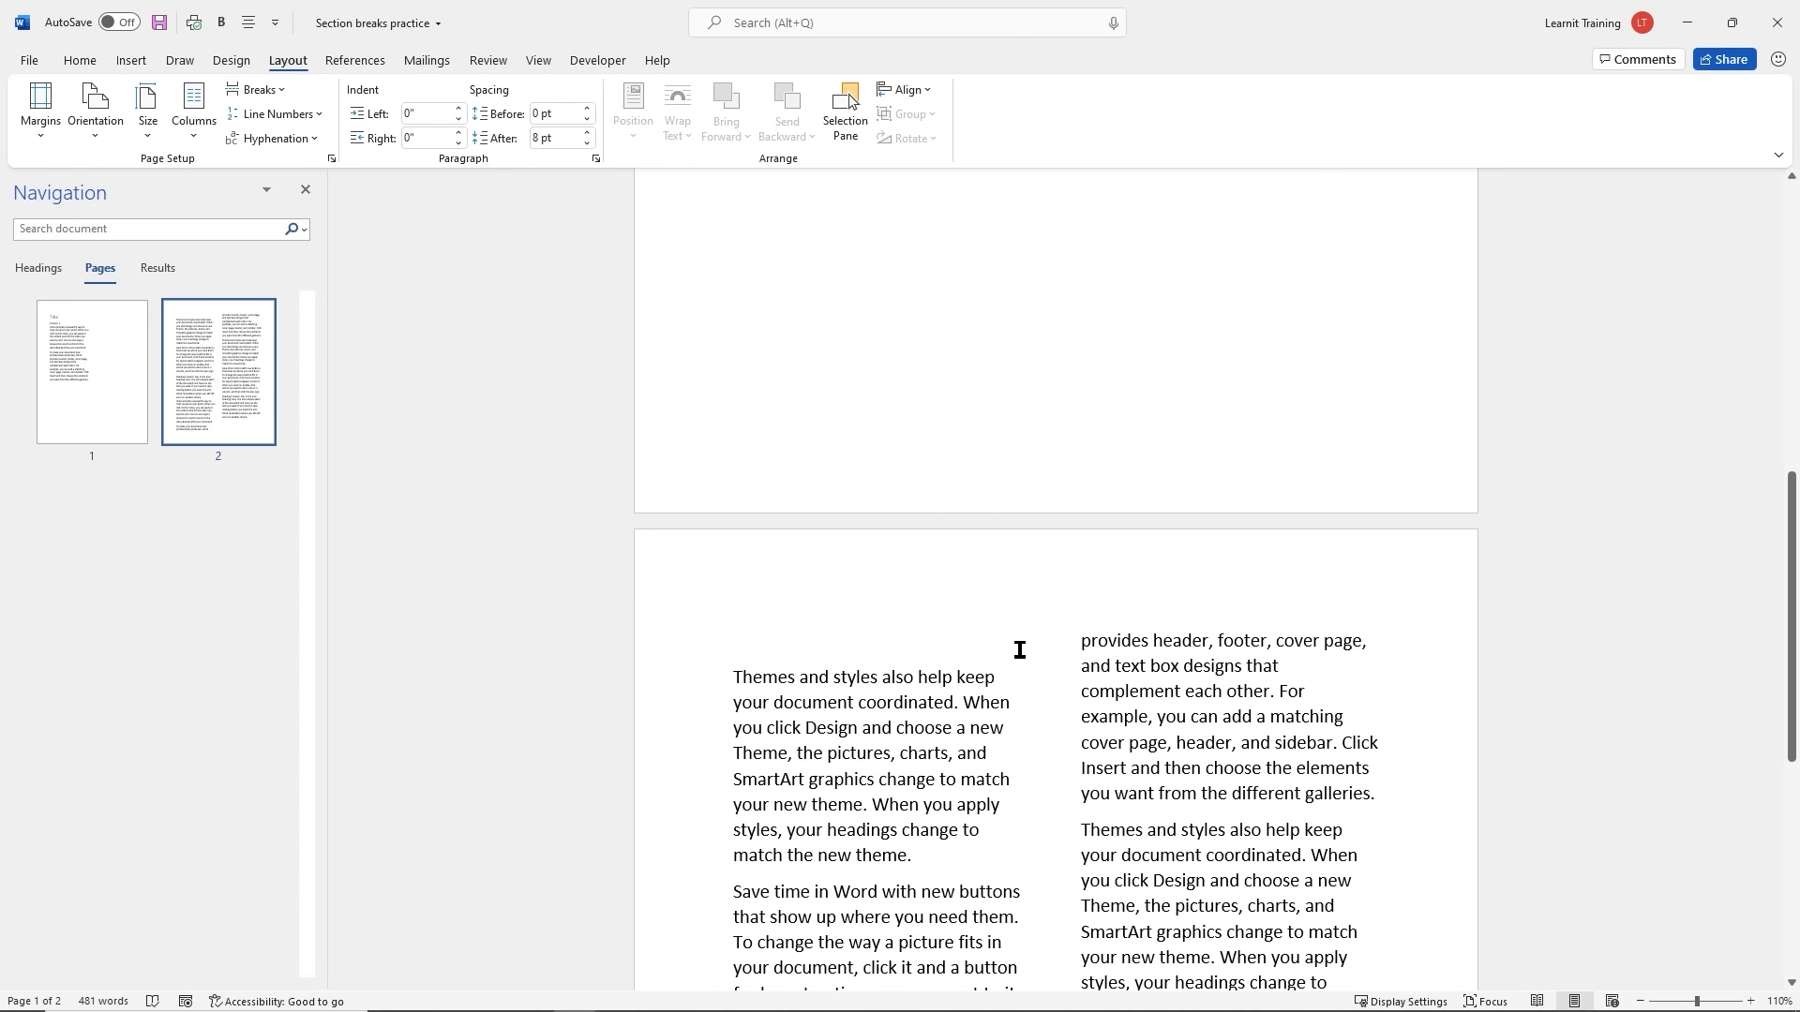
scroll(1020, 649, down, 2)
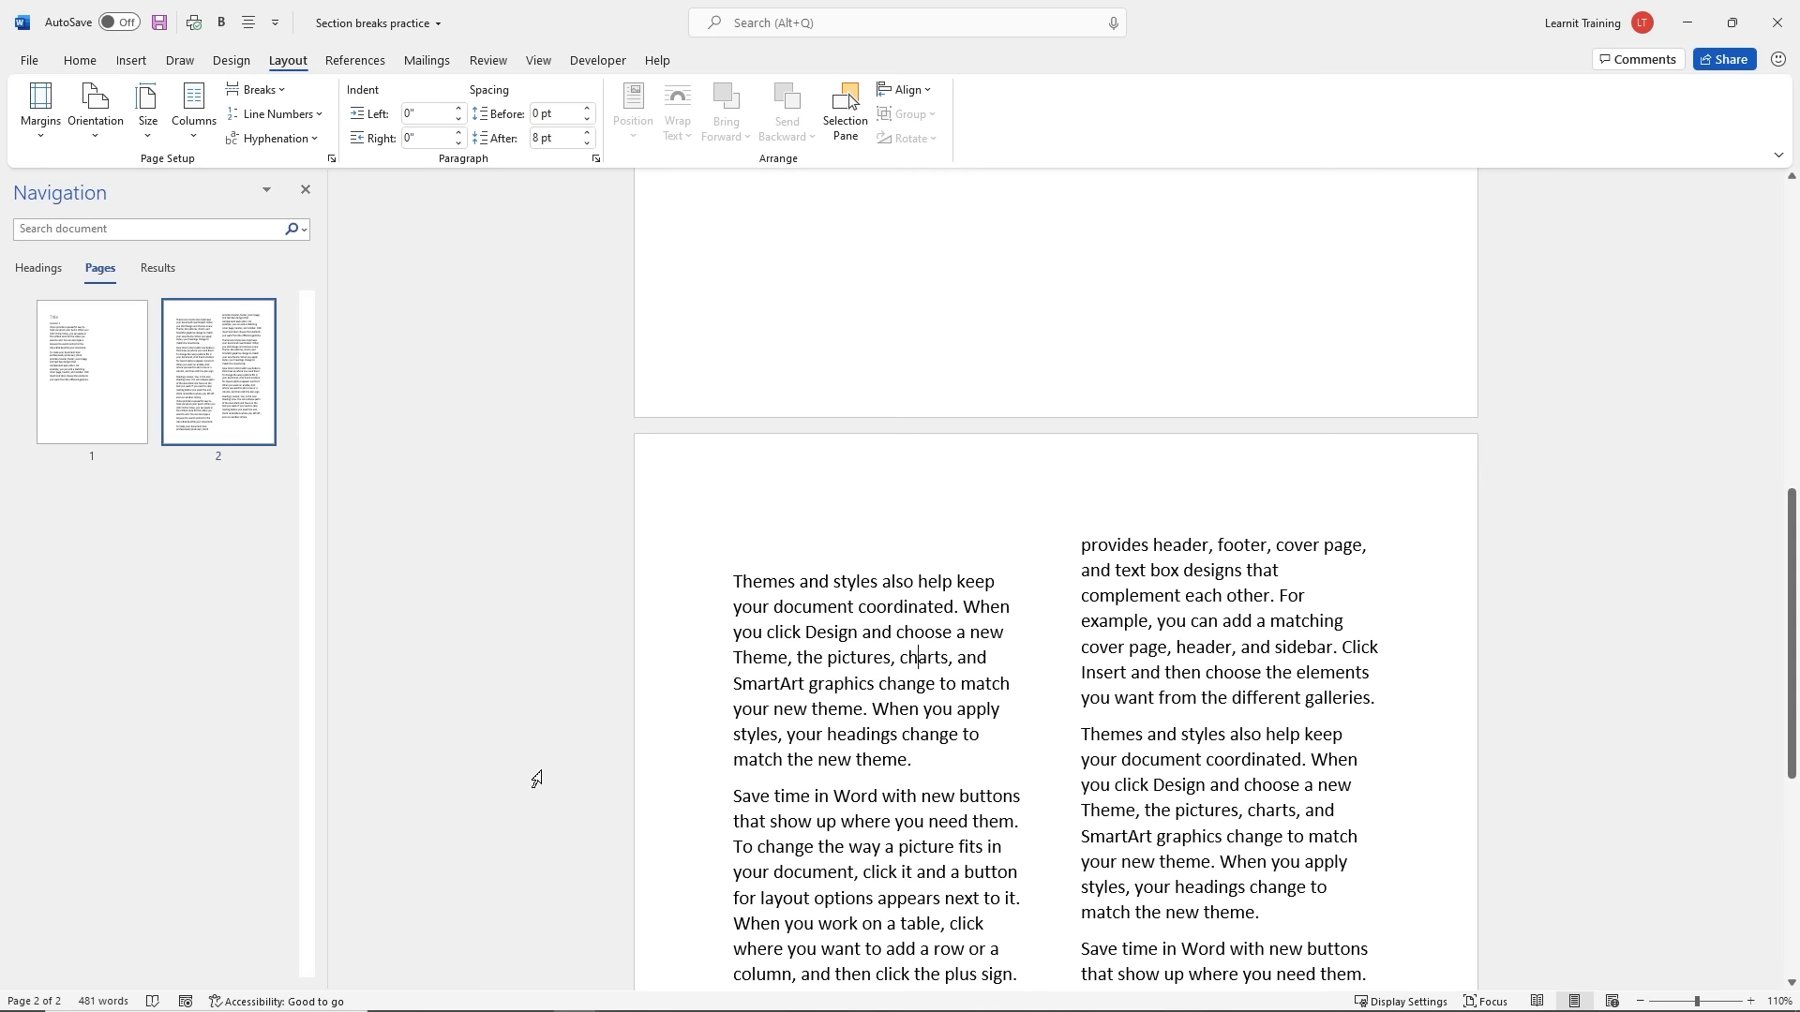
Show the section number in the status bar
right_click(49, 1005)
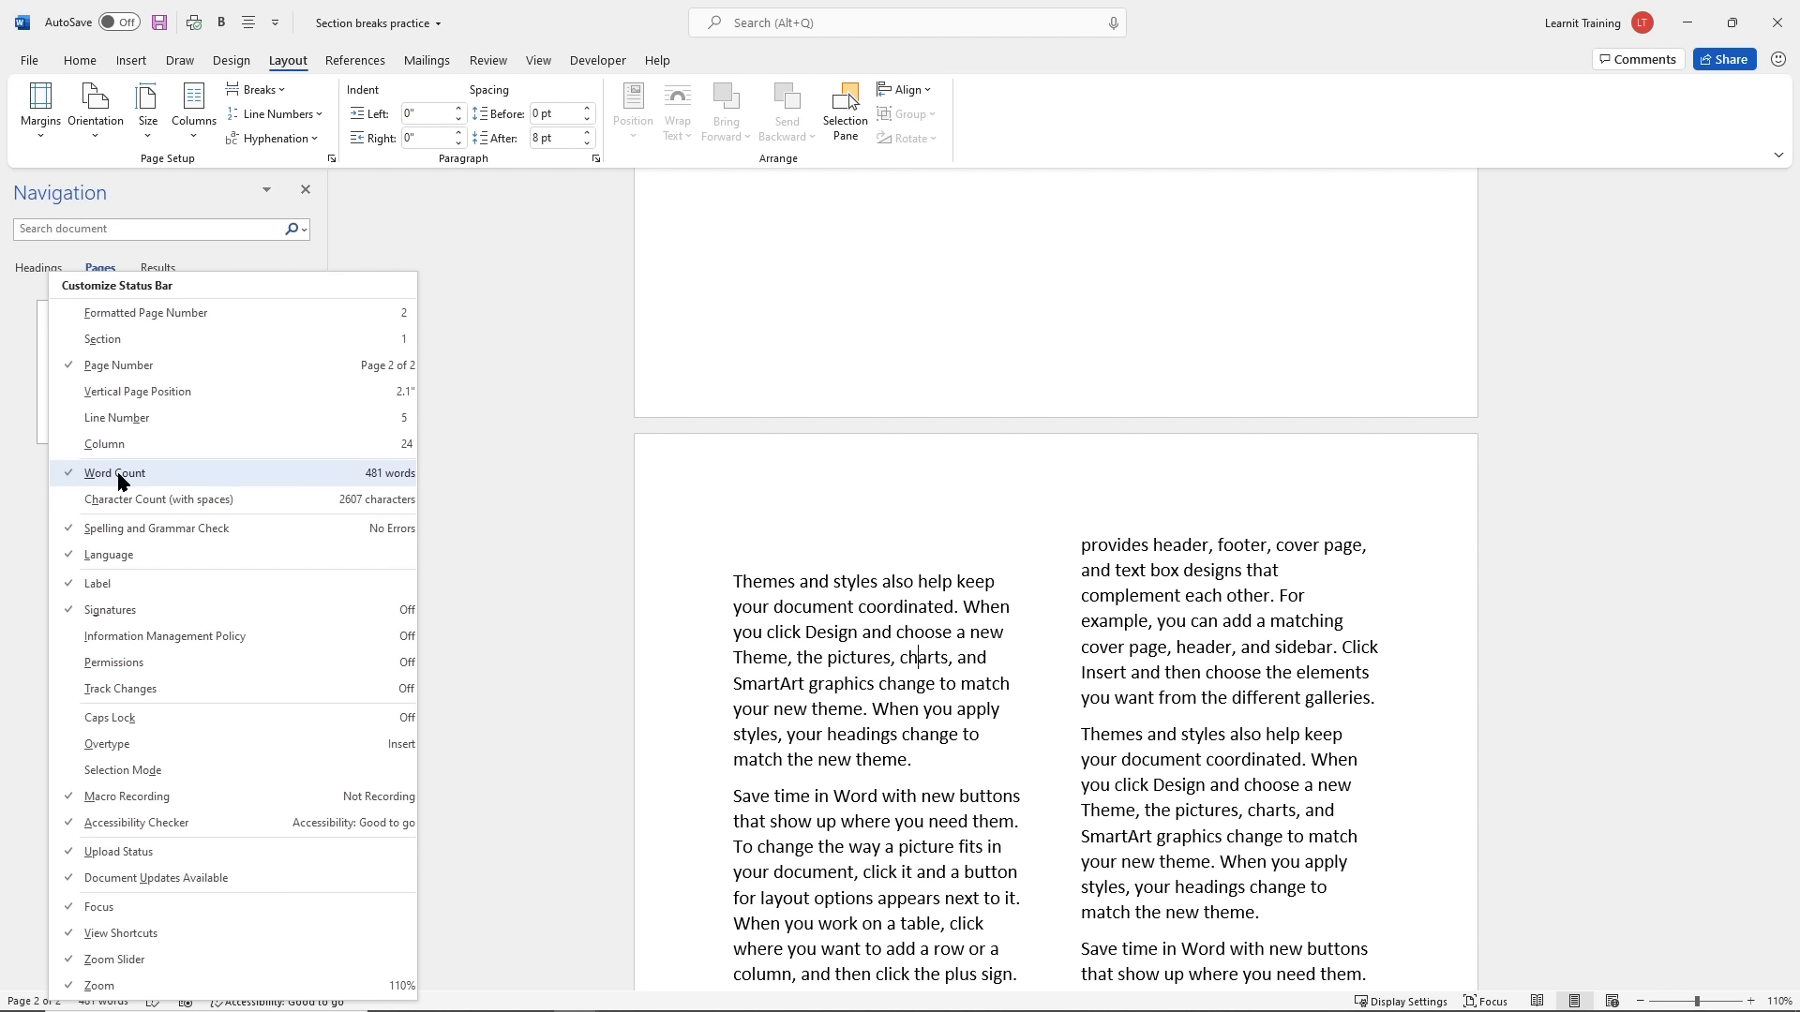
click(131, 341)
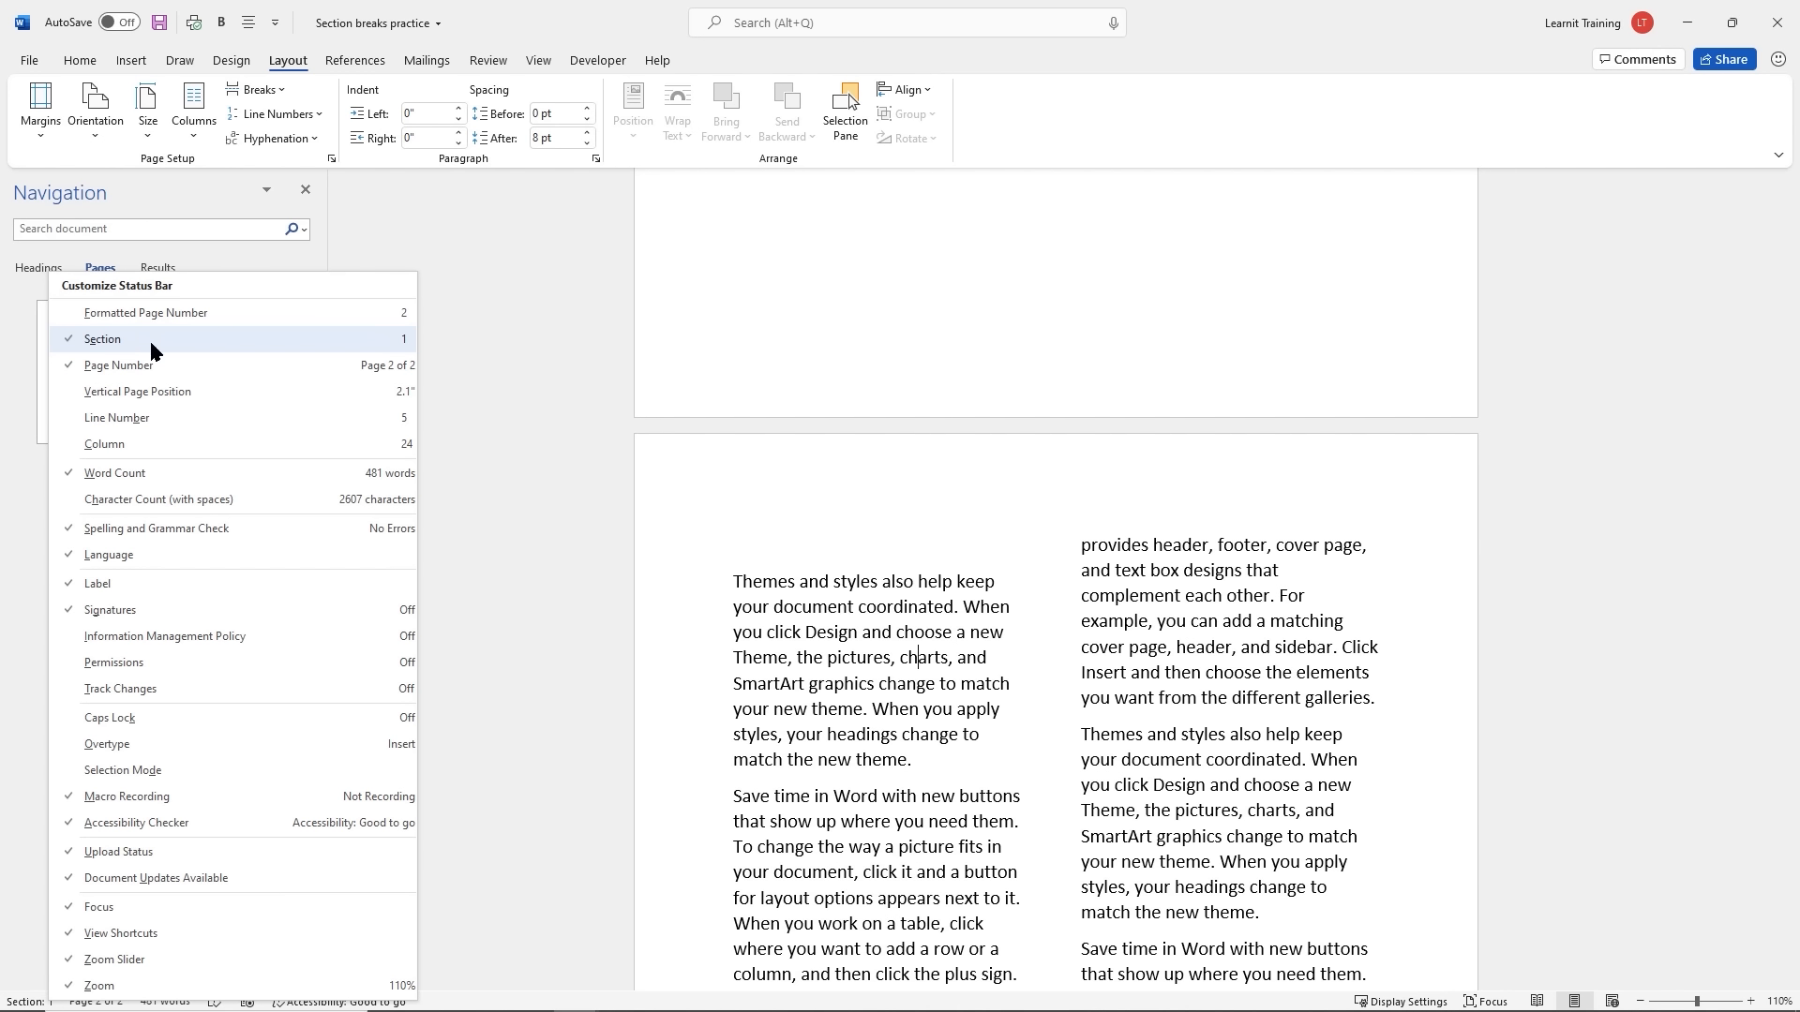
click(795, 651)
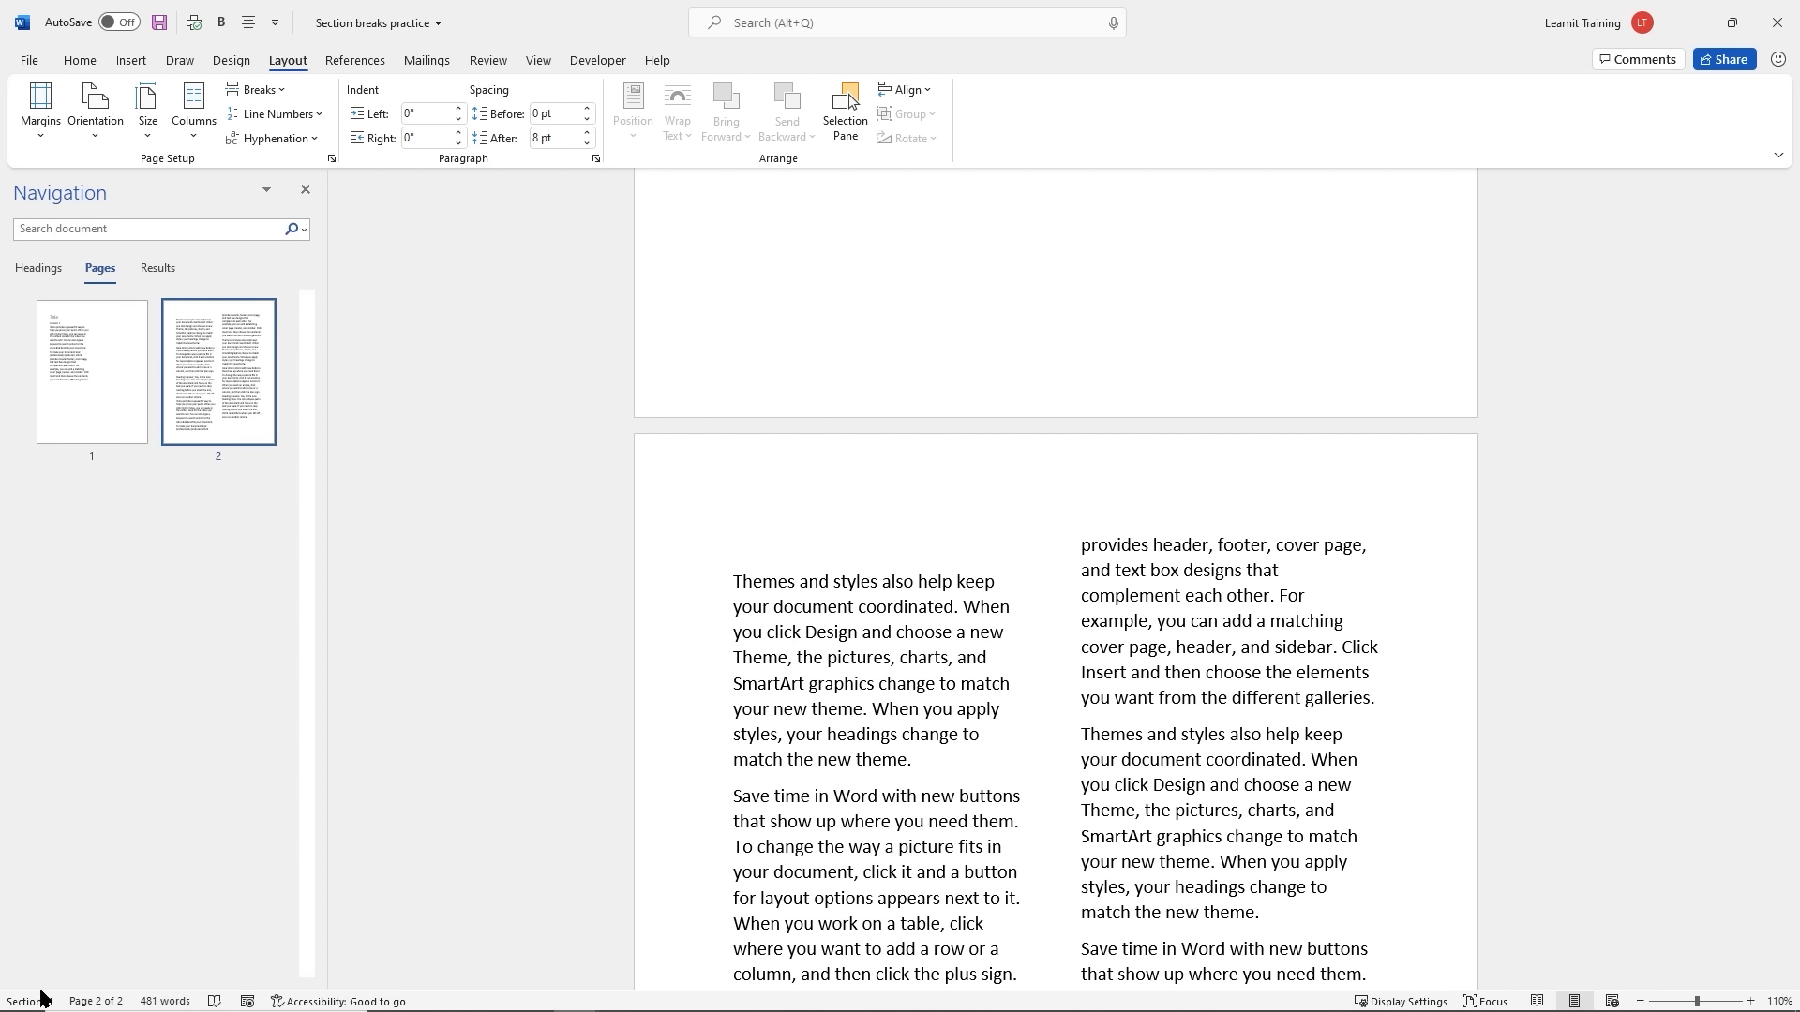
Check which section the text on pages 2 and 1 belongs to, and undo the two-column layout
click(868, 683)
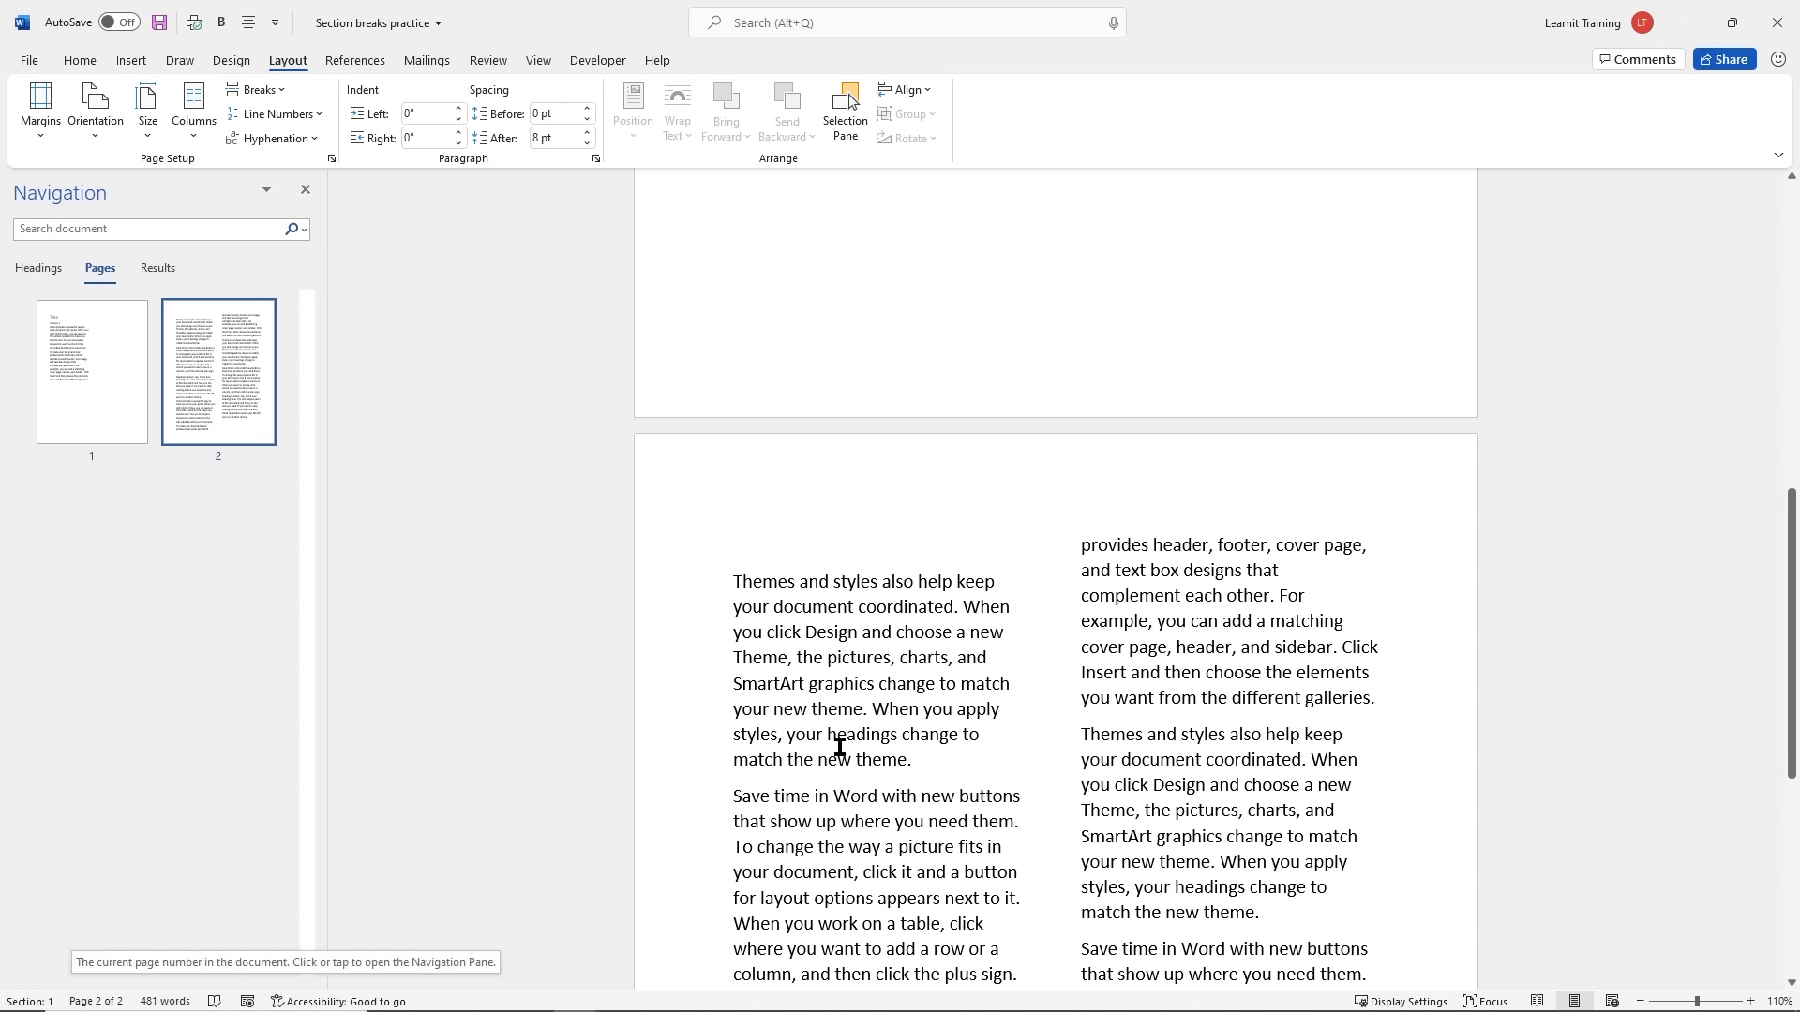
scroll(928, 696, up, 3)
scroll(929, 696, up, 5)
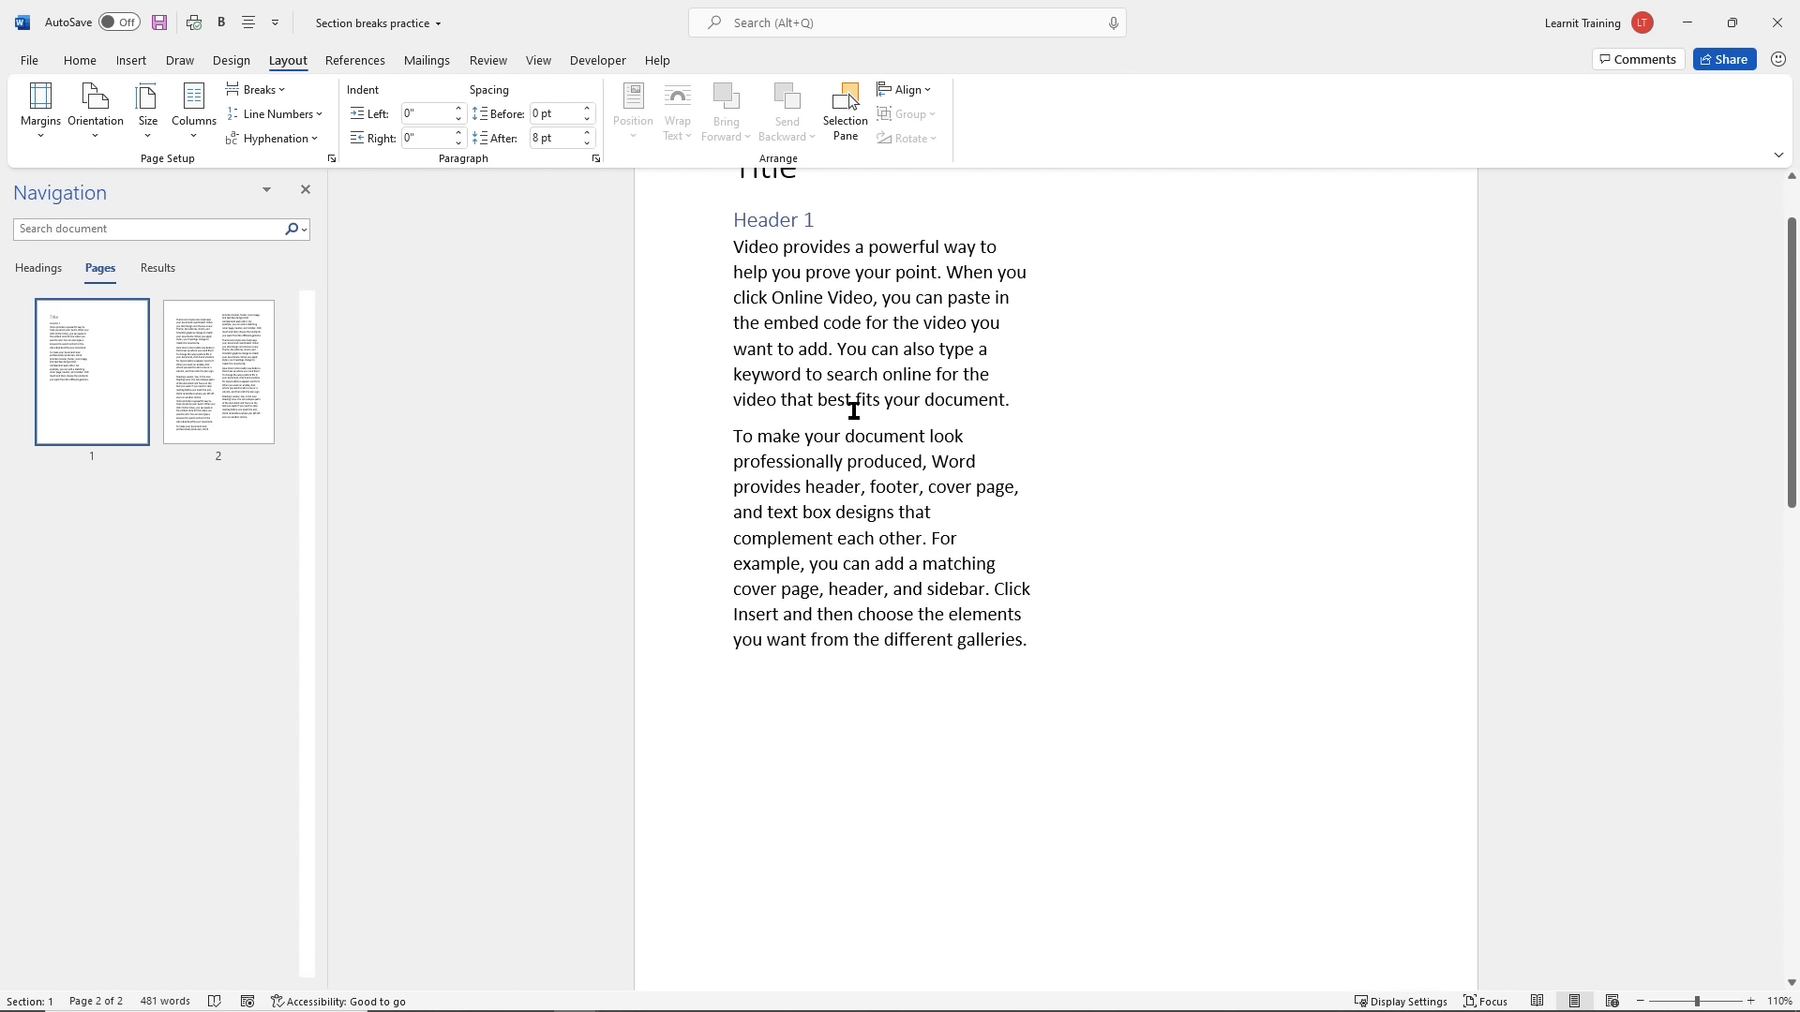
click(852, 371)
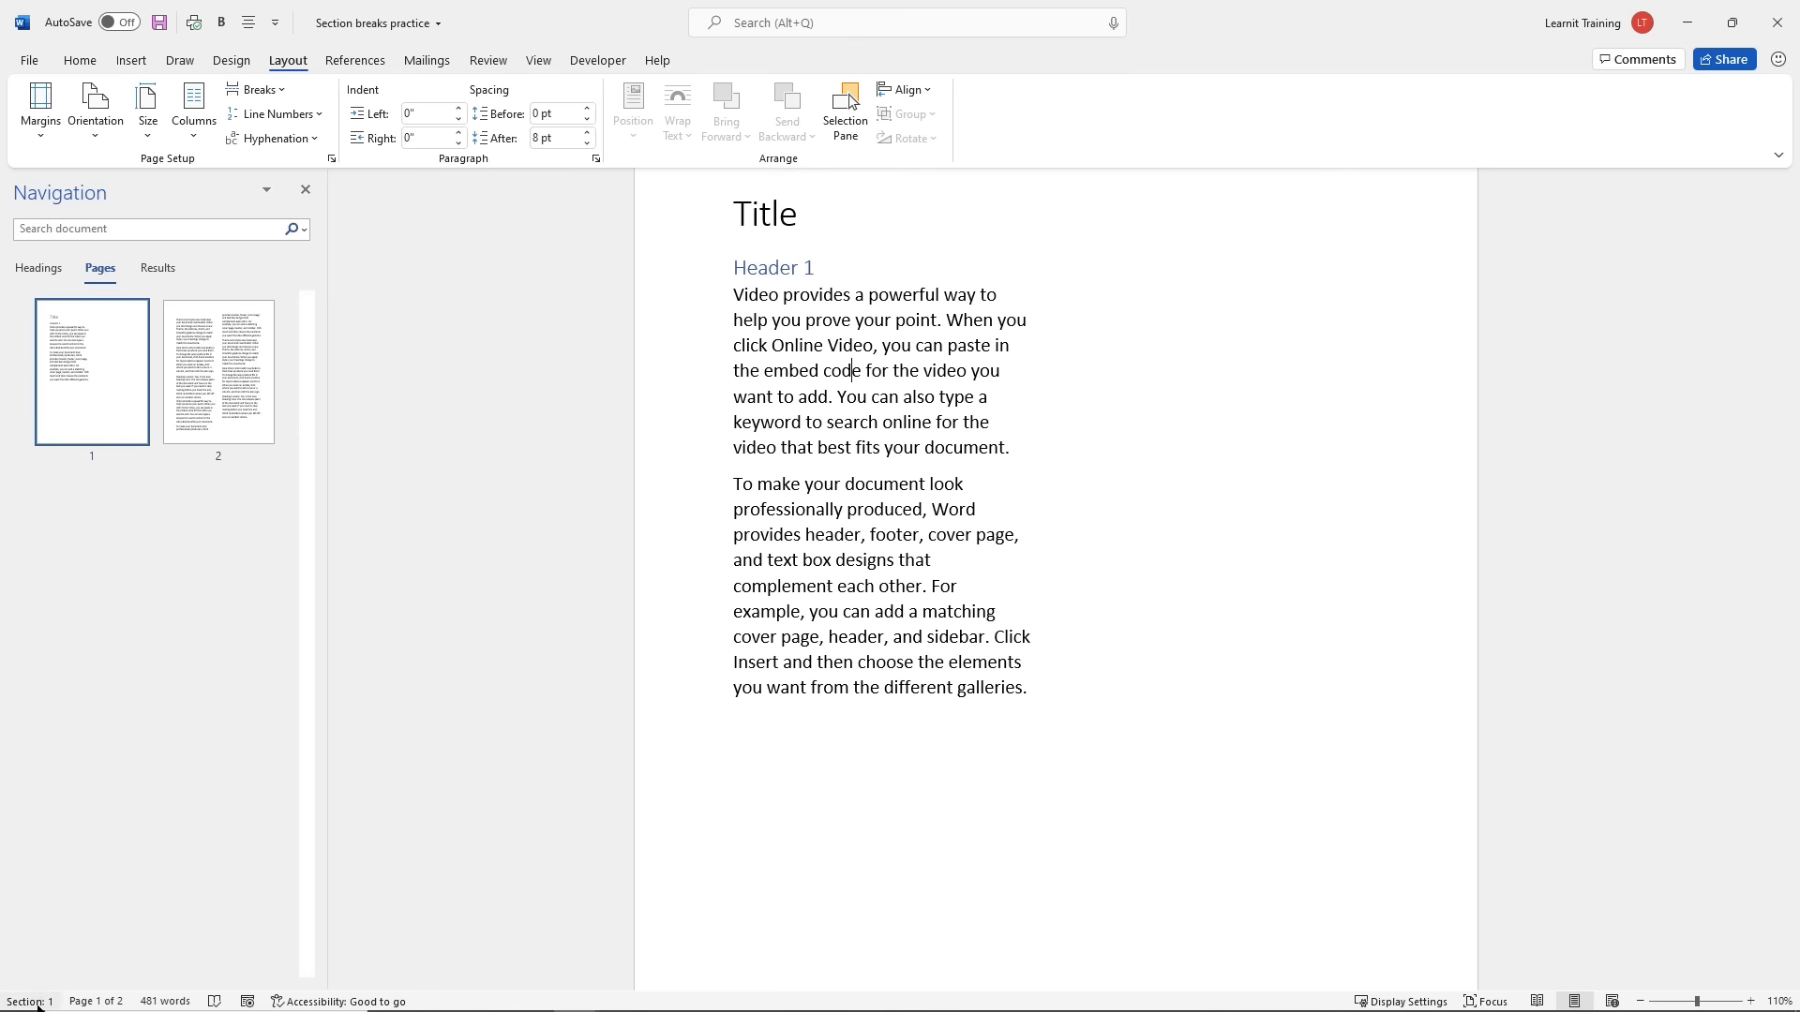
click(1032, 698)
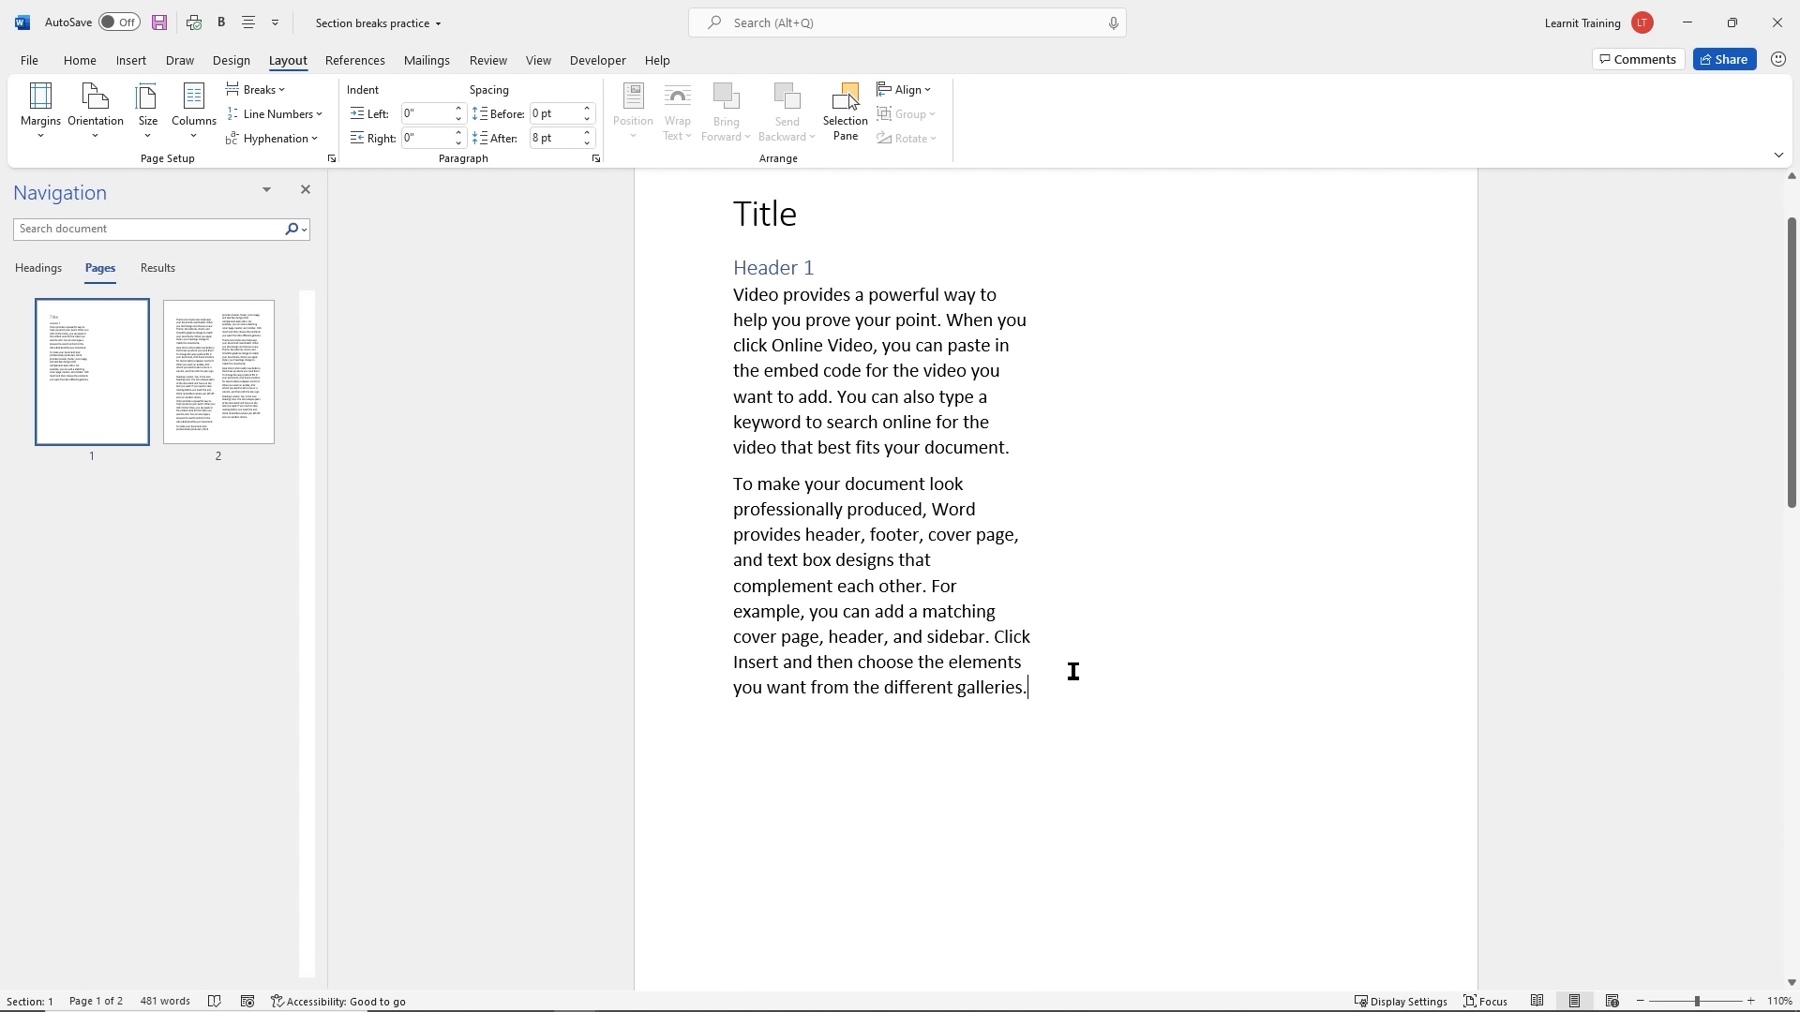
scroll(1069, 666, down, 2)
scroll(1069, 666, down, 5)
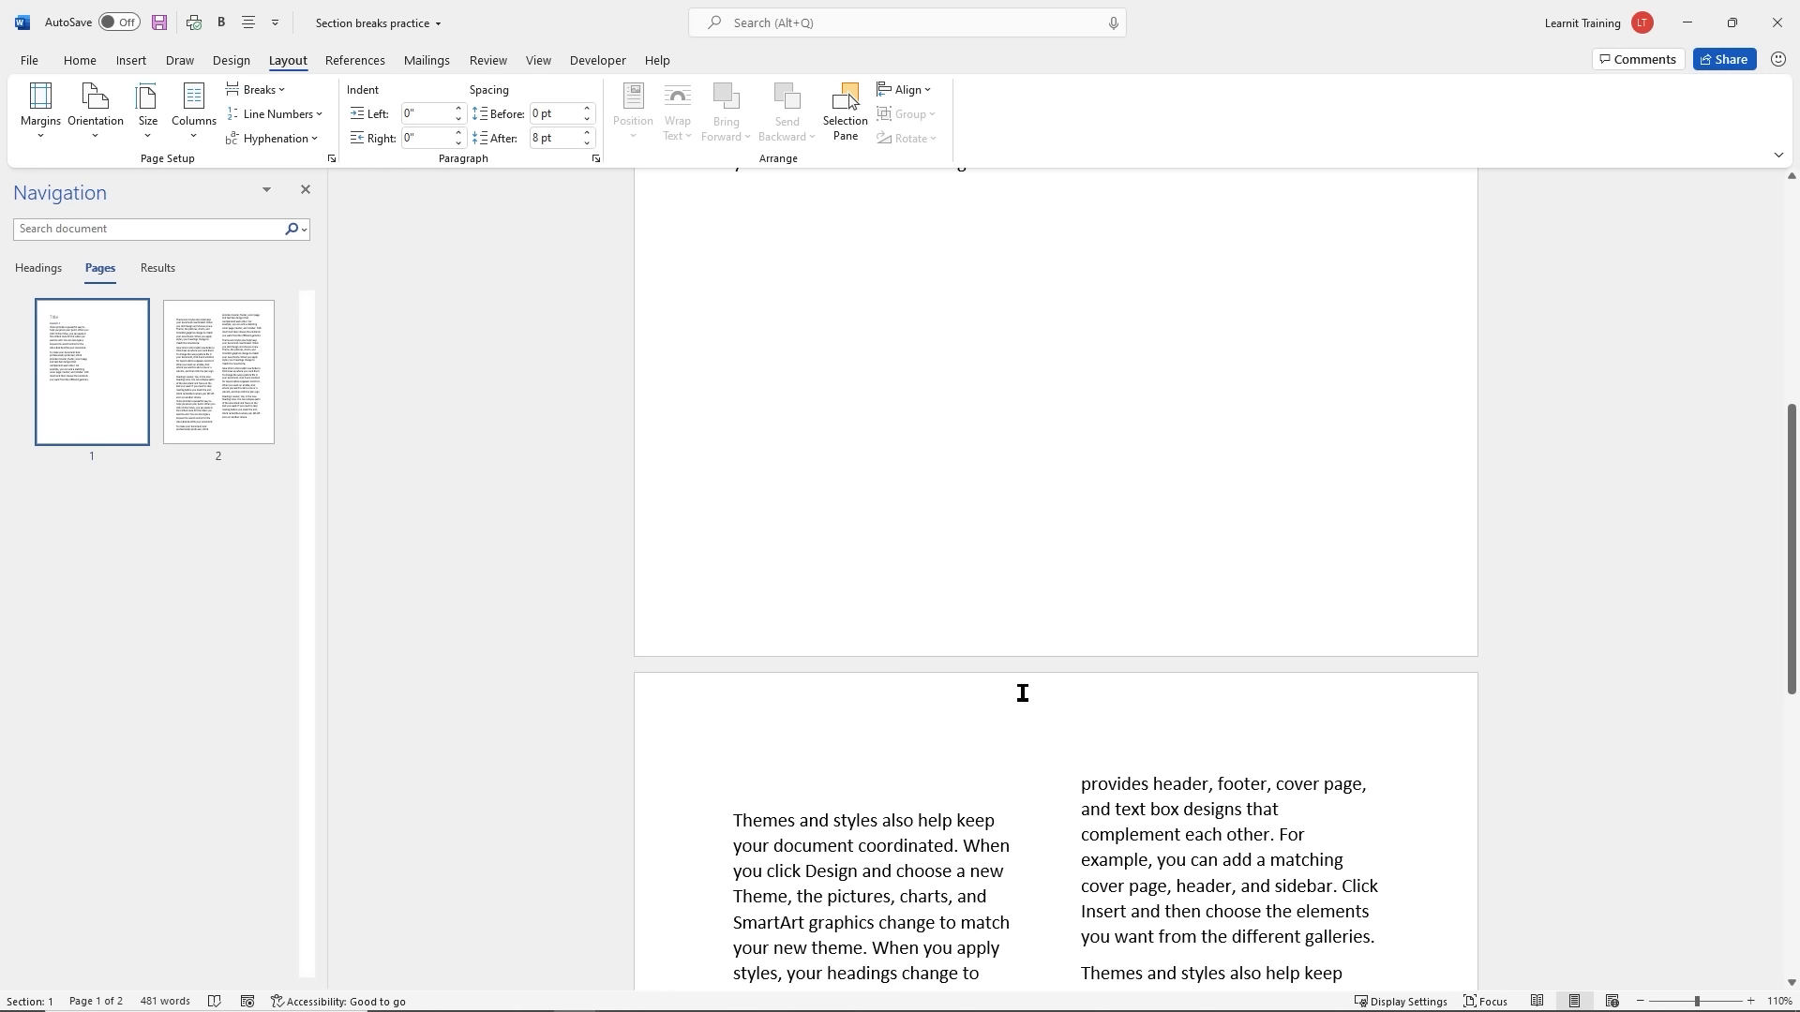
scroll(1023, 689, up, 3)
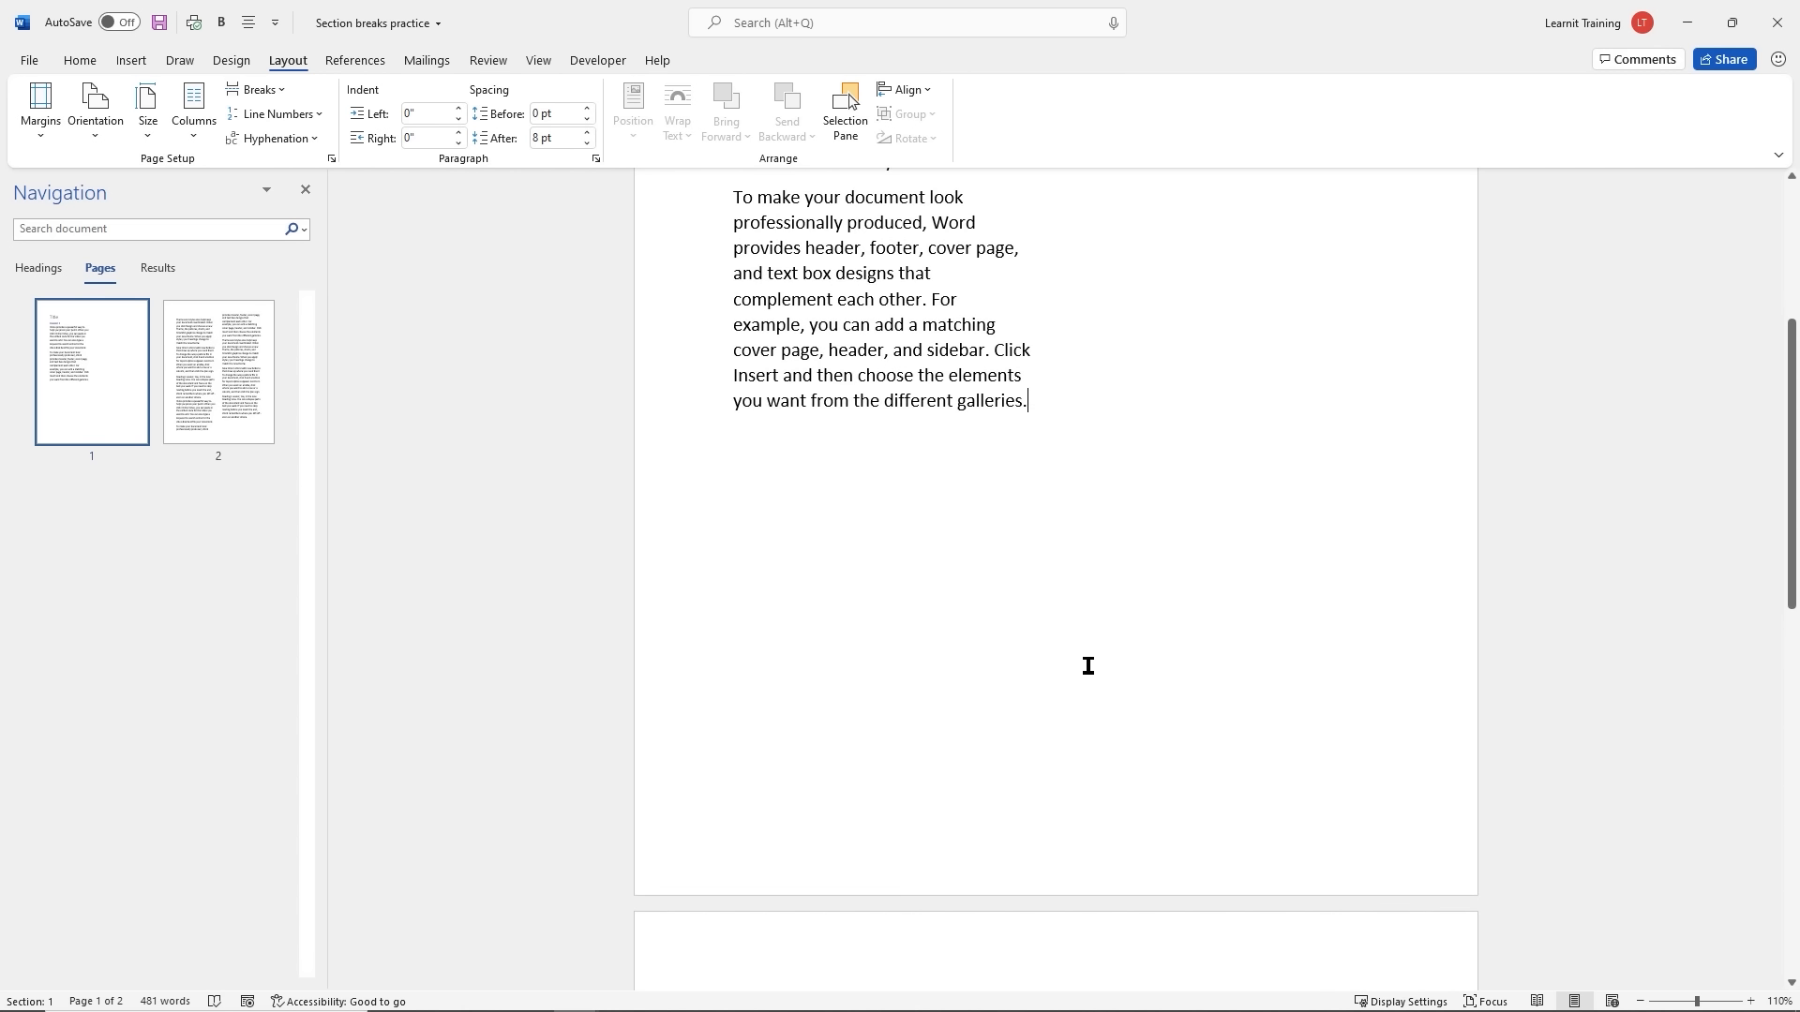
key(ctrl+z)
Insert a Next Page section break at the end of the second paragraph under Header 1
click(1285, 392)
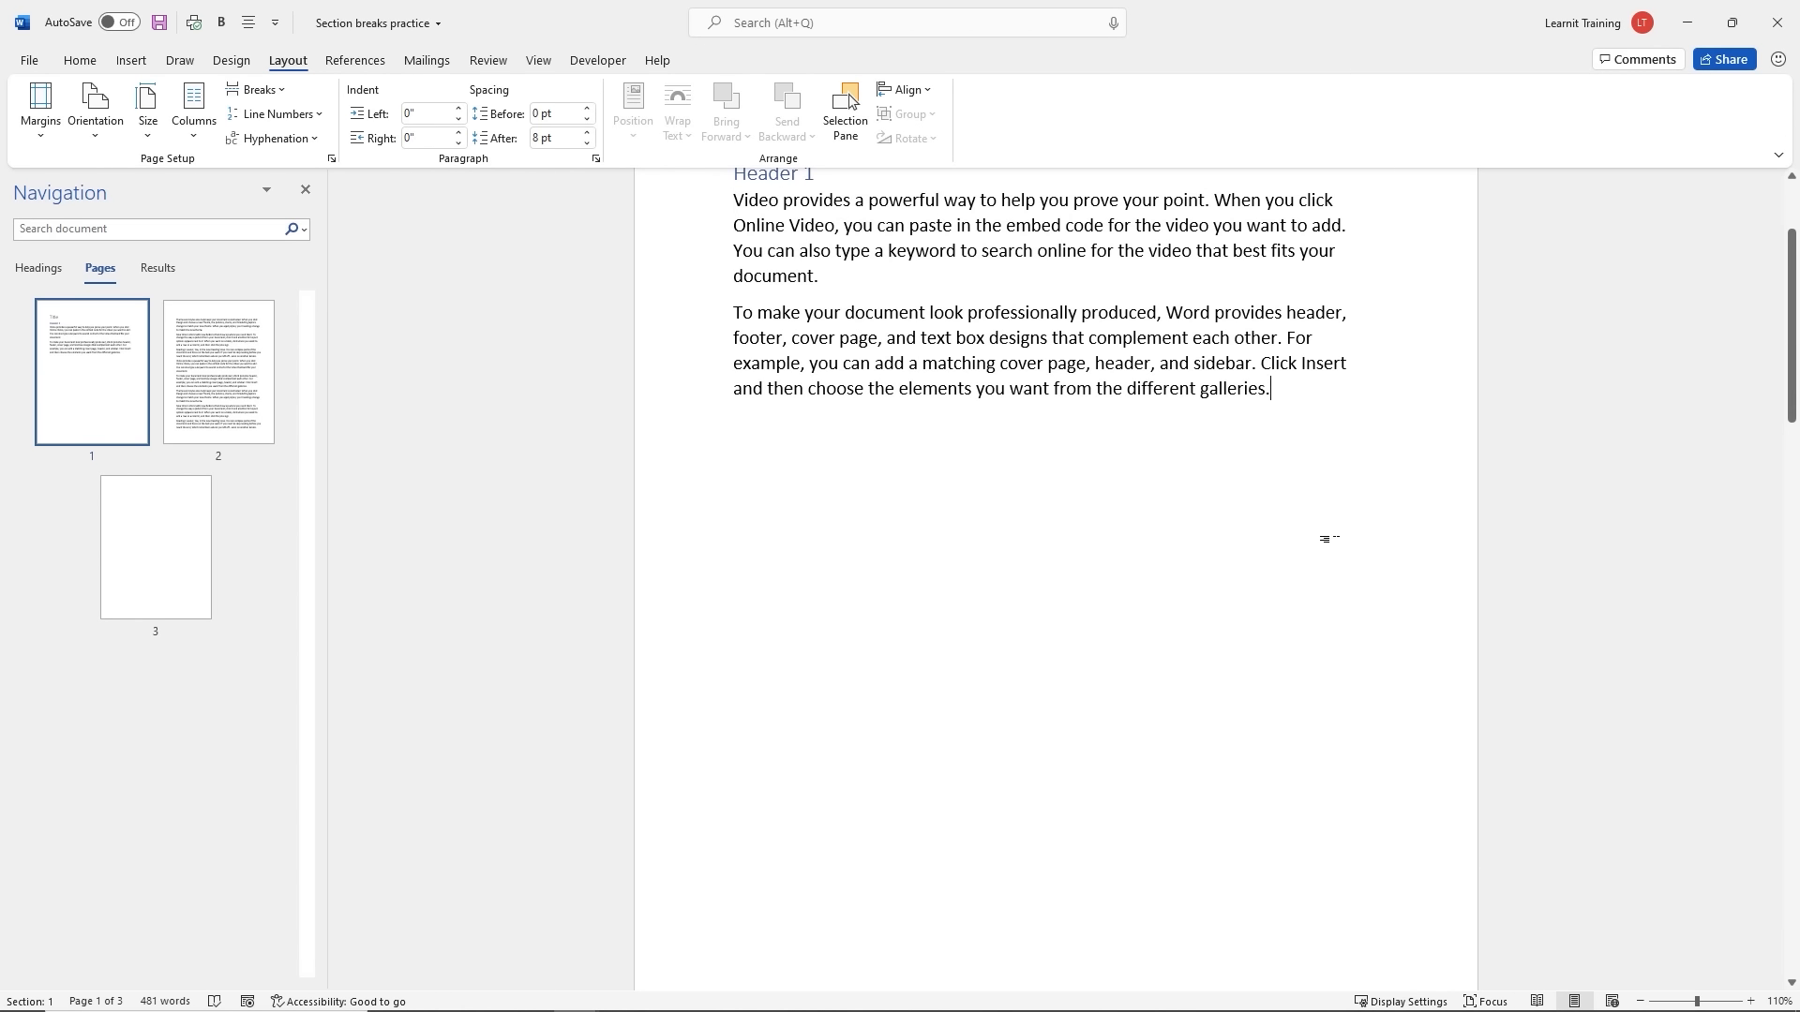
scroll(1329, 538, up, 2)
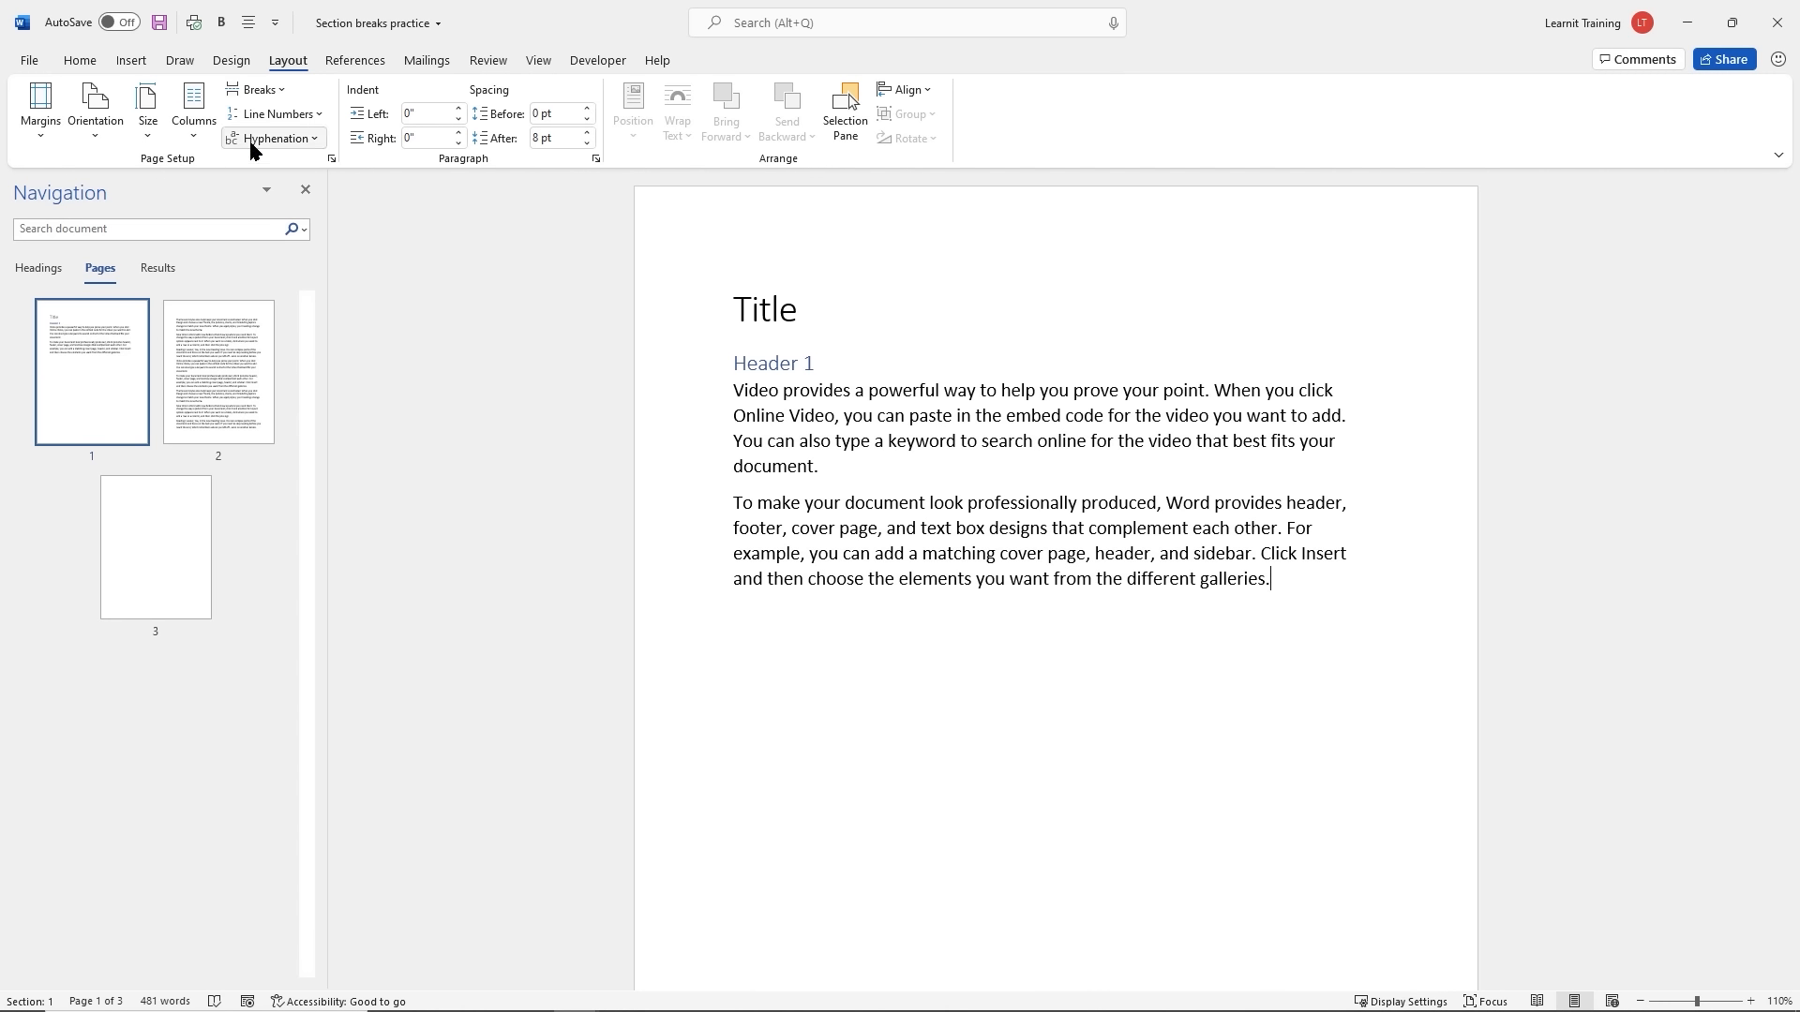
click(275, 90)
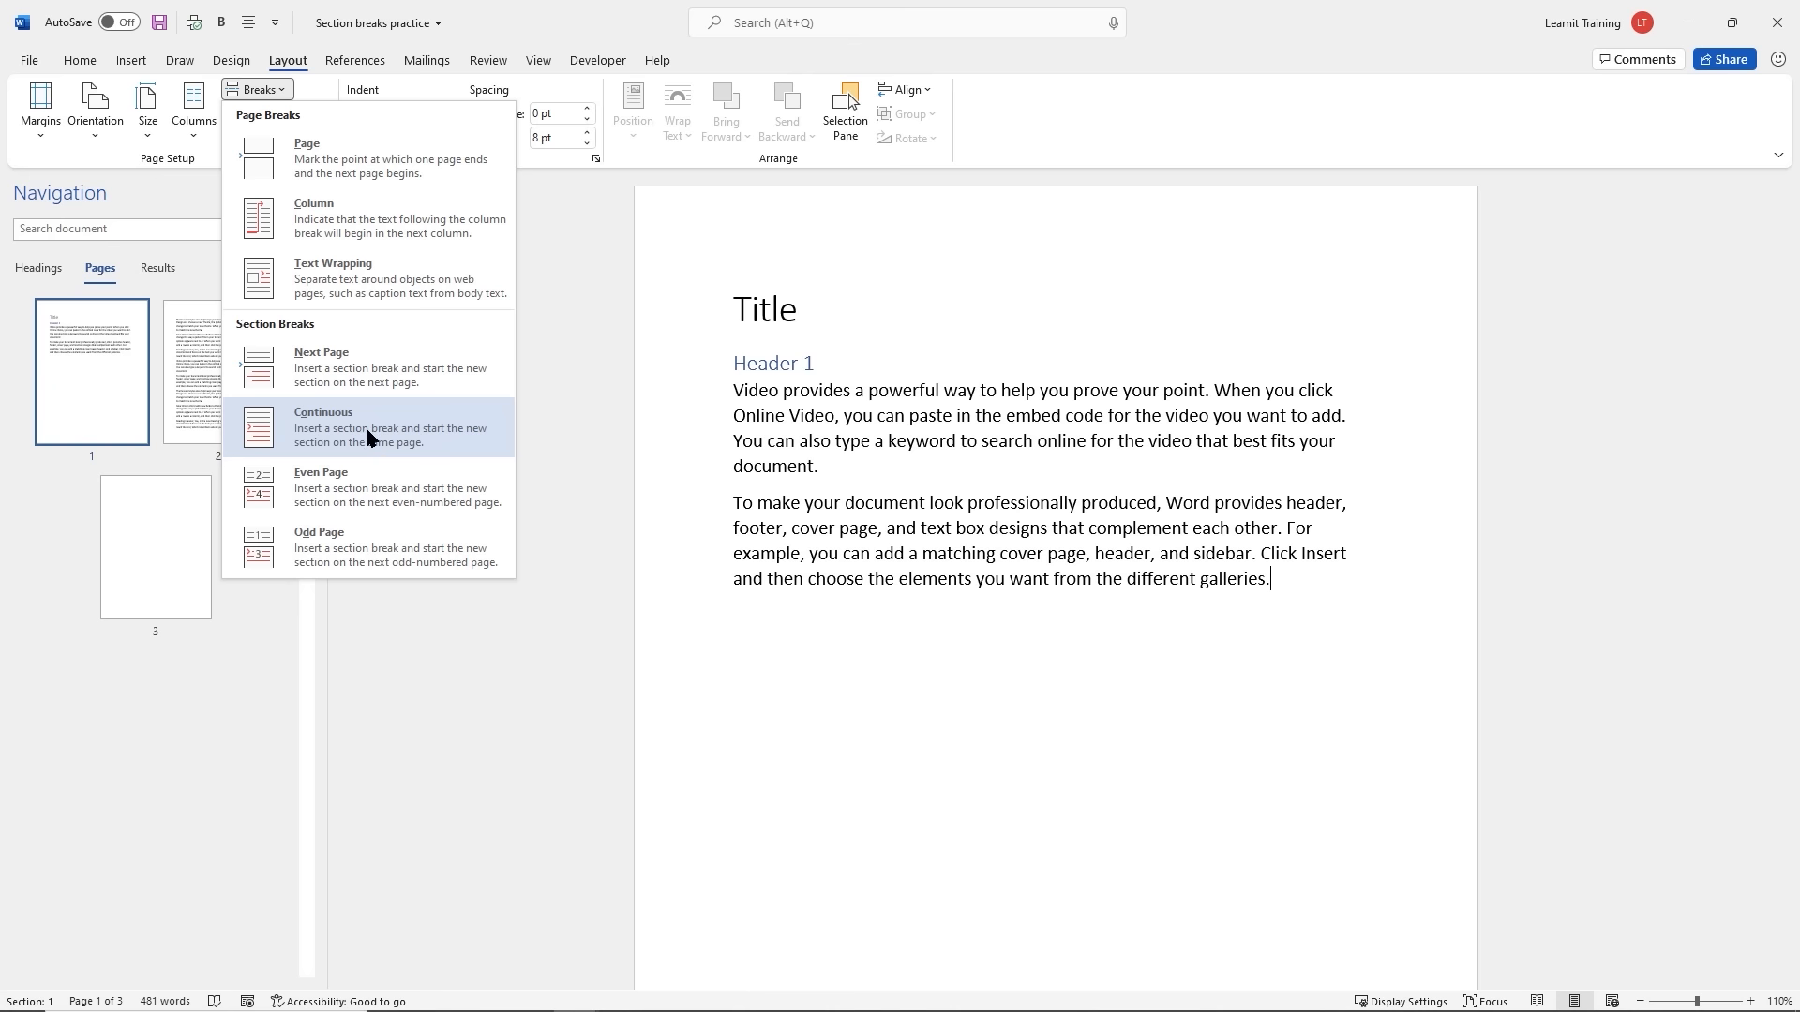
click(375, 373)
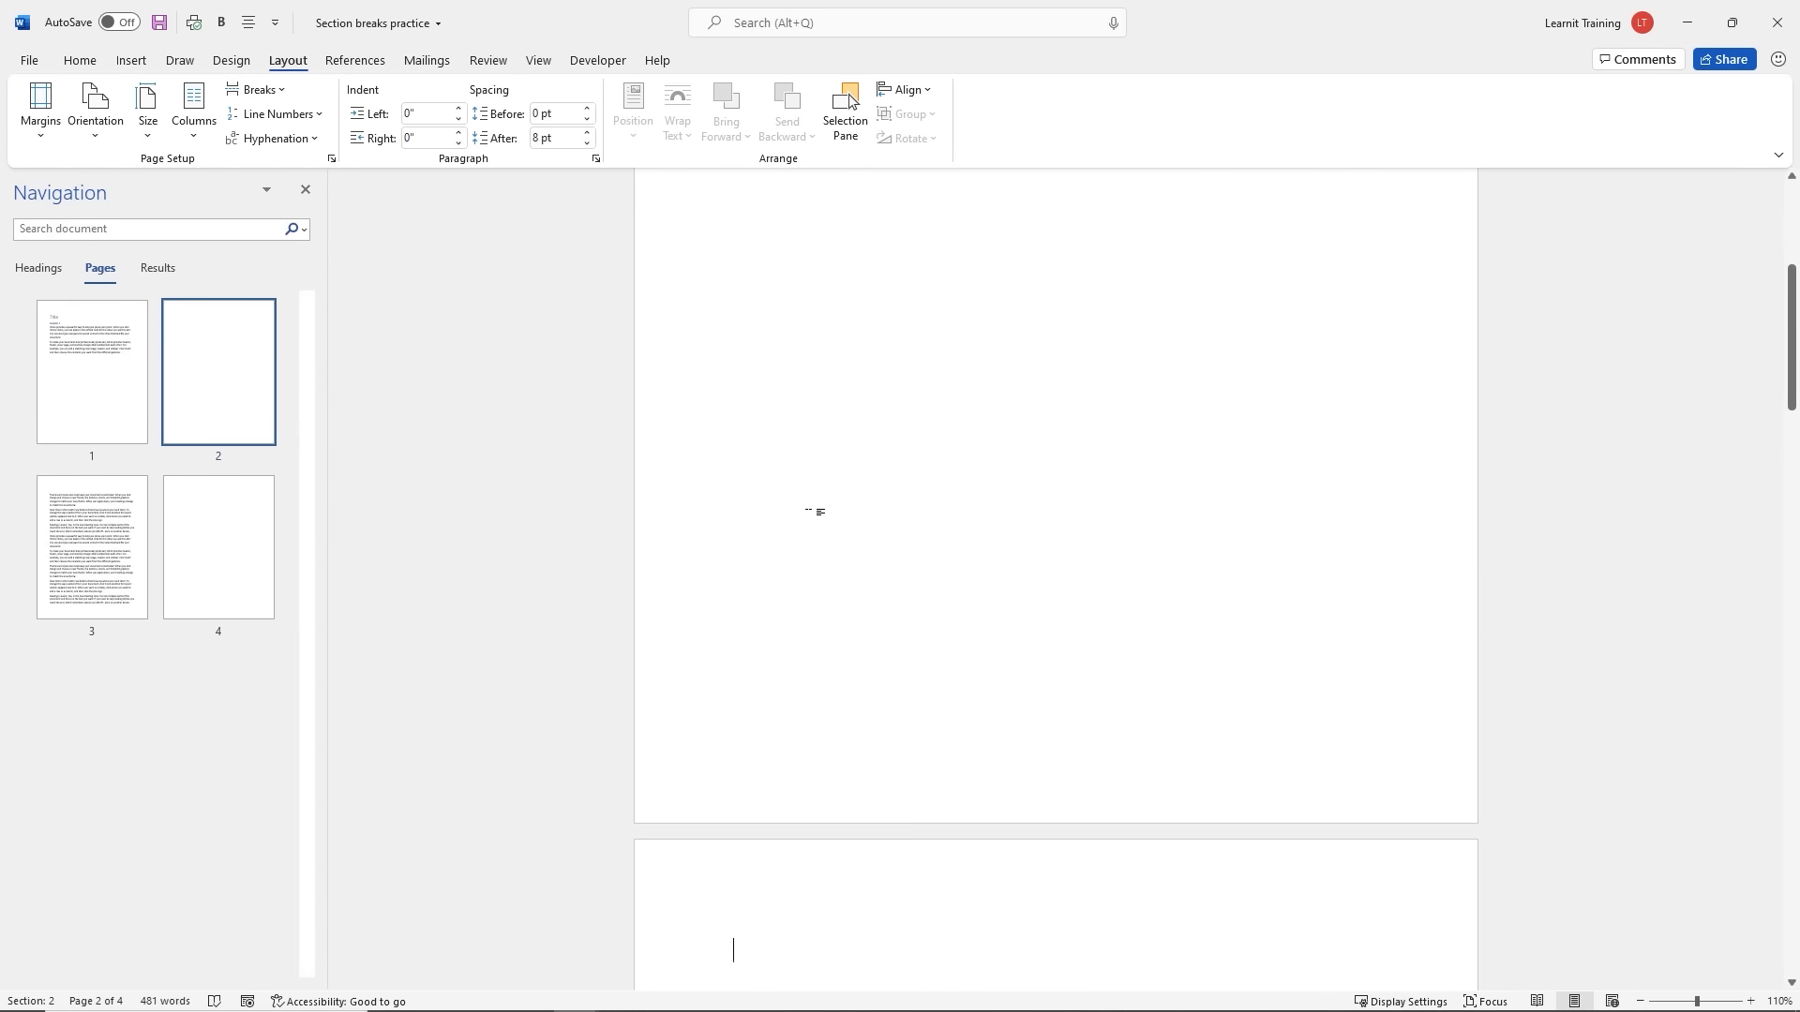
scroll(808, 511, down, 3)
scroll(810, 507, up, 2)
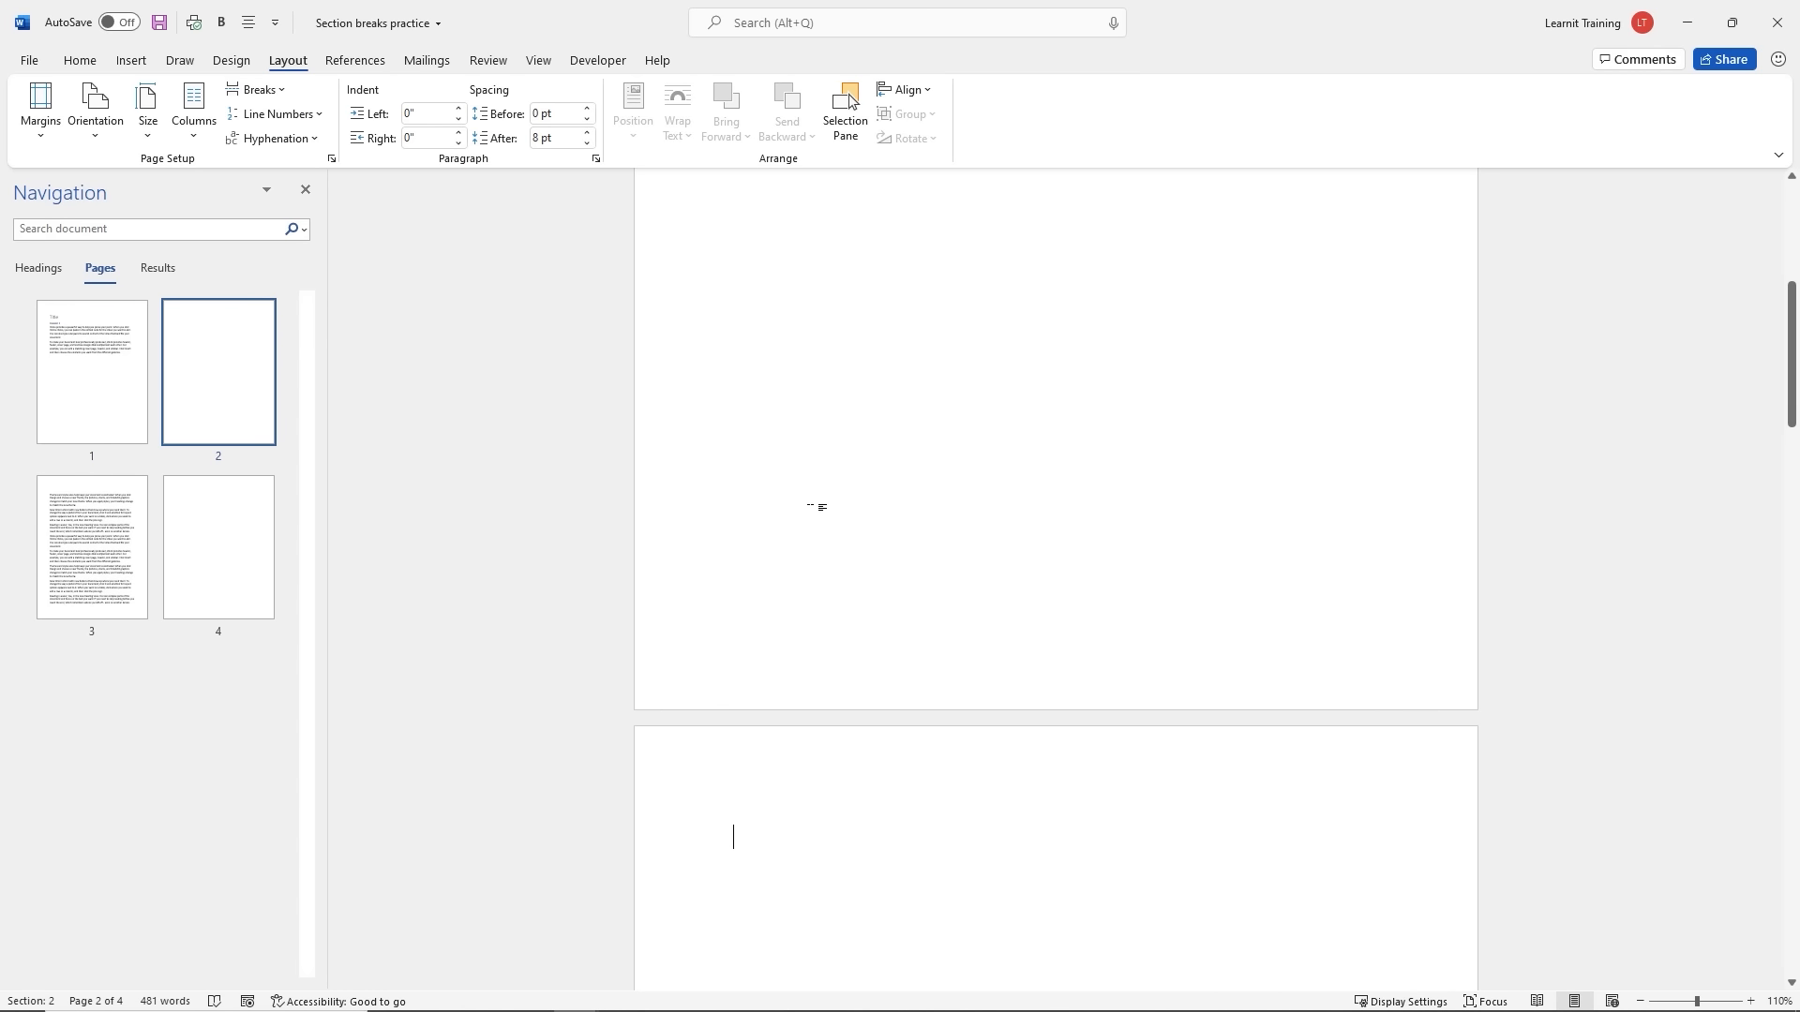
scroll(815, 507, up, 15)
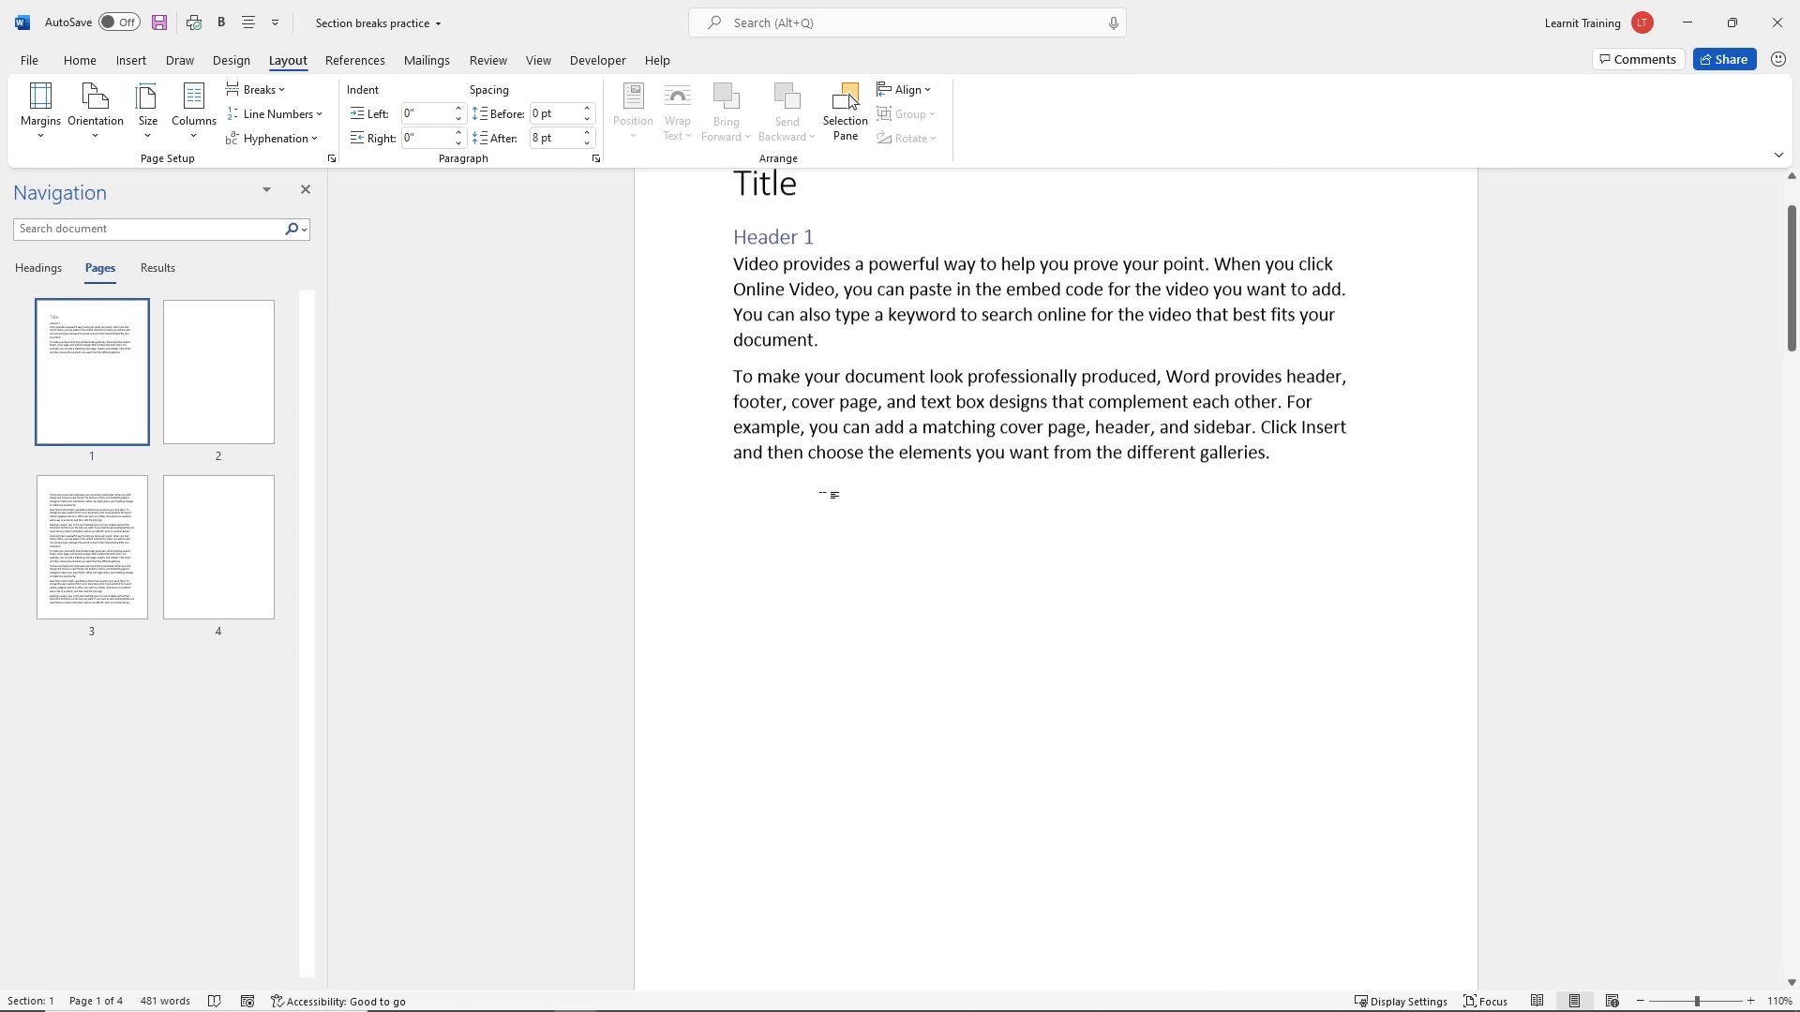
scroll(820, 495, up, 2)
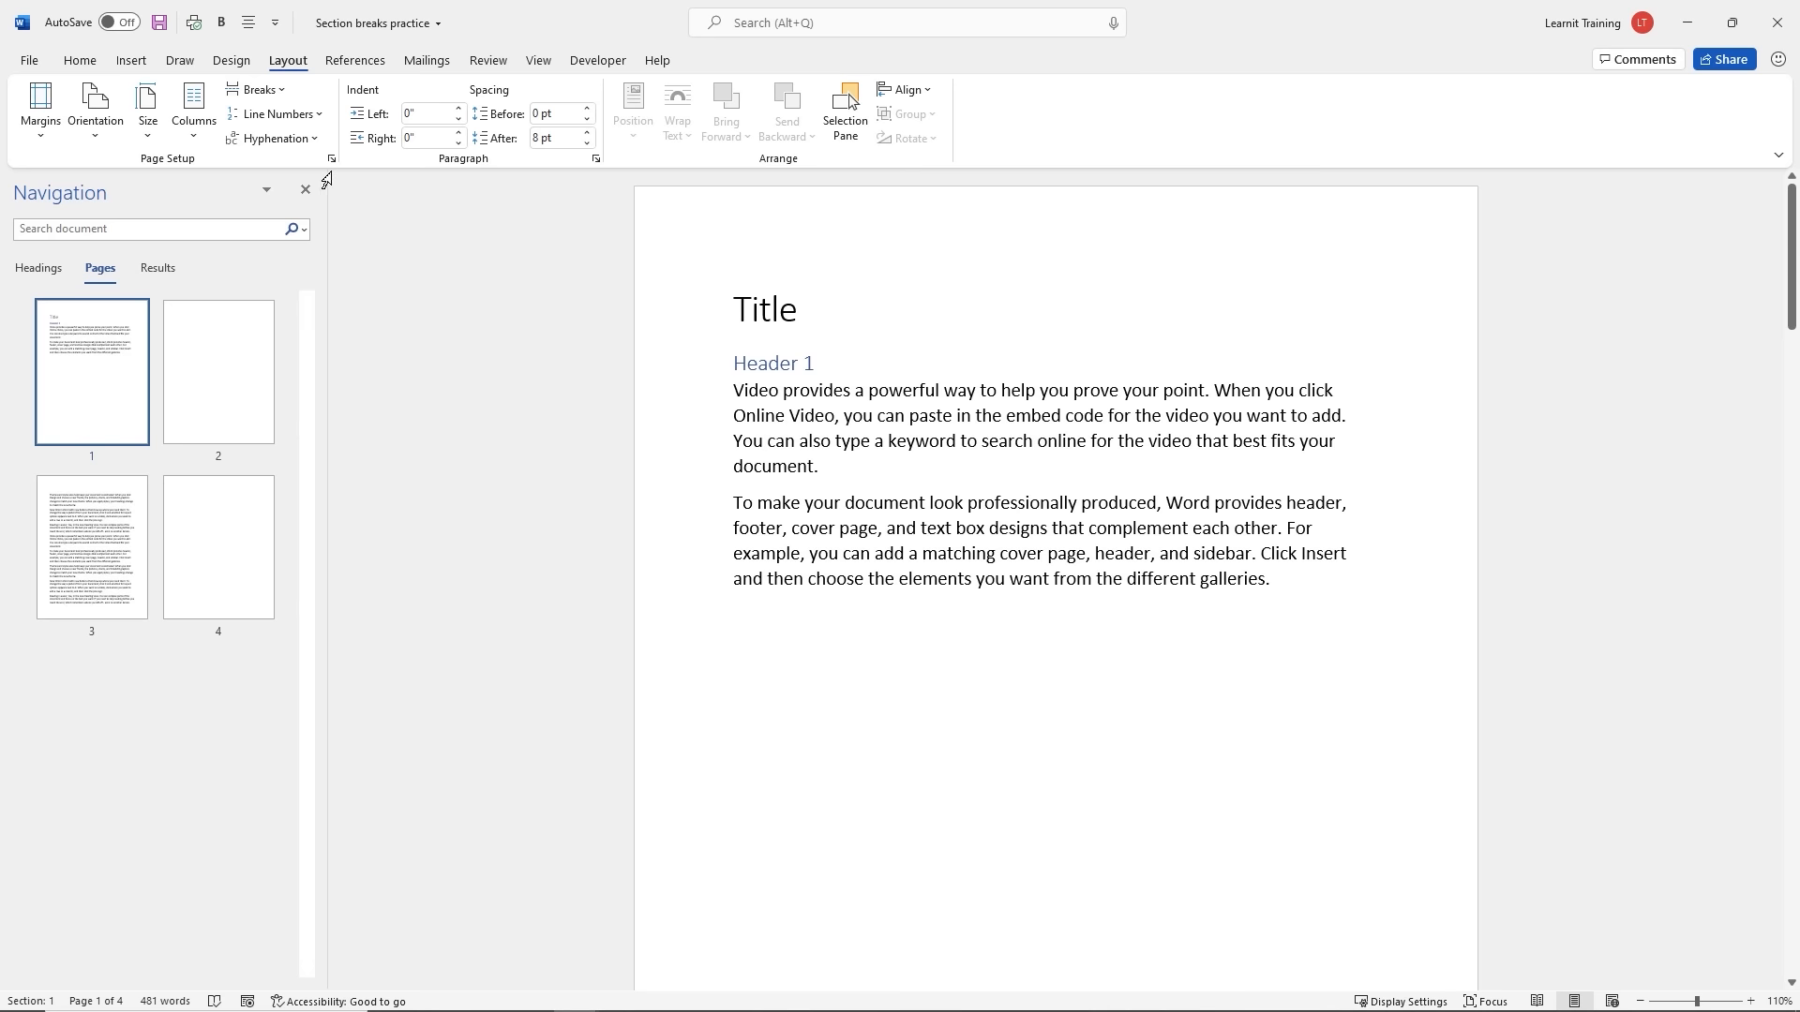
Set the first section's text to two columns and compare it with the text layout on page 3
click(196, 140)
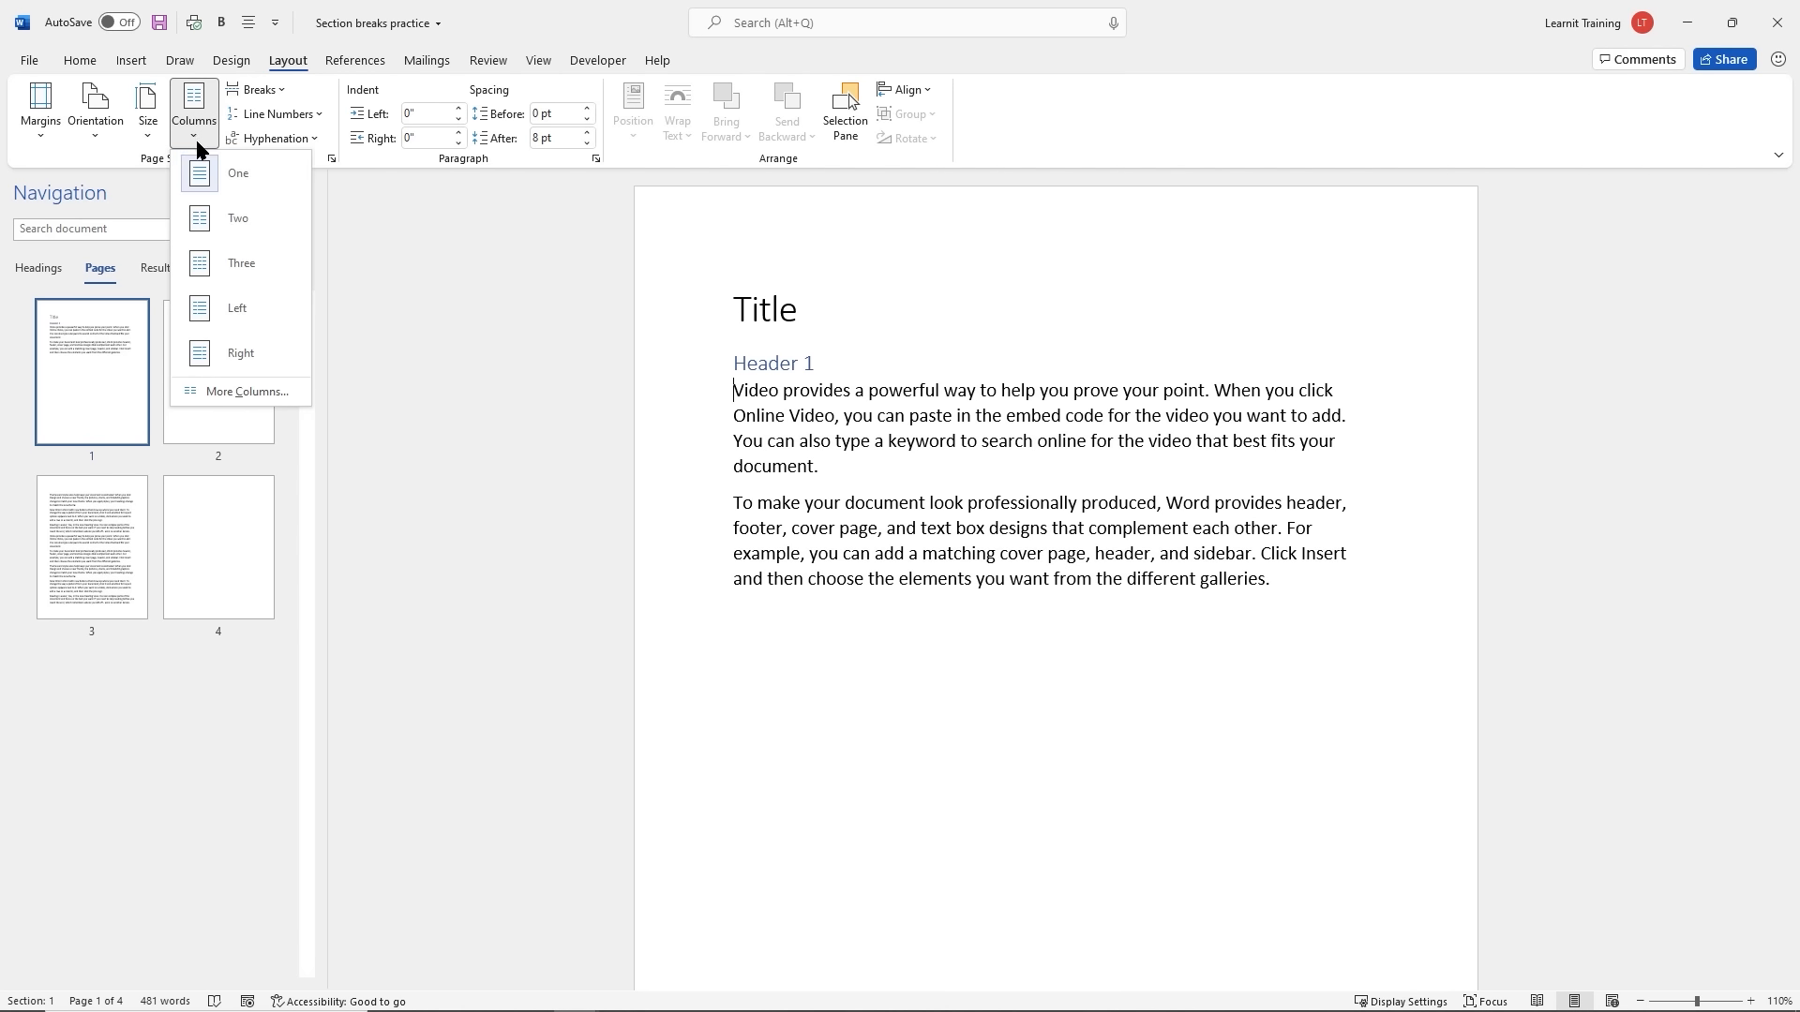
click(242, 223)
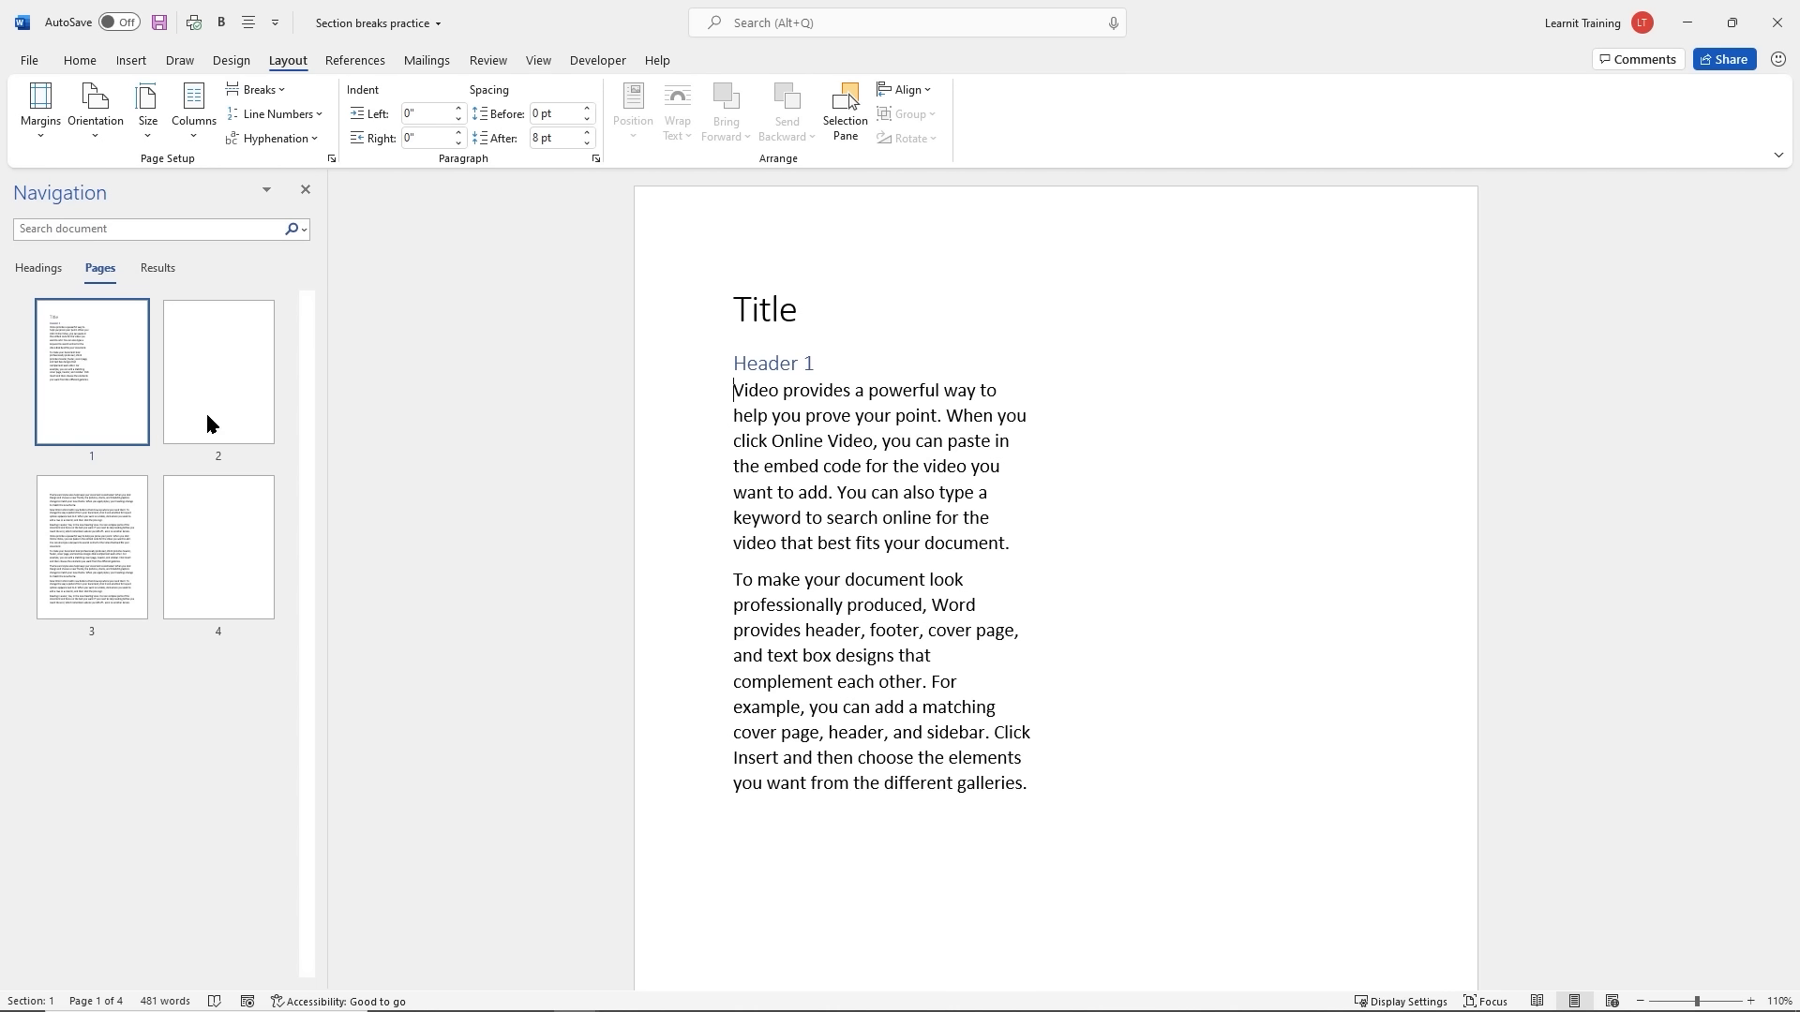
click(106, 528)
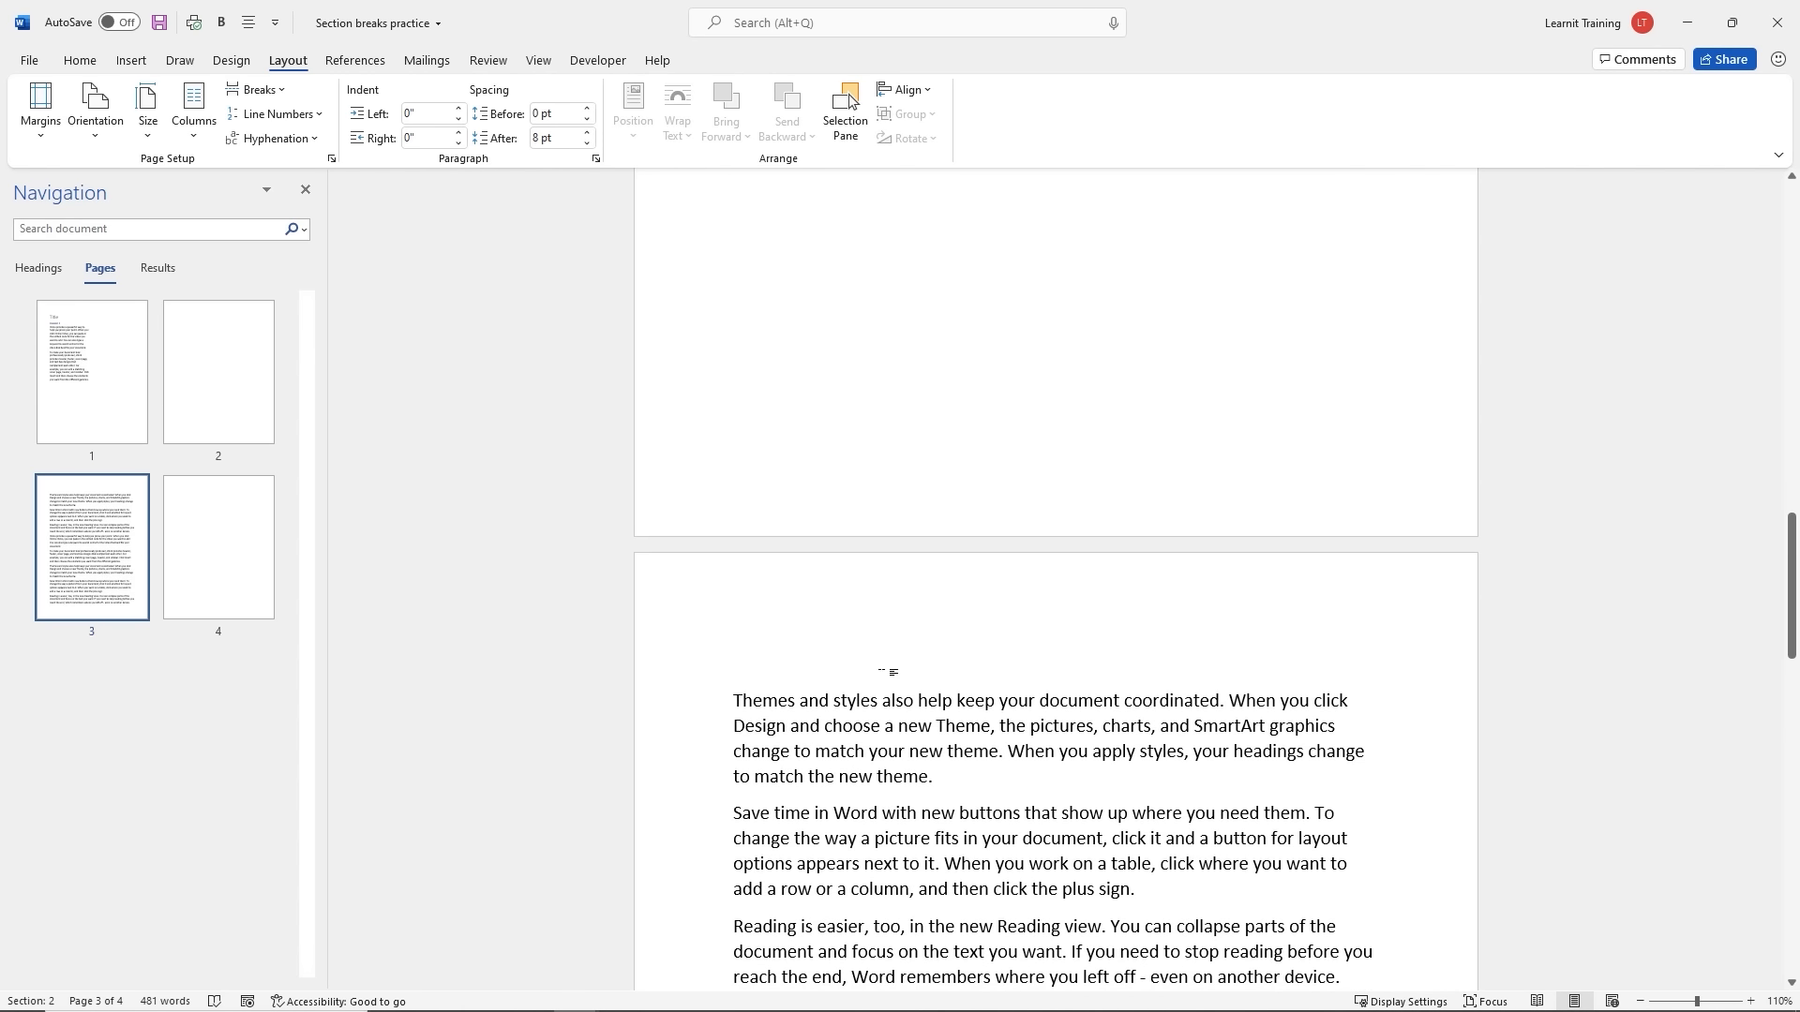
click(733, 678)
scroll(1167, 711, down, 3)
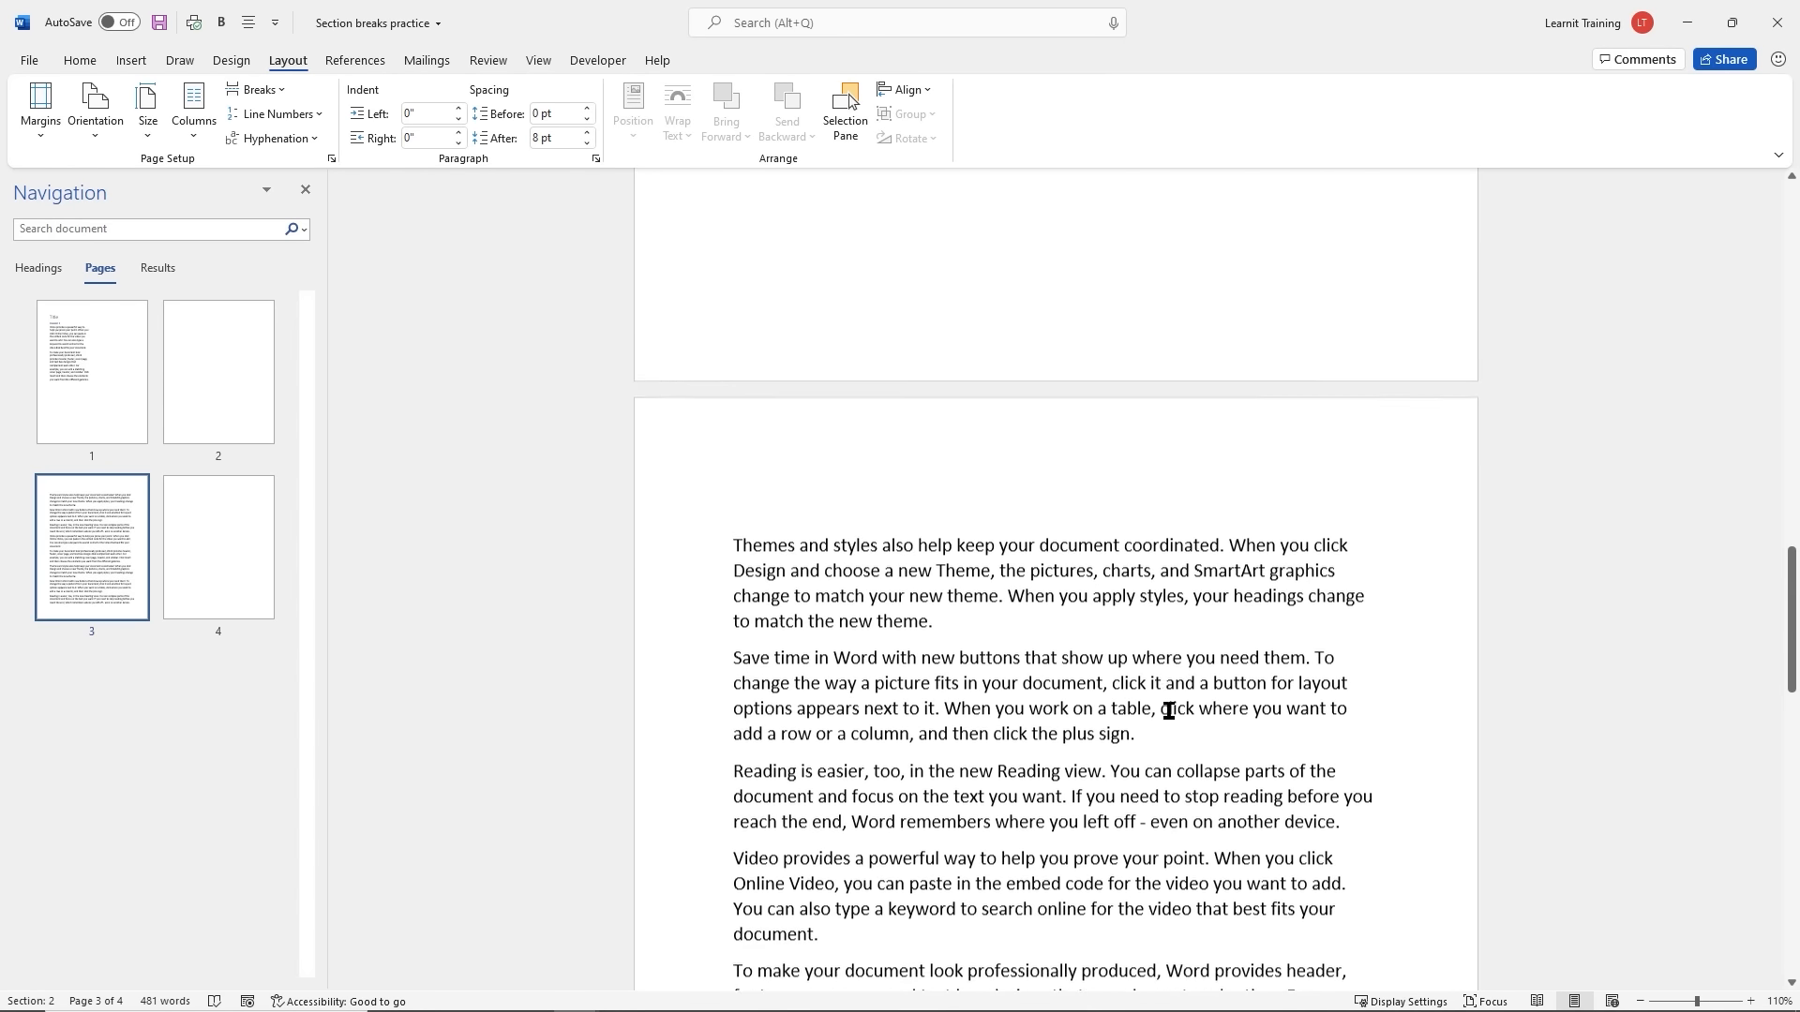
scroll(1178, 710, up, 2)
Insert a column break on page 1 at the end of the first paragraph under Header 1
click(110, 376)
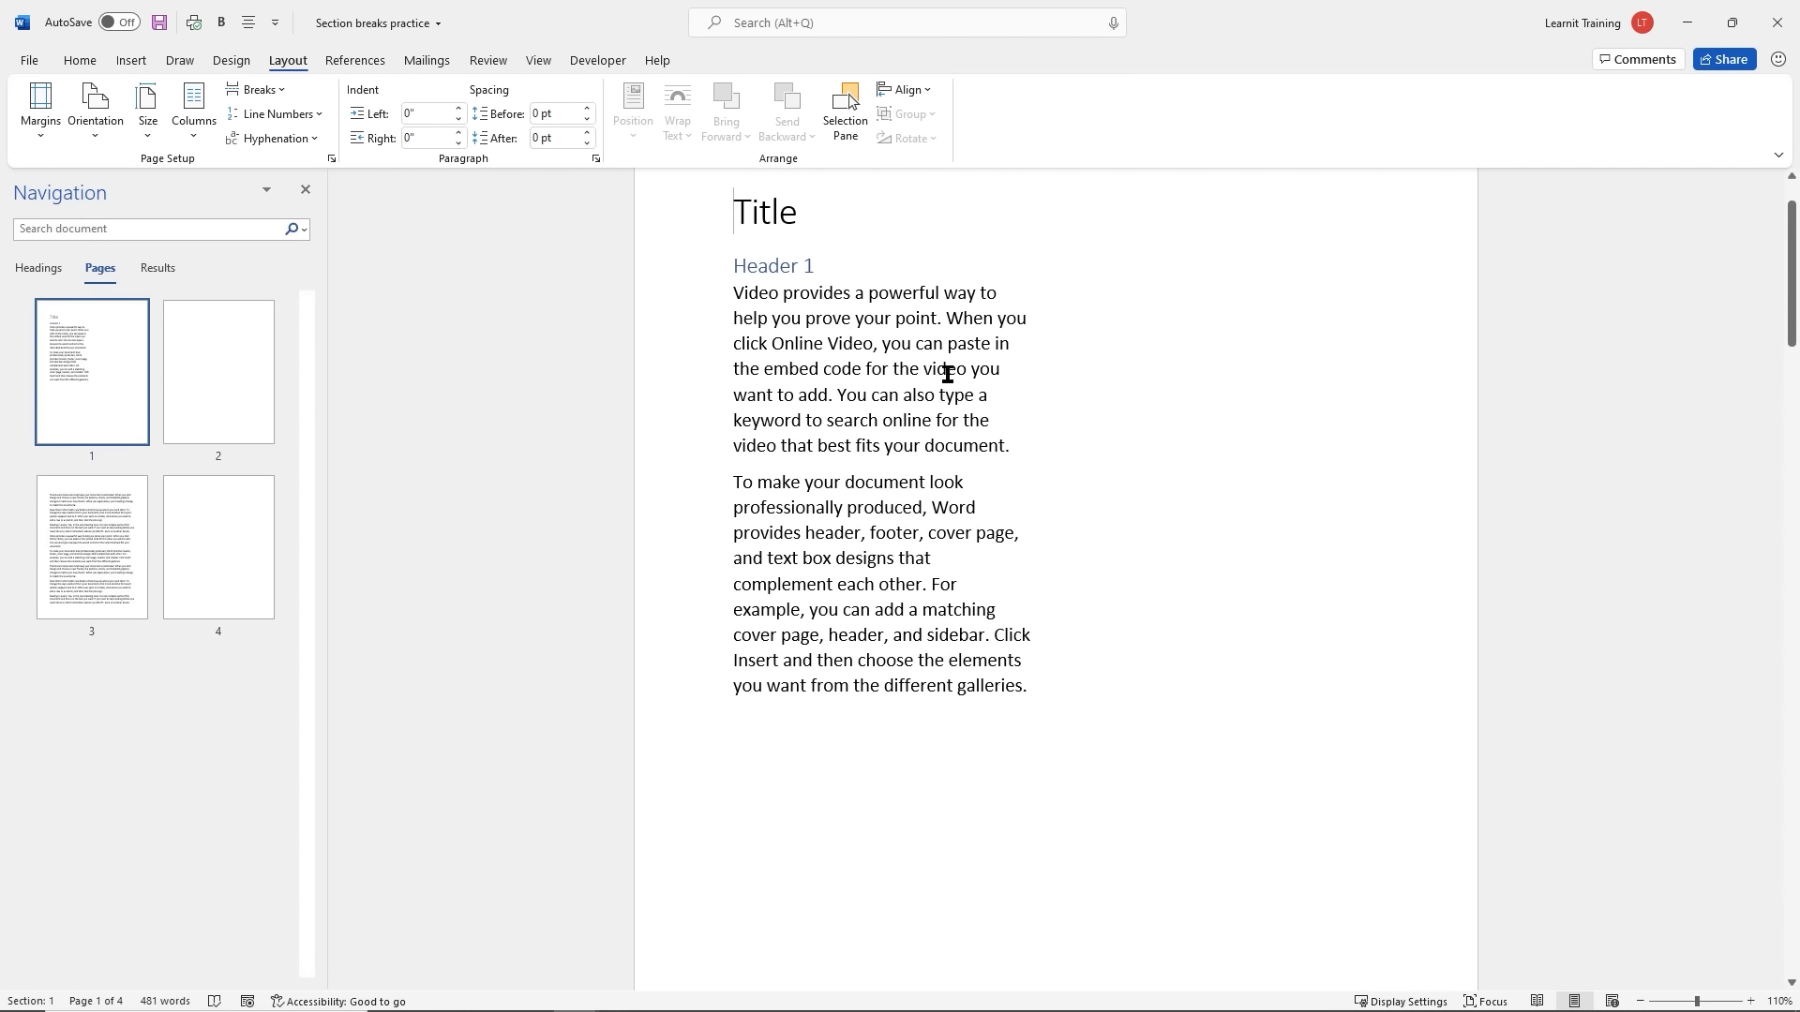
click(1017, 450)
click(279, 98)
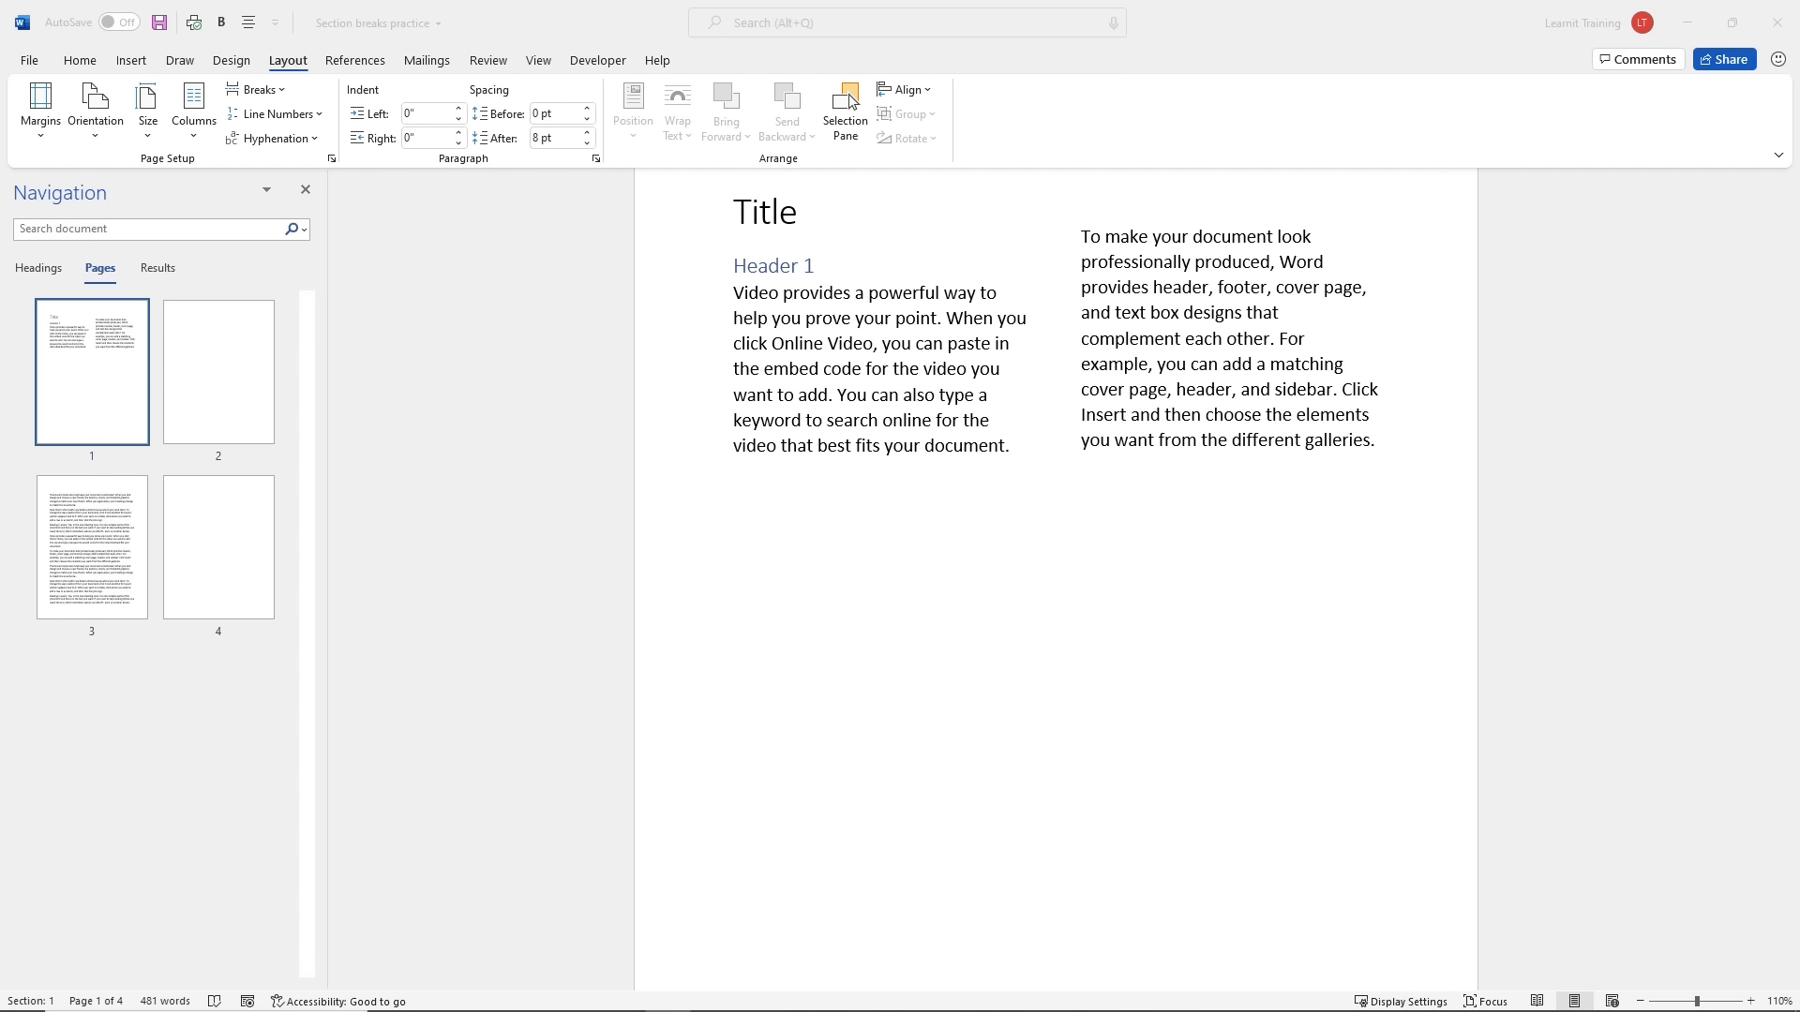
Go to the blank page 2 and show paragraph marks and hidden formatting symbols
click(881, 389)
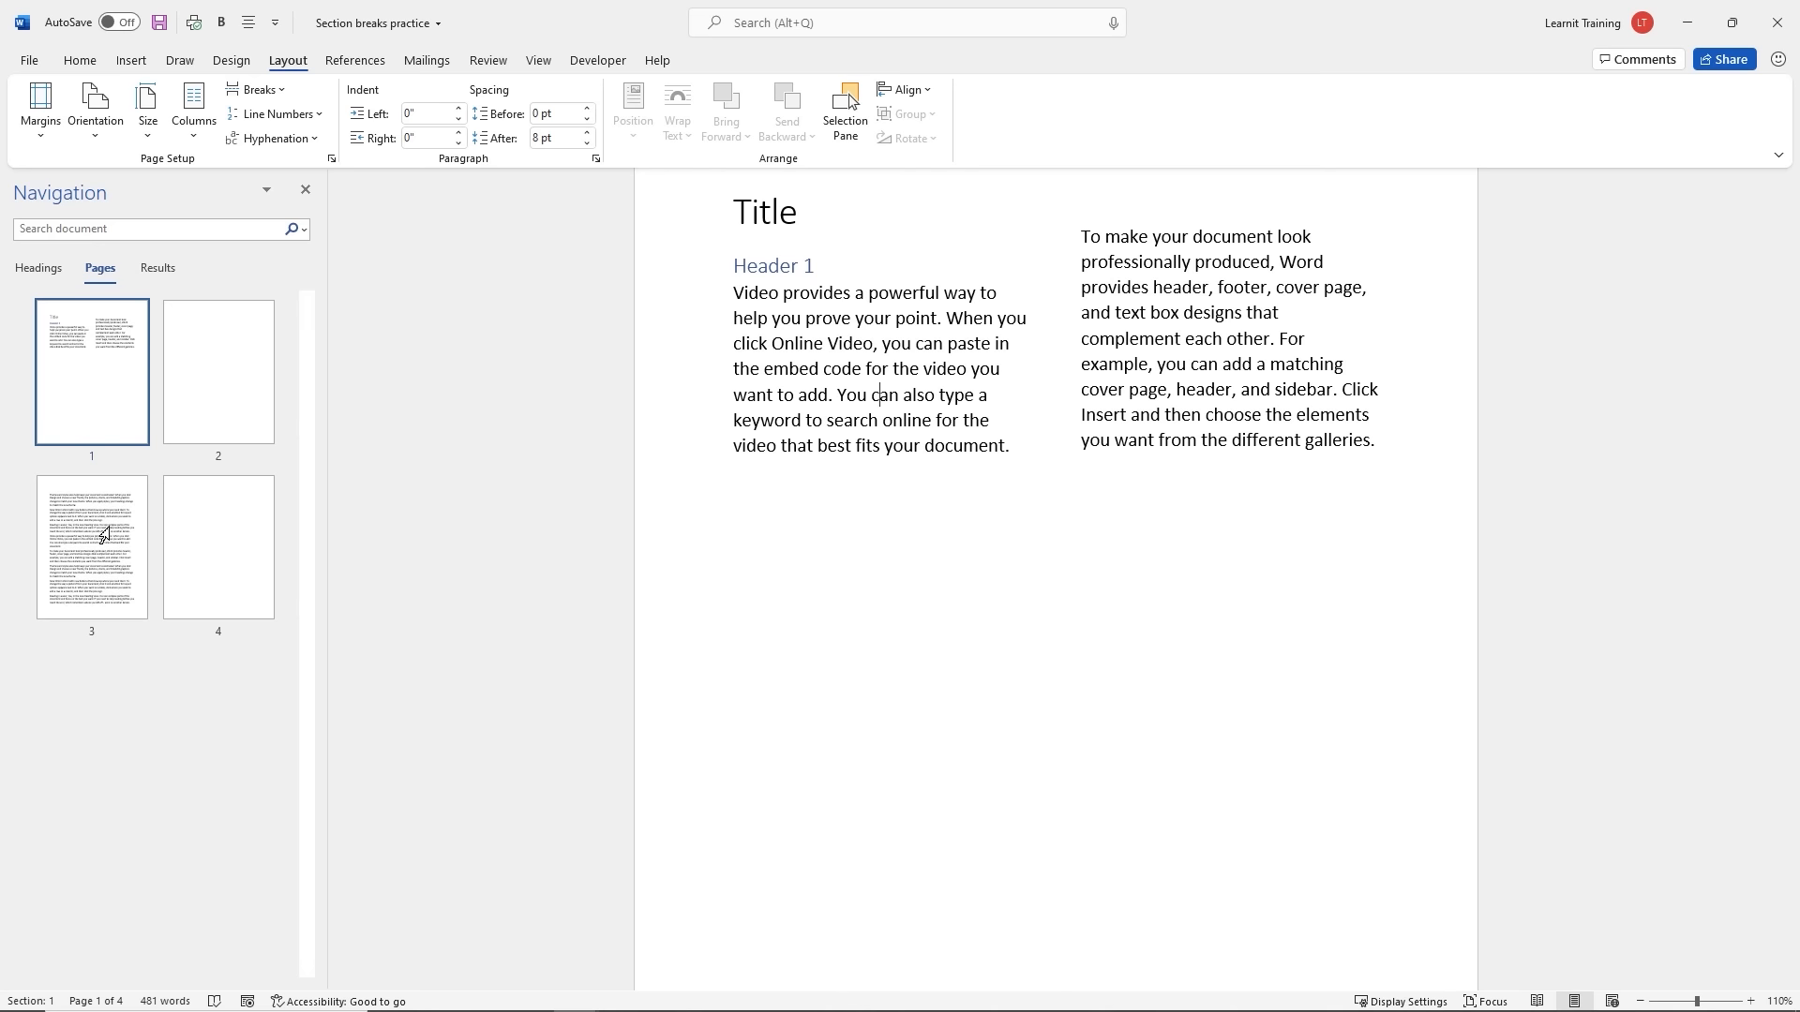
click(227, 372)
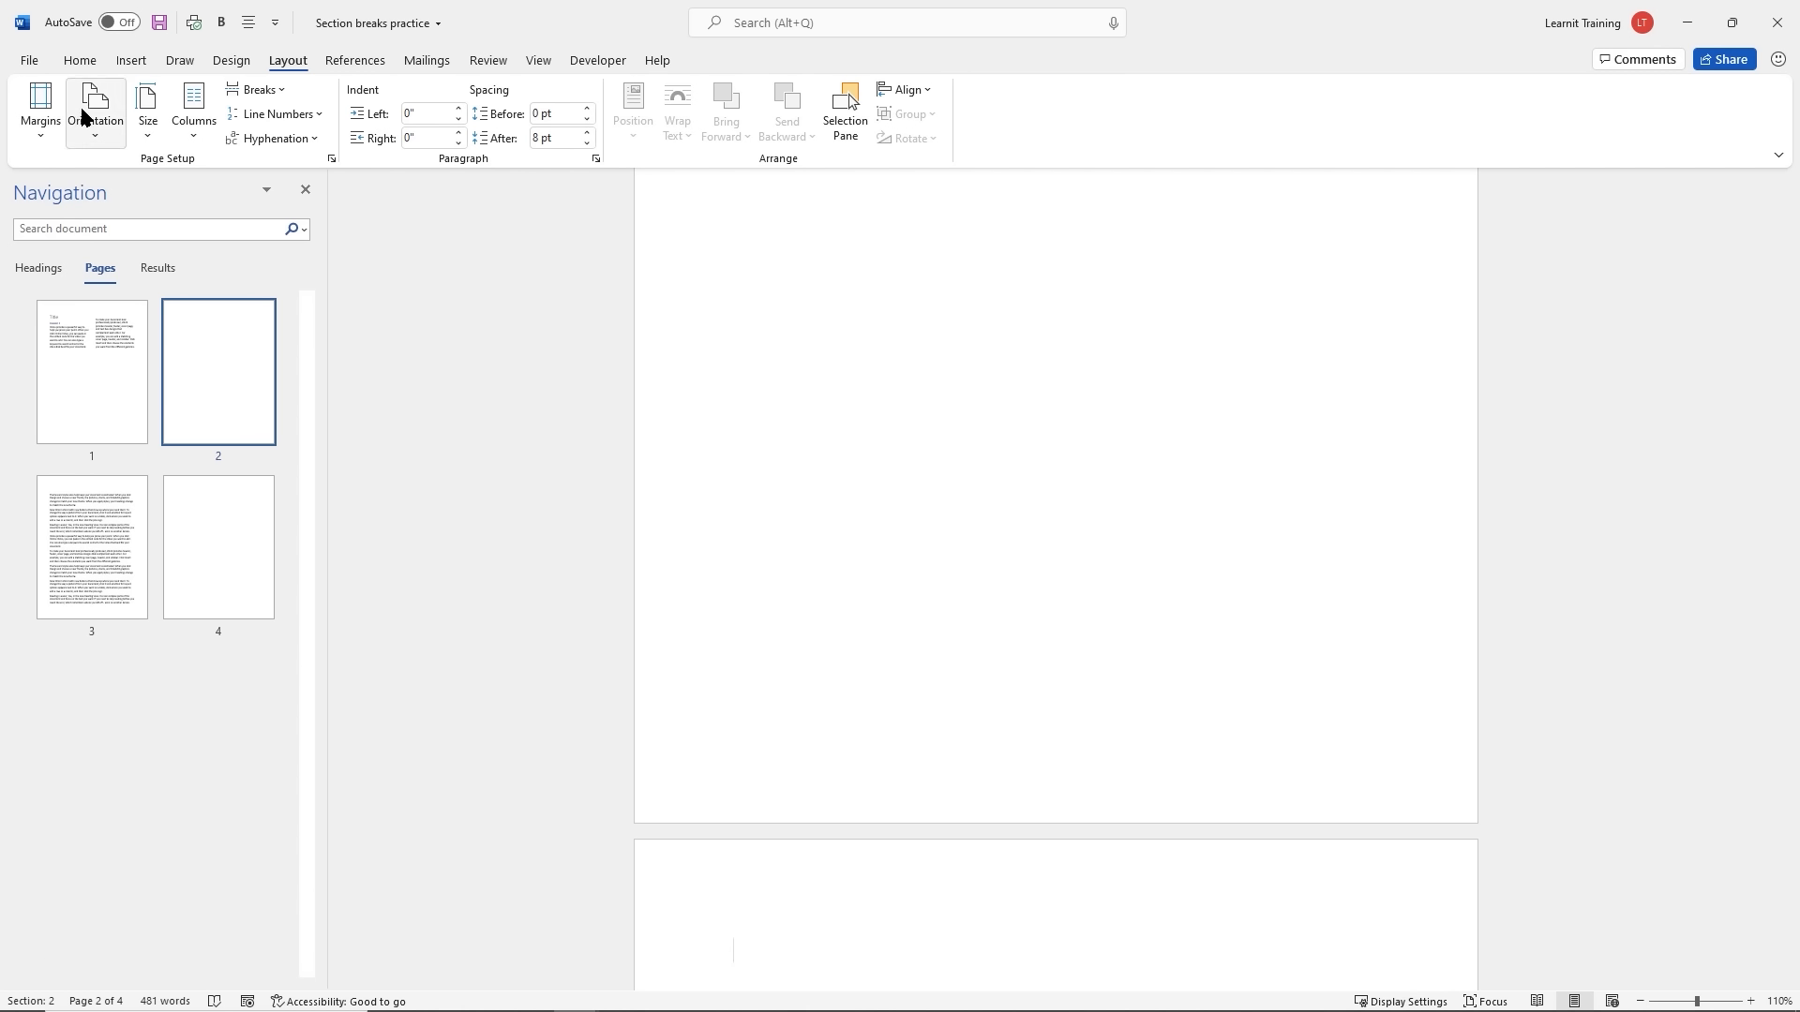
click(81, 62)
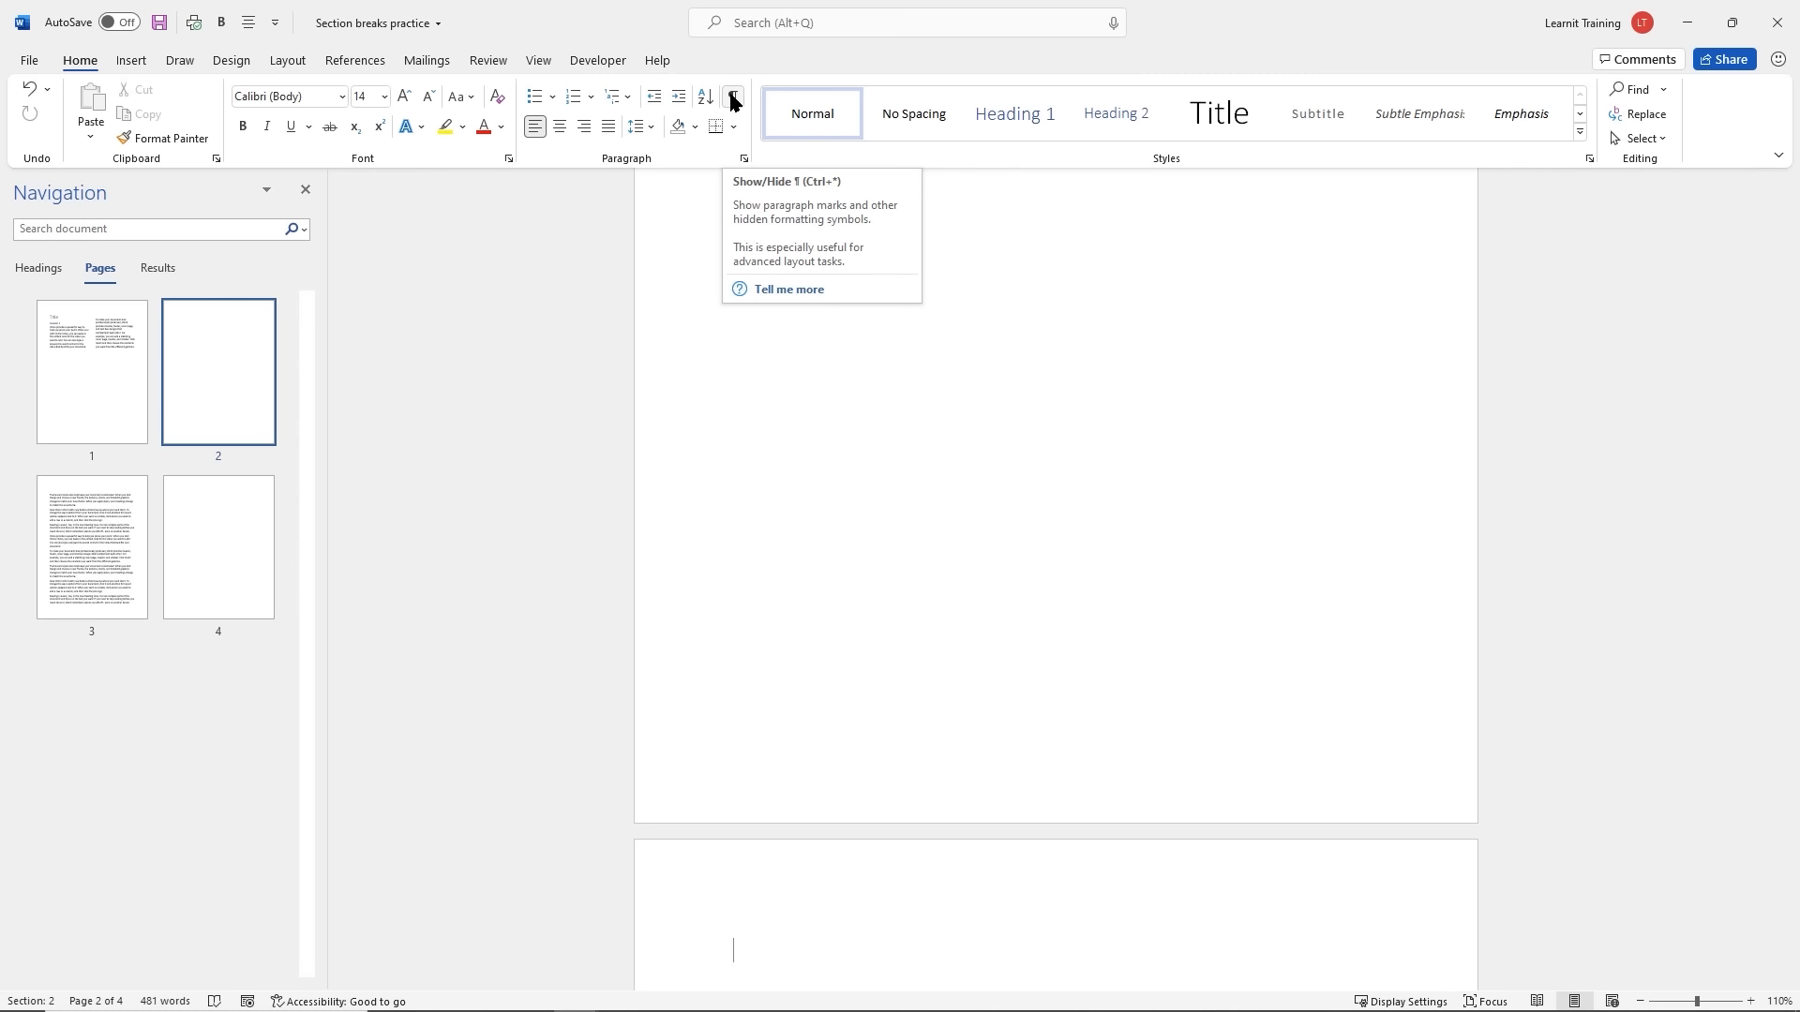
click(734, 100)
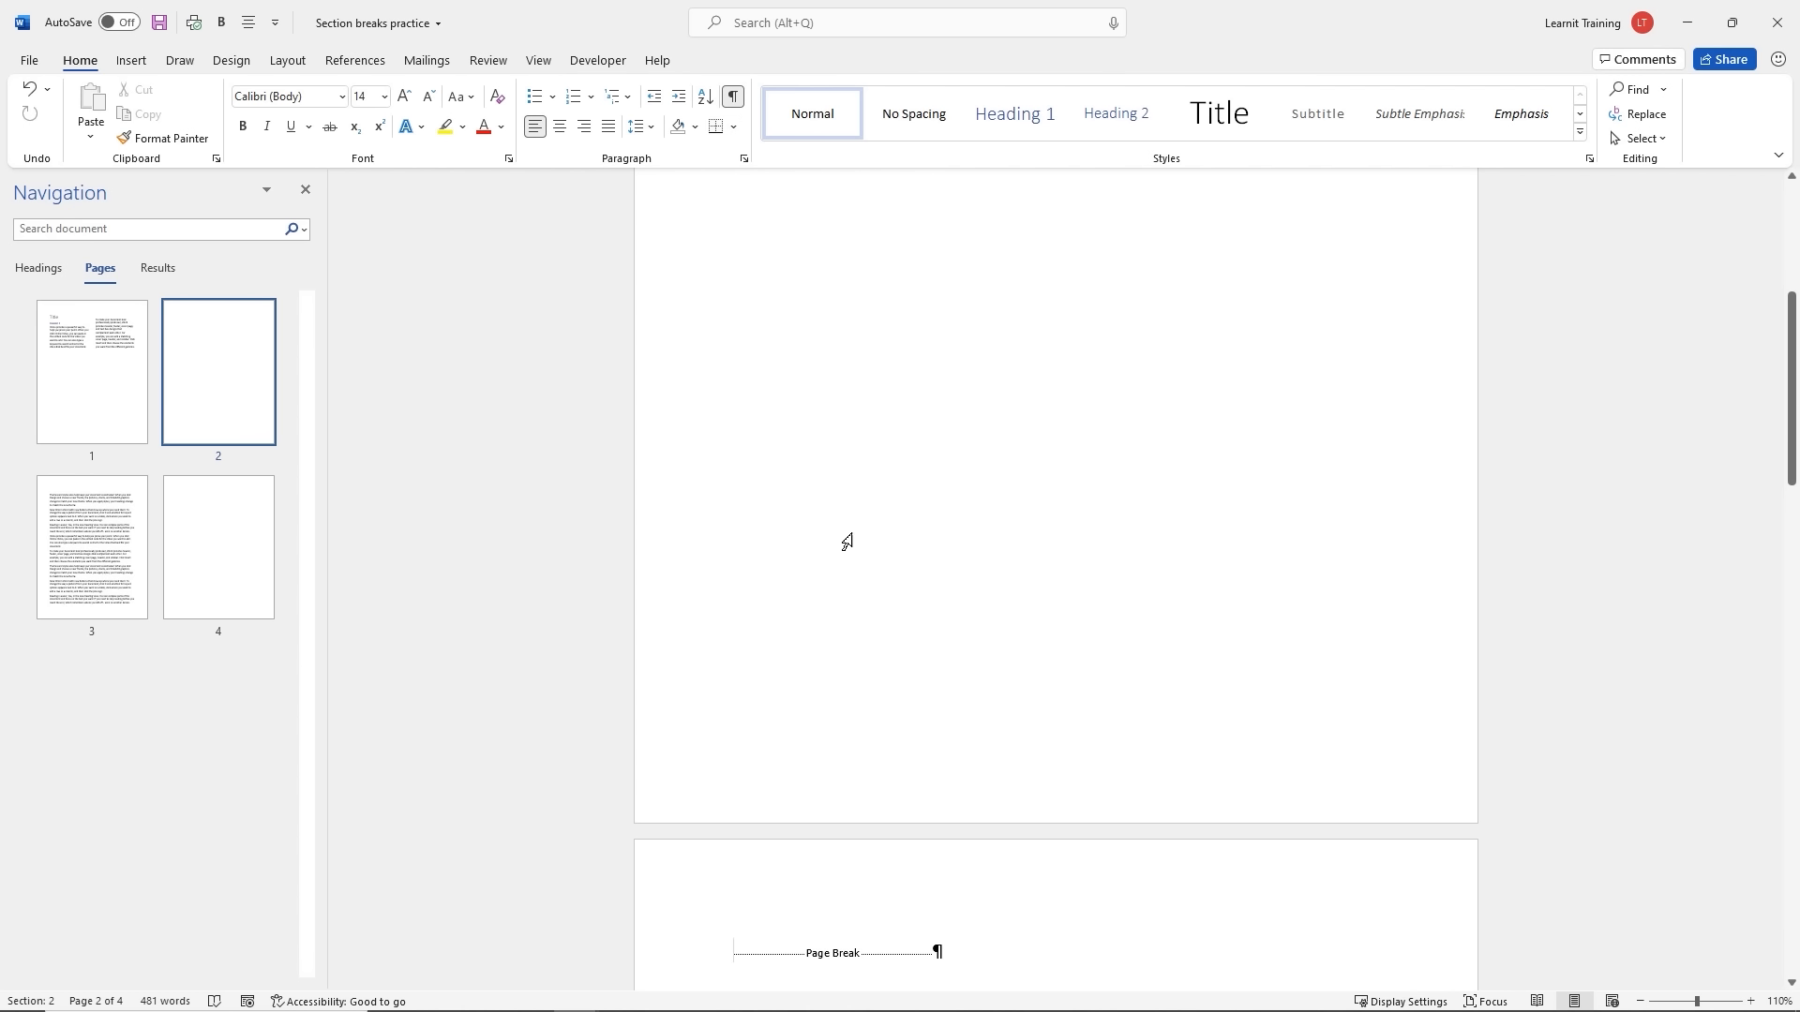
Delete the page break at the top of page 2
scroll(847, 546, up, 15)
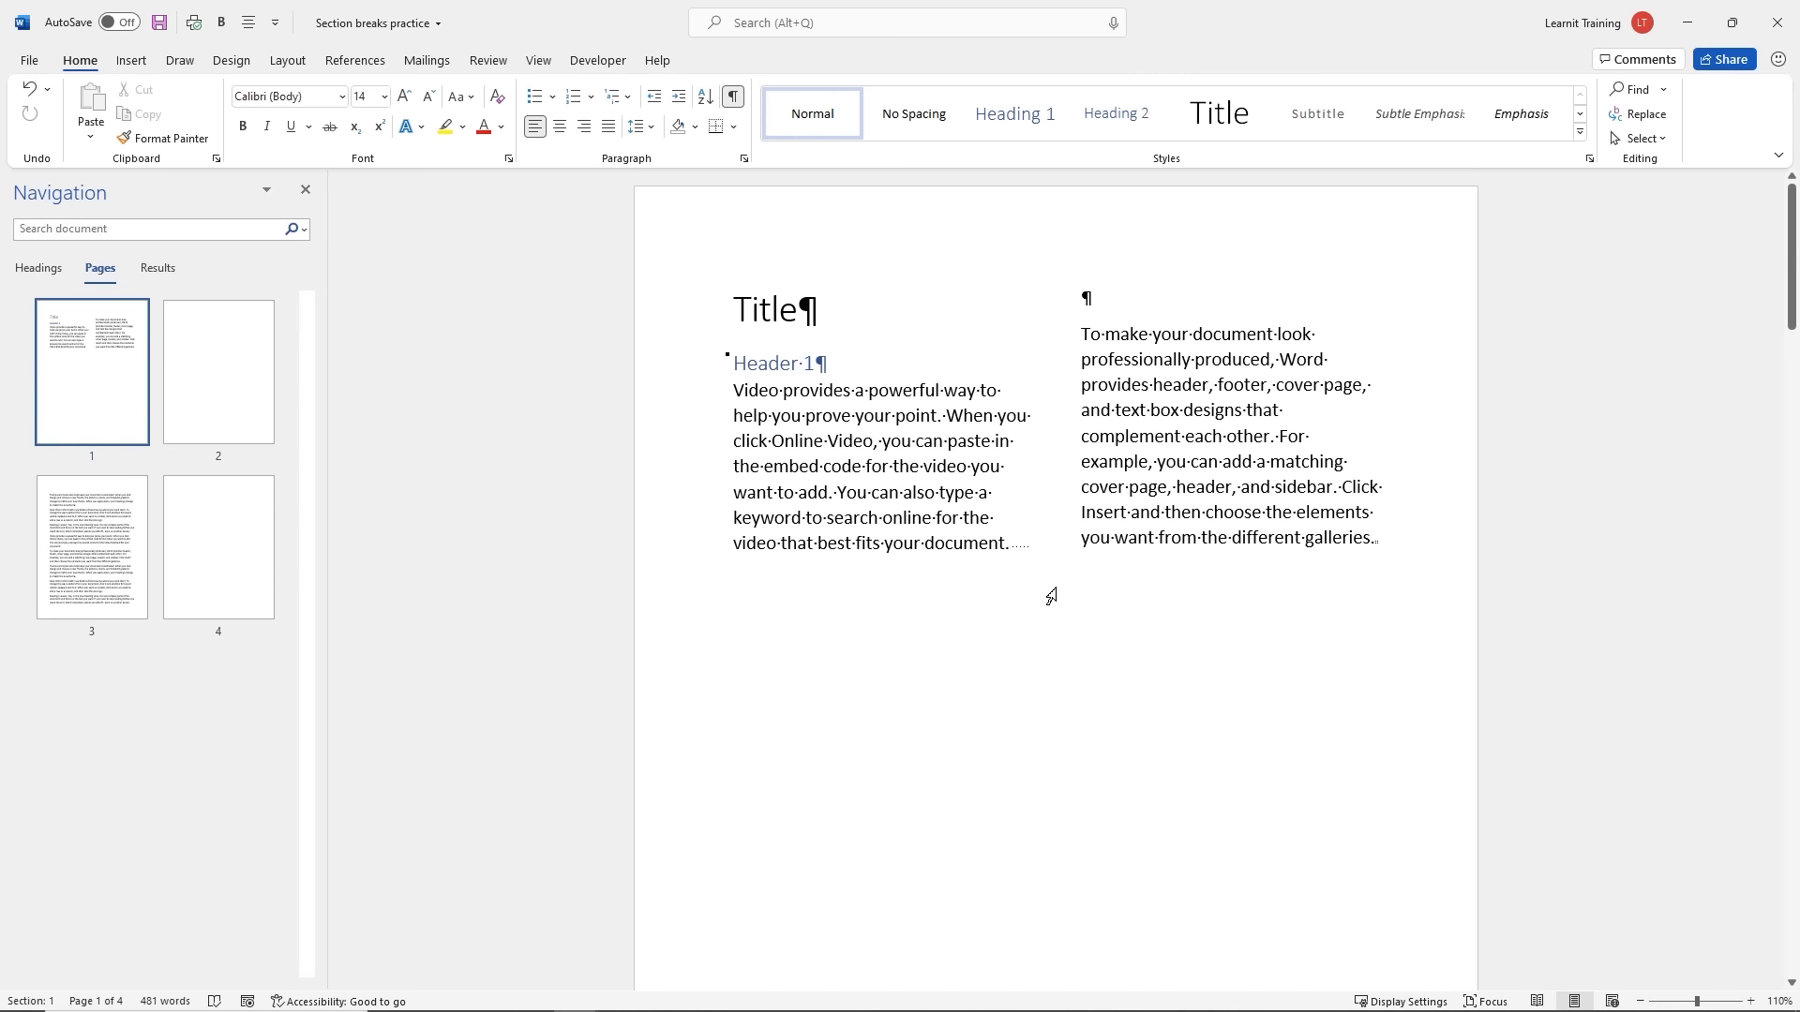
scroll(1033, 588, down, 3)
scroll(1034, 588, down, 12)
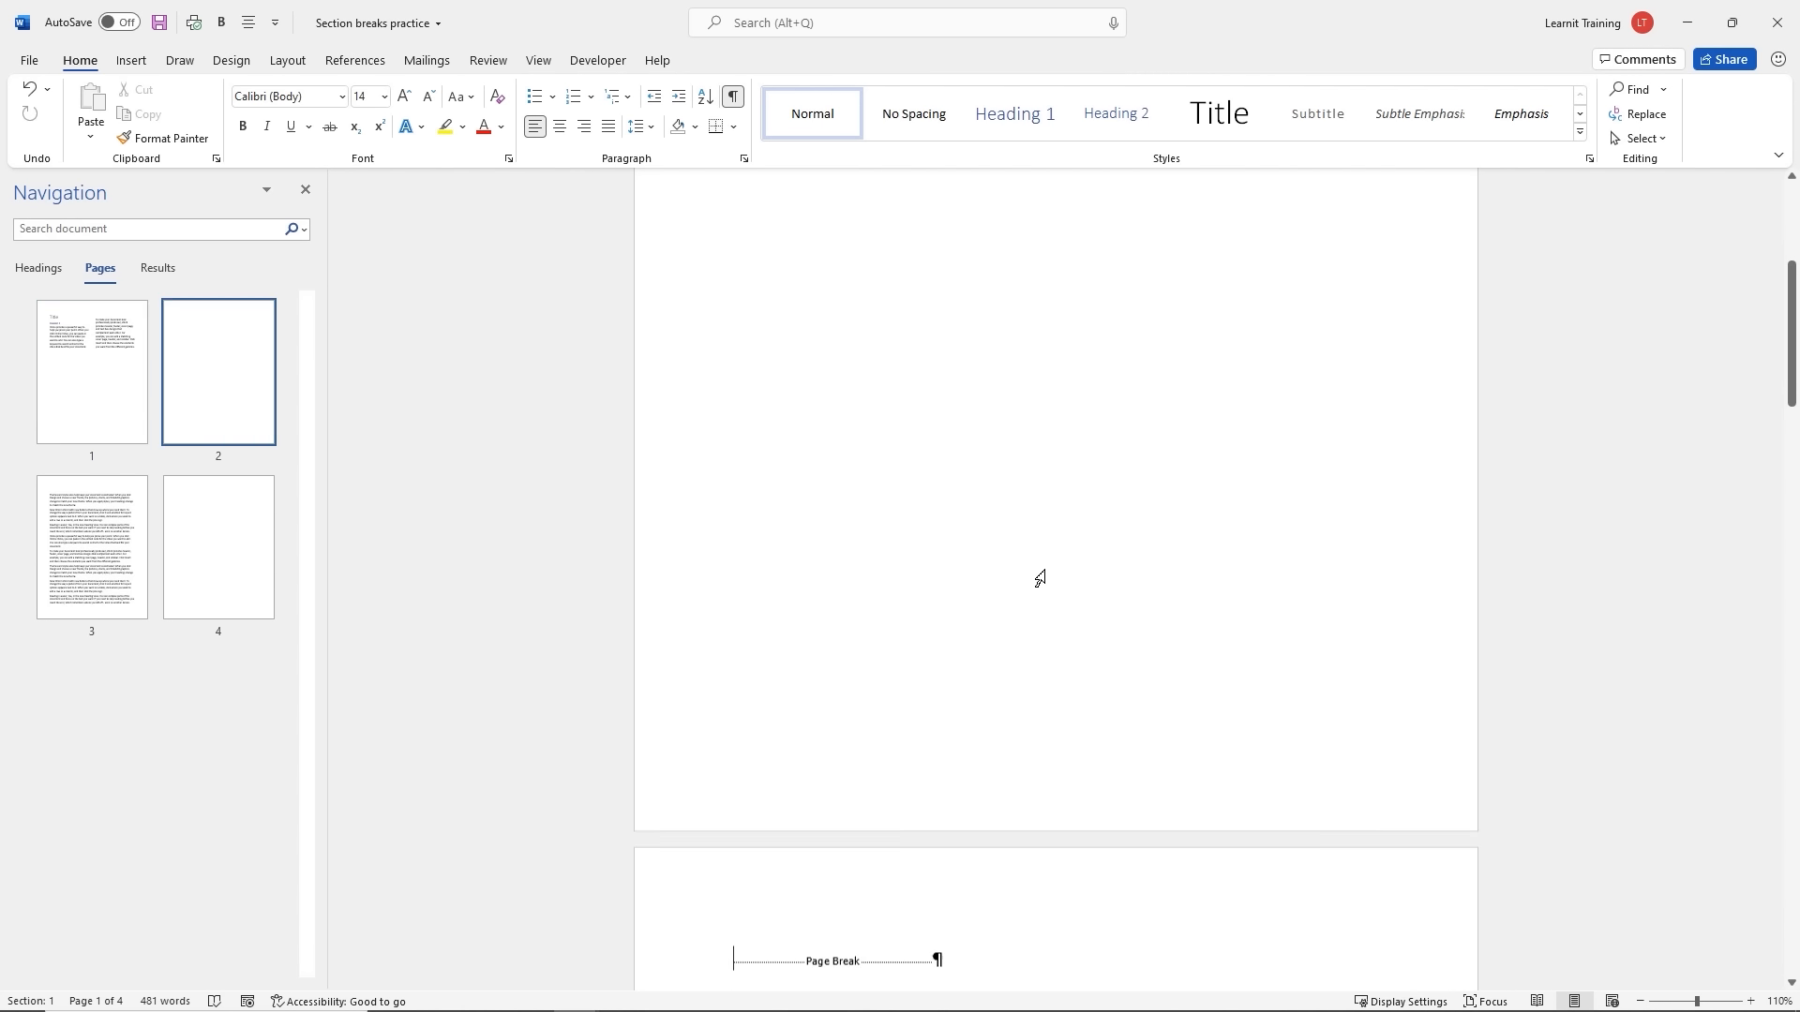
scroll(1032, 560, down, 7)
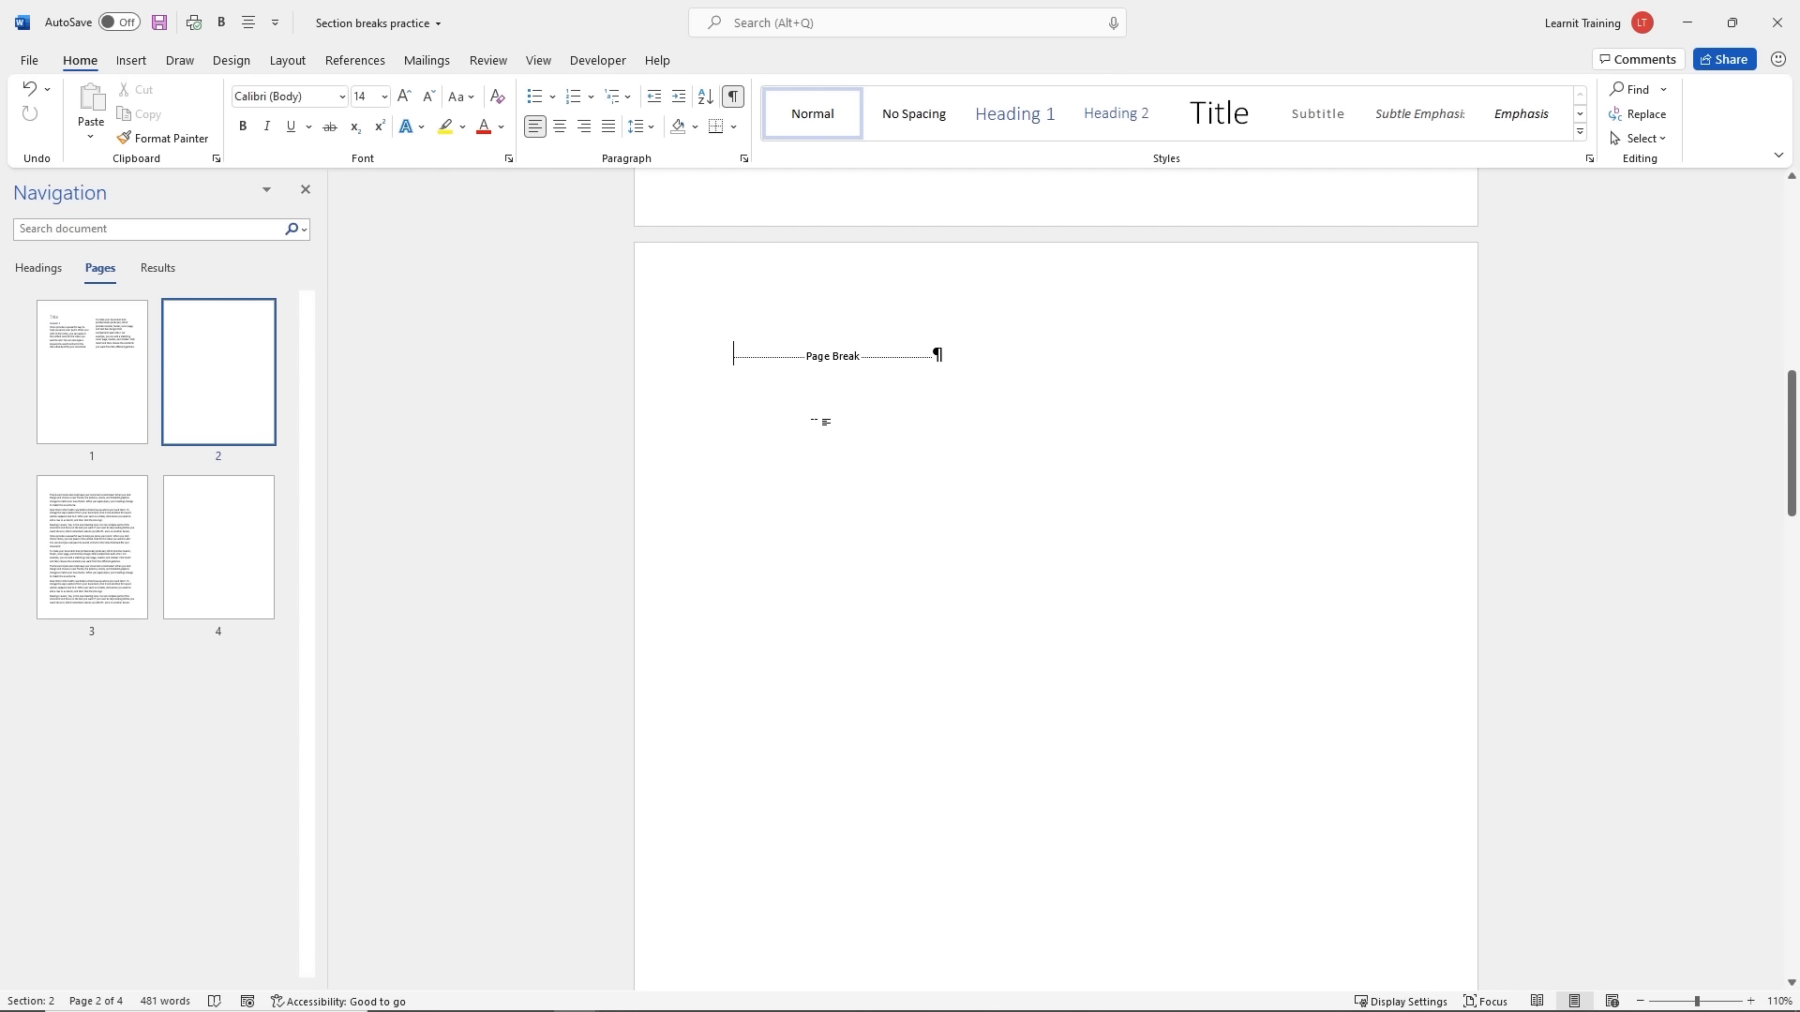
key(Delete)
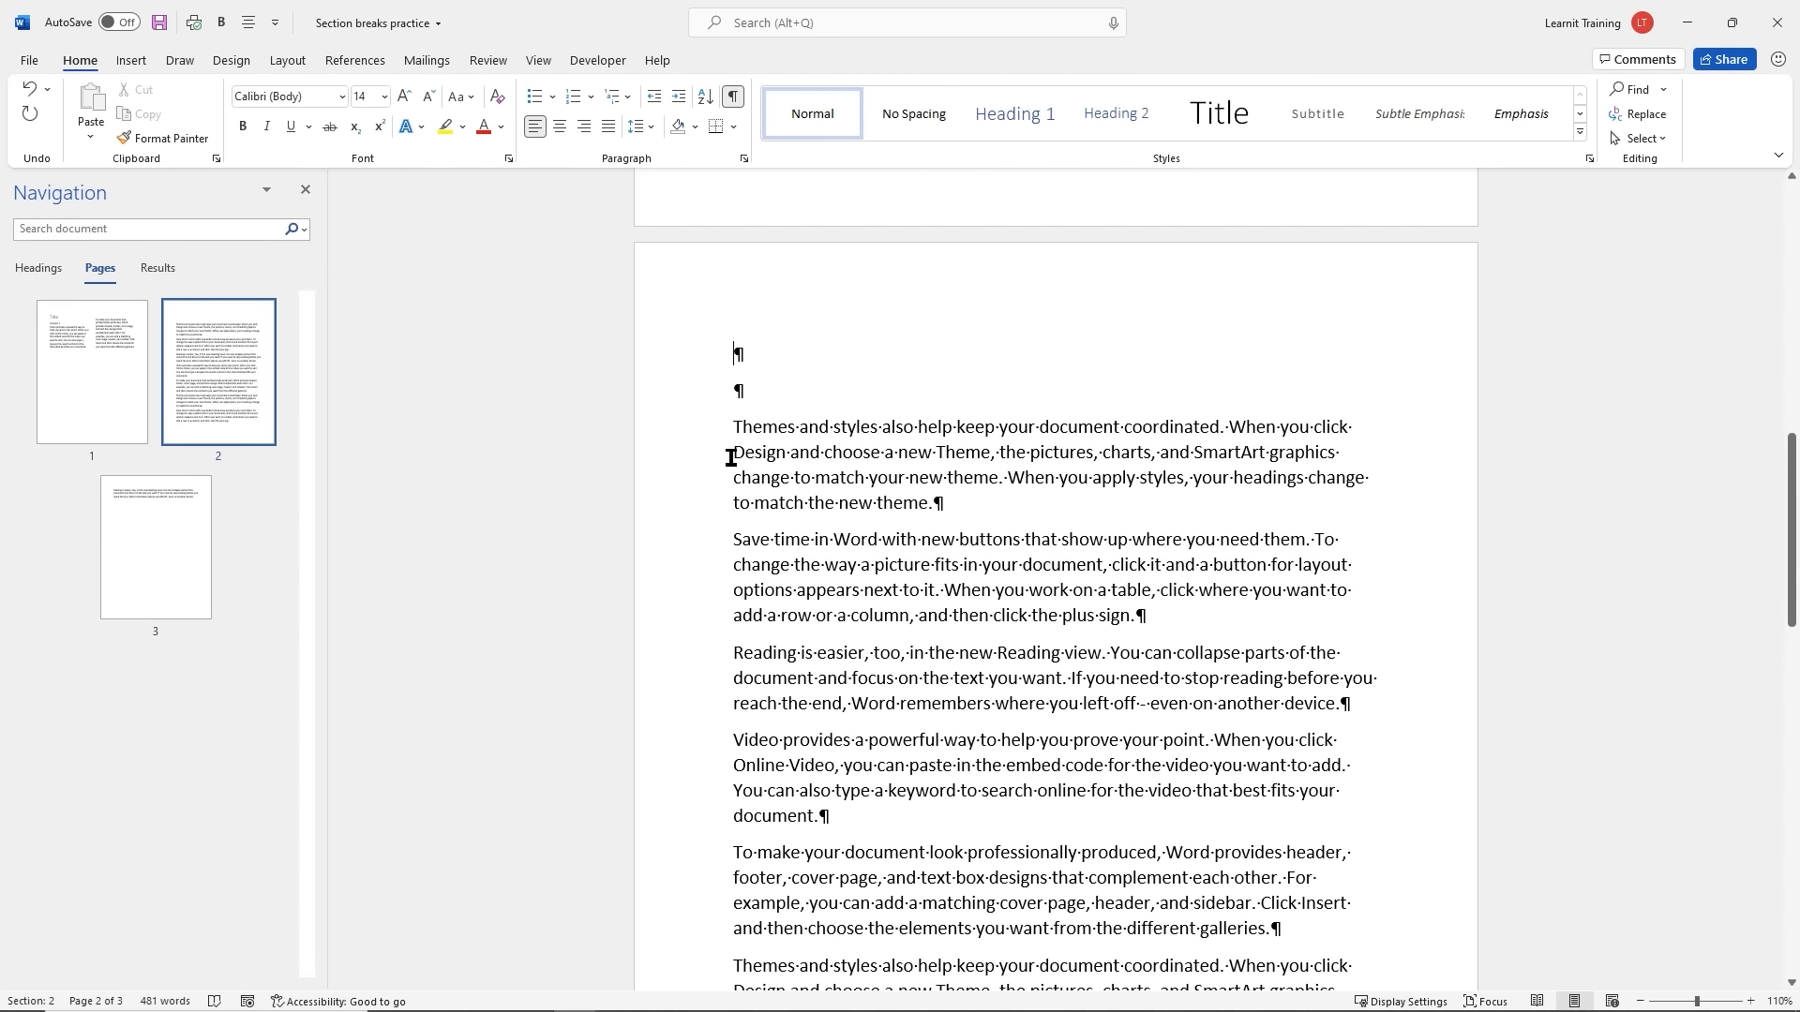
Insert a Next Page section break on page 2 at the end of the paragraph starting "Video provides a powerful way"
scroll(891, 497, up, 6)
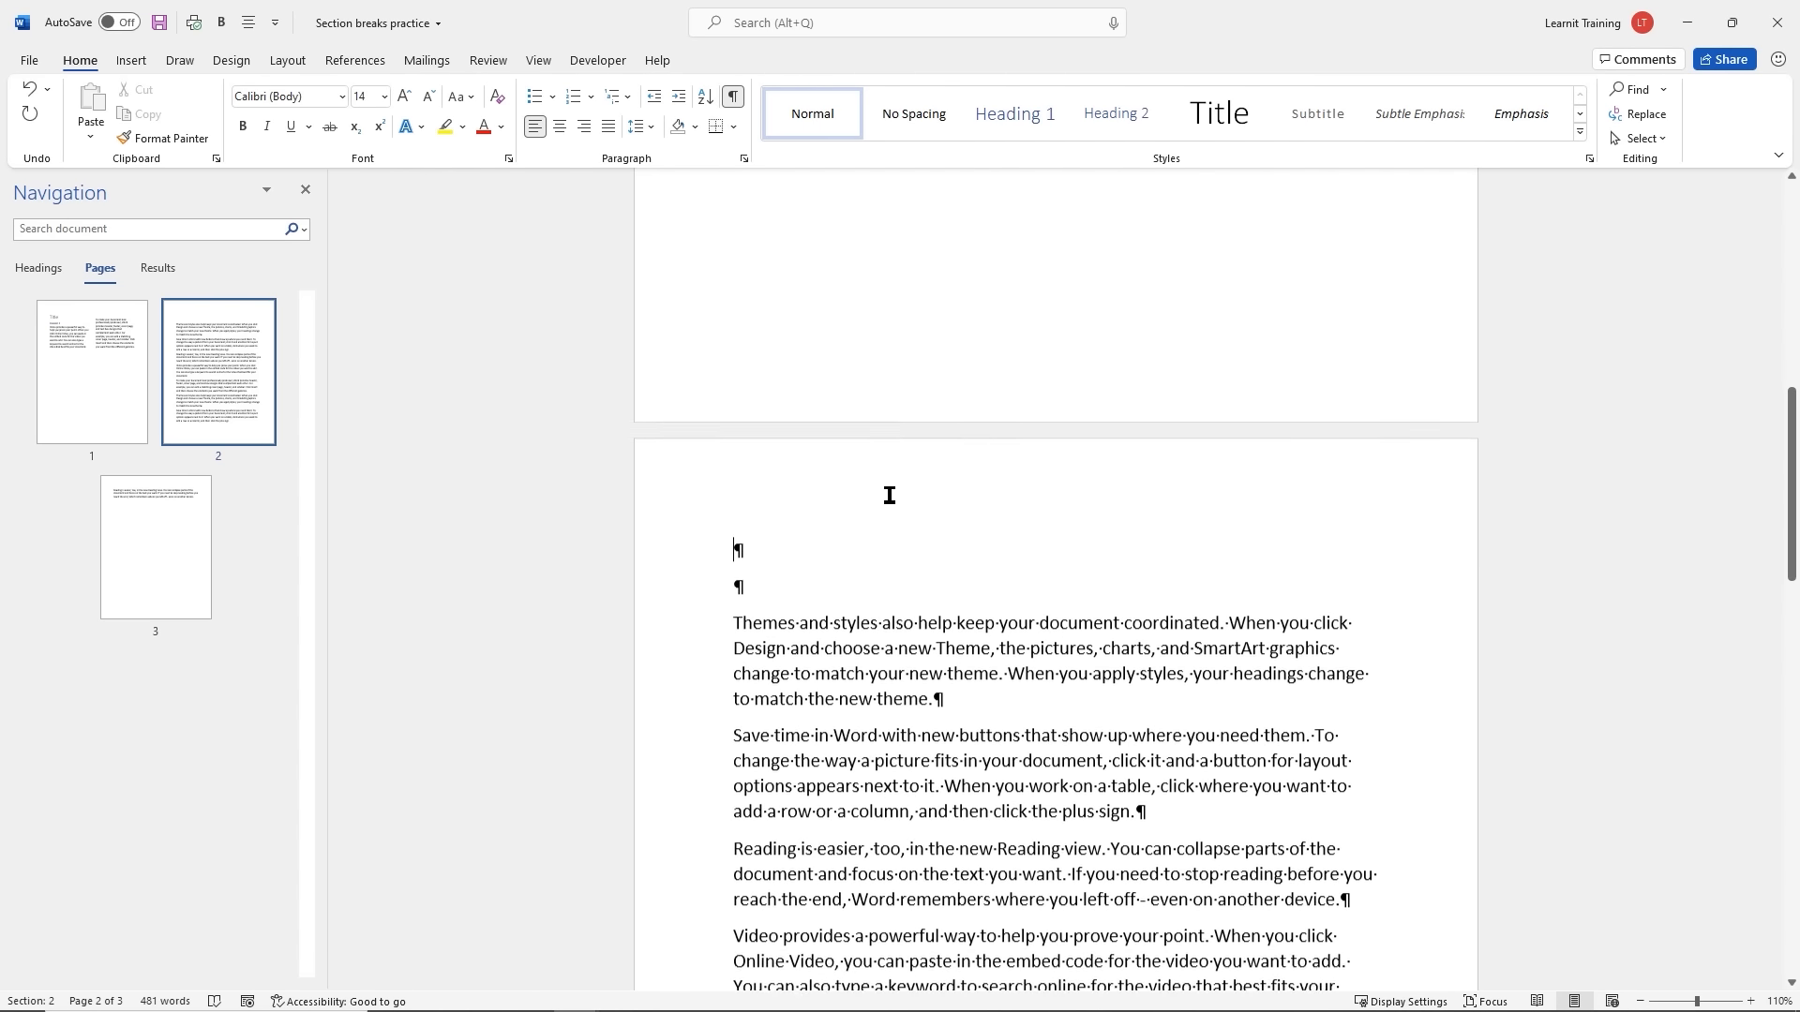
scroll(882, 506, down, 6)
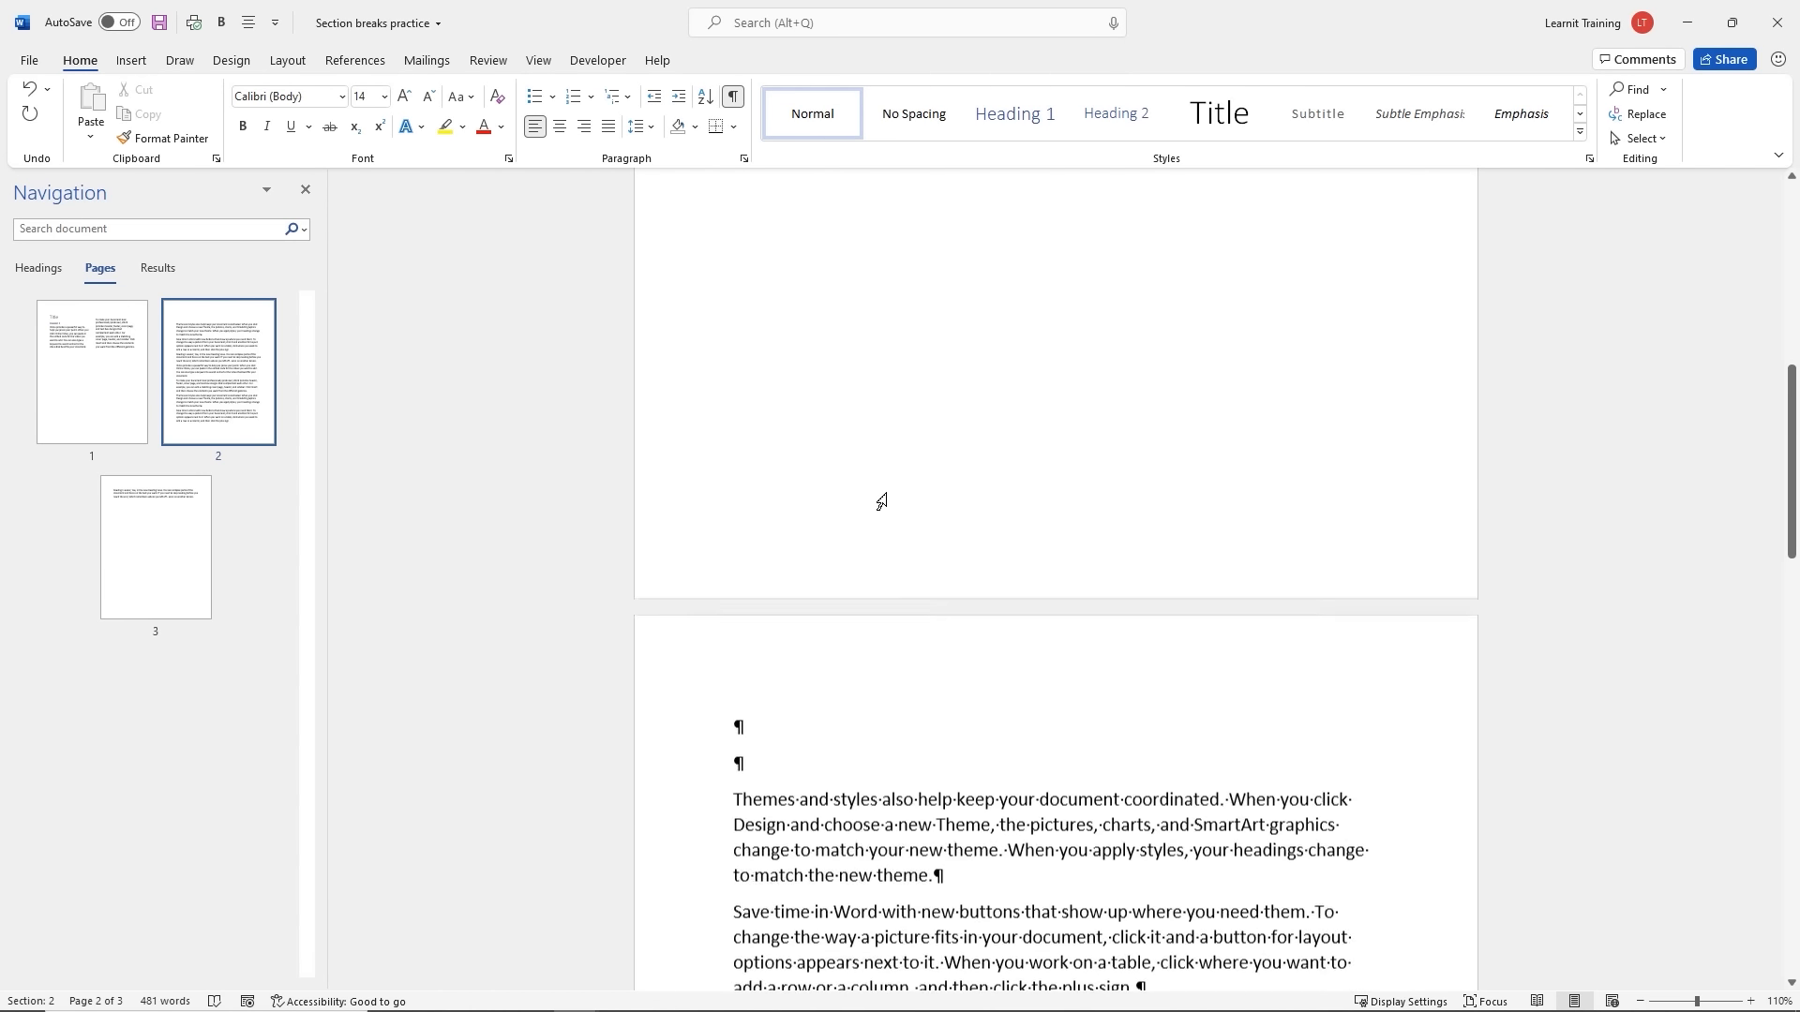
click(842, 501)
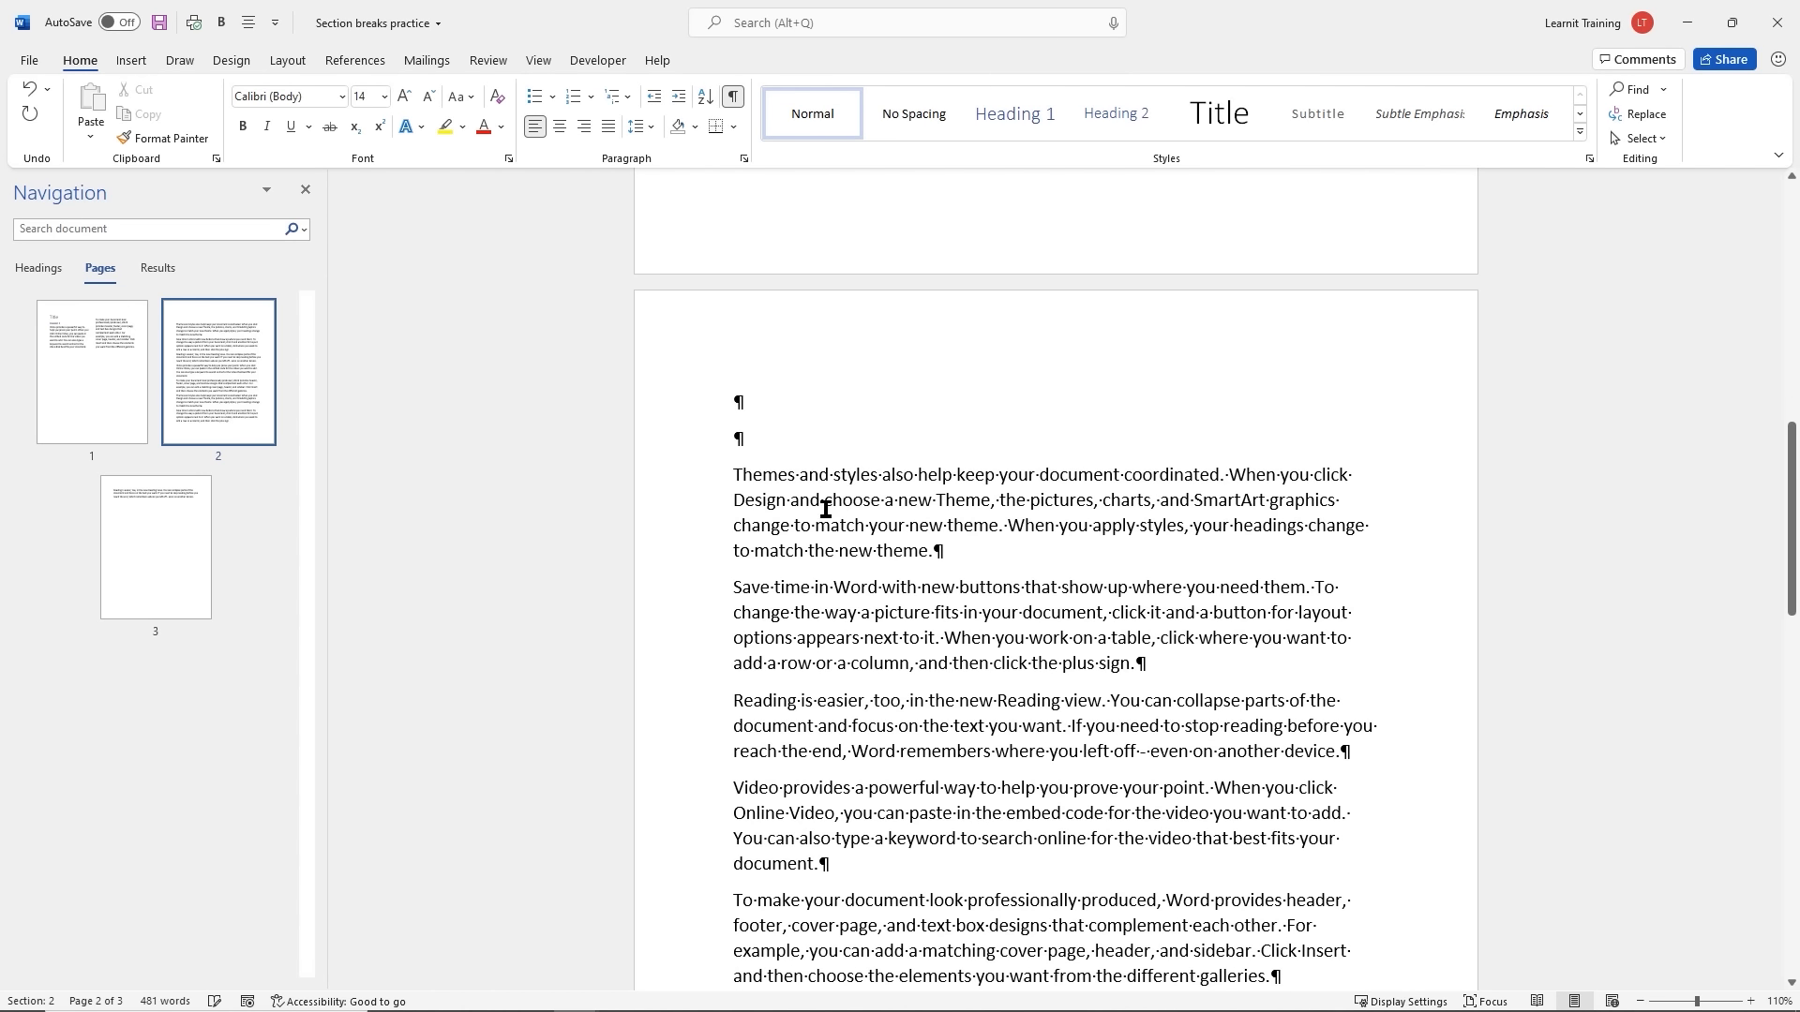
scroll(891, 506, down, 6)
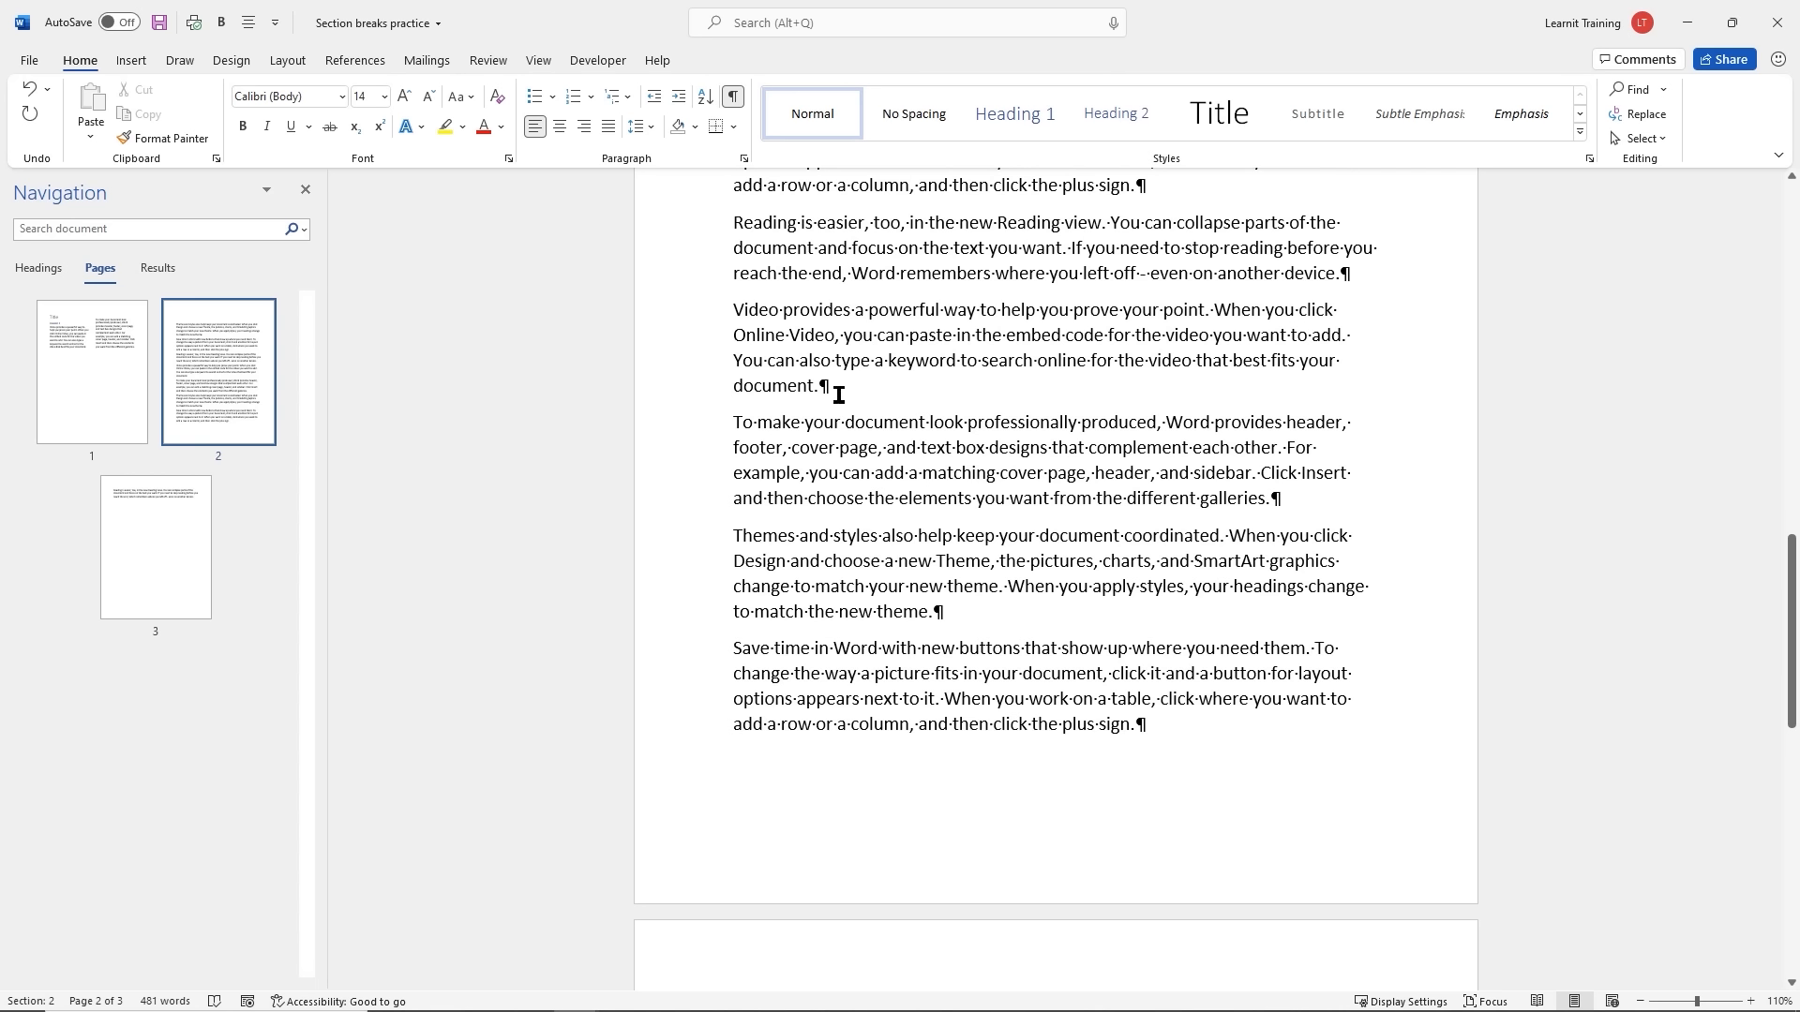
click(821, 386)
click(290, 66)
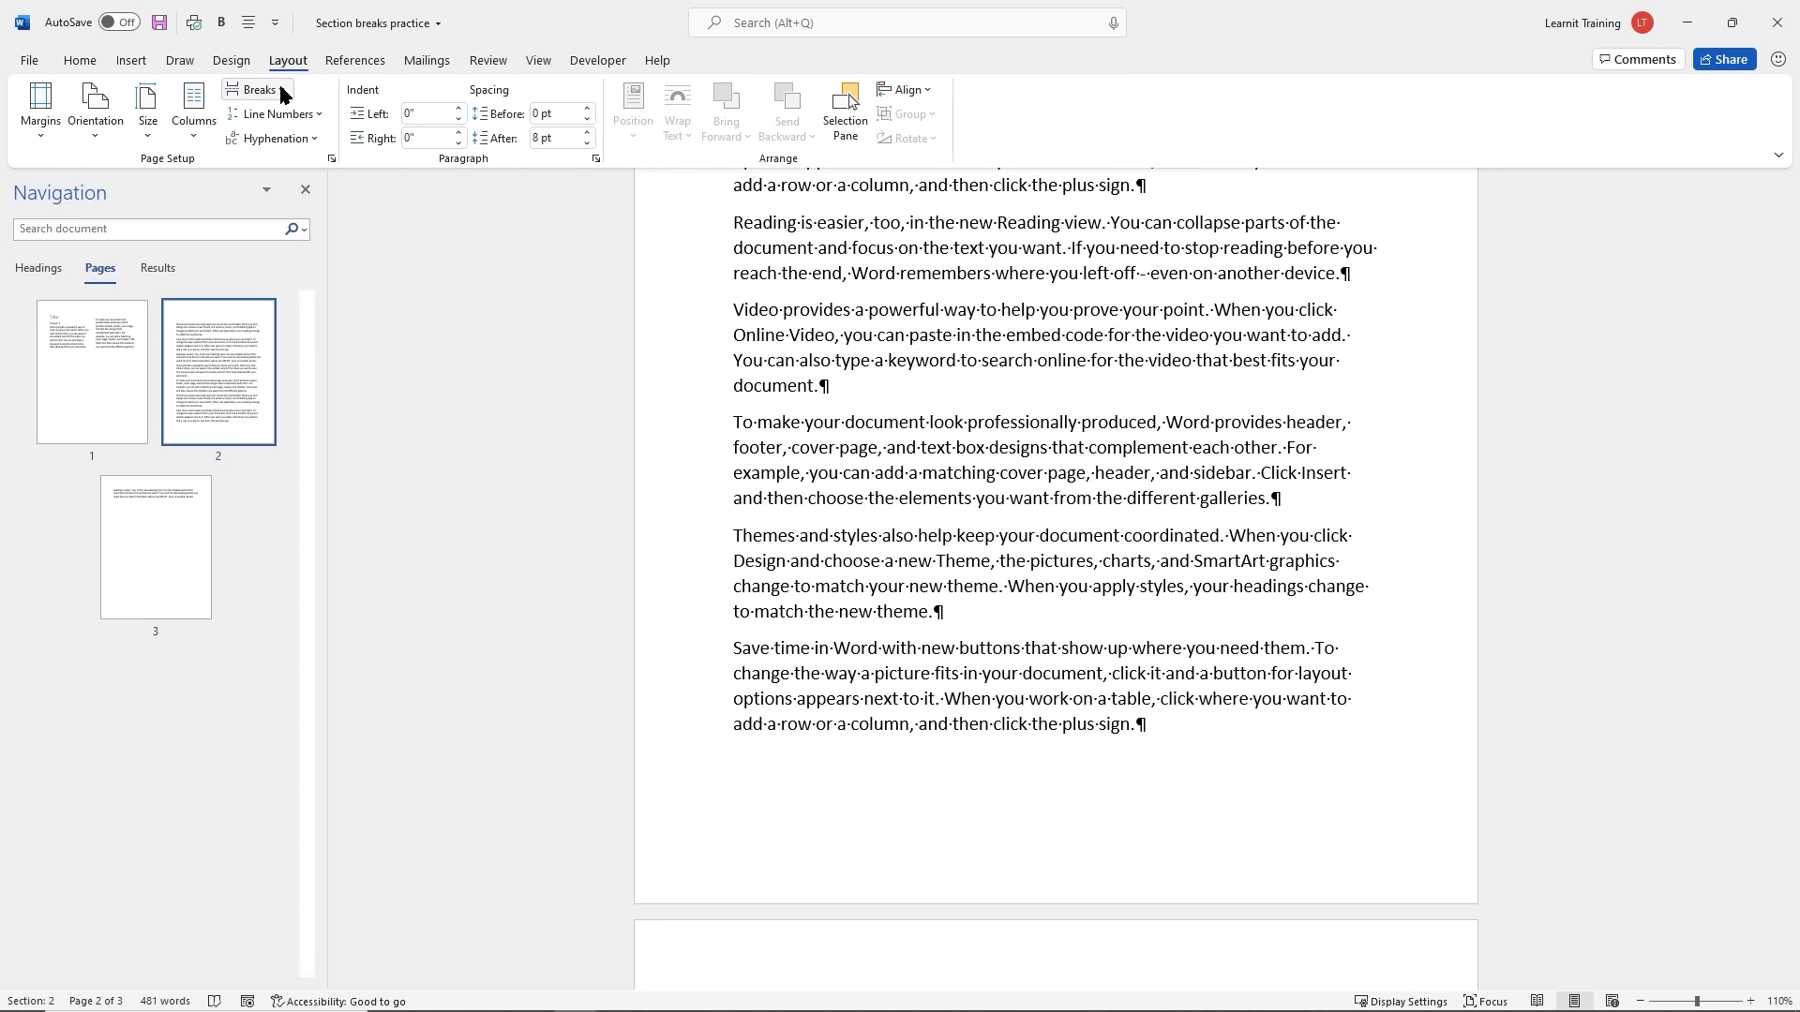
click(283, 92)
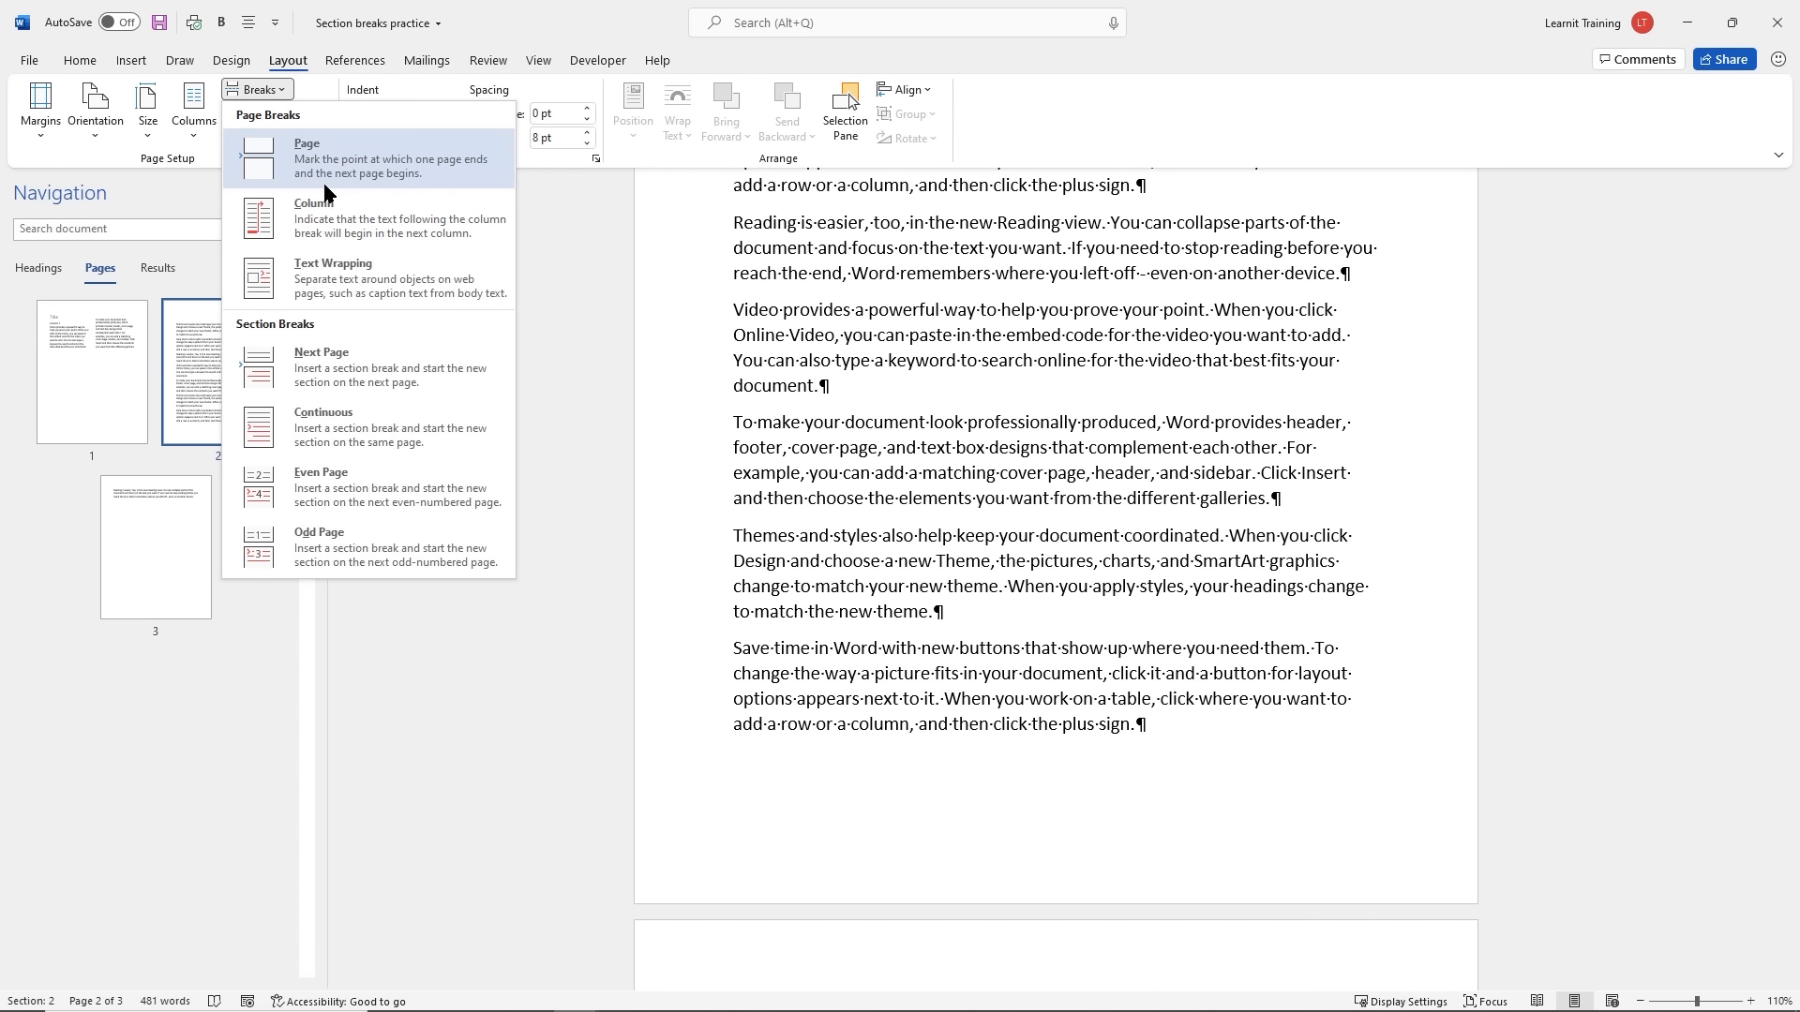
click(375, 361)
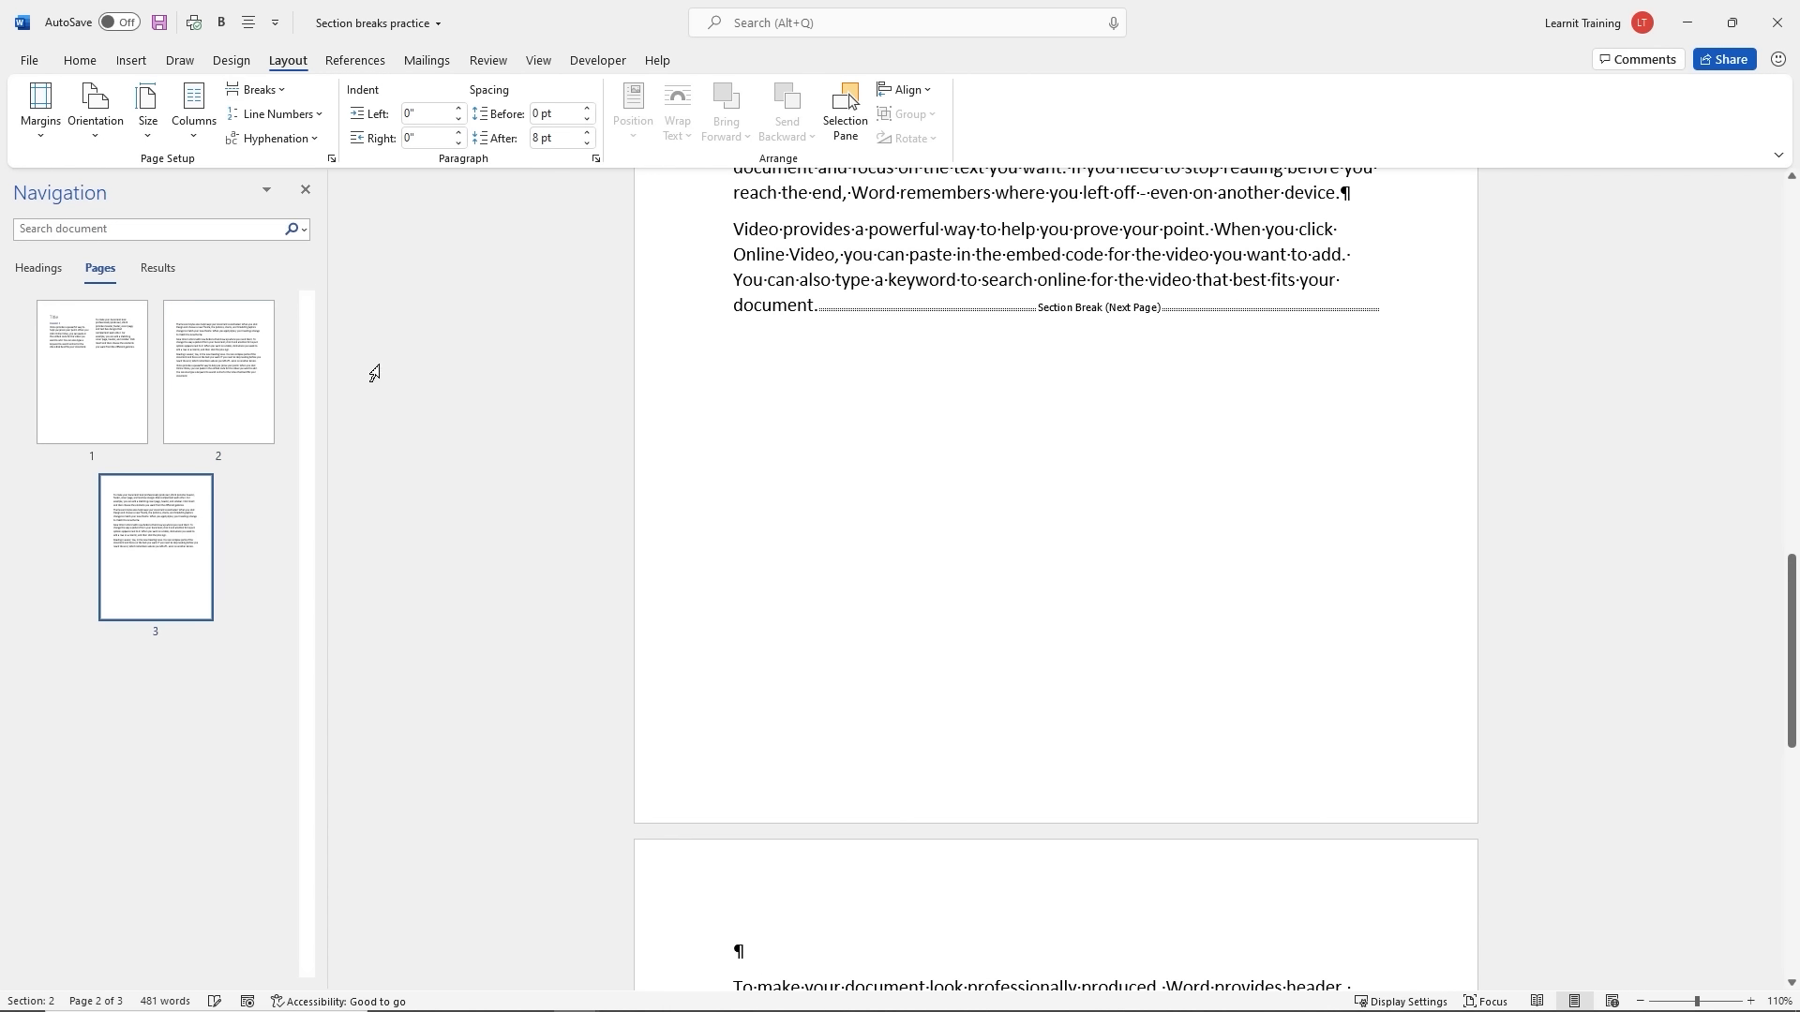
Add an orange 3-D page border to page 2, applied to this section only
scroll(929, 775, down, 3)
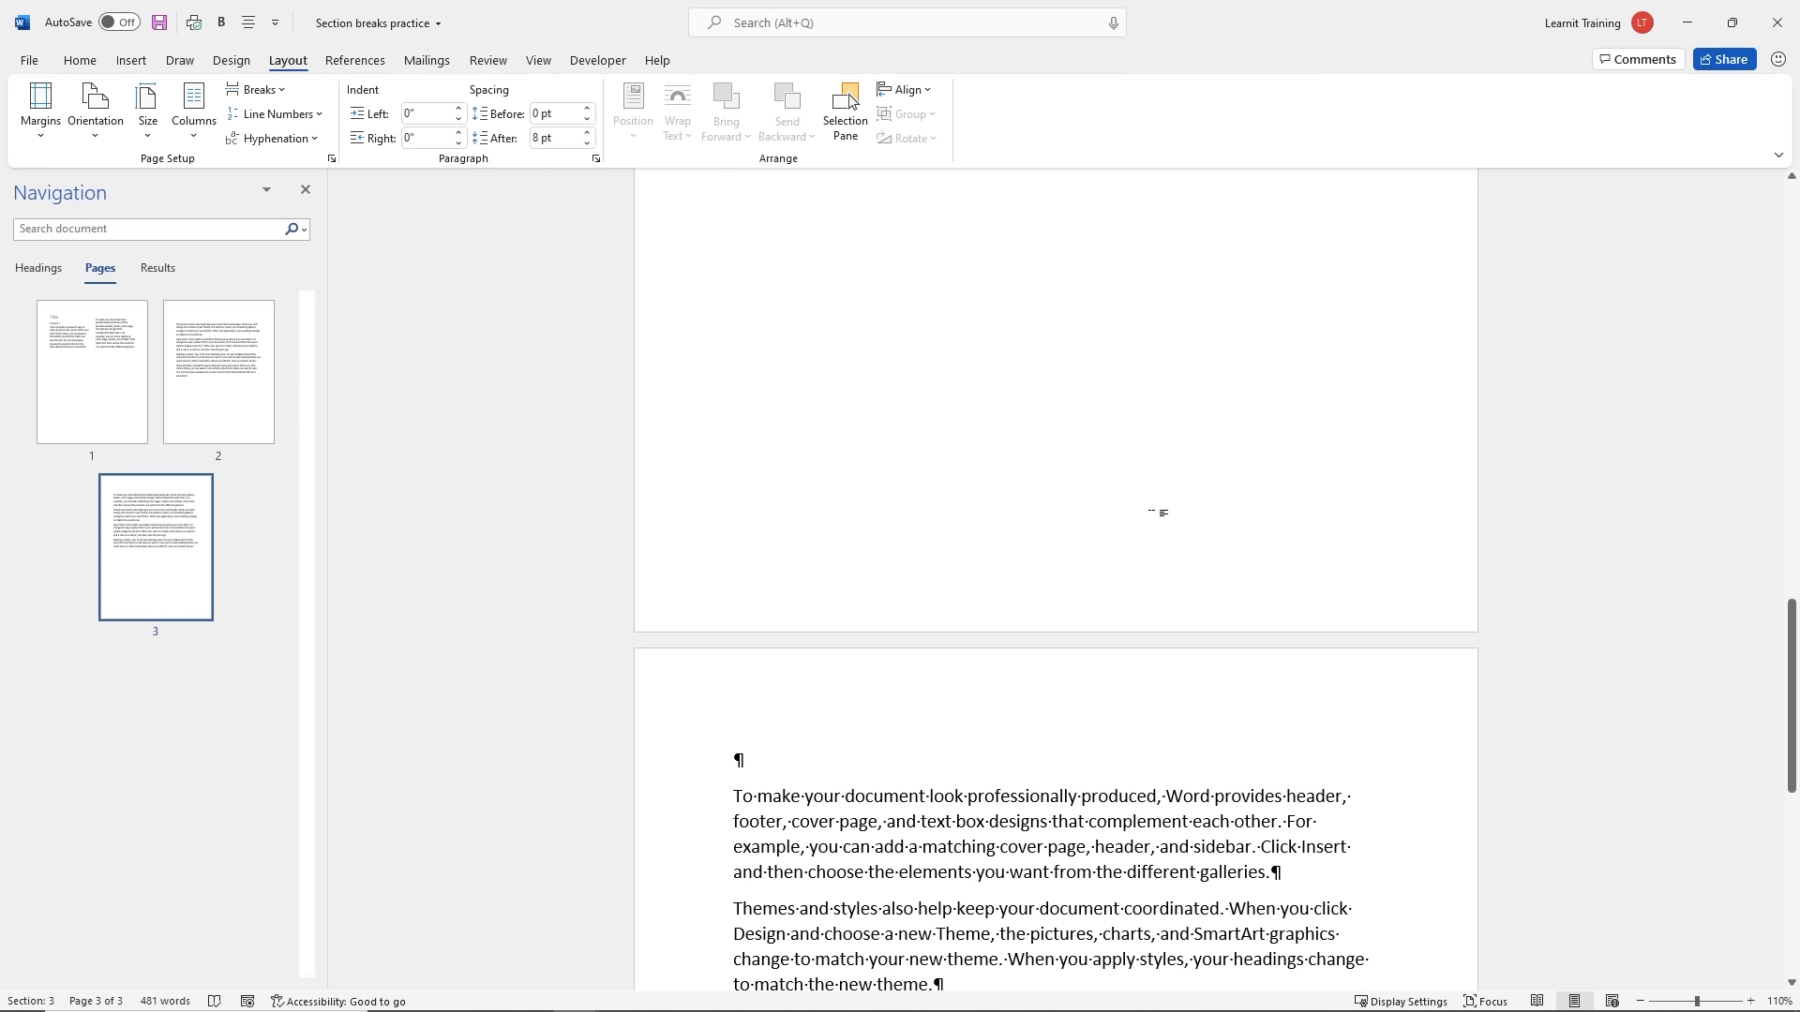
scroll(1127, 475, up, 7)
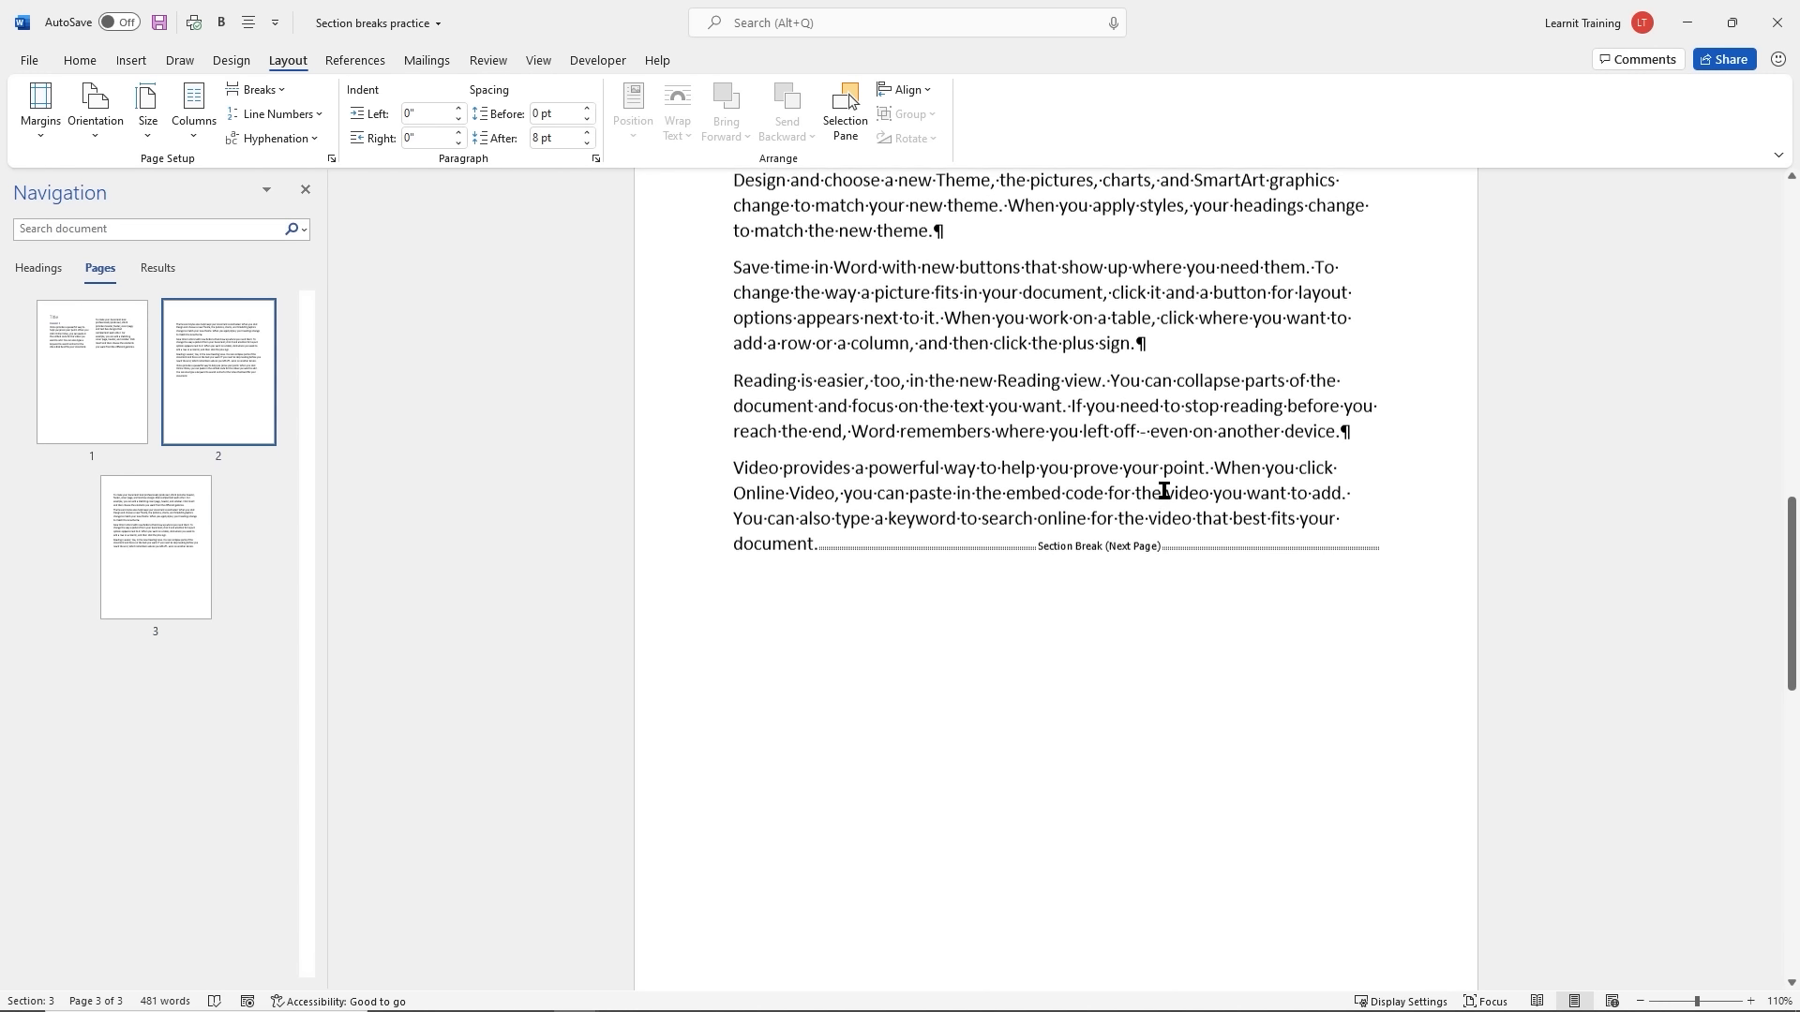
scroll(1171, 483, up, 3)
scroll(1170, 482, down, 2)
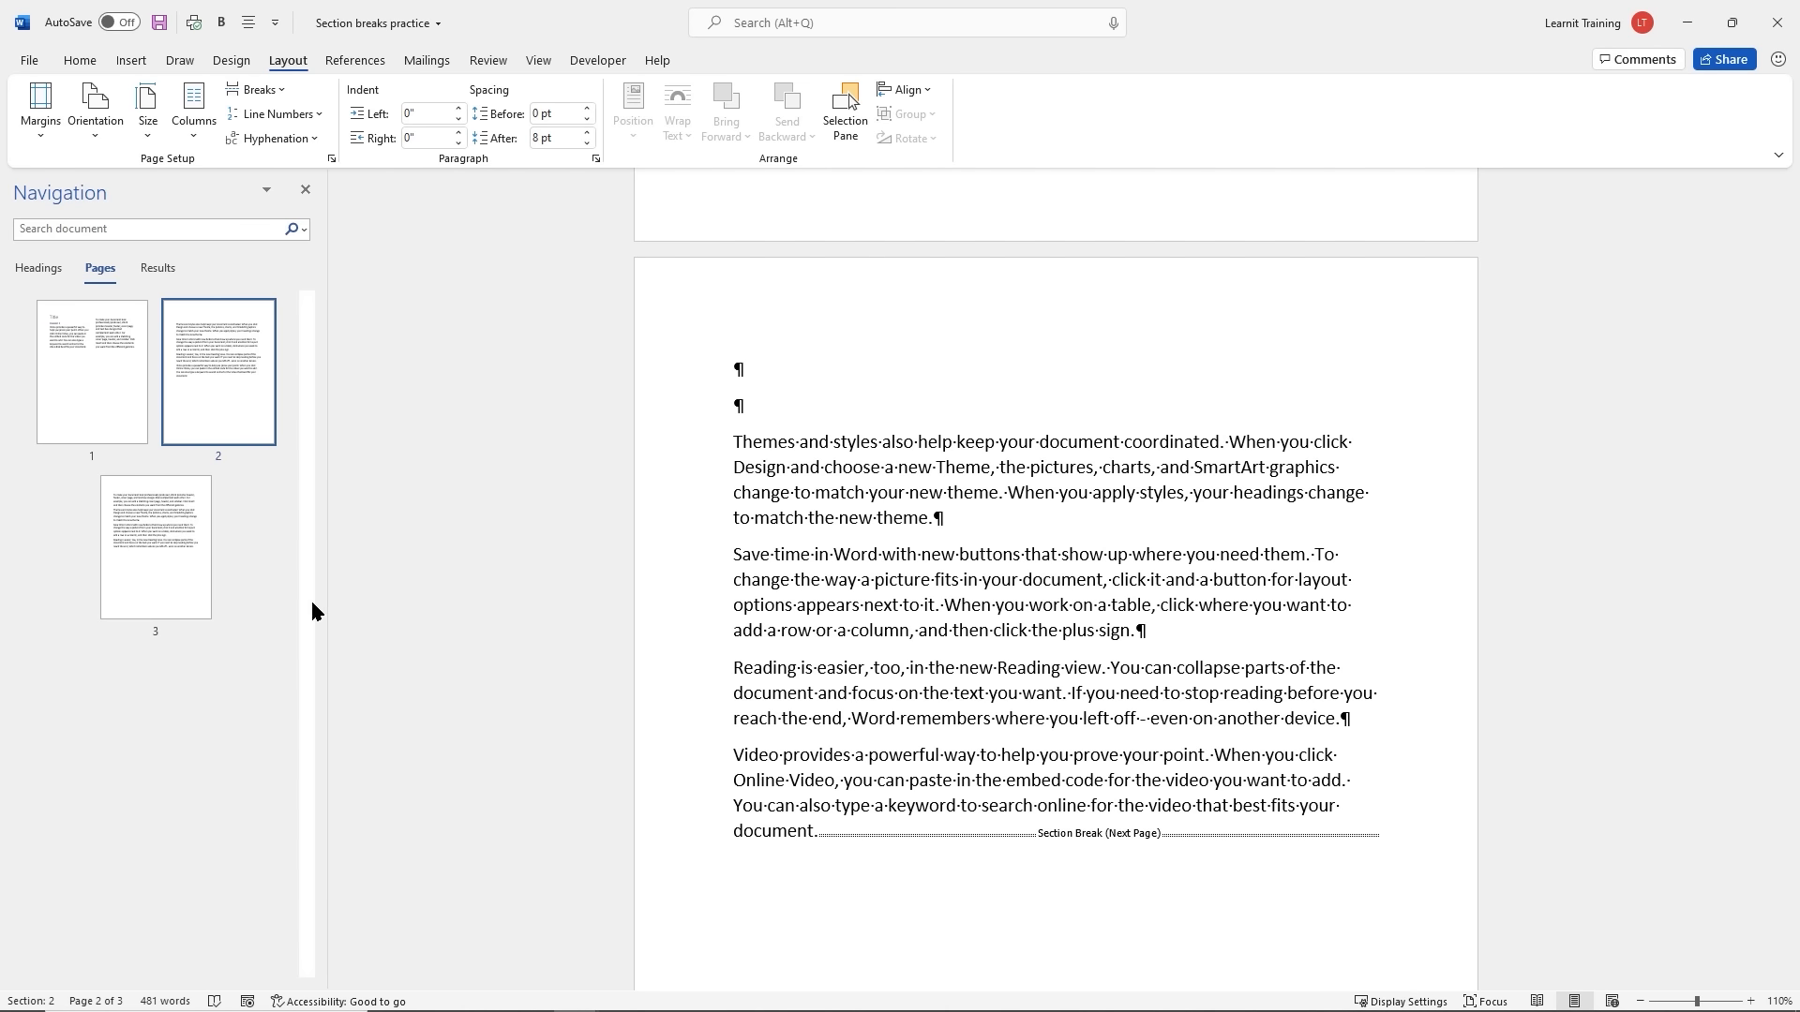
click(235, 66)
click(1661, 118)
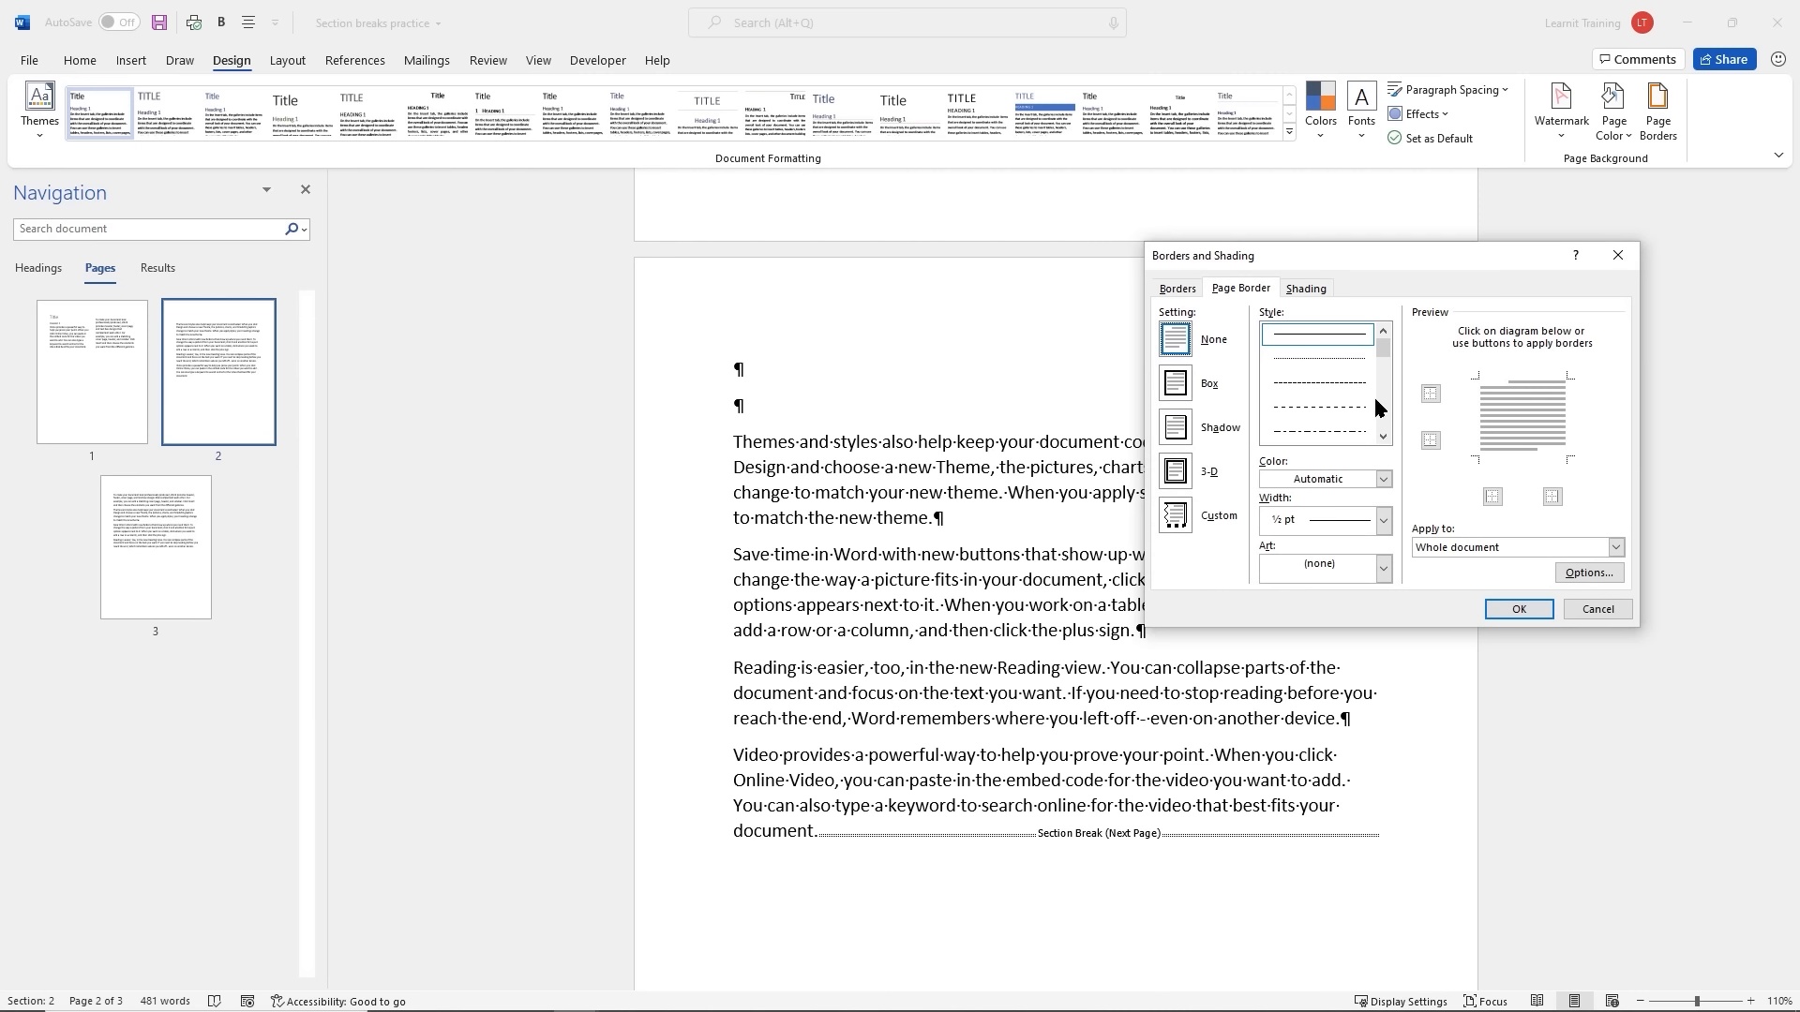
click(1174, 471)
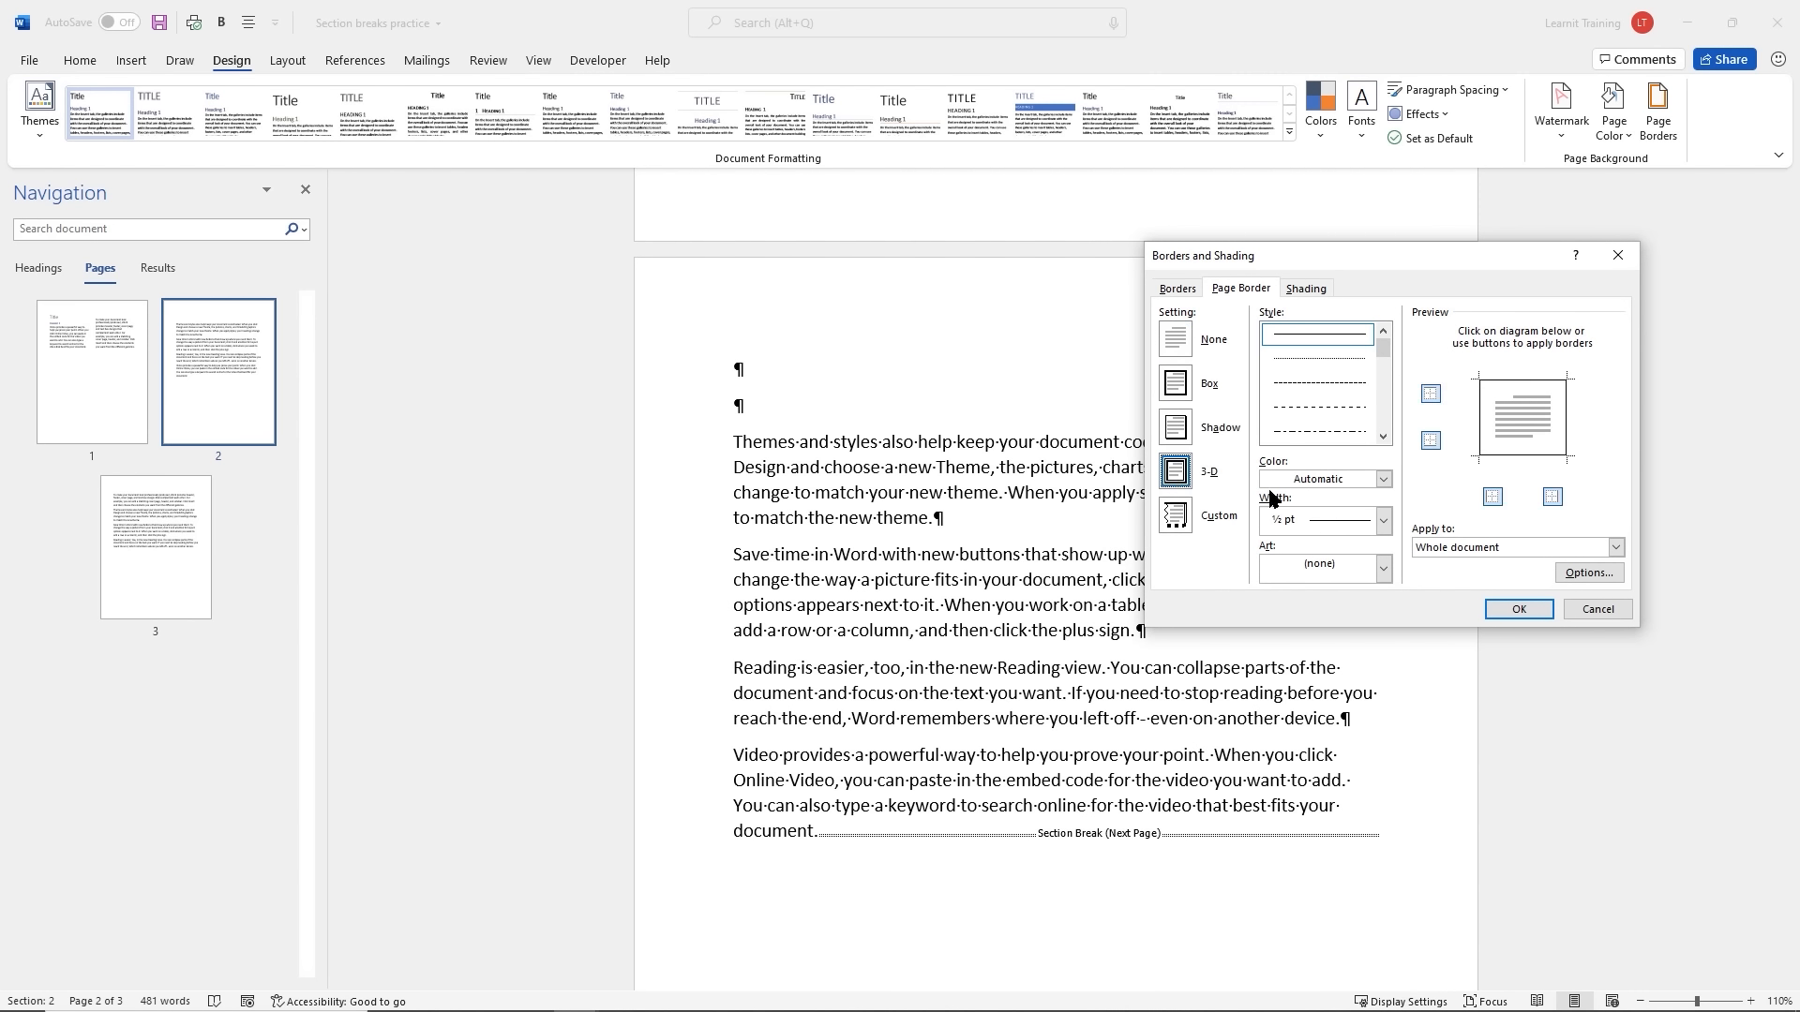
click(1367, 479)
click(1349, 555)
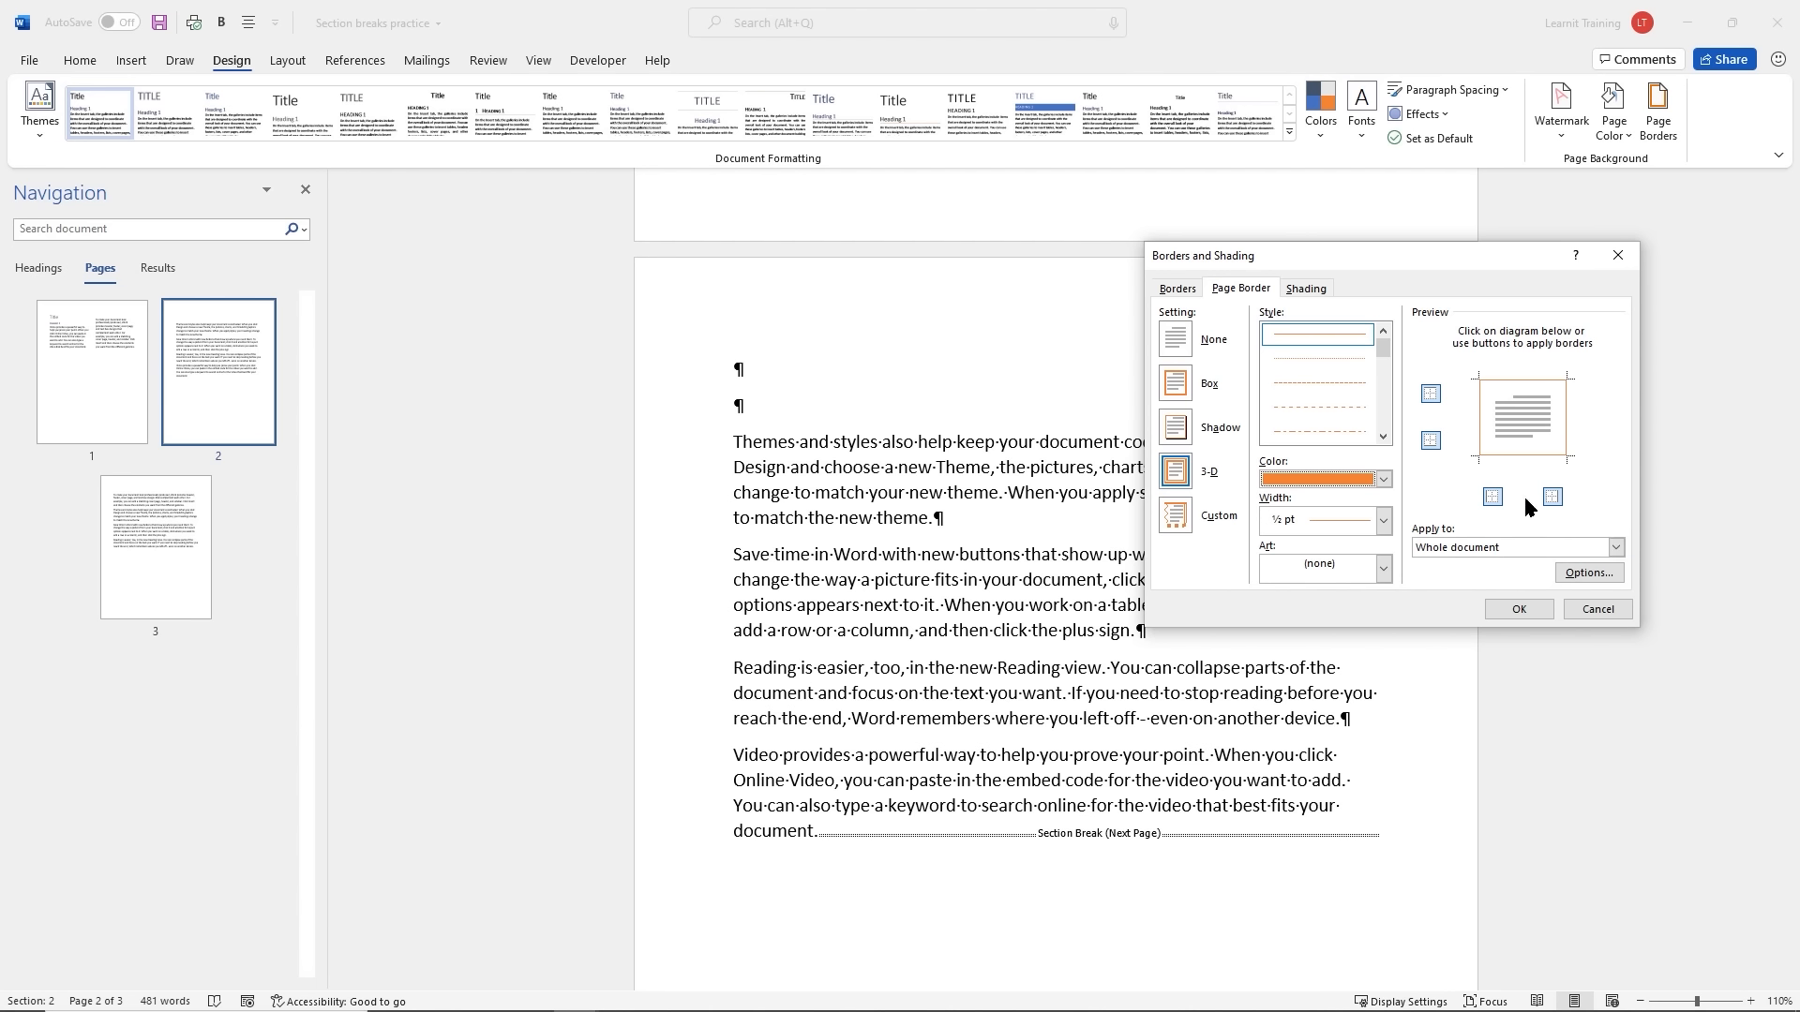
click(1491, 550)
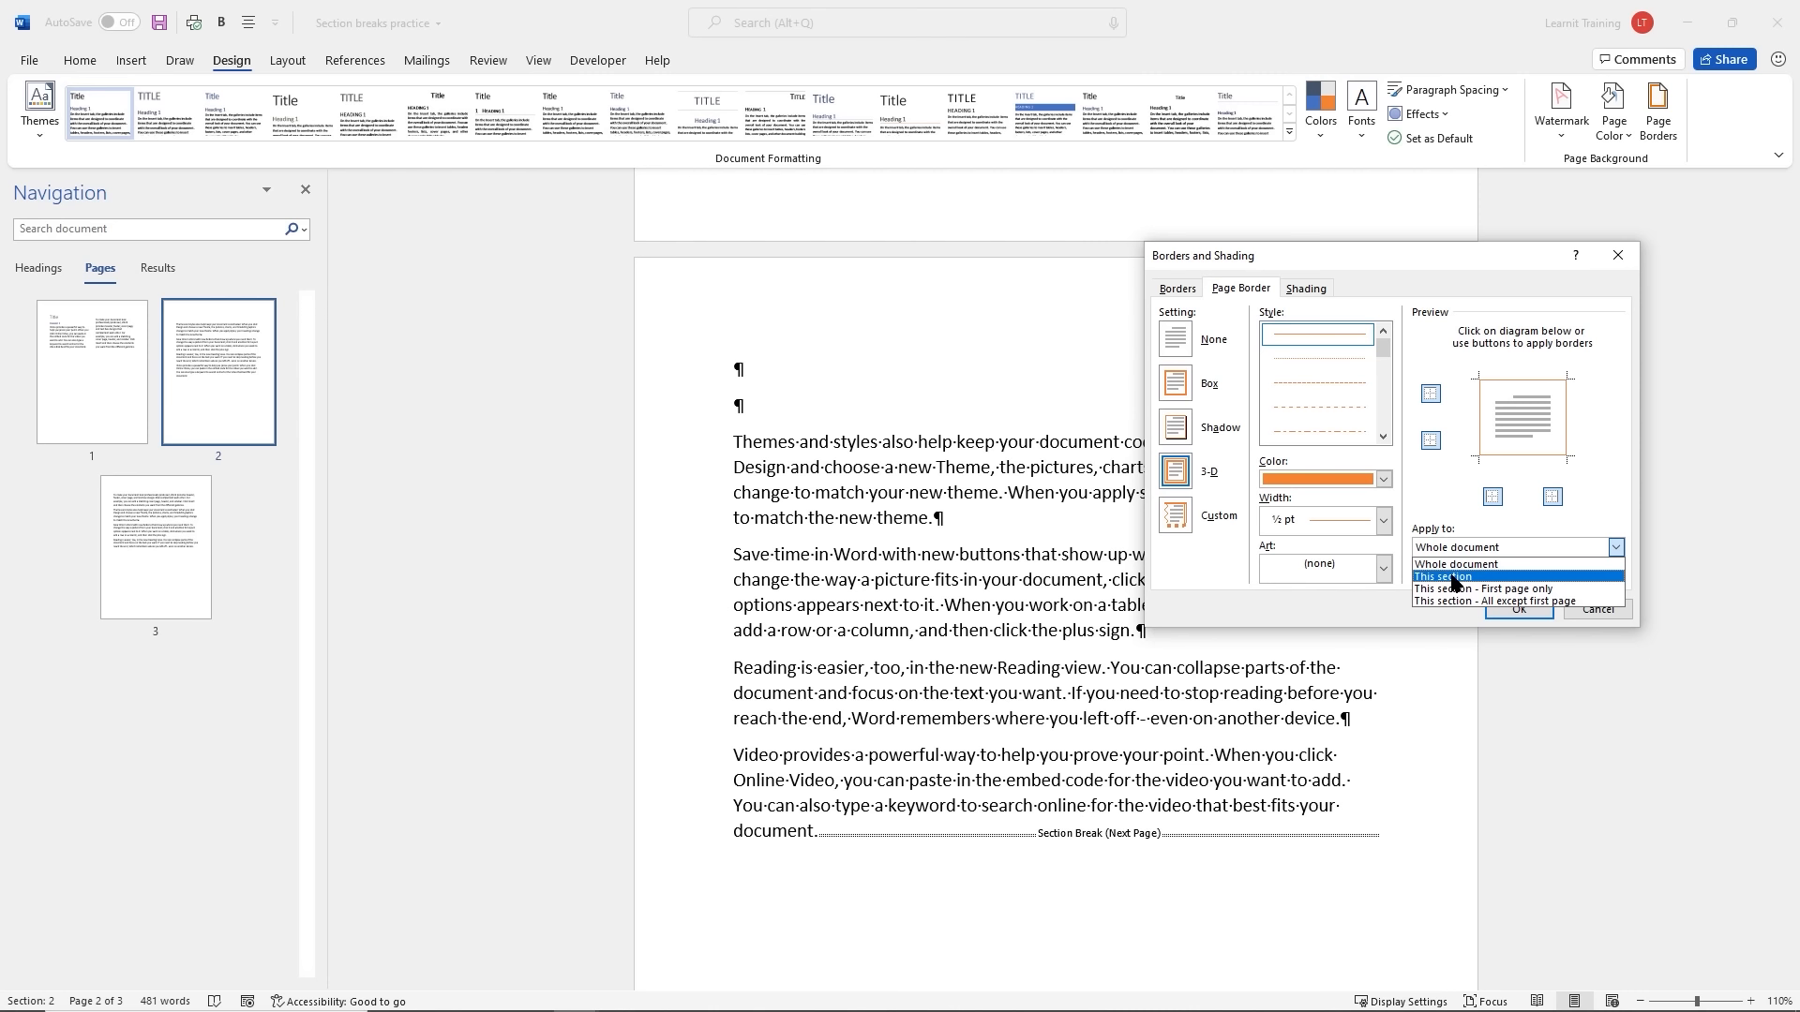
click(1451, 578)
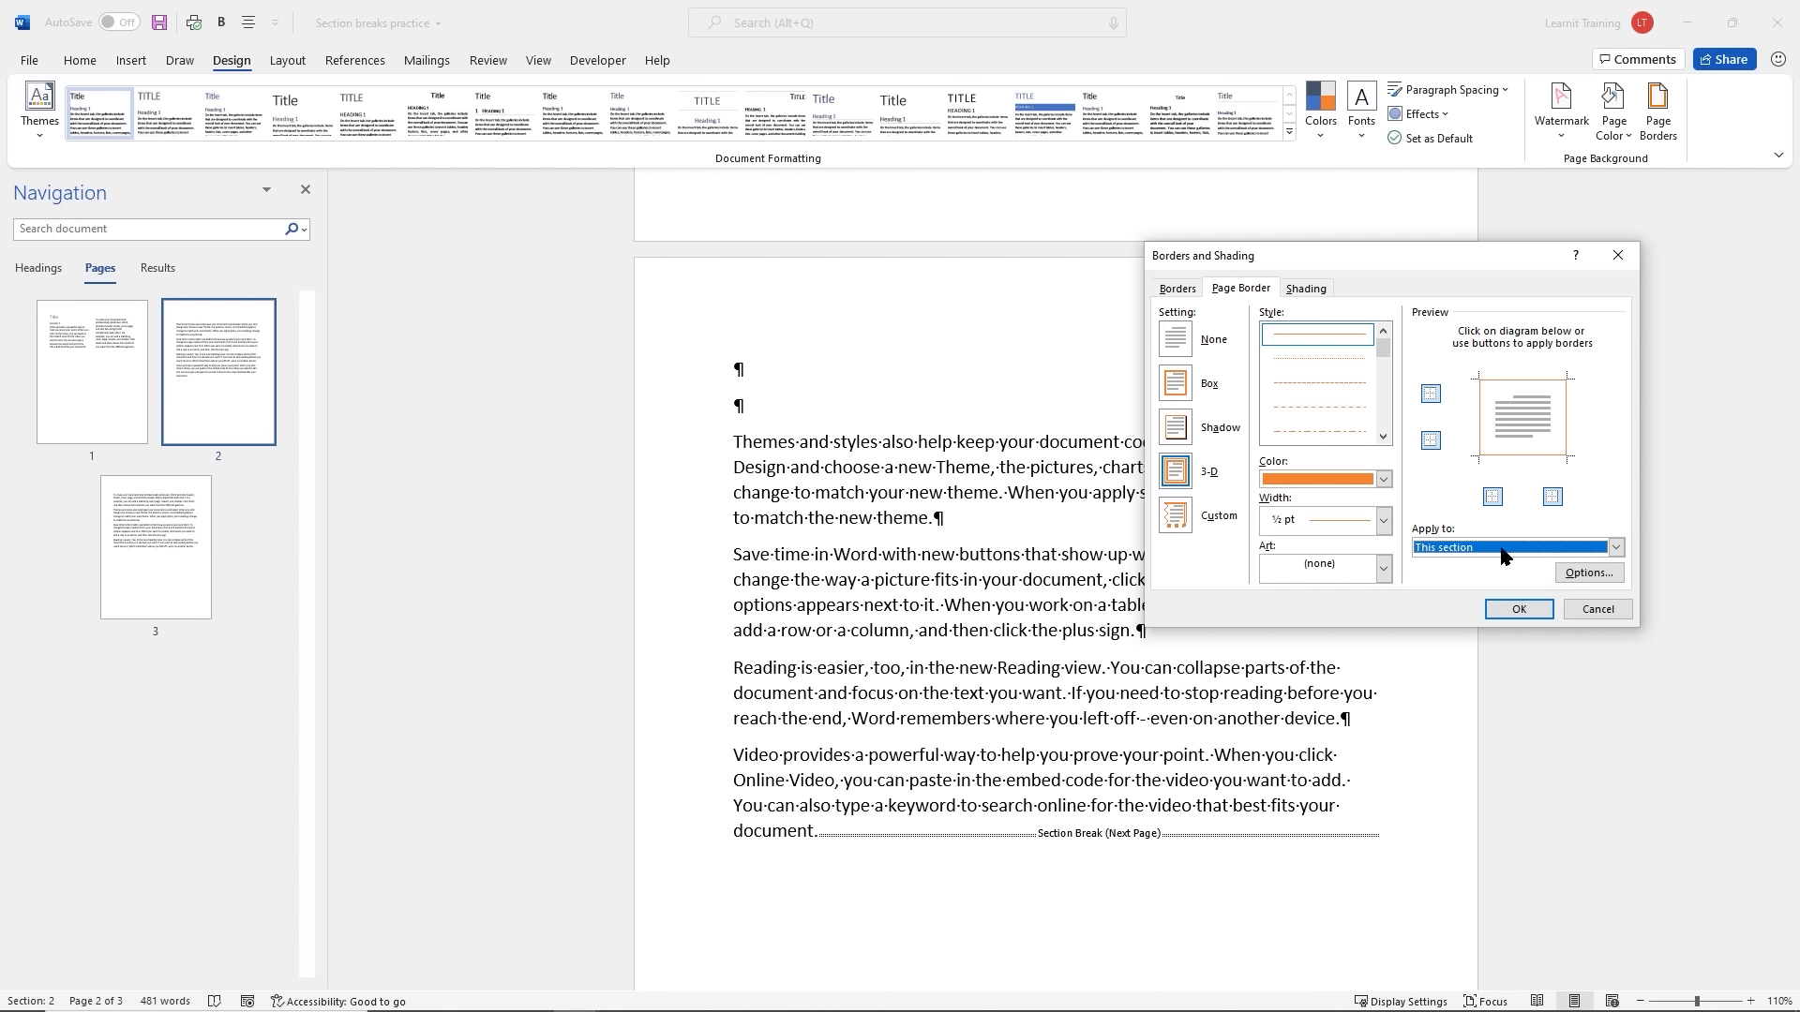
click(1519, 611)
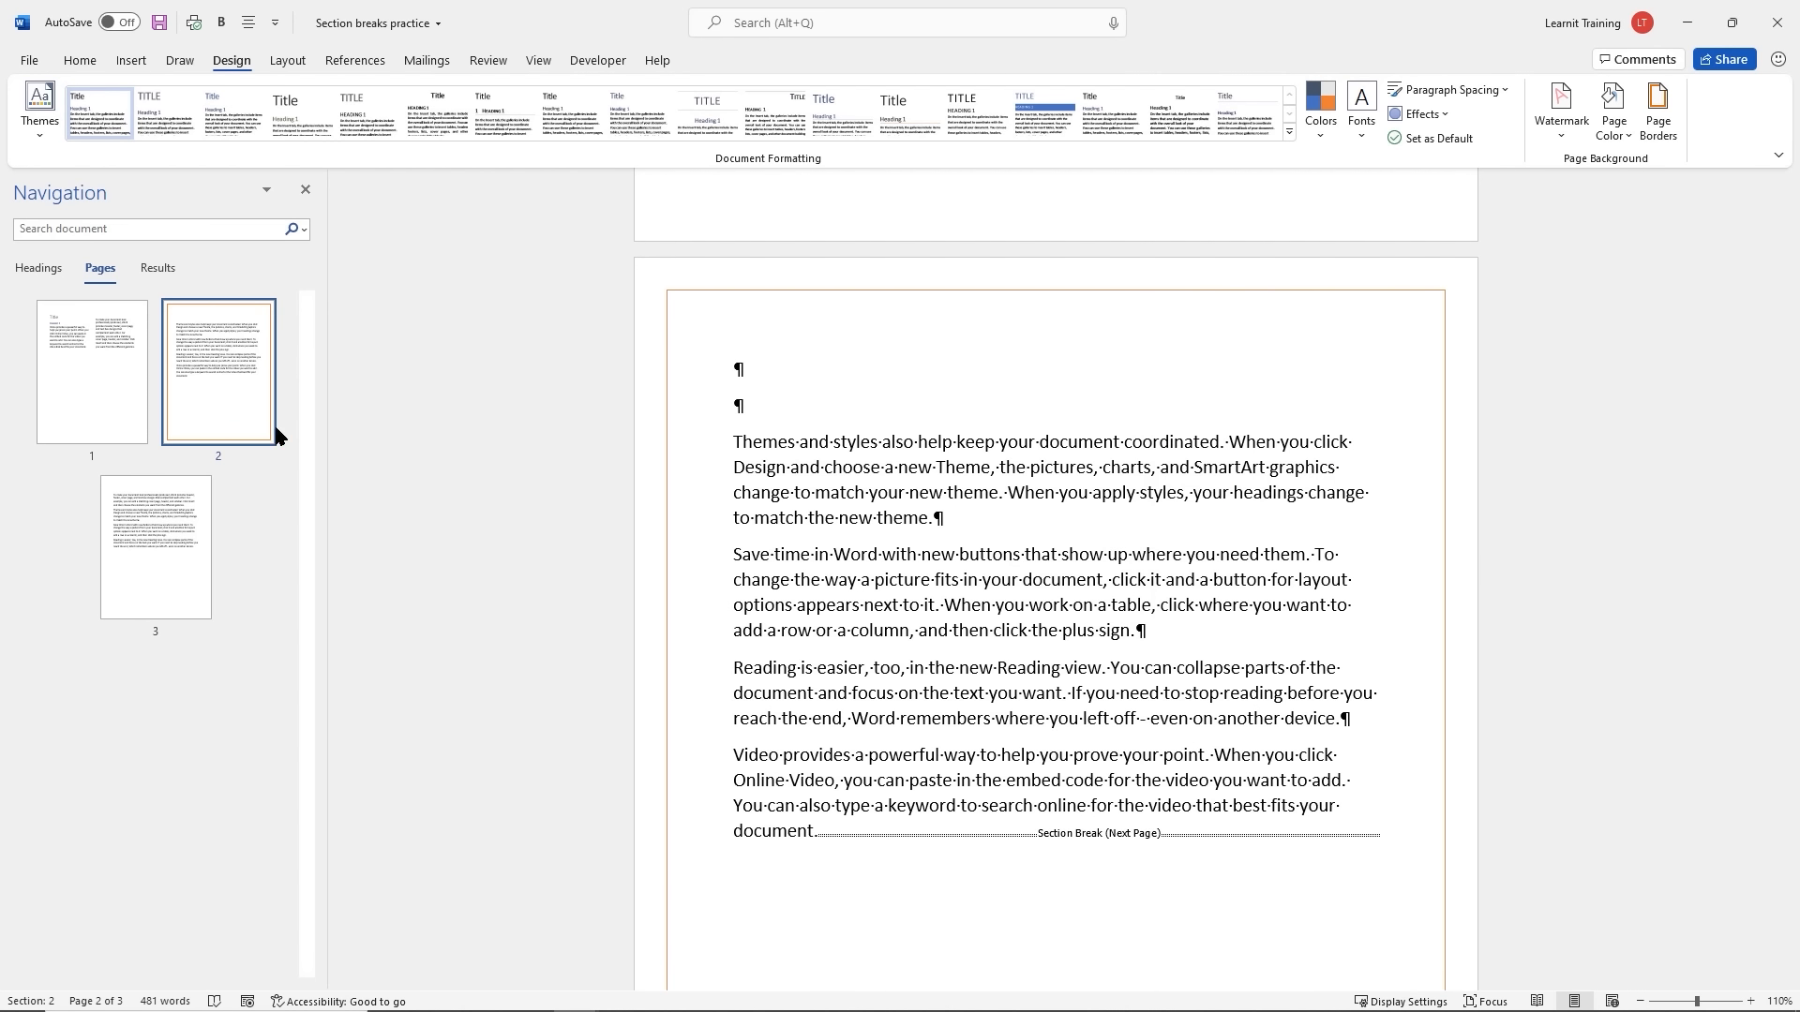
Check the page border across the pages and change the section on page 3 to Landscape orientation
click(95, 352)
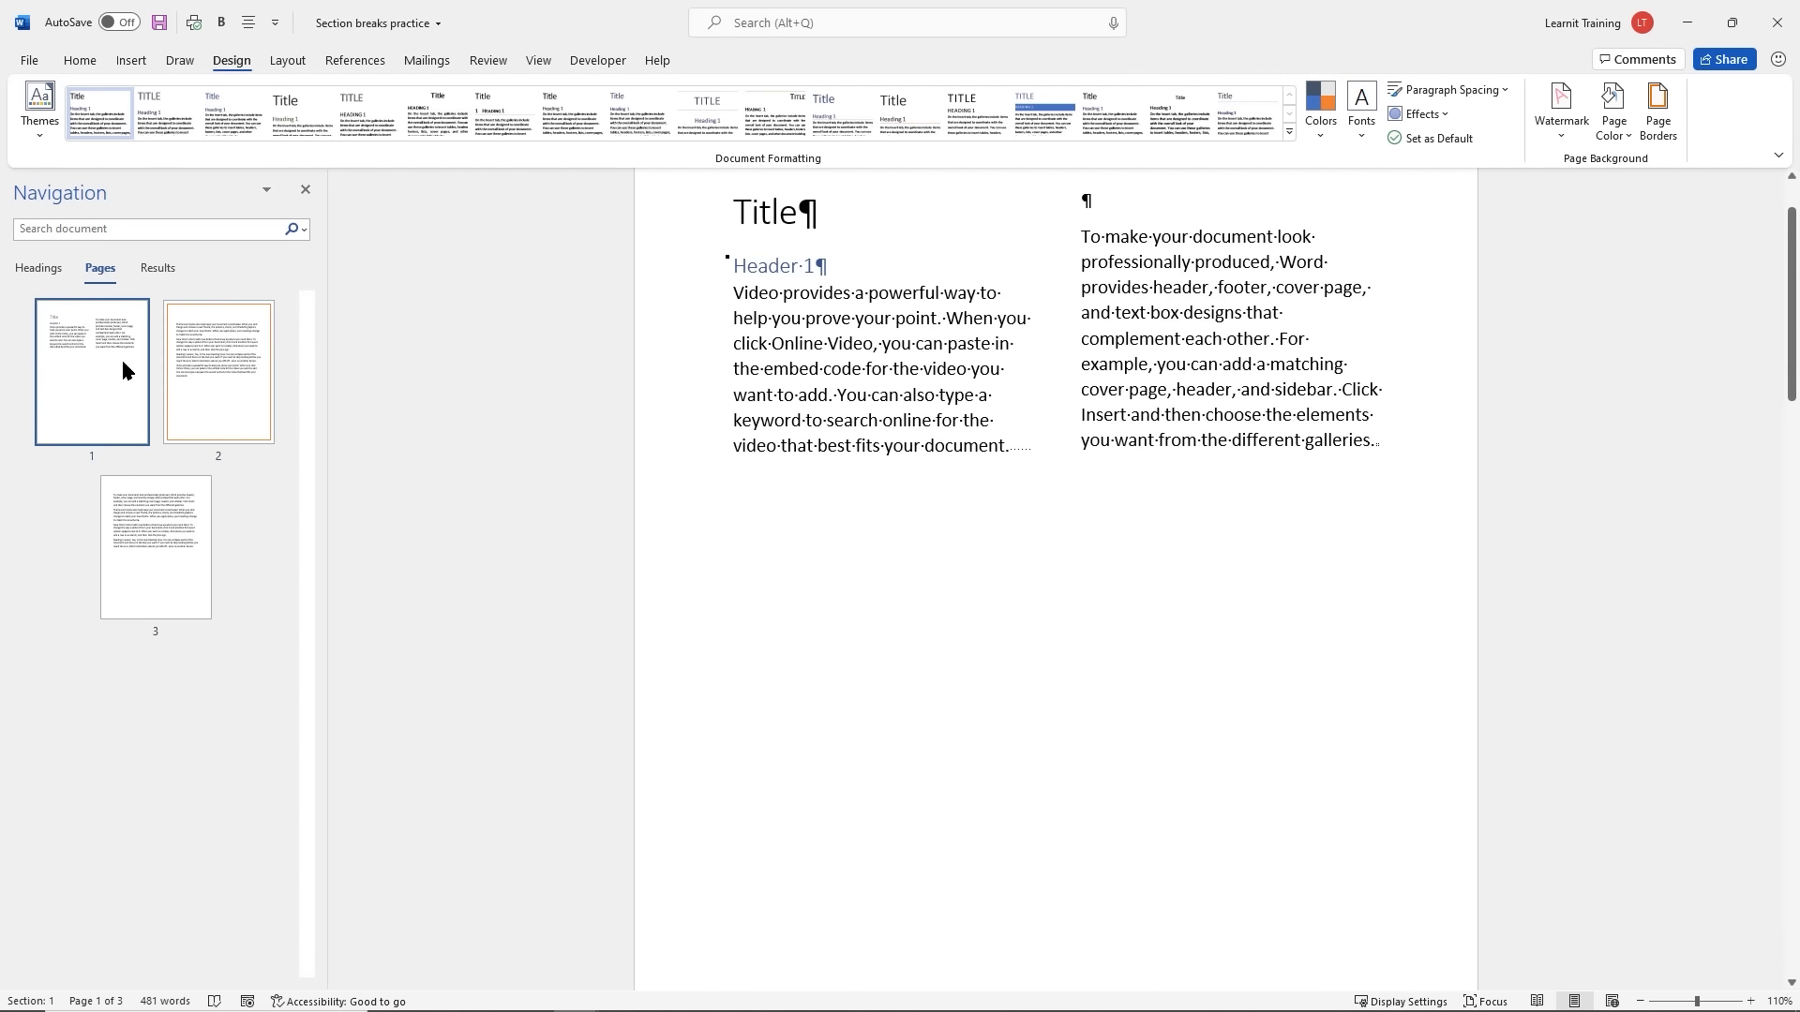
click(150, 544)
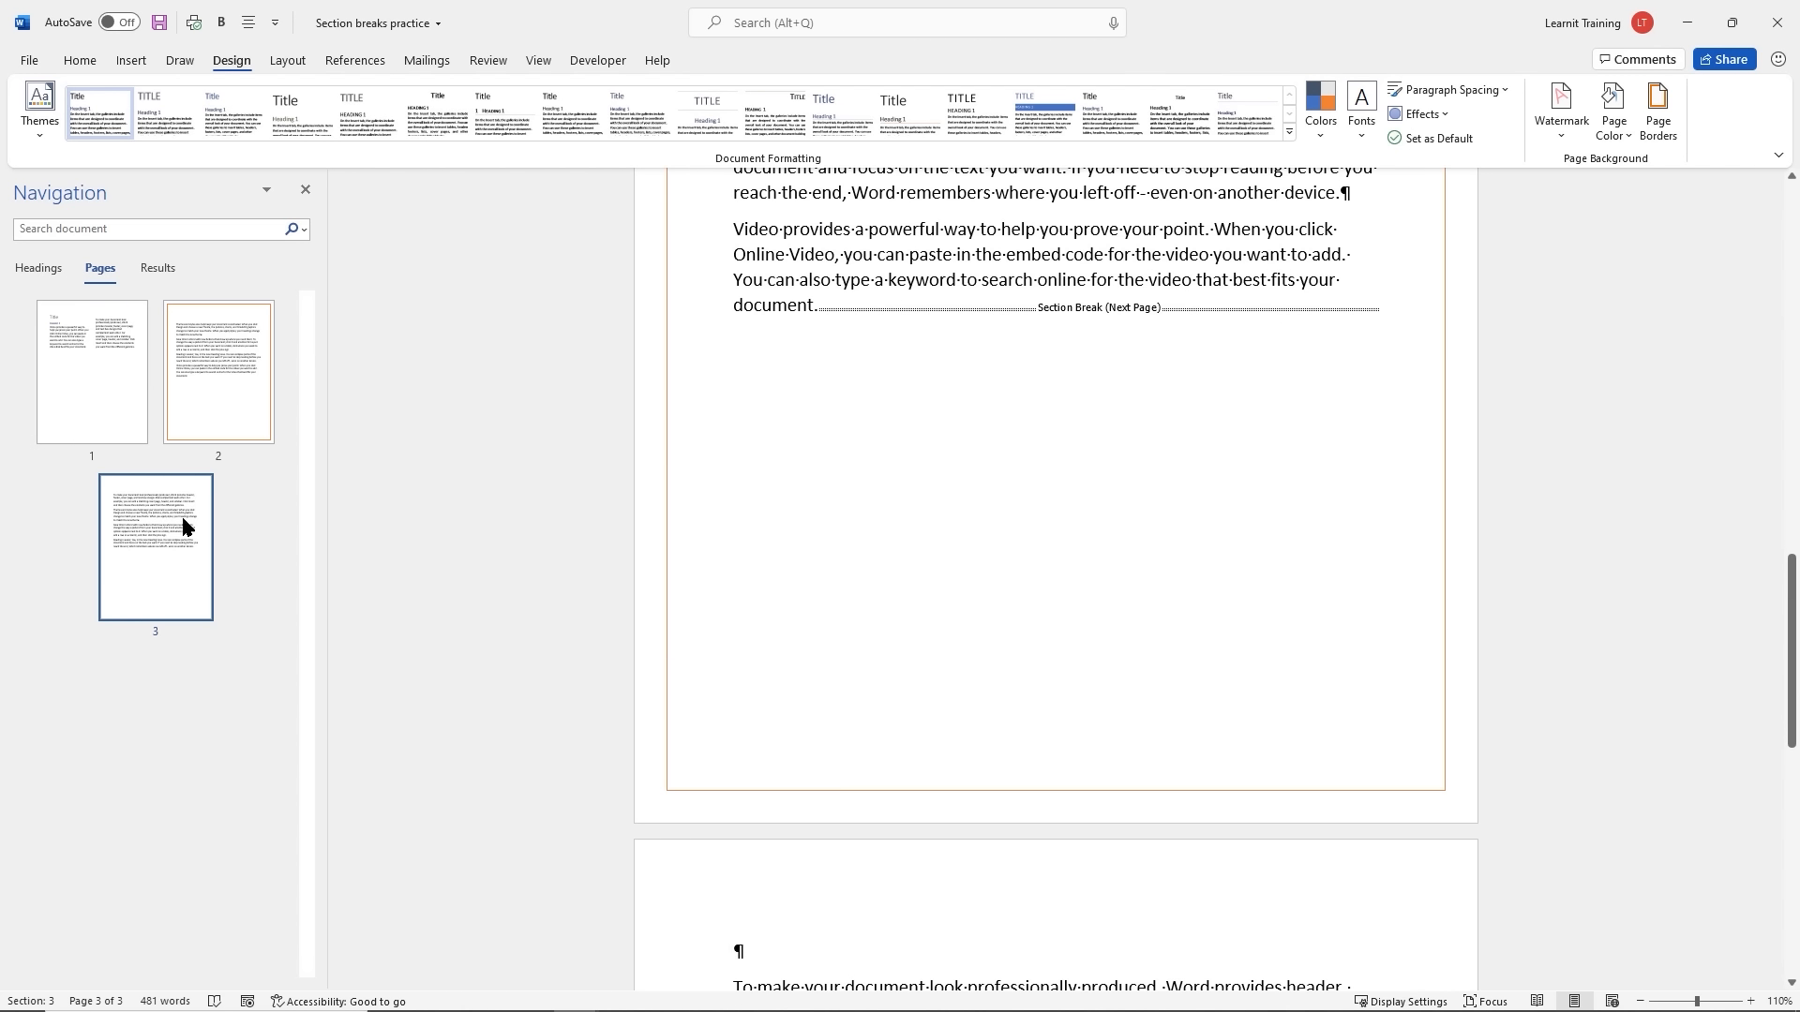
click(208, 361)
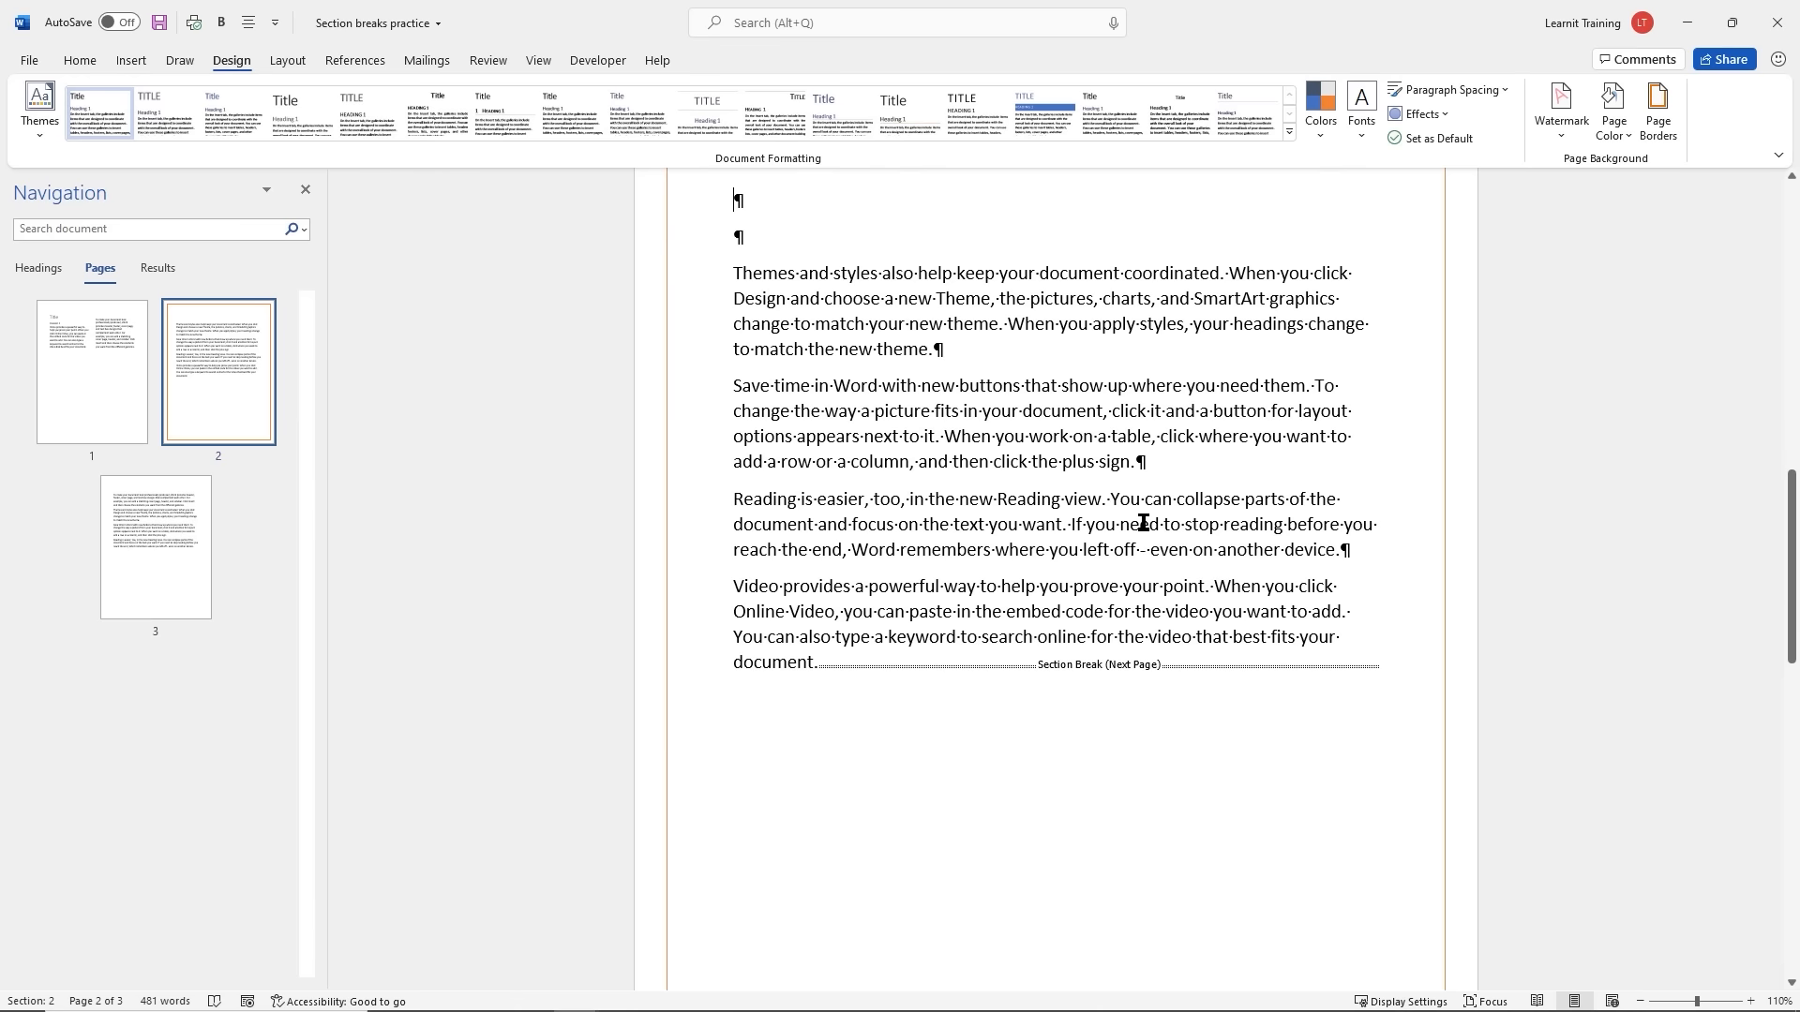
scroll(1144, 523, down, 2)
click(162, 531)
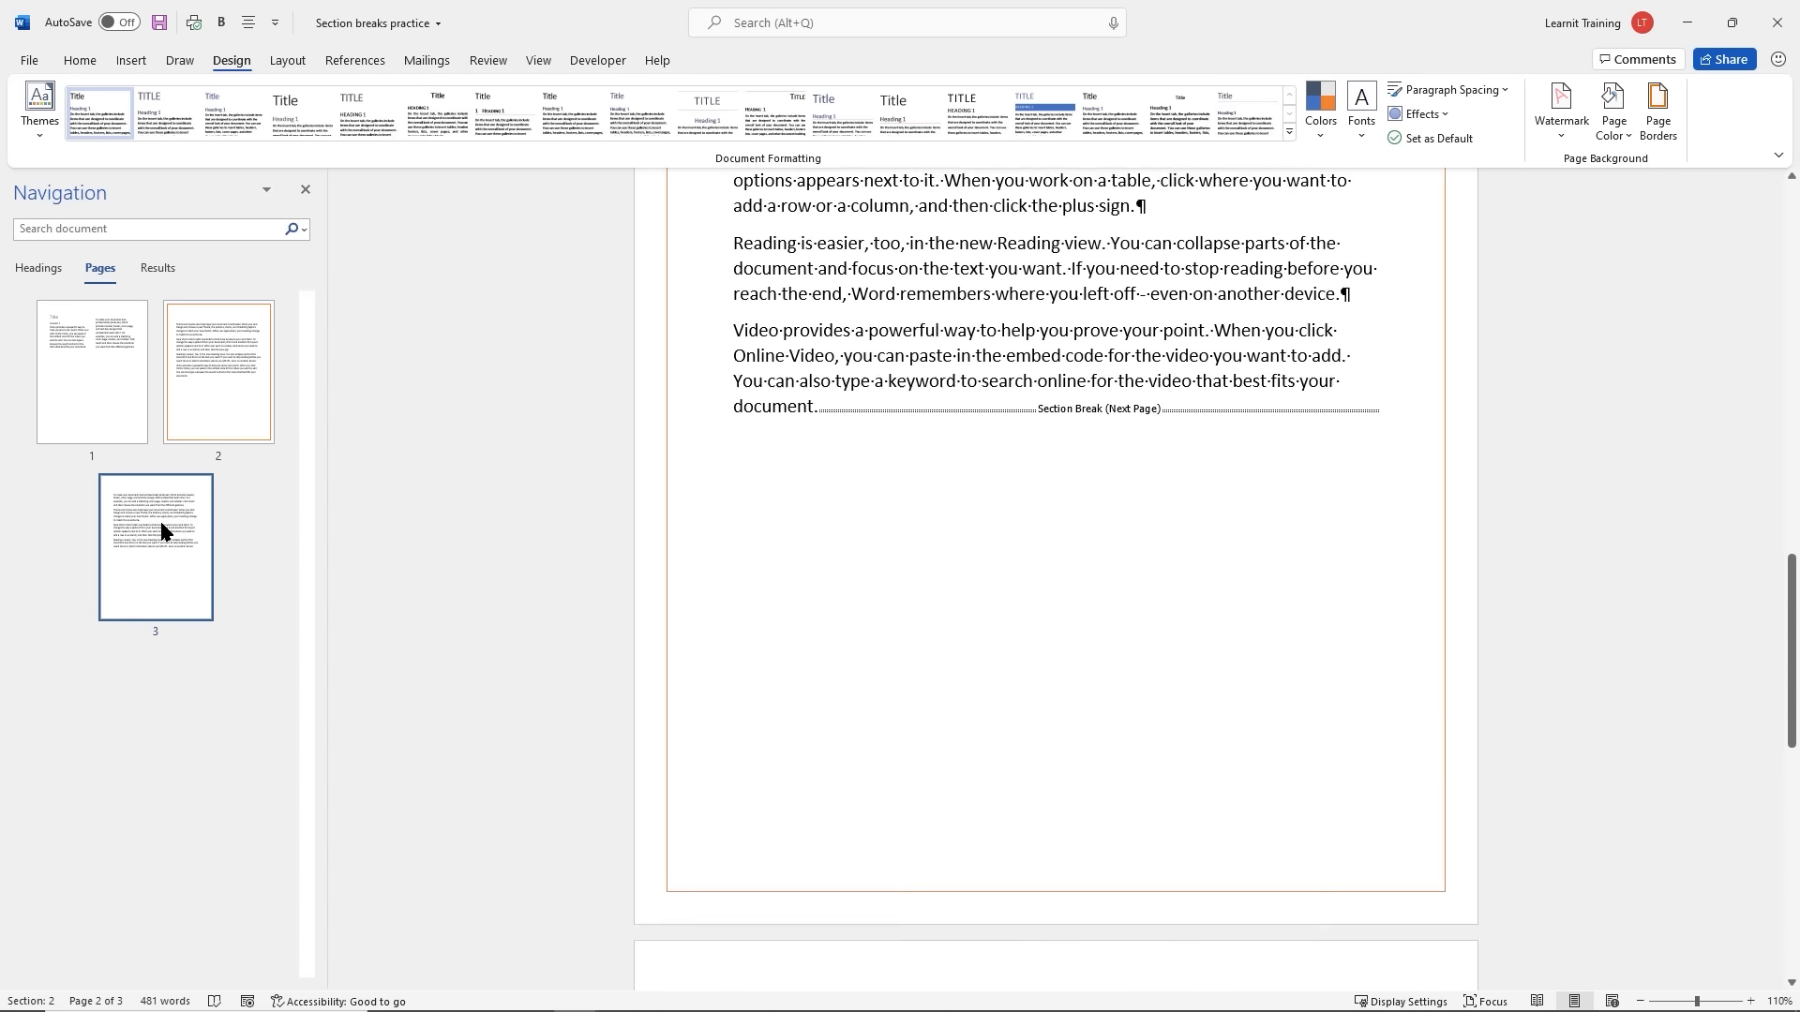
scroll(1116, 492, down, 5)
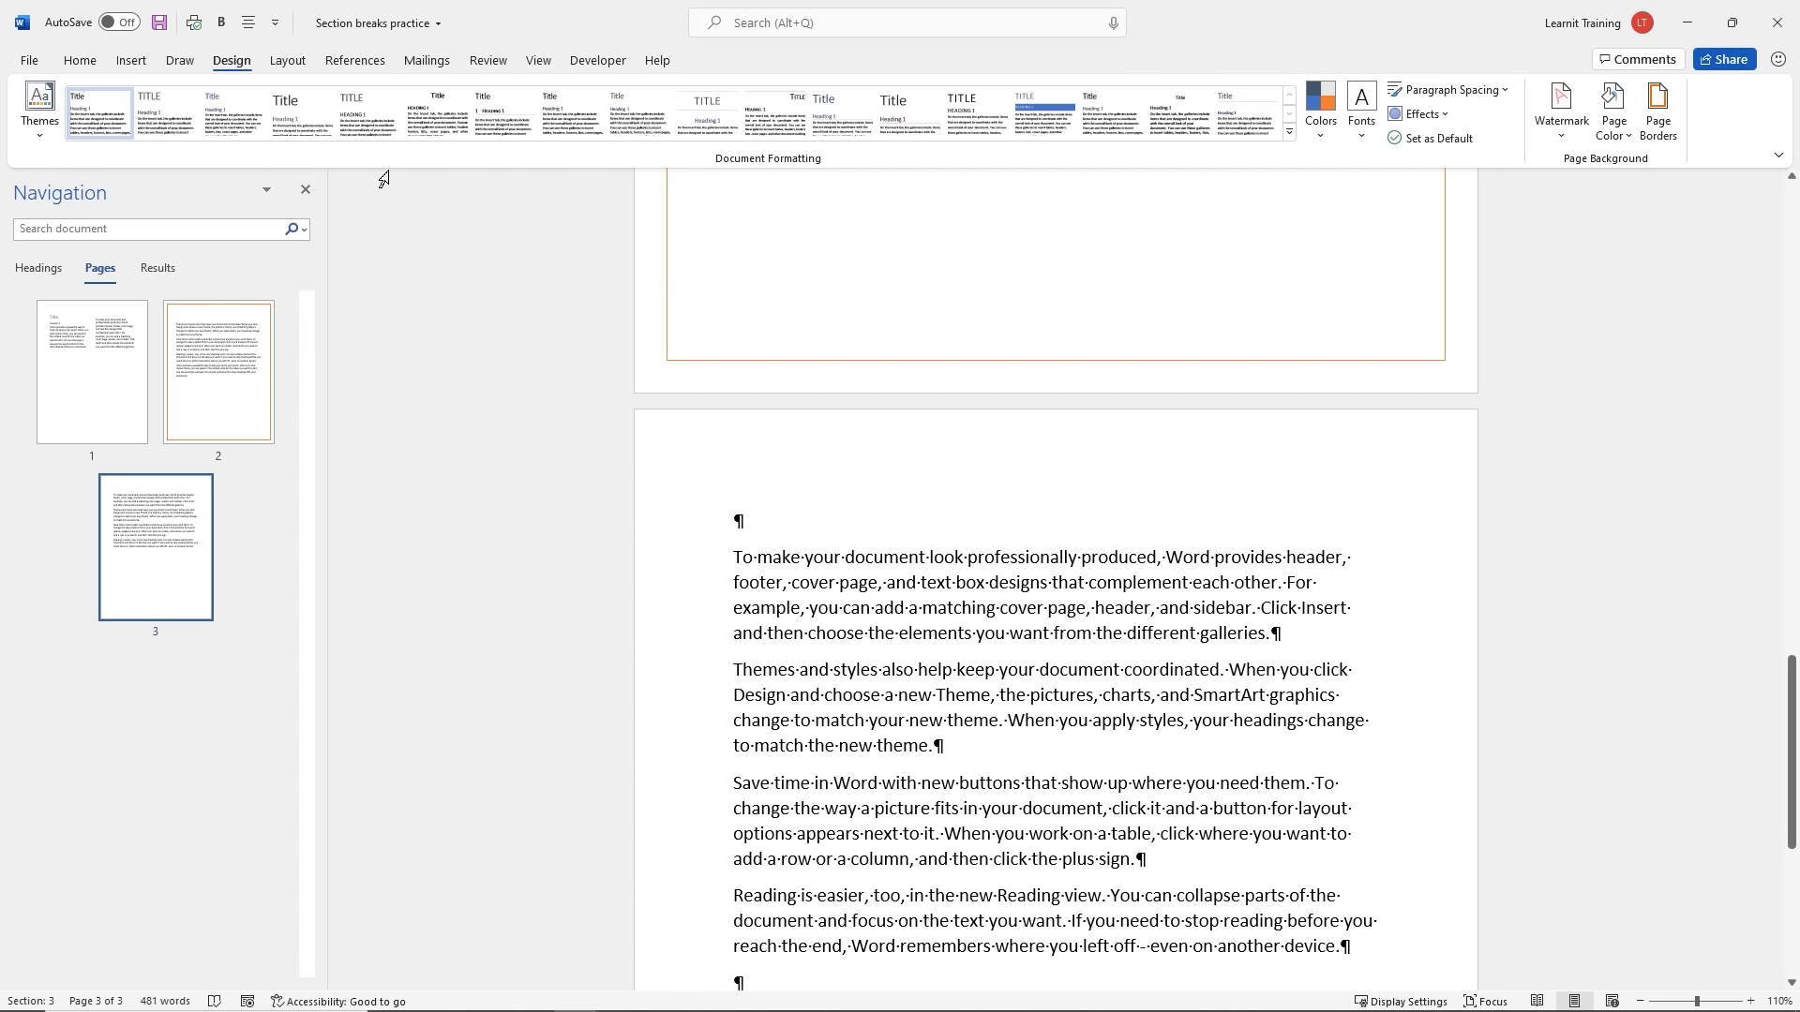
click(287, 62)
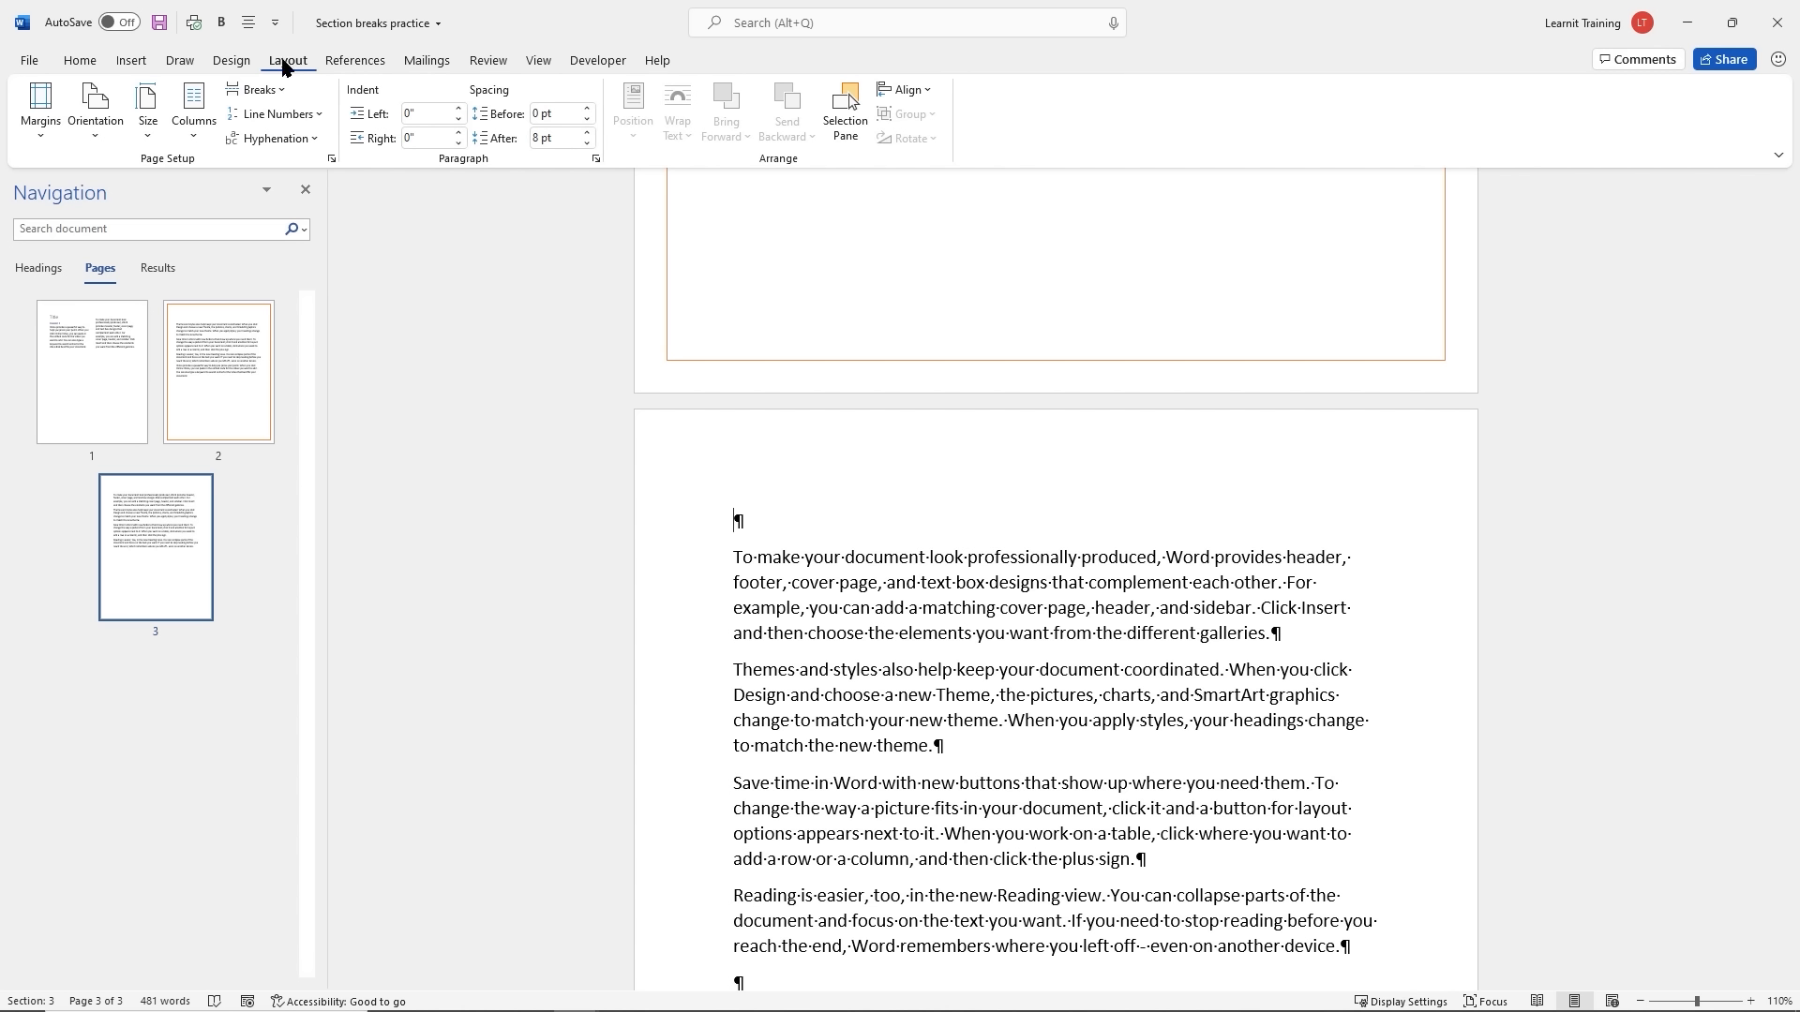
click(95, 126)
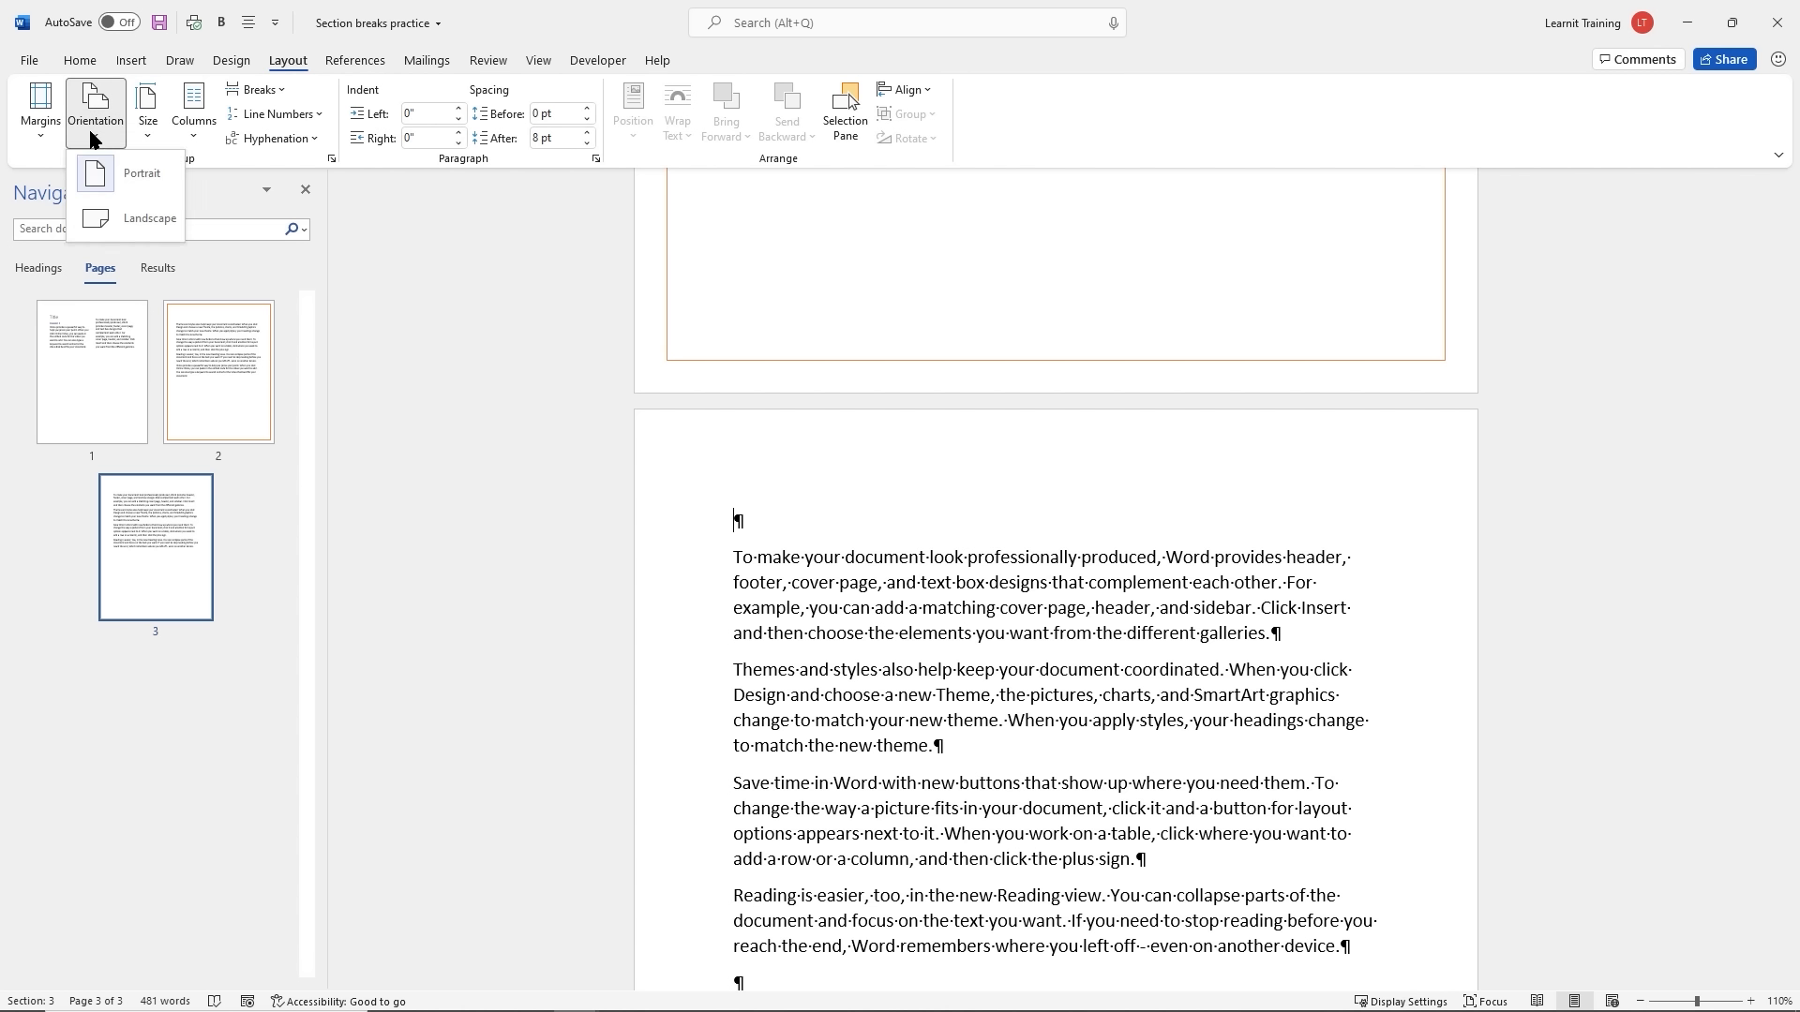
click(140, 219)
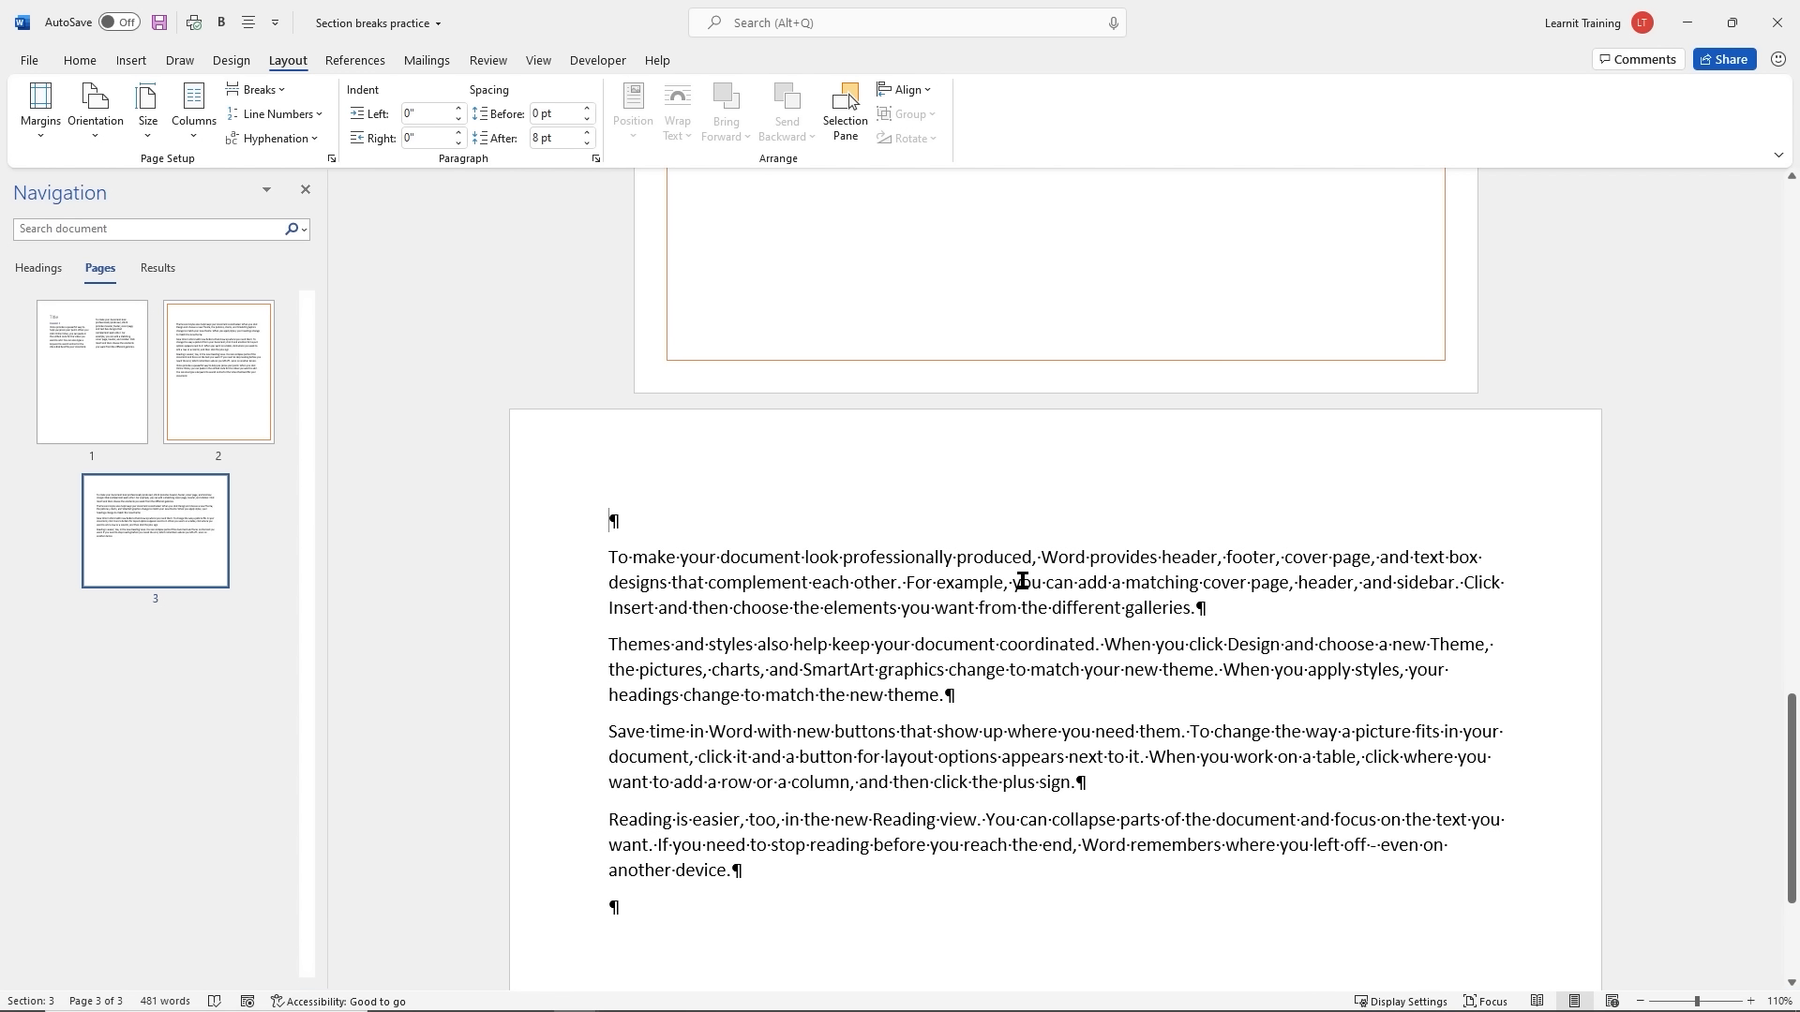
click(233, 377)
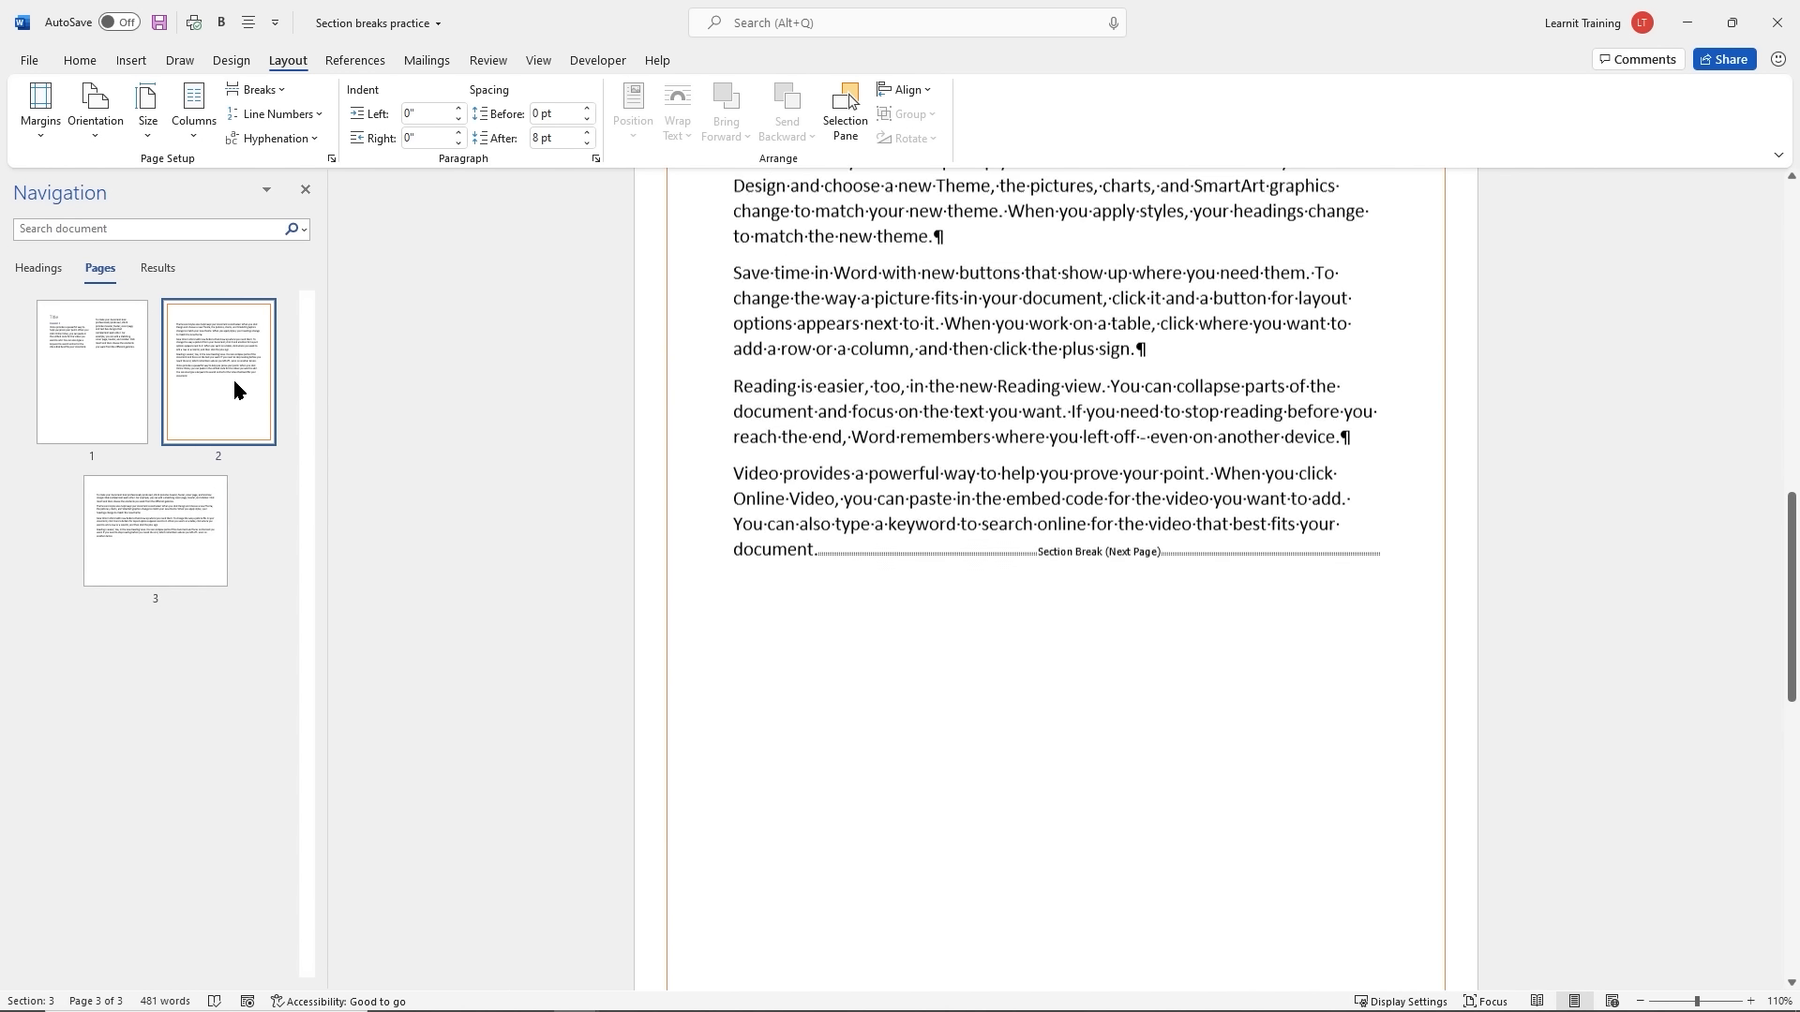
click(71, 352)
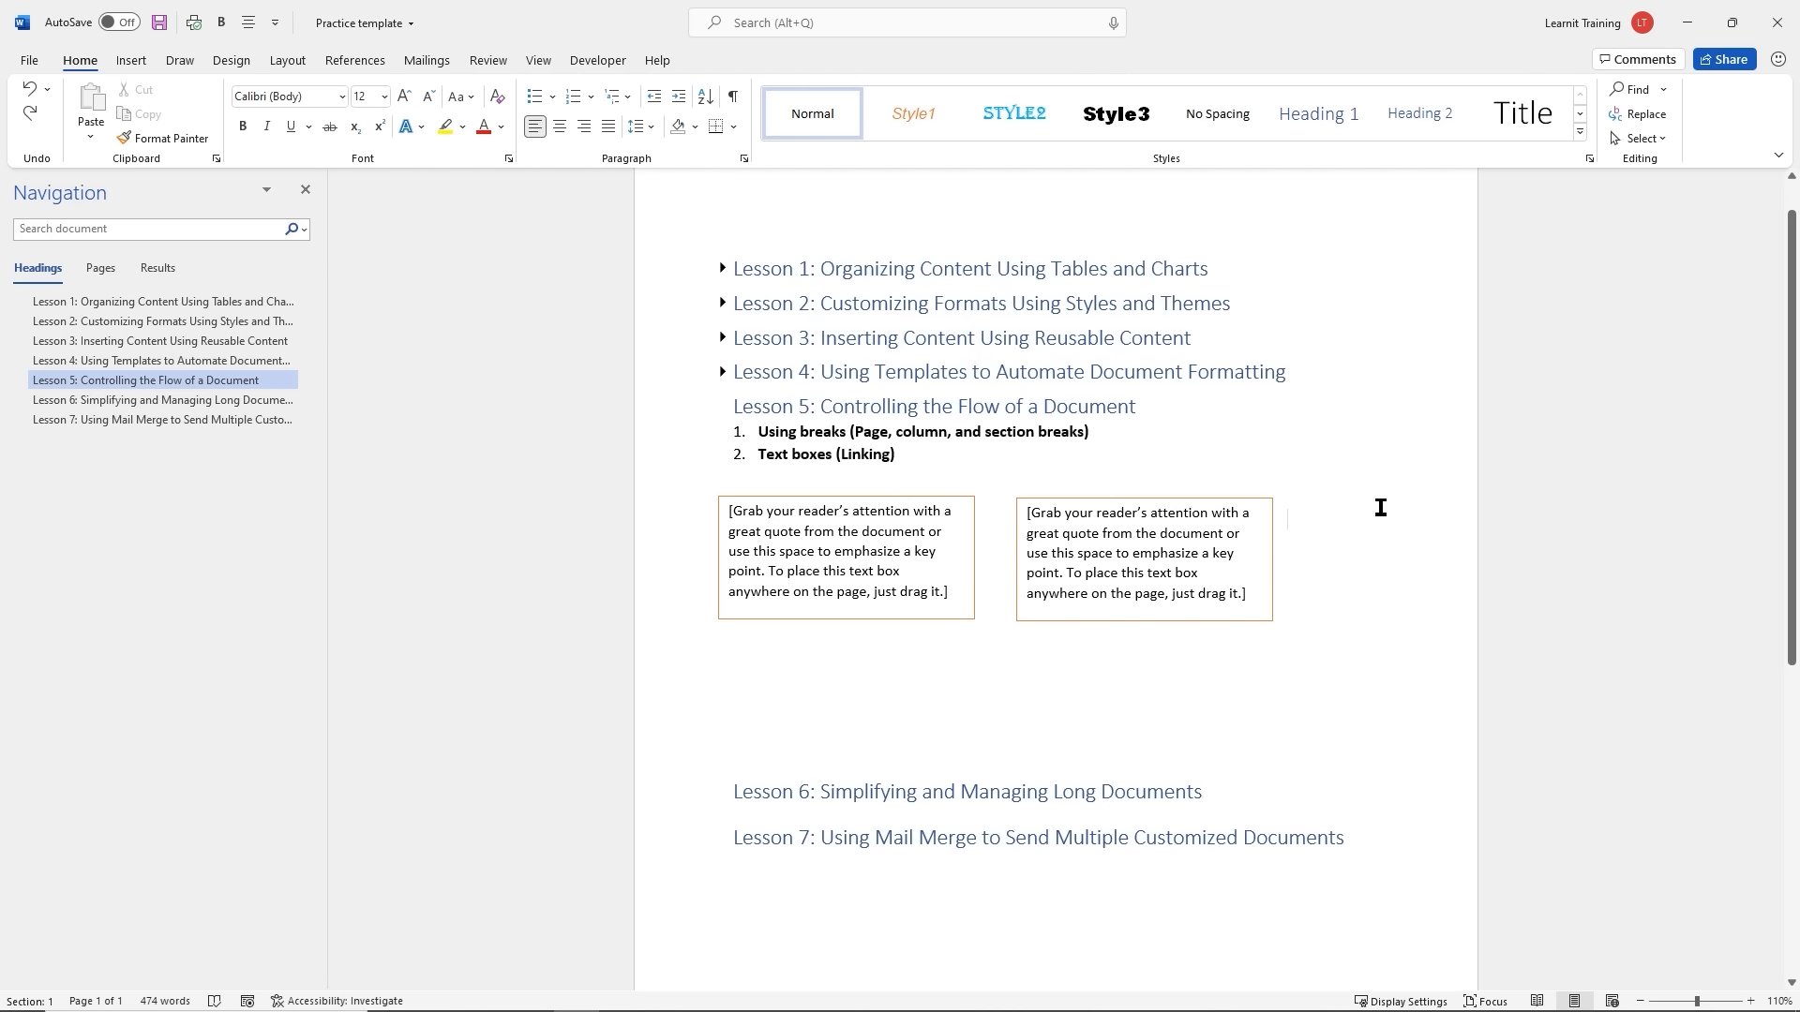
Replace the first text box's placeholder with sample text generated by =rand(2,3) and shorten the box to its placeholder-size height
click(858, 563)
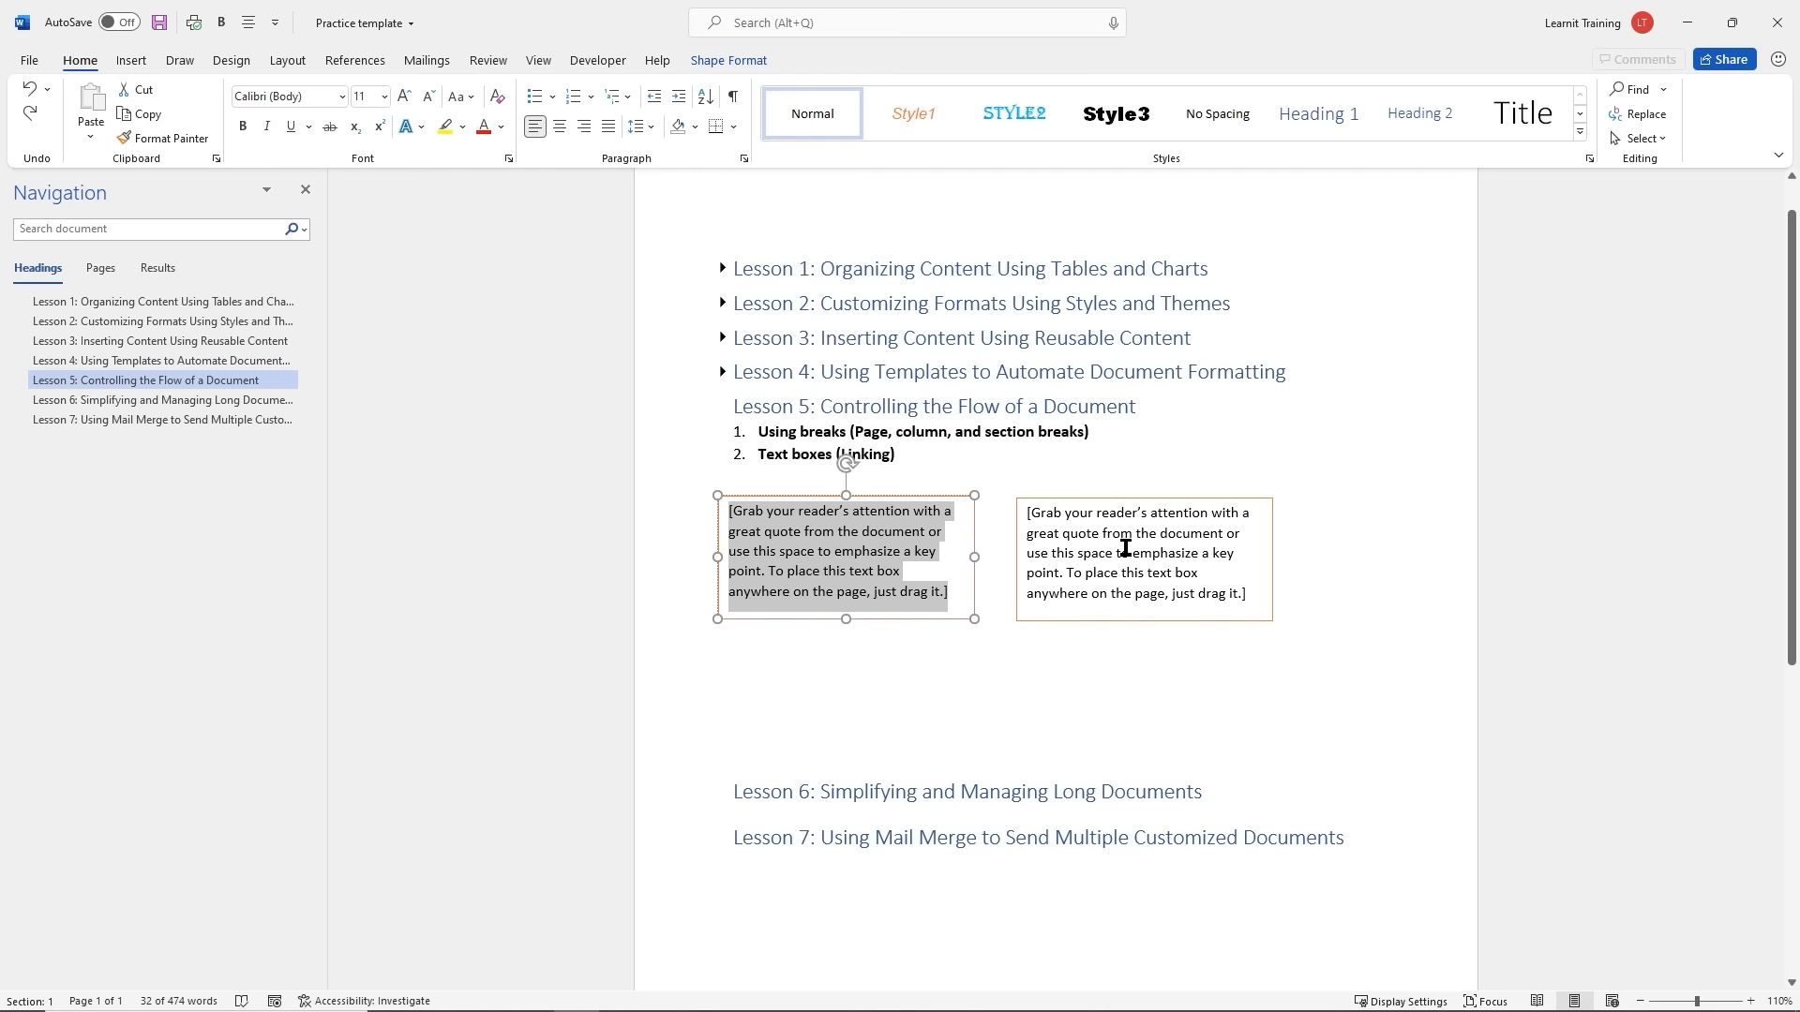
text(=)
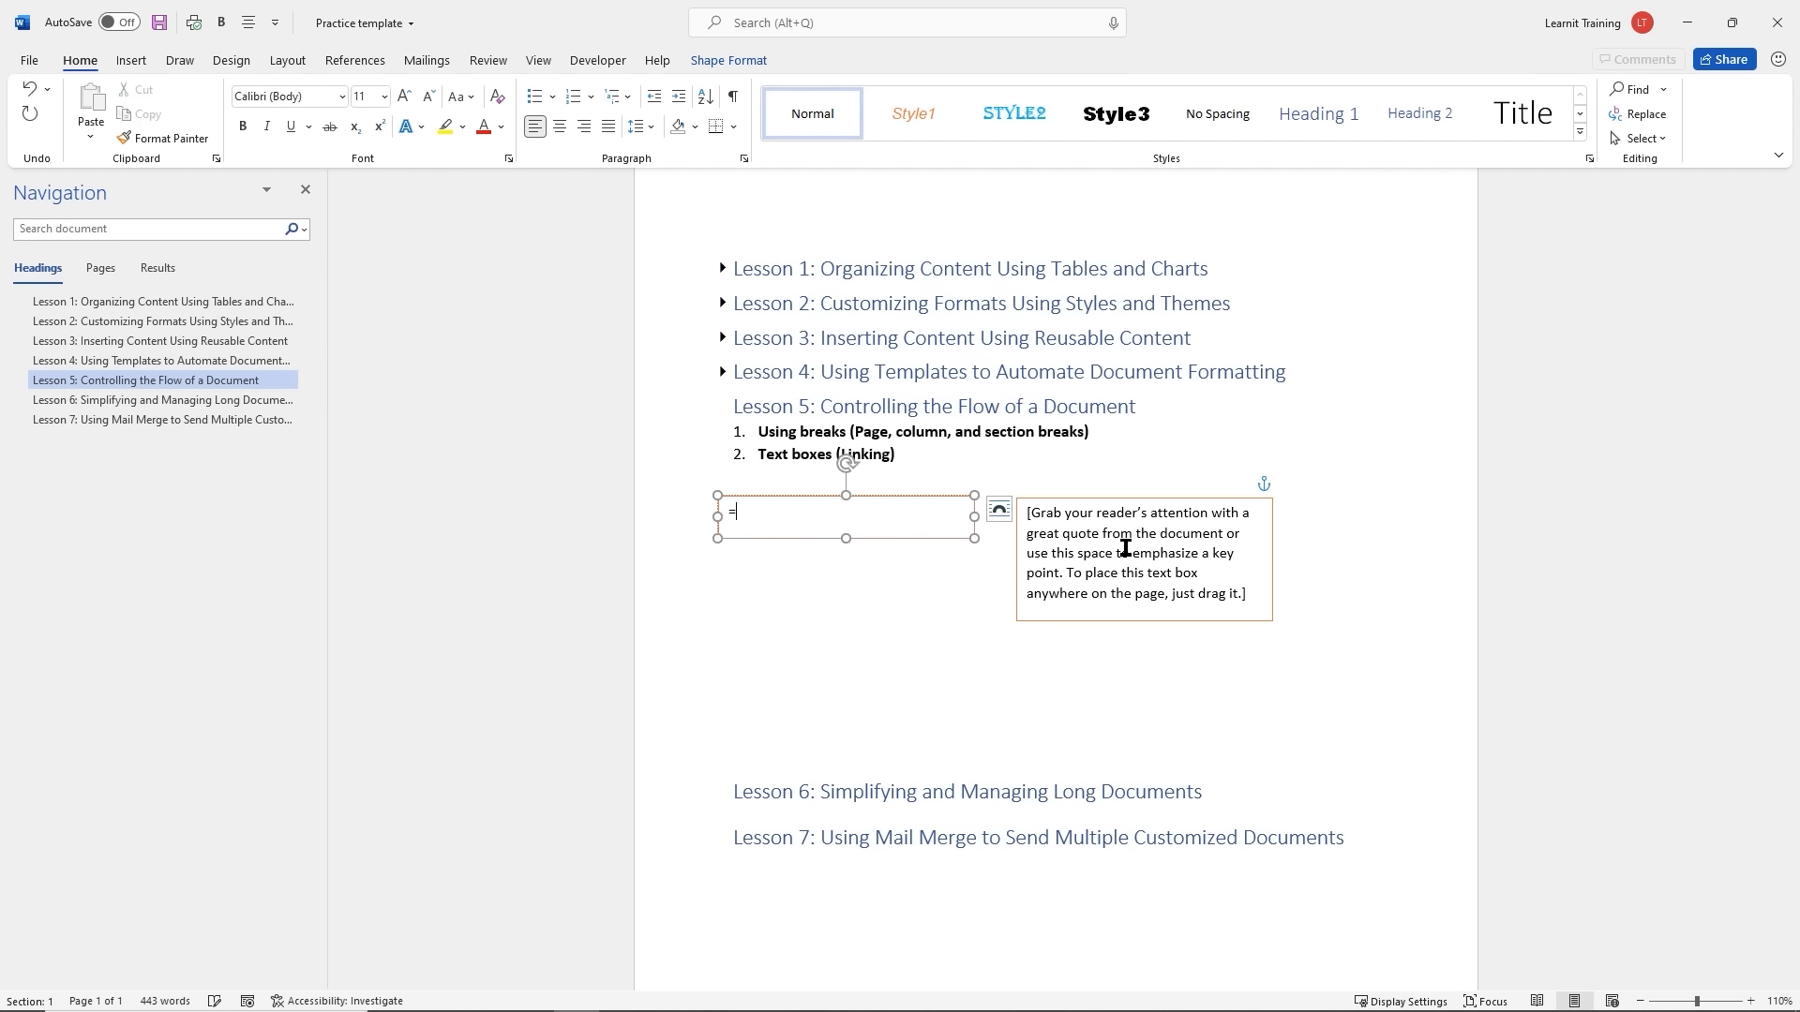
text(rand(2,3))
key(Return)
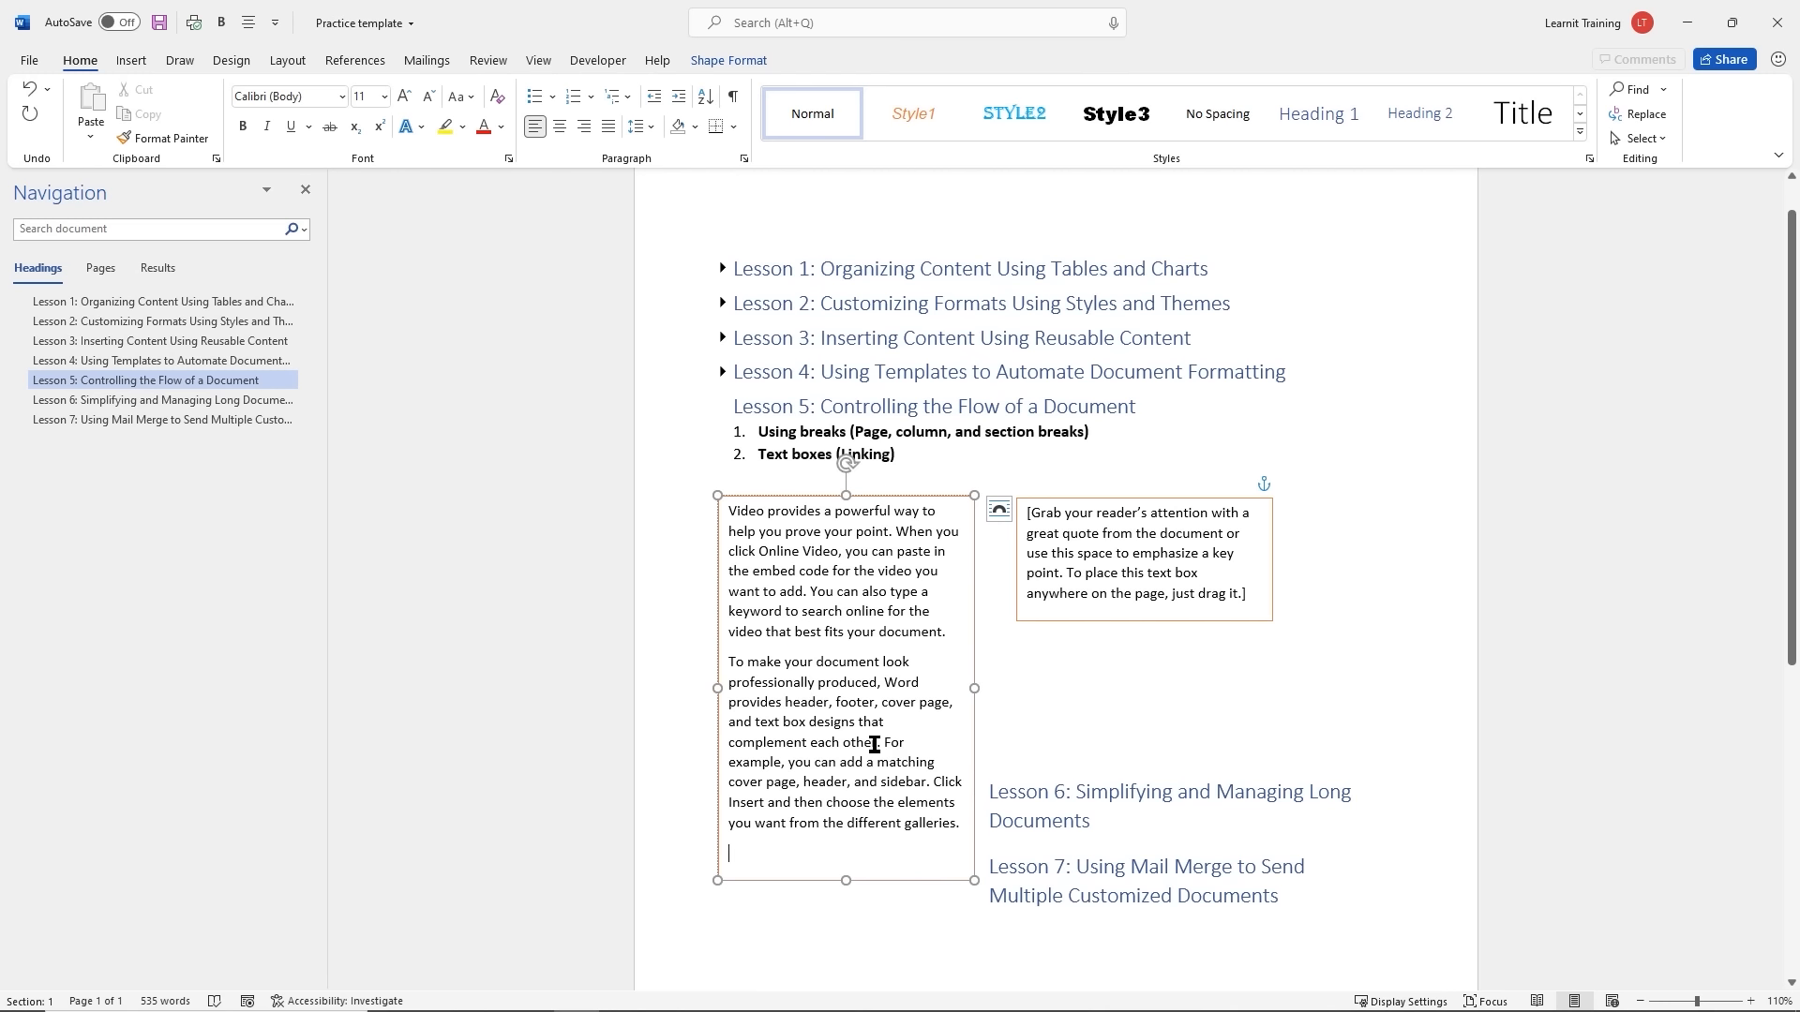
drag(845, 876, 891, 640)
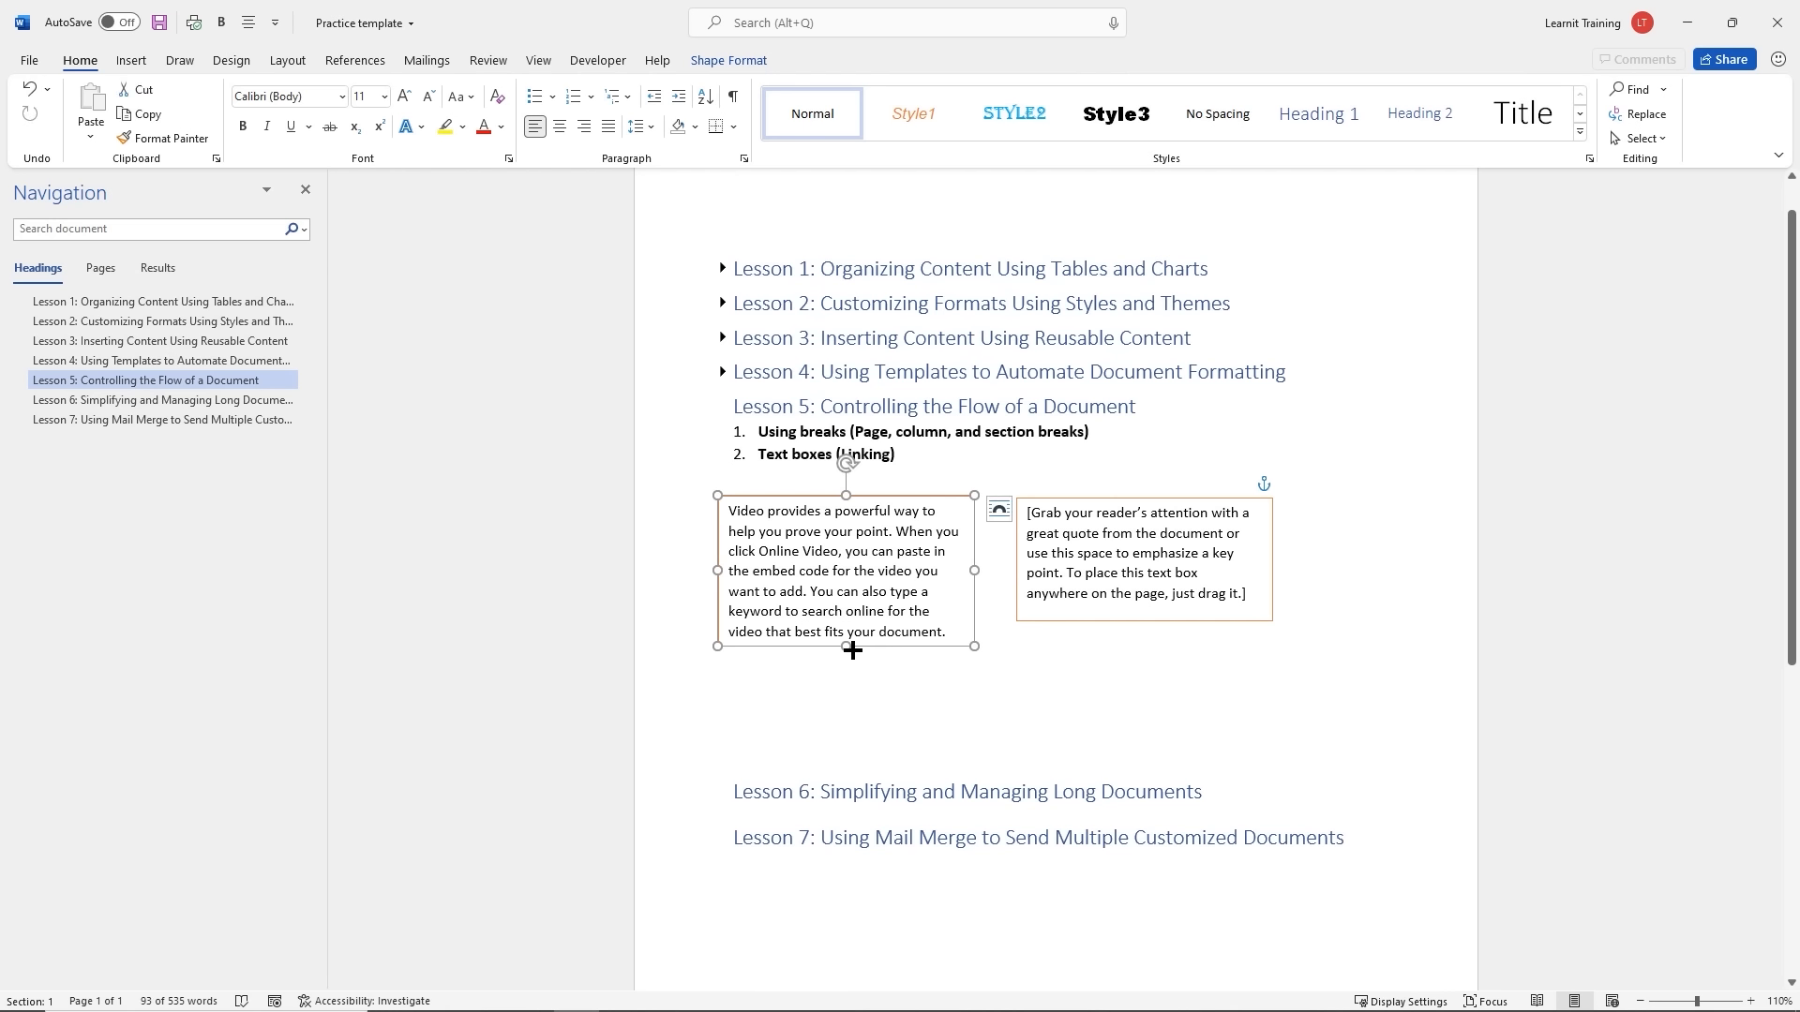
drag(852, 650, 879, 621)
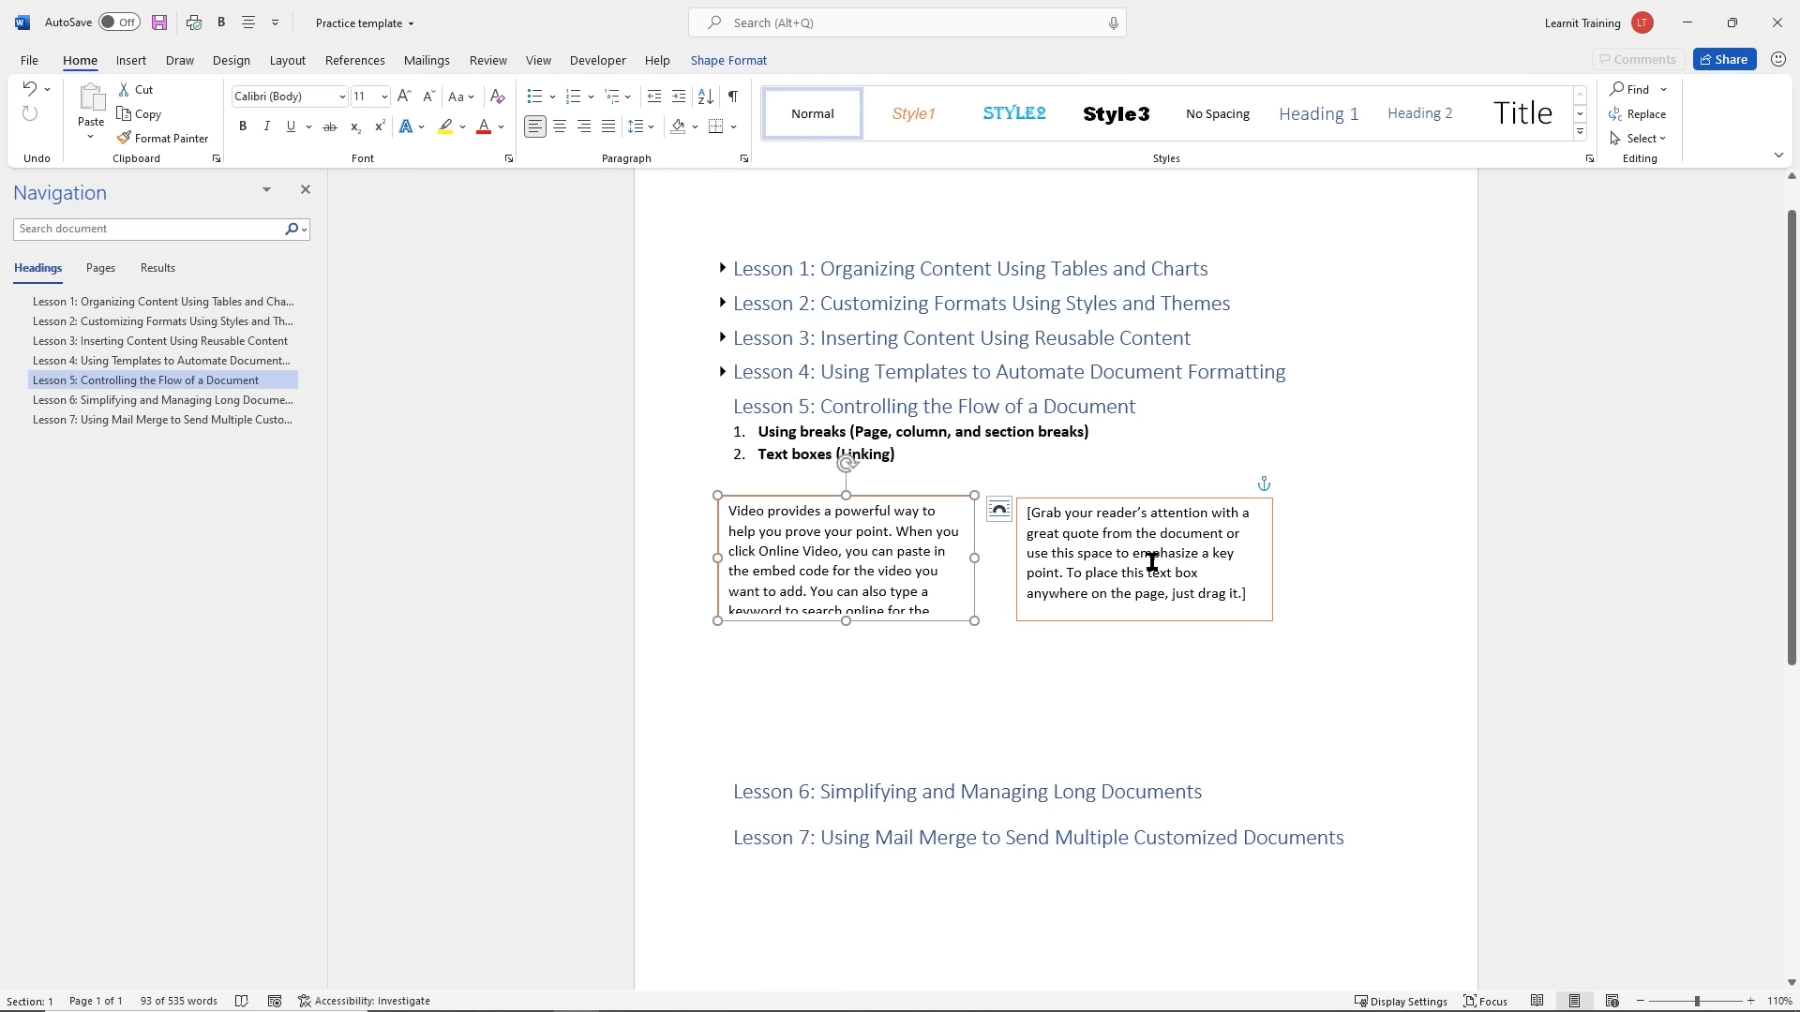
Undo the resizing and the sample text in the first text box, back to its placeholder text
click(842, 559)
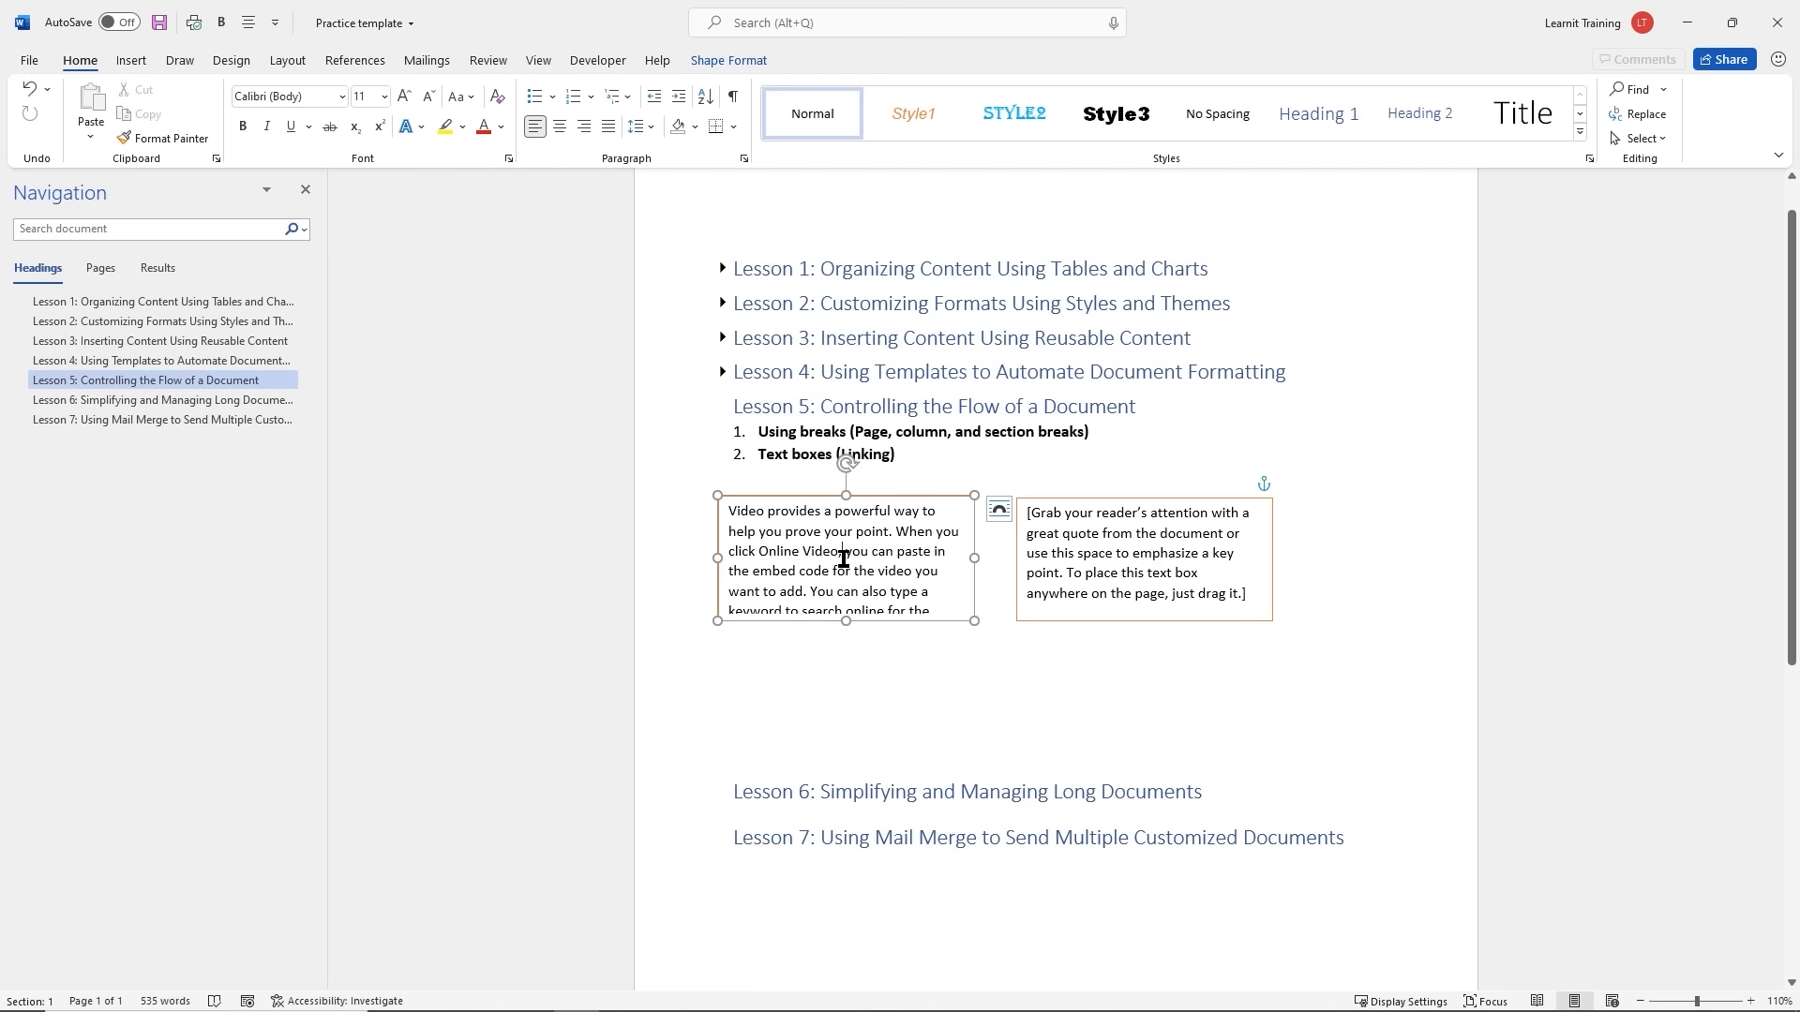
key(ctrl+z)
key(ctrl+z)
key(ctrl+z)
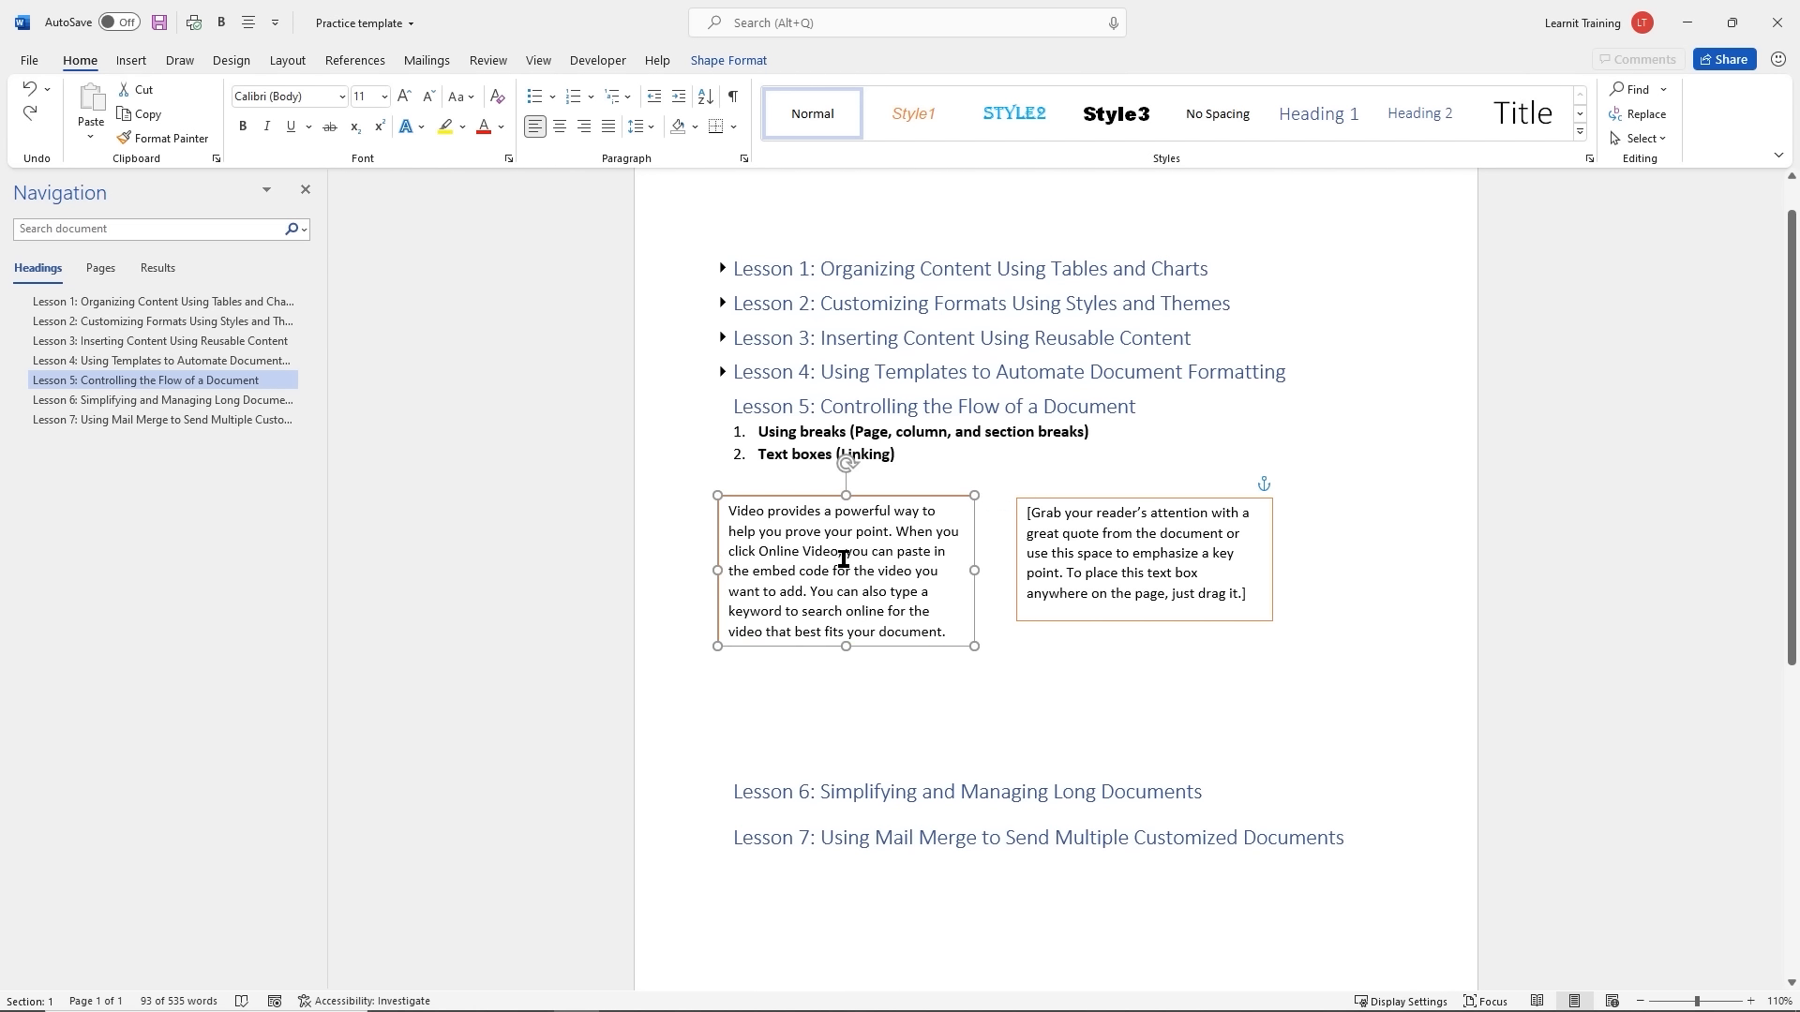
key(ctrl+z)
key(ctrl+z)
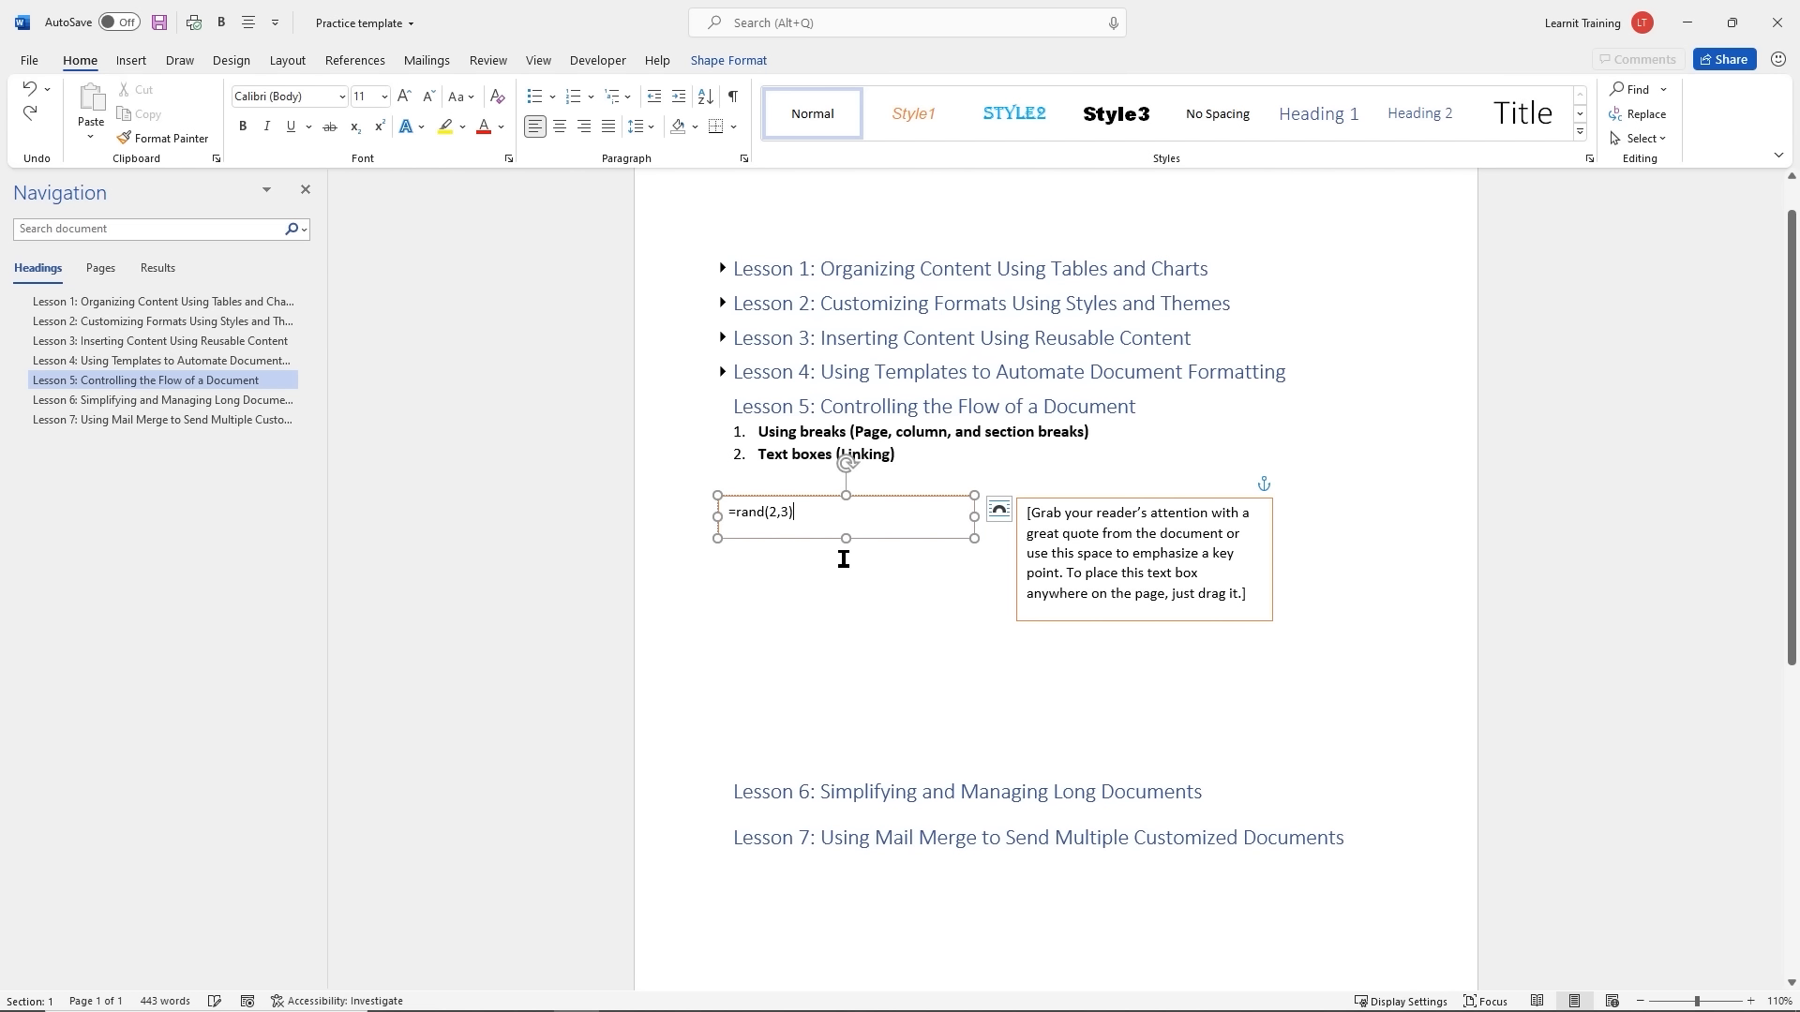
key(ctrl+z)
key(ctrl+z)
key(ctrl+z)
key(ctrl+z)
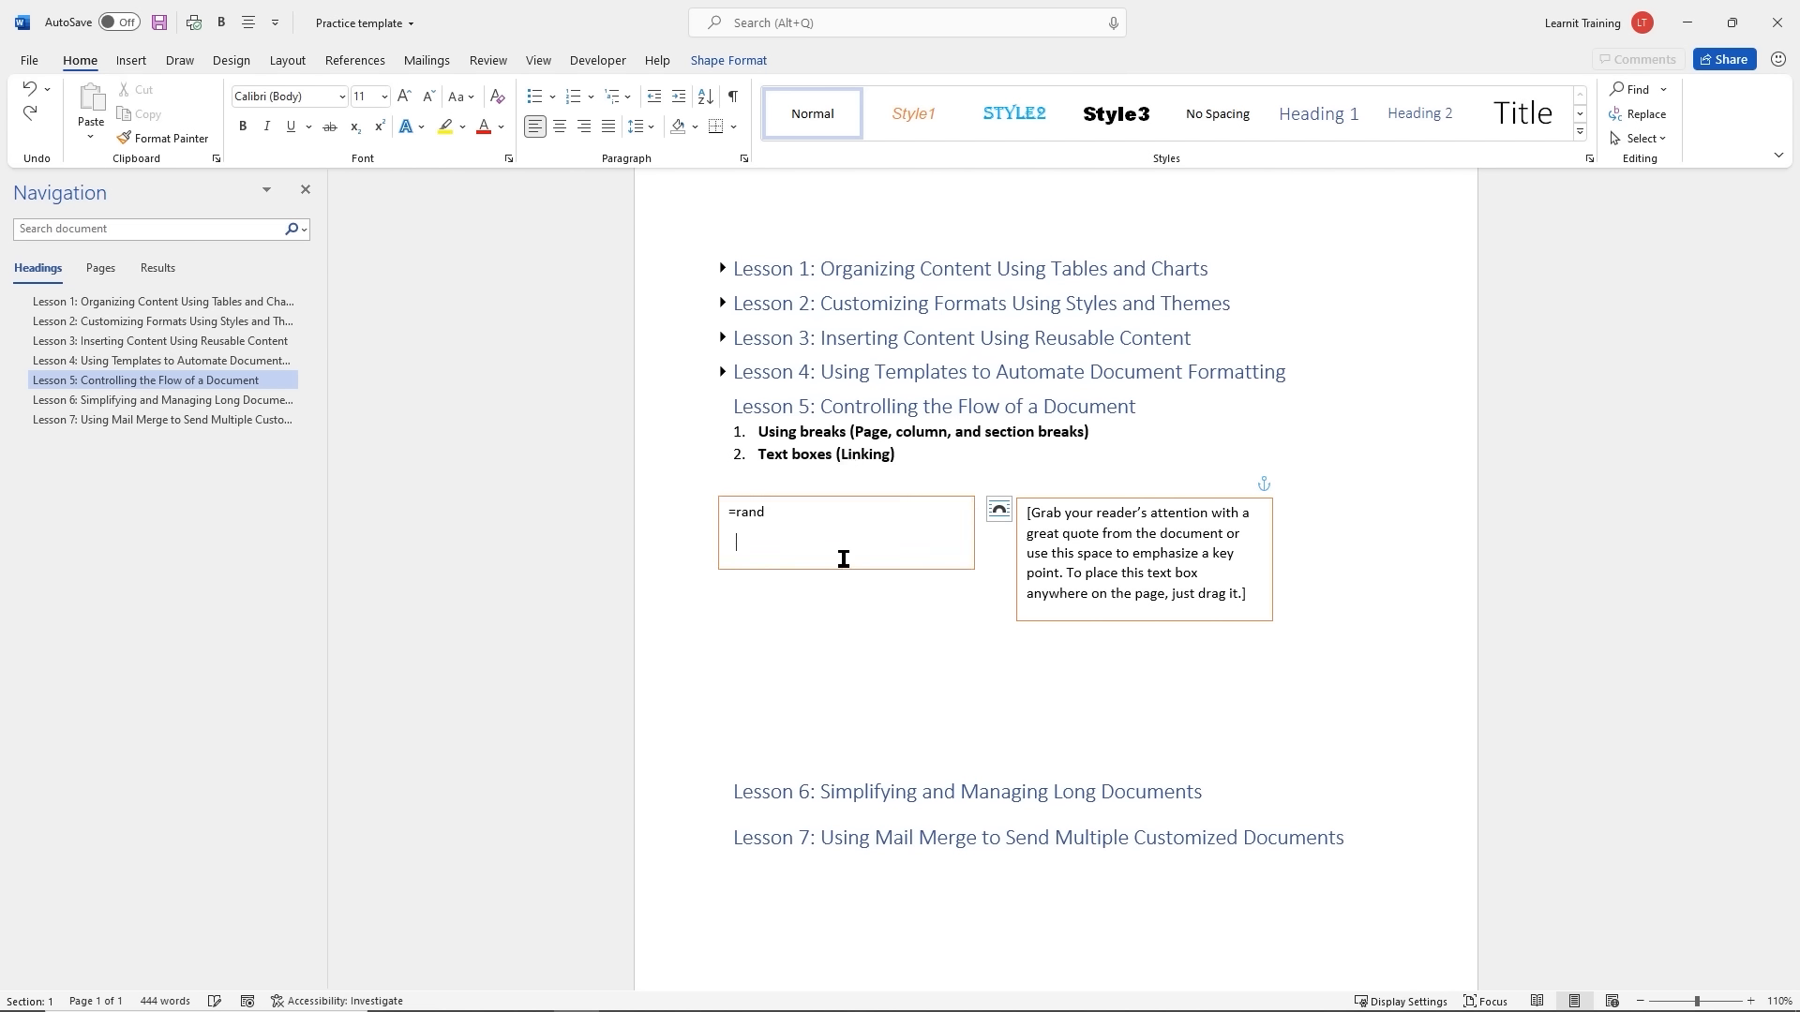
key(ctrl+z)
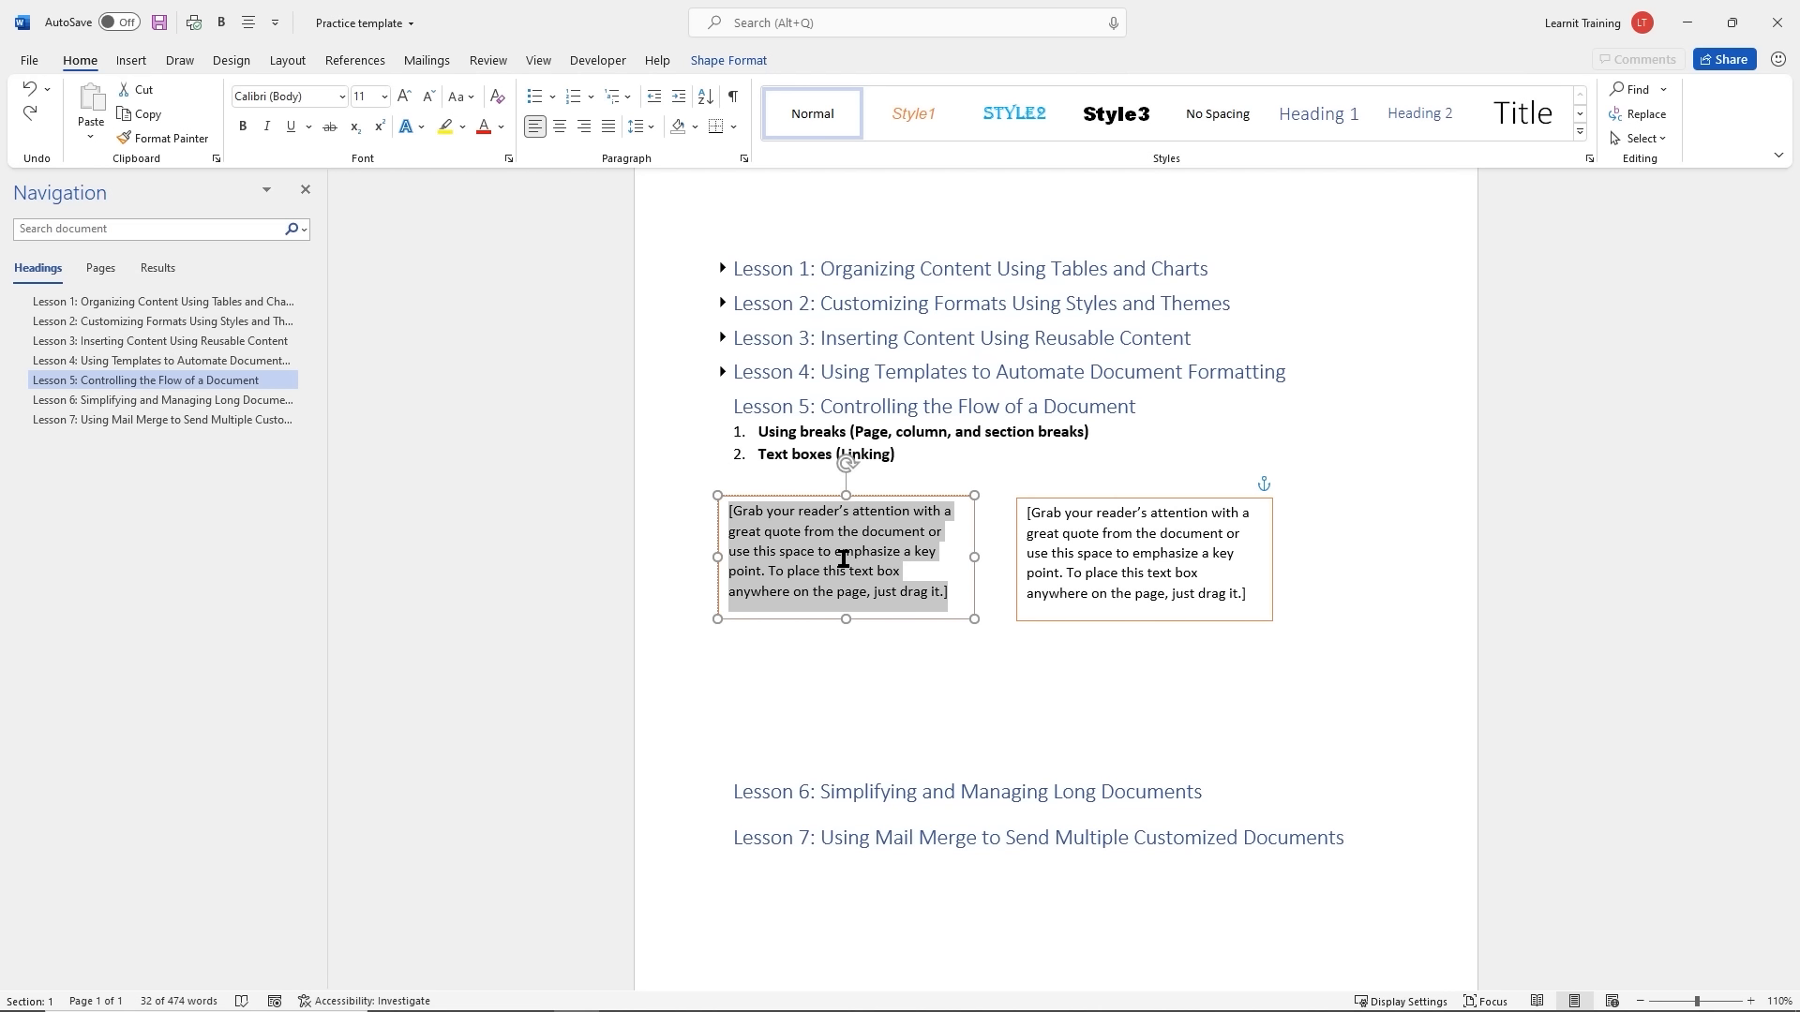
Delete the placeholder text from both text boxes under Lesson 5
key(Delete)
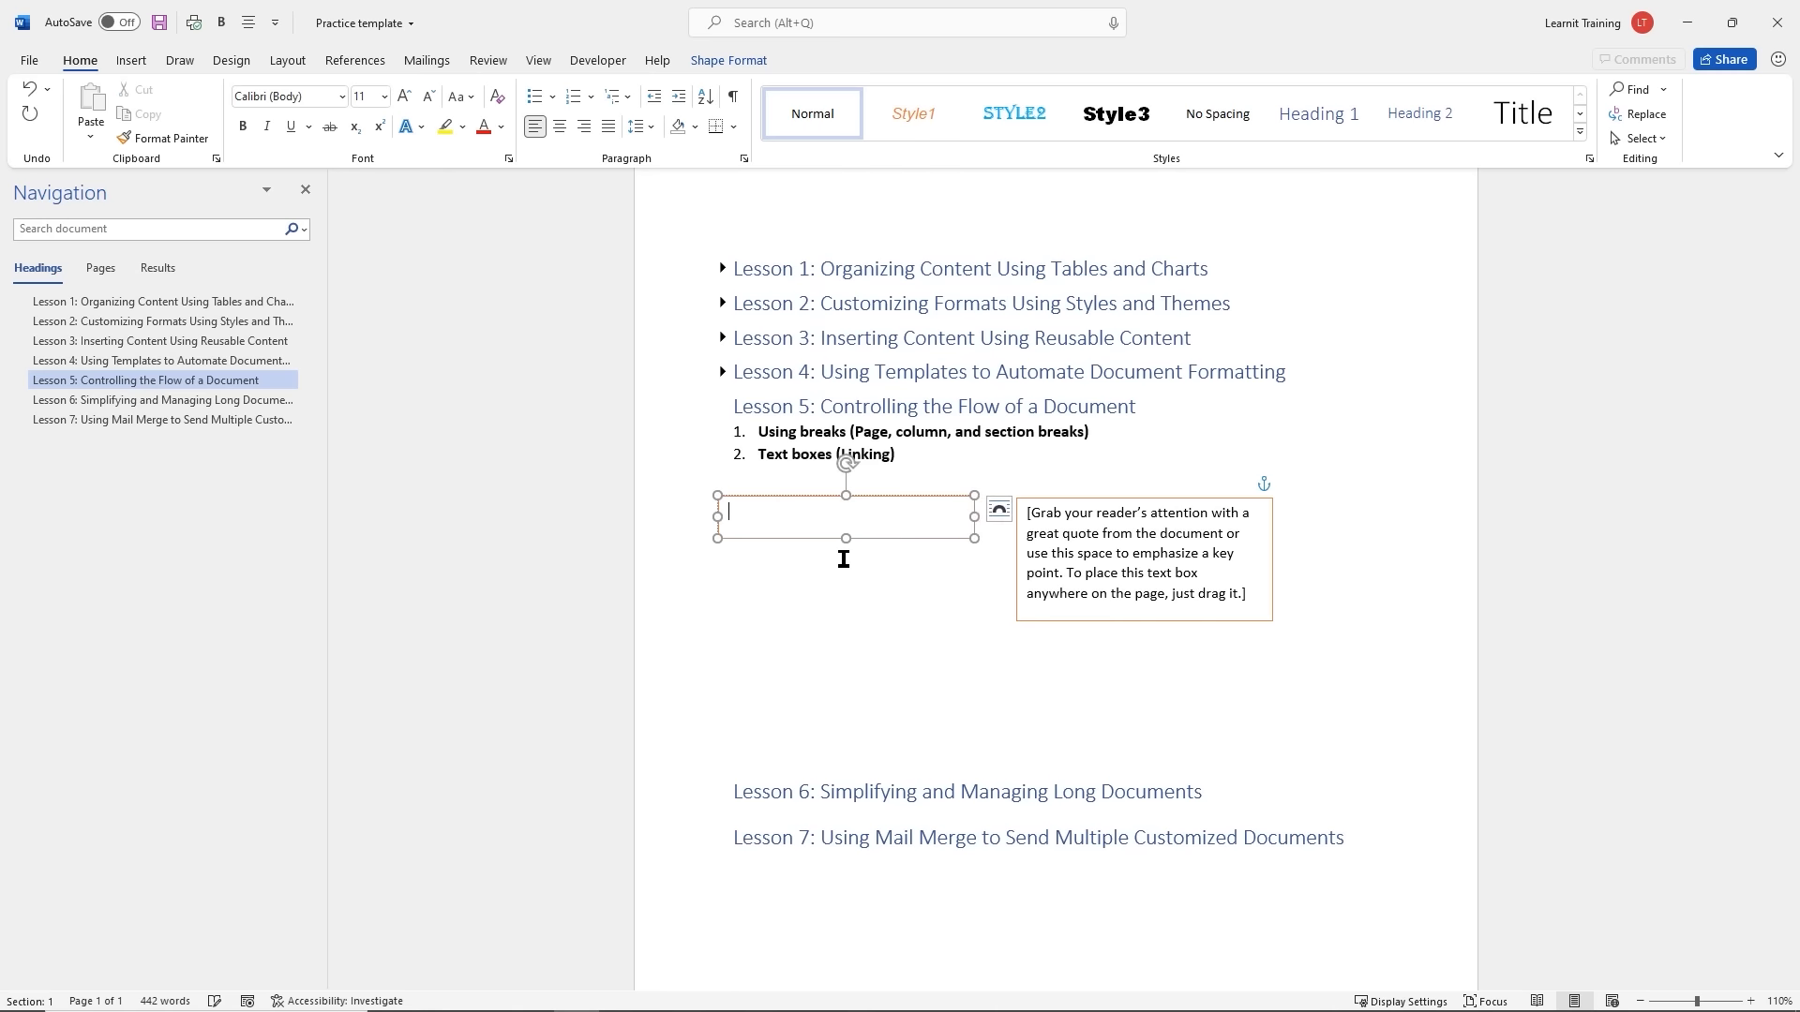
click(1198, 571)
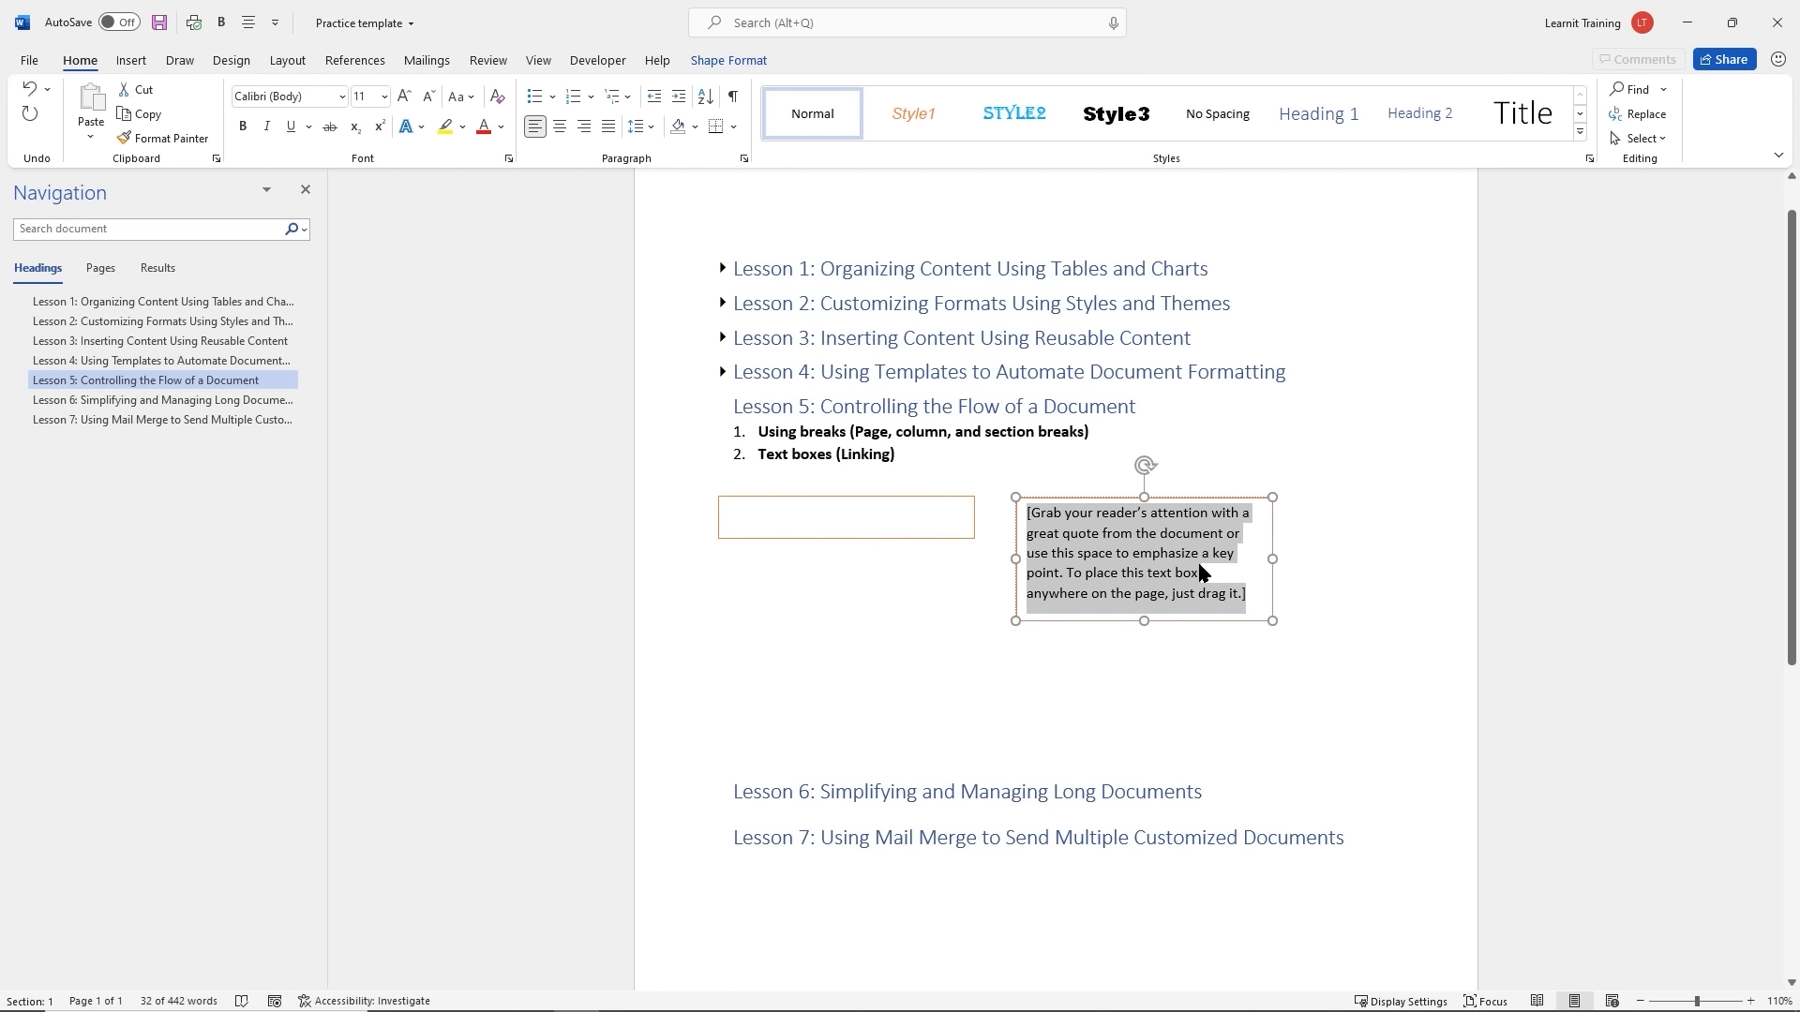
key(Delete)
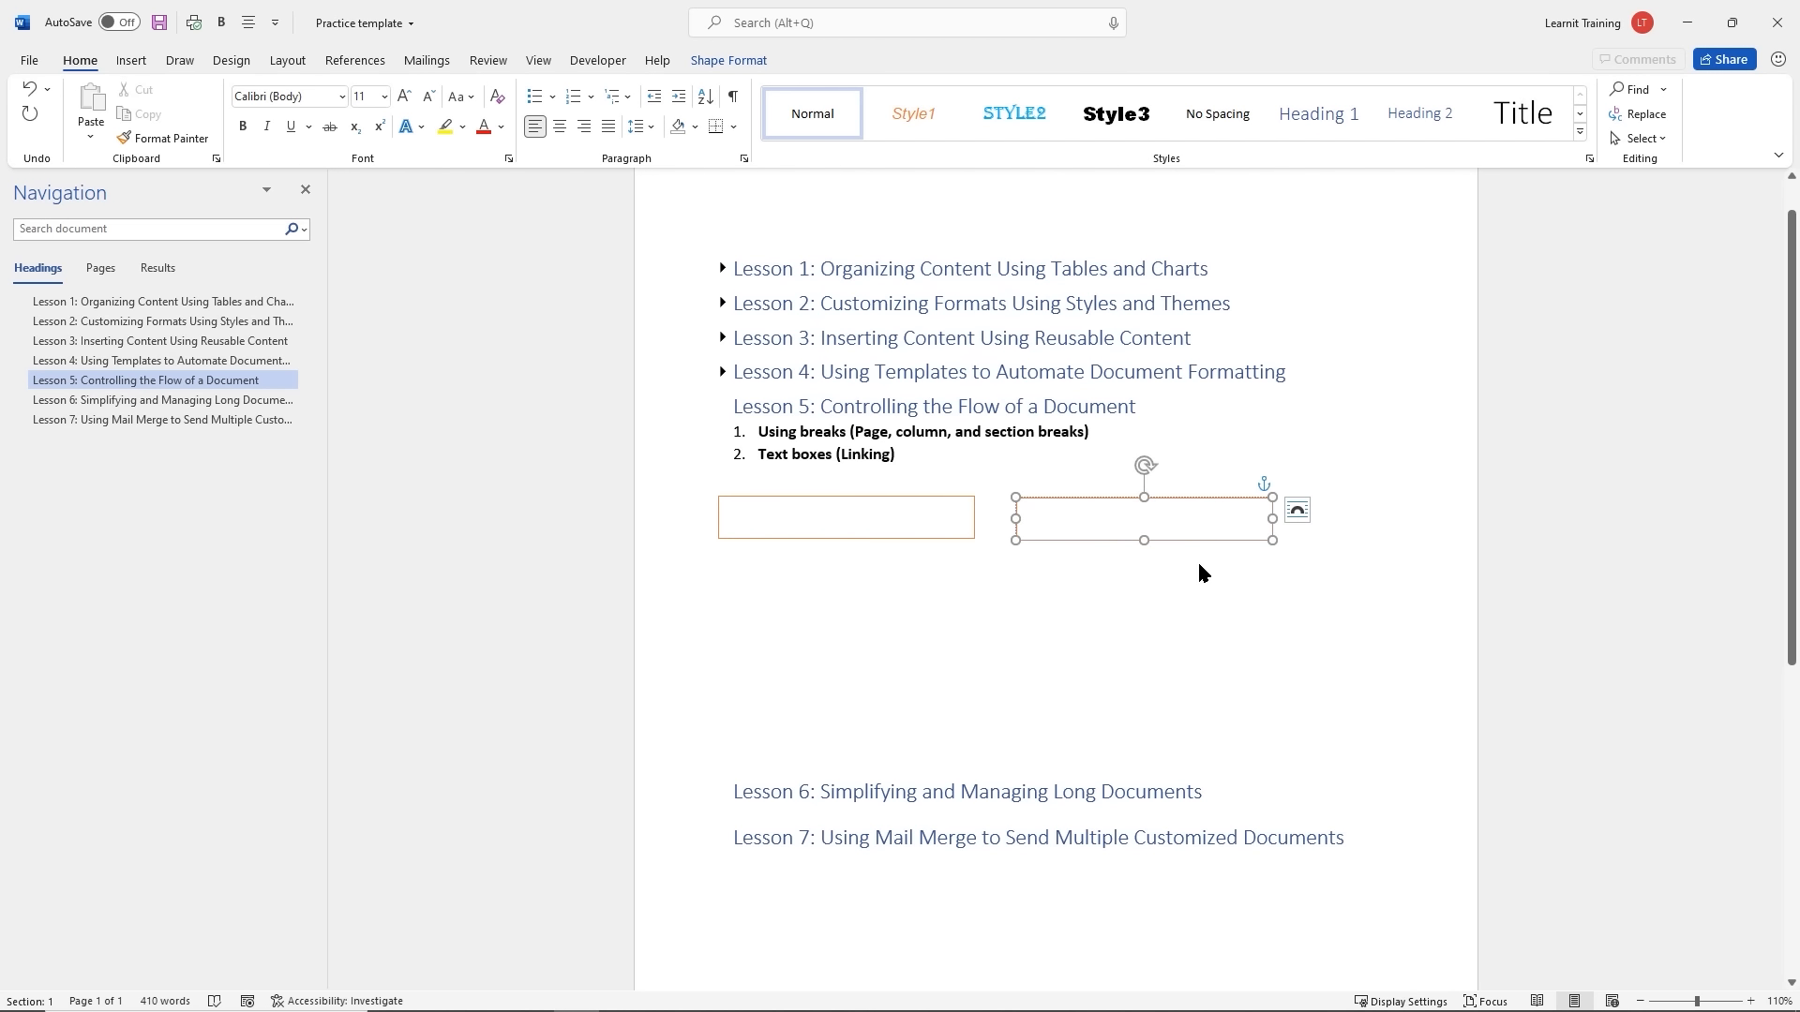
Create a forward link from the empty first text box to the second text box
click(793, 517)
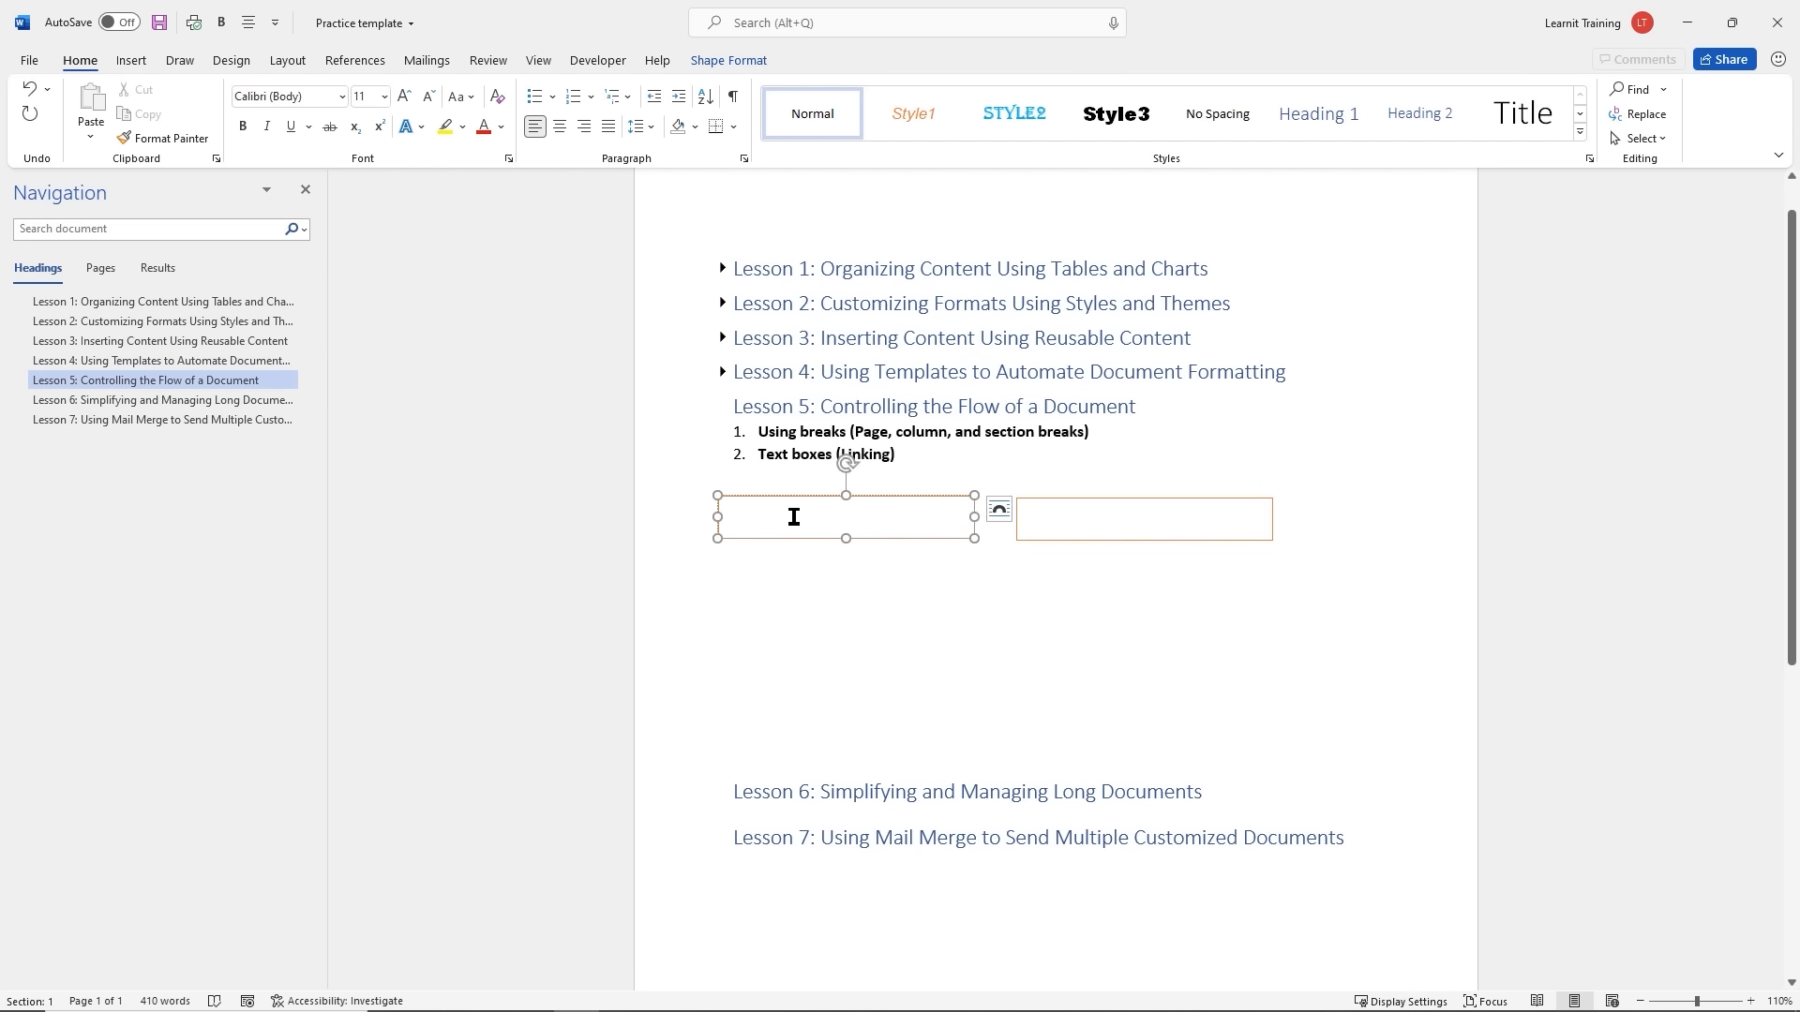
click(727, 61)
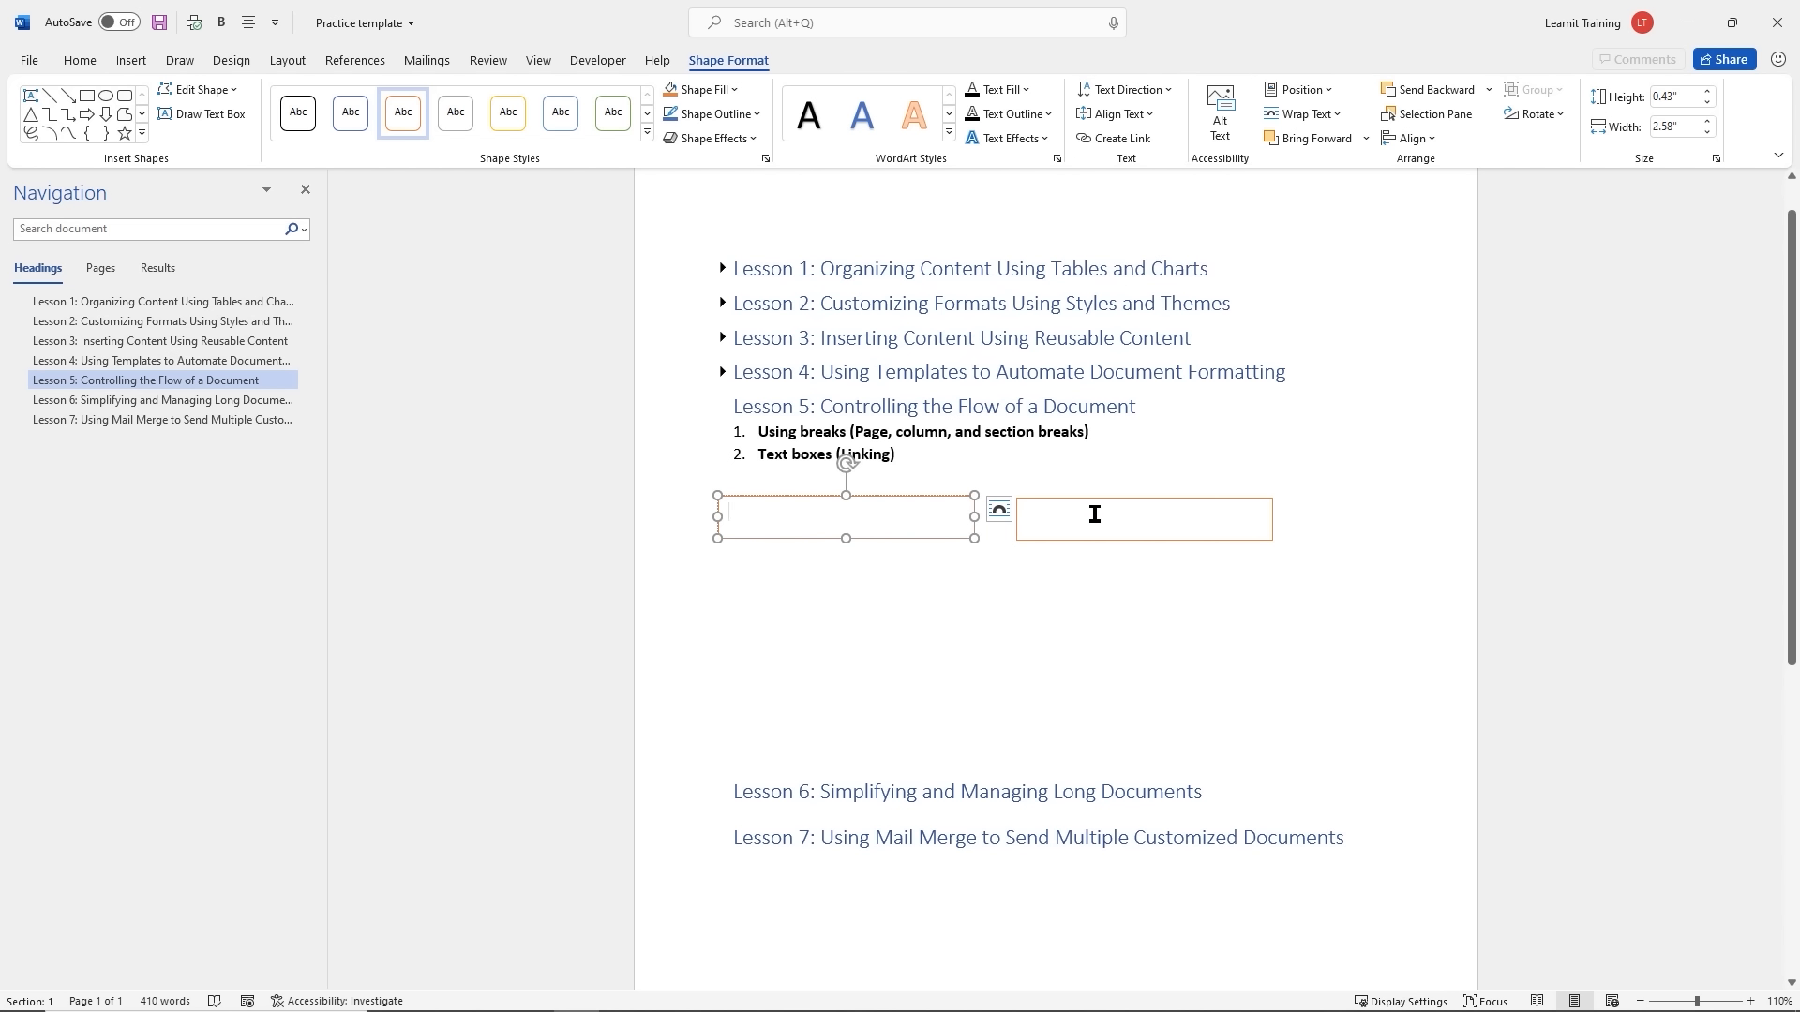
click(1108, 140)
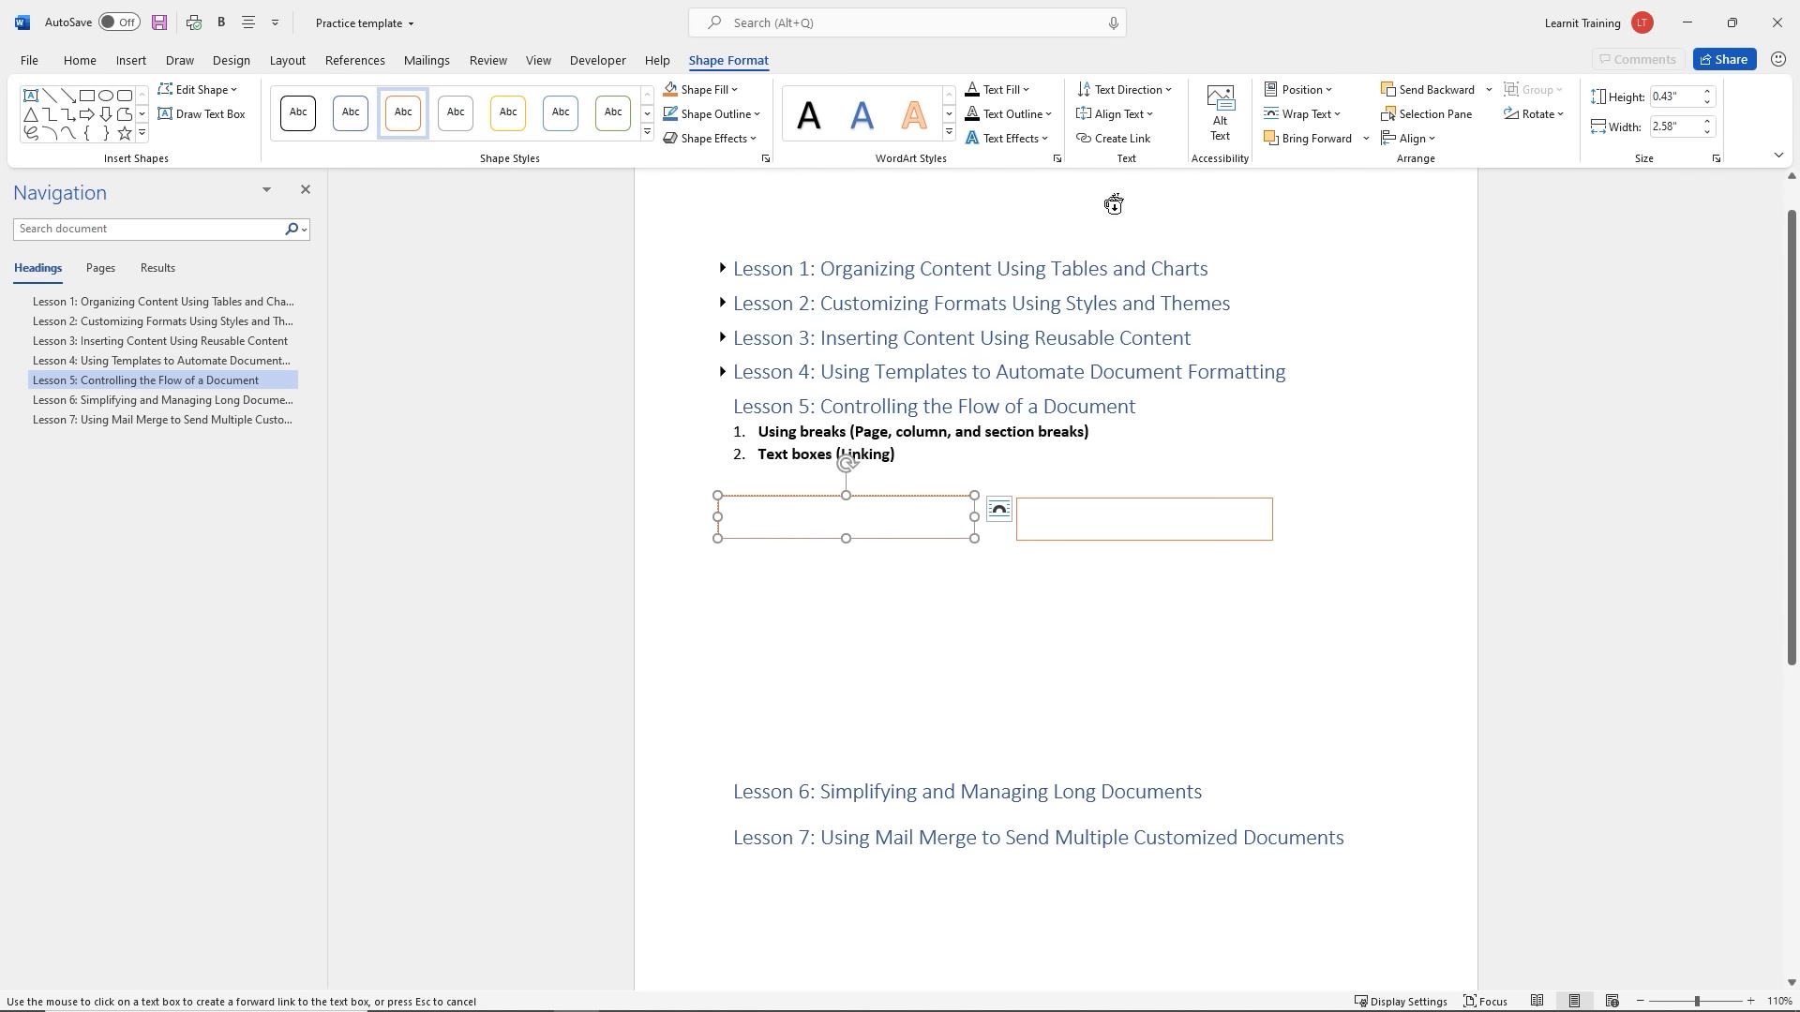
click(1114, 512)
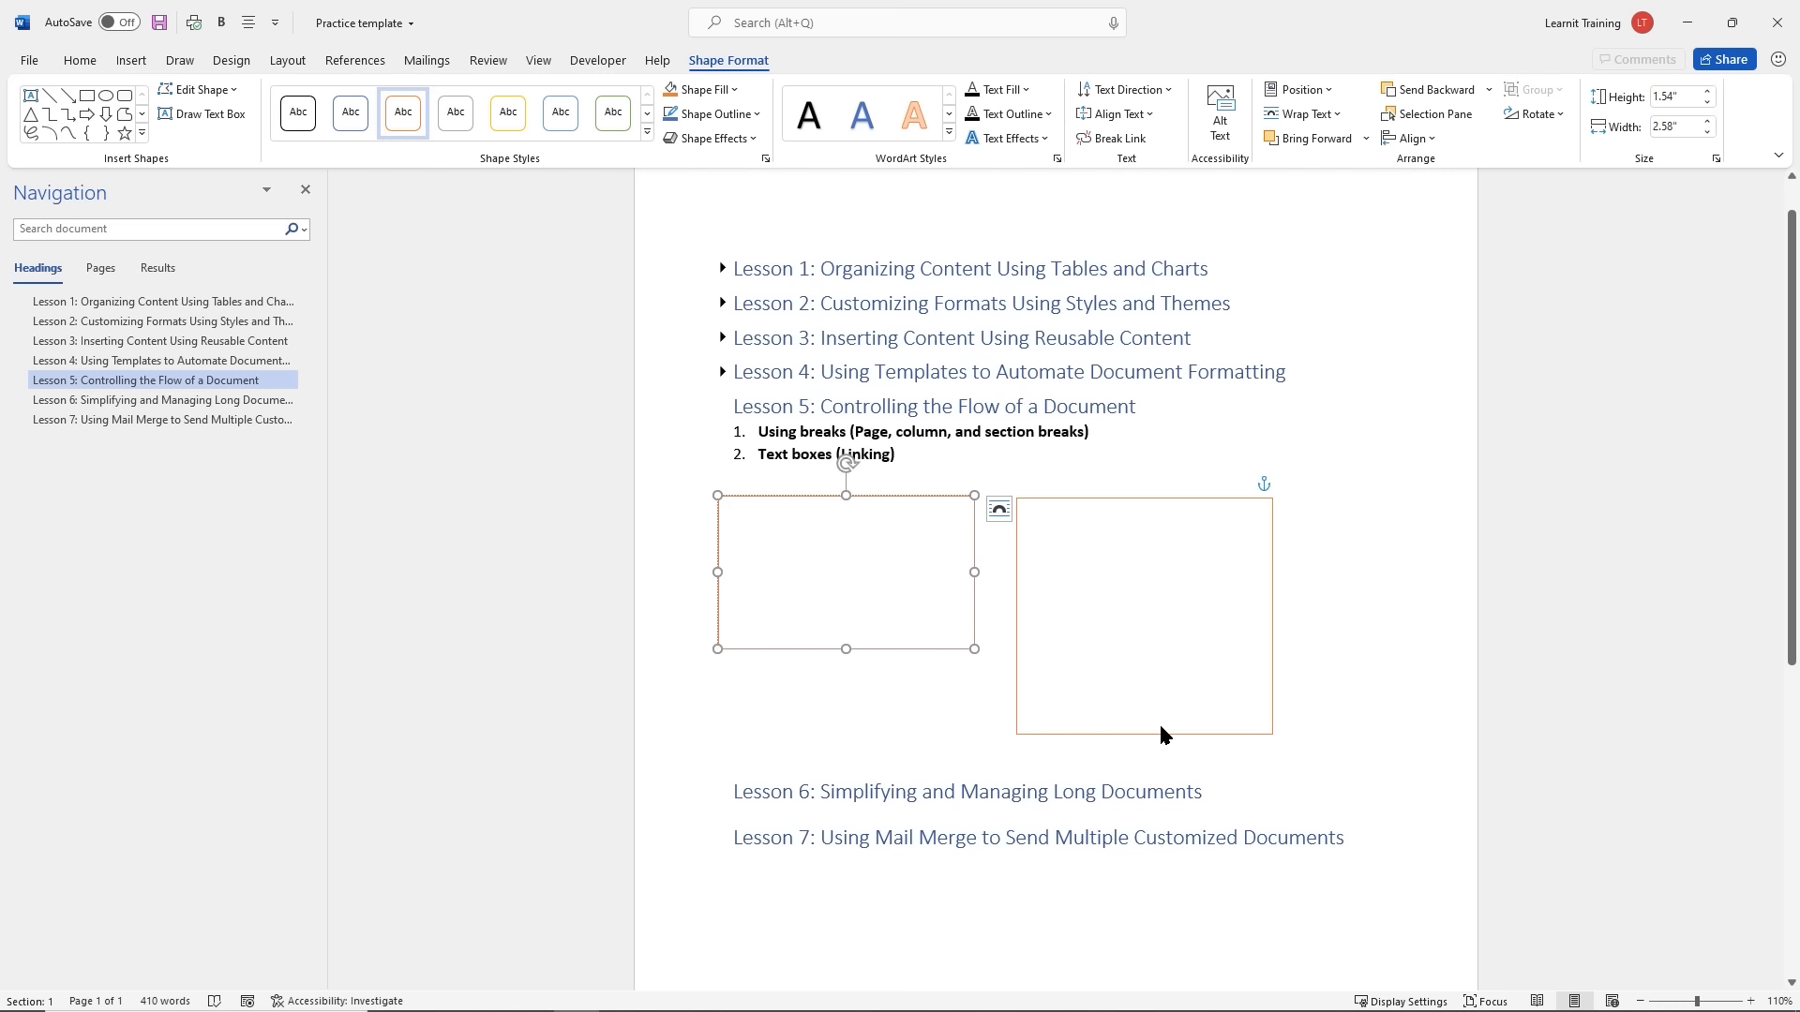
Shorten the second text box so its height matches the first text box
click(1098, 444)
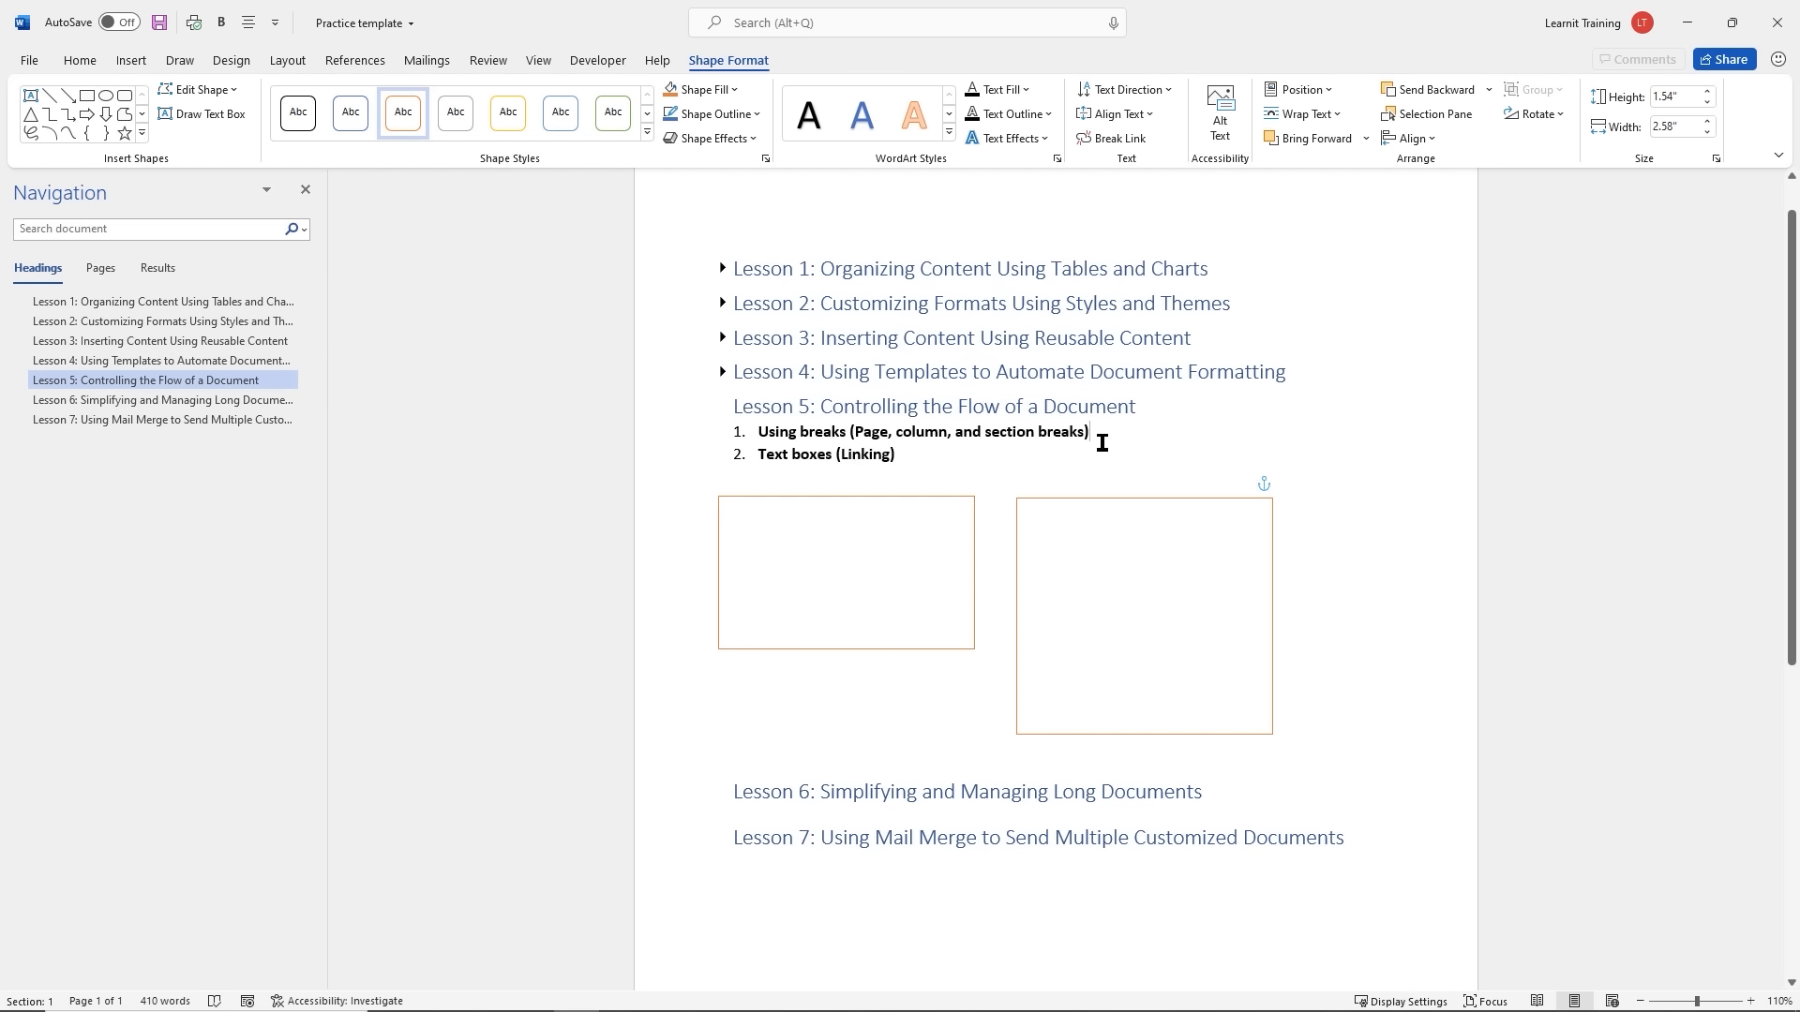
click(1139, 732)
drag(1145, 733, 1151, 649)
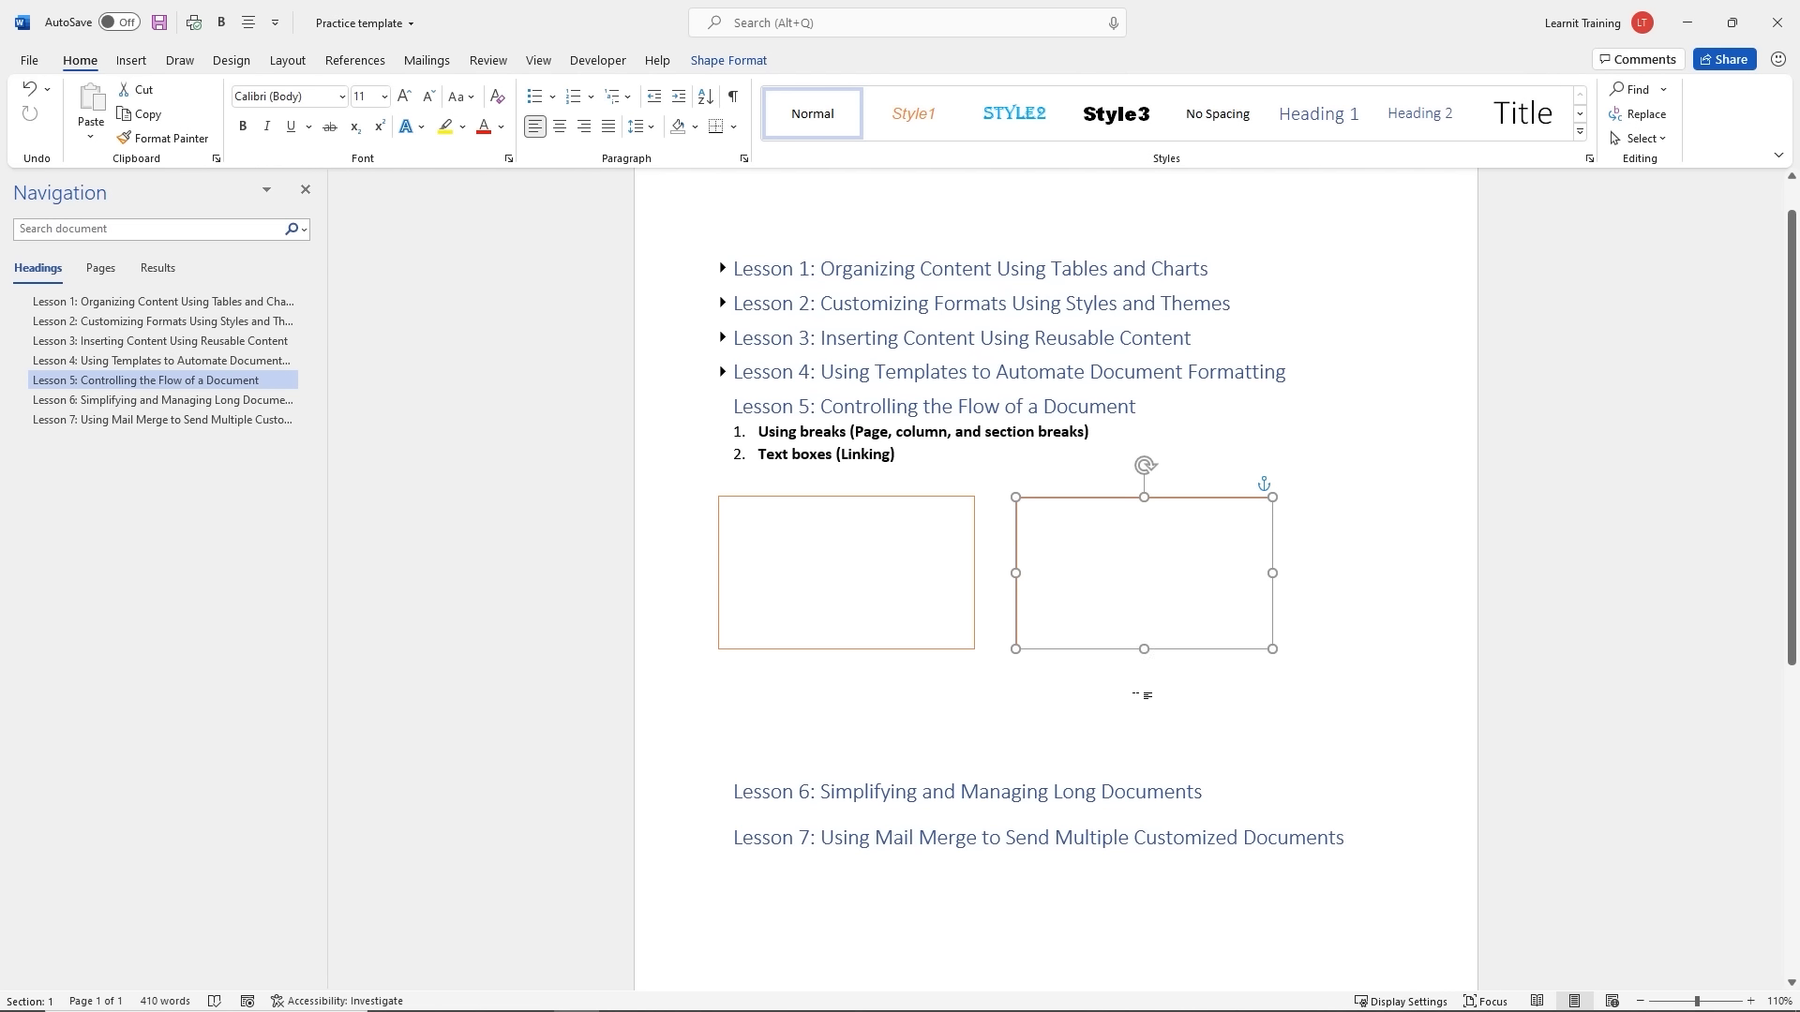
click(1142, 694)
Fill the linked text boxes with sample text by entering =rand(2,3) in the first box
click(881, 548)
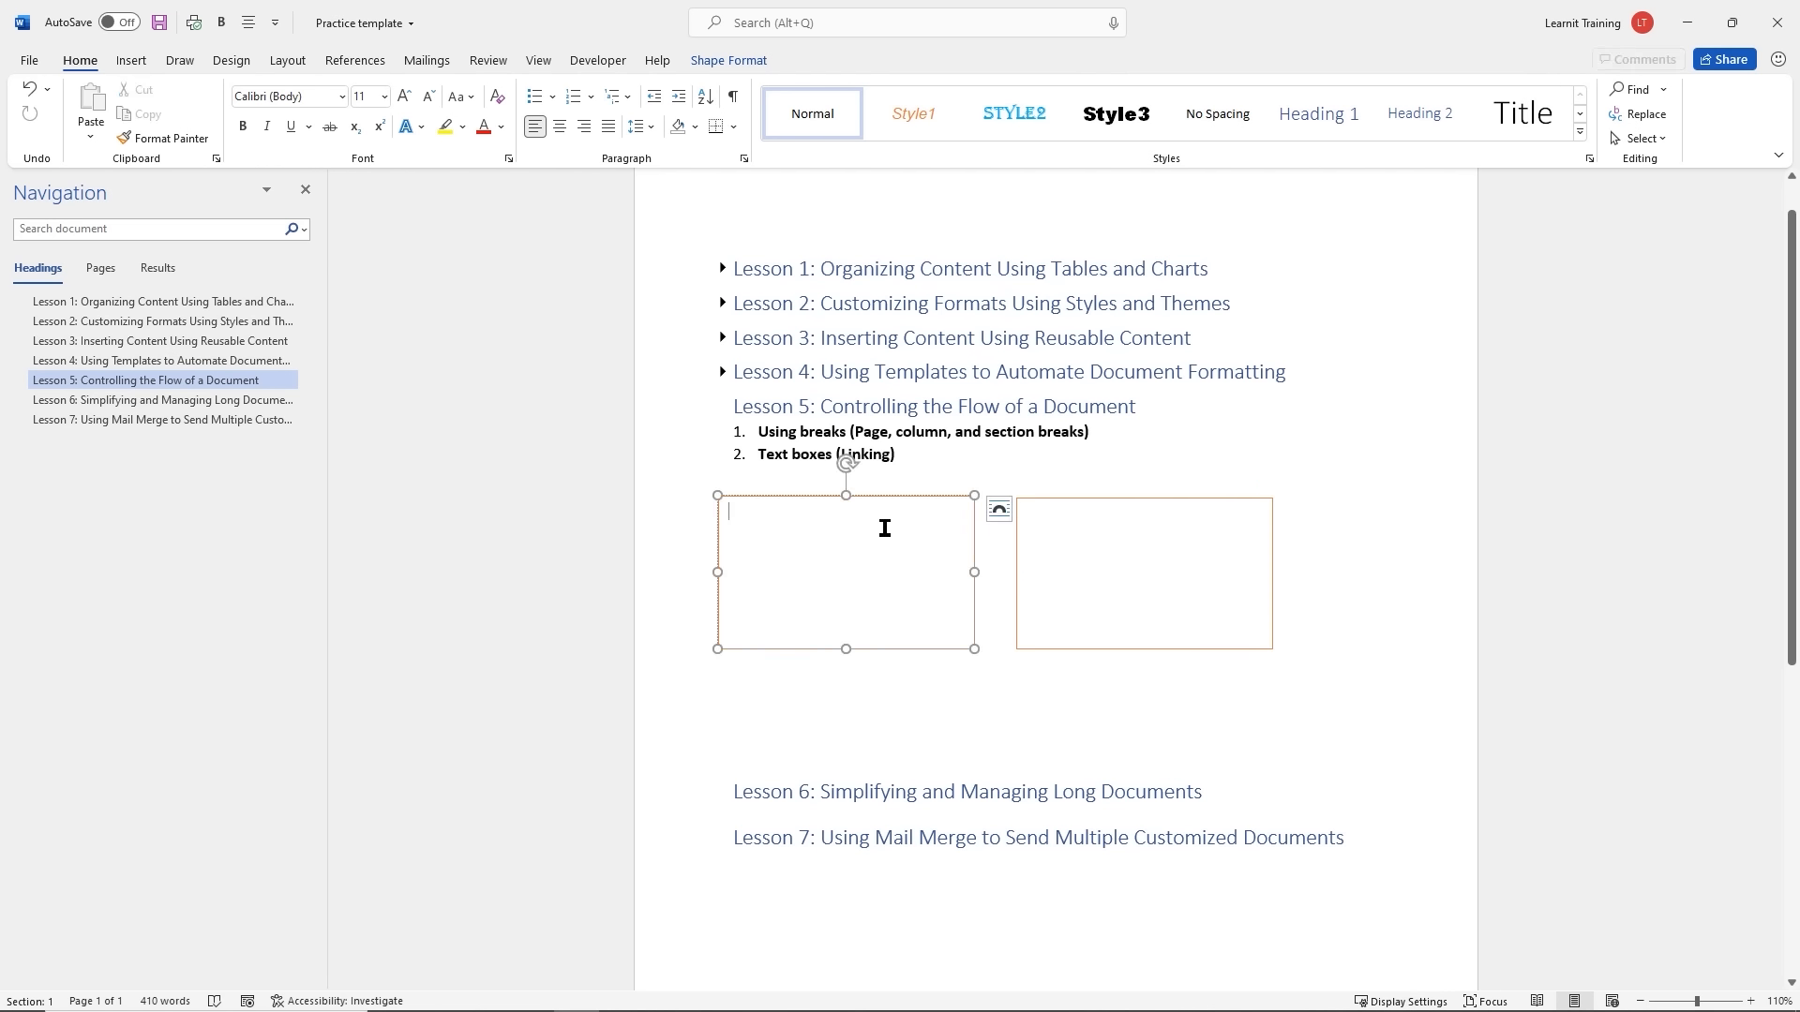
text(=r)
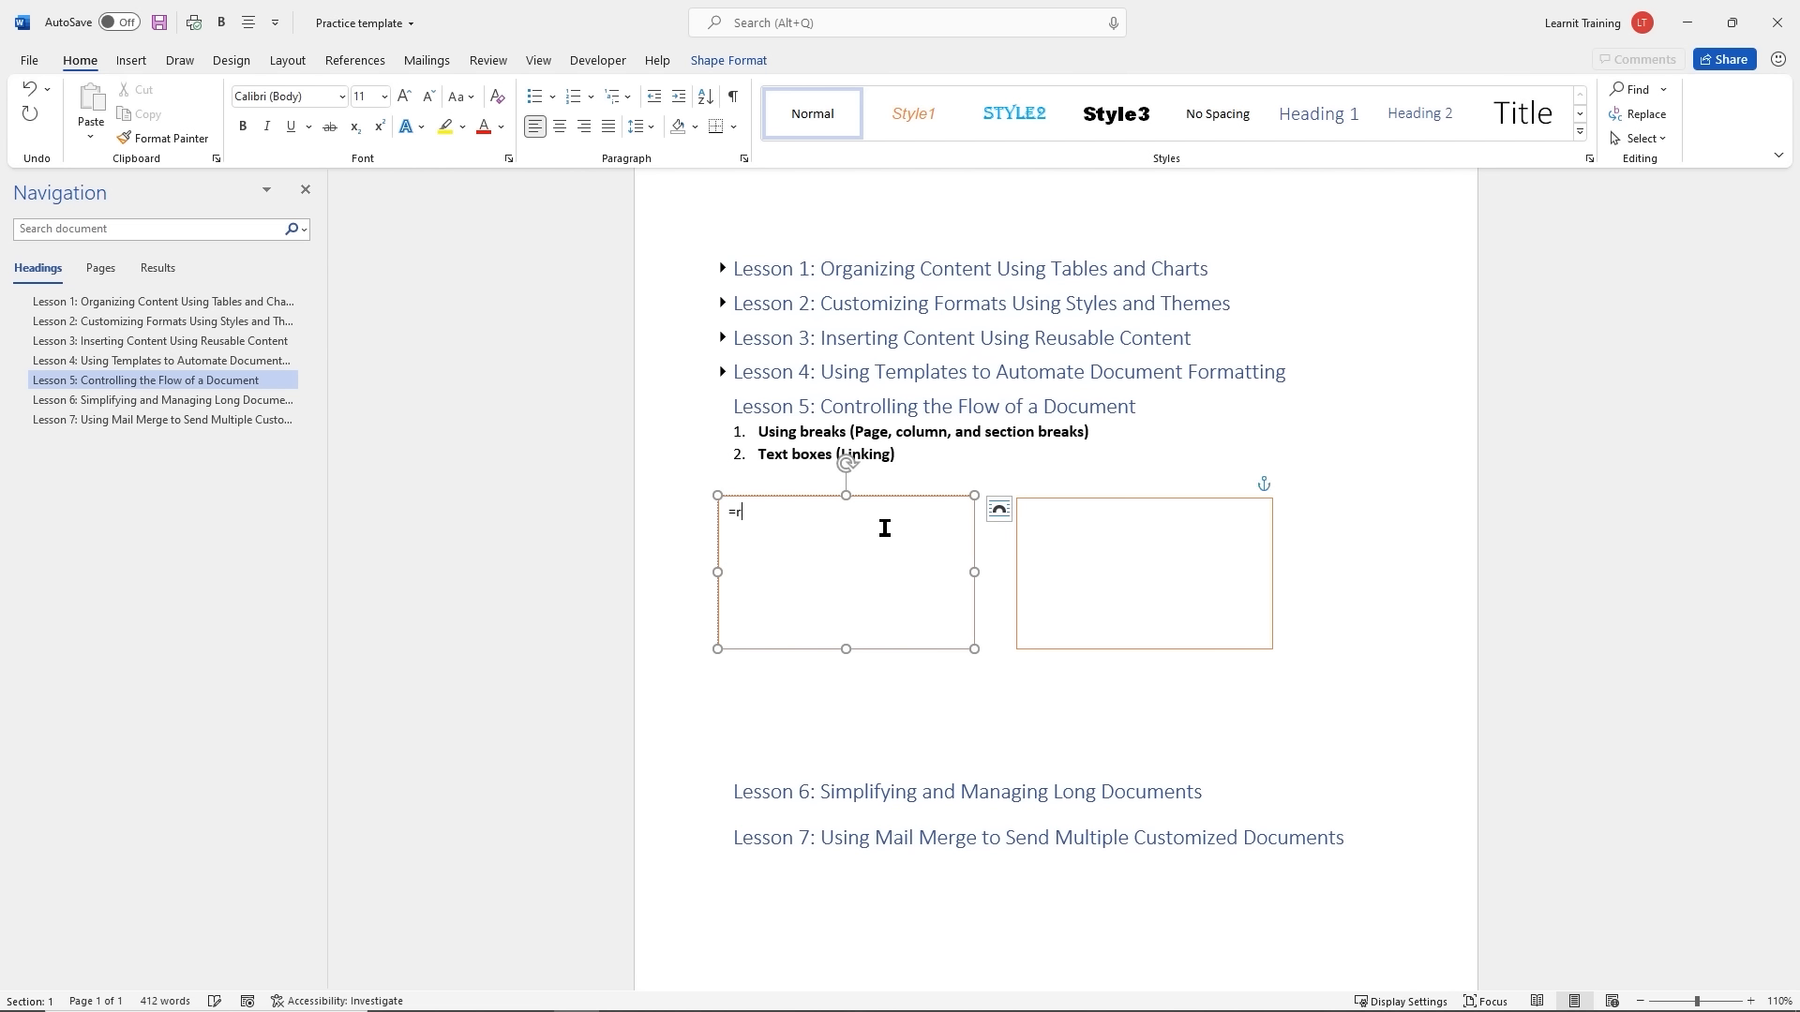
text(and(2,3)
key(Return)
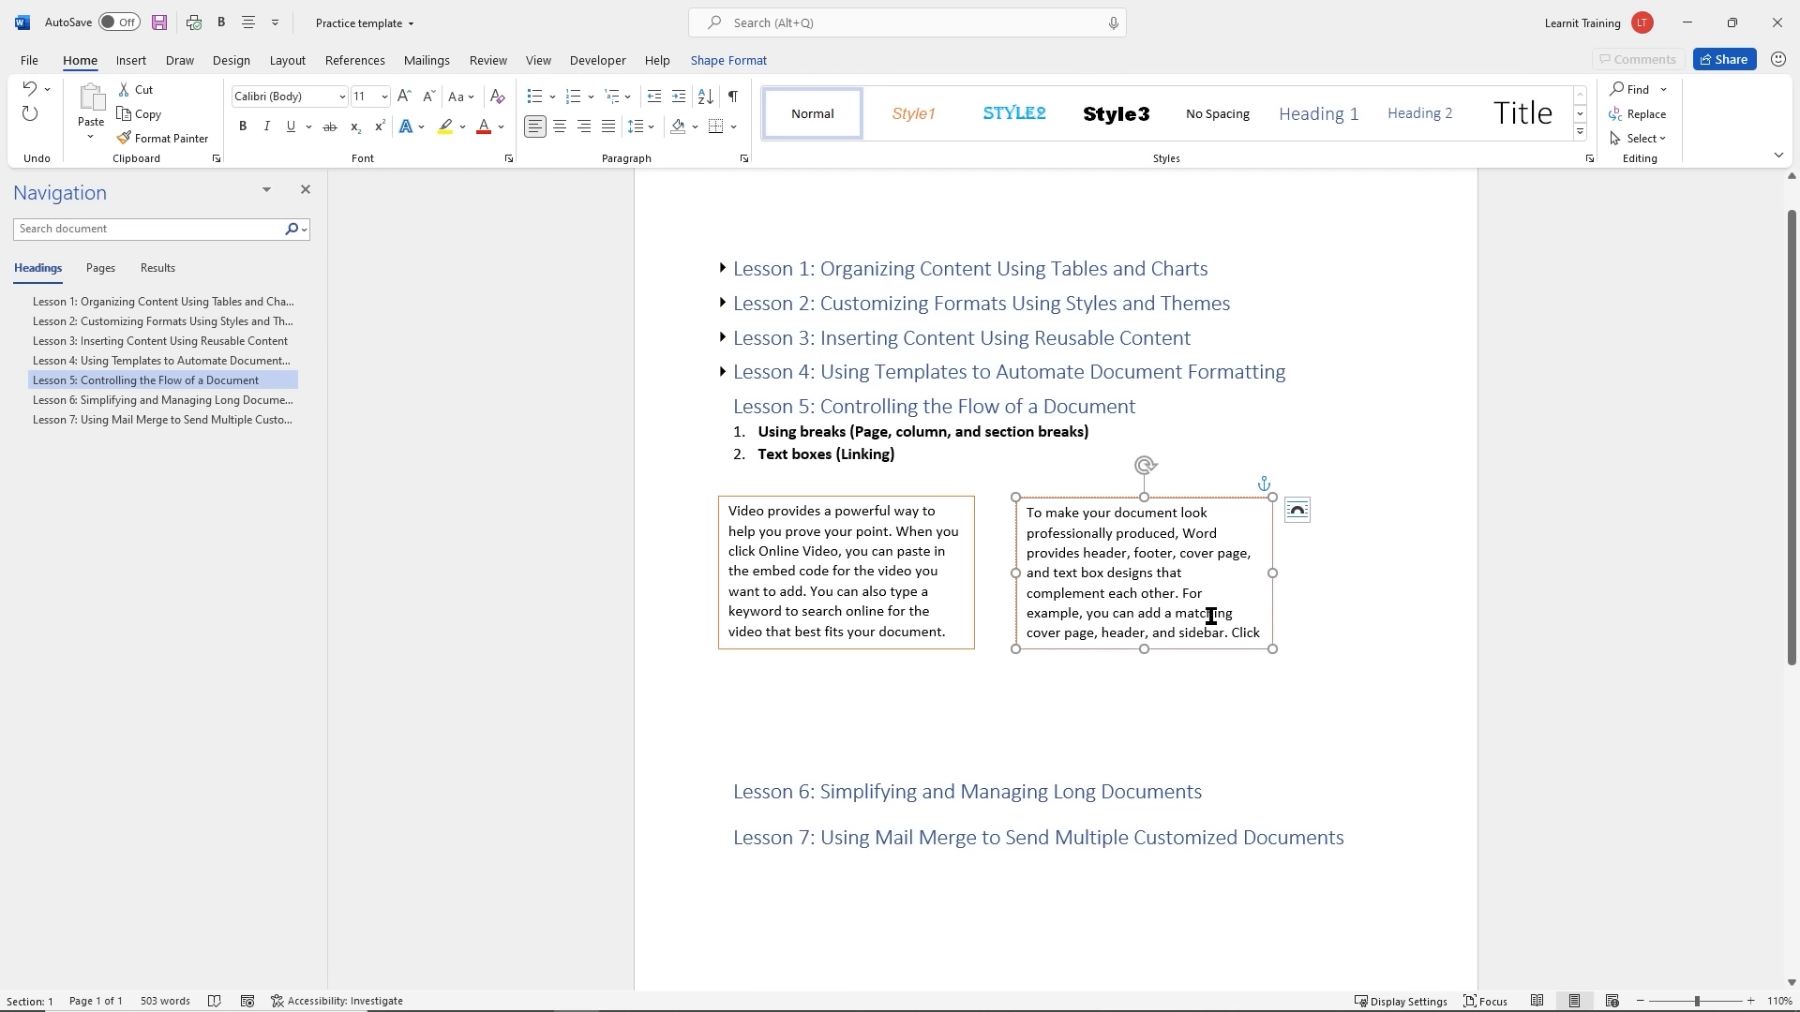
Select both linked text boxes and increase their height together to about 1.96"
click(1264, 633)
click(924, 573)
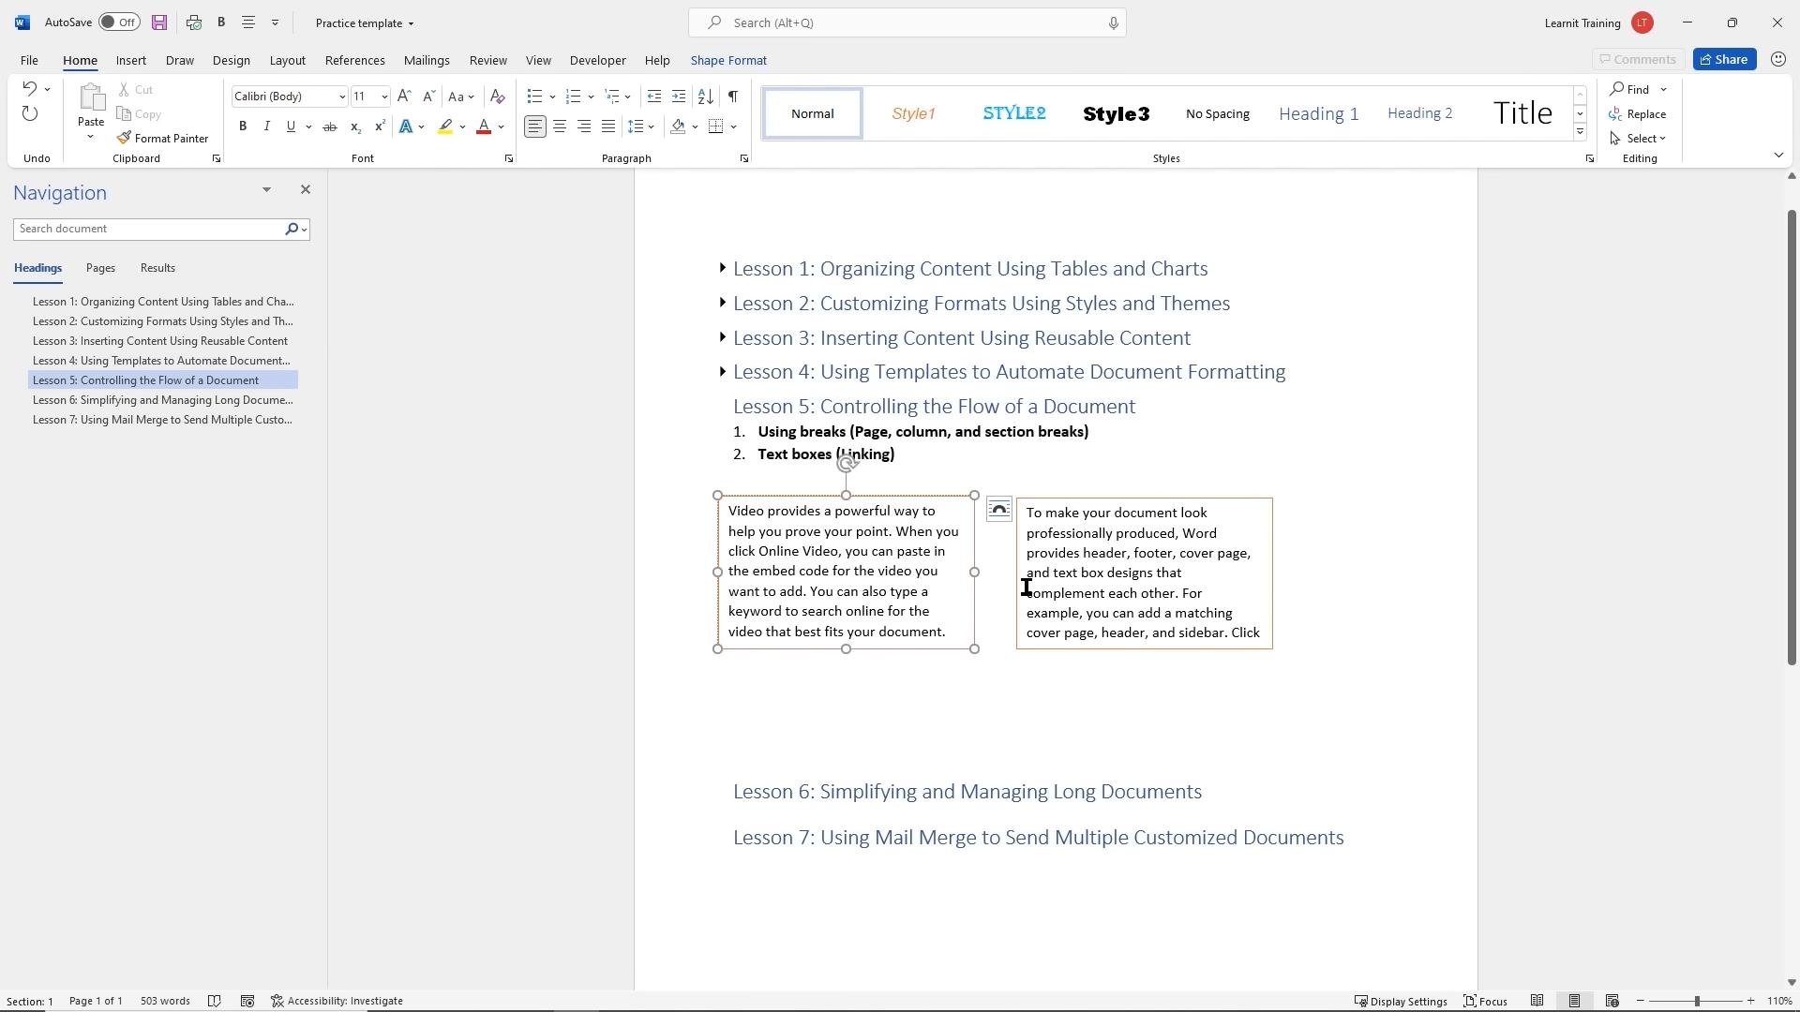
ctrl+click(1153, 581)
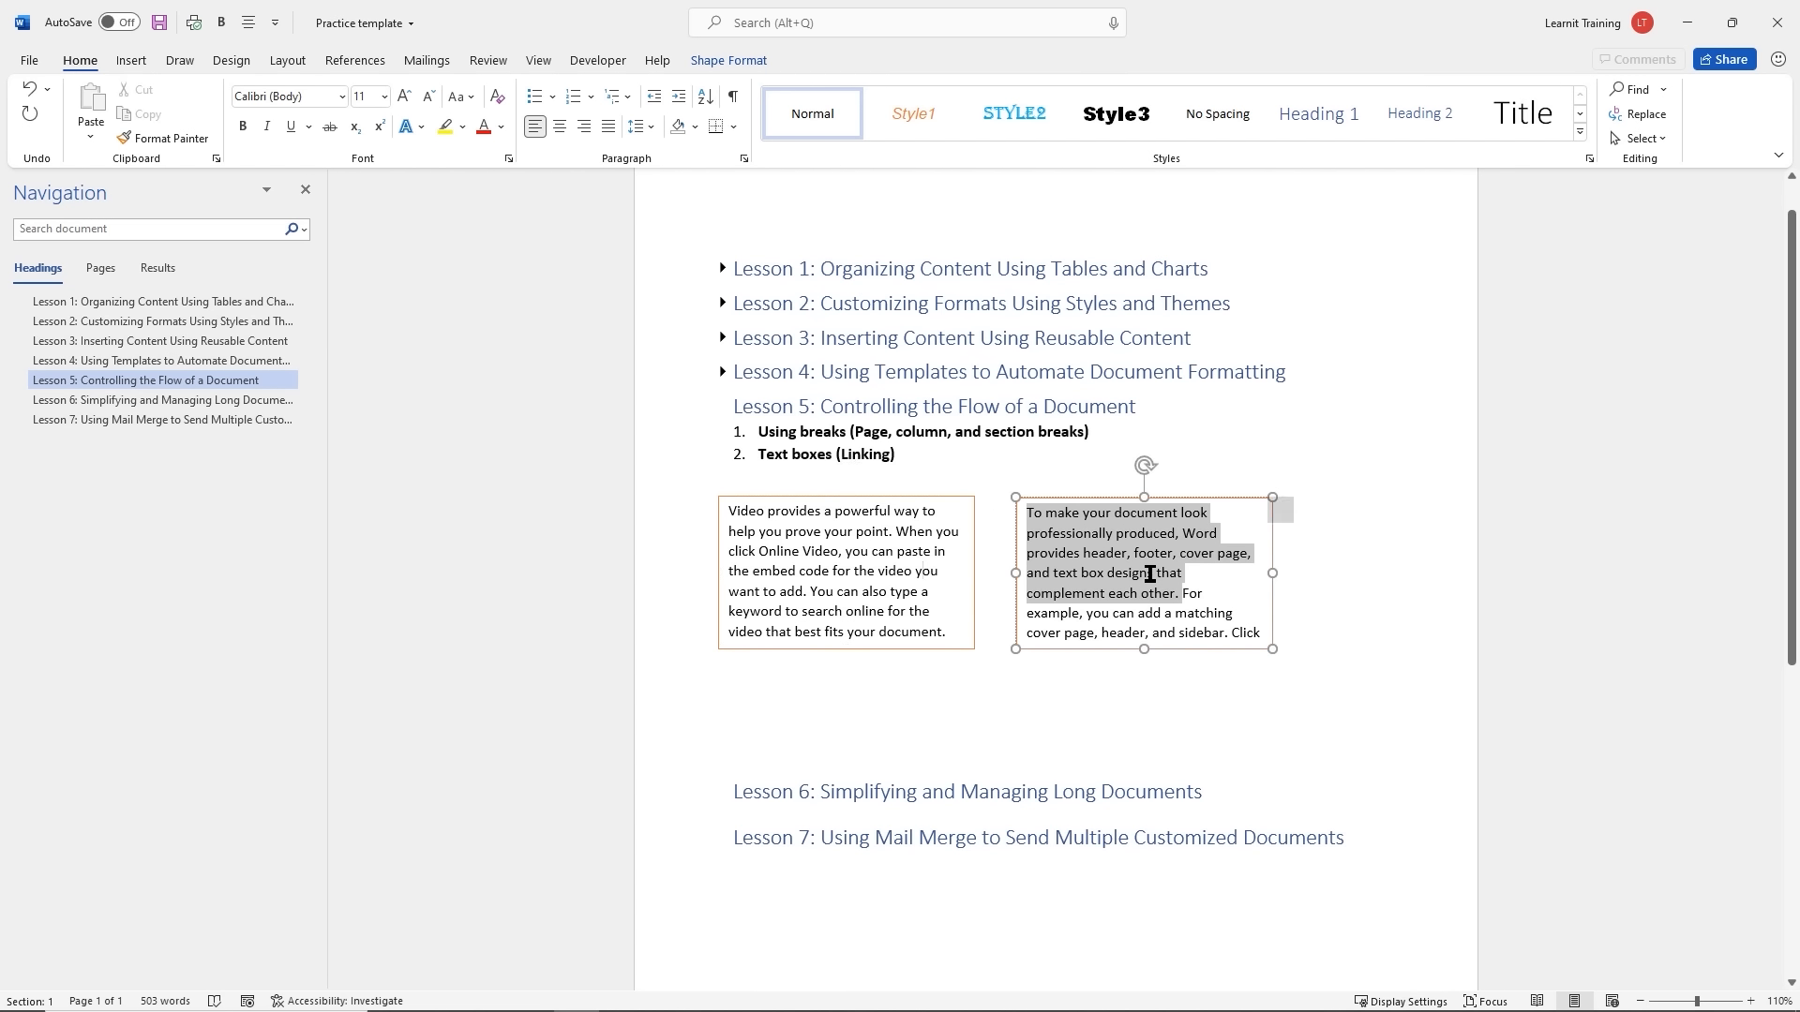
ctrl+click(1128, 499)
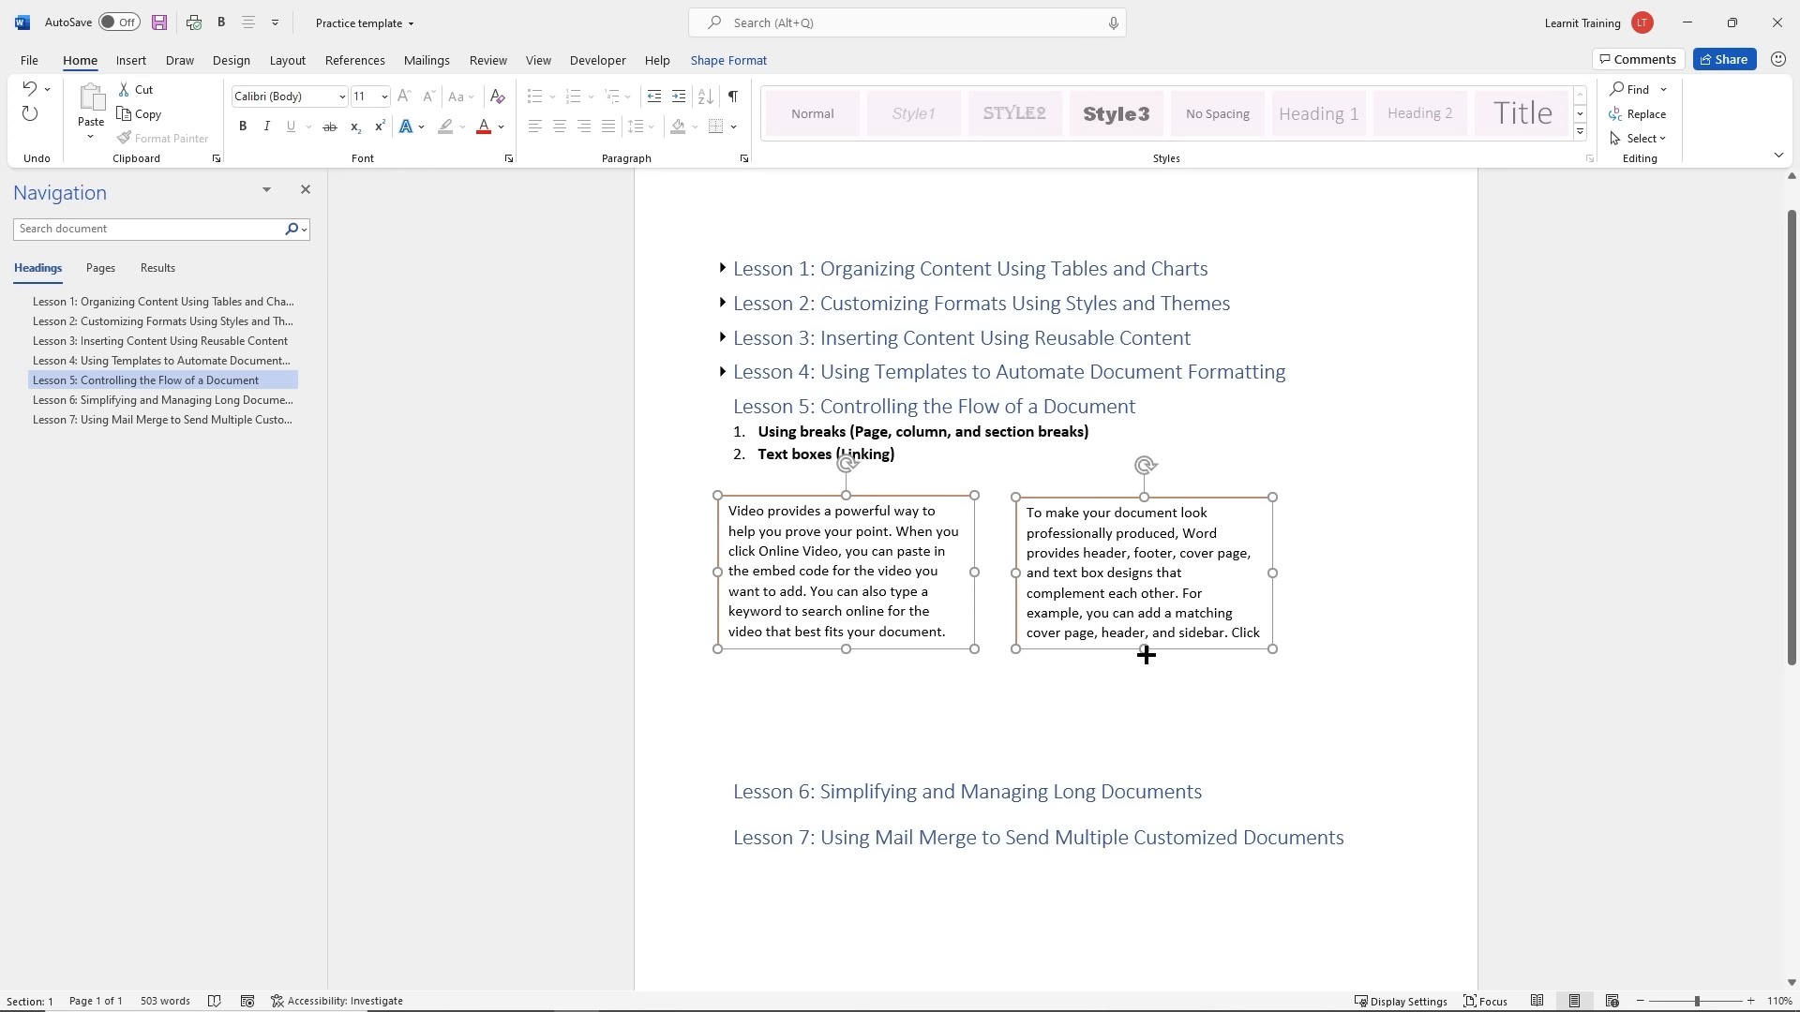
drag(1145, 651, 1155, 691)
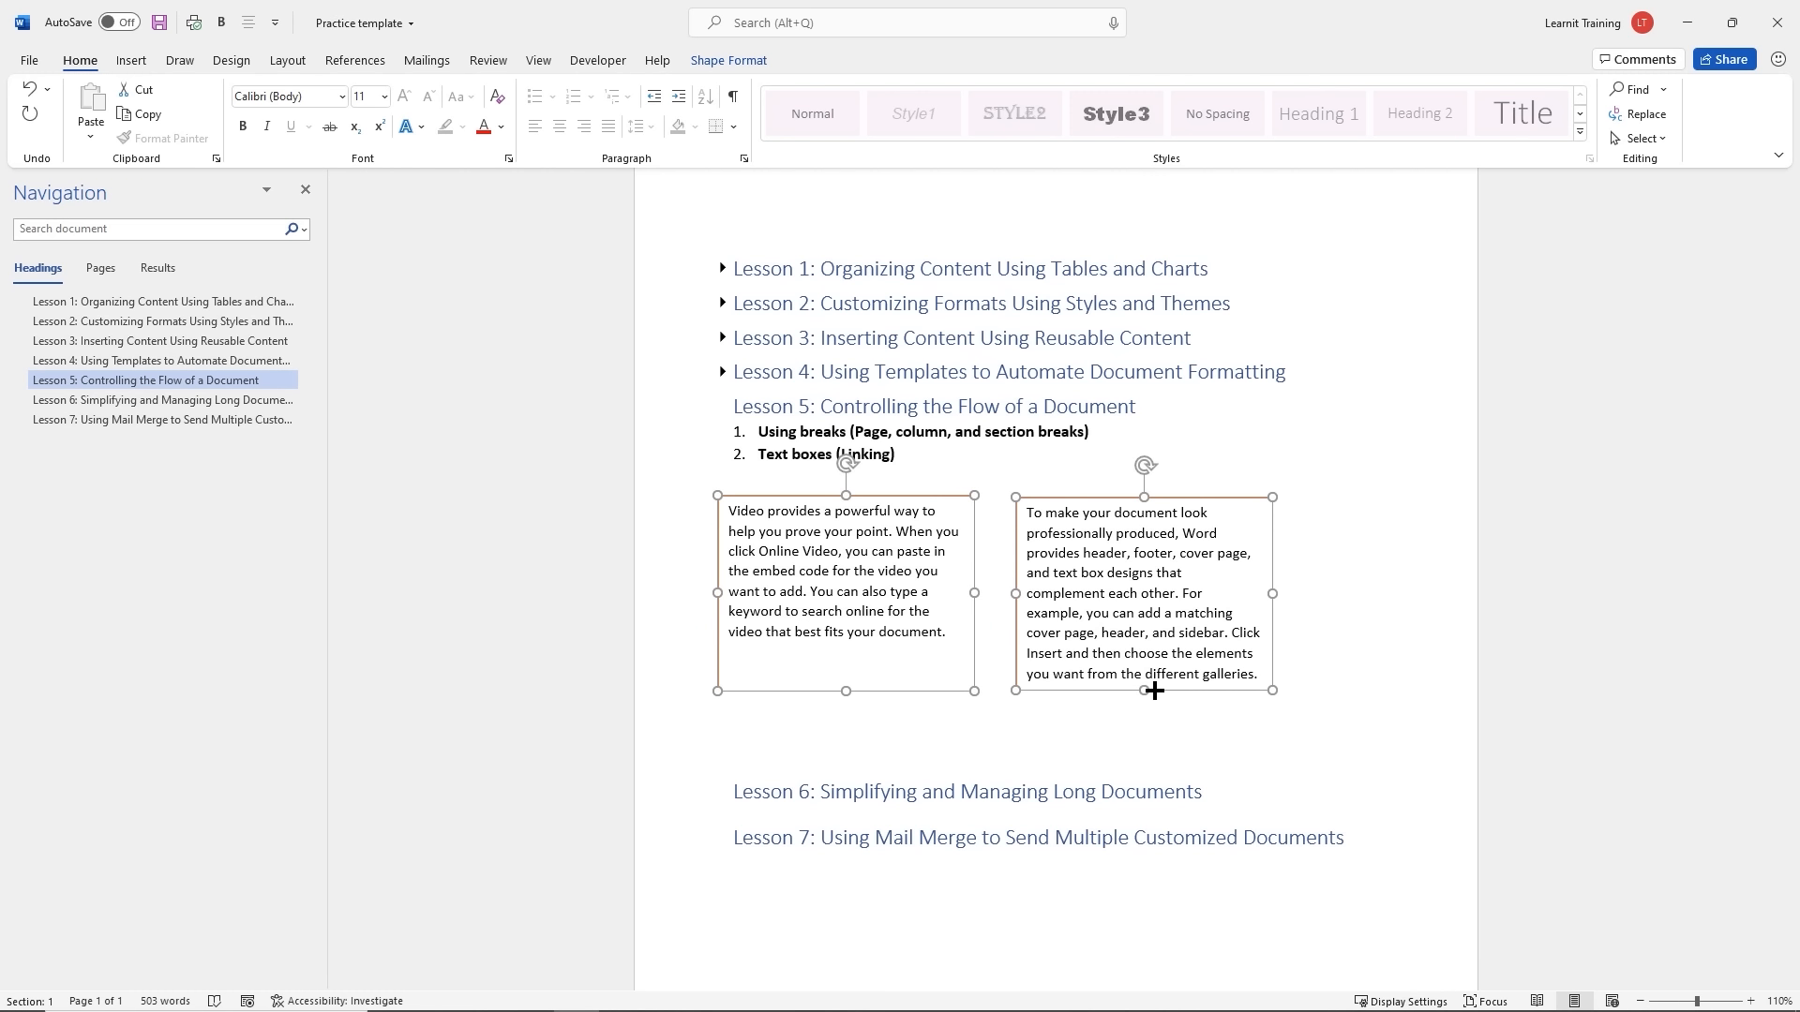
click(1311, 667)
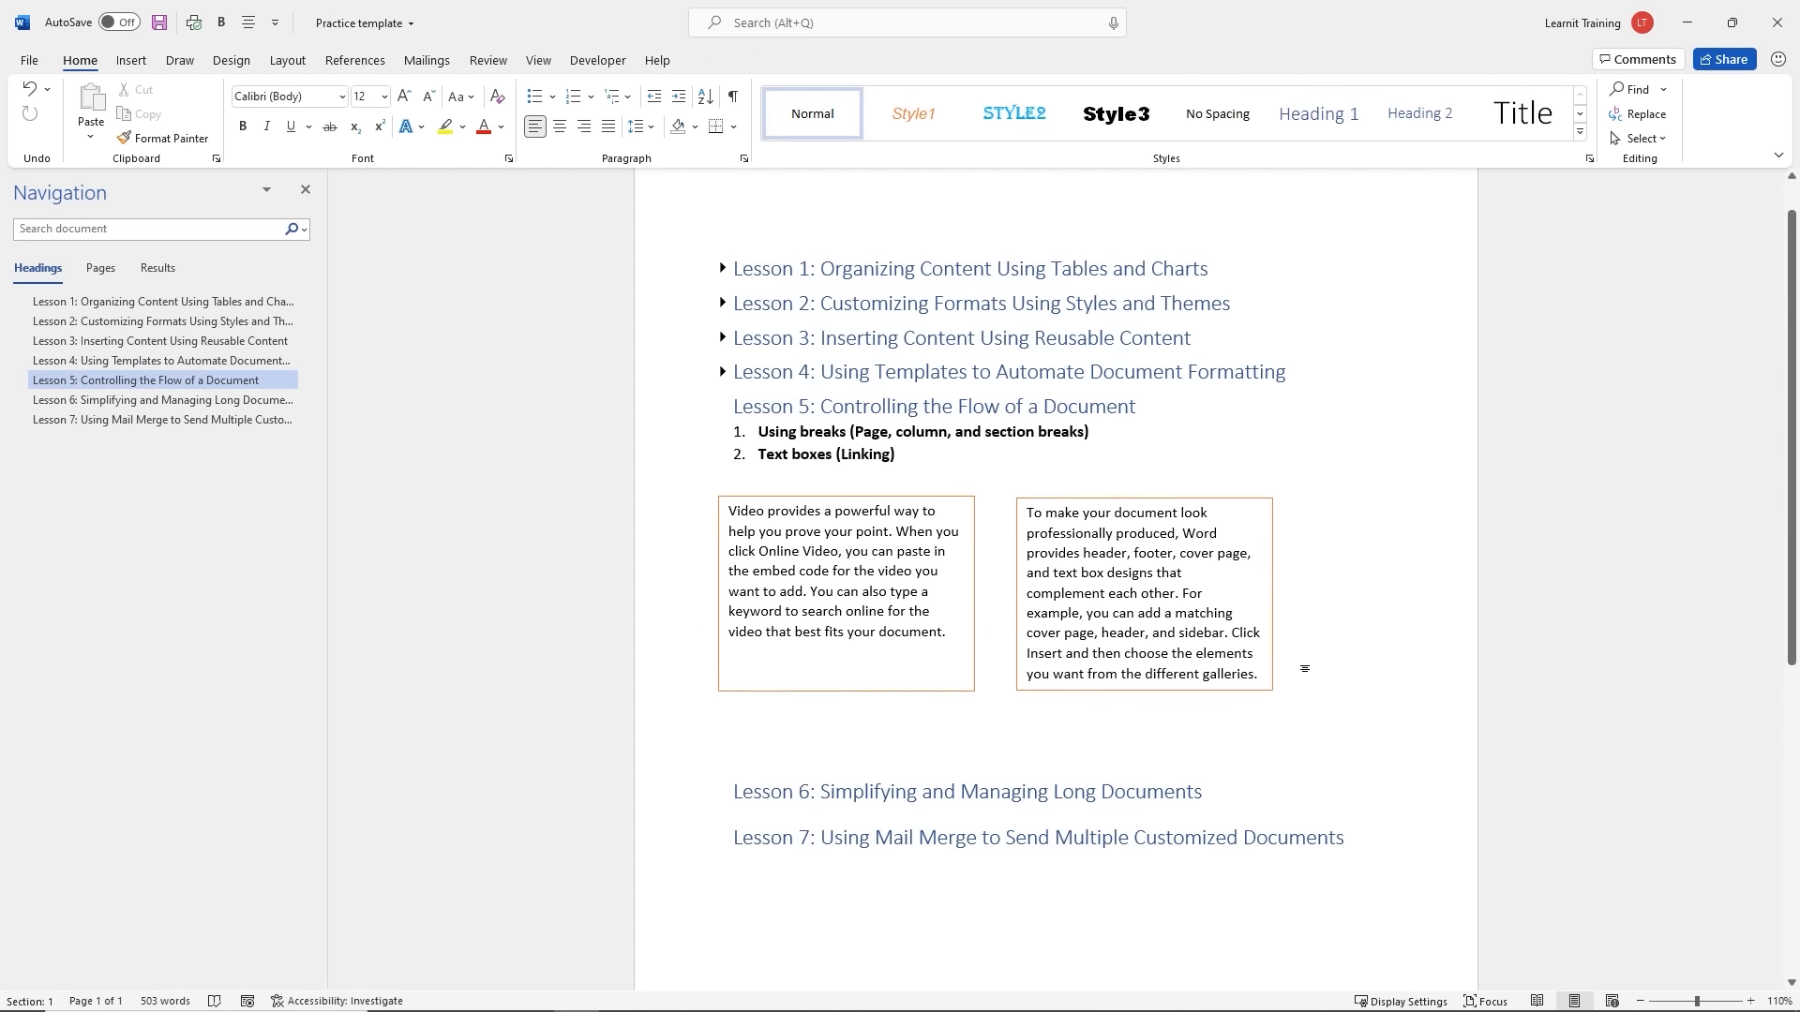
Try the colored fill shape styles on the first text box and hide the formatting marks
click(948, 497)
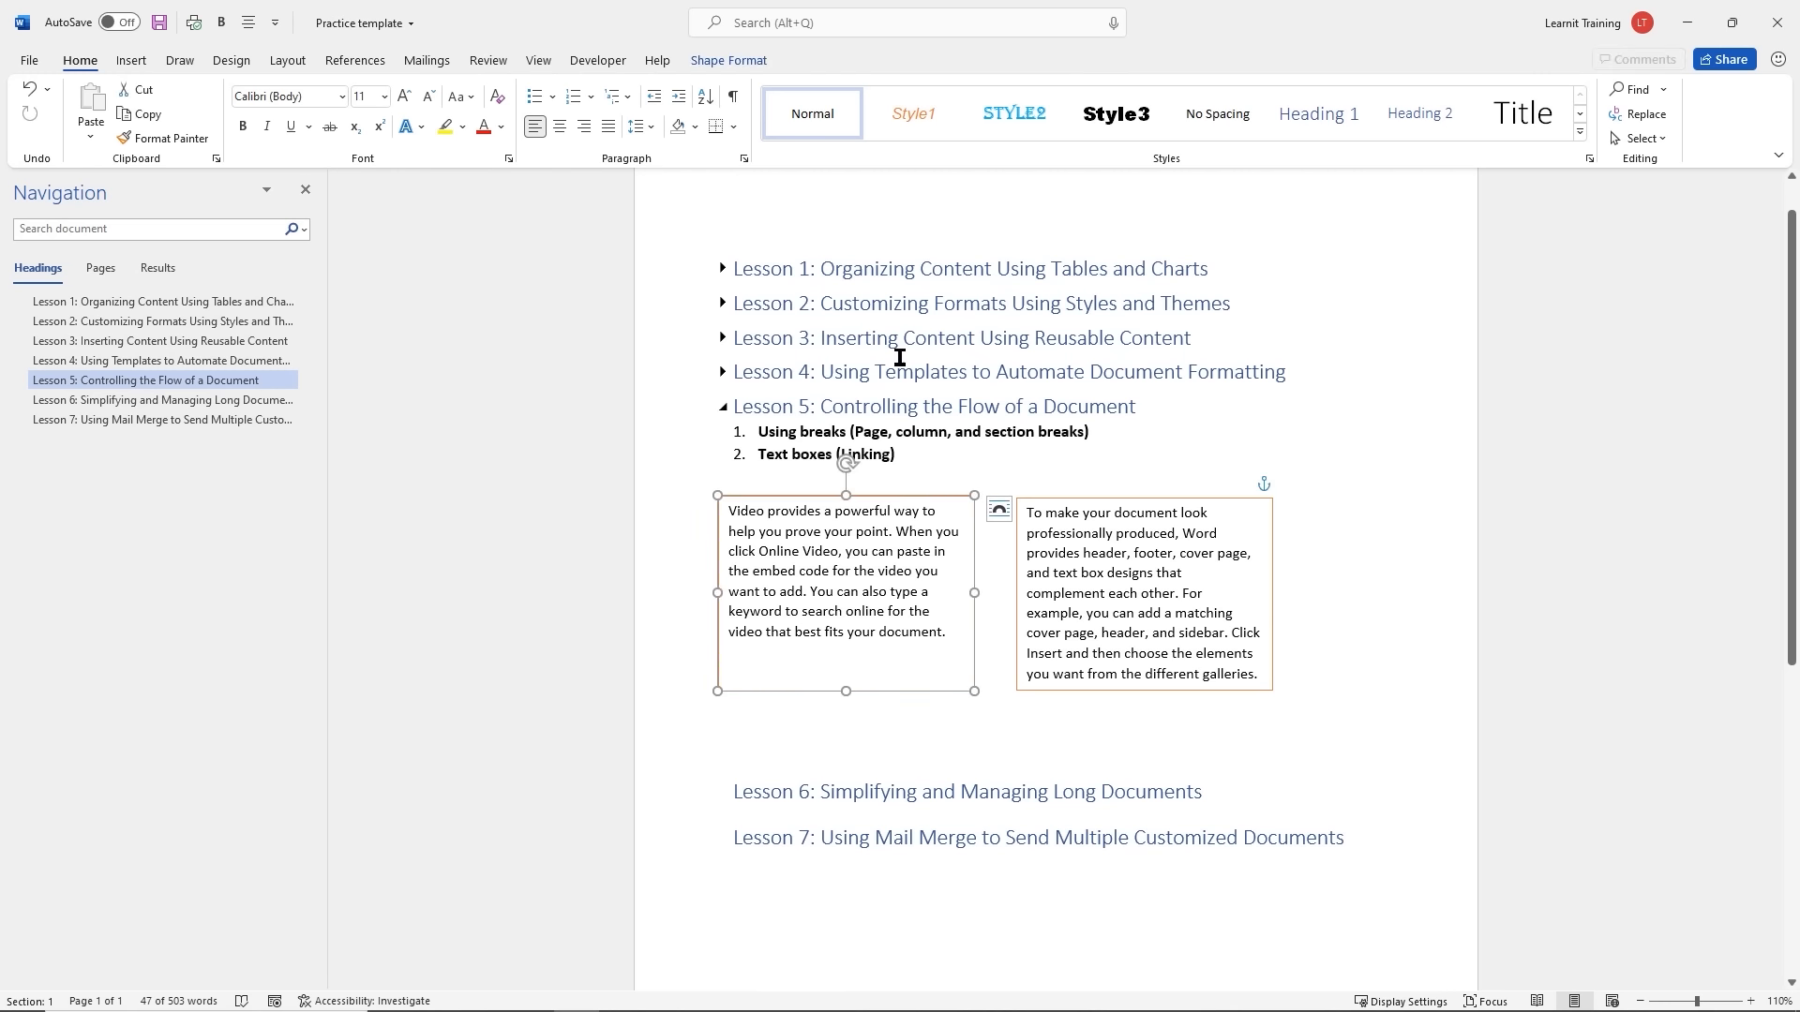
click(734, 62)
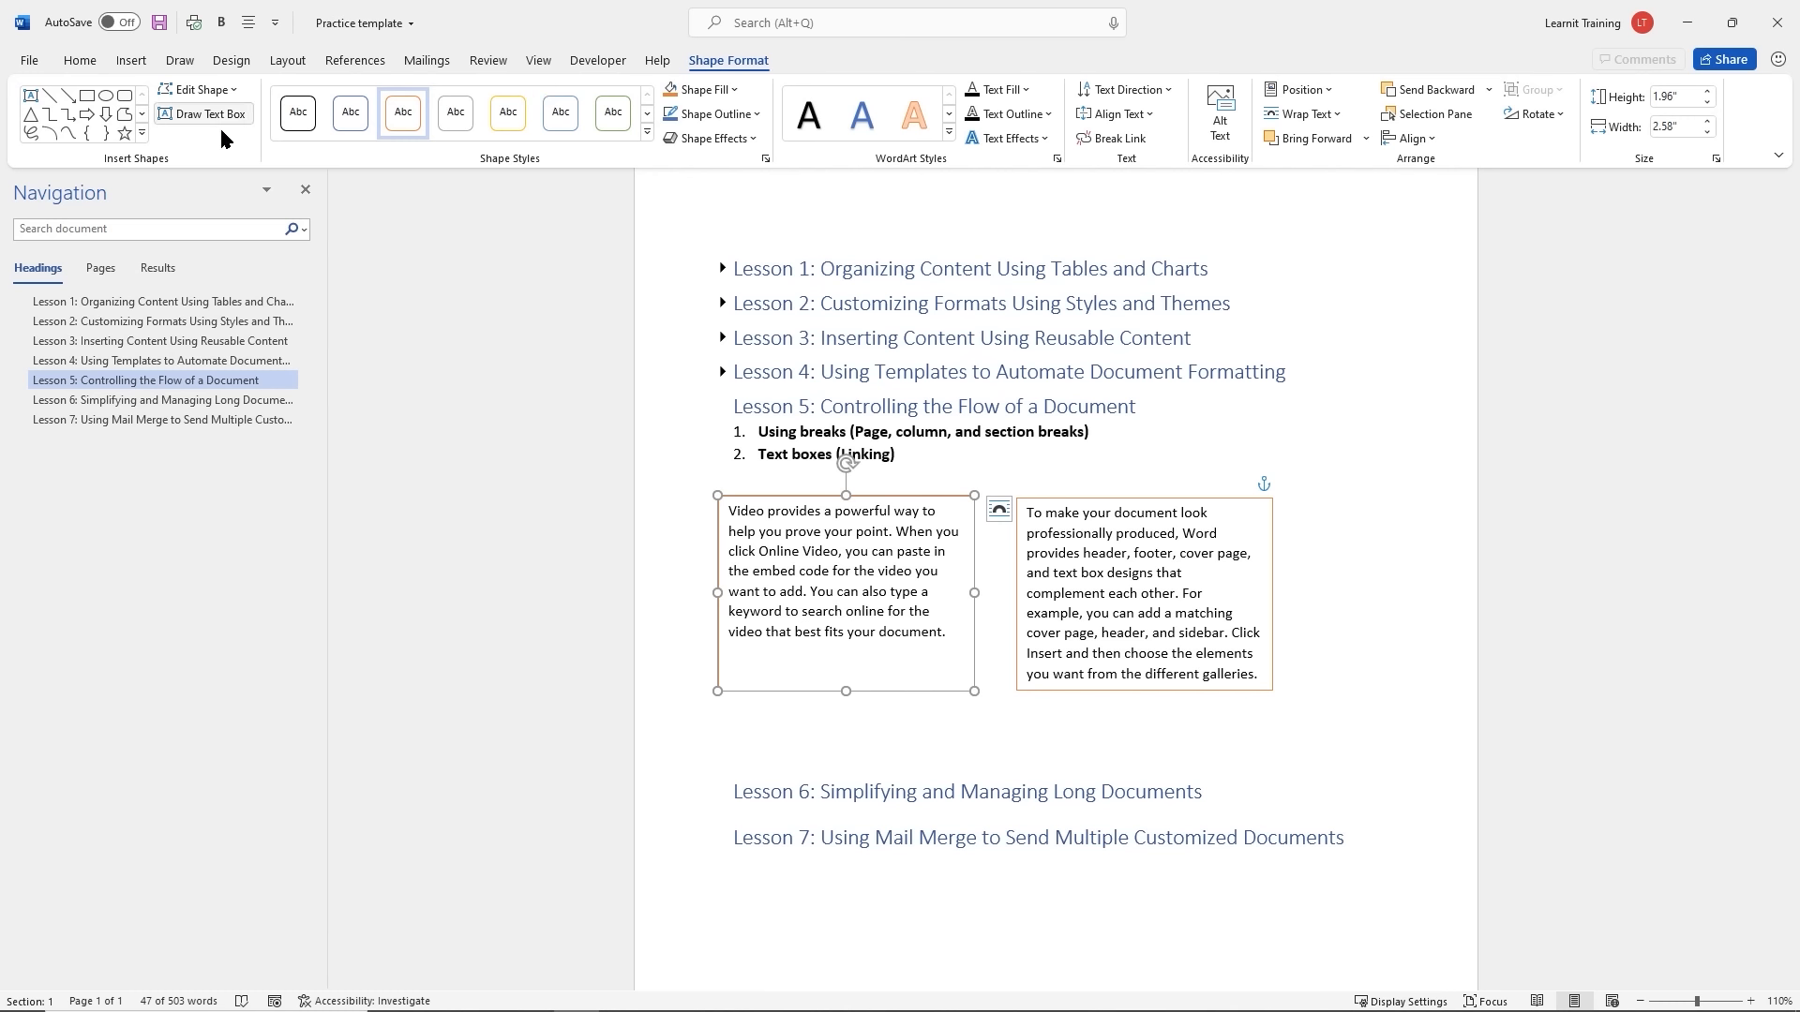
click(647, 114)
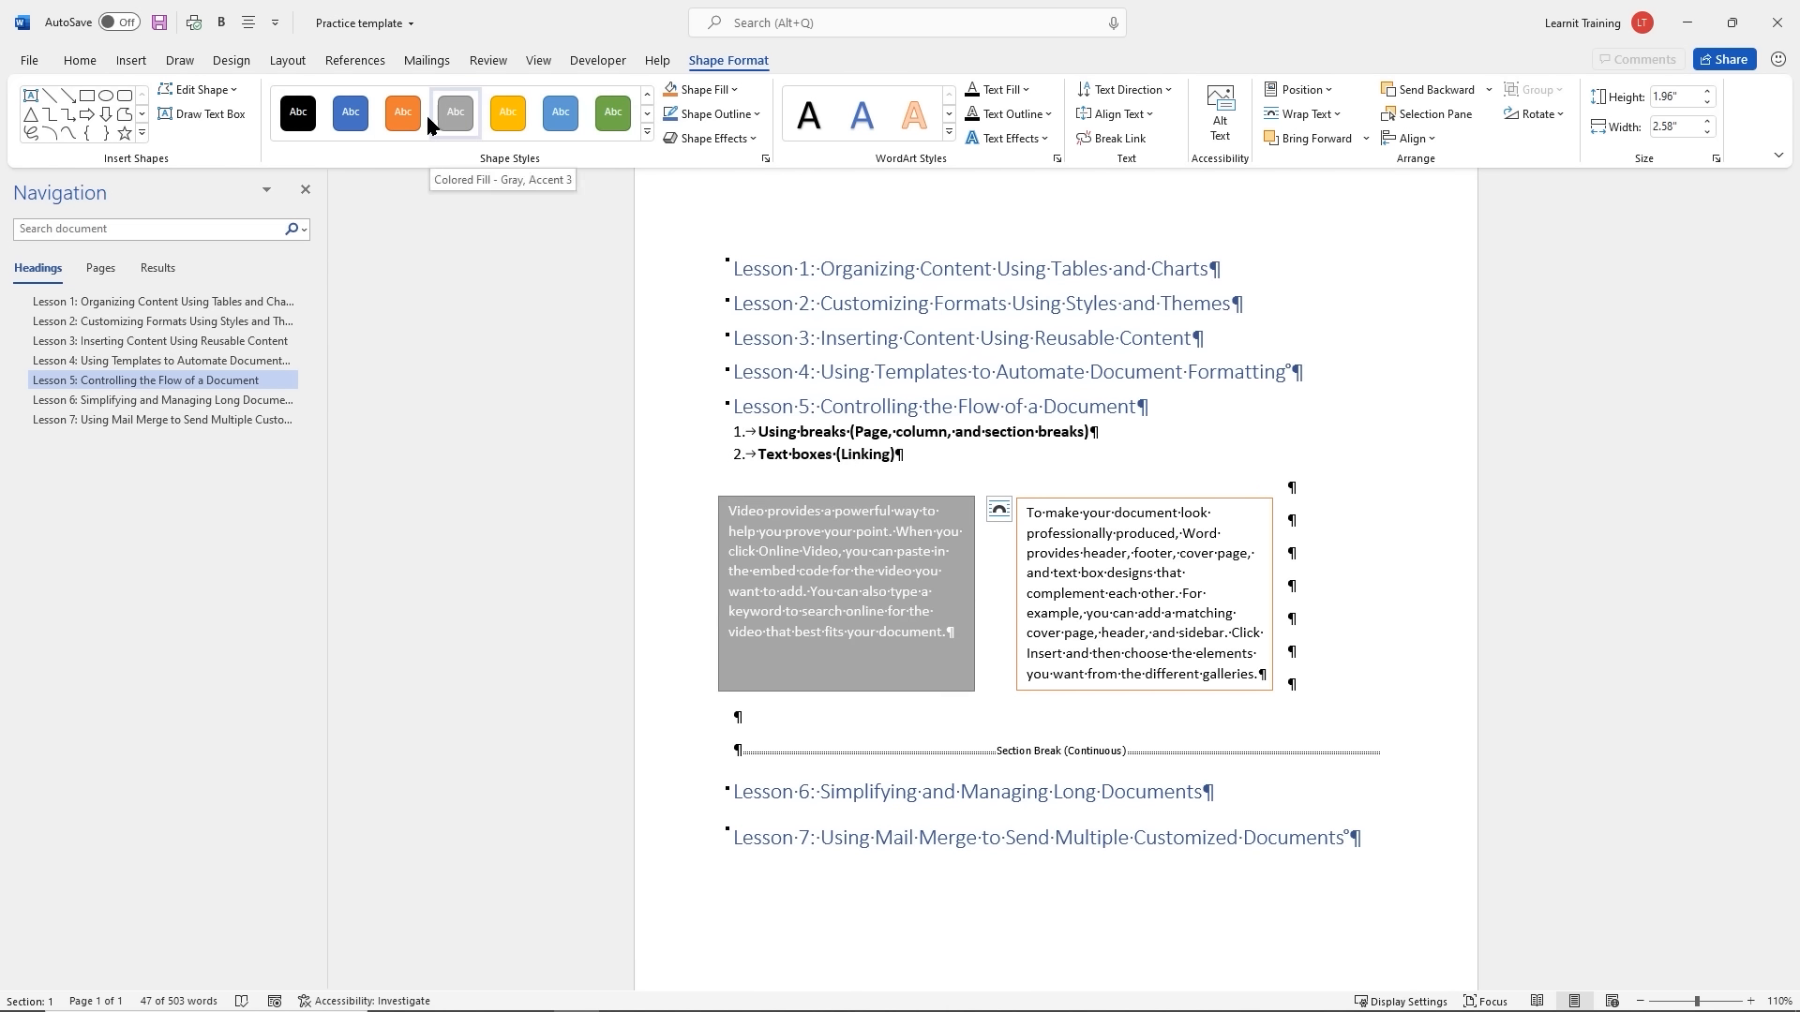
click(399, 116)
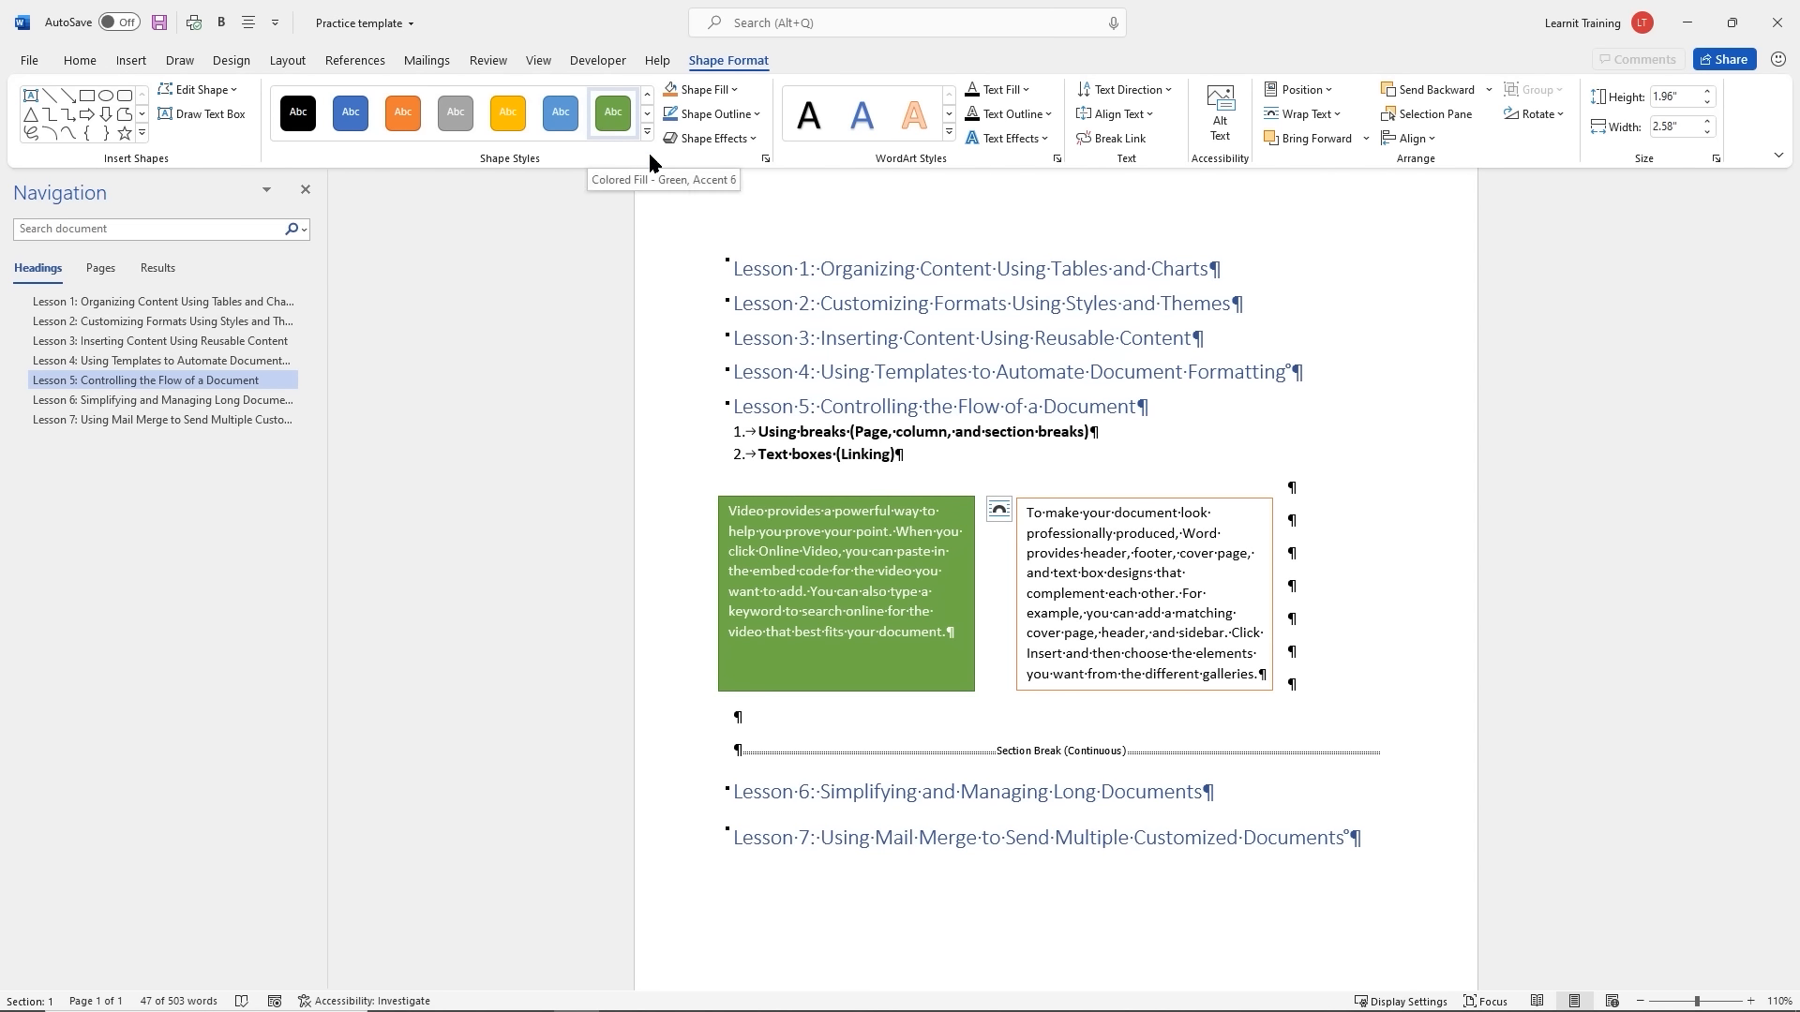
key(ctrl+shift+8)
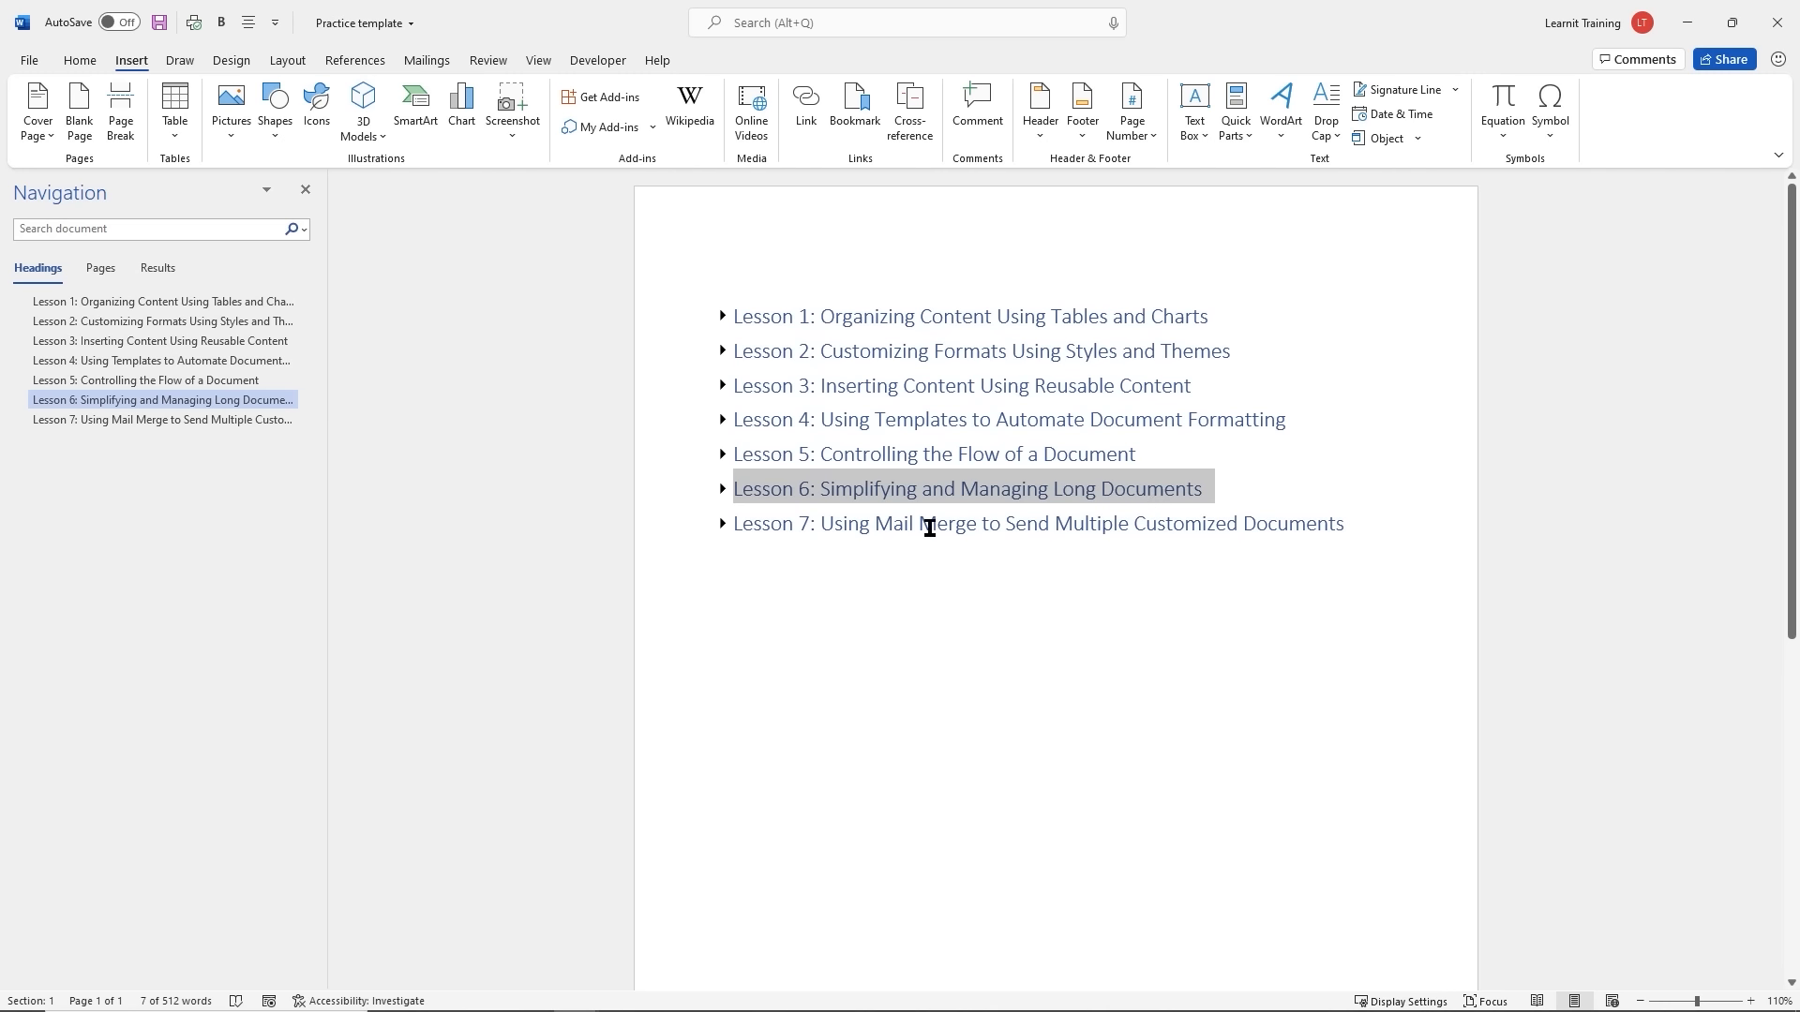
Expand the Lesson 6 heading and add the built-in Banded cover page to the document
click(723, 489)
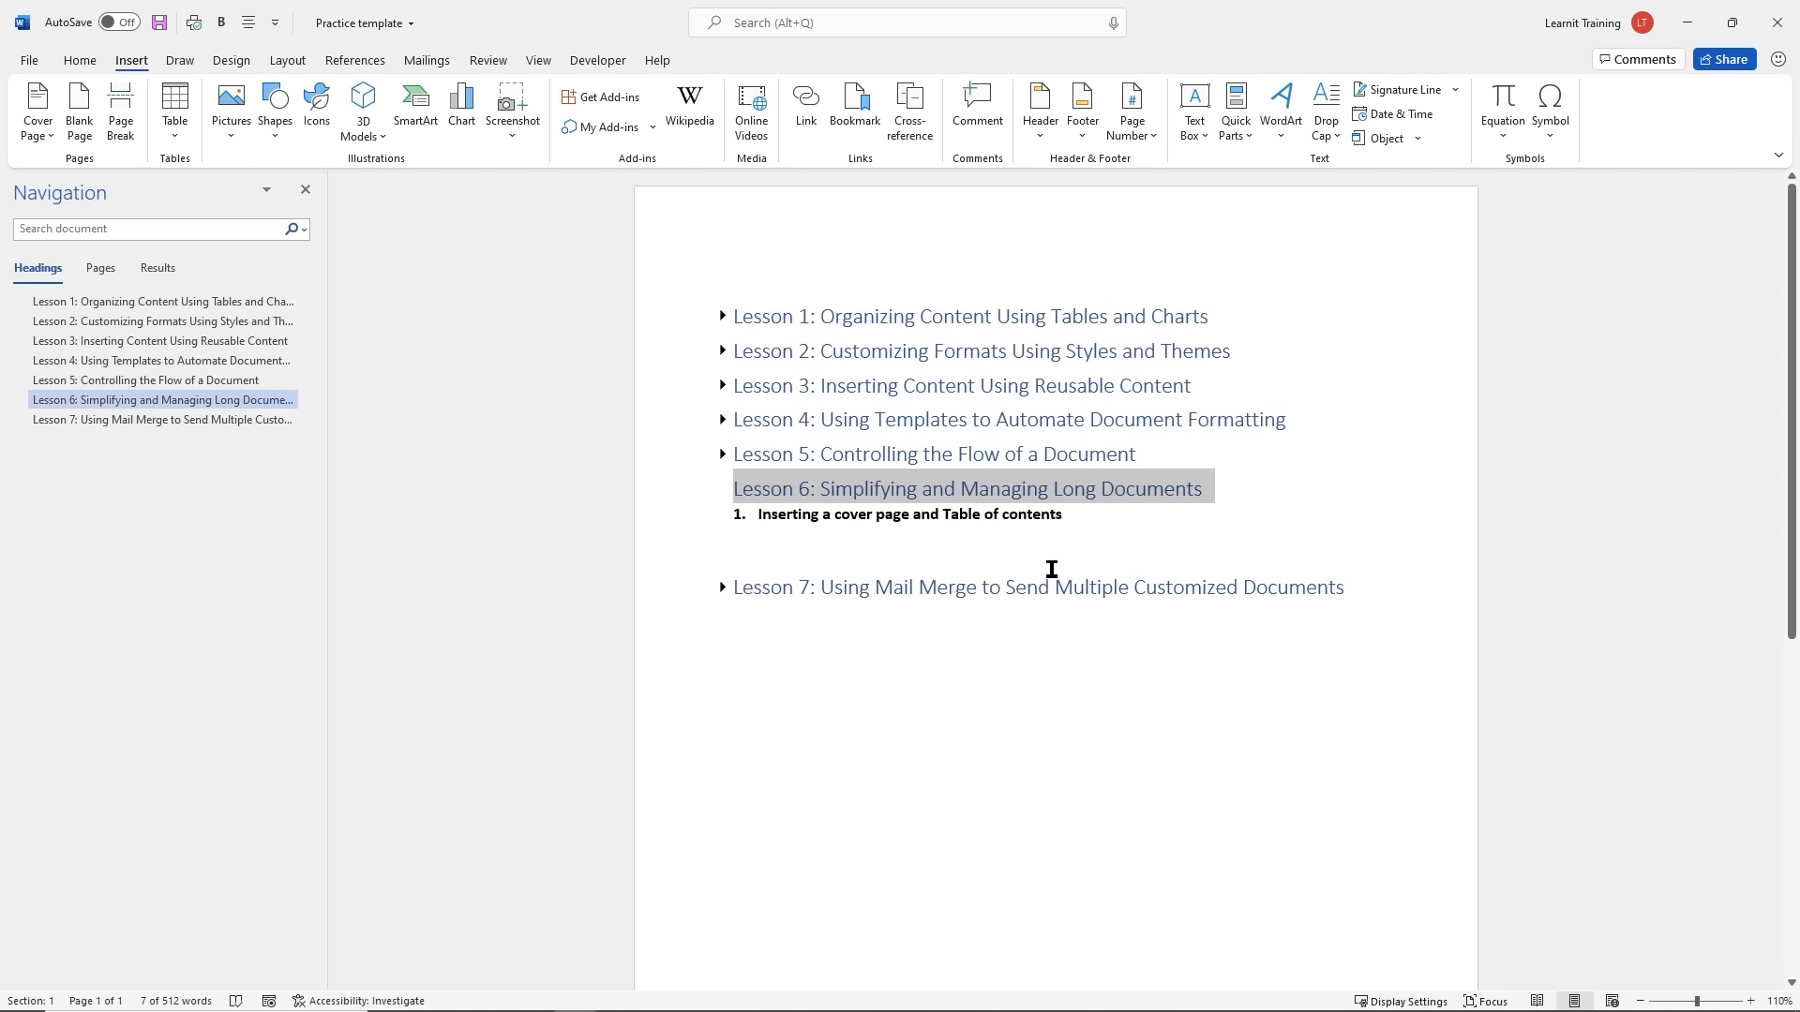
click(1090, 523)
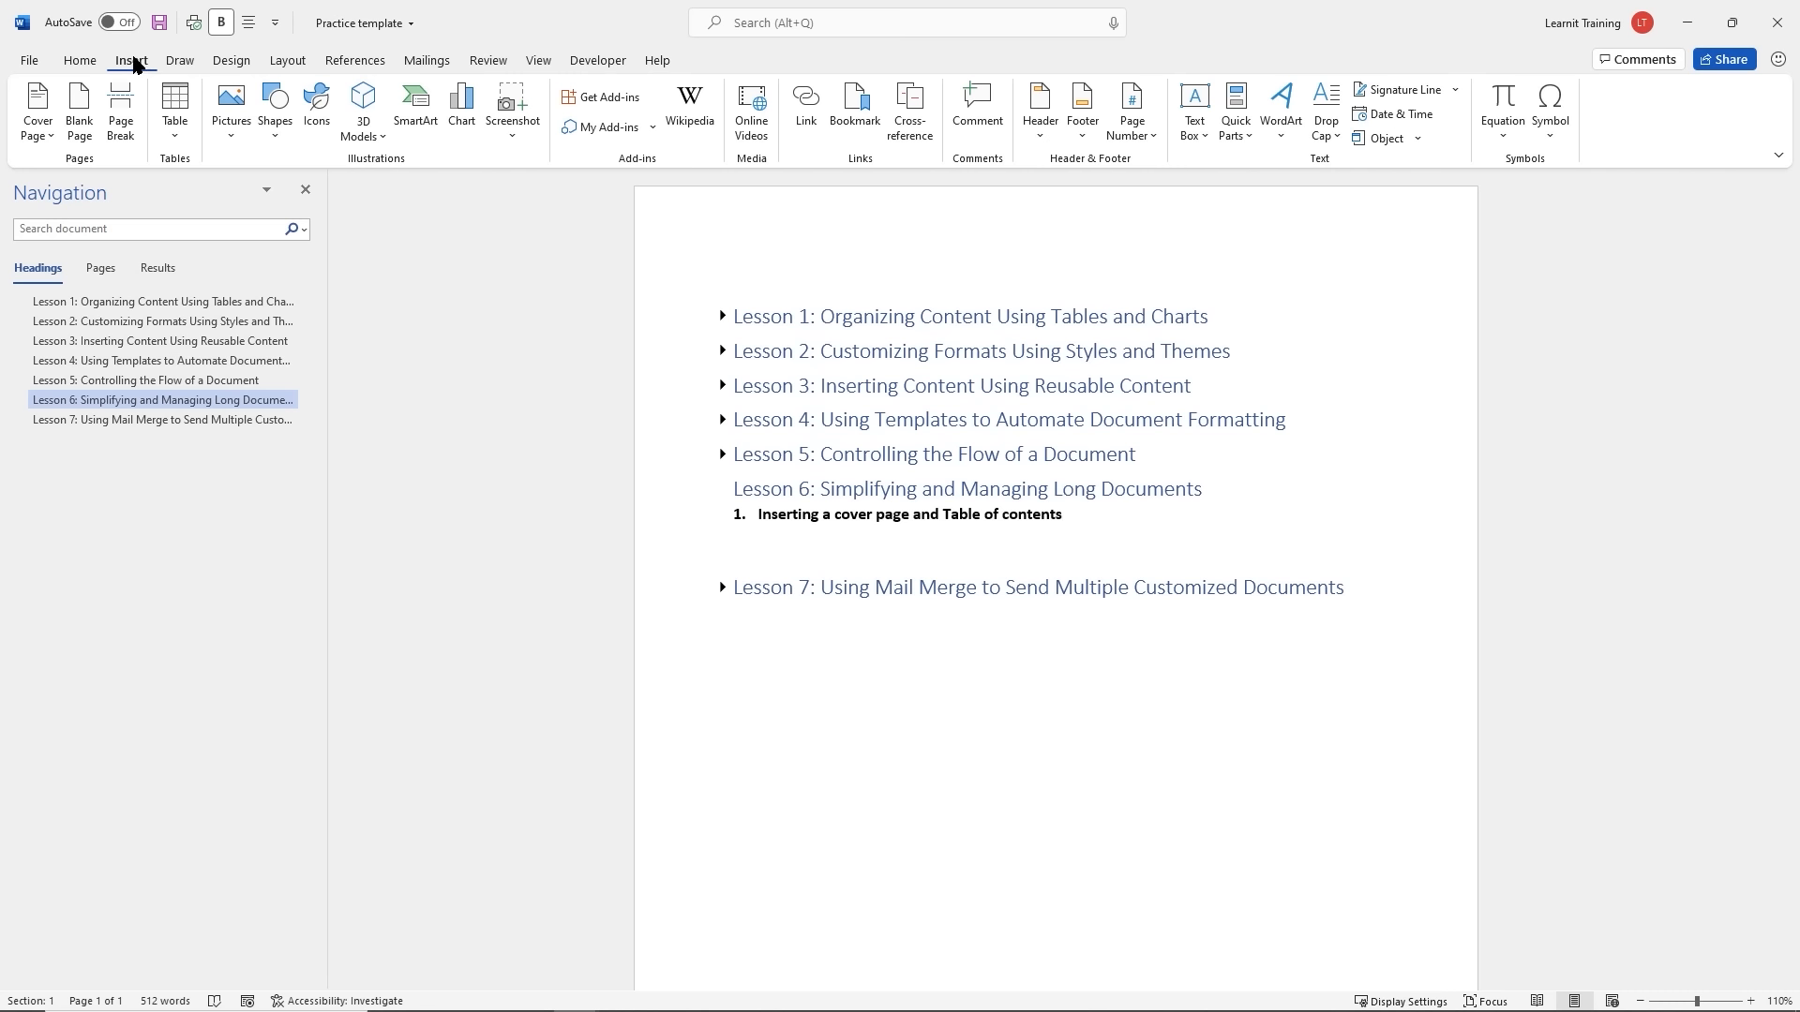
click(51, 138)
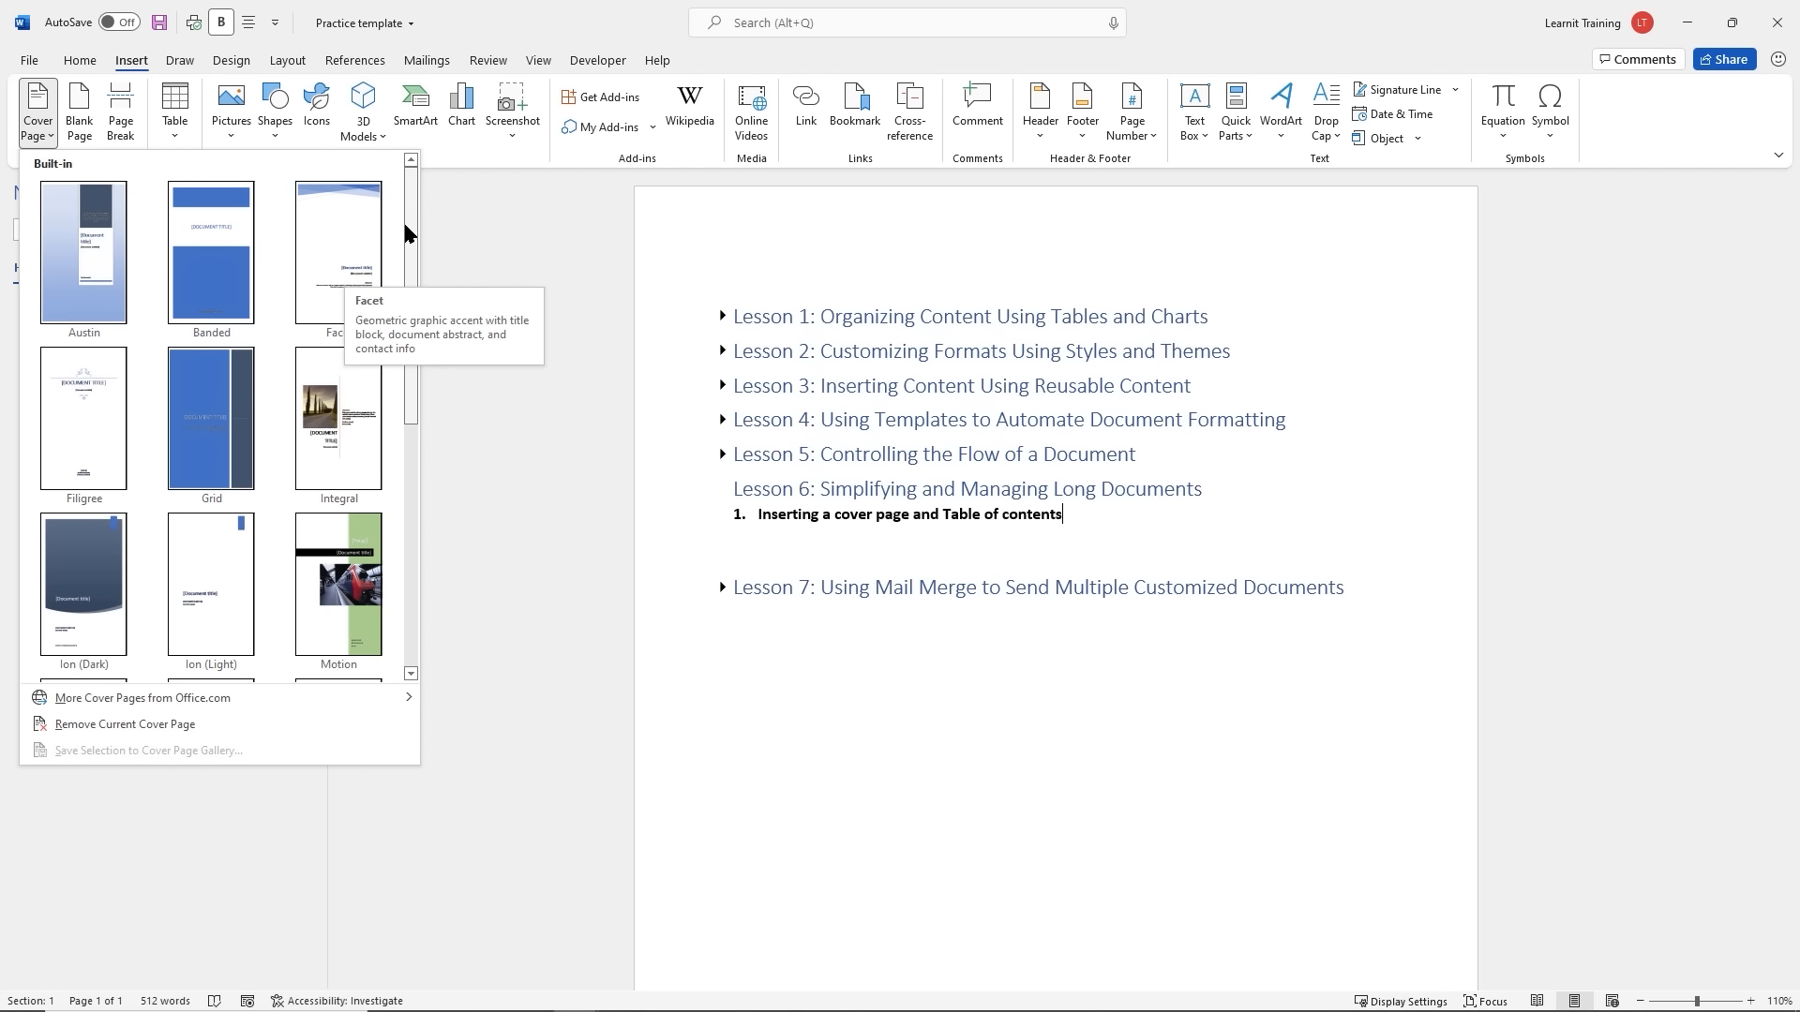
drag(410, 223, 410, 534)
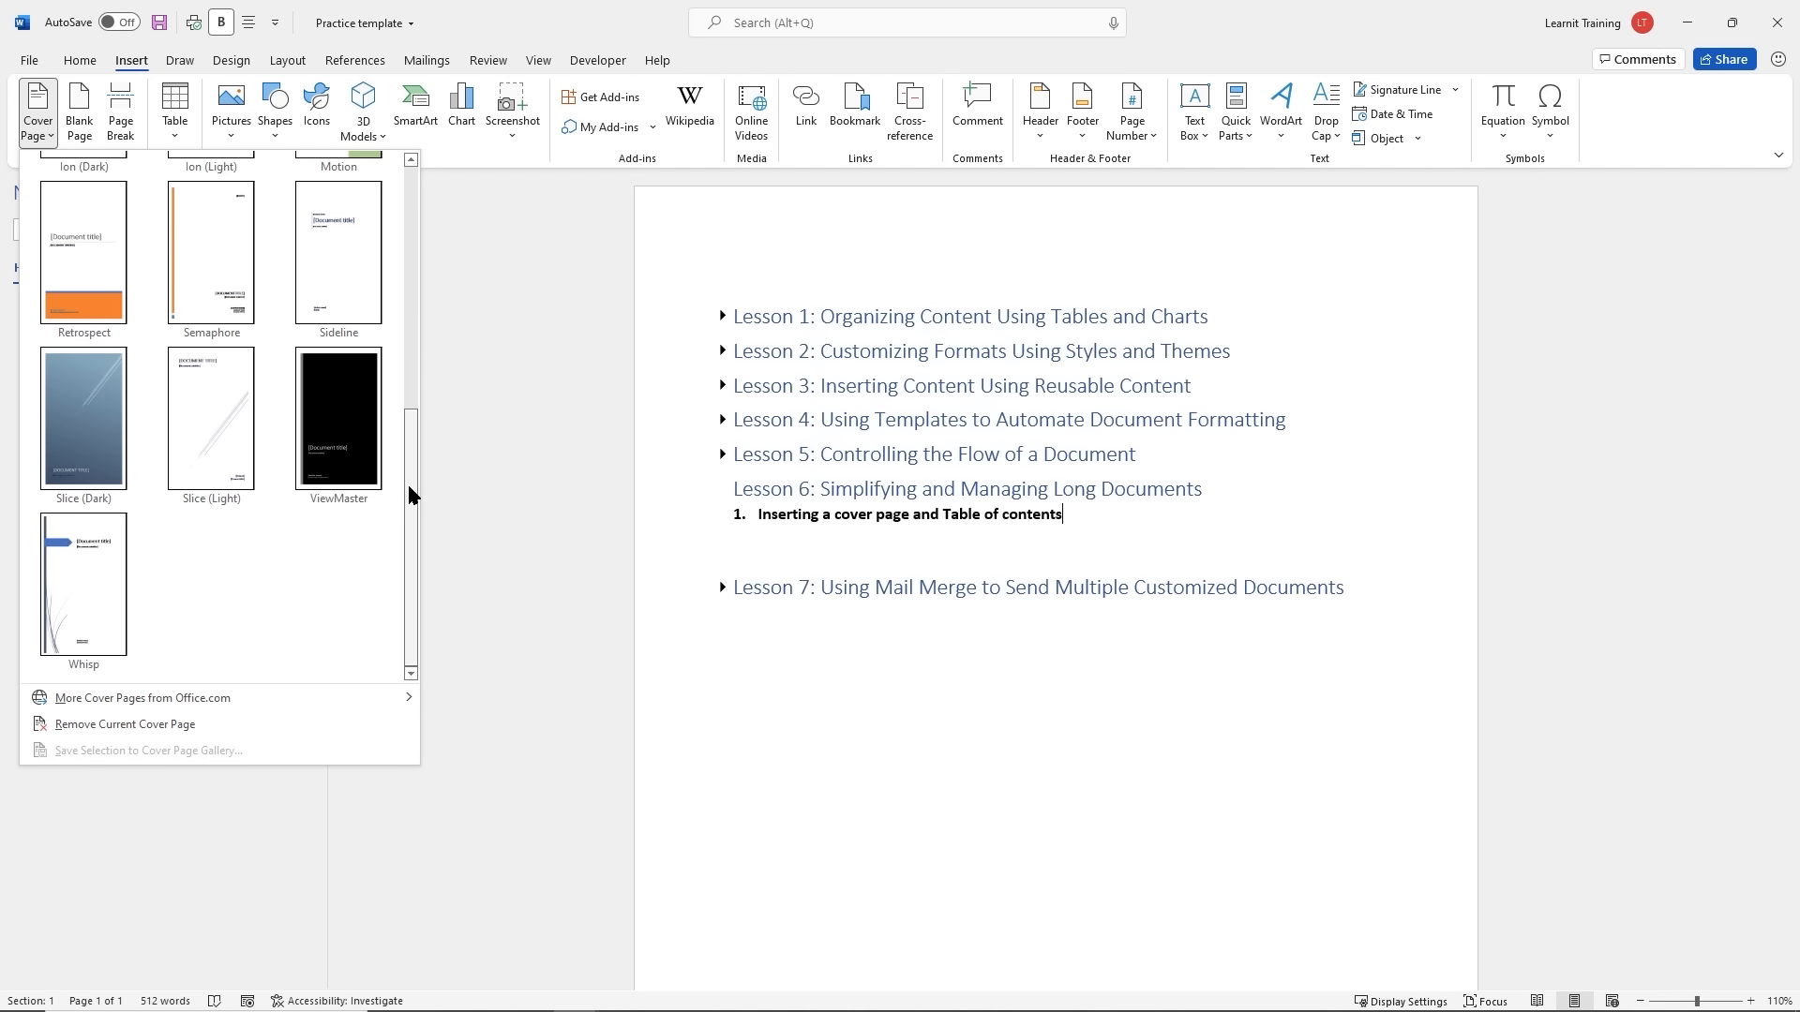
mouse_move(409, 494)
mouse_down()
mouse_move(410, 253)
mouse_move(379, 458)
mouse_move(390, 514)
mouse_up()
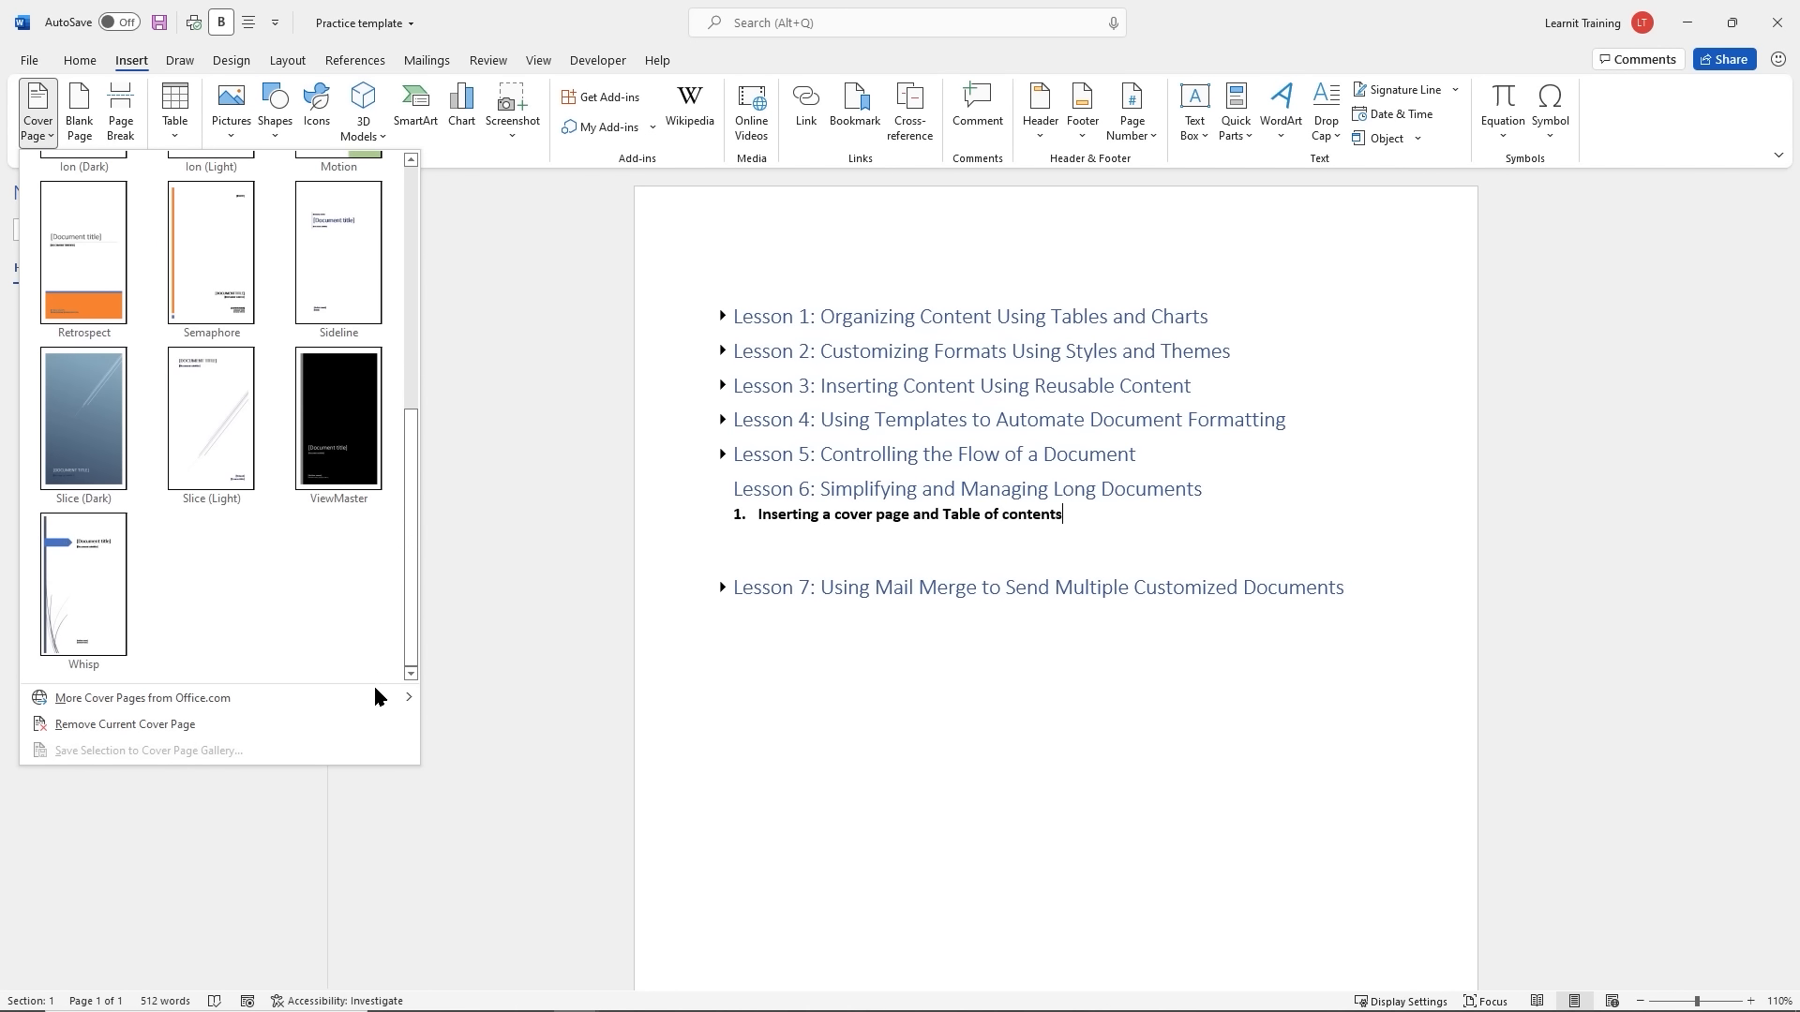
mouse_move(375, 699)
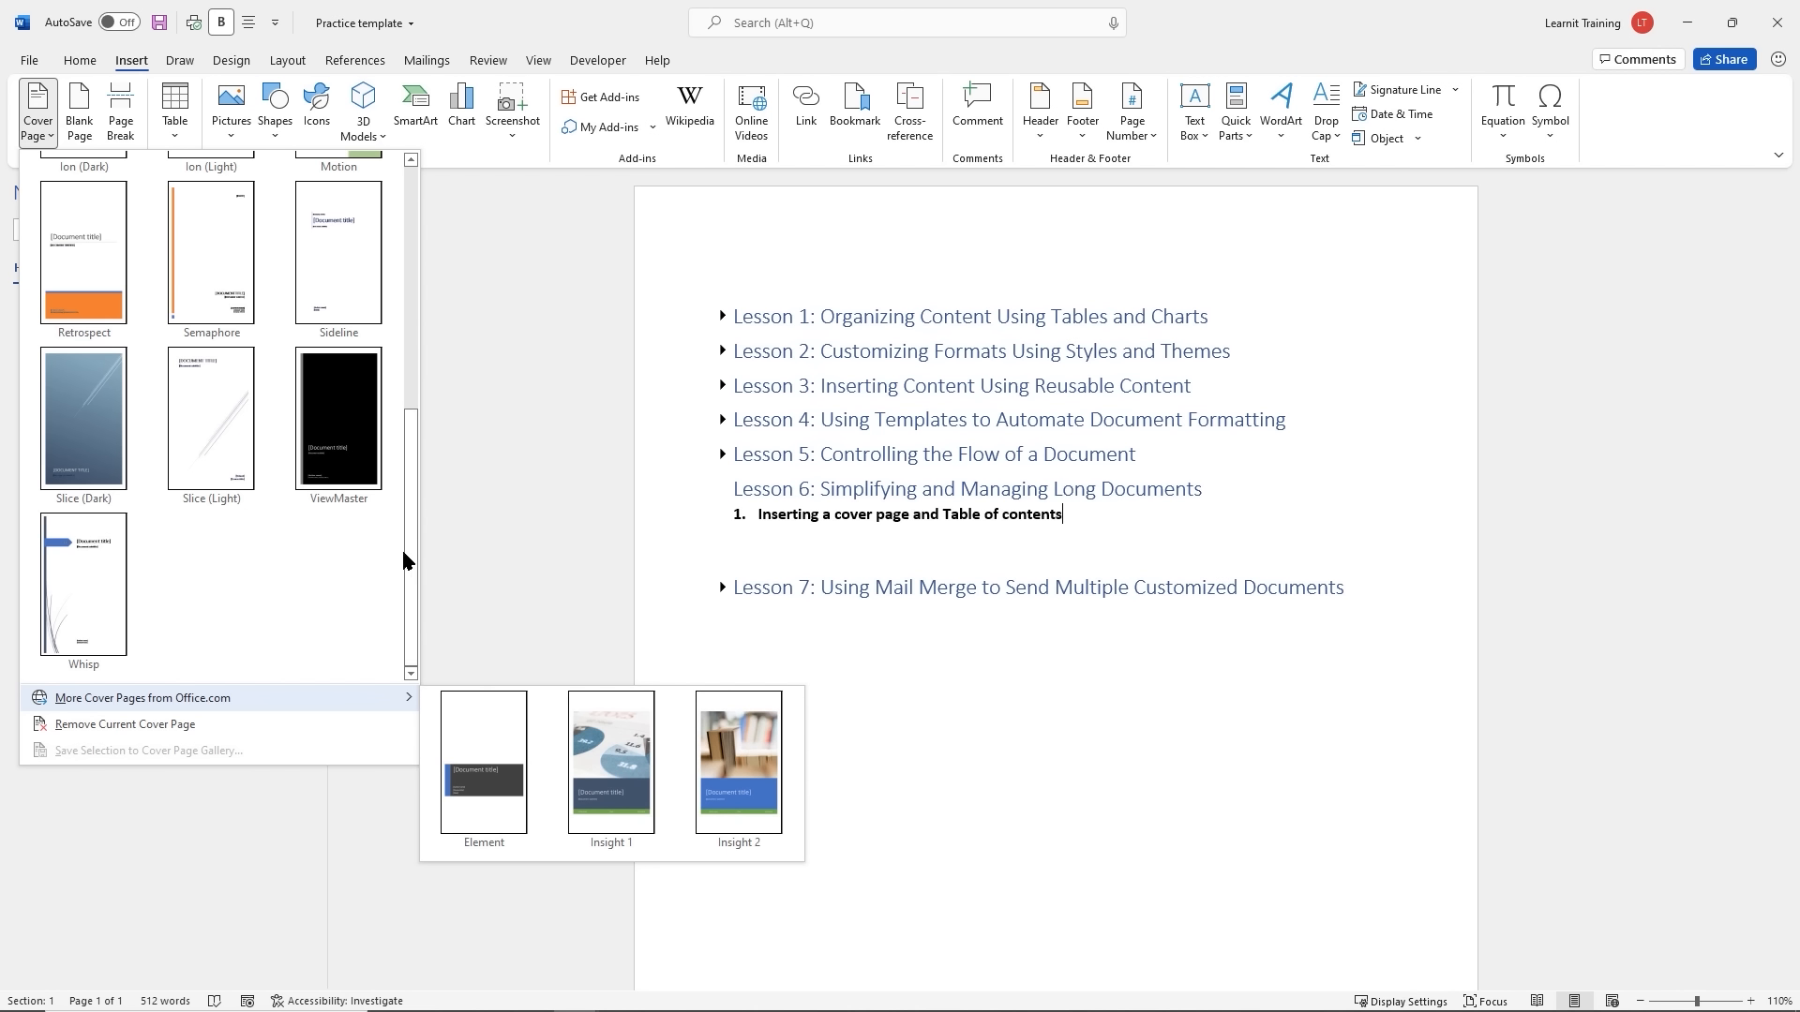
drag(418, 553, 405, 281)
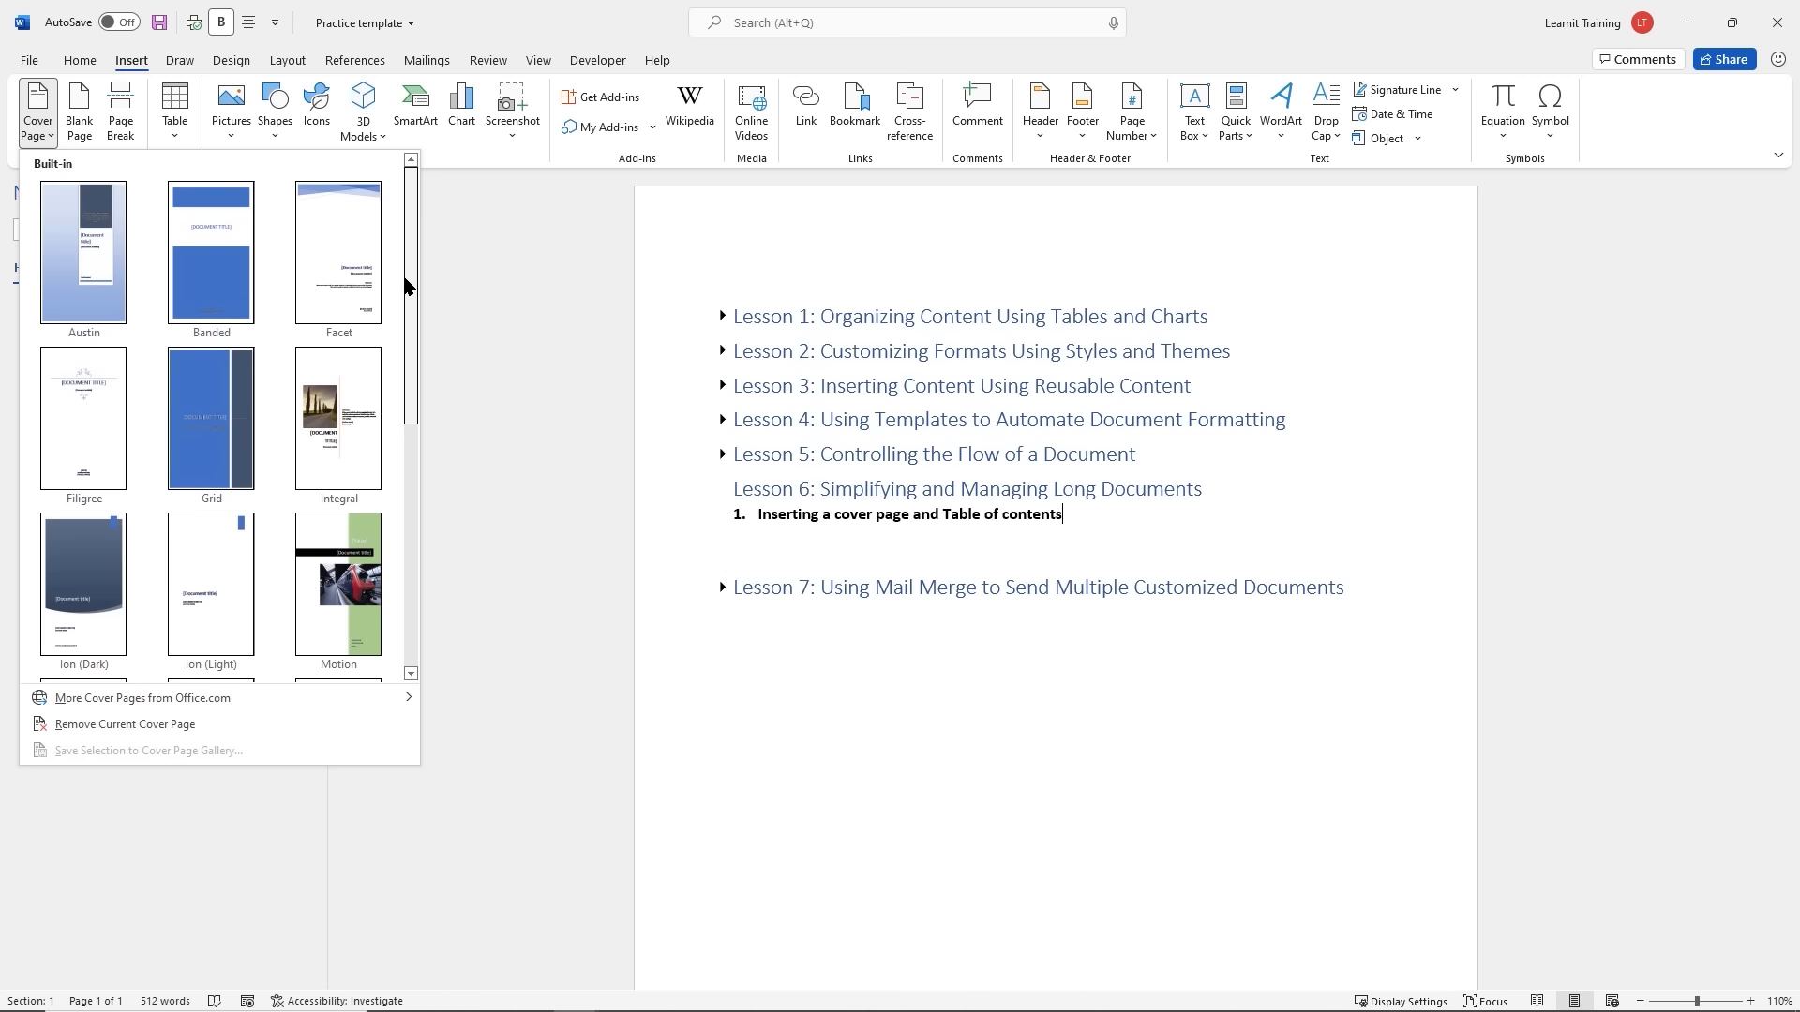
click(220, 255)
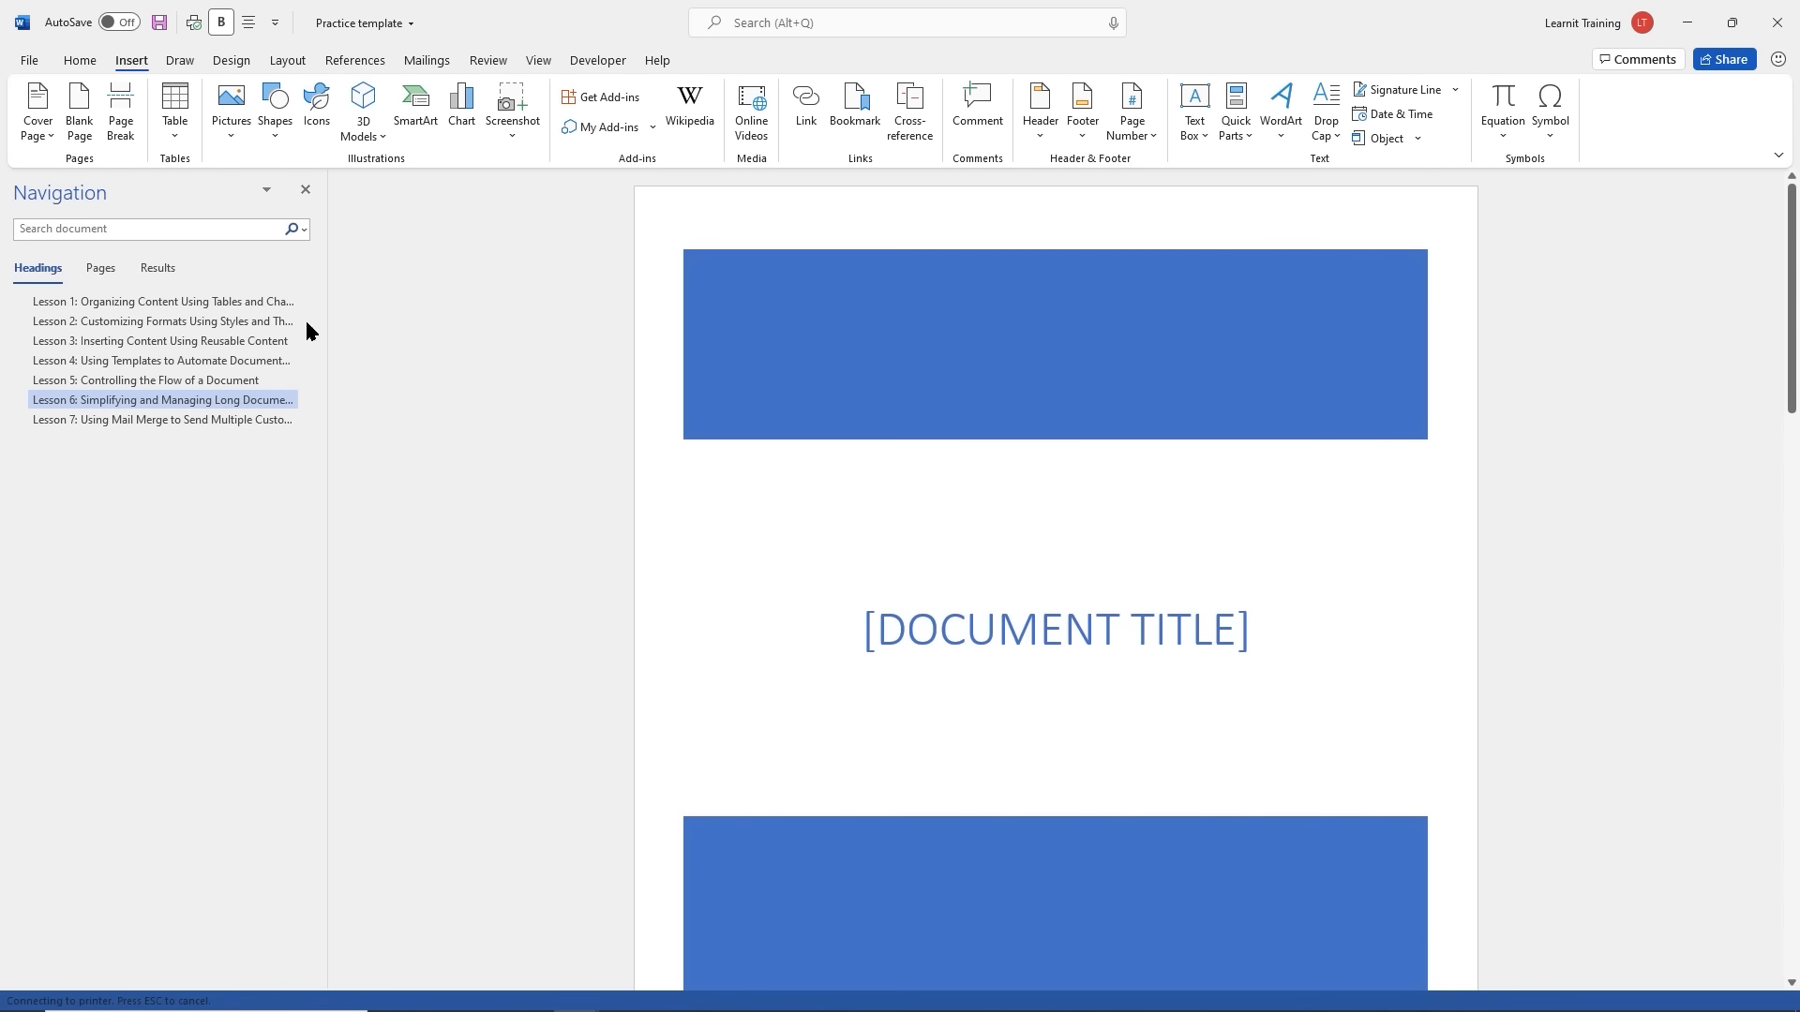
Show the page thumbnails in the navigation pane and look over the lesson page and the cover page
click(98, 269)
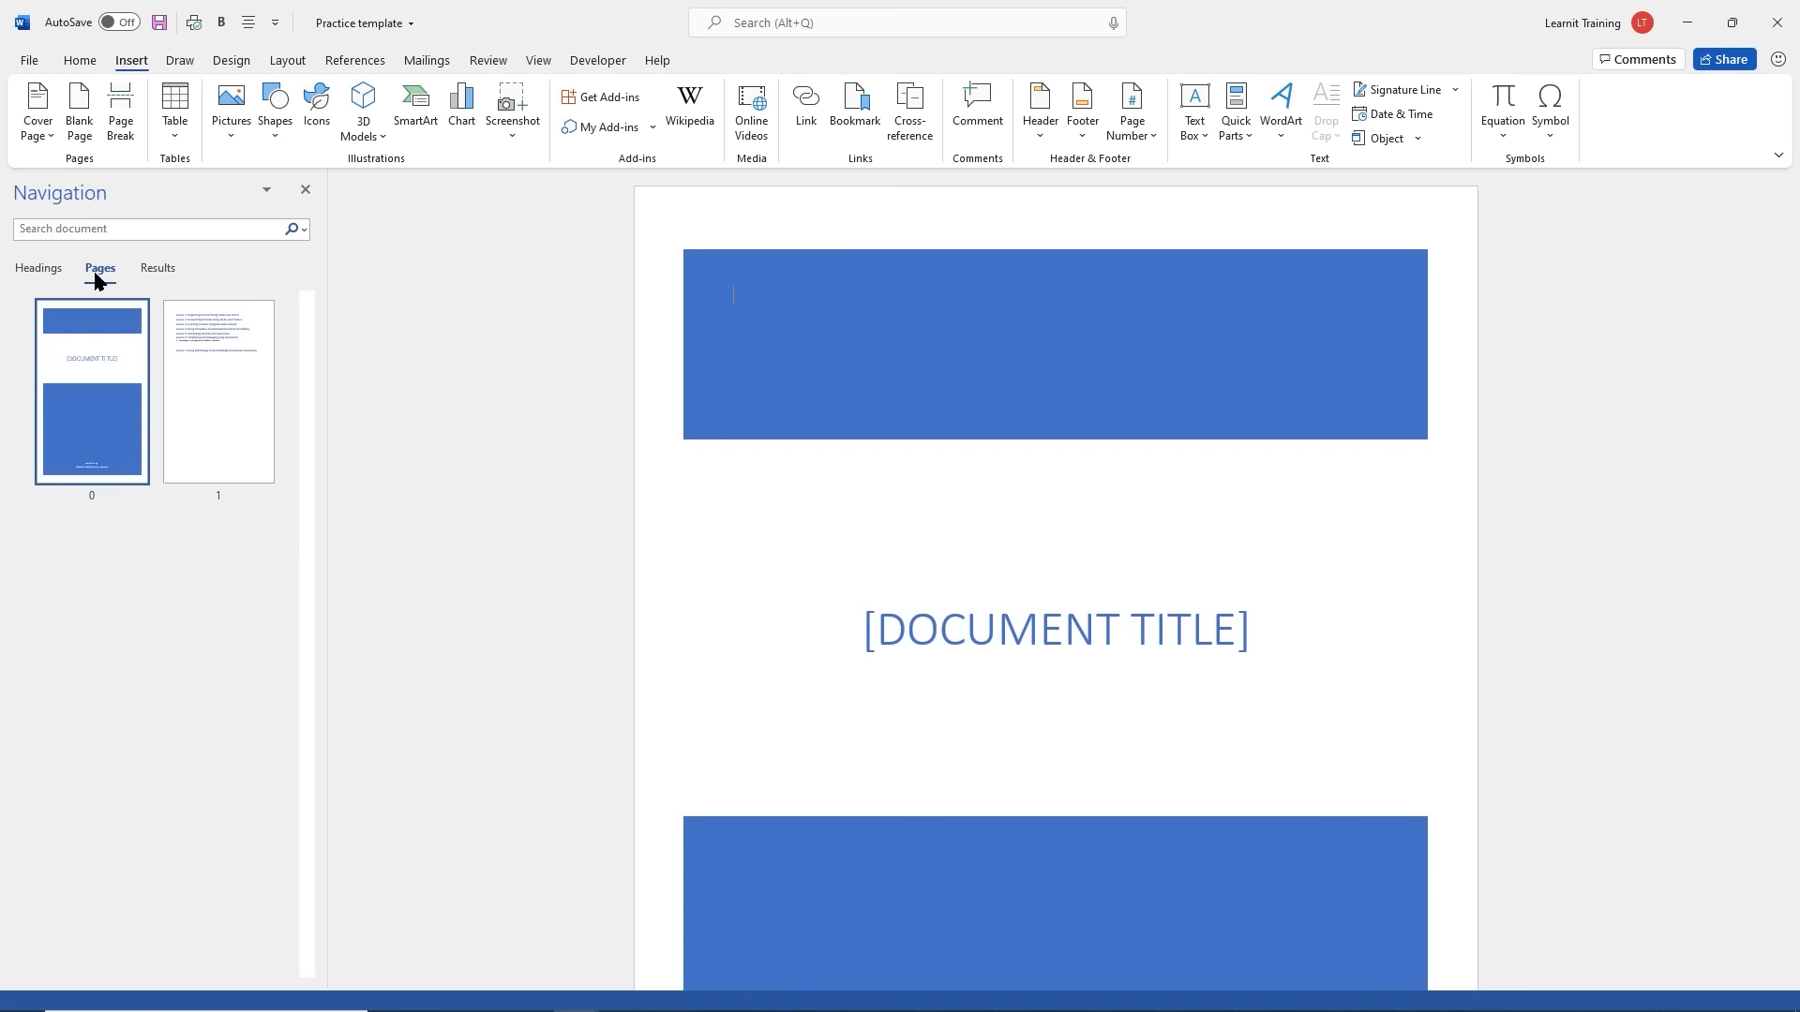
click(218, 377)
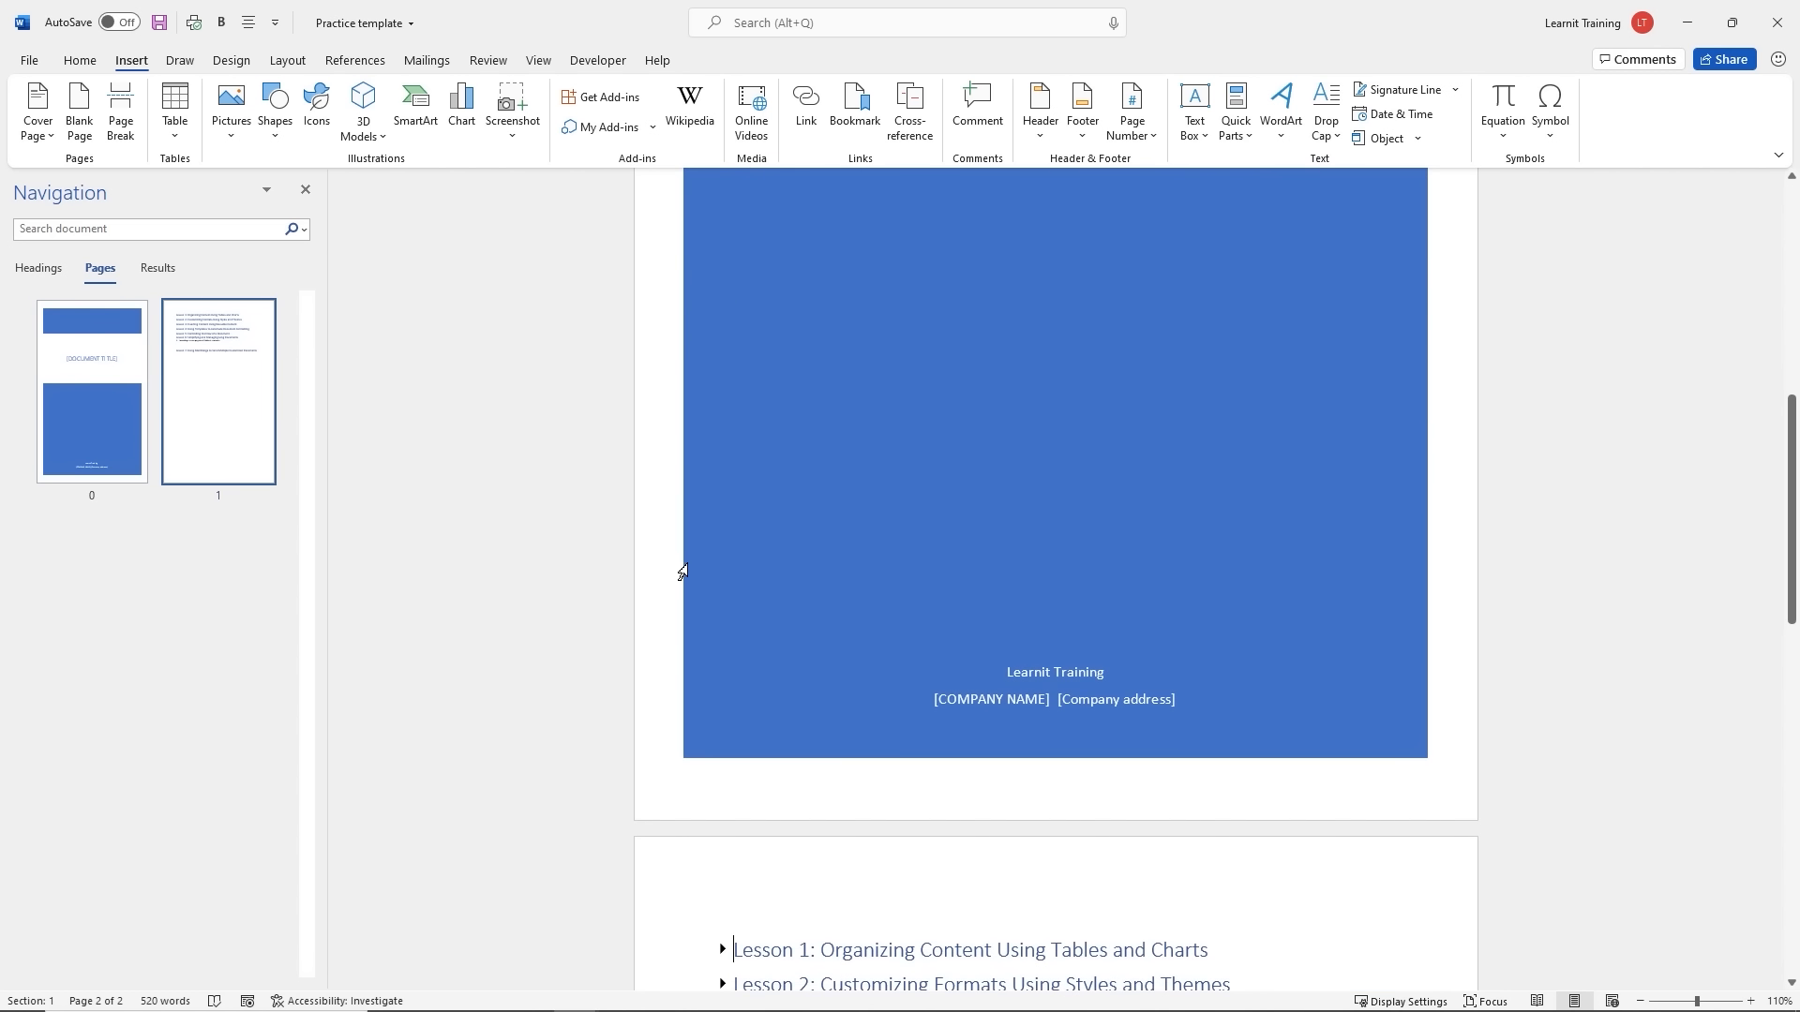
scroll(735, 576, down, 3)
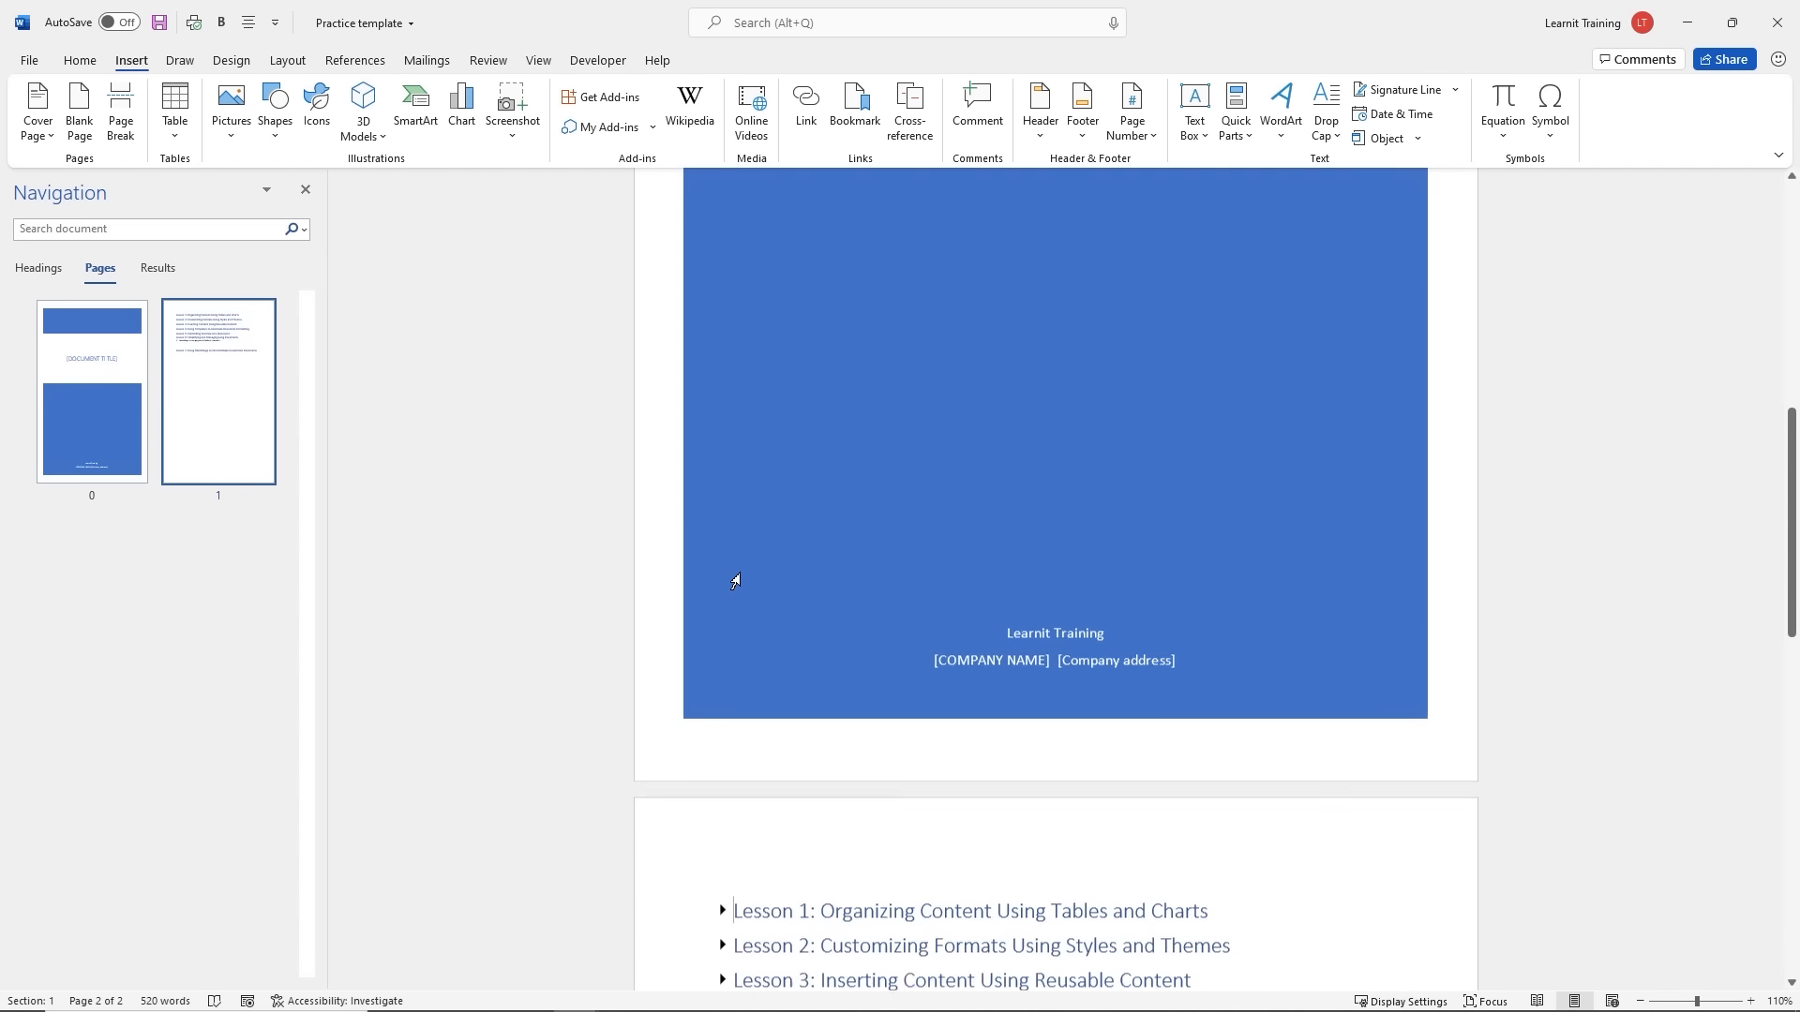
scroll(768, 579, up, 4)
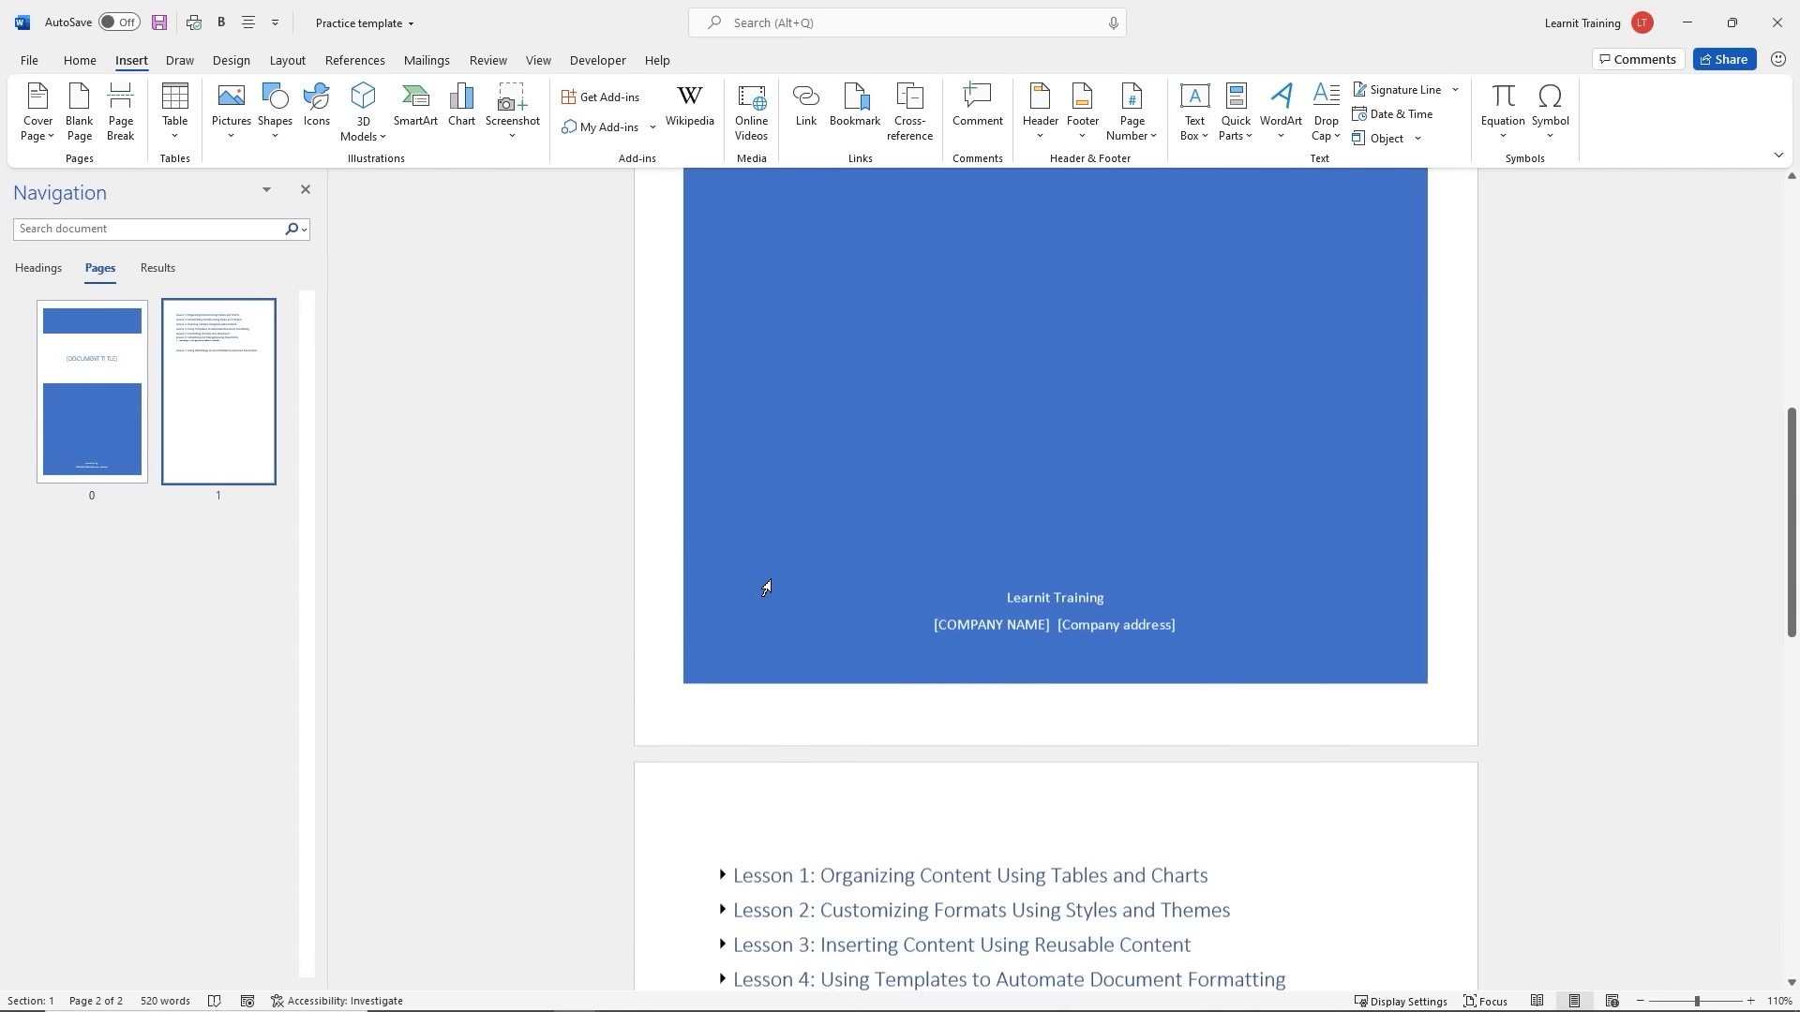
click(128, 402)
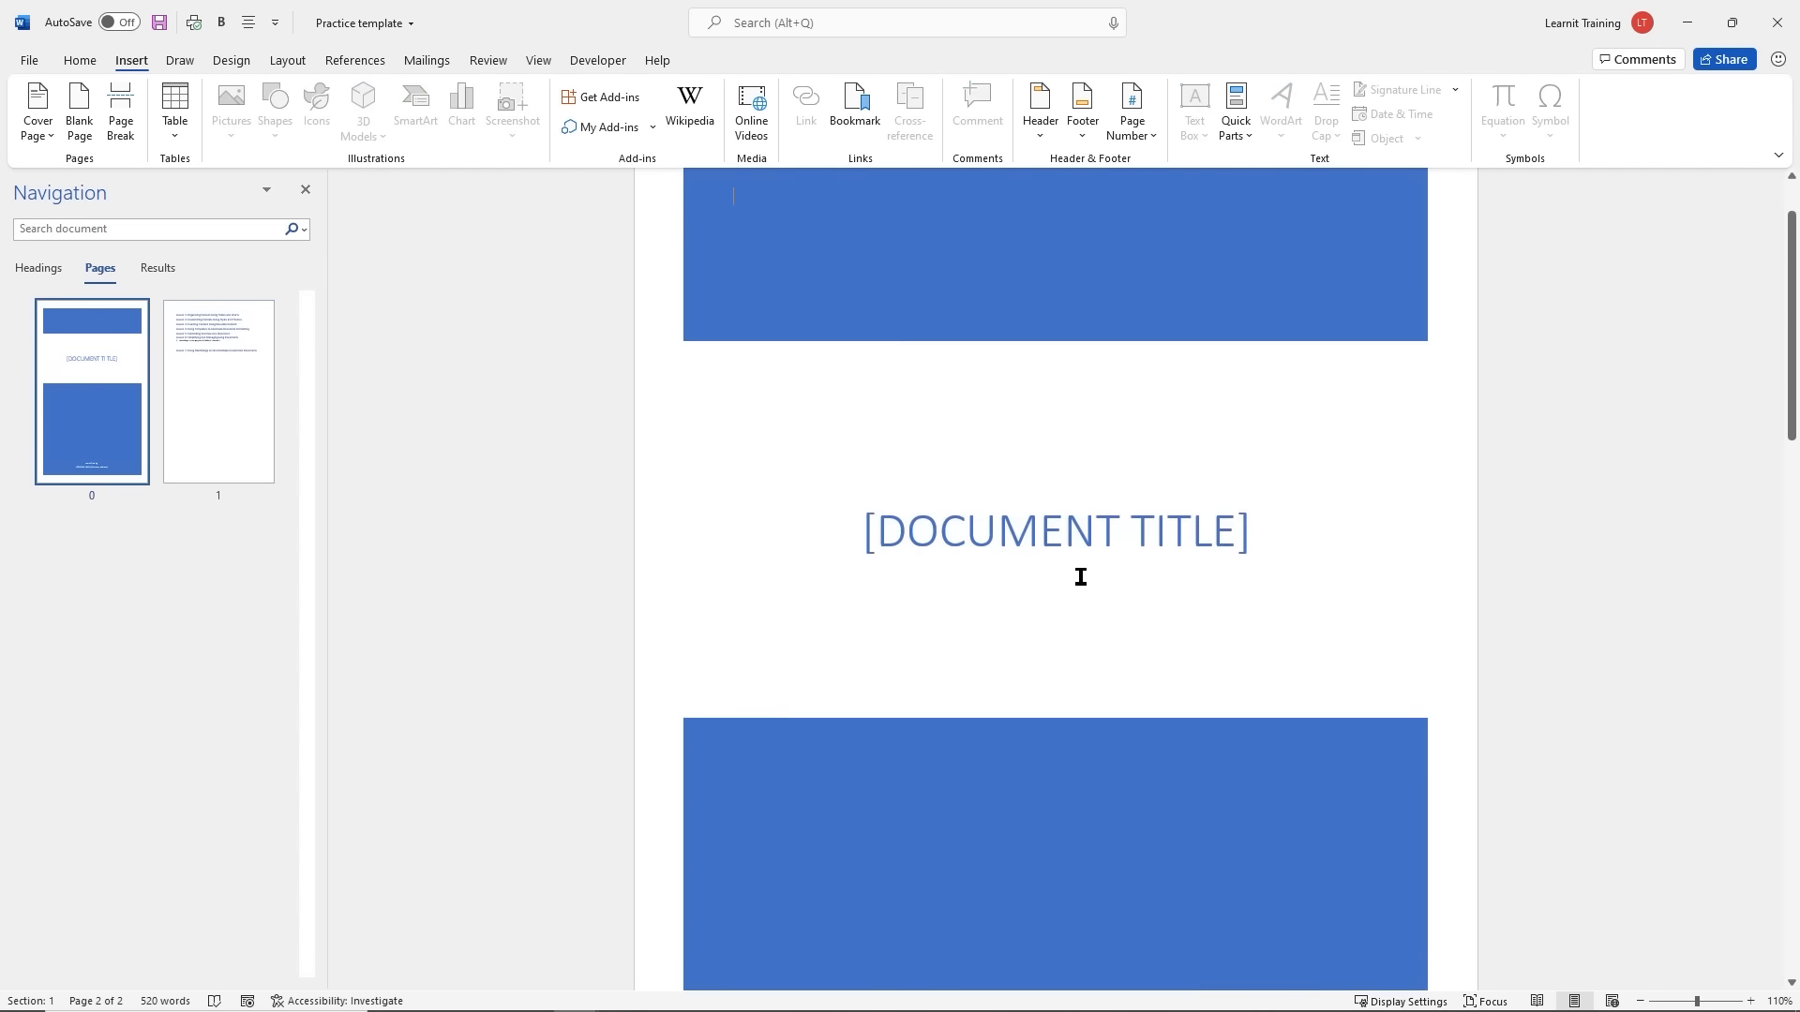
Replace the document title placeholder on the cover page with TUTORIAL
click(1073, 547)
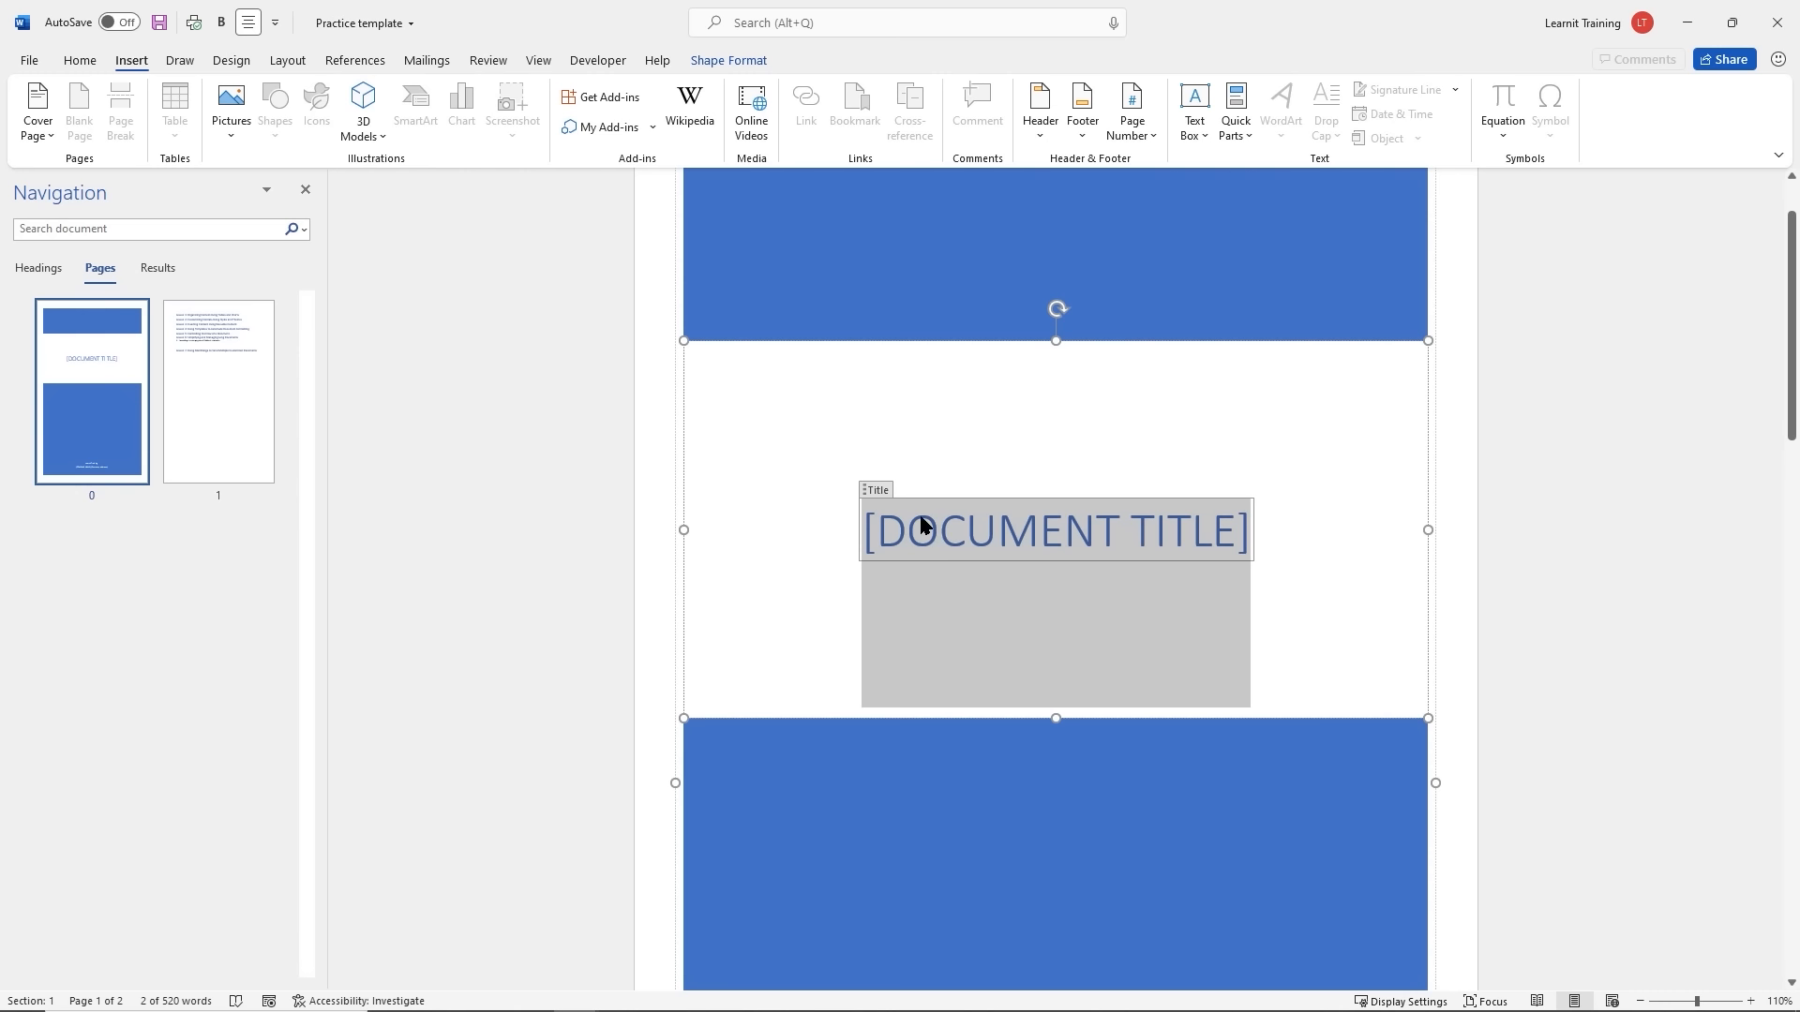
text(T)
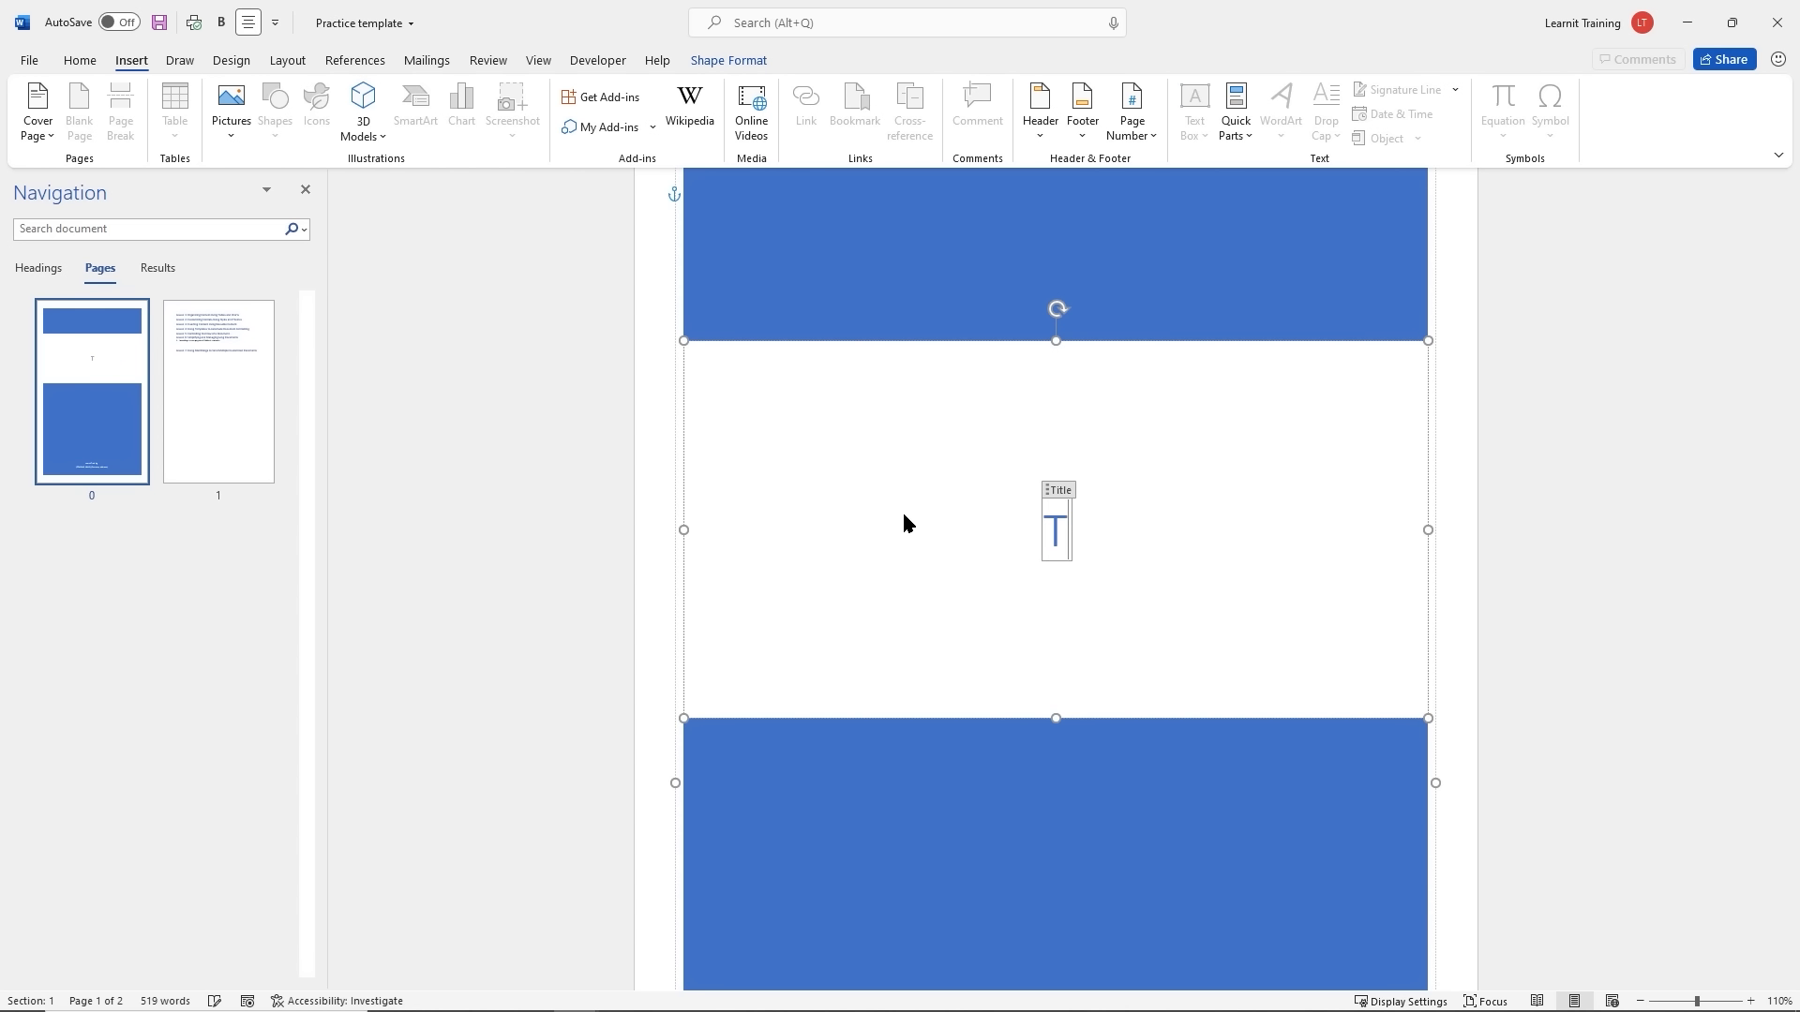
text(UT)
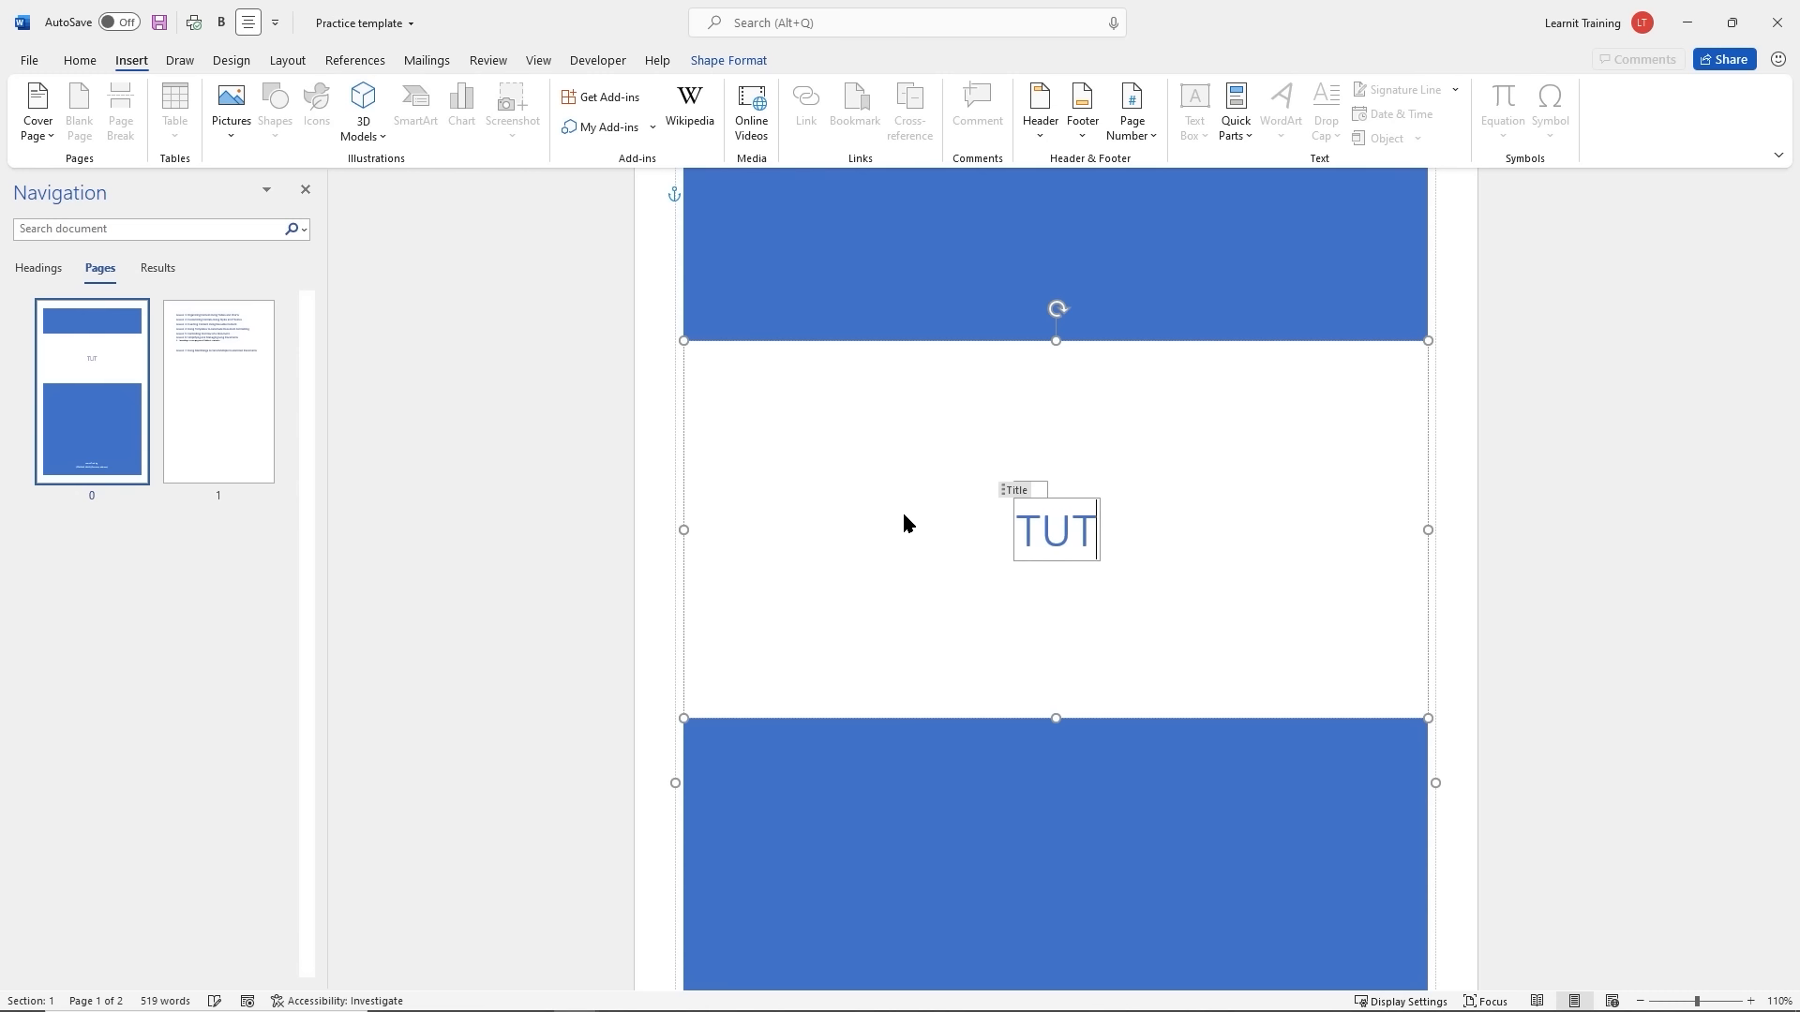
text(ORIAL)
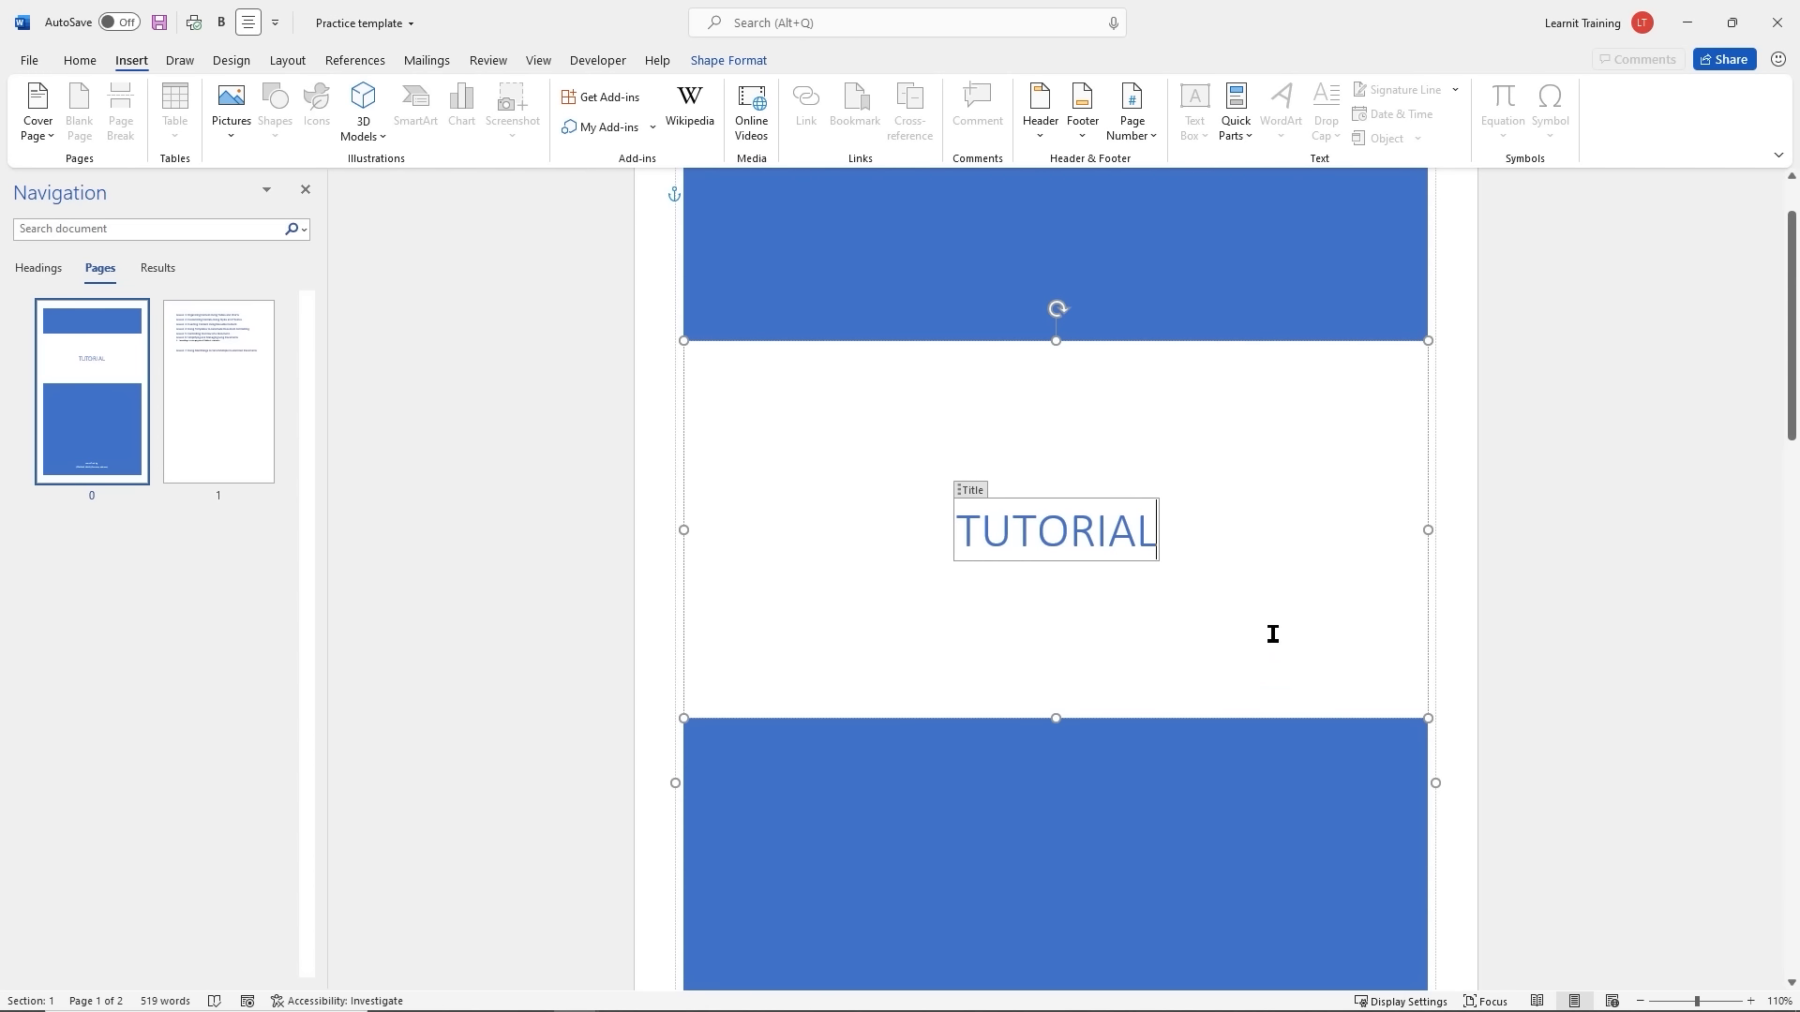
Fill in the company name placeholder at the bottom of the cover page with LEARNIT
scroll(1268, 616, down, 2)
scroll(1268, 616, down, 10)
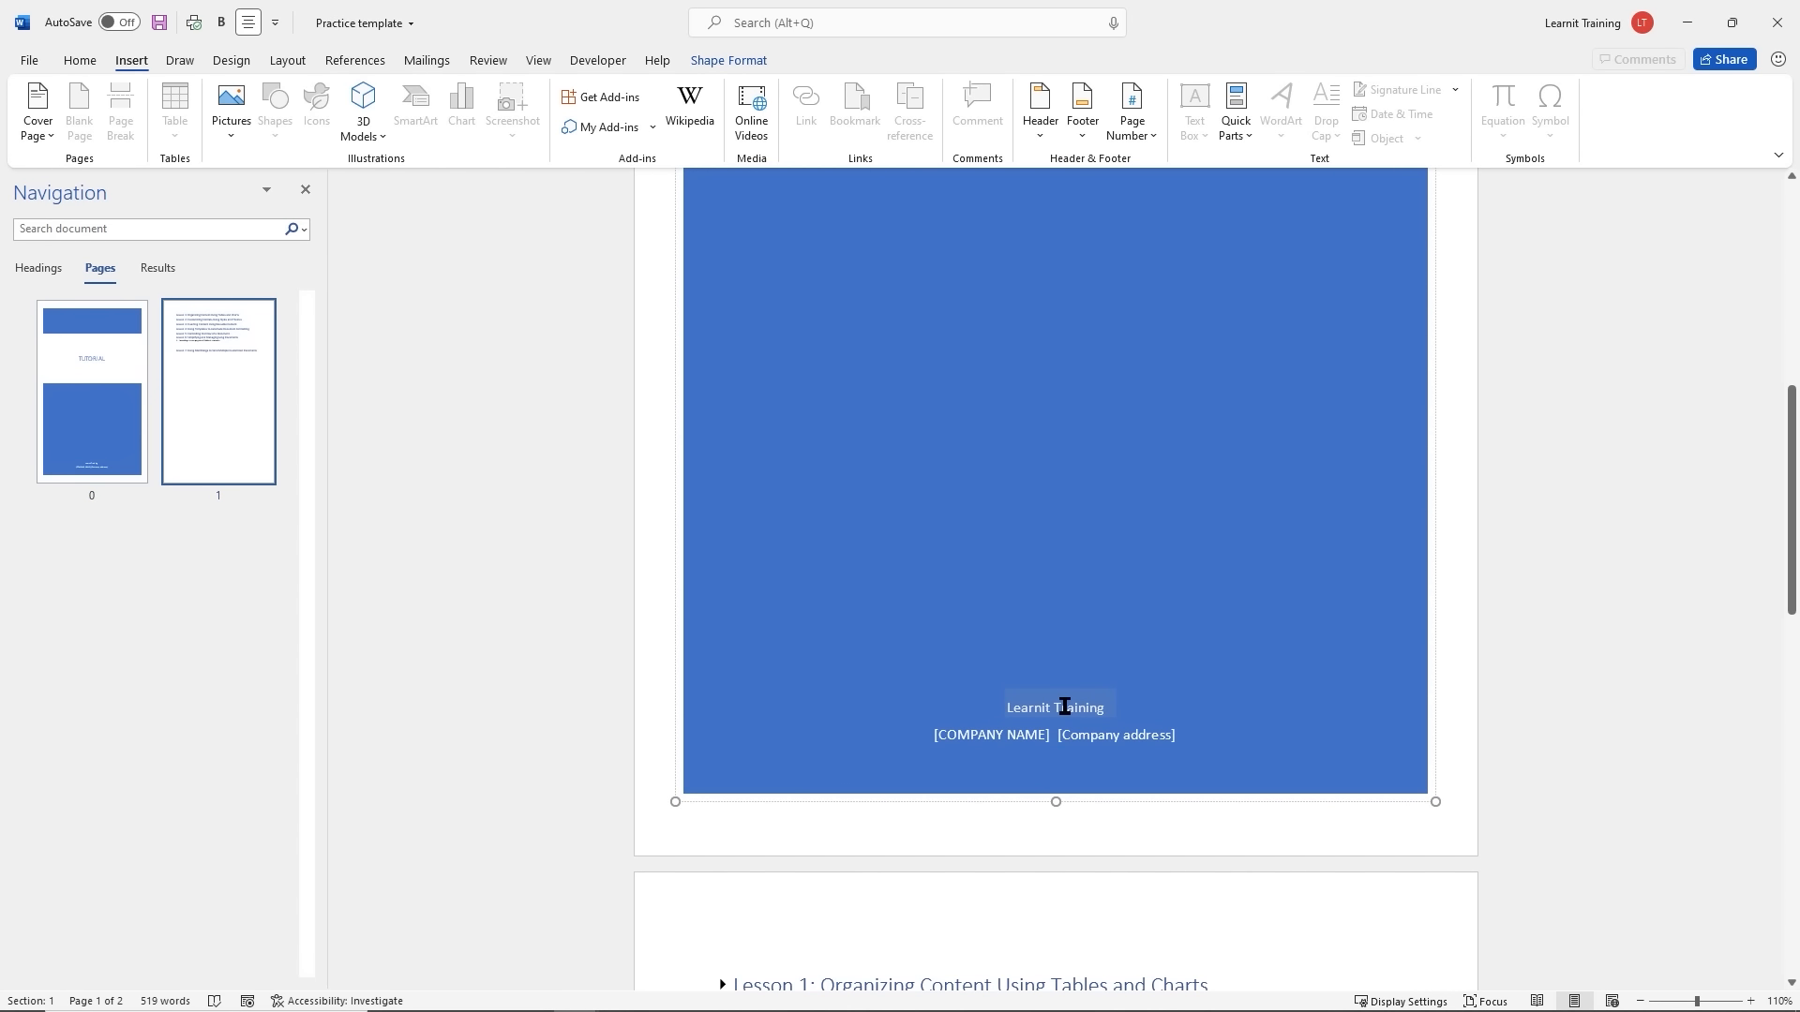
click(1065, 707)
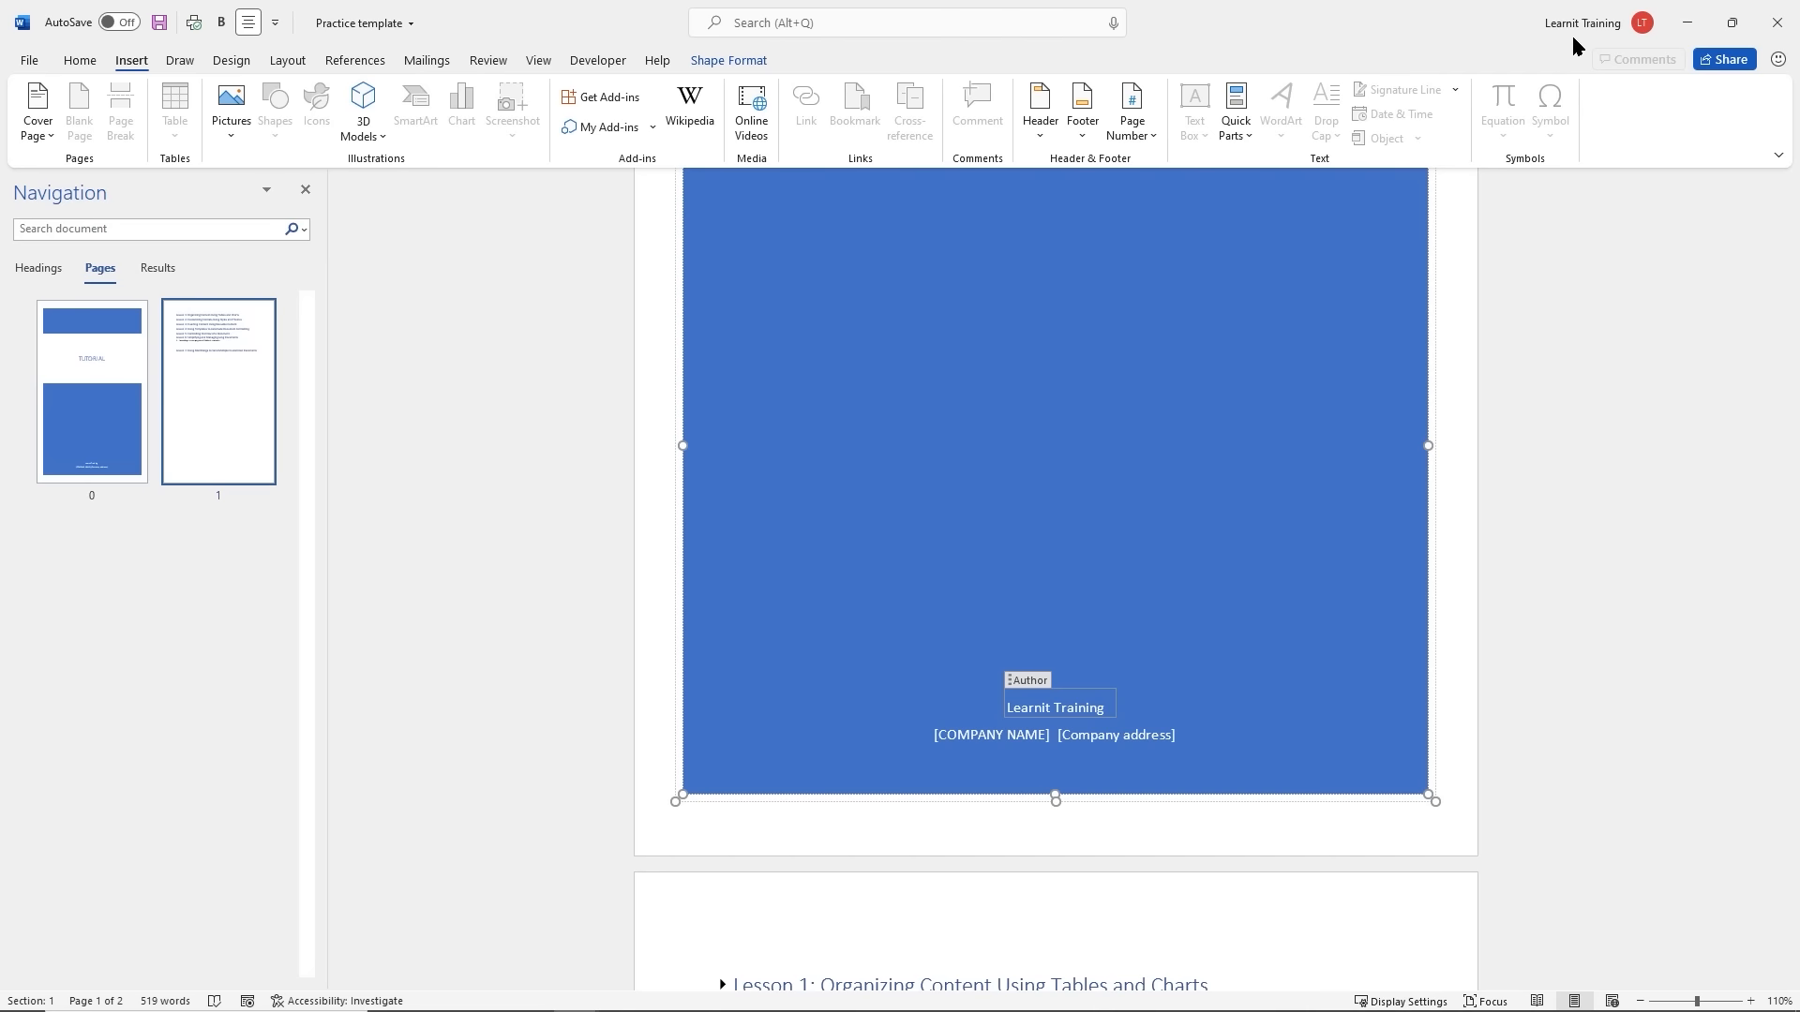
click(1001, 736)
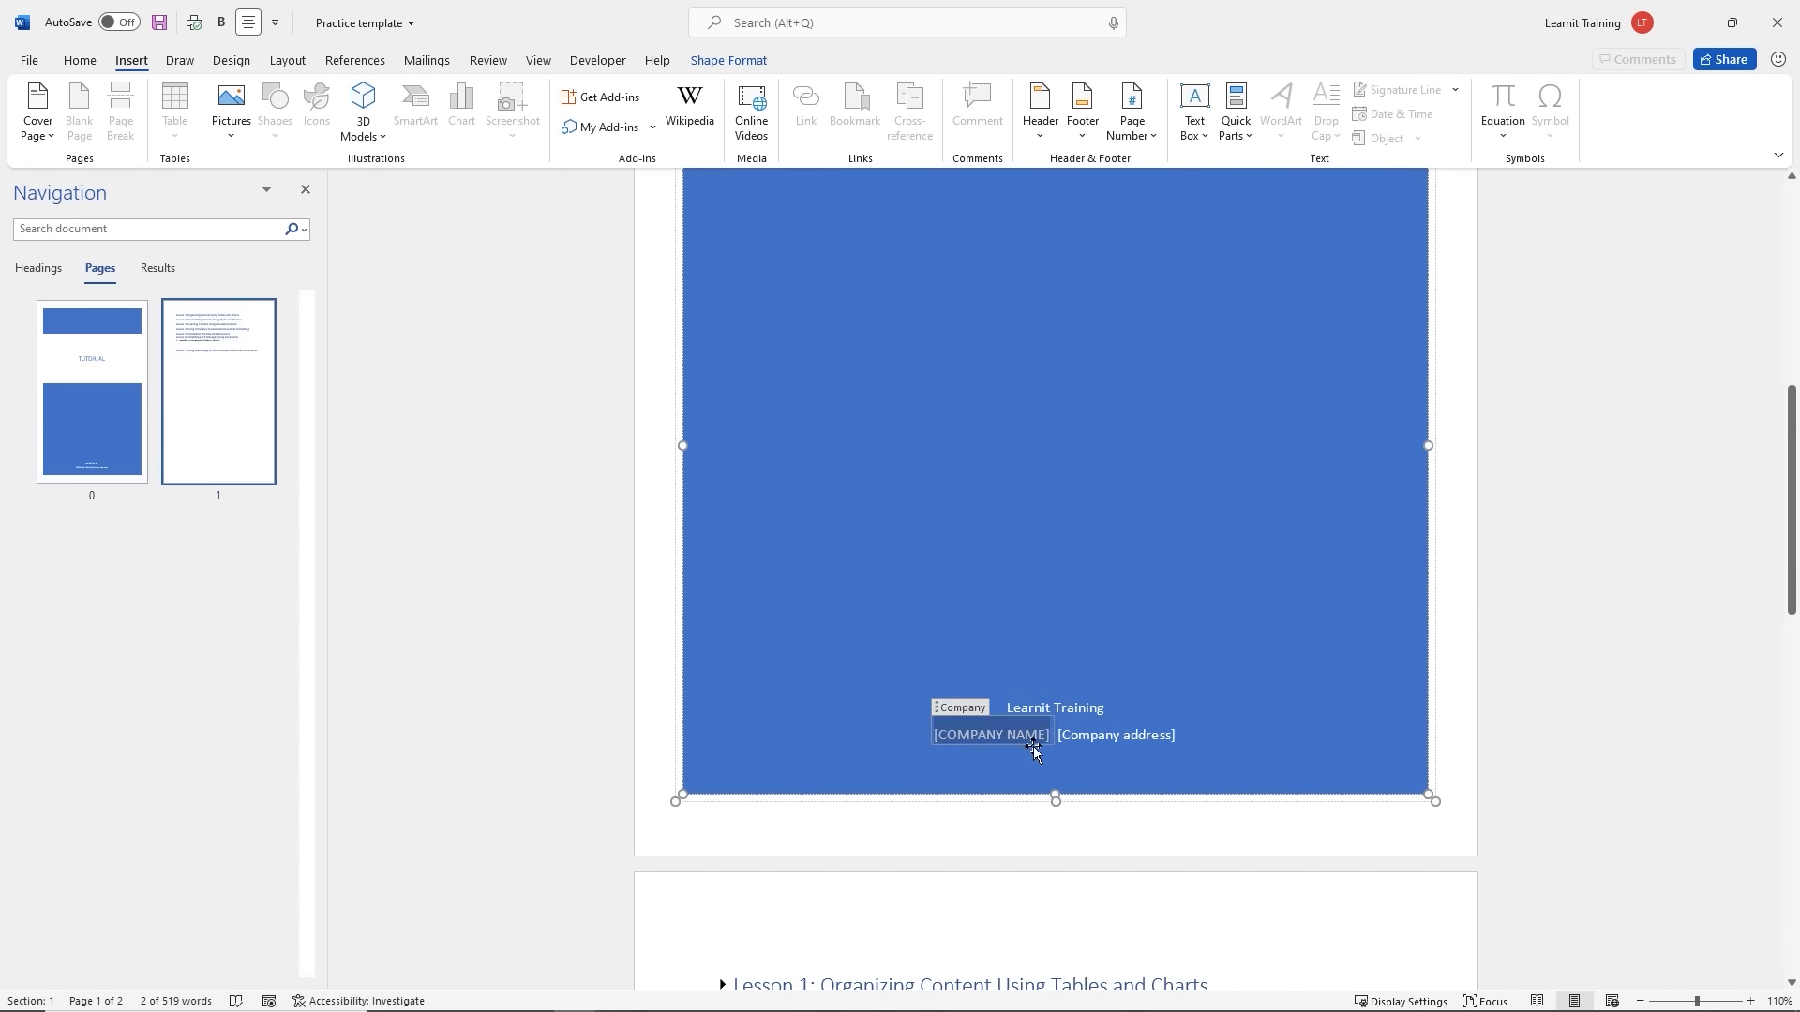
text(LEARN)
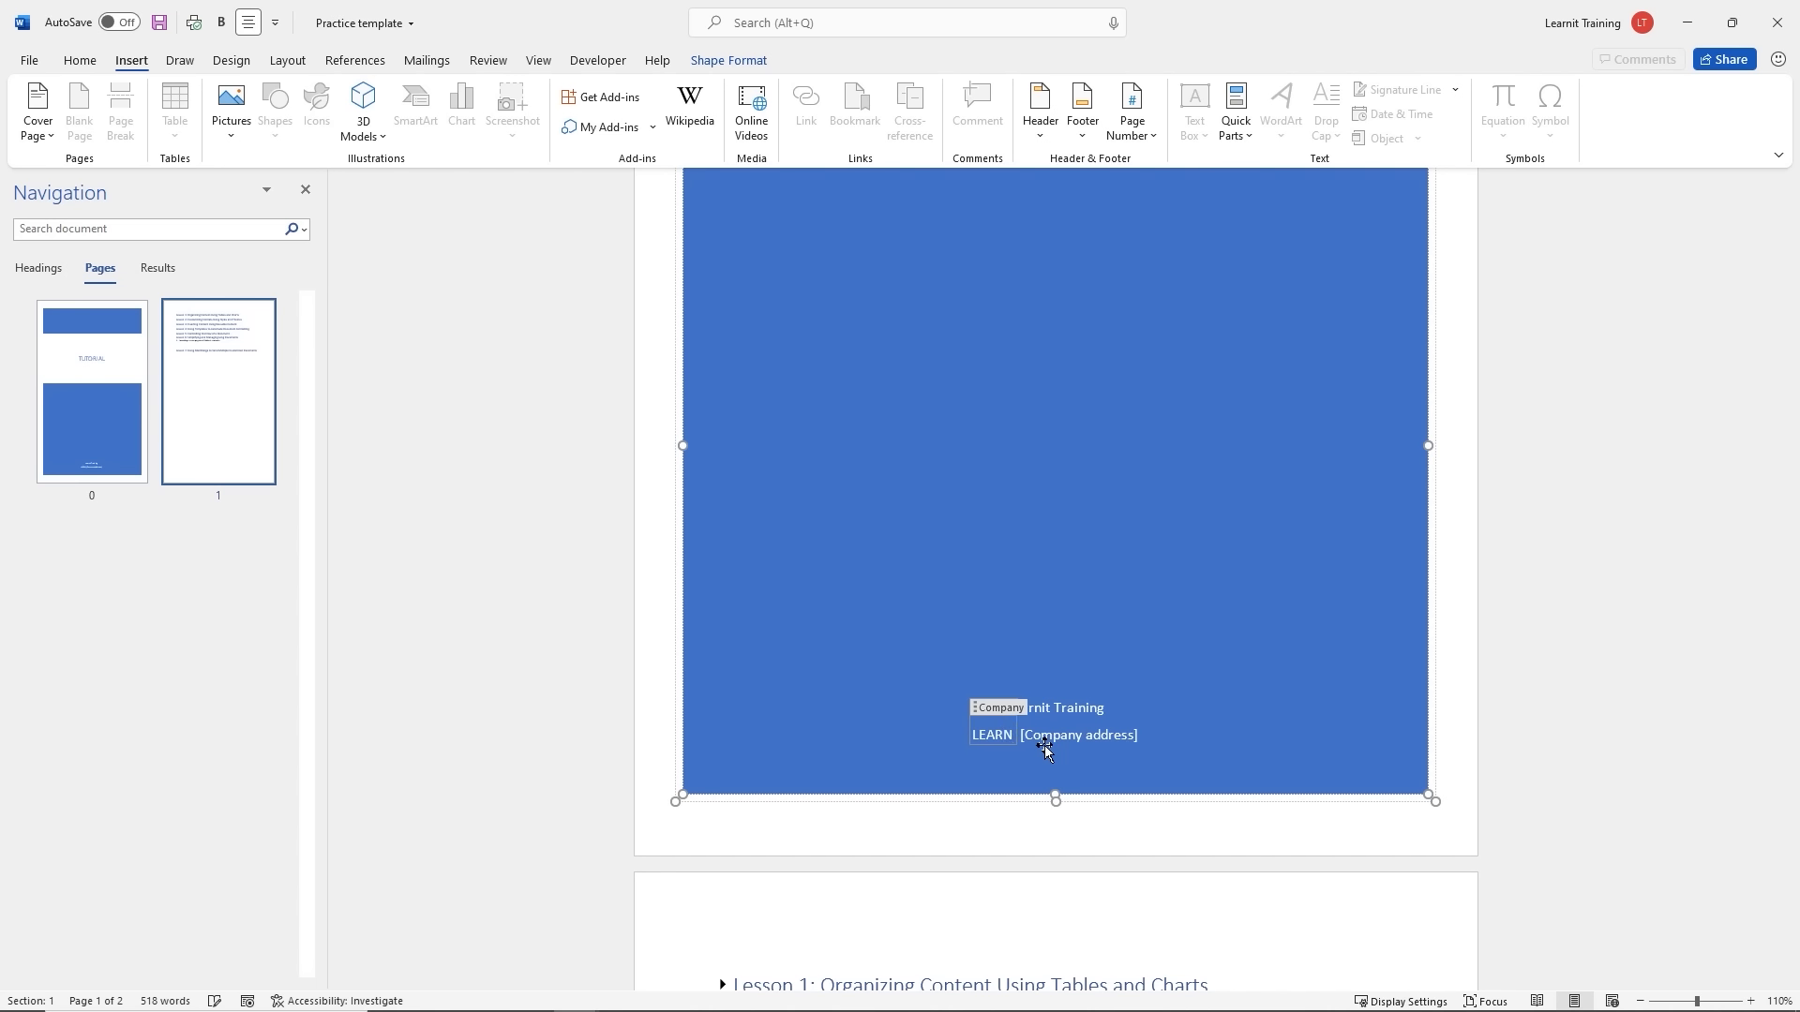
text(IT)
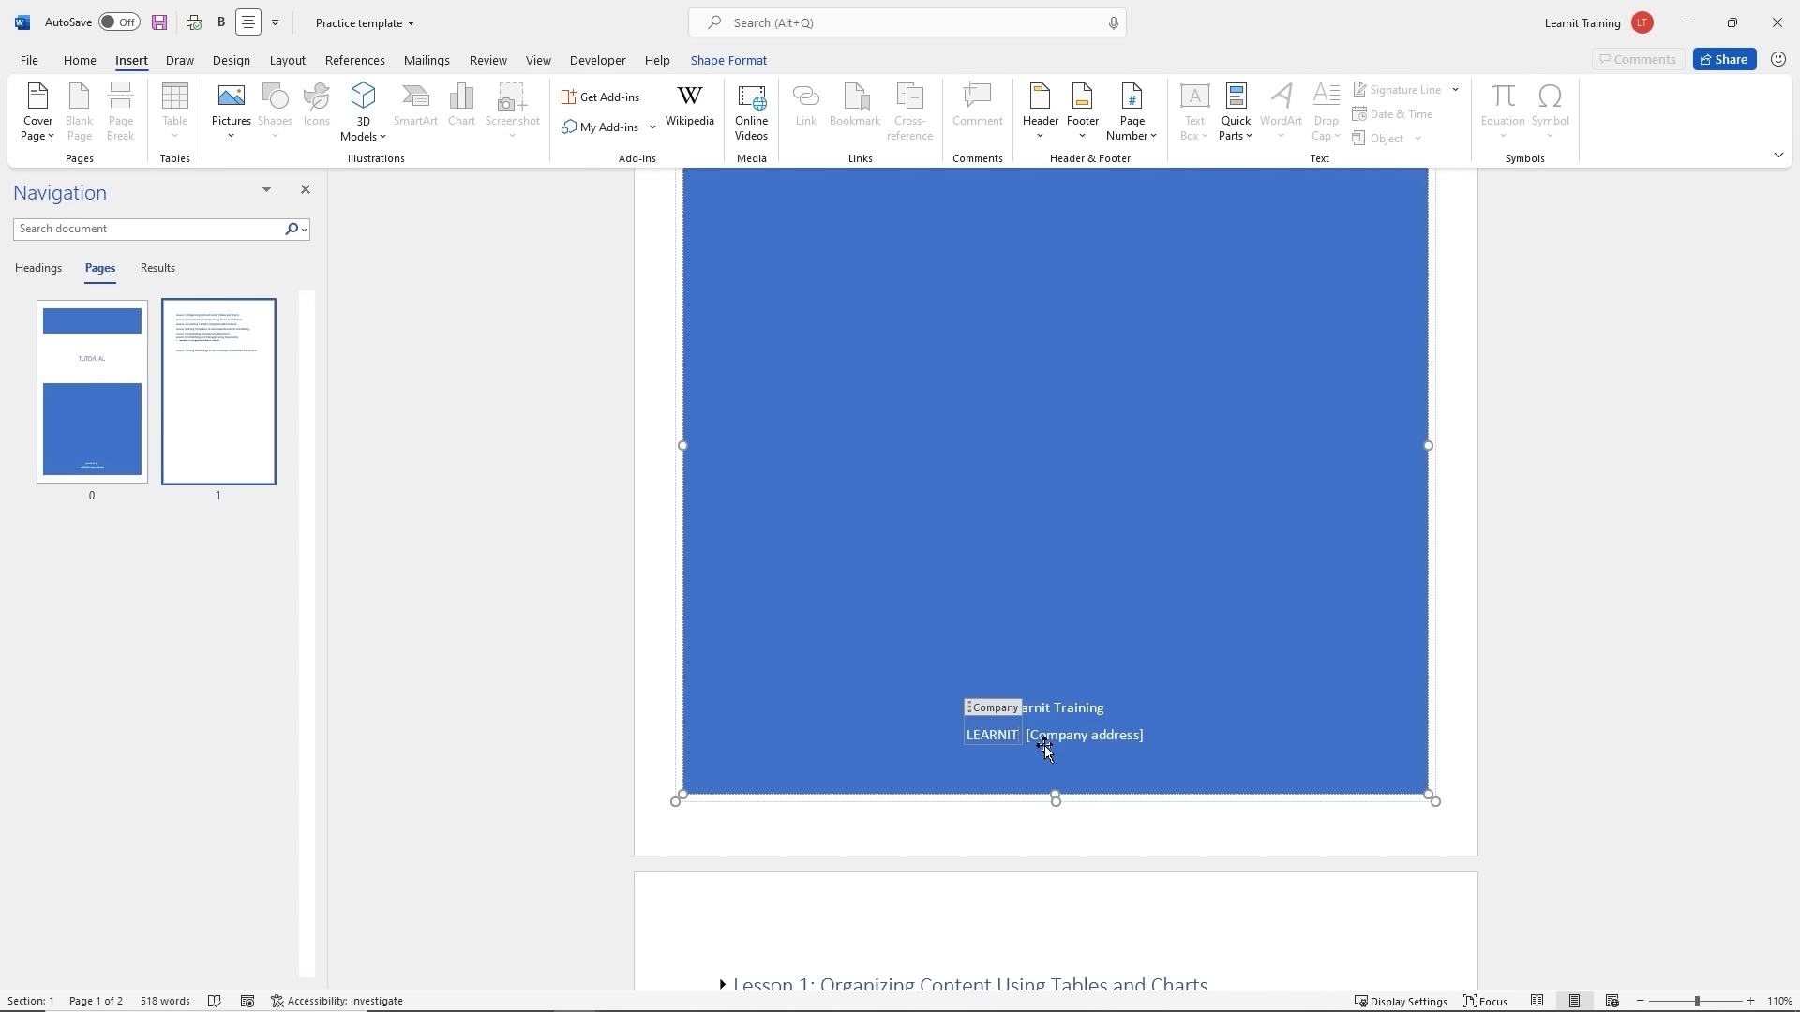
Delete the company address placeholder from the cover page
click(1070, 736)
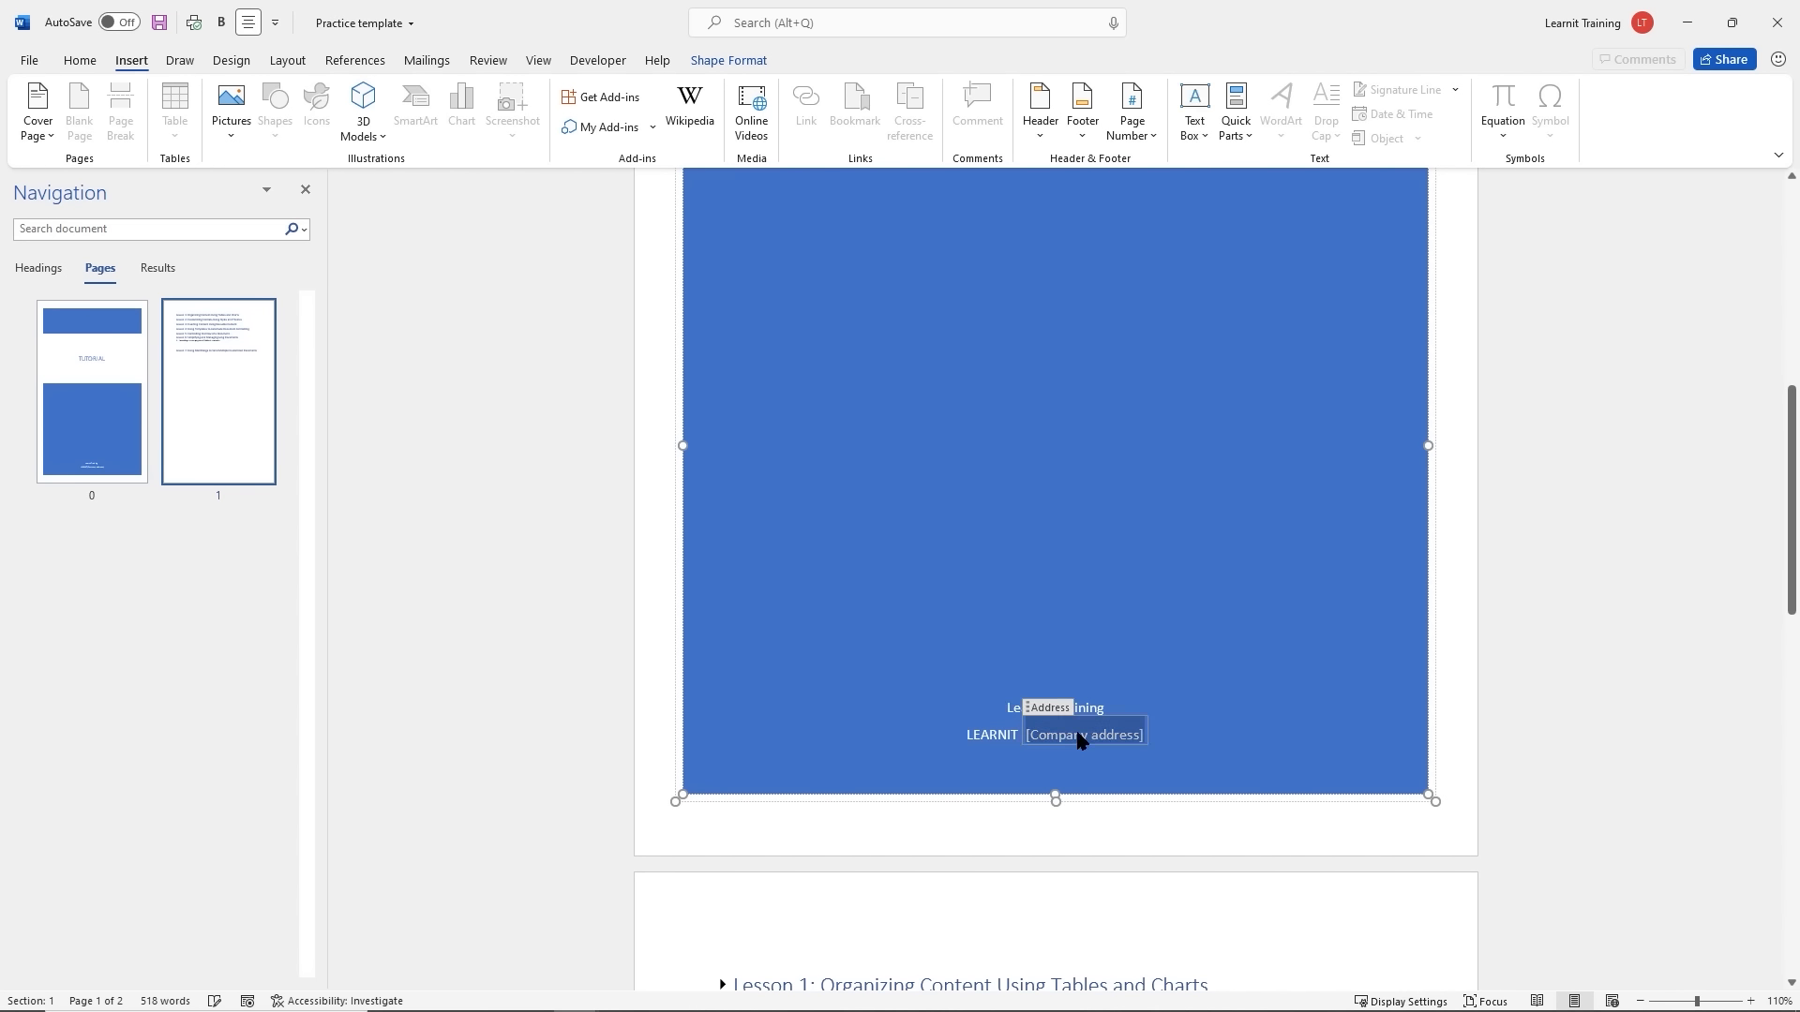
click(1045, 710)
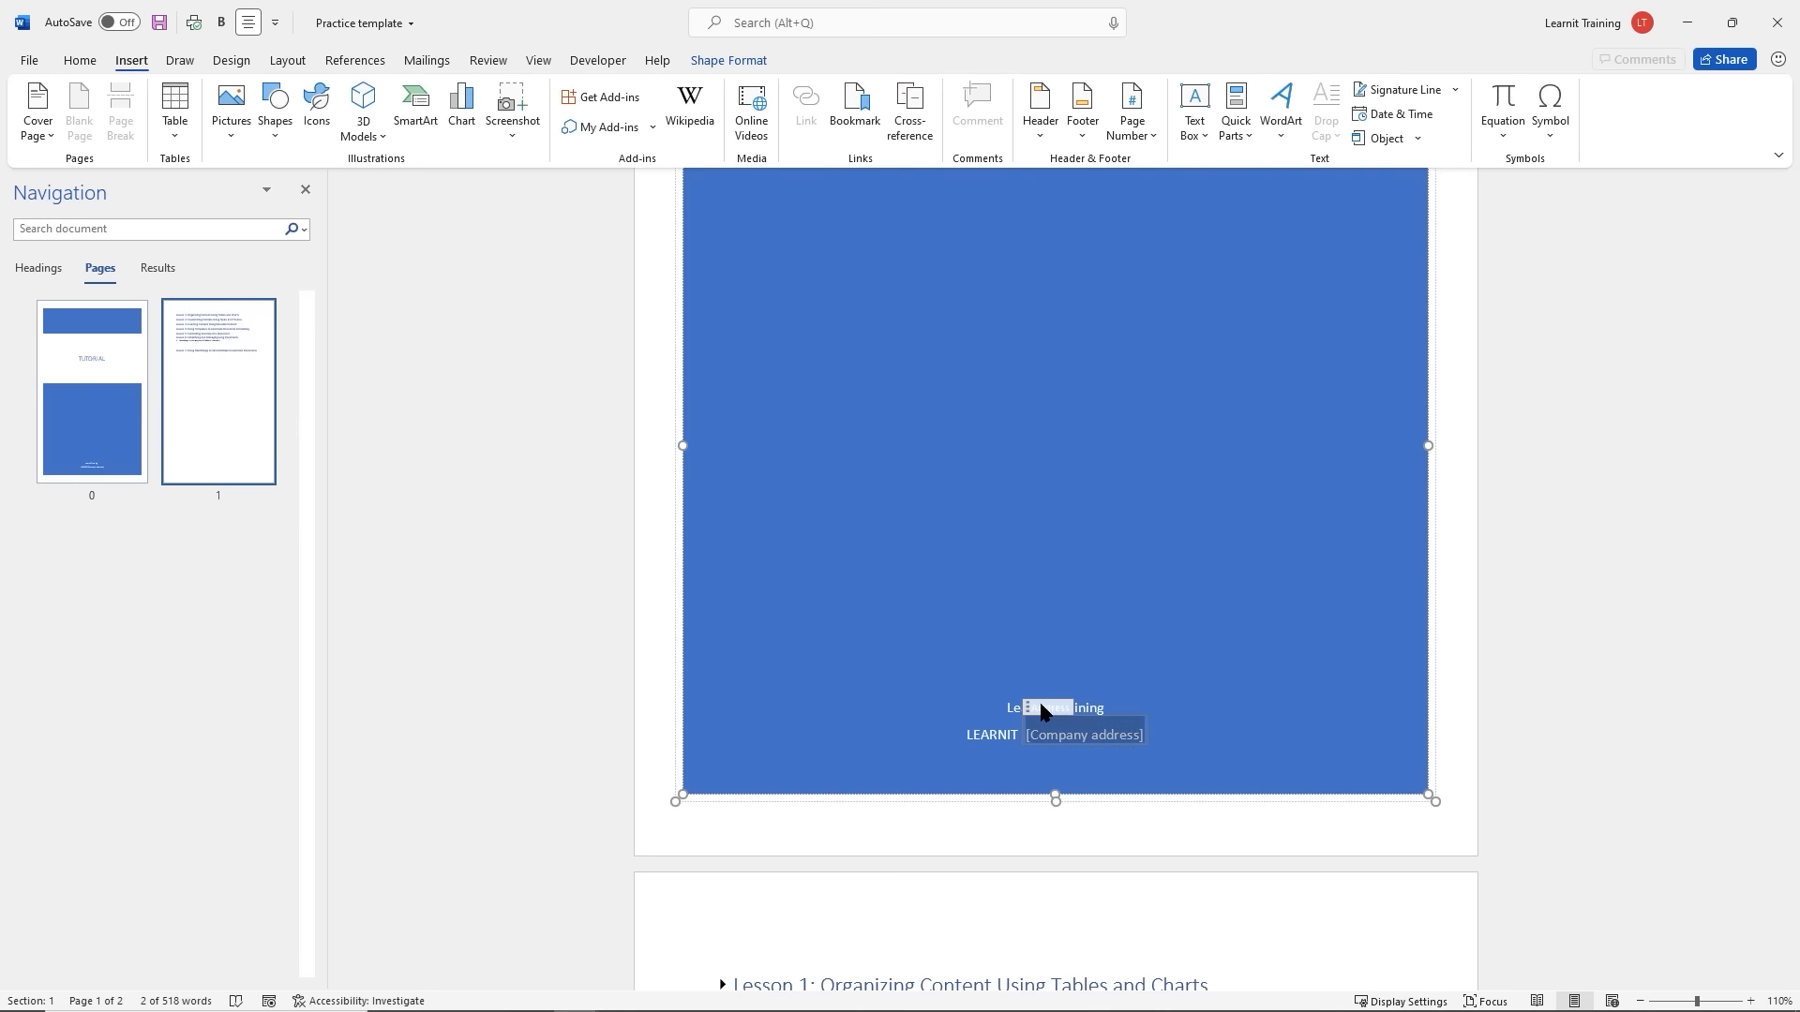
key(Delete)
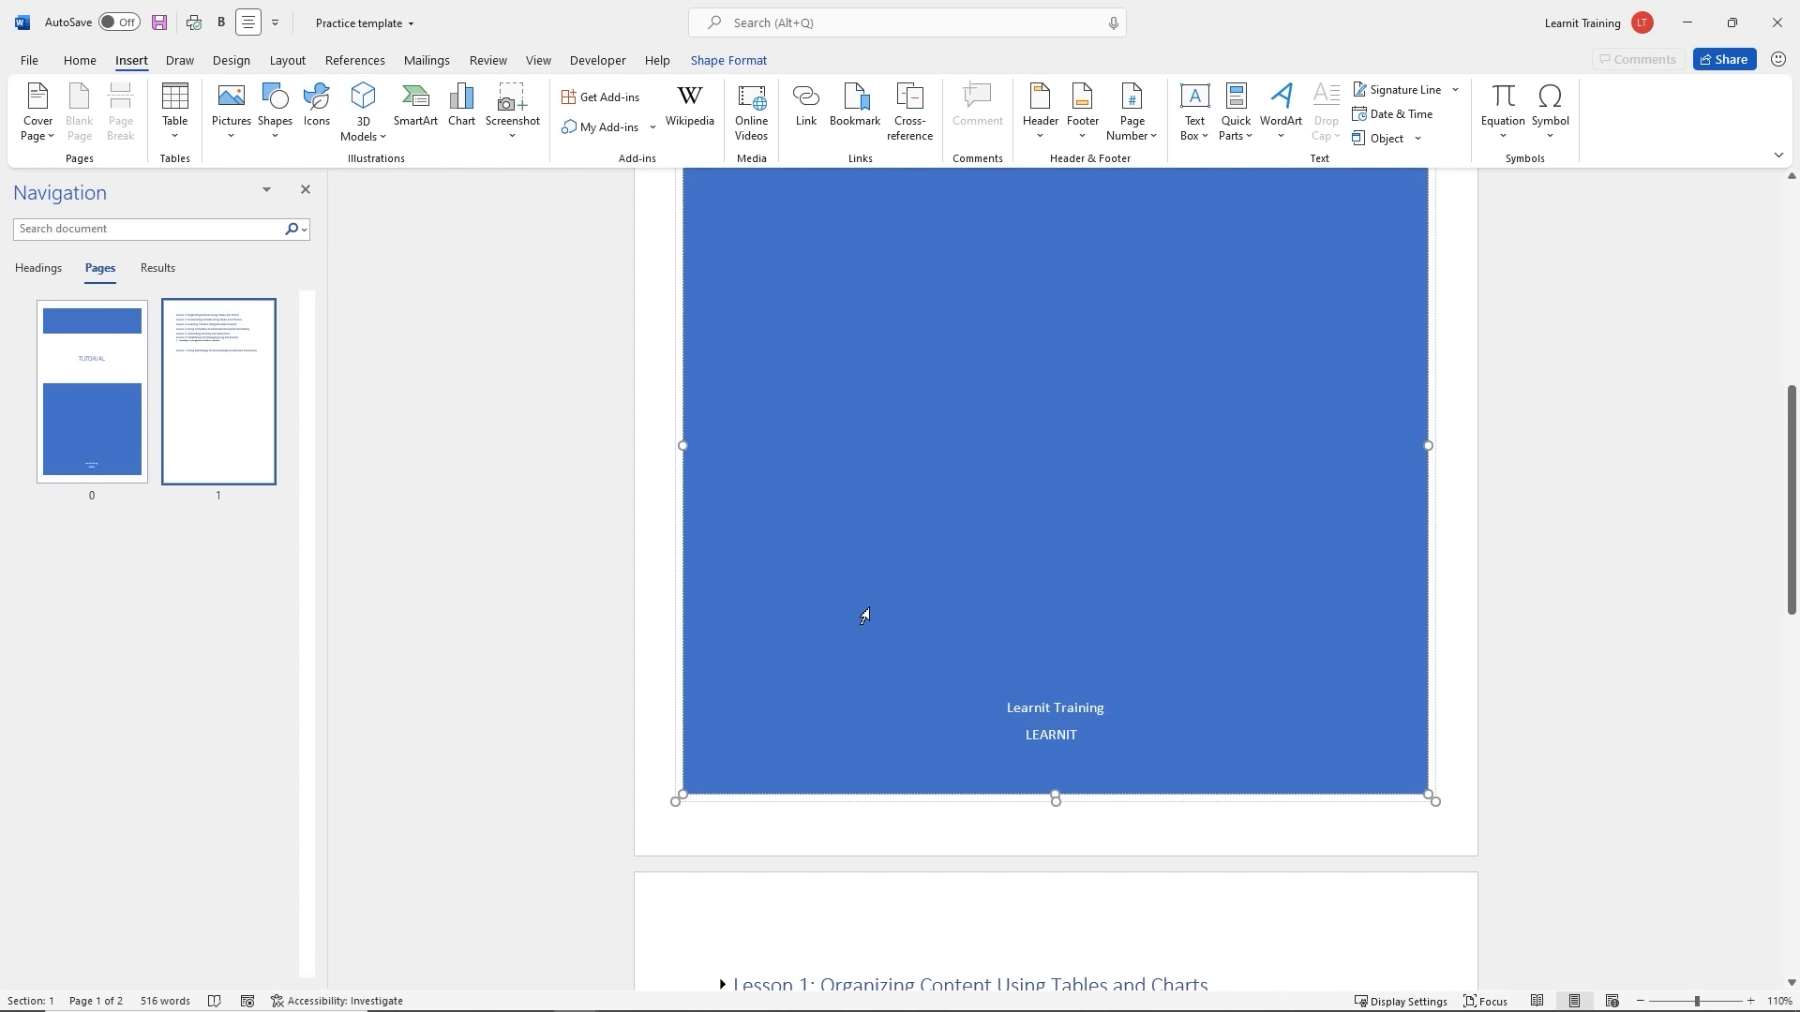
click(654, 507)
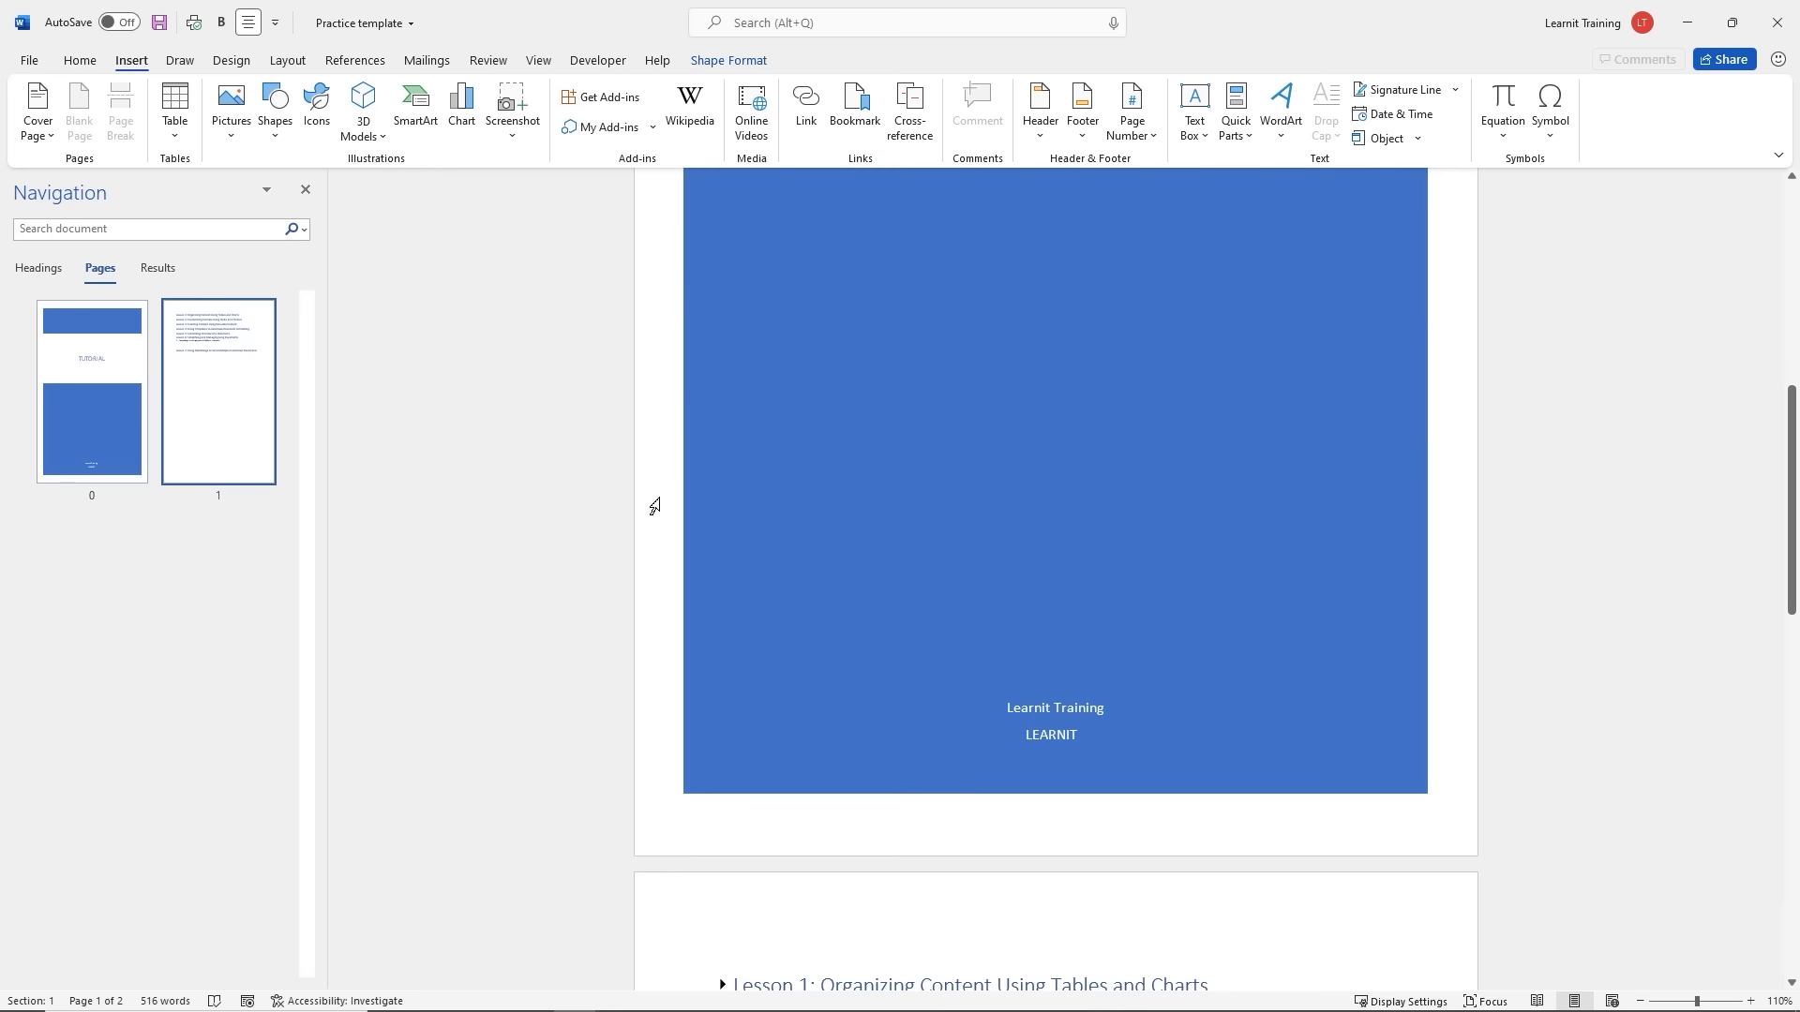
click(896, 605)
Look over the finished cover page and the lesson headings on the page after it
scroll(929, 603, up, 10)
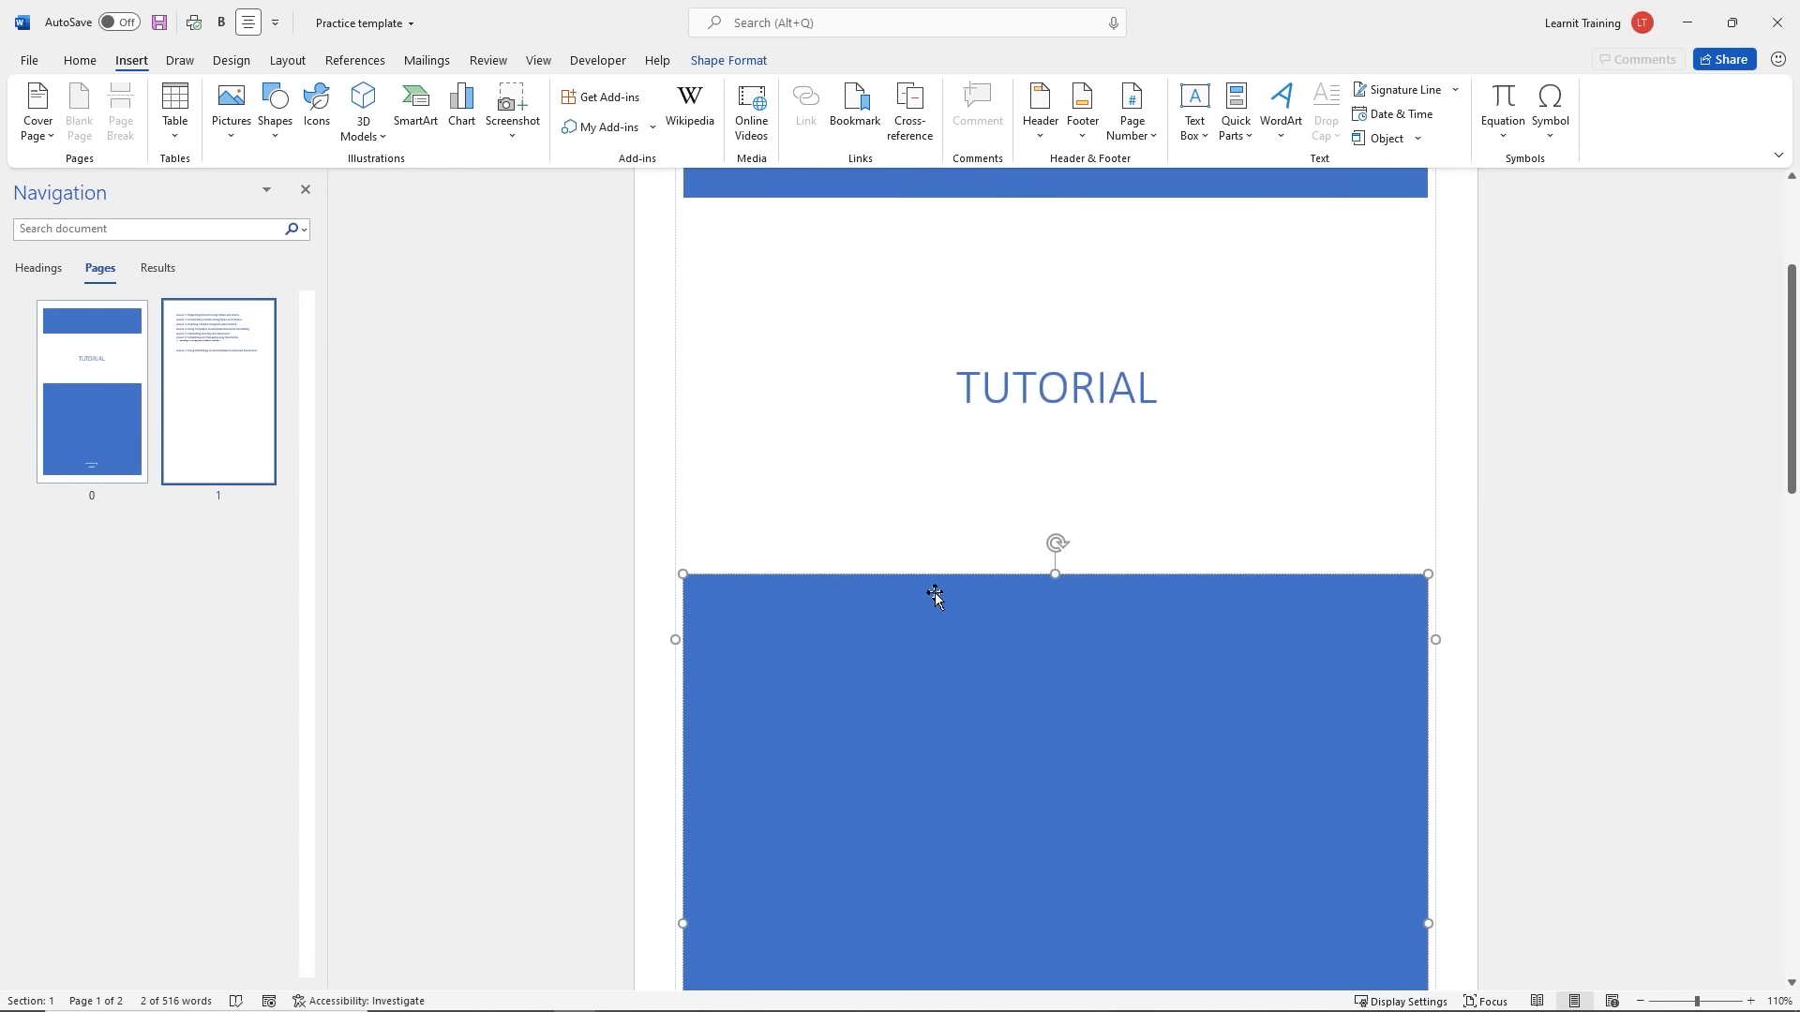
scroll(946, 590, down, 10)
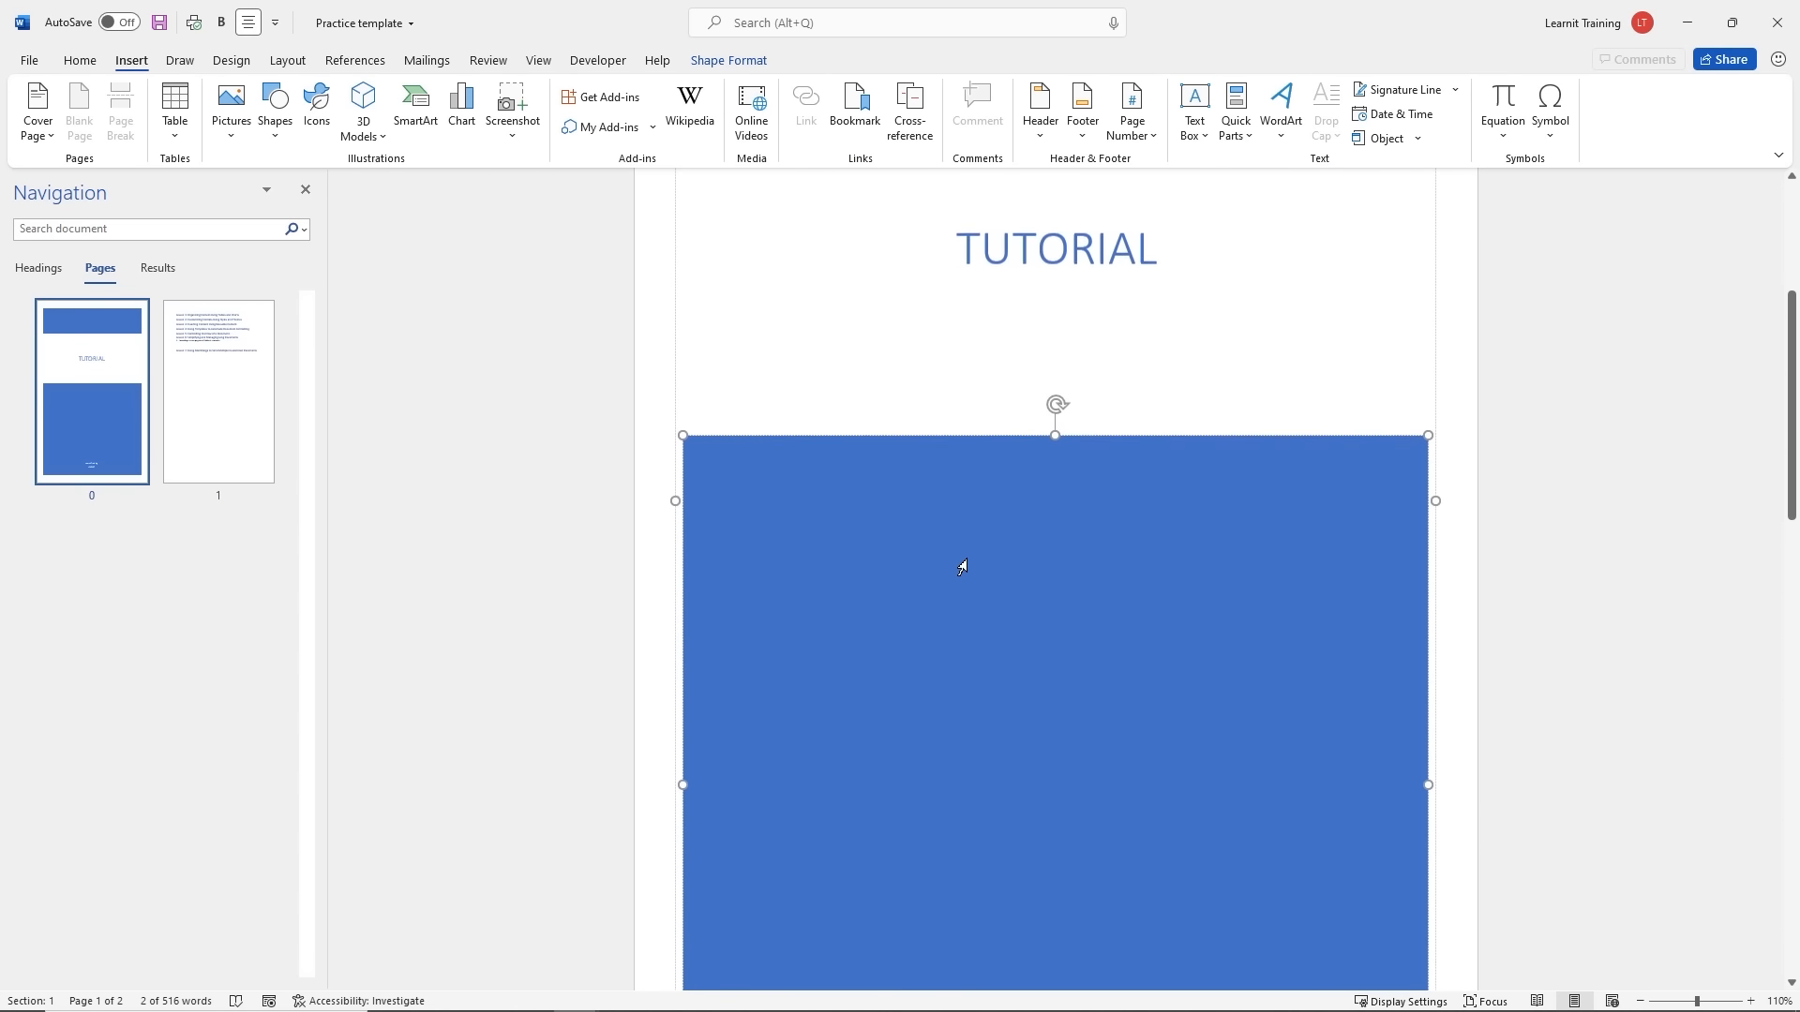
scroll(964, 574, down, 4)
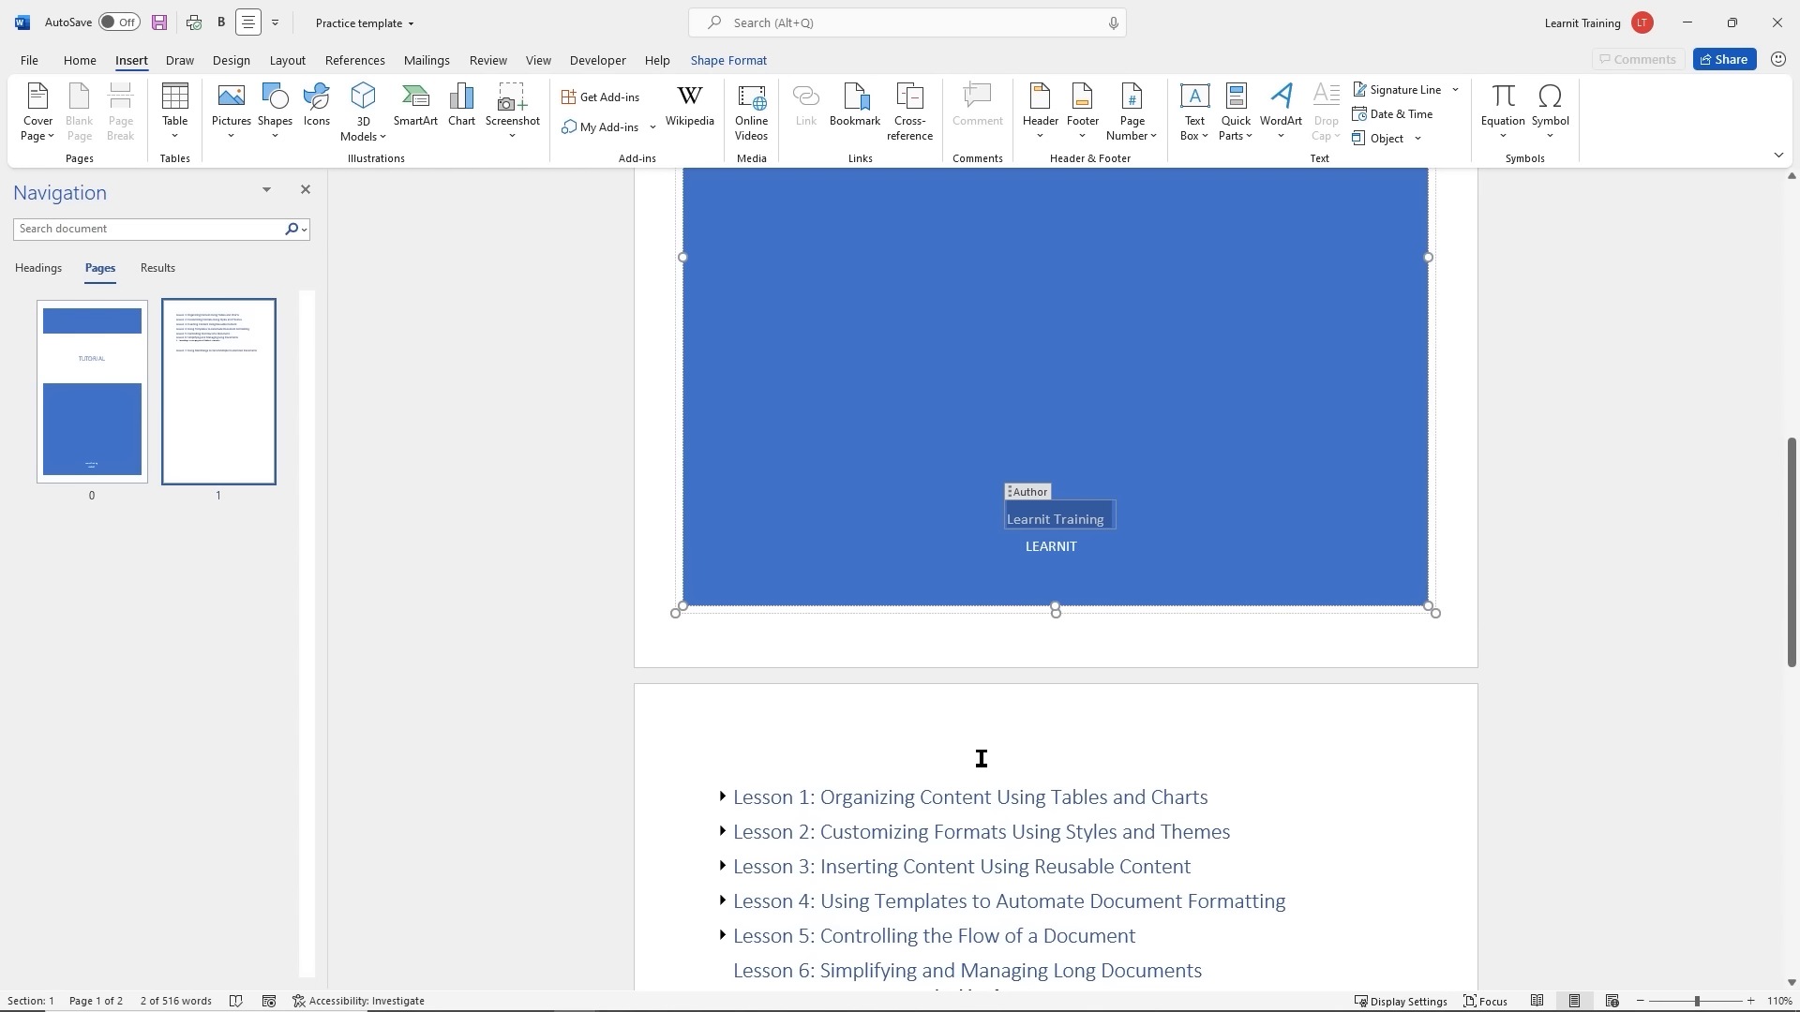
click(1228, 806)
scroll(1219, 600, down, 3)
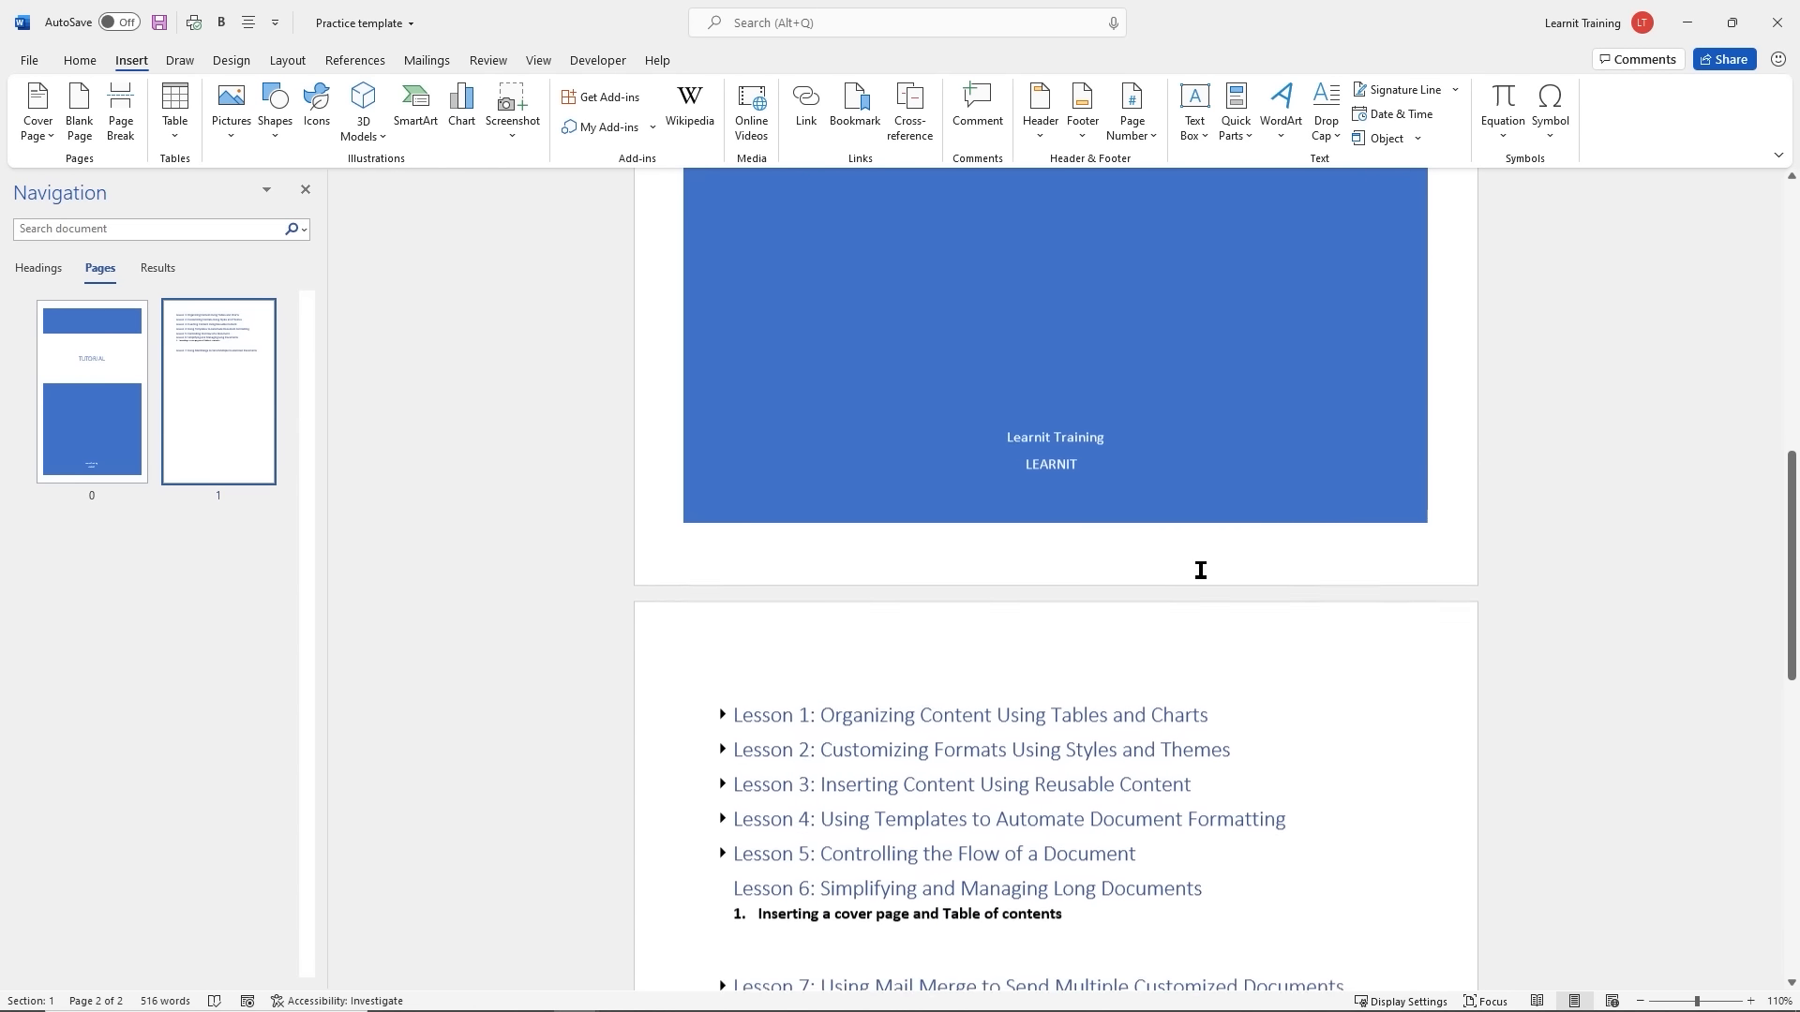
scroll(1281, 599, down, 1)
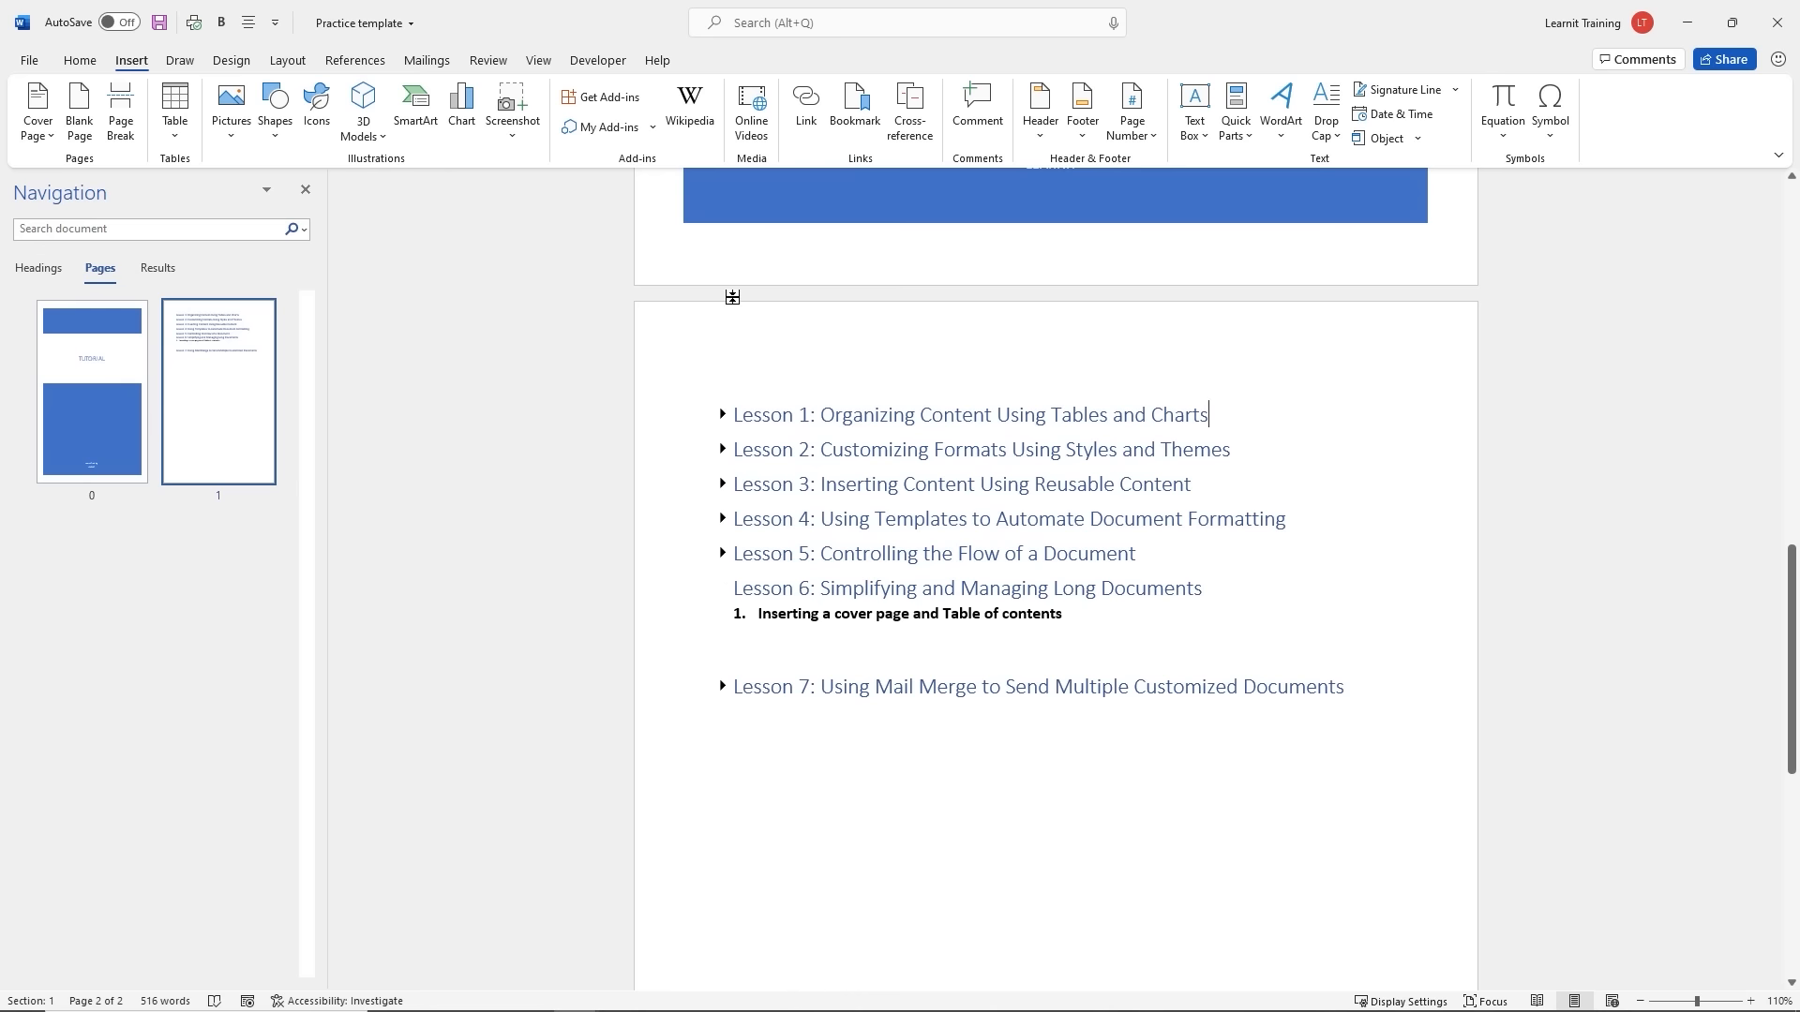
Examine the built-in and custom table of contents options without inserting one
click(362, 62)
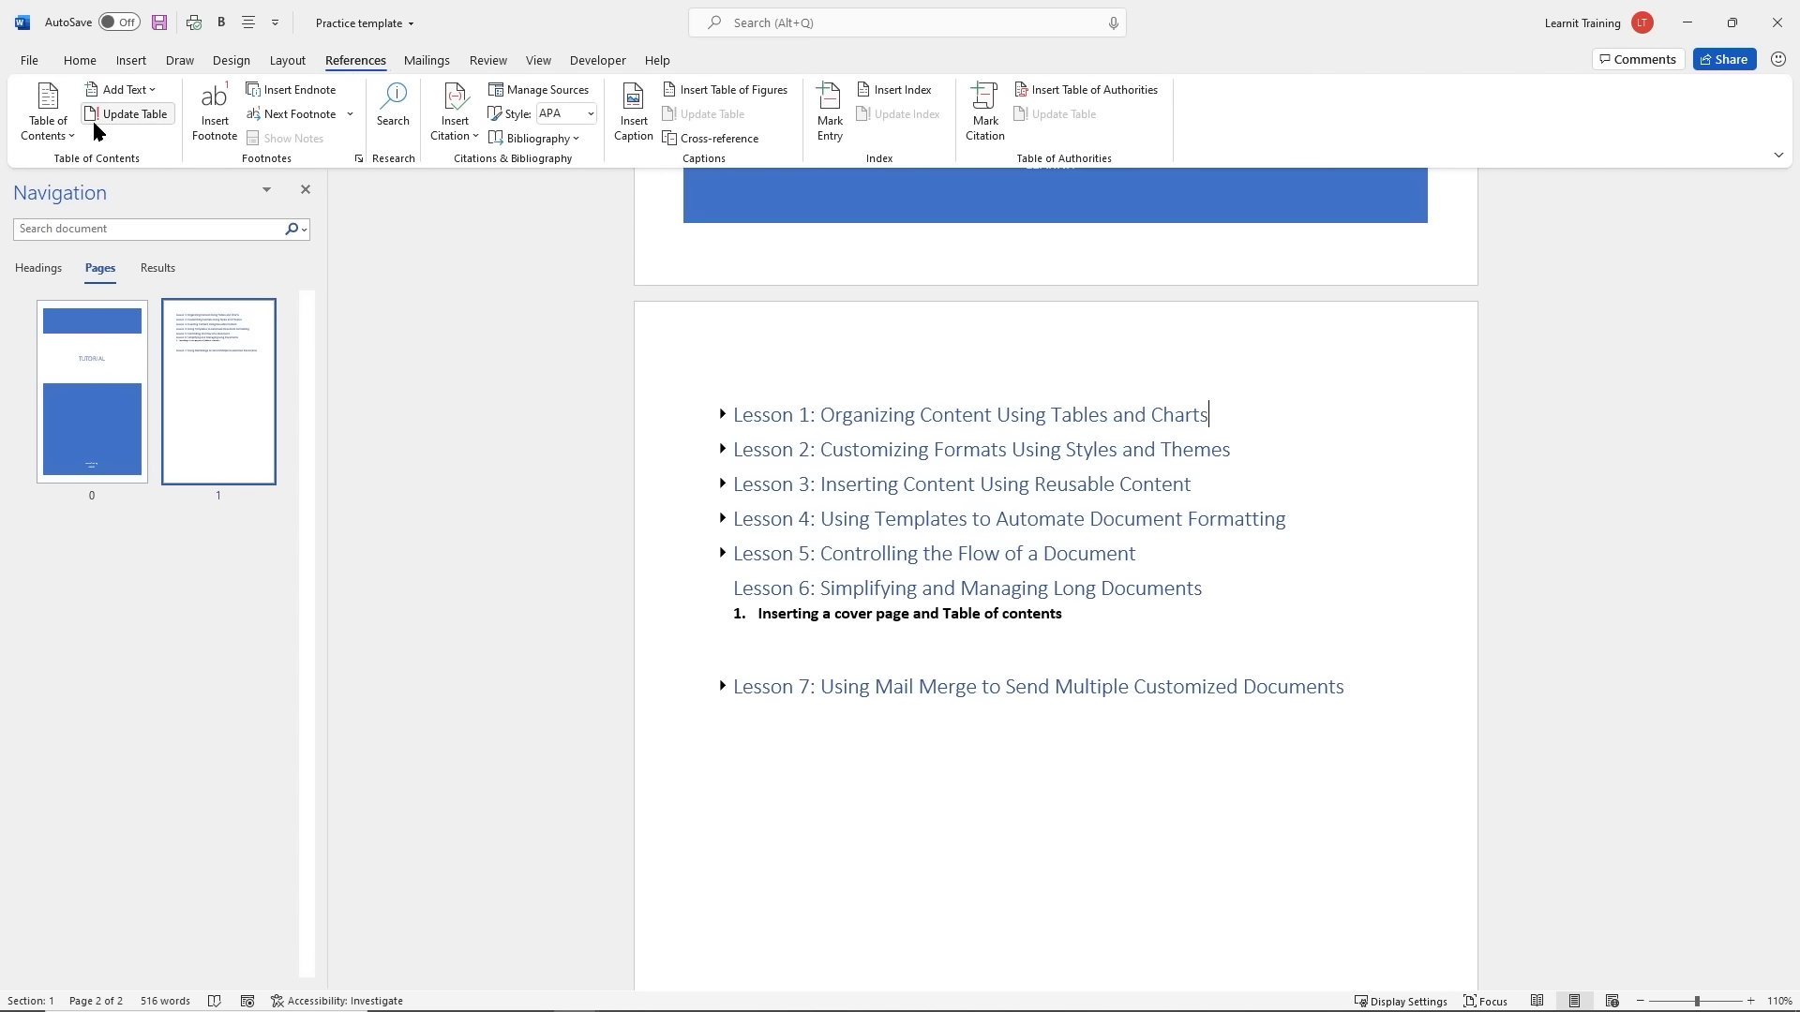
click(31, 131)
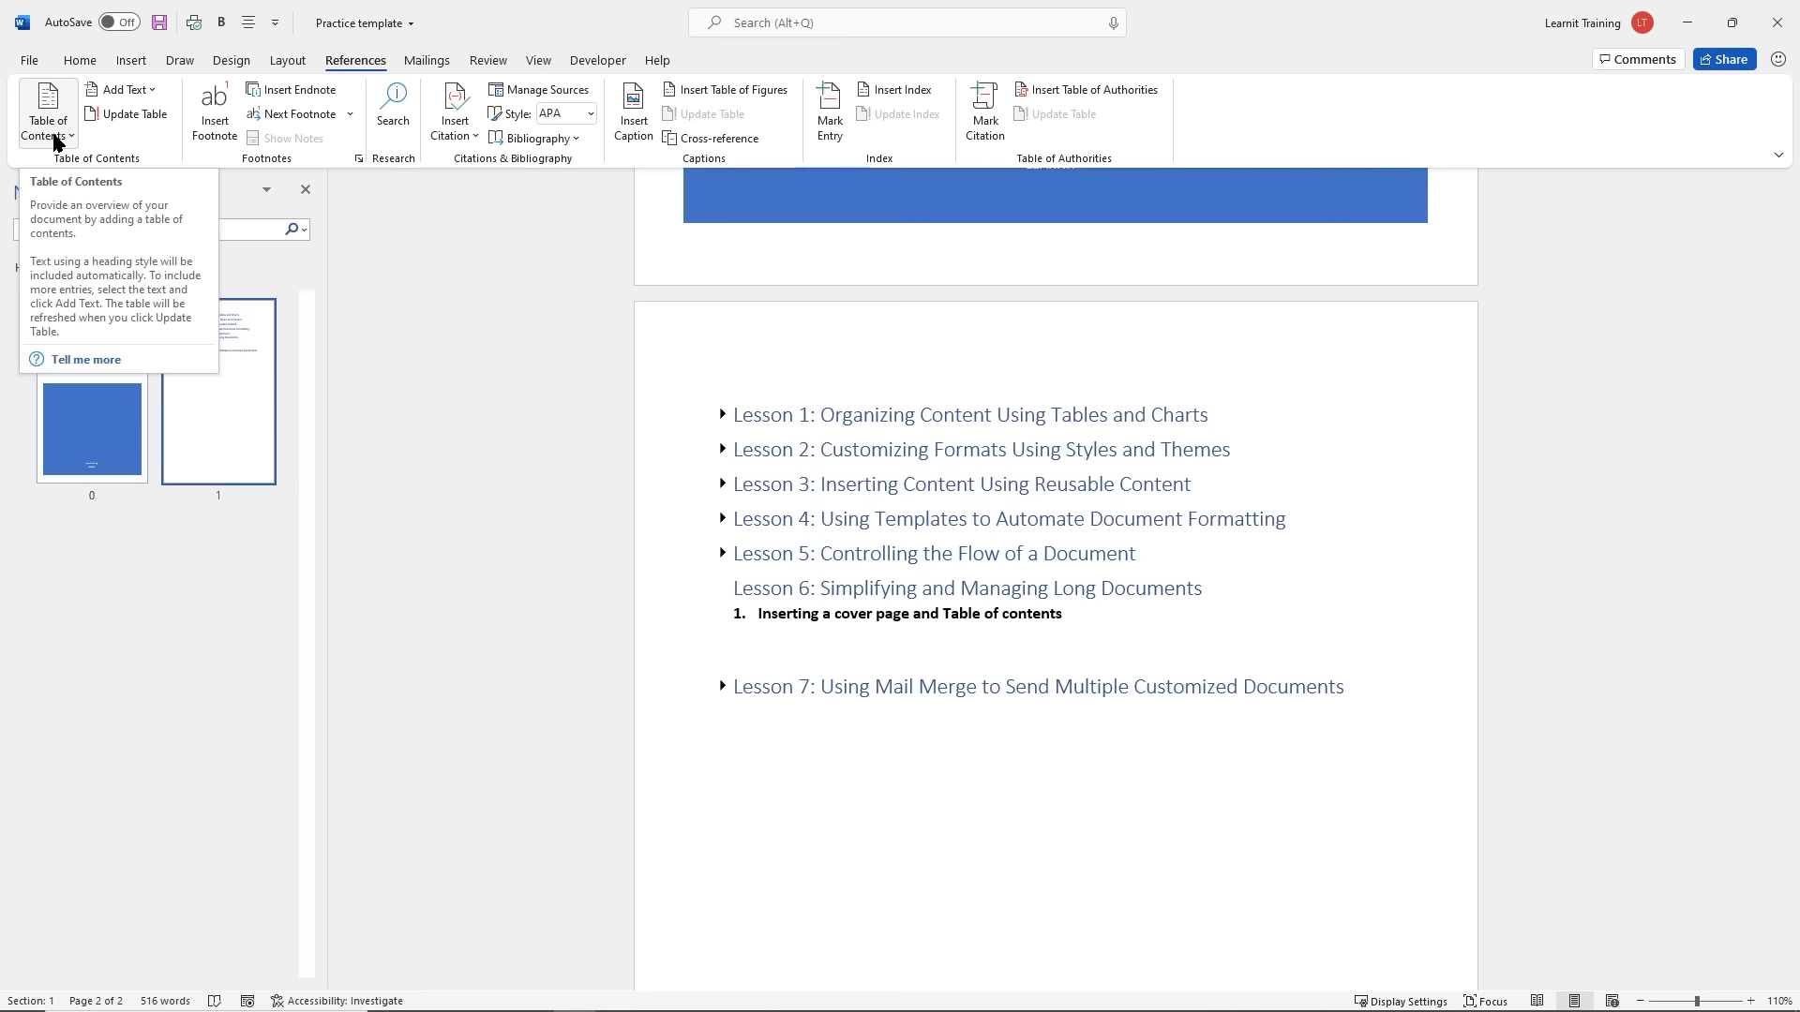
click(69, 141)
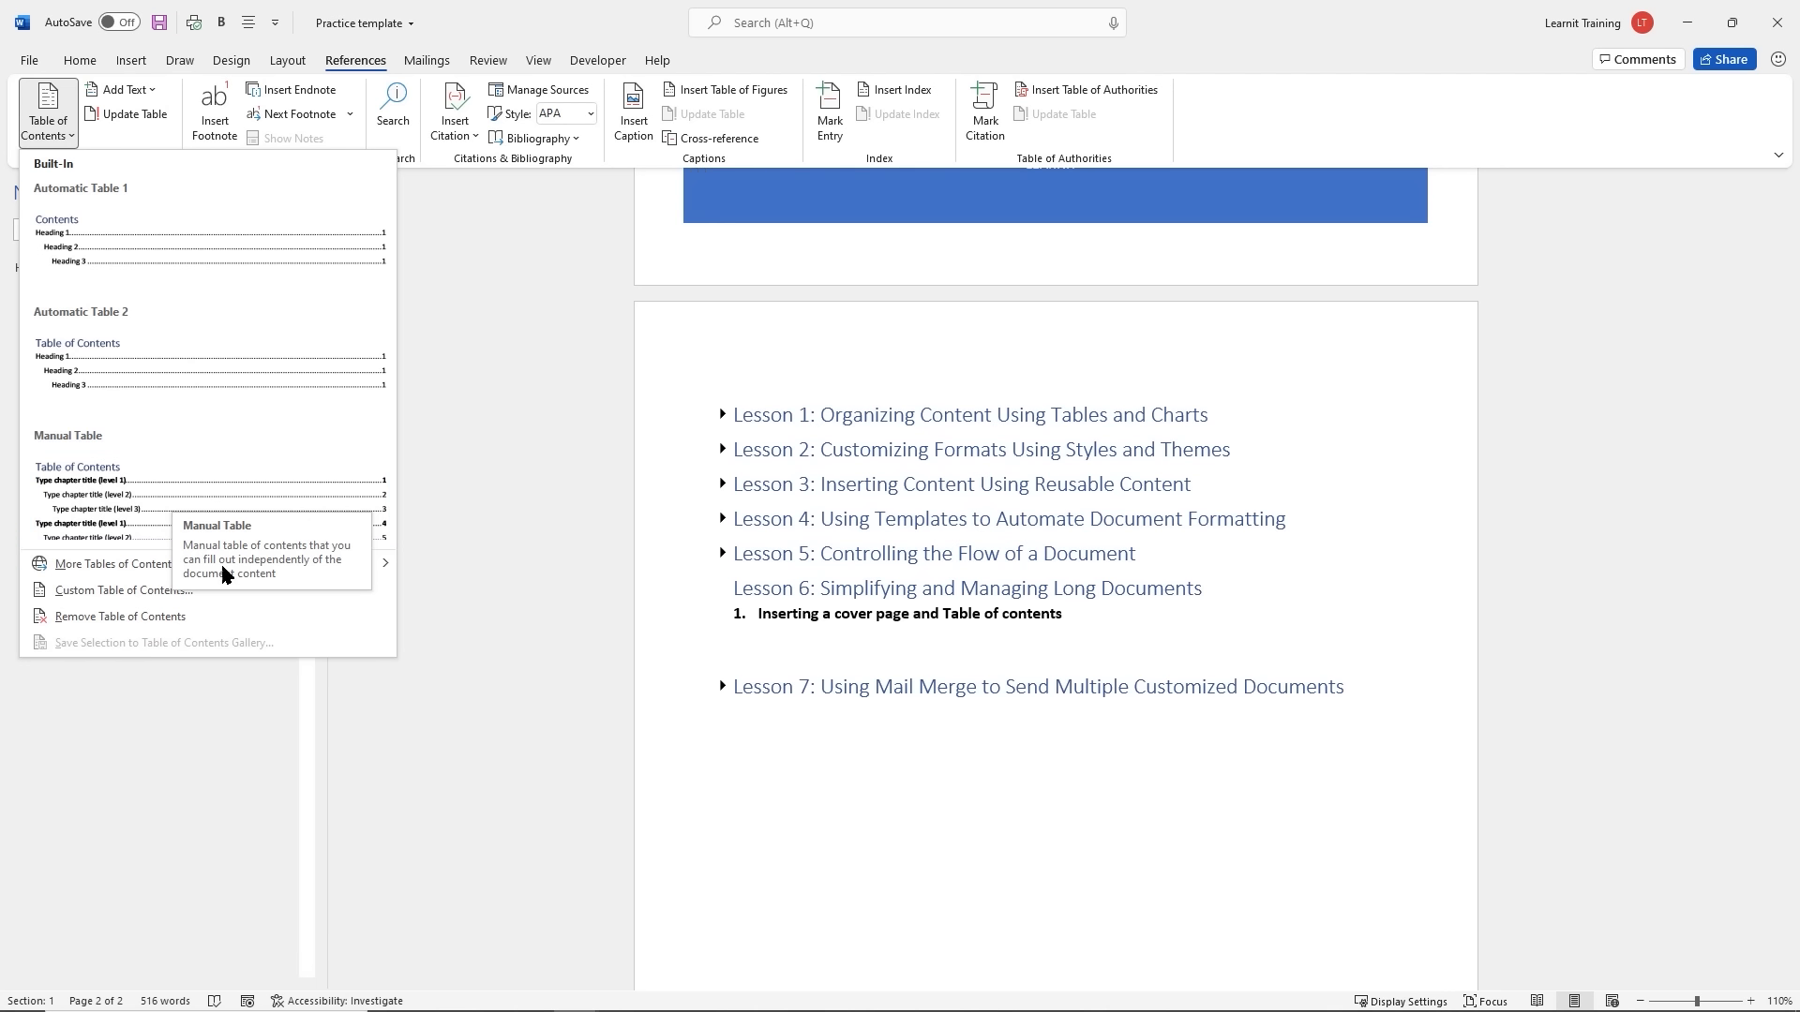
mouse_move(387, 574)
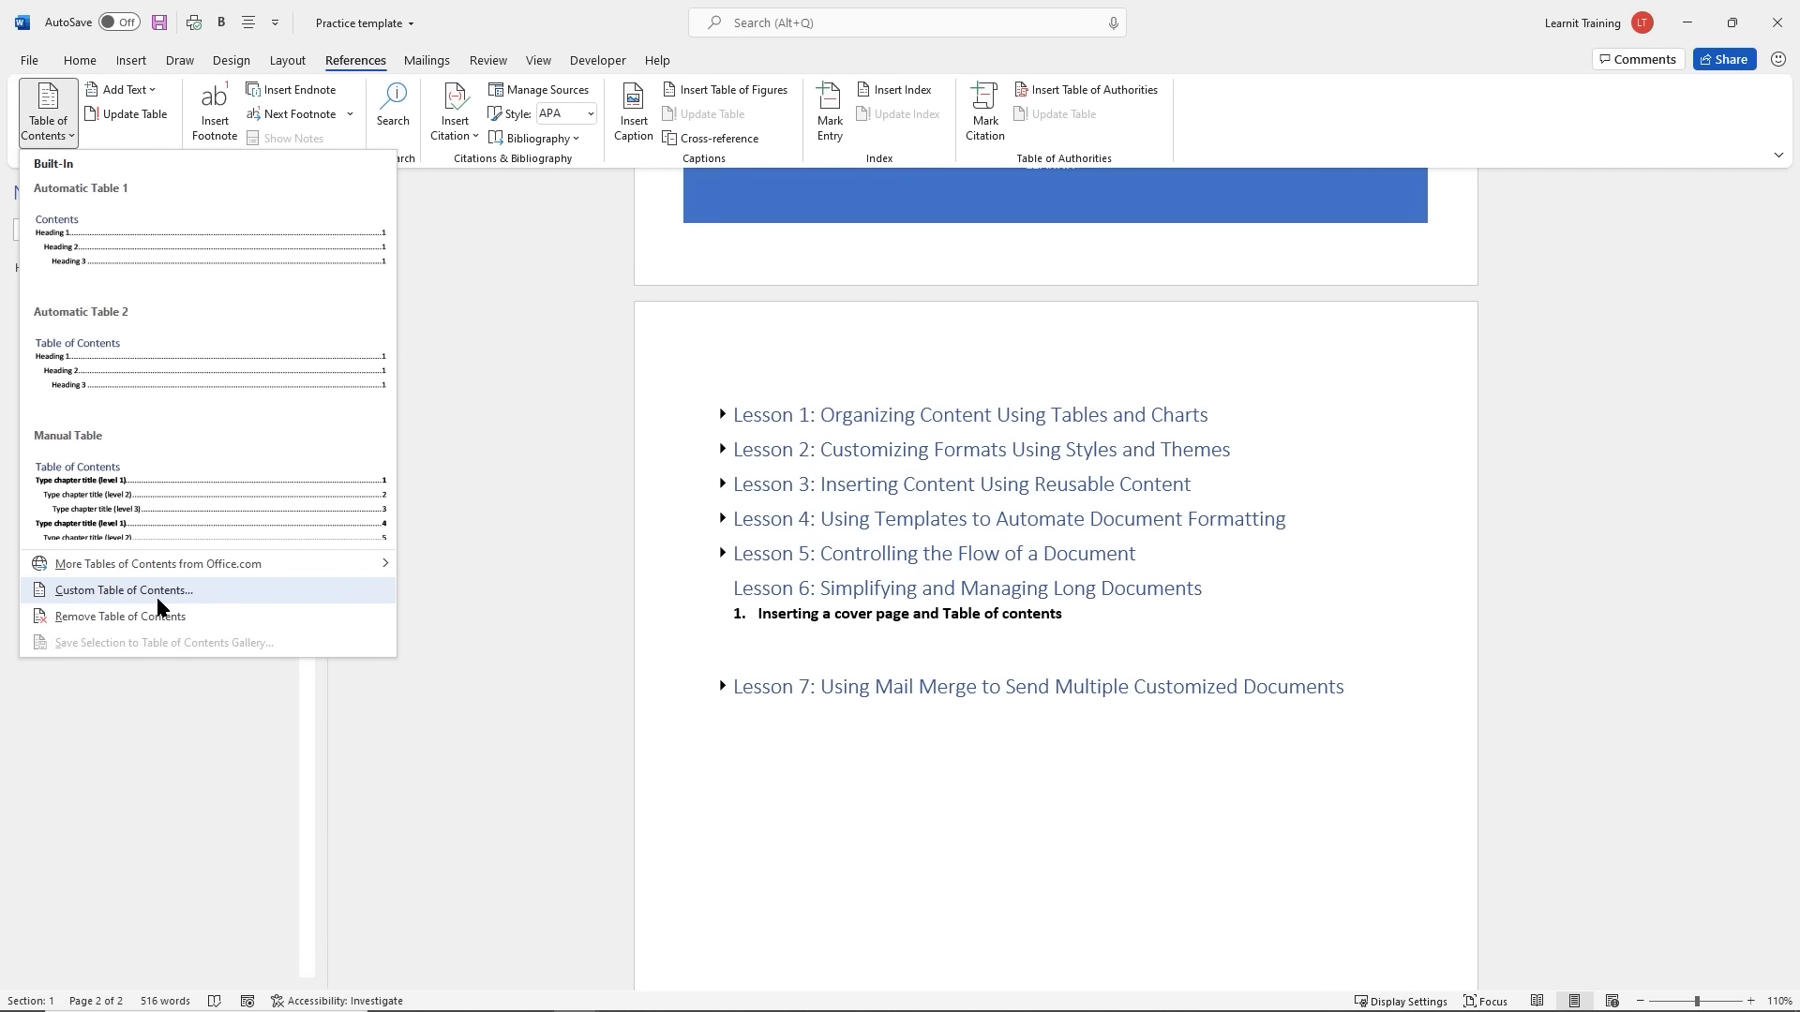
click(1085, 611)
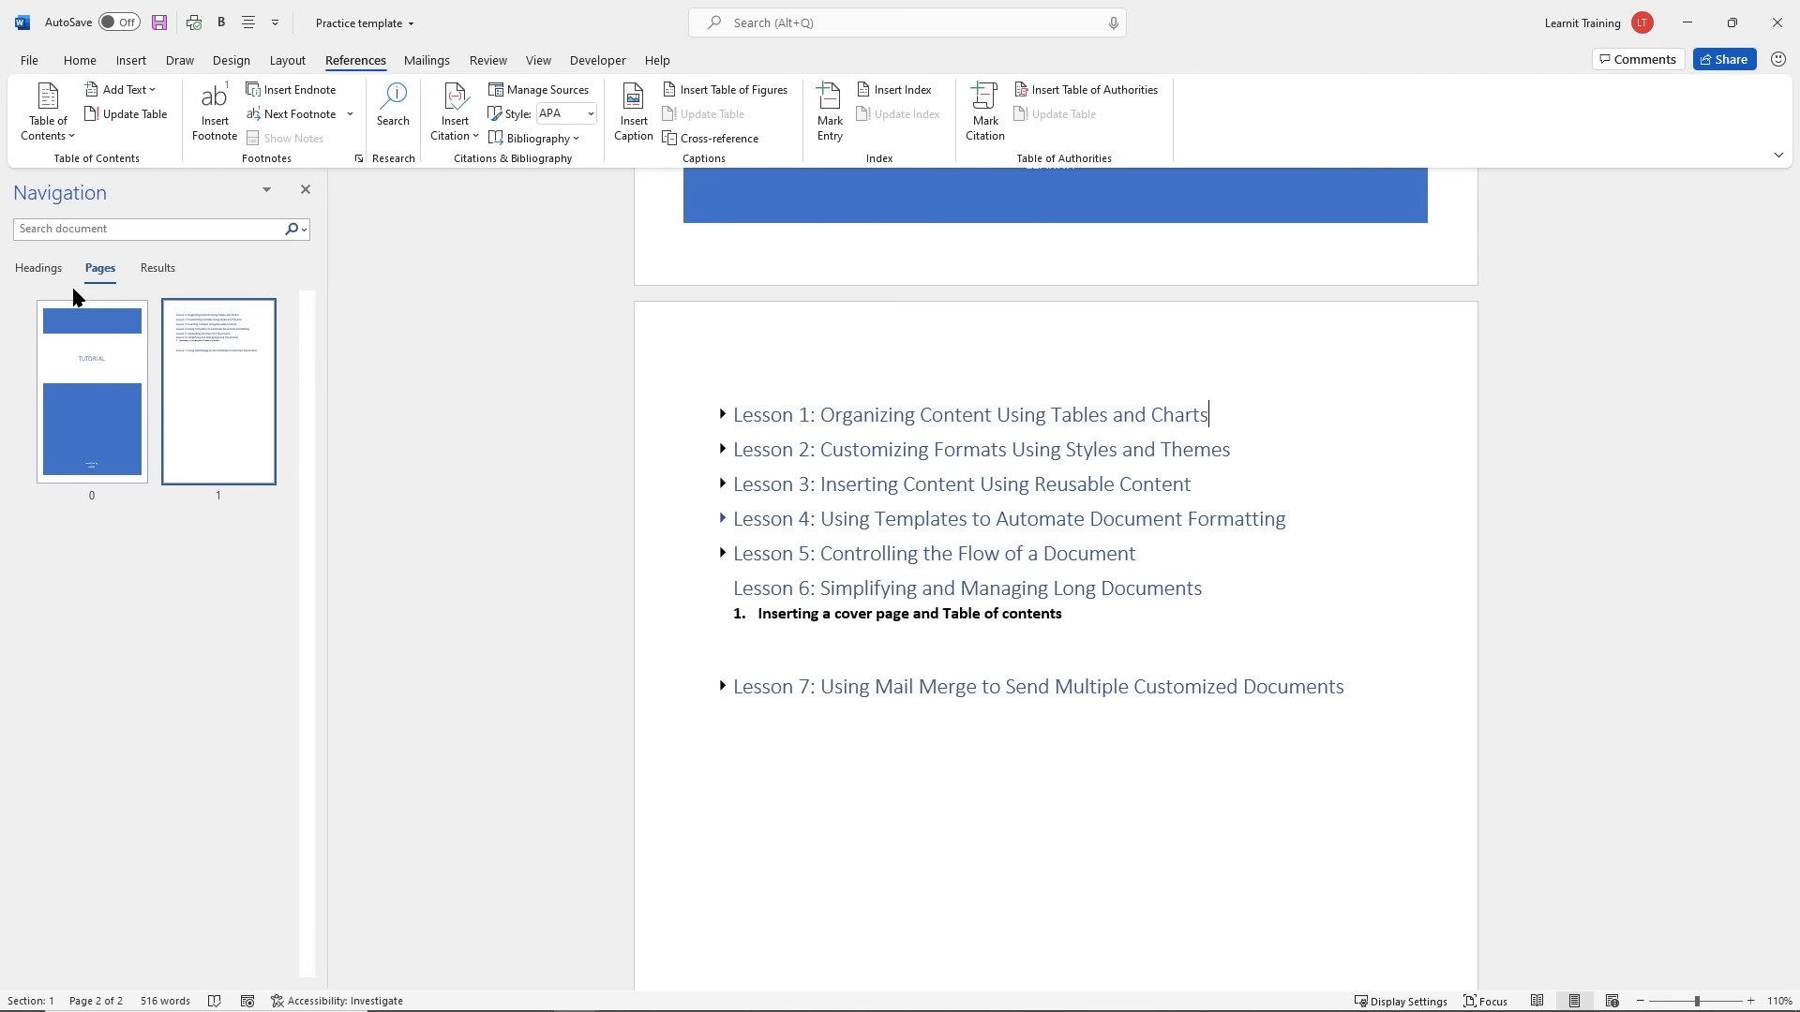
Show the document headings in the navigation pane and compare them with the lesson headings on the page
click(38, 271)
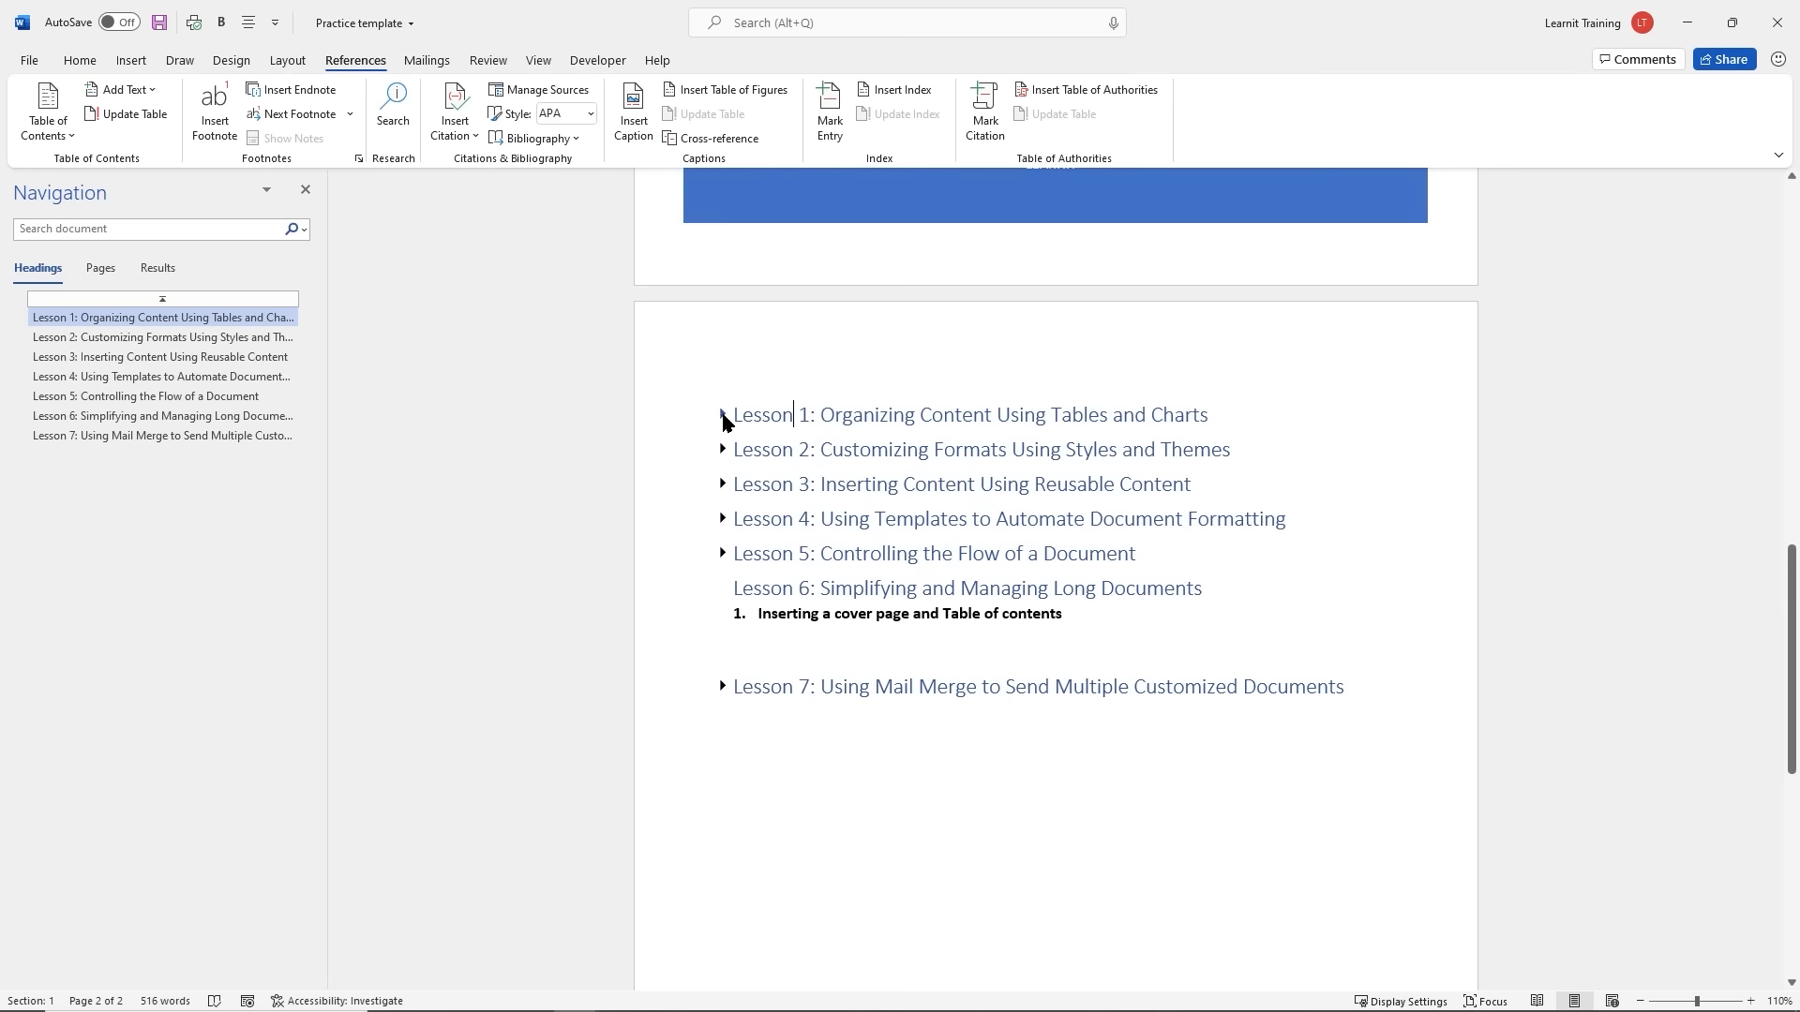
scroll(831, 401, down, 2)
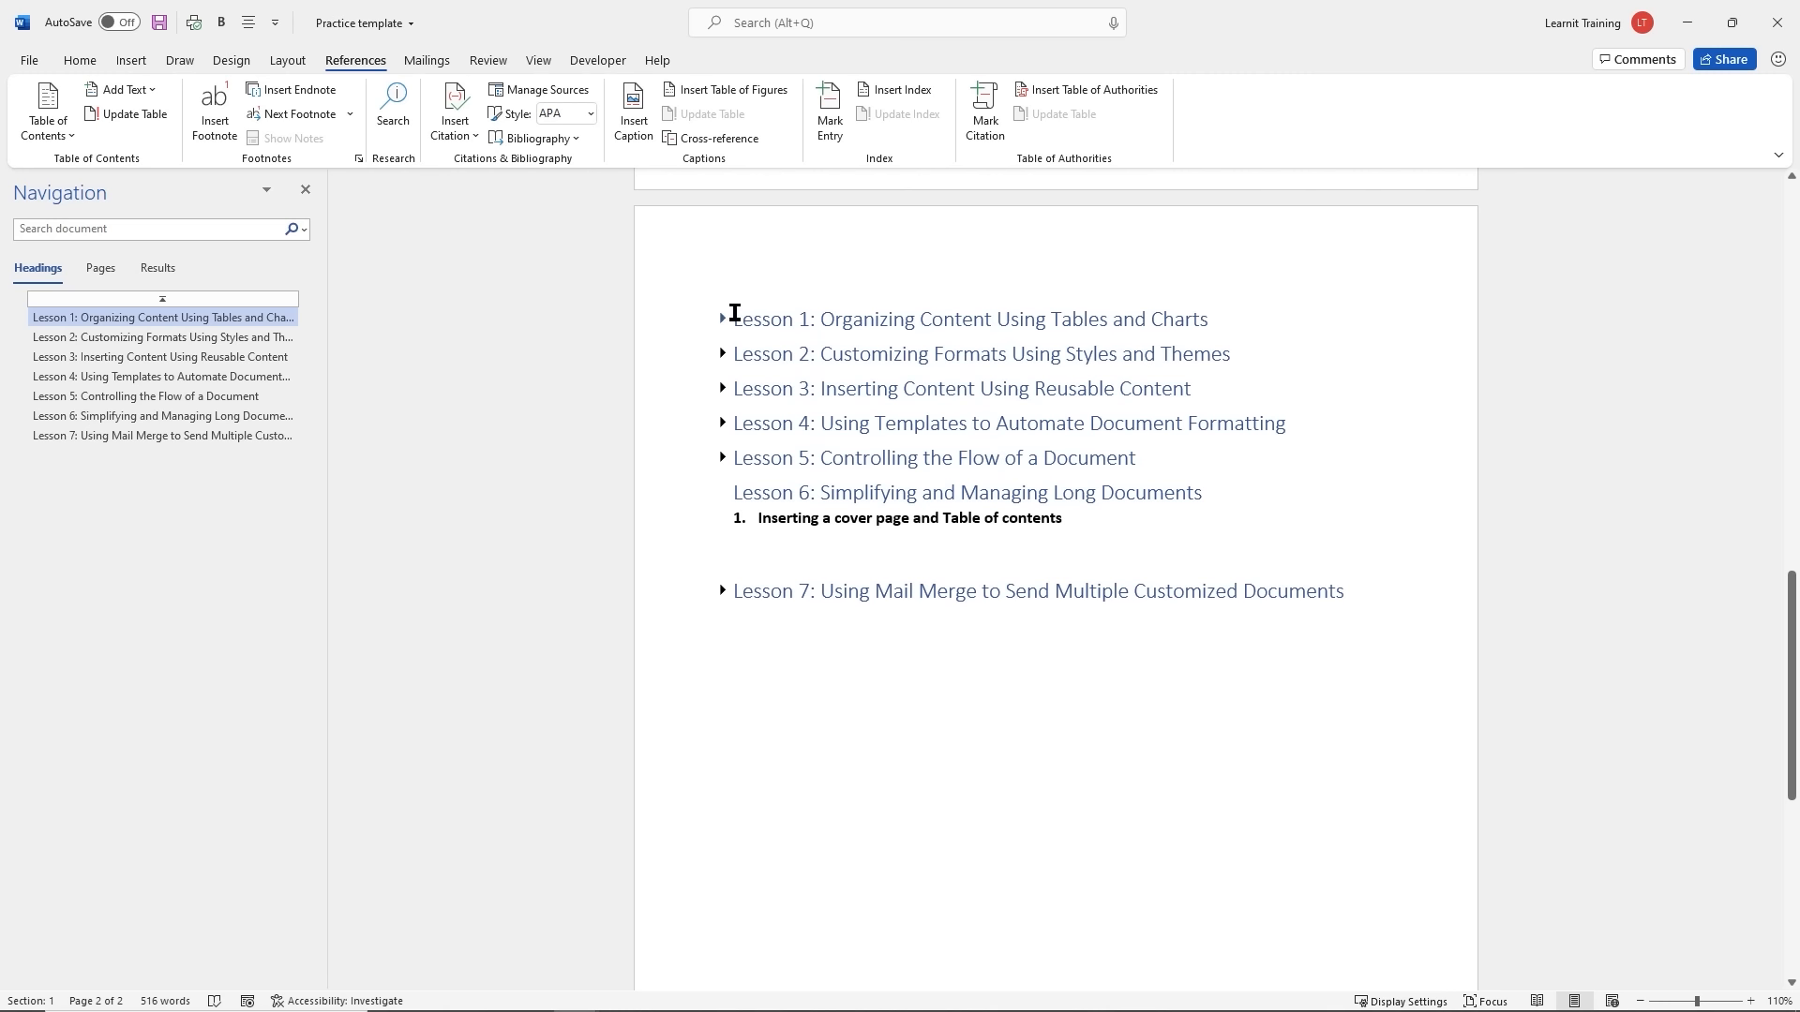
scroll(808, 513, up, 3)
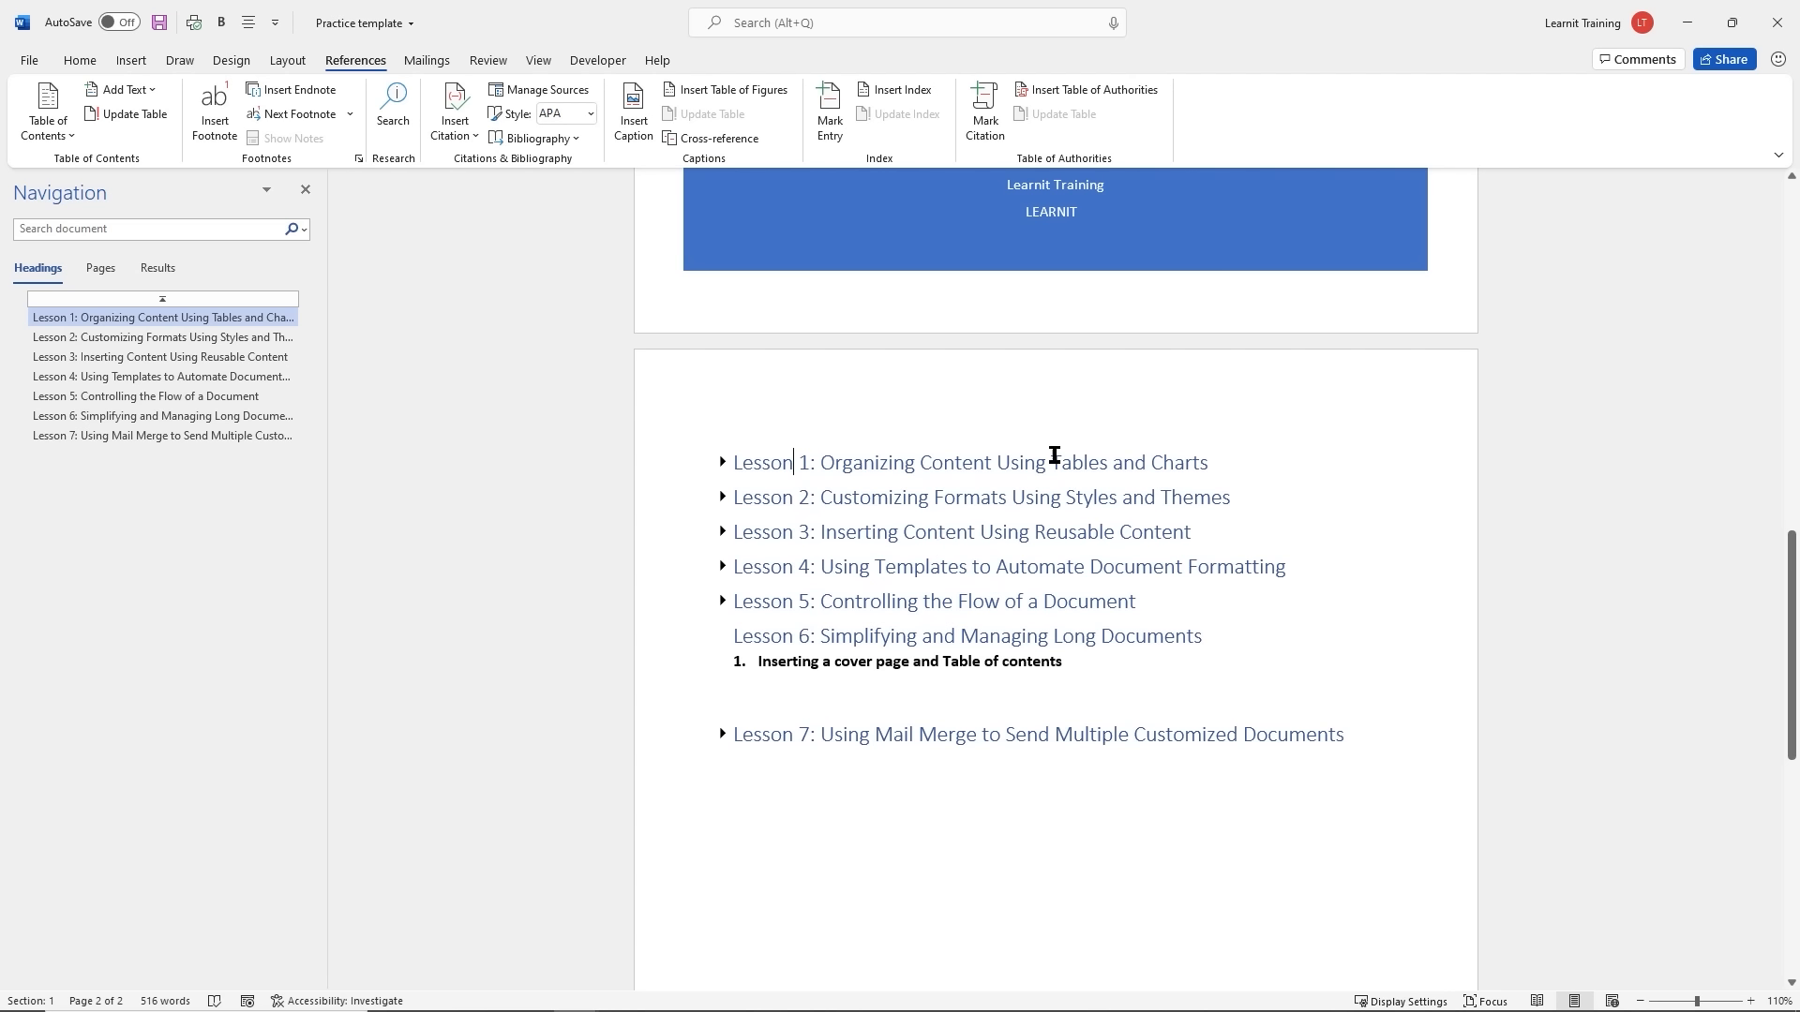
click(1081, 666)
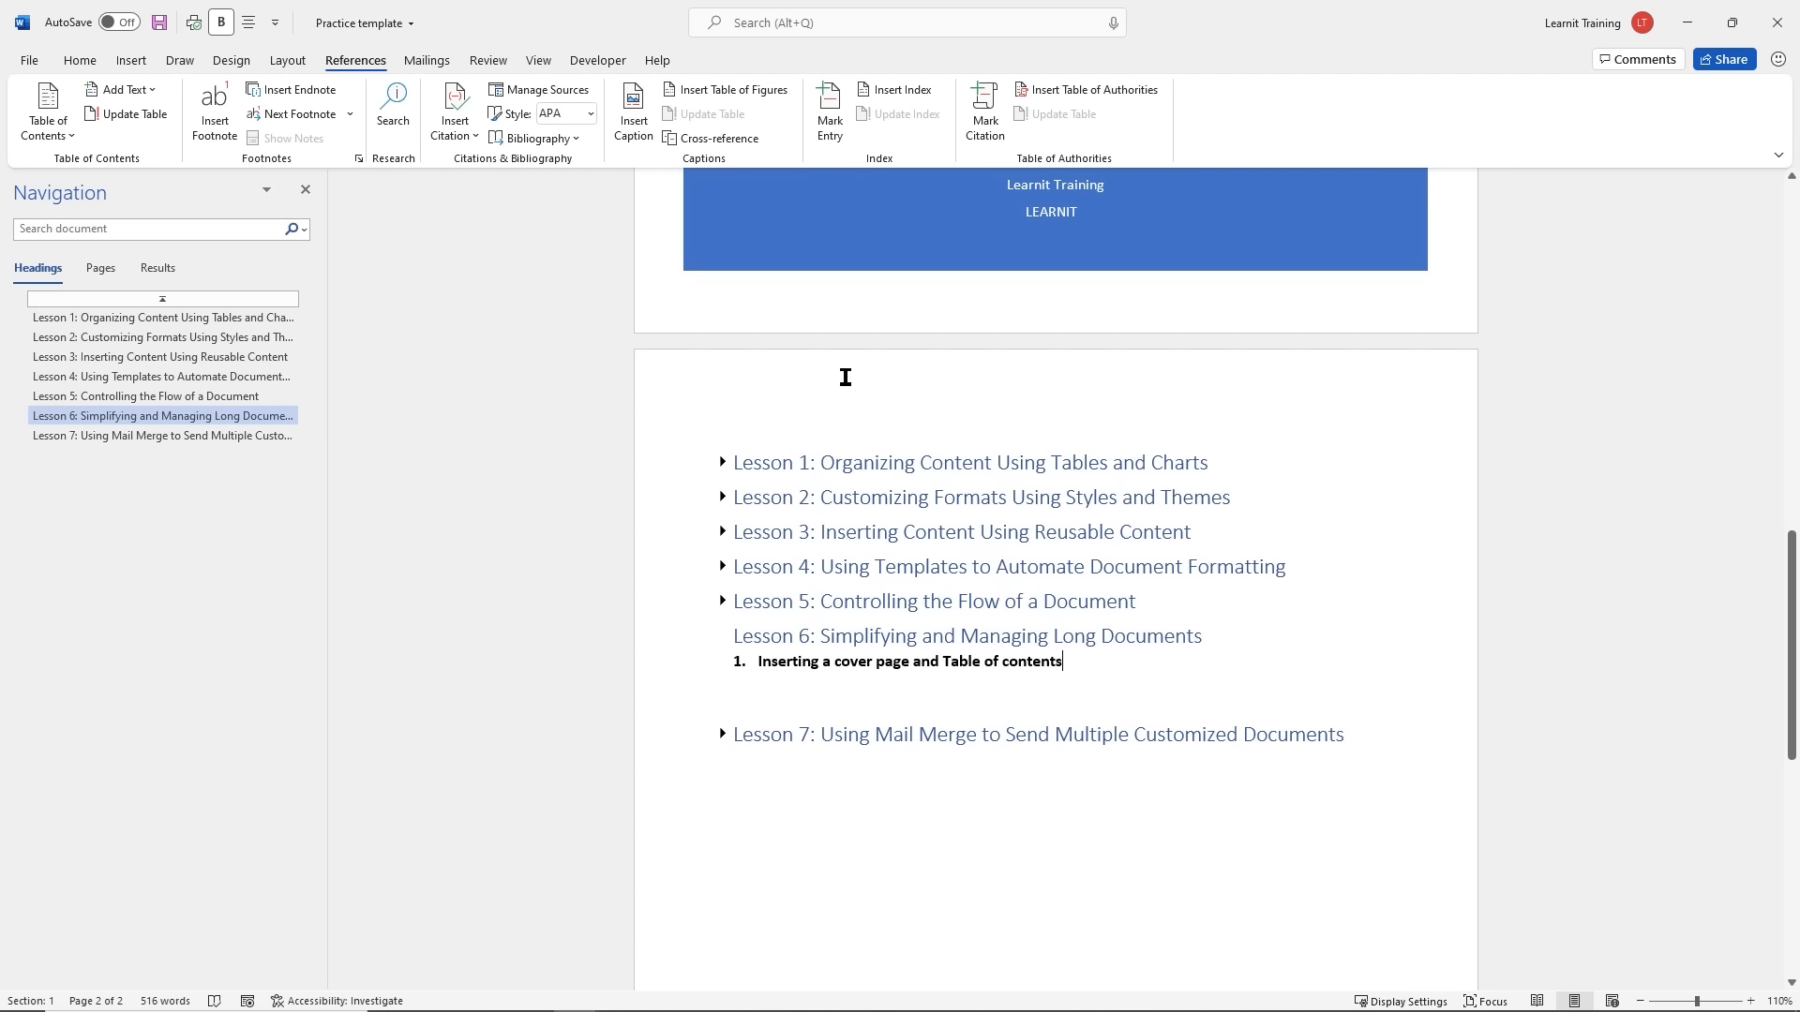
click(740, 462)
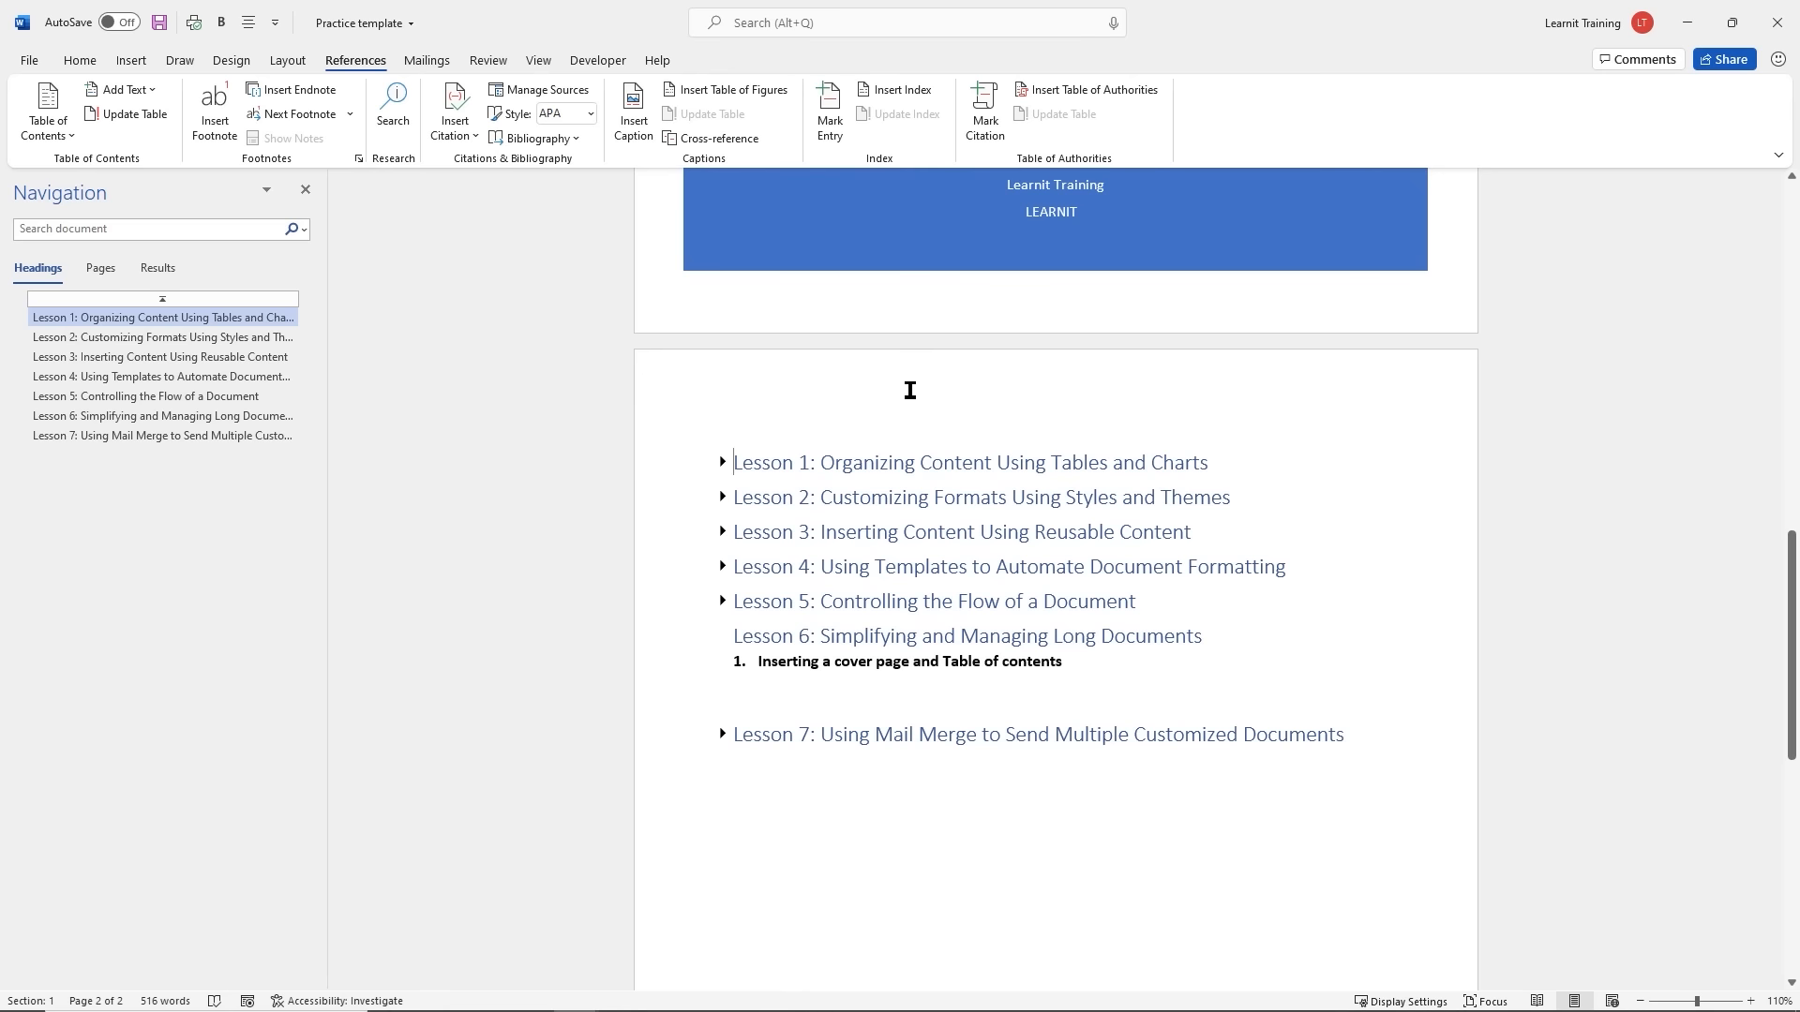
scroll(909, 390, down, 3)
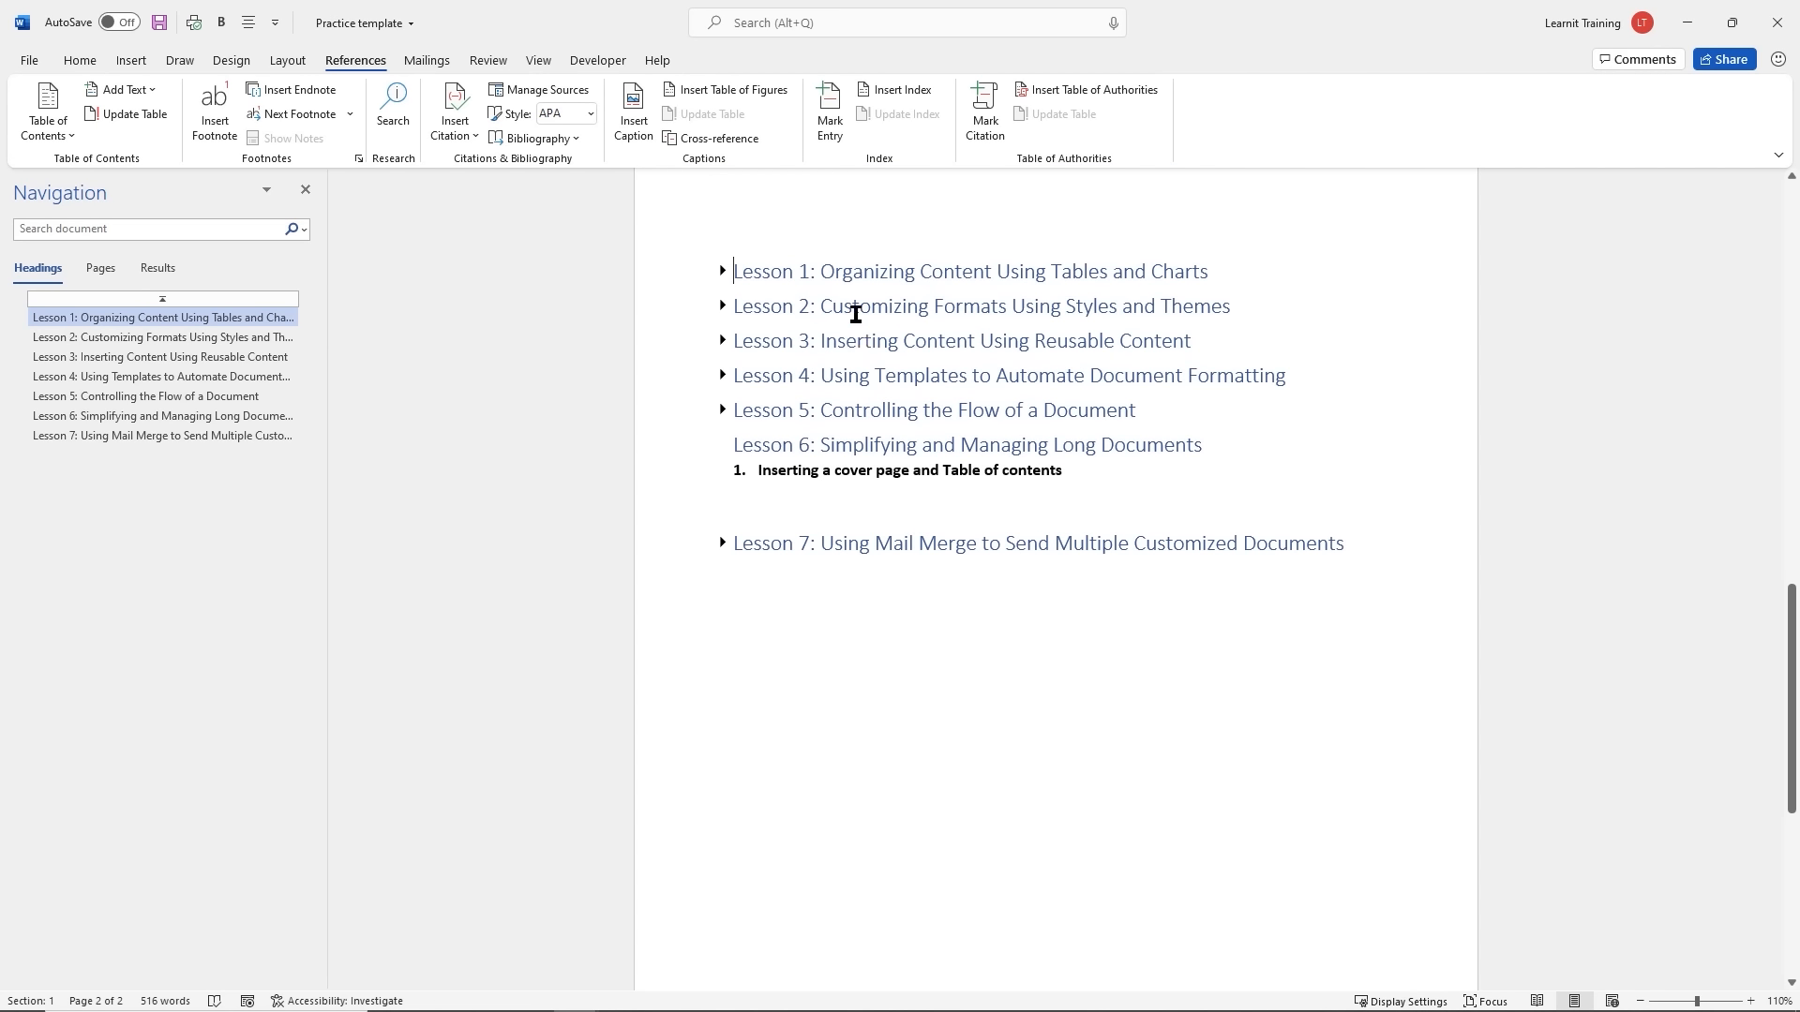
Expand all collapsed lesson headings in the document, starting from the Lesson 1 heading
click(727, 277)
right_click(729, 279)
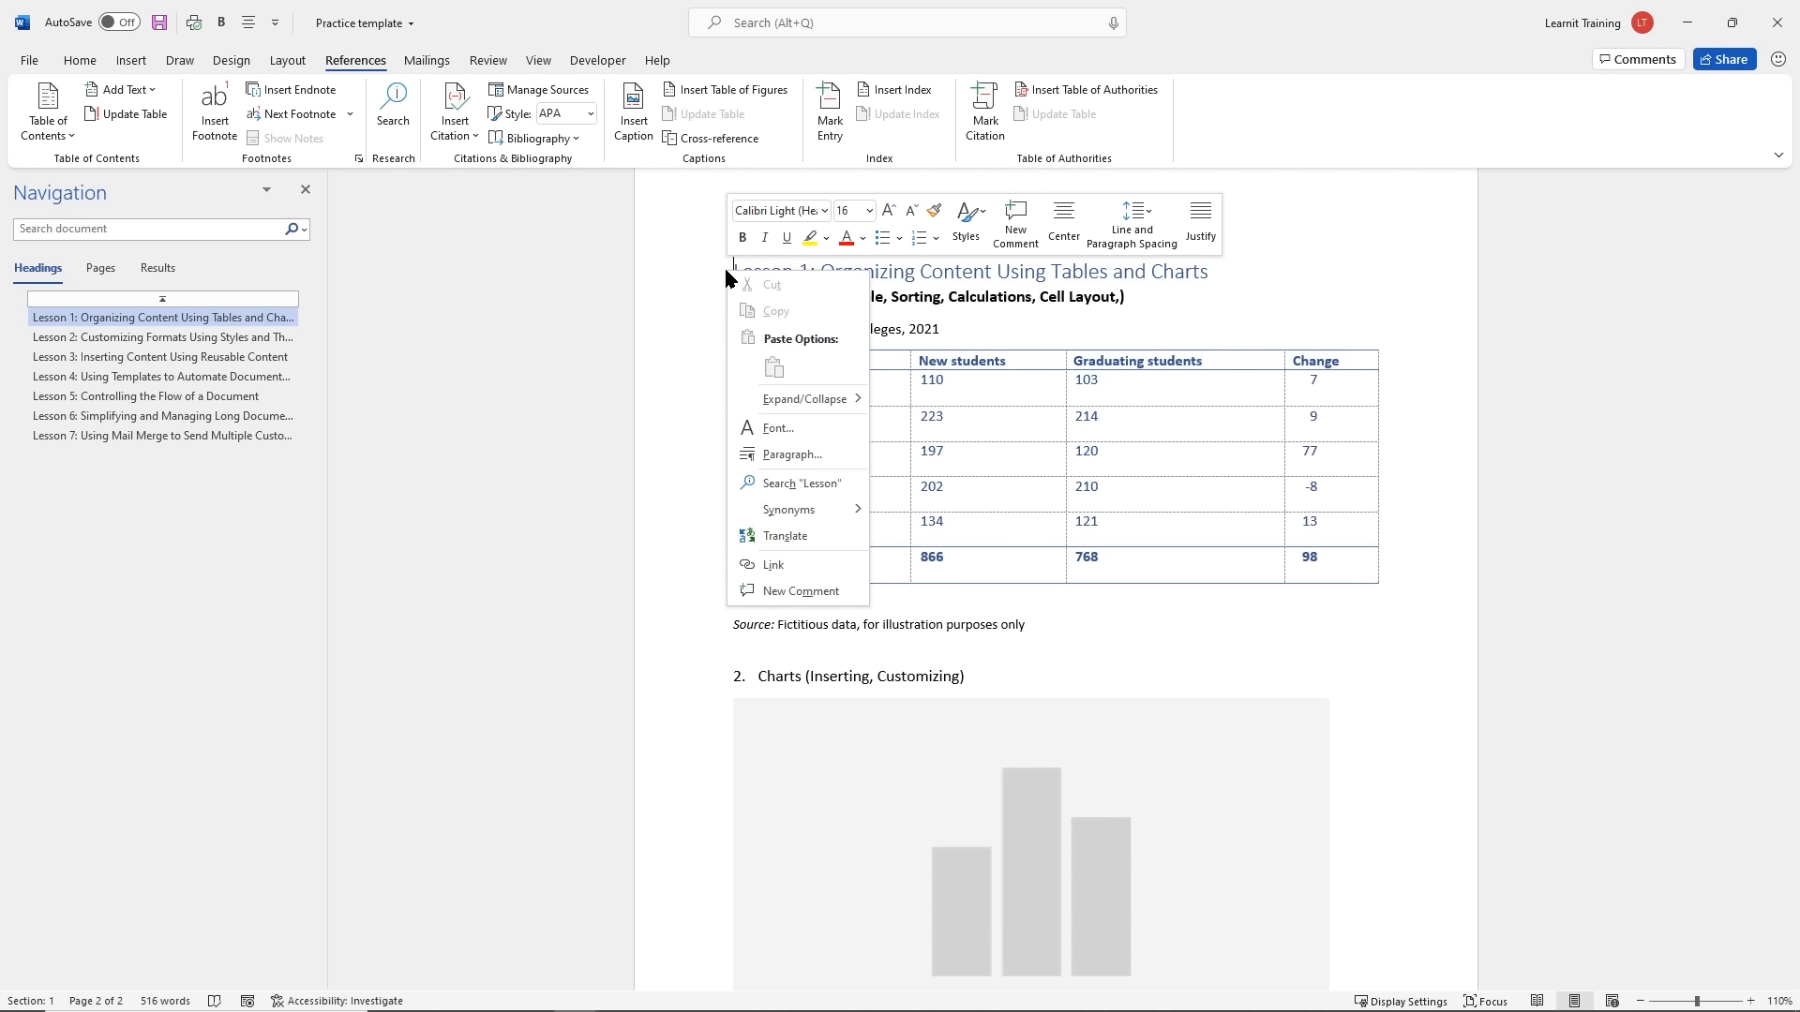
mouse_move(841, 409)
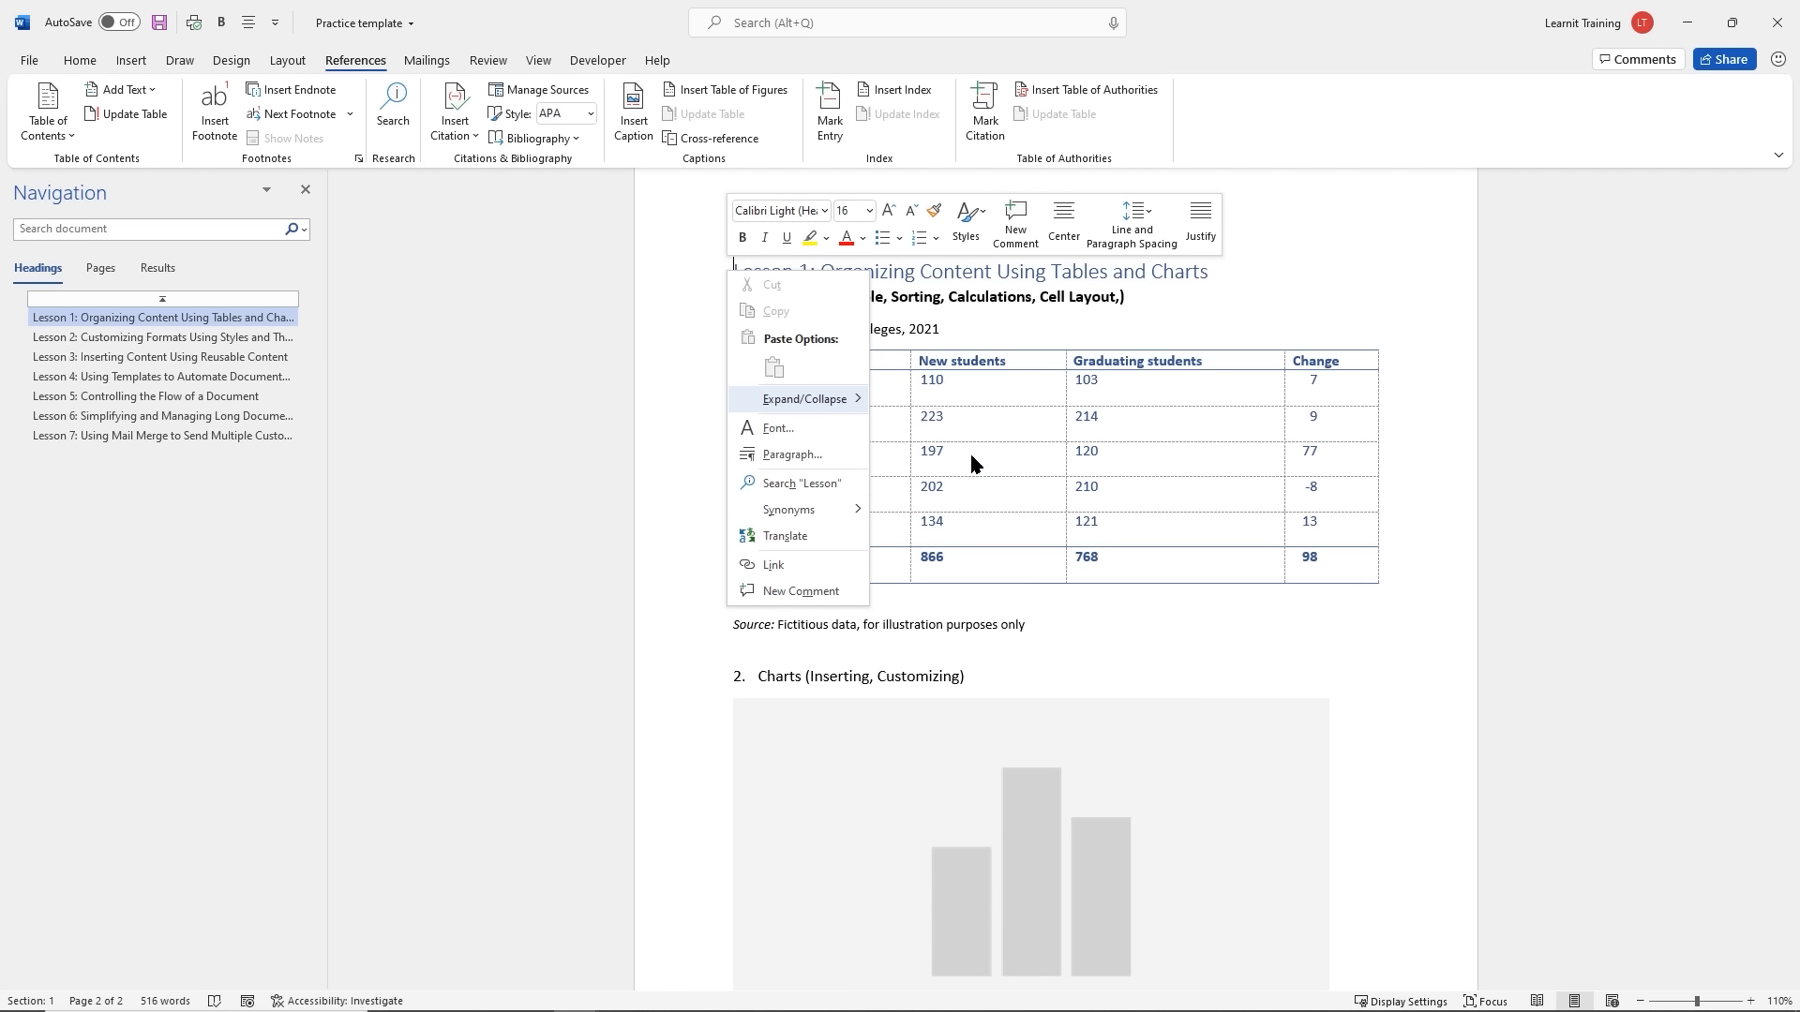
click(971, 455)
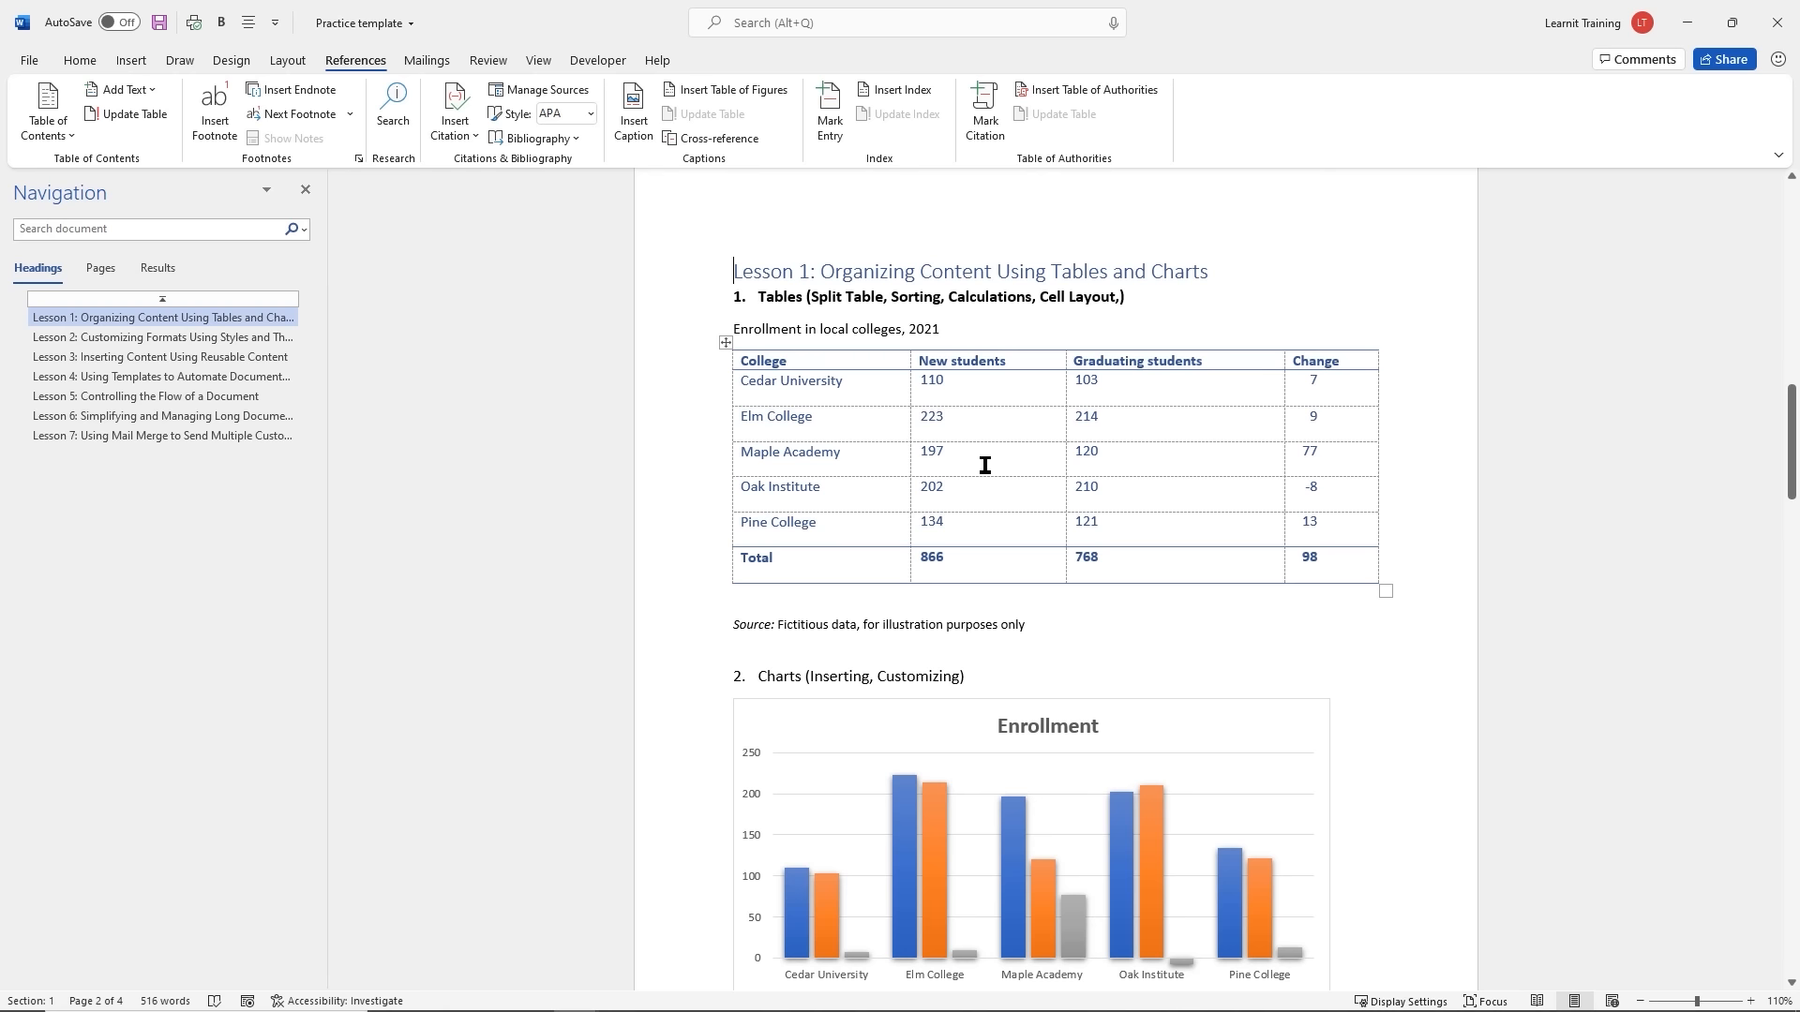
scroll(943, 446, up, 1)
scroll(943, 445, up, 2)
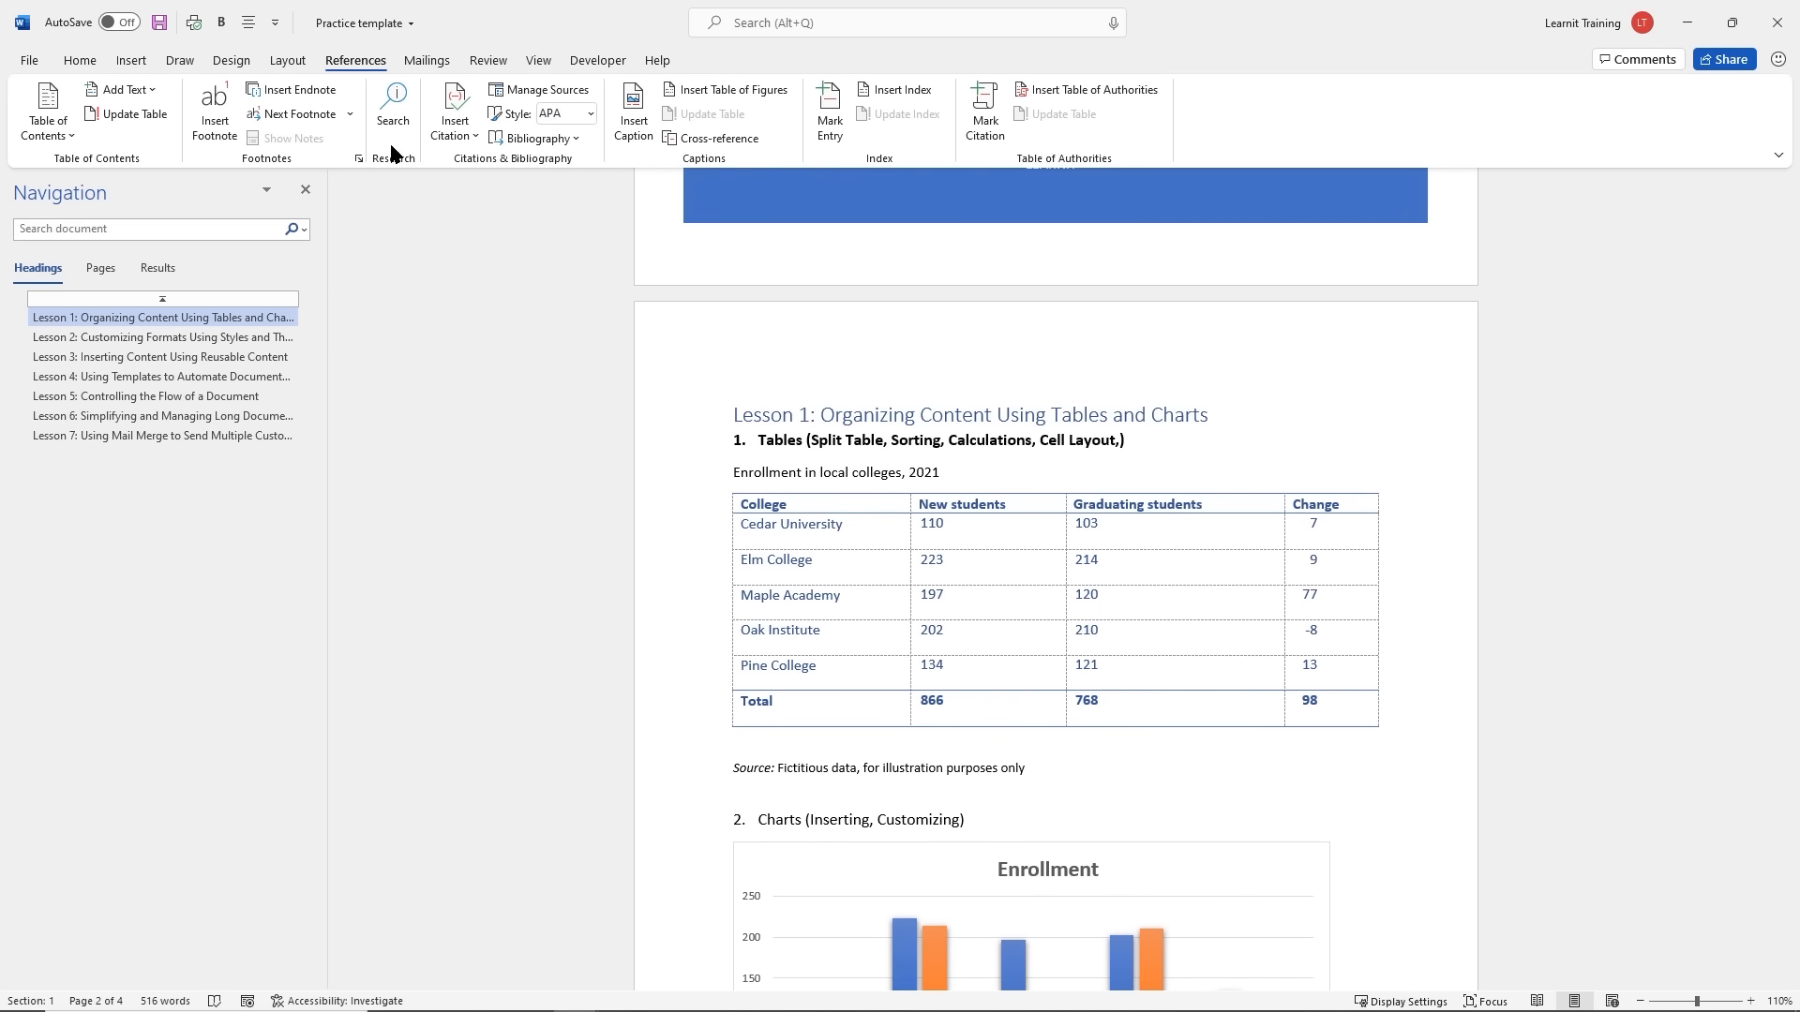
Insert a blank page before the Lesson 1 heading and check it in the page thumbnails
click(130, 60)
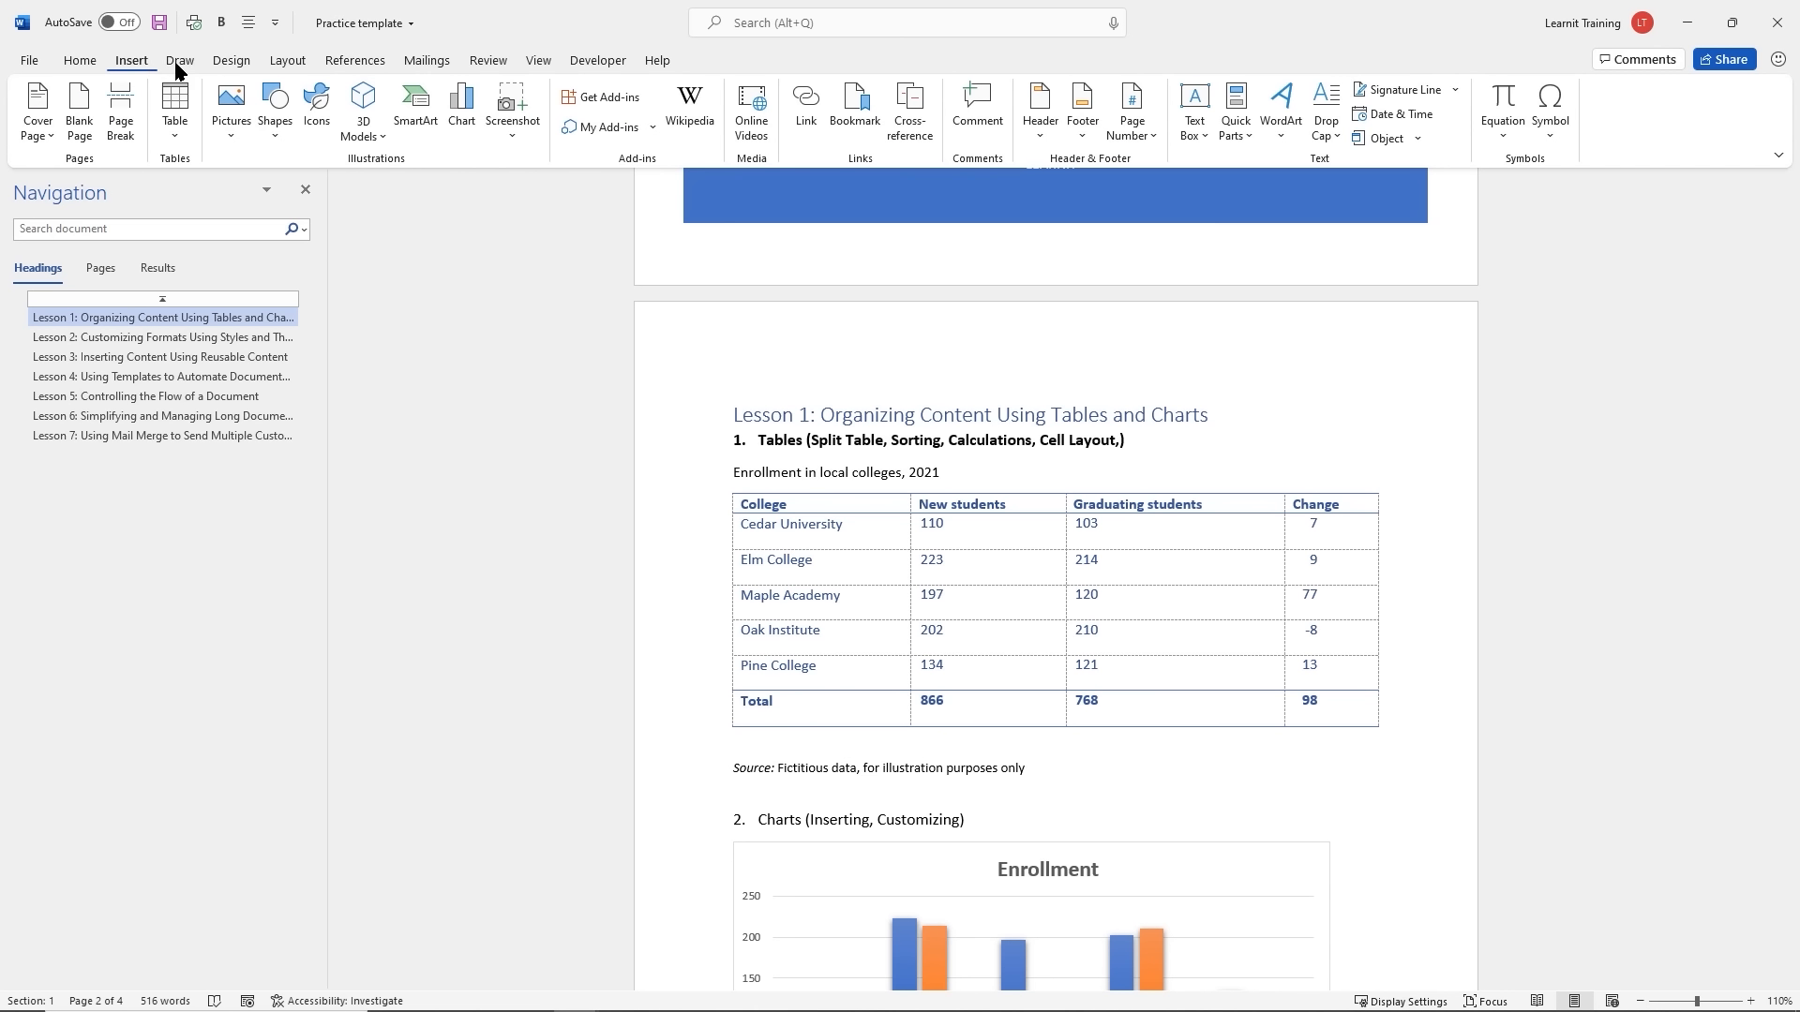
click(730, 416)
click(82, 120)
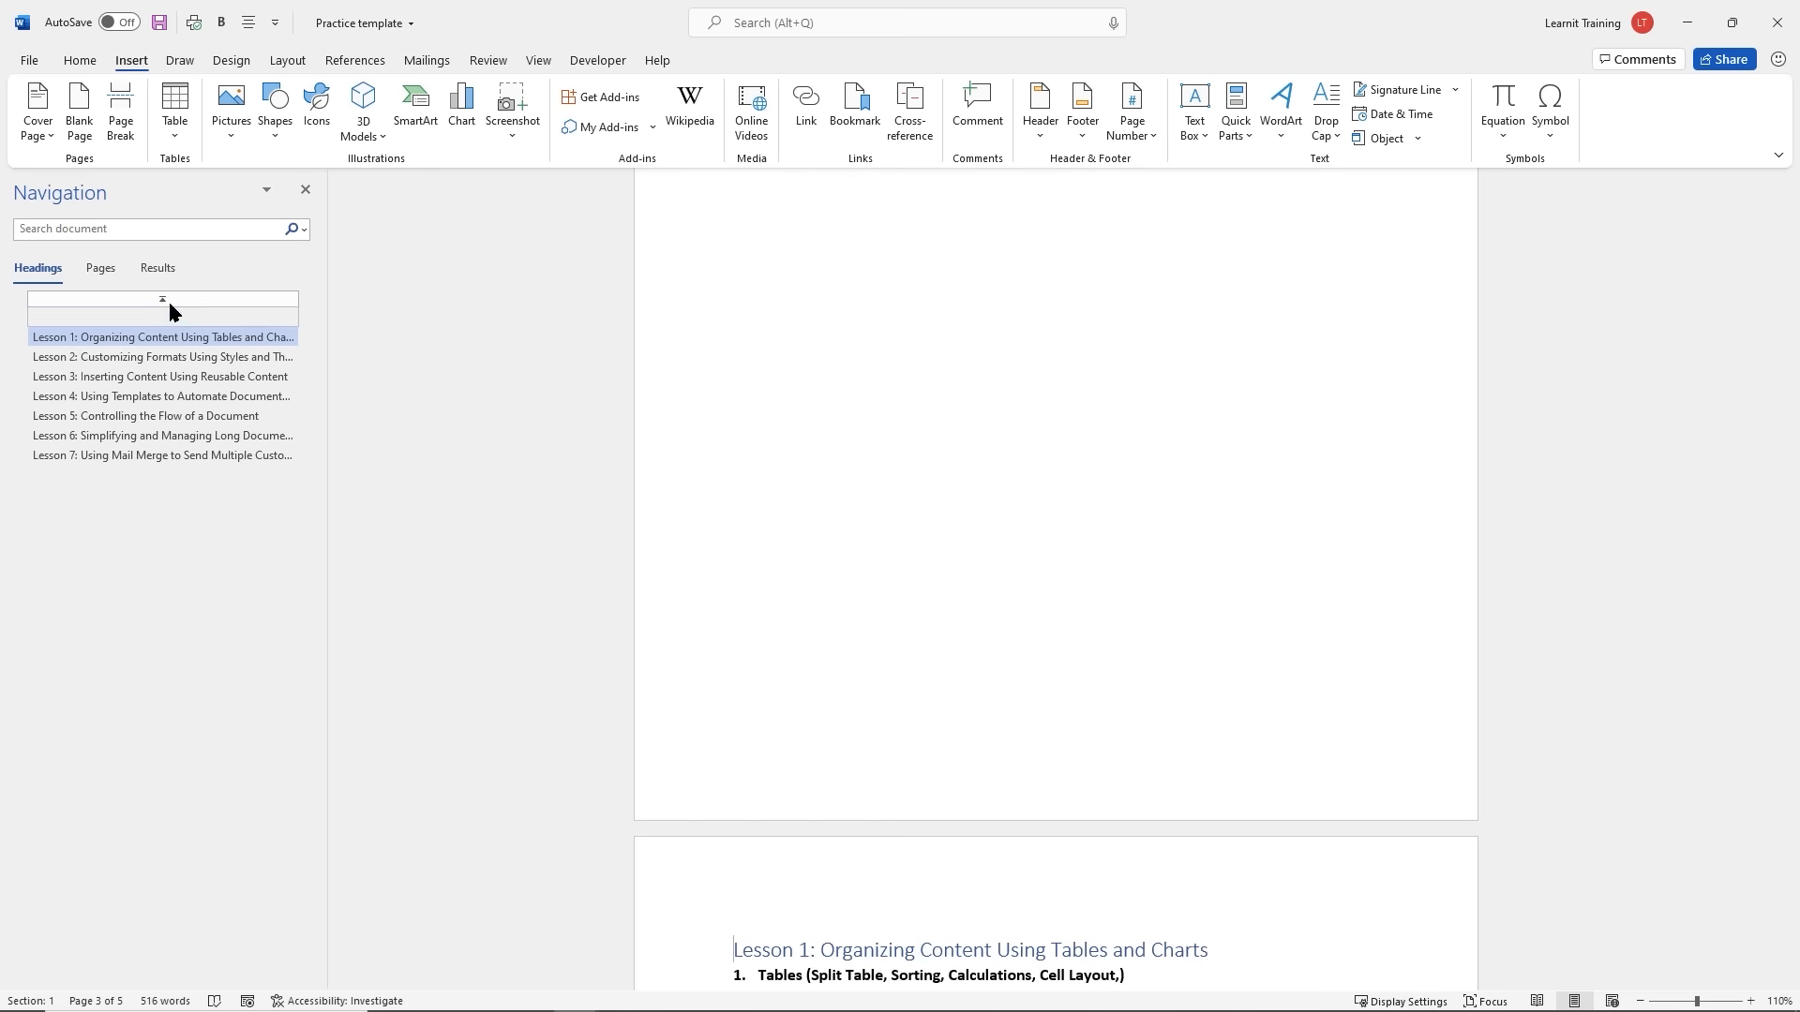
click(100, 269)
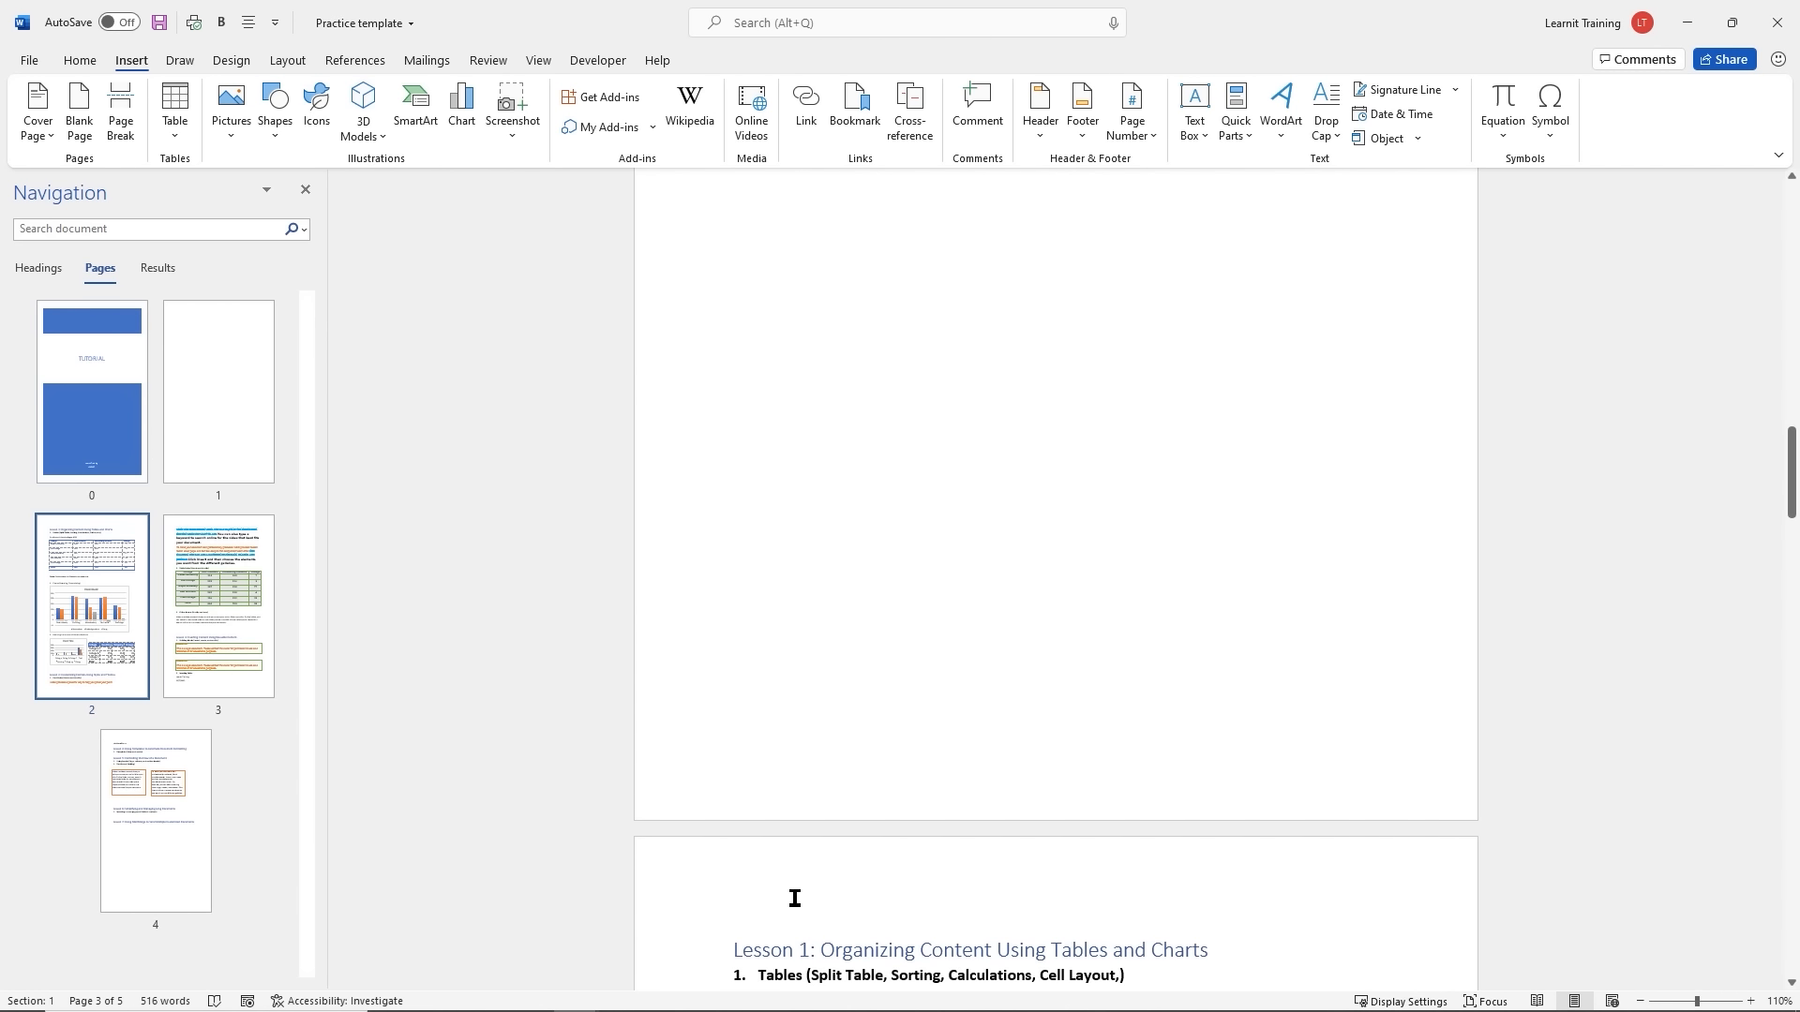
scroll(909, 637, up, 2)
scroll(910, 637, up, 6)
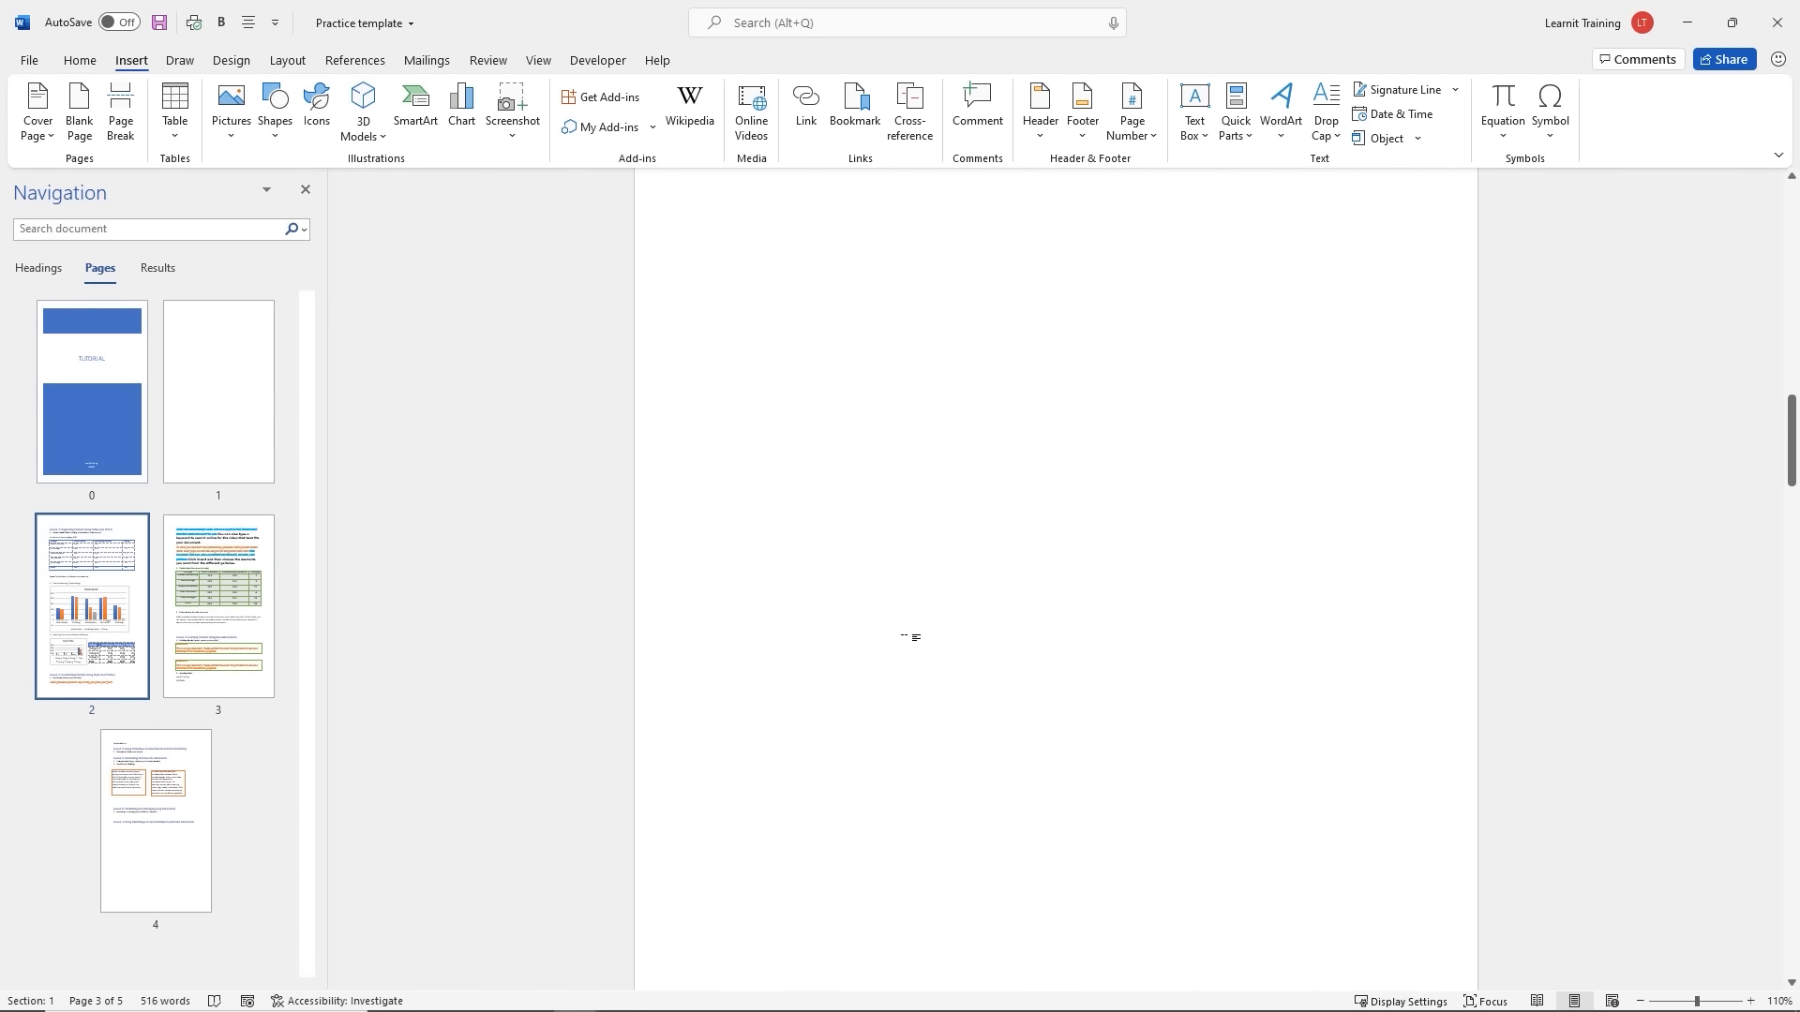
scroll(923, 634, up, 4)
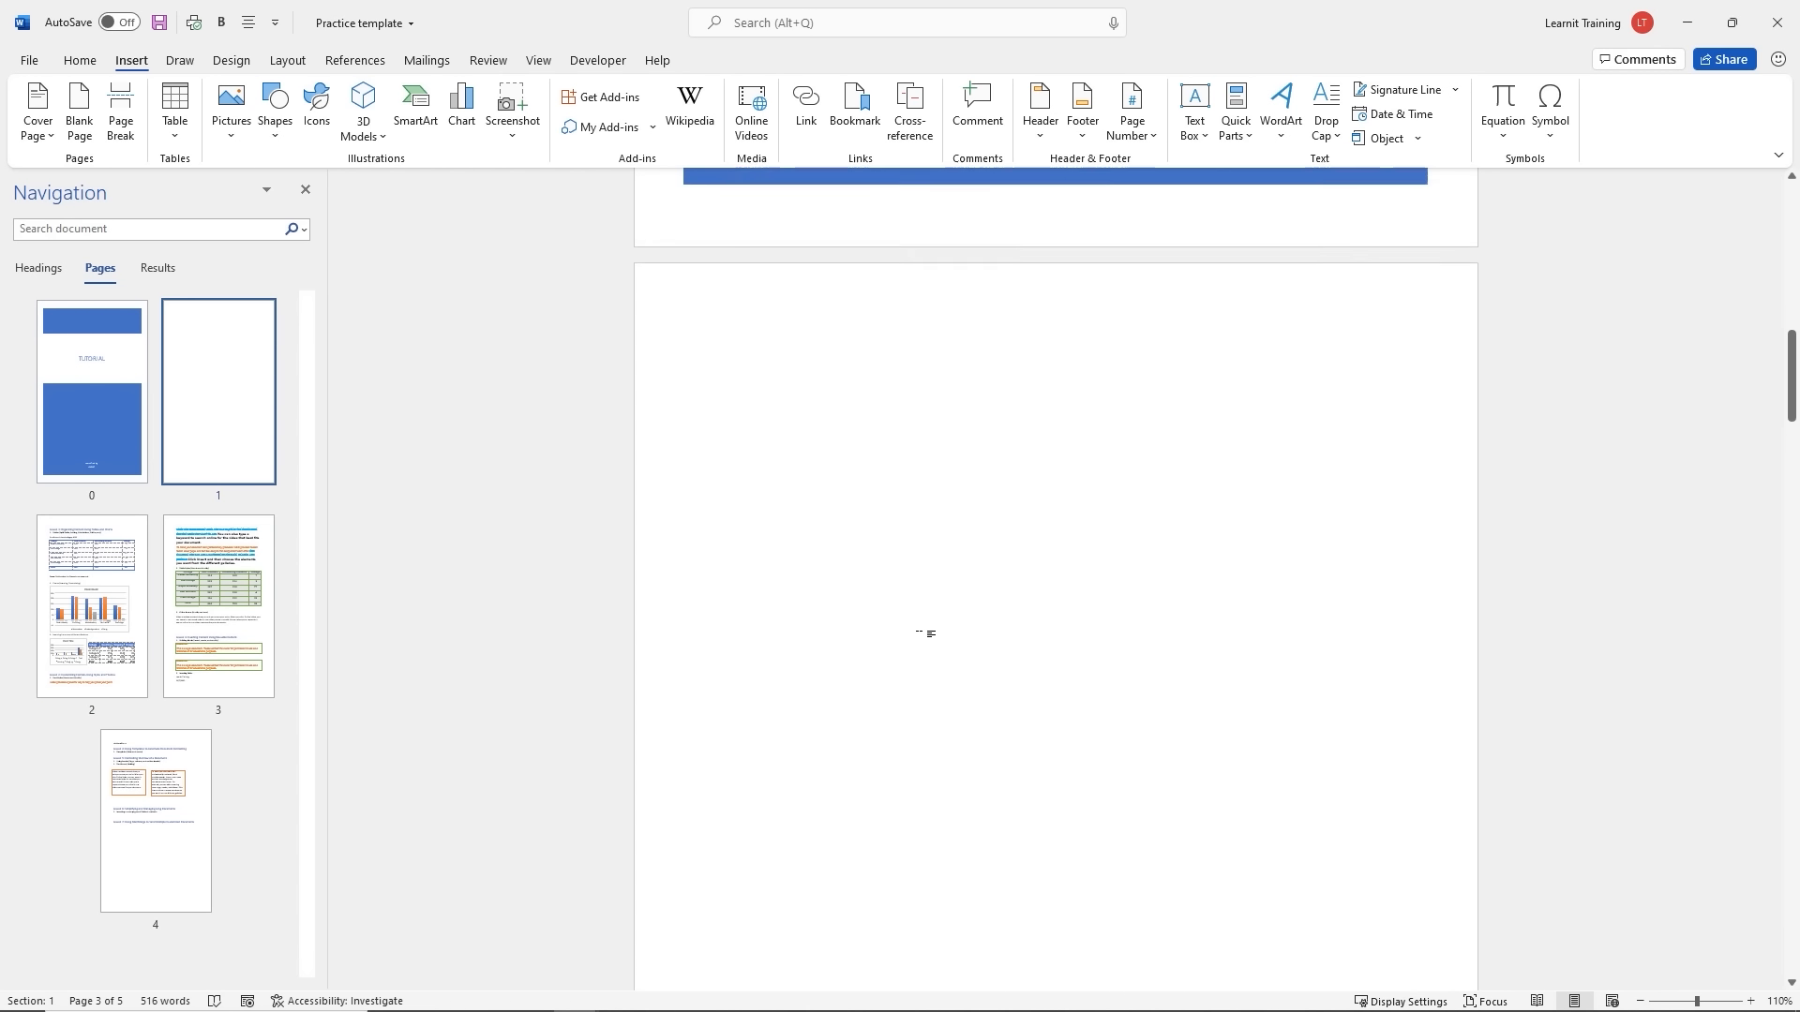
Insert the Automatic Table 2 table of contents at the start of the blank page after the cover
click(803, 492)
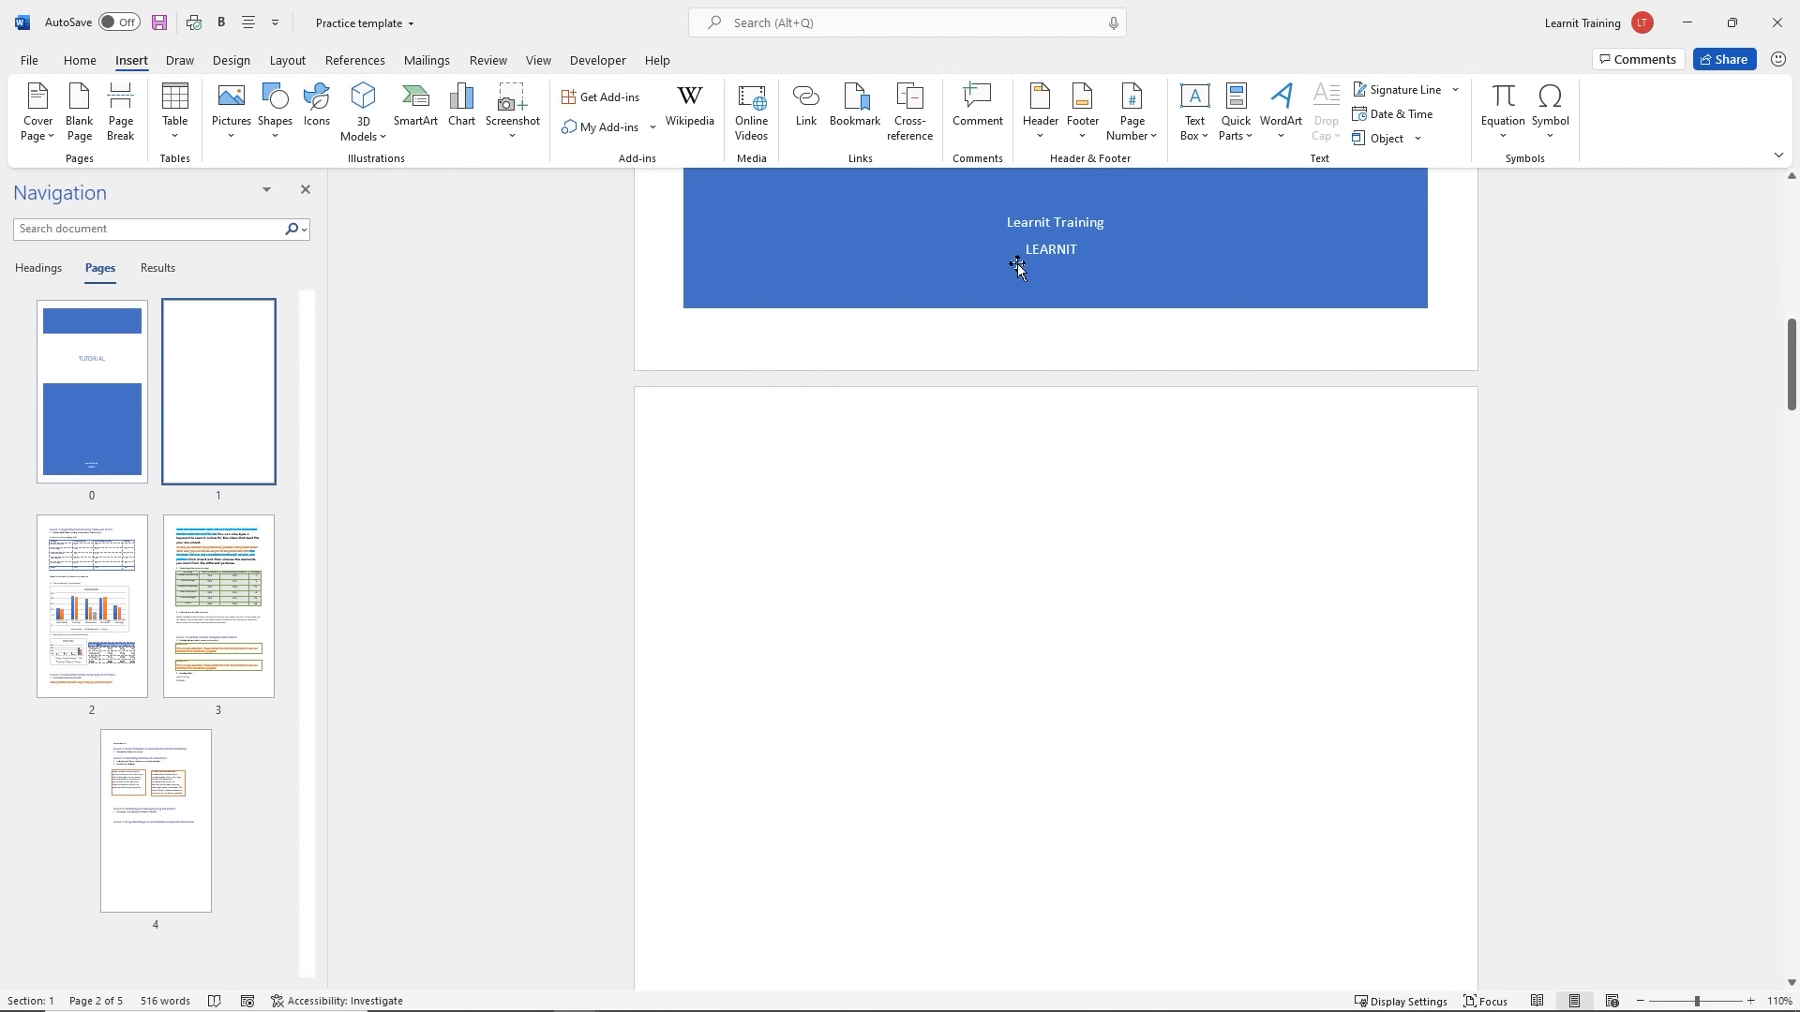
click(360, 62)
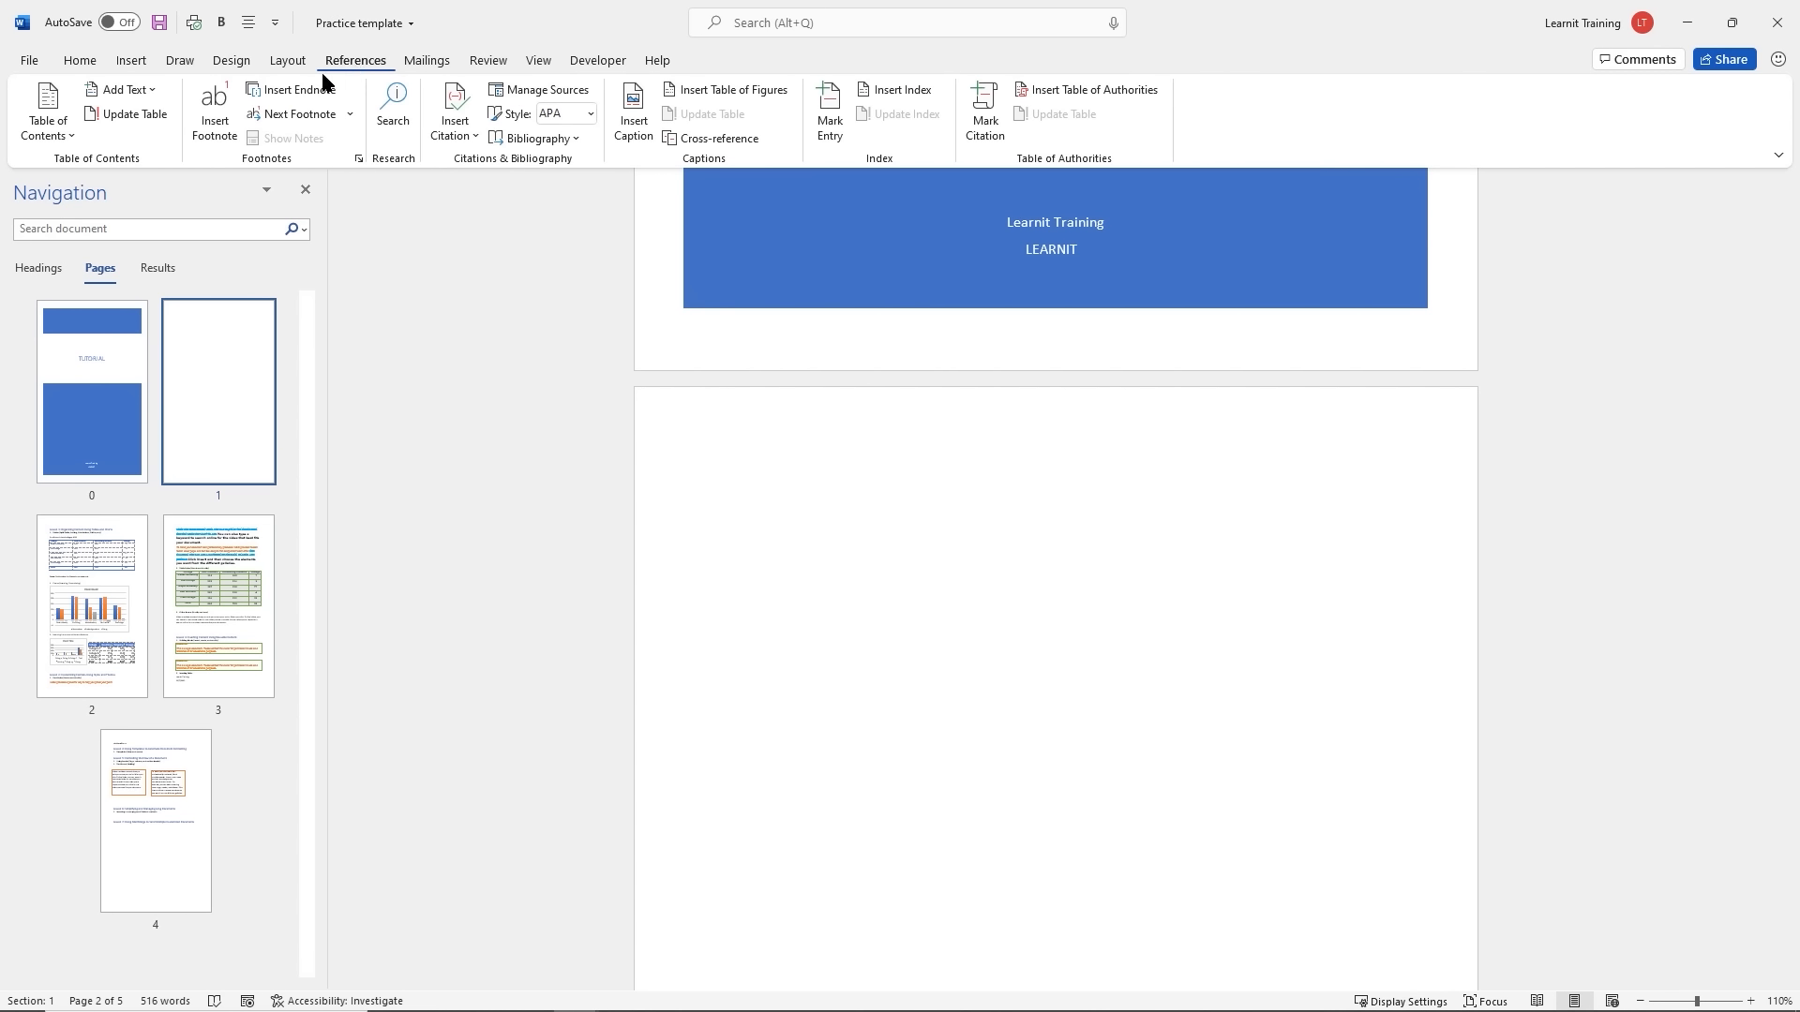
click(73, 137)
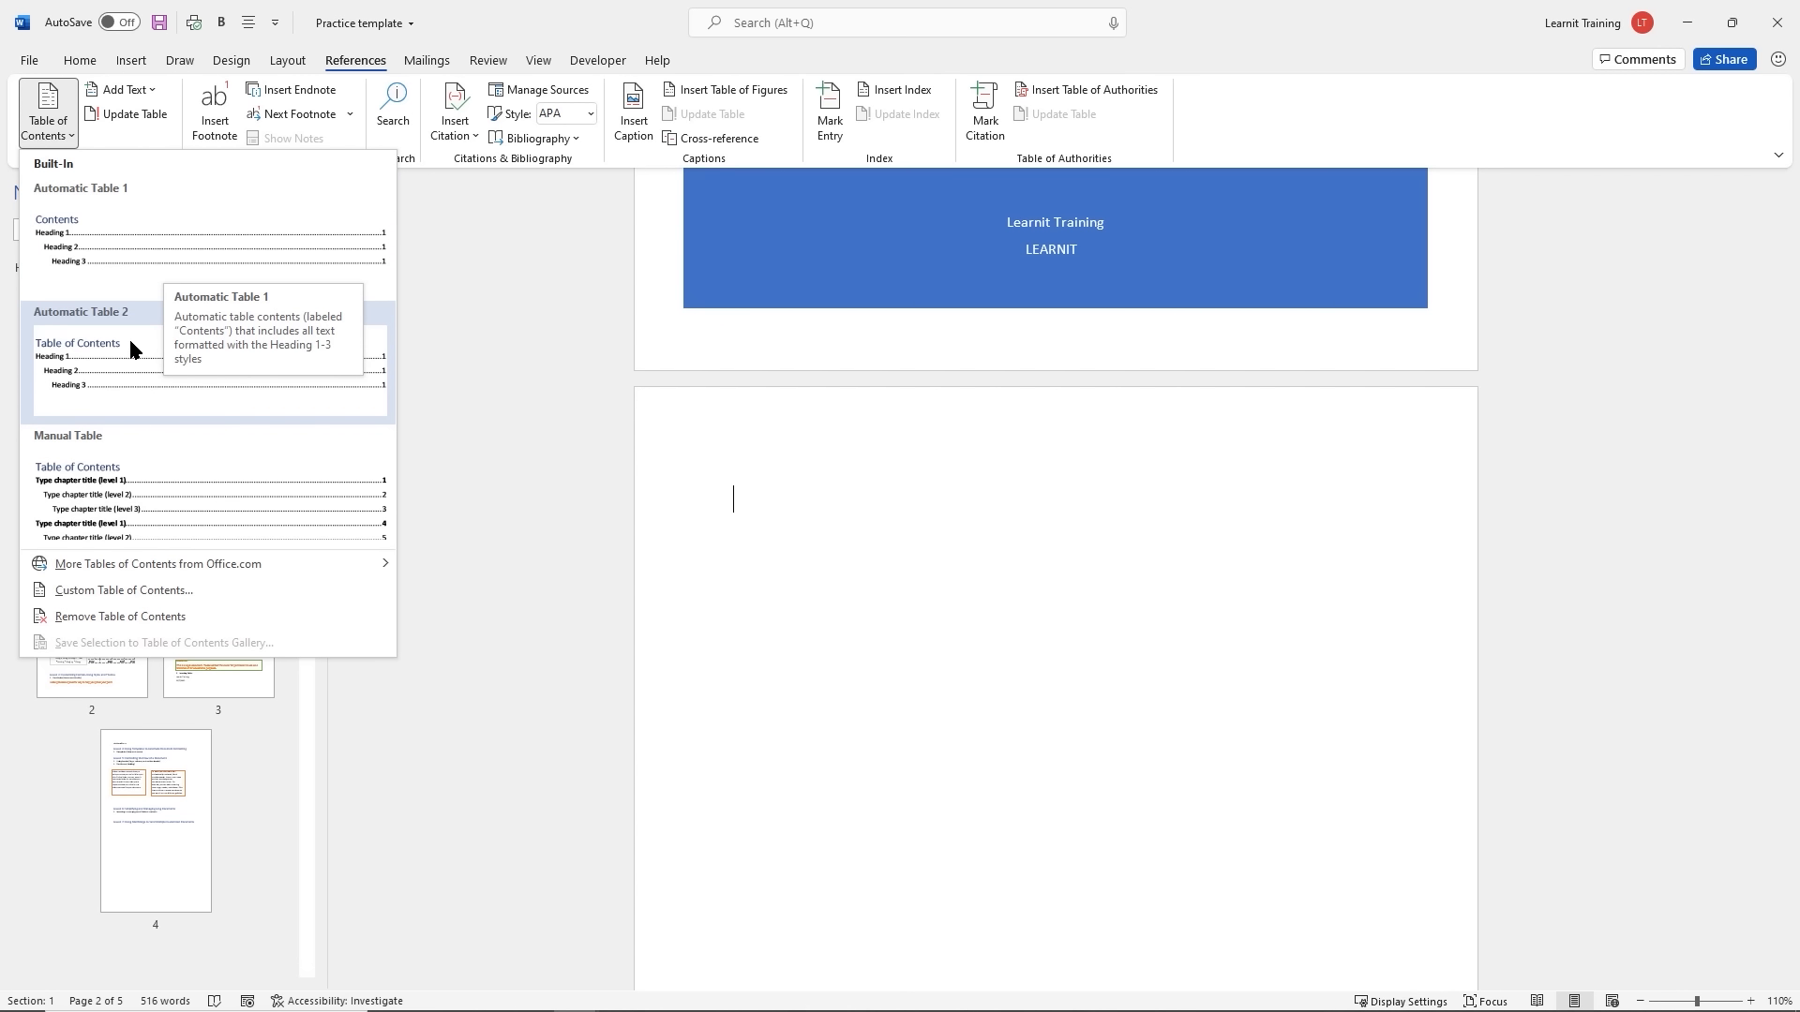
click(193, 372)
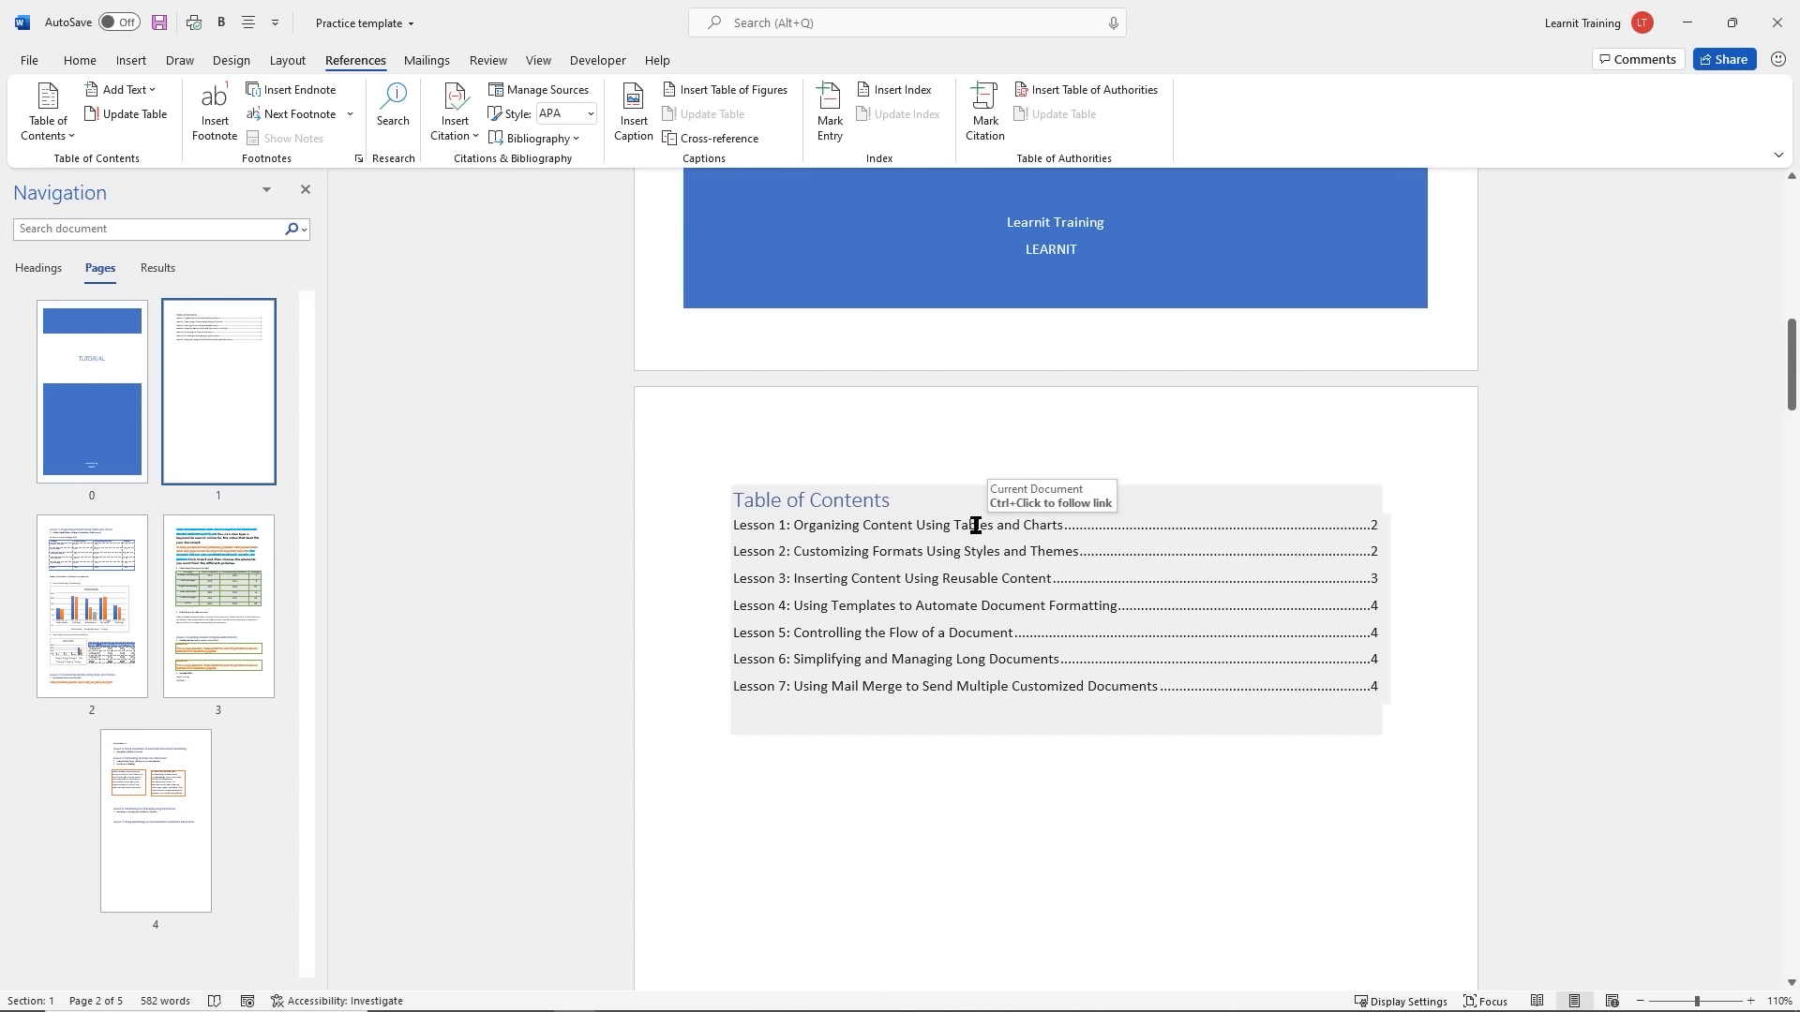
Follow the Lesson 6 entry in the table of contents and add a Heading 1 line reading Table below the Lesson 7 heading
ctrl+click(864, 663)
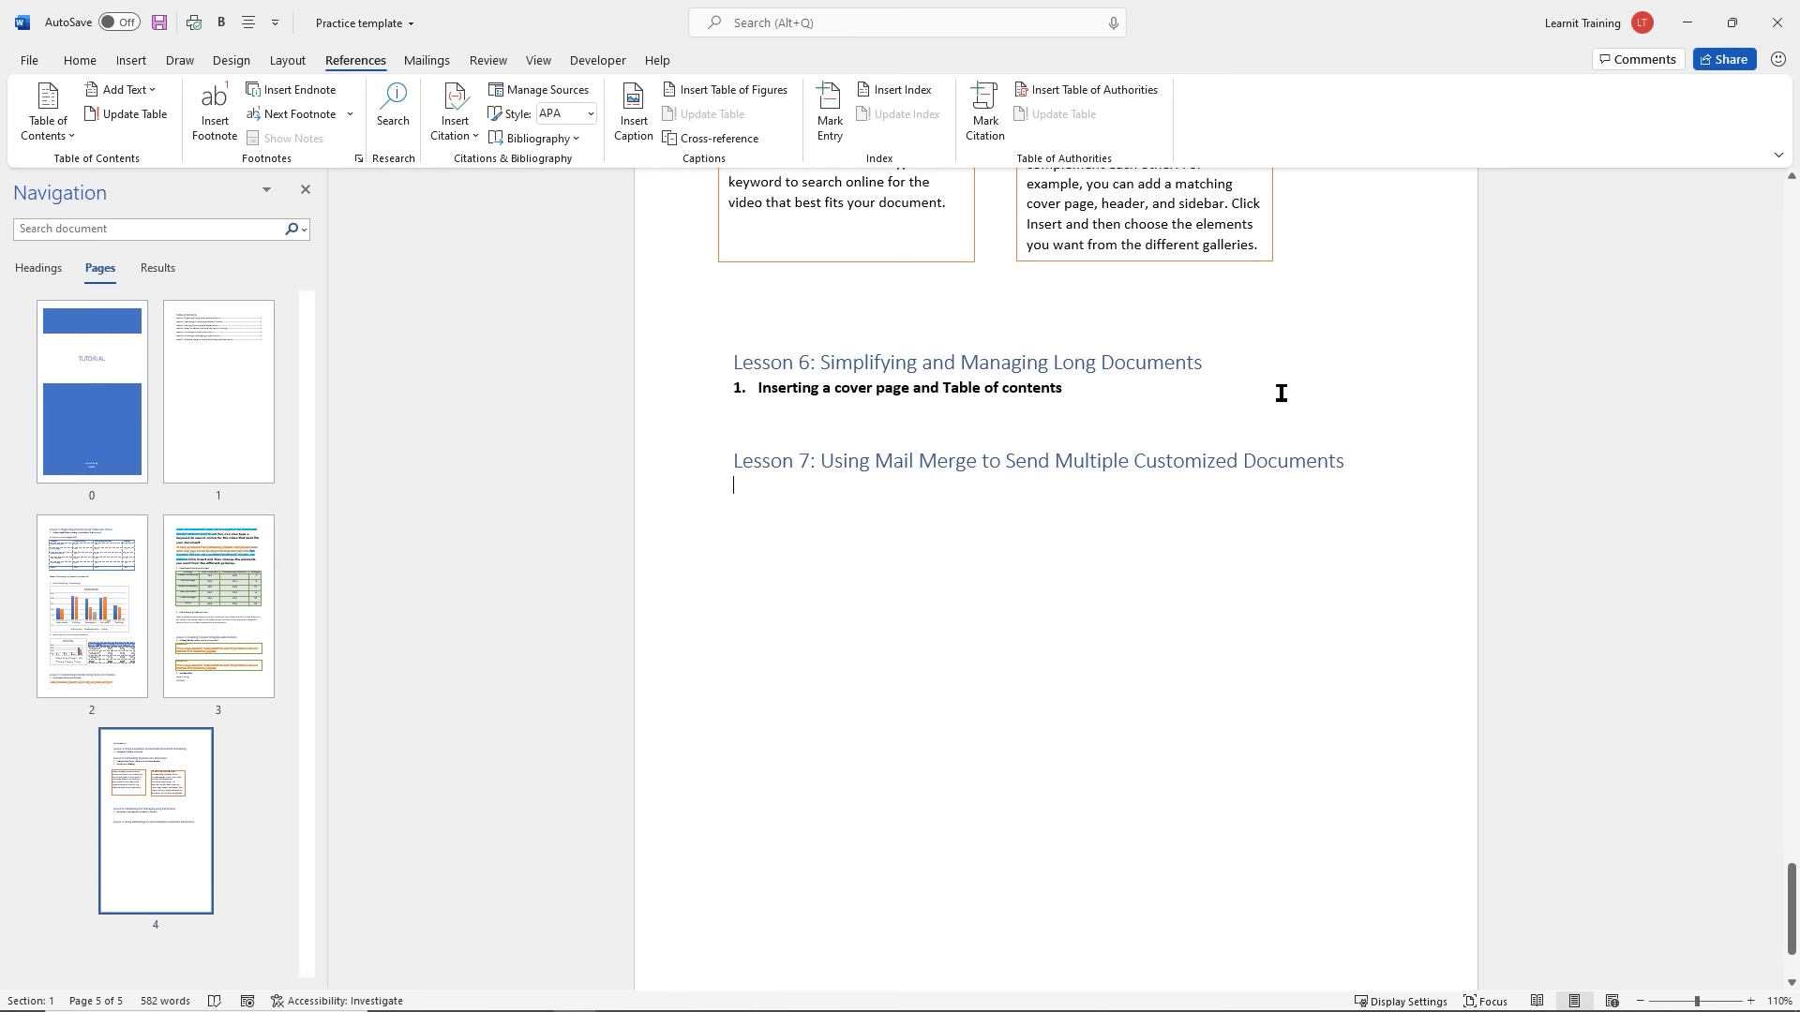
key(Return)
text(Table)
double_click(756, 490)
click(80, 60)
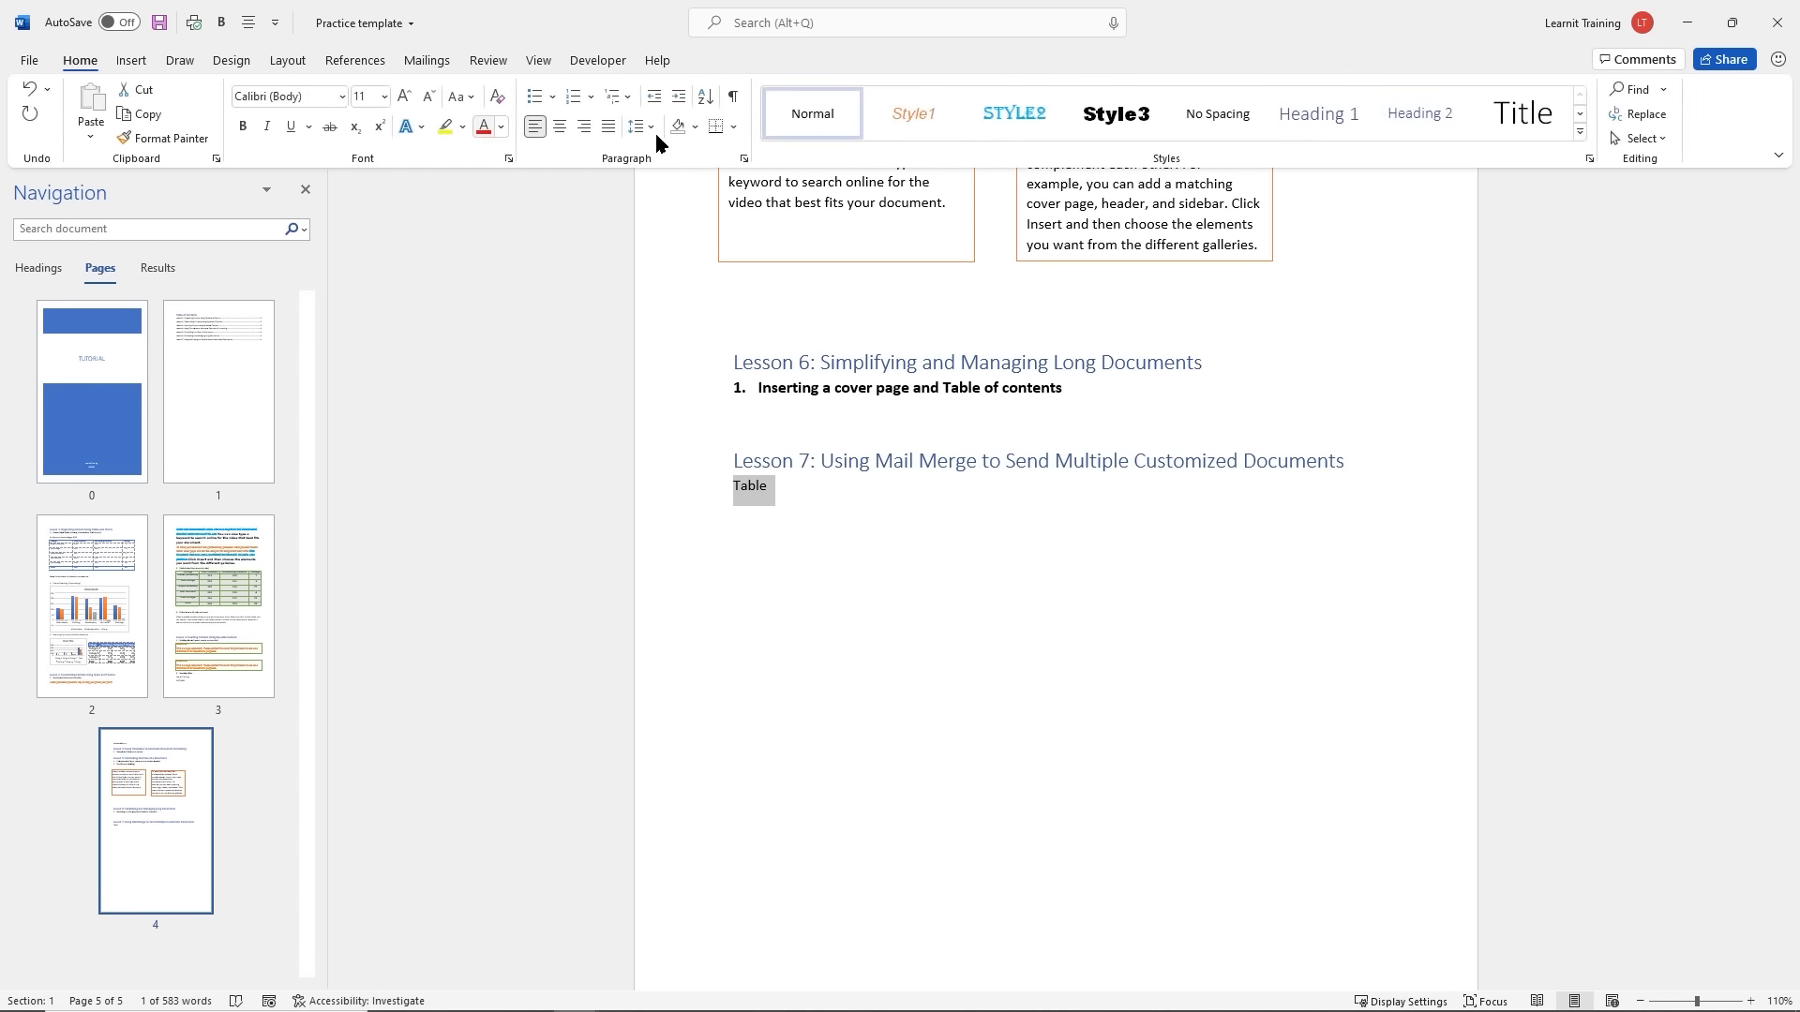
click(1317, 114)
click(834, 516)
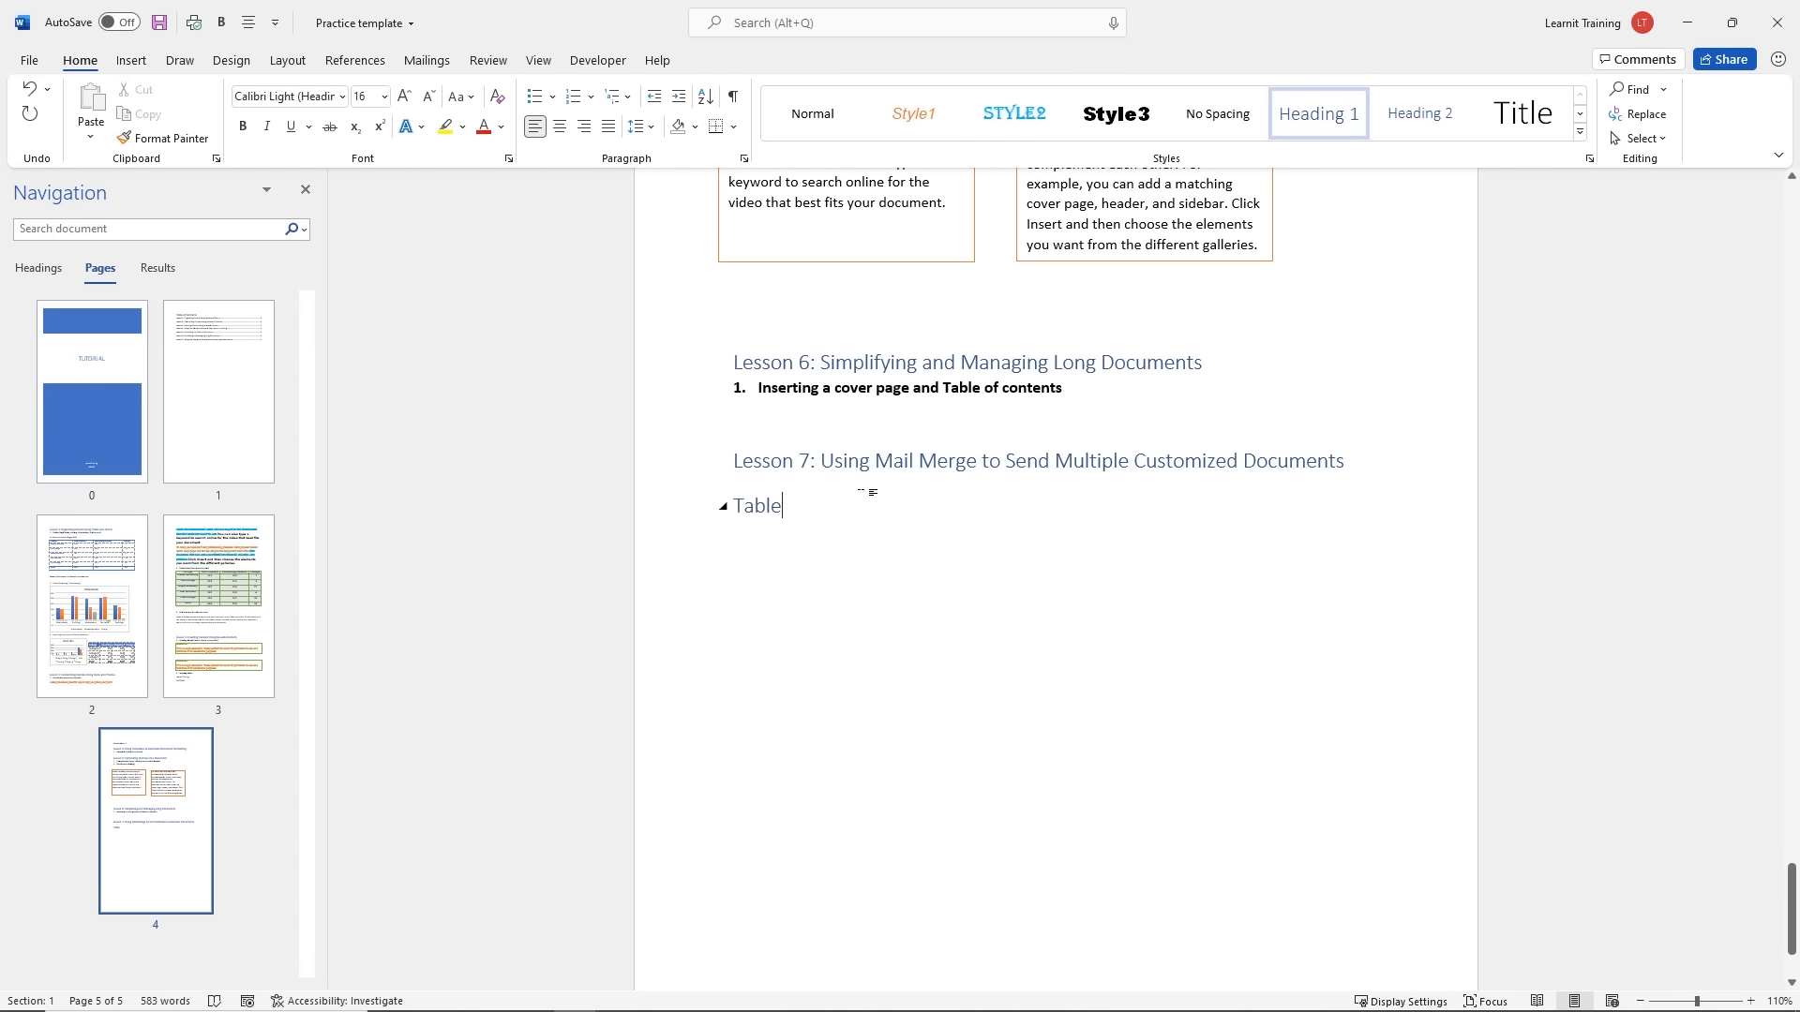
Update the entire table of contents on the page after the cover so that it includes the new Table heading
click(232, 375)
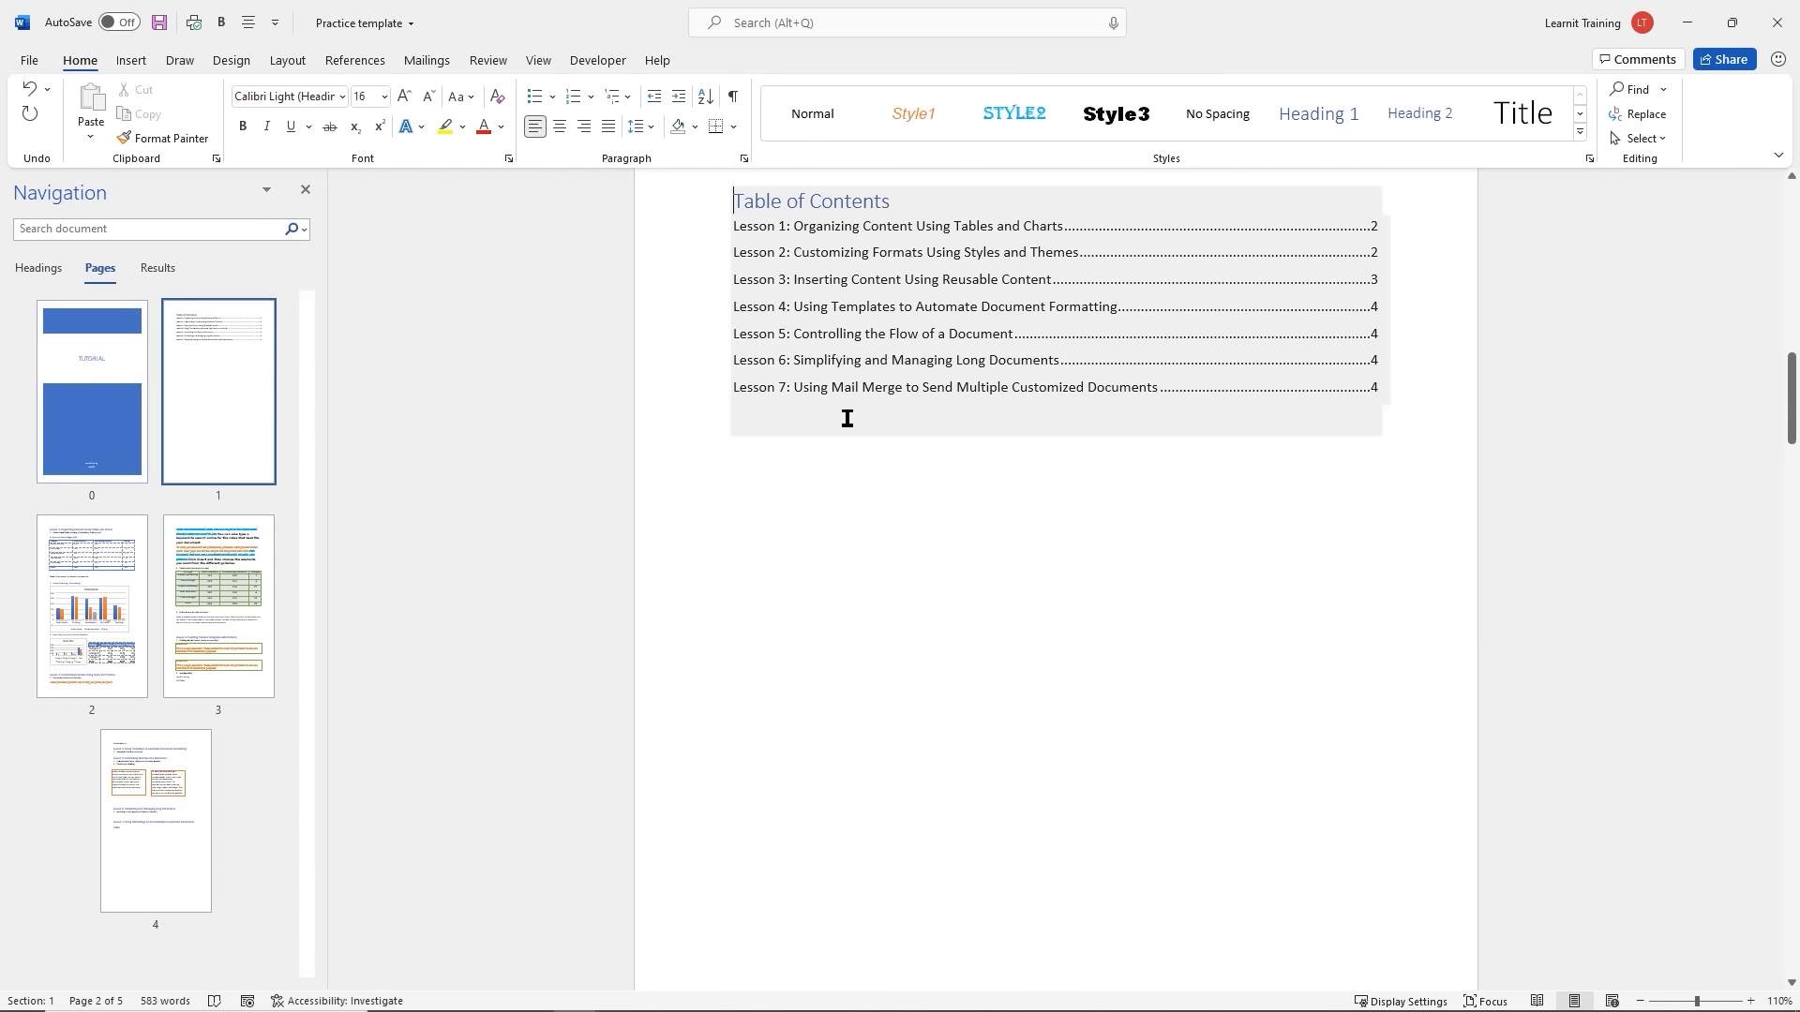
scroll(912, 414, up, 1)
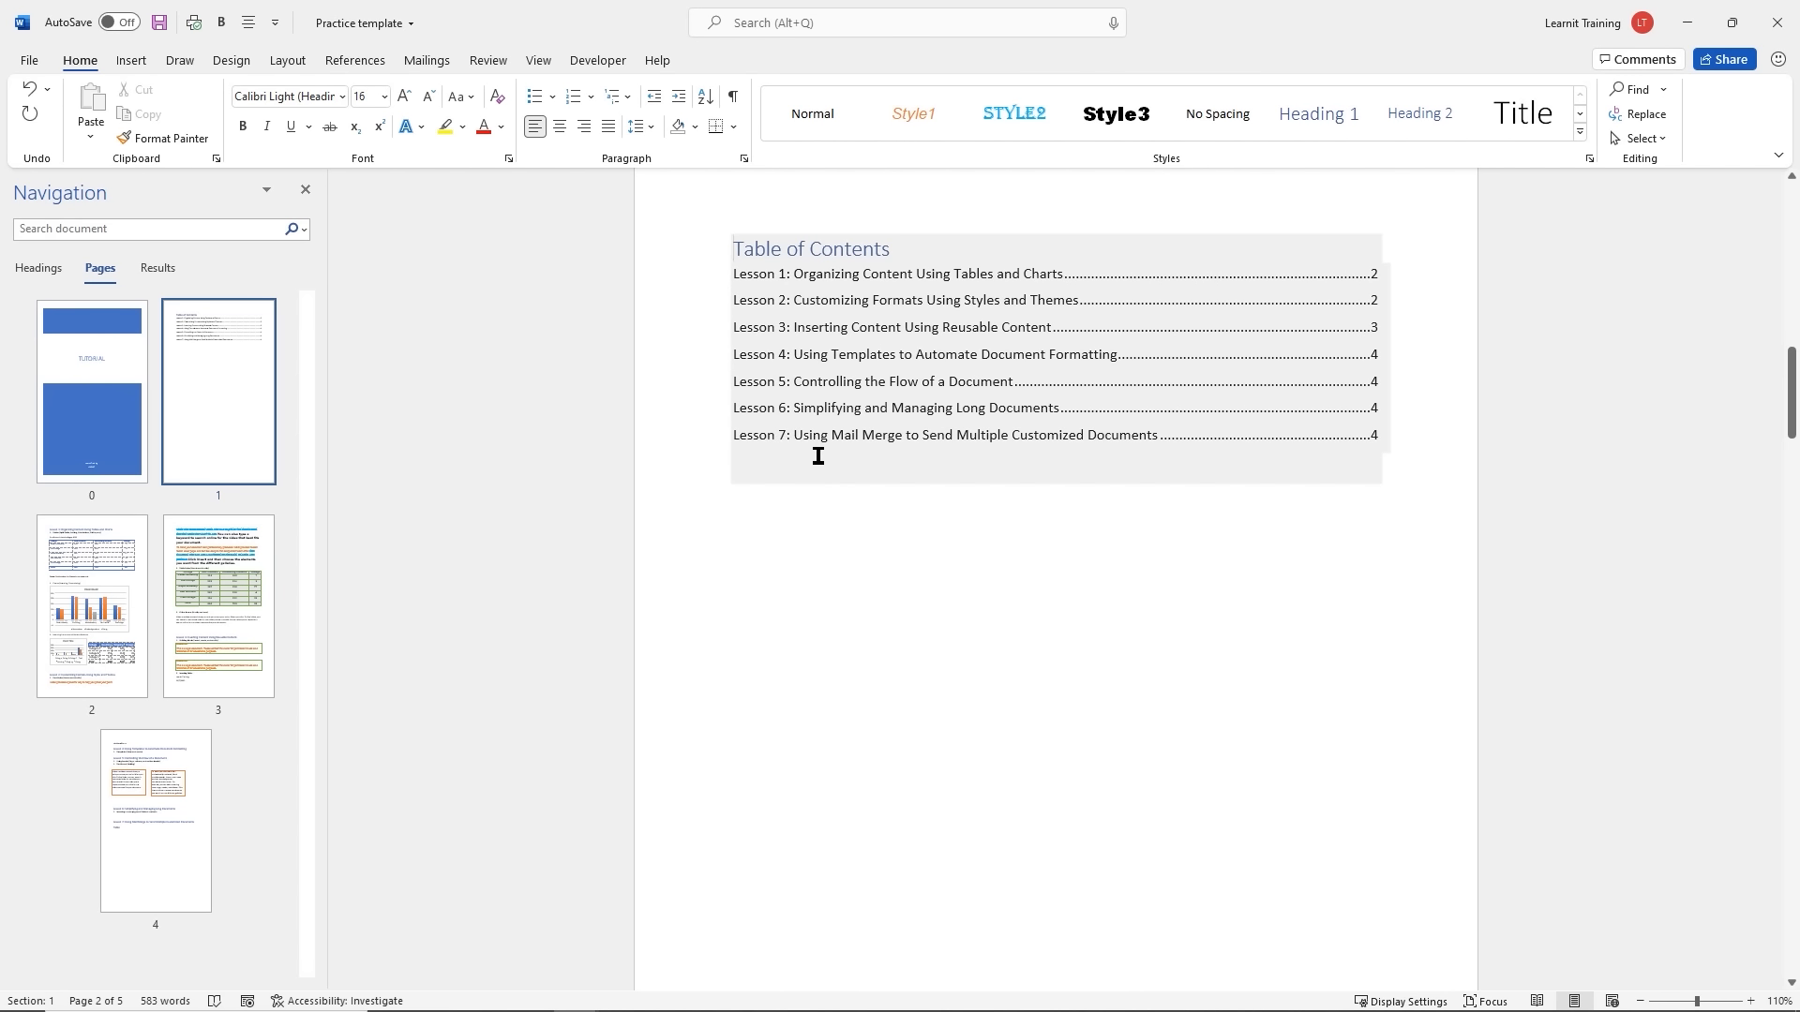
click(835, 255)
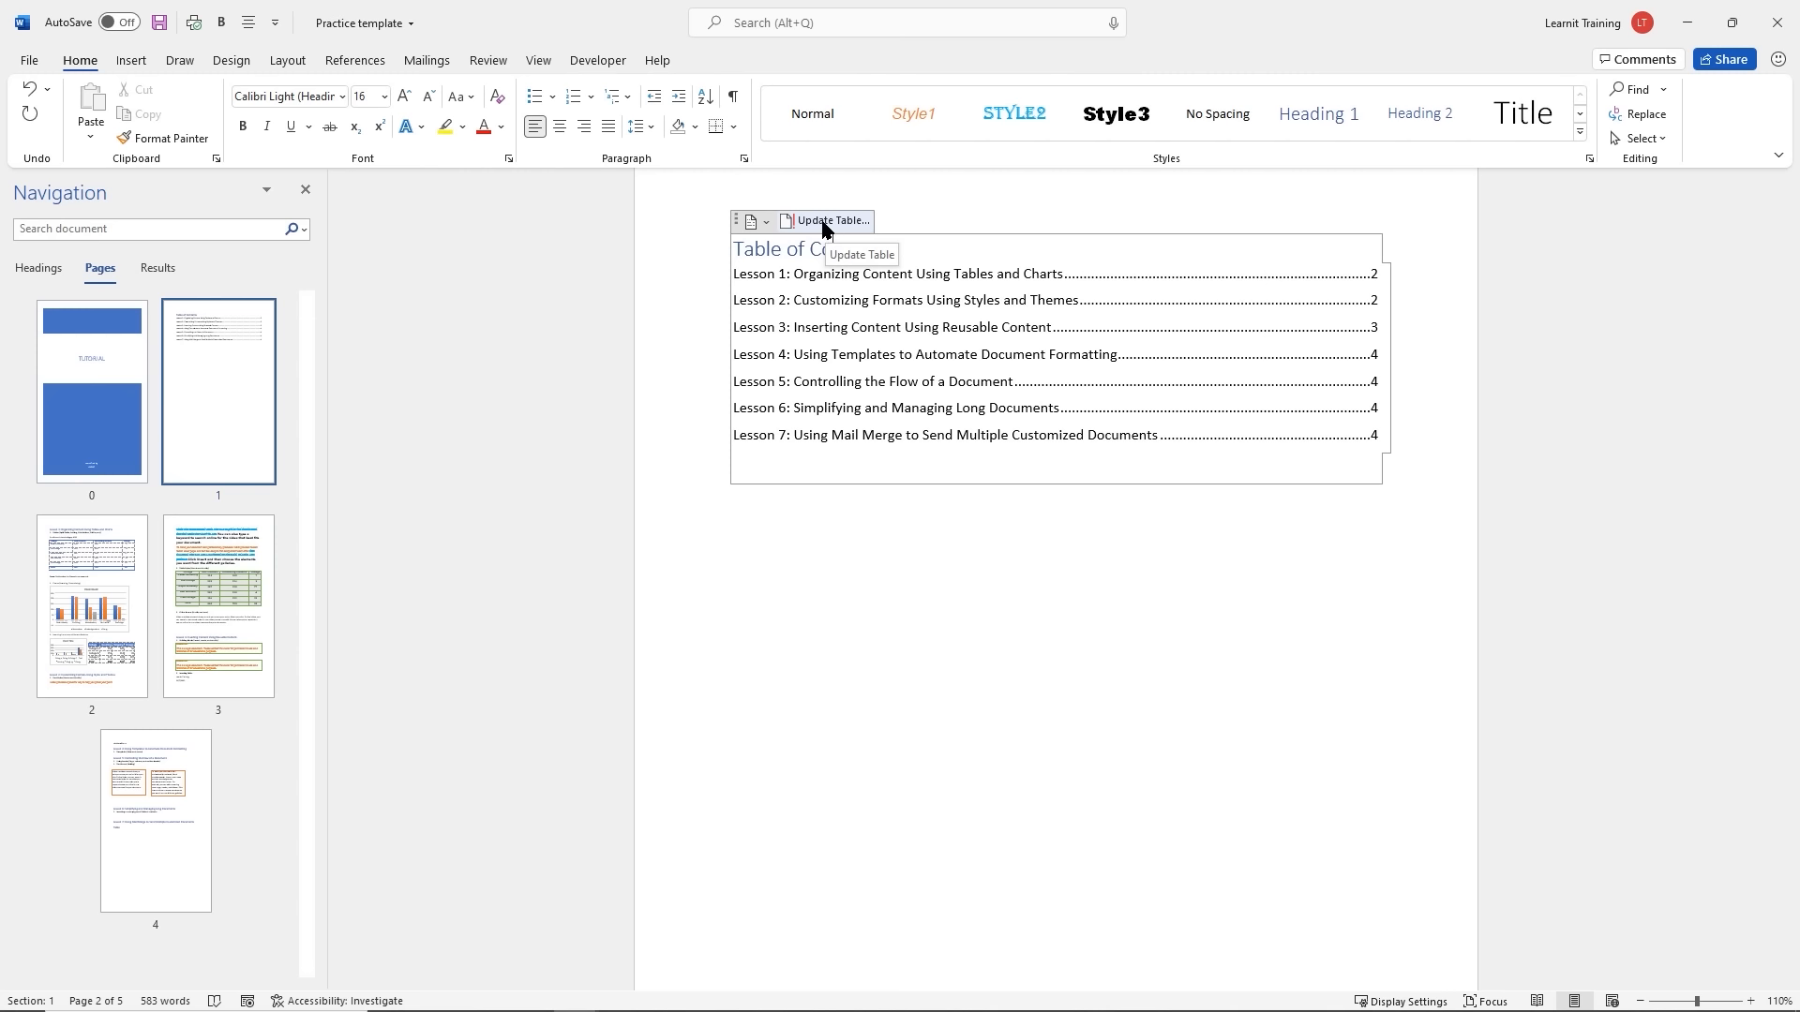
click(825, 223)
drag(894, 445, 960, 528)
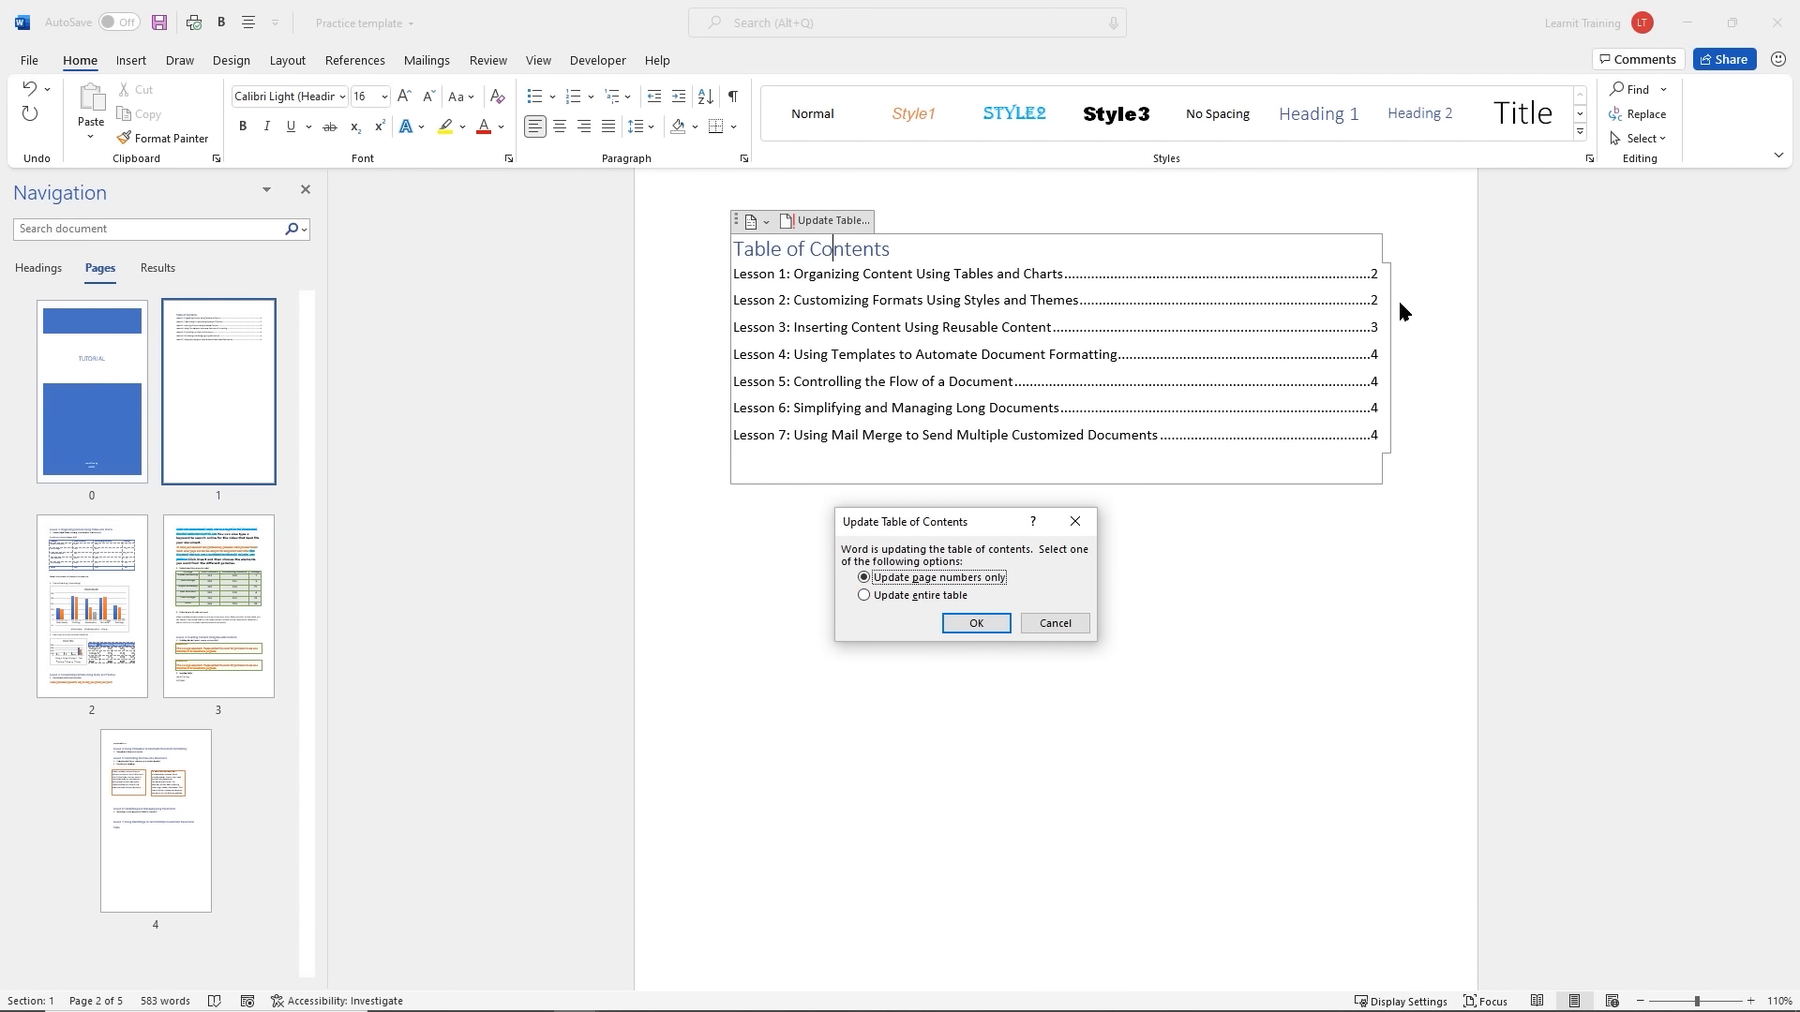
click(893, 597)
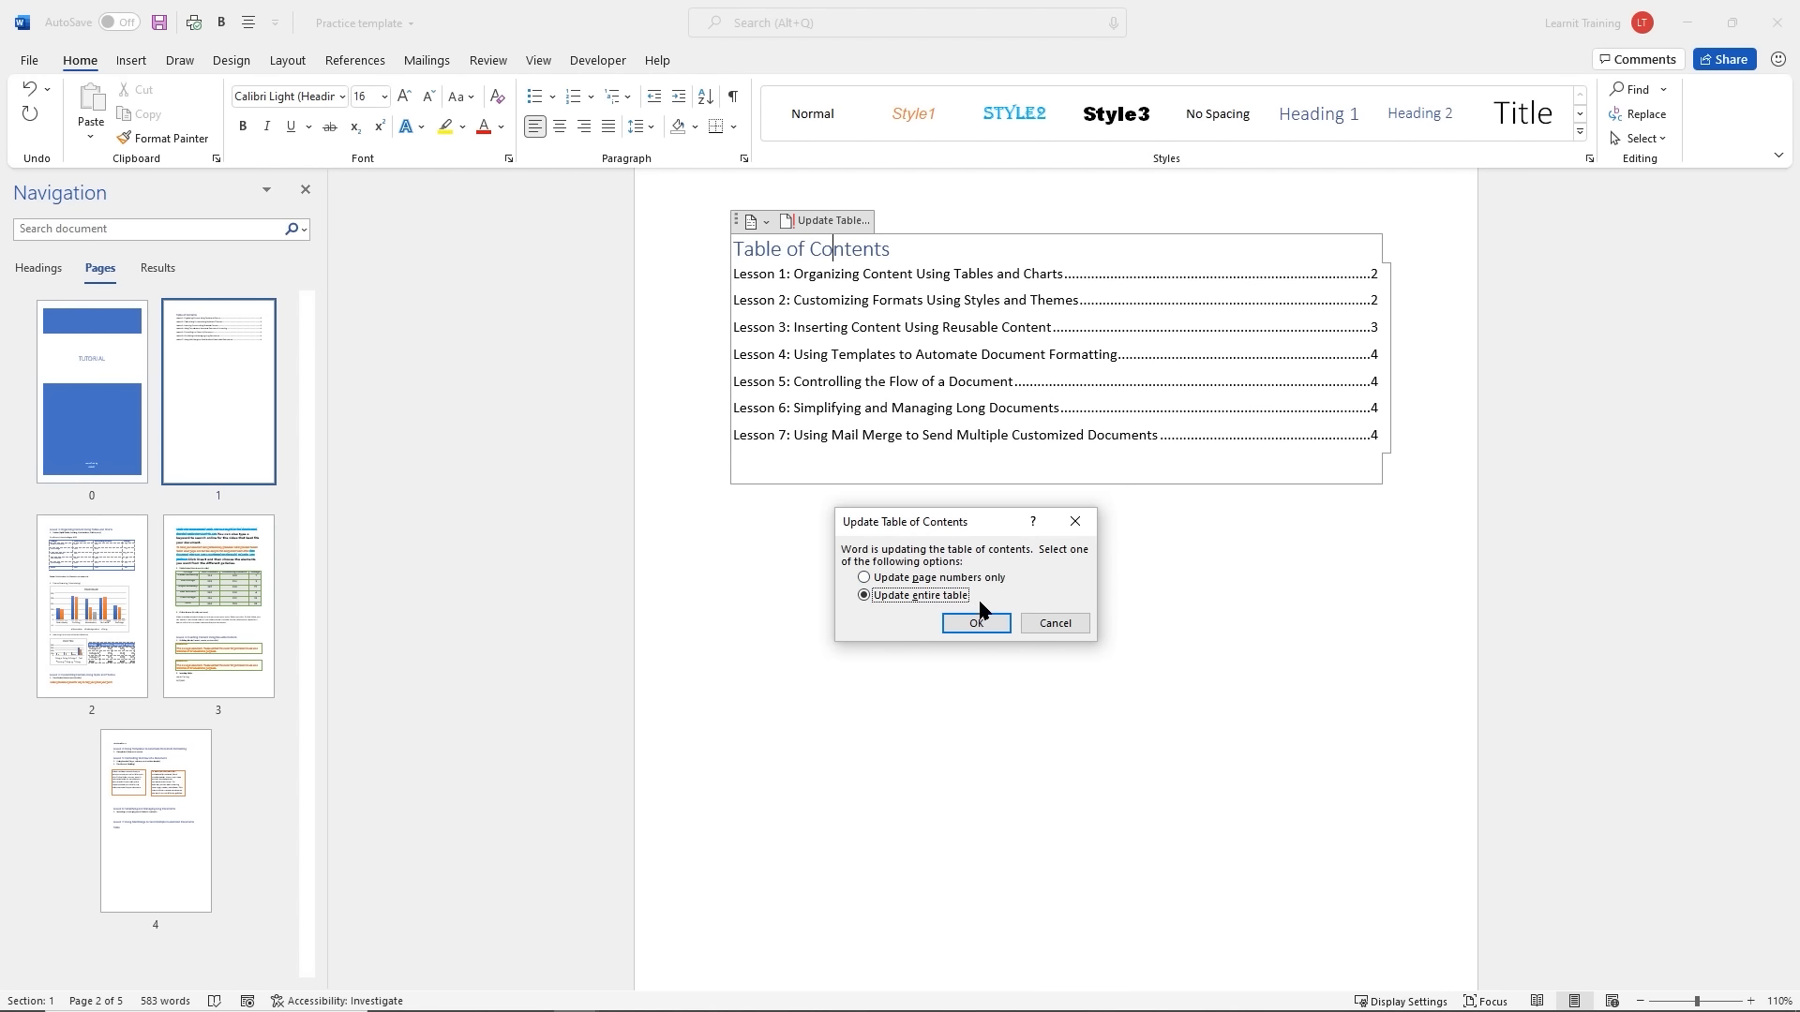
click(991, 631)
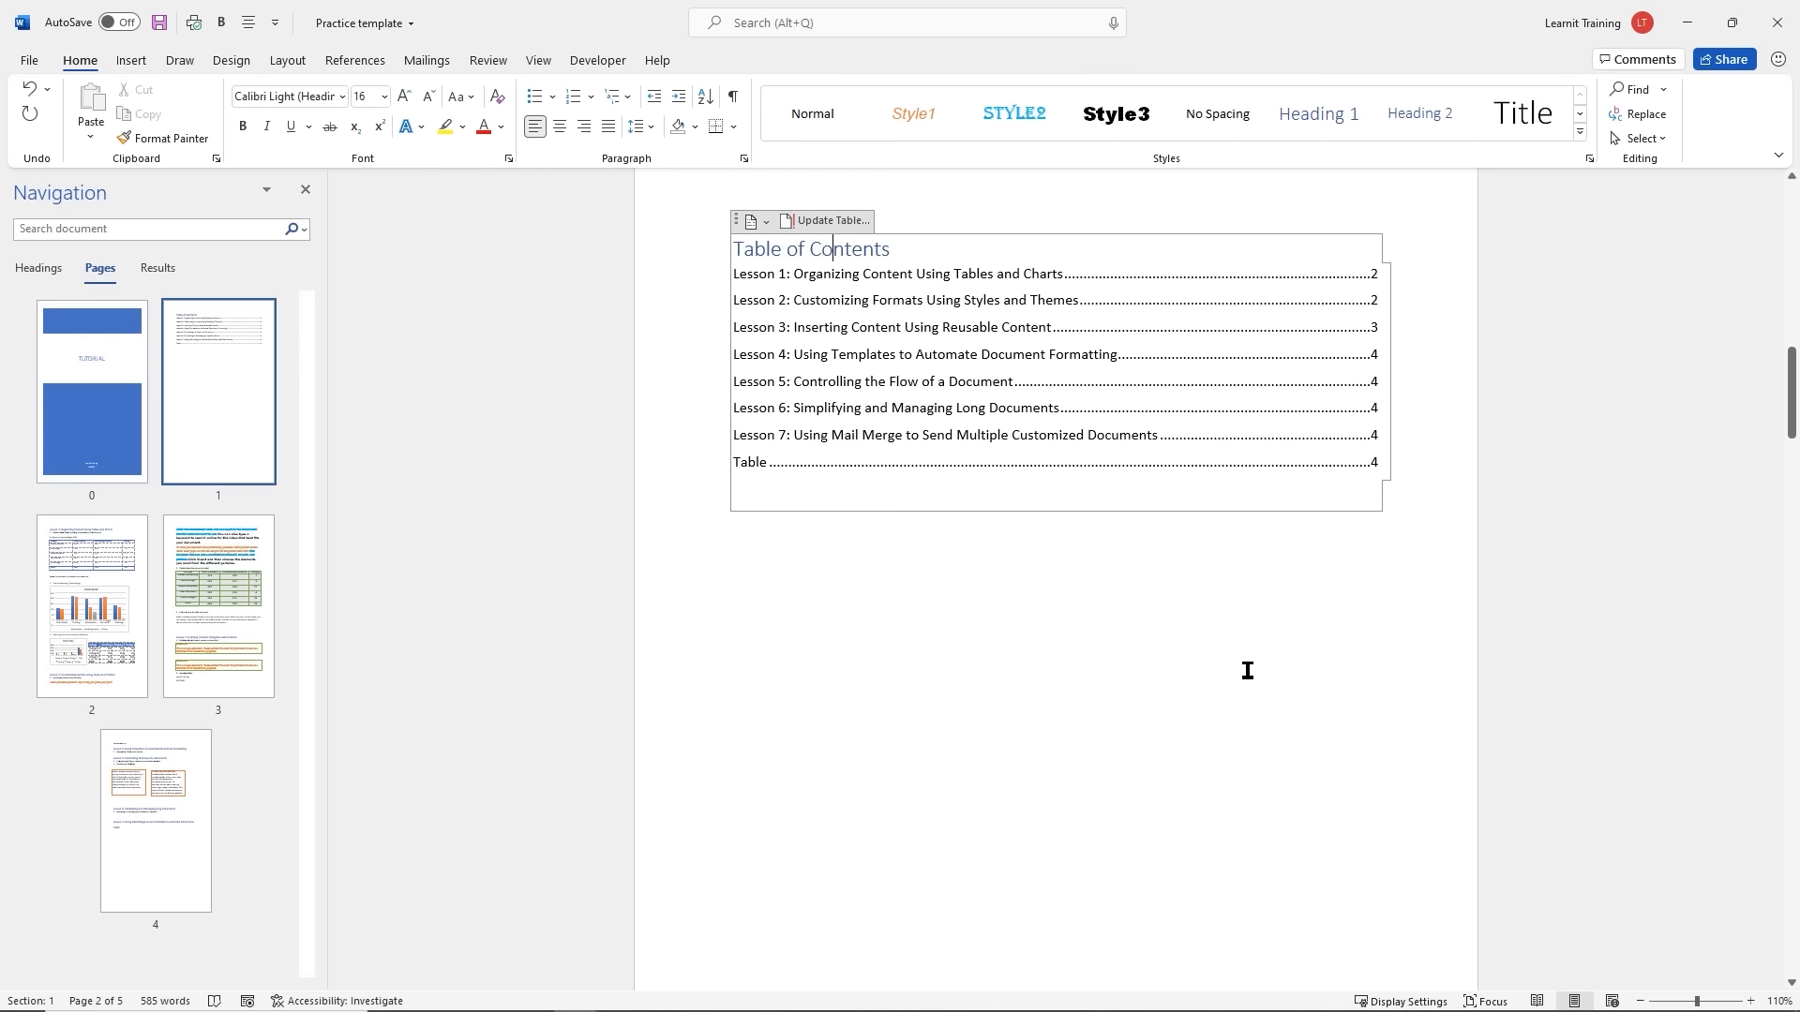
click(1259, 668)
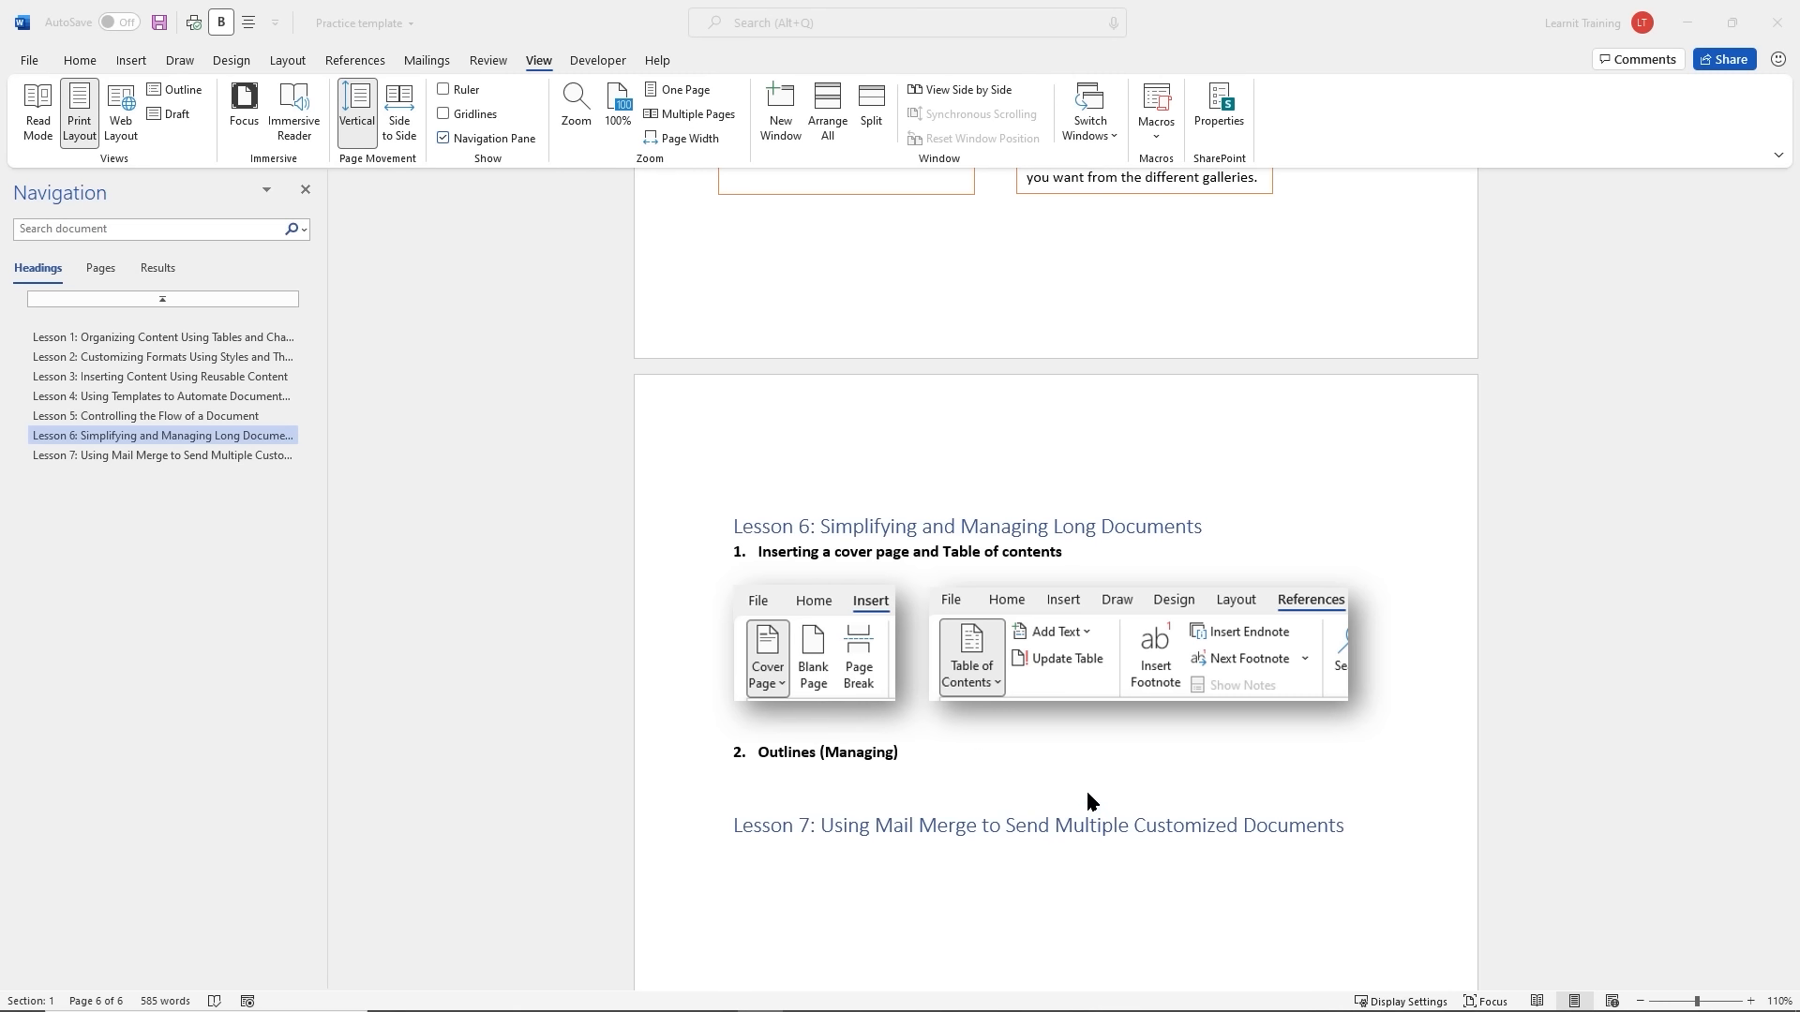
Switch from the Practice template document to the open document Outline file 1
click(919, 761)
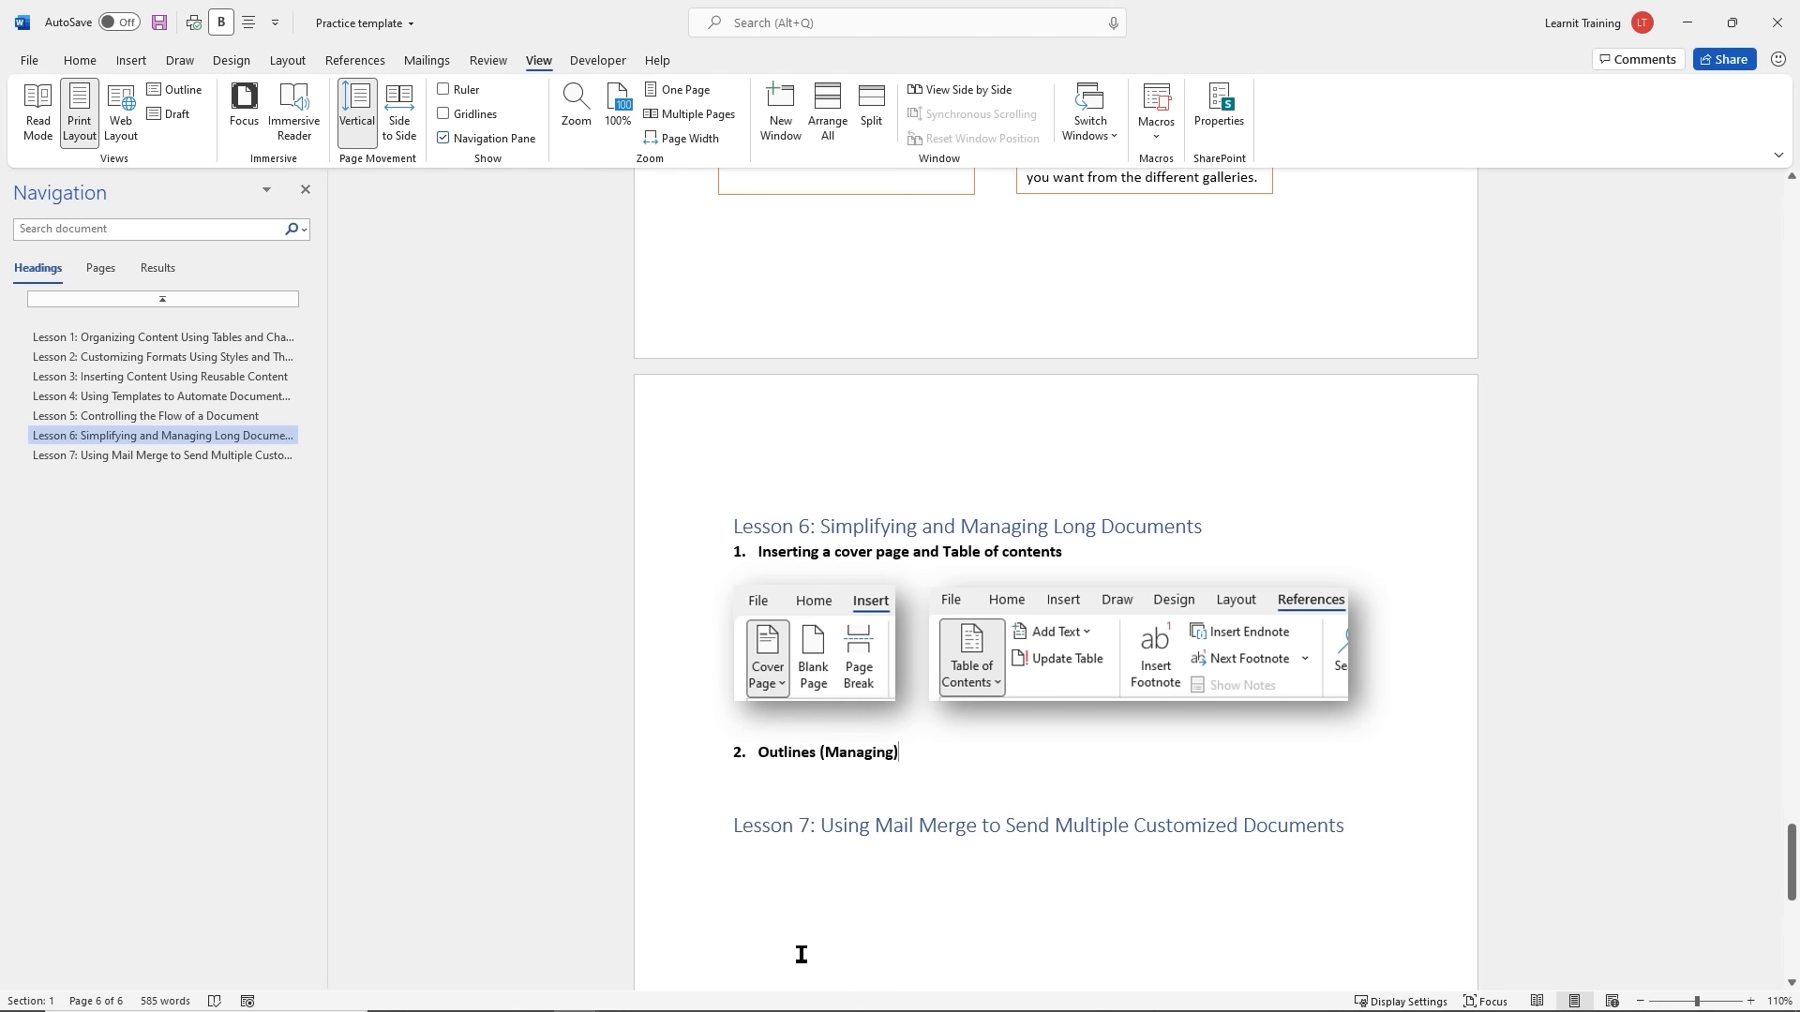
mouse_move(792, 1008)
mouse_move(576, 994)
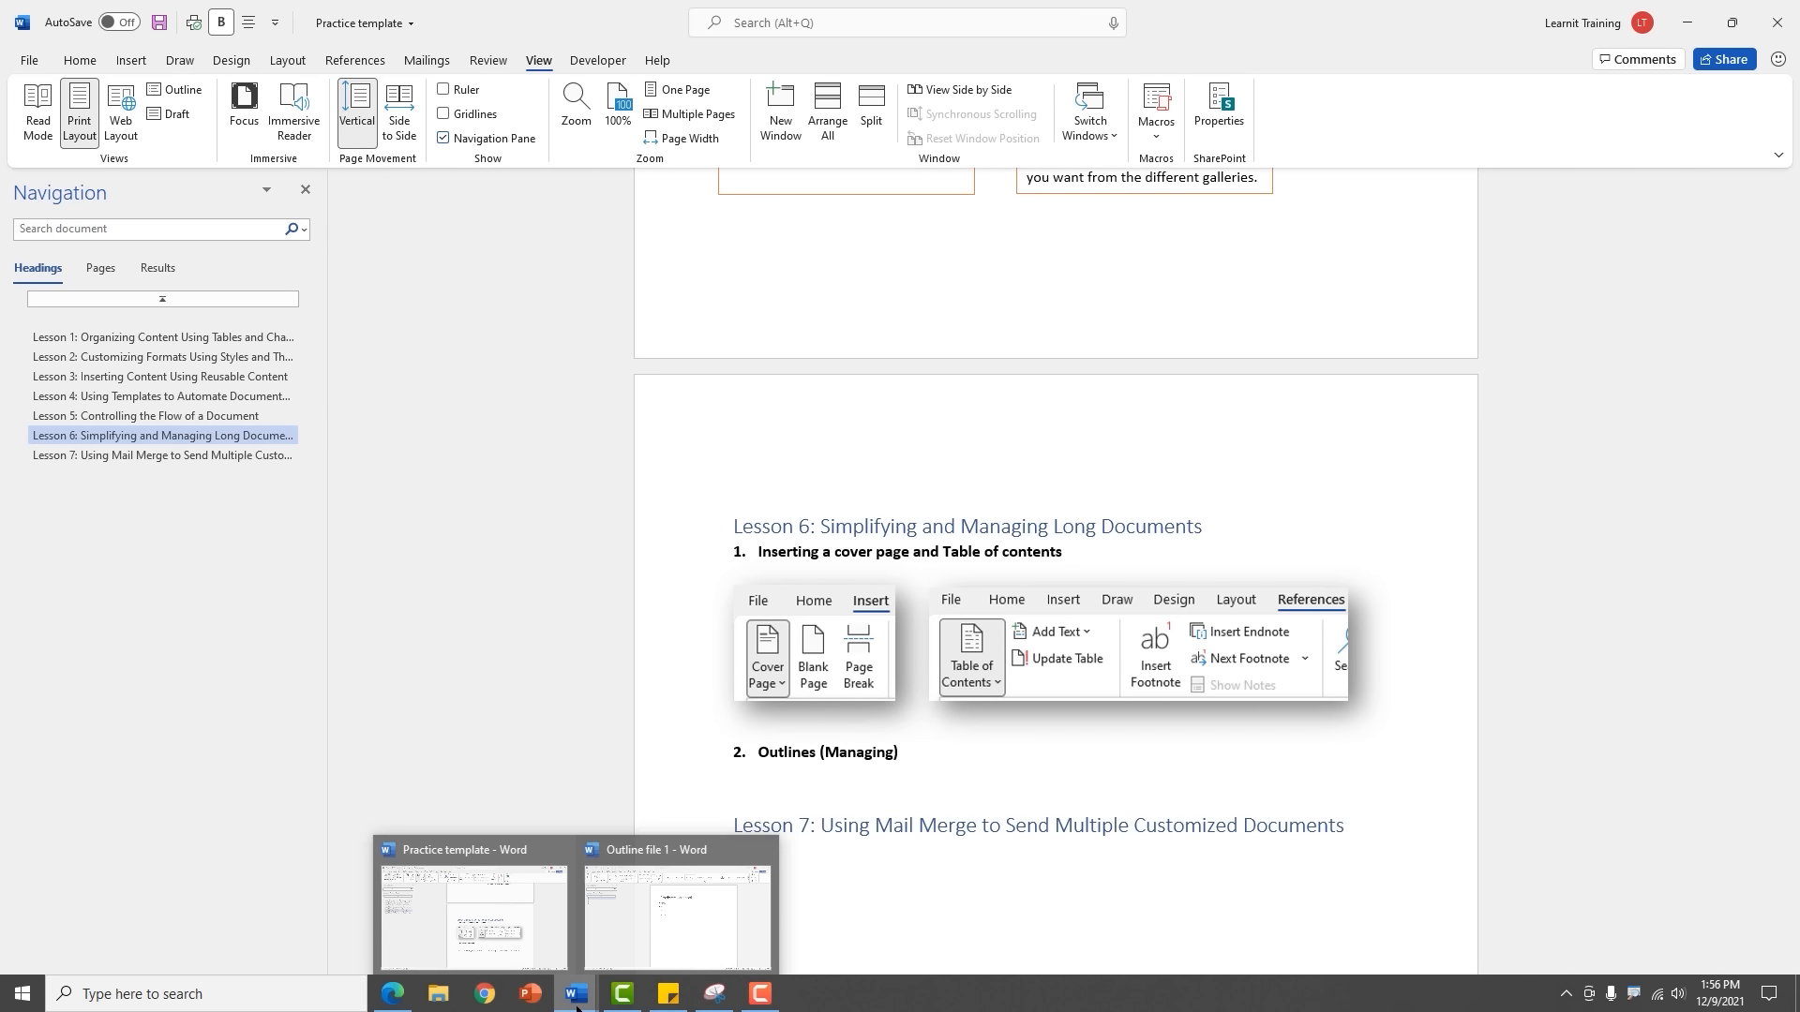
click(677, 914)
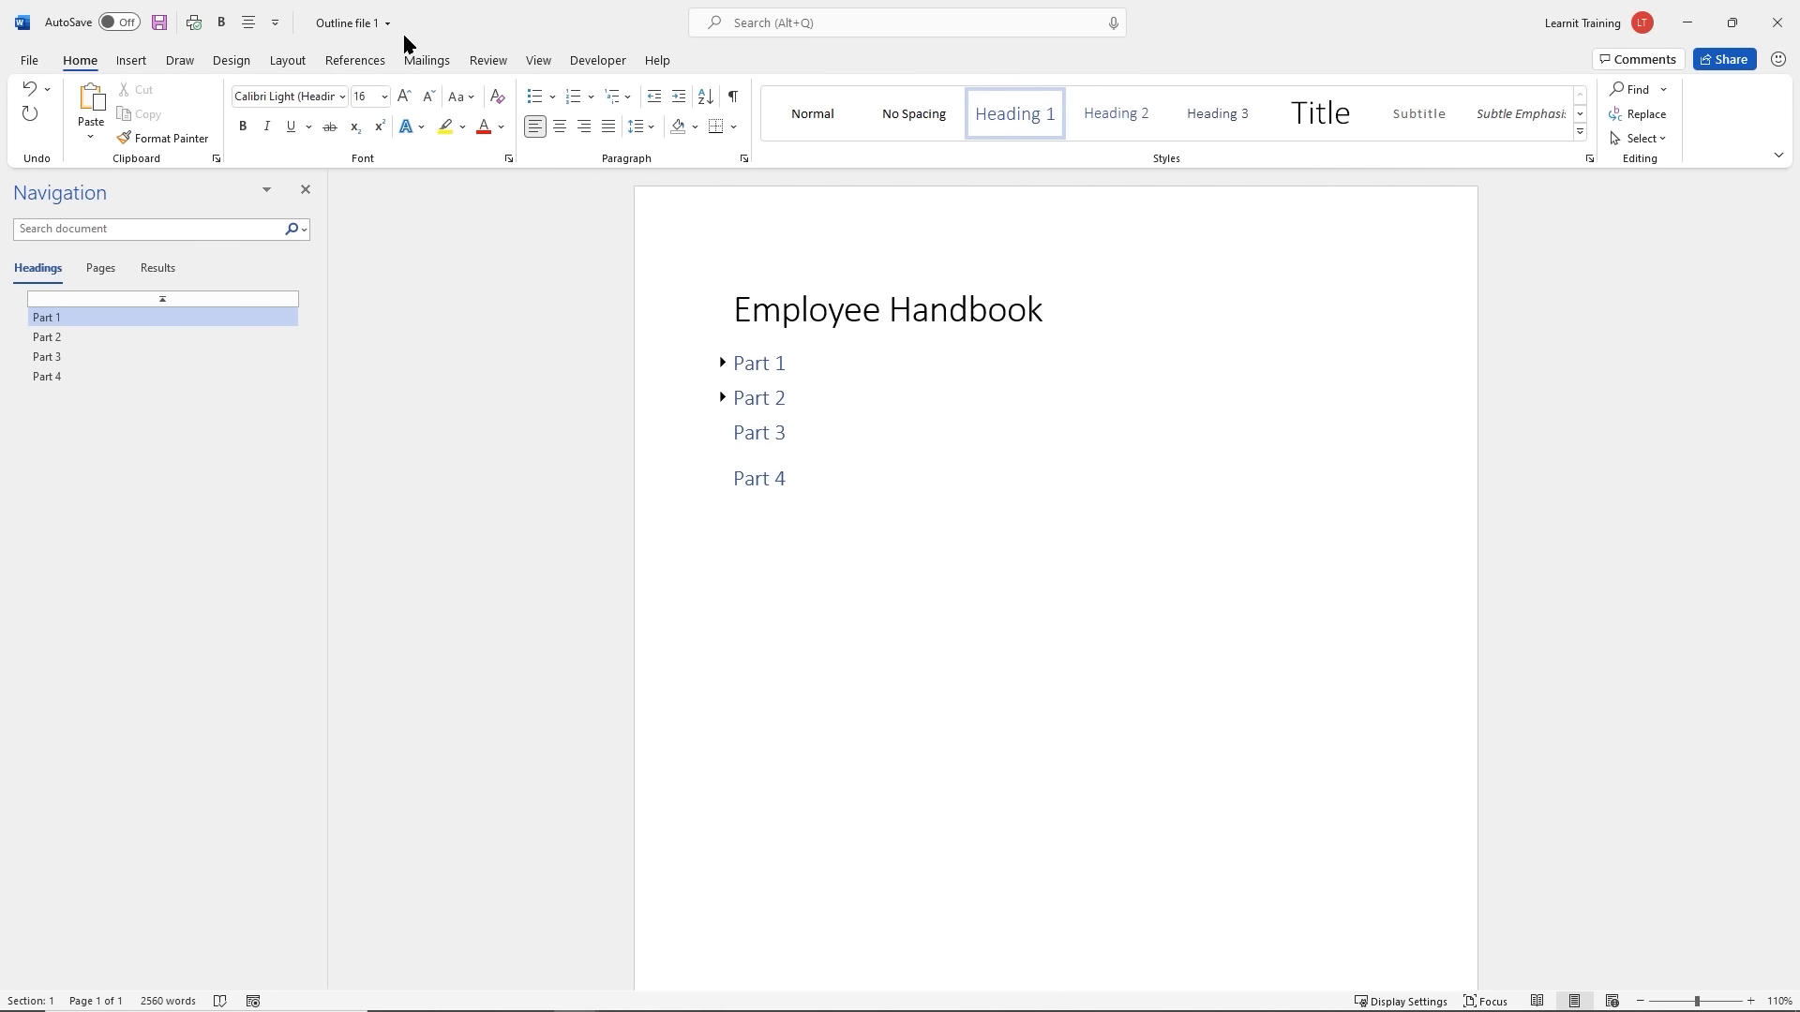
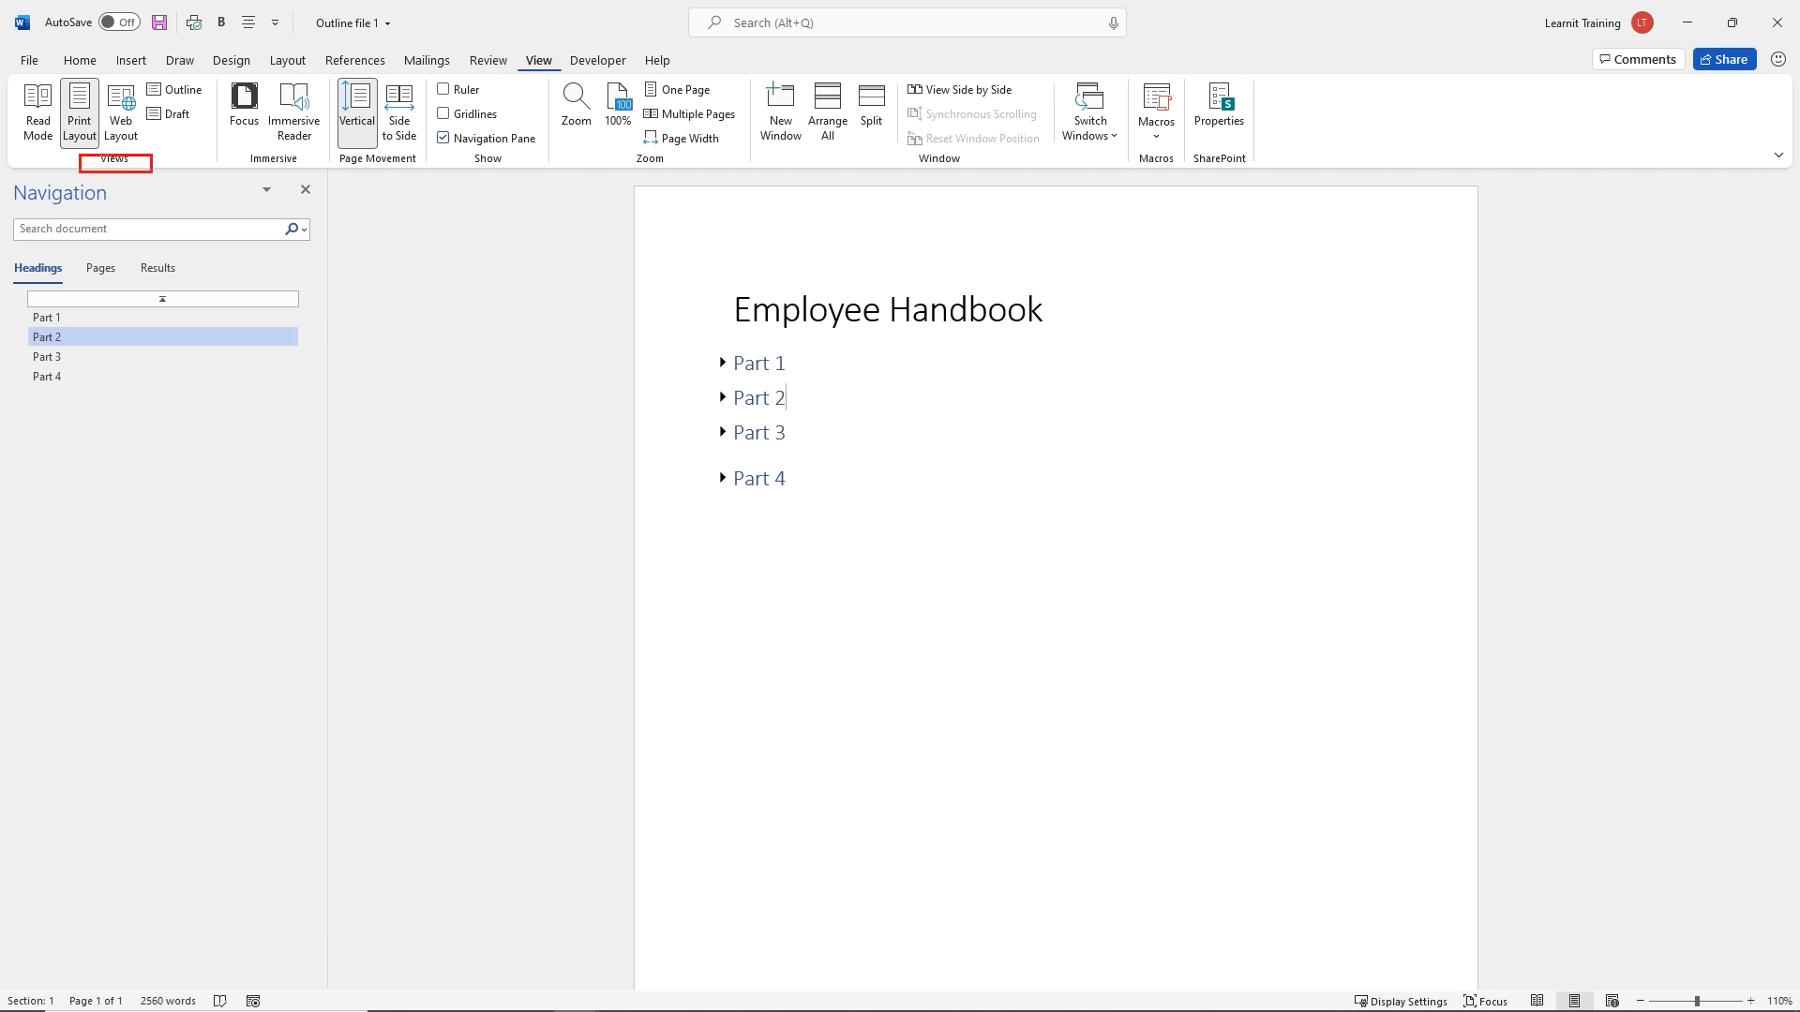
Show the Employee Handbook in Outline view, then close Outline view
drag(141, 77, 212, 103)
key(Escape)
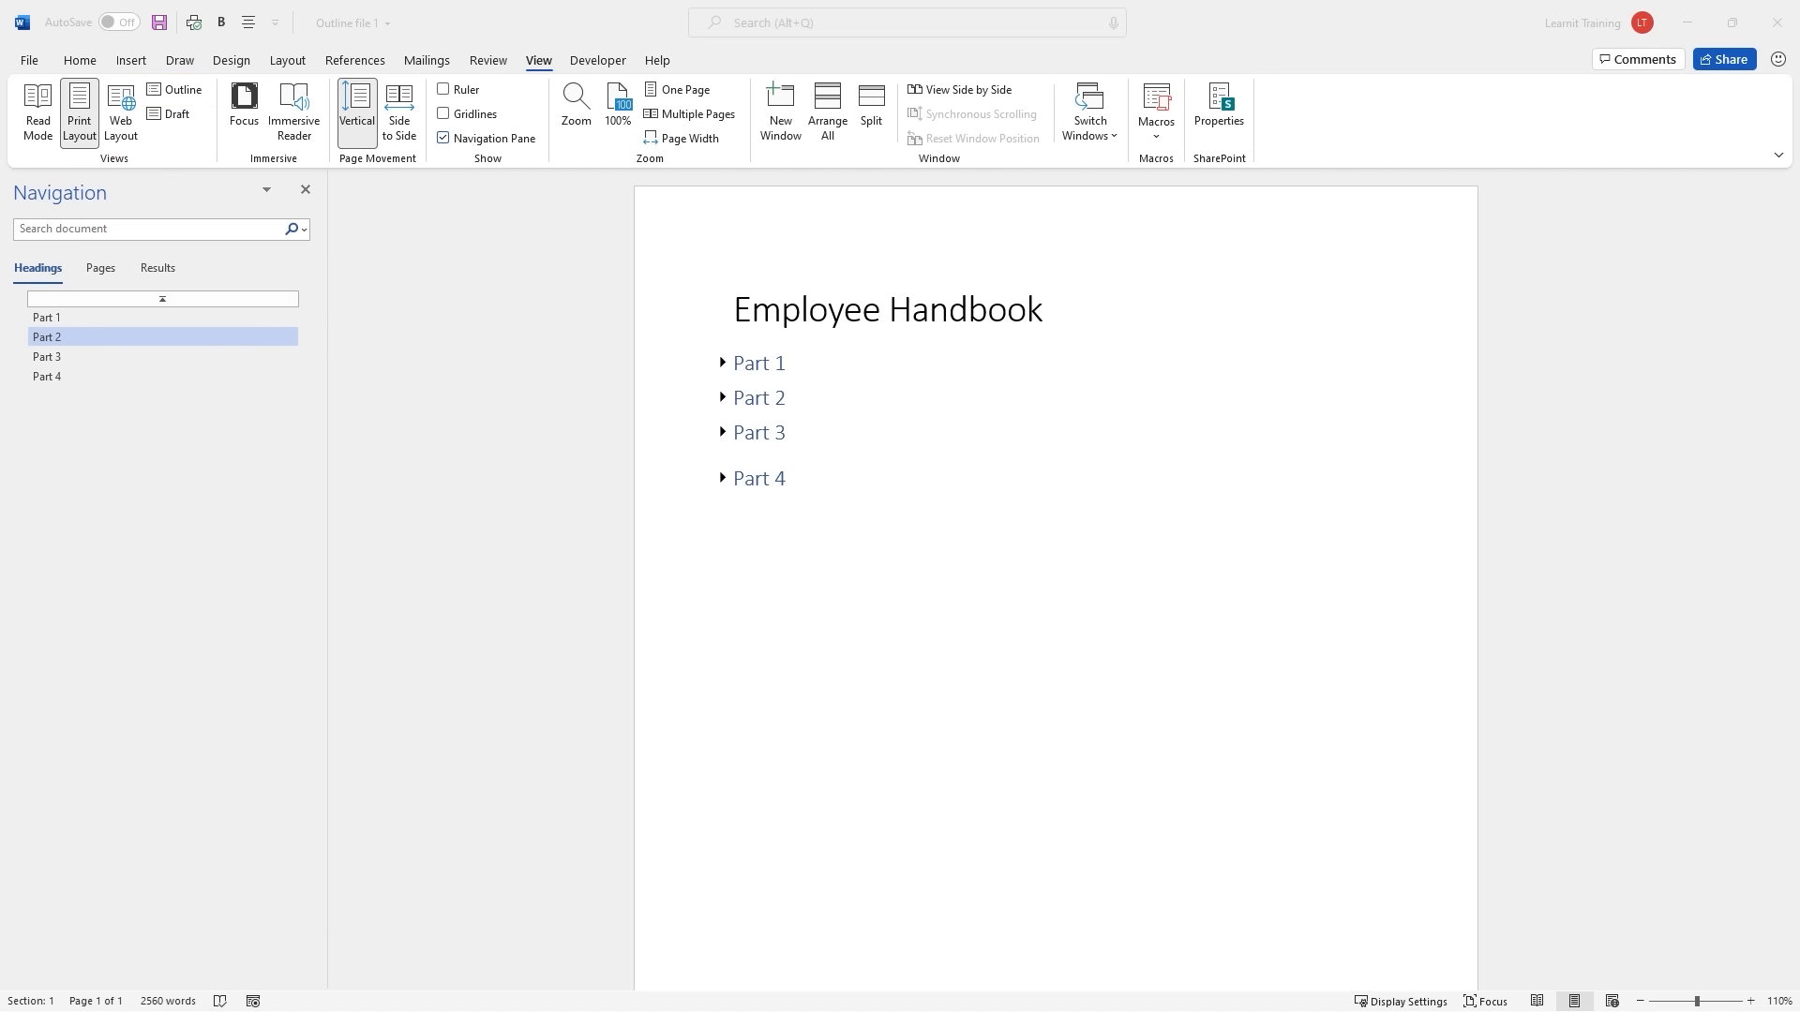
click(196, 94)
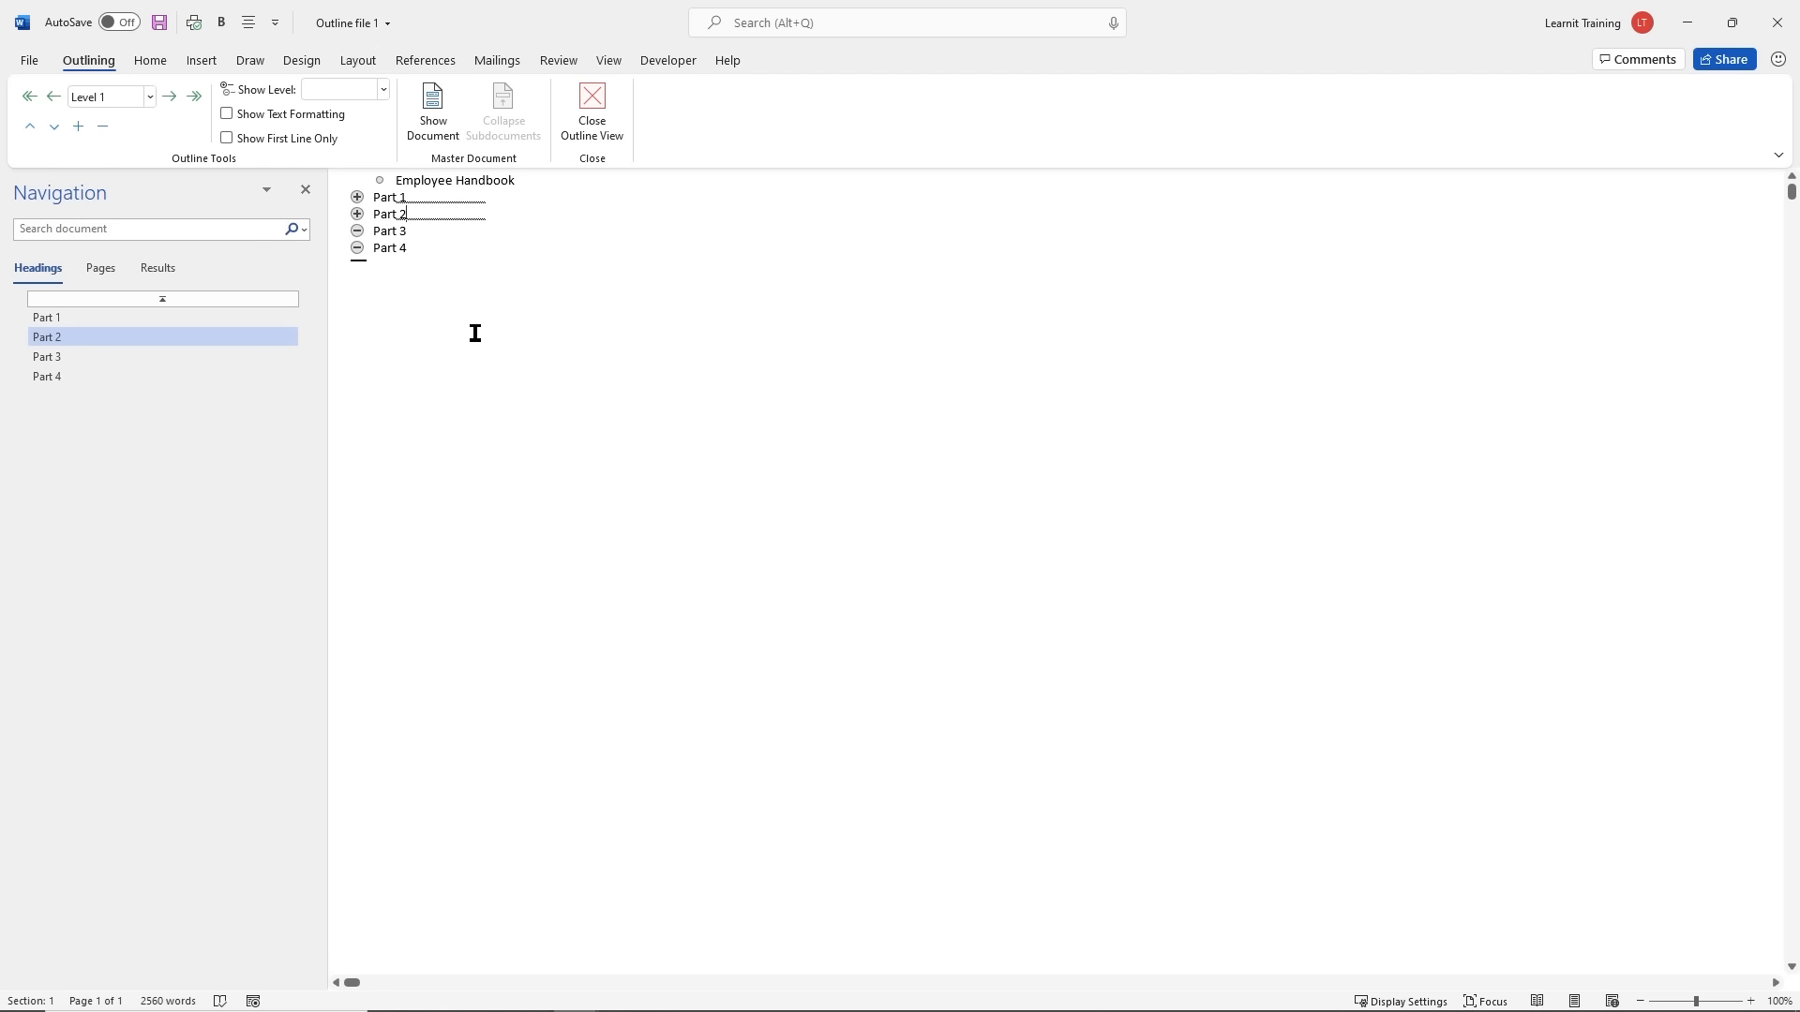
click(592, 120)
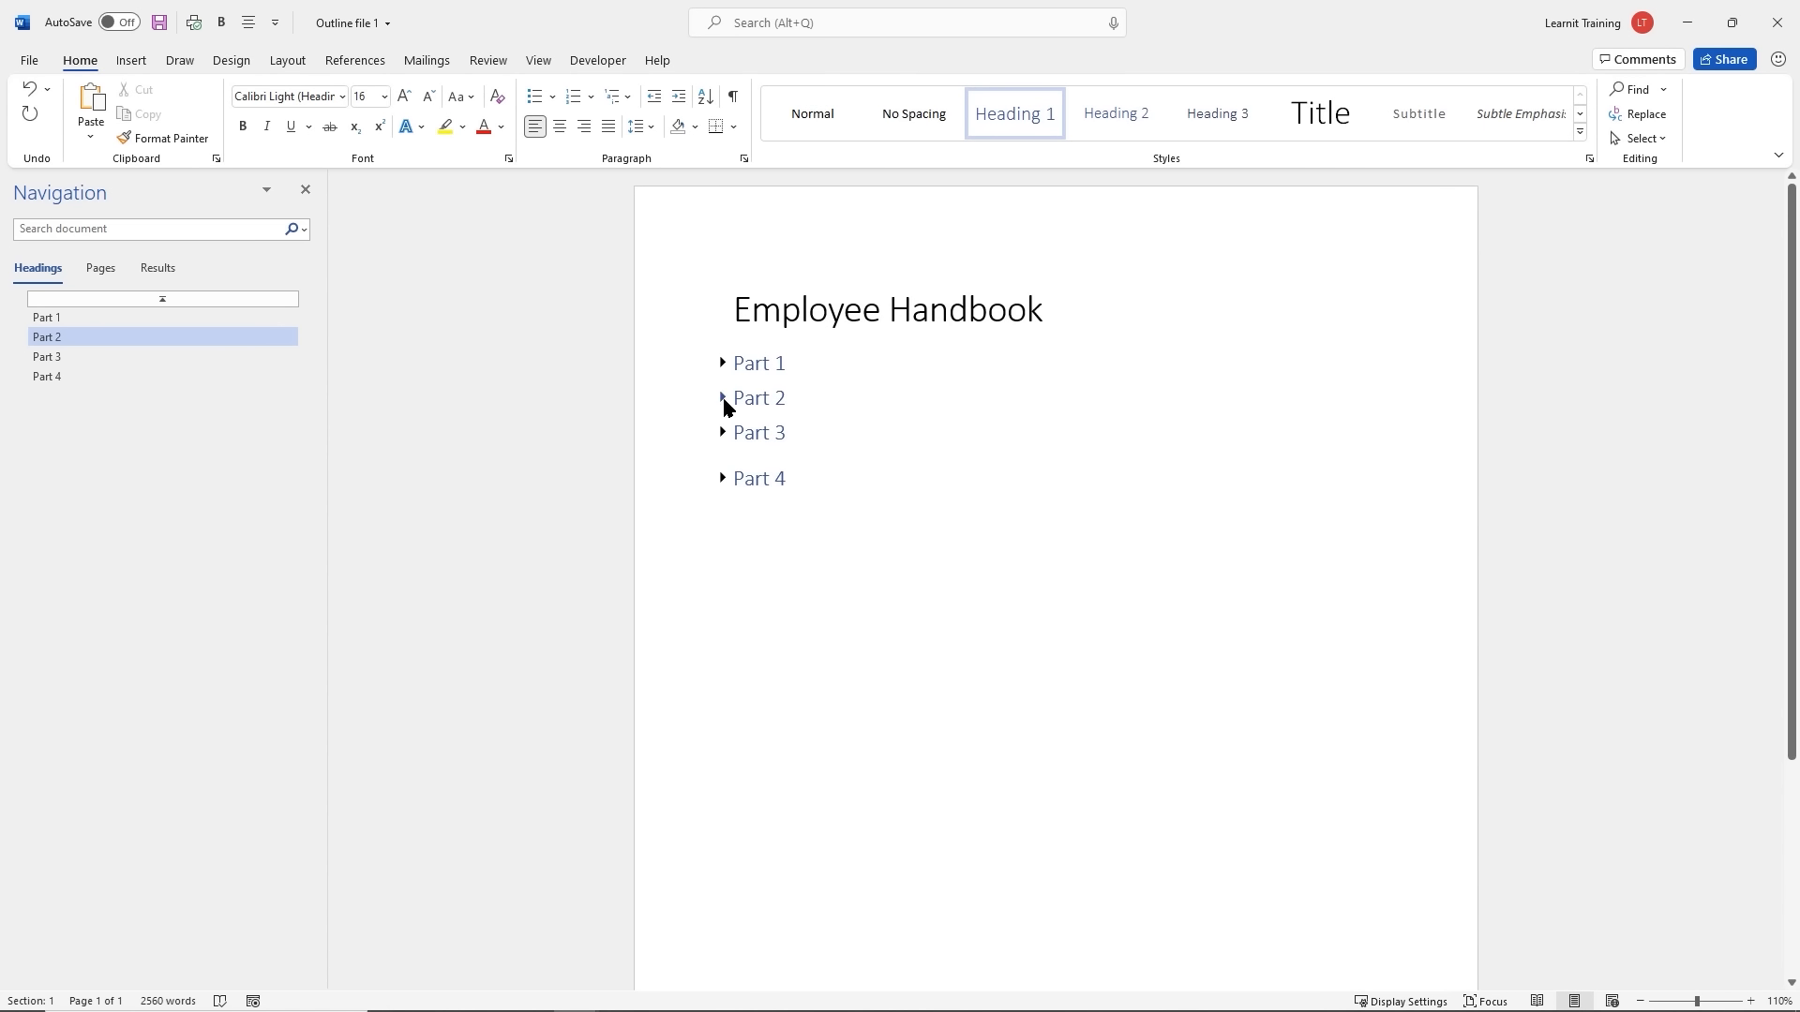
Expand the Part 2 heading, look through the text beneath it, and collapse it again
click(725, 401)
scroll(898, 472, down, 5)
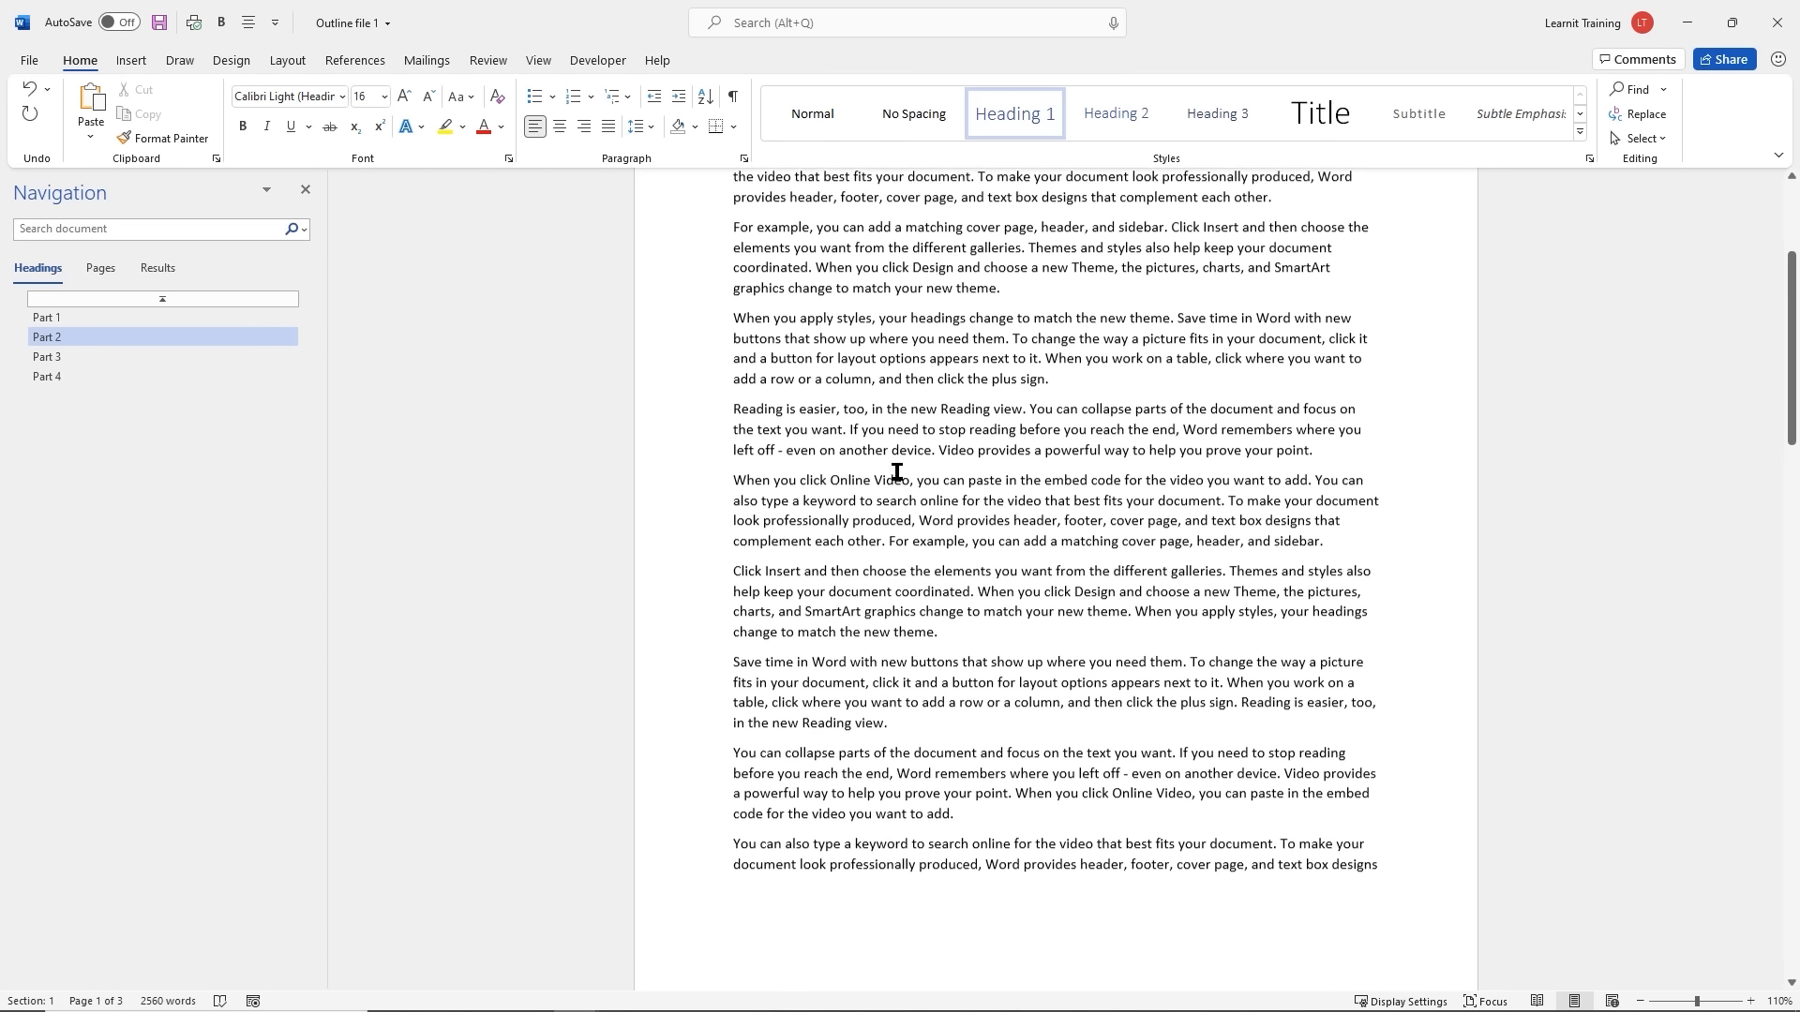
scroll(897, 472, up, 2)
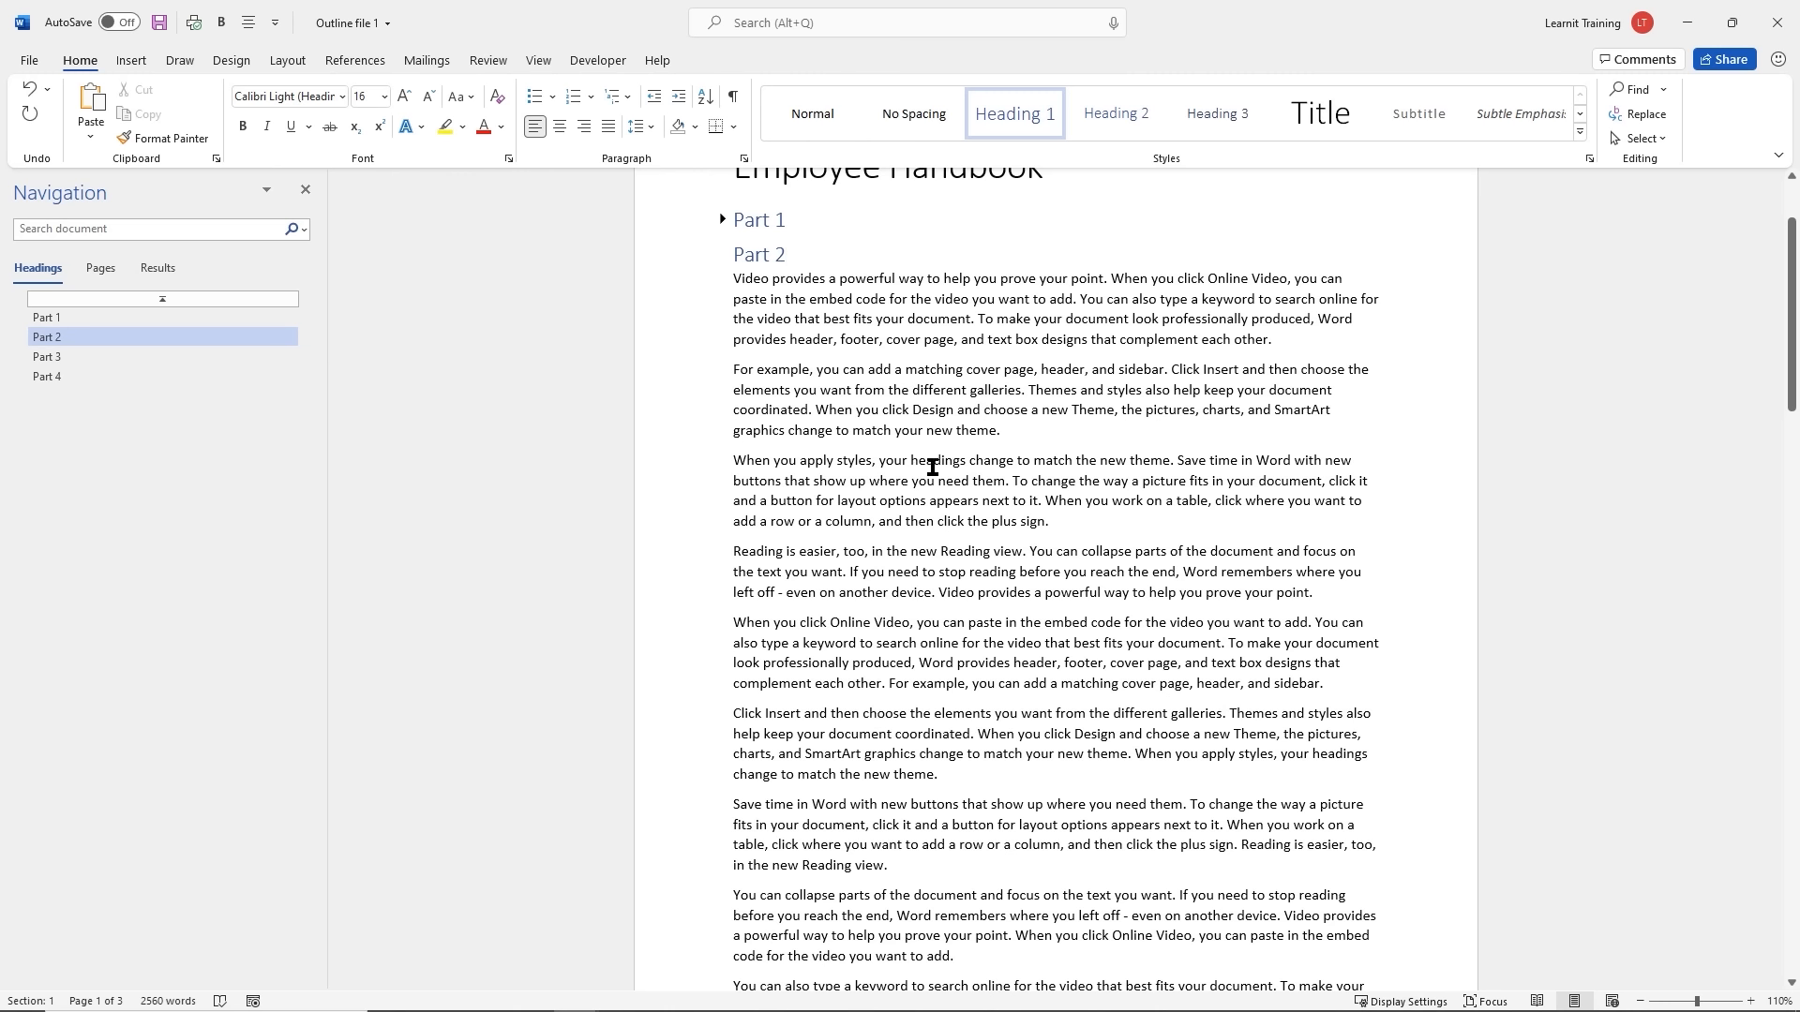
scroll(1129, 436, down, 6)
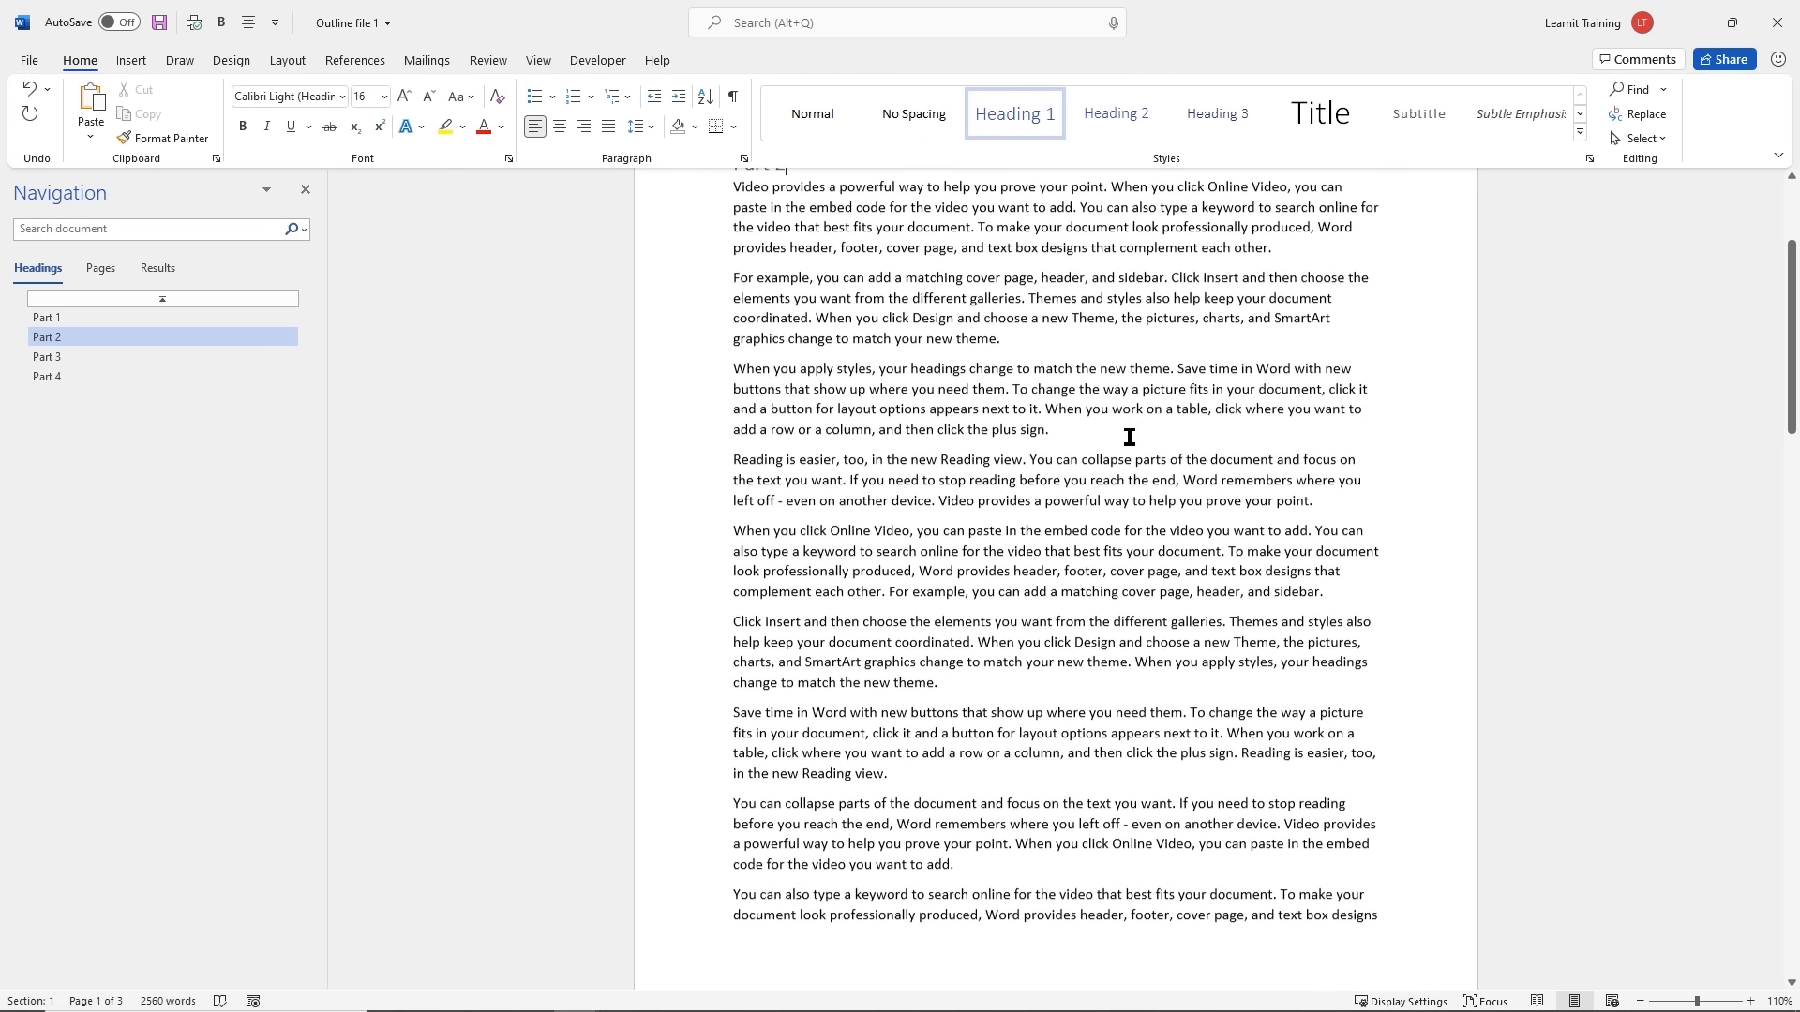
scroll(1128, 437, down, 3)
scroll(1130, 439, up, 9)
scroll(1130, 439, up, 3)
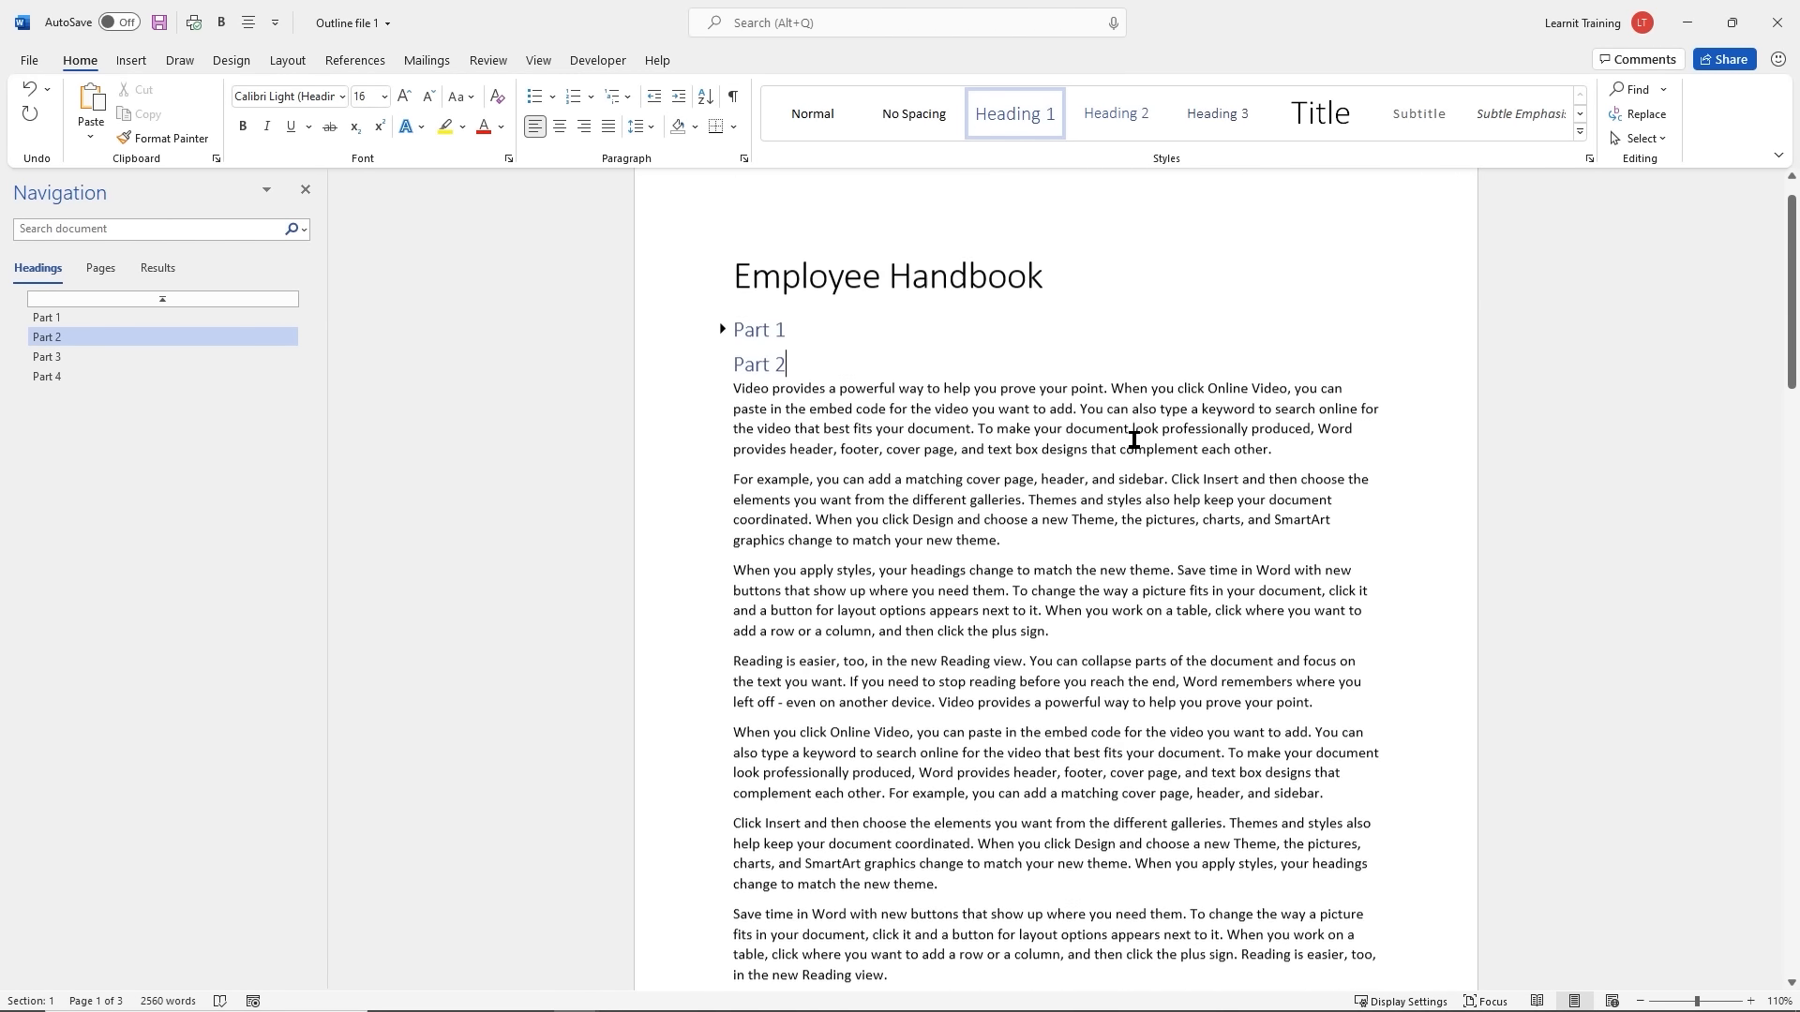
mouse_move(742, 402)
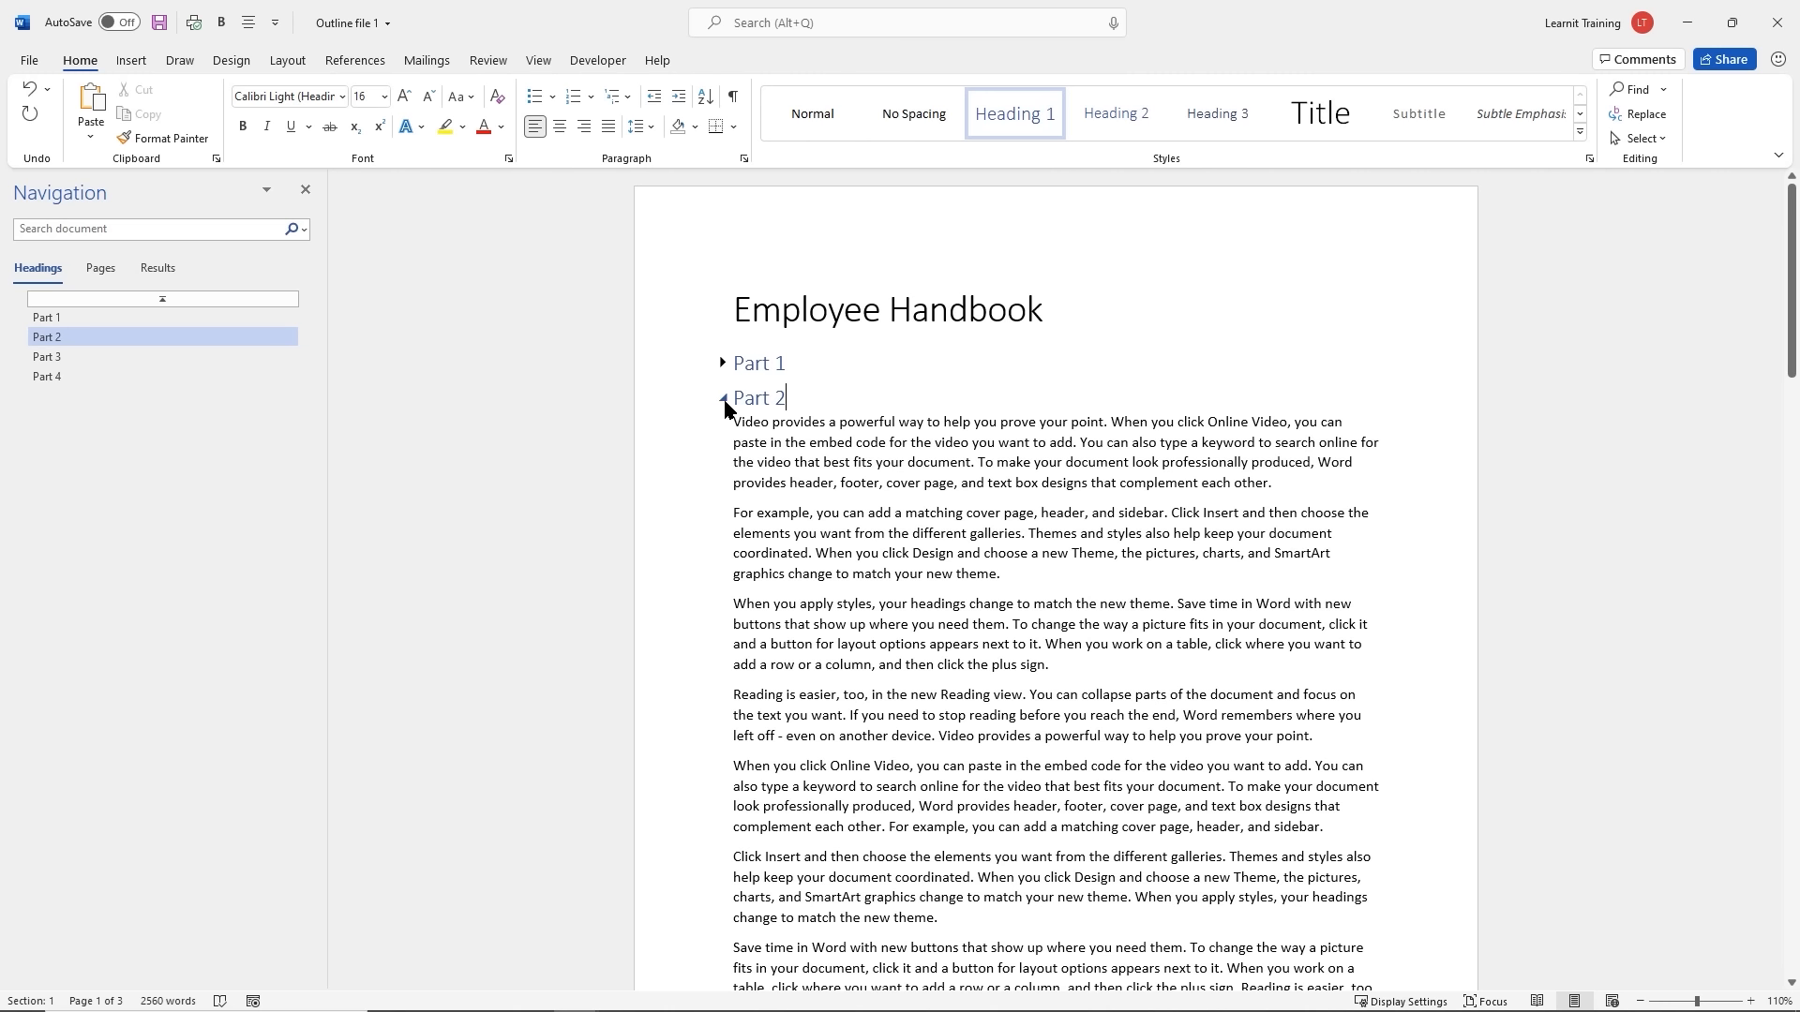
click(724, 401)
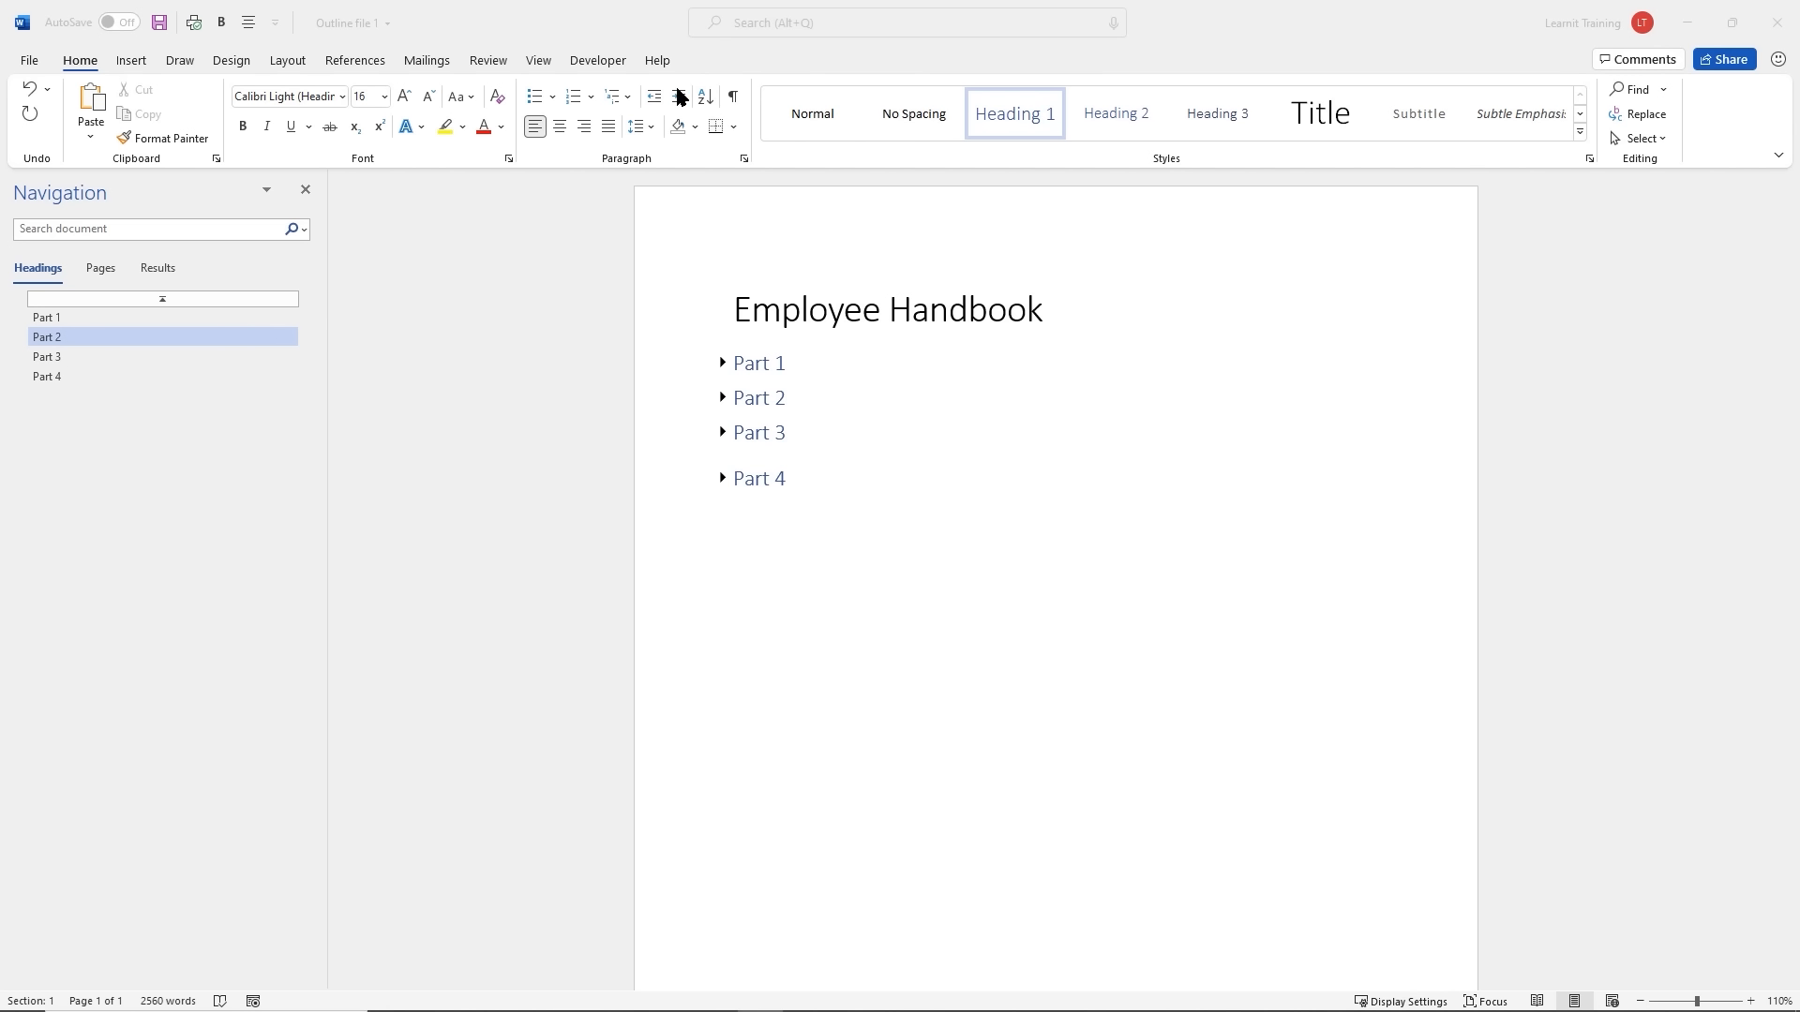
Switch the Employee Handbook document to Outline view
click(540, 62)
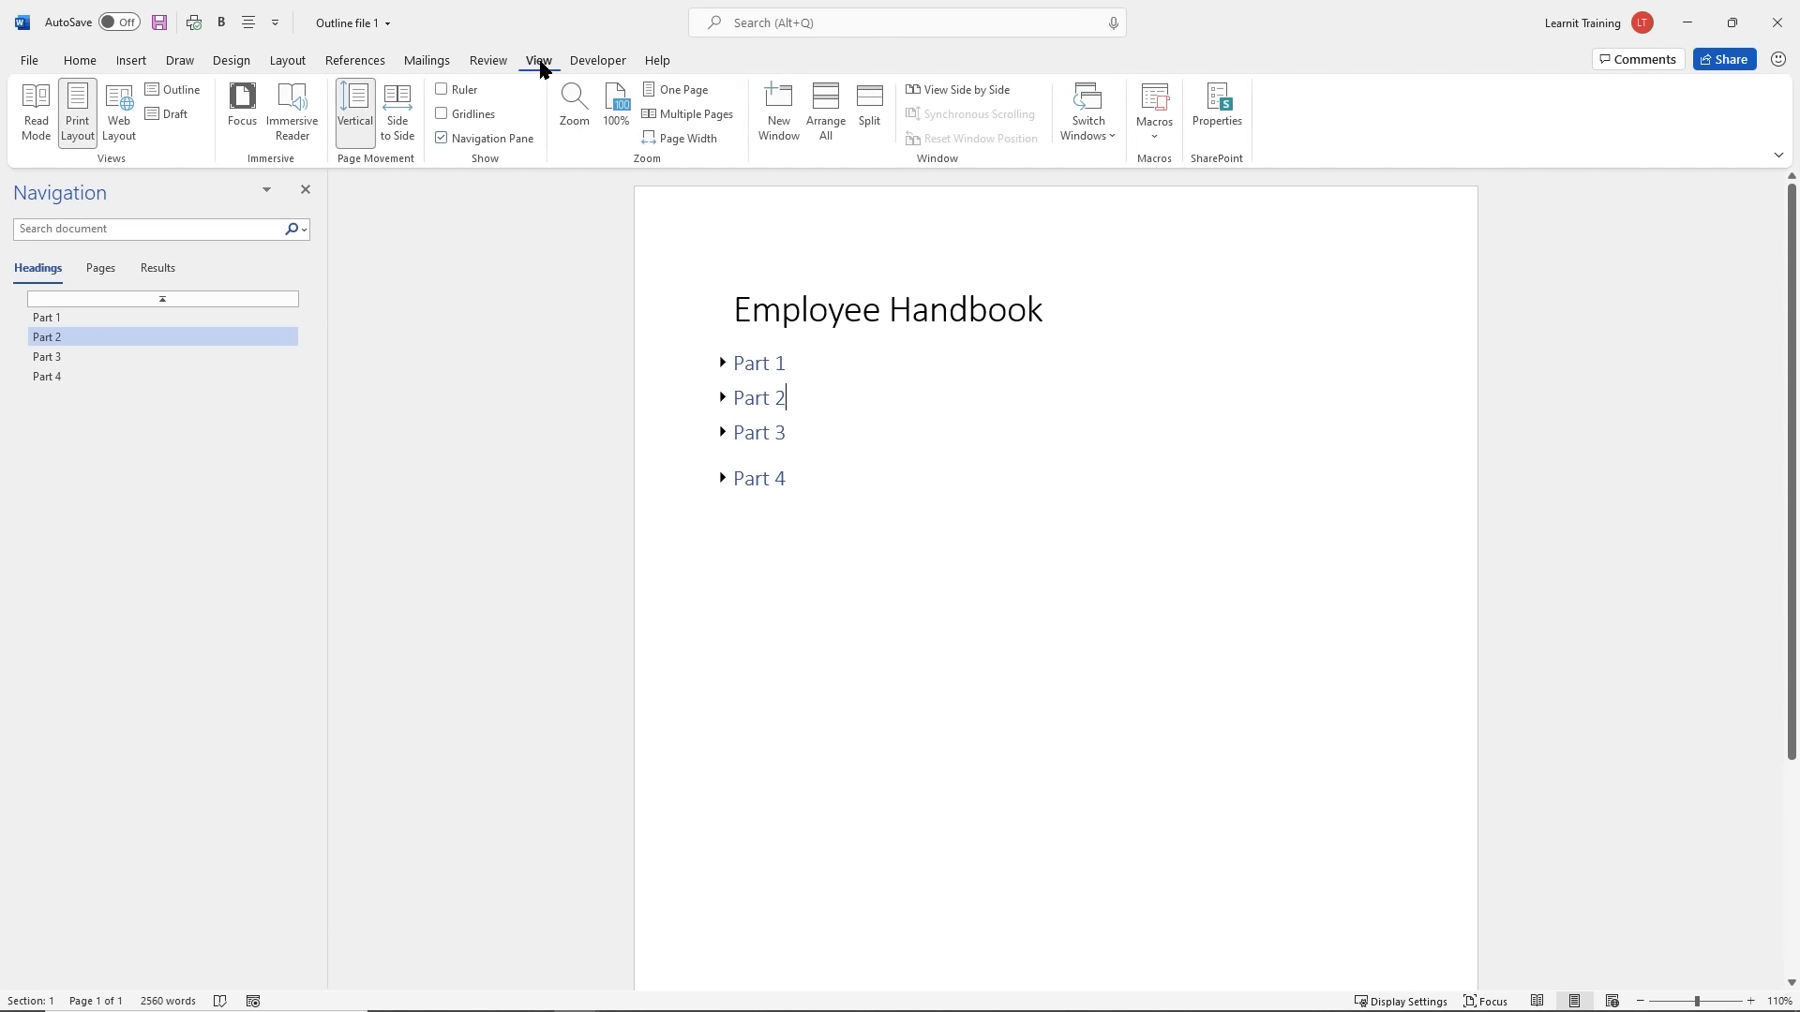
click(180, 105)
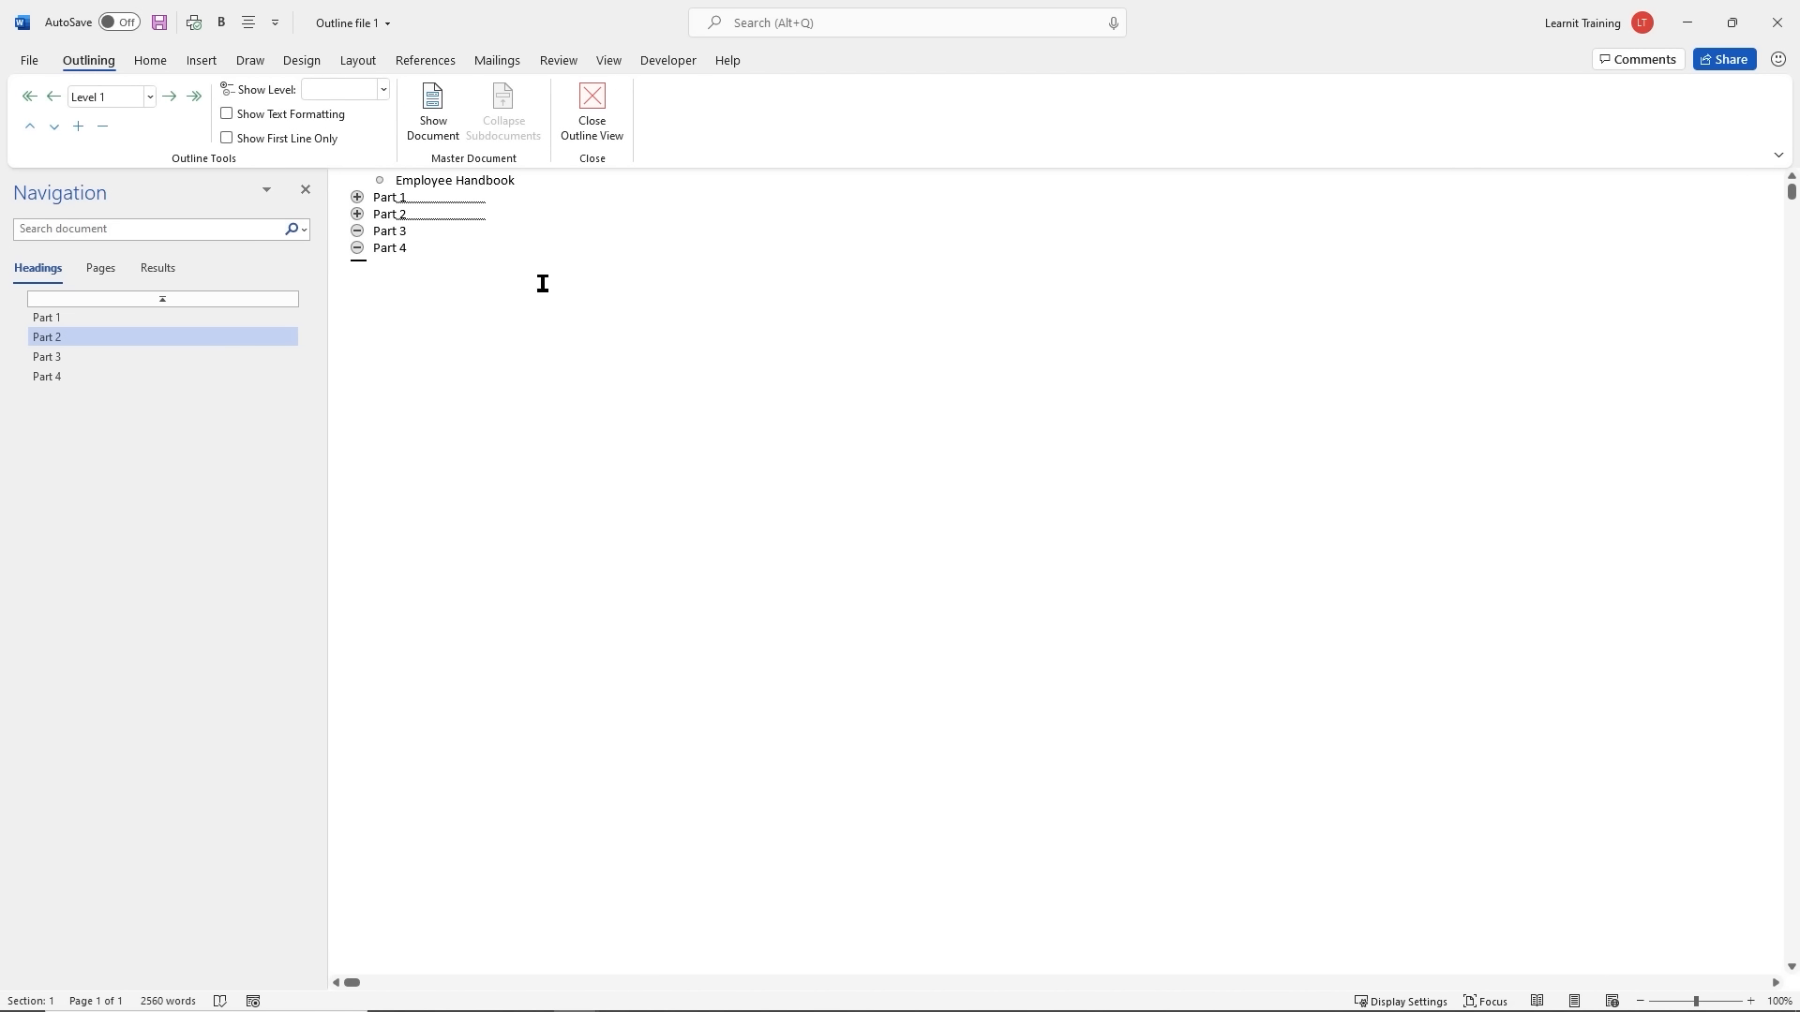
drag(156, 151, 253, 167)
mouse_move(13, 77)
mouse_down()
mouse_move(164, 122)
mouse_move(210, 114)
mouse_up()
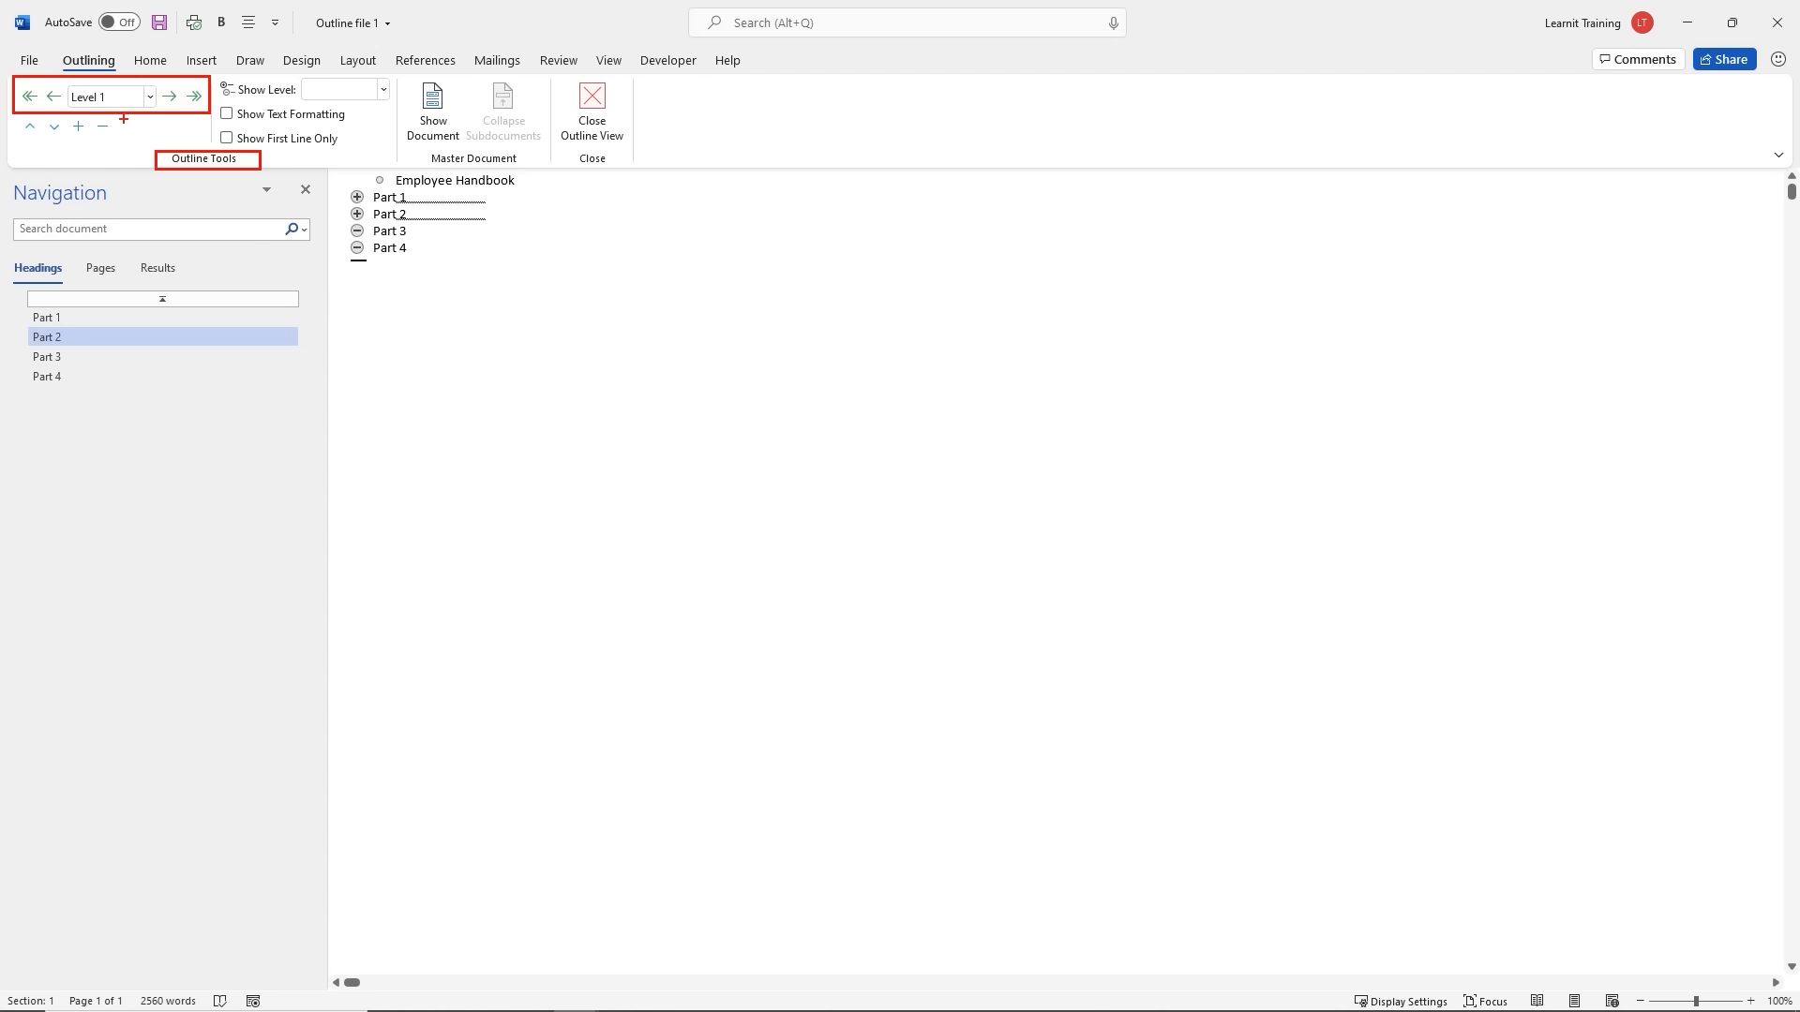
drag(20, 119, 69, 136)
drag(73, 115, 128, 143)
drag(217, 79, 391, 150)
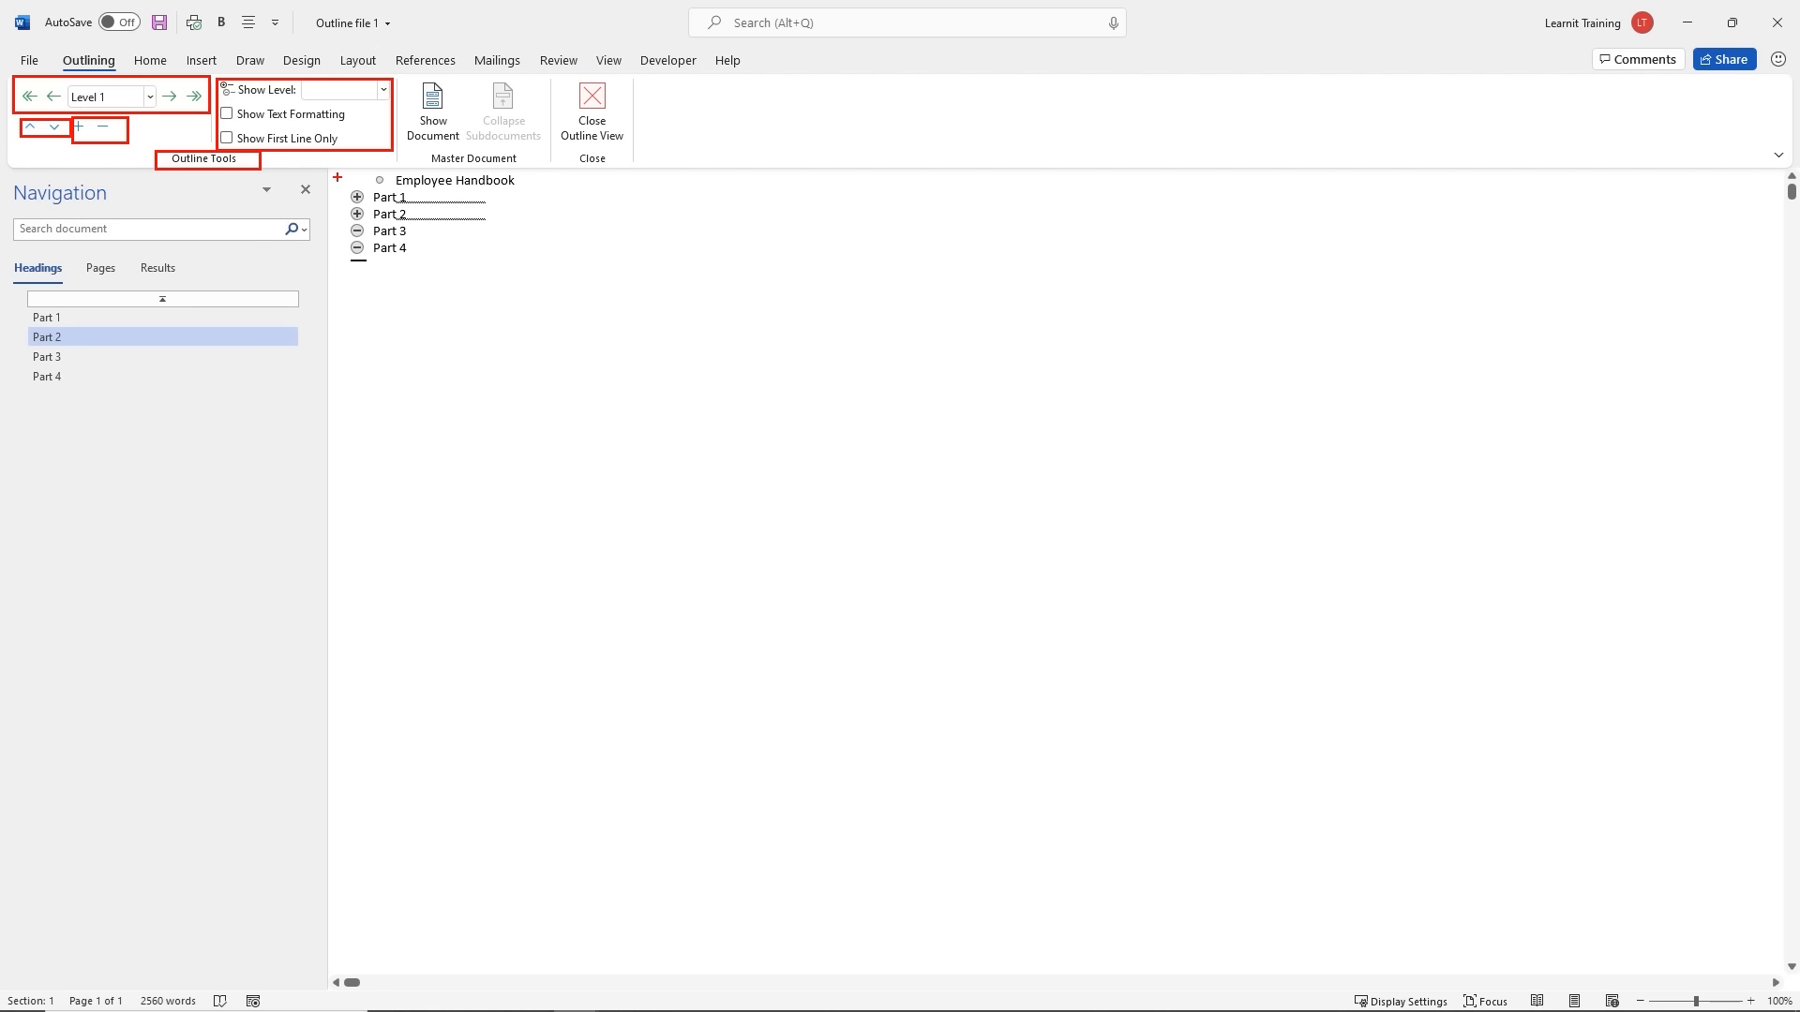
mouse_move(336, 177)
mouse_down()
mouse_move(540, 197)
mouse_move(566, 260)
mouse_up()
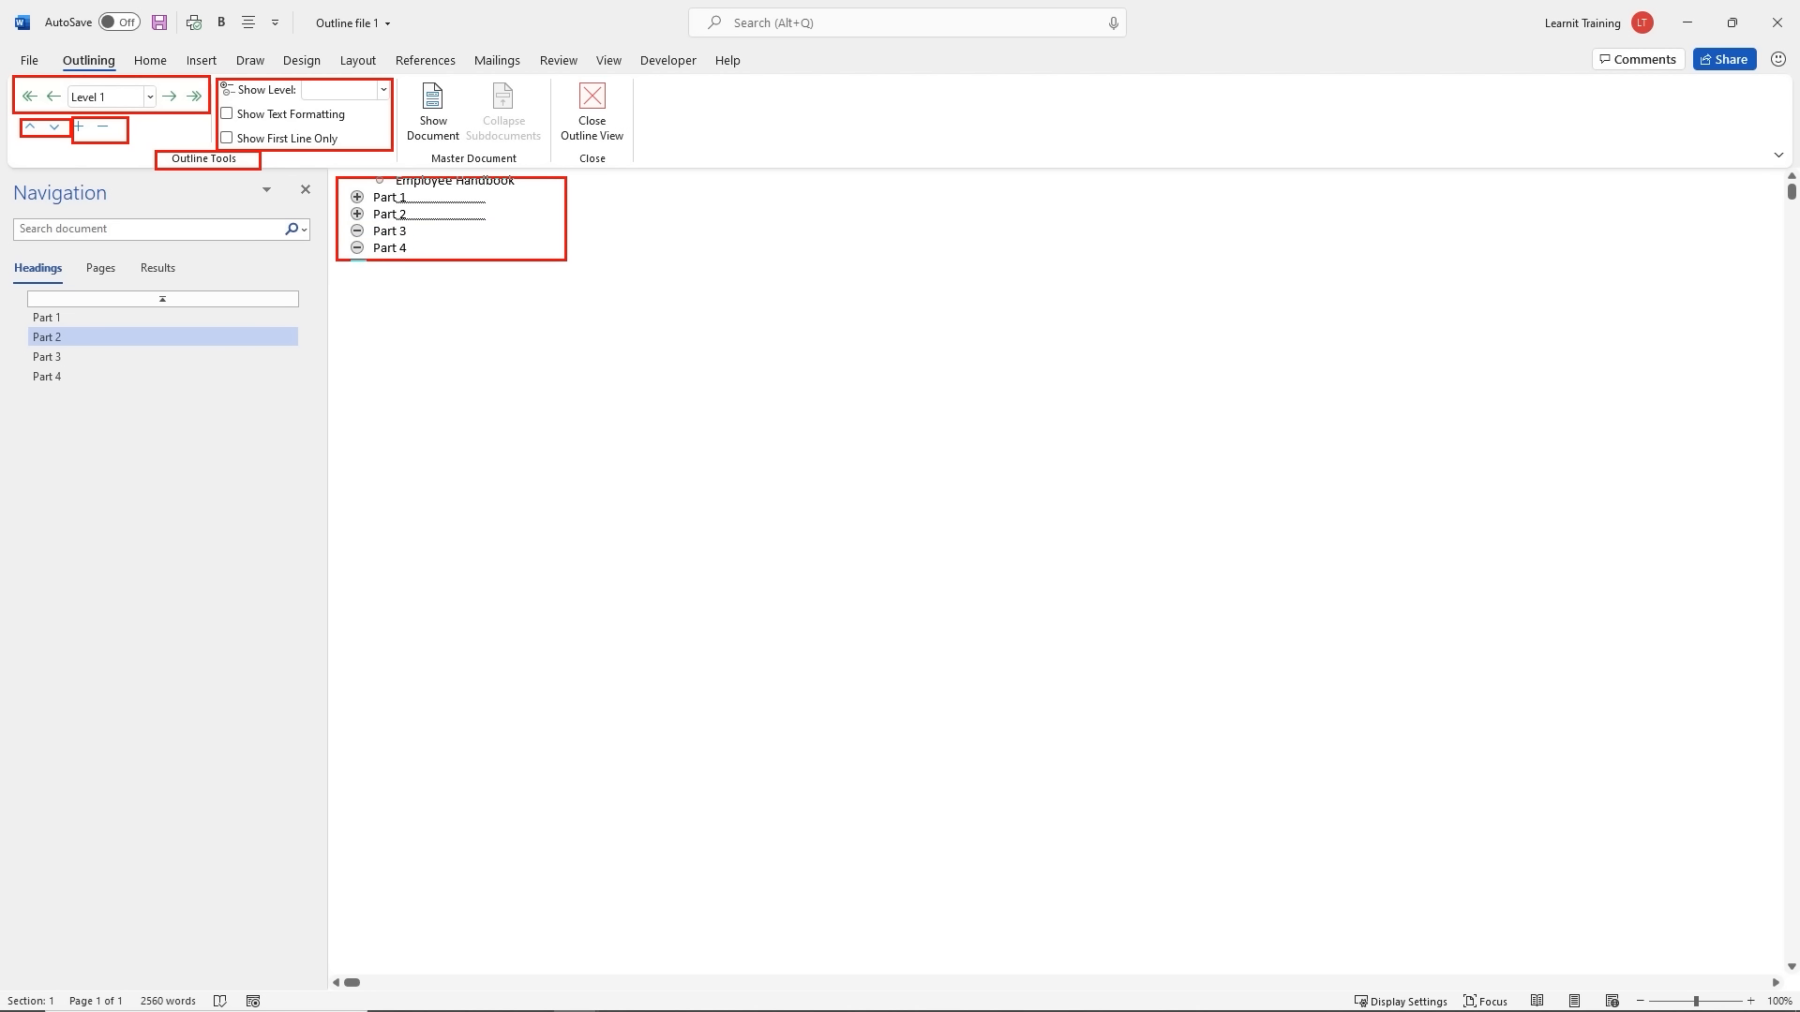
key(Escape)
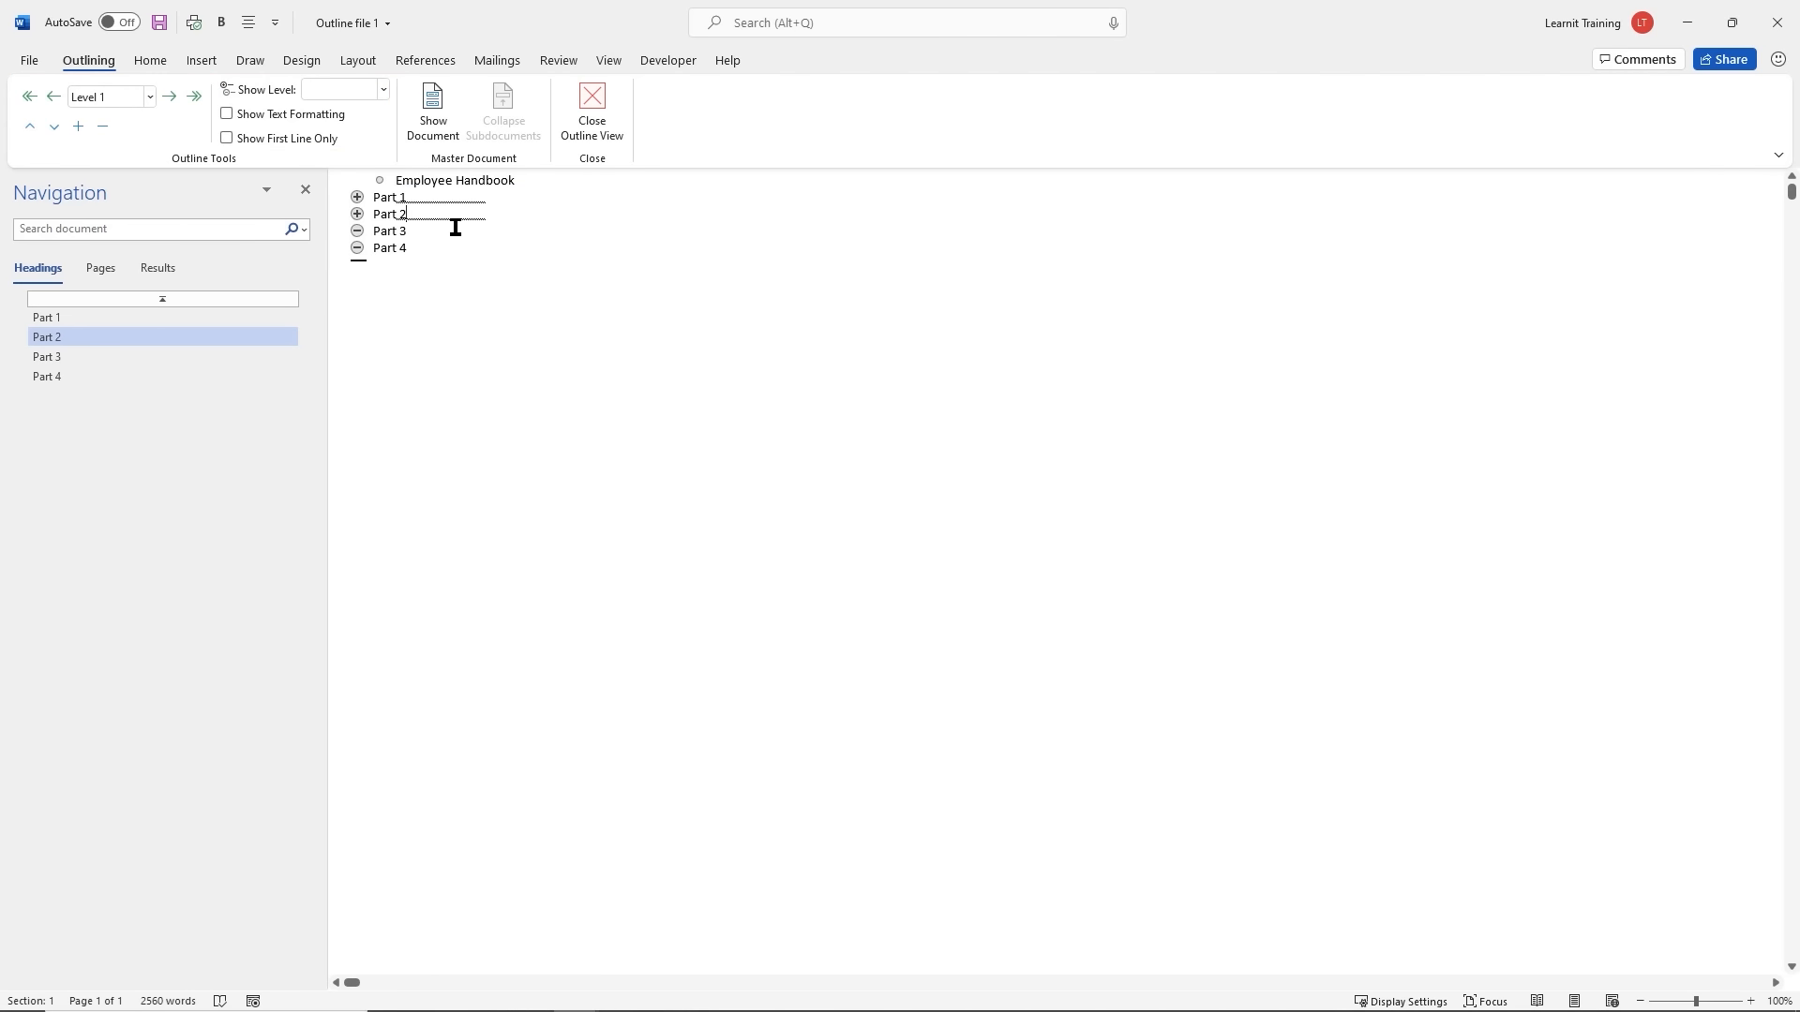
Expand the Part 1 heading in the outline and select its first three body paragraphs one at a time
click(379, 200)
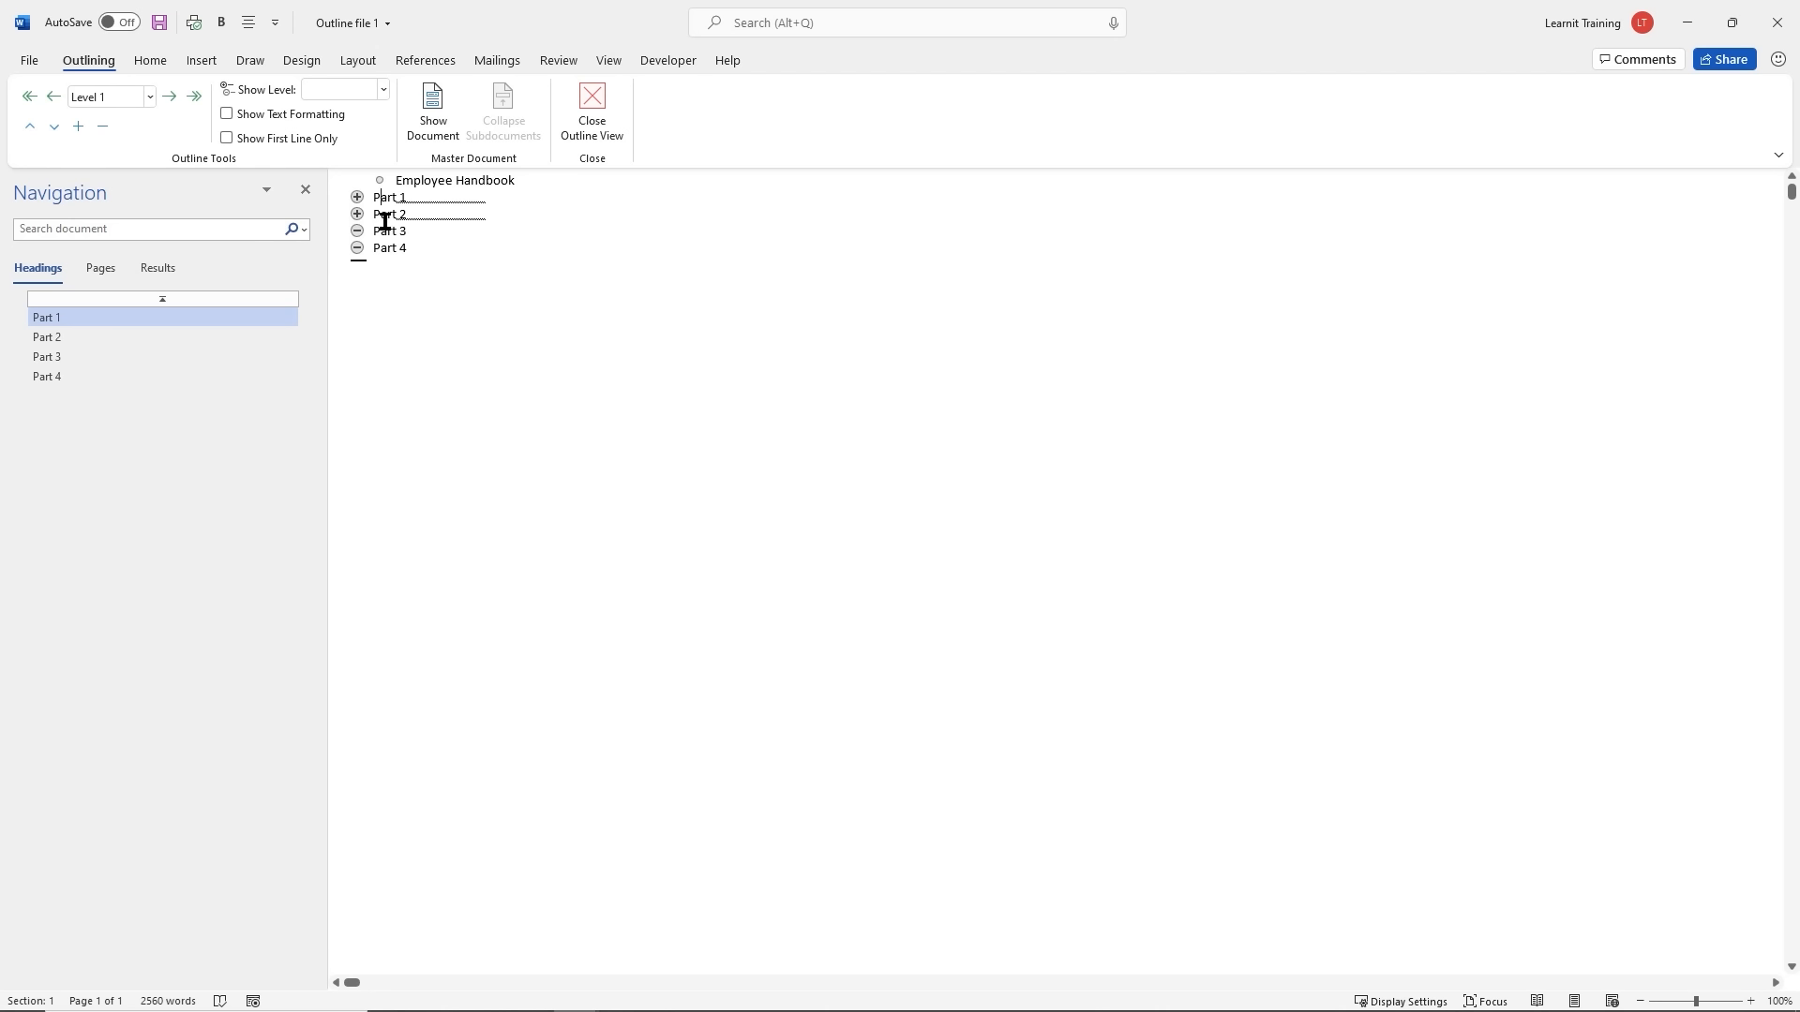
click(79, 132)
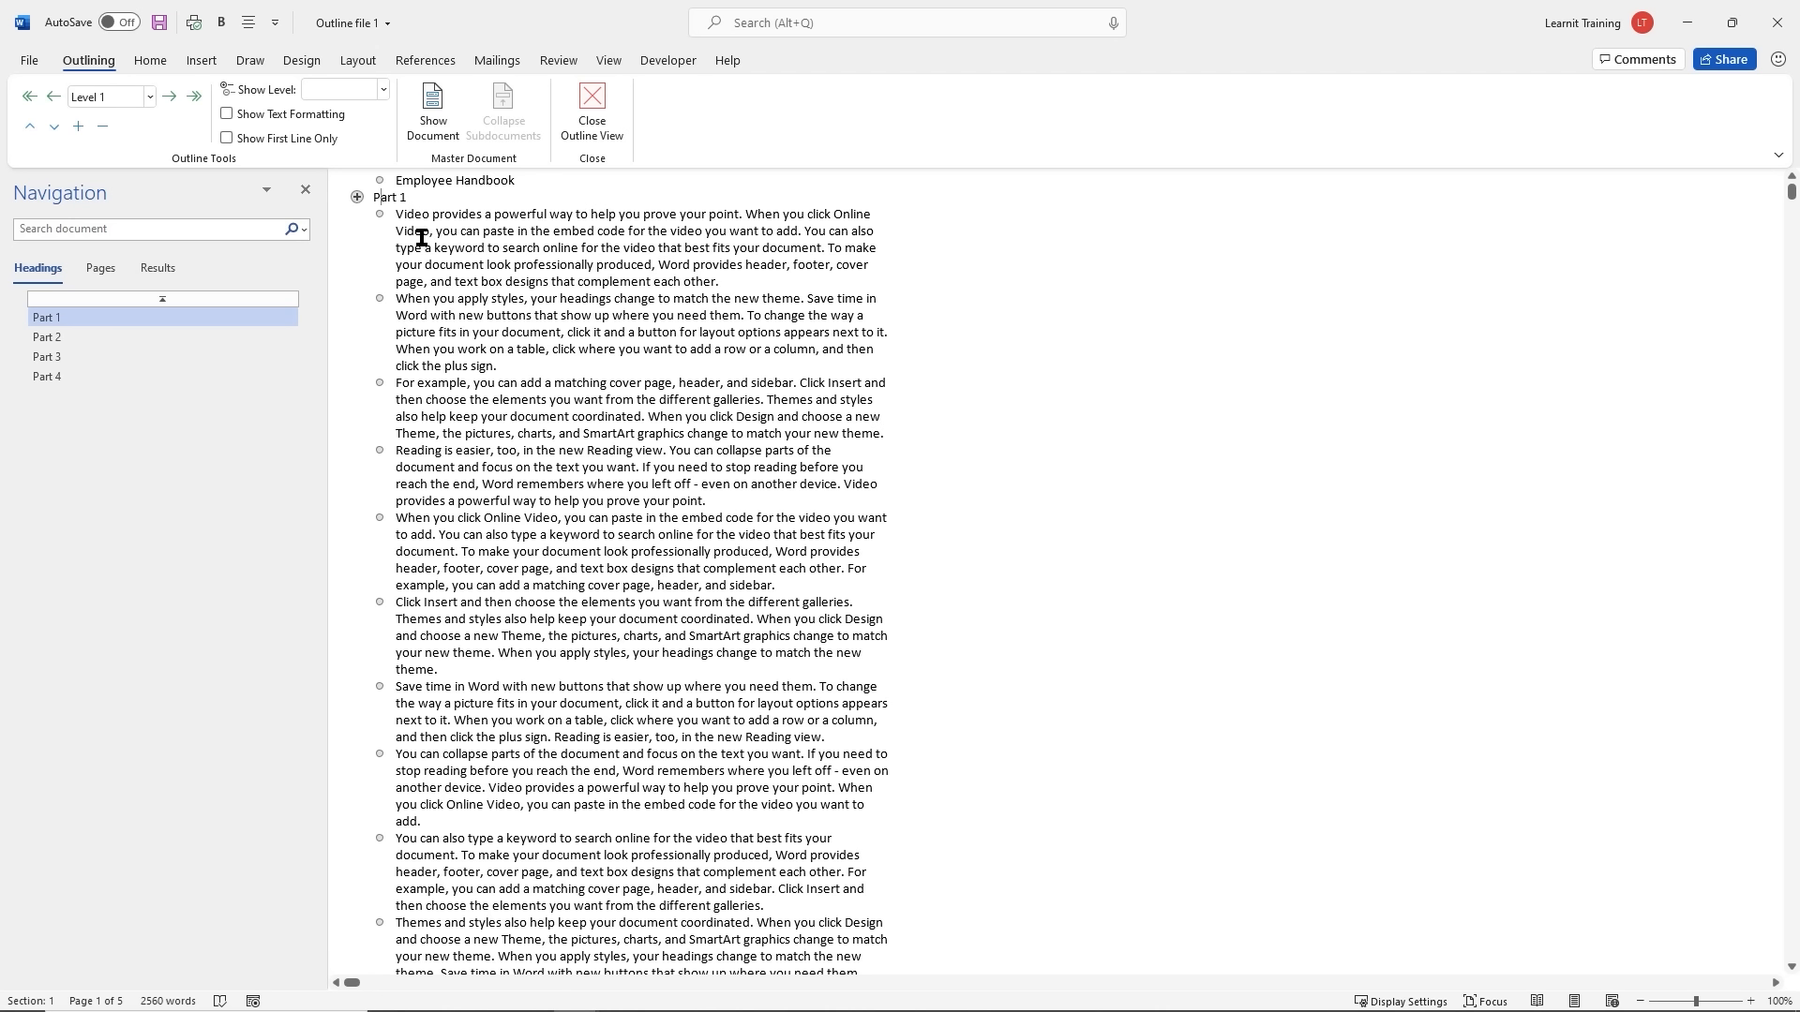
click(374, 218)
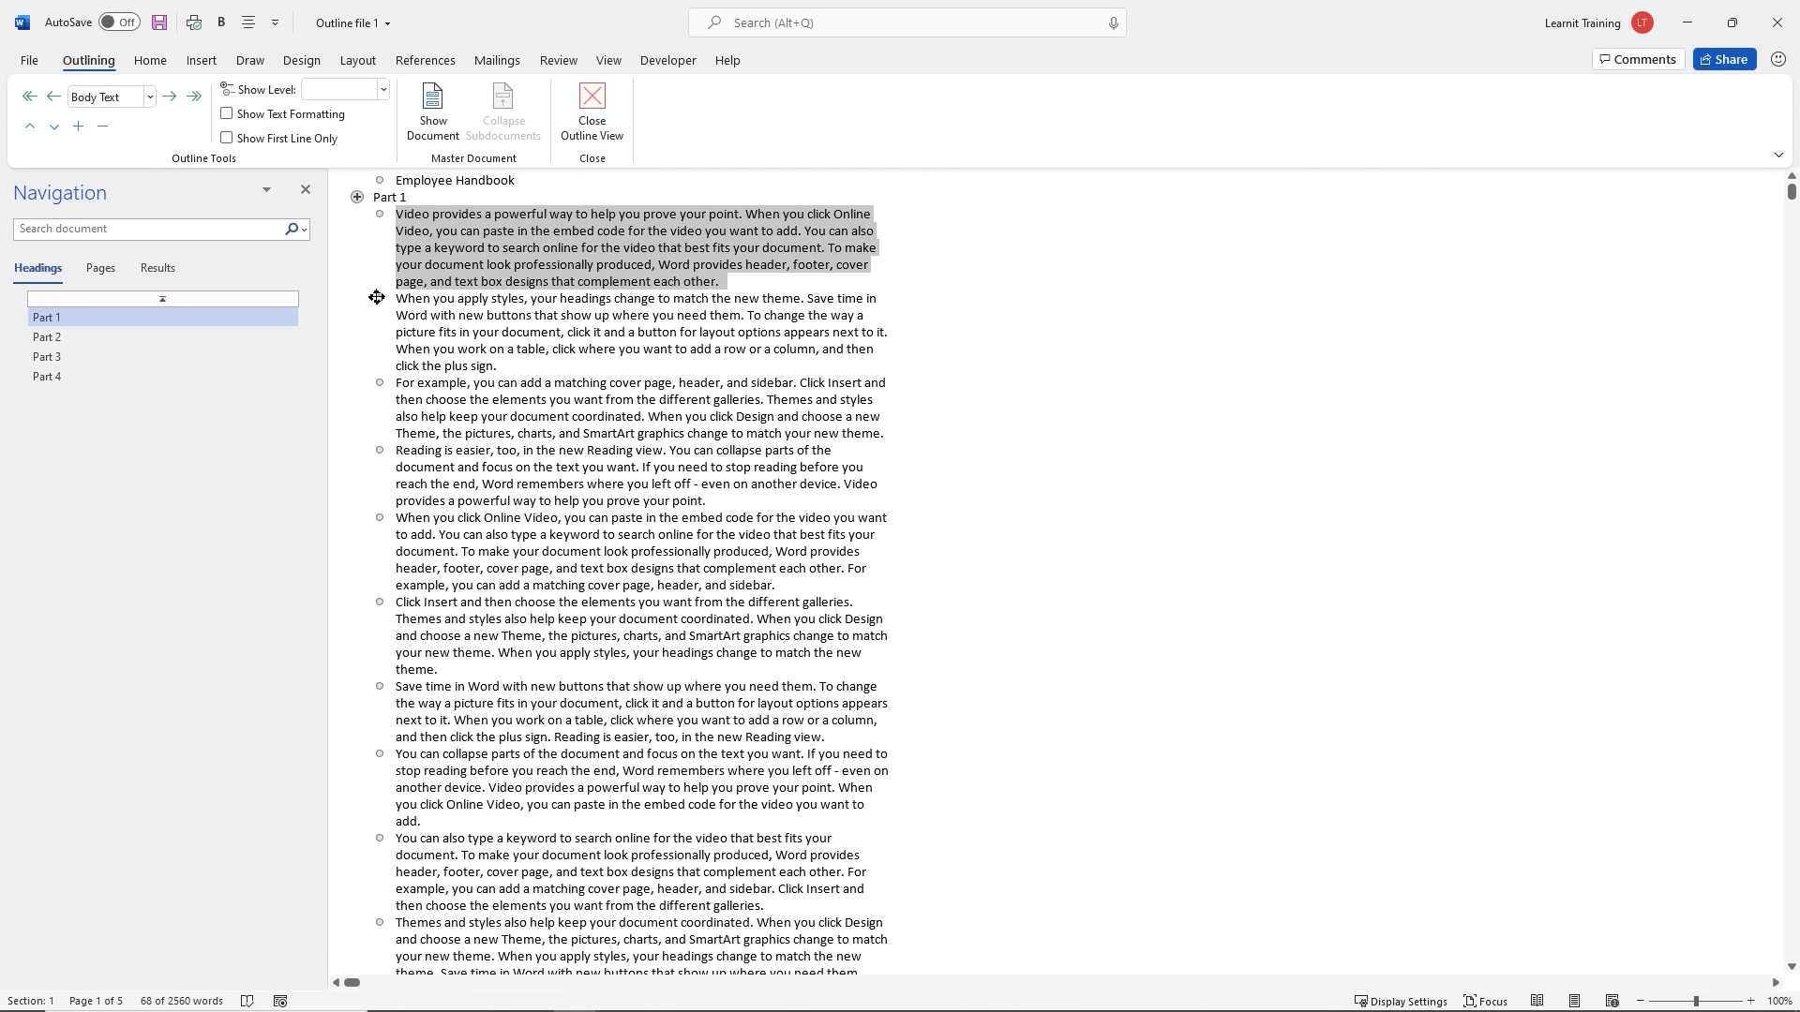
click(376, 297)
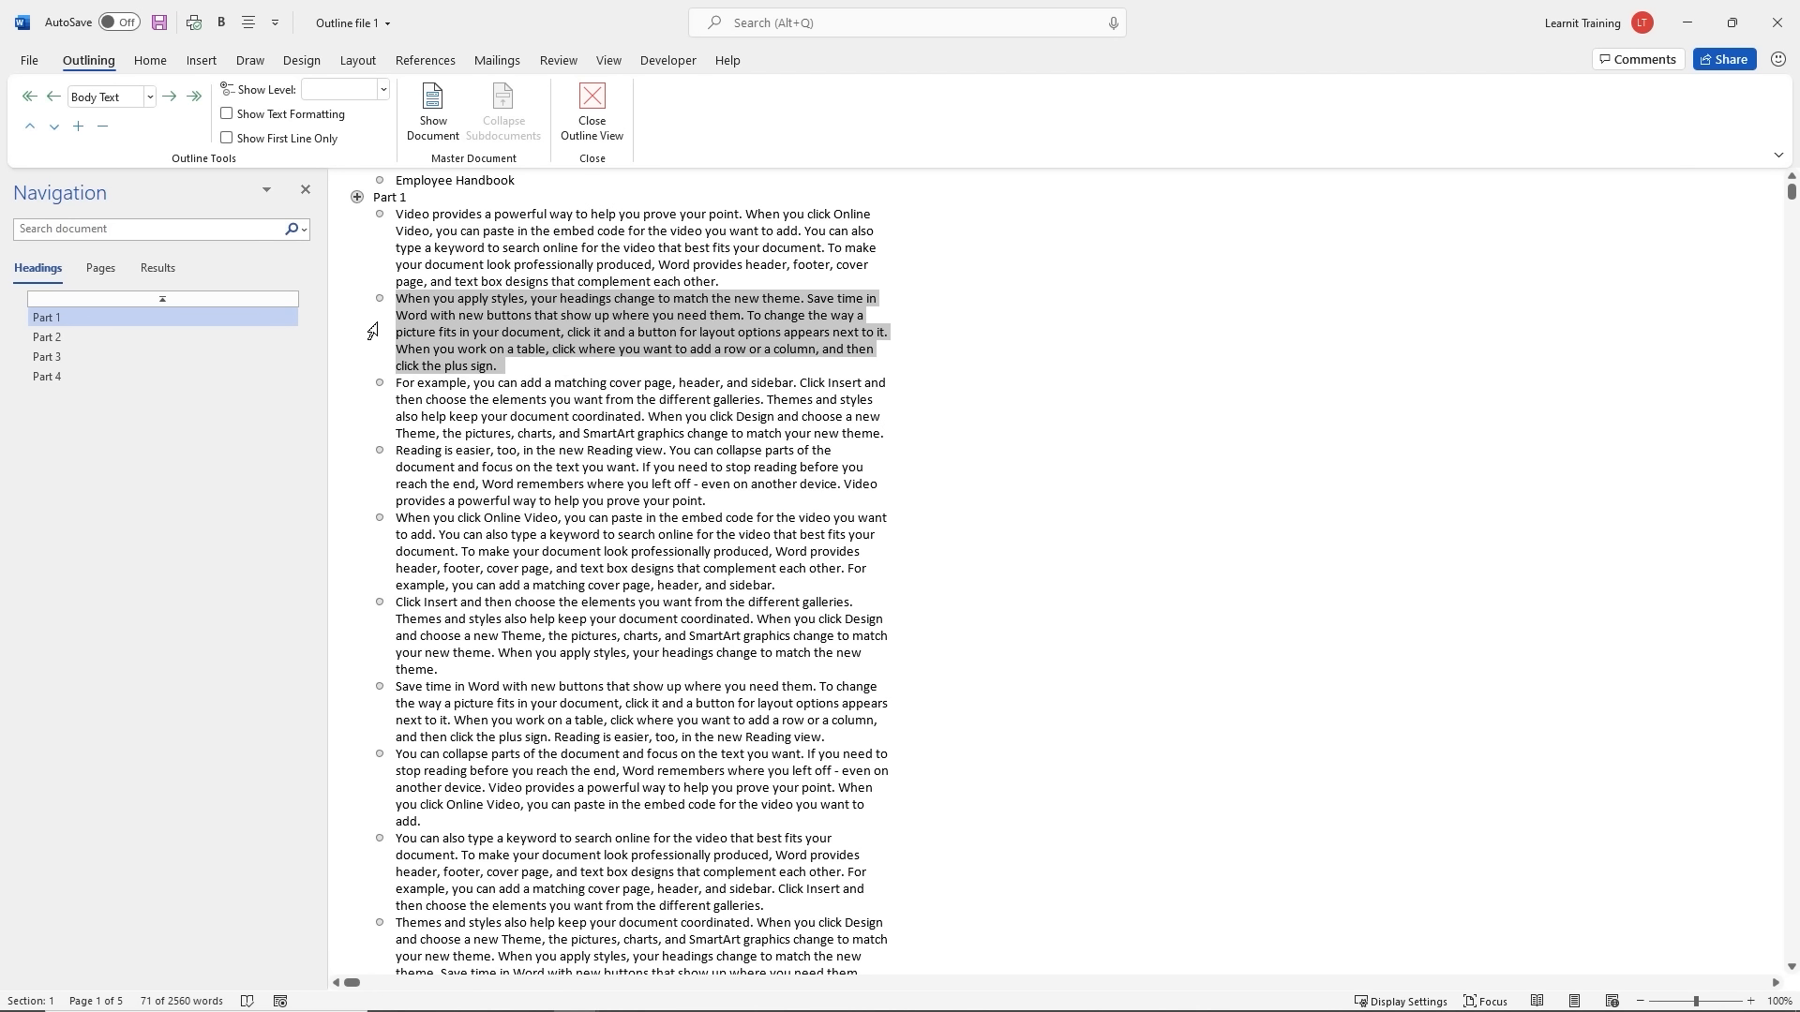
click(380, 378)
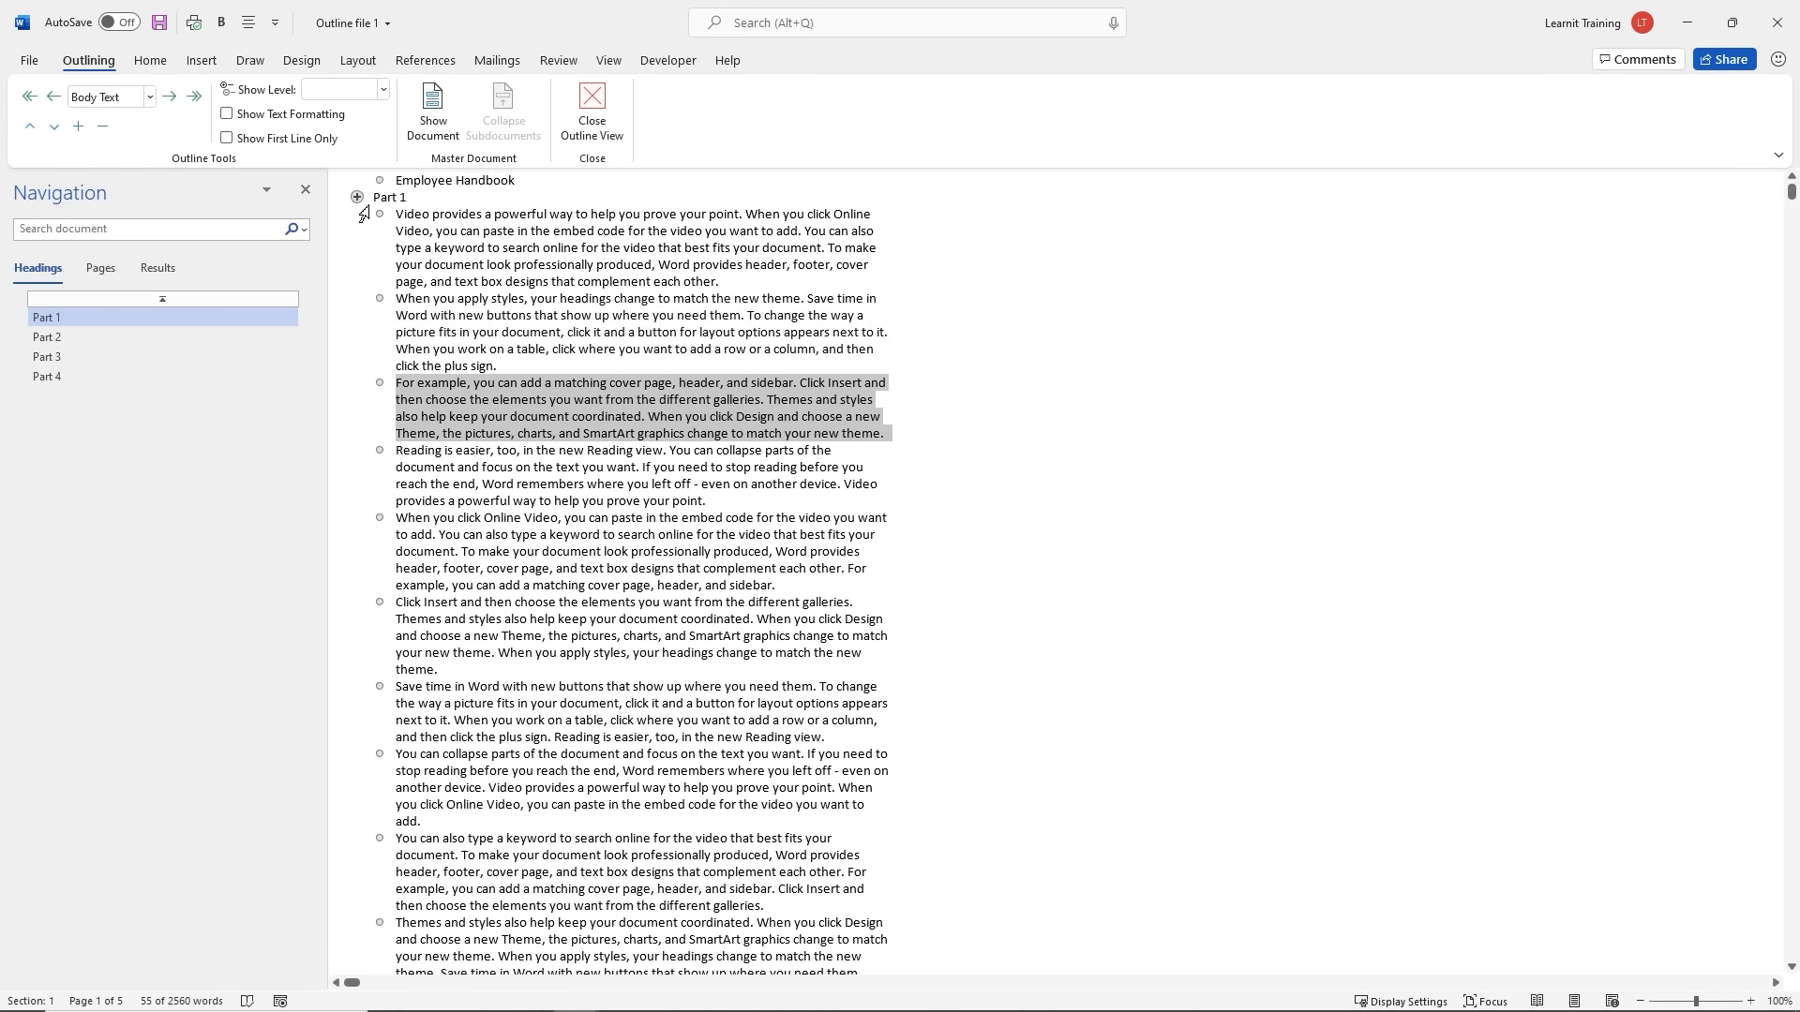
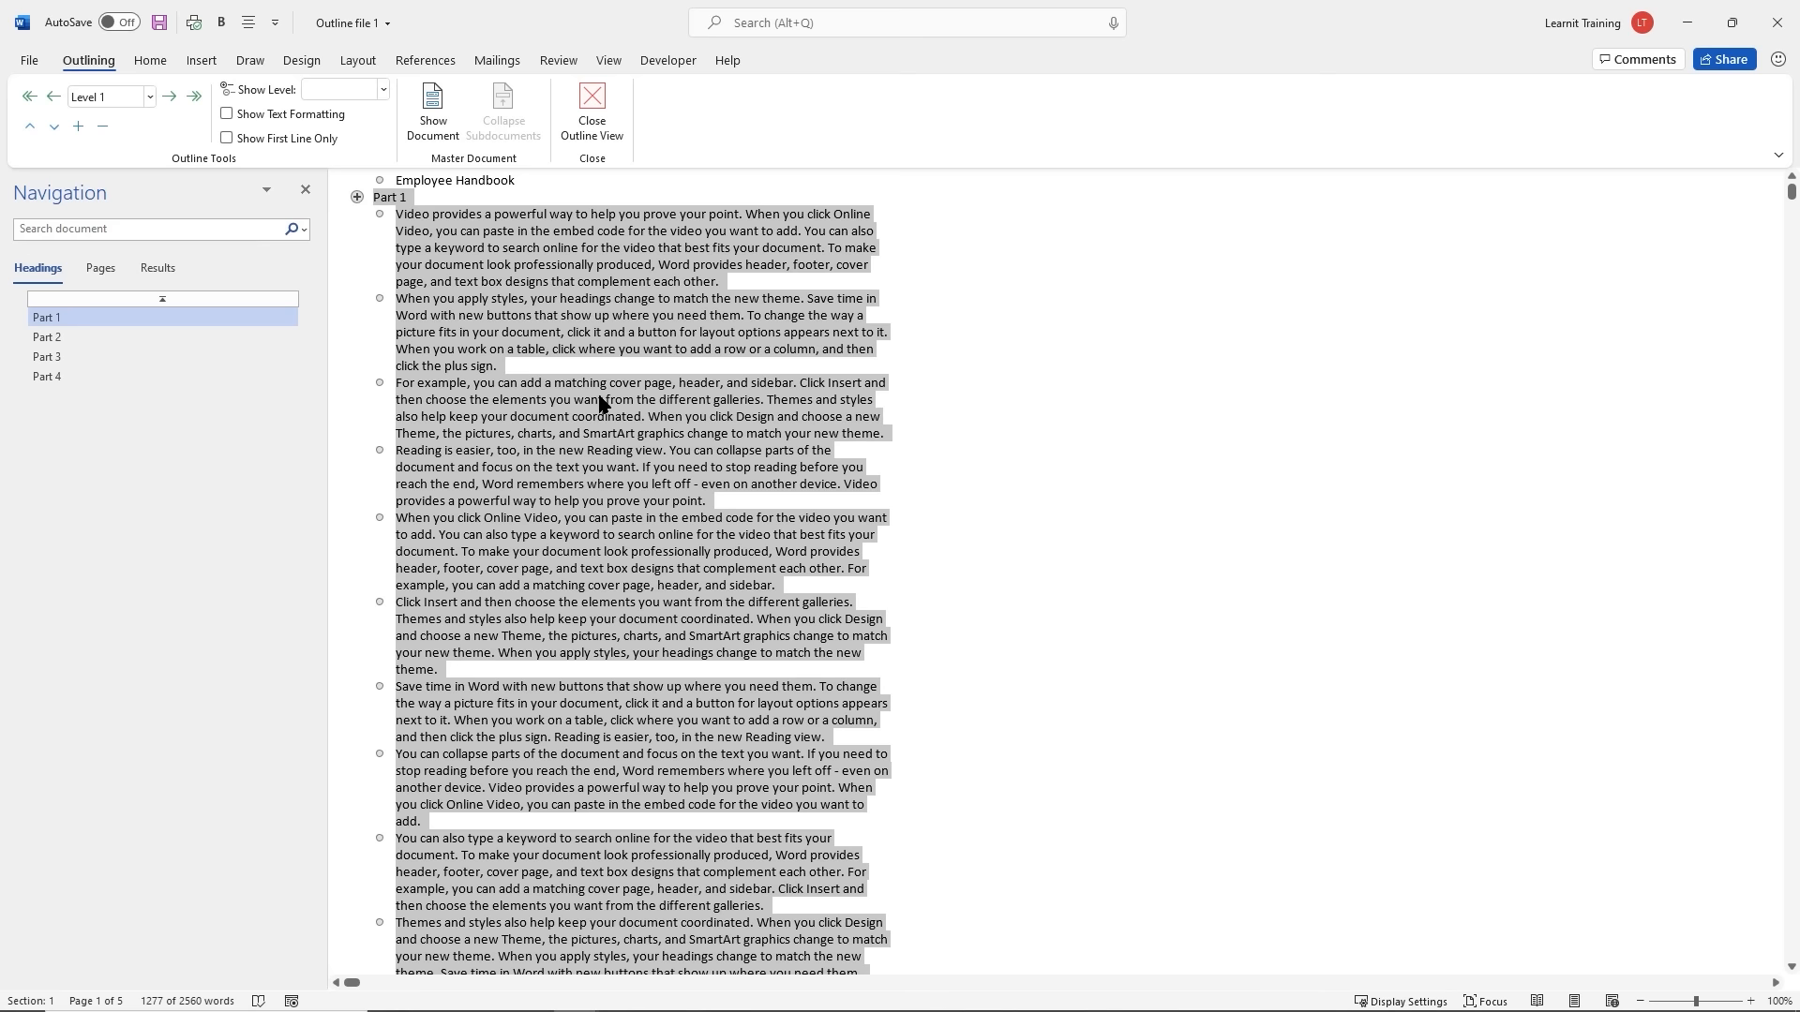
Look through the whole selected Part 1 section, then select only its second body paragraph
scroll(603, 405, down, 4)
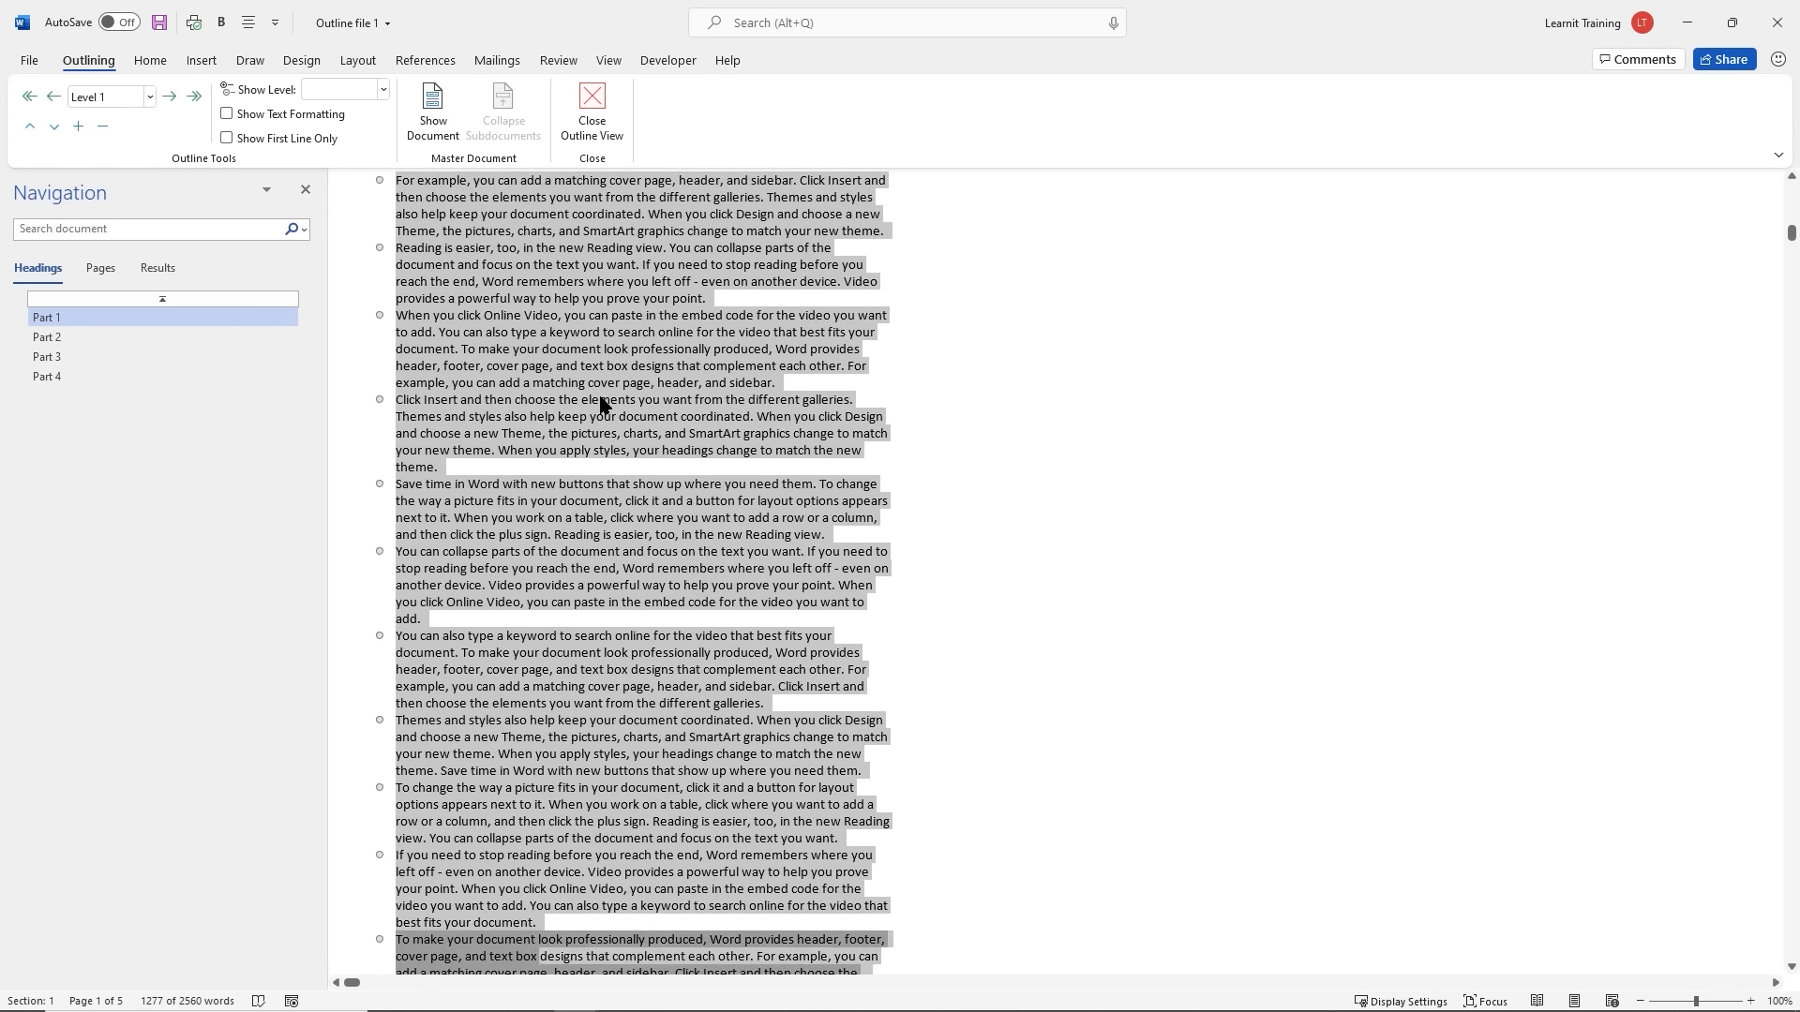
scroll(603, 405, up, 4)
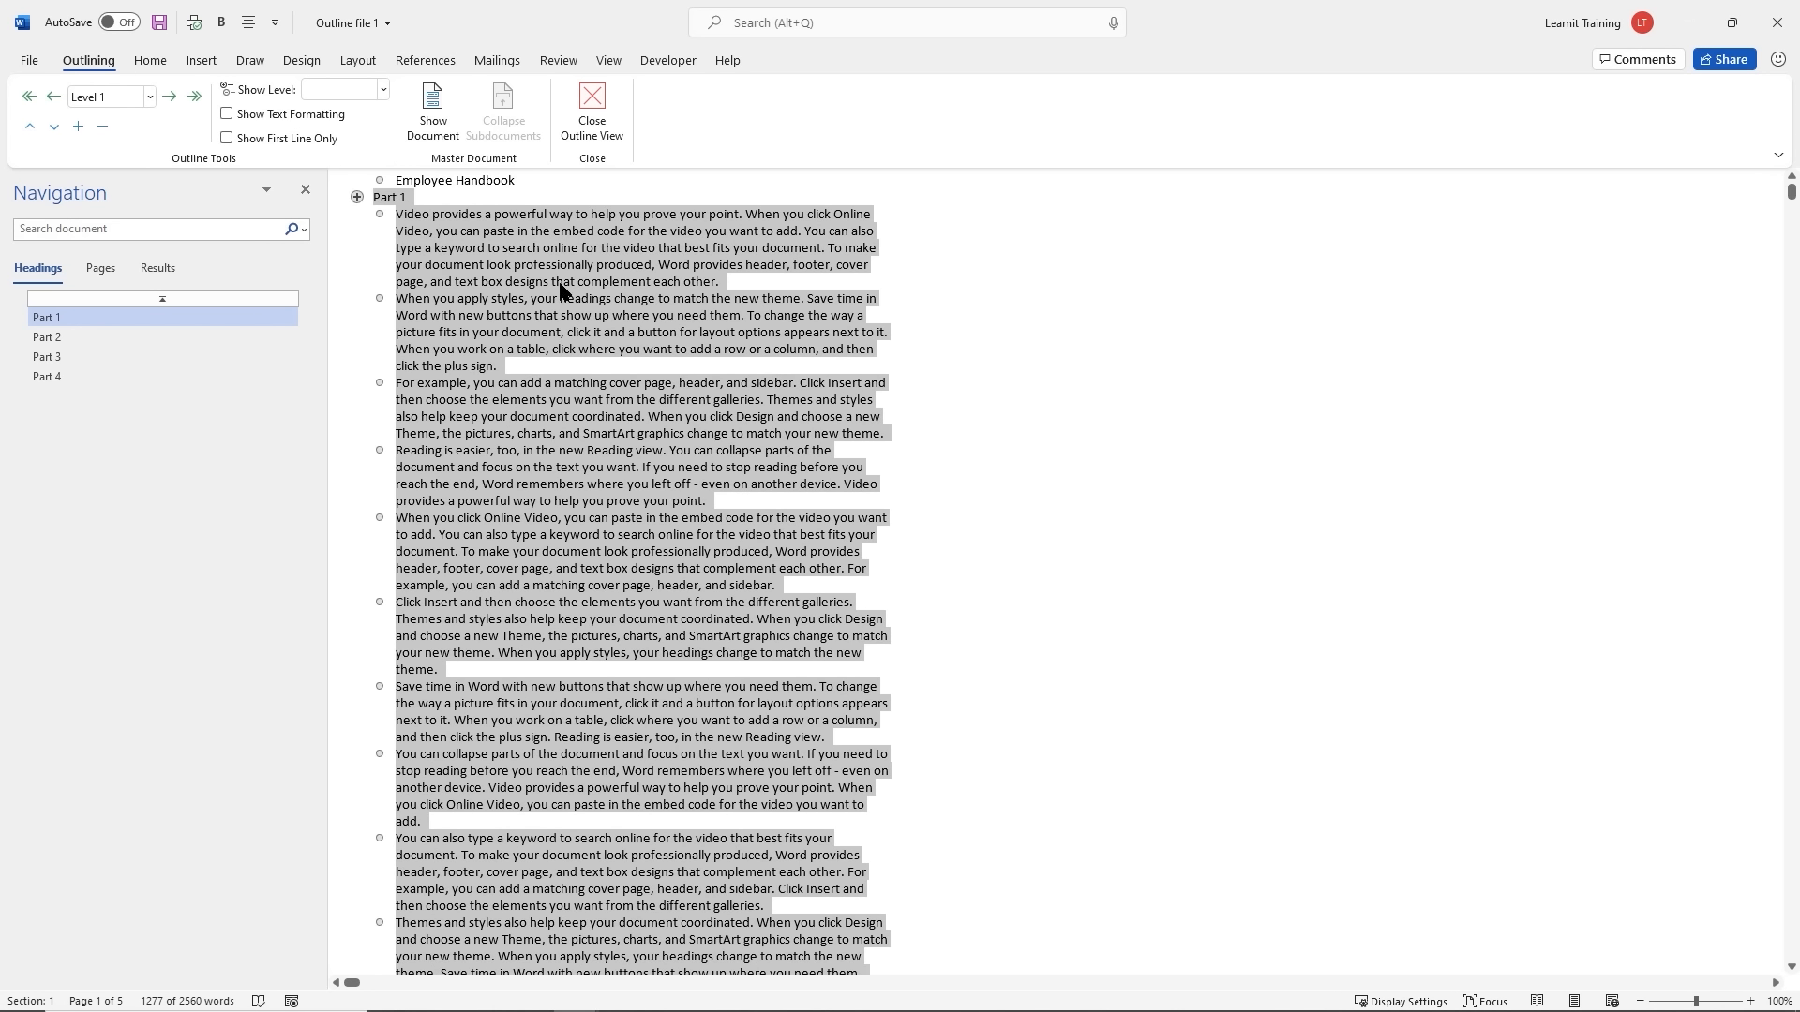
click(561, 291)
click(379, 299)
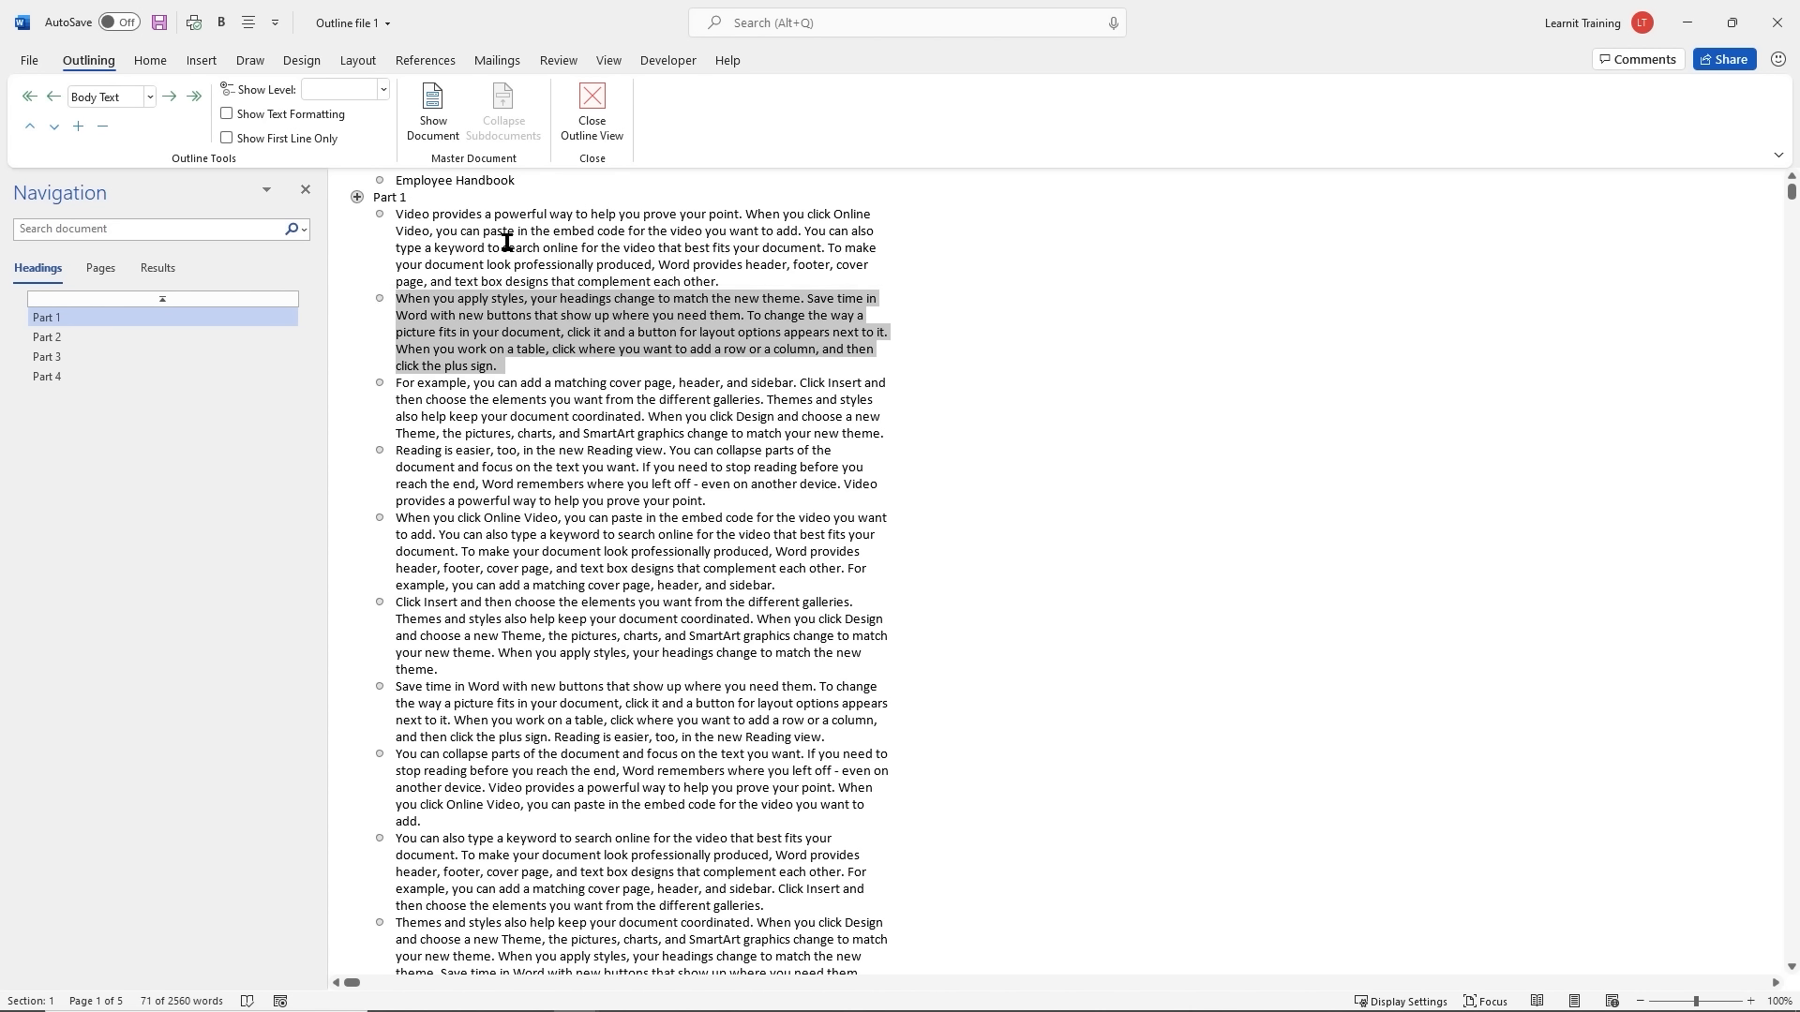
Insert a "Section 1" heading above the first body paragraph of Part 1 and set it to outline Level 2
click(434, 204)
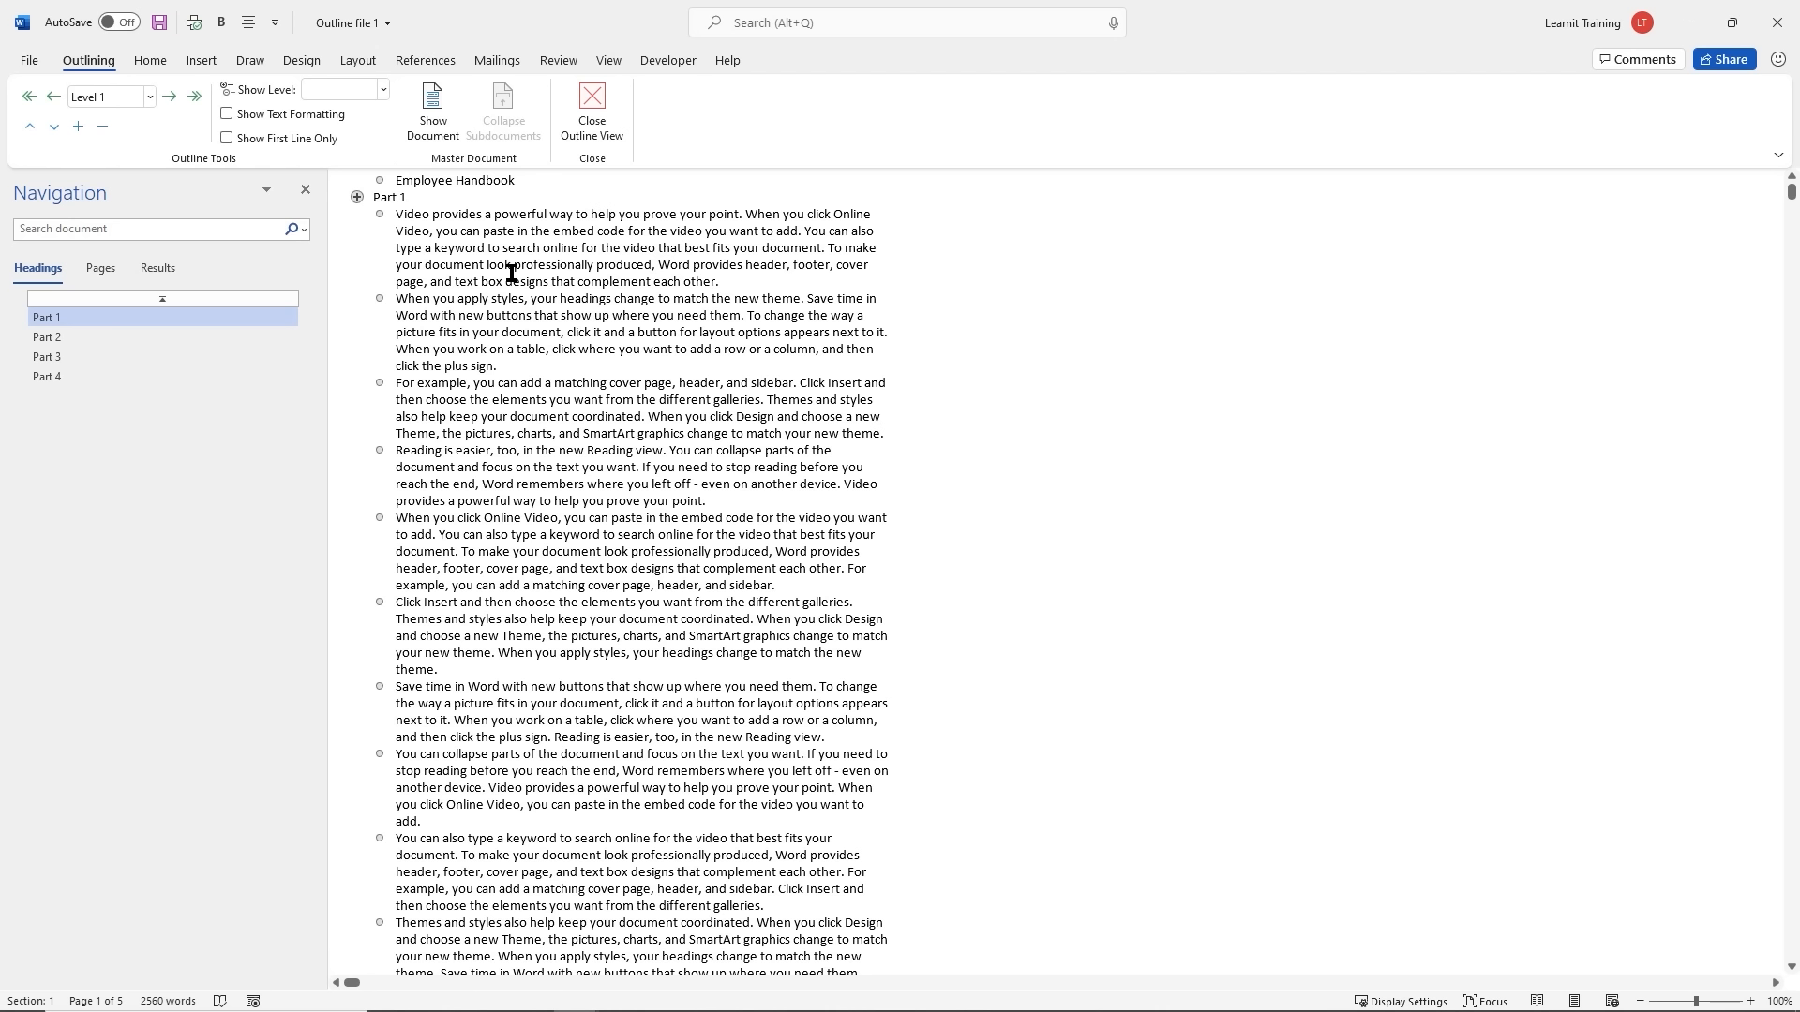
click(396, 214)
key(Return)
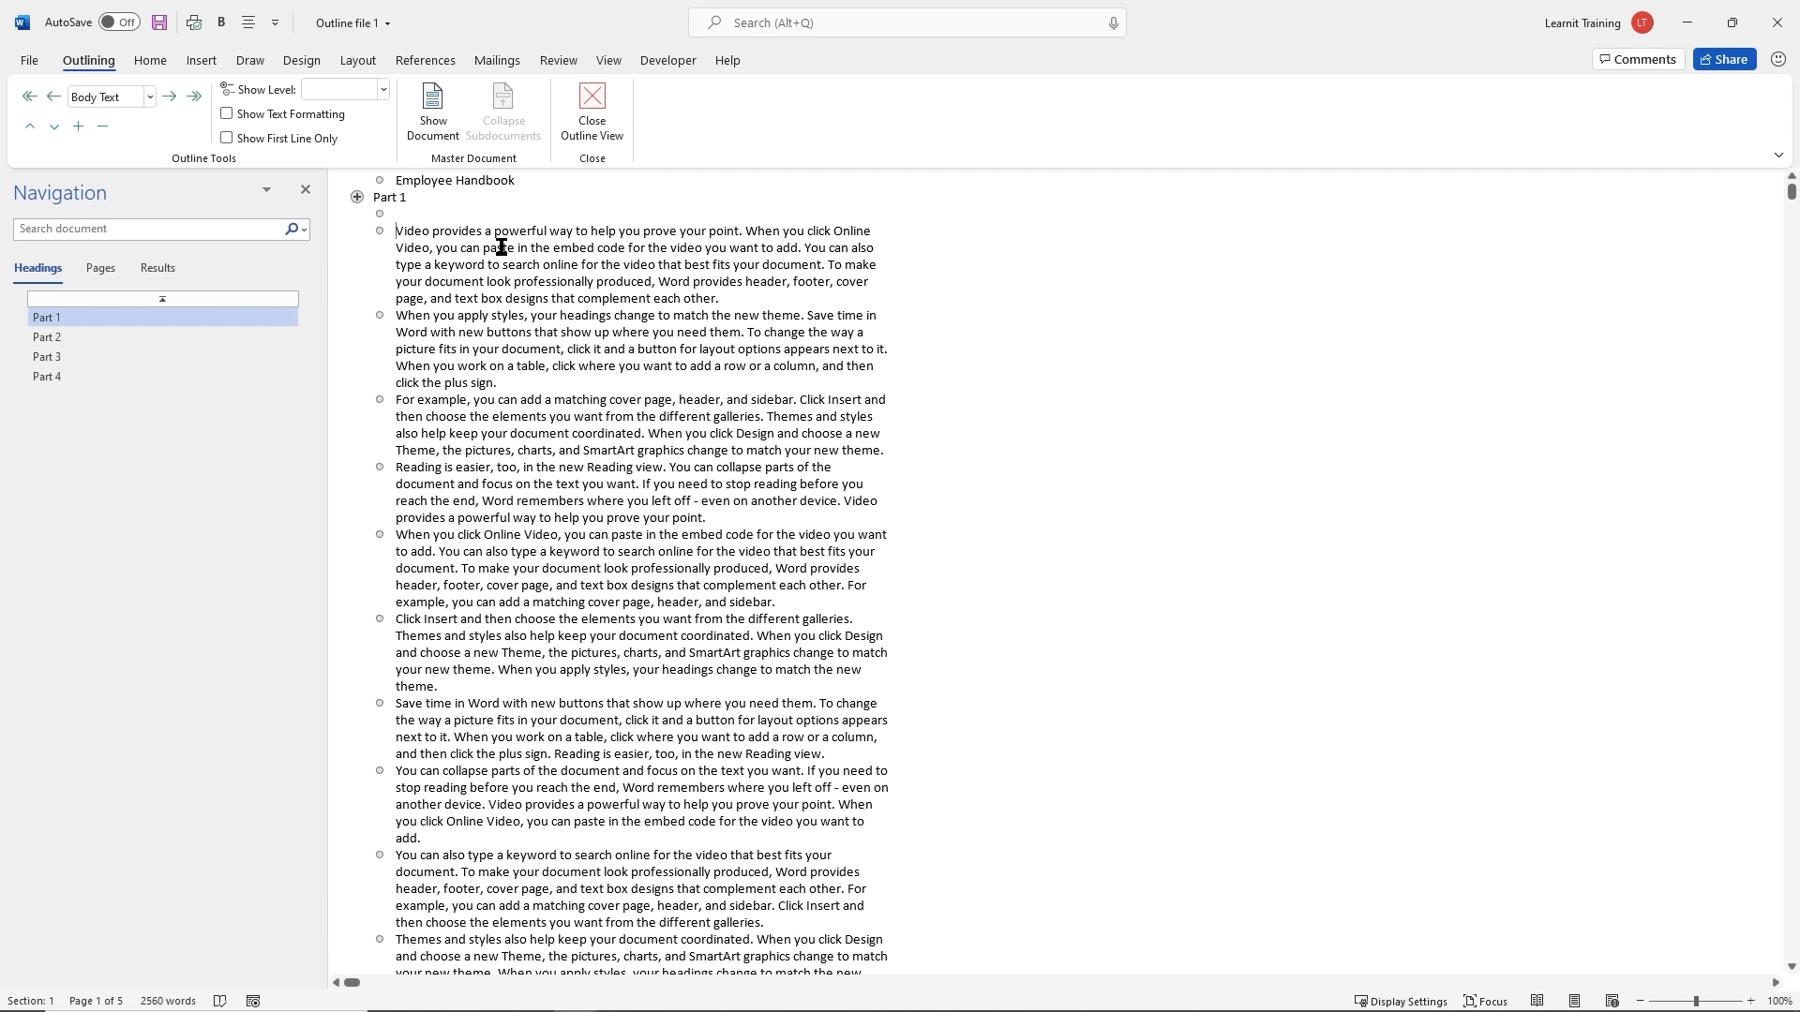
text(Section 1)
click(54, 97)
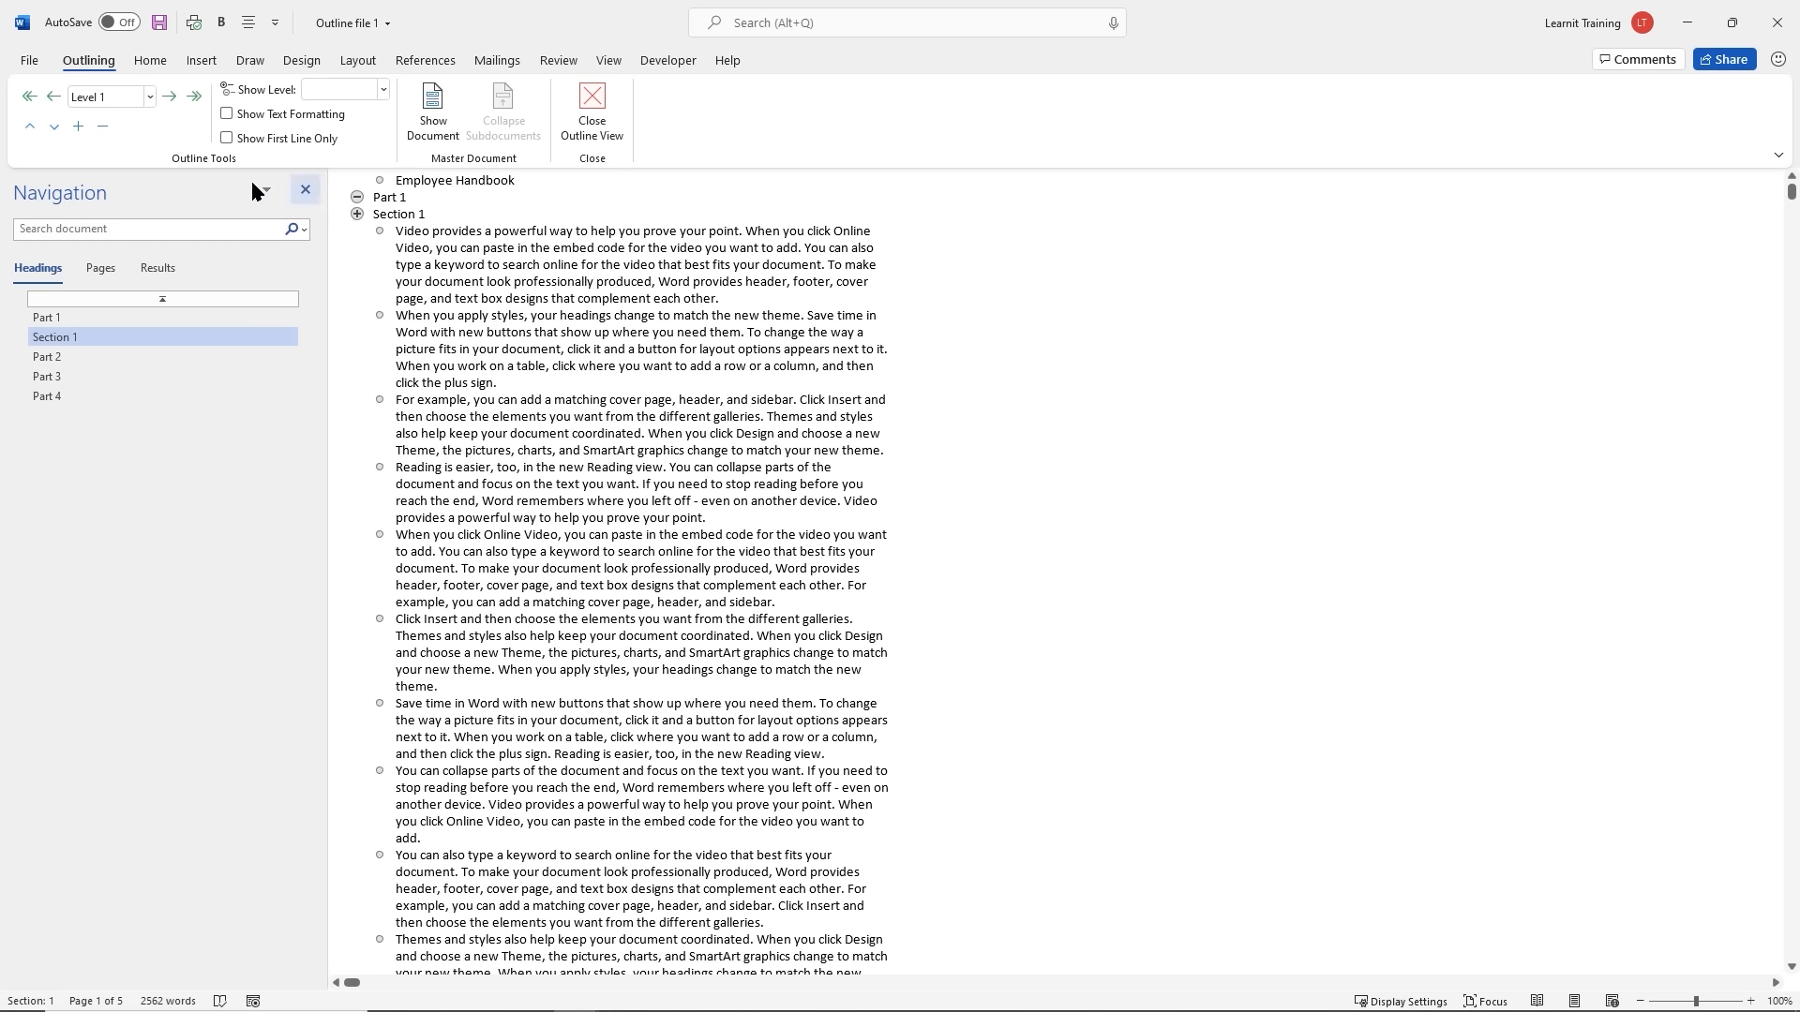
click(149, 97)
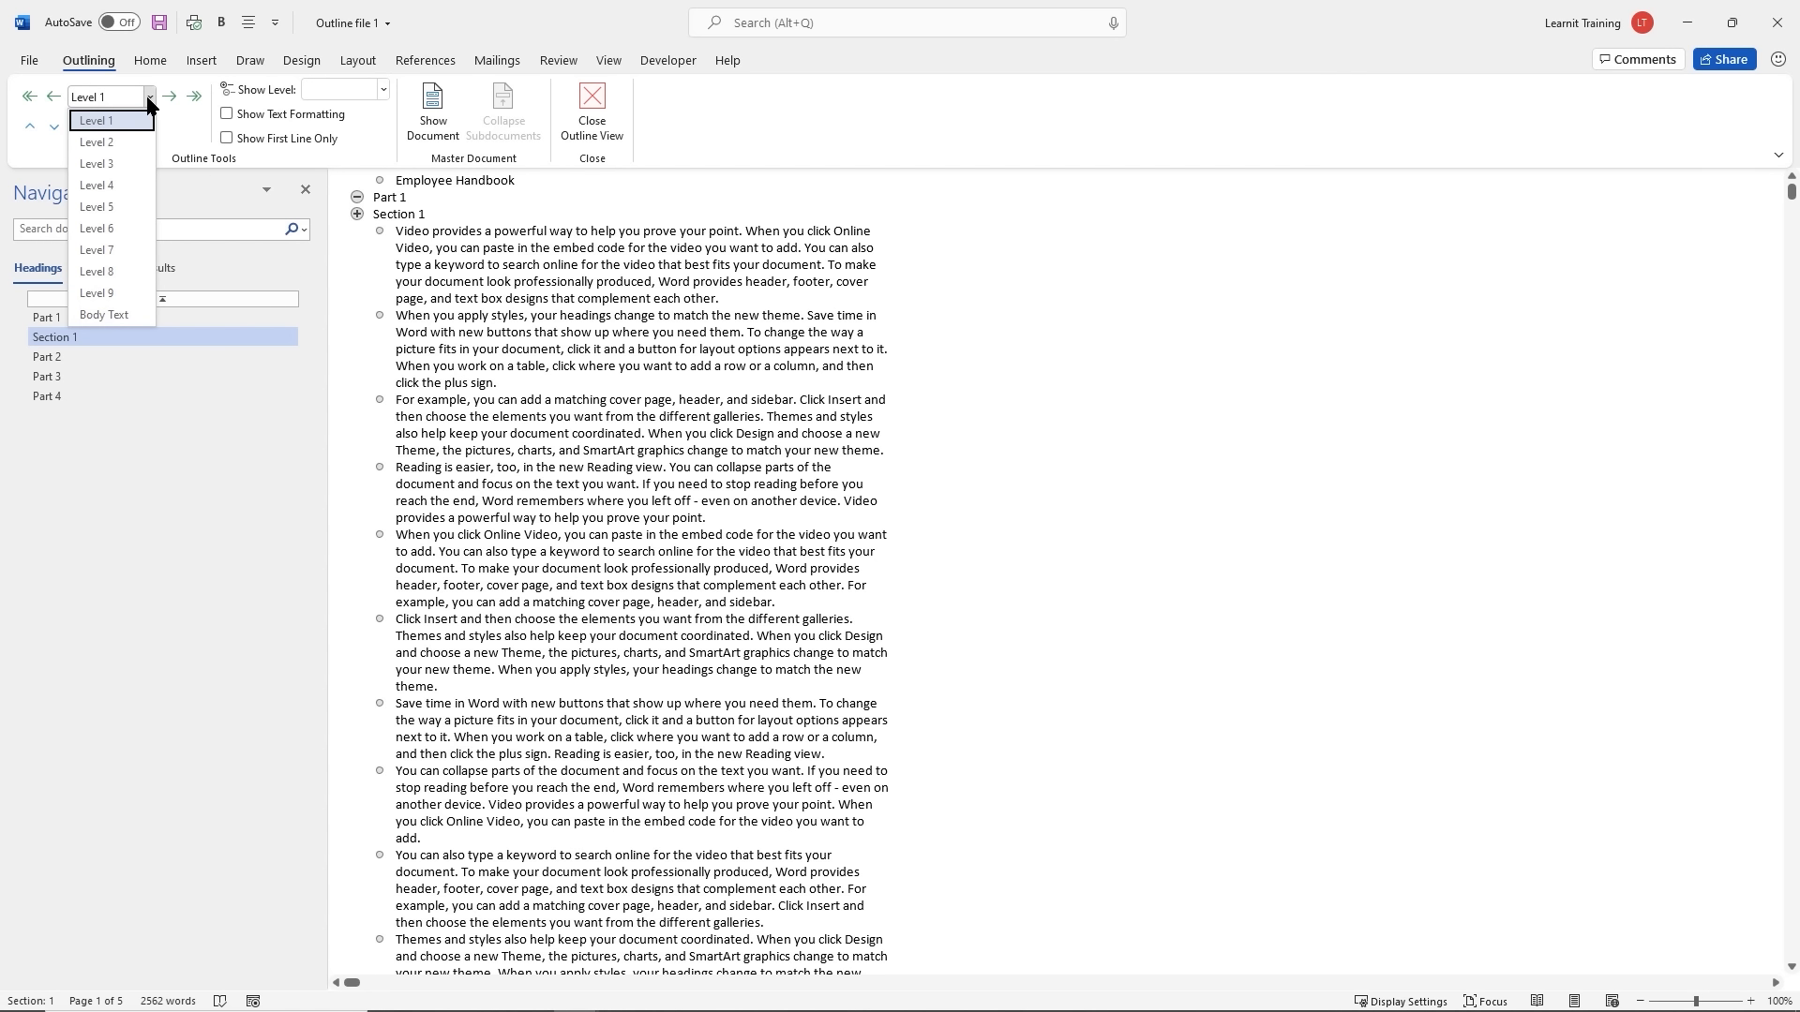
click(124, 143)
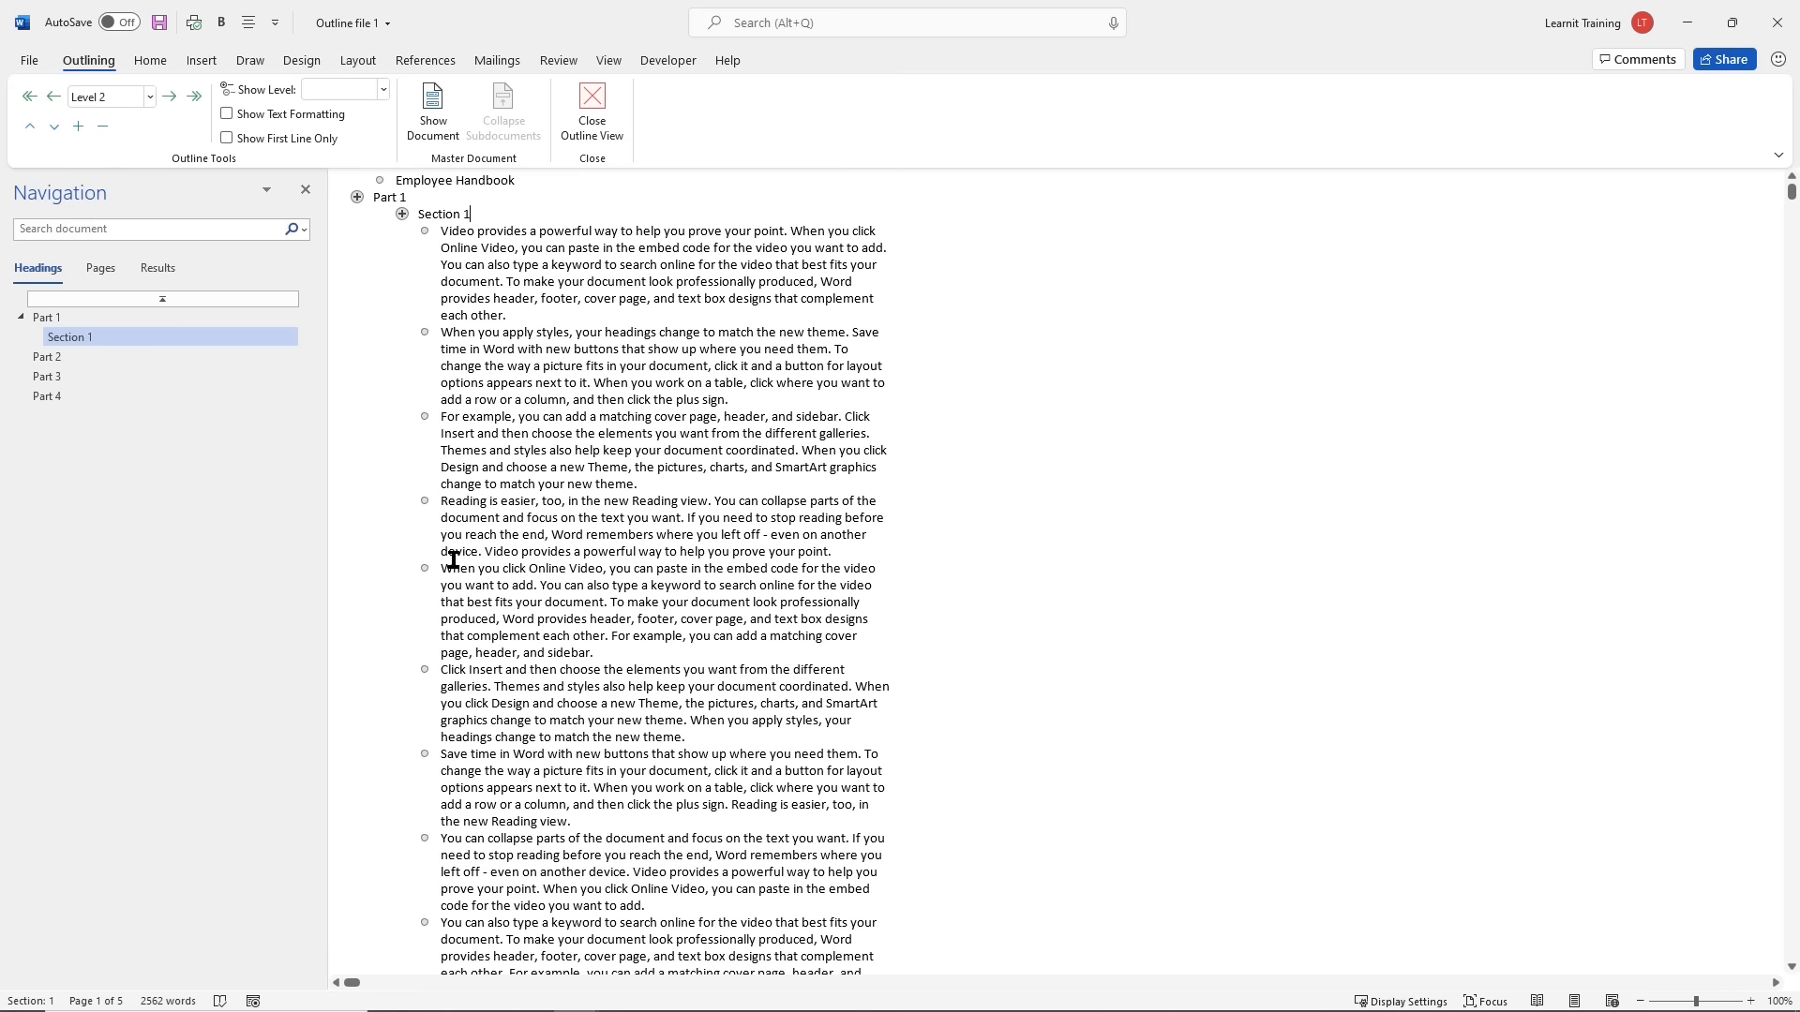
Insert a "Section 2" line above the "Click Insert and then choose" paragraph in Part 1, correct its spelling, and promote it to Level 2
scroll(496, 544, down, 4)
scroll(496, 543, down, 1)
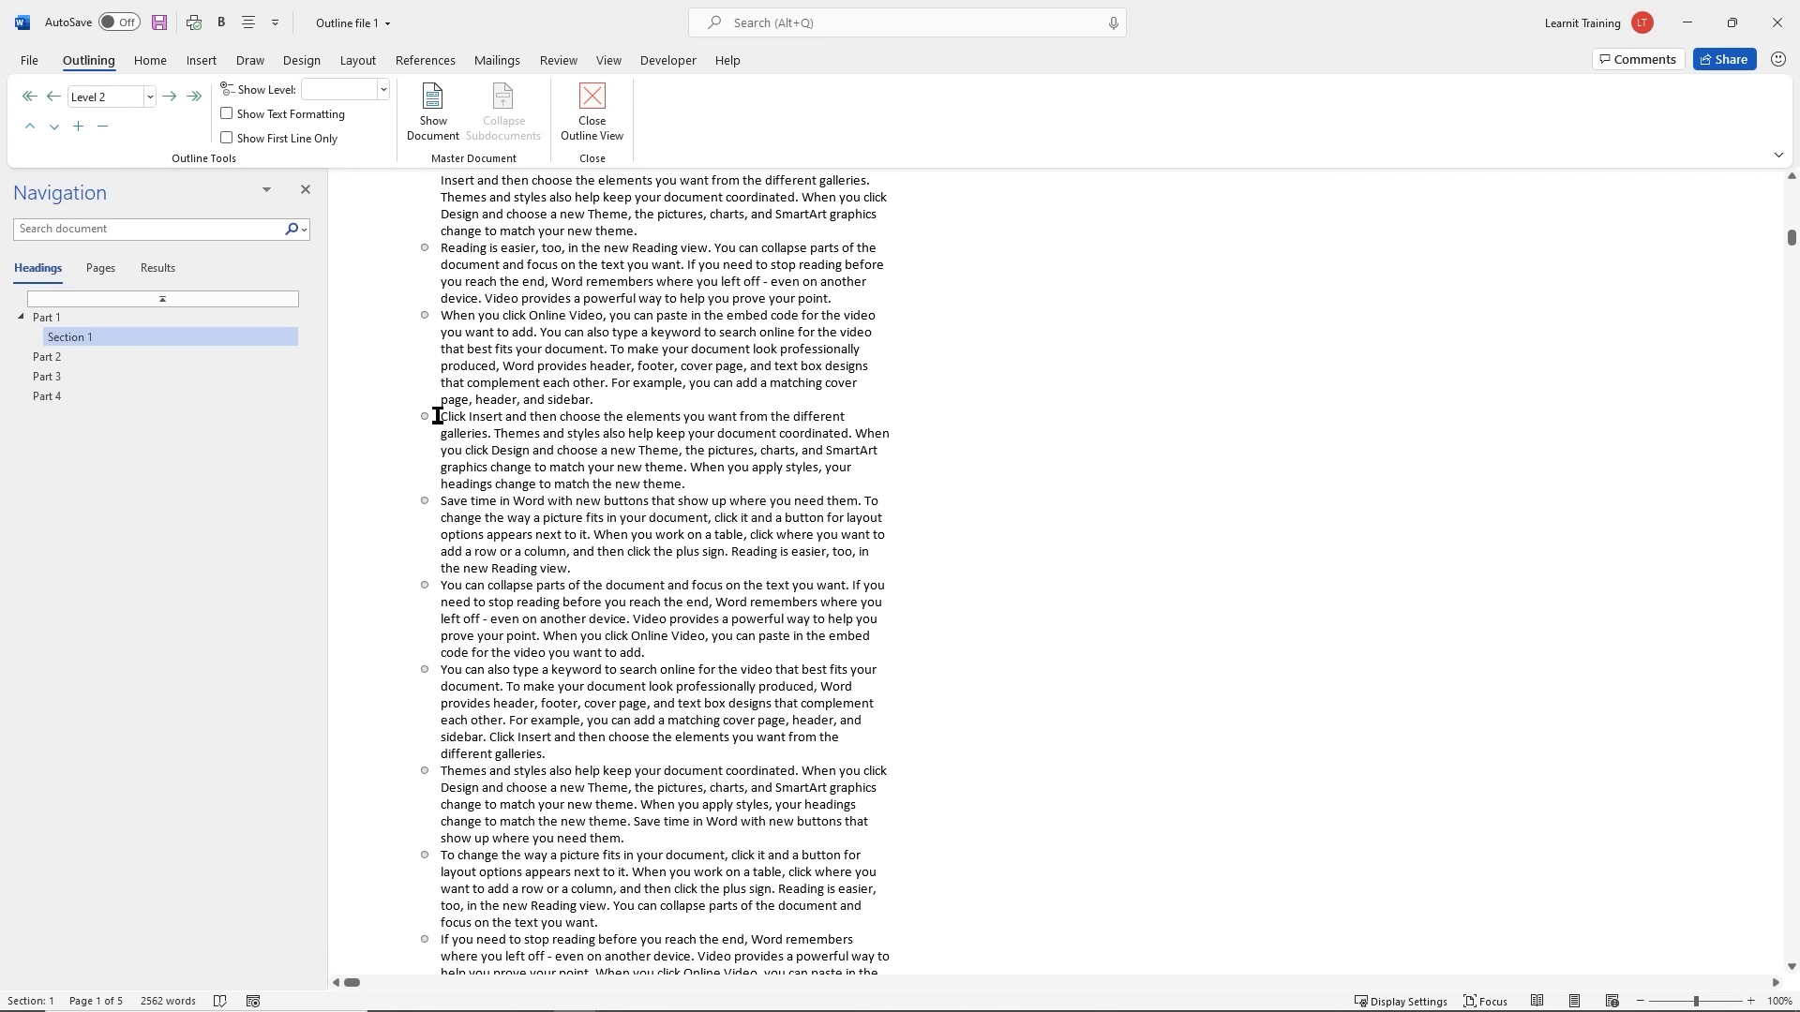
click(440, 415)
key(Return)
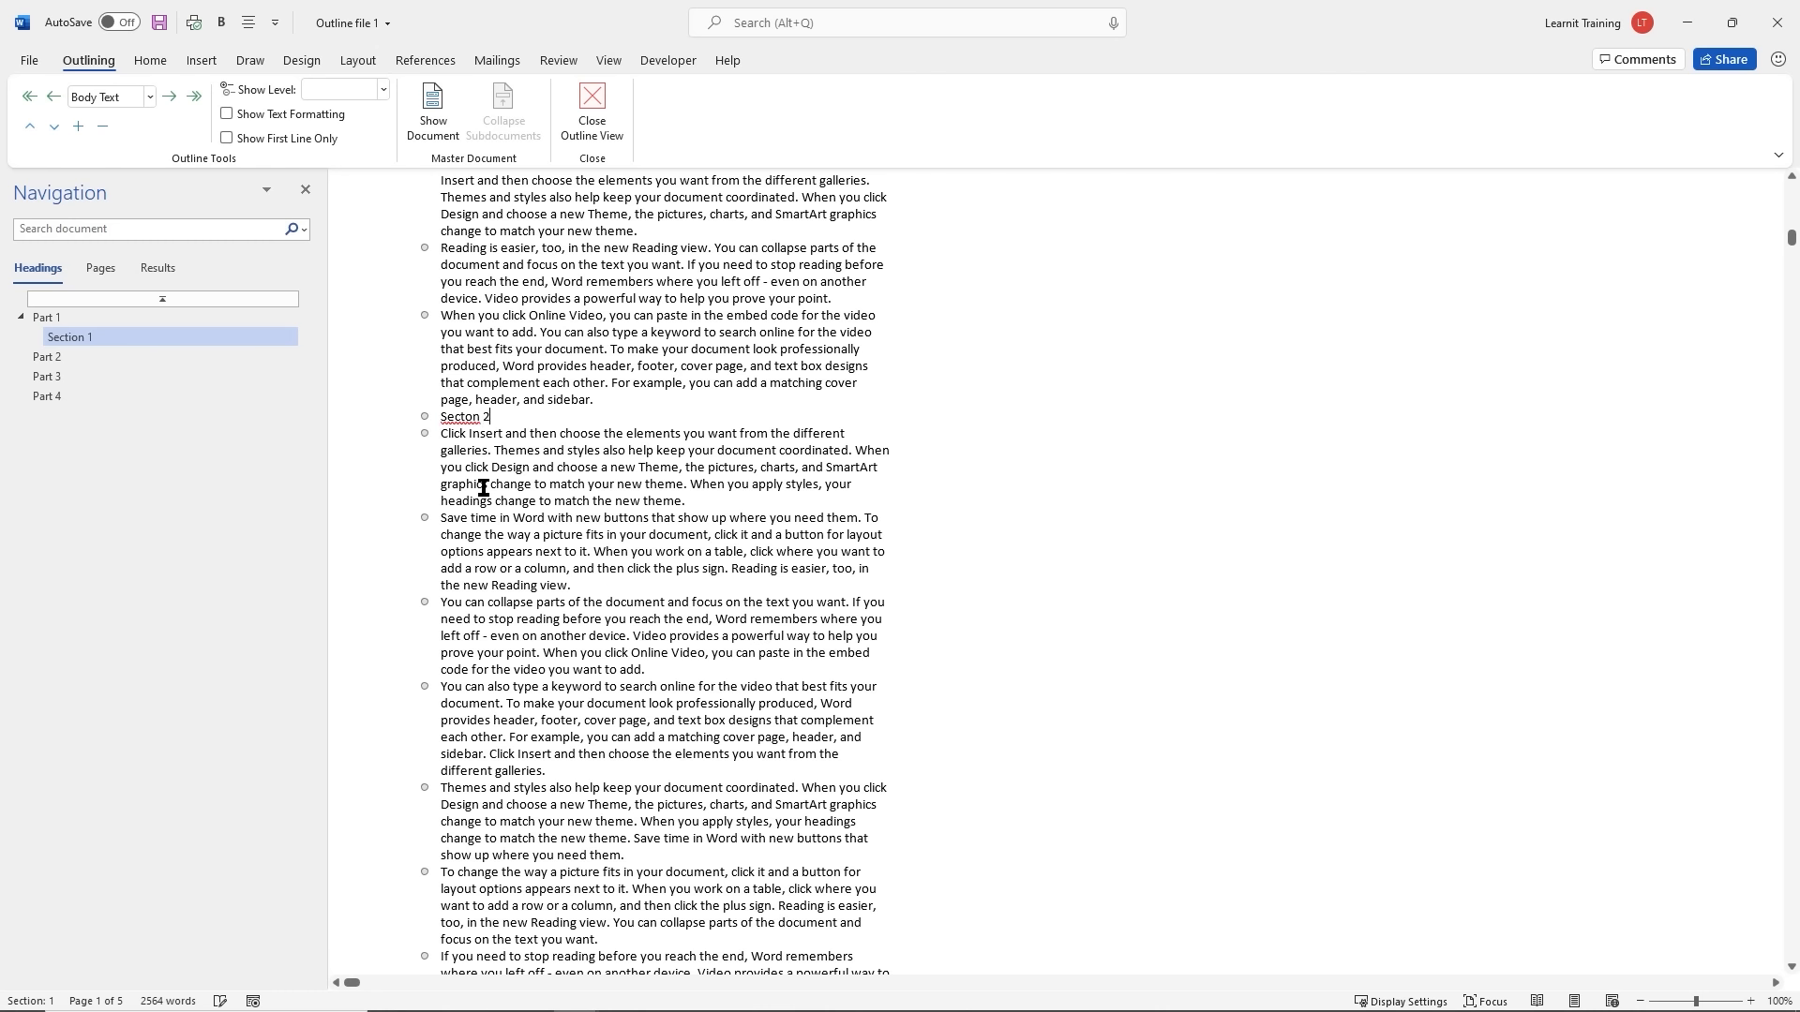
right_click(468, 422)
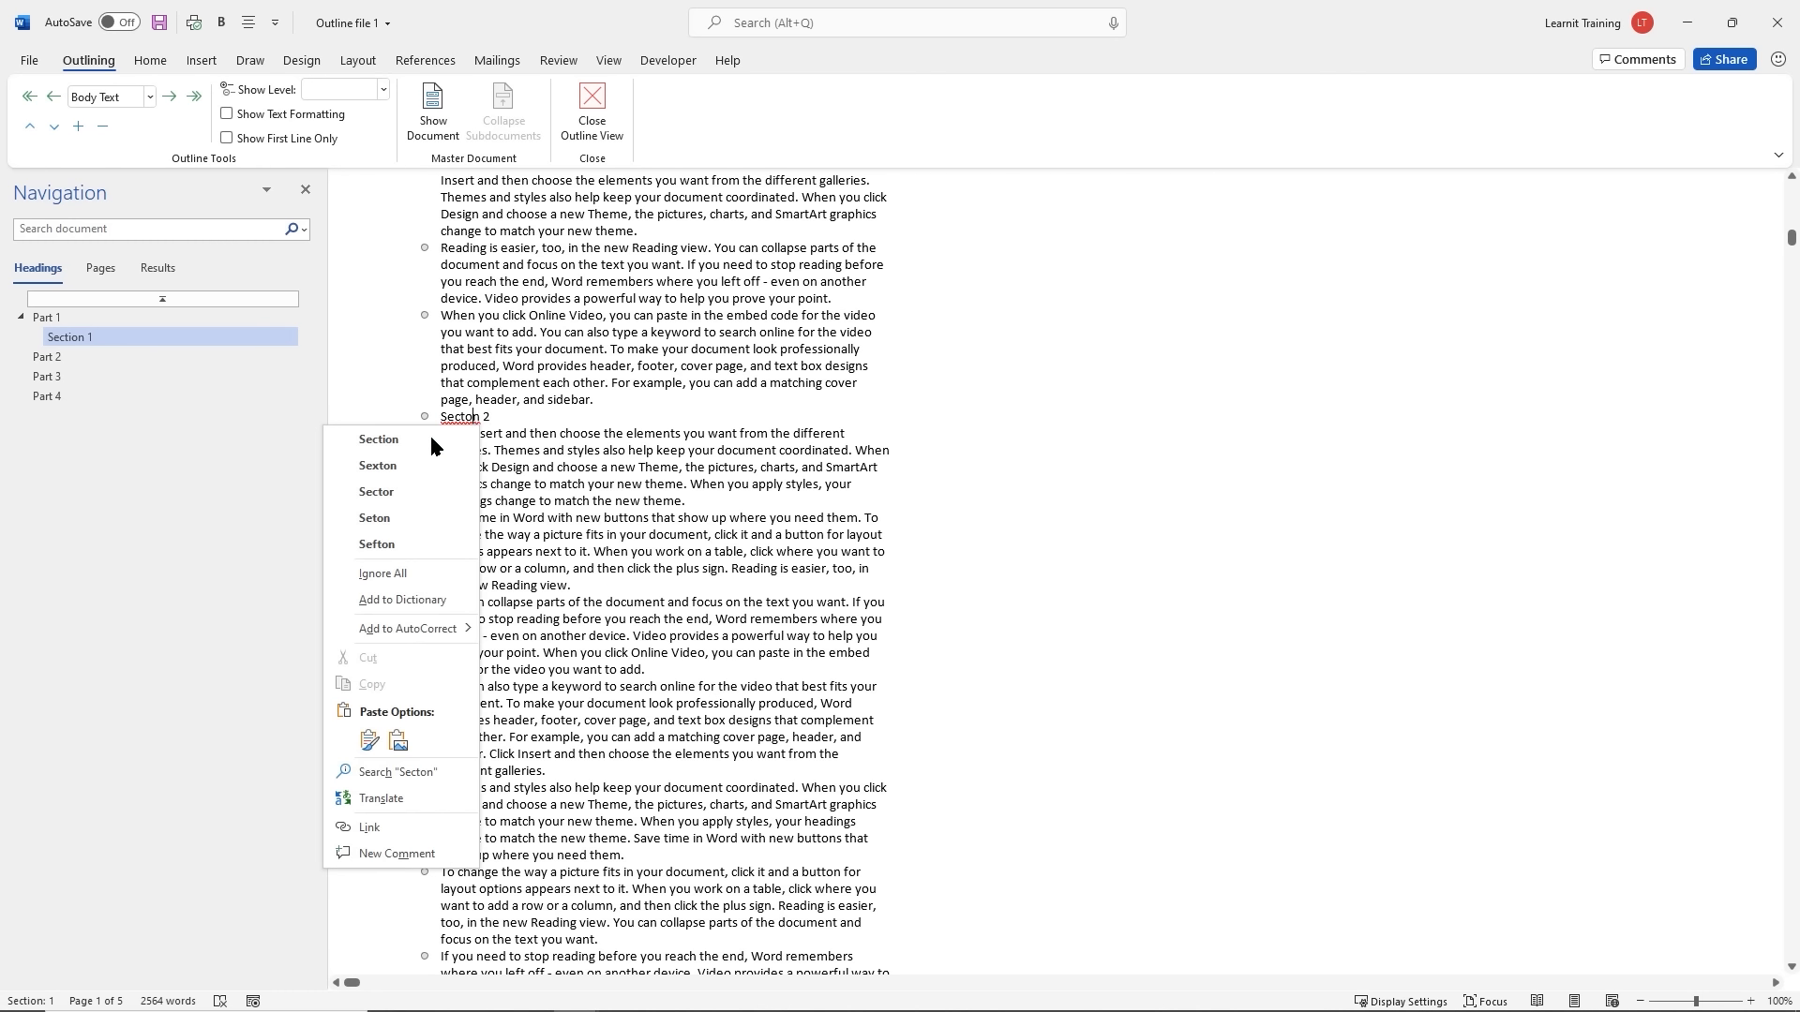
click(428, 434)
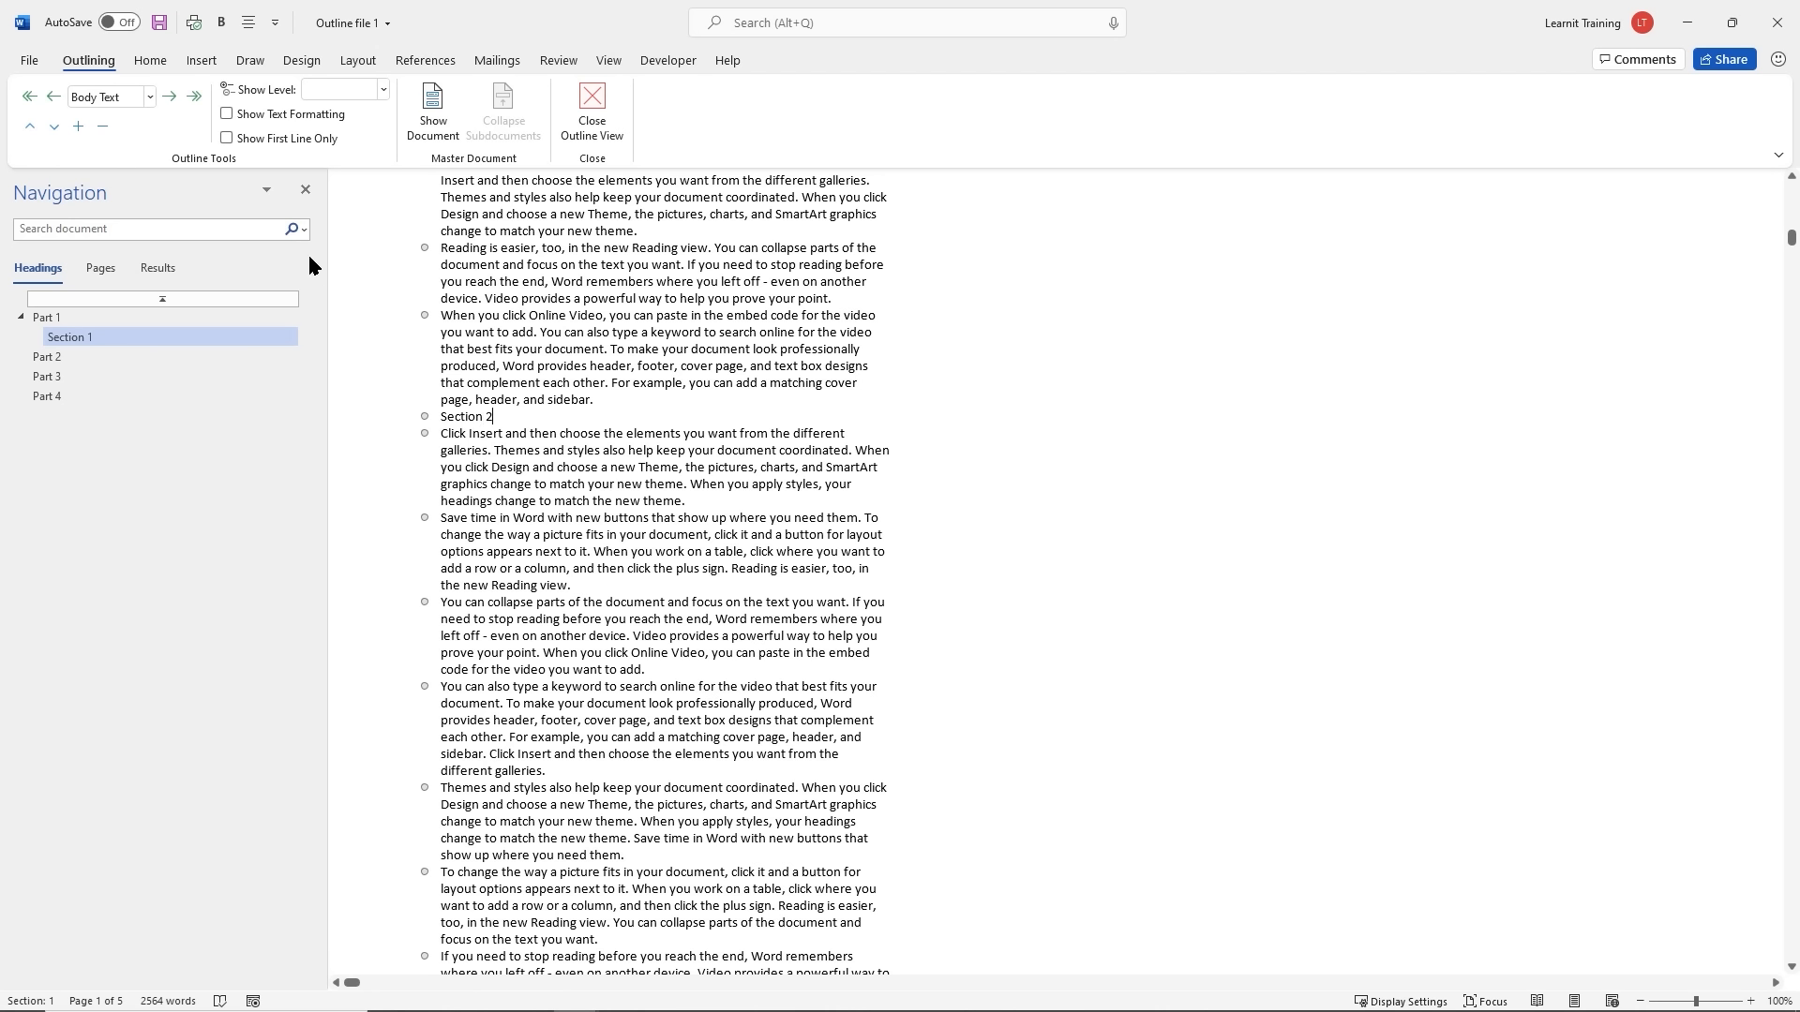
click(48, 99)
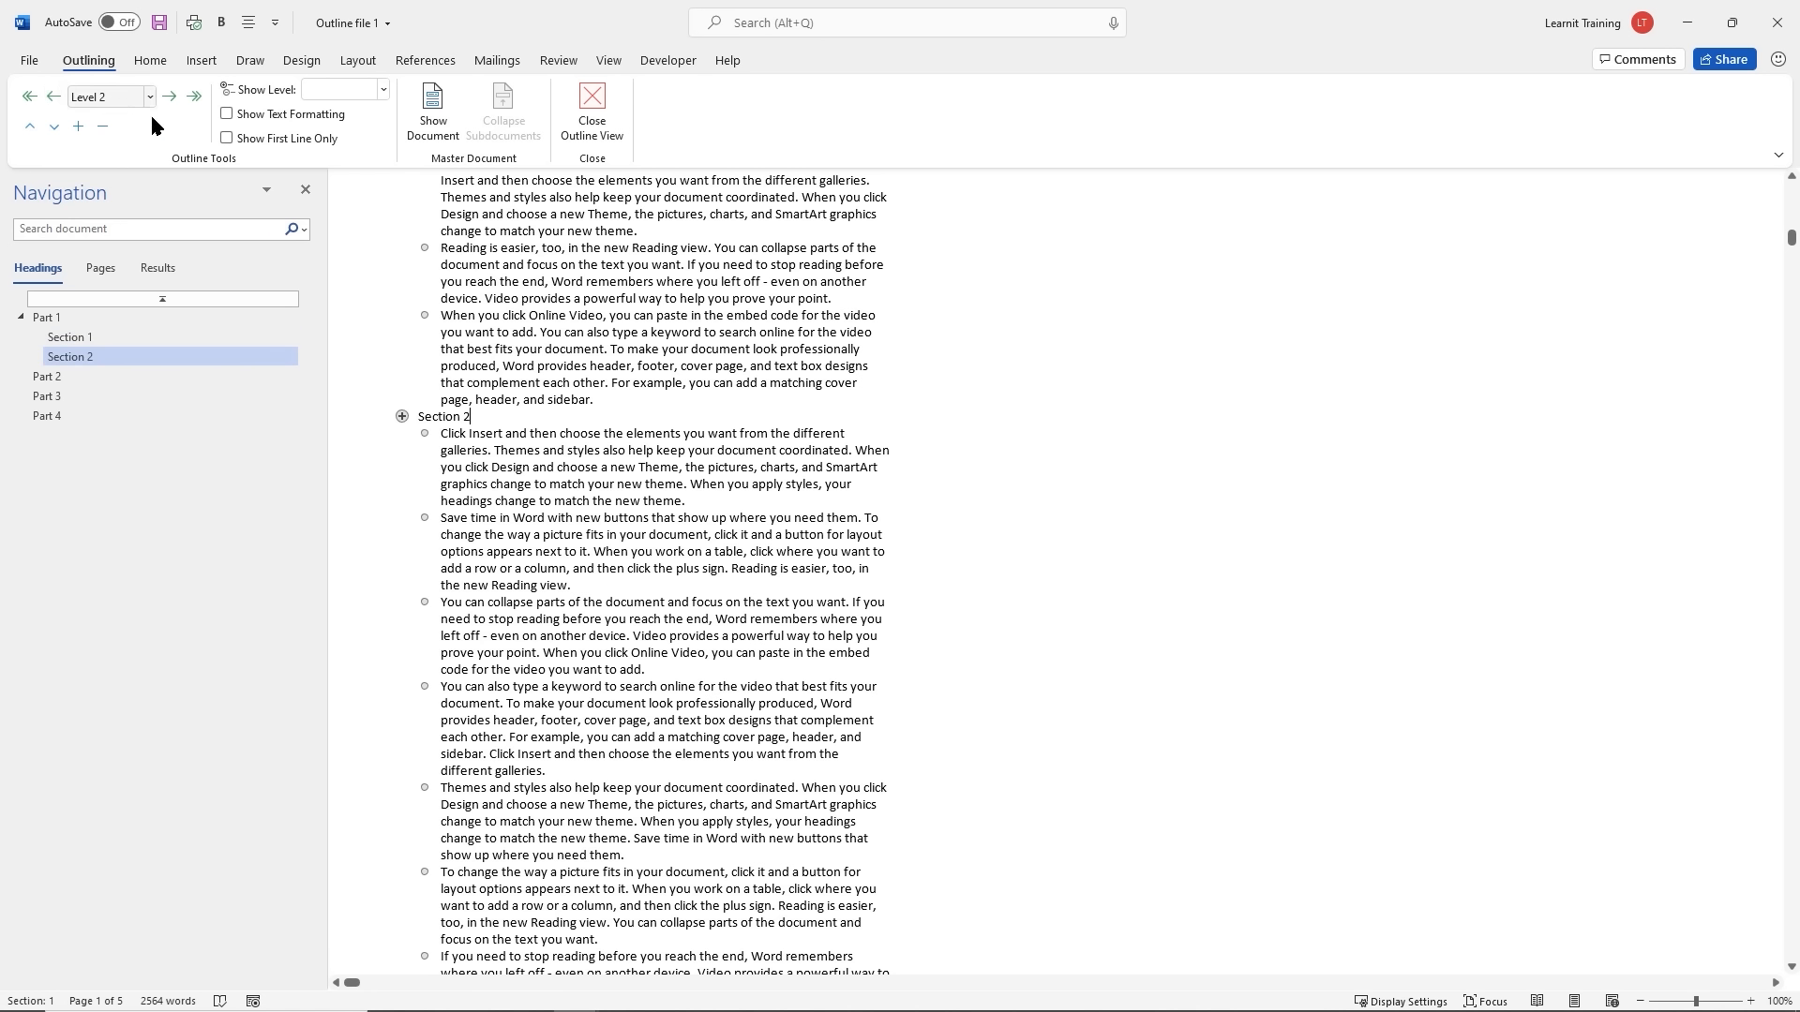
Close Outline view and check the styles applied to the Part 1, Section 1 and Section 2 headings
scroll(514, 363, up, 5)
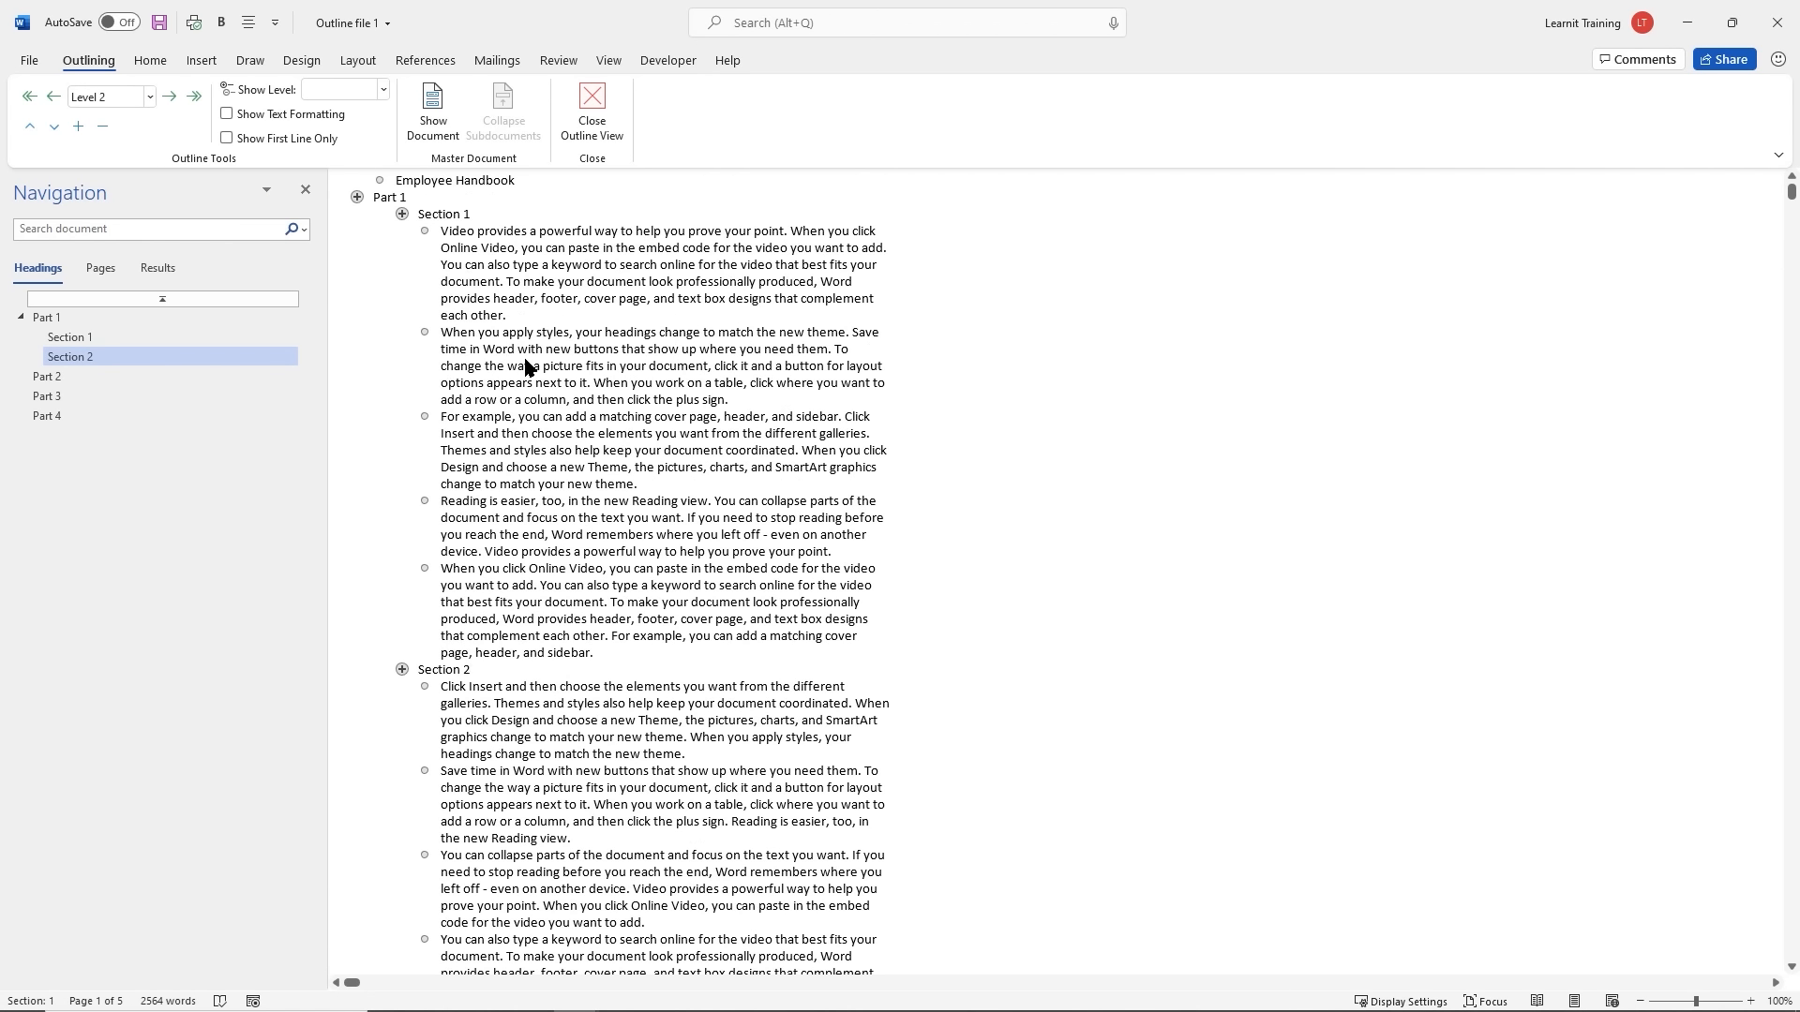
click(608, 109)
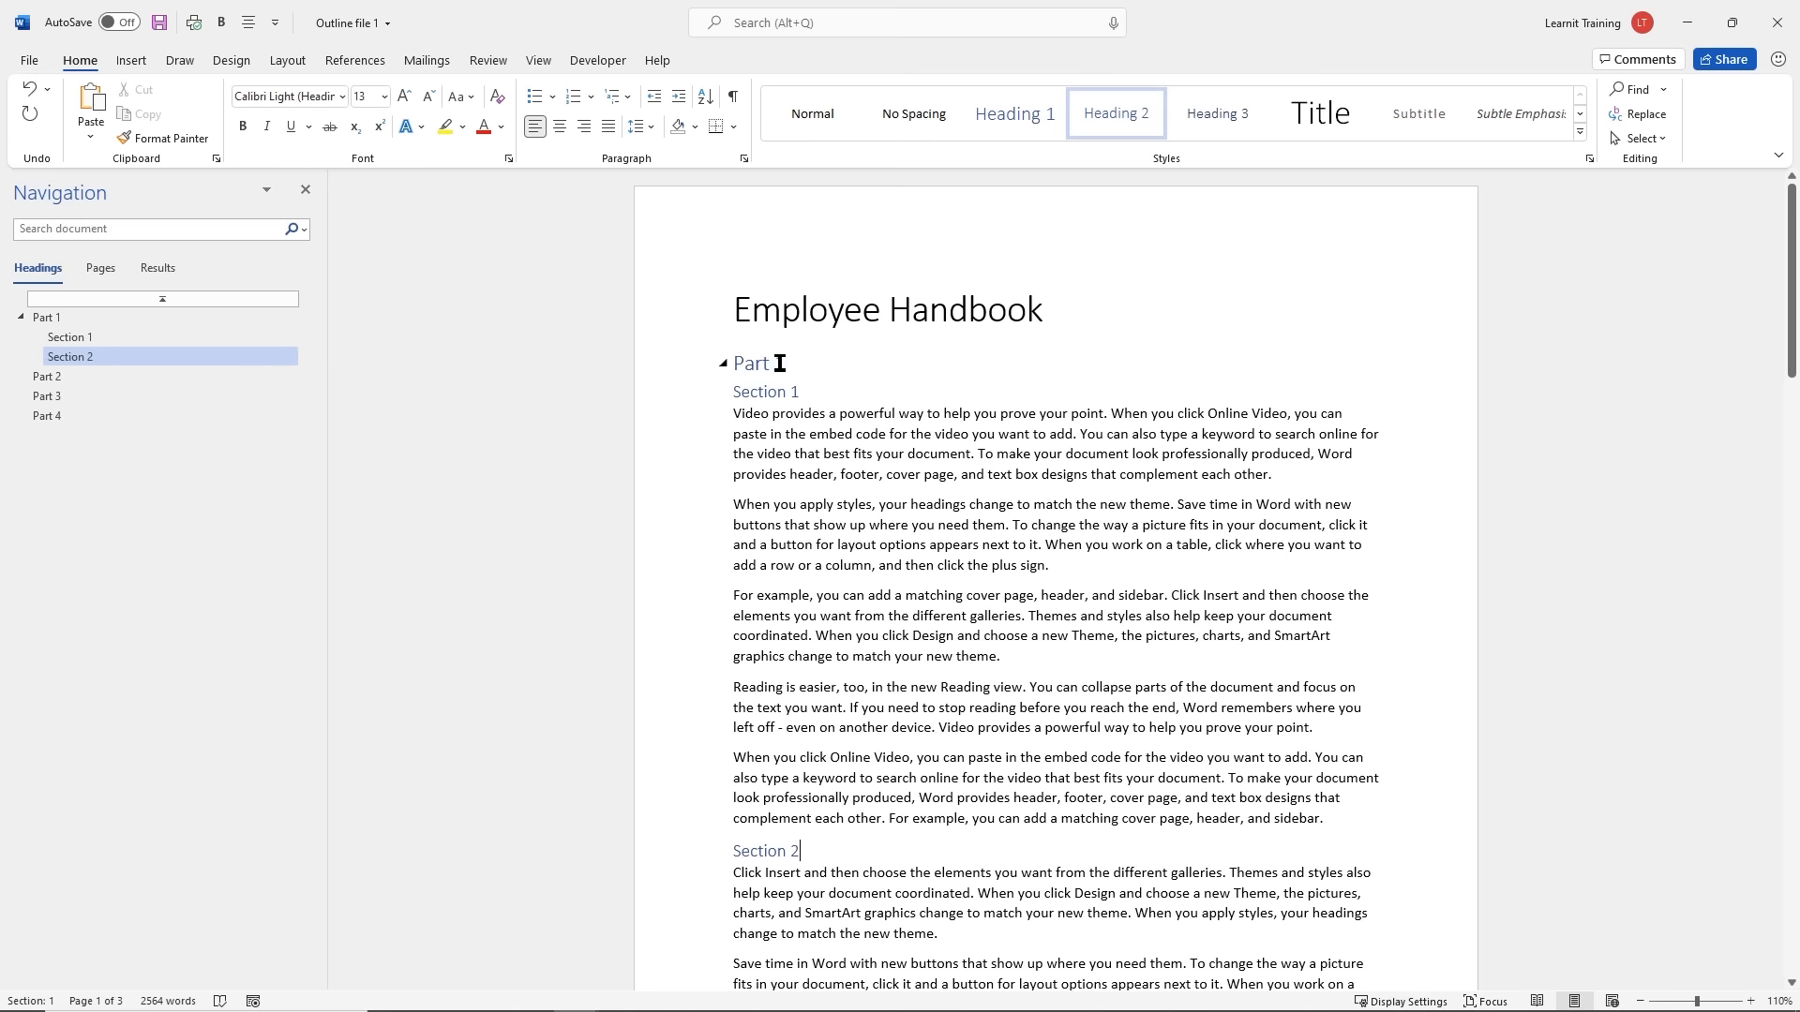
click(779, 363)
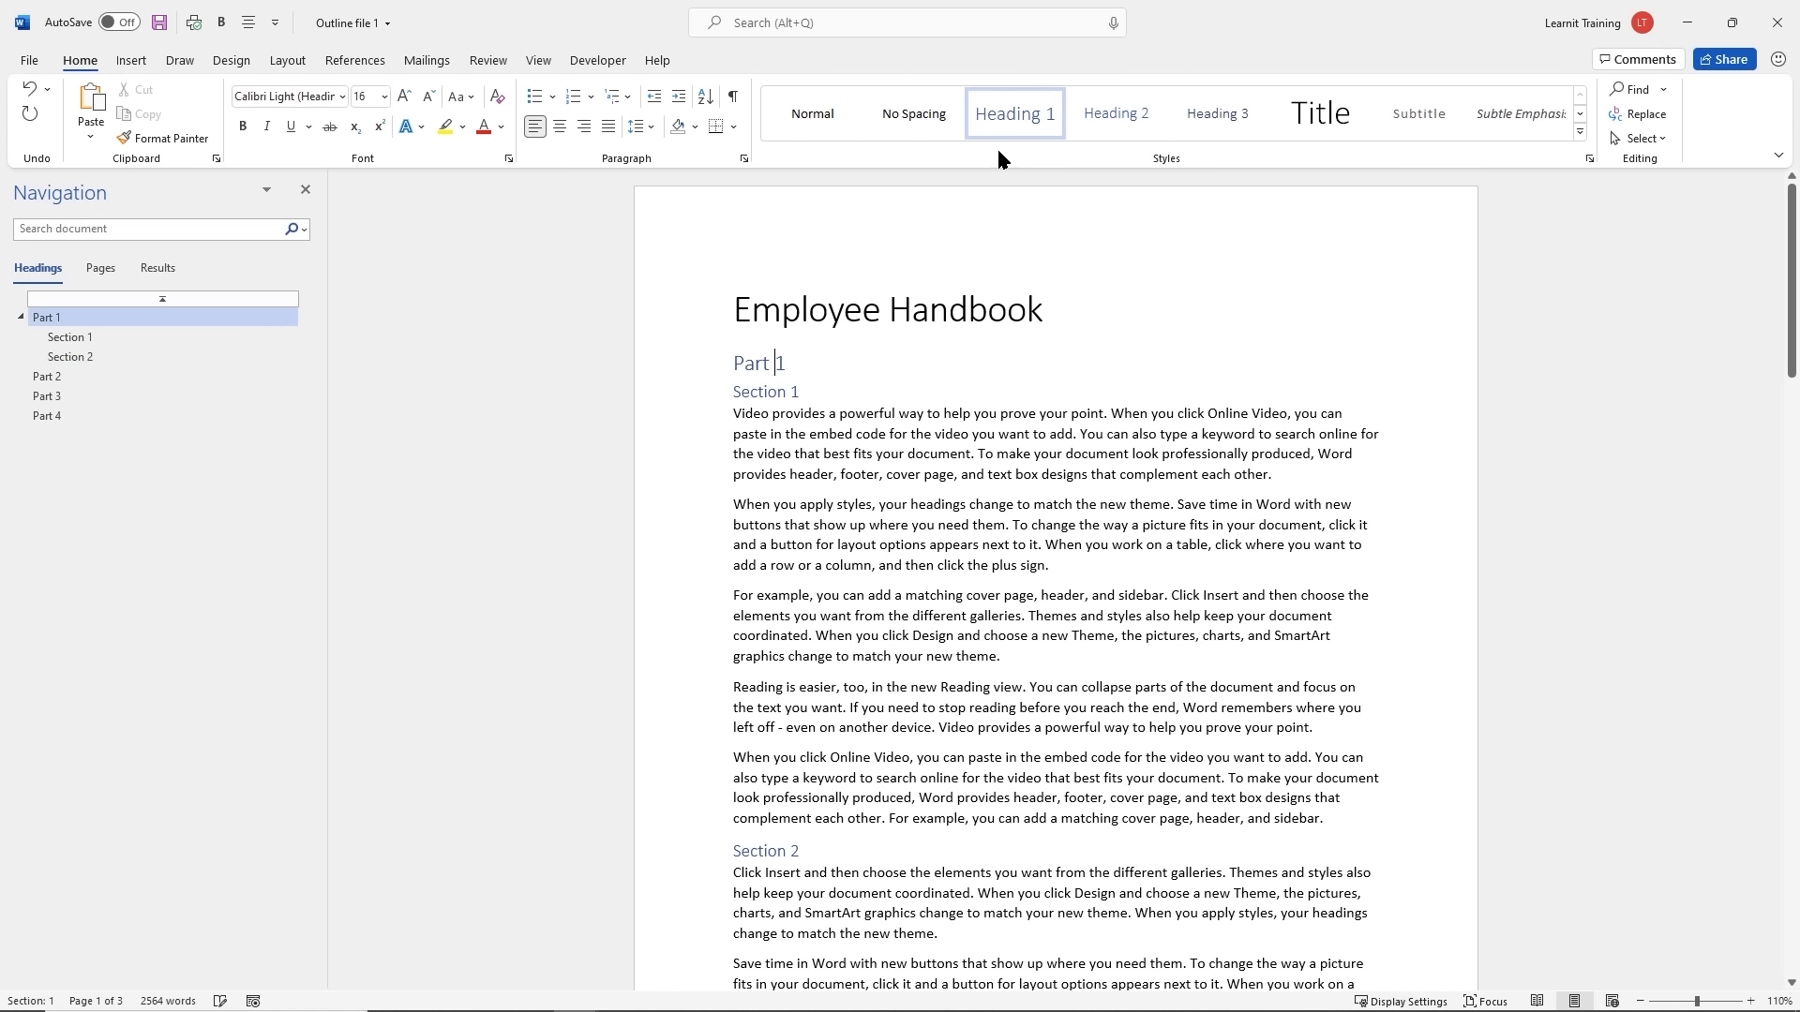
click(791, 394)
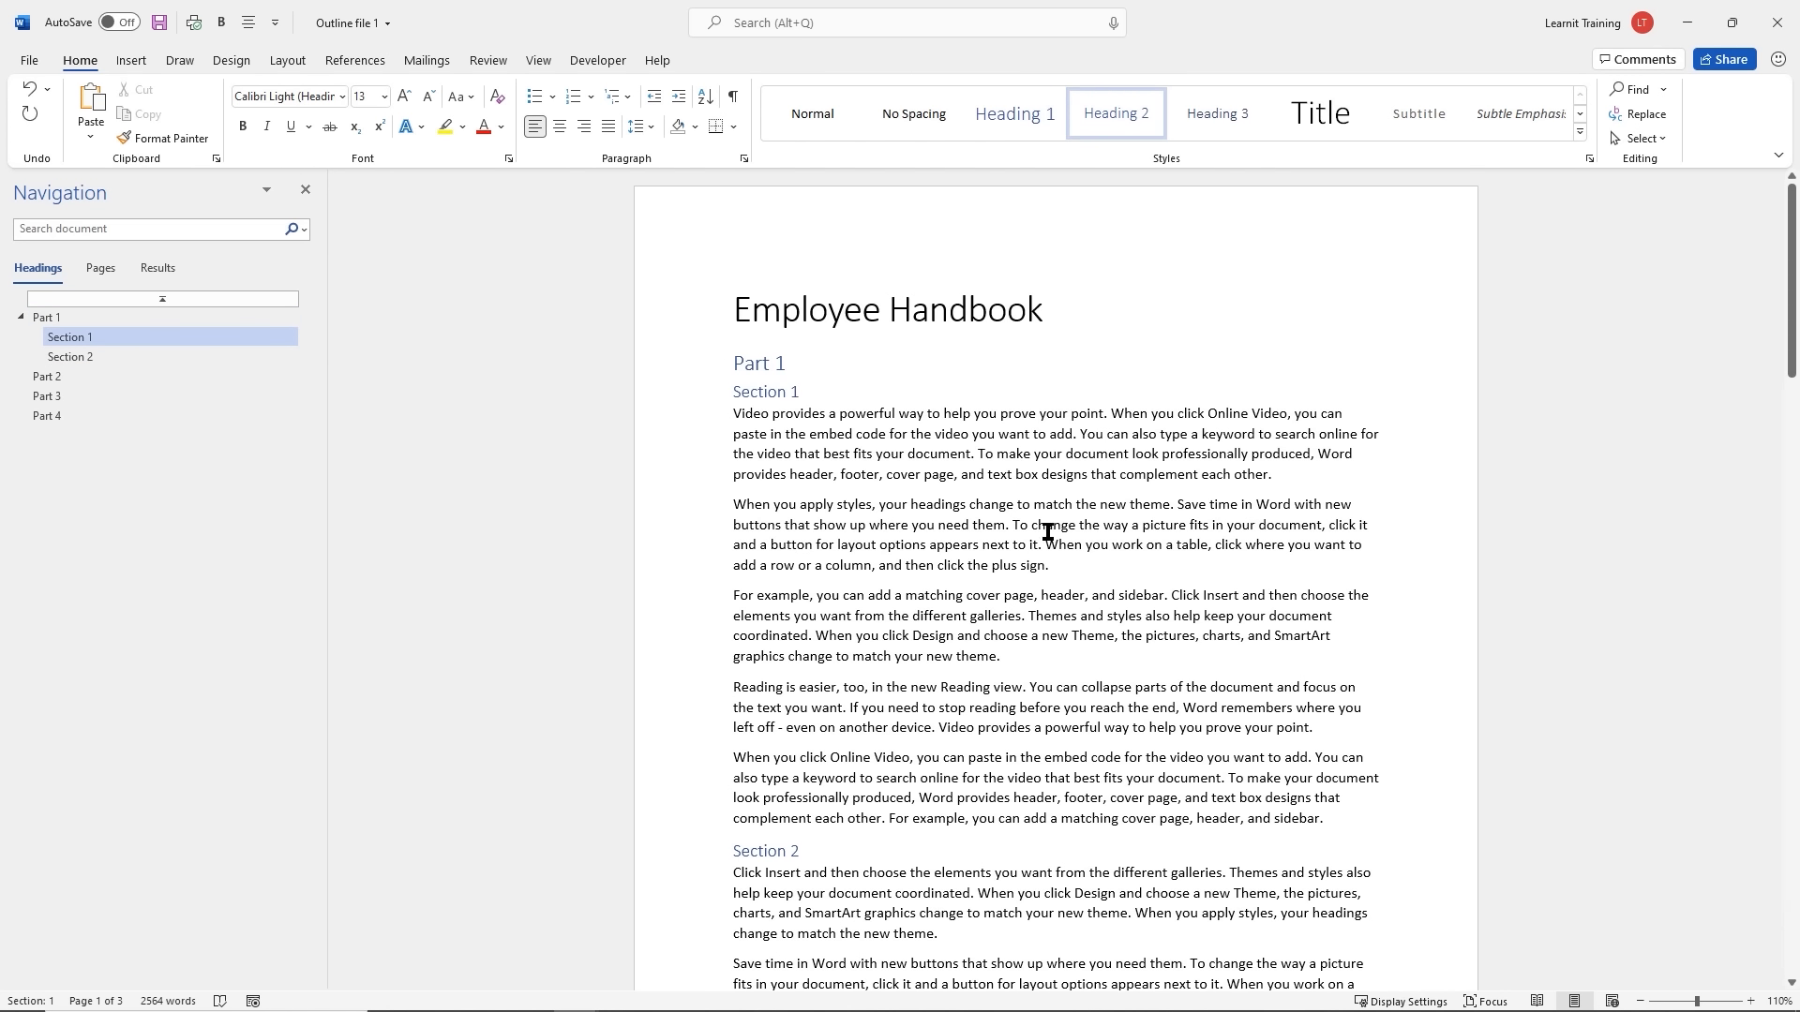
click(785, 855)
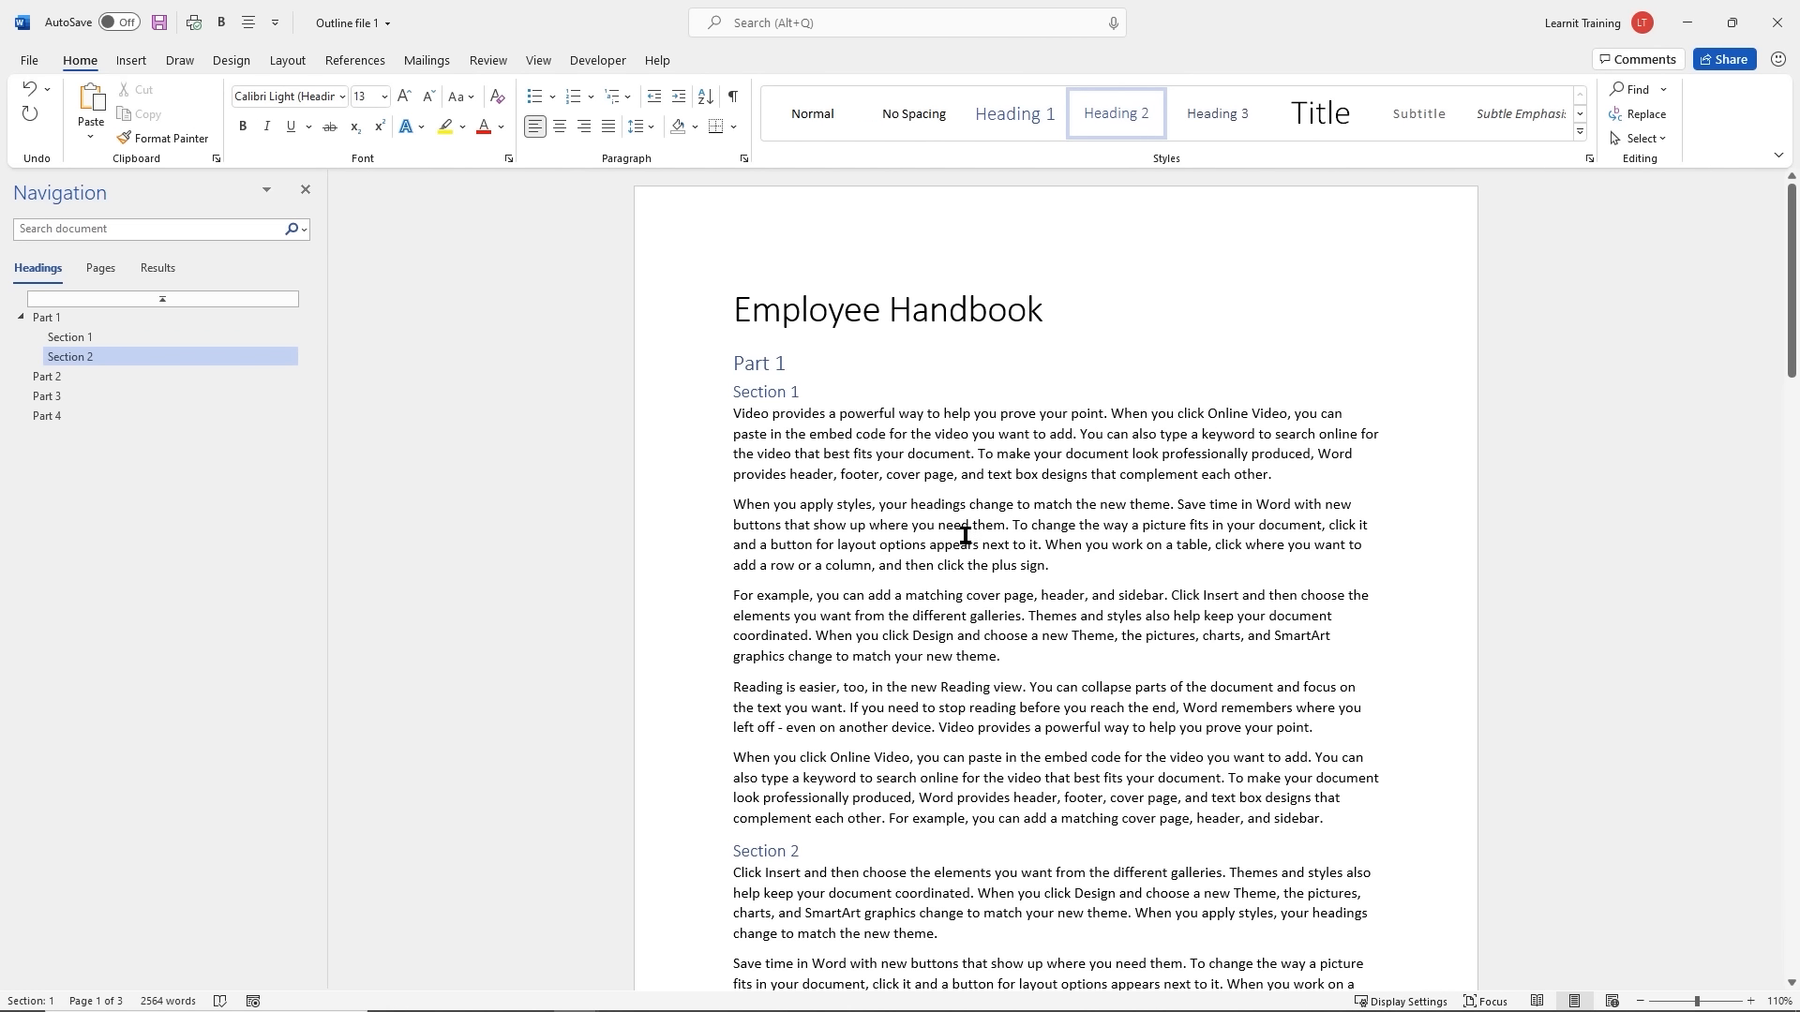
Return to Outline view and move the "Reading is easier, too" paragraph in Section 1 up two positions
click(538, 62)
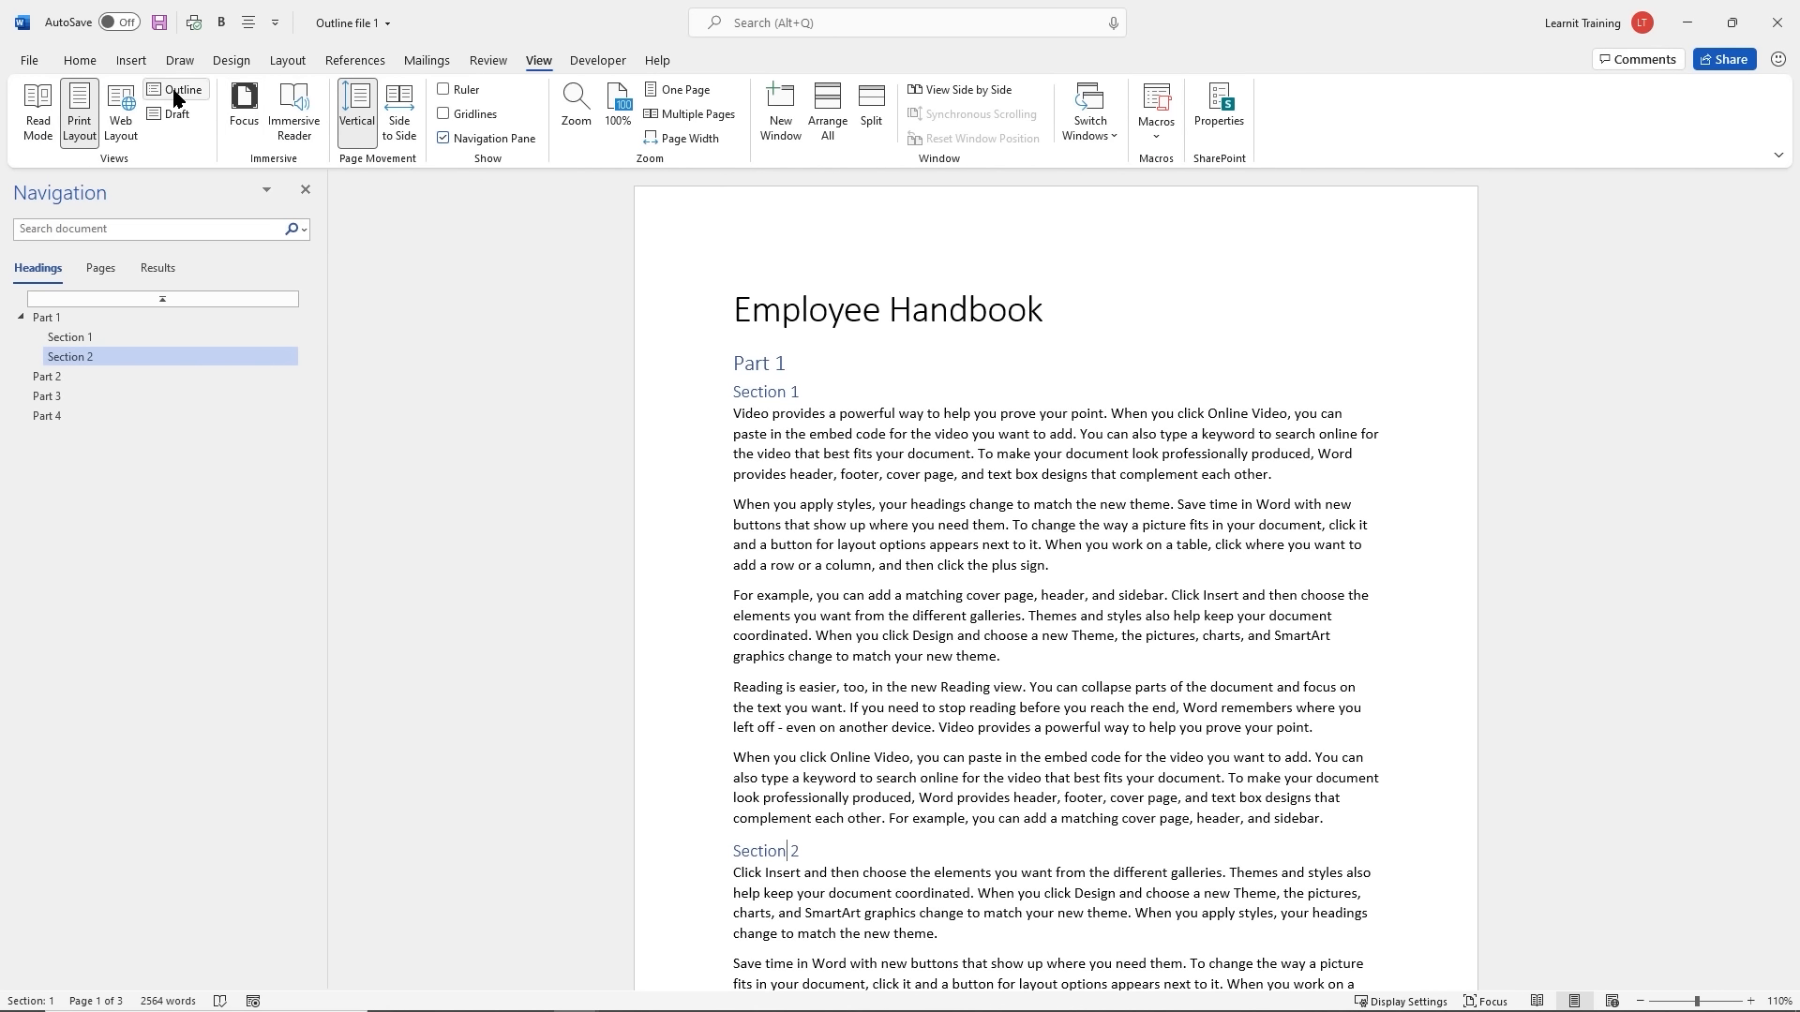
click(181, 92)
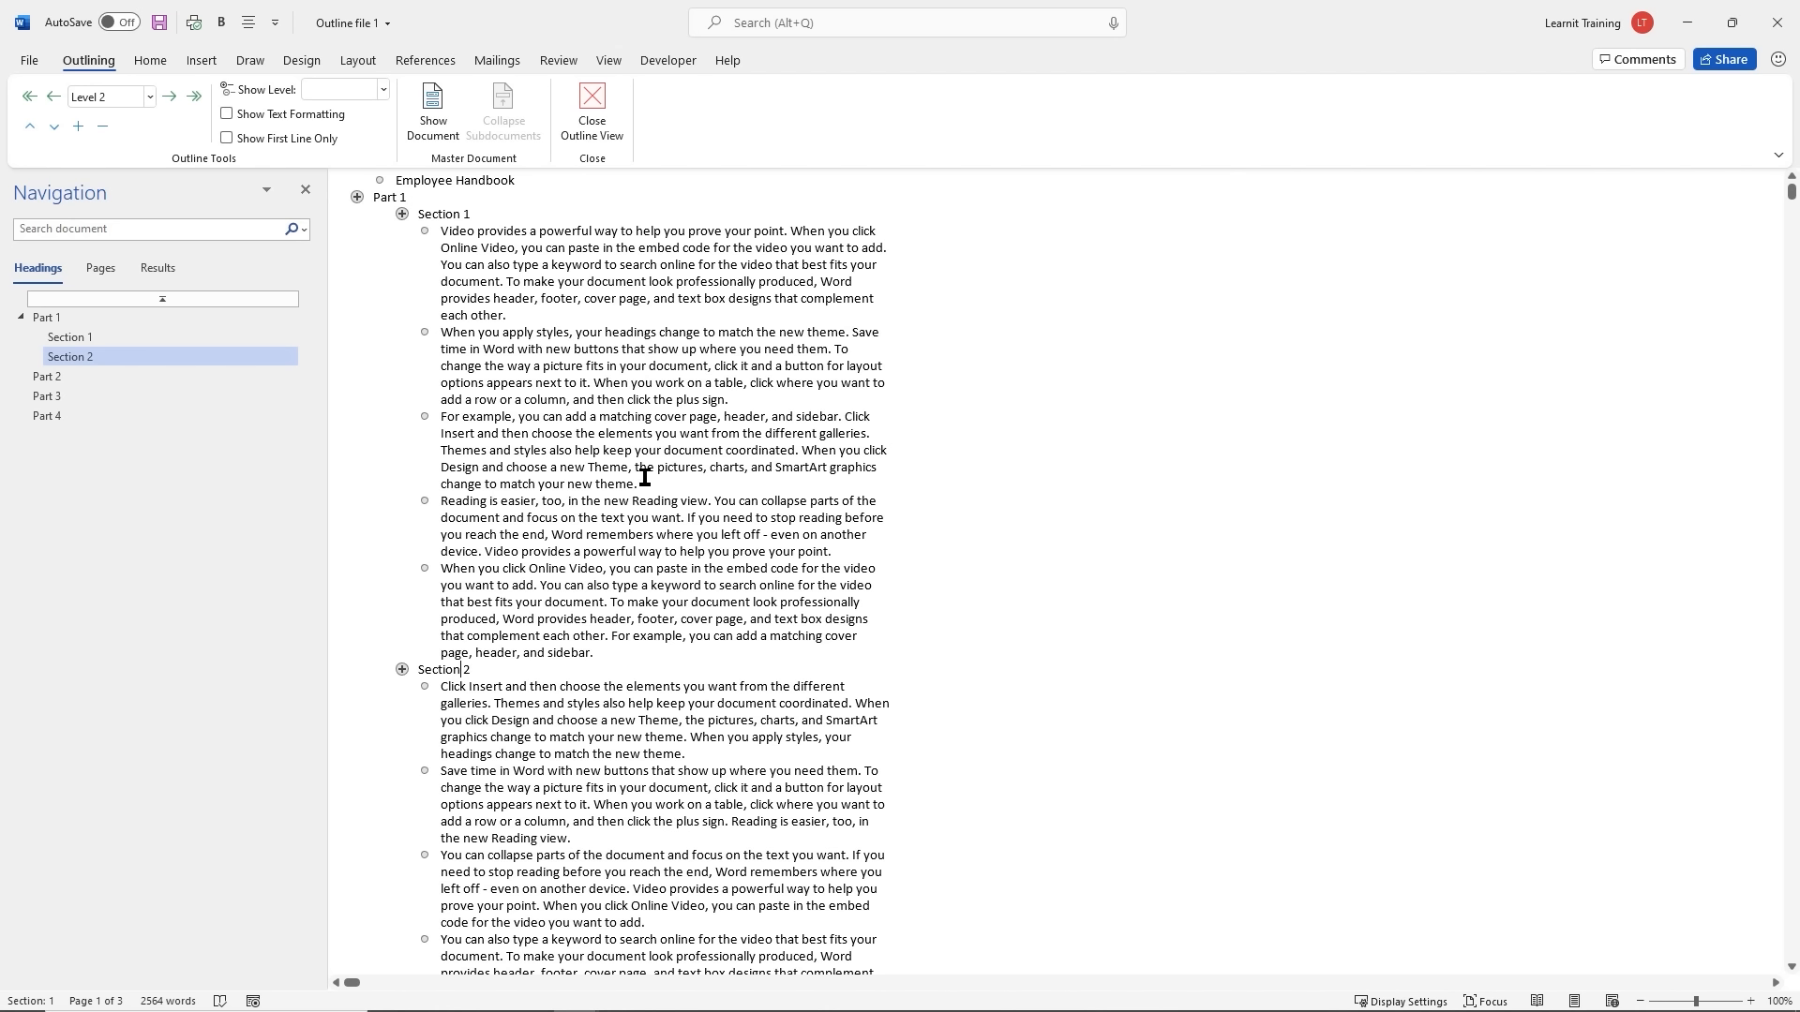
click(460, 506)
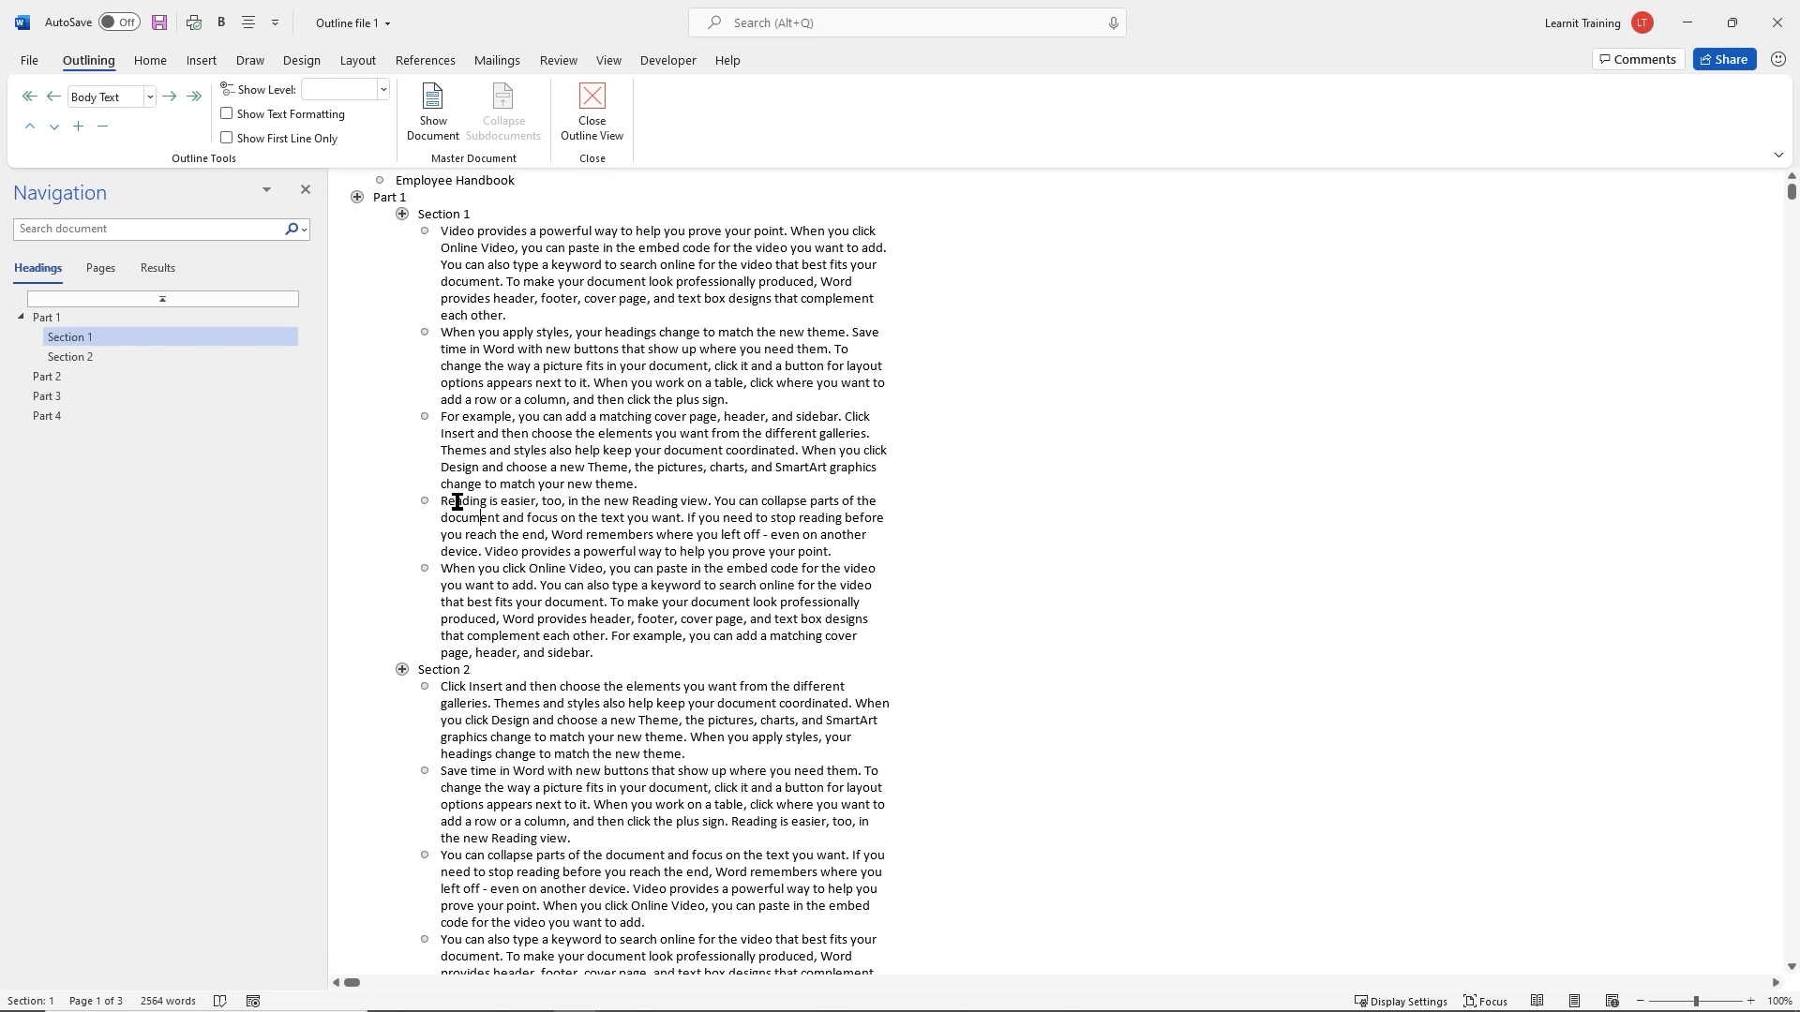
click(428, 498)
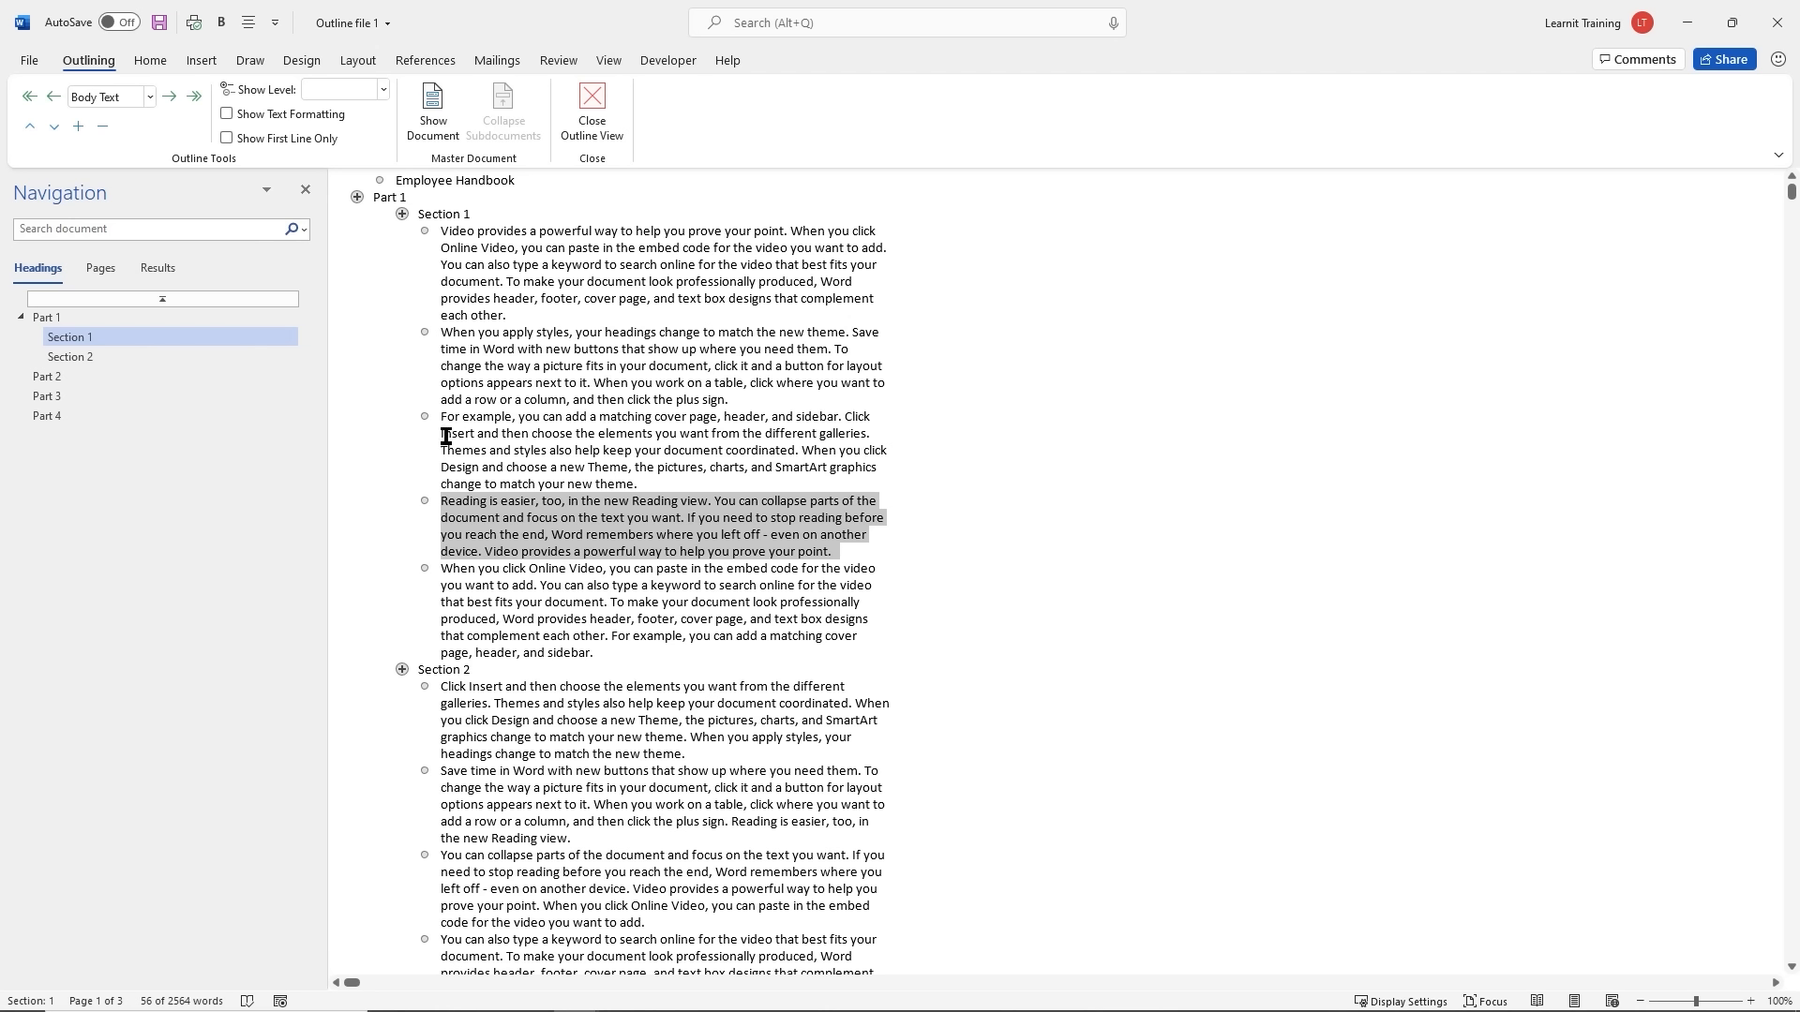
click(29, 128)
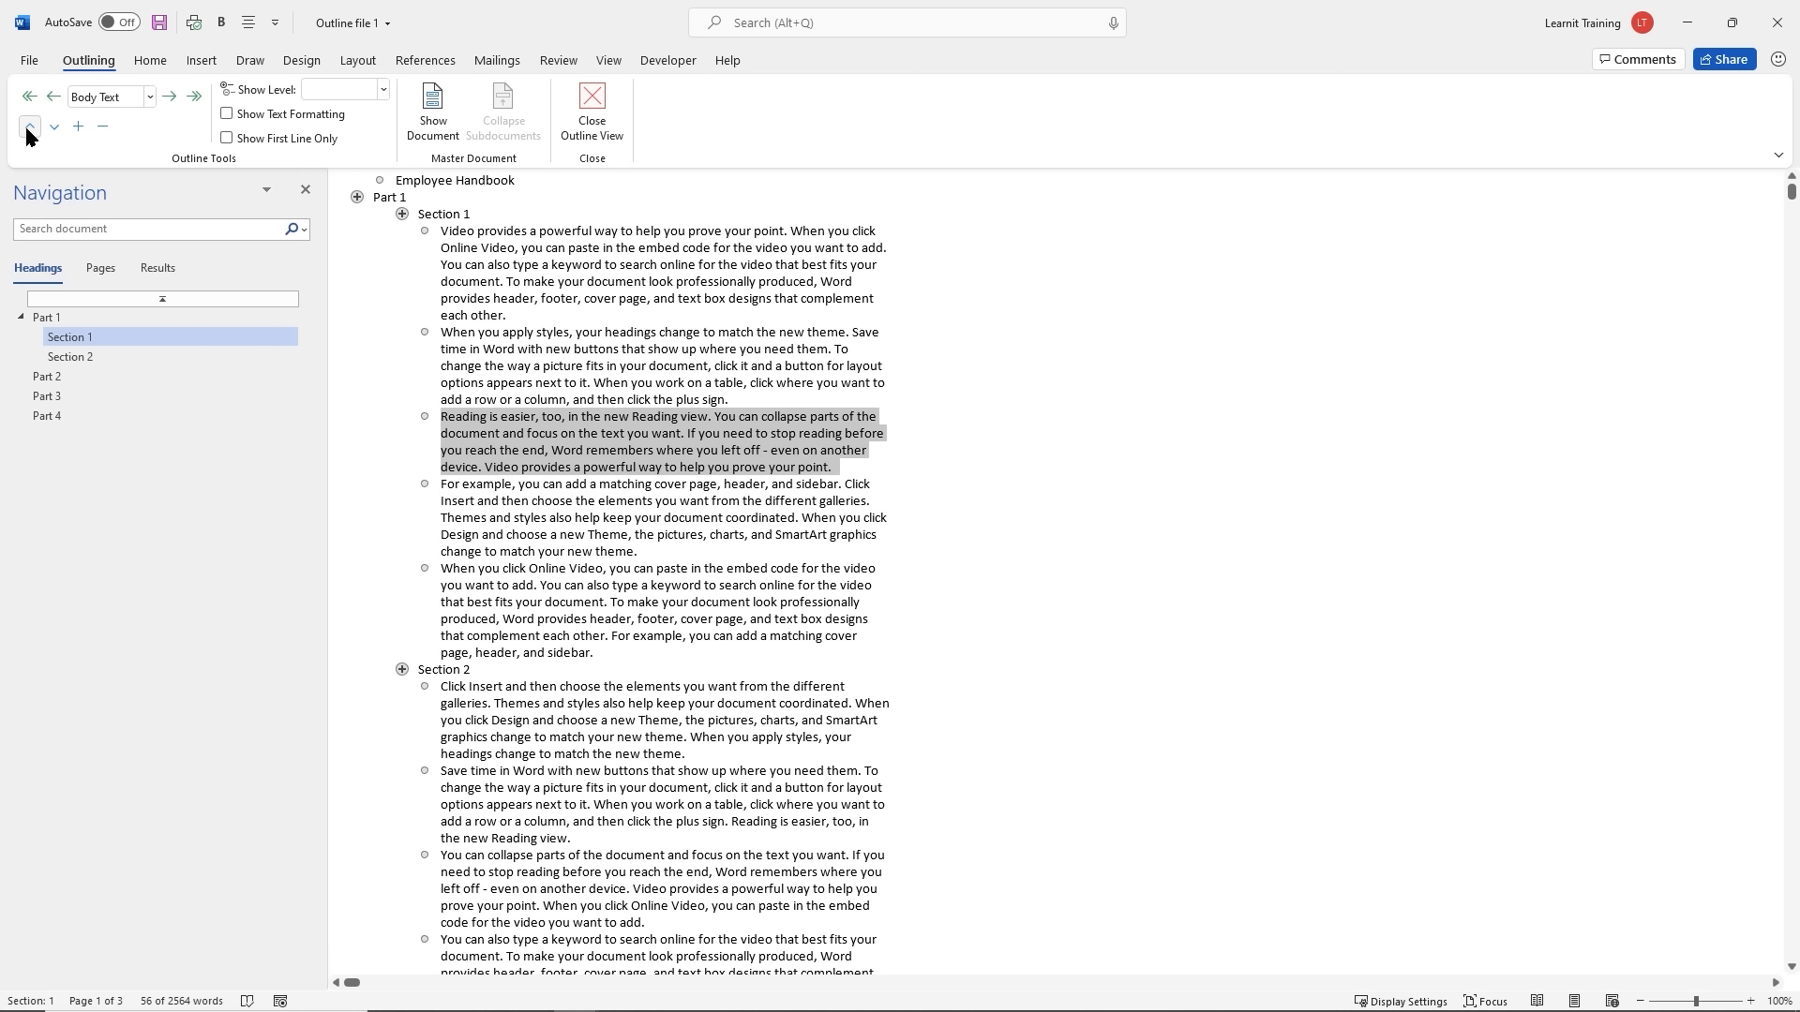
click(29, 128)
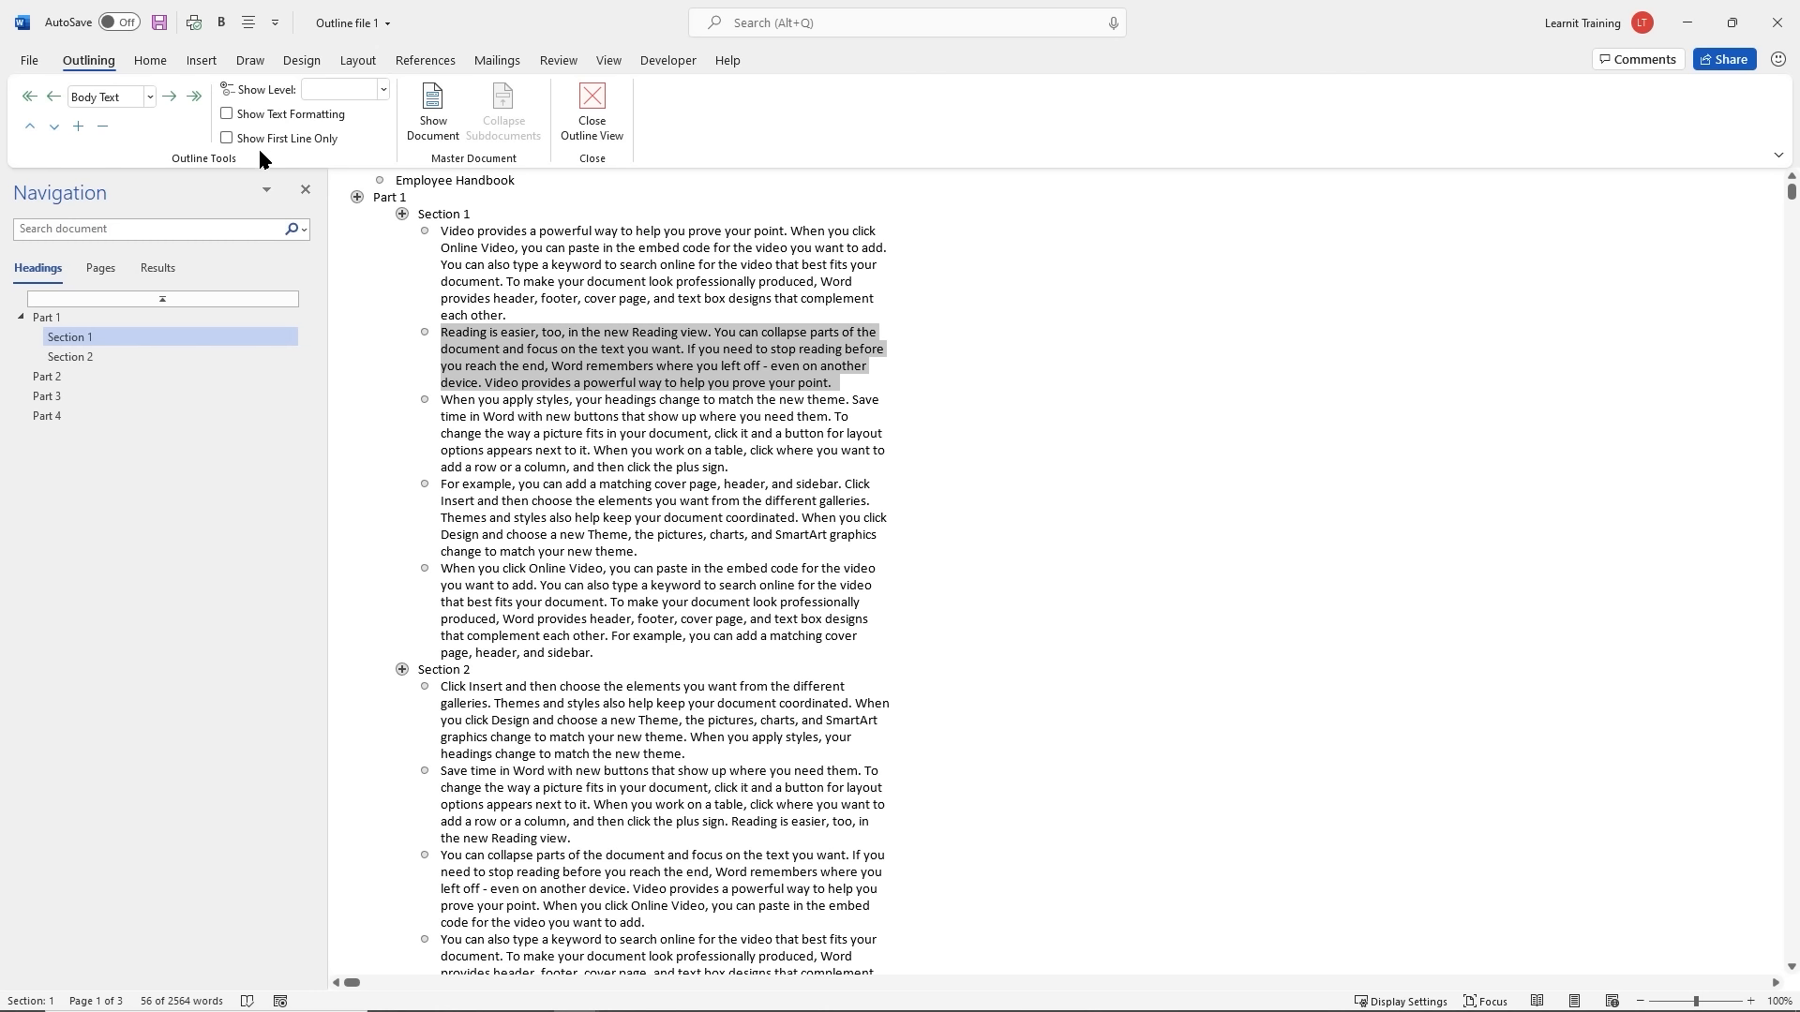
View the outline at Level 1, Level 2 and Level 3 in turn, and restore it to All Levels
click(385, 87)
click(355, 110)
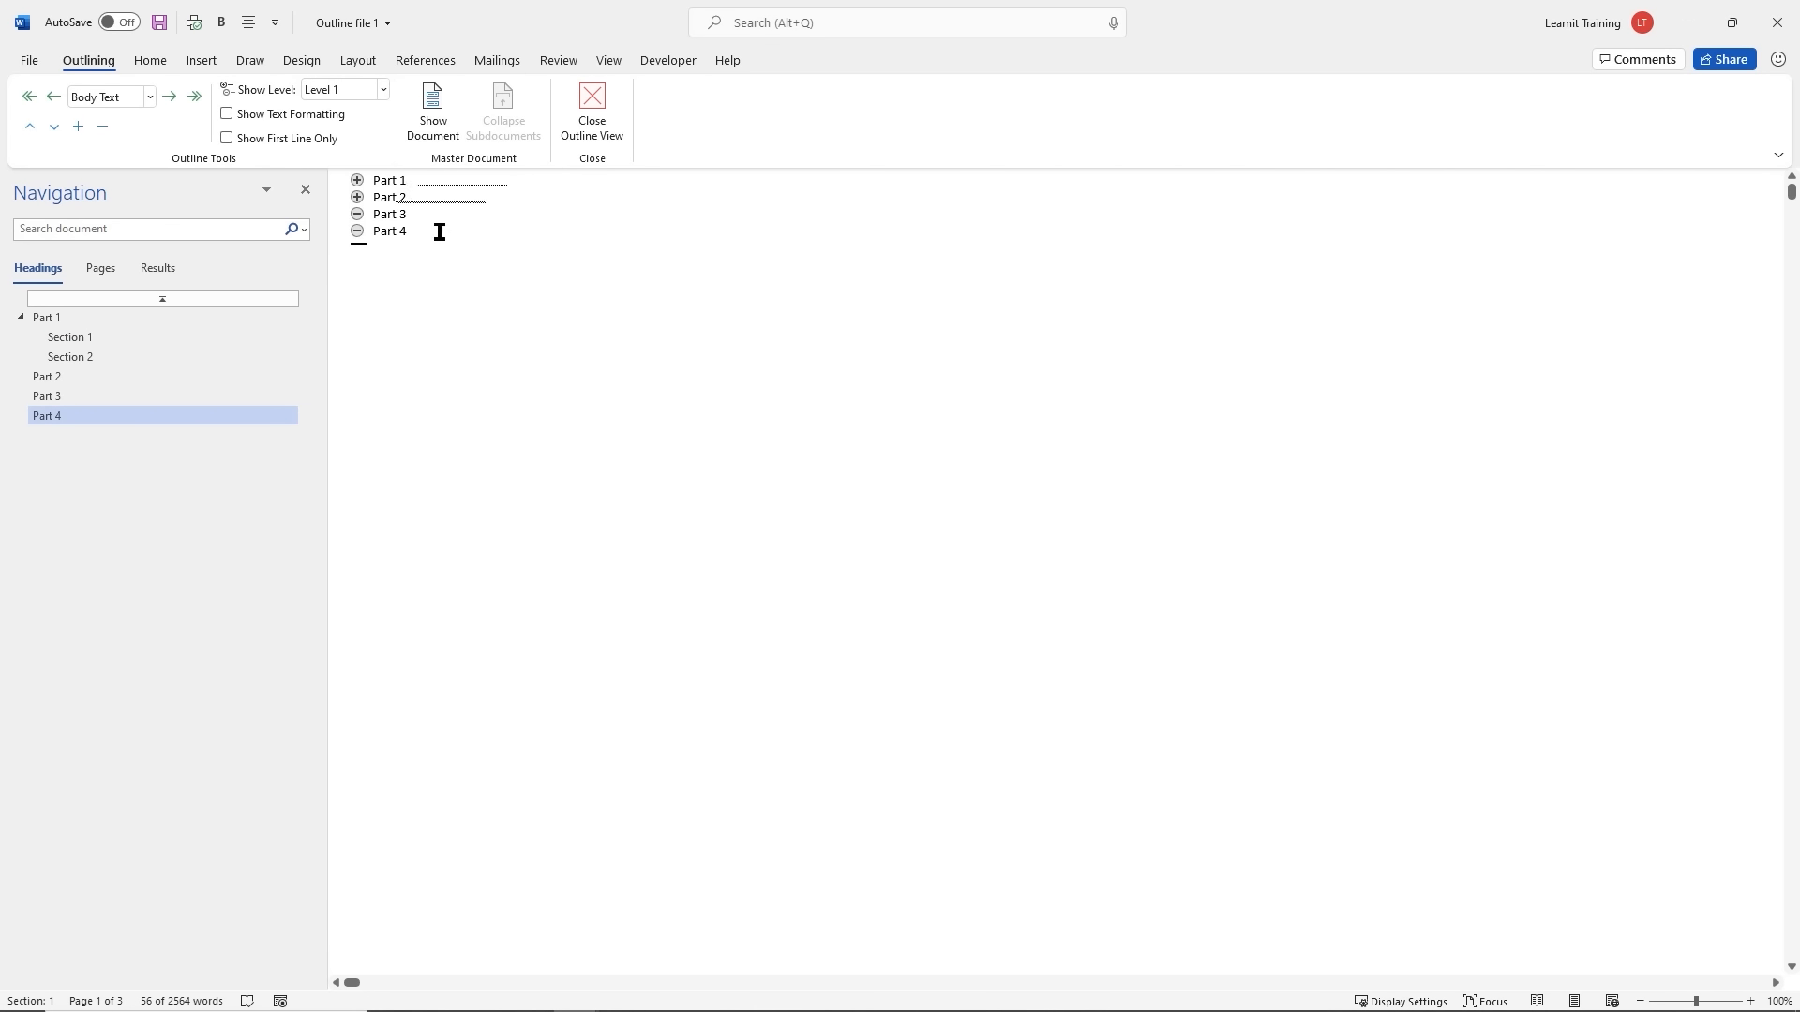
click(382, 90)
click(339, 143)
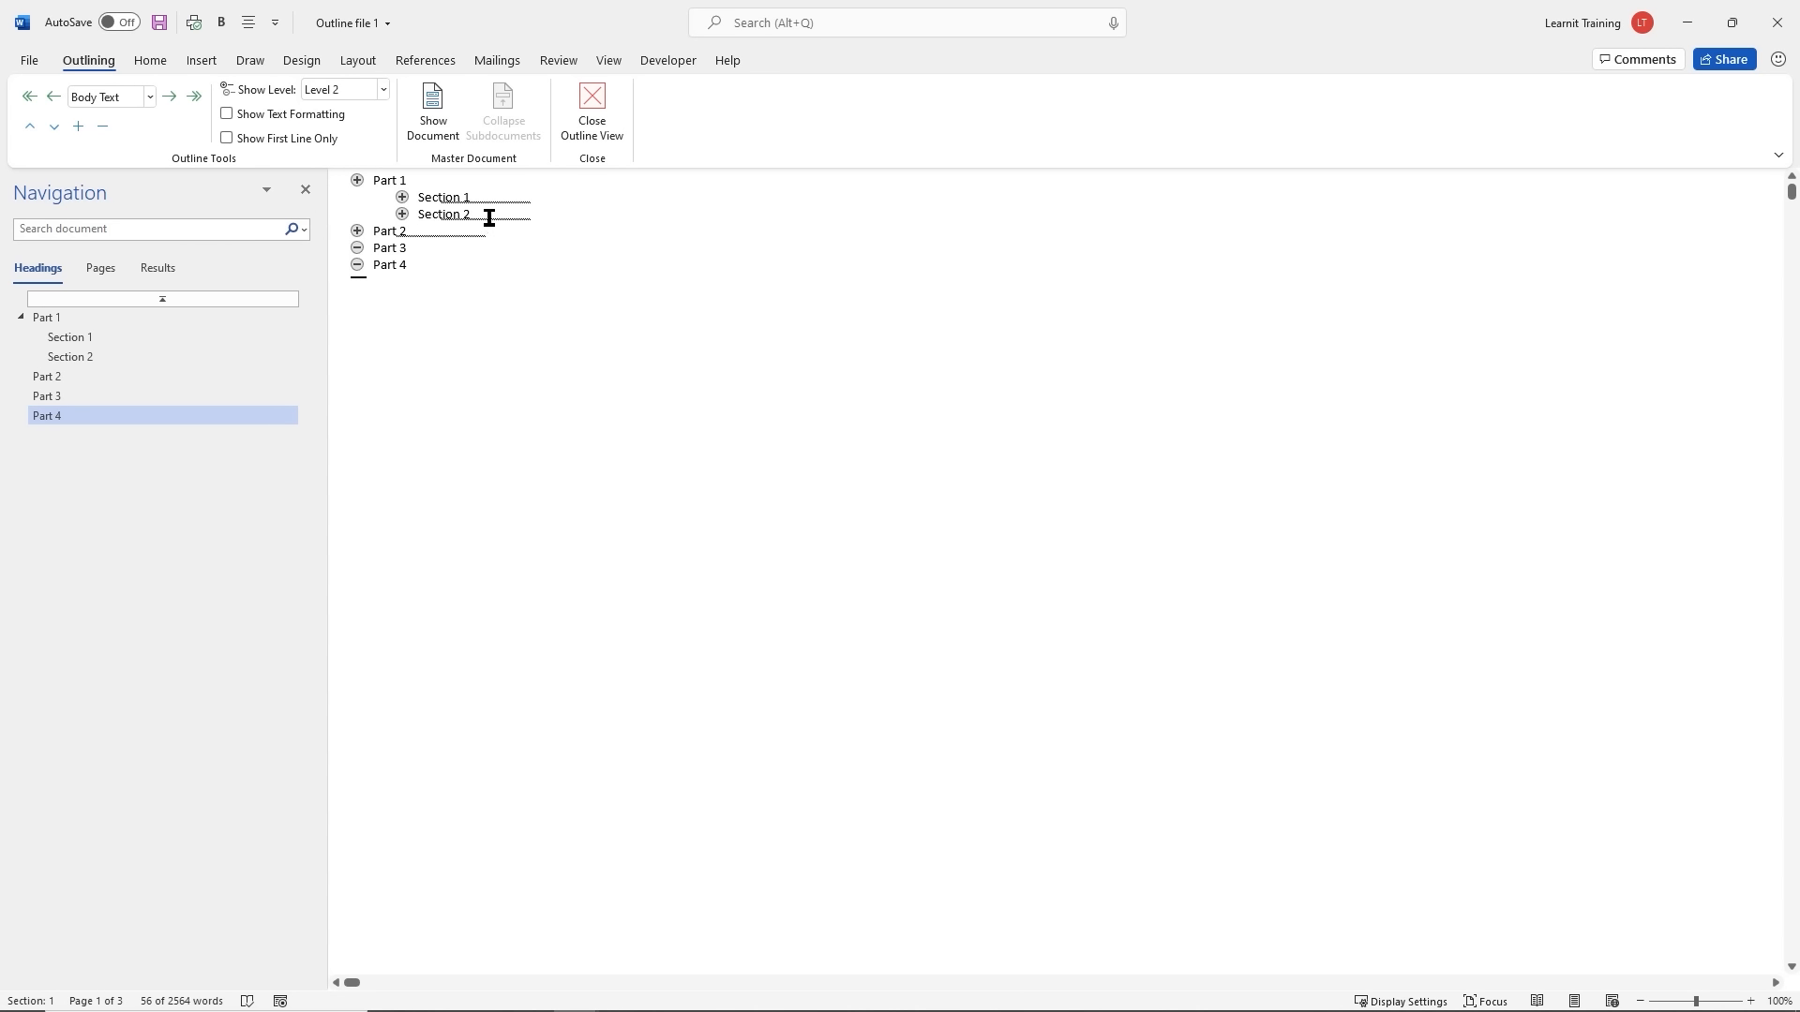
click(381, 94)
click(363, 155)
click(384, 89)
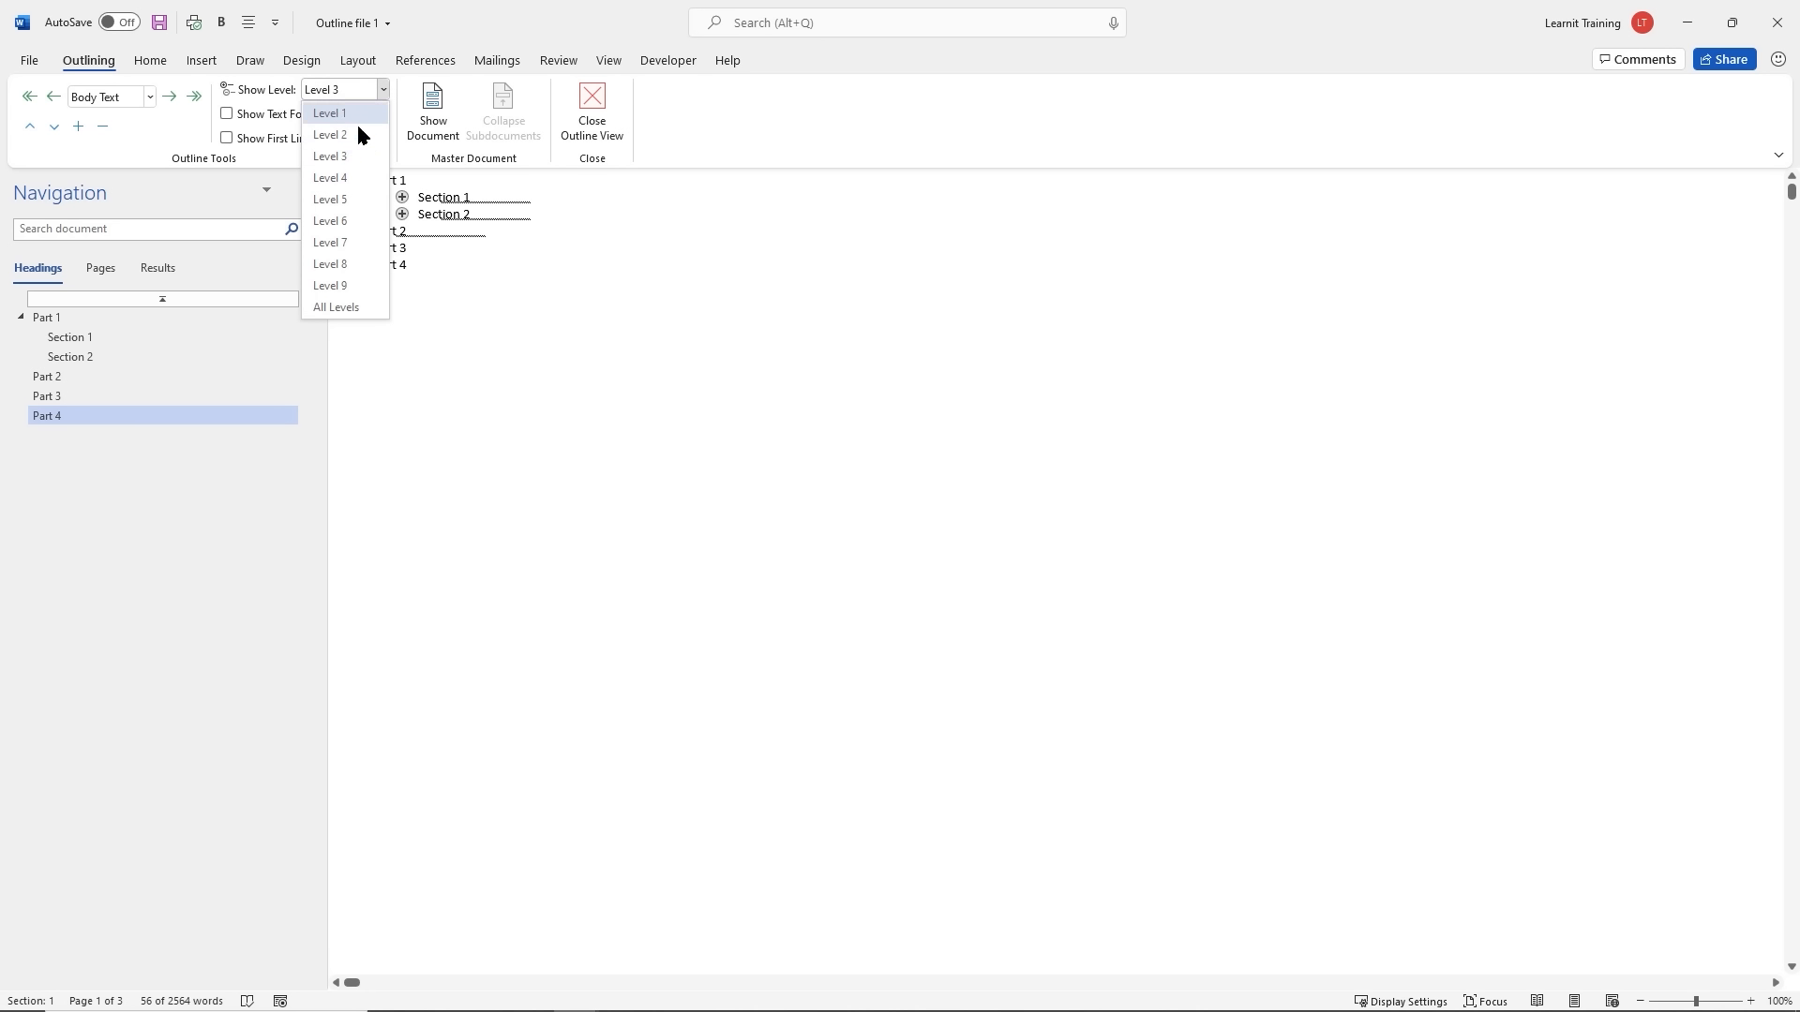
click(337, 308)
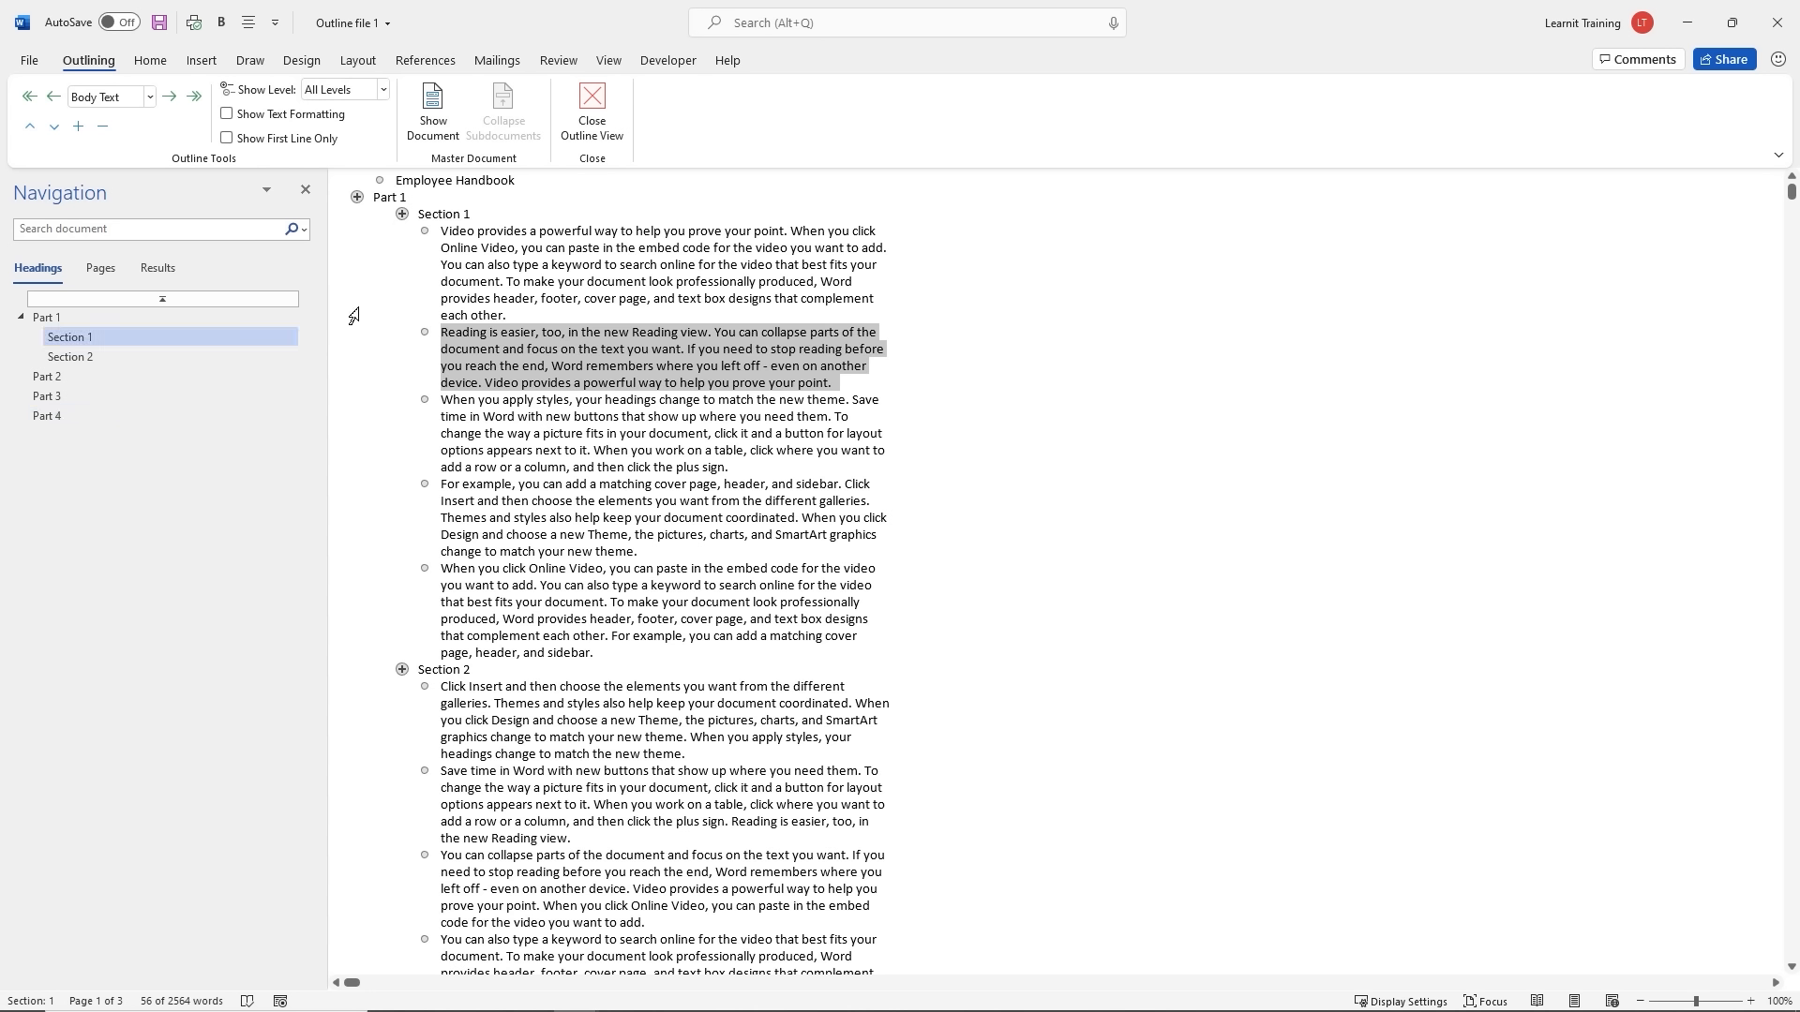
Display the text formatting in the outline and turn it off again
click(490, 253)
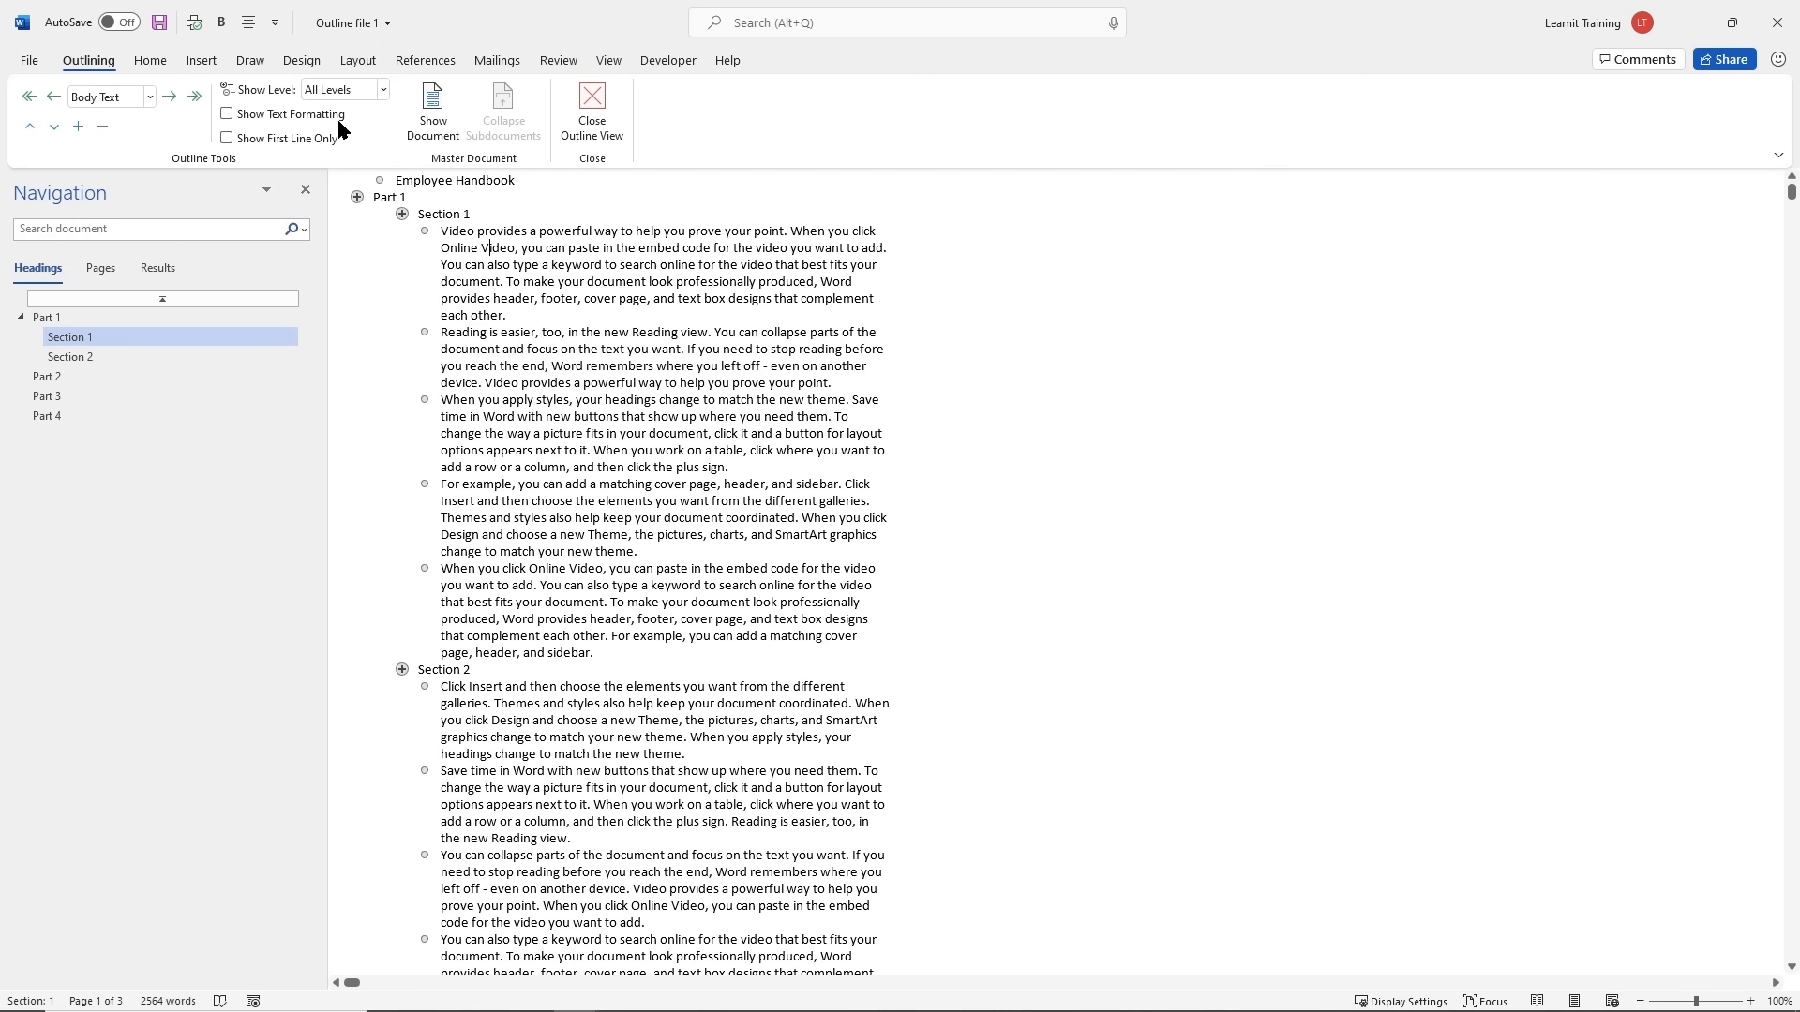
click(227, 114)
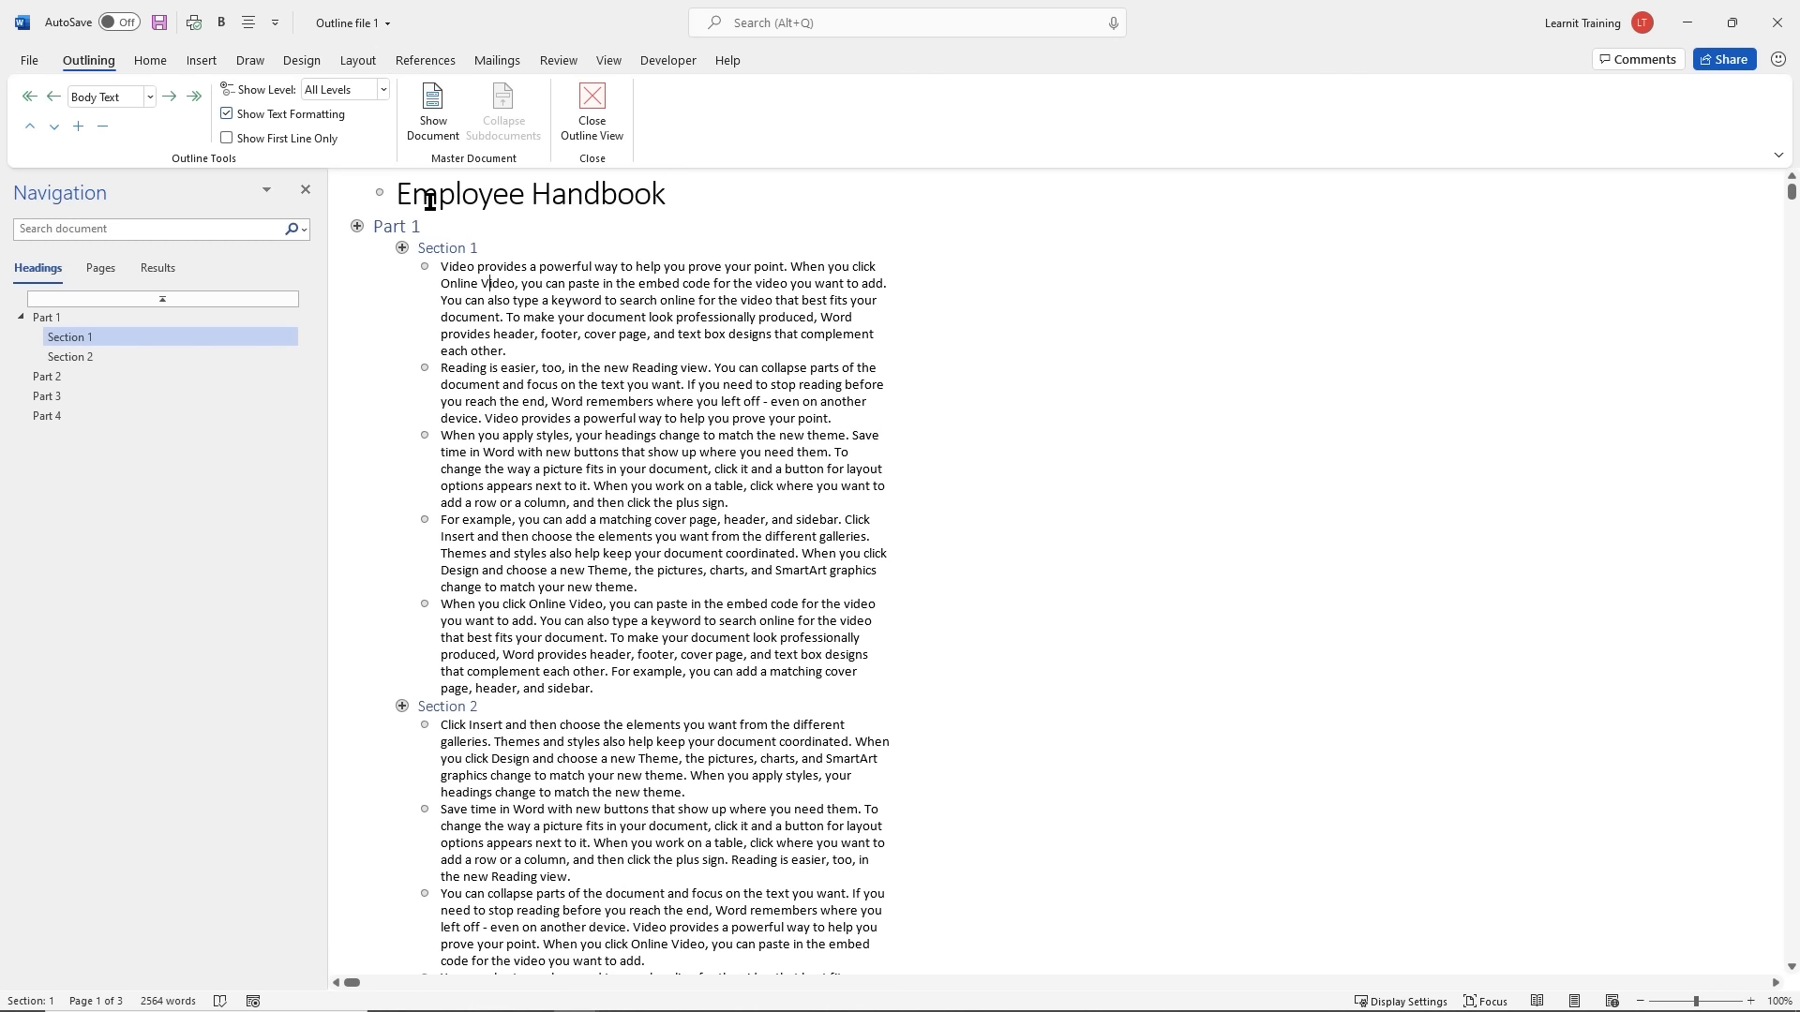
click(229, 115)
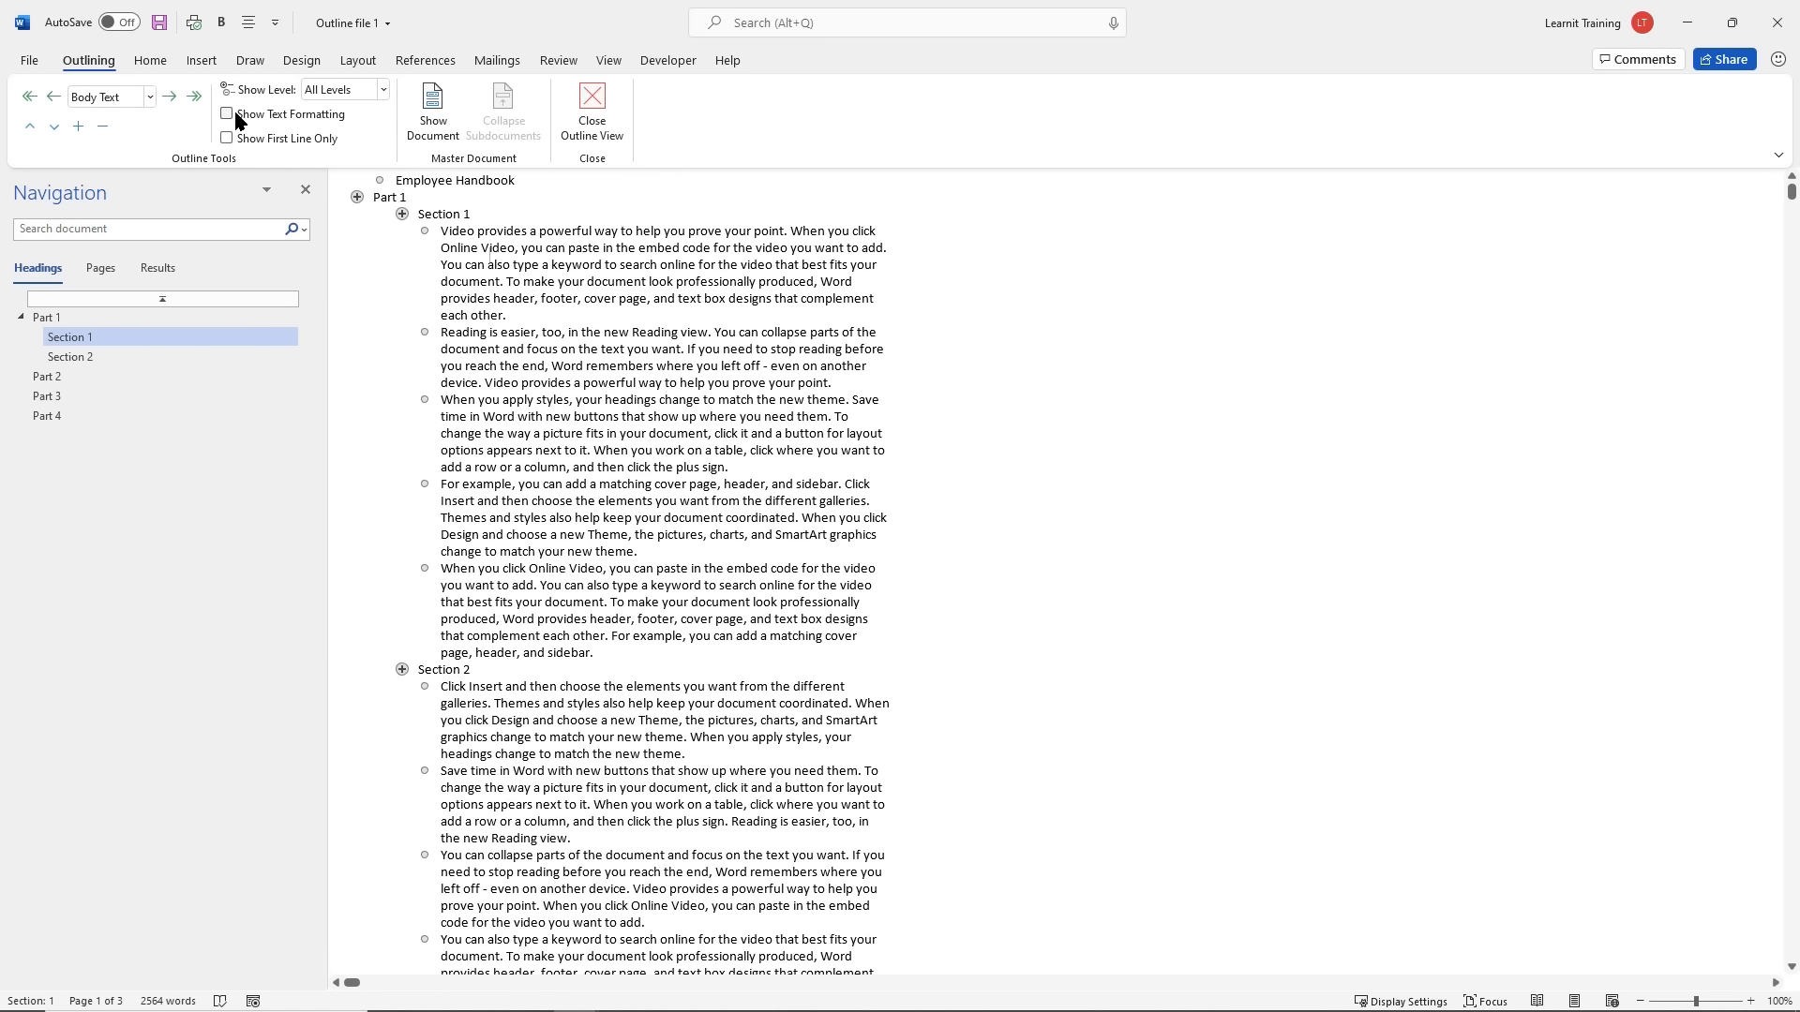
Show only the first line of each paragraph, look through the shortened outline, and restore the full paragraphs
click(287, 140)
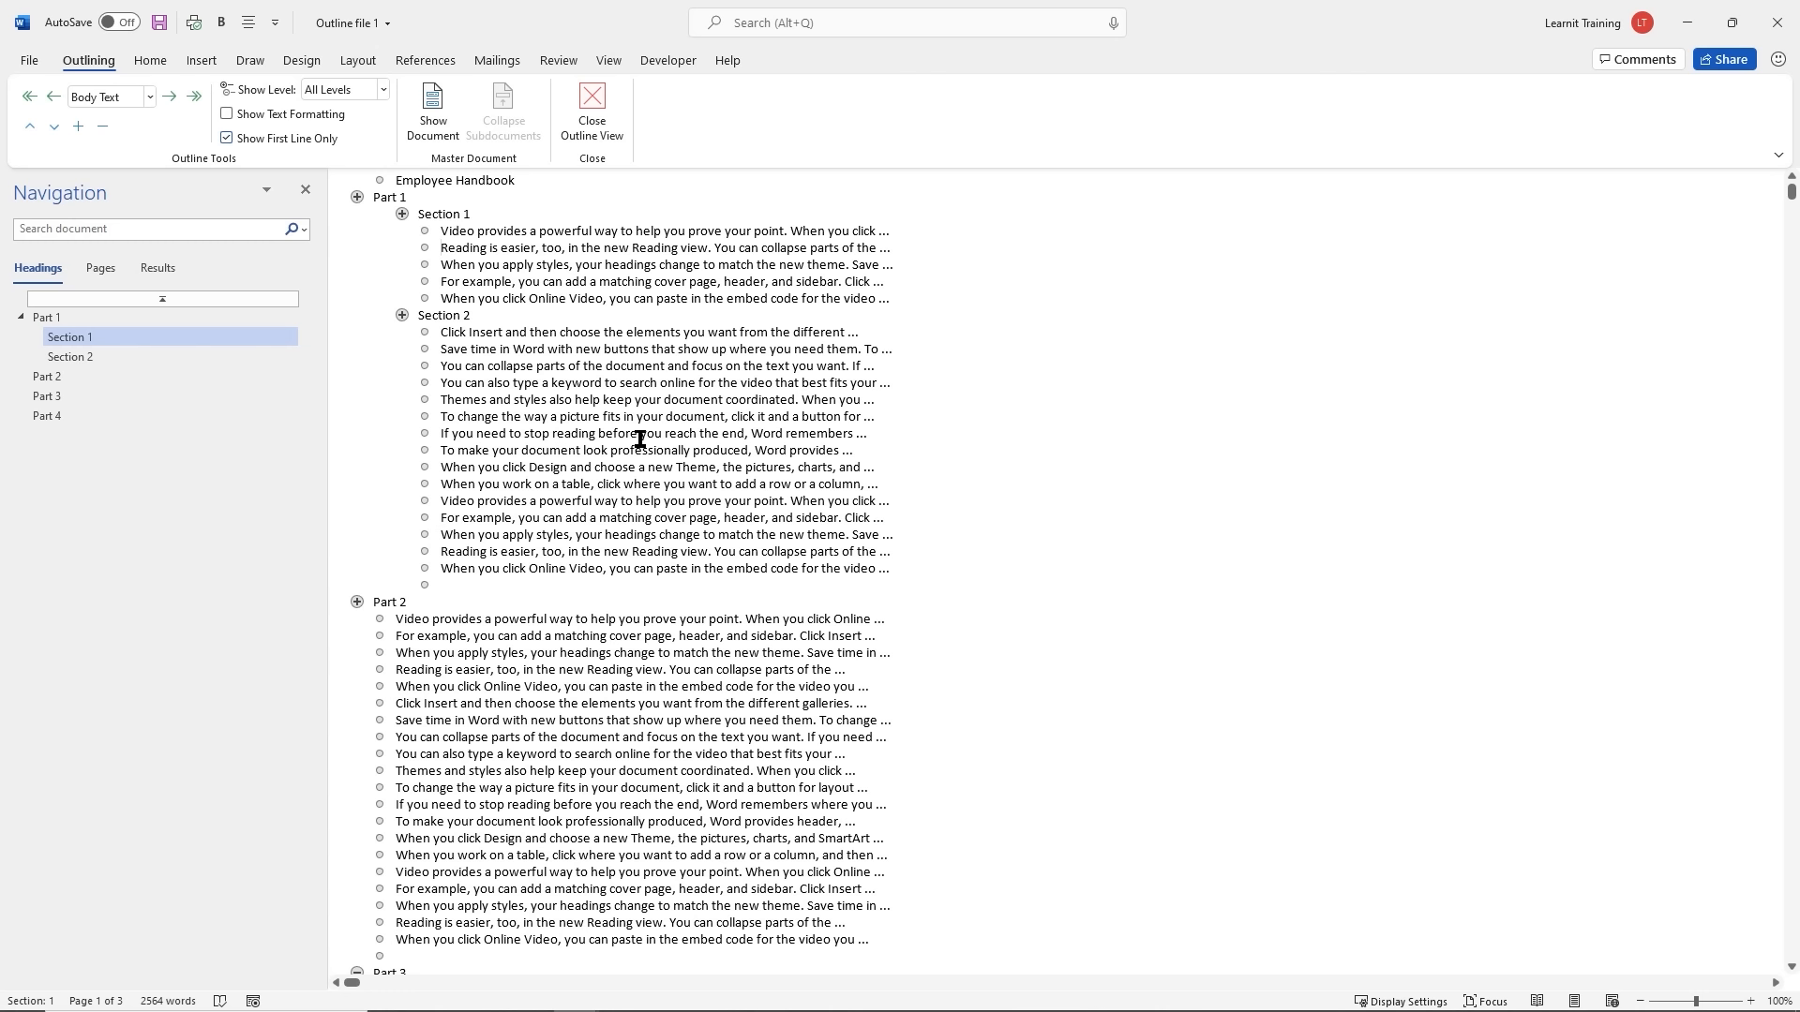
scroll(593, 507, down, 2)
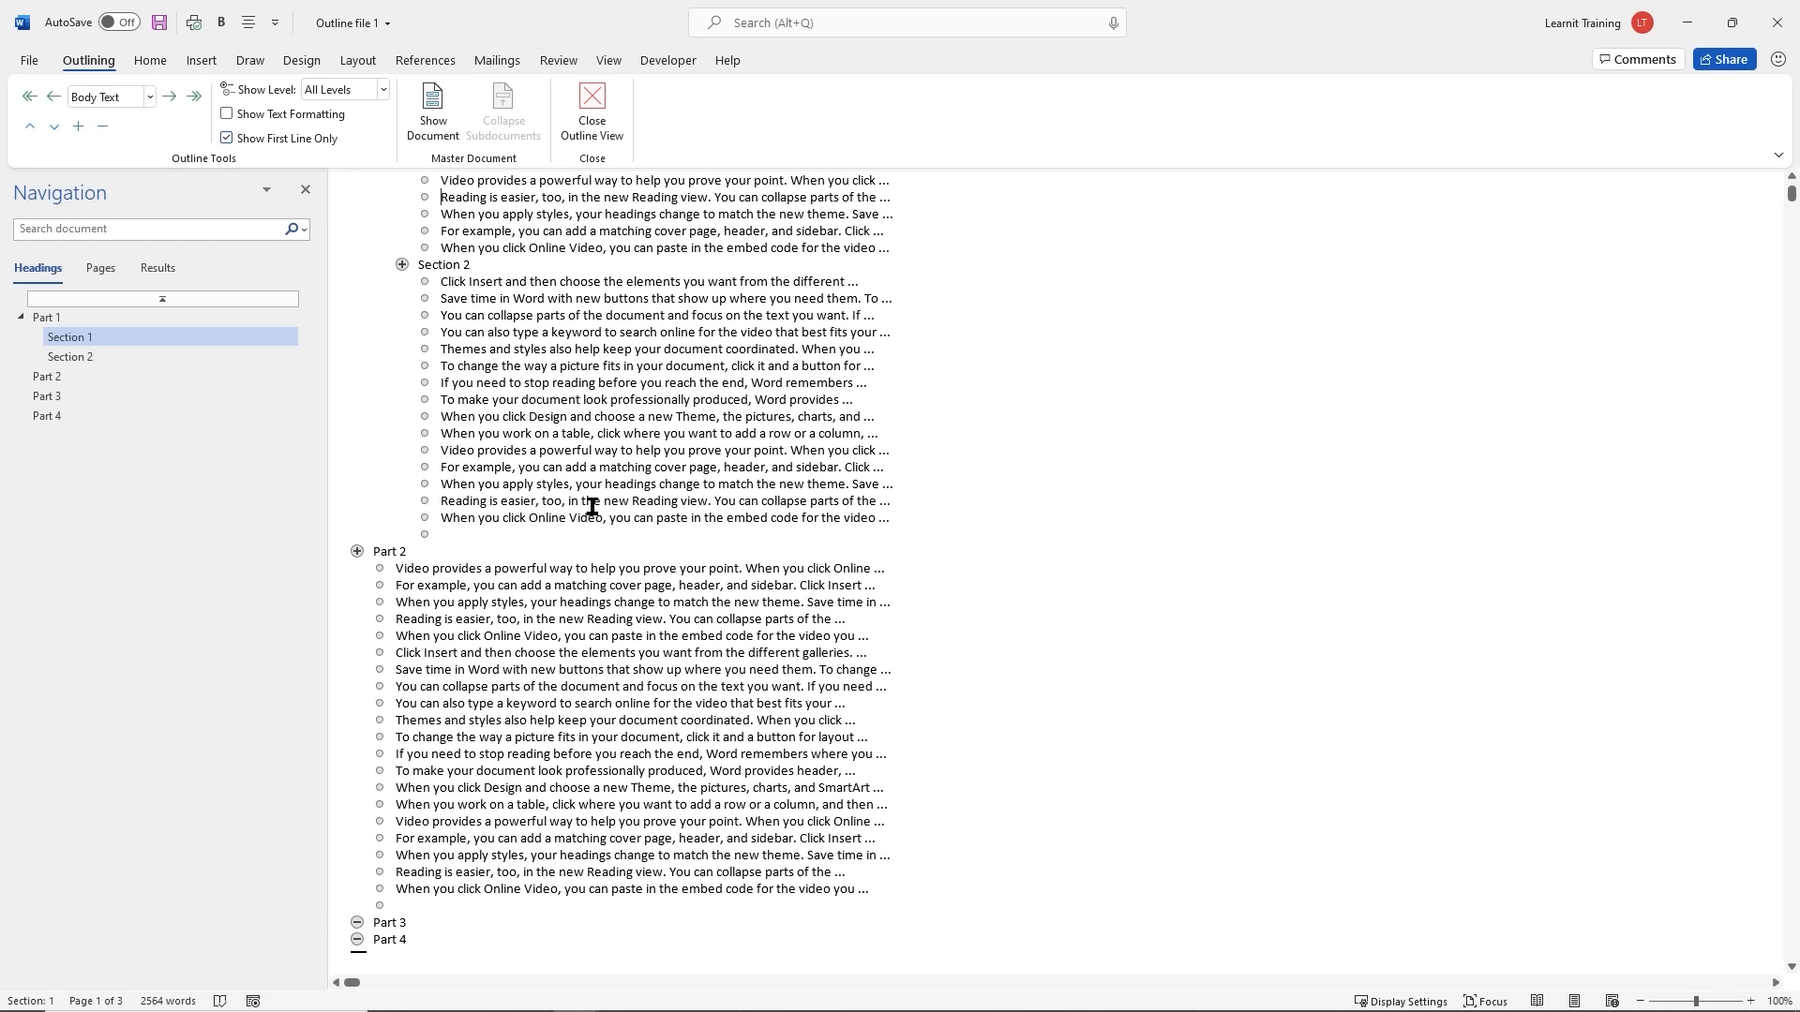
scroll(592, 507, up, 2)
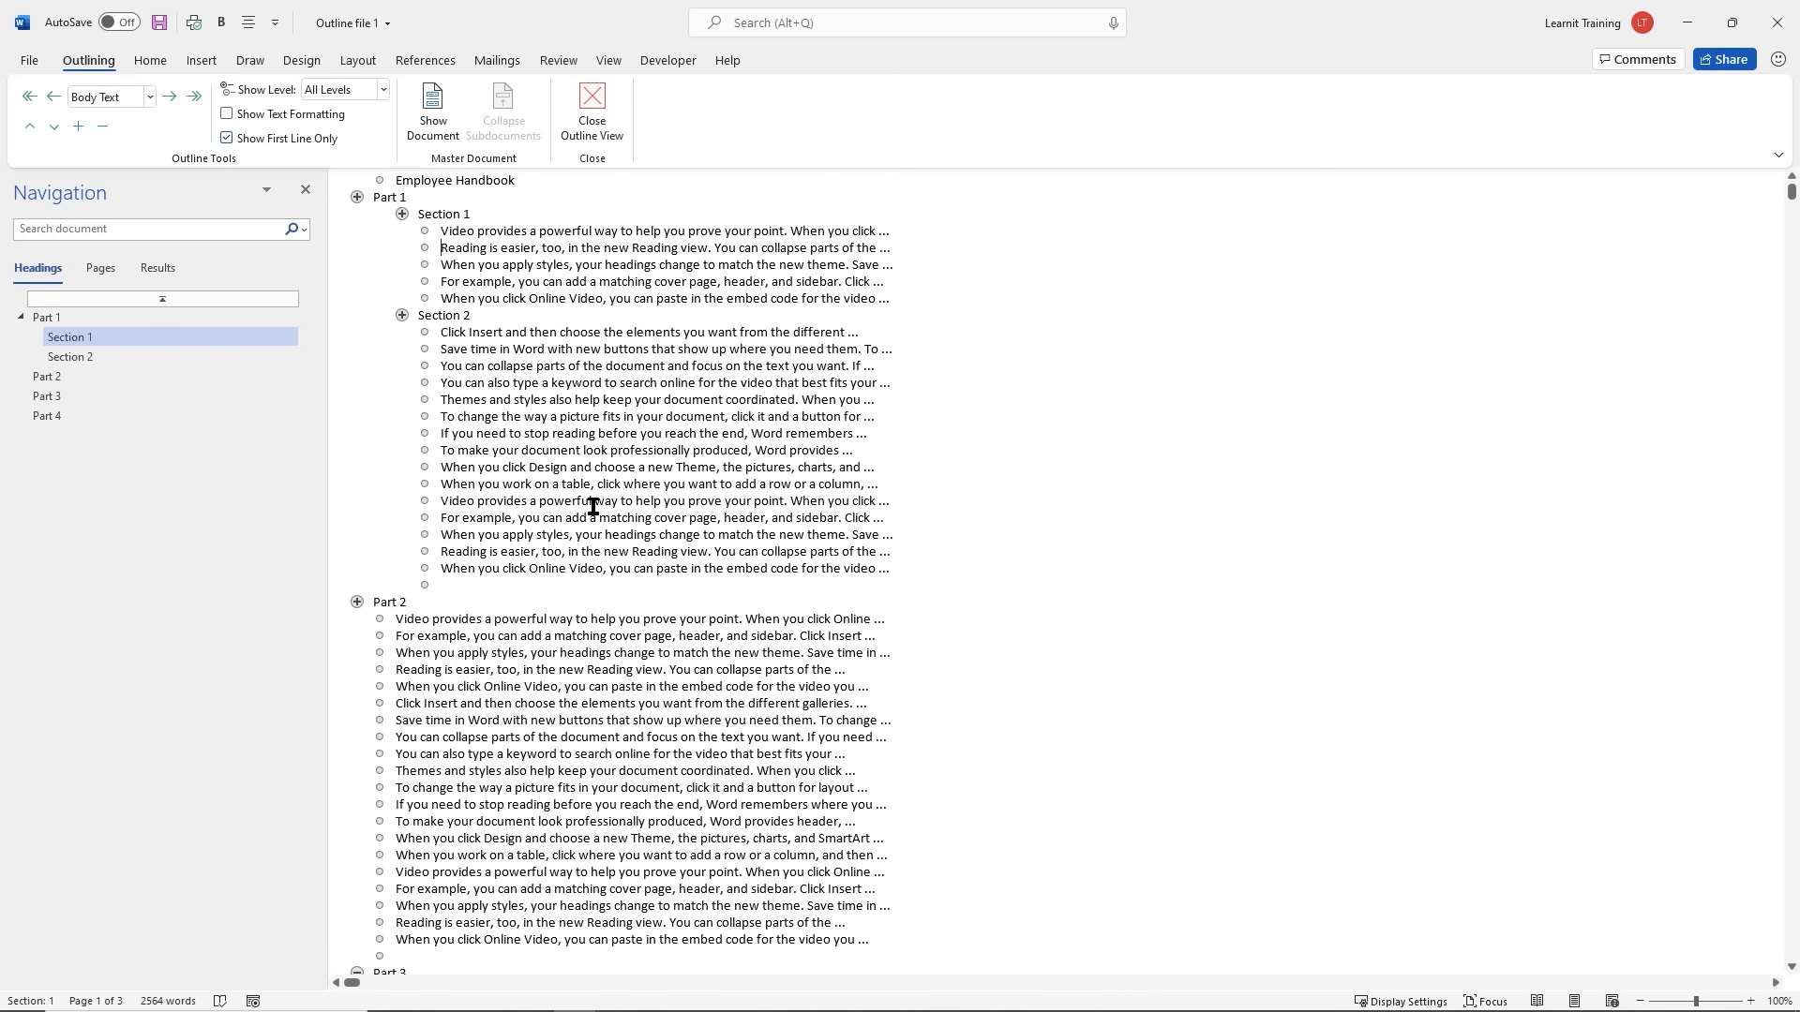
click(226, 139)
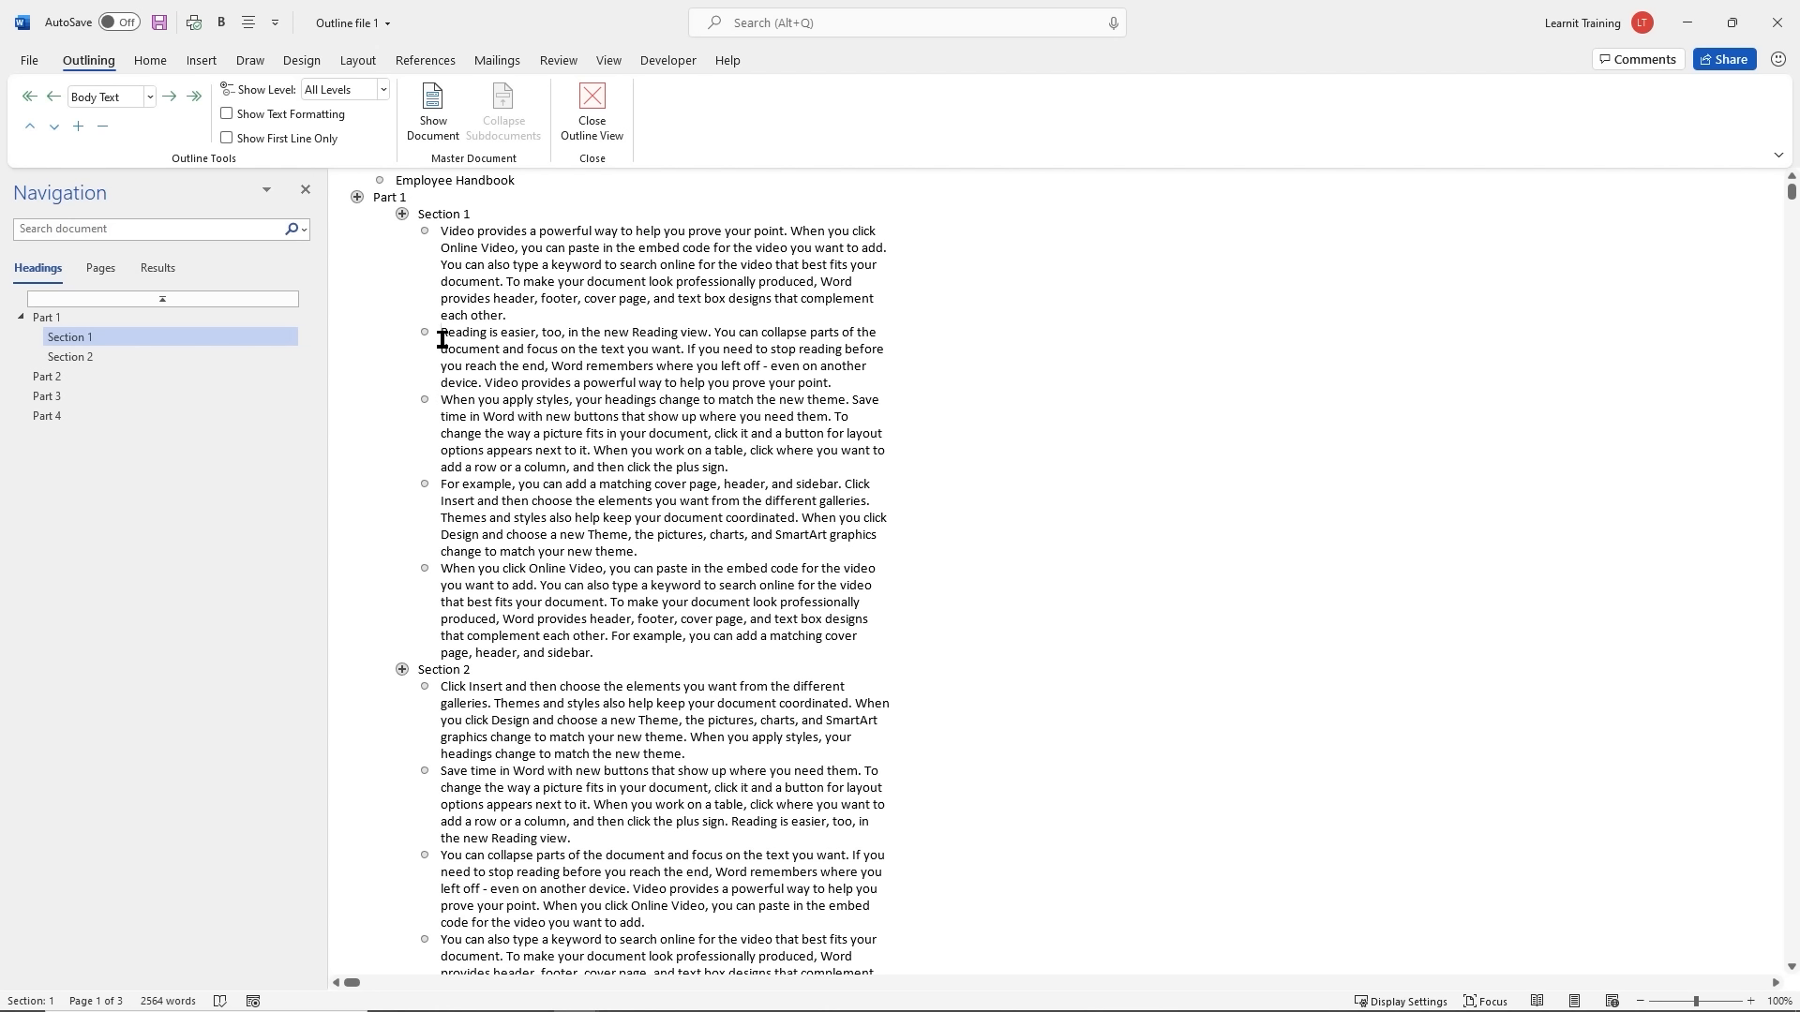
Collapse the body text under the Part 1 and Part 2 headings in the outline
click(380, 197)
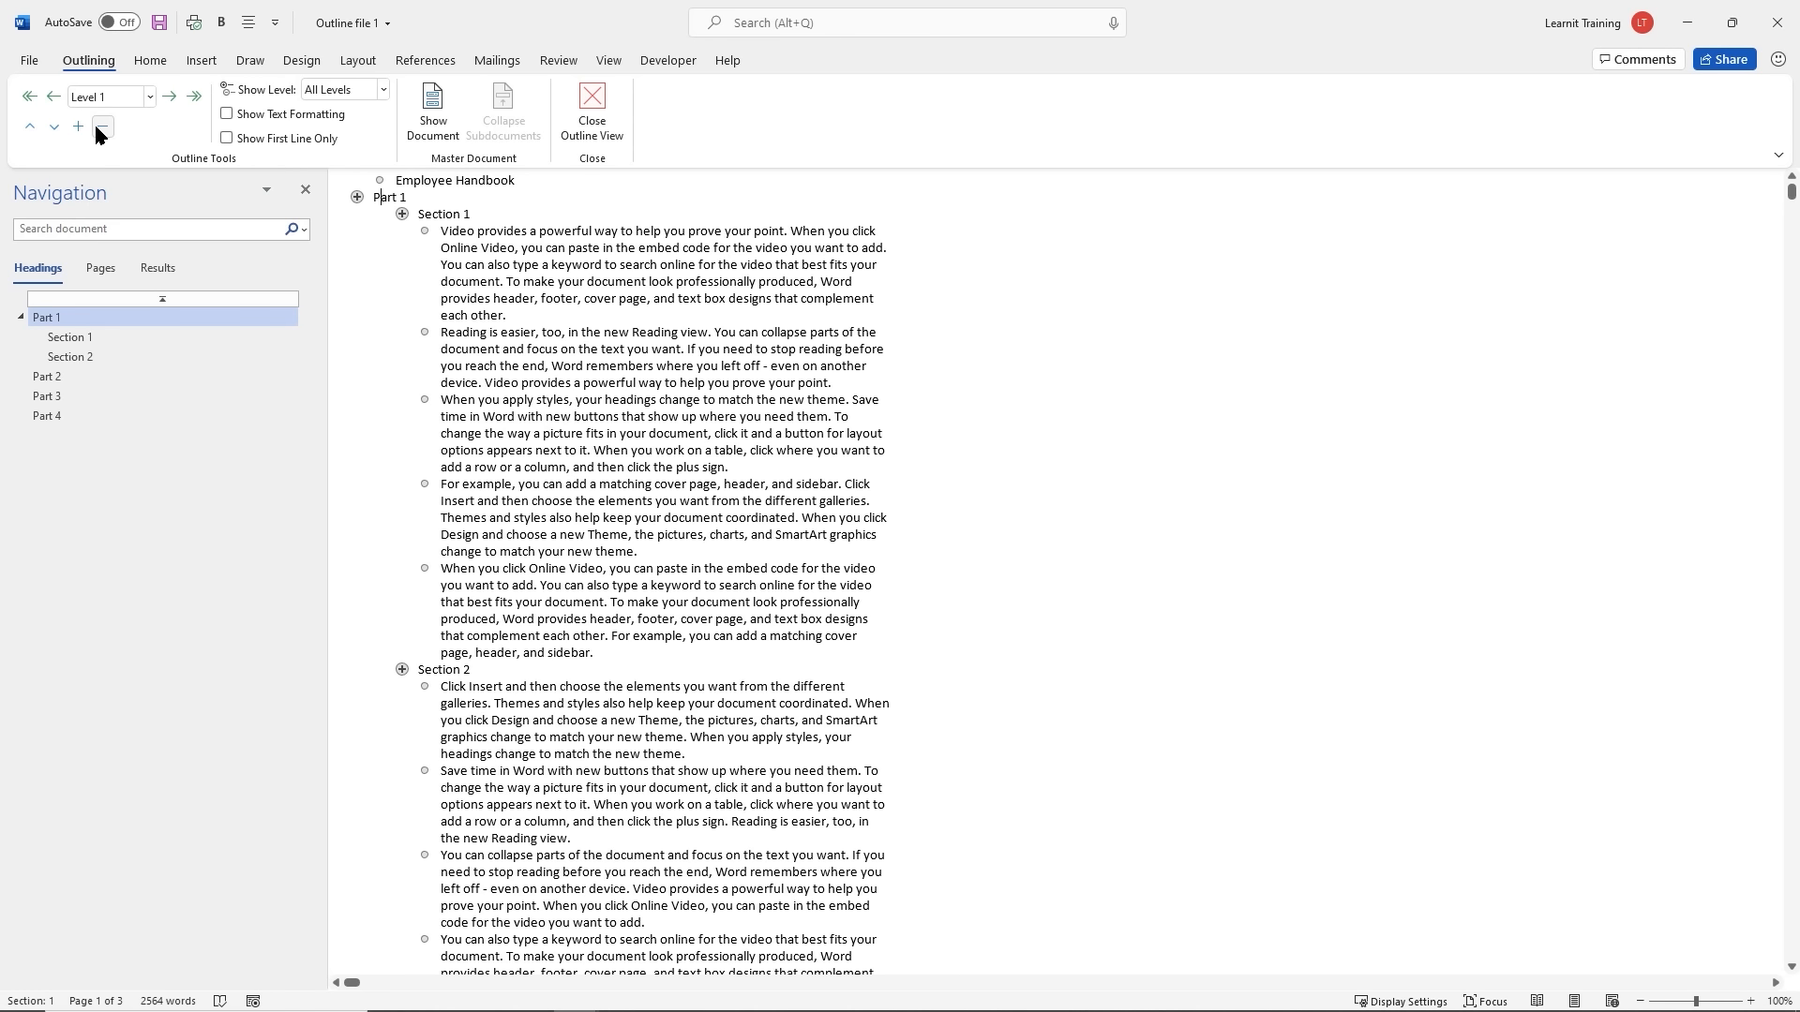
click(102, 127)
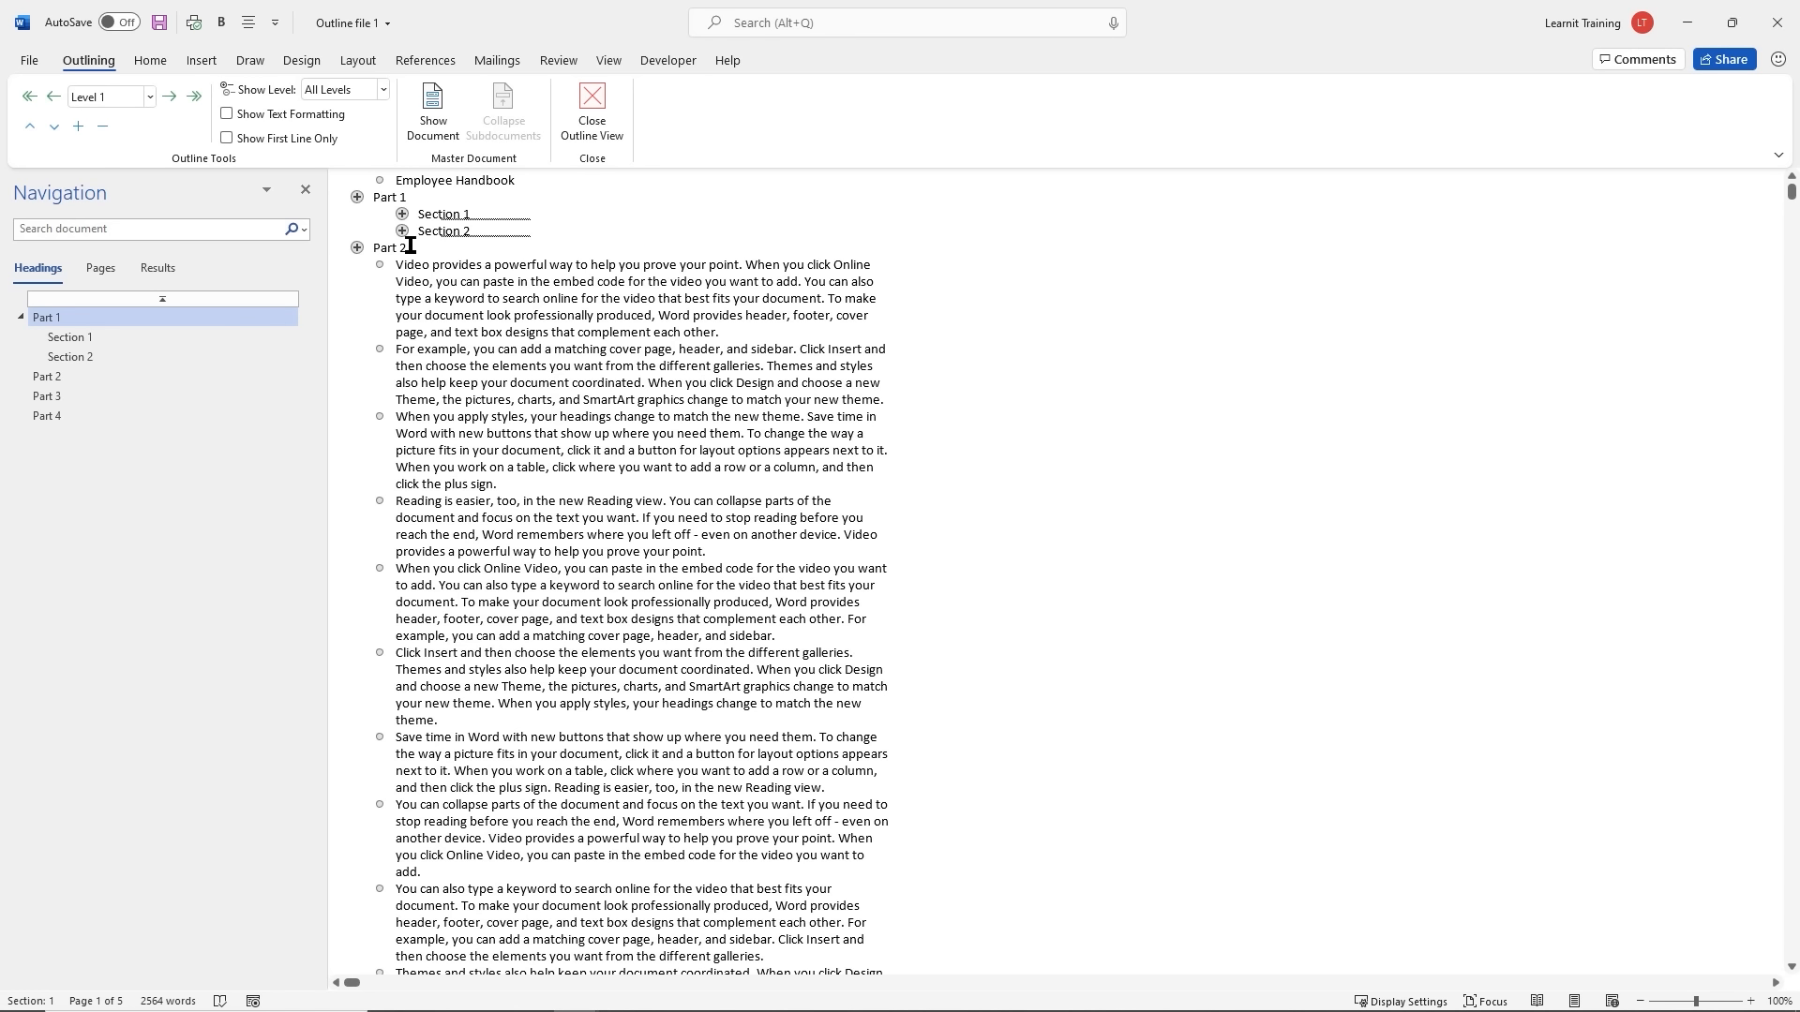
click(370, 249)
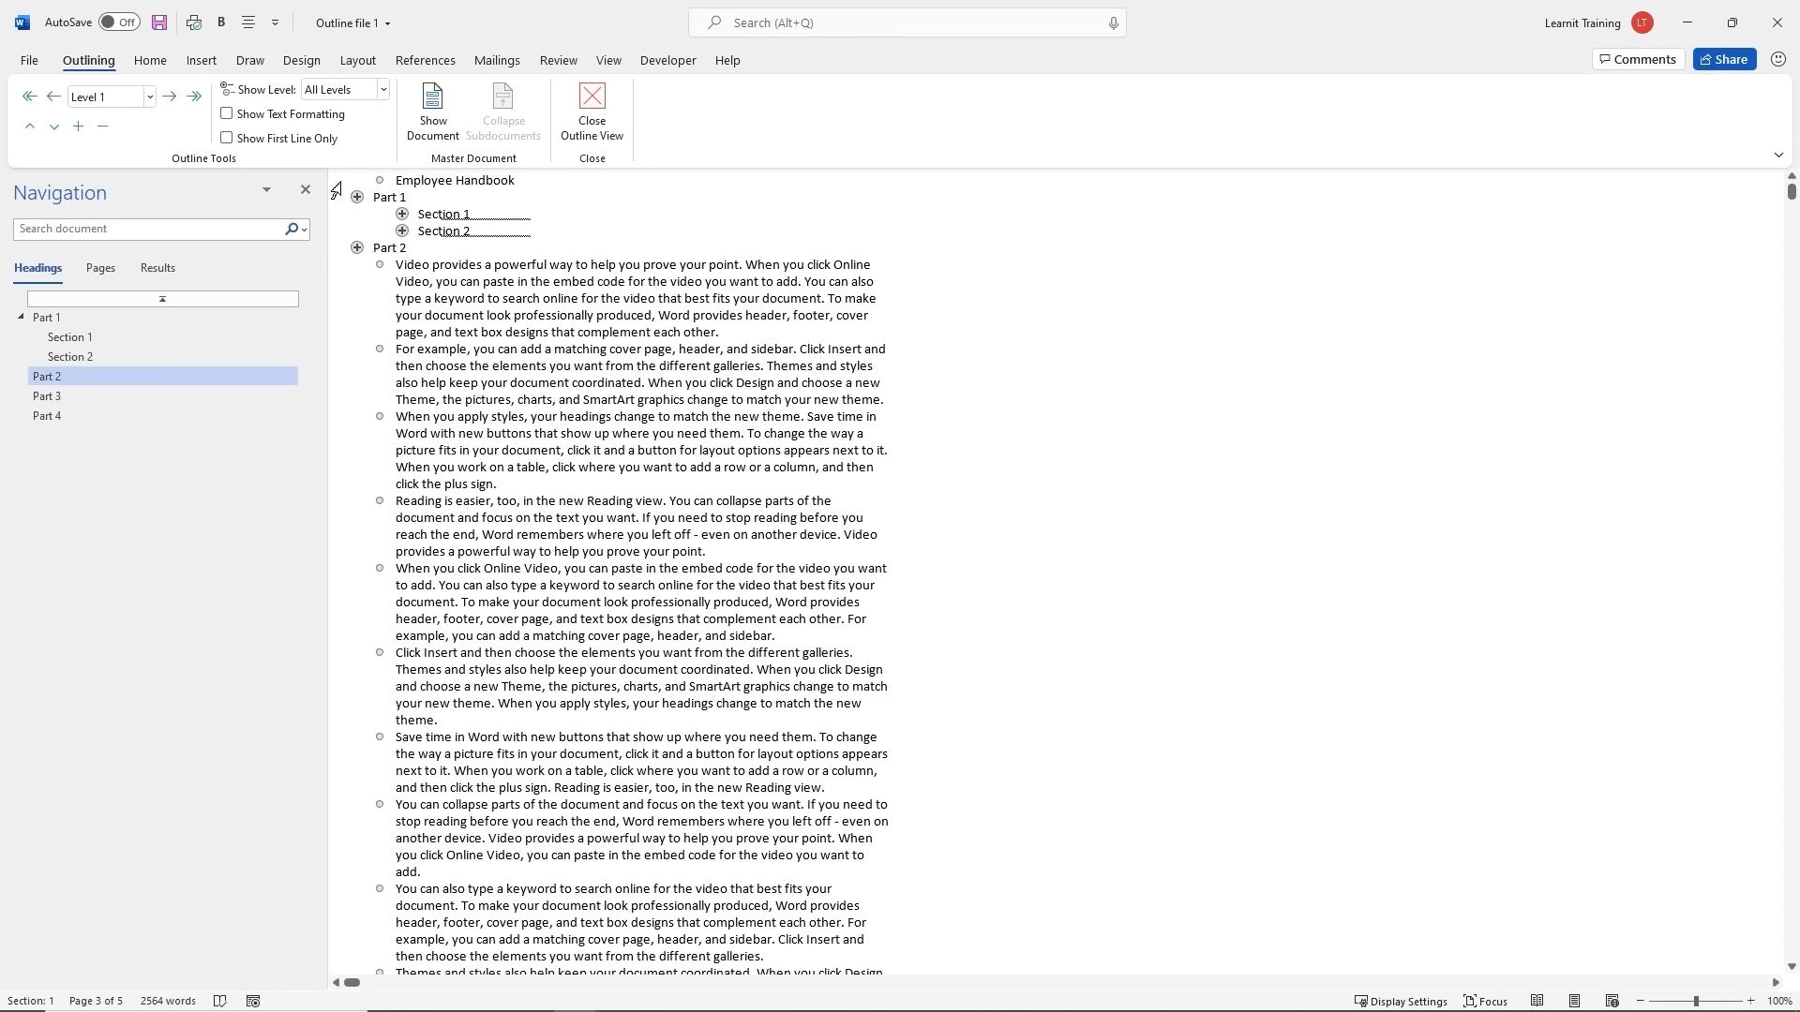
click(102, 127)
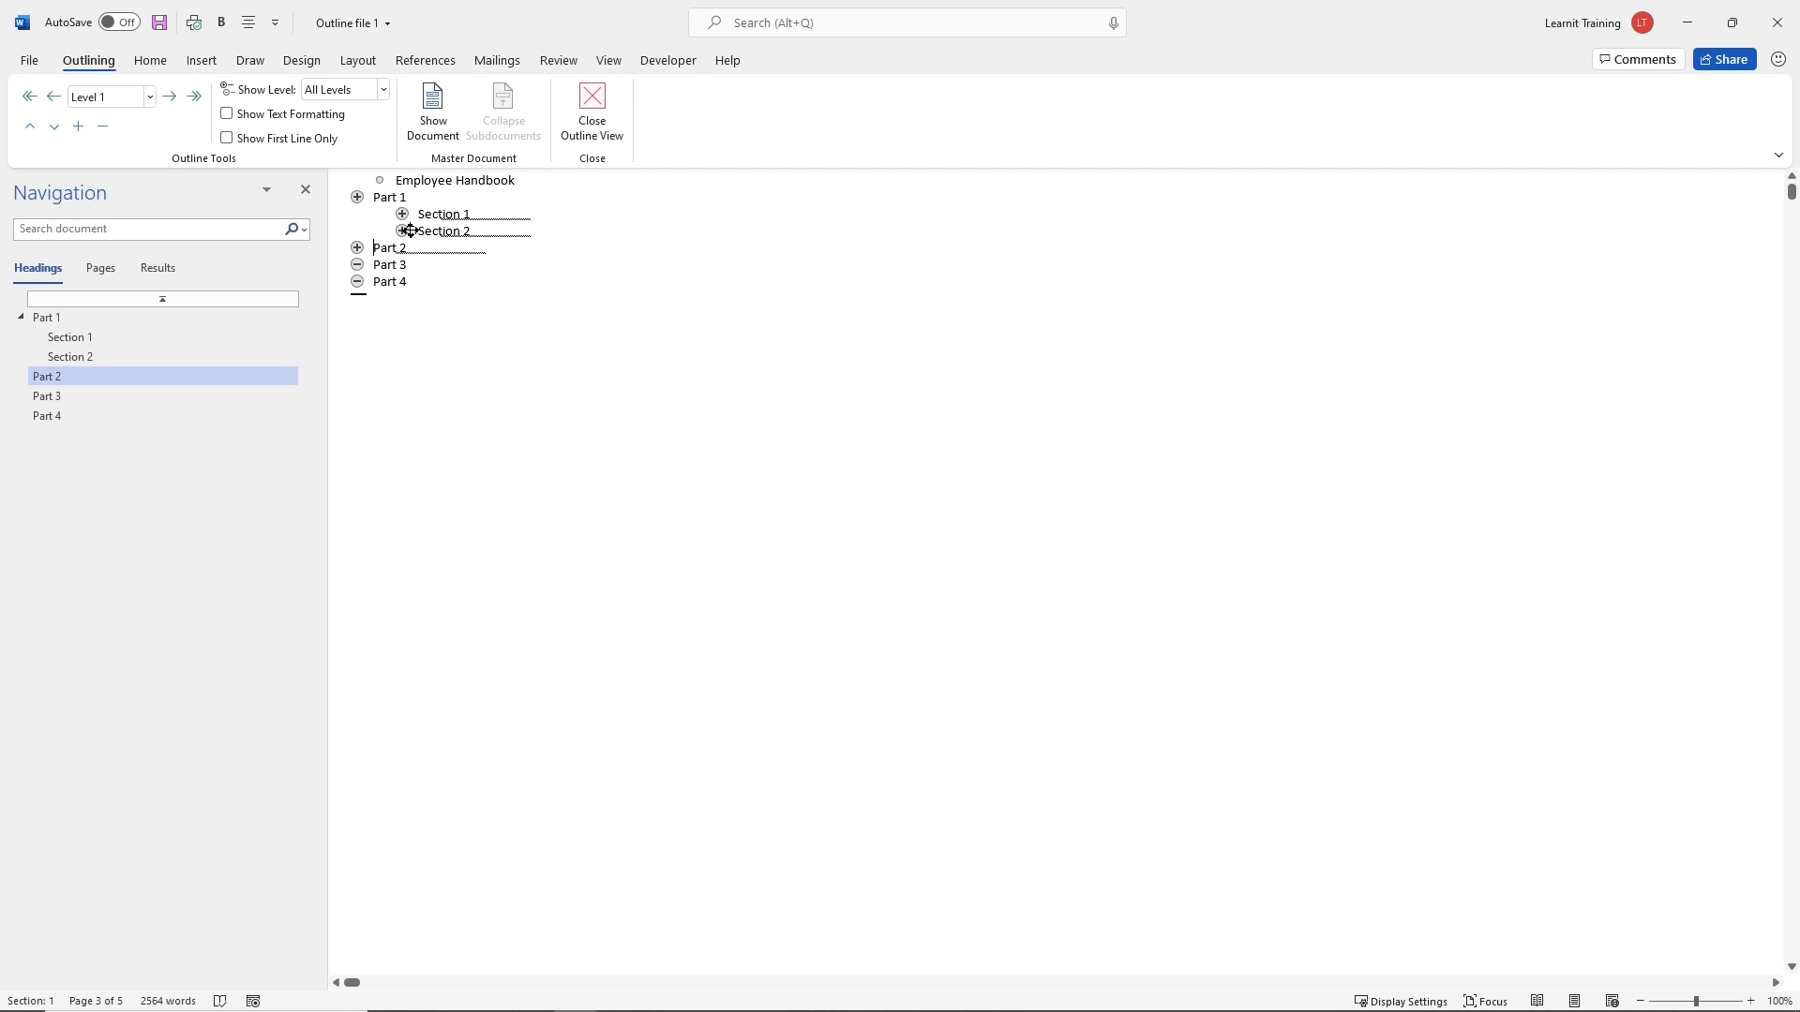
Insert Outline file 2 as a subdocument under Part 3 and delete the blank line above it
click(418, 266)
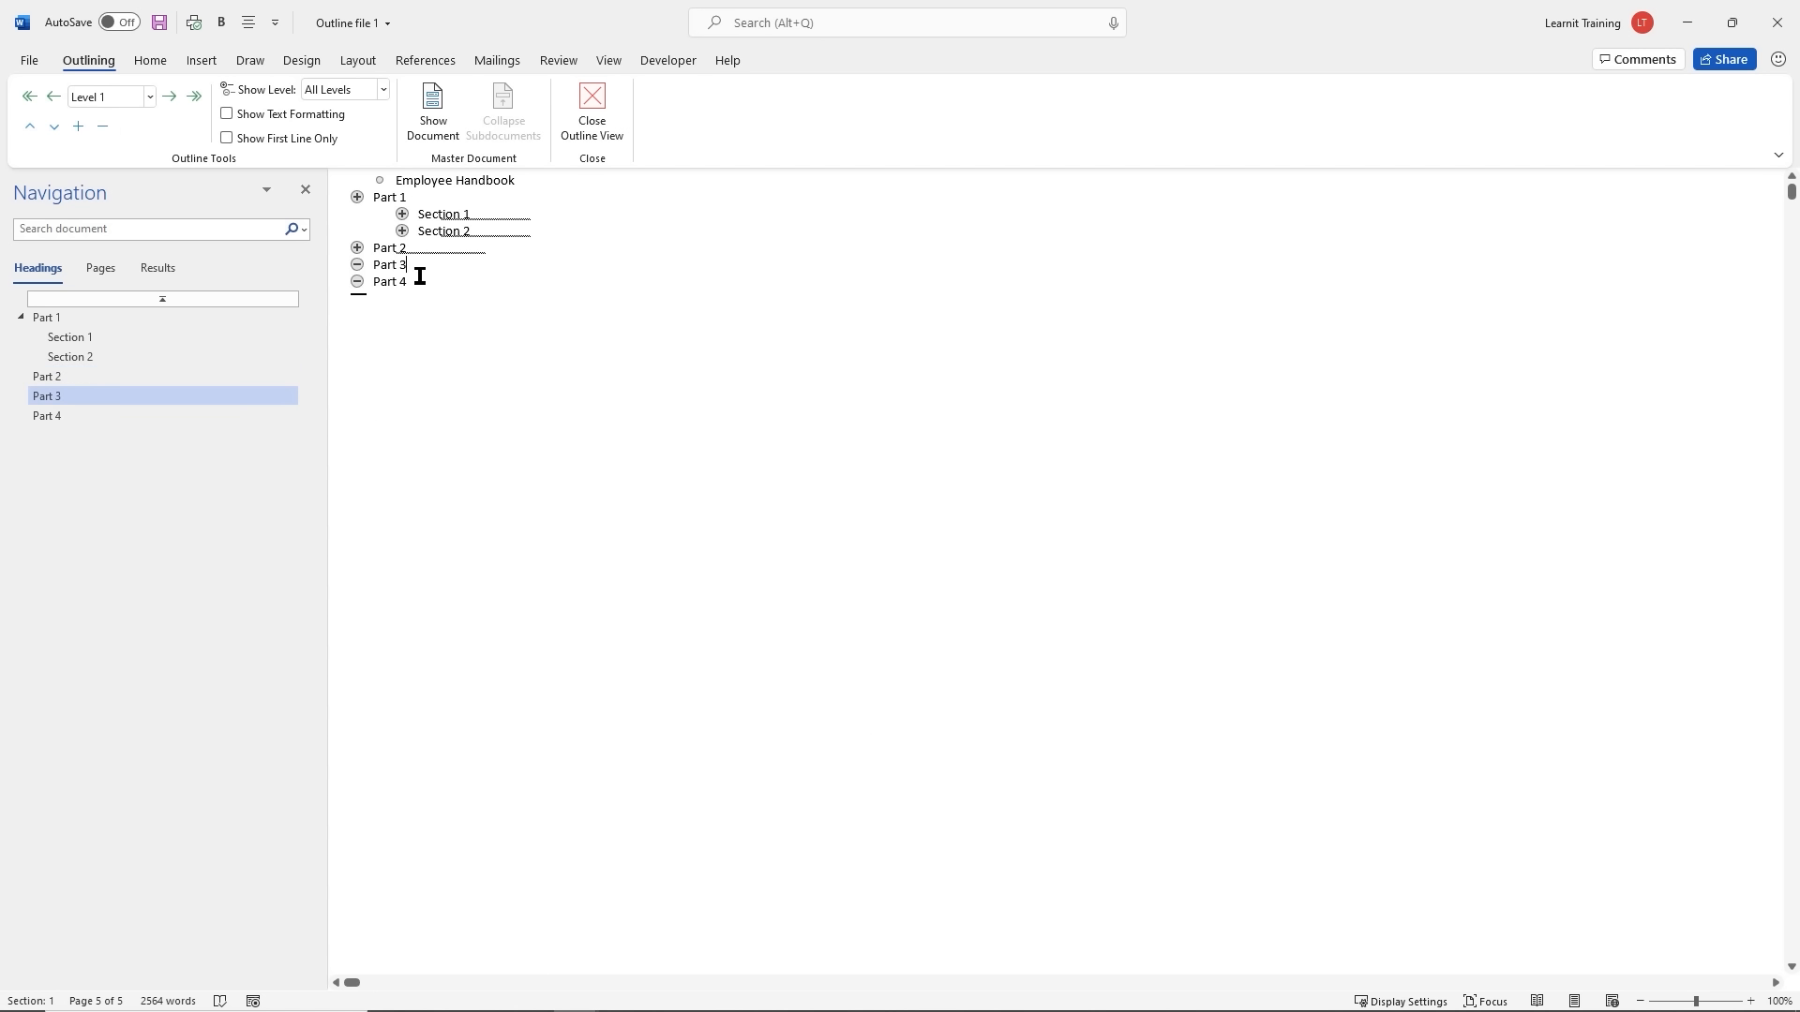
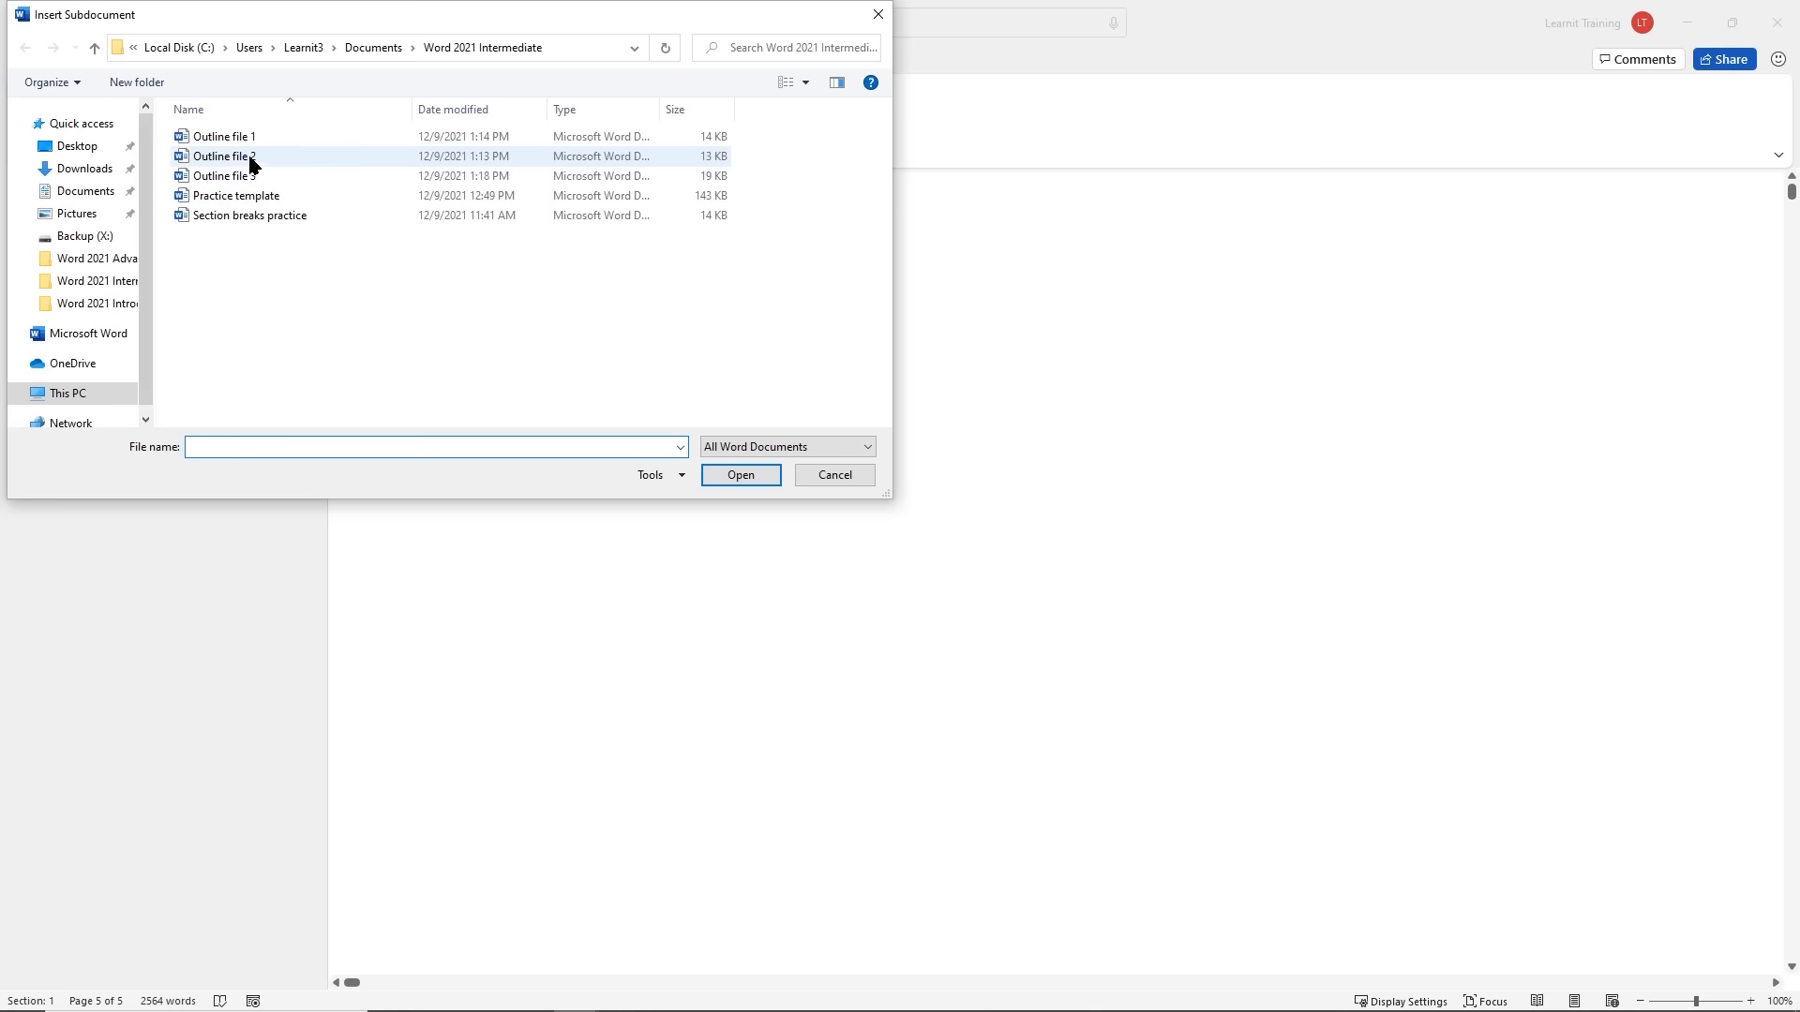
click(237, 157)
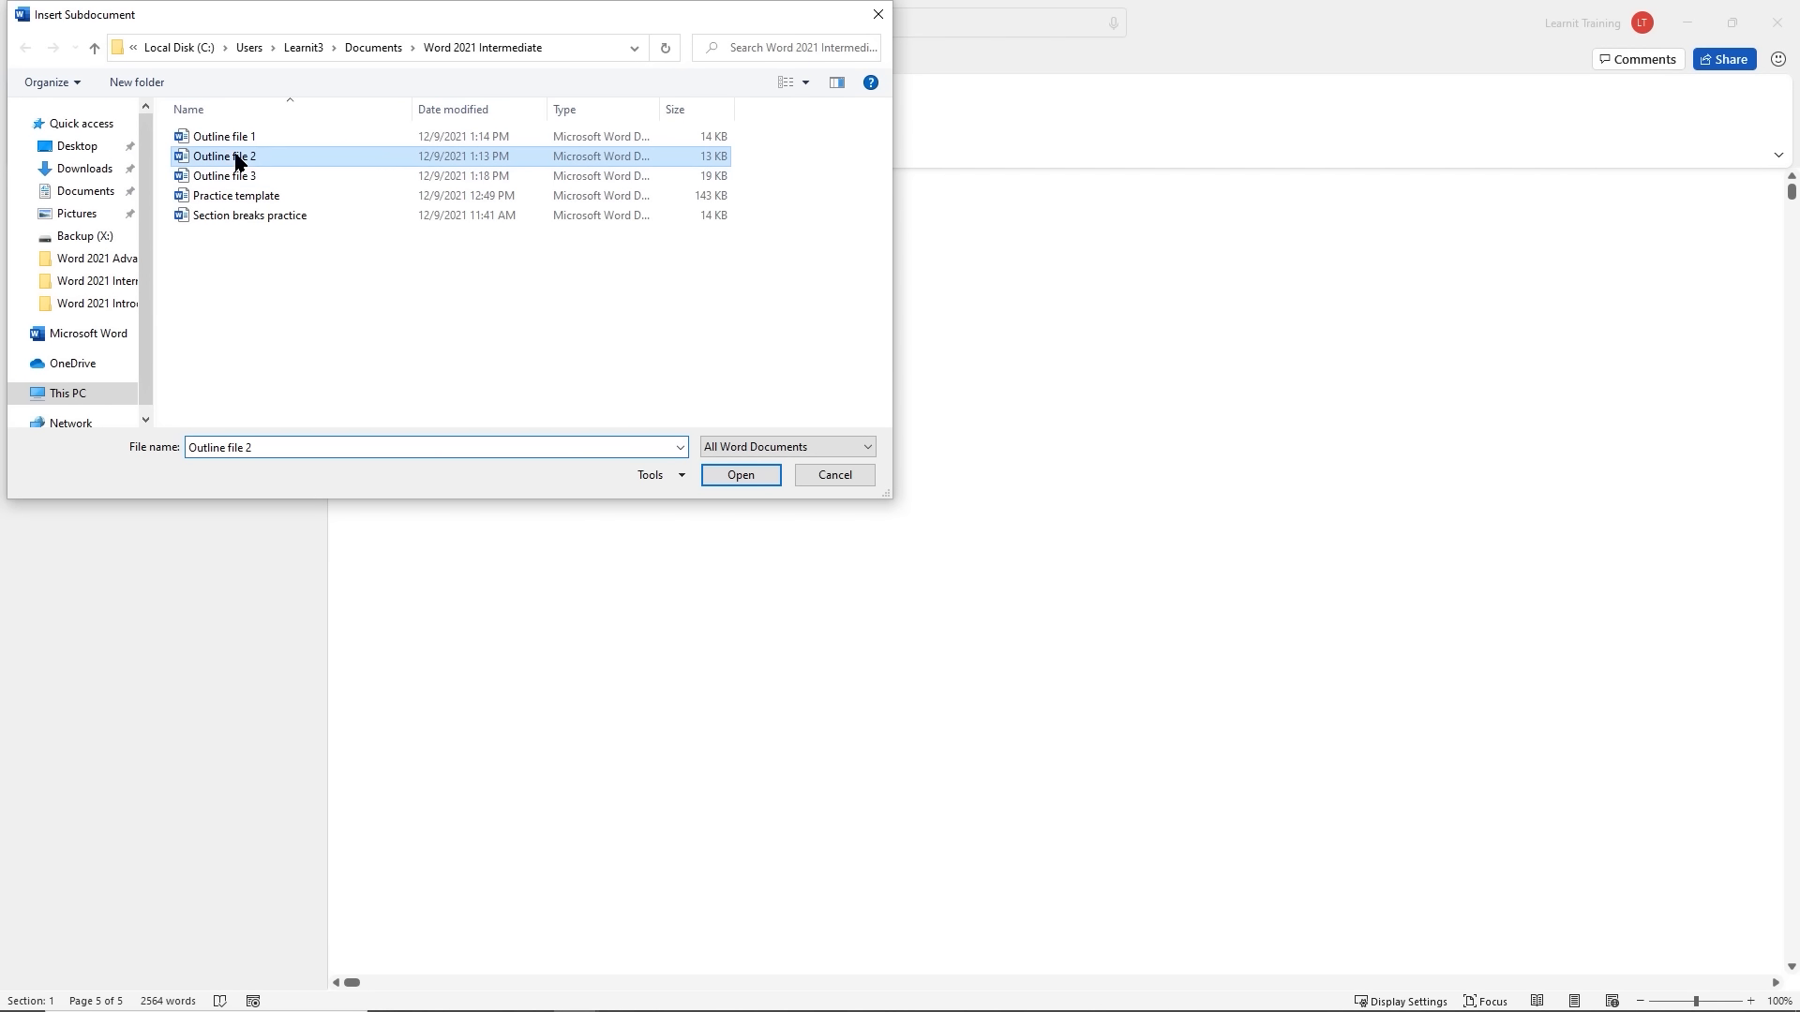
click(740, 478)
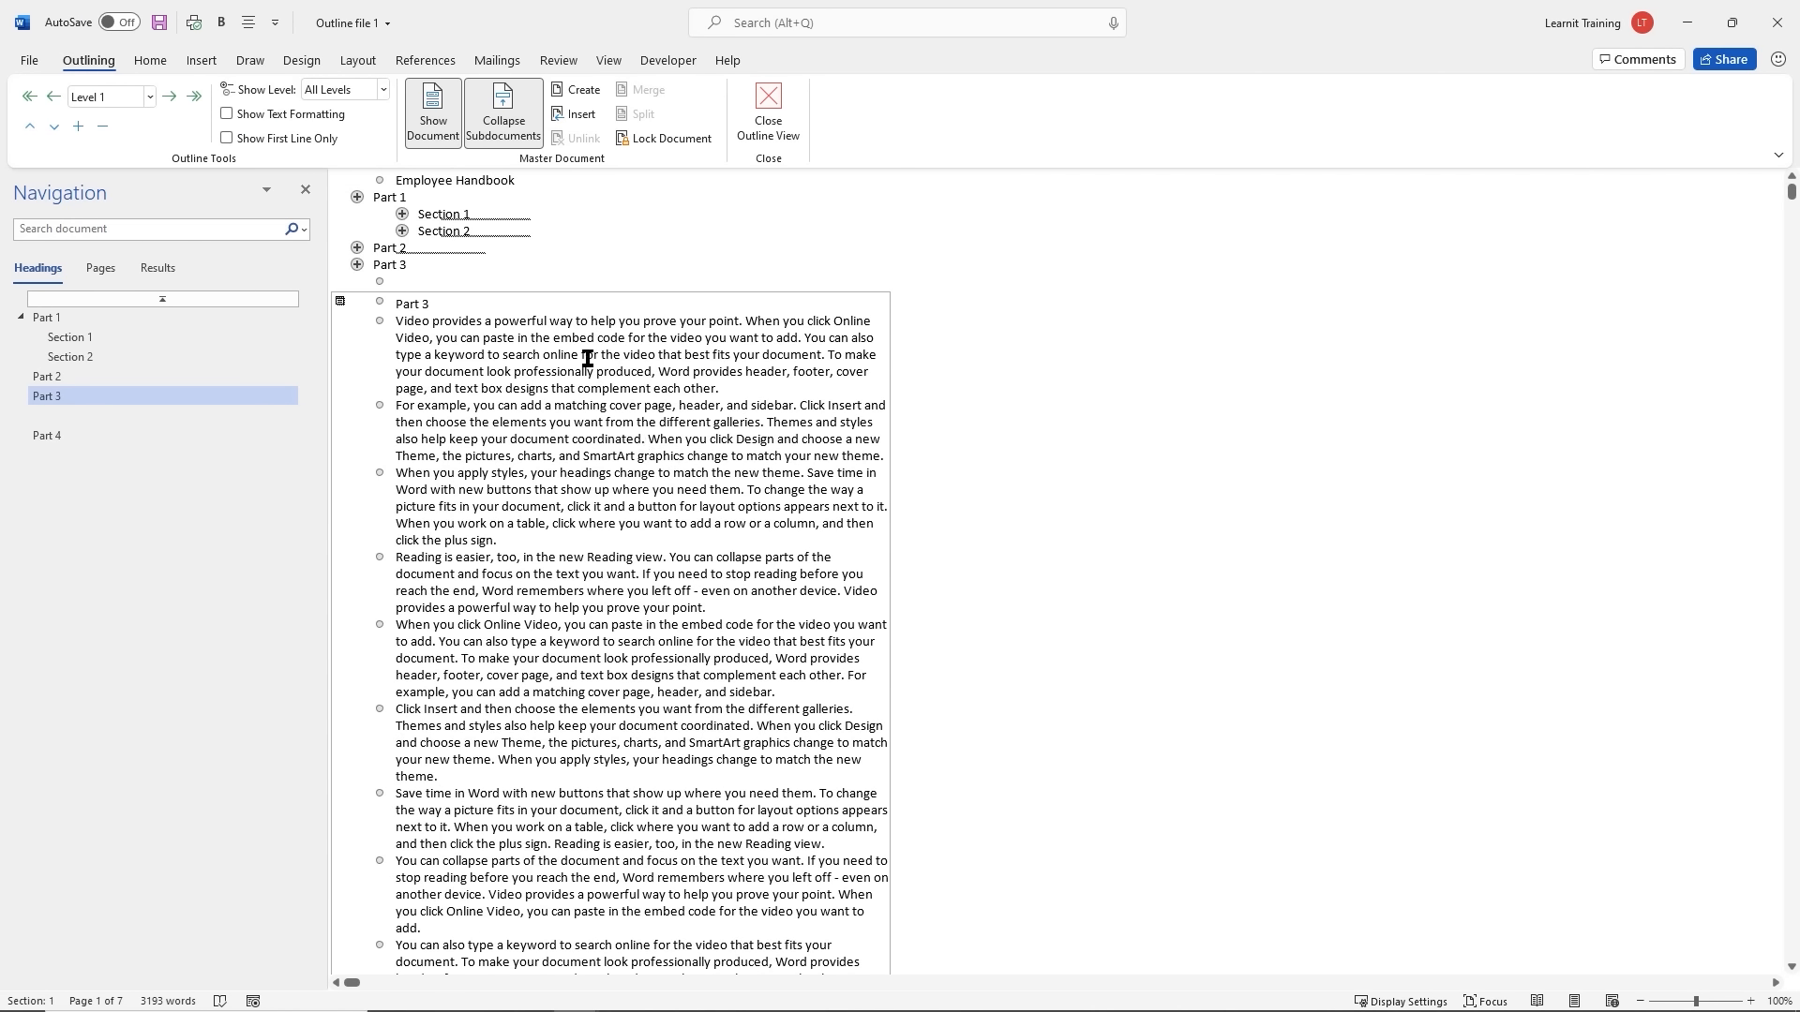
click(410, 283)
key(Delete)
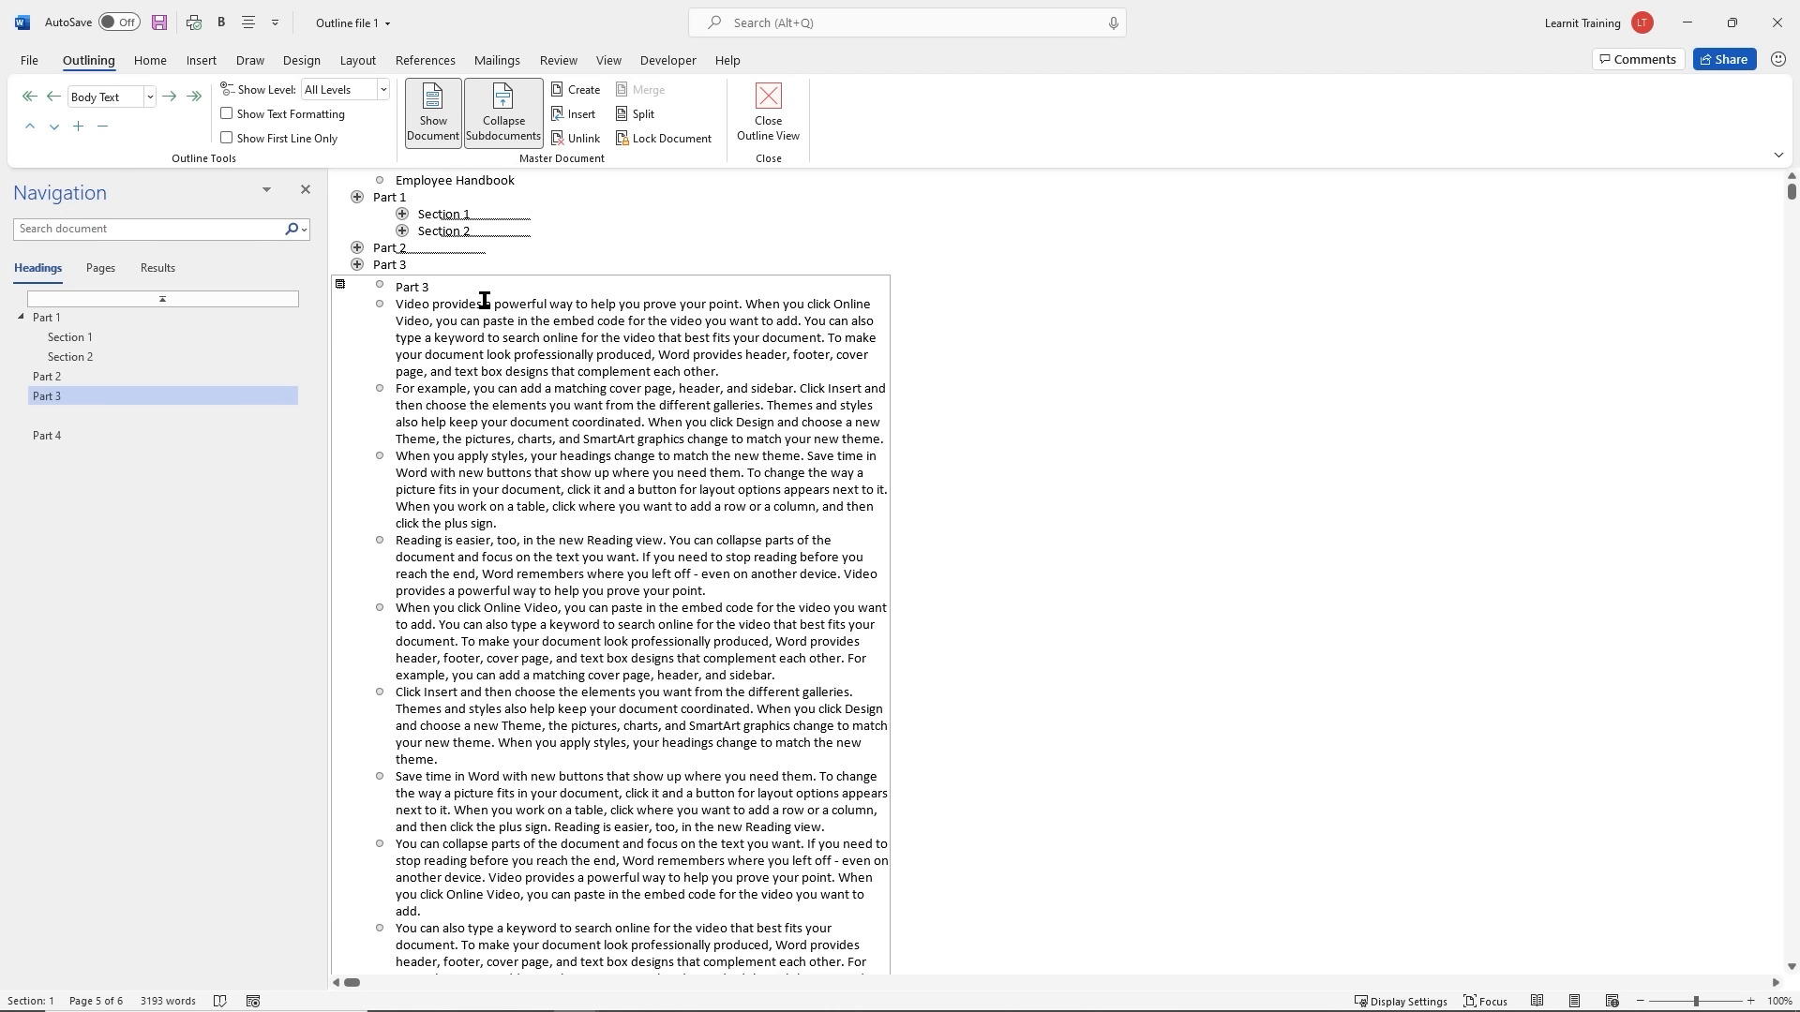
Replace the subdocument's opening "Part 3" line with "Section 1" and set it to Level 2
text(Section 1)
key(Delete)
key(Delete)
key(Delete)
key(Delete)
key(Delete)
click(54, 98)
click(147, 97)
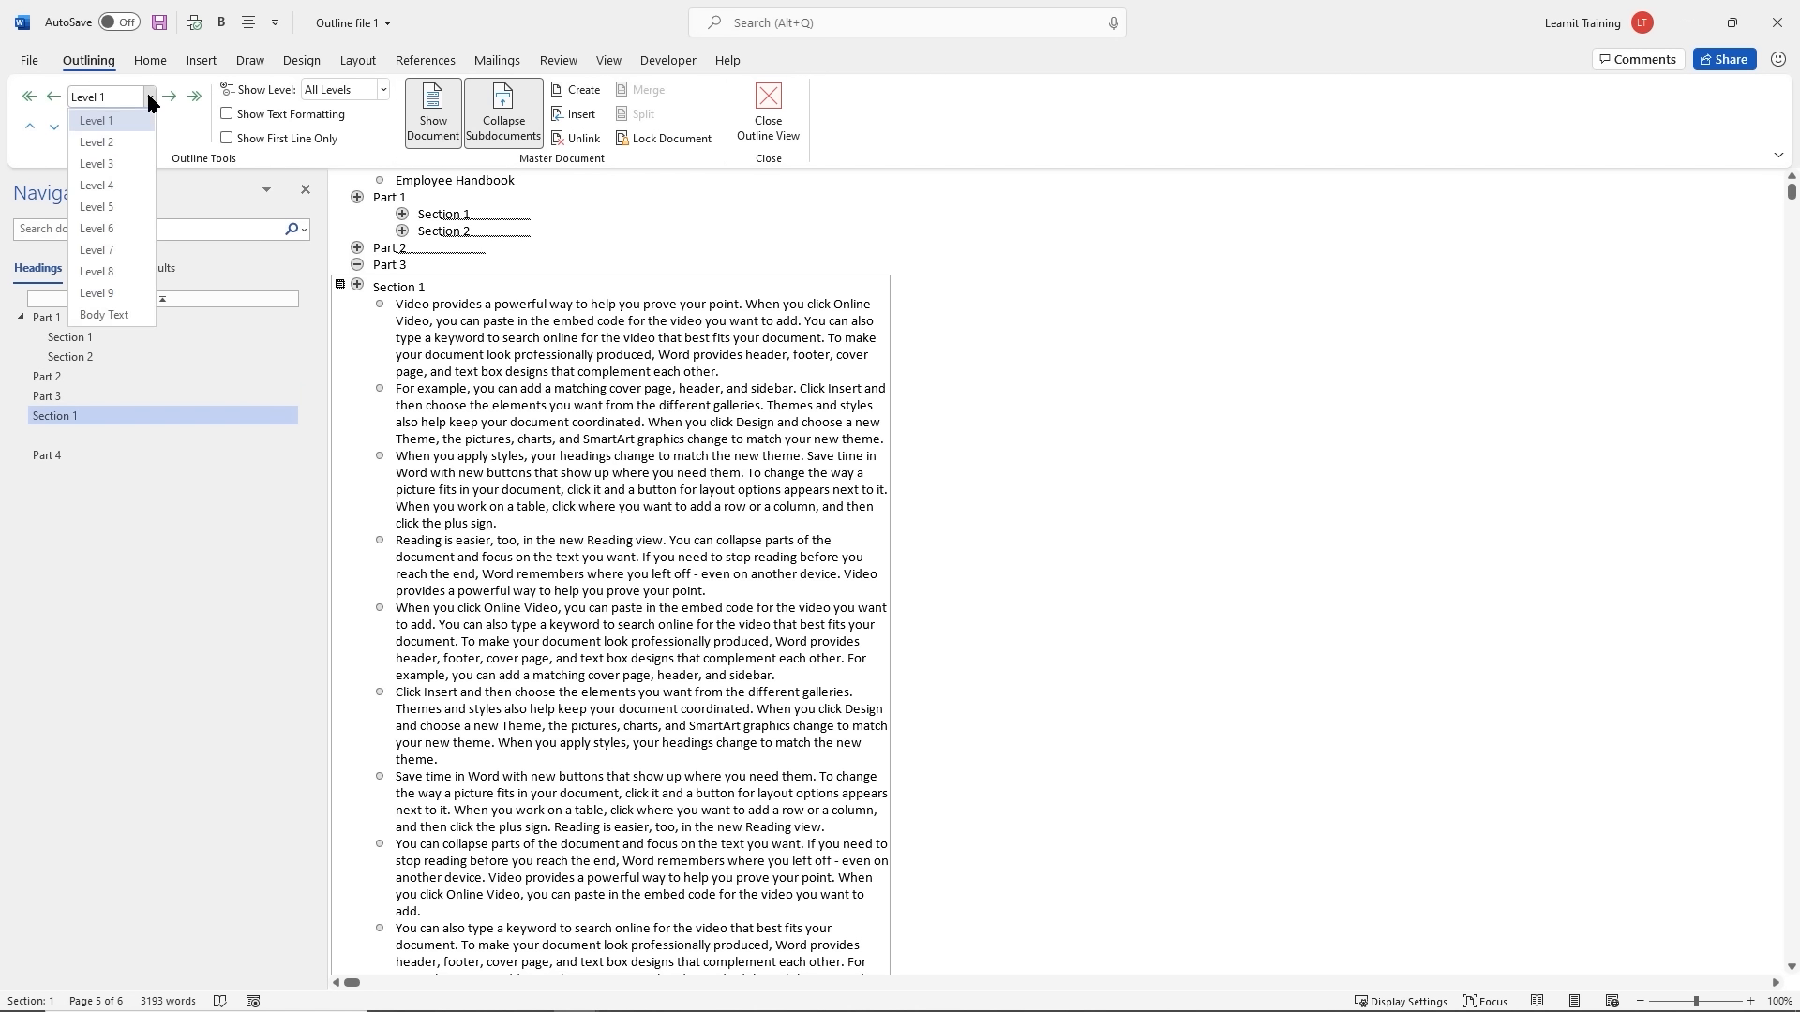
click(103, 139)
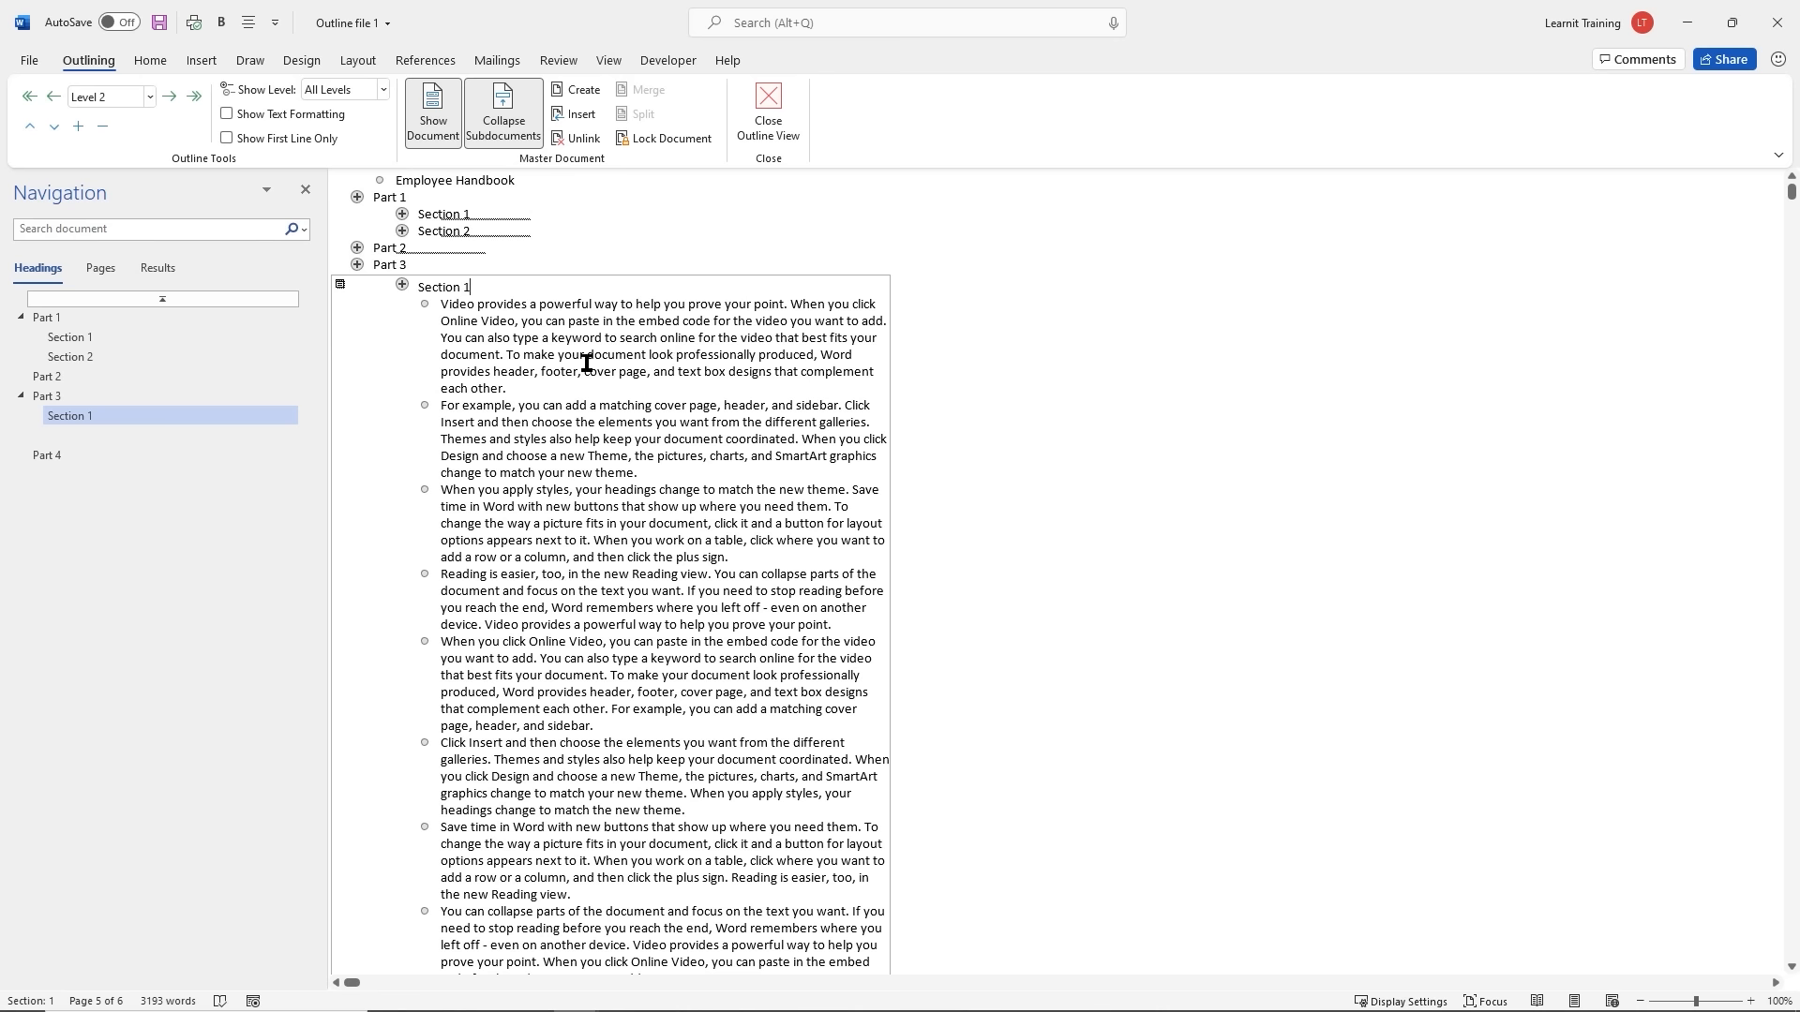
Unlink the subdocument under Part 3 so its content is copied into the master document
scroll(586, 363, down, 6)
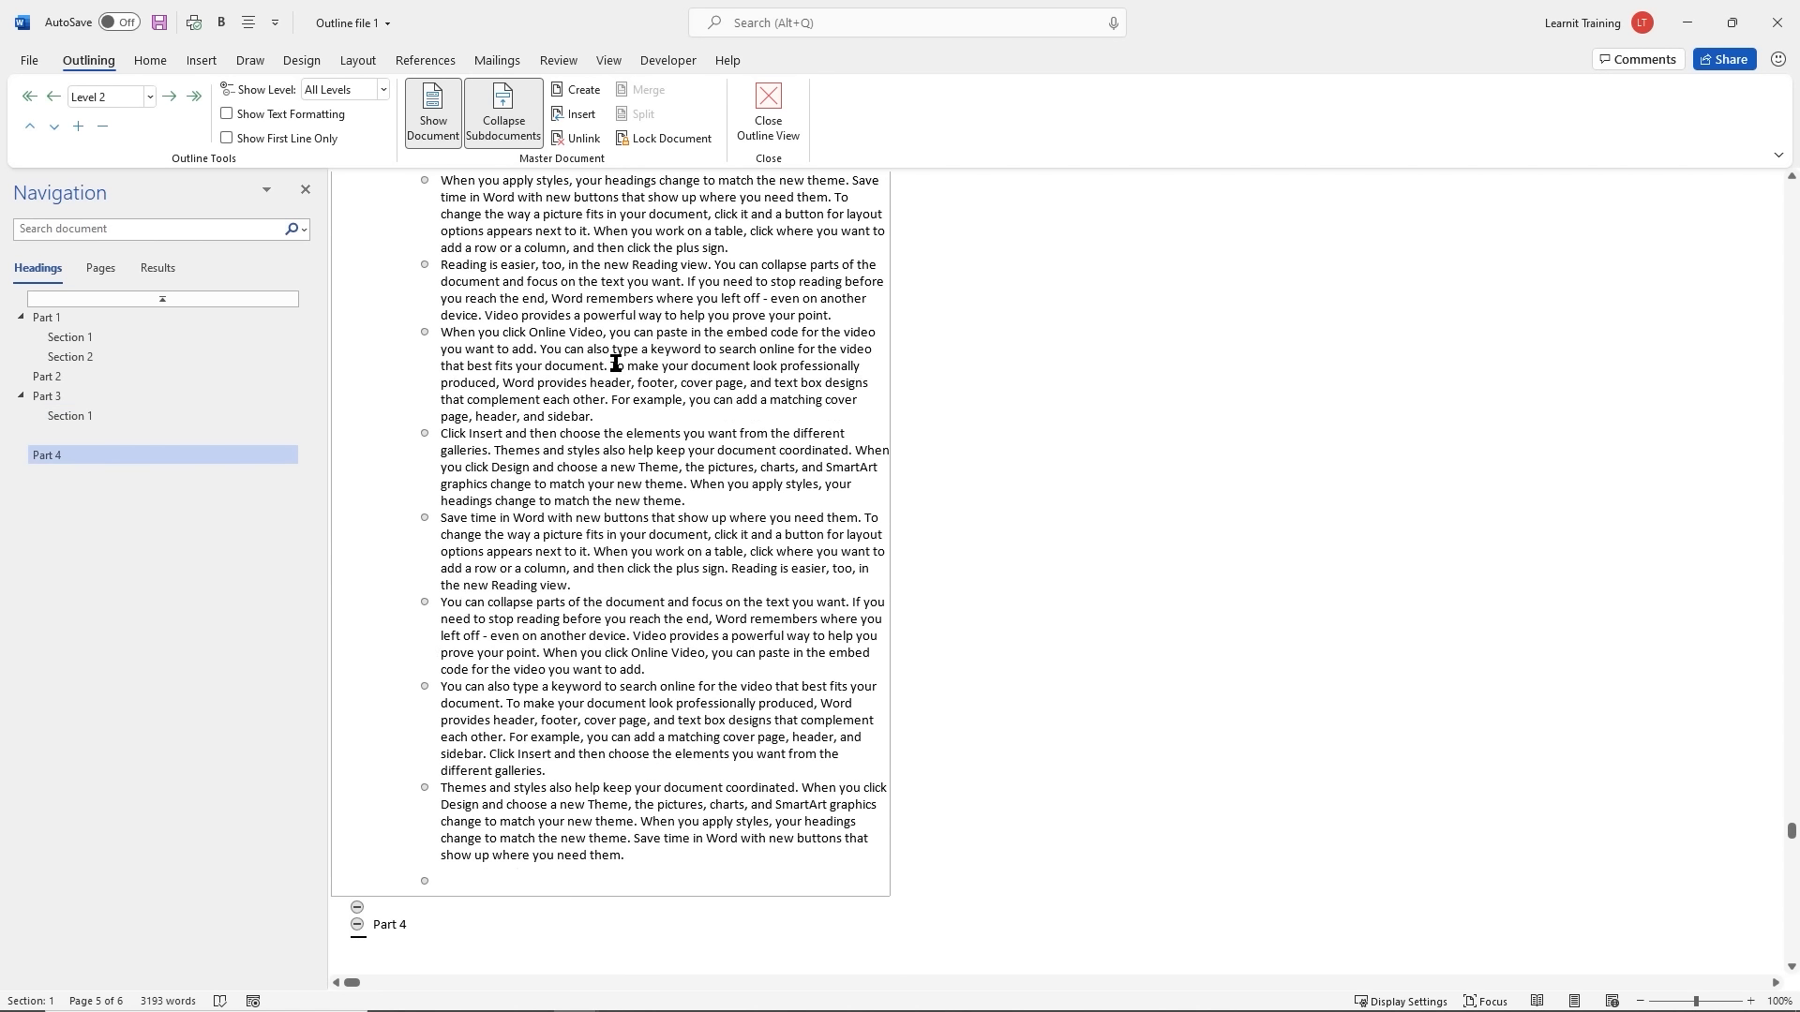
scroll(619, 362, up, 6)
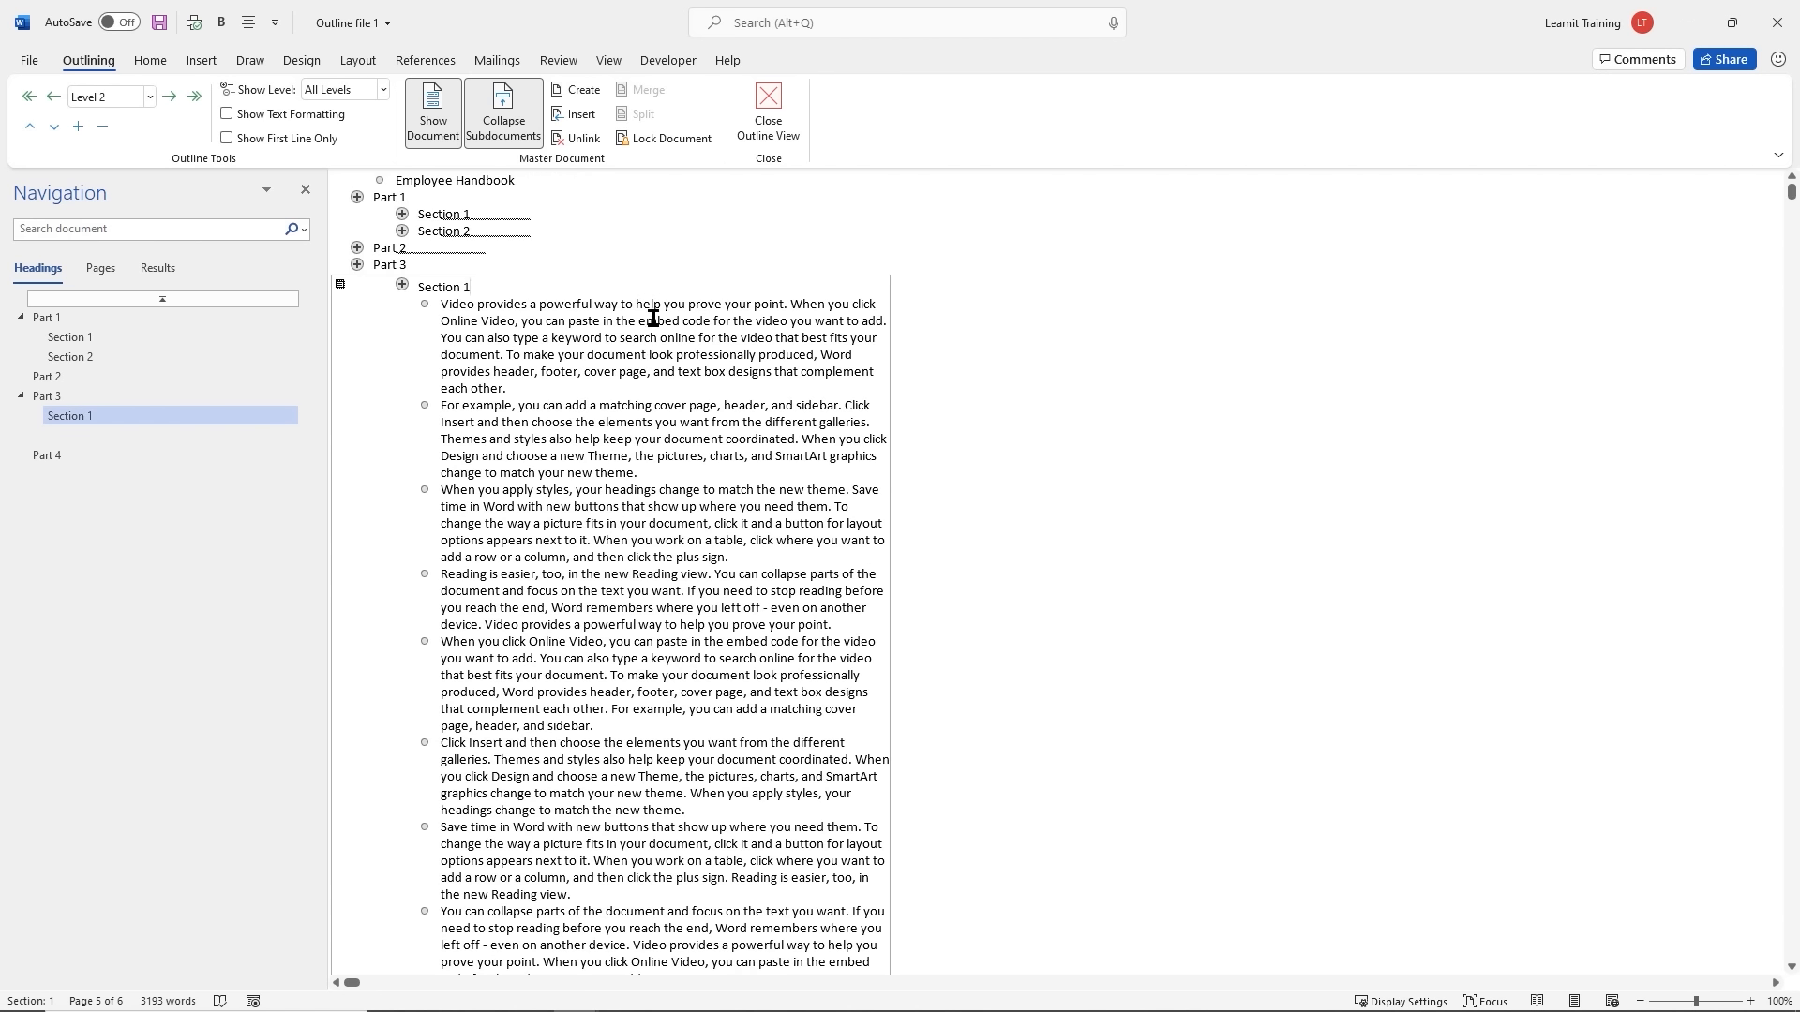
click(638, 323)
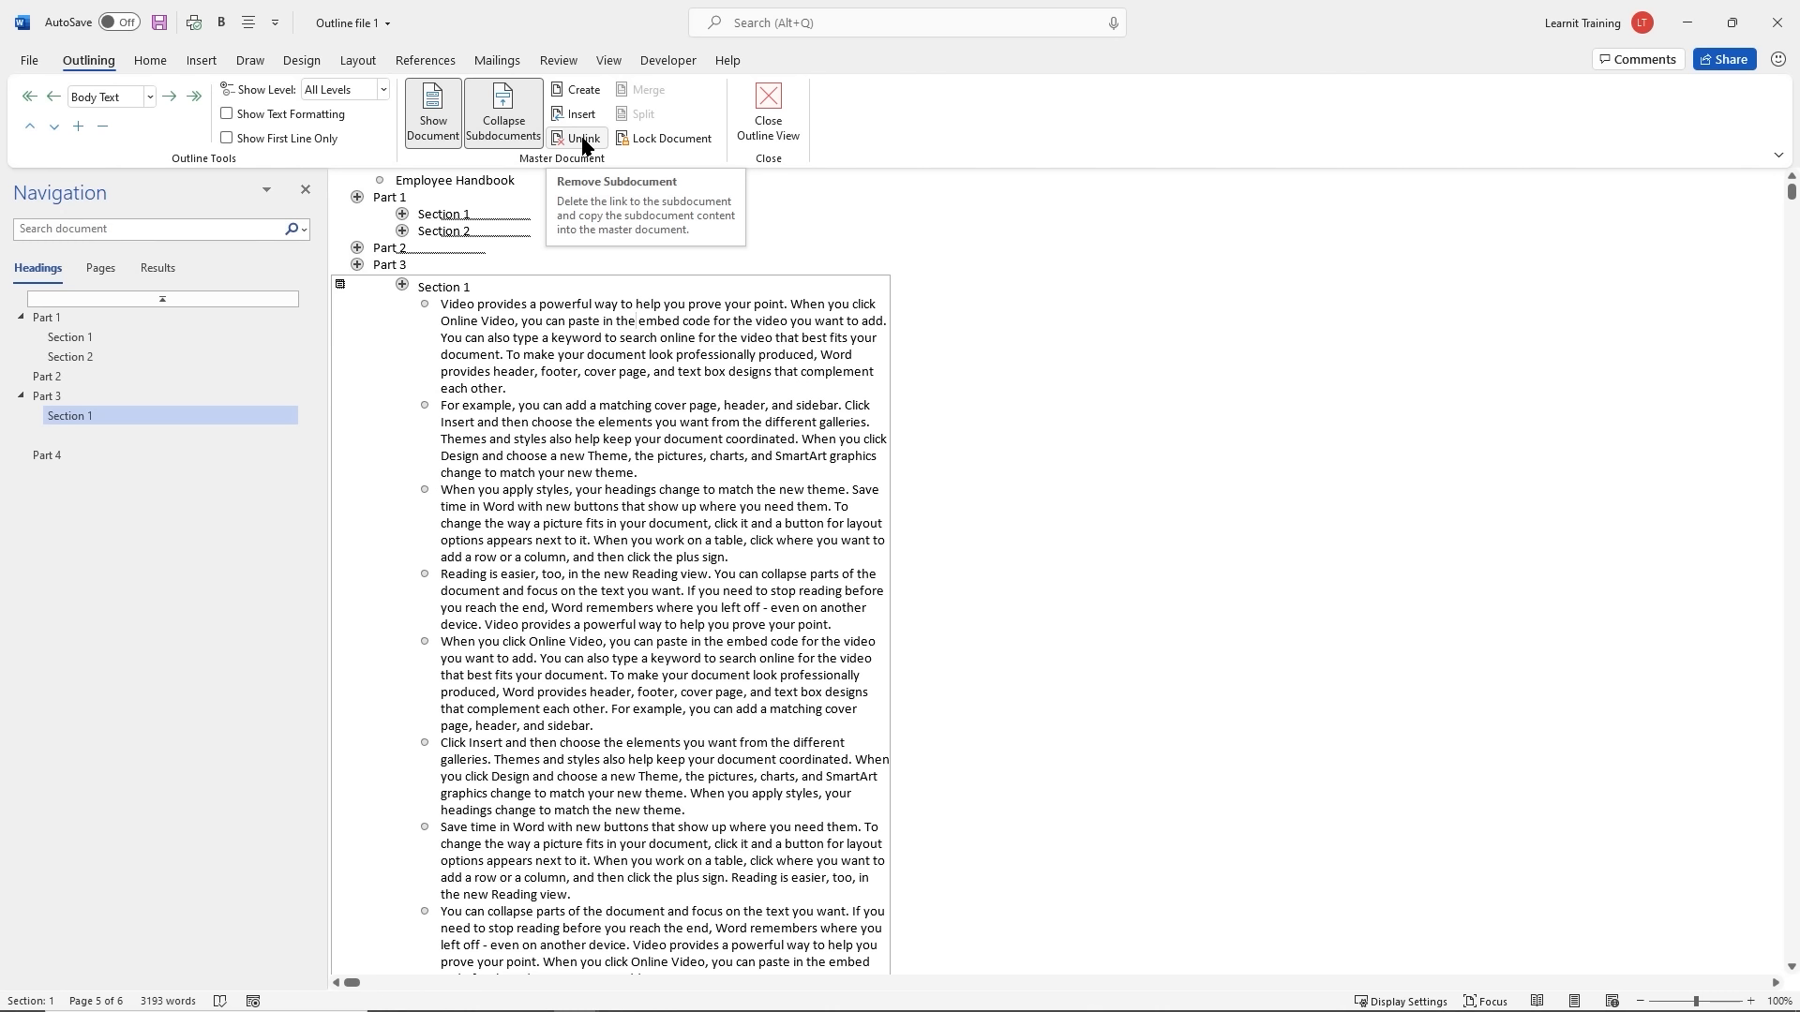
click(582, 142)
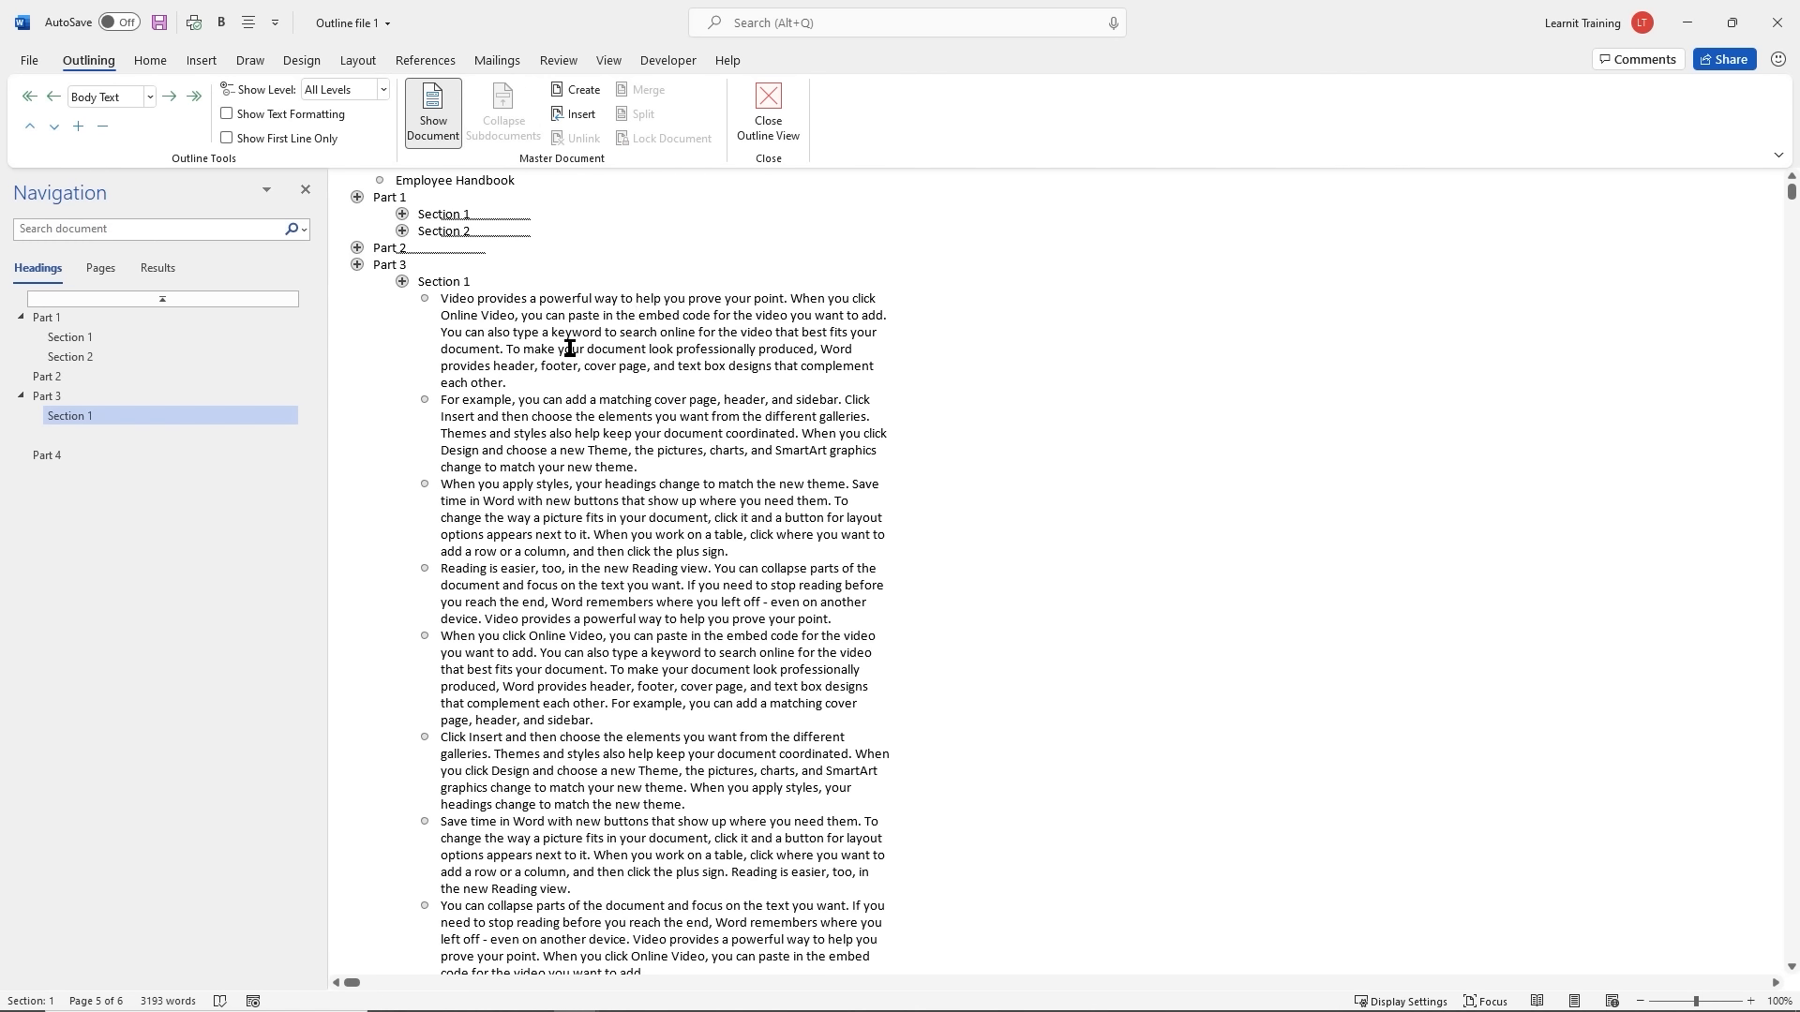
scroll(595, 308, down, 1)
scroll(594, 308, up, 1)
Close Outline view and go to the Part 1 heading in the document
click(461, 267)
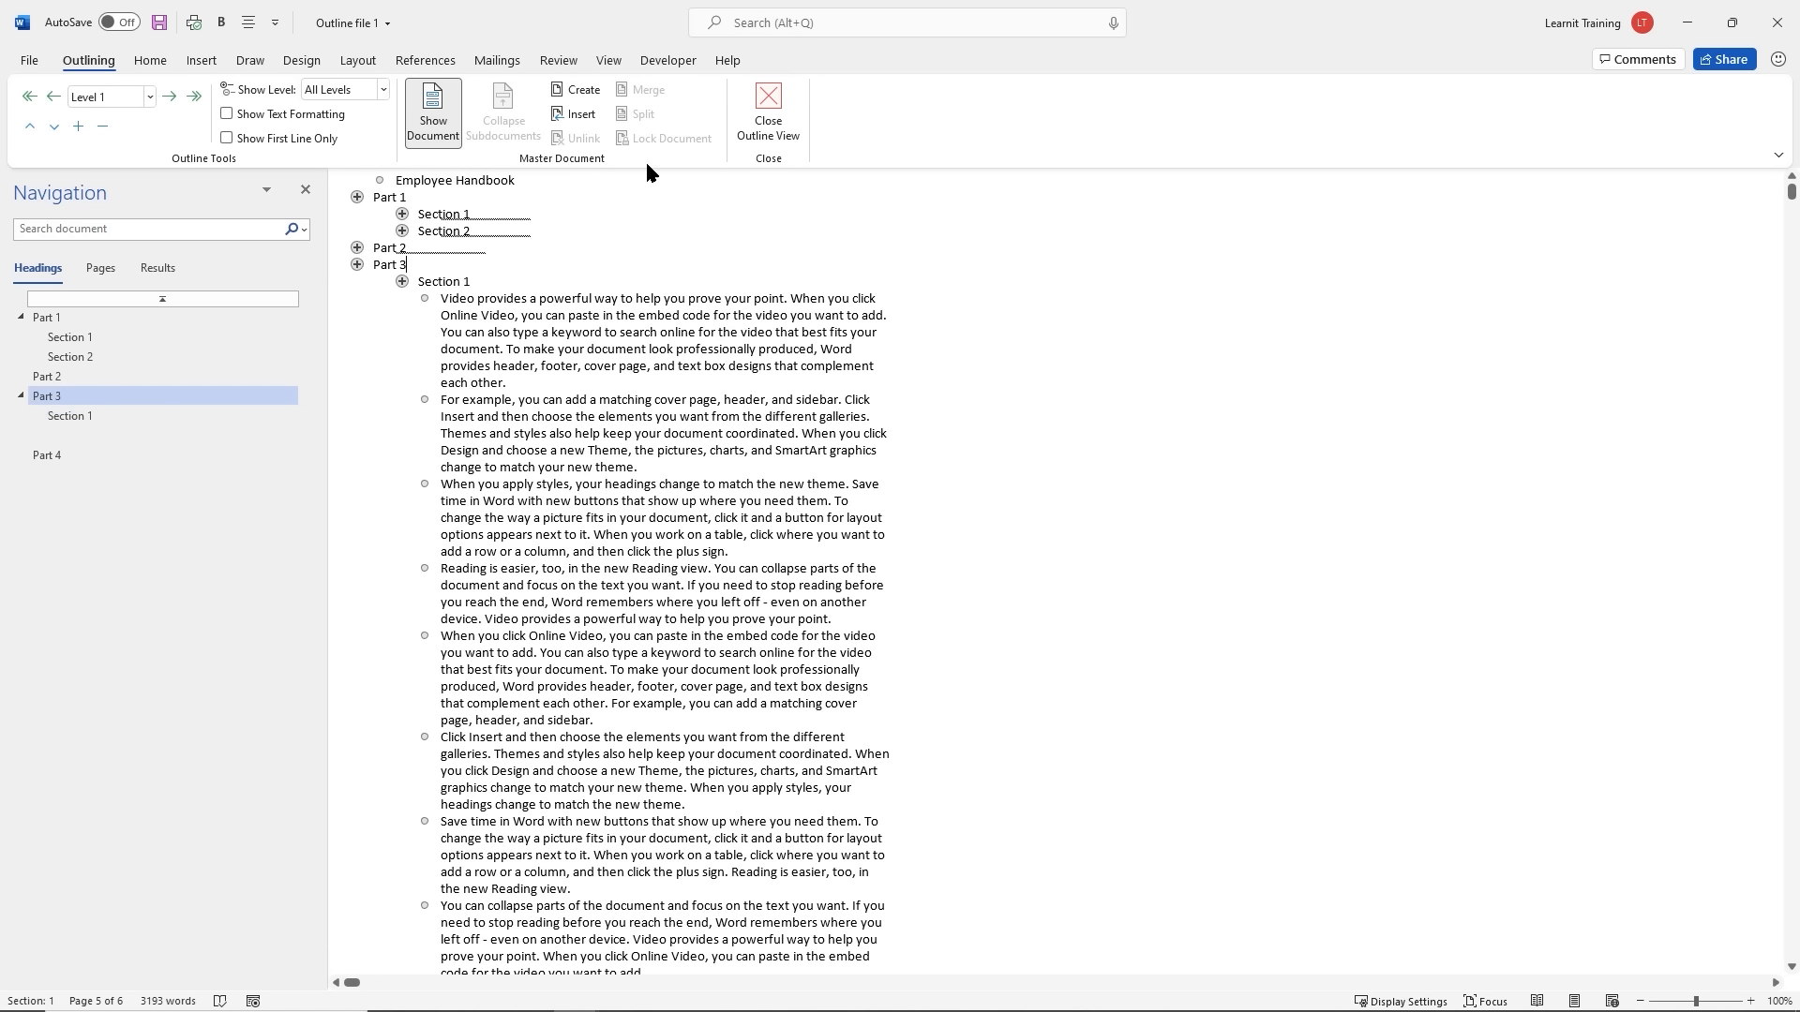
click(768, 114)
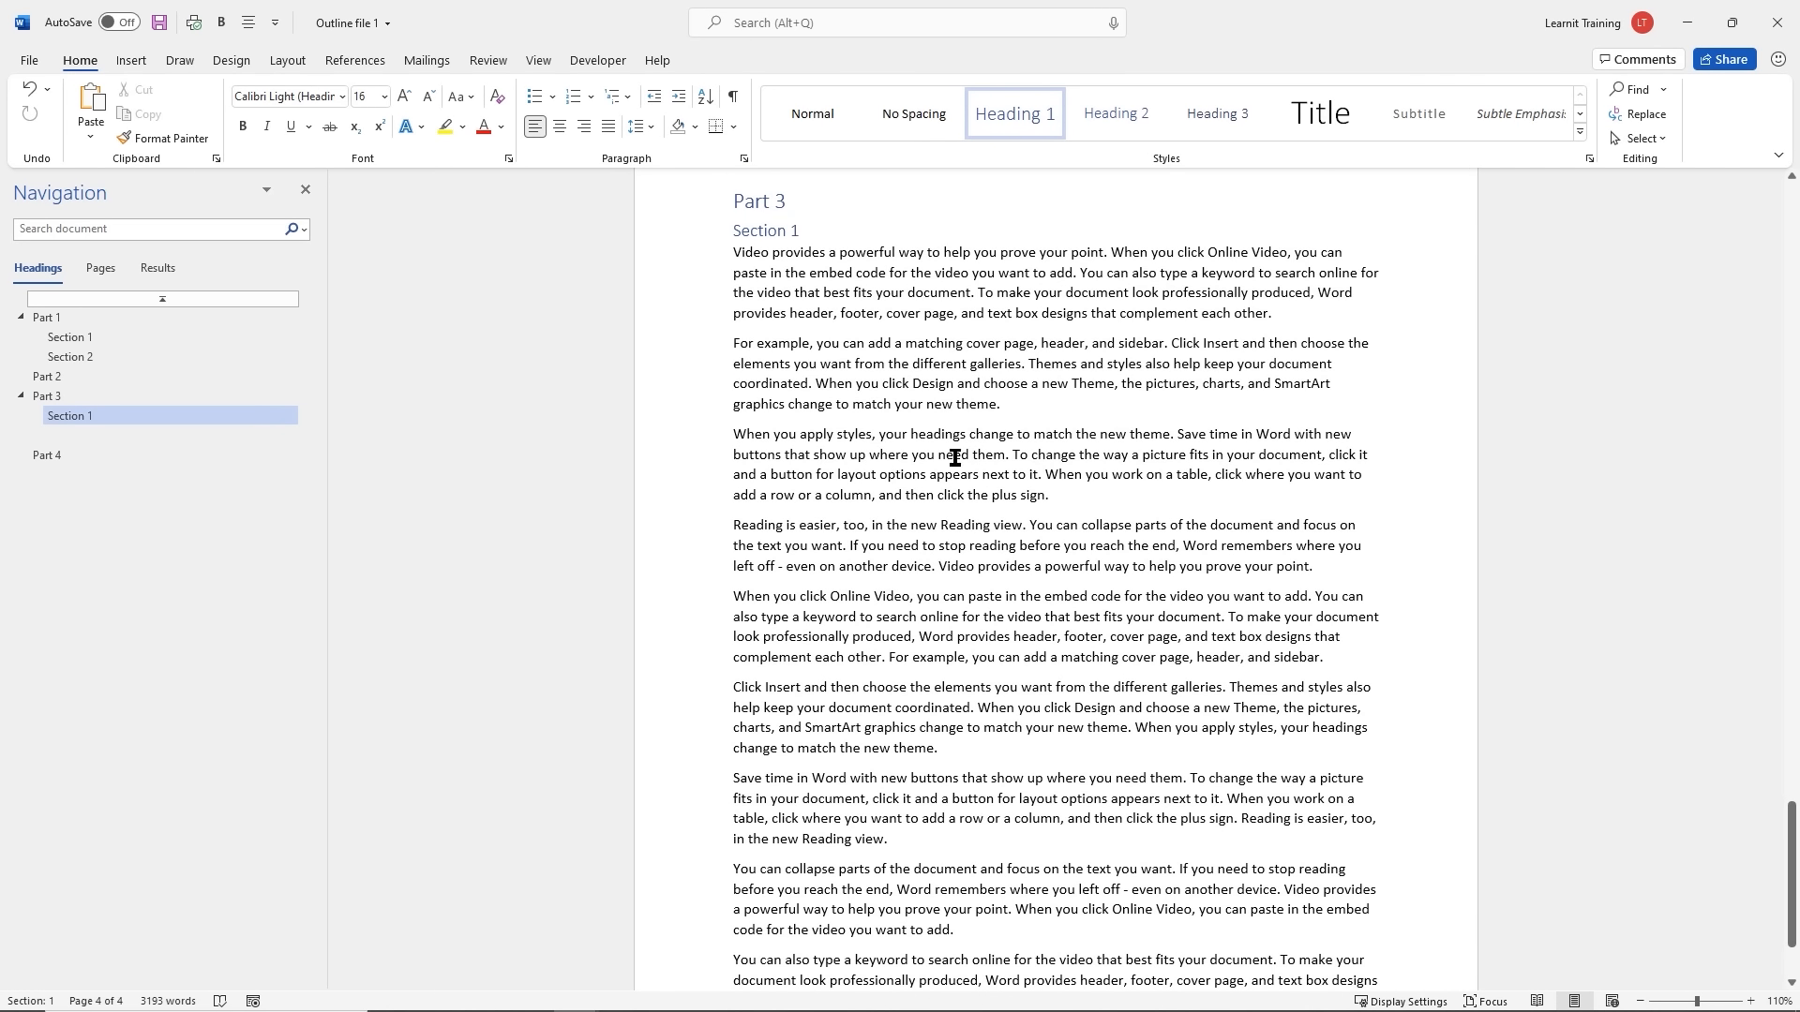
click(47, 319)
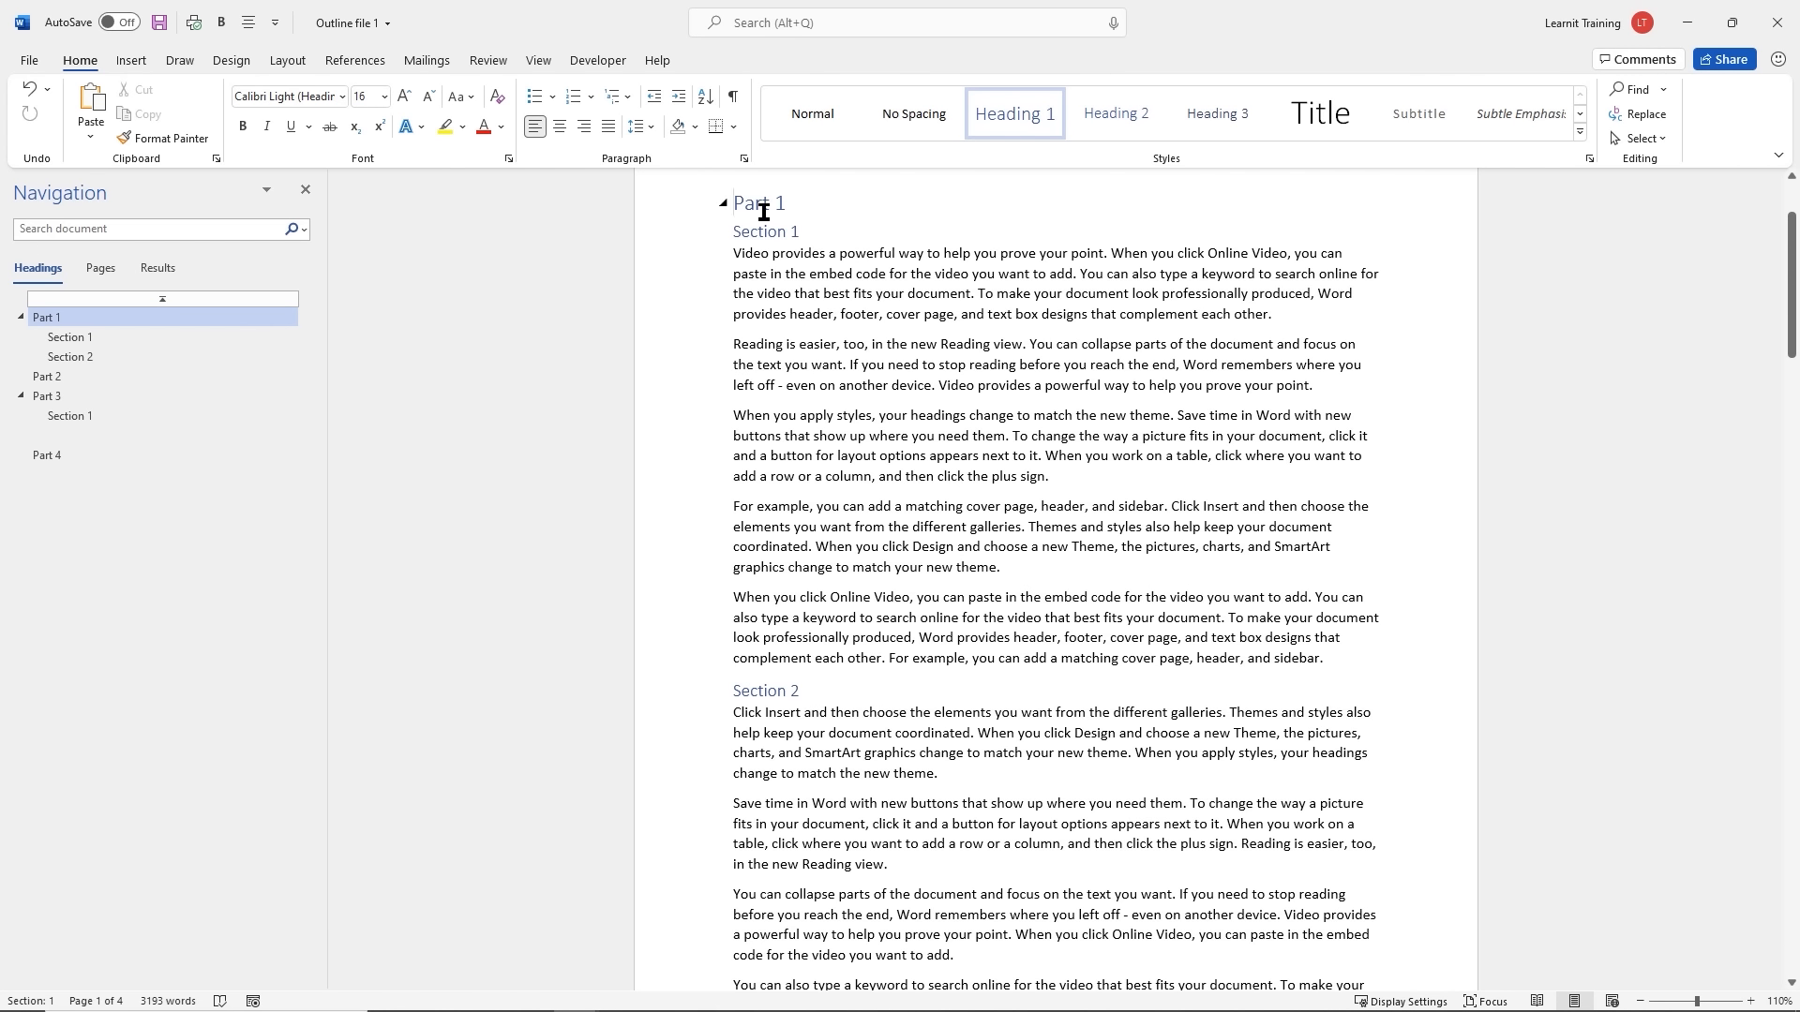
Collapse Part 1's Section 1 and Section 2, along with Part 2 and Part 3, in the document
click(722, 232)
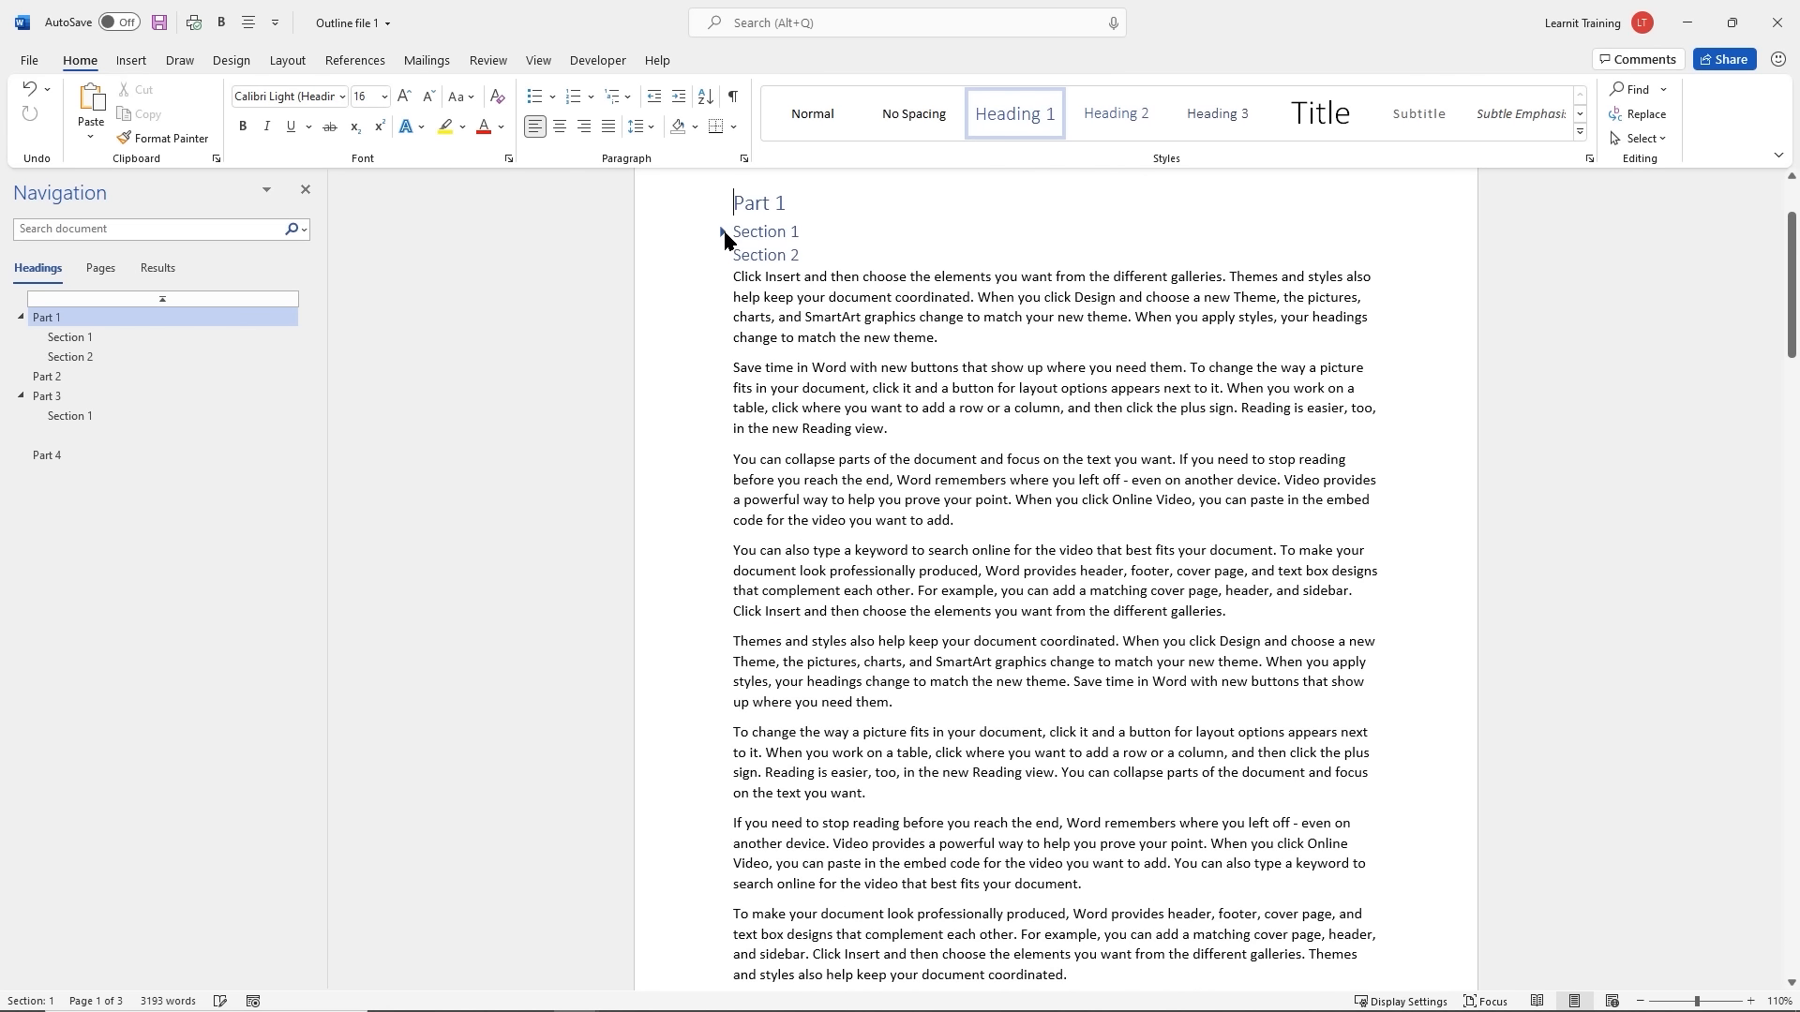
click(723, 257)
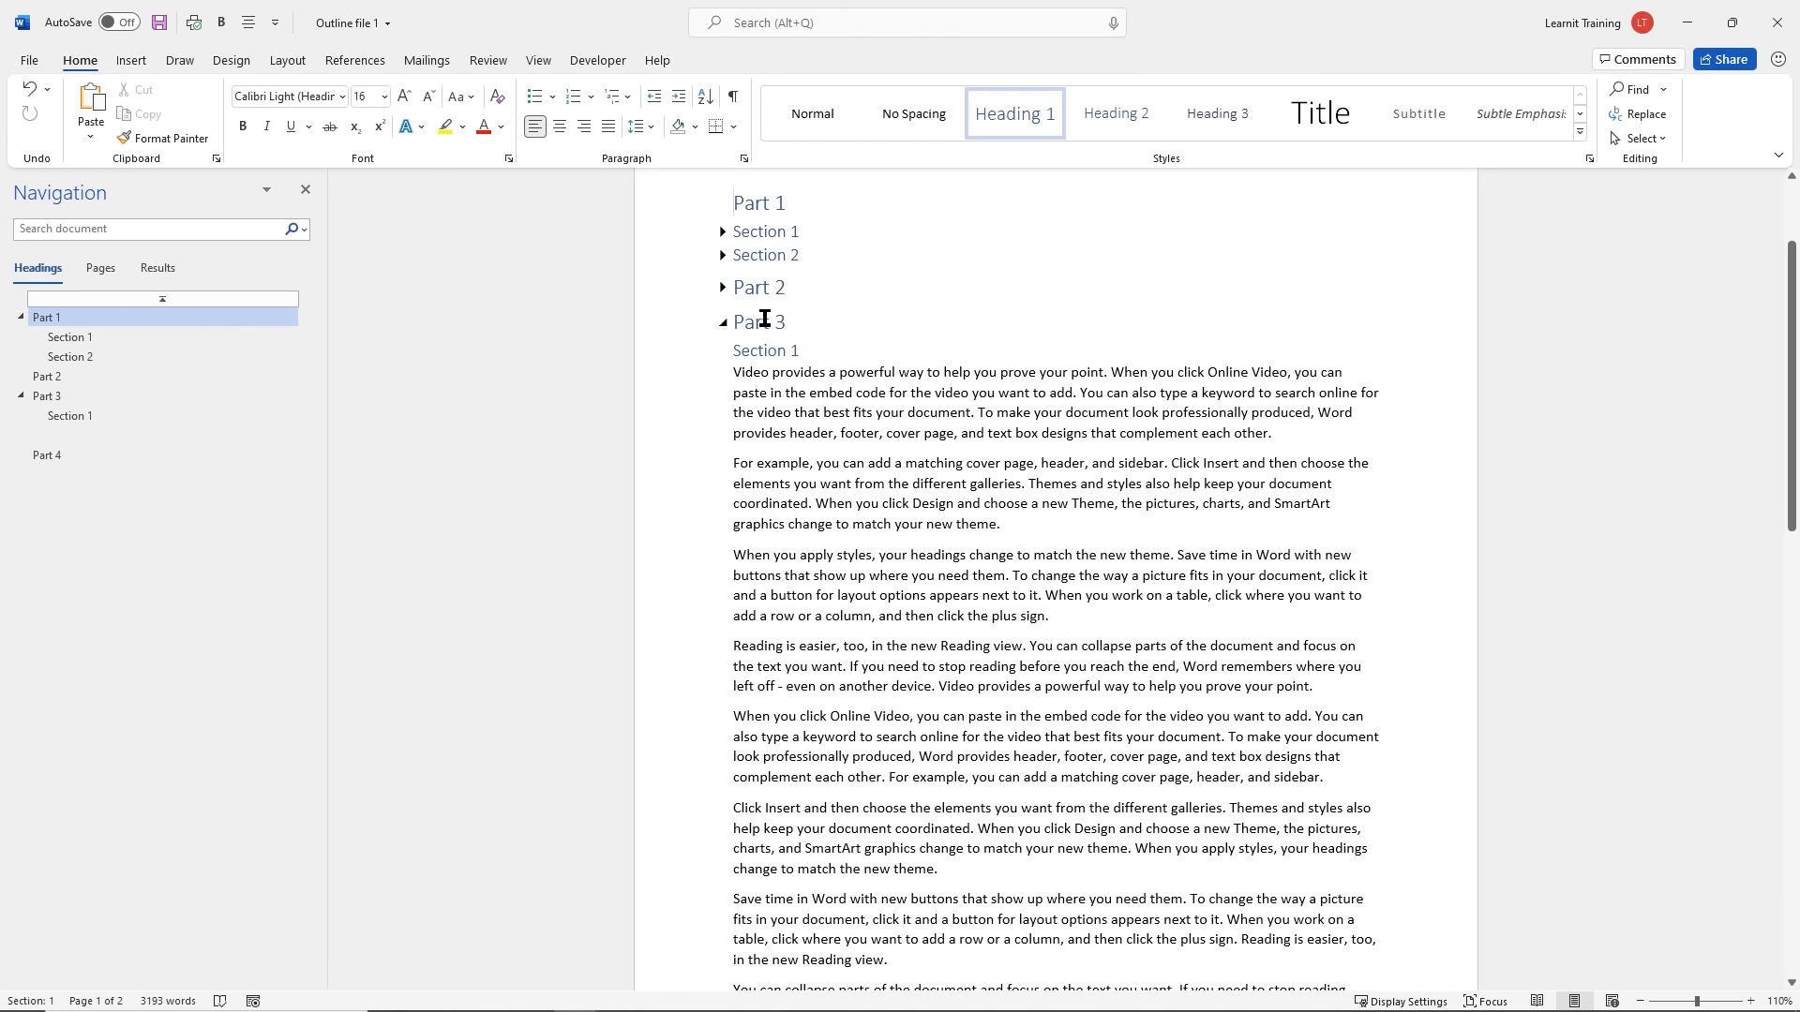
click(722, 324)
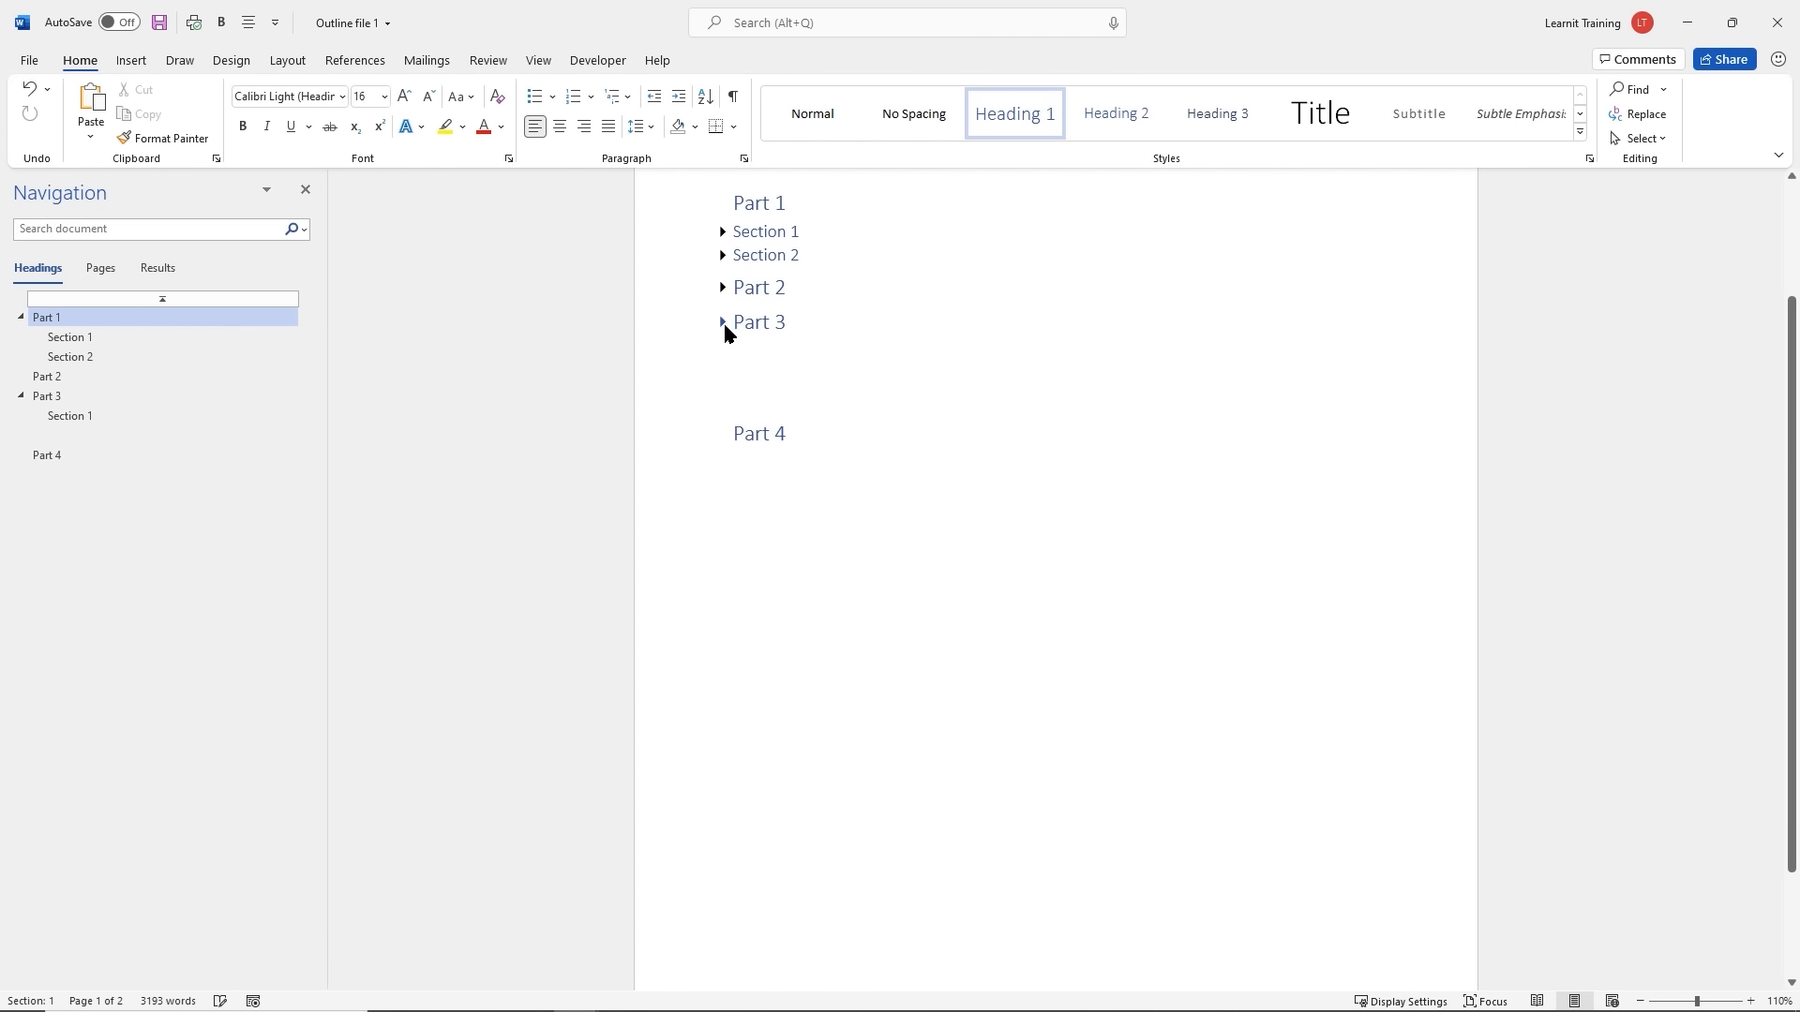
scroll(809, 403, up, 3)
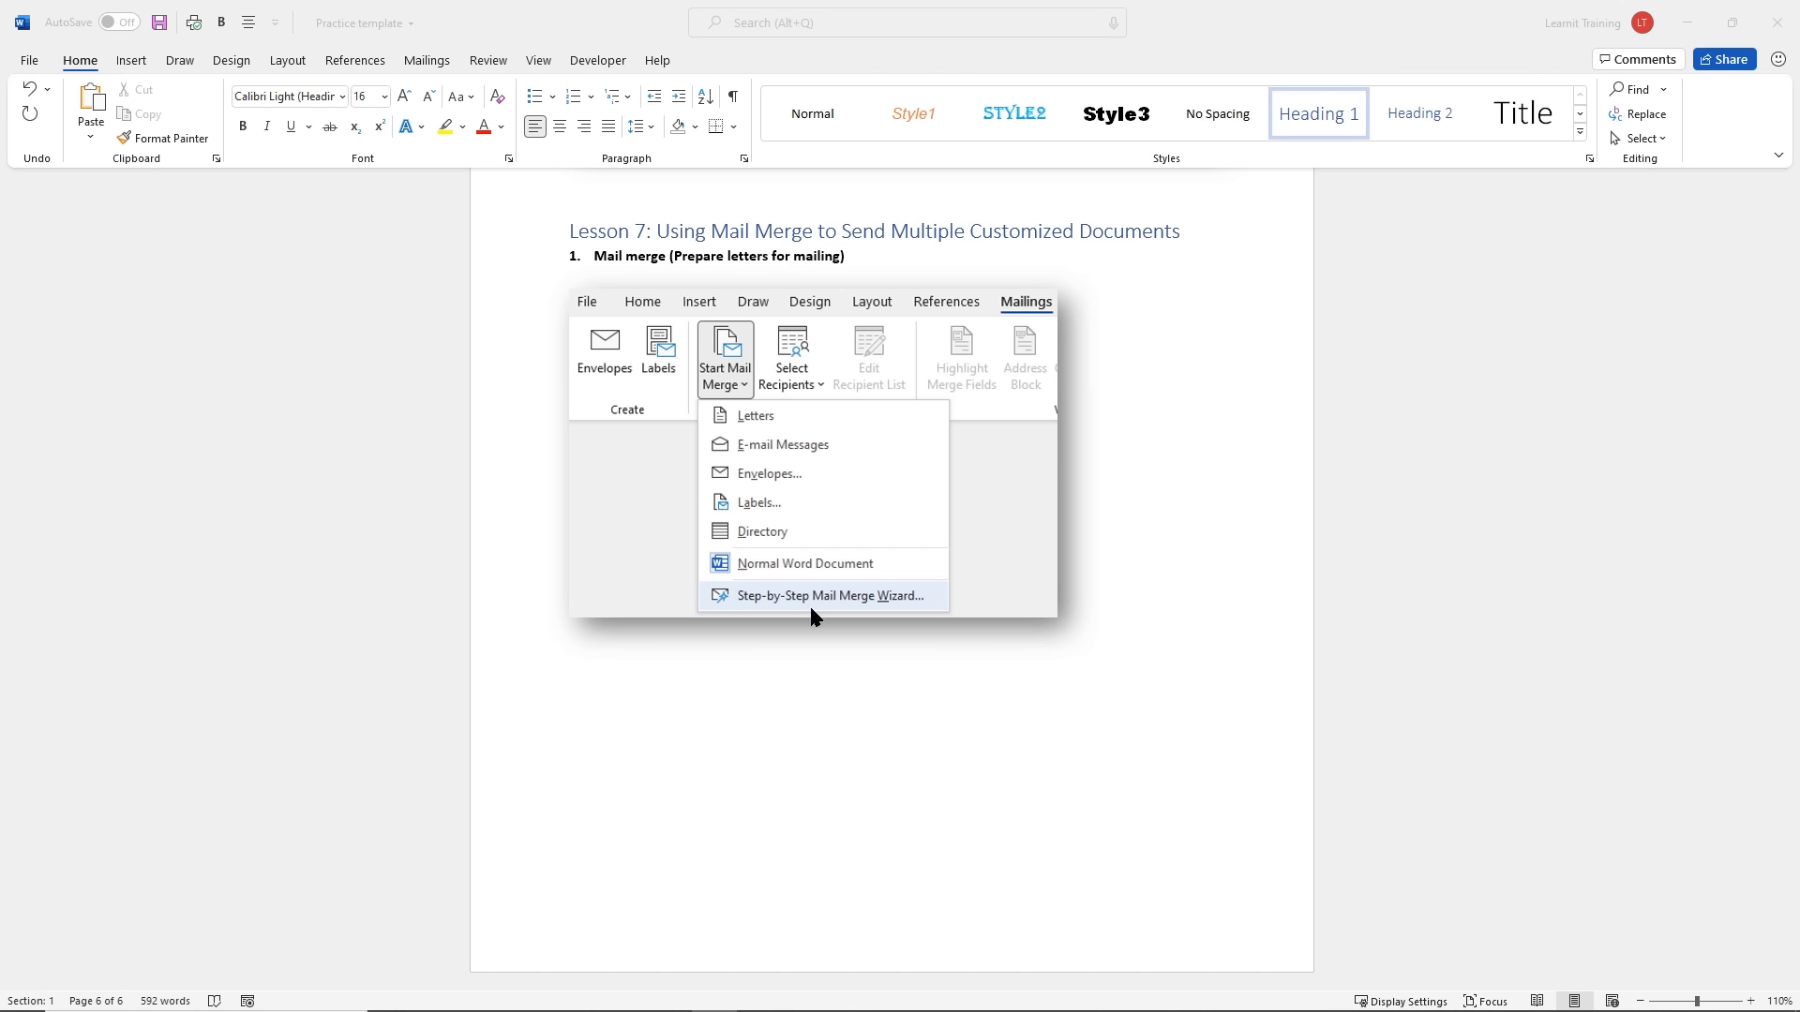
Create a new blank document and start the Step-by-Step Mail Merge Wizard in it
click(1207, 683)
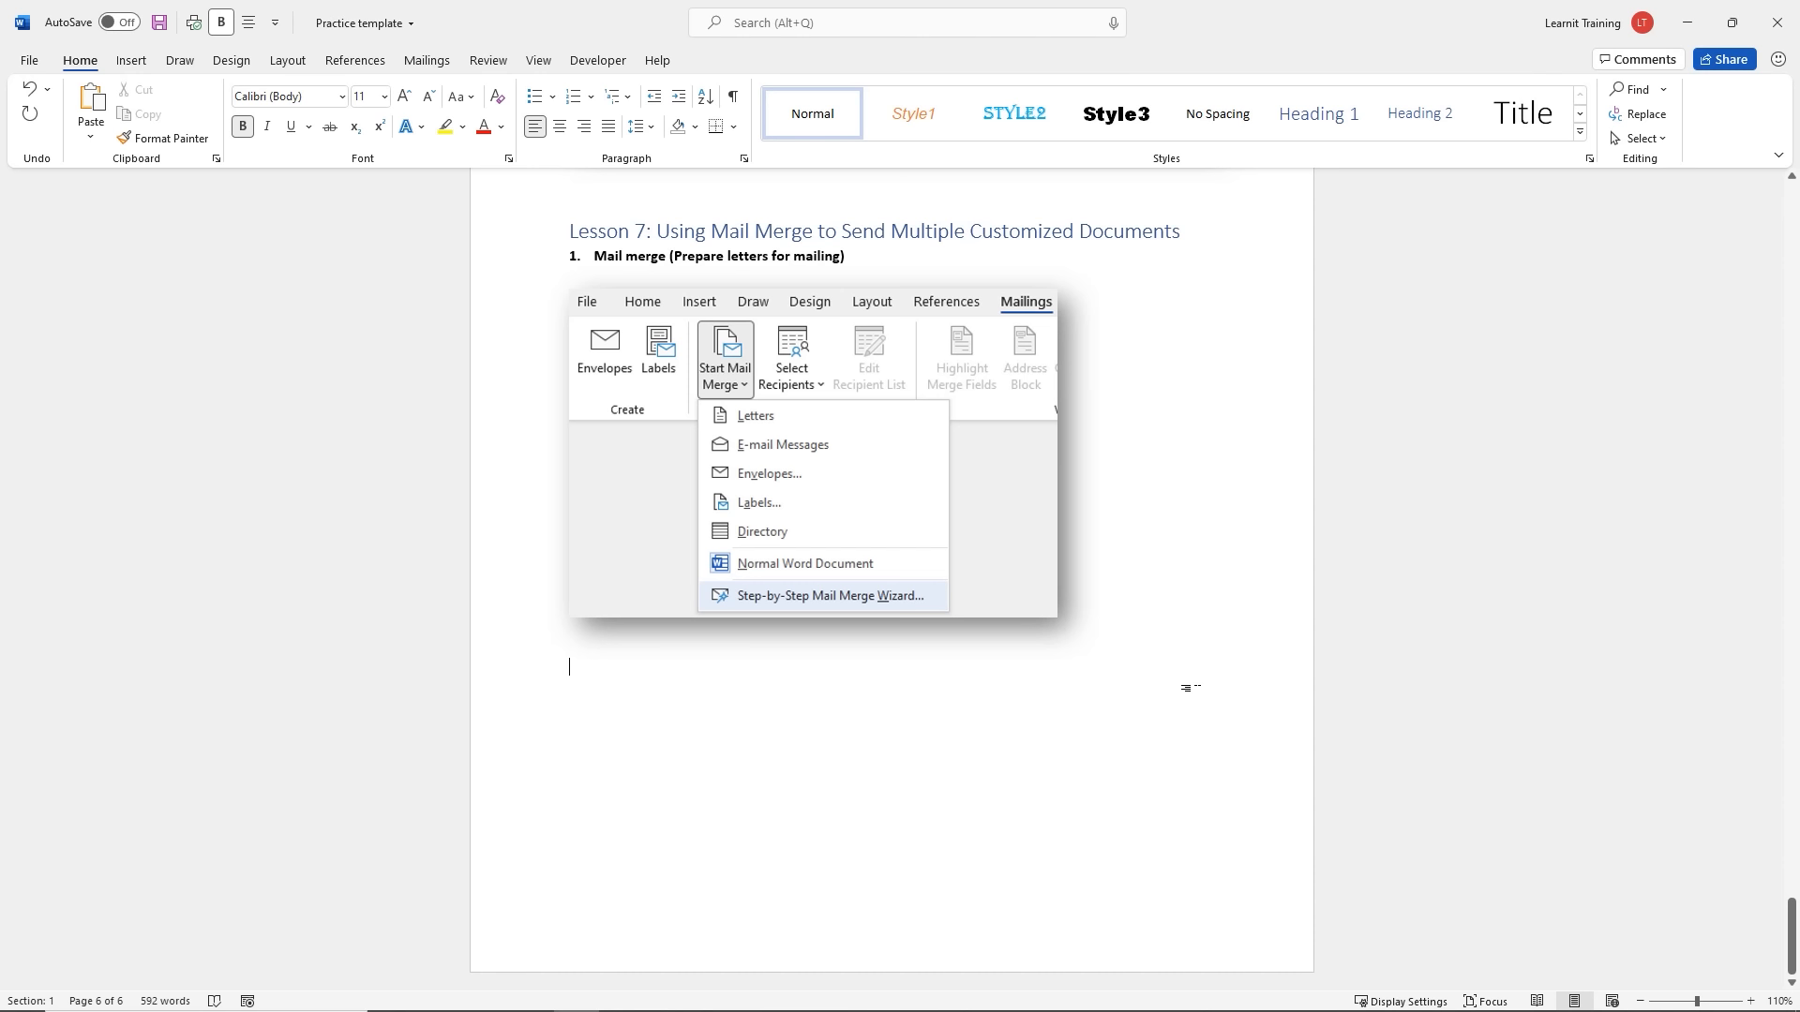
key(ctrl+n)
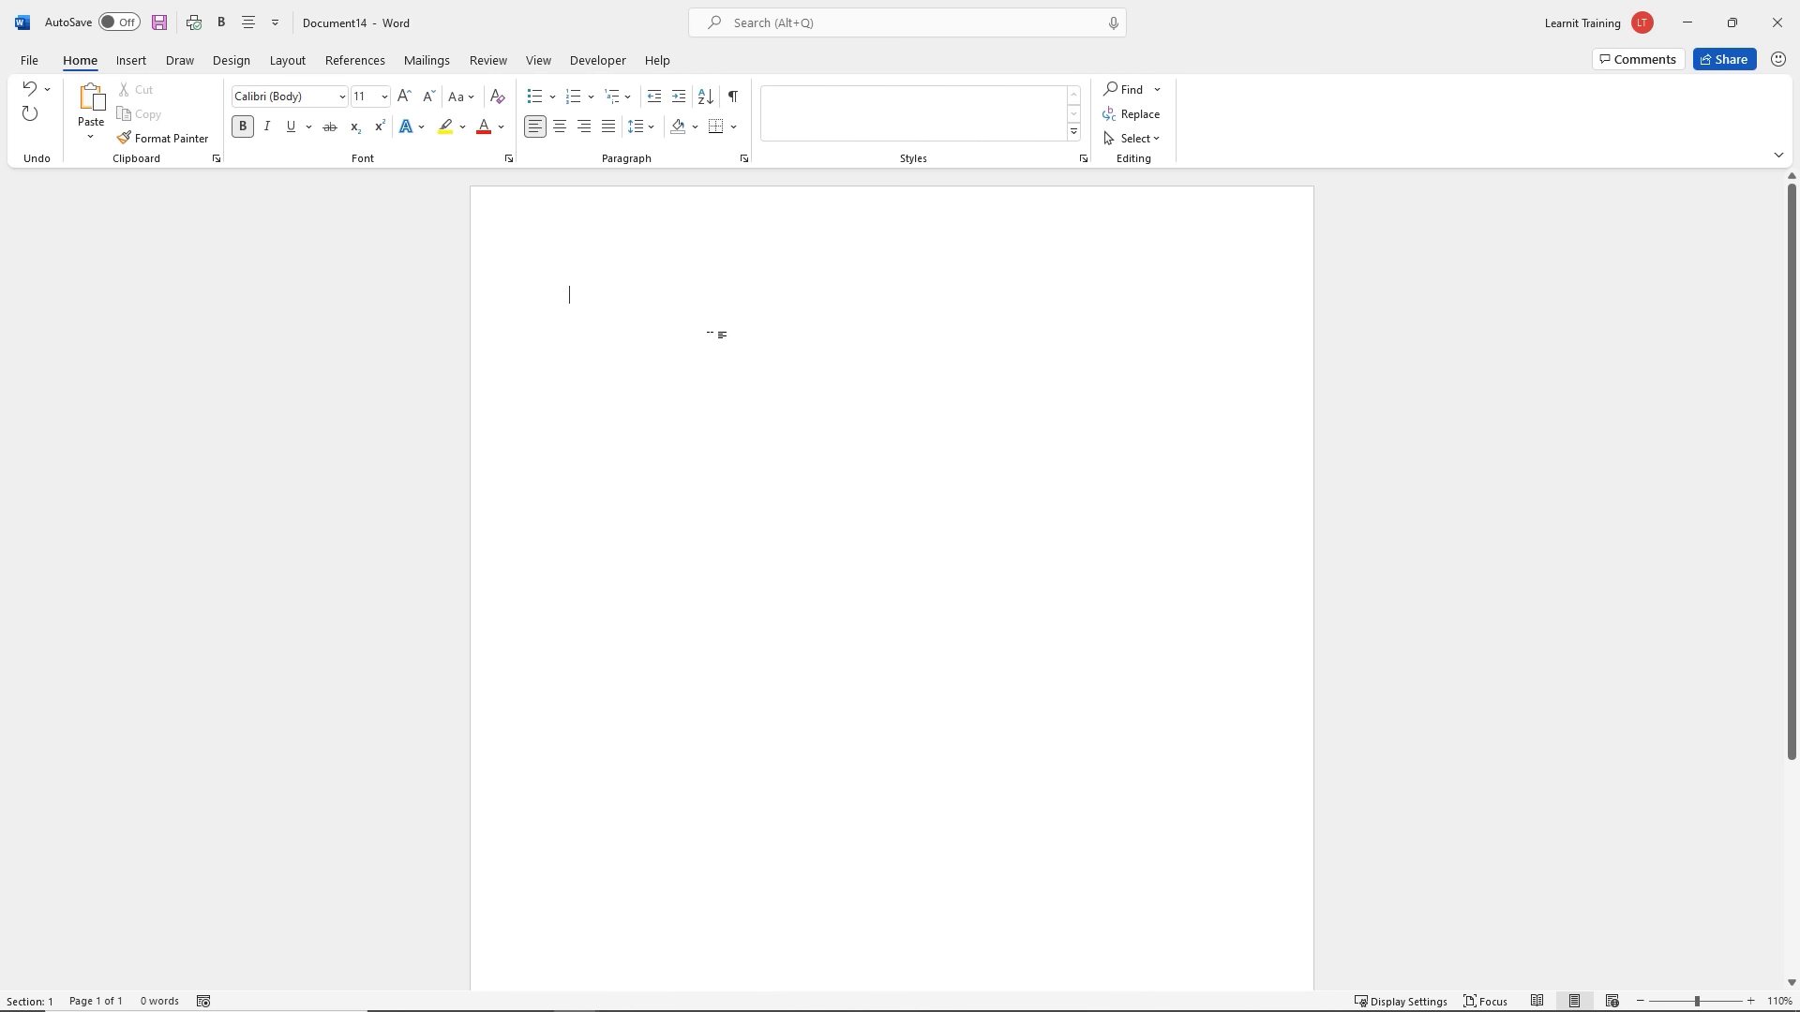
click(429, 60)
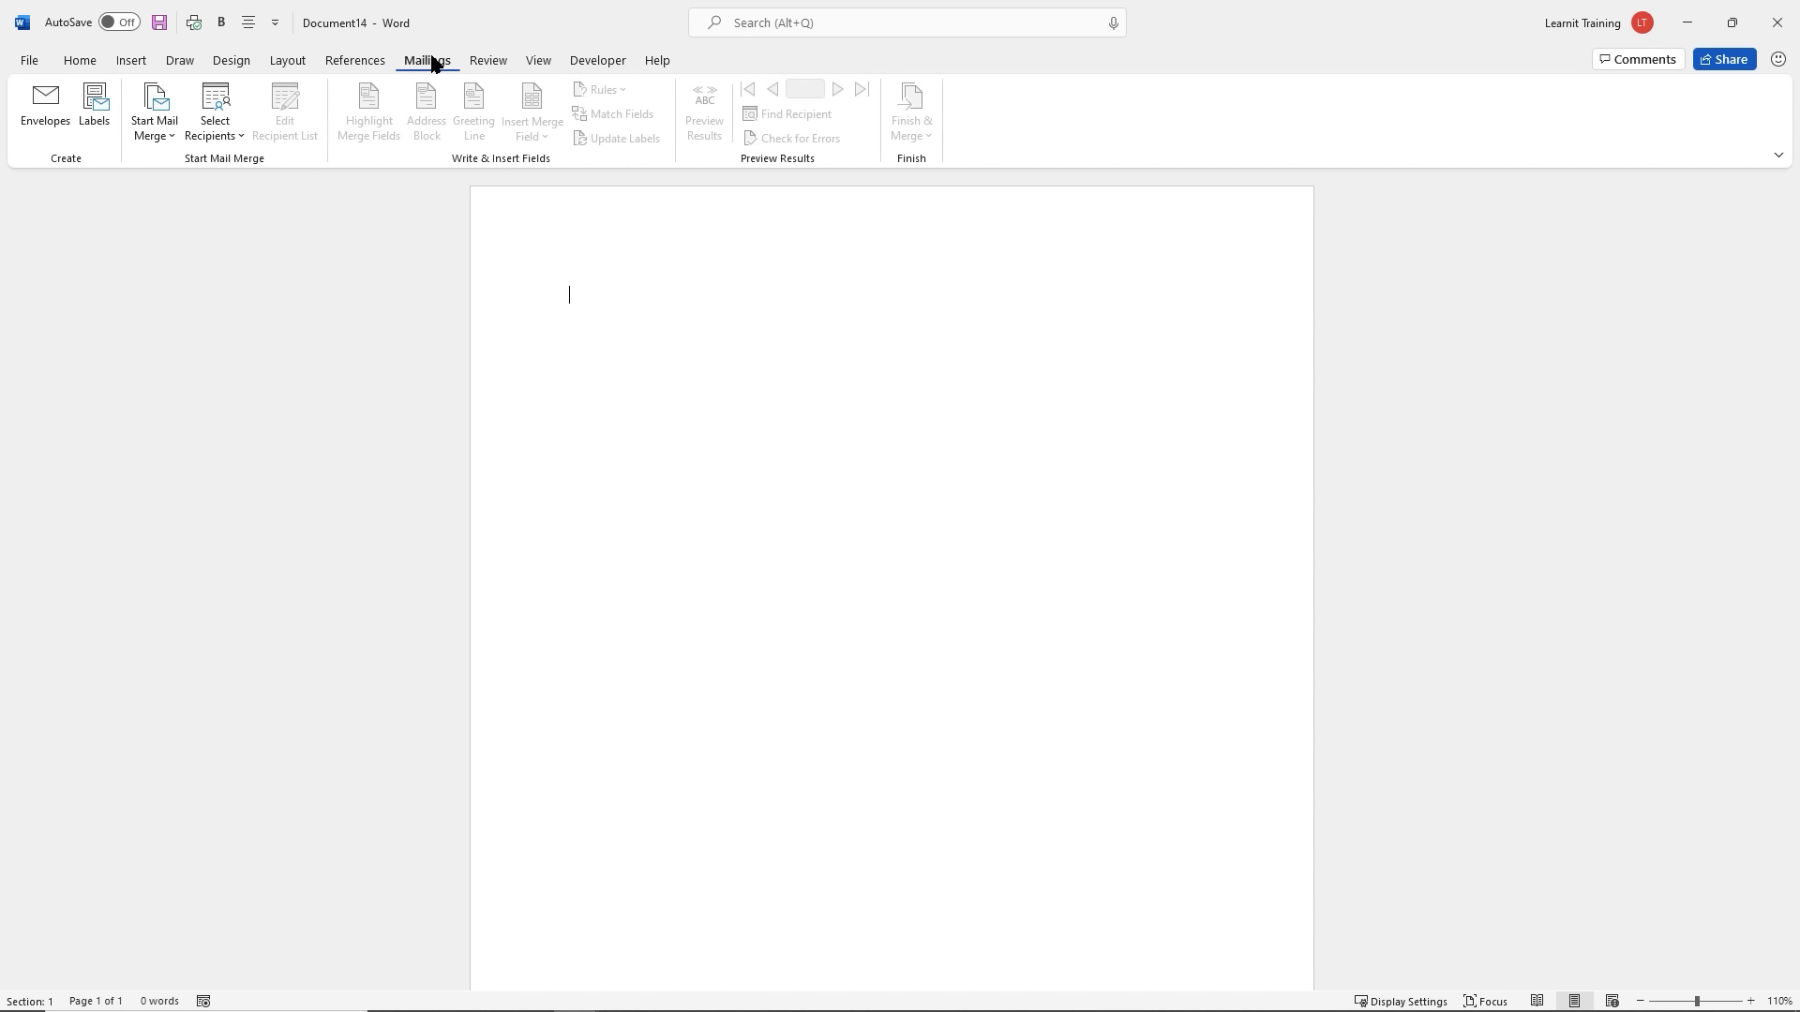
click(170, 134)
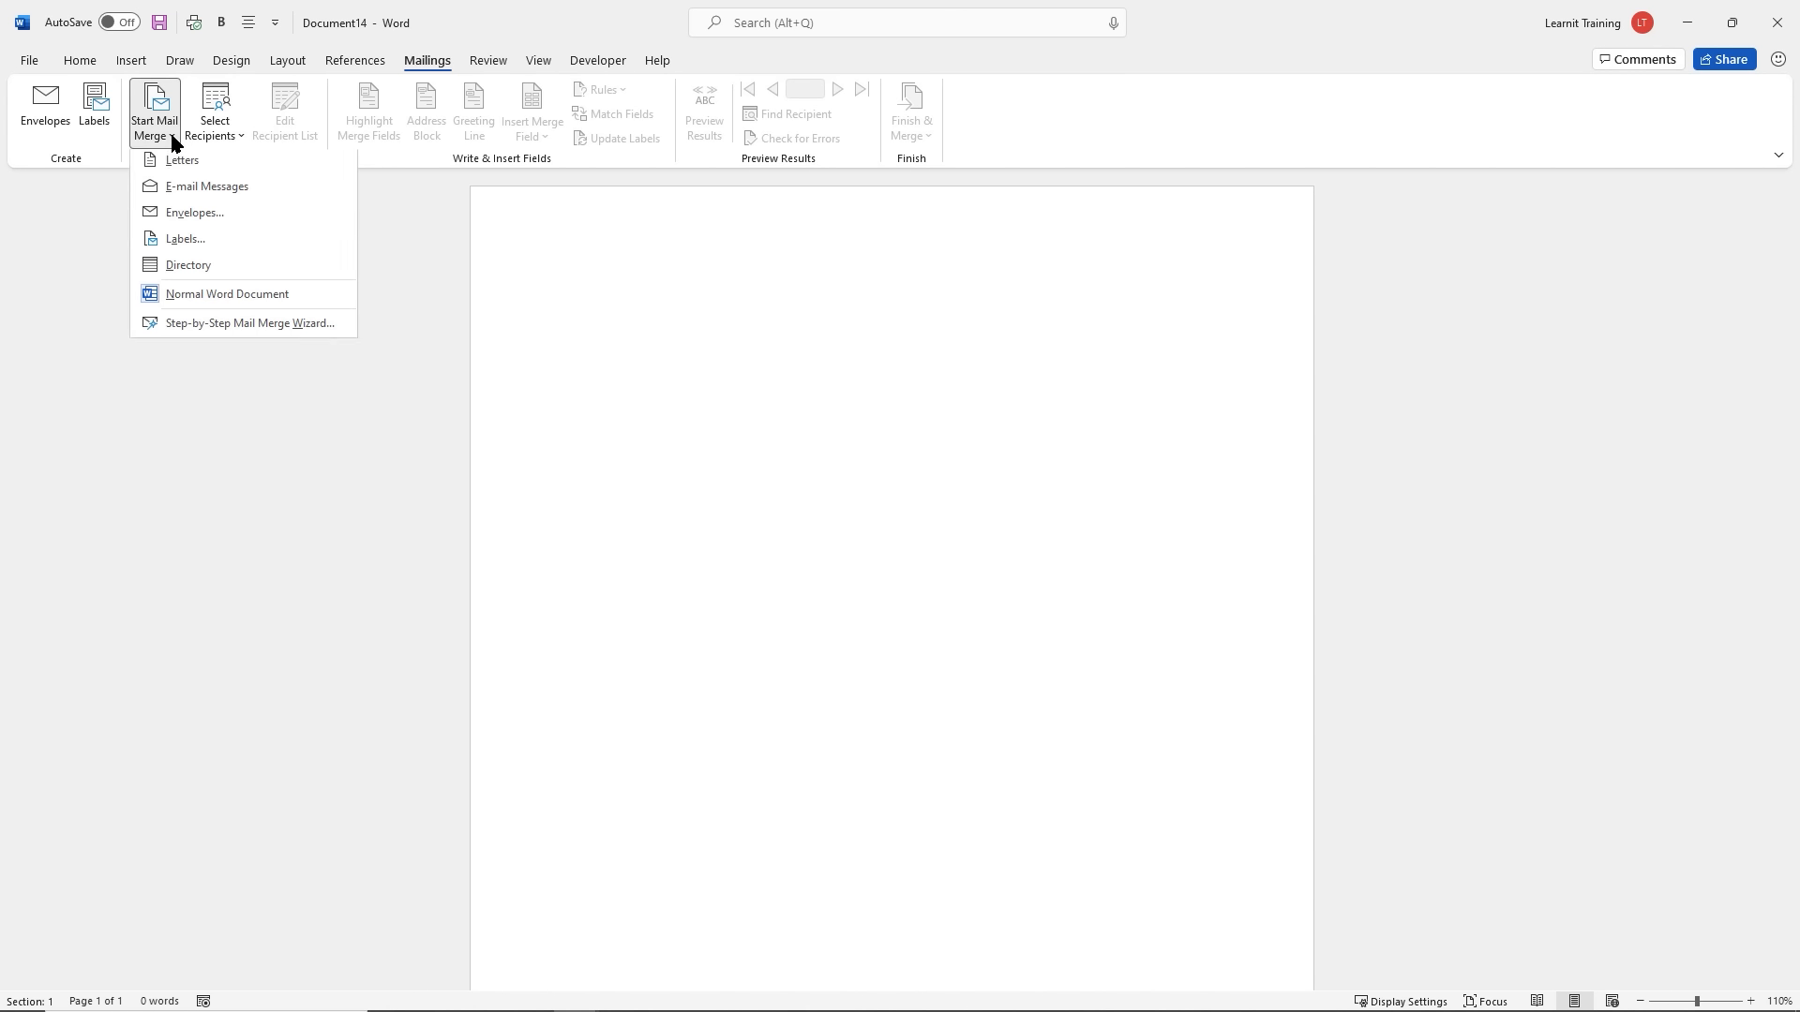
click(218, 327)
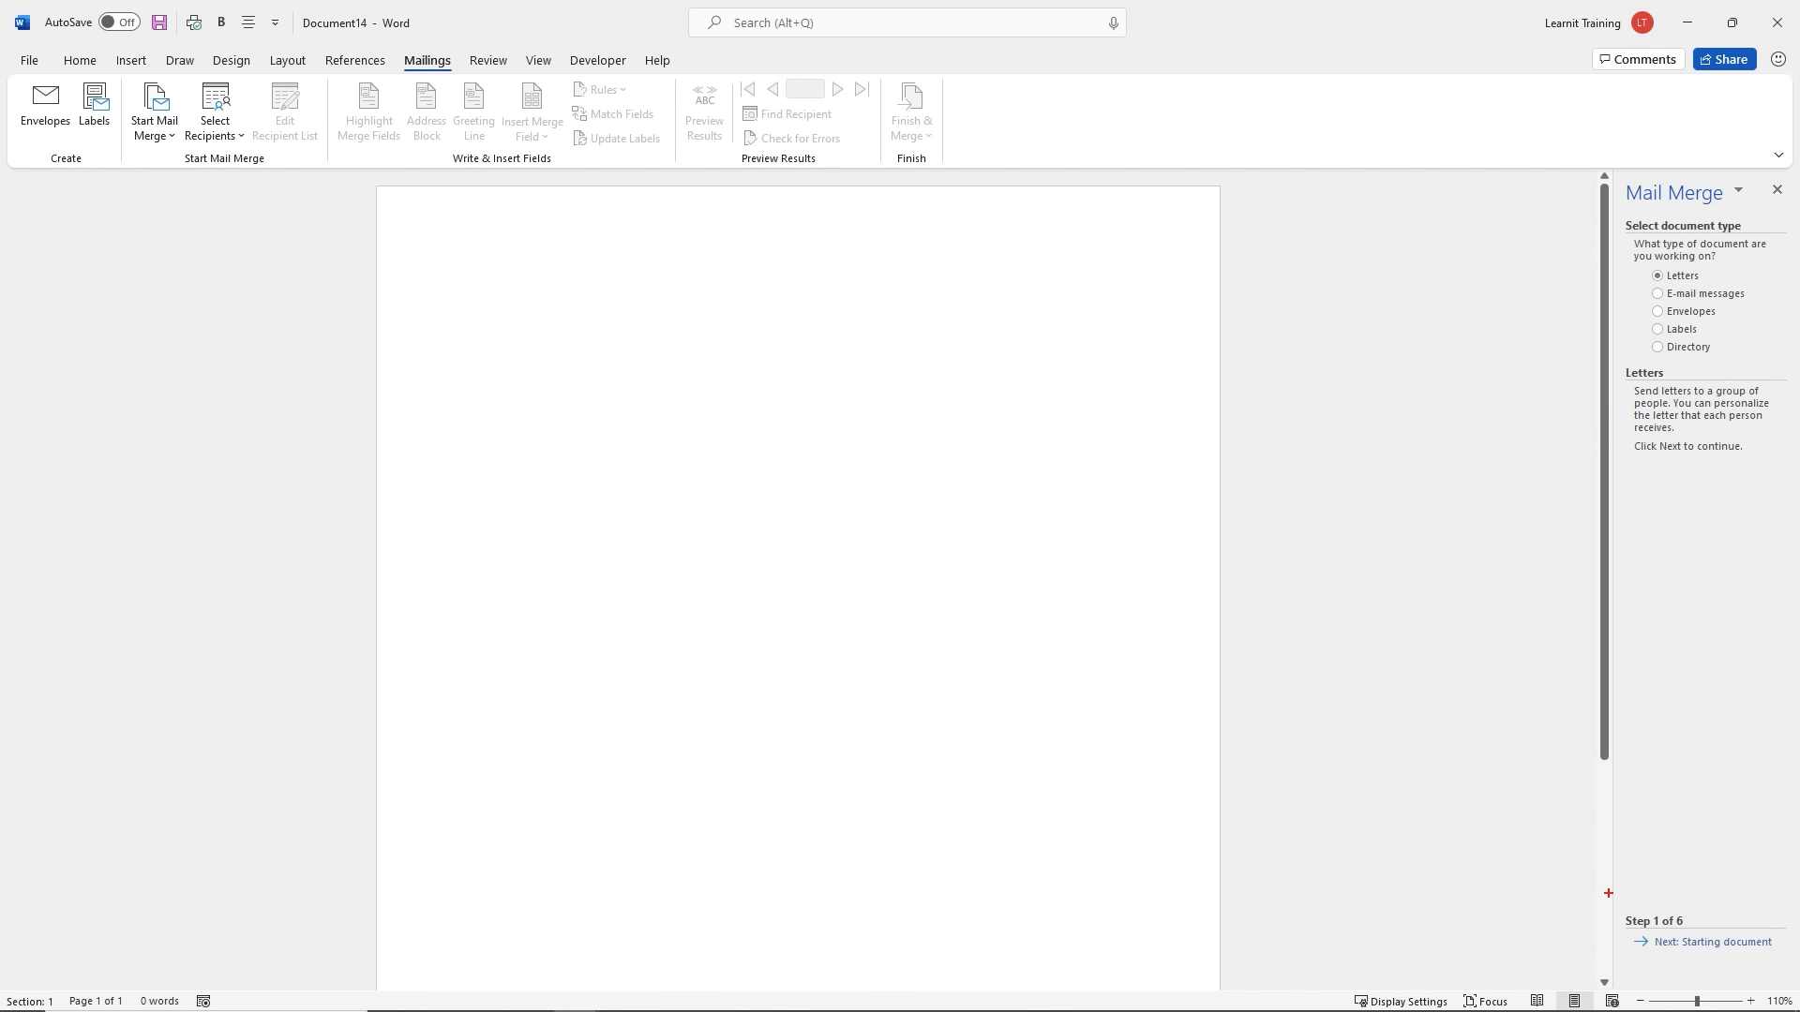
drag(1608, 894, 1732, 931)
mouse_move(1615, 202)
mouse_down()
mouse_move(1721, 360)
mouse_move(1786, 381)
mouse_up()
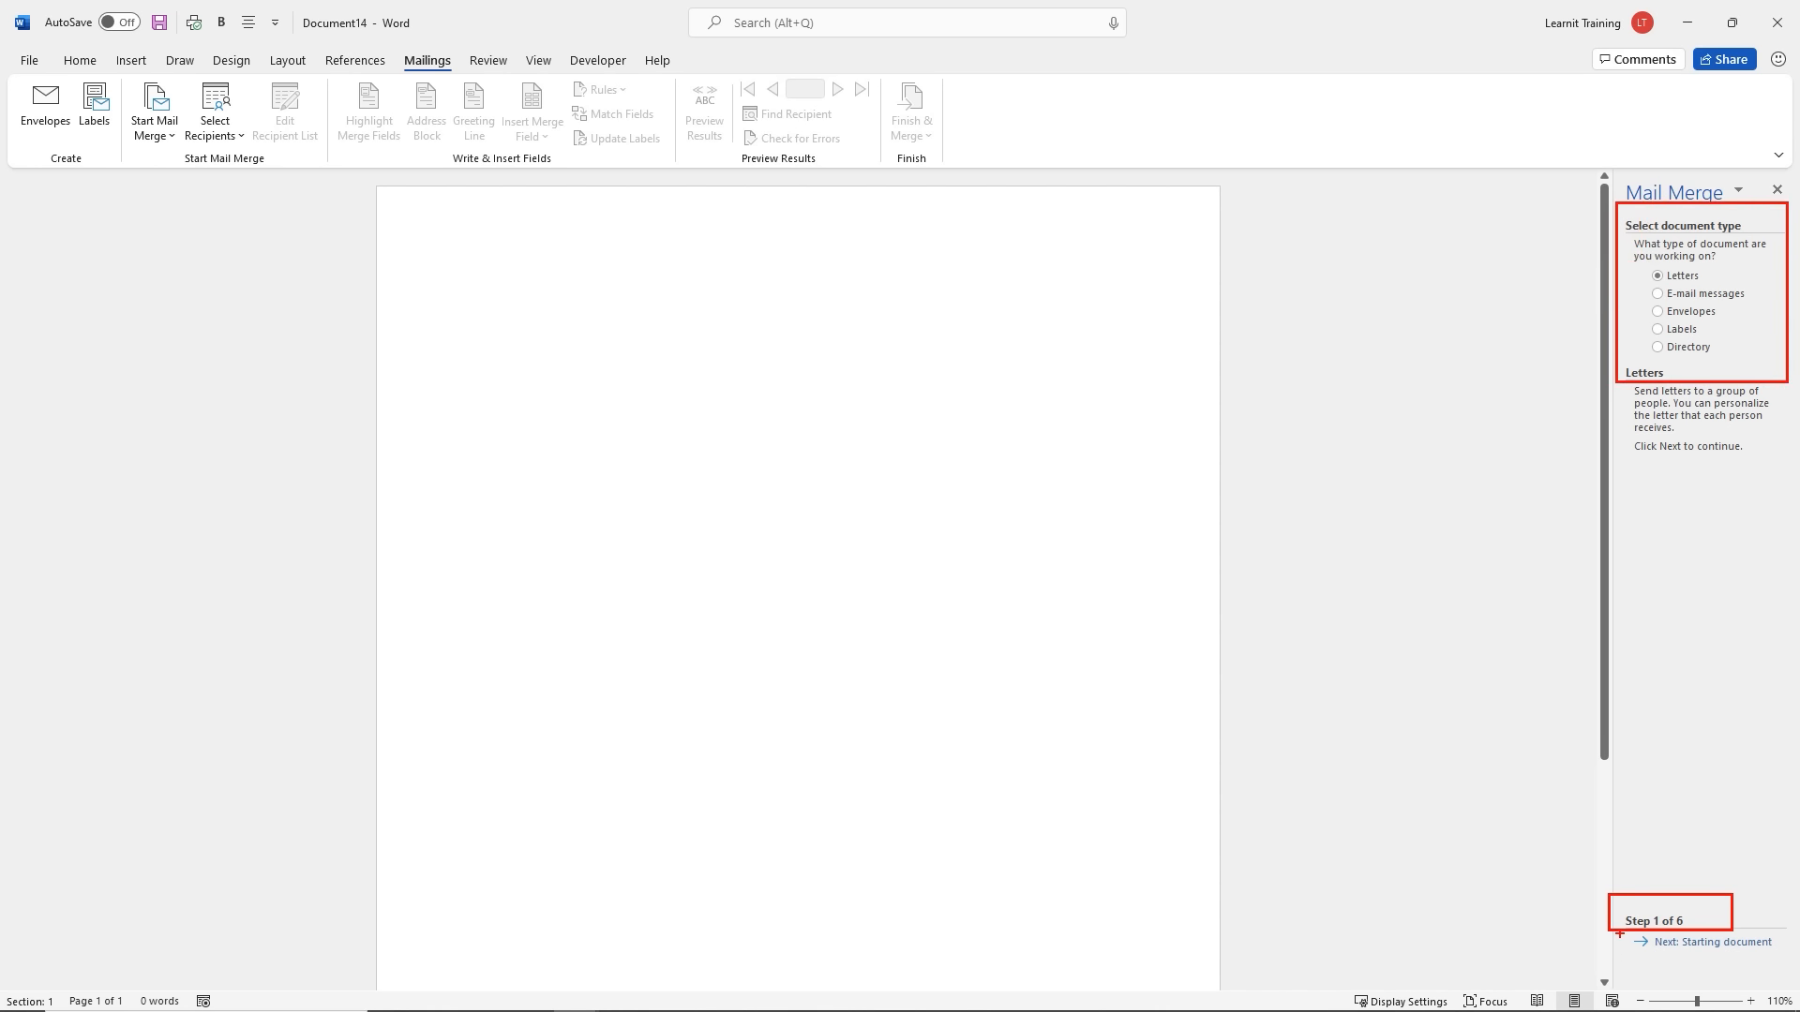
drag(1619, 932, 1779, 957)
key(Escape)
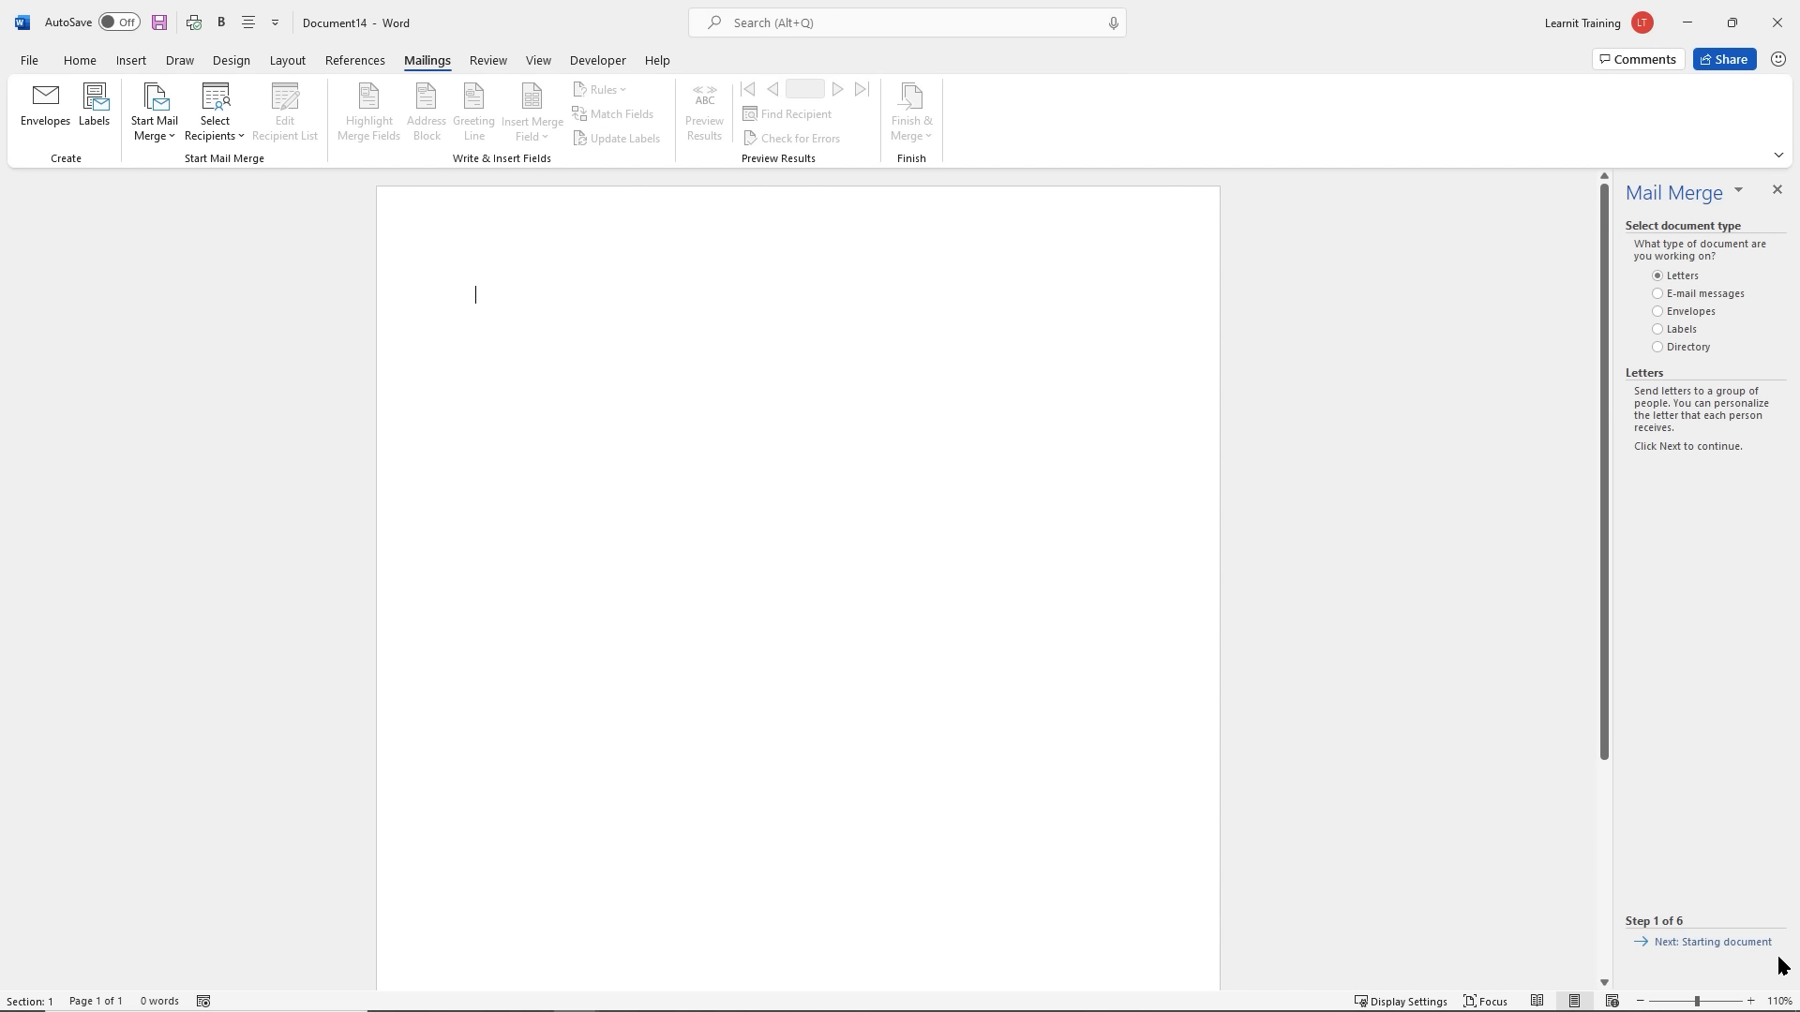
Go through the E-mail messages, Envelopes, Labels and Directory document types and read their descriptions
click(1677, 296)
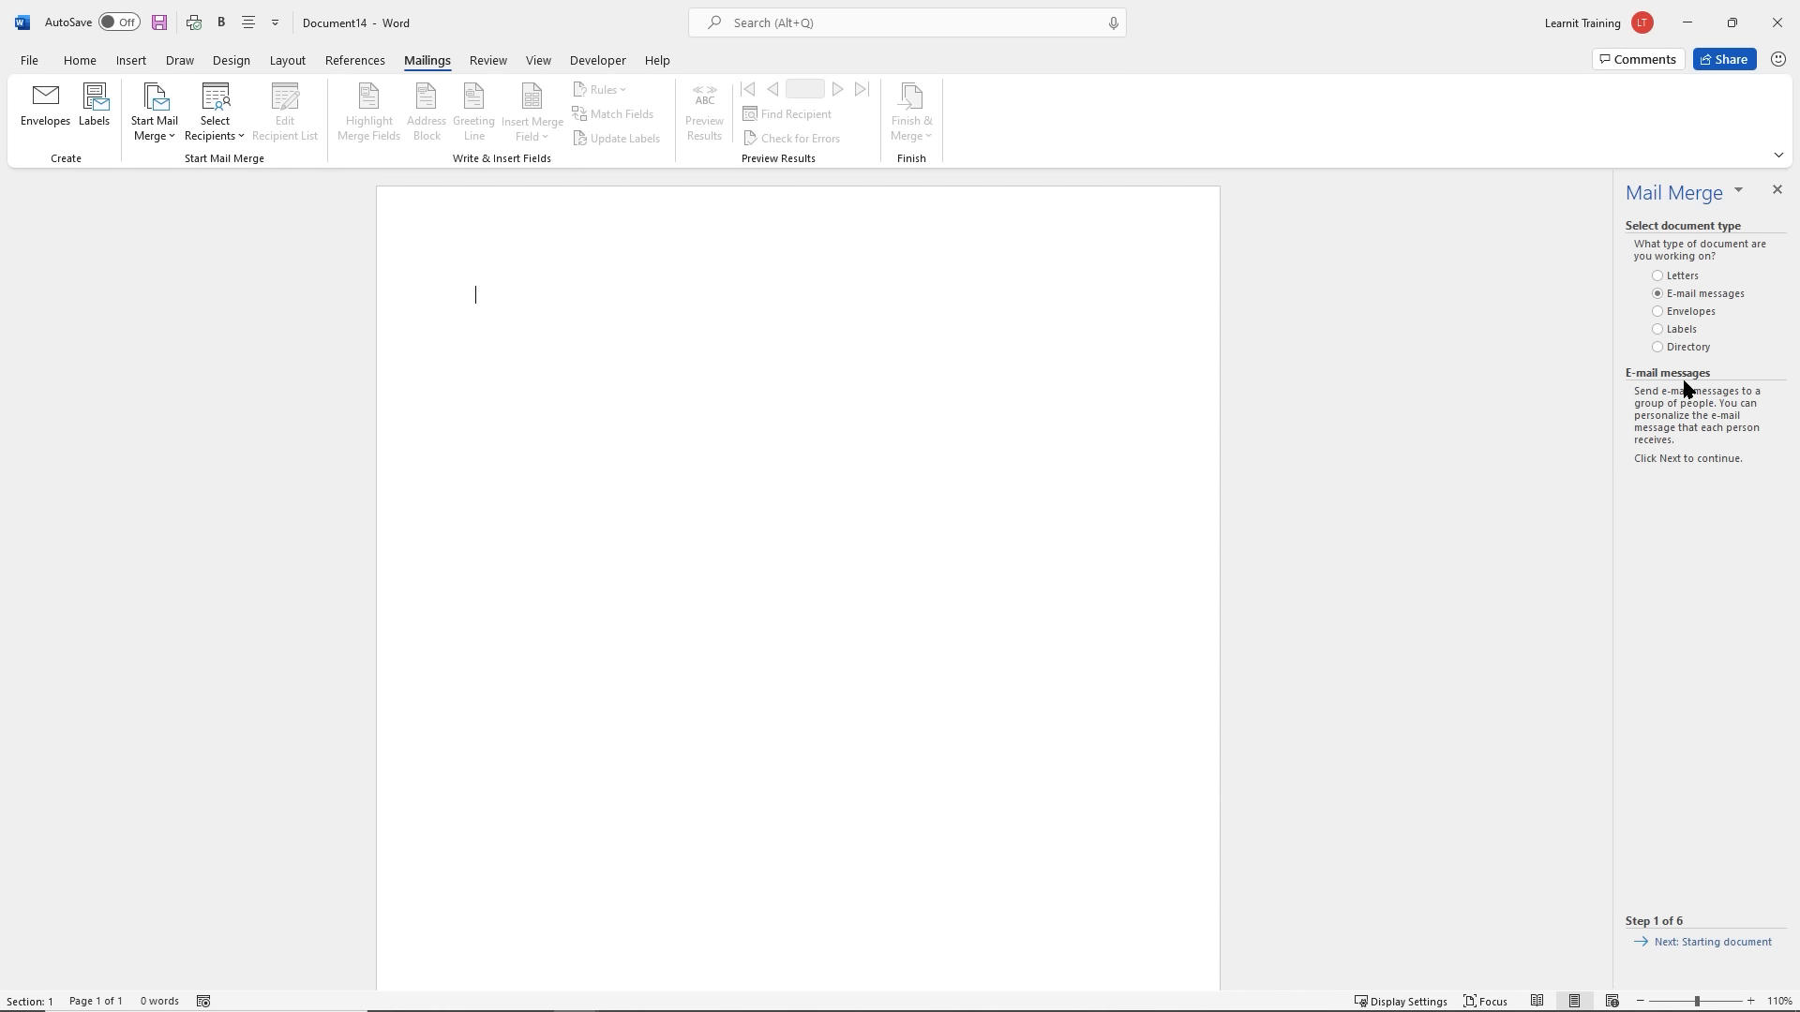
click(1688, 316)
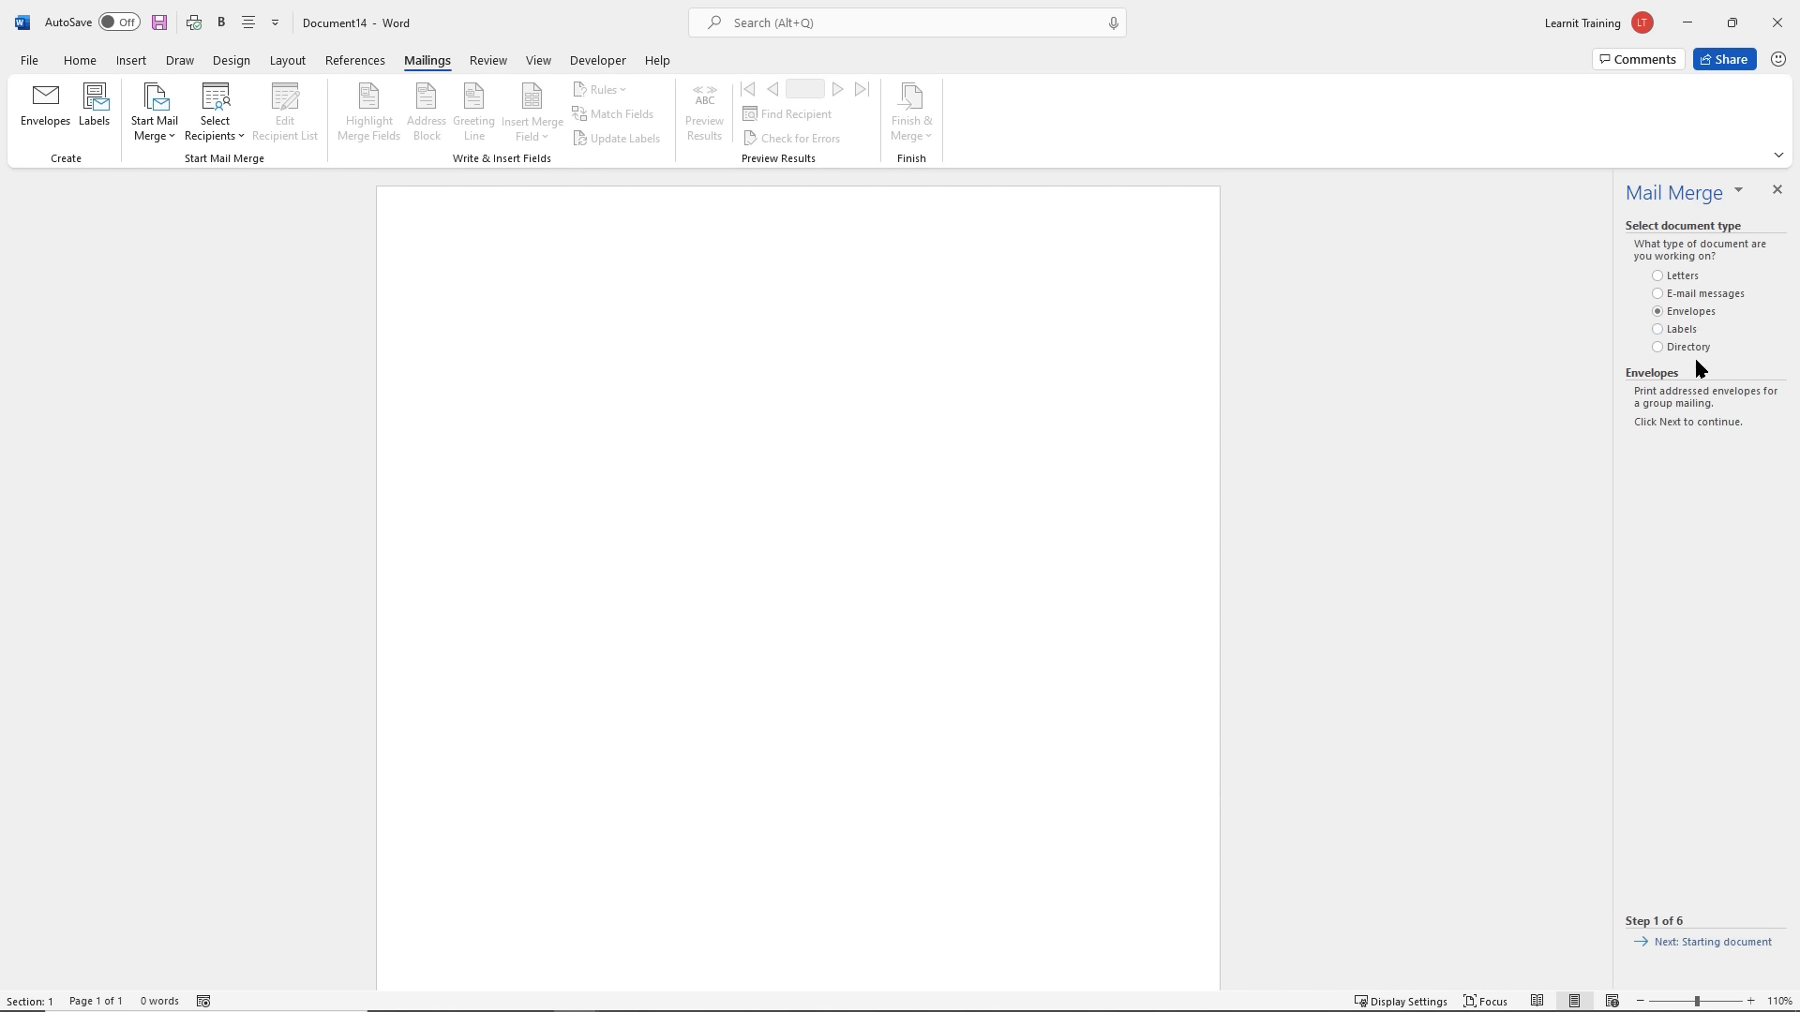
click(1684, 330)
click(1682, 347)
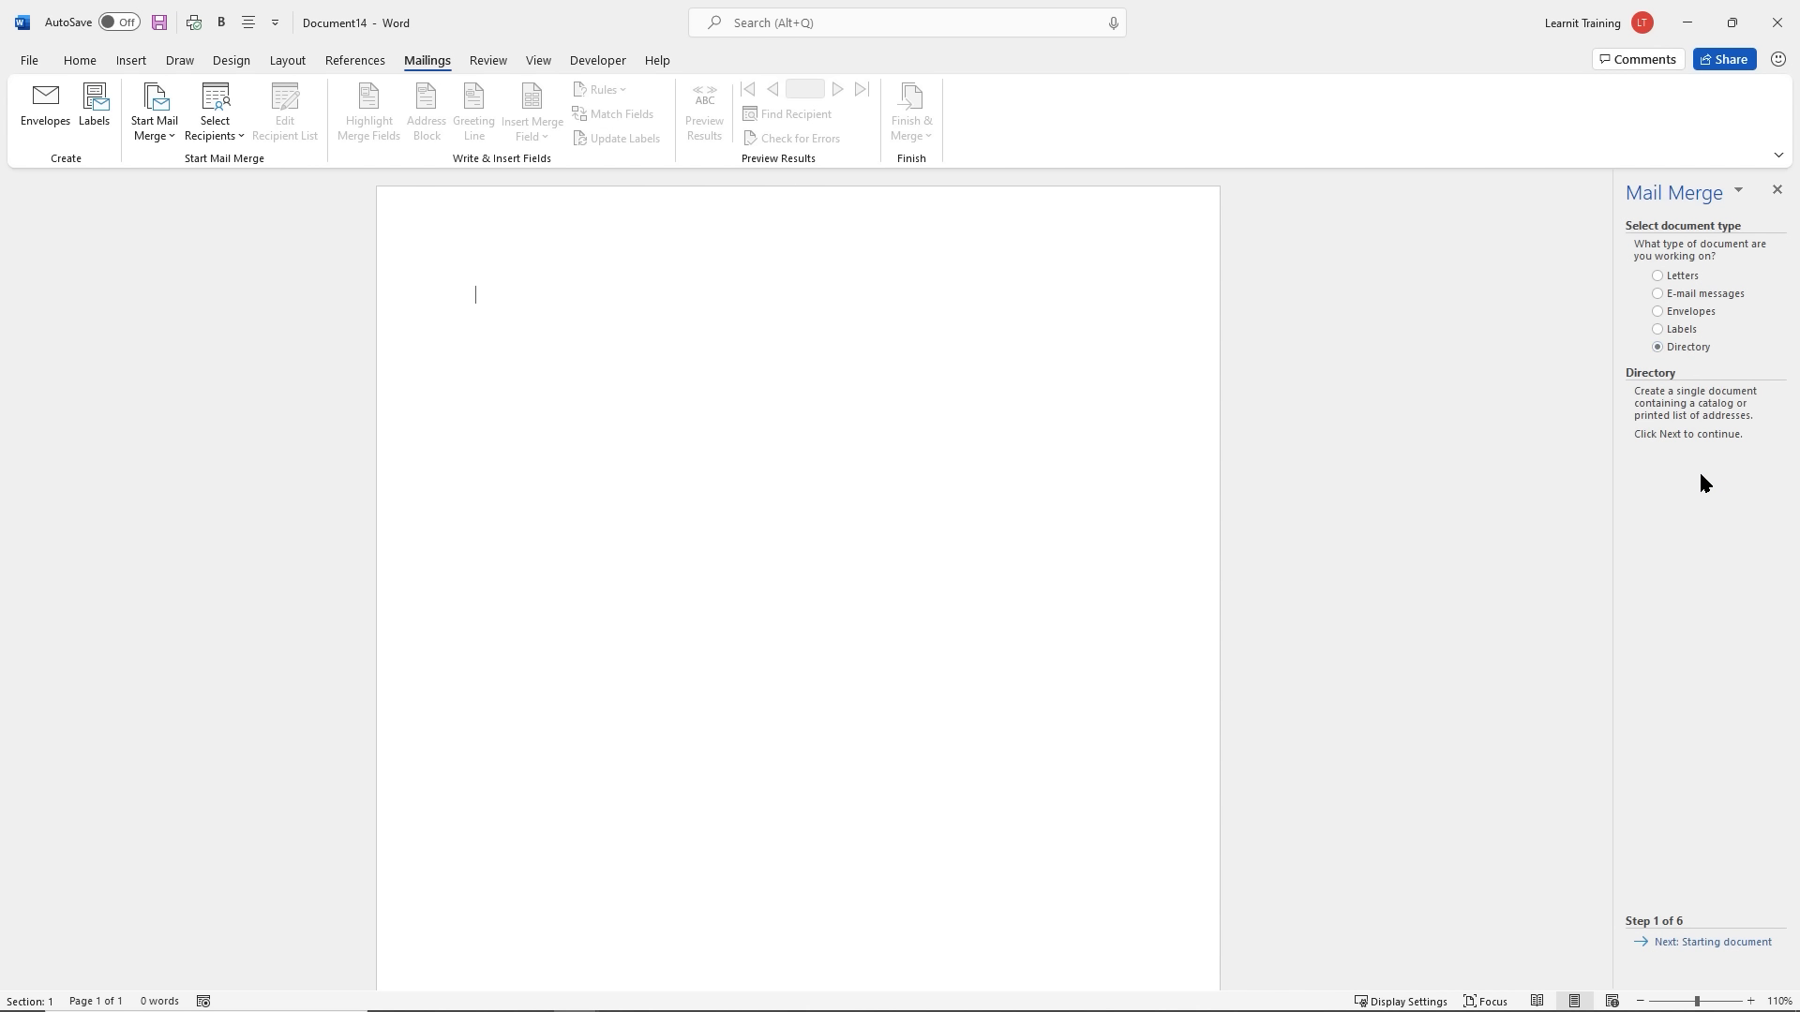
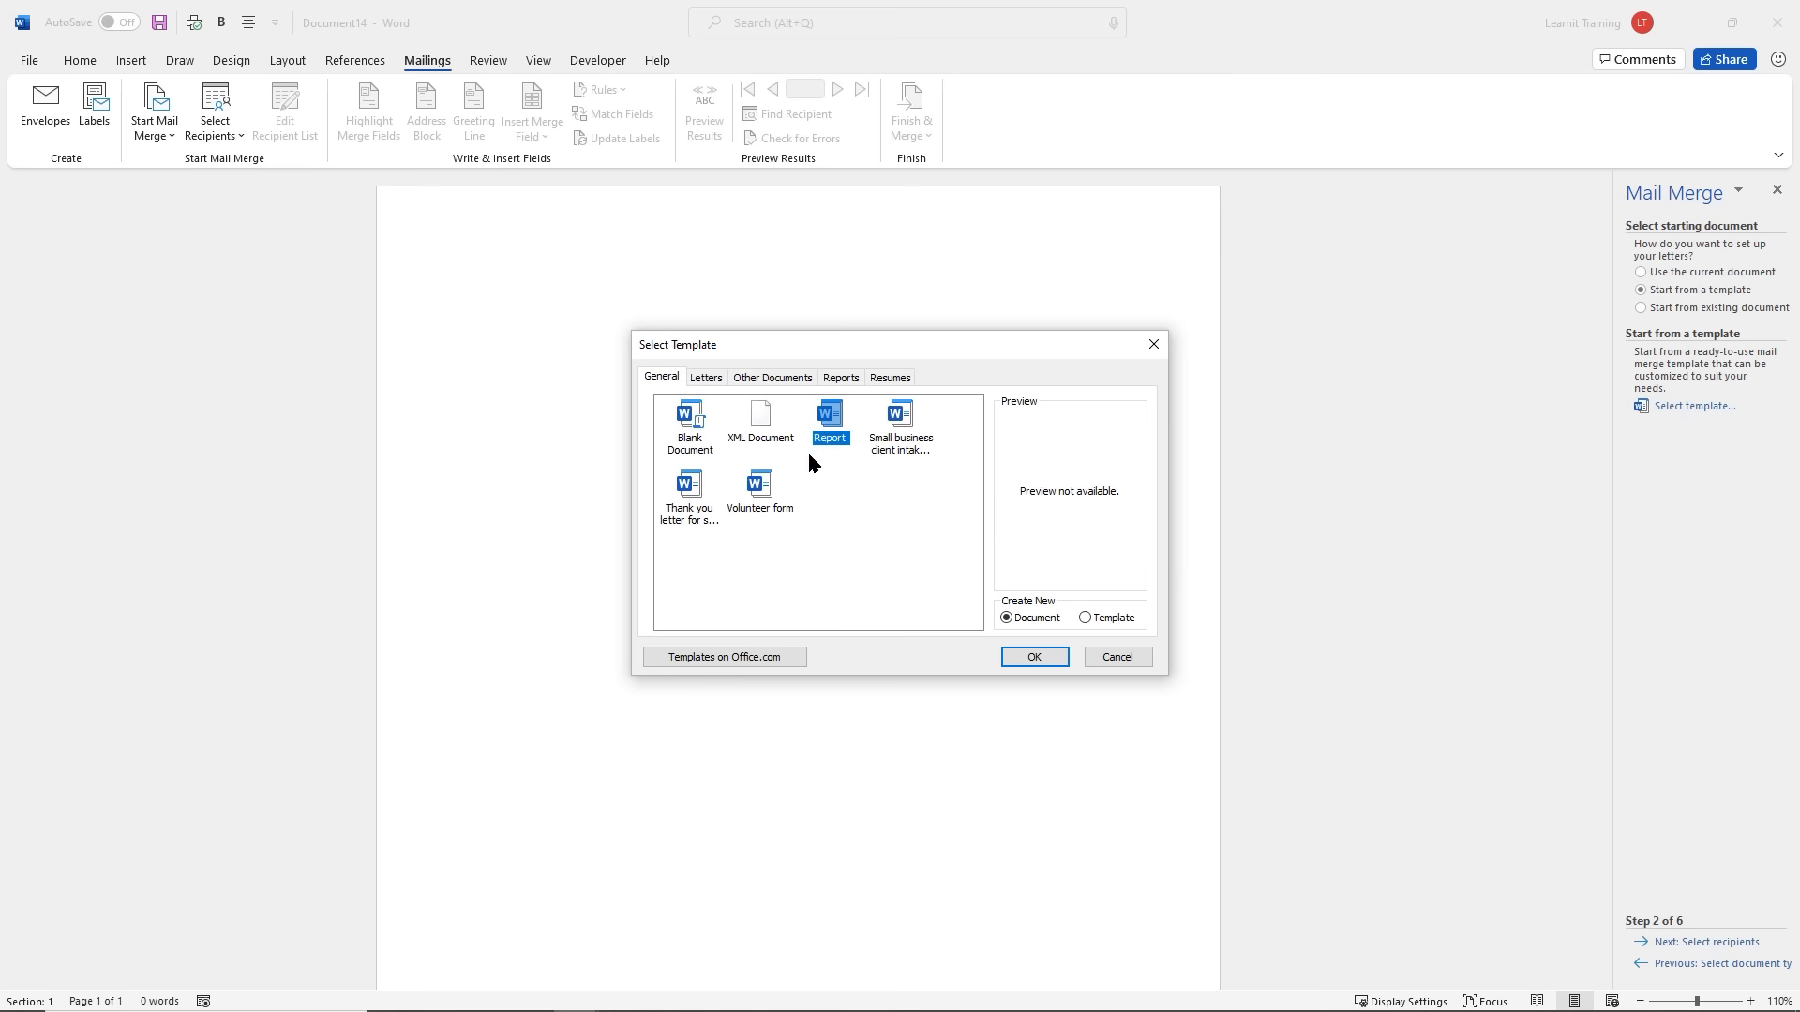
Start the merge letter from the "Thank you letter for successful job reference from former boss" template
click(689, 504)
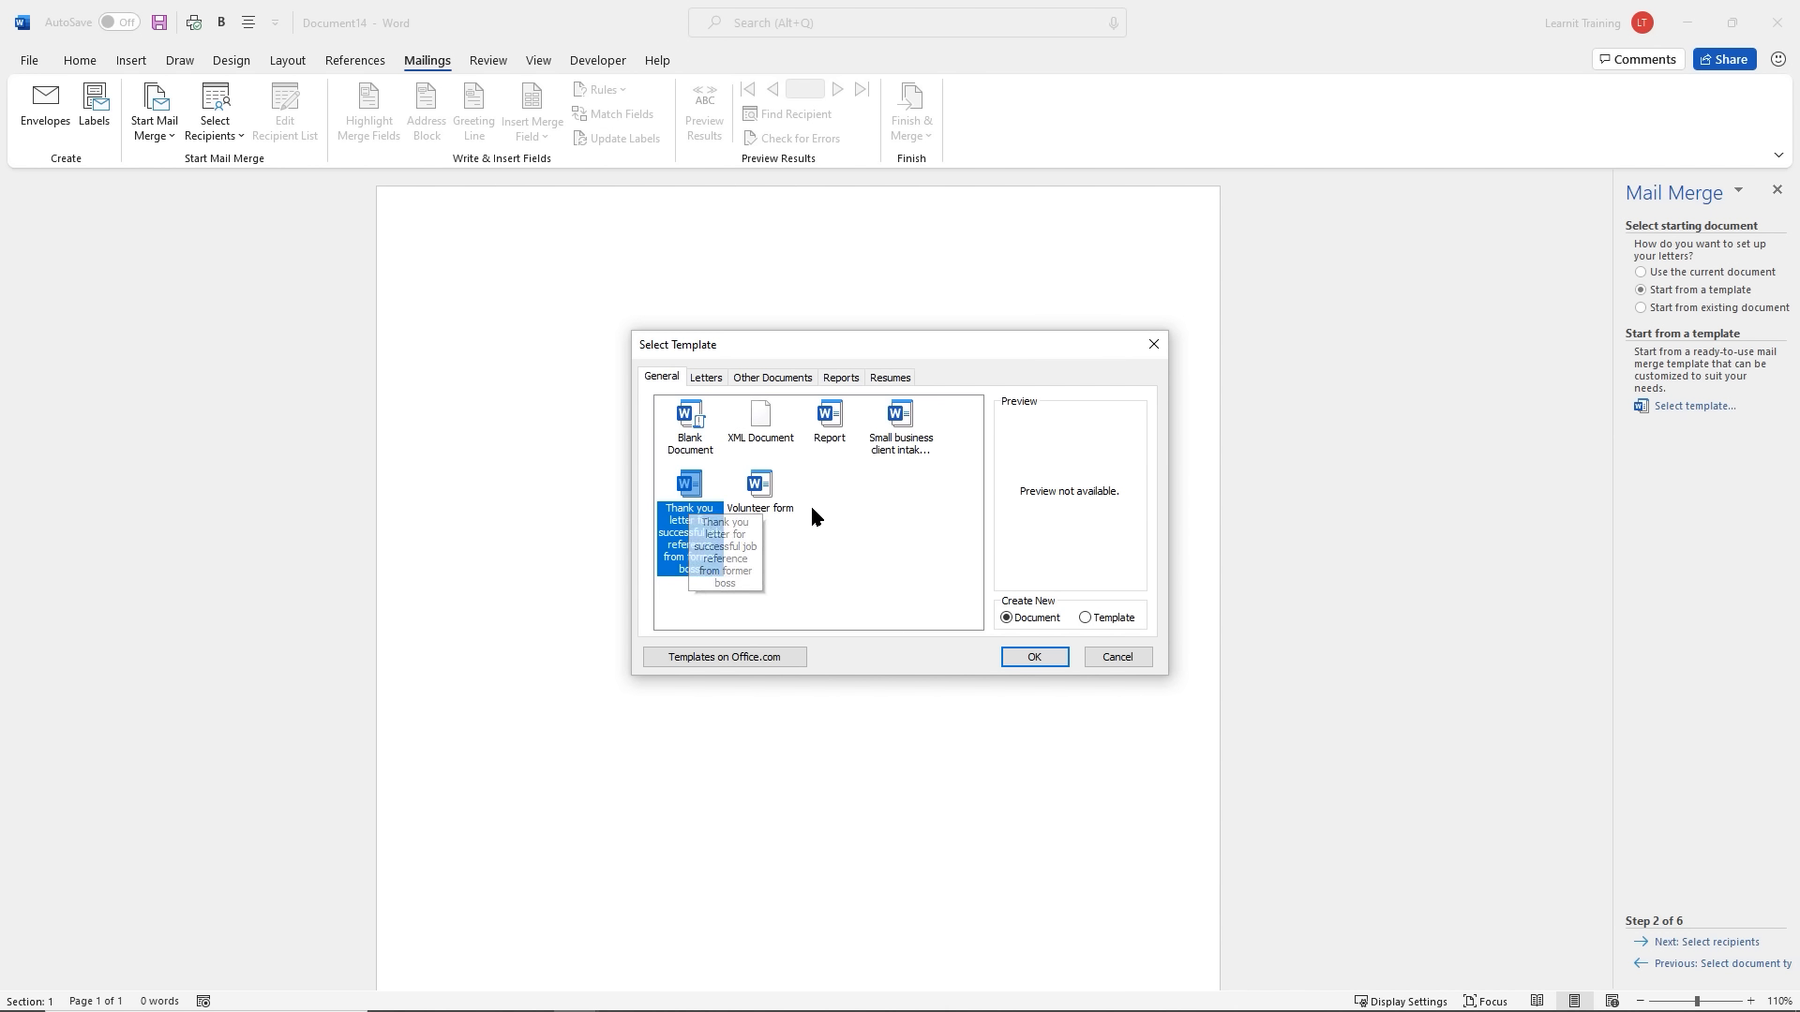
click(1034, 656)
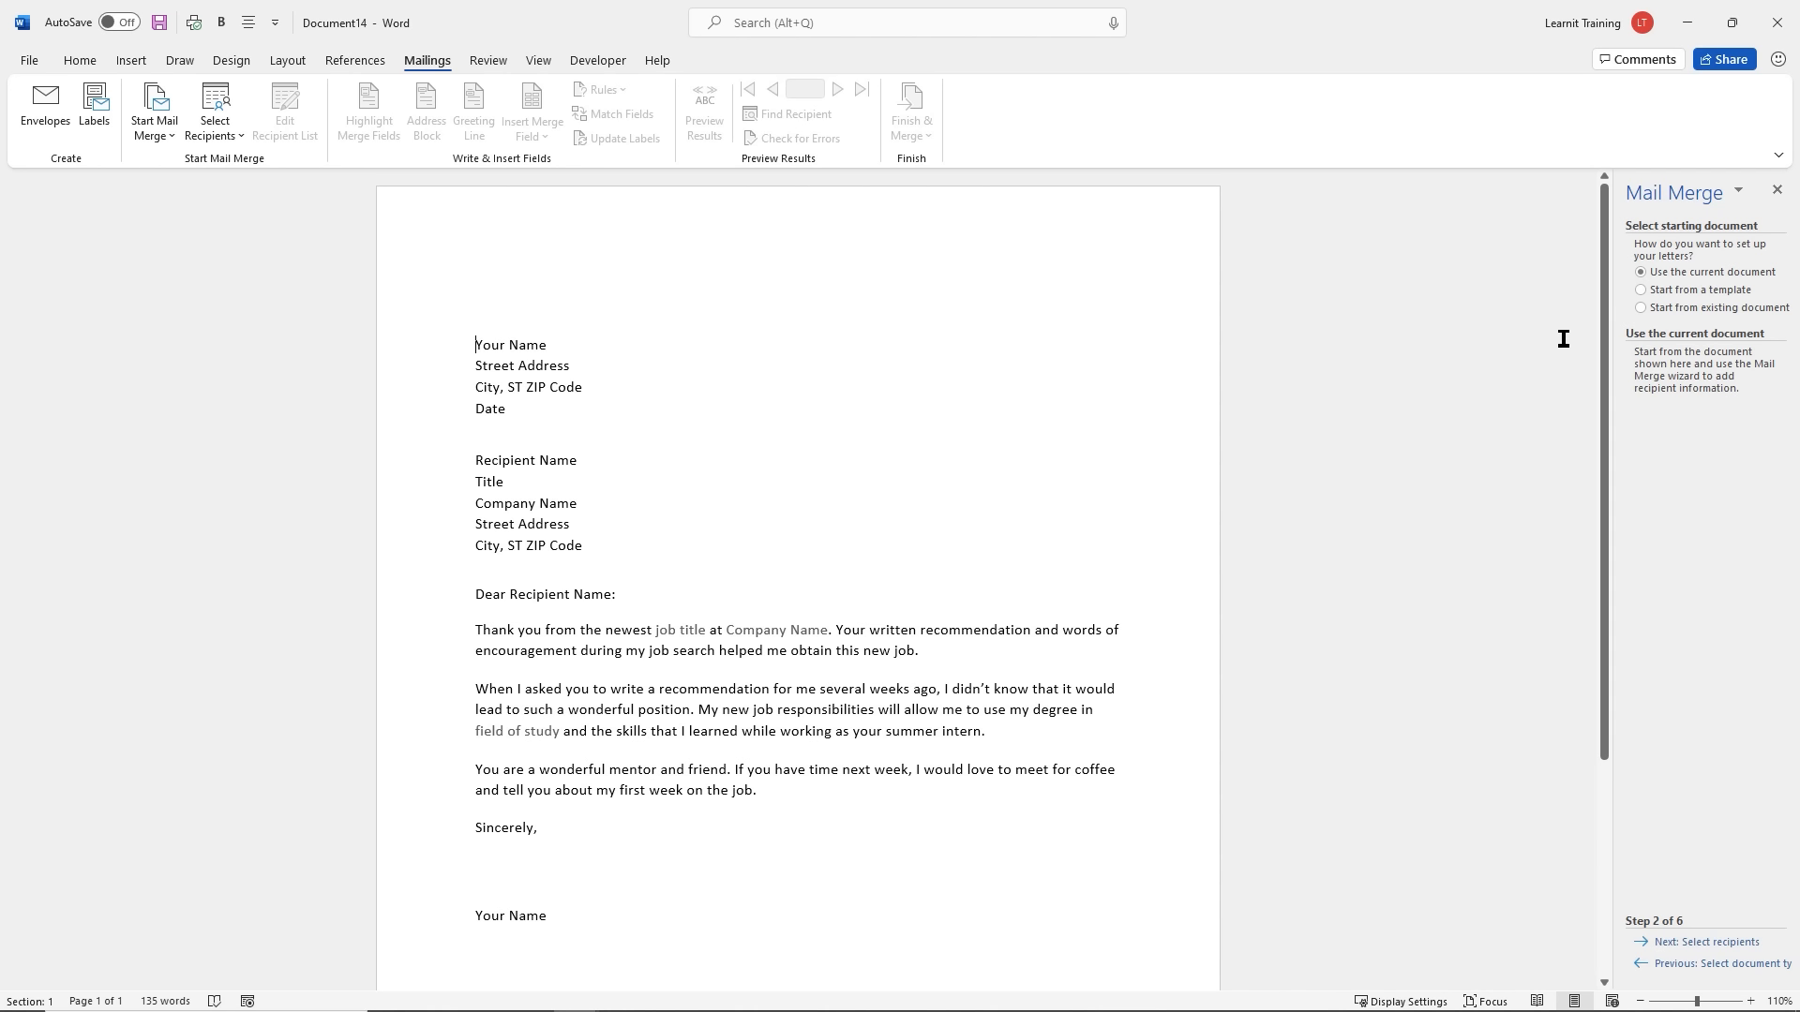
Replace the merge letter's contents by starting from the existing document "Mail merge letter"
click(1672, 308)
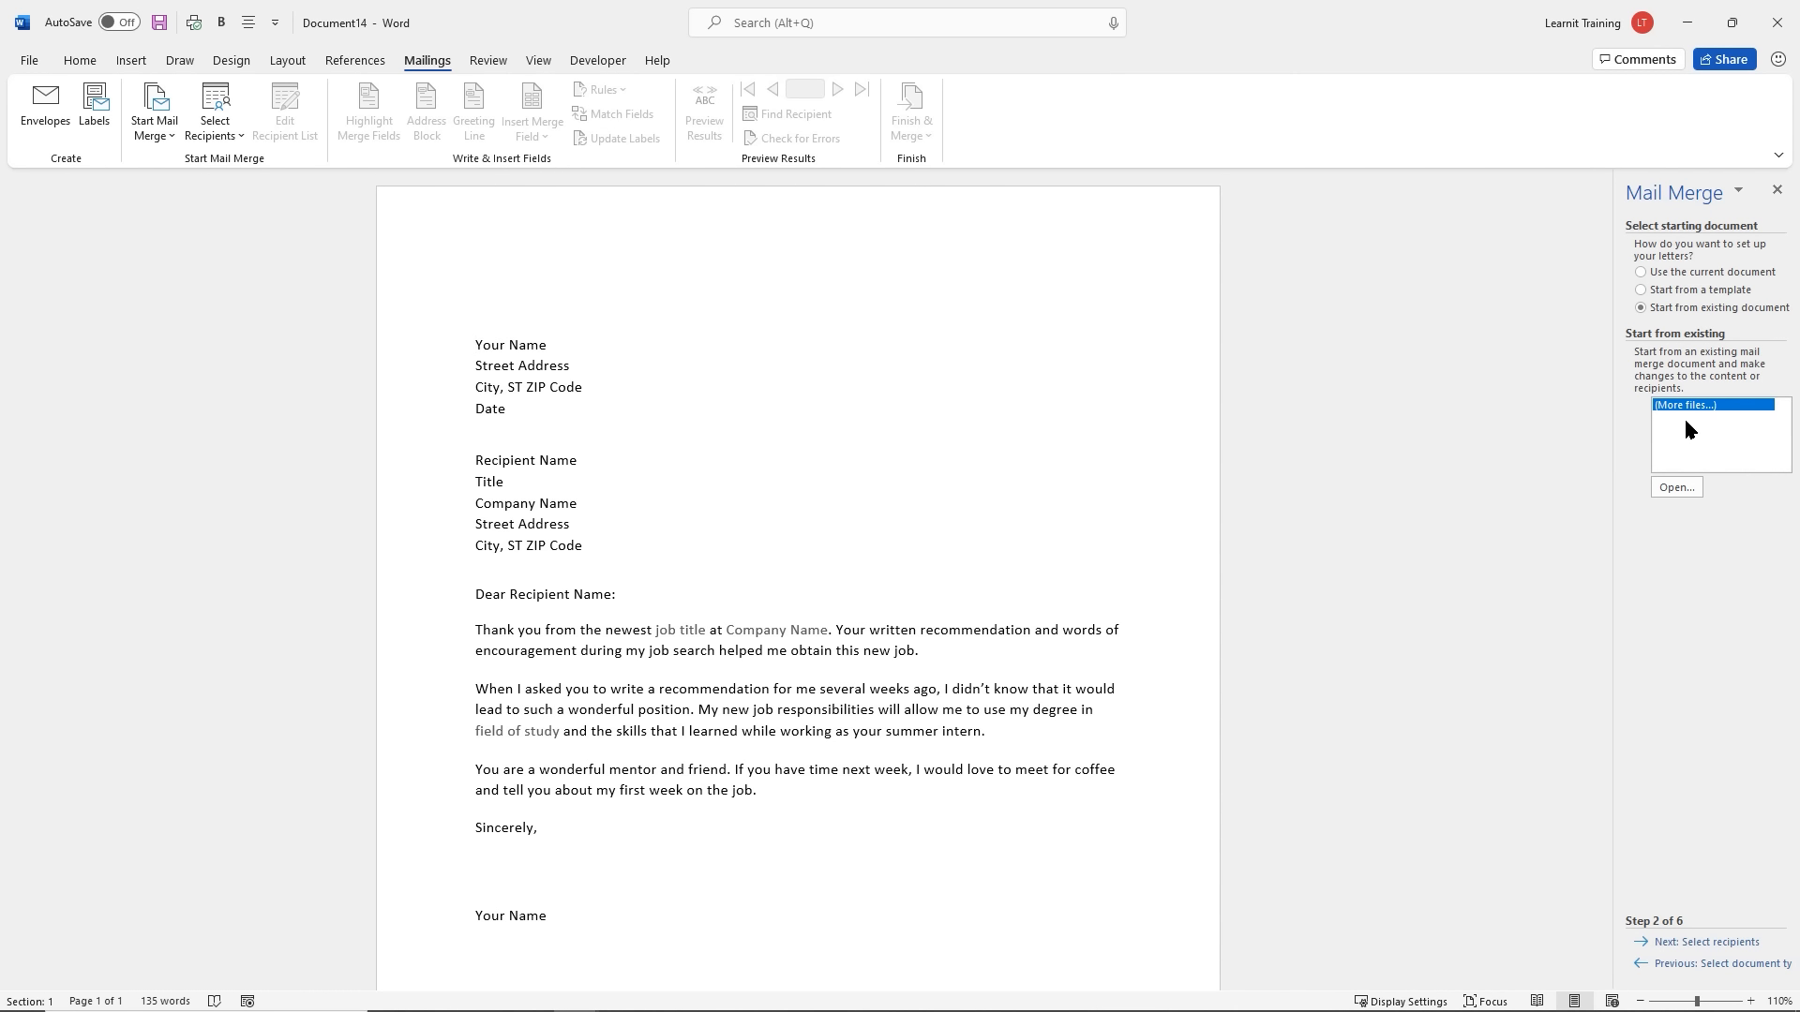
click(1676, 488)
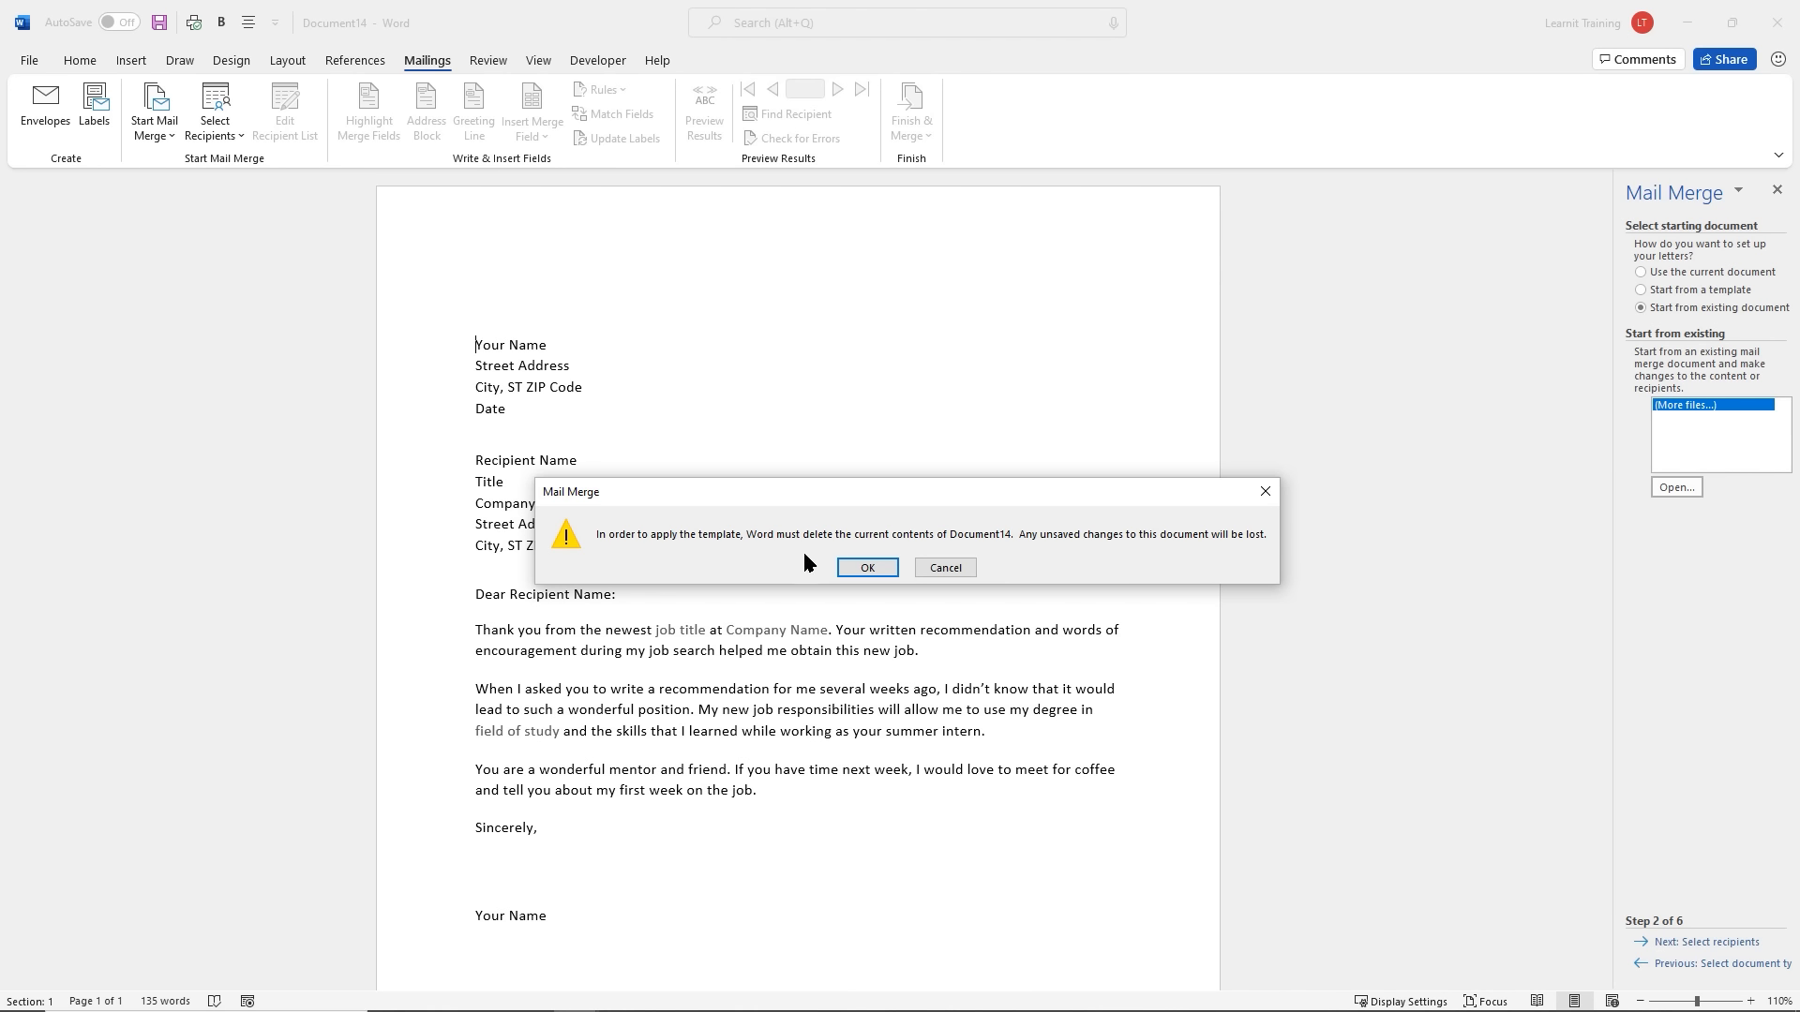
click(867, 567)
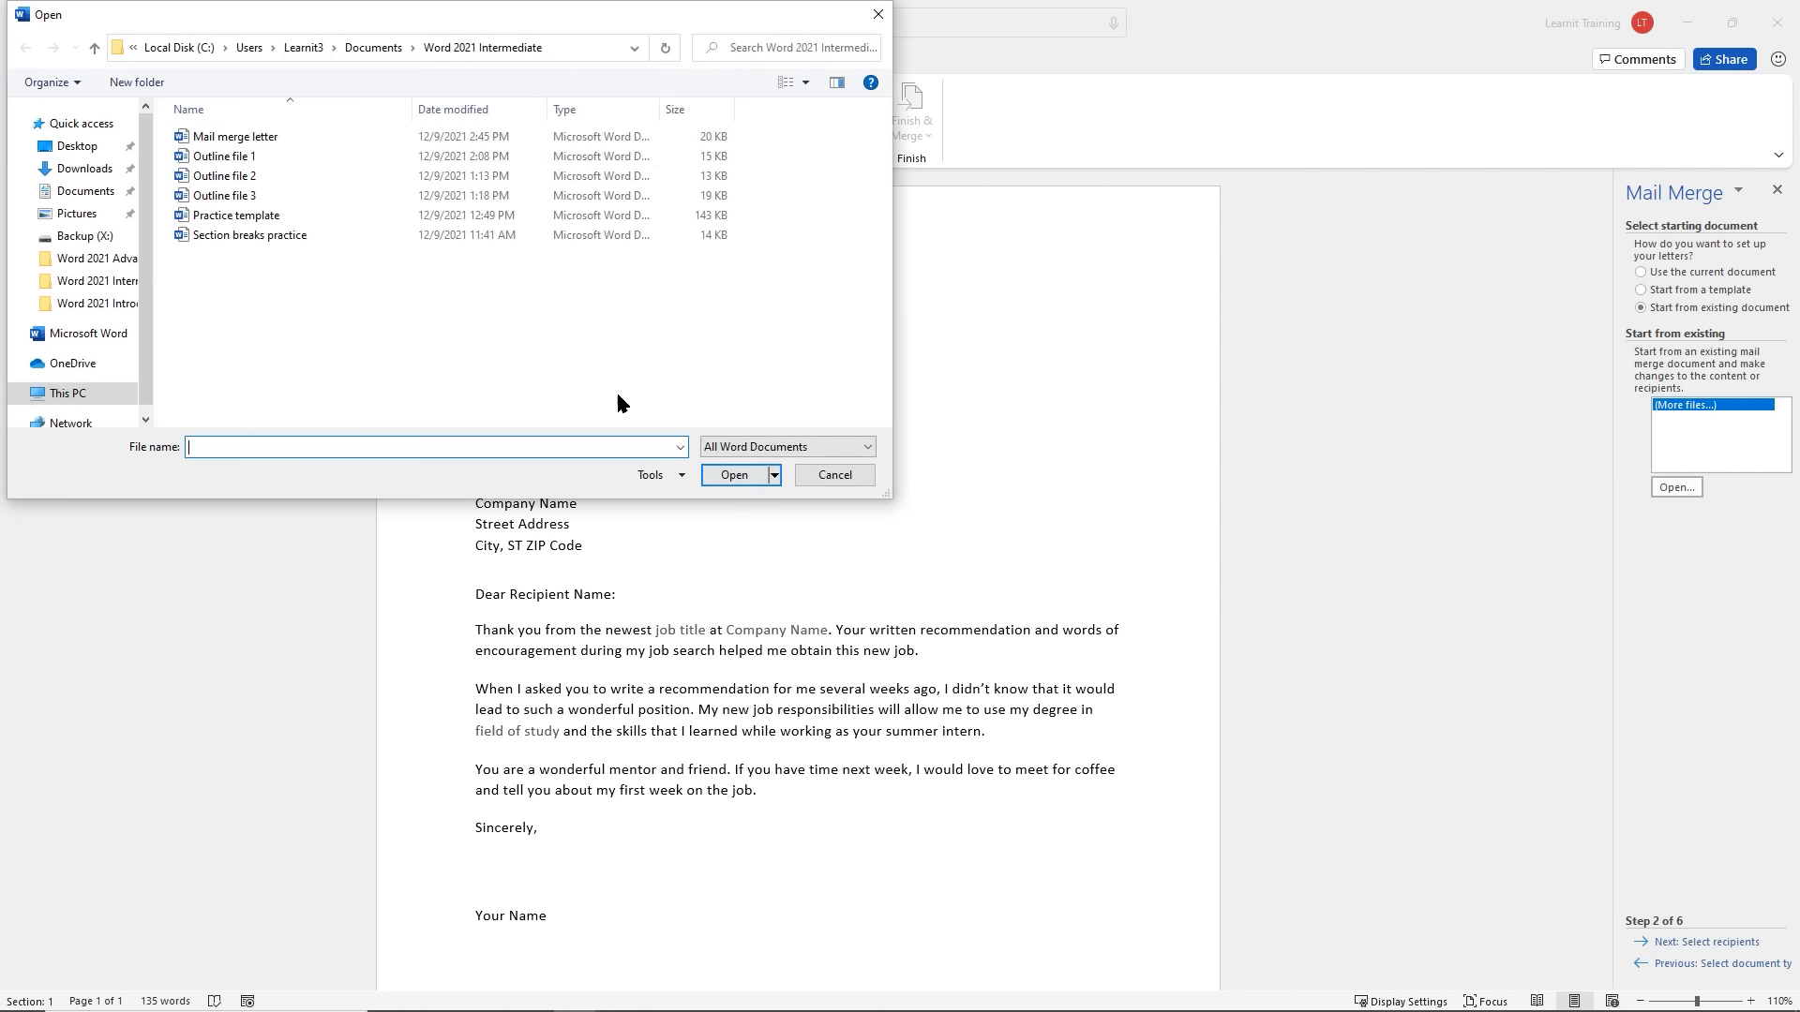
click(236, 139)
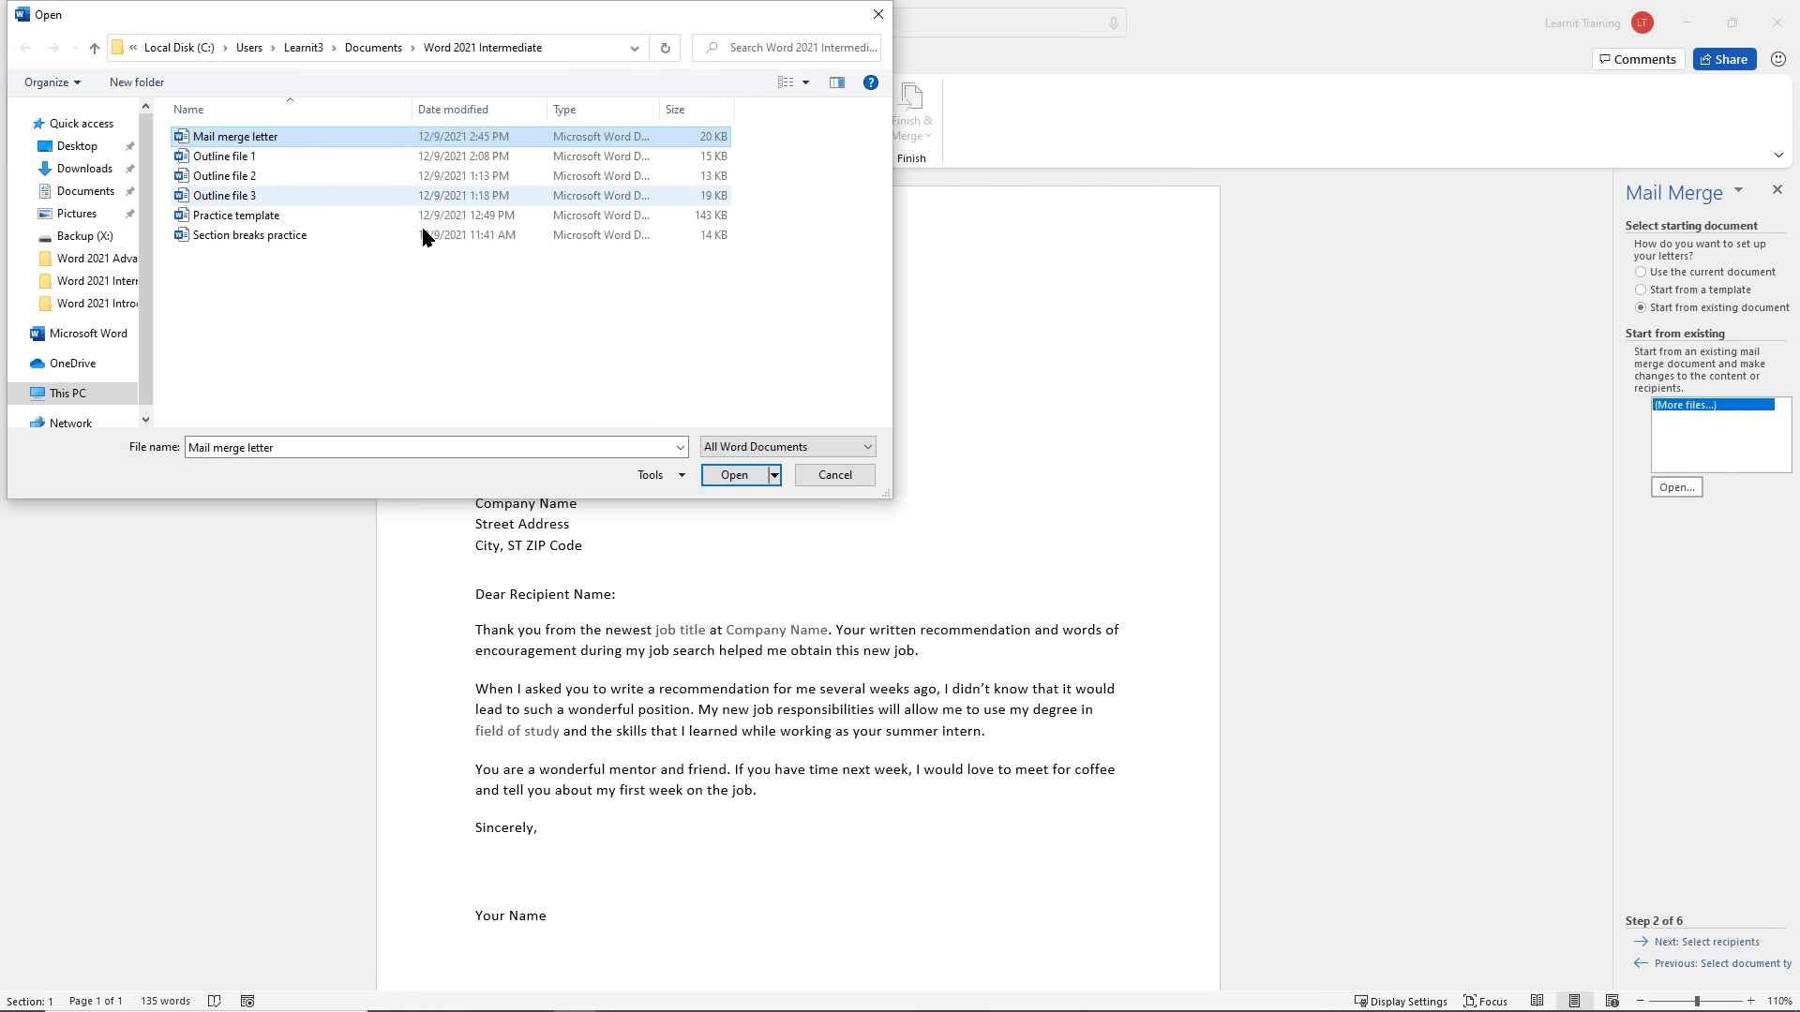
click(736, 476)
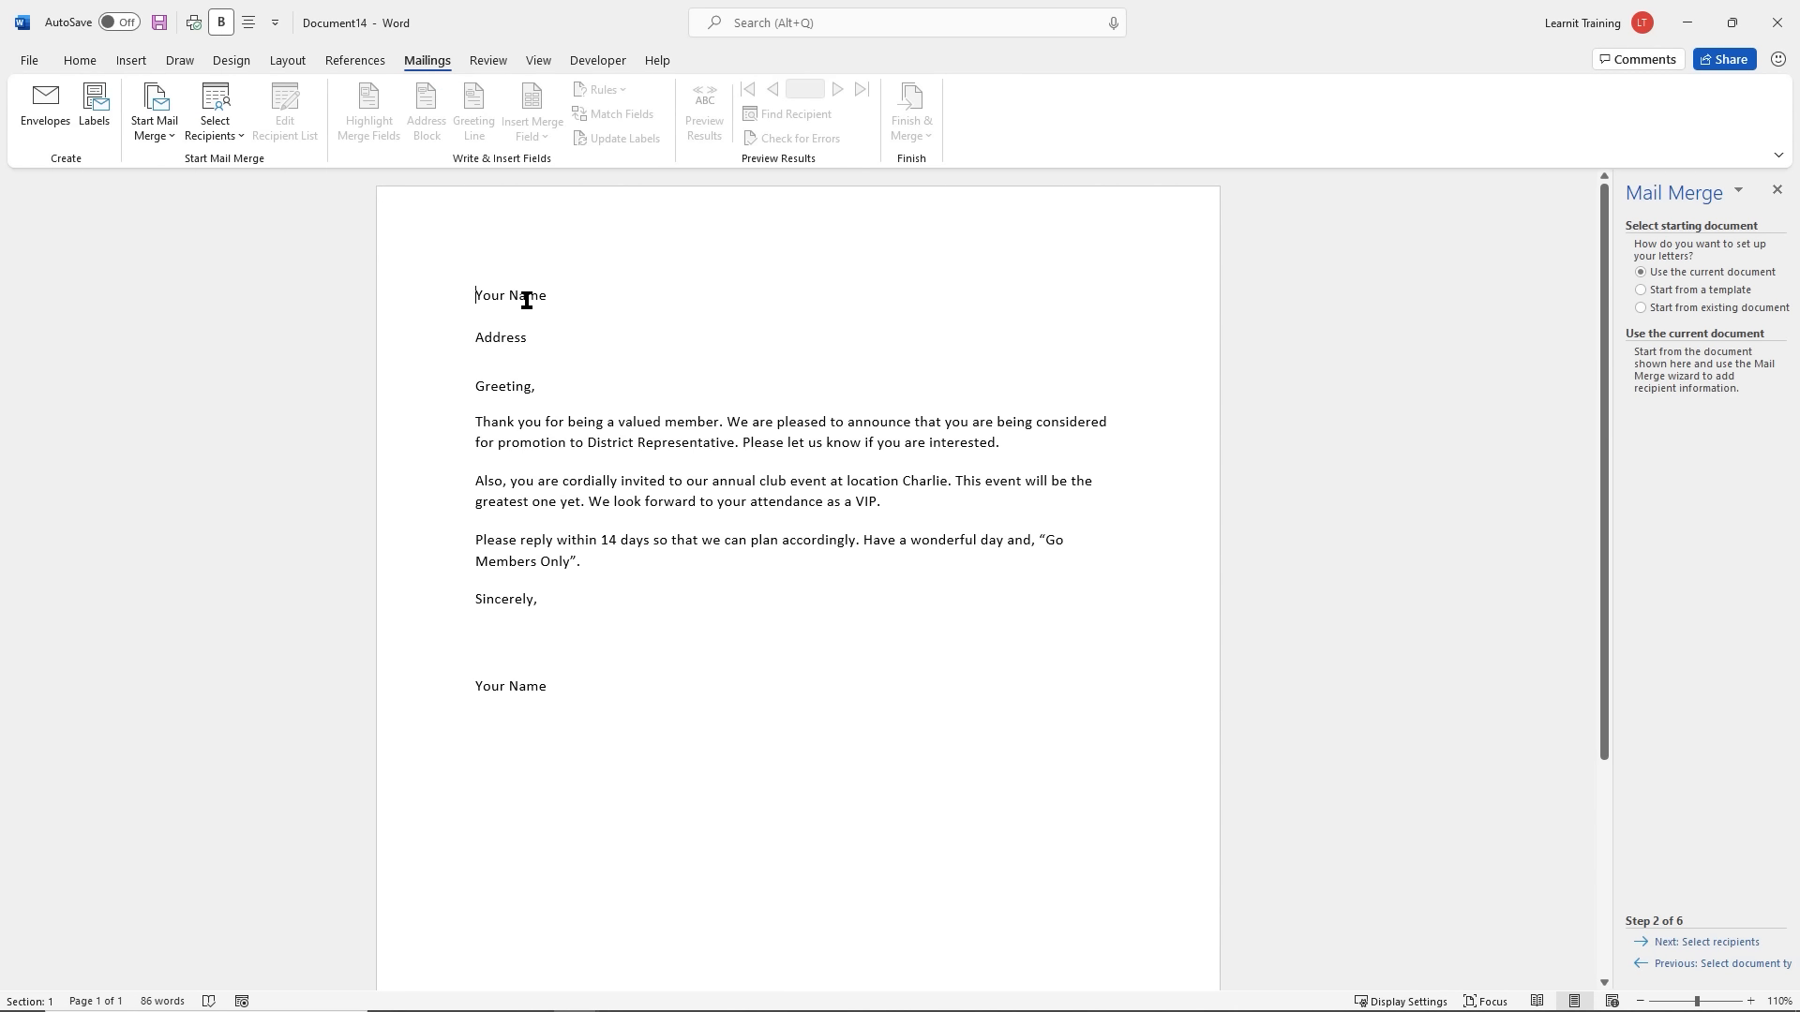
Apply the Intense Reference style to both "Your Name" lines, above the address and below "Sincerely"
triple_click(531, 297)
click(80, 60)
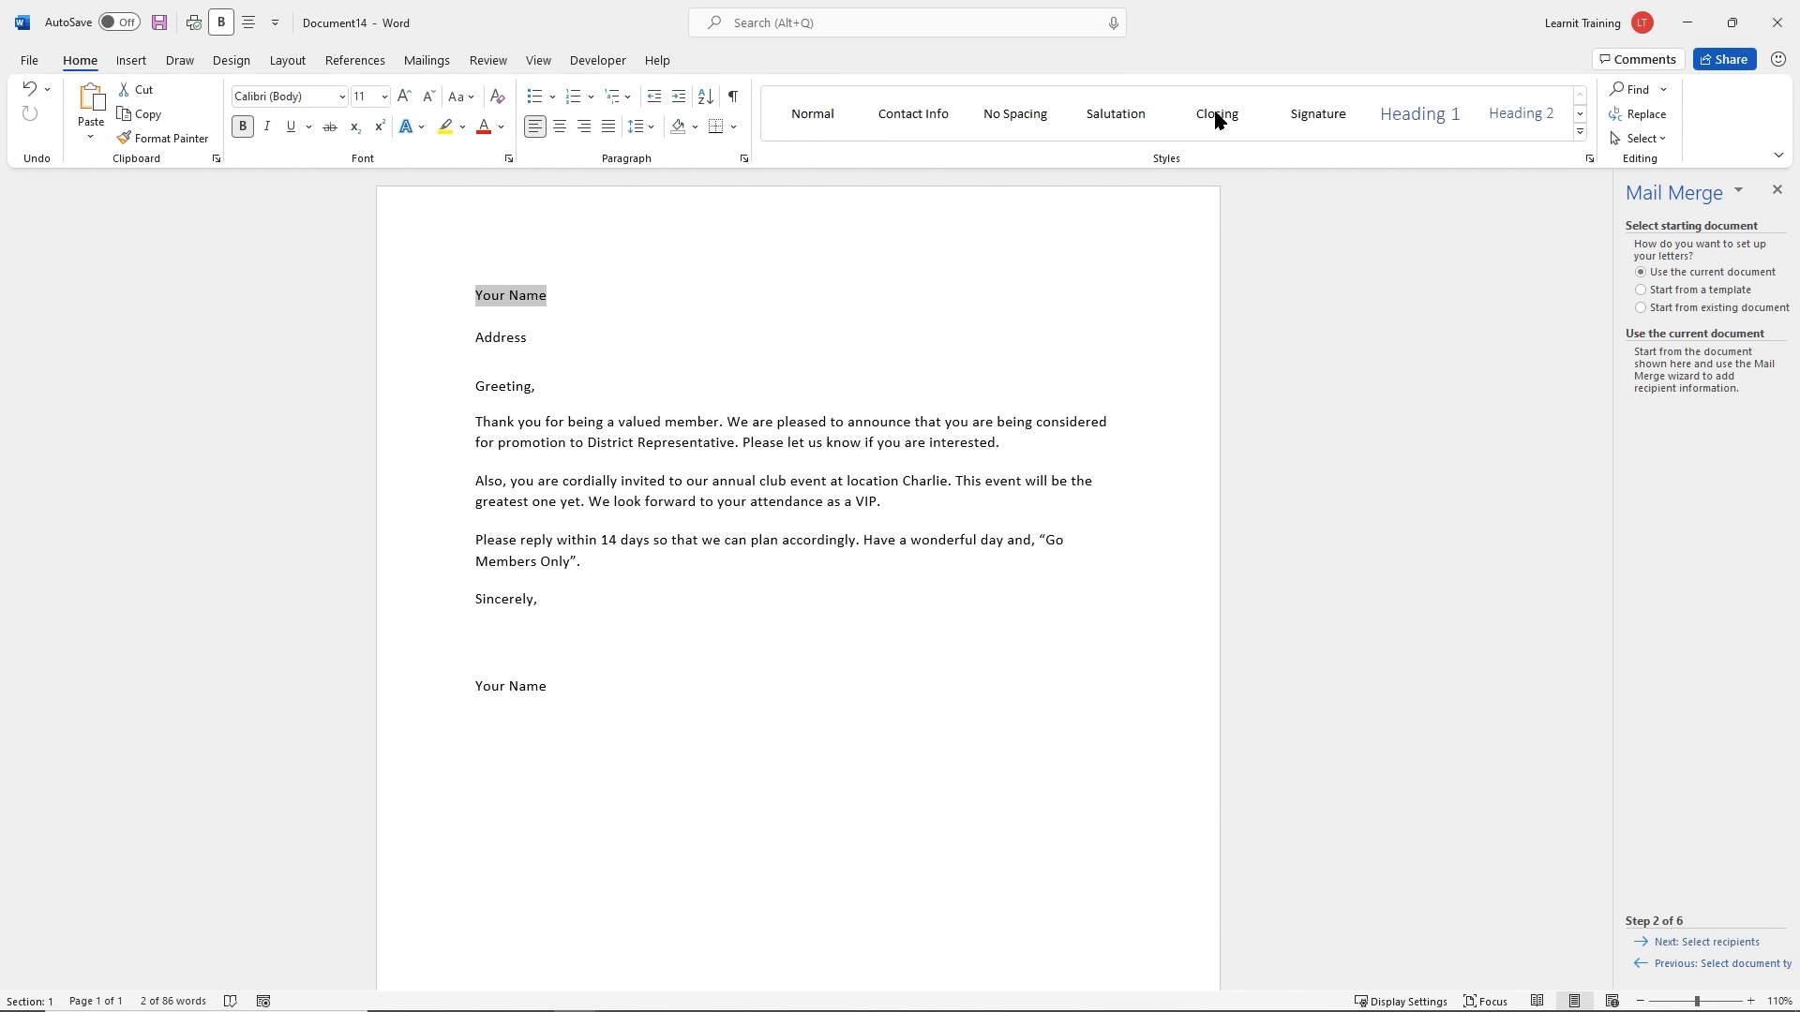
click(1583, 134)
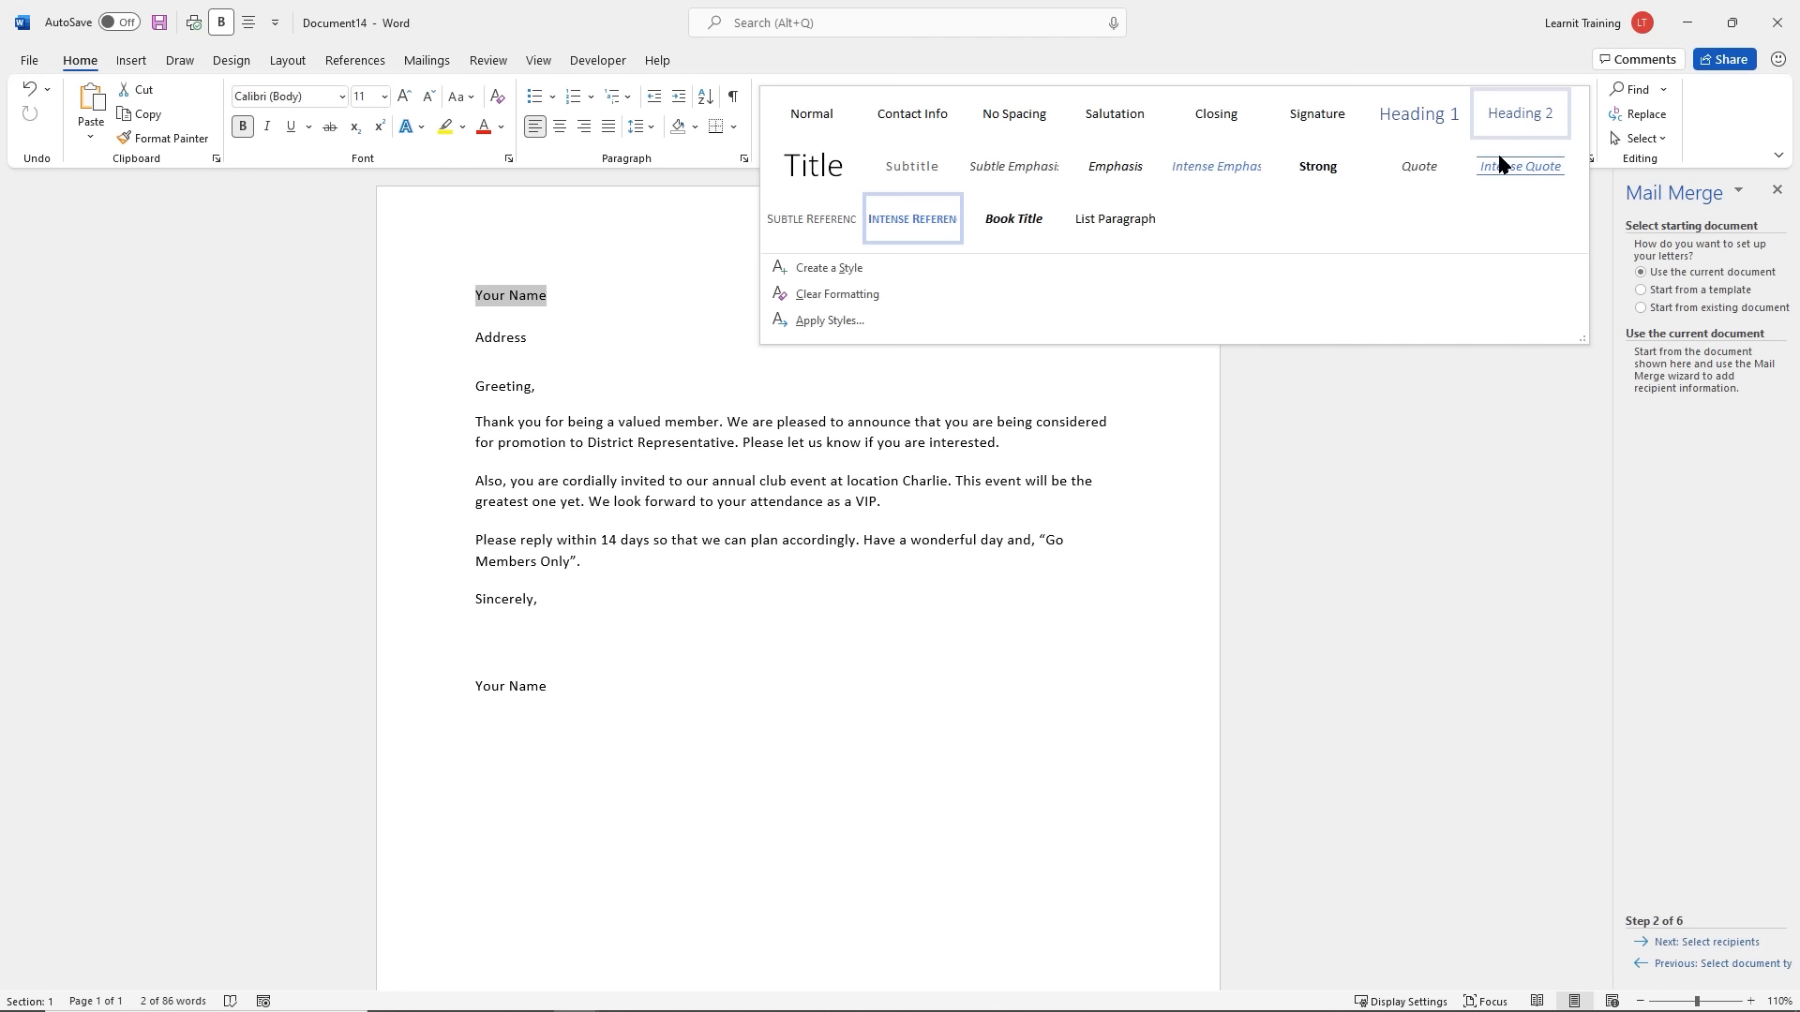
click(915, 219)
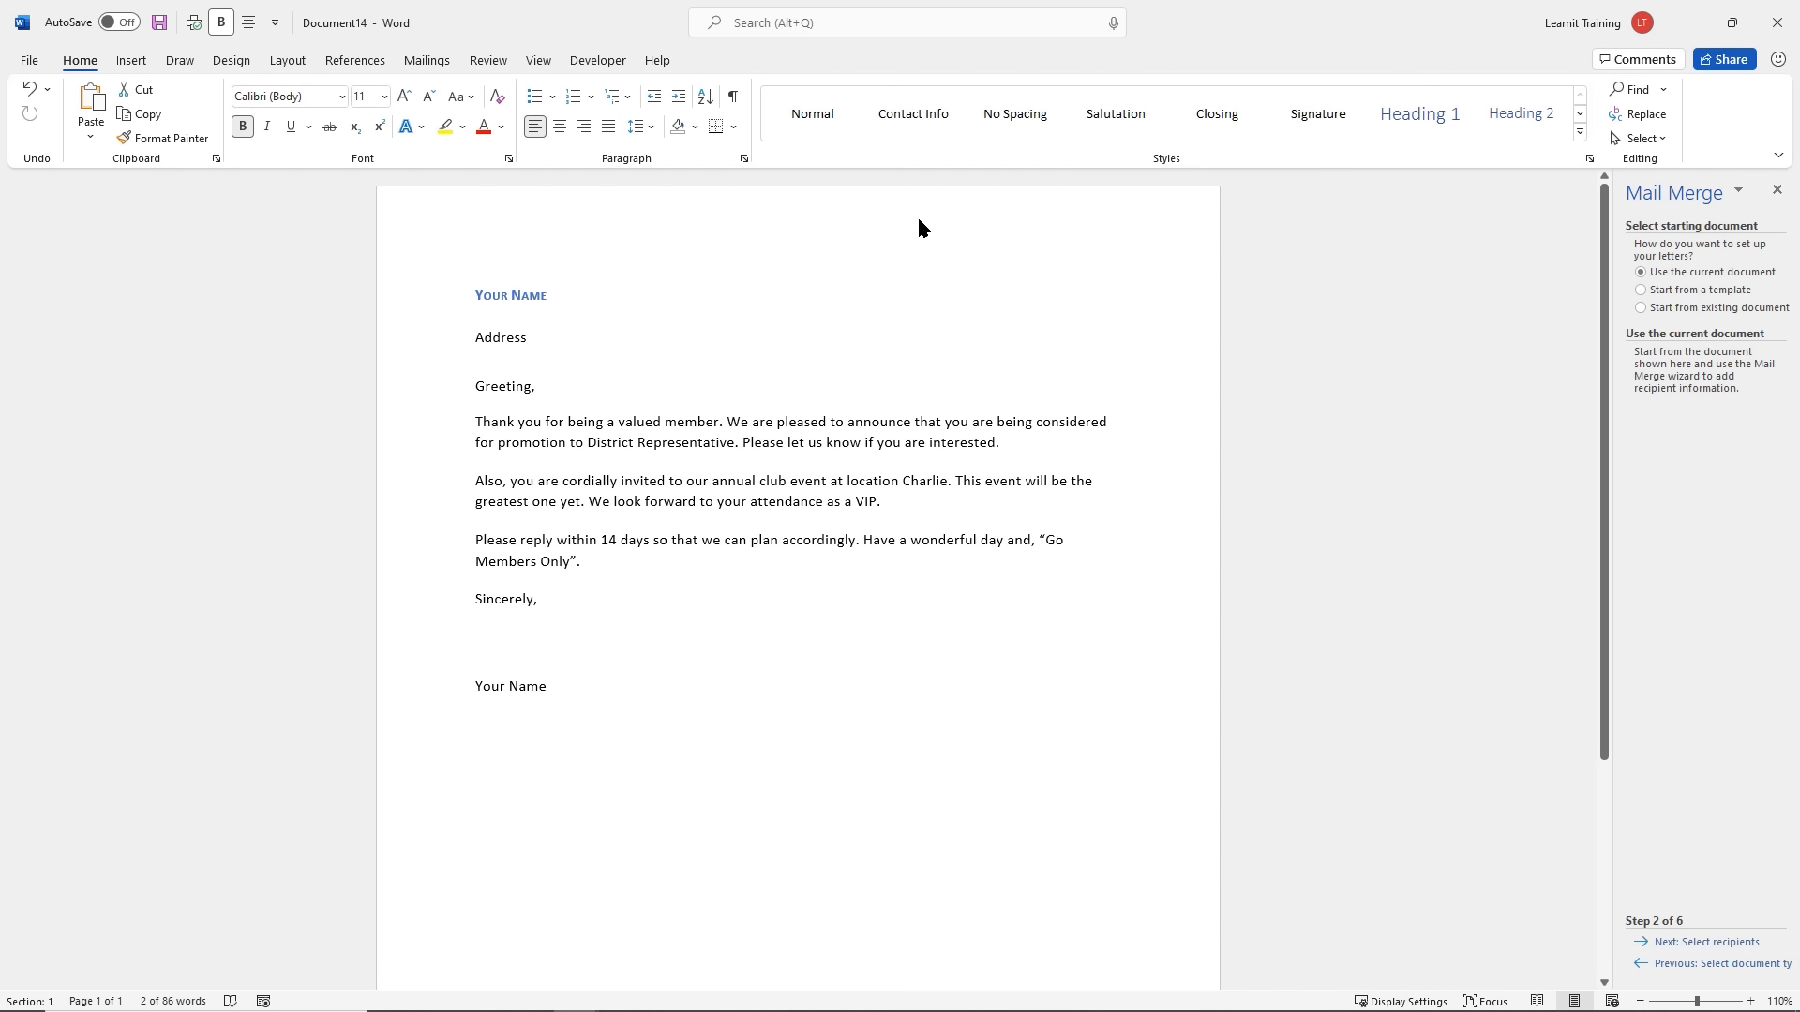
click(517, 687)
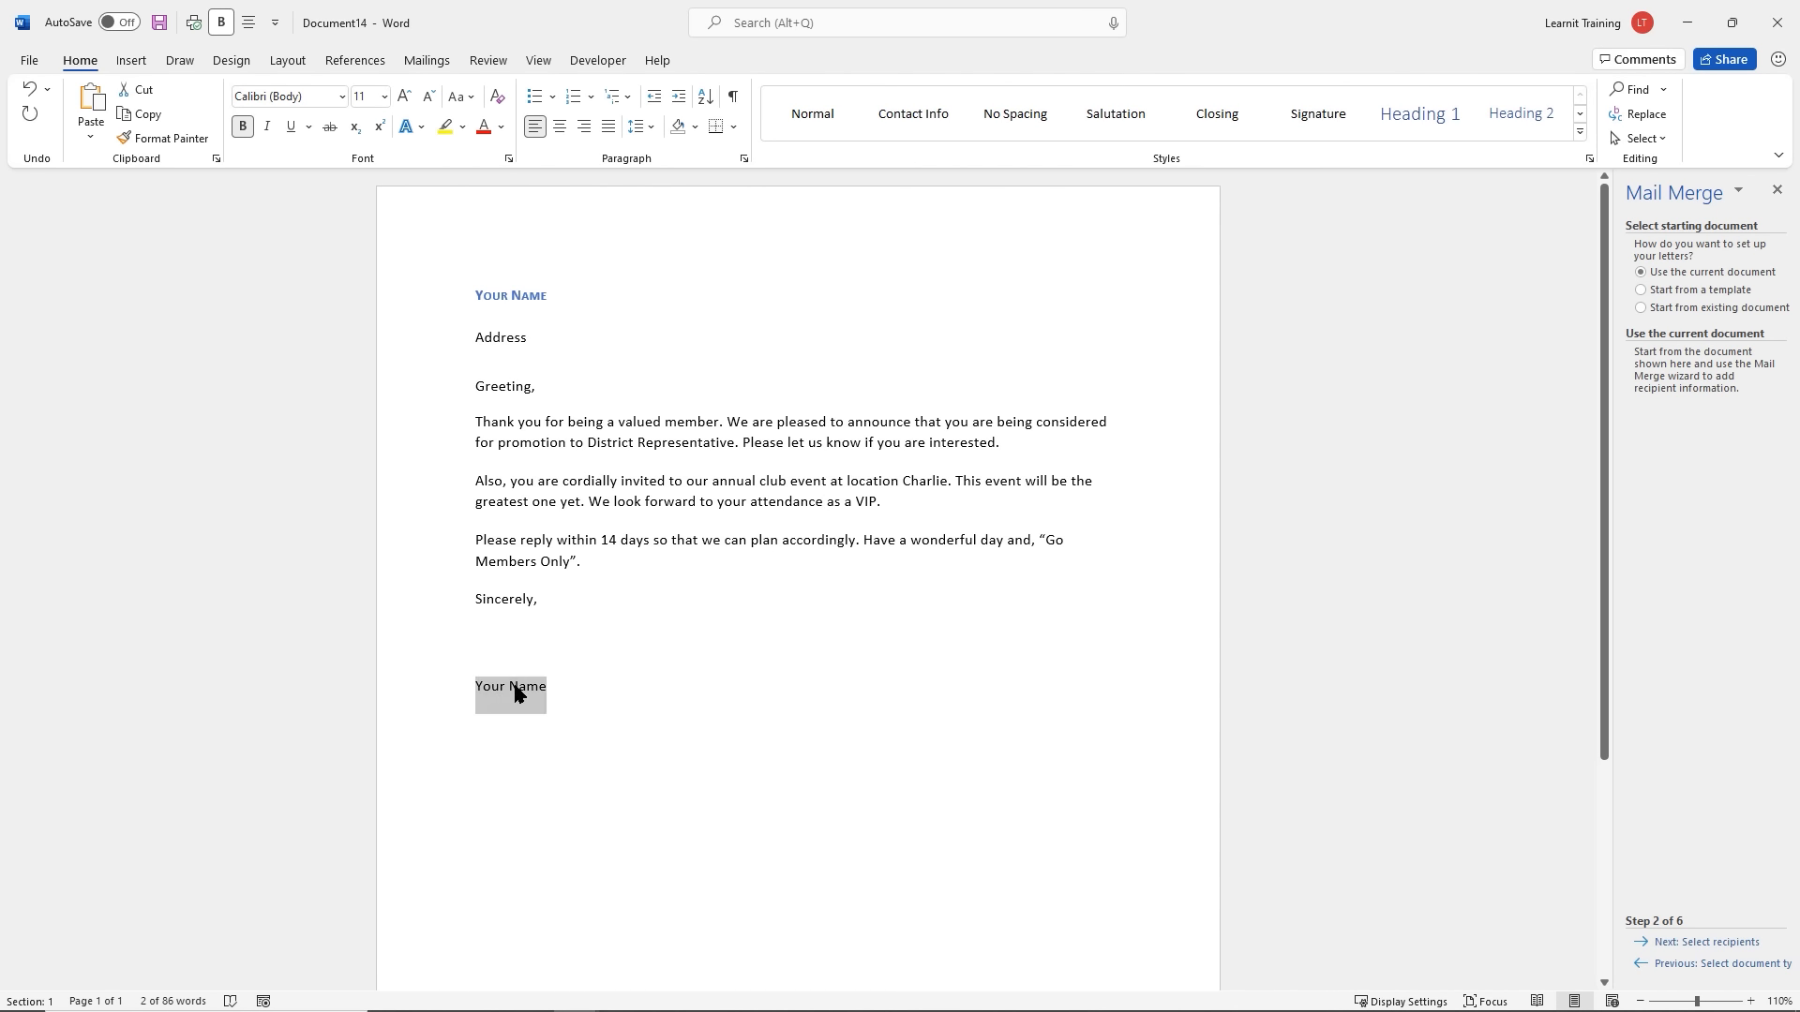
click(1580, 114)
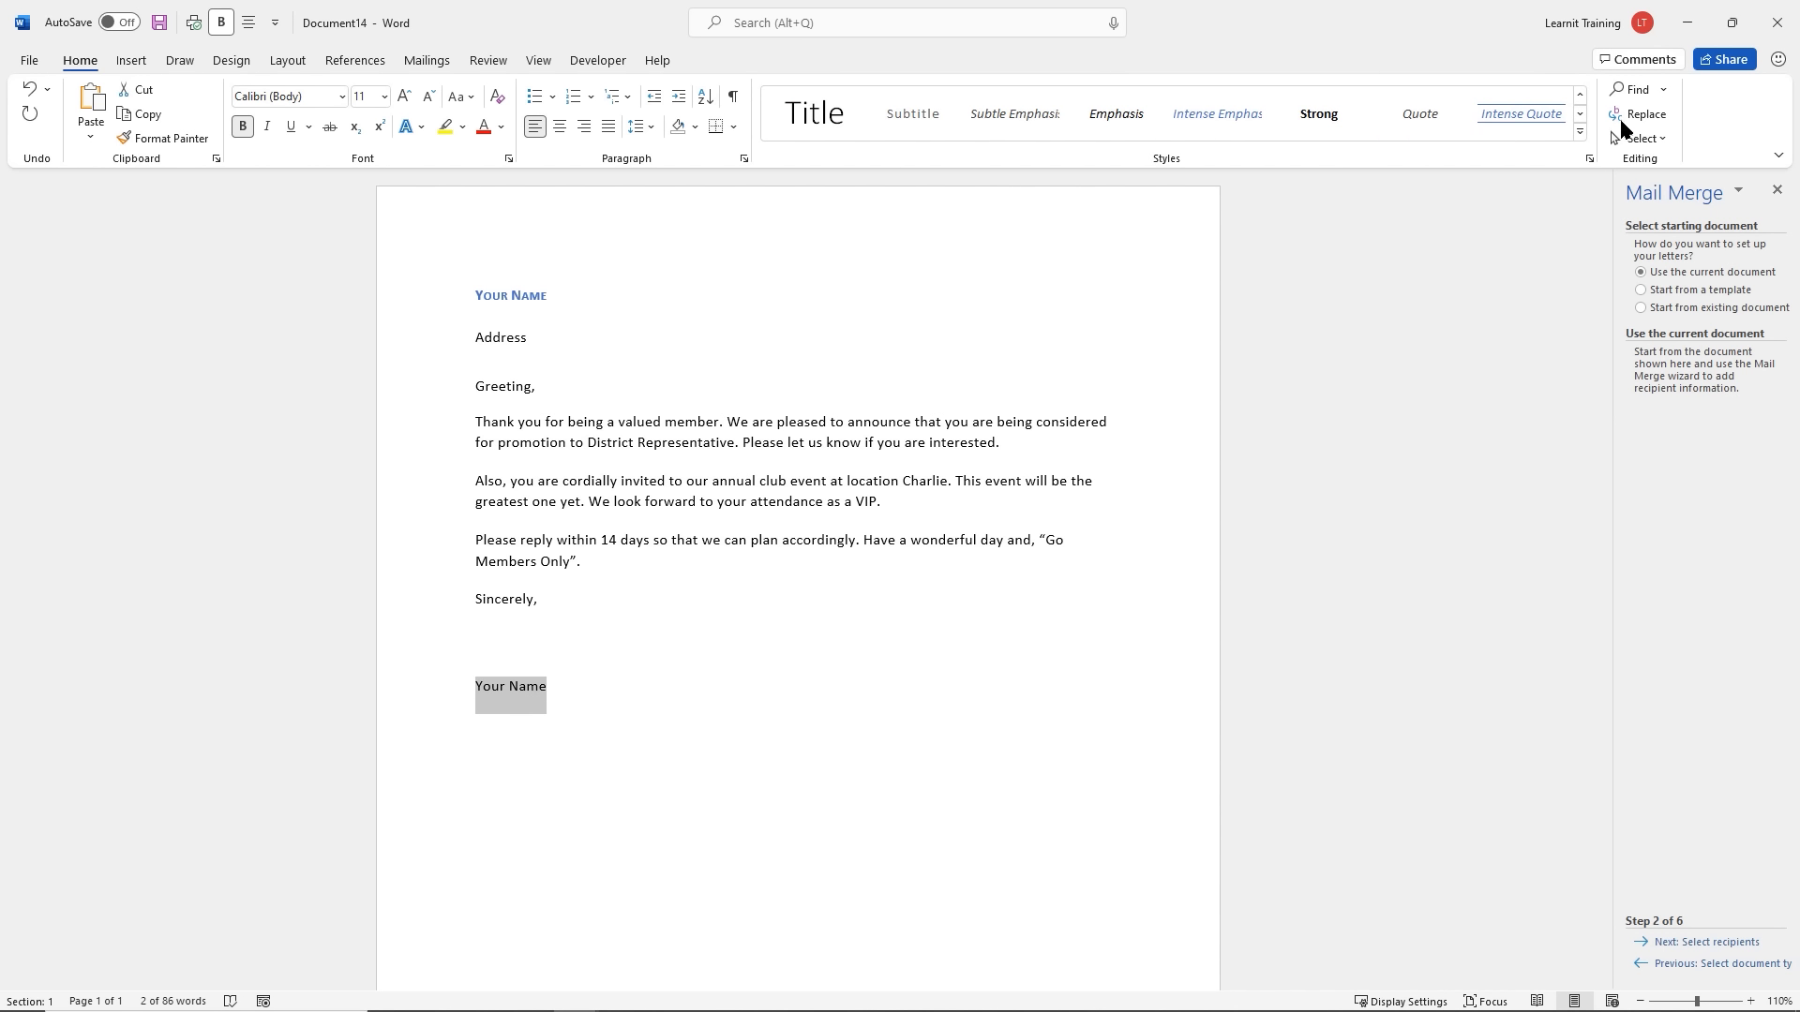
click(1581, 114)
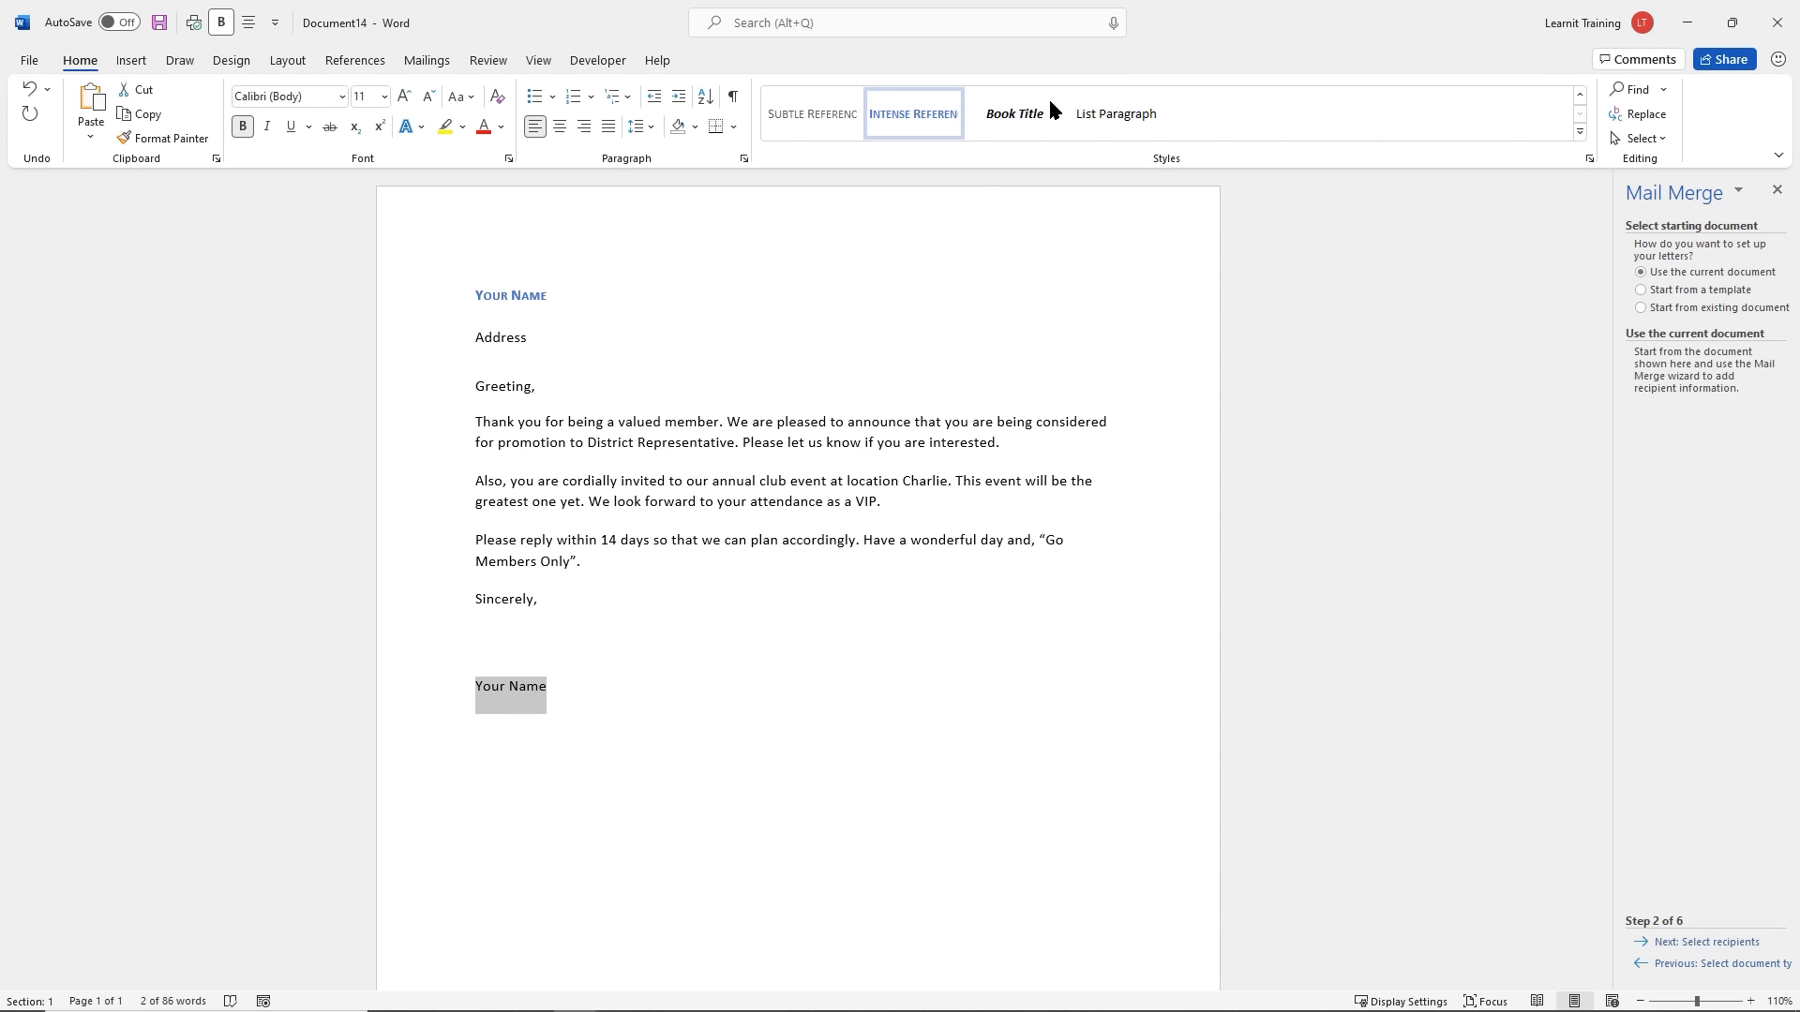
click(909, 116)
Replace the "Your Name" text in the letter's heading and signature with "Members Club"
triple_click(515, 308)
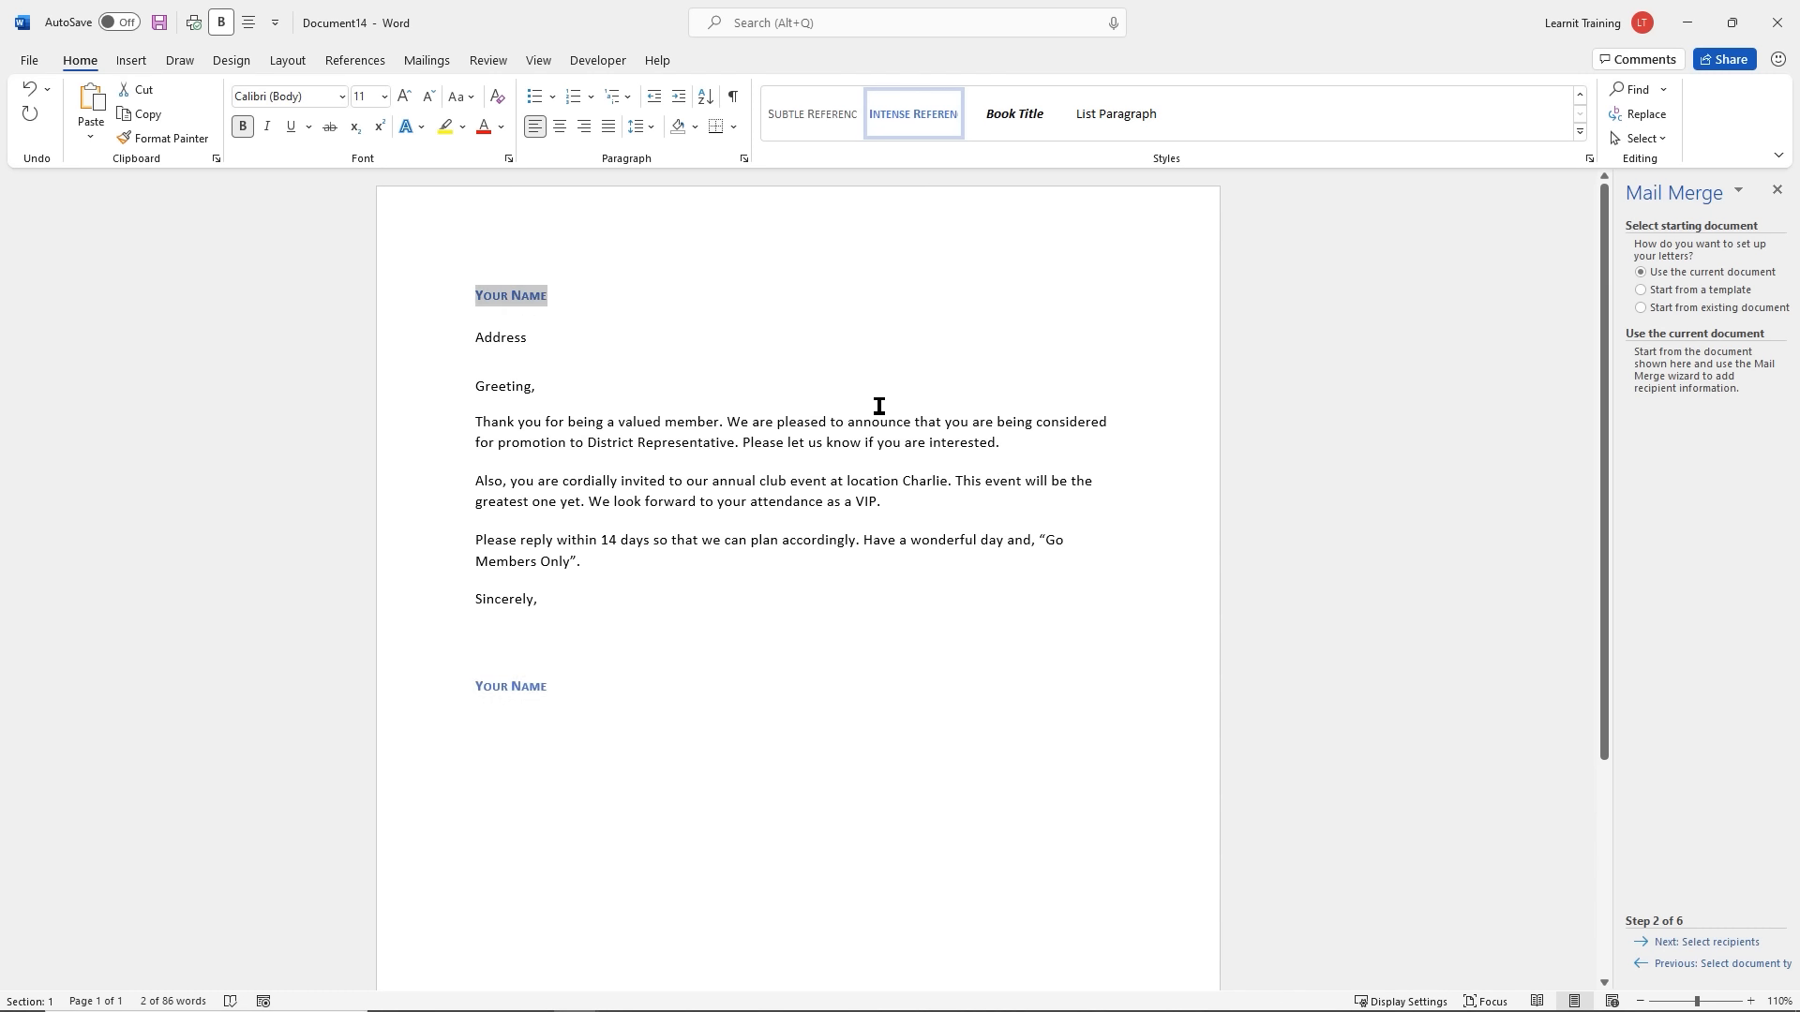
text(Members Club)
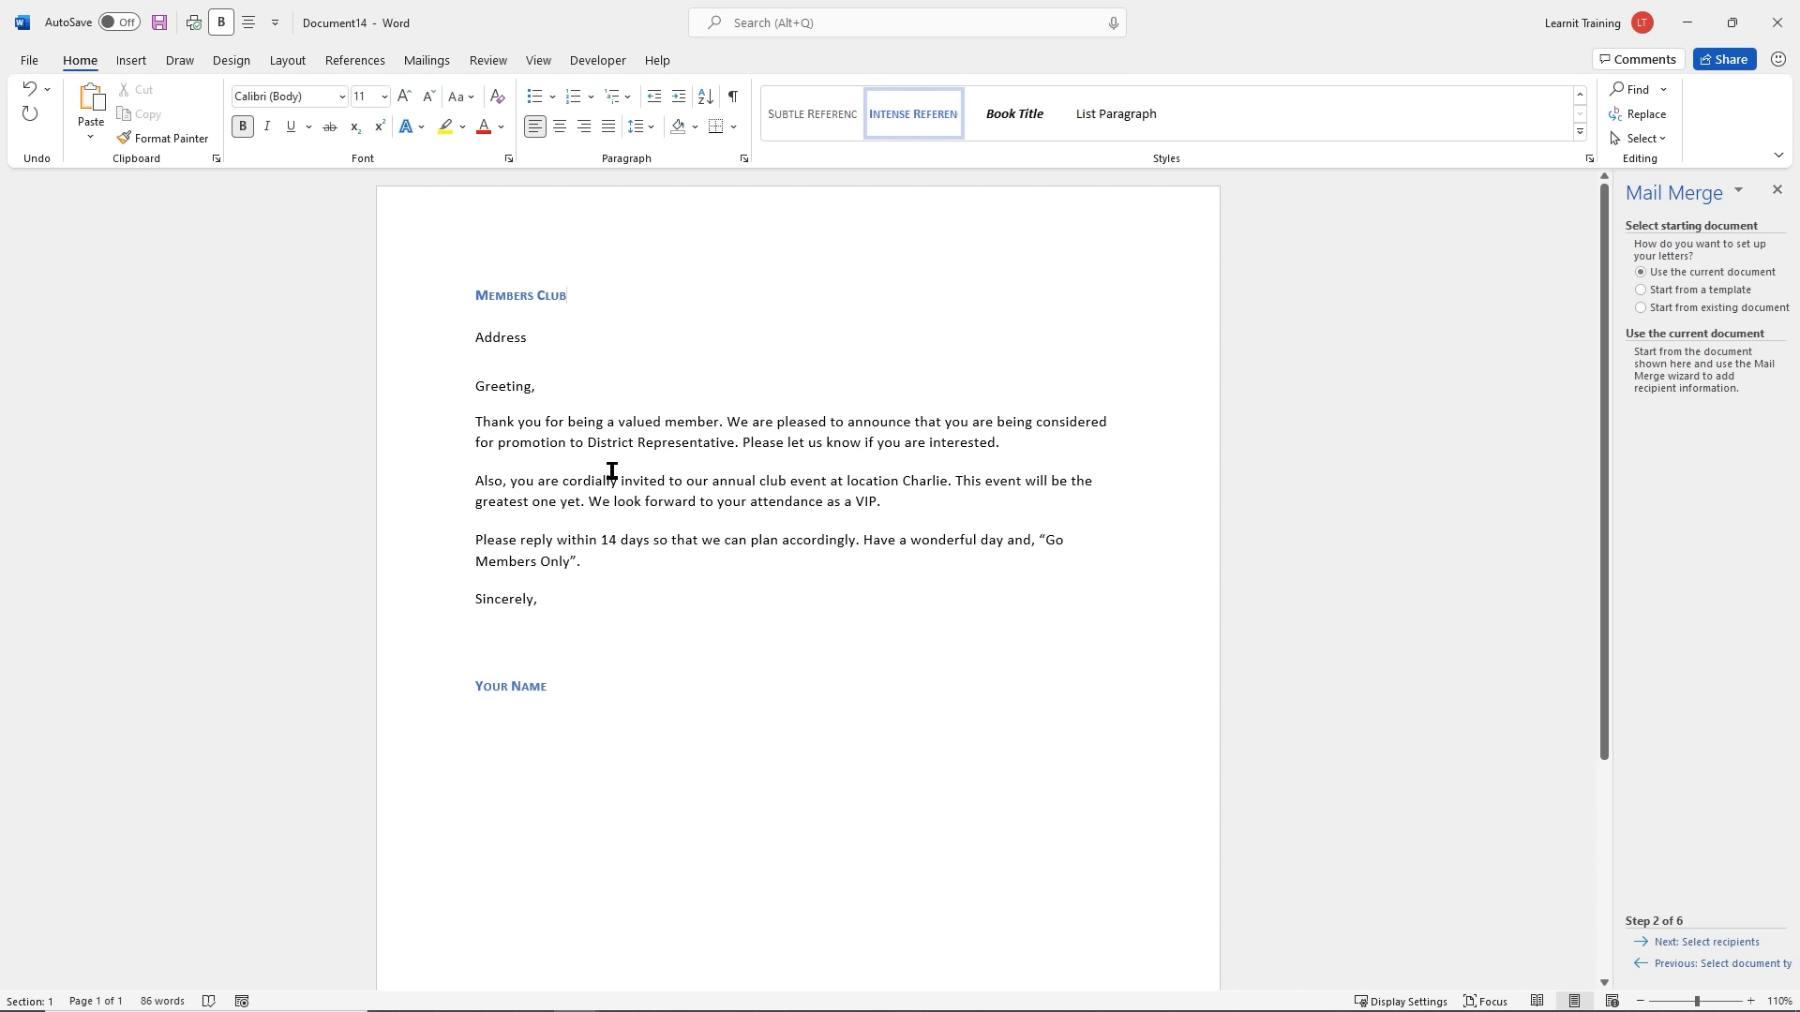
click(614, 426)
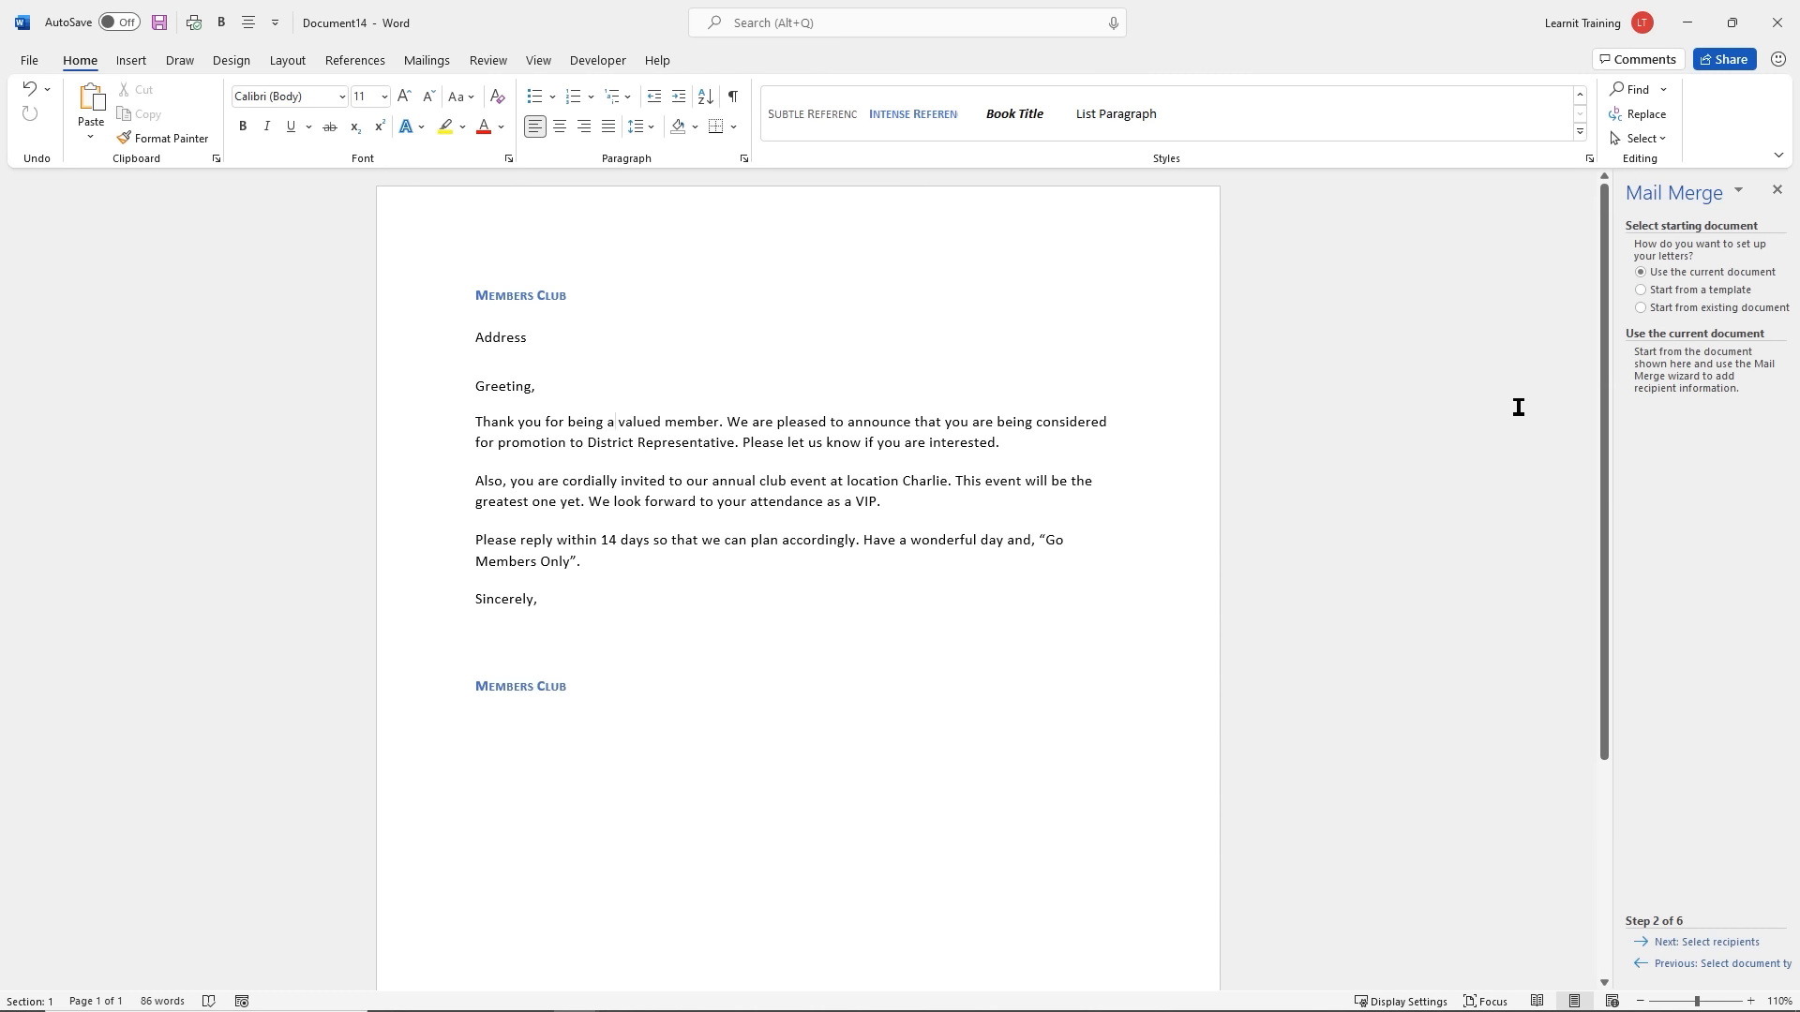
Proceed to recipient selection, check the Outlook contacts option, and start creating a new typed recipient list
click(1704, 942)
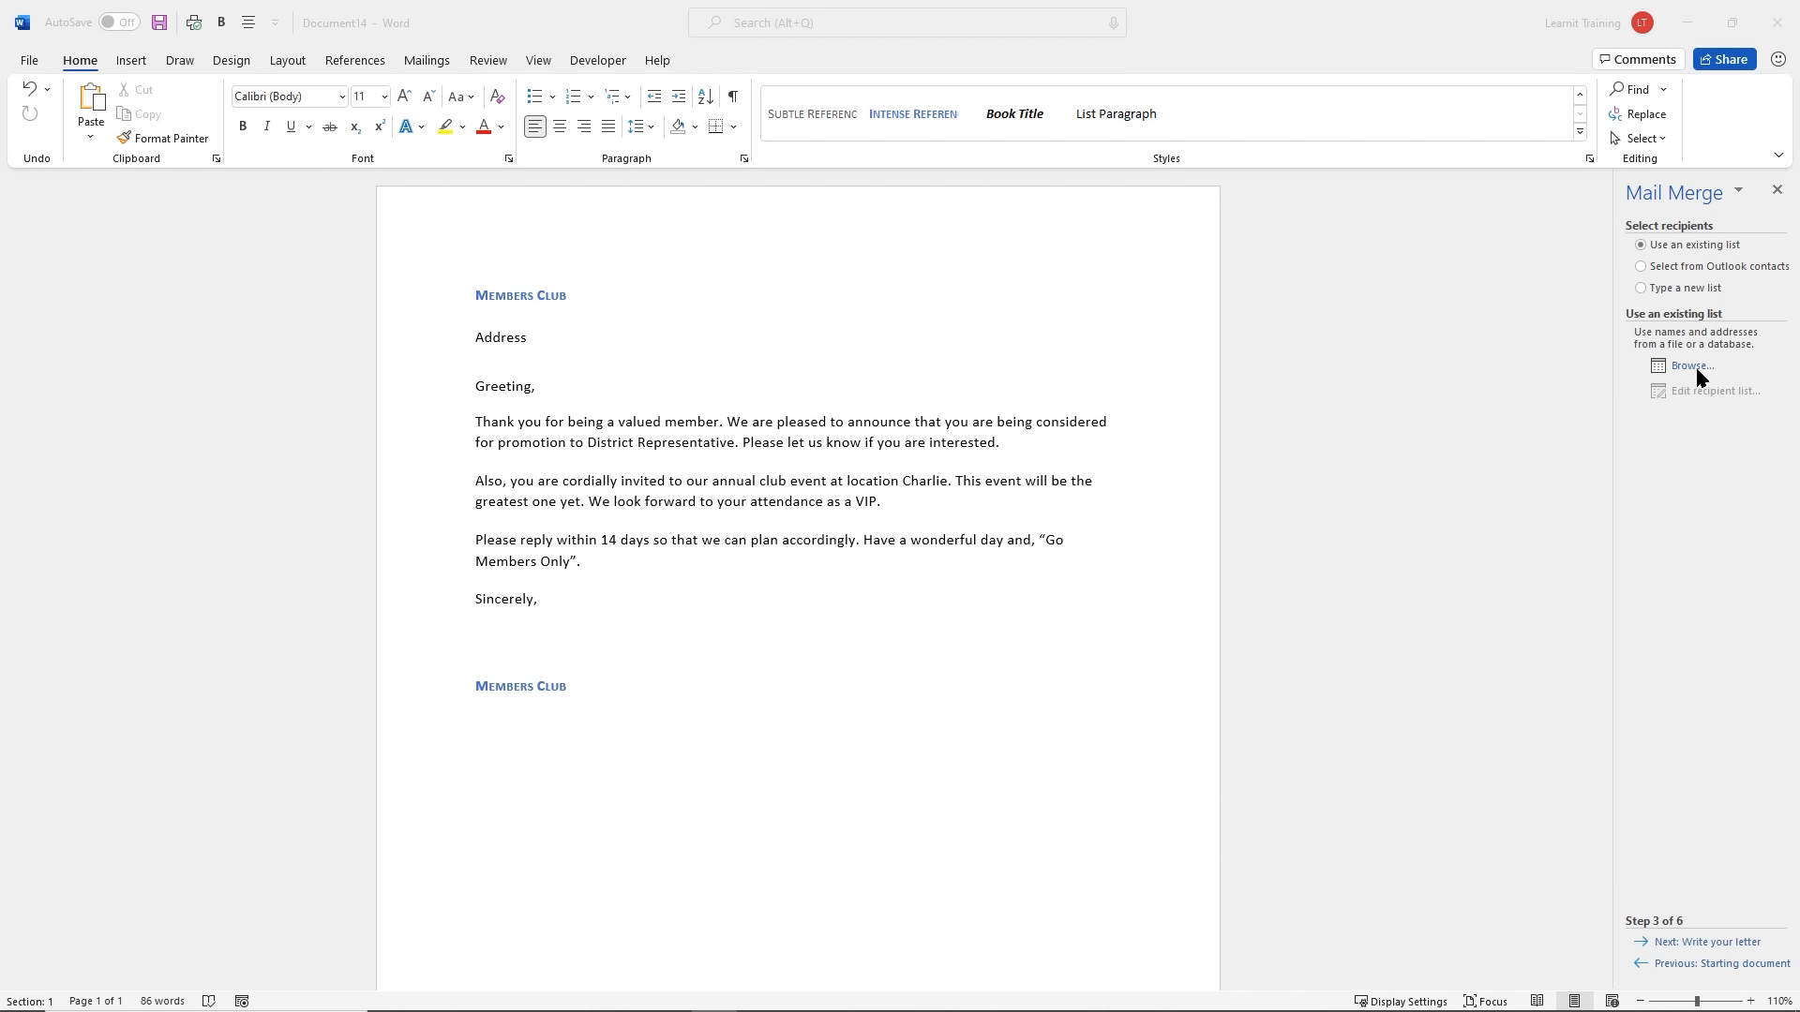
click(1658, 266)
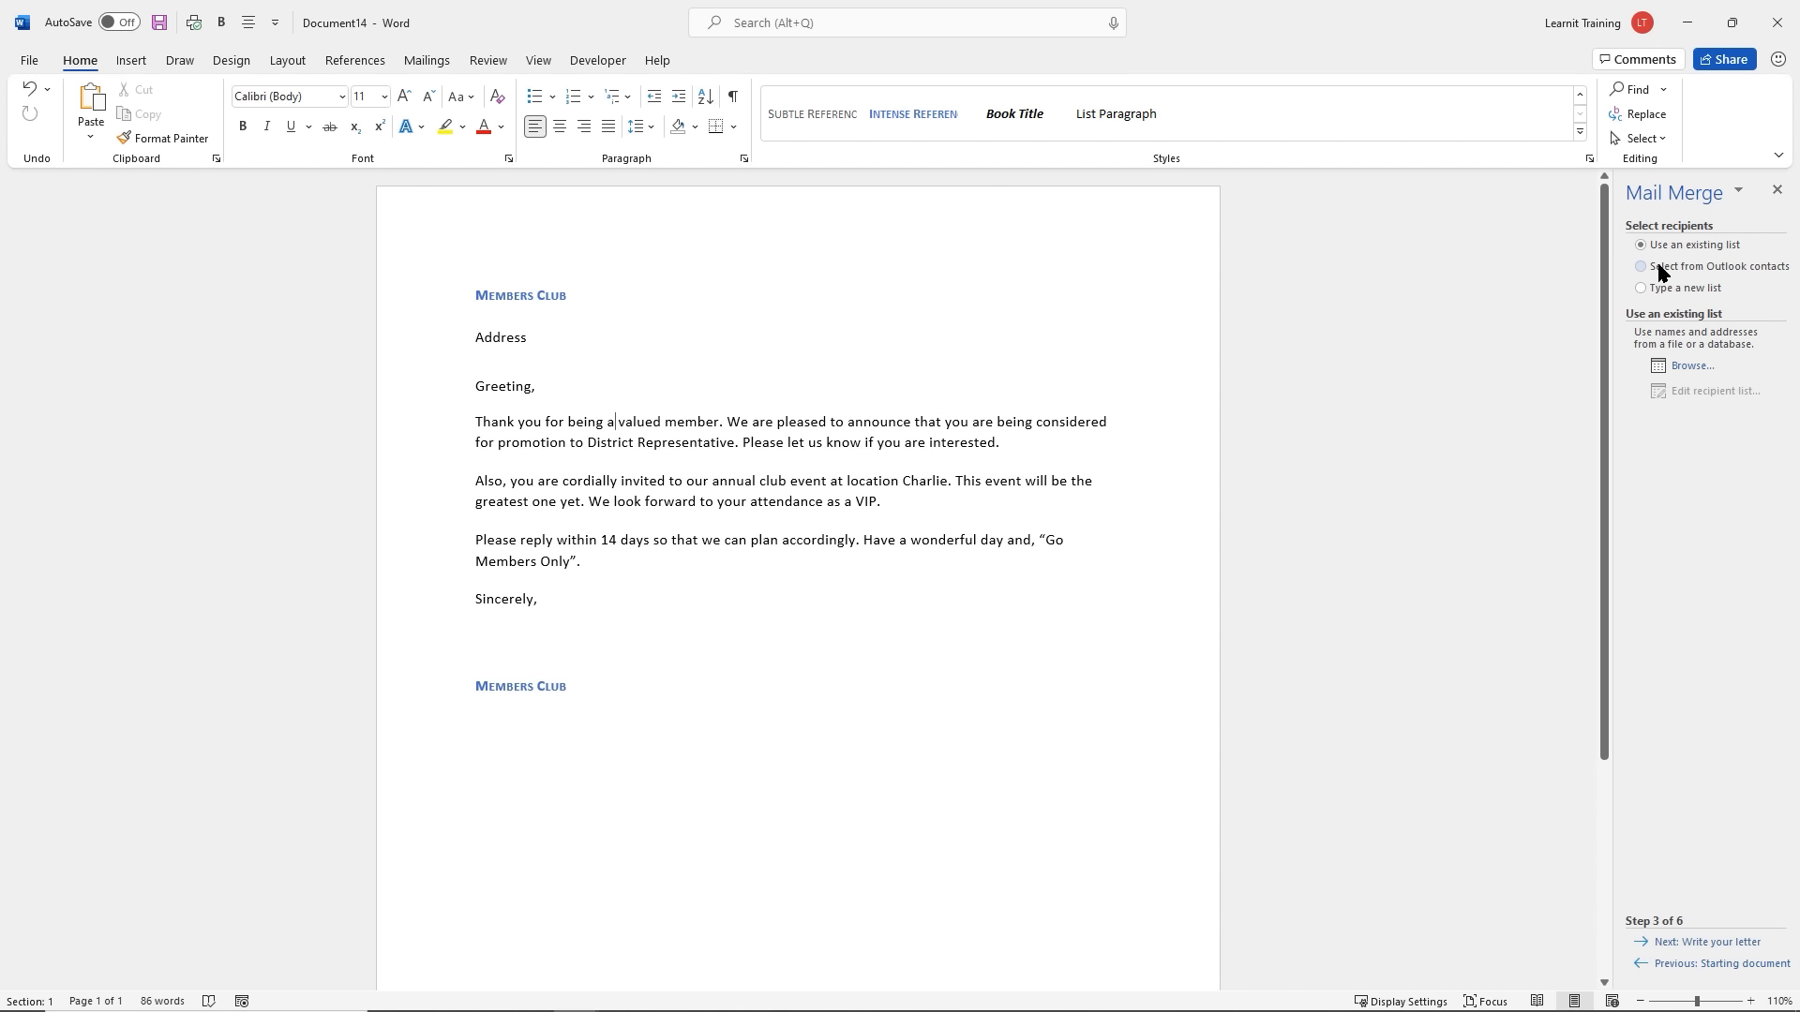
click(1658, 268)
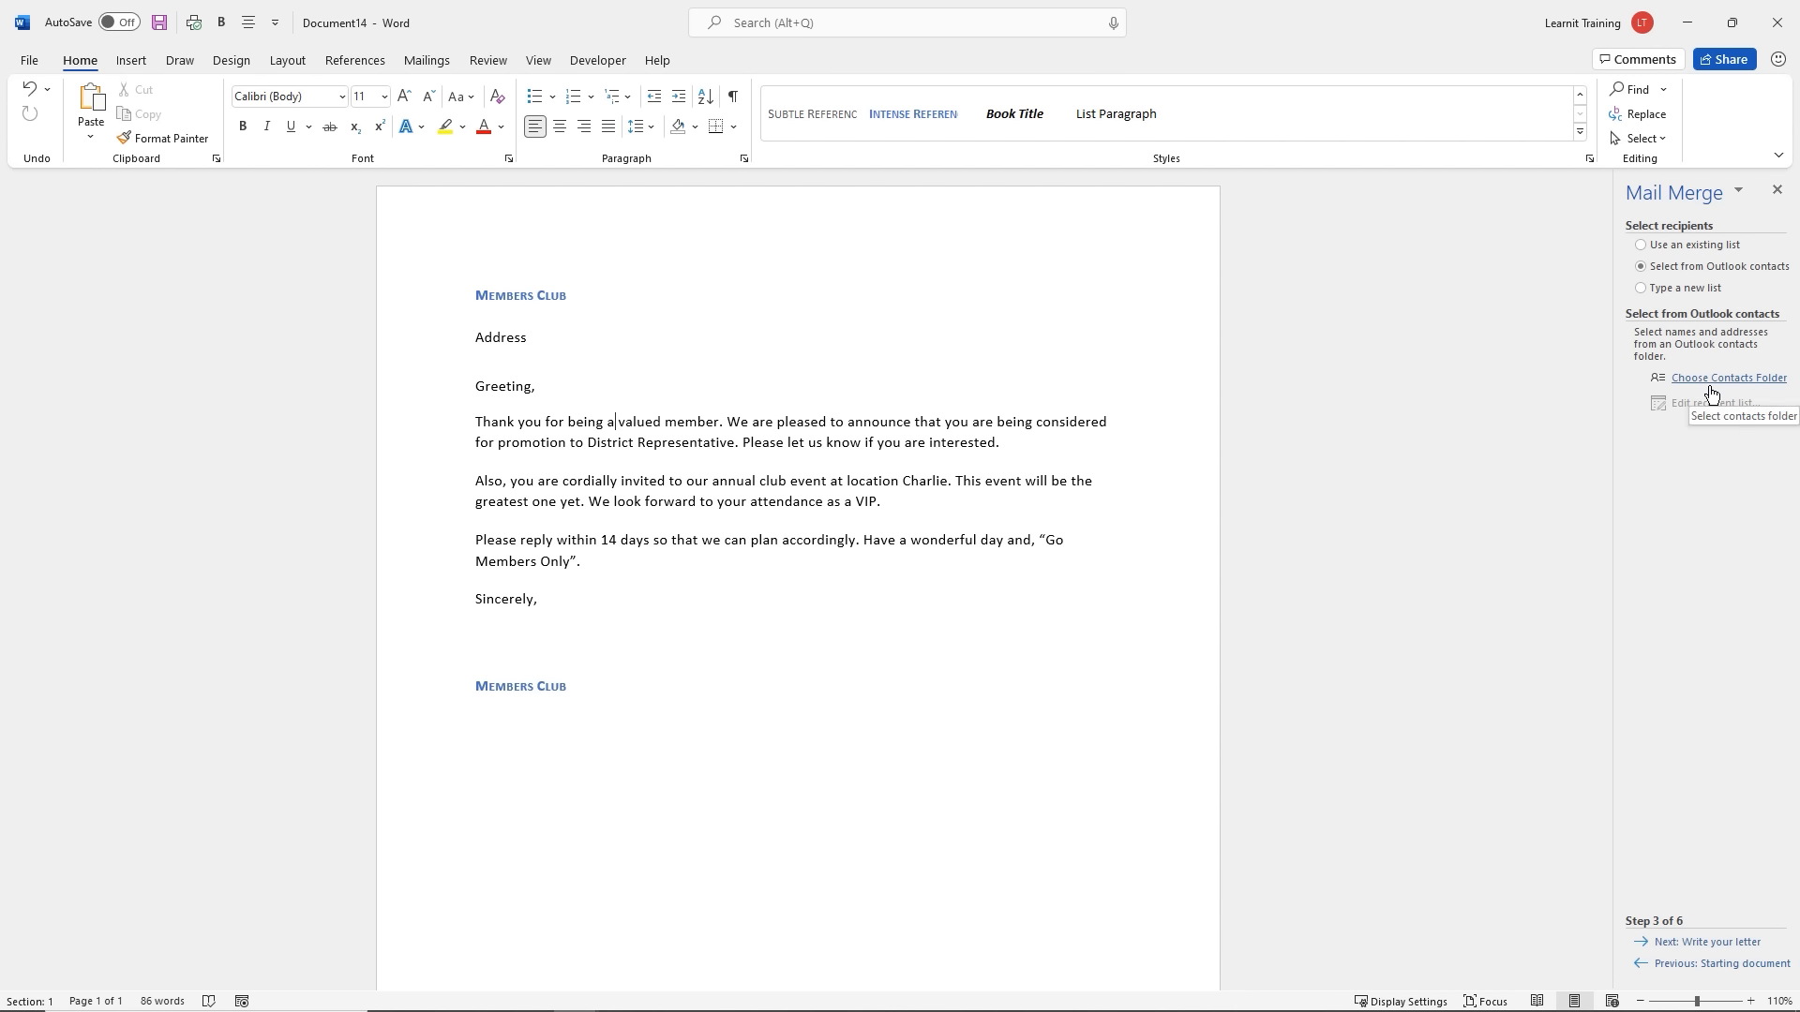
click(1641, 288)
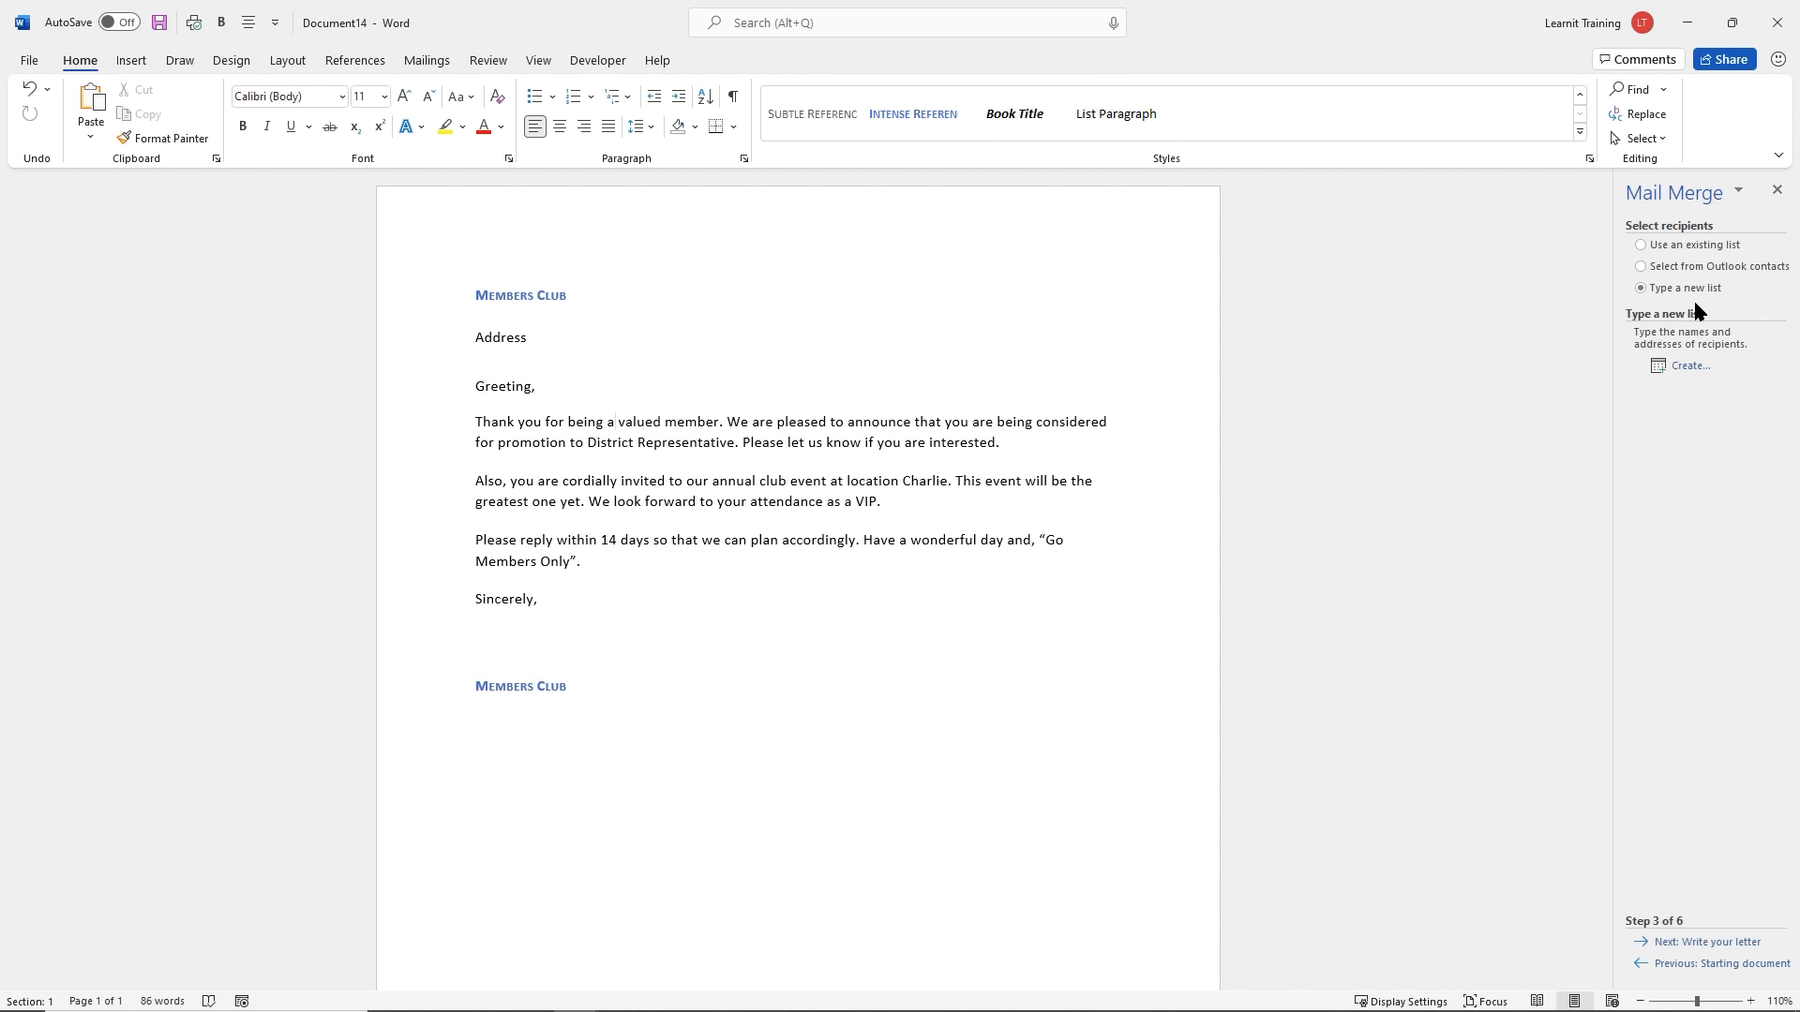
click(1688, 367)
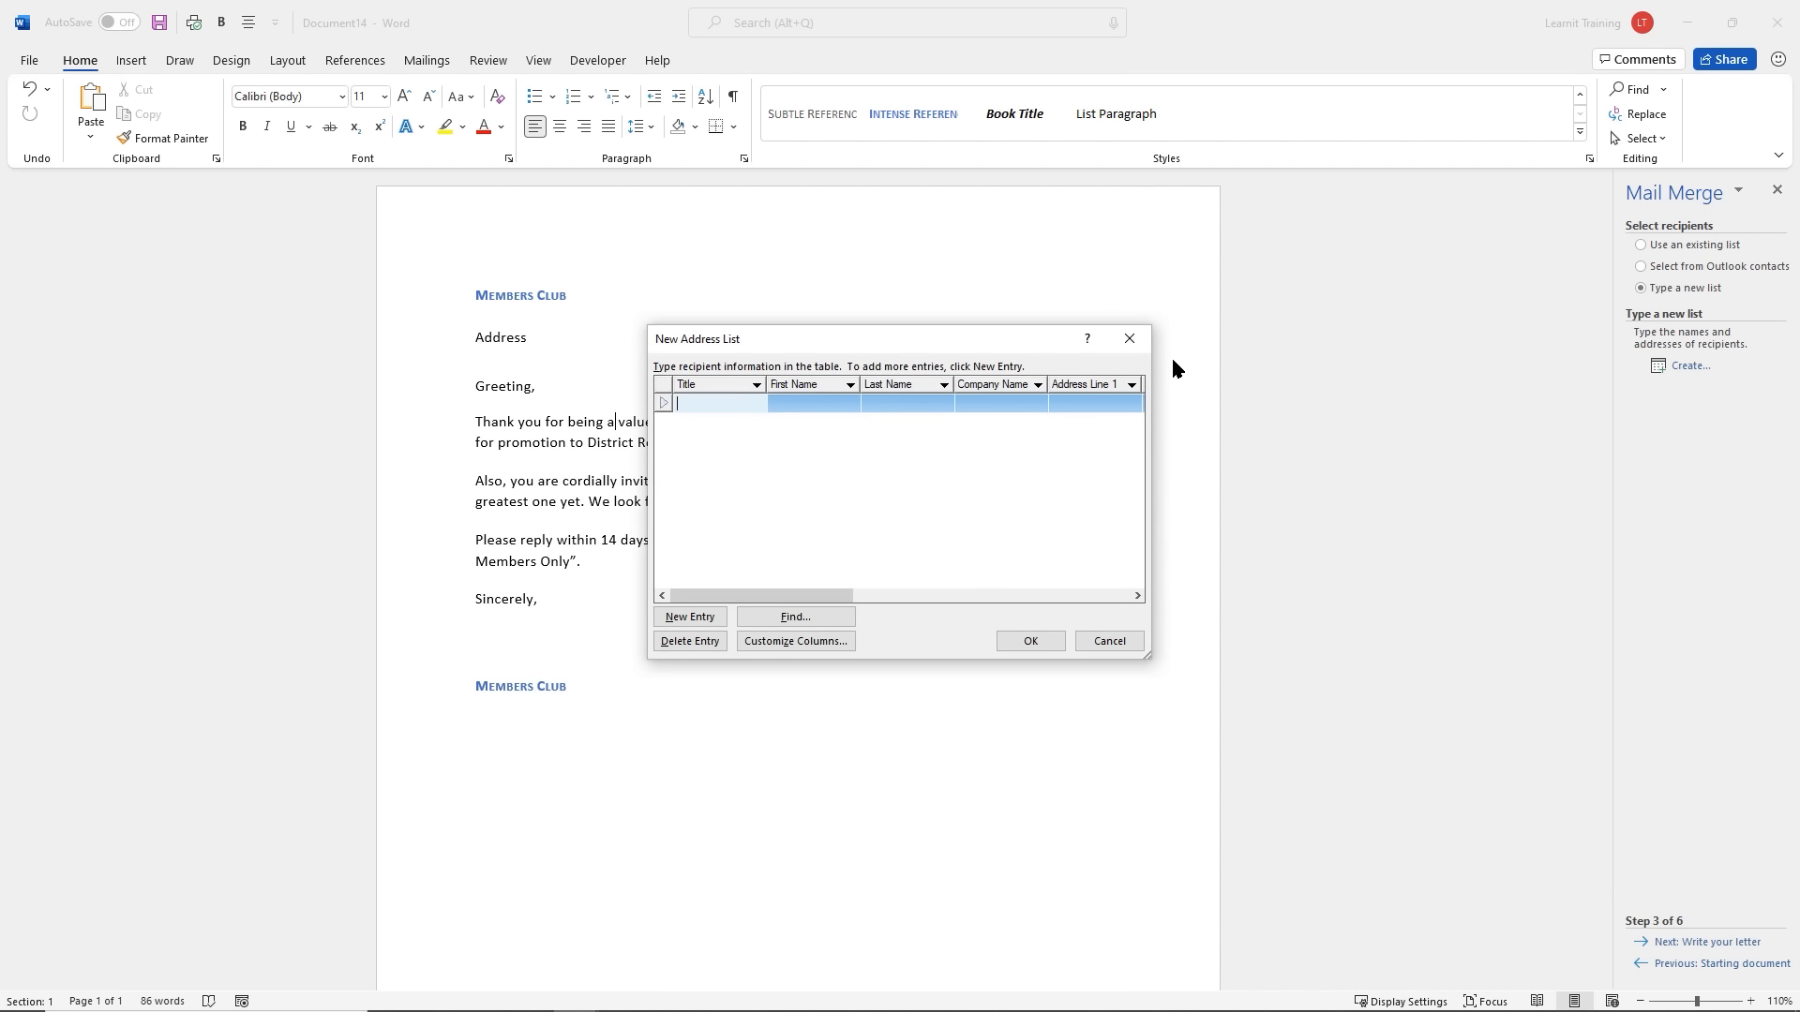
Reposition and widen the New Address List dialog until all columns from Title to E-mail Address fit
drag(1006, 349, 1262, 350)
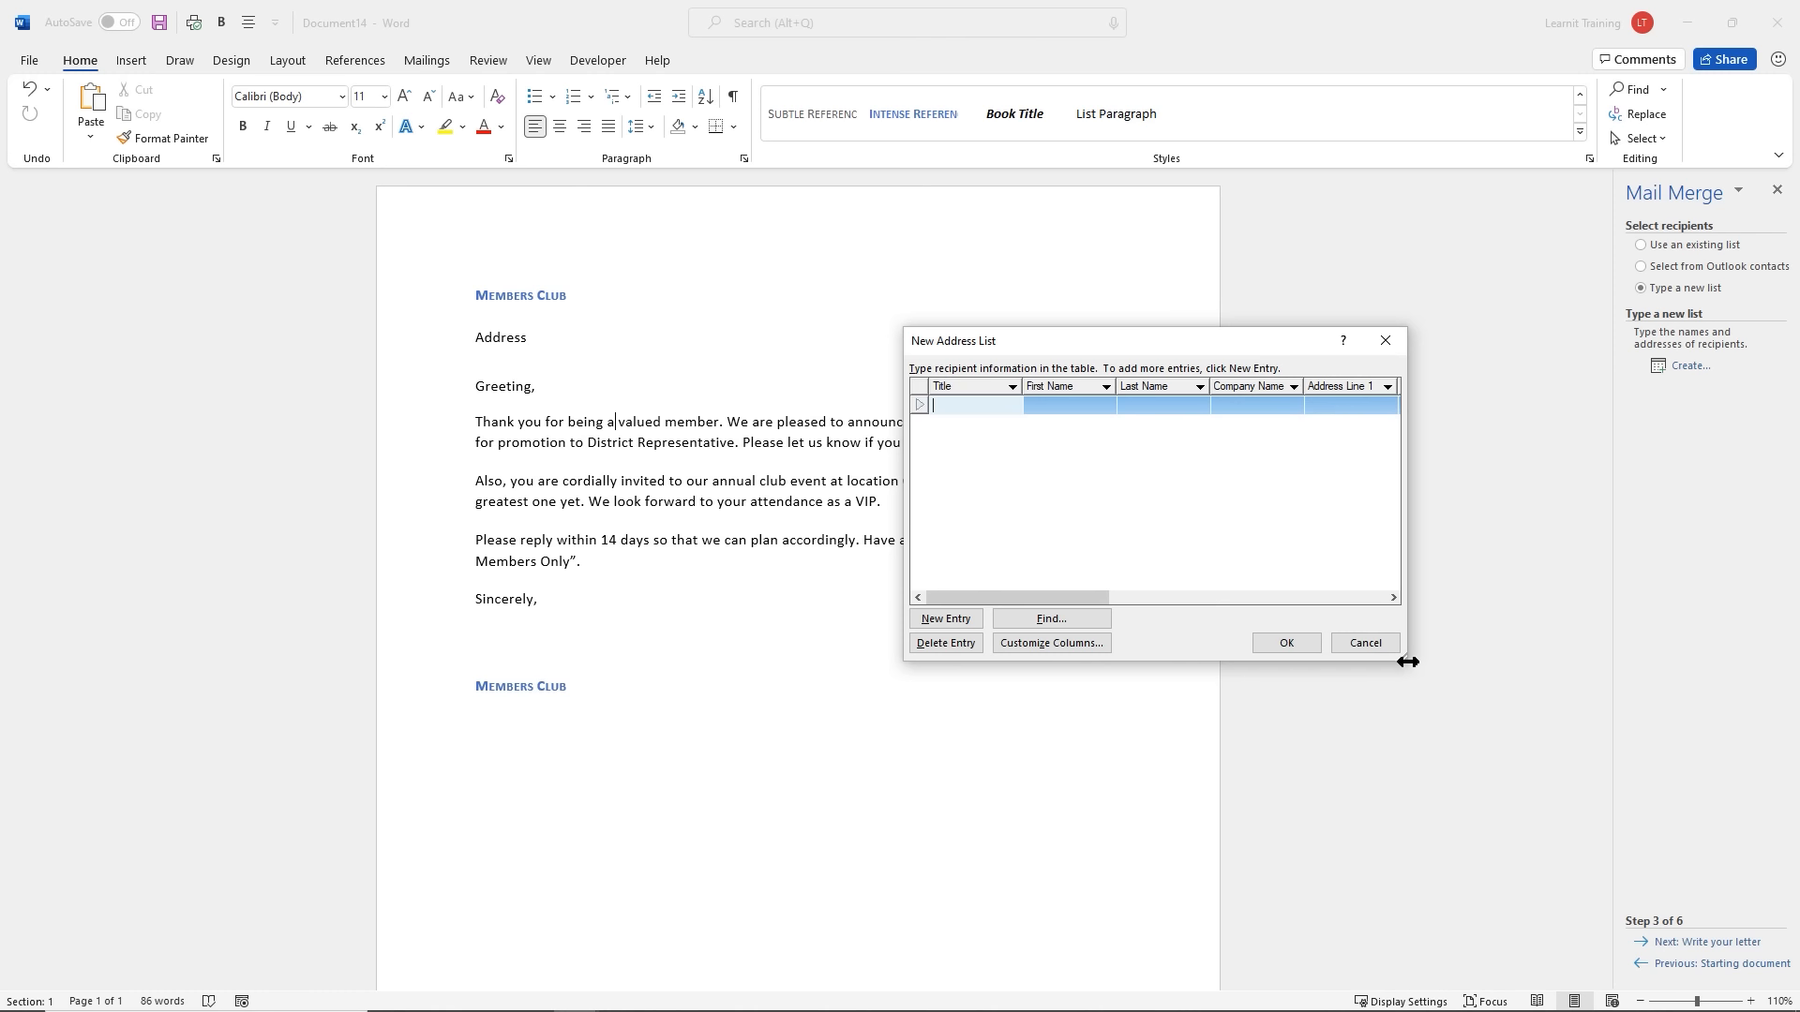
drag(1408, 662, 1638, 661)
drag(1402, 345, 894, 233)
drag(1136, 547, 1657, 552)
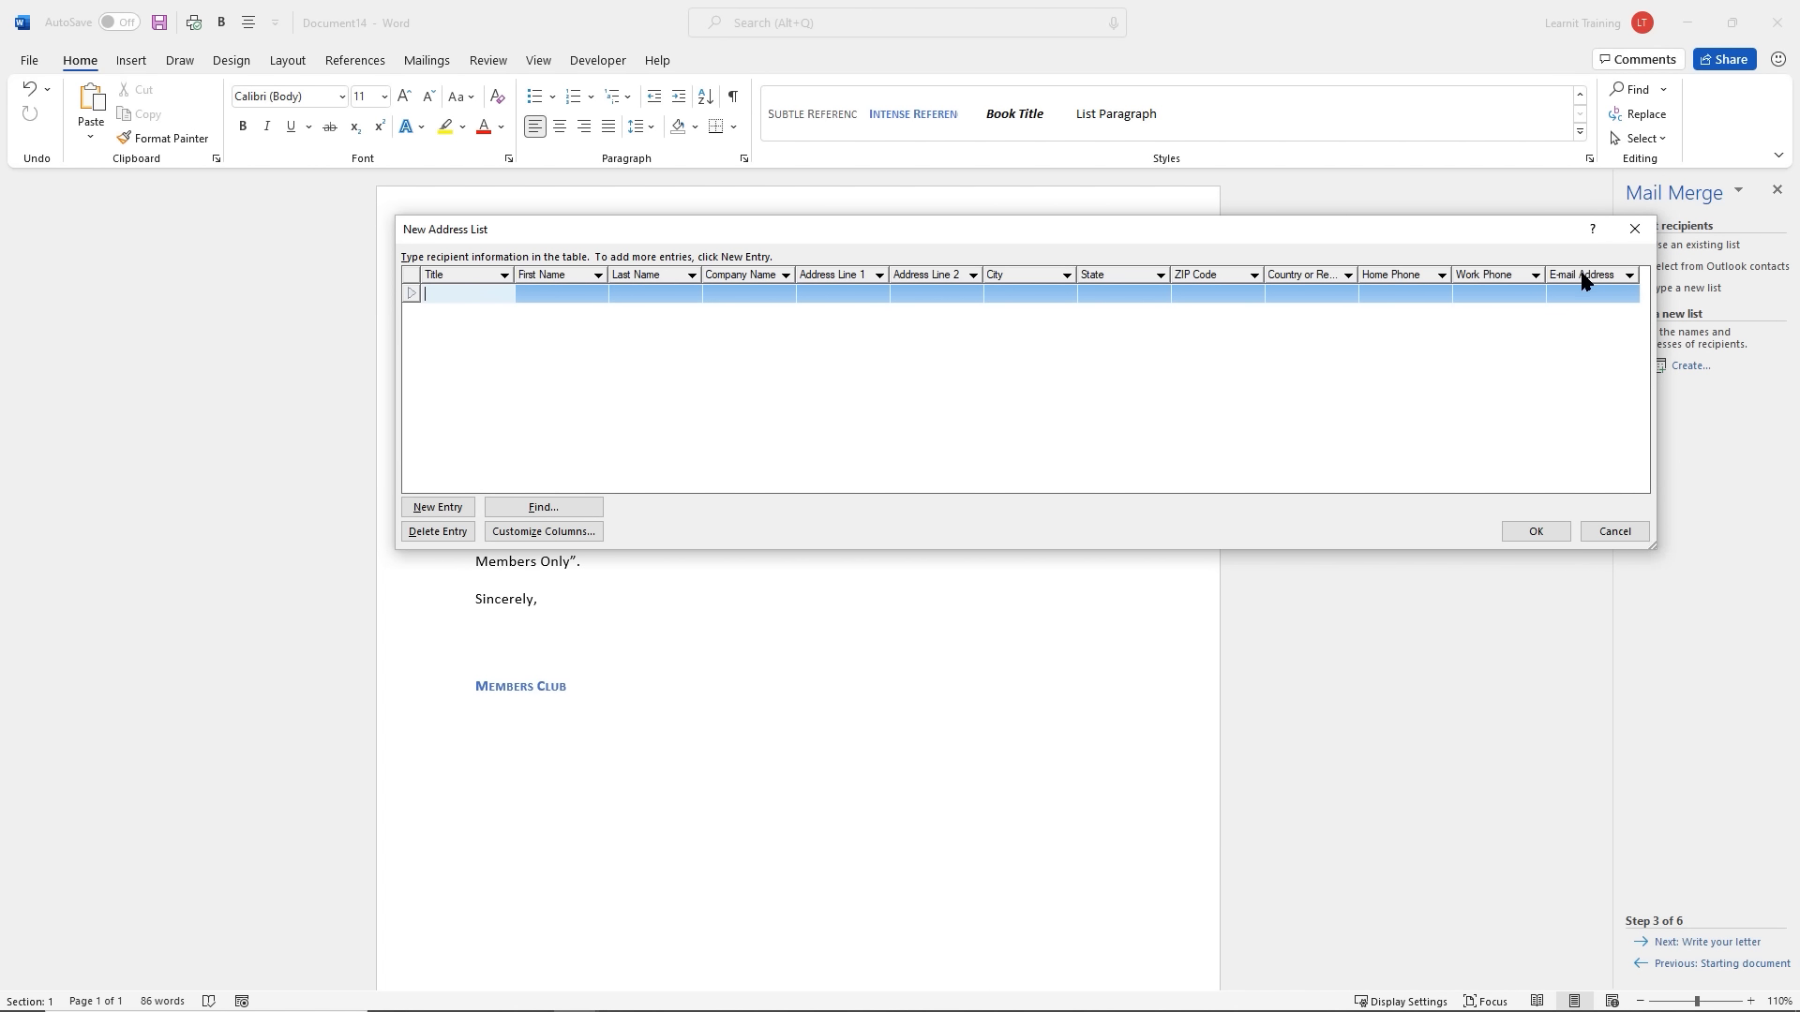
Delete the Country or Region and Work Phone columns from the new address list
click(573, 540)
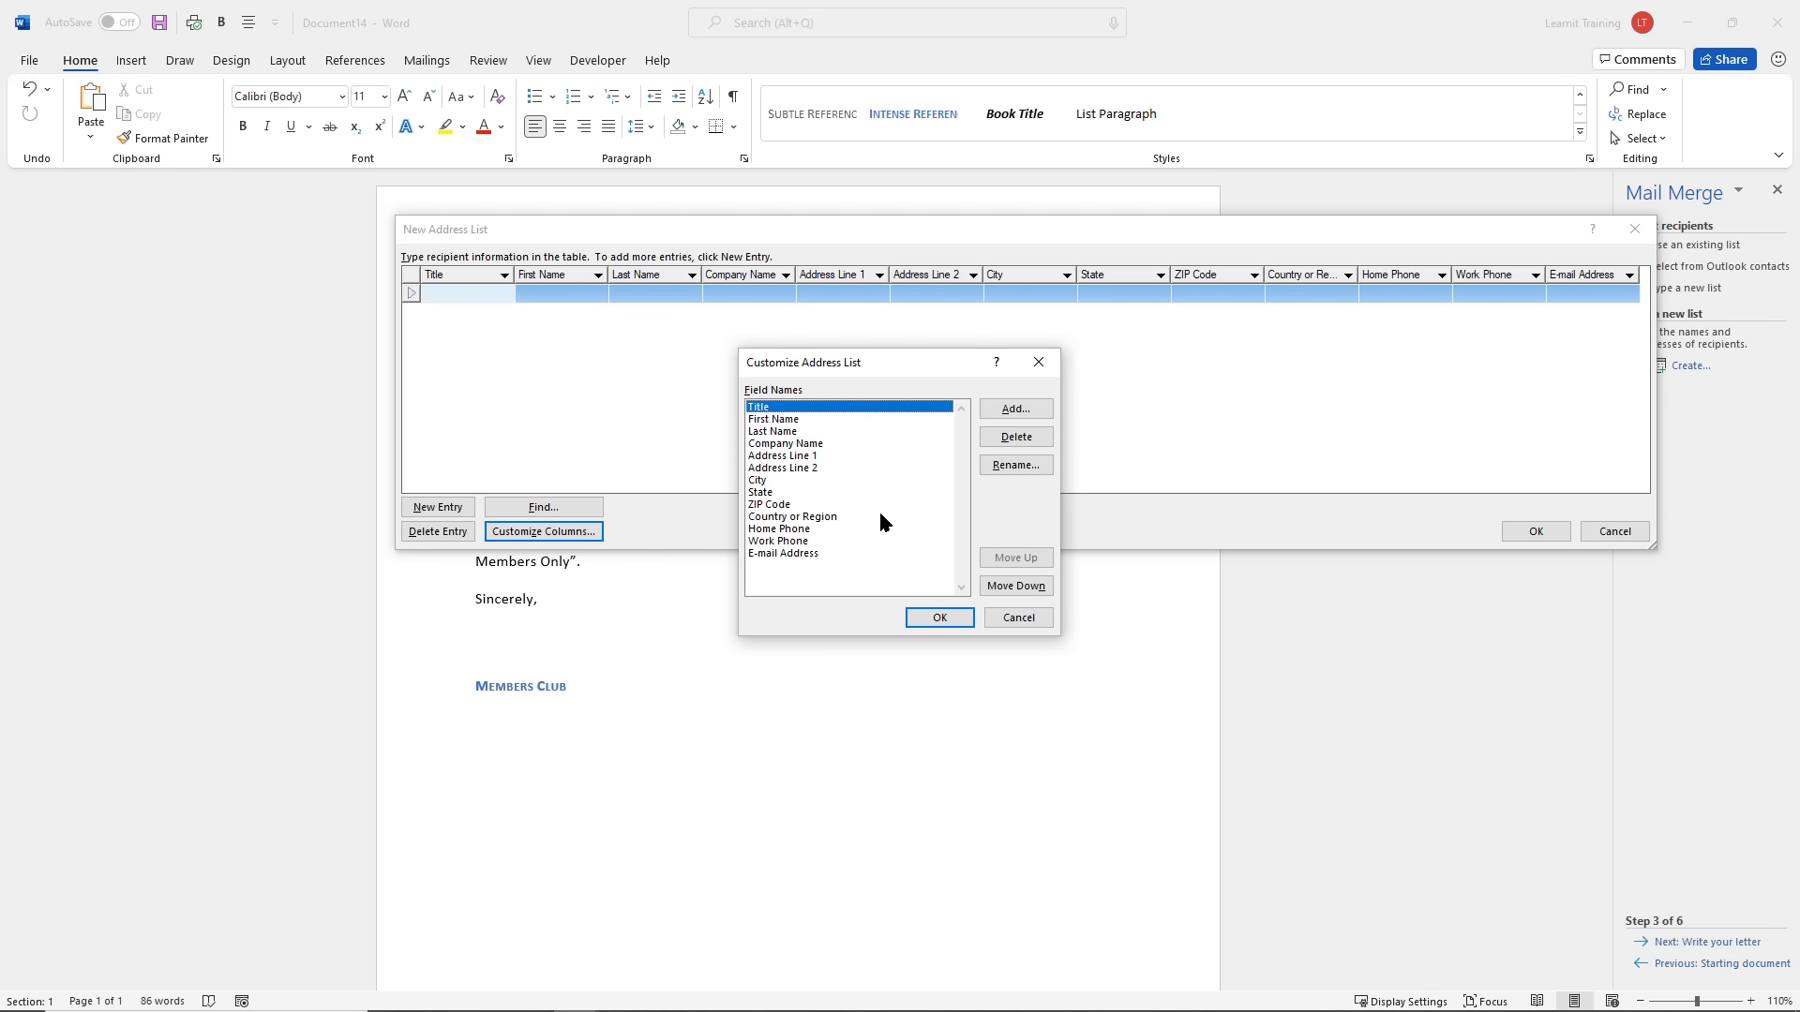
click(799, 518)
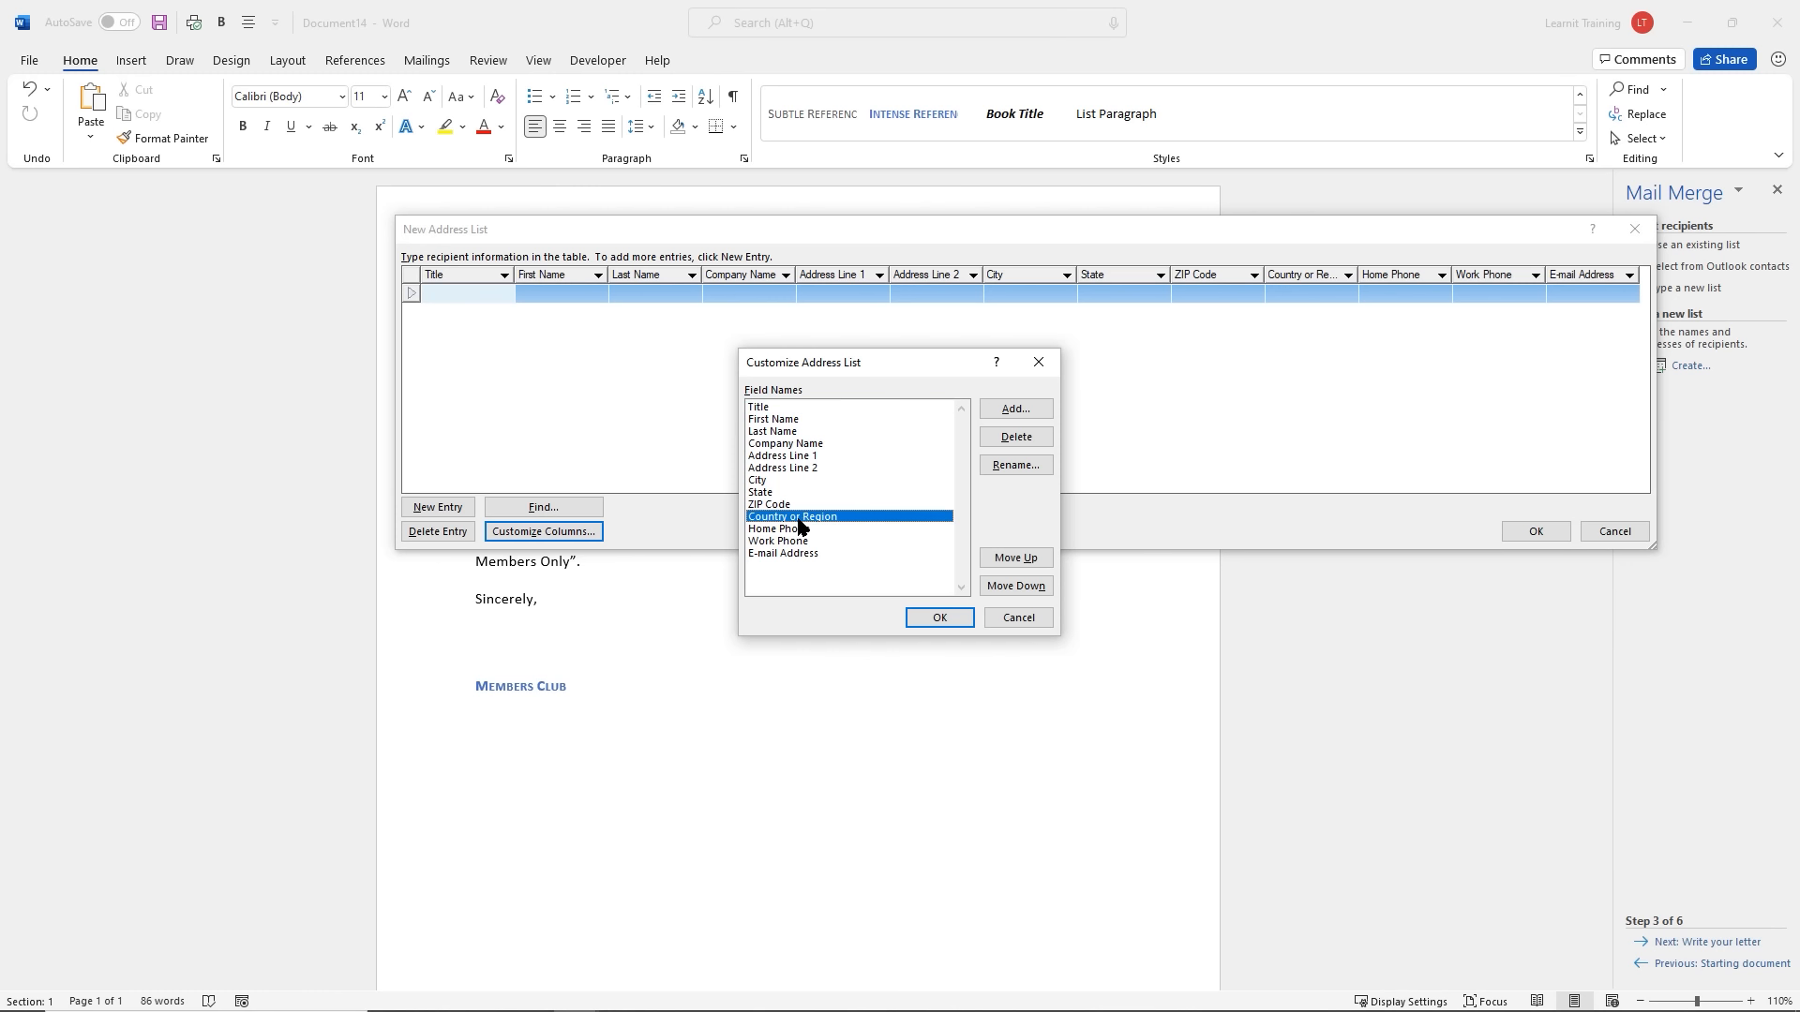
click(1013, 441)
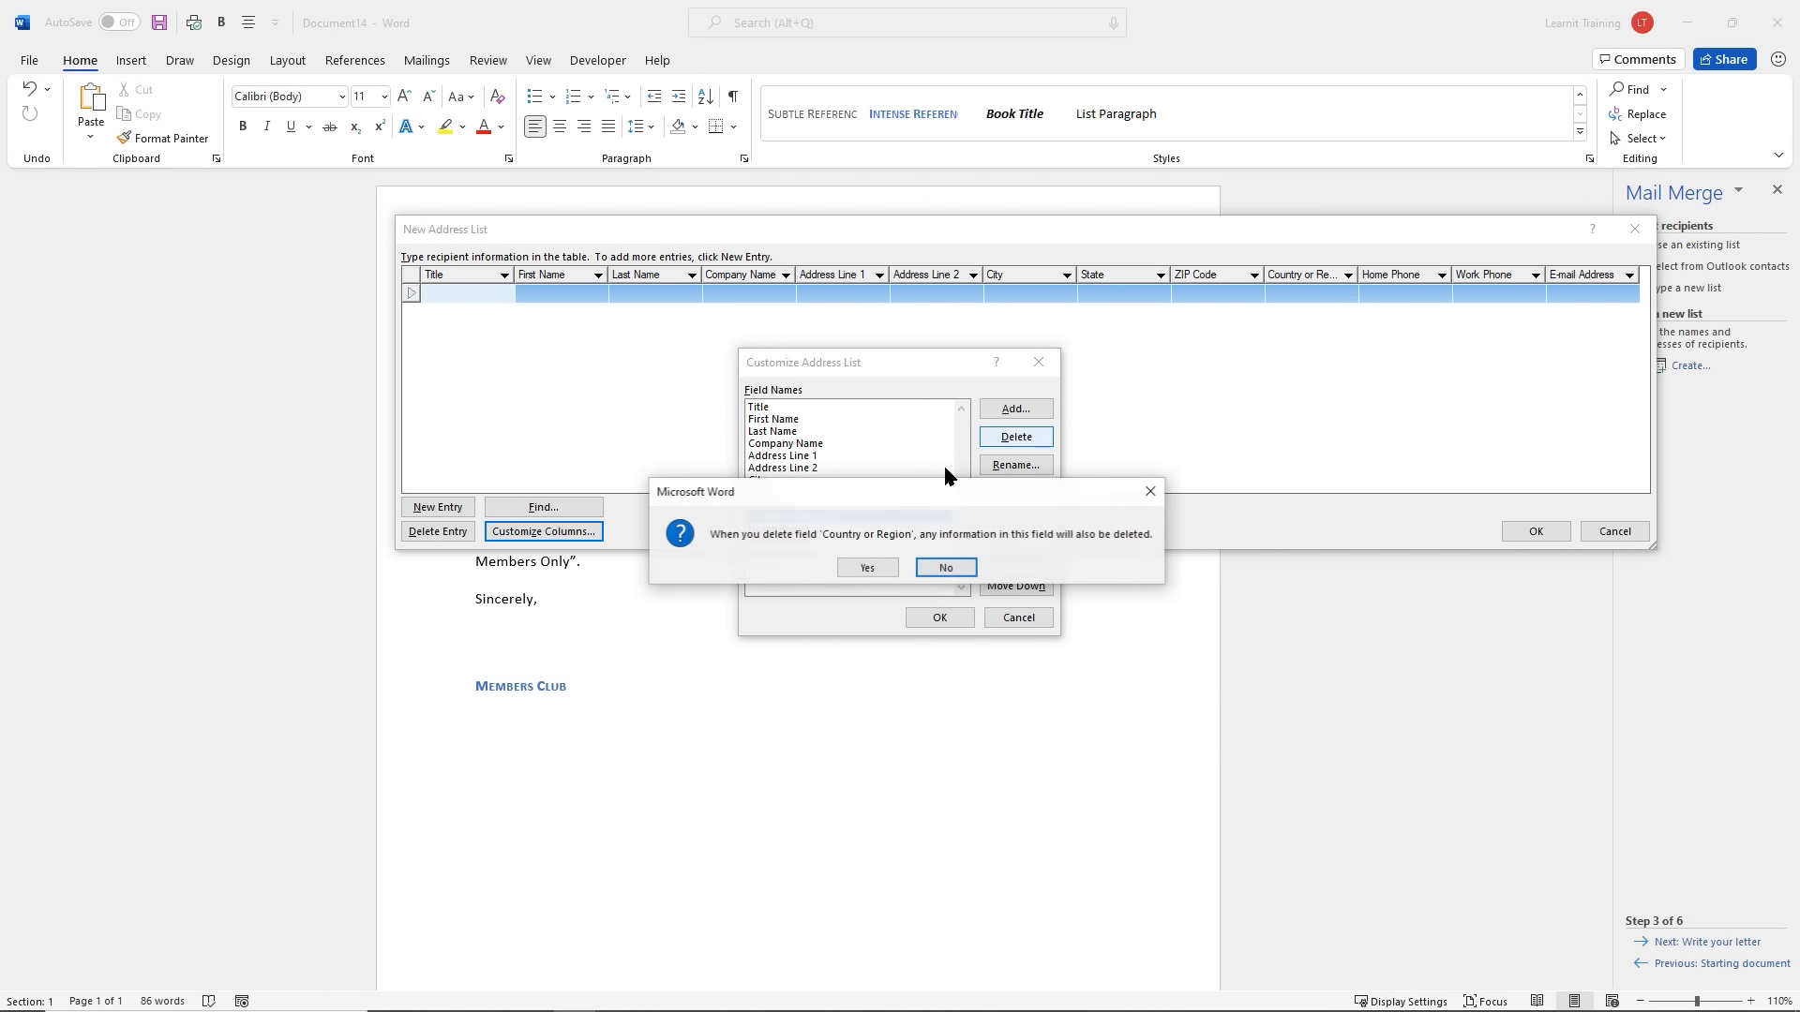
click(867, 568)
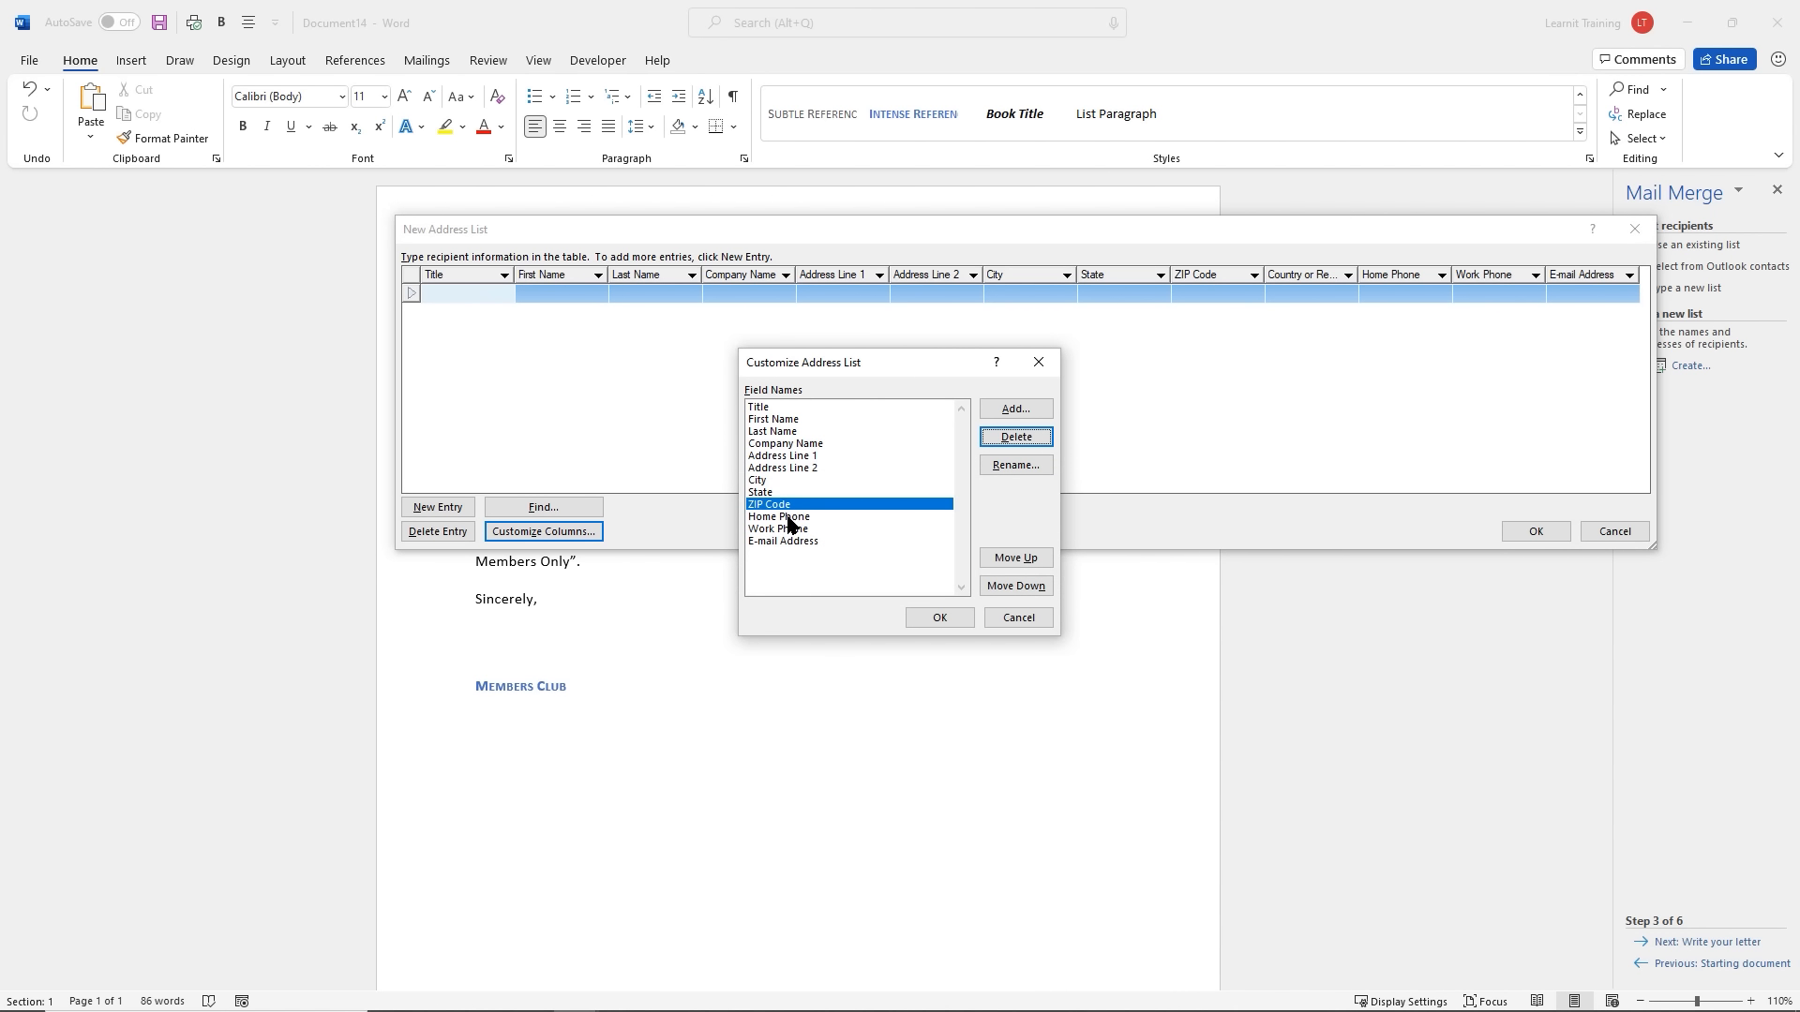
click(789, 528)
click(1016, 437)
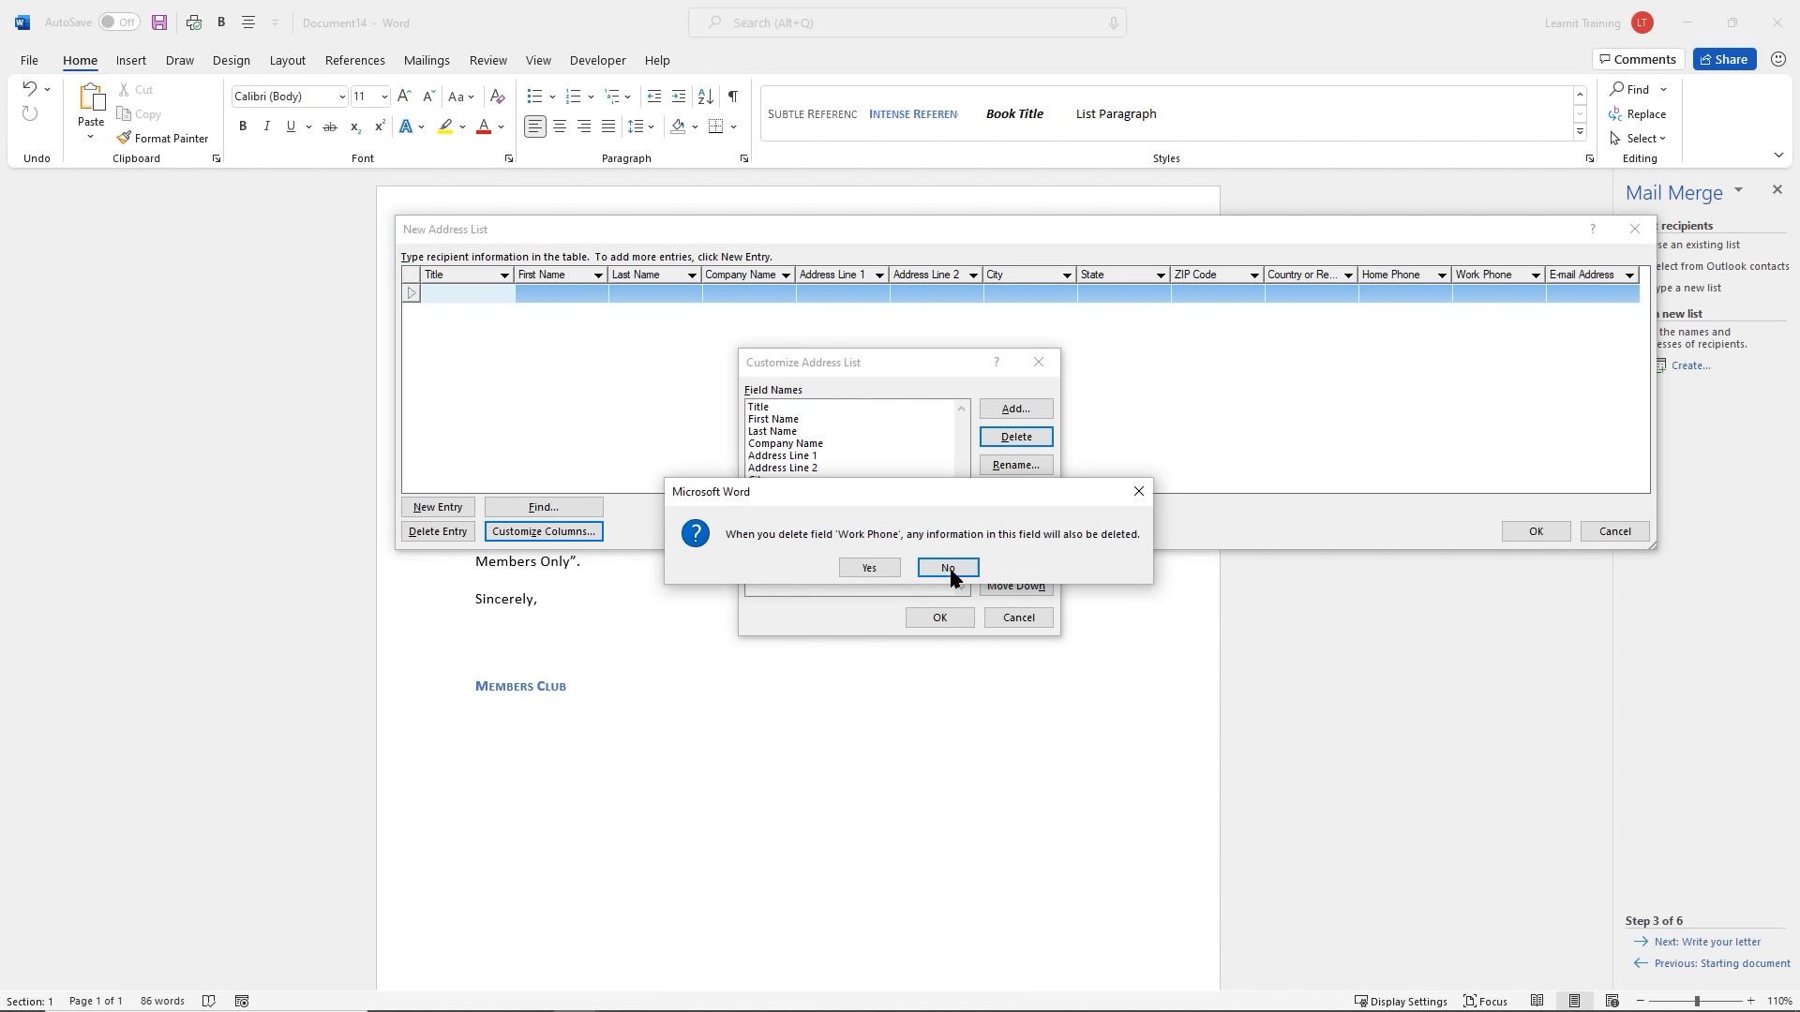
click(870, 568)
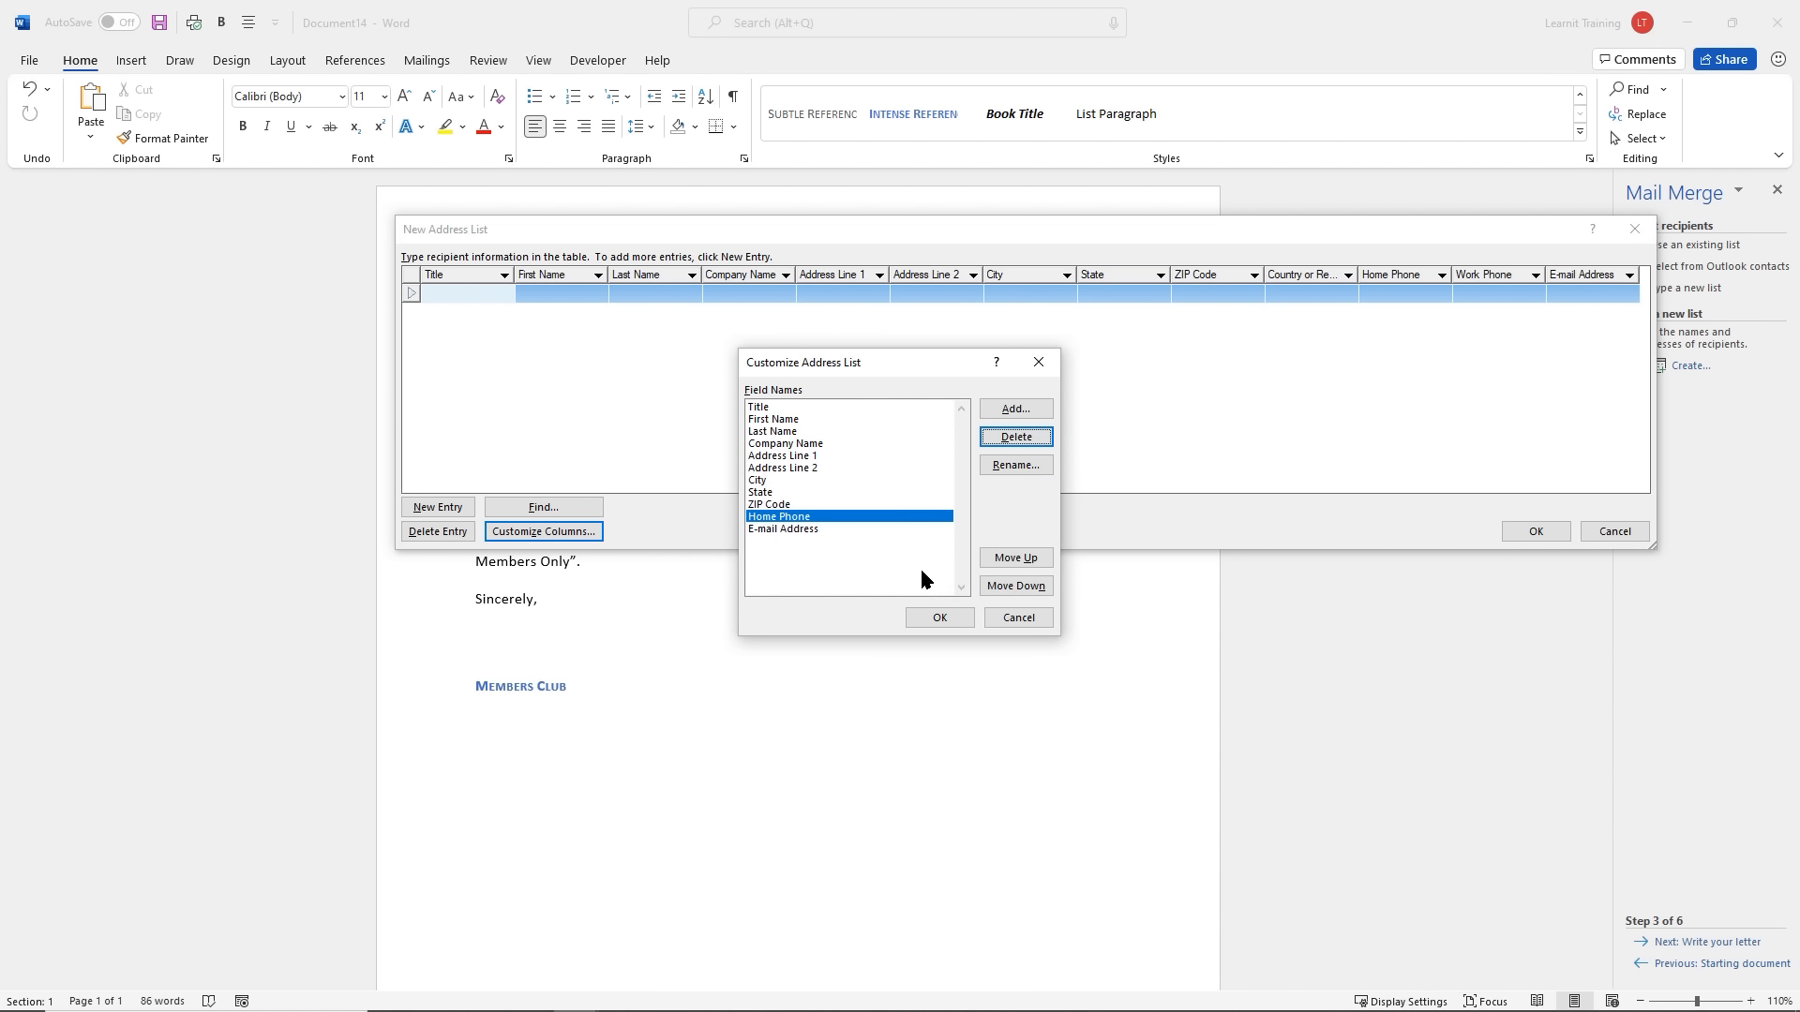
click(937, 618)
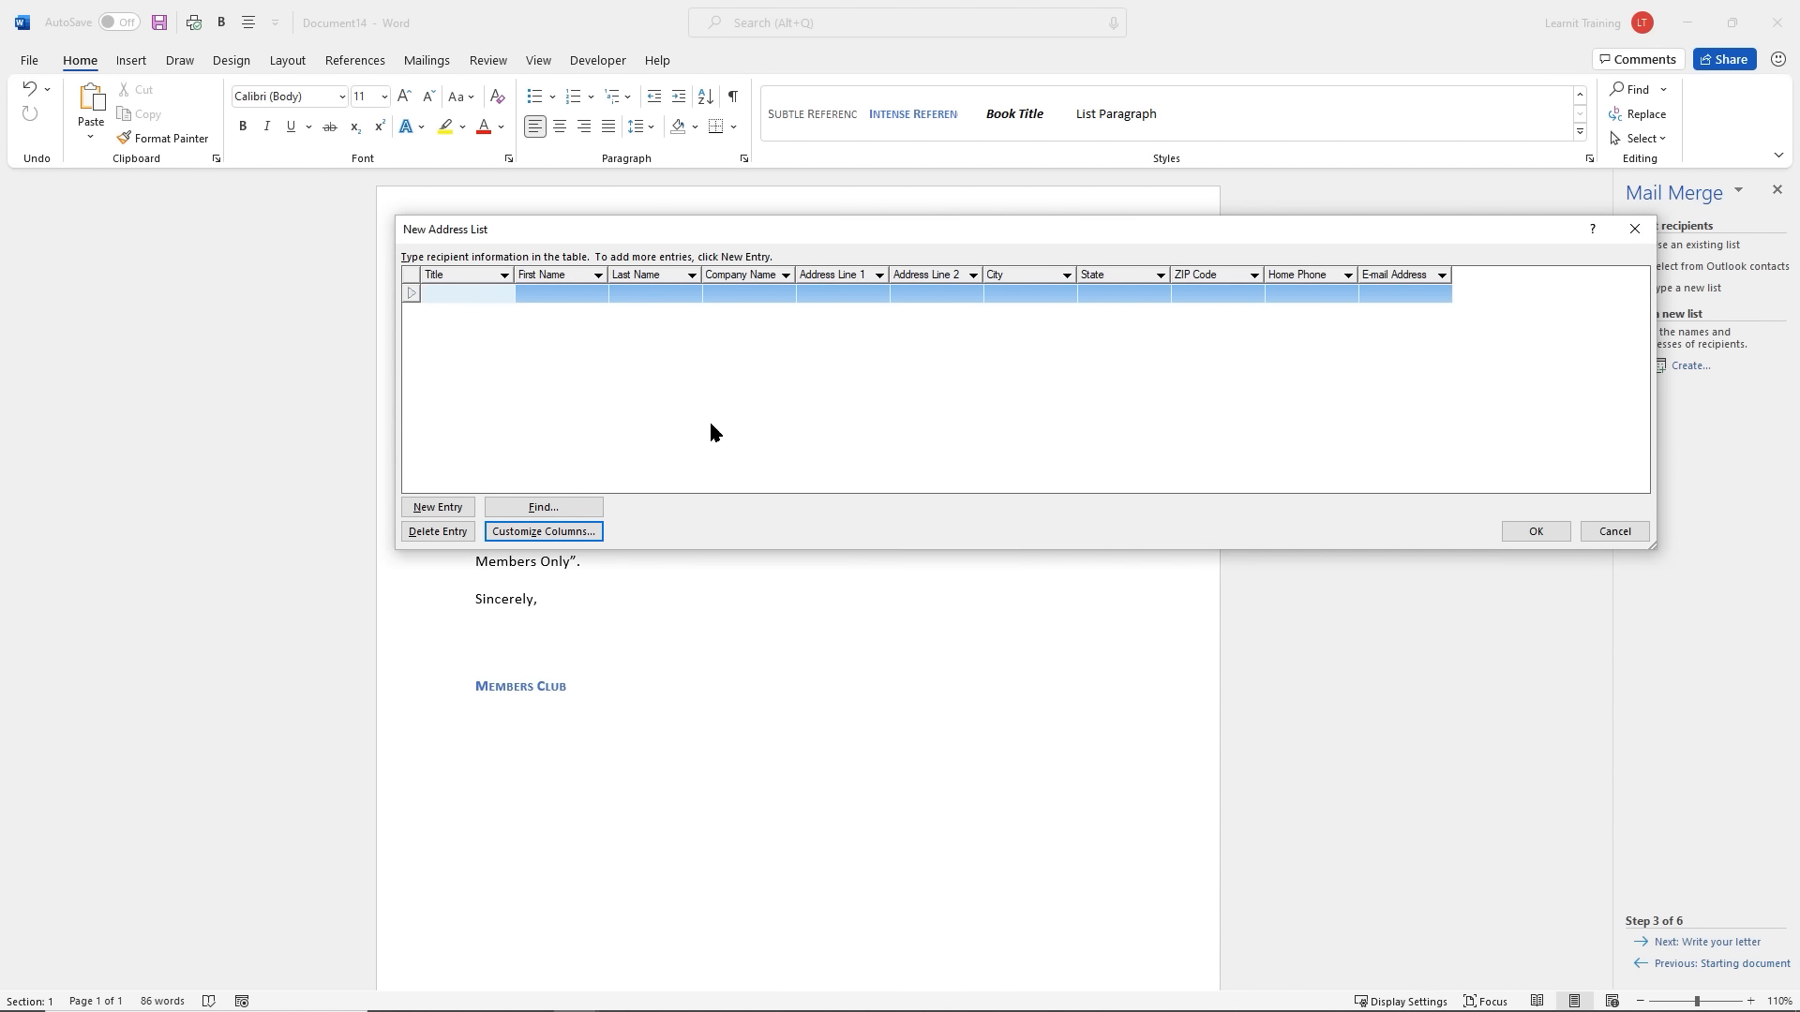
Try out the address list with a first recipient titled Mr at company Learnit and a second entry titled Mrs, and discard the list
click(467, 293)
key(Tab)
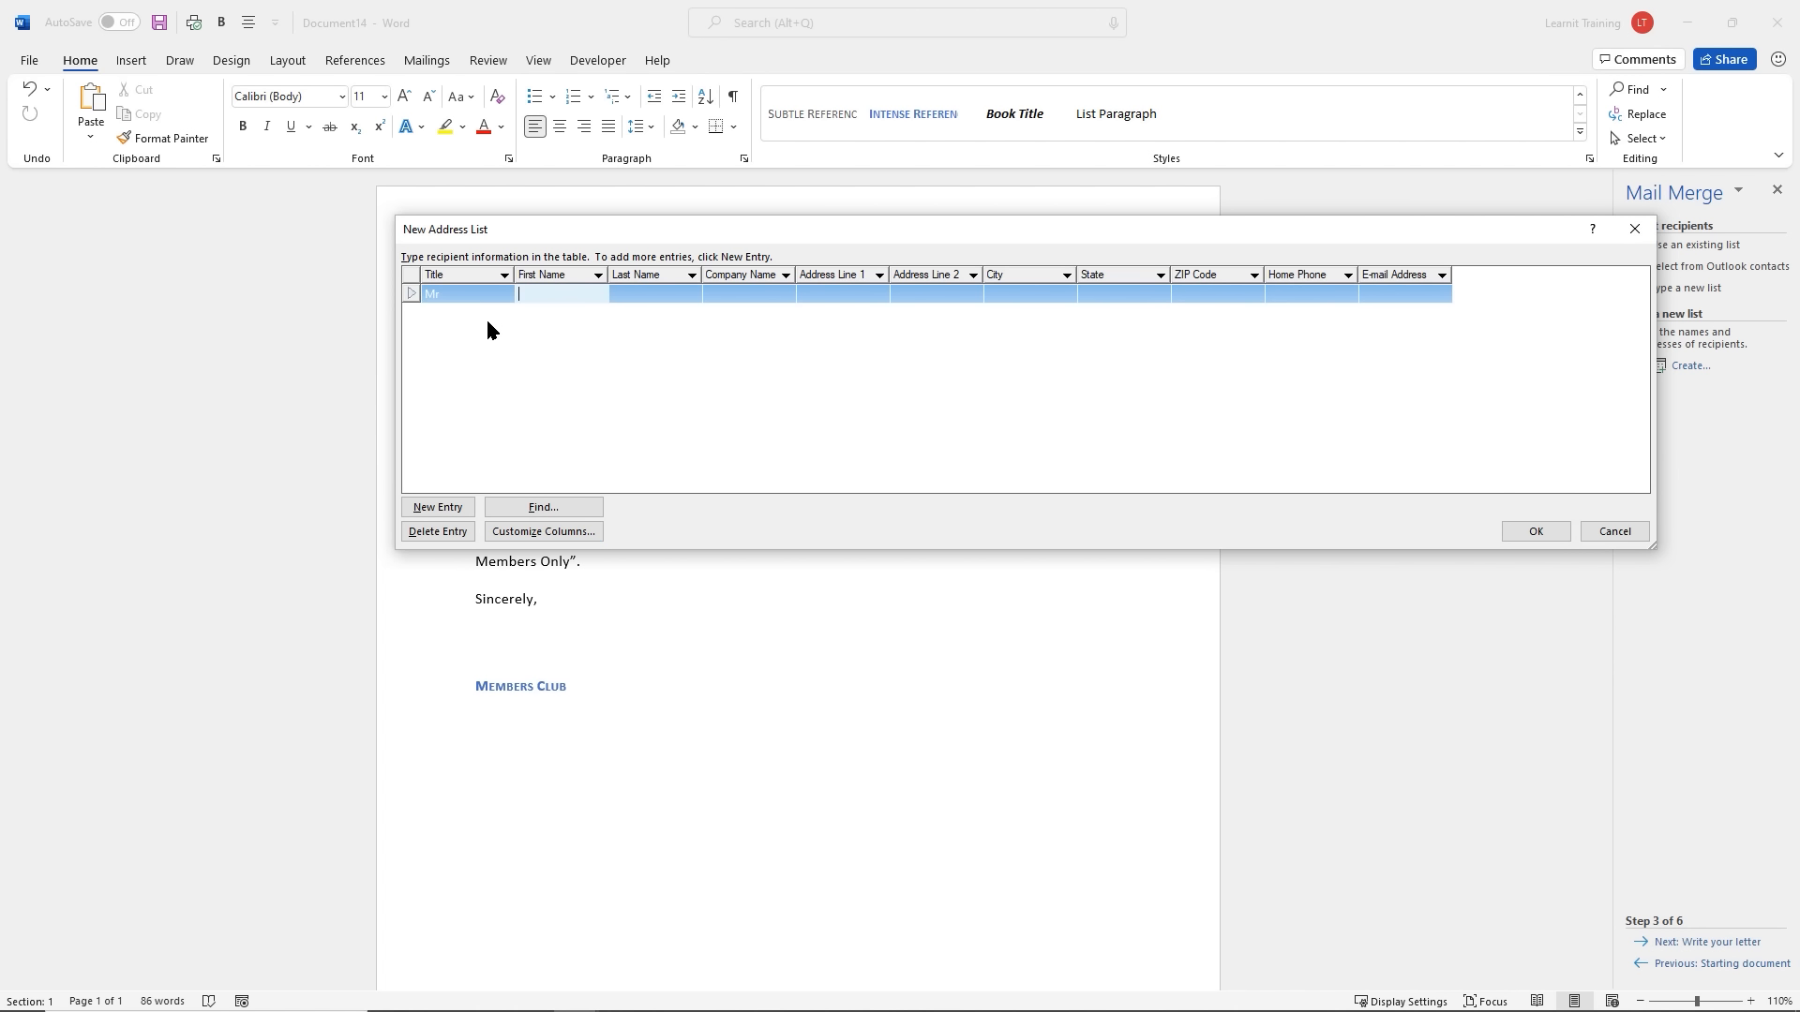
key(Tab)
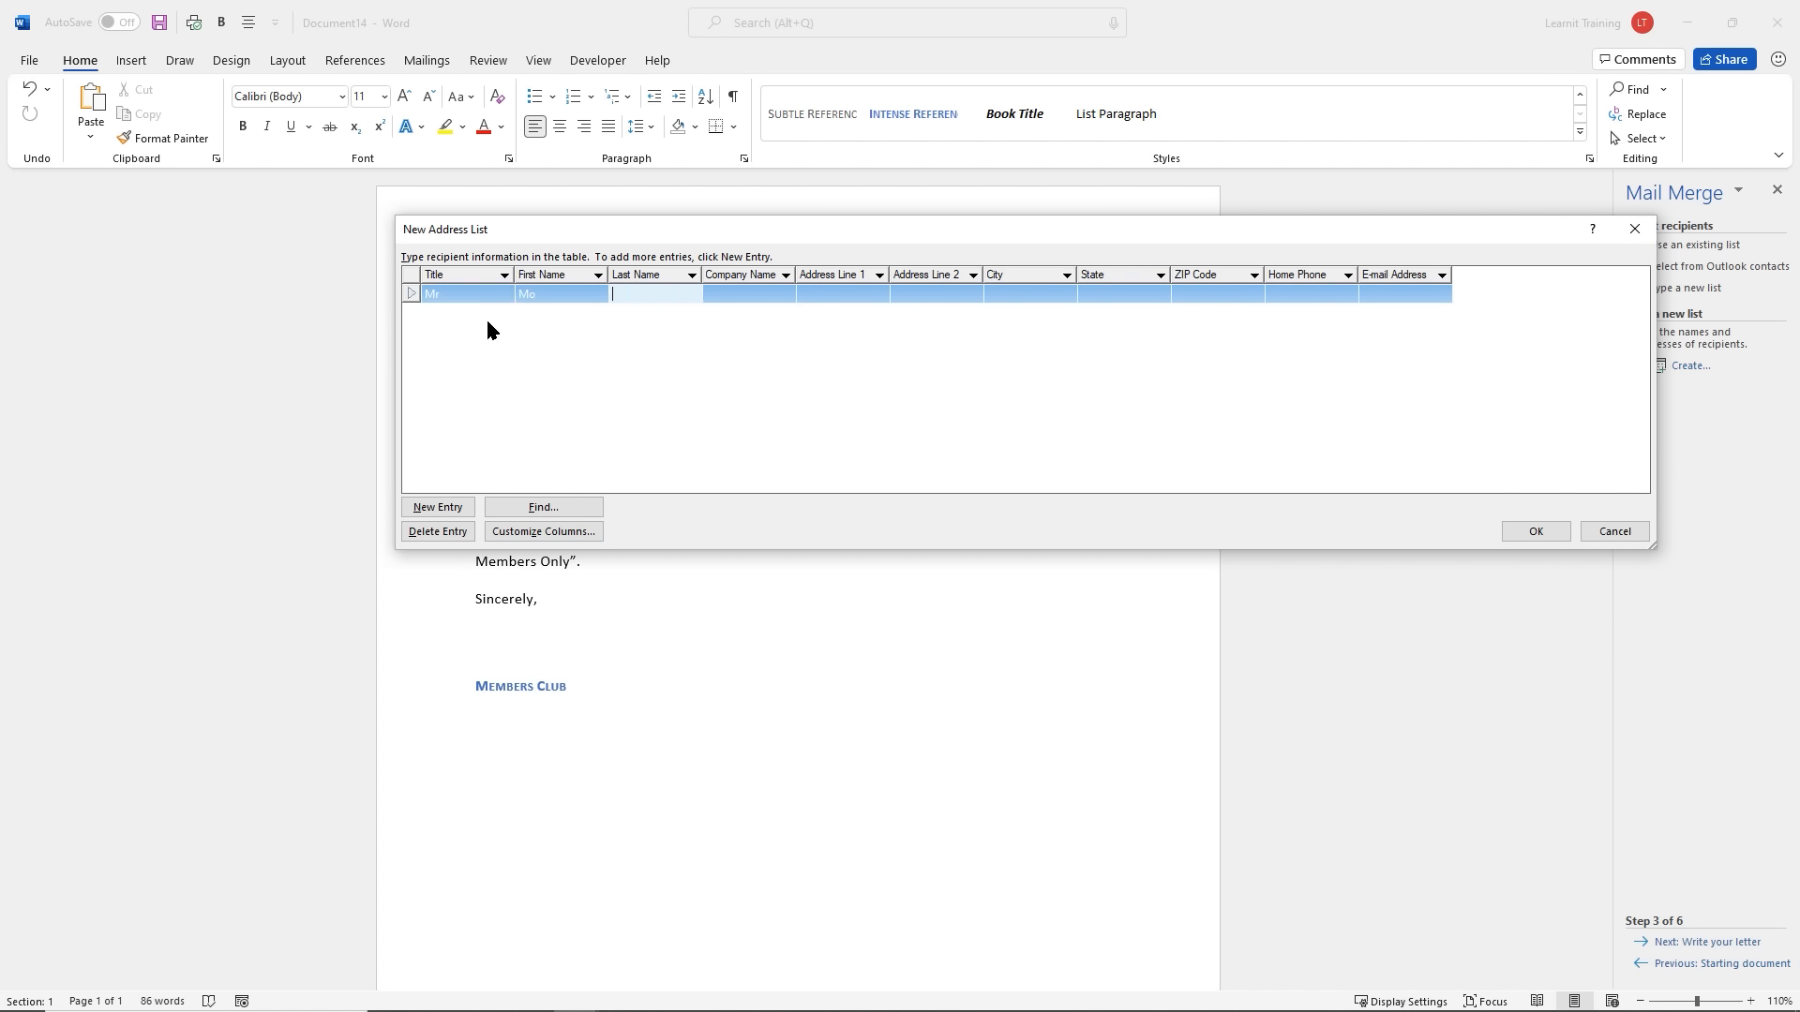
text(Jones)
key(Tab)
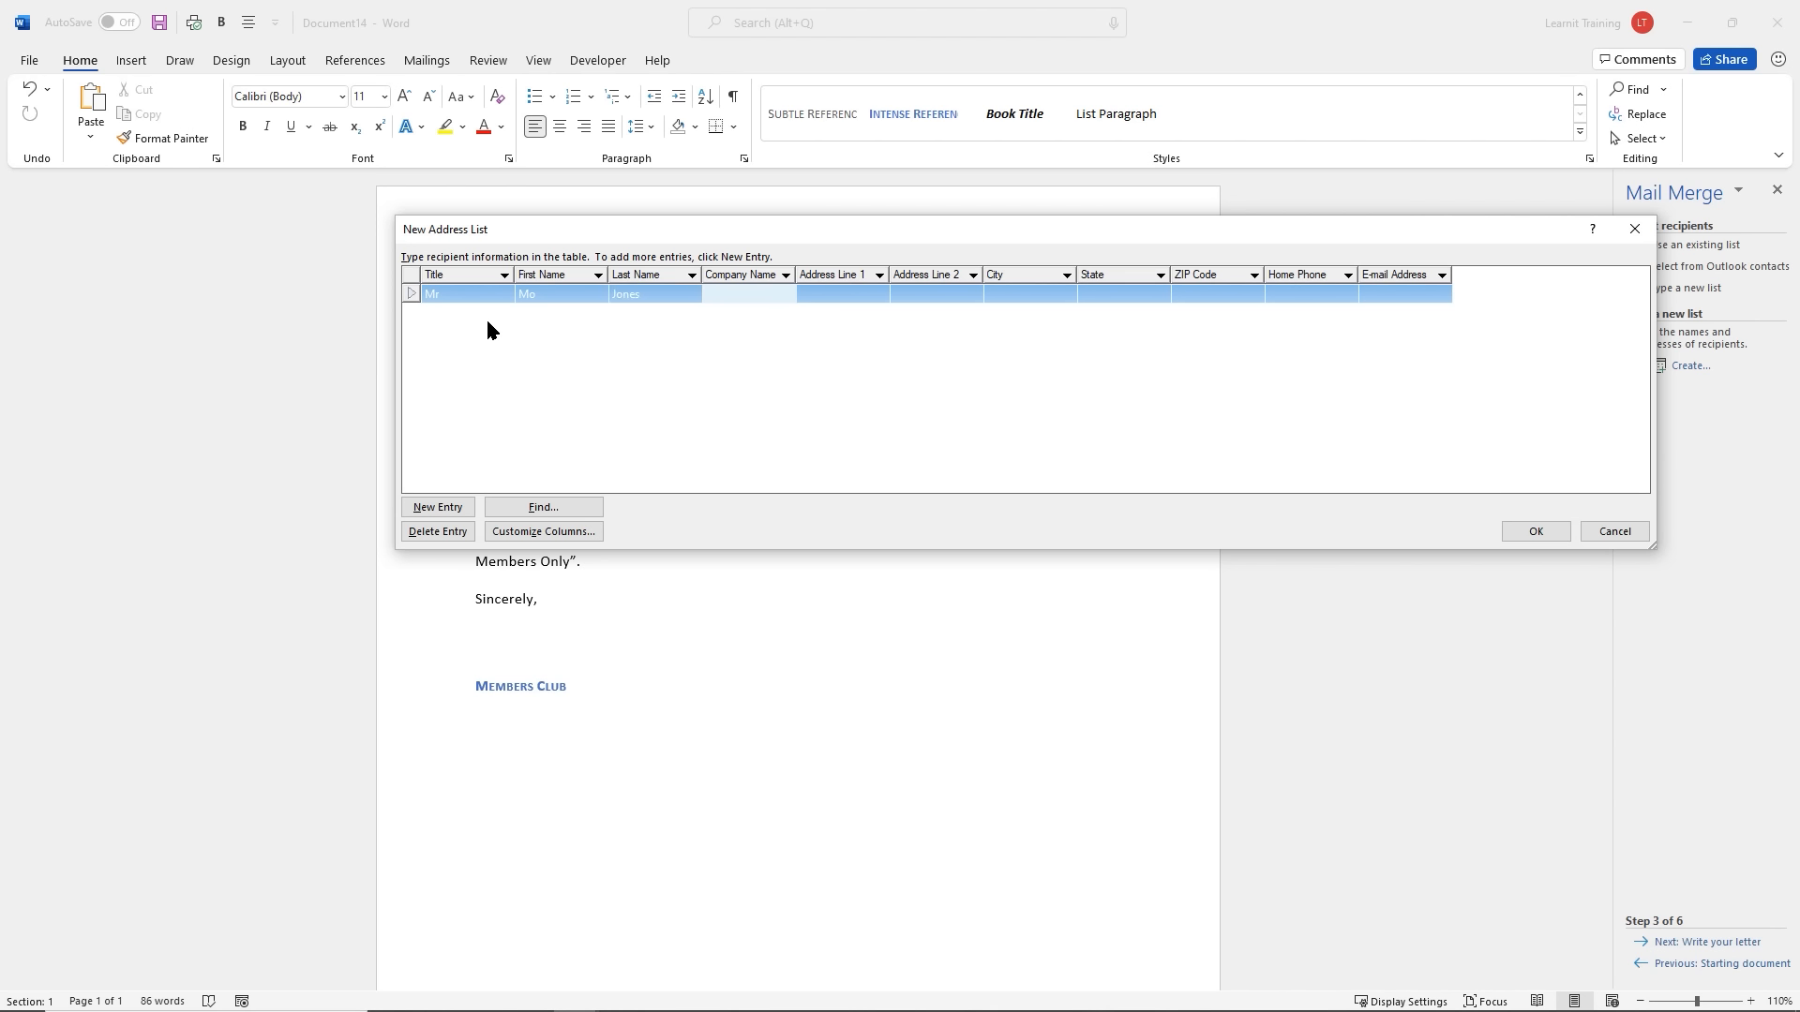
text(Learnit)
key(Tab)
key(Tab)
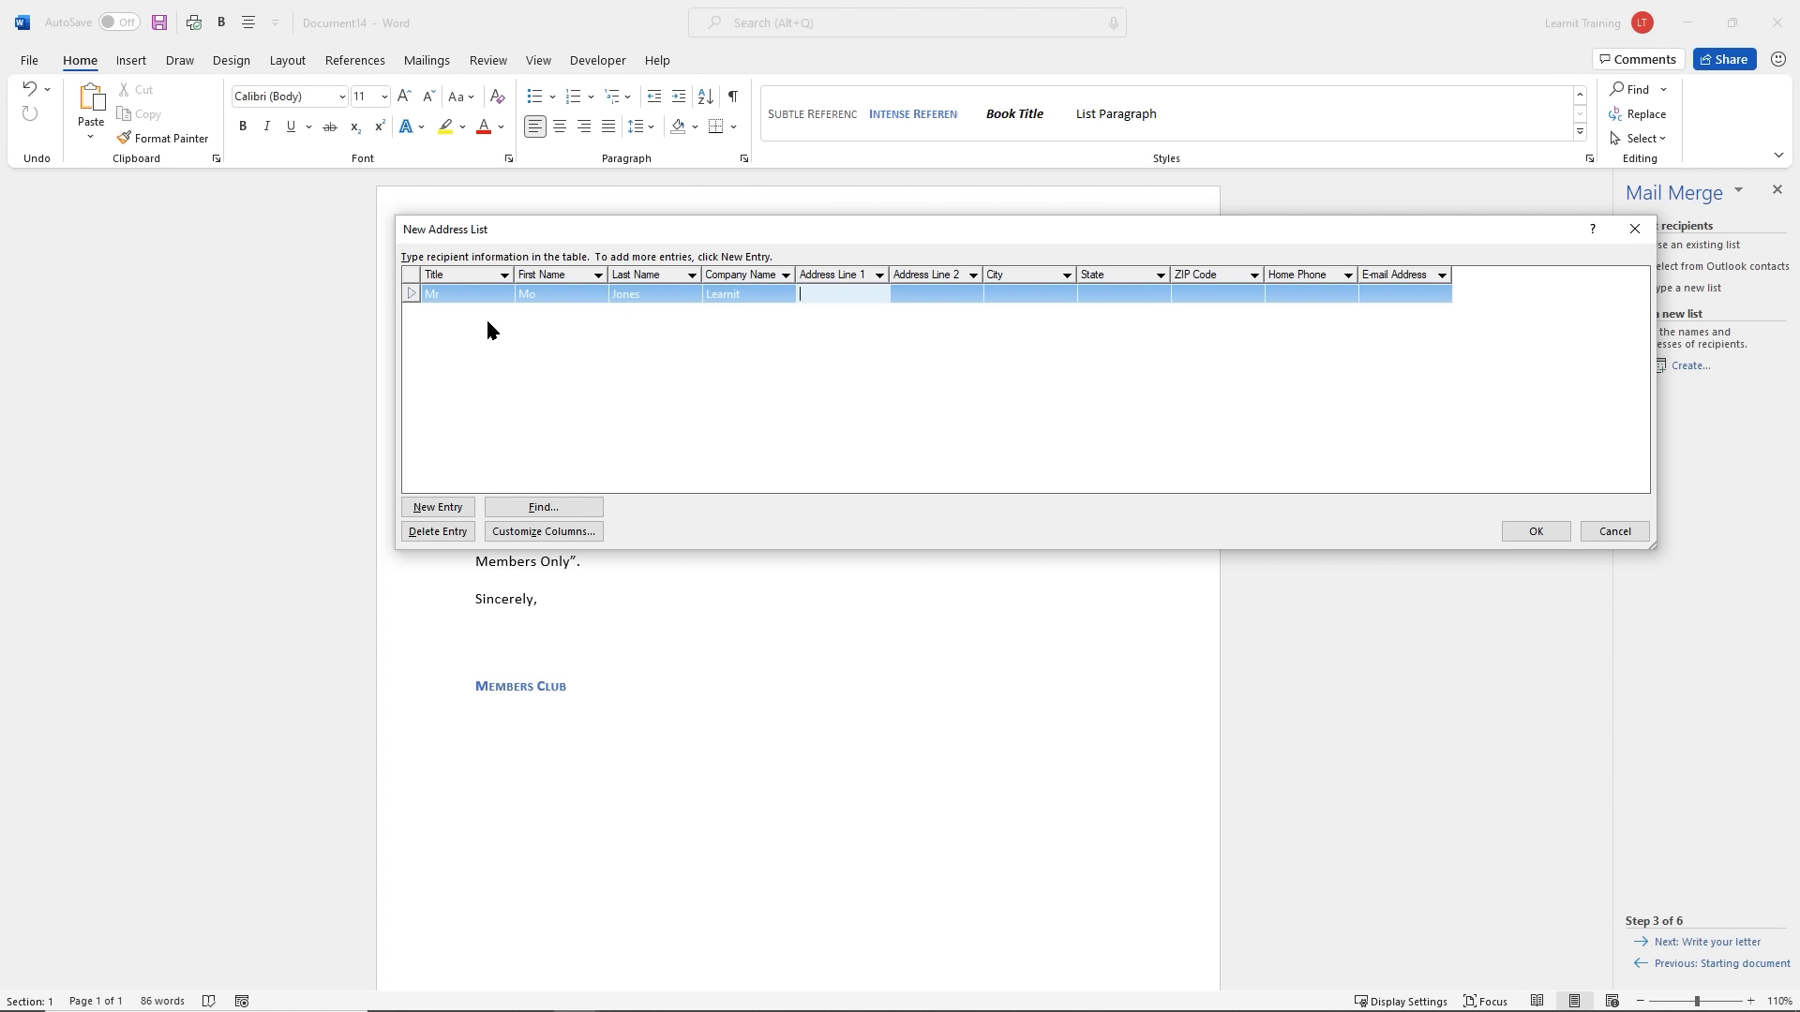
key(Tab)
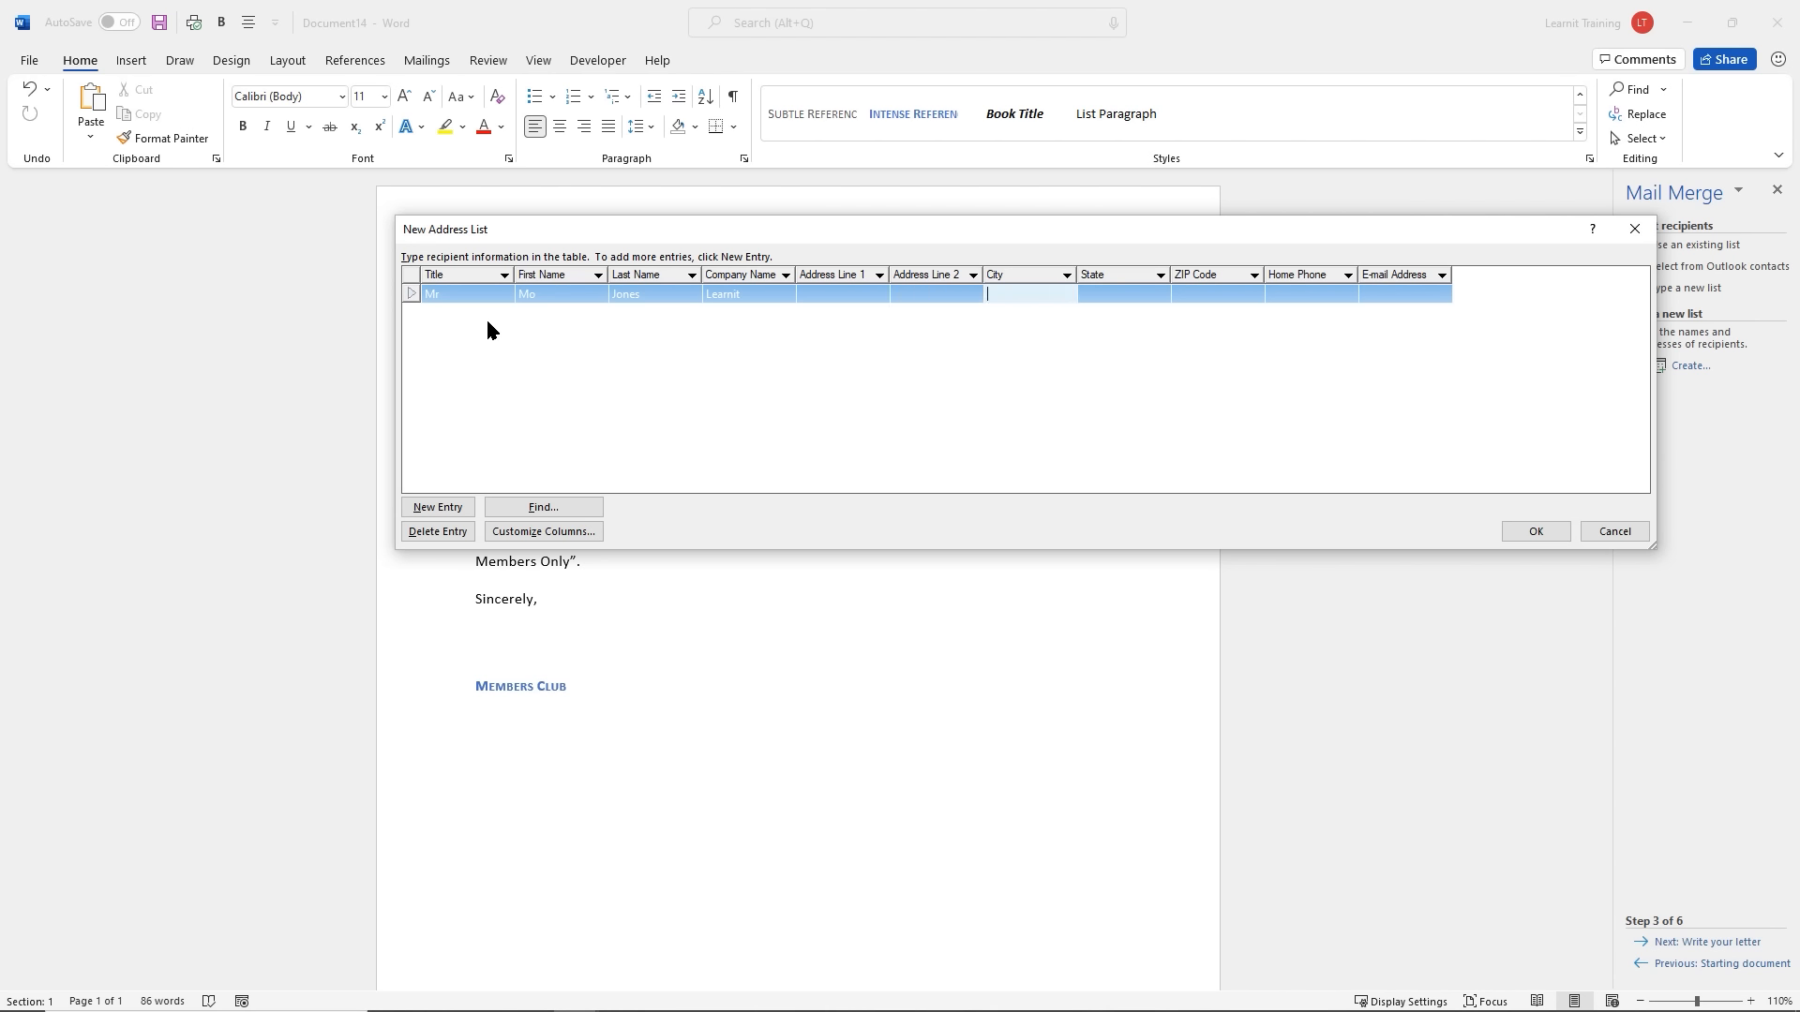
key(Tab)
key(Tab)
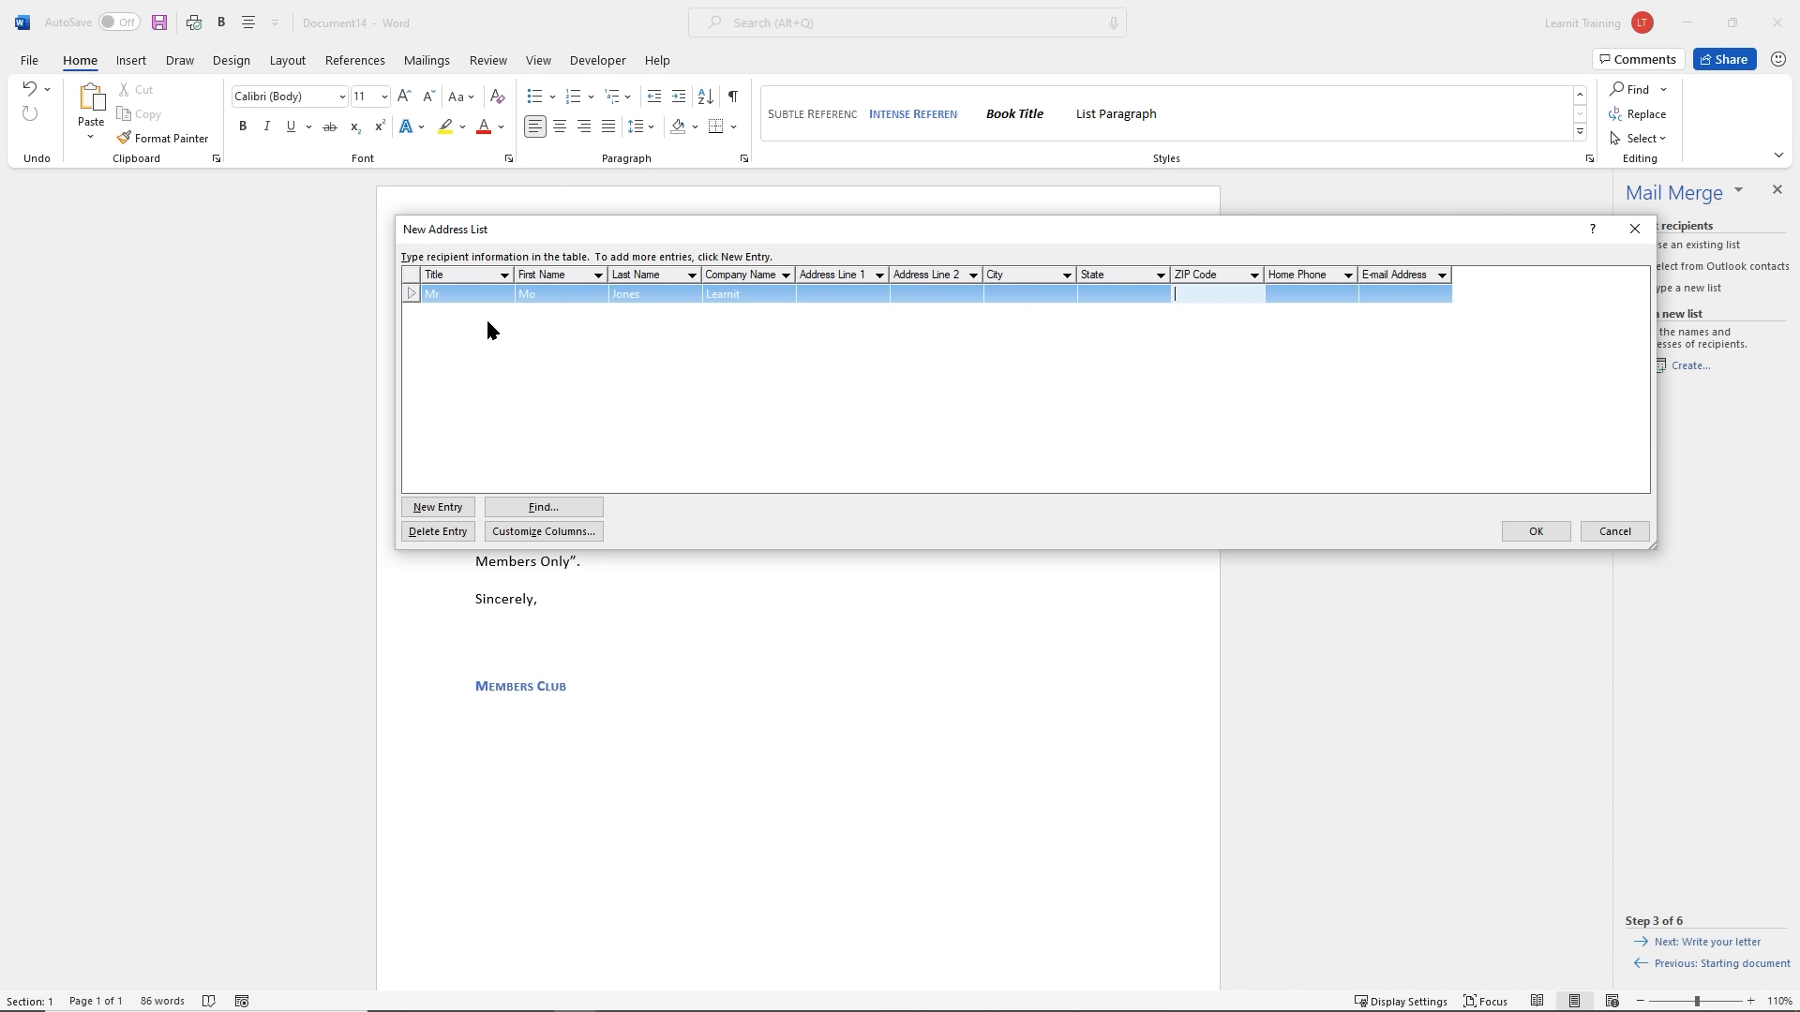
key(Tab)
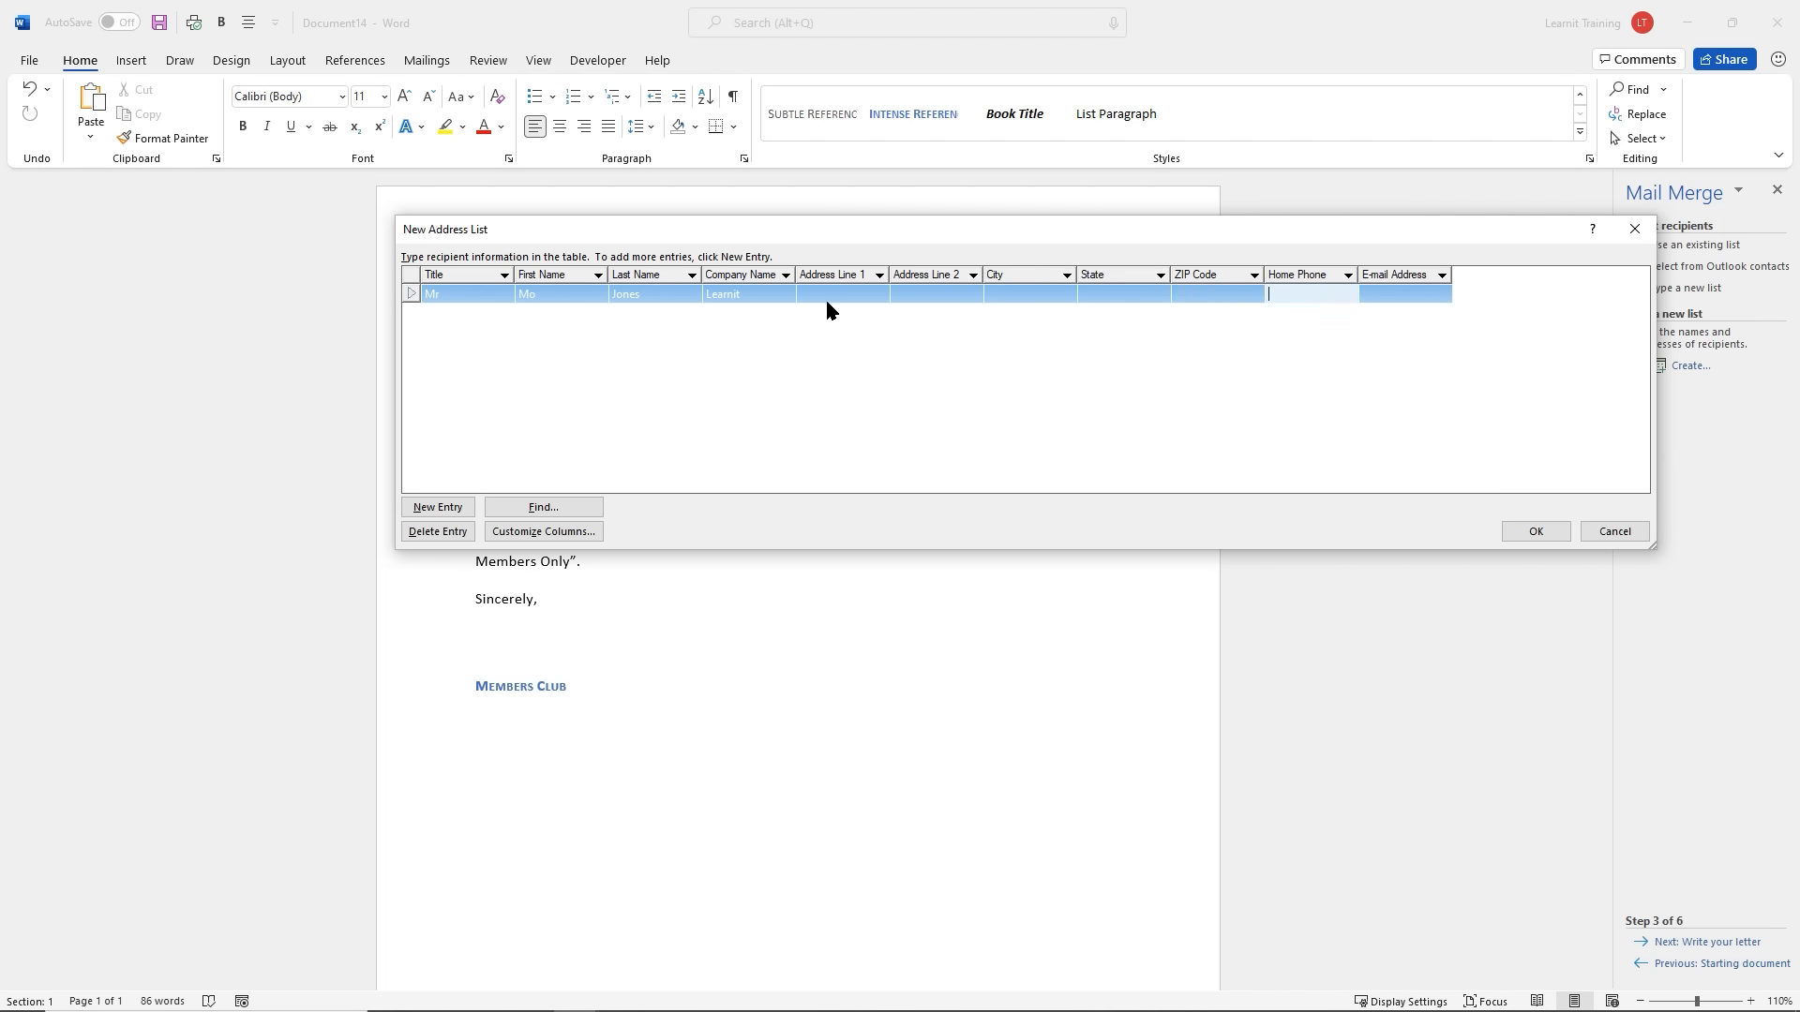
click(438, 509)
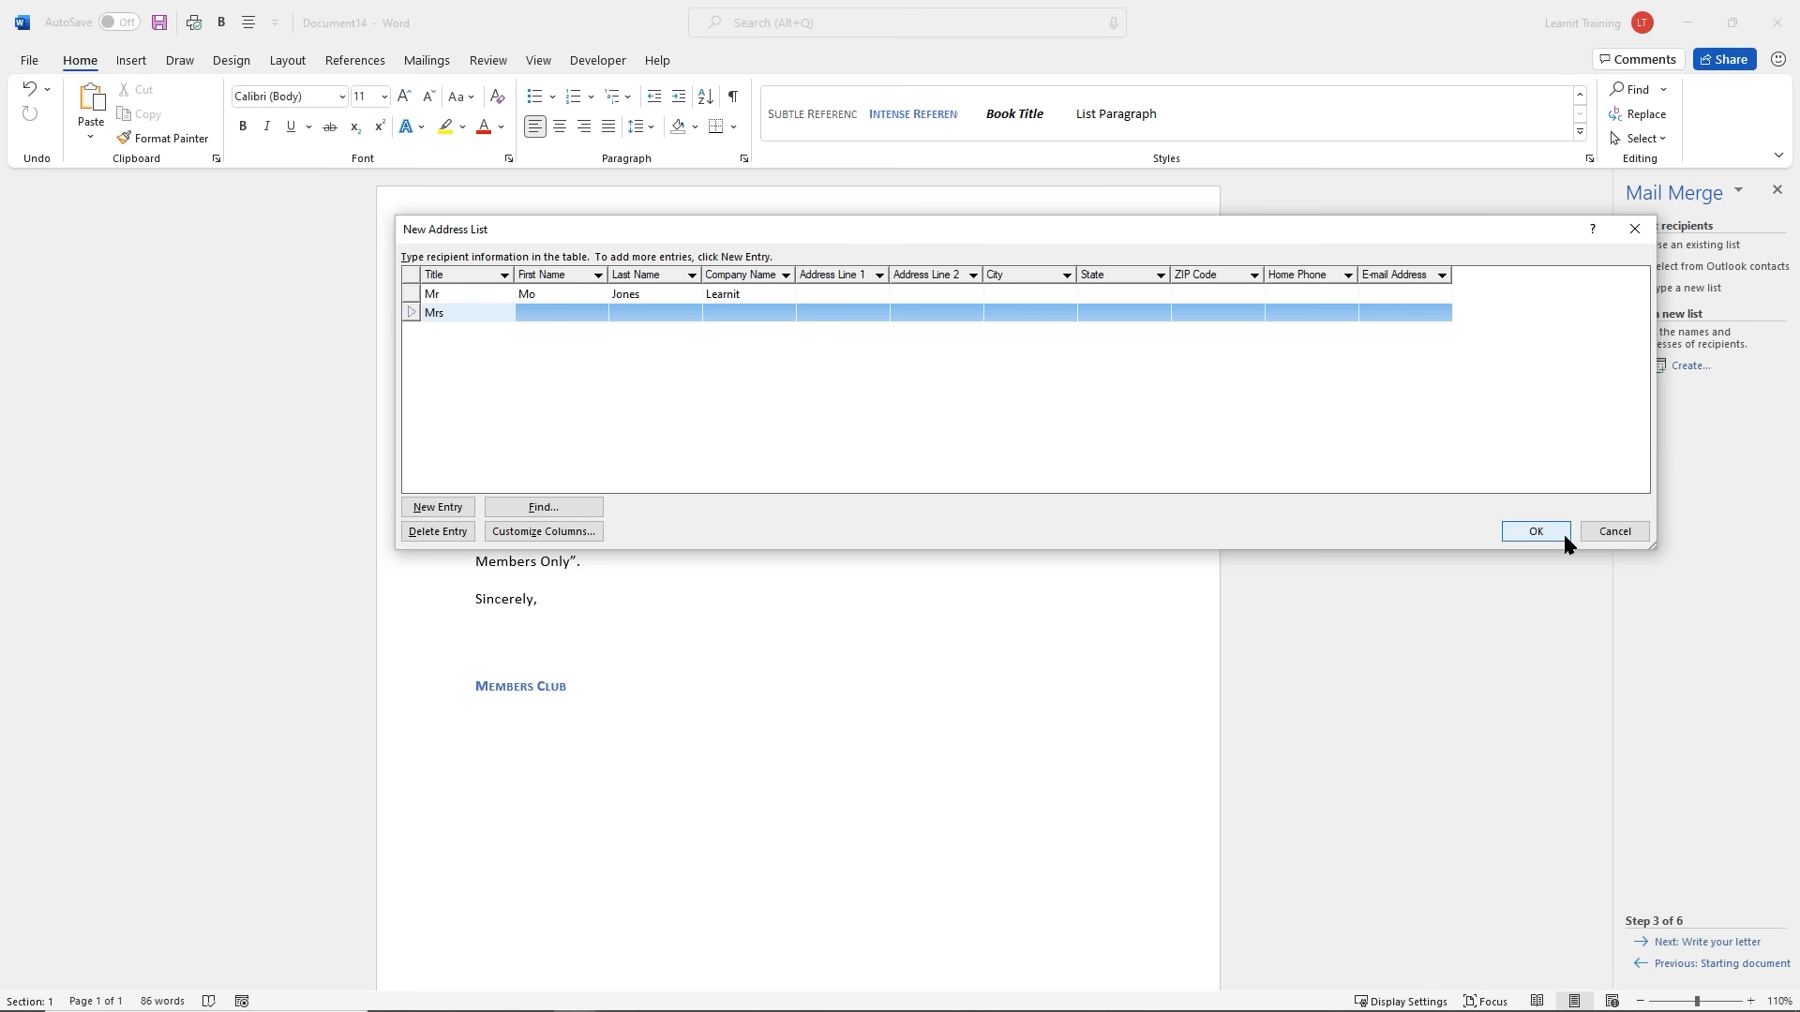
click(1621, 530)
Switch to using an existing recipient list and load Club members.mdb as the data source
click(1641, 246)
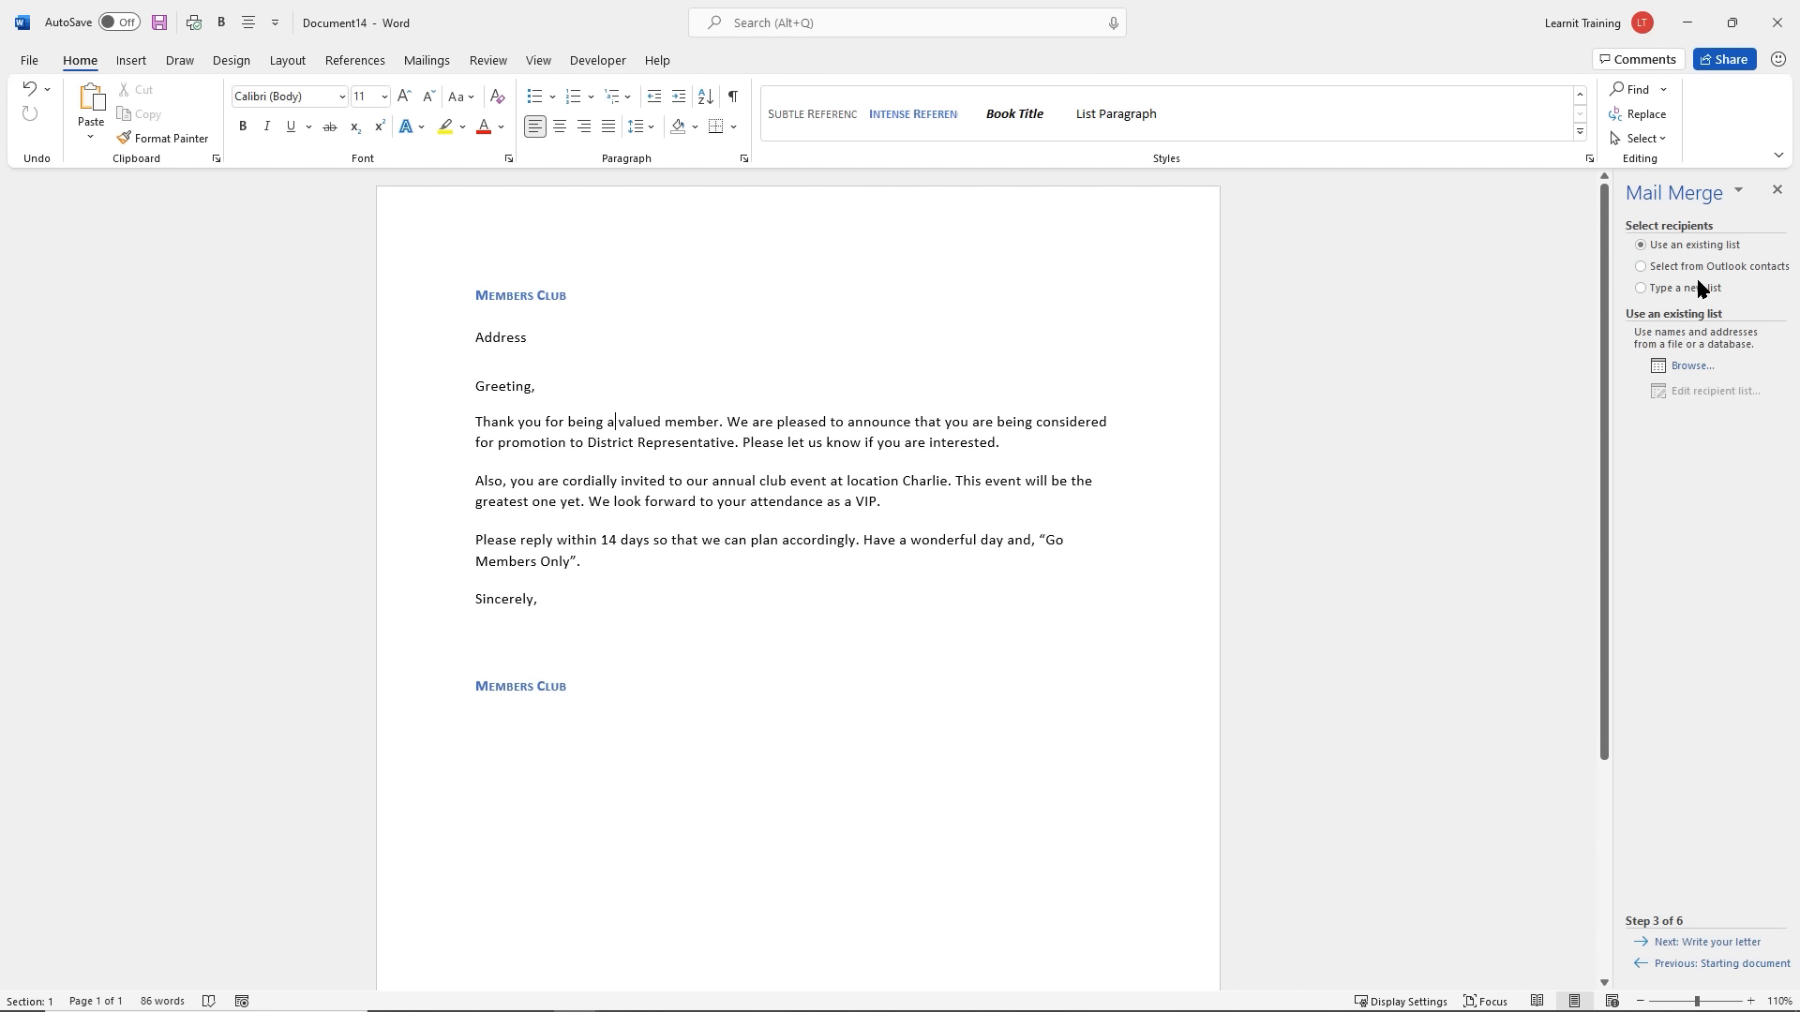
click(1691, 367)
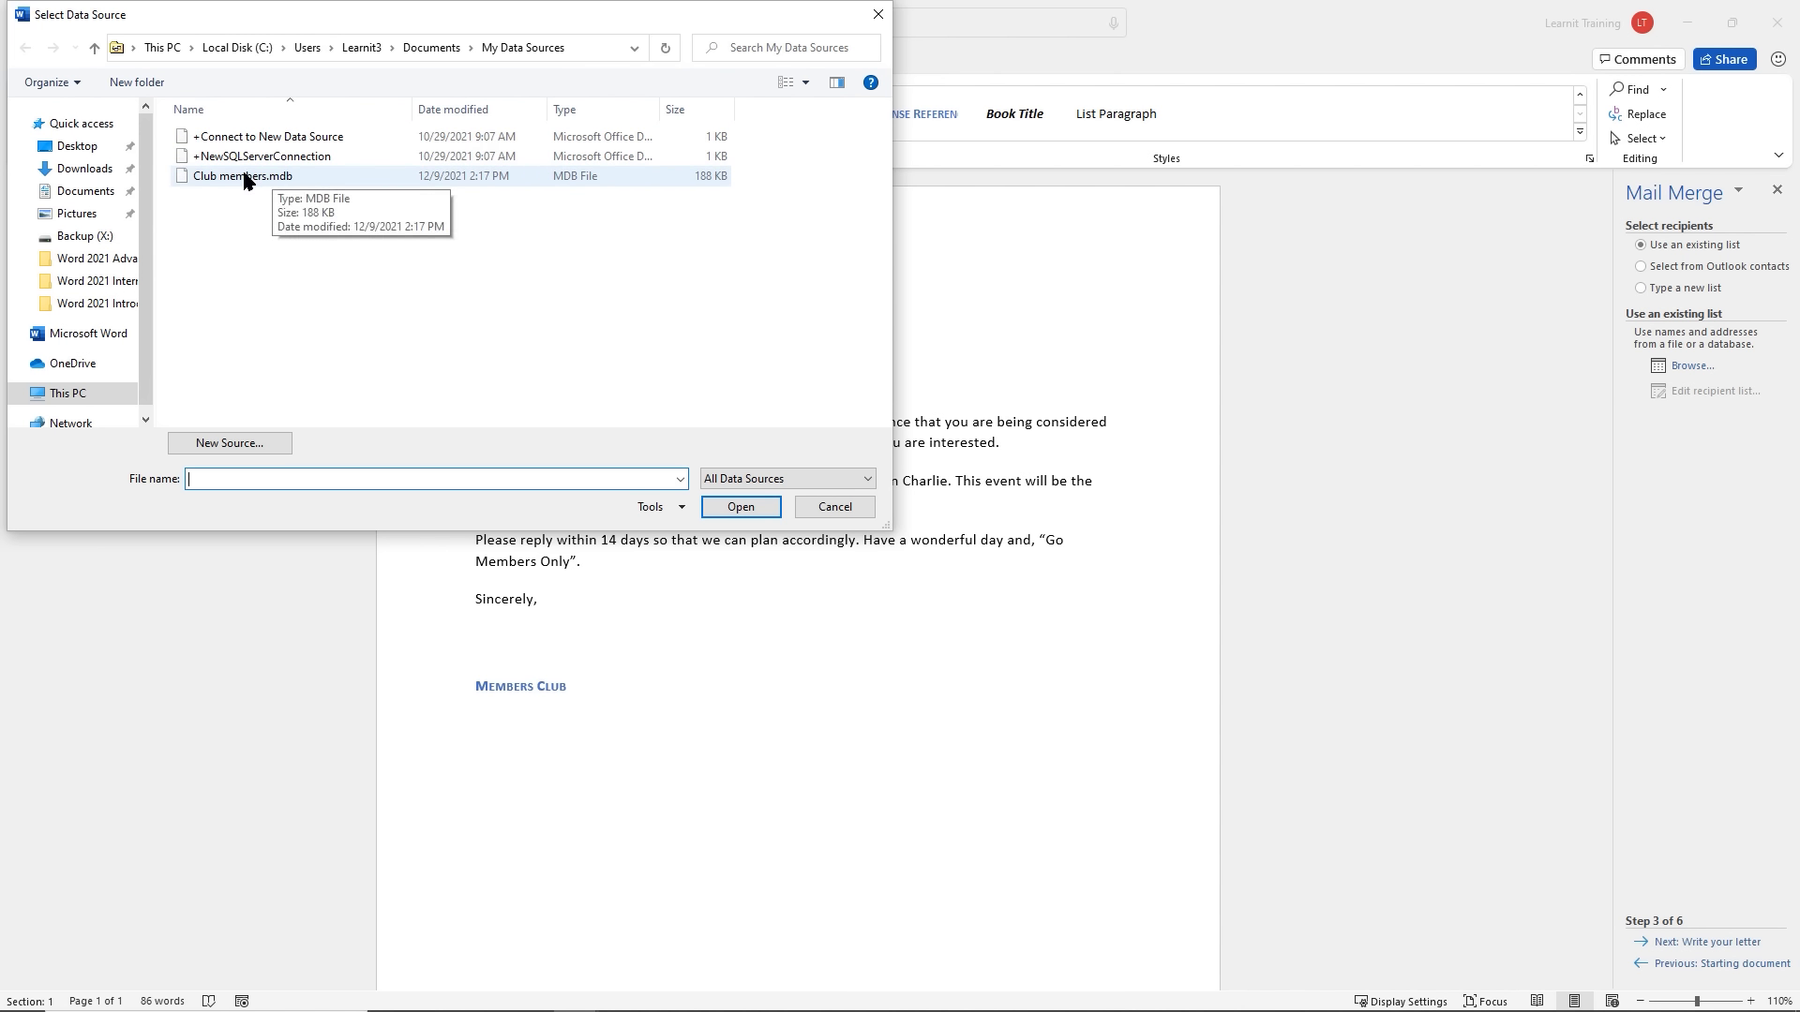
click(272, 177)
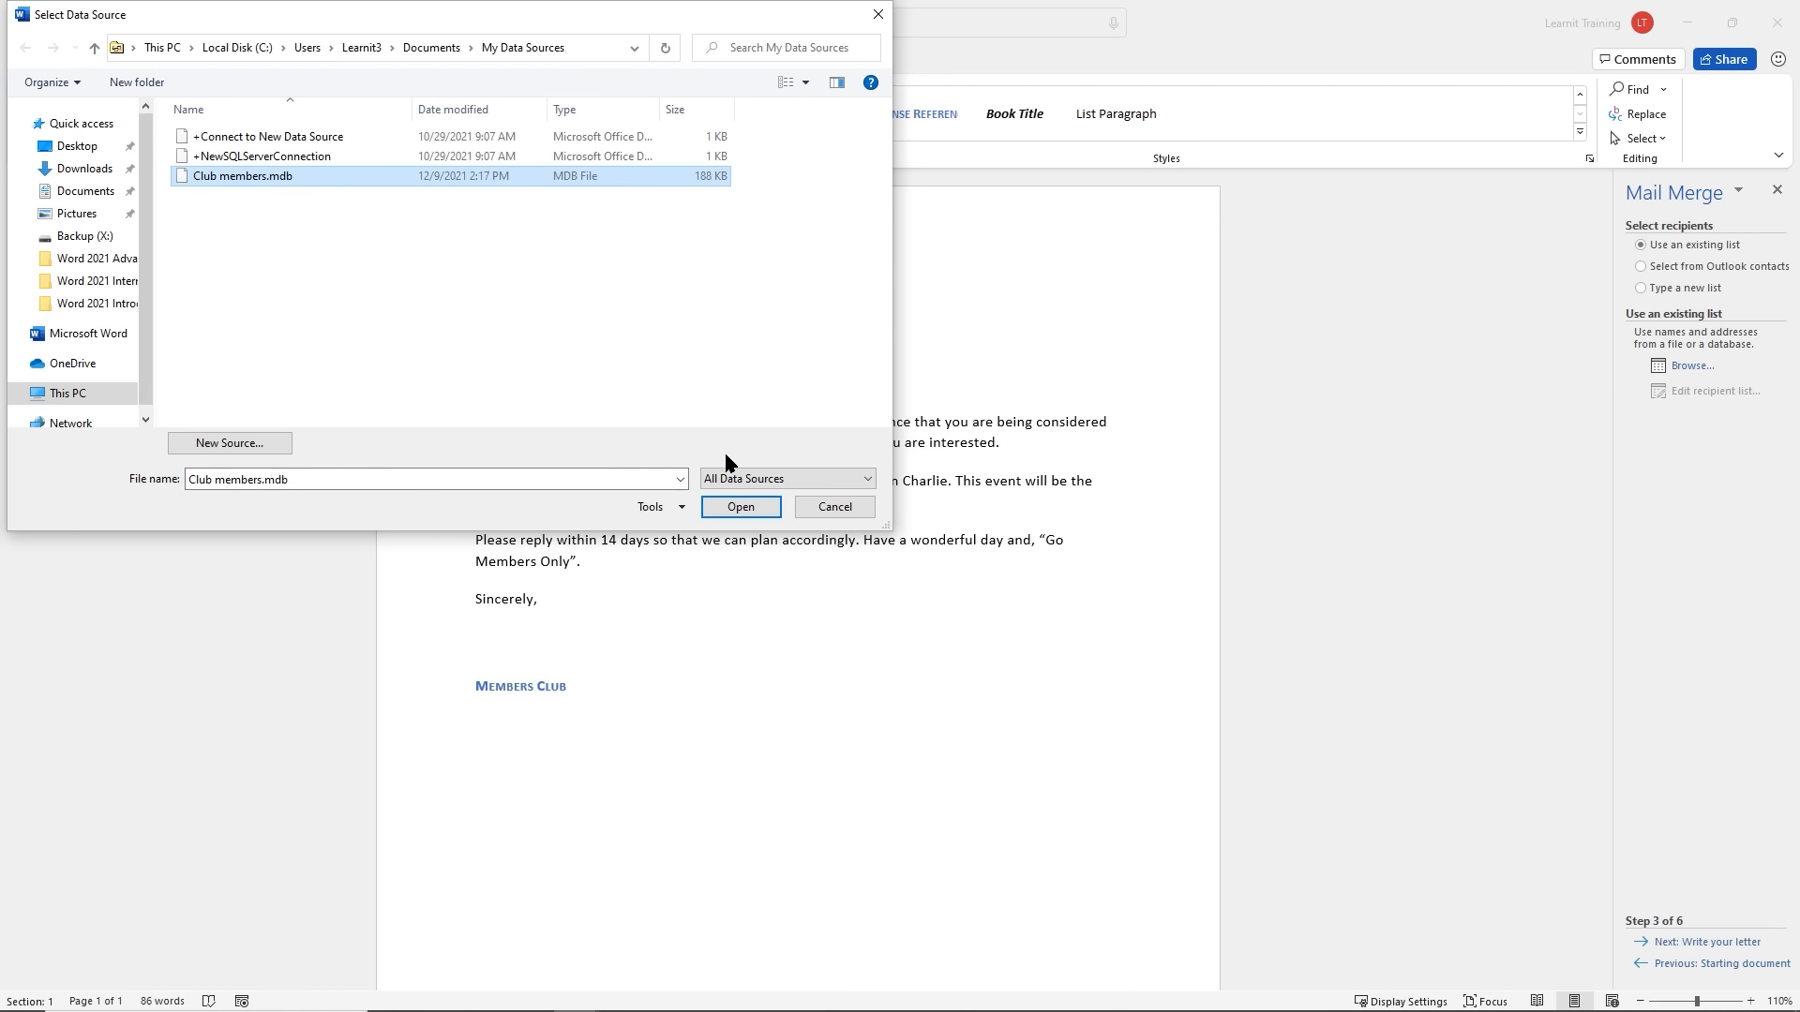
click(740, 506)
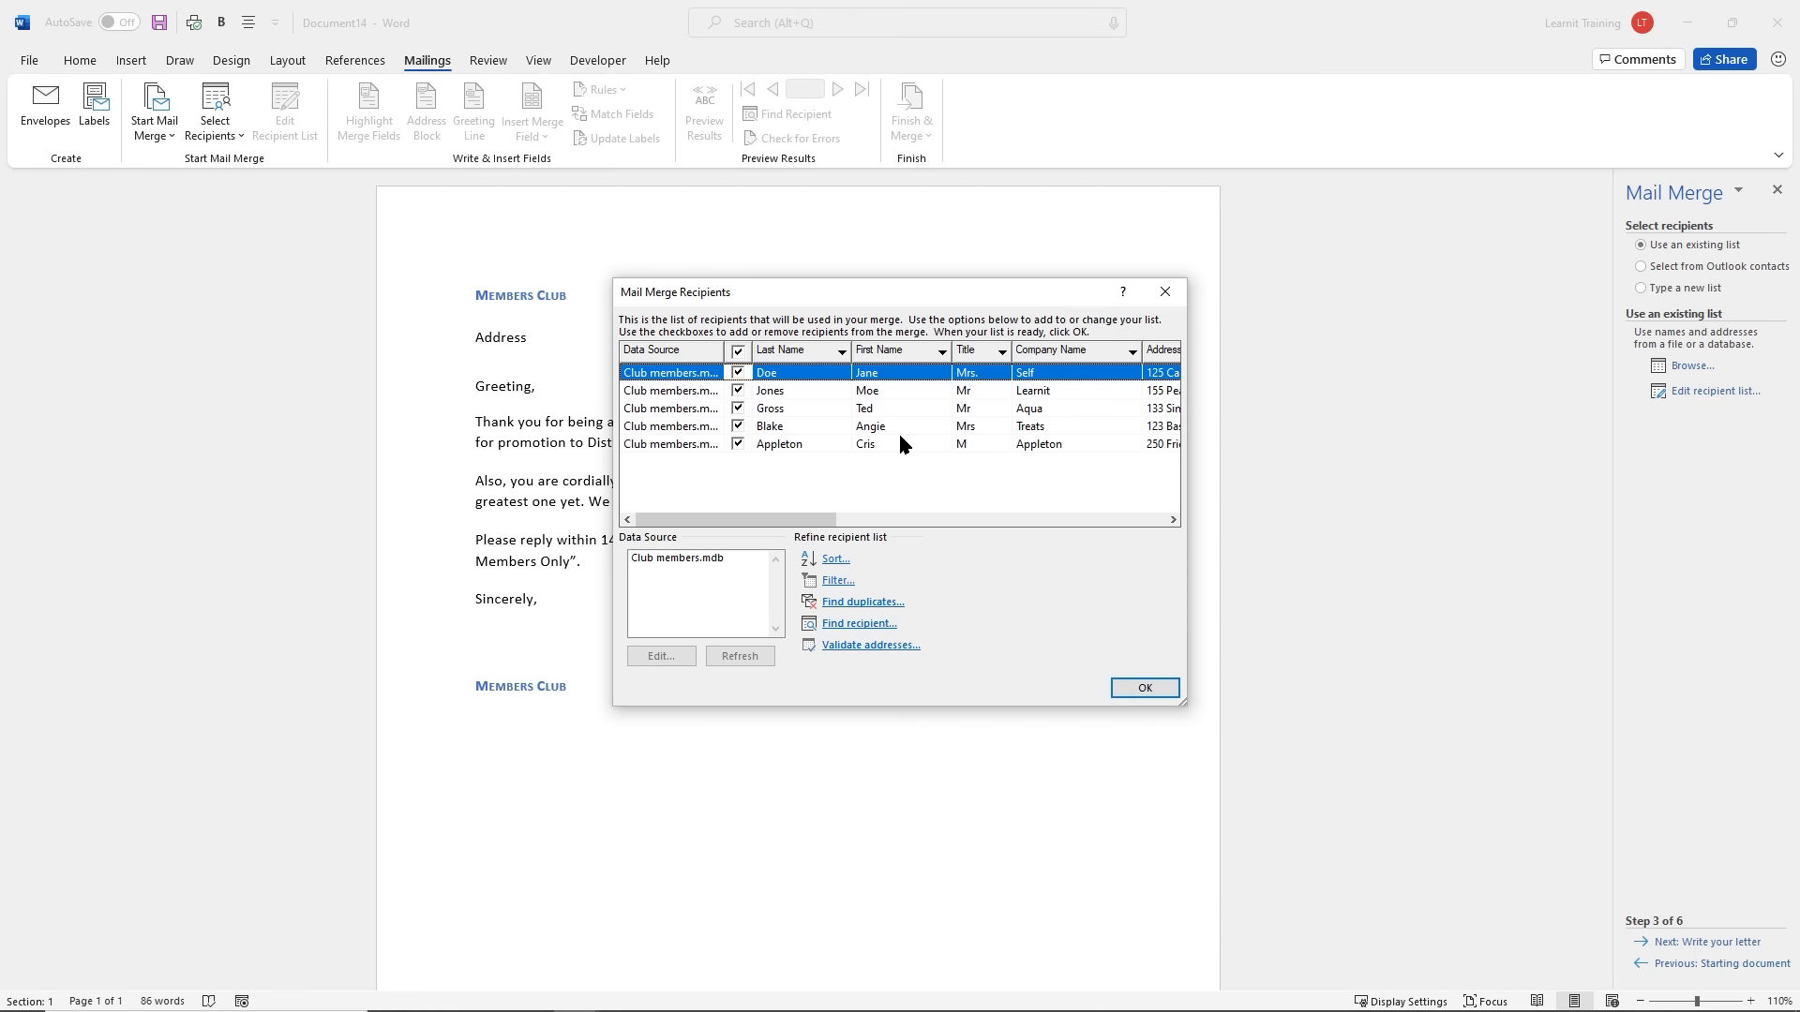
Reposition and widen the Mail Merge Recipients dialog to show the address columns, toggling the first recipient's inclusion off and back on
drag(957, 295, 799, 259)
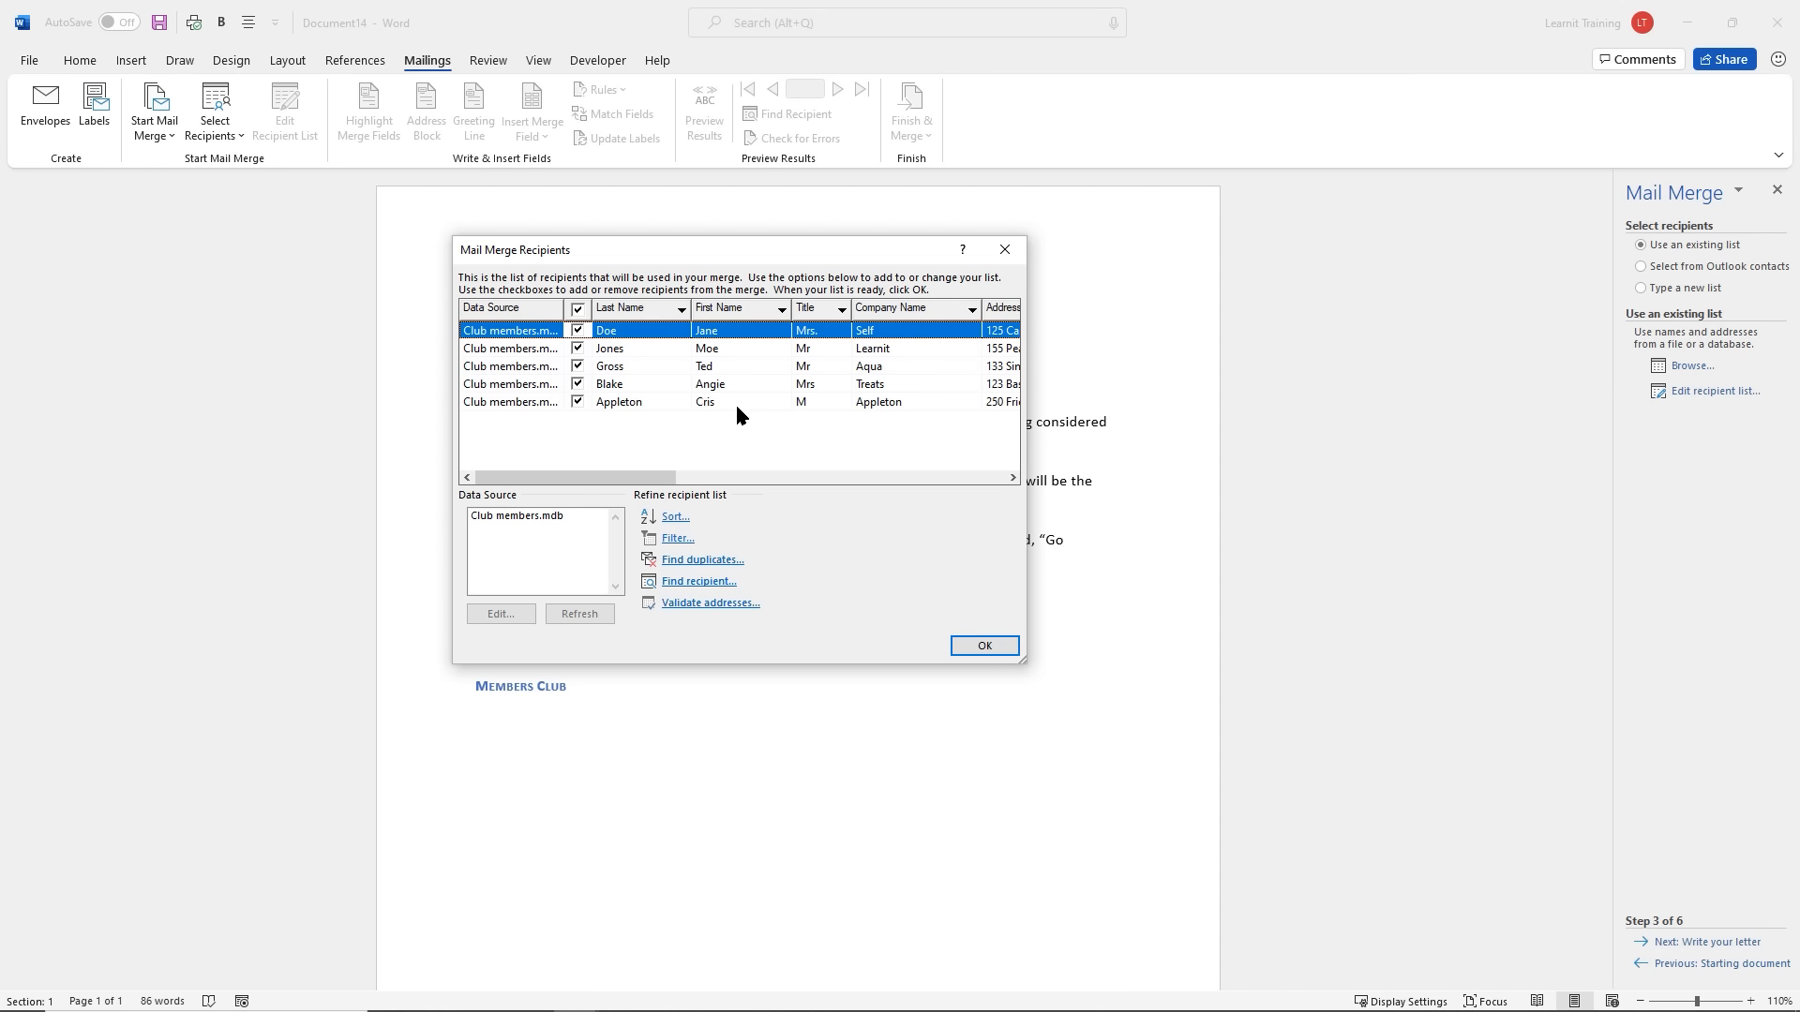
click(577, 330)
click(578, 330)
drag(1022, 661, 1509, 677)
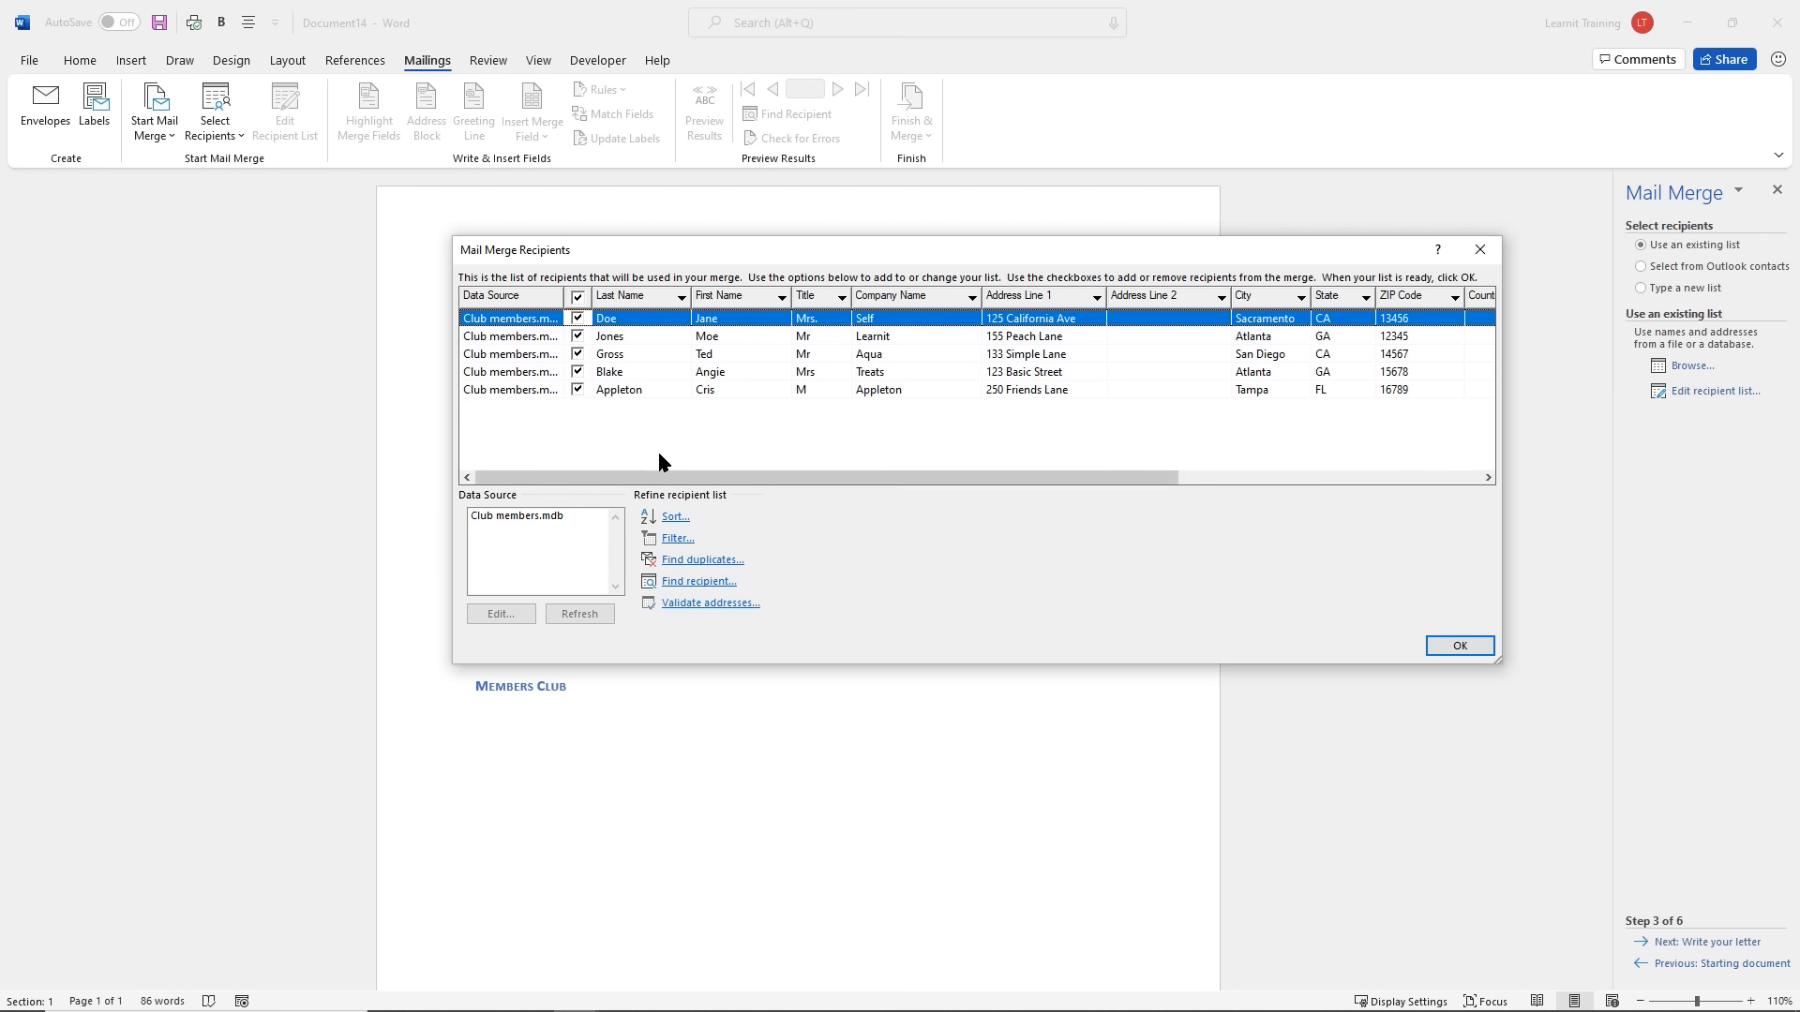
Look over the recipient list's sort and filter options without applying any, and check the list for duplicates
click(677, 518)
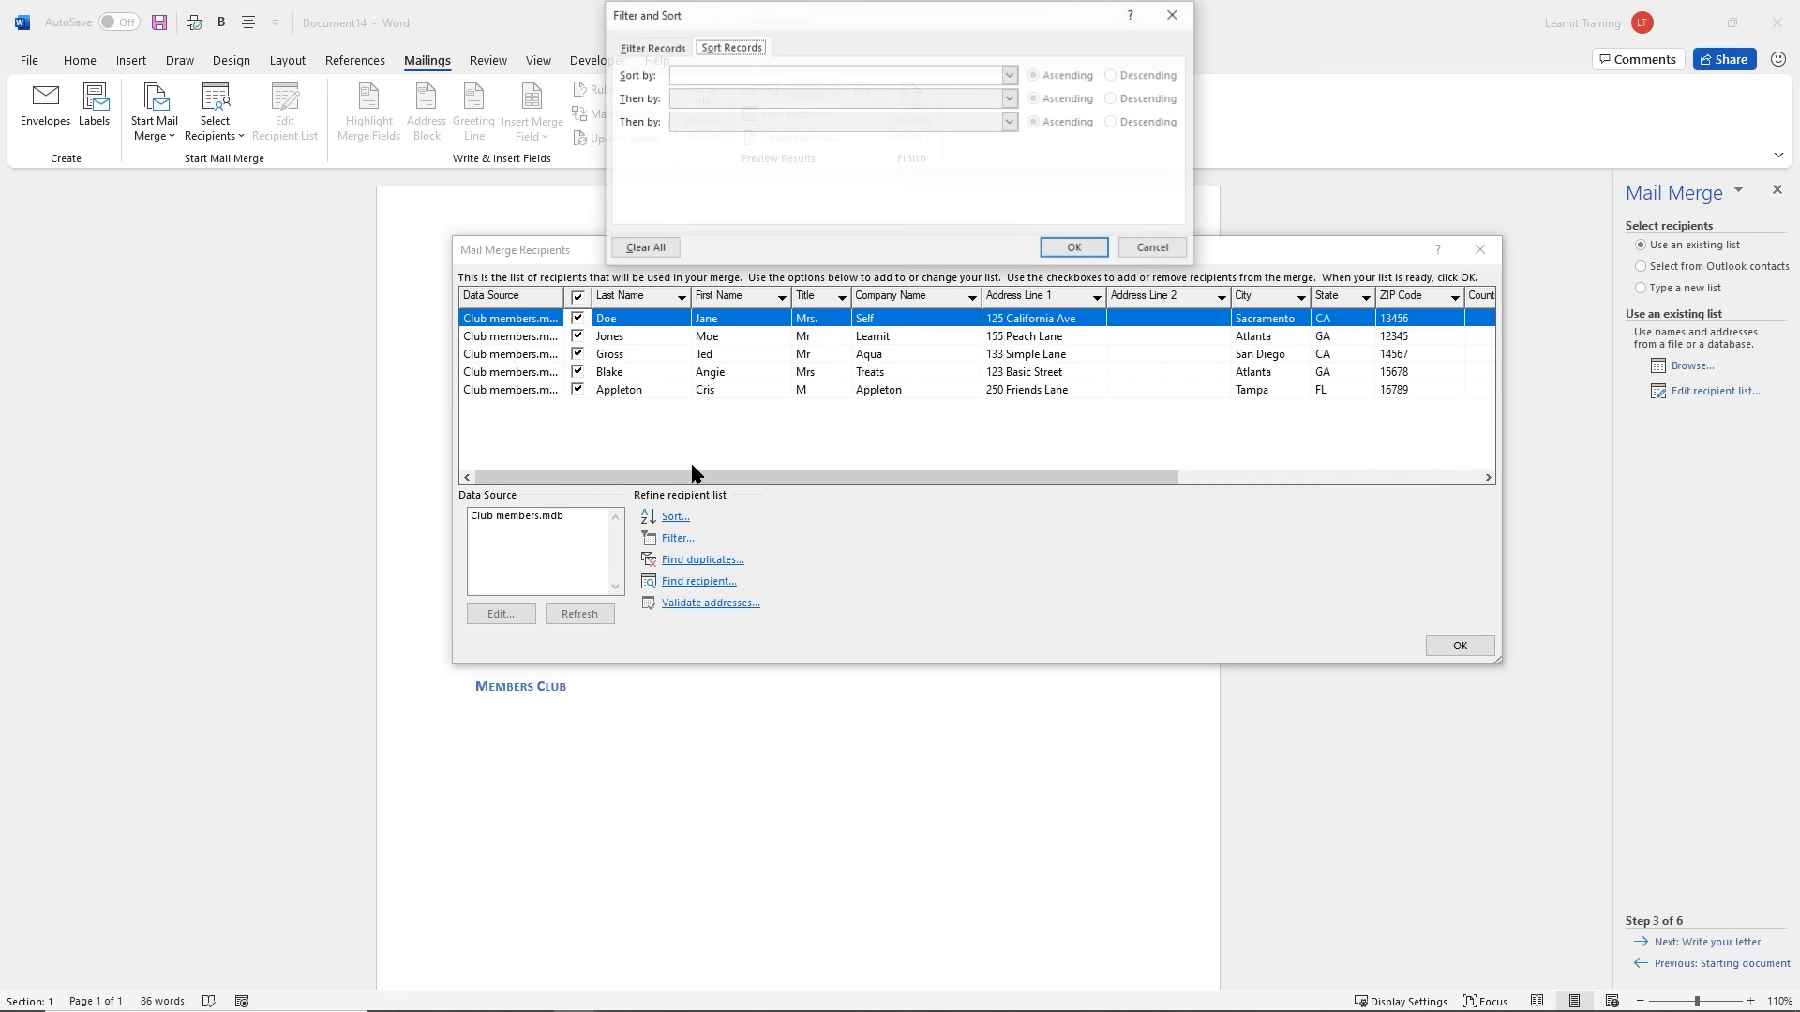
click(680, 51)
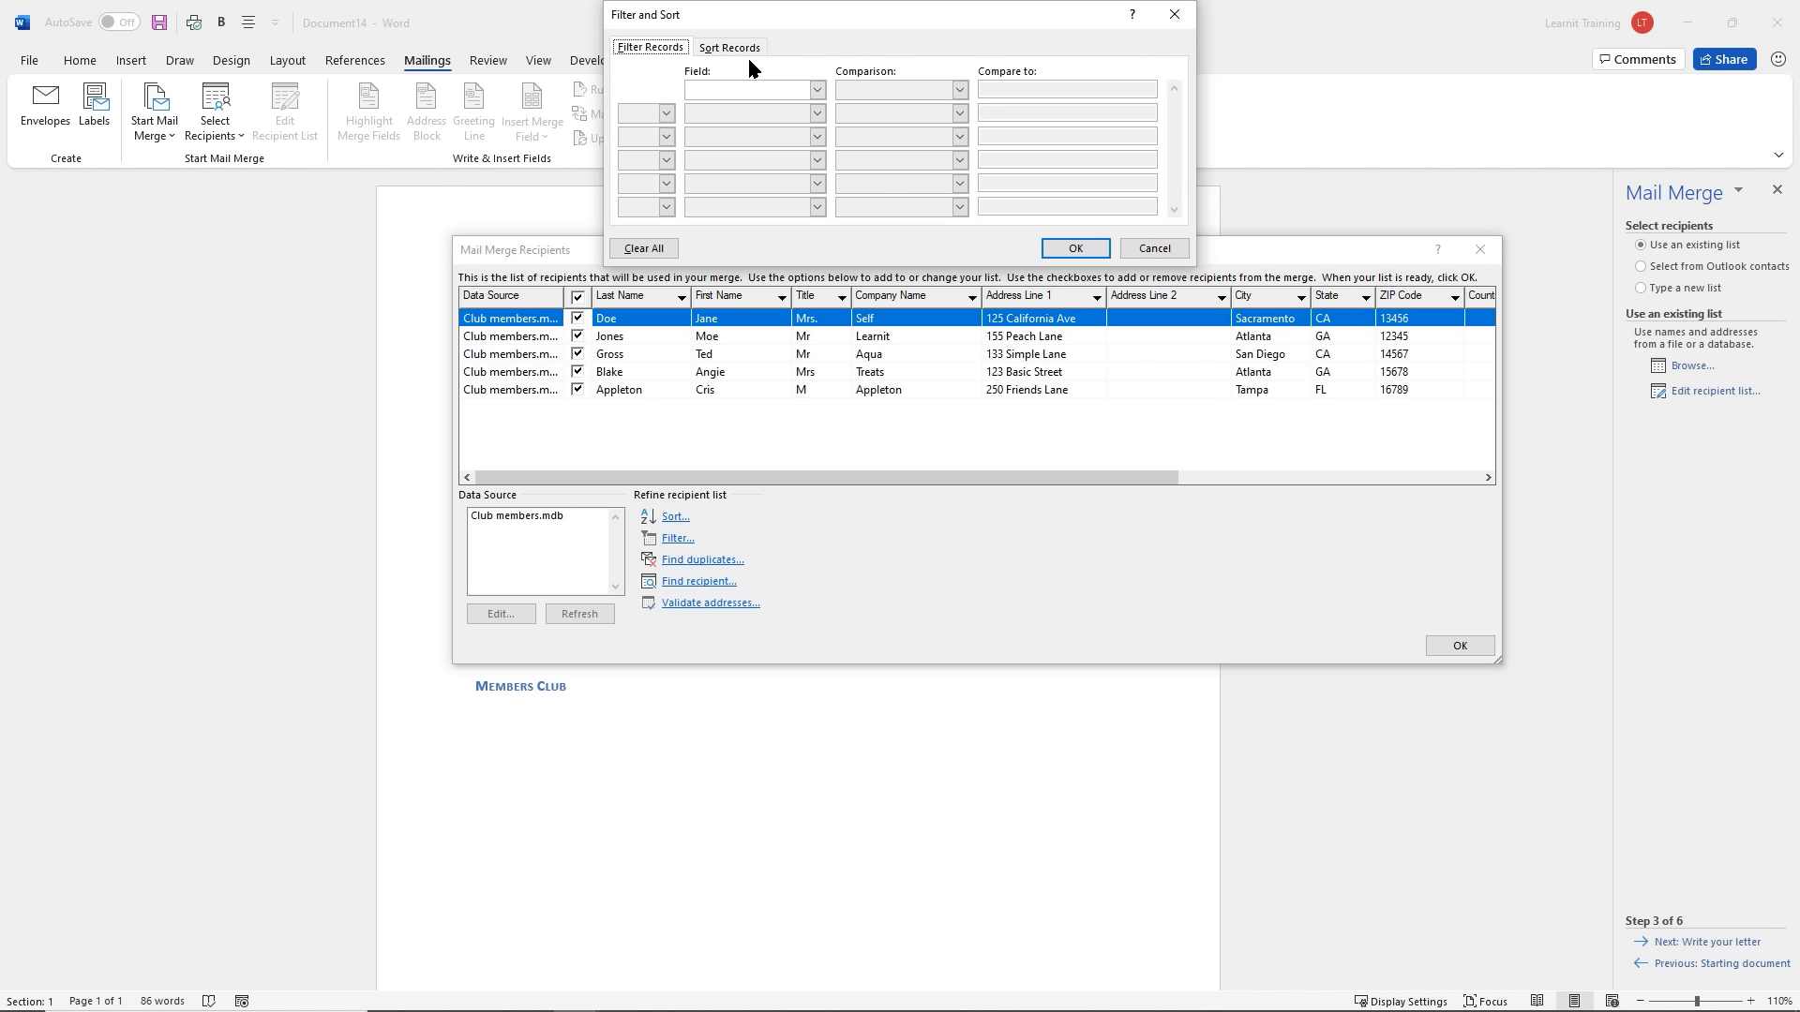
click(1161, 248)
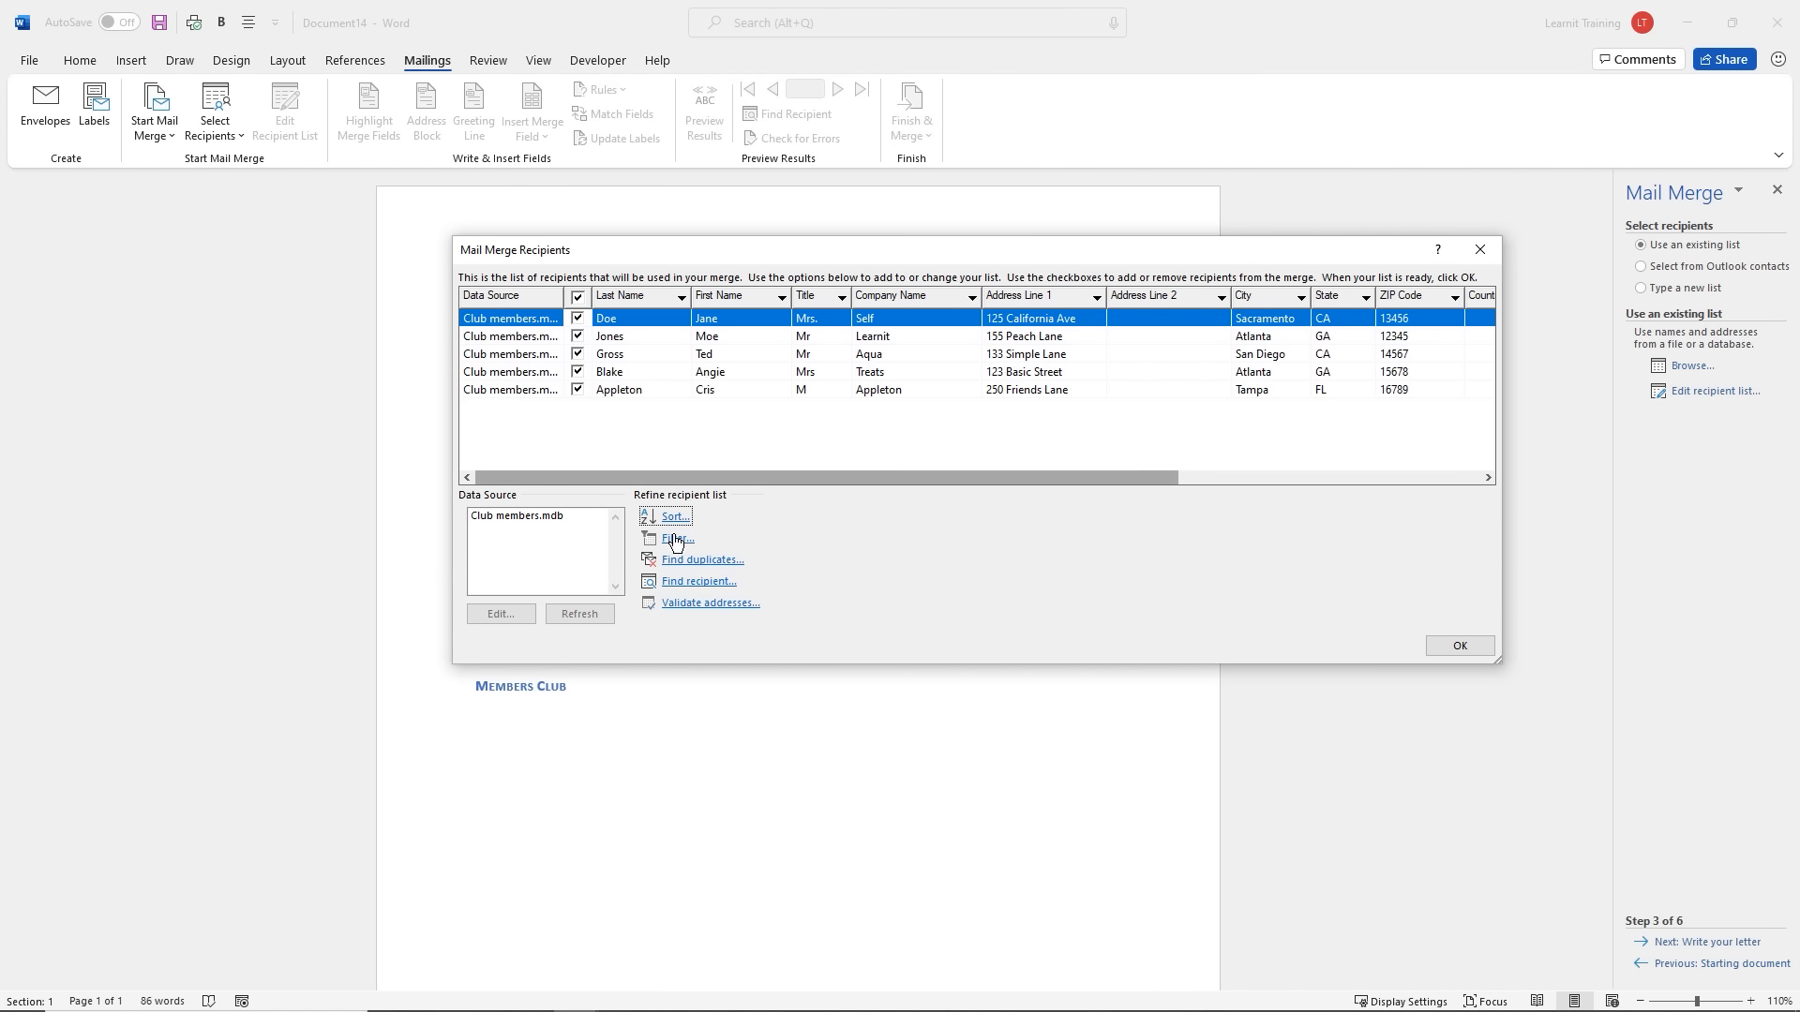
click(718, 561)
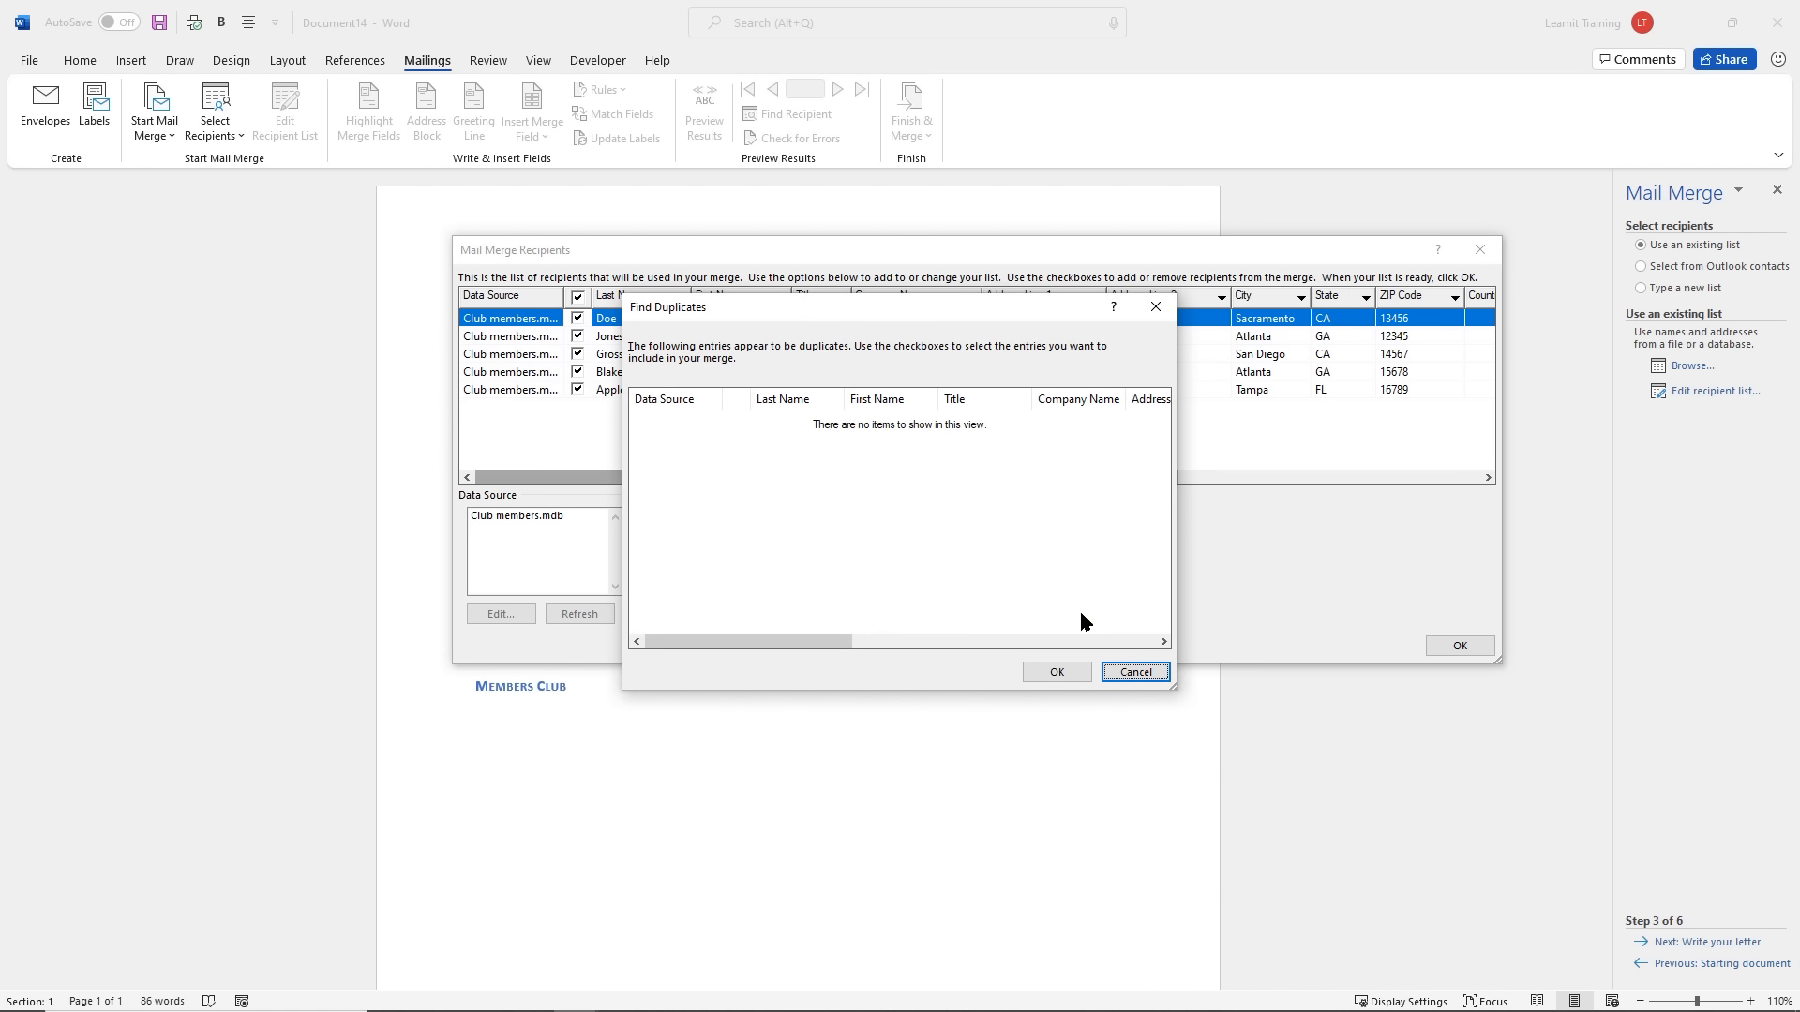
click(1069, 673)
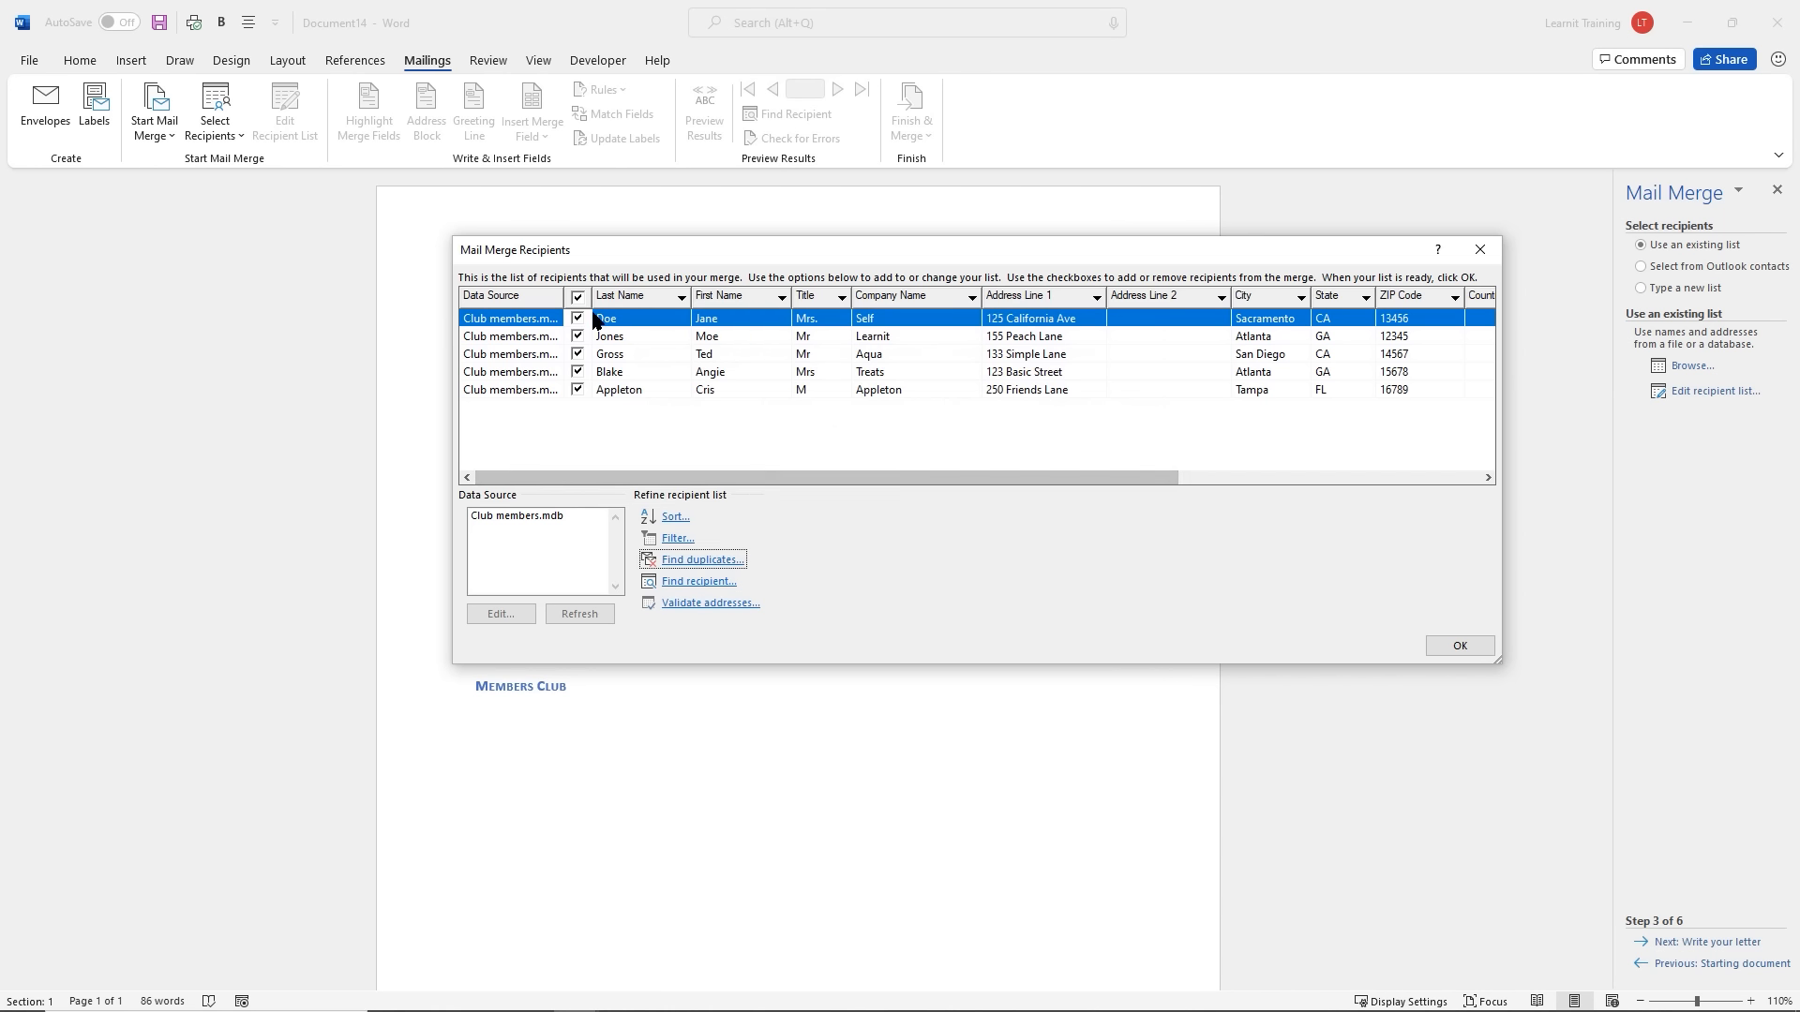
Search all fields of the recipient list for a recipient by last name
click(702, 584)
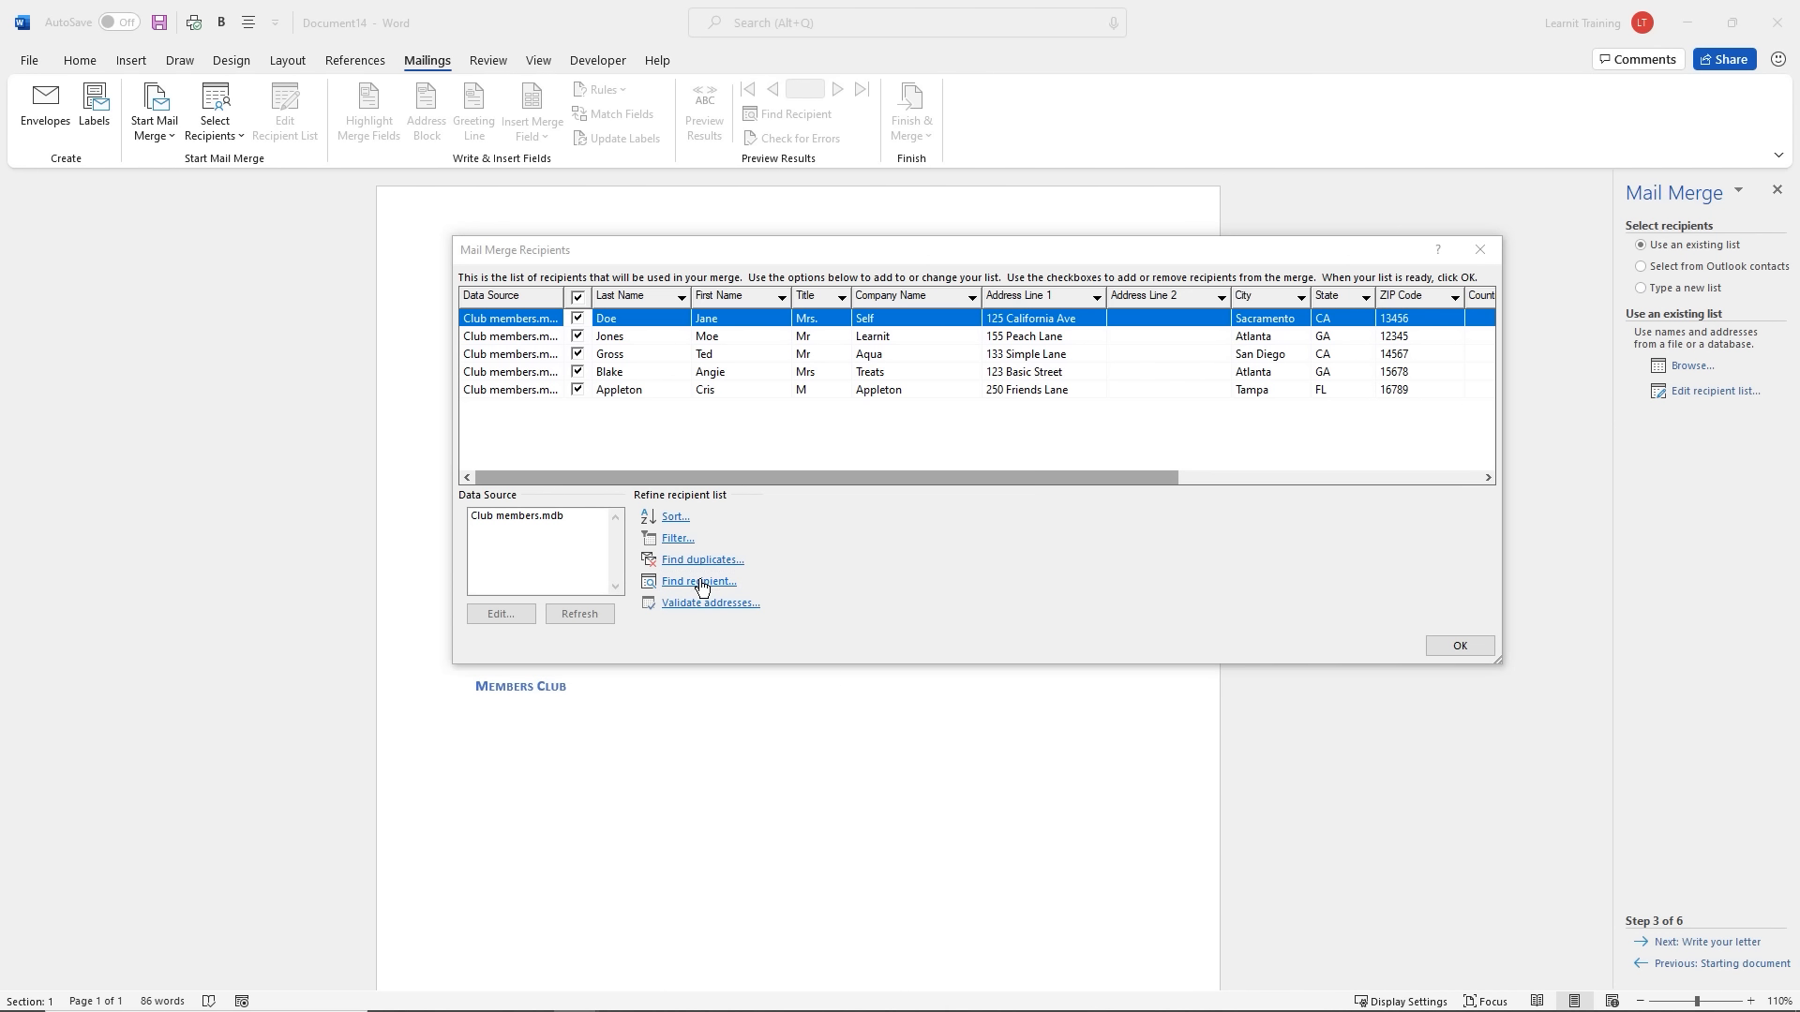
text(J)
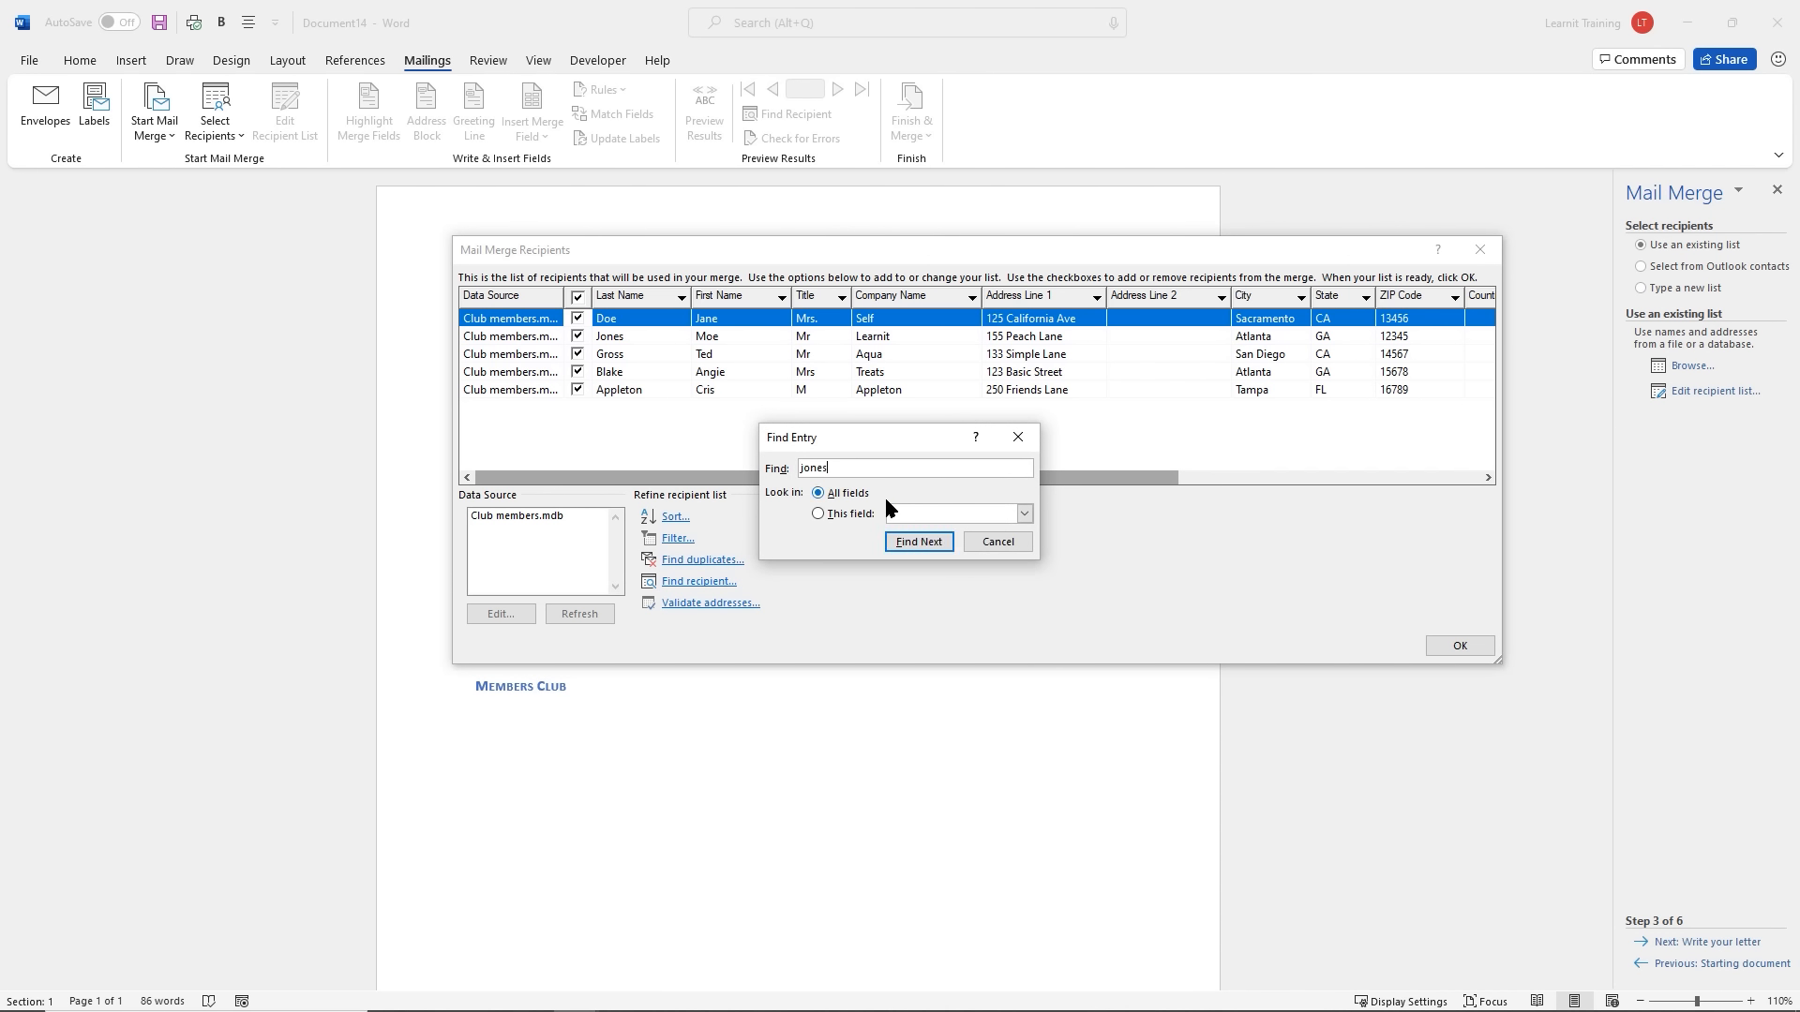
click(1024, 514)
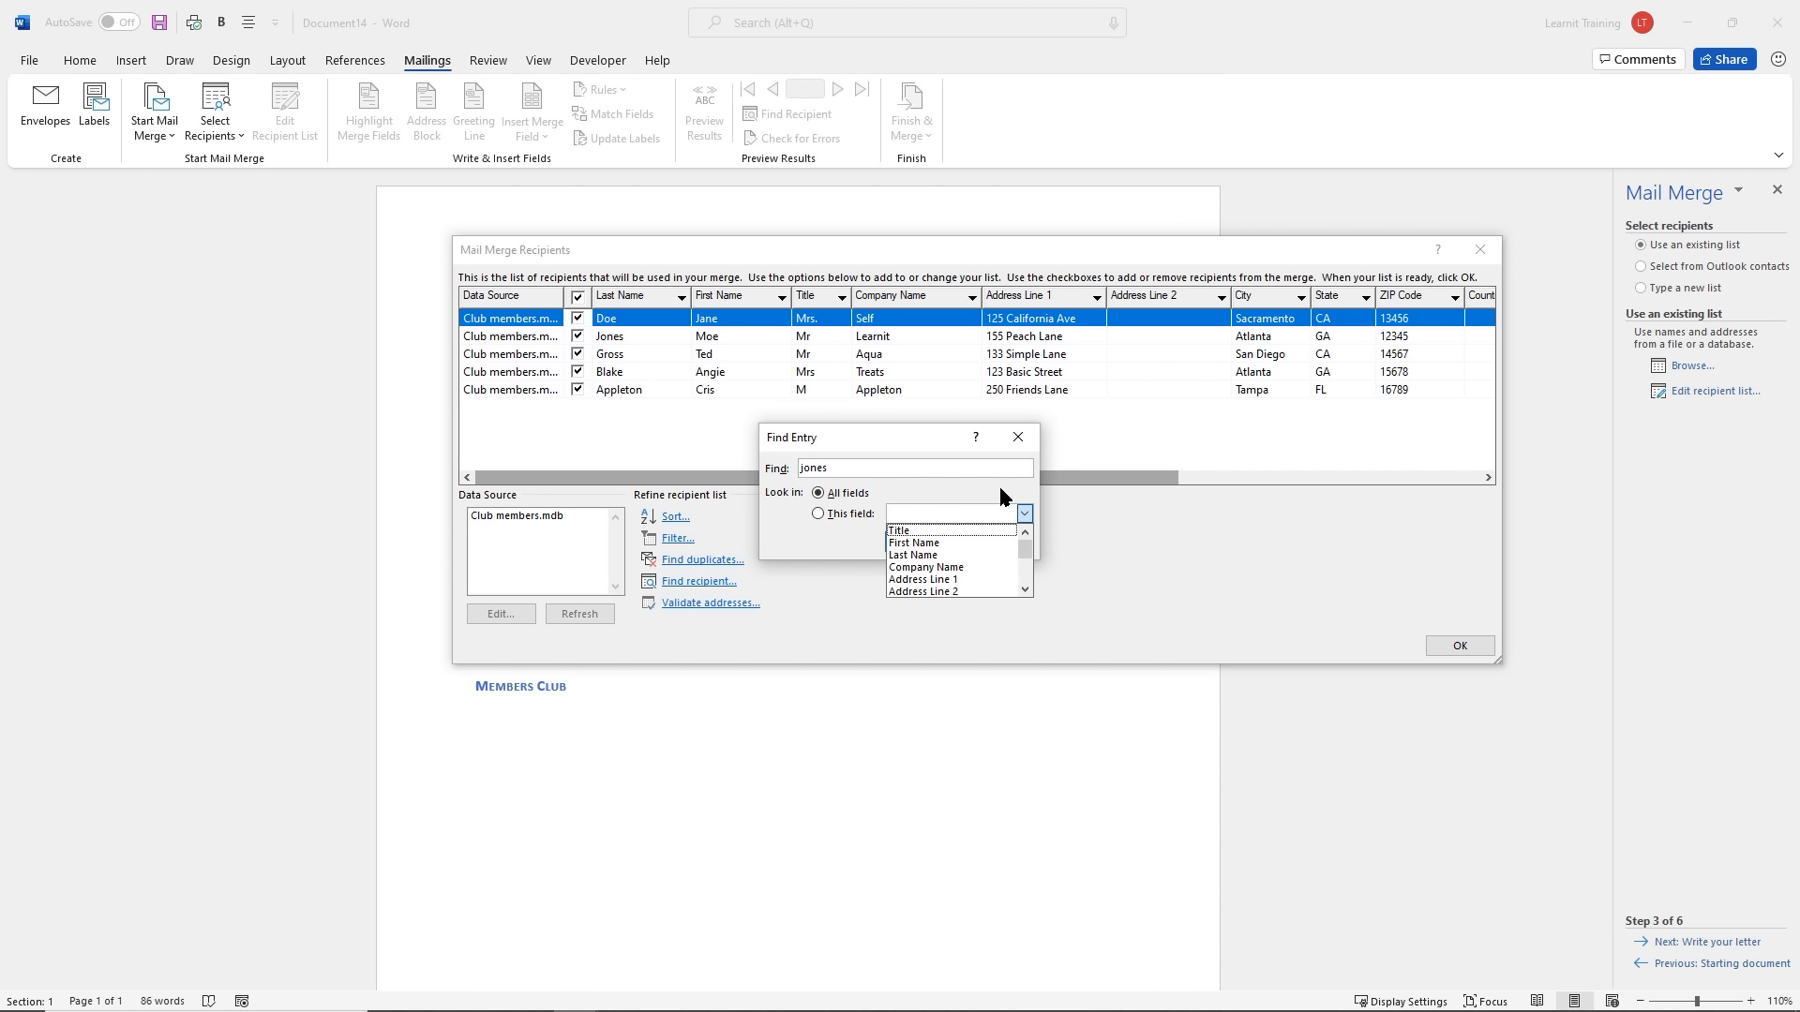
click(984, 515)
click(924, 542)
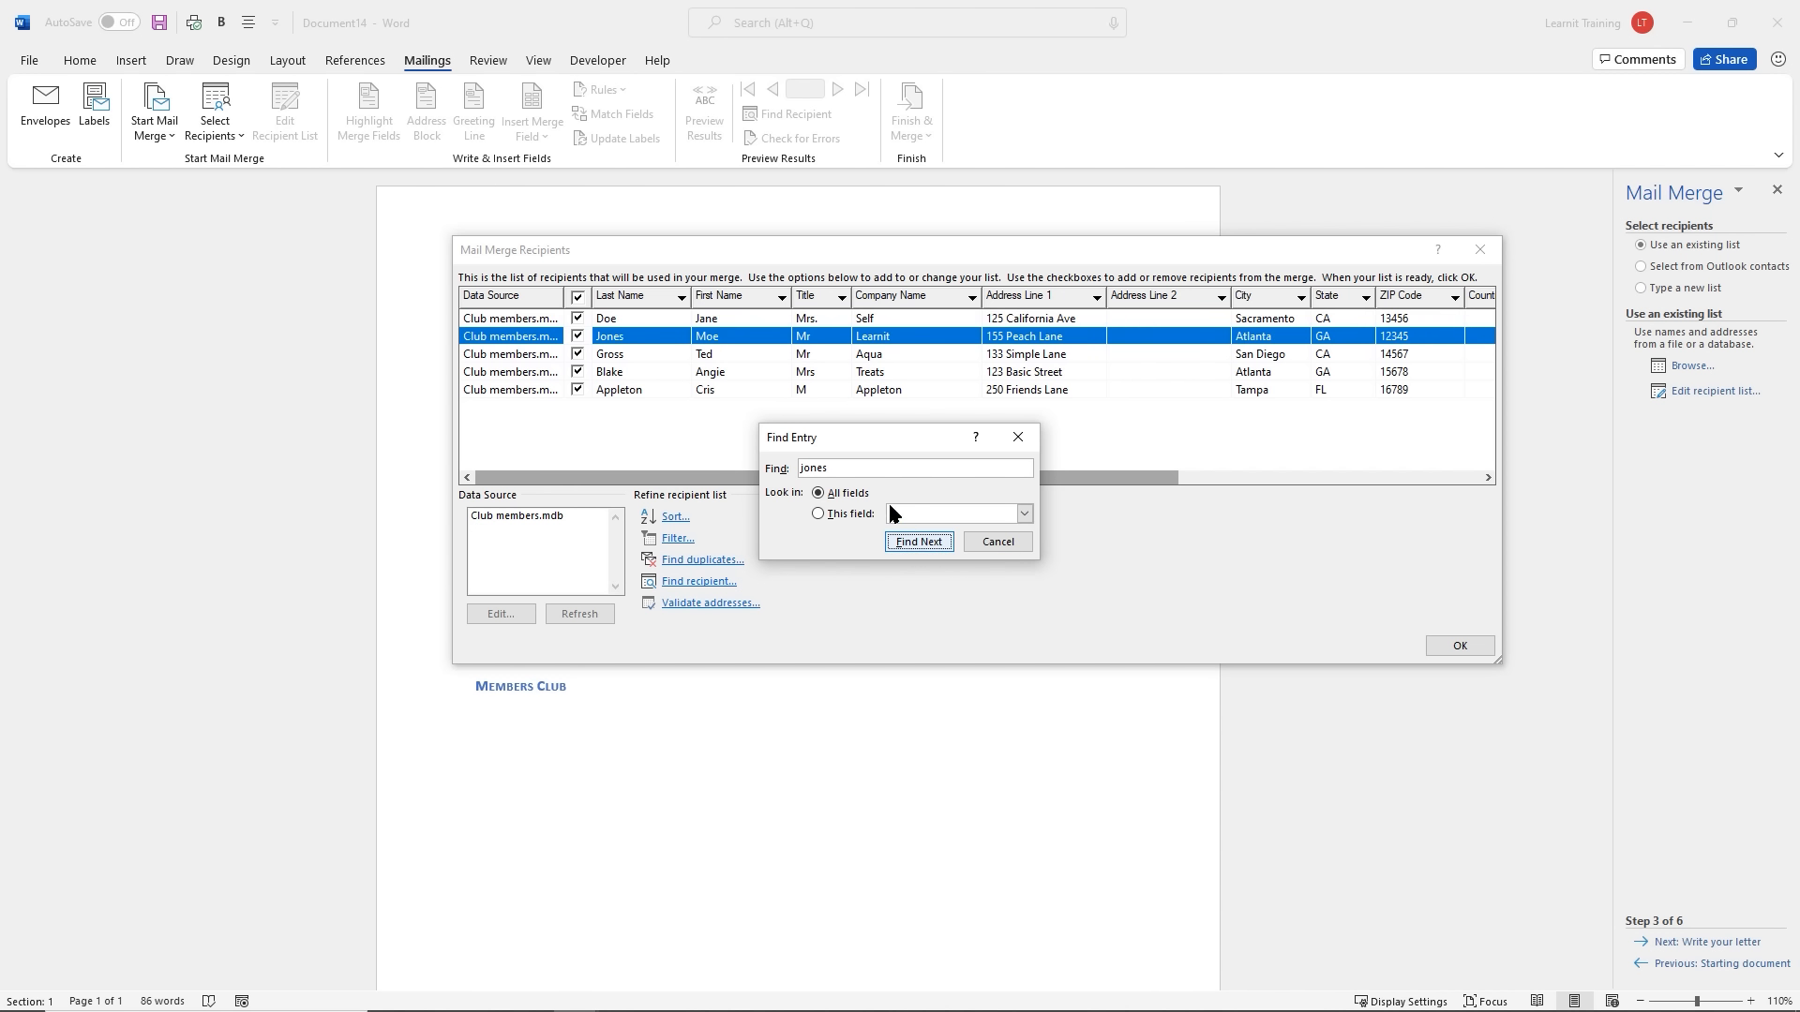
click(999, 544)
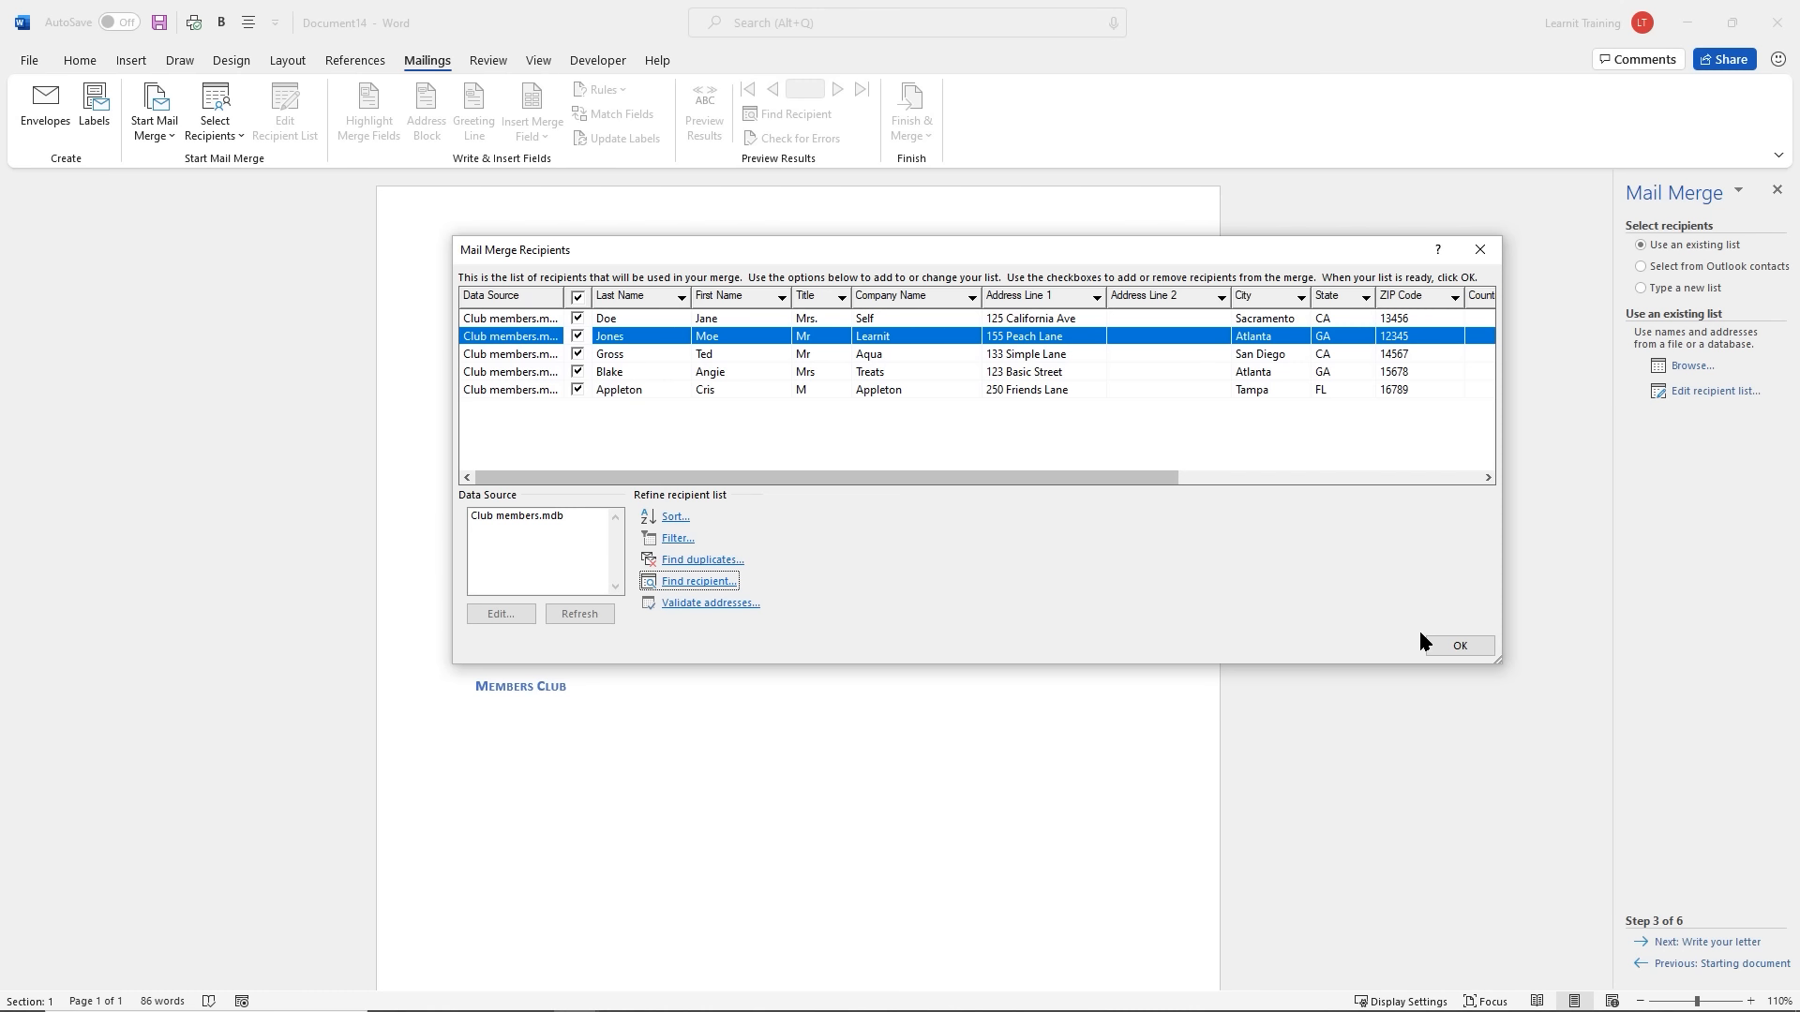
Accept the recipient list and proceed to the wizard's letter-writing stage
click(1453, 652)
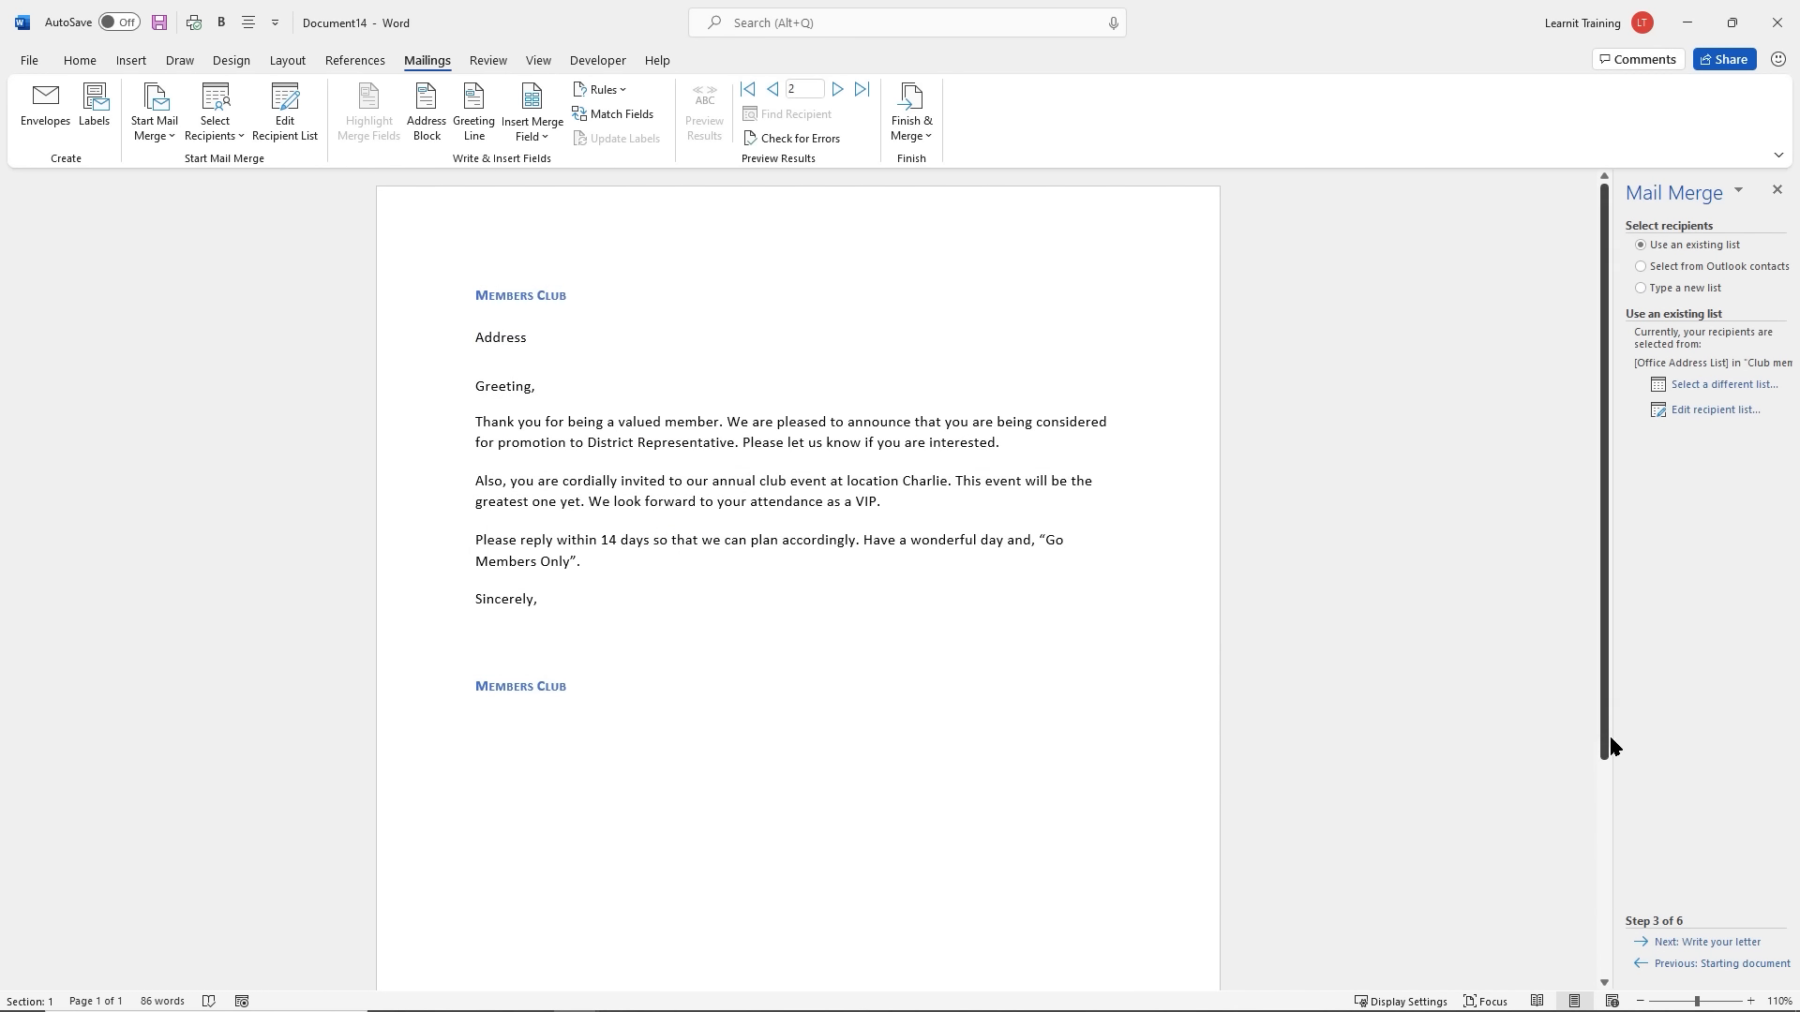
click(1719, 943)
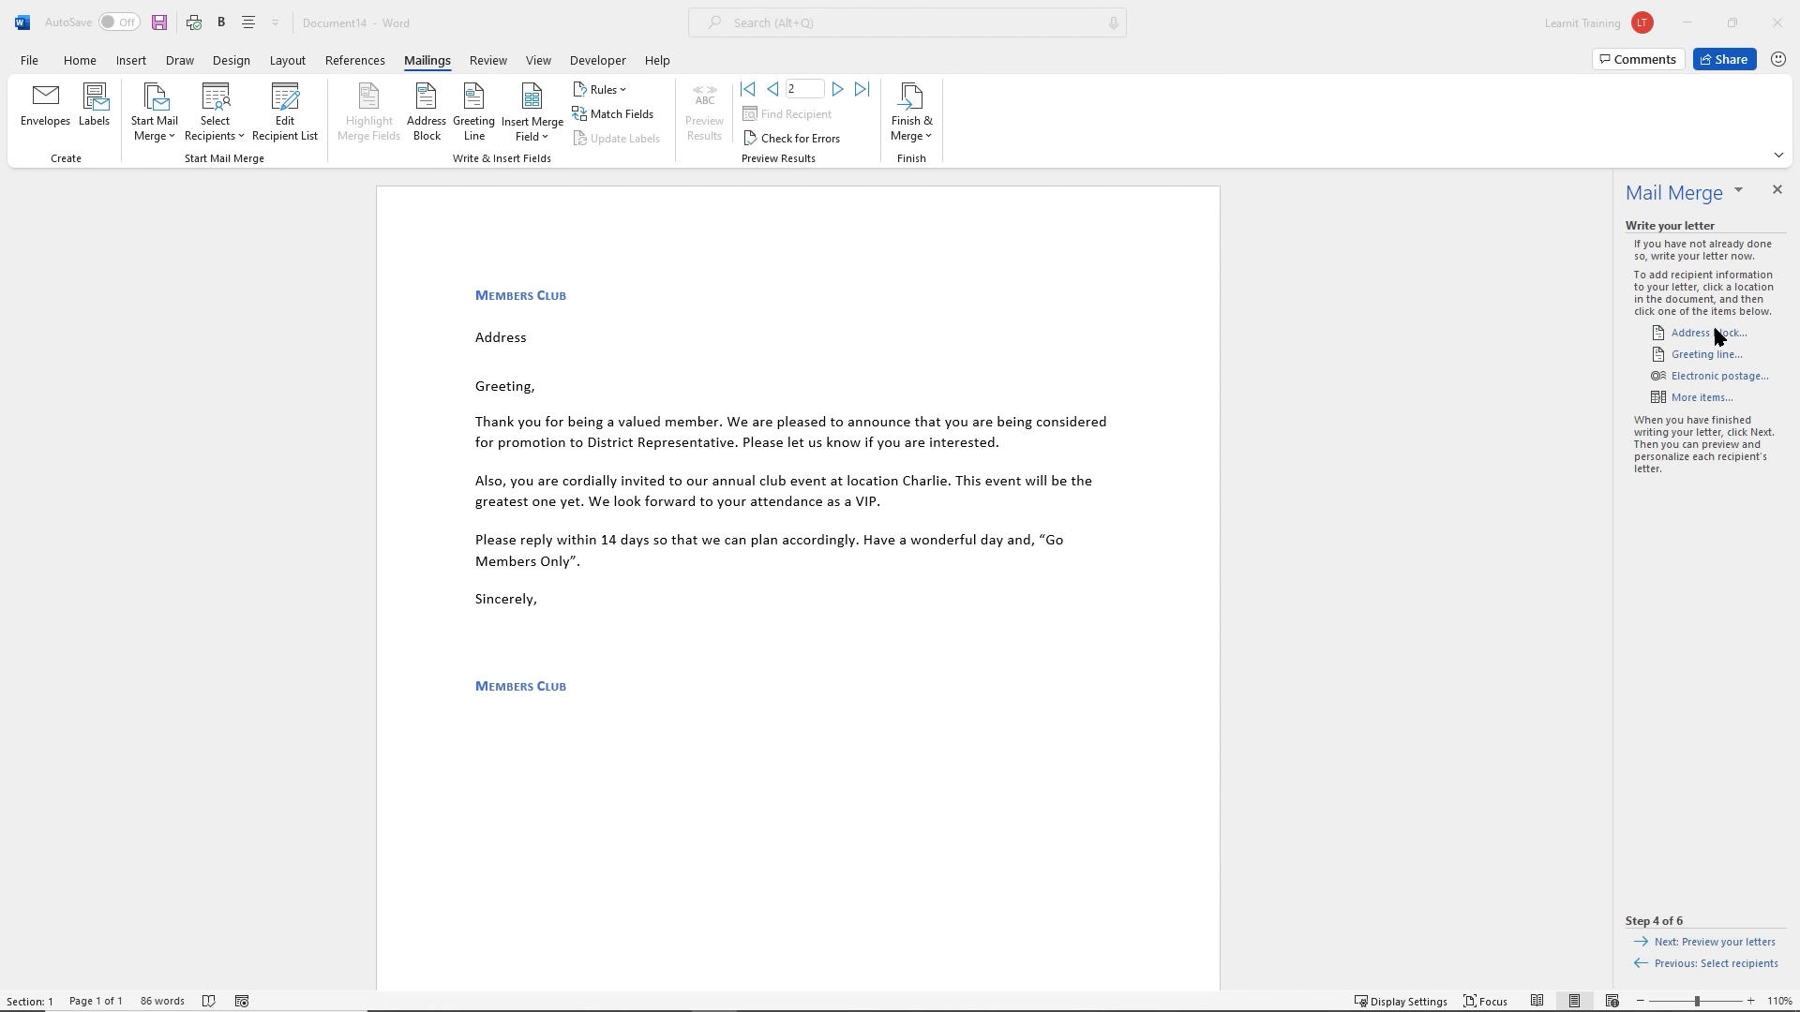
Review the database merge fields available for the letter without inserting any
click(1707, 399)
click(1708, 401)
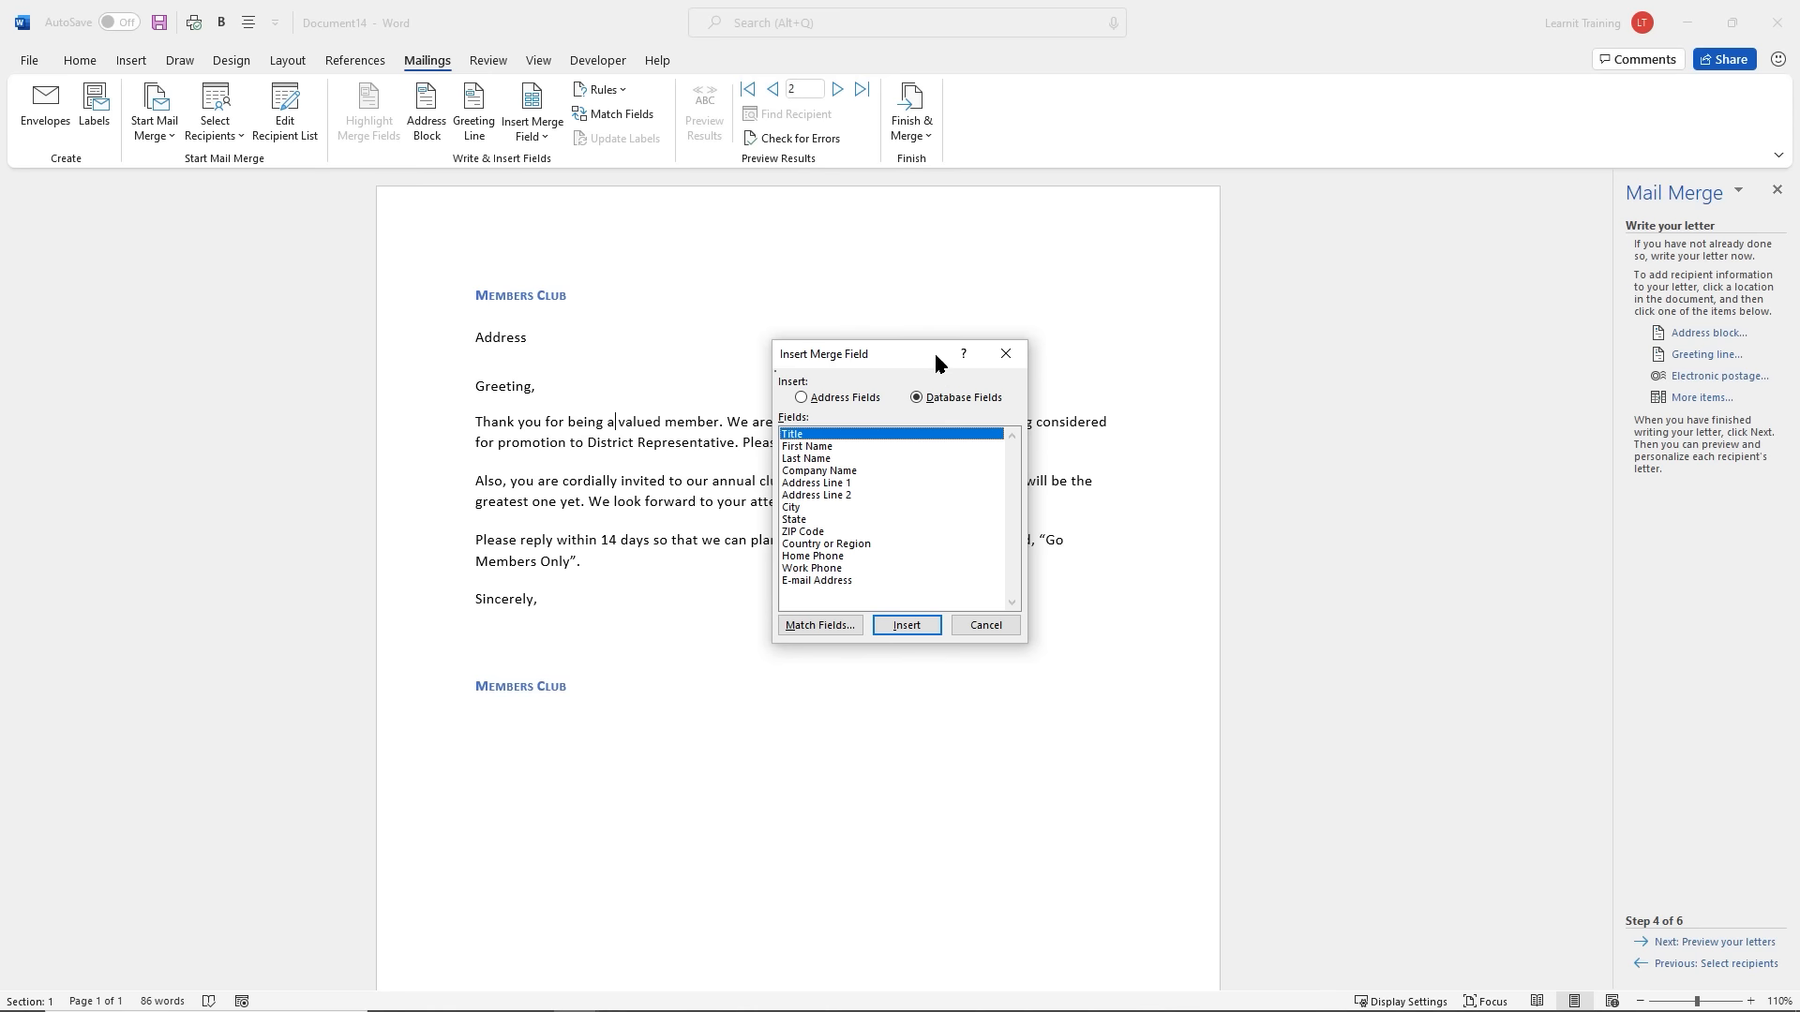
drag(904, 356, 1379, 323)
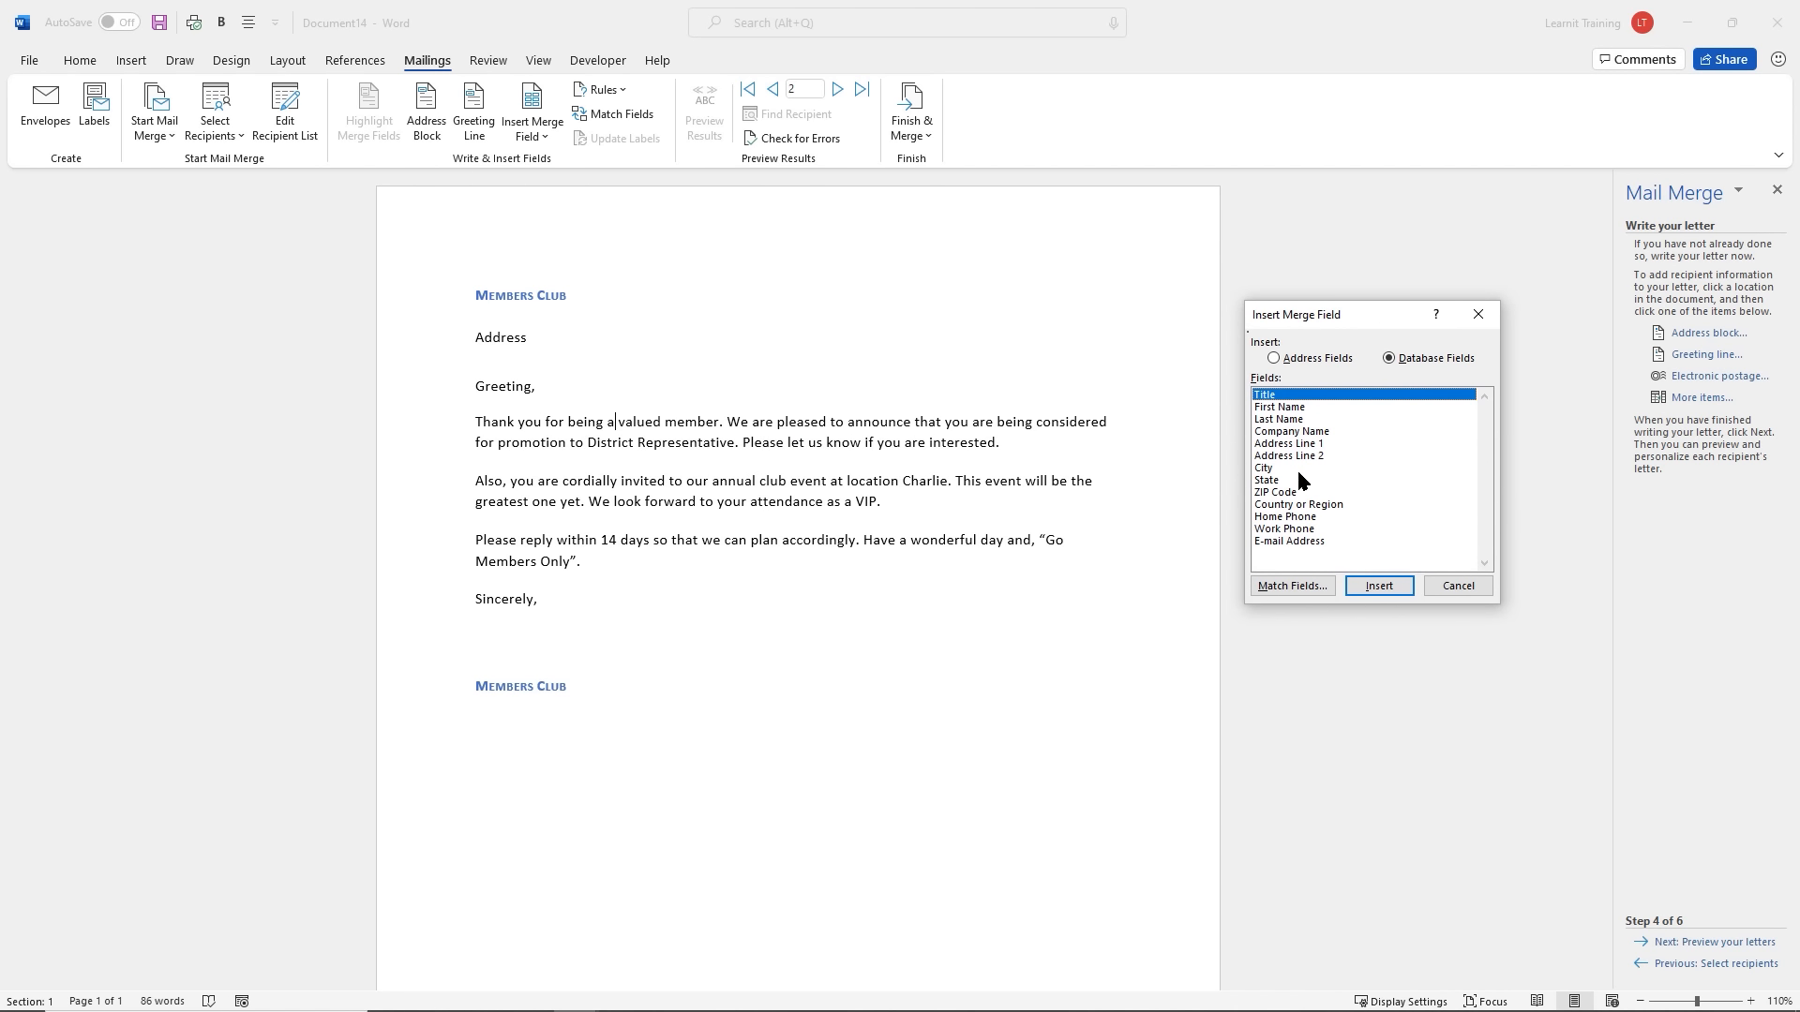
click(1459, 590)
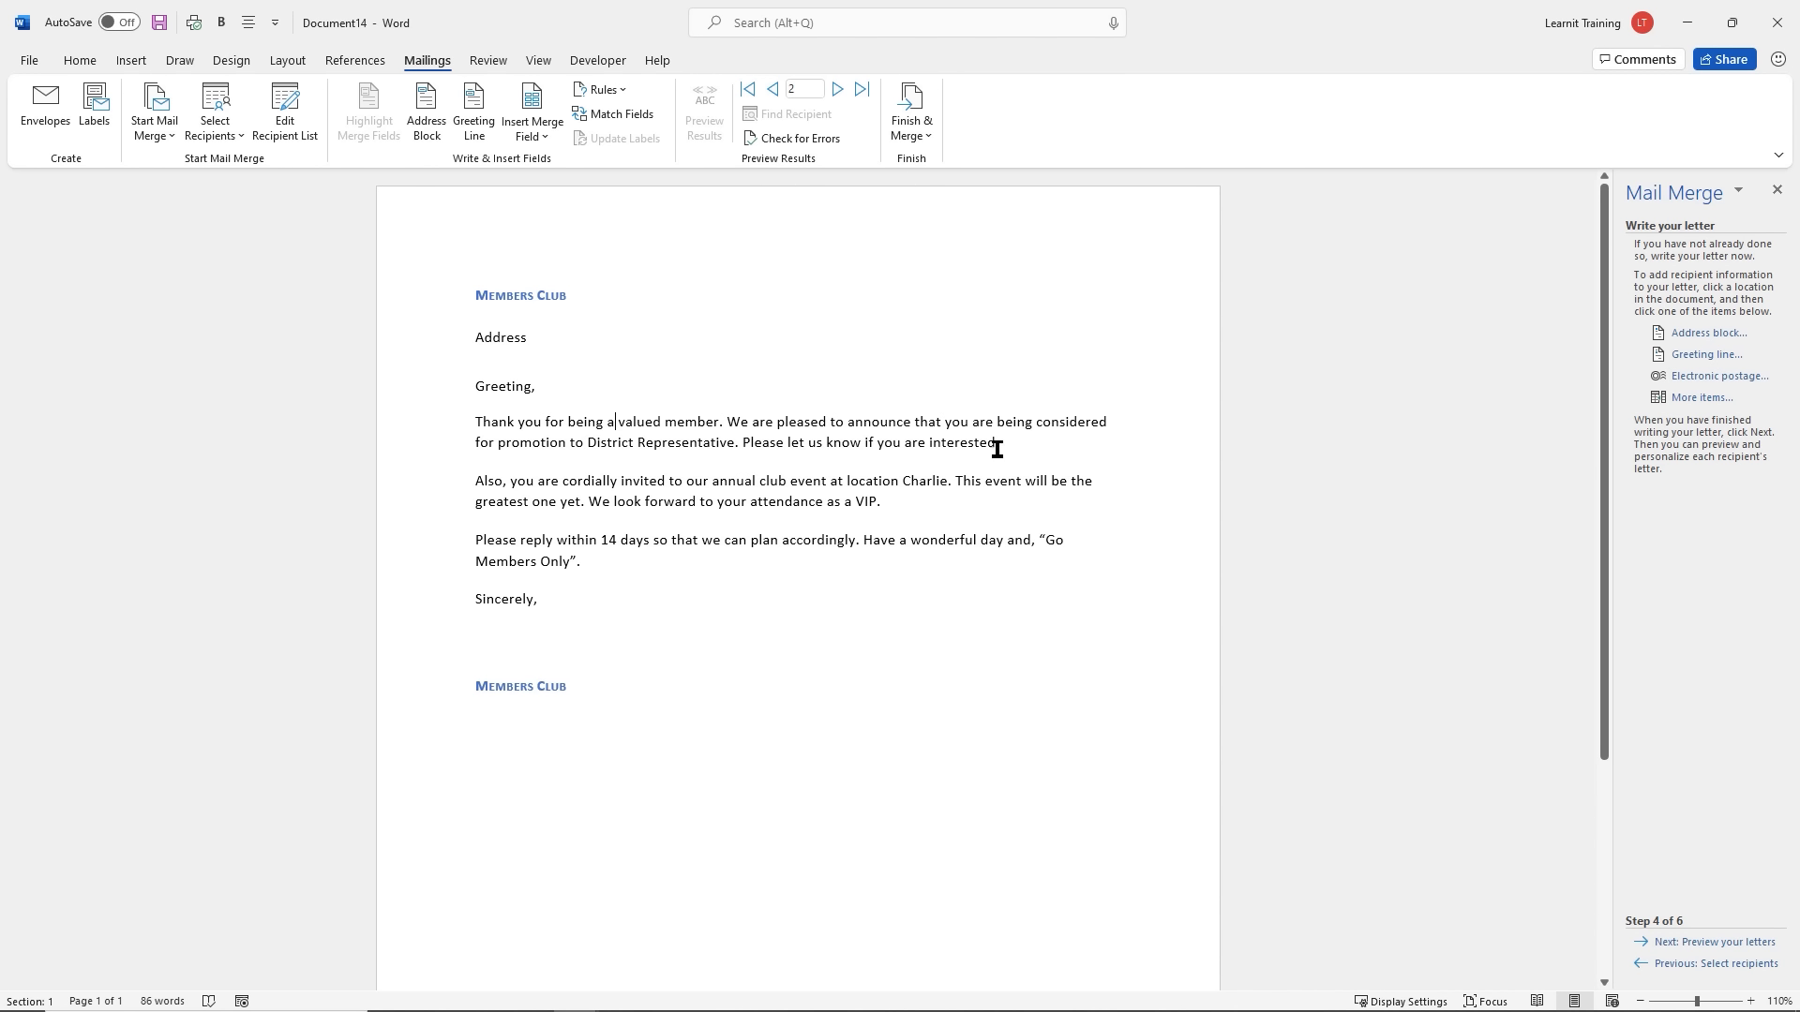
Set up an address block at the Address placeholder, choosing the recipient name format with title, short first name, middle initial, last name and suffix
double_click(500, 339)
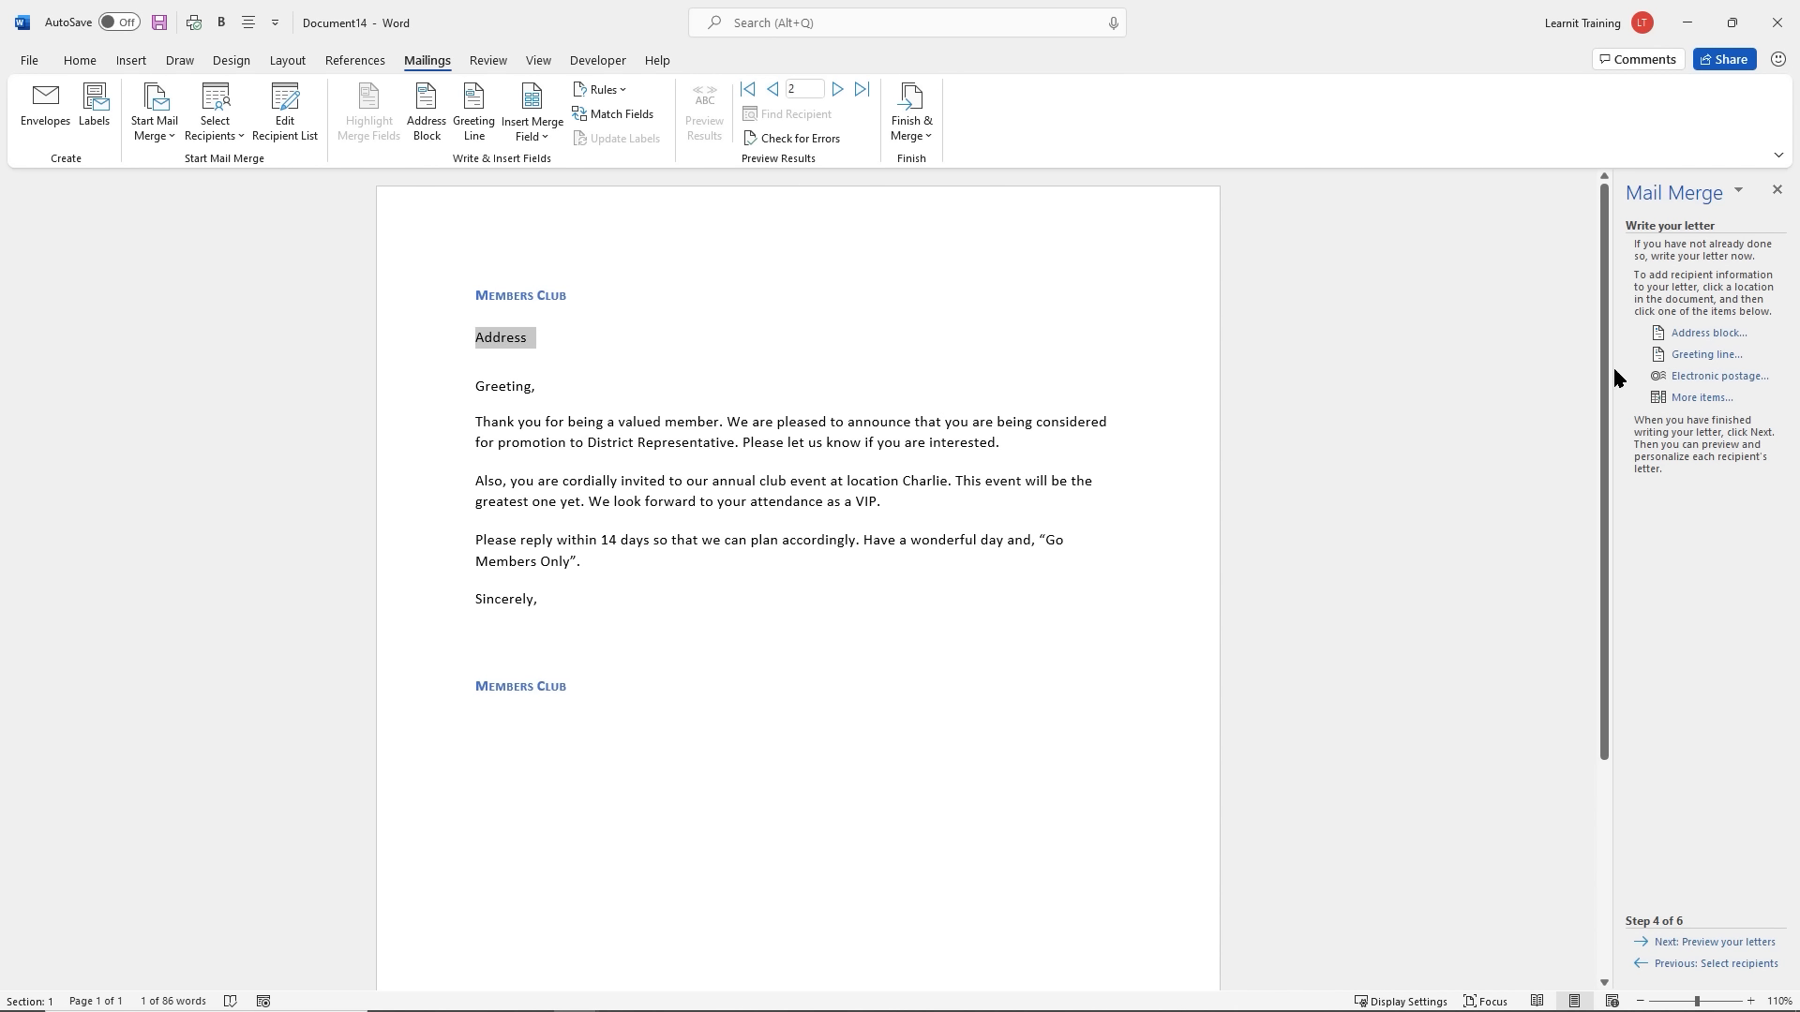
click(1706, 334)
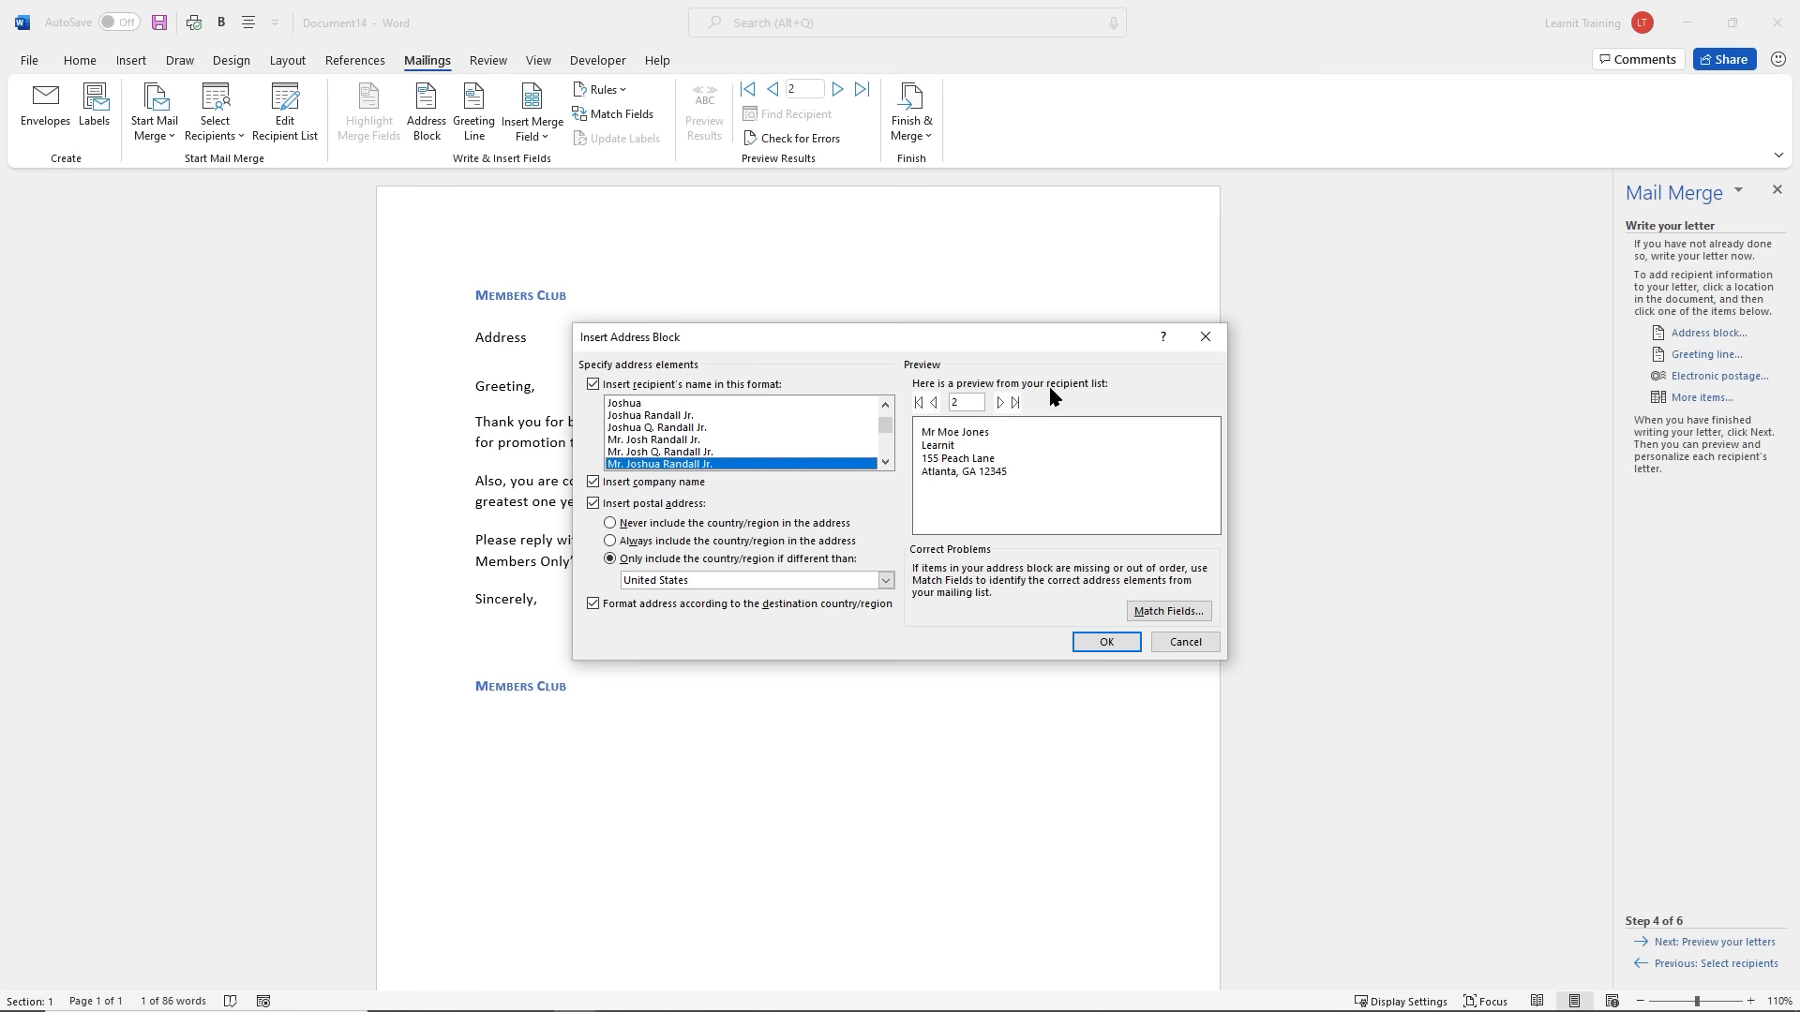
drag(960, 348, 831, 291)
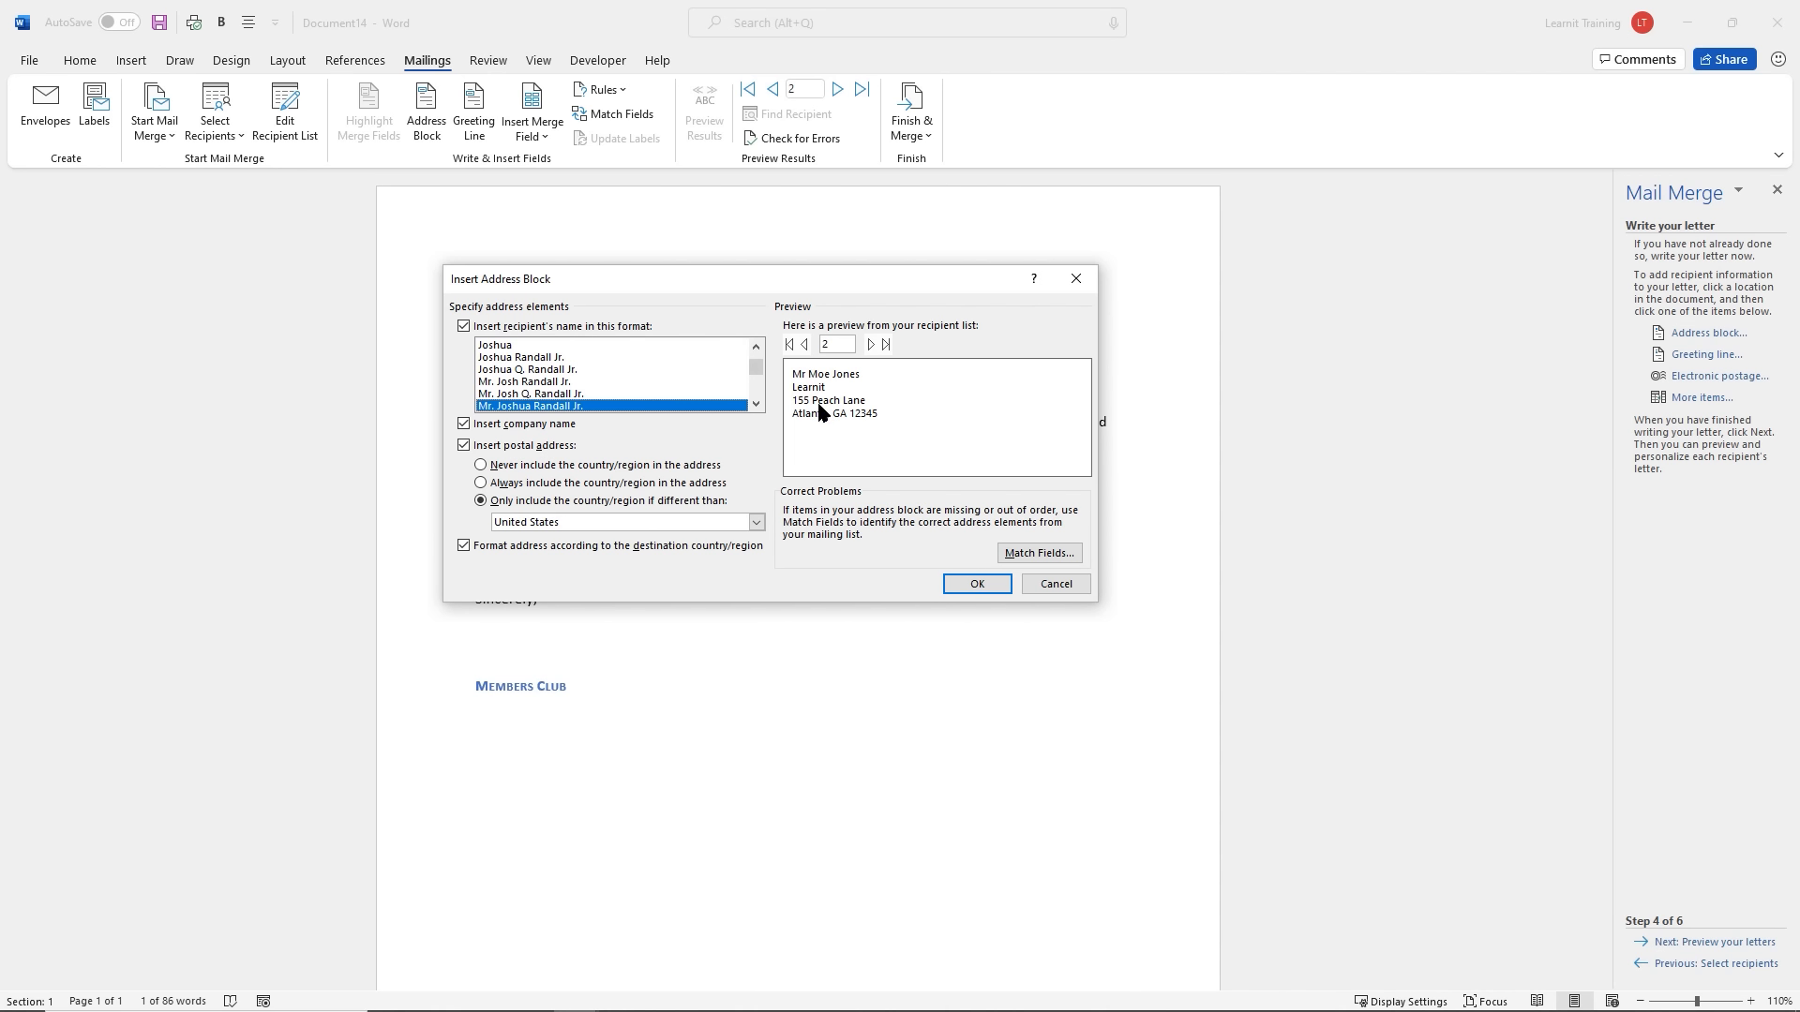
click(557, 395)
click(548, 373)
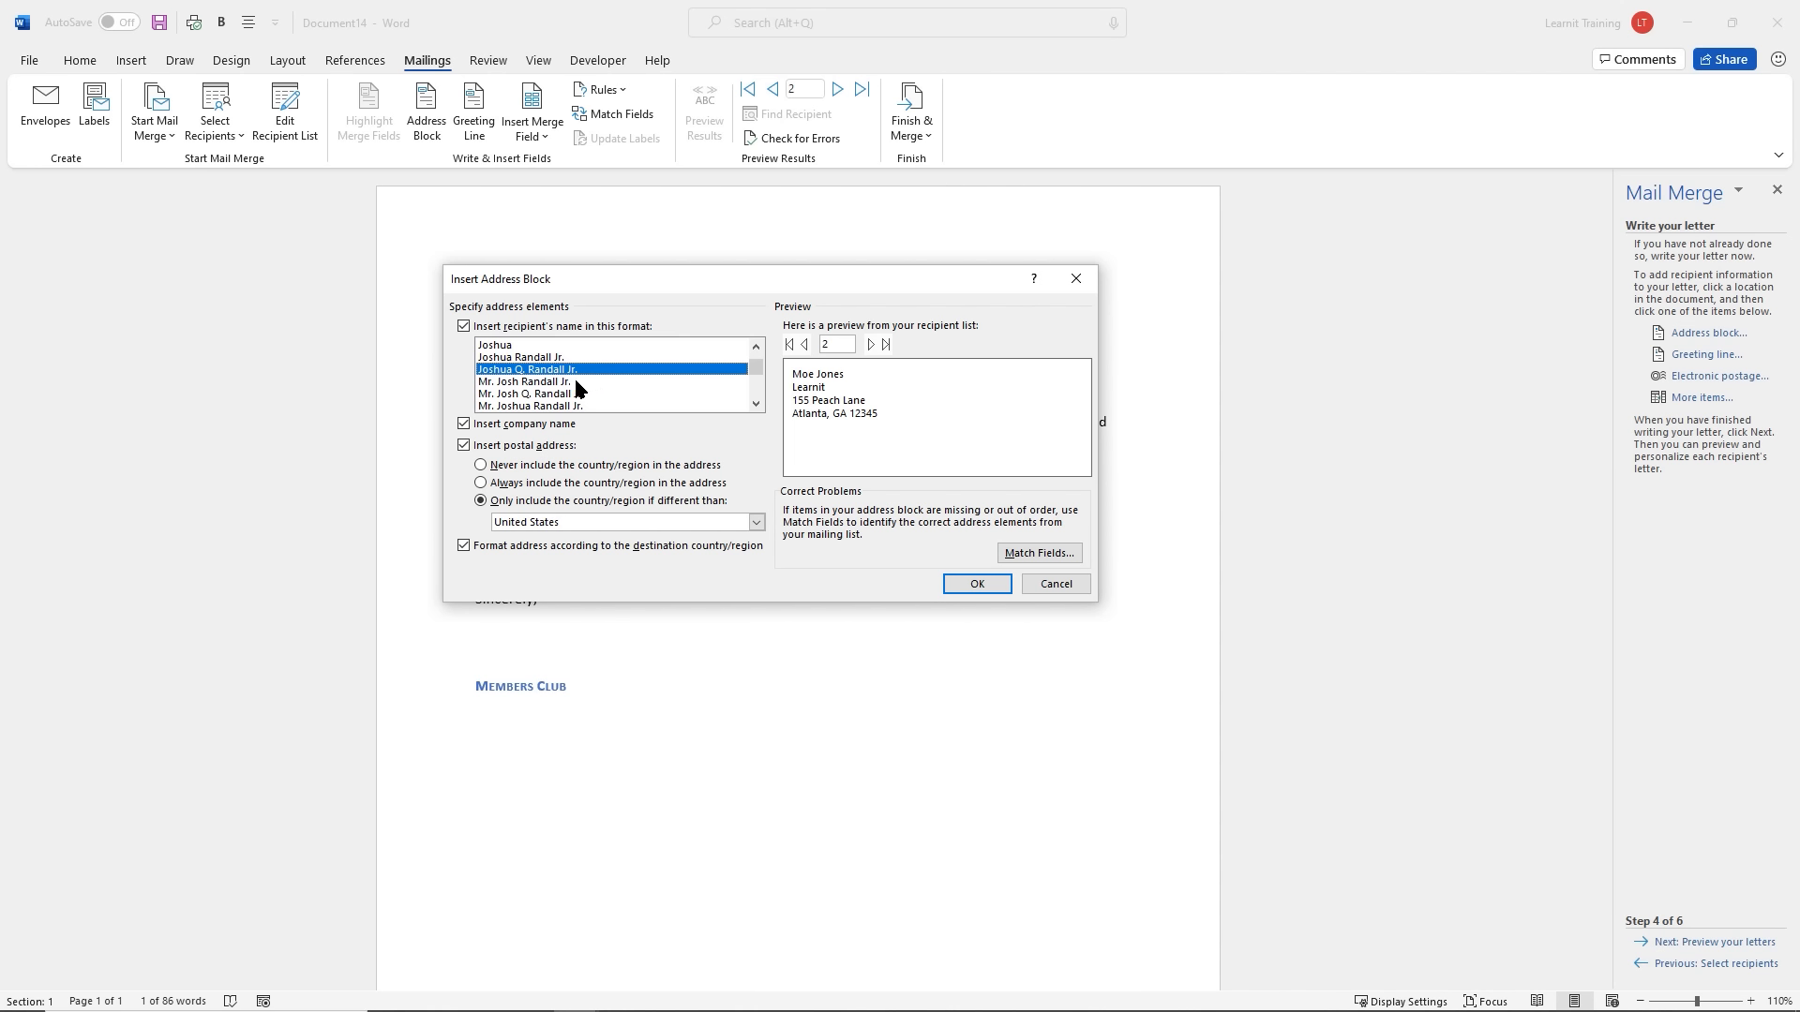
click(546, 382)
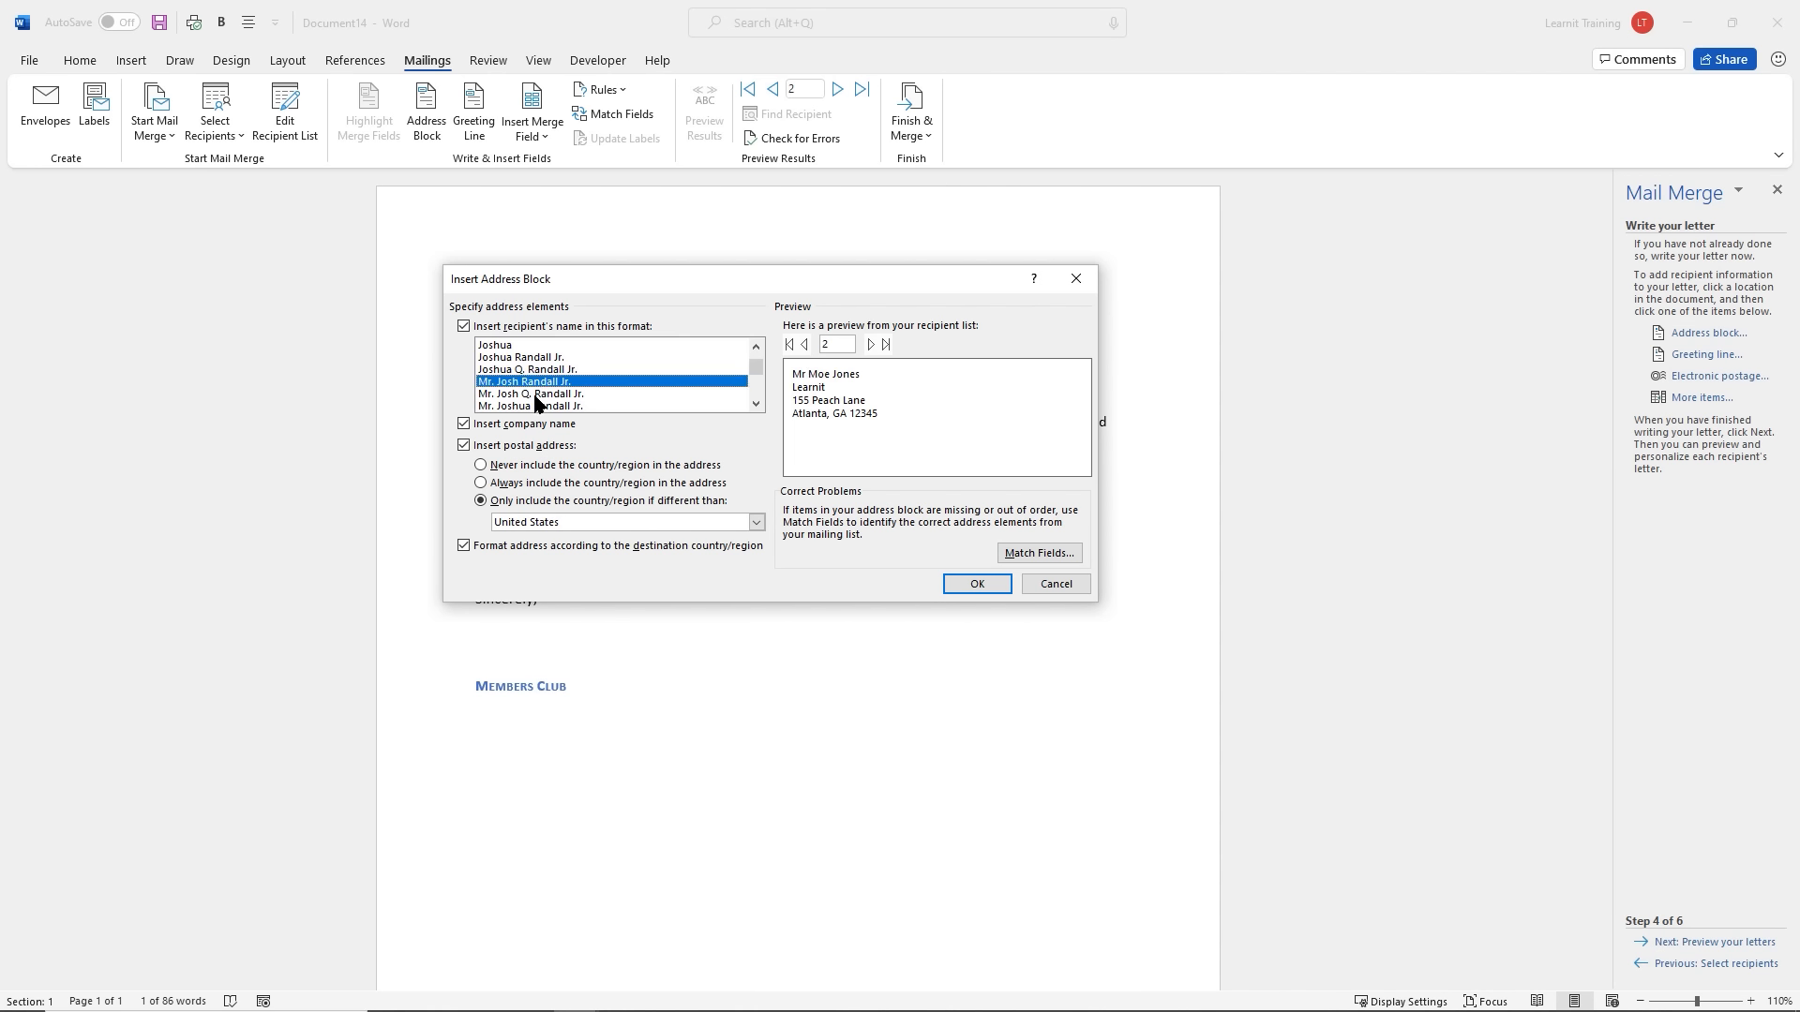
click(542, 395)
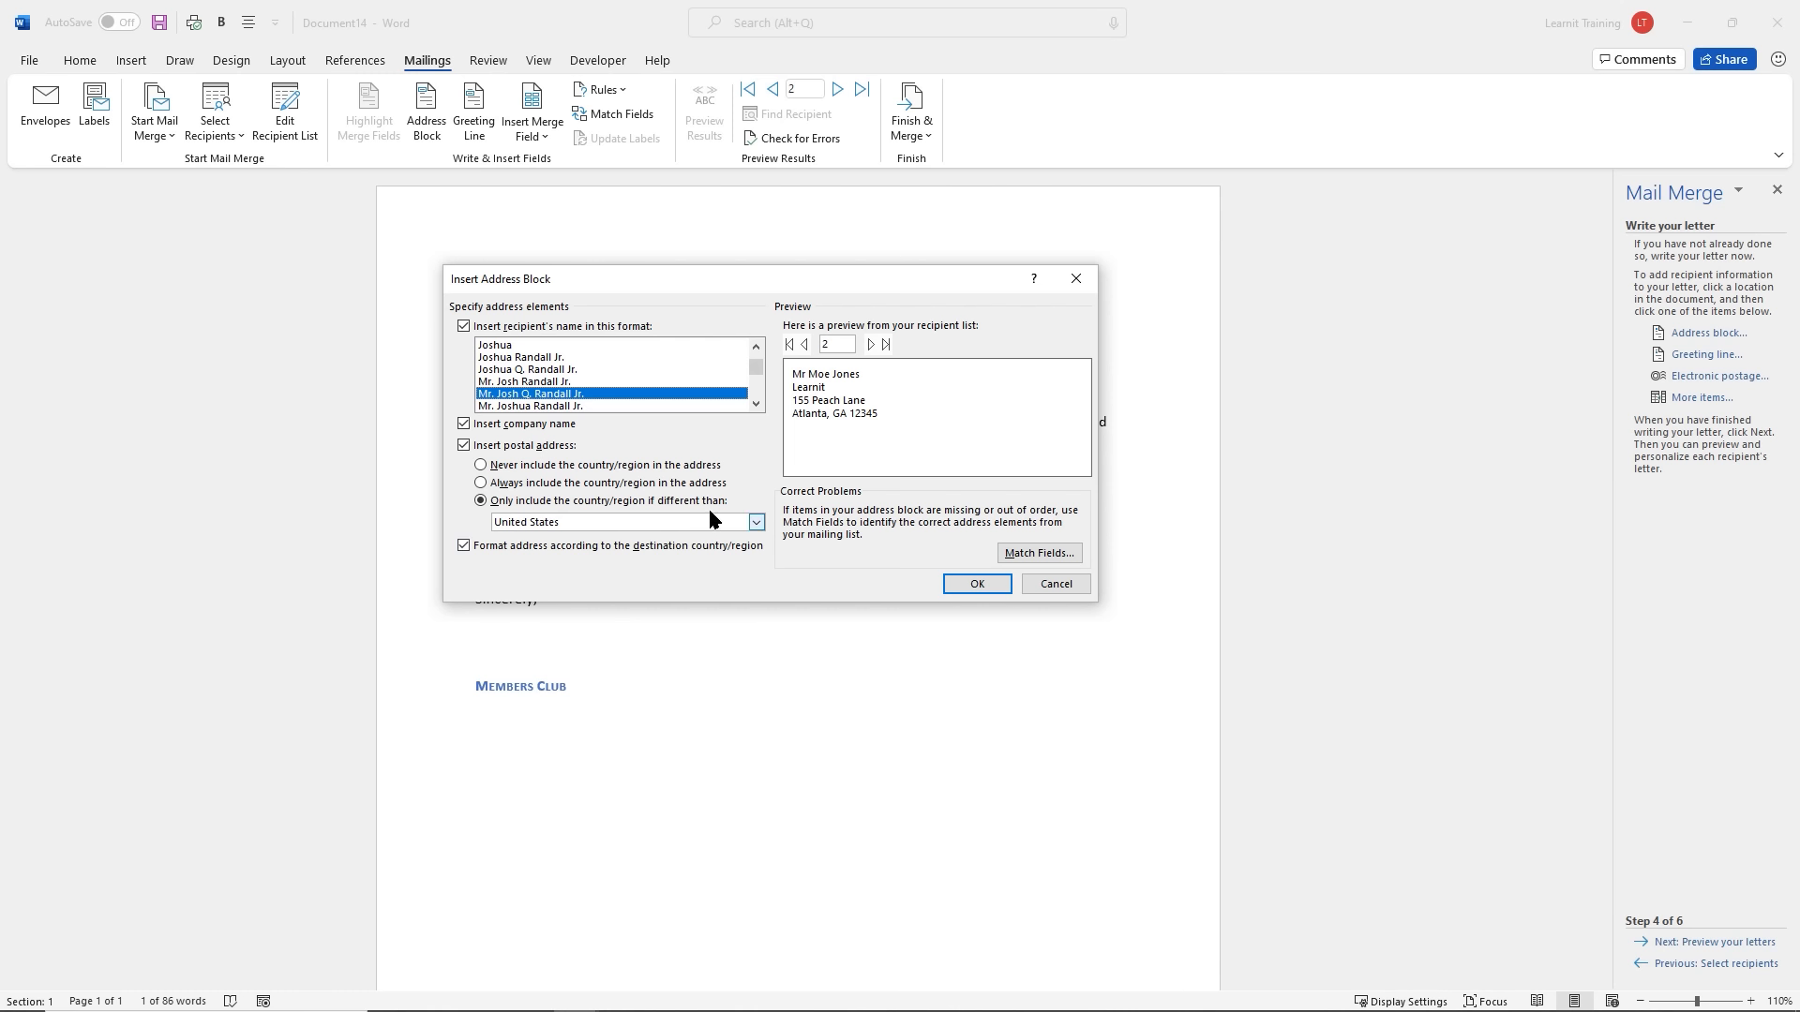
Preview the address block for each recipient through recipient 5, and return to recipient 2
click(871, 345)
click(871, 345)
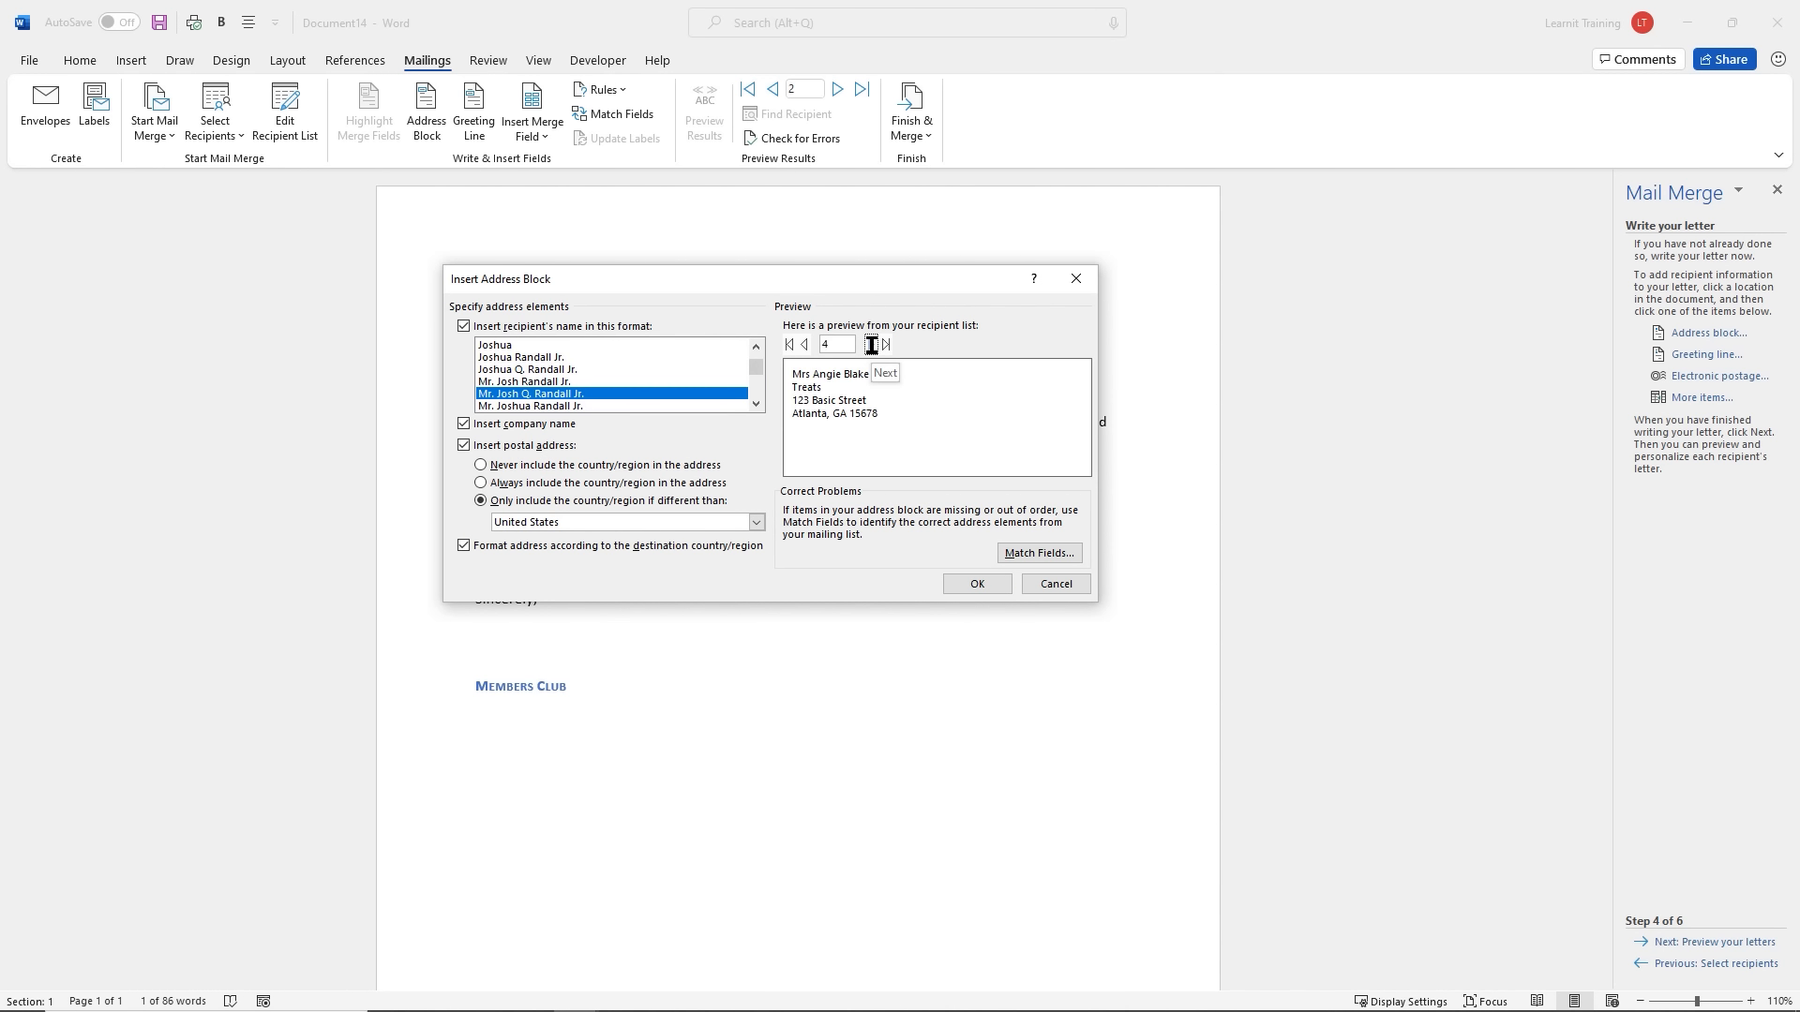
click(871, 345)
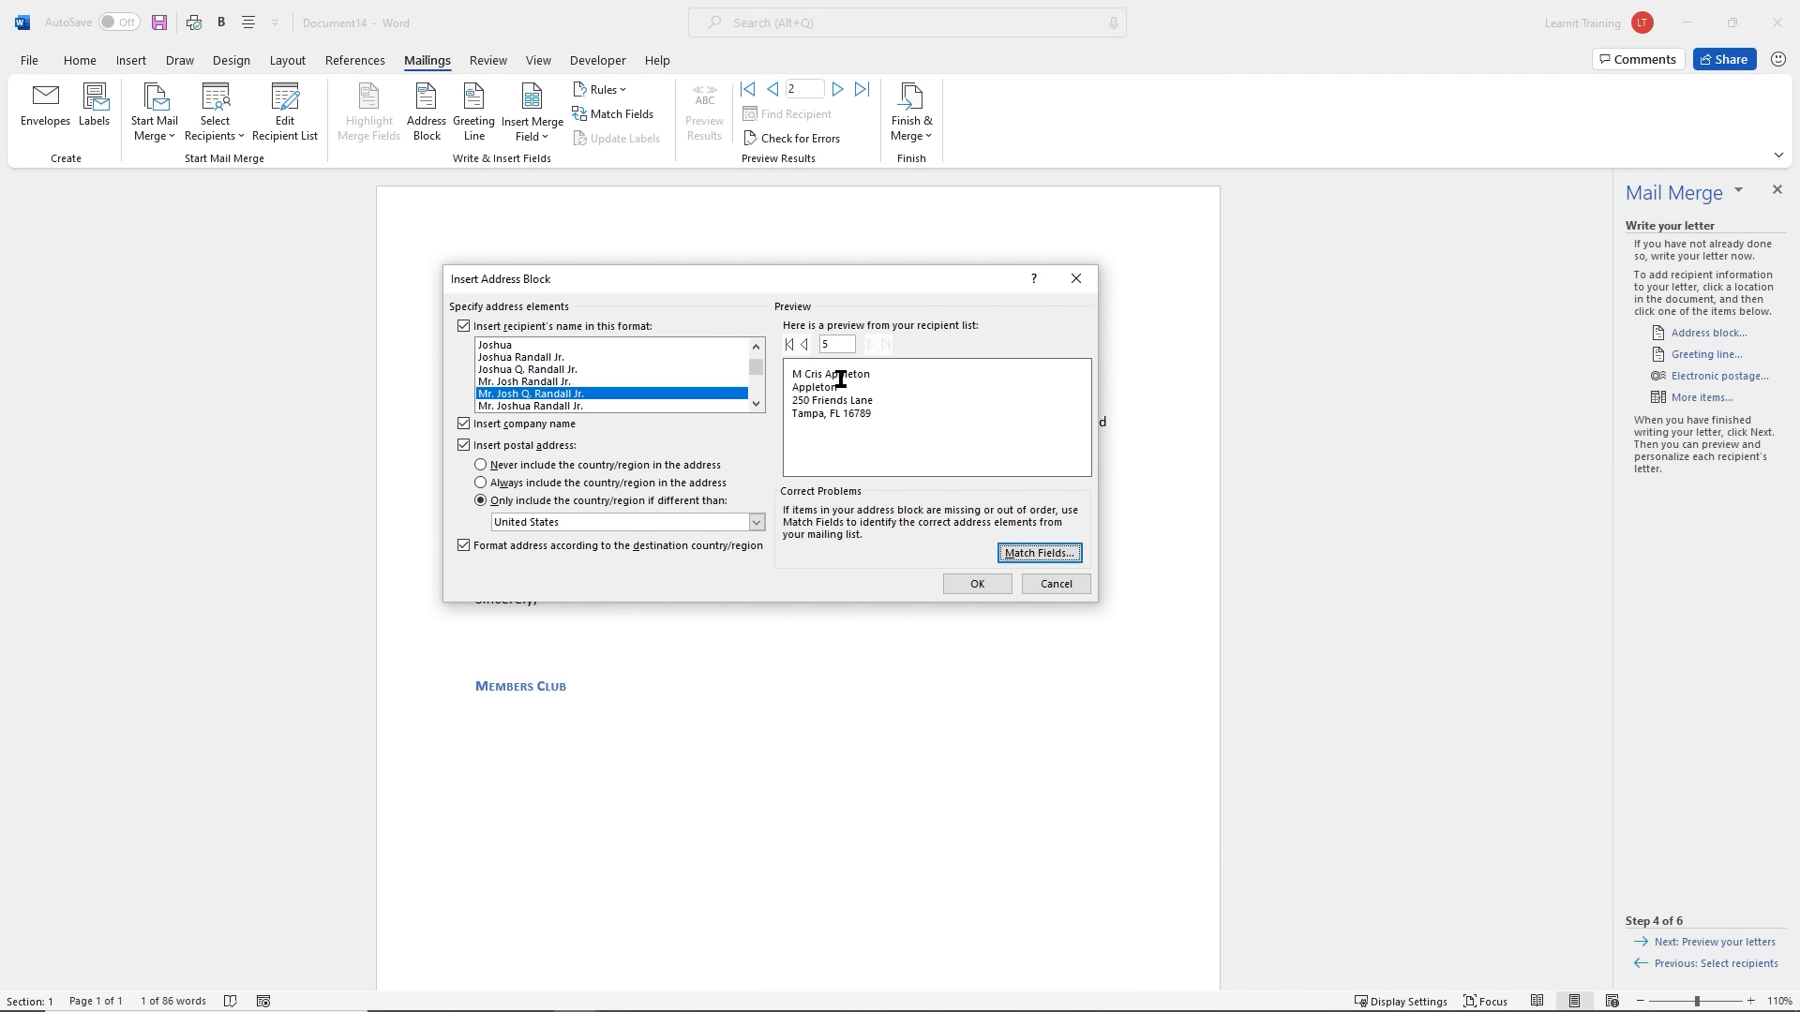
click(808, 346)
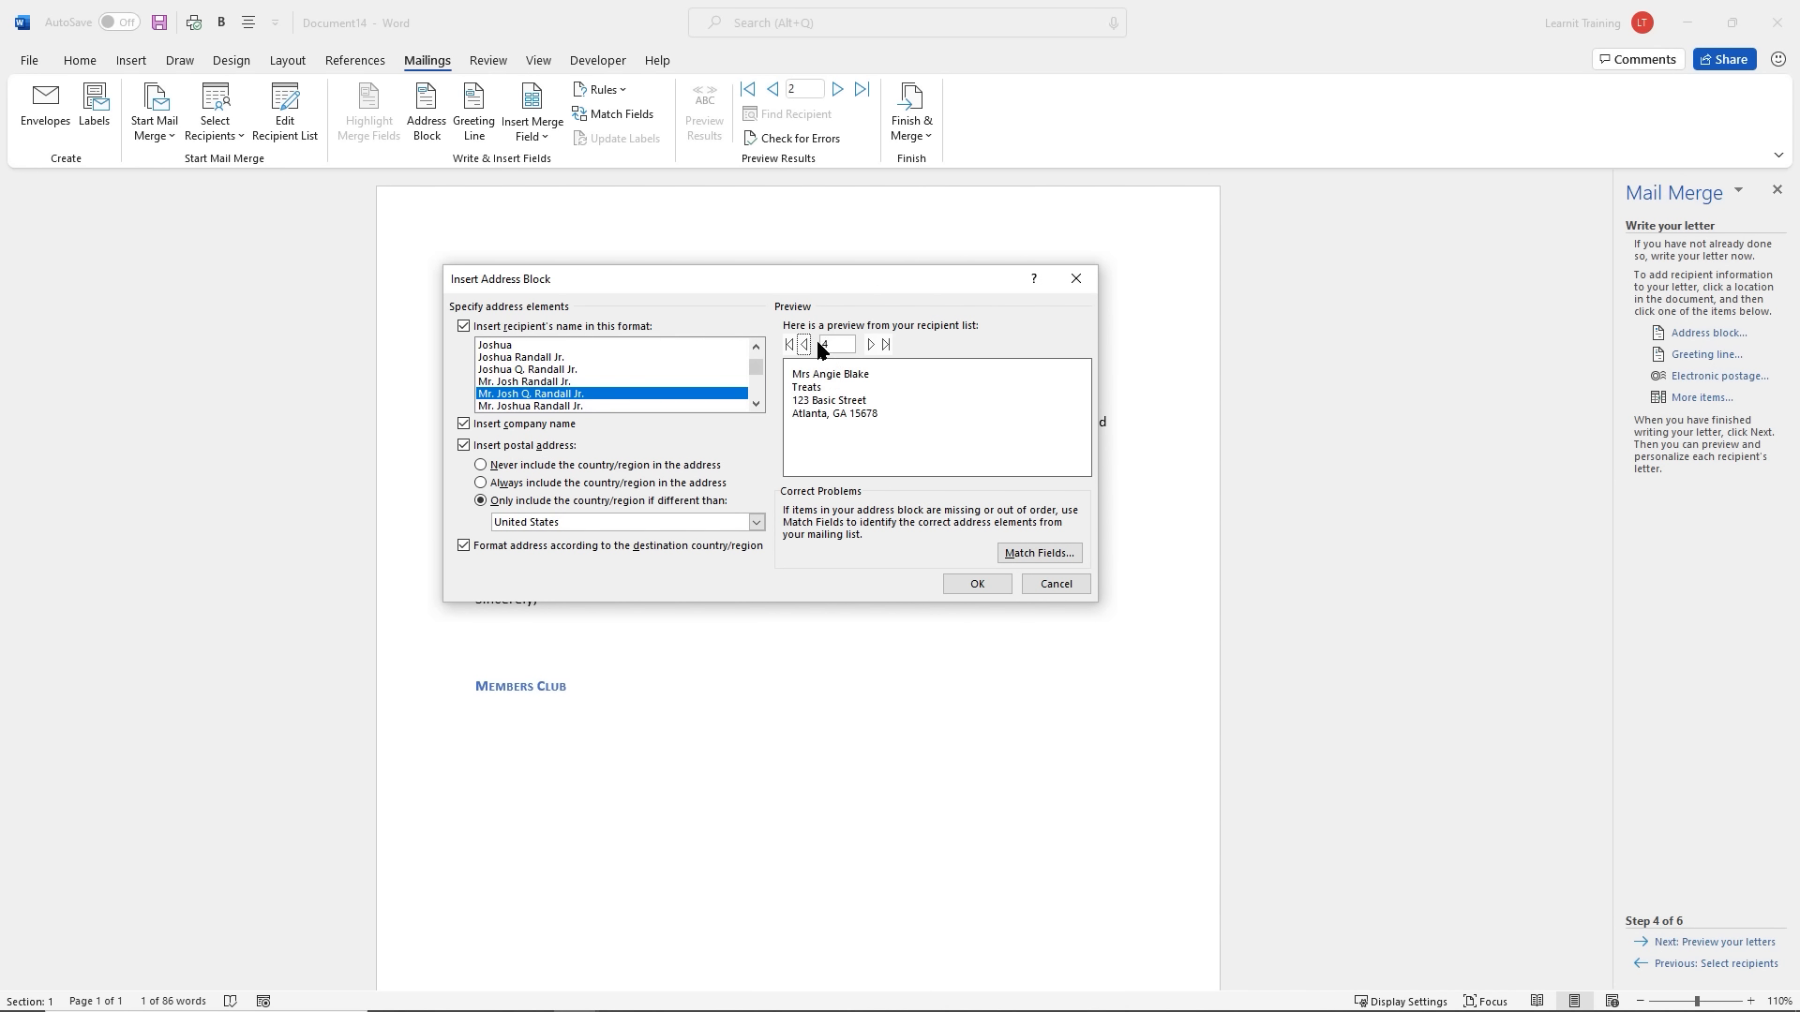
click(805, 346)
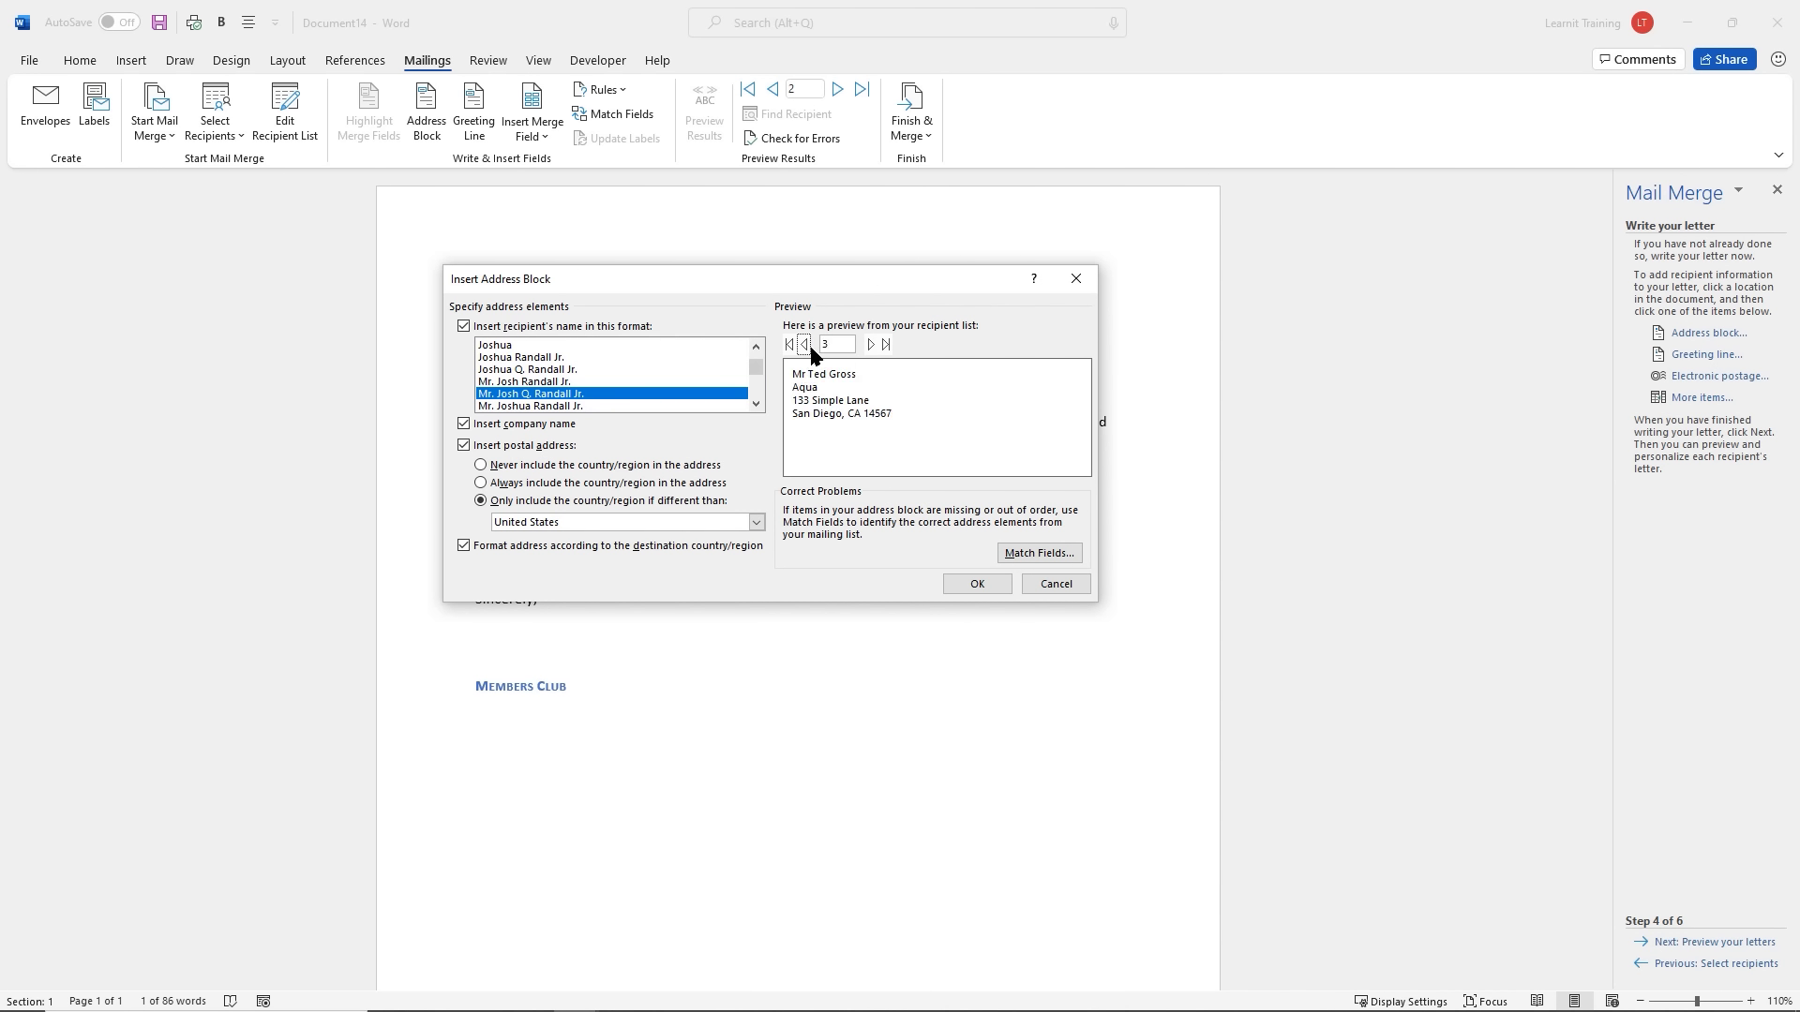
click(808, 346)
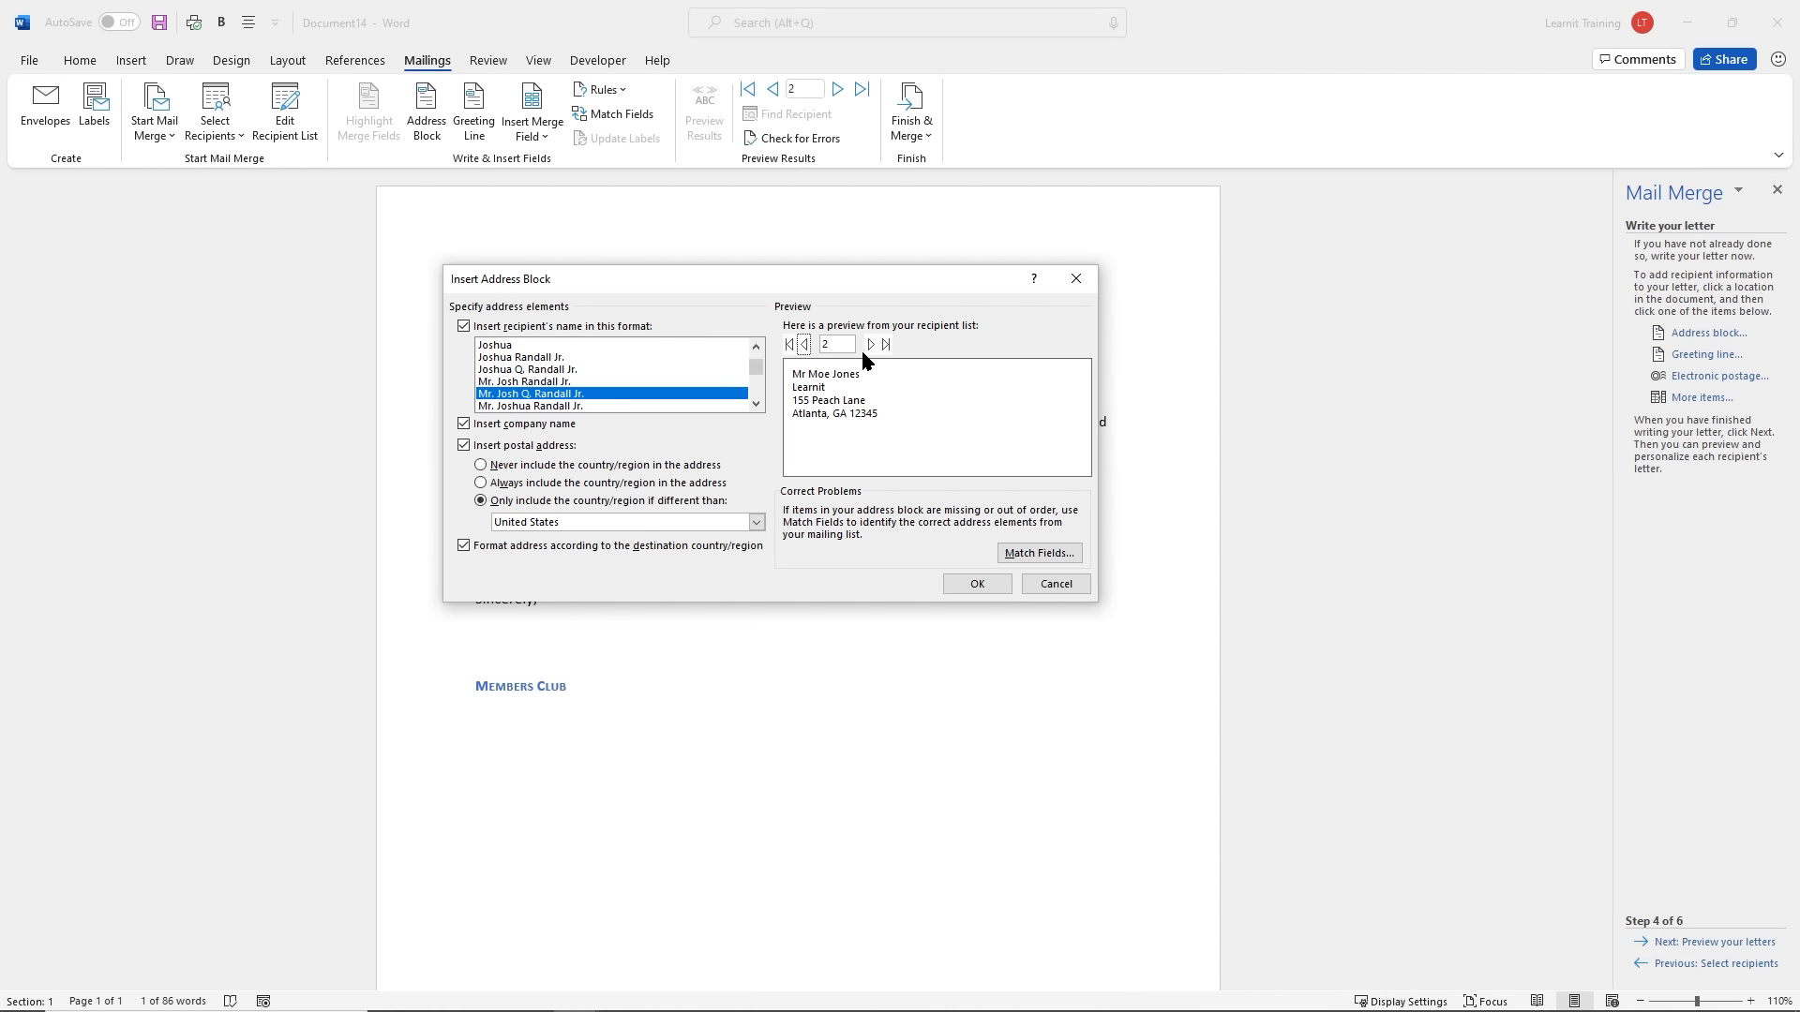
Insert the configured address block into the letter and delete the leftover Address placeholder text
click(976, 585)
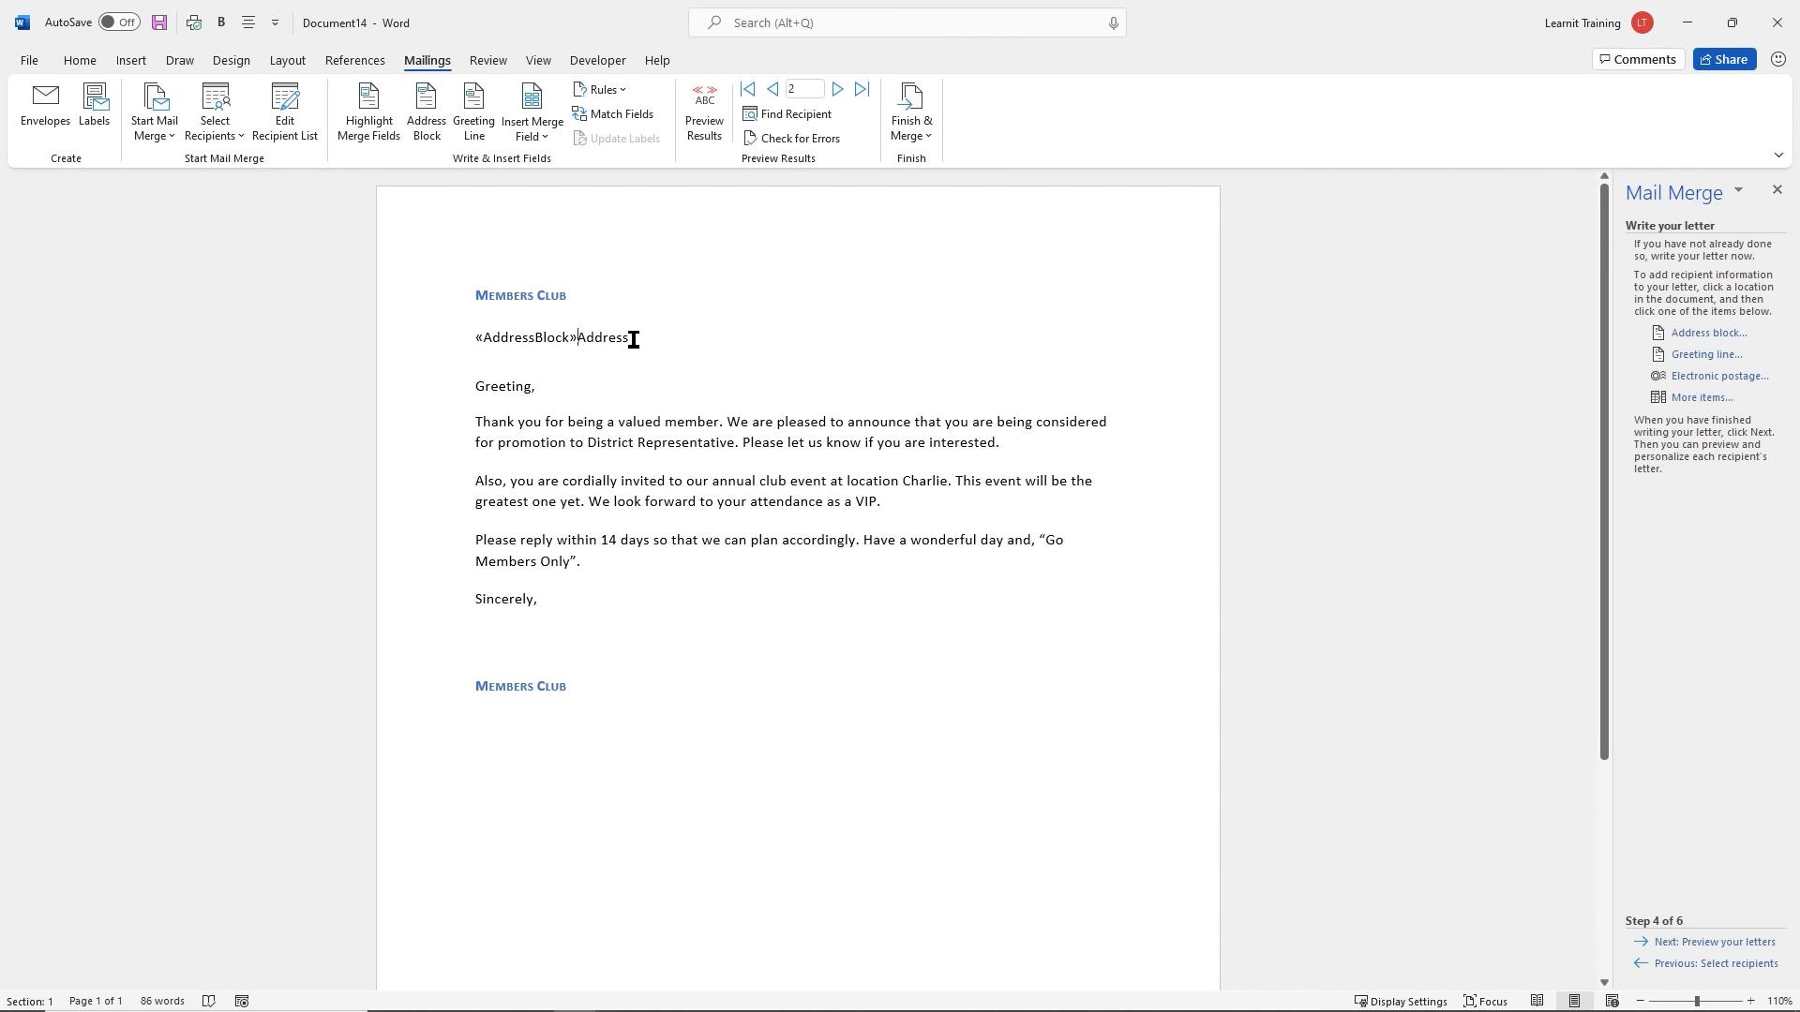
drag(627, 340, 577, 339)
key(Delete)
Start a greeting line at the Greeting placeholder and review its invalid-name and punctuation options, keeping "Dear Sir or Madam," and the comma
drag(540, 393, 477, 391)
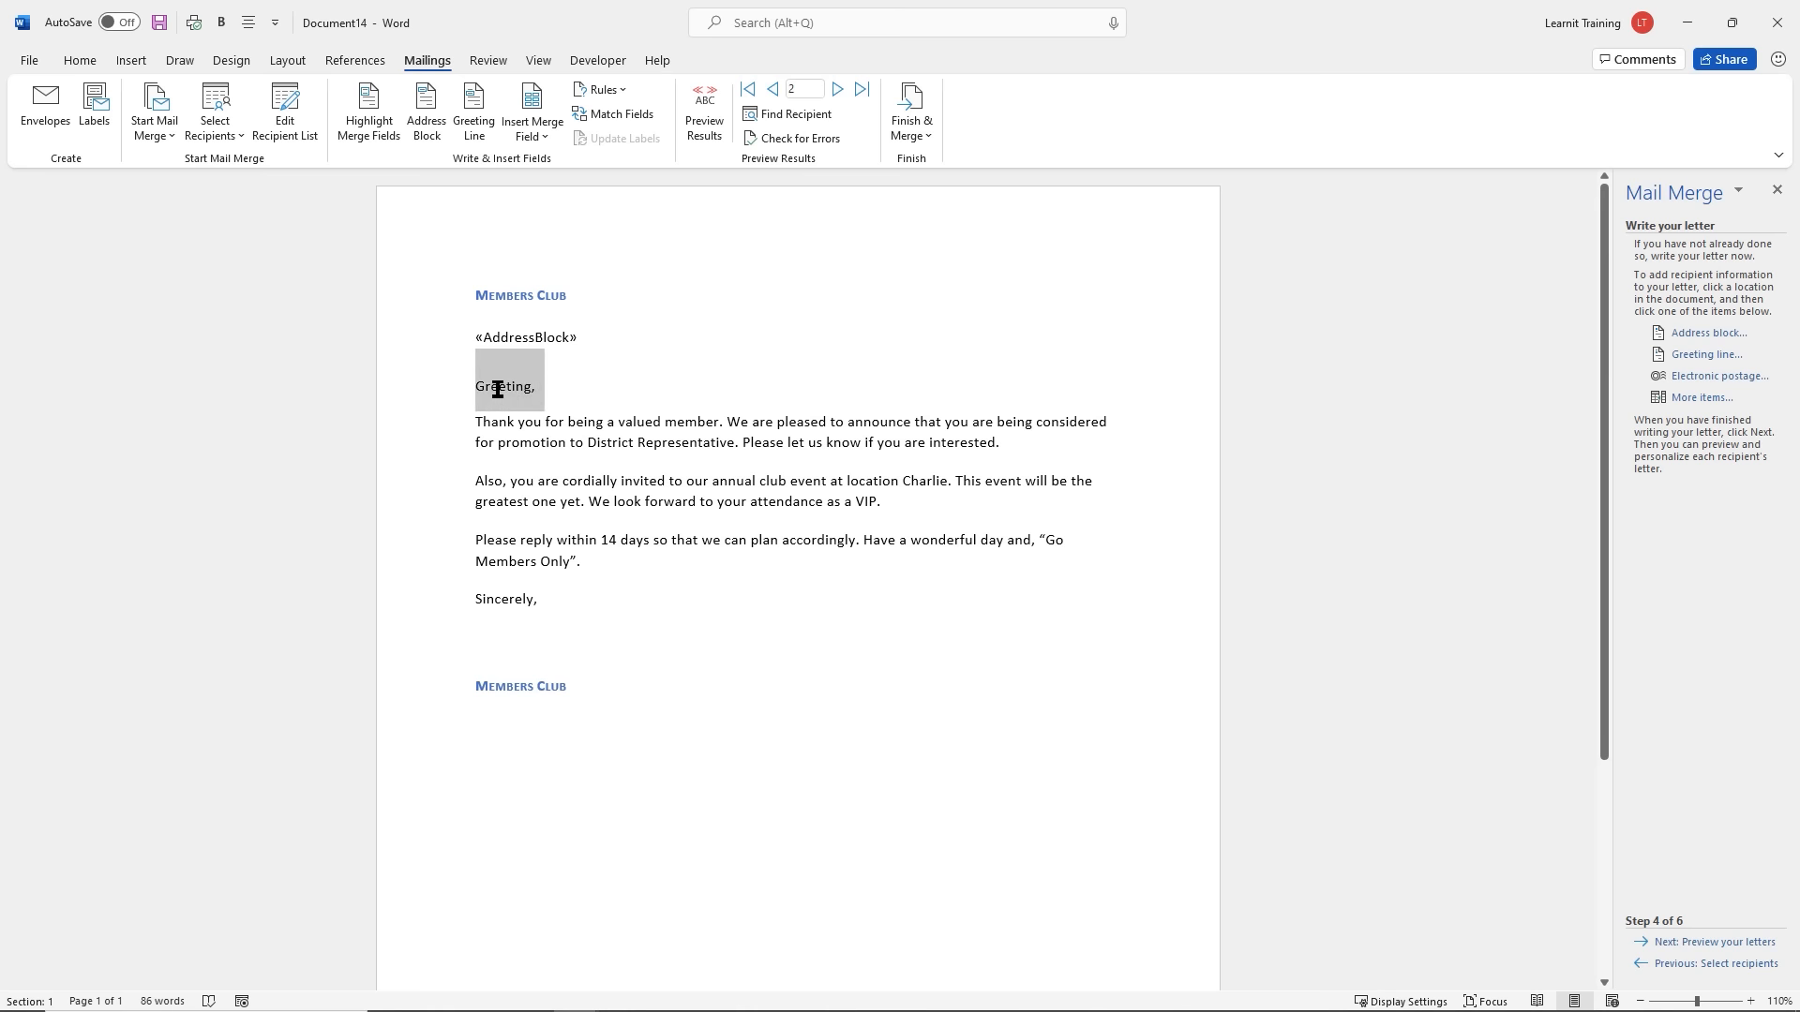
click(1700, 357)
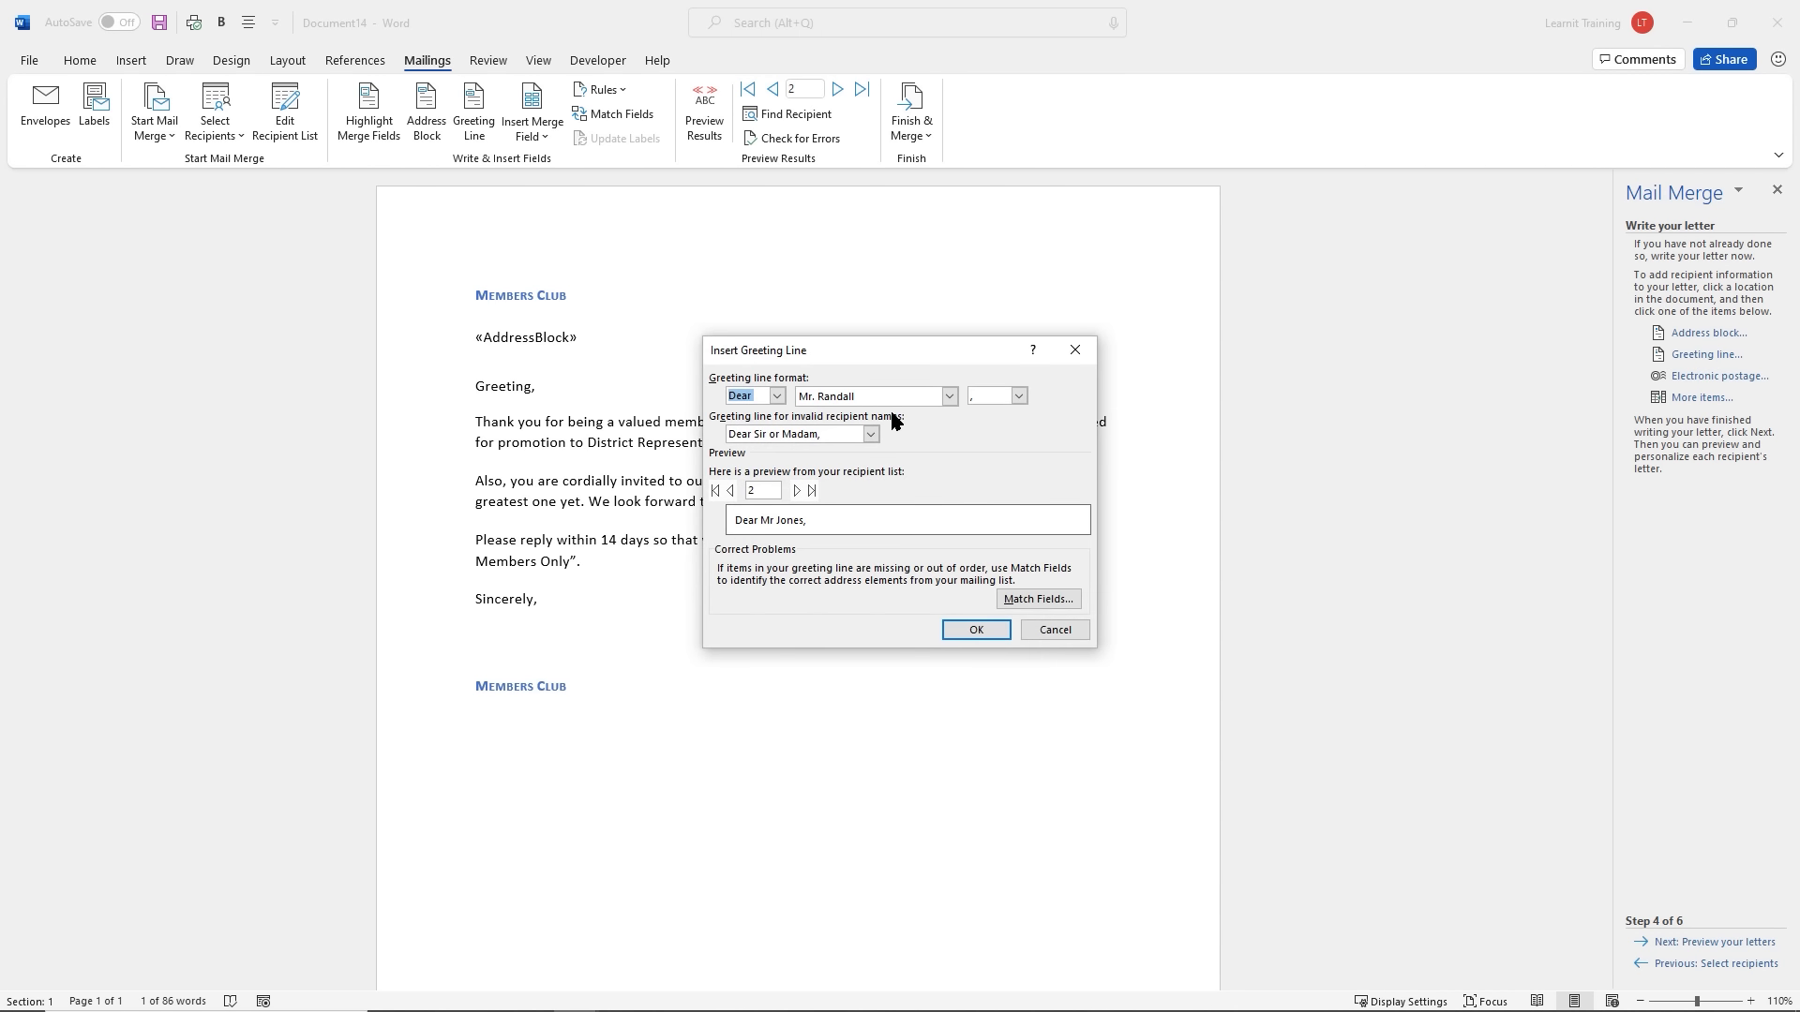
click(871, 435)
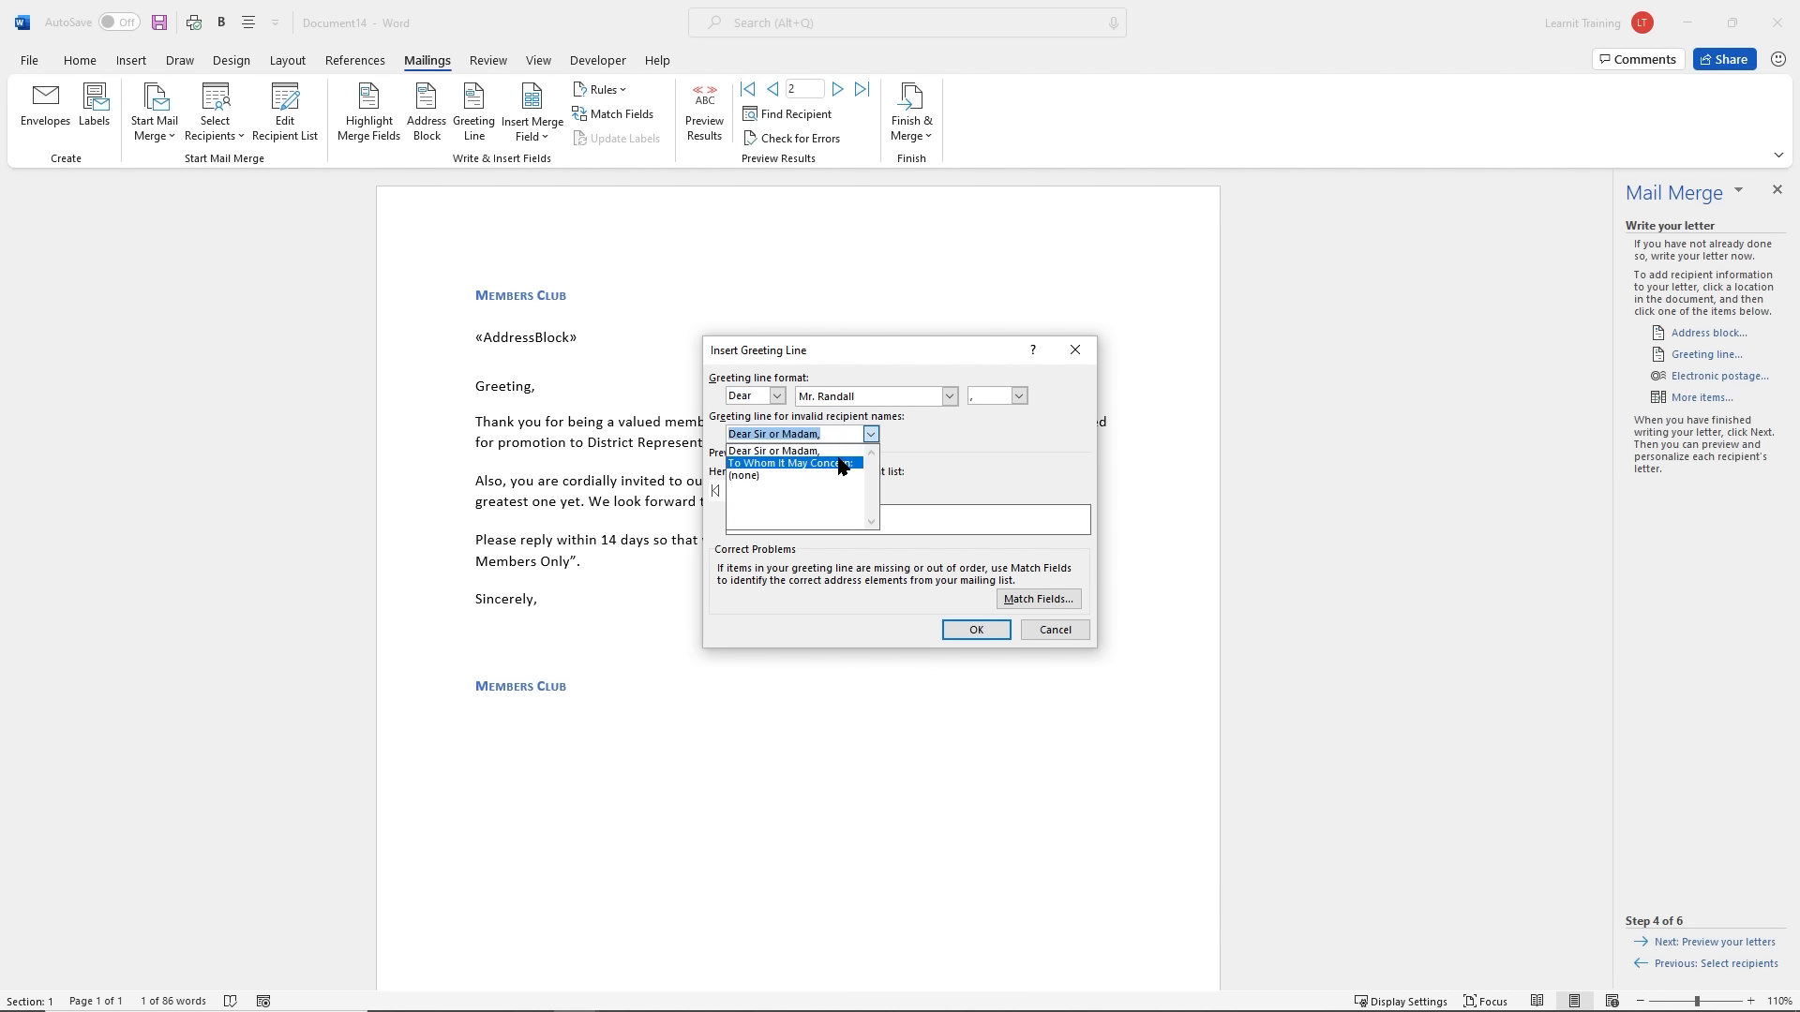
click(1010, 437)
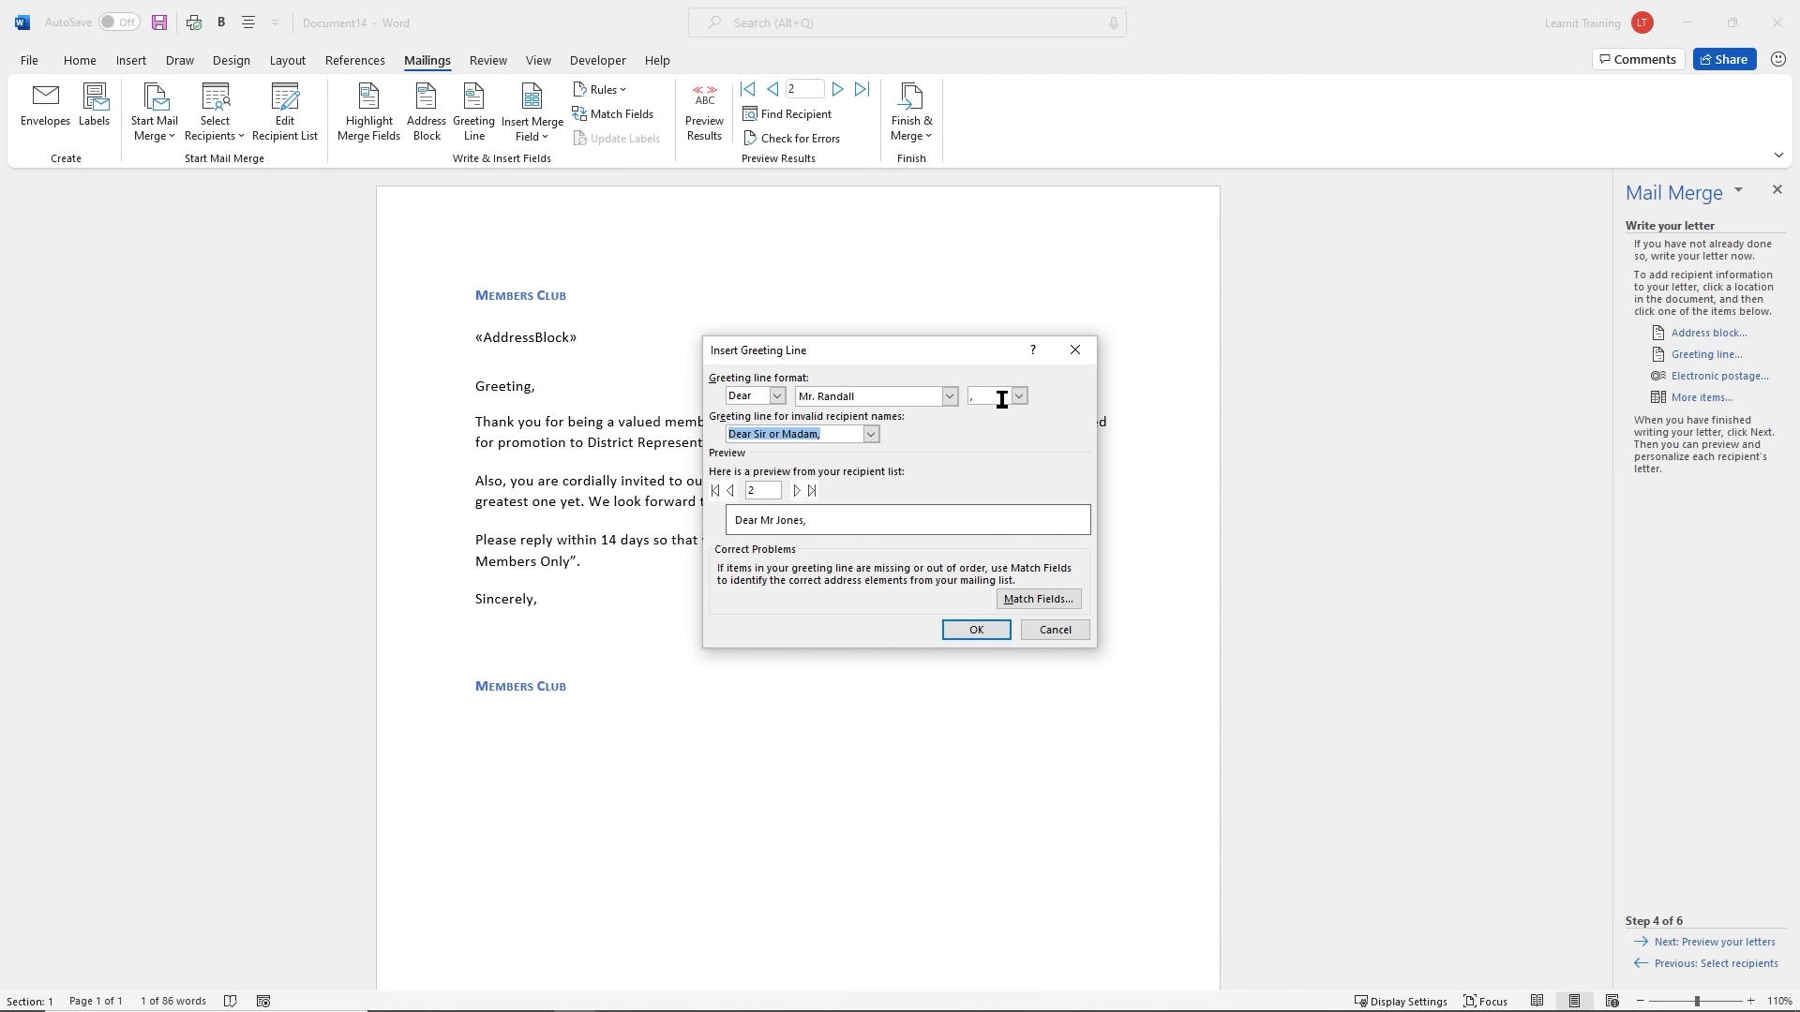
click(1019, 396)
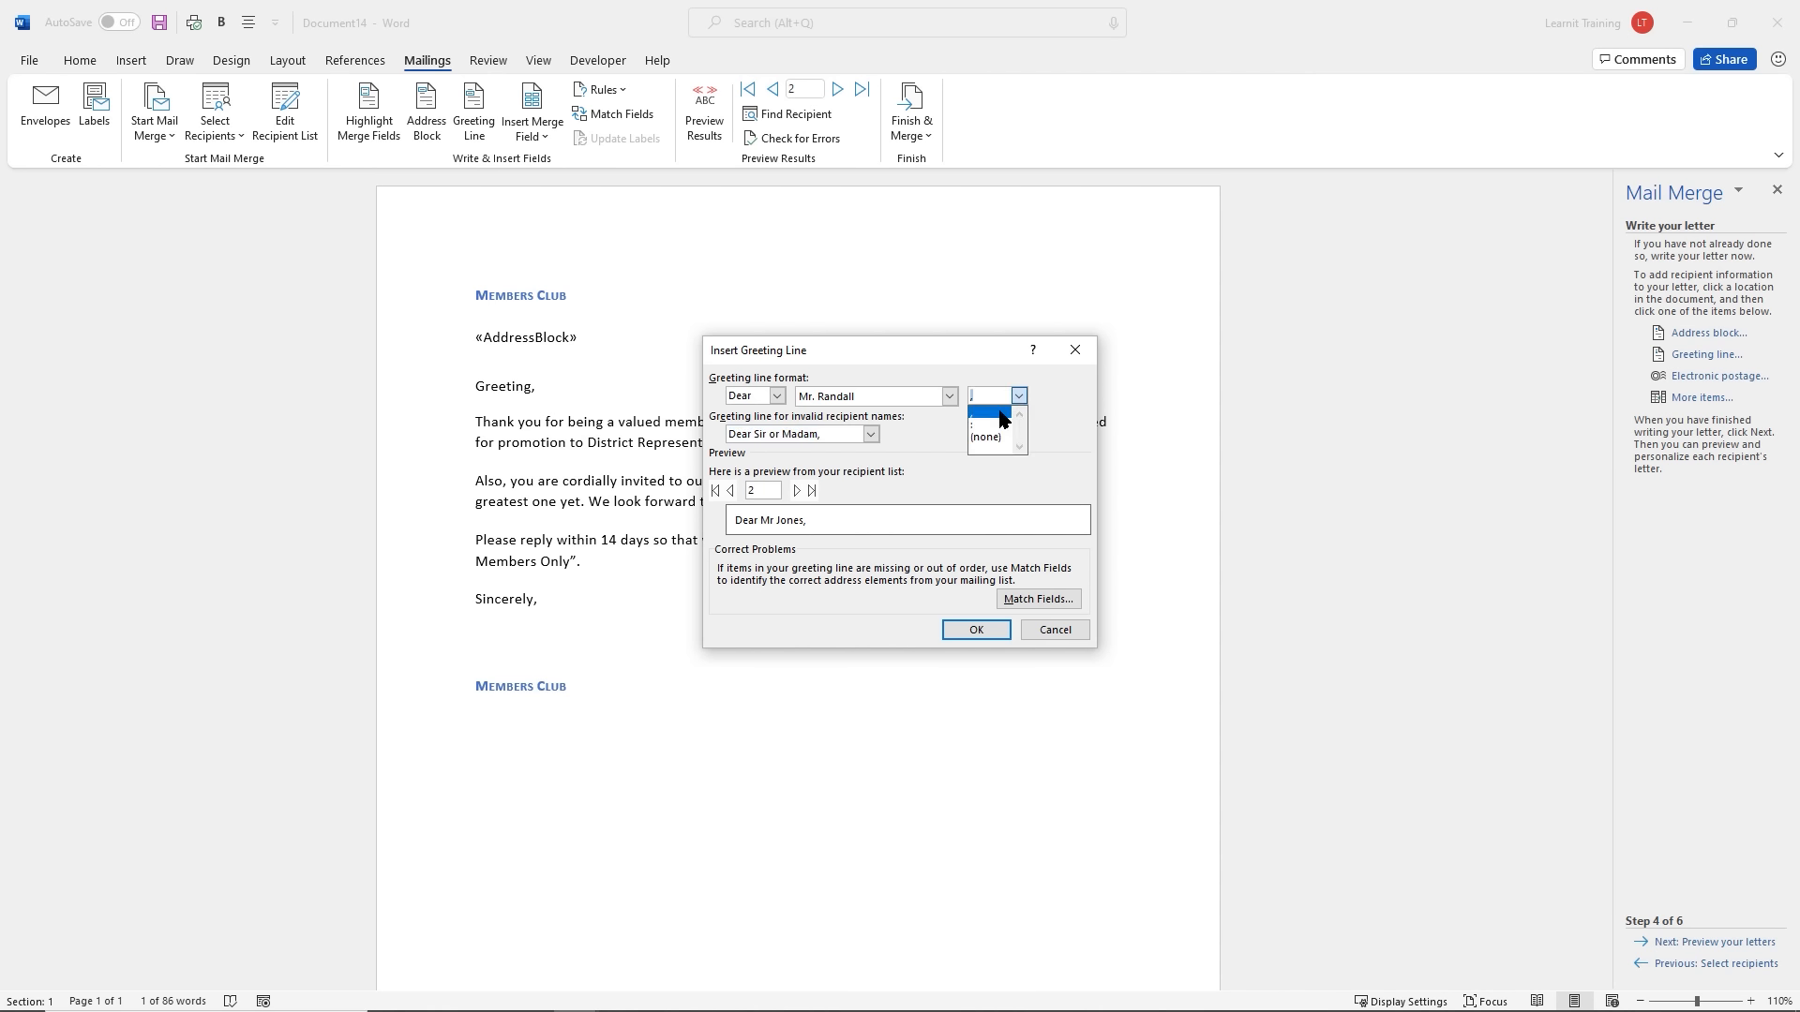
click(1059, 405)
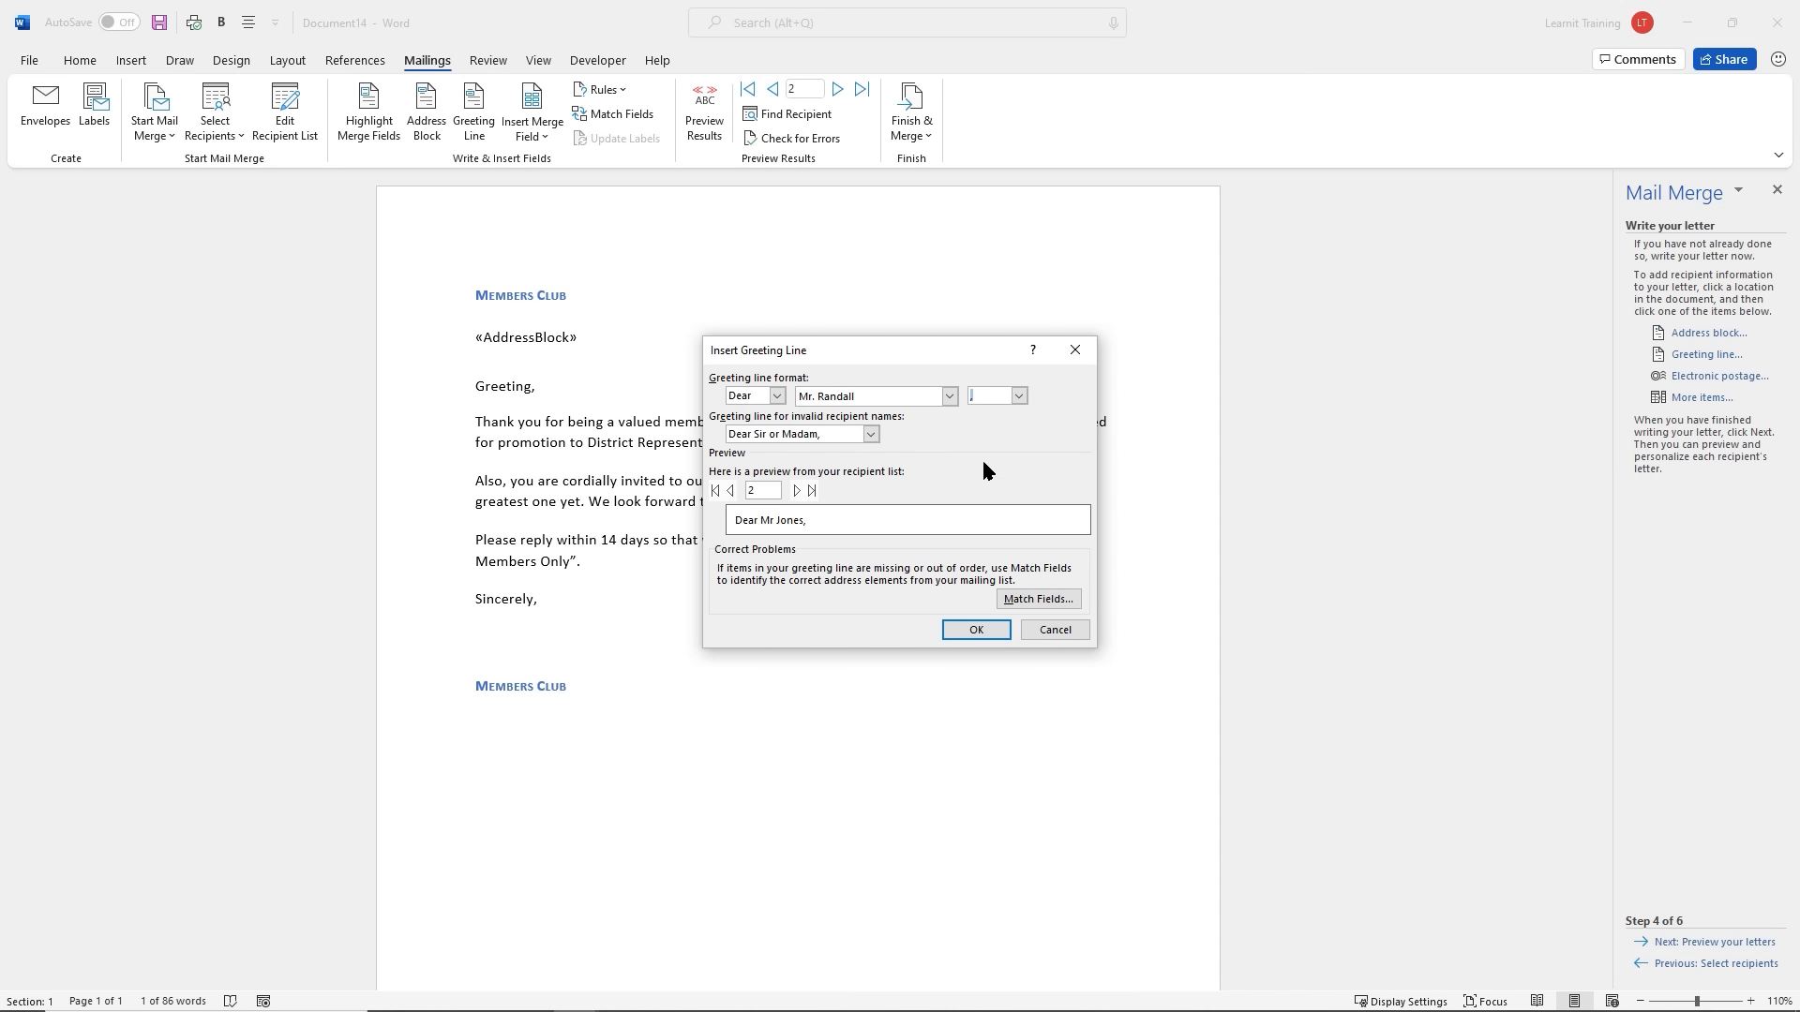
Preview the greeting through recipient 4, insert the greeting line, and delete the leftover Greeting placeholder text
click(796, 490)
click(796, 490)
click(971, 630)
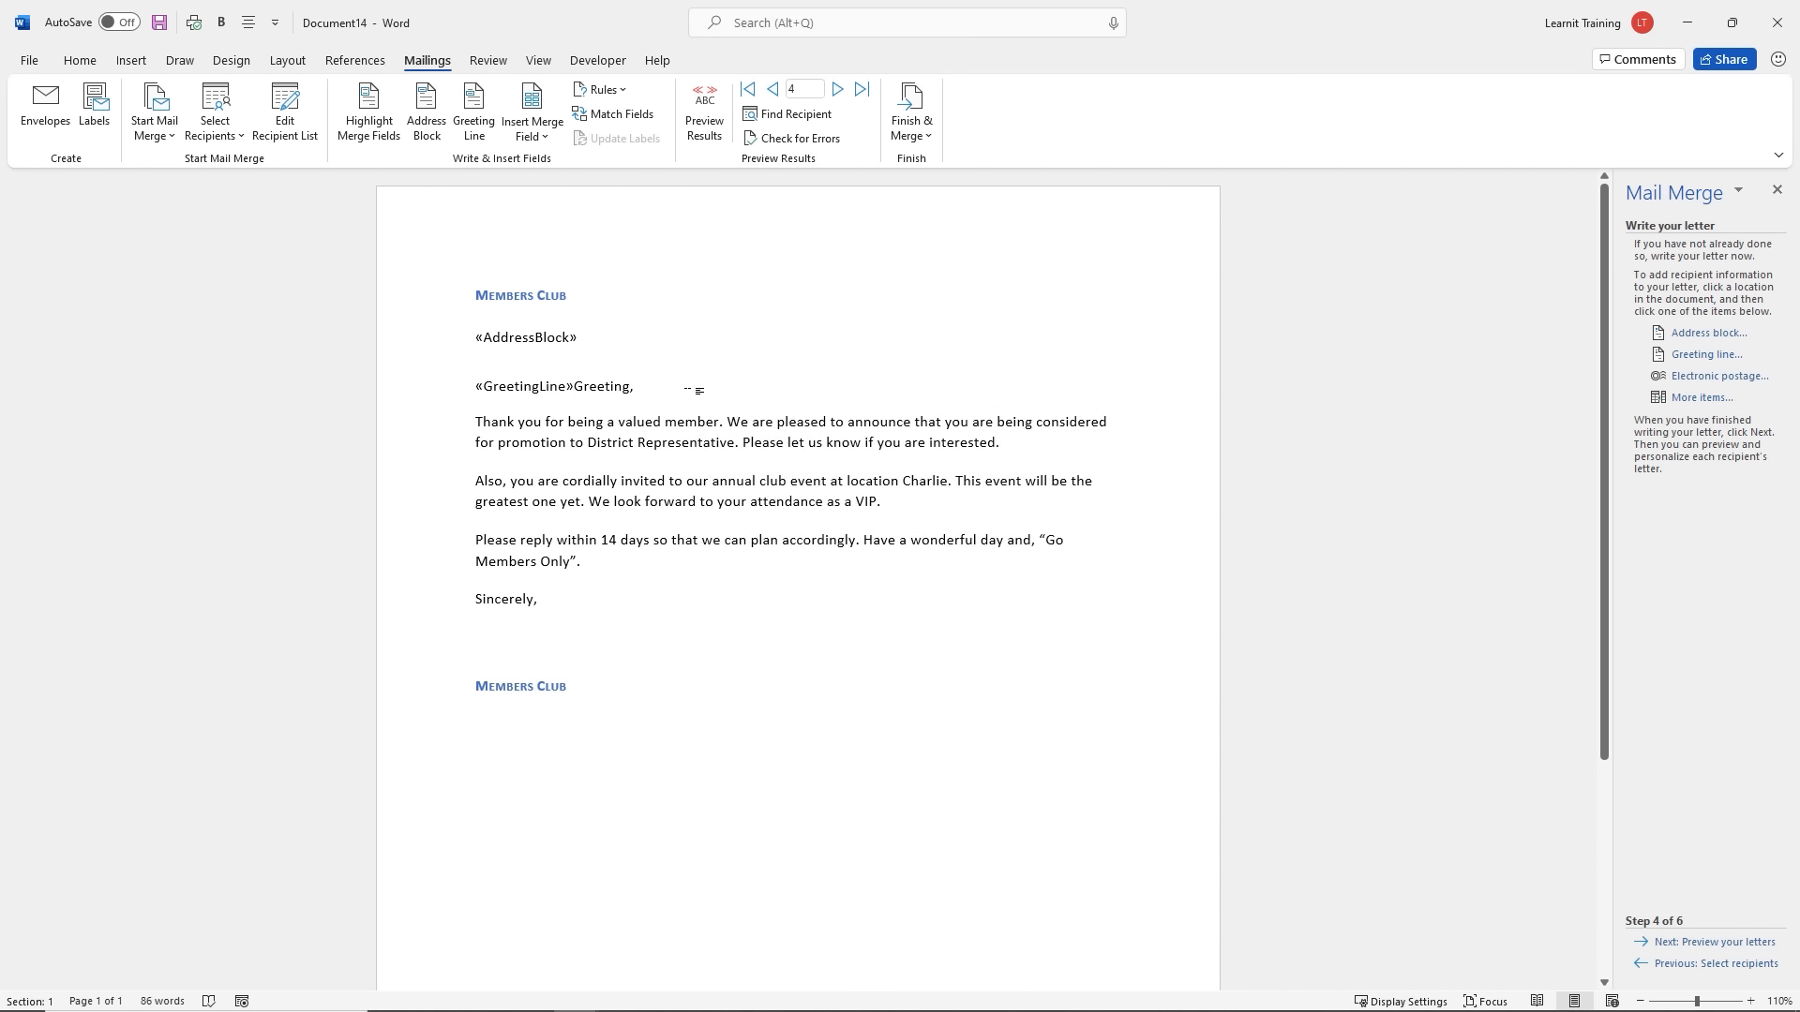
key(BackSpace)
Preview the letter with the merged recipient data, and switch back to showing the merge fields
drag(667, 71, 732, 172)
key(Escape)
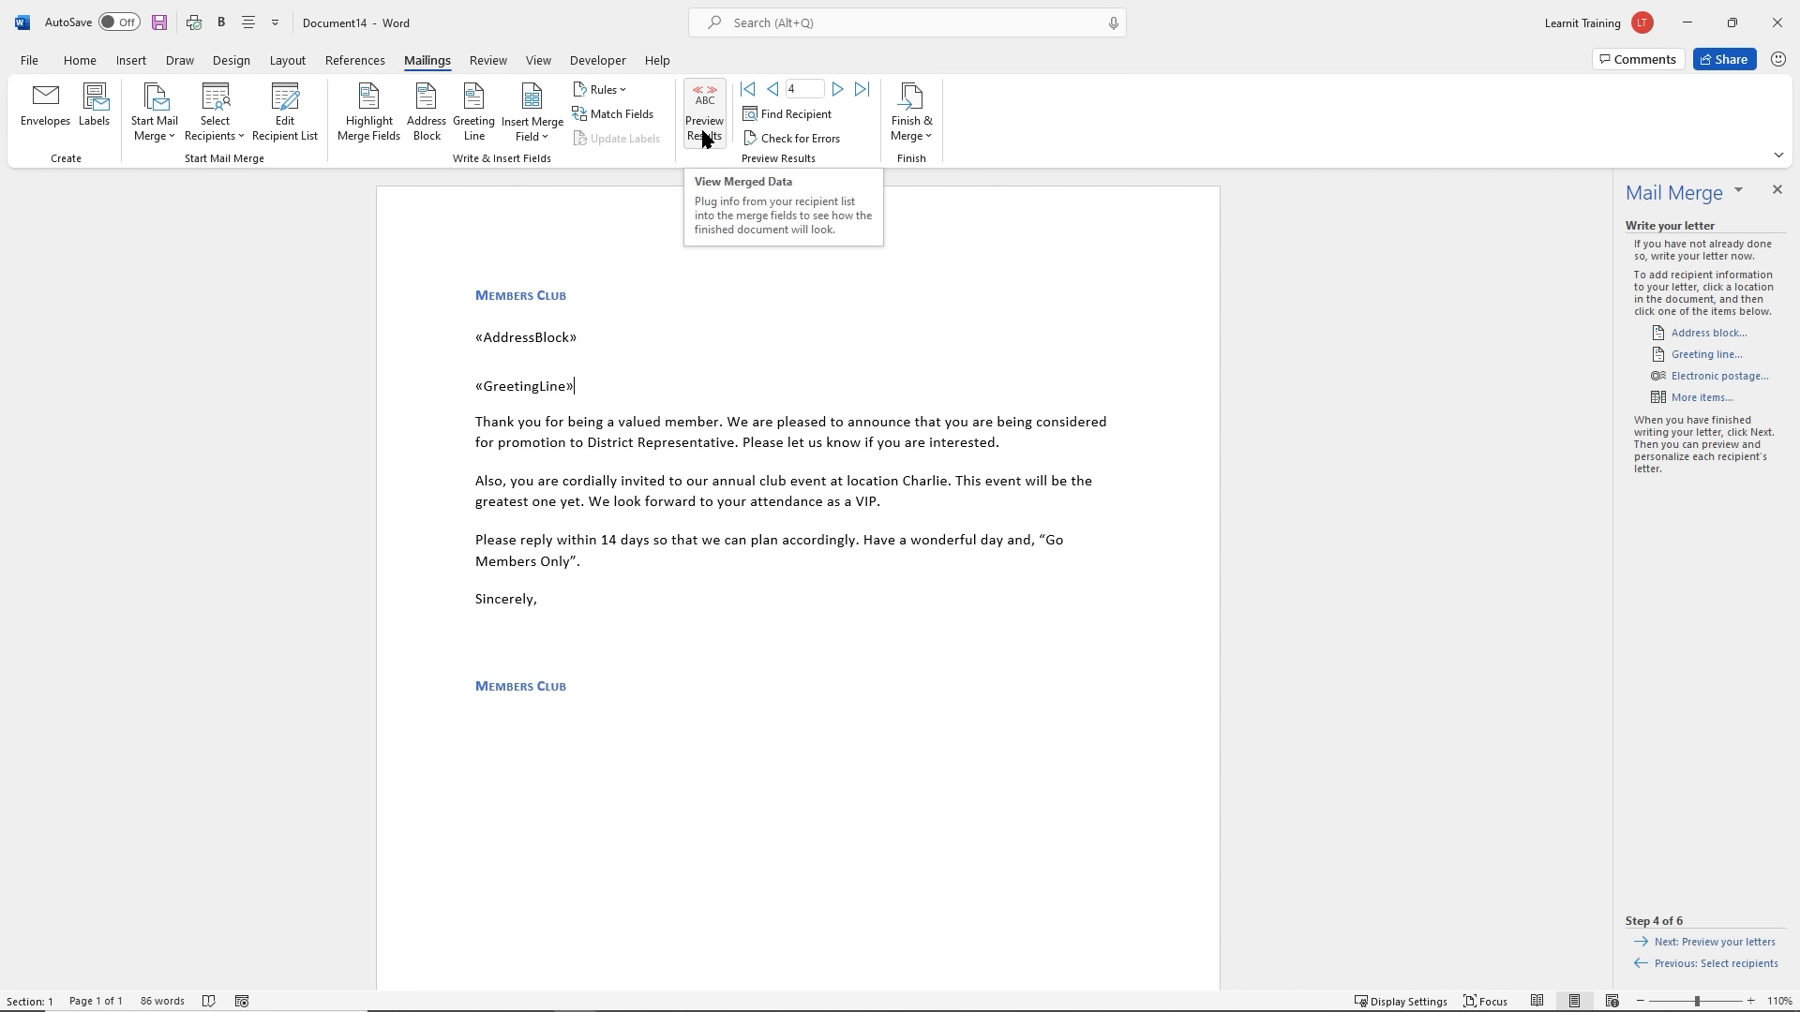
click(705, 138)
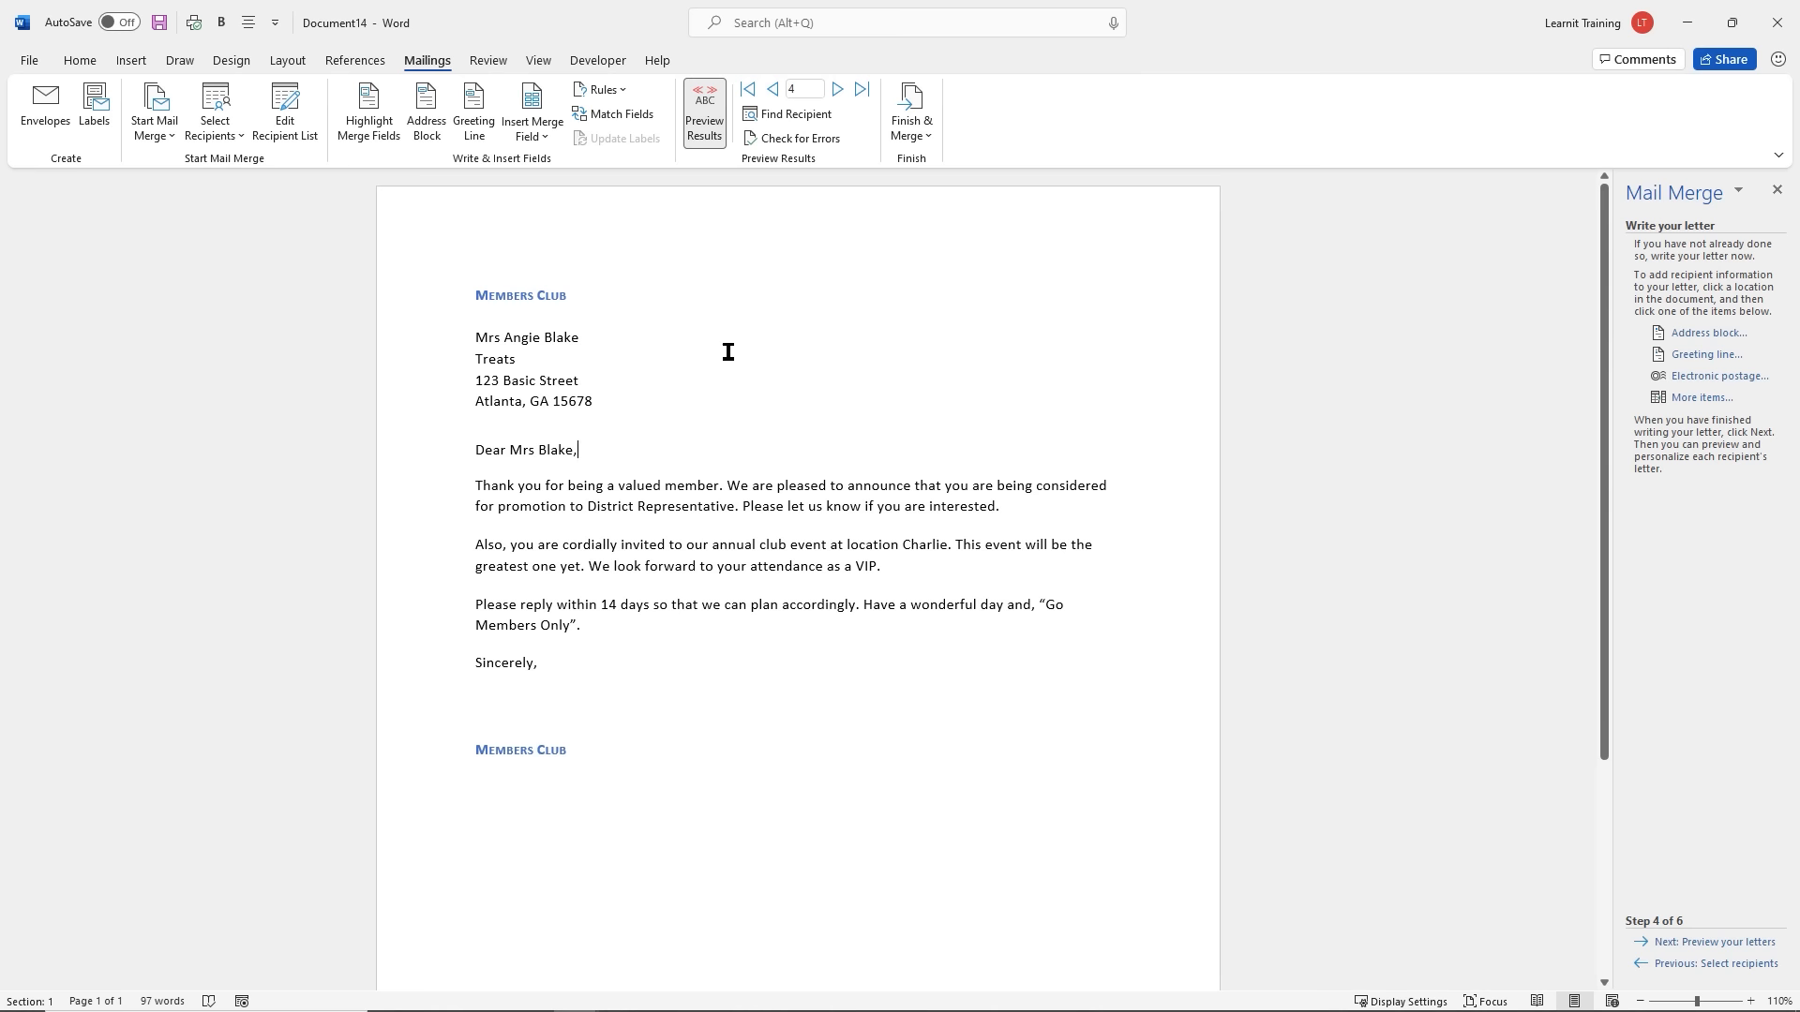
click(699, 114)
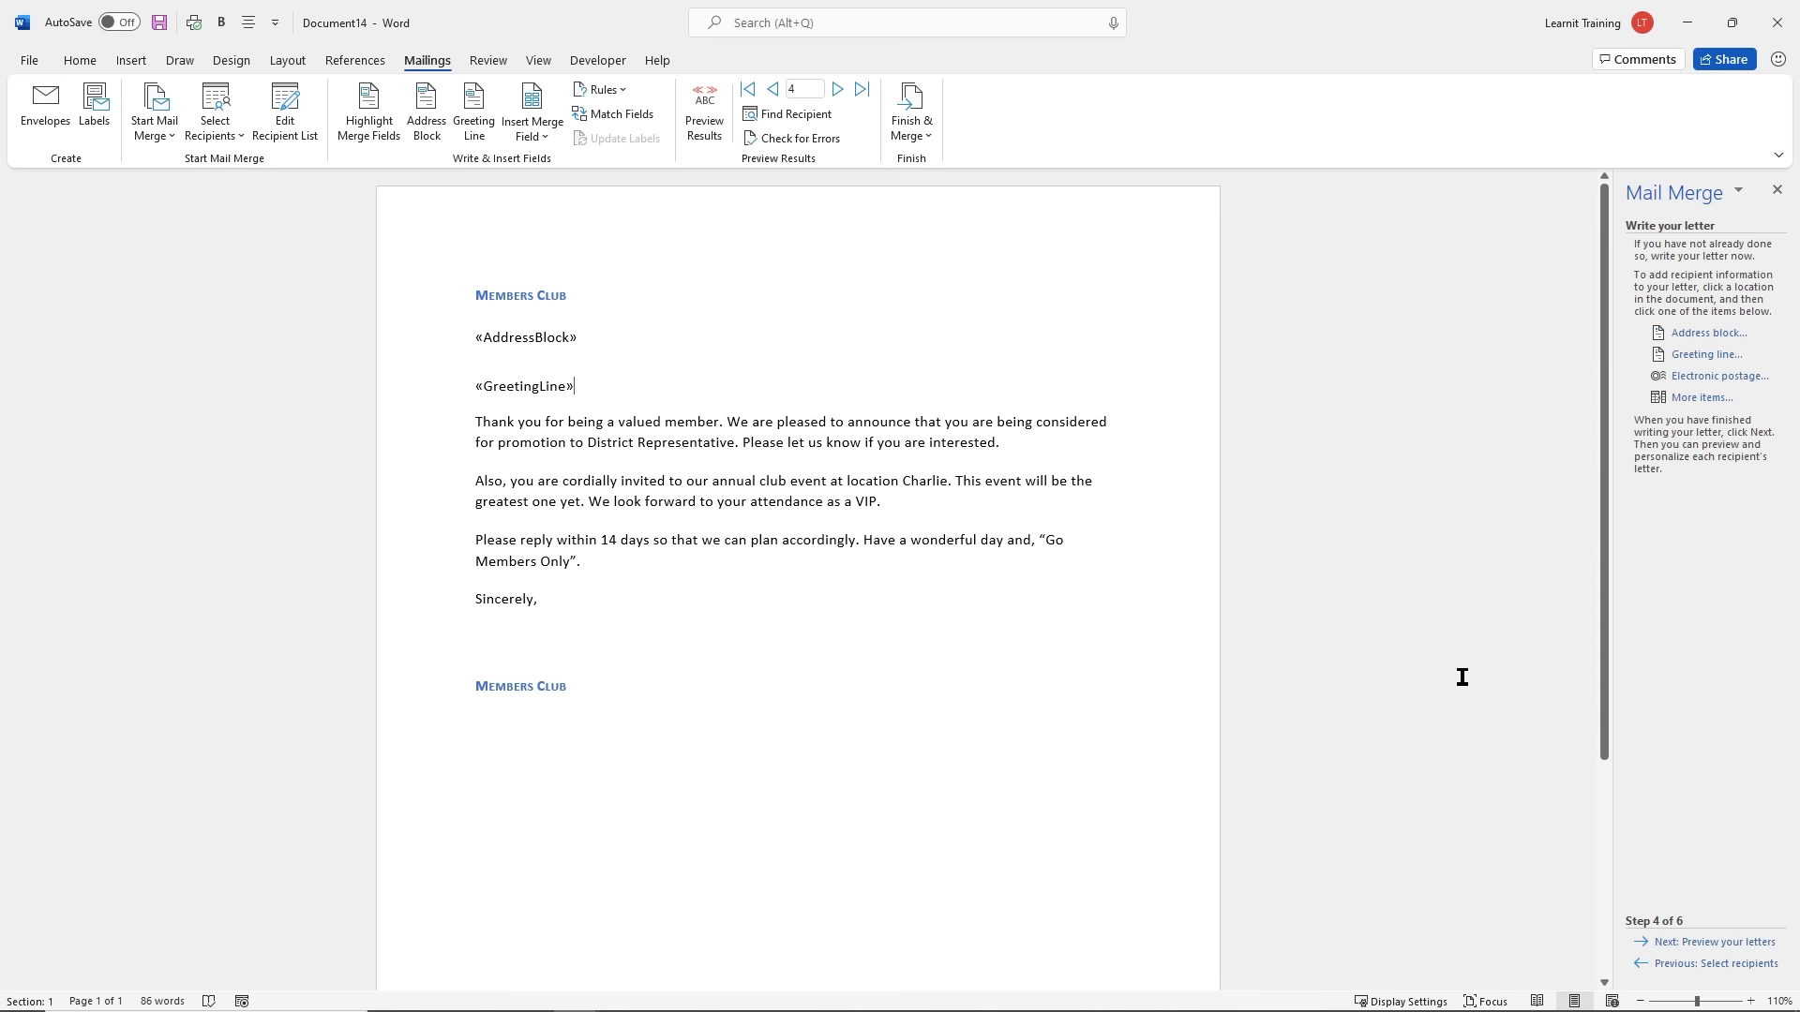
Advance the wizard to its letter preview stage and look over the full merged letter
click(1715, 942)
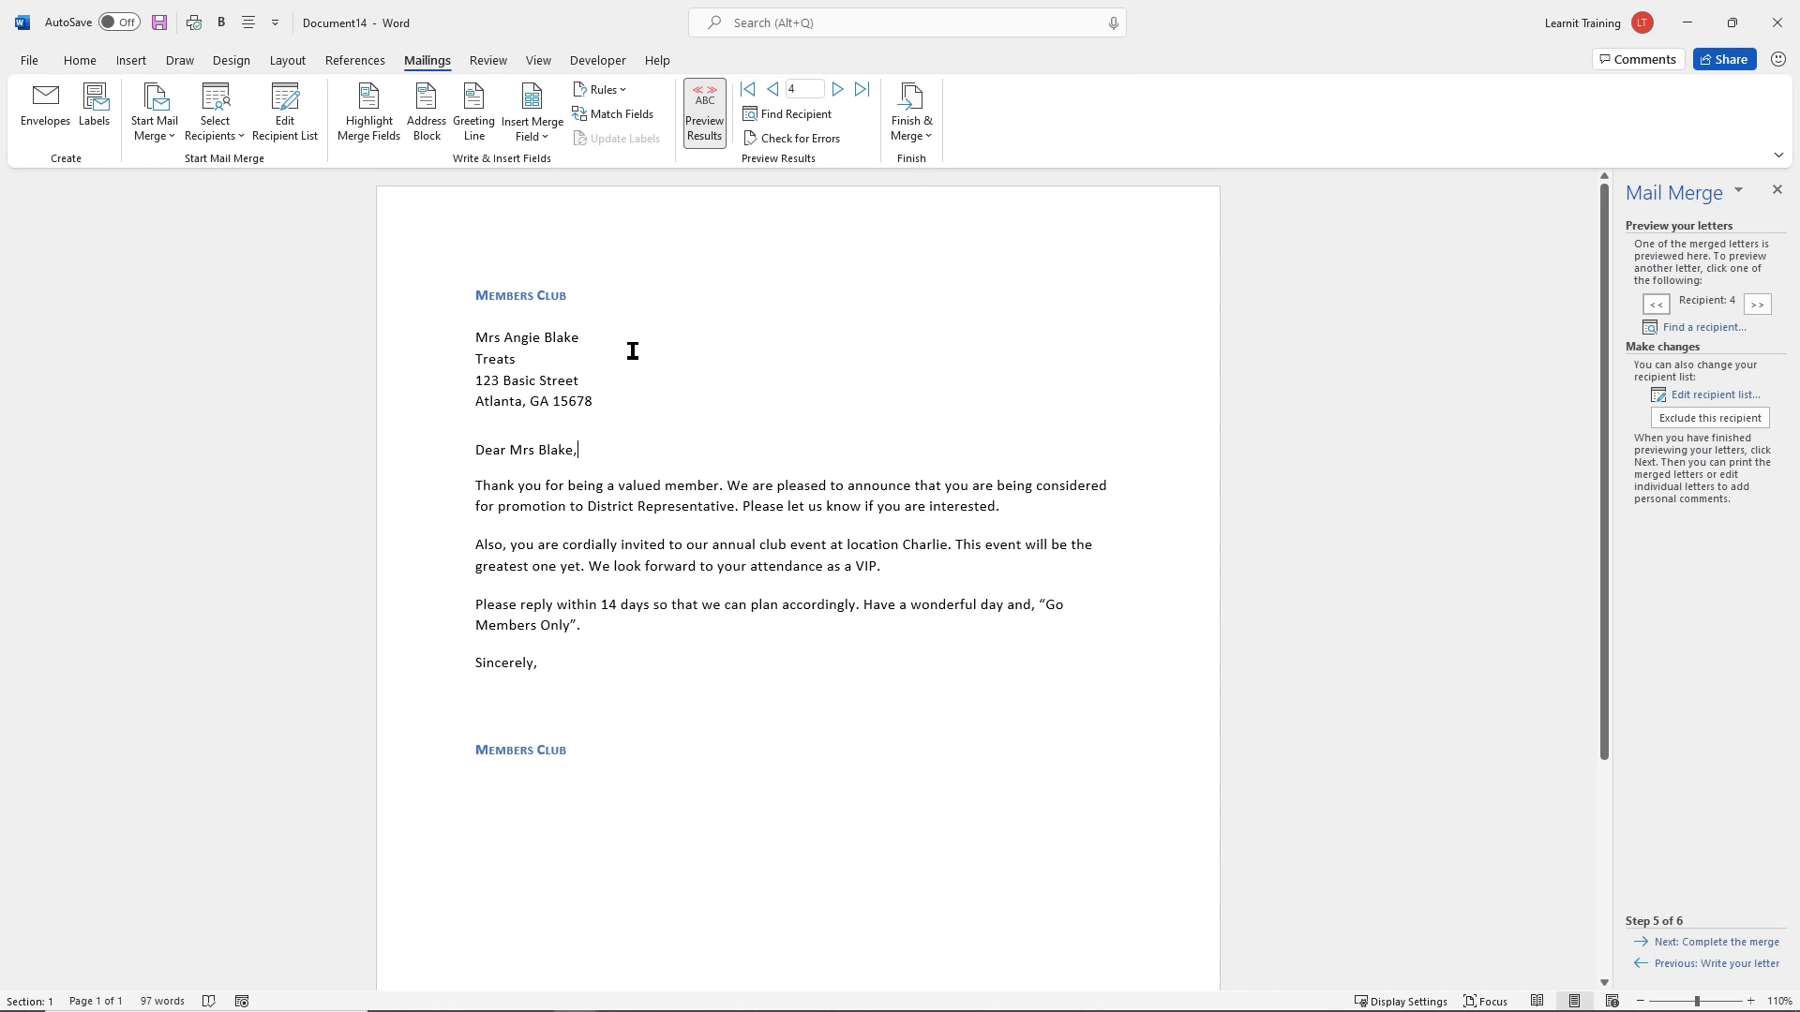
scroll(1065, 527, down, 1)
scroll(1067, 525, down, 2)
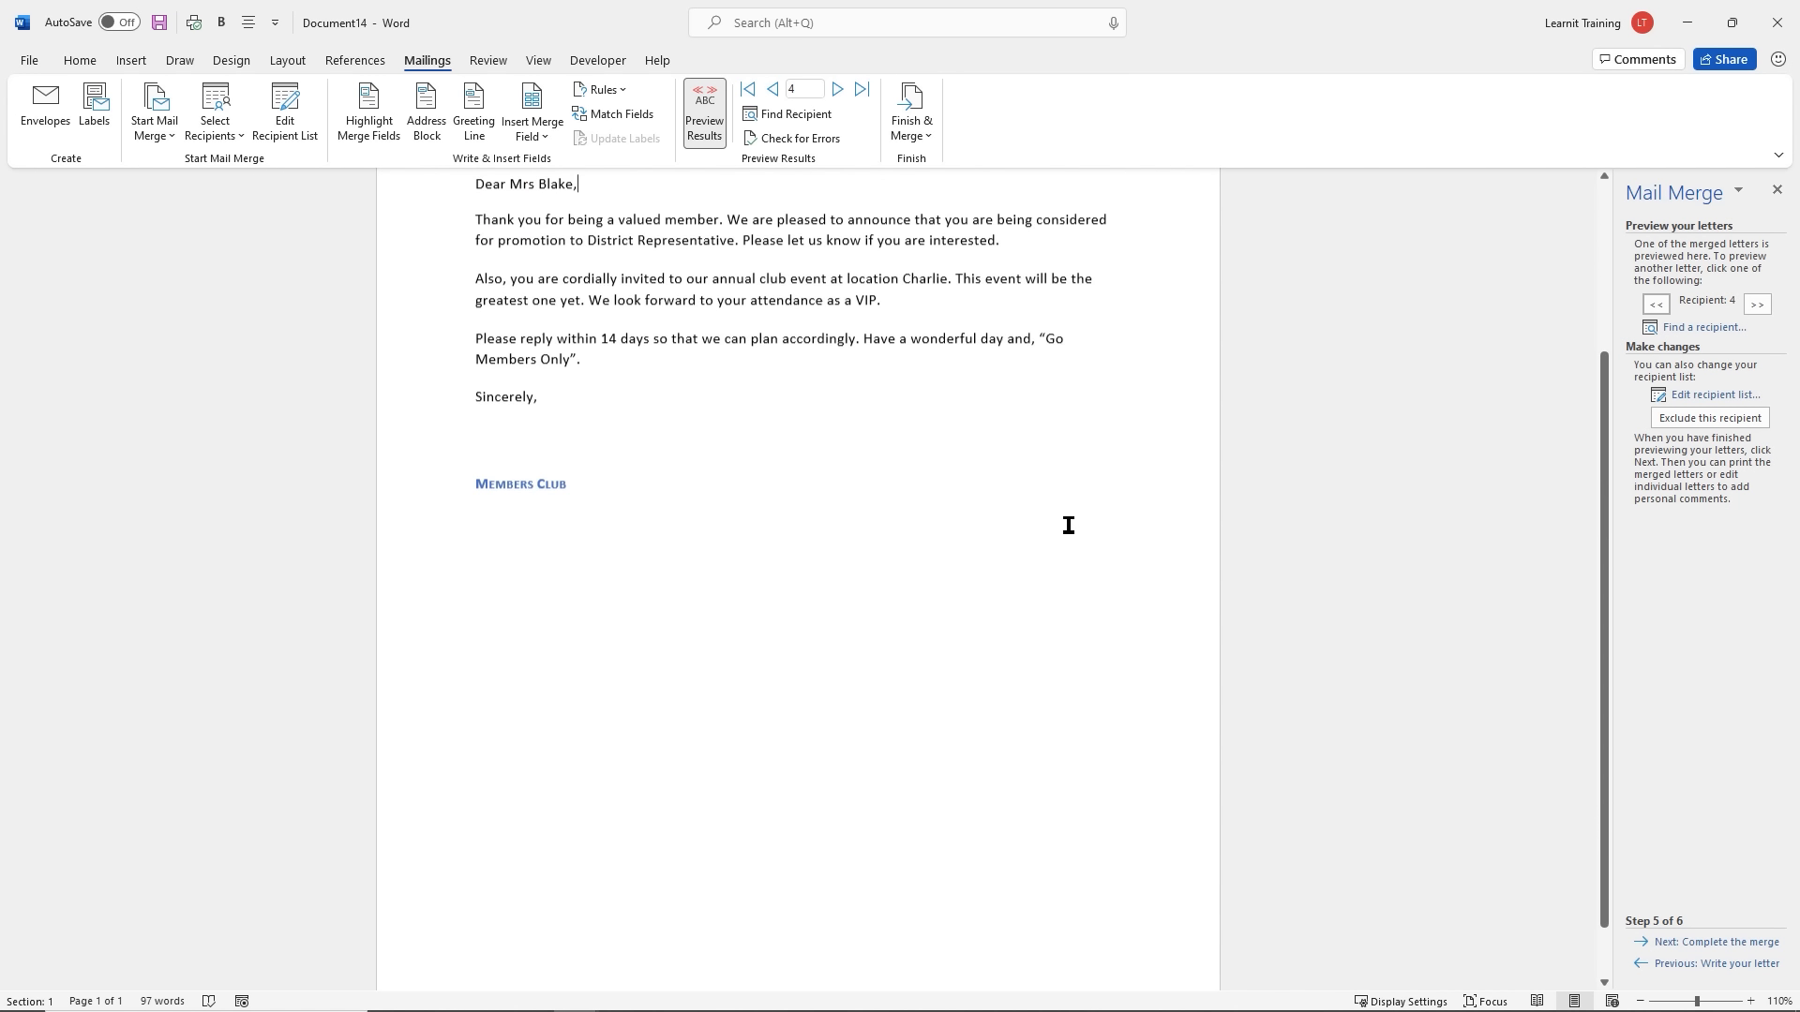
scroll(1070, 522, up, 4)
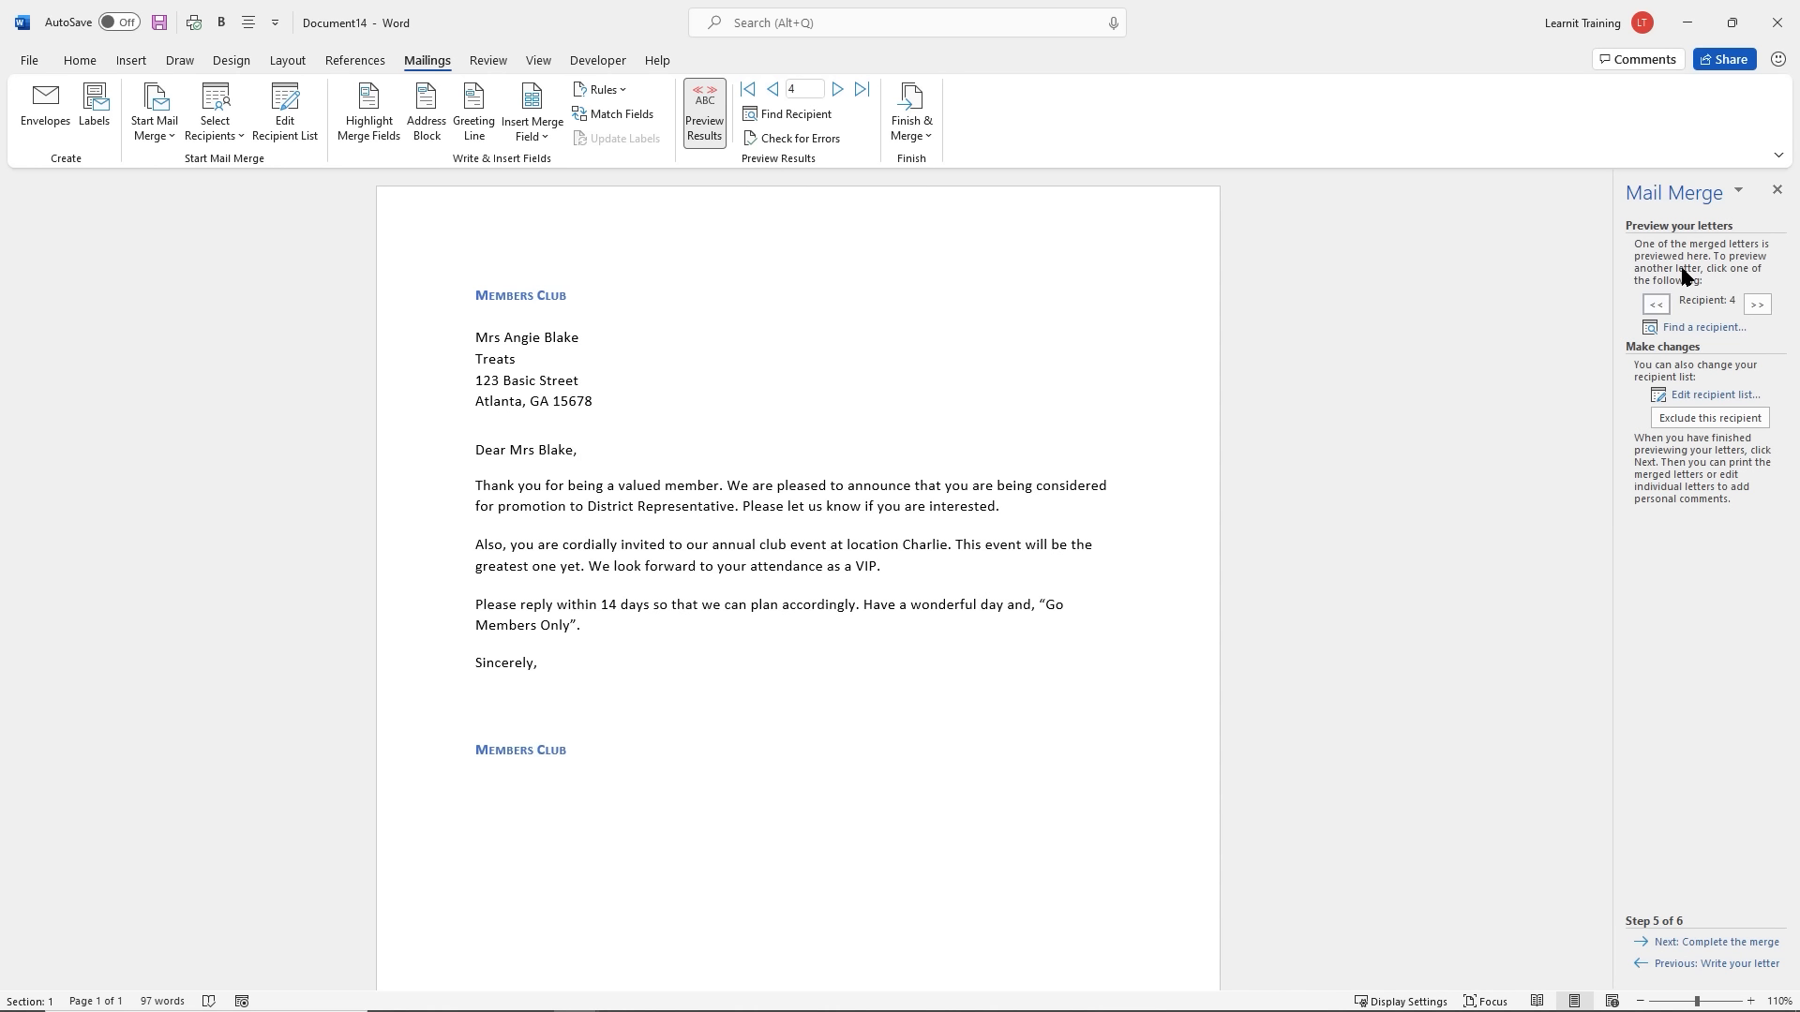
Browse the merged letters from recipient 5 back to recipient 1, and check the recipient list without changing it
click(1759, 307)
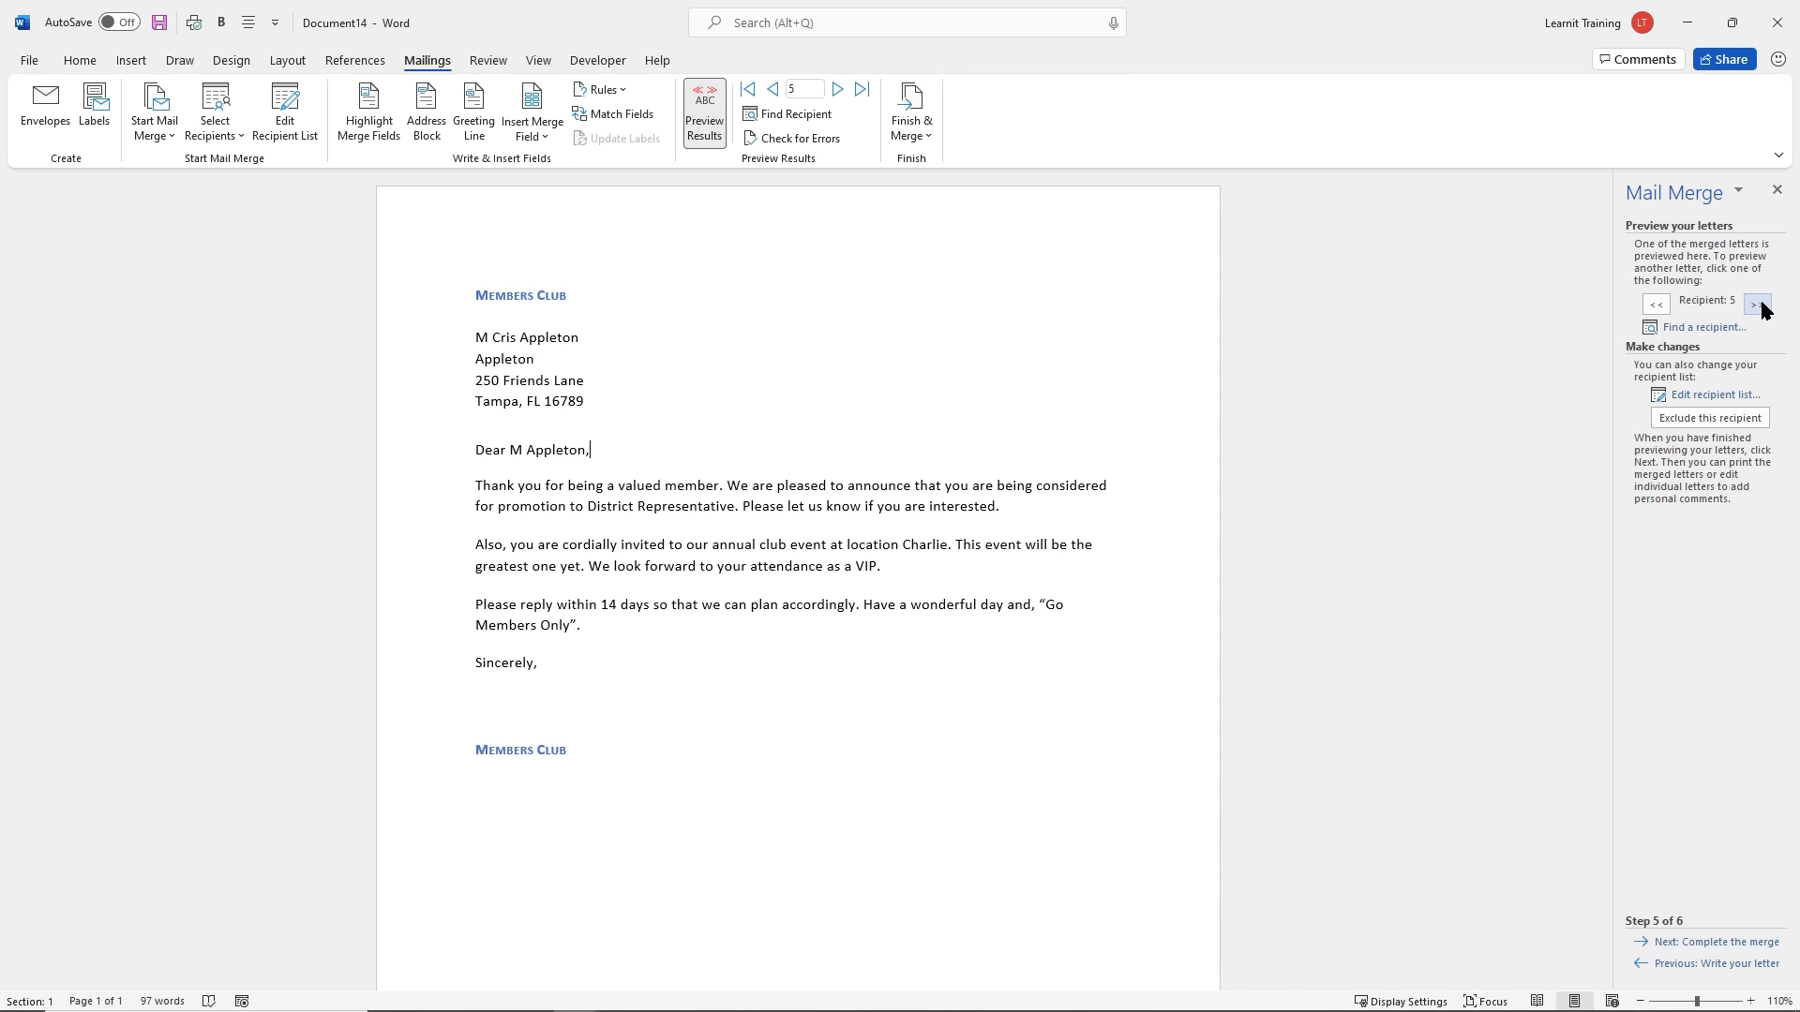
click(1658, 307)
click(1657, 305)
click(1657, 306)
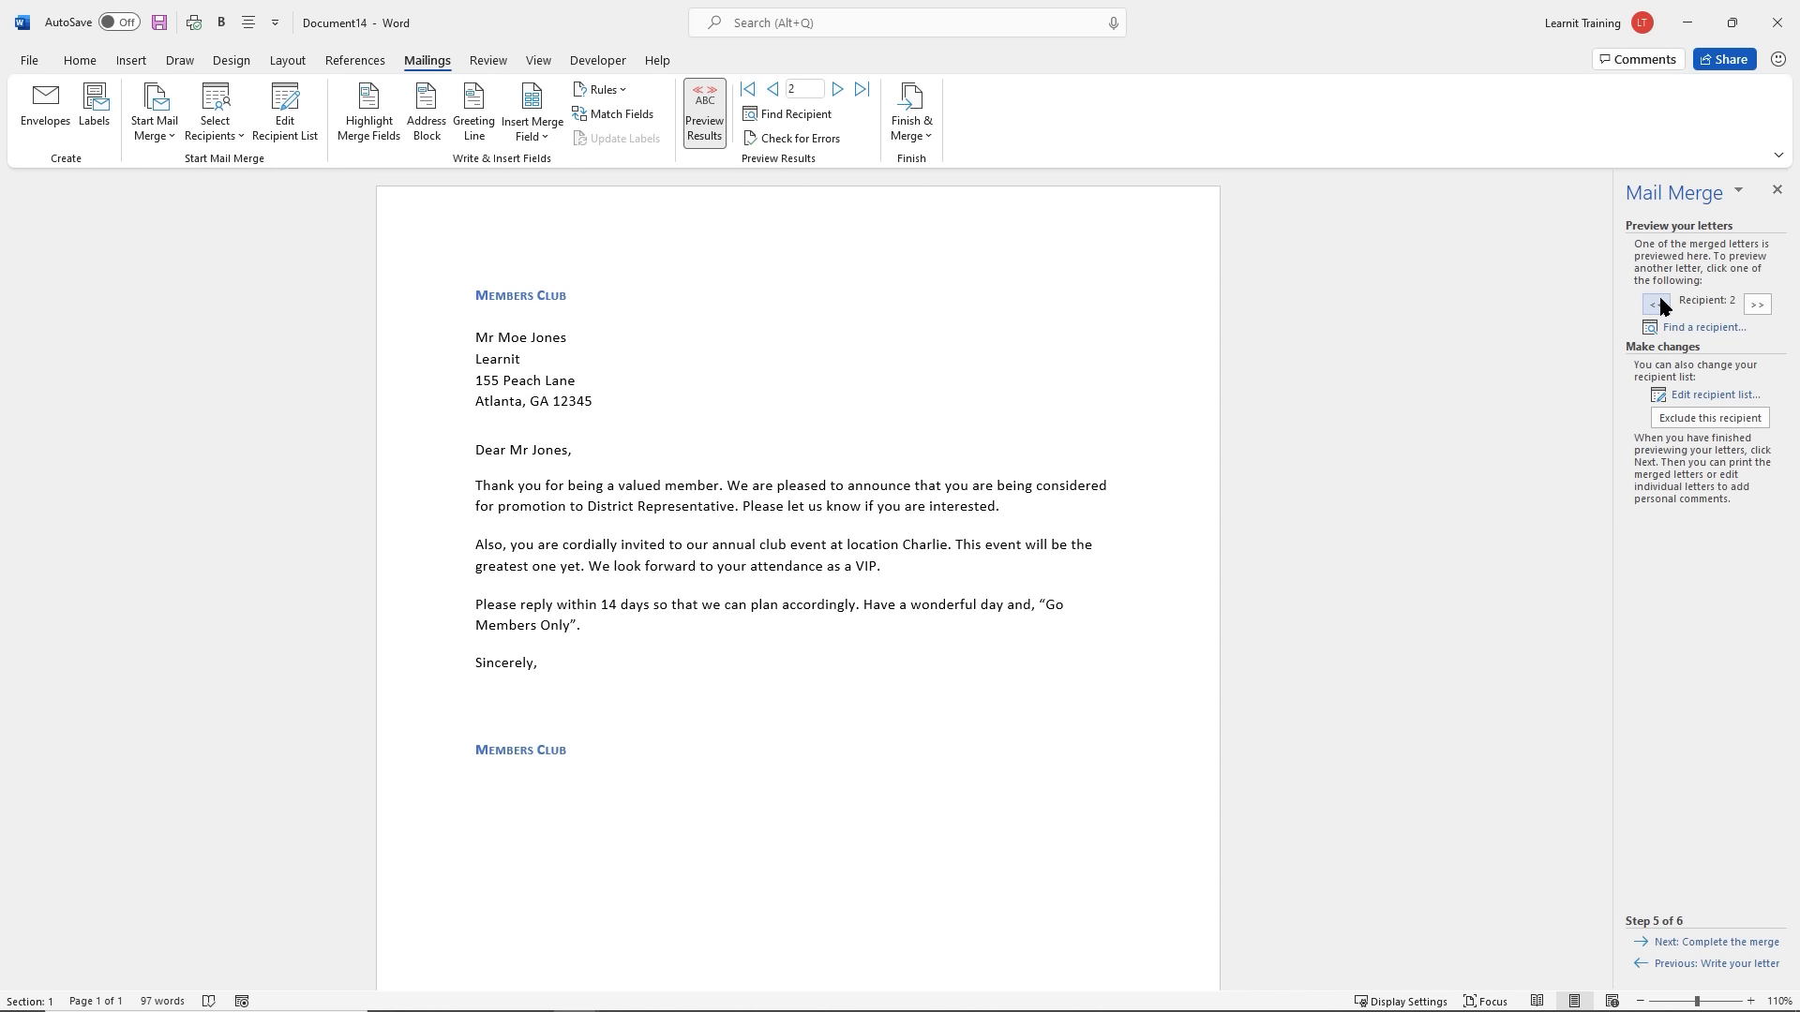
click(1651, 306)
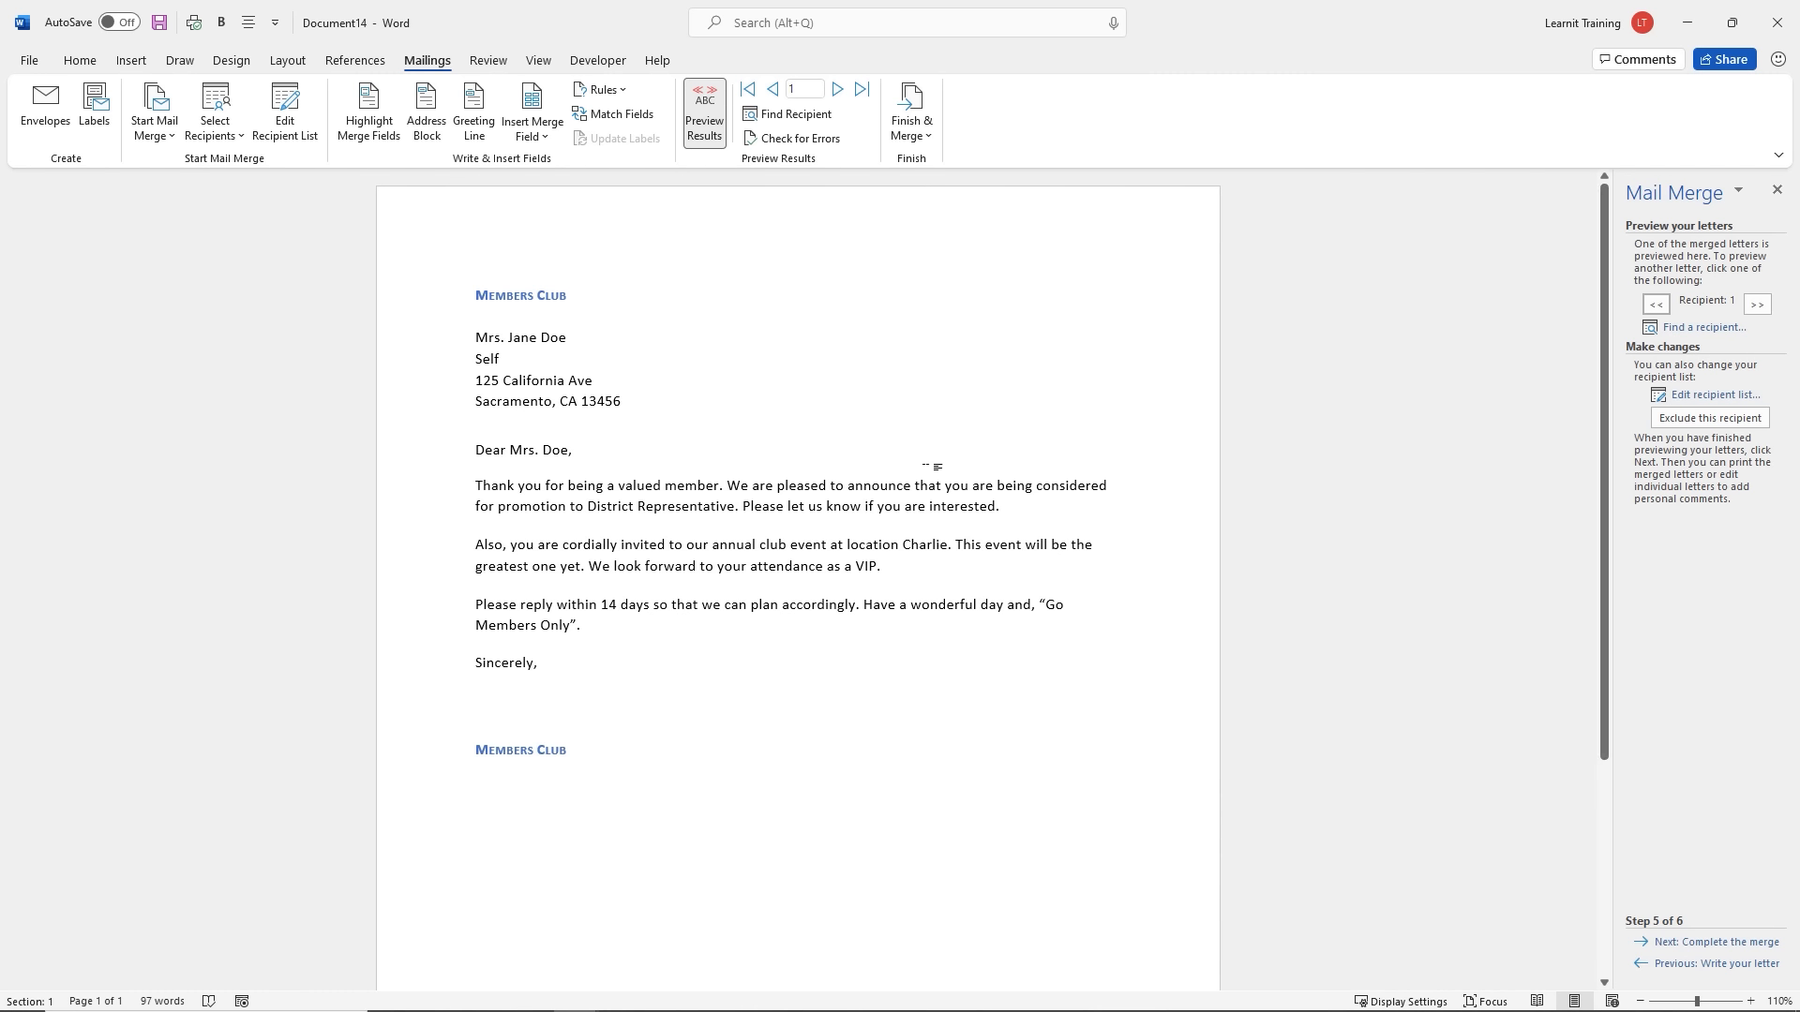
click(1715, 395)
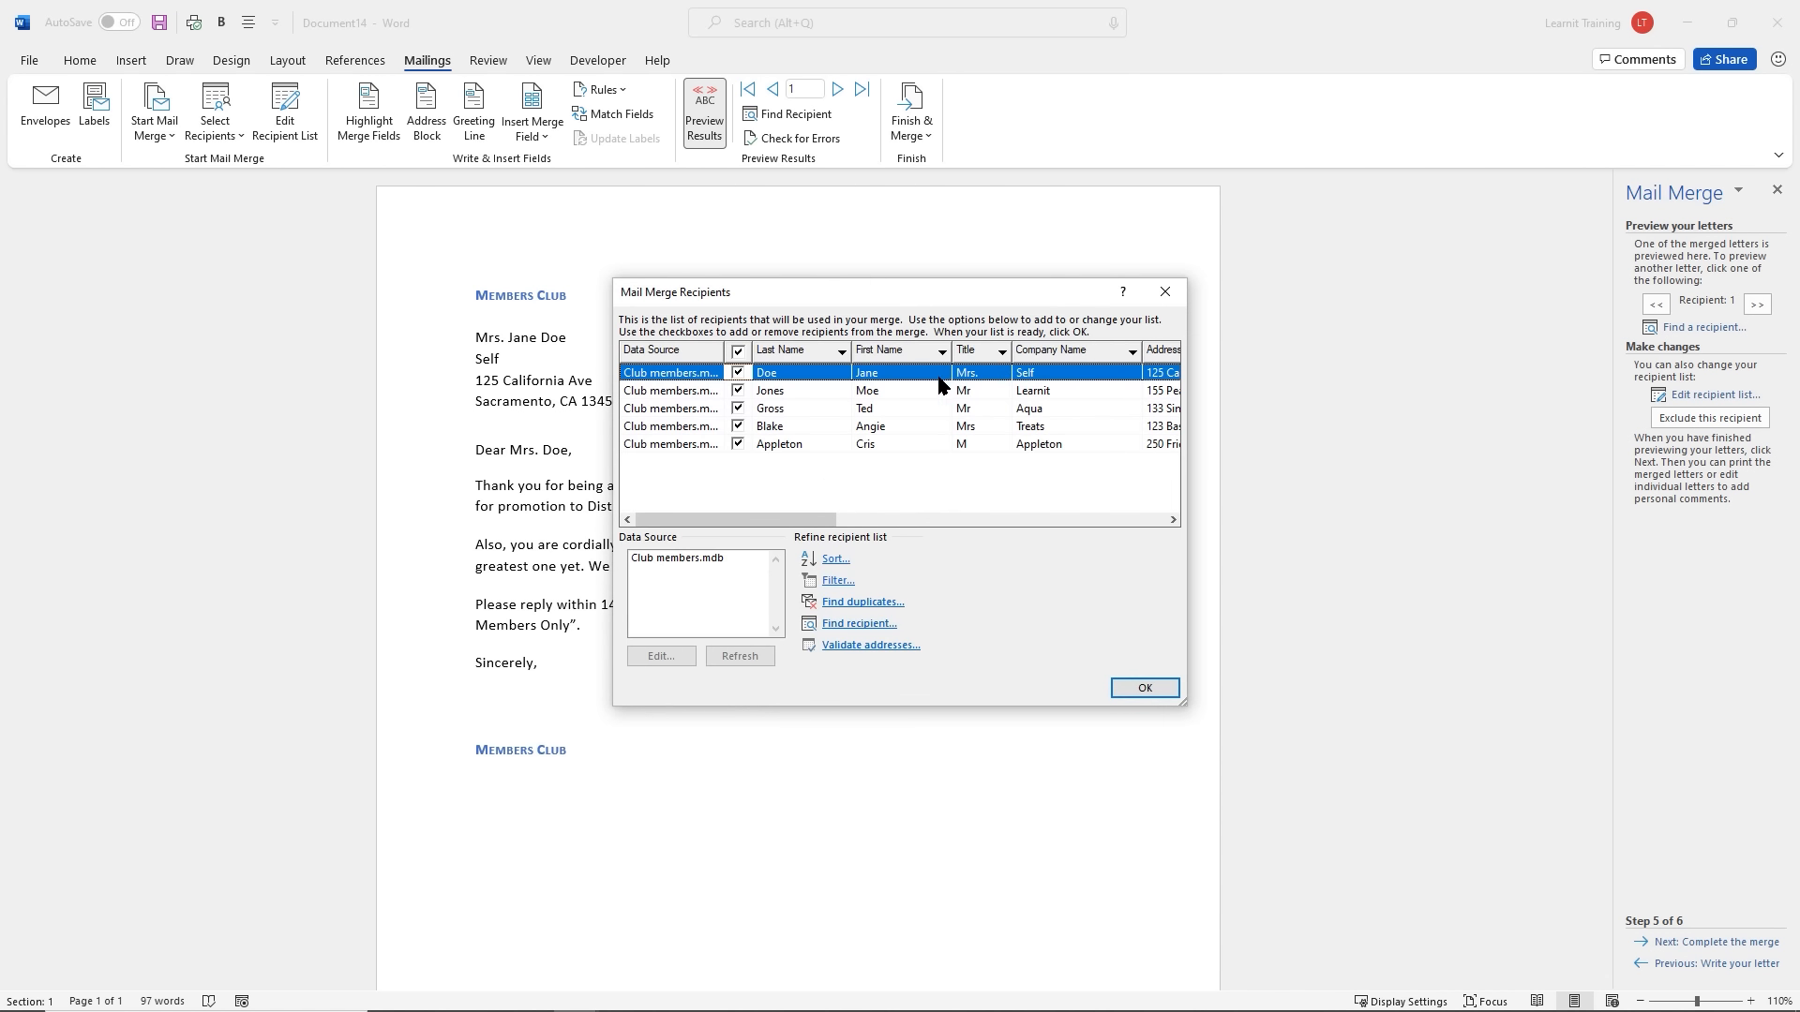
click(1165, 292)
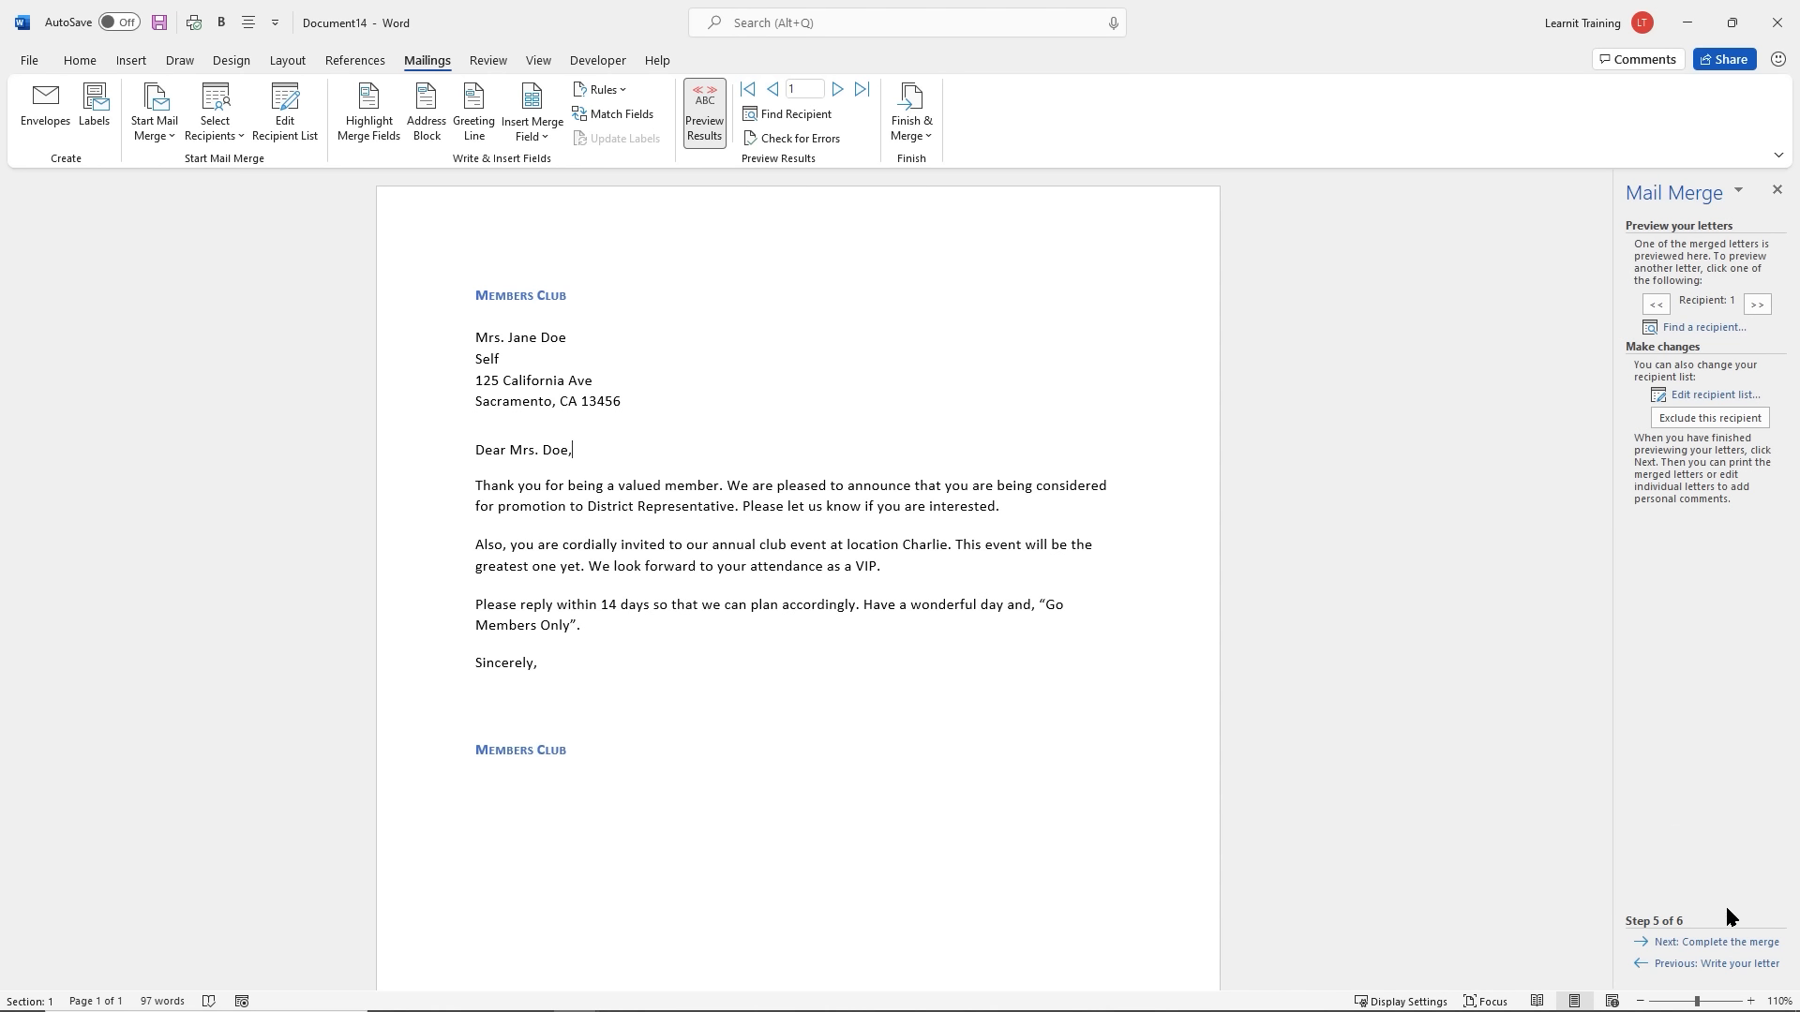
Advance to the wizard's final stage and merge all records into a new document of individually editable letters
click(1709, 943)
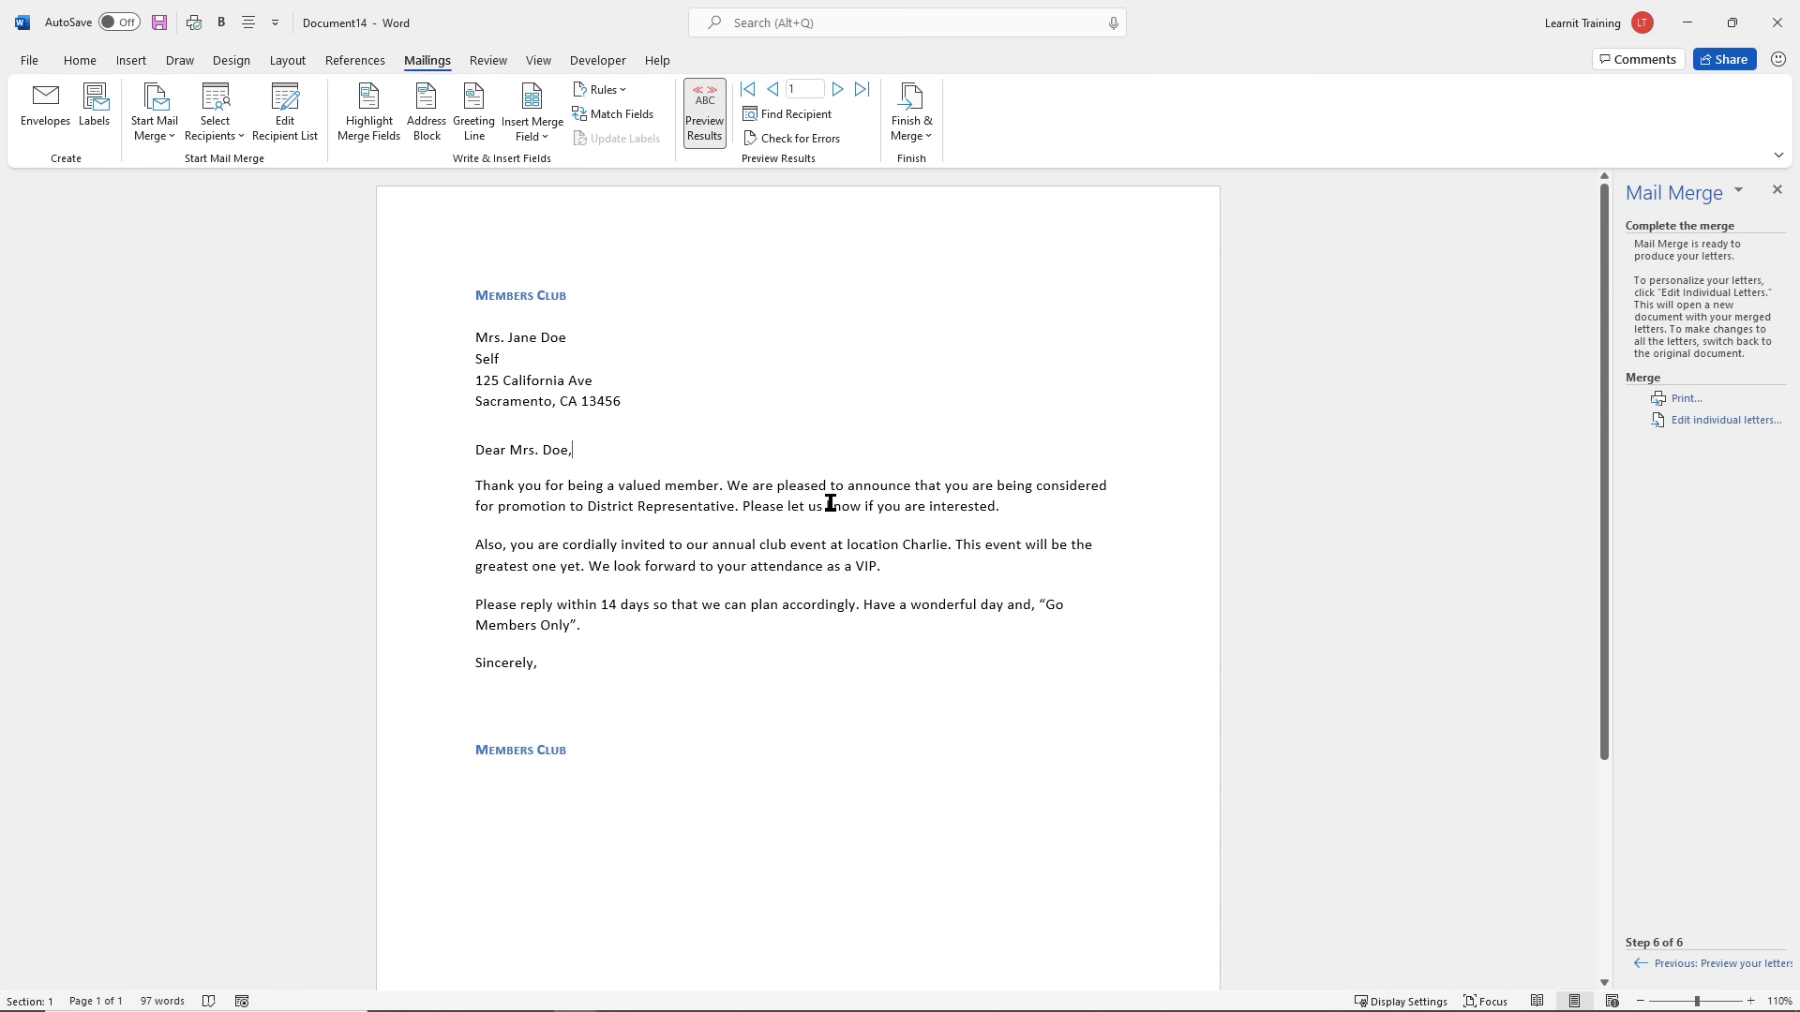
click(1719, 424)
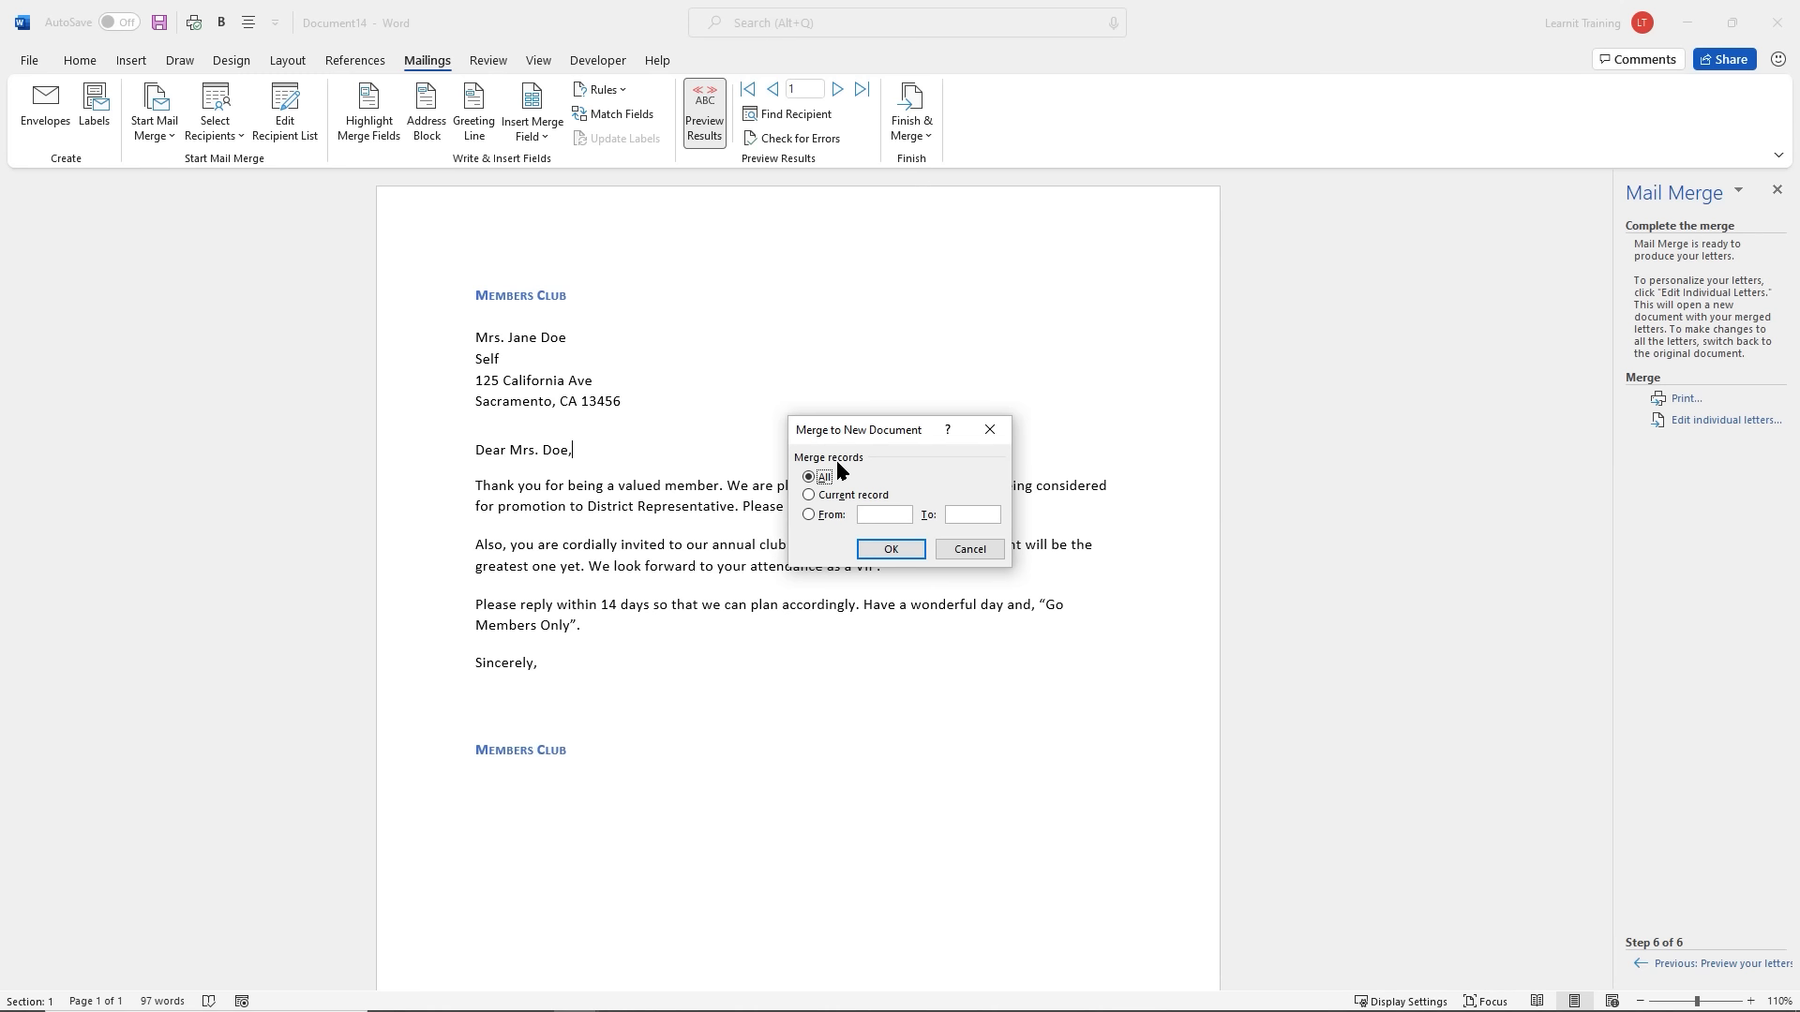
click(889, 549)
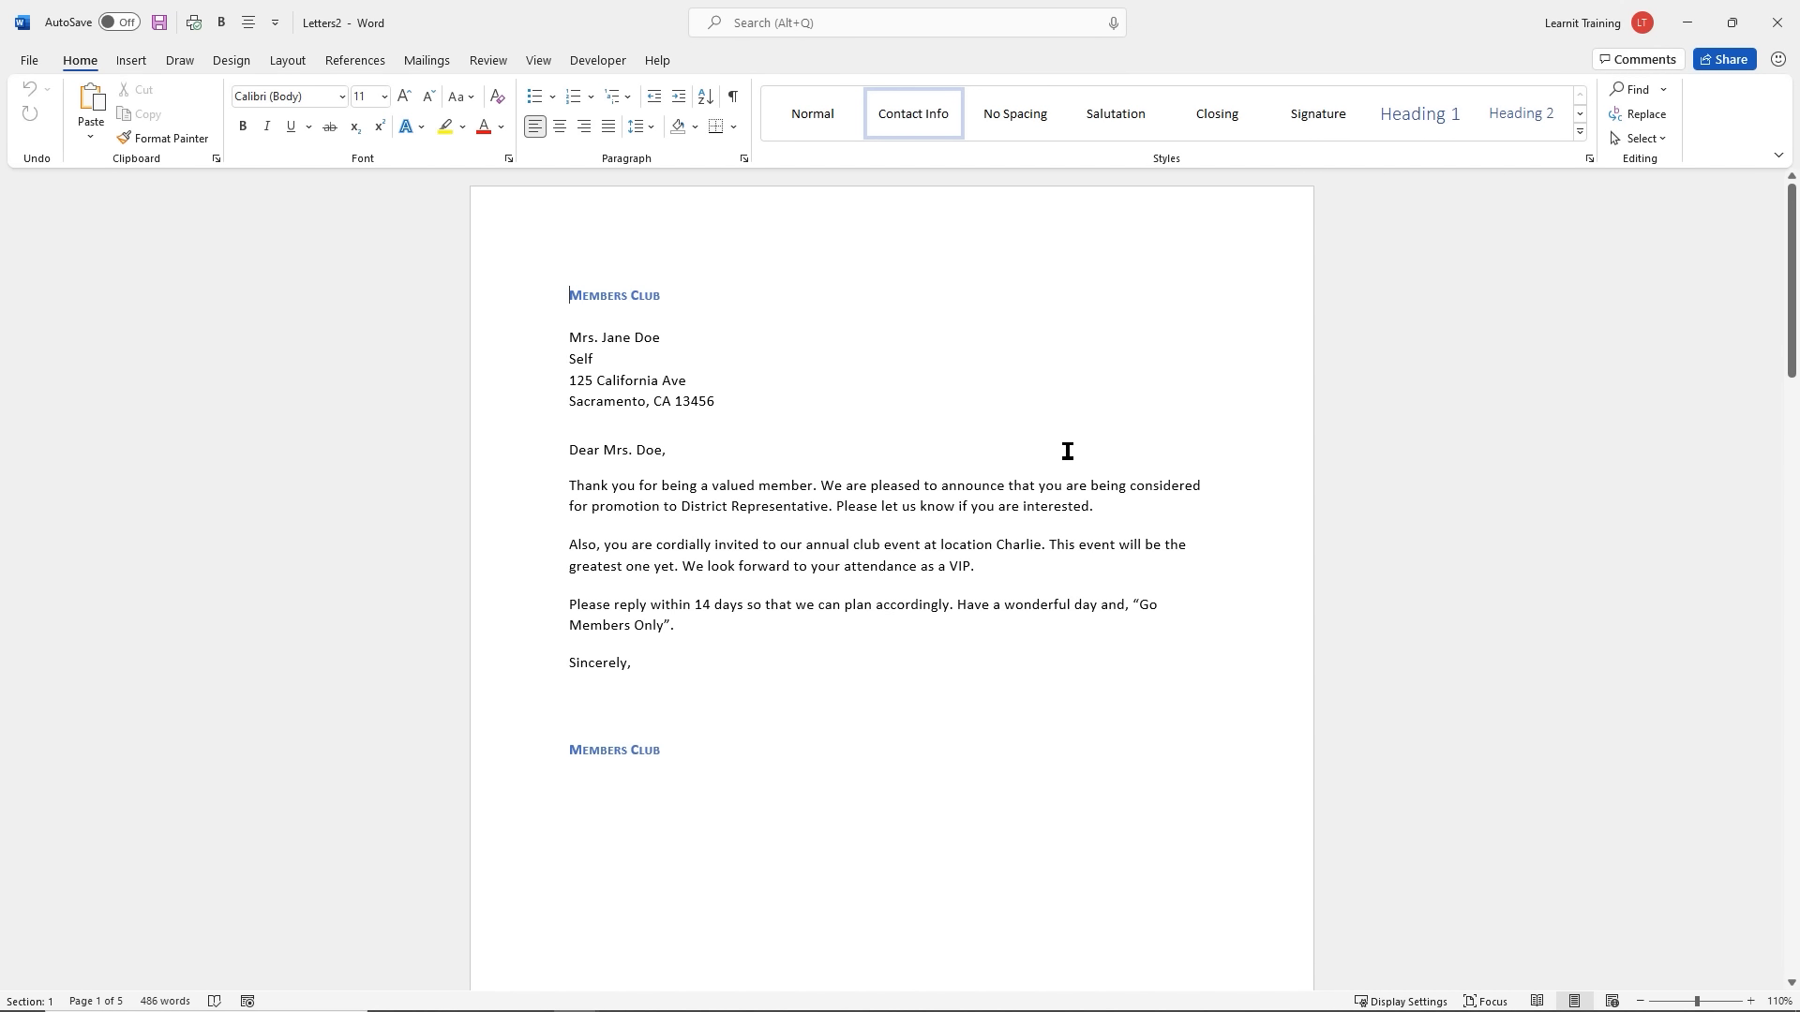
Look through the merged letters to check each recipient's address, greeting and body text
scroll(1072, 450, down, 5)
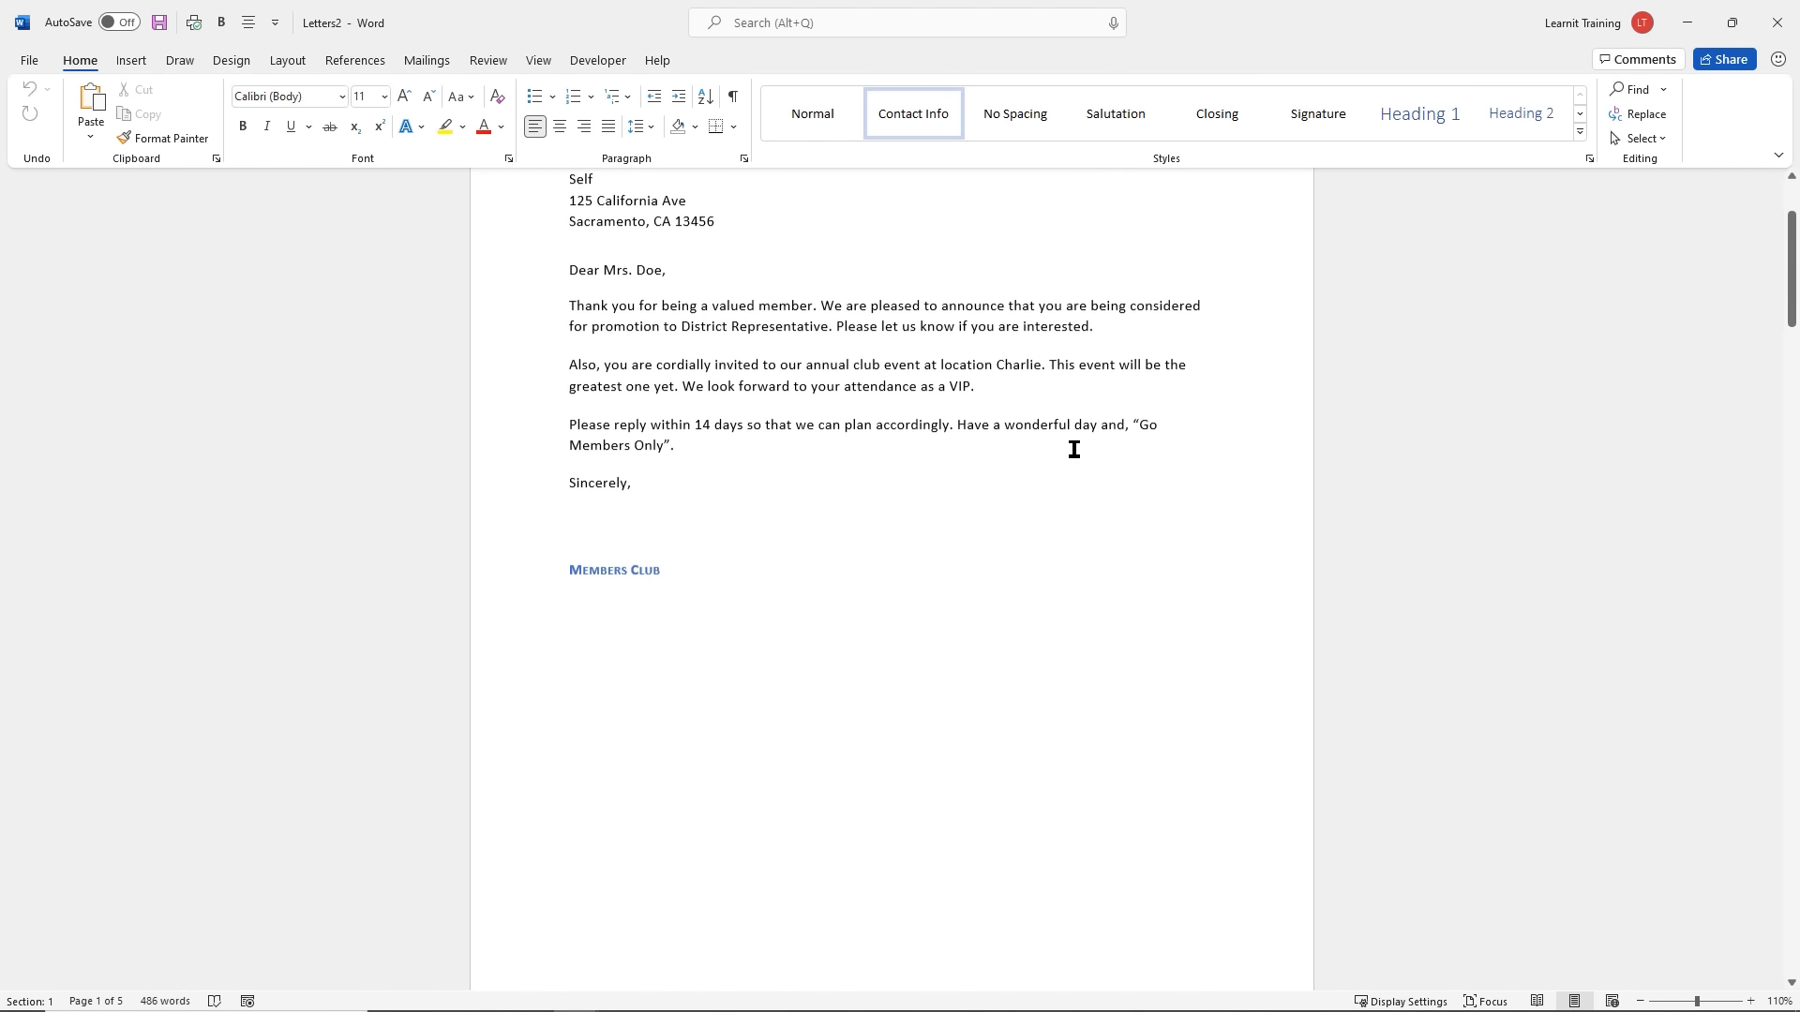
scroll(1074, 454, down, 5)
scroll(1071, 461, down, 10)
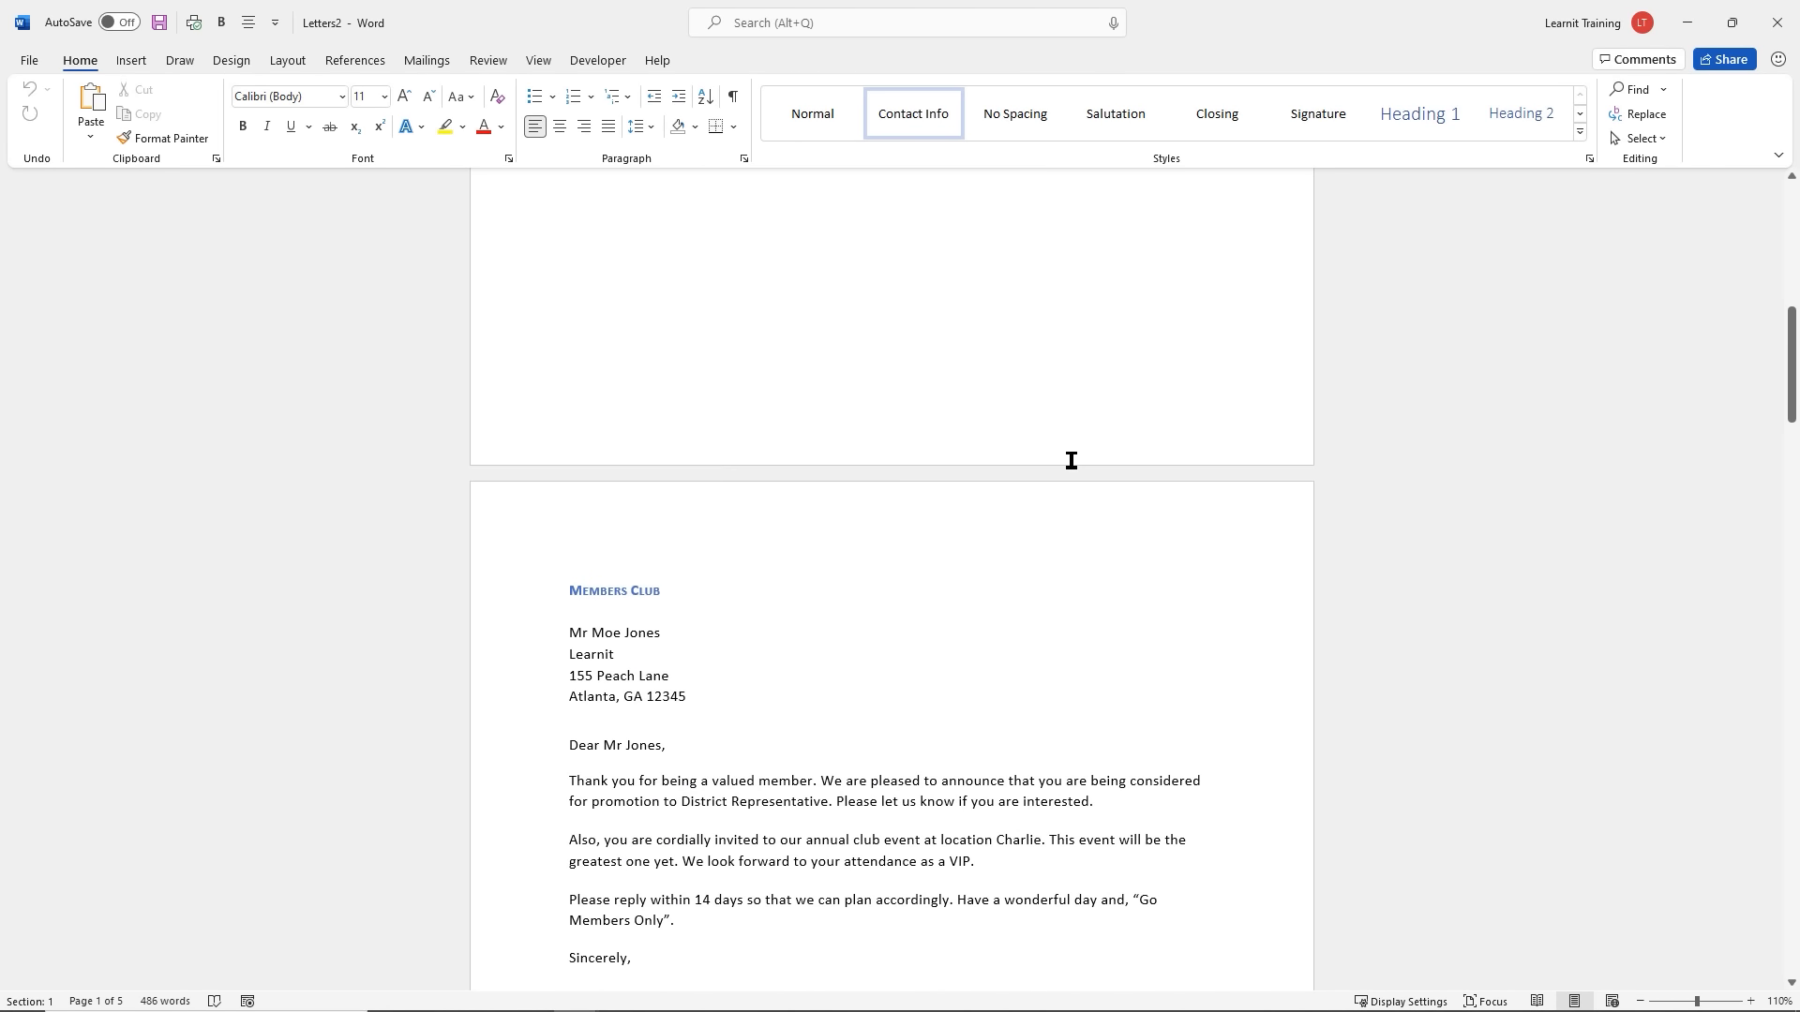
scroll(1064, 476, down, 8)
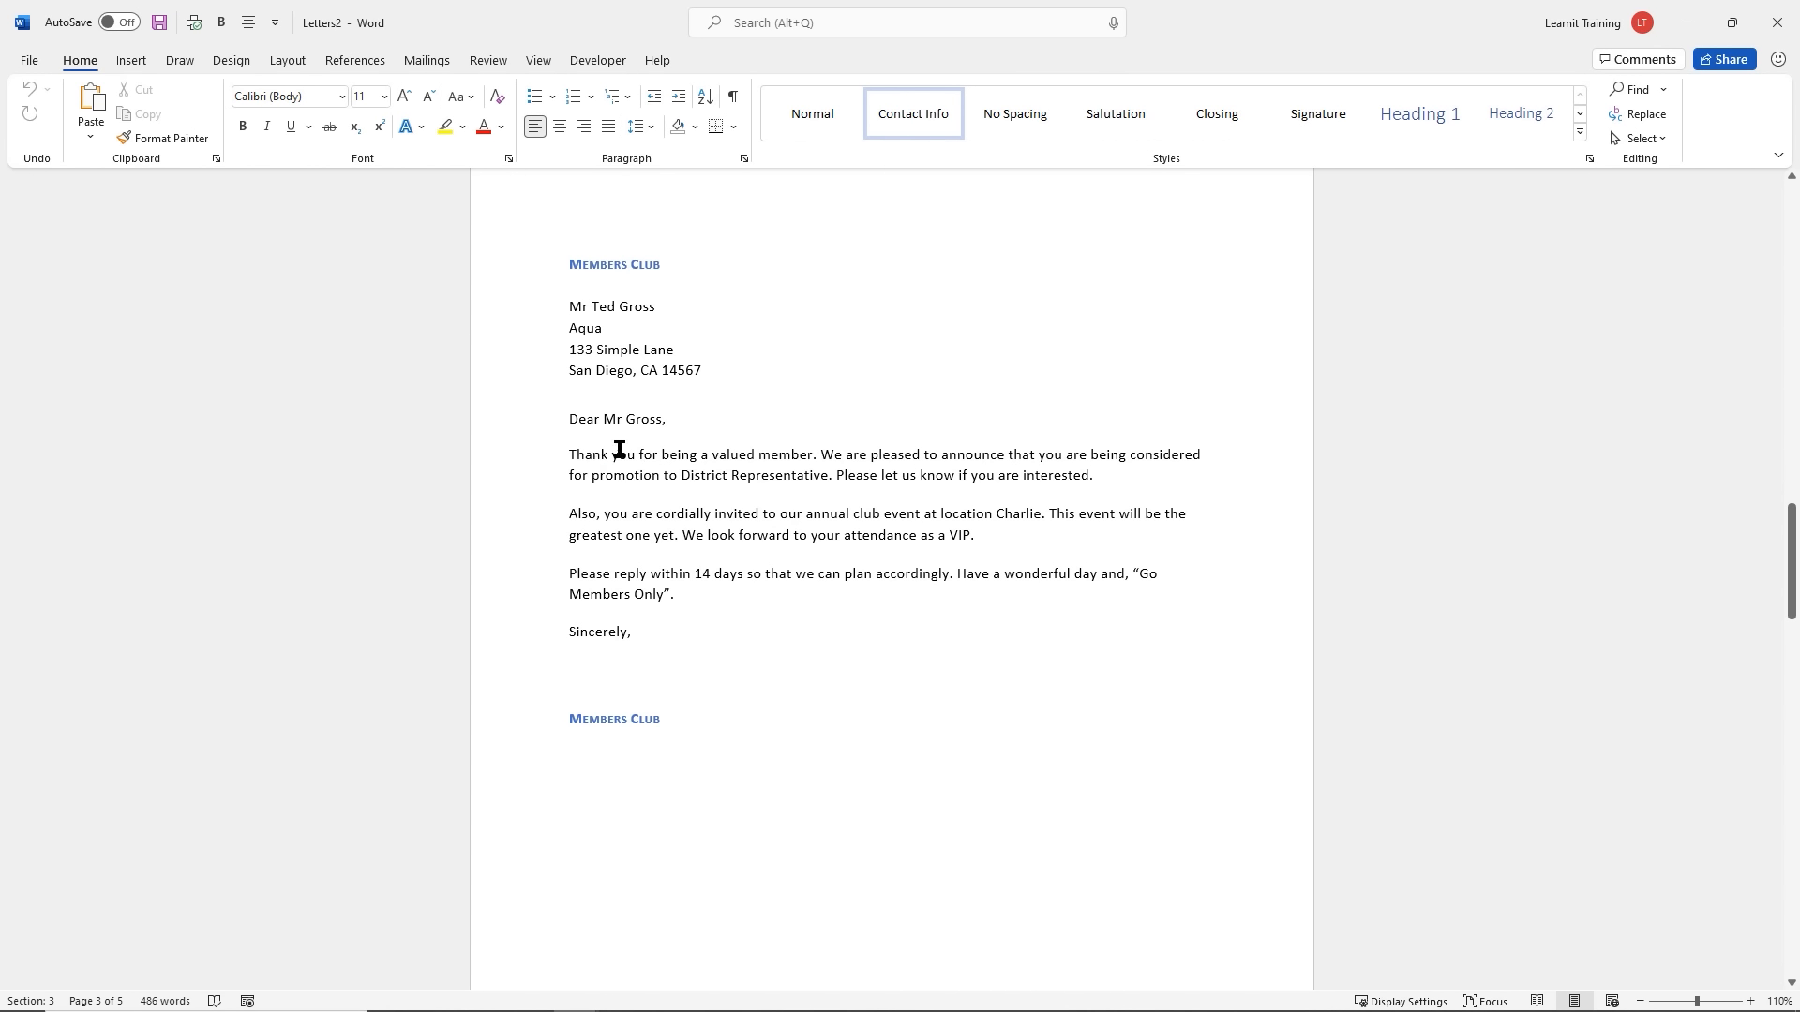
click(747, 459)
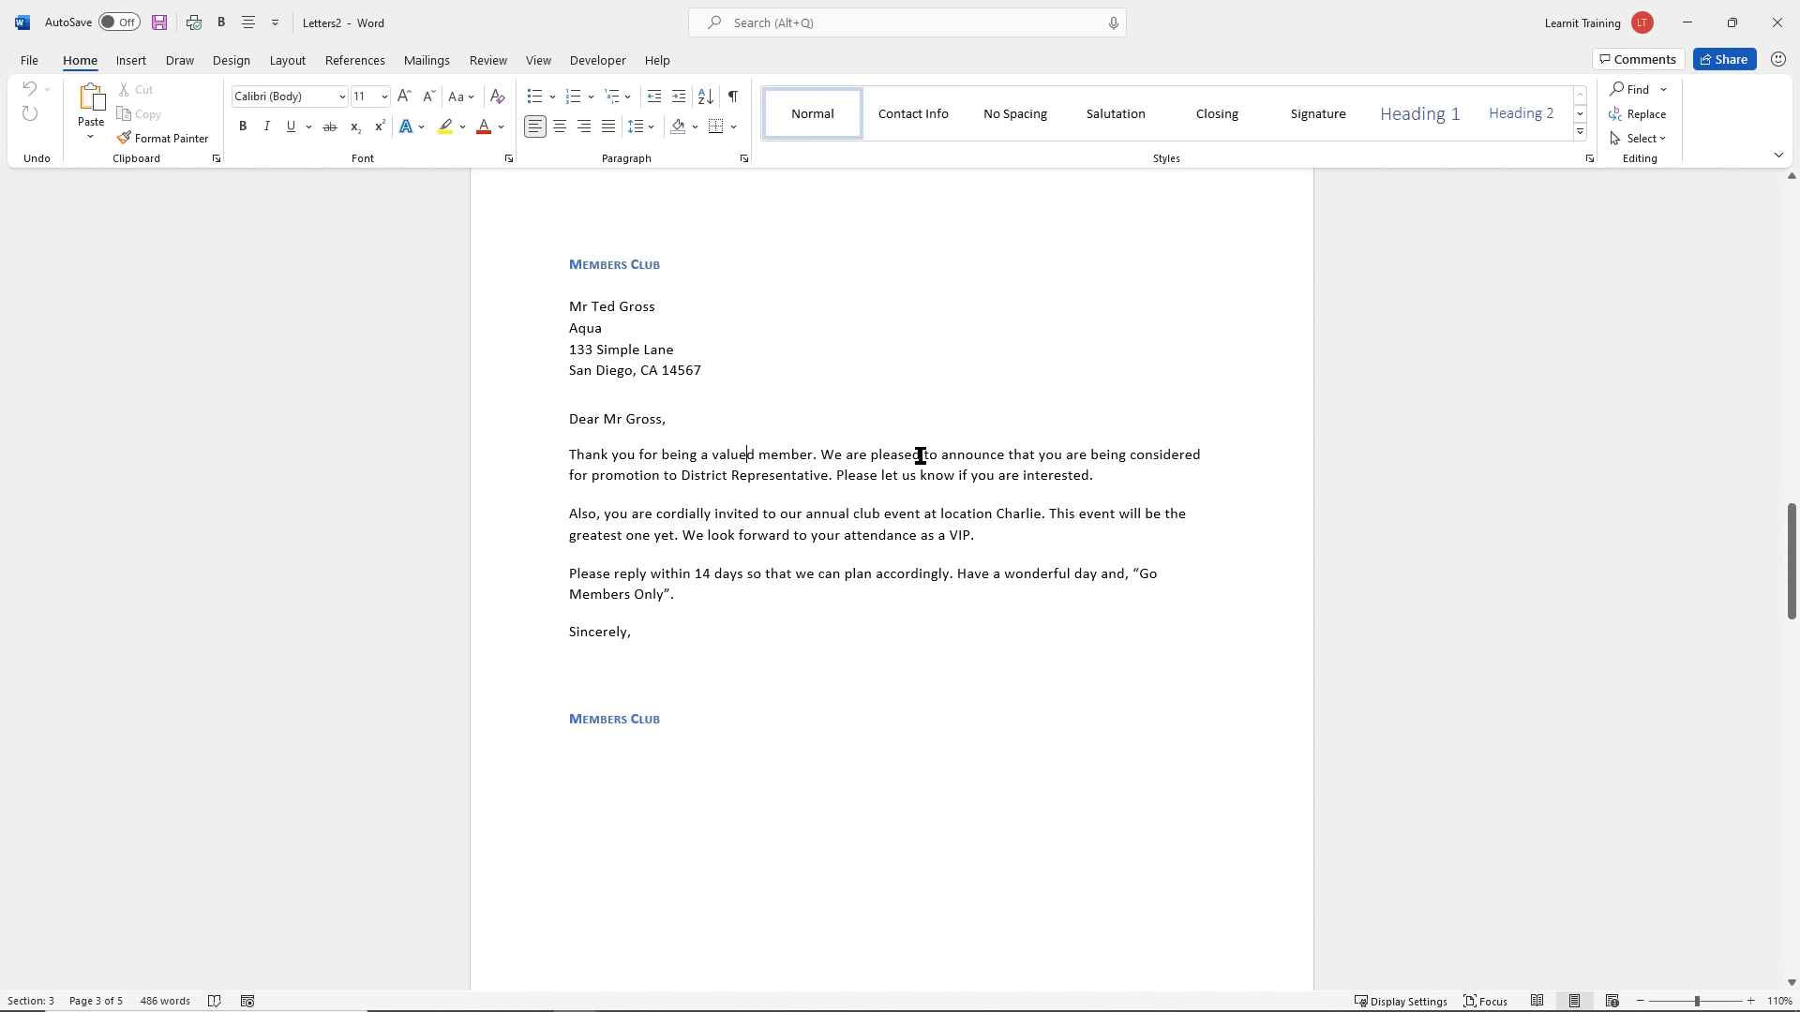
Open the print settings for the merged letters and cancel the printer connection
click(28, 60)
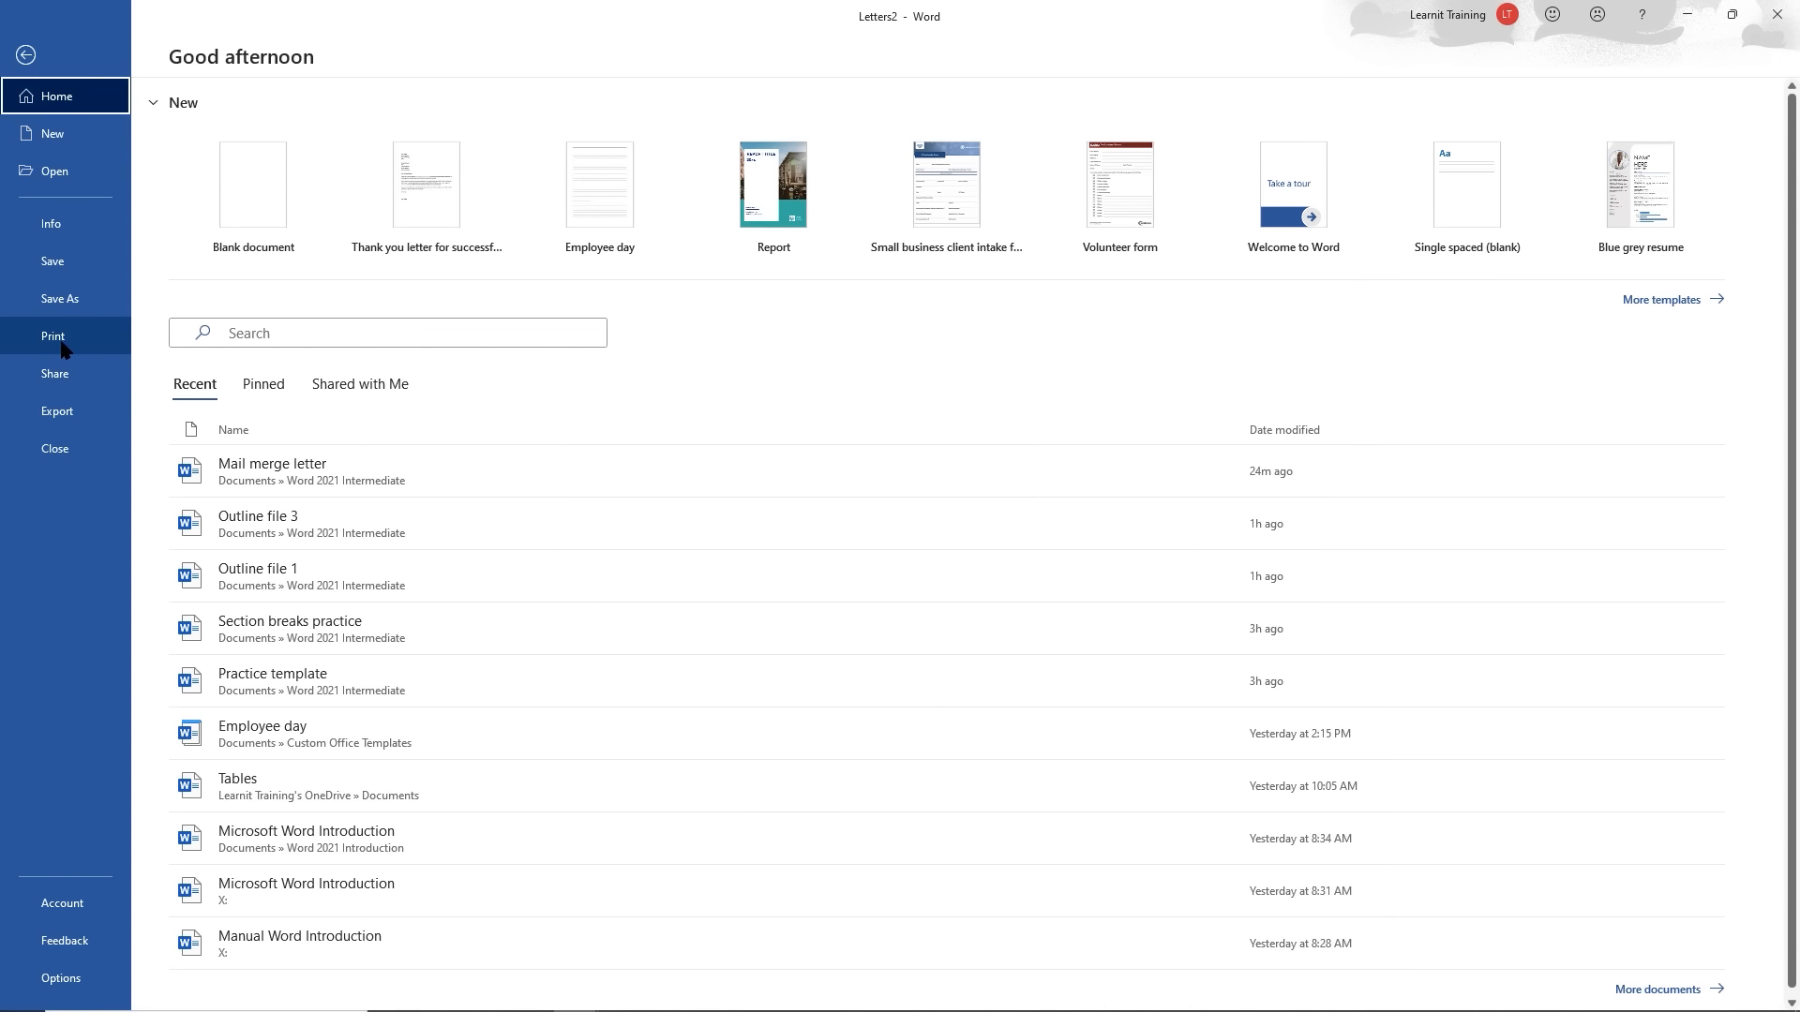
click(56, 340)
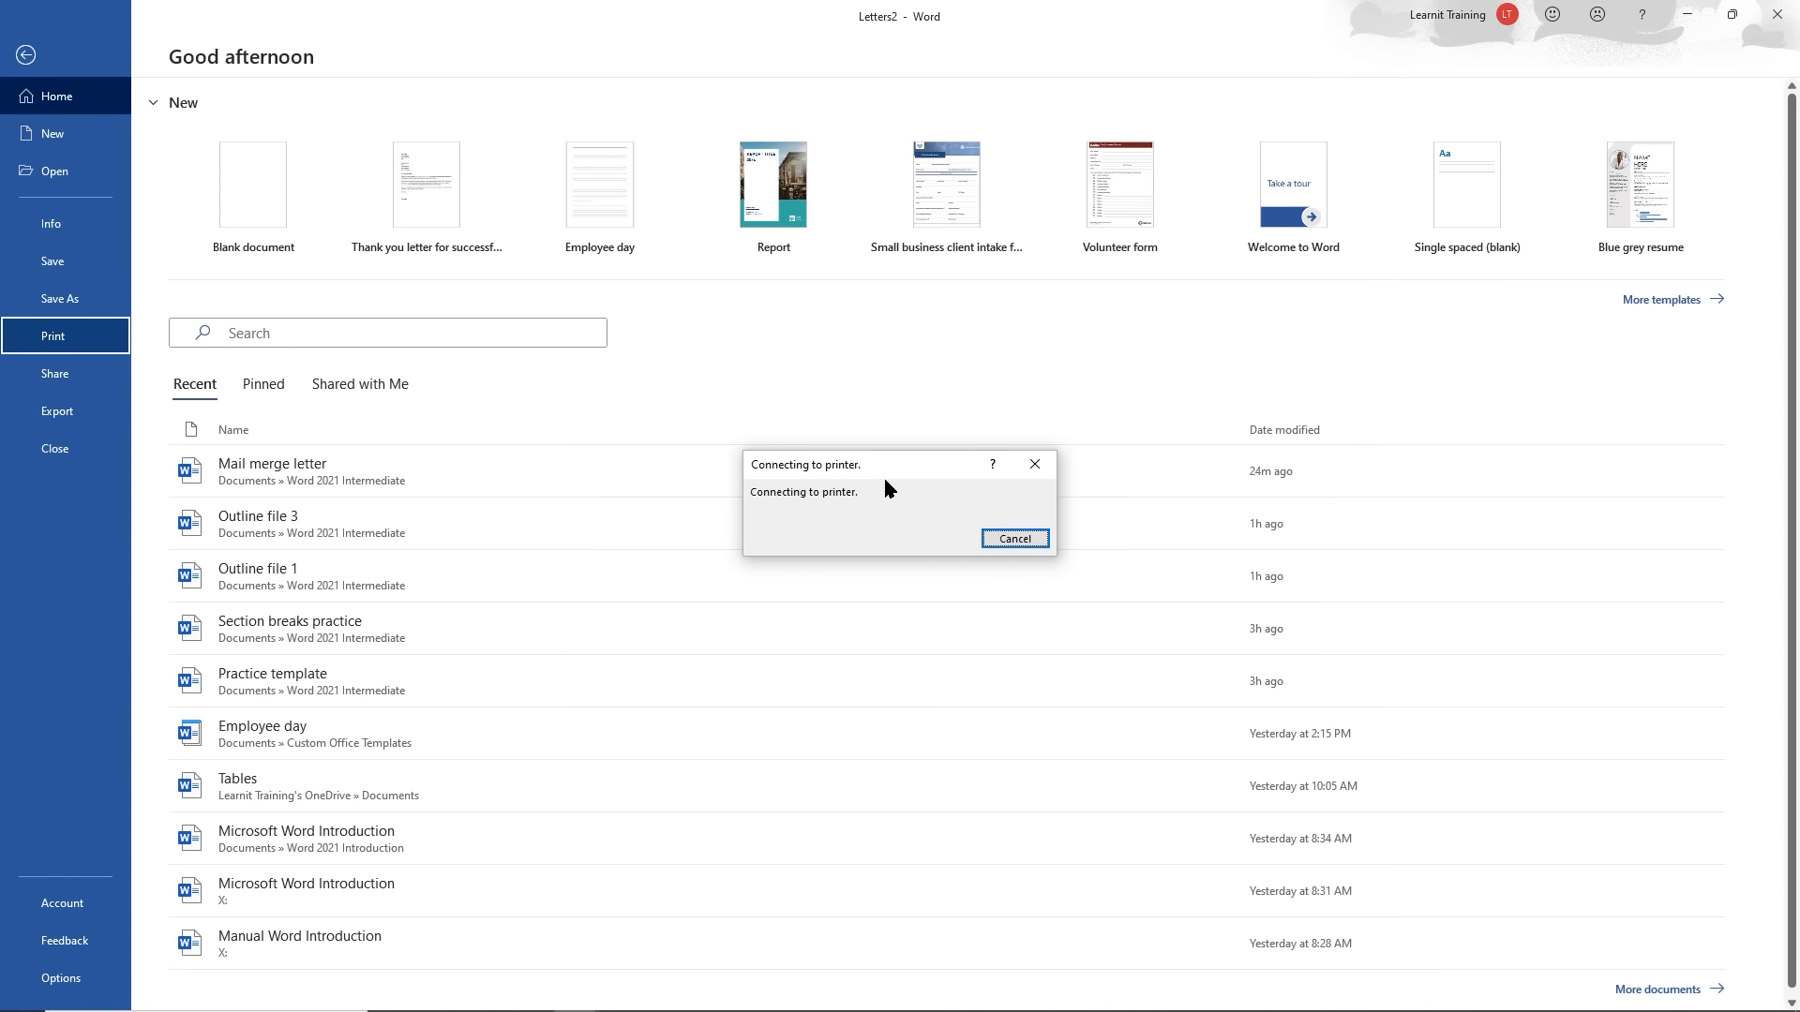
click(1013, 543)
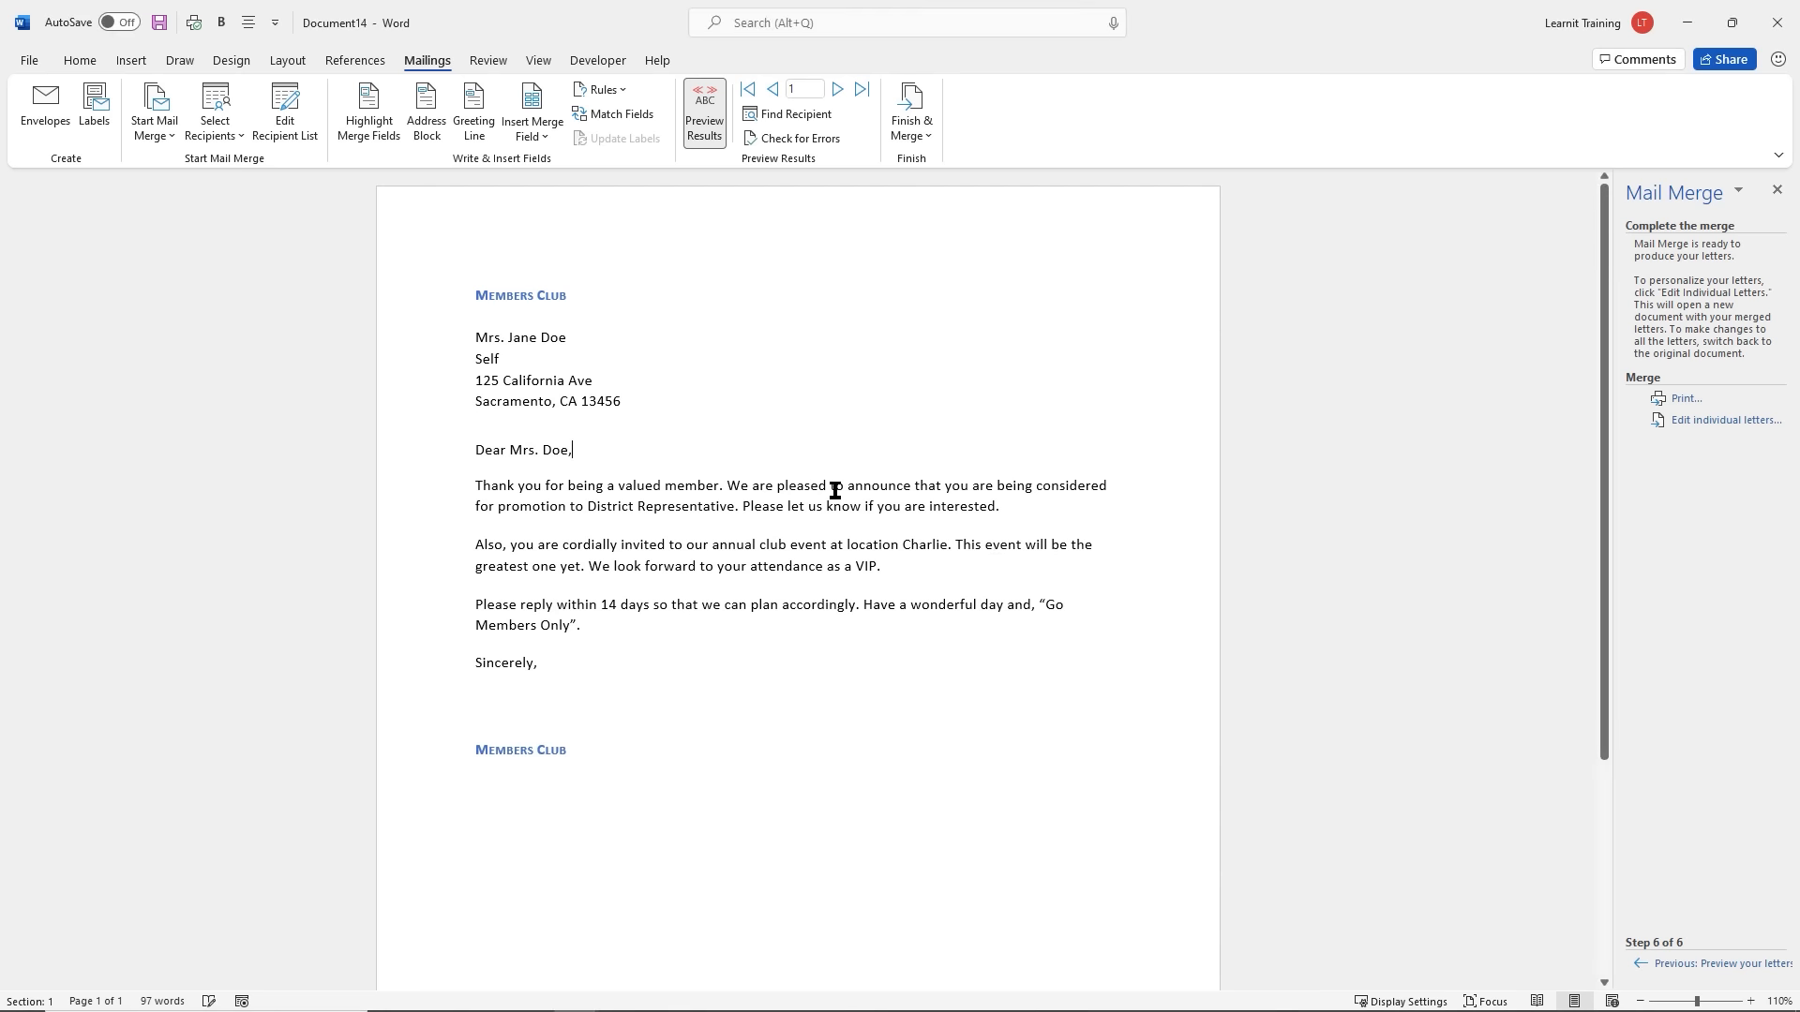